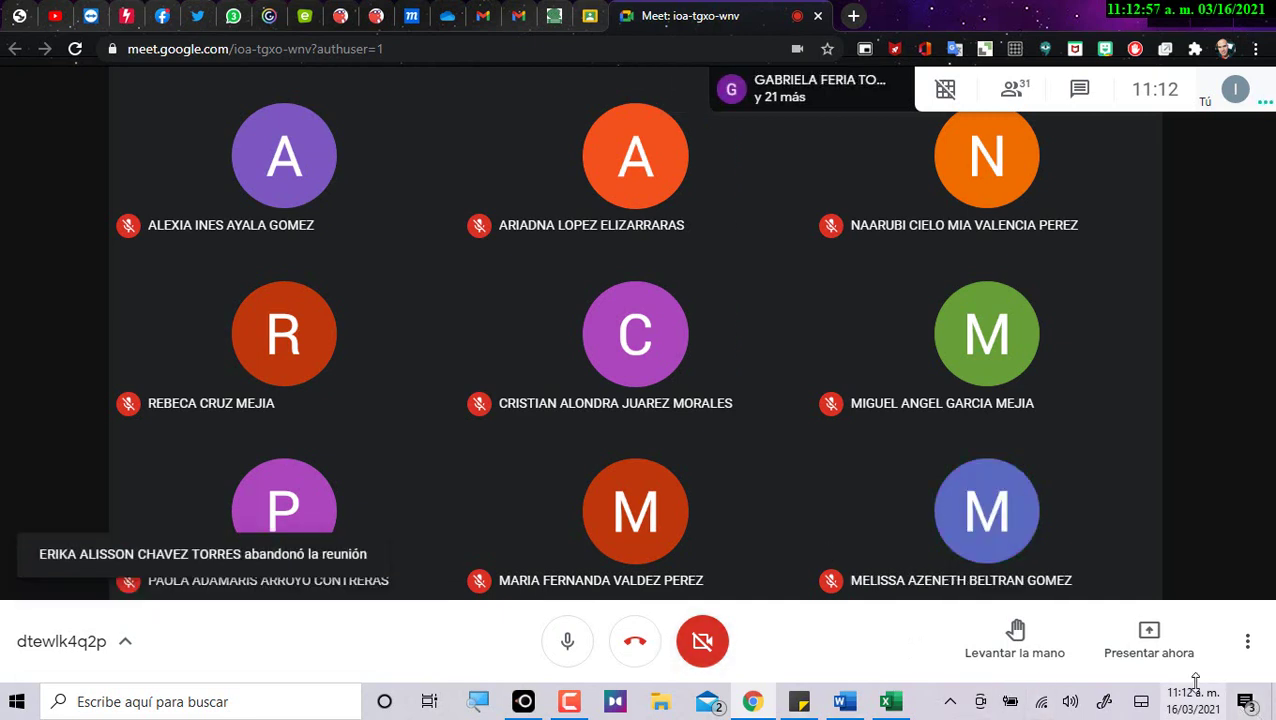
Present the entire screen to the Google Meet call.
left_click(1149, 645)
left_click(1124, 478)
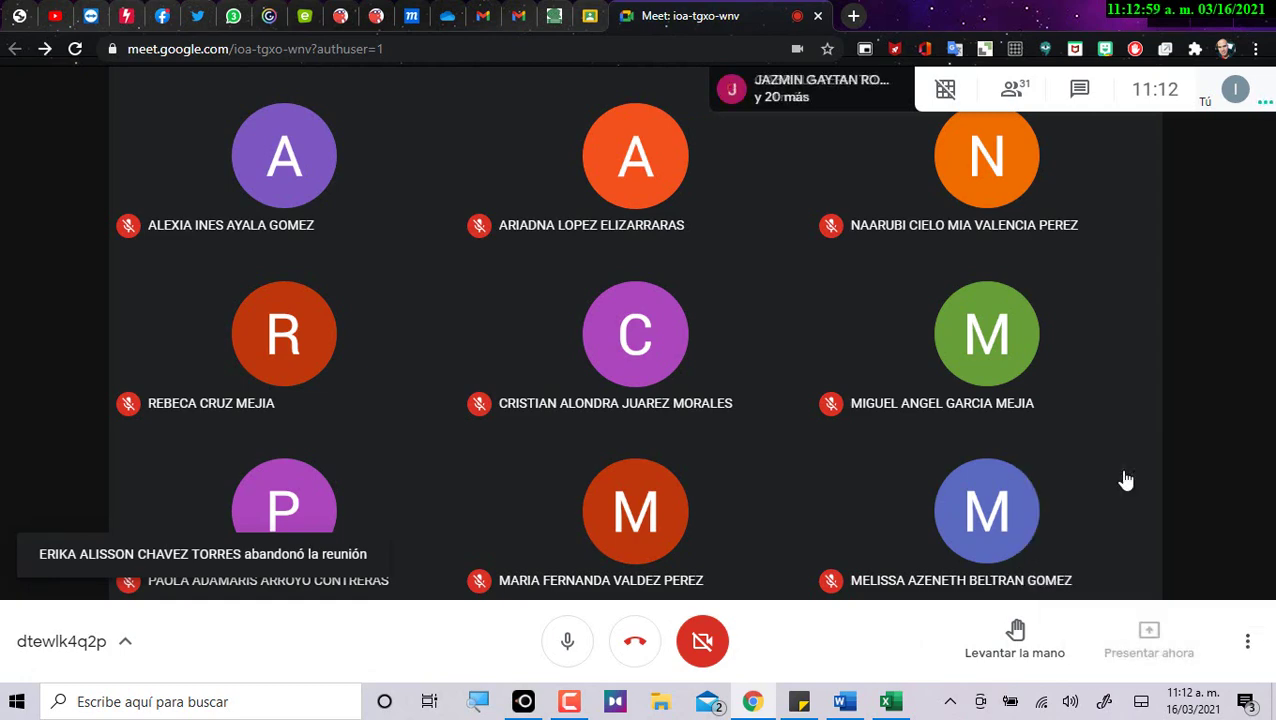
left_click(660, 300)
left_click(769, 433)
Move the screen recorder window aside and minimize it.
left_click(567, 702)
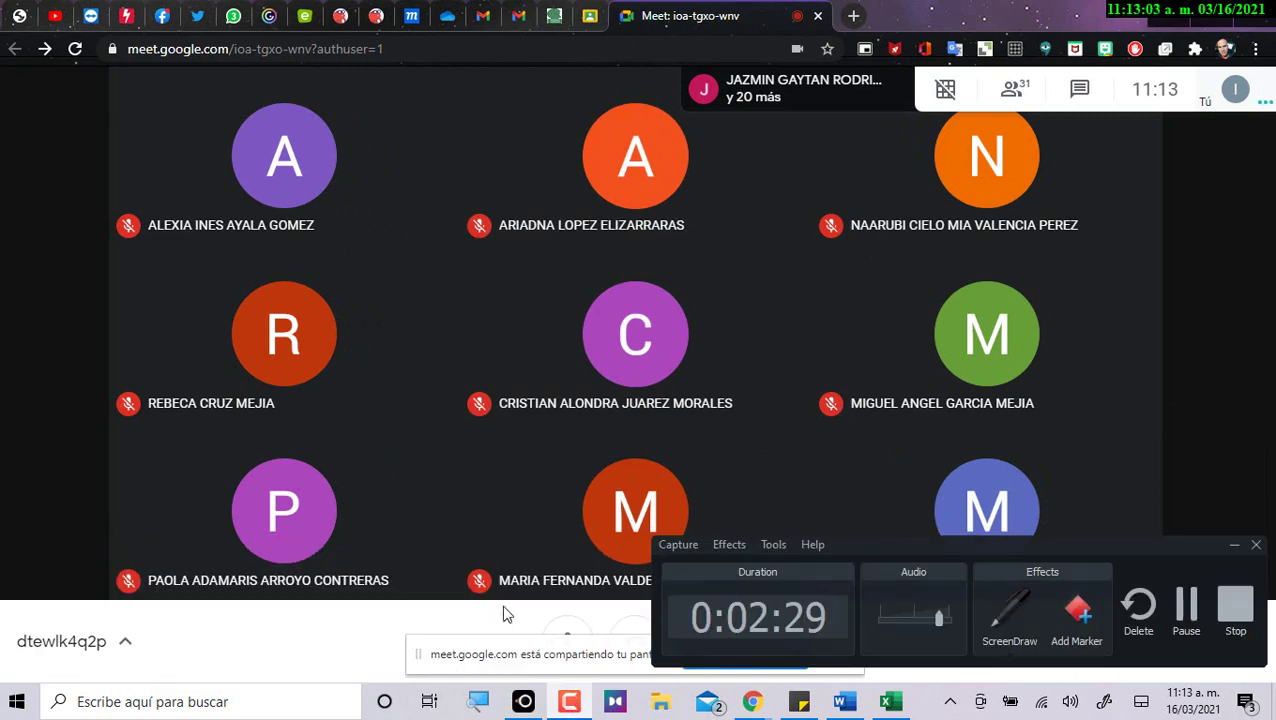
left_click_drag(858, 543, 207, 560)
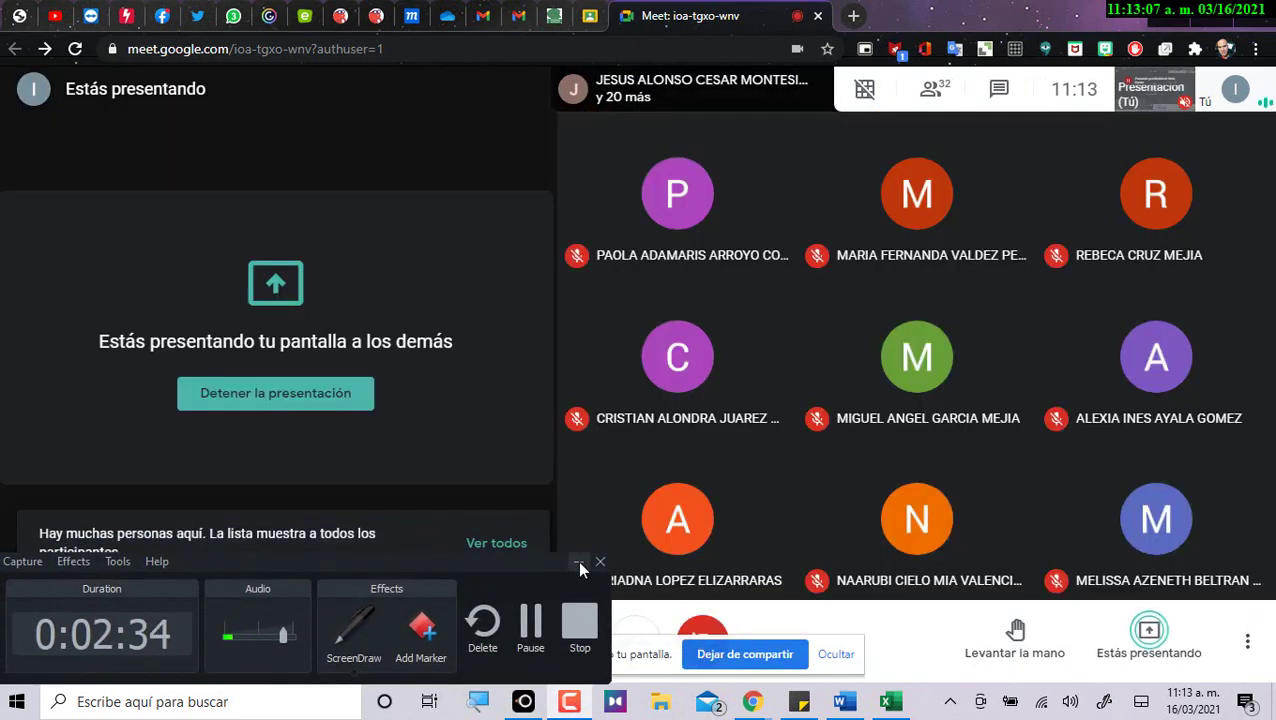
left_click(578, 562)
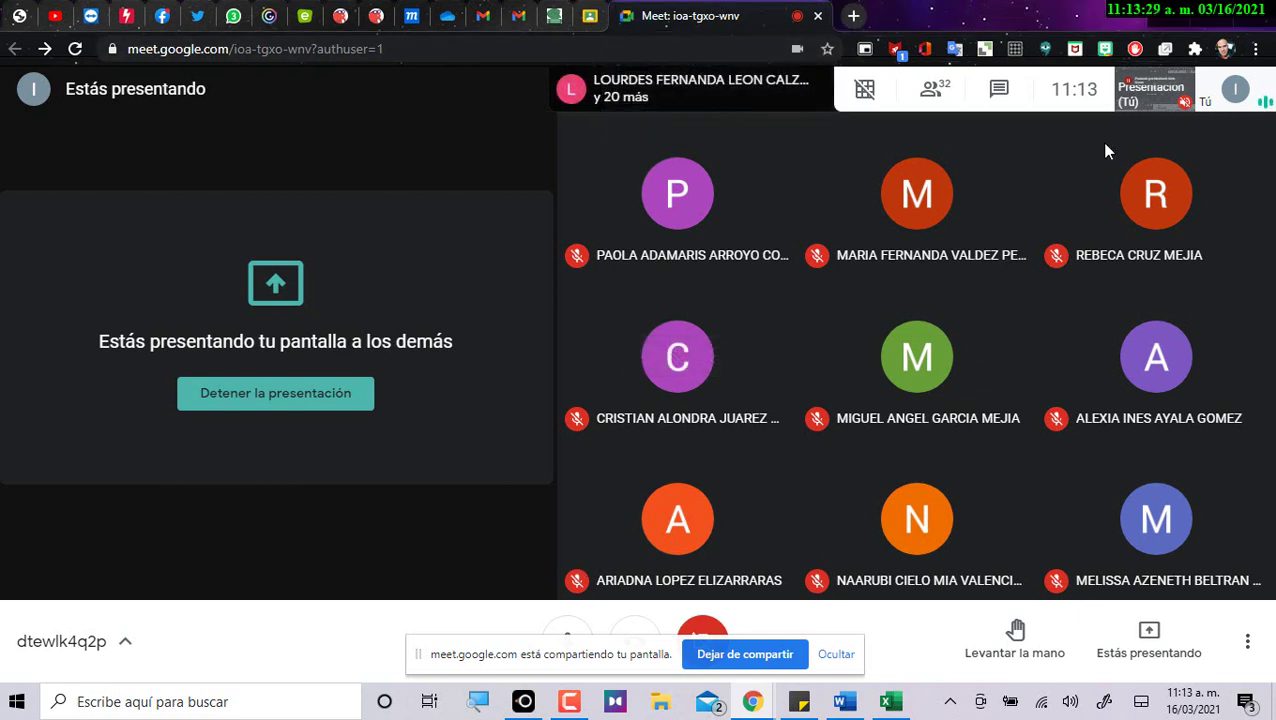
mouse_move(897, 707)
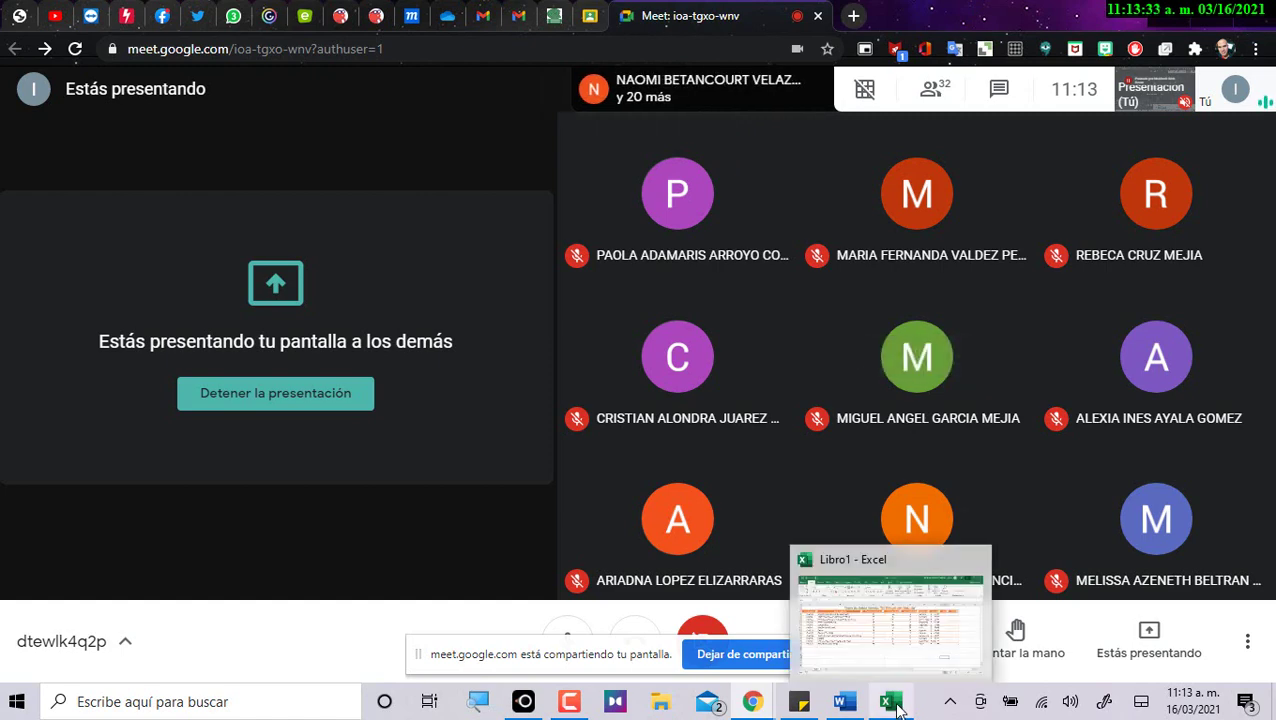
Show the Excel product table with its empty IVA and Total columns highlighted, then switch to Word.
left_click(895, 654)
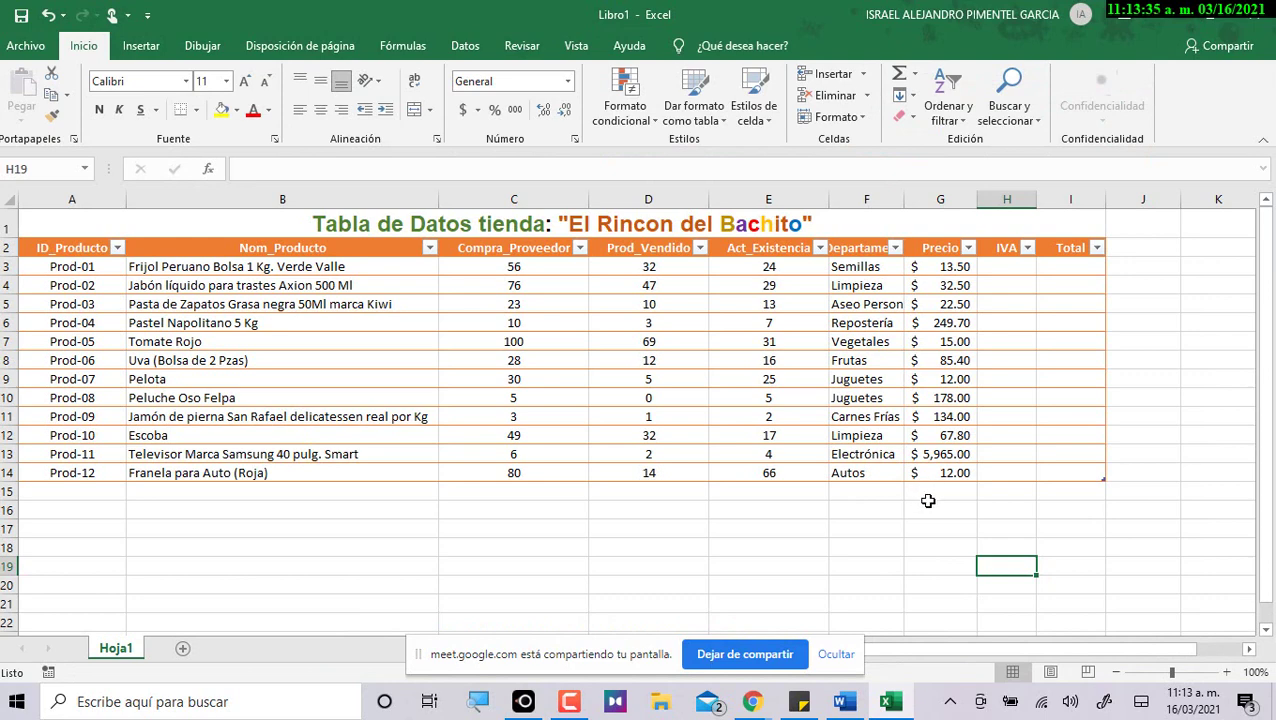
left_click_drag(100, 228, 1011, 466)
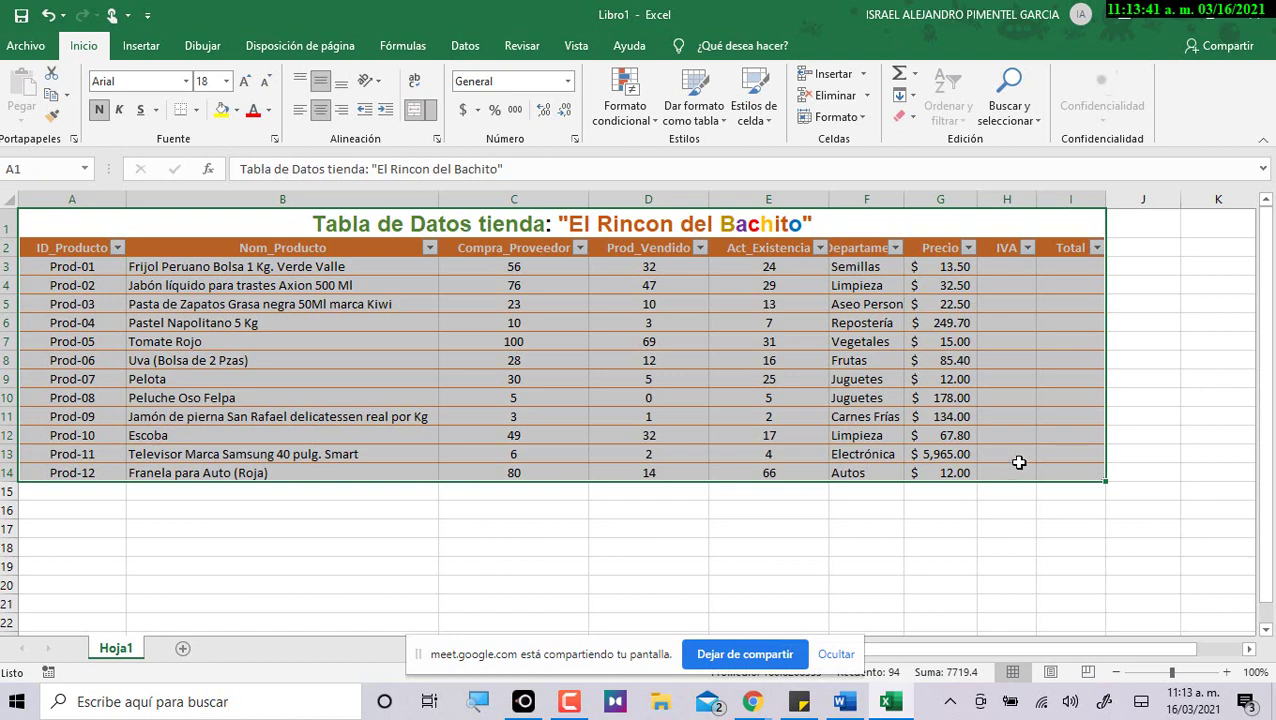
left_click_drag(1012, 268, 1082, 466)
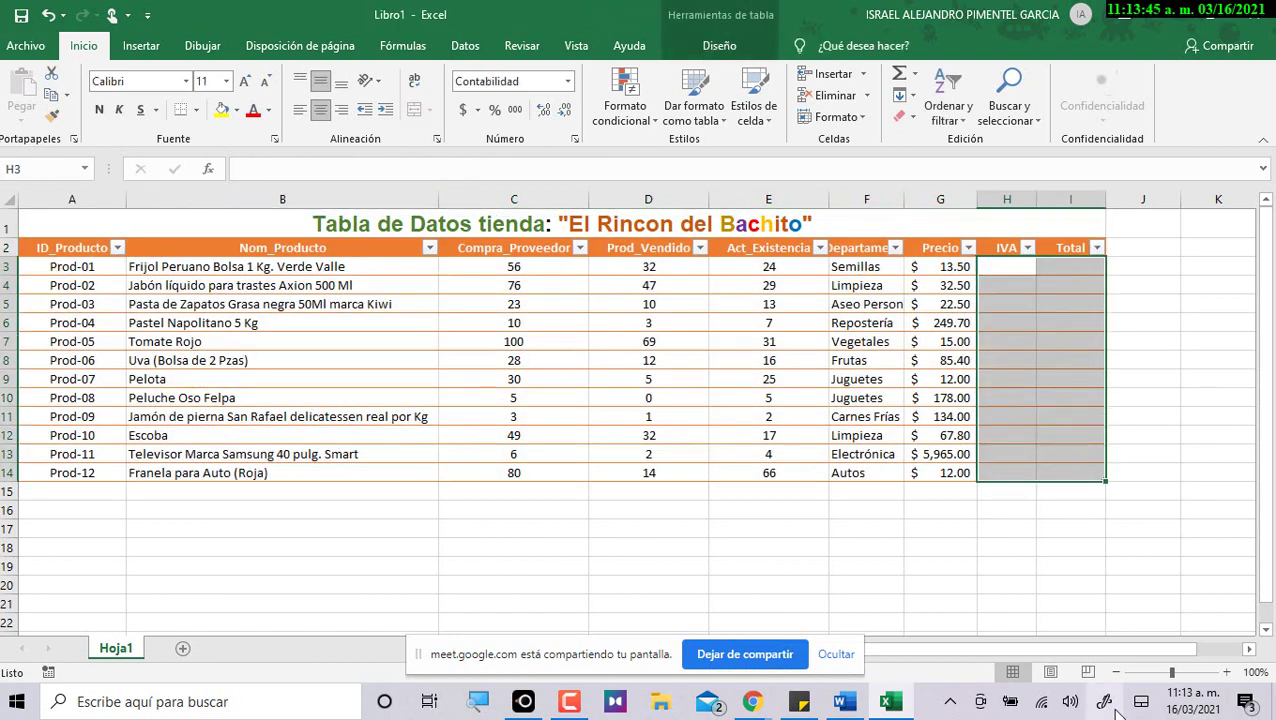
mouse_move(420, 655)
left_mouse_down()
mouse_move(68, 704)
mouse_move(128, 706)
left_mouse_up()
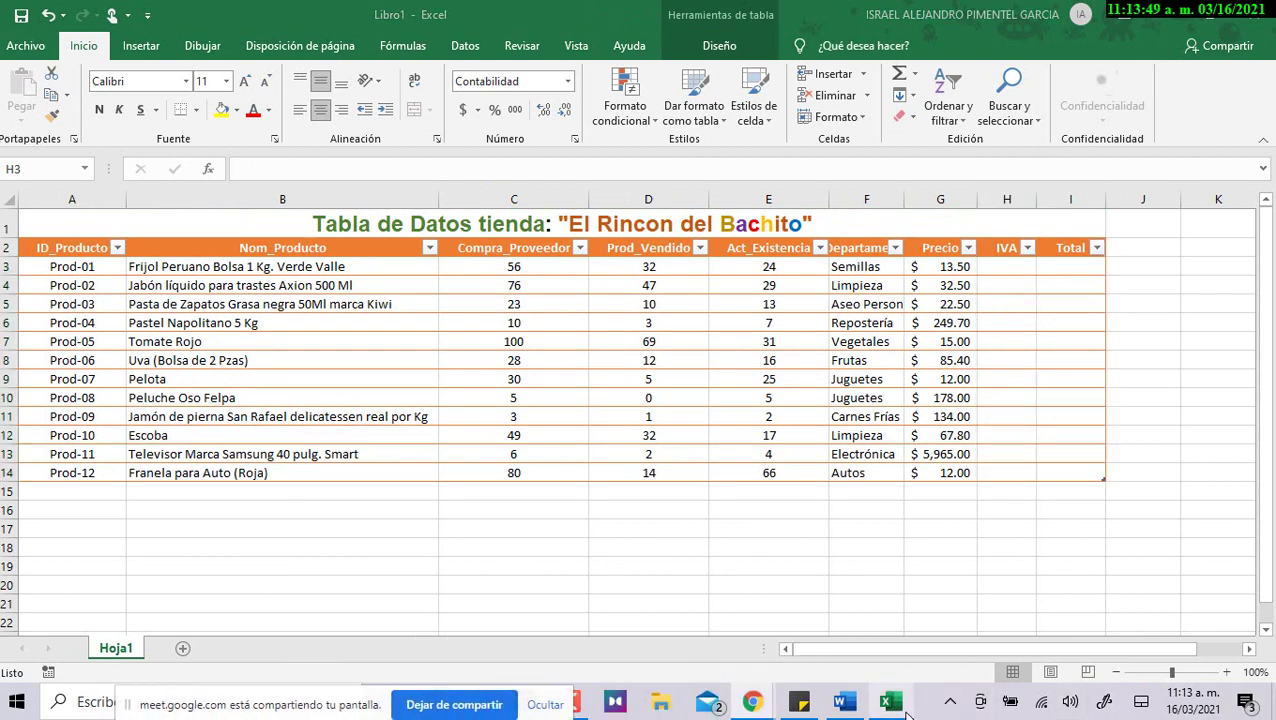
left_click(845, 703)
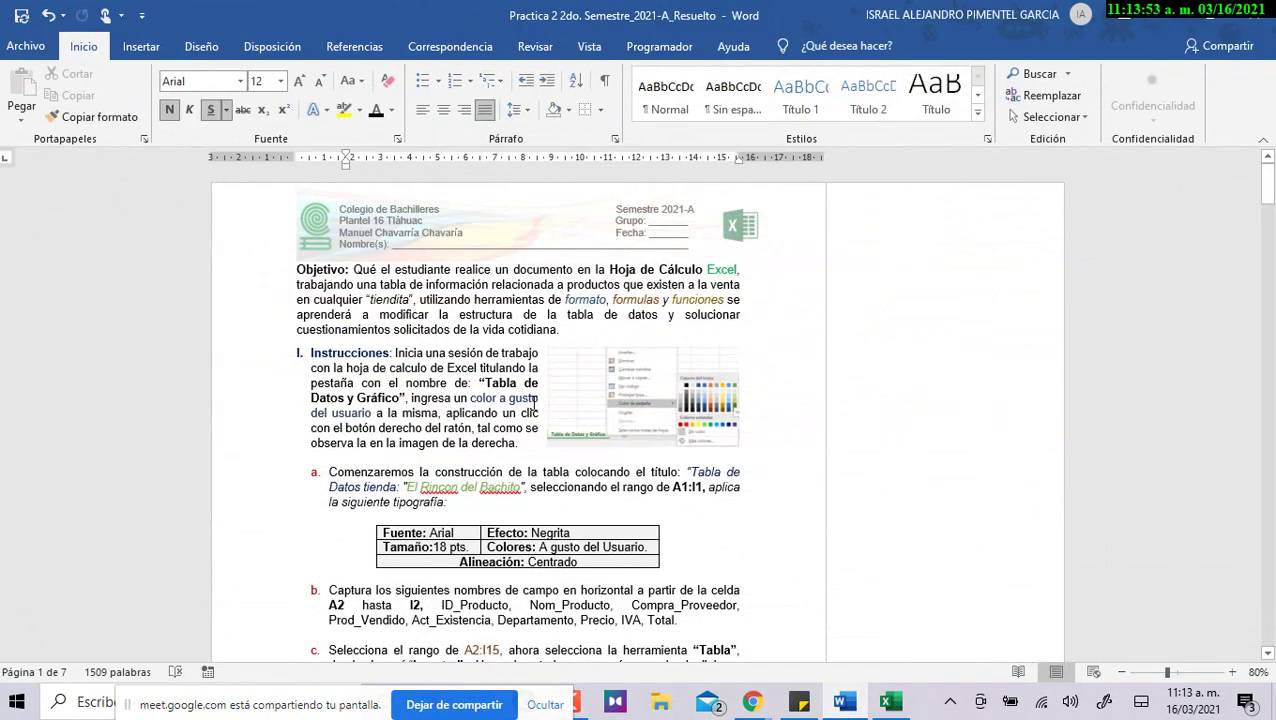
Scroll through the Word practice instructions and return to the Excel workbook.
scroll(536, 402, "down", 8)
scroll(541, 415, "down", 10)
scroll(547, 428, "up", 20)
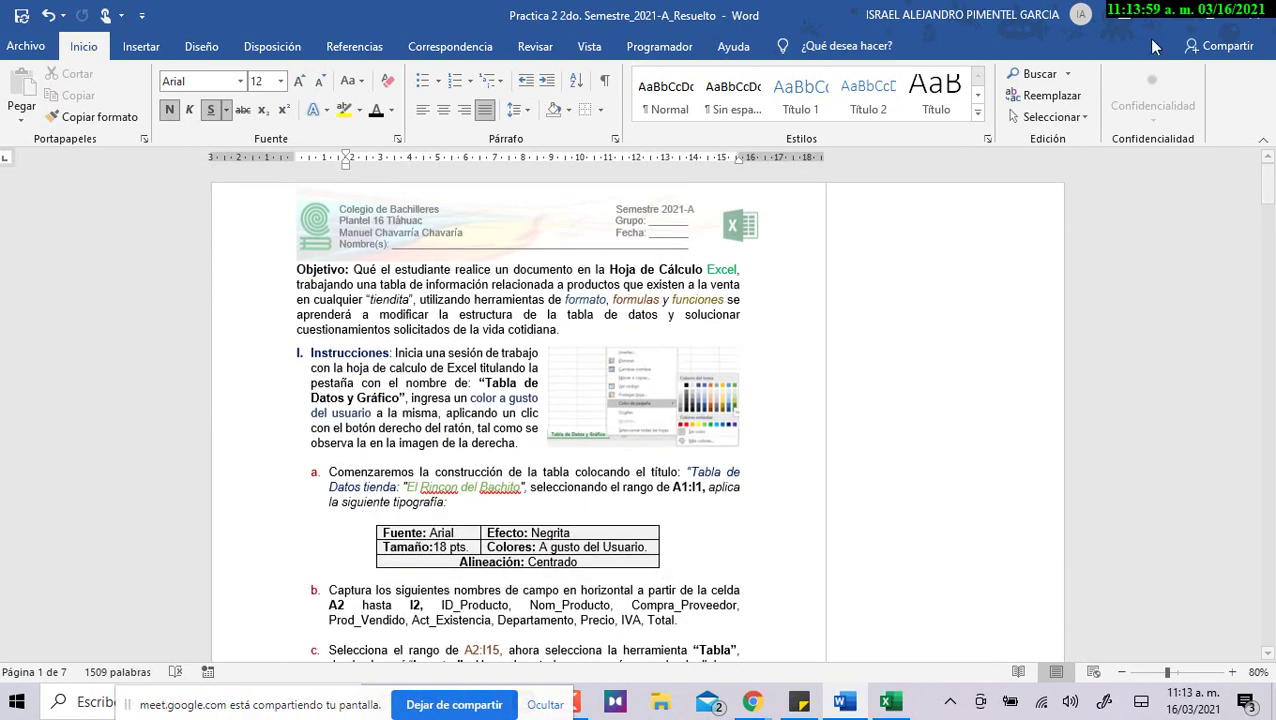
key("alt+Tab")
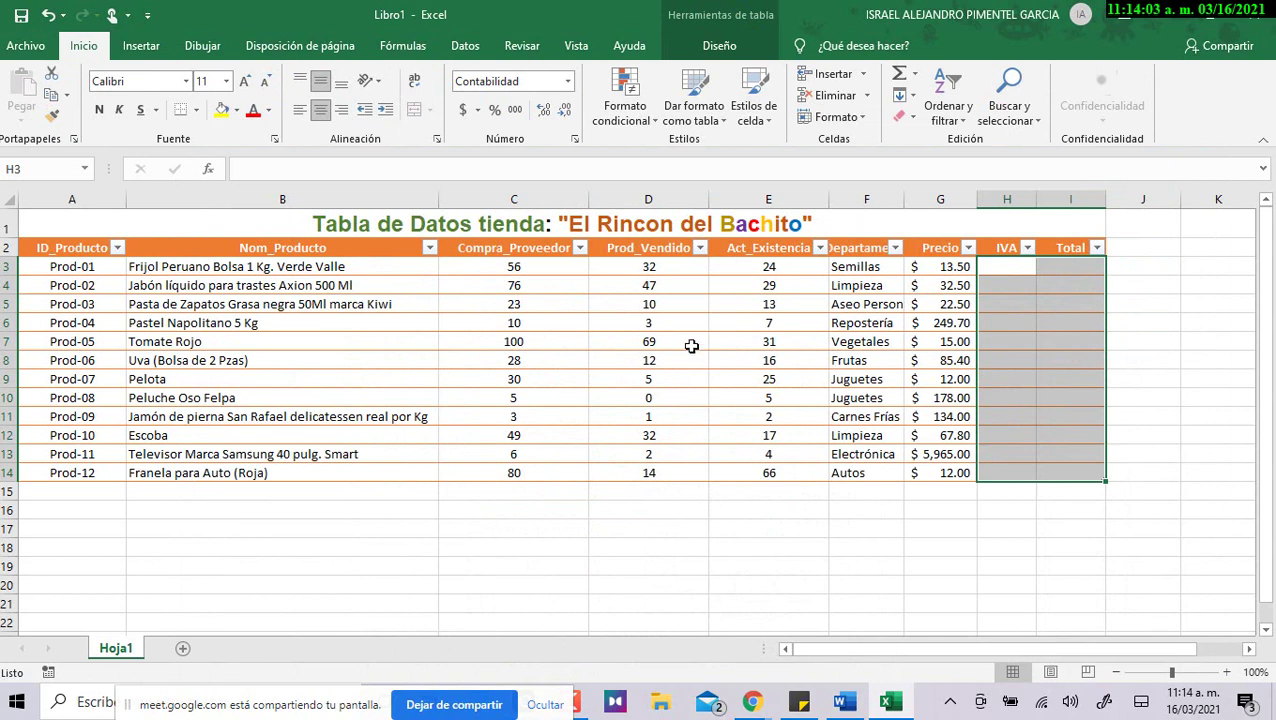
Start an IVA formula in H3, then cancel and undo the wrong B3 reference.
left_click(1009, 287)
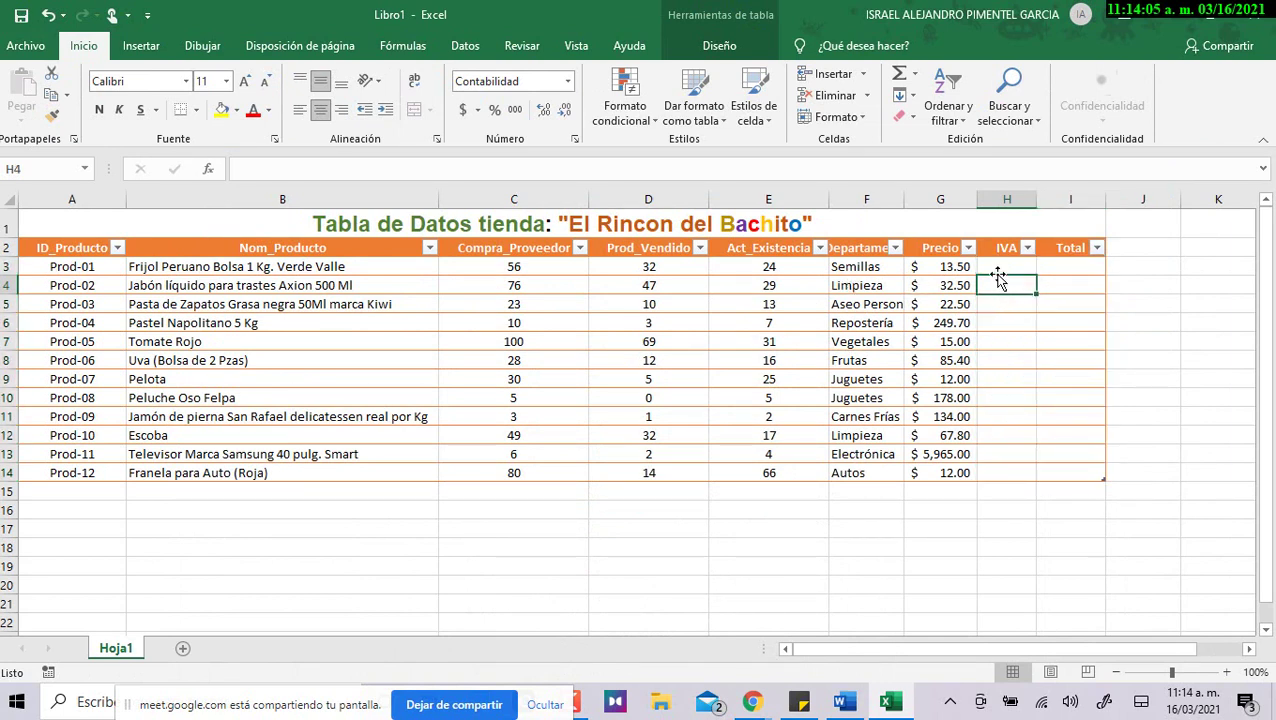
left_click(1012, 266)
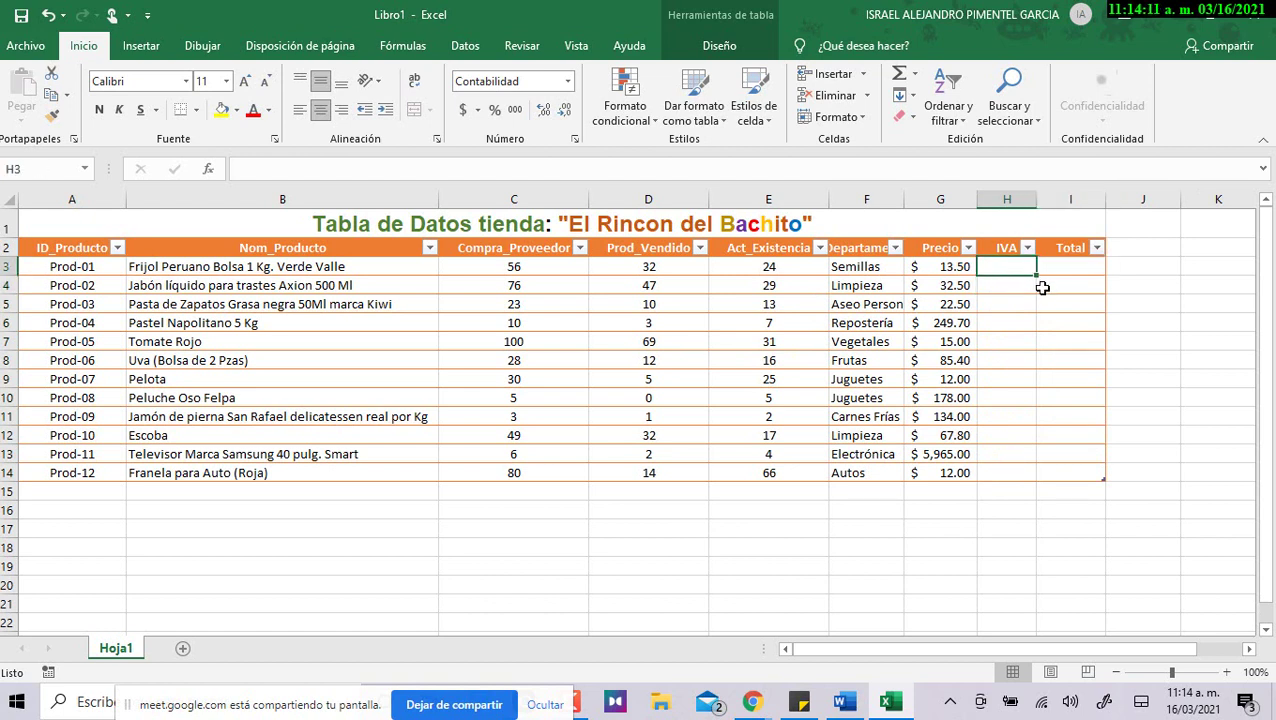
type("=")
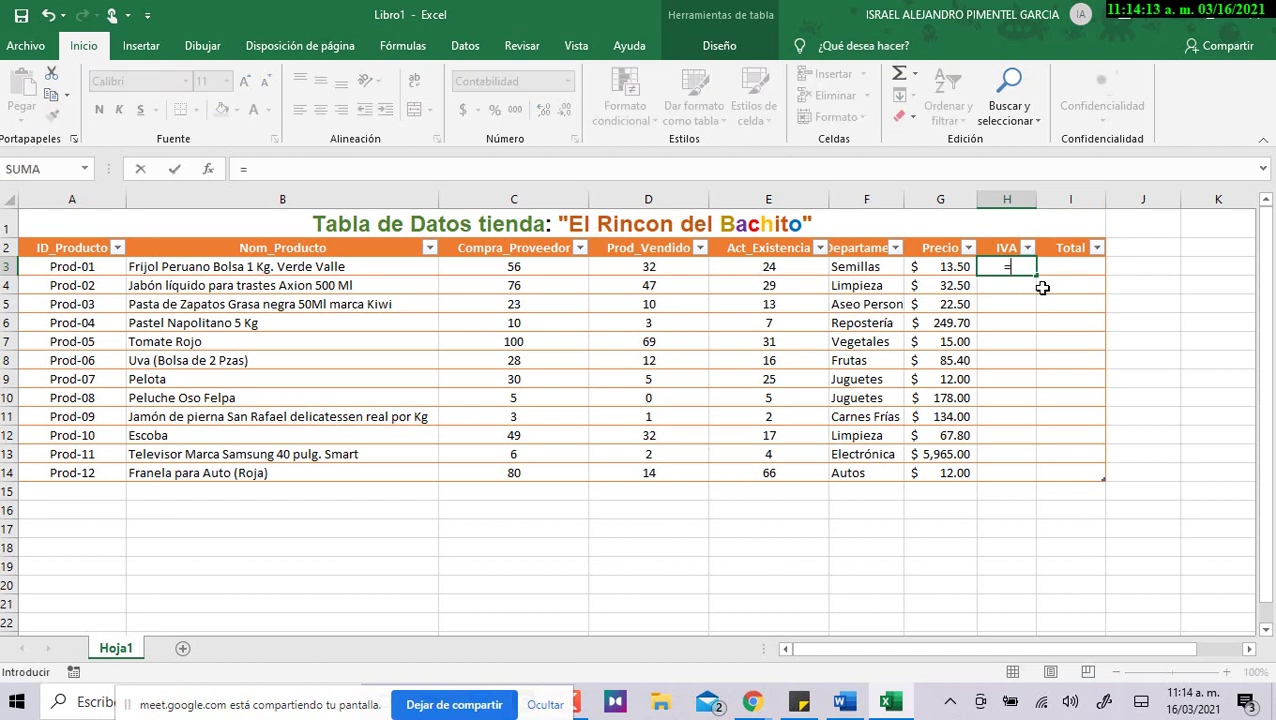
left_click(940, 266)
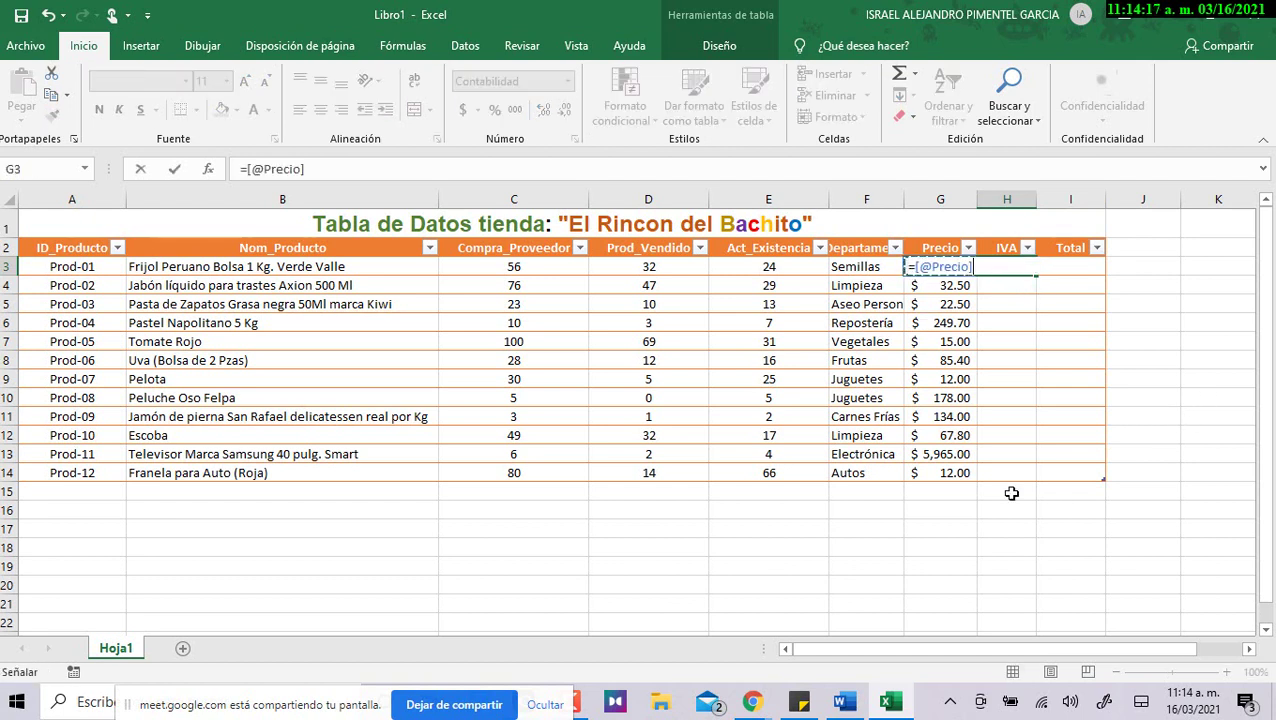
left_click(166, 269)
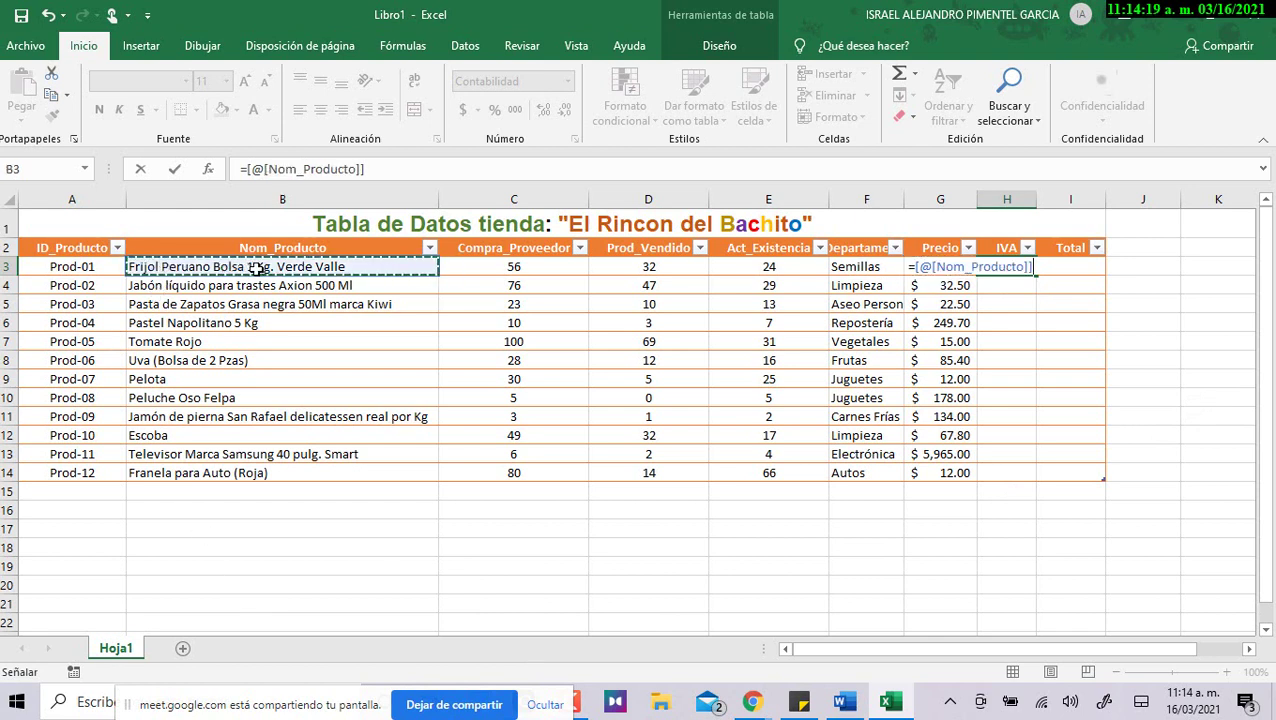
key("BackSpace")
key("BackSpace")
key("BackSpace")
key("BackSpace")
key("BackSpace")
key("BackSpace")
key("BackSpace")
key("BackSpace")
key("BackSpace")
key("BackSpace")
key("BackSpace")
key("BackSpace")
key("BackSpace")
key("BackSpace")
key("BackSpace")
key("Escape")
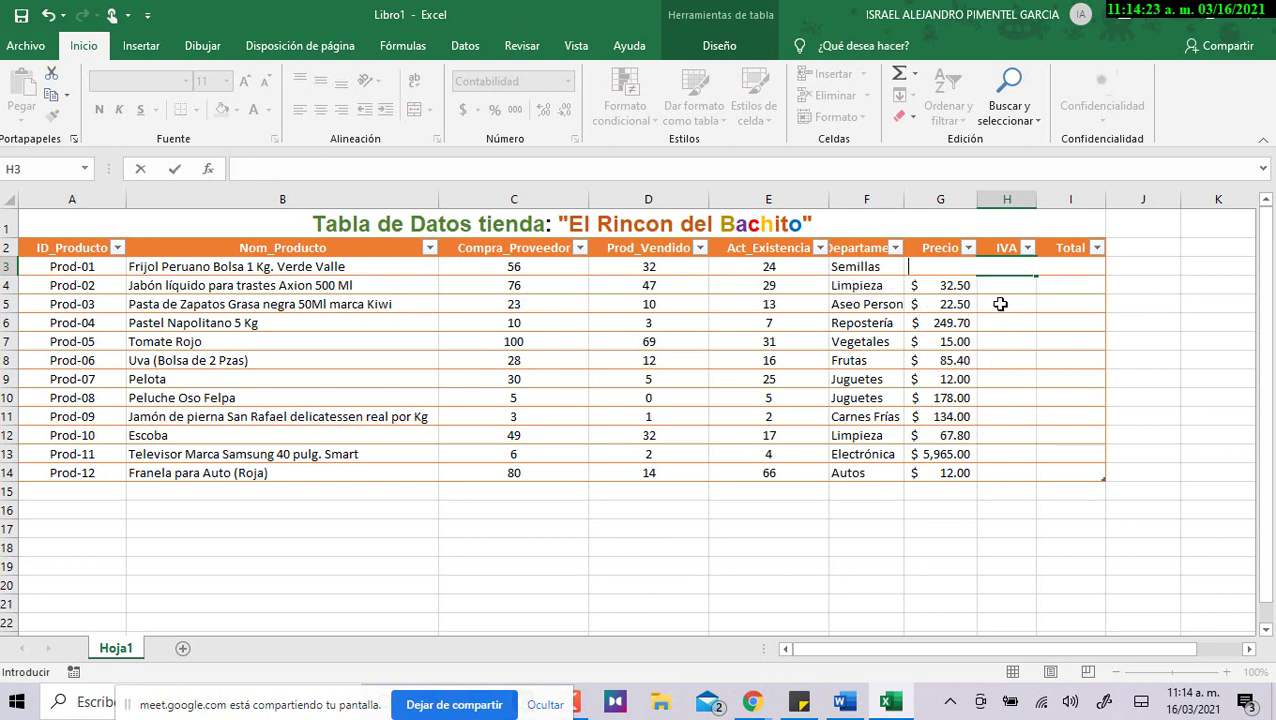
key("Escape")
key("ctrl+z")
left_click(999, 262)
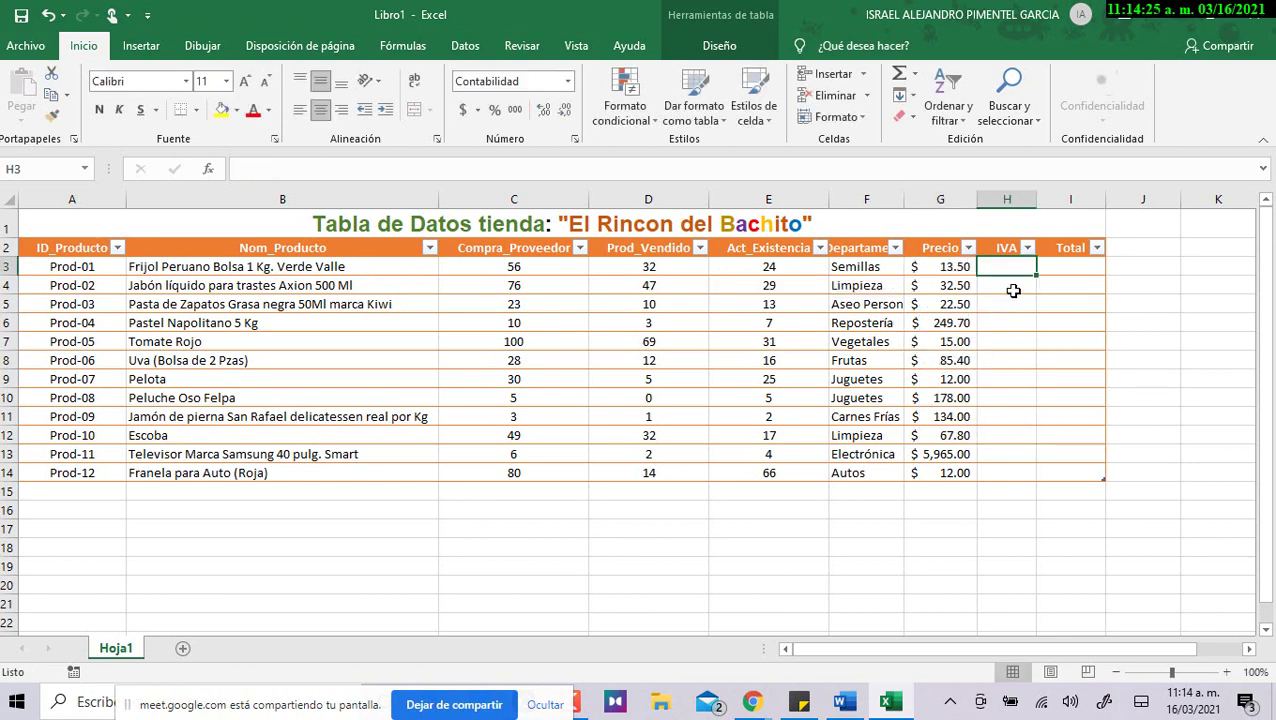
type("=")
left_click(935, 267)
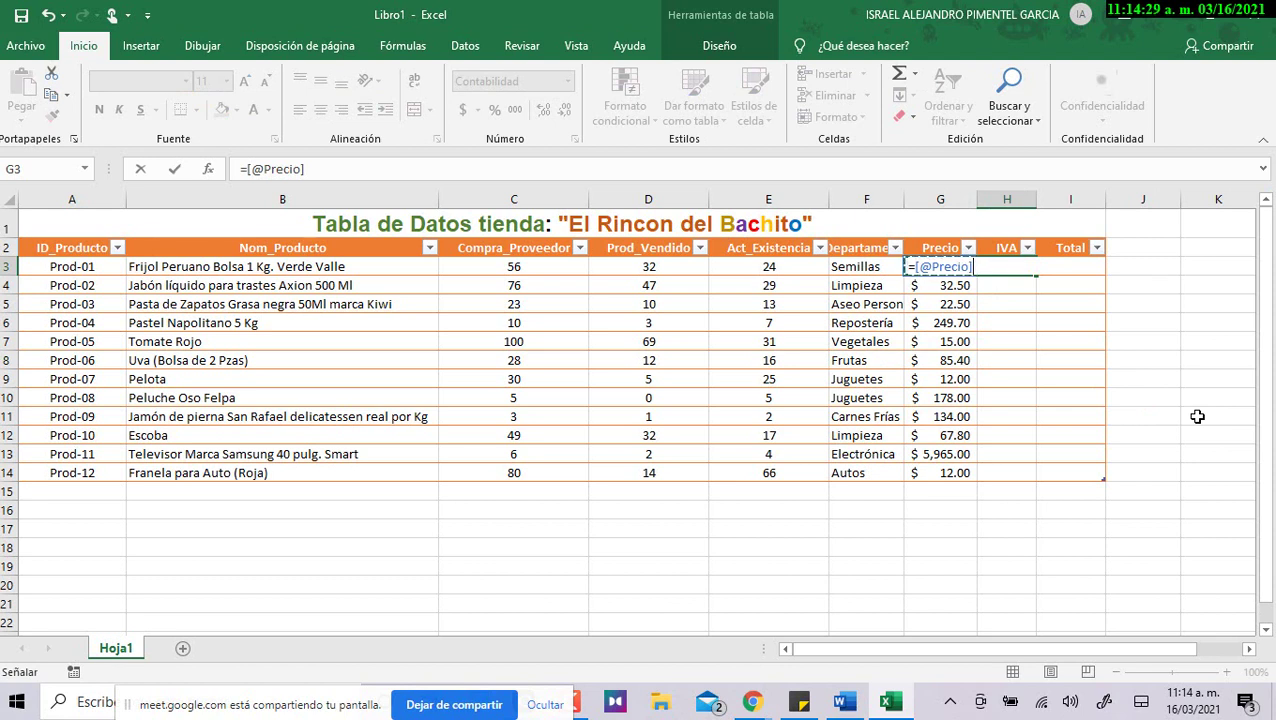
type("*0.16")
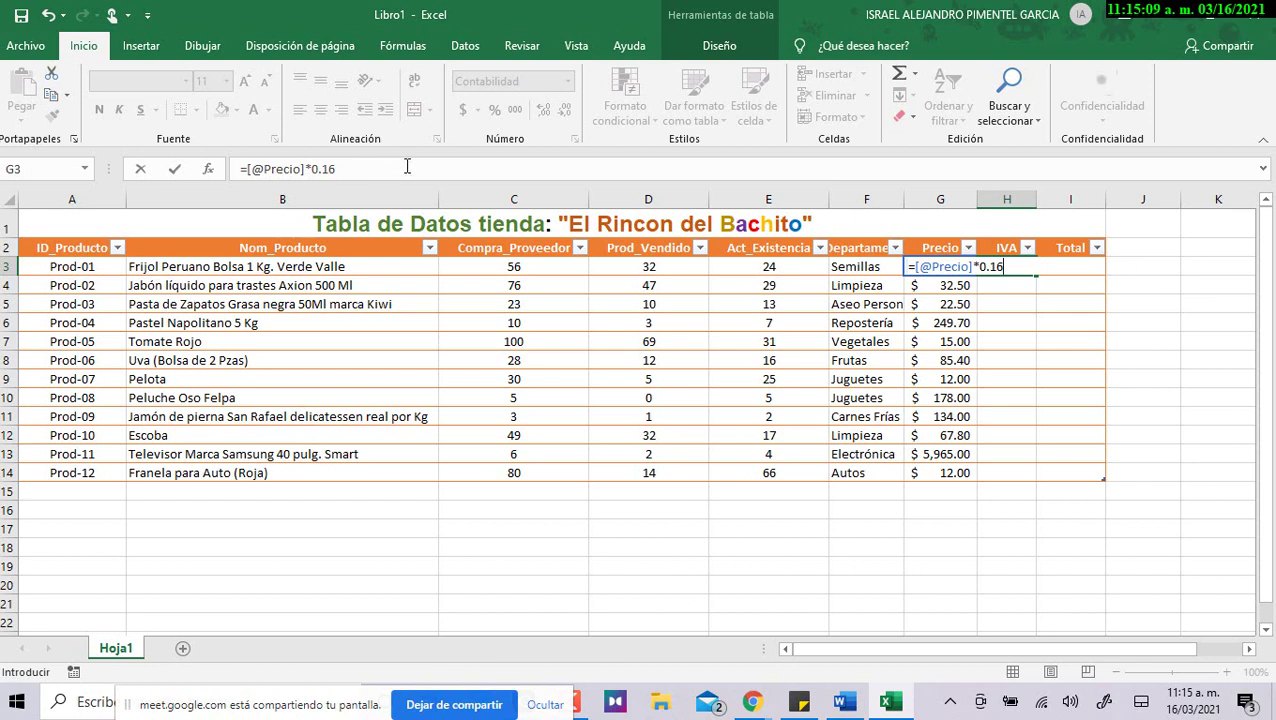
left_click_drag(251, 168, 306, 168)
double_click(308, 168)
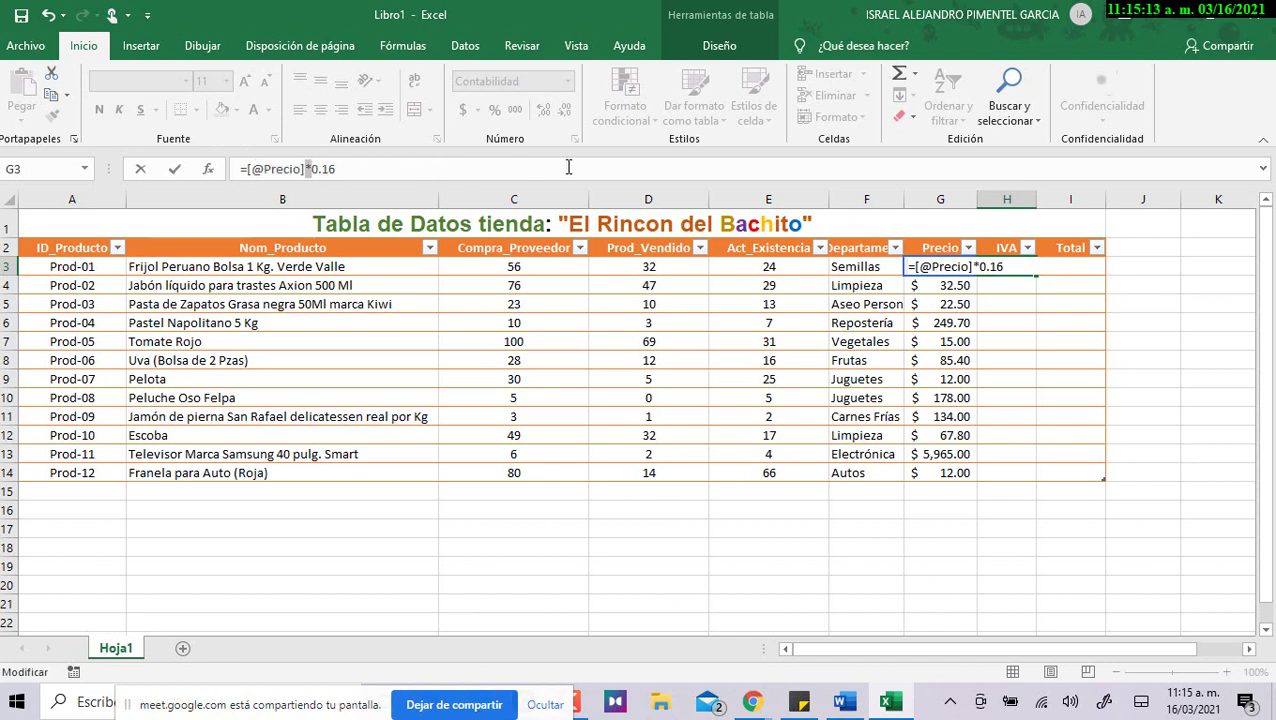
key("Return")
Select the calculated IVA values, $2.16 to $954.40, and check the first product's price.
left_click_drag(1011, 266, 1012, 472)
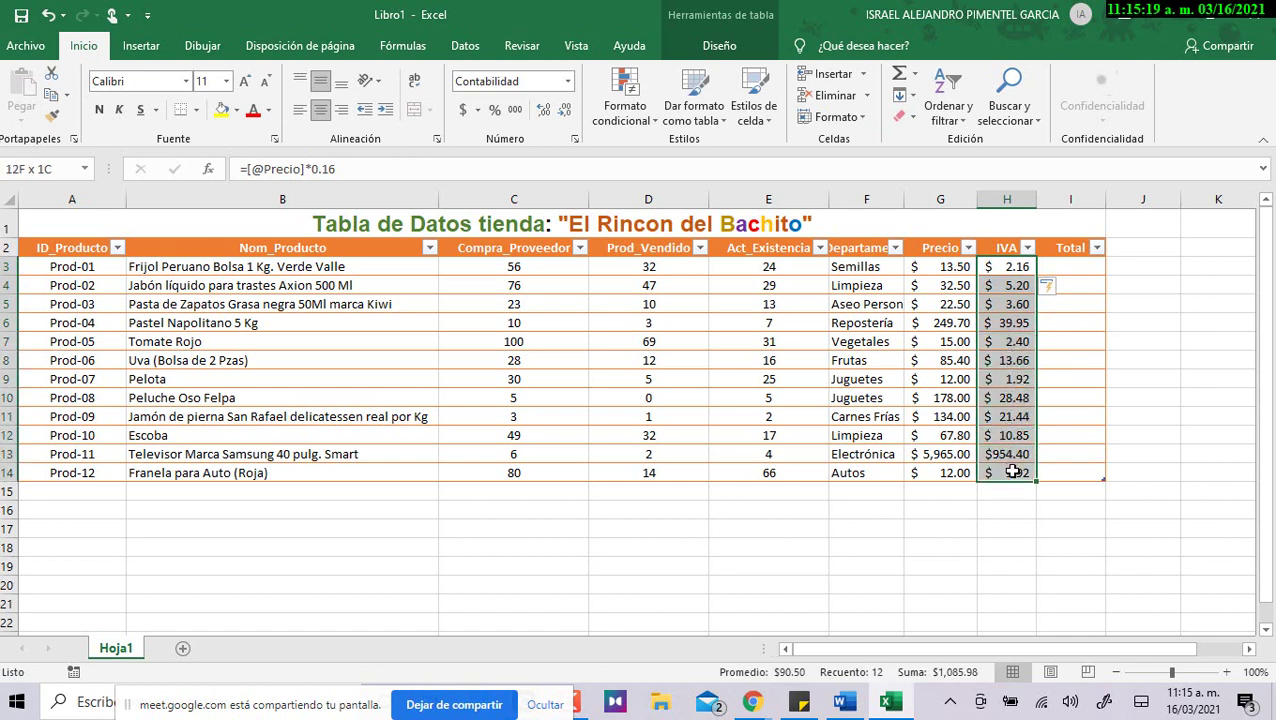
left_click_drag(1000, 265, 1012, 473)
left_click(943, 265)
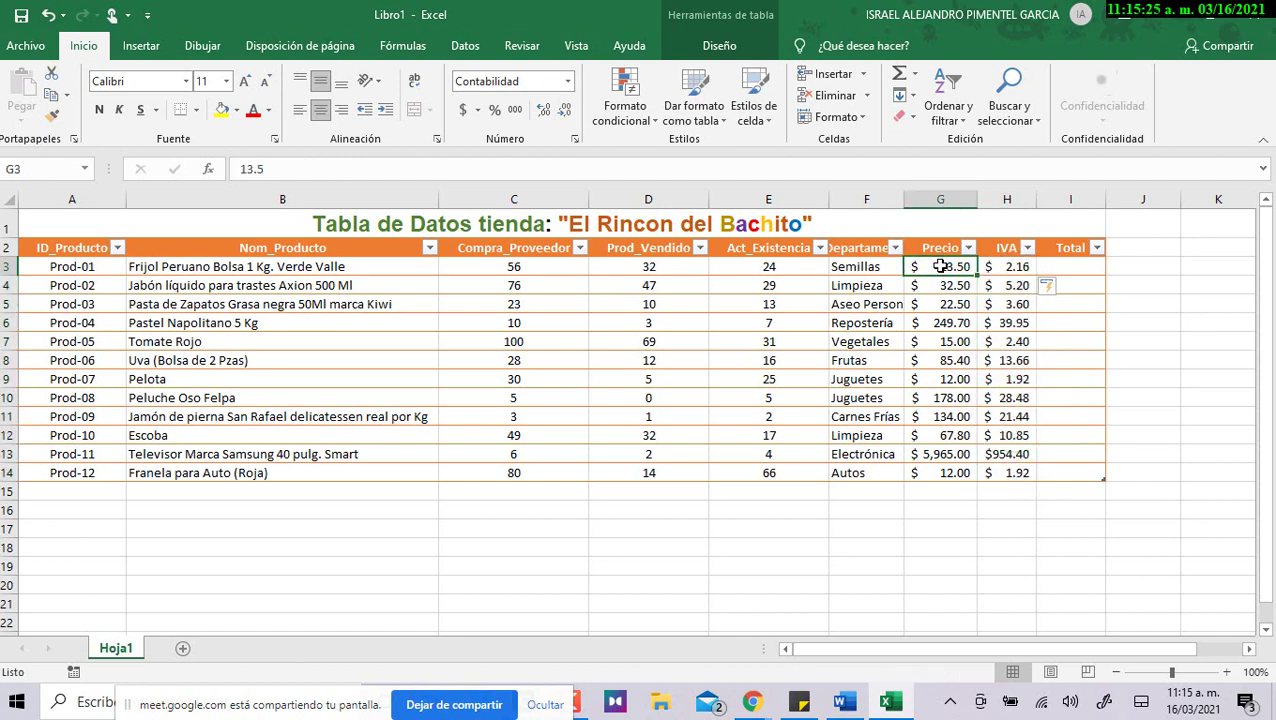
left_click(990, 266)
left_click(1068, 266)
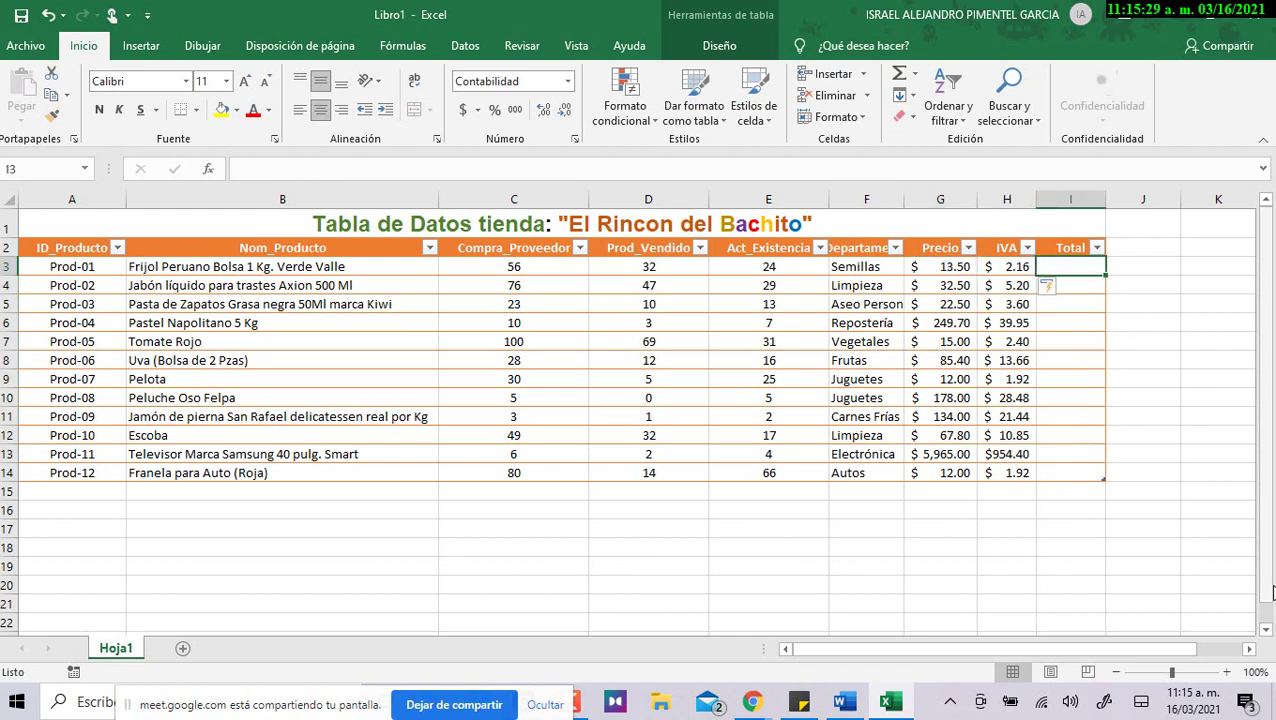
type("=")
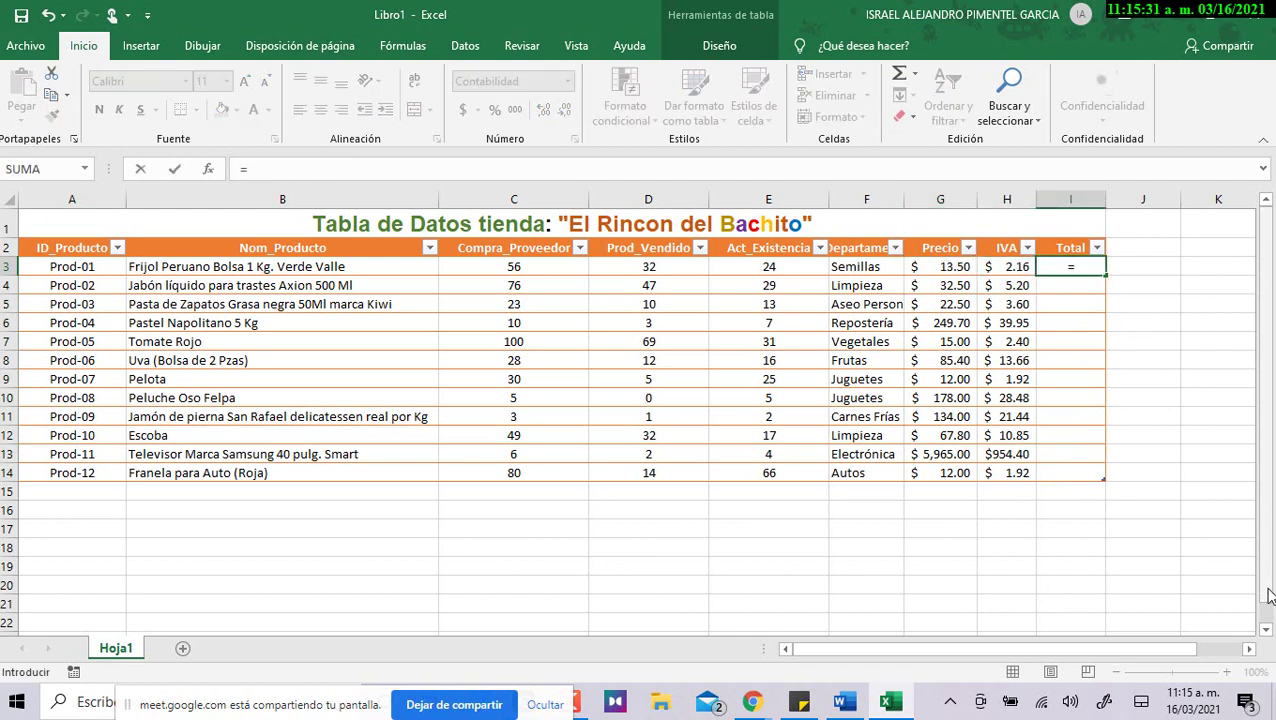
left_click(944, 267)
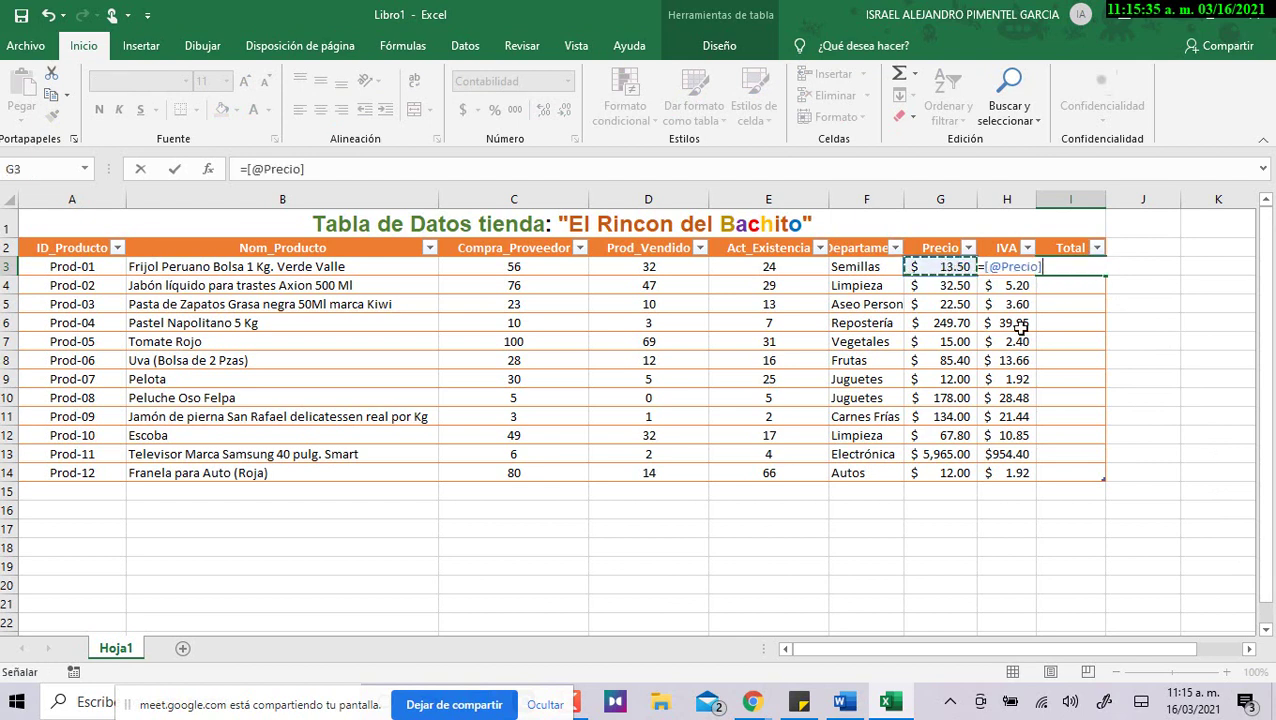
type("+")
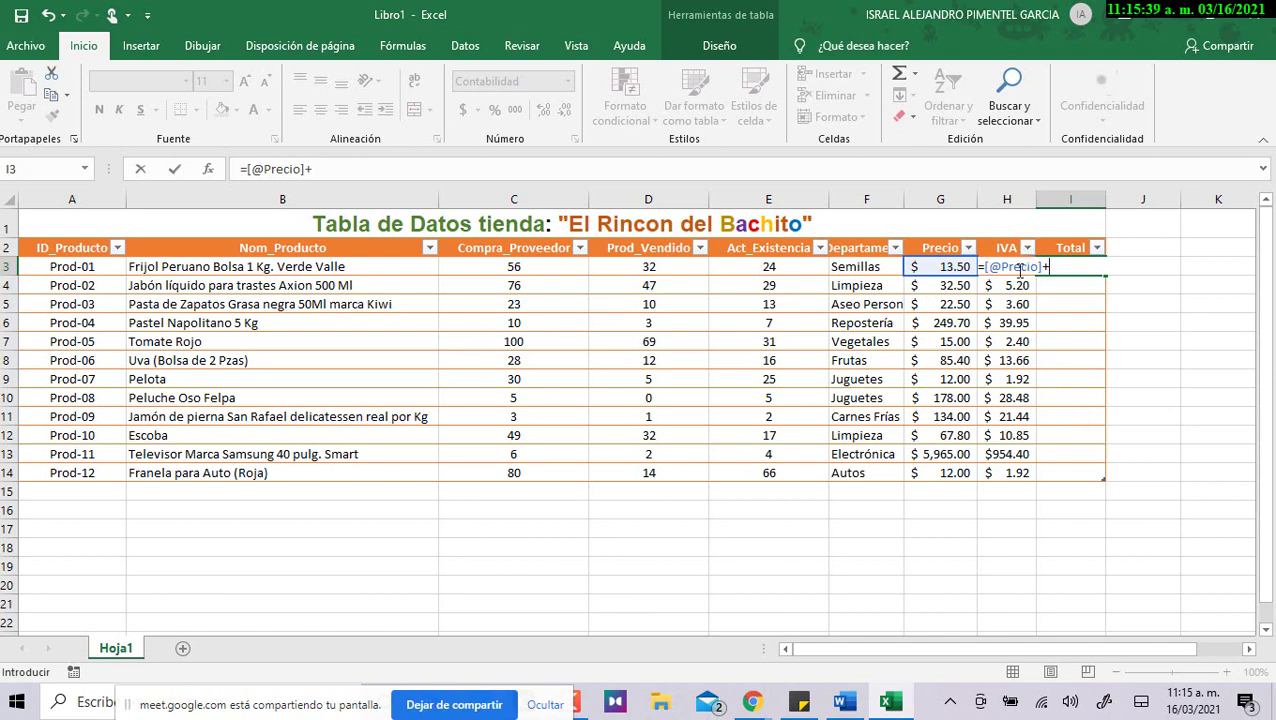
type("h3")
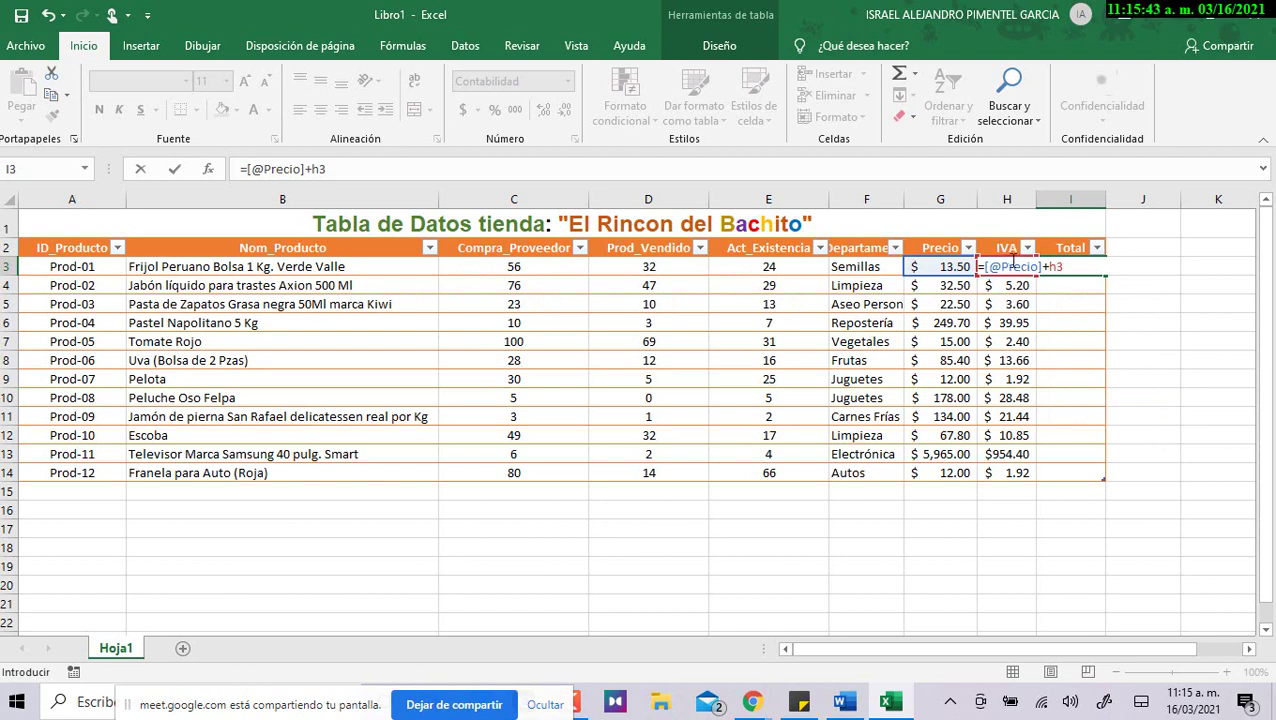
key("Return")
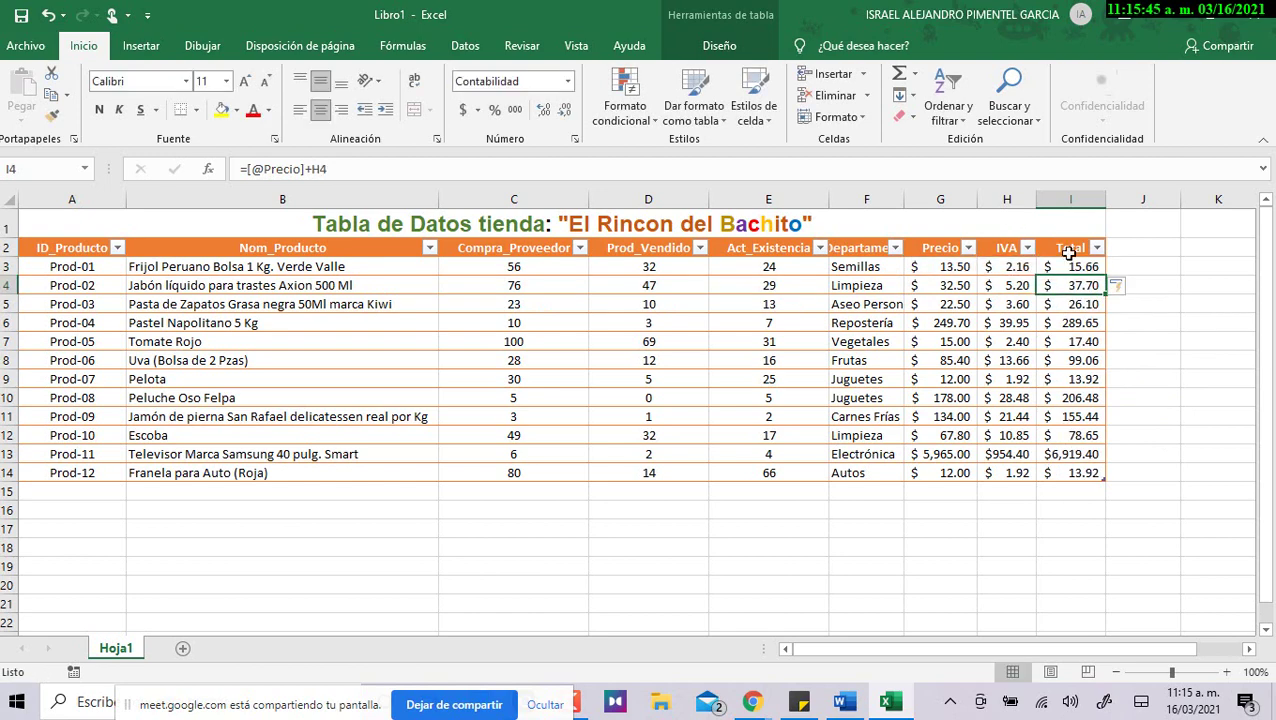
left_click_drag(1068, 264, 1120, 447)
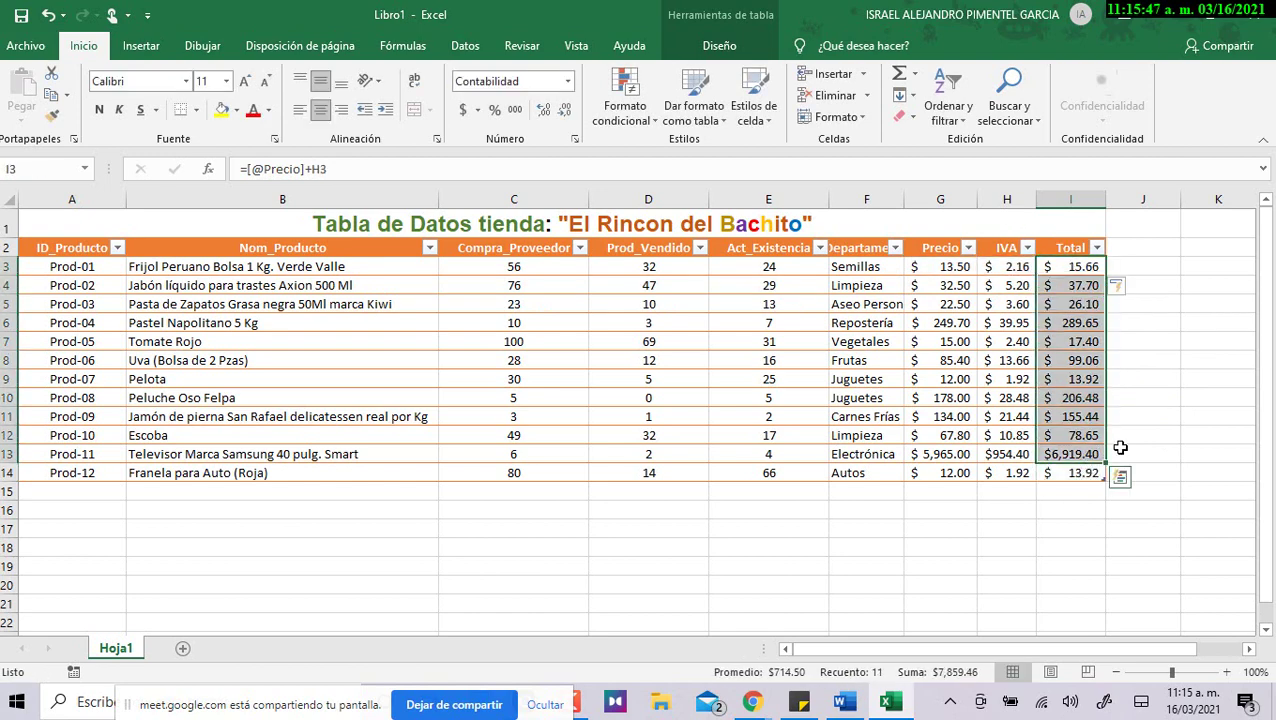
left_click(1060, 267)
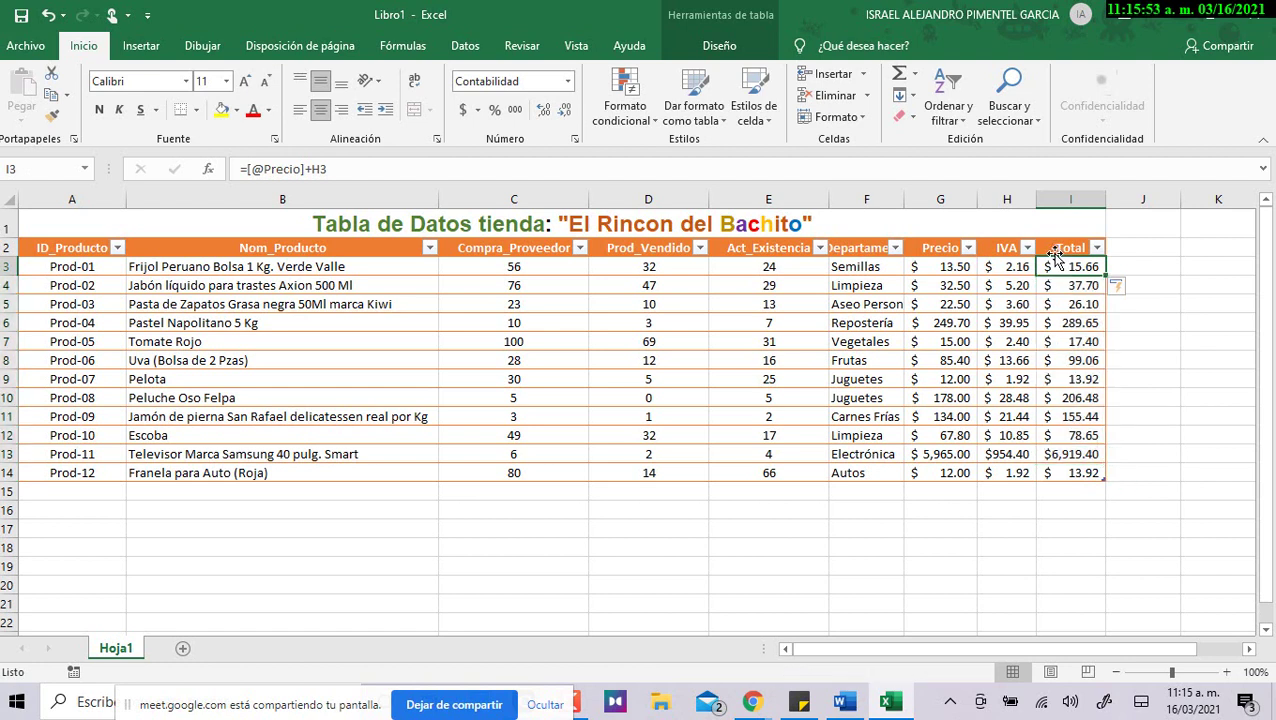
left_click(674, 226)
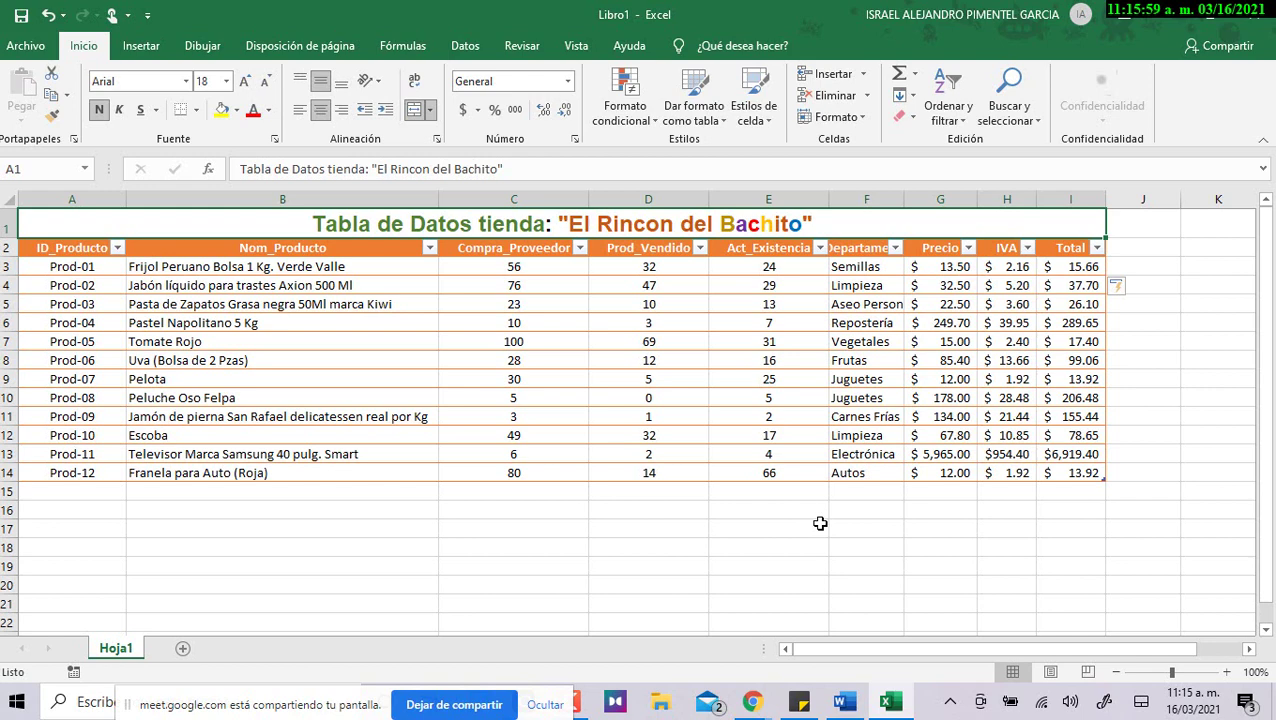
left_click(279, 264)
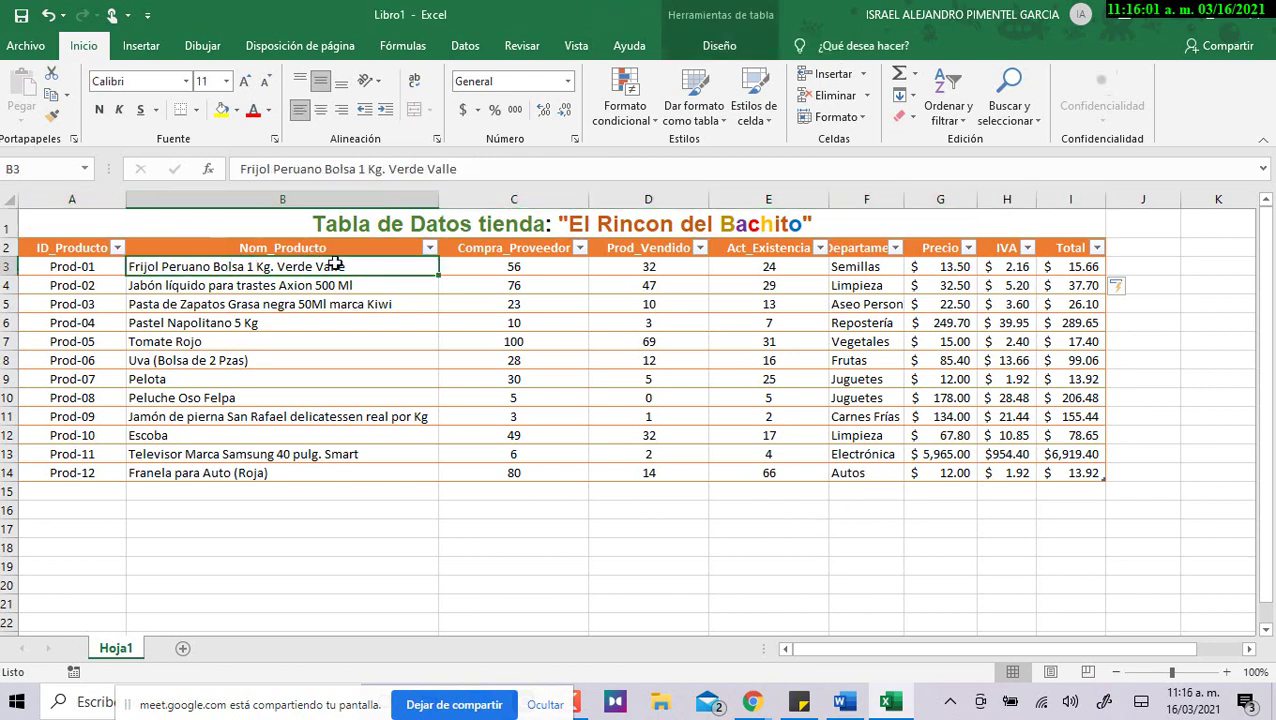
left_click(1062, 265)
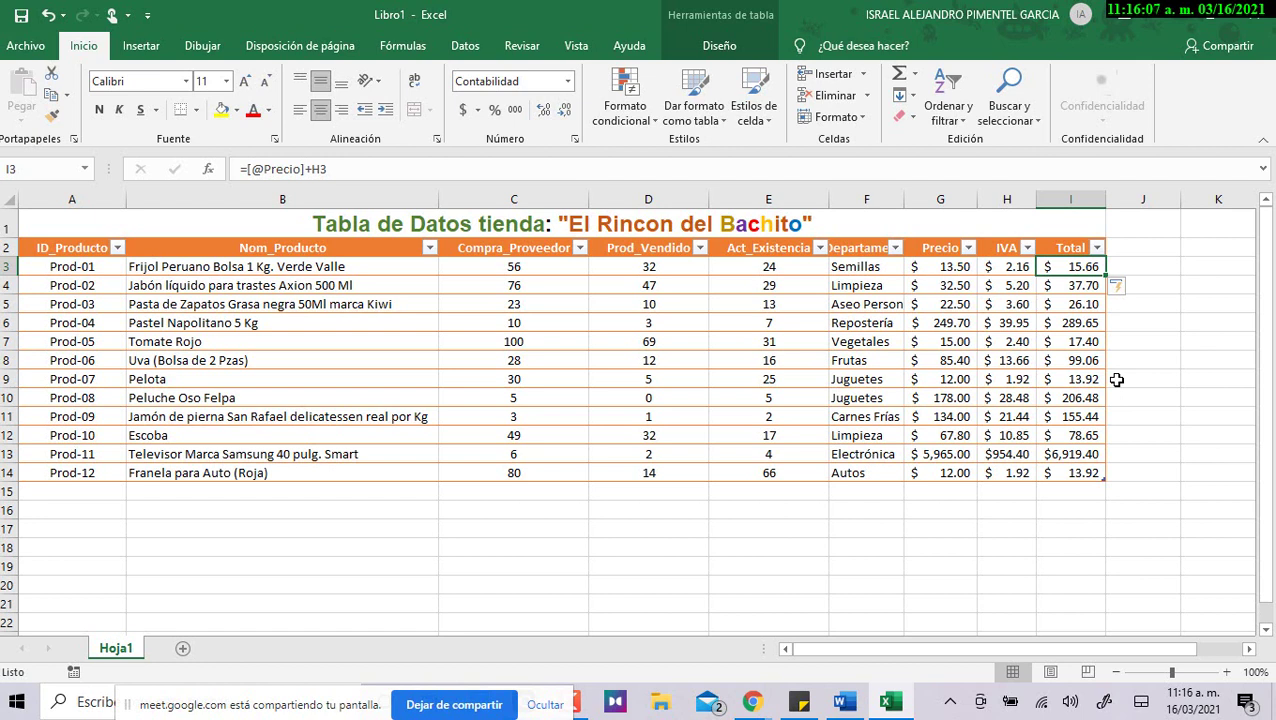
left_click(353, 446)
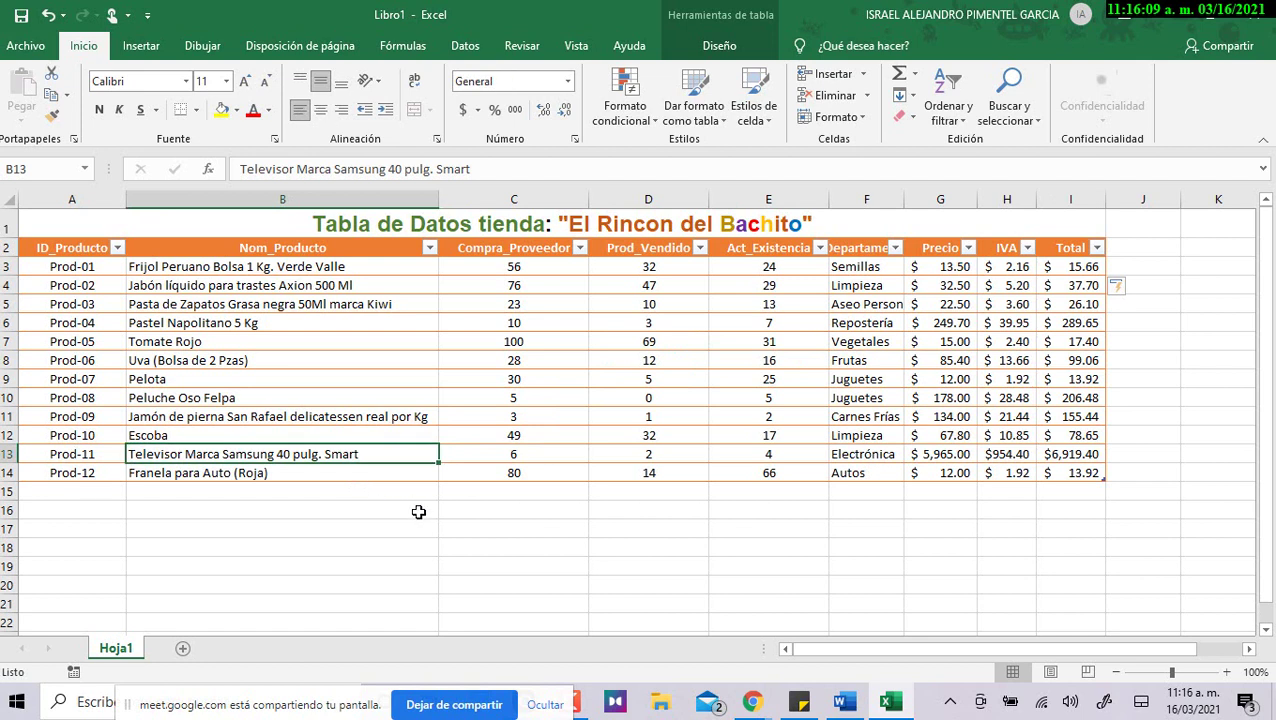
left_click(1092, 455)
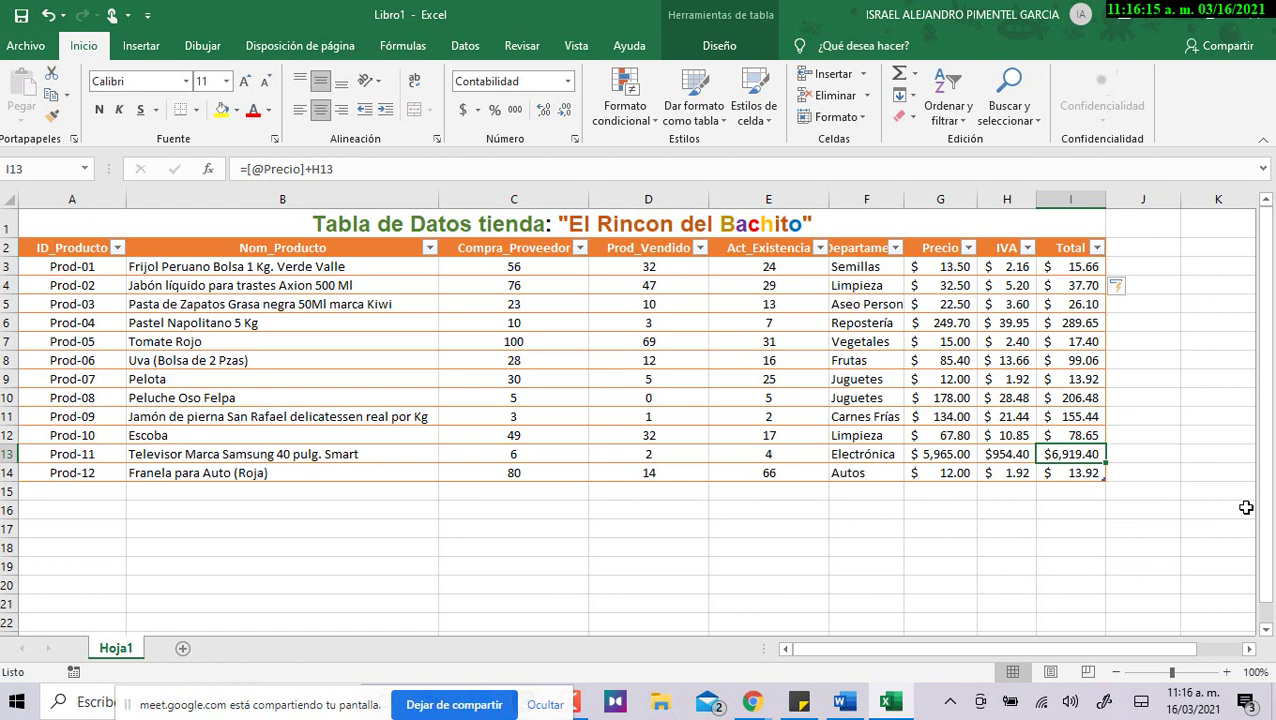
left_click(1010, 455)
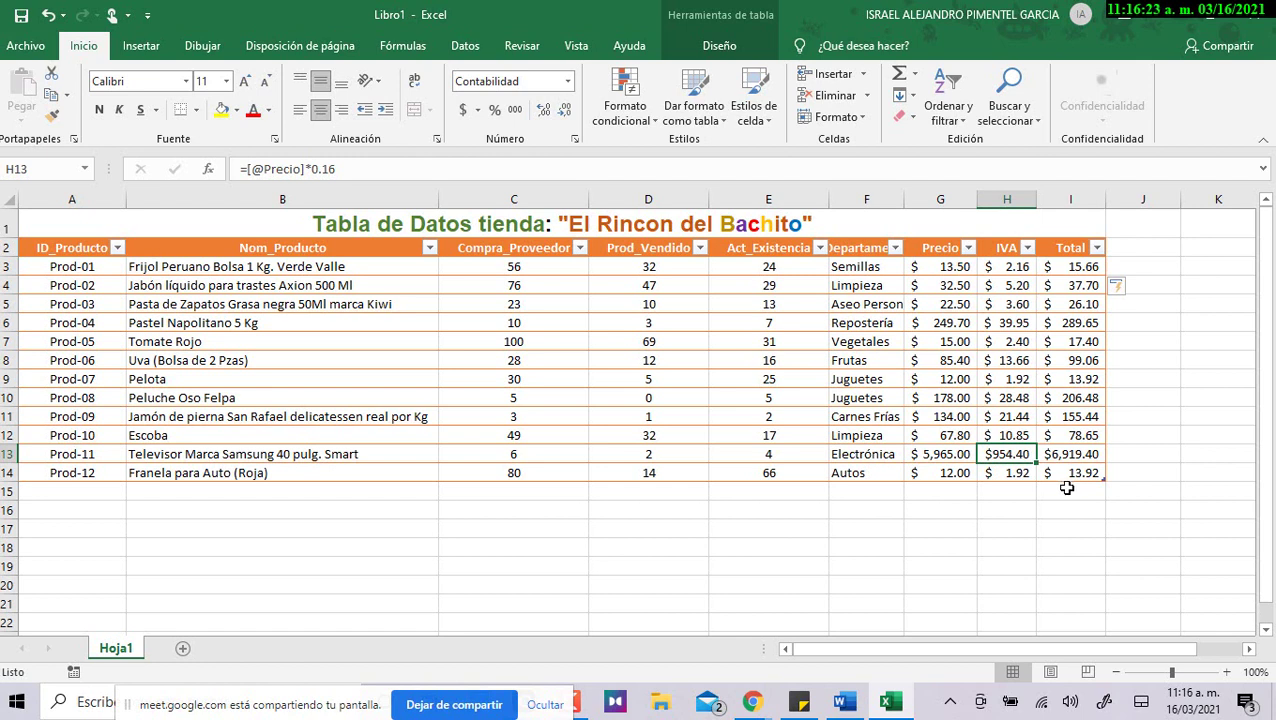
left_click(954, 454)
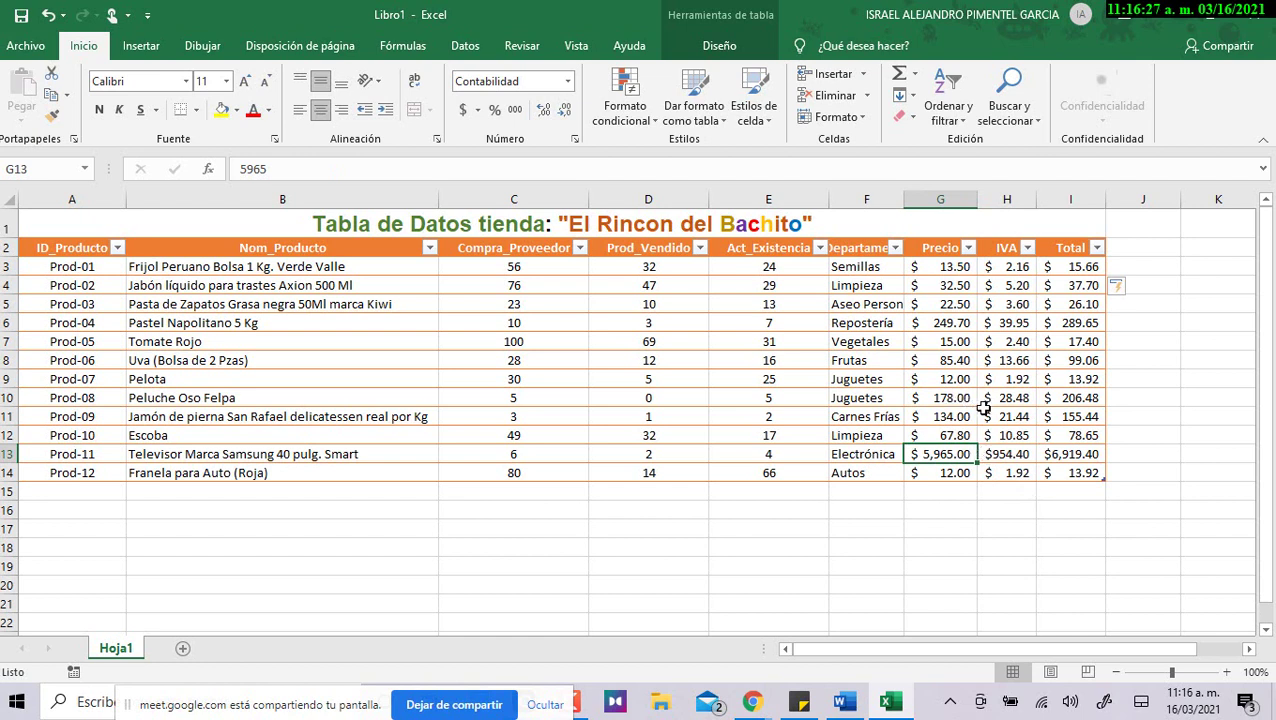
left_click(570, 456)
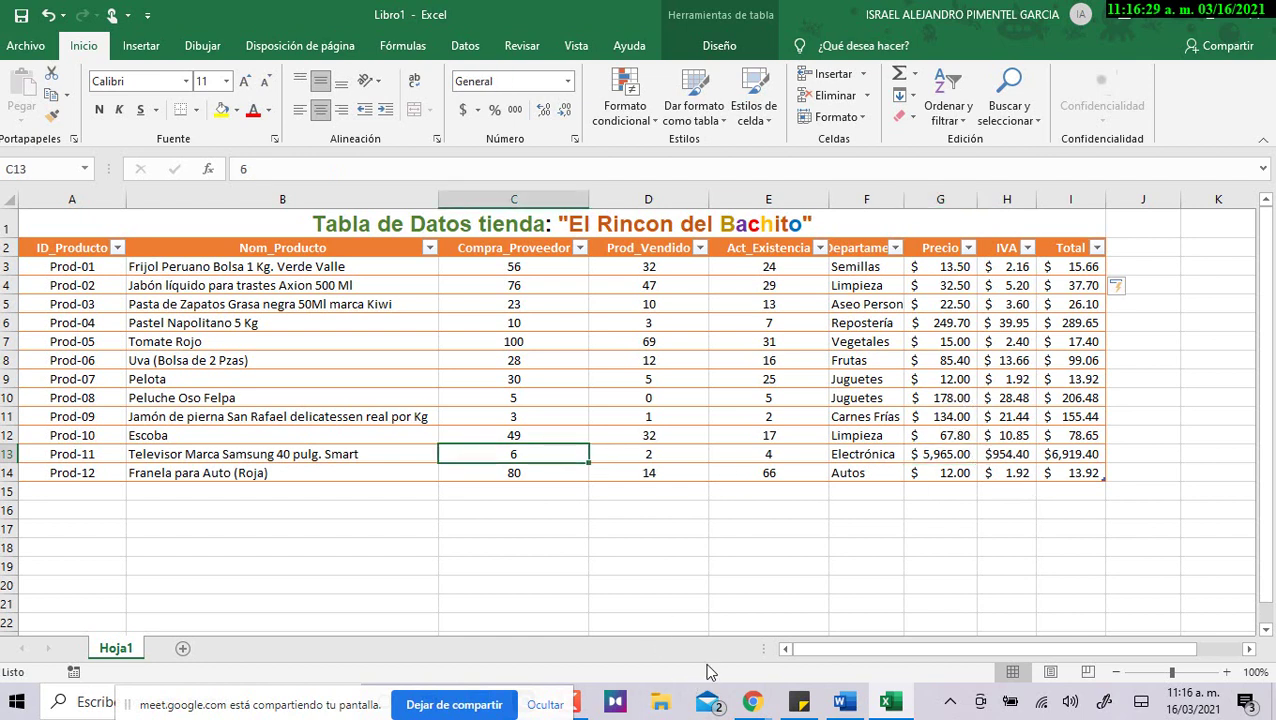
mouse_move(1066, 452)
left_mouse_down()
mouse_move(1110, 478)
mouse_move(1078, 458)
left_mouse_up()
left_click(984, 455)
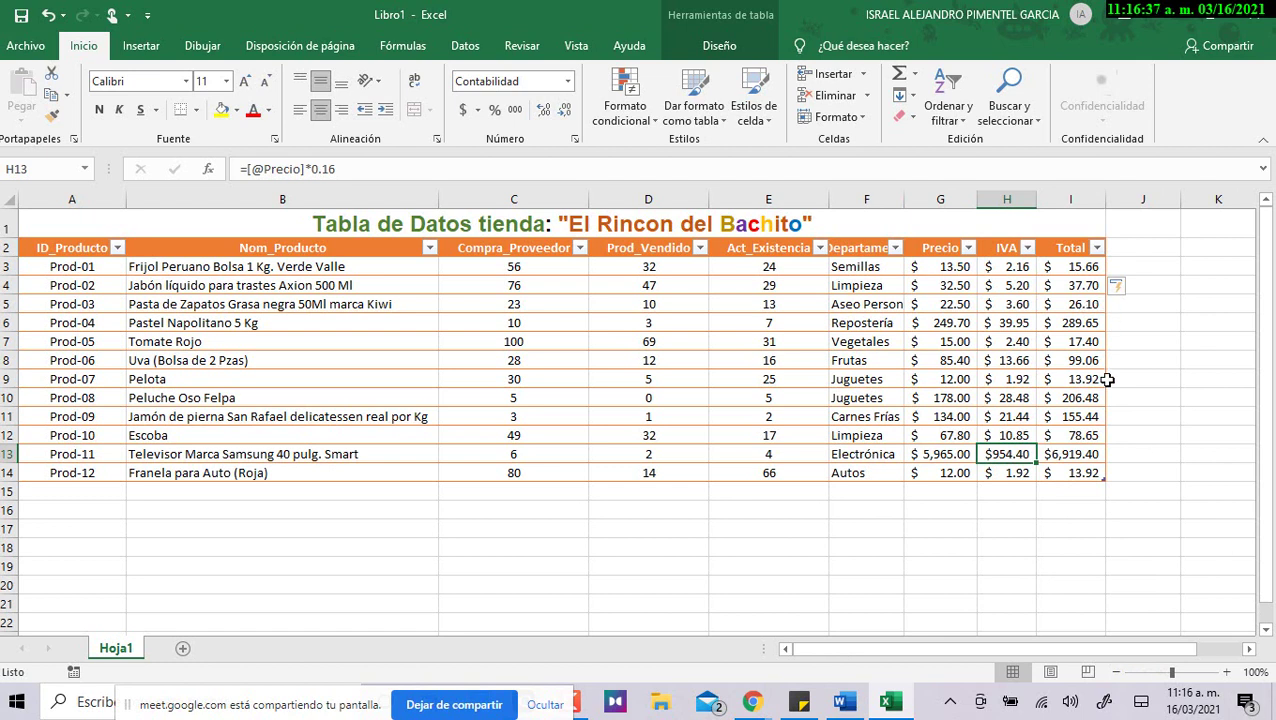
left_click_drag(968, 274, 1084, 470)
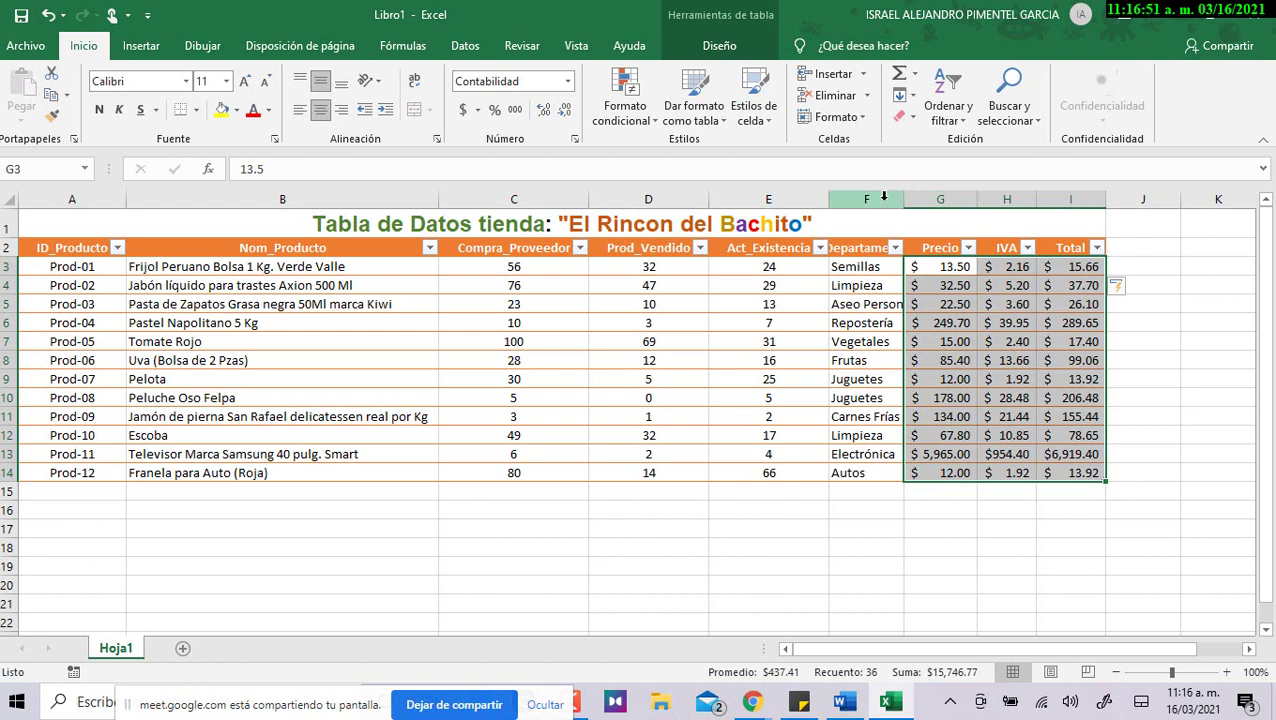
Autofit column F to the department names and resize column I to fit the Total amounts.
double_click(903, 199)
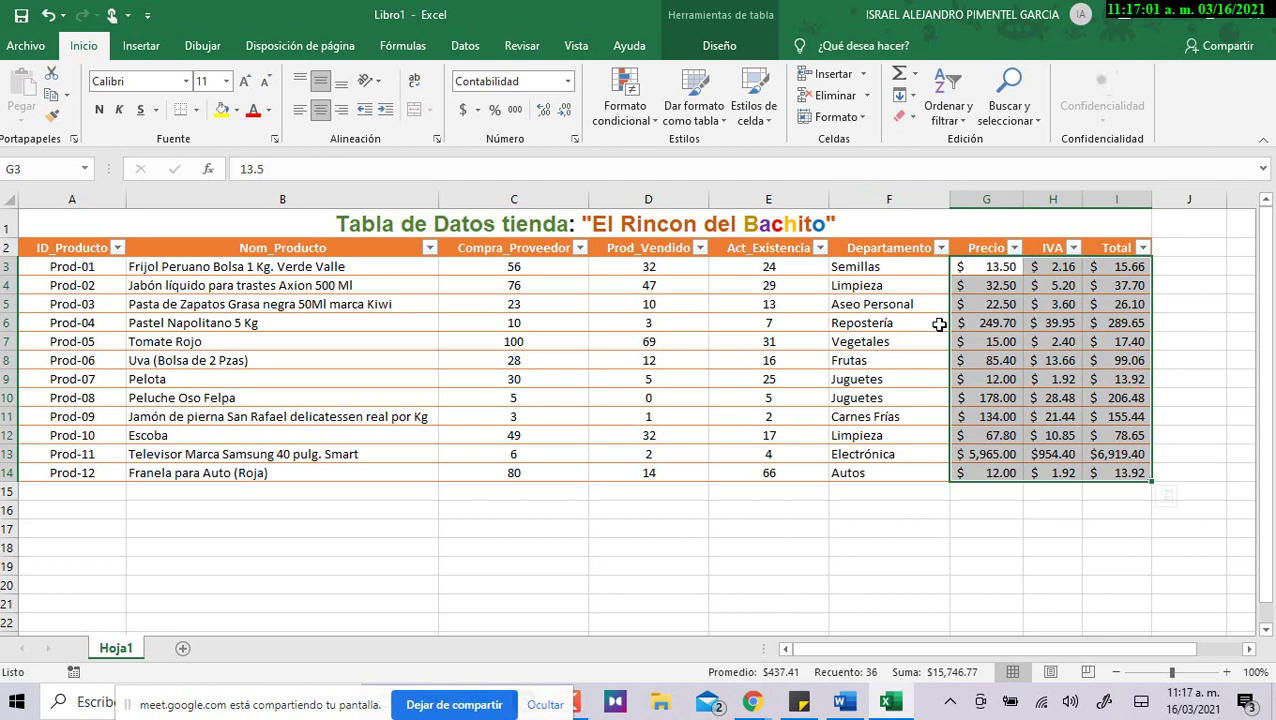
left_click_drag(1145, 205, 1118, 219)
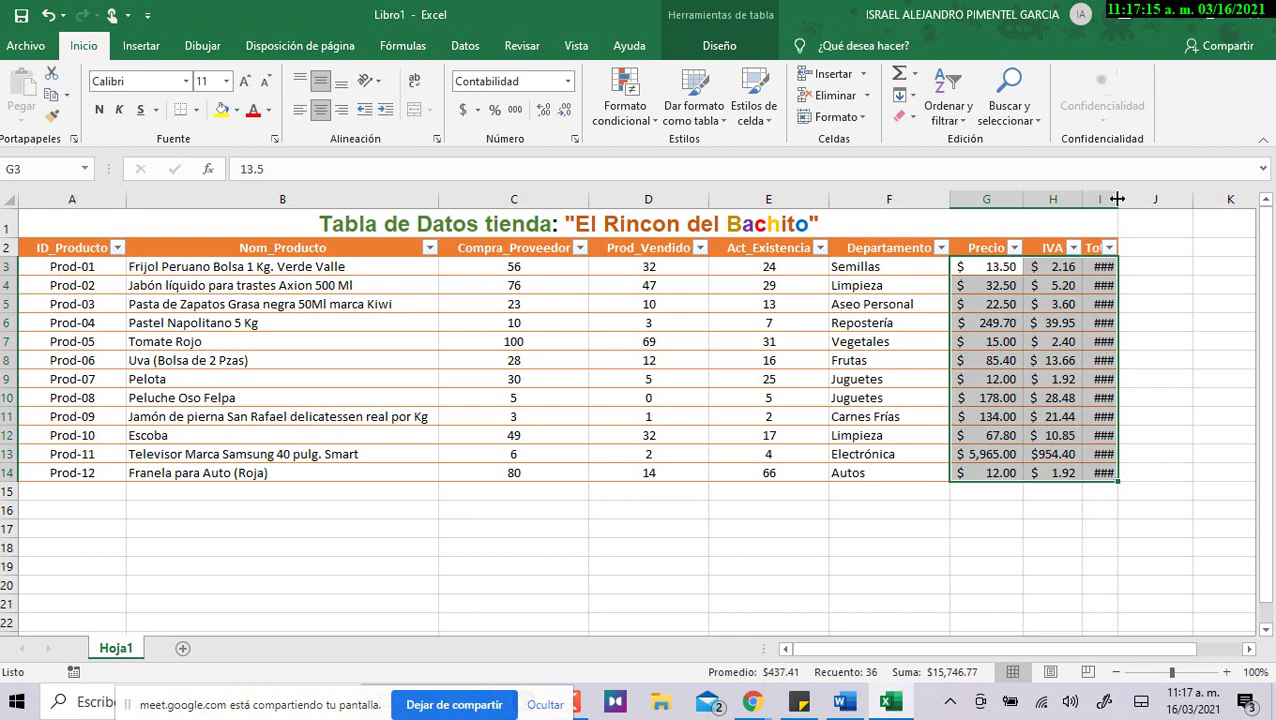
double_click(1117, 196)
Select the Total amounts and the table, then select an empty range beside it.
left_click_drag(1123, 266, 1127, 472)
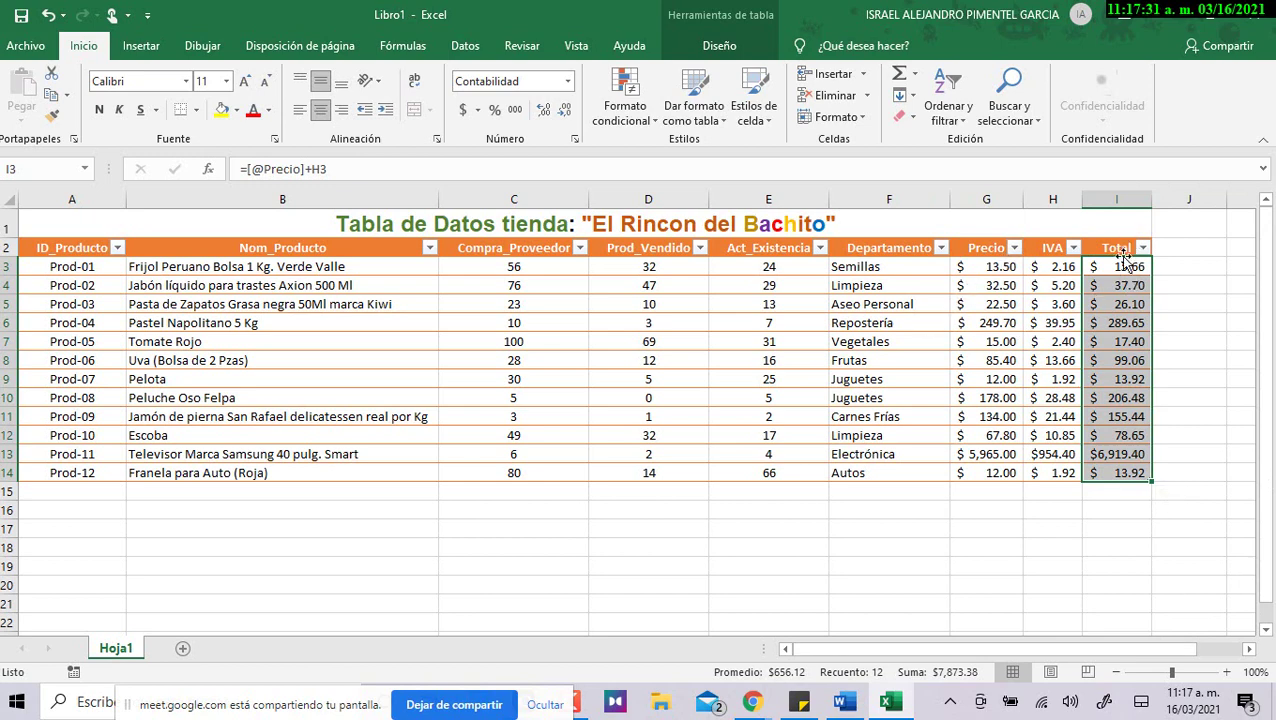
left_click_drag(1112, 248, 24, 478)
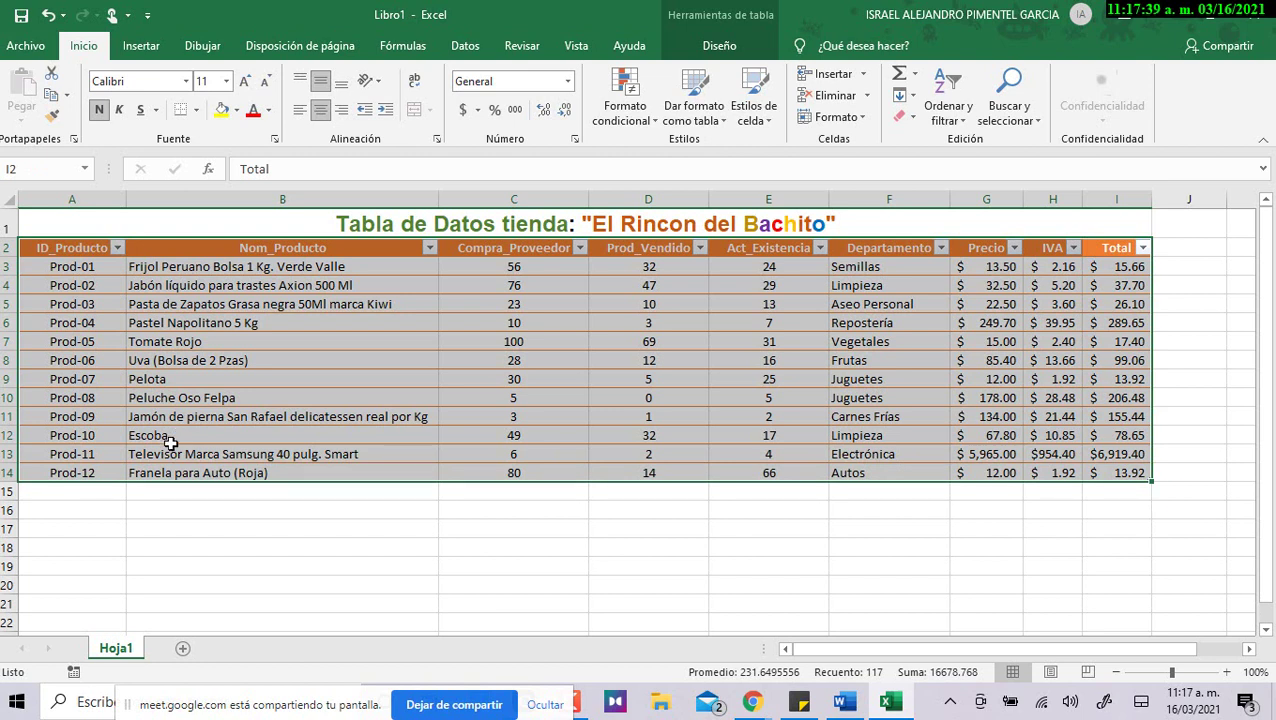
left_click_drag(1160, 648, 1200, 643)
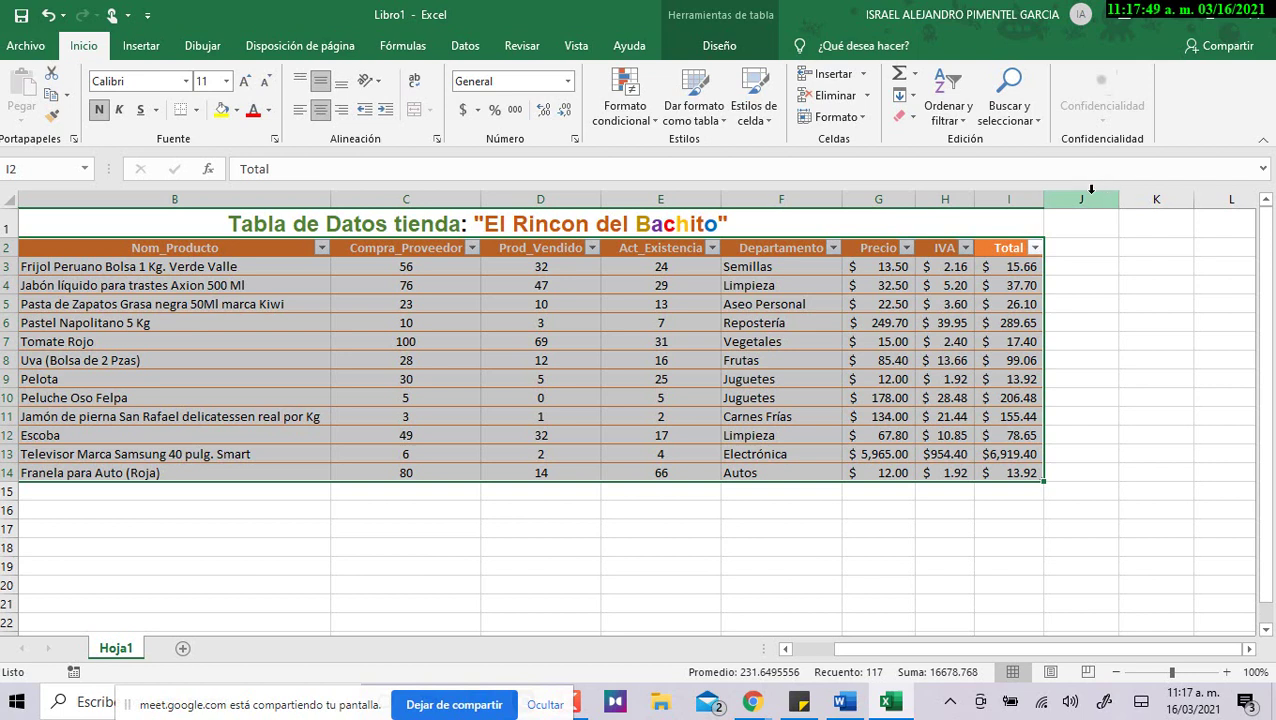
left_click(1248, 648)
left_click(1248, 648)
left_click_drag(700, 265, 1102, 490)
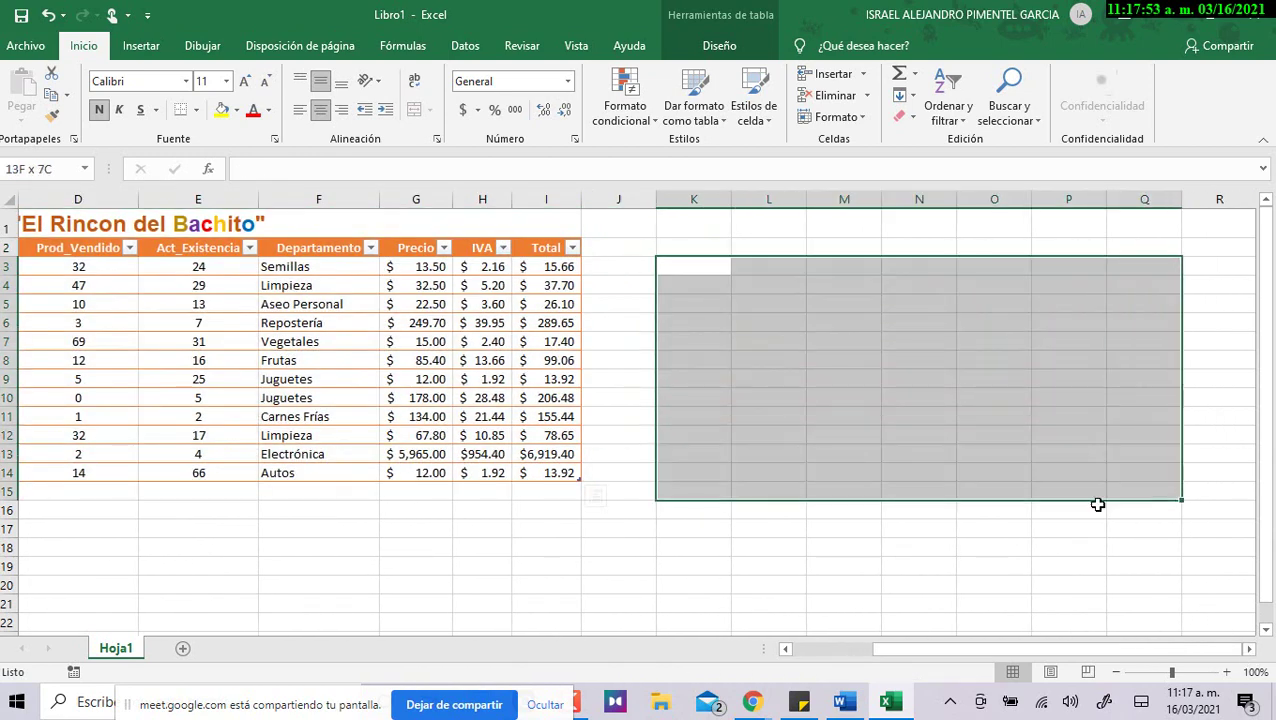
Hide columns J through XFD, selecting from column J to the sheet's last column.
left_click(612, 322)
left_click(786, 649)
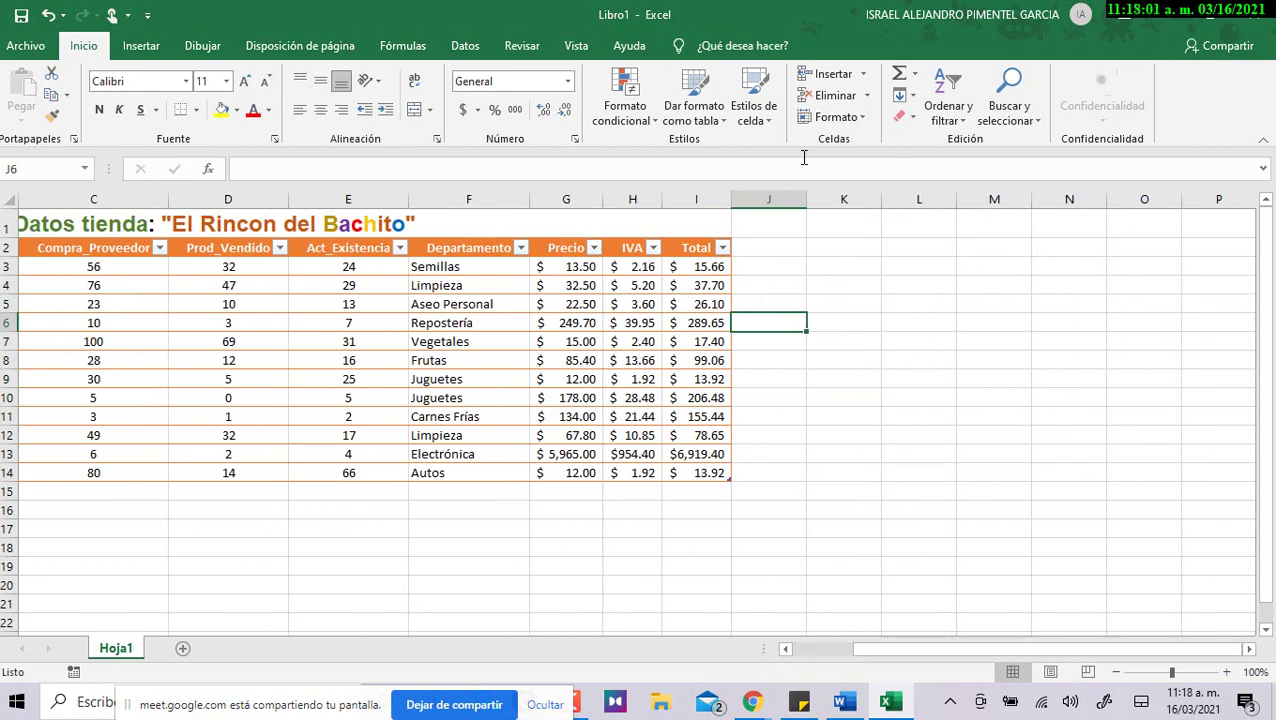
left_click(767, 196)
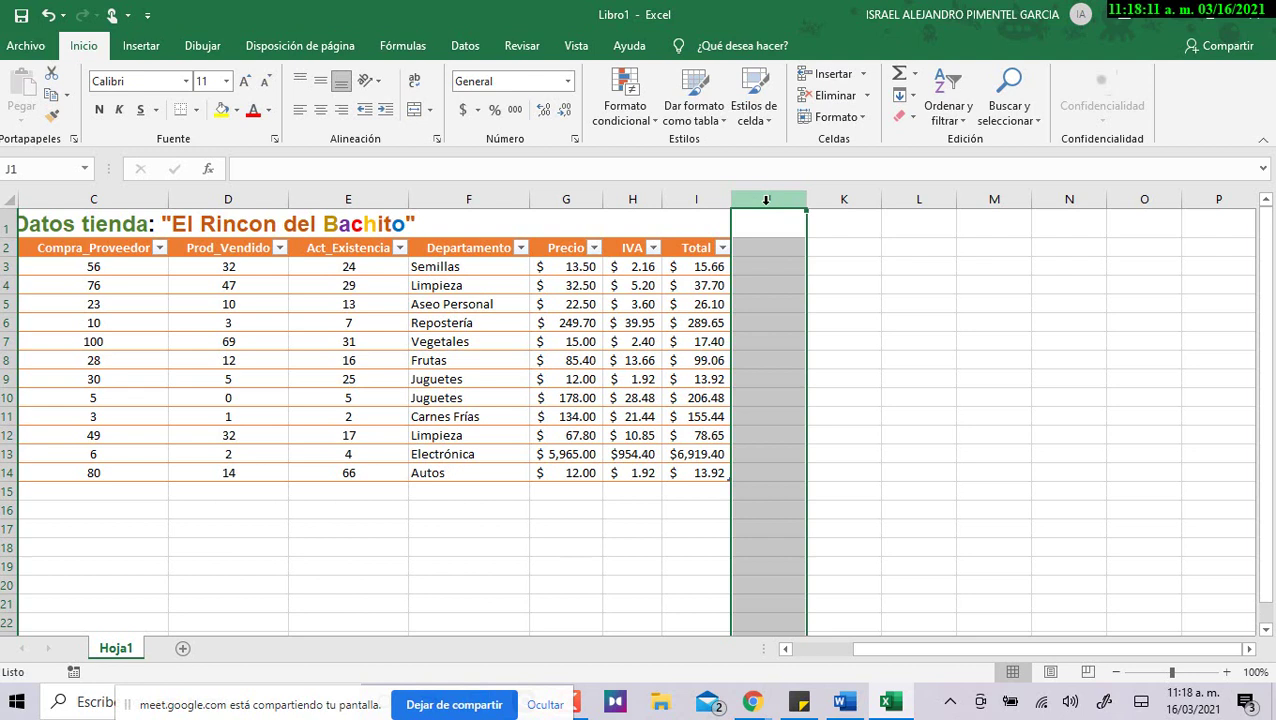
key("ctrl+shift+Right")
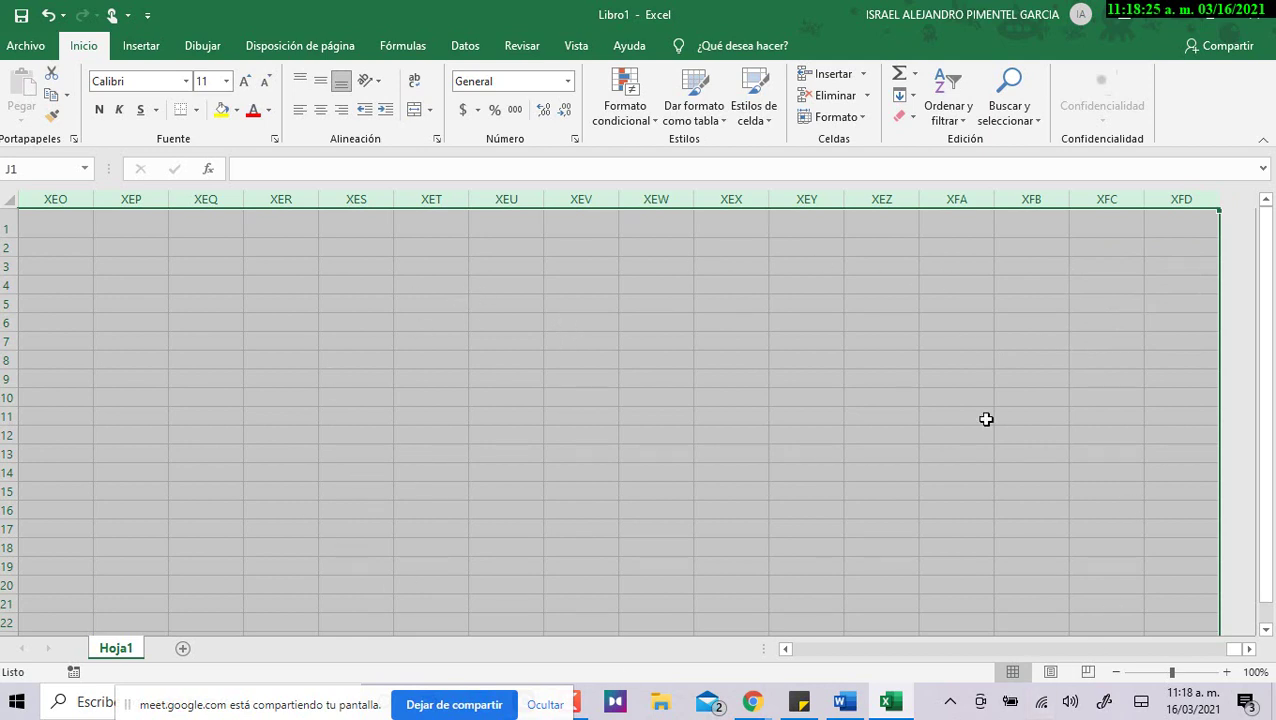
right_click(512, 262)
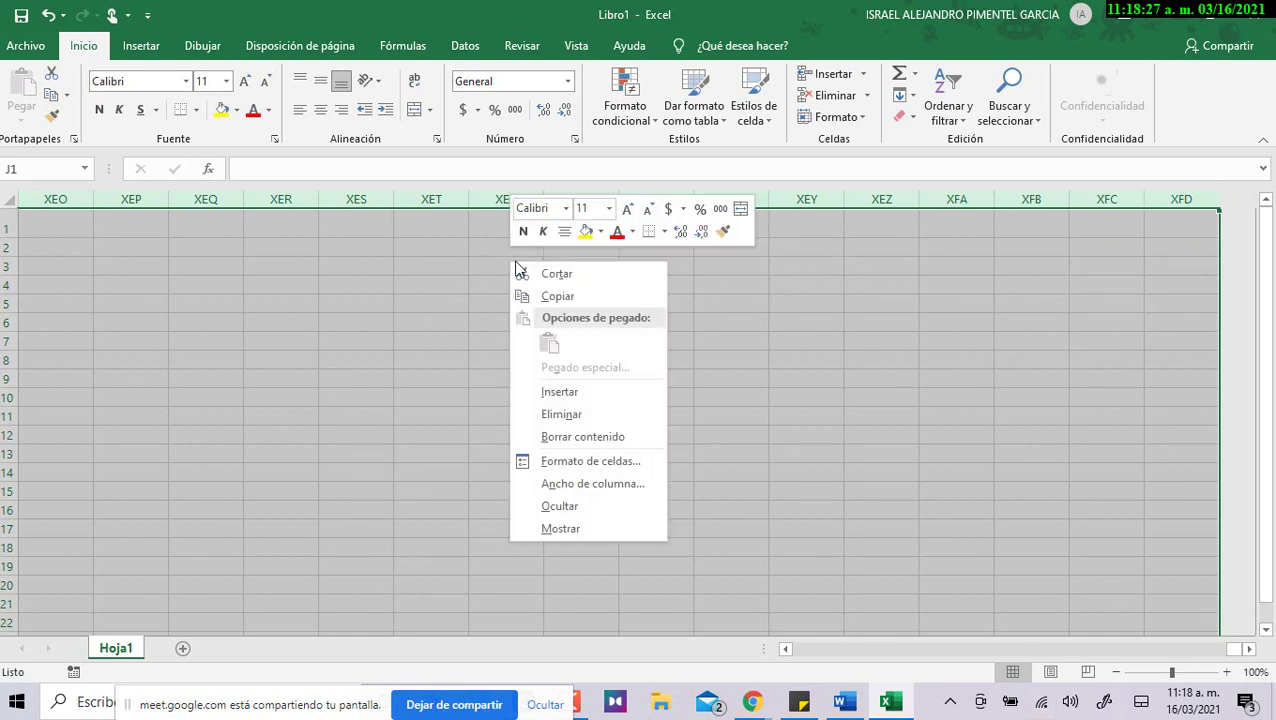
left_click(555, 507)
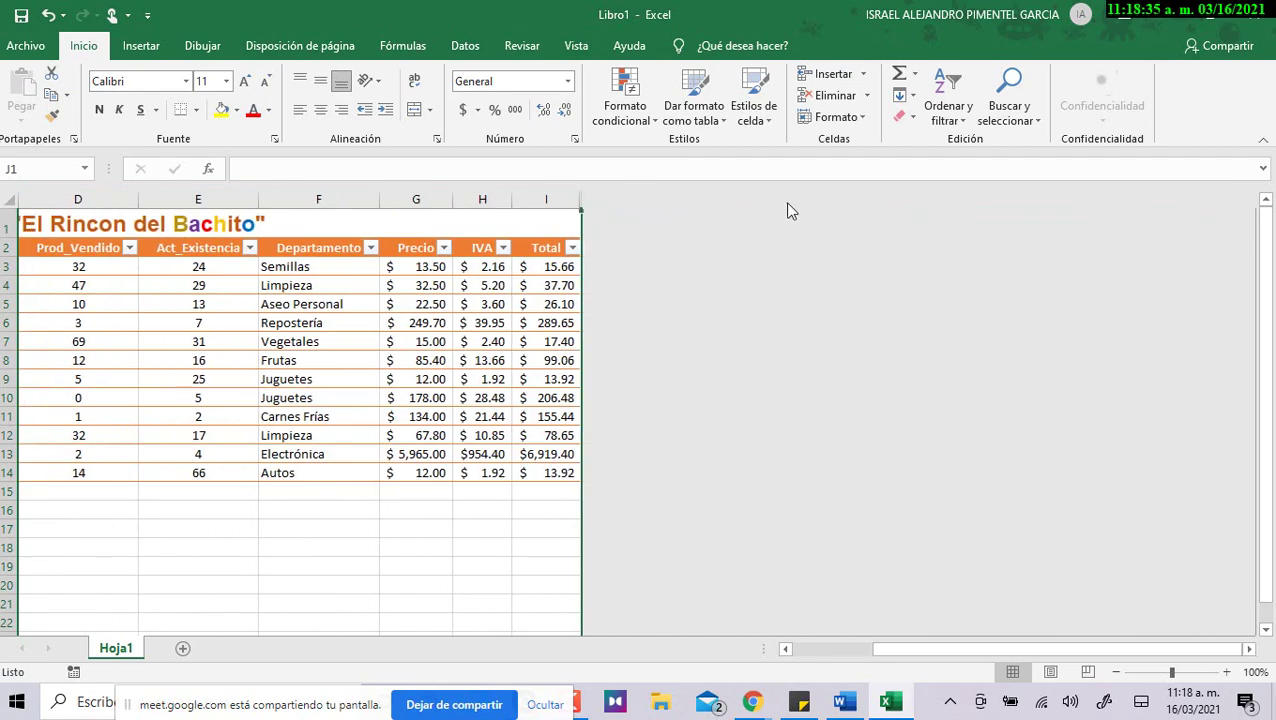
left_click_drag(956, 649, 925, 649)
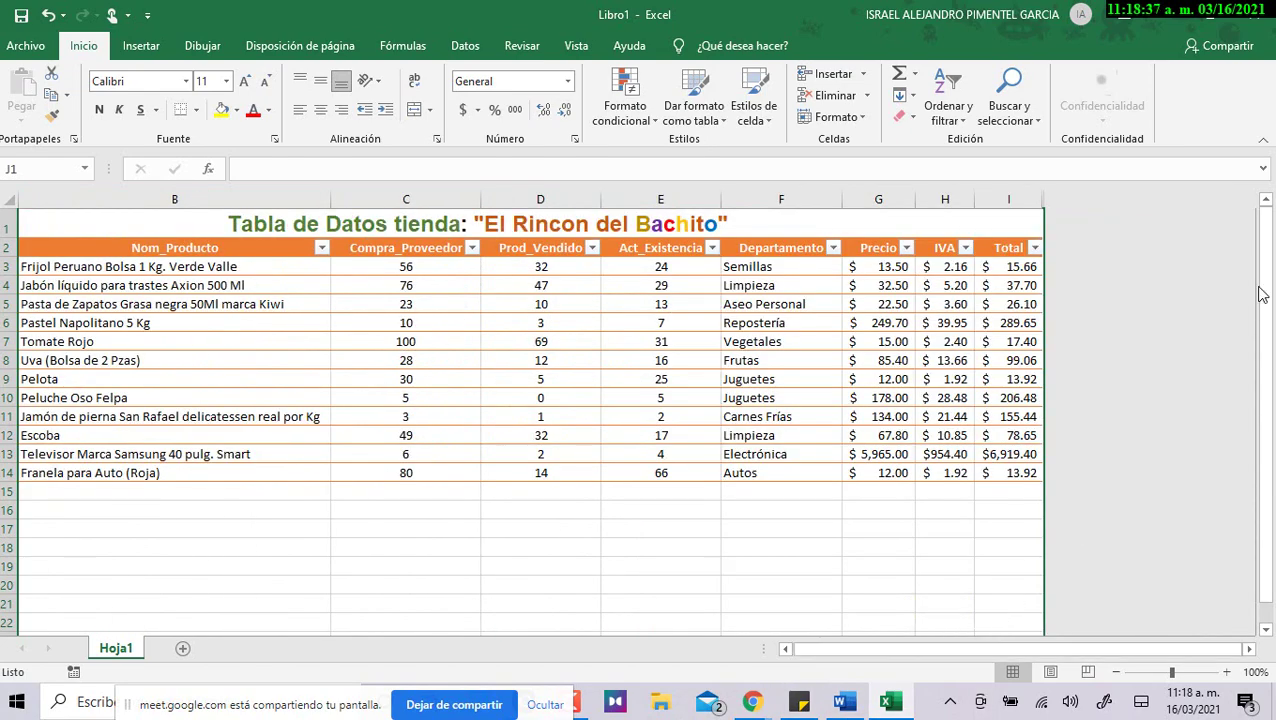
left_click_drag(1008, 247, 70, 473)
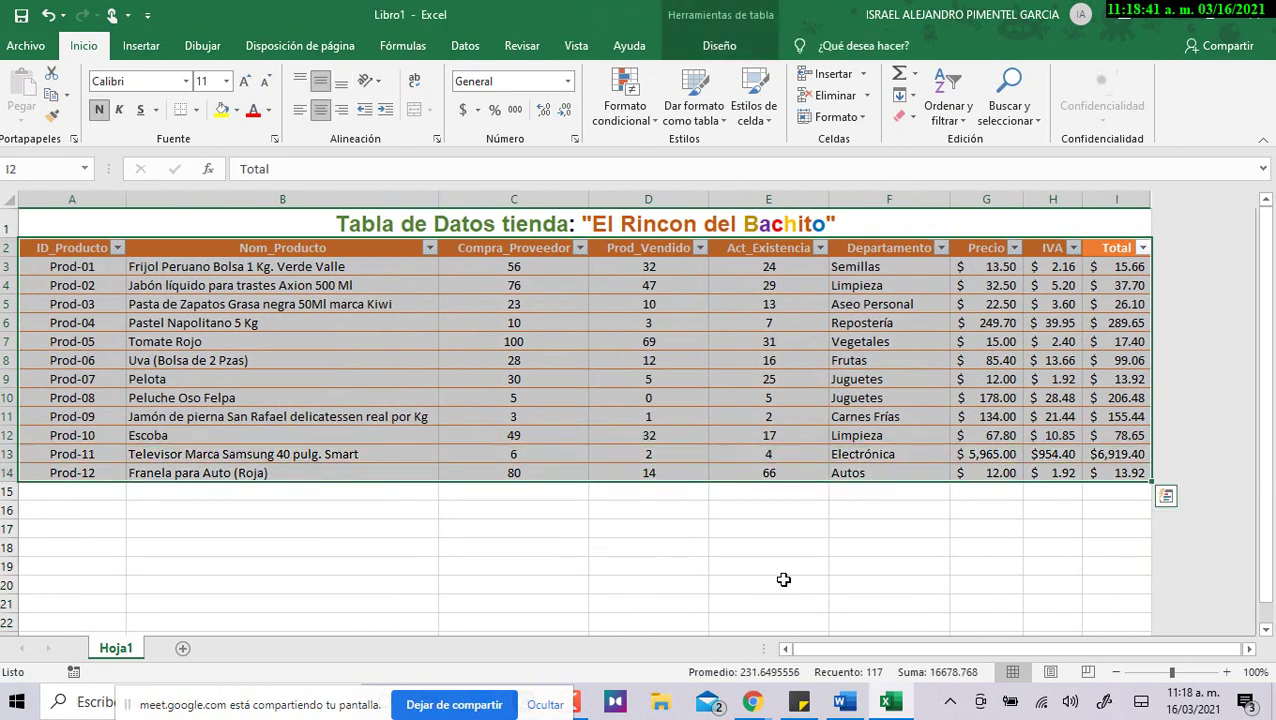
left_click(783, 580)
scroll(755, 586, "down", 2)
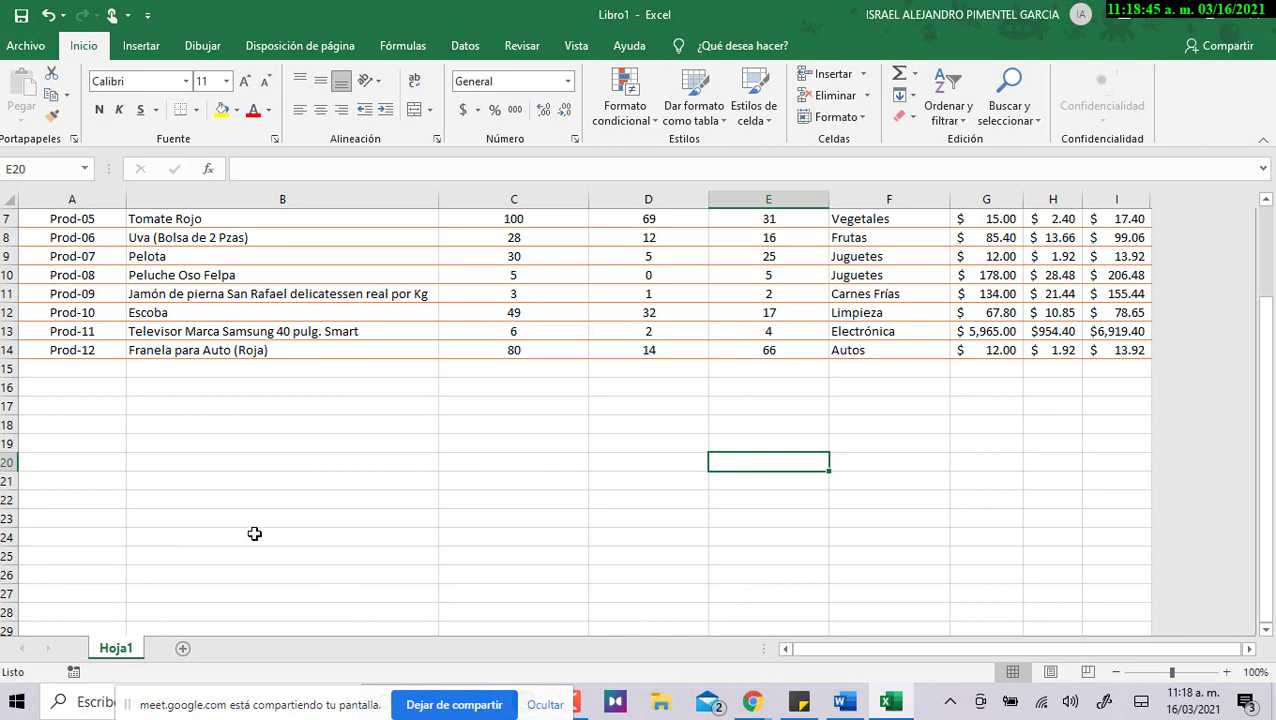
scroll(248, 504, "down", 3)
scroll(413, 390, "up", 2)
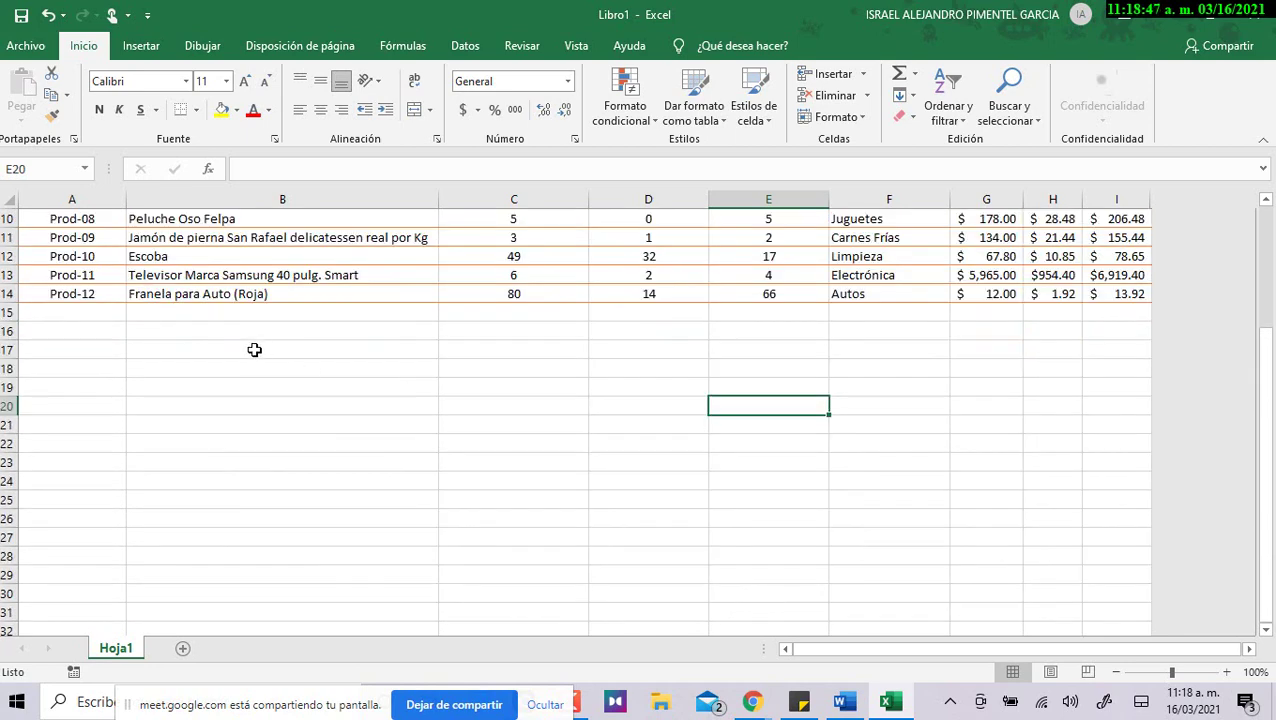
left_click_drag(259, 347, 787, 517)
left_click(985, 519)
scroll(891, 567, "up", 1)
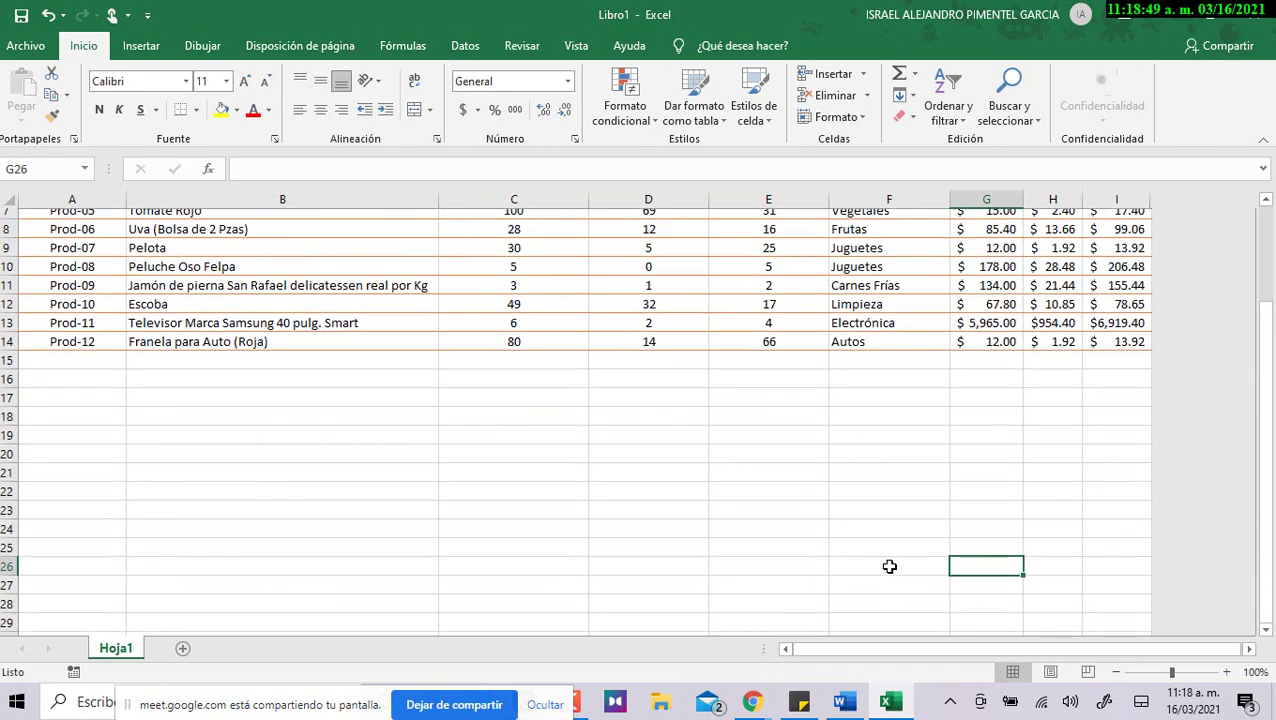
scroll(889, 567, "up", 2)
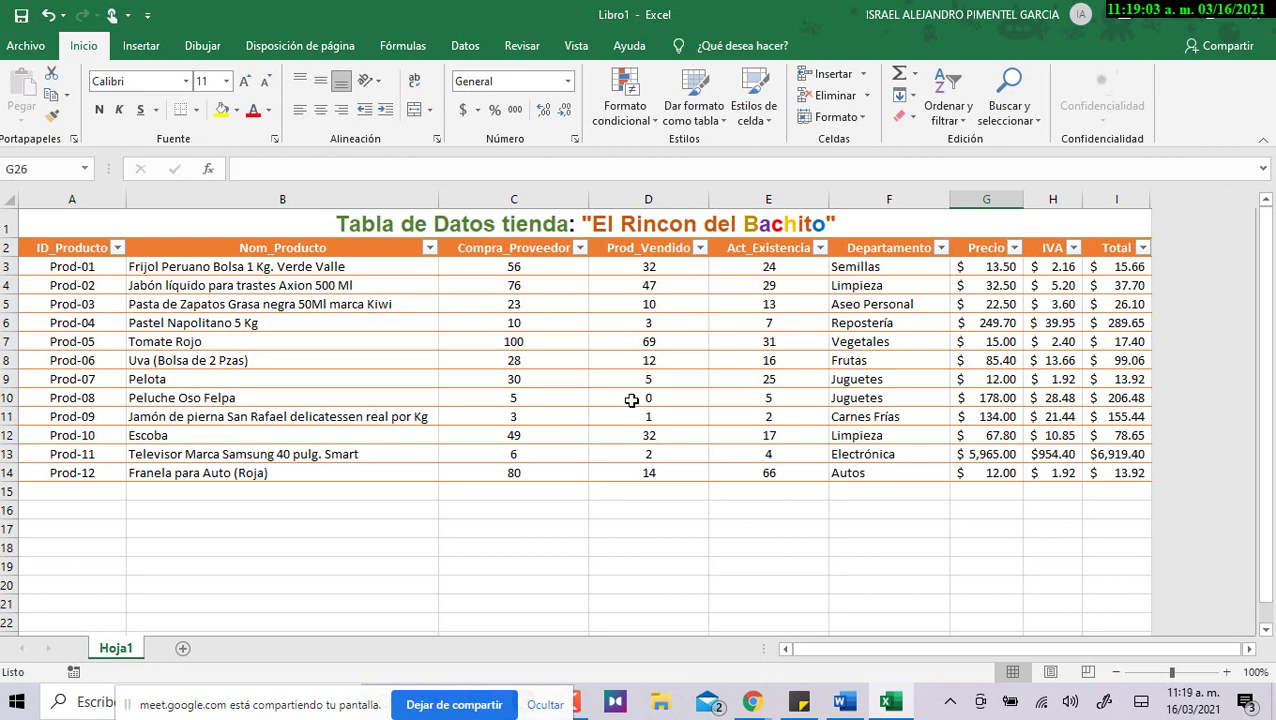
In Word, scroll to the first formula question about updating the stock (actualización de la existencia).
key("alt+Tab")
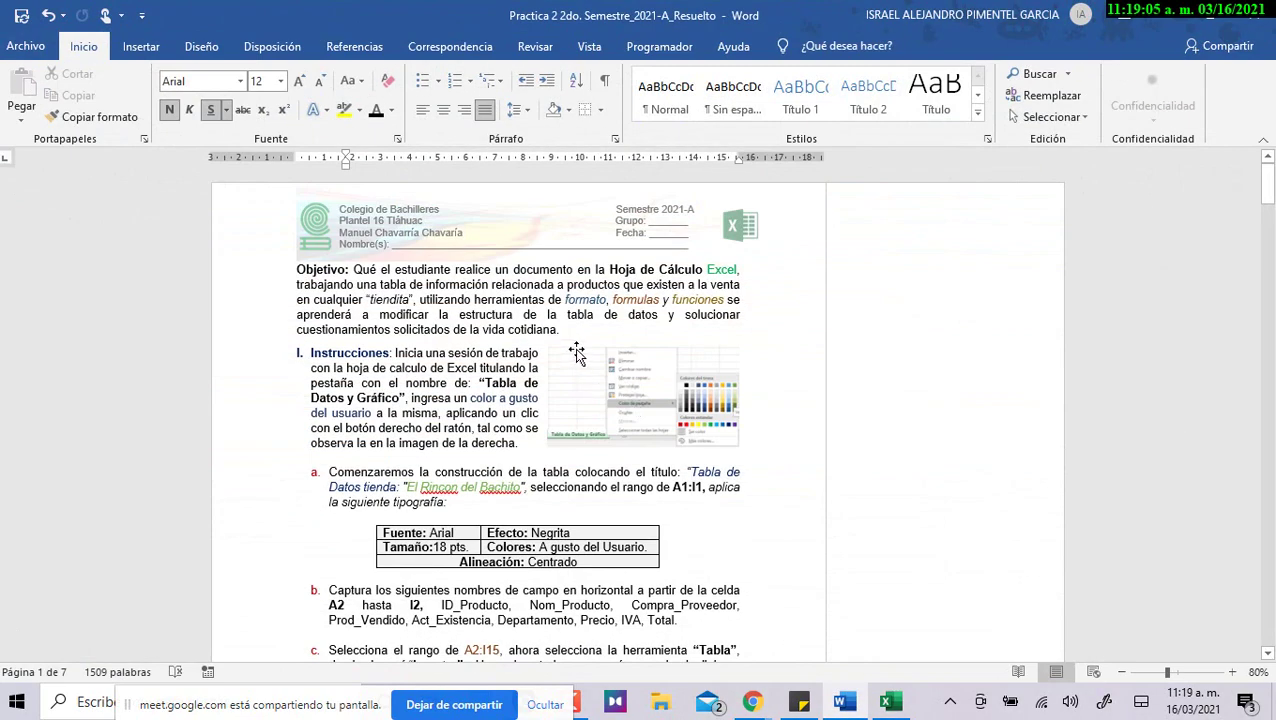
scroll(579, 368, "down", 8)
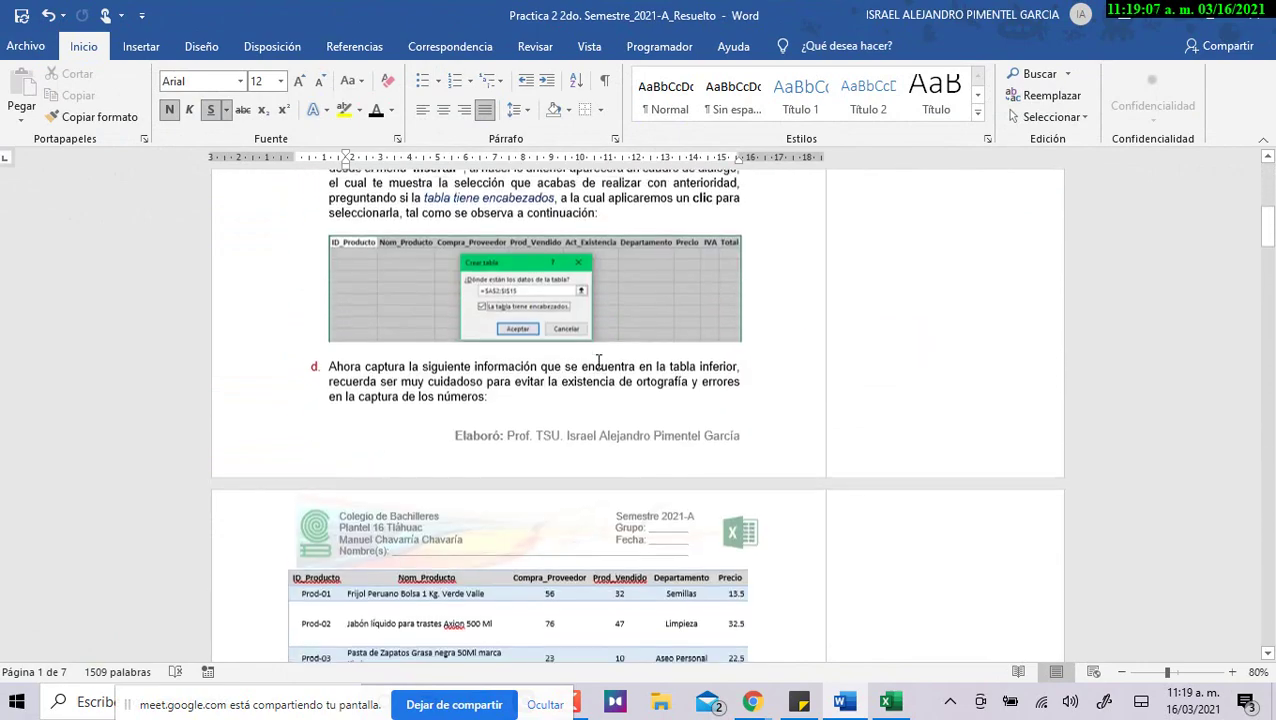
scroll(600, 386, "down", 11)
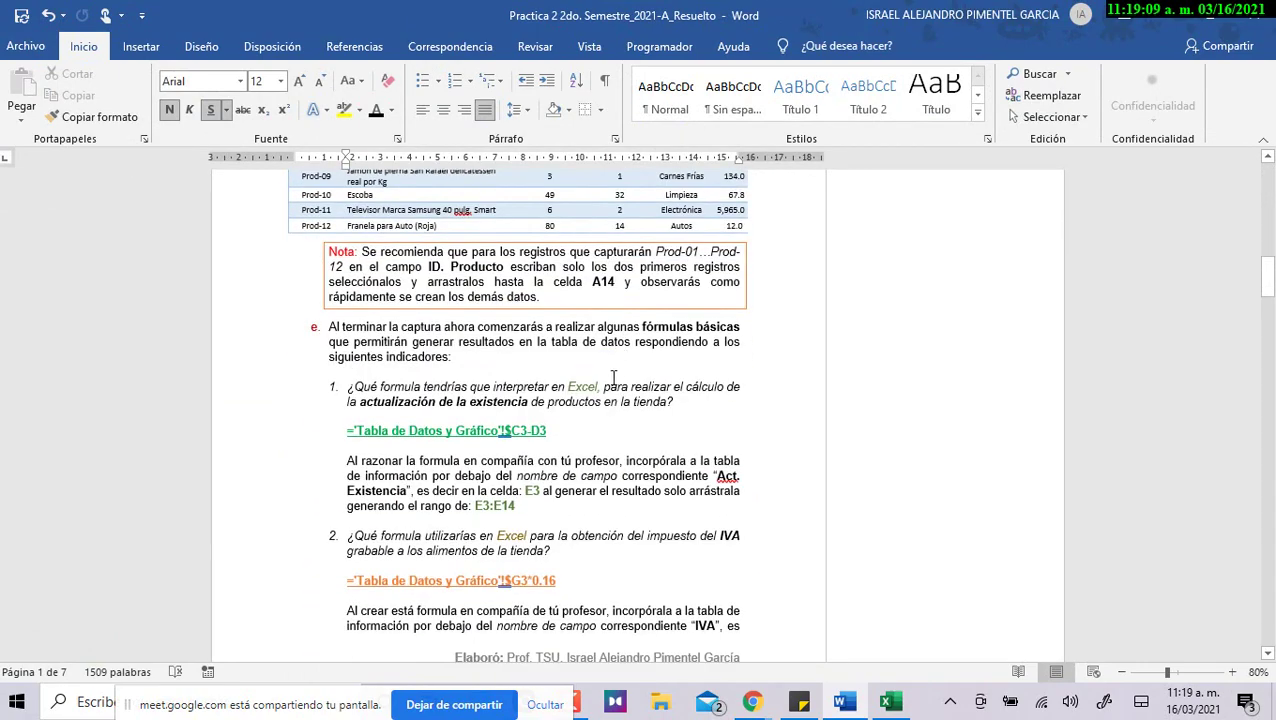
left_click(571, 387)
left_click(412, 401)
Select the whole Act. Existencia formula line and bring up the window switcher.
scroll(440, 470, "down", 1)
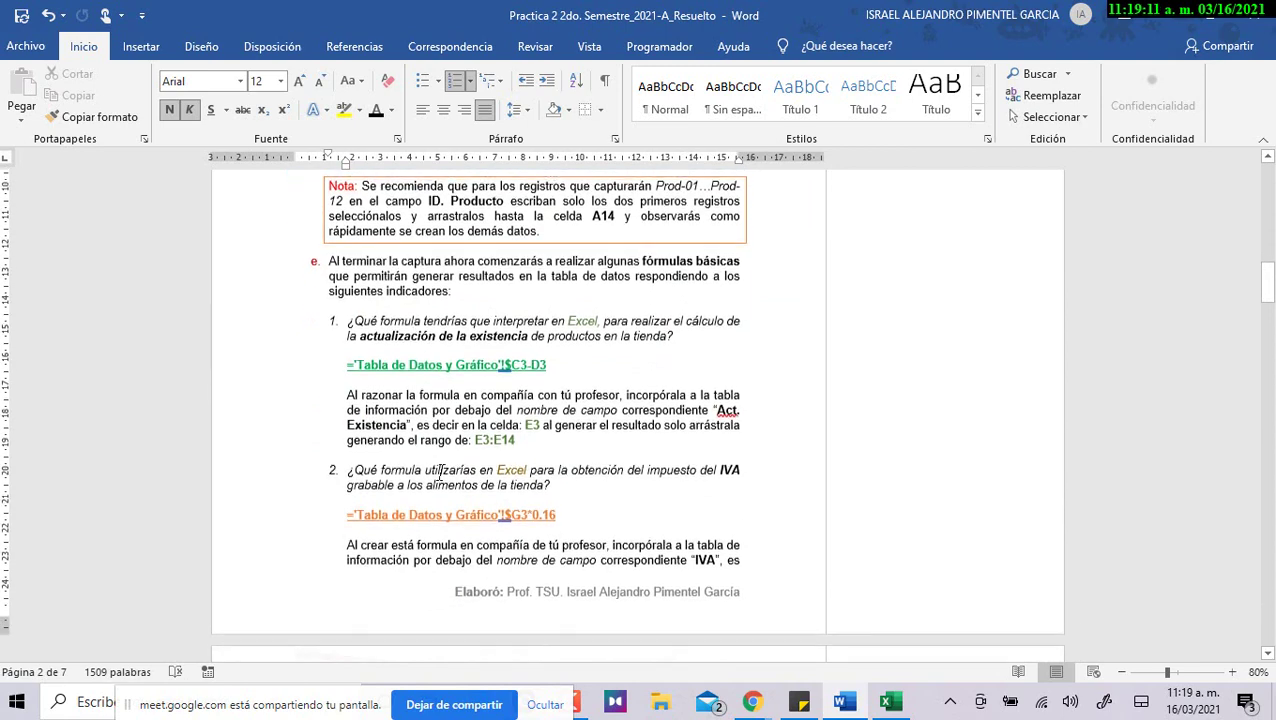
scroll(459, 513, "down", 5)
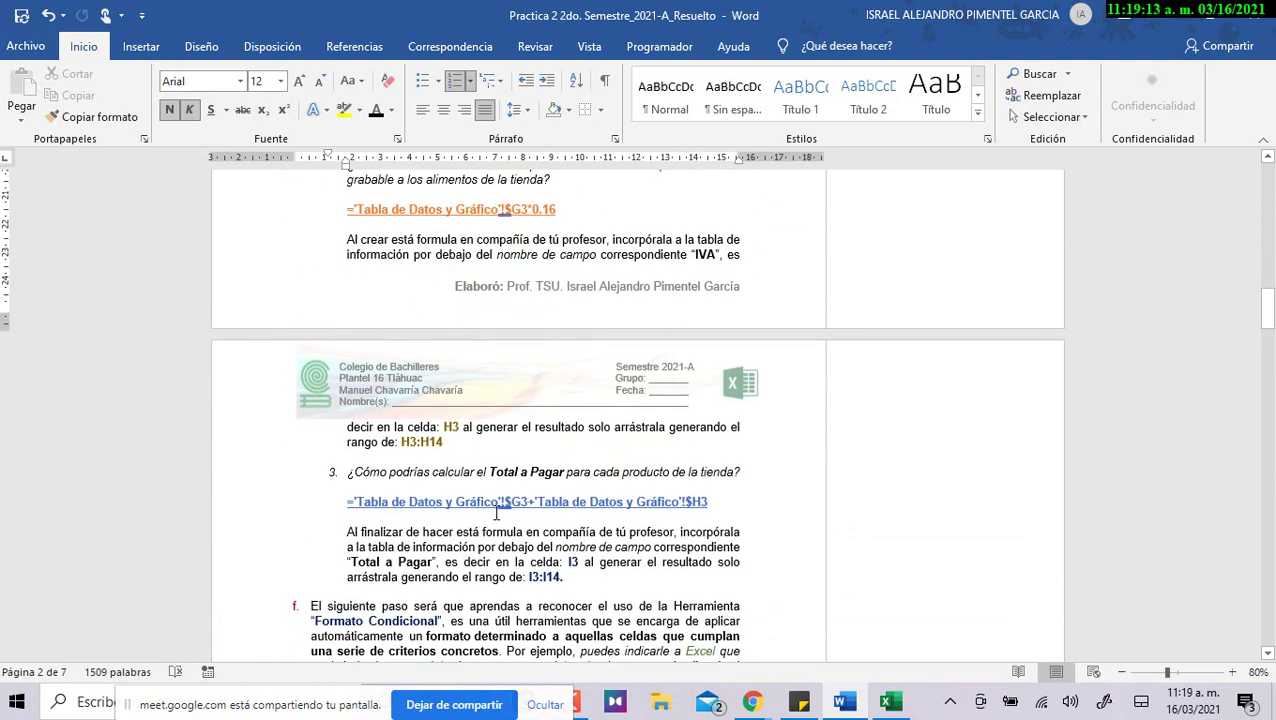
scroll(497, 513, "up", 5)
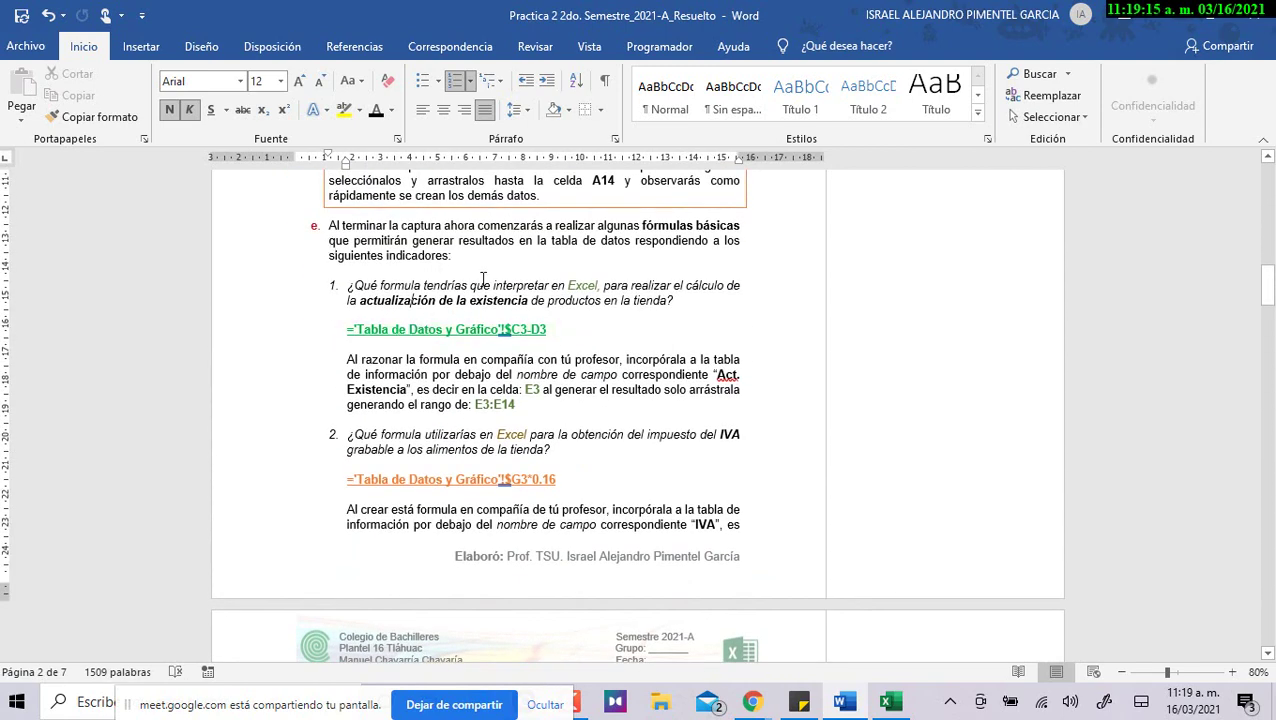
triple_click(429, 322)
key("alt+Tab")
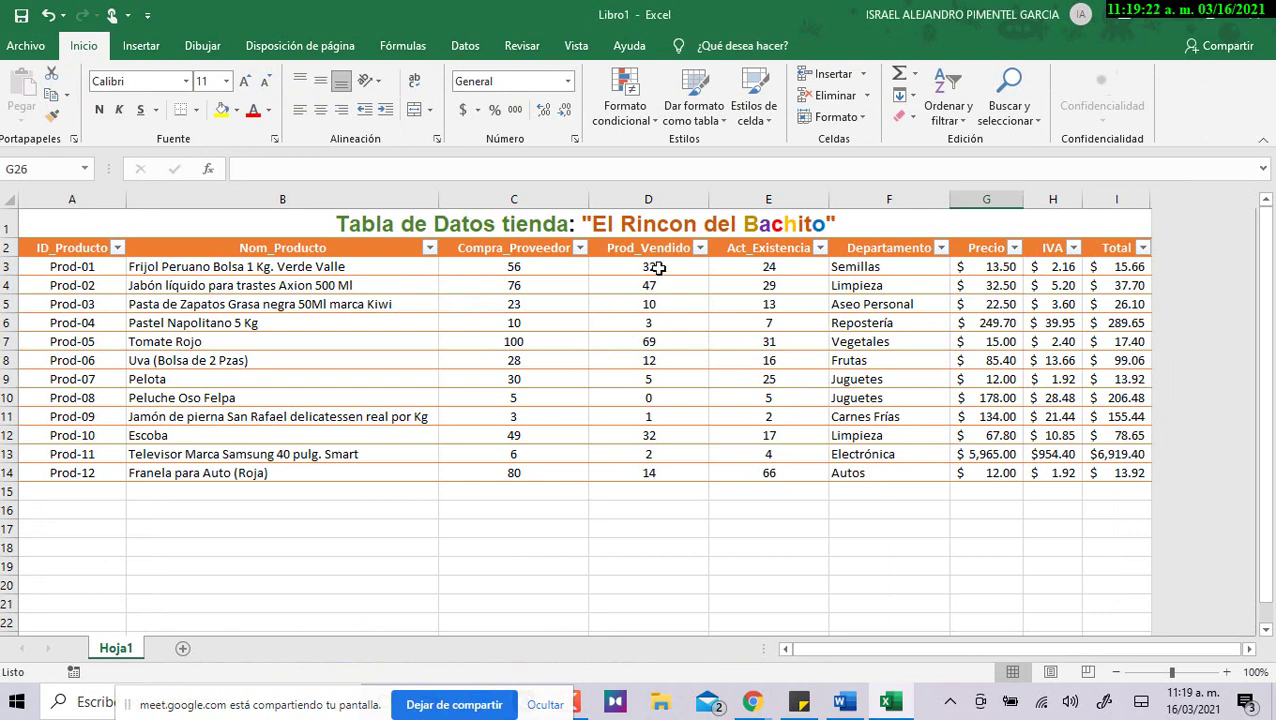
Open E3's formula in Excel, select its sheet and workbook reference, then return to Word.
left_click(775, 268)
double_click(775, 268)
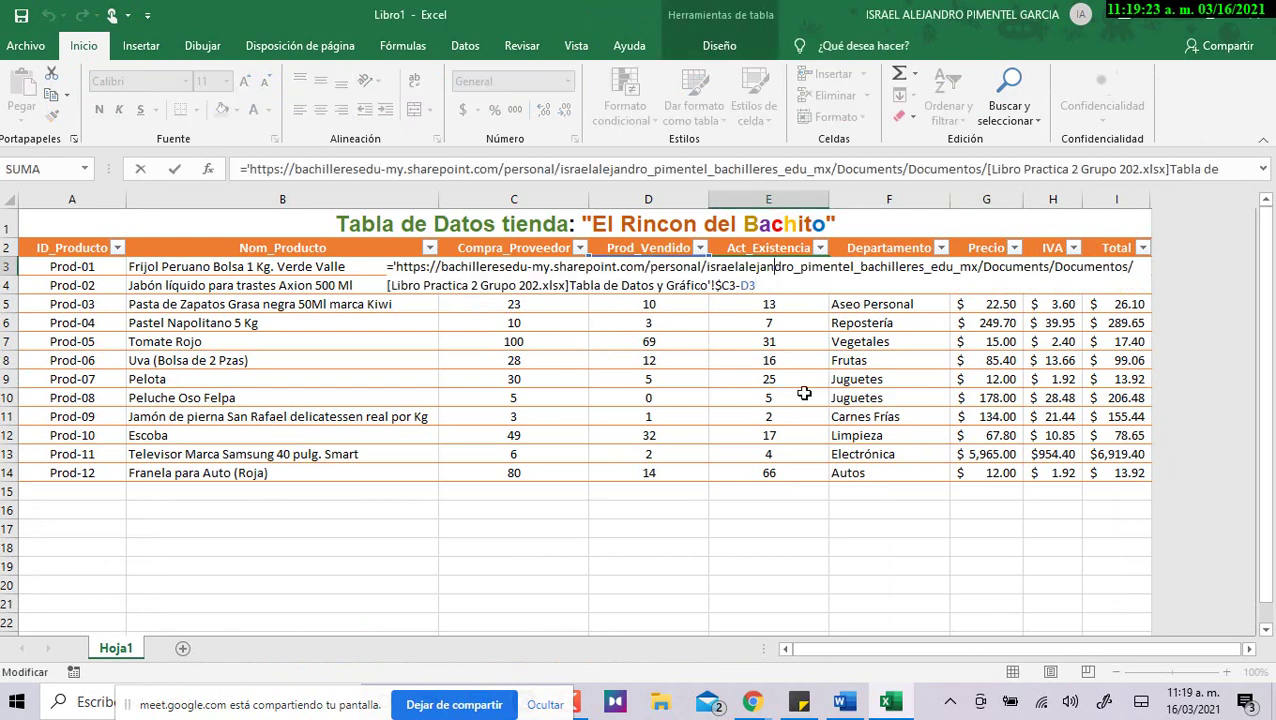
left_click_drag(757, 285, 420, 285)
left_click_drag(420, 285, 385, 285)
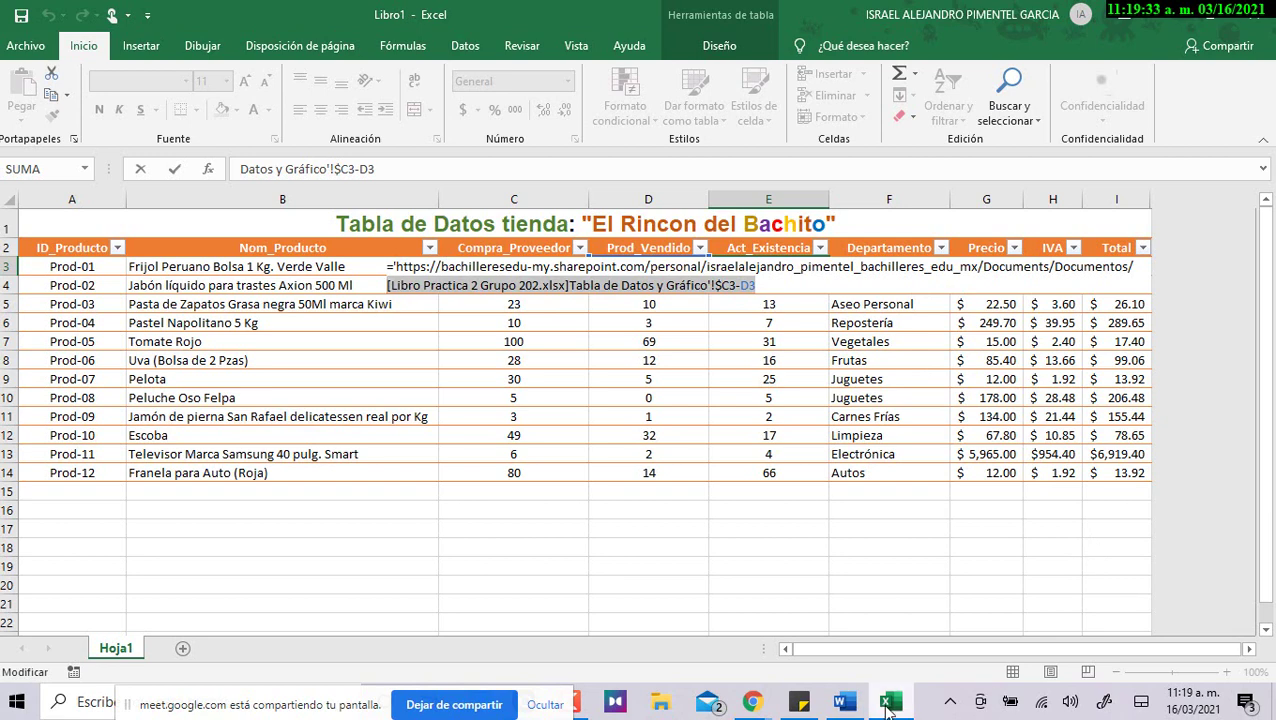
mouse_move(755, 705)
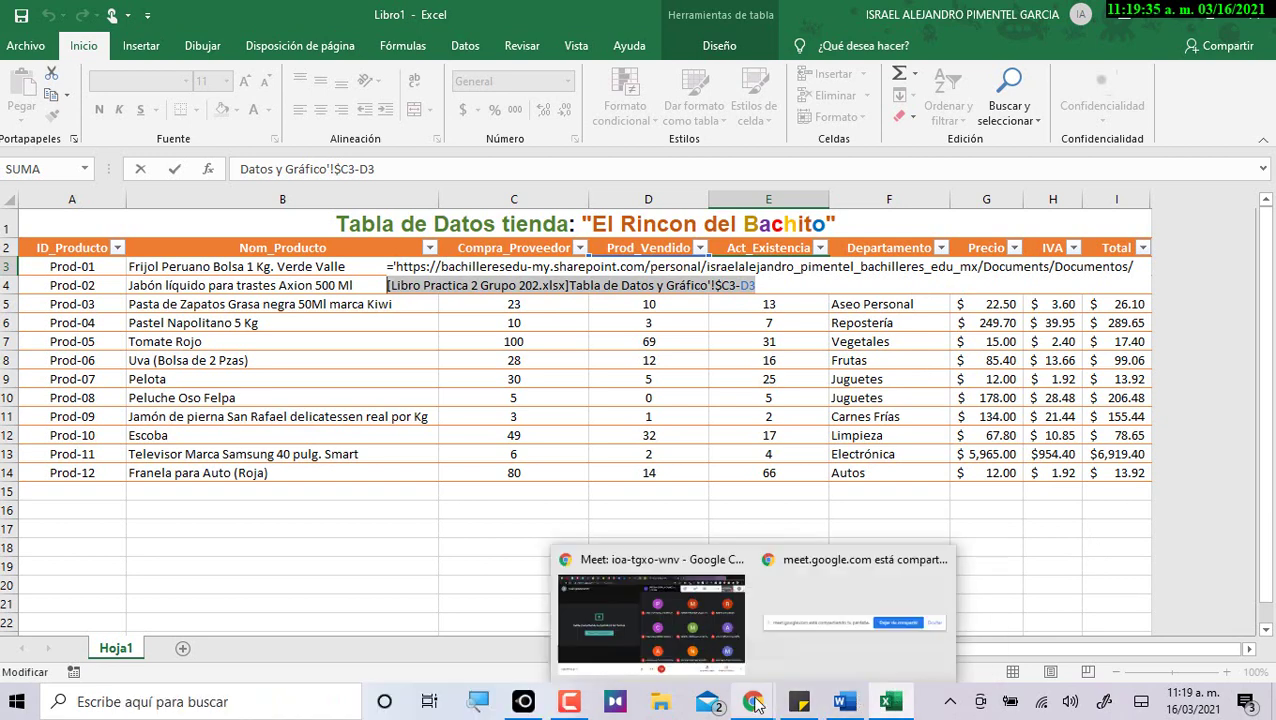
left_click(840, 703)
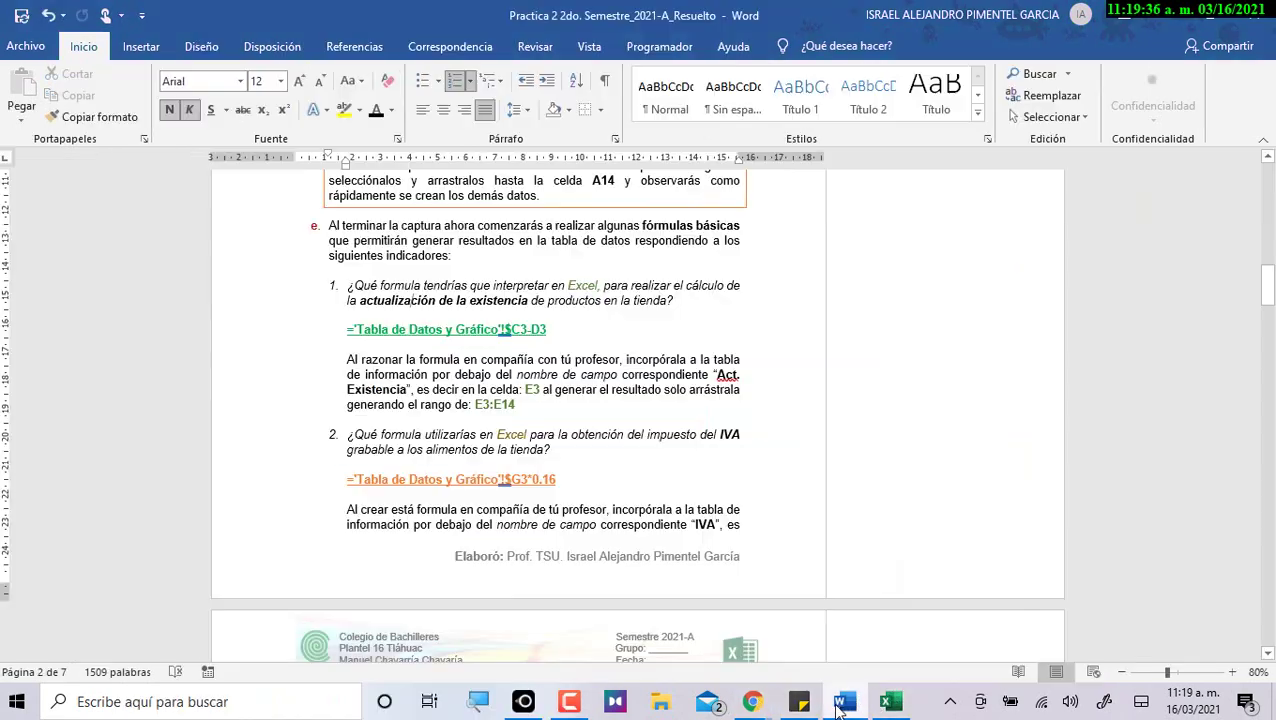
Review the question 1 formula and select question 2's IVA formula in Word, then return to Excel.
left_click(517, 322)
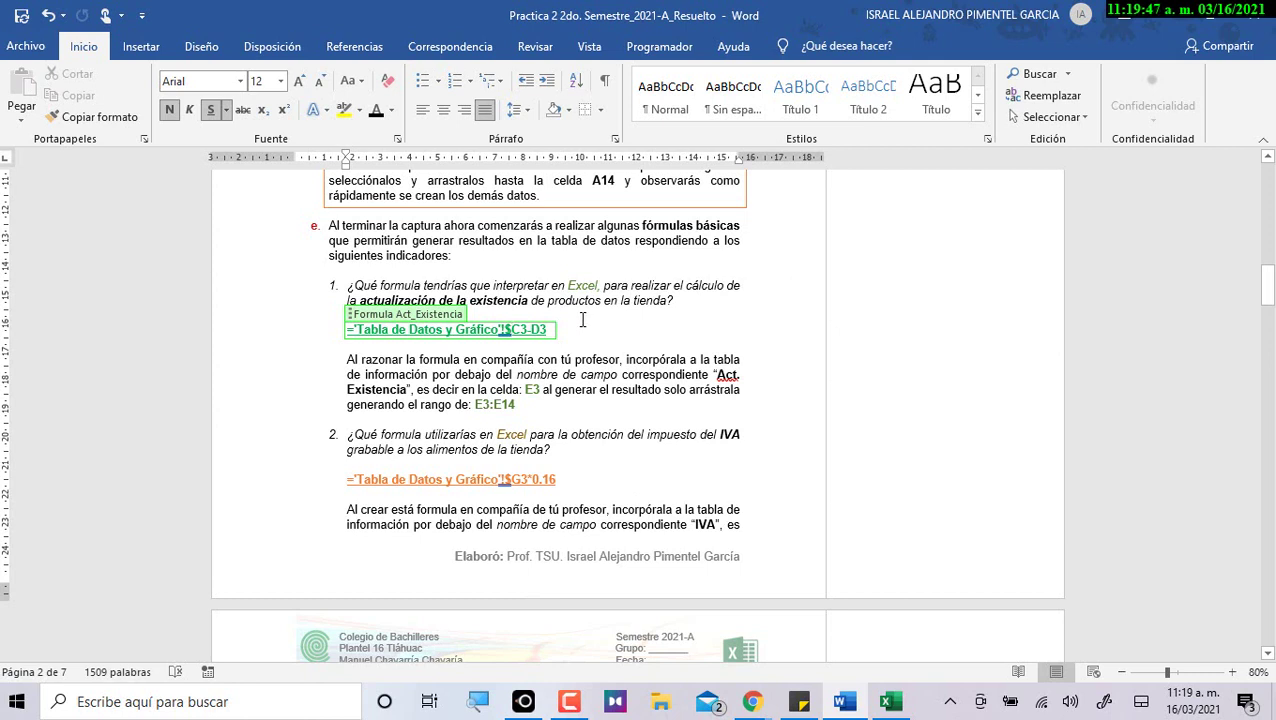
left_click(541, 479)
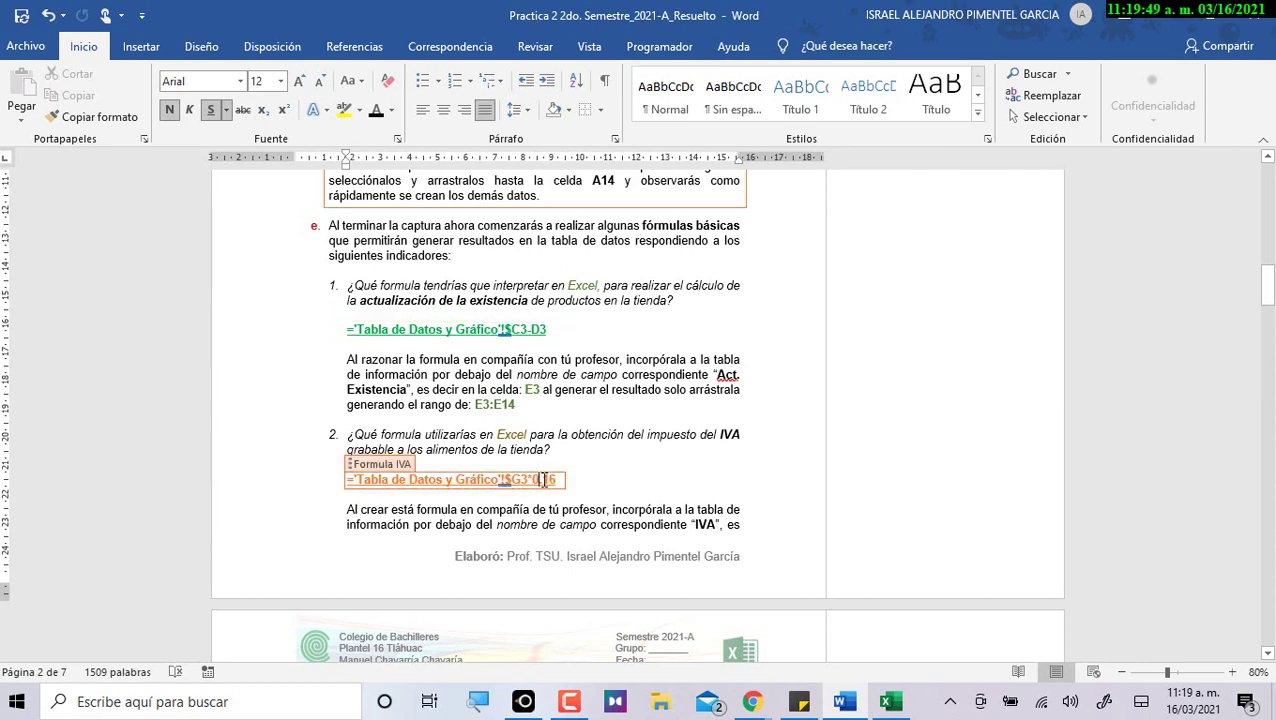
left_click_drag(348, 479, 558, 480)
key("alt+Tab")
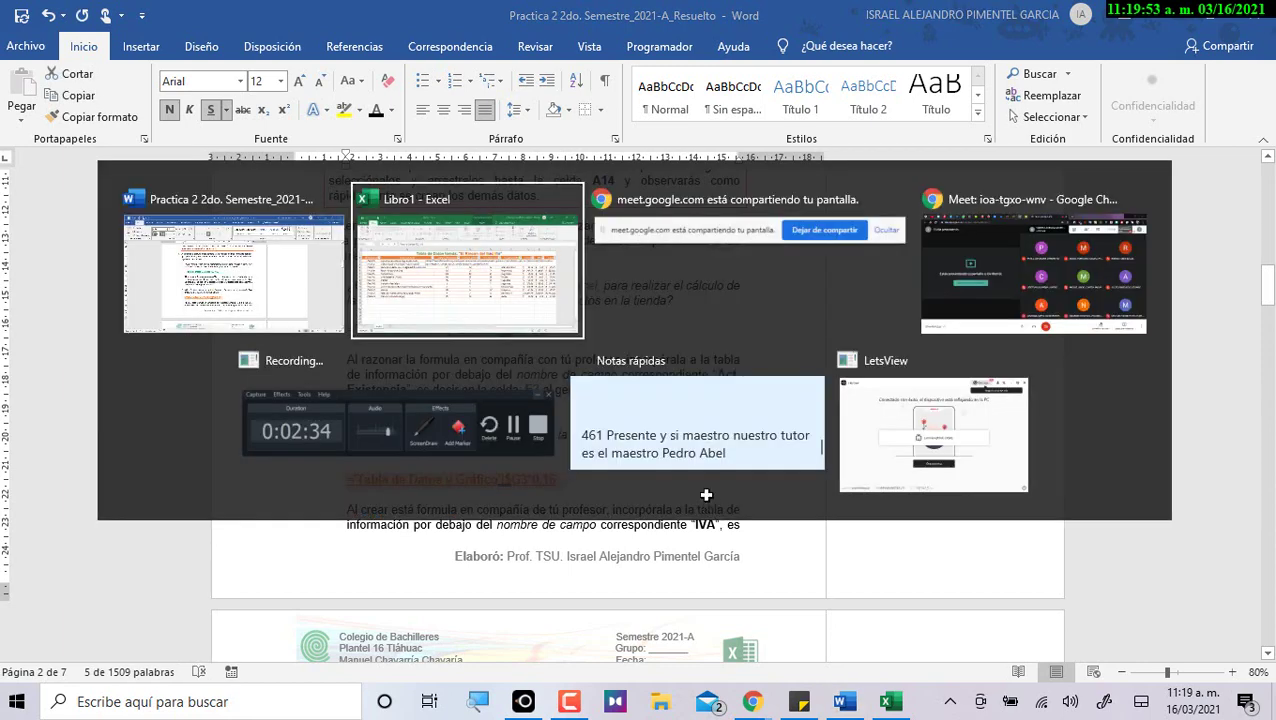
key("ctrl+Return")
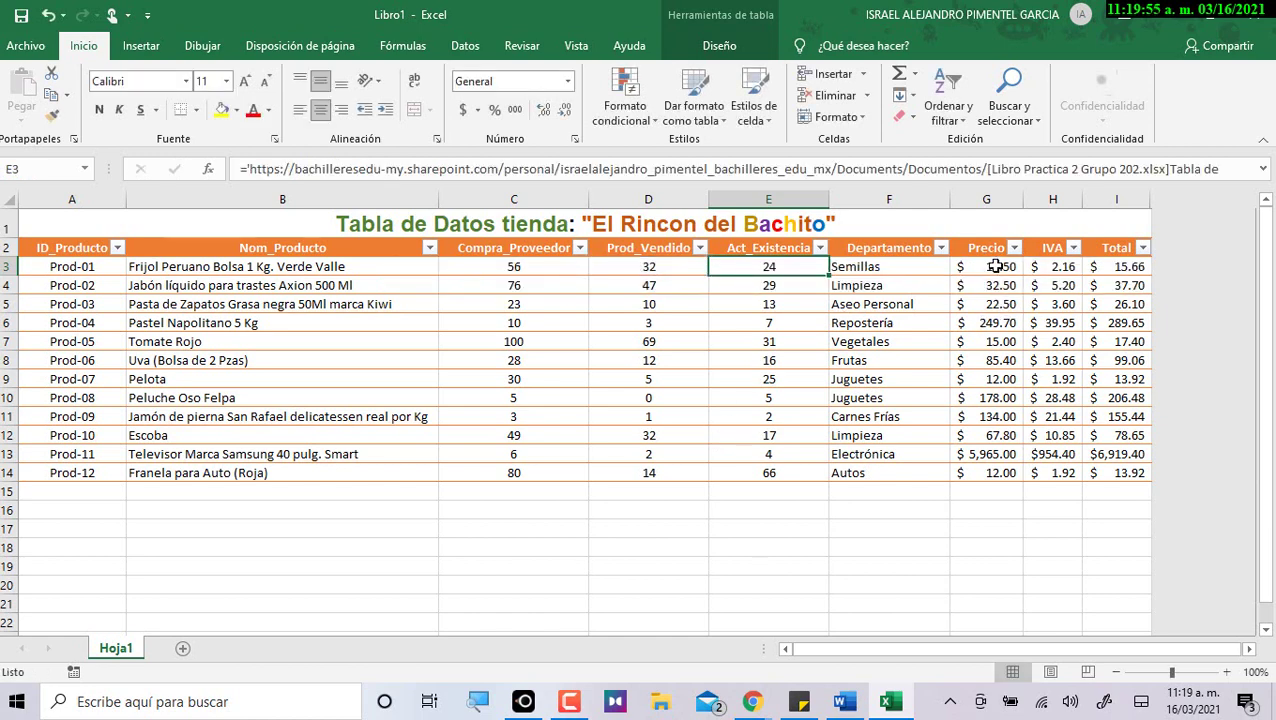
Compare H3's IVA formula with question 3's Total a Pagar formula in Word.
double_click(1052, 267)
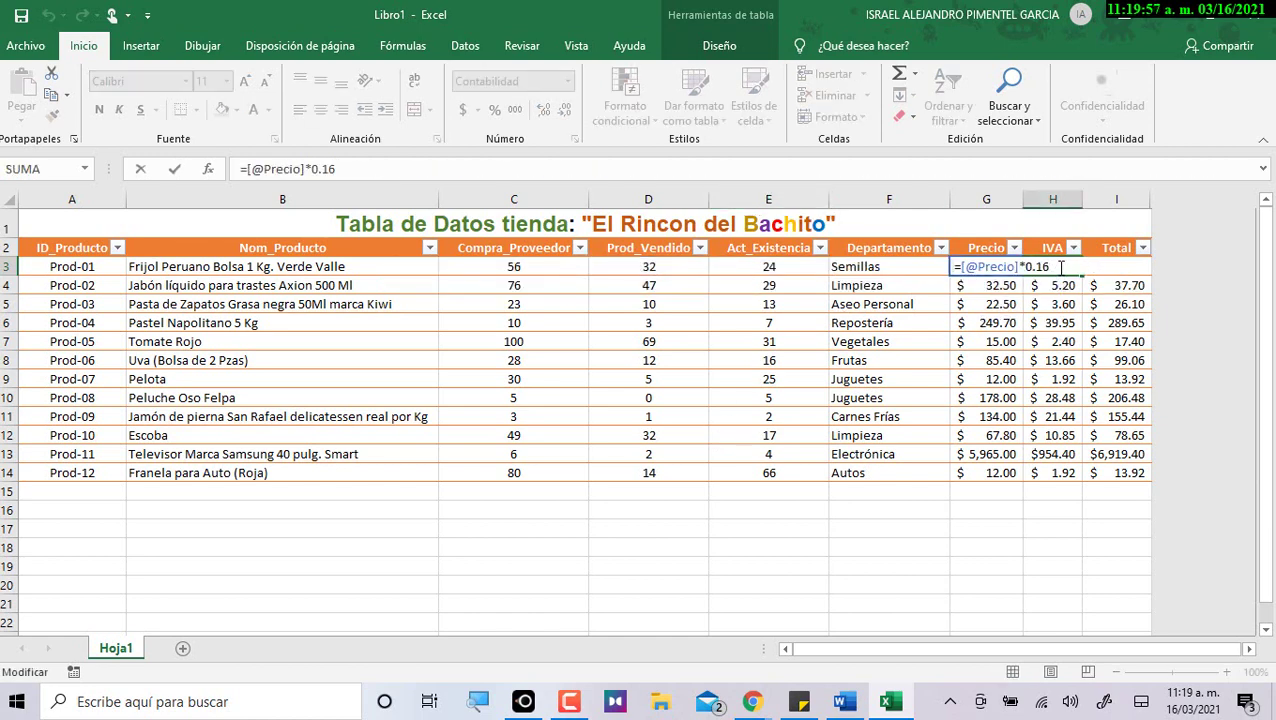
left_click_drag(1061, 267, 950, 267)
key("alt+Tab")
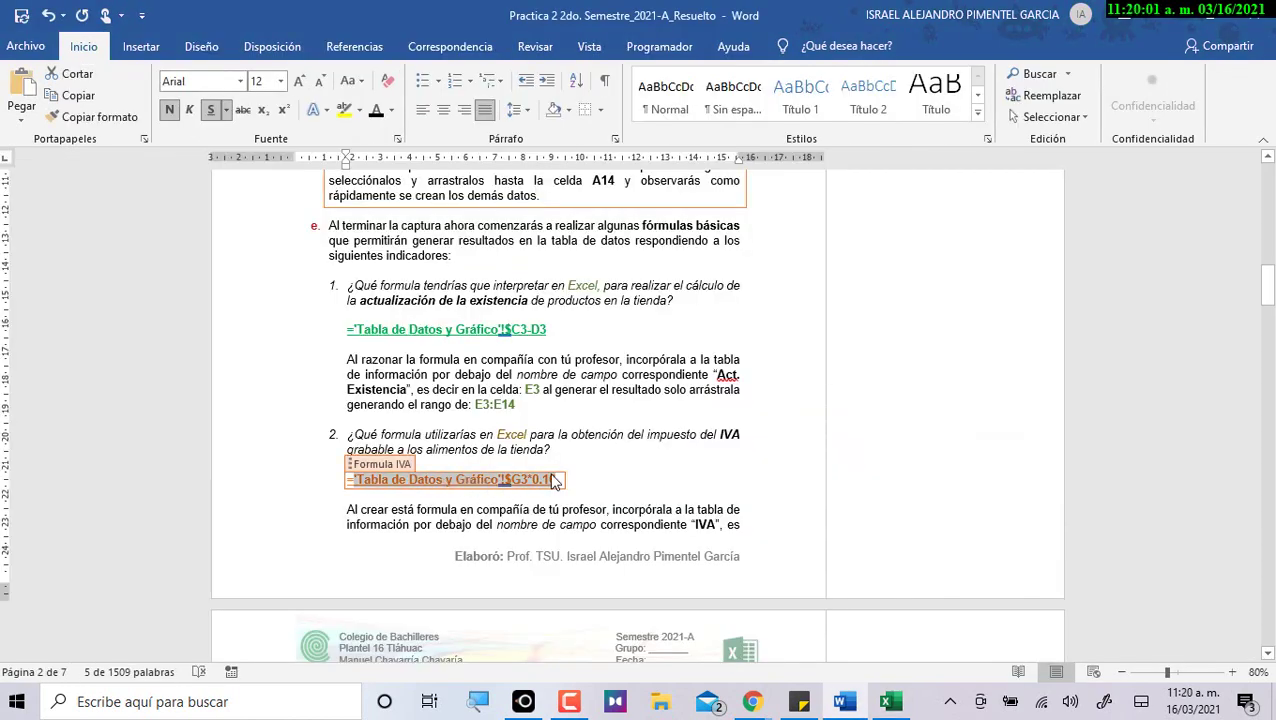
scroll(470, 487, "down", 6)
left_click(537, 503)
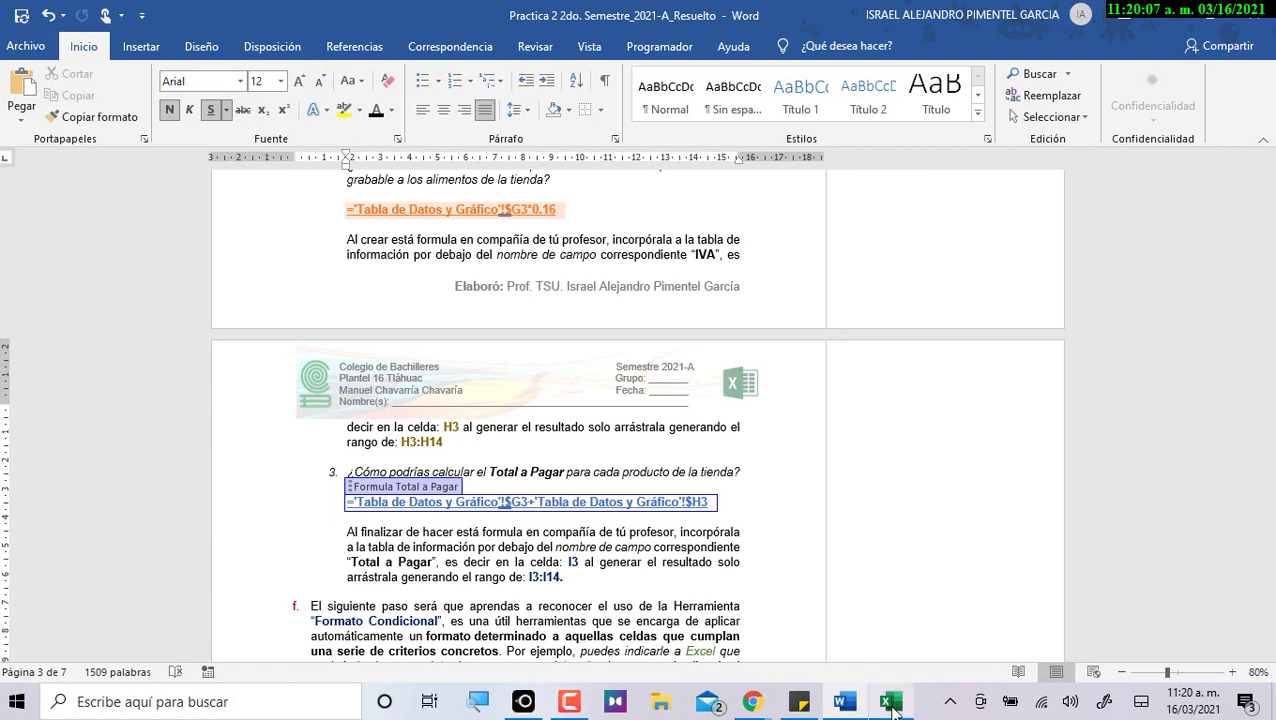
Inspect I3's Total formula without changing it, then go back to Word.
left_click(889, 701)
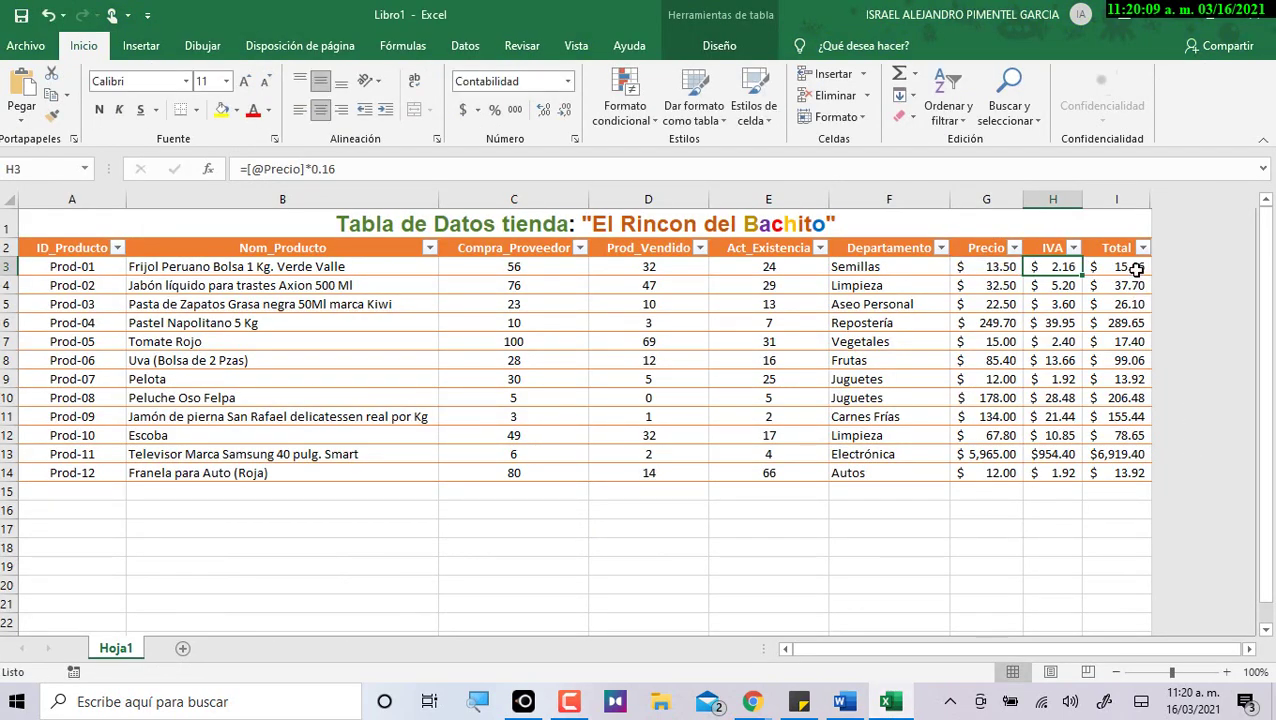
double_click(1122, 266)
left_click_drag(244, 169, 338, 169)
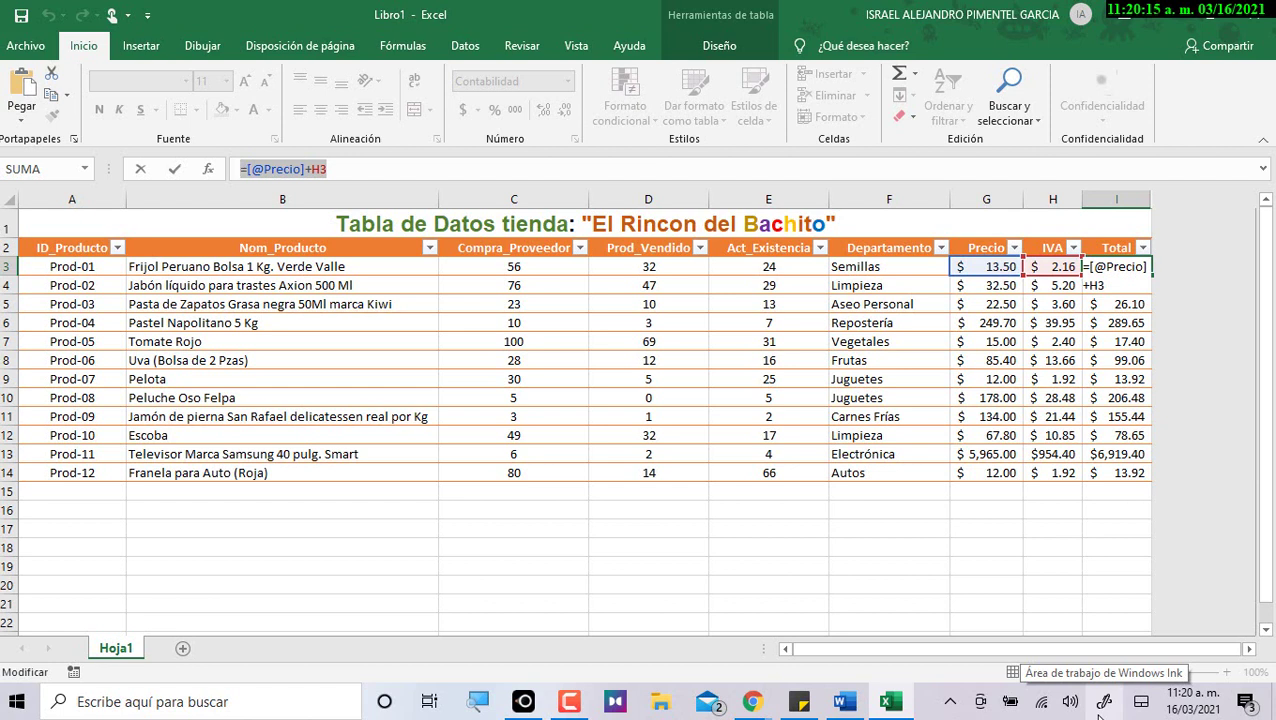
key("Escape")
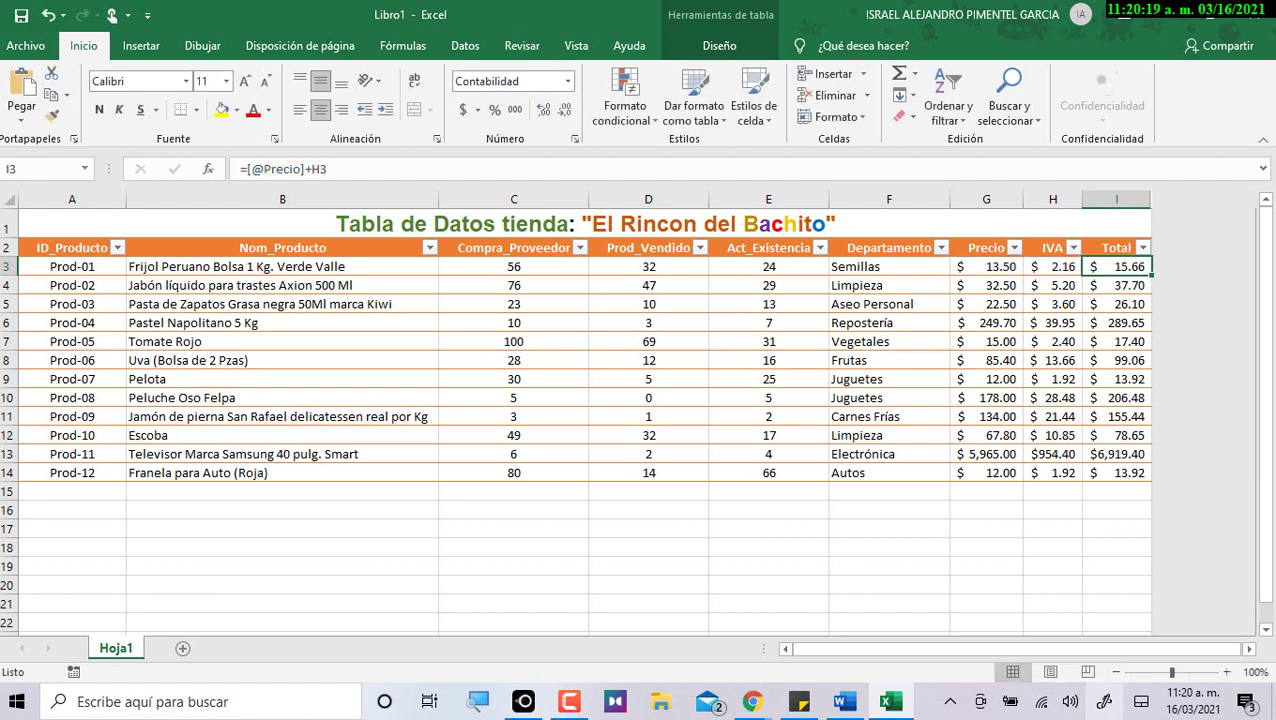
key("alt+Tab")
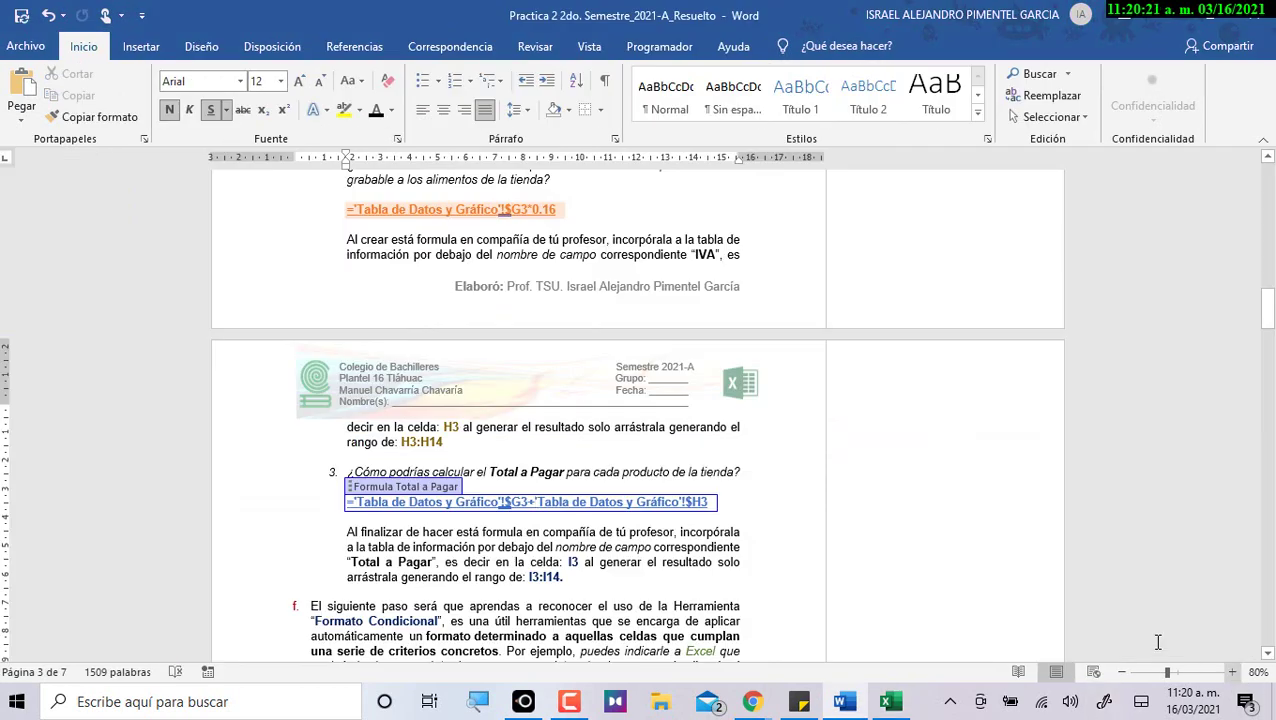
Scroll the Word guide to section f and select the term 'Formato Condicional'.
scroll(648, 530, "down", 1)
scroll(648, 530, "down", 2)
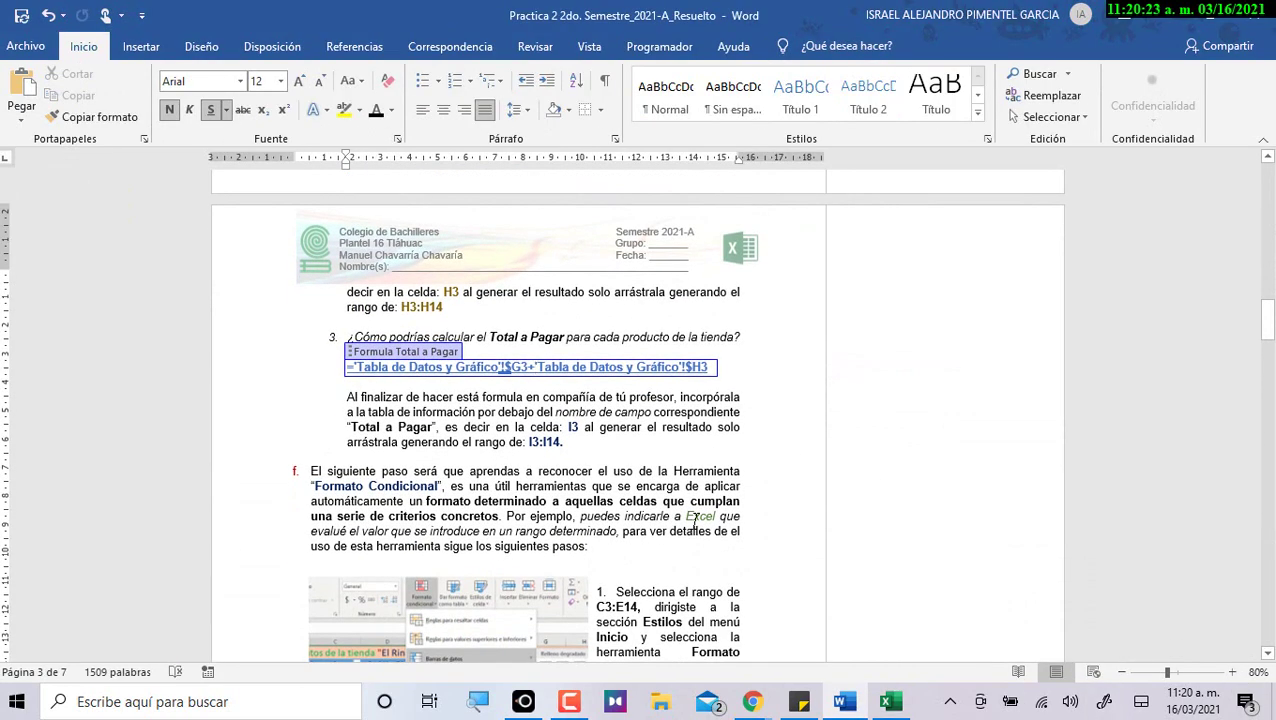
left_click(722, 483)
scroll(722, 483, "down", 5)
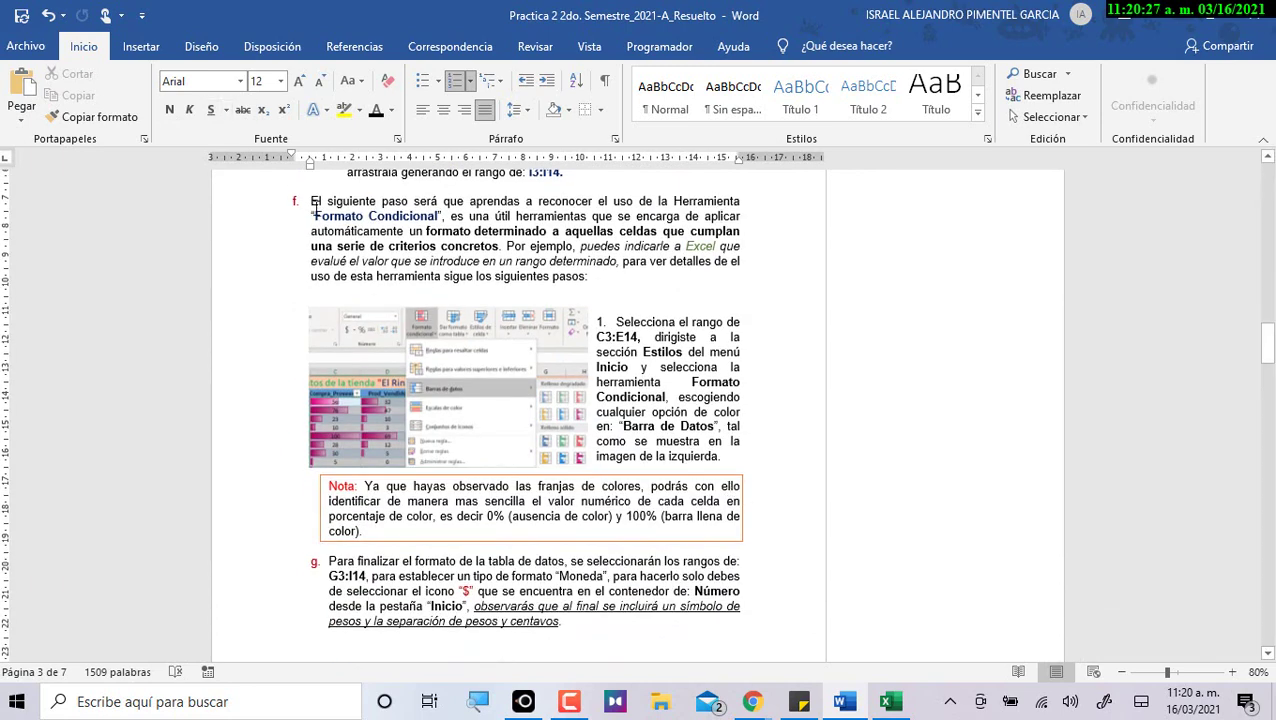
left_click_drag(316, 214, 432, 218)
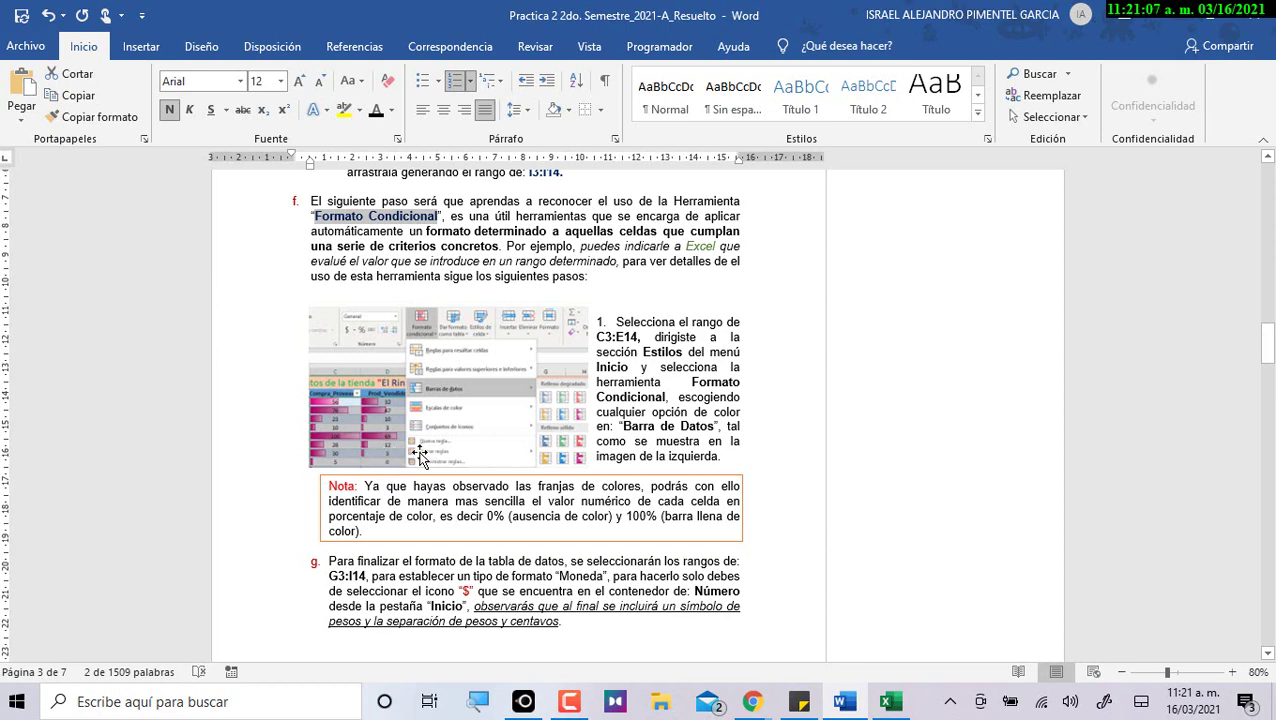
In Excel, apply red gradient-fill data bars to C3:E14 through Formato condicional > Barras de datos.
key("alt+Tab")
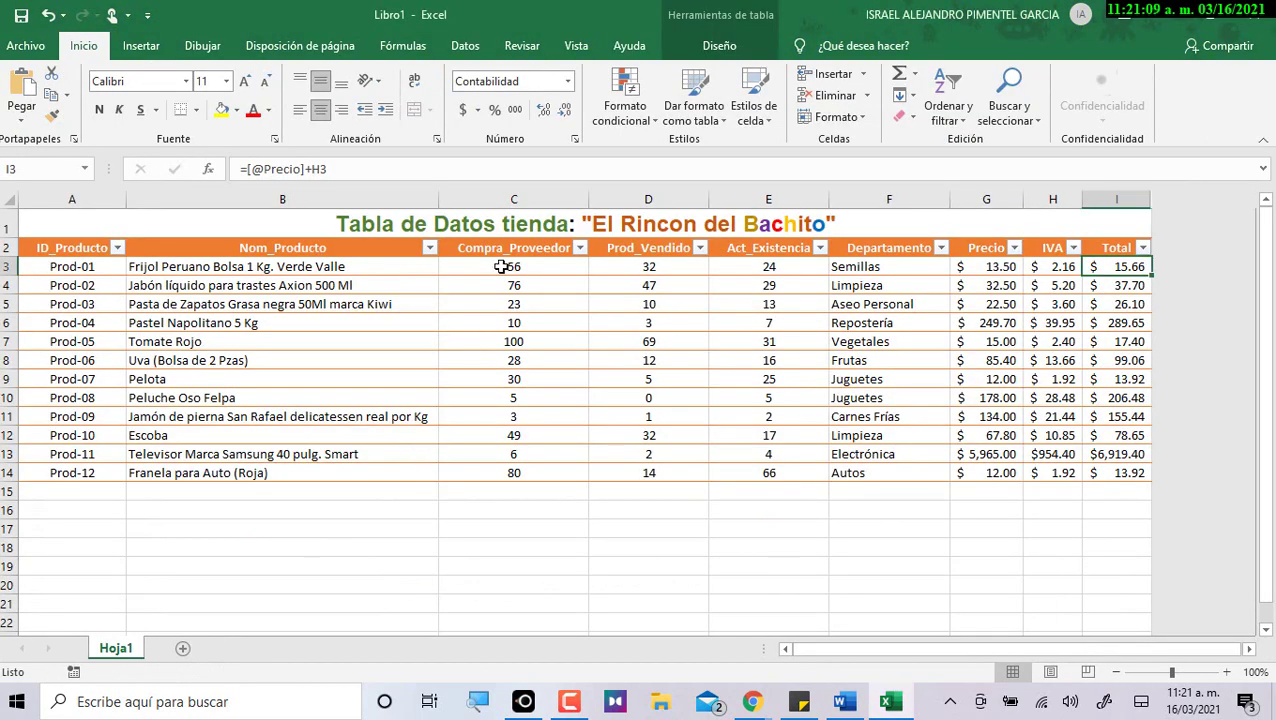
left_click(510, 268)
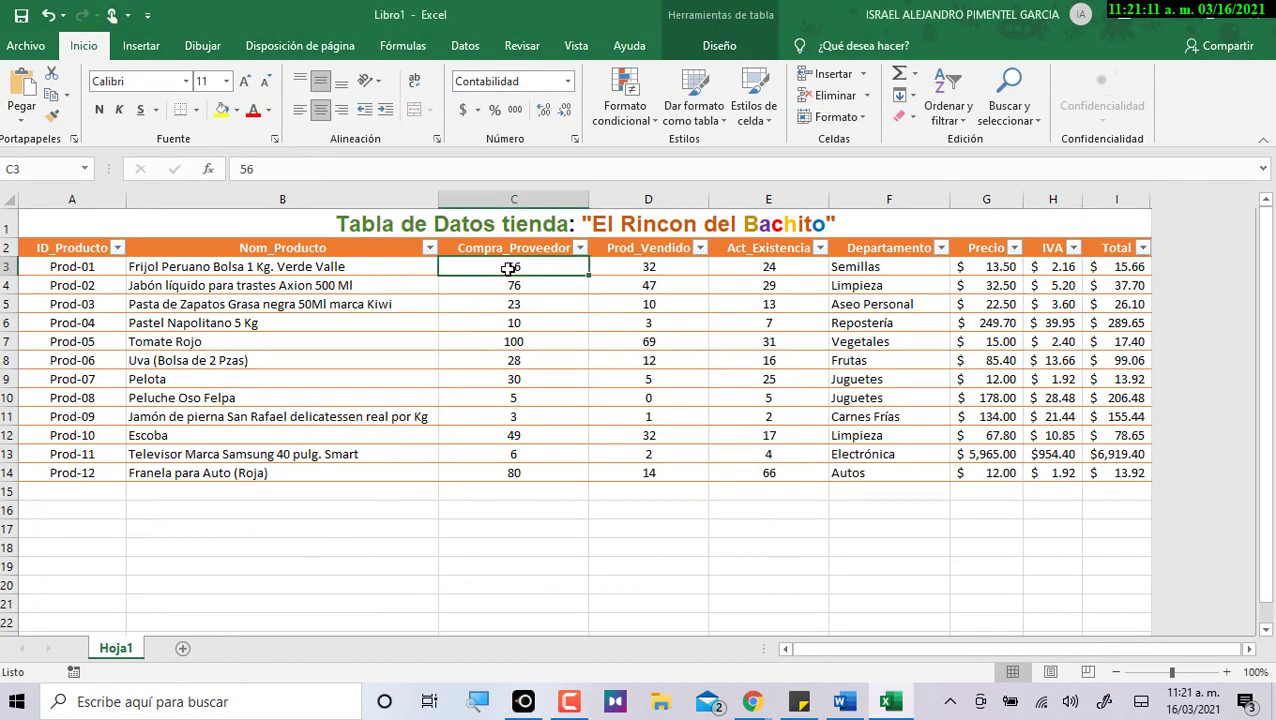
left_click_drag(510, 268, 743, 467)
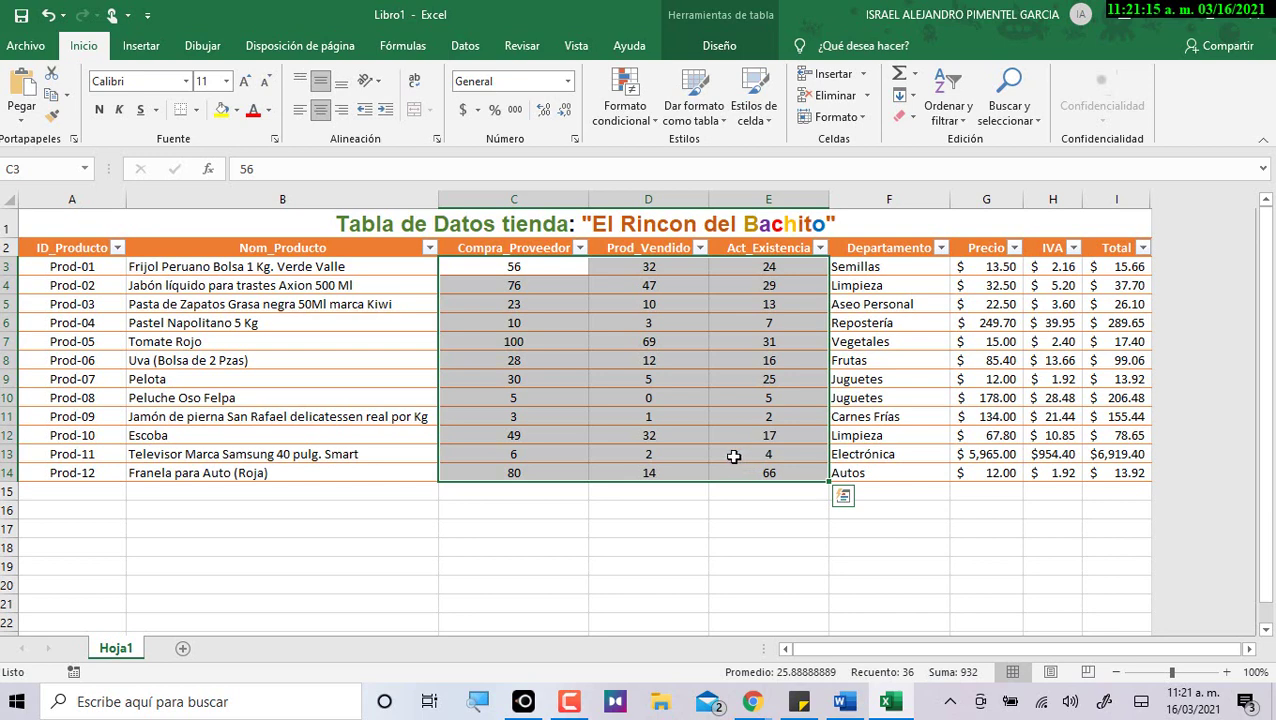
left_click(466, 47)
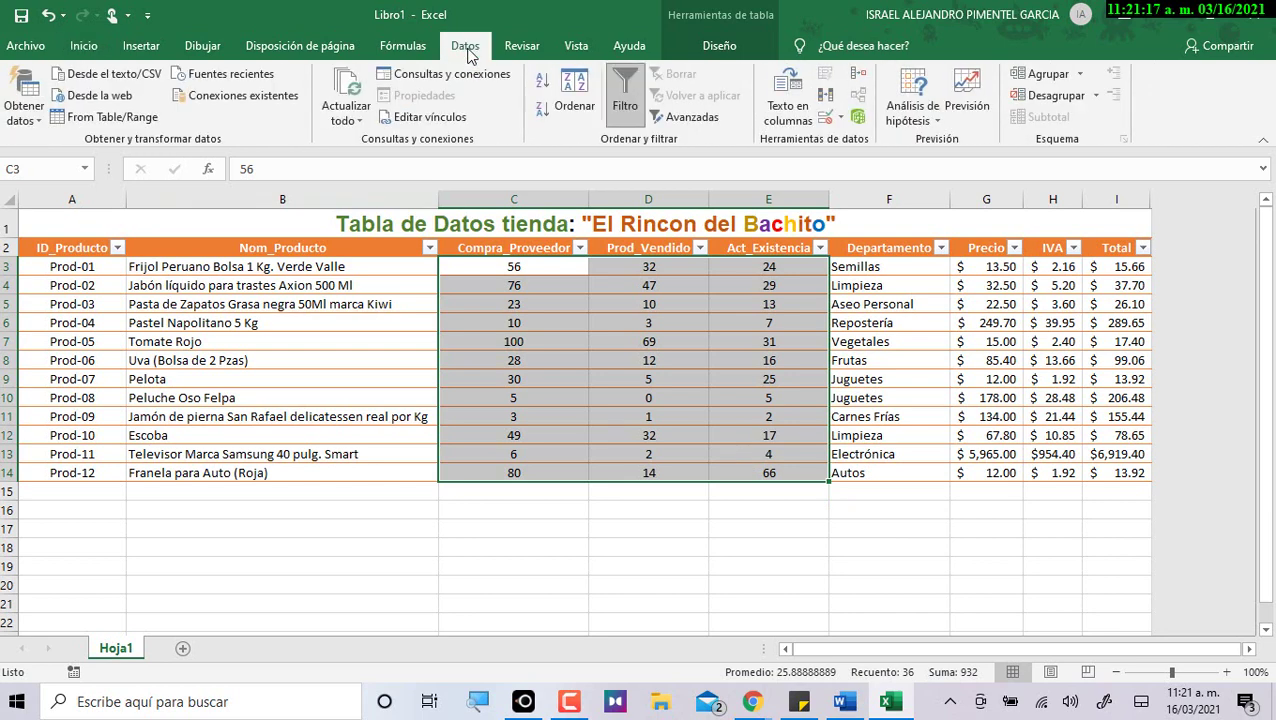
left_click(83, 46)
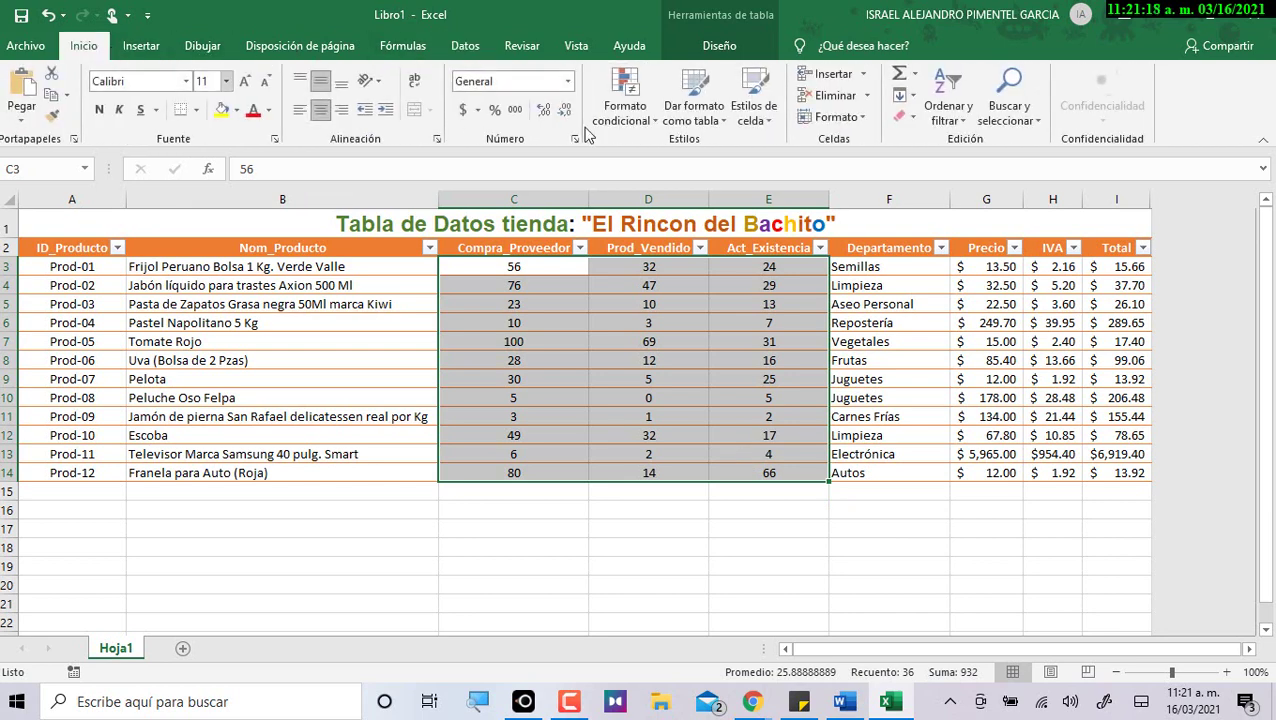
left_click(641, 118)
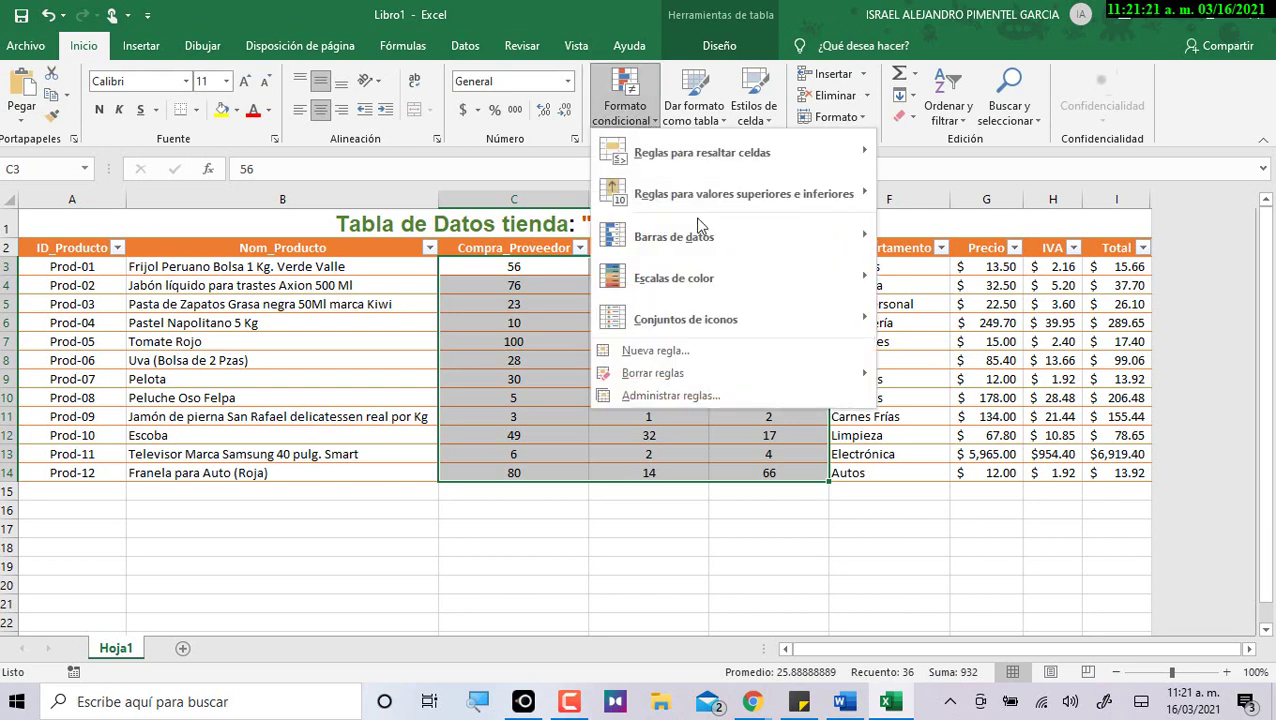
mouse_move(713, 248)
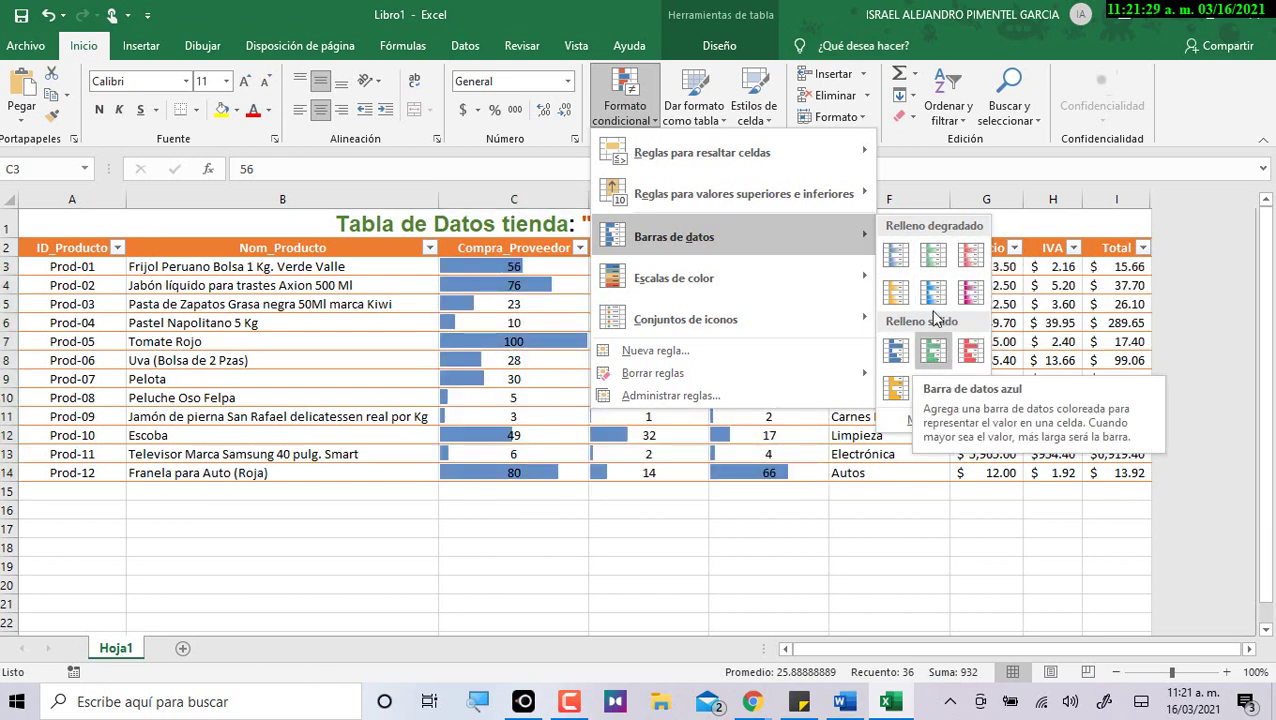
left_click(967, 262)
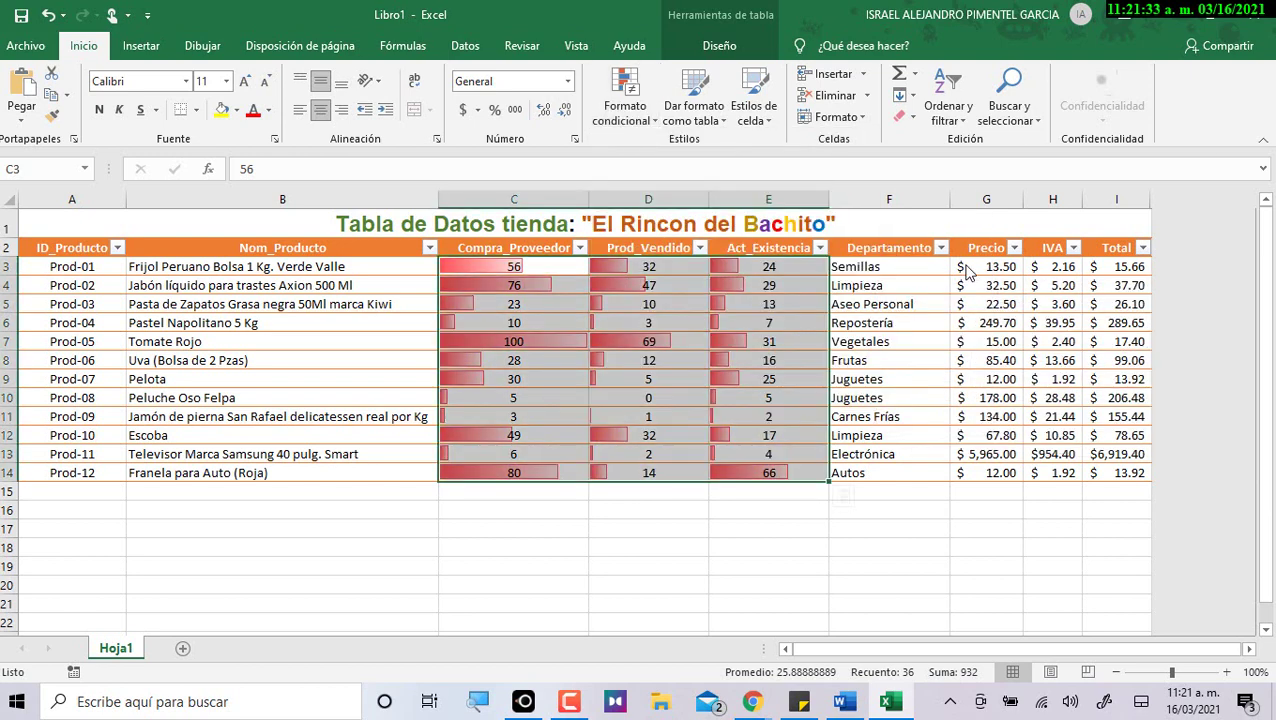
Compare data-bar cells C9 (30), C7 (100), C3 (56), C11 (3) and Prod-08's D10.
left_click(482, 381)
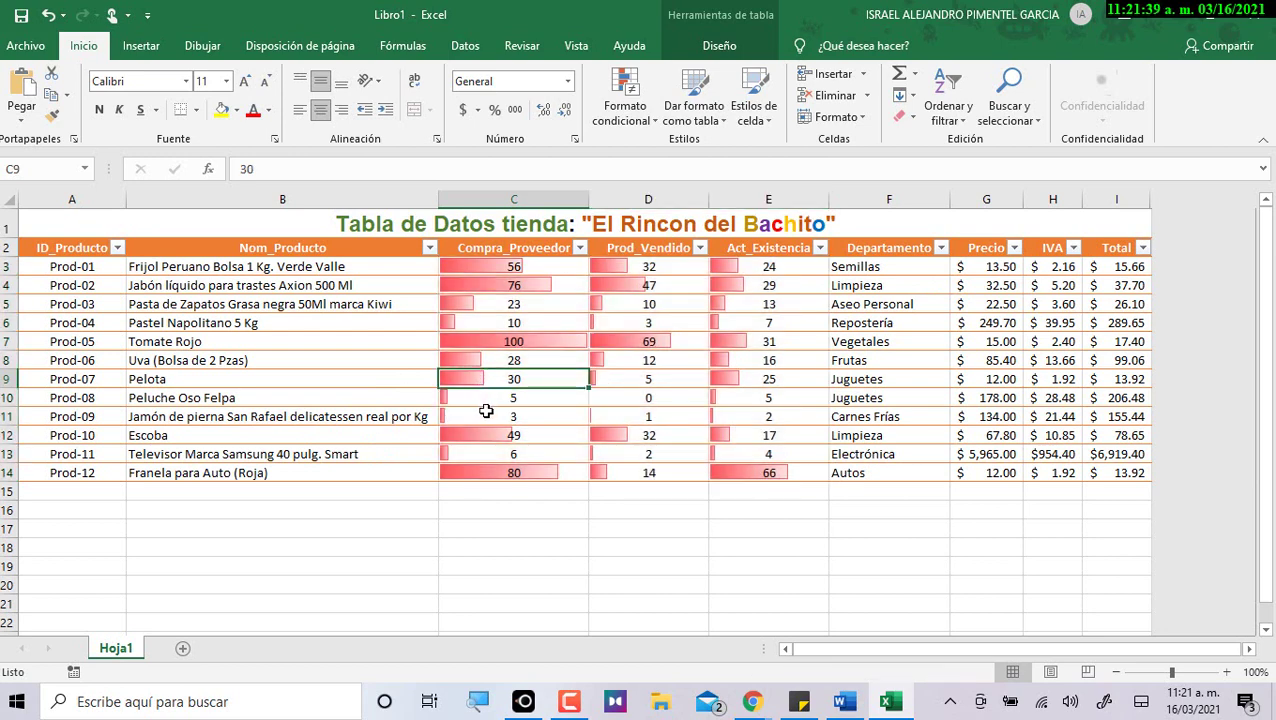
left_click(500, 341)
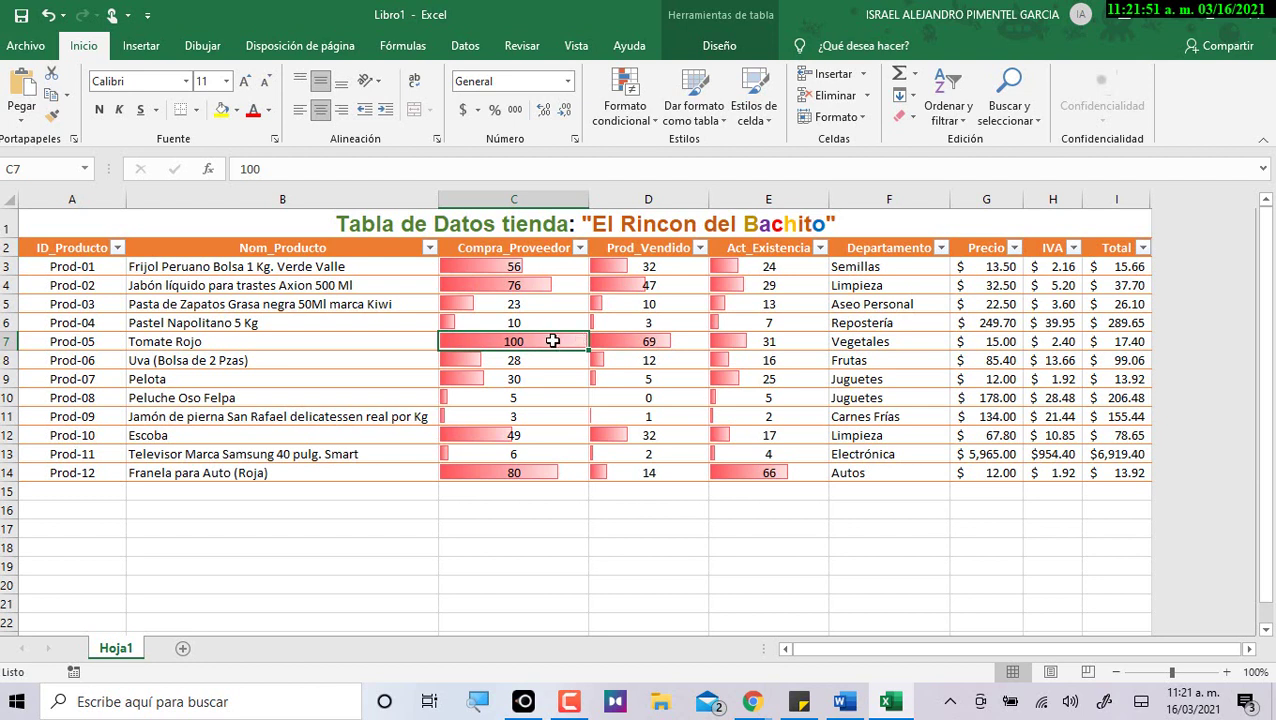
left_click(514, 267)
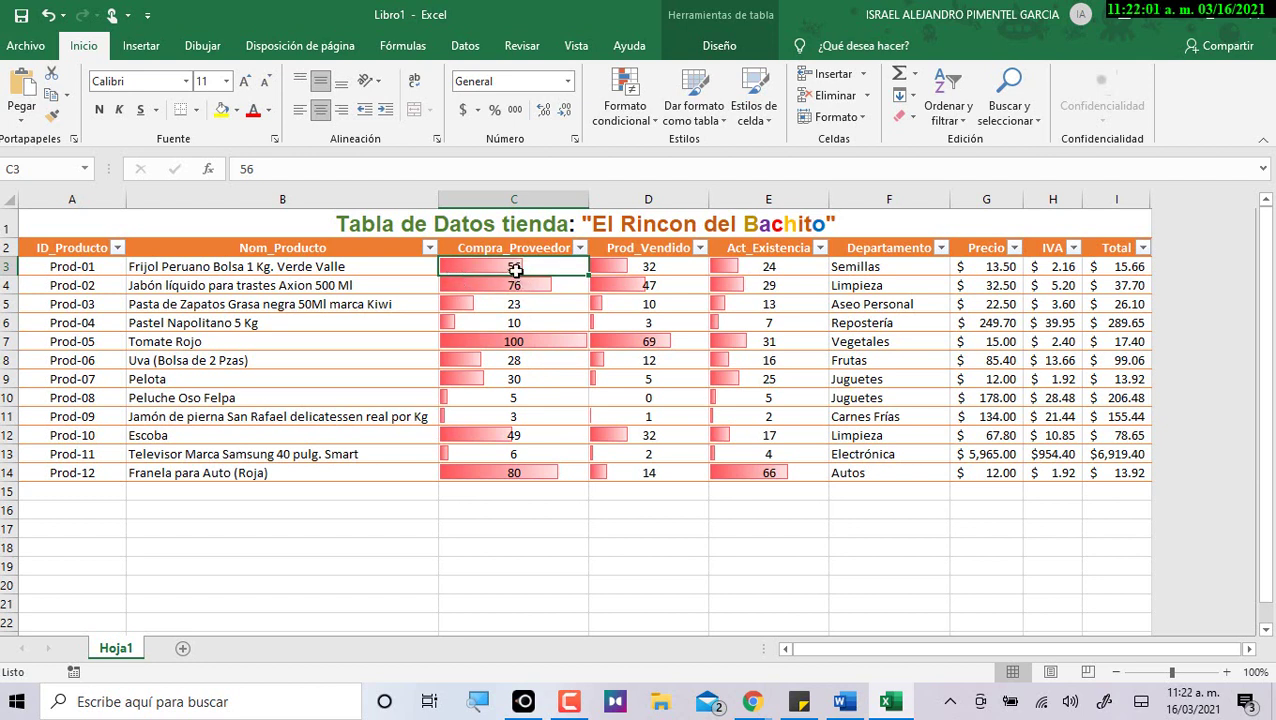
left_click(477, 414)
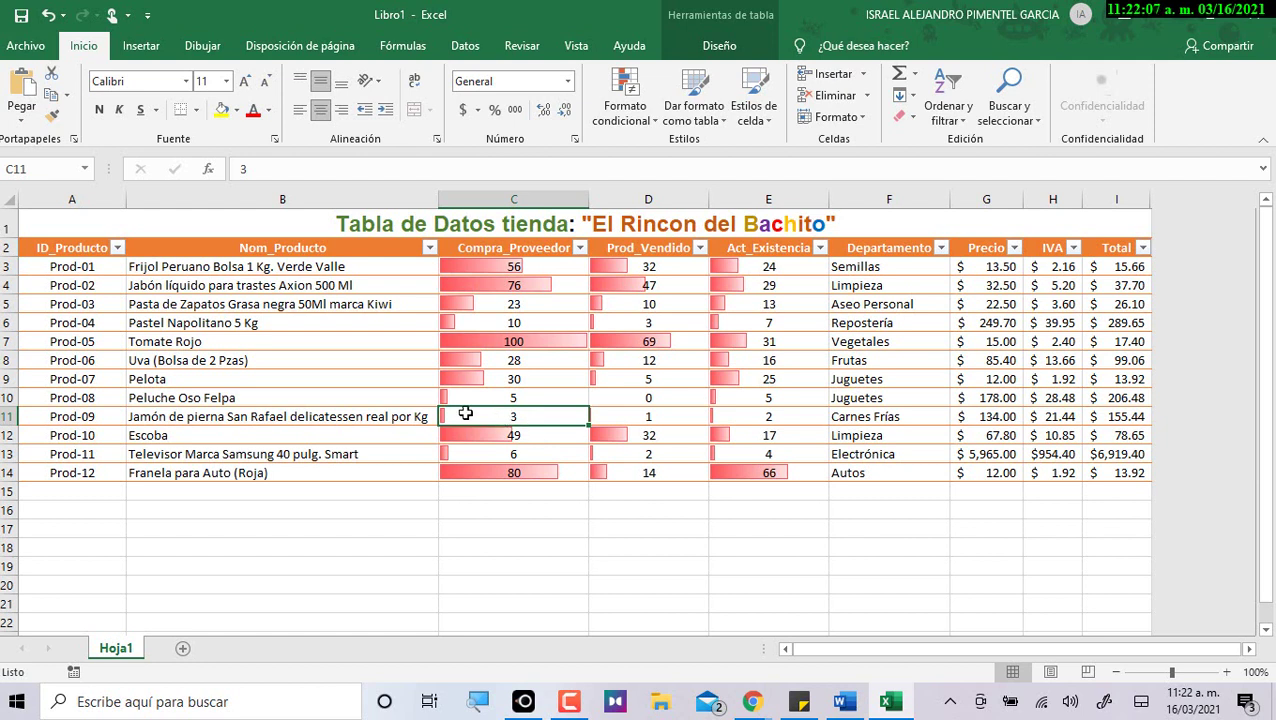
left_click(605, 416)
left_click(648, 400)
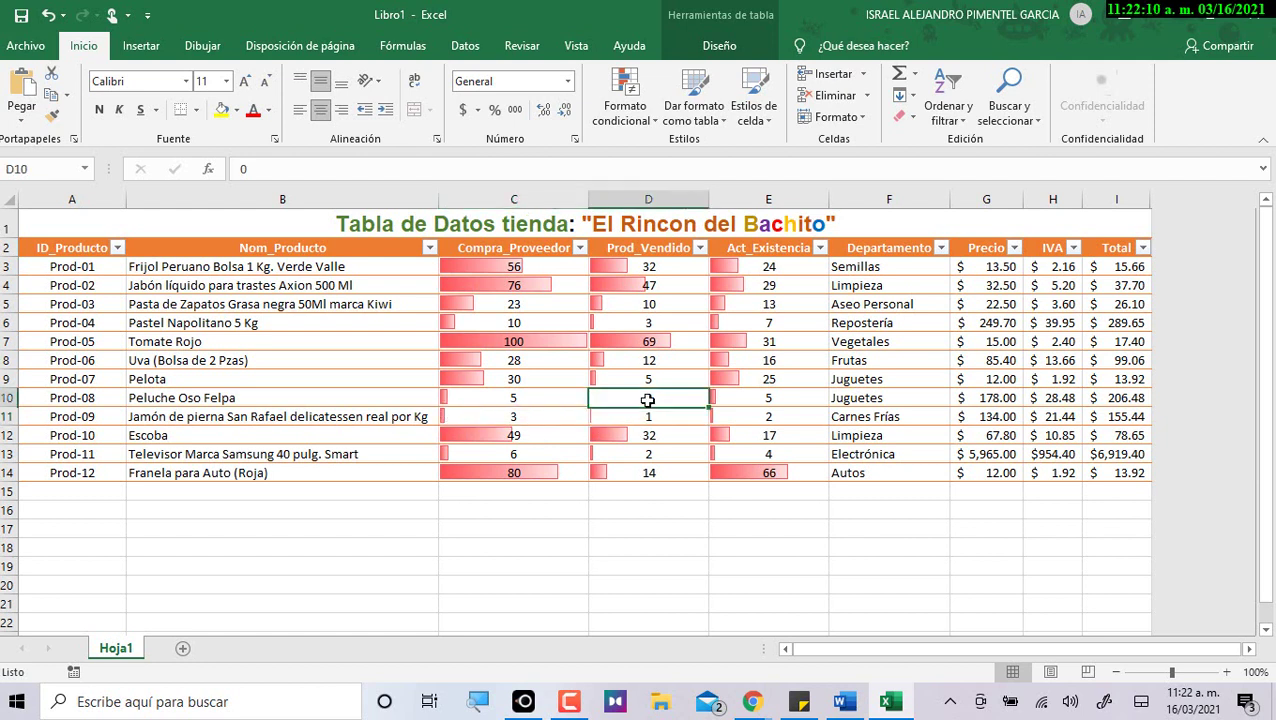
left_click(649, 253)
left_click(645, 398)
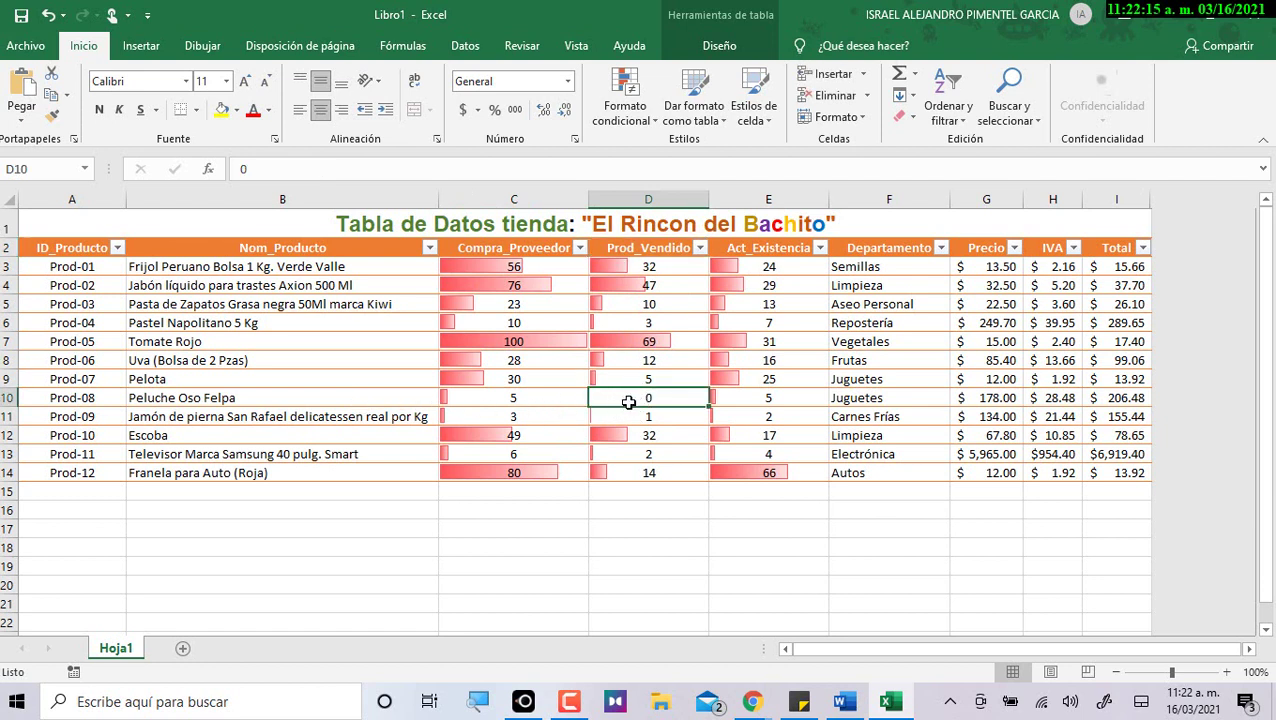
left_click(555, 397)
left_click_drag(628, 400, 650, 418)
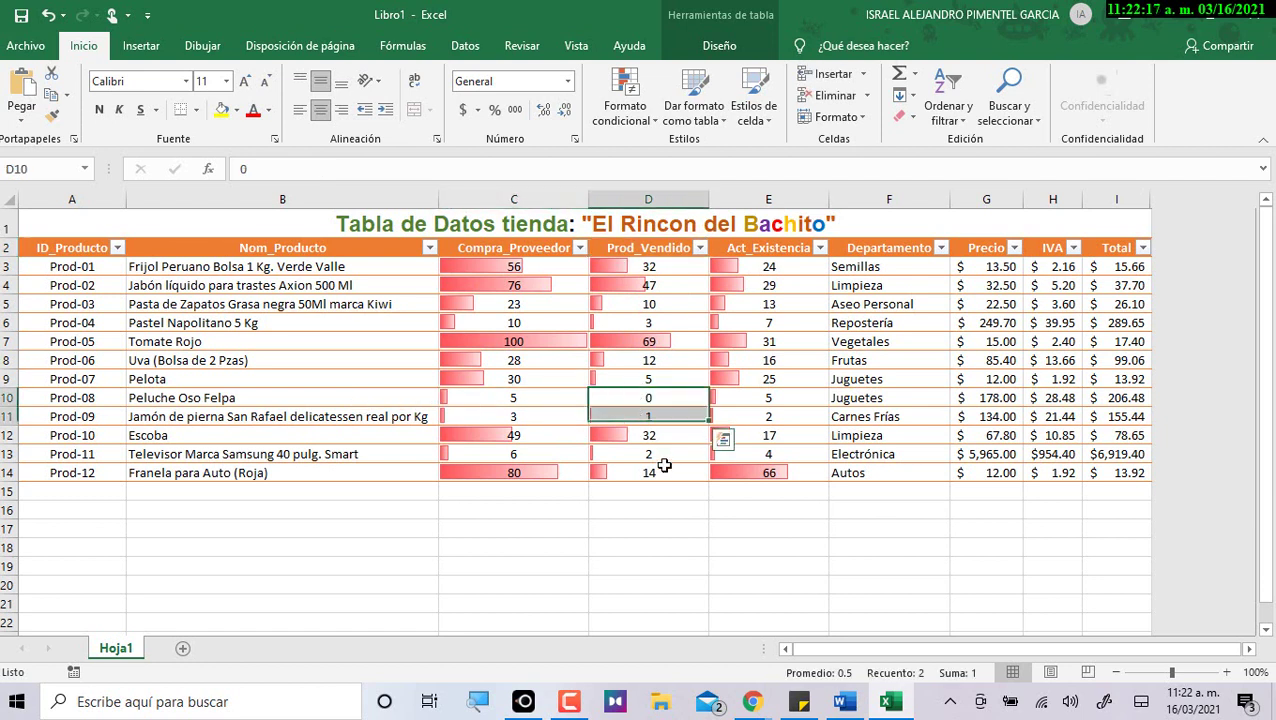
left_click(678, 401)
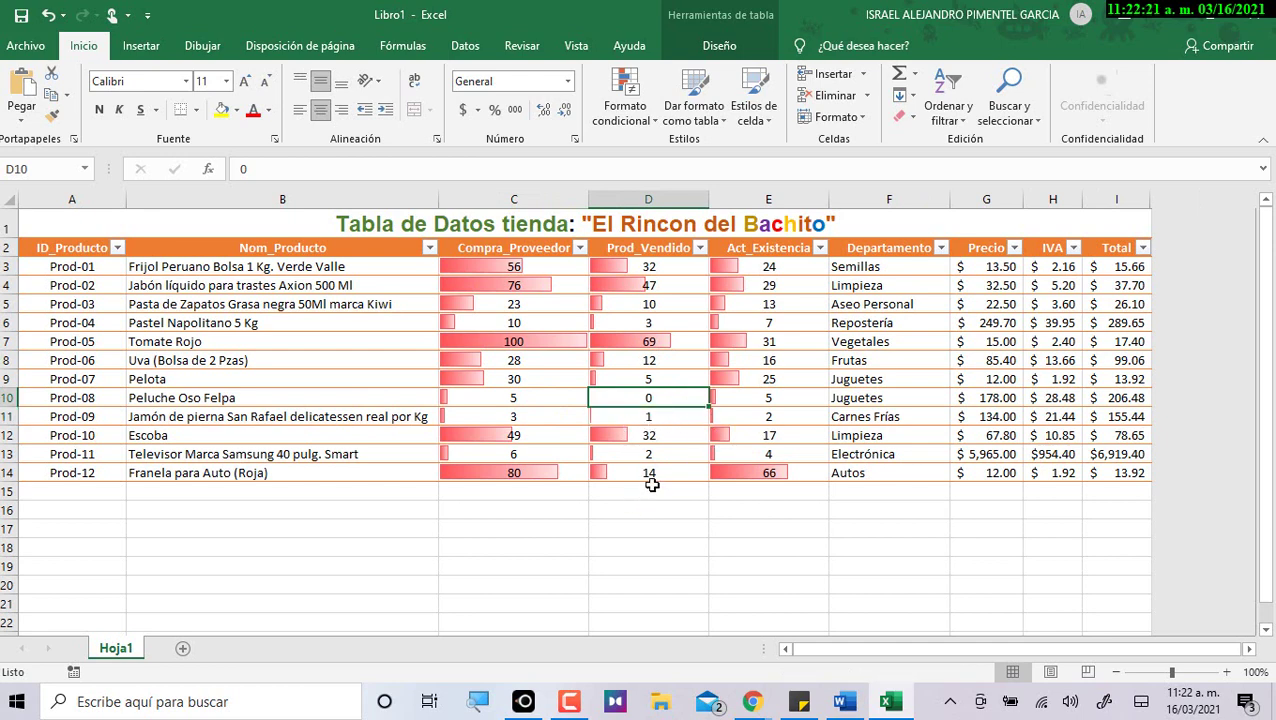
Test the bars by entering 5 in D10, undo it, and reselect C3:E14.
type("5")
left_click(652, 509)
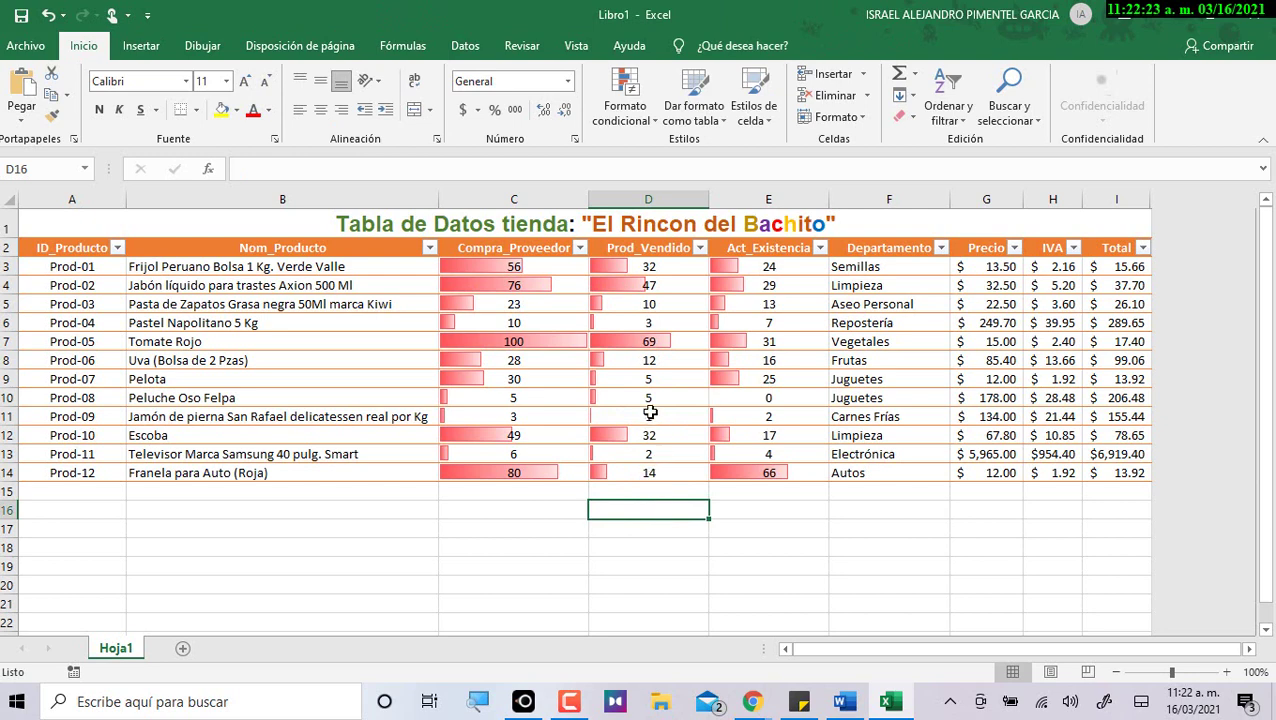
left_click(522, 402)
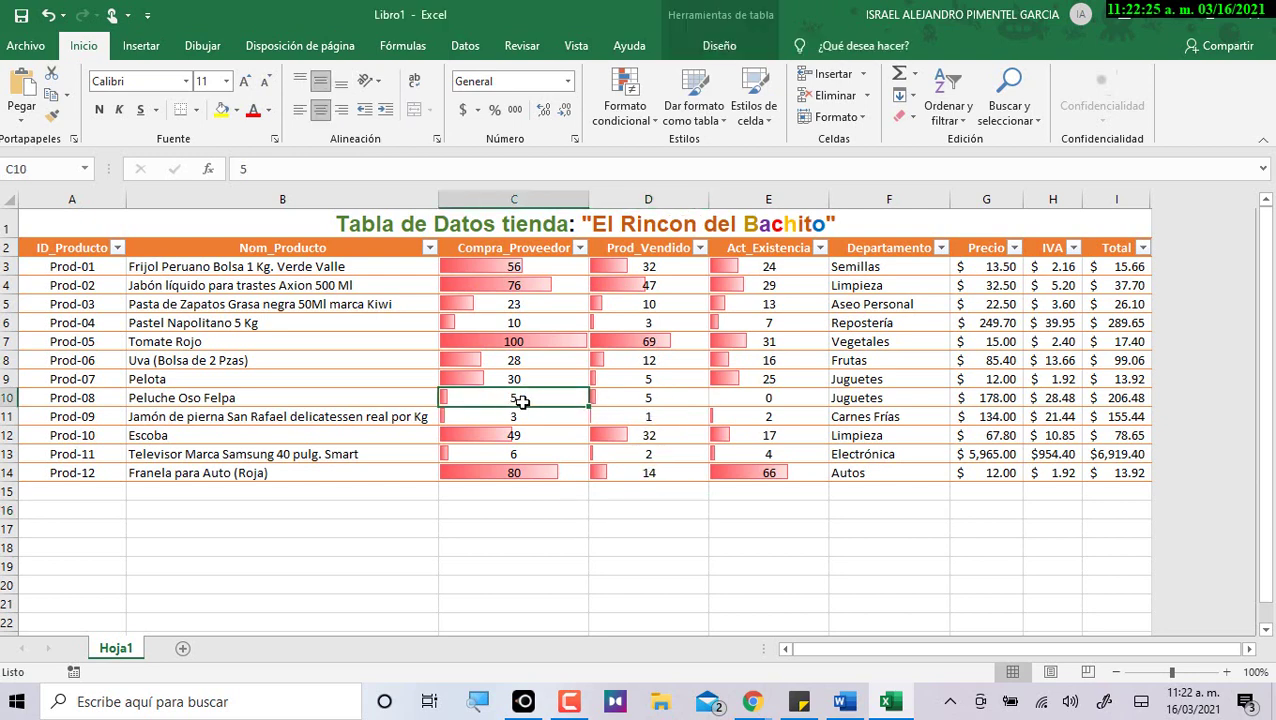
left_click(789, 398)
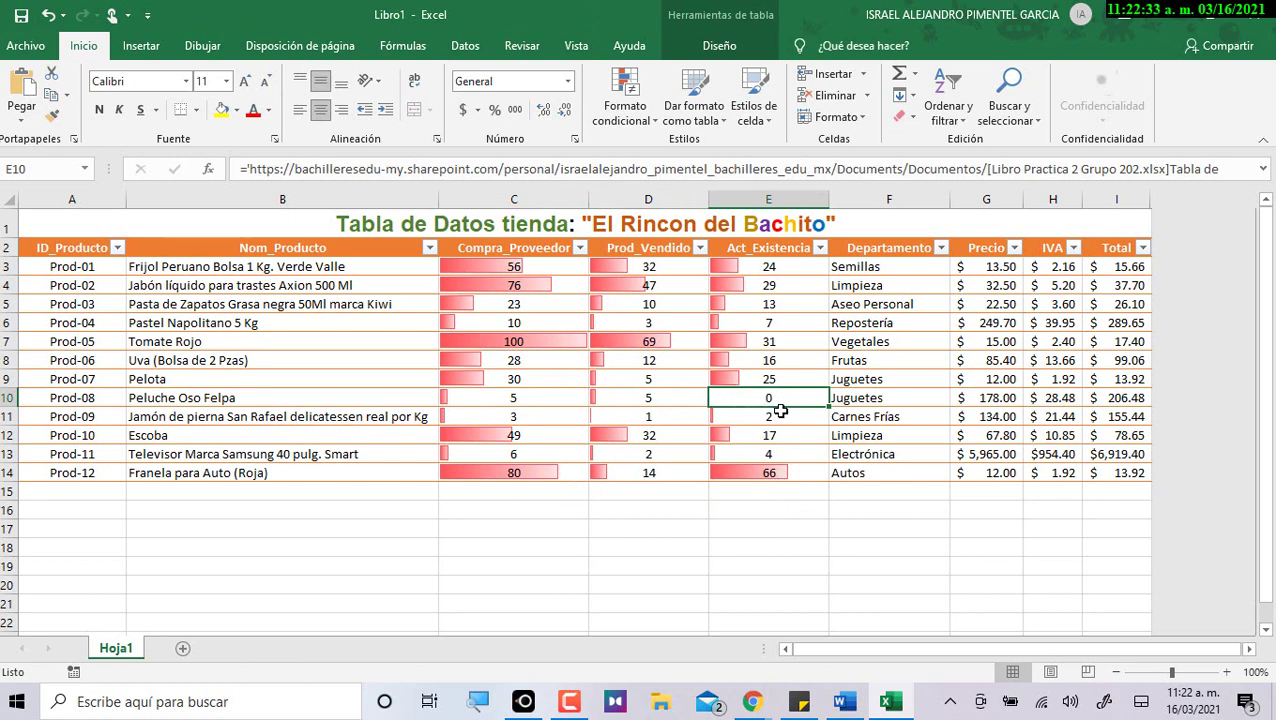
key("ctrl+z")
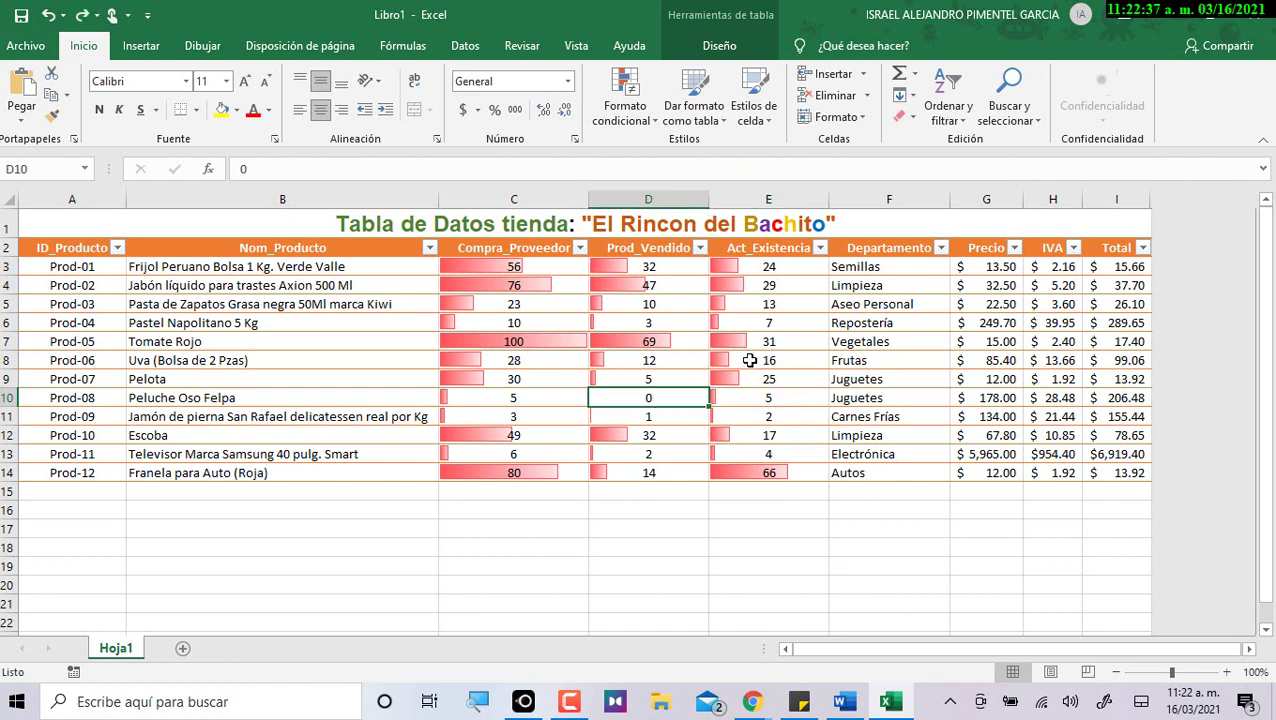
left_click(494, 258)
left_click_drag(494, 258, 772, 465)
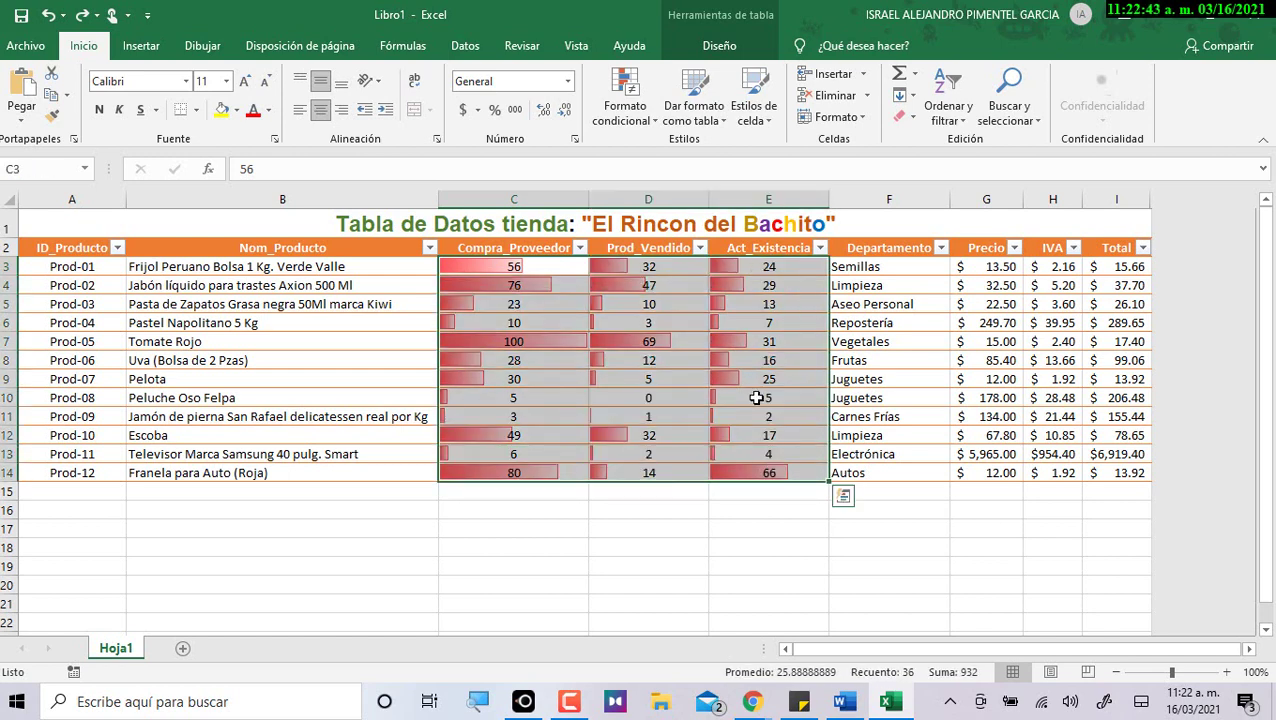
key("alt+Tab")
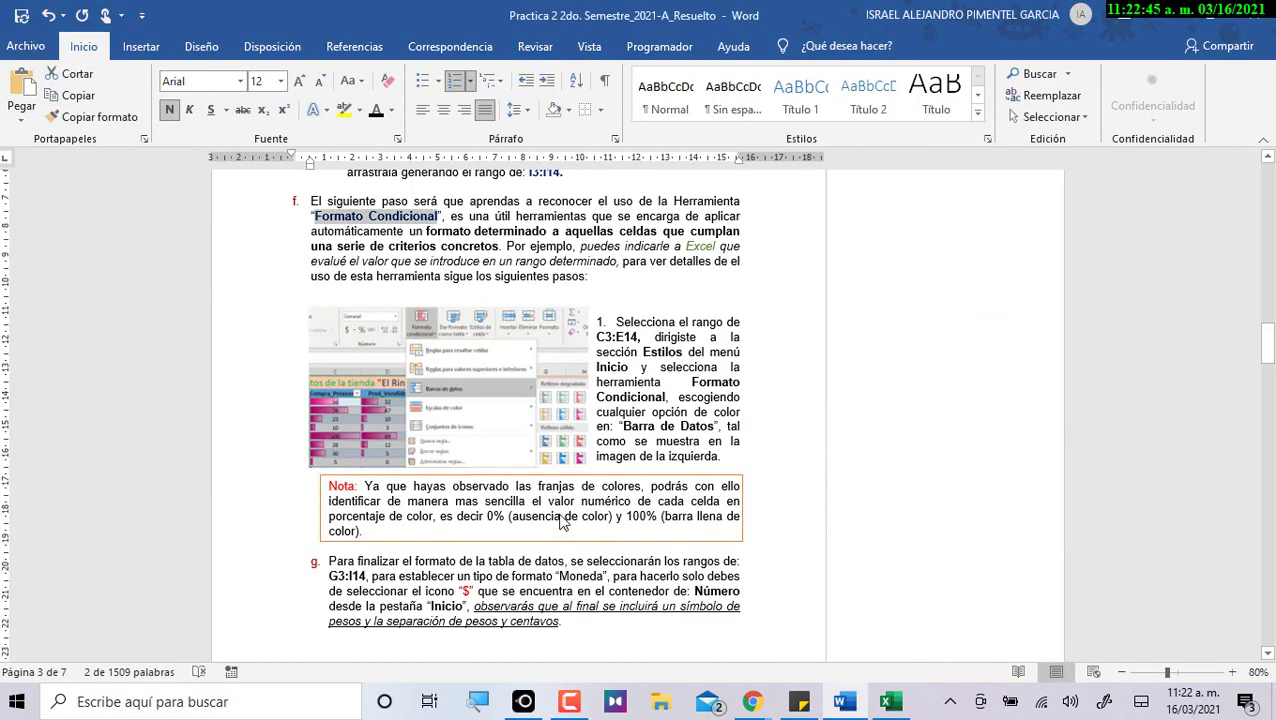
Read section g, highlighting the Nota, the range G3:I14 and the '$' icon mention.
scroll(563, 430, "down", 4)
left_click_drag(366, 385, 377, 431)
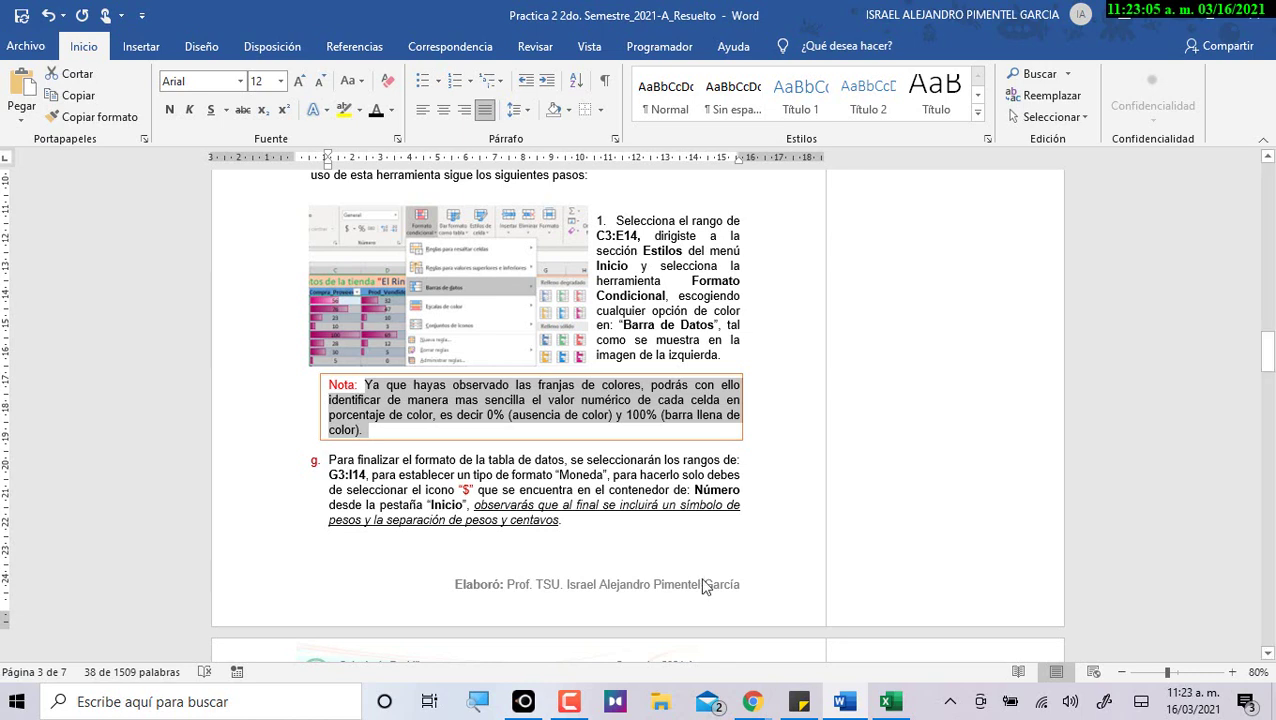
scroll(307, 561, "down", 3)
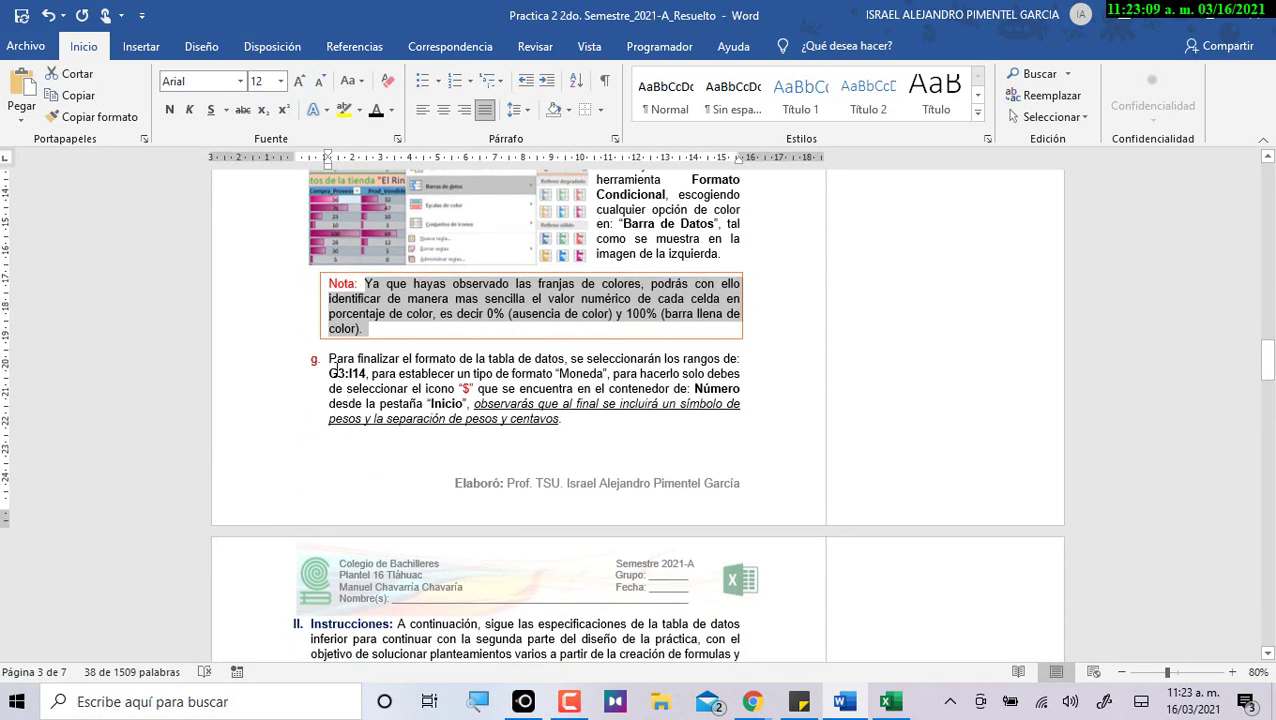
left_click_drag(330, 373, 366, 373)
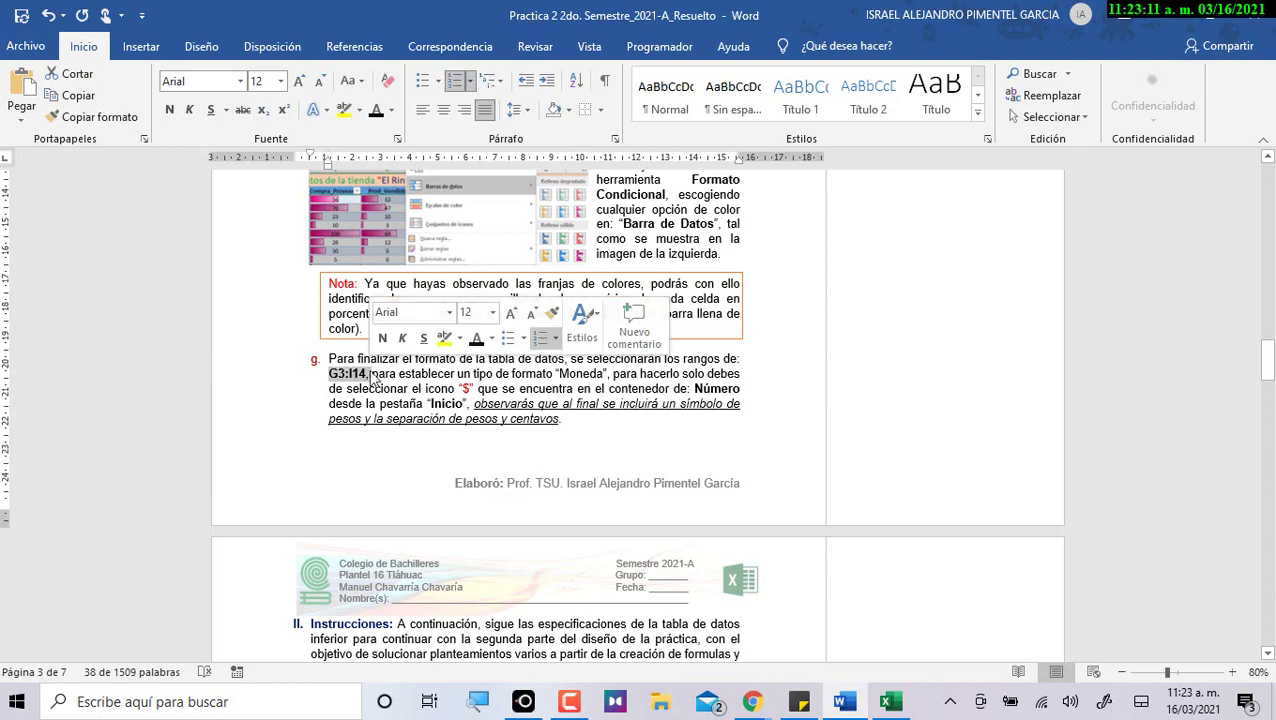
left_click_drag(426, 388, 480, 389)
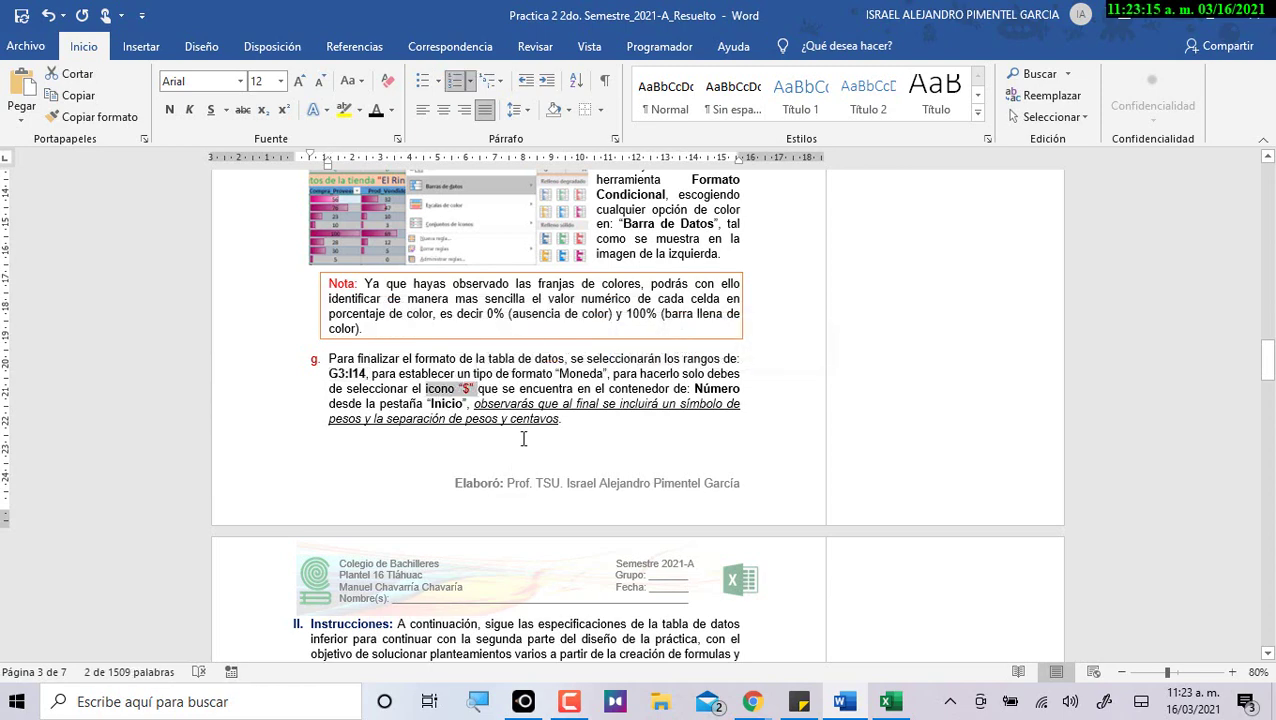
key("alt+Tab")
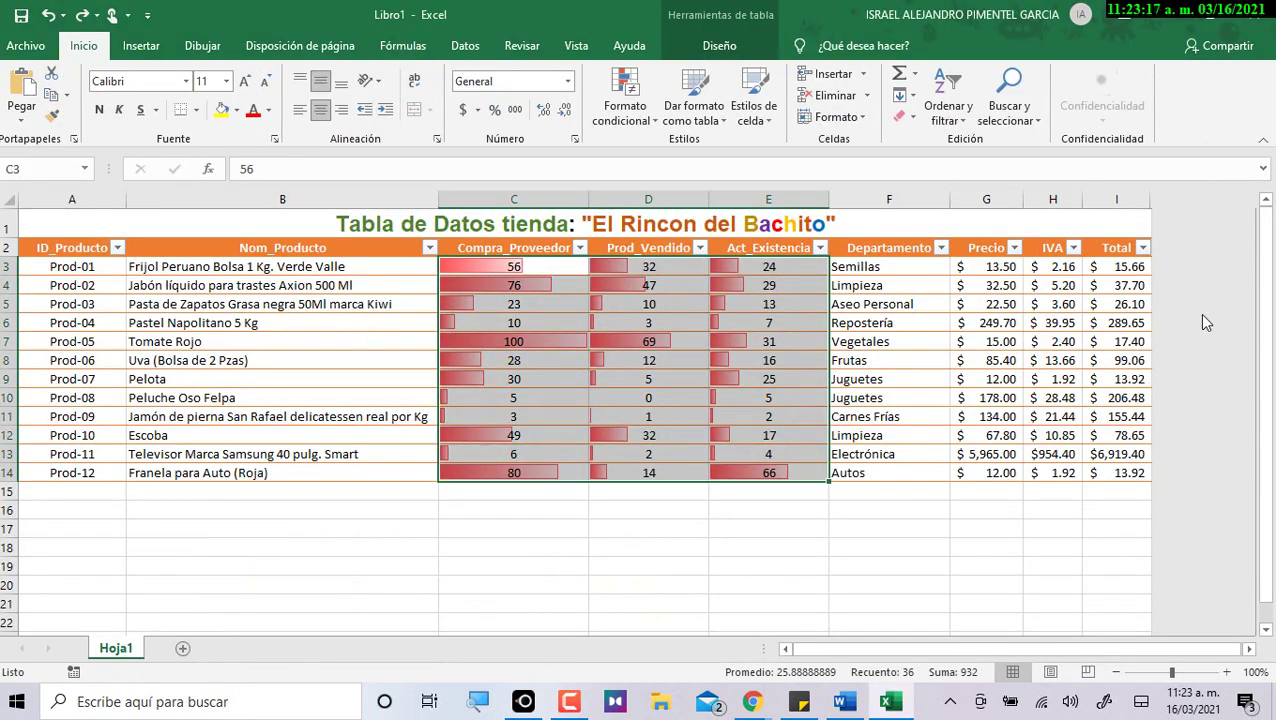
Select G3:I14 to confirm Precio, IVA and Total already use Contabilidad format.
left_click(988, 268)
left_click_drag(986, 278, 1125, 474)
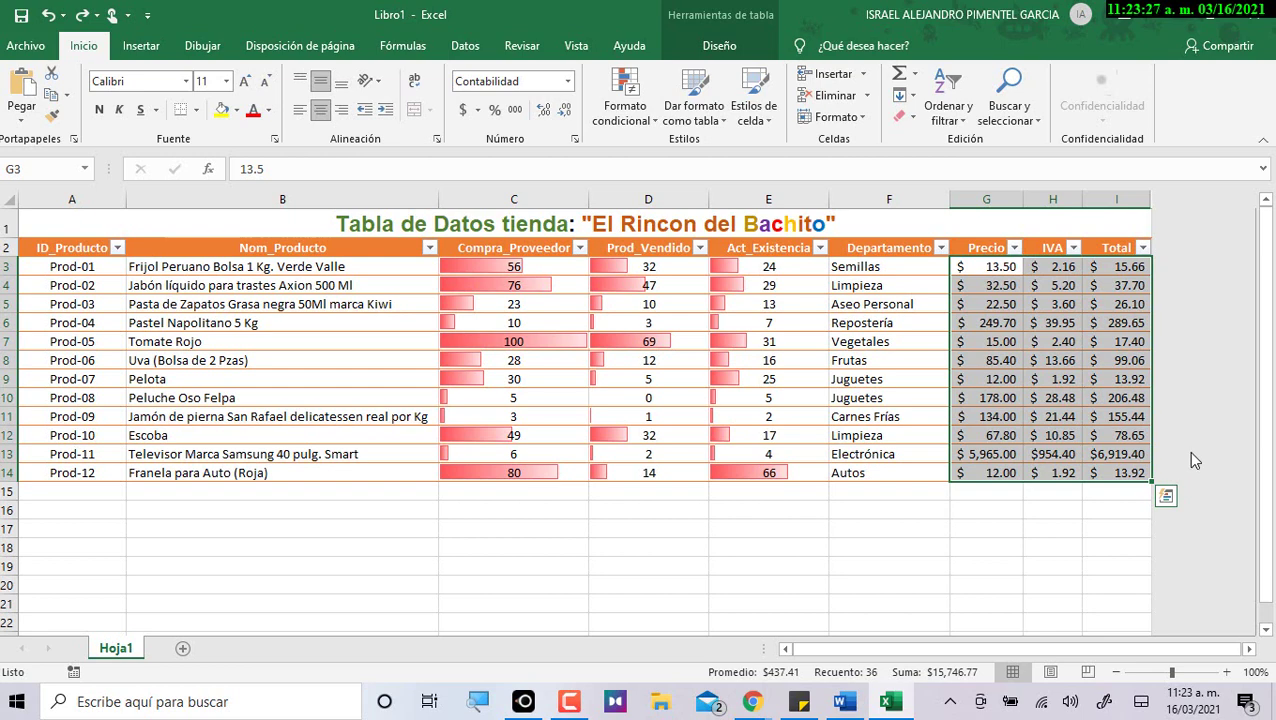
key("alt+Tab")
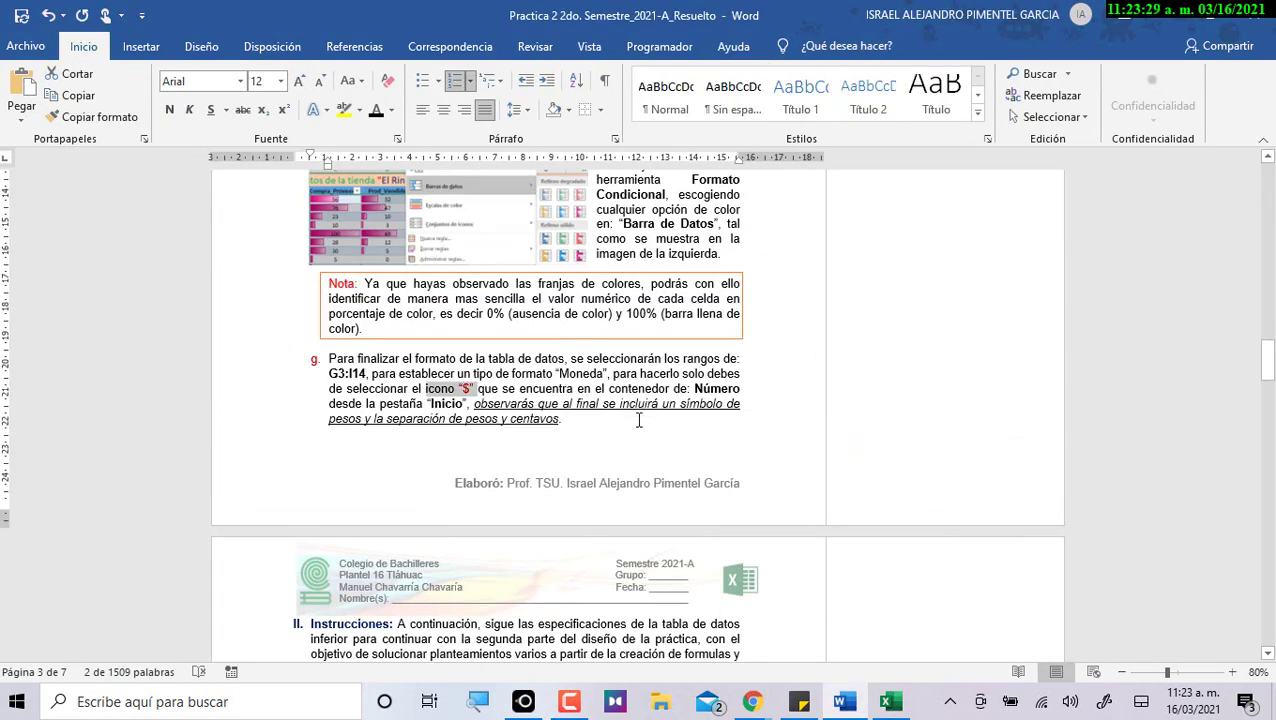
Scroll to section II, highlighting the Instrucciones heading and the words 'formulas y funciones'.
scroll(641, 390, "down", 2)
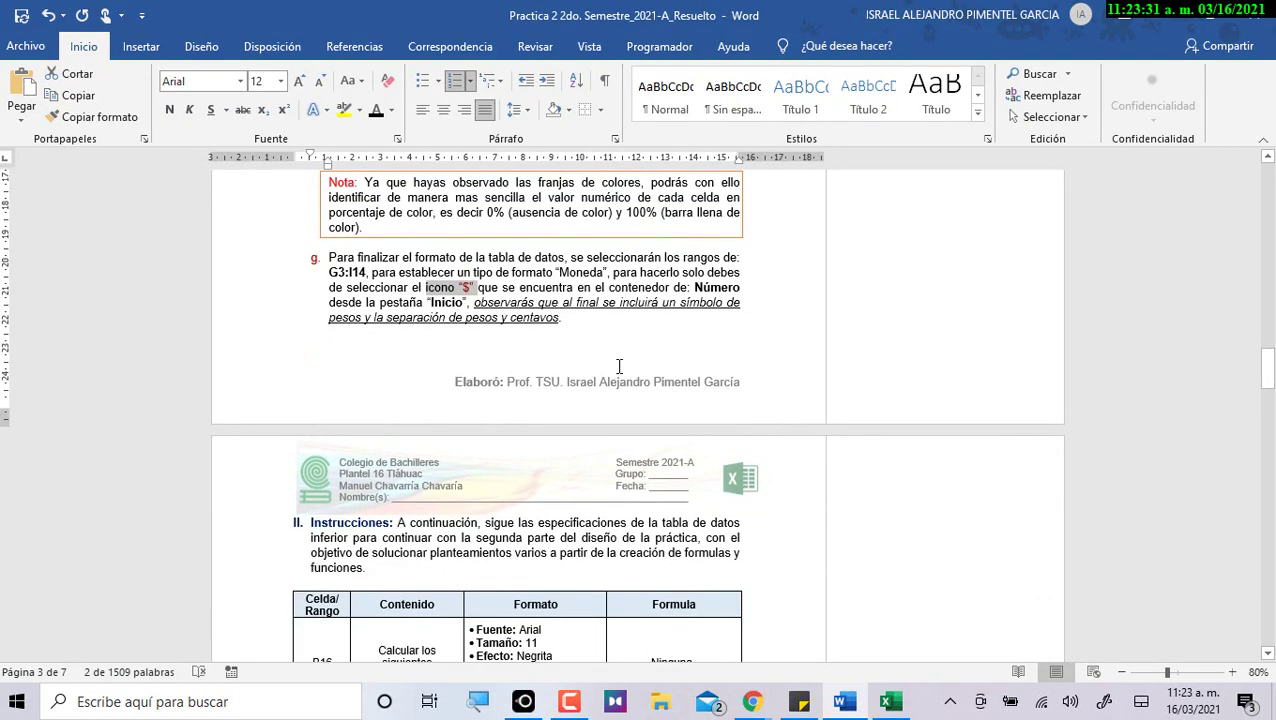
scroll(500, 431, "down", 6)
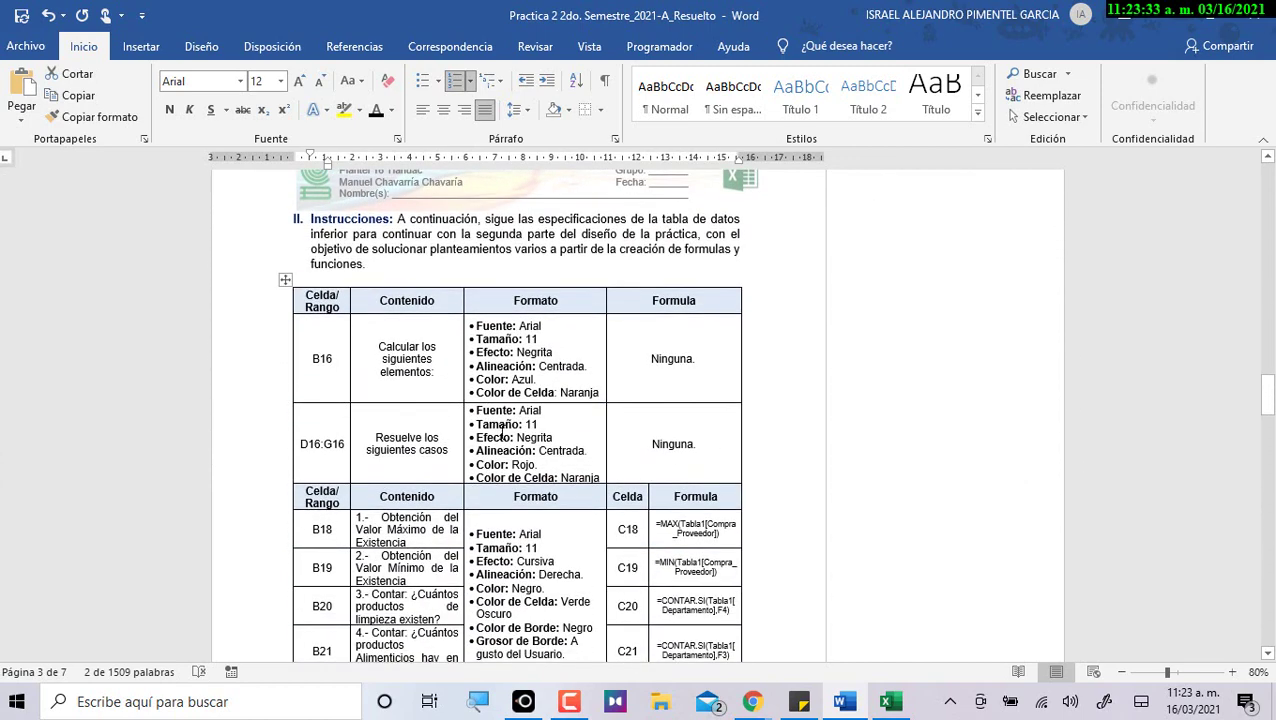
left_click_drag(310, 218, 392, 218)
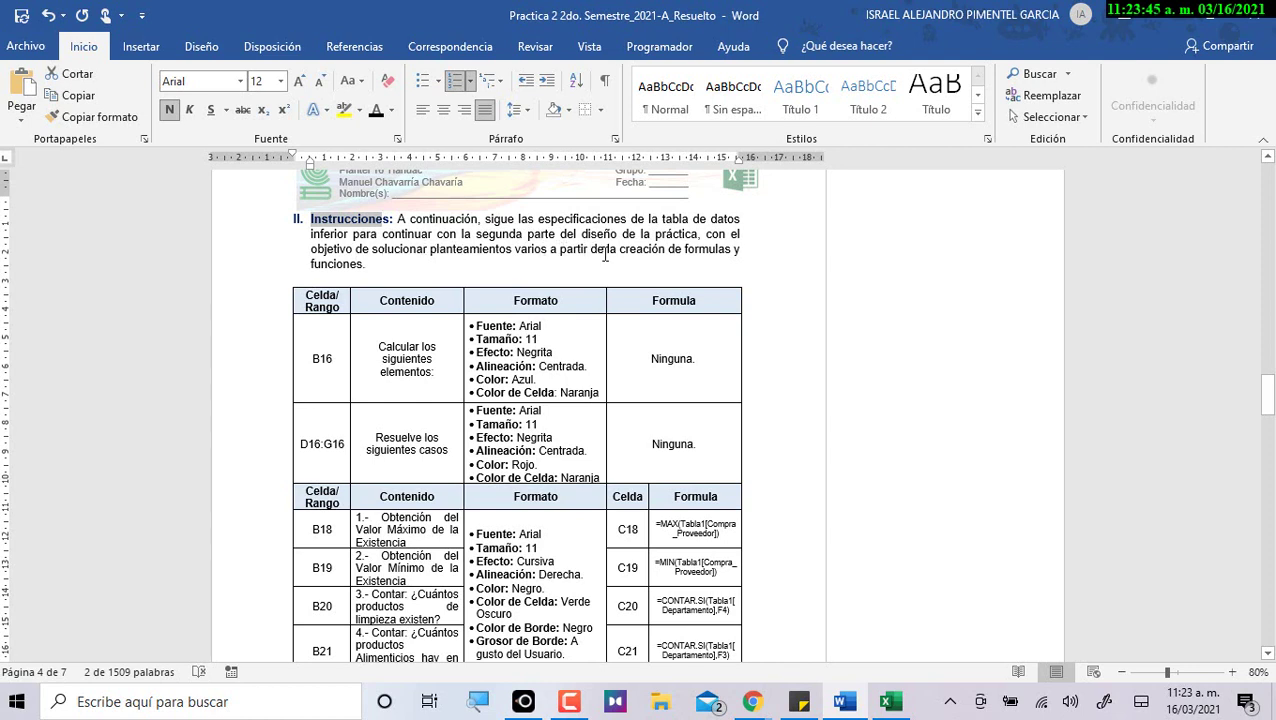
left_click_drag(685, 249, 368, 265)
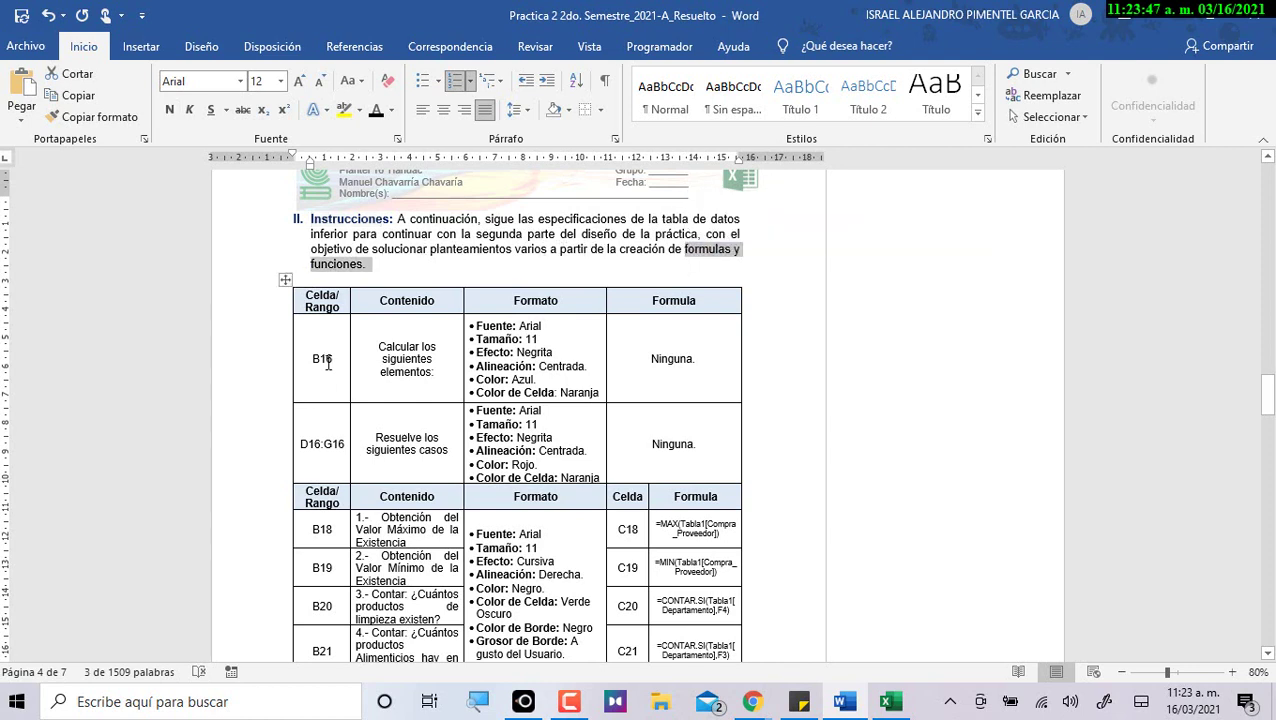
left_click(419, 379)
scroll(440, 377, "down", 2)
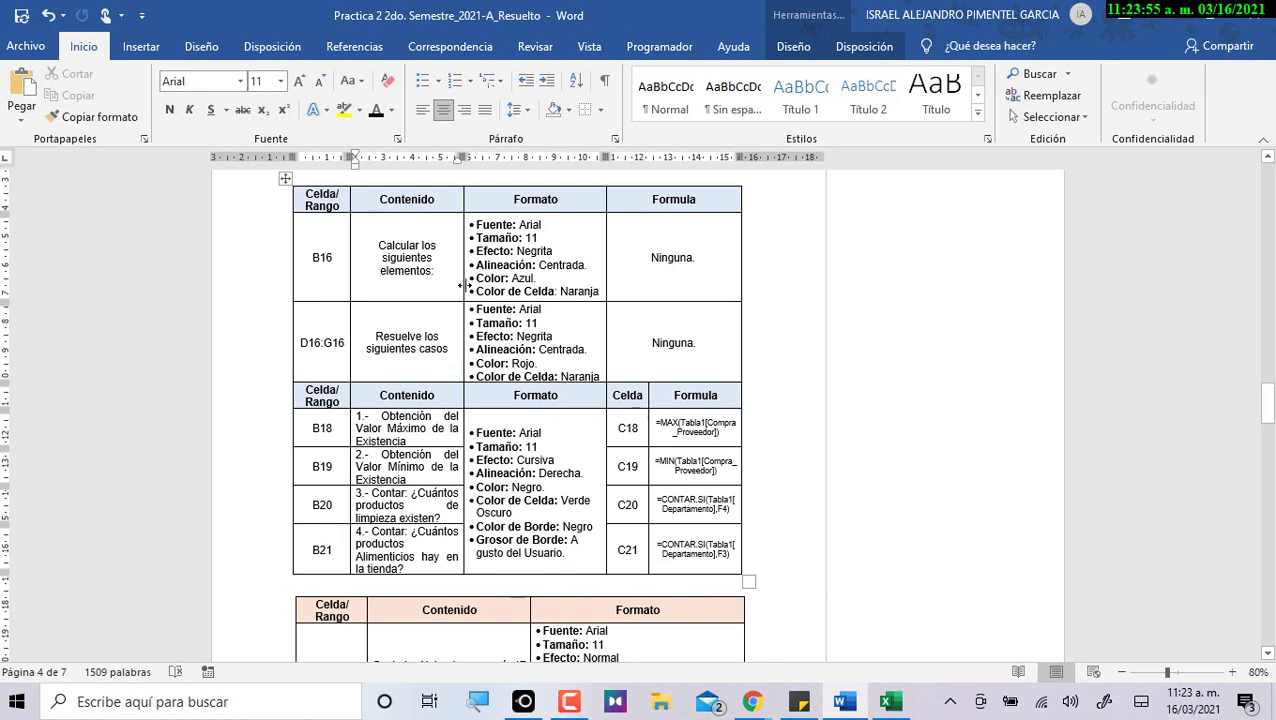
Select and copy the B16 text 'Calcular los siguientes elementos:' from the specification table.
left_click(316, 197)
left_click(334, 342)
left_click_drag(313, 258, 350, 262)
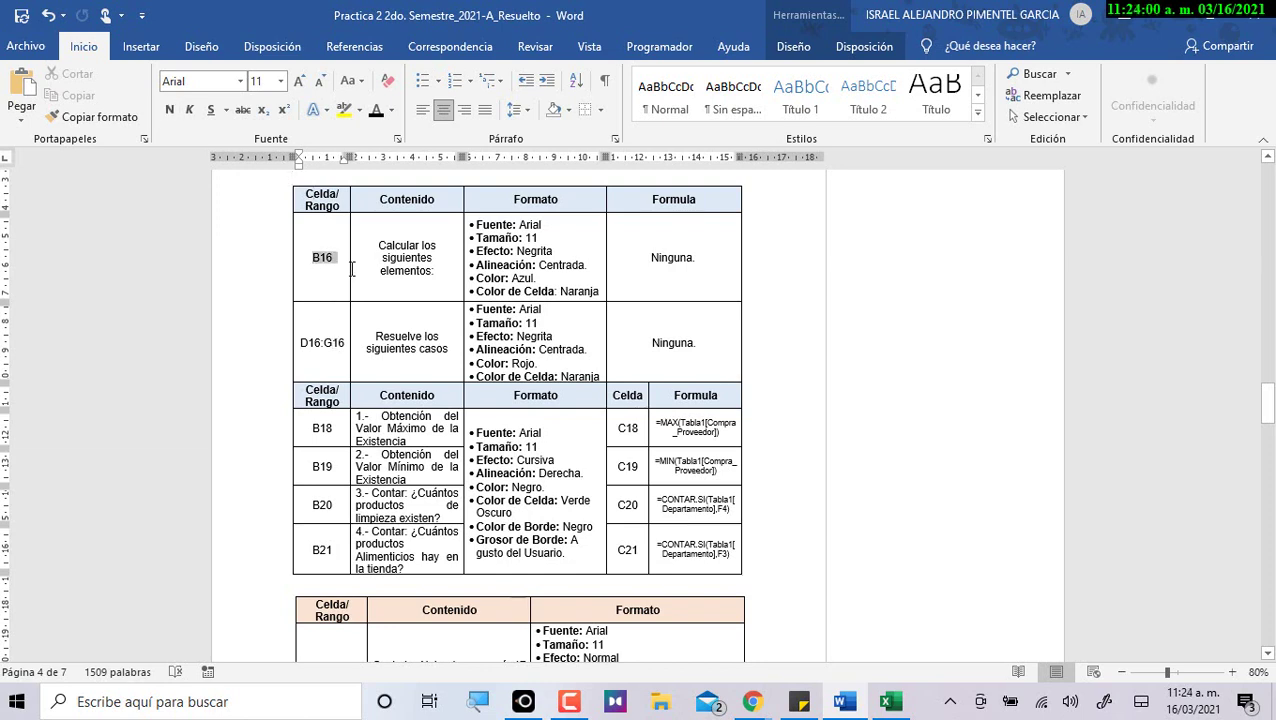
left_click(294, 345)
left_click(308, 343)
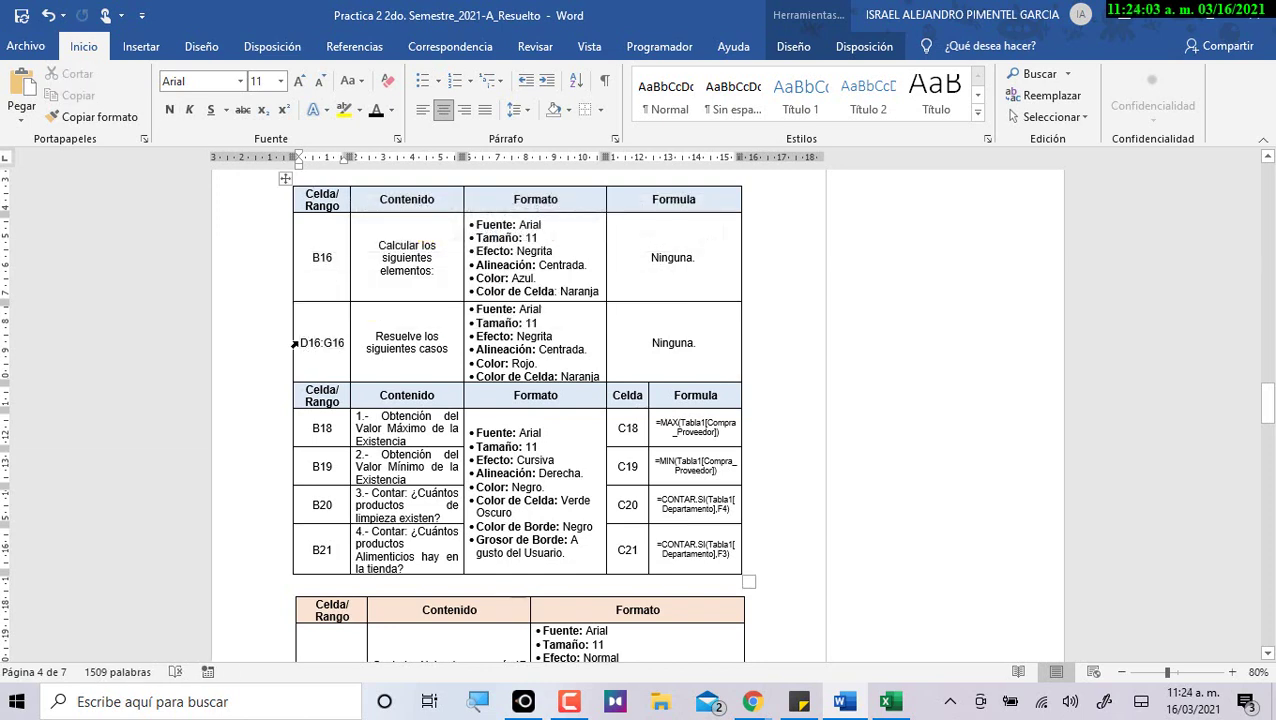
left_click(296, 344)
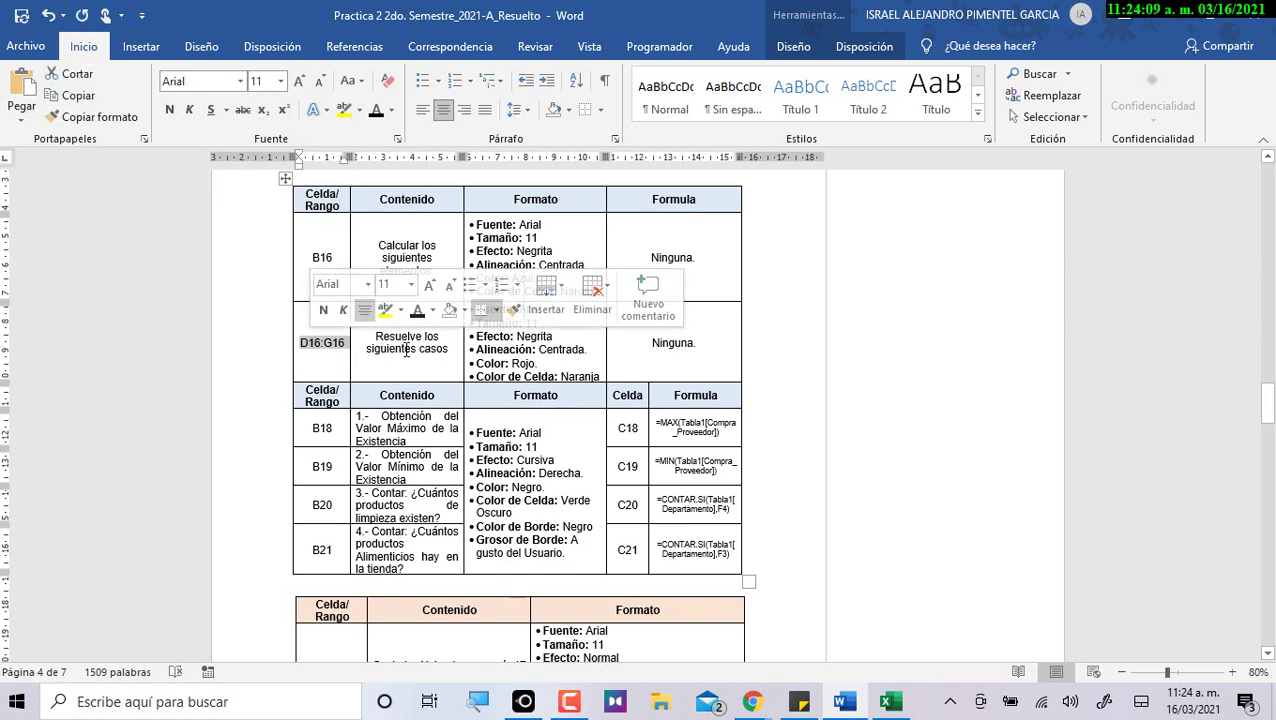
left_click(406, 349)
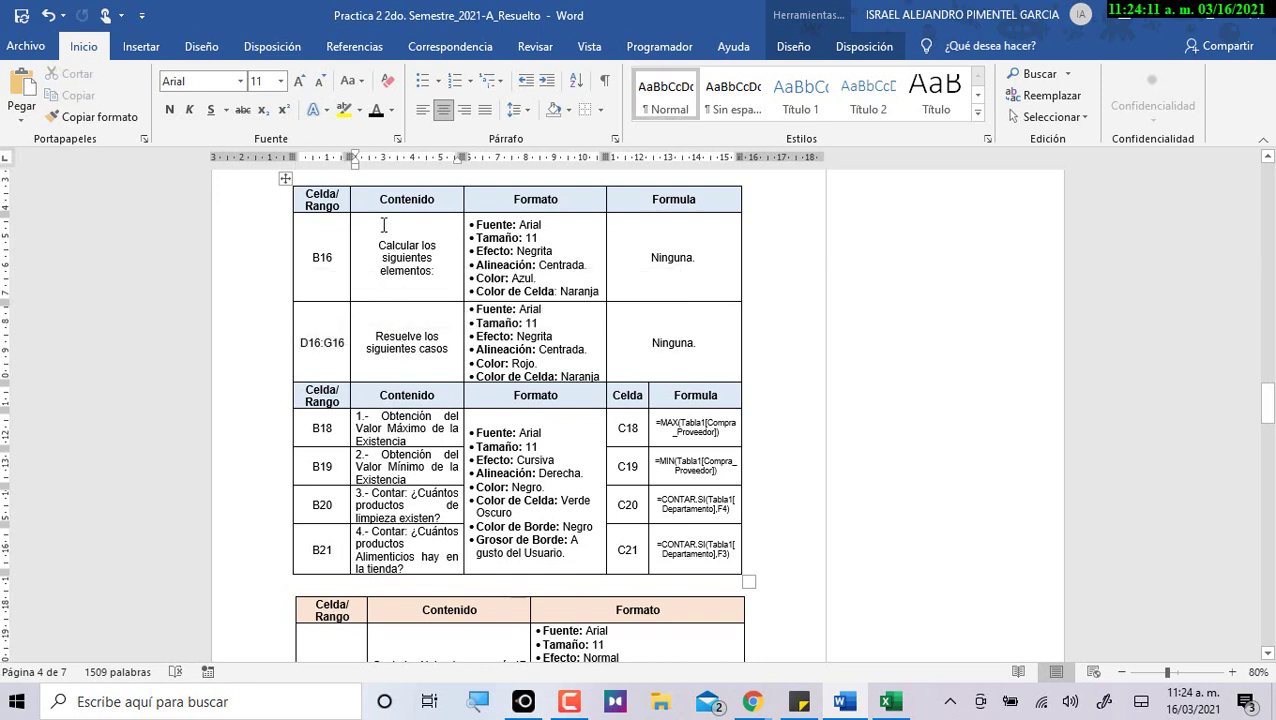
left_click_drag(382, 248, 434, 272)
key("ctrl+c")
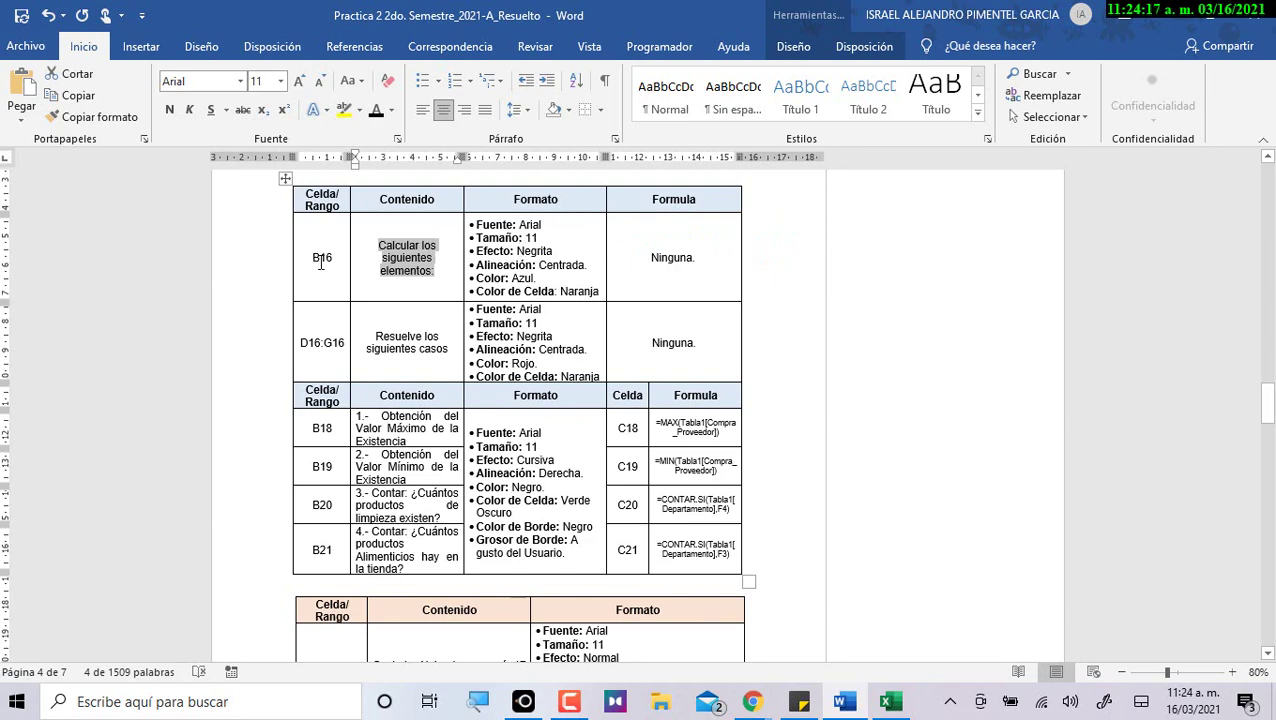
left_click(893, 704)
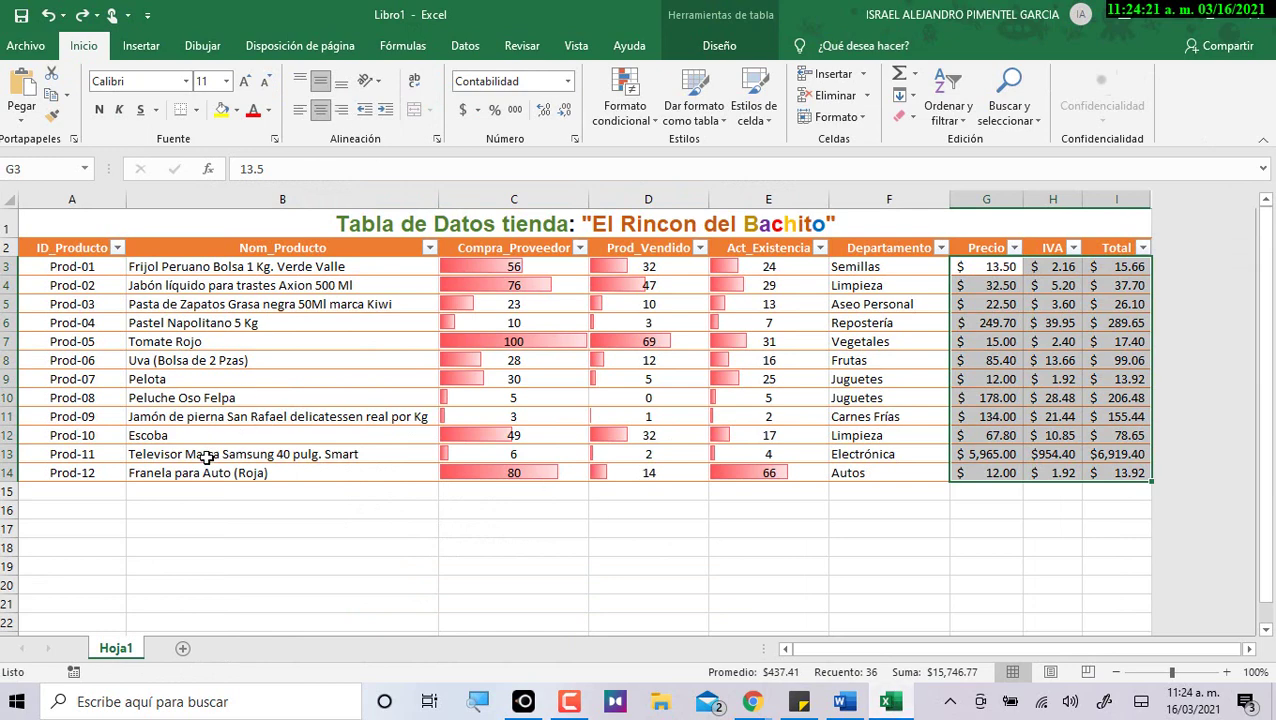
Paste 'Calcular los siguientes elementos:' into cell B16 and centre it.
left_click(210, 520)
left_click(213, 512)
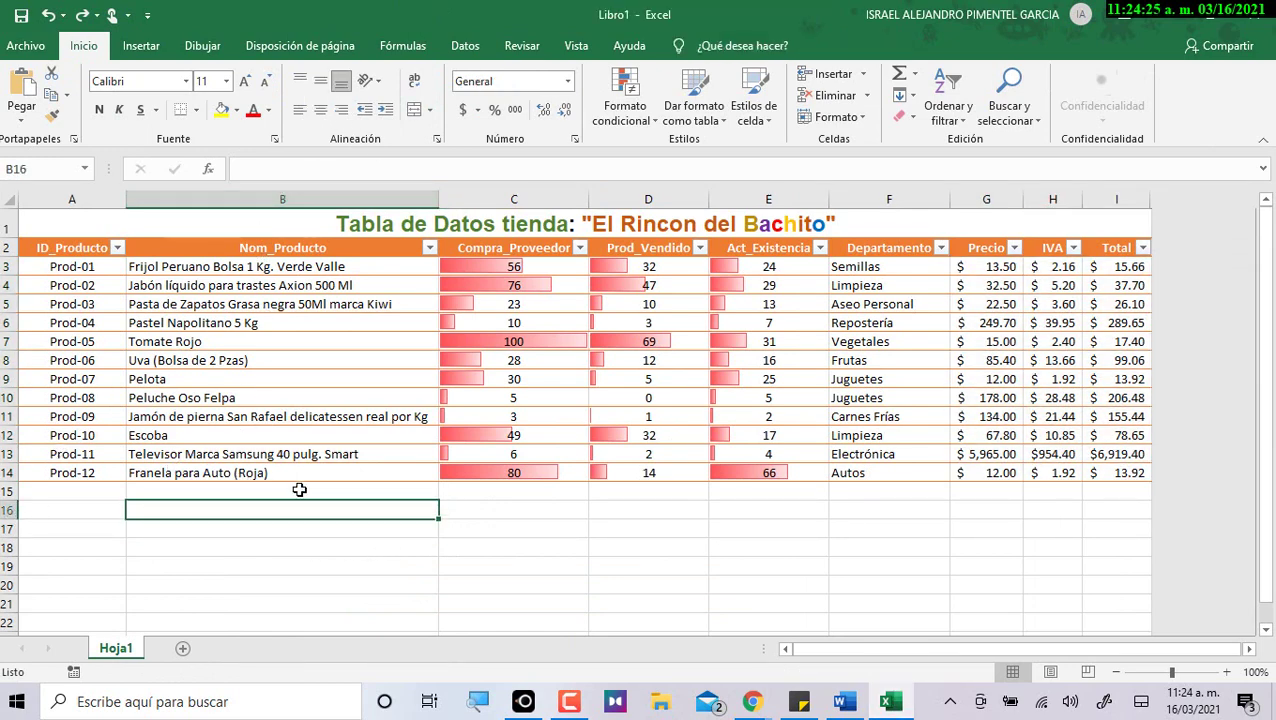
key("ctrl+v")
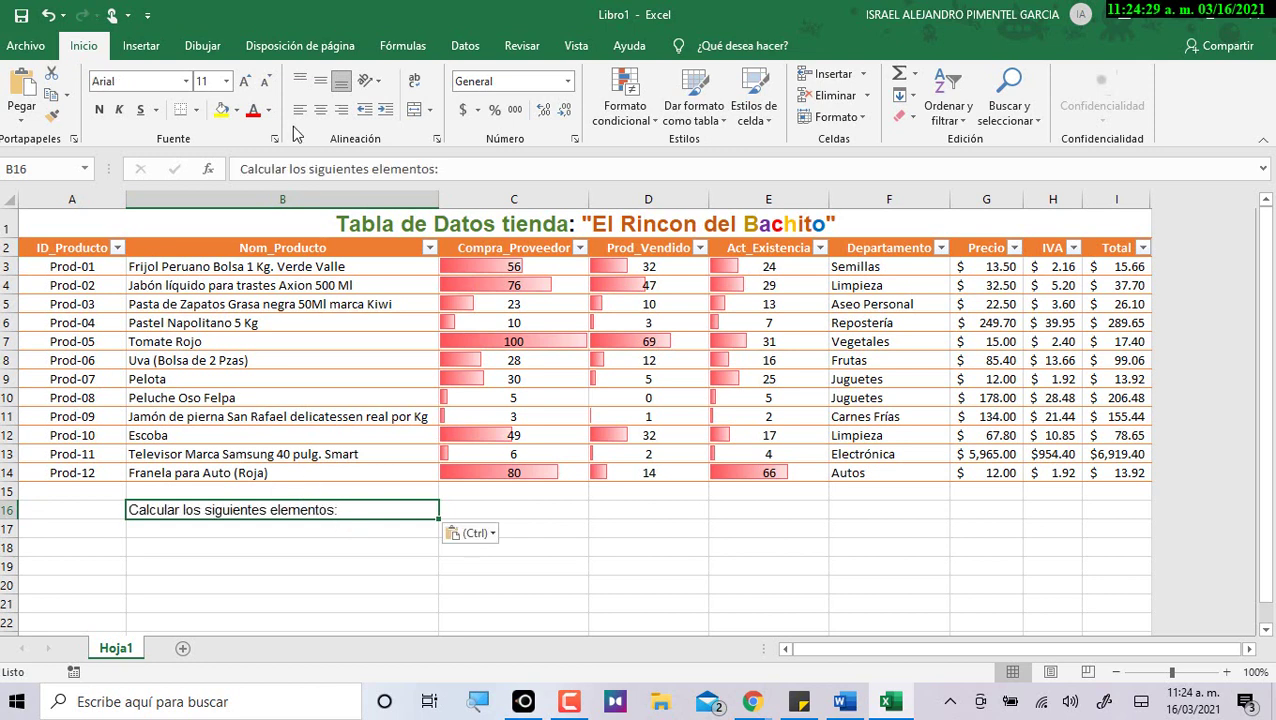
left_click(320, 109)
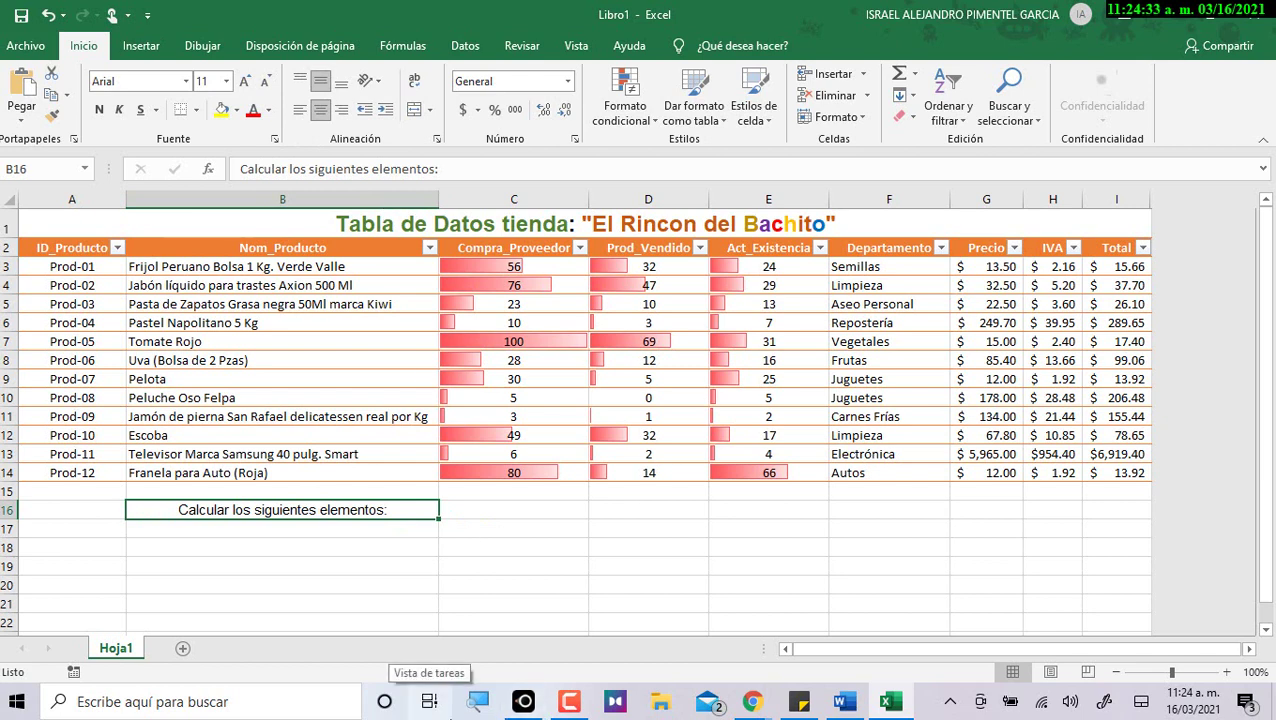
left_click(449, 708)
left_click(456, 260)
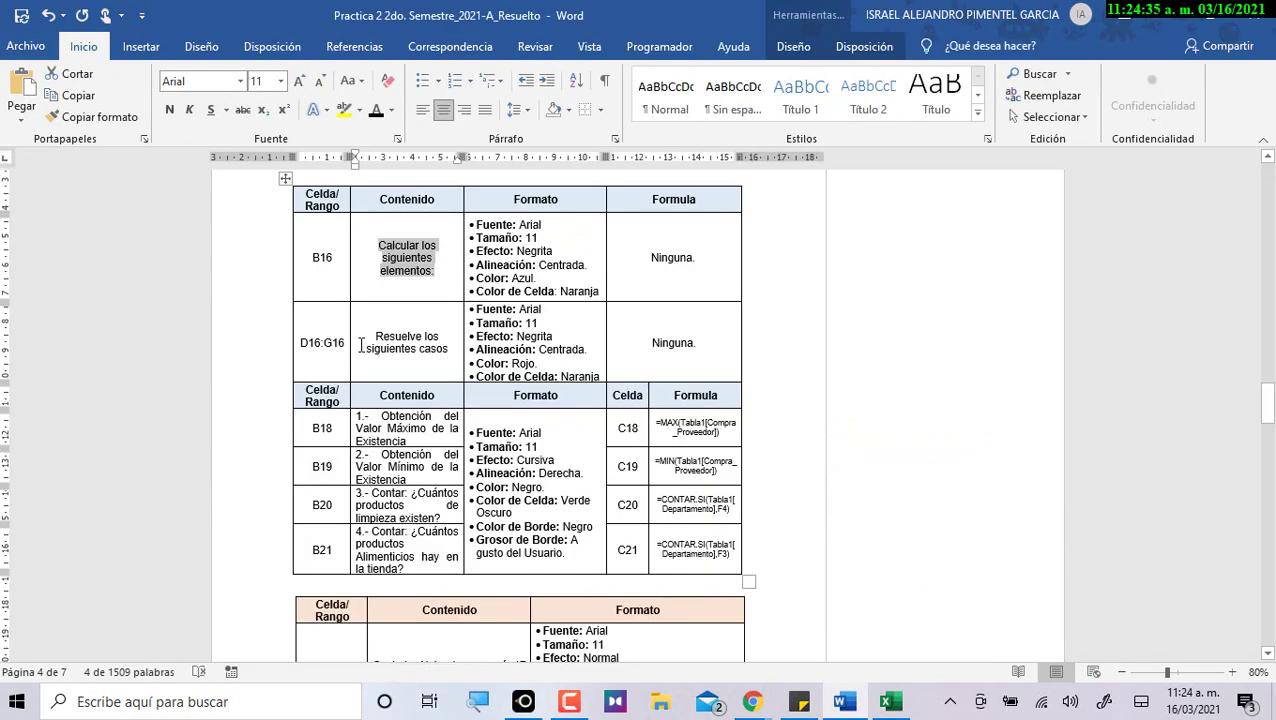
Select 'Resuelve los siguientes casos' in the table's D16:G16 row.
left_click_drag(371, 337, 448, 350)
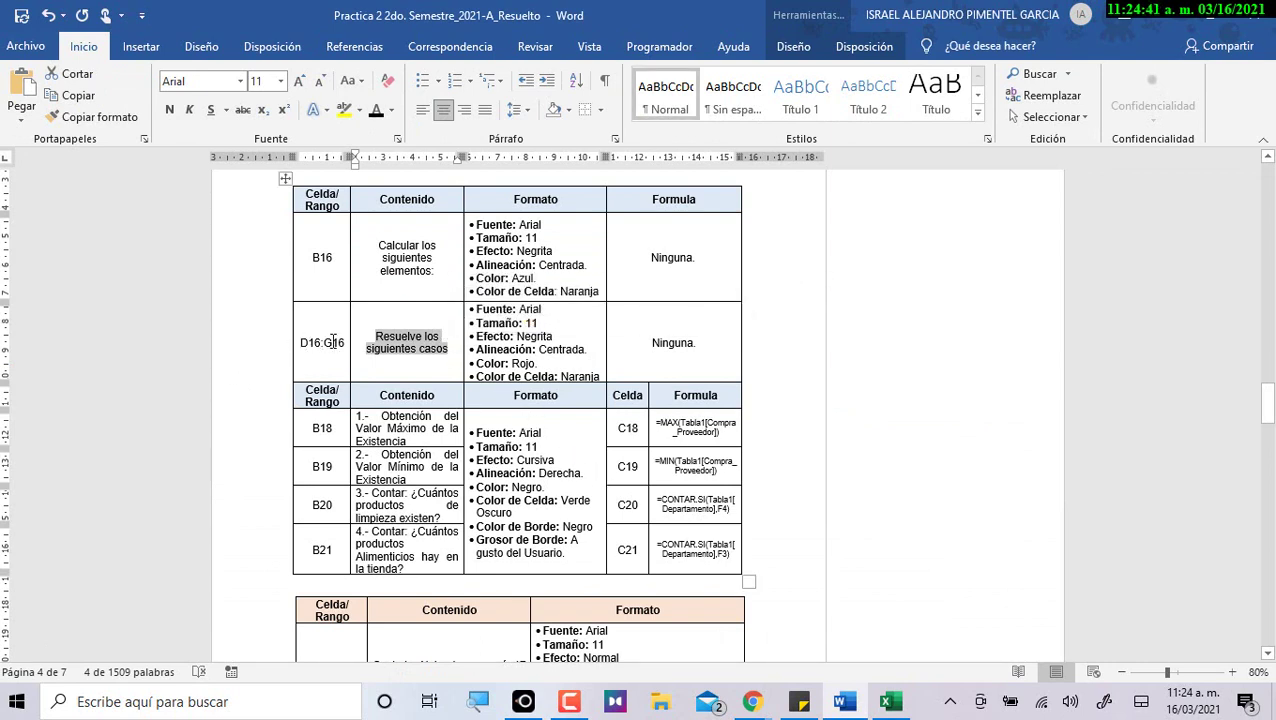
Back in Excel, select the cells D16:G16 below the product table.
key("alt+Tab")
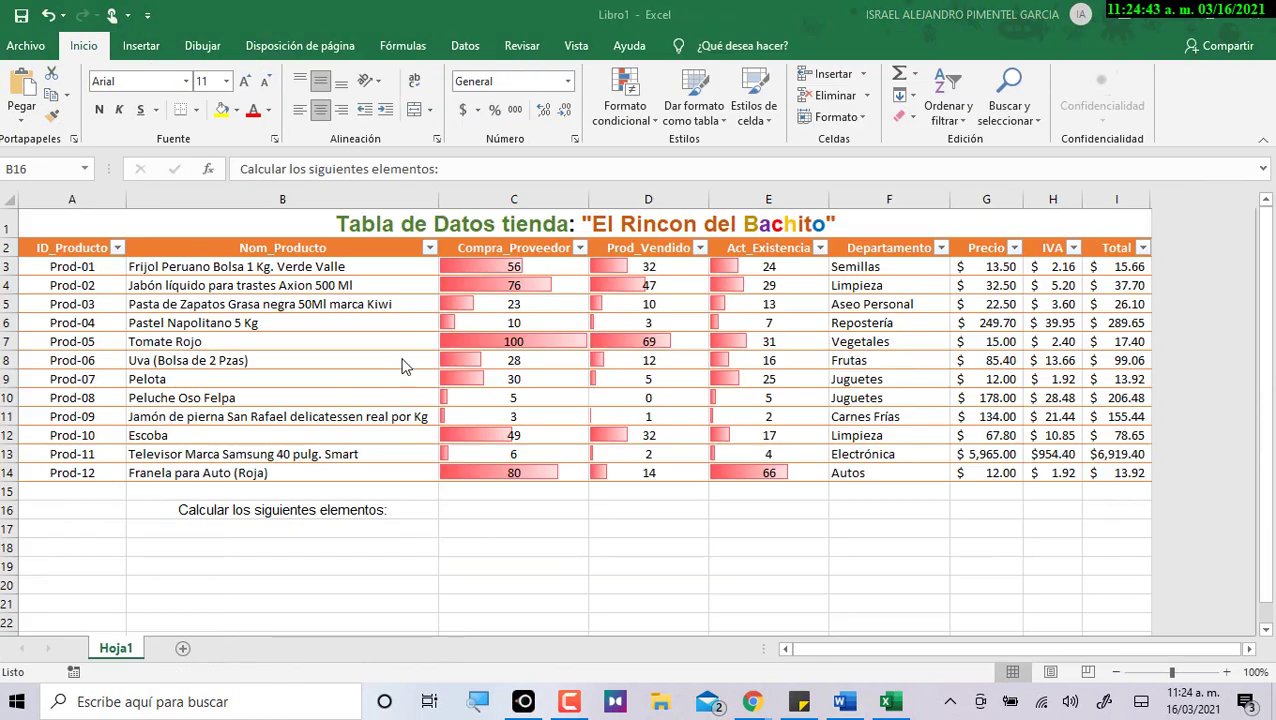
left_click(635, 508)
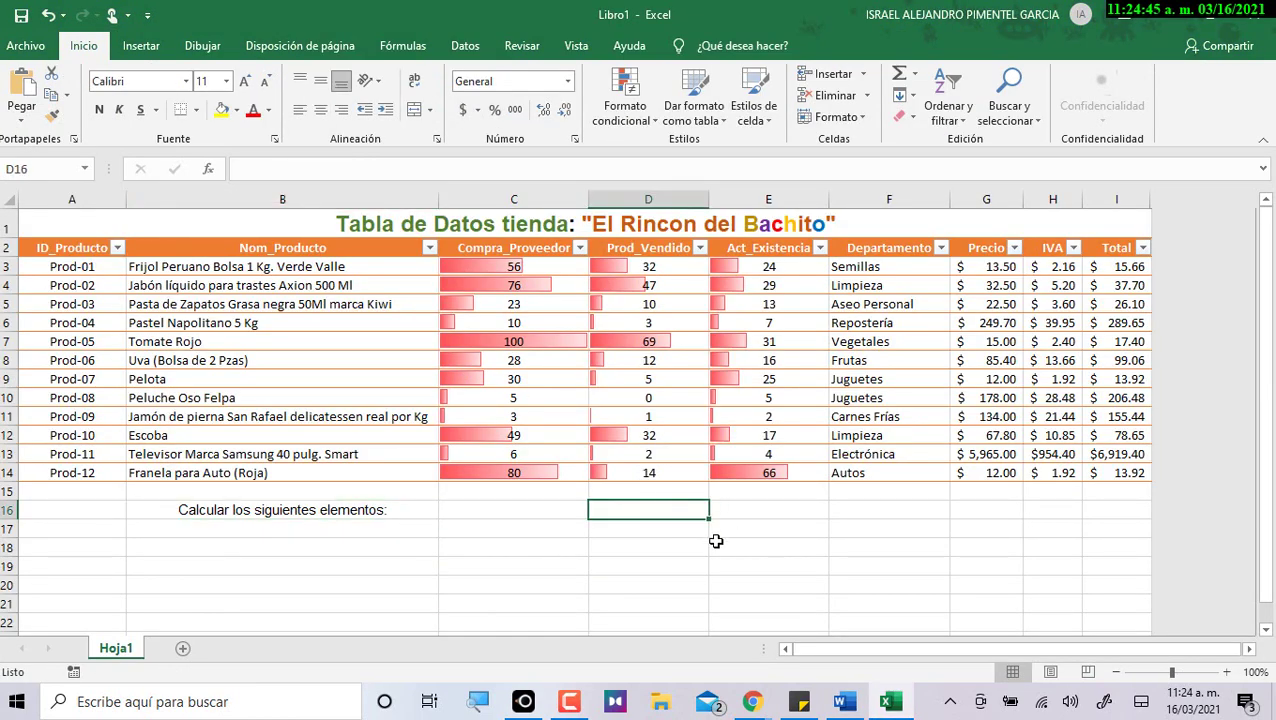
key("shift+Right")
key("shift+Right")
key("shift+Right")
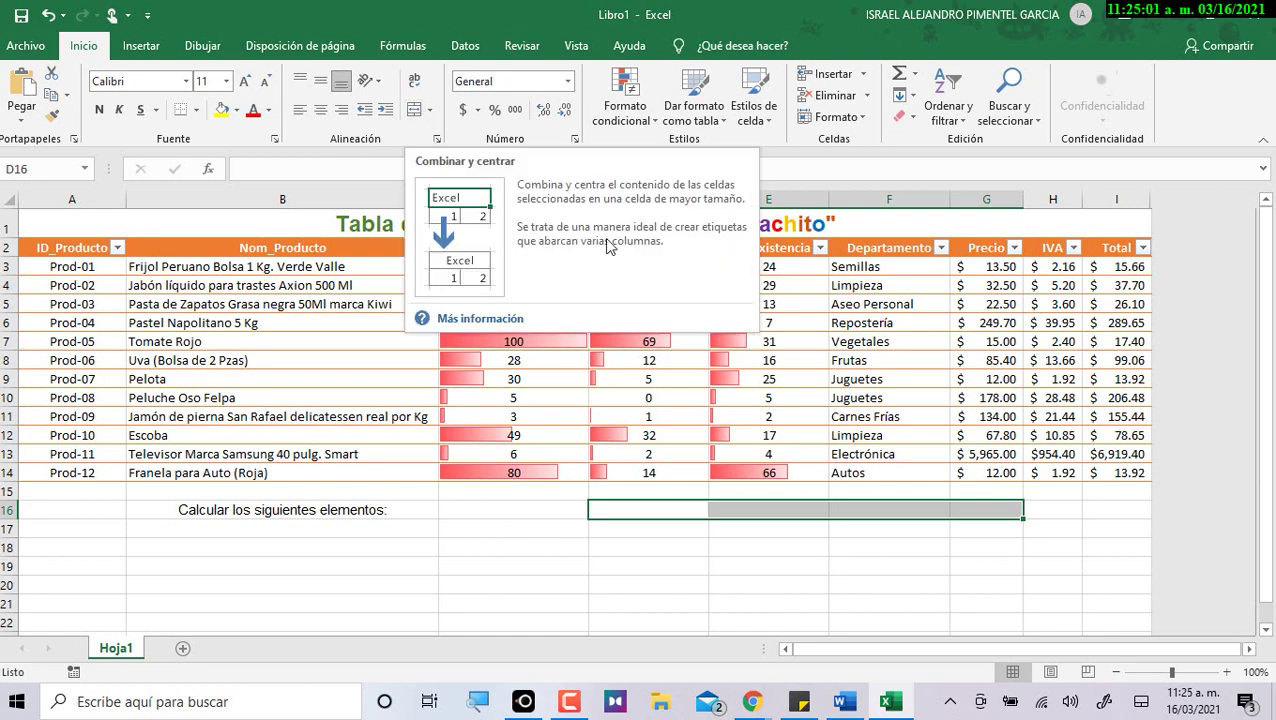
left_click(941, 285)
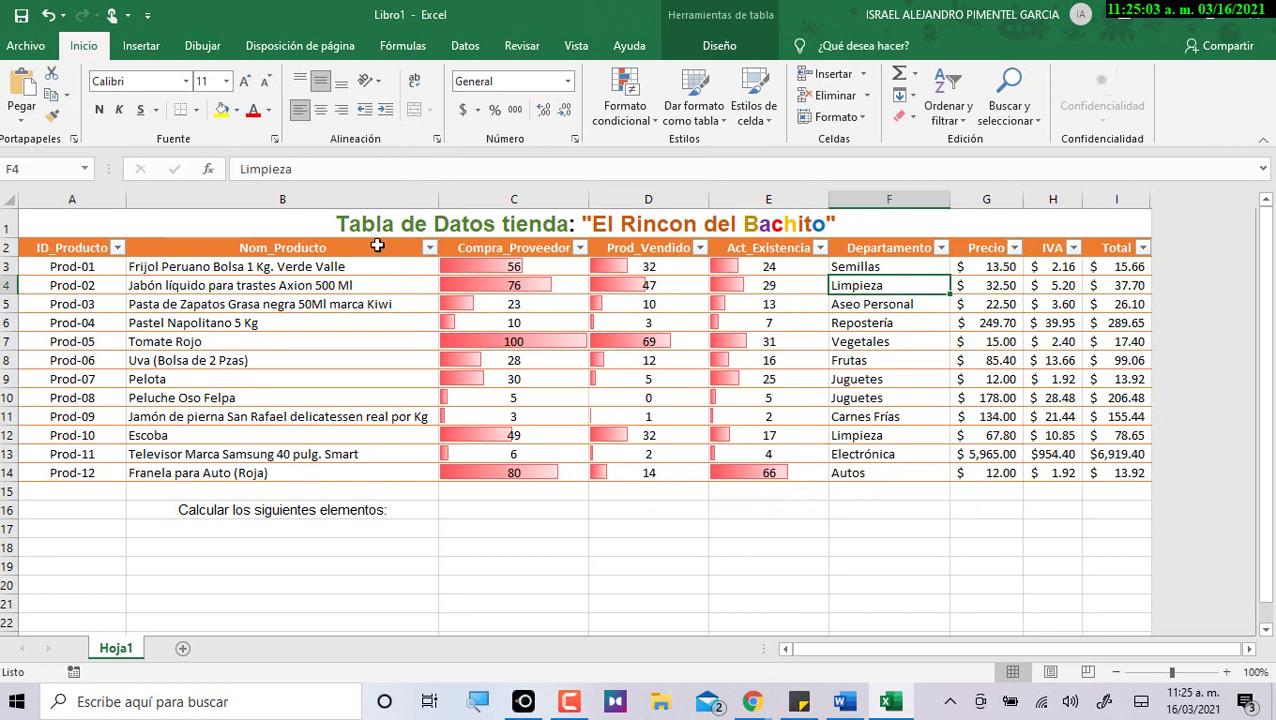
Alternate selecting D16:G16 and the product table from A2, leaving contents unchanged.
left_click_drag(90, 247, 1120, 472)
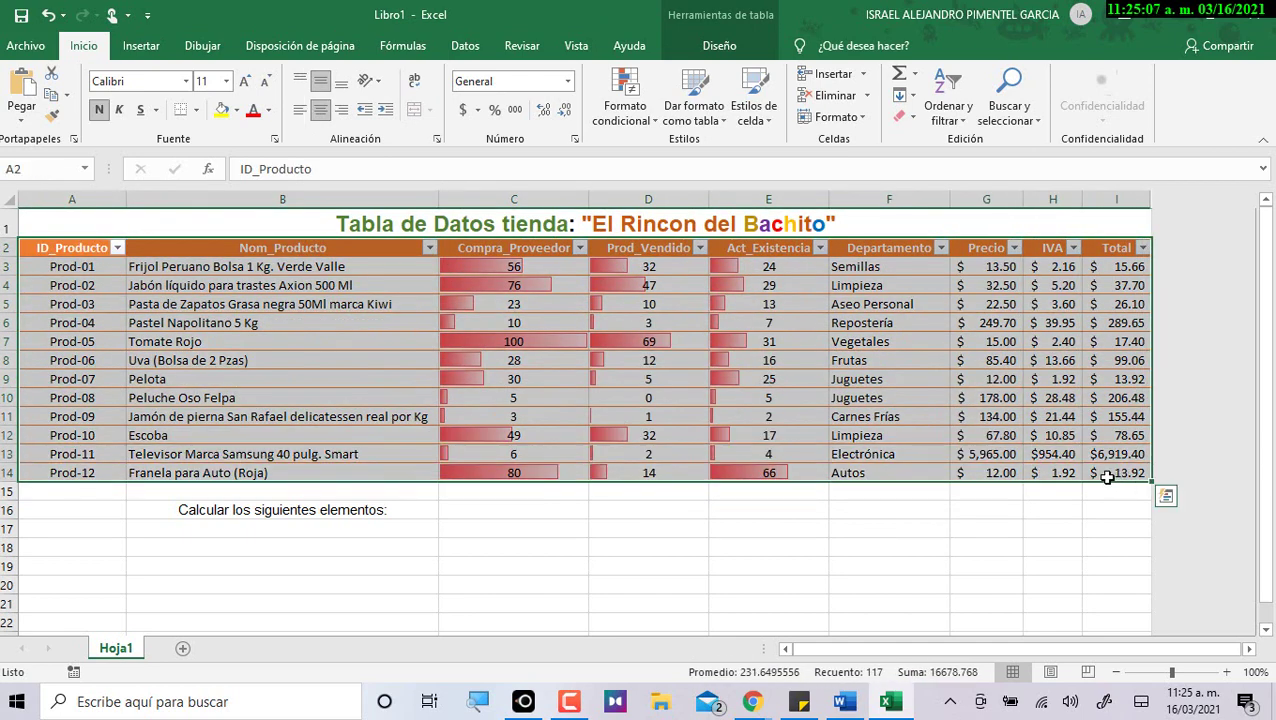
left_click(676, 511)
left_click_drag(676, 511, 962, 505)
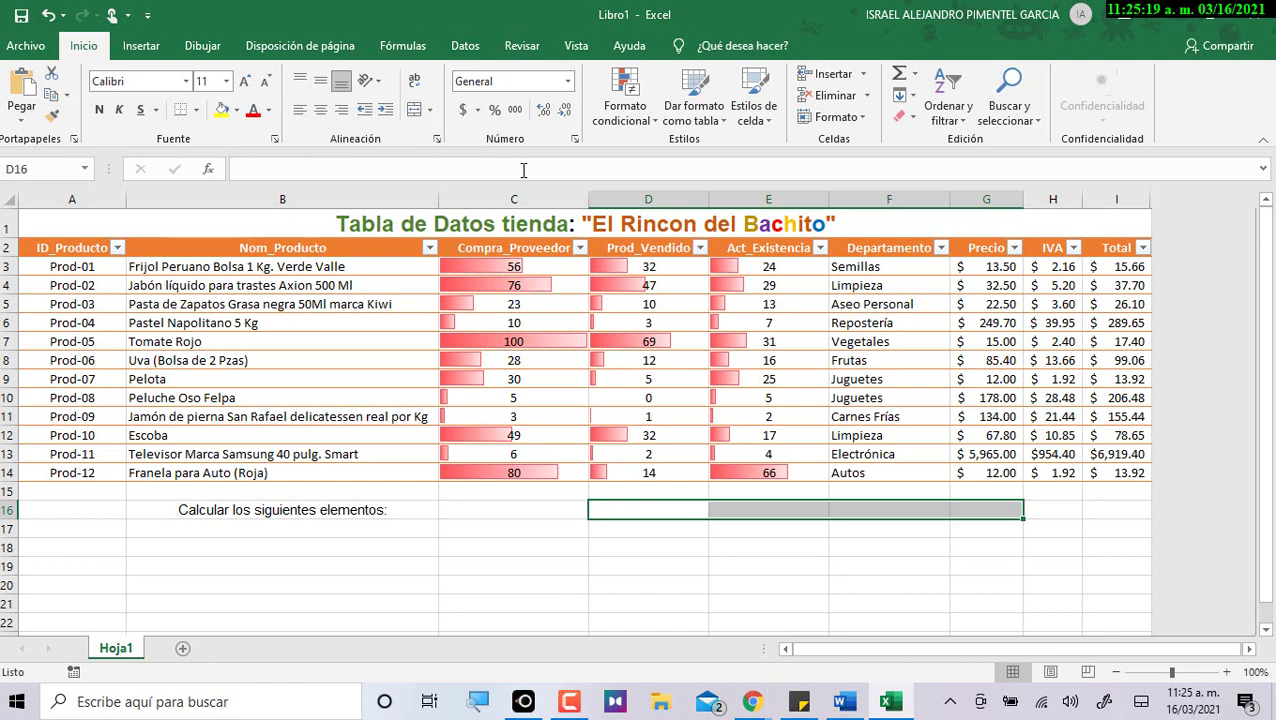
left_click(130, 283)
left_click_drag(124, 222, 600, 390)
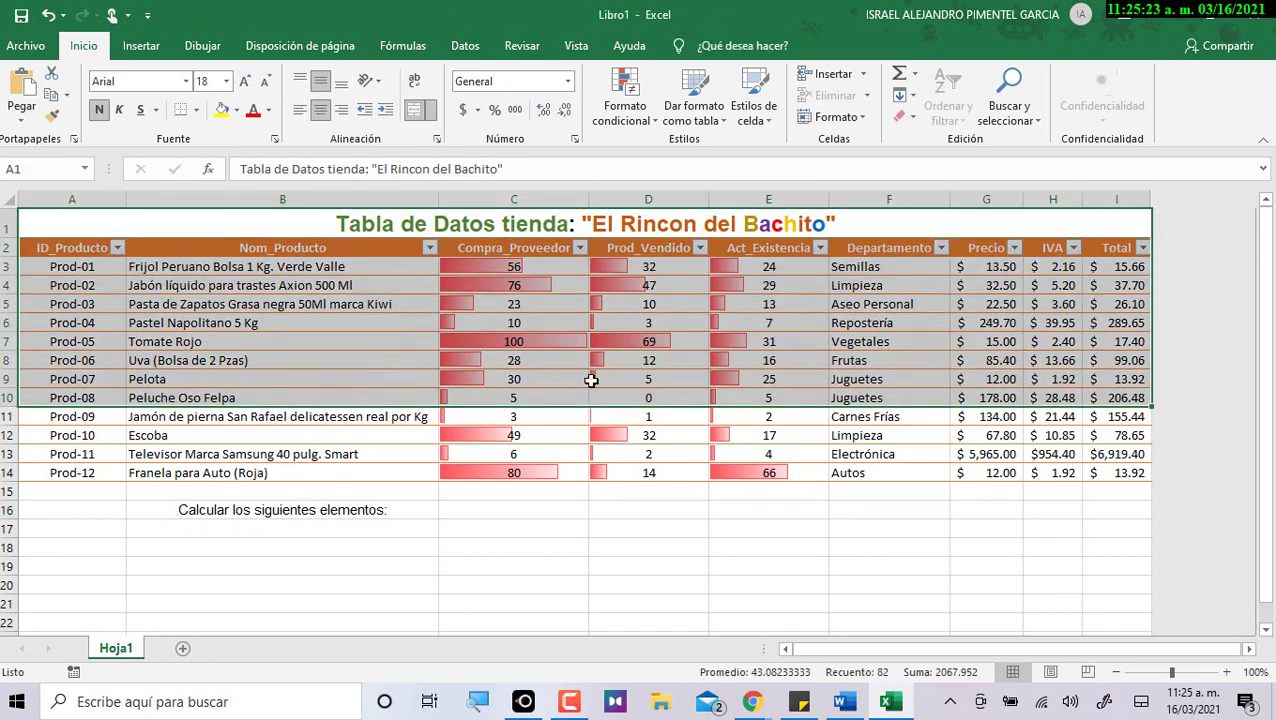
left_click(554, 344)
left_click_drag(78, 248, 1133, 487)
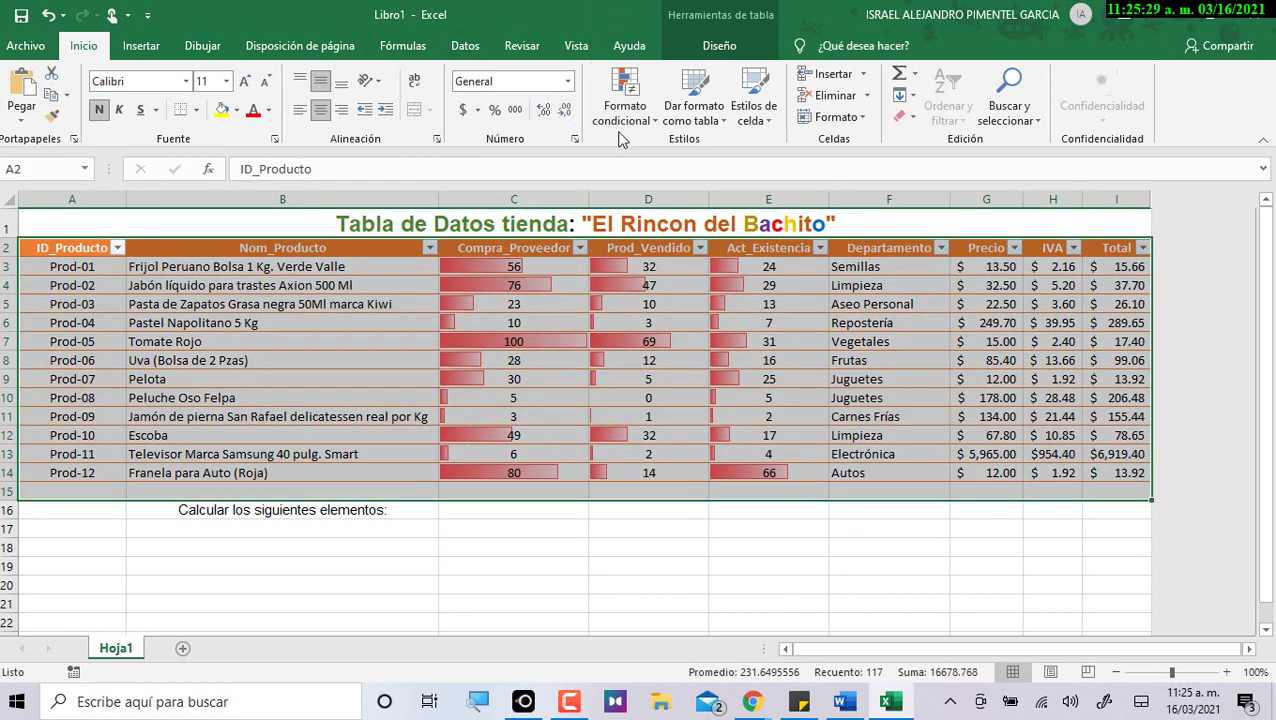
Glance at table styles and the view options without changes while selecting row 16 cells.
left_click(694, 110)
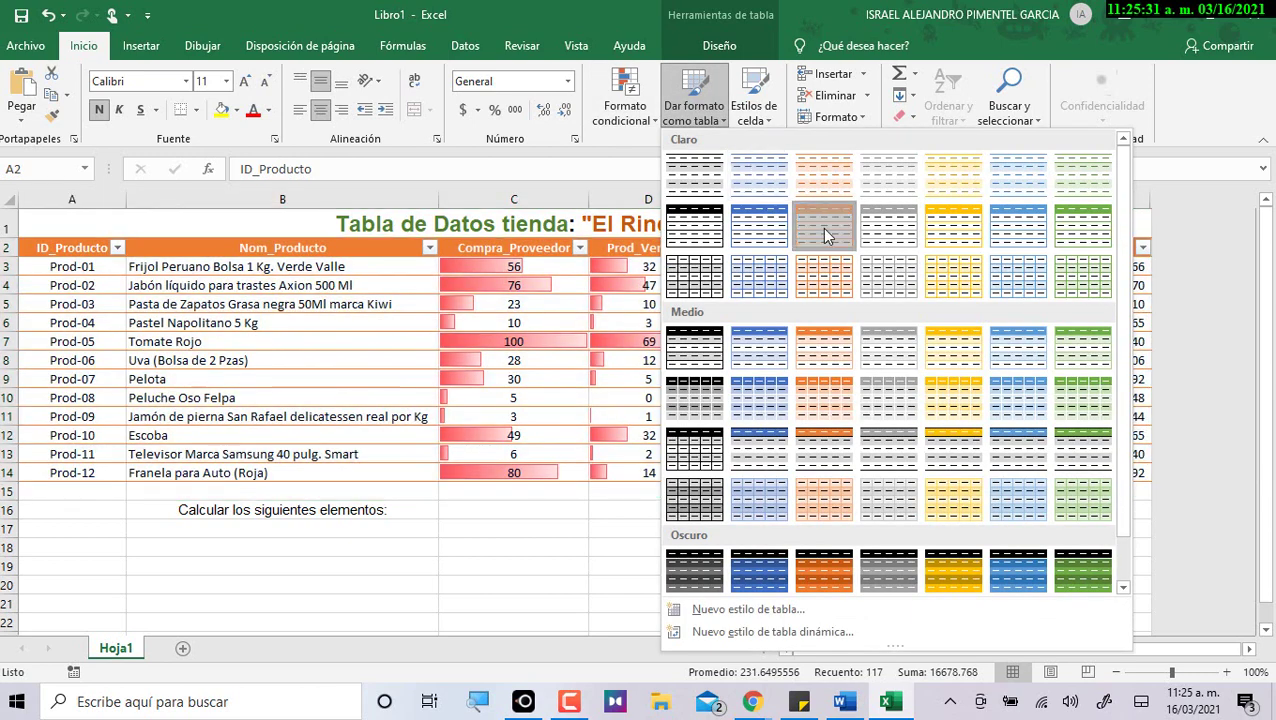
left_click(824, 240)
left_click_drag(793, 512, 886, 506)
left_click_drag(686, 507, 1010, 510)
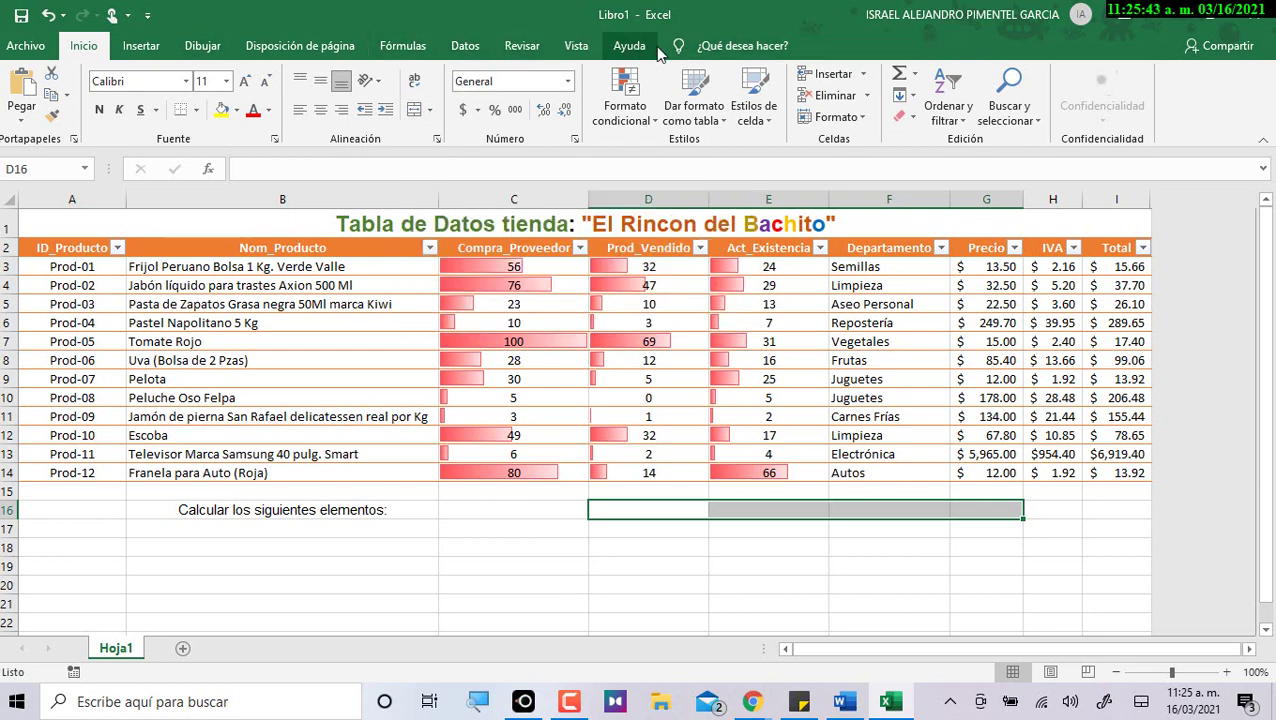
left_click(580, 48)
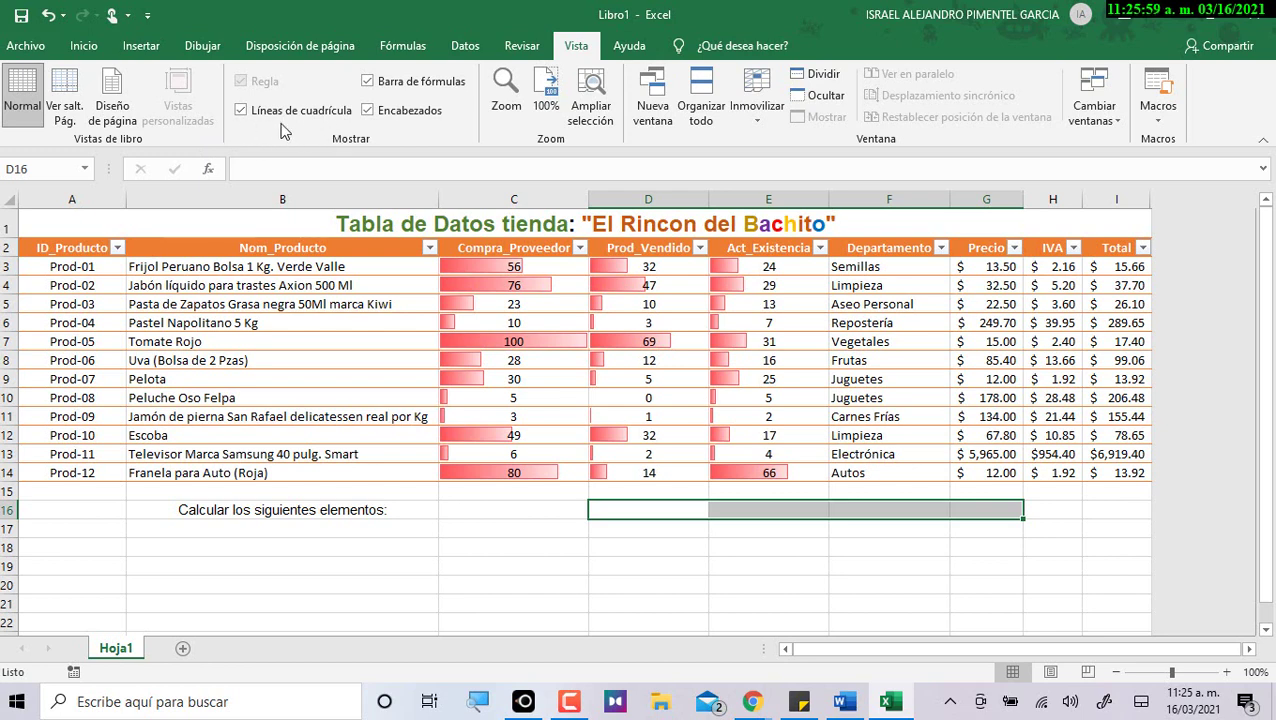
Merge D16:G16 and enter the heading 'Resuelve los siguientes casos'.
left_click(702, 511)
left_click_drag(707, 516, 966, 508)
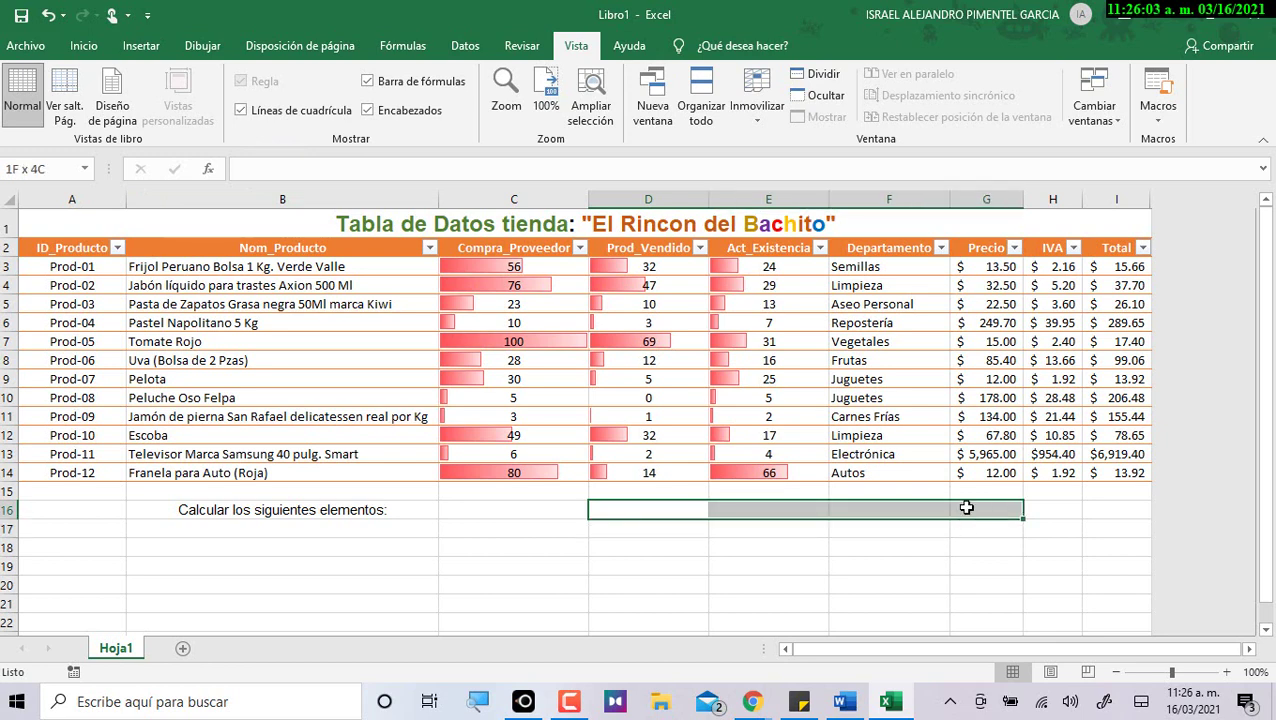
left_click(96, 53)
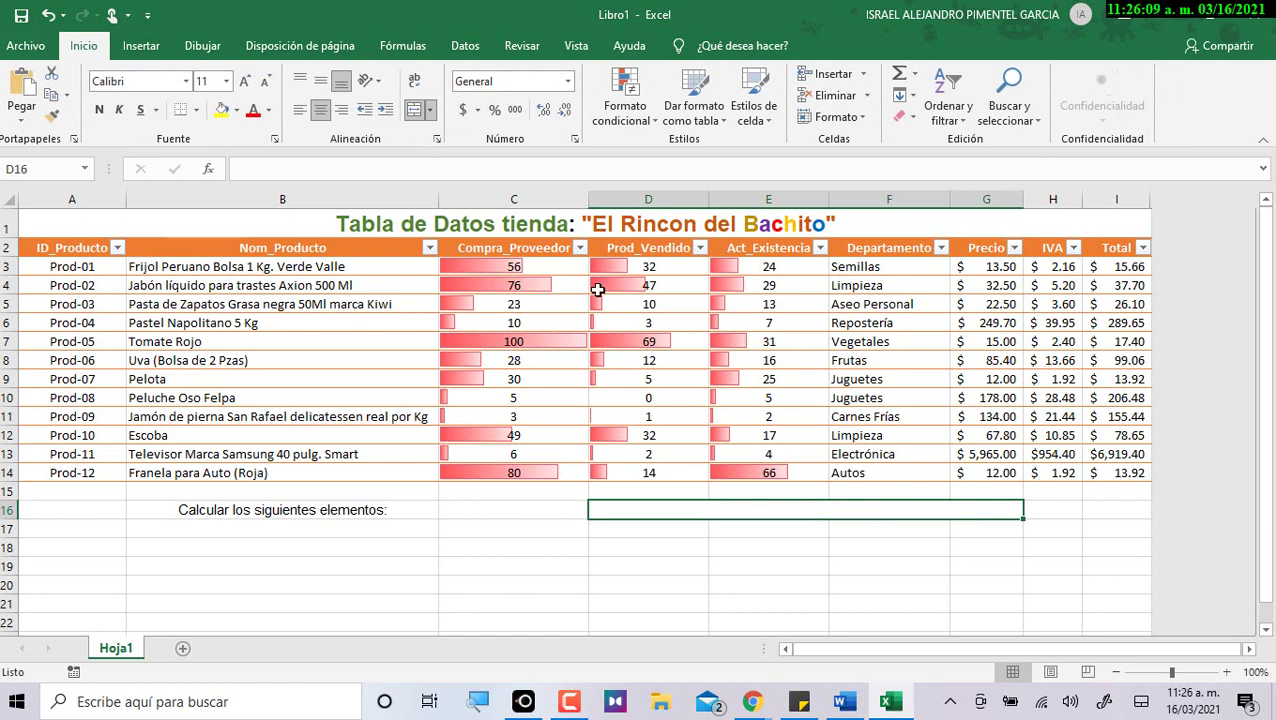
key("BackSpace")
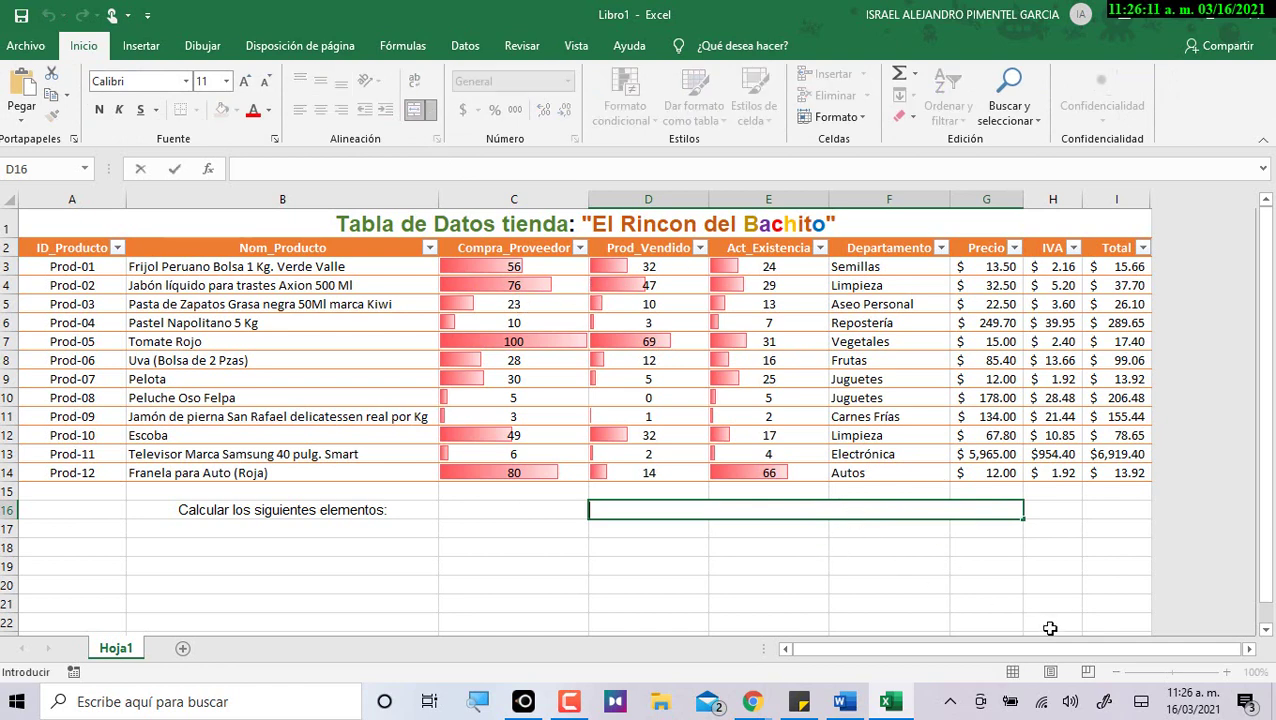
type("Resuelve los siguientes casos")
key("Return")
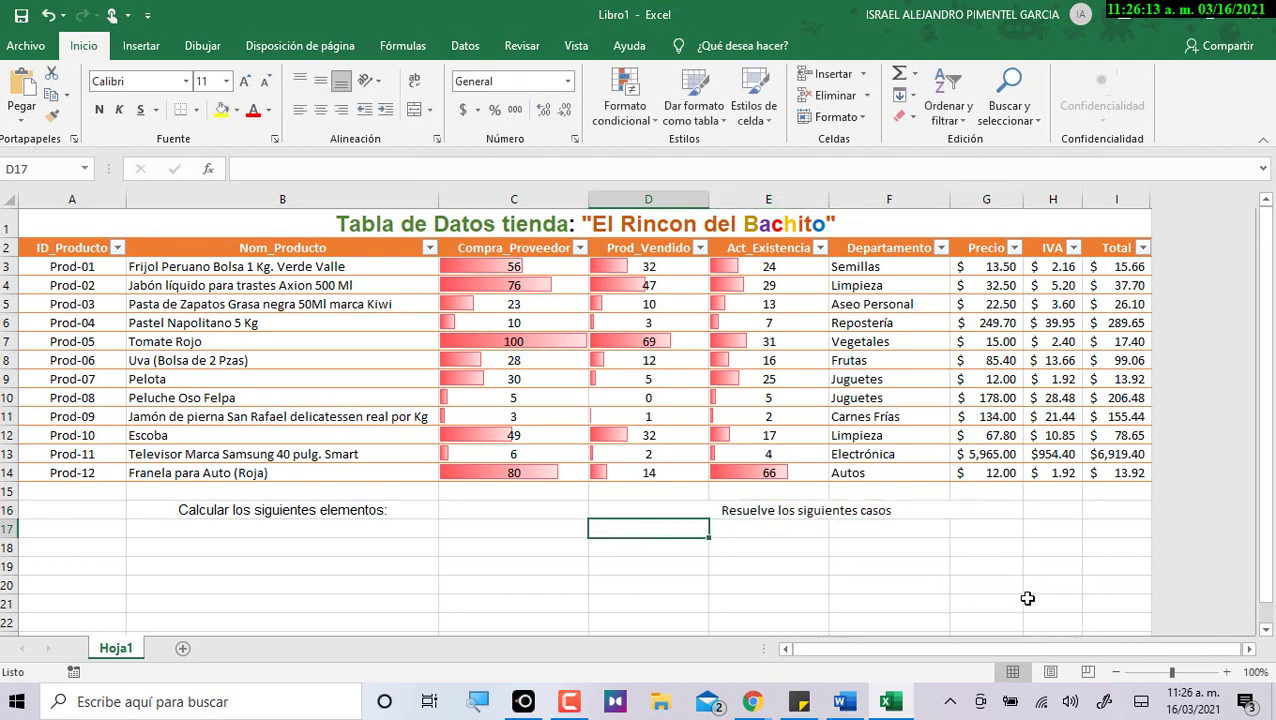
left_click(822, 514)
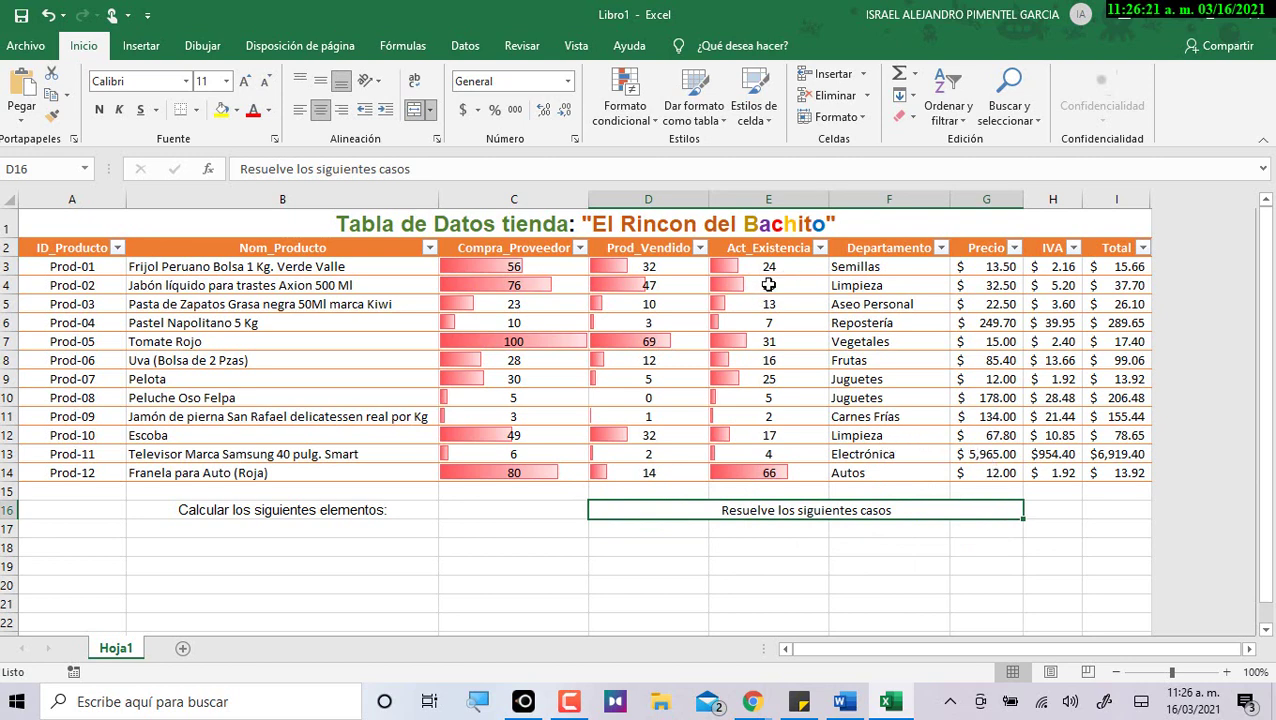
Check B16's formatting requirements in the Word spec and make the B16 label bold.
key("alt+Tab")
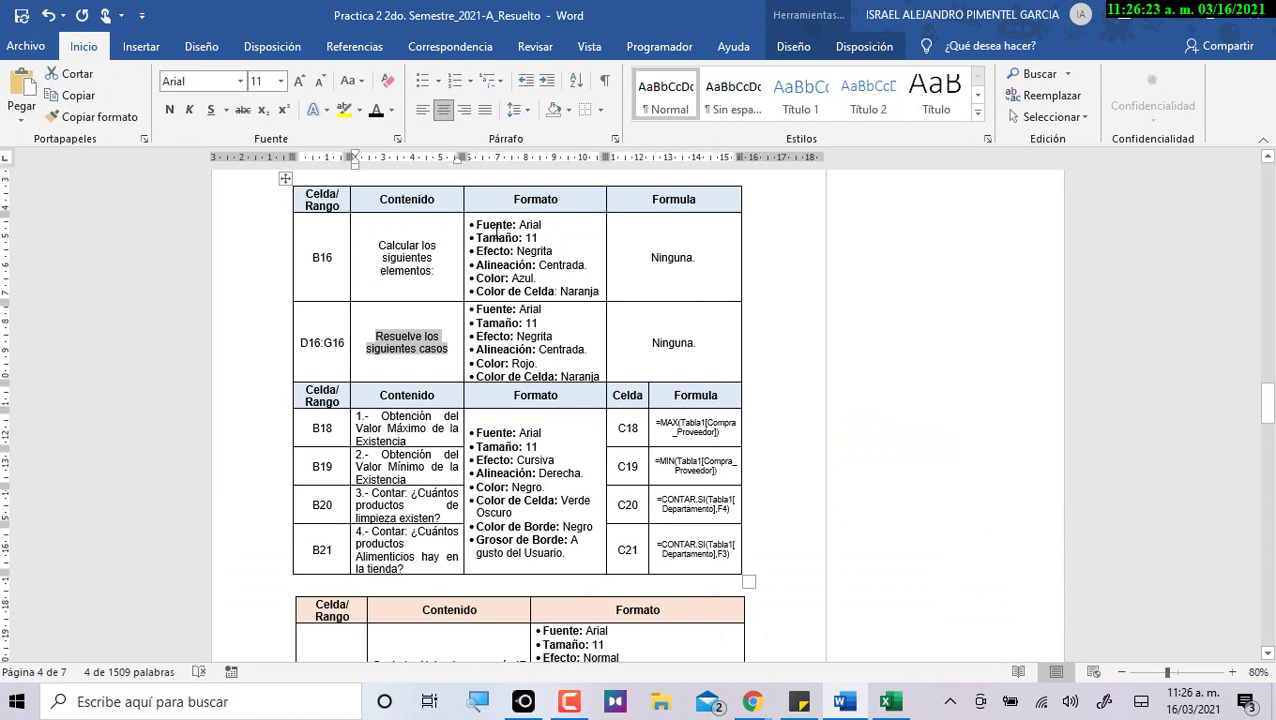
left_click_drag(476, 224, 603, 291)
key("alt+Tab")
left_click(392, 506)
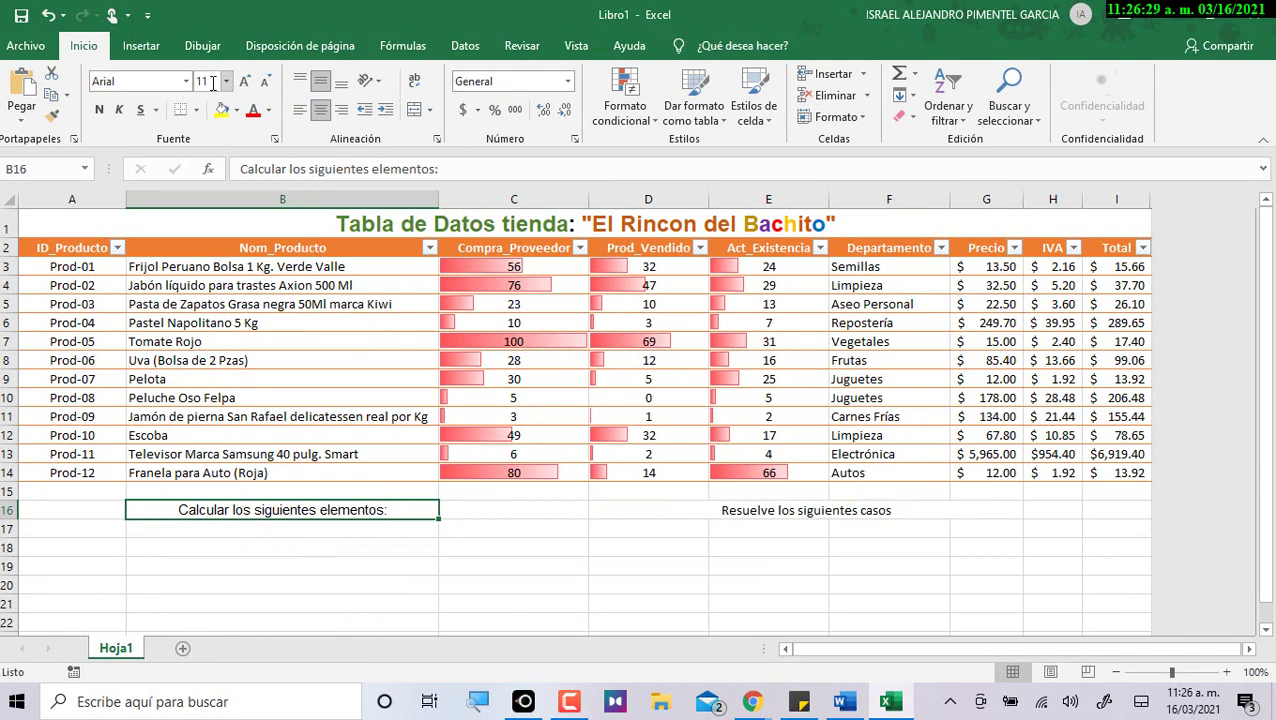
left_click(99, 109)
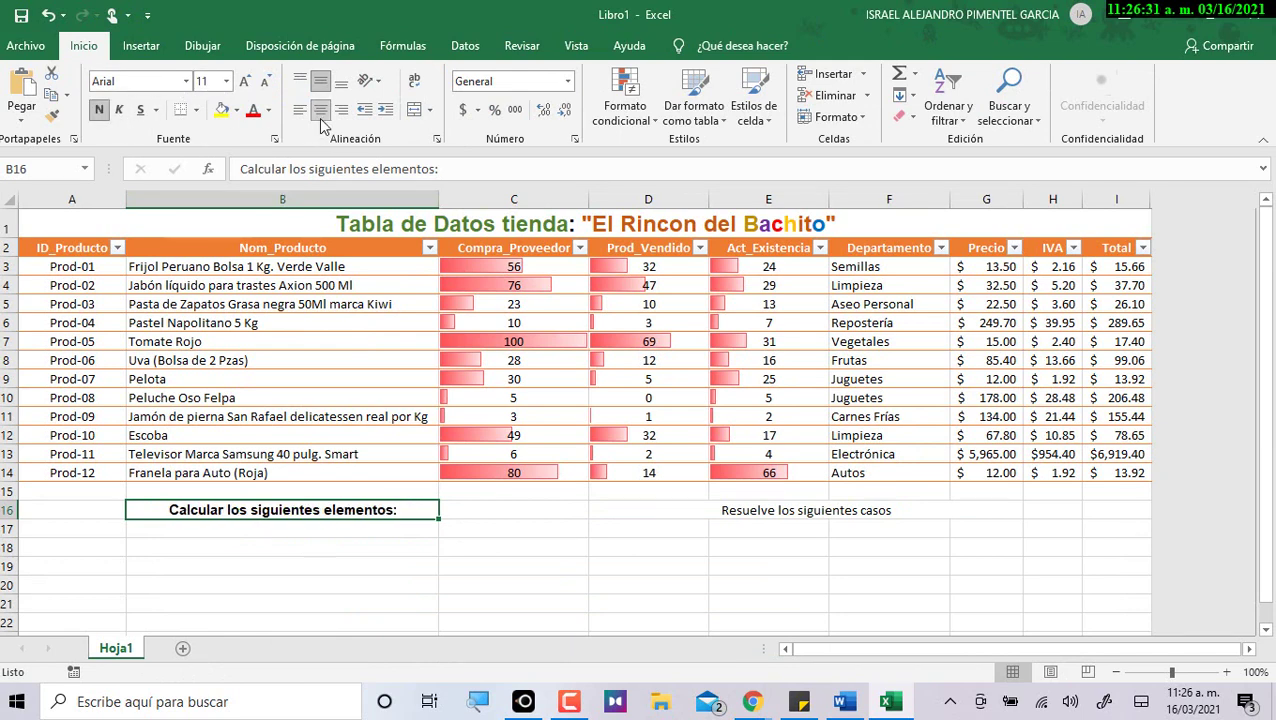
Look up B16's required colour, Azul, in the Word specification.
key("alt+Tab")
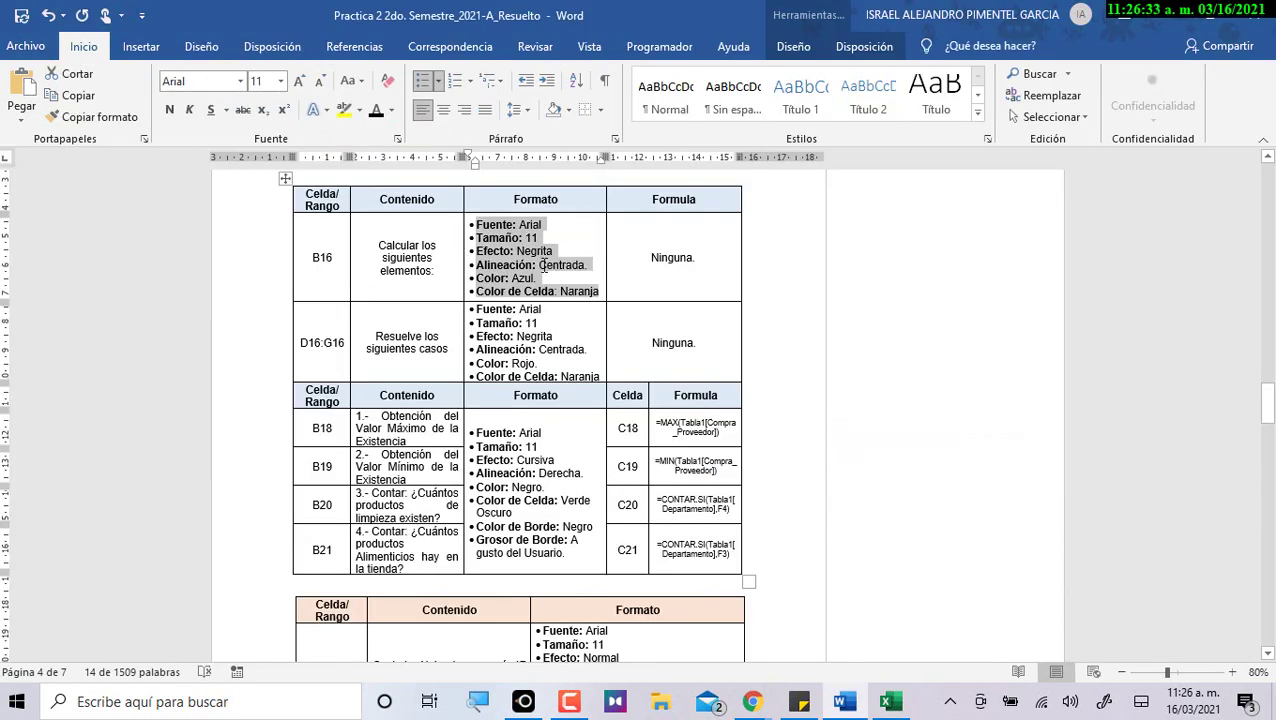
left_click(546, 265)
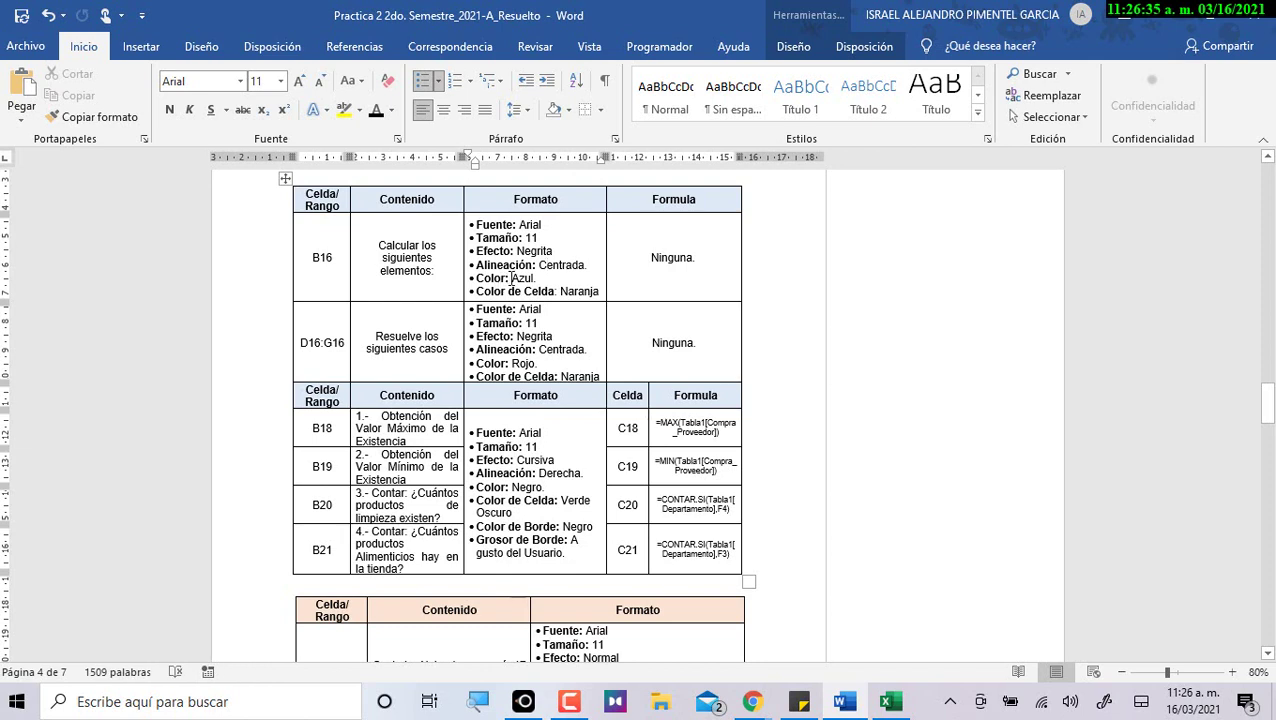
left_click_drag(512, 278, 600, 291)
key("alt+Tab")
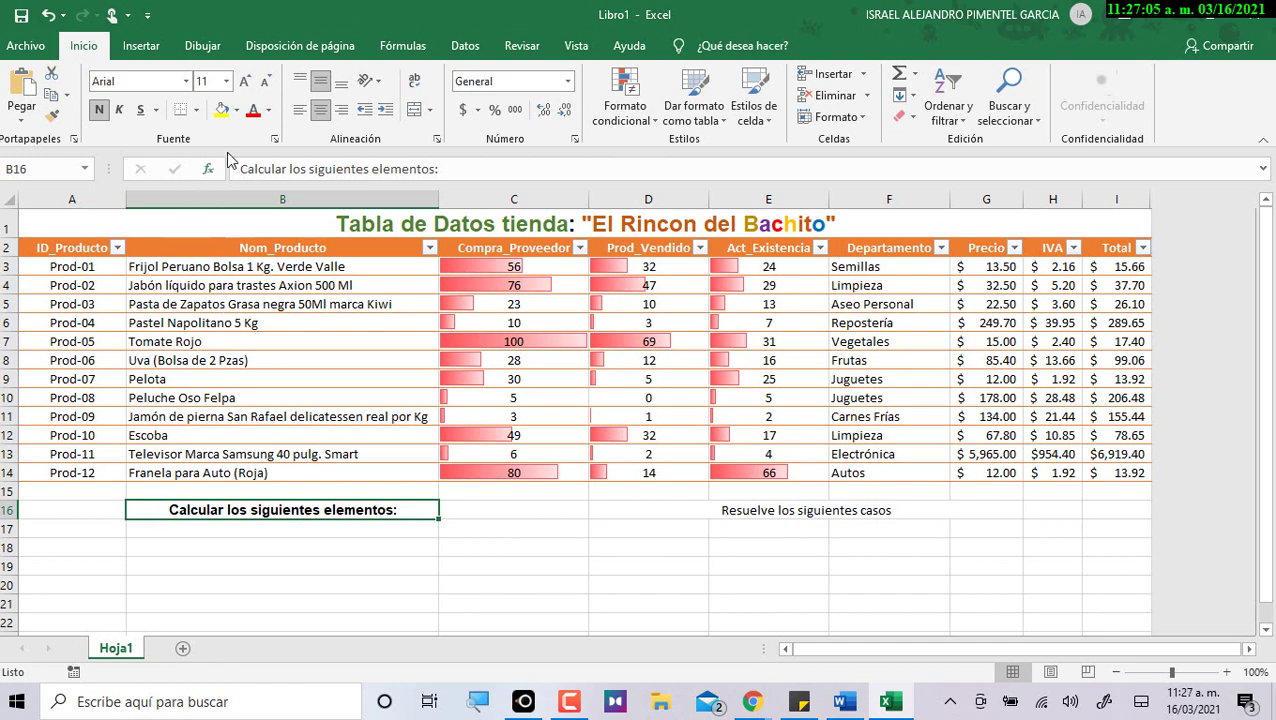
Fill B16 light yellow and set the border line colour to gold.
left_click(237, 110)
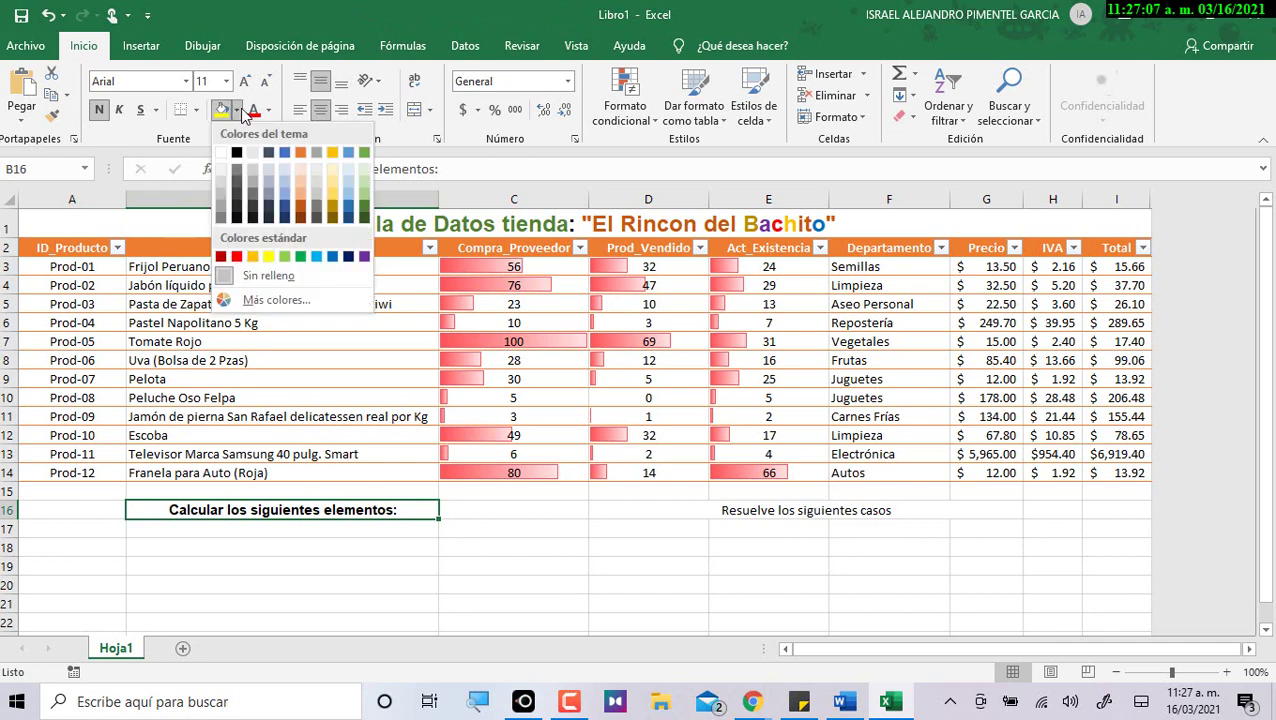
left_click(333, 180)
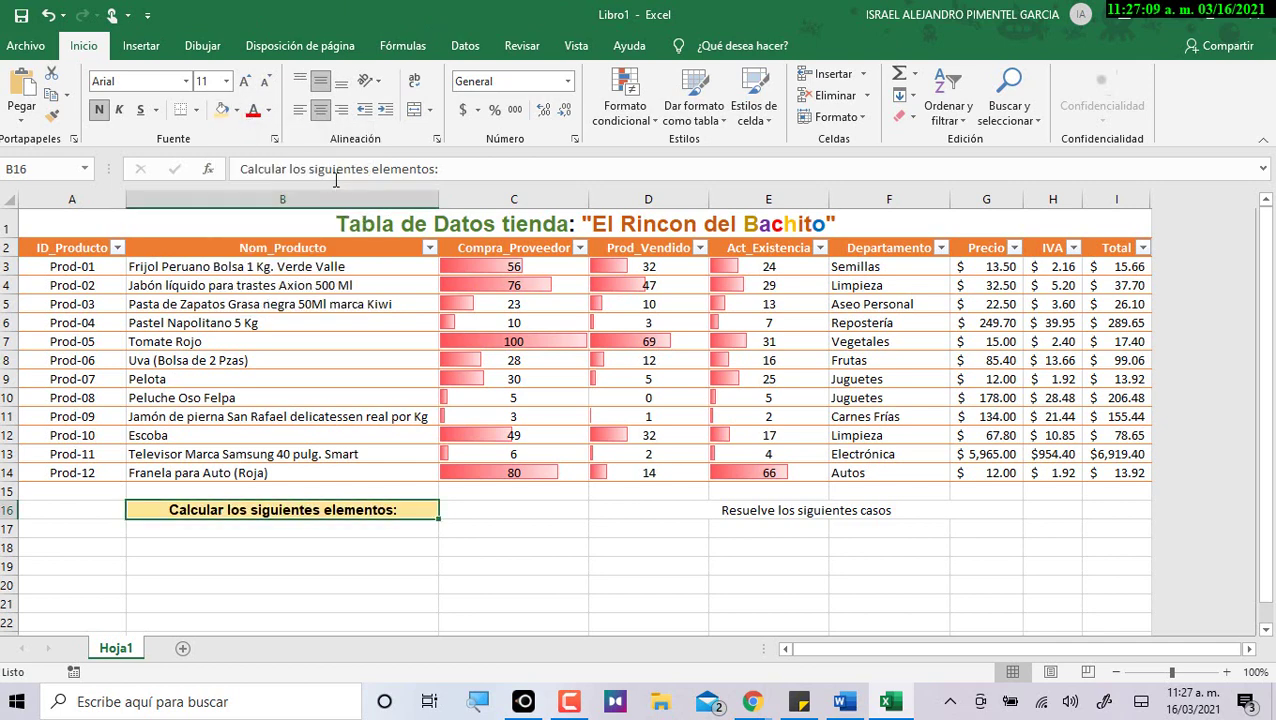
left_click(196, 112)
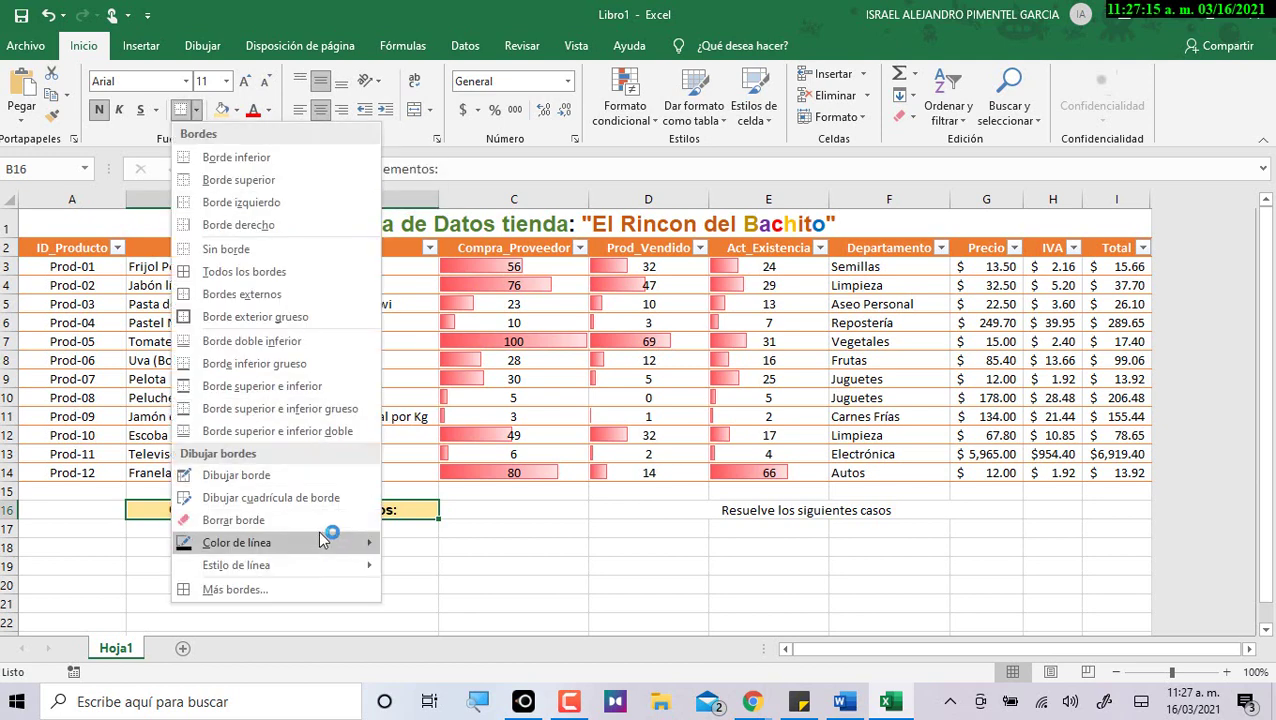
mouse_move(327, 542)
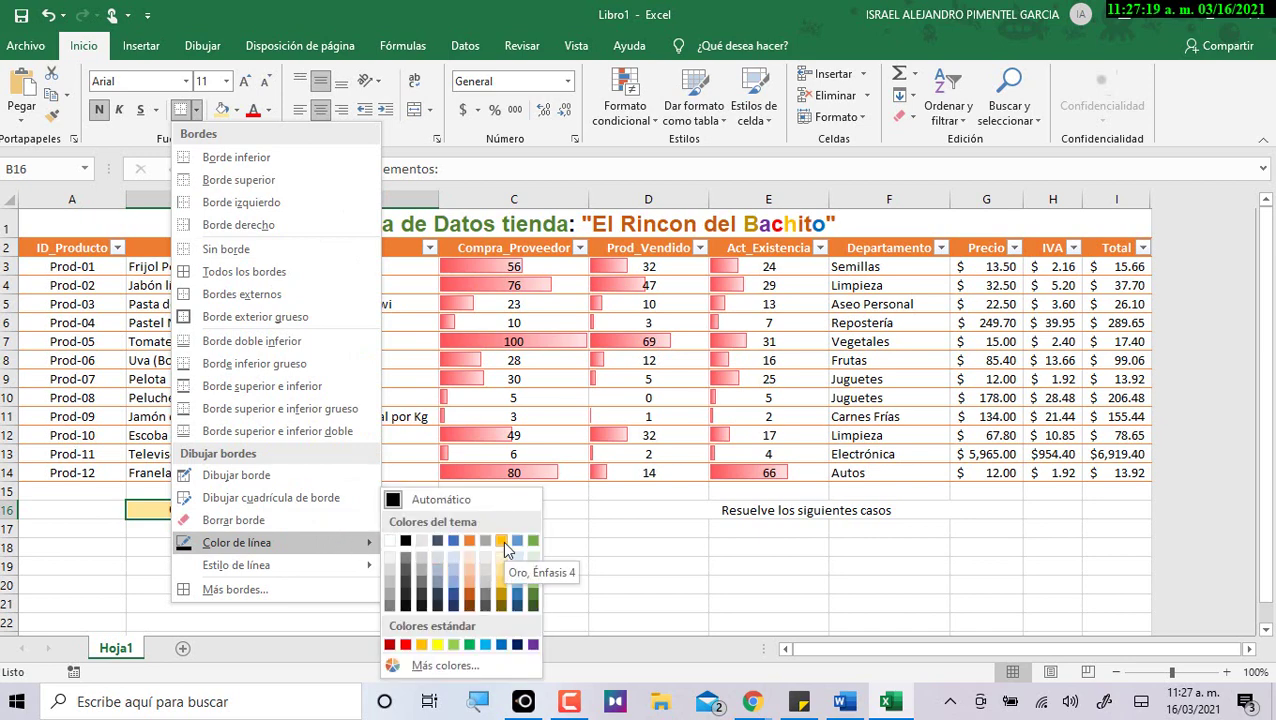
left_click(502, 540)
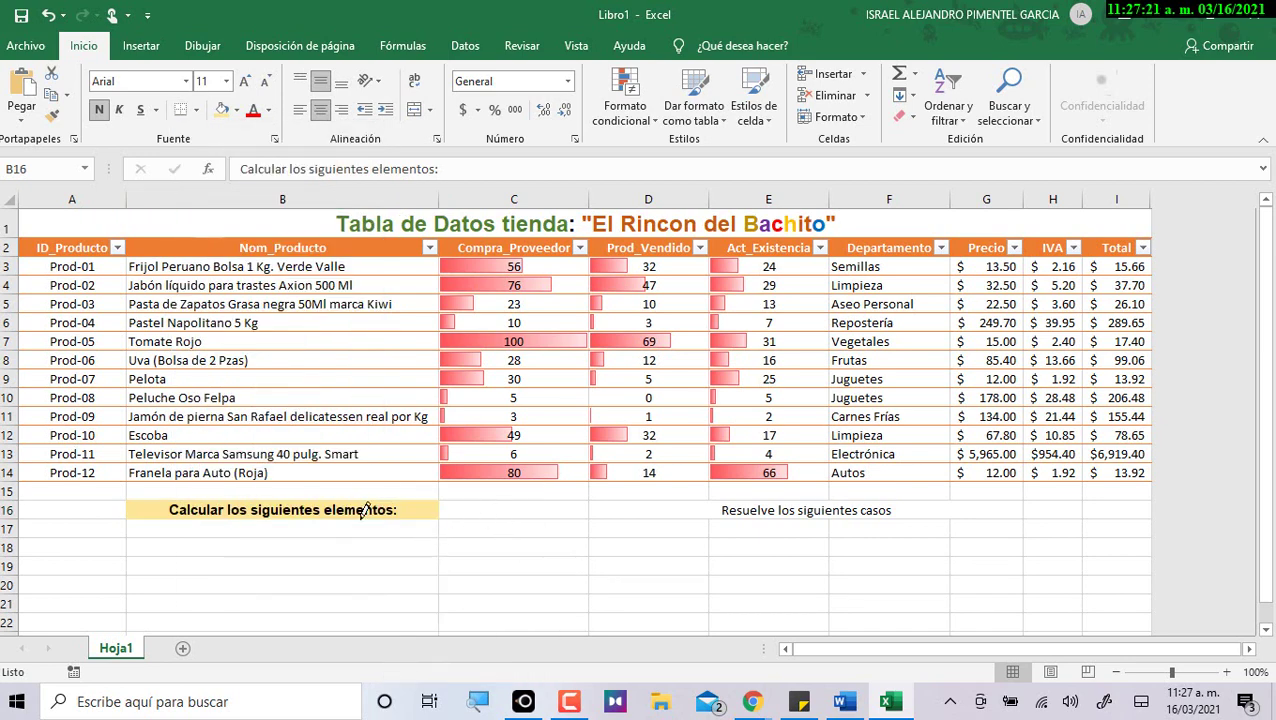
Apply thick gold borders on all sides of B16.
left_click(196, 112)
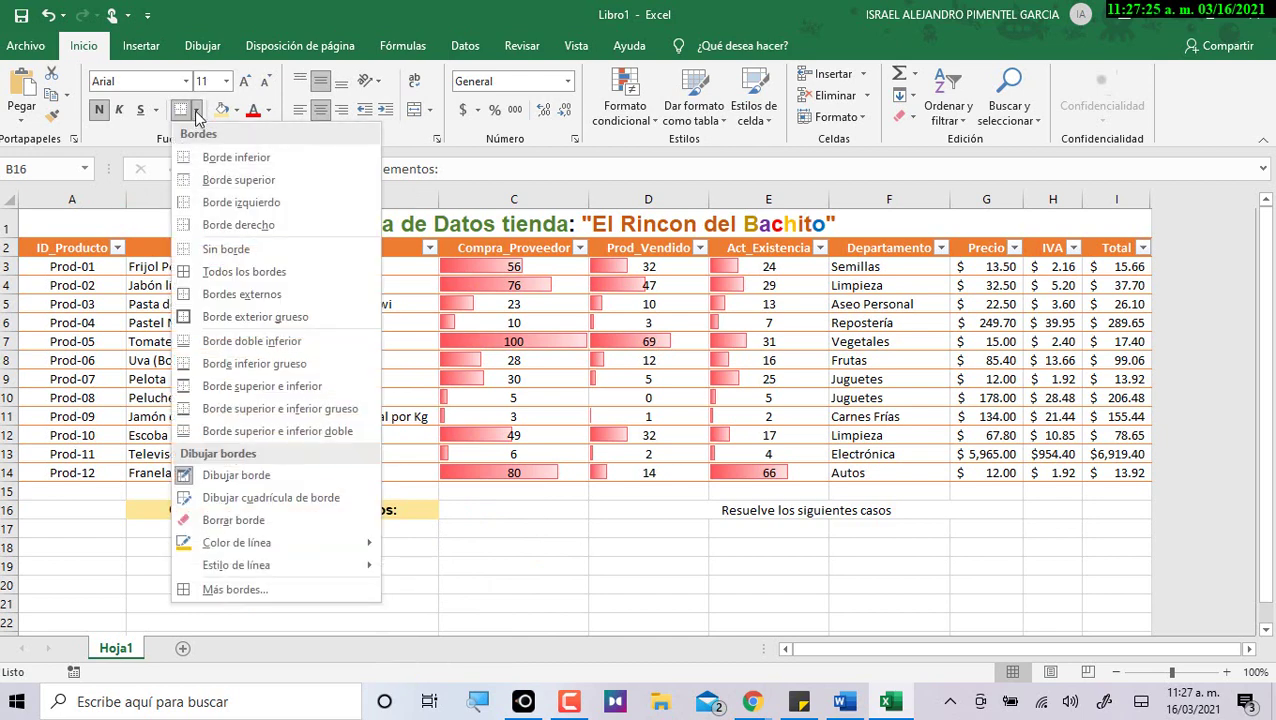
mouse_move(304, 559)
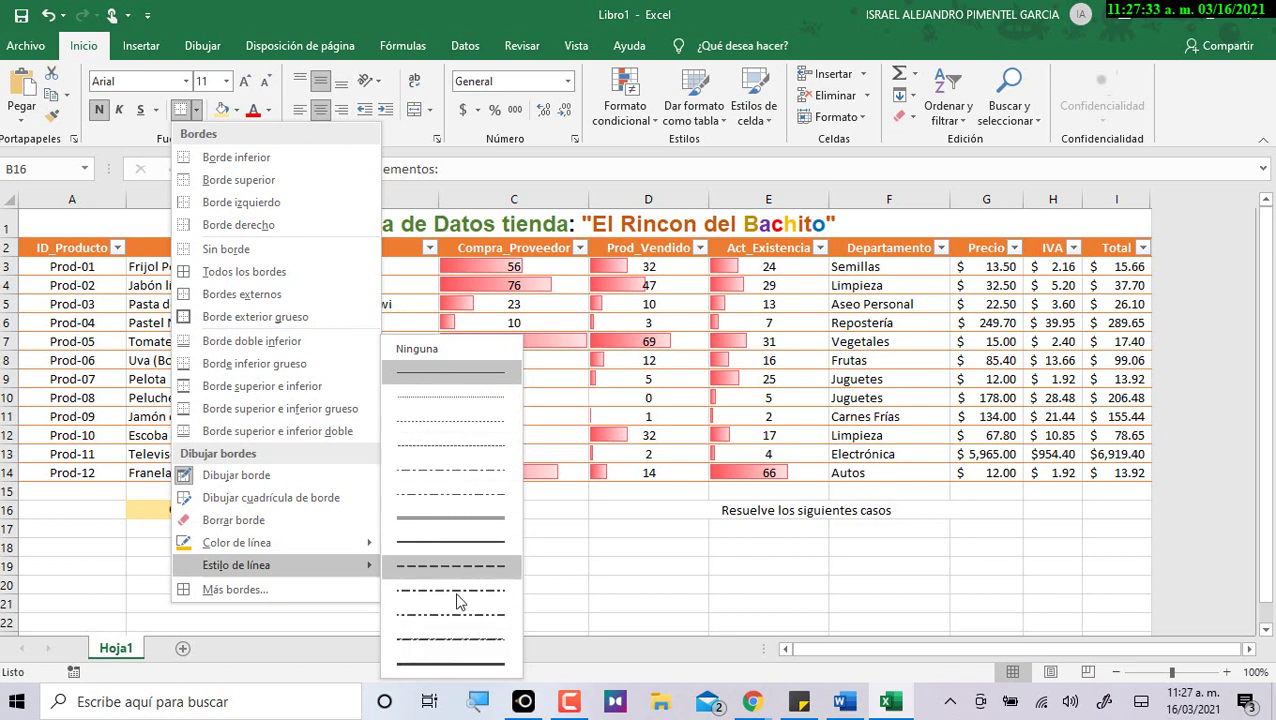
left_click(455, 666)
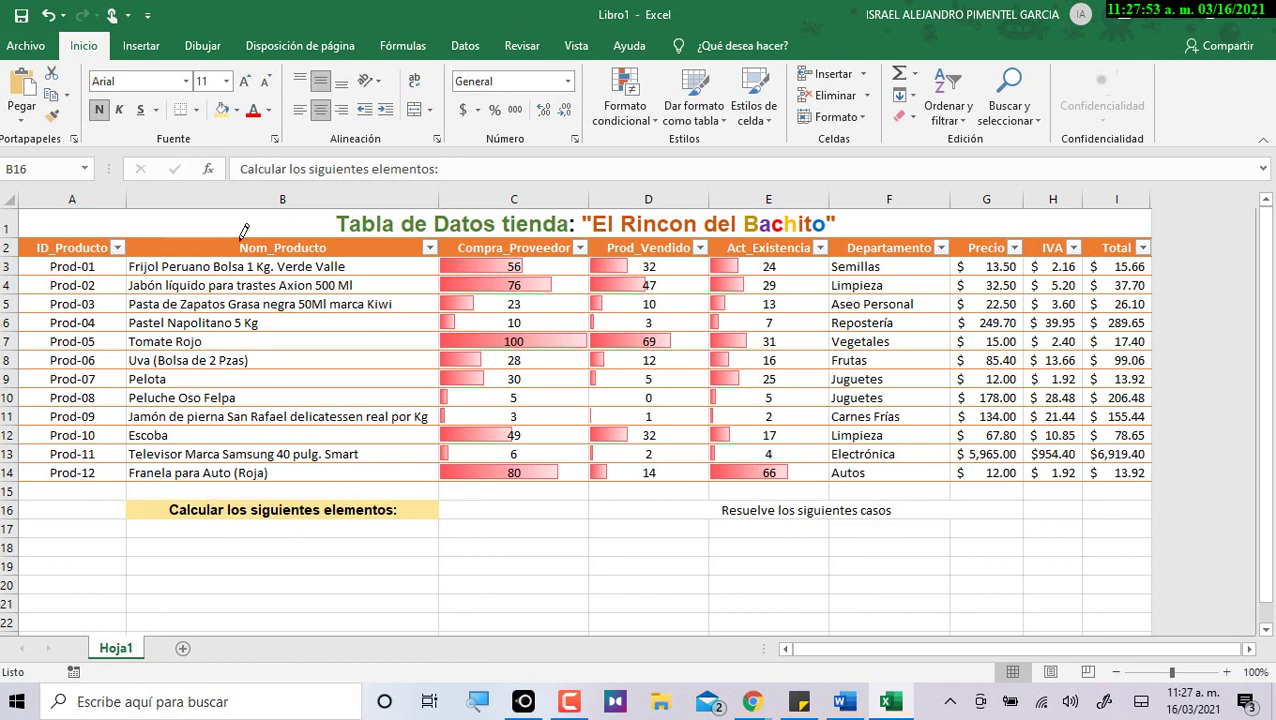
left_click(197, 110)
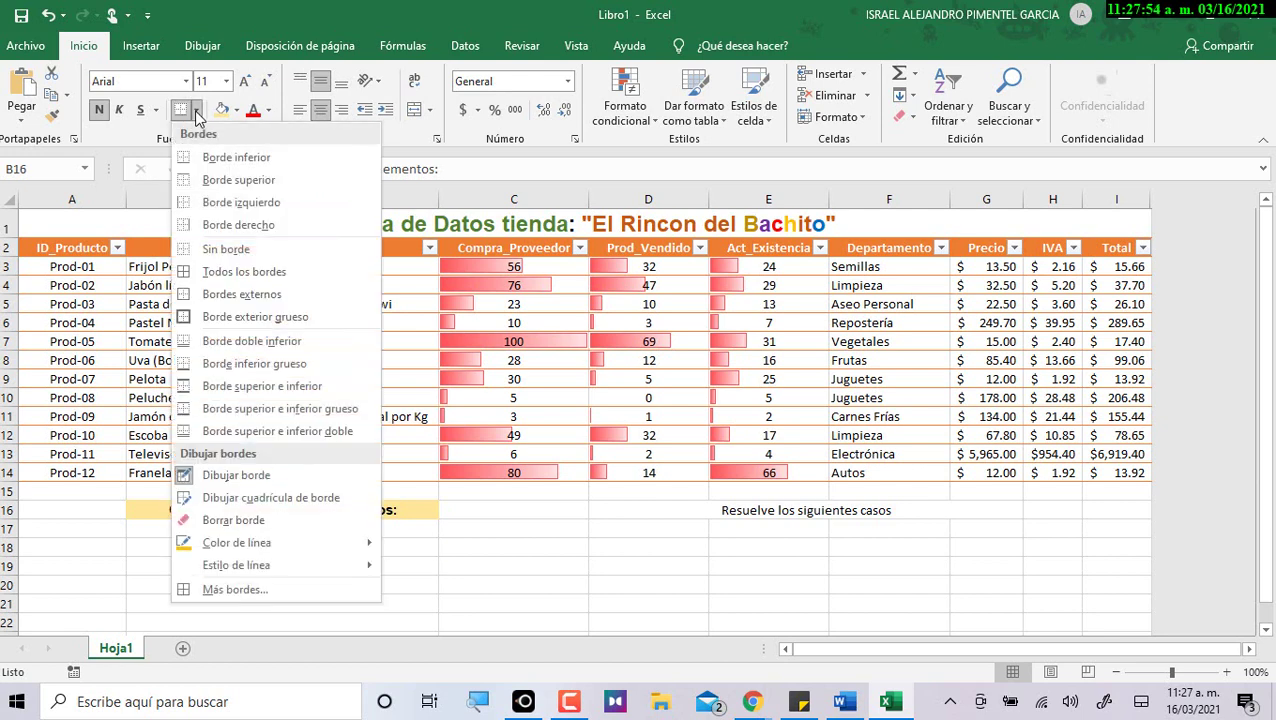
left_click(248, 272)
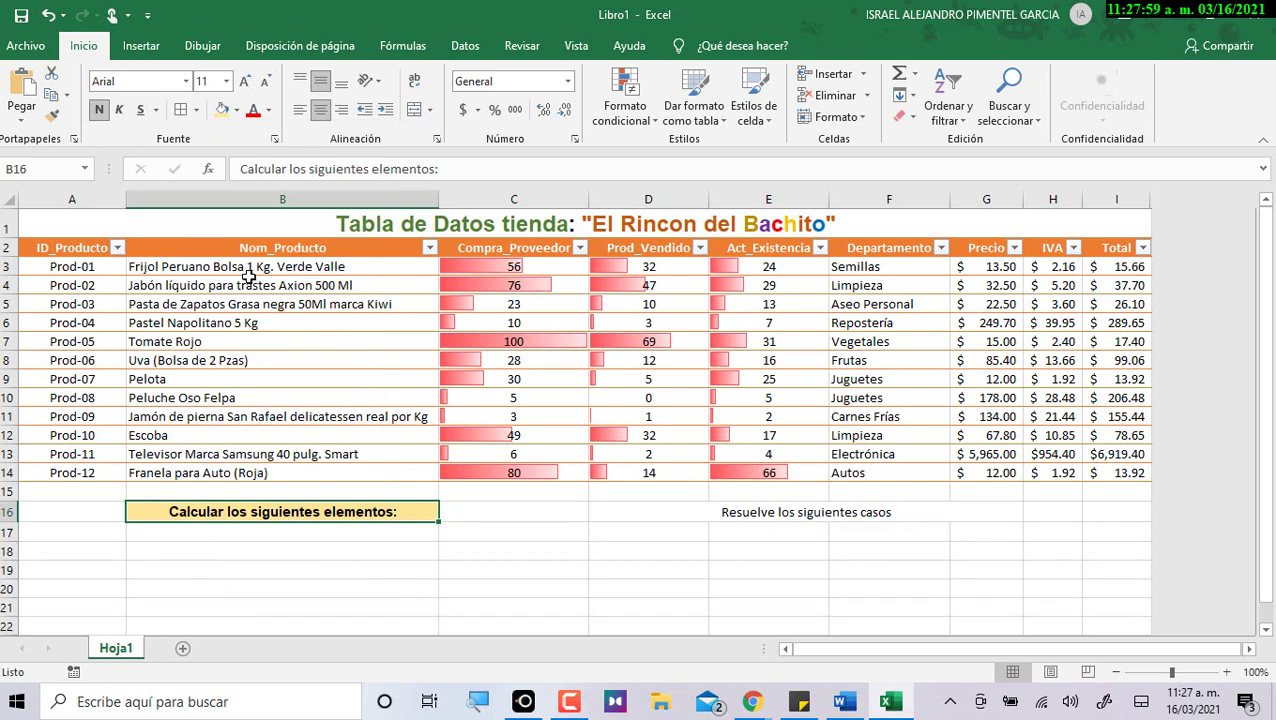
left_click(482, 568)
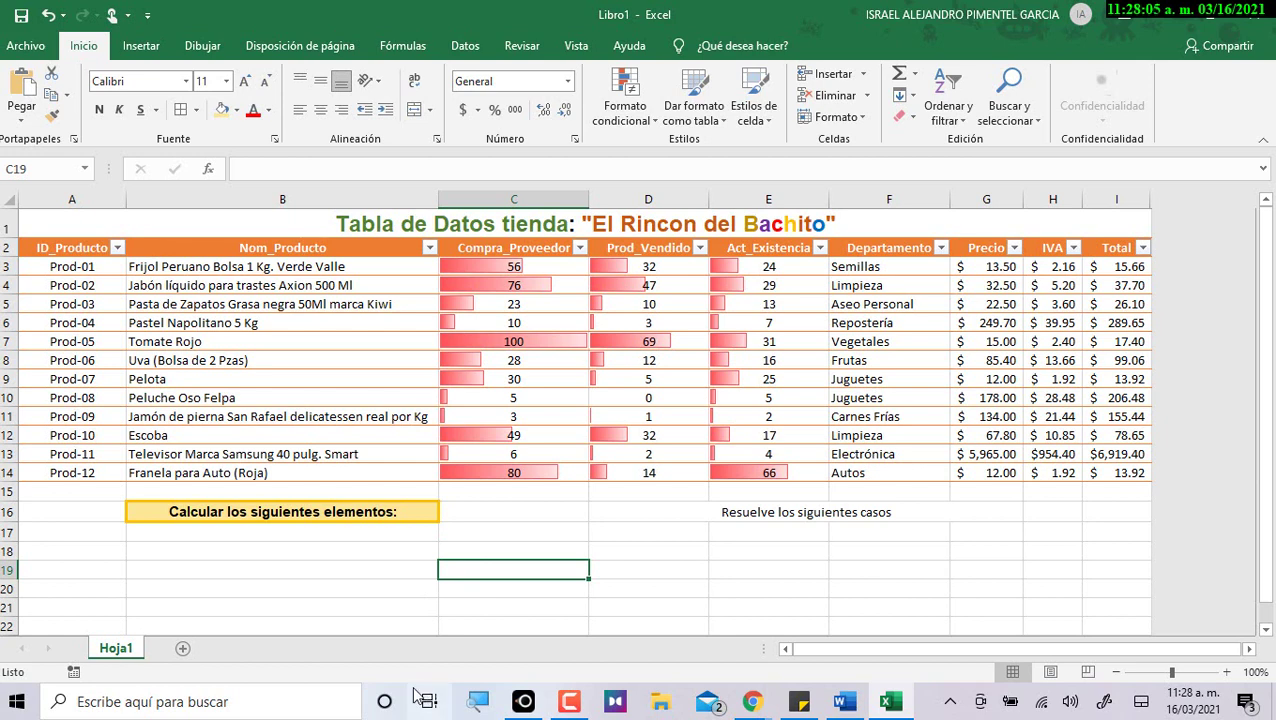
Format the D16 heading as bold Arial, vertically centred.
left_click(688, 515)
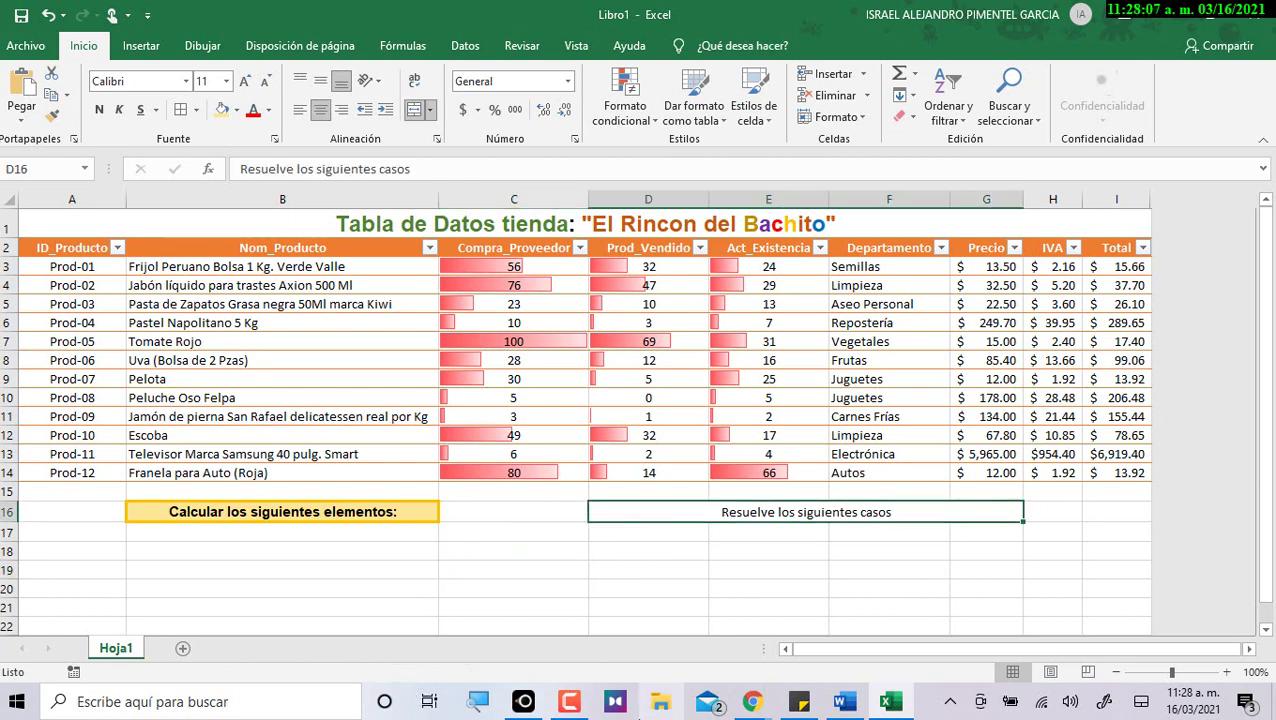
left_click(186, 82)
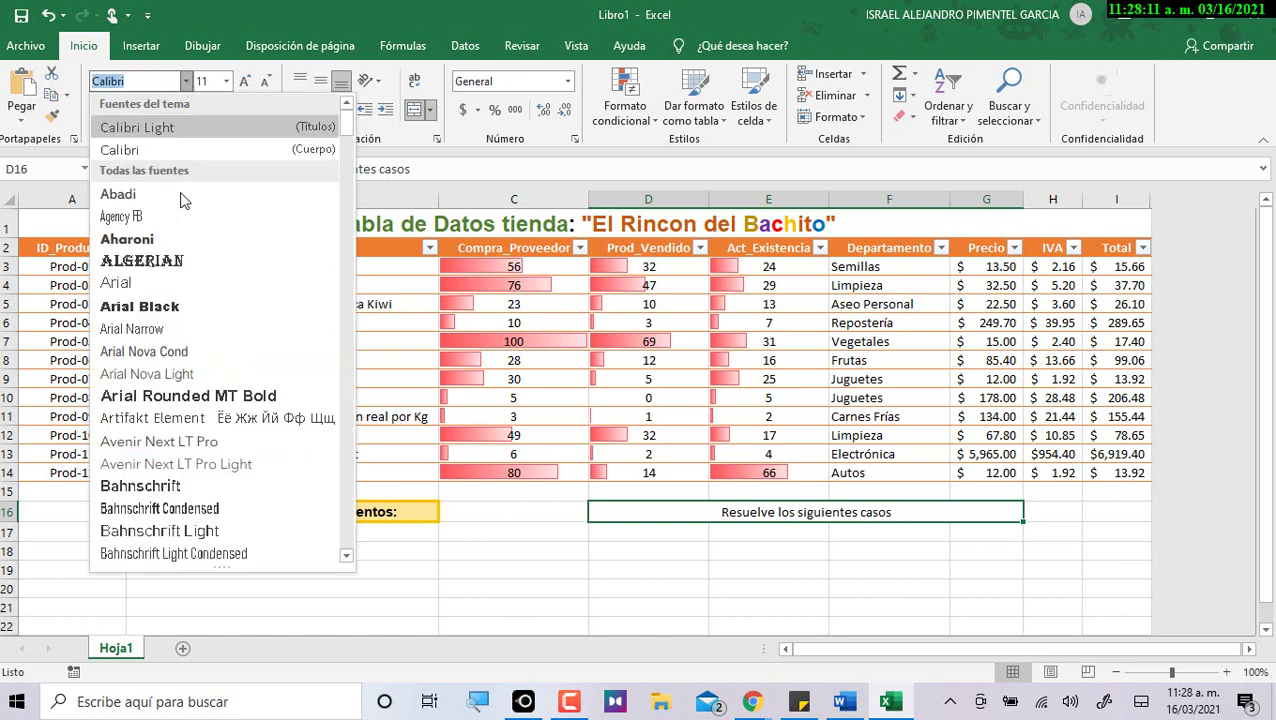
left_click(140, 282)
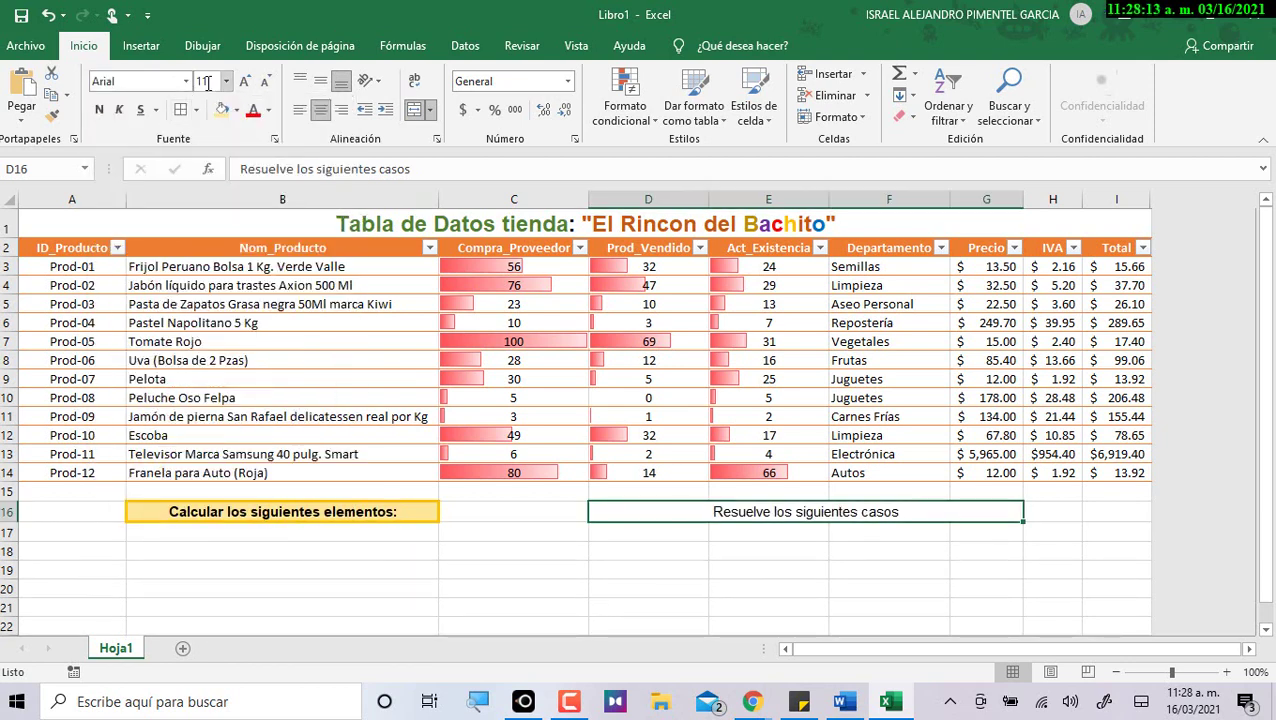
left_click(98, 110)
left_click(320, 82)
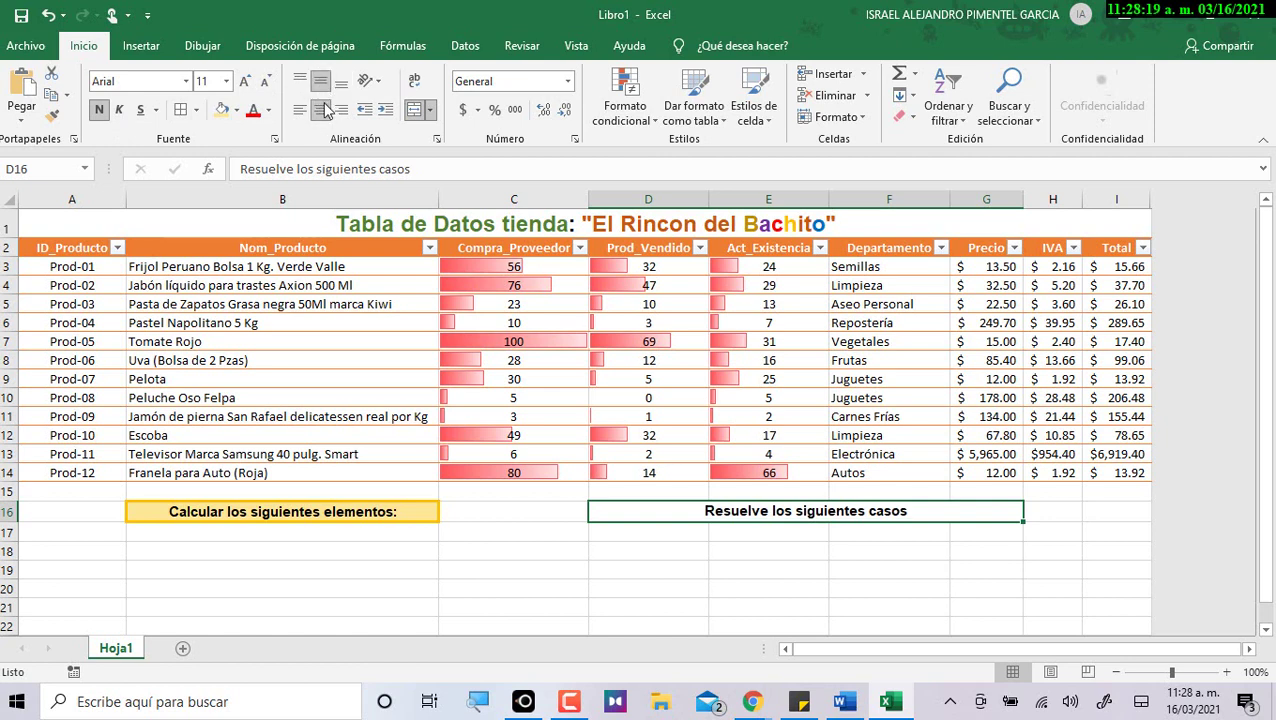
Give D16 orange borders on all sides.
left_click(196, 110)
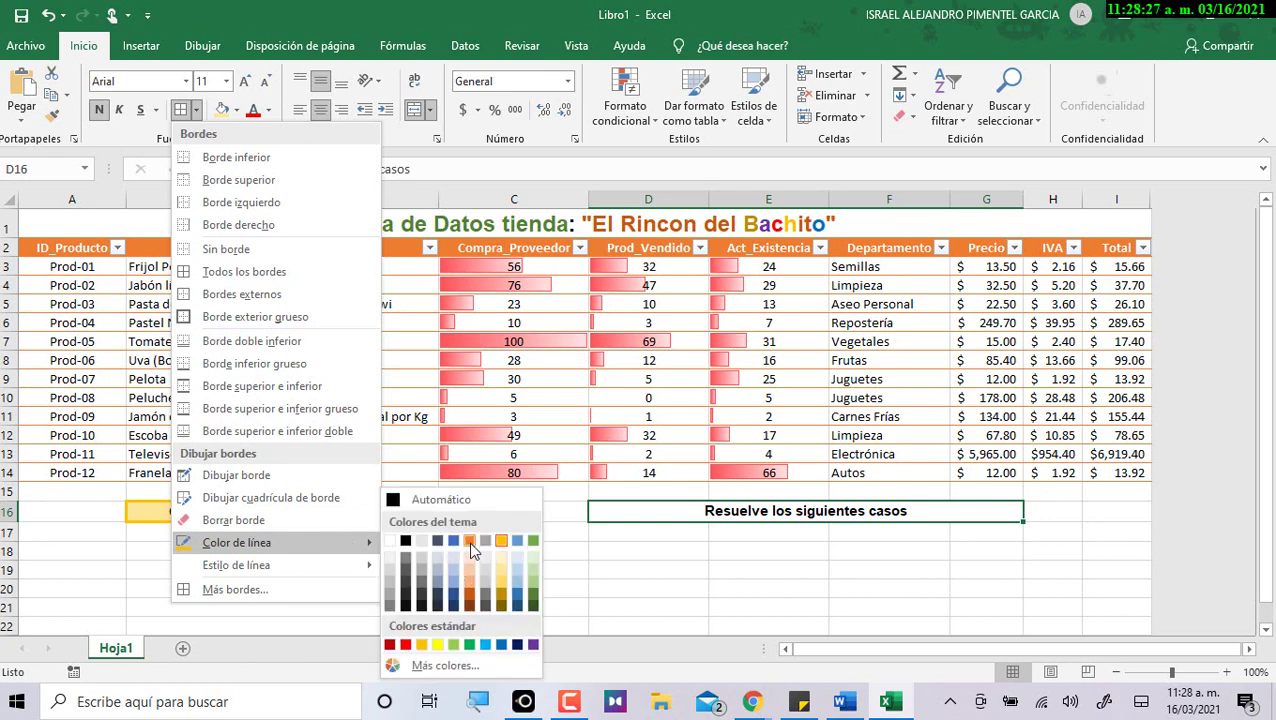
left_click(473, 551)
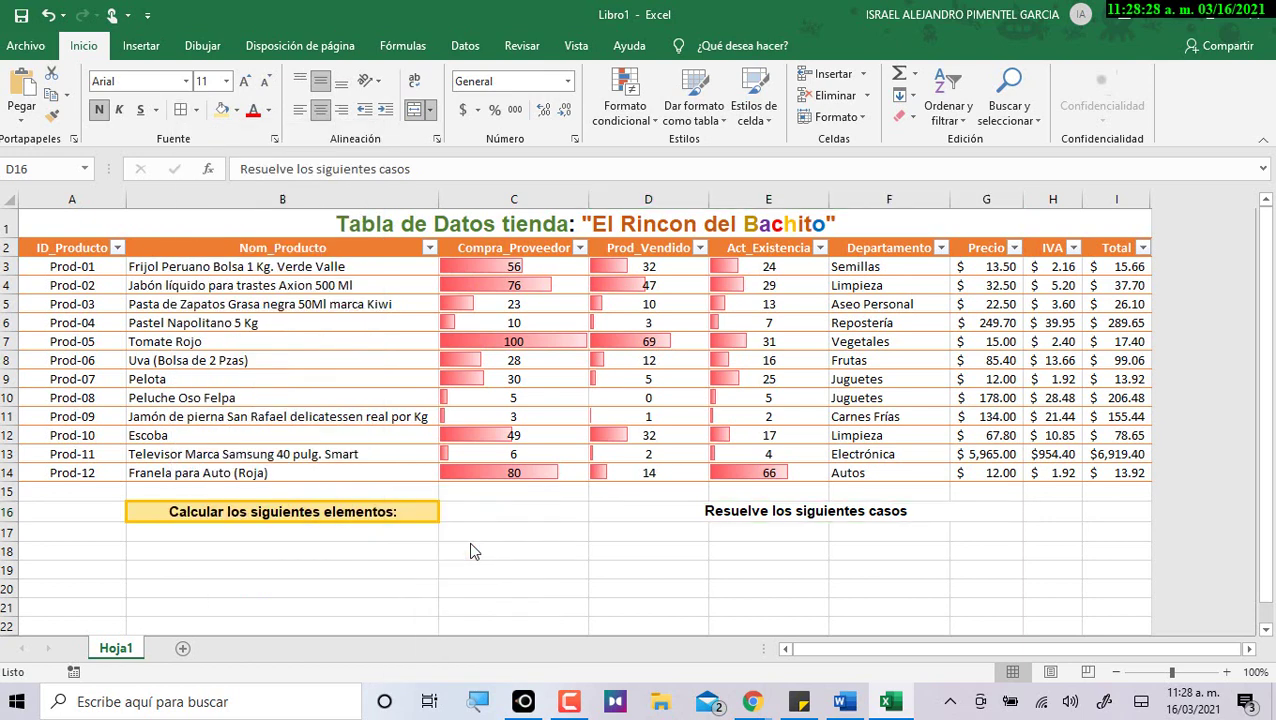
left_click(198, 112)
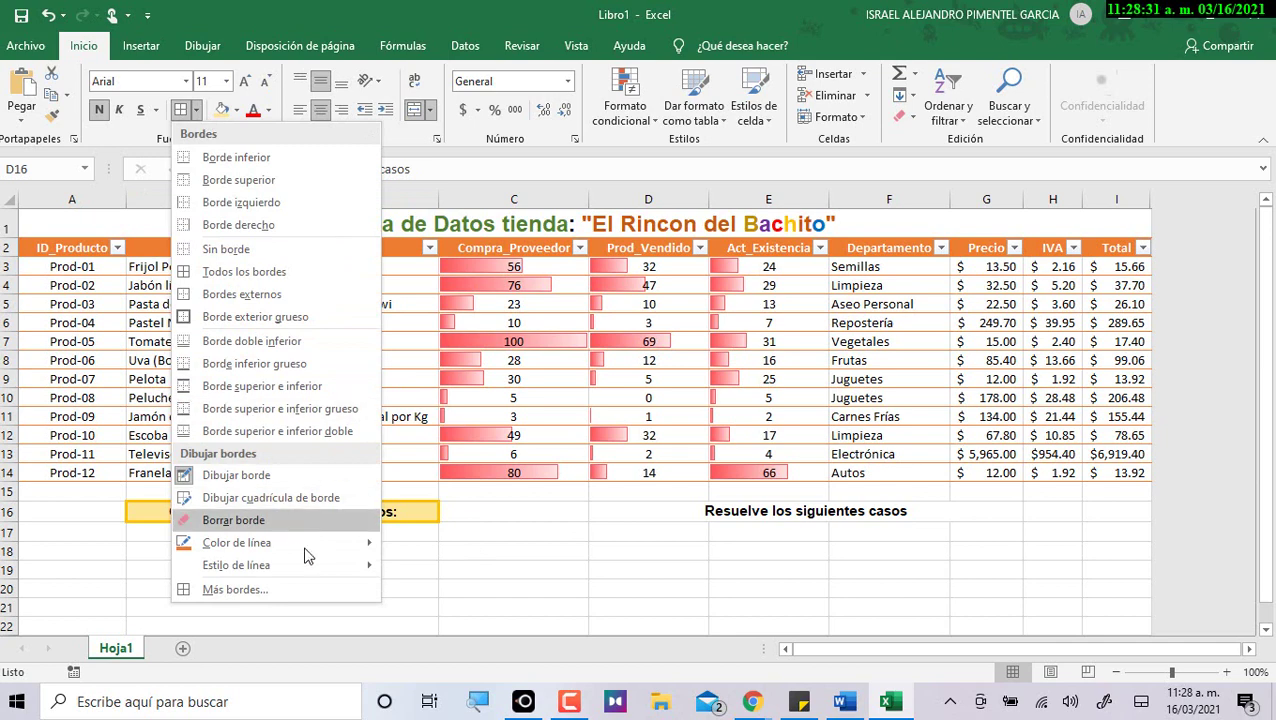
mouse_move(303, 566)
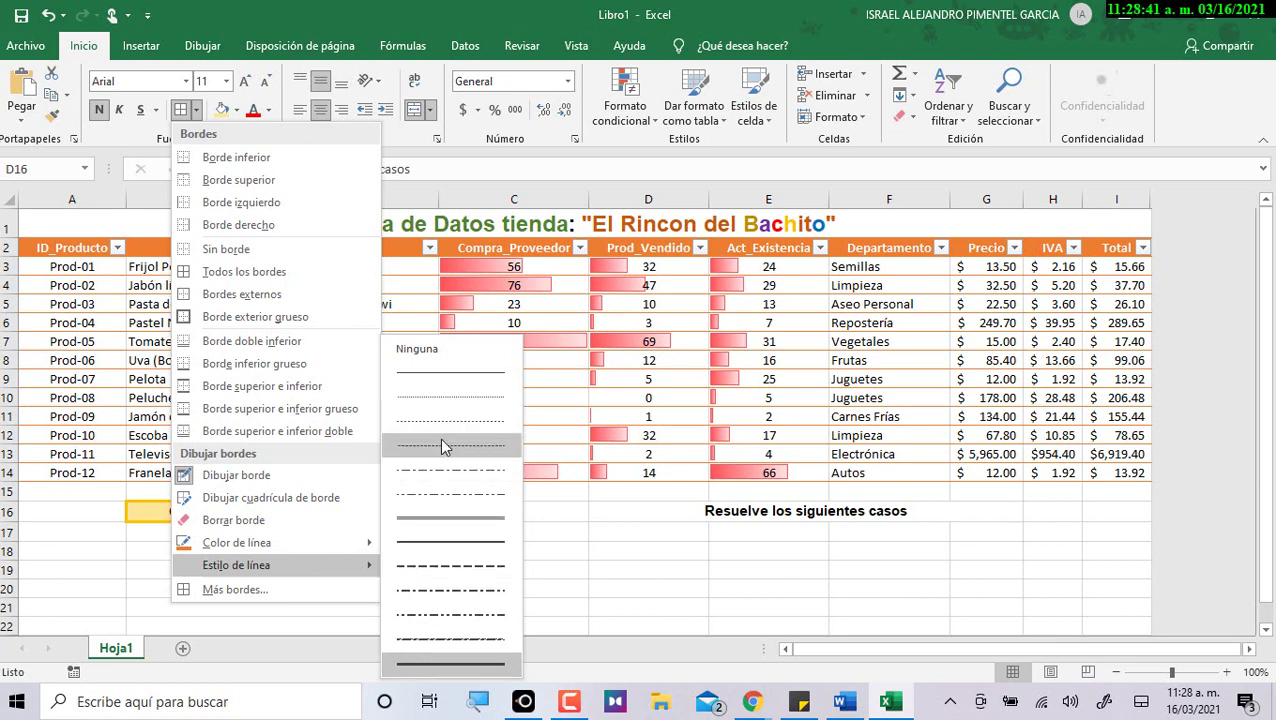
left_click(267, 274)
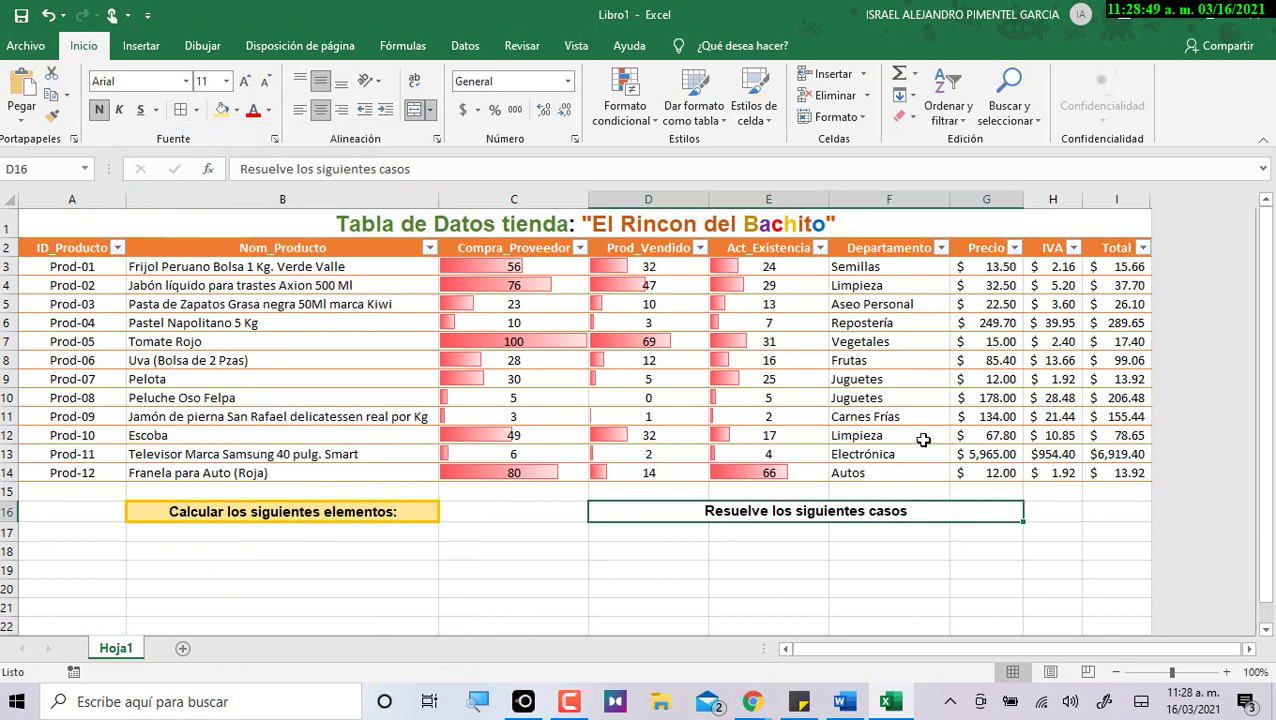
left_click(937, 552)
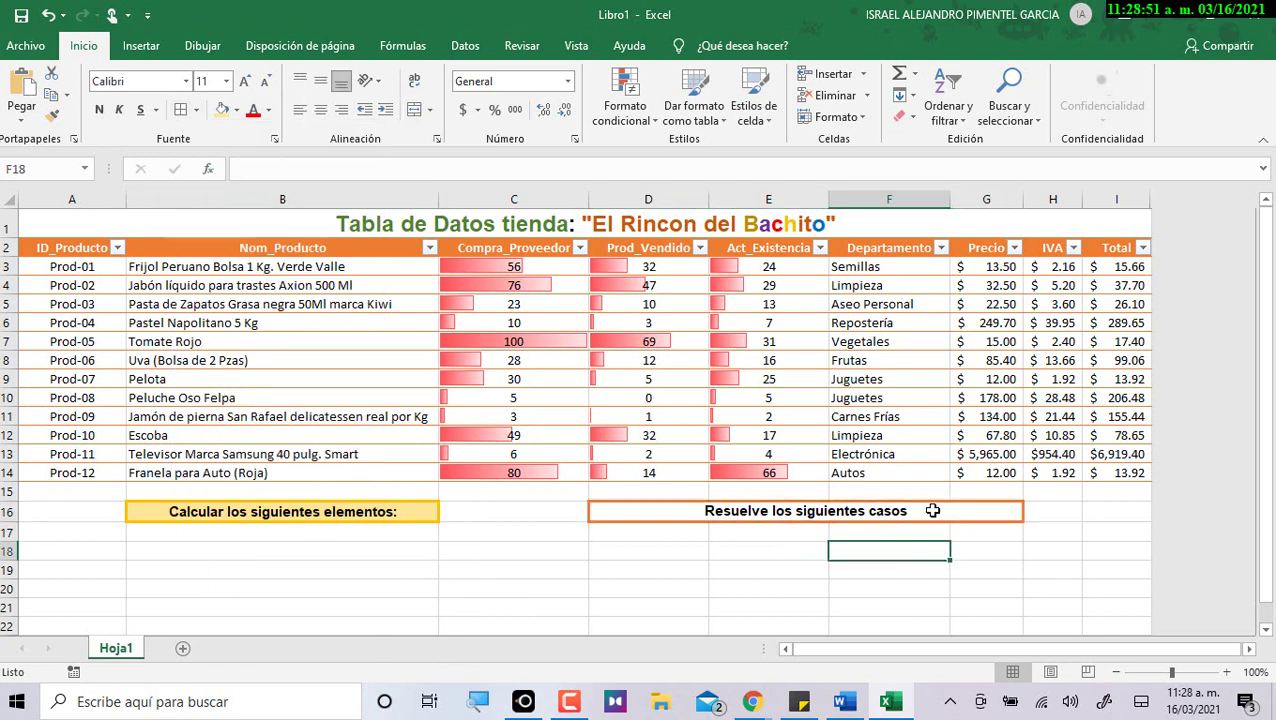
Fill the D16 heading light orange.
left_click(852, 510)
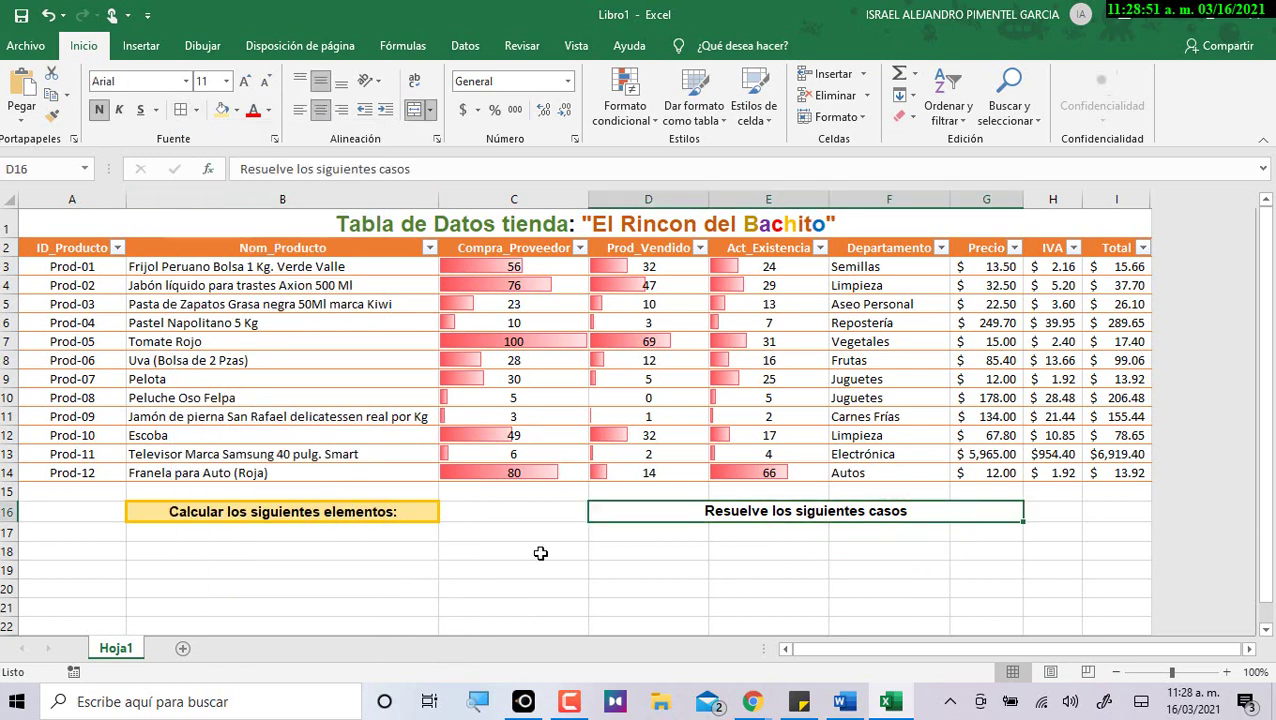
left_click(236, 110)
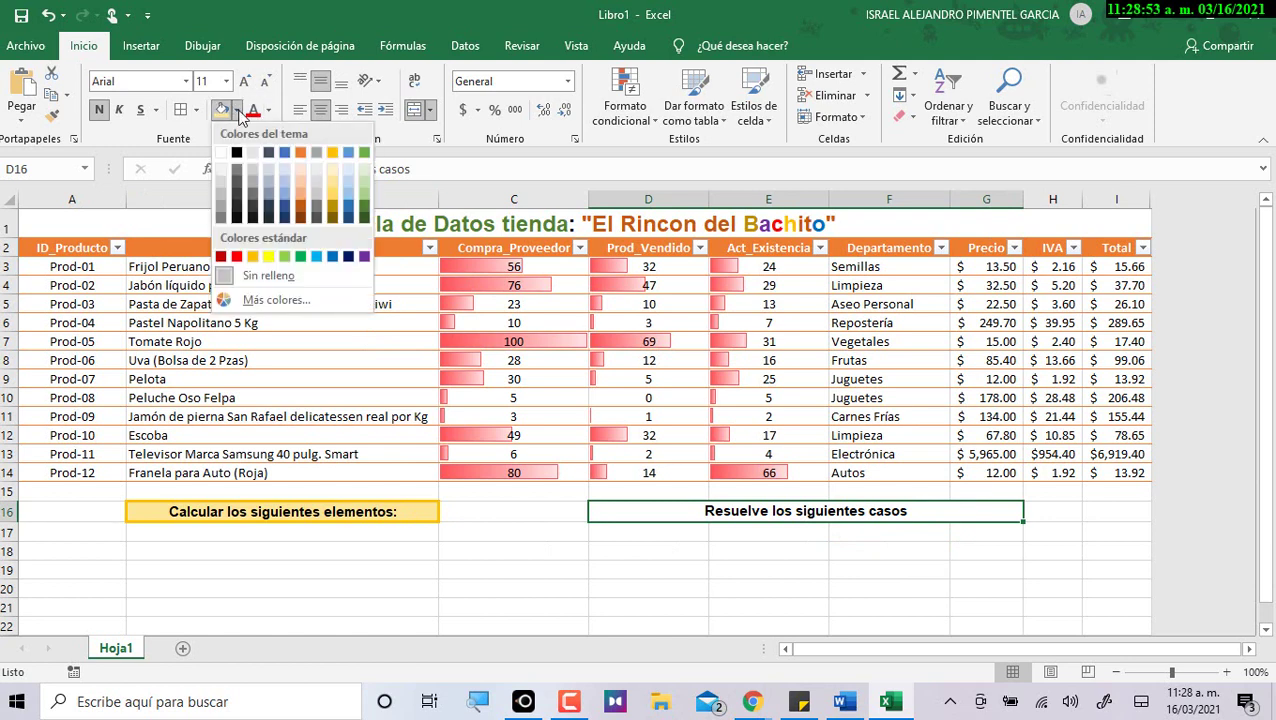
left_click(302, 175)
left_click(811, 599)
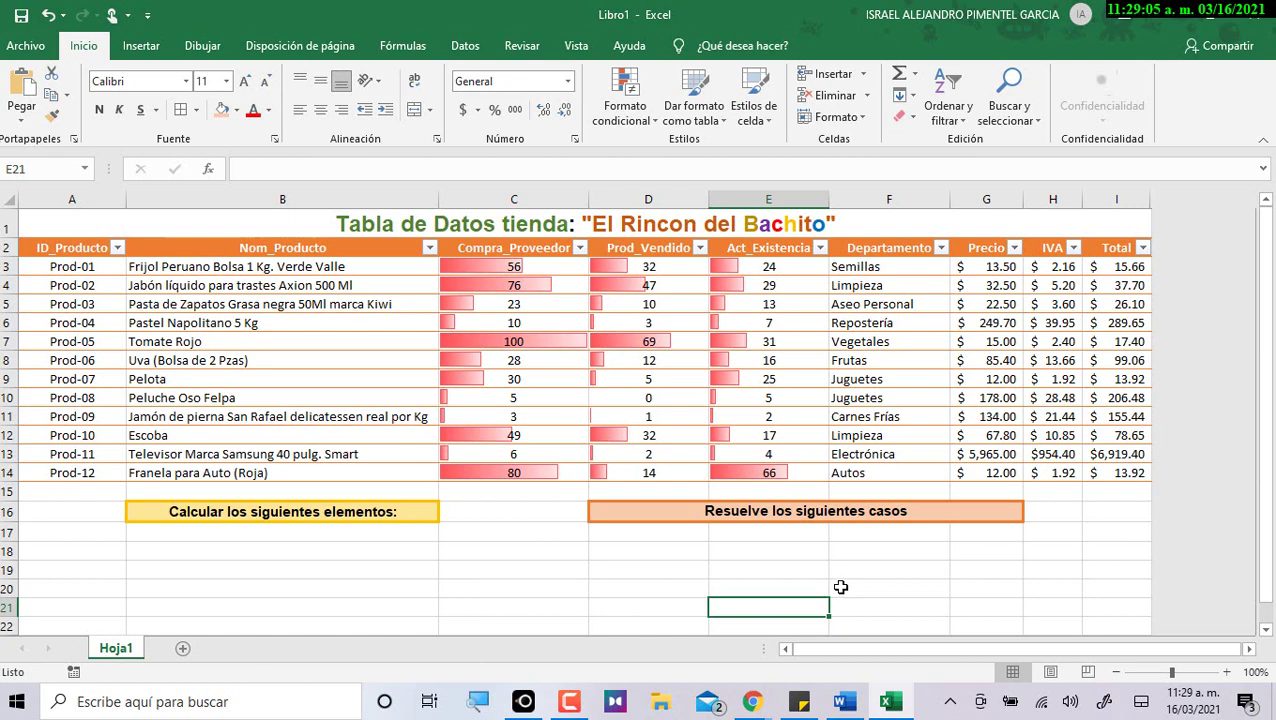
Select the B16 heading text and browse the font colour choices.
left_click_drag(58, 249, 1122, 468)
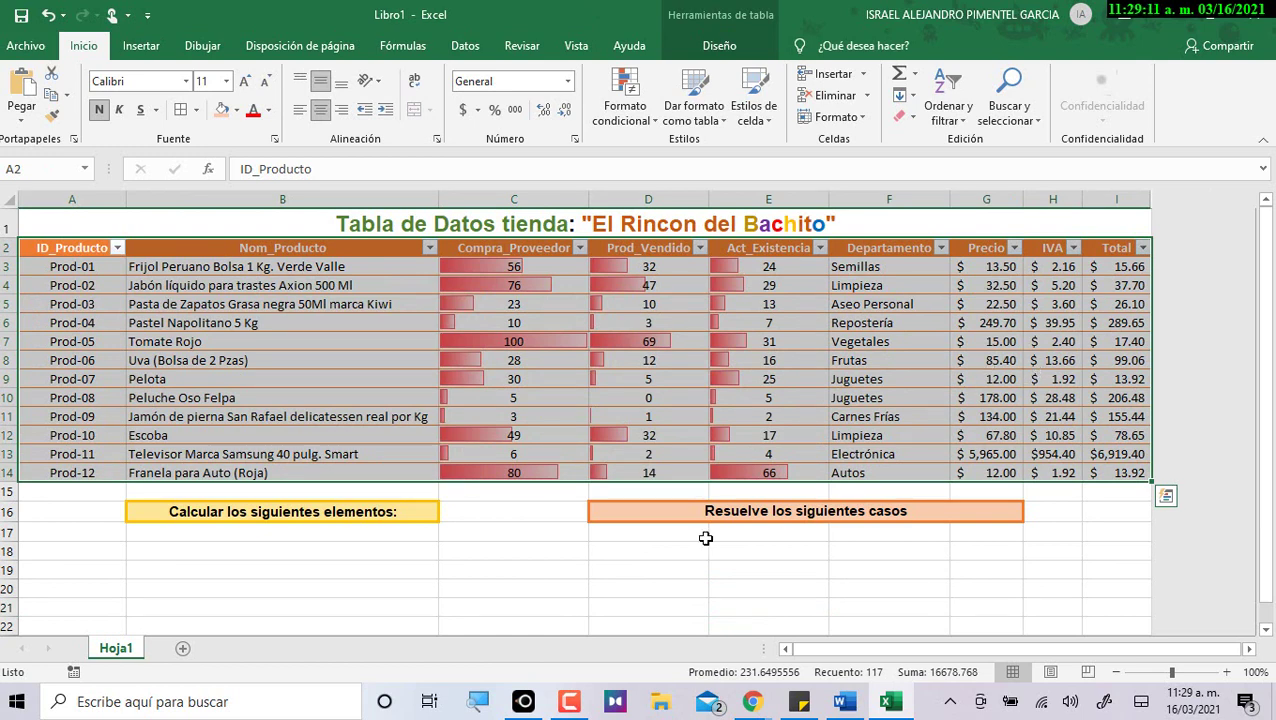
left_click(420, 513)
left_click(632, 522)
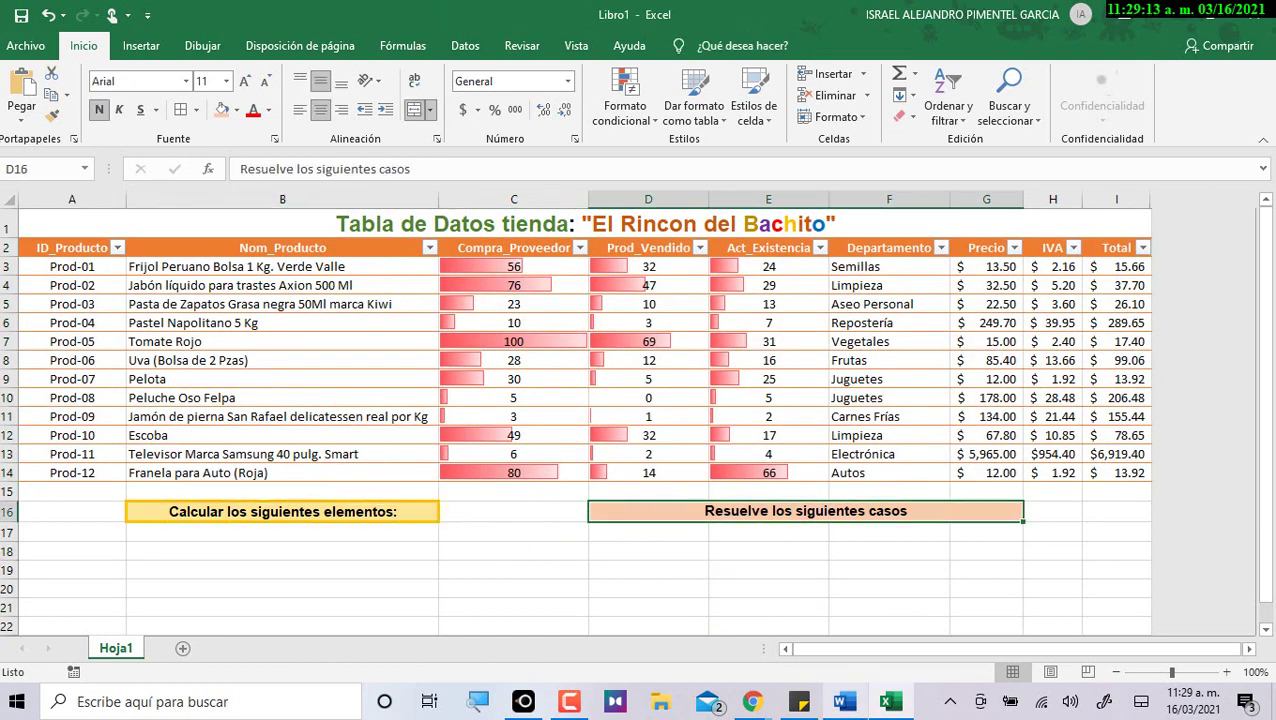
left_click(520, 552)
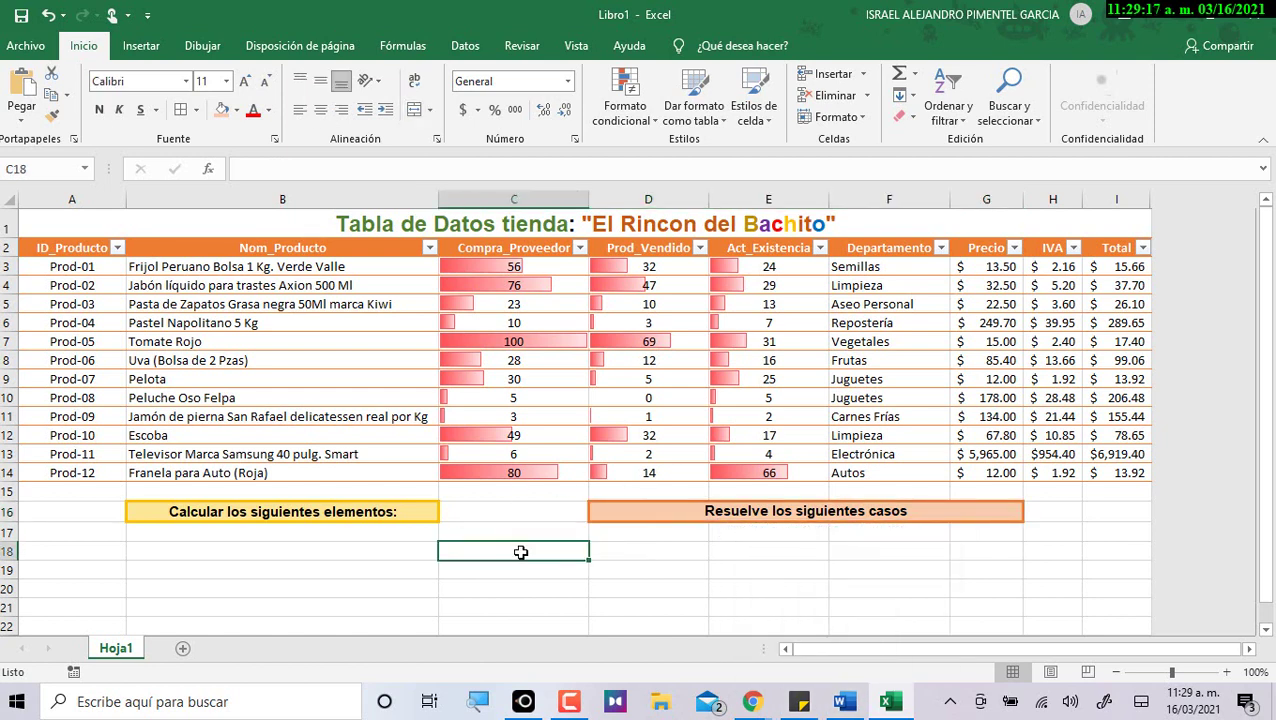
double_click(362, 512)
left_click_drag(385, 513, 126, 513)
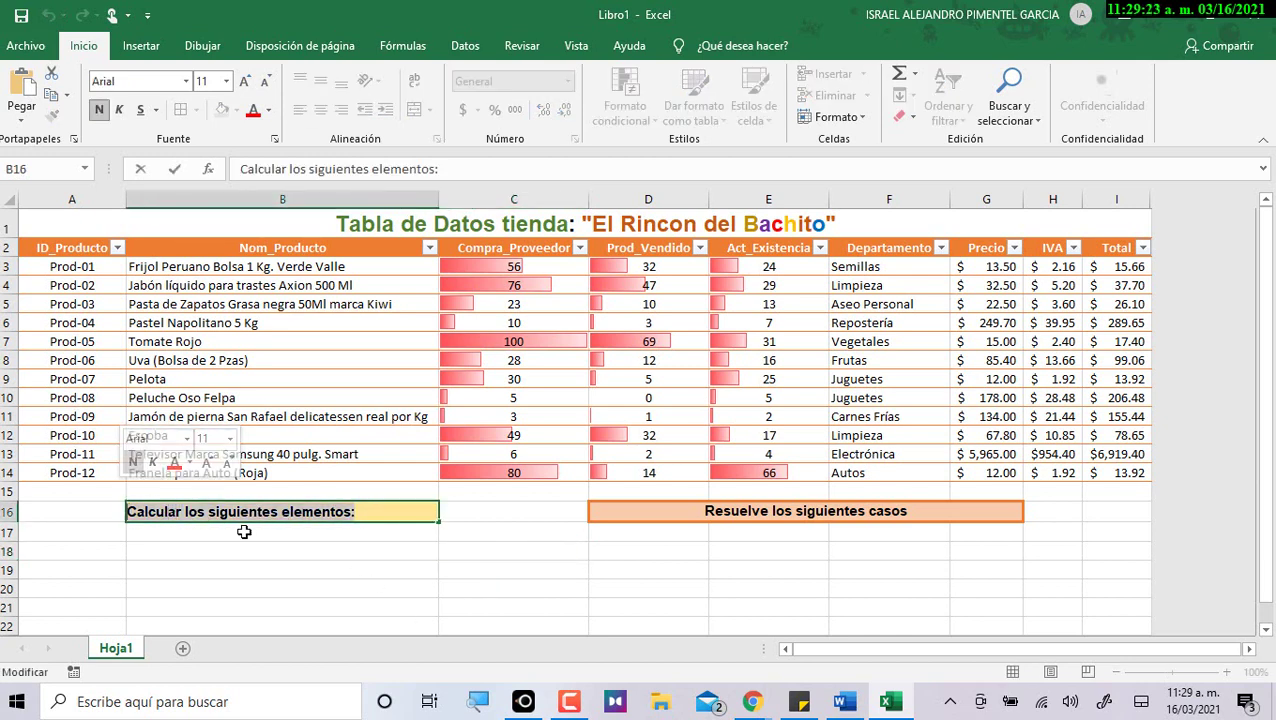
left_click(268, 110)
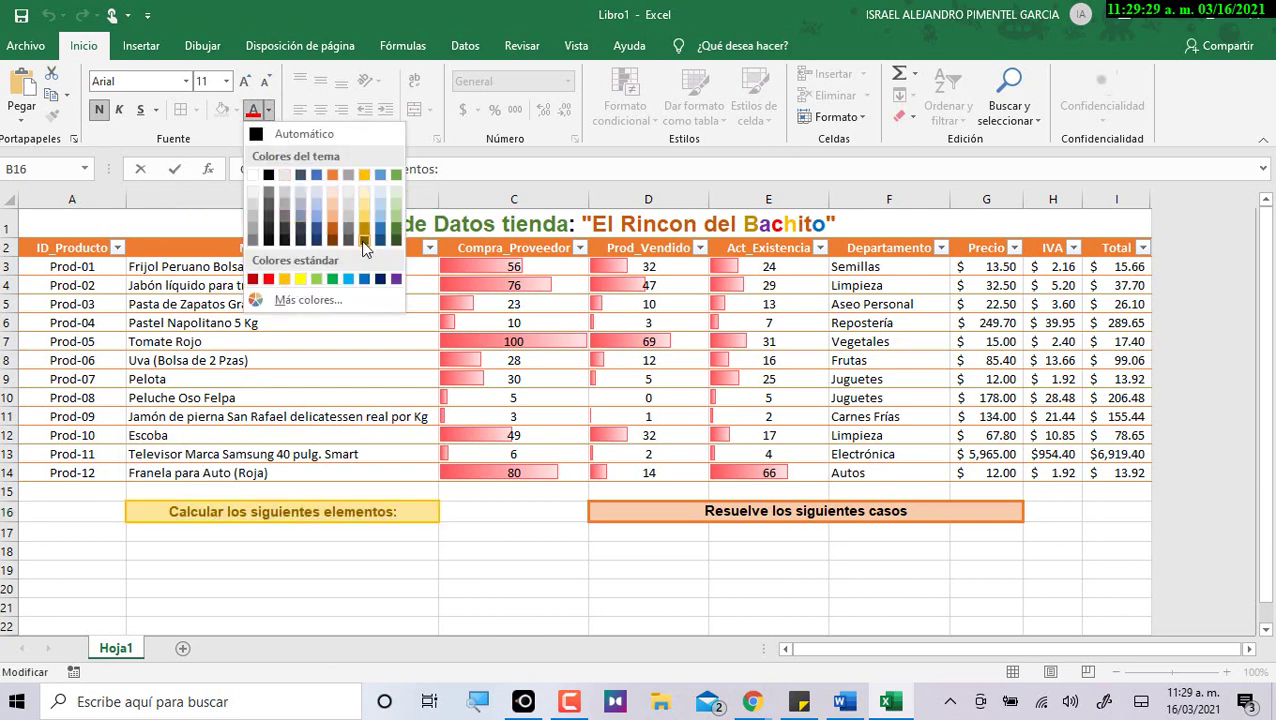
key("Escape")
left_click(763, 562)
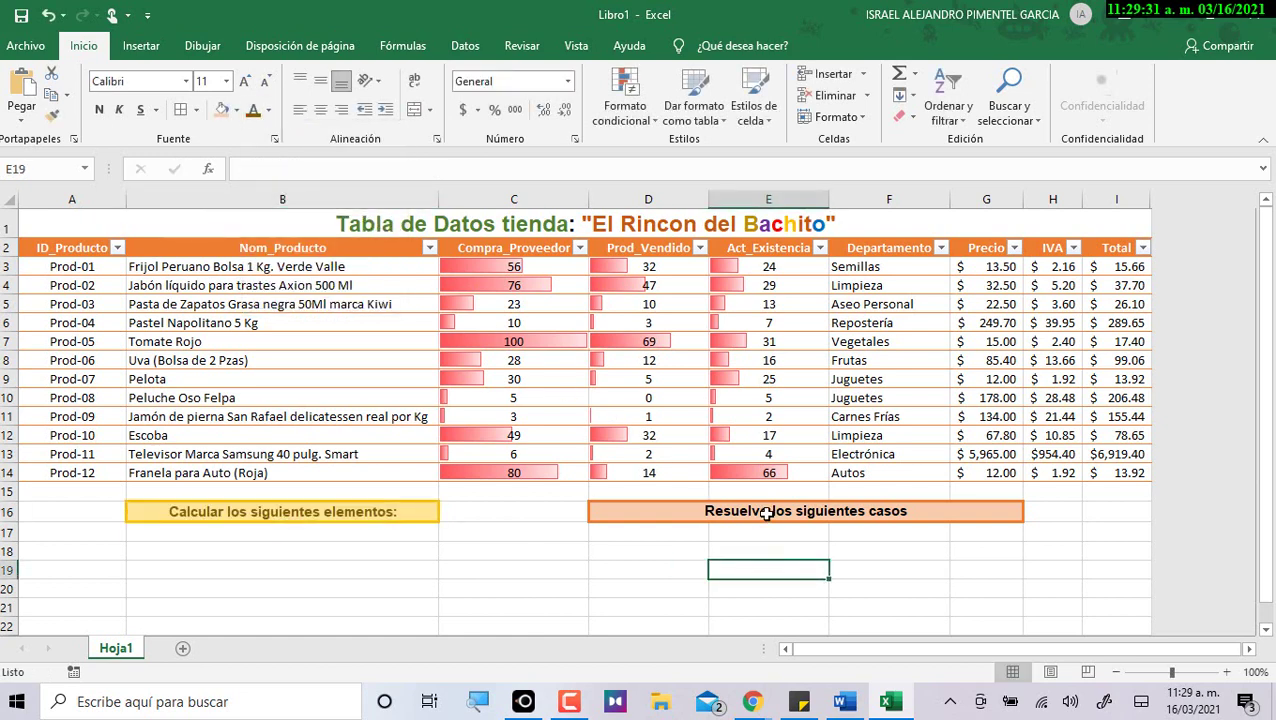
Give D16 a light peach fill and dark brown text.
left_click(765, 512)
left_click(237, 110)
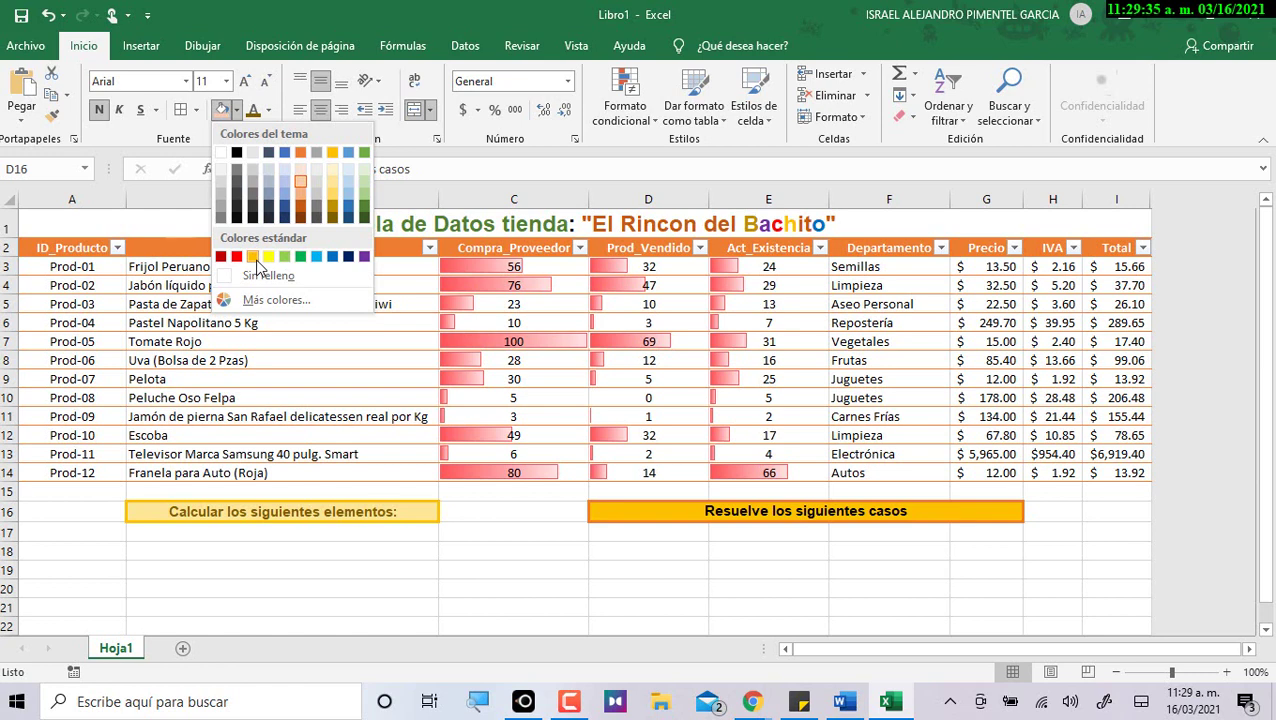
left_click(300, 181)
left_click(269, 110)
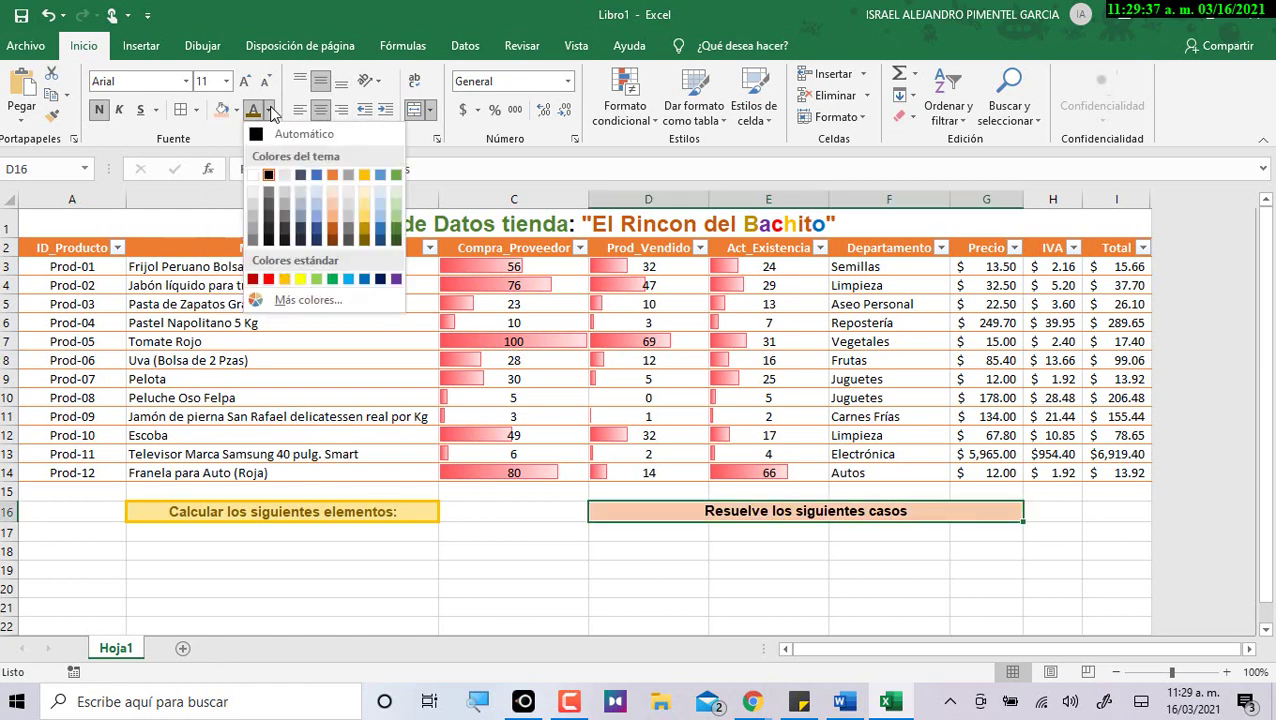
left_click(333, 237)
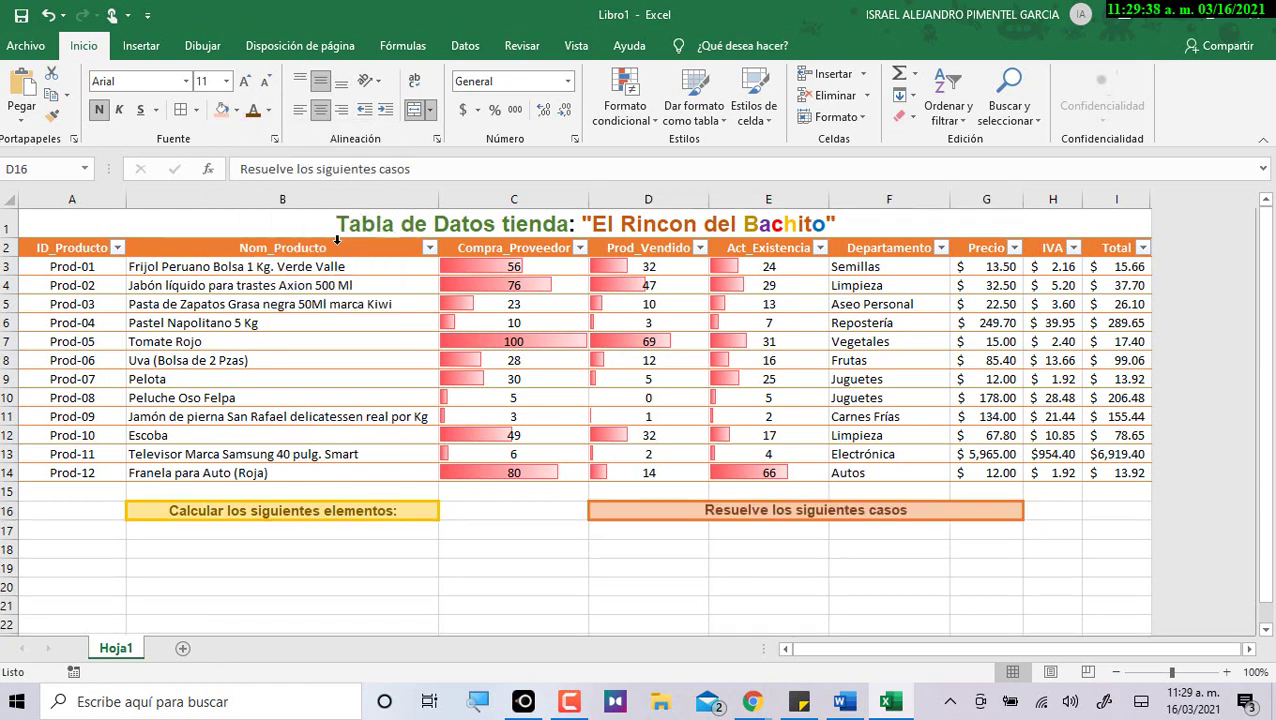
left_click(940, 559)
scroll(970, 570, "down", 2)
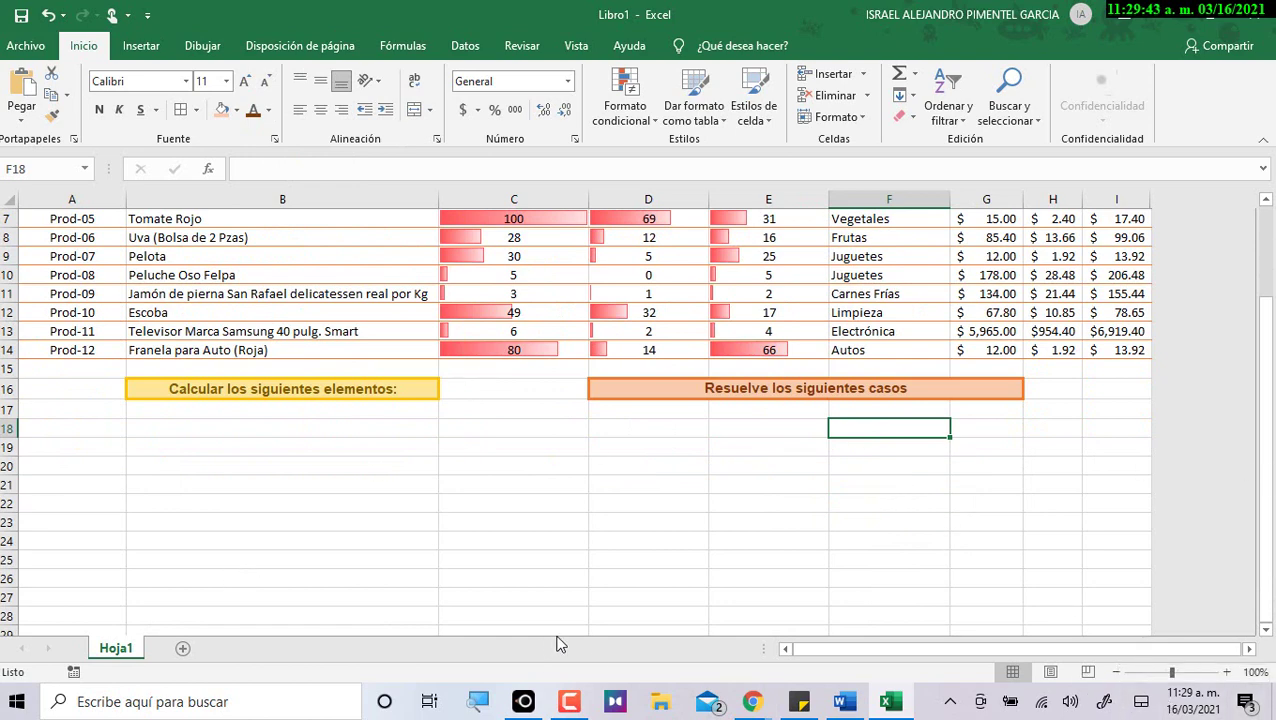
In Word, review the B16 and D16:G16 spec rows, then select '1.- Obtención del Valor Máximo de la Existencia'.
key("alt+Tab")
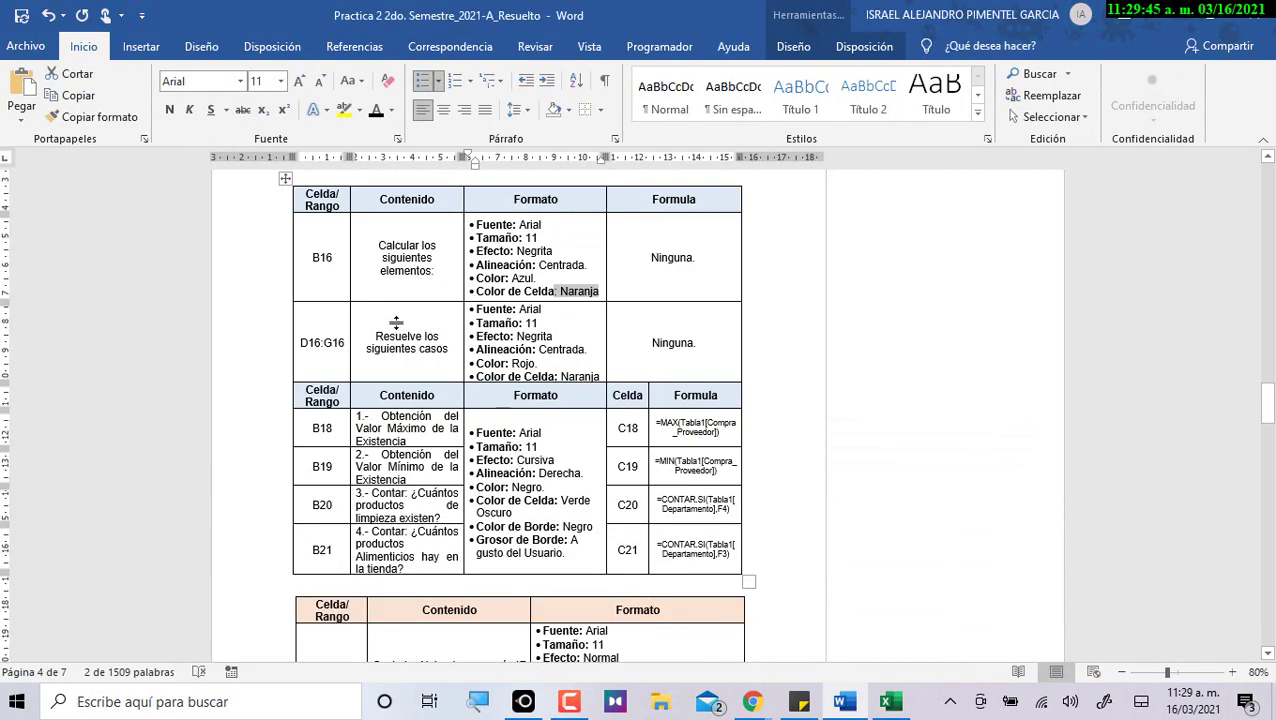
left_click_drag(336, 272, 683, 350)
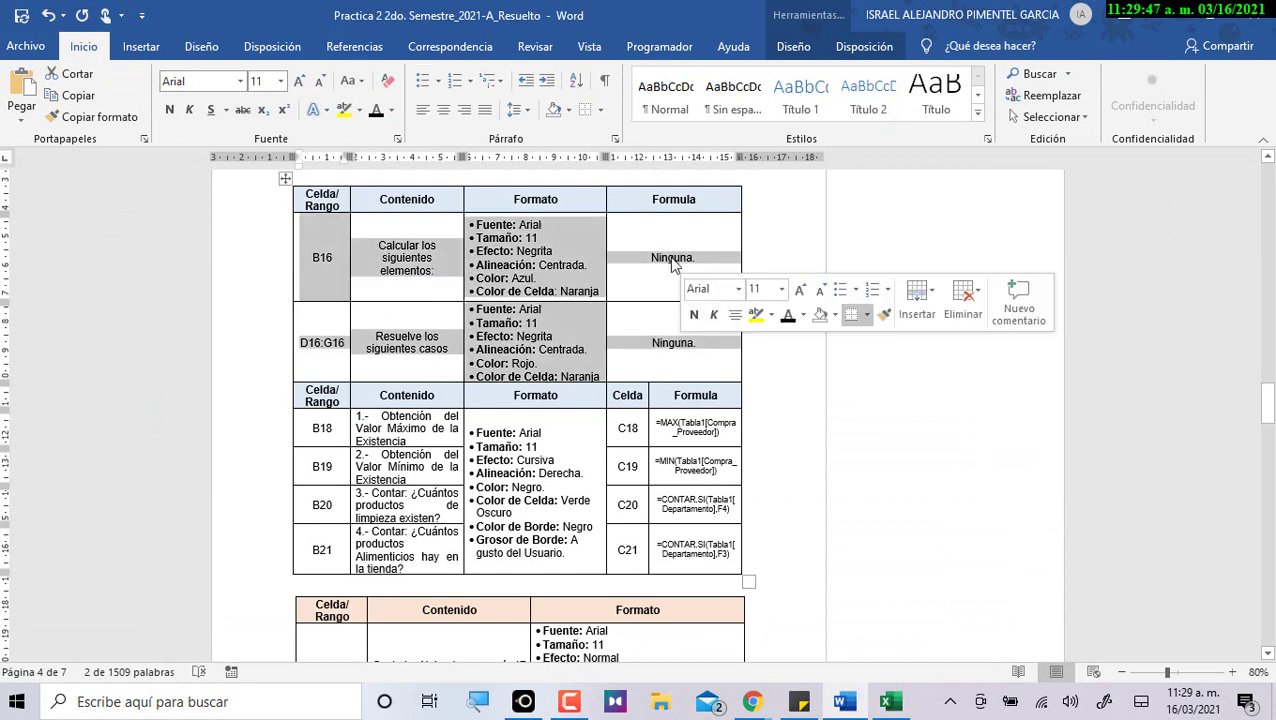
left_click(675, 263)
left_click_drag(649, 258, 694, 258)
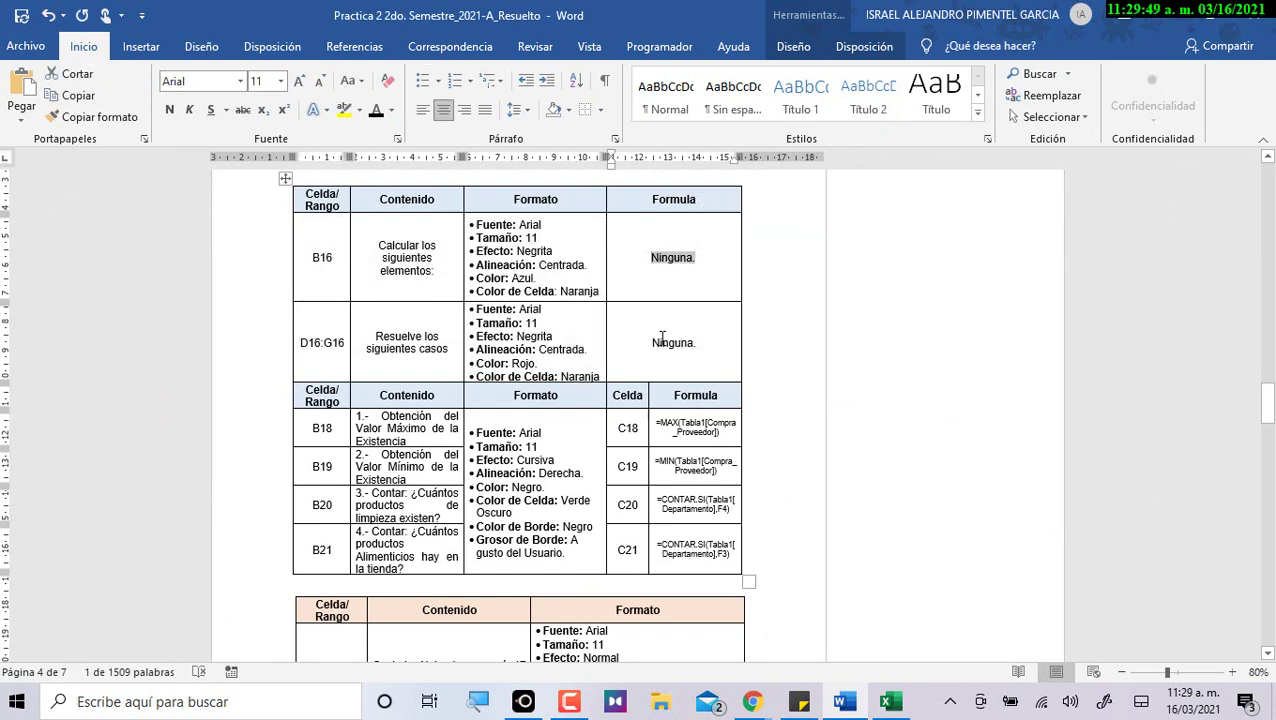
left_click_drag(650, 343, 702, 343)
double_click(662, 259)
scroll(315, 380, "down", 2)
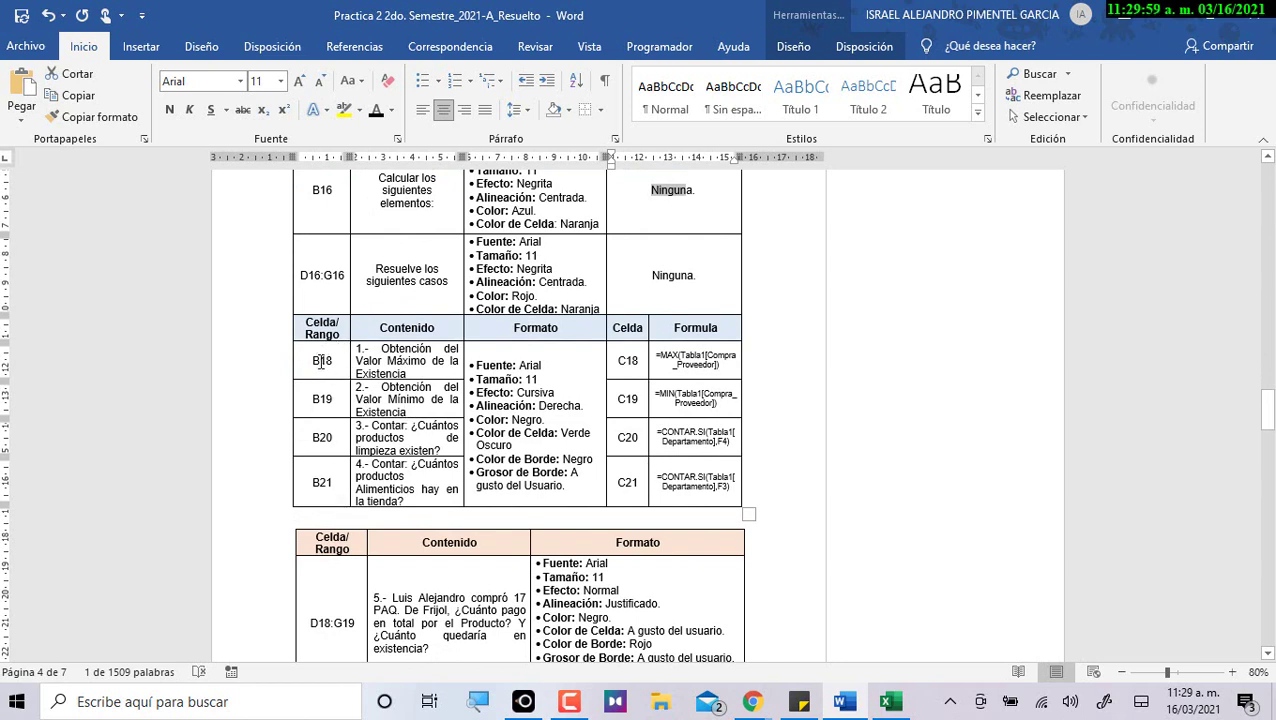
left_click_drag(357, 345, 418, 378)
key("ctrl+c")
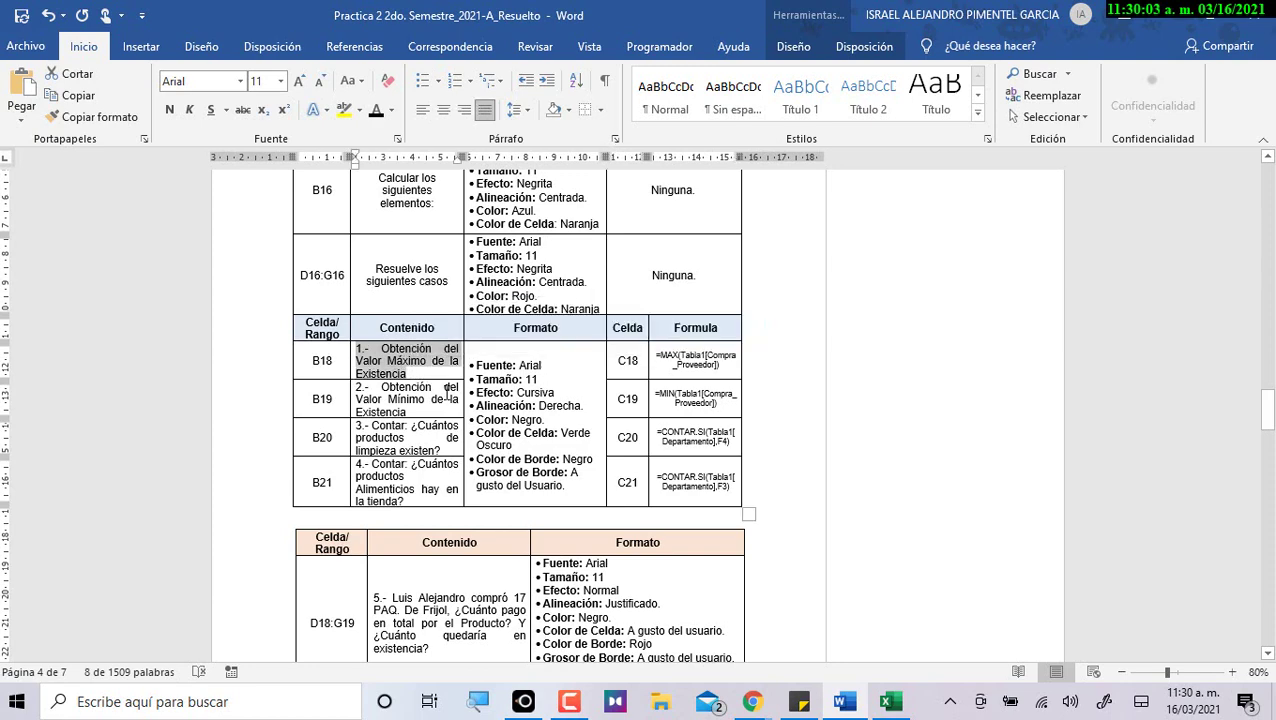
Paste the maximum Existencia question into B18.
key("alt+Tab")
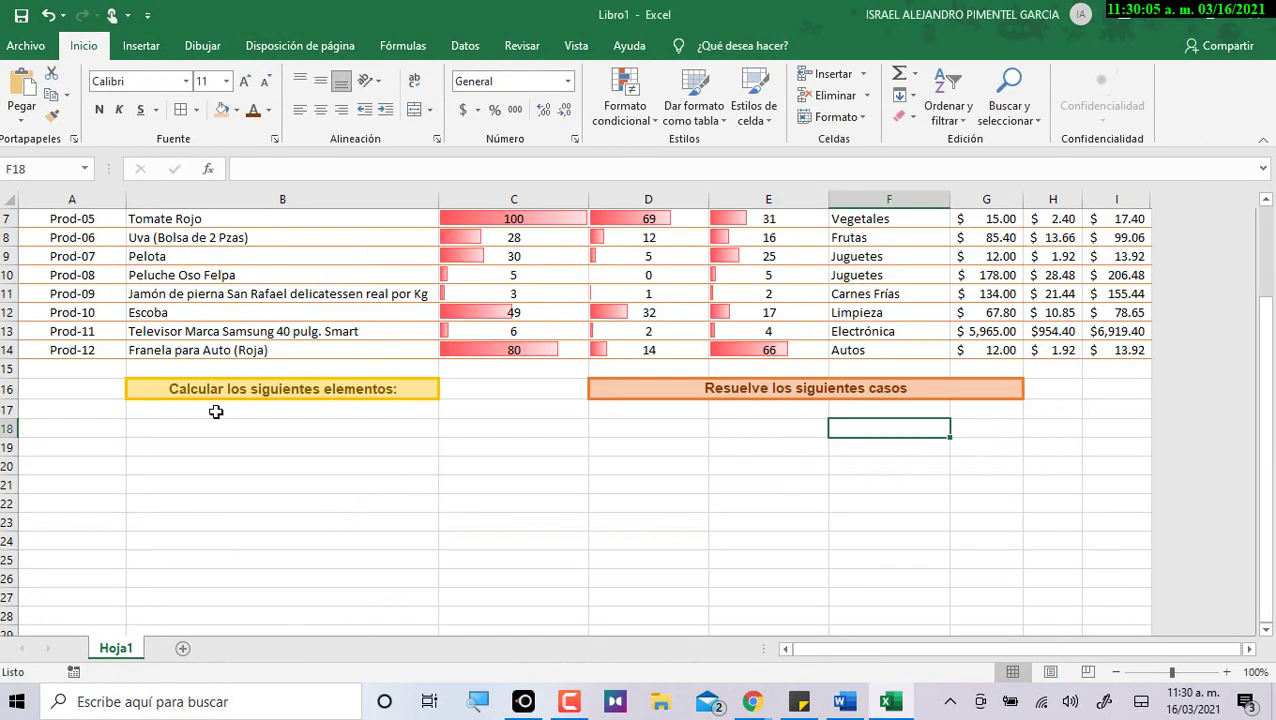
left_click(190, 410)
left_click(195, 428)
key("ctrl+v")
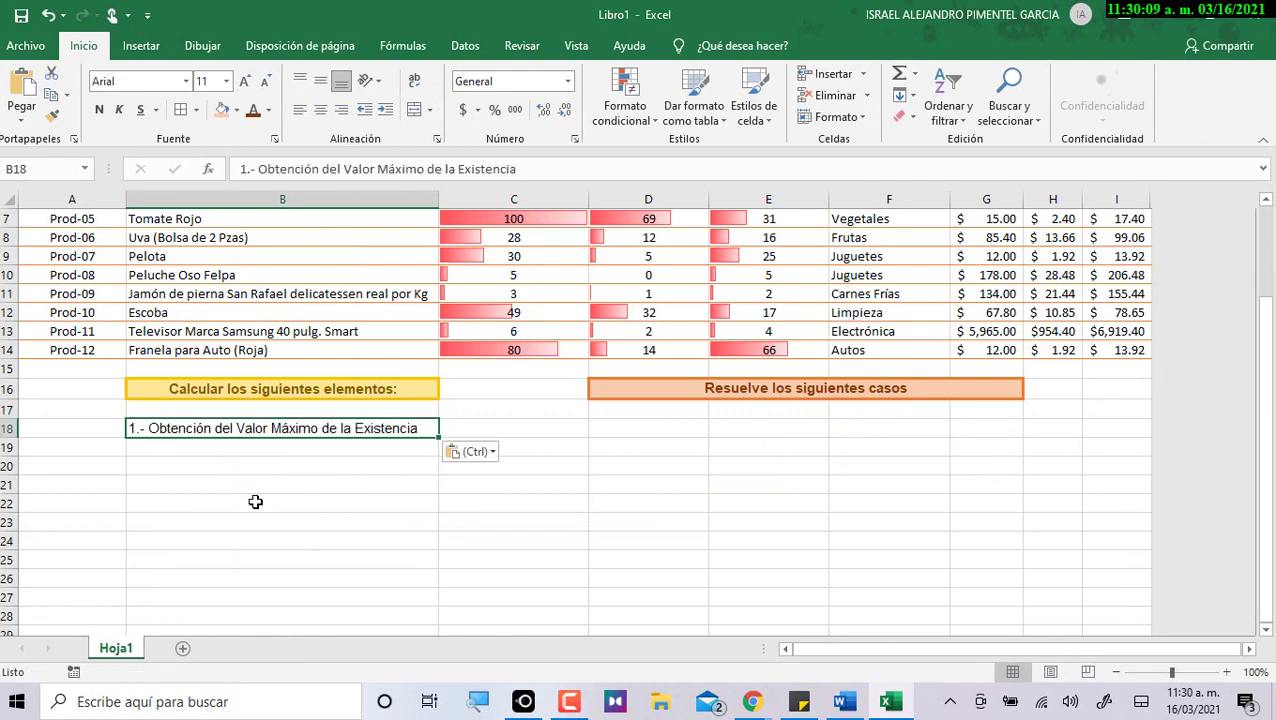
Copy the minimum-value question from Word and paste it into B19.
key("alt+Tab")
left_click_drag(358, 390, 416, 418)
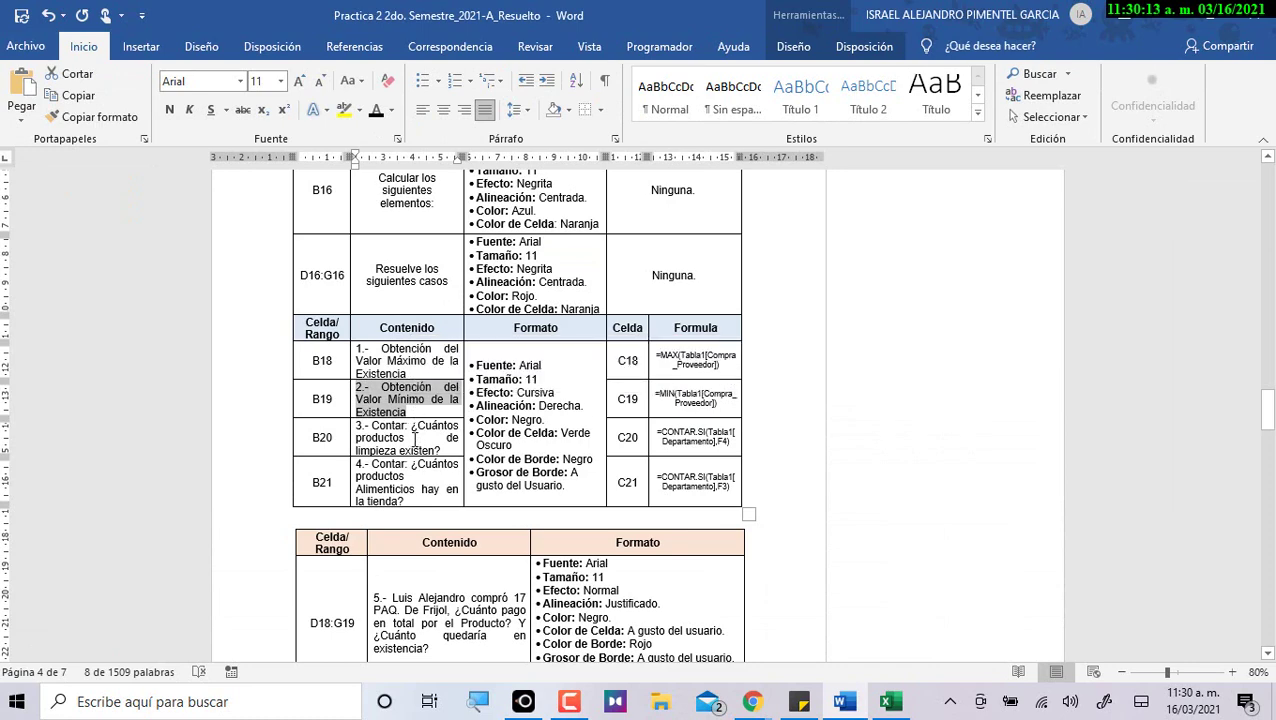
key("alt+Tab")
left_click(330, 449)
key("ctrl+c")
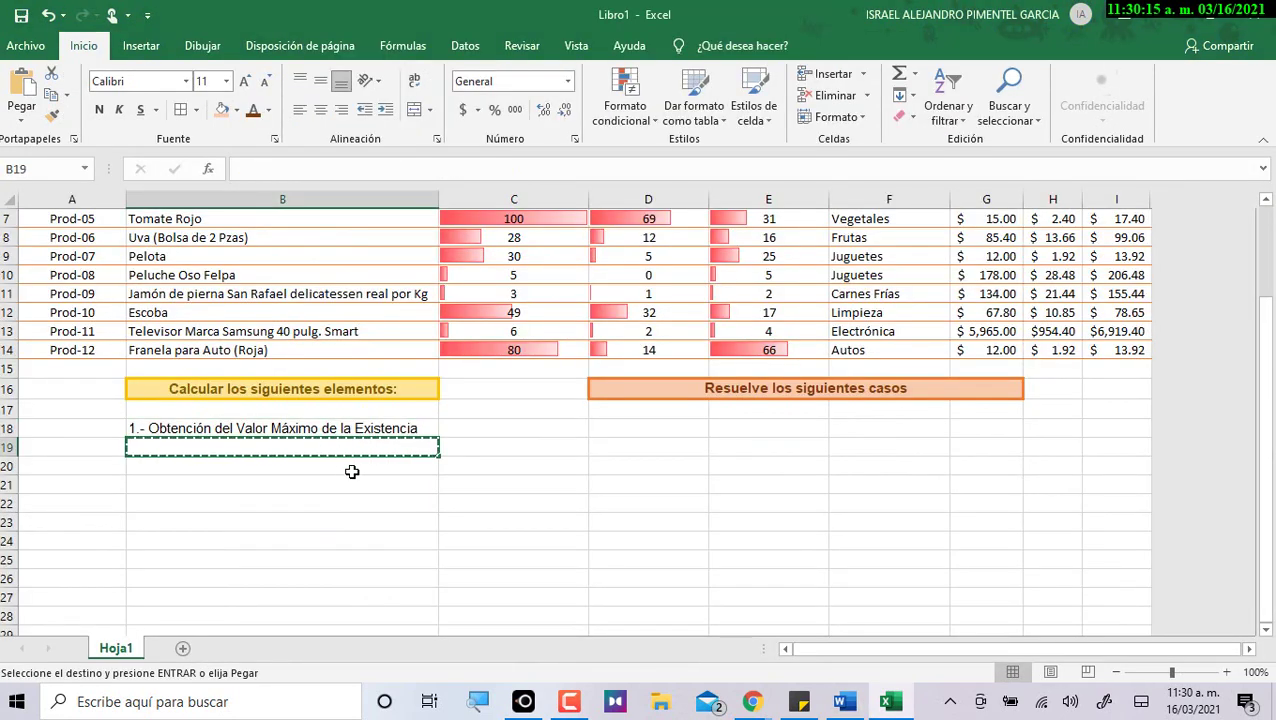
key("alt+Tab")
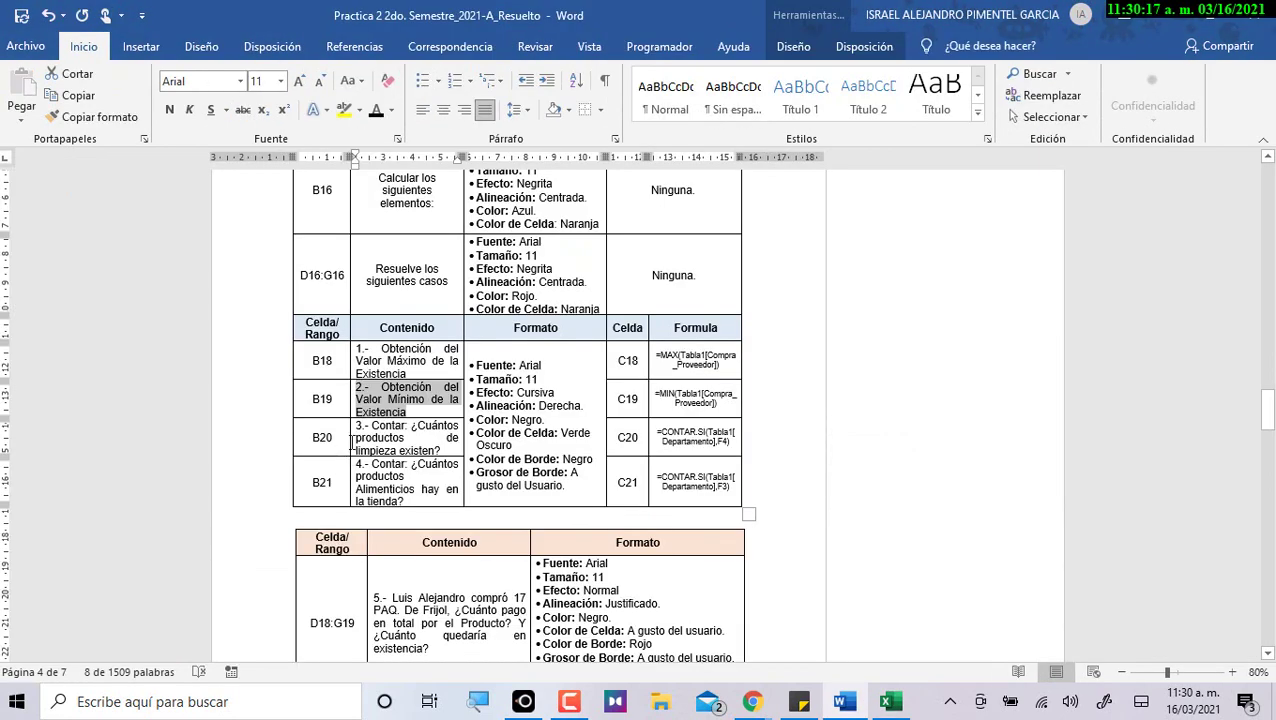
key("alt+Tab")
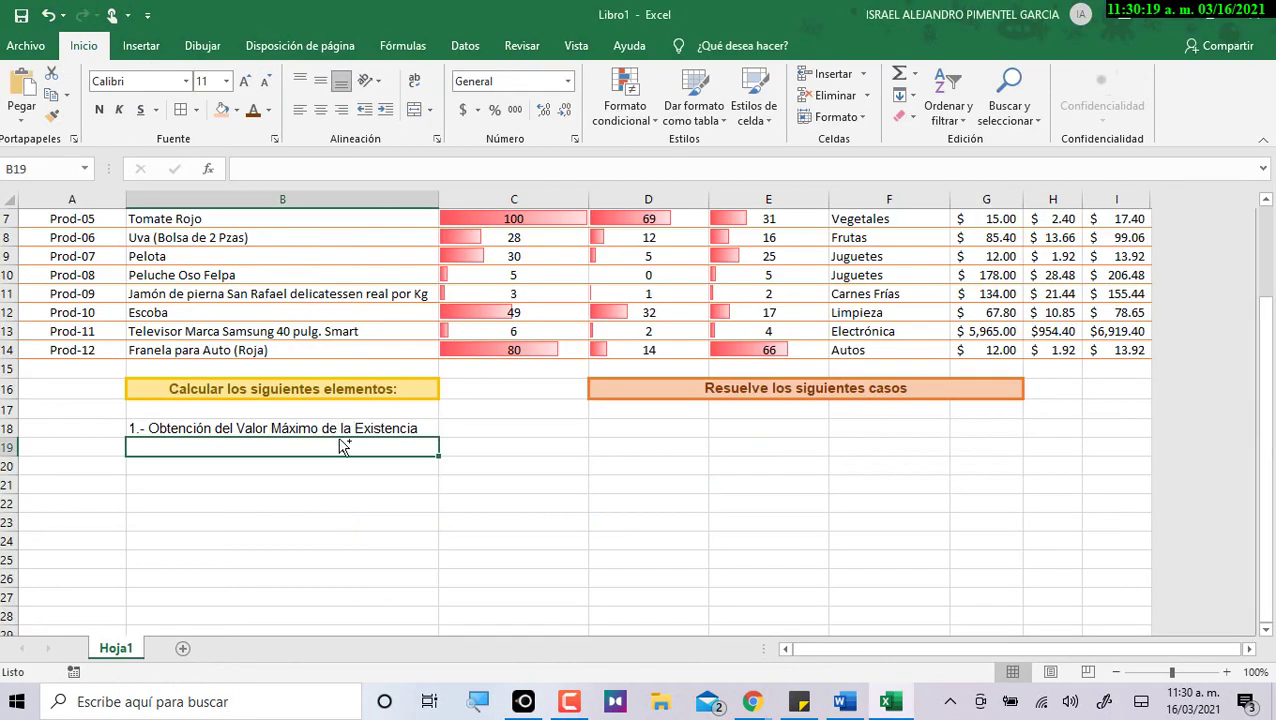
key("Escape")
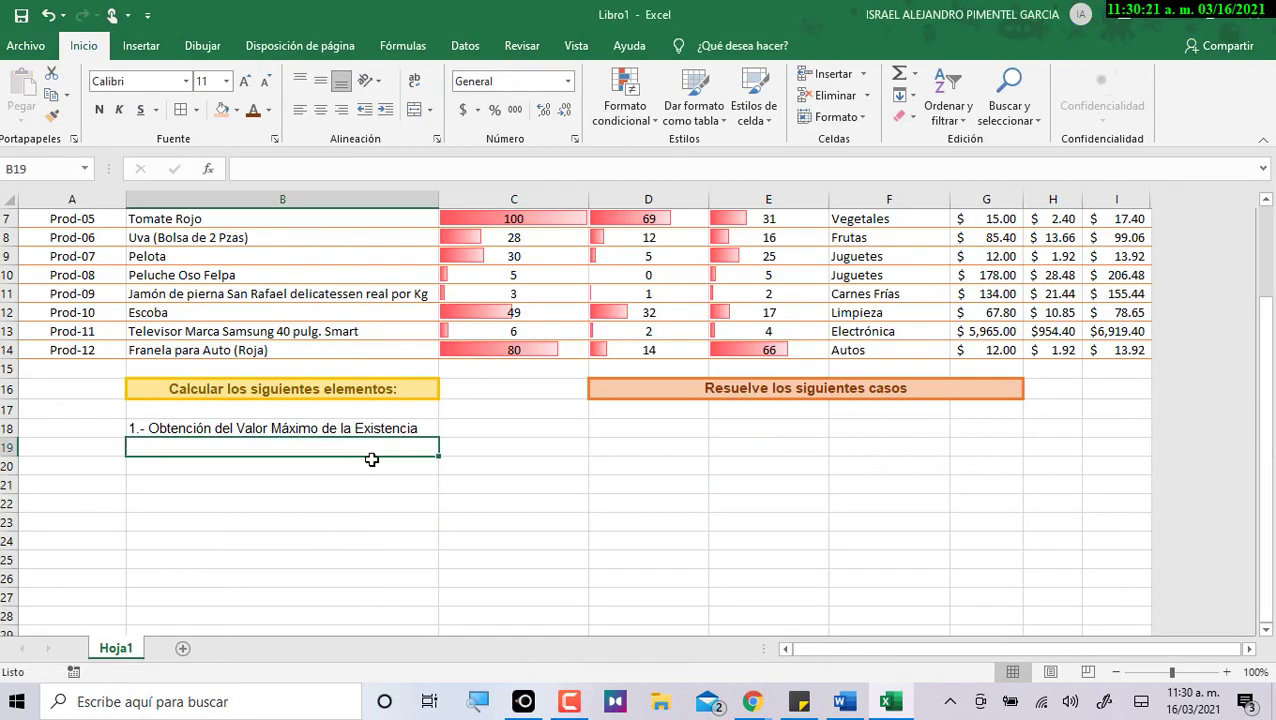
key("alt+Tab")
key("ctrl+c")
key("alt+Tab")
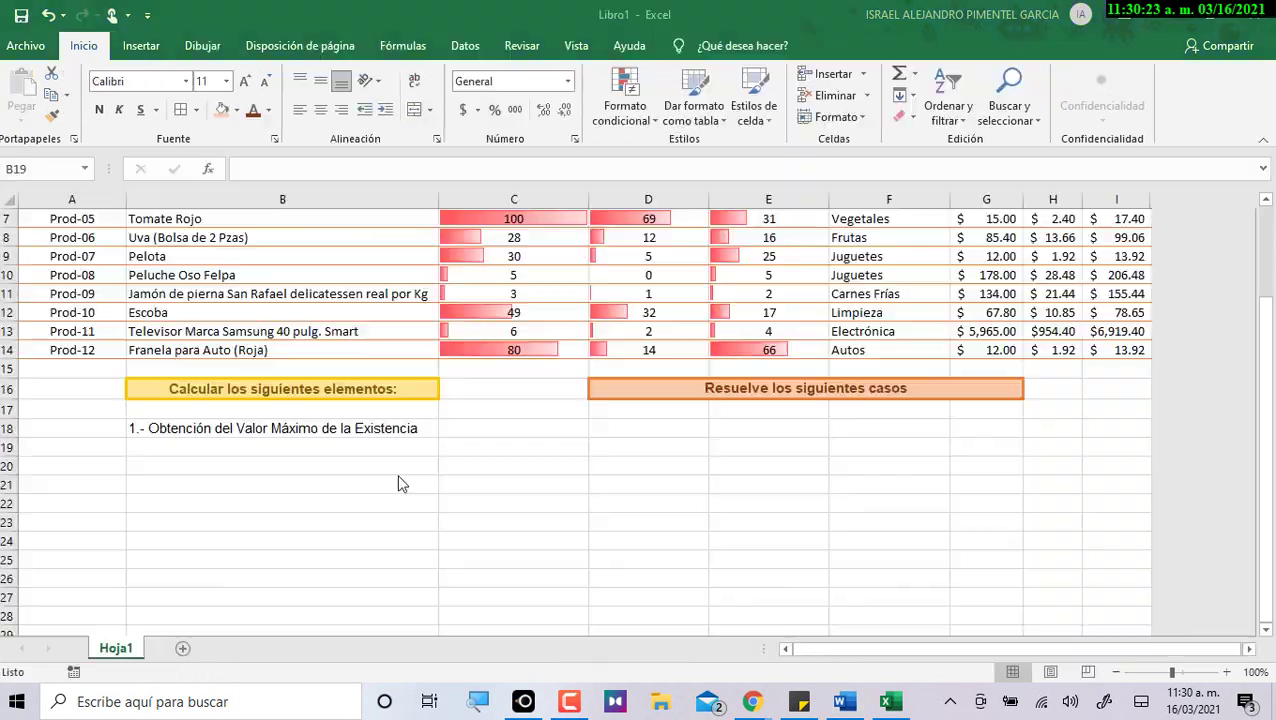
key("ctrl+v")
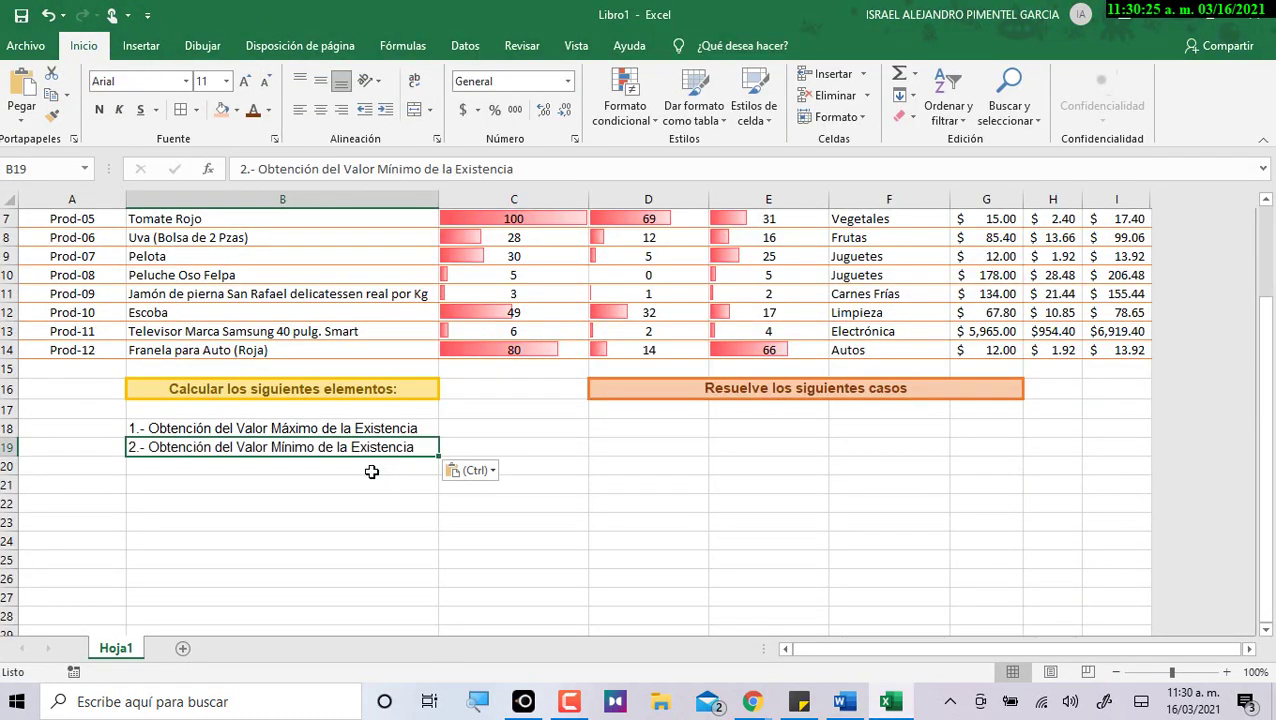
Paste the cleaning-products question into B20.
key("alt+Tab")
left_click_drag(358, 425, 446, 450)
key("alt+Tab")
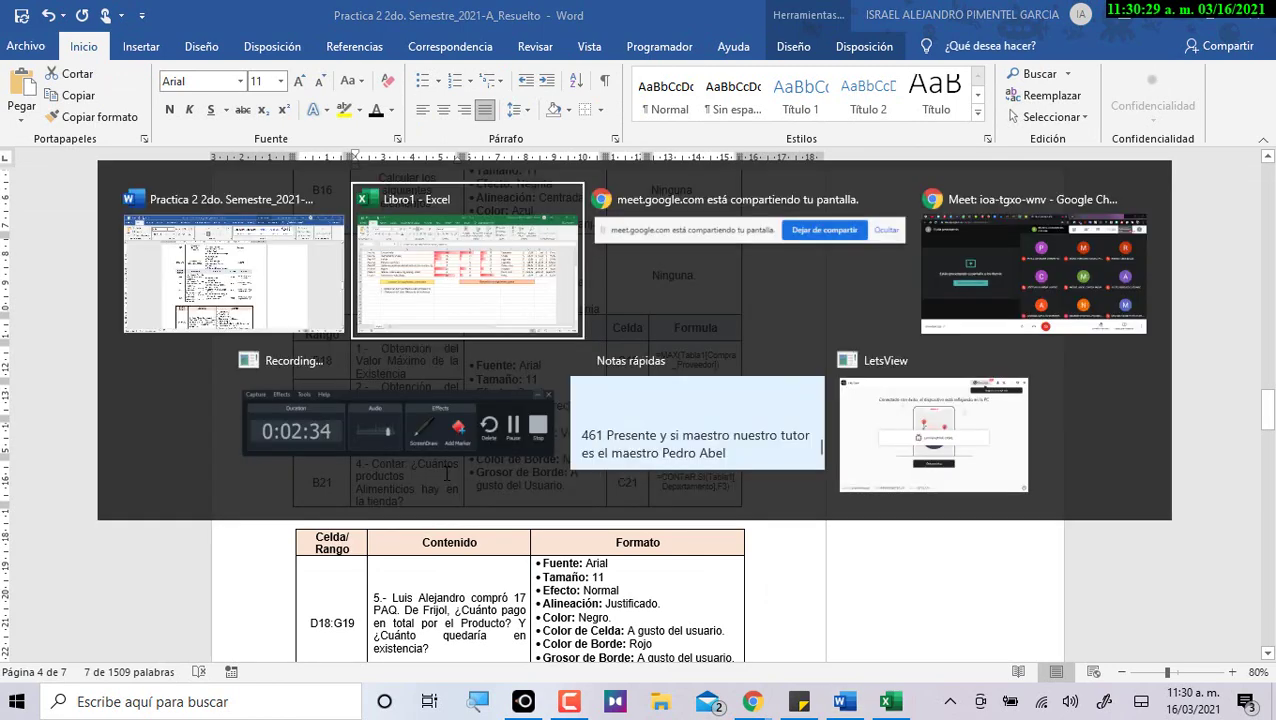
left_click(378, 470)
key("ctrl+v")
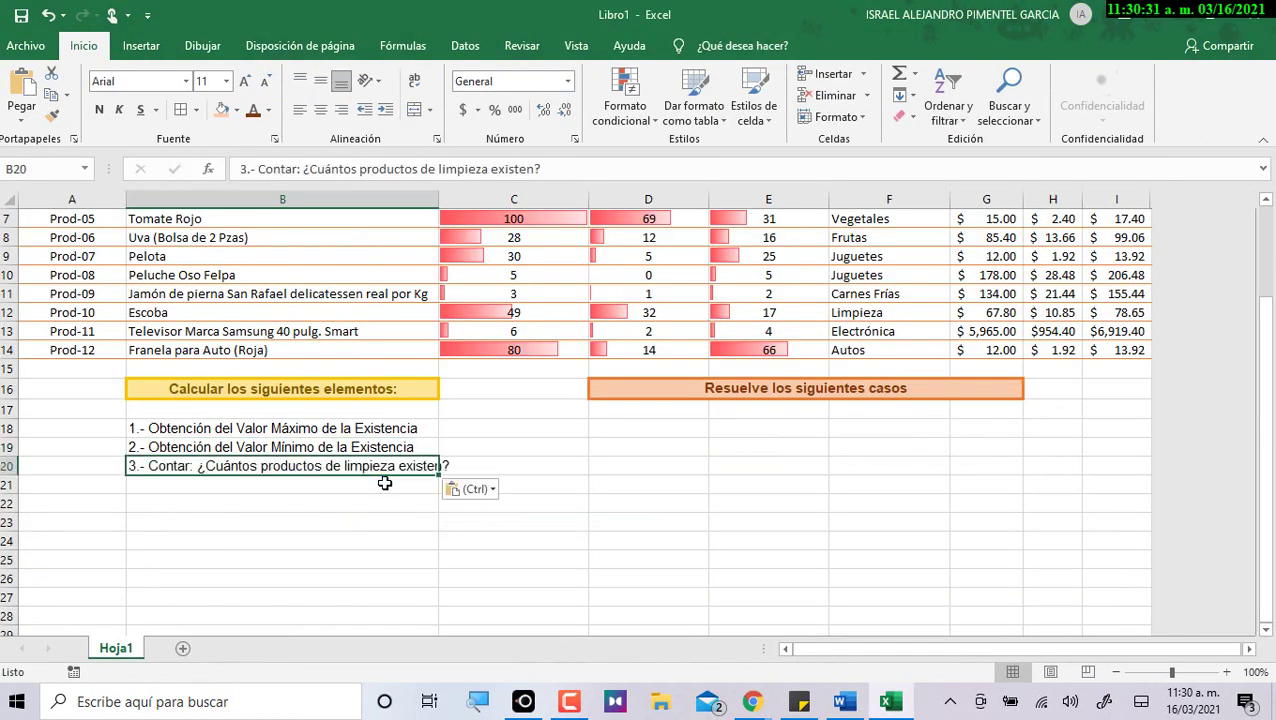
Paste the food-products question into B21 and autofit column B.
key("alt+Tab")
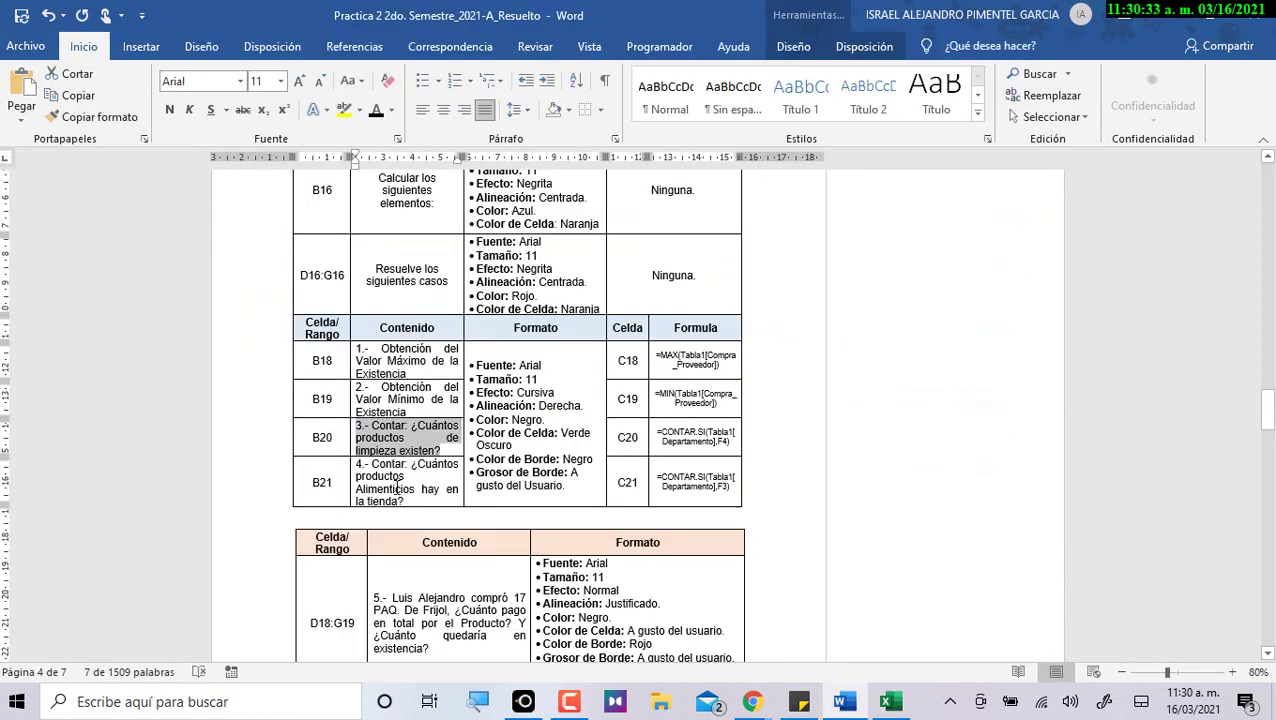
triple_click(385, 477)
key("alt+Tab")
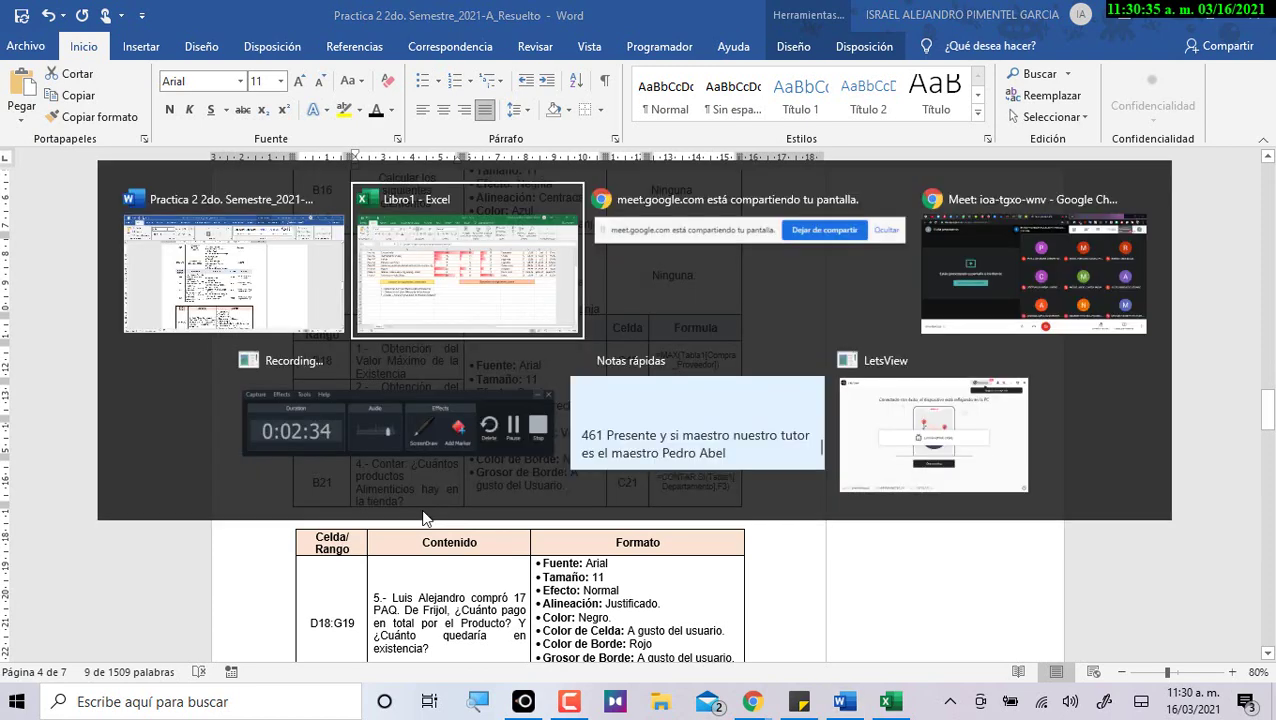
left_click(400, 485)
key("ctrl+v")
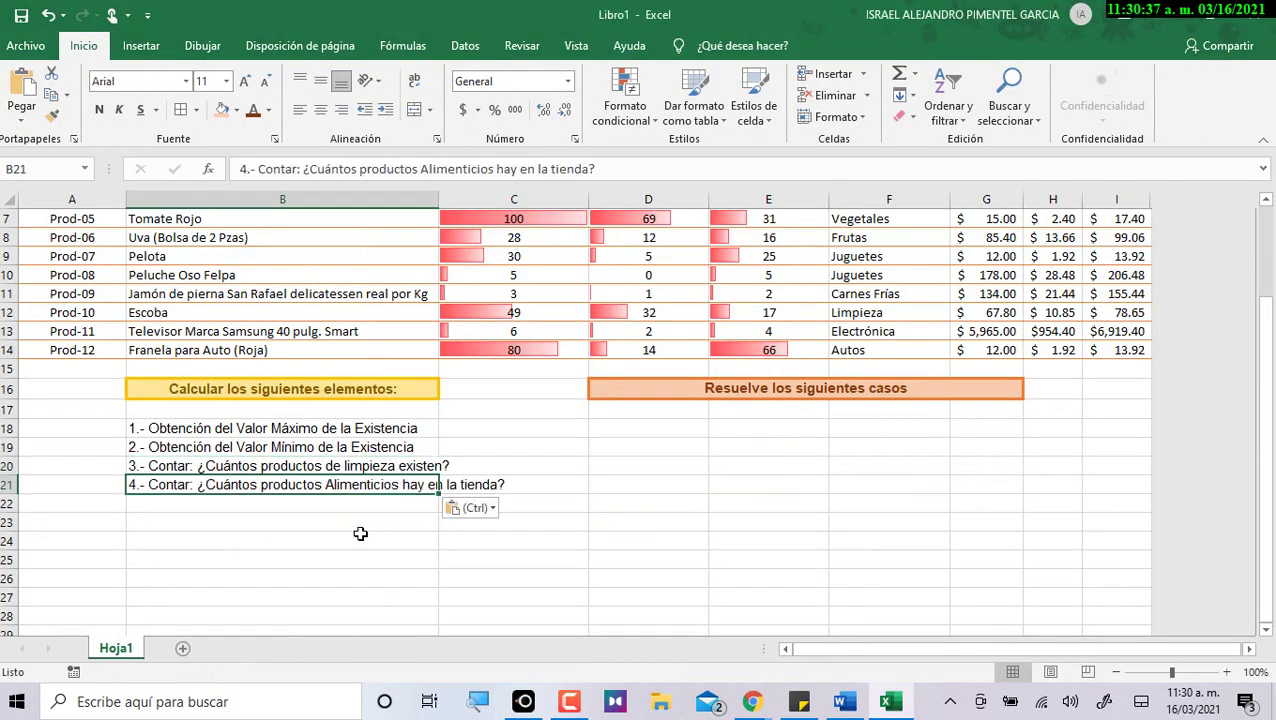
left_click_drag(433, 483, 473, 484)
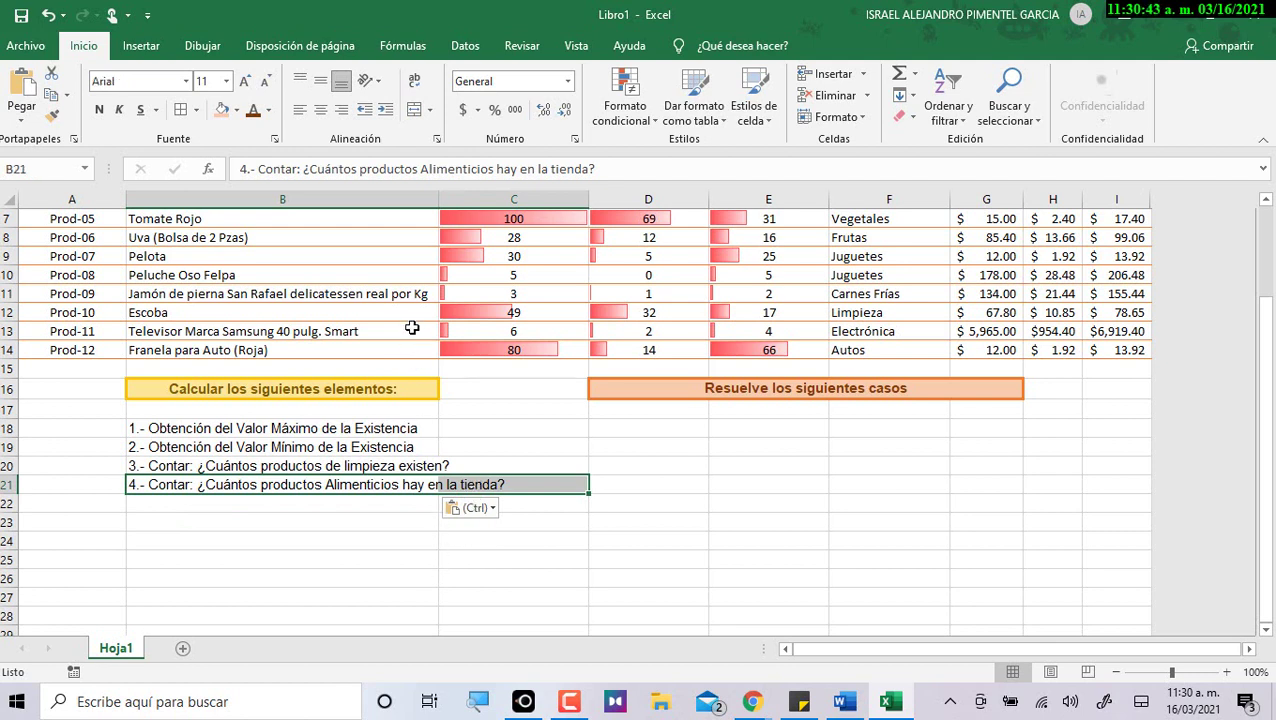
double_click(446, 193)
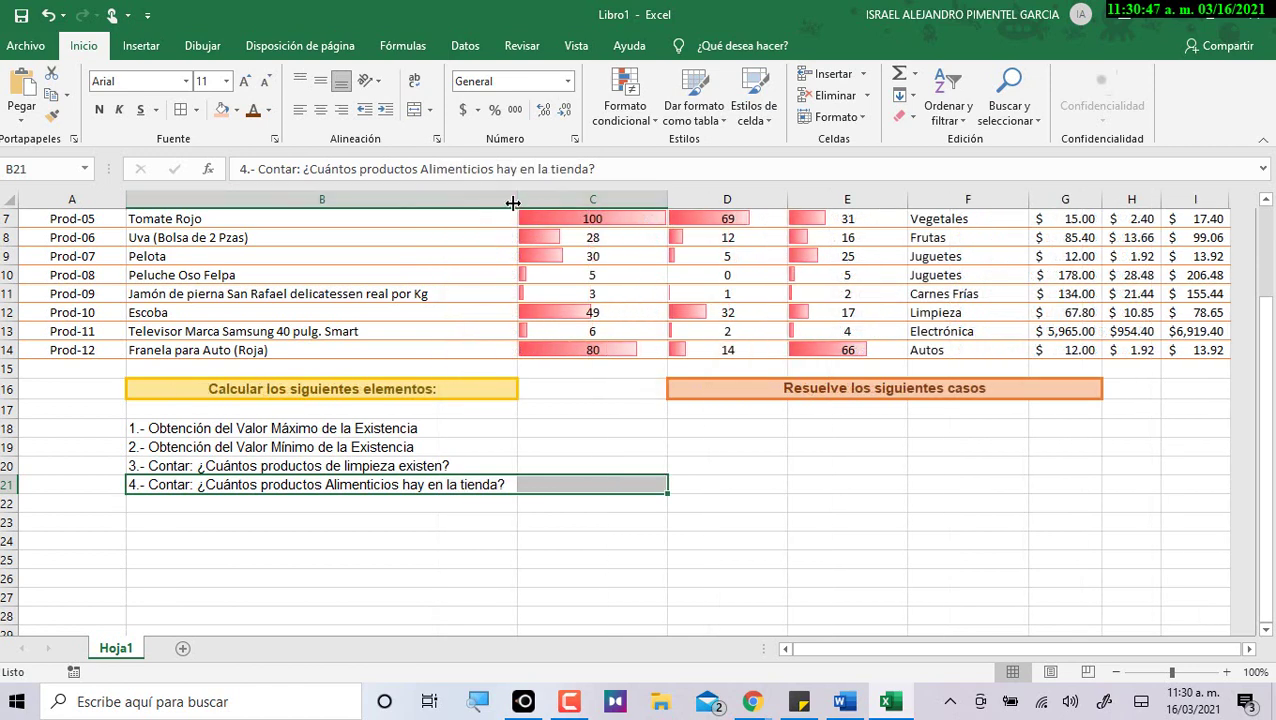
Select B18:B21 and check the questions' required formatting in Word.
left_click(510, 545)
left_click_drag(490, 432, 486, 487)
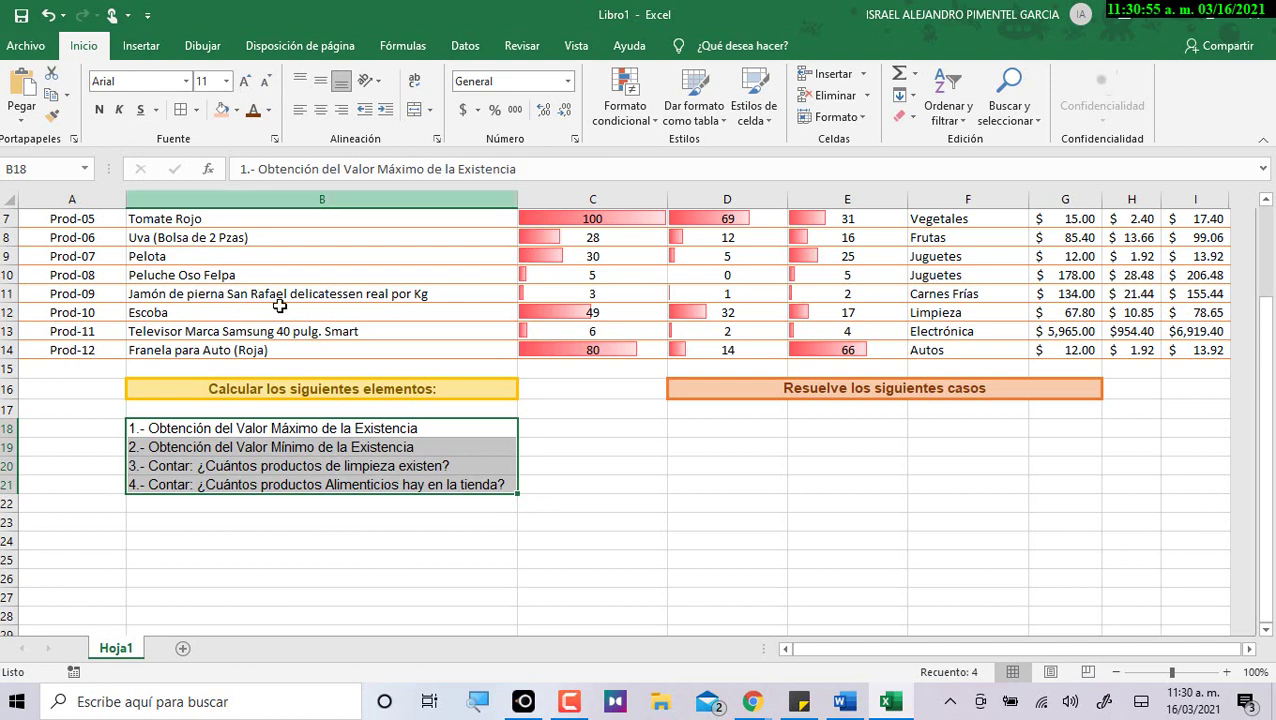
key("alt+Tab")
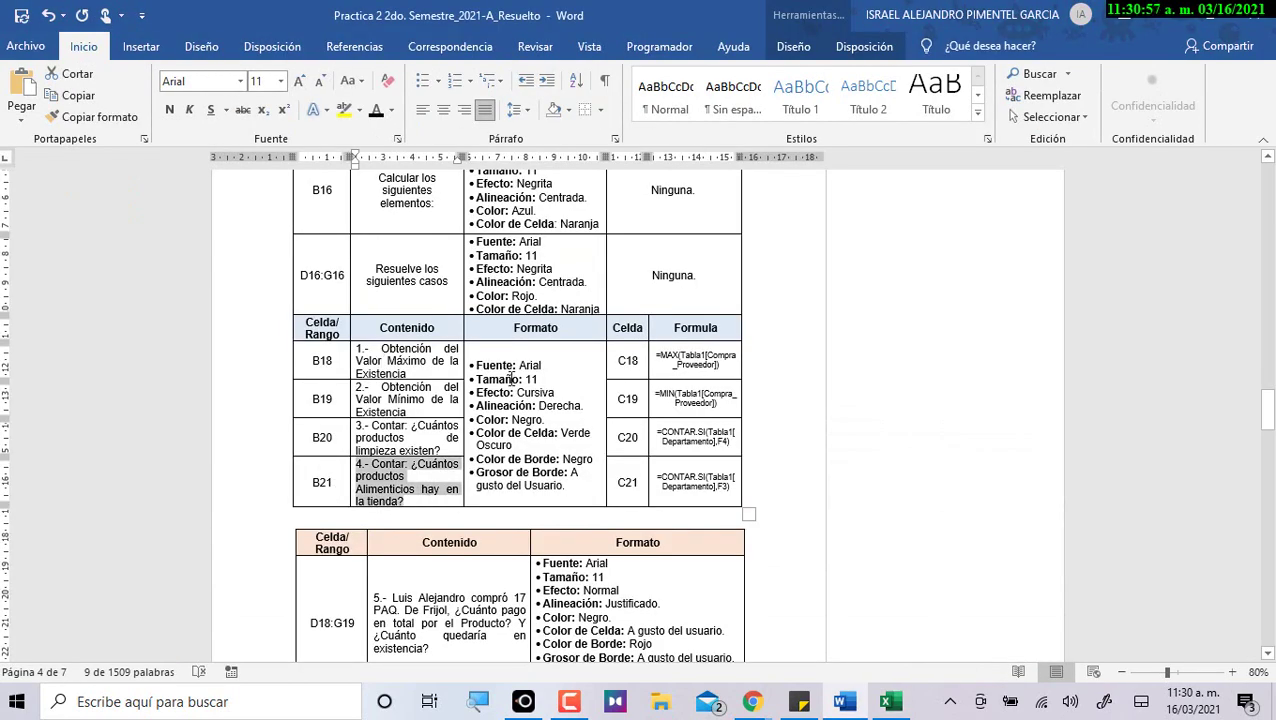
left_click_drag(505, 372, 555, 494)
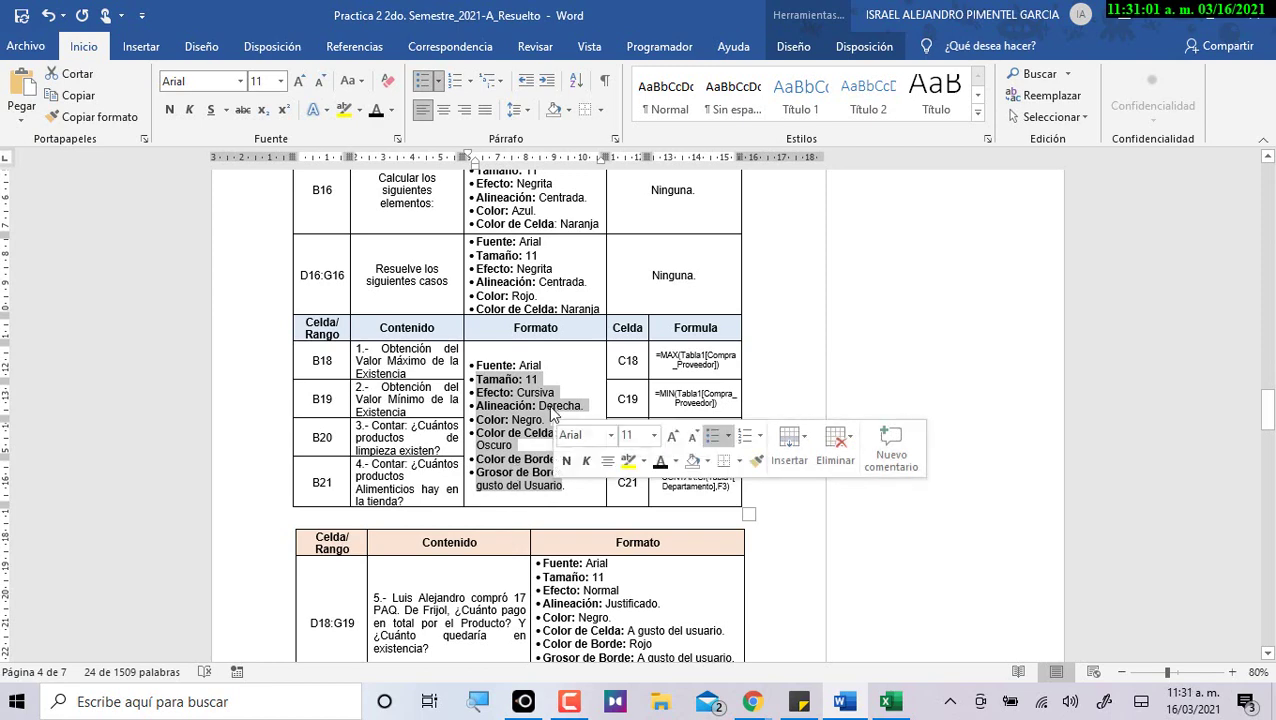
key("alt+Tab")
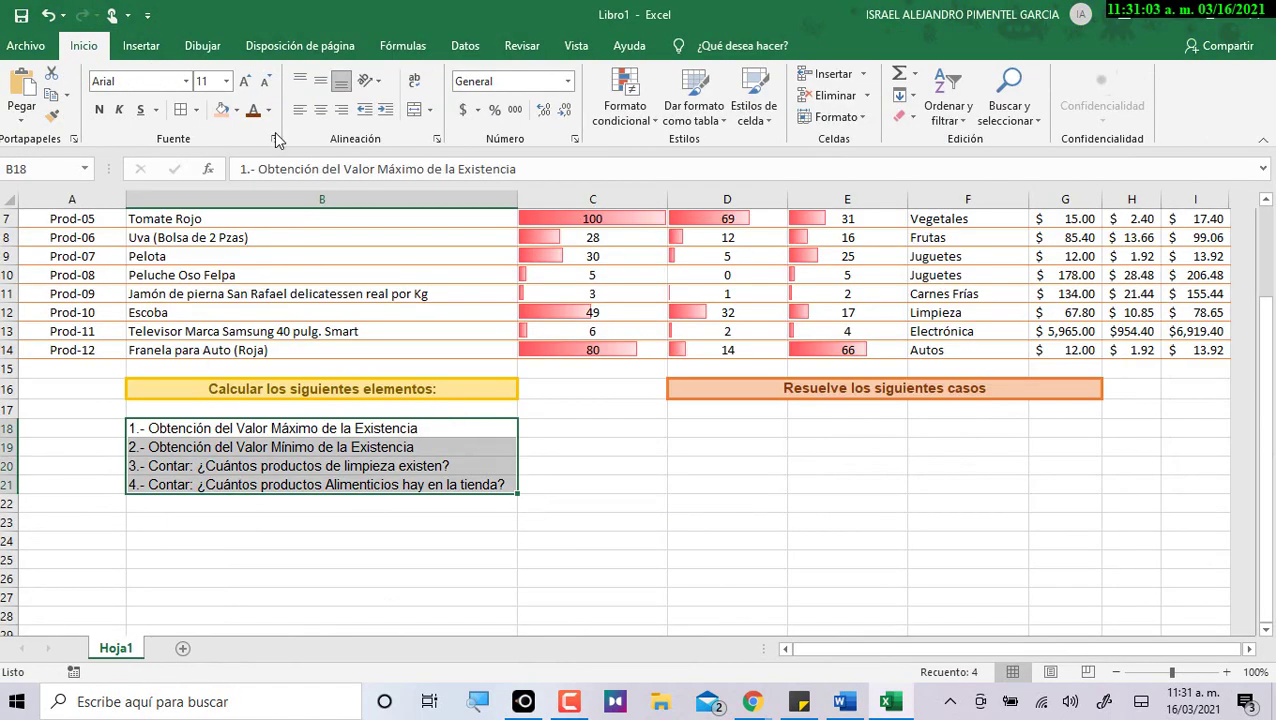
Make B18:B21 right-aligned and bold, and autofit column B.
left_click(339, 116)
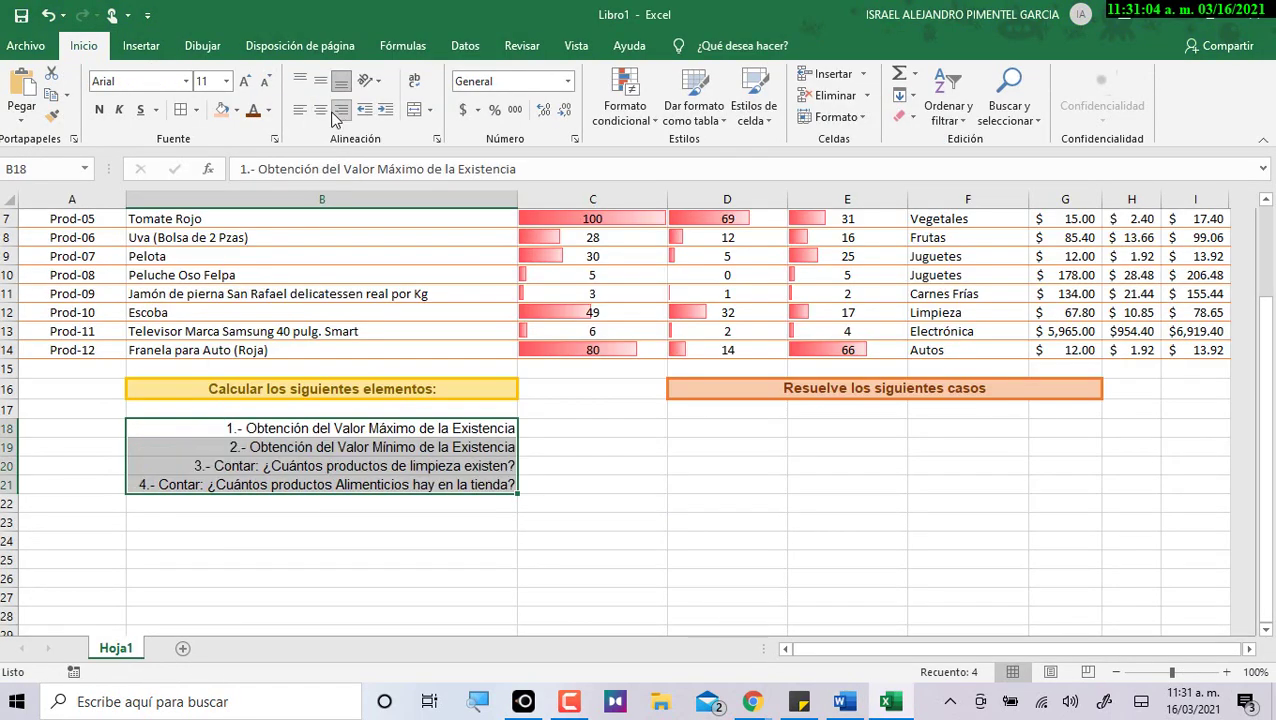
left_click(99, 112)
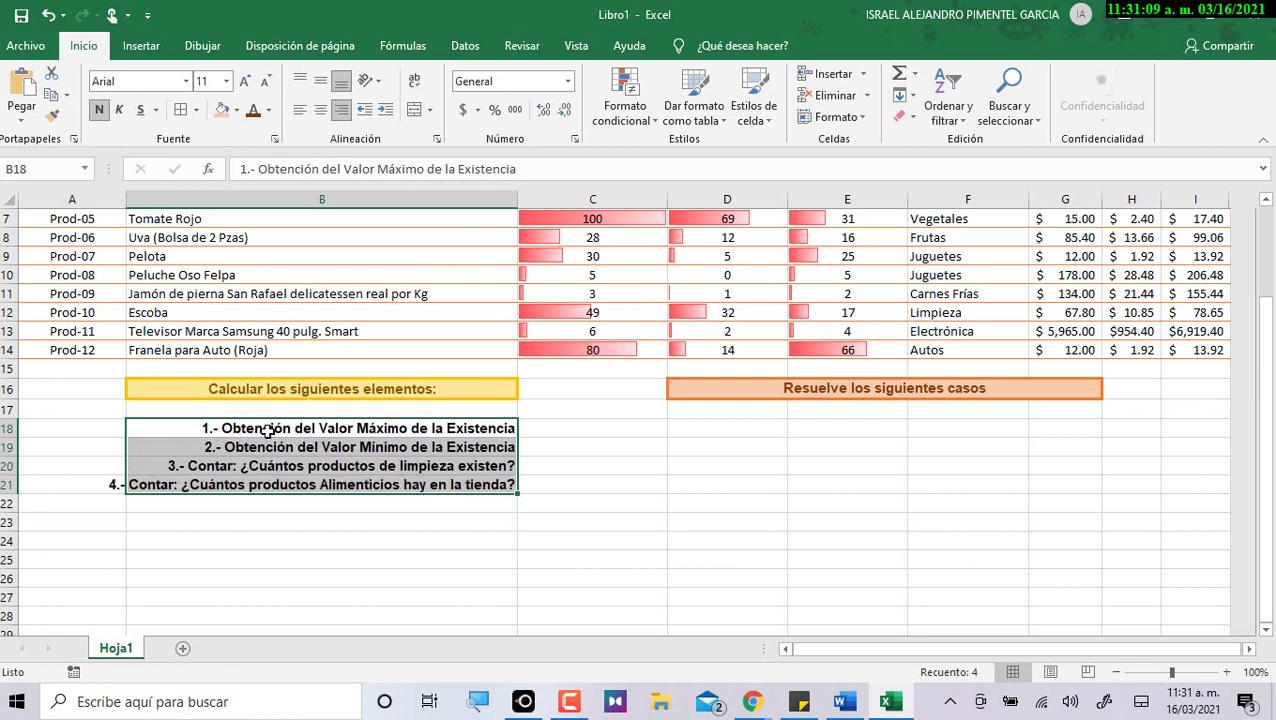
left_click(106, 488)
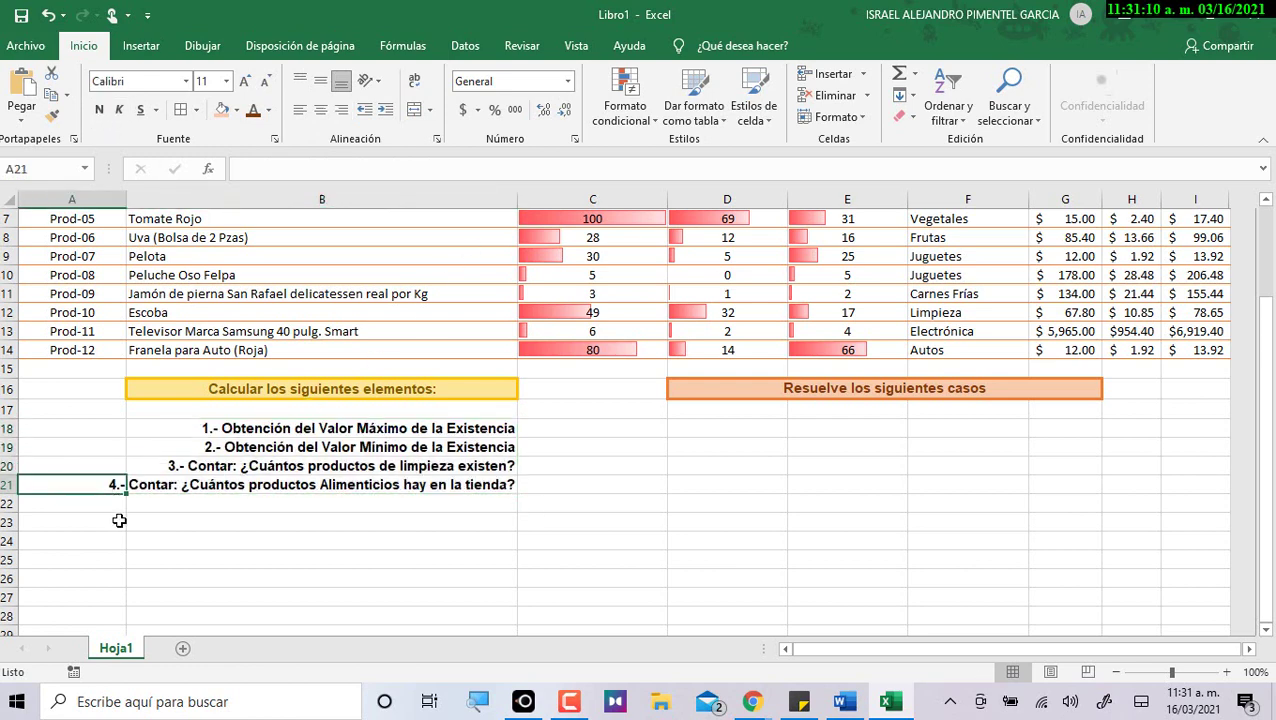
double_click(516, 196)
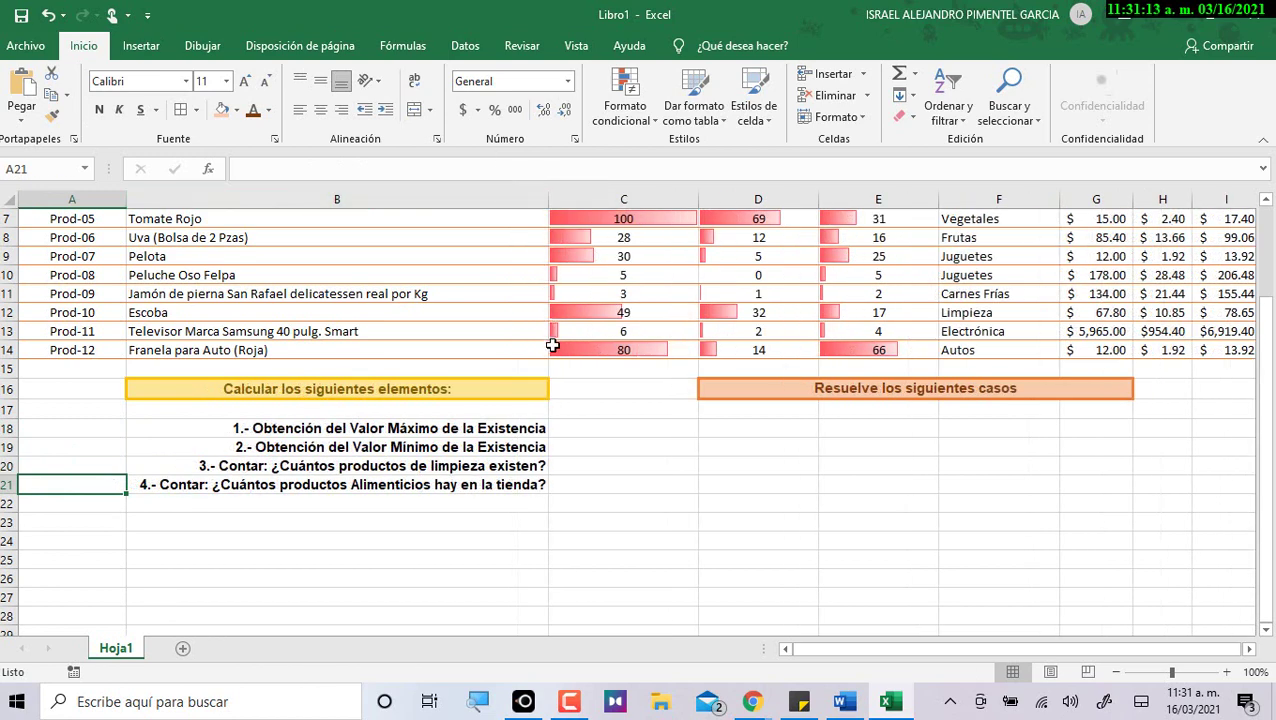
left_click_drag(466, 430, 500, 485)
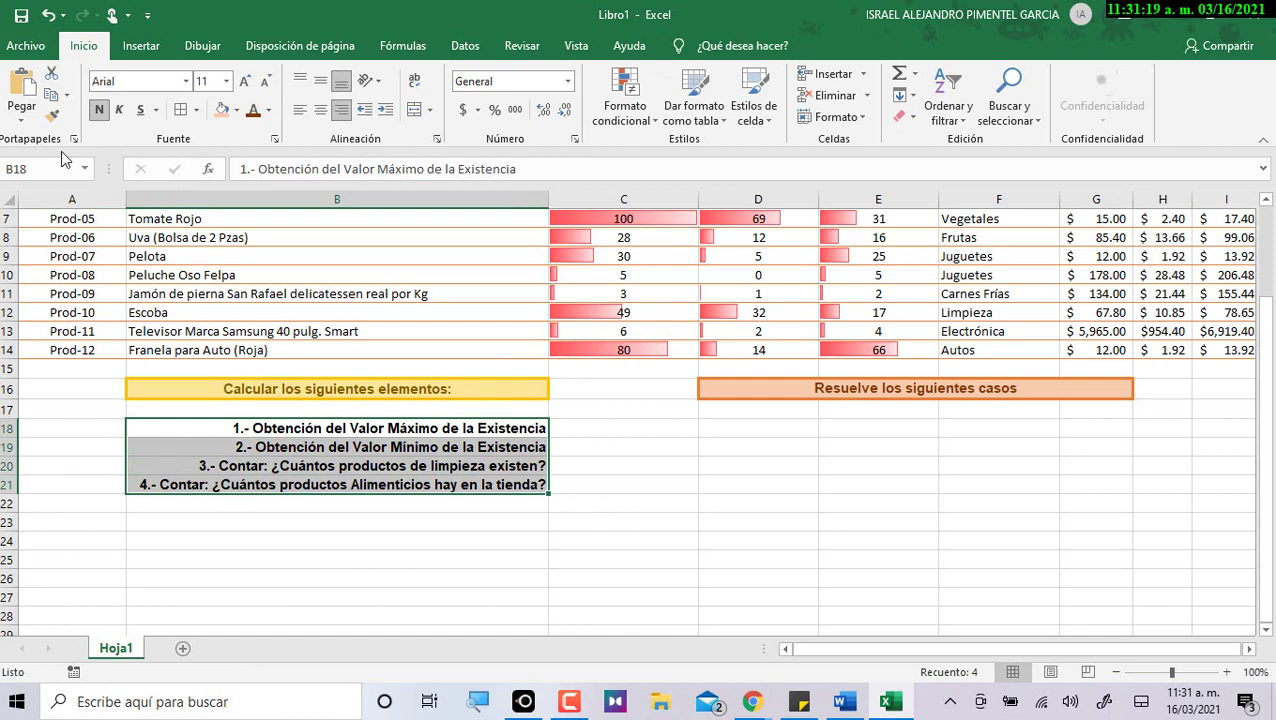
Fill B18:B21 light green with dark green borders on every side.
left_click(237, 110)
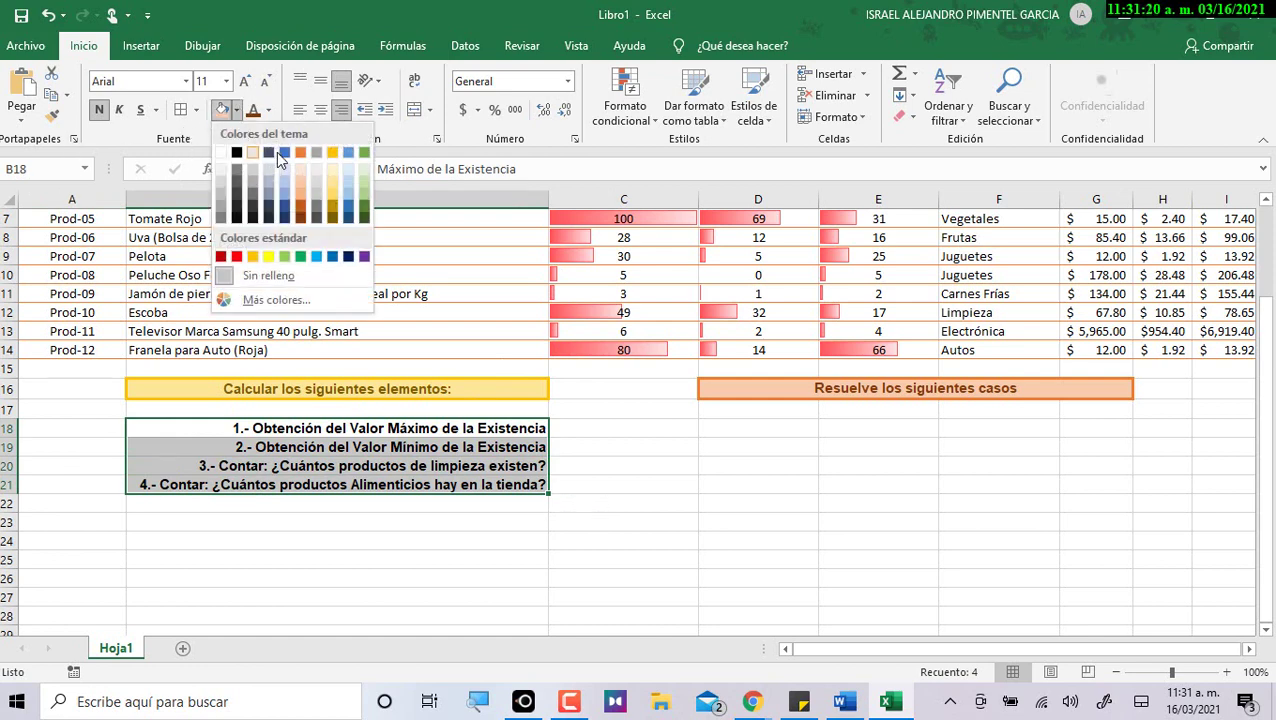
left_click(364, 177)
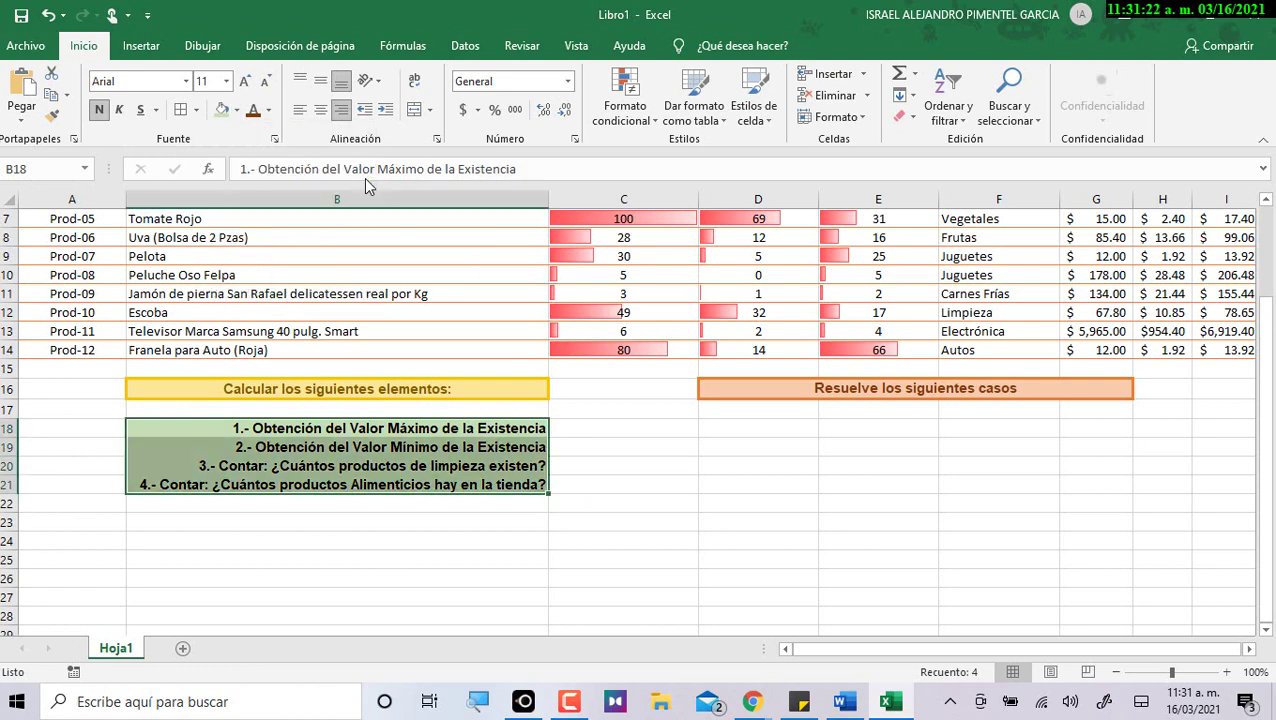
left_click(198, 110)
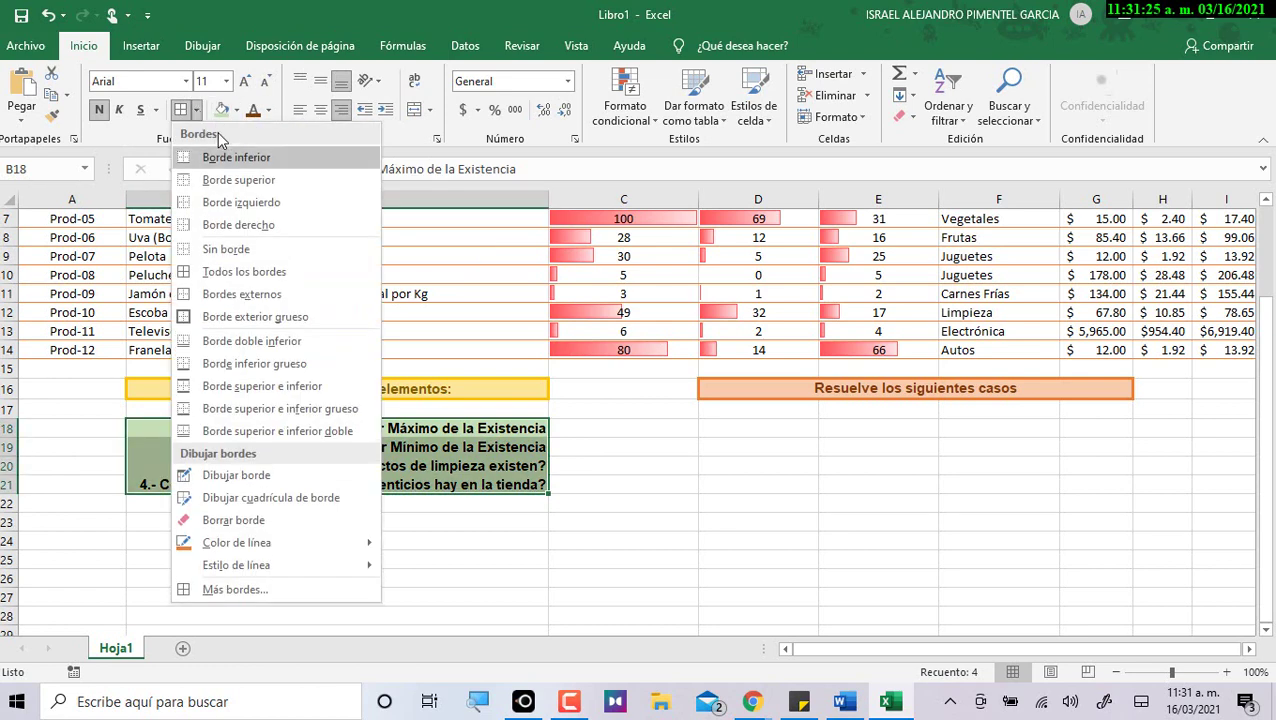
mouse_move(255, 548)
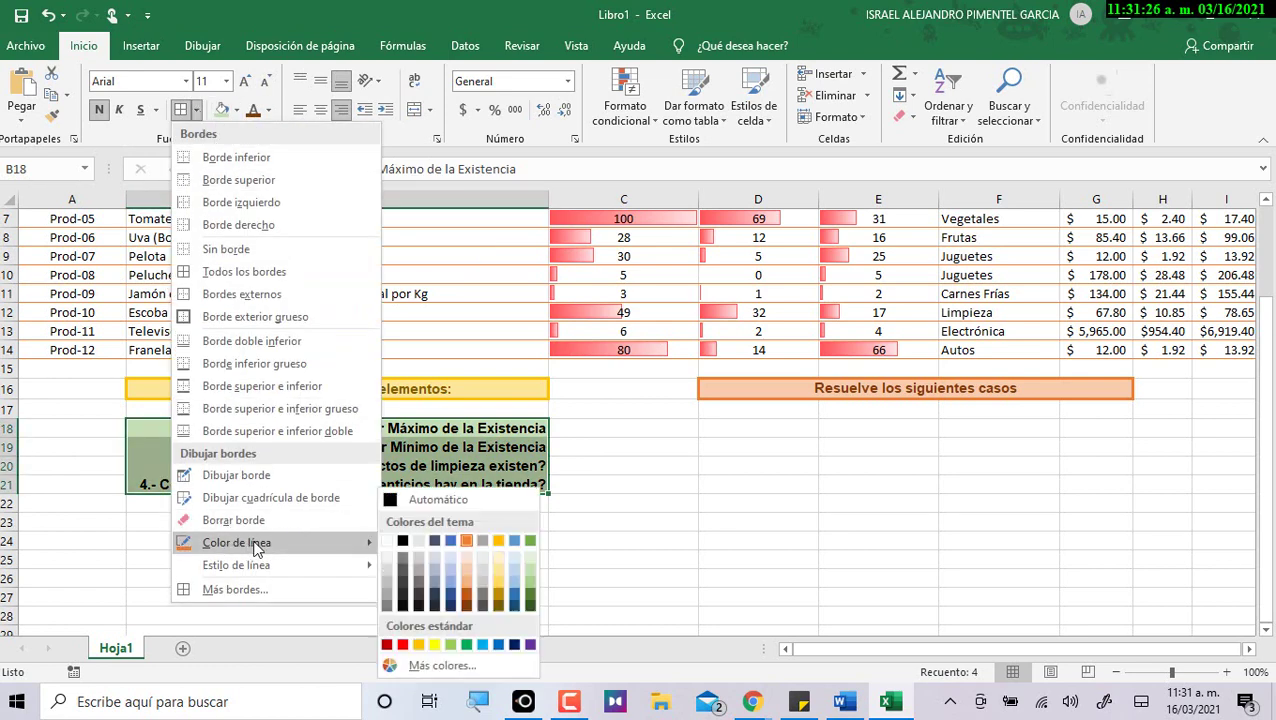
left_click(533, 603)
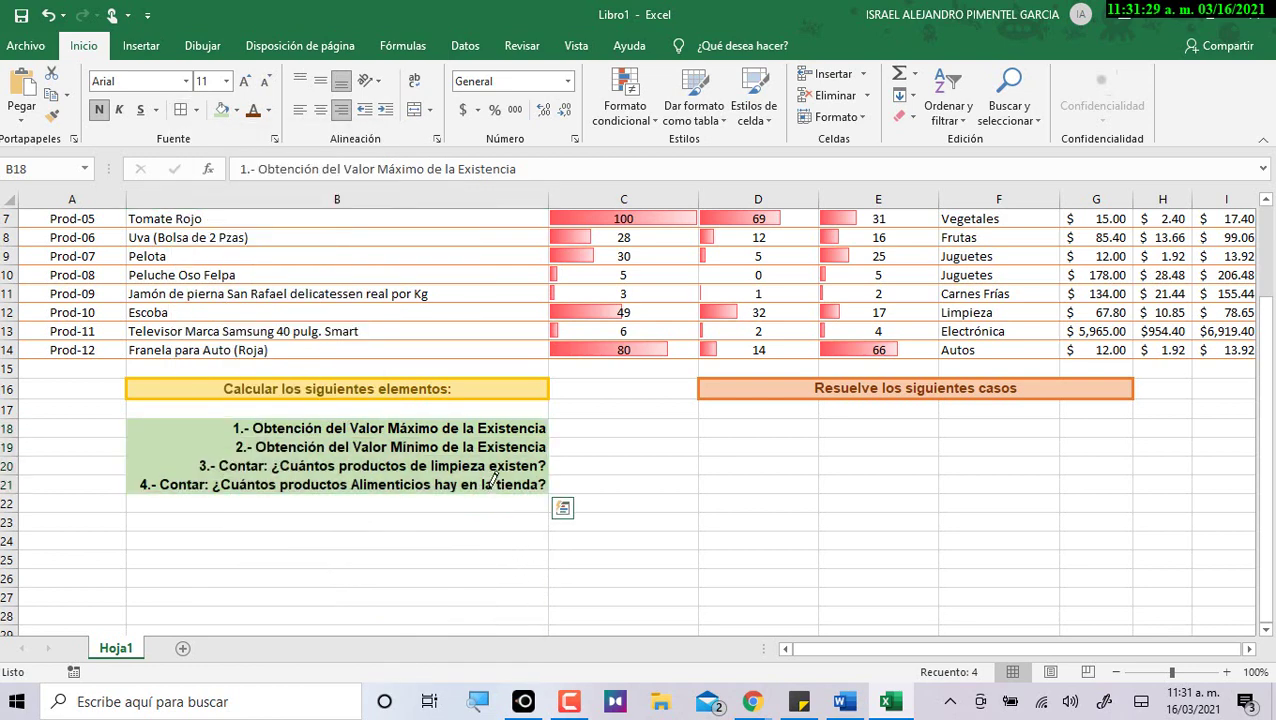
key("Escape")
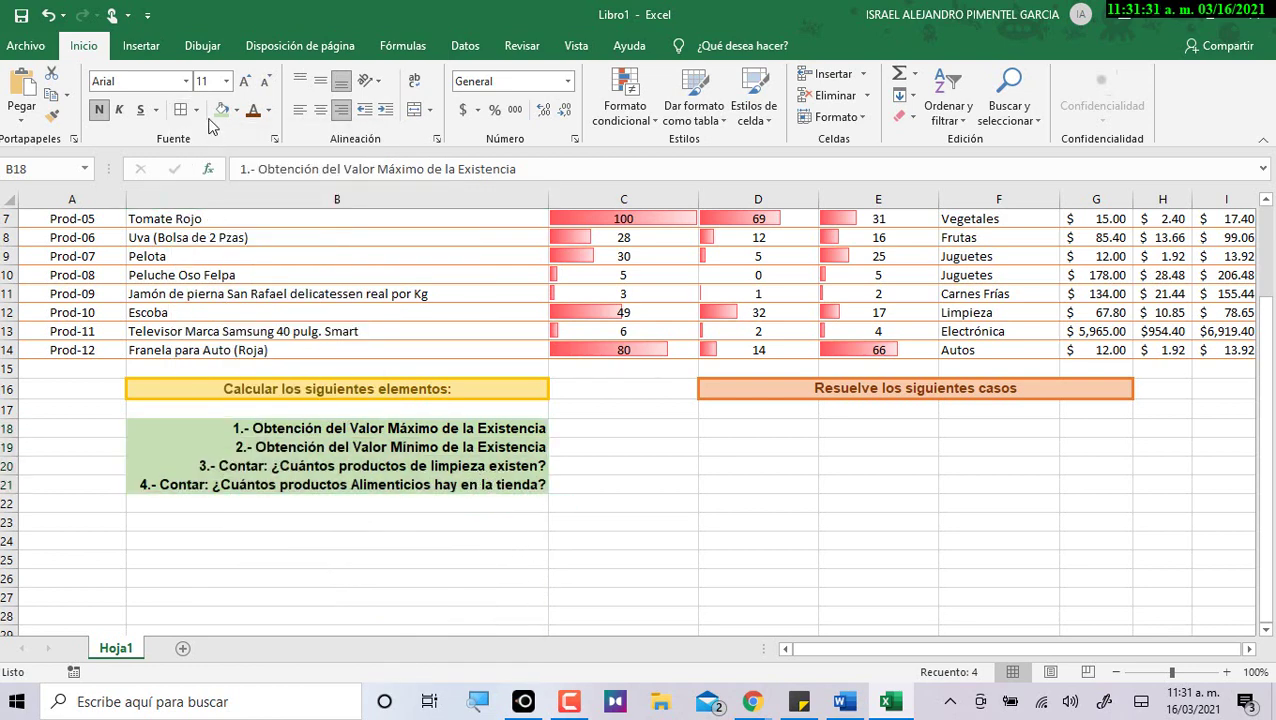
left_click(197, 110)
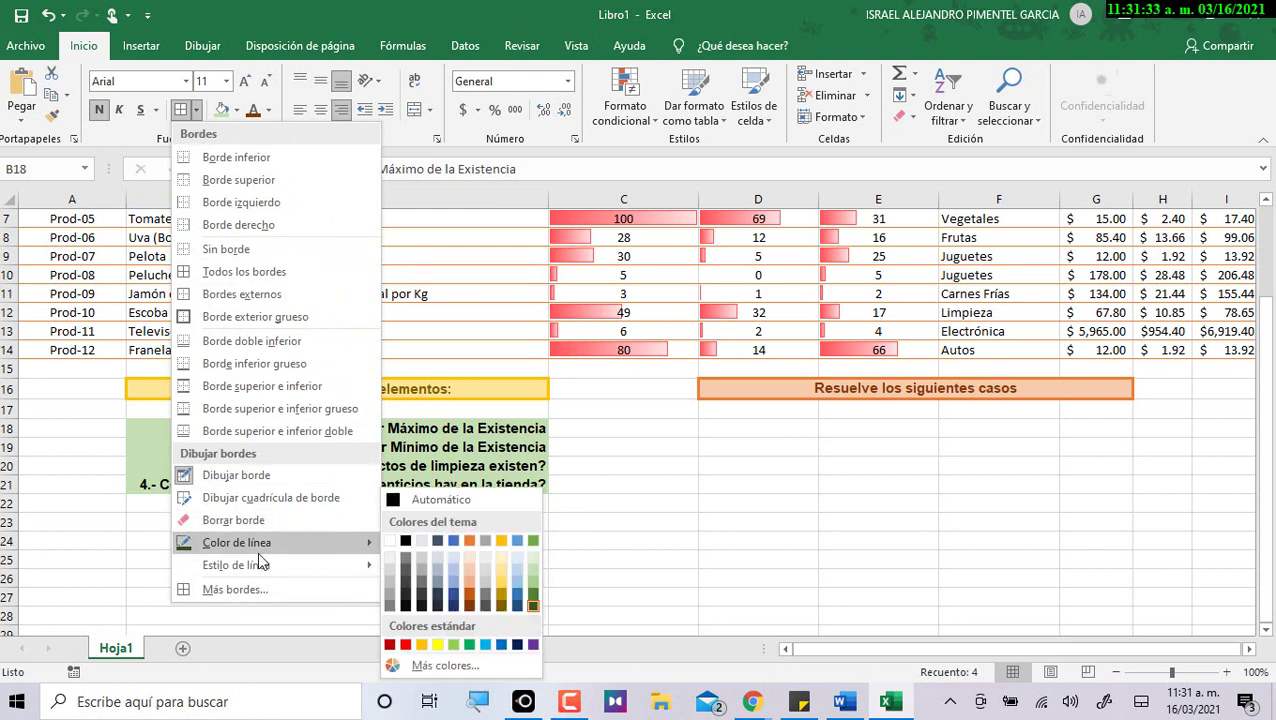
mouse_move(260, 566)
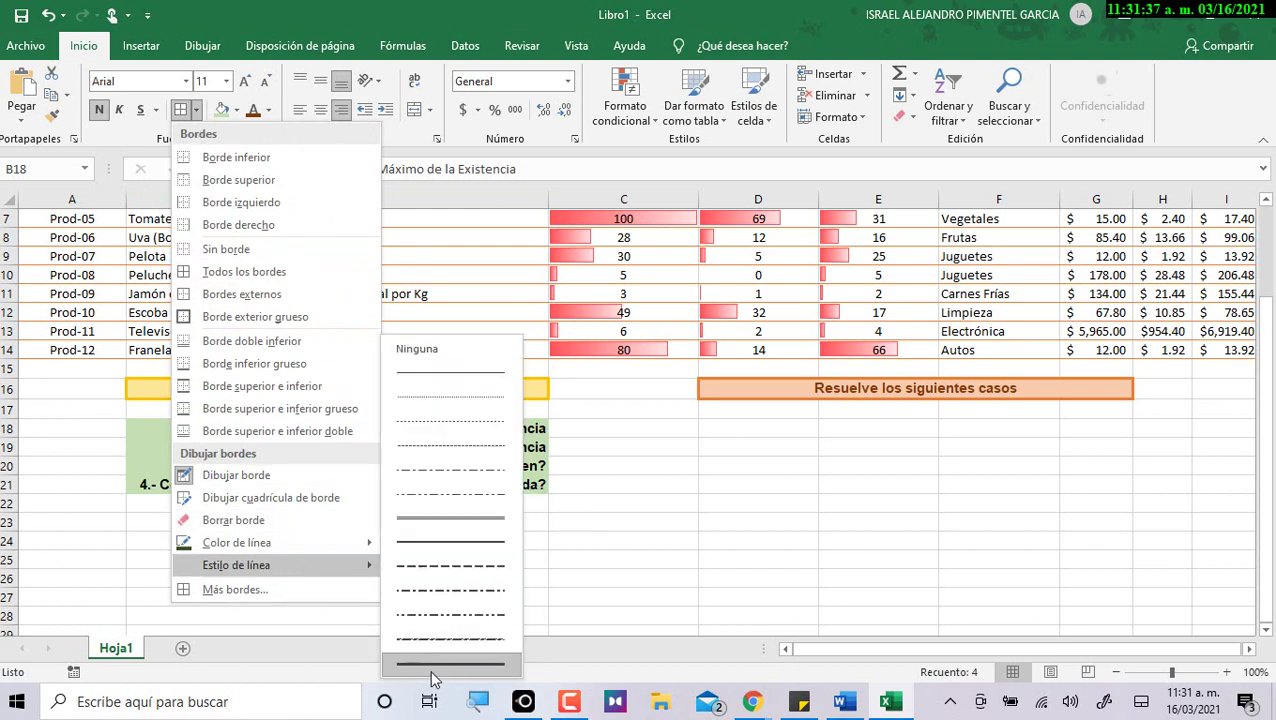
left_click(223, 275)
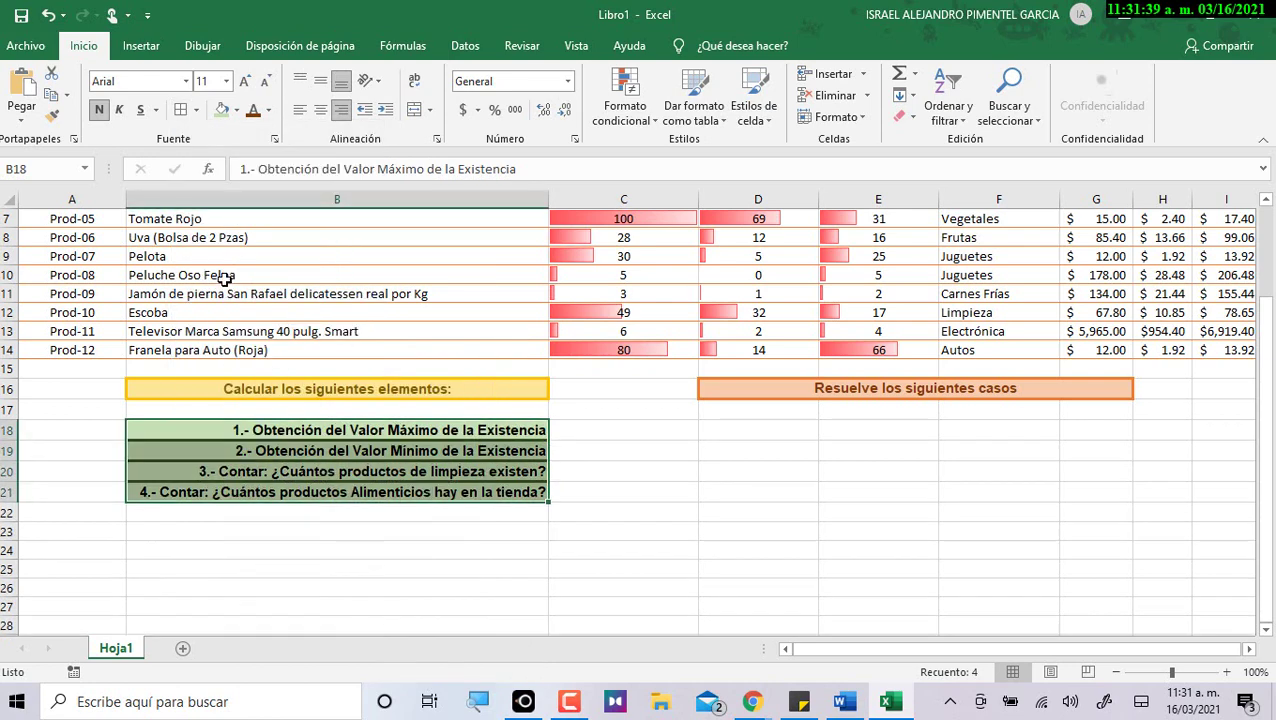
left_click(578, 566)
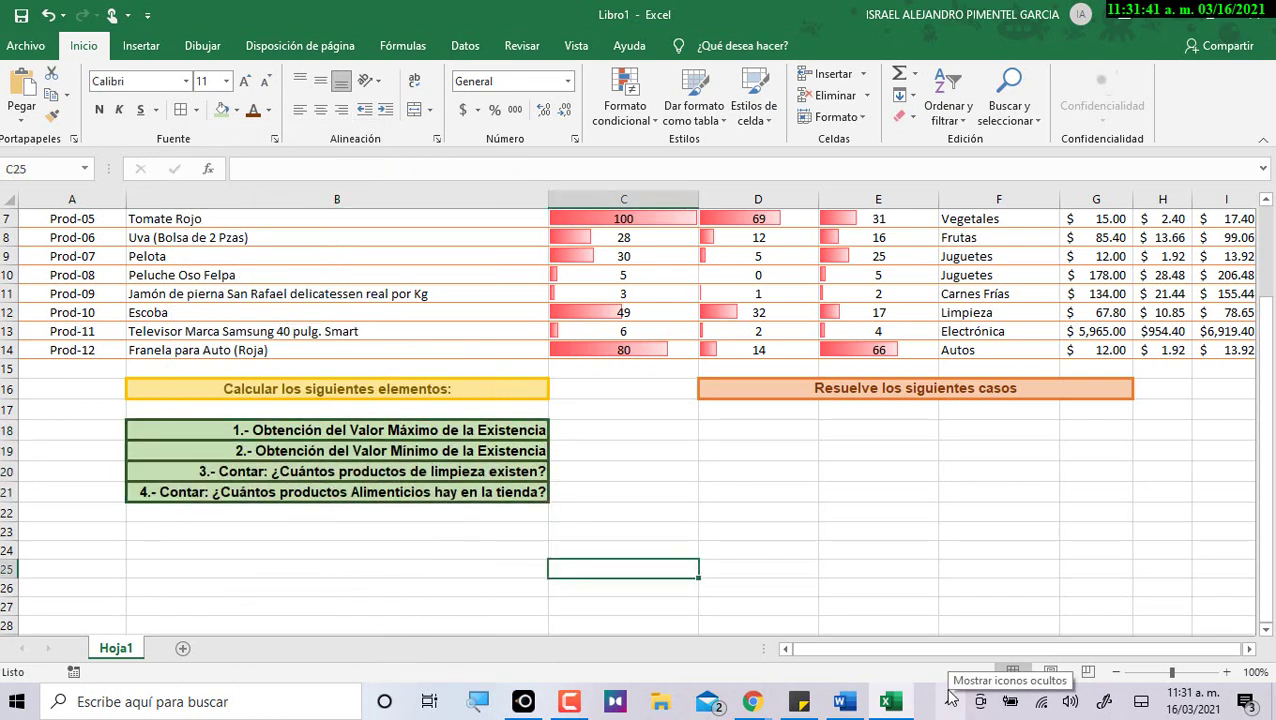
Italicise B18:B21 and compare against the Word formatting instructions.
left_click_drag(524, 436, 540, 490)
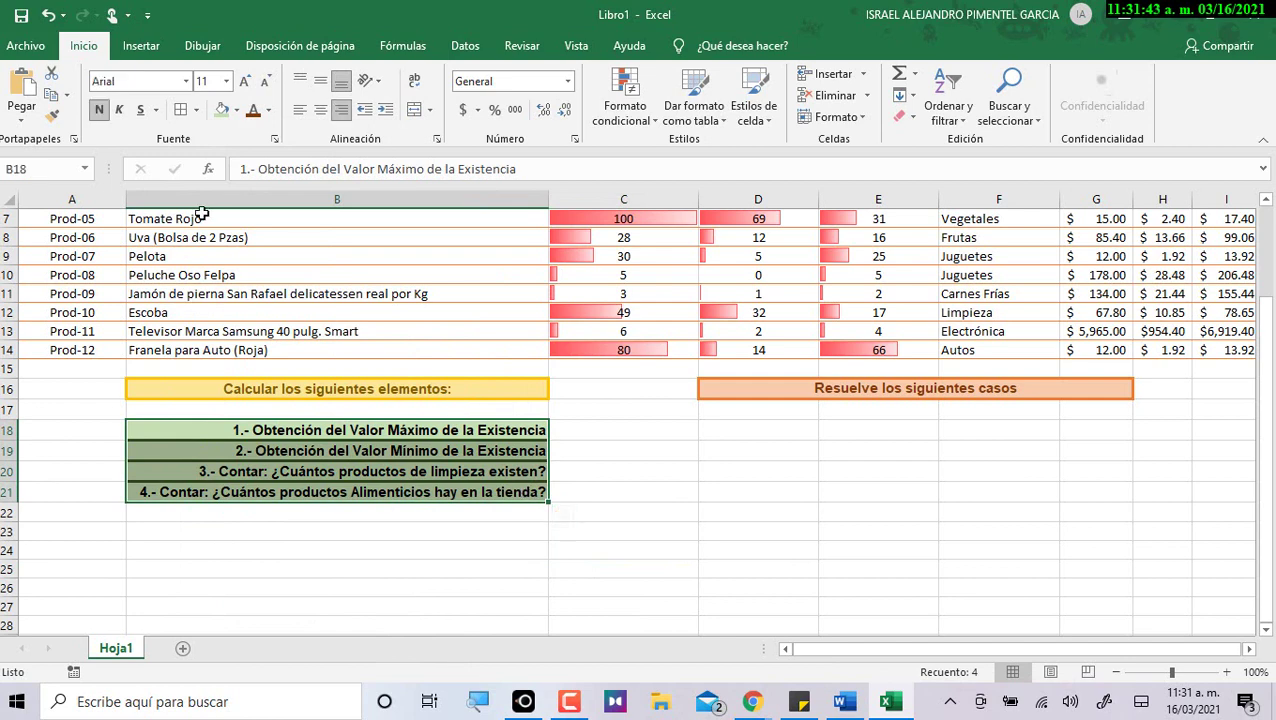
left_click(119, 110)
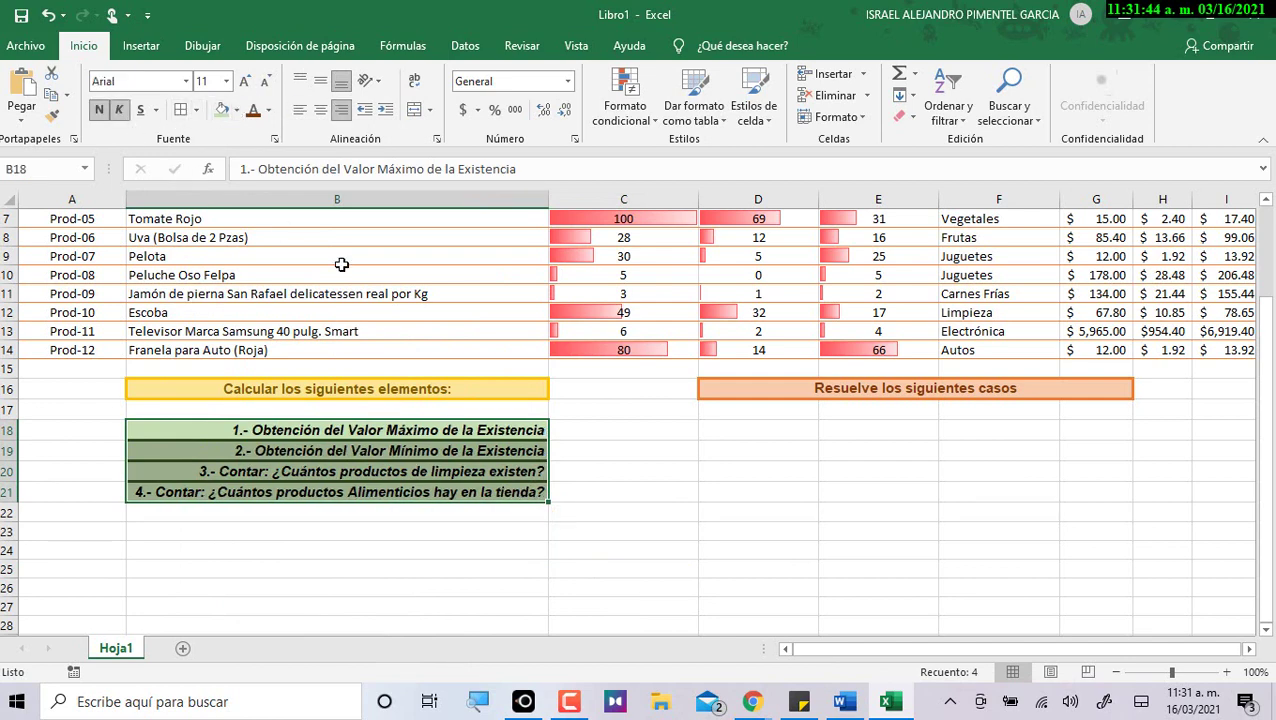
left_click(670, 503)
key("alt+Tab")
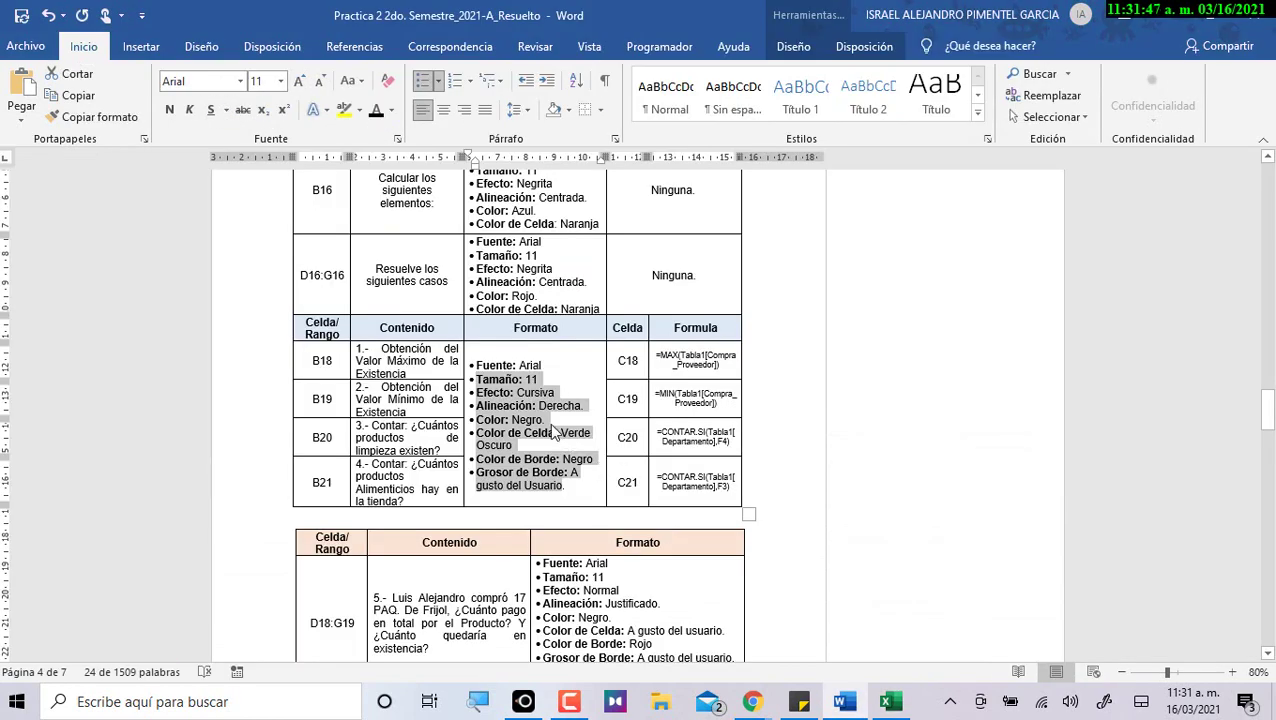
key("alt+Tab")
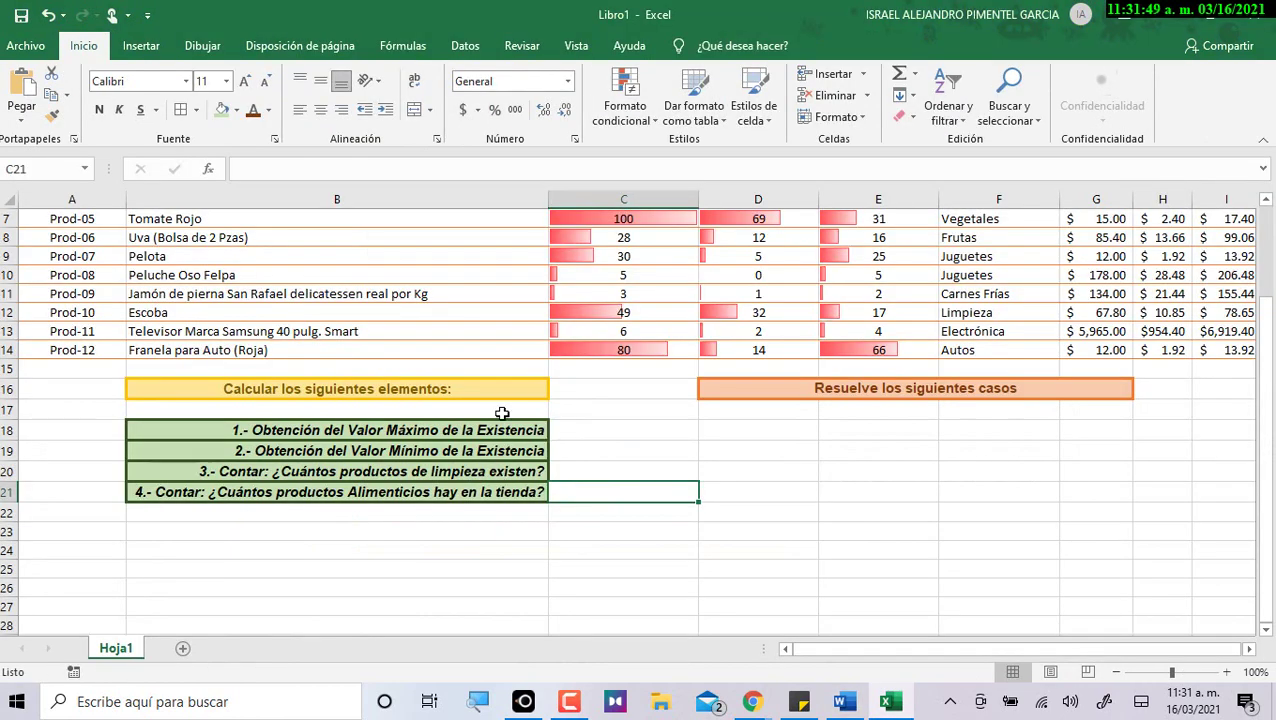
Remove bold from the italic questions and select C18 for the first answer.
left_click_drag(502, 430, 500, 491)
left_click(119, 110)
left_click(119, 110)
left_click(99, 110)
left_click(602, 475)
left_click(597, 431)
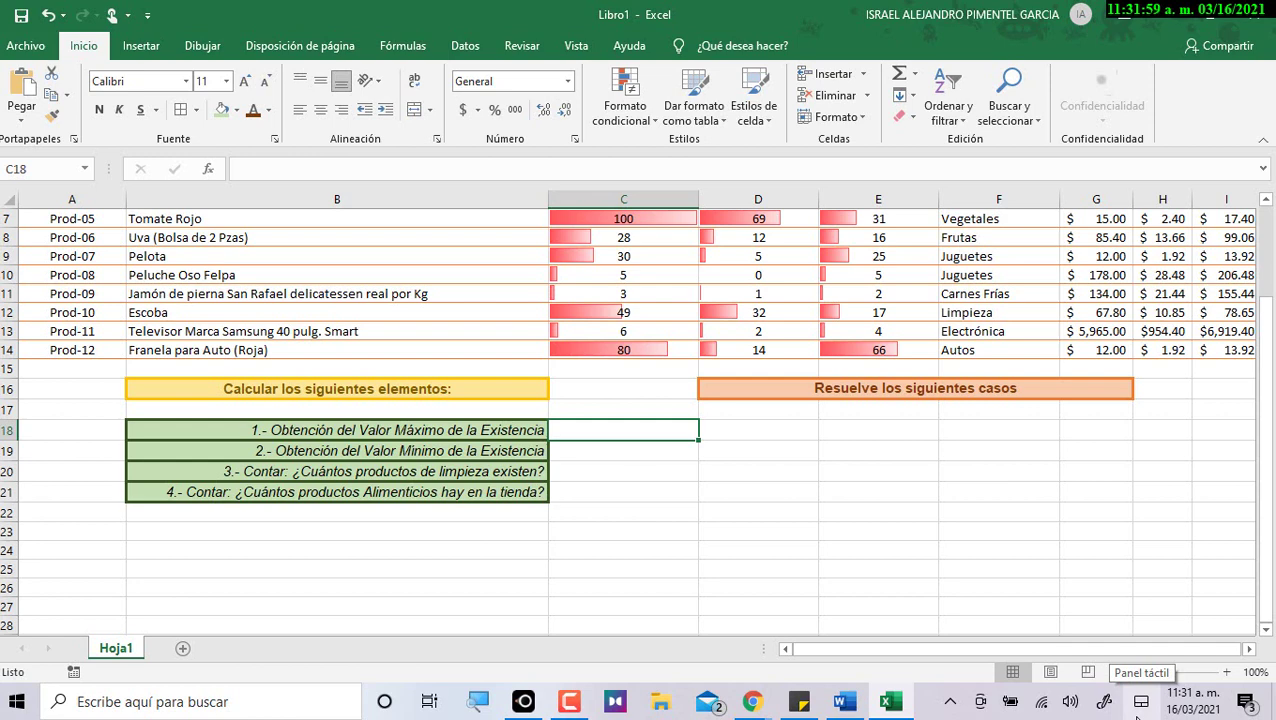
key("alt+Tab")
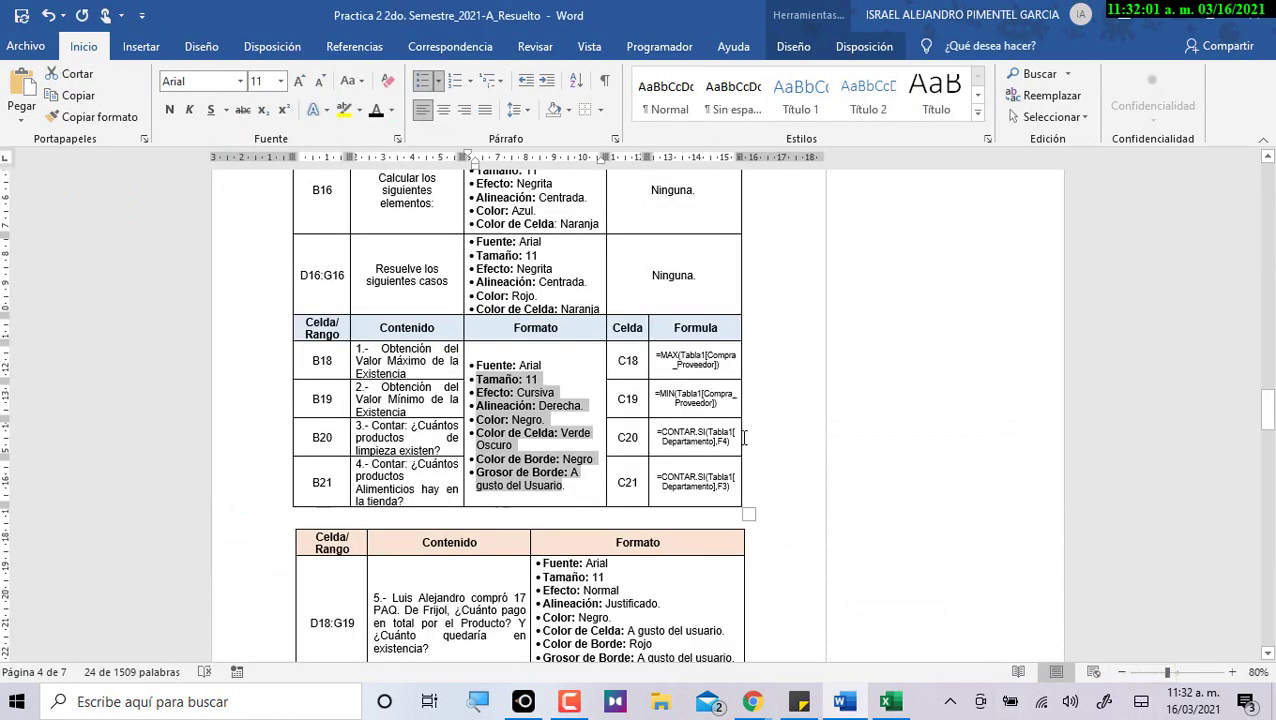
Copy the MAX formula text from the Word document and paste it into cell C18.
left_click(722, 356)
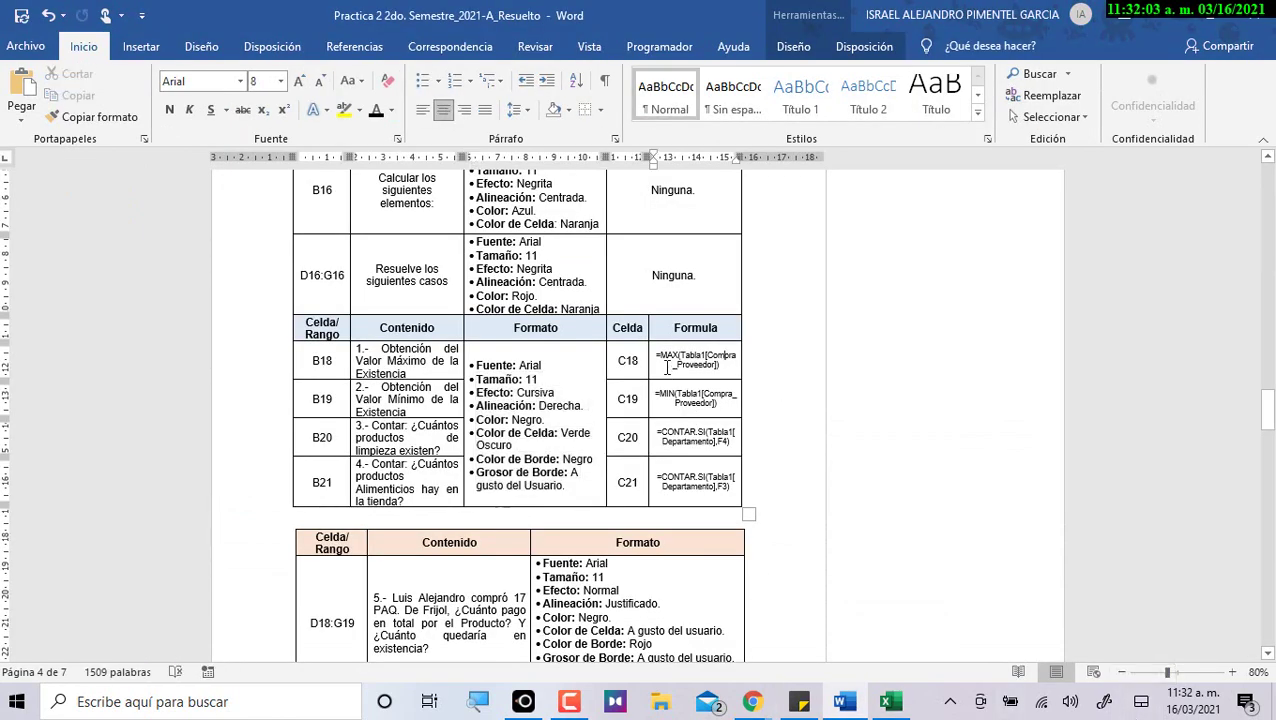
left_click_drag(657, 354, 725, 368)
key("ctrl+c")
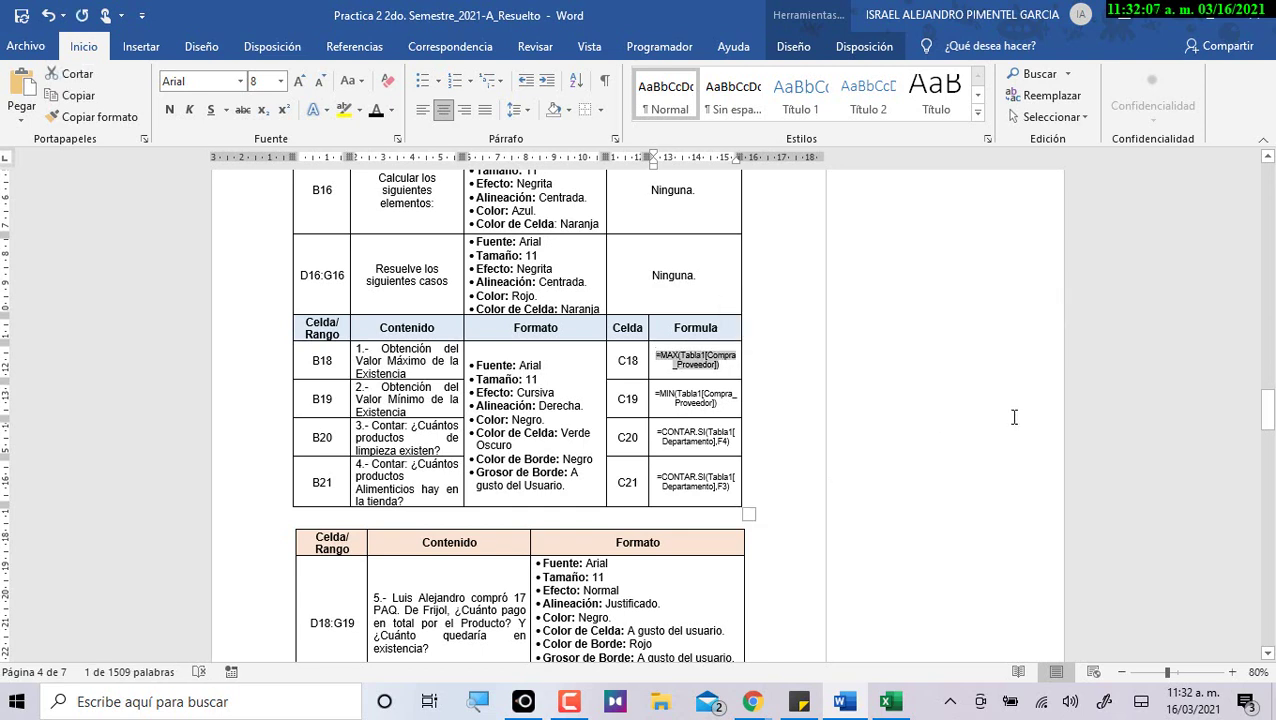
key("alt+Tab")
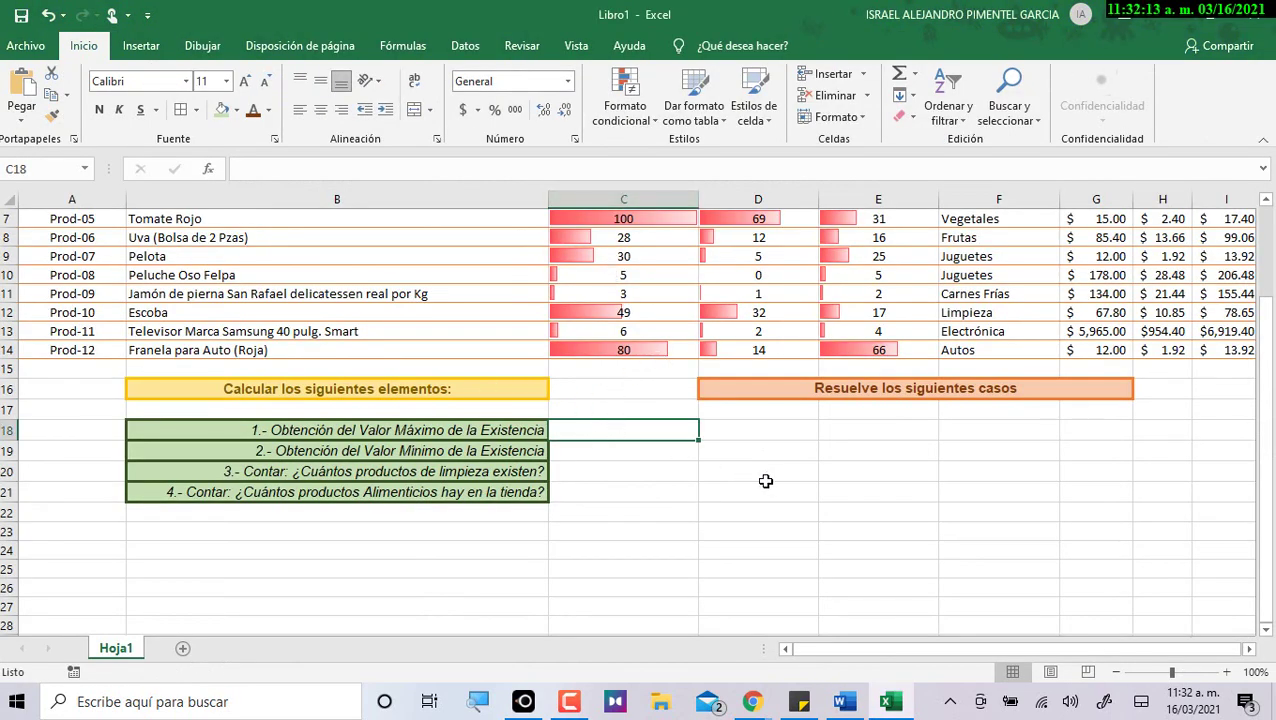
key("ctrl+v")
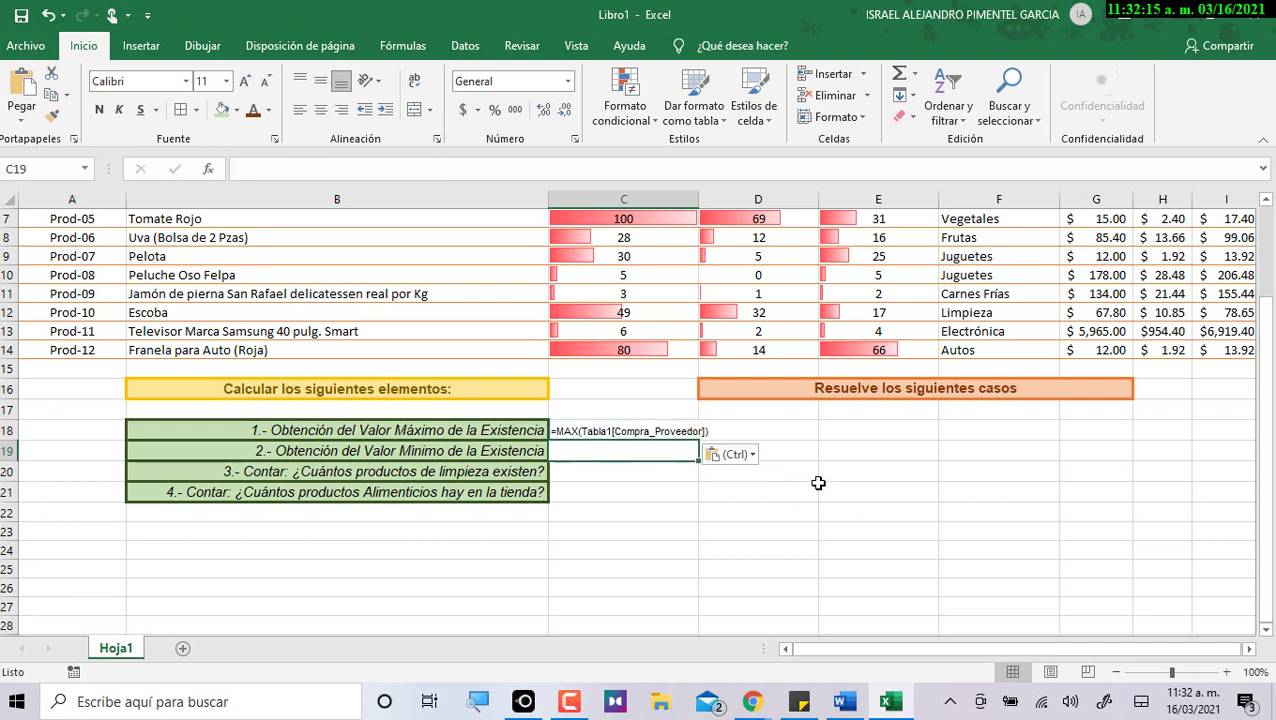
Try to commit the pasted formula in C18, dismiss the resulting error and cancel the edit.
double_click(611, 430)
key("Return")
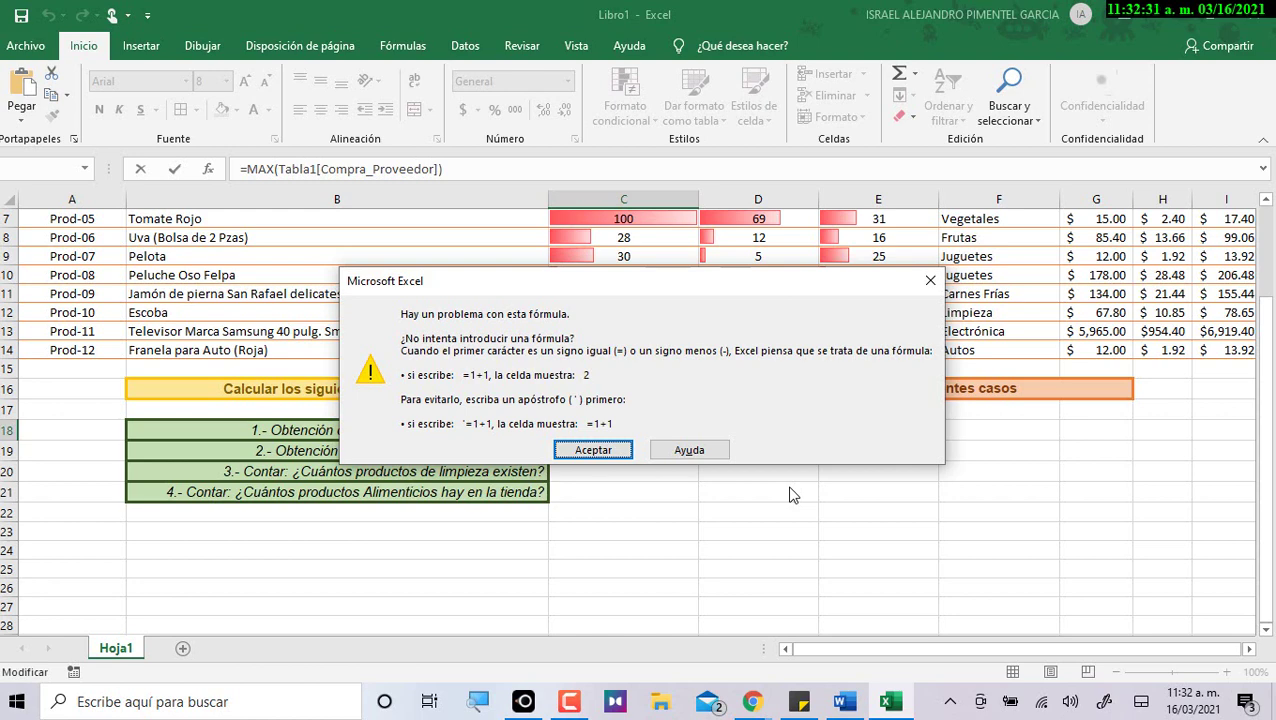
key("Return")
key("ctrl+c")
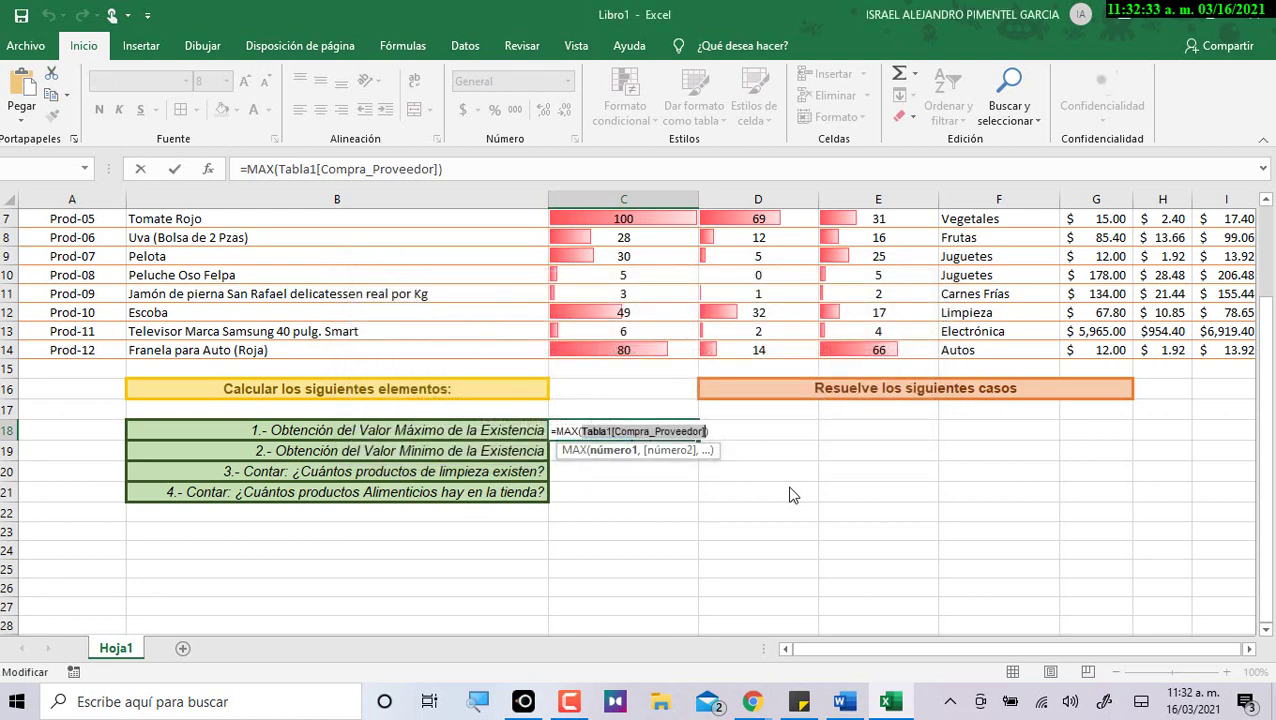
left_click(703, 506)
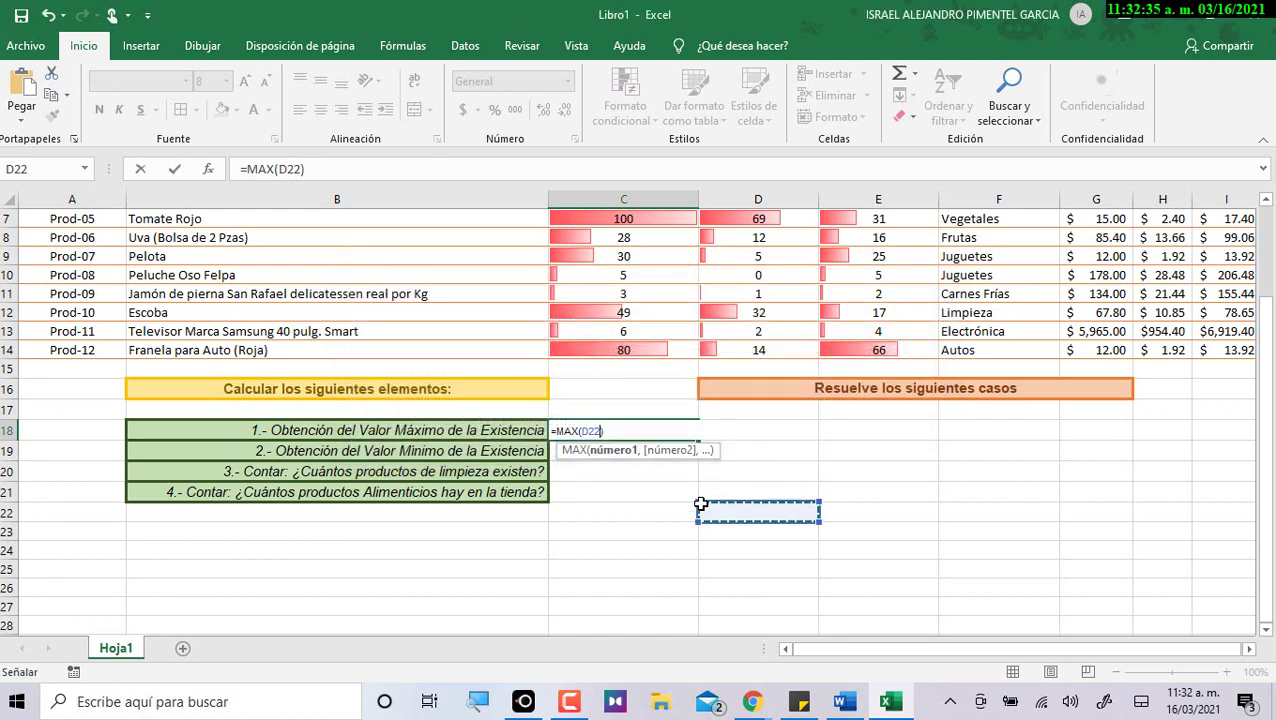
key("ctrl+v")
key("Escape")
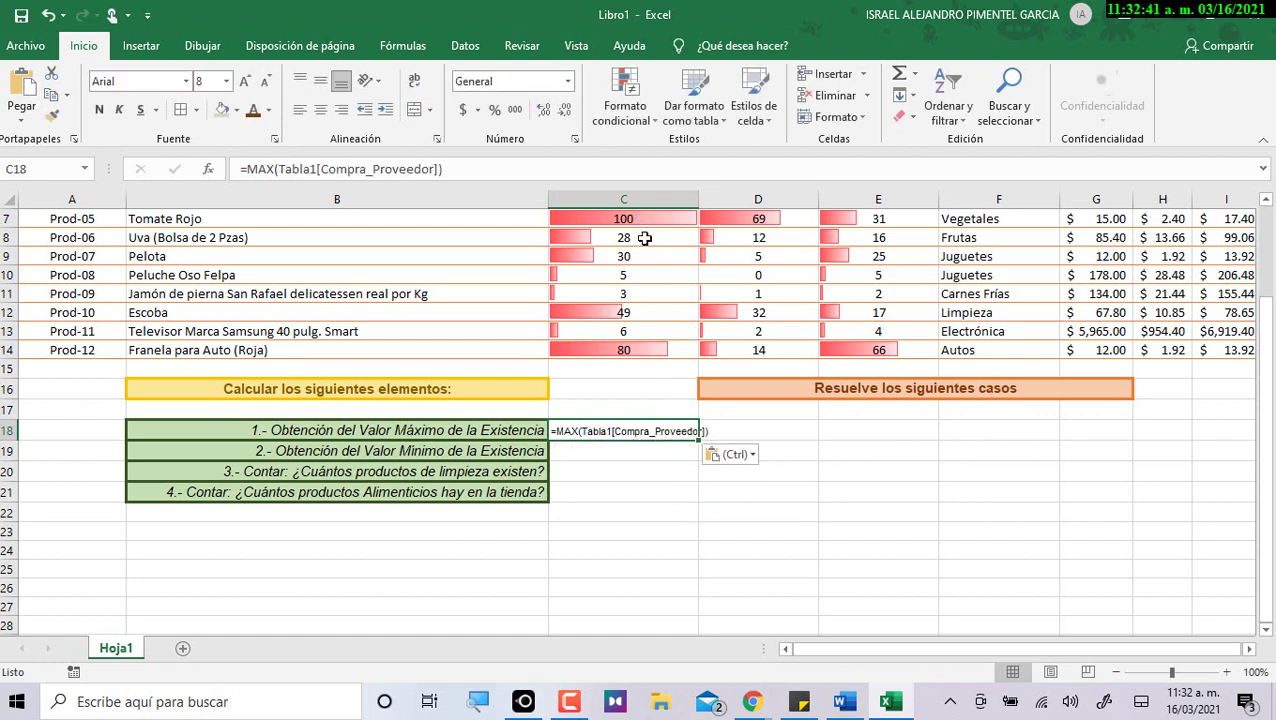
Clear the failed pasted formula from cell C18.
scroll(648, 318, "up", 1)
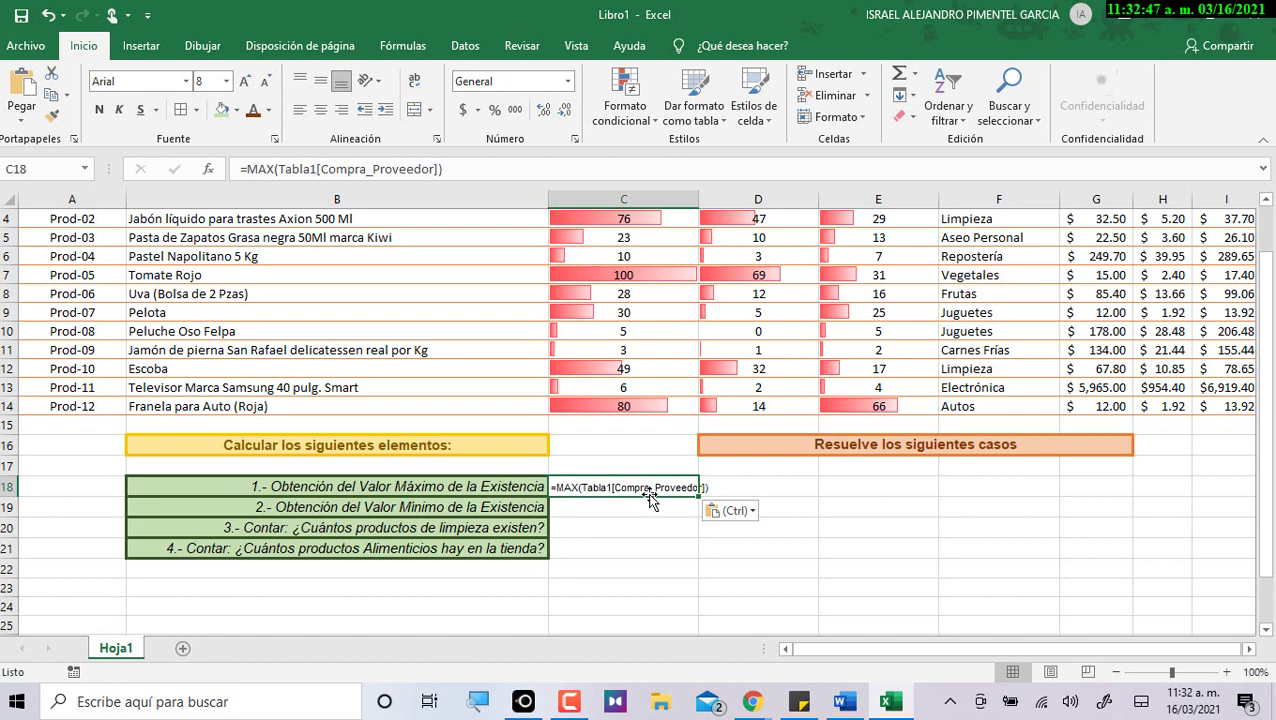
key("Escape")
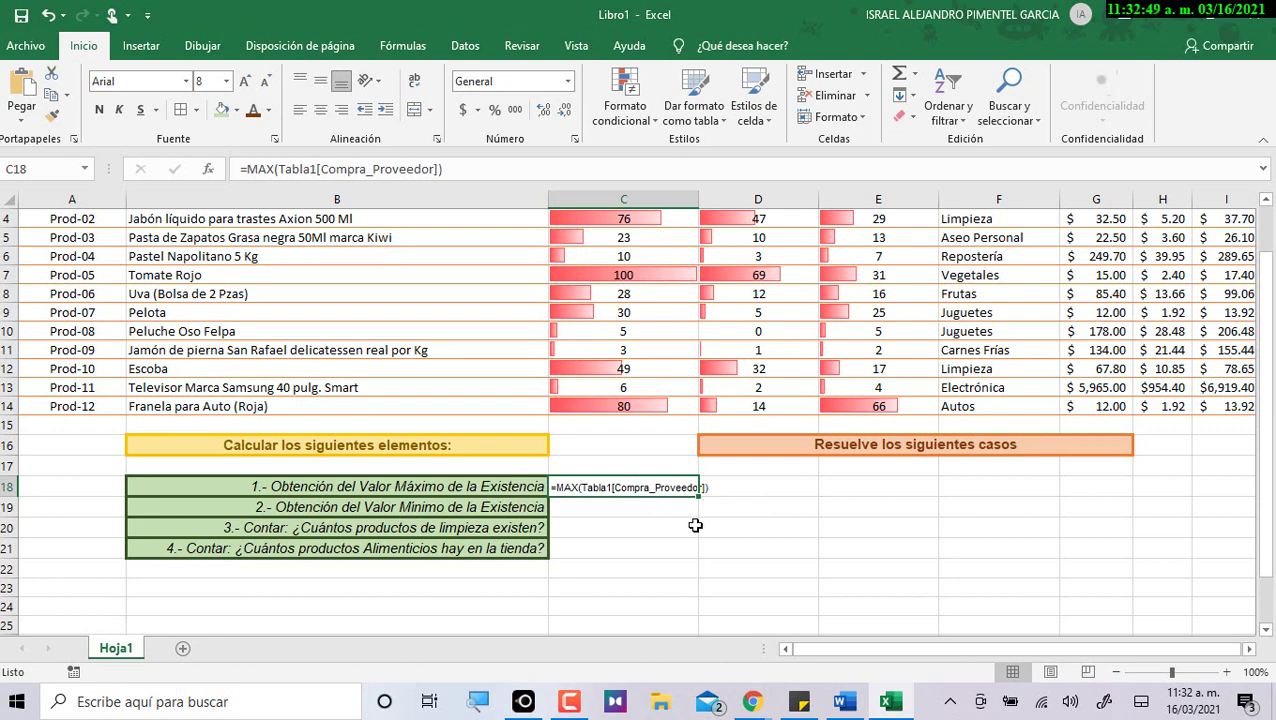
key("Down")
key("Down")
left_click(663, 486)
key("Delete")
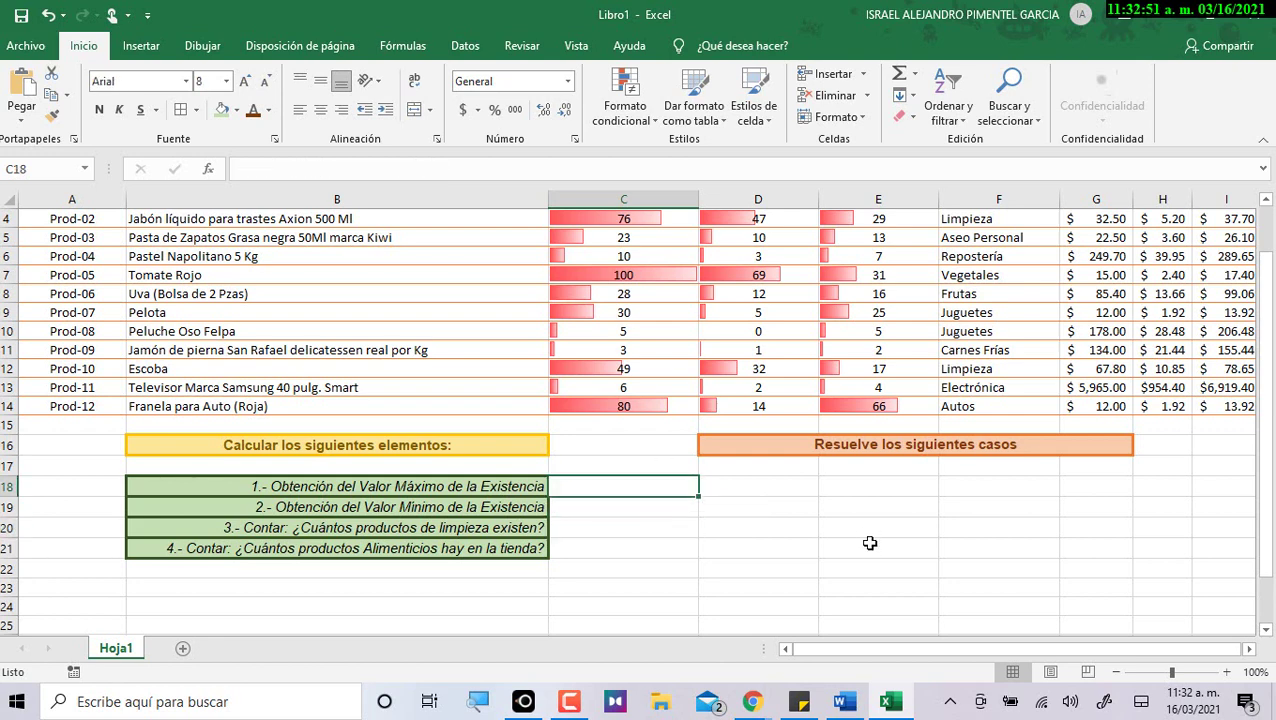
scroll(870, 542, "up", 1)
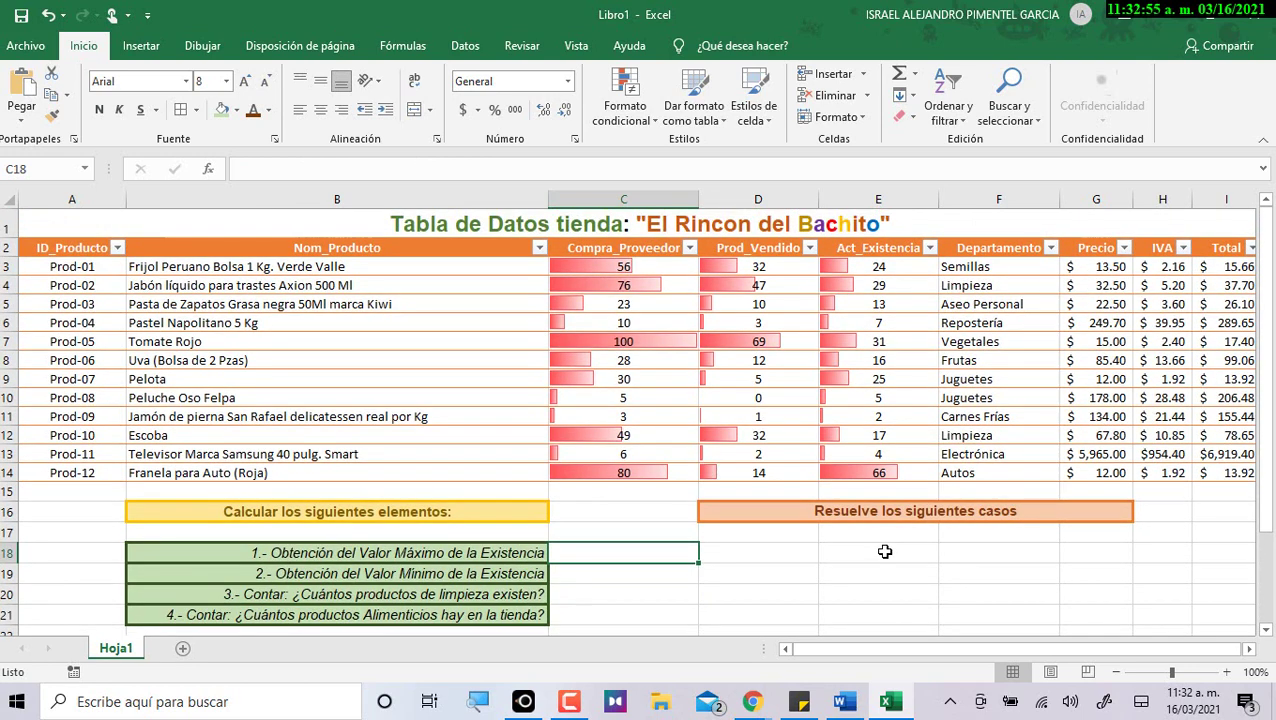
Enter =MAX(Tabla3[Compra_Proveedor]) in C18 so it returns 100.
type("=")
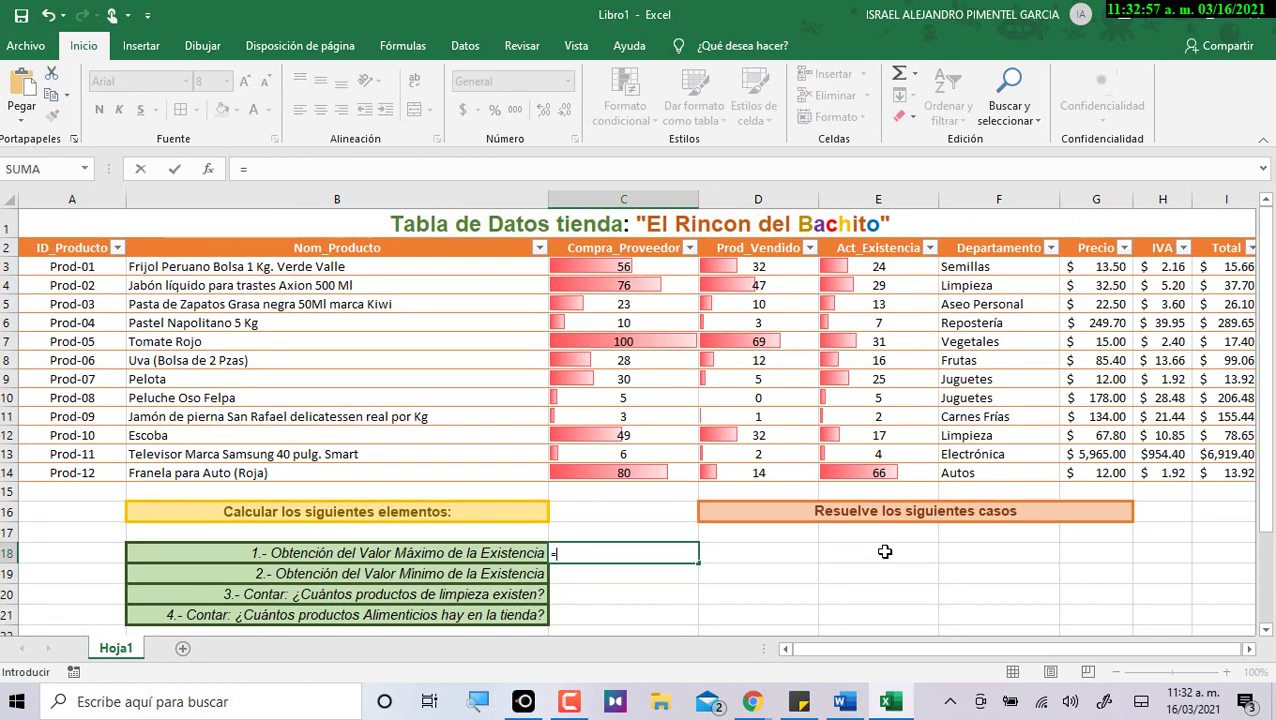
type("max")
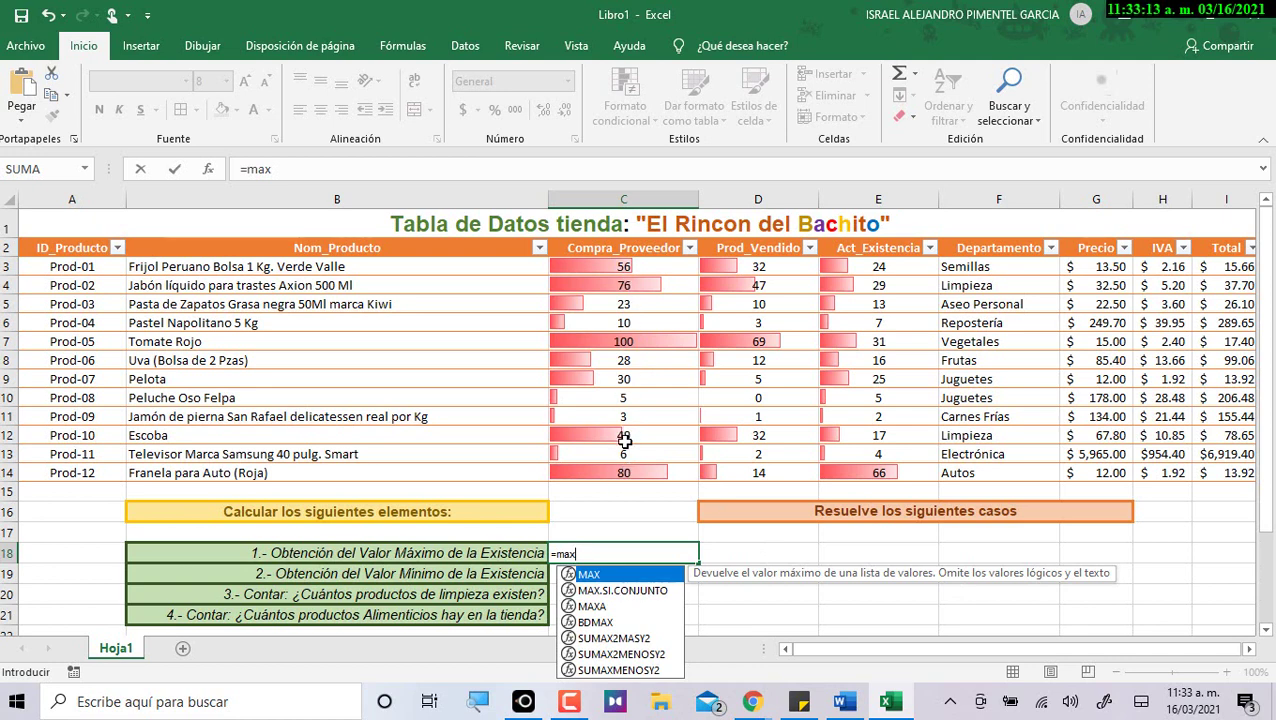
type("(")
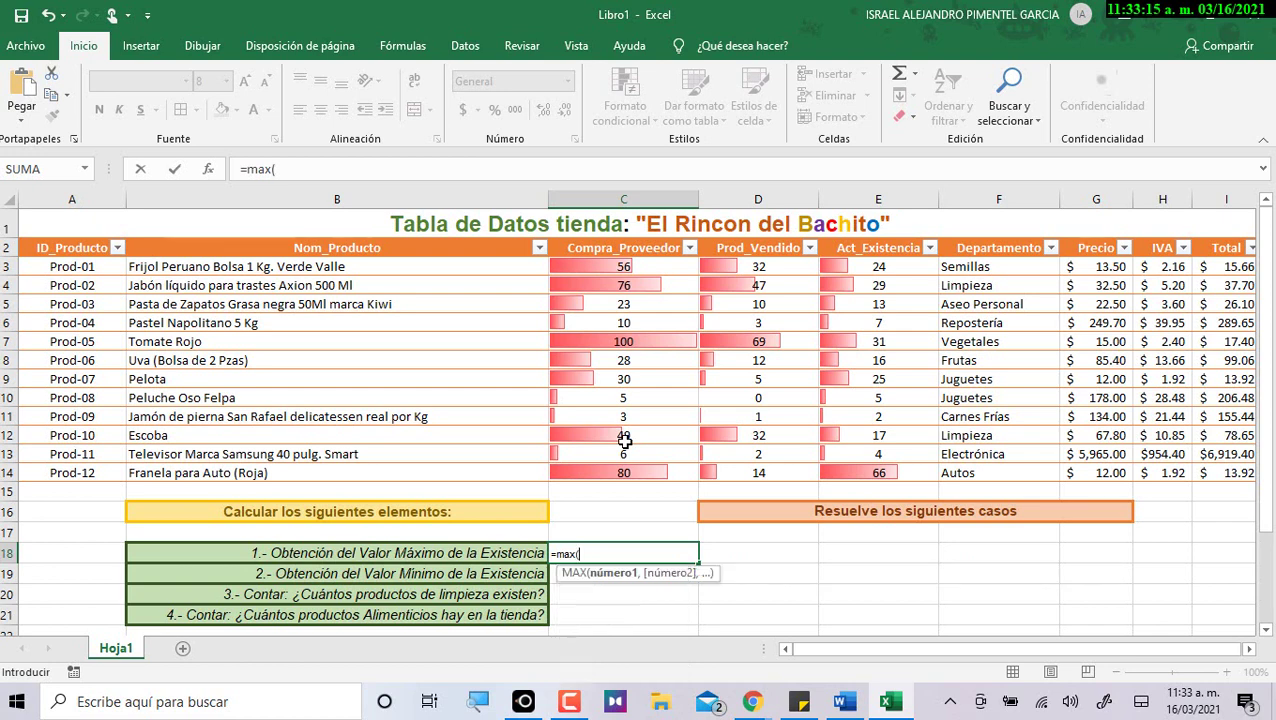
left_click_drag(620, 266, 638, 470)
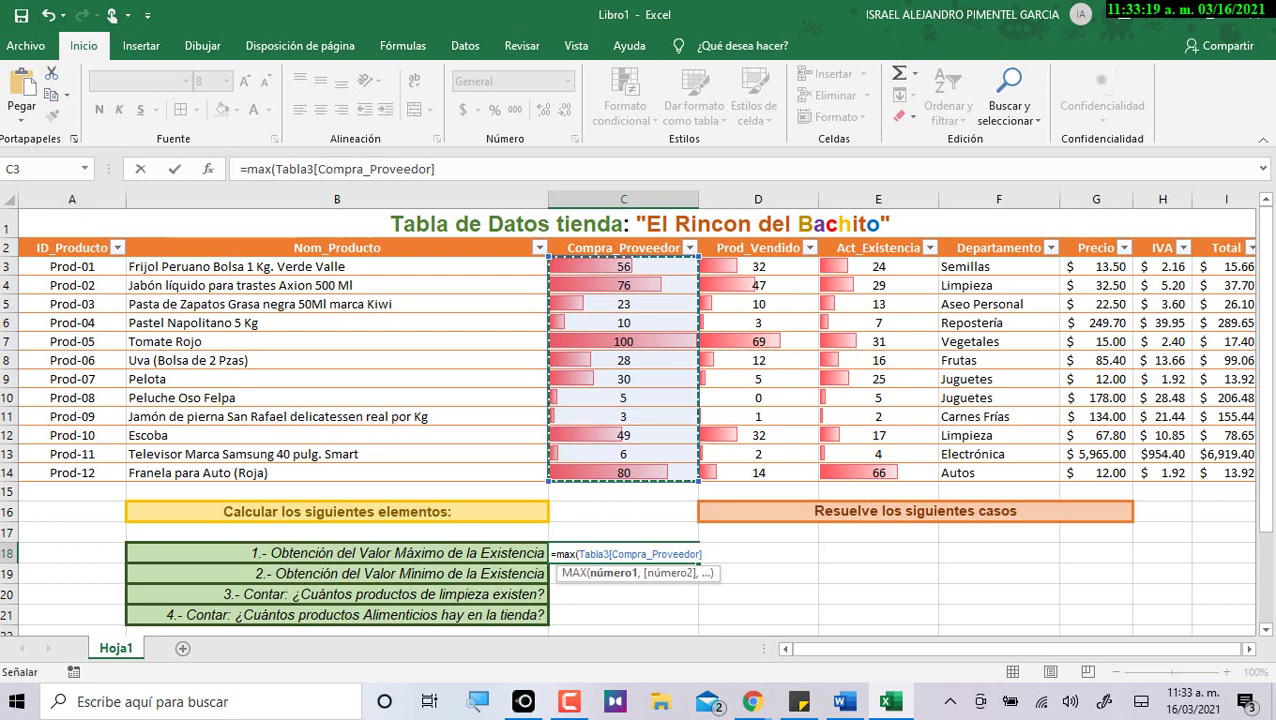
type(")")
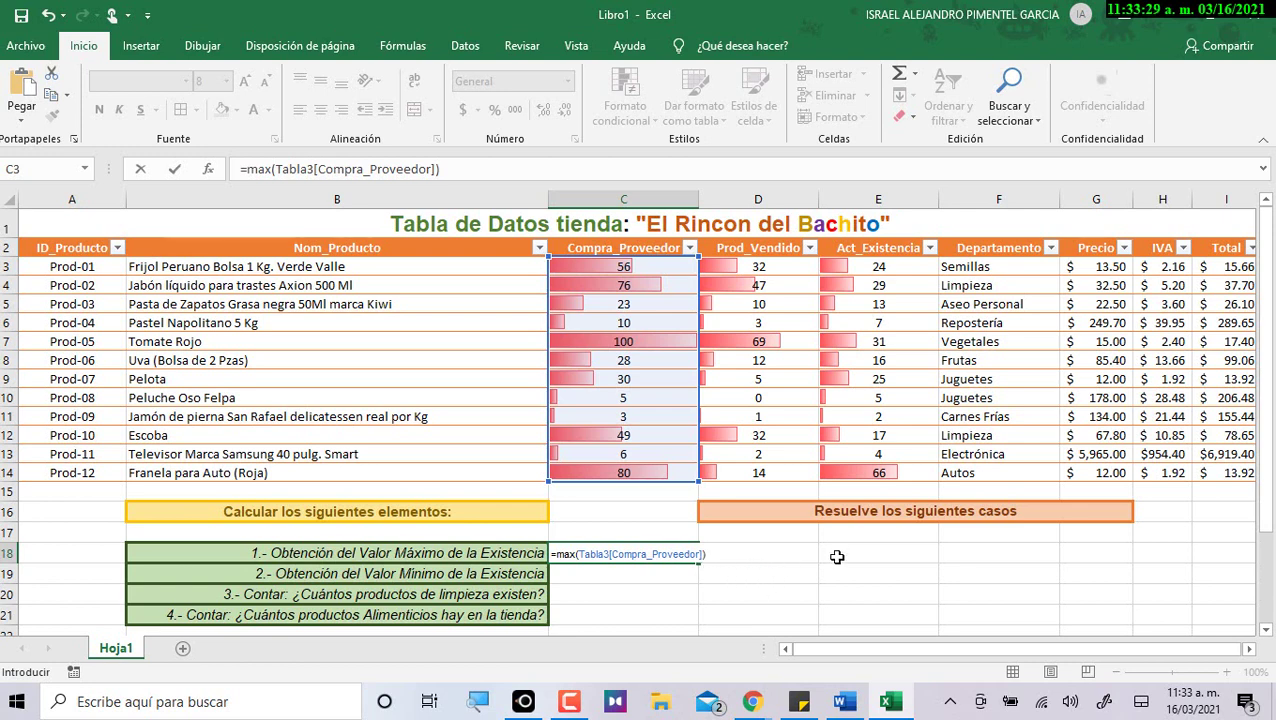
key("Return")
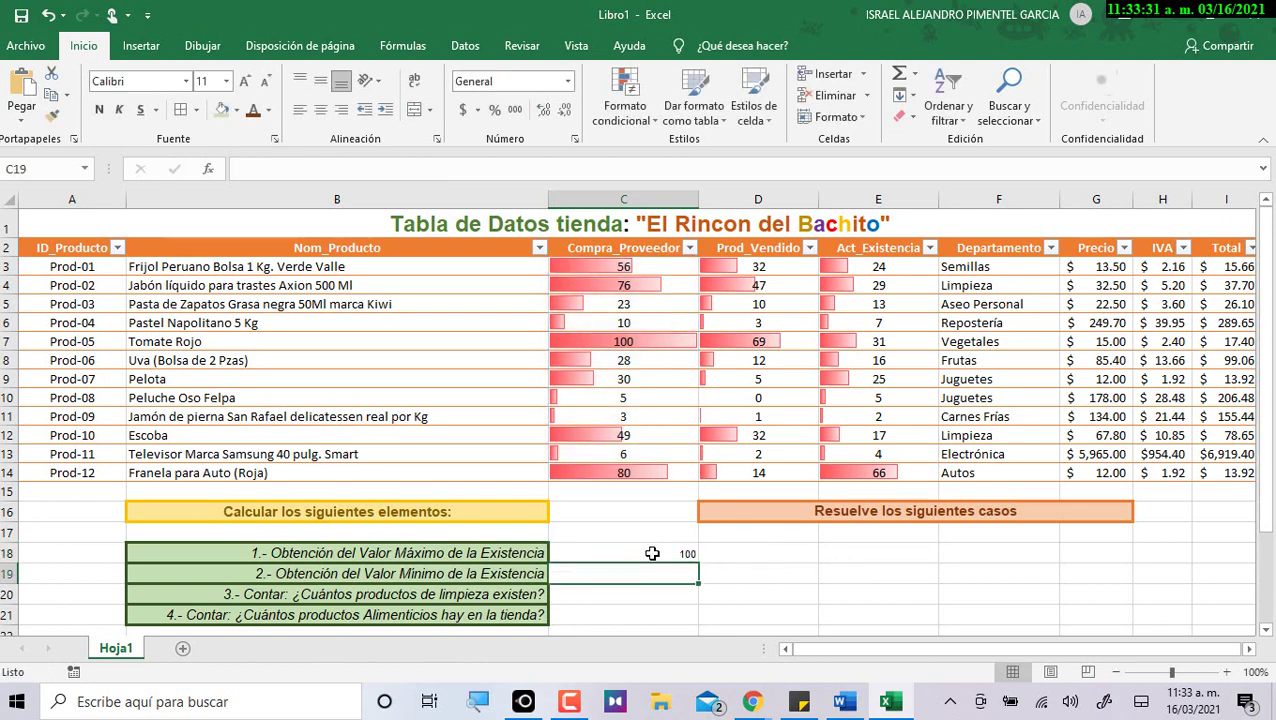
Center the 100 result in C18 and verify it against the Compra_Proveedor values.
left_click(651, 551)
left_click(320, 81)
left_click(320, 109)
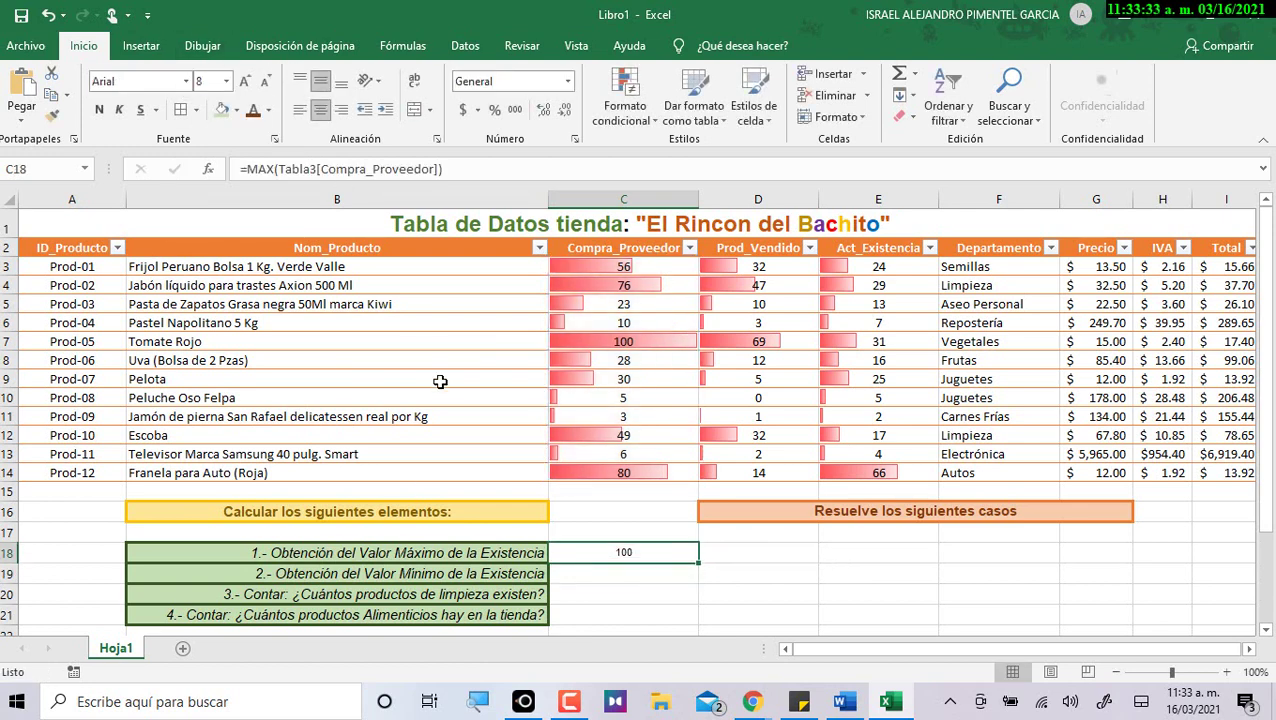
left_click(623, 340)
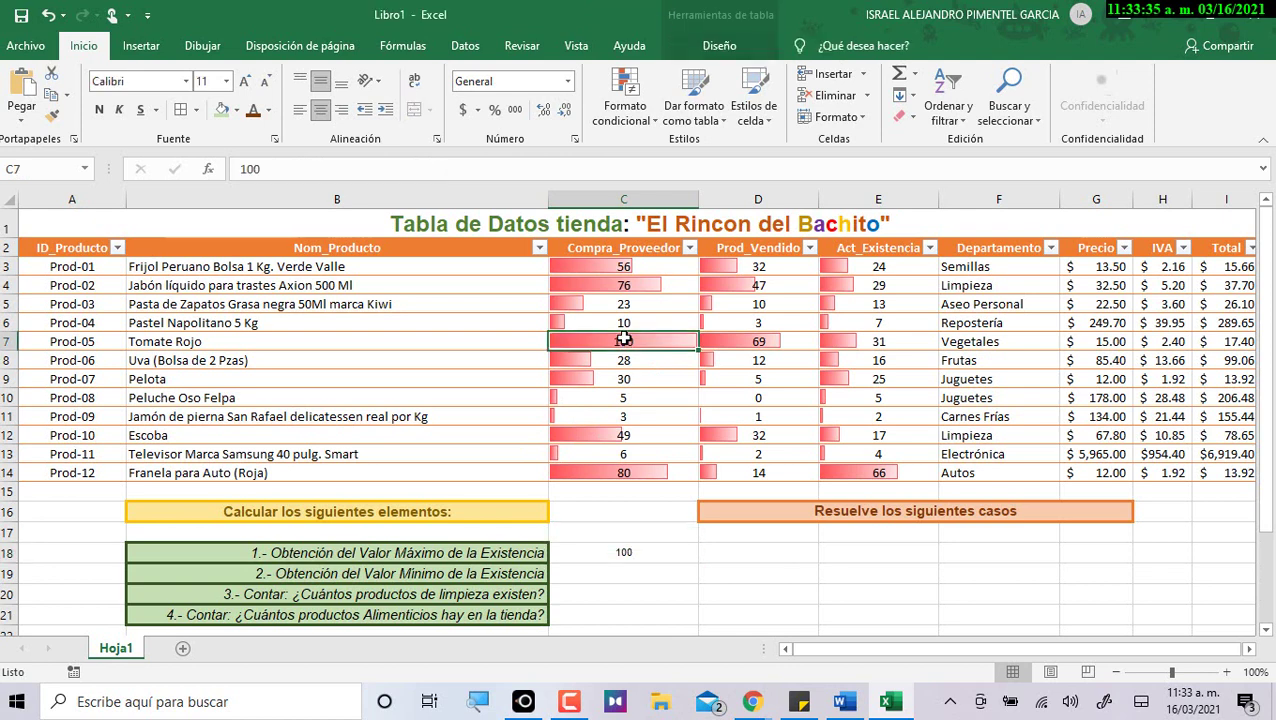
left_click_drag(623, 266, 620, 474)
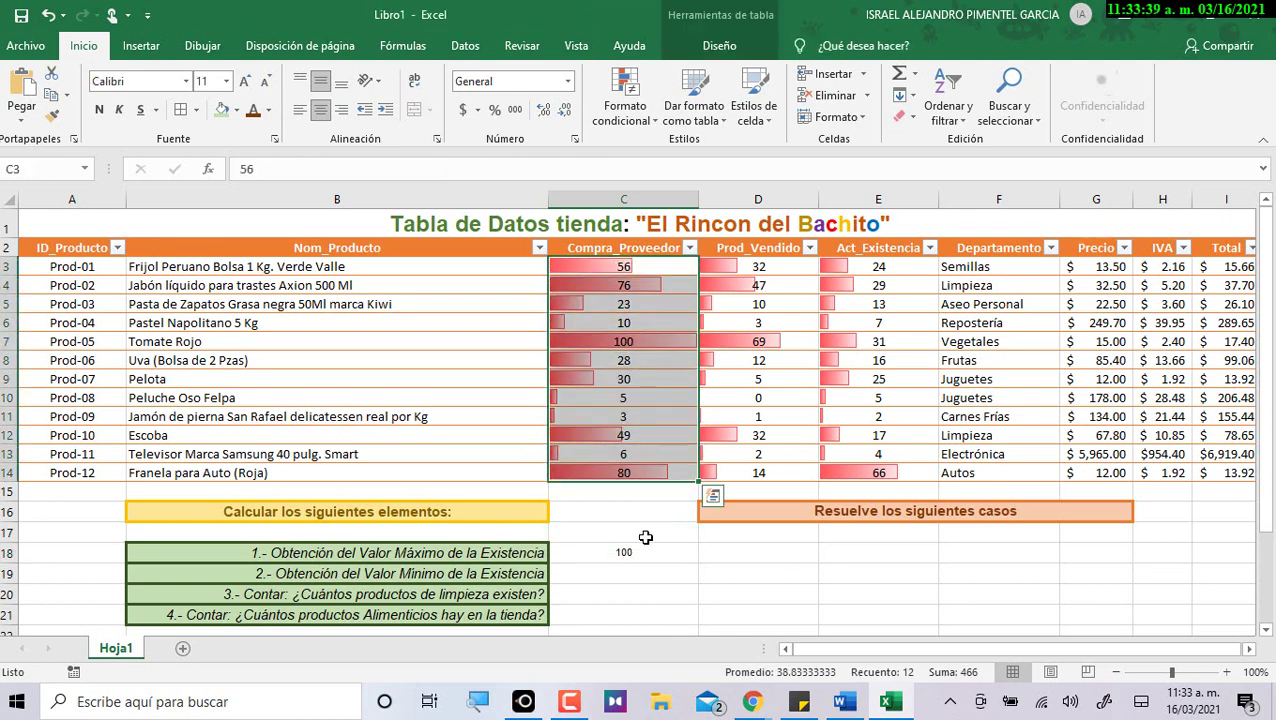
left_click(648, 535)
double_click(466, 553)
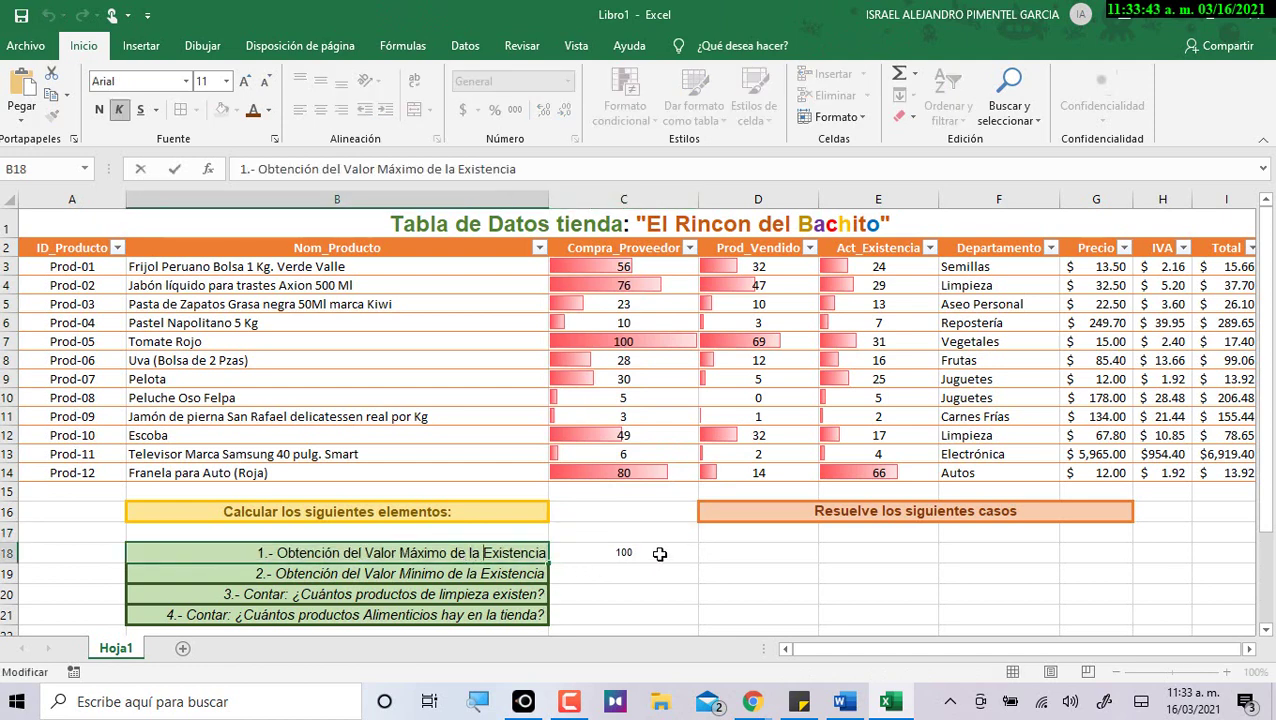
Reword B18 to ask about the 'columna de Proveedores' and delete the leftover word 'Existencia'.
type("}")
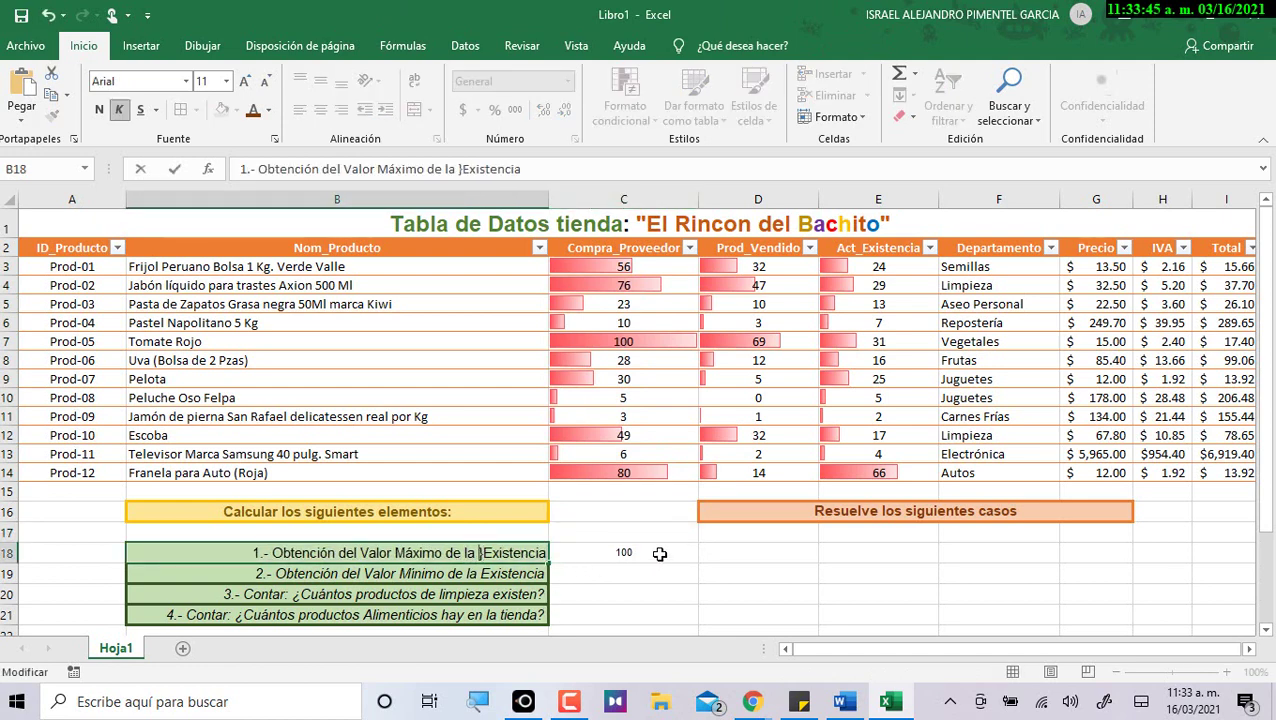
key("BackSpace")
type("columna")
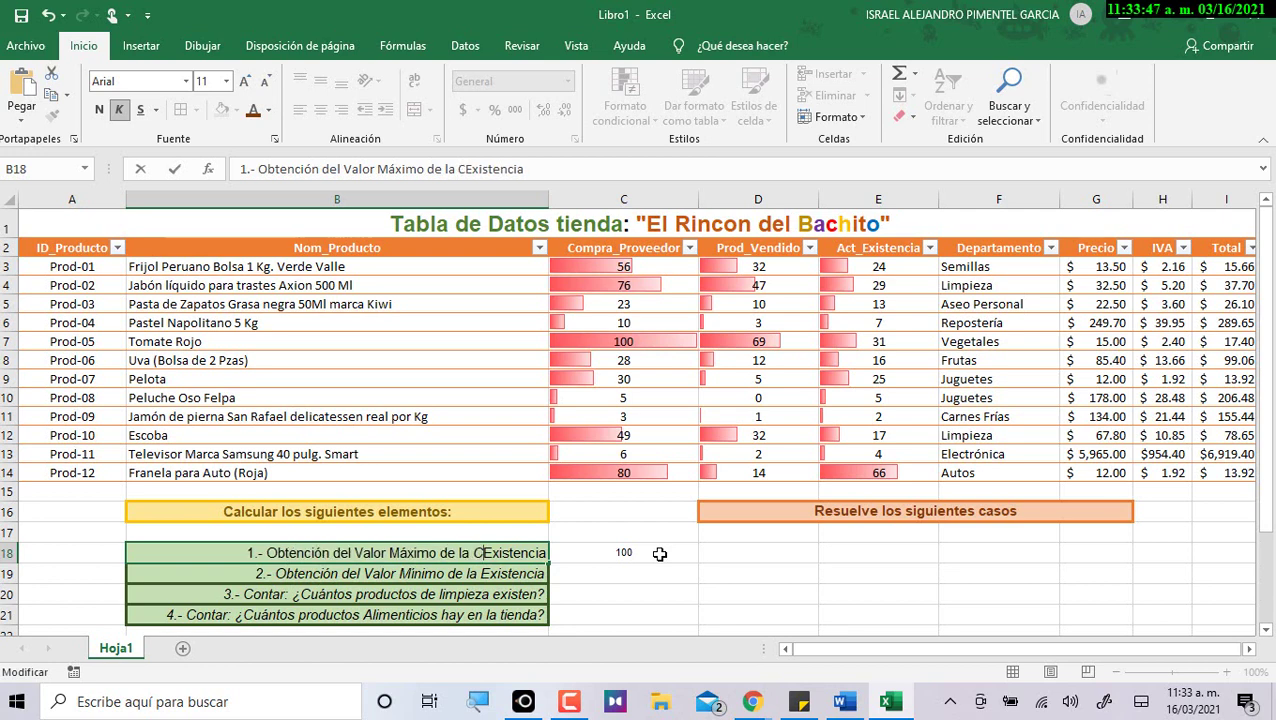
type(" de Pr")
type("oveedores")
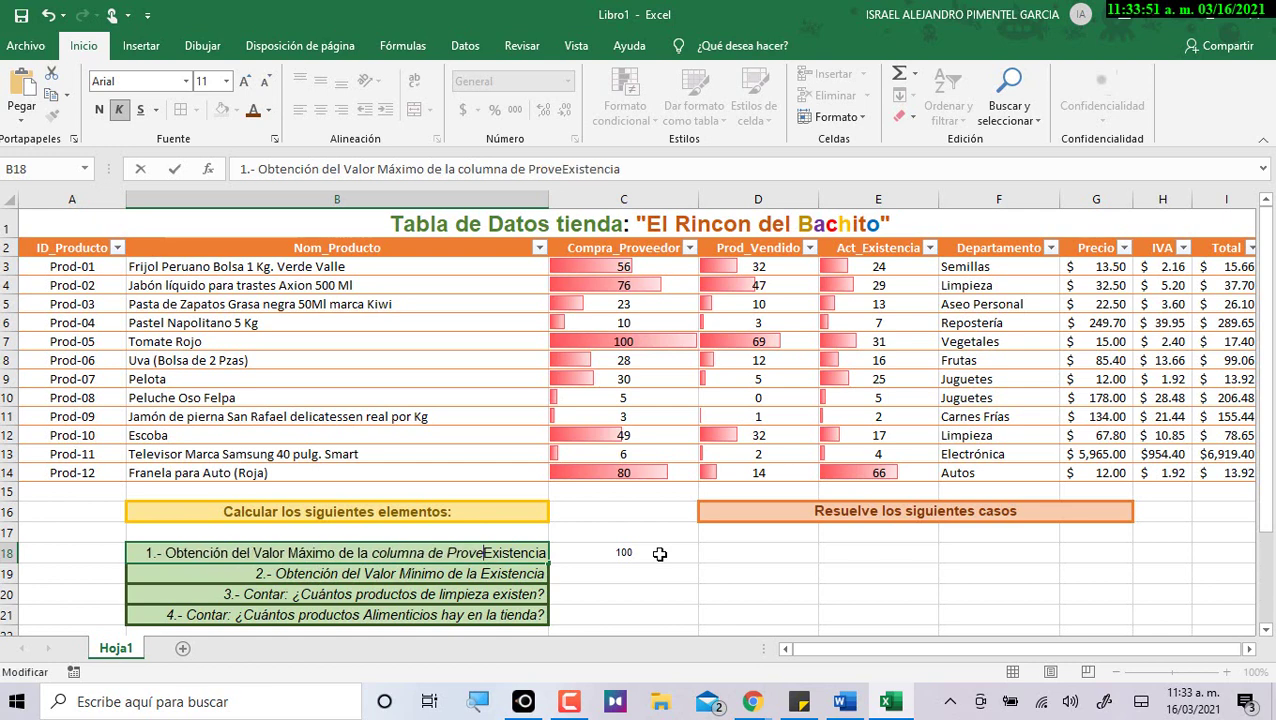
key("Return")
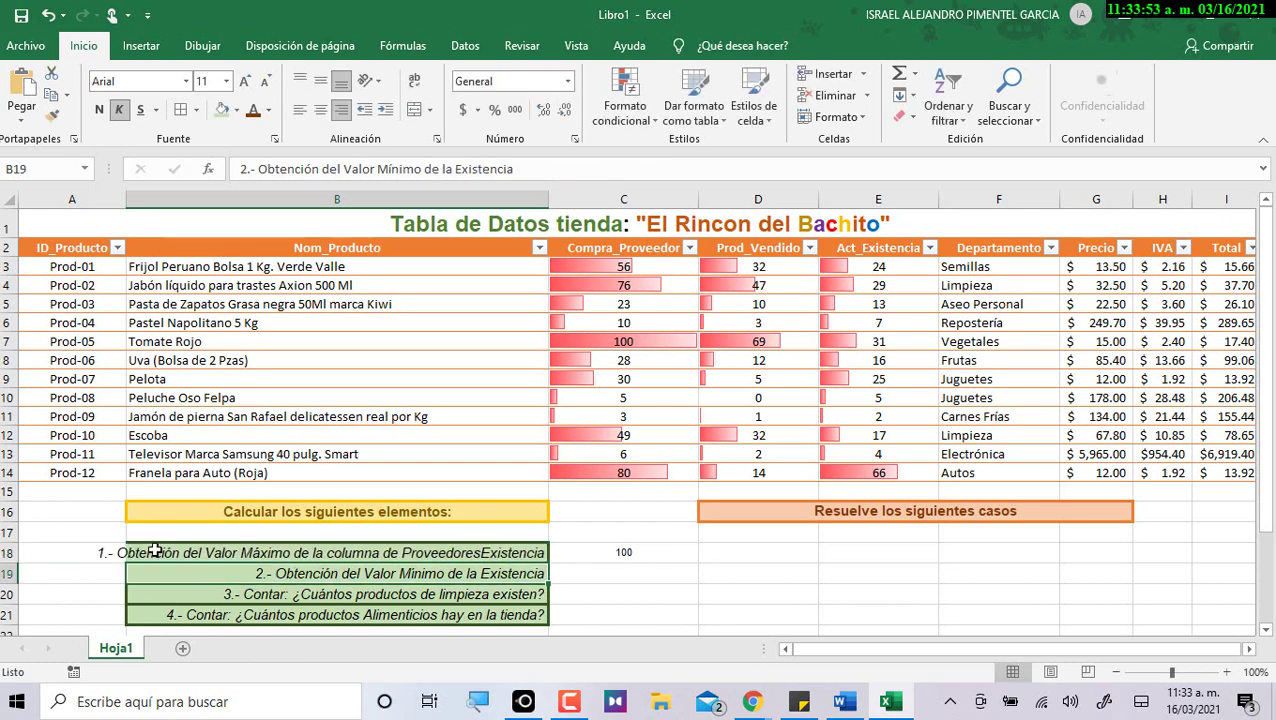
left_click(492, 550)
double_click(494, 556)
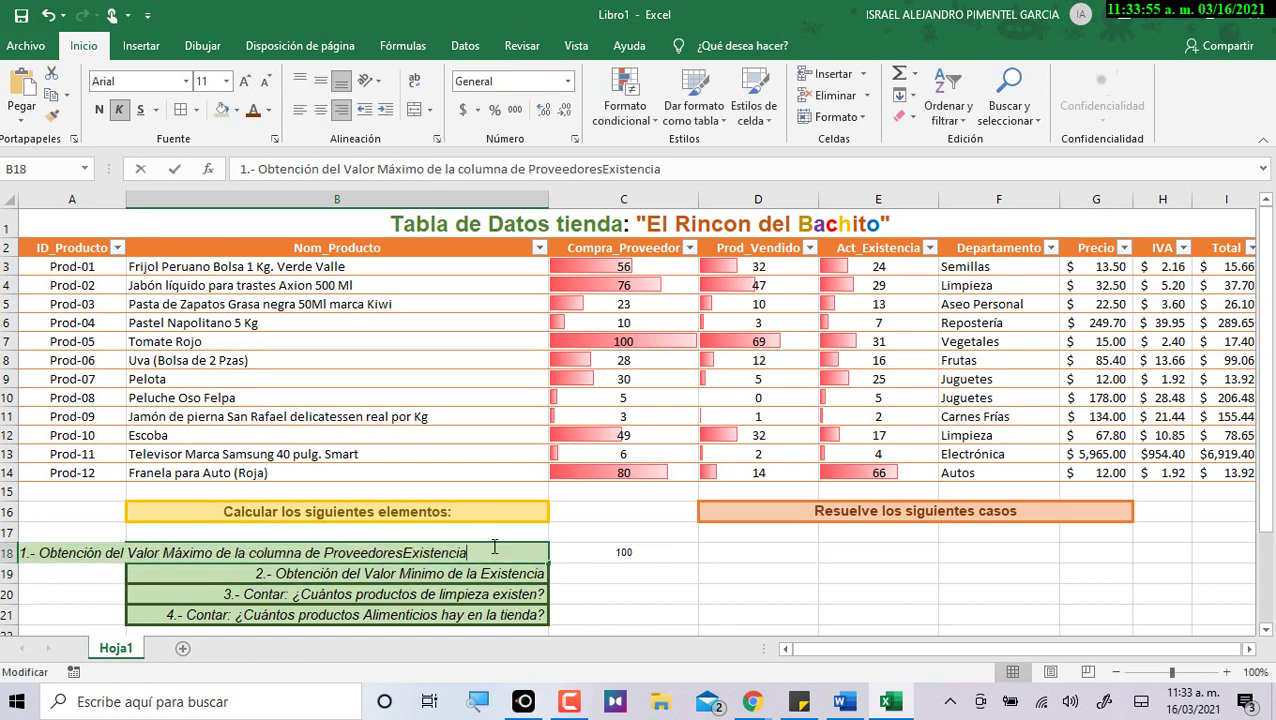
left_click(404, 552)
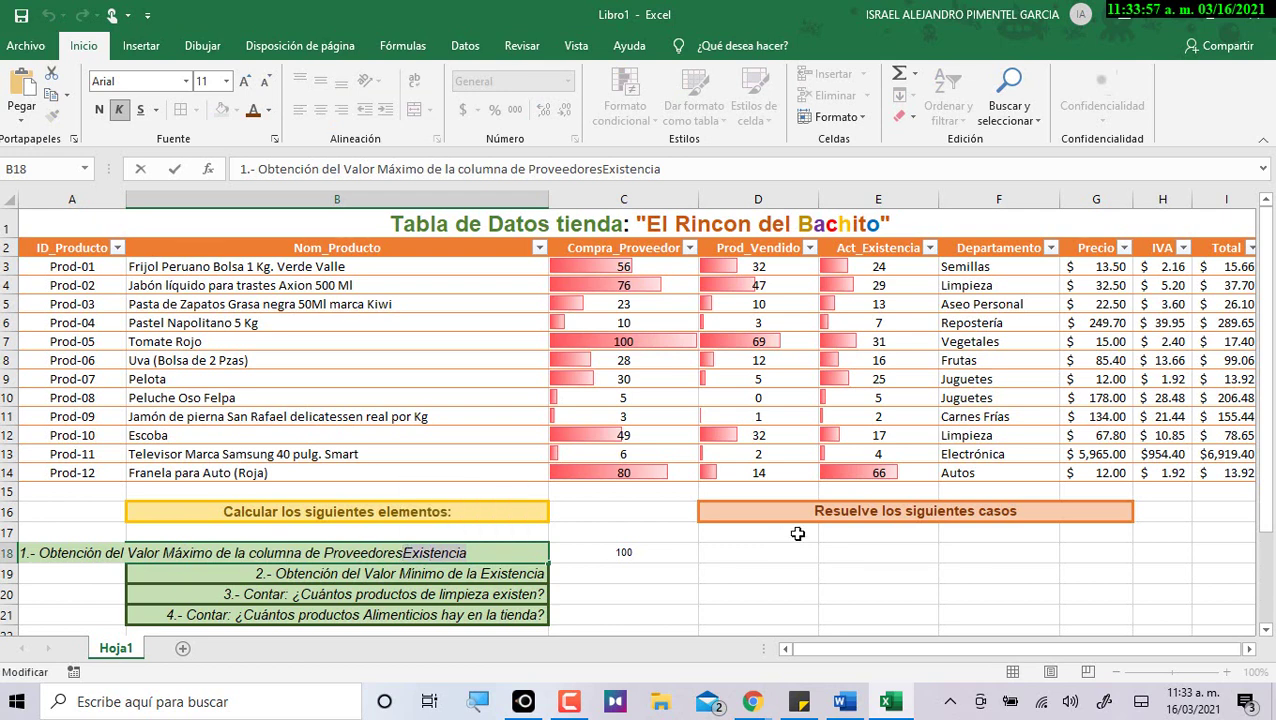
key("shift+End")
key("Delete")
key("Return")
Narrow column B slightly and replace 'Existencia' in B19 with 'columna de Proveedores'.
left_click_drag(548, 205, 528, 203)
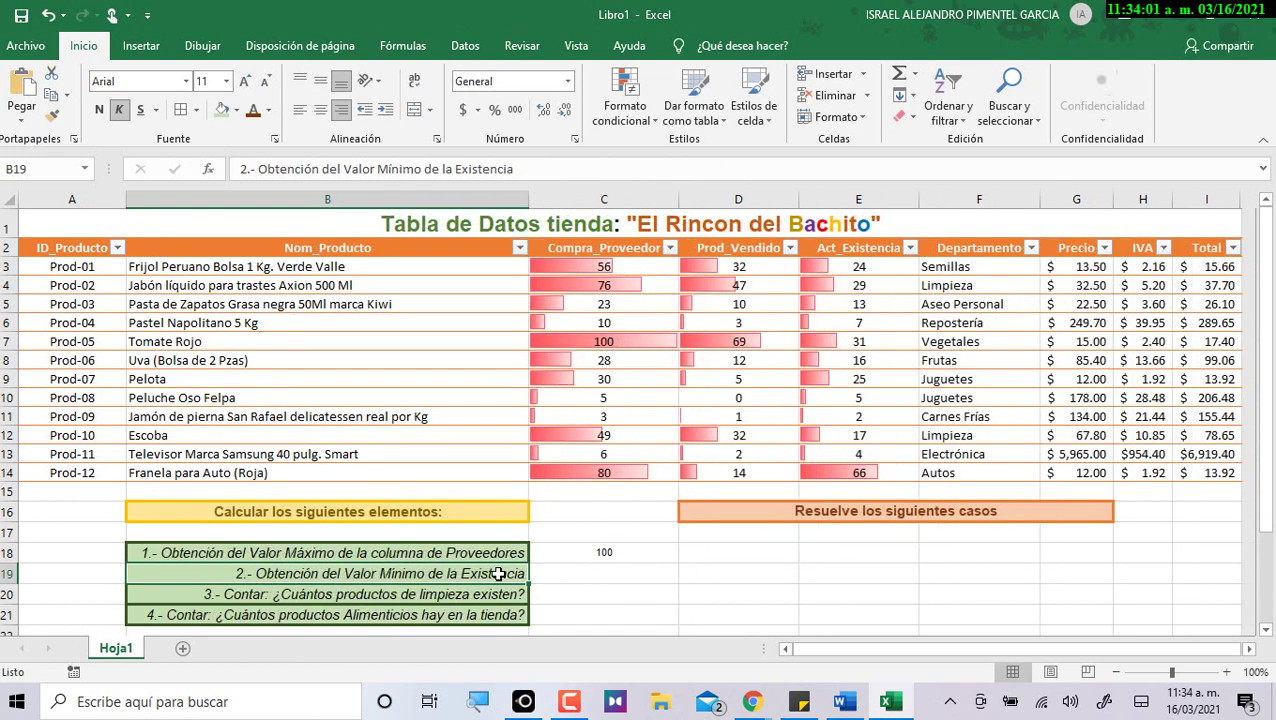
double_click(452, 570)
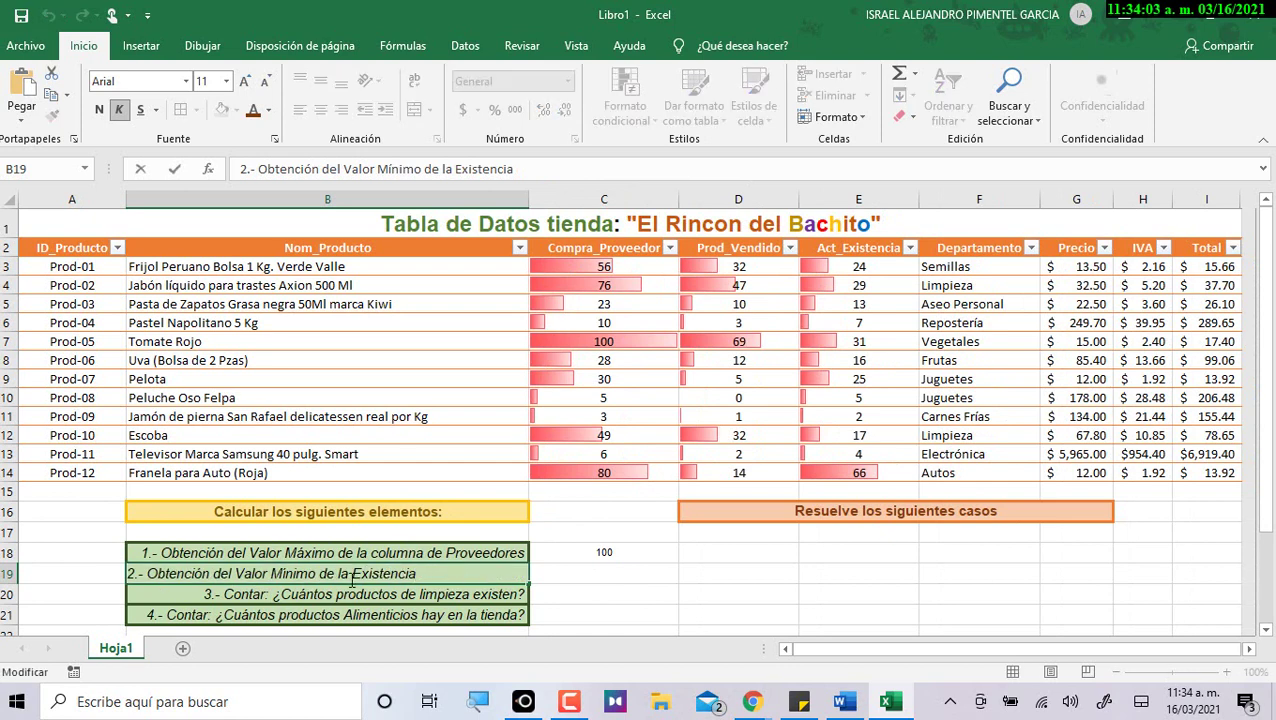
left_click_drag(352, 574, 452, 566)
type("col")
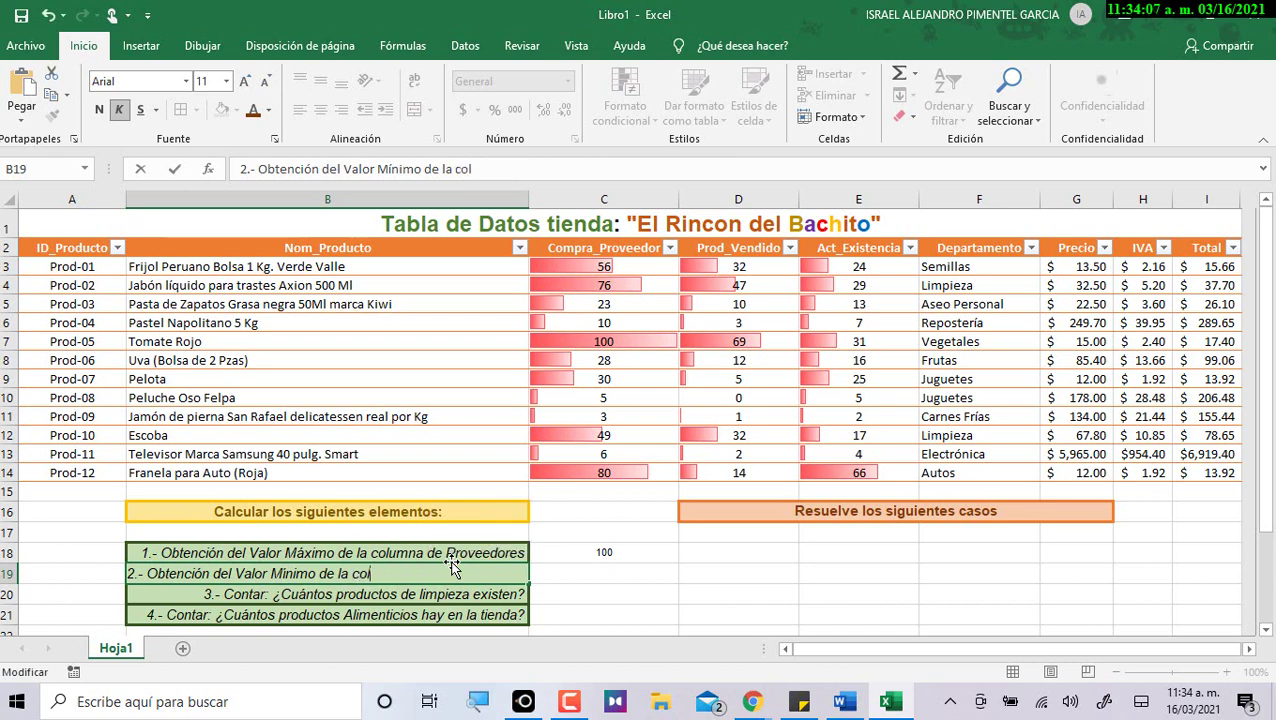
type("umna de")
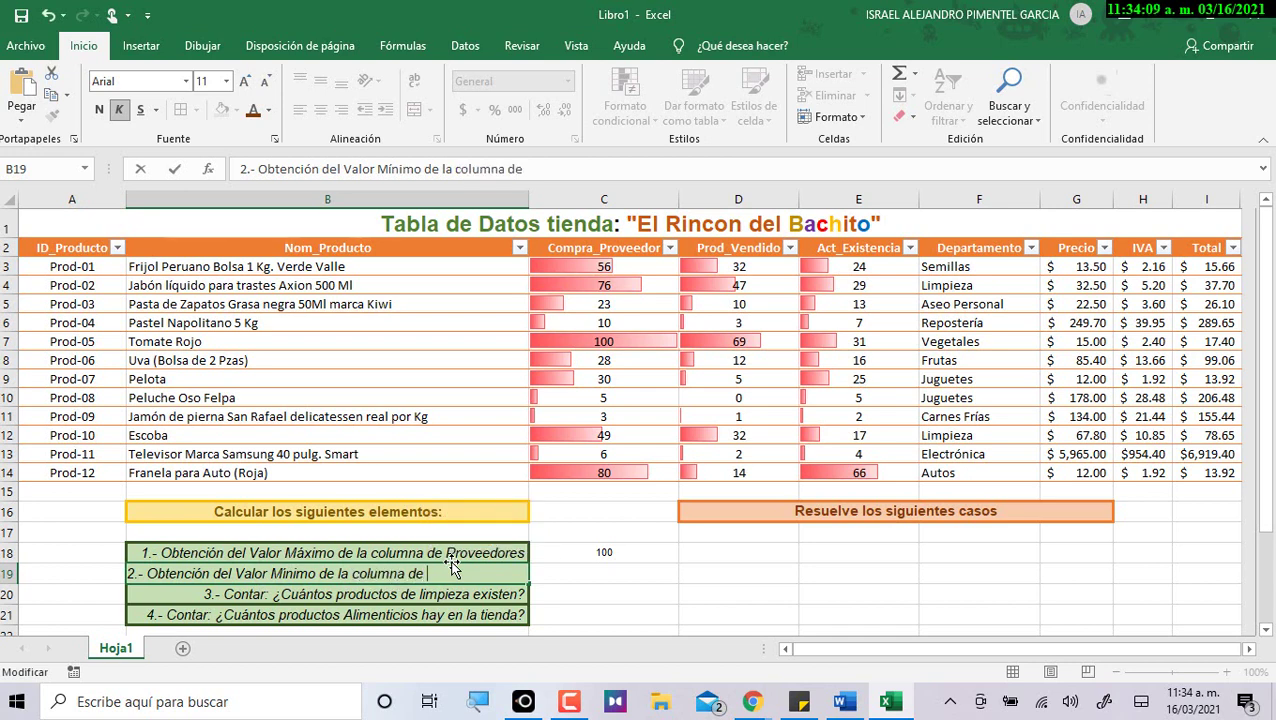
type(" Proveedores")
key("Return")
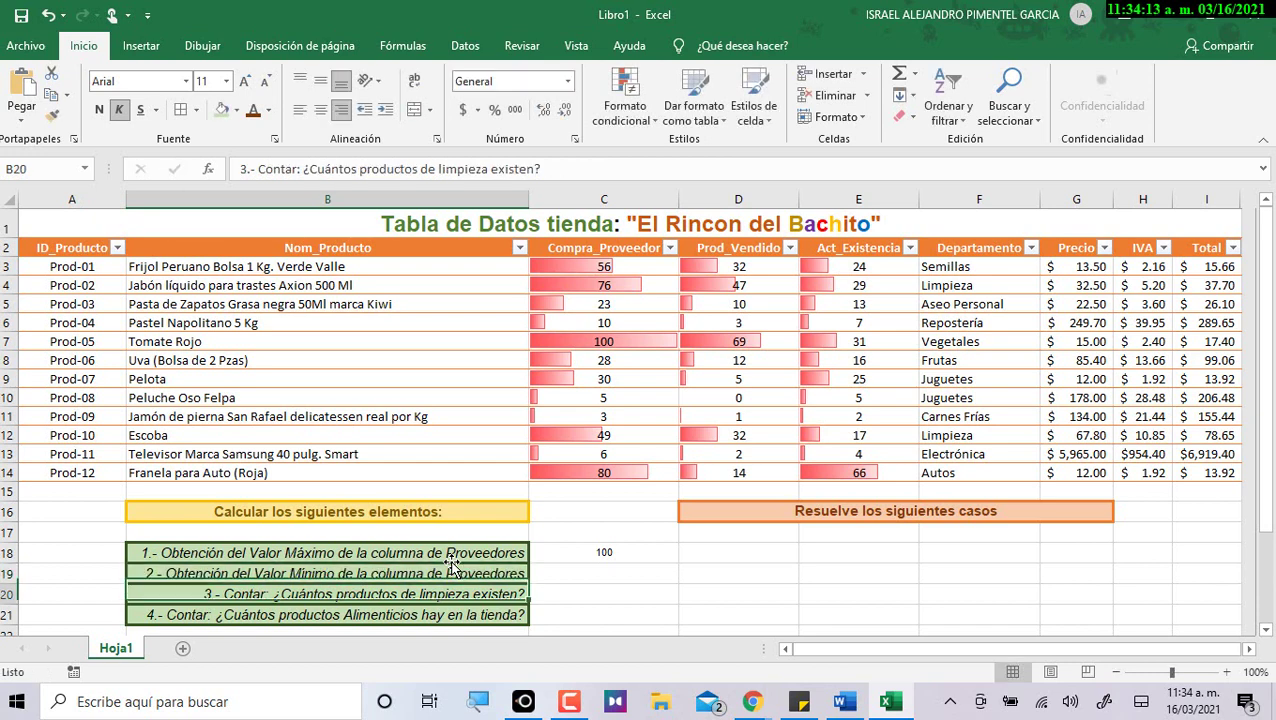
Enter =MIN(Tabla3[Compra_Proveedor]) in C19 to get the minimum value 3.
left_click(600, 572)
type("=")
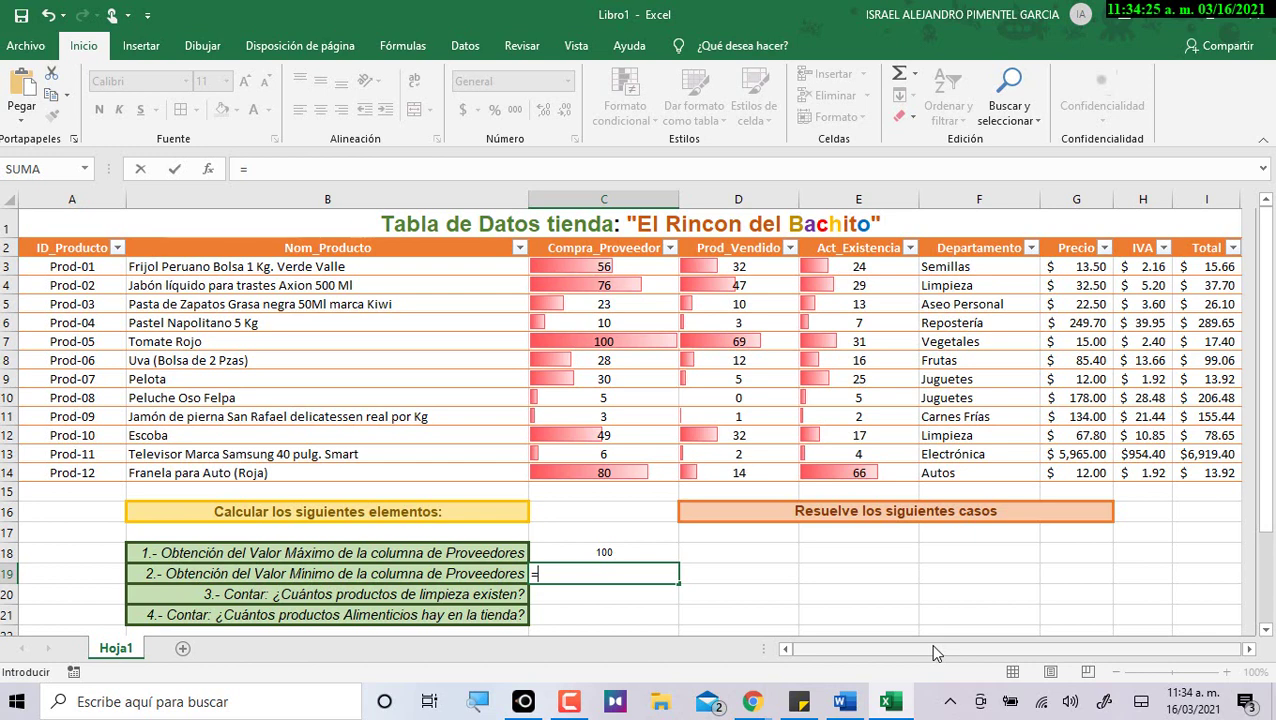
type("min")
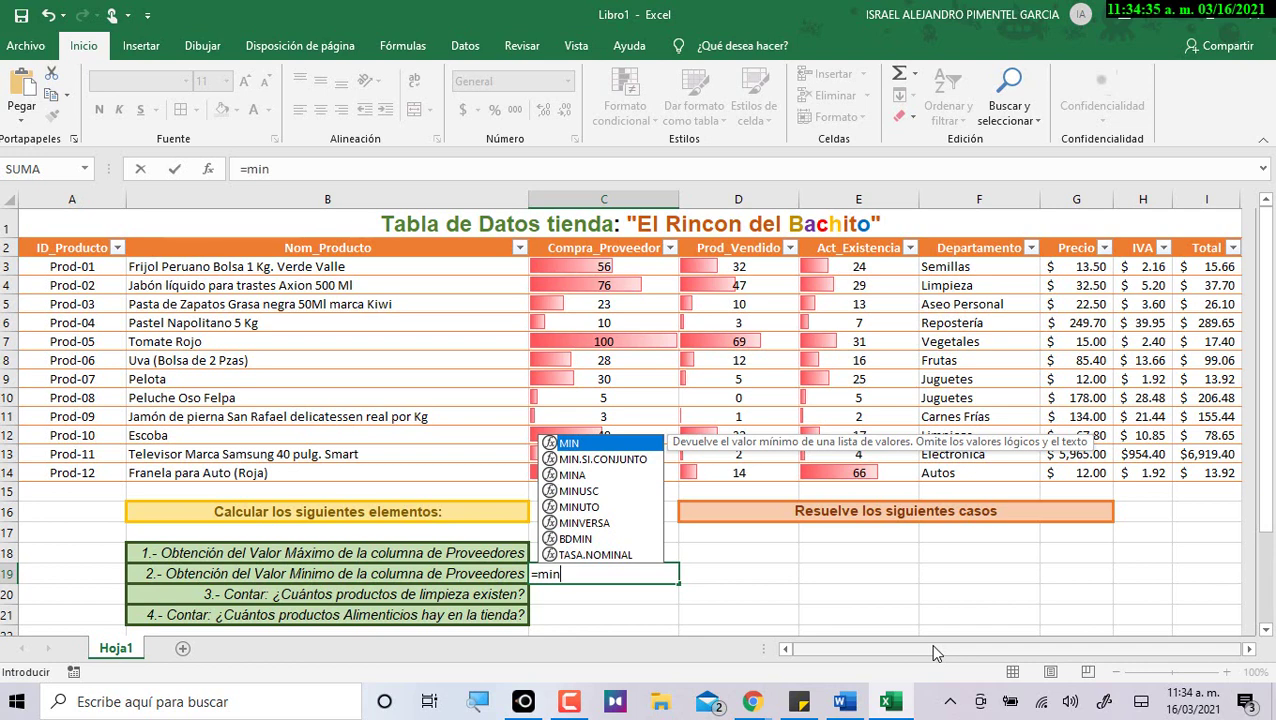
type("(")
left_click_drag(570, 268, 576, 474)
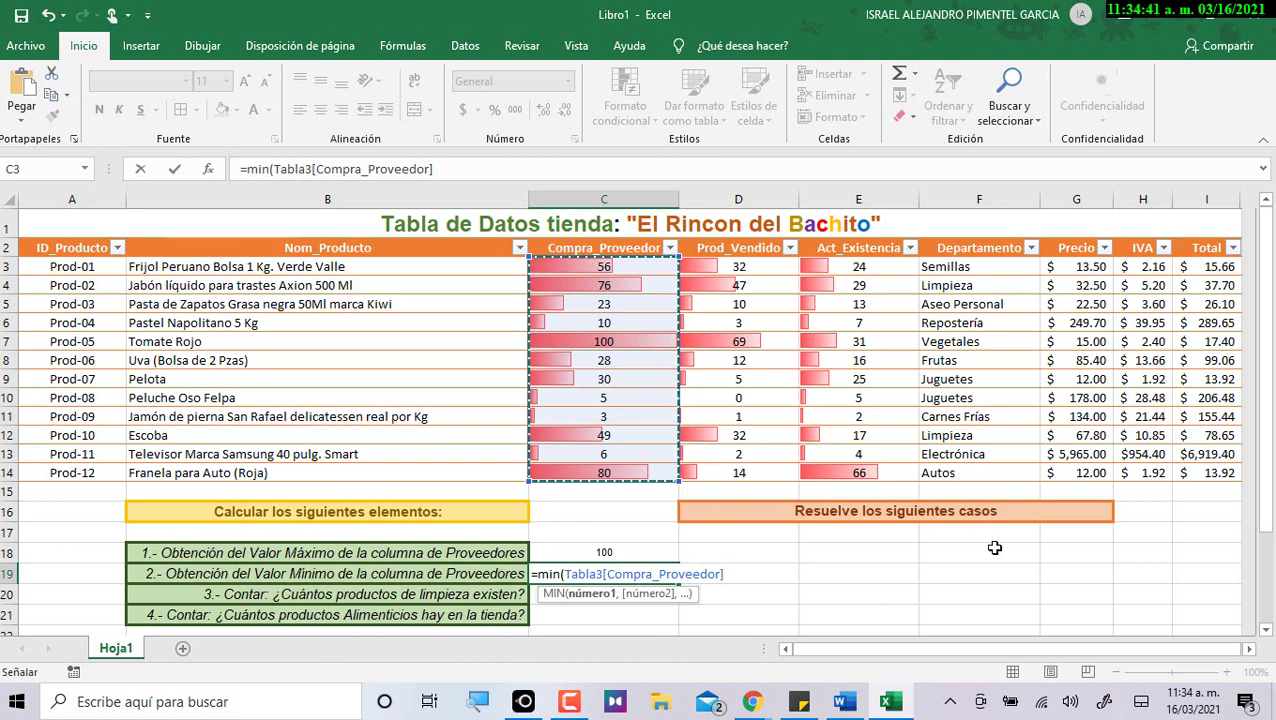
type(")")
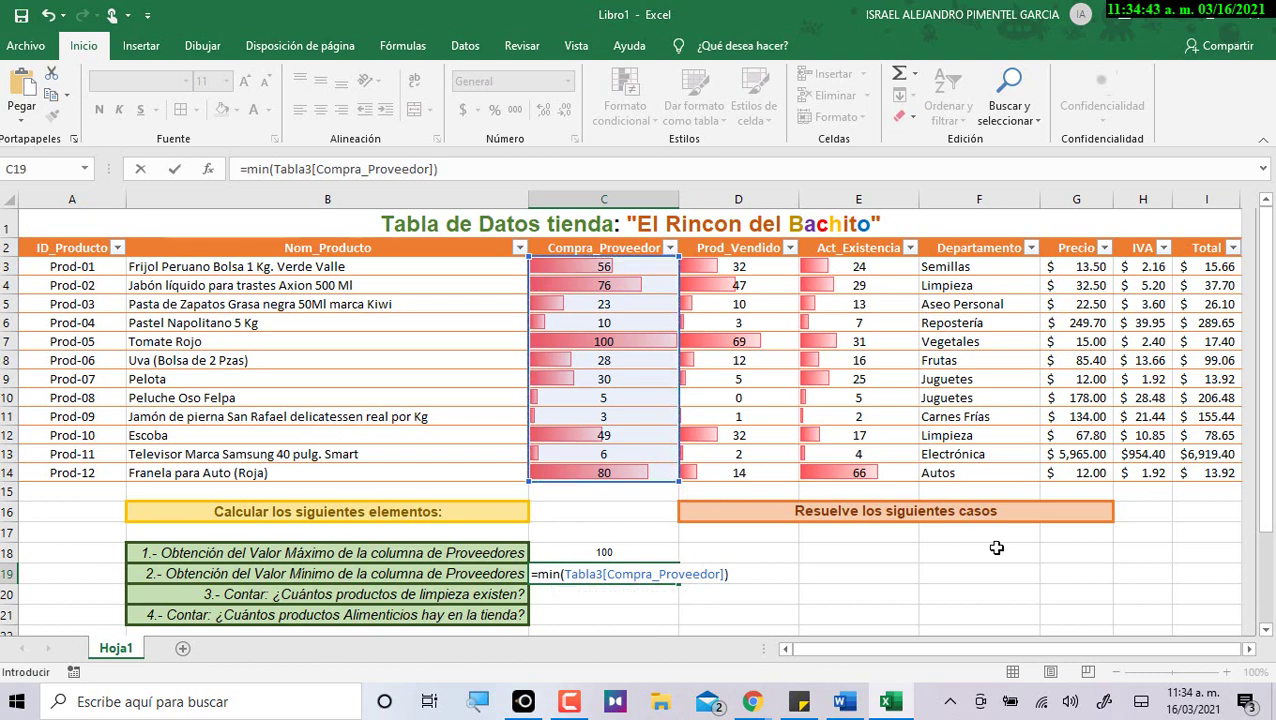
key("Return")
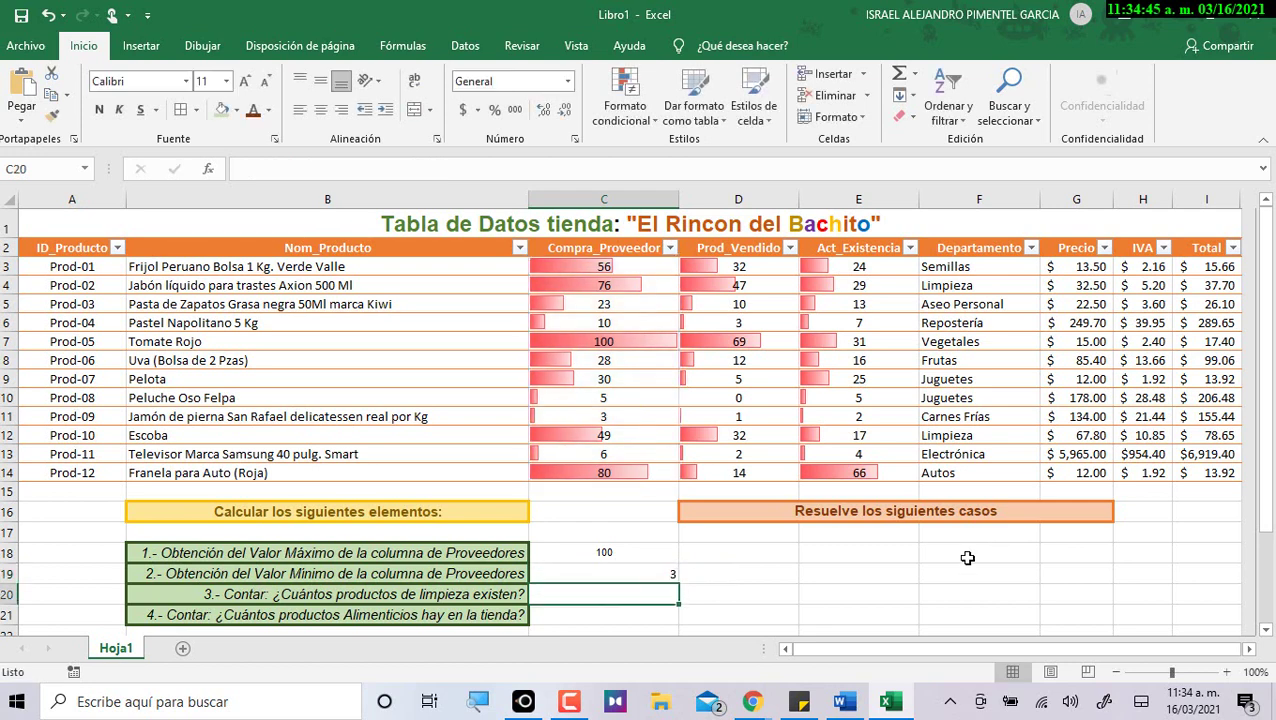
Center the C19 result vertically and horizontally and compare it with the smallest purchase value.
left_click(657, 573)
left_click(320, 80)
left_click(320, 110)
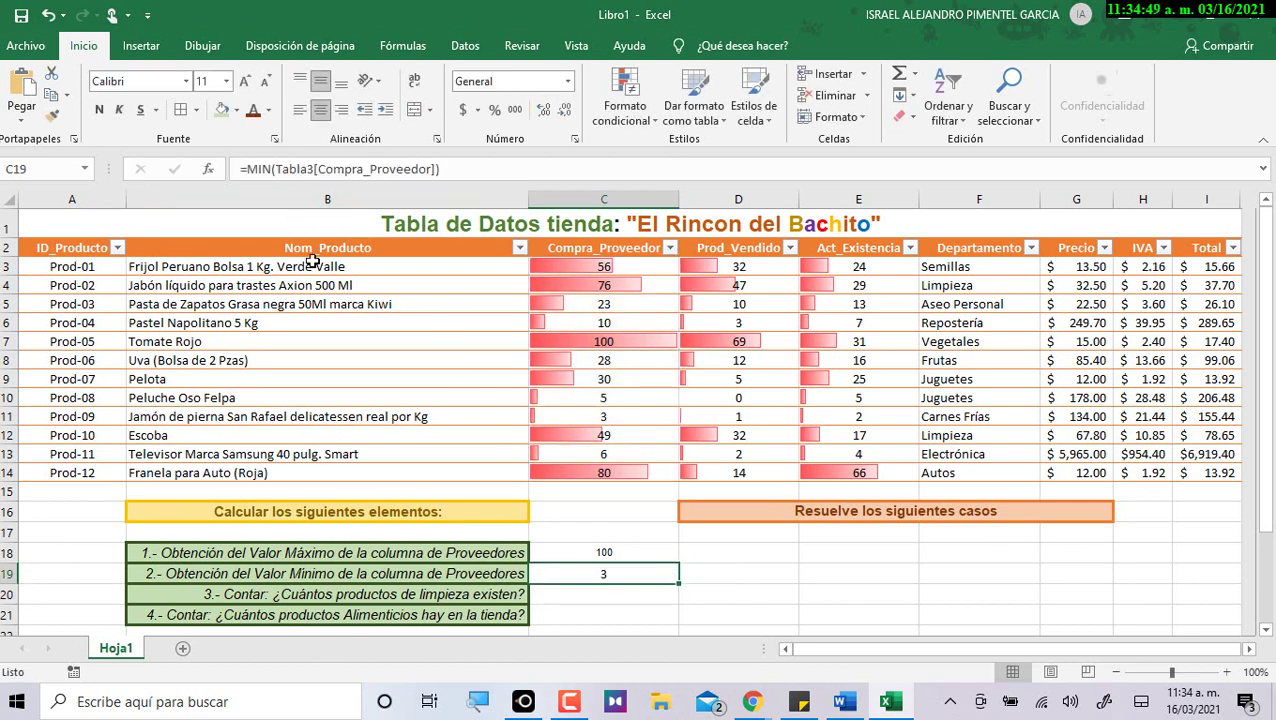
left_click(554, 414)
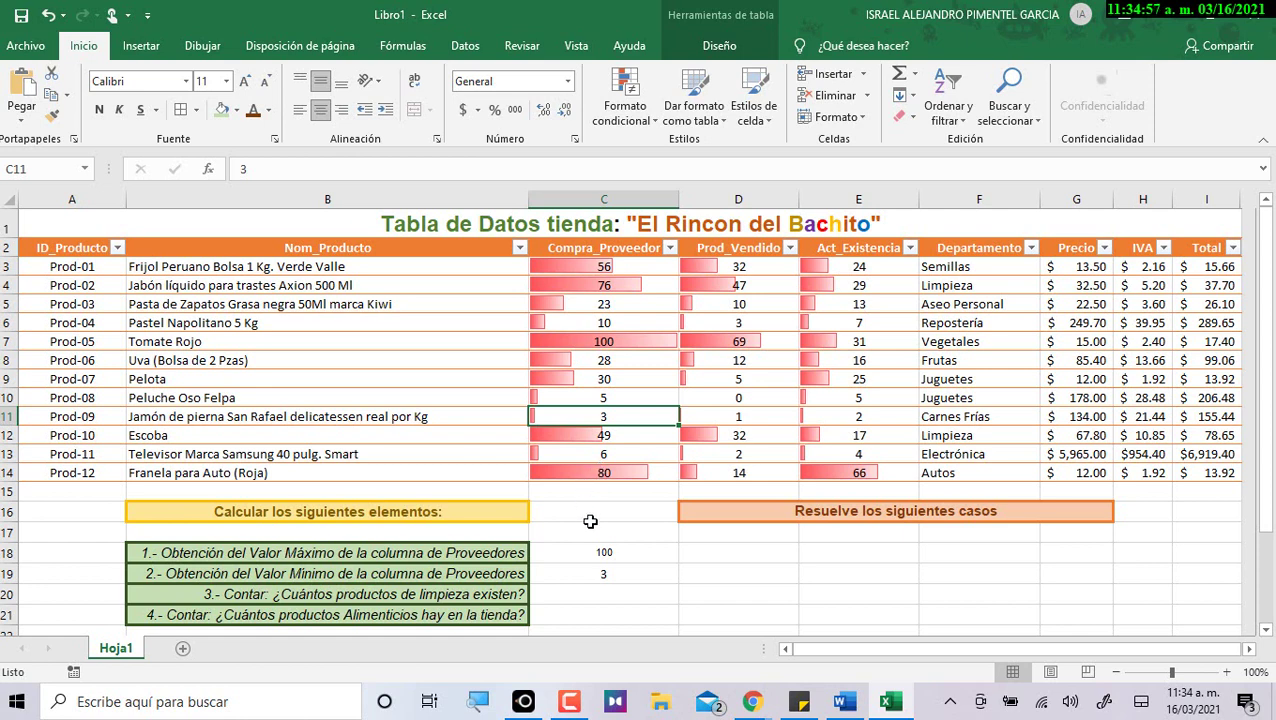
Review the MAX formula in C18 and the MIN formula in C19 without changing them.
left_click(588, 557)
double_click(588, 557)
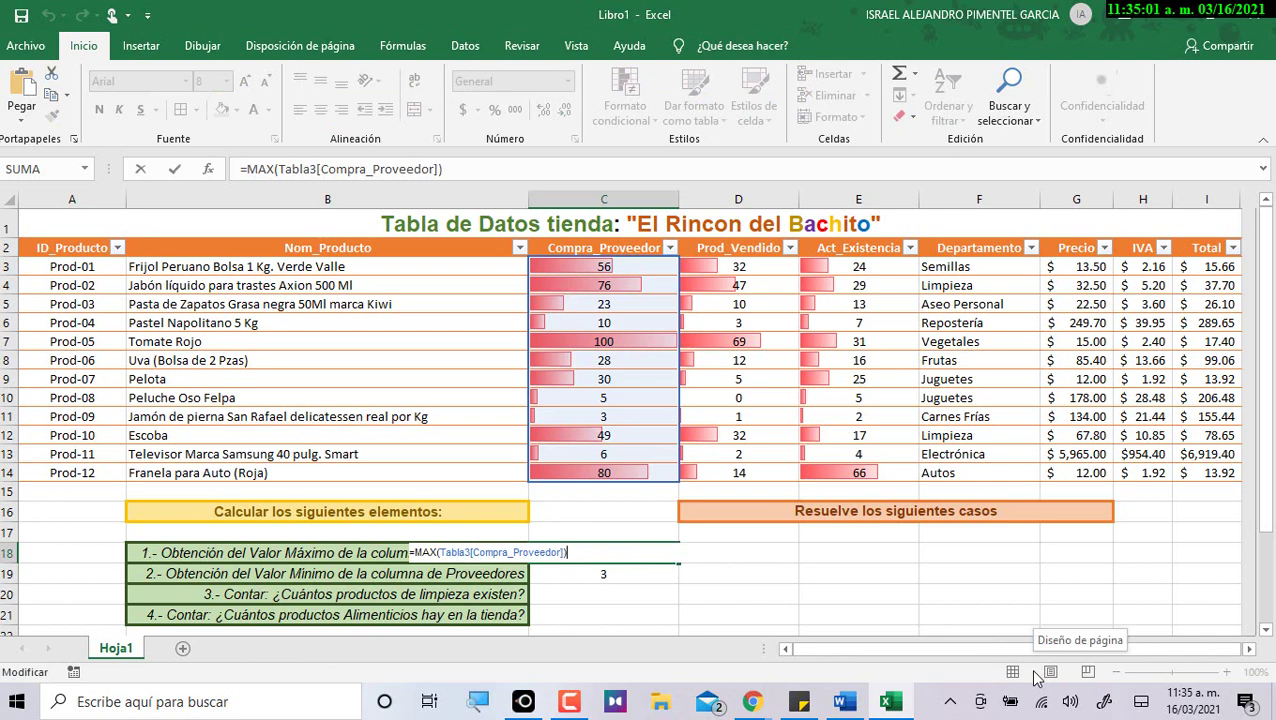
left_click(615, 573)
double_click(615, 573)
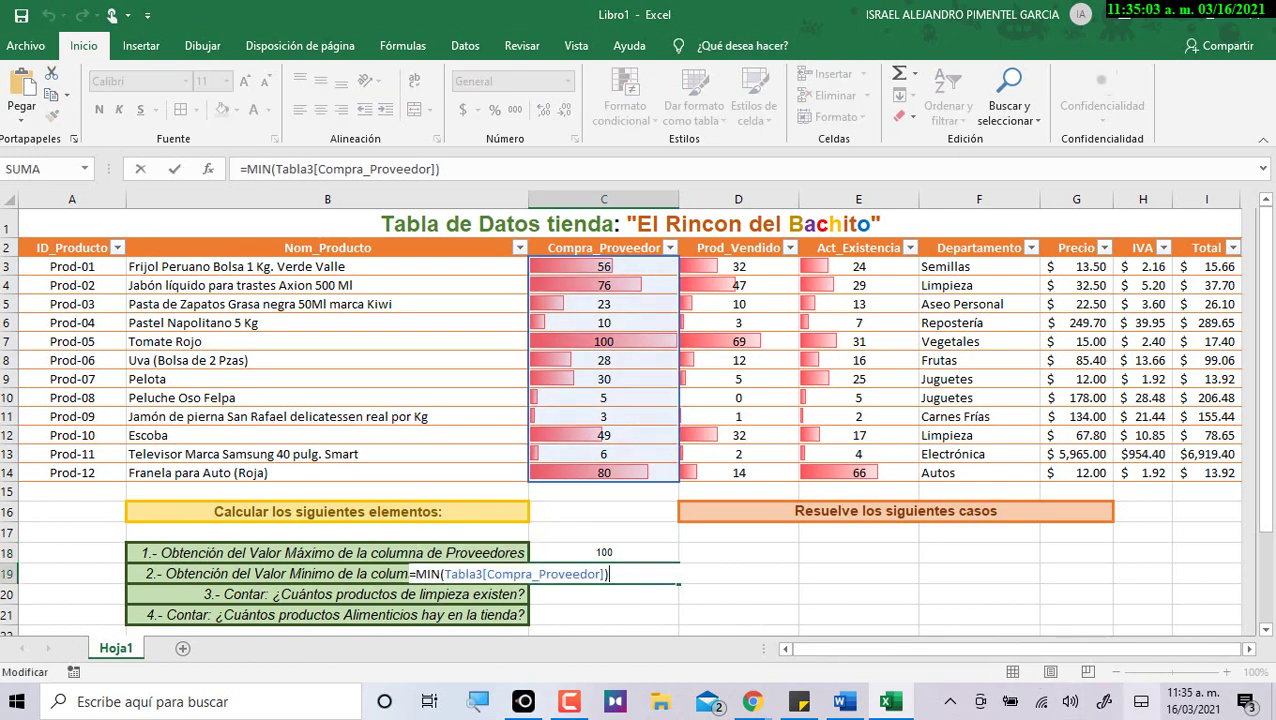
key("Escape")
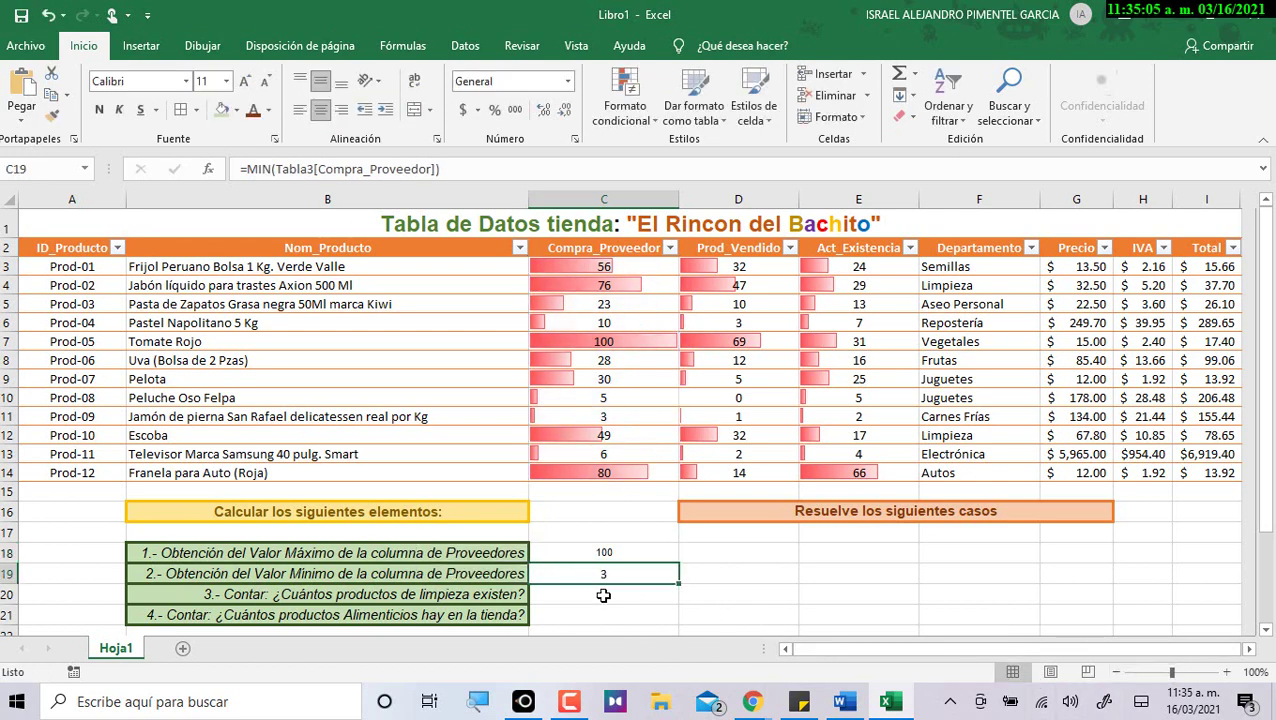
left_click(605, 591)
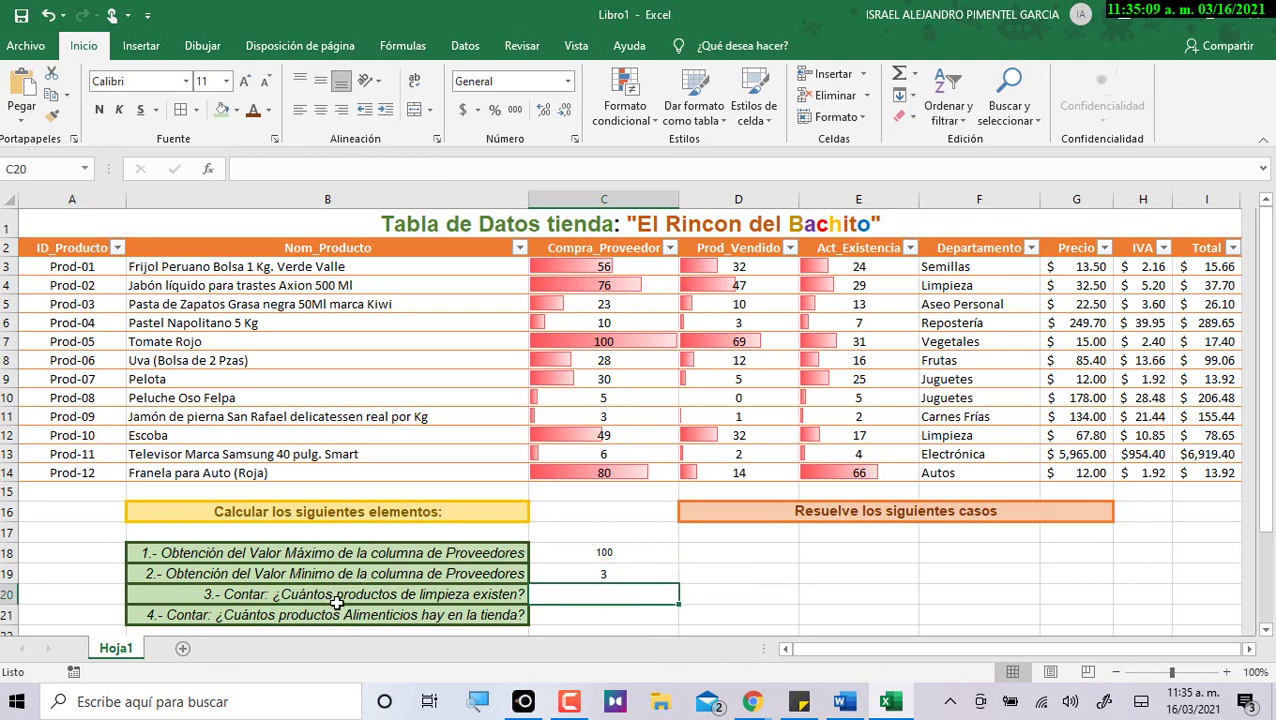
Reword B20 to ask about products 'del rubro de limpieza'.
double_click(423, 594)
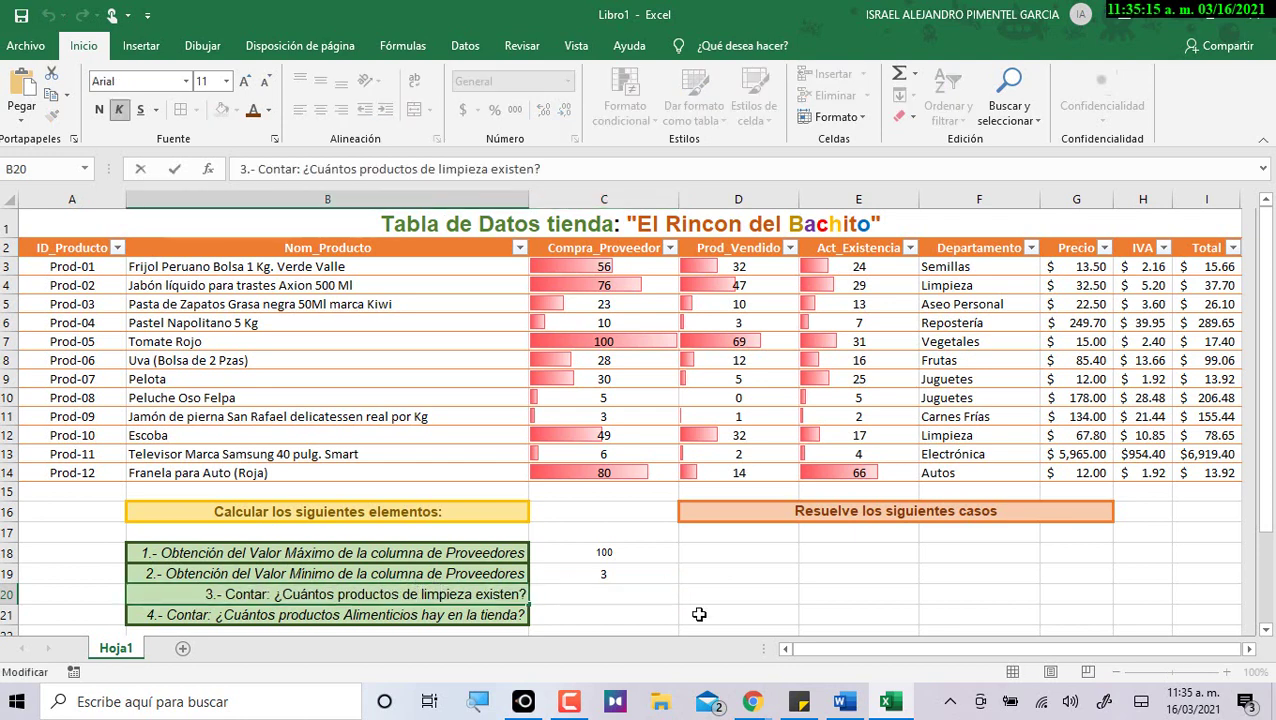
type("l rubro de")
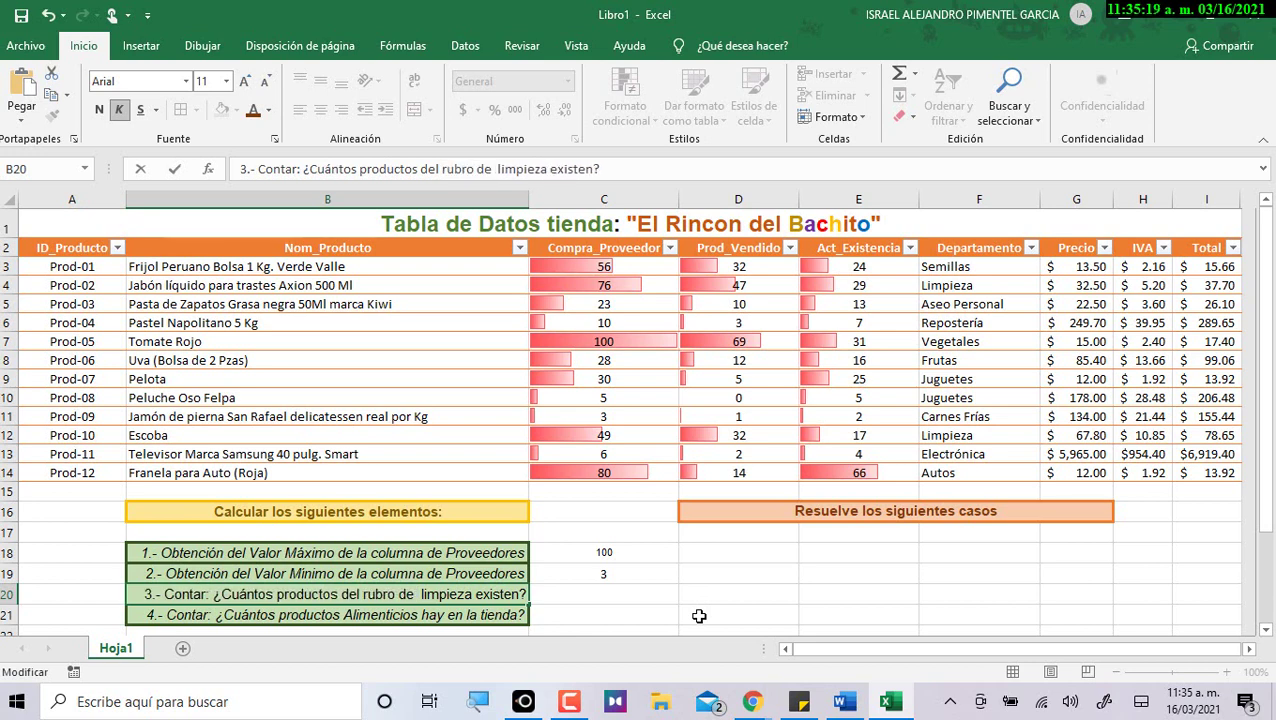
key("Return")
Replace 'Alimenticios' in B21 with 'del rubro de semillas' and autofit column B.
double_click(420, 614)
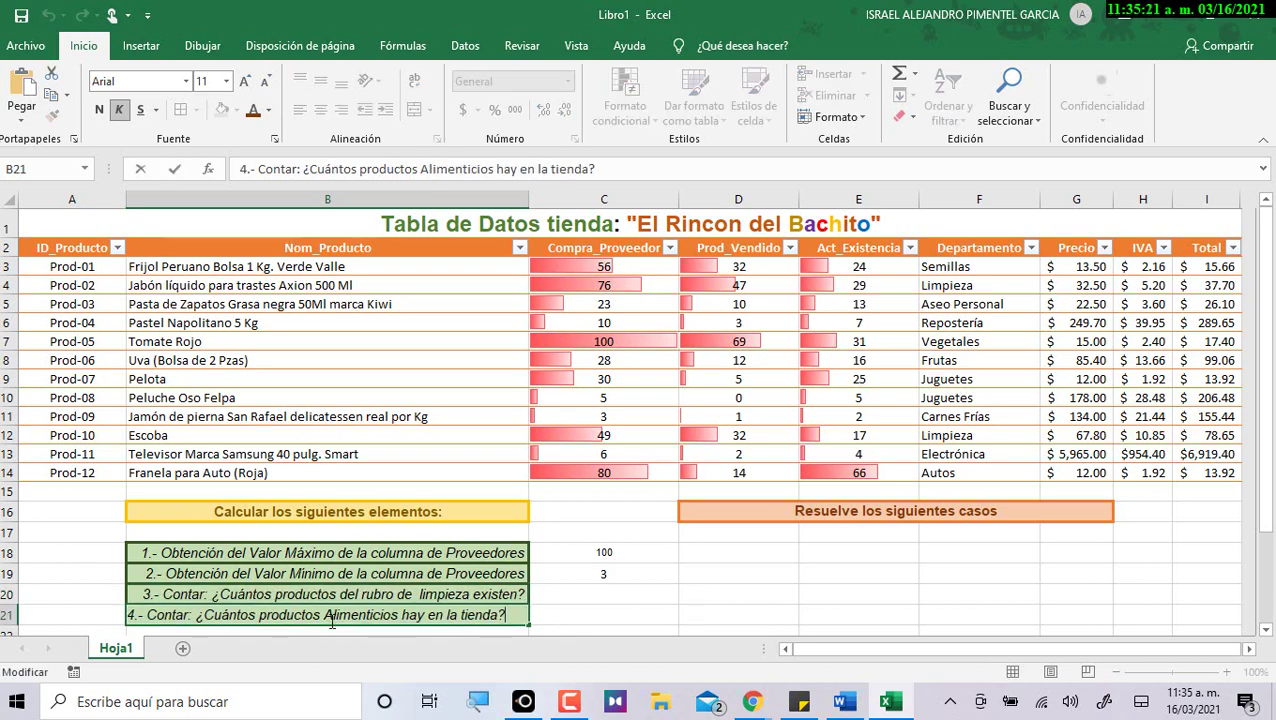
left_click_drag(324, 614, 403, 614)
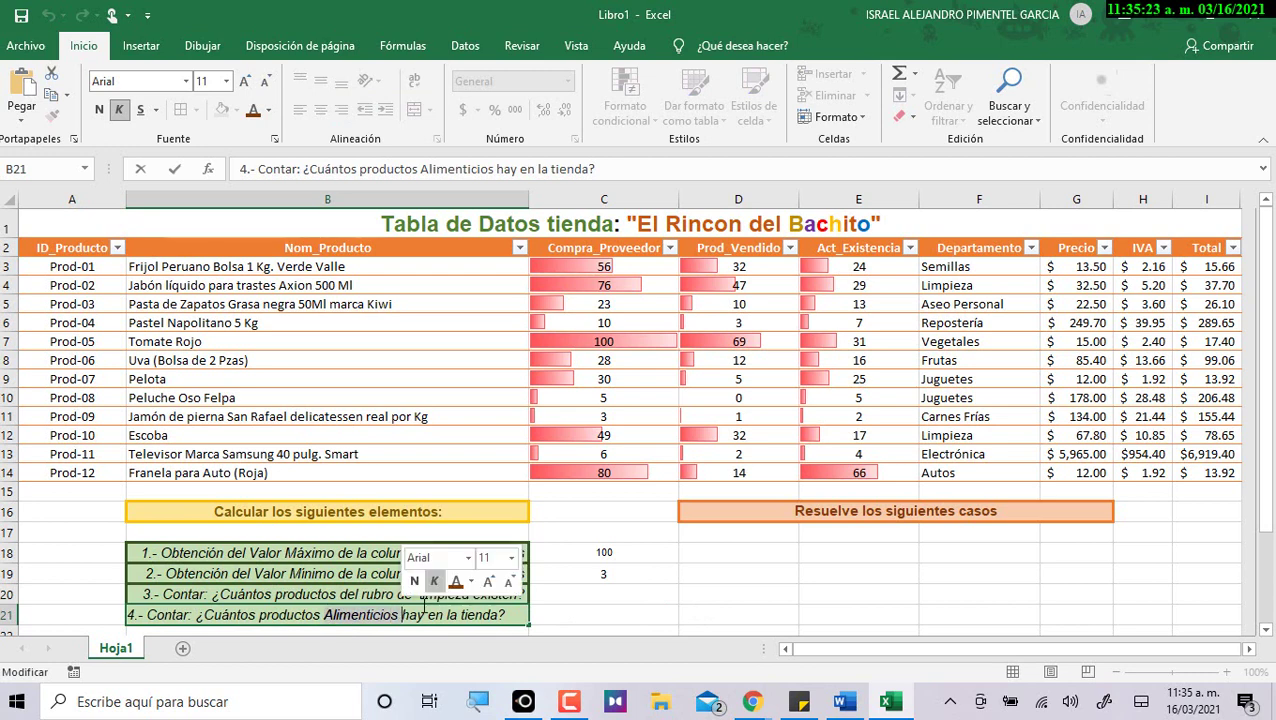
type("del ru")
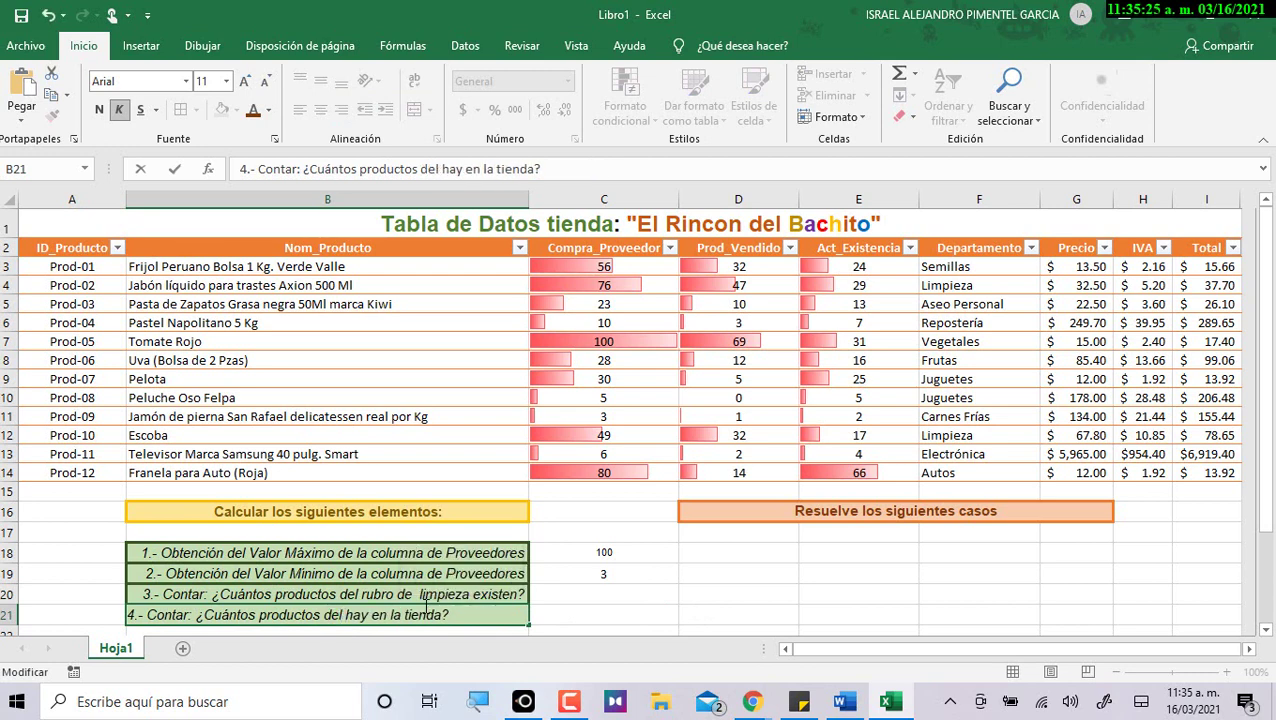
type("bro de ")
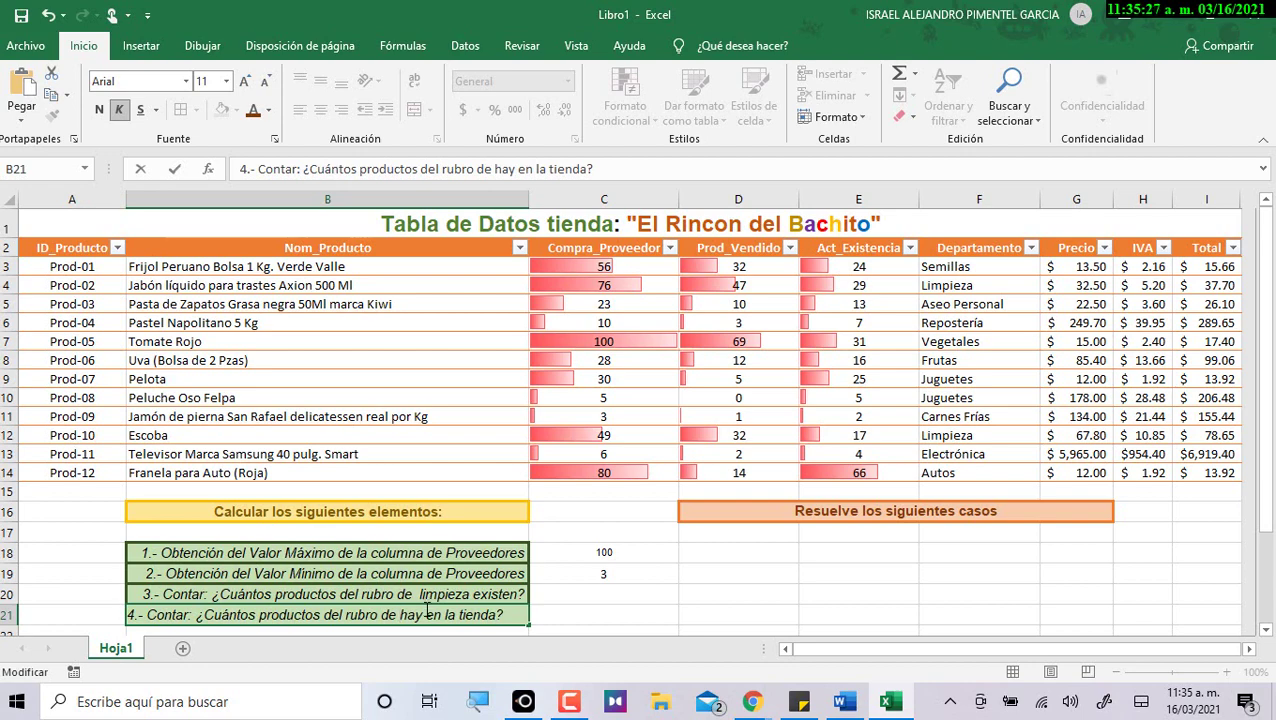
type("semillas")
key("Return")
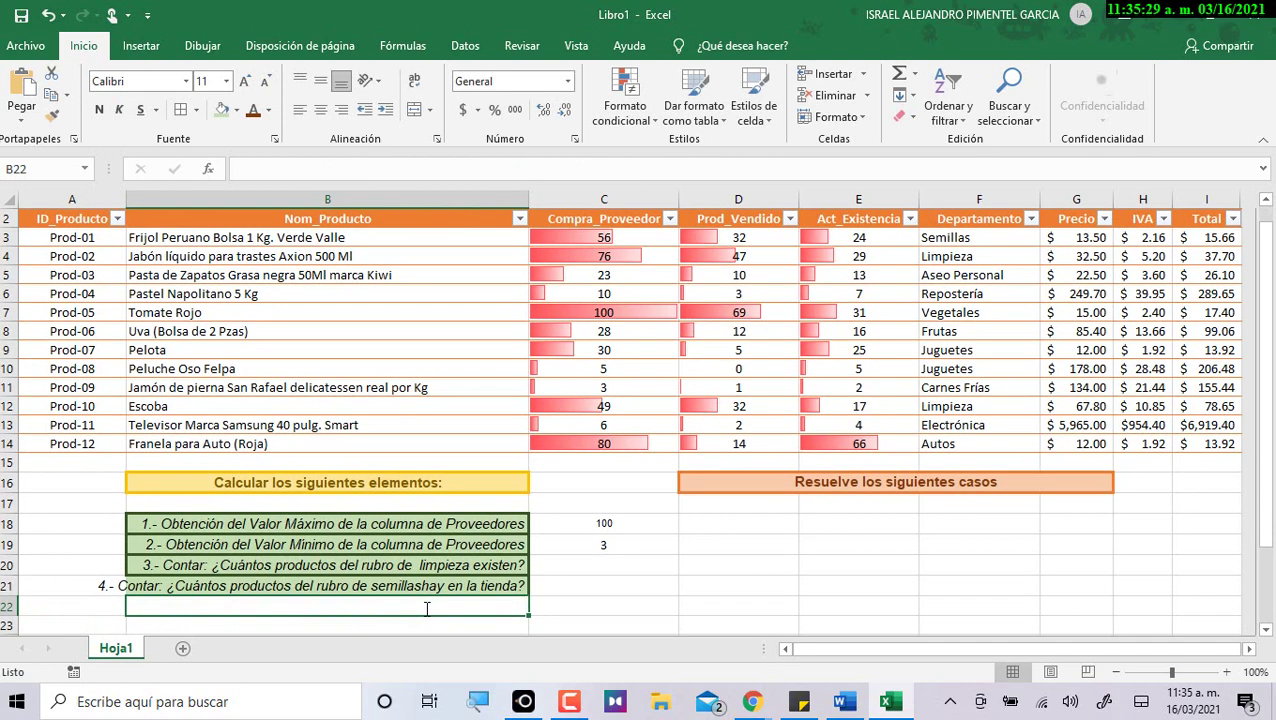
double_click(529, 192)
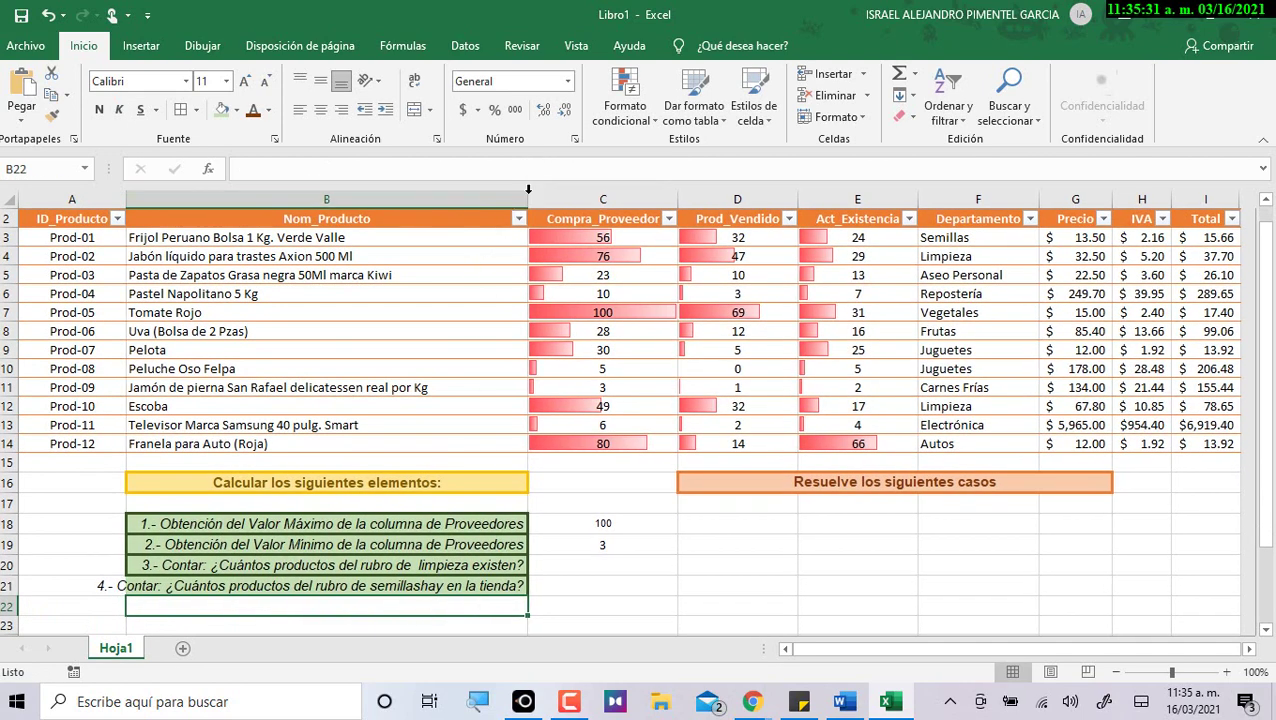
Start a =contar.si formula in C20 to count the limpieza products.
left_click_drag(655, 557, 659, 556)
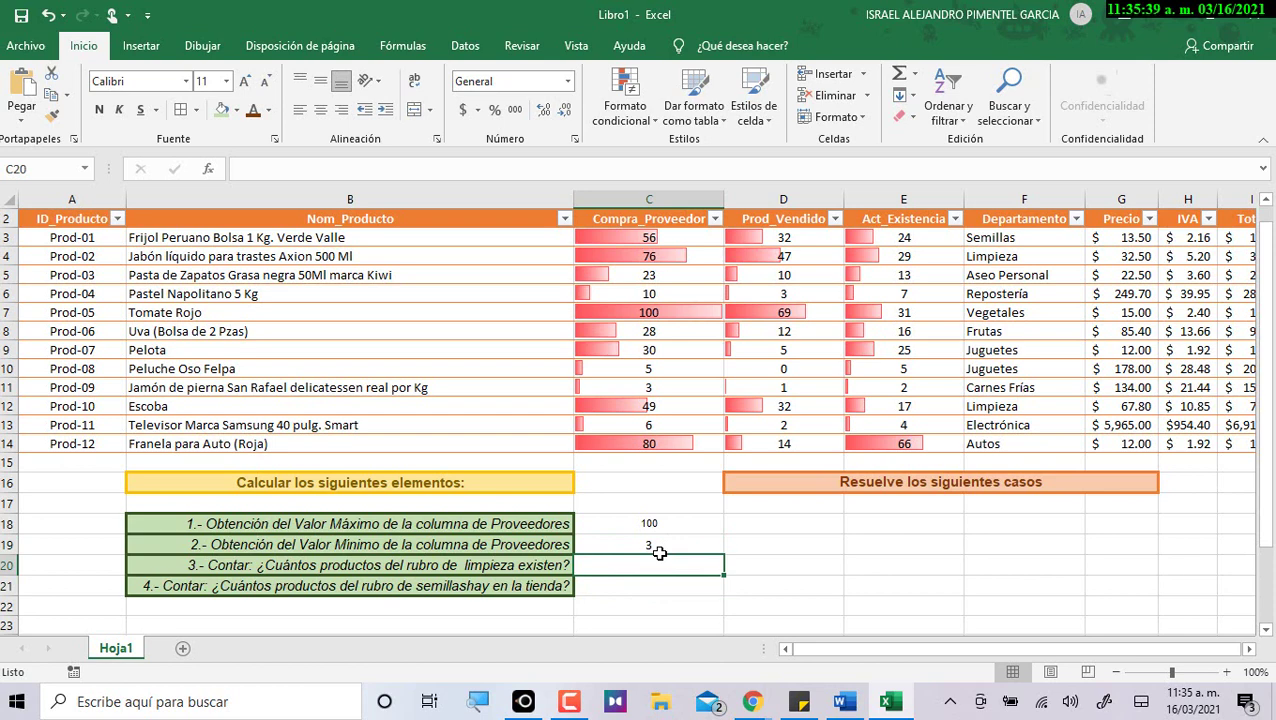
type("=contar.si(")
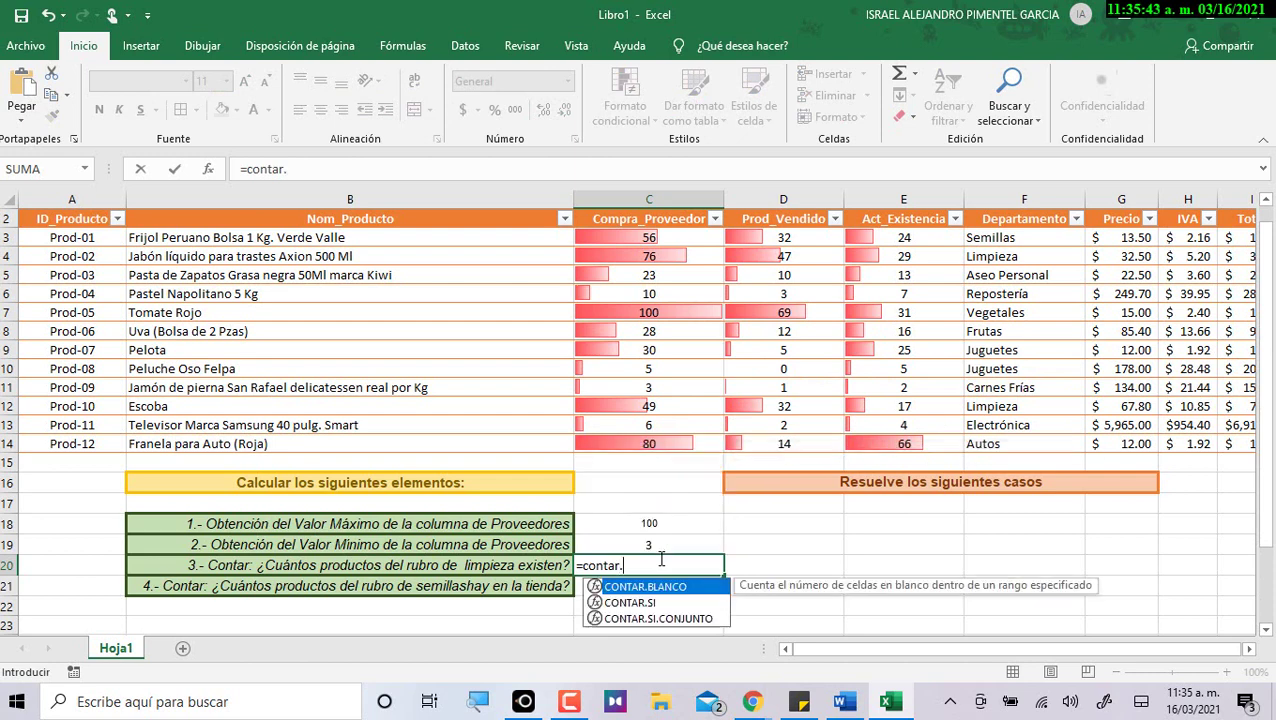
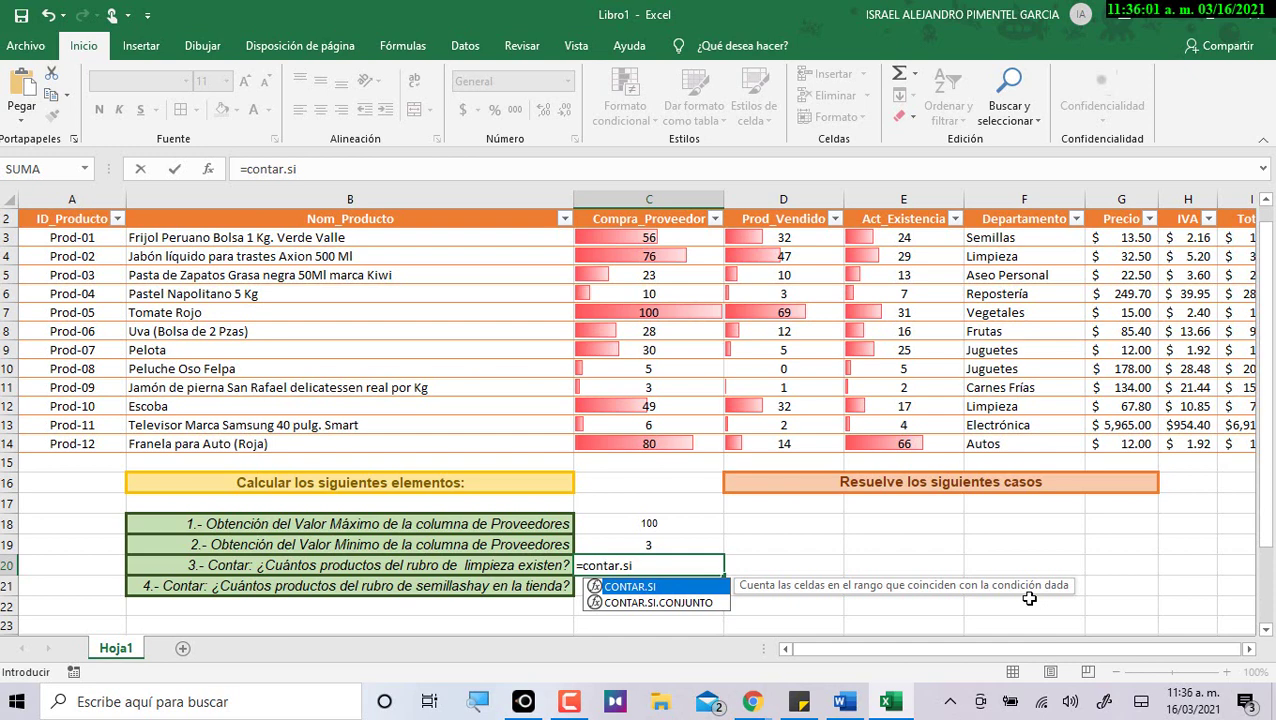
Complete the CONTAR.SI formula in C20 over the Departamento column with the Limpieza criterion F4, returning 2.
type("(")
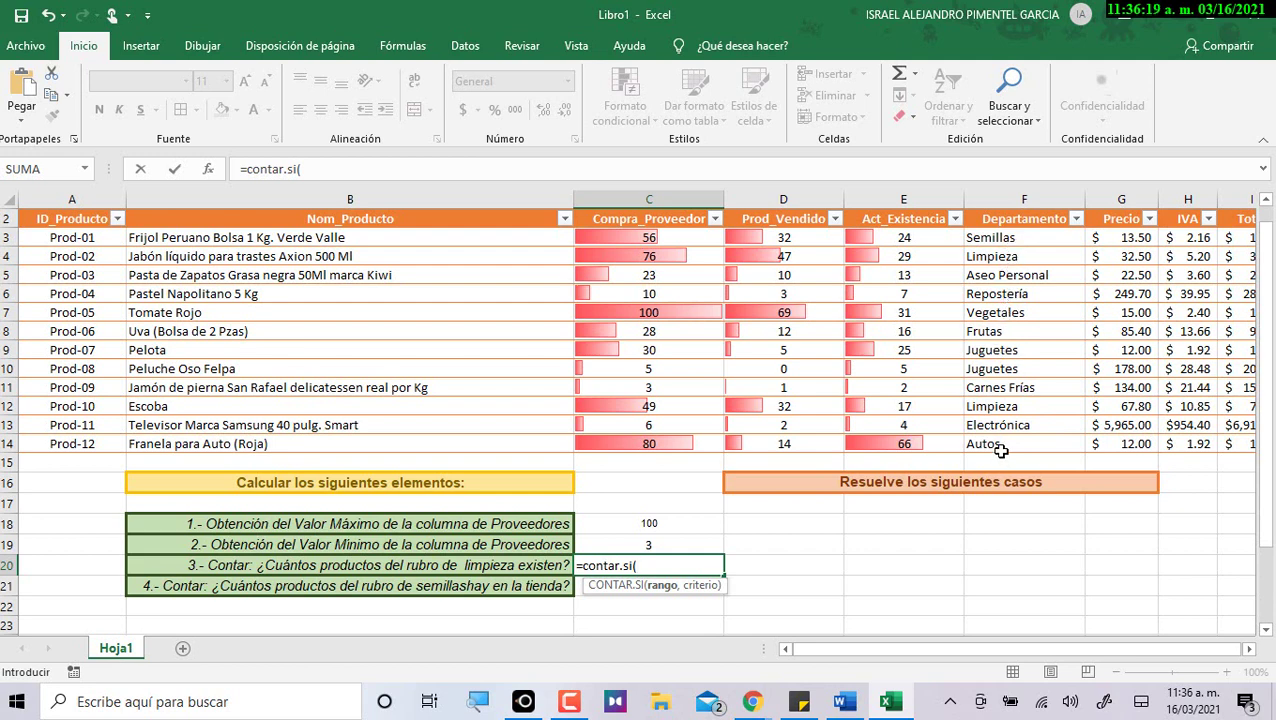
left_click_drag(1000, 238, 1000, 443)
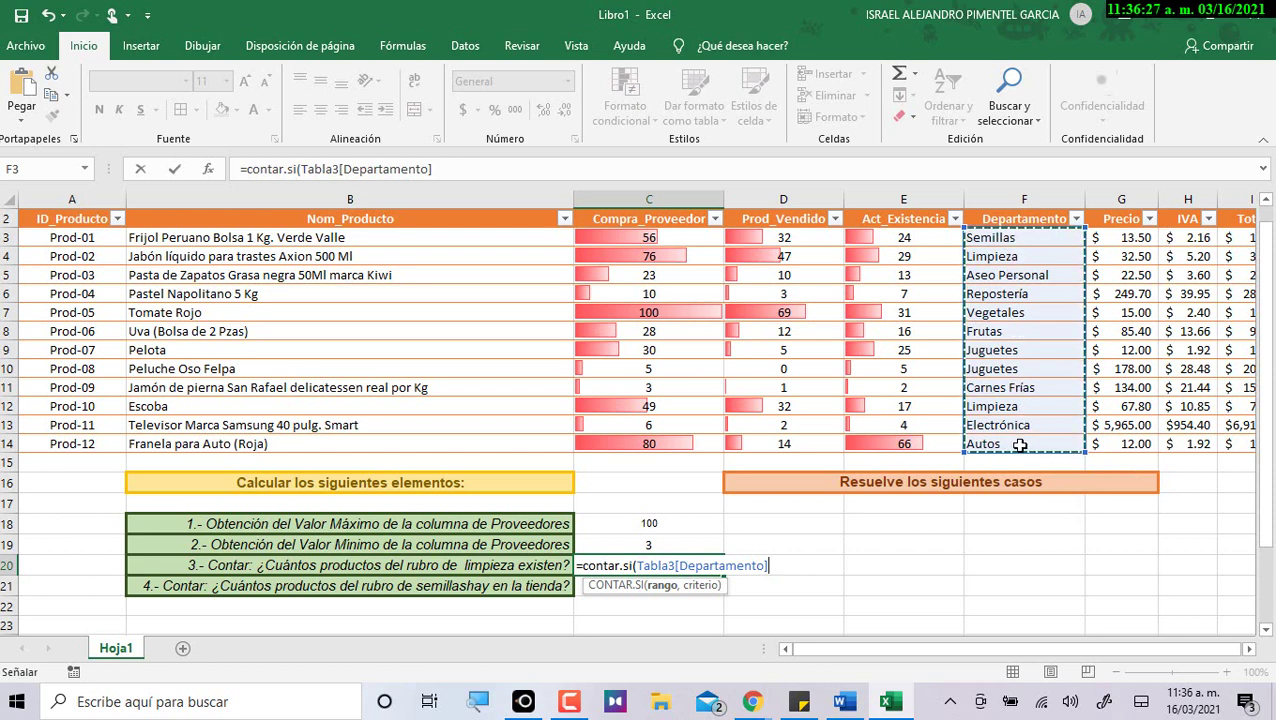
type(",")
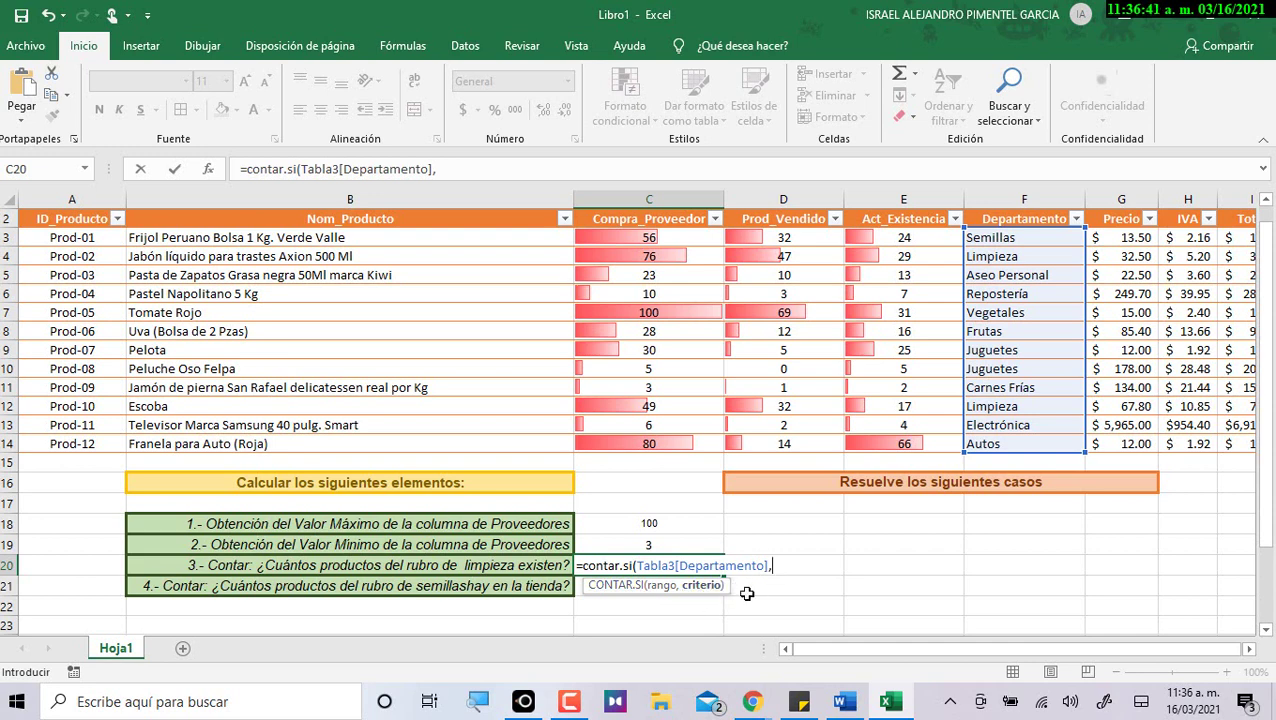
left_click(1030, 255)
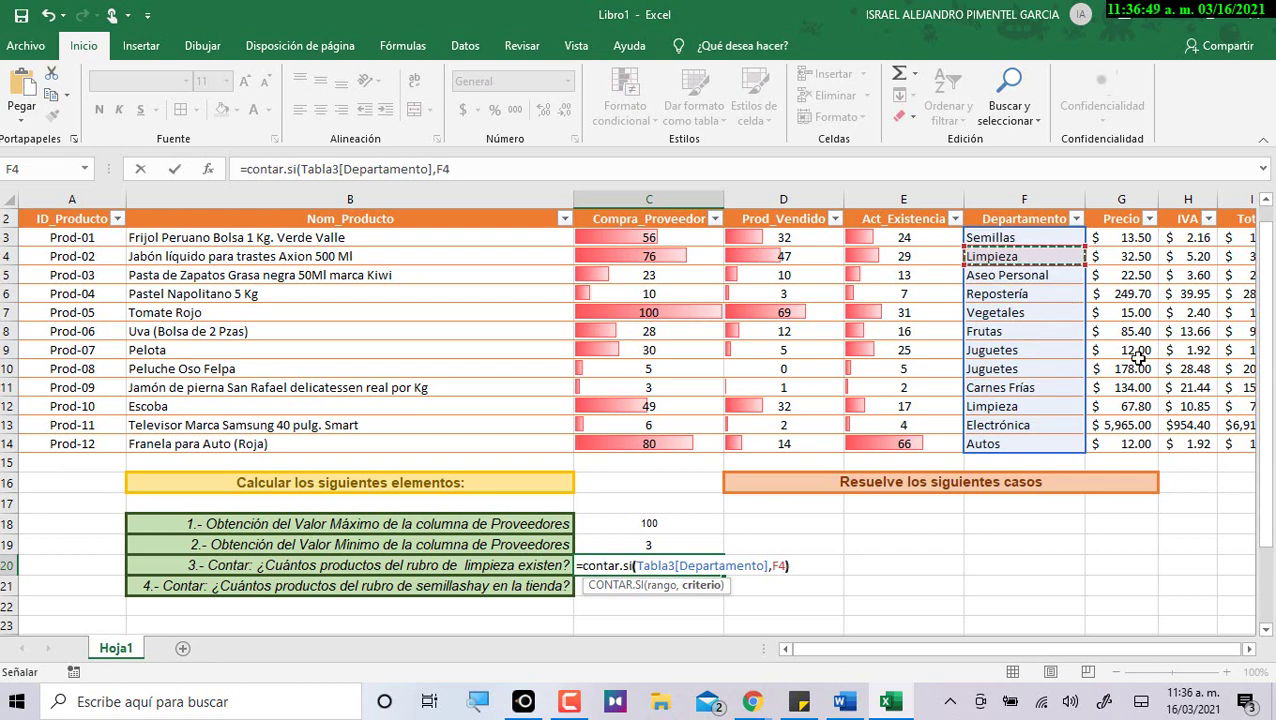
type(")")
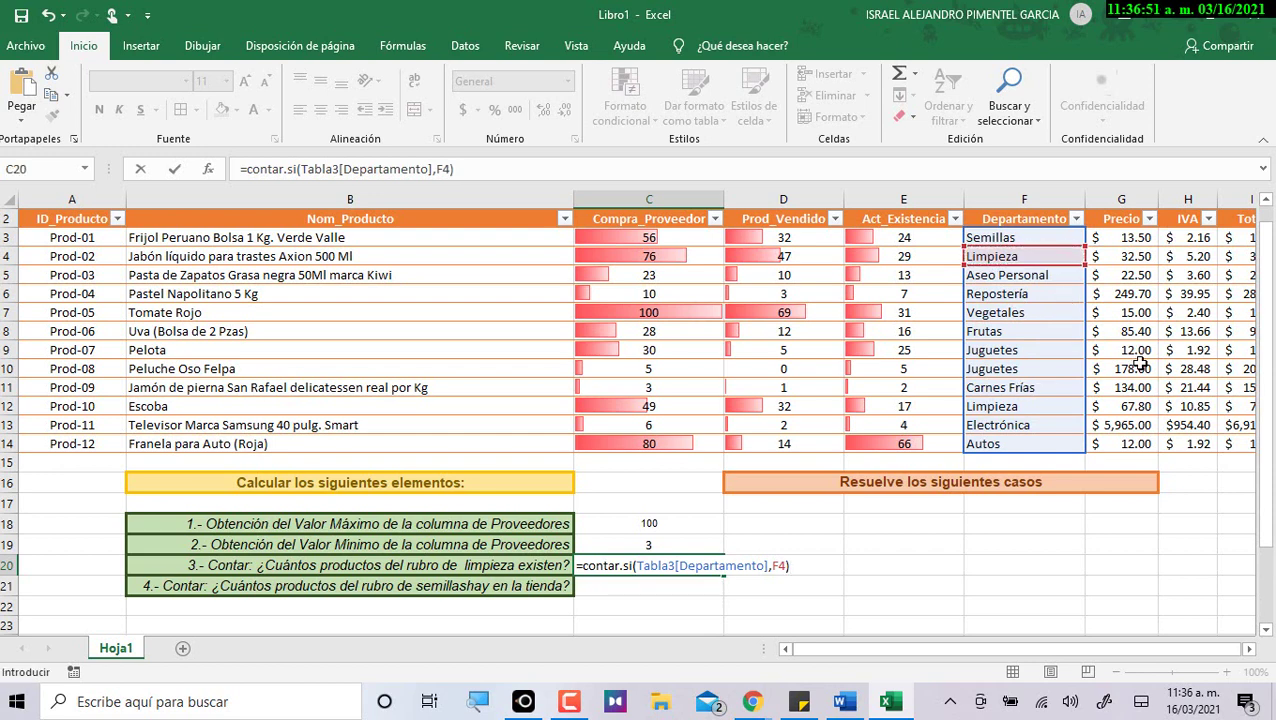
key("Return")
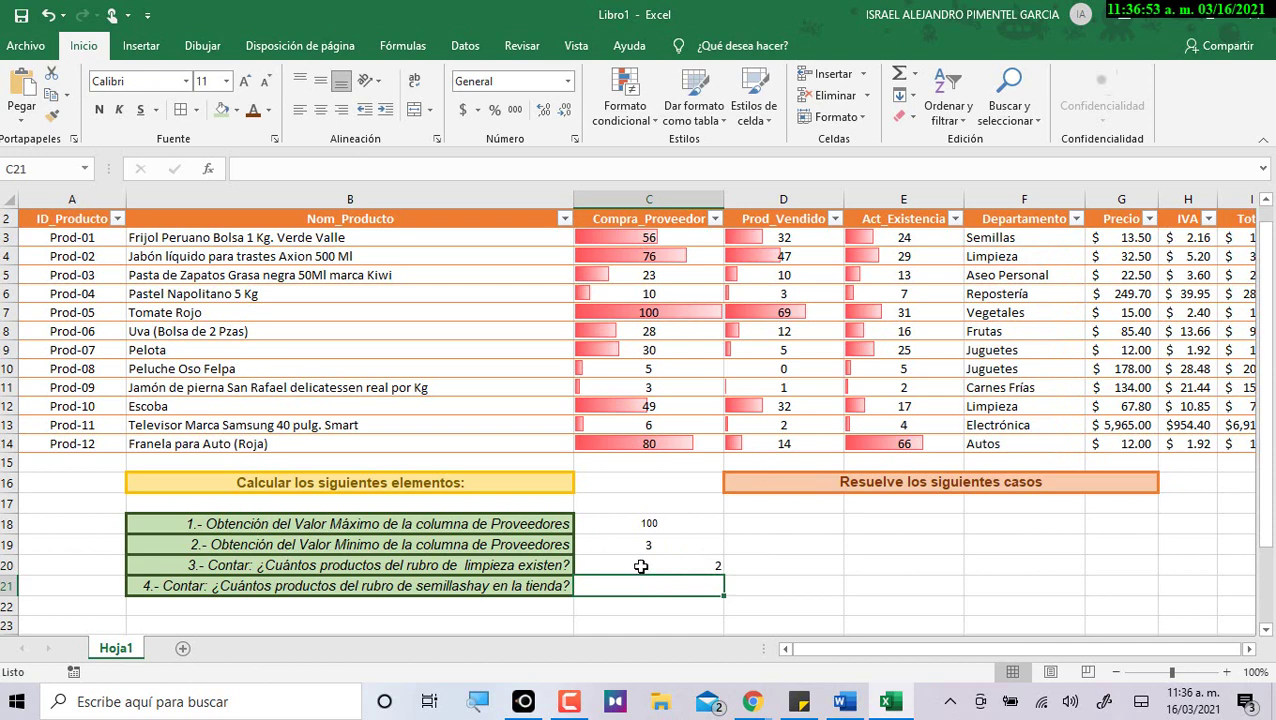
left_click(640, 563)
Middle-align and centre the result 2 in C20, then check the Limpieza entries in Departamento.
left_click(320, 80)
left_click(320, 109)
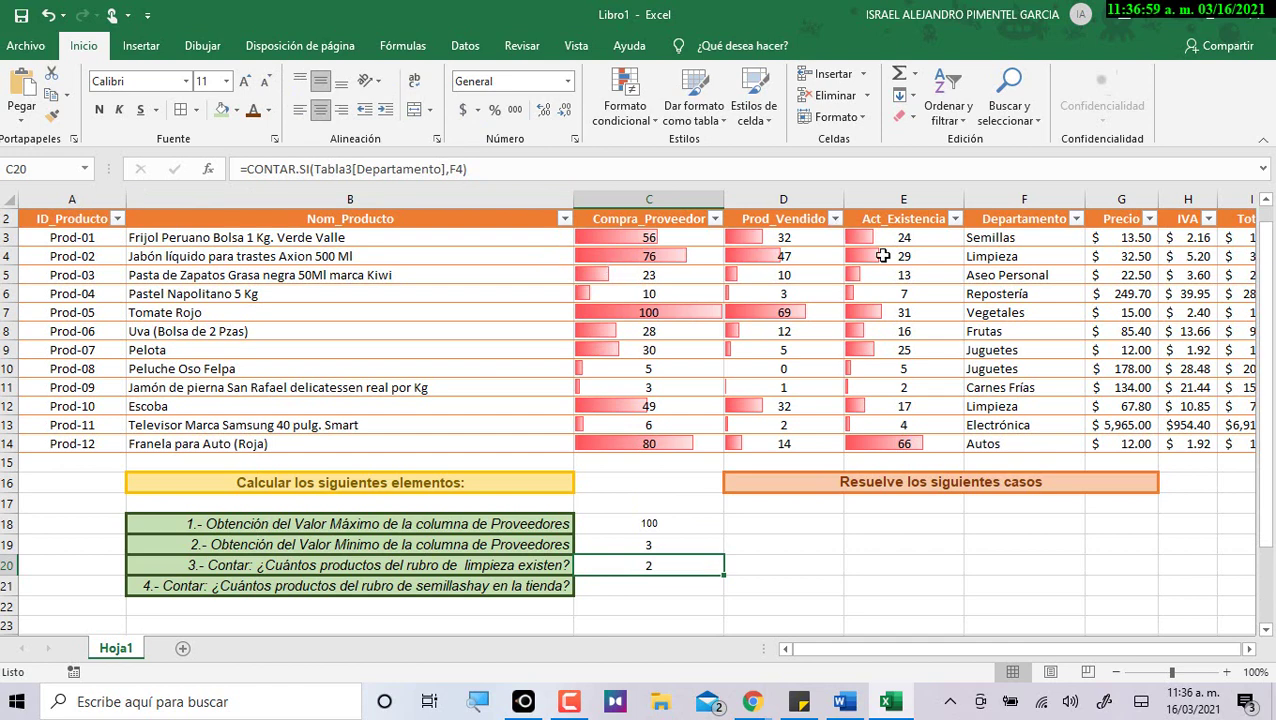
left_click(1001, 256)
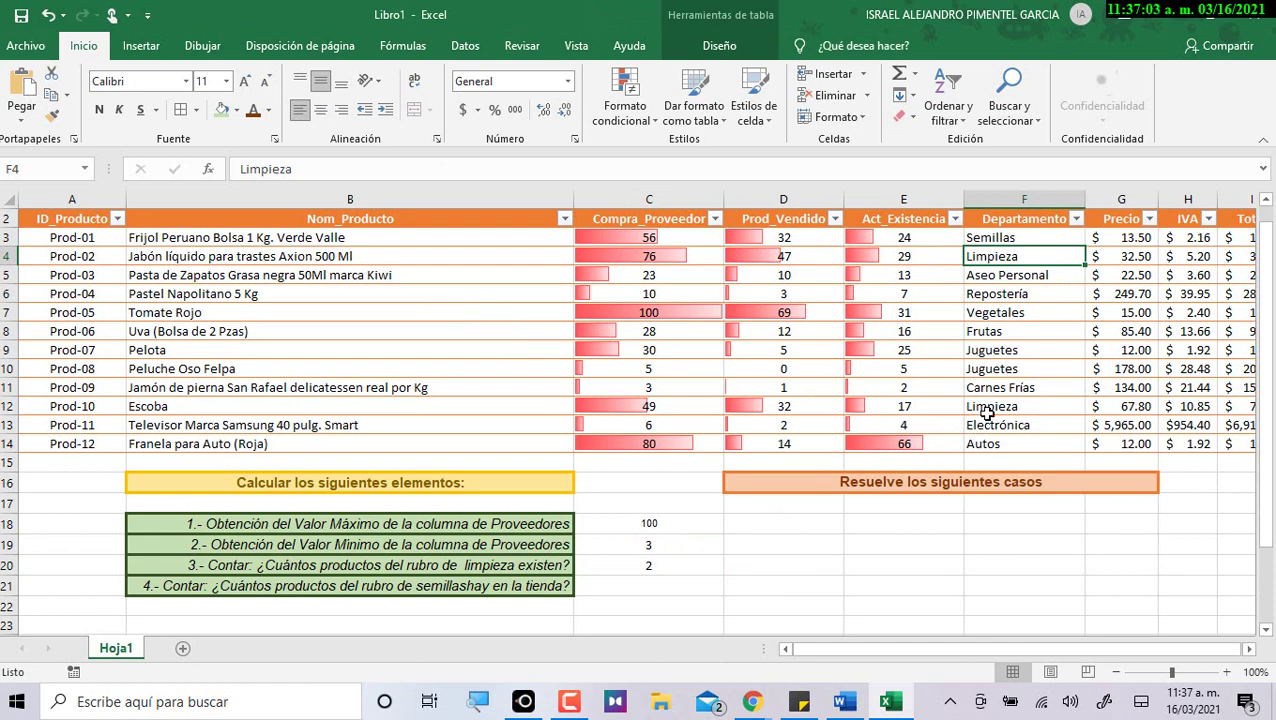
left_click(984, 412, "ctrl")
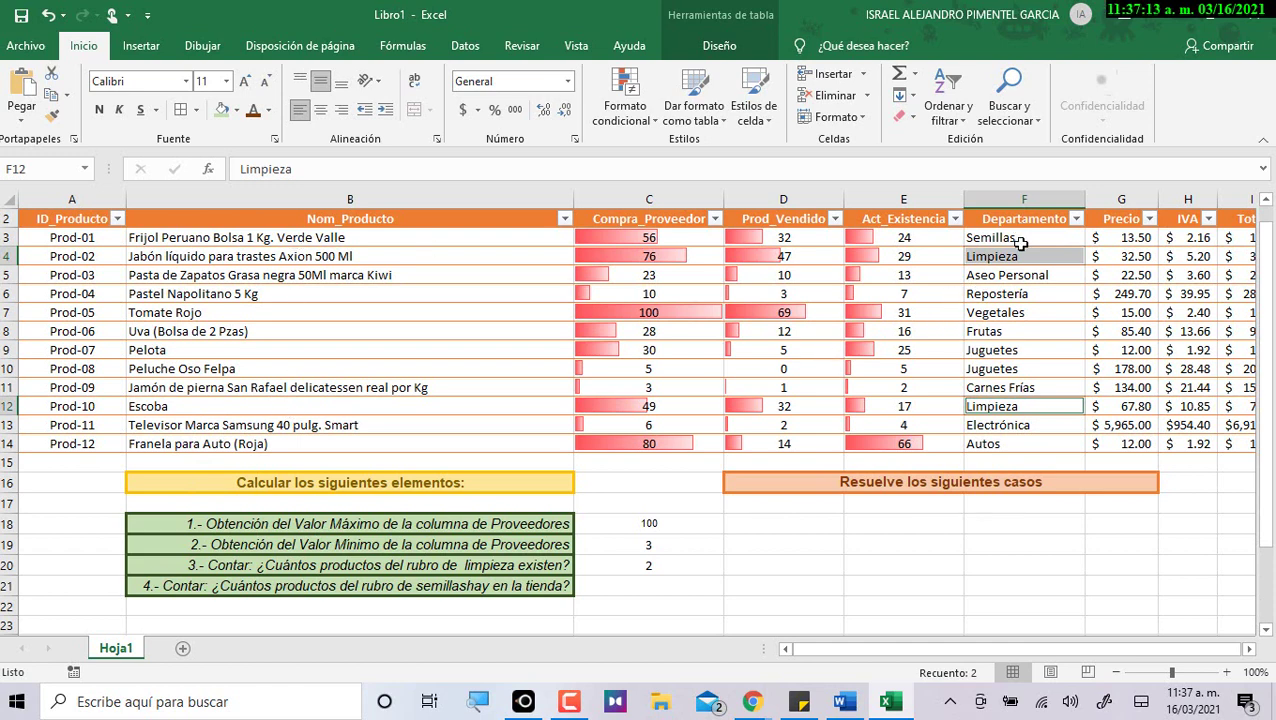
left_click_drag(1024, 237, 1029, 432)
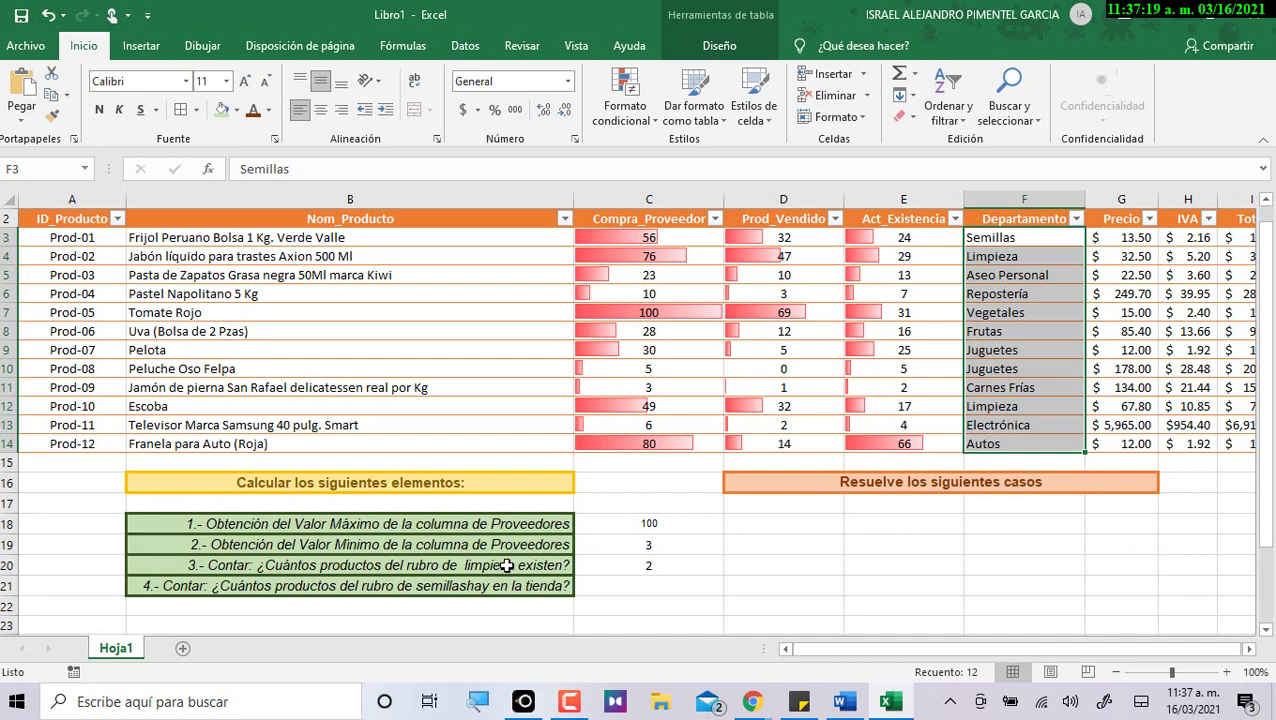
left_click(642, 588)
Enter =CONTAR.SI(Tabla3[Departamento],F3) in C21 to count Semillas, and centre the result 1.
type("=")
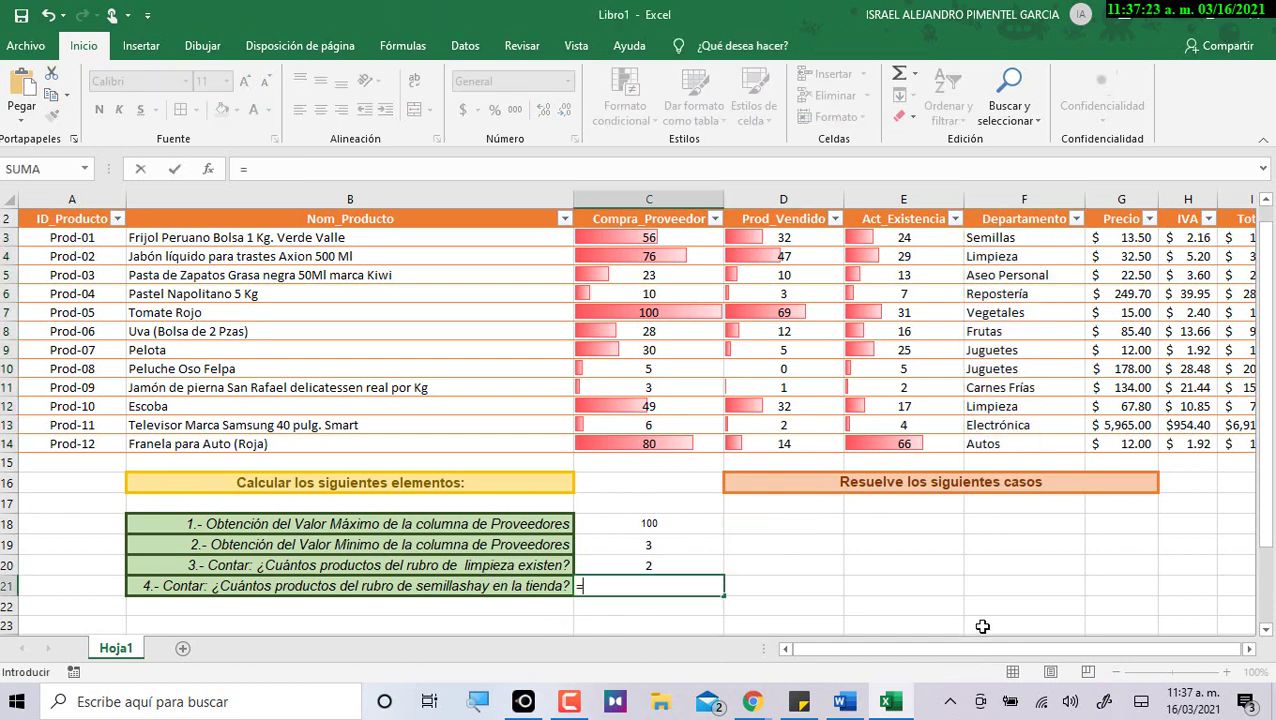
type("contar")
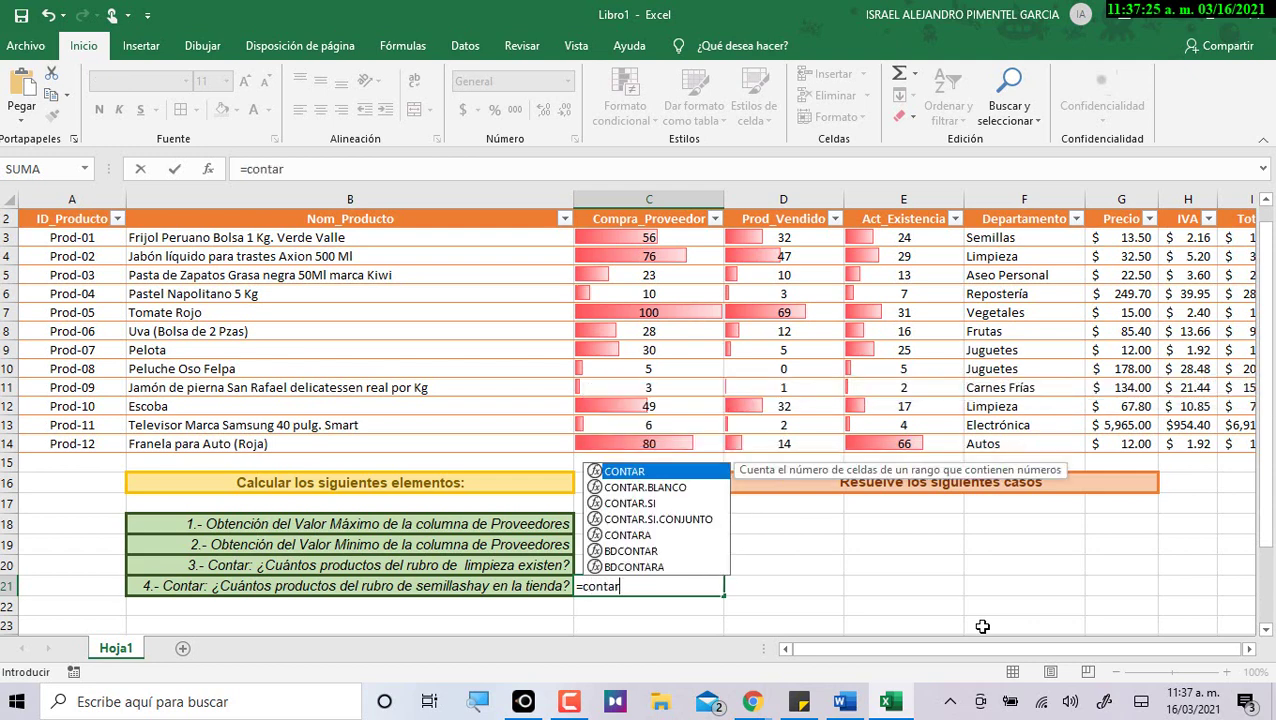
type(".si(")
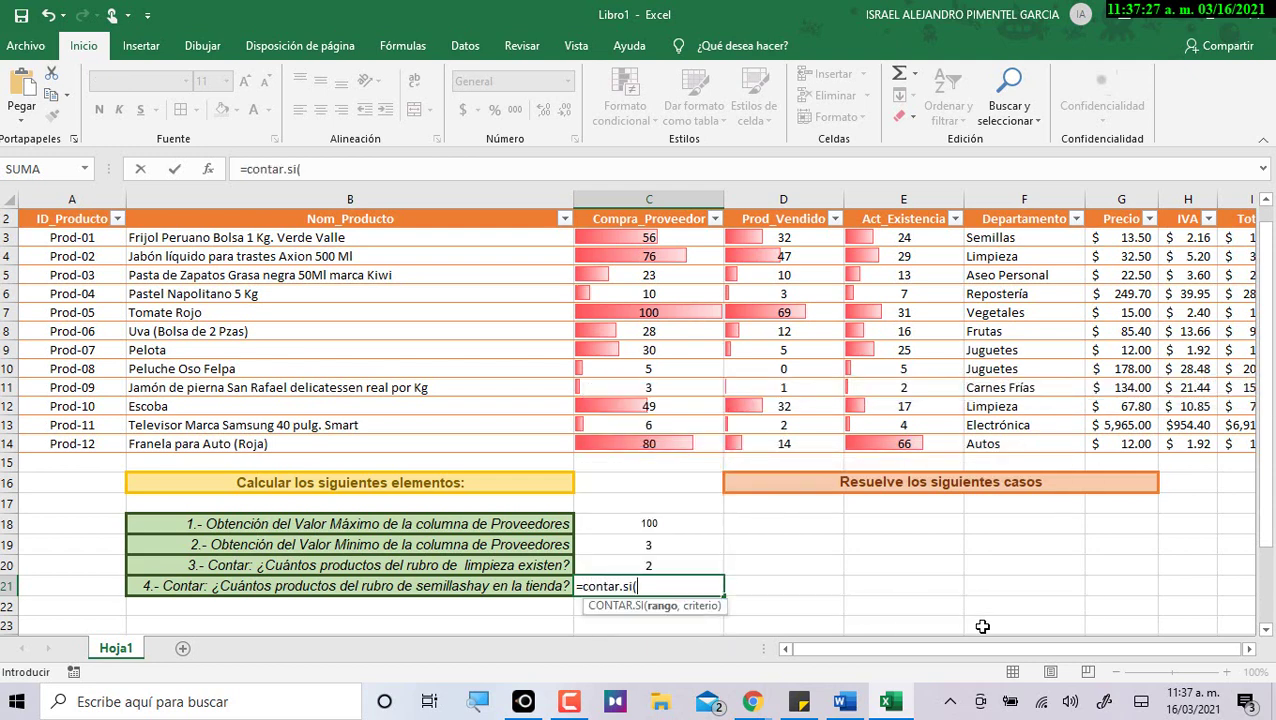
left_click_drag(1027, 238, 1017, 441)
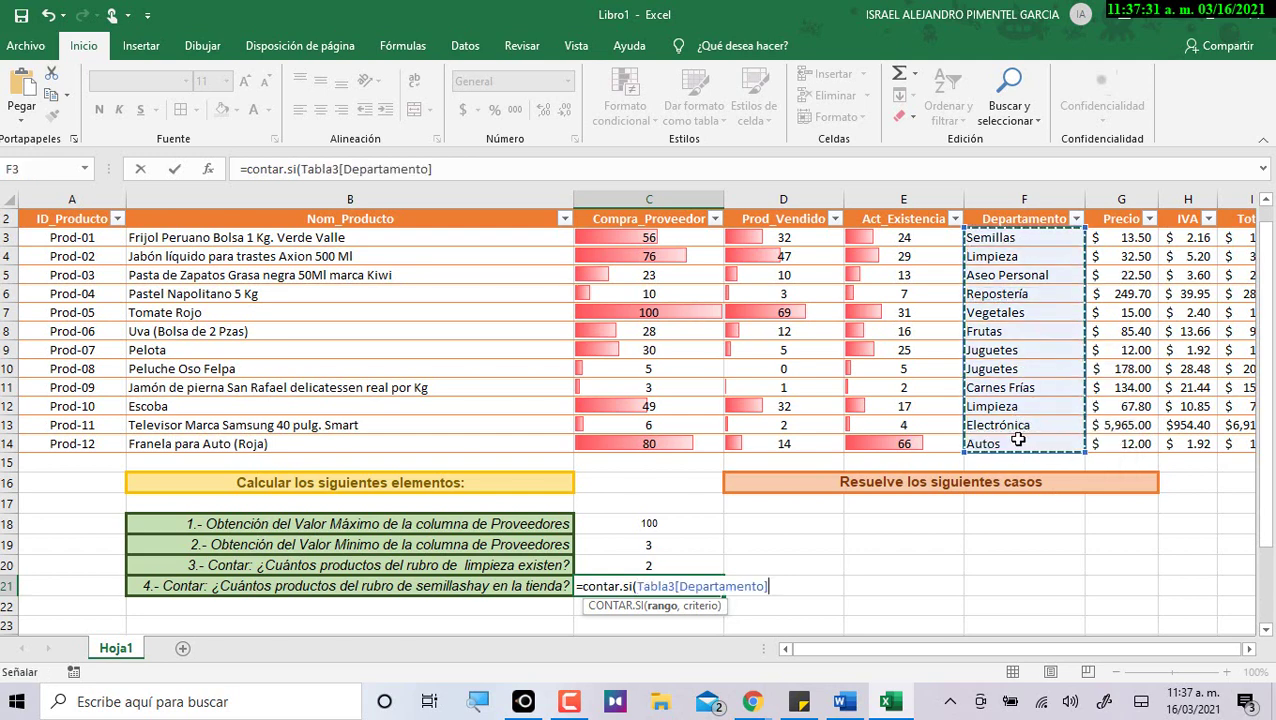
type(",")
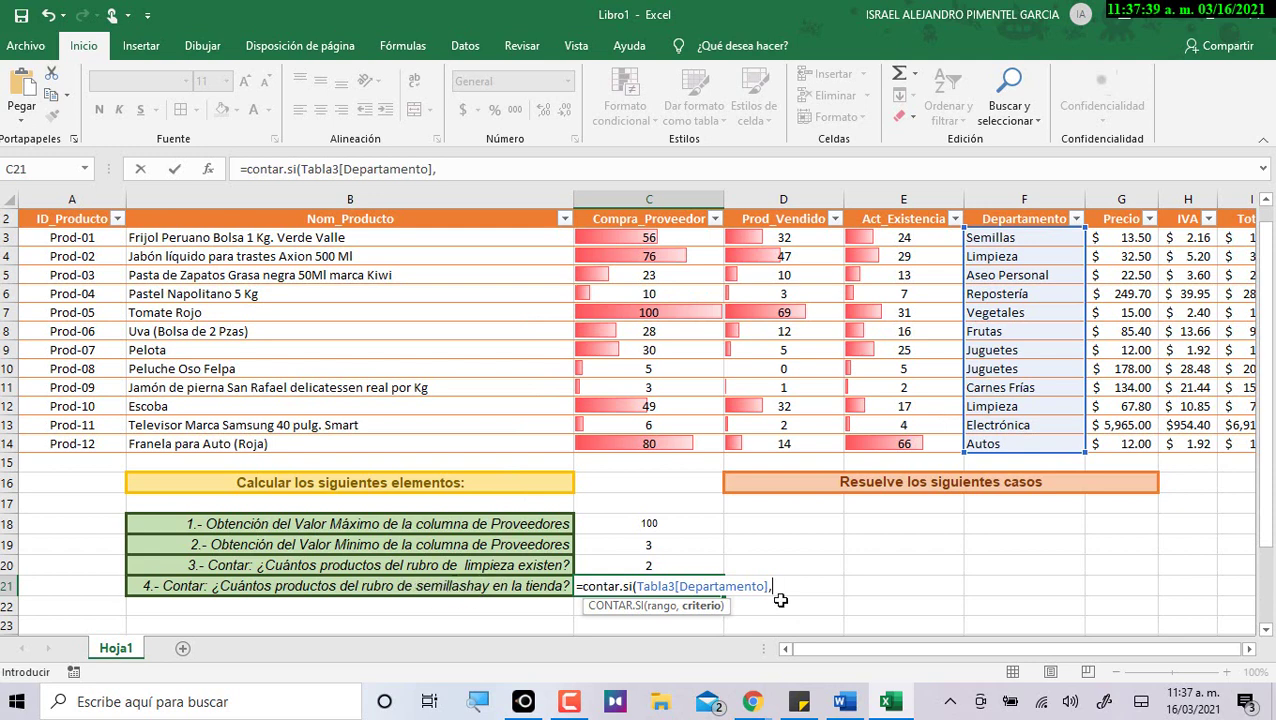
left_click(980, 236)
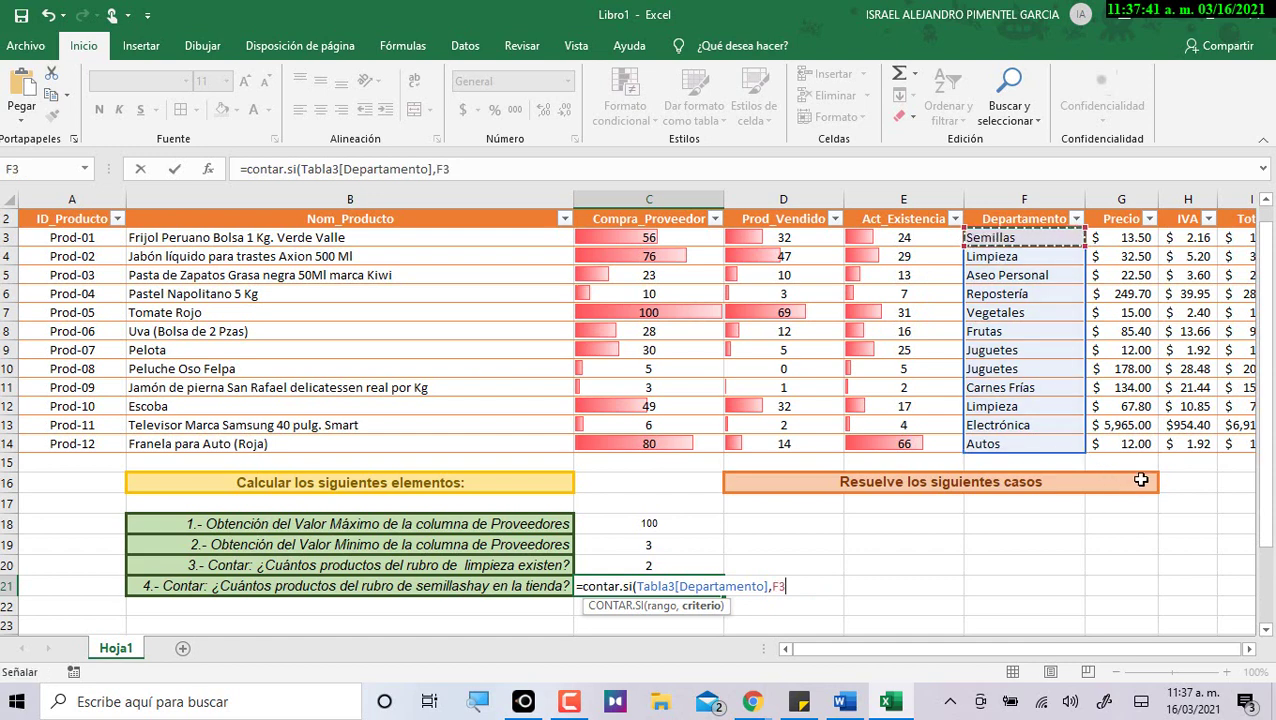
type(")")
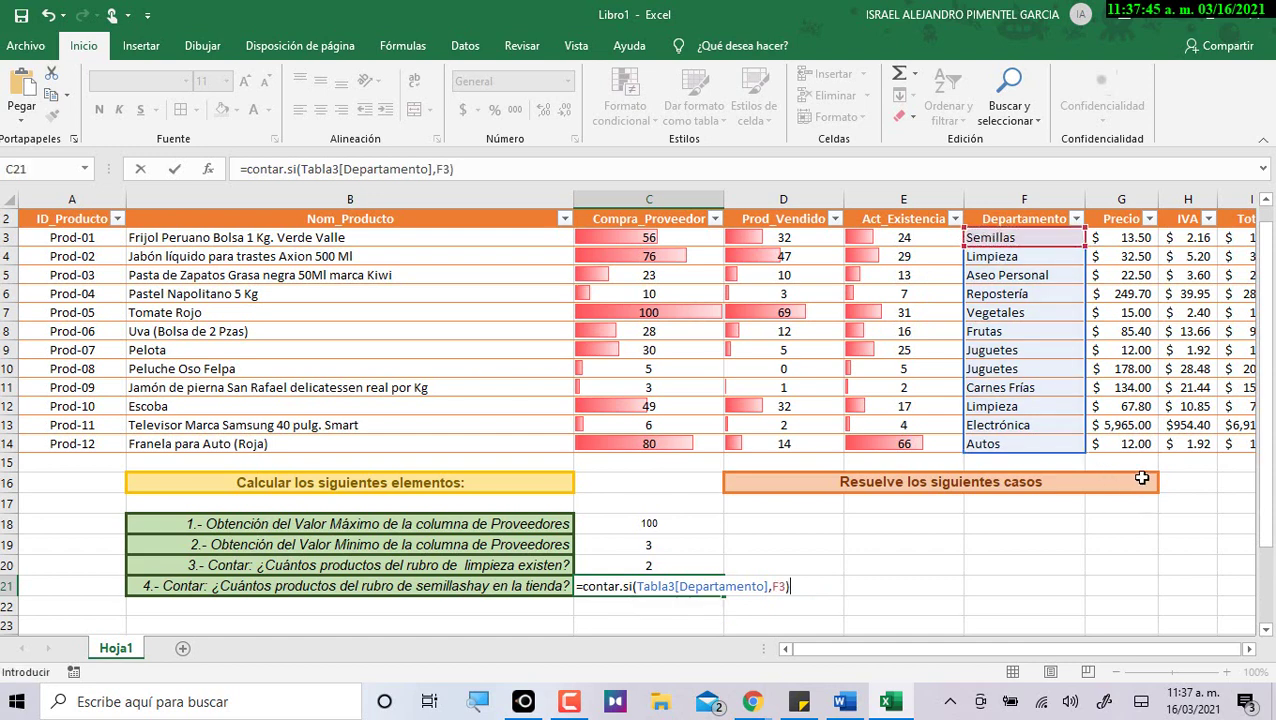
key("Return")
left_click(672, 586)
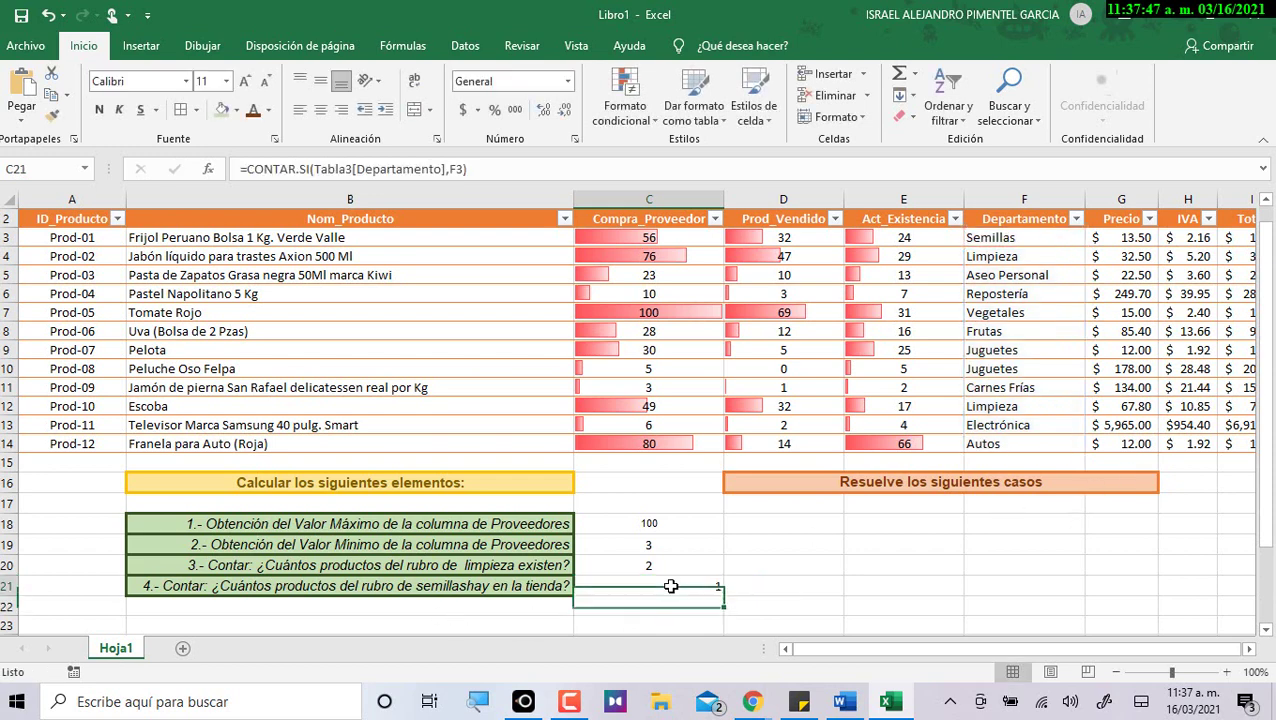
left_click(320, 109)
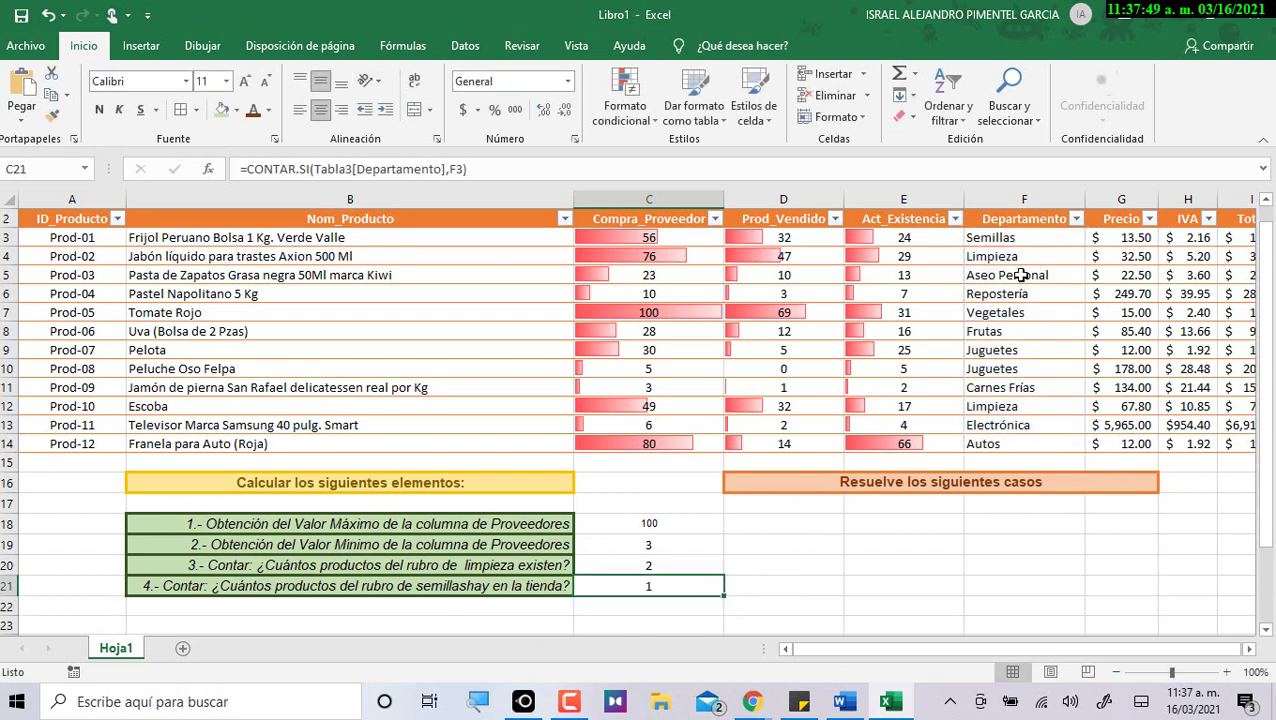
Insert the missing space so question 4 in B21 reads 'semillas hay'.
left_click_drag(1020, 240, 1040, 443)
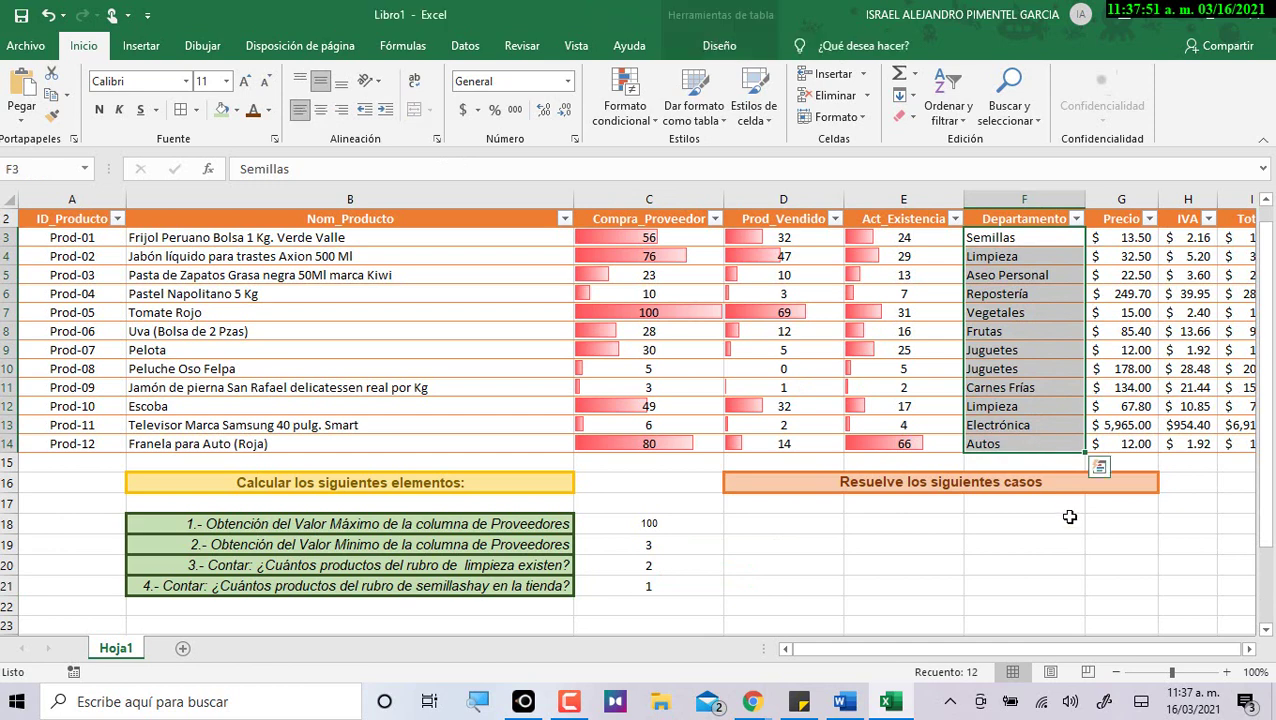
double_click(446, 588)
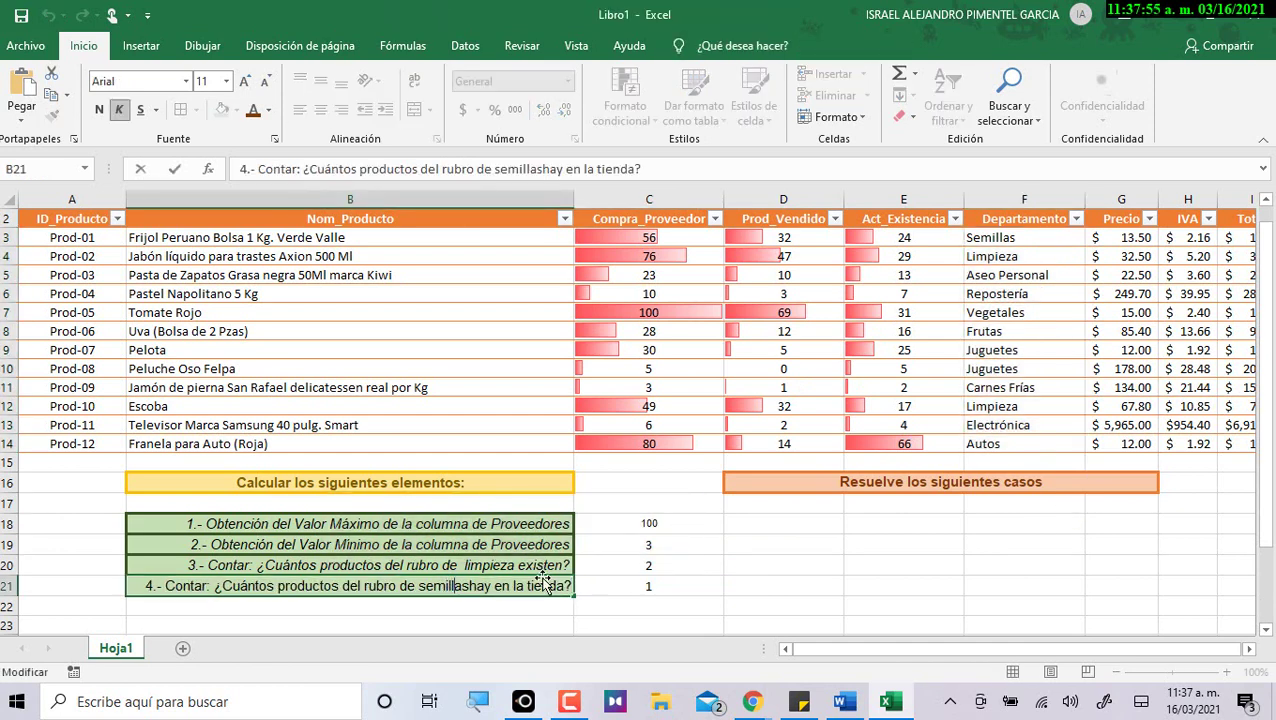
key("Return")
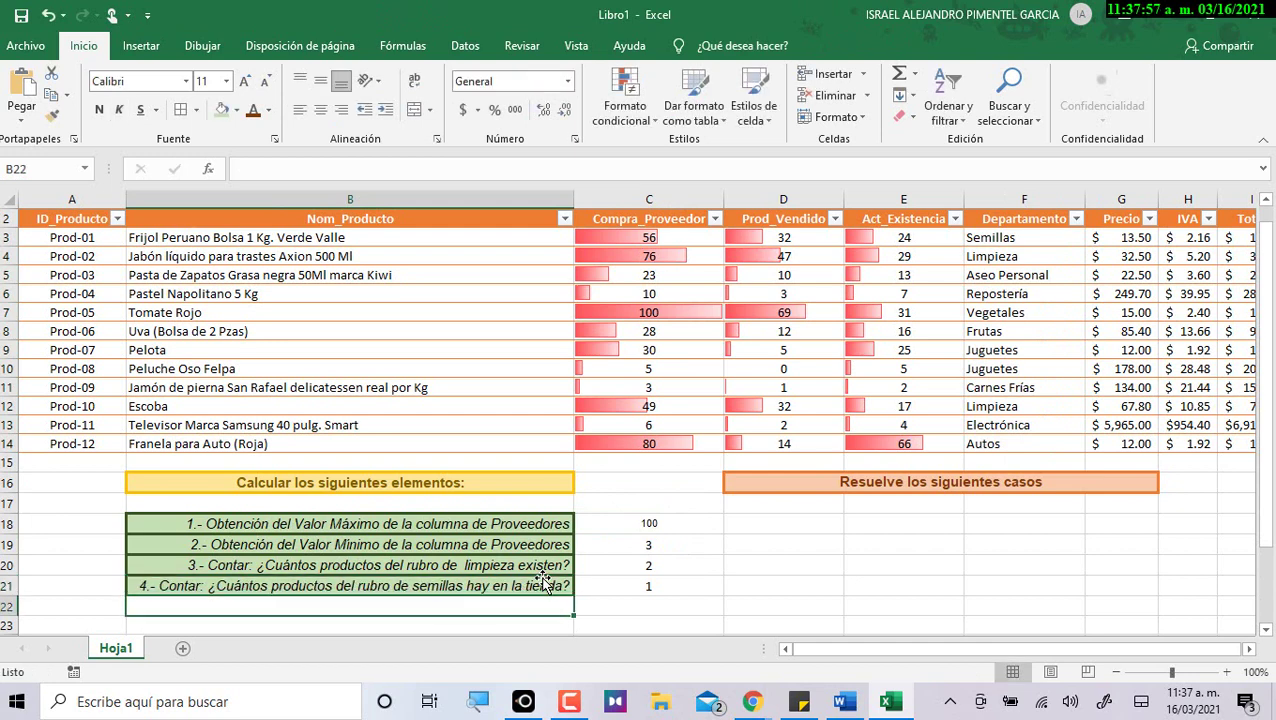
left_click_drag(715, 527, 715, 588)
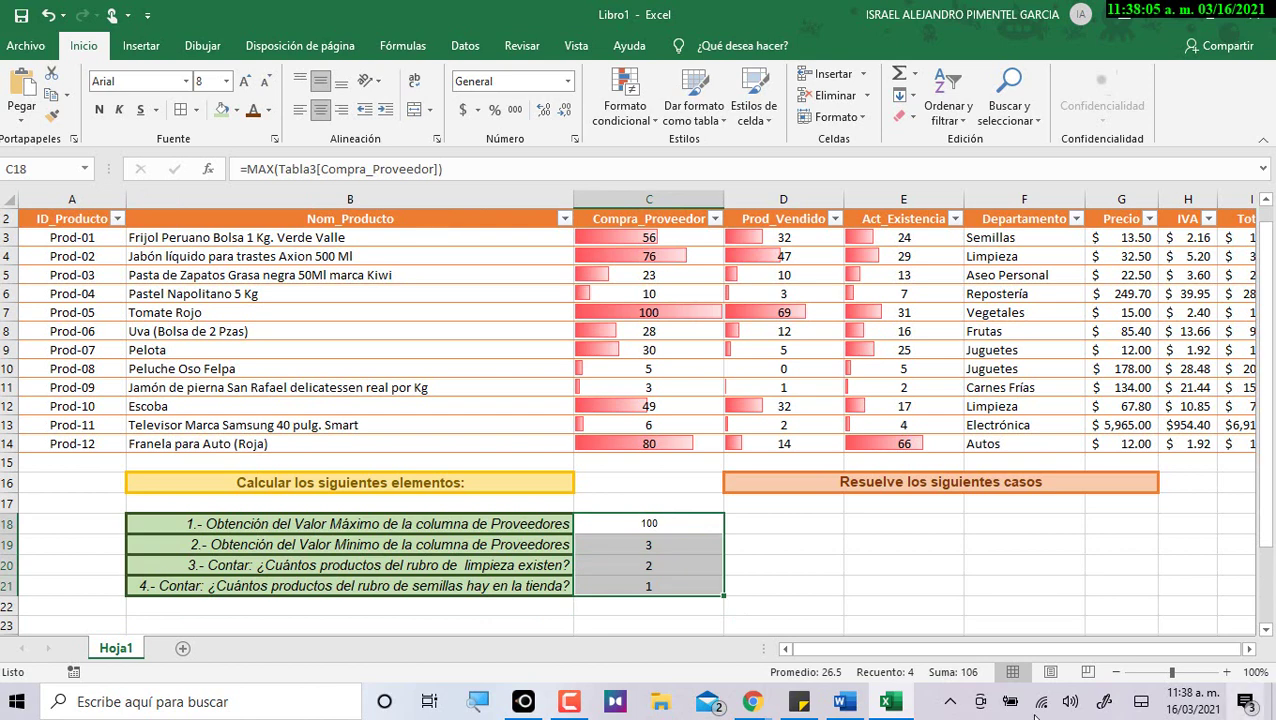
Copy B20's formatting onto the answer cells C18:C21 with Format Painter.
left_click_drag(513, 544, 580, 597)
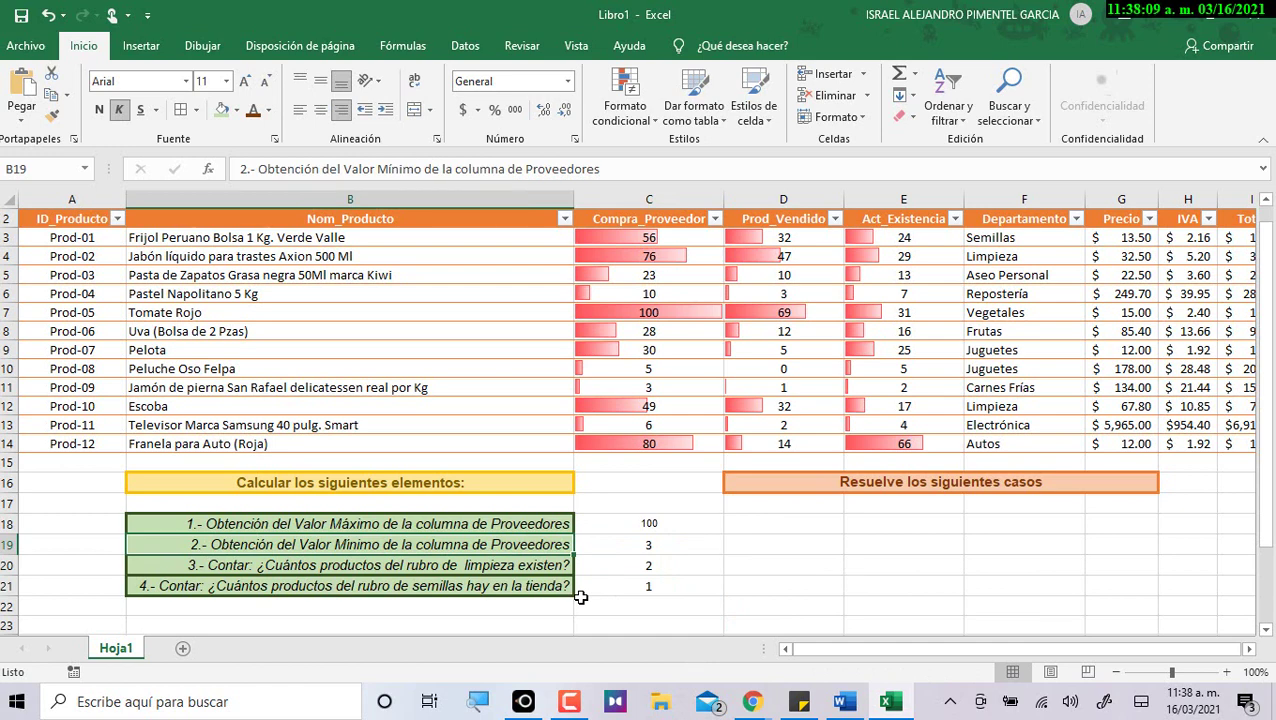
left_click_drag(615, 524, 588, 600)
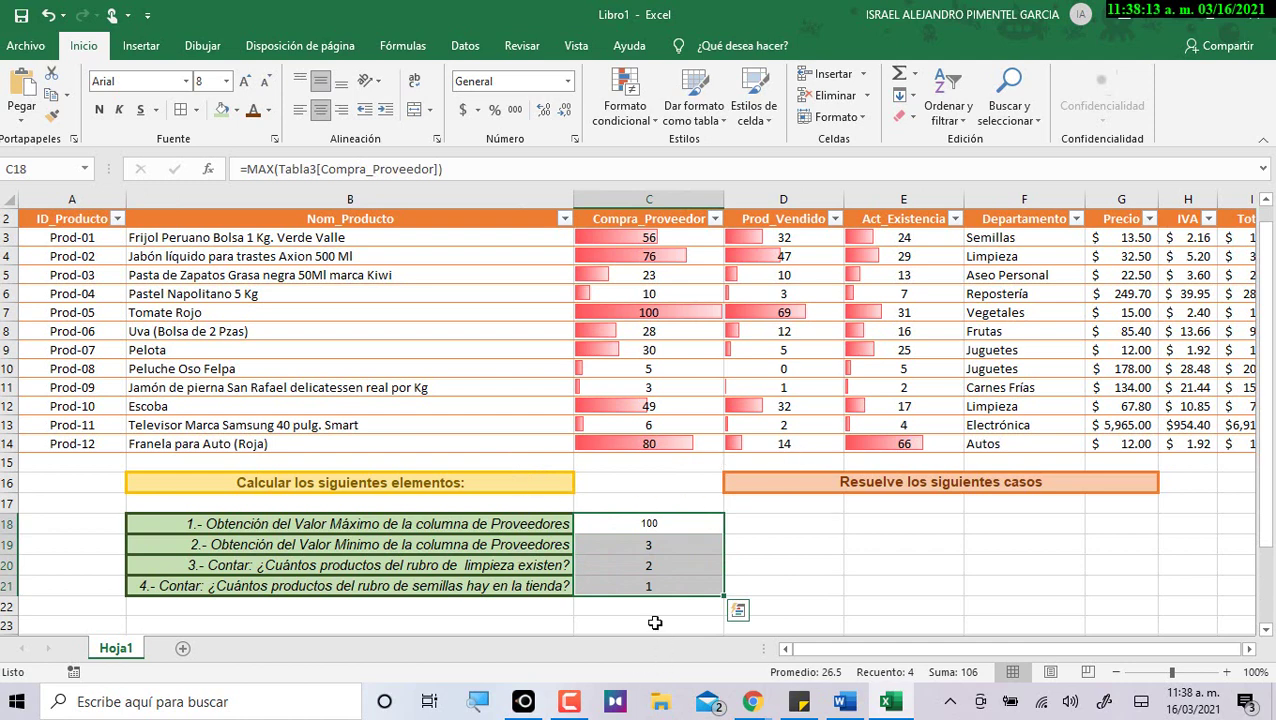
left_click(197, 112)
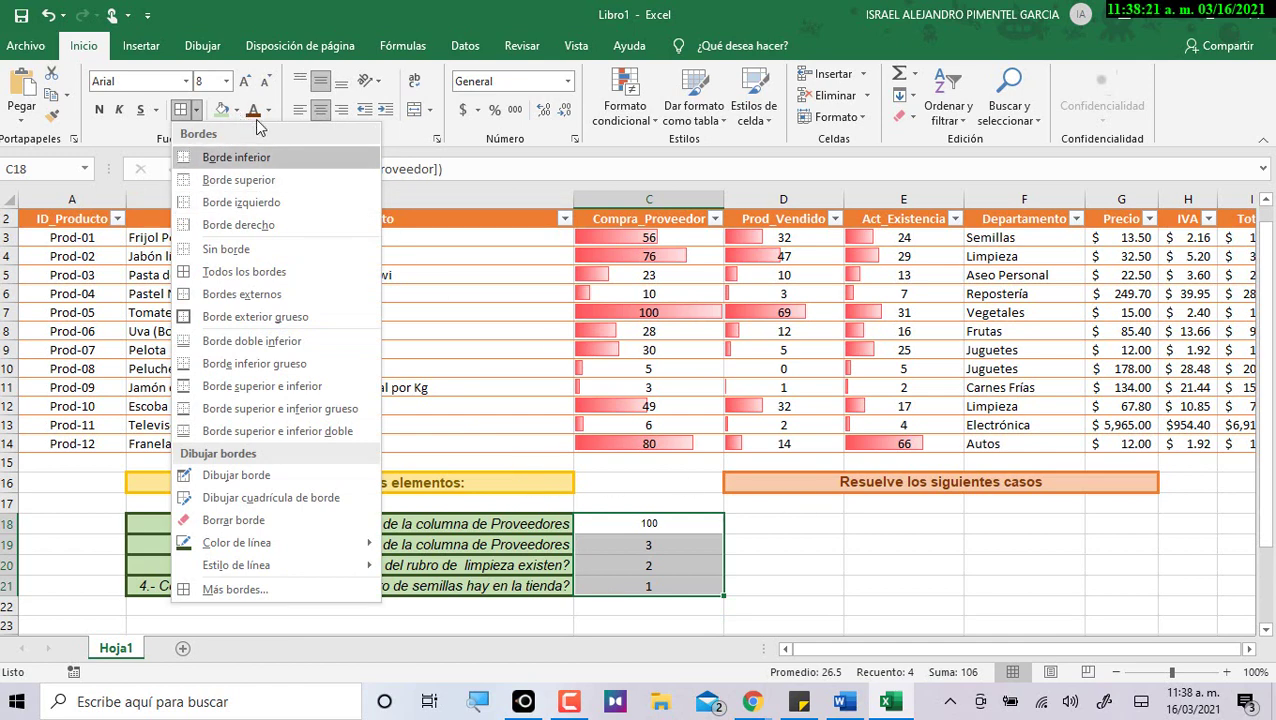
left_click(790, 590)
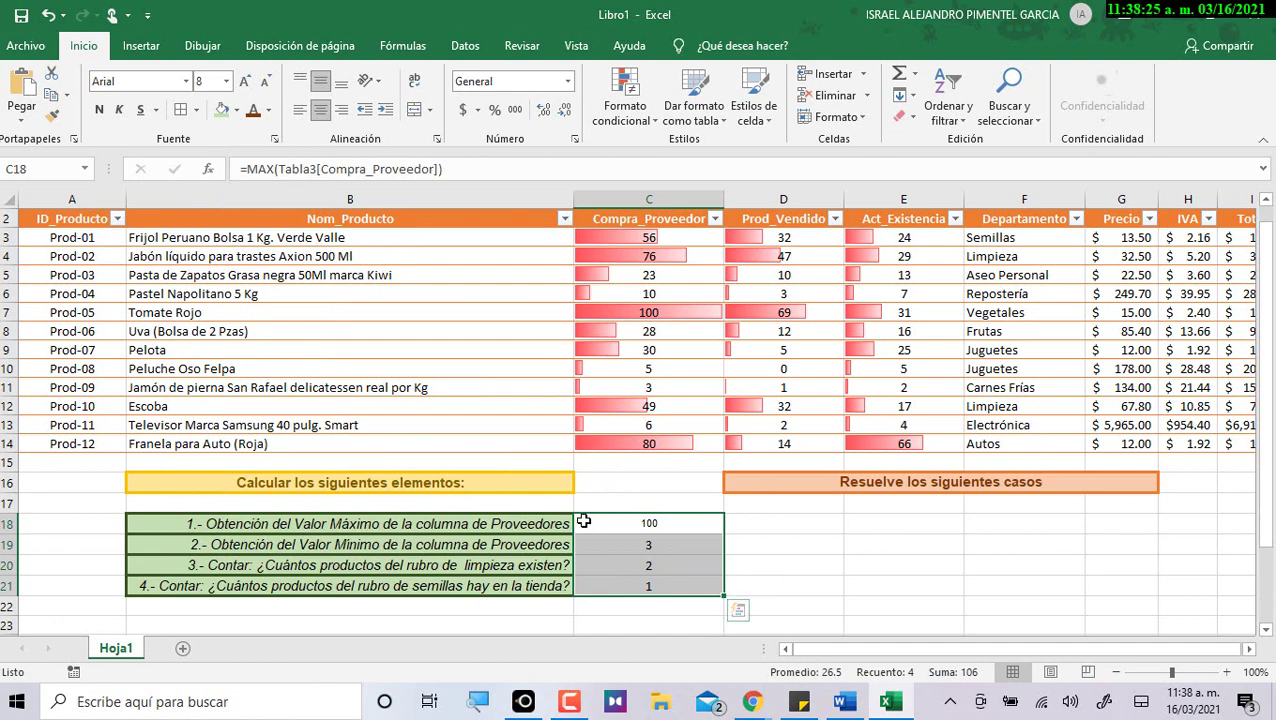
left_click_drag(342, 522, 345, 585)
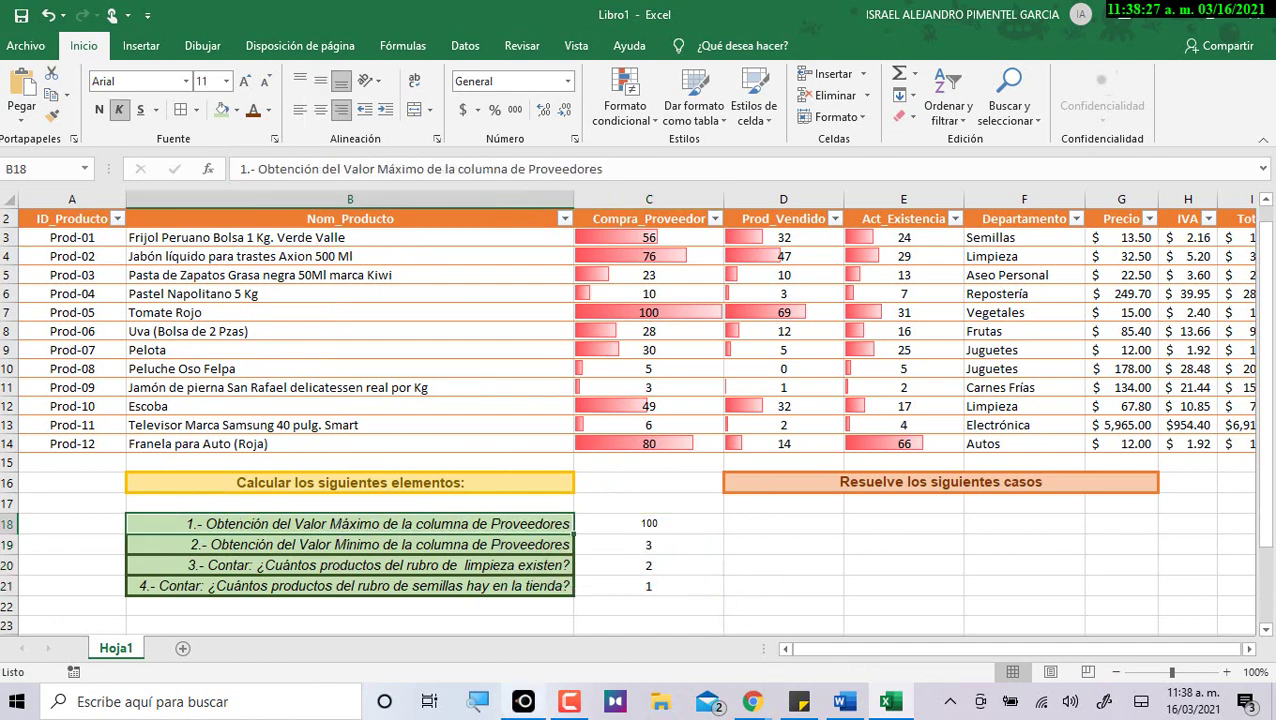
left_click(457, 568)
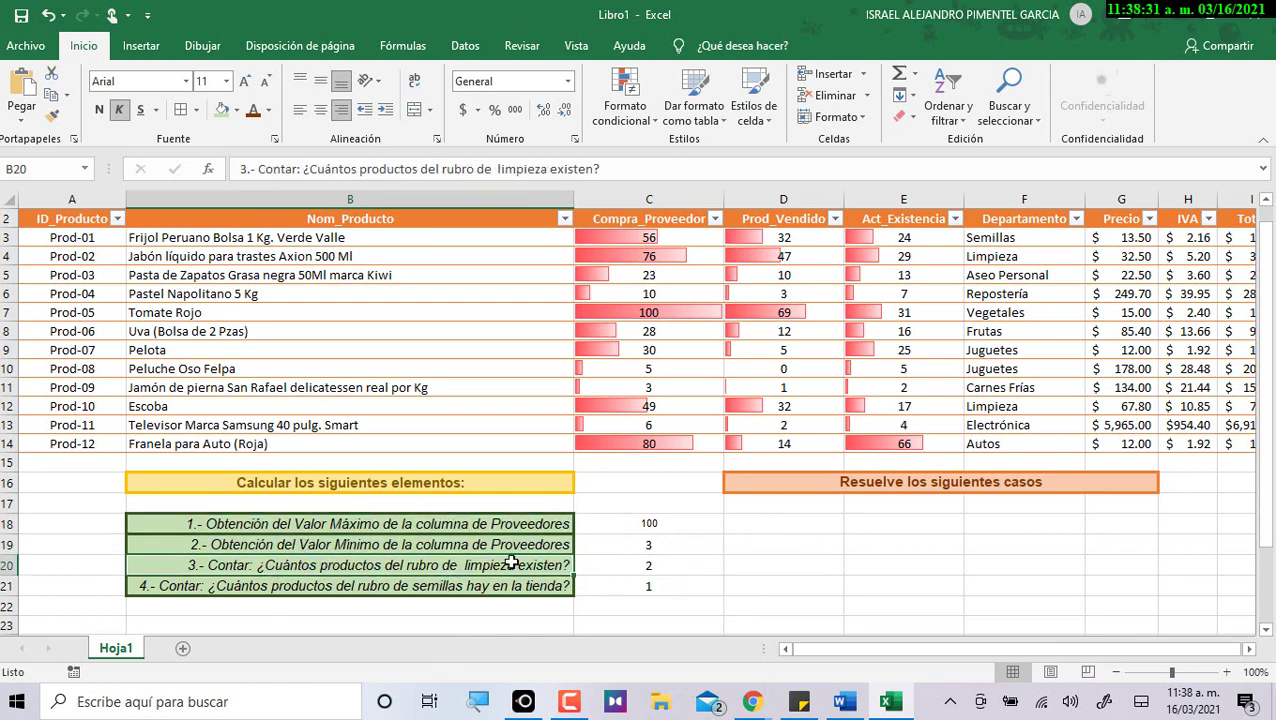
left_click(50, 118)
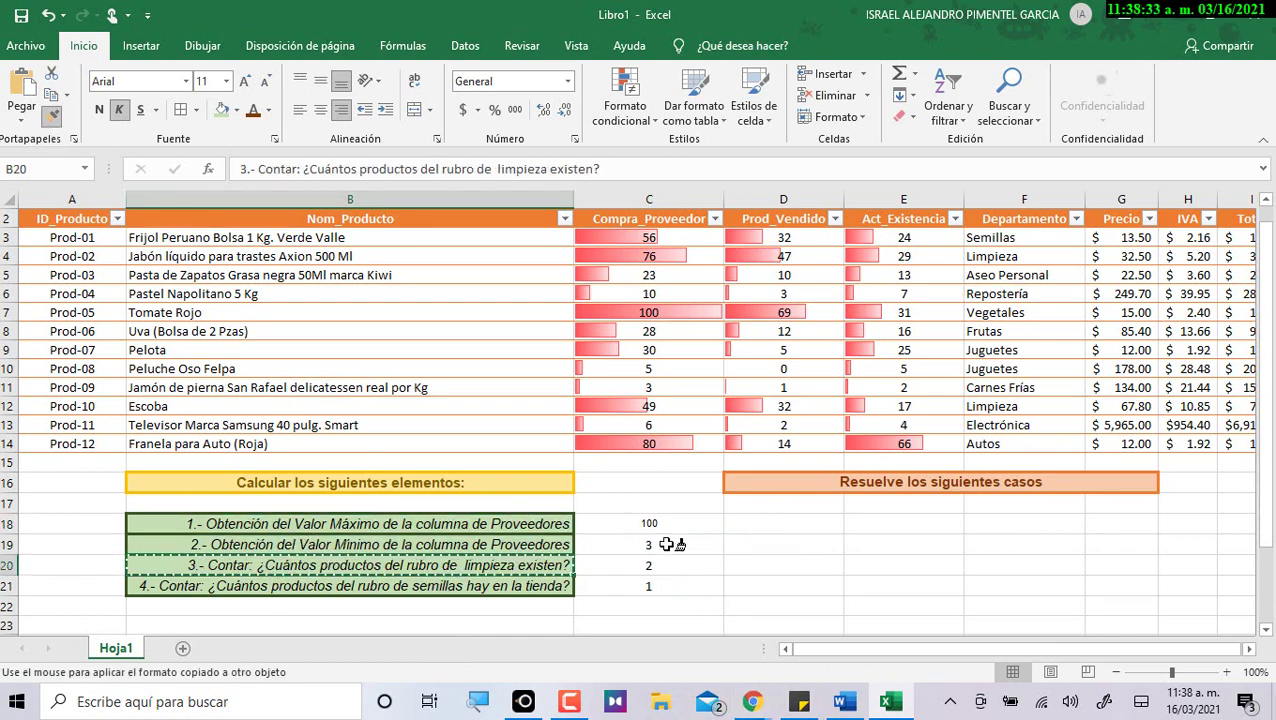
left_click_drag(652, 523, 652, 596)
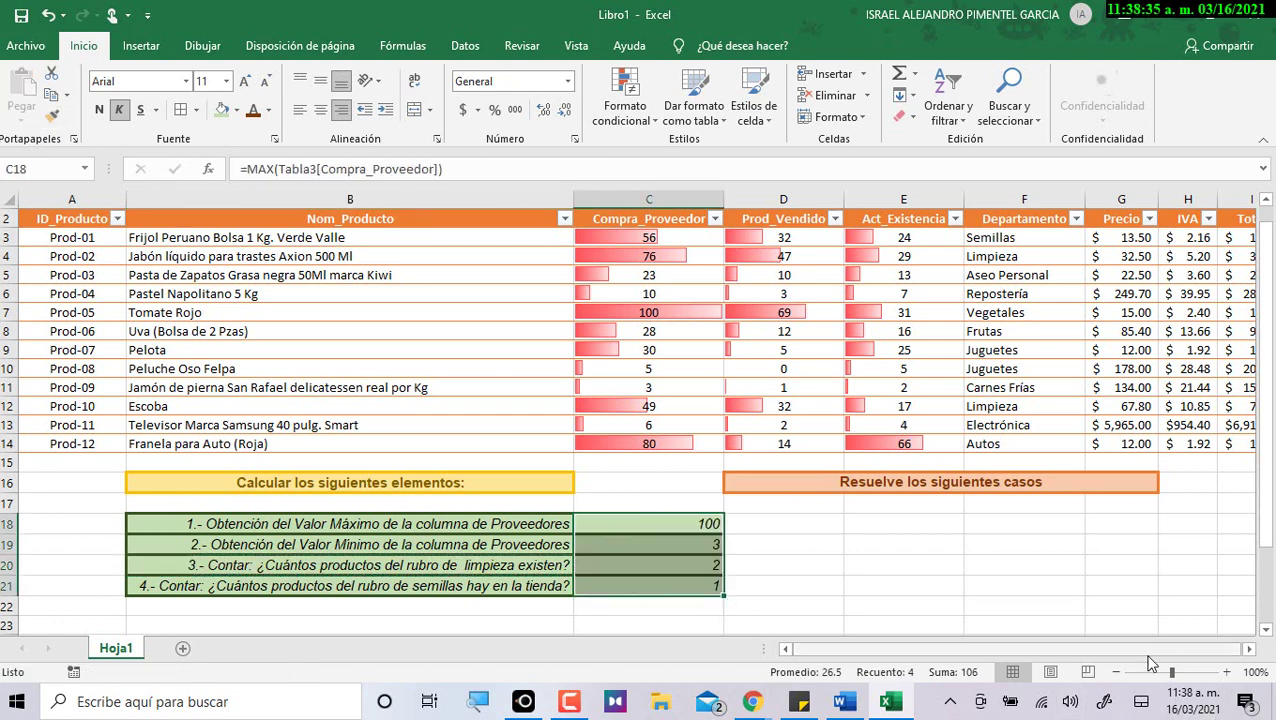
Centre the answers 100, 3, 2 and 1 in C18:C21 horizontally and vertically.
left_click(320, 81)
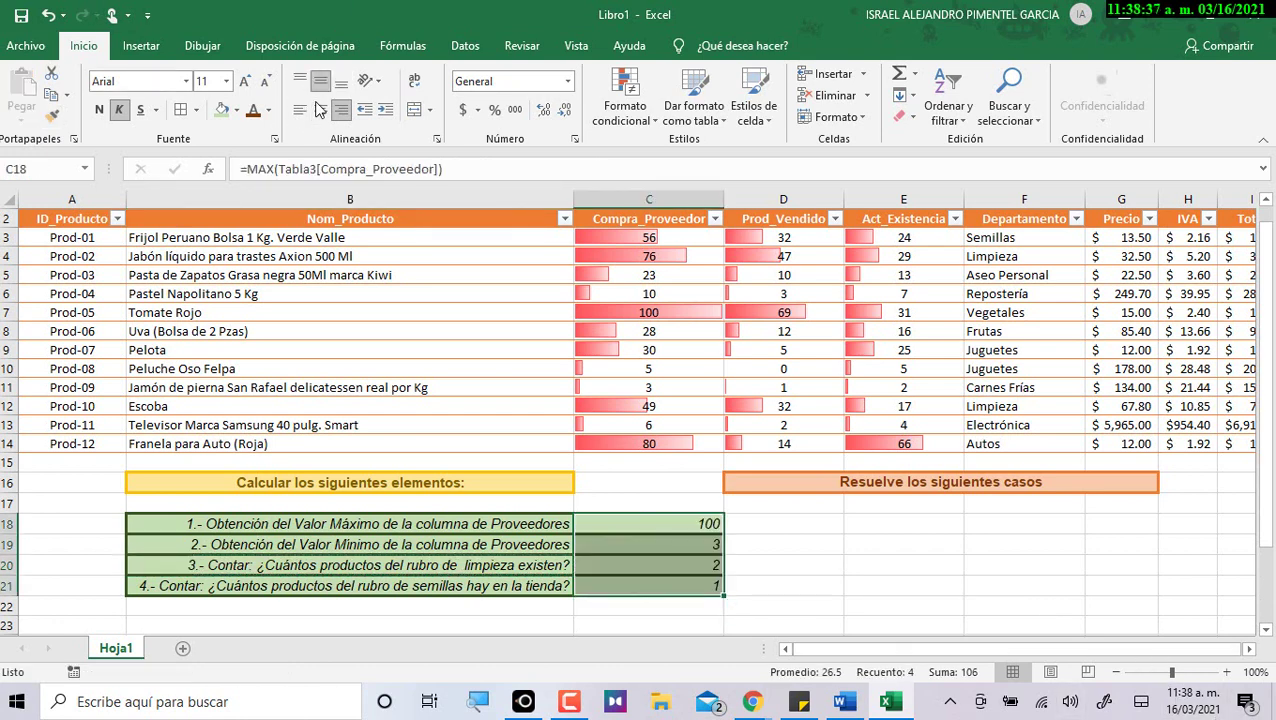
left_click(320, 110)
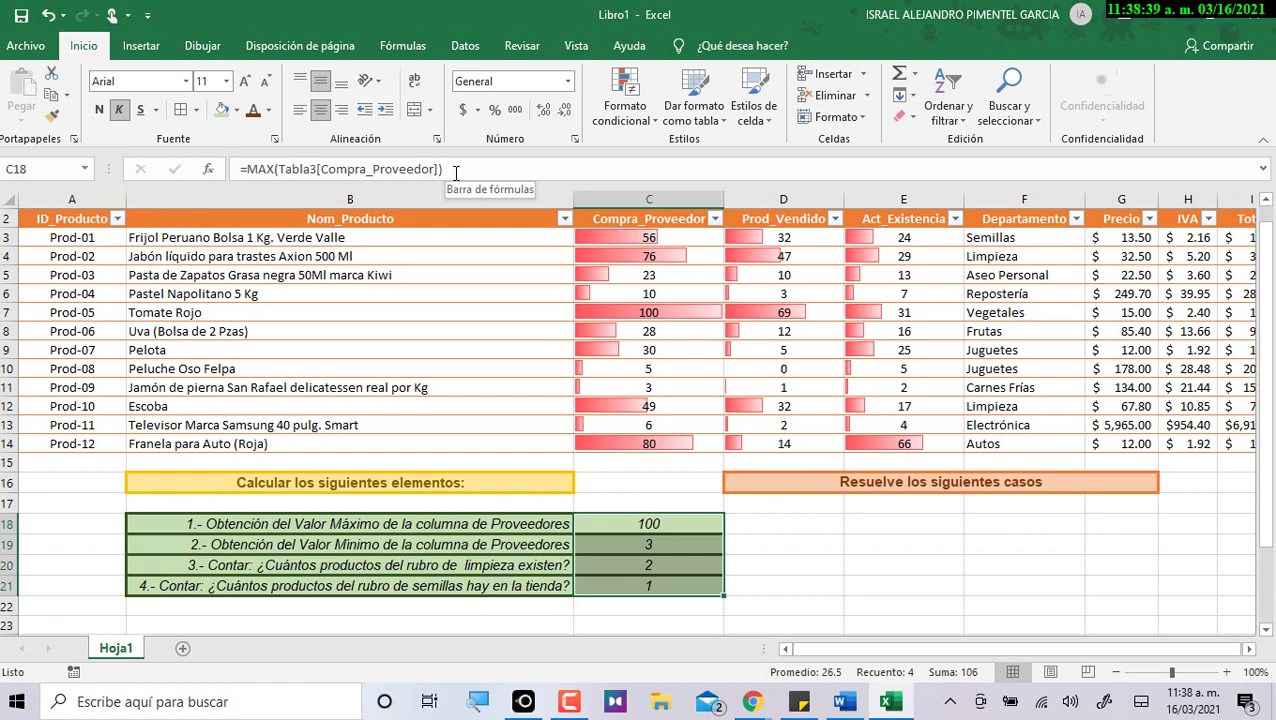
left_click(797, 582)
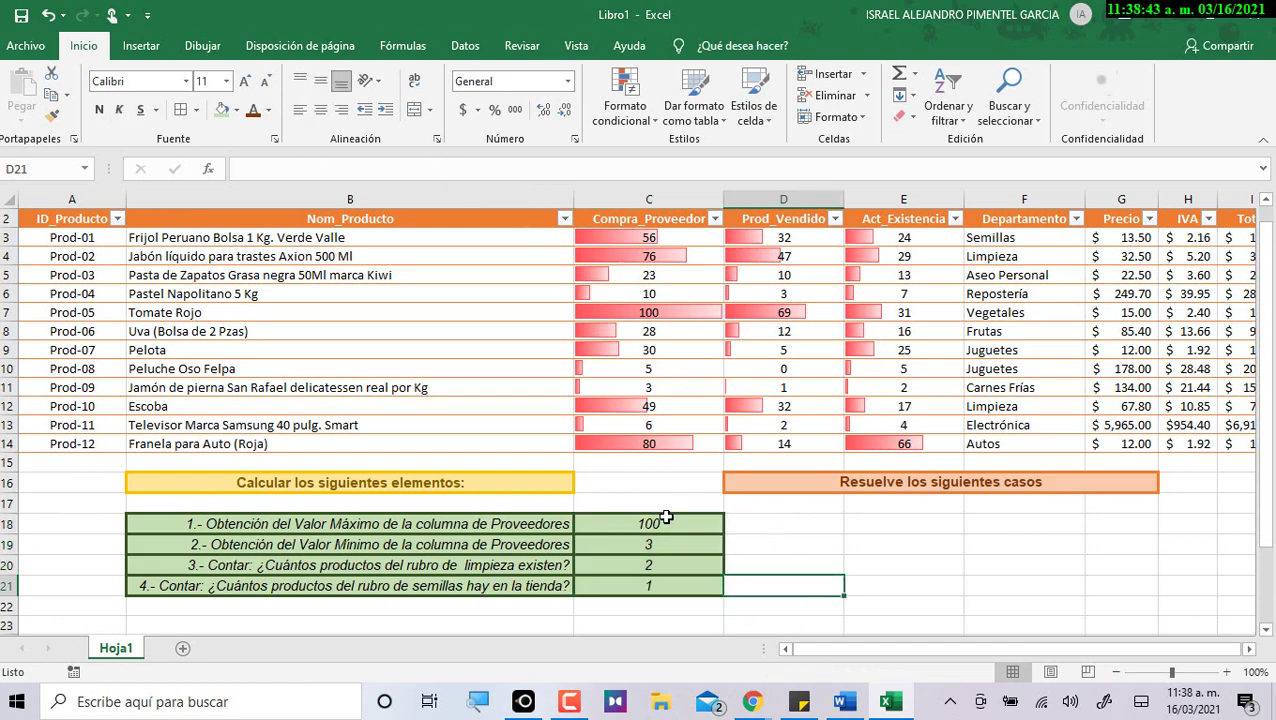
left_click_drag(666, 516, 764, 584)
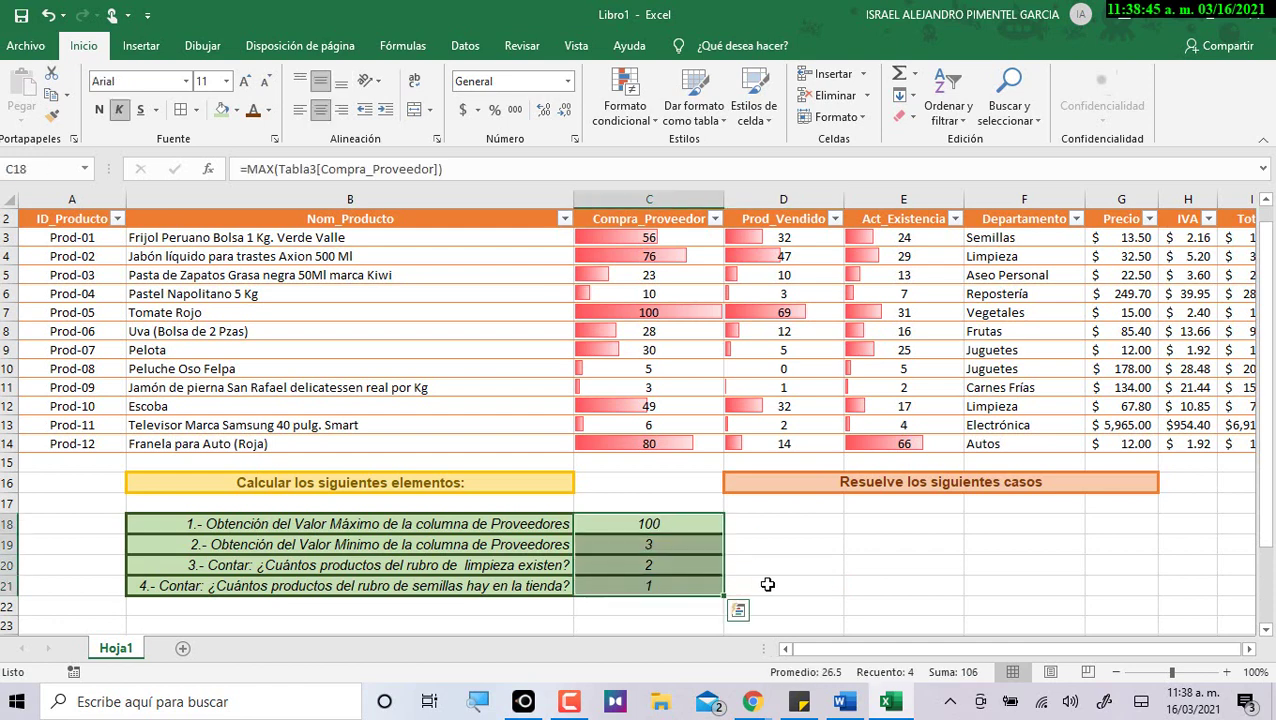
left_click(764, 584)
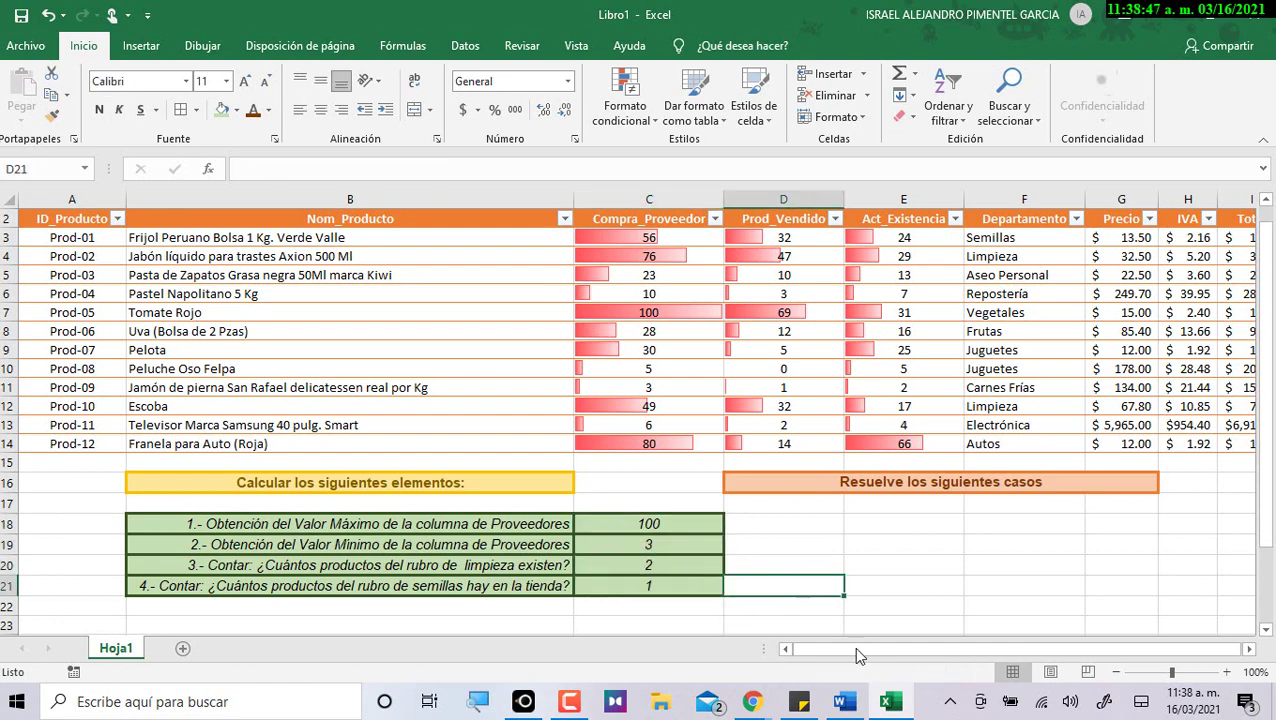
Make the answers in C18:C21 bold.
left_click_drag(681, 524, 682, 584)
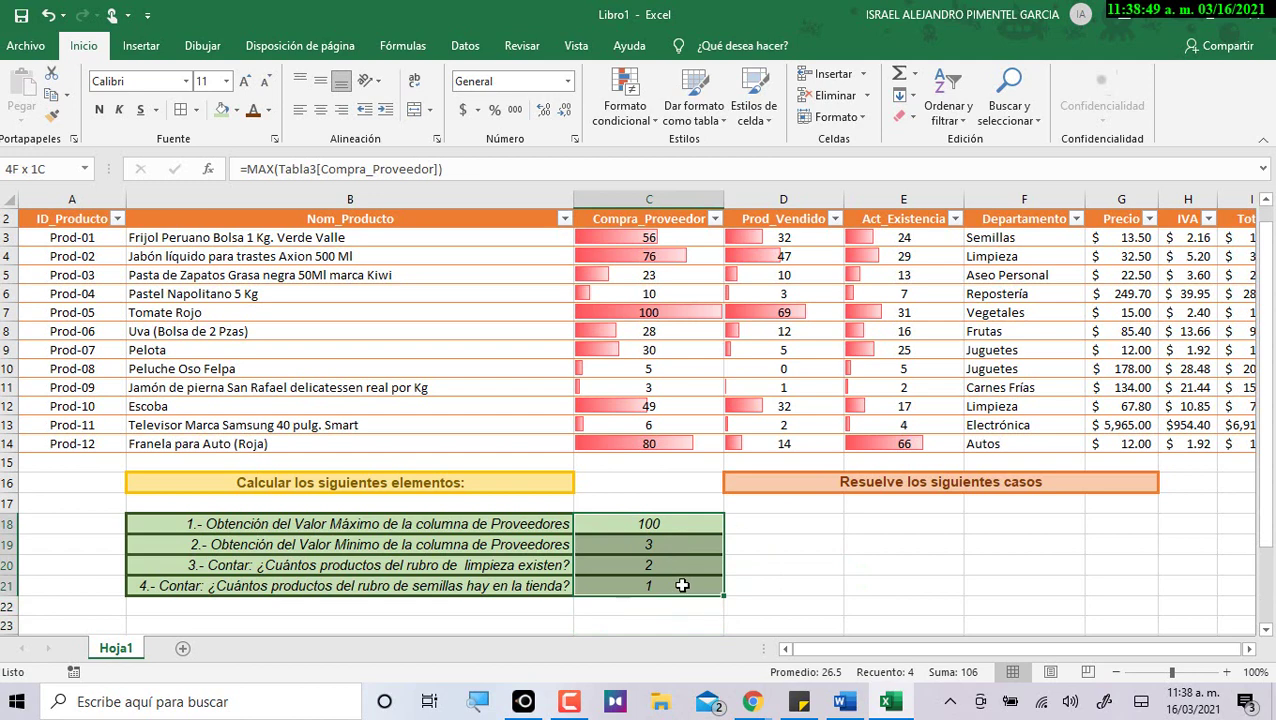
left_click(99, 109)
left_click(775, 570)
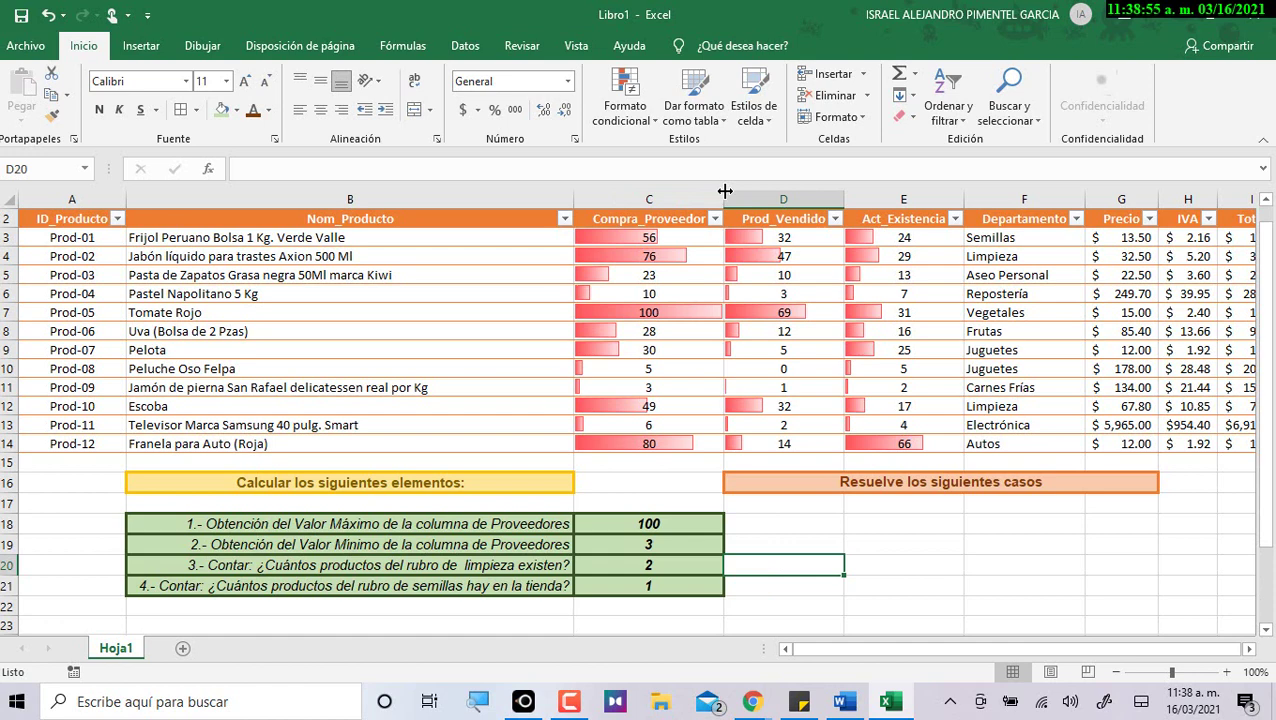
left_click(886, 565)
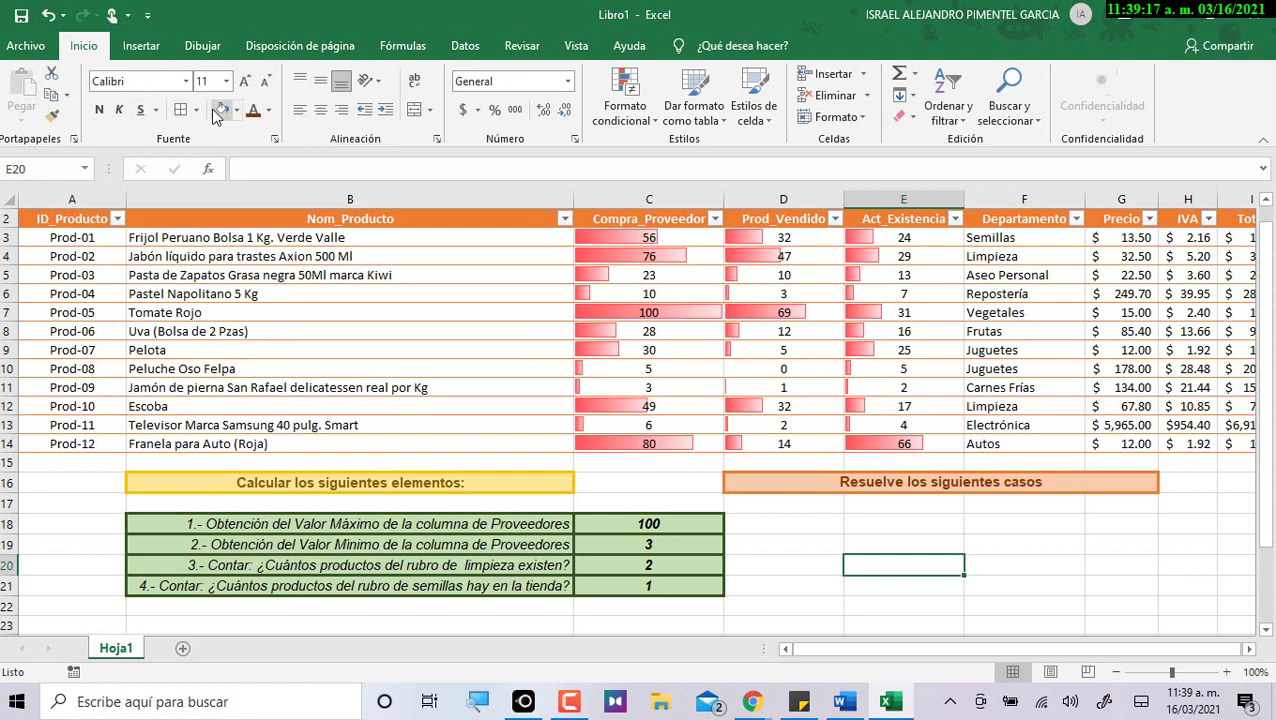
left_click(502, 538)
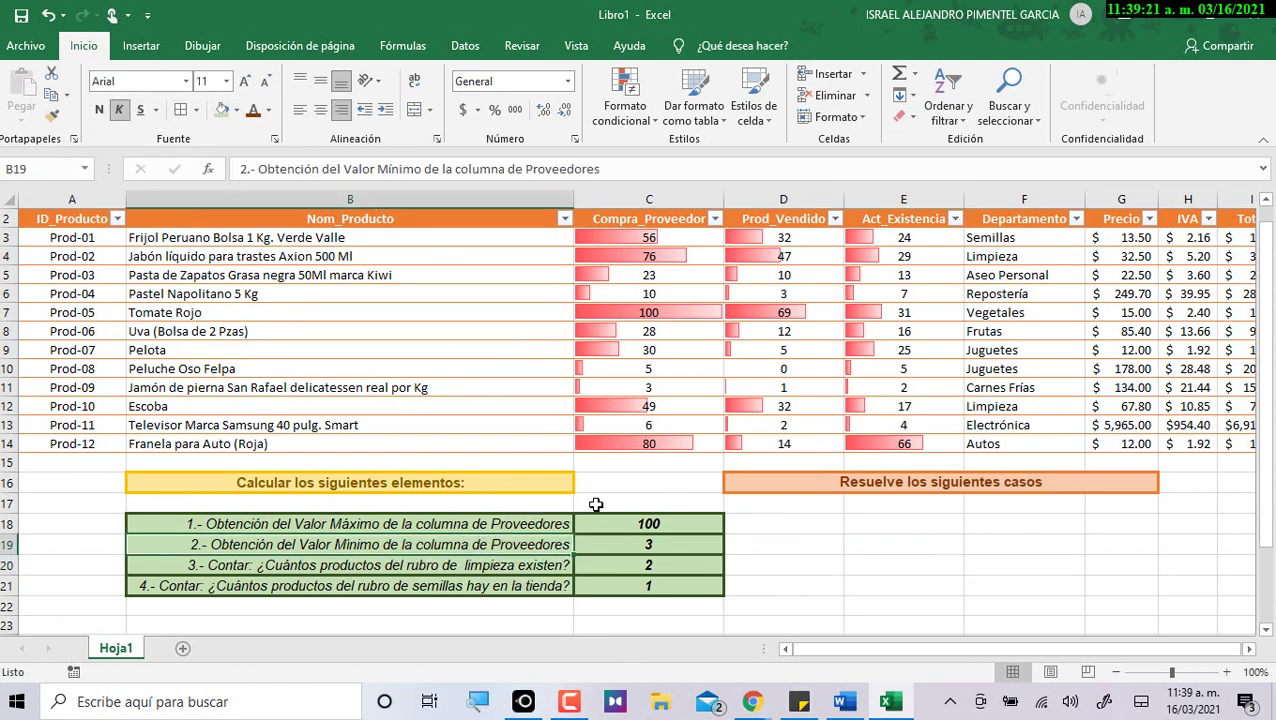
left_click(914, 584)
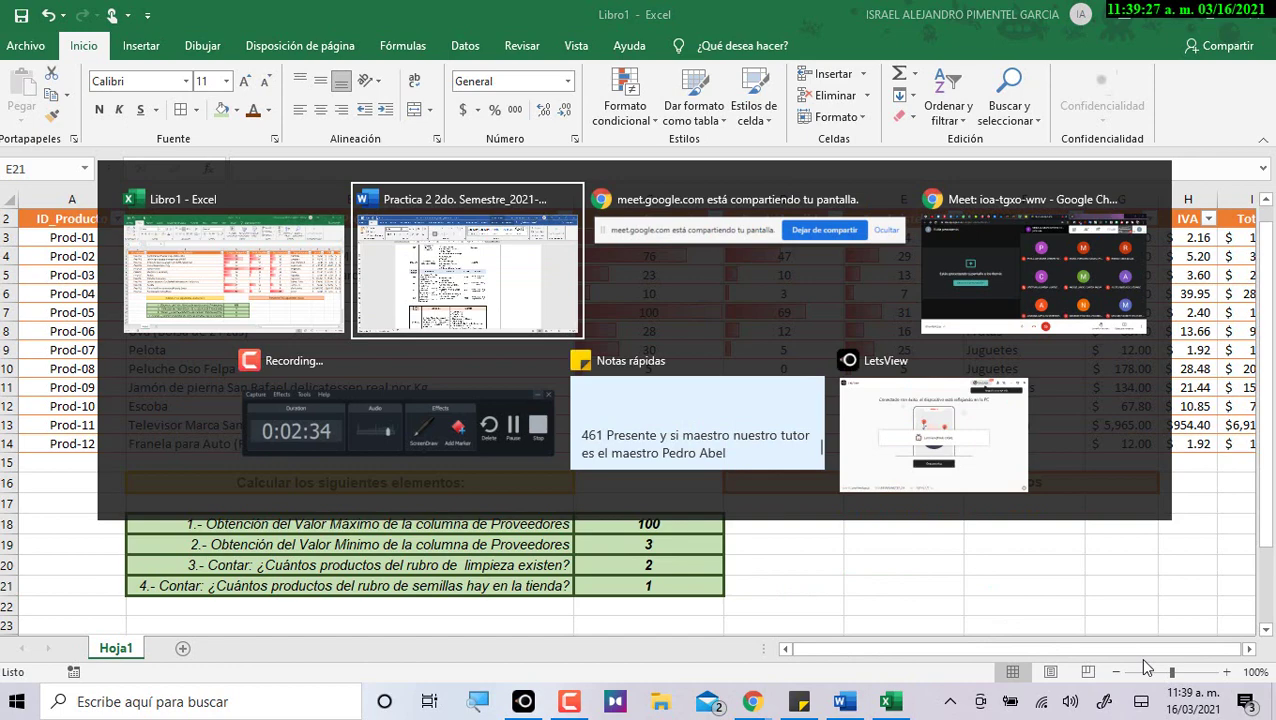
Copy the case 5 Frijol purchase question for D18:G19 from the Word guide.
key("alt+Tab")
left_click_drag(324, 332, 703, 500)
scroll(397, 376, "down", 4)
left_click(328, 423)
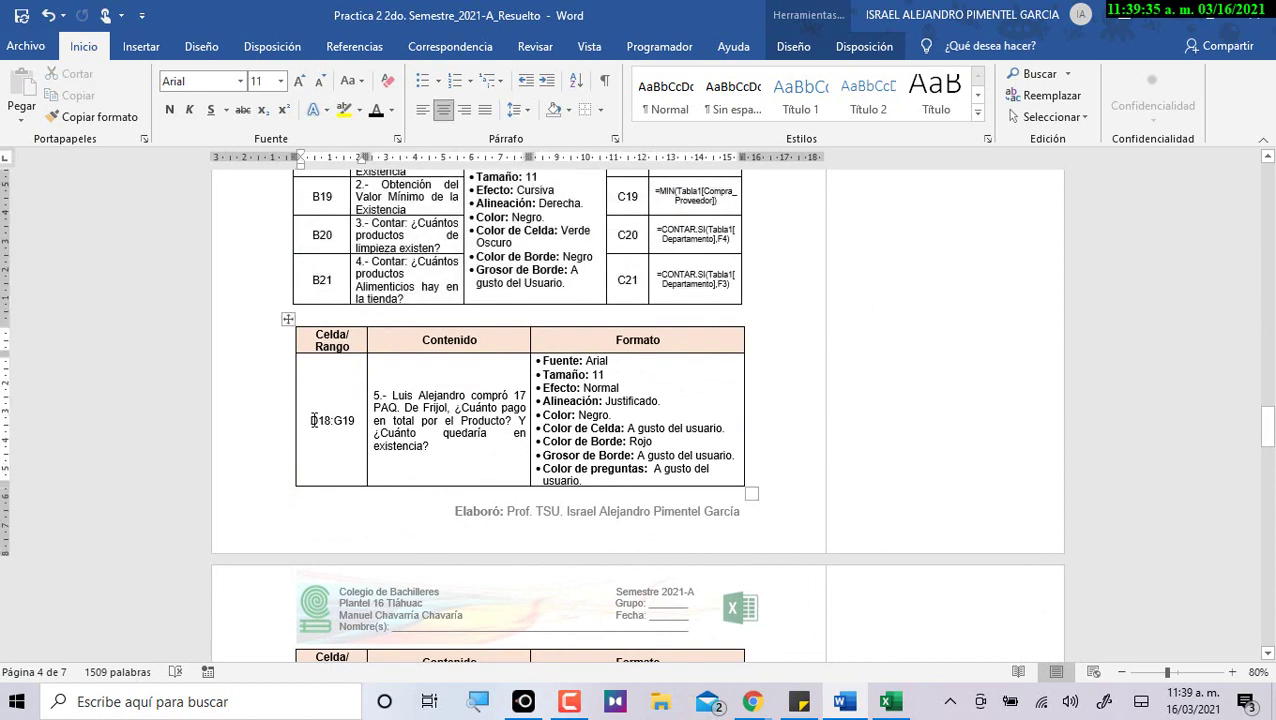
left_click_drag(313, 421, 357, 421)
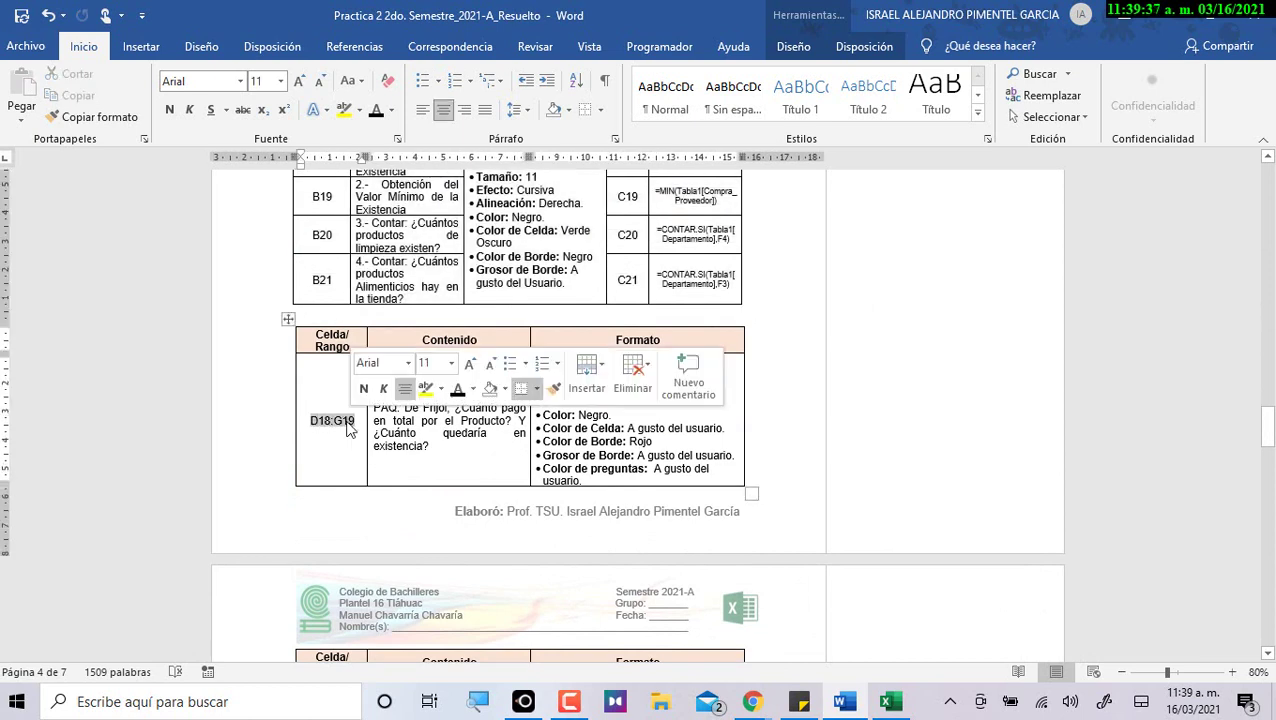
left_click(398, 465)
left_click_drag(377, 393, 430, 447)
key("ctrl+c")
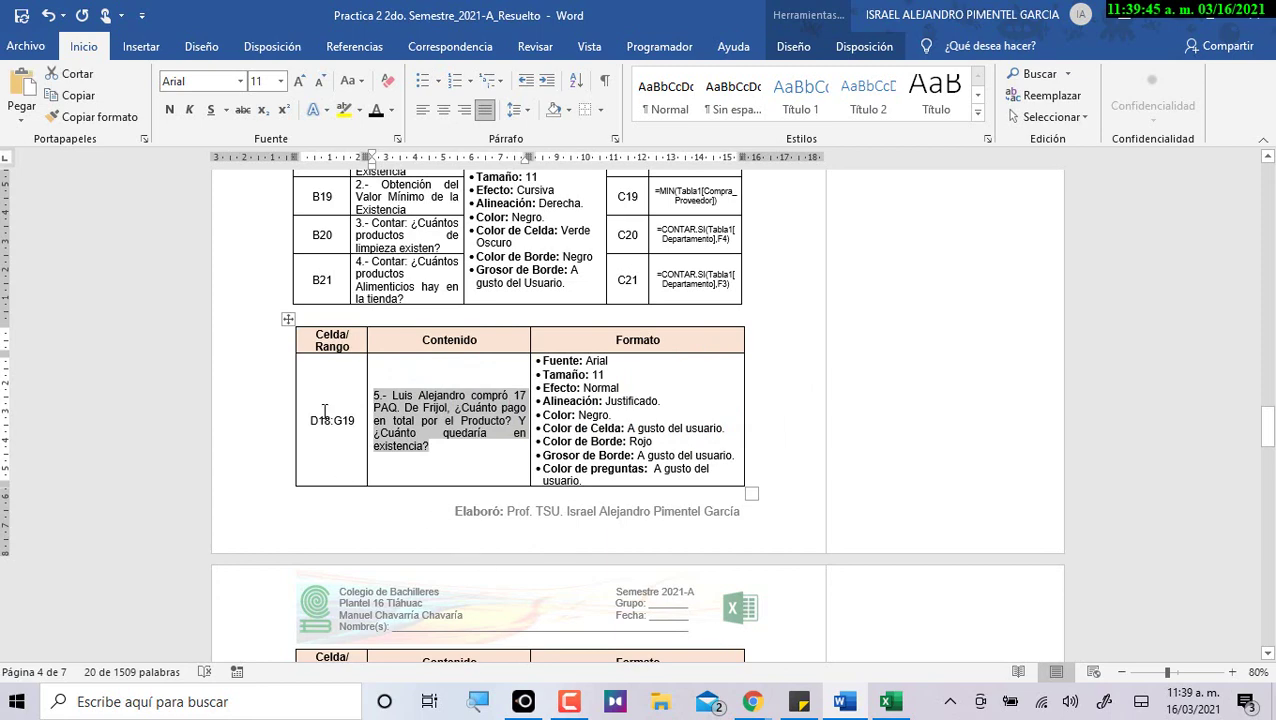
key("alt+Tab")
left_click(775, 525)
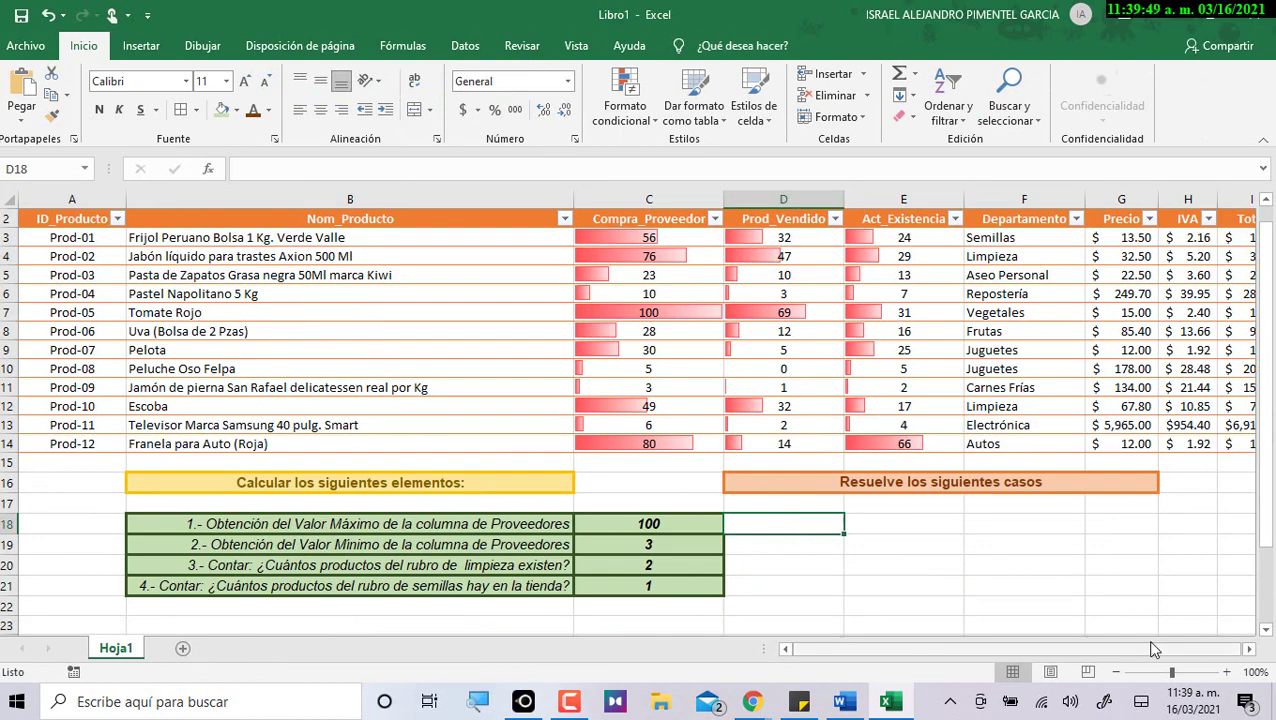
Merge D18:G19 and paste the case 5 question about buying 17 Frijol packs into it.
key("shift+Right")
key("shift+Right")
key("shift+Right")
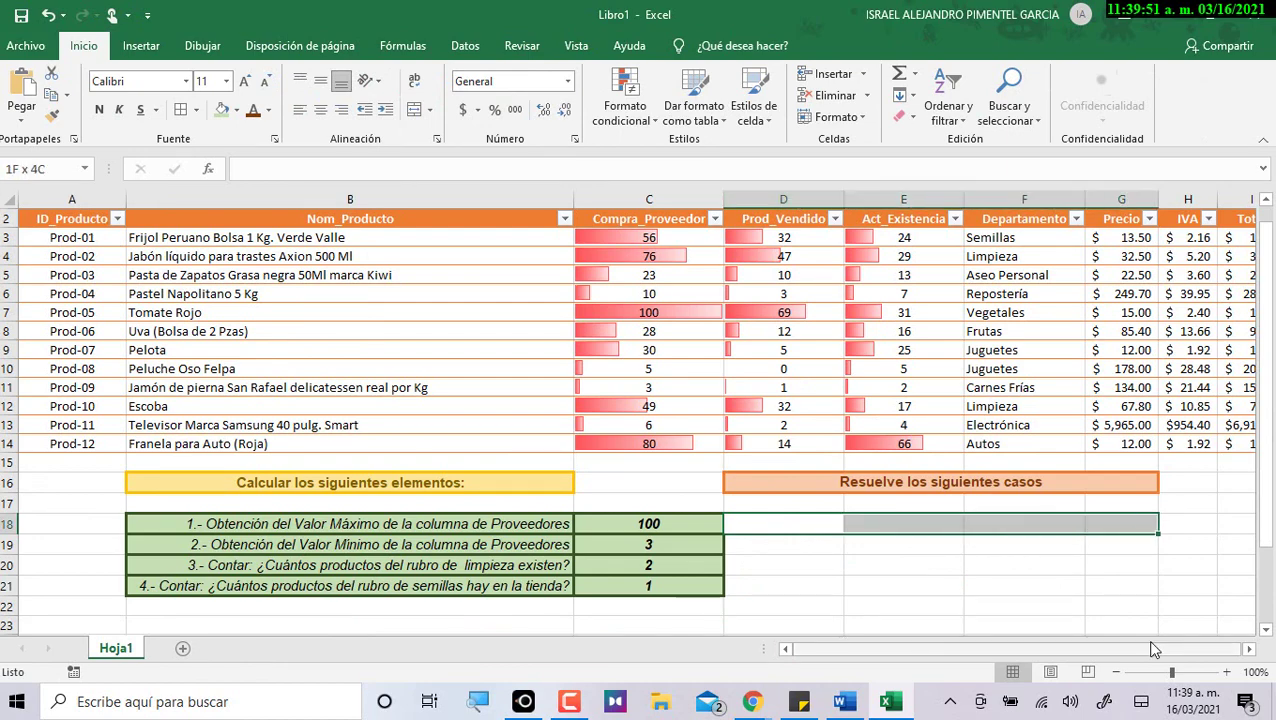
key("alt+Tab")
key("alt+Tab")
key("shift+Down")
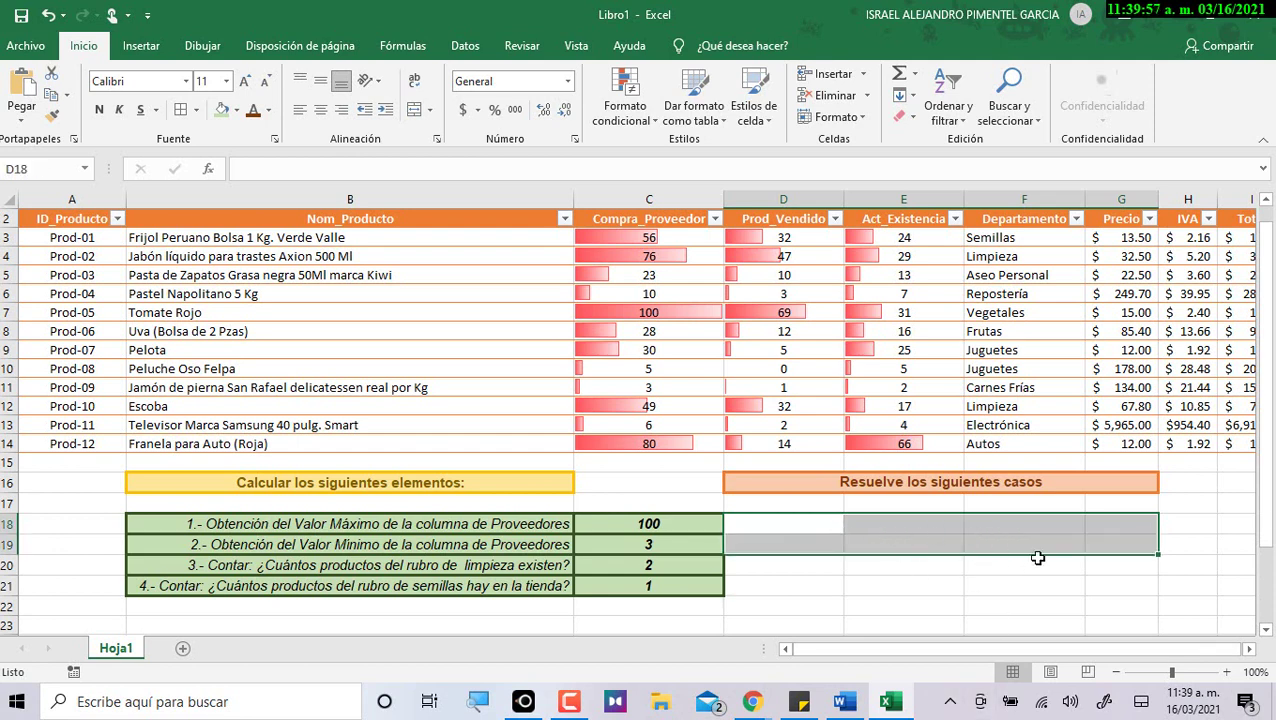
left_click(412, 117)
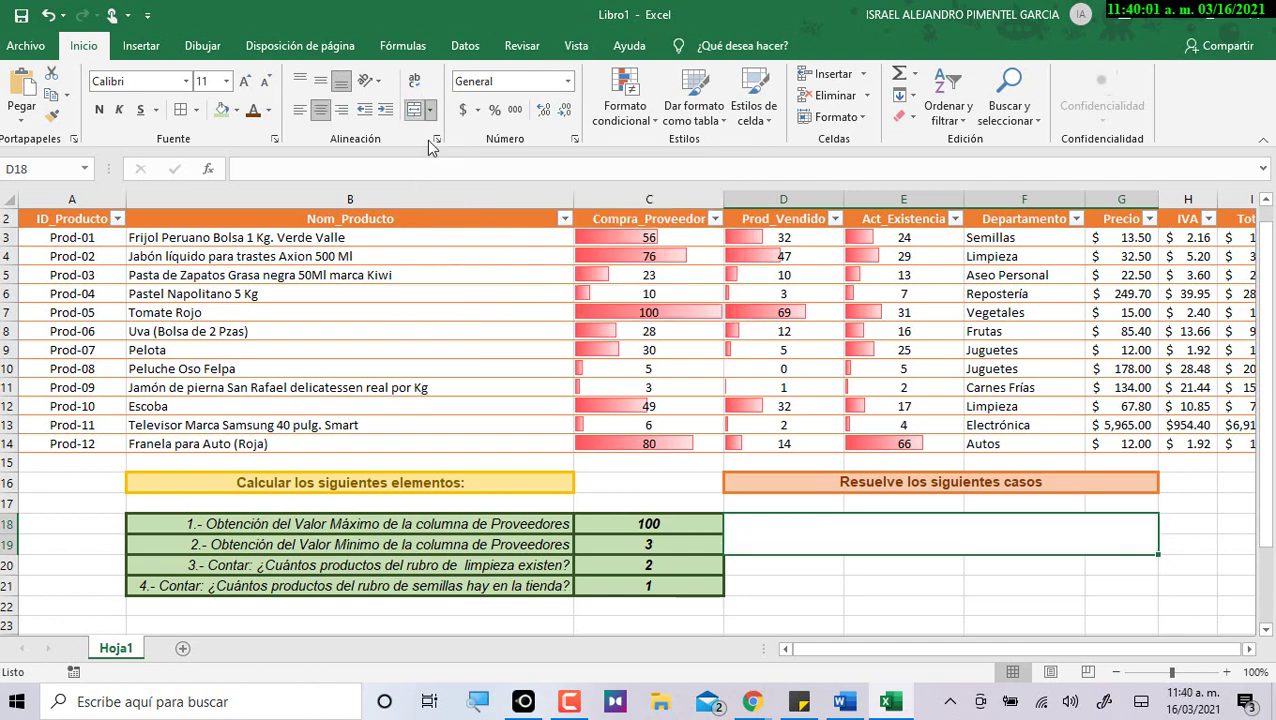
left_click(942, 566)
left_click(934, 527)
double_click(941, 538)
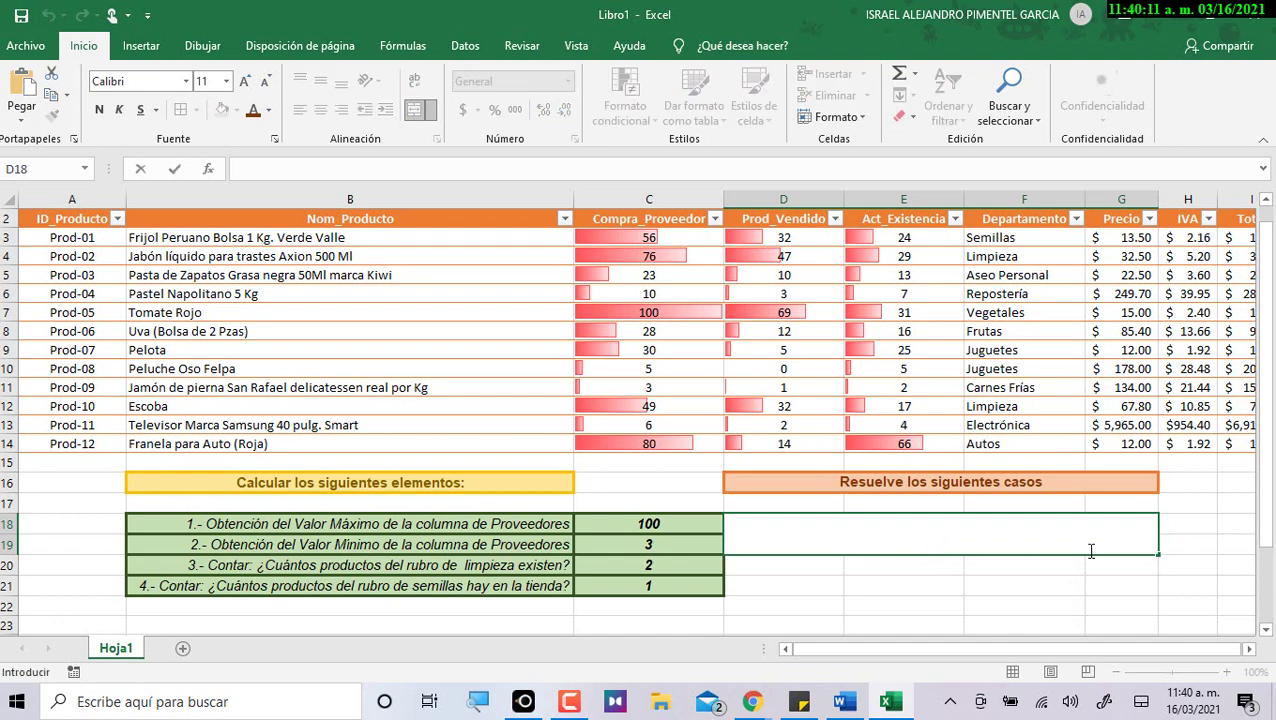
key("ctrl+v")
key("ctrl+Return")
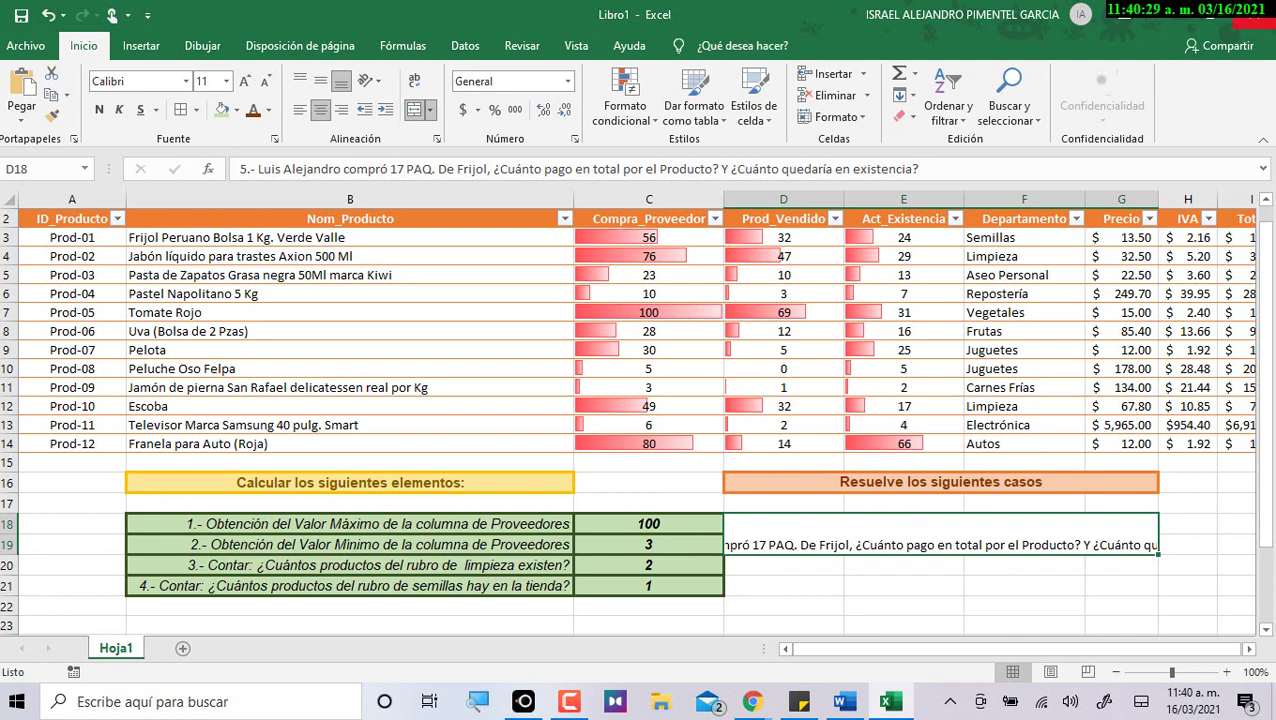
Set D18's horizontal and vertical alignment to Justificar and enable Ajustar texto.
right_click(843, 524)
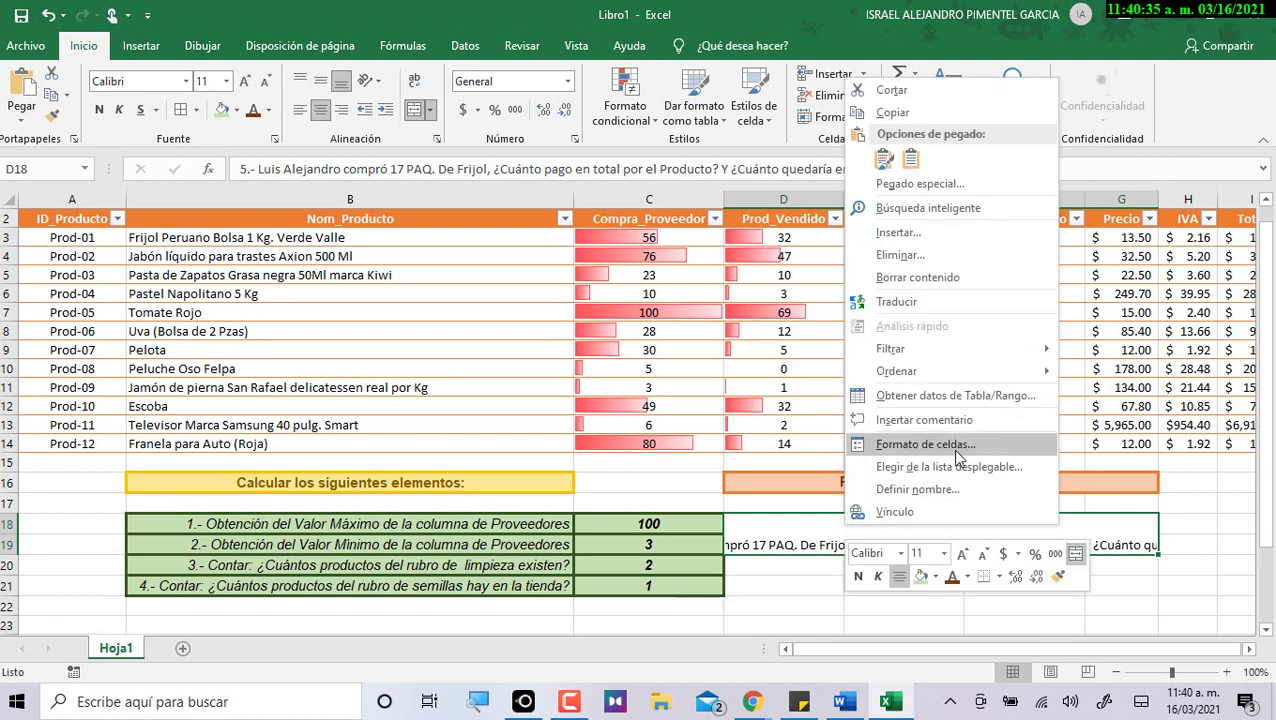
left_click(924, 444)
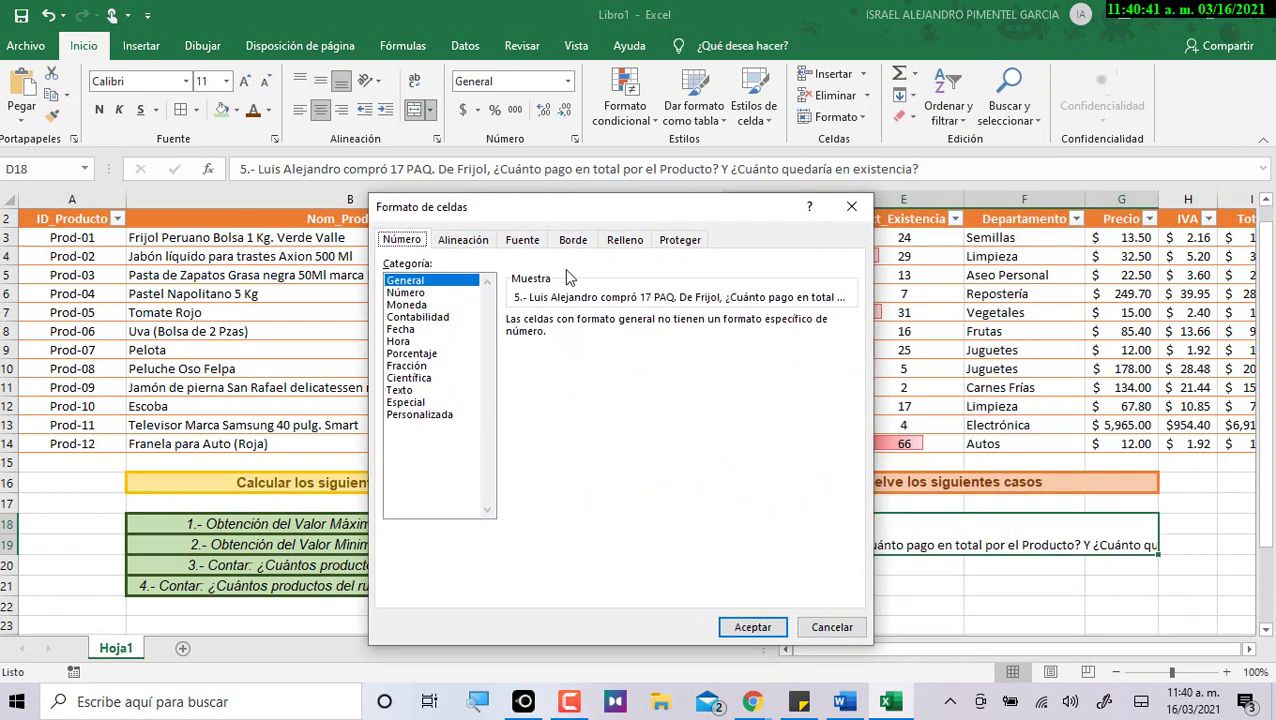
left_click(455, 241)
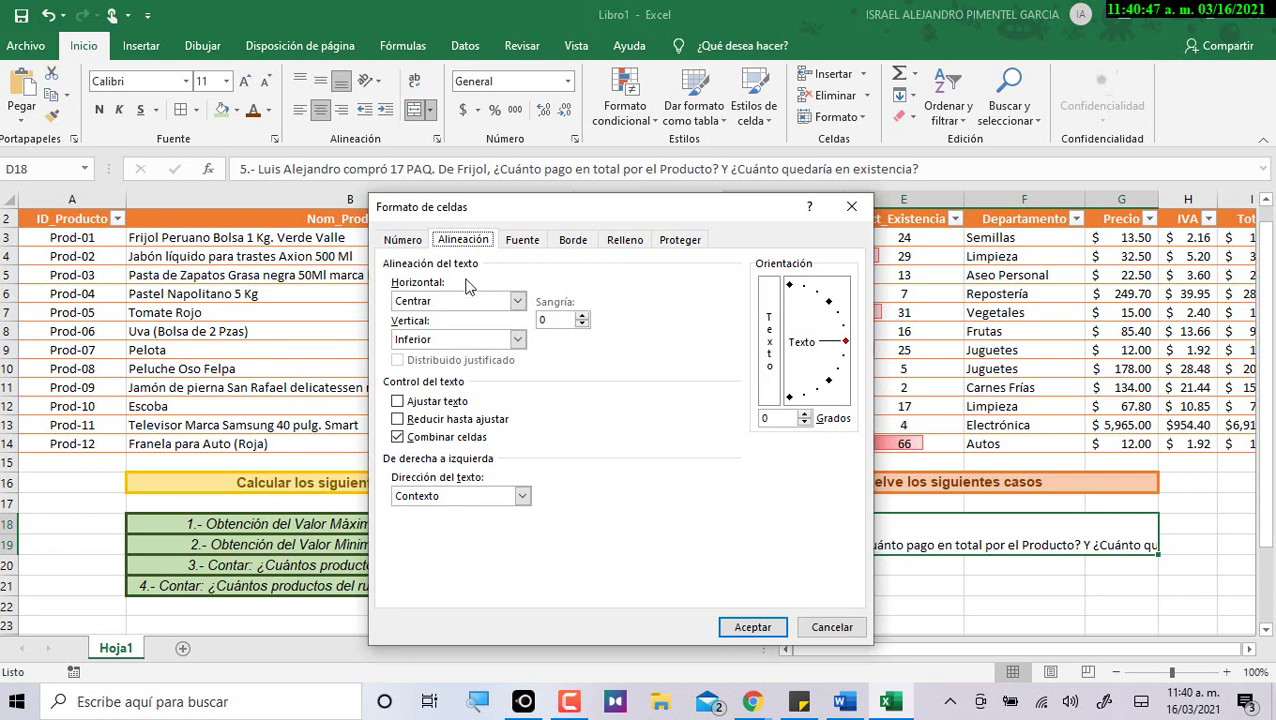
left_click(516, 301)
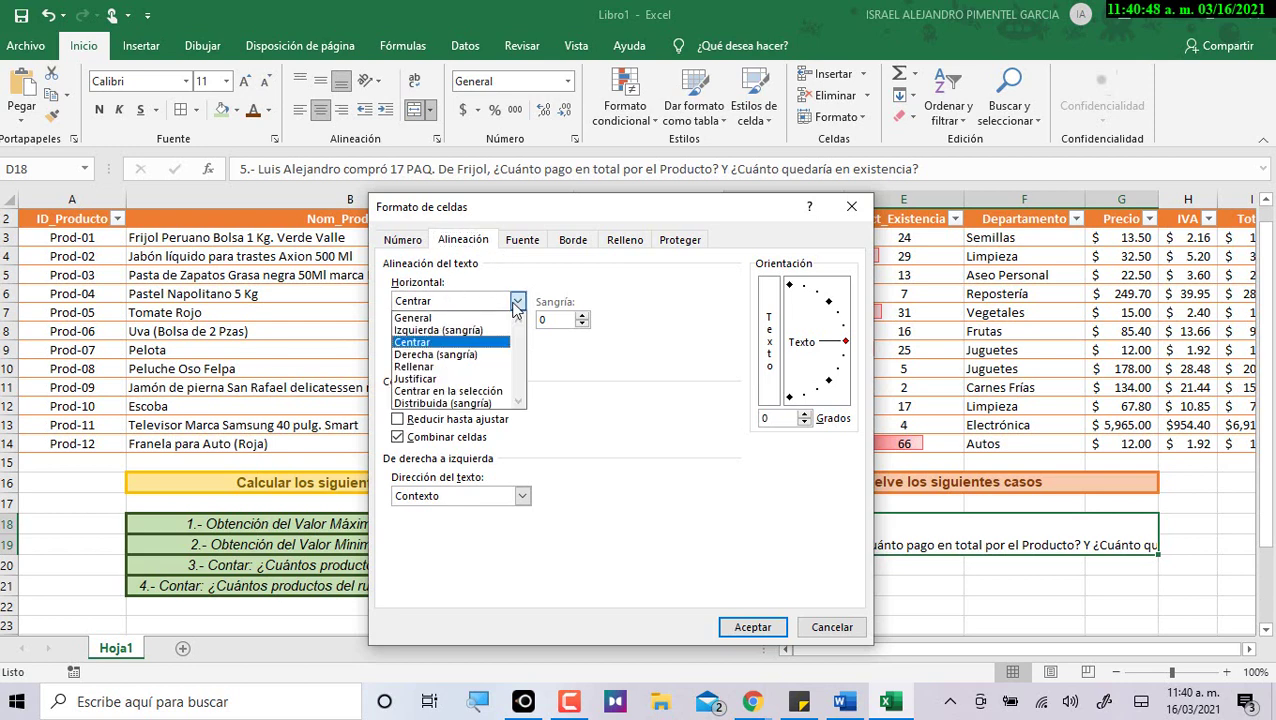
left_click(448, 391)
left_click(468, 302)
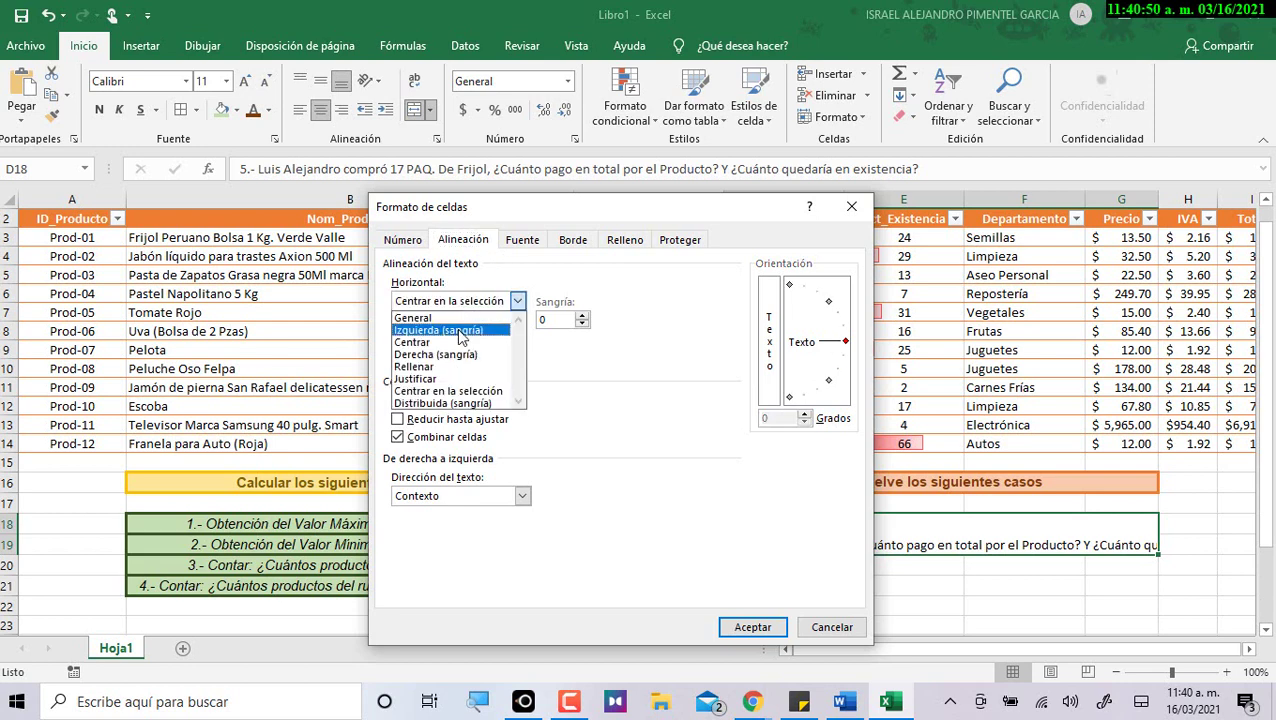
left_click(438, 388)
left_click(516, 339)
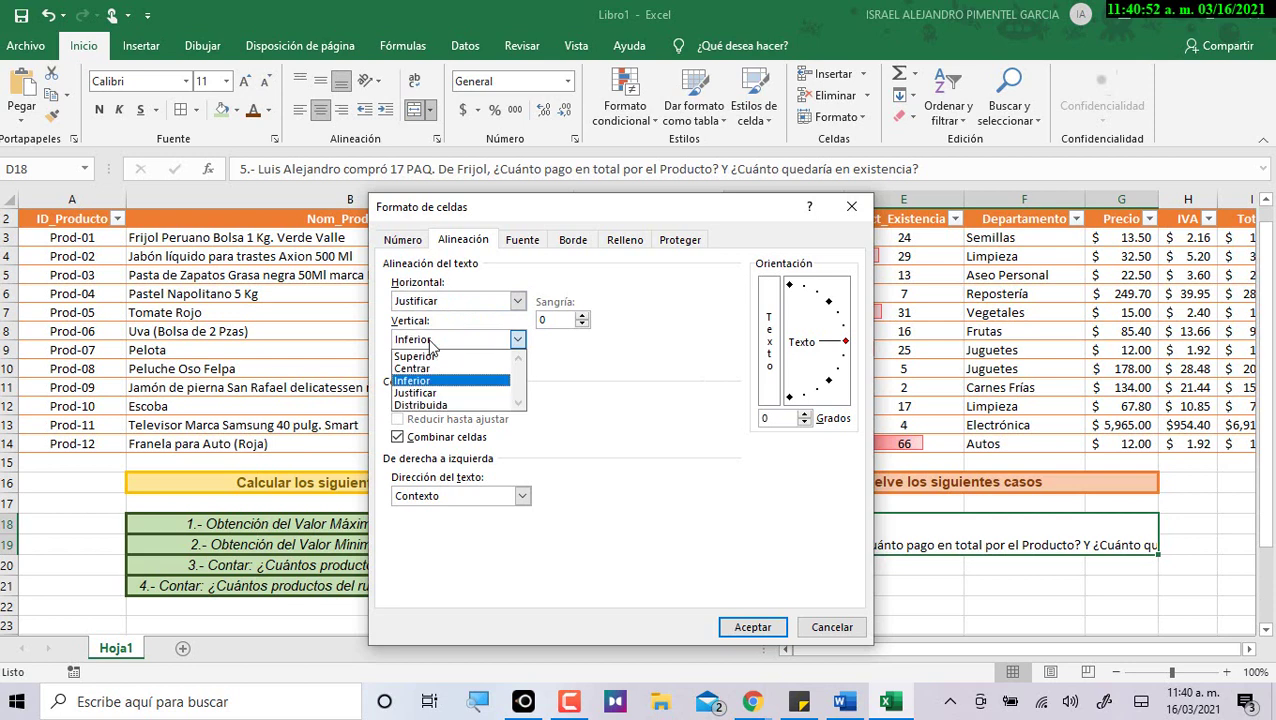
left_click(420, 393)
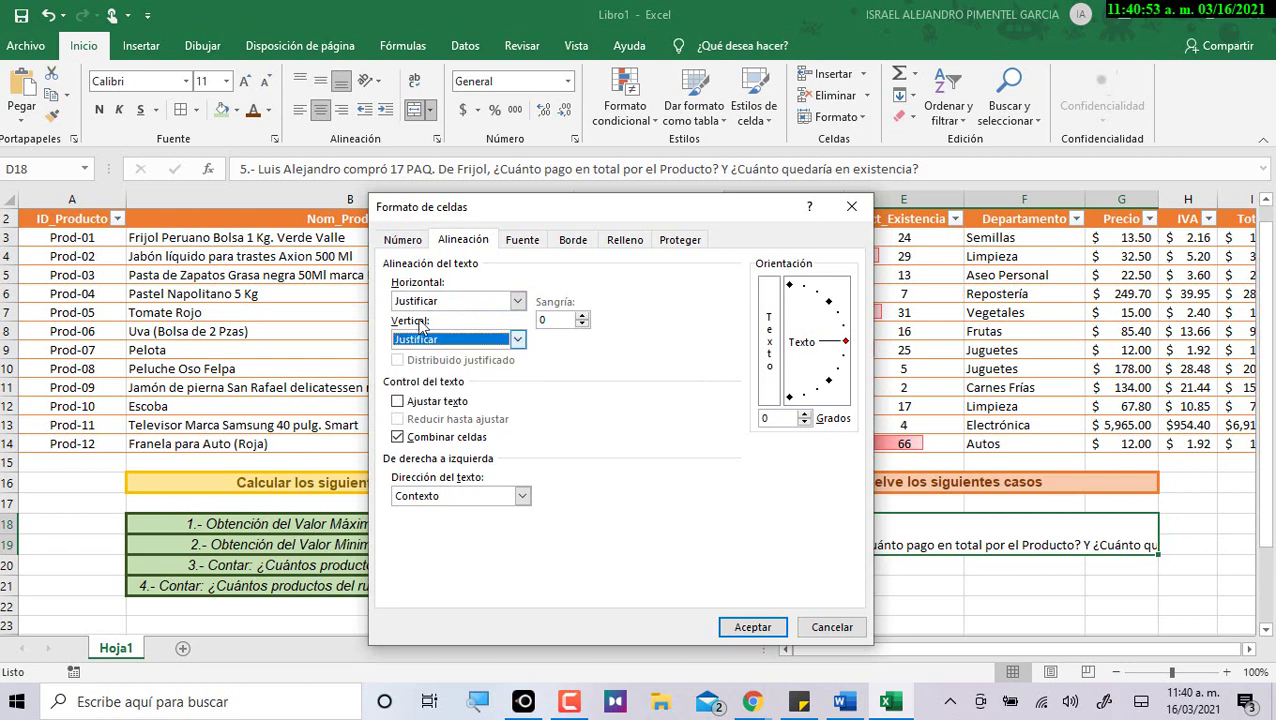
left_click(440, 403)
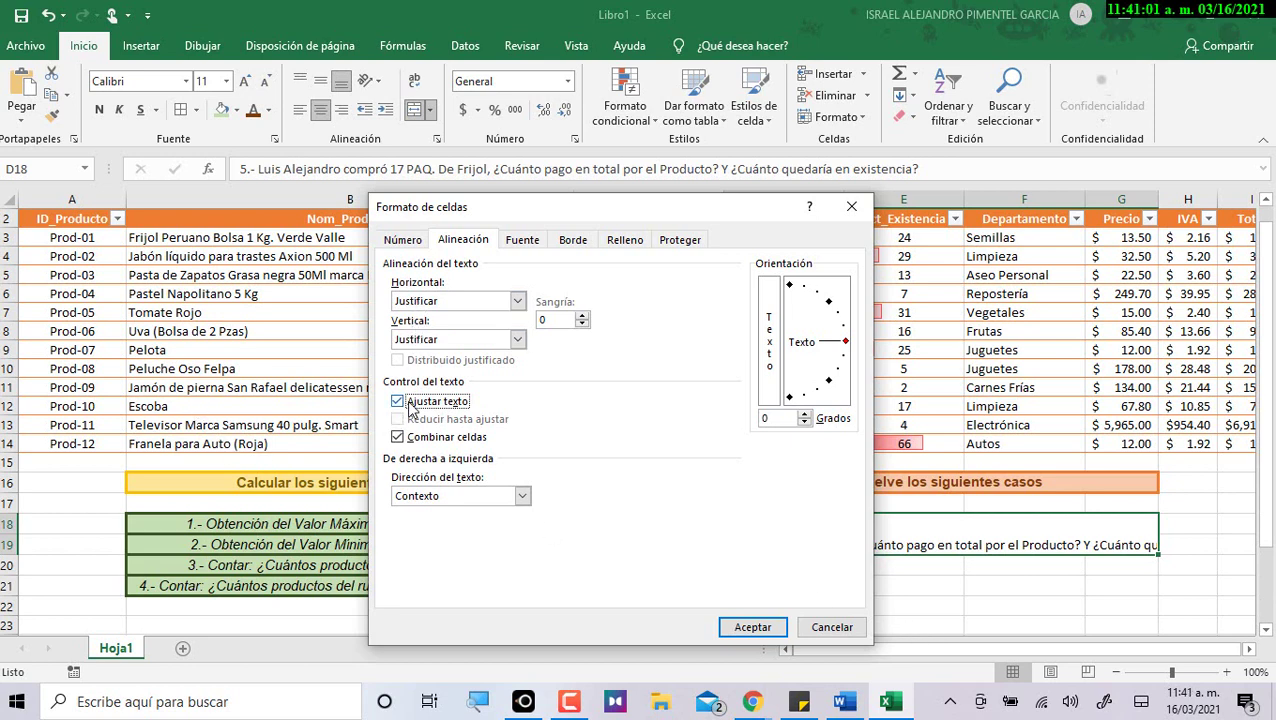
left_click(756, 628)
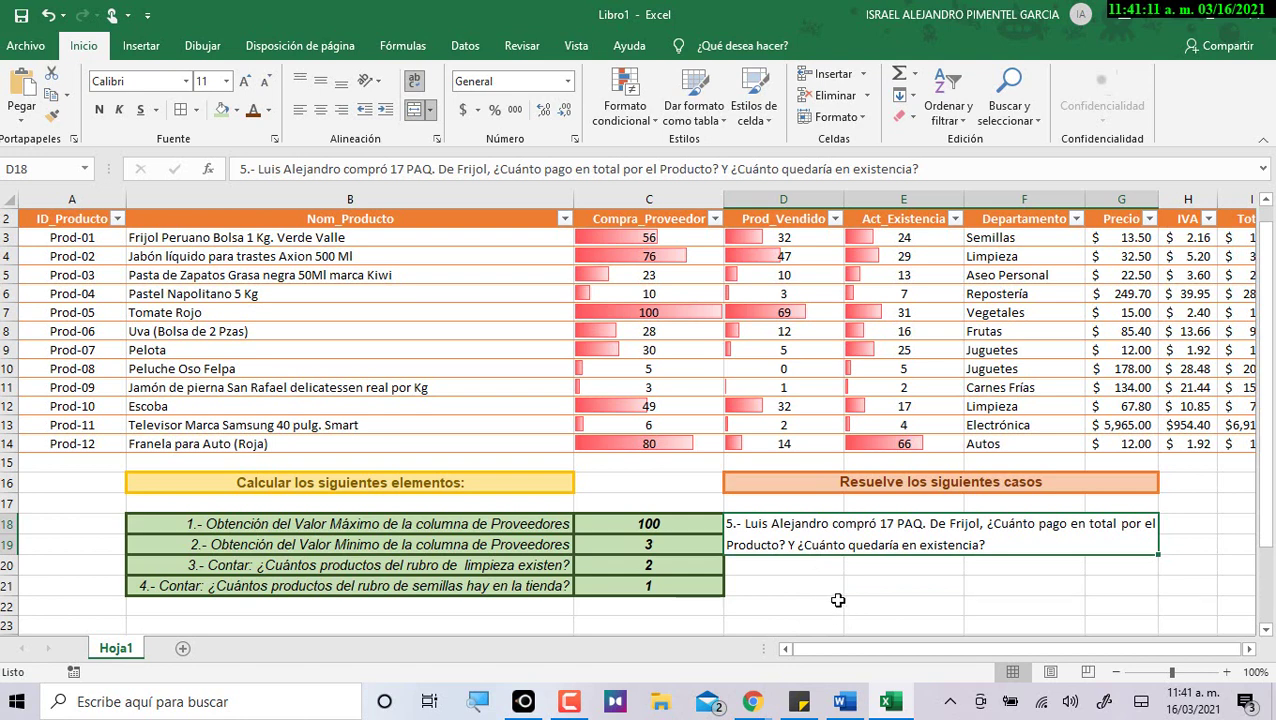
key("alt+Tab")
left_click_drag(541, 361, 685, 473)
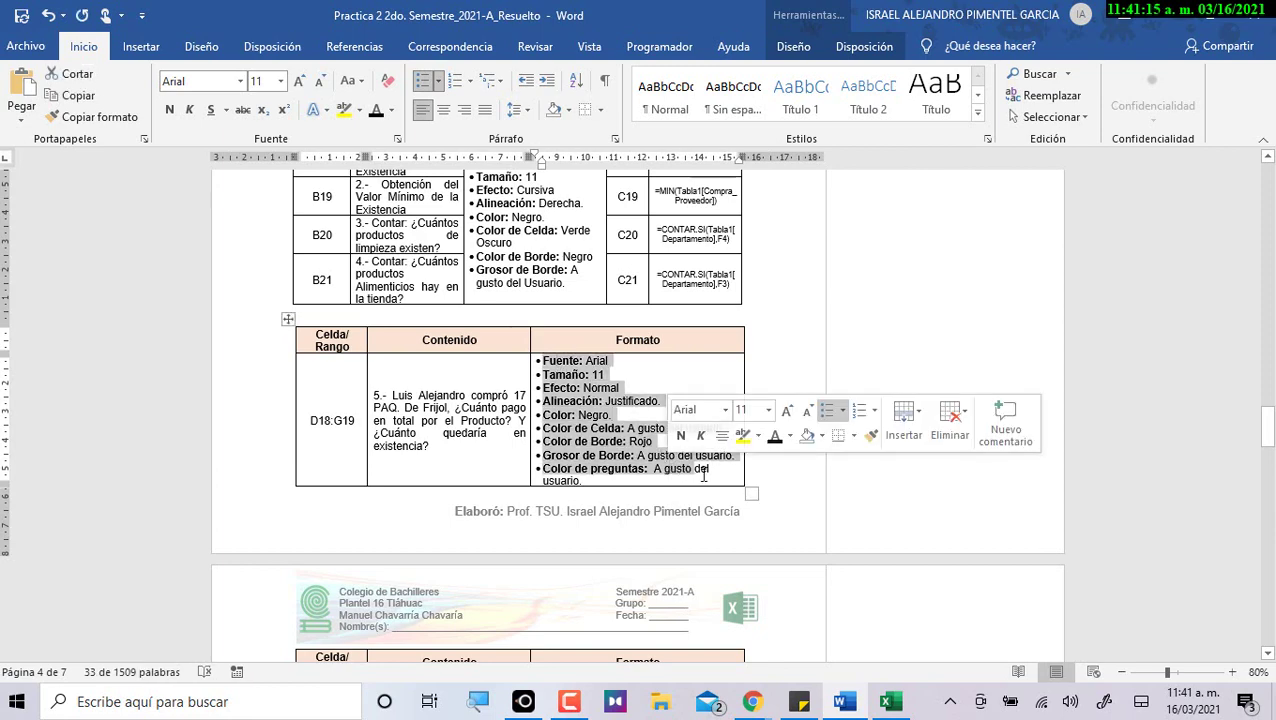
key("alt+Tab")
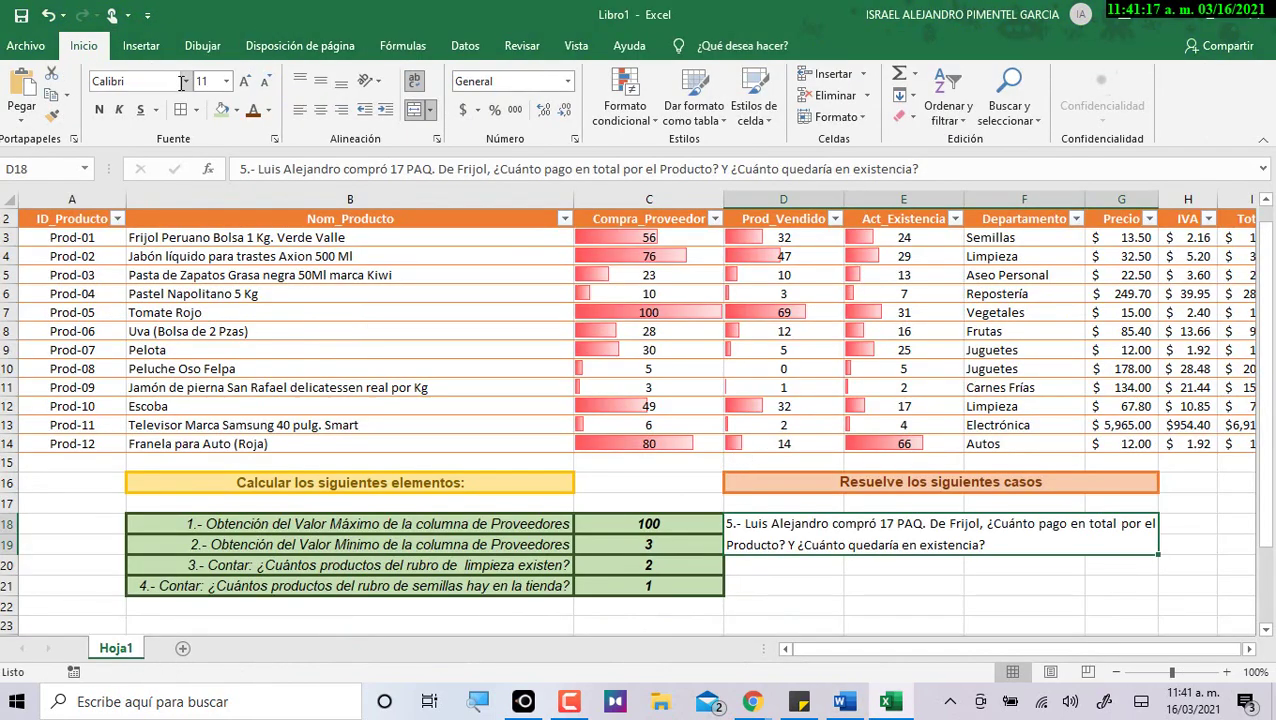
left_click(185, 81)
left_click(110, 282)
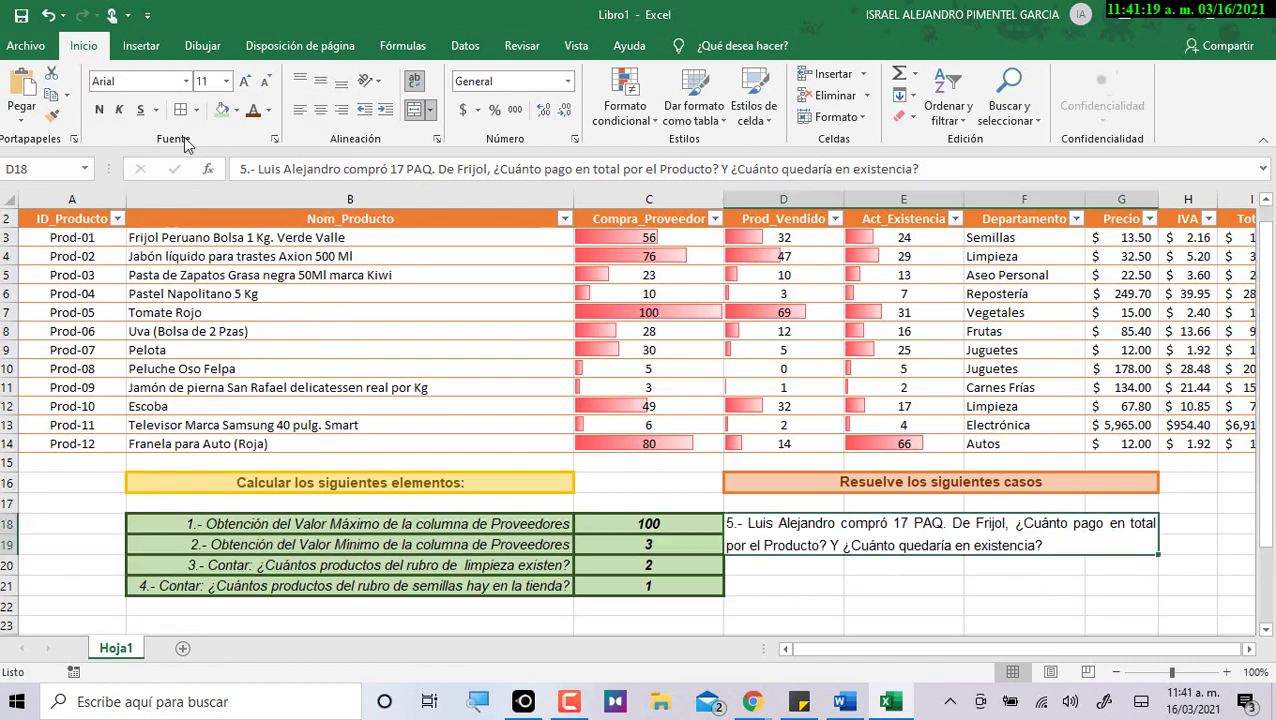
key("alt+Tab")
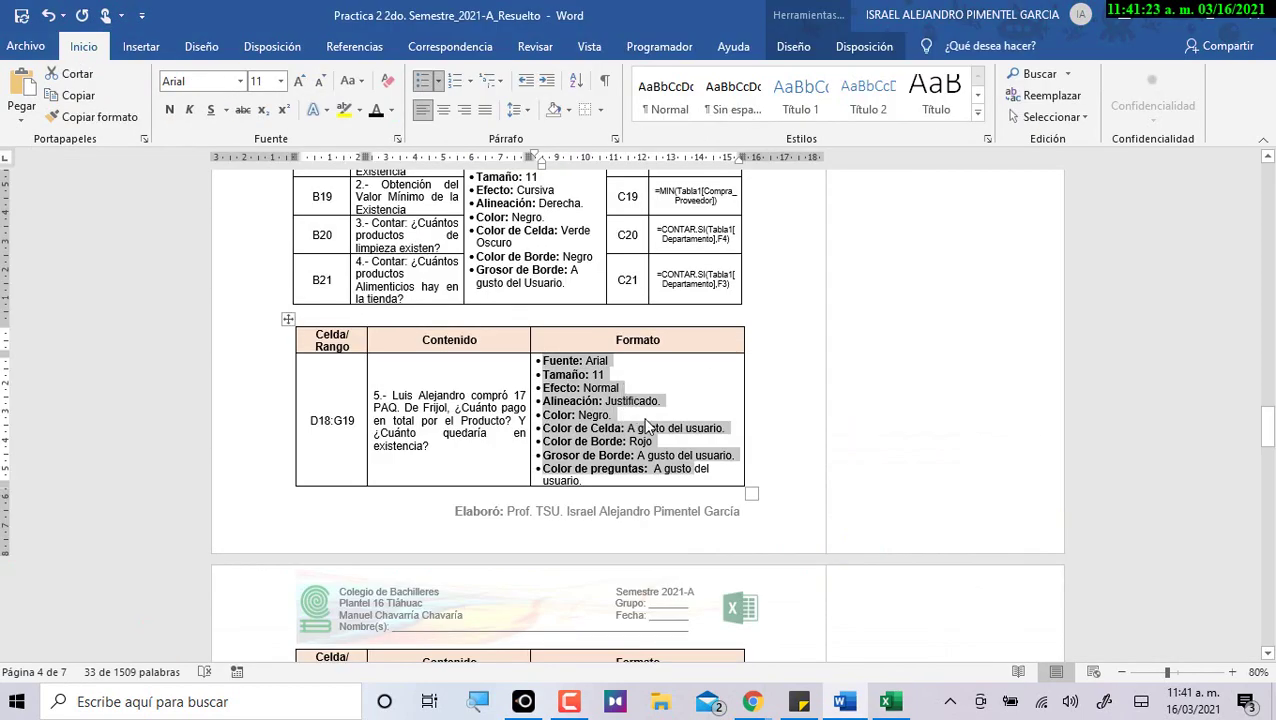
key("alt+Tab")
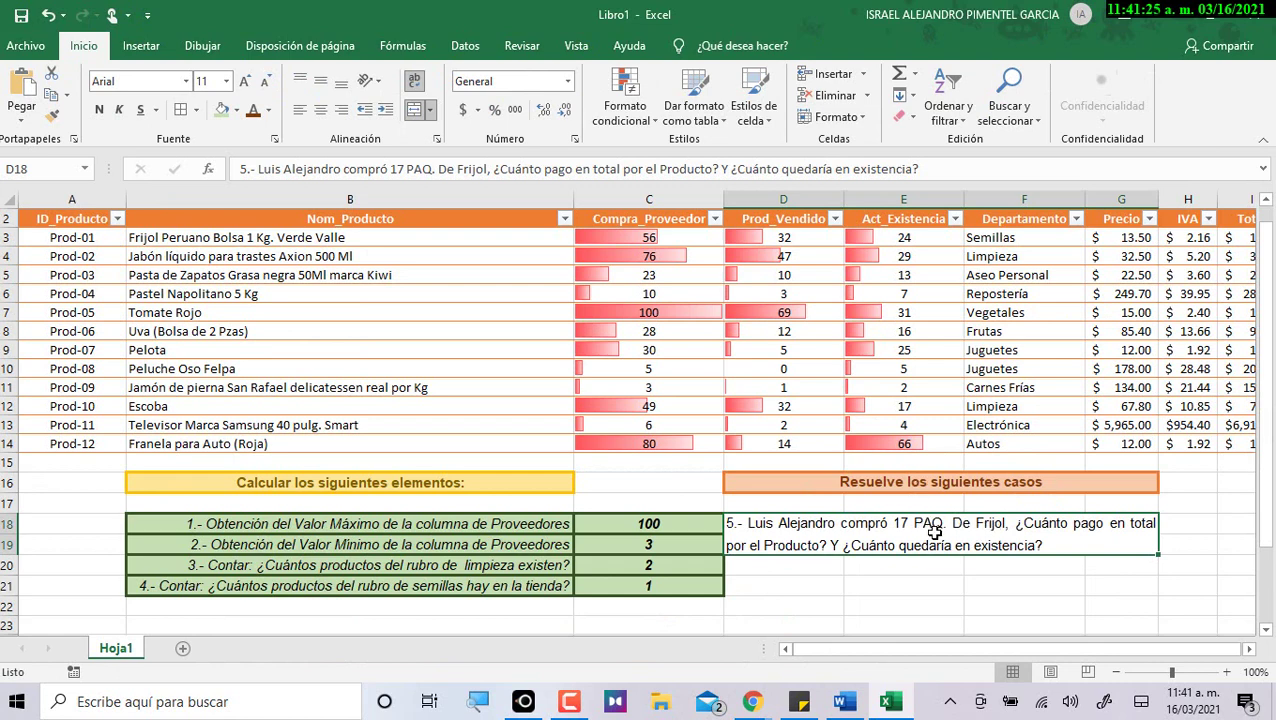
key("alt+Tab")
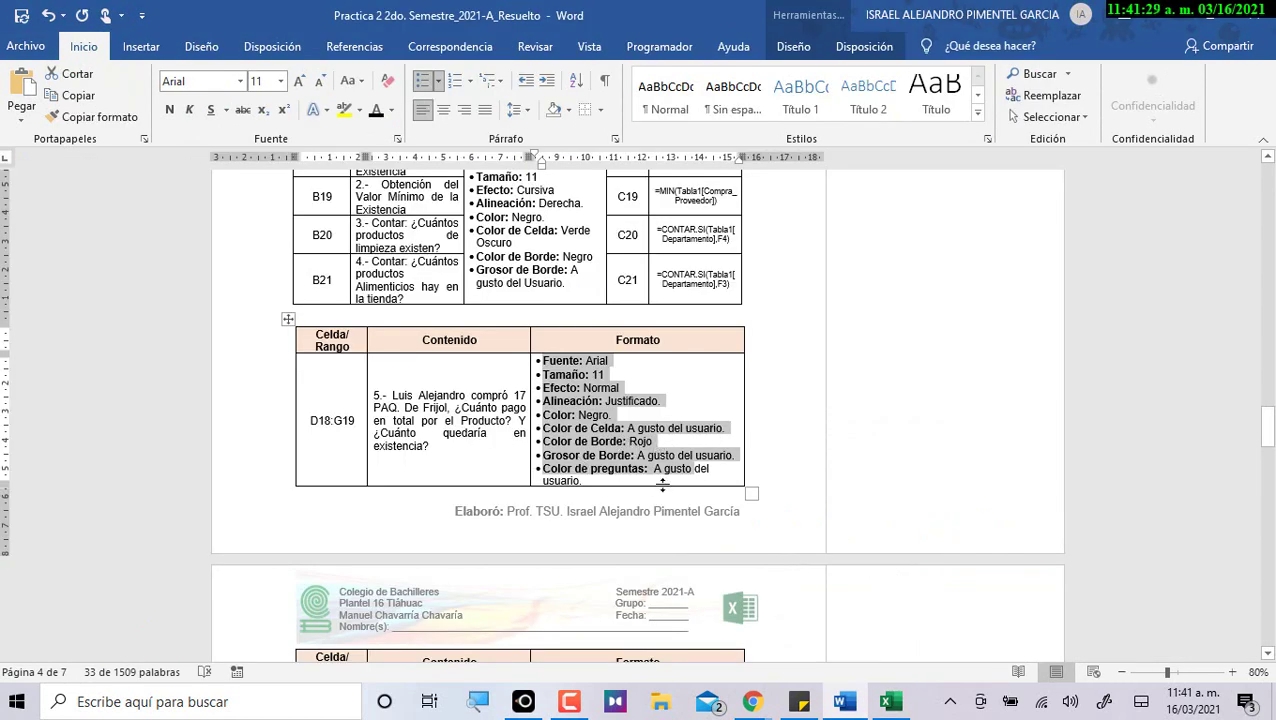
key("alt+Tab")
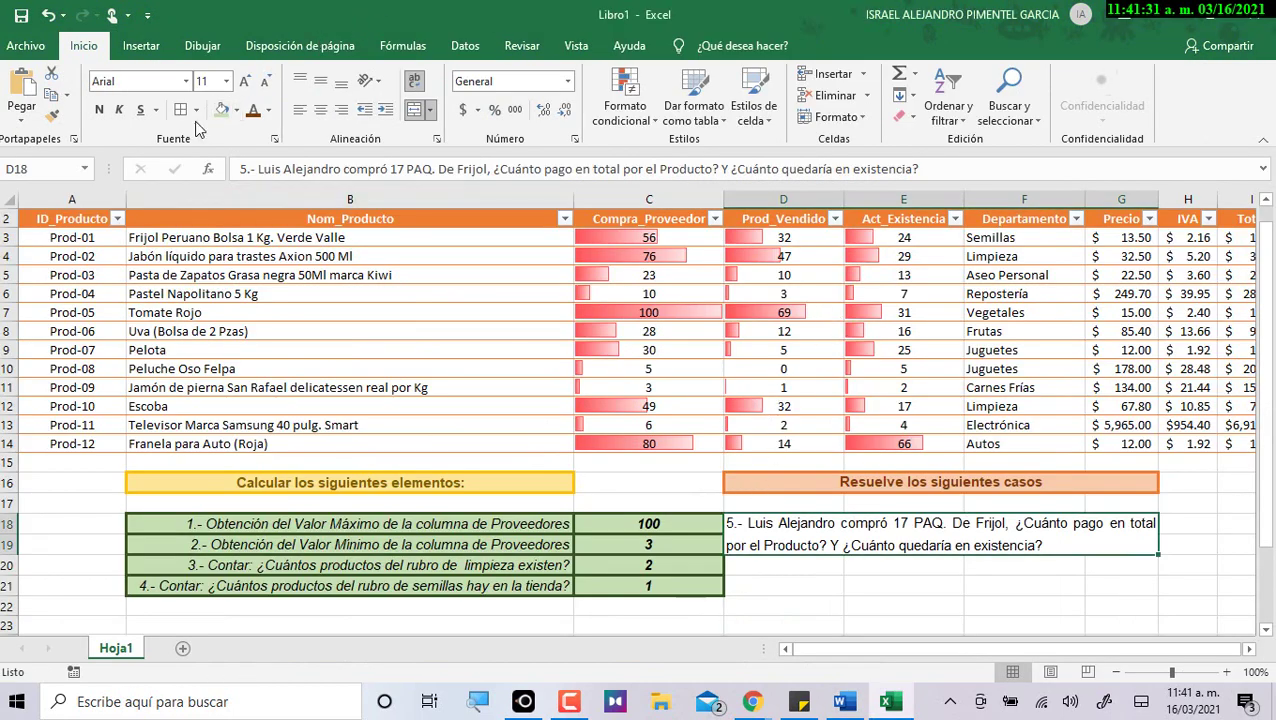
Give the case 5 question cell a light blue fill and a blue outline border.
left_click(237, 111)
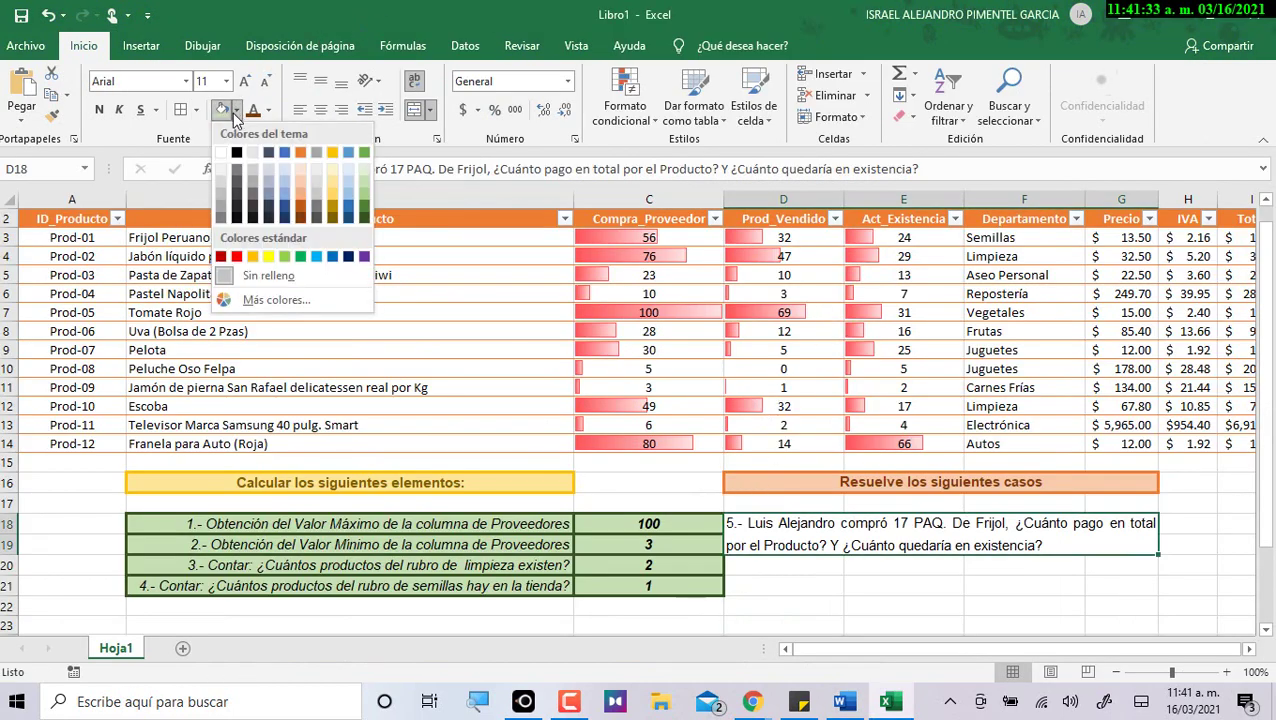
left_click(286, 166)
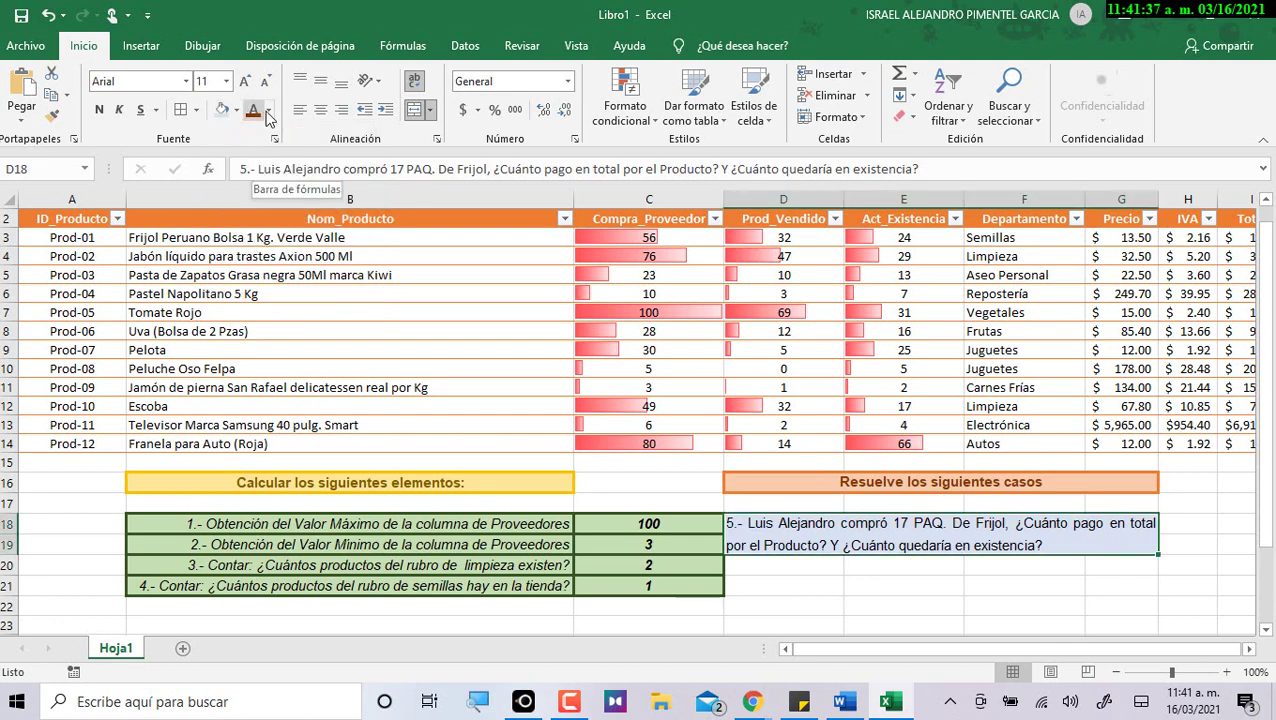
left_click(197, 110)
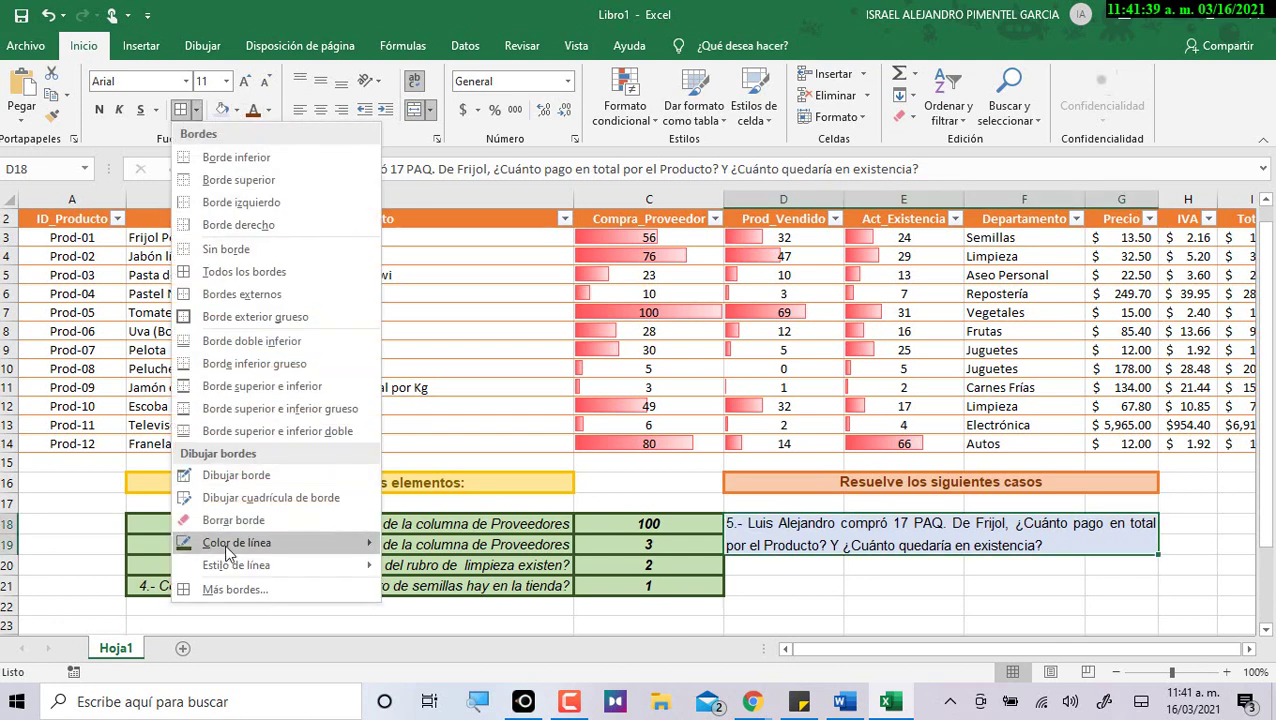
mouse_move(238, 543)
left_click(453, 541)
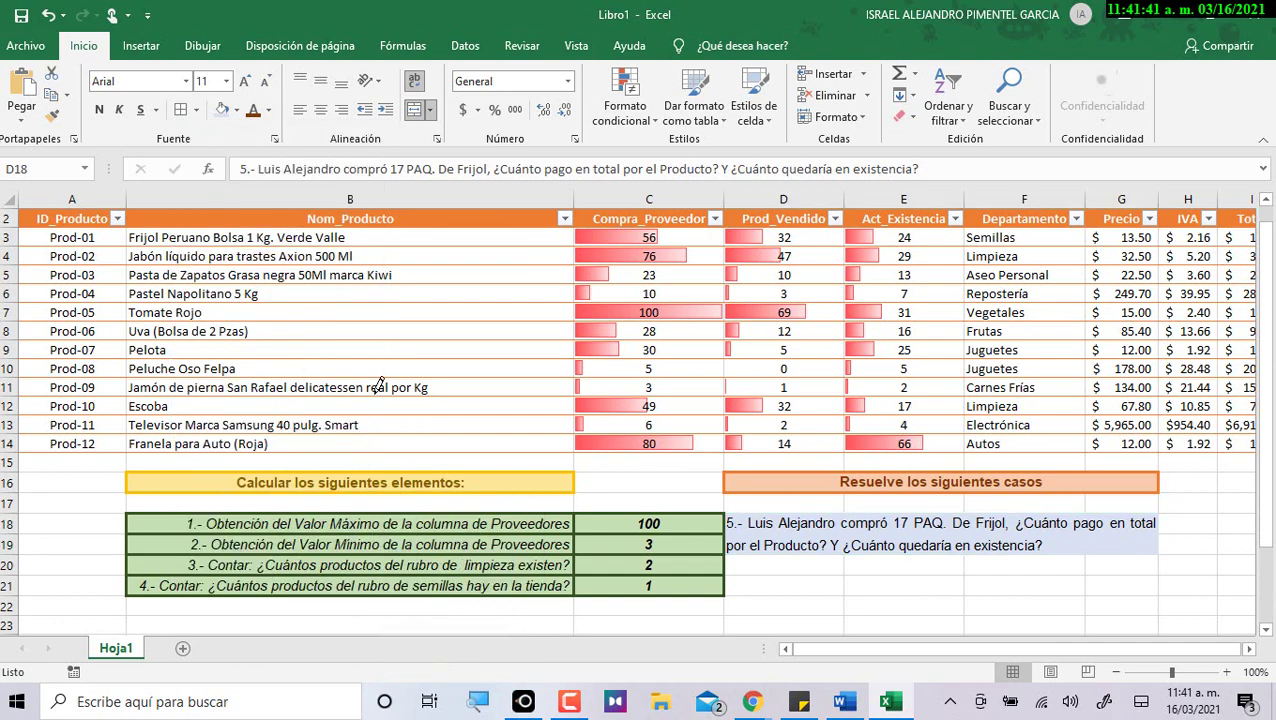
left_click(182, 112)
left_click(992, 591)
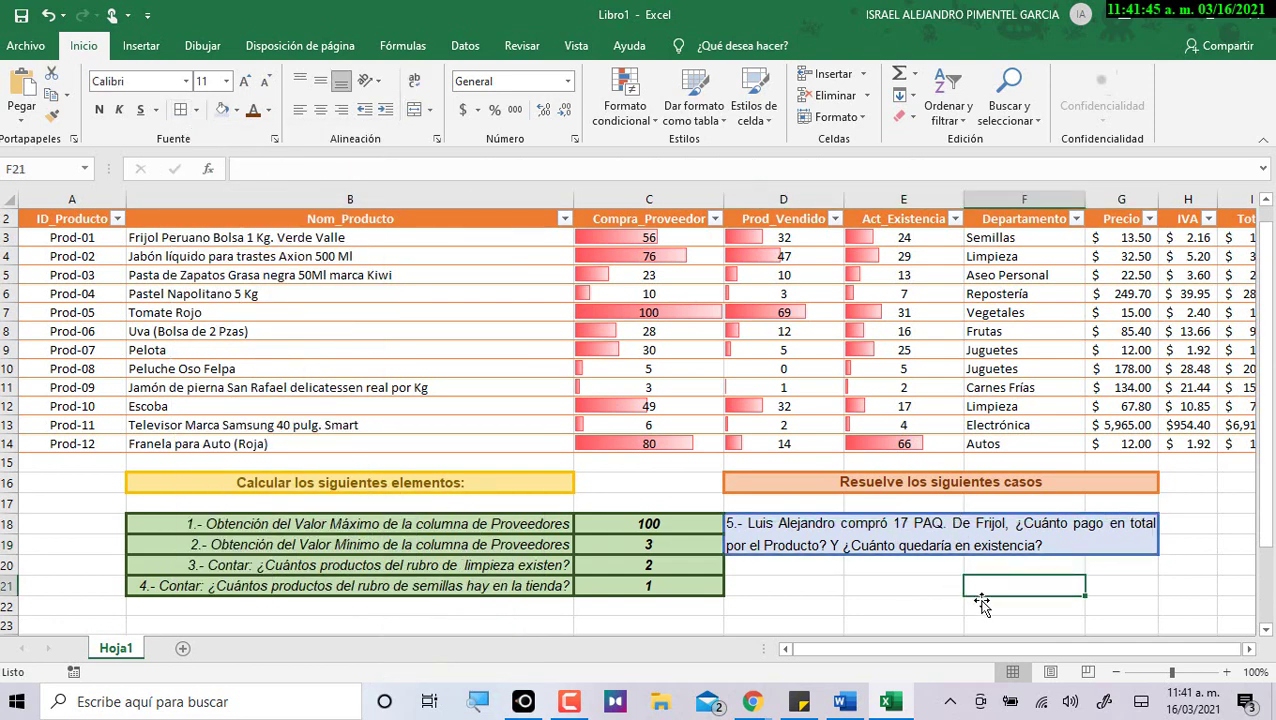
Colour the total-paid question red and the remaining-stock question green.
double_click(995, 541)
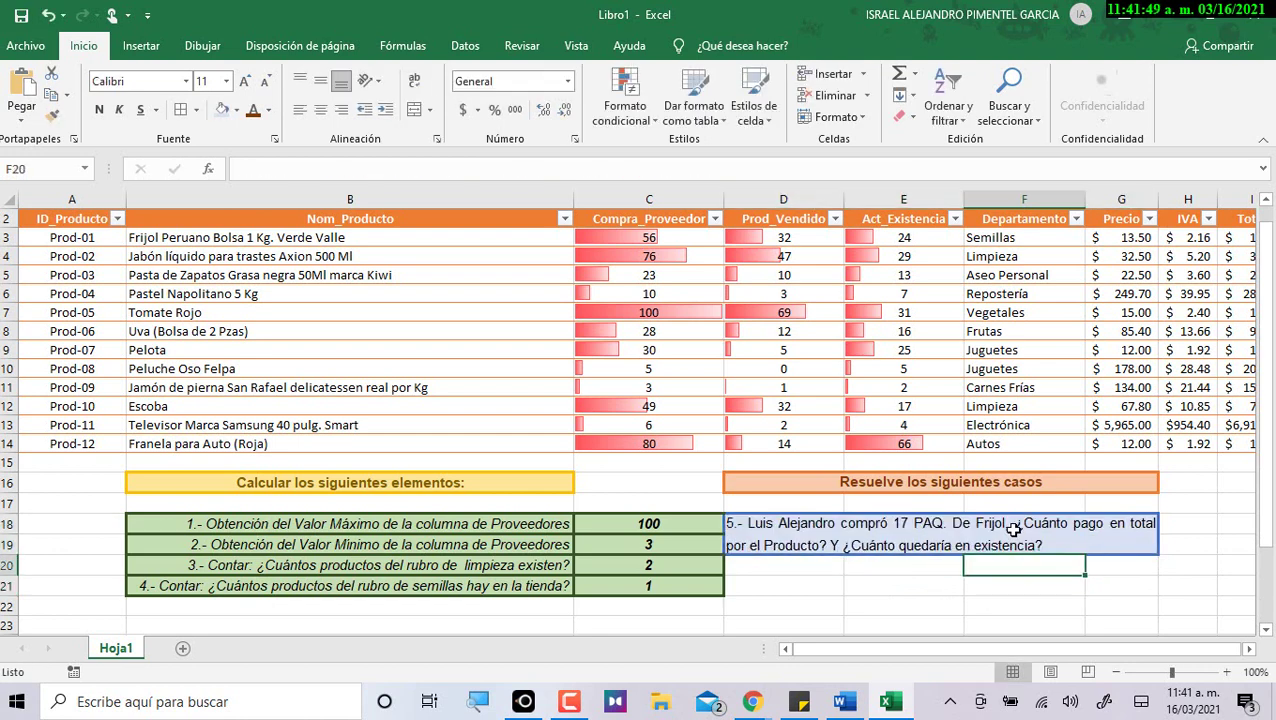
left_click_drag(1000, 528, 803, 545)
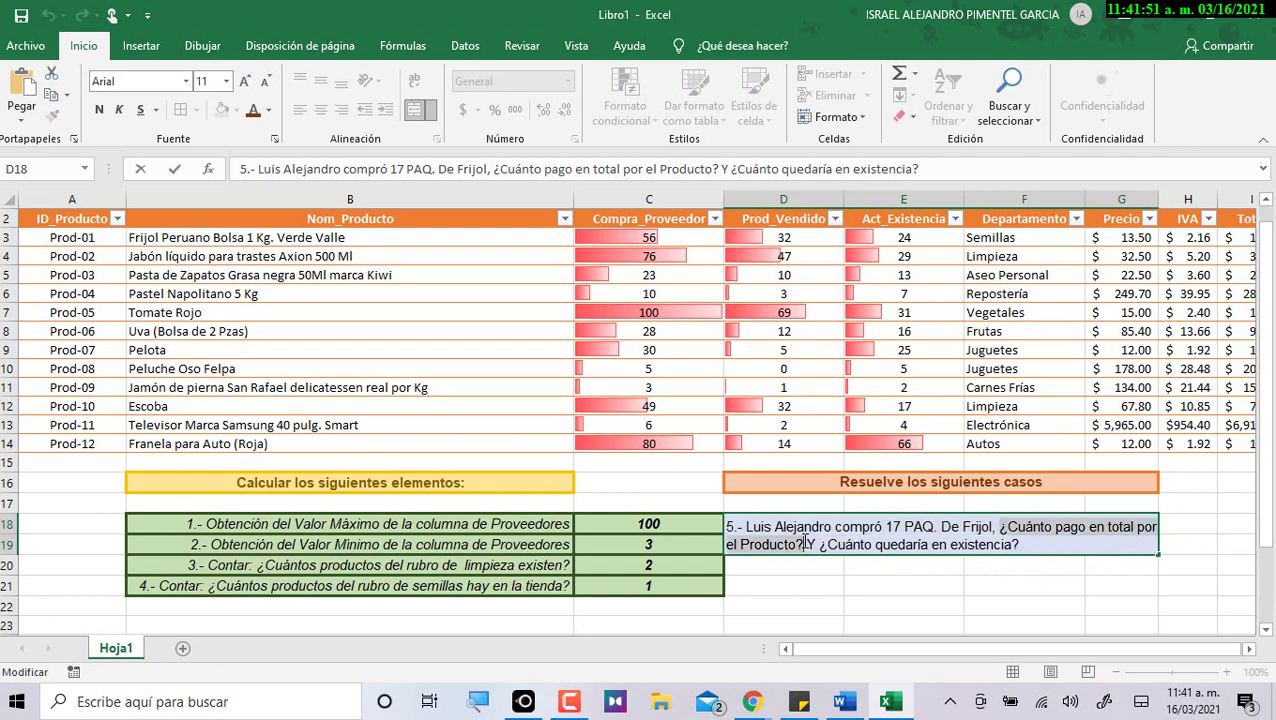
left_click(268, 110)
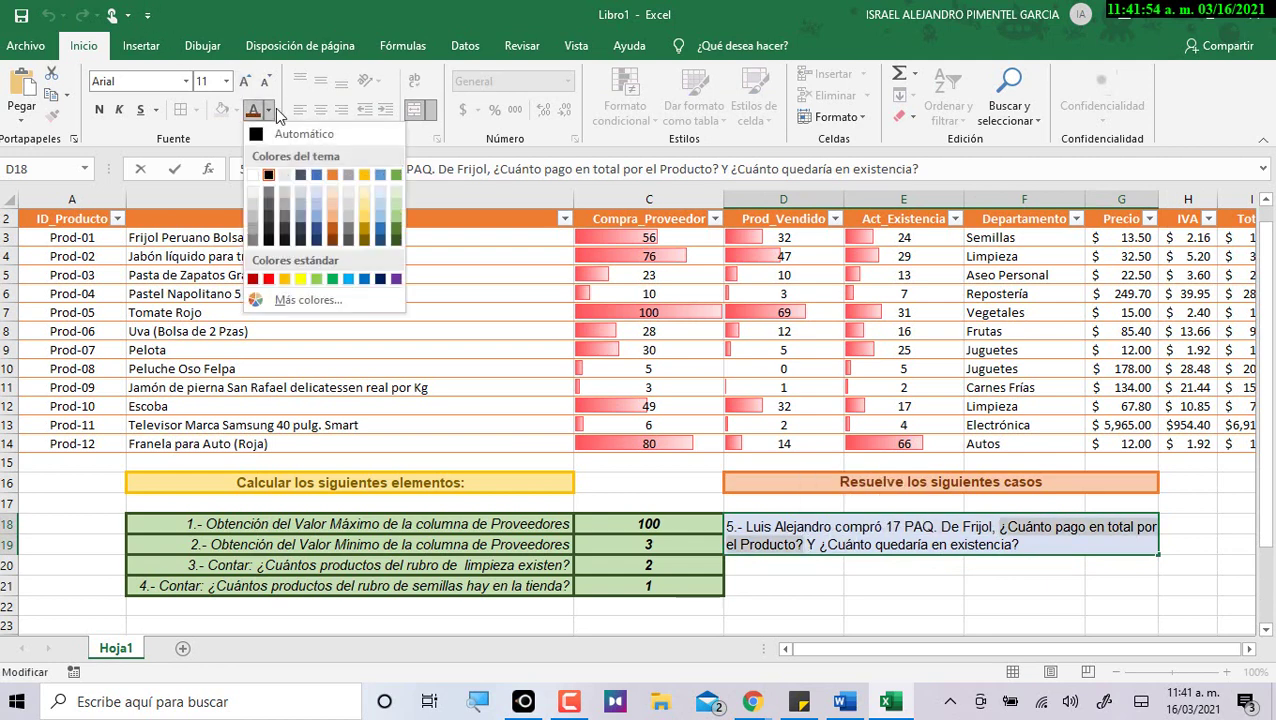
left_click(268, 278)
left_click_drag(821, 548, 1021, 546)
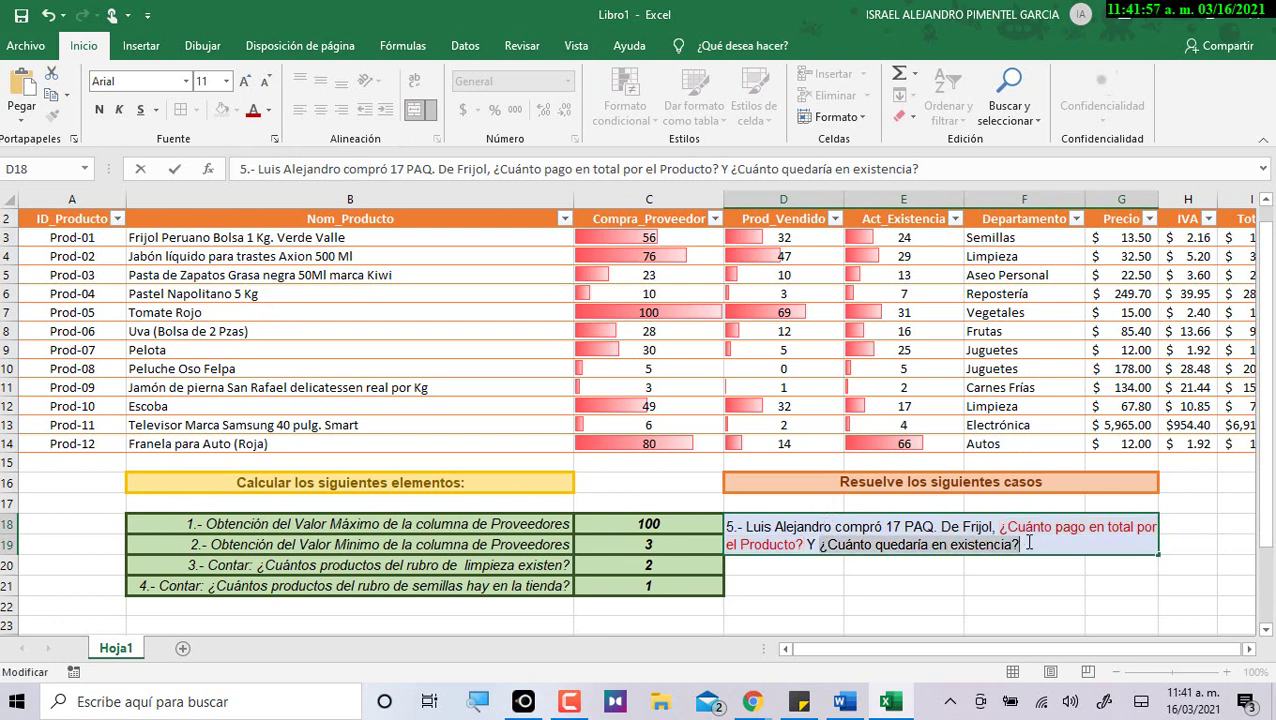
left_click(268, 110)
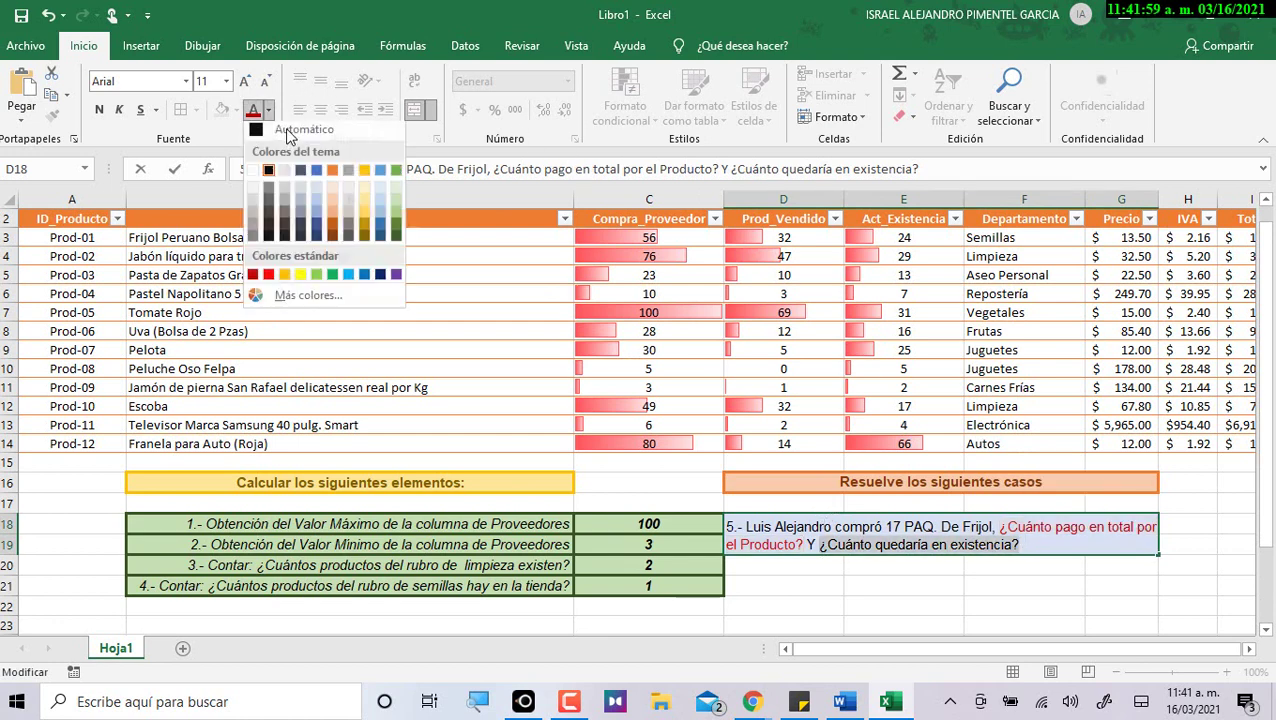
left_click(333, 279)
left_click(980, 608)
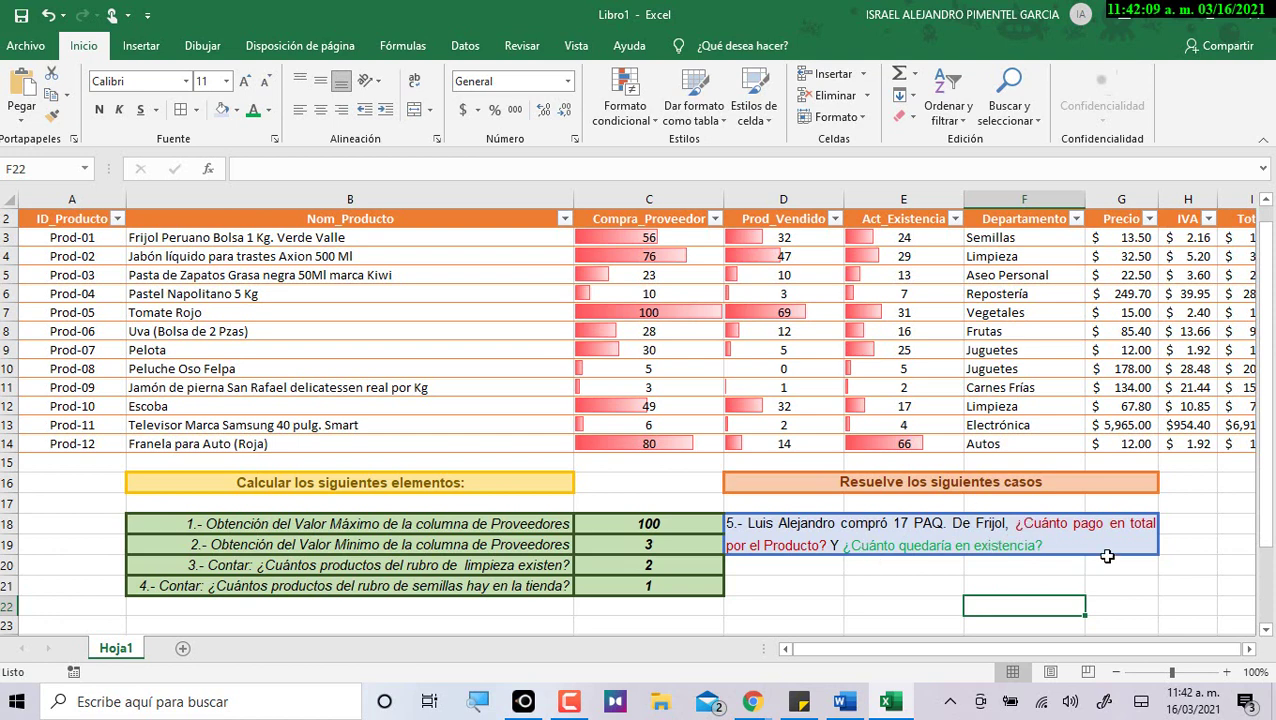
Make the whole case 5 question text bold.
left_click(1064, 525)
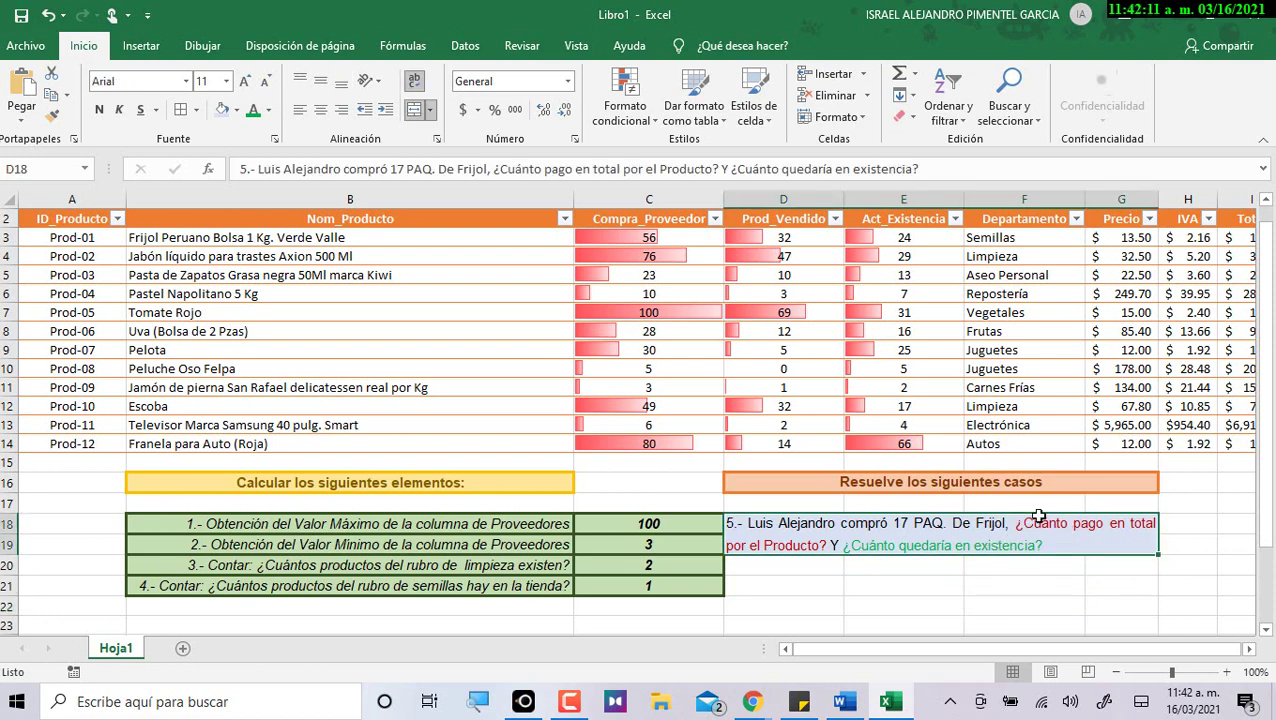
left_click(99, 109)
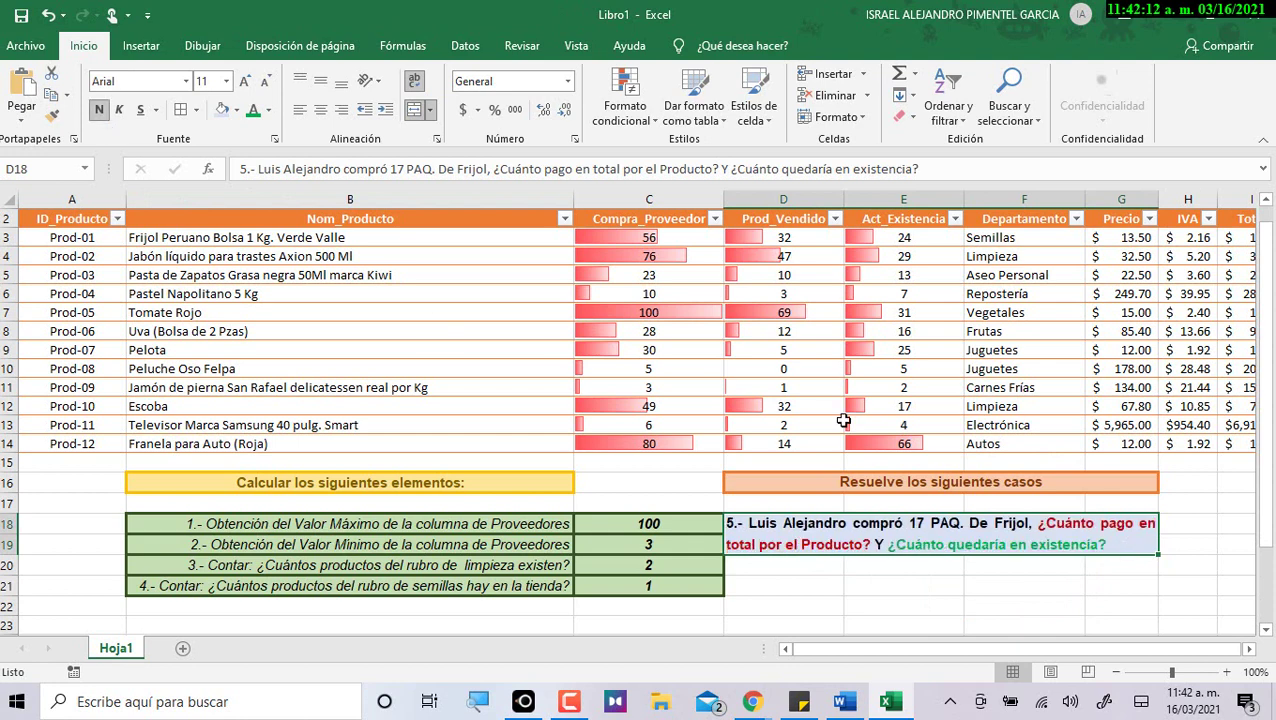
left_click(990, 586)
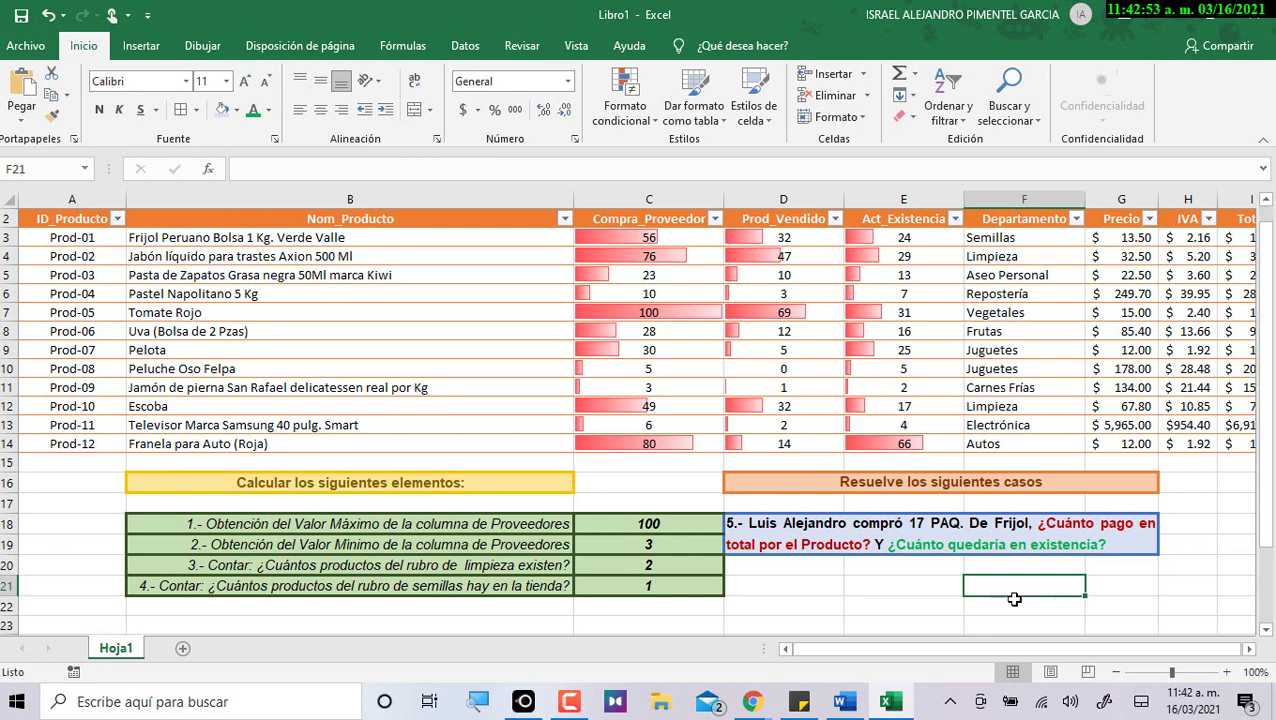
scroll(1050, 278, "down", 3)
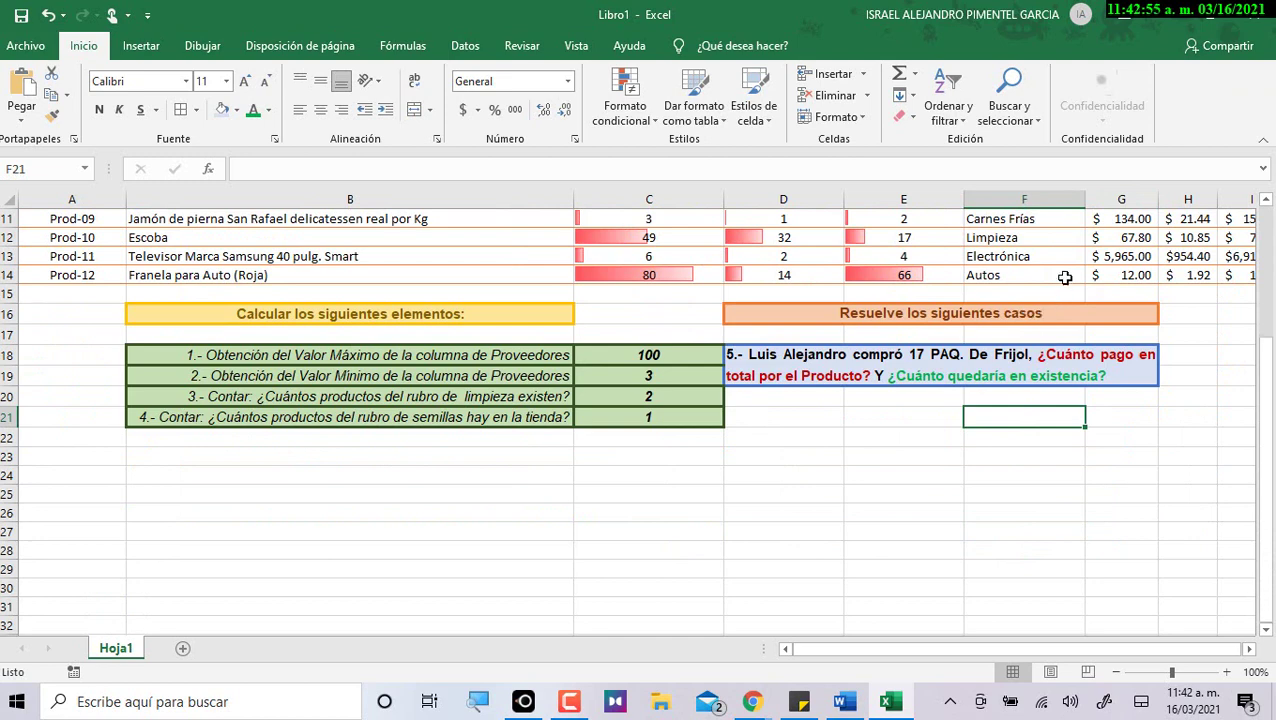
In Word, select the case 6 Contenido text for range D24:G27, then return to Excel.
key("alt+Tab")
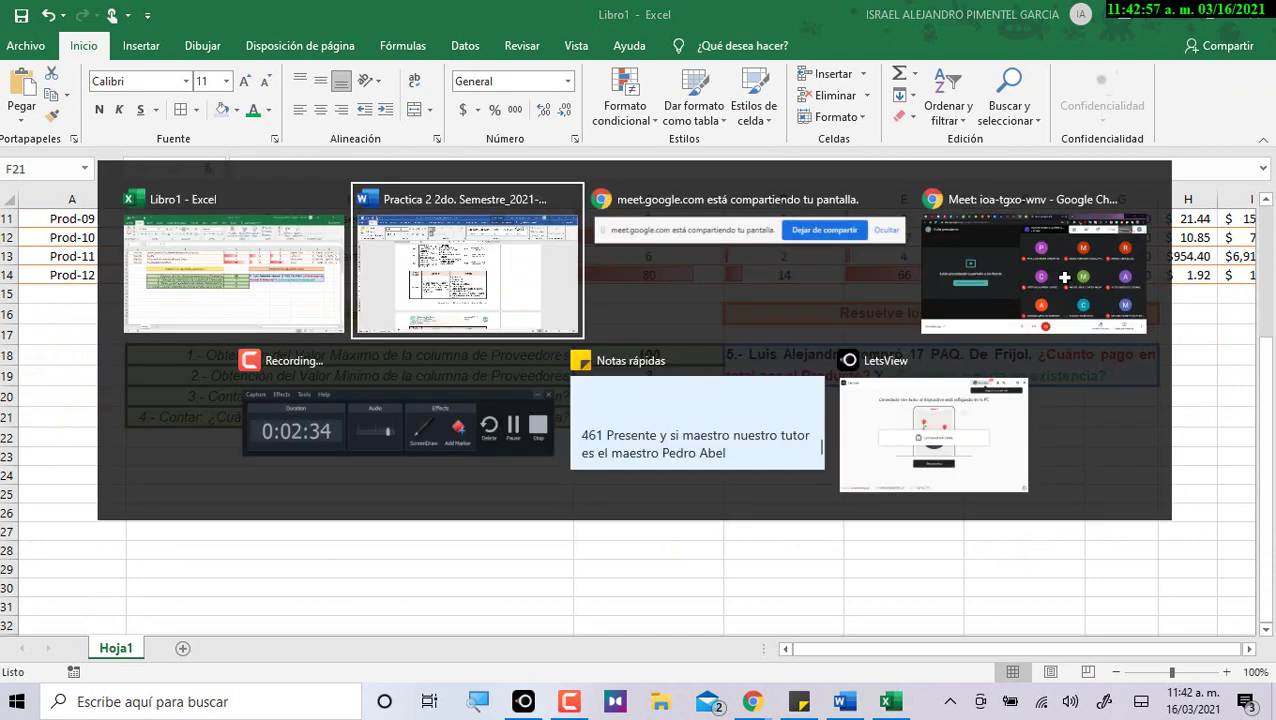
scroll(428, 432, "down", 3)
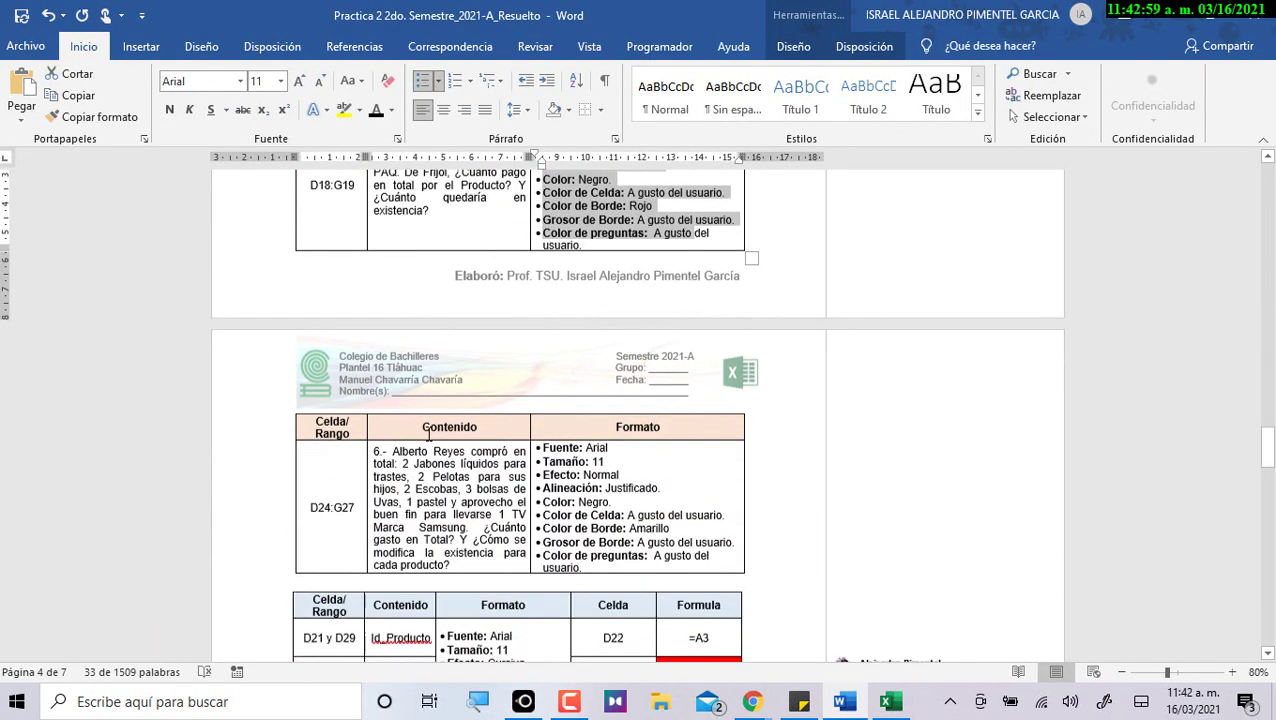
left_click_drag(376, 456, 460, 565)
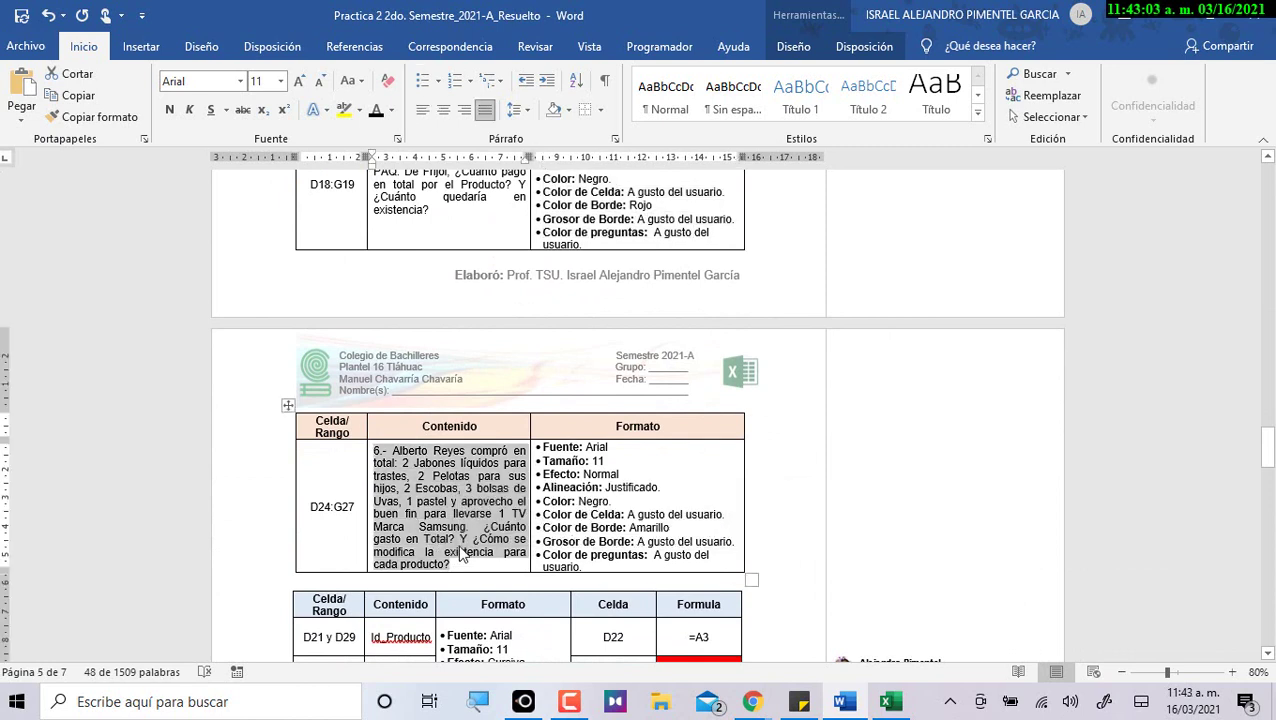
left_click(348, 508)
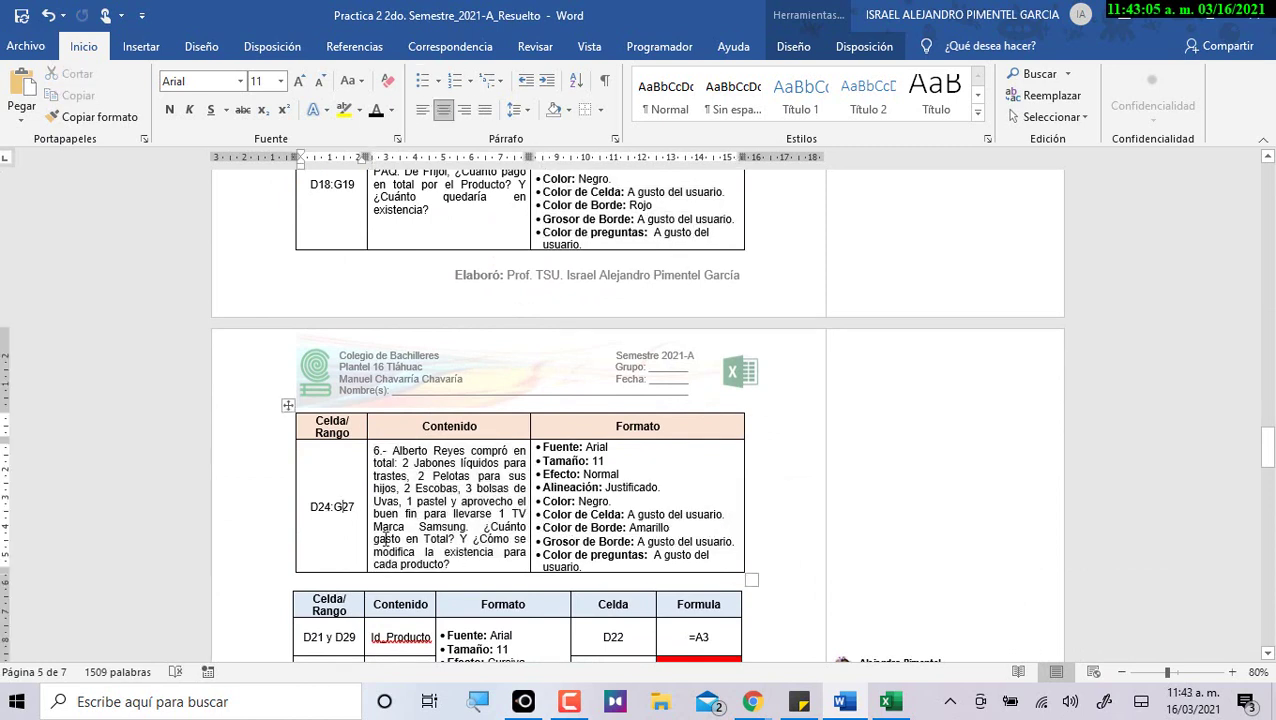
key("alt+Tab")
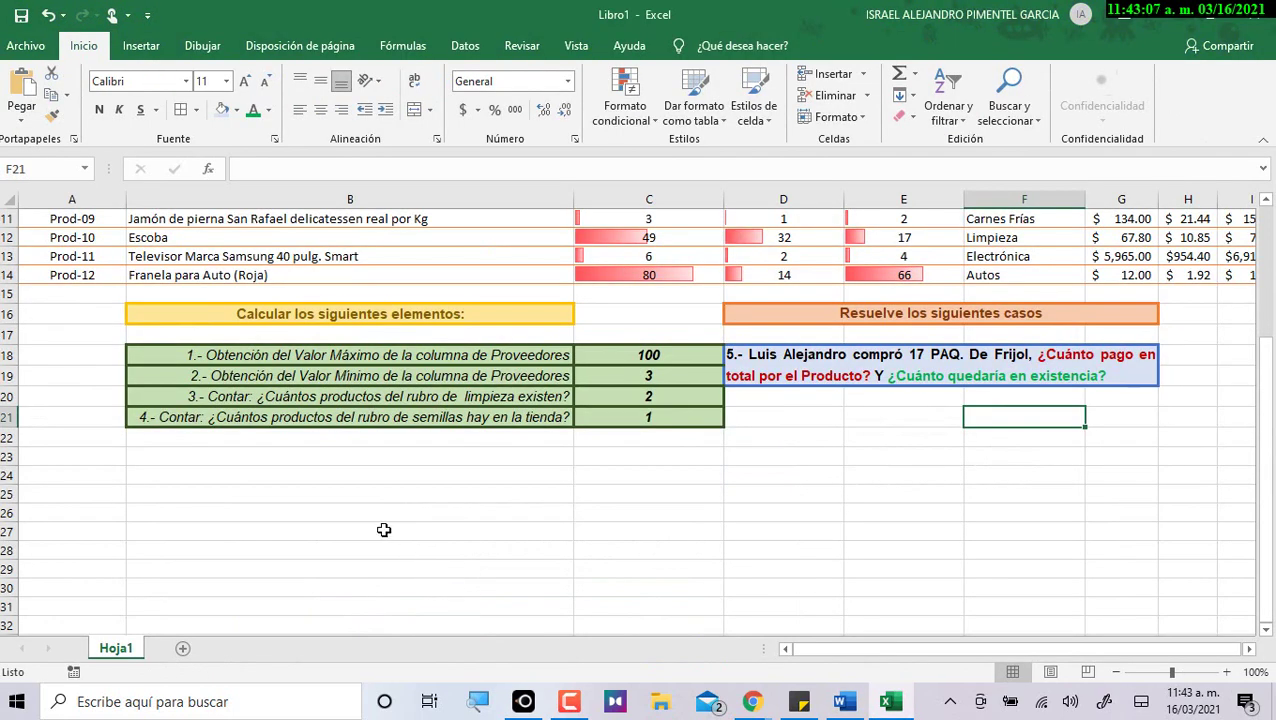
Merge cells D24:G27 below the case 5 block into one cell.
left_click(744, 462)
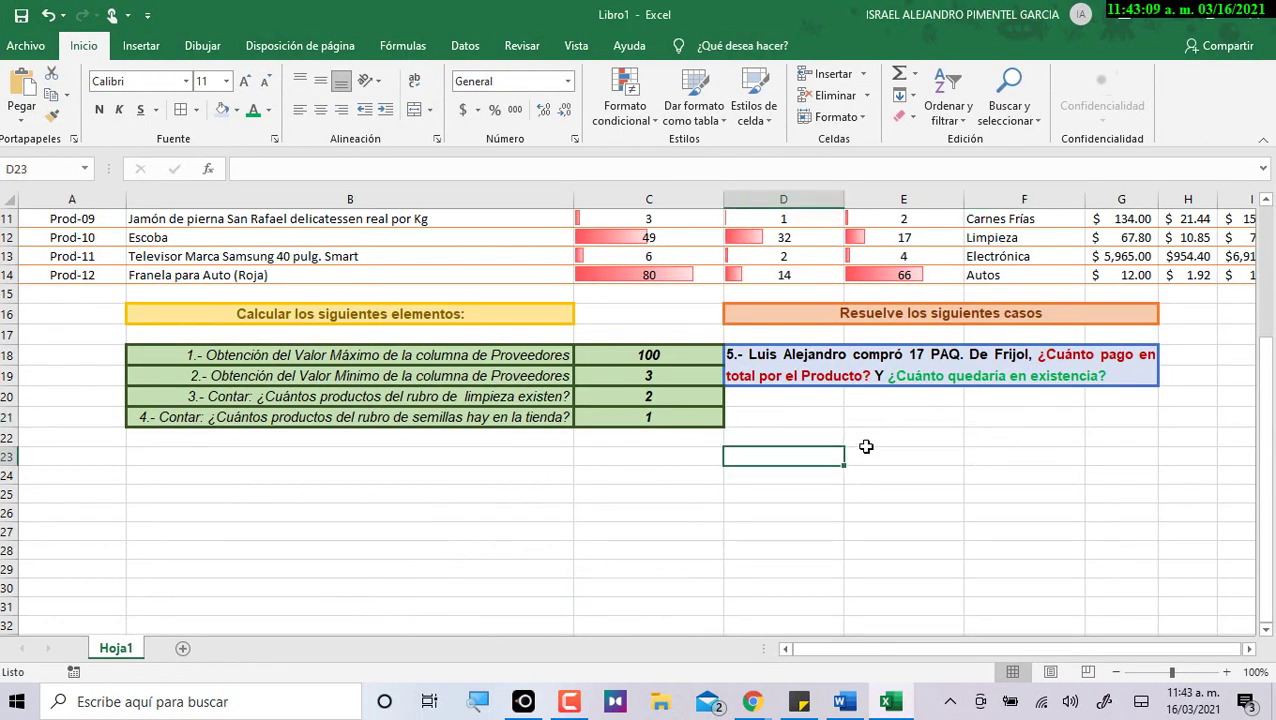
key("Down")
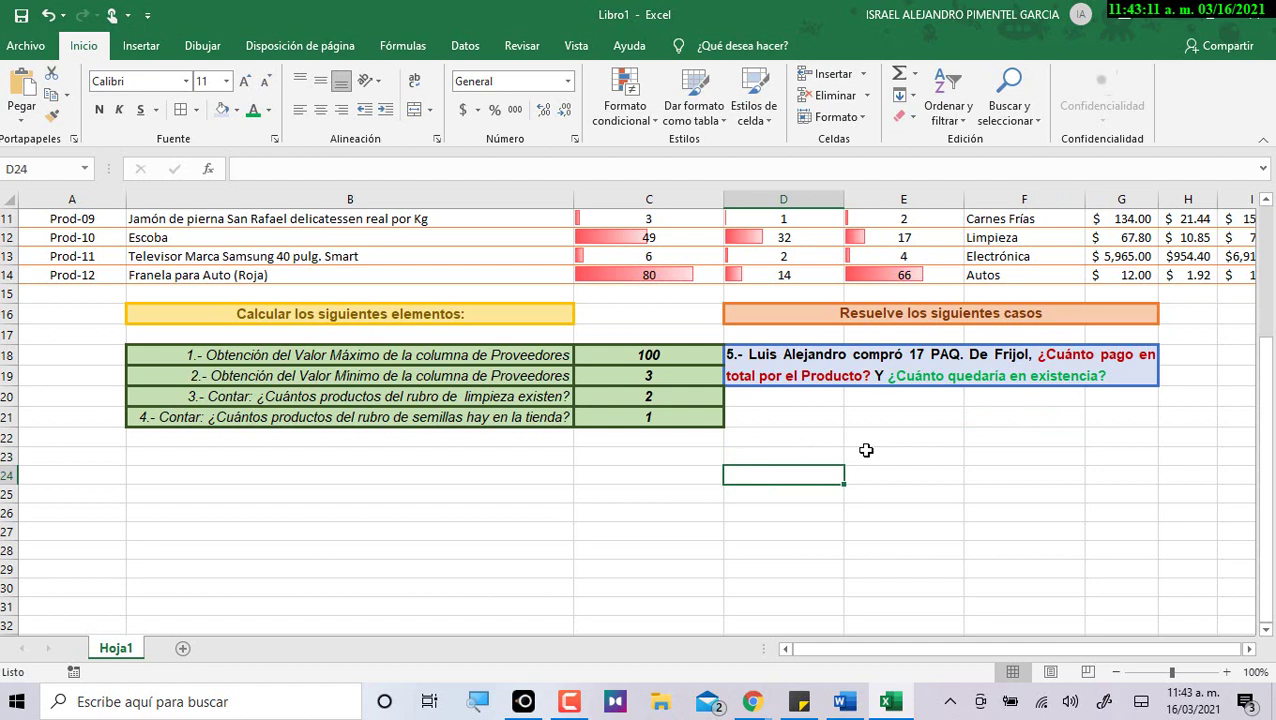
key("shift+Right")
key("shift+Right")
key("shift+Right")
key("shift+Down")
key("shift+Down")
key("shift+Down")
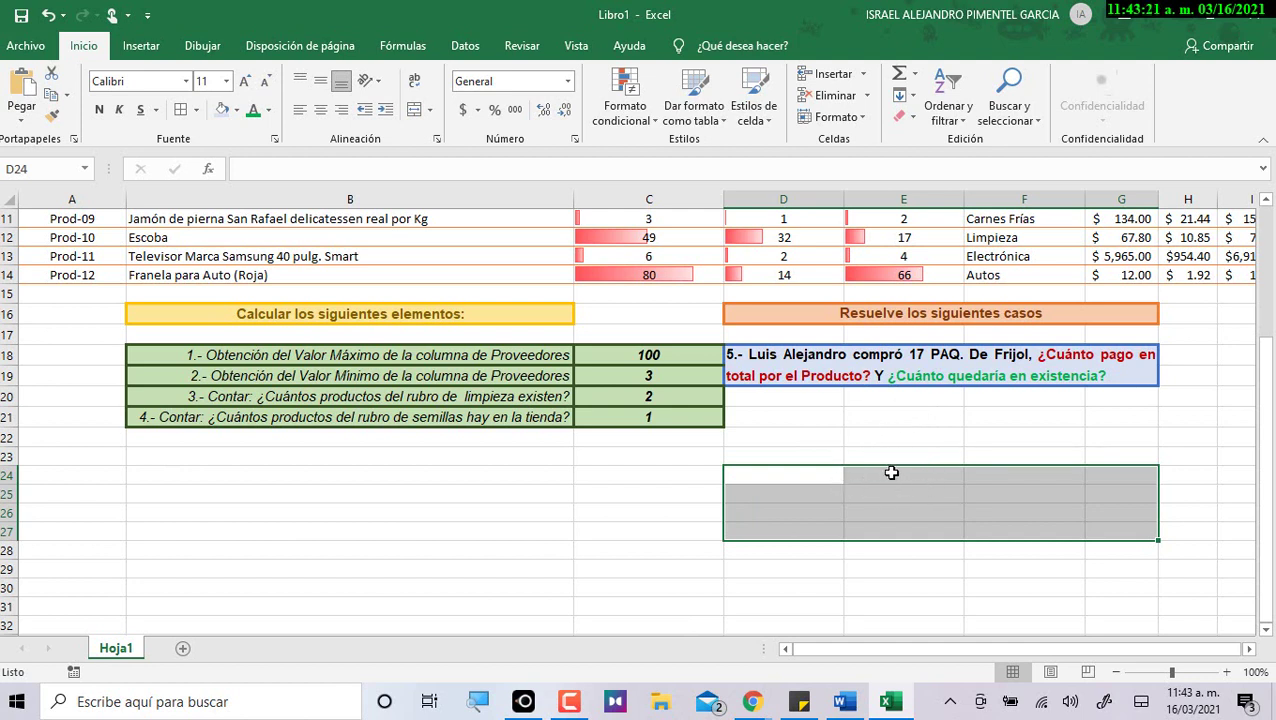
left_click(419, 112)
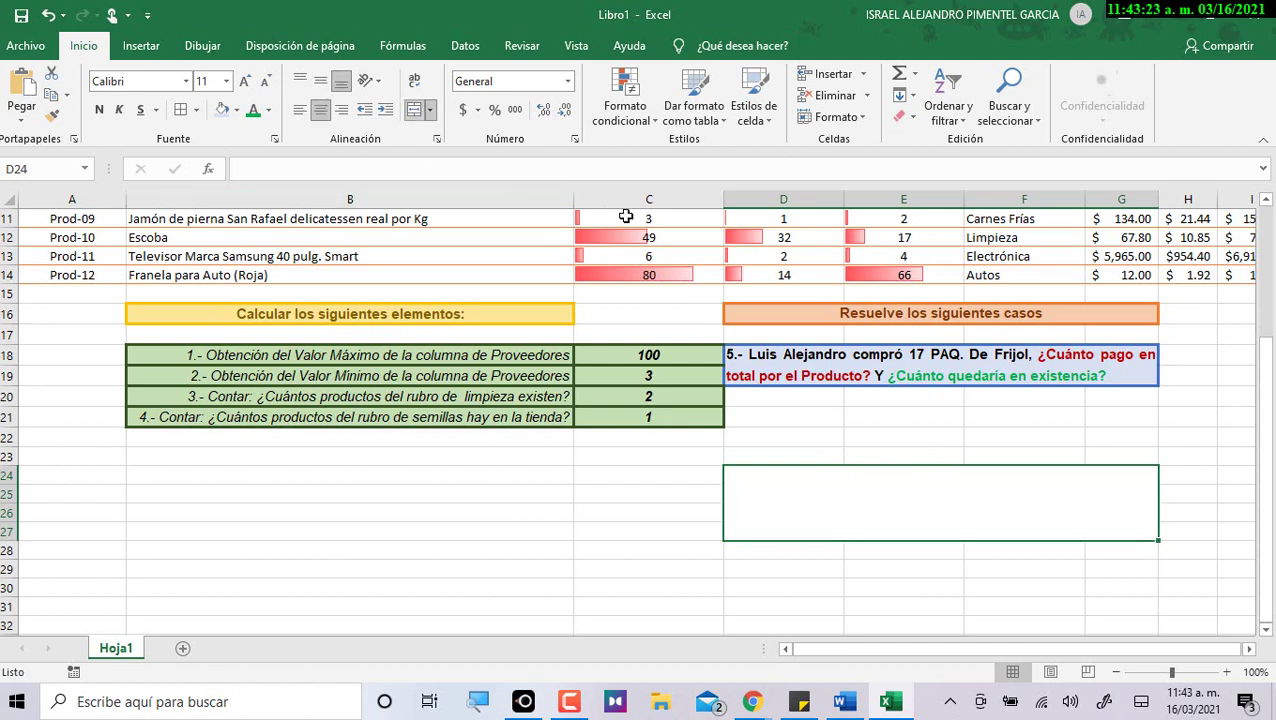
Paste the copied case 6 purchase statement into the merged D24 cell.
double_click(858, 496)
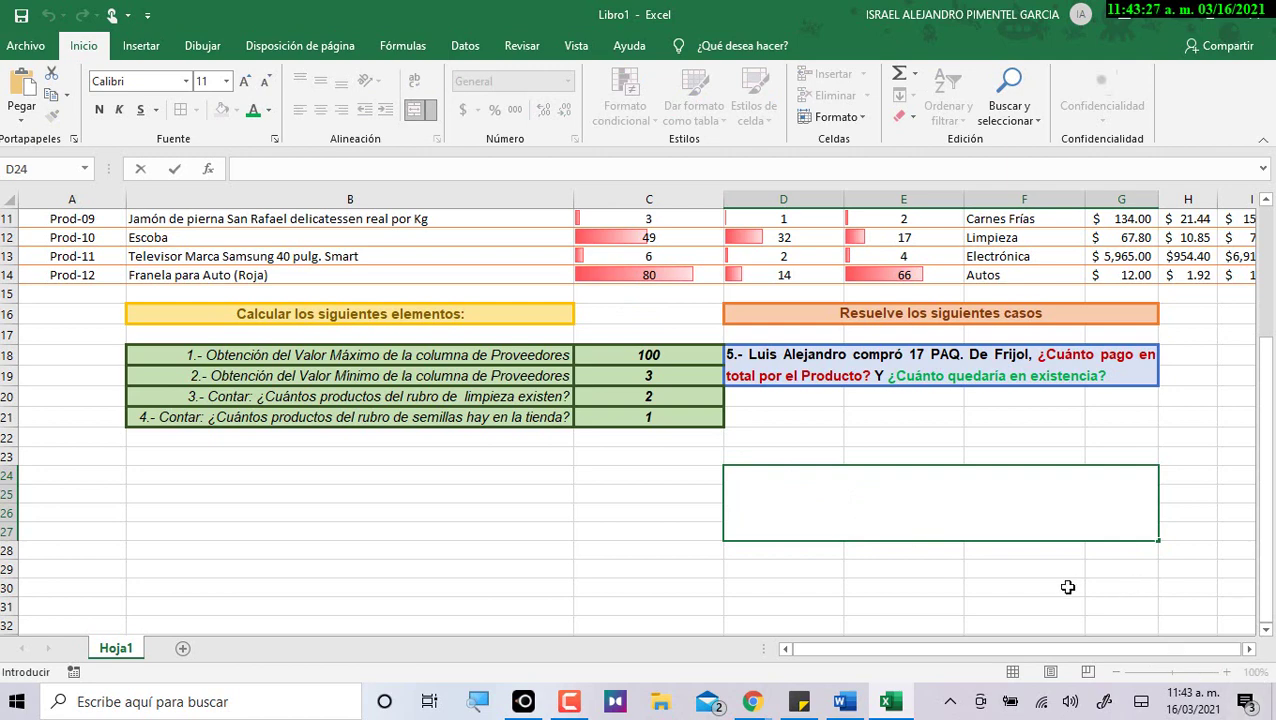
key("ctrl+v")
key("ctrl+Return")
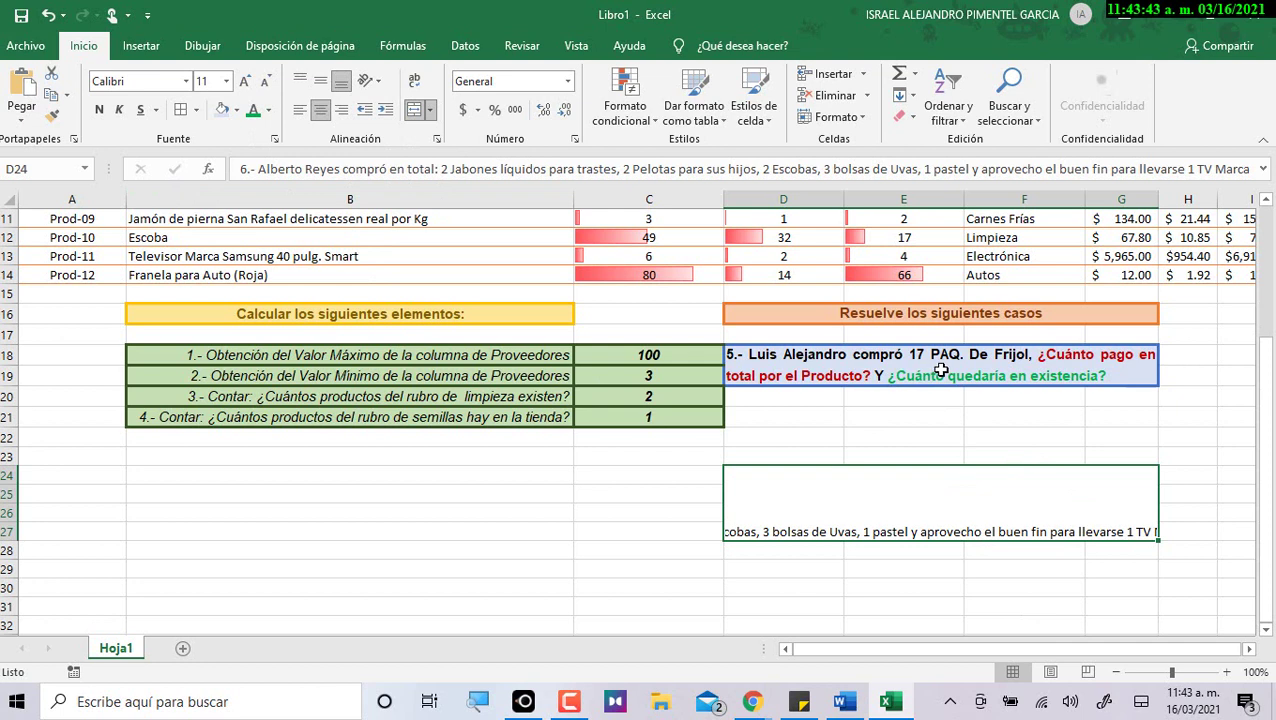
left_click(943, 371)
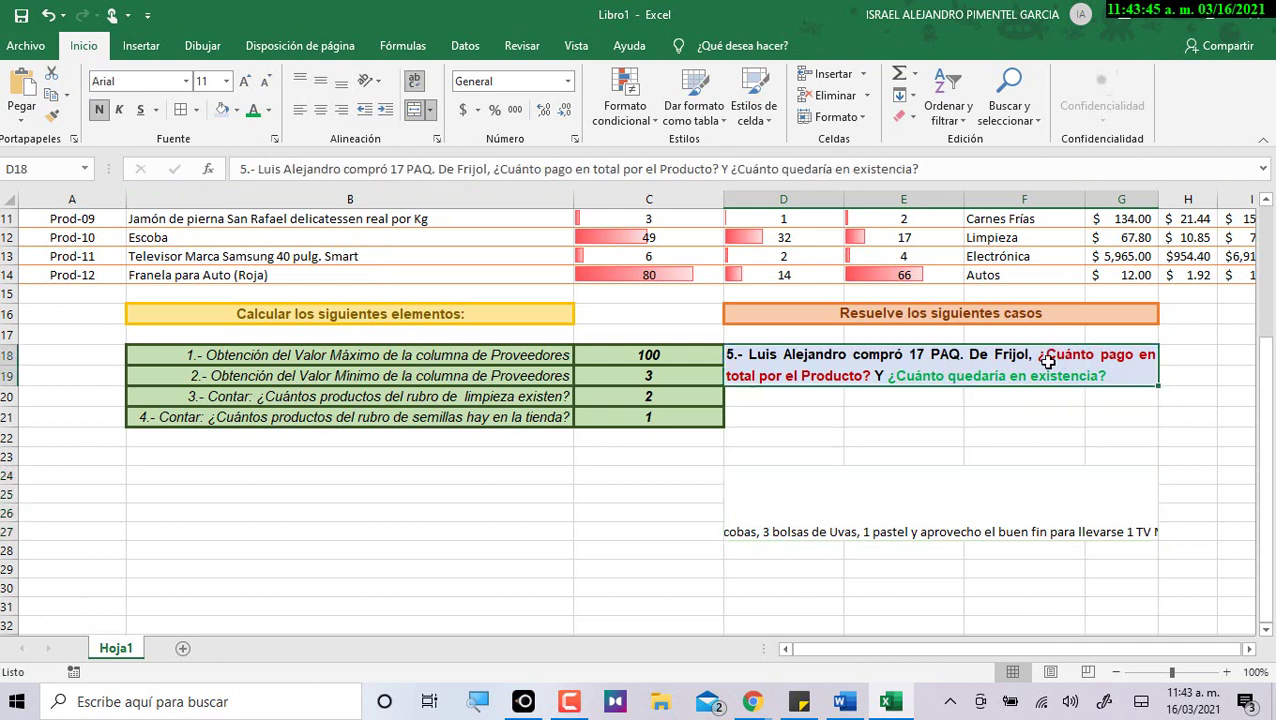
Copy the case 5 box formatting onto D24:G27, re-merge it with wrapped text, and left-align it.
left_click(52, 116)
left_click(877, 488)
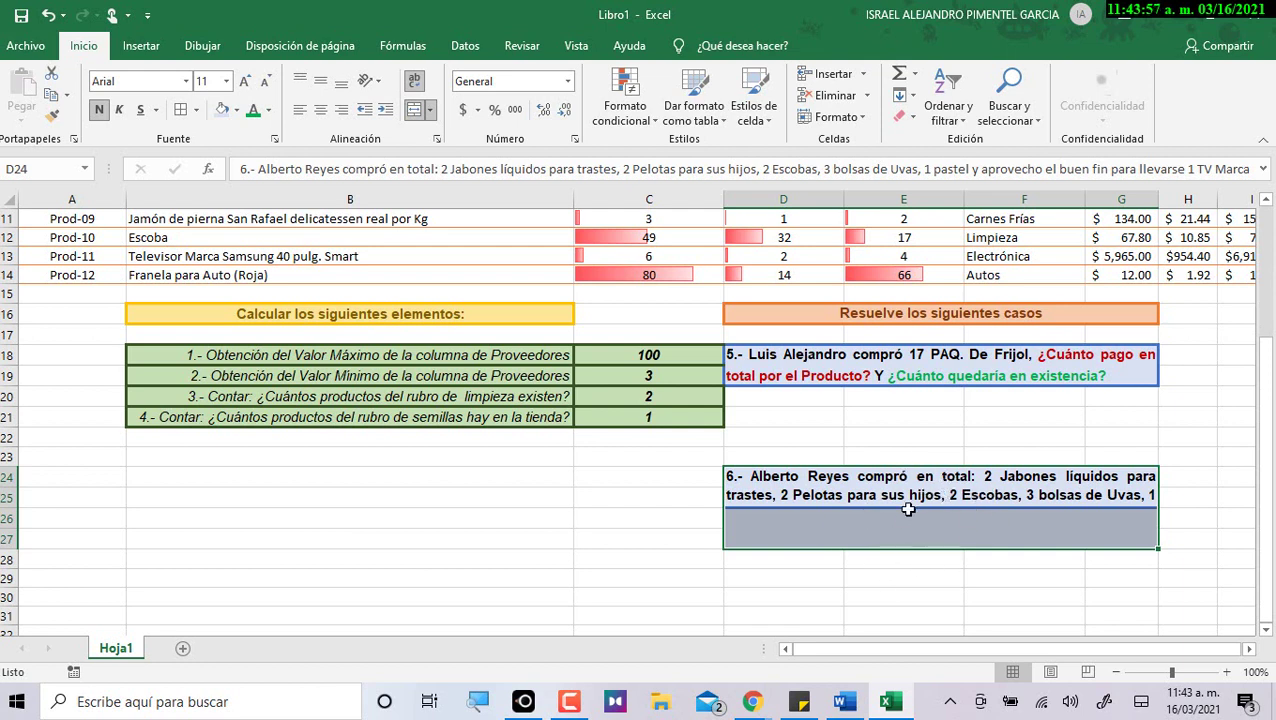
left_click(420, 109)
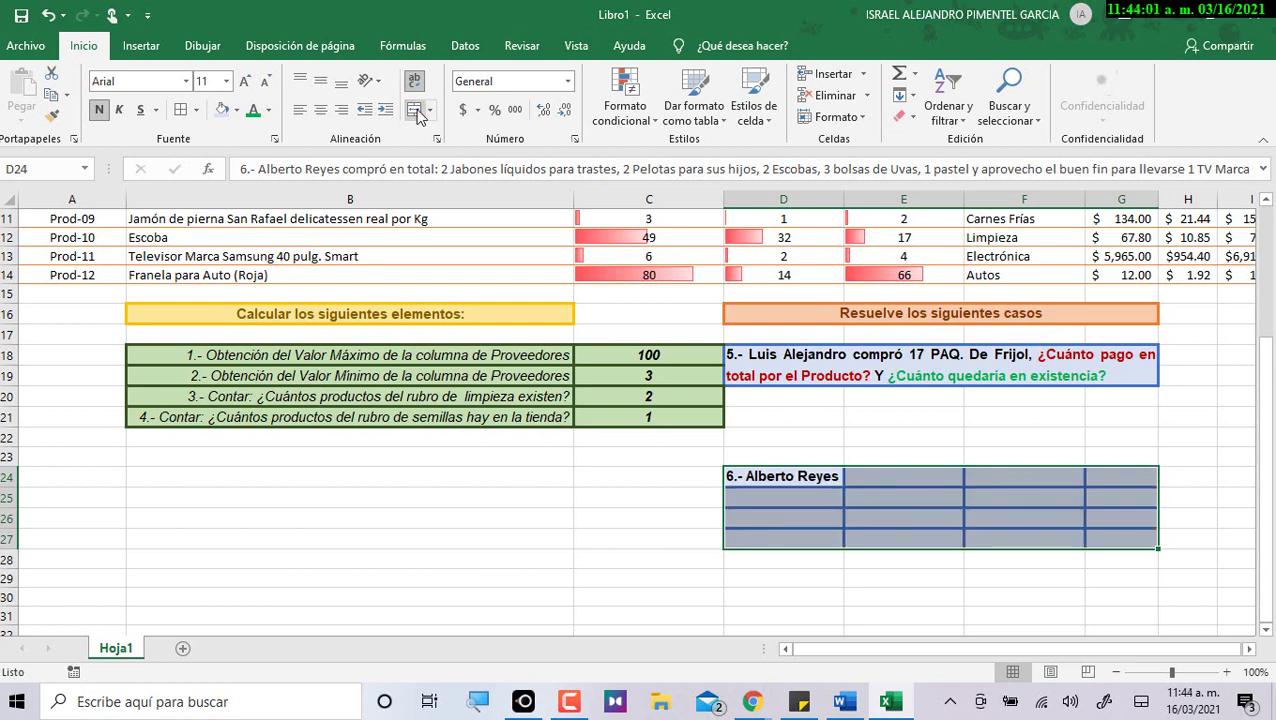
left_click(417, 112)
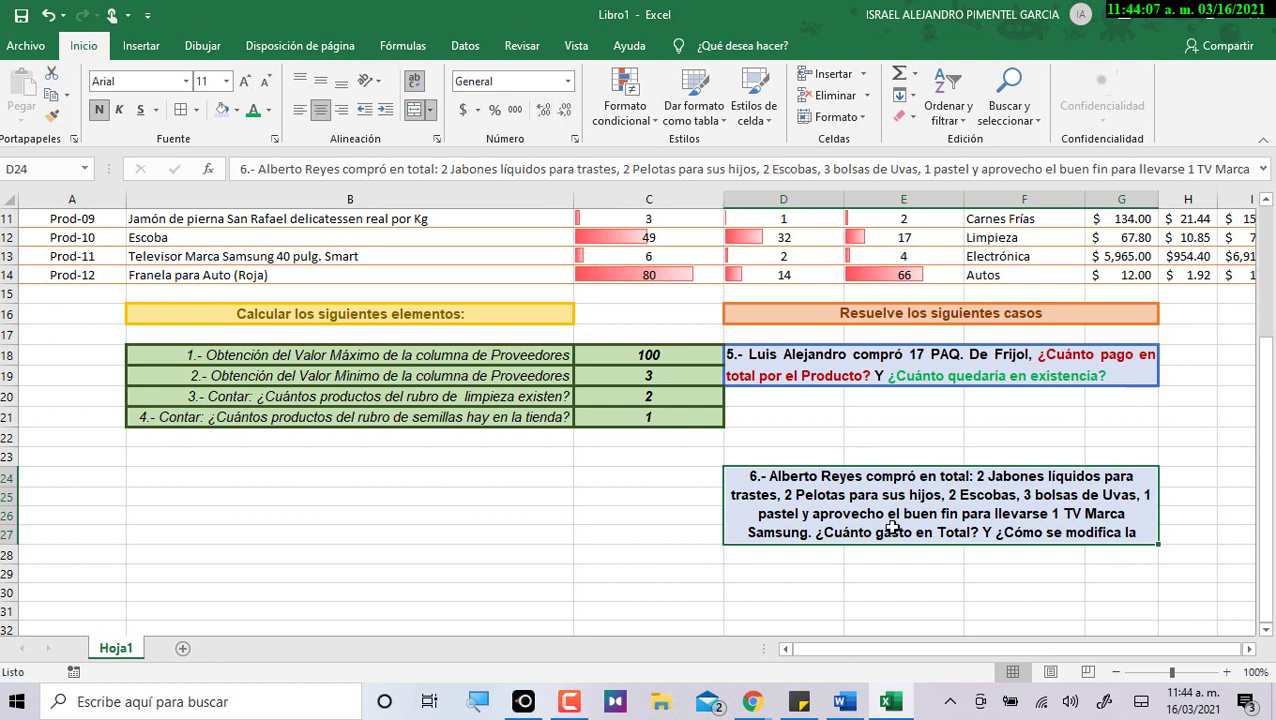
left_click(302, 111)
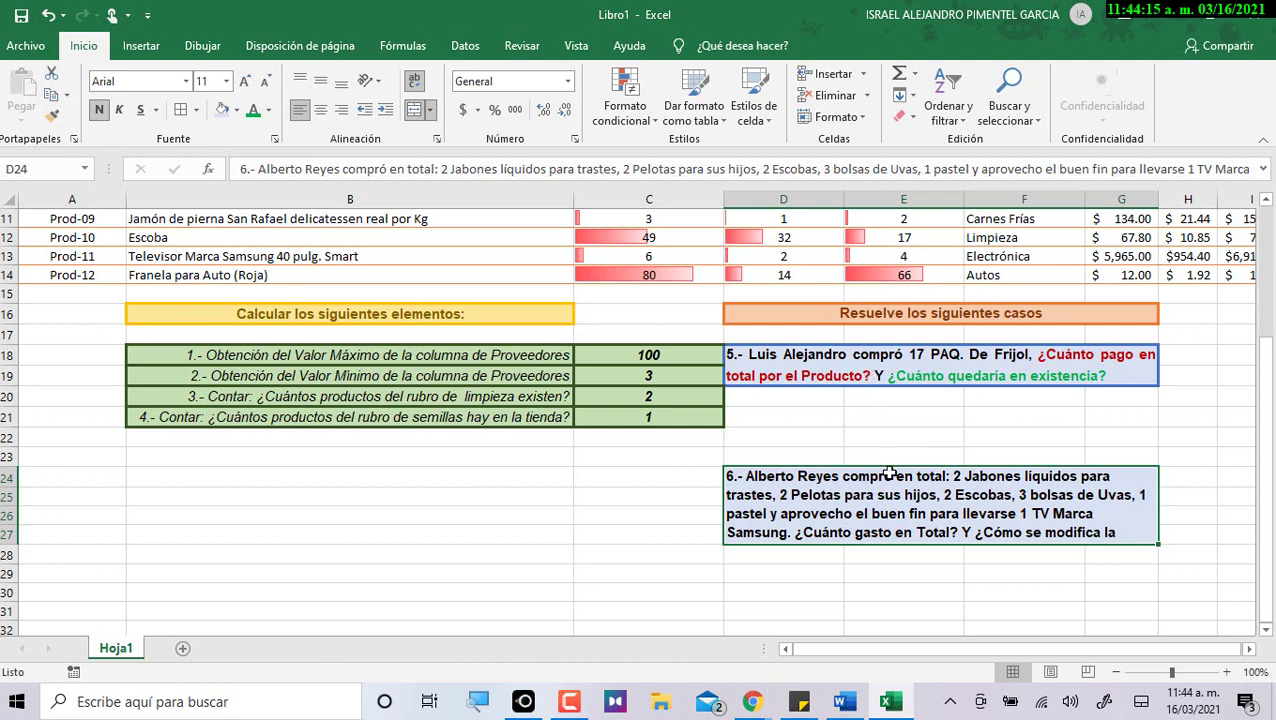
left_click(900, 432)
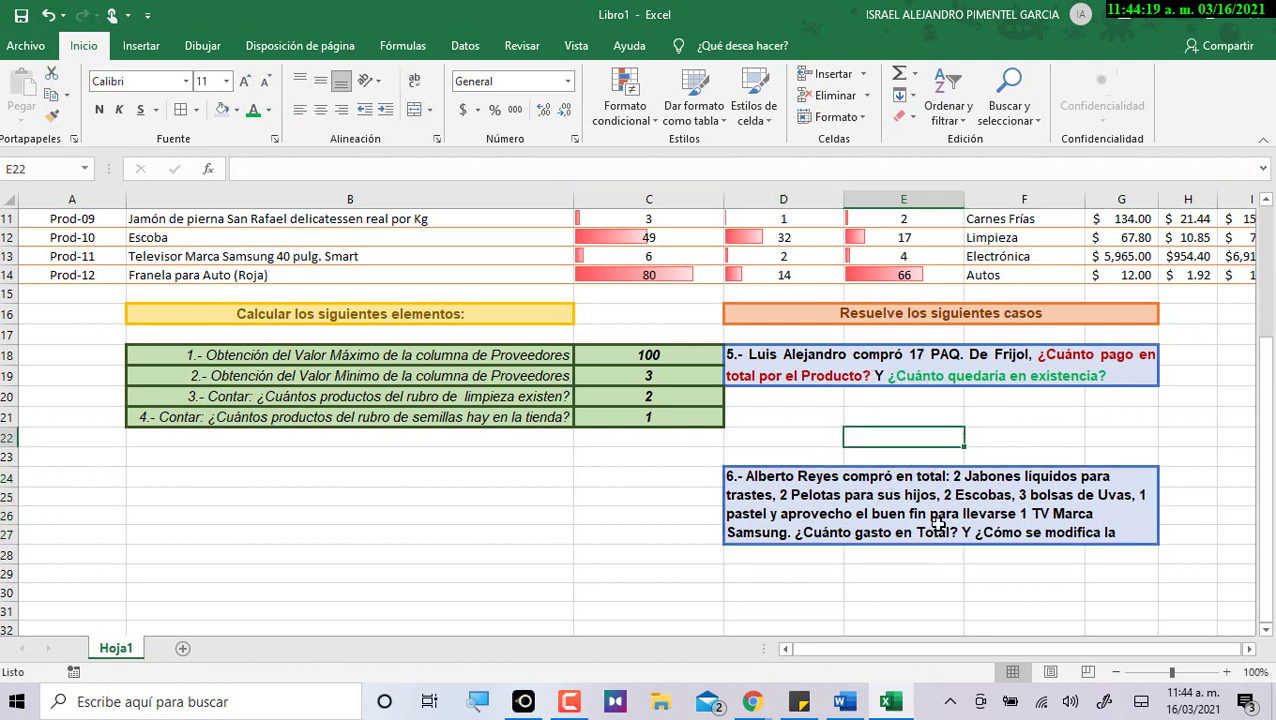
Fill the case 6 block D24:G27 with a pale pink standard colour.
left_click(962, 500)
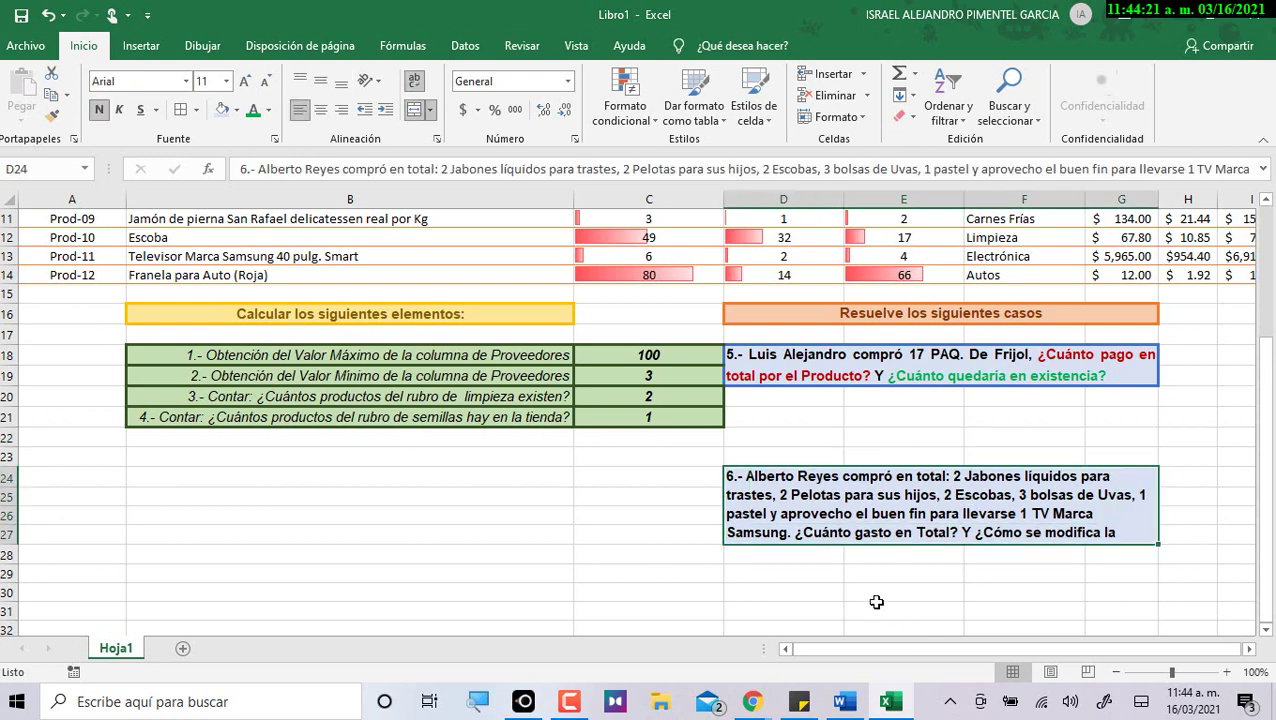
left_click(237, 112)
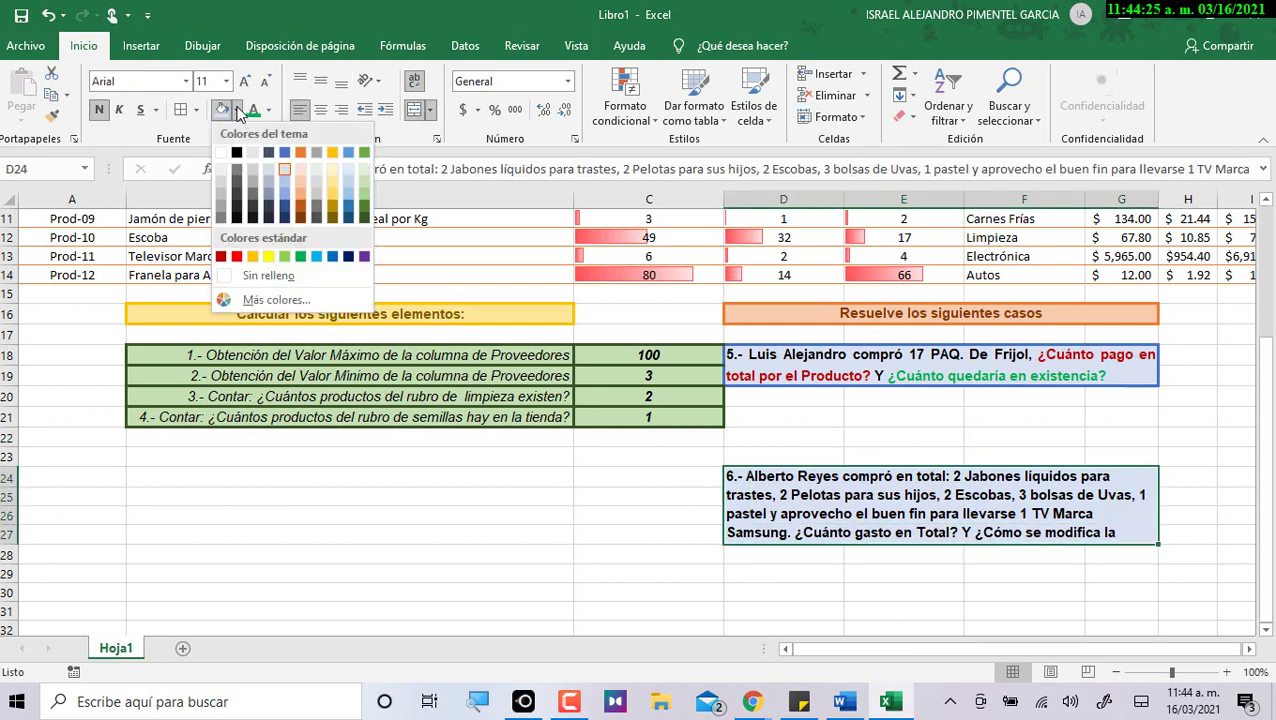
left_click(270, 300)
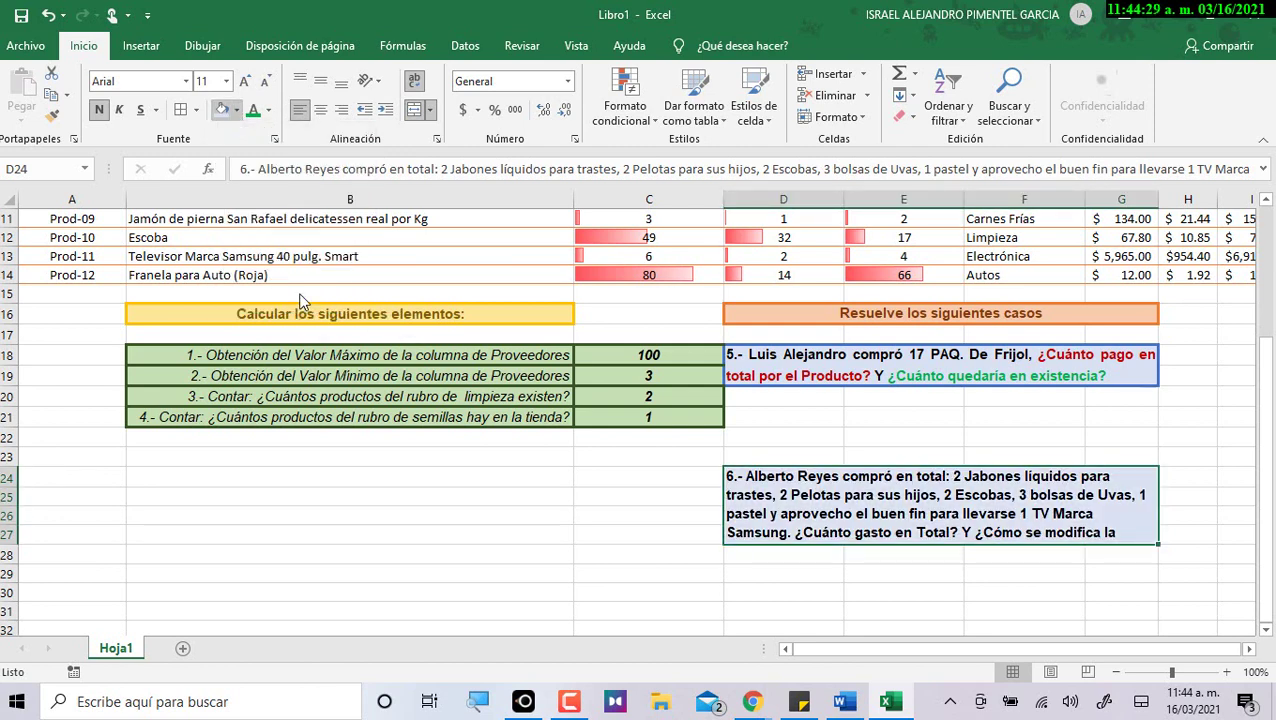
left_click_drag(590, 192, 530, 250)
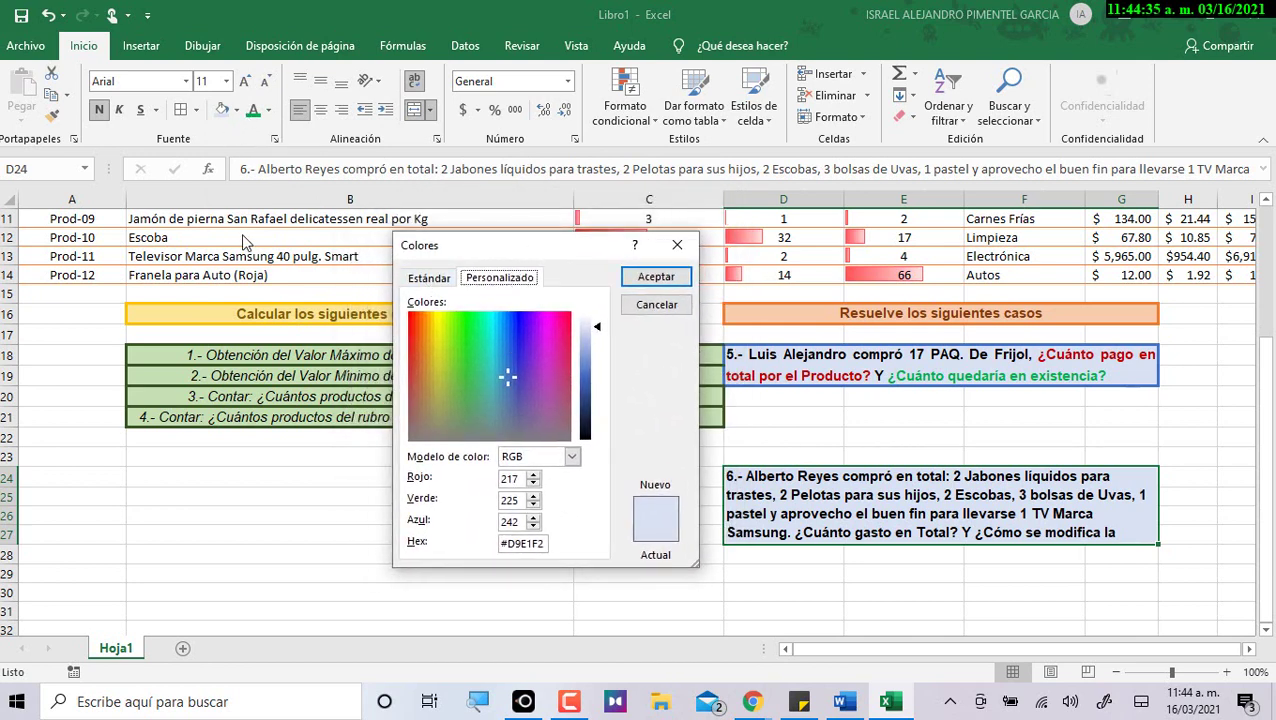
left_click_drag(502, 367, 502, 350)
left_click(427, 278)
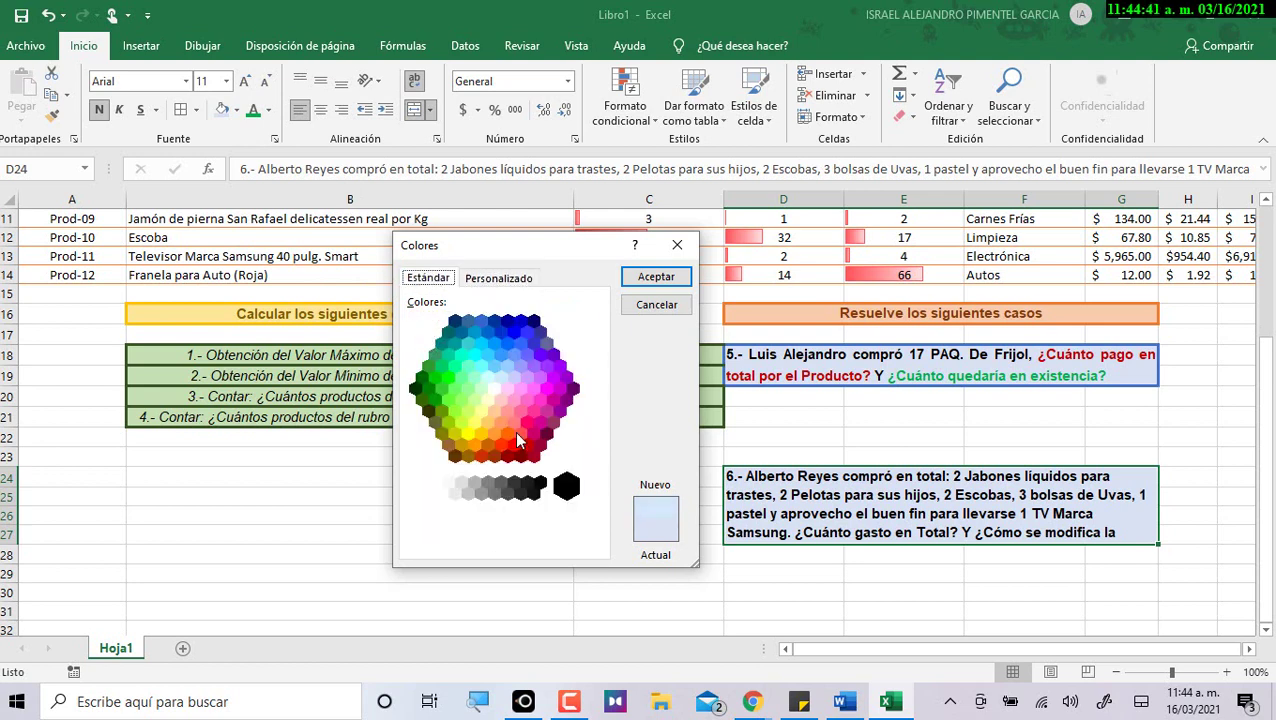
left_click(508, 390)
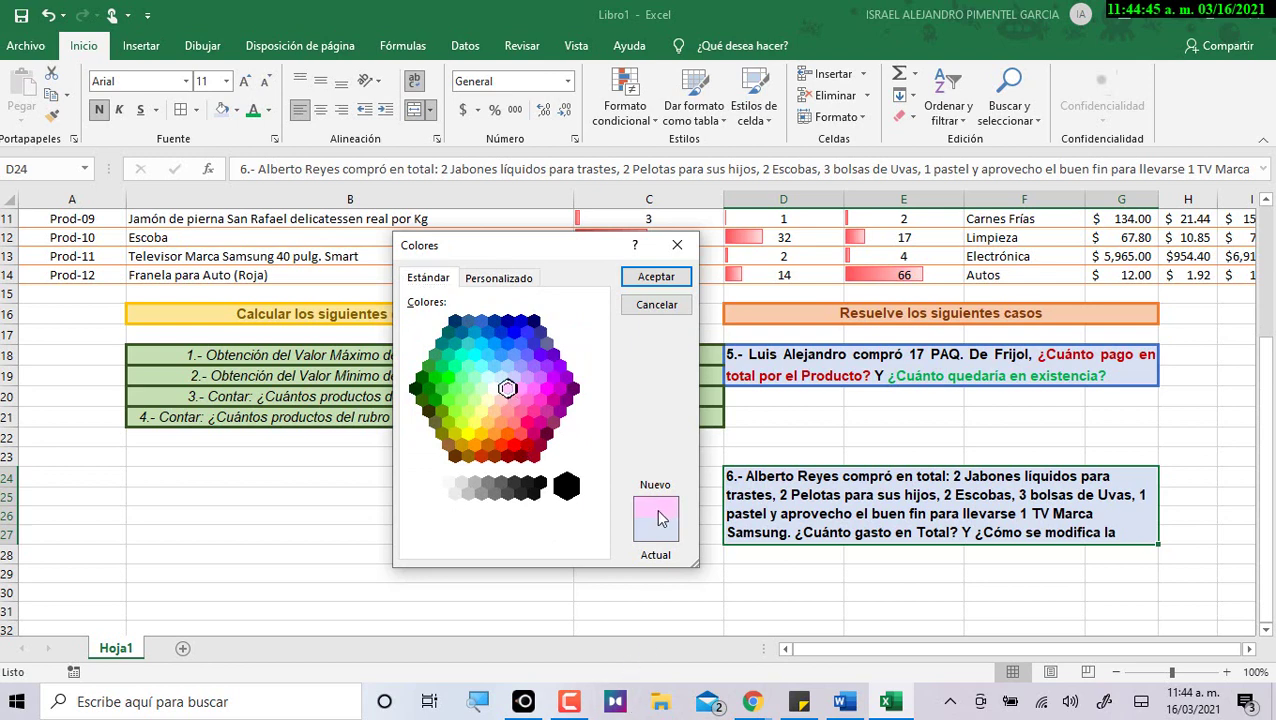
left_click(653, 277)
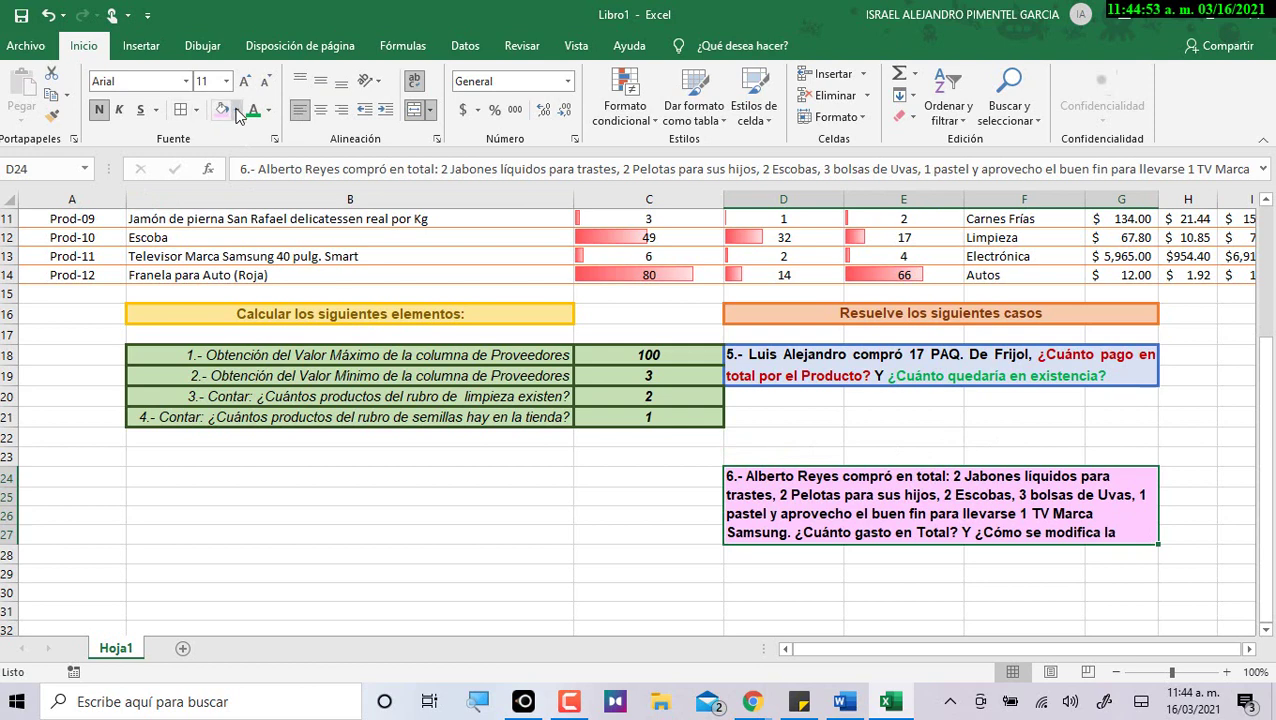
Outline the case 6 block with purple borders.
left_click(196, 110)
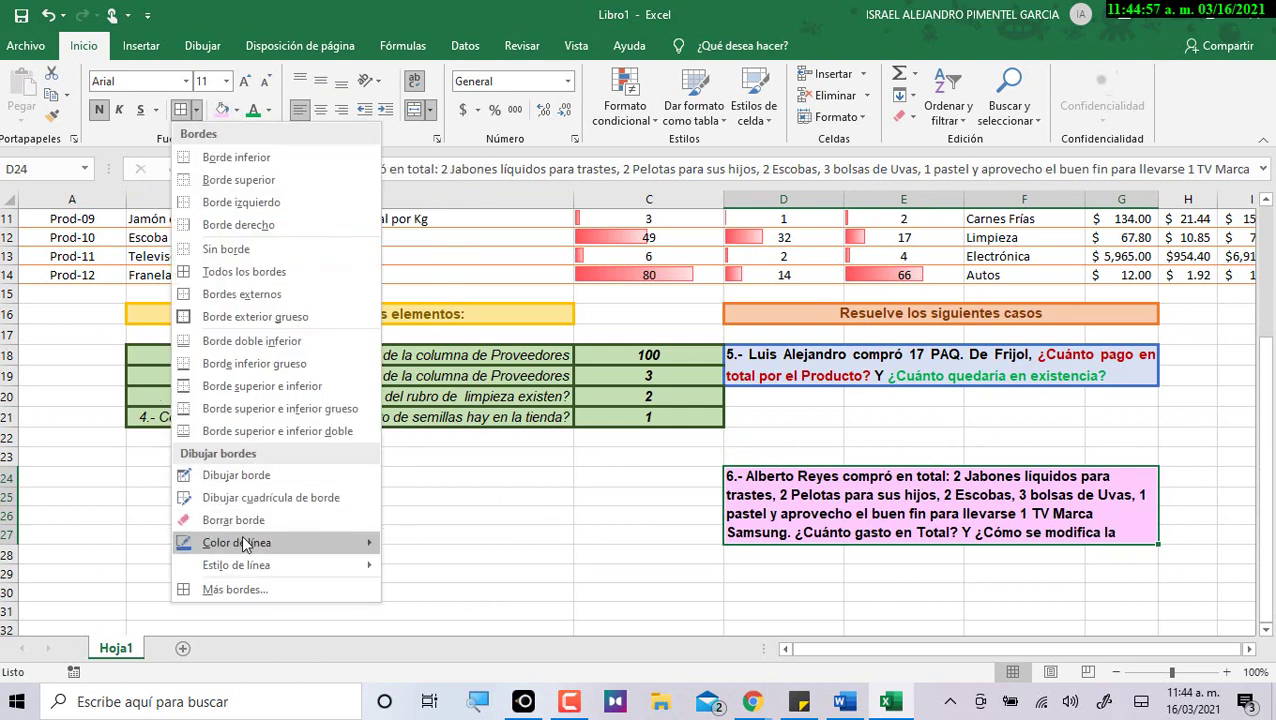
mouse_move(250, 540)
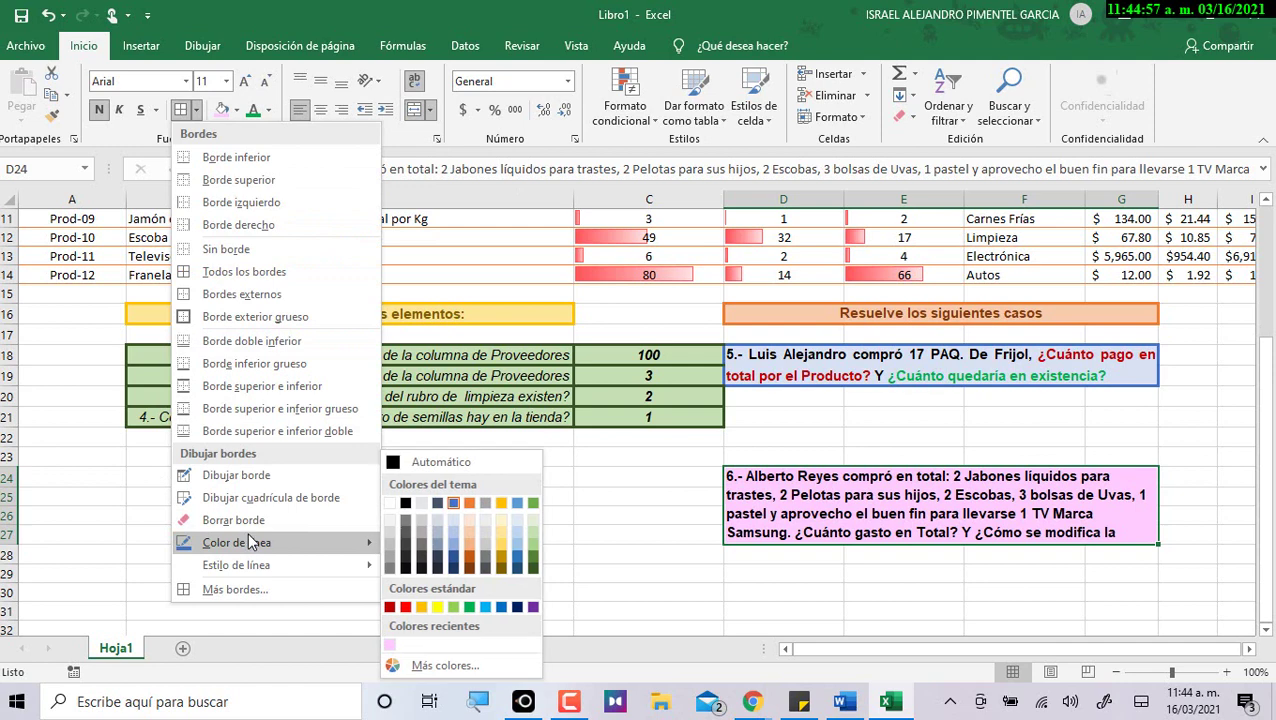
left_click(534, 607)
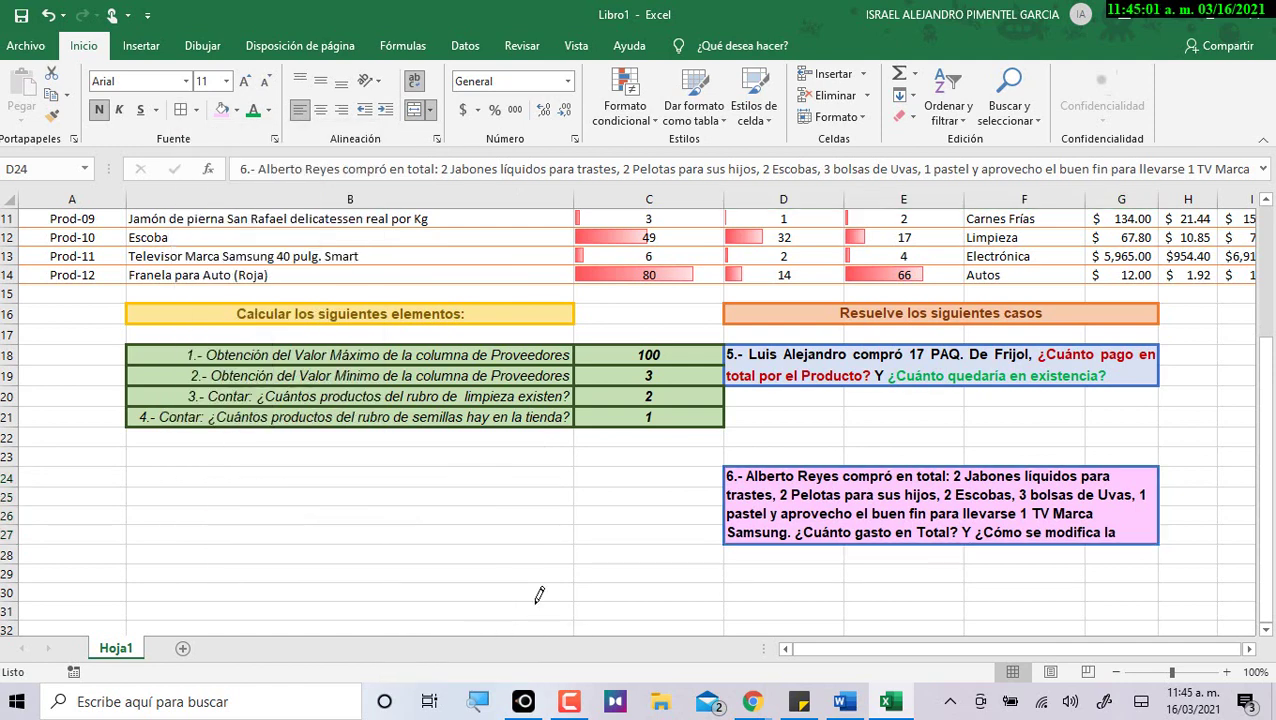
left_click(183, 110)
left_click(1127, 600)
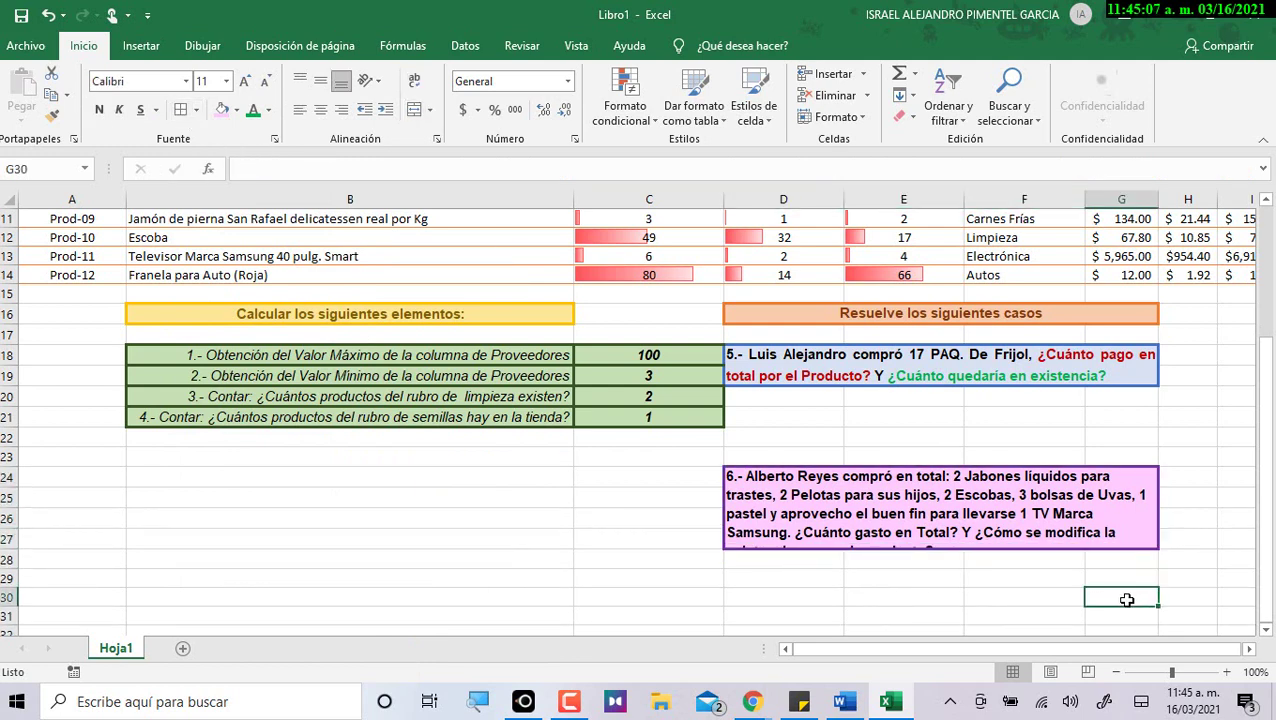
Make row 27 taller so the case 6 text shows through 'existencia para cada producto?'.
left_click(974, 524)
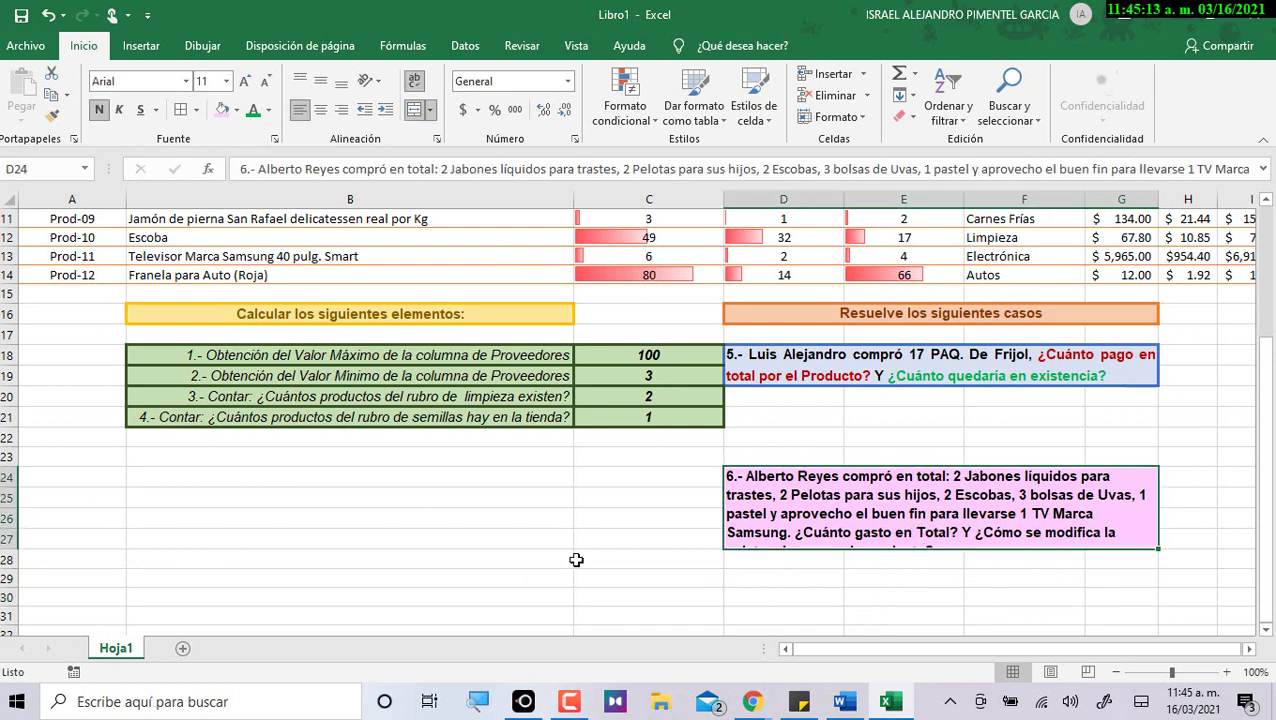
left_click_drag(8, 548, 8, 551)
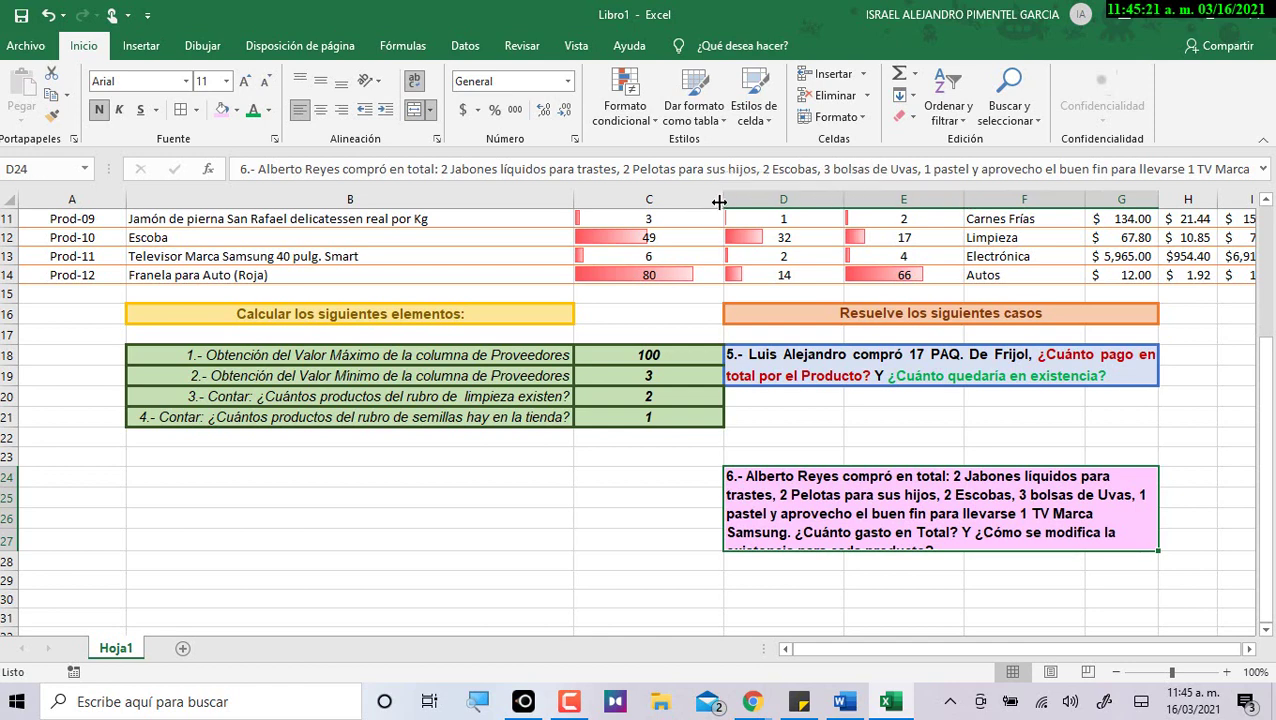
left_click_drag(6, 555, 7, 567)
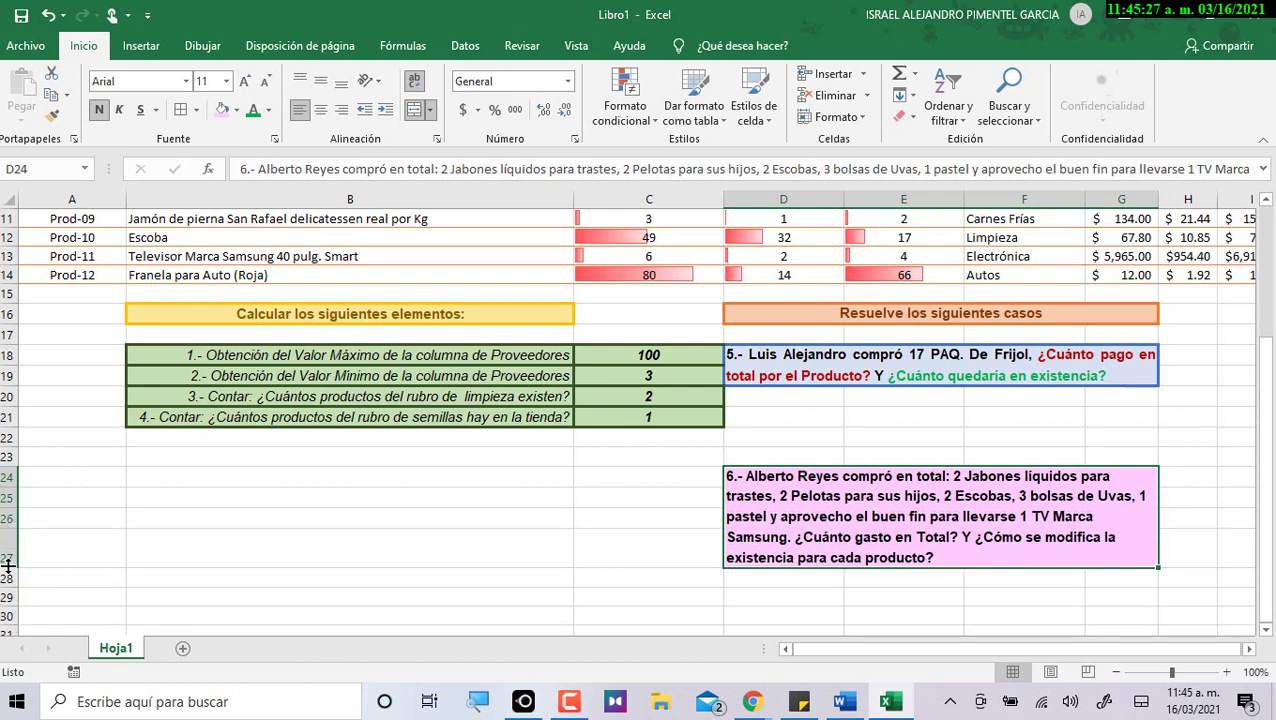
mouse_move(752, 701)
Colour the final case 6 question dark blue.
double_click(935, 538)
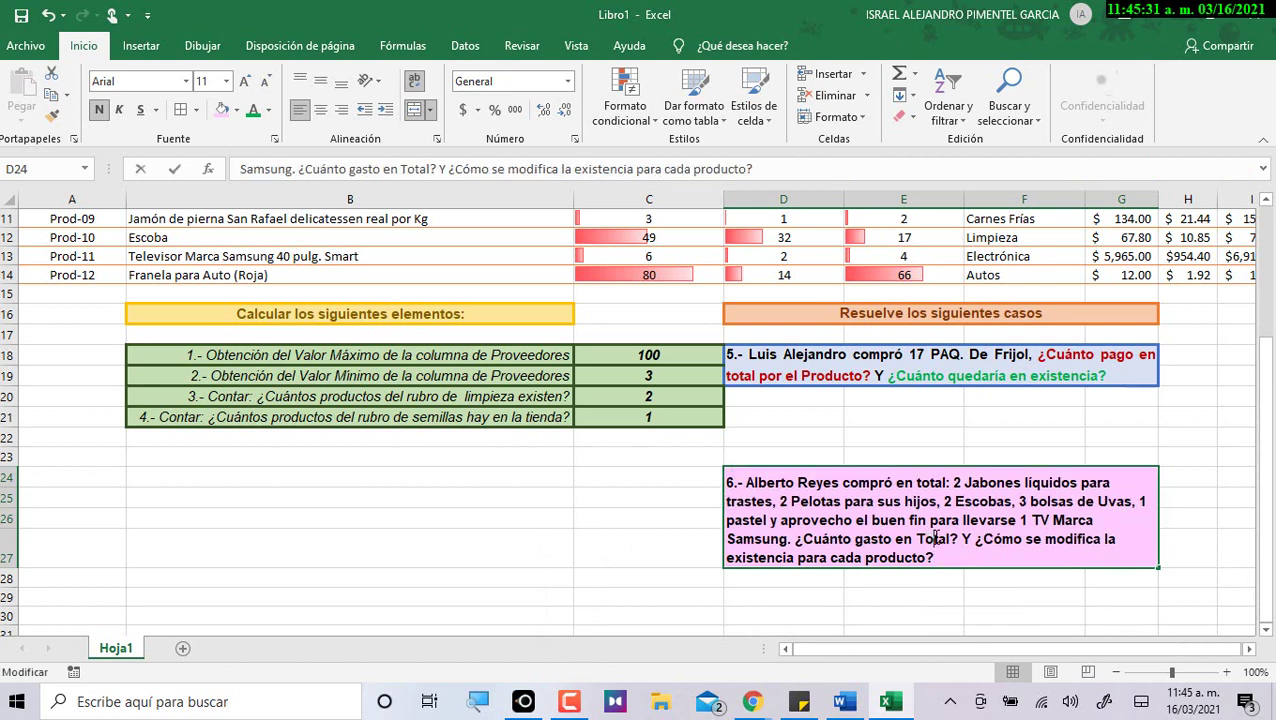
left_click_drag(976, 541, 940, 556)
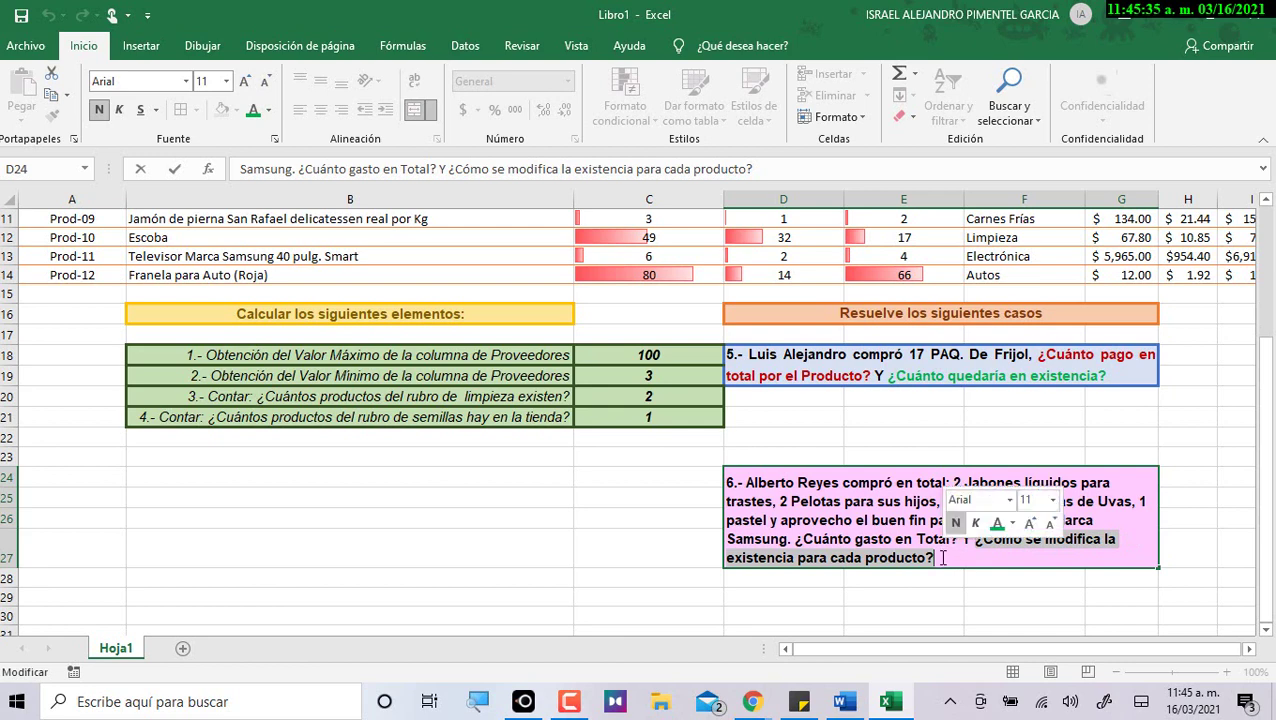
left_click(268, 110)
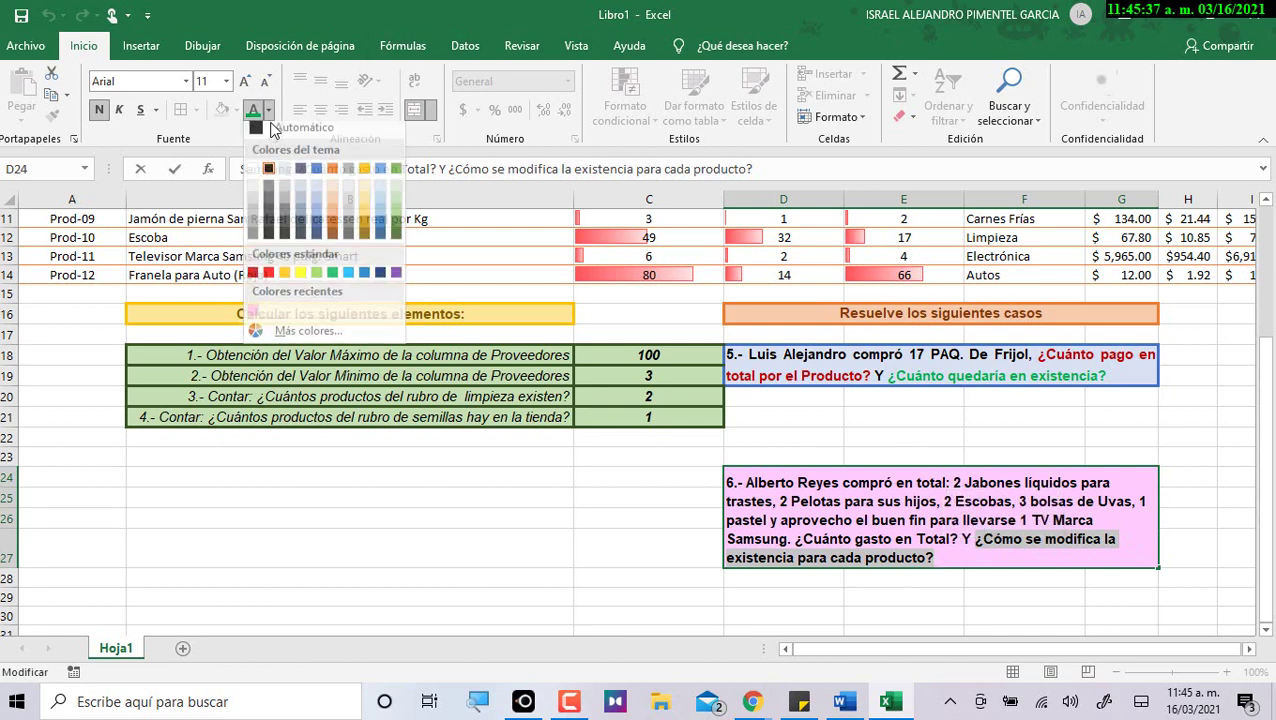
left_click(332, 280)
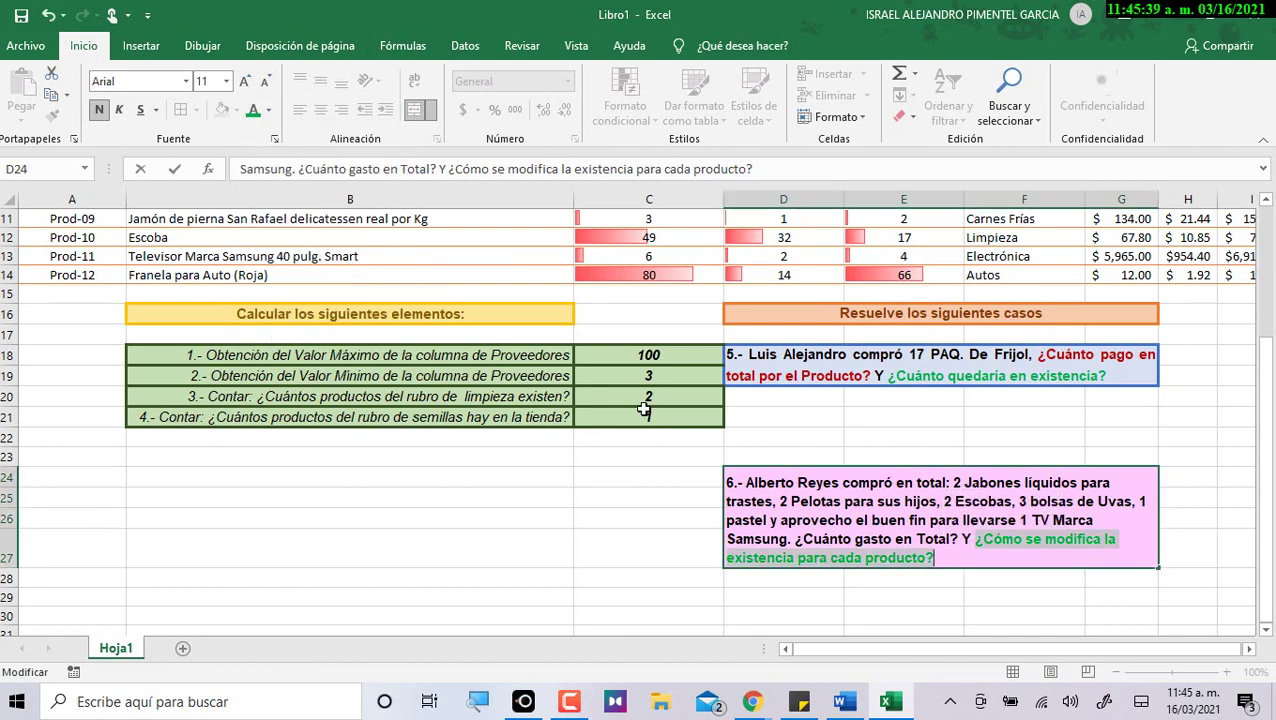
left_click(268, 110)
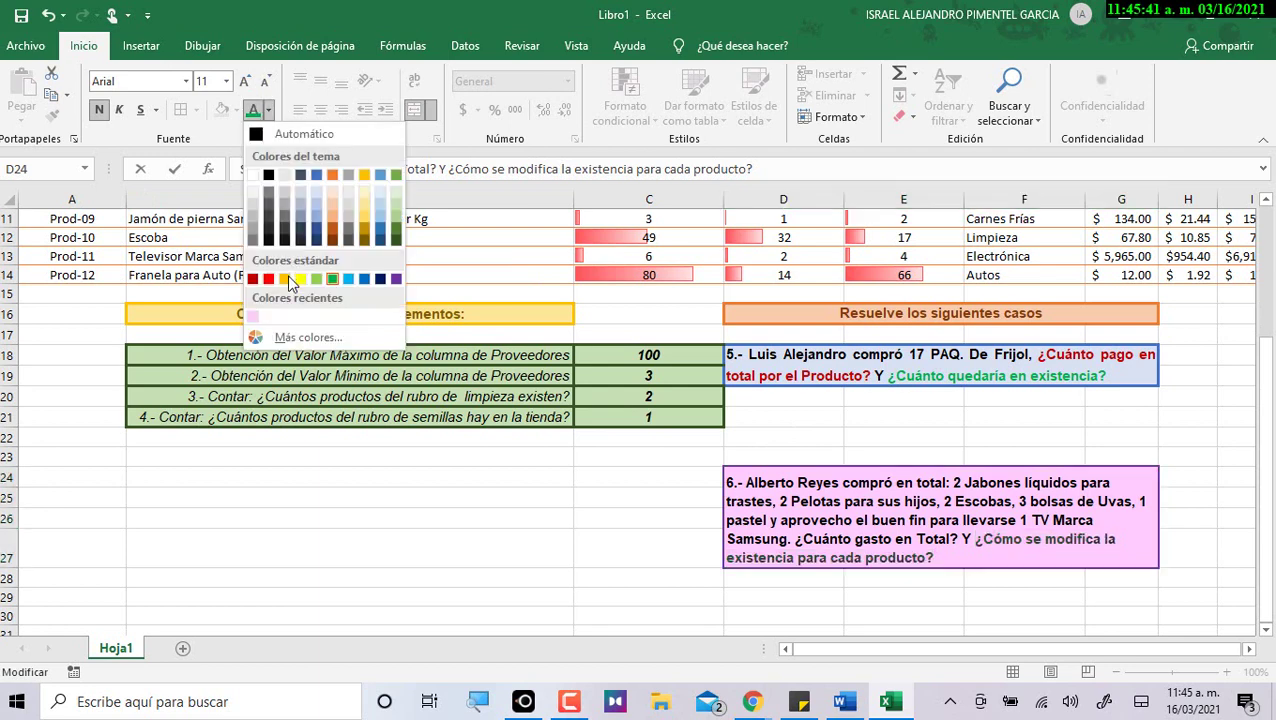
left_click(380, 279)
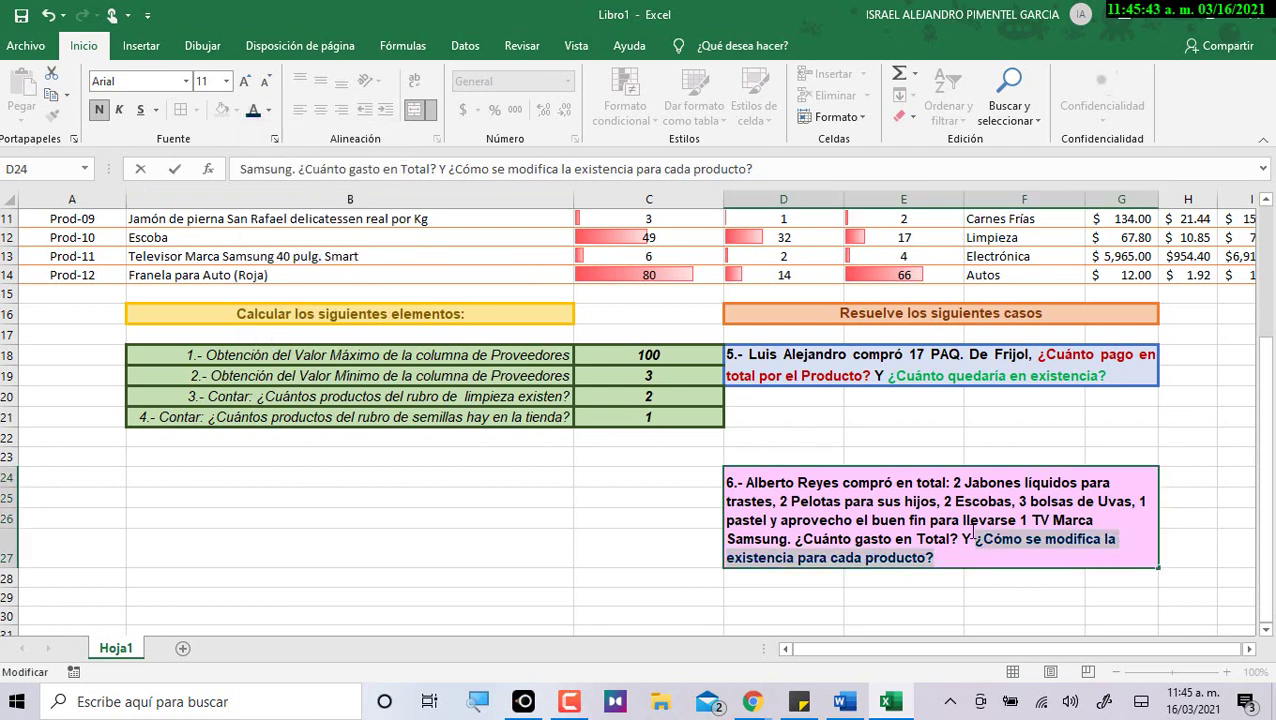
Colour '¿Cuánto gasto en Total?' light blue in the case 6 box.
left_click_drag(797, 540, 957, 538)
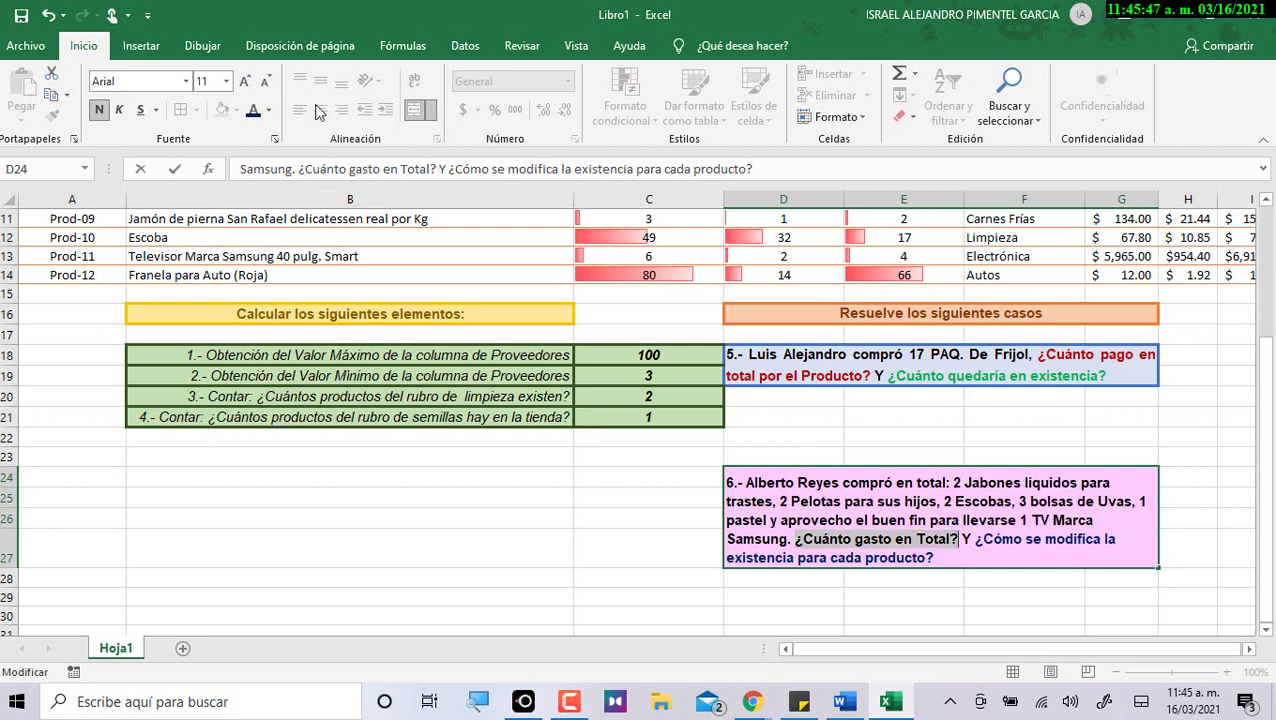
left_click(268, 110)
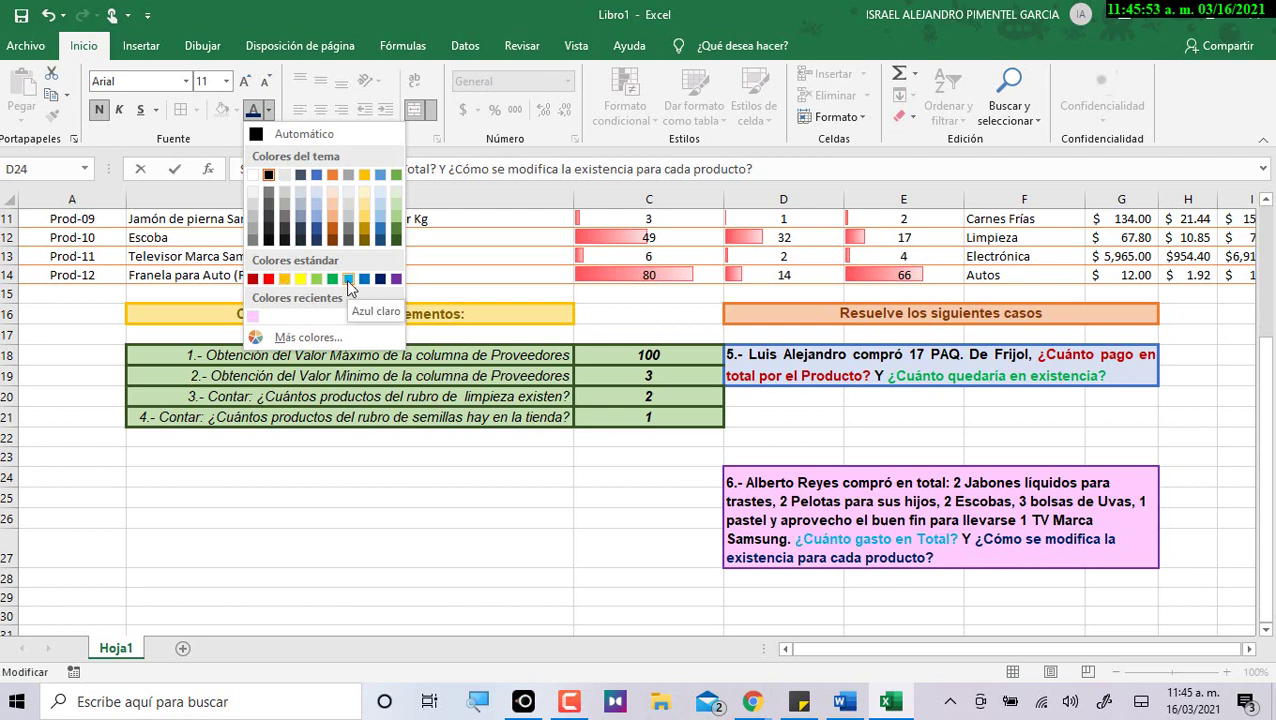
left_click(347, 279)
left_click(1050, 578)
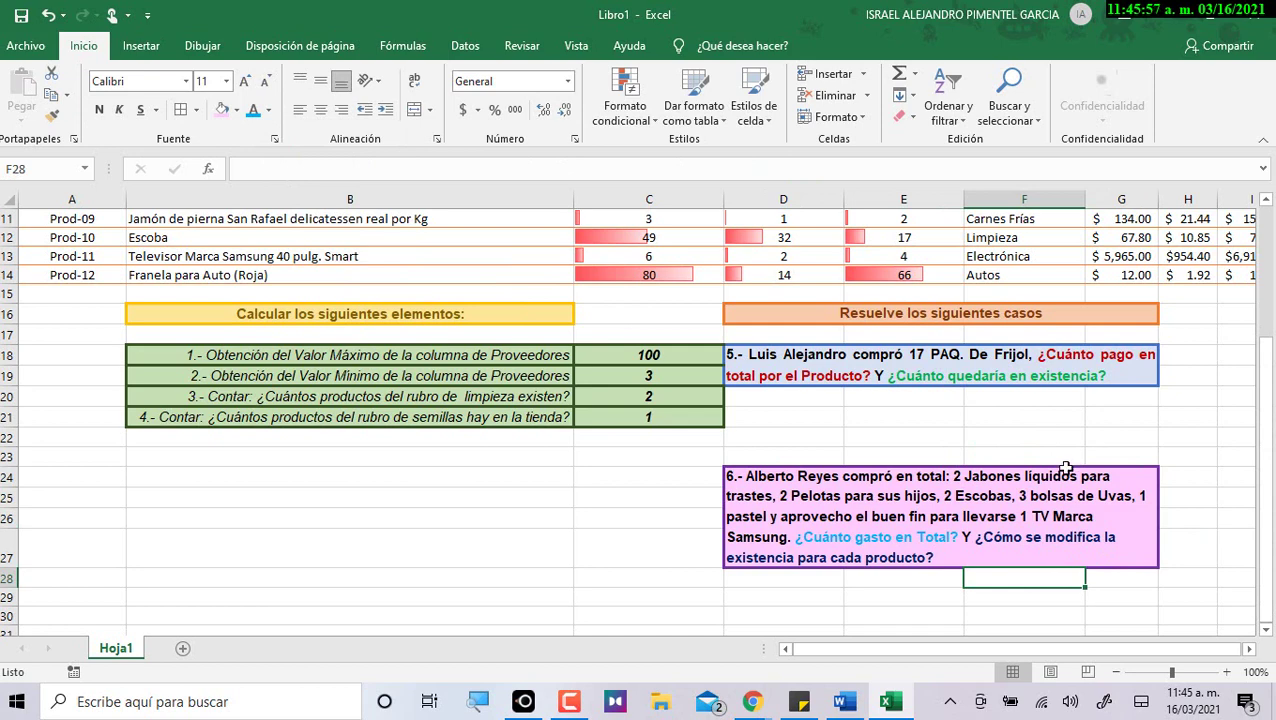
scroll(1068, 466, "down", 1)
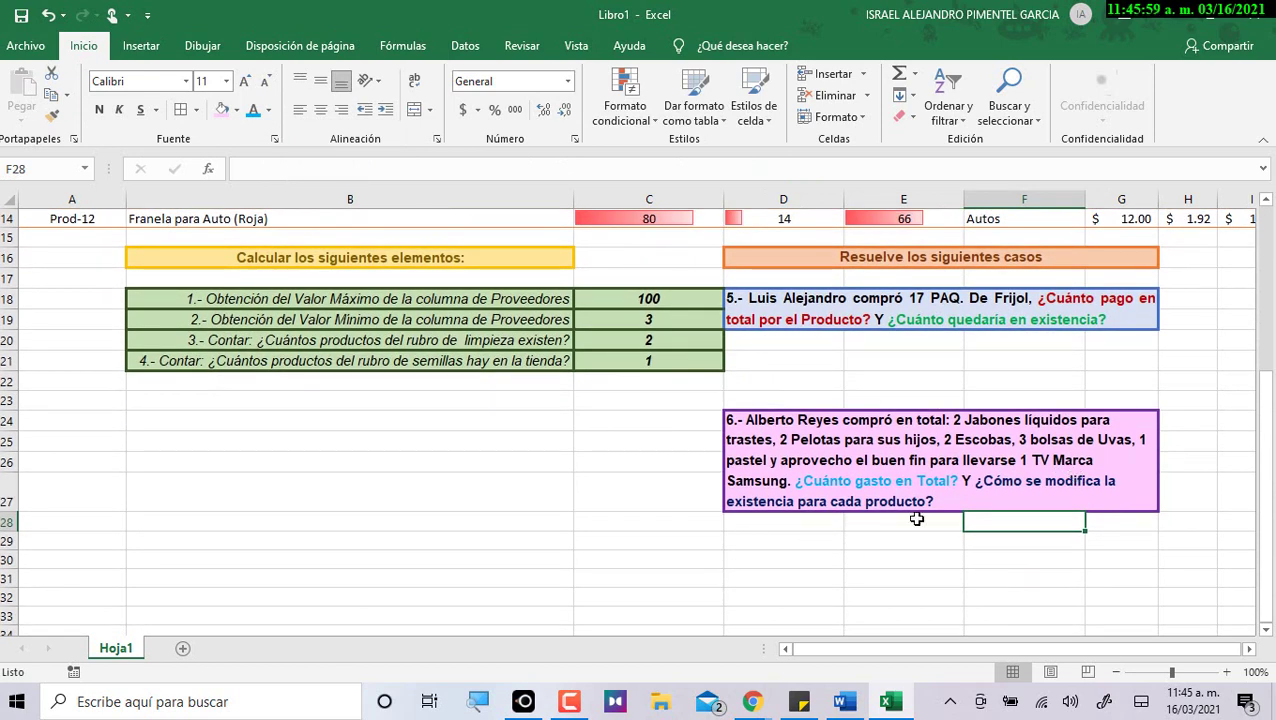
left_click(872, 302)
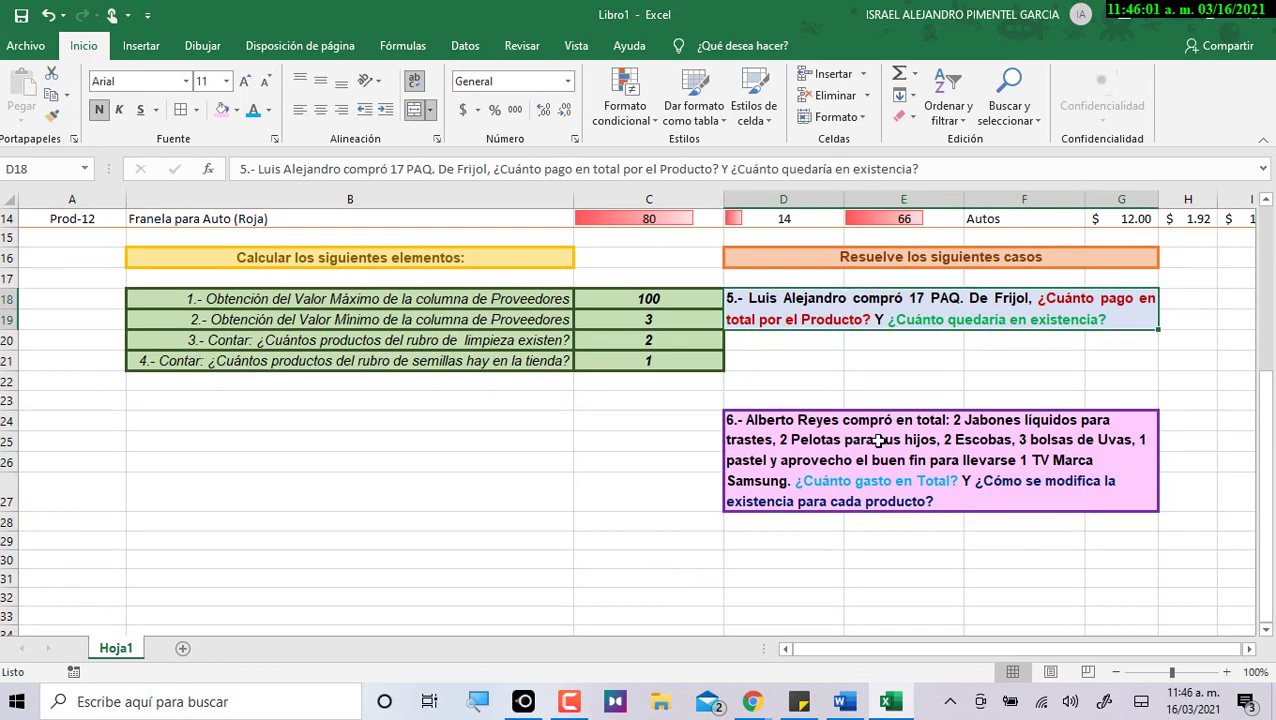
left_click(868, 456)
Copy Id_Producto from the Word table into Excel cells D21 and D29.
key("alt+Tab")
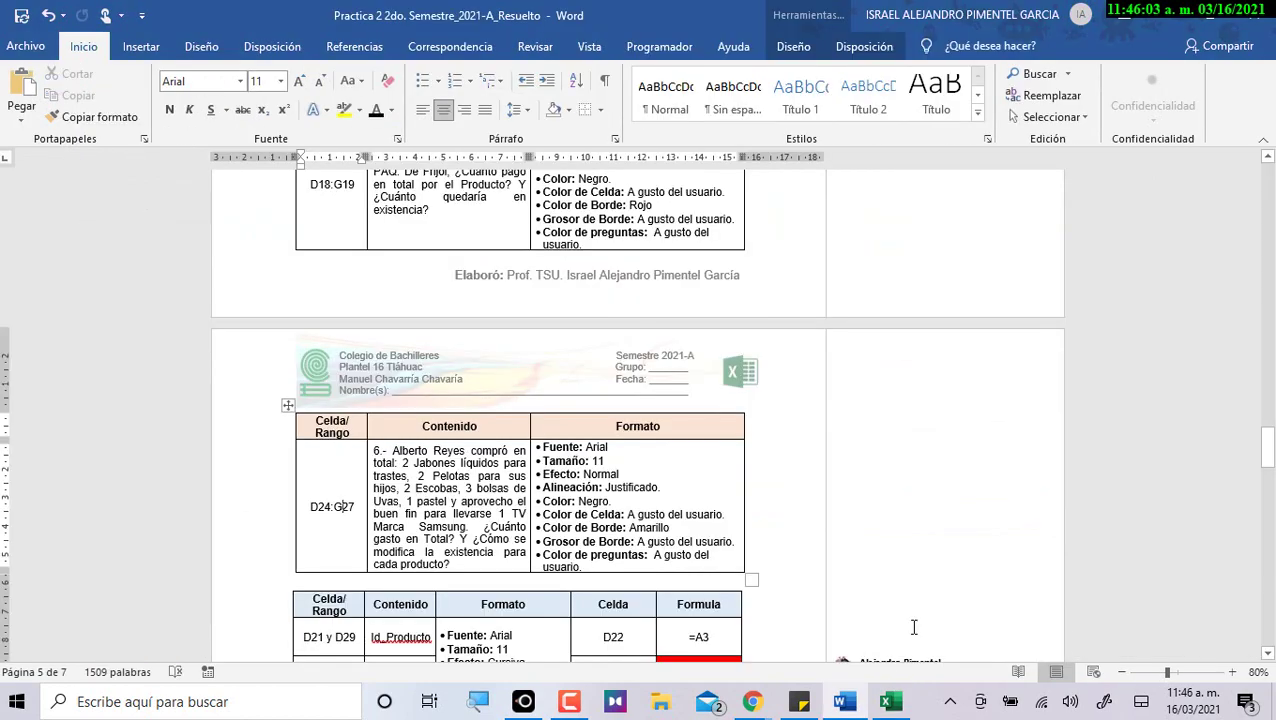
left_click_drag(395, 474, 613, 450)
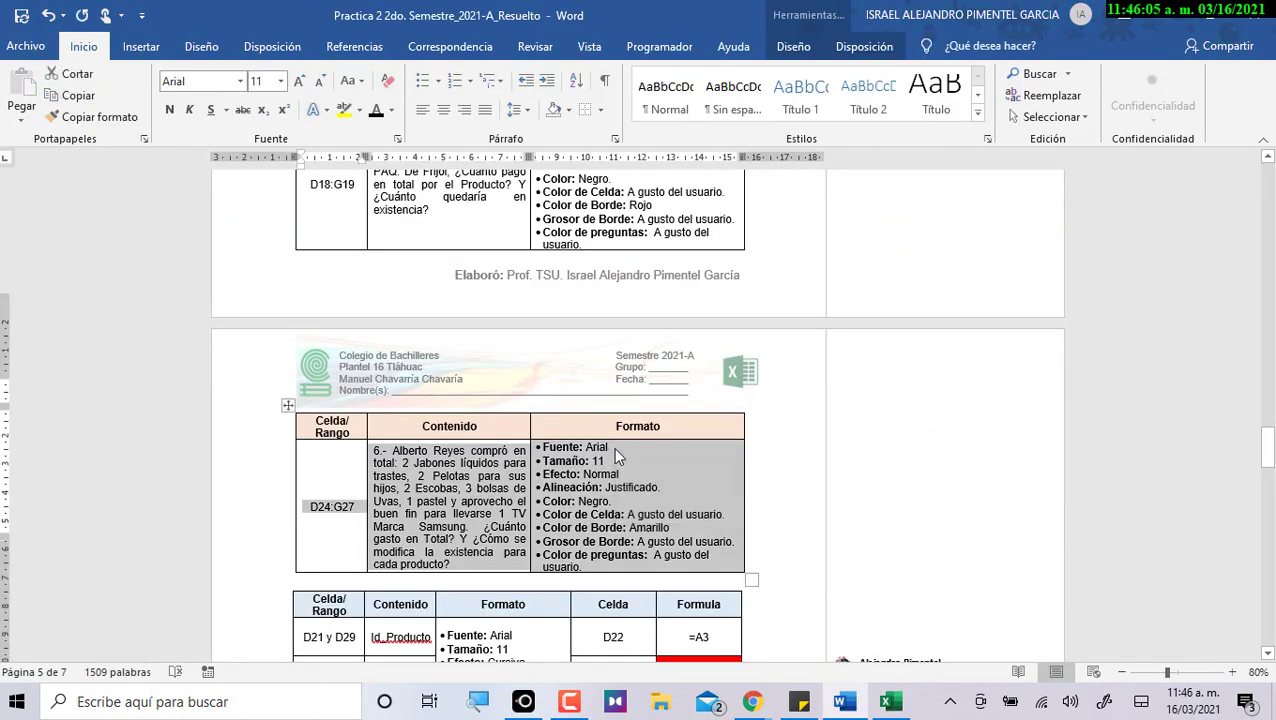
scroll(610, 470, "down", 5)
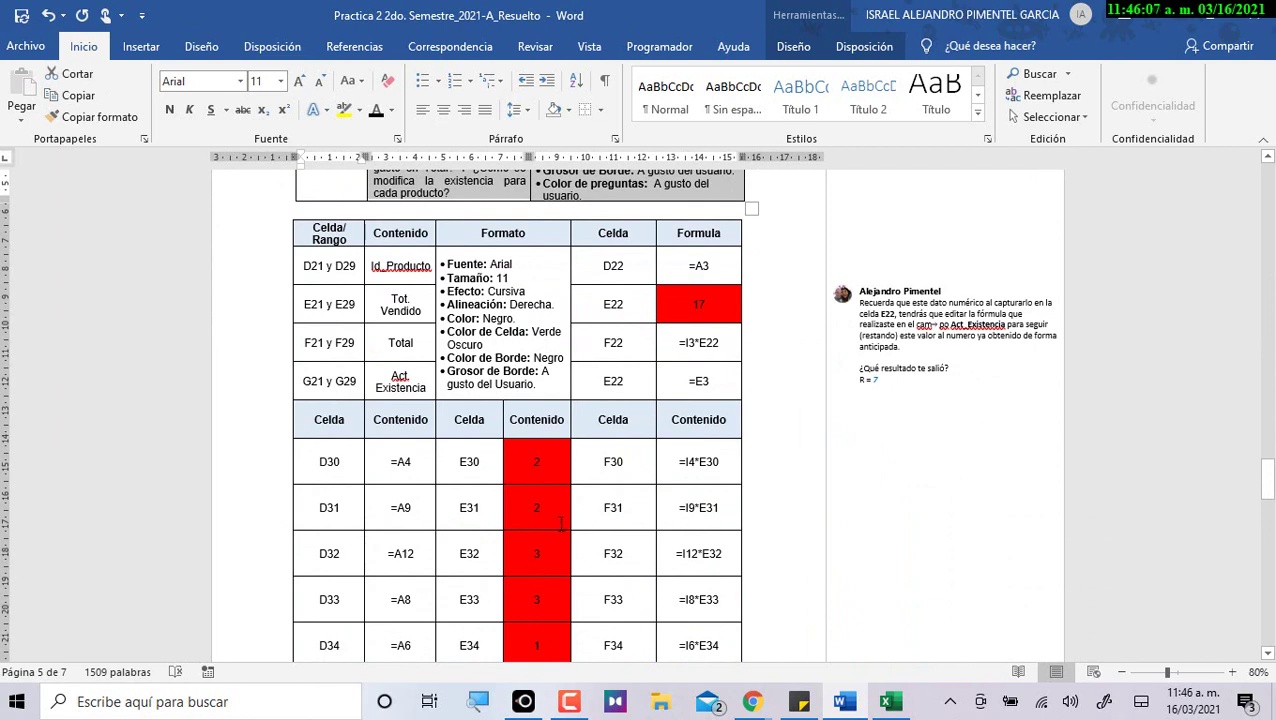
left_click_drag(304, 265, 320, 263)
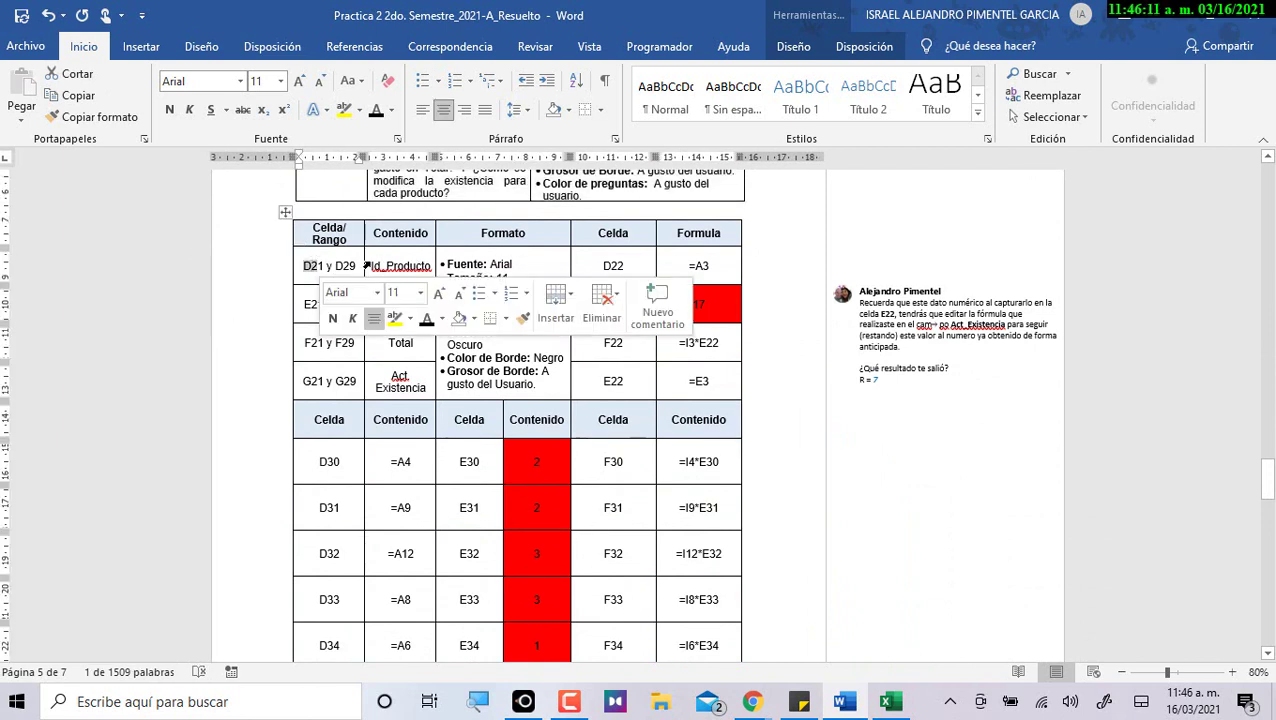
left_click_drag(372, 265, 432, 266)
key("ctrl+c")
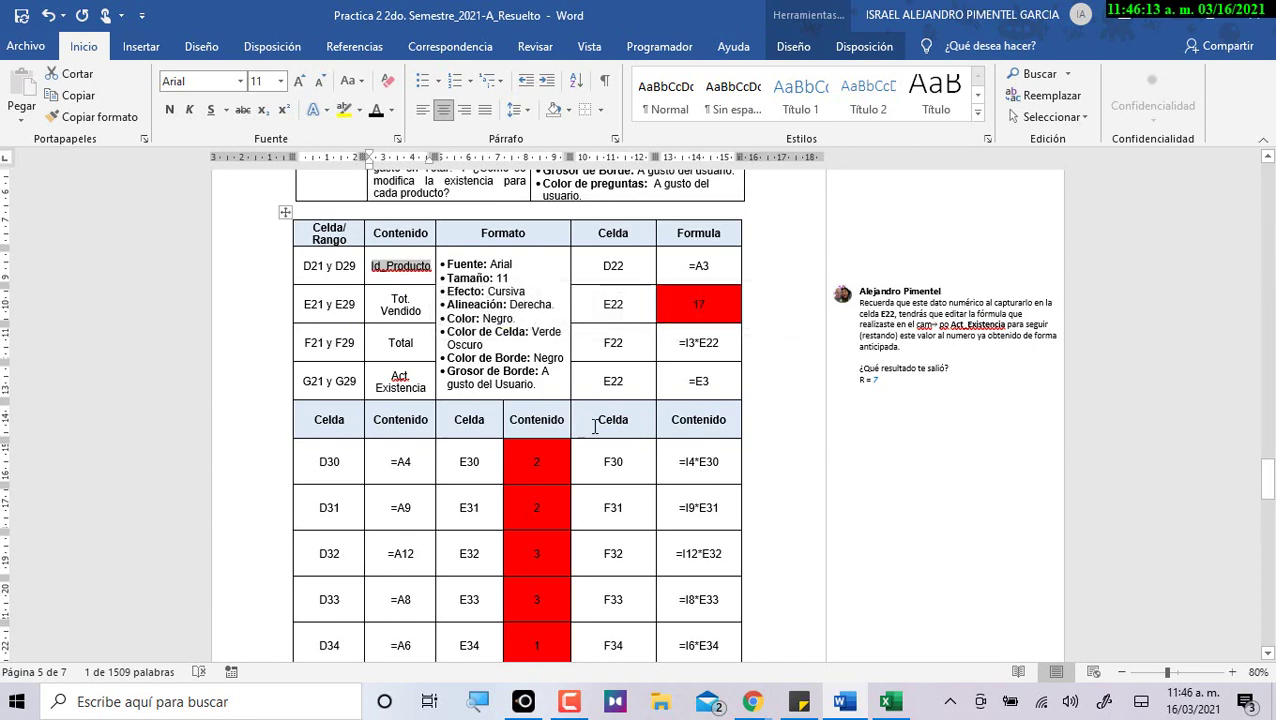
key("alt+Tab")
left_click(780, 334)
key("ctrl+v")
key("ctrl+z")
left_click(770, 358)
key("ctrl+v")
left_click(771, 538)
key("ctrl+v")
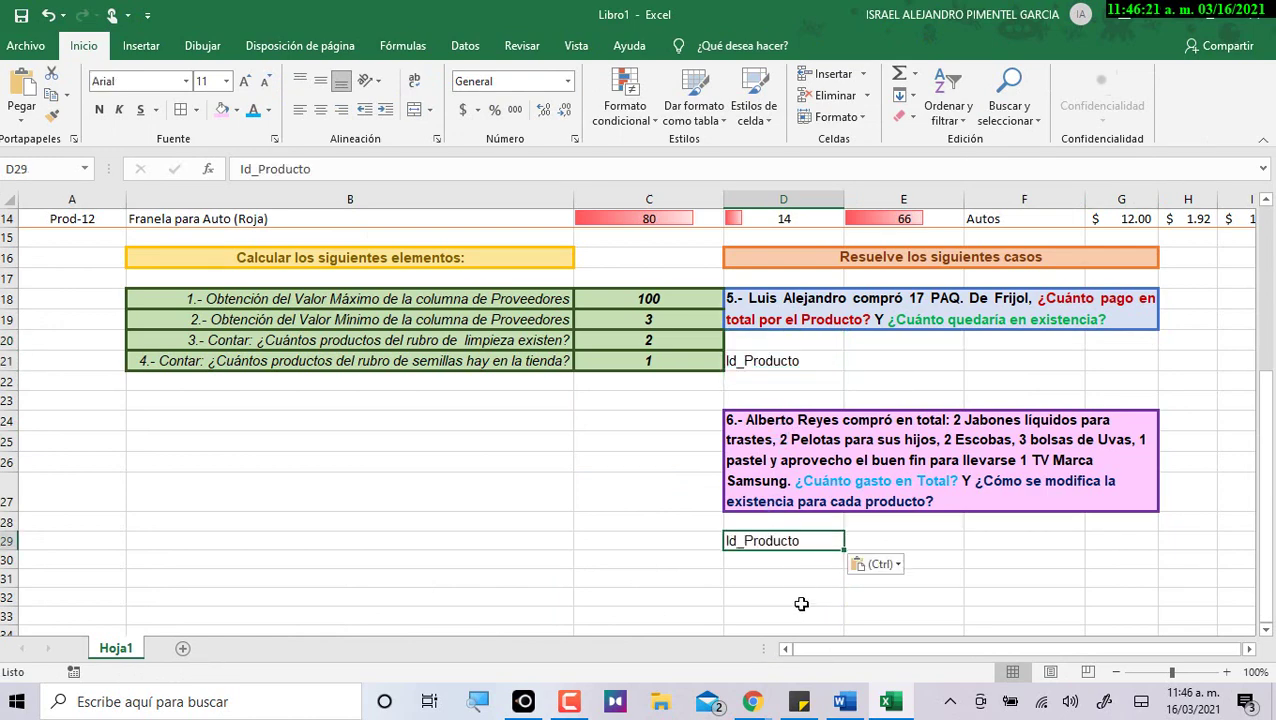
Copy Tot. Vendido from Word into cells E21 and E29.
key("alt+Tab")
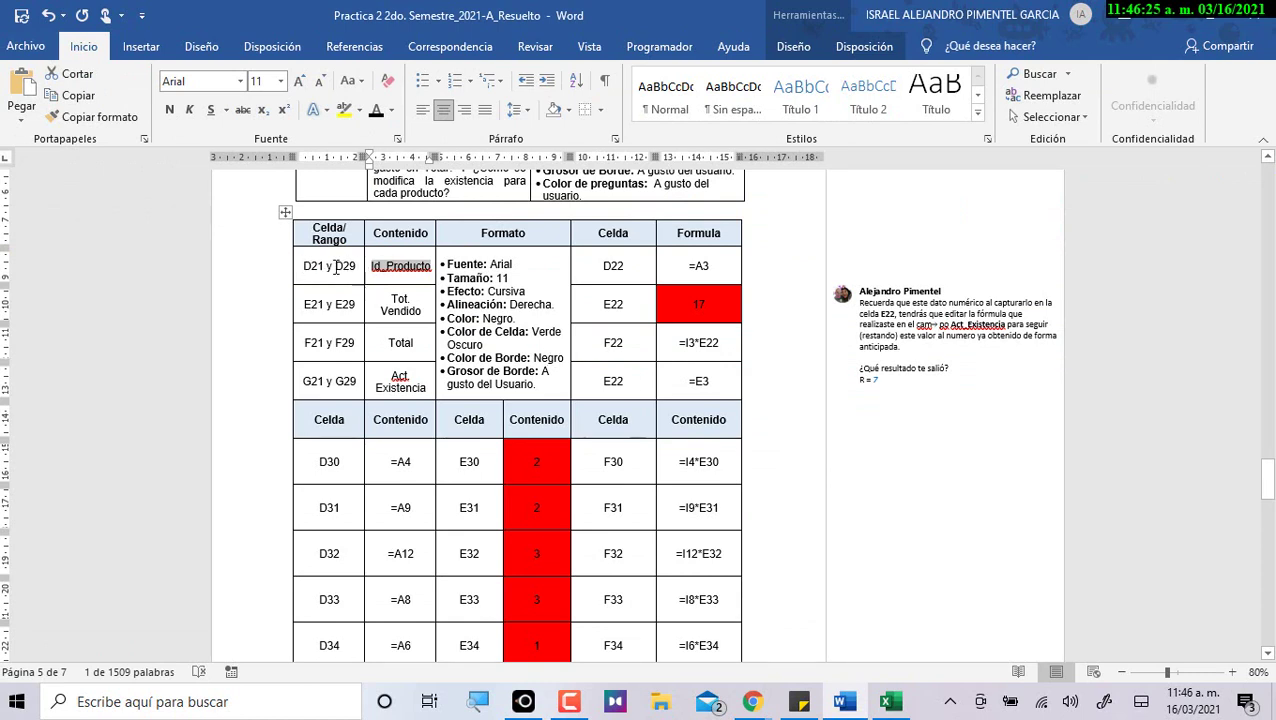
left_click_drag(389, 299, 421, 313)
key("ctrl+c")
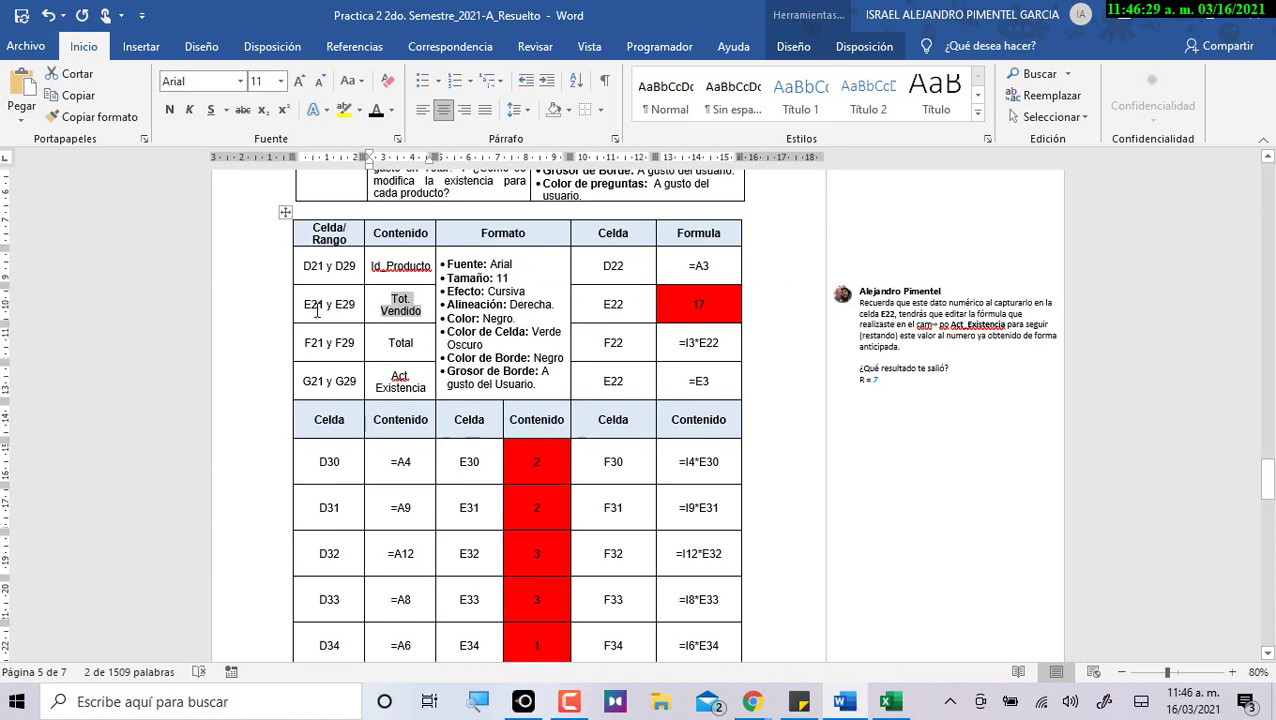
key("alt+Tab")
left_click(857, 360)
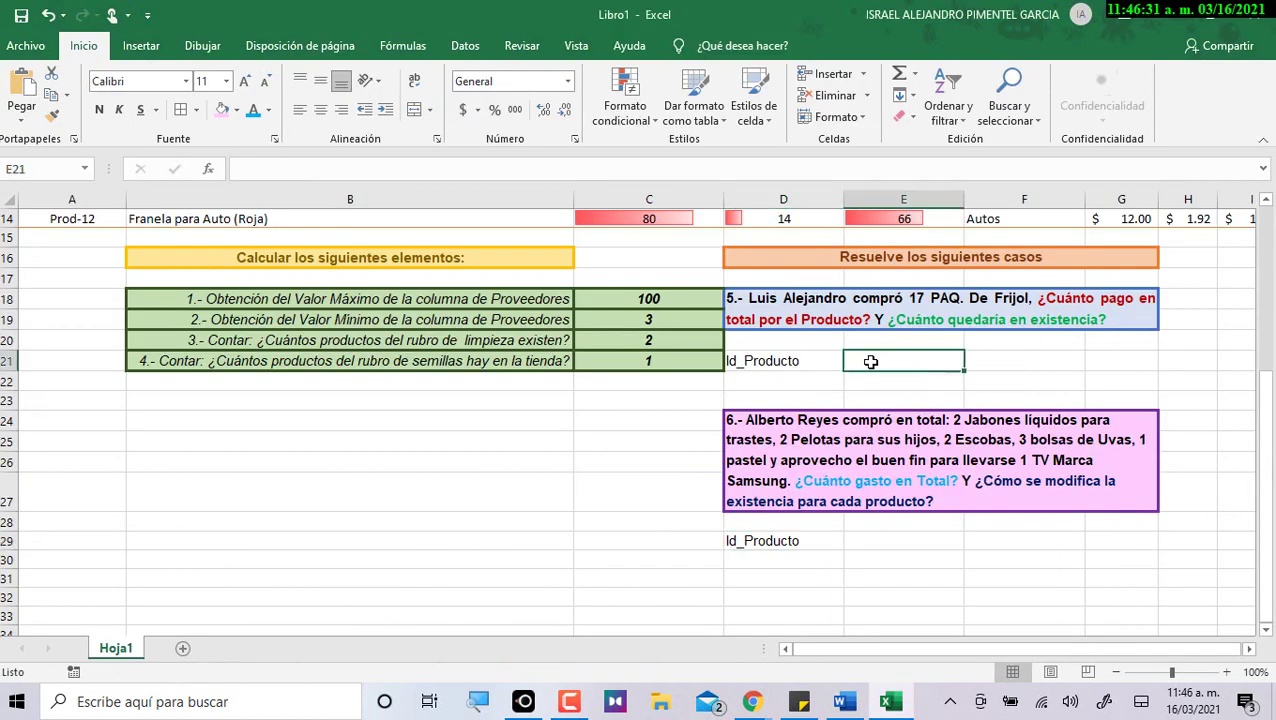
key("ctrl+v")
left_click(885, 540)
key("ctrl+v")
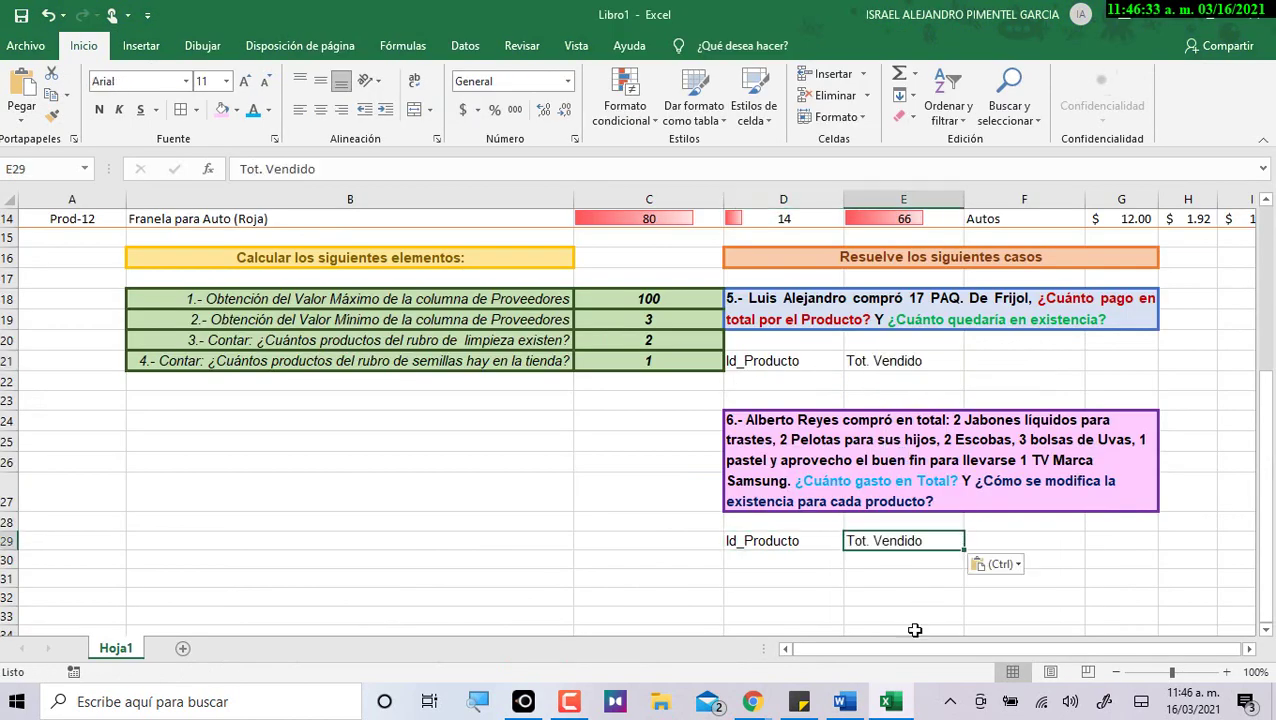
Copy Total from Word into cells F21 and F29.
key("alt+Tab")
double_click(396, 341)
key("ctrl+c")
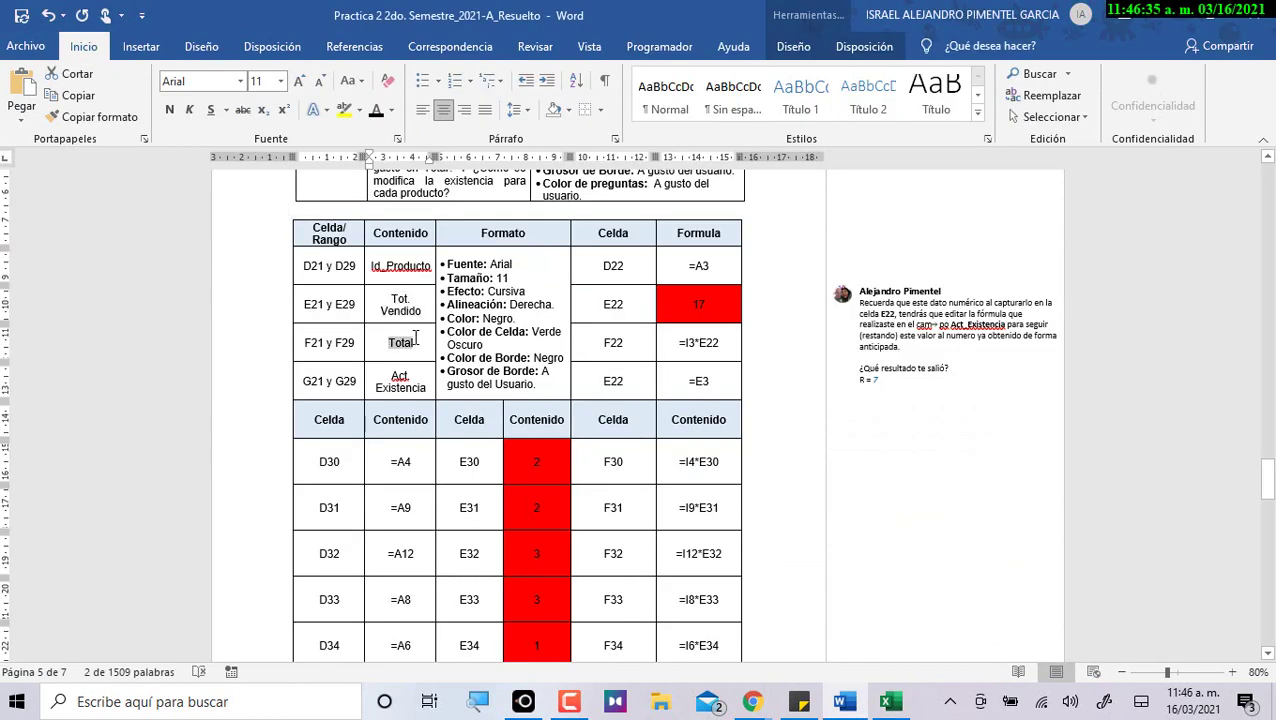
key("alt+Tab")
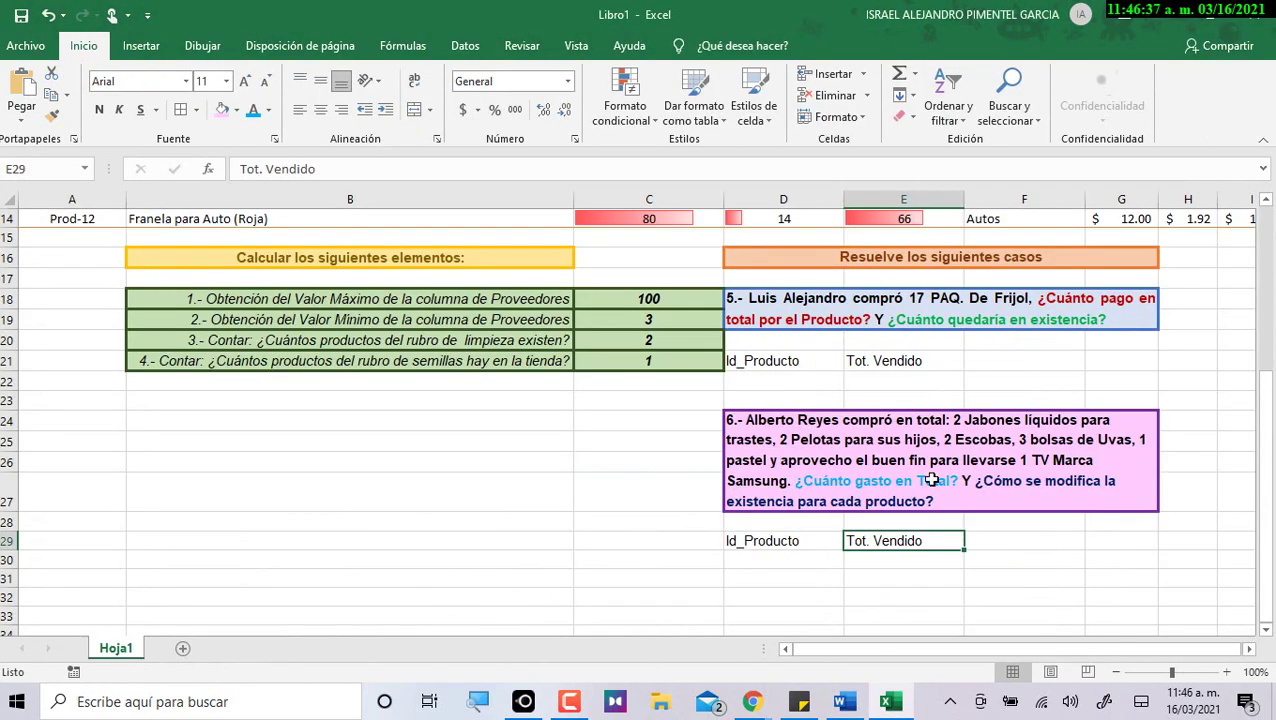
left_click(988, 358)
key("ctrl+v")
left_click(1002, 540)
key("ctrl+v")
Copy Act. Existencia from Word into cells G21 and G29.
key("alt+Tab")
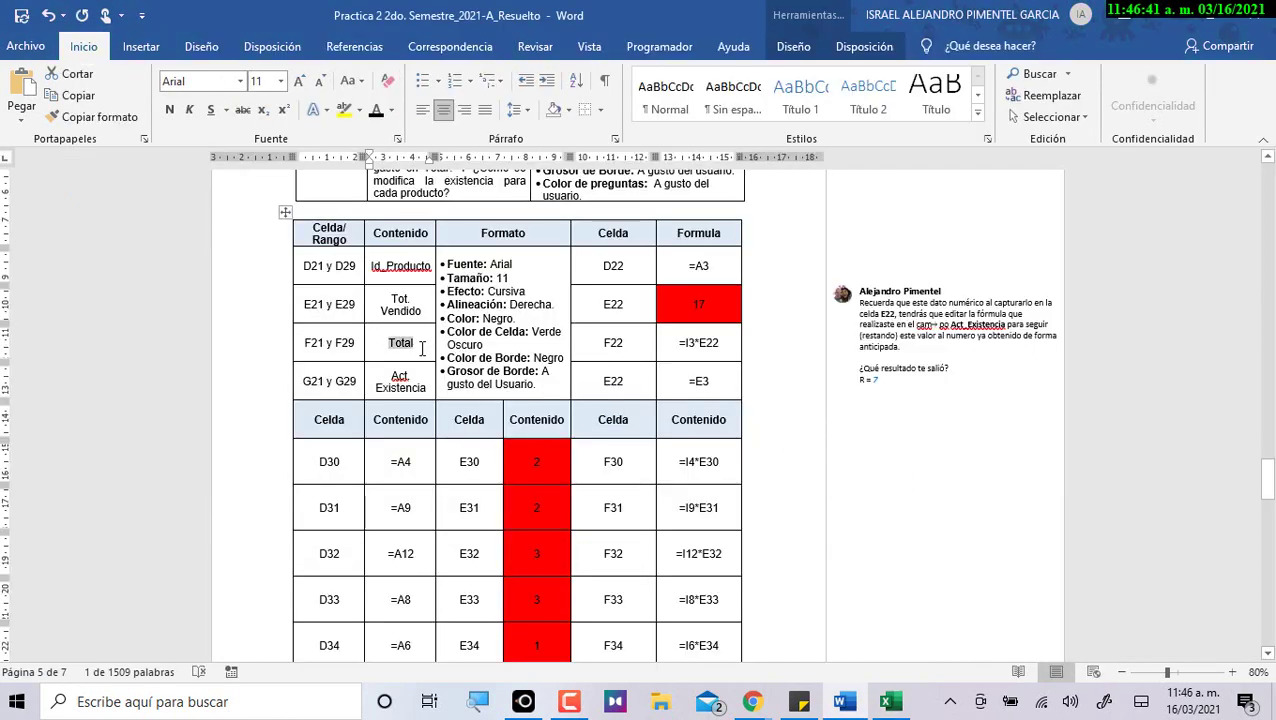
left_click_drag(389, 378, 440, 388)
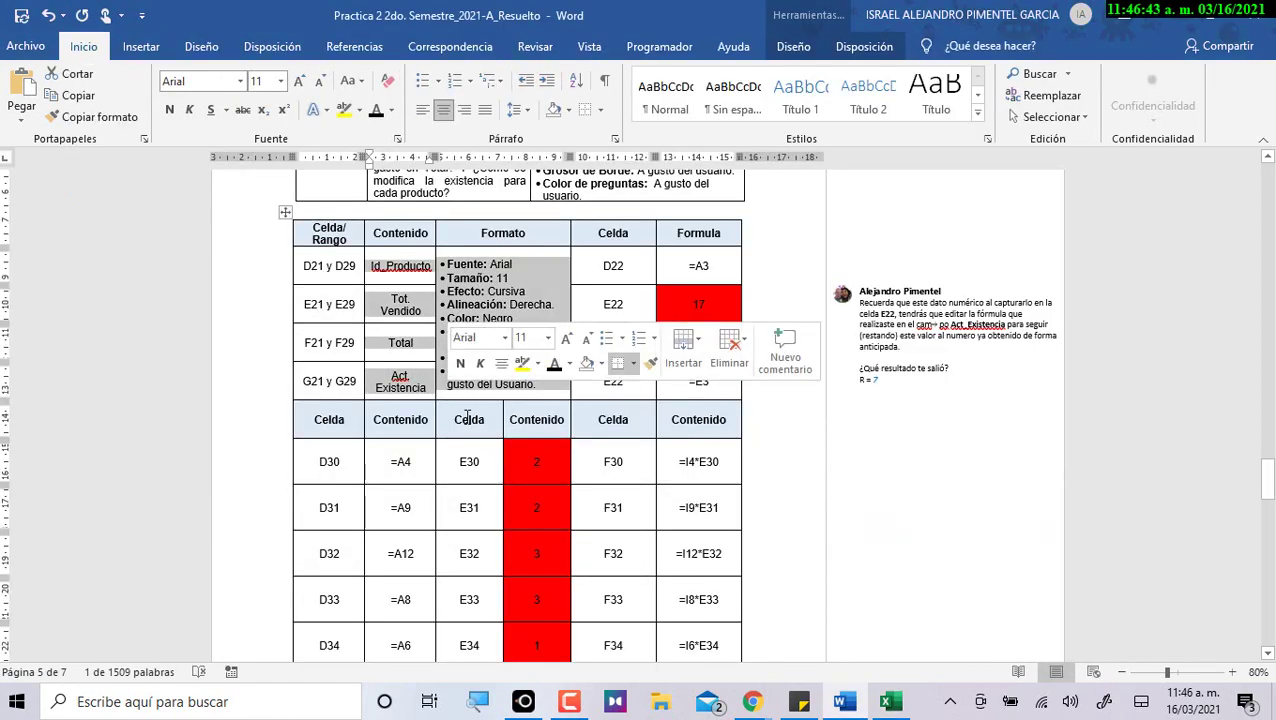
key("alt+Tab")
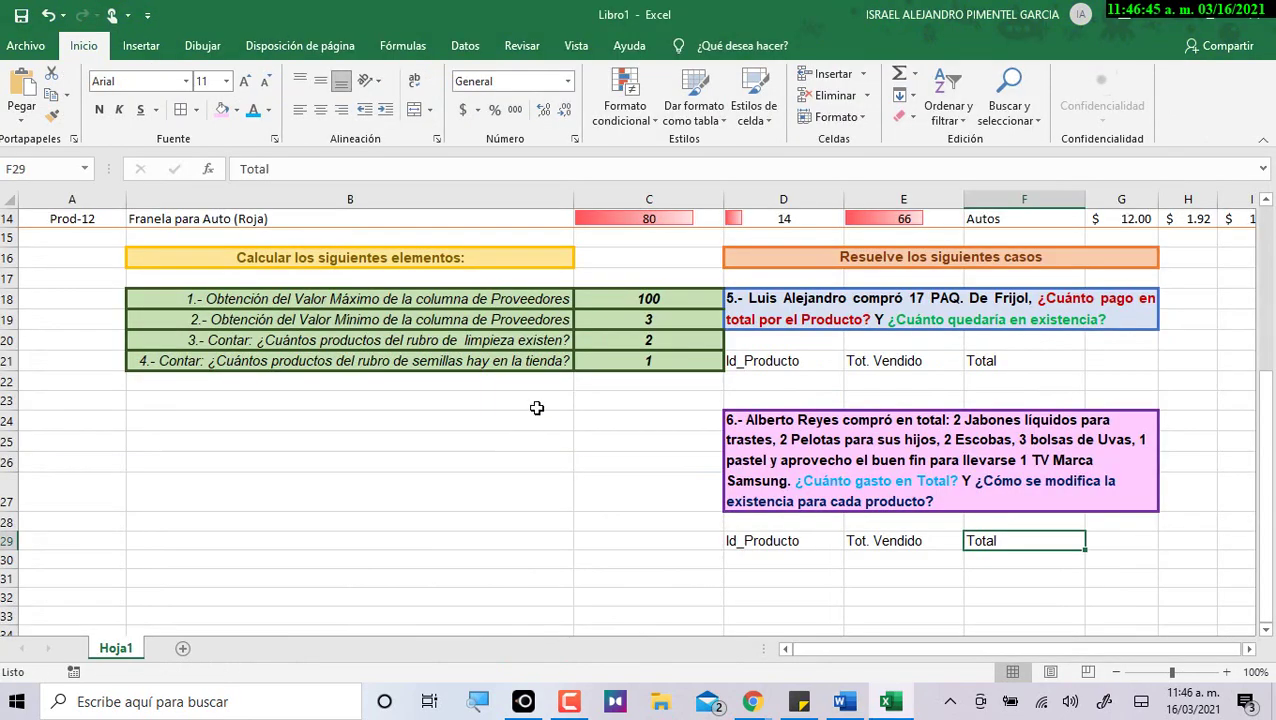
key("alt+Tab")
left_click(455, 314)
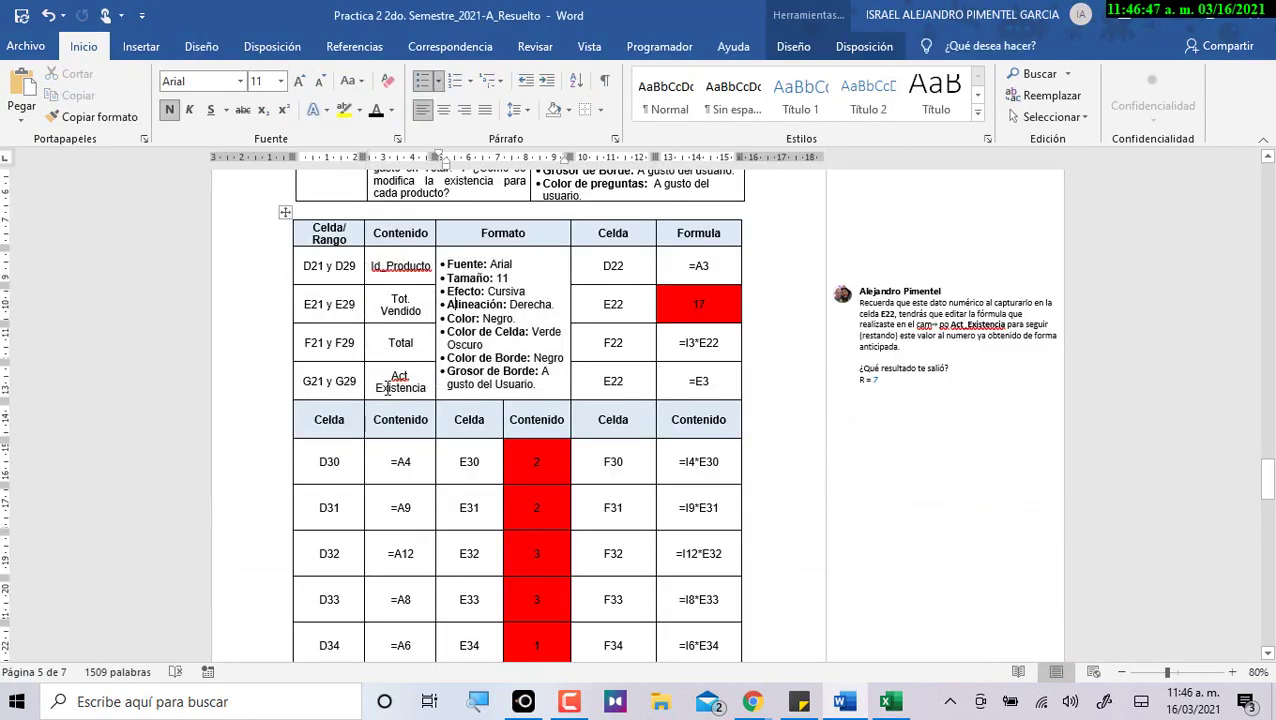
left_click_drag(390, 372, 435, 395)
key("ctrl+c")
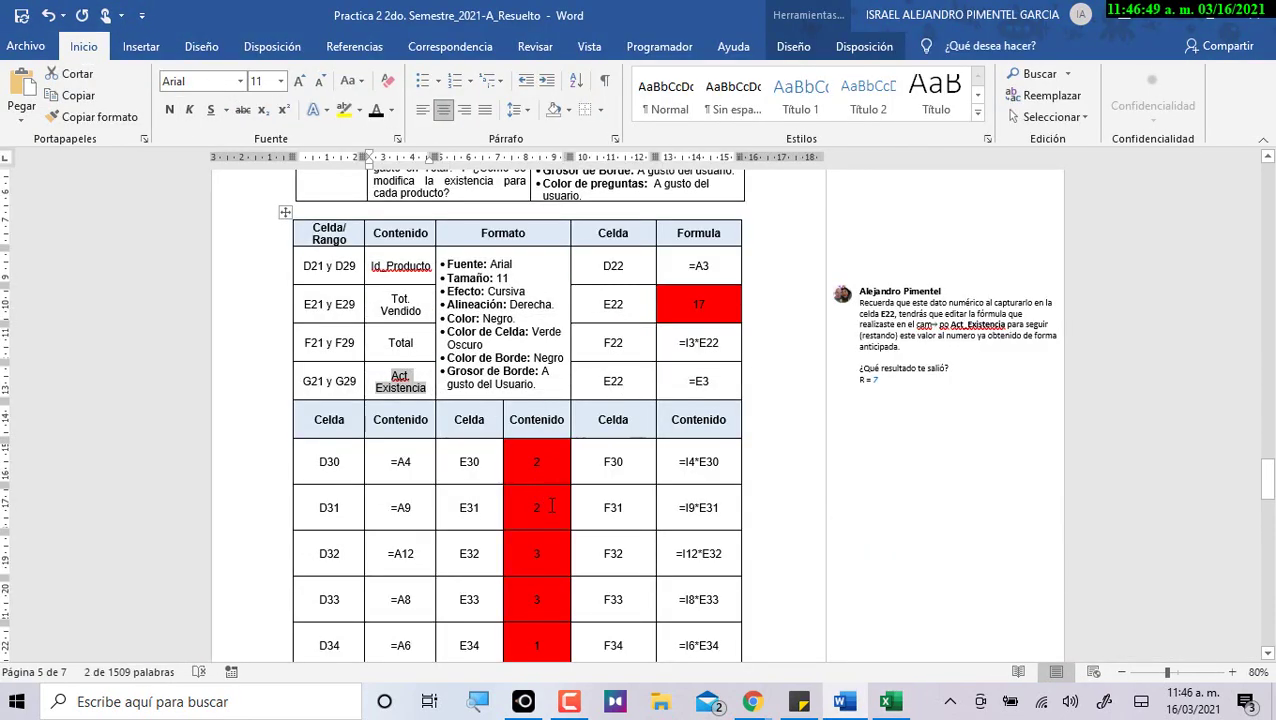
key("alt+Tab")
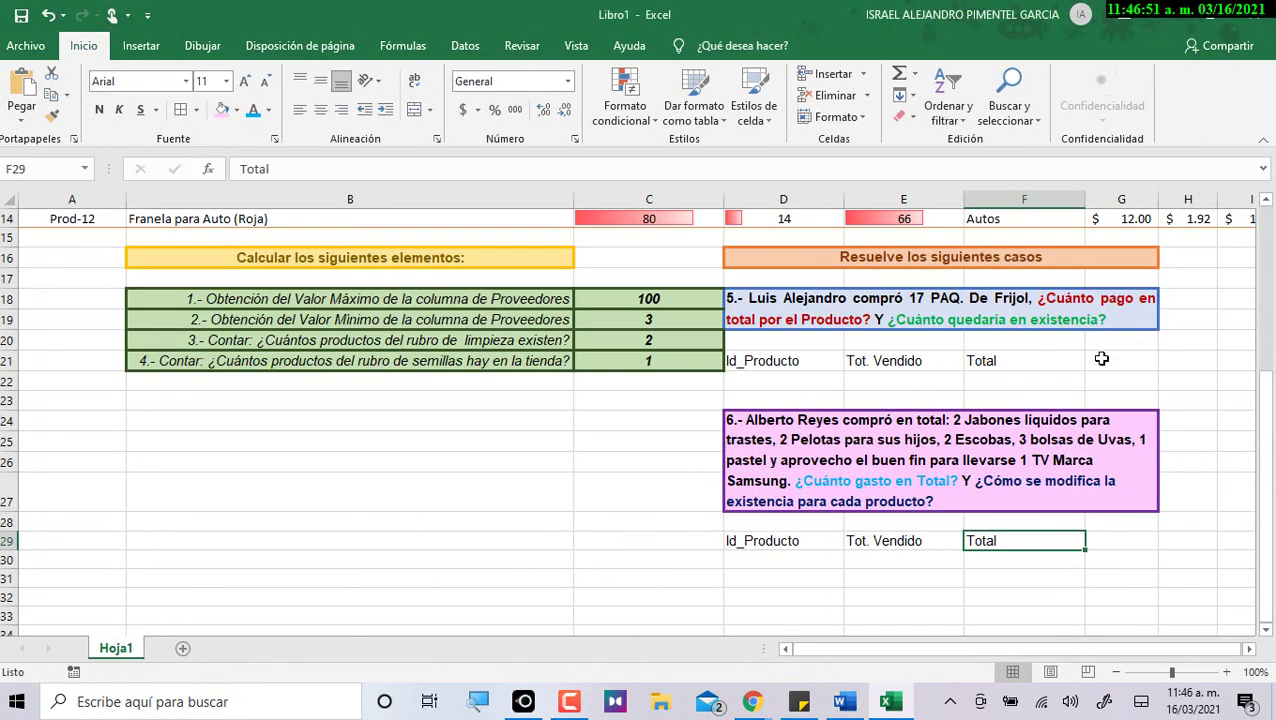
left_click(1100, 360)
key("ctrl+v")
left_click(1120, 540)
key("ctrl+v")
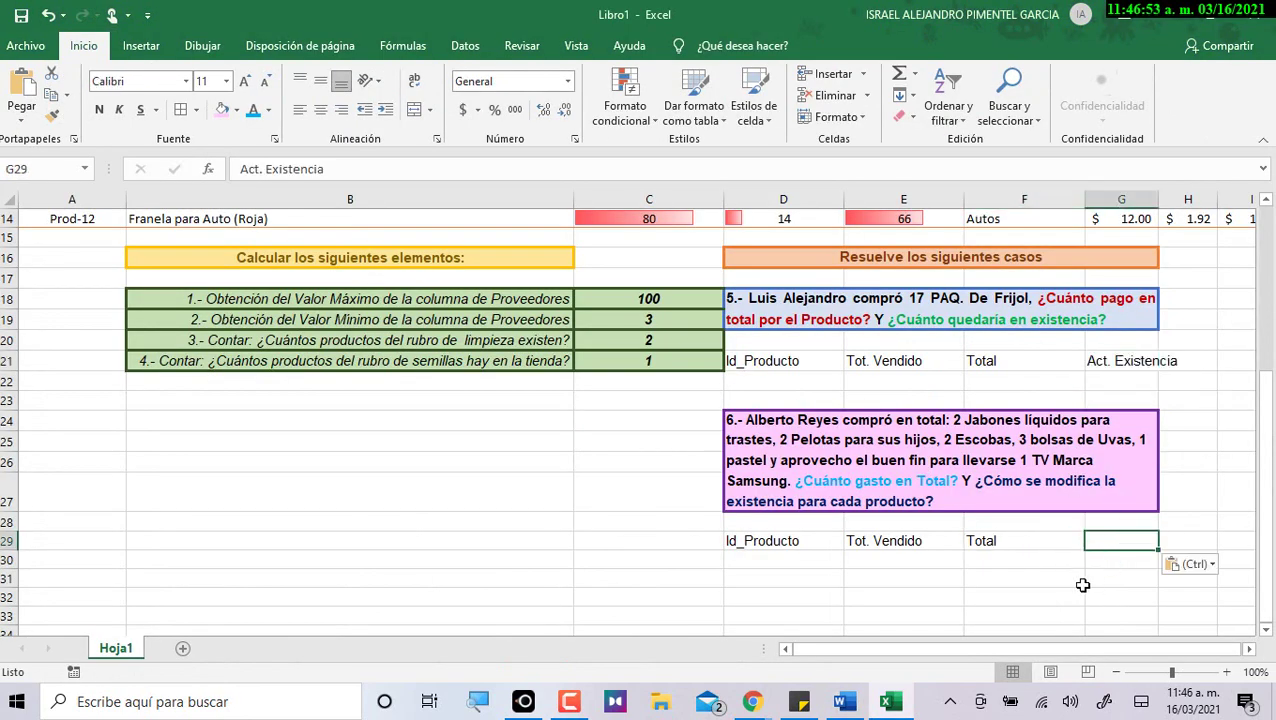
left_click(1073, 580)
left_click(1150, 366)
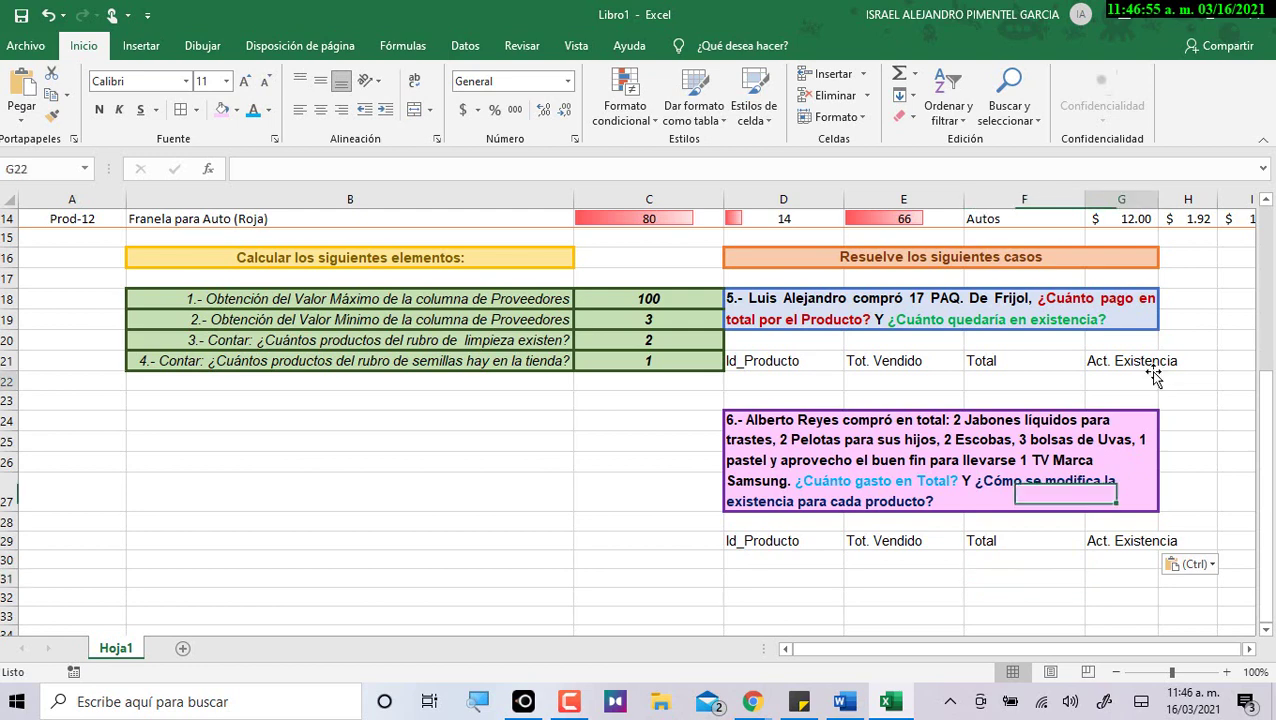
Autofit column G to fit Act. Existencia and make row 27 shorter.
double_click(1157, 203)
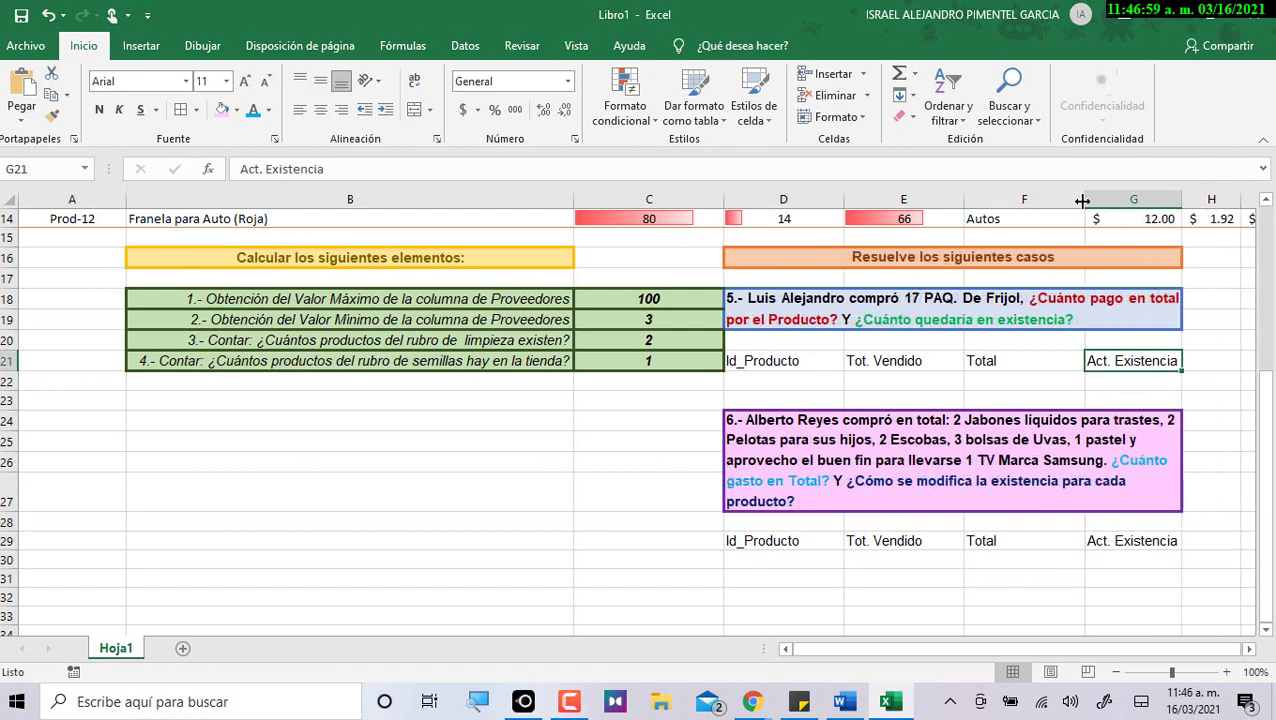
left_click(832, 200)
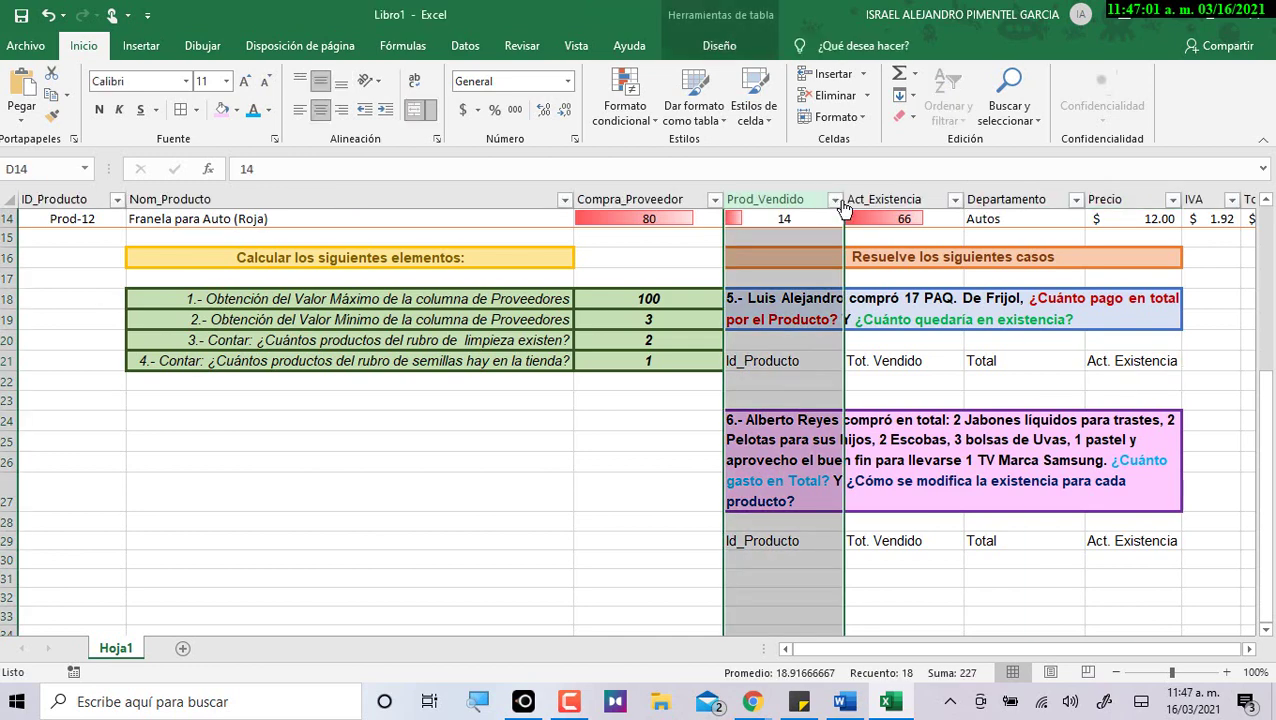
left_click(558, 461)
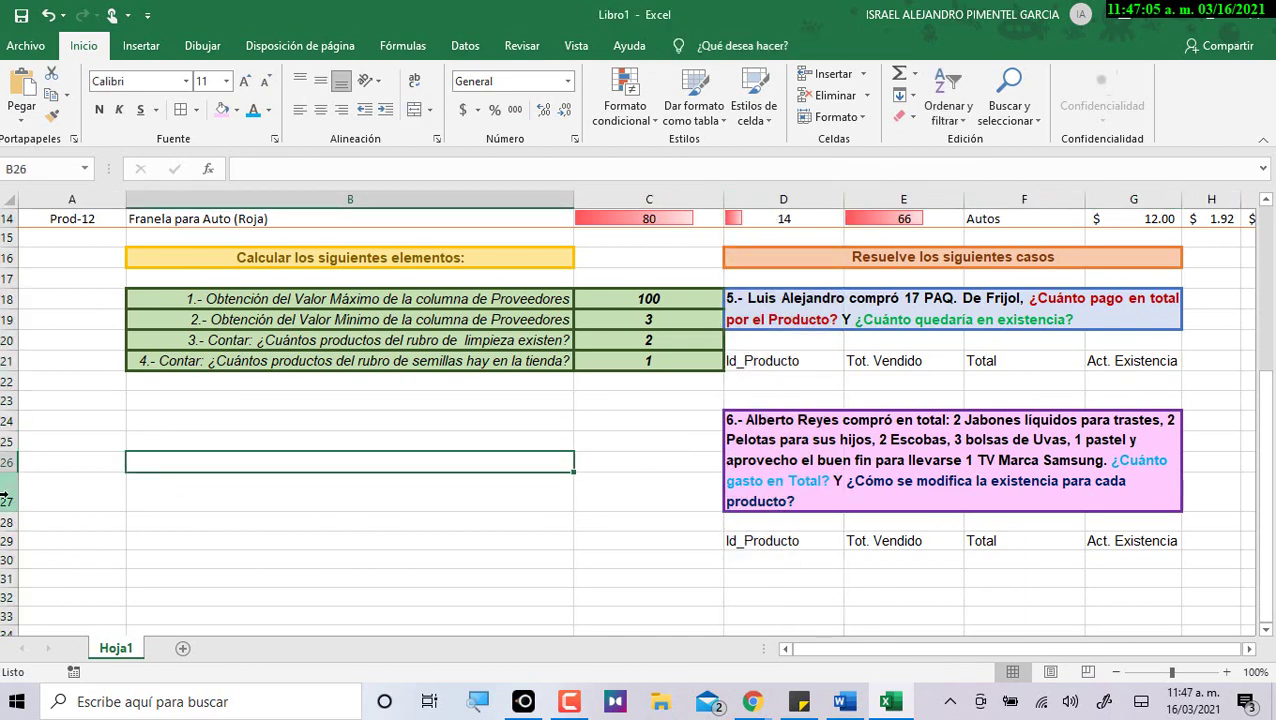
mouse_move(4, 510)
left_mouse_down()
mouse_move(7, 491)
mouse_move(5, 503)
left_mouse_up()
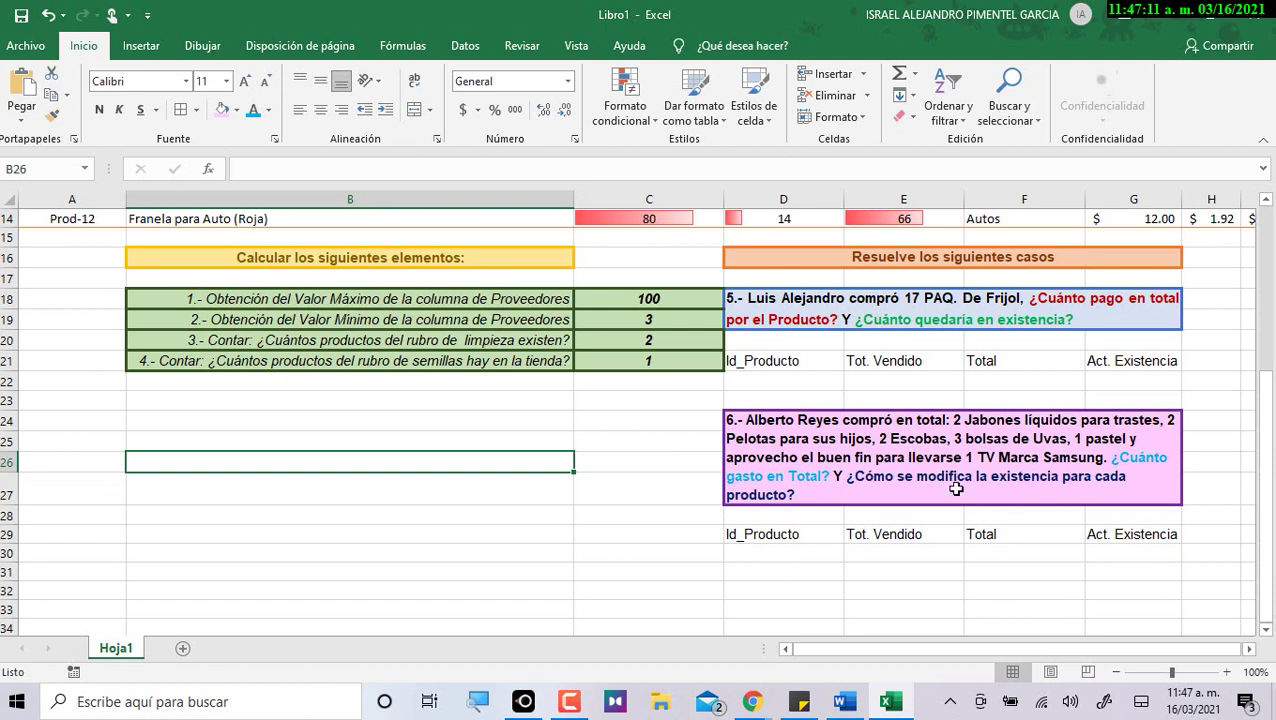
Center the header labels in rows 21 and 29.
left_click_drag(792, 371, 1125, 376)
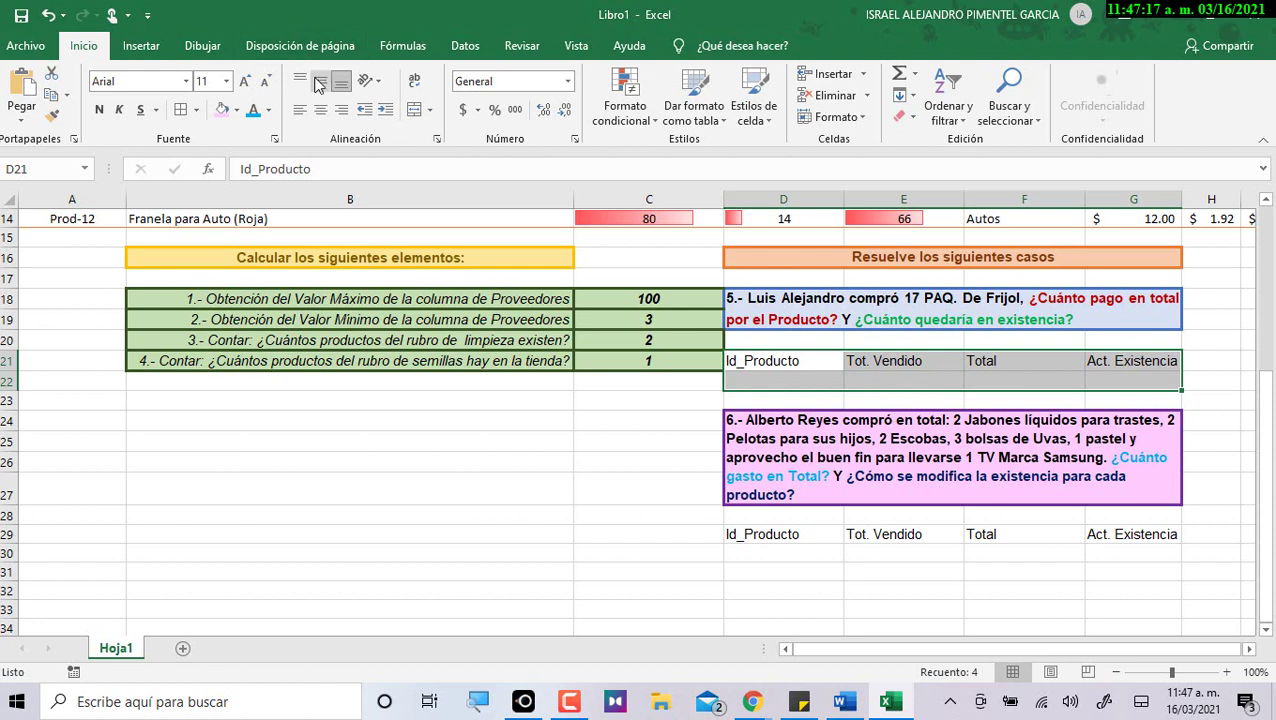
left_click(320, 109)
left_click_drag(811, 536, 1102, 549)
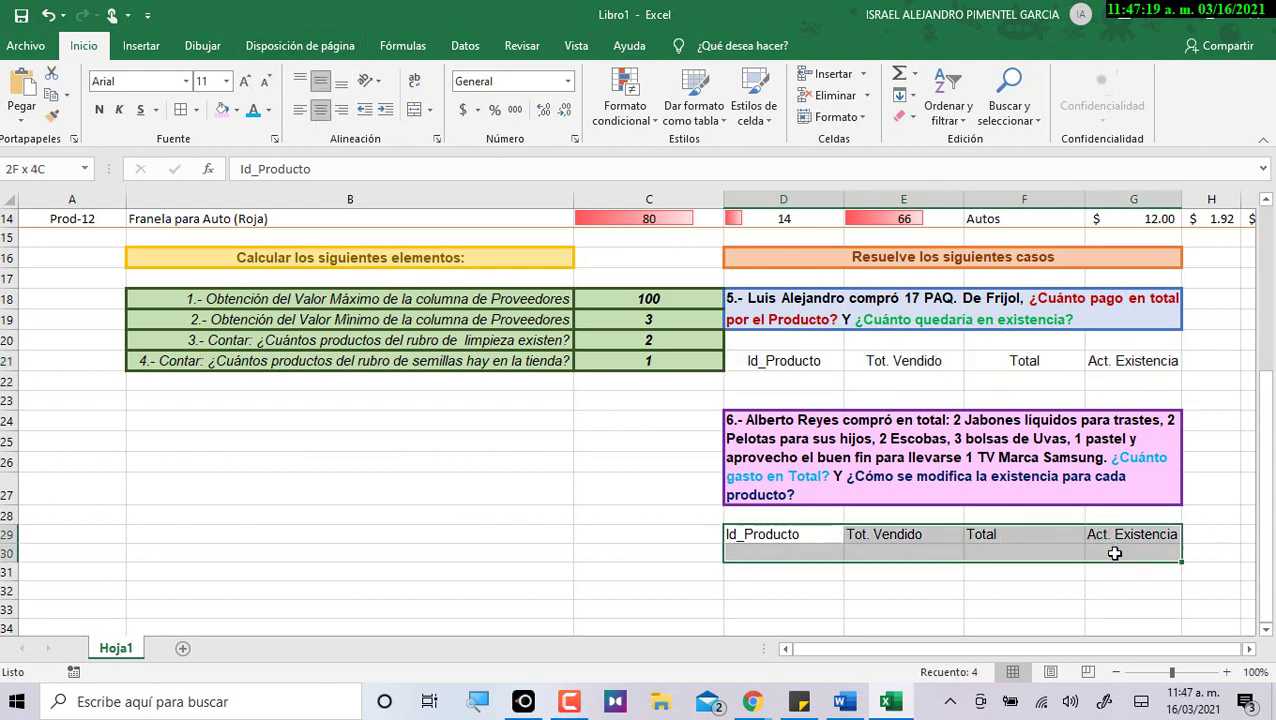
left_click(321, 112)
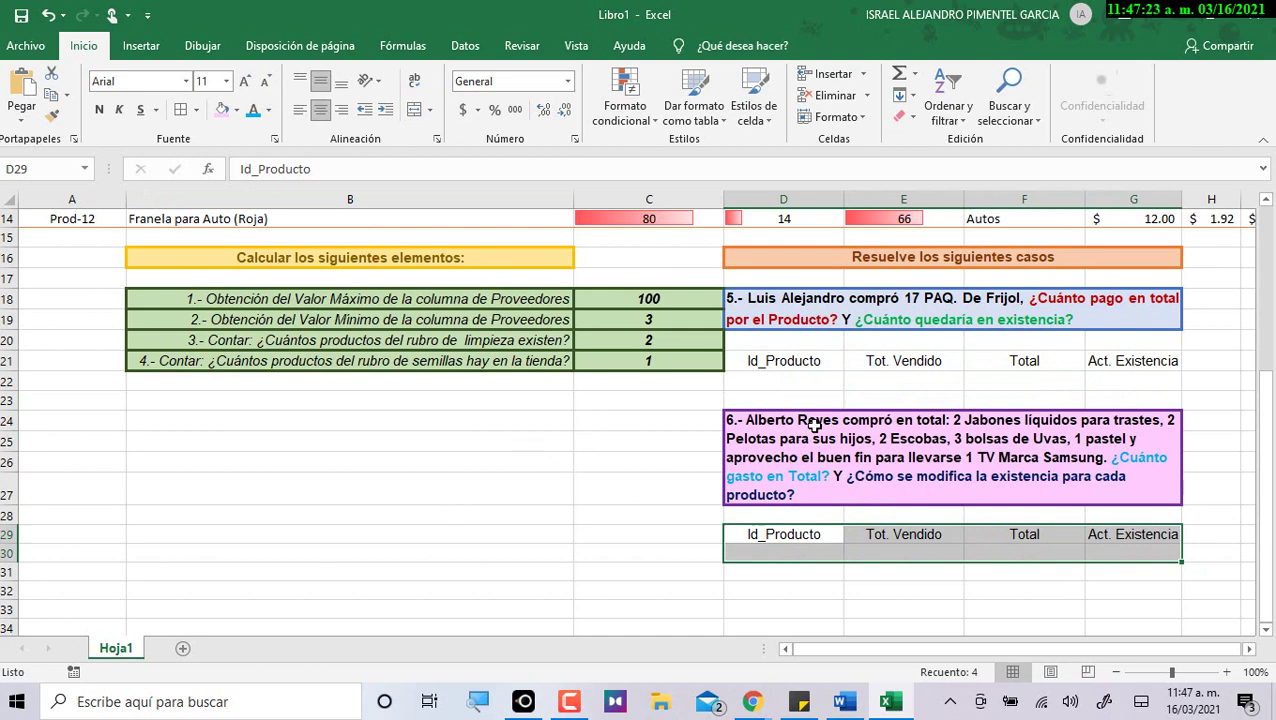
left_click(815, 381)
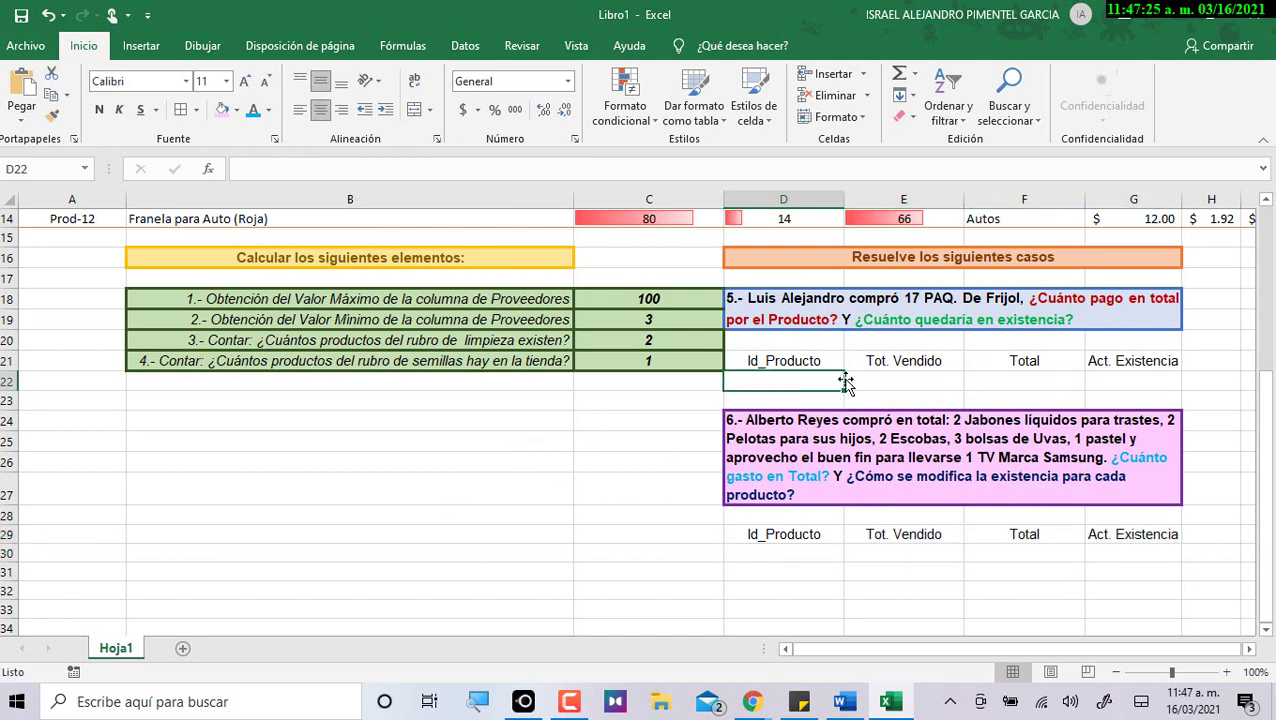
Make the case 5 headers D21:G21 bold, italic and right-aligned, following the Word instructions.
key("alt+Tab")
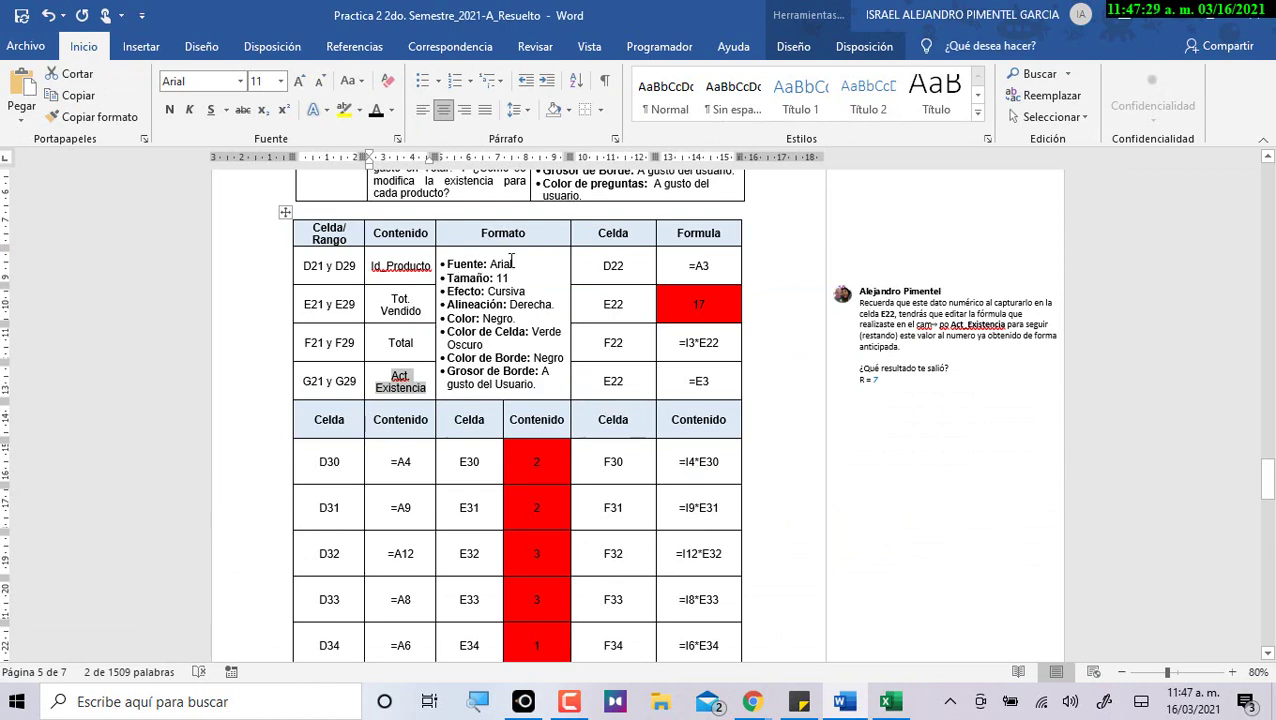
key("alt+Tab")
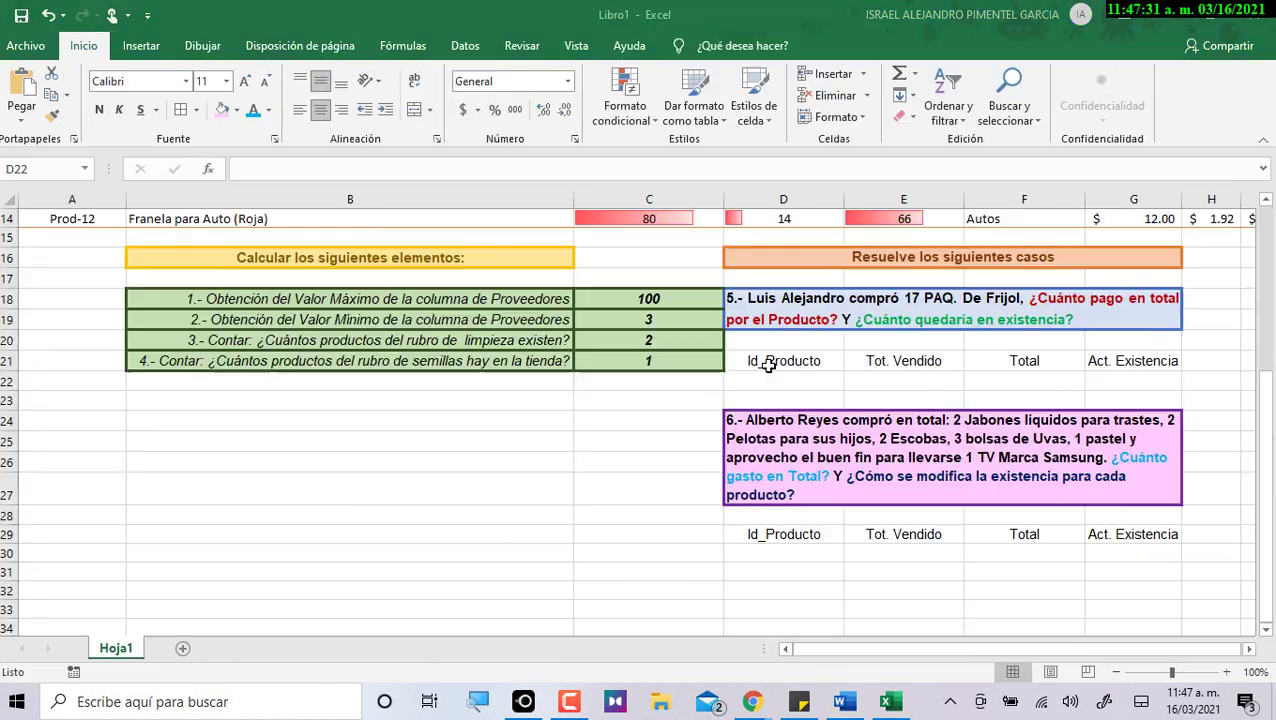
left_click_drag(818, 362, 1120, 360)
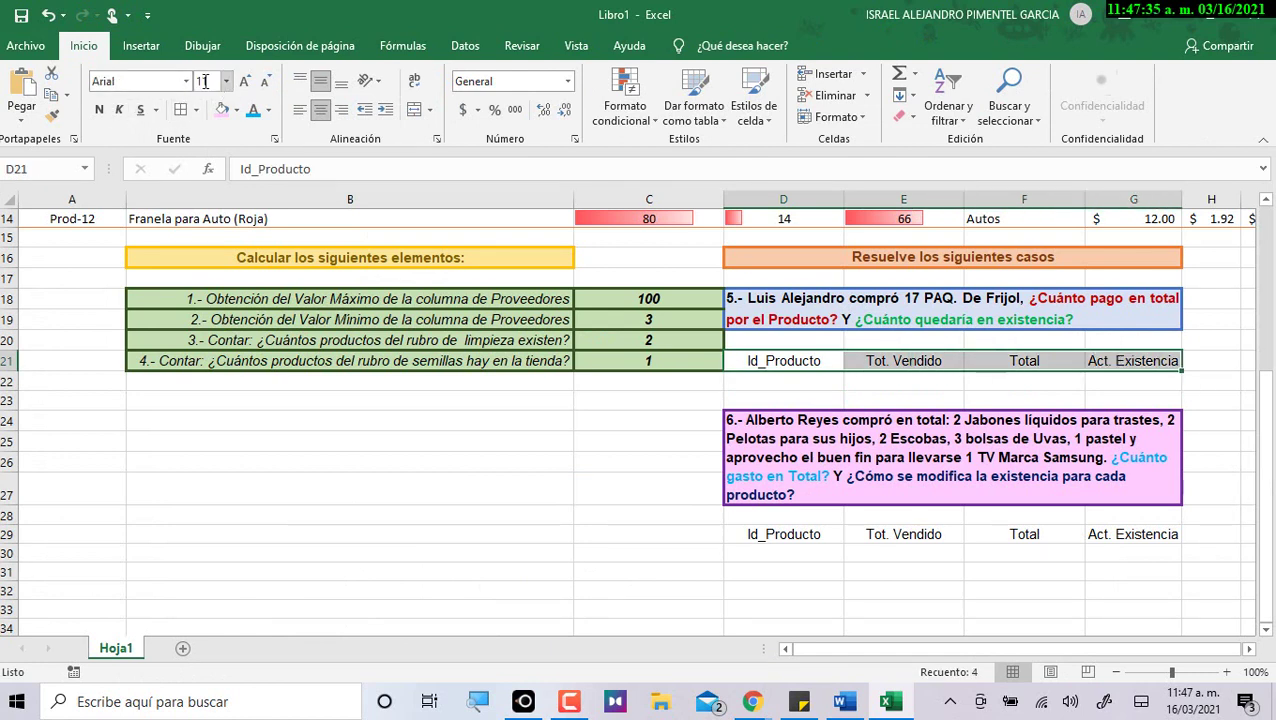
left_click(119, 109)
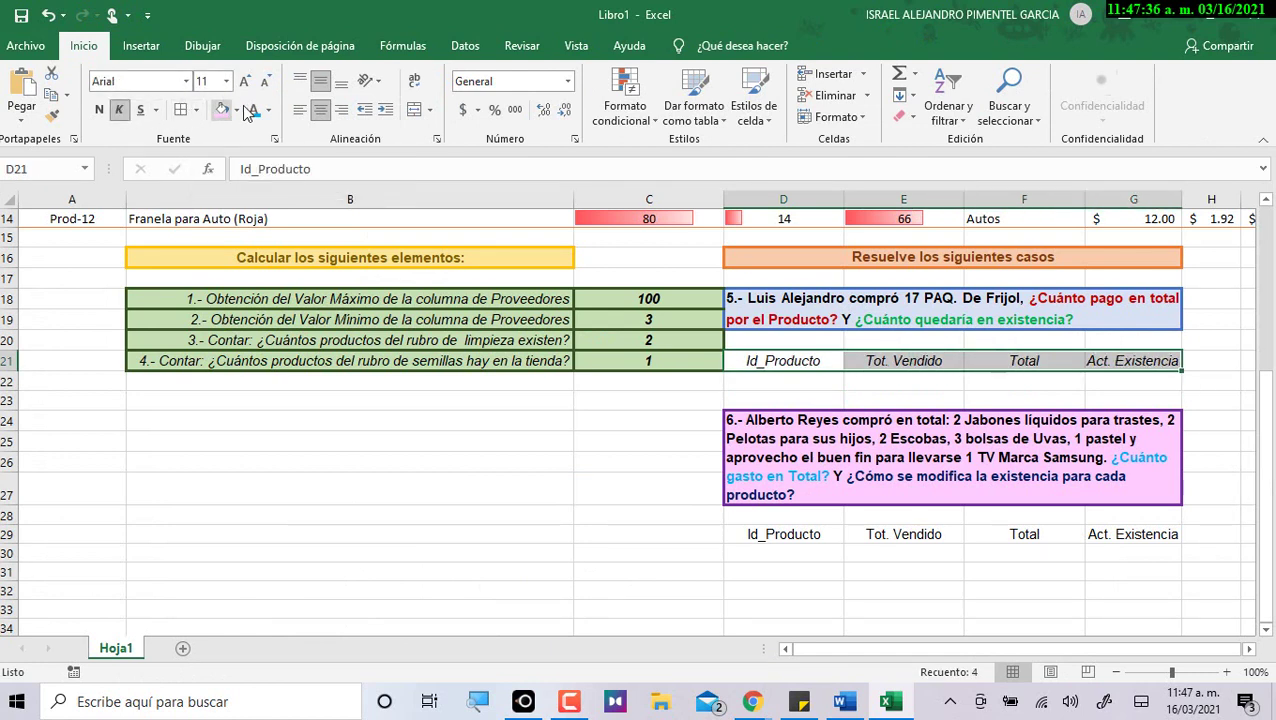
left_click(341, 109)
key("alt+Tab")
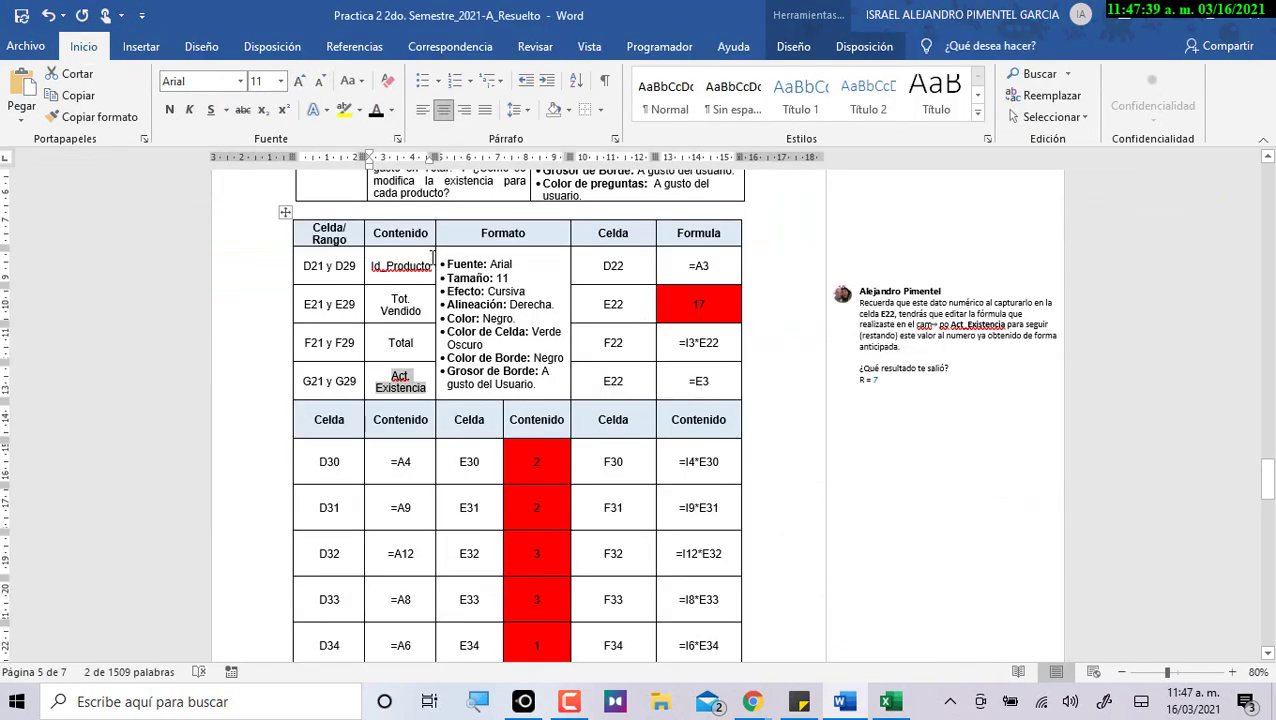
key("alt+Tab")
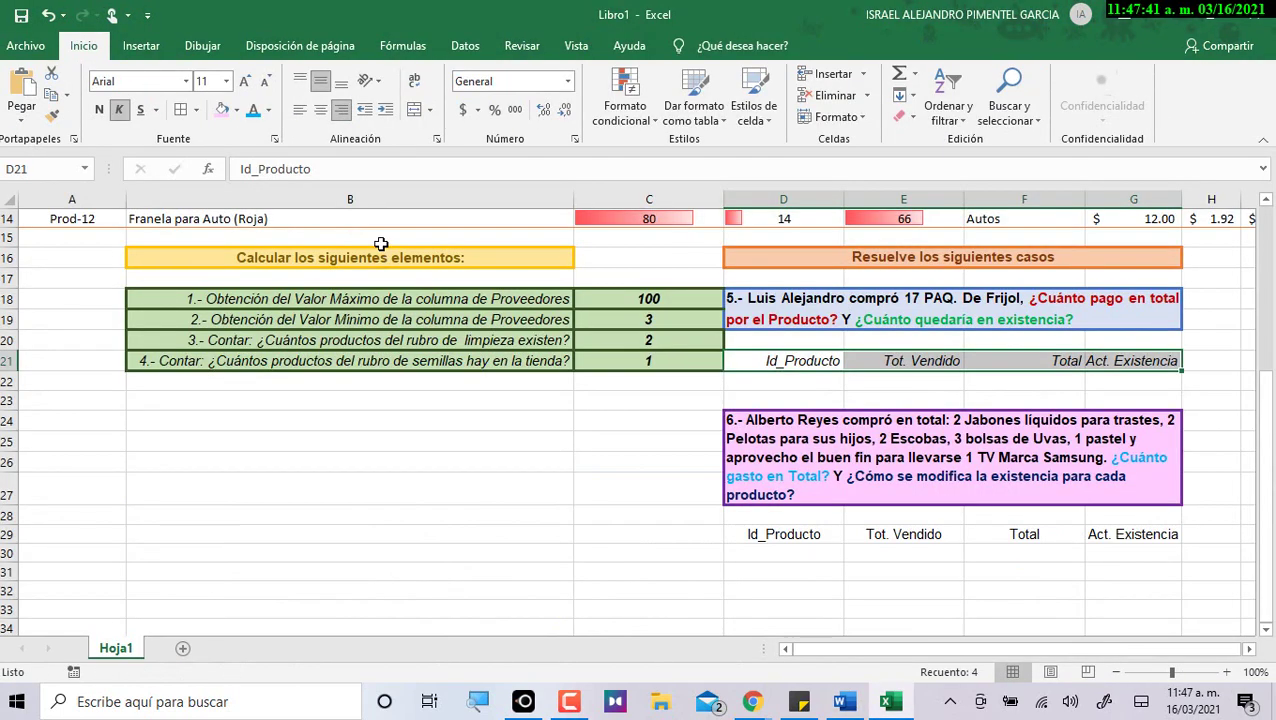
left_click(98, 109)
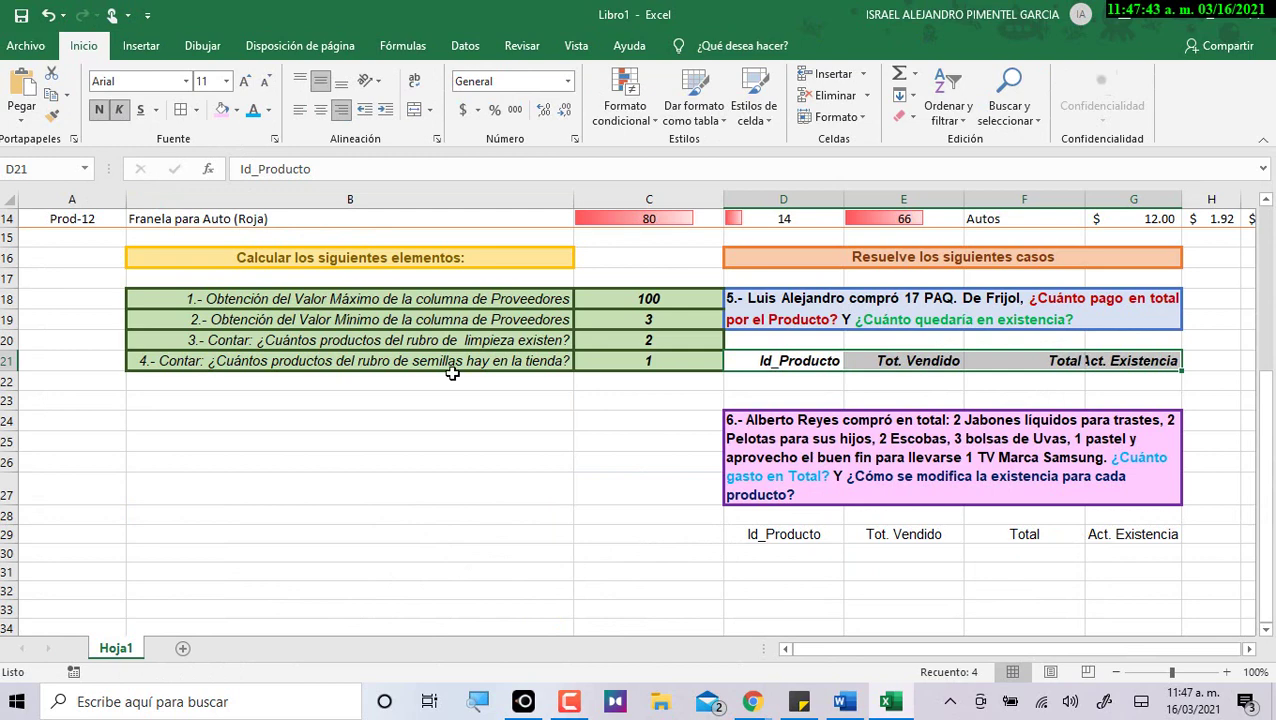
key("alt+Tab")
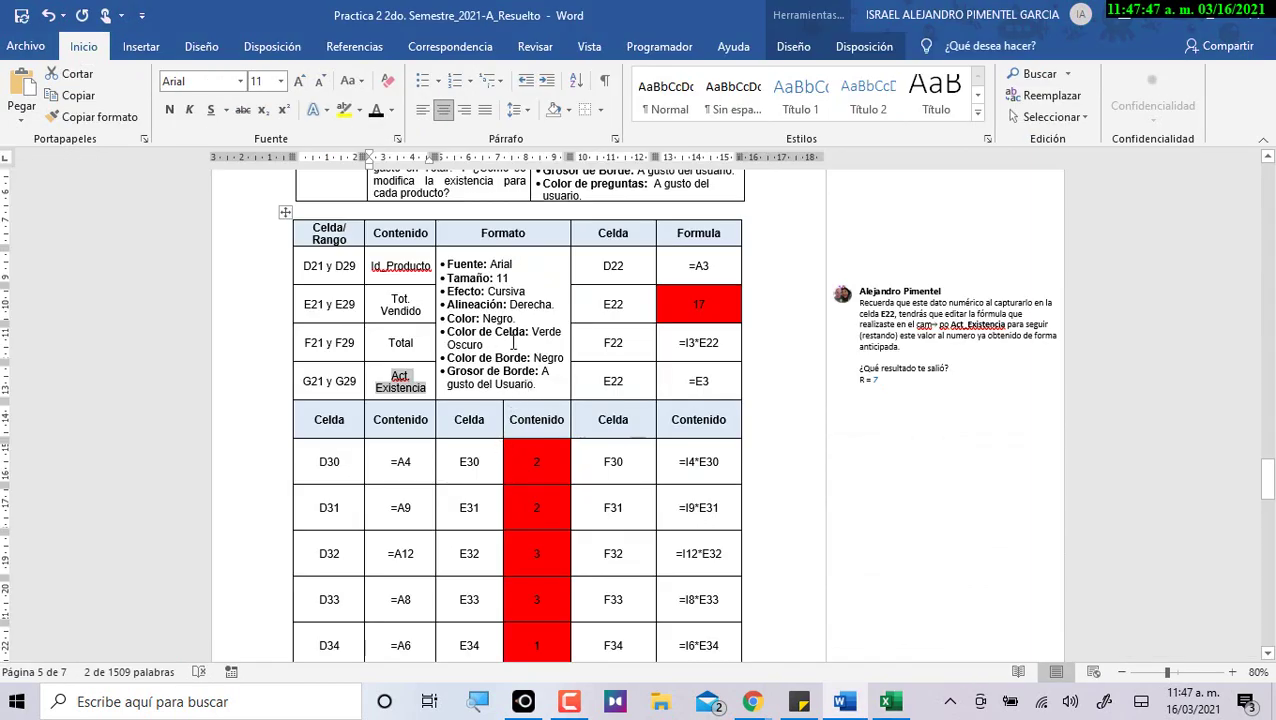
key("alt+Tab")
left_click(645, 365)
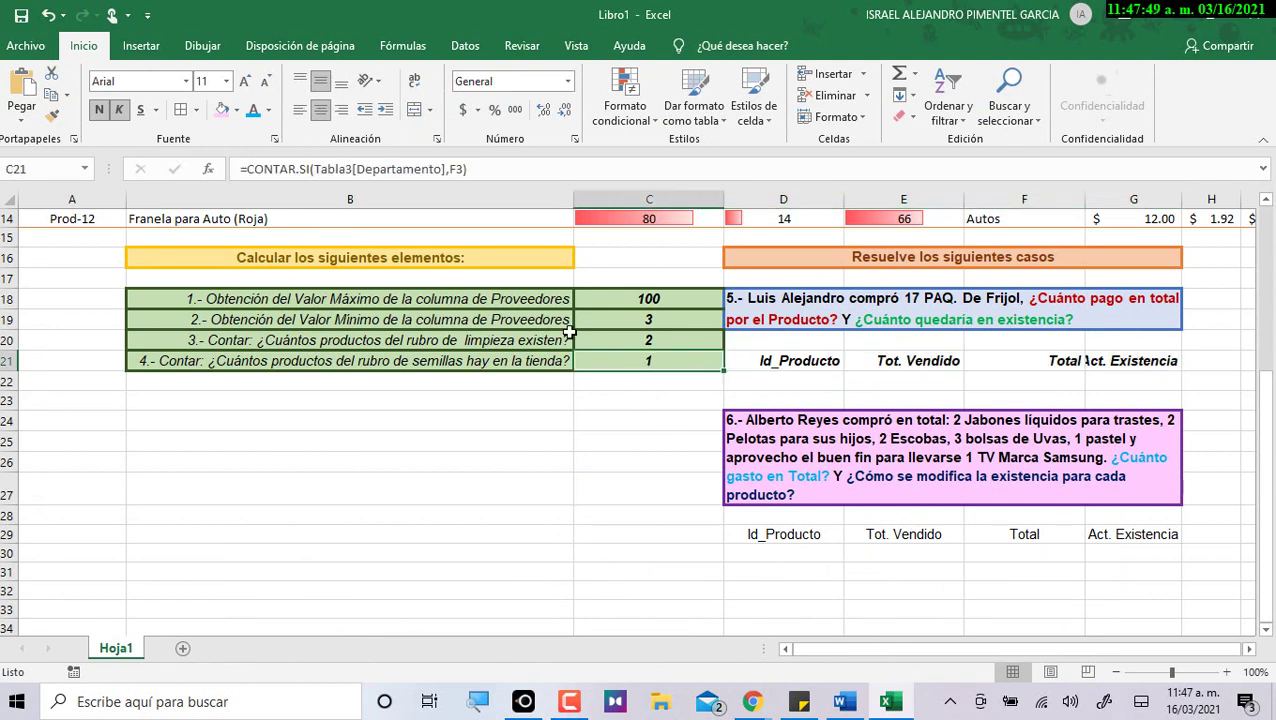
left_click(418, 290)
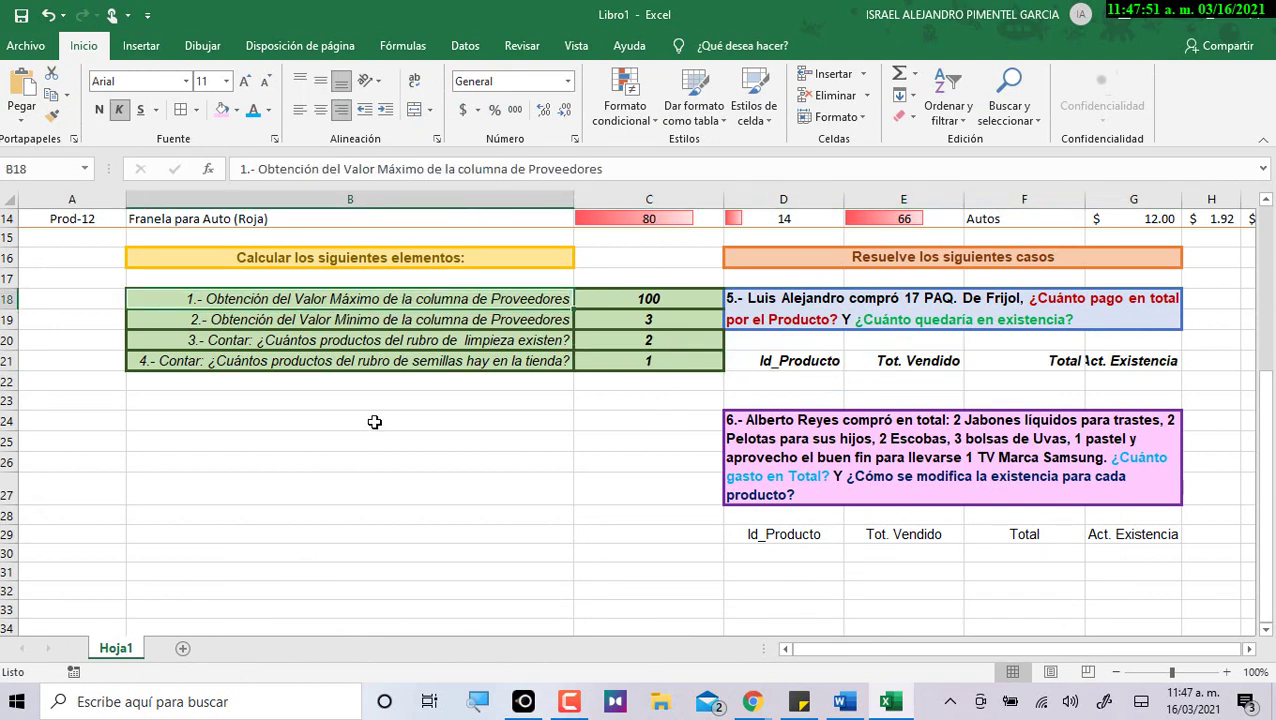
Give the Id_Producto header D21 a light blue fill and a blue border.
left_click(925, 298)
left_click(52, 115)
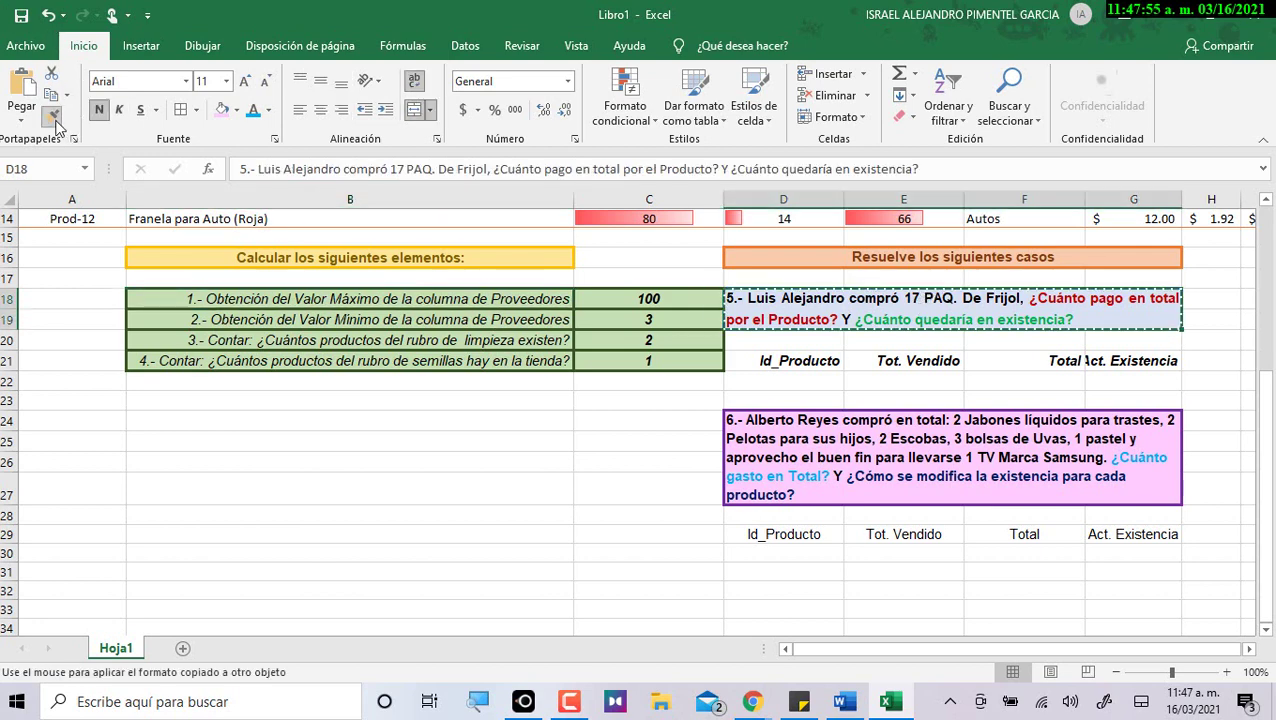
left_click(798, 364)
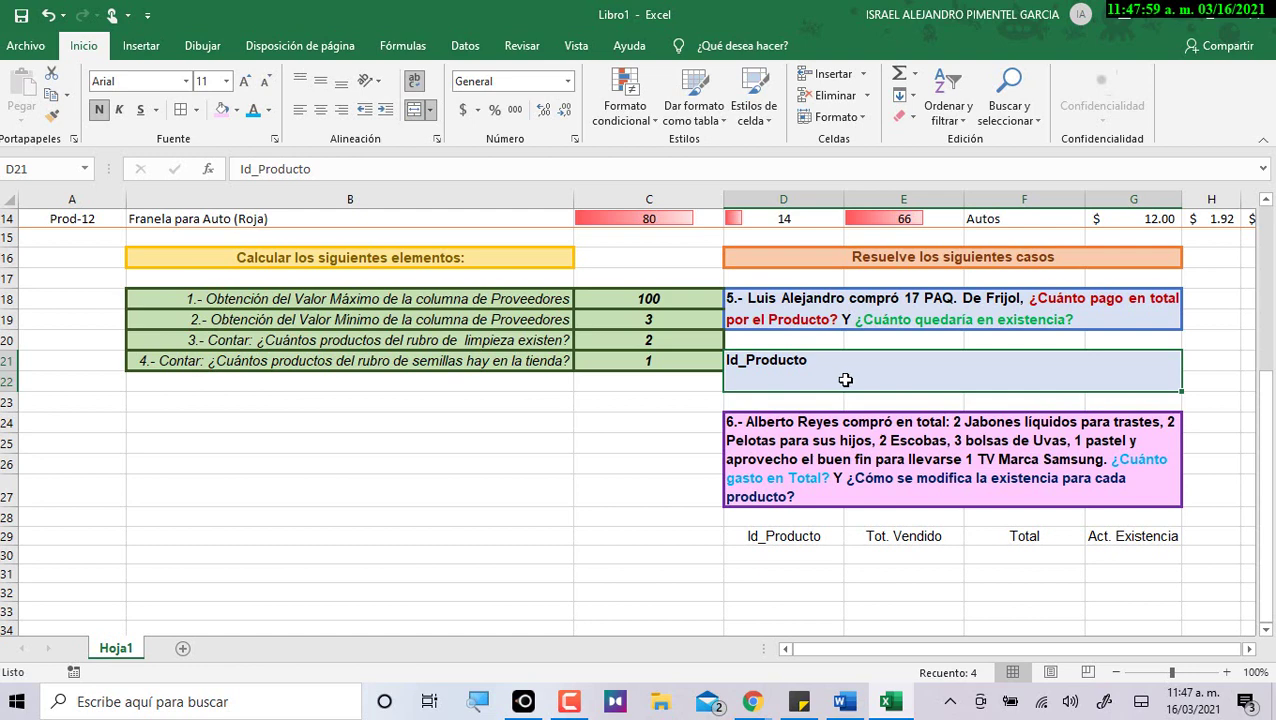
key("ctrl+z")
left_click(862, 322)
key("ctrl+c")
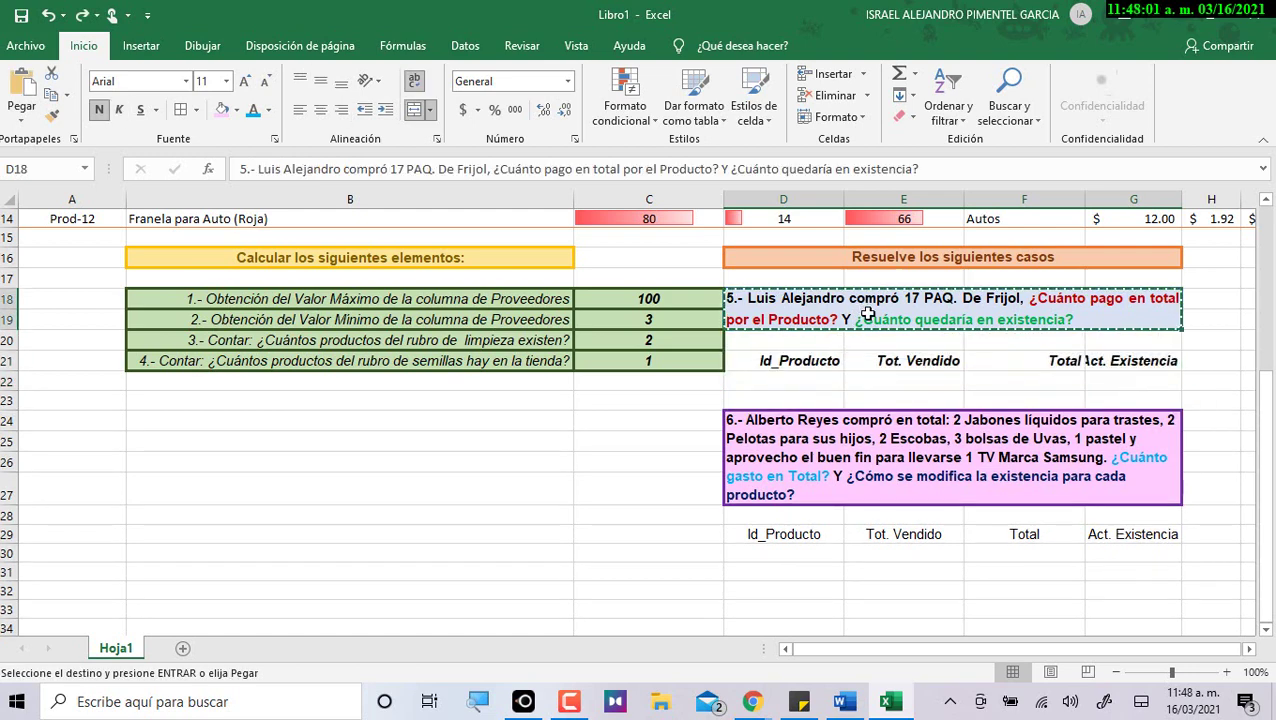
left_click(830, 366)
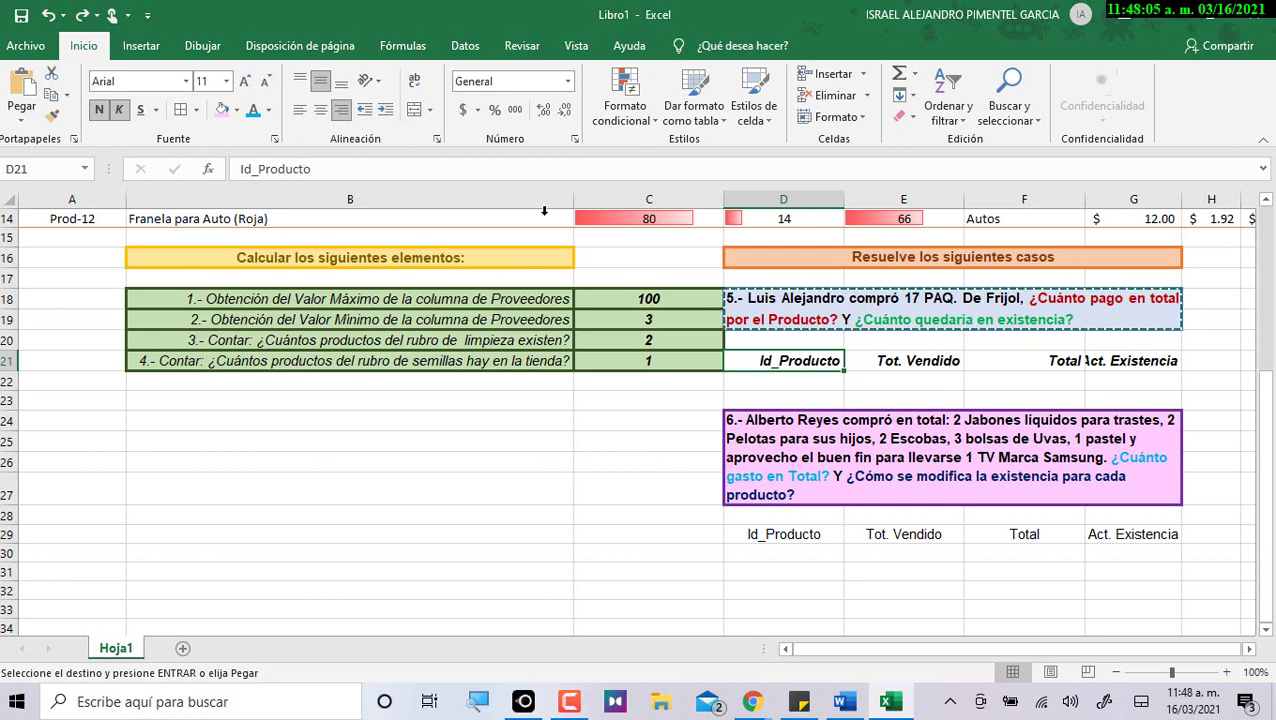
left_click(237, 110)
left_click(284, 176)
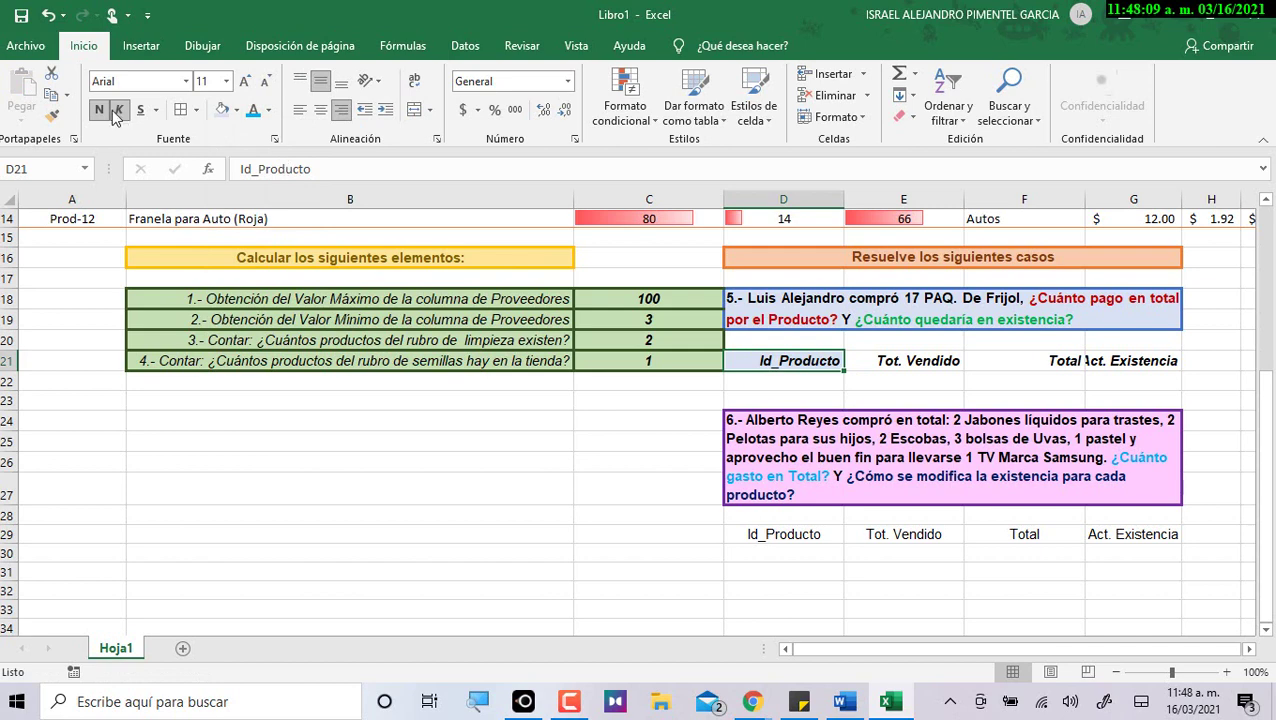
left_click(196, 110)
mouse_move(229, 539)
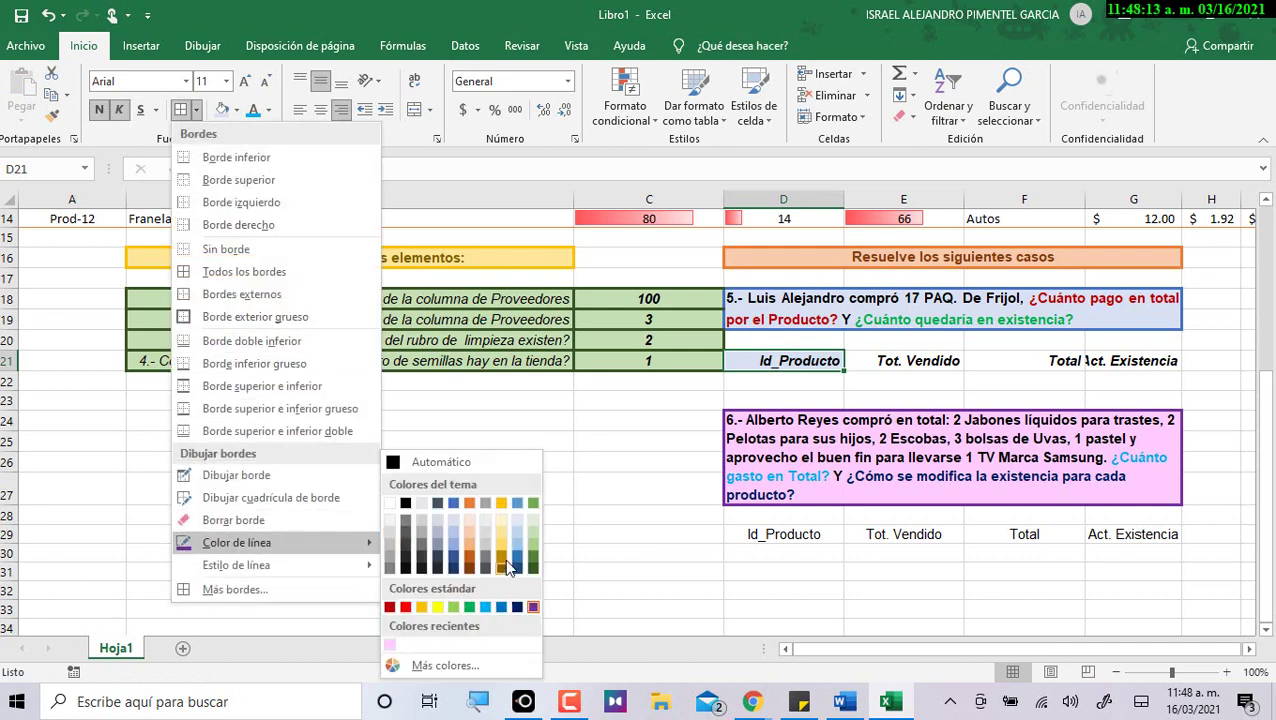
left_click(454, 504)
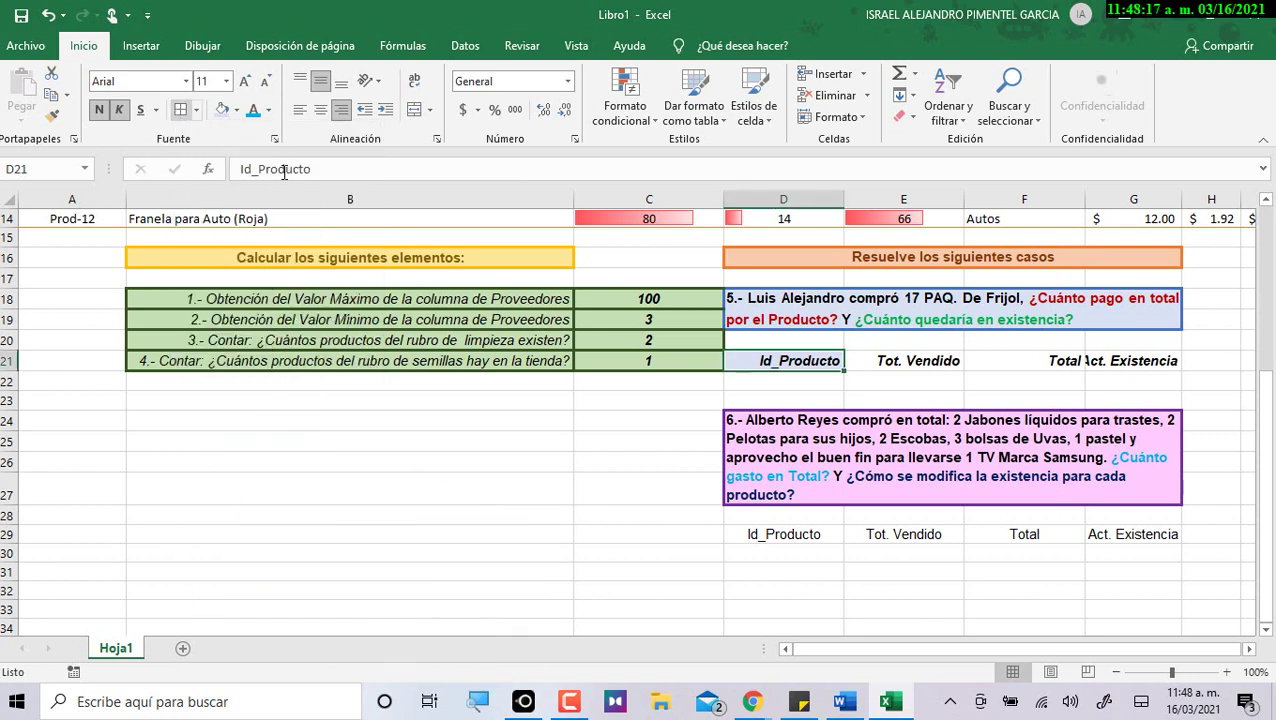
left_click(632, 490)
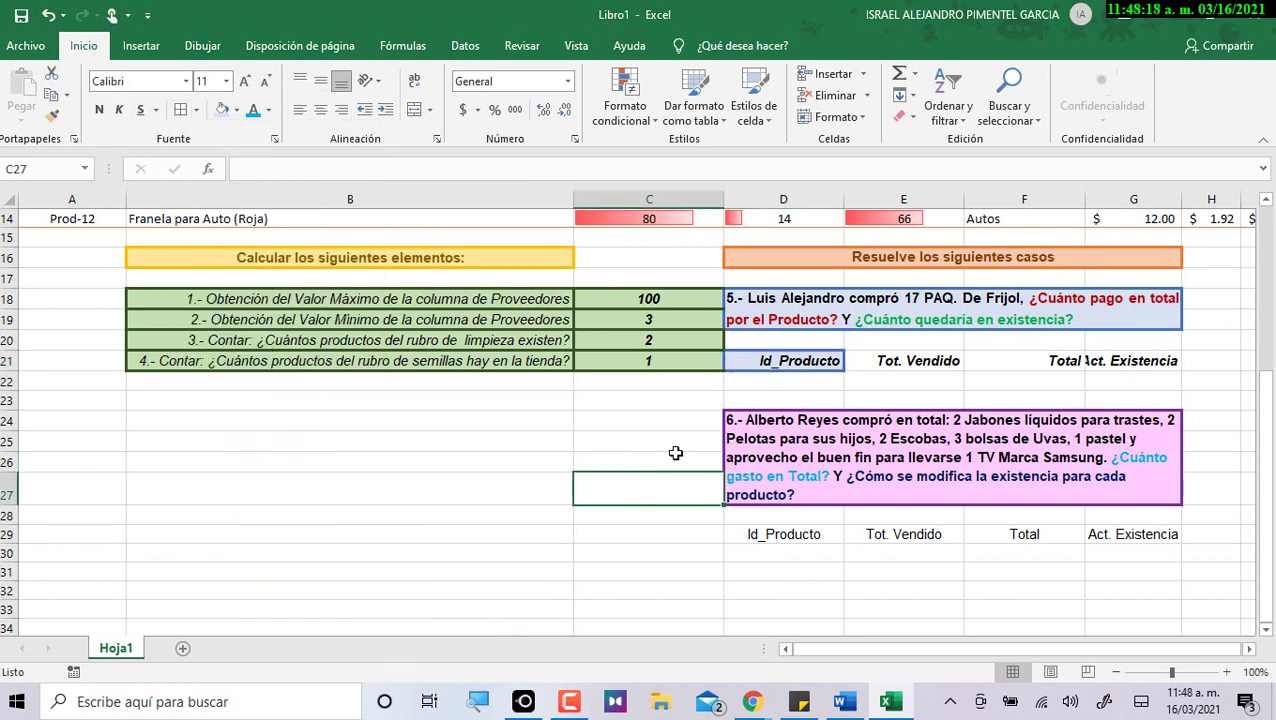
Use Format Painter to copy D21's format onto E21:G21, then autofit column G.
left_click(812, 371)
left_click(54, 116)
left_click_drag(880, 363, 1121, 367)
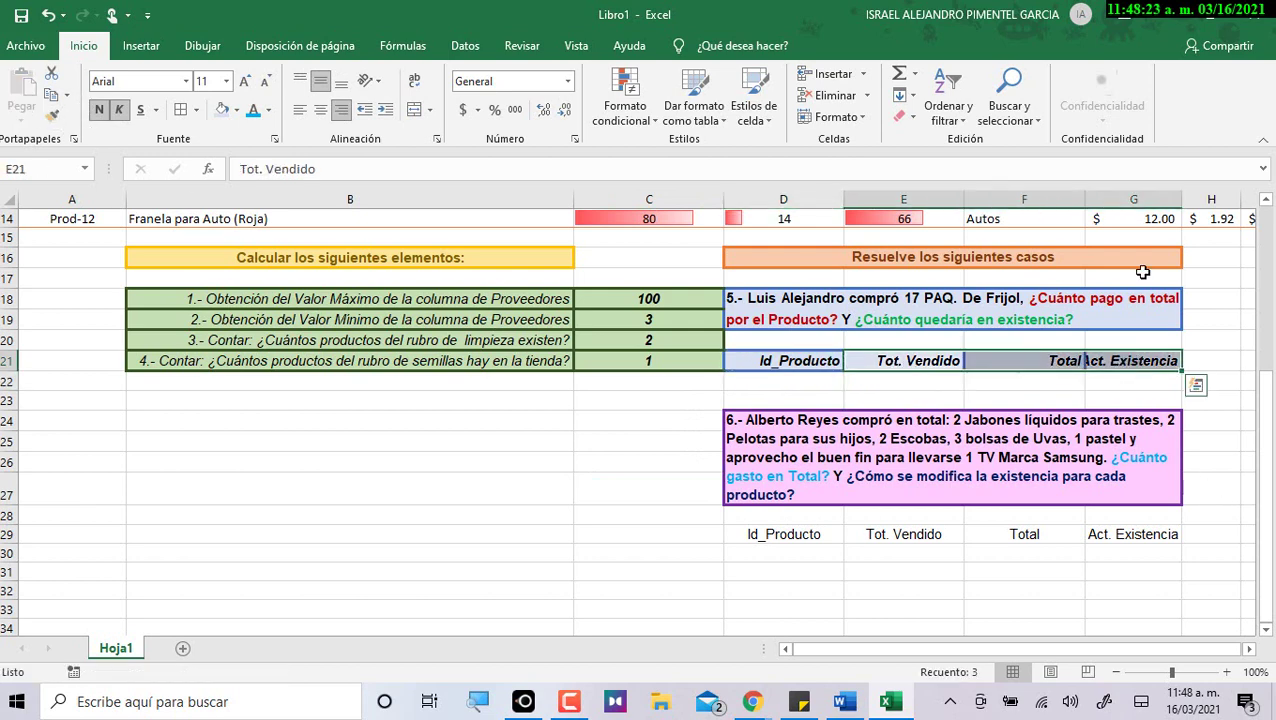
double_click(1182, 200)
left_click(1084, 200)
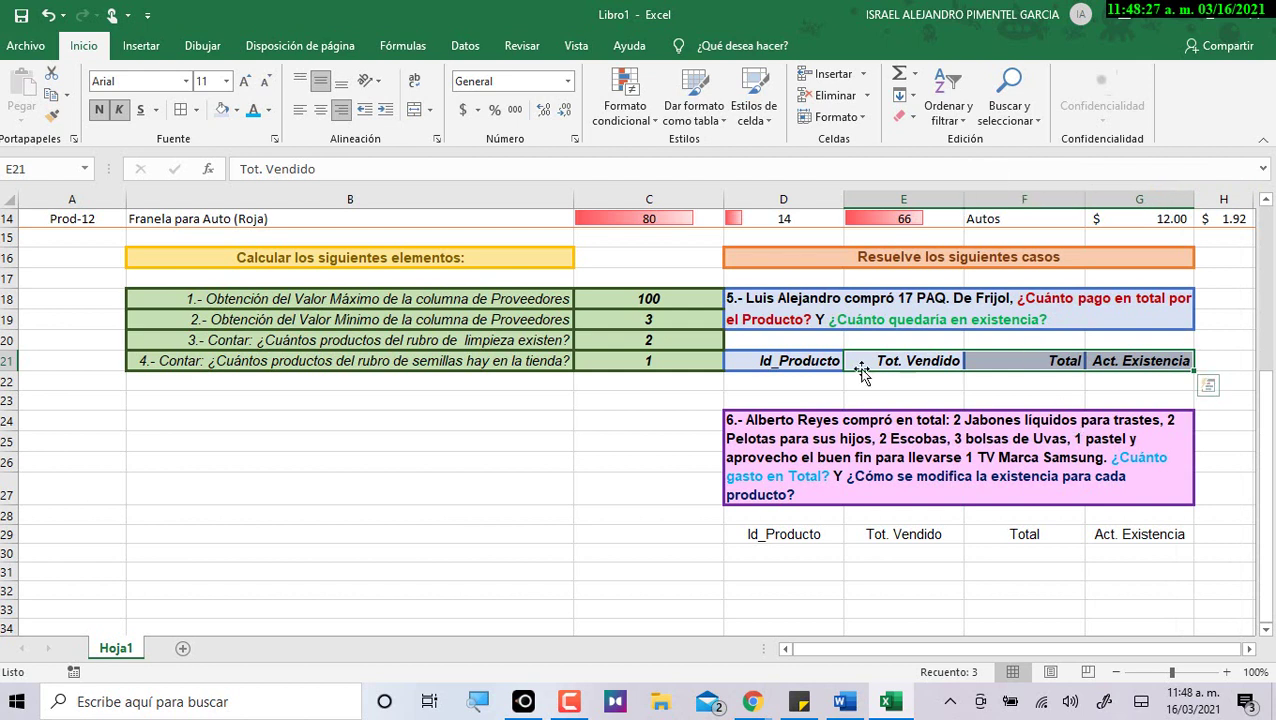
left_click(942, 382)
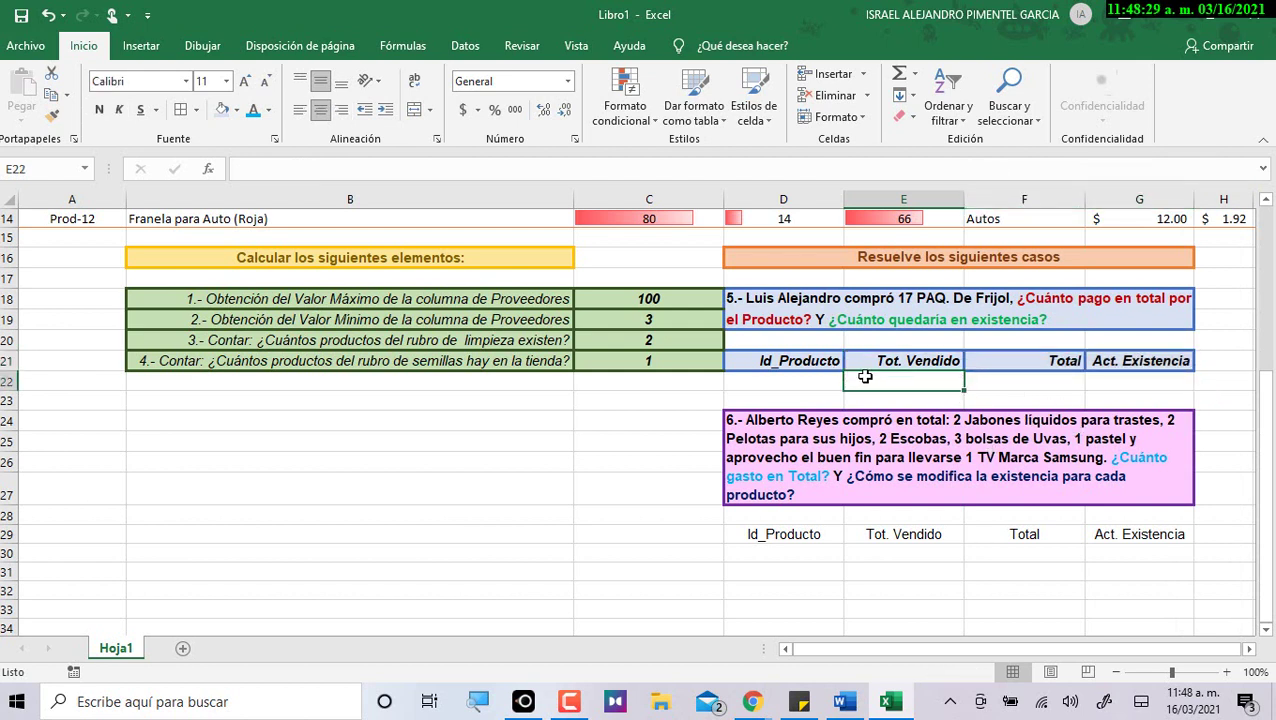
Select the case 6 header area D29:G32.
mouse_move(808, 534)
left_mouse_down()
mouse_move(848, 534)
mouse_move(825, 534)
left_mouse_up()
left_click(837, 483)
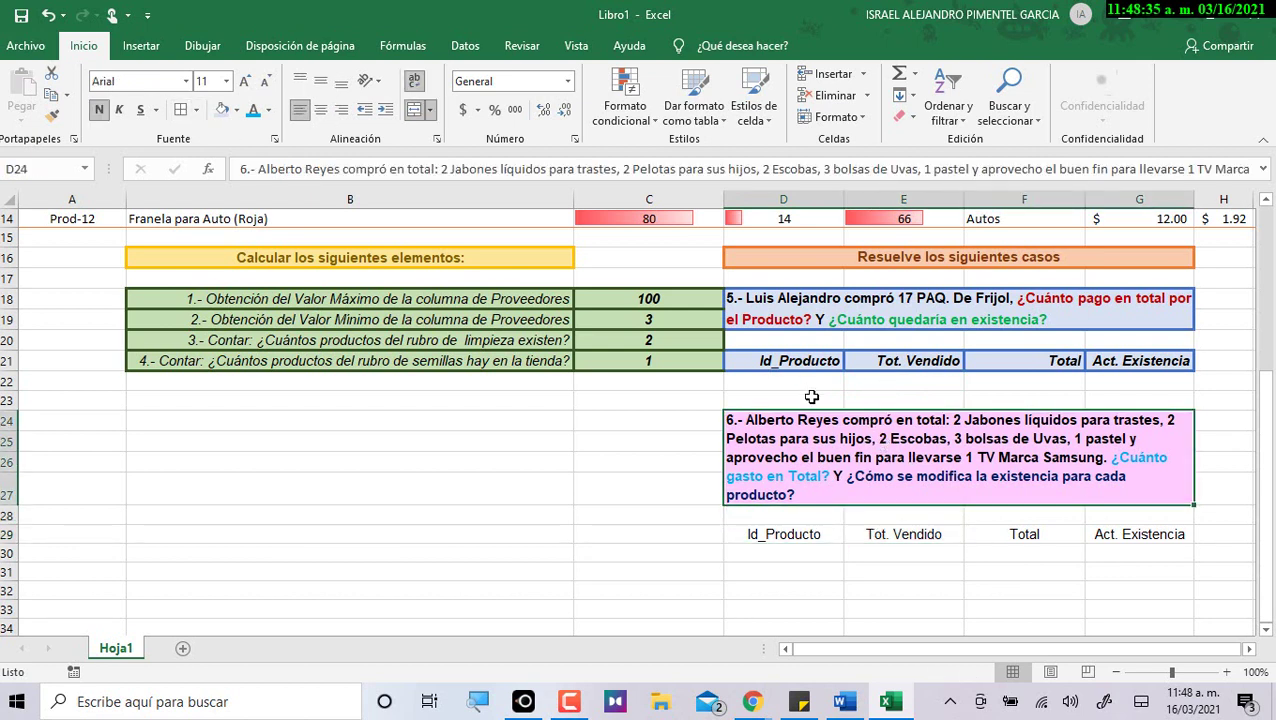
left_click_drag(798, 538, 1135, 592)
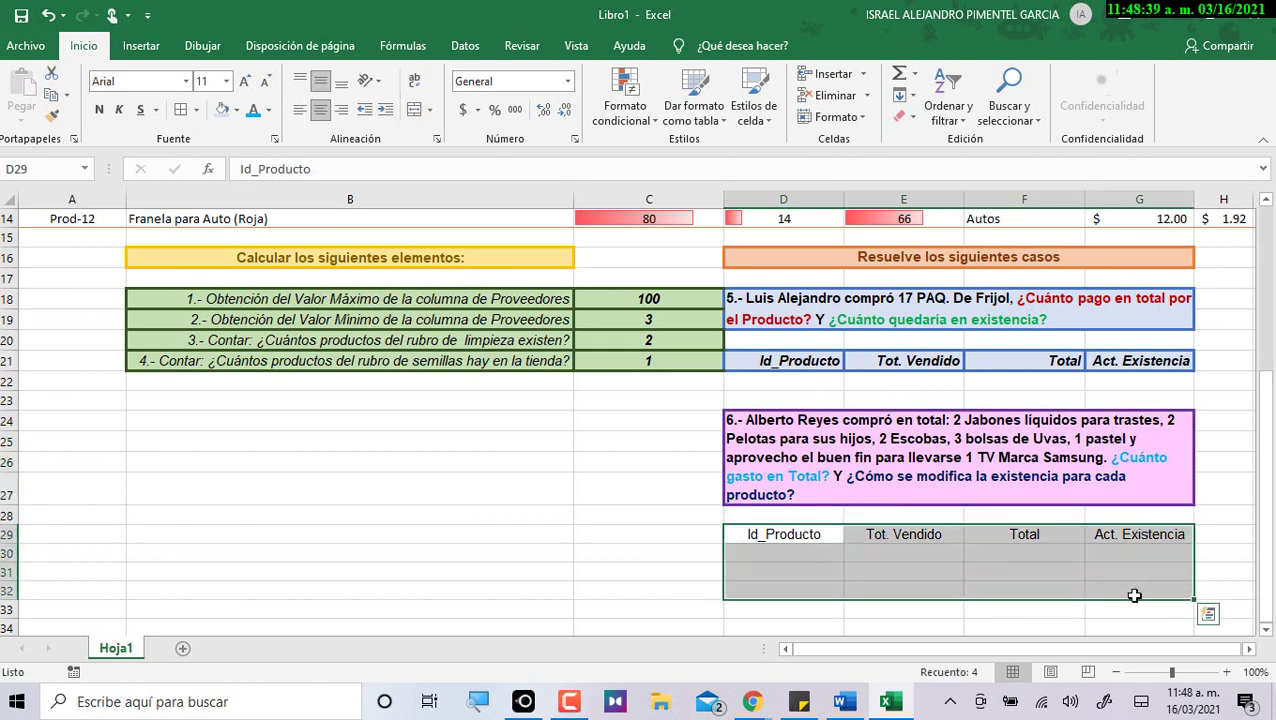
Give the case 6 Id_Producto header D29 a lavender fill and a purple border.
left_click(843, 534)
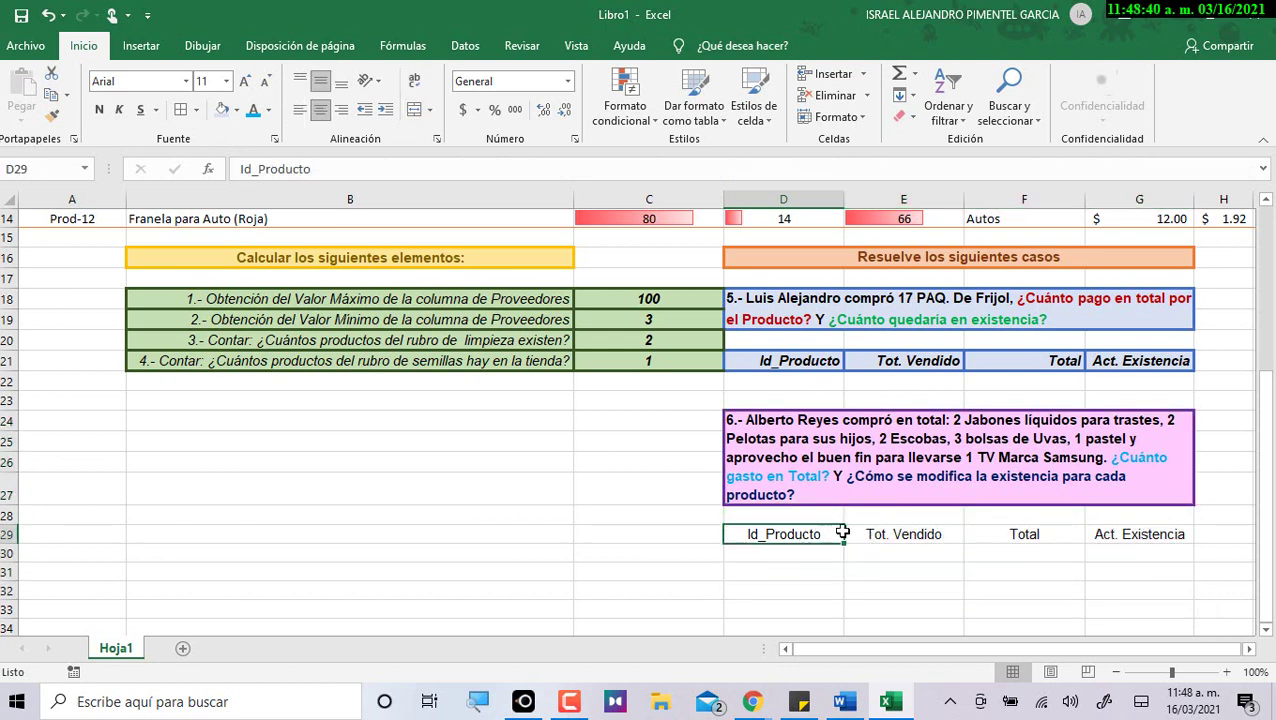
left_click(237, 110)
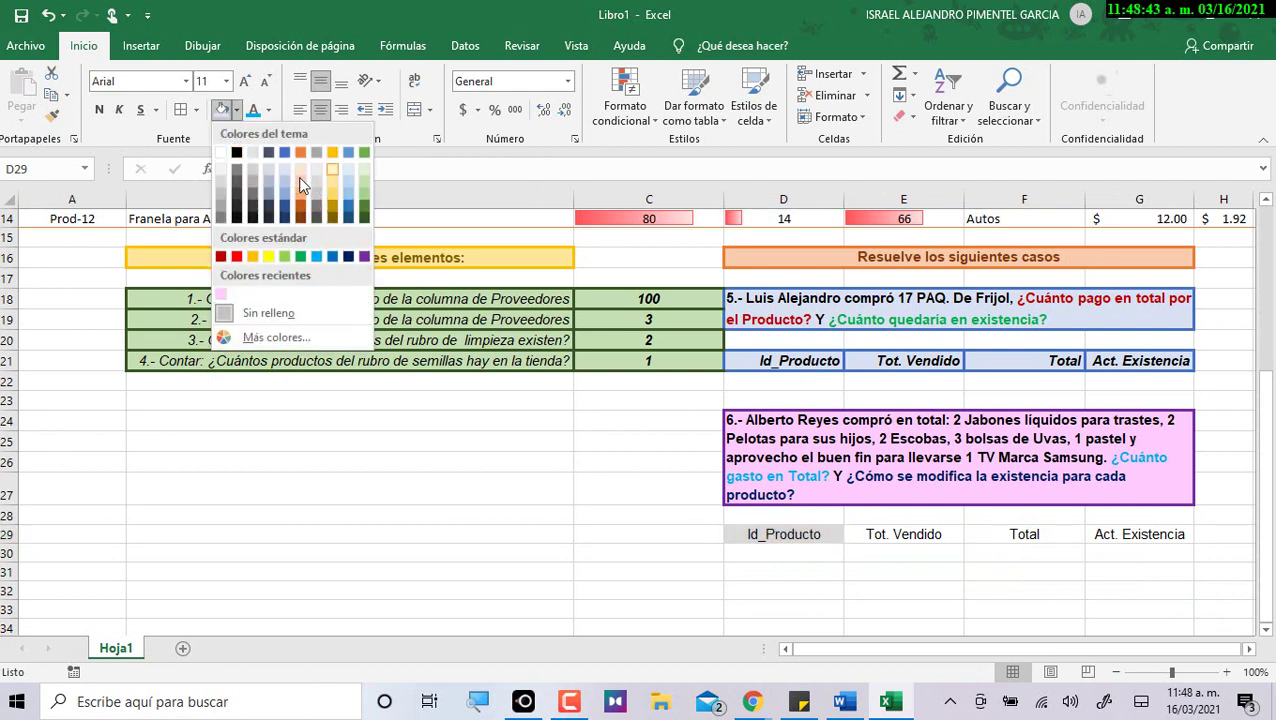
left_click(222, 300)
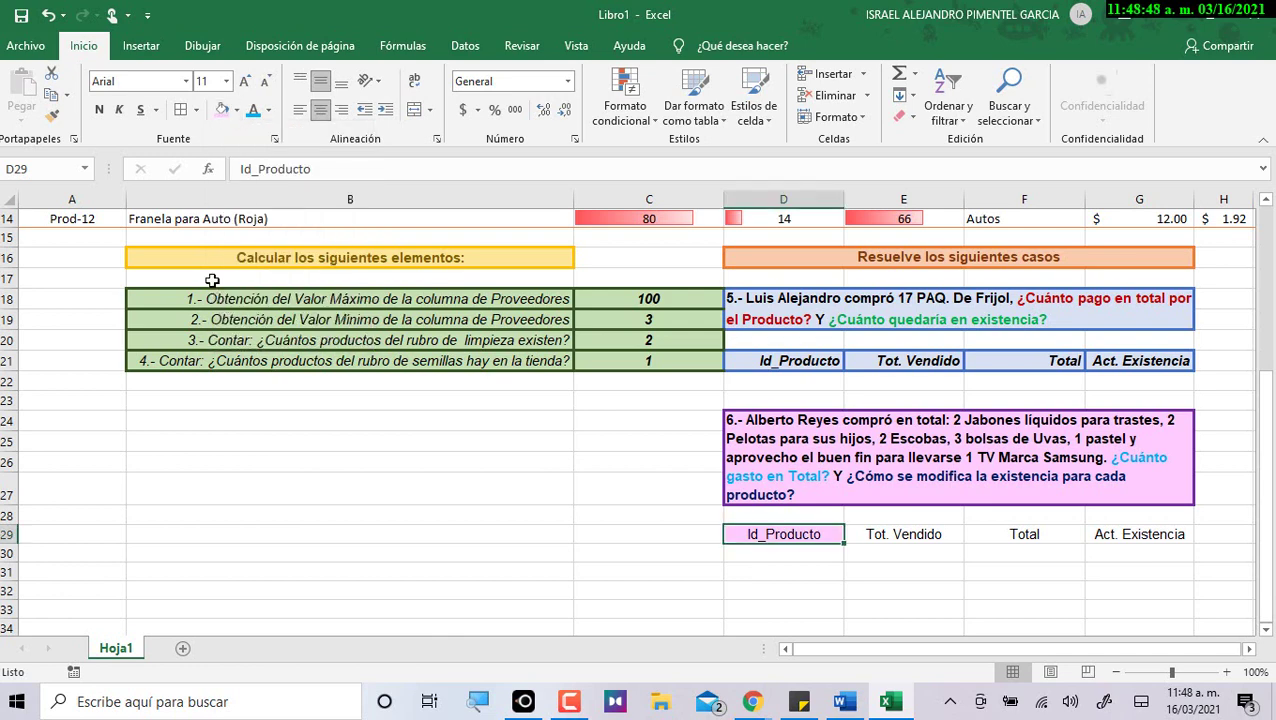
left_click(196, 110)
mouse_move(230, 542)
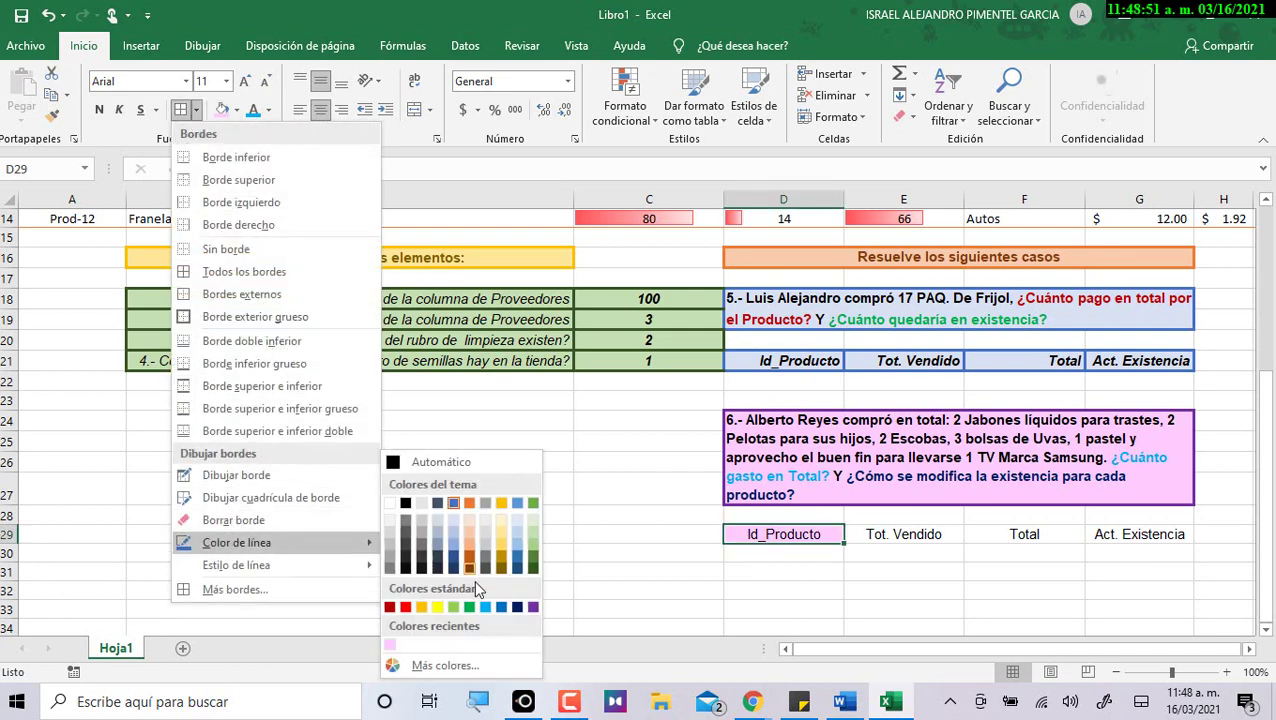
left_click(533, 607)
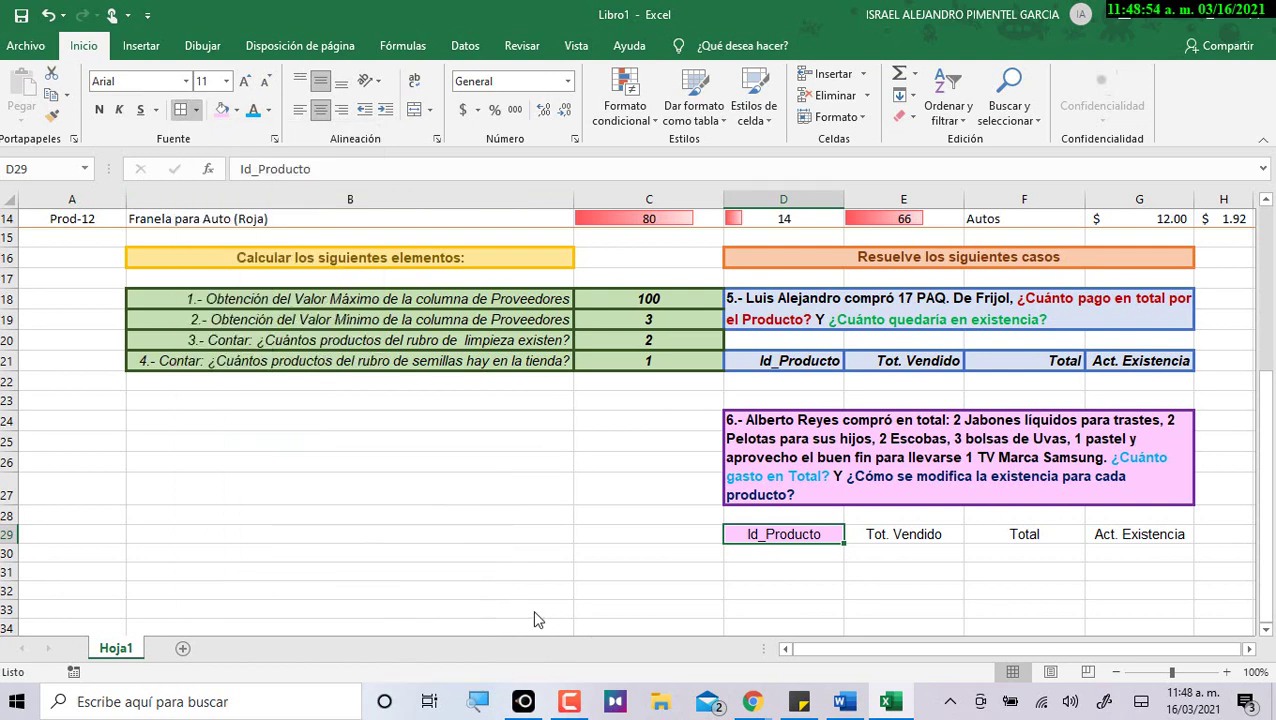
left_click(185, 110)
left_click(678, 532)
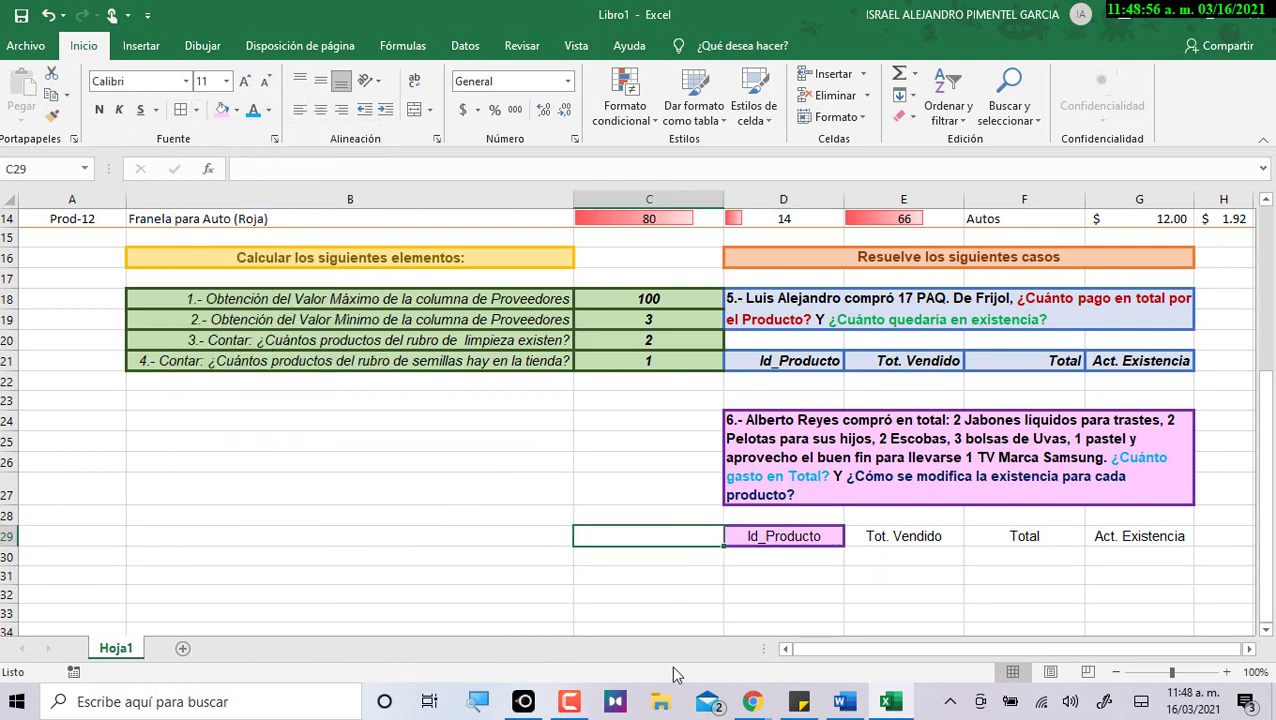
left_click(766, 597)
Copy D29's formatting onto E29:G29 with Format Painter and make those headers bold, italic and centered.
left_click(777, 484)
left_click(770, 537)
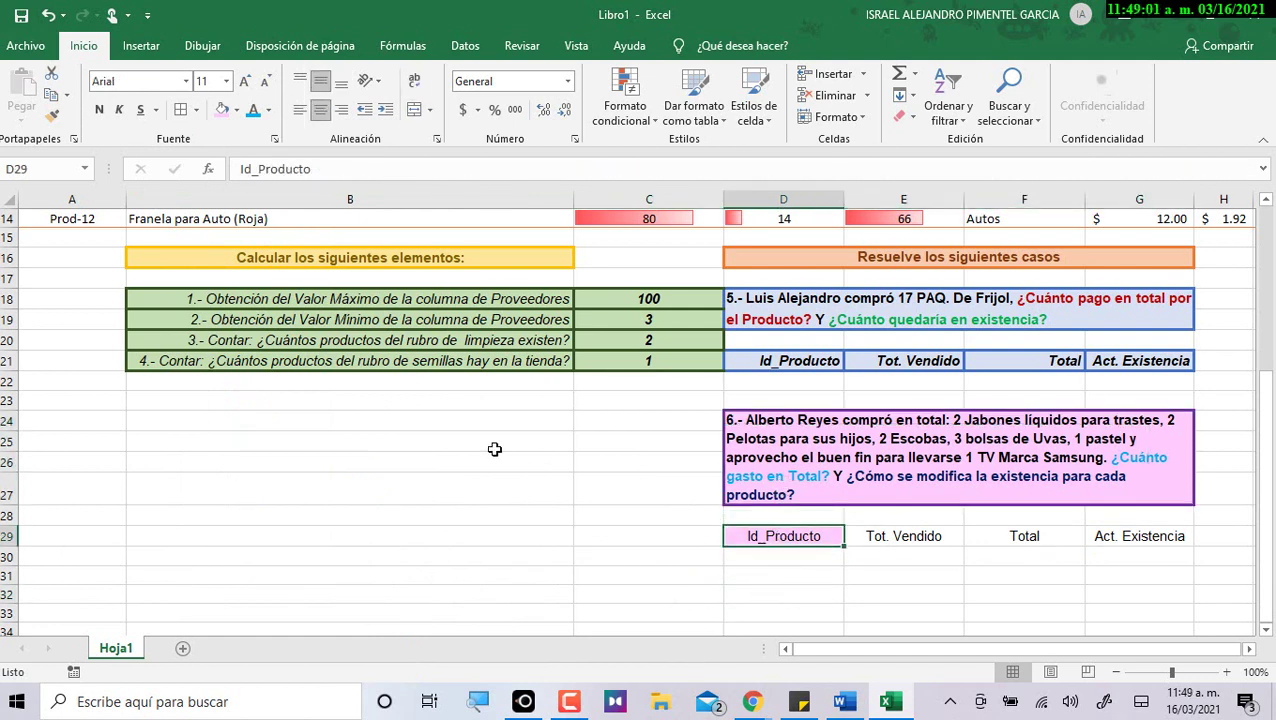
left_click(53, 117)
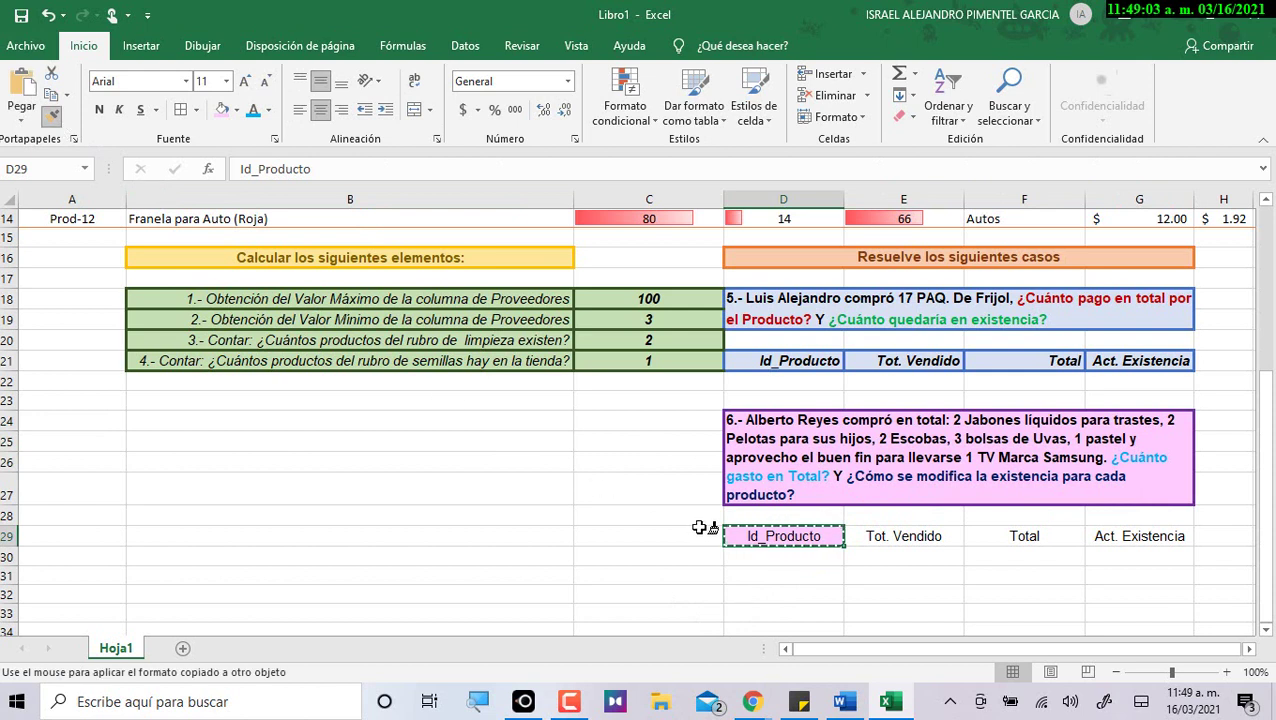
left_click_drag(872, 535, 1125, 535)
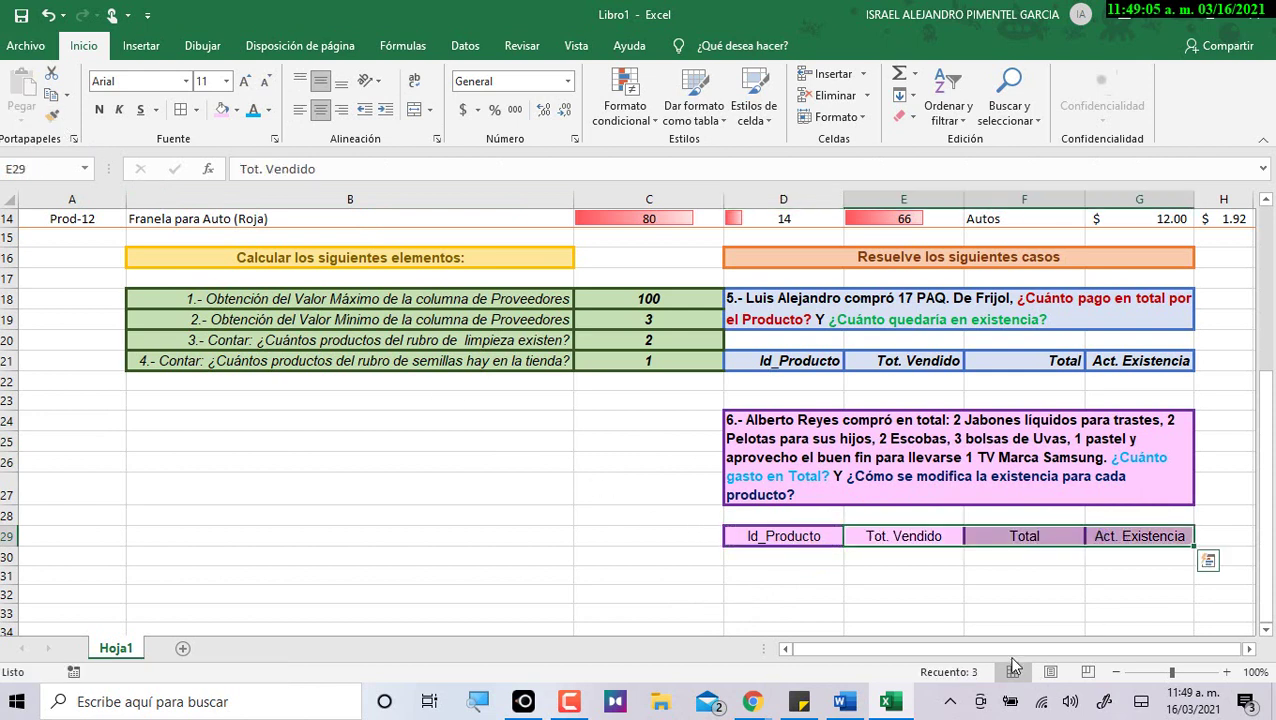
left_click(100, 111)
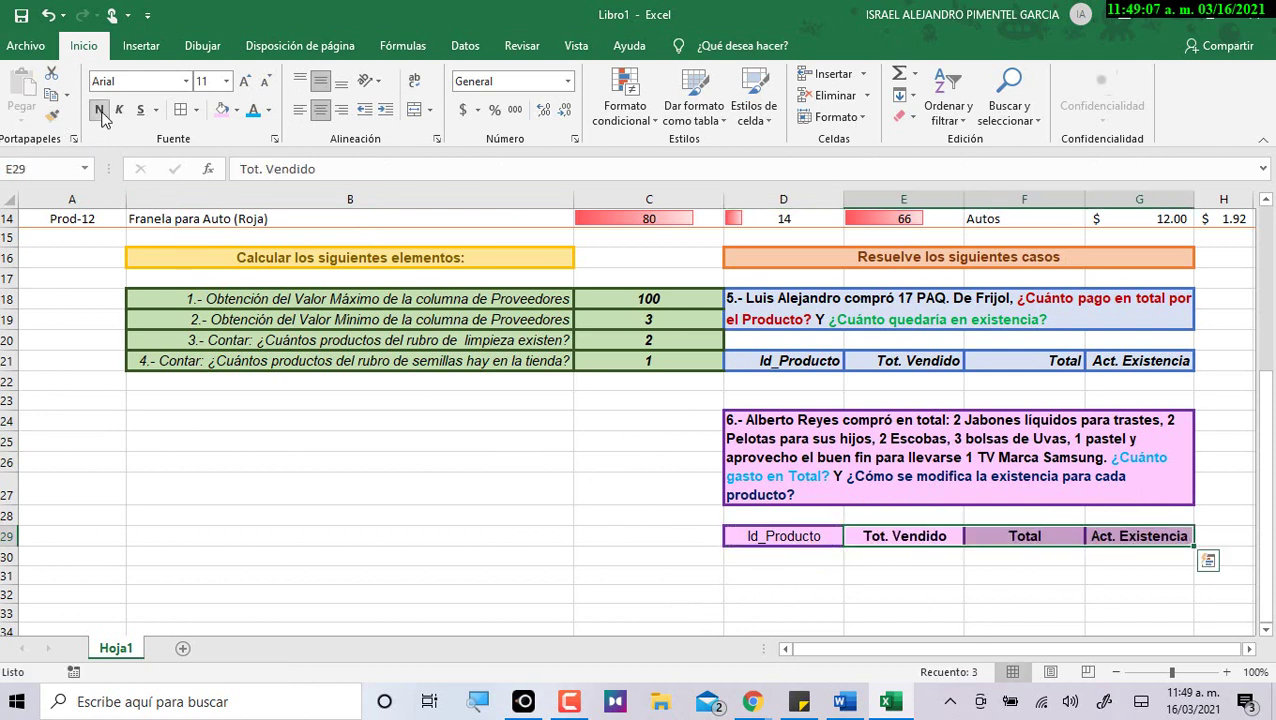
left_click(118, 111)
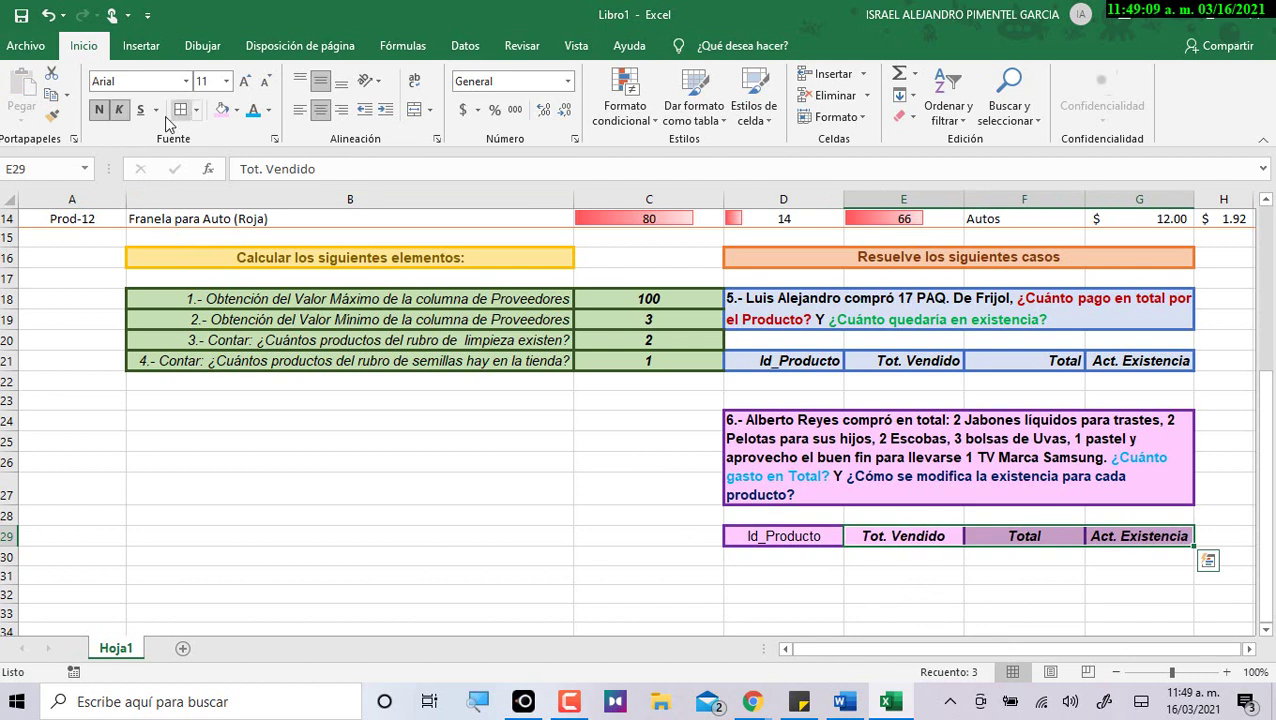
left_click(342, 111)
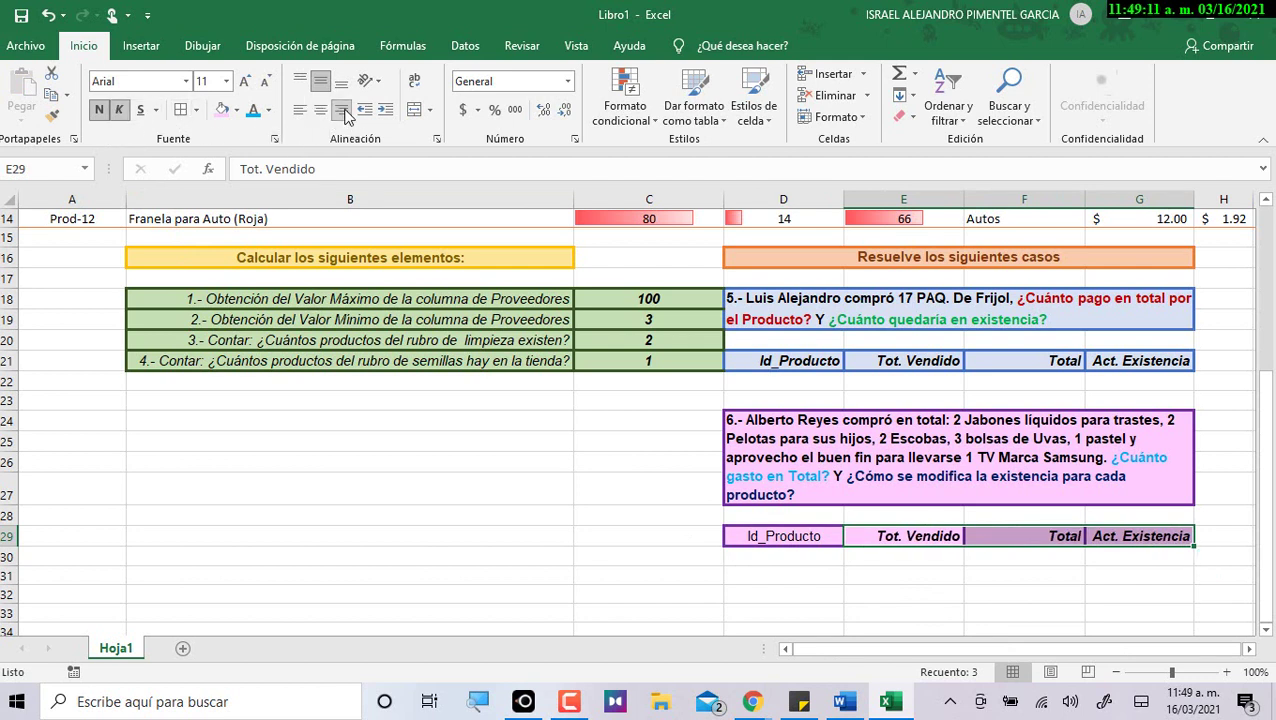
left_click(320, 111)
Center the case 5 header row D21:G21.
left_click_drag(808, 367, 1150, 366)
left_click(320, 111)
left_click(584, 478)
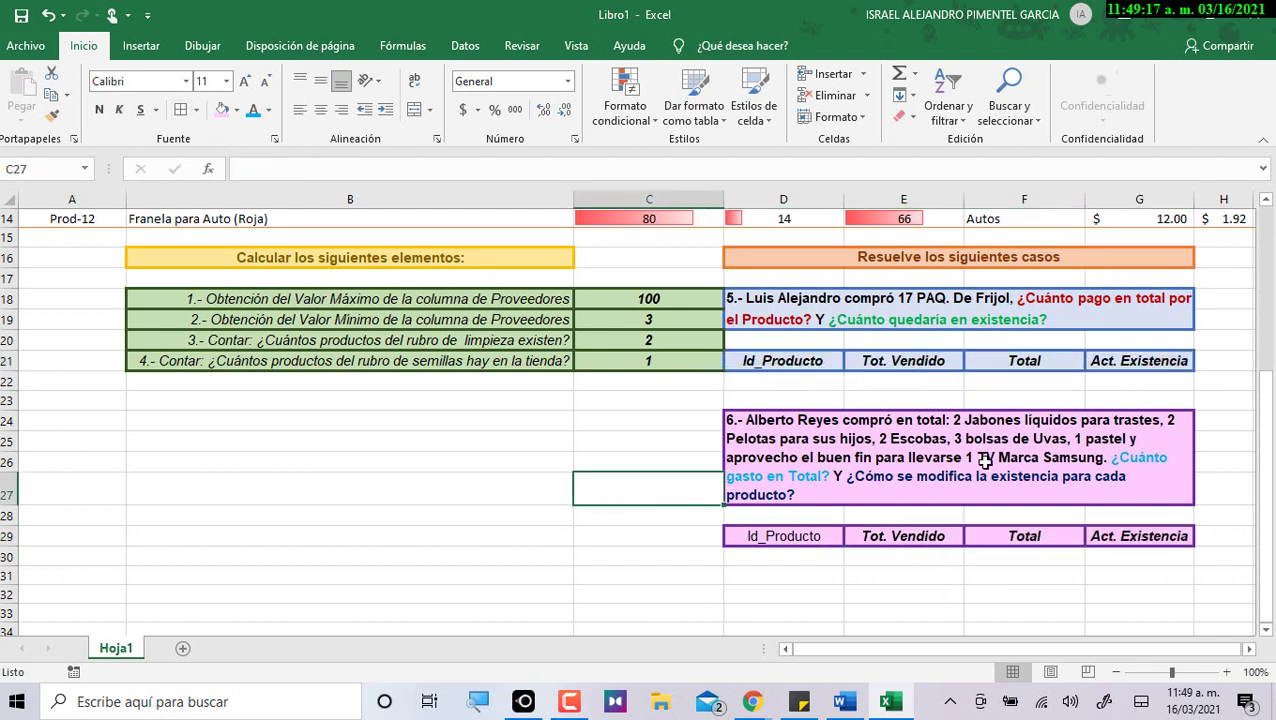
right_click(914, 486)
key("Escape")
scroll(731, 545, "up", 5)
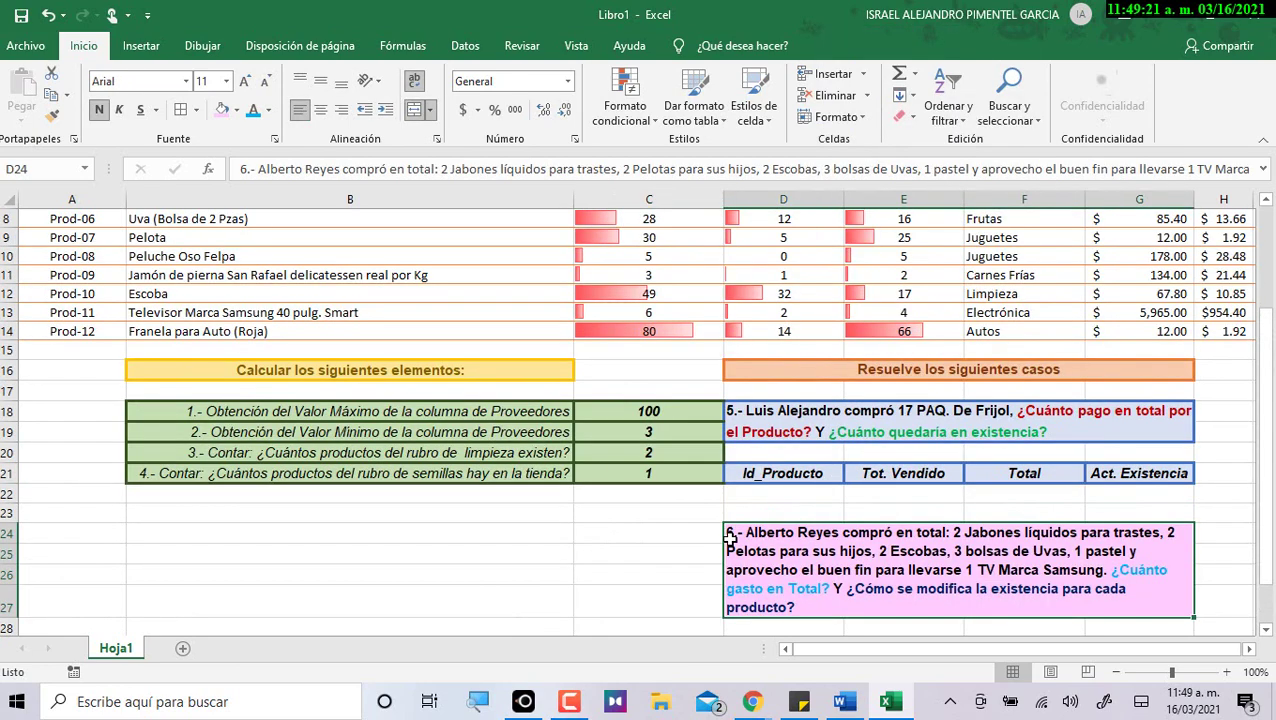
scroll(731, 551, "down", 4)
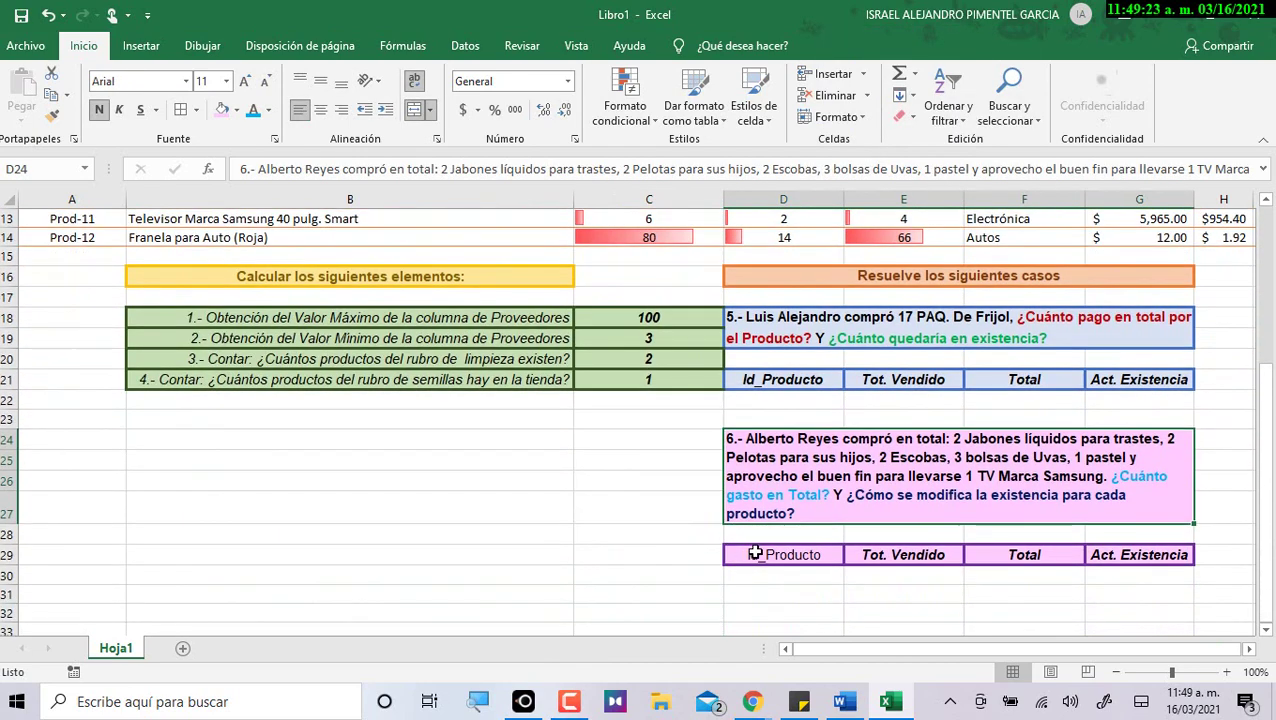
Make the case 6 Id_Producto header in D29 bold.
left_click(779, 561)
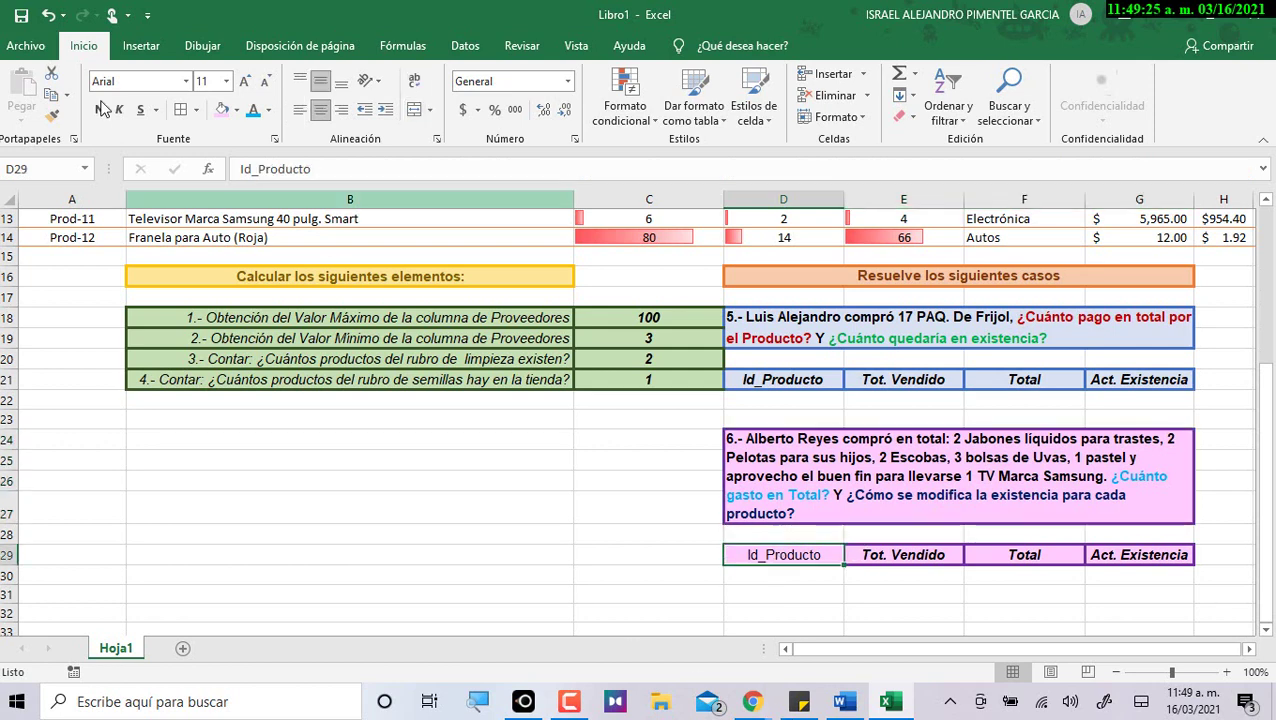
left_click(101, 114)
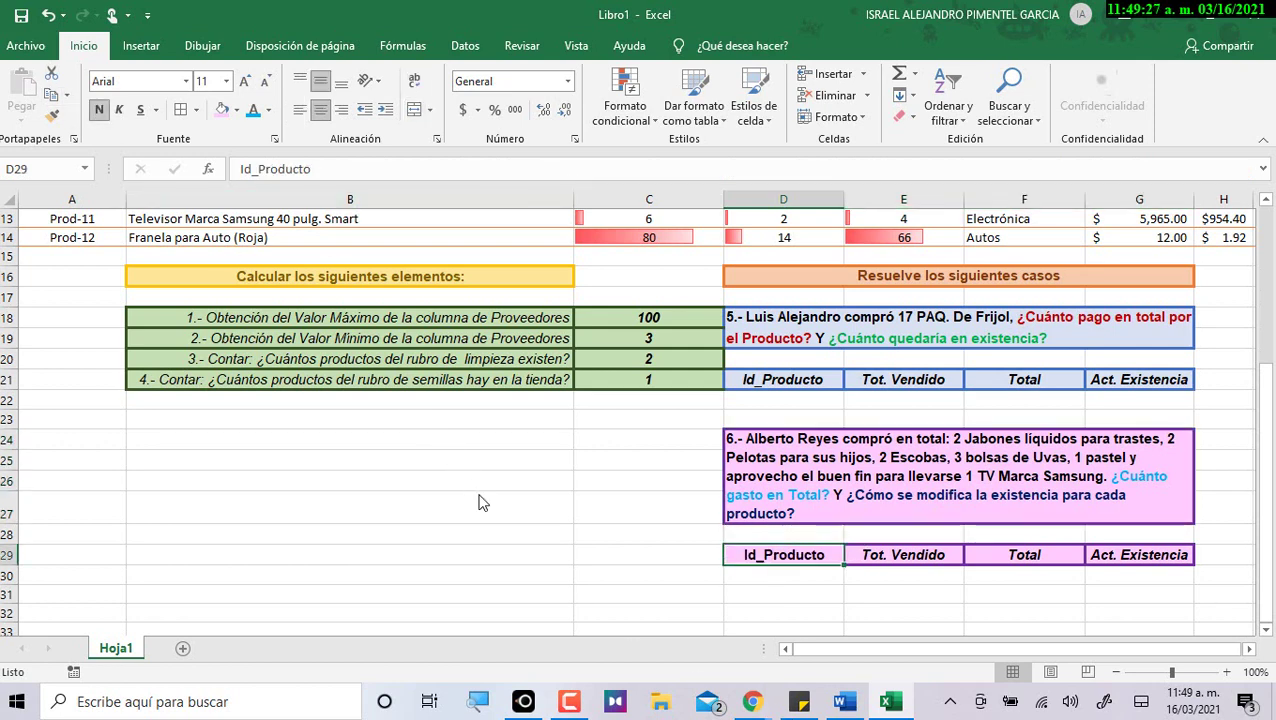
key("alt+Tab")
Copy the formula =A3 listed for D22 from the Word instruction table.
left_click_drag(327, 266, 500, 335)
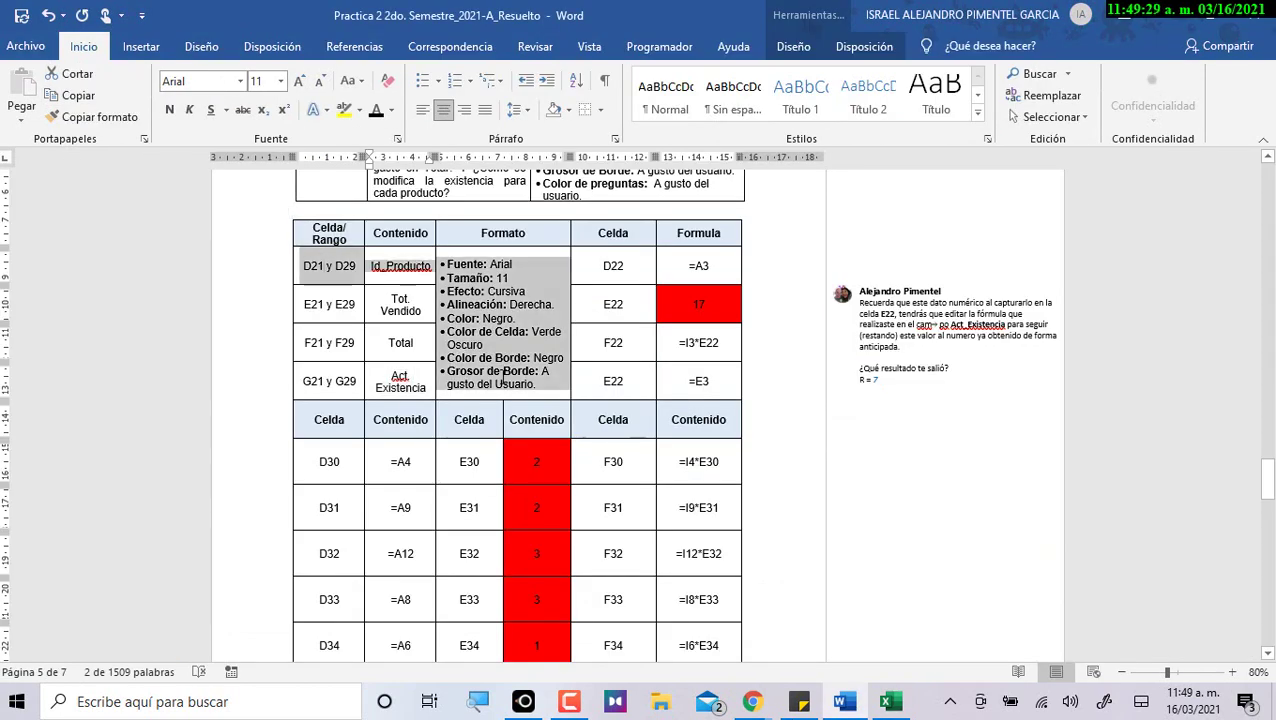
left_click(637, 268)
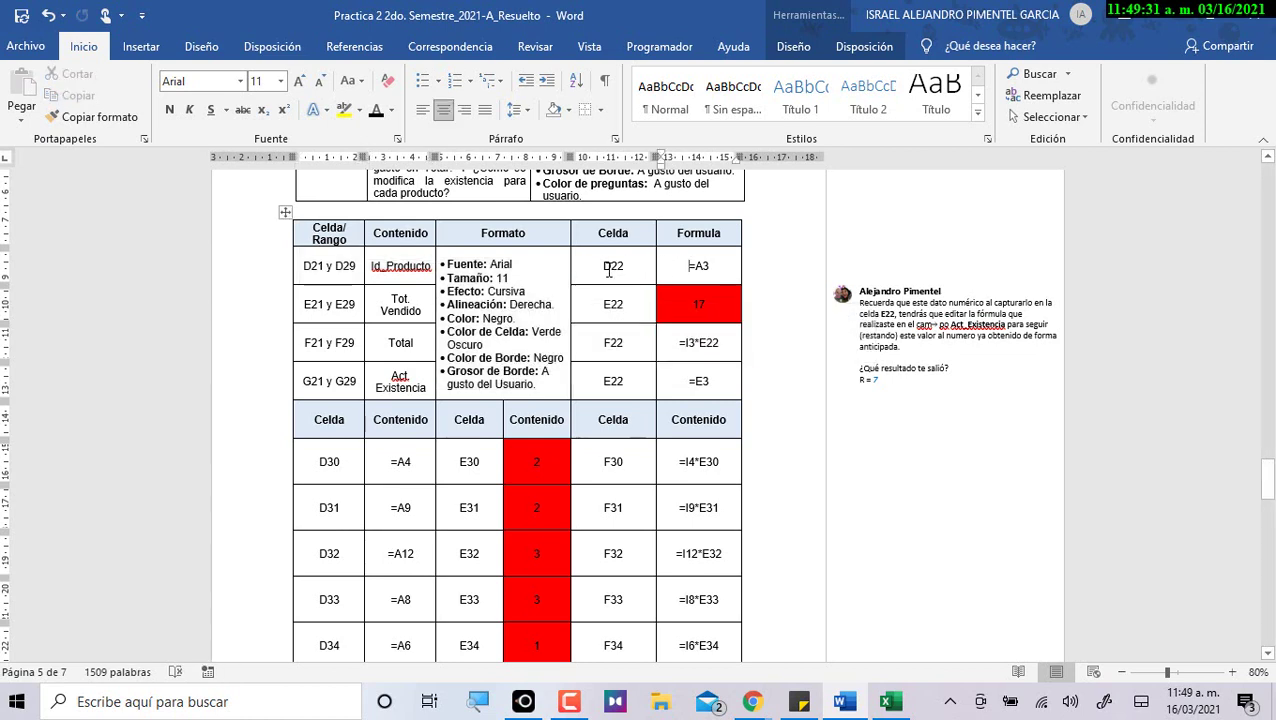
left_click_drag(686, 266, 712, 266)
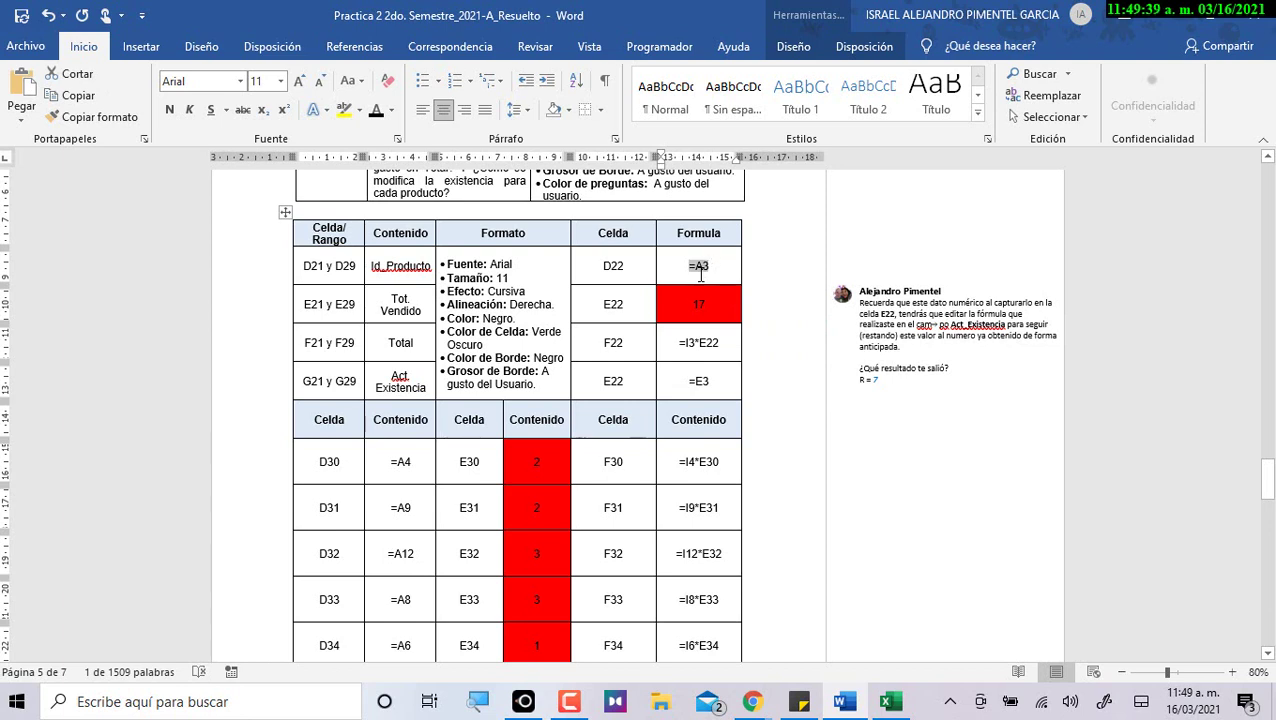
key("alt+Tab")
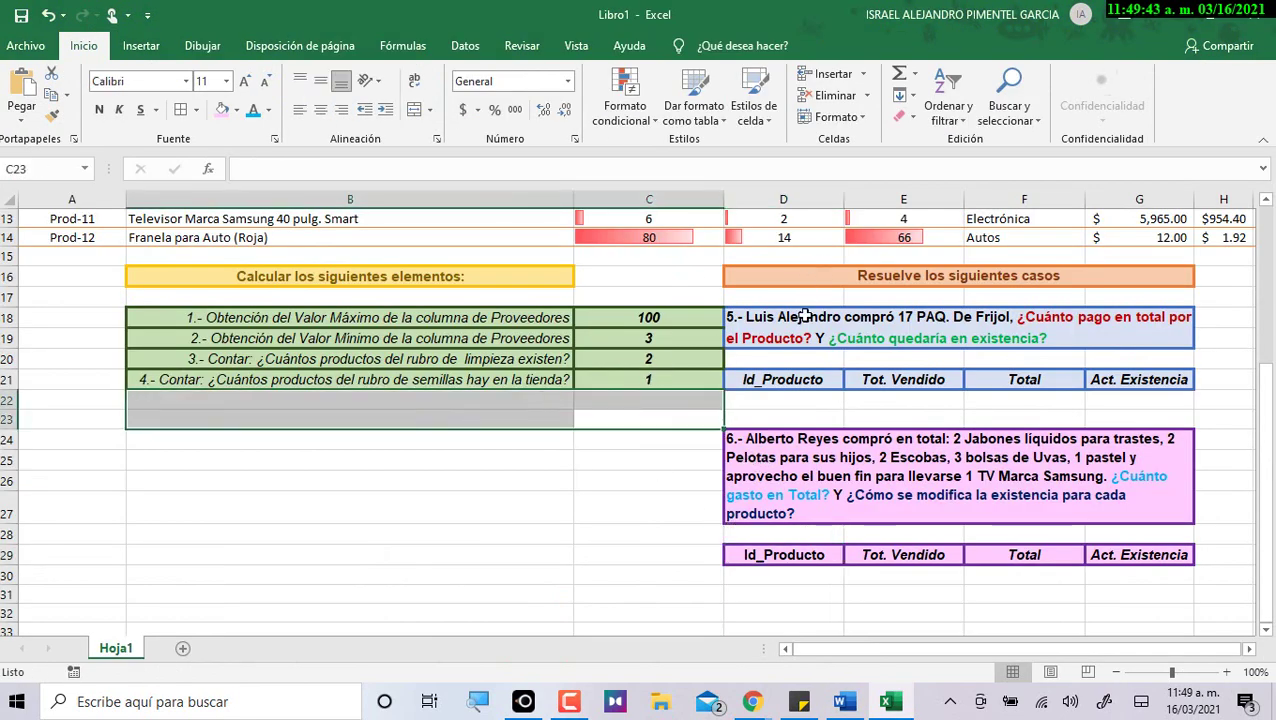
Paste =A3 into D22, centre it so Prod-01 shows, then select source cell A3.
left_click(787, 409)
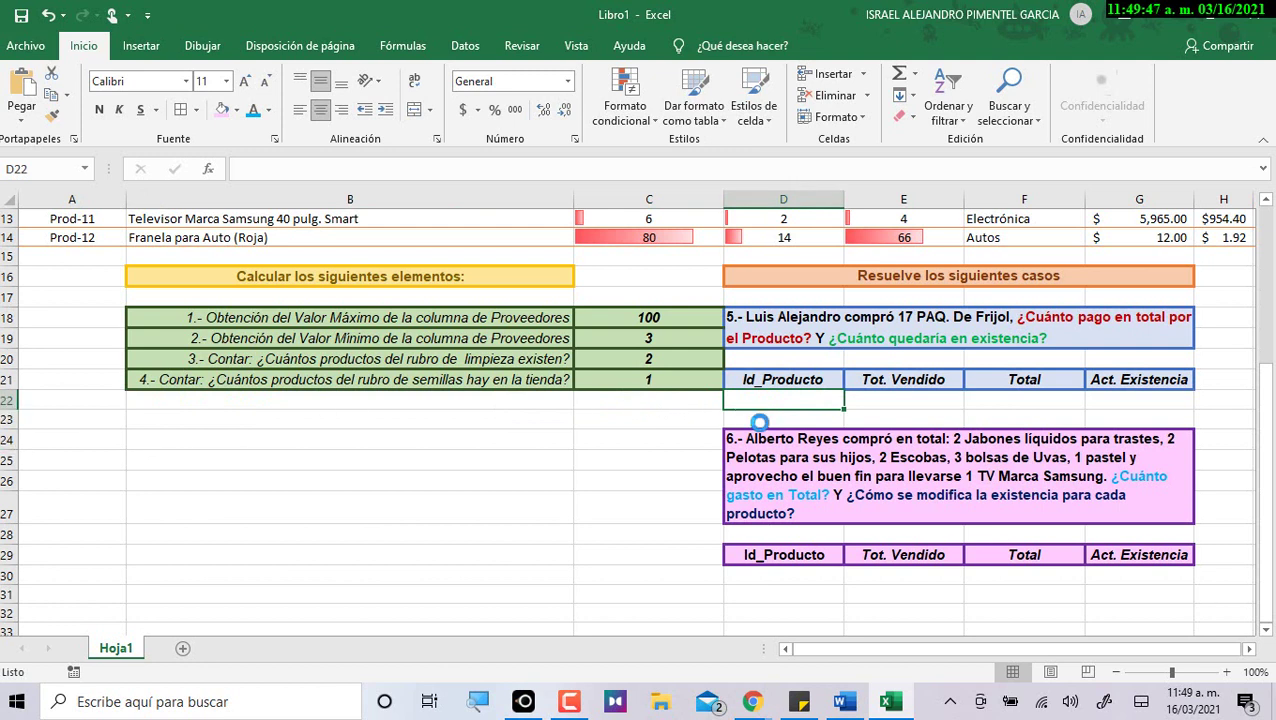
type("Prod-01")
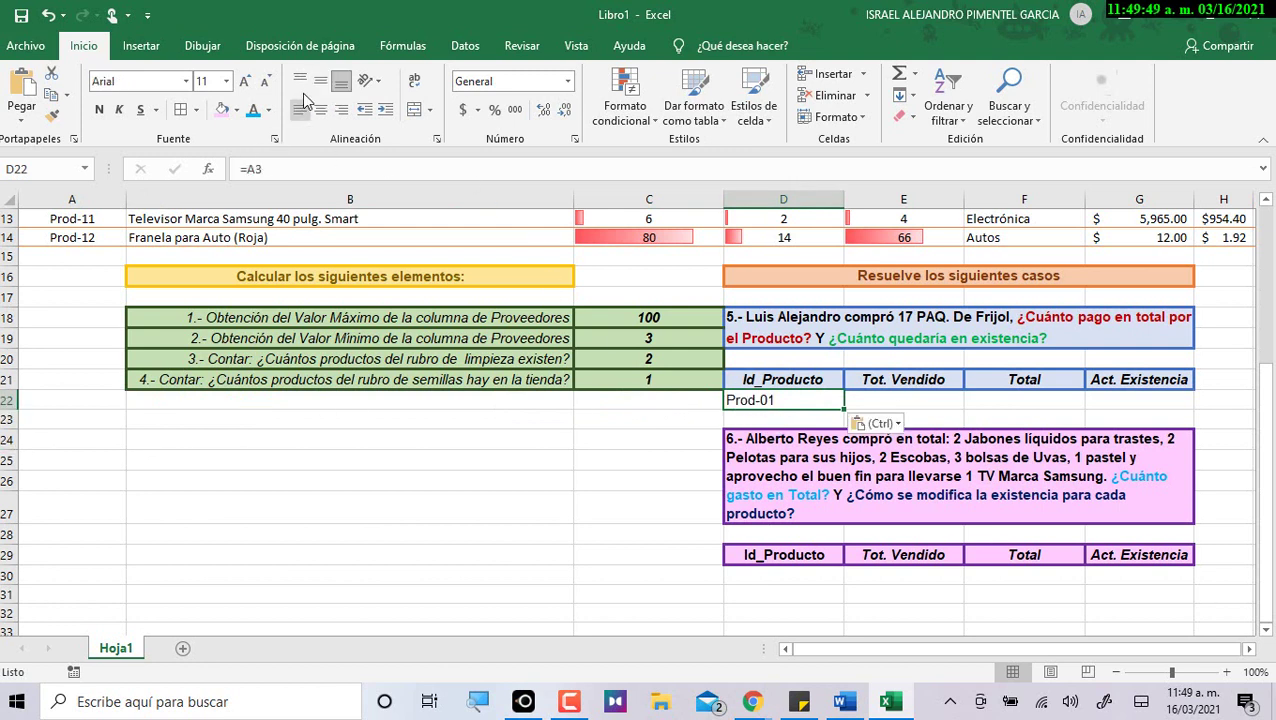
left_click(320, 109)
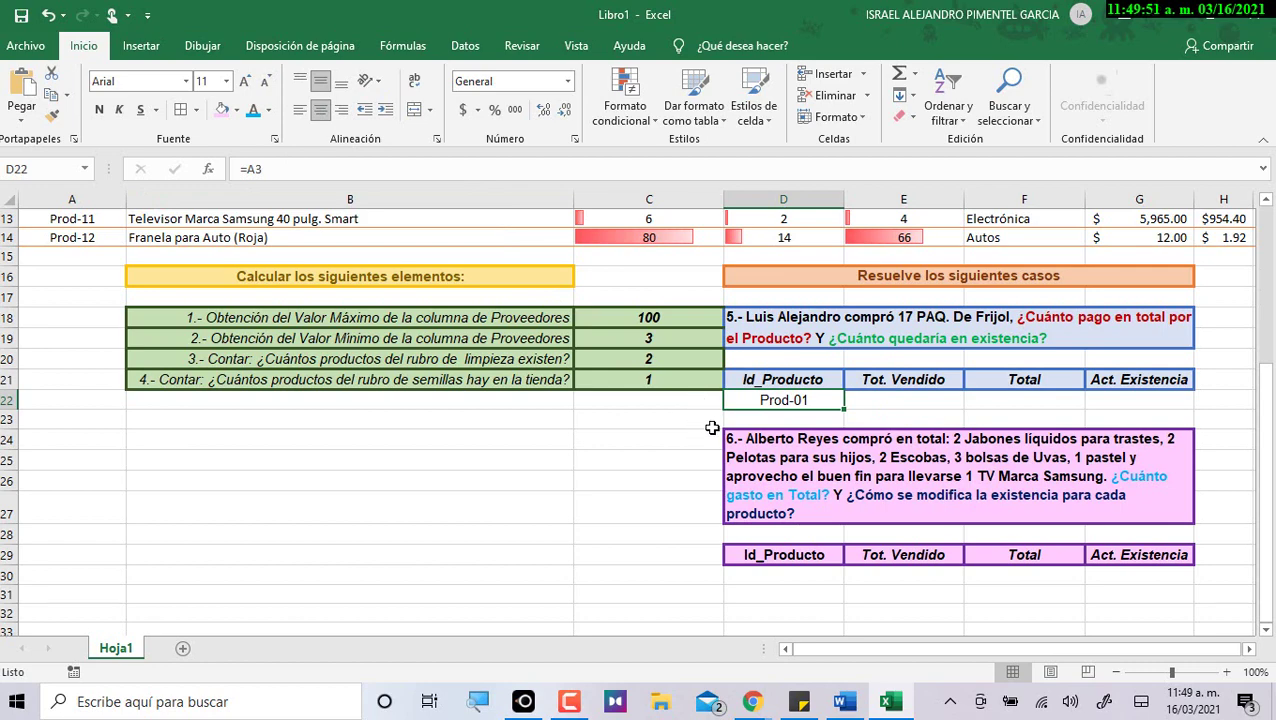
double_click(785, 399)
scroll(793, 542, "up", 4)
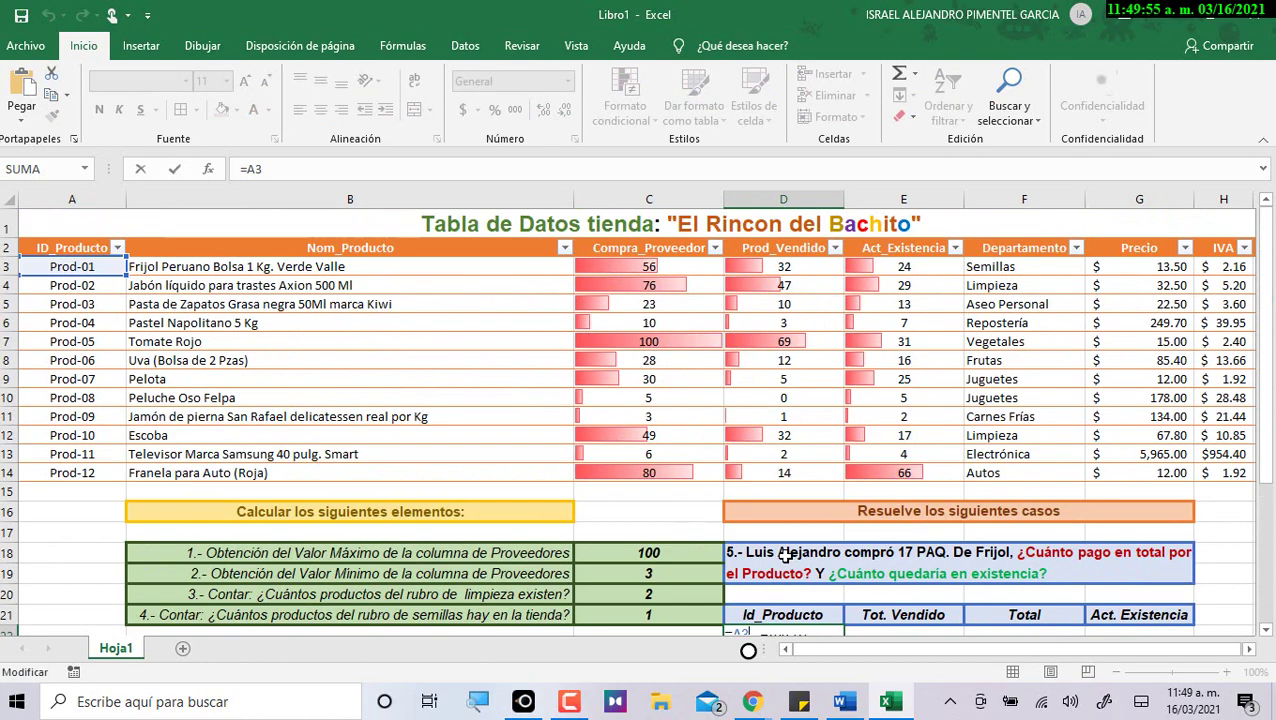
scroll(748, 585, "down", 1)
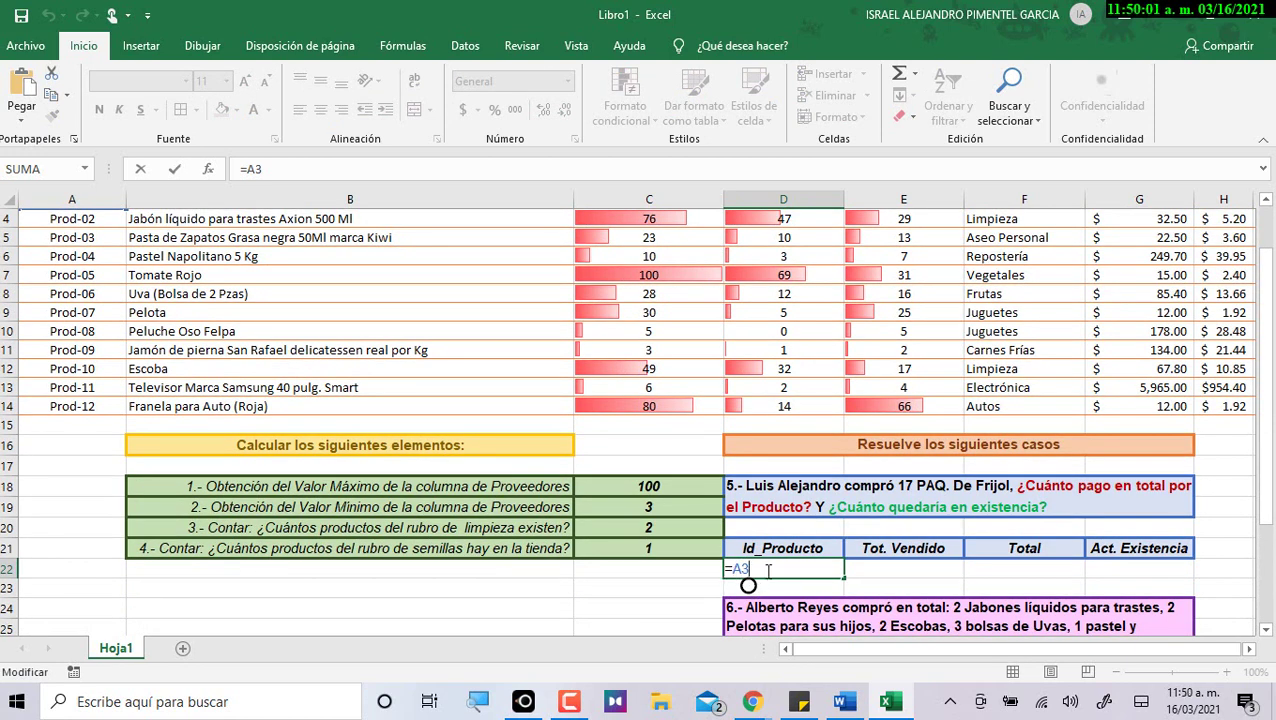
scroll(770, 569, "up", 1)
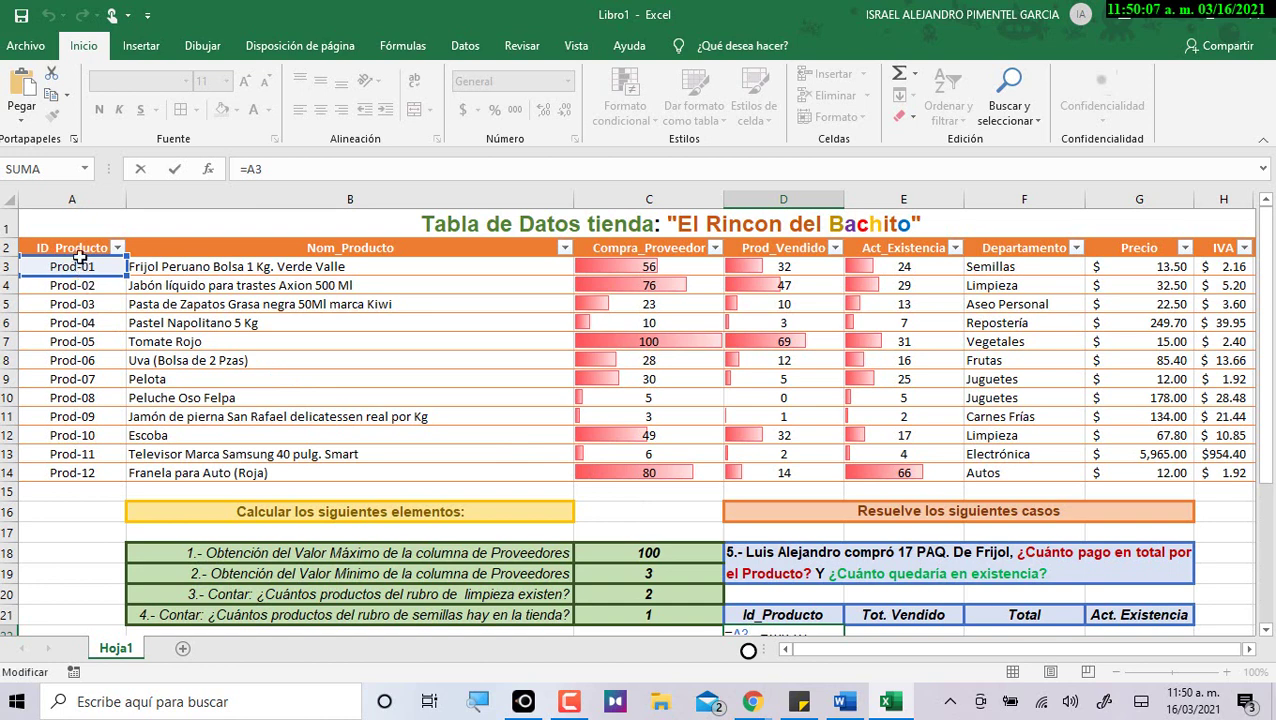
scroll(770, 525, "down", 2)
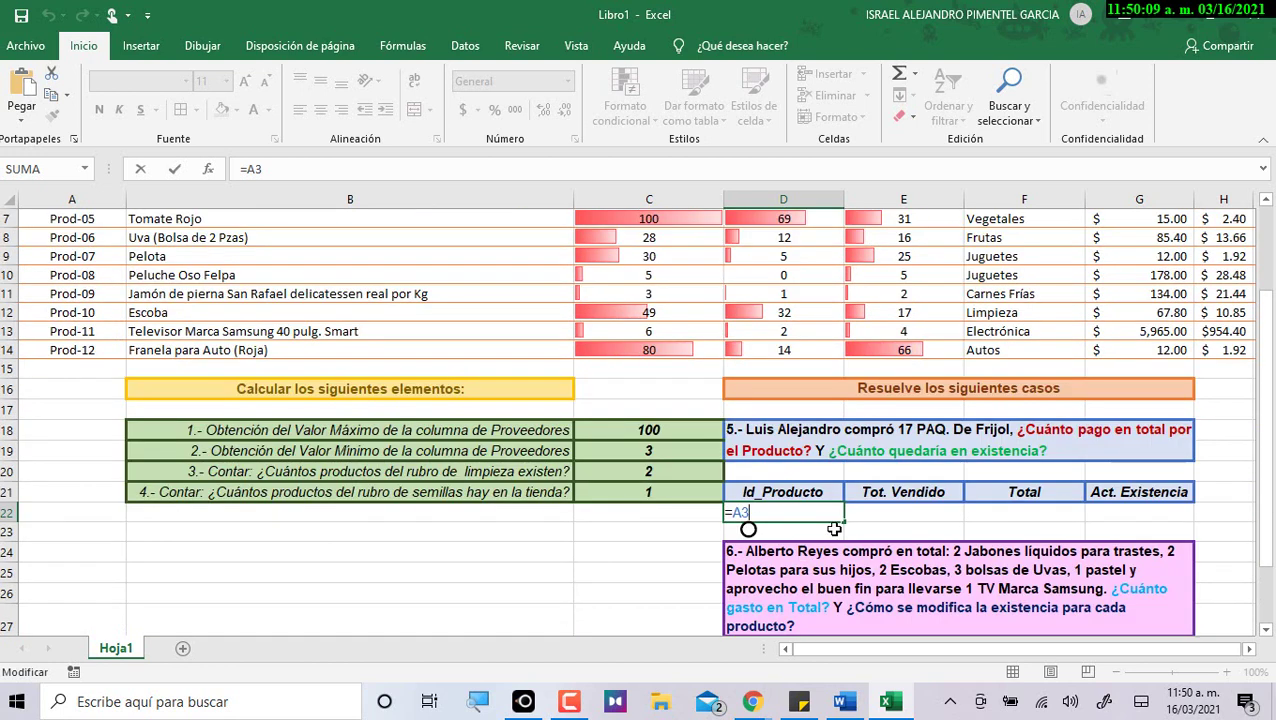
key("Return")
left_click(752, 516)
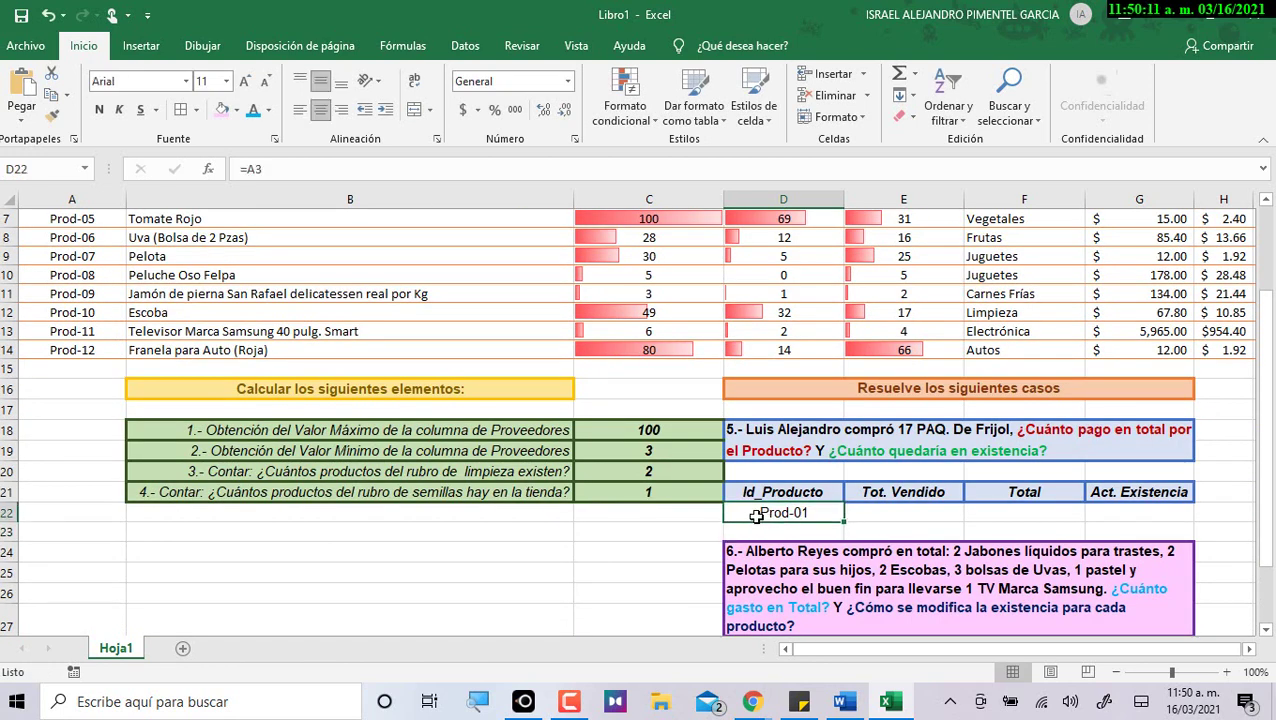
scroll(440, 495, "up", 2)
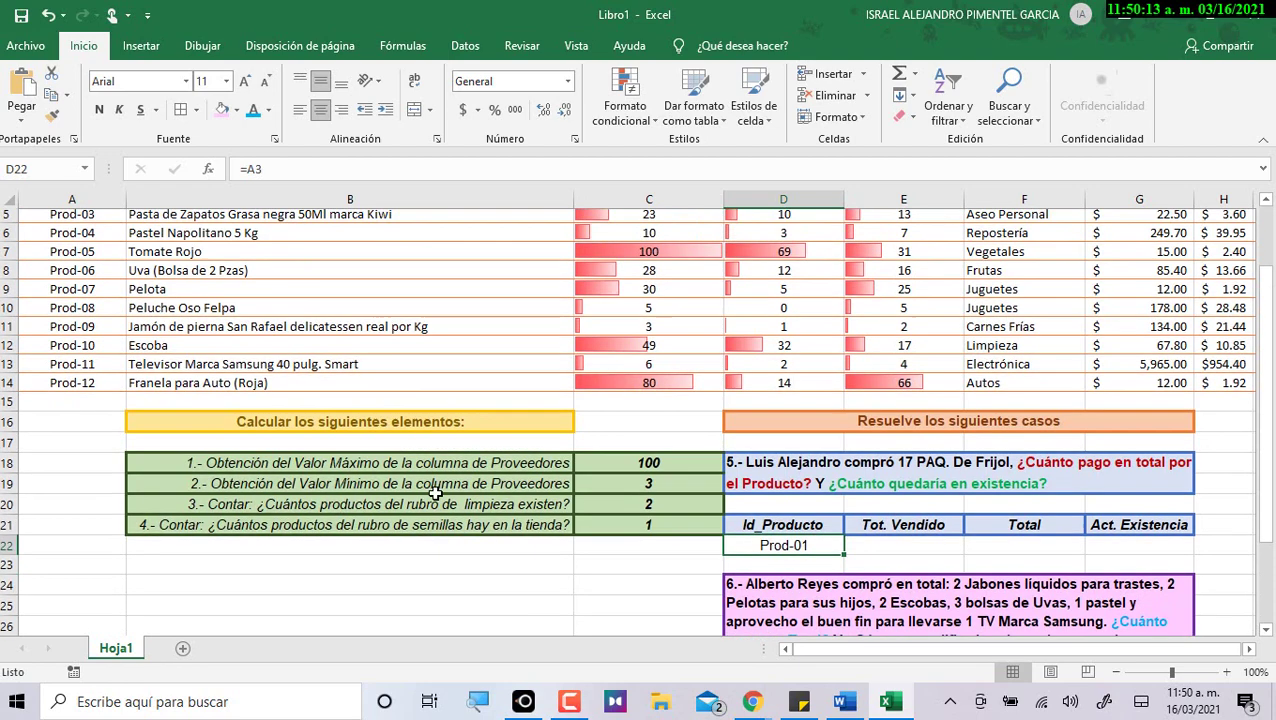
left_click(93, 266)
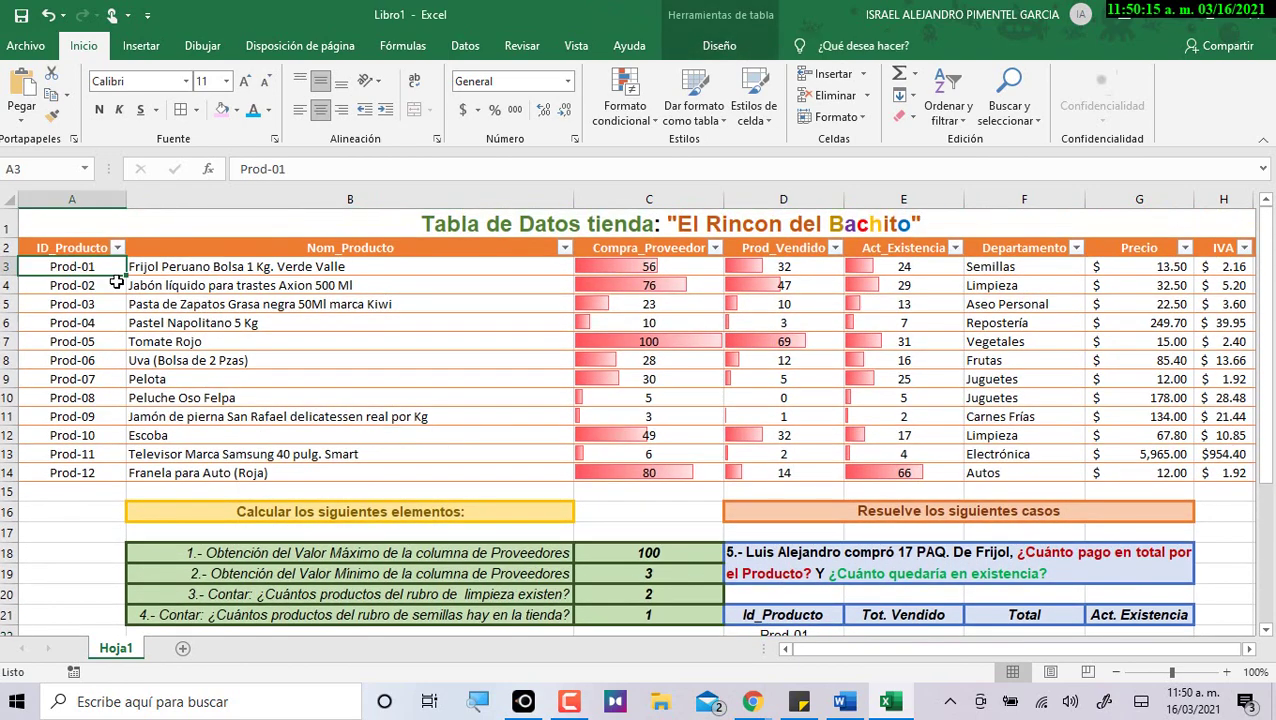
Enter a temporary test name in A3 and confirm that D22 shows it.
type("Emanuel")
key("Return")
left_click(62, 268)
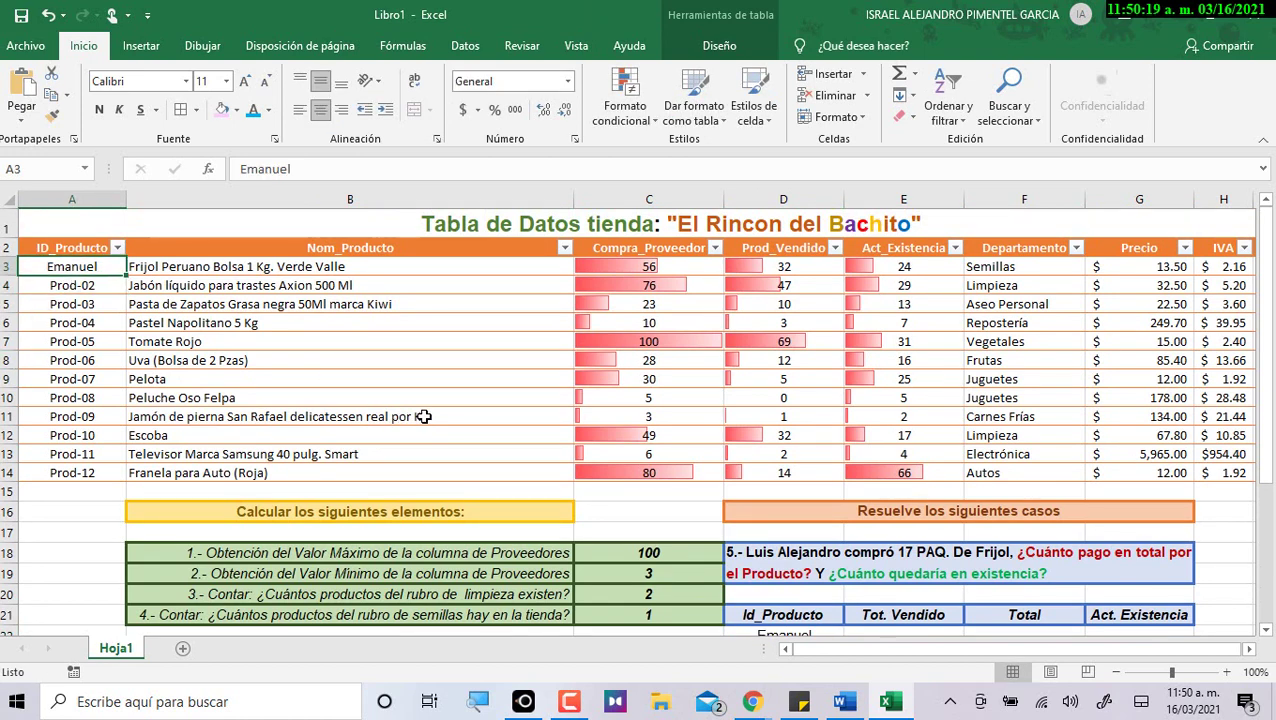
scroll(402, 416, "down", 1)
left_click(790, 569)
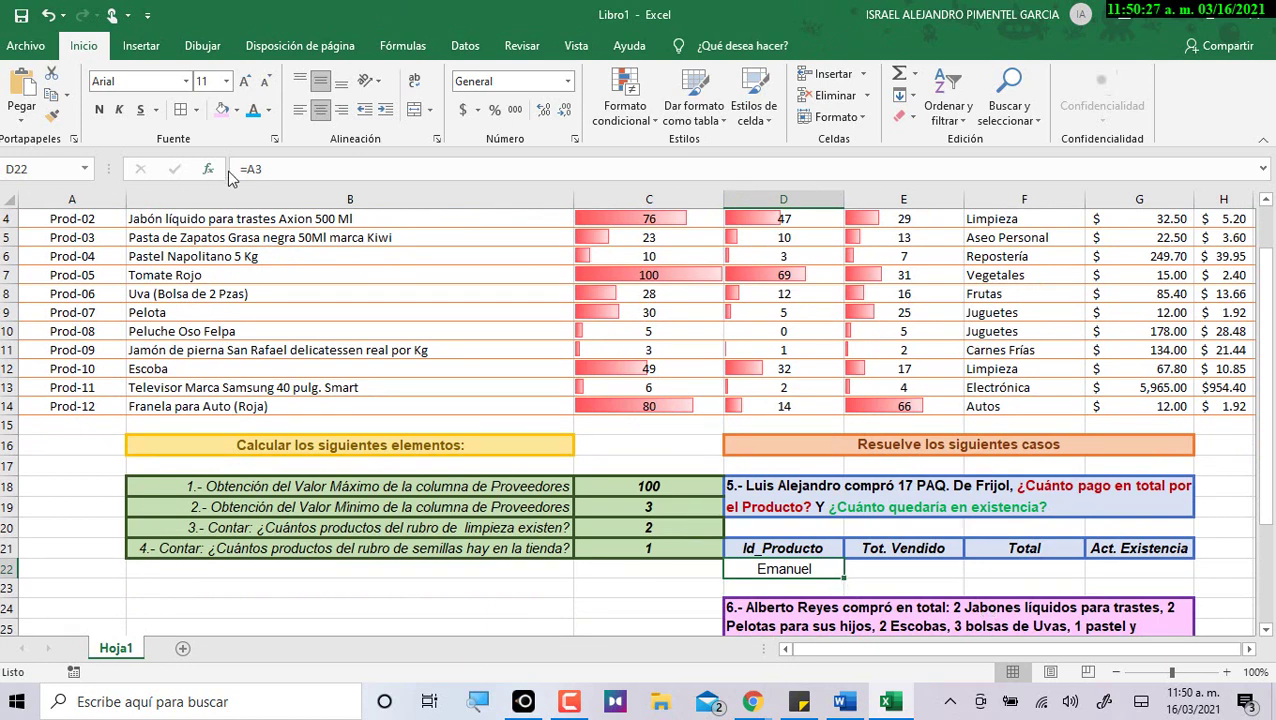
left_click_drag(262, 169, 240, 169)
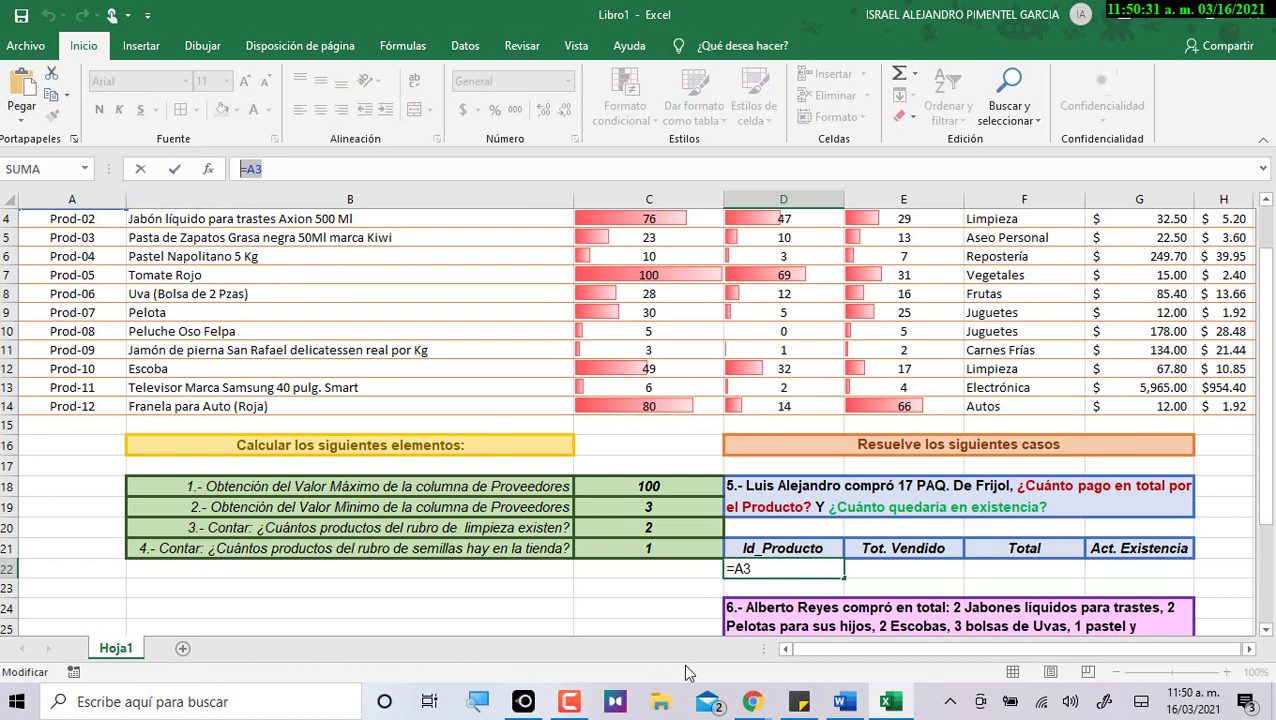
key("Escape")
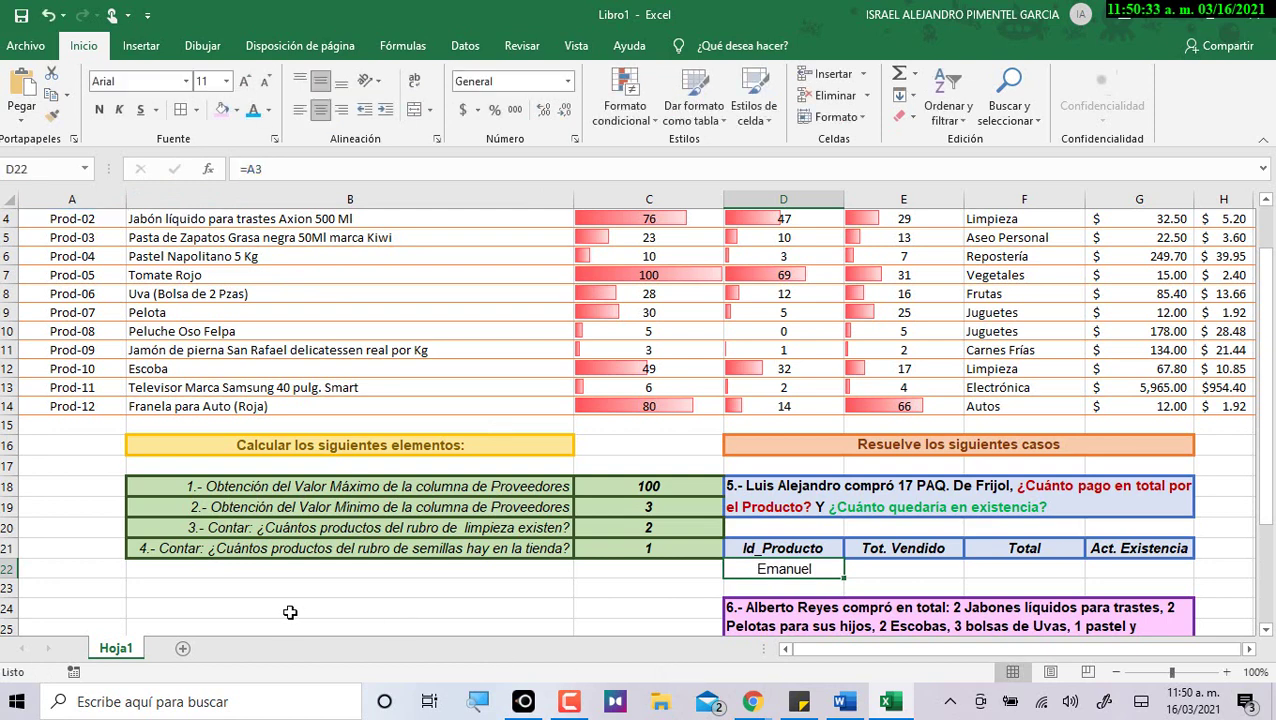
Undo the test entry so A3 reads Prod-01, verify D22, then select E22.
scroll(96, 254, "up", 1)
left_click(92, 266)
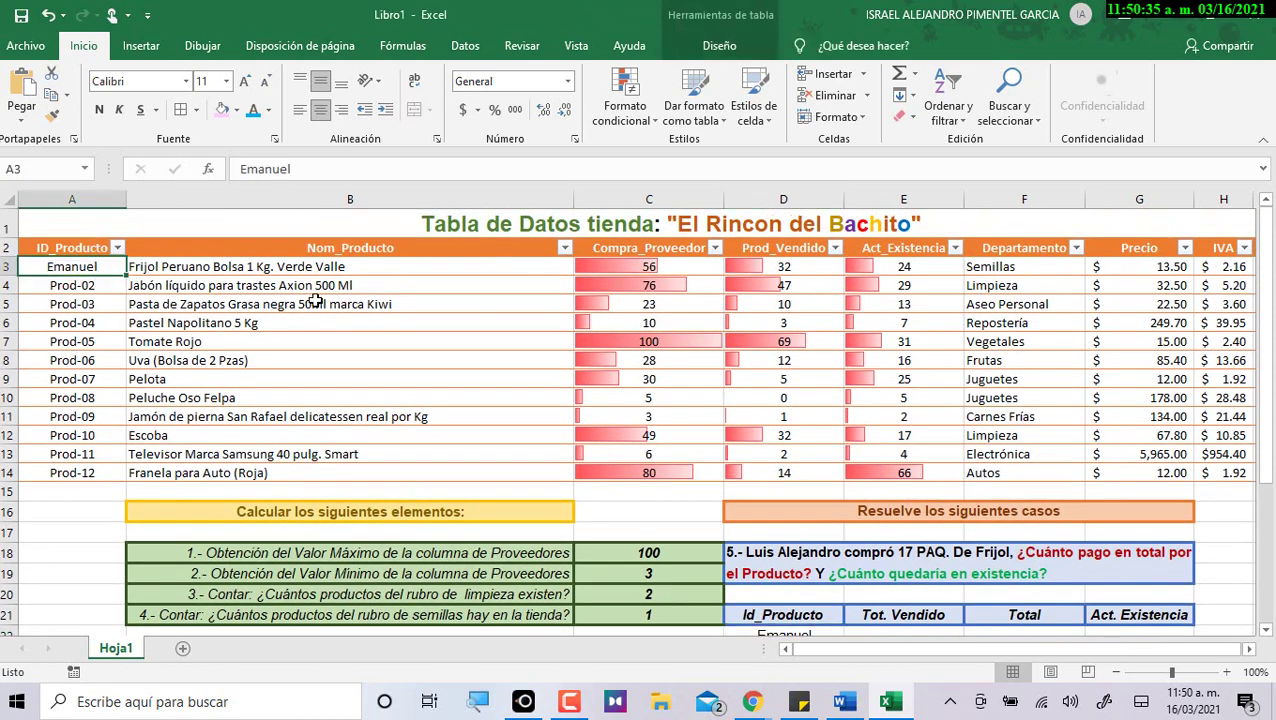
type("Pr")
key("BackSpace")
key("BackSpace")
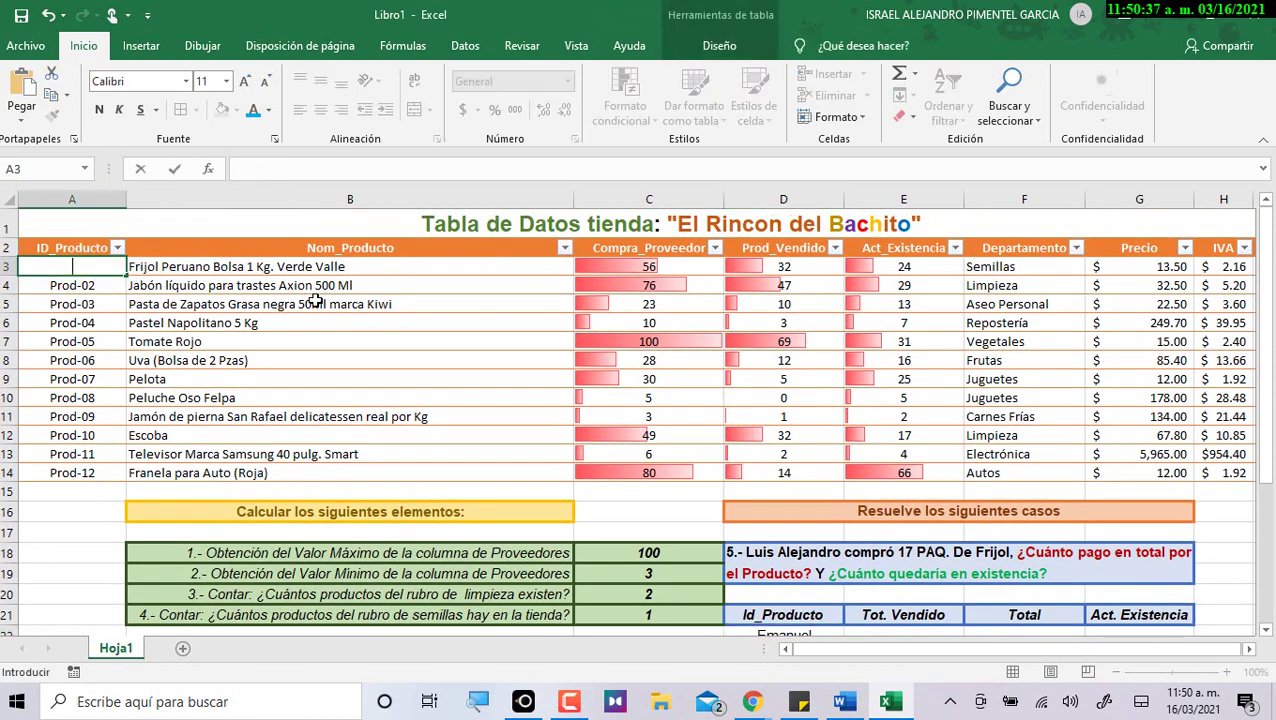
key("Escape")
key("ctrl+z")
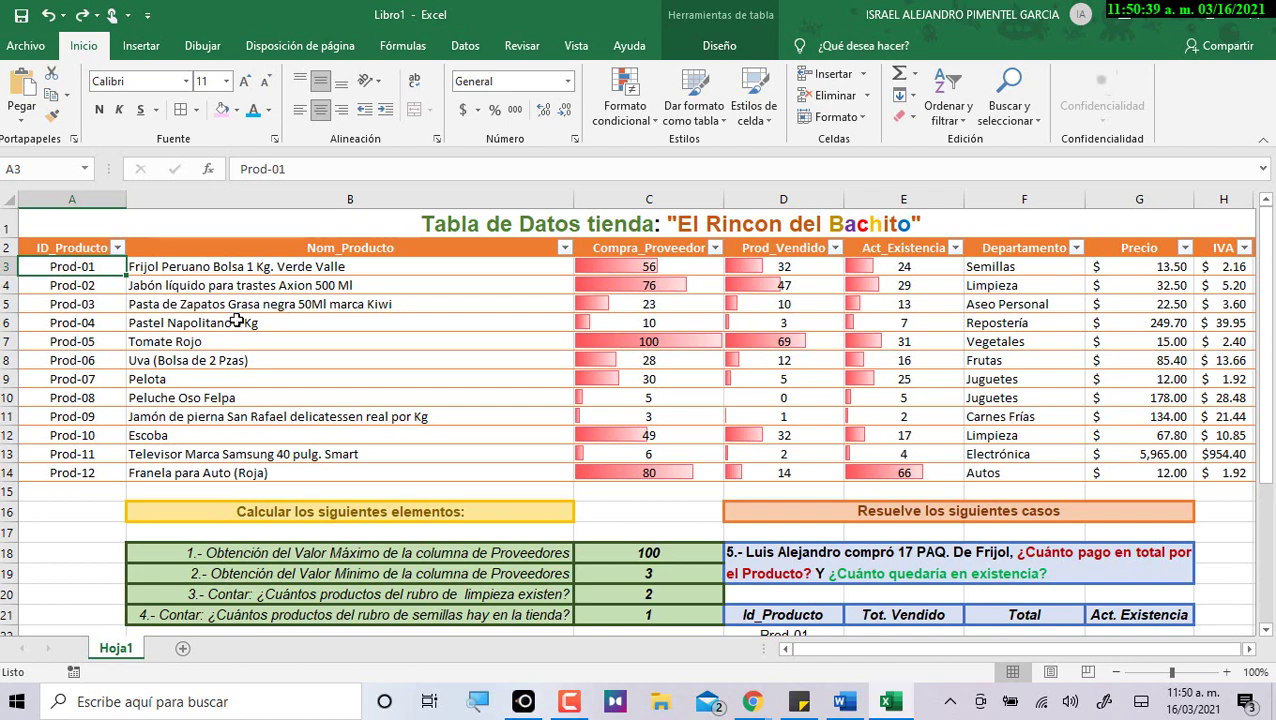
scroll(564, 374, "down", 1)
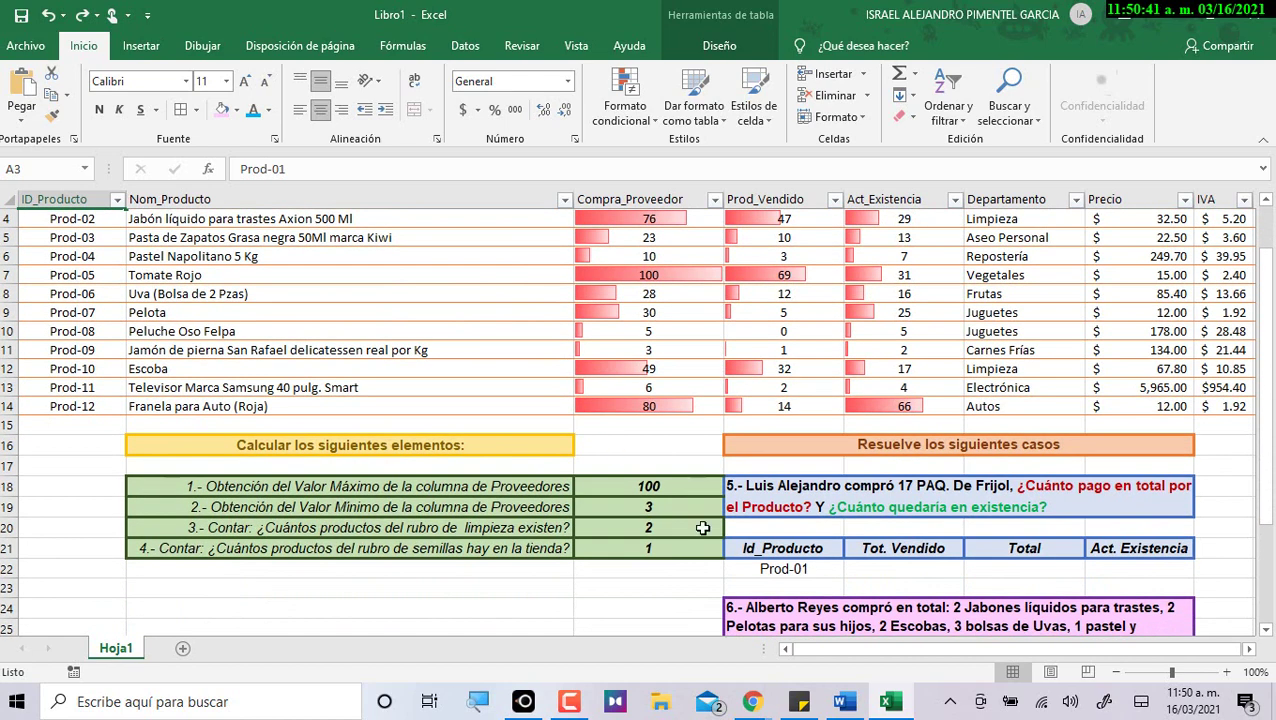
left_click(770, 567)
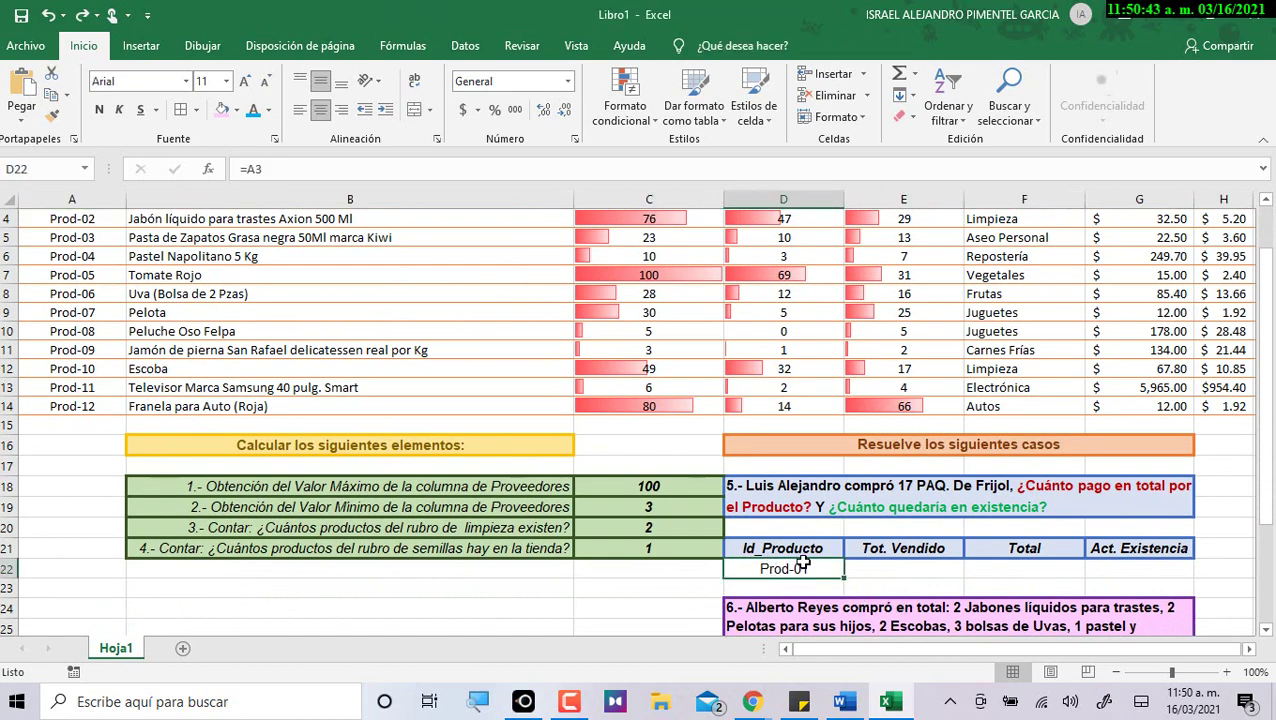
left_click(900, 568)
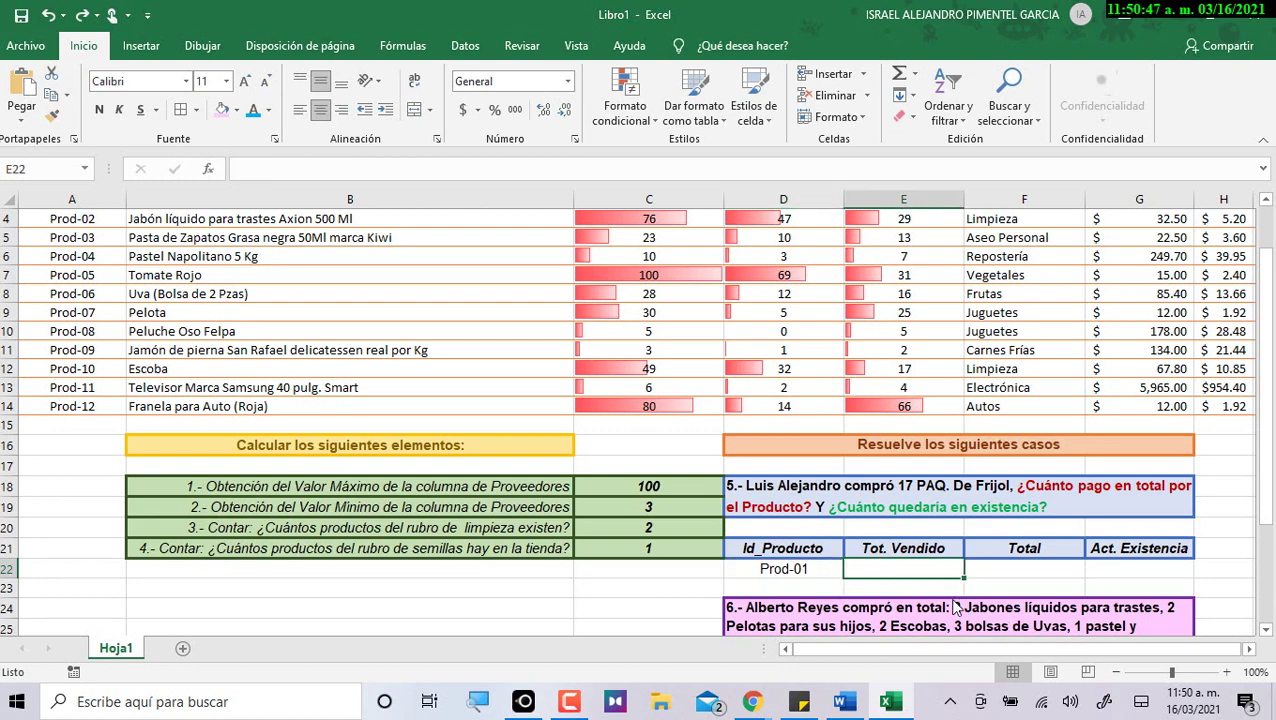
key("alt+Tab")
Read the required E22 value of 17 from the Word instruction table.
left_click(712, 303)
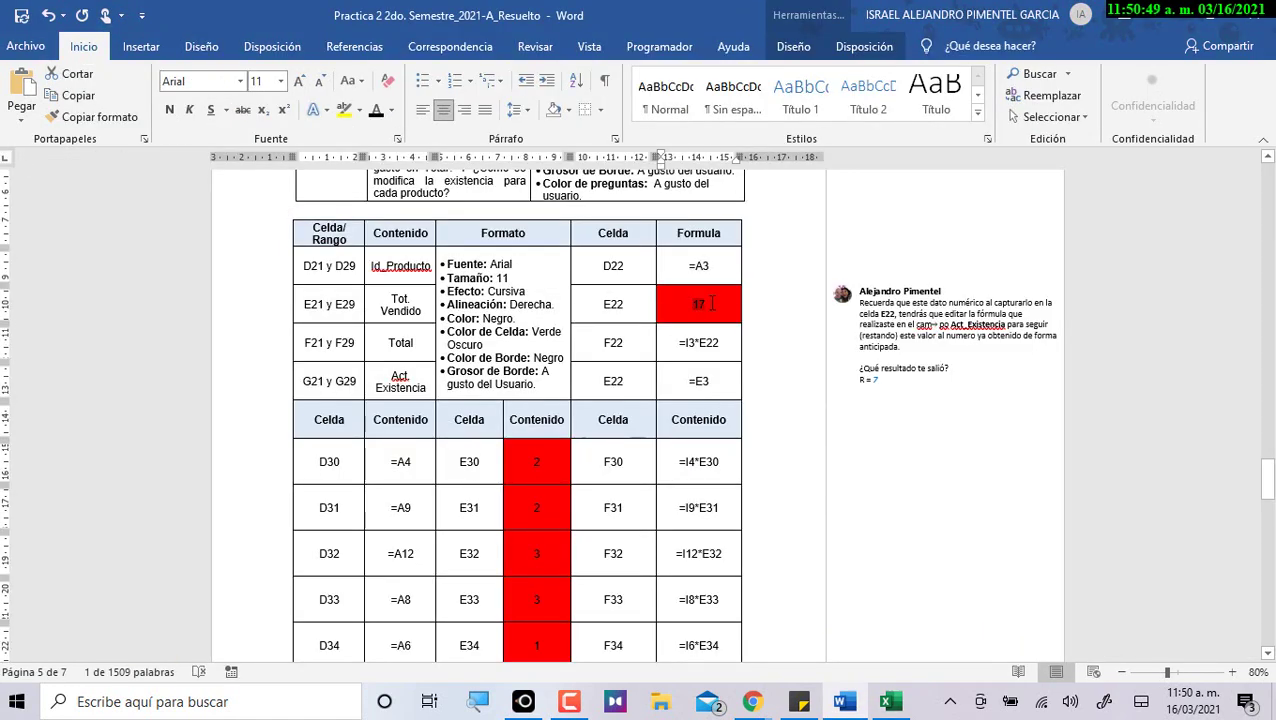
double_click(714, 300)
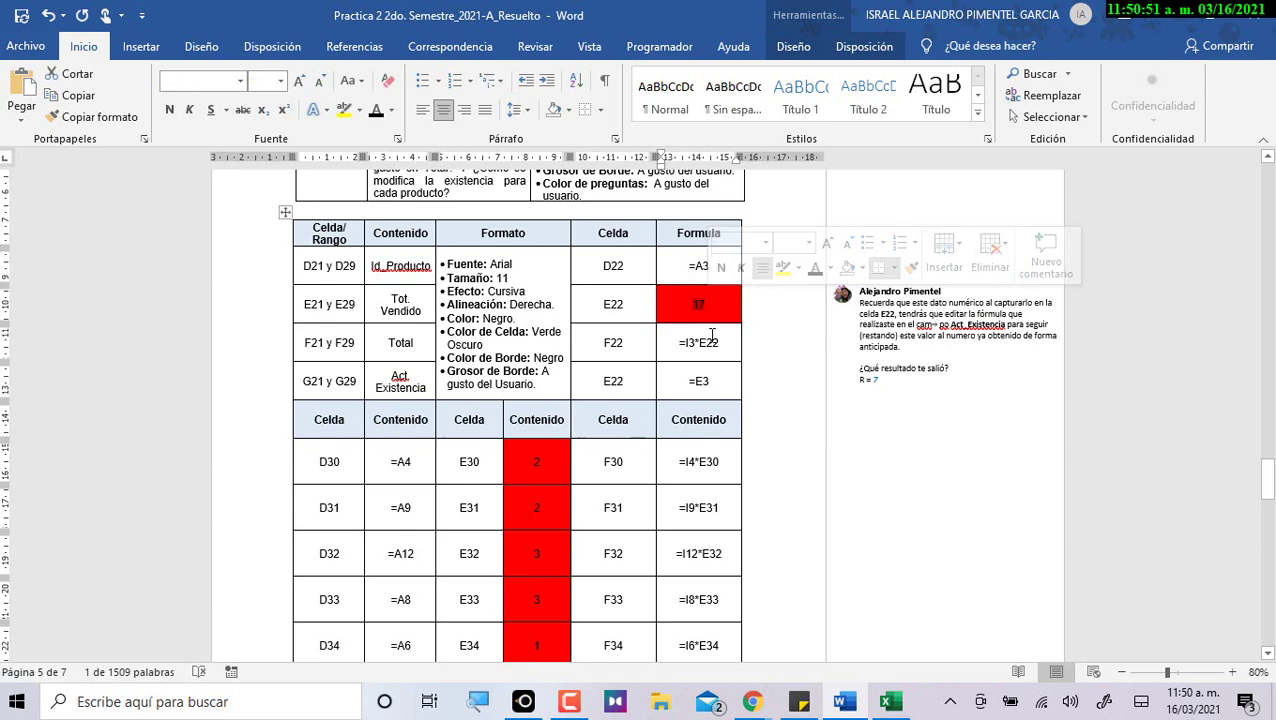
left_click(698, 303)
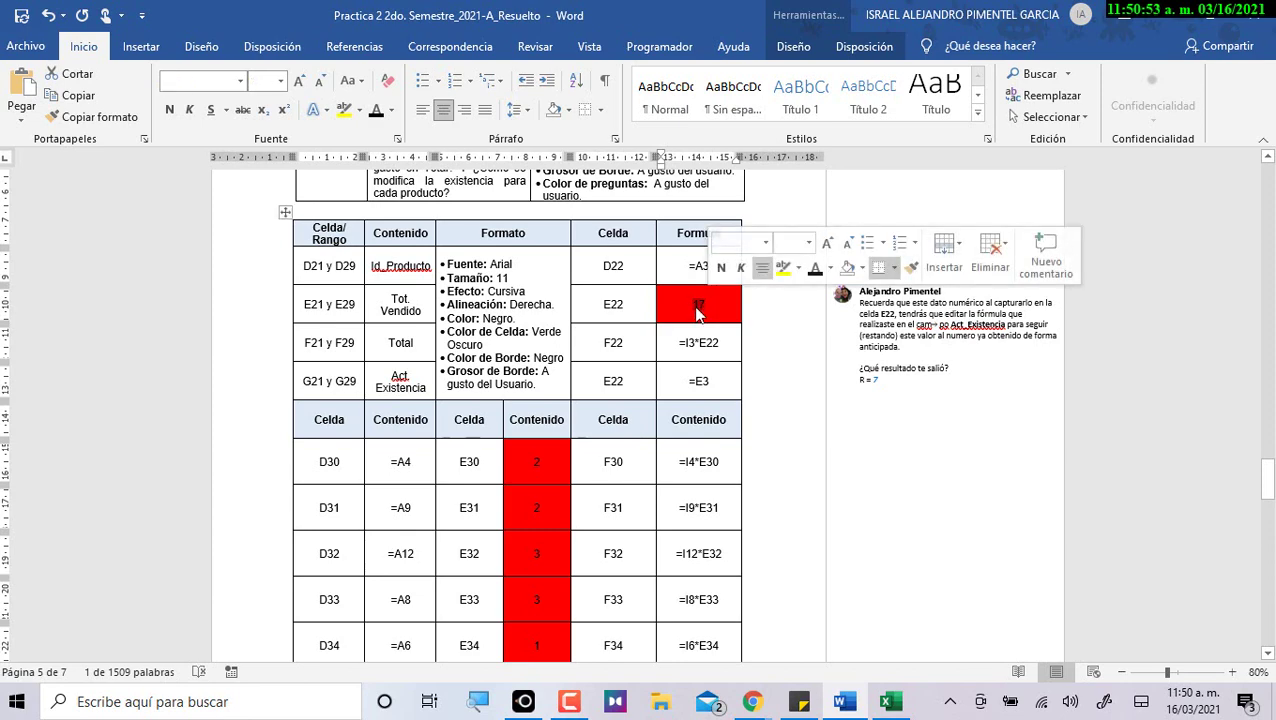
key("alt+Tab")
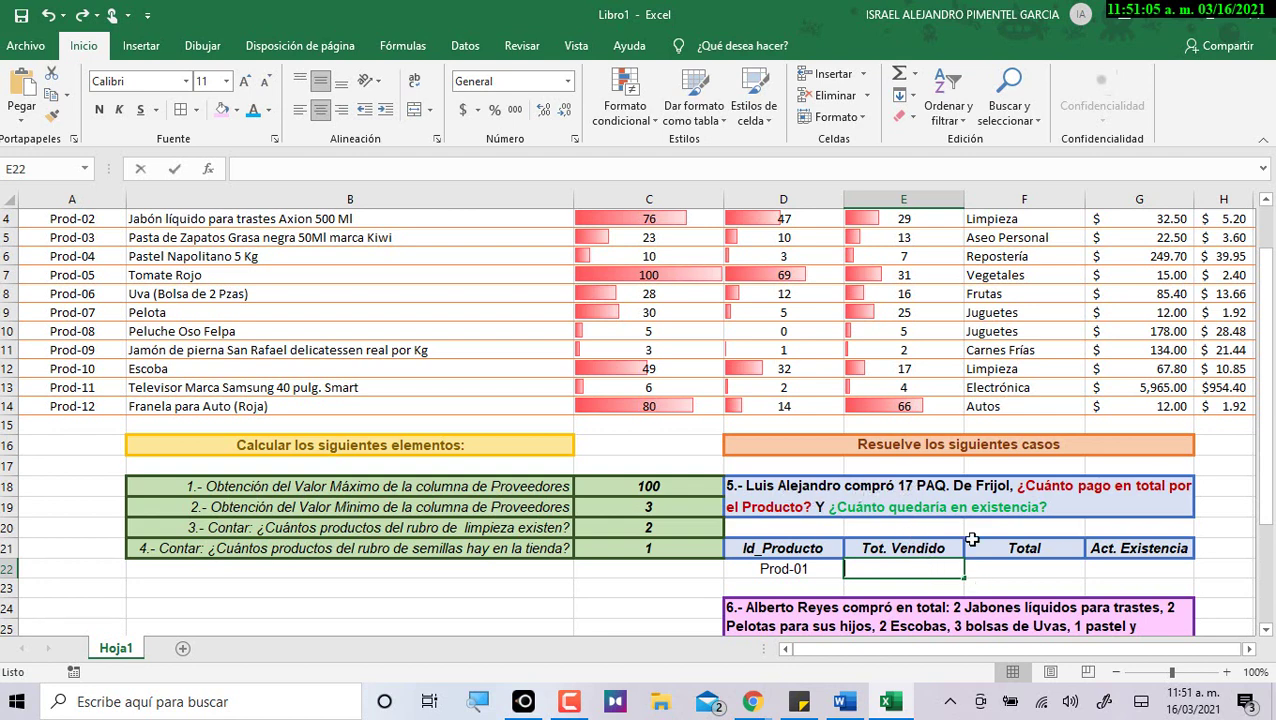
Enter 17 in E22 under Tot. Vendido, then move to F22 under Total.
type("17")
key("Return")
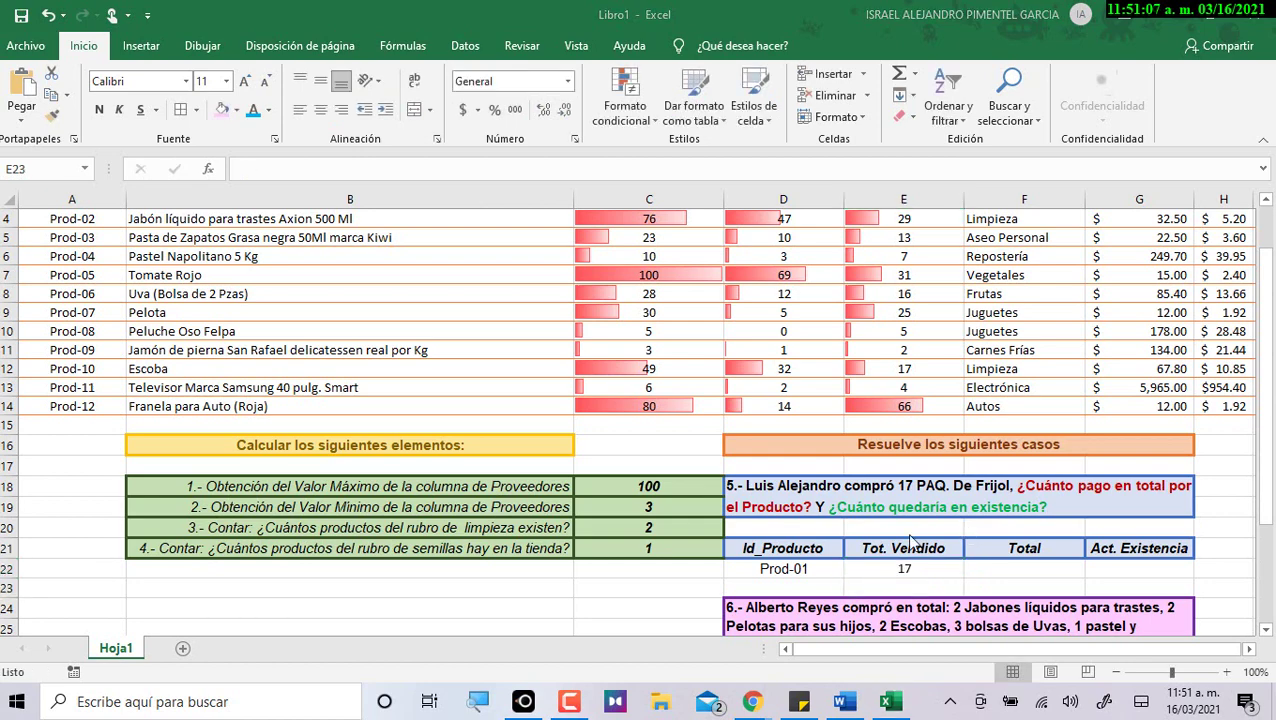
key("alt+Tab")
key("alt+Tab")
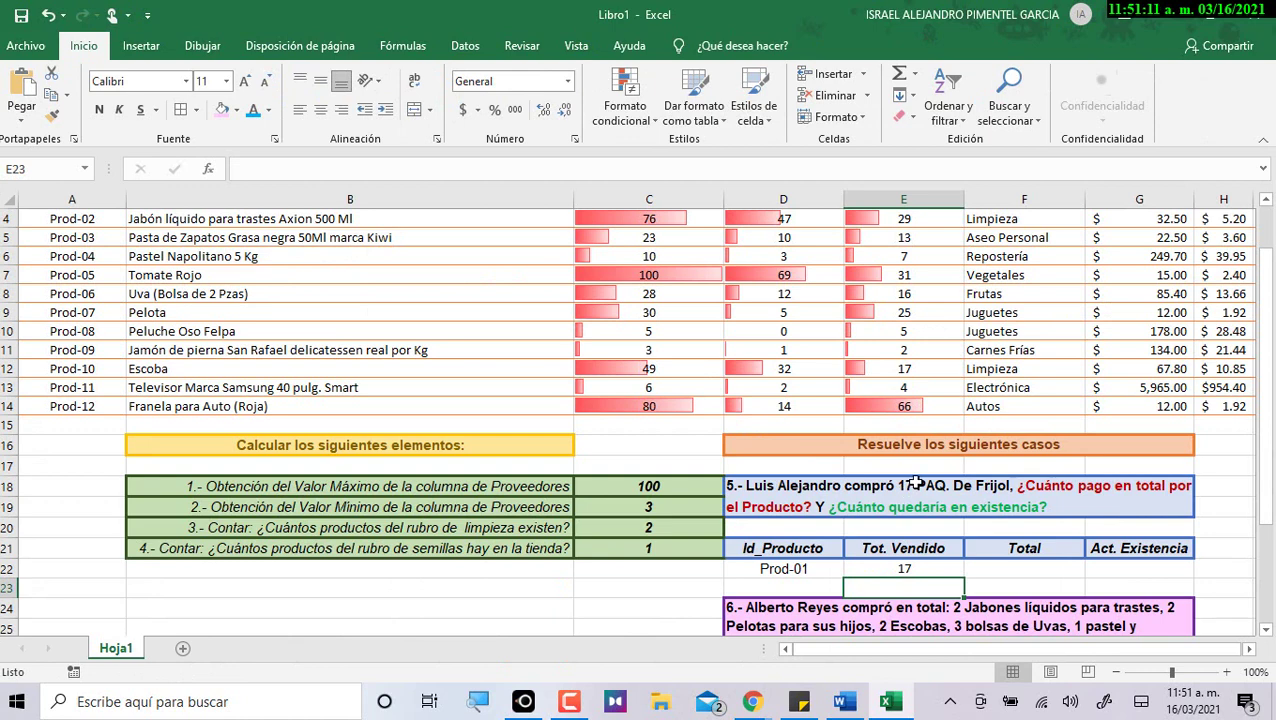
scroll(908, 490, "down", 2)
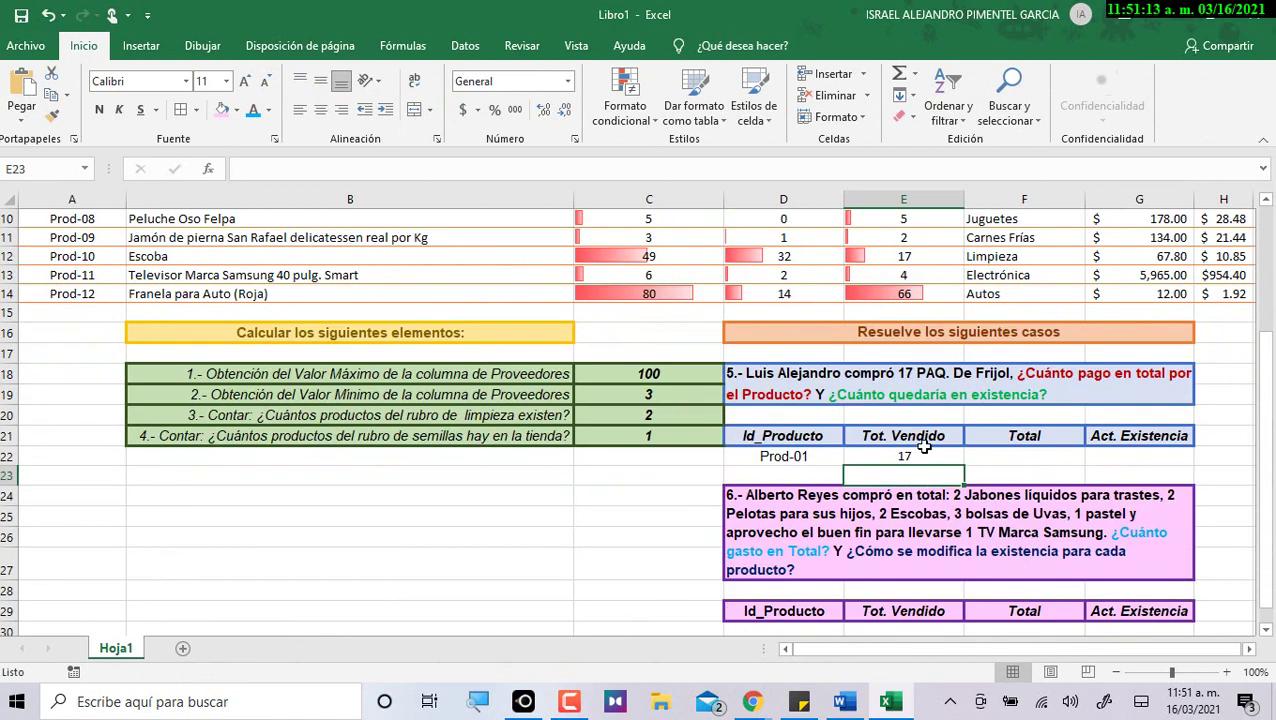
left_click(920, 455)
left_click(1040, 455)
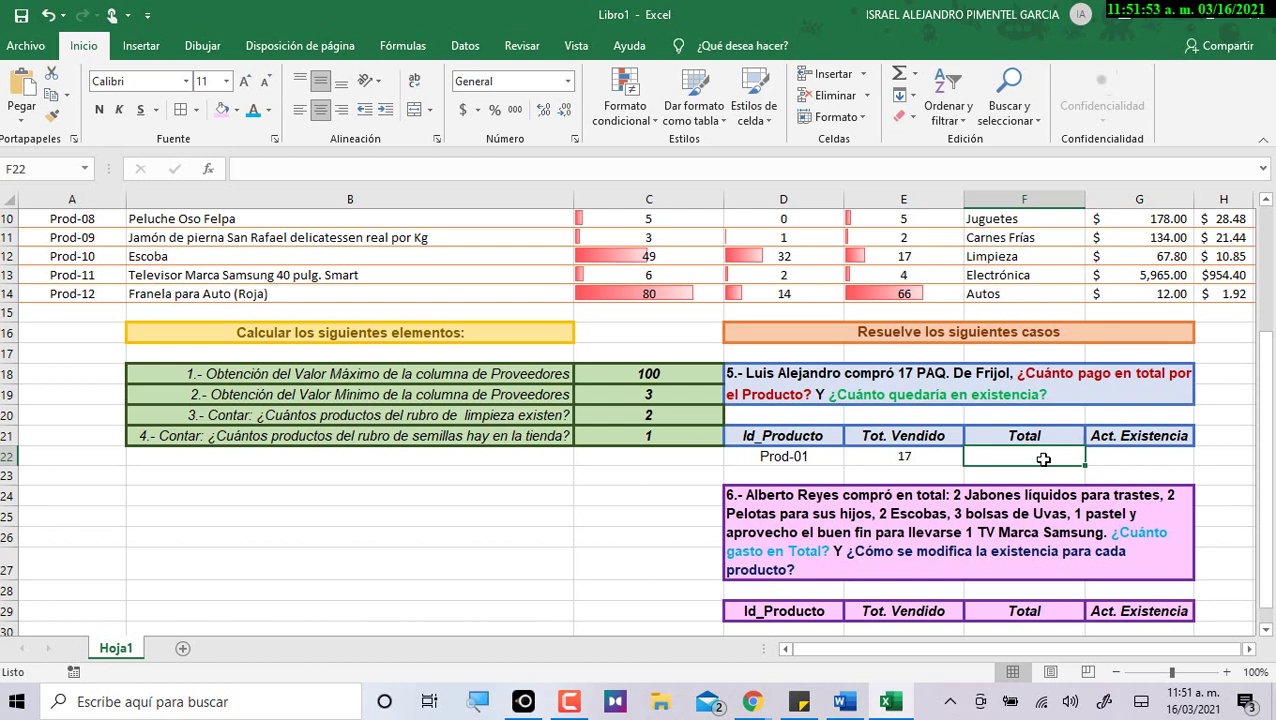
Enter =I3*E22 in F22 so case 5's Total shows $266.22 for the 17 Frijol packages.
type("=")
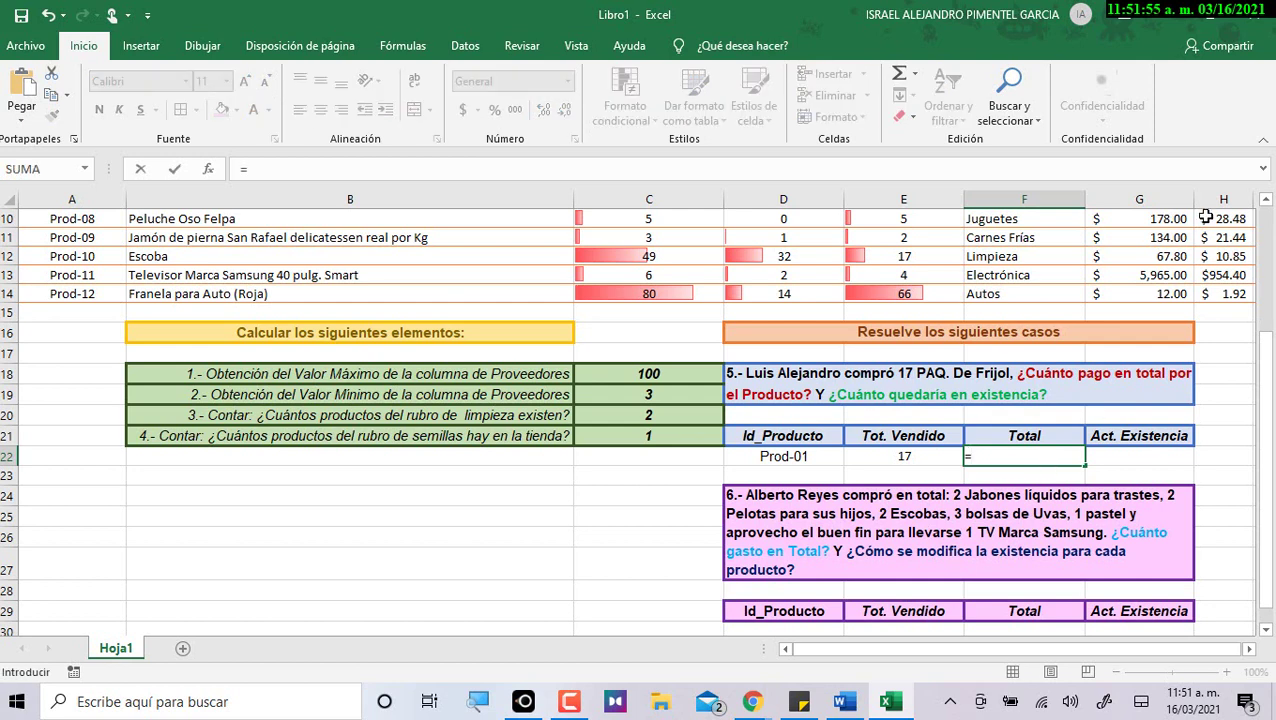
scroll(1205, 226, "up", 3)
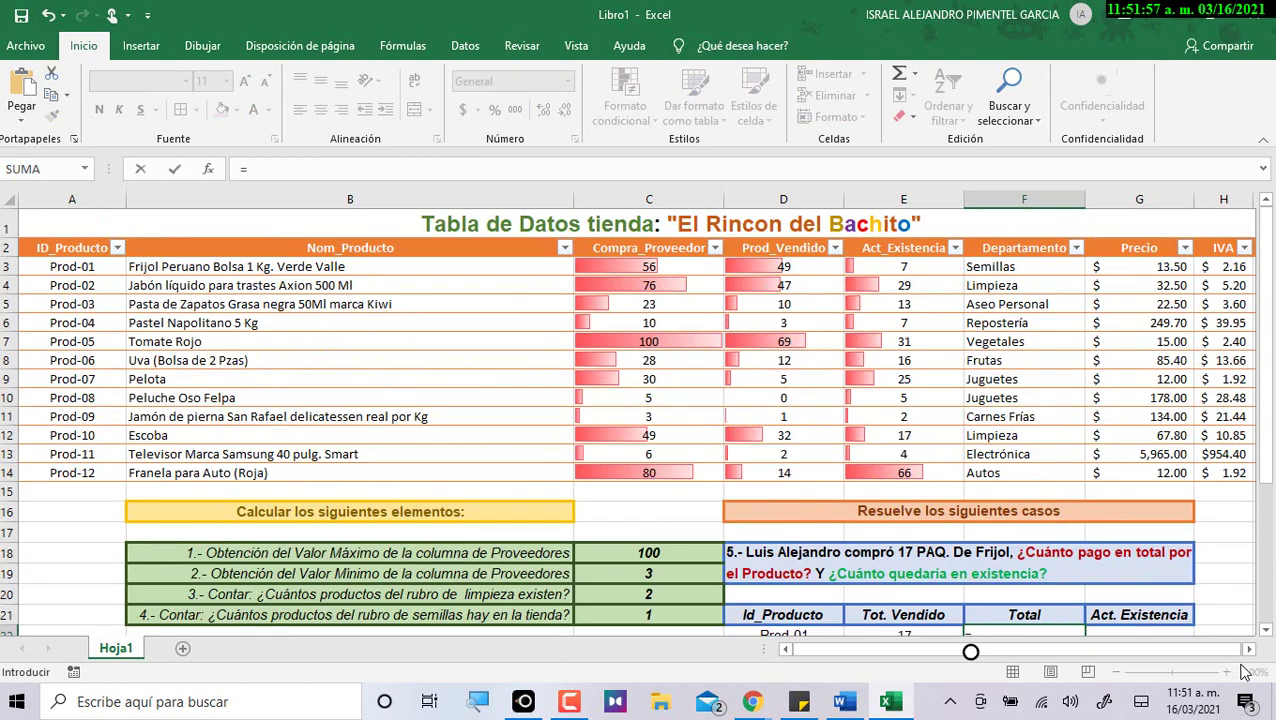
left_click(1248, 649)
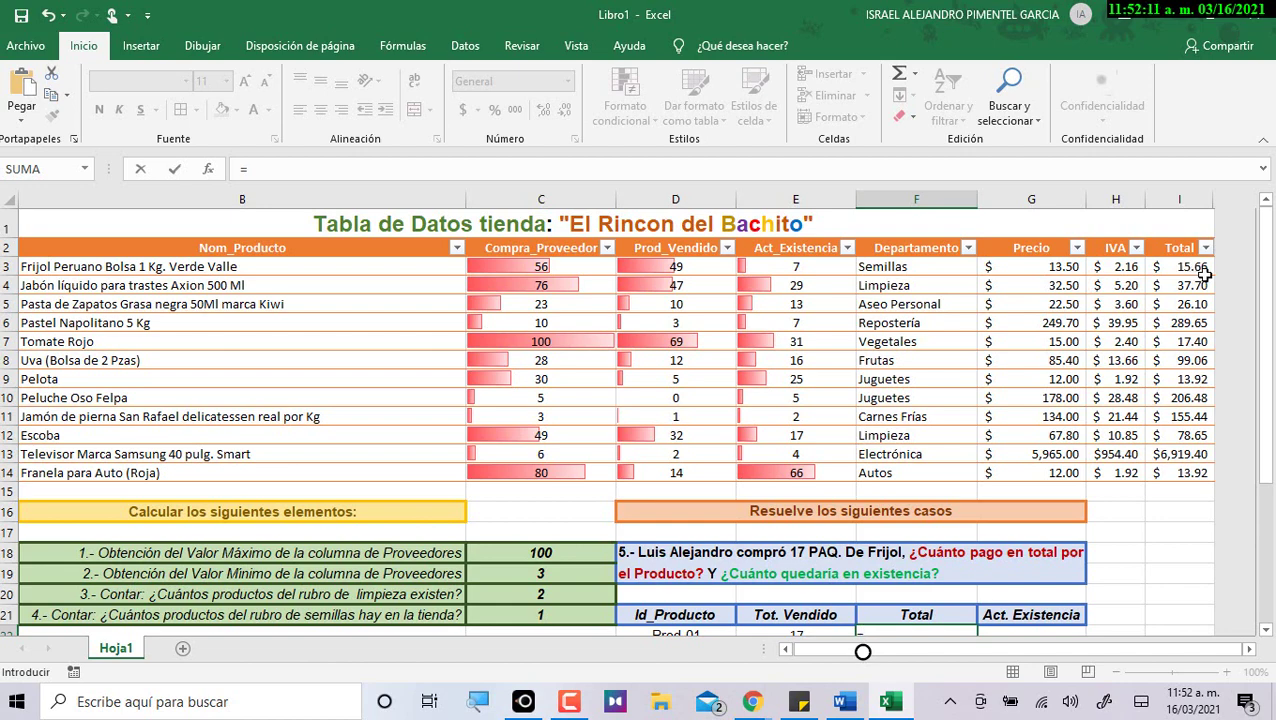
left_click(1182, 266)
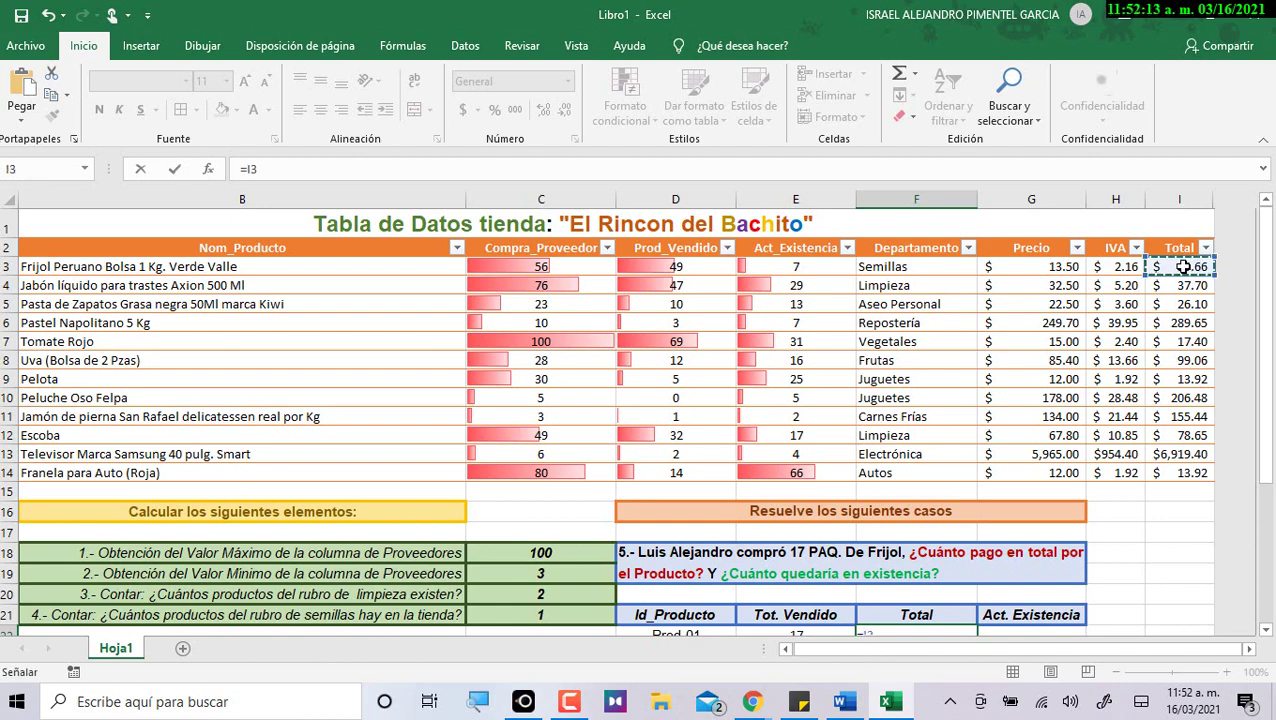
scroll(1097, 340, "down", 1)
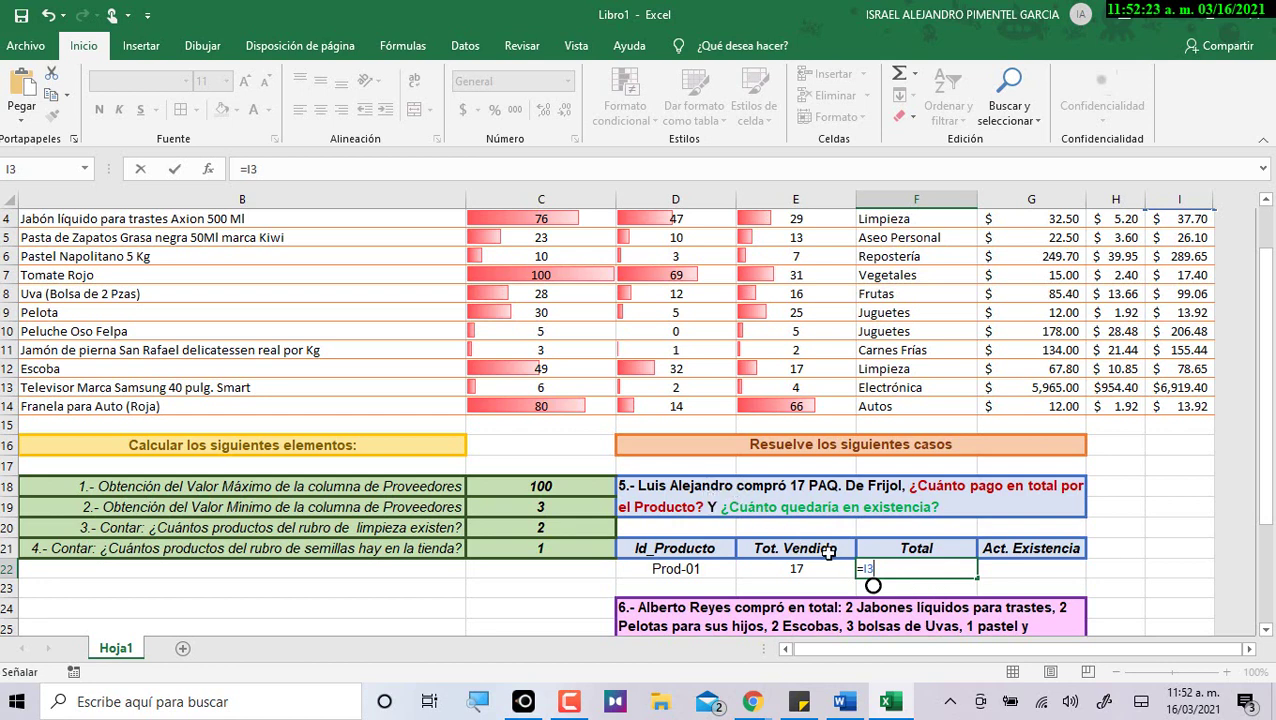
type("*")
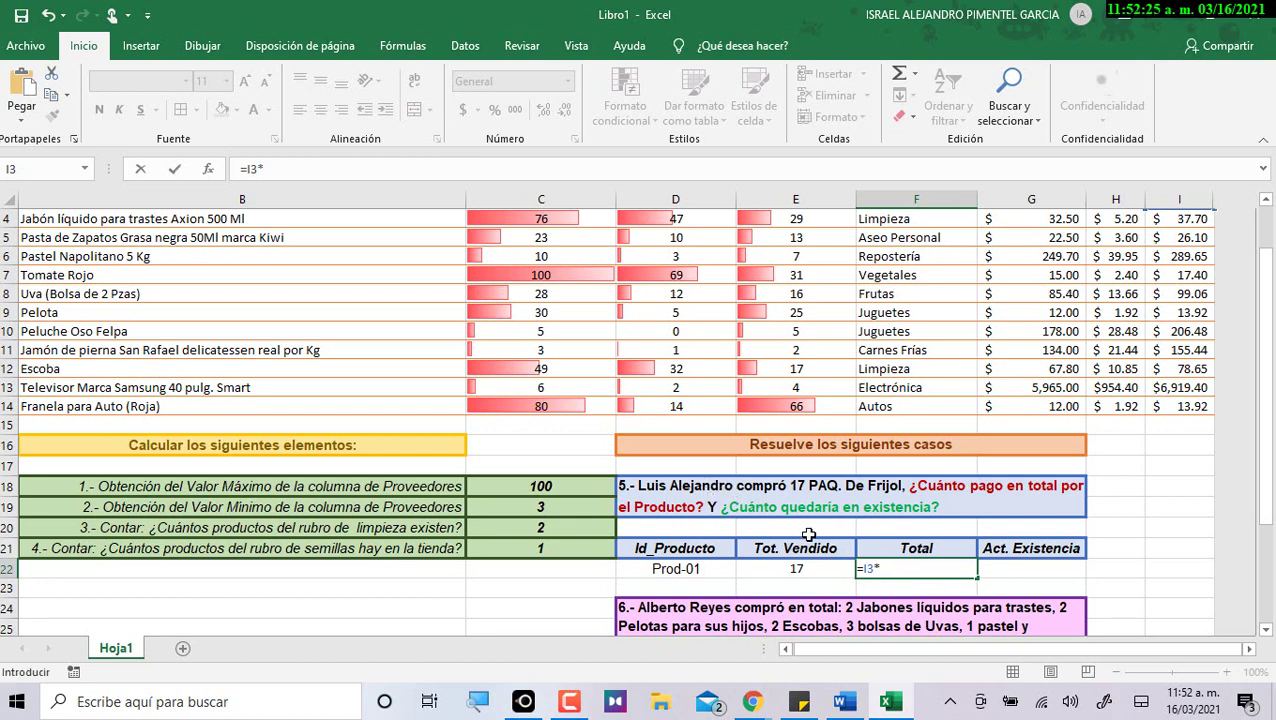
left_click(790, 566)
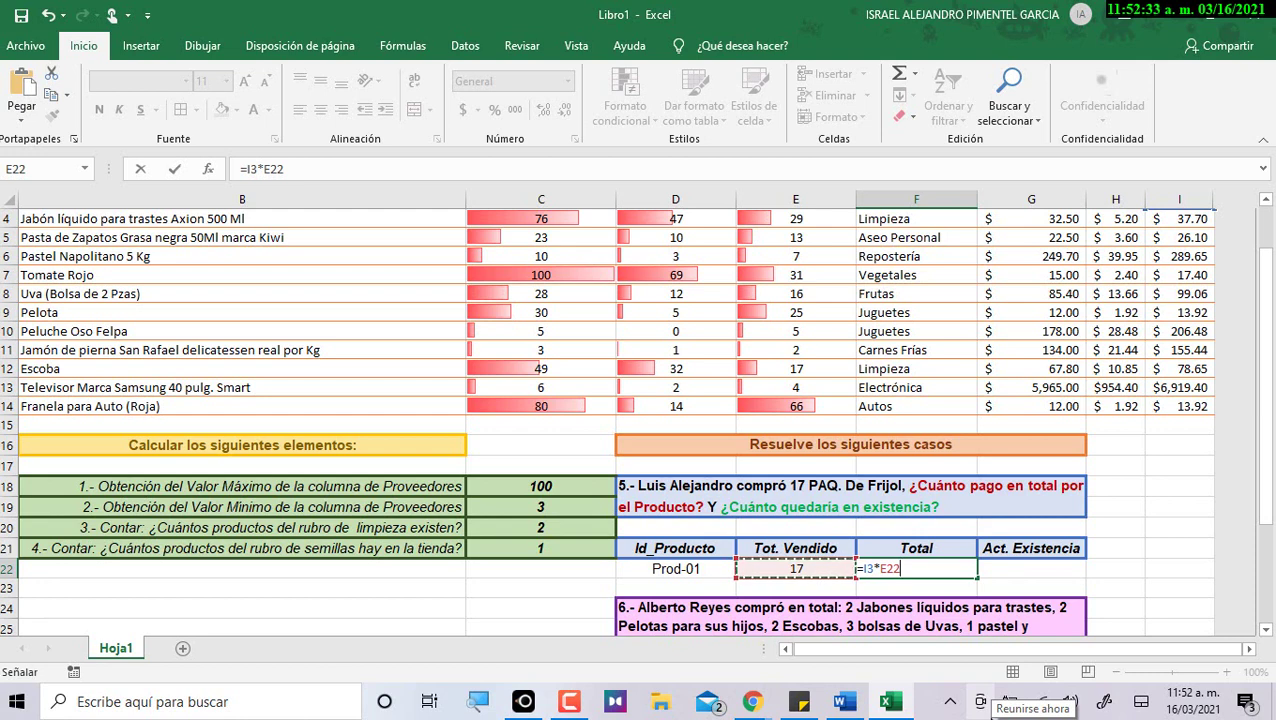
key("Return")
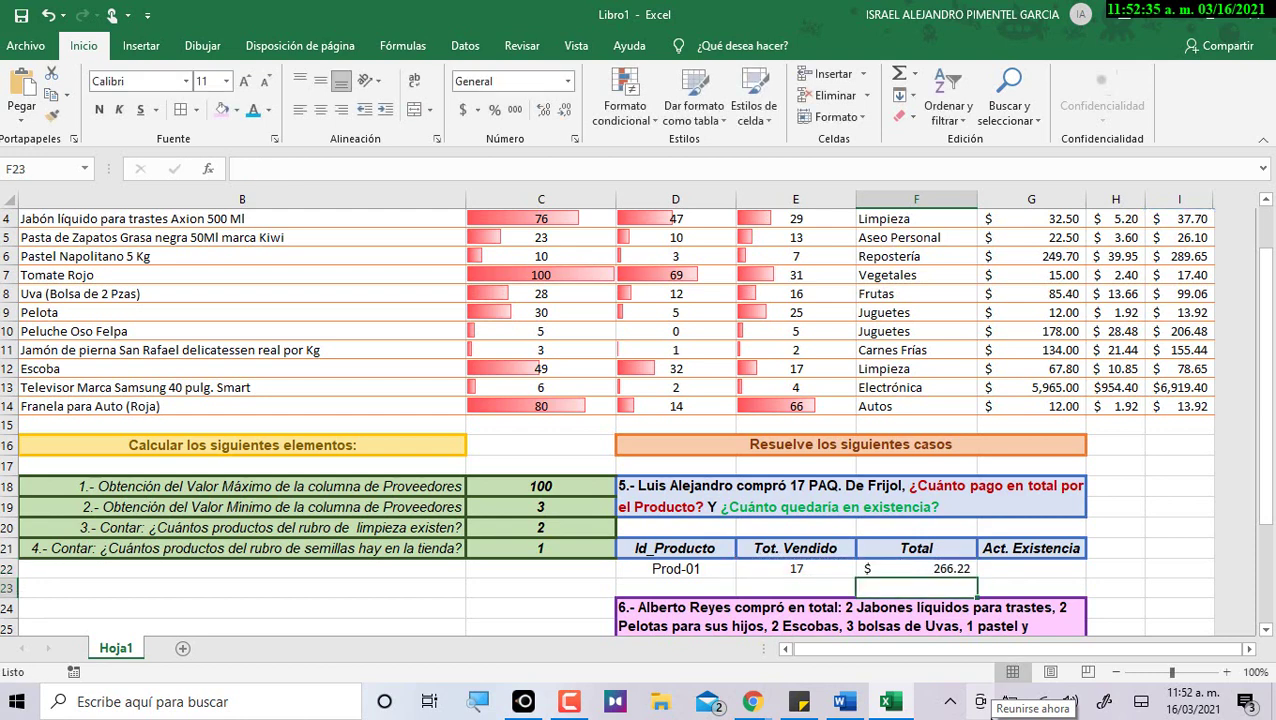
Review case 5's row, then link Id_Producto D22 to =A3 so it shows Prod-01.
left_click(936, 568)
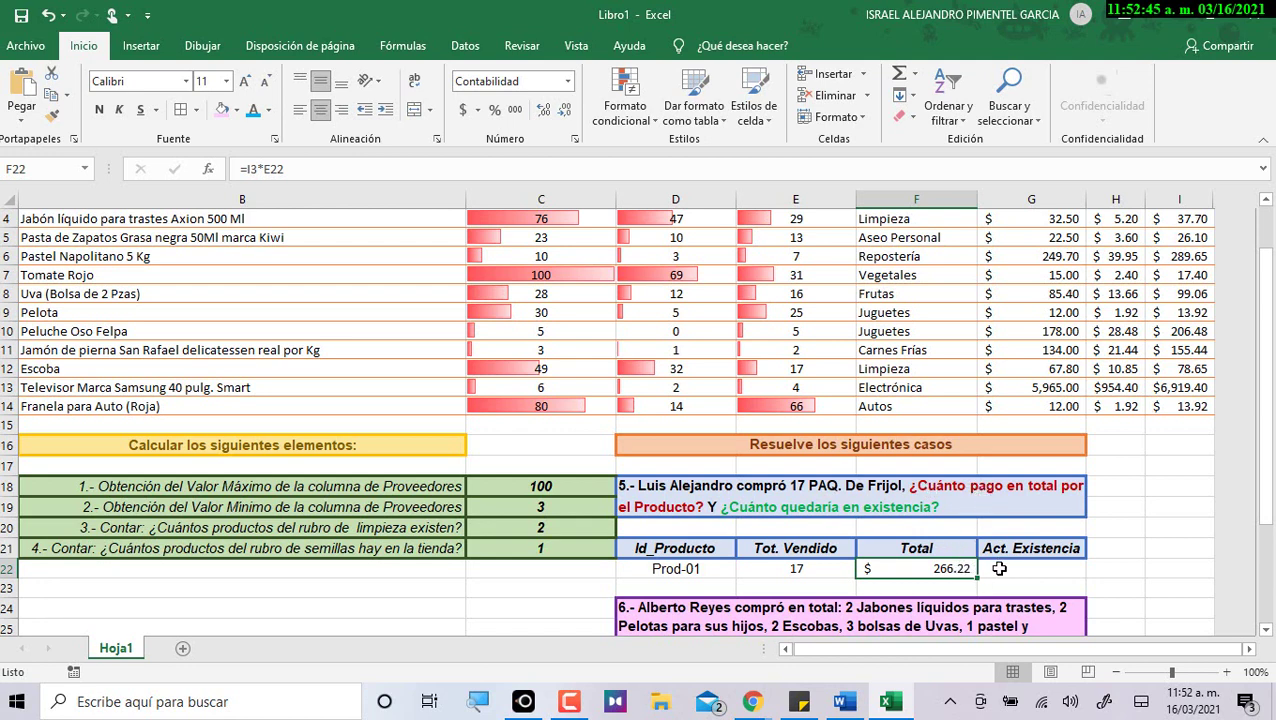
left_click(833, 568)
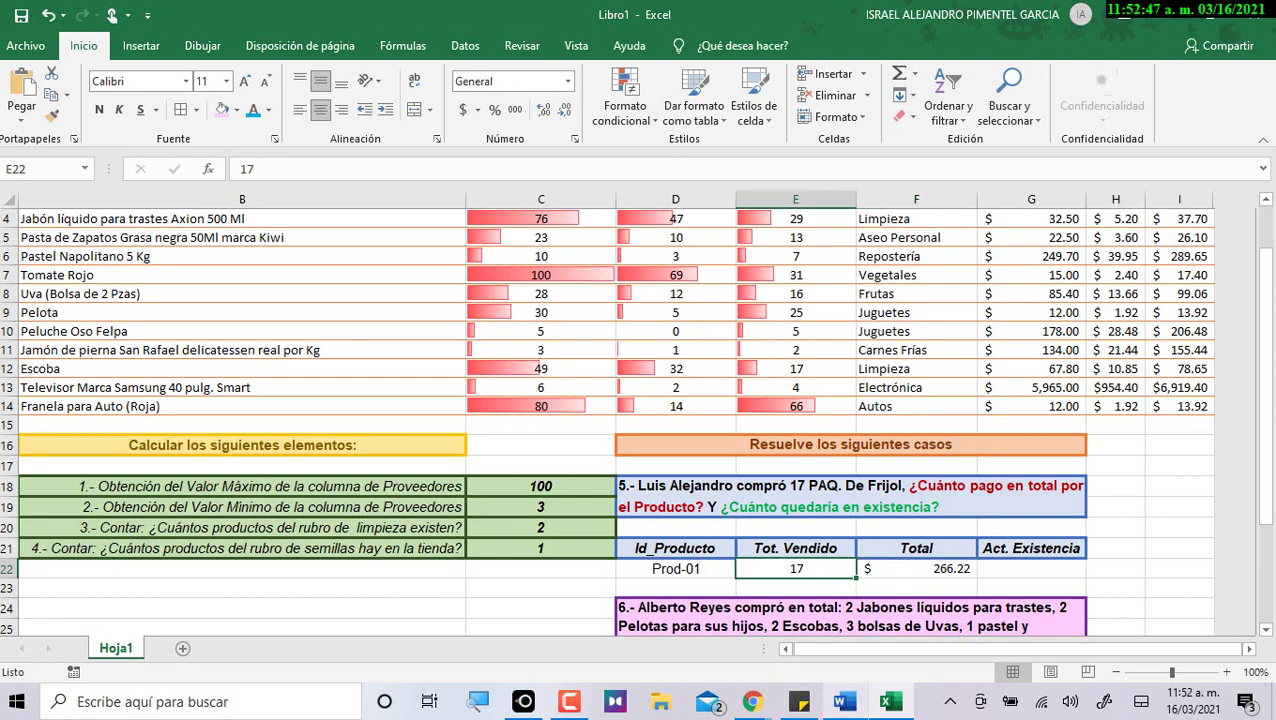
left_click(1030, 566)
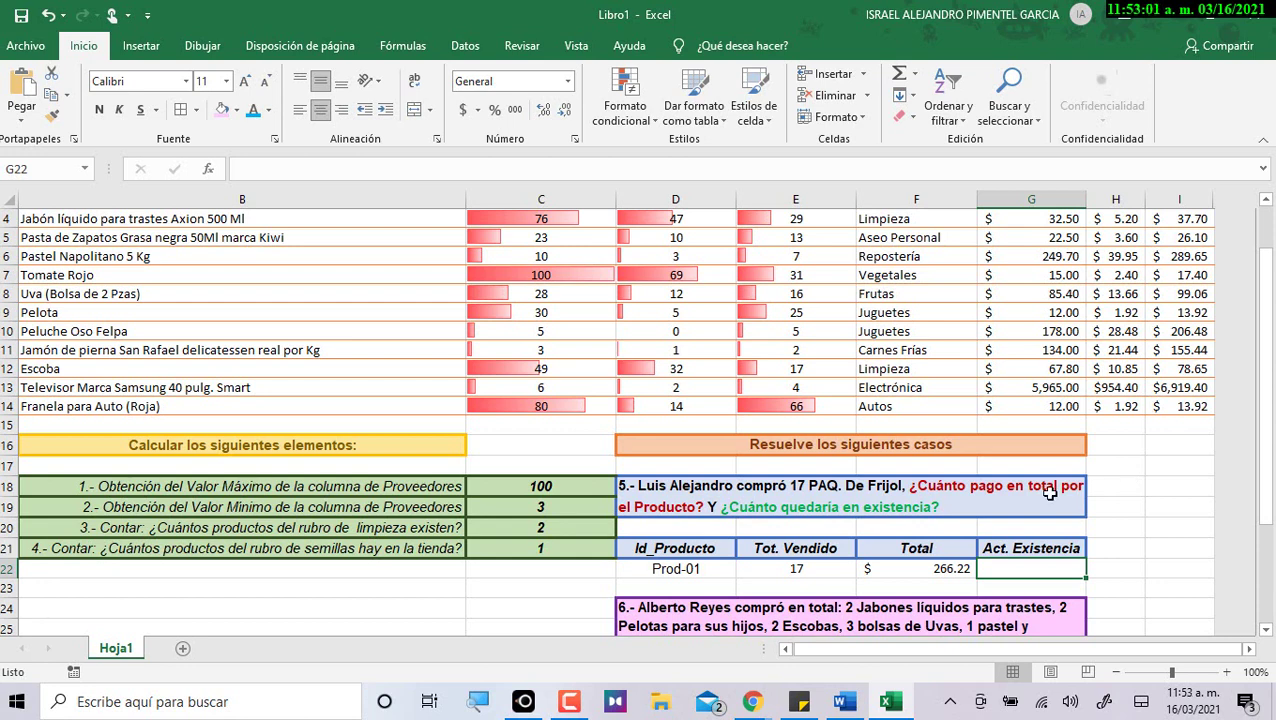
left_click(705, 566)
type("=A3")
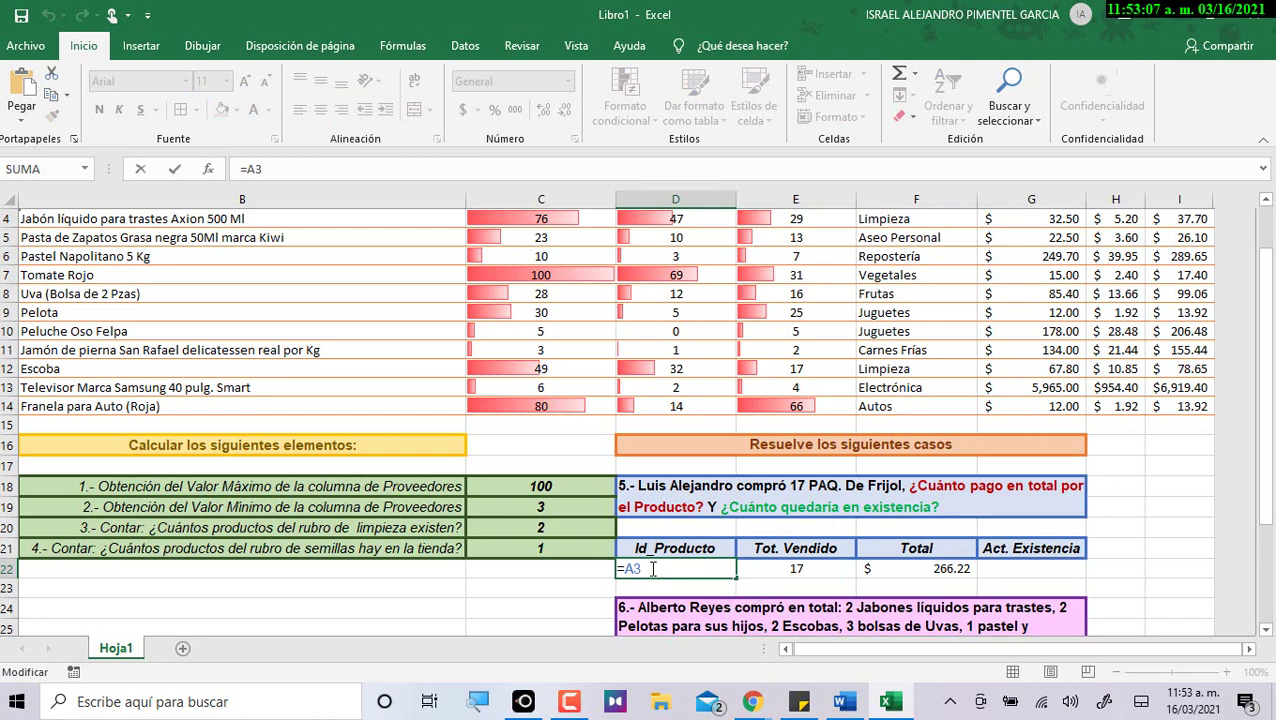
key("ctrl+Return")
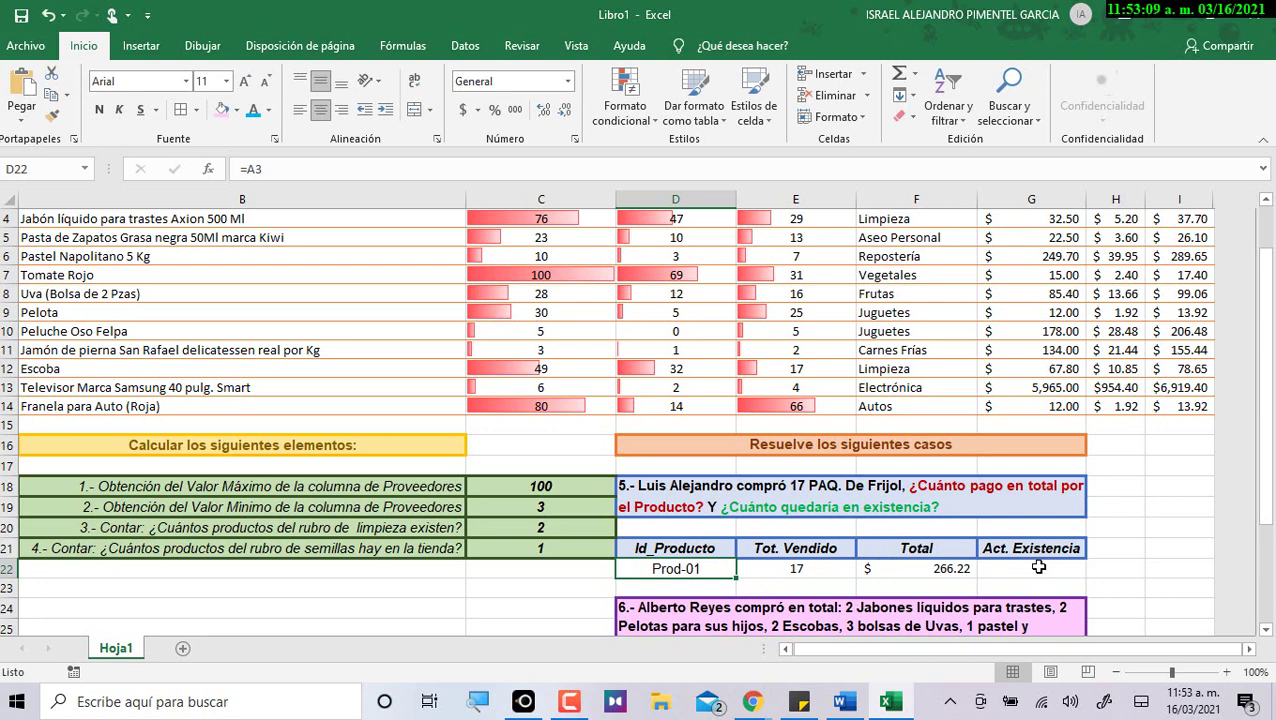
left_click(1005, 566)
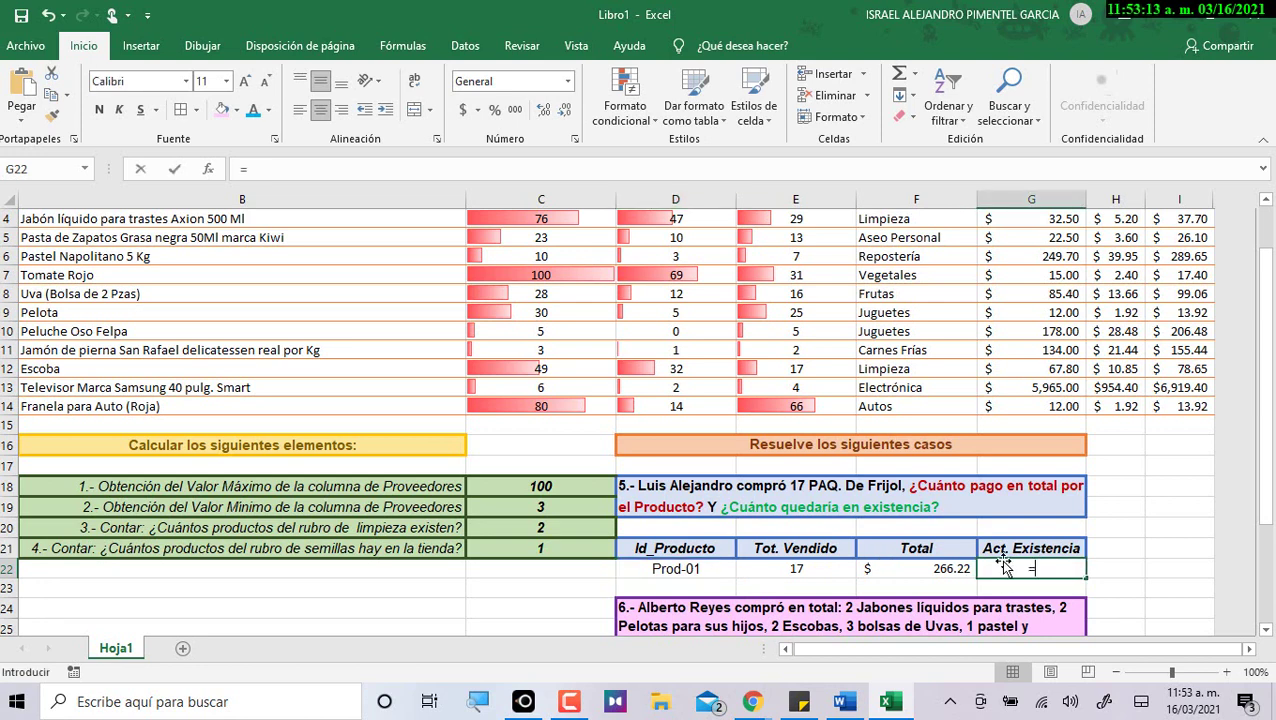
Enter =E3 in G22 so case 5's Act. Existencia pulls Frijol's stock of 7.
type("=")
scroll(942, 467, "up", 1)
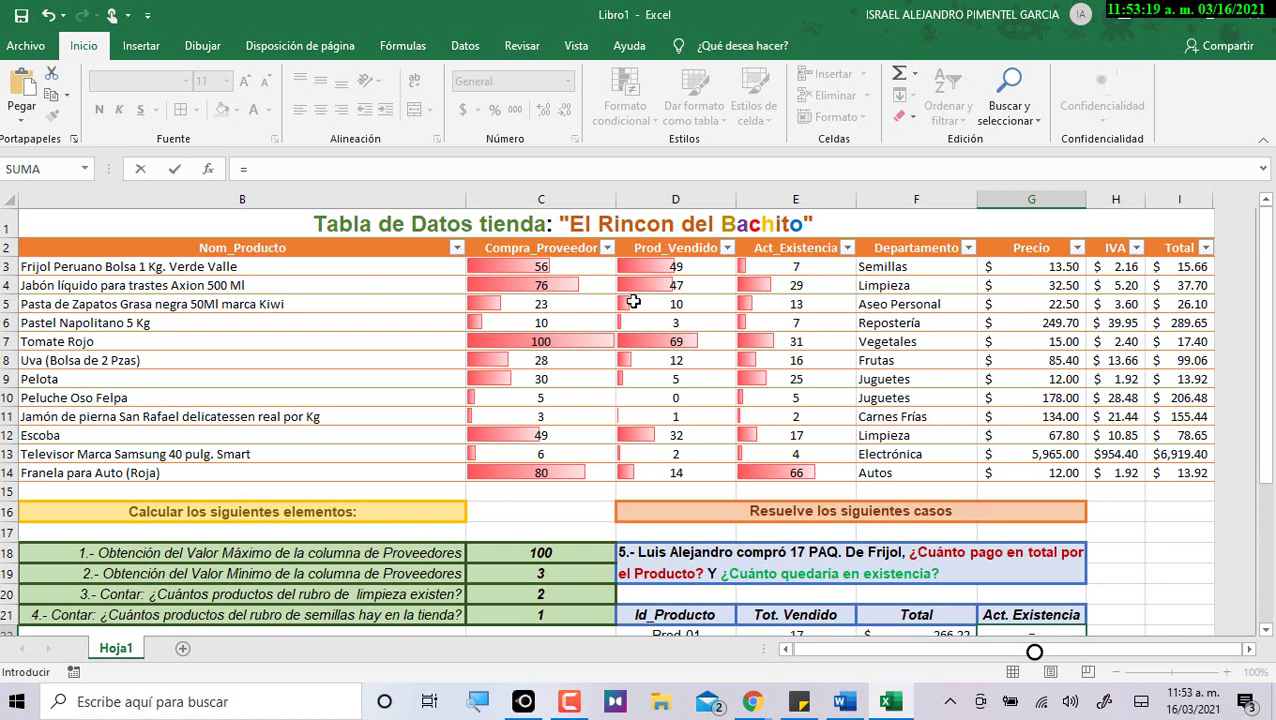
left_click(795, 262)
scroll(1090, 380, "down", 1)
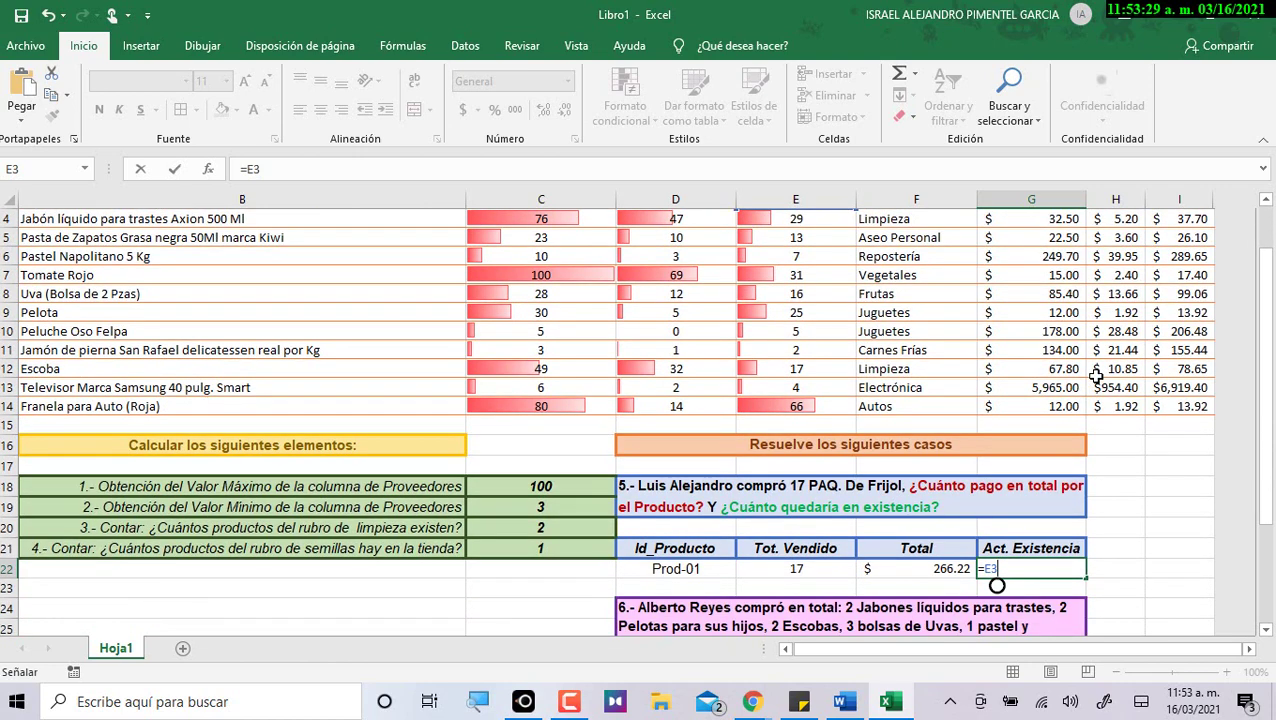
key("Return")
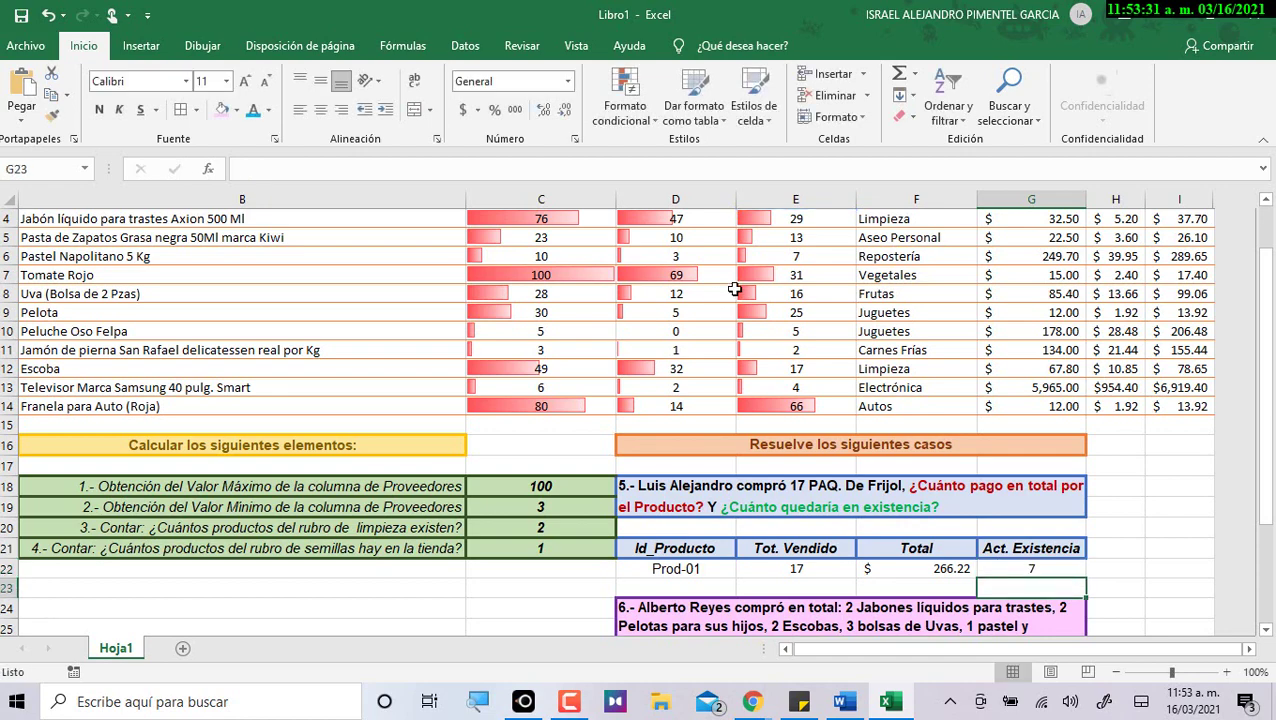
Check Frijol's stock in E3 against case 5's Act. Existencia and 17 sold.
scroll(745, 288, "up", 1)
left_click(772, 263)
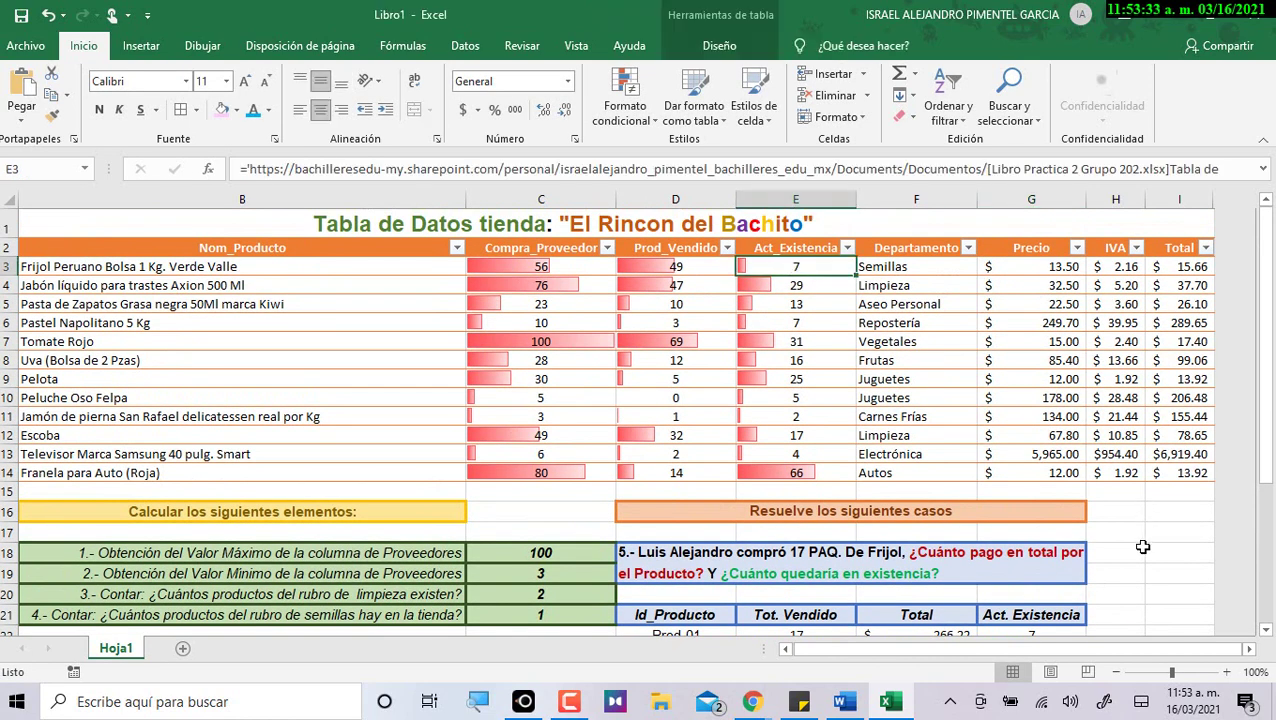
scroll(1077, 572, "down", 1)
left_click(1031, 568)
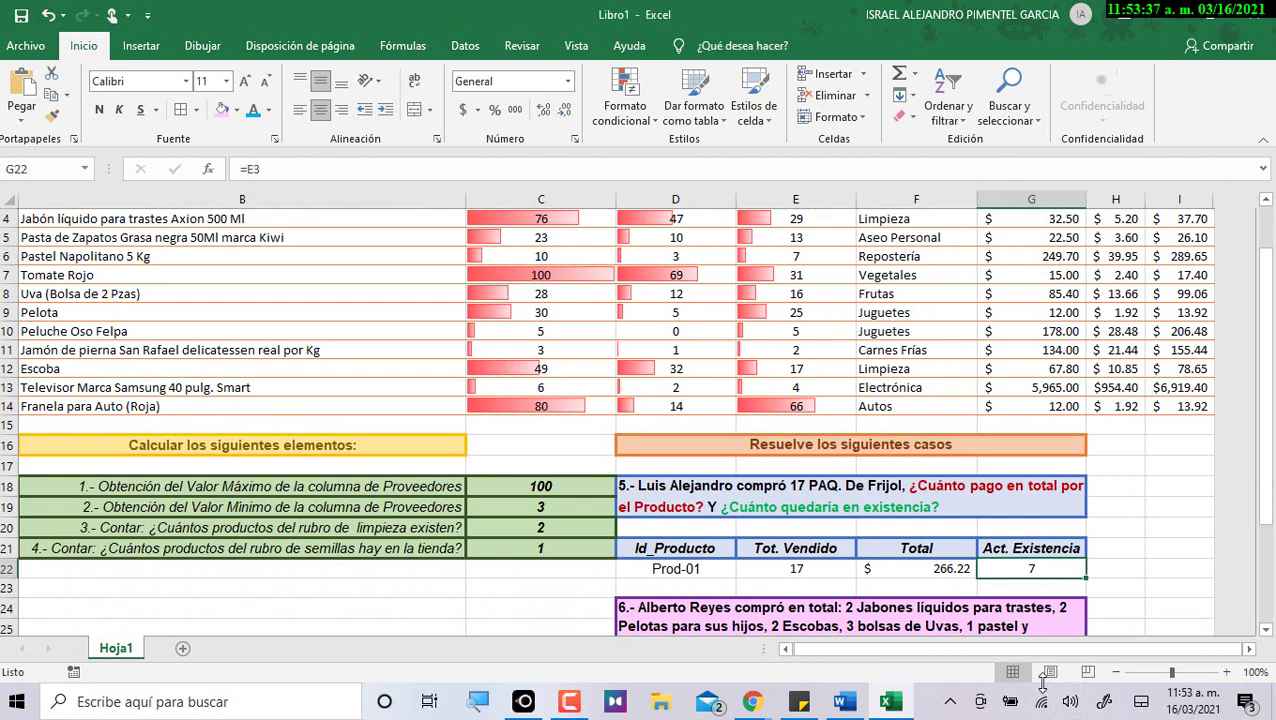
left_click(800, 566)
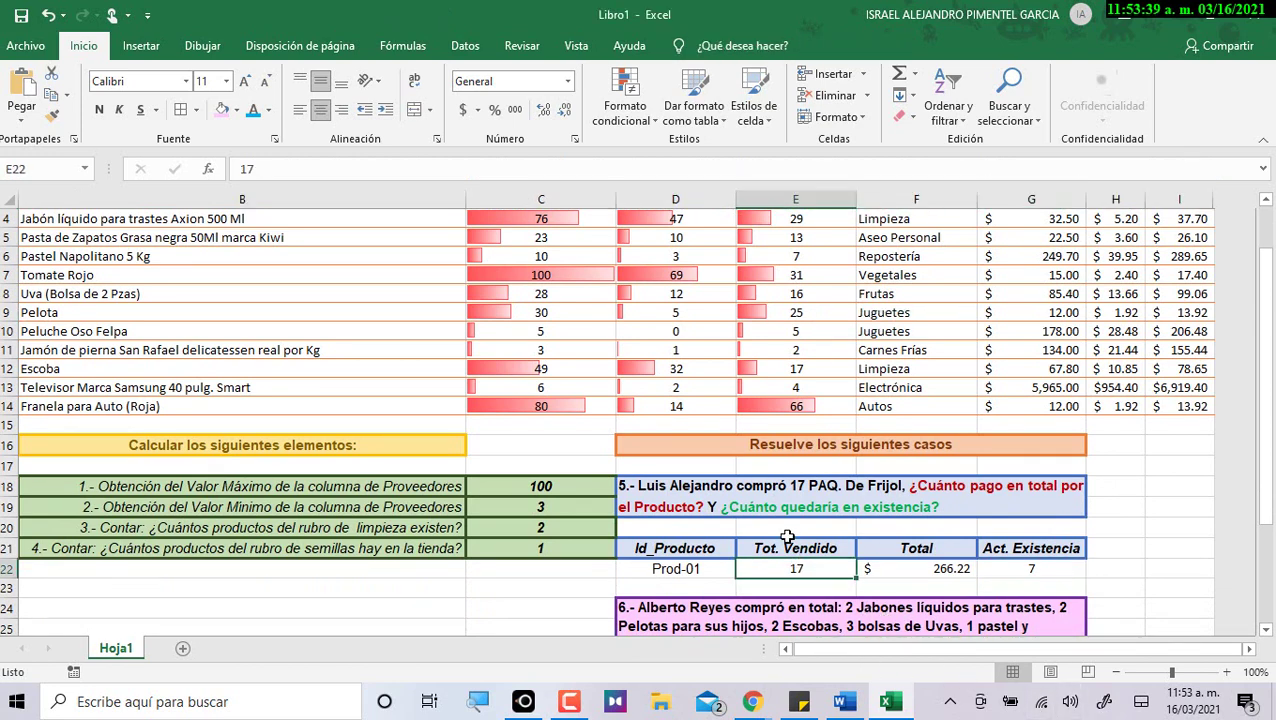
scroll(793, 532, "up", 1)
scroll(793, 532, "down", 1)
scroll(804, 566, "up", 1)
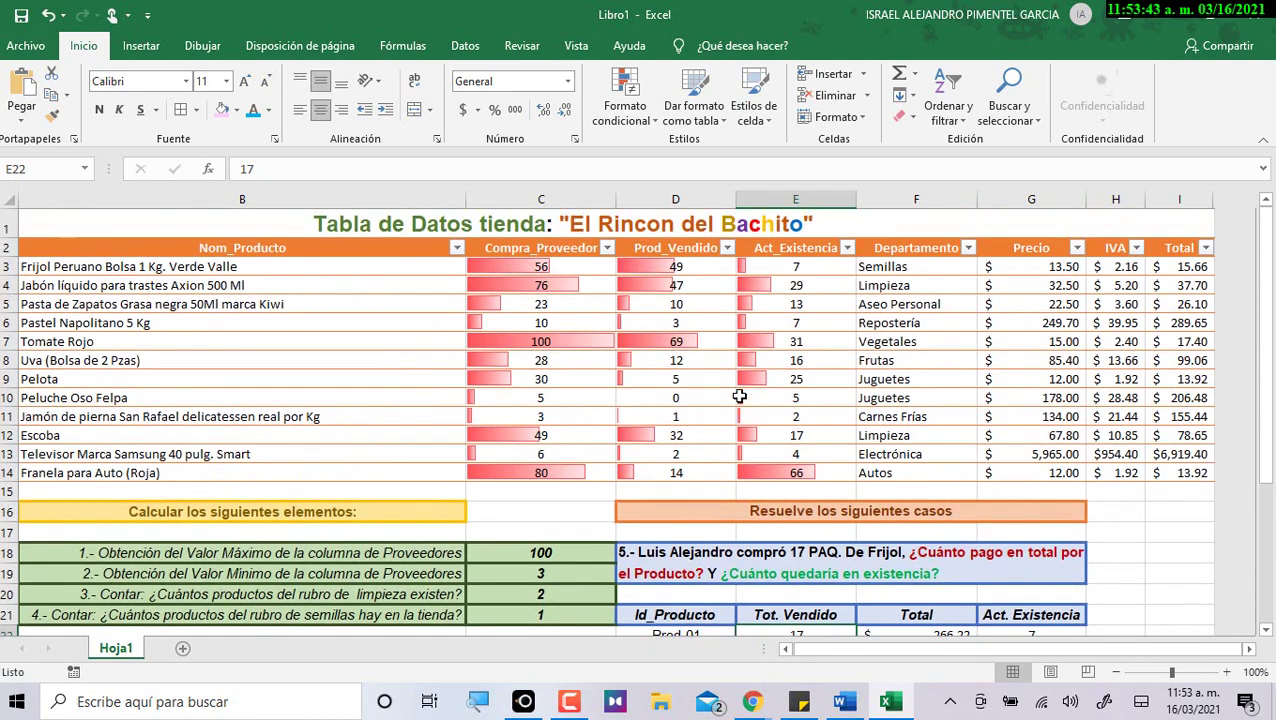
left_click(699, 272)
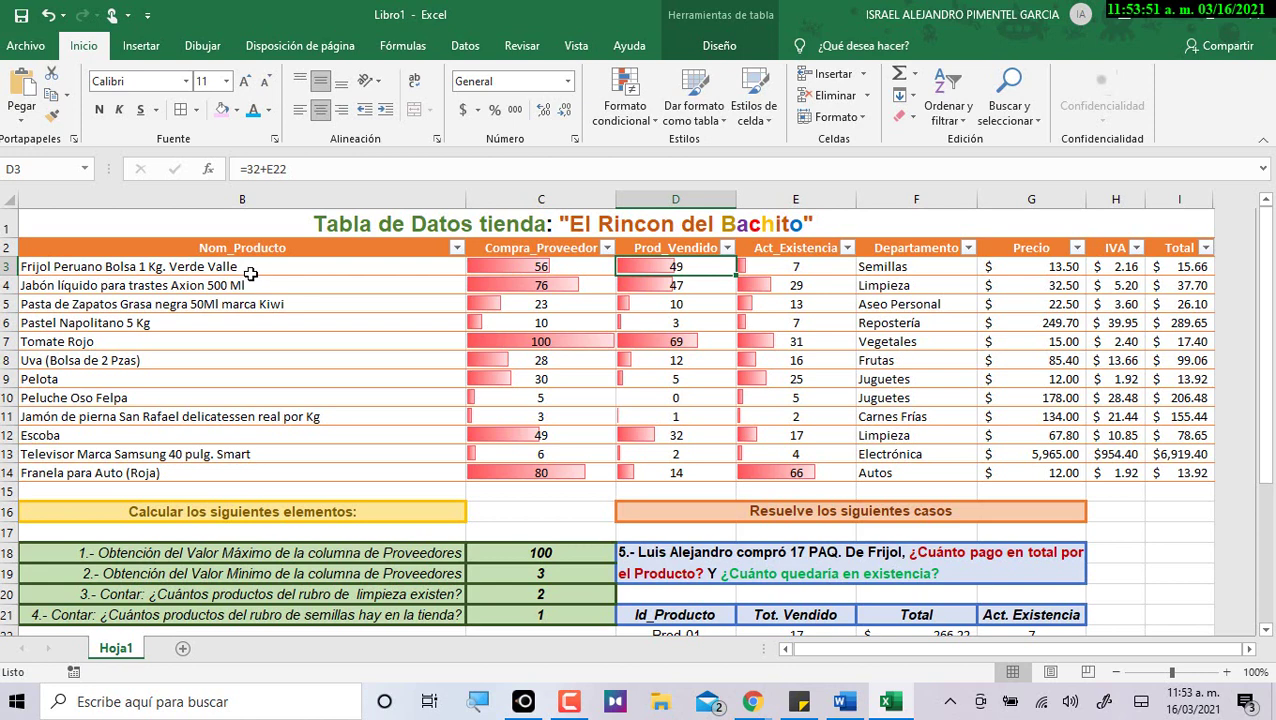
left_click(538, 269)
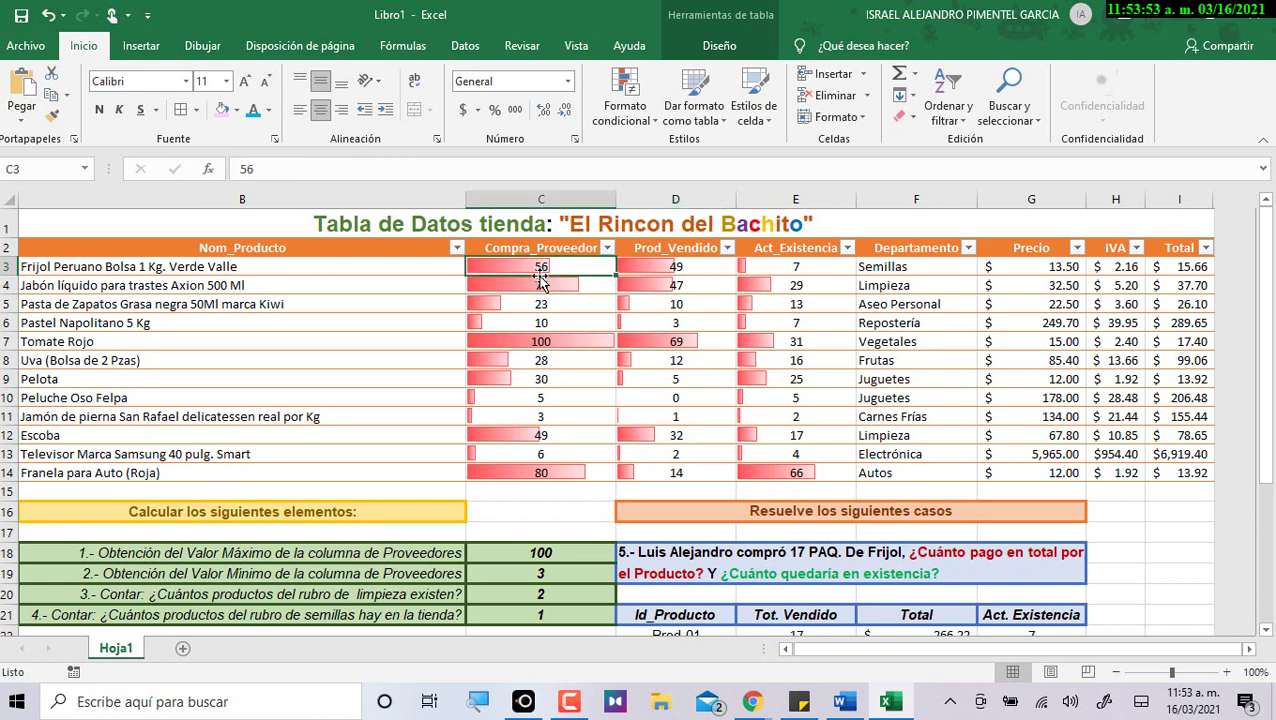
left_click(645, 263)
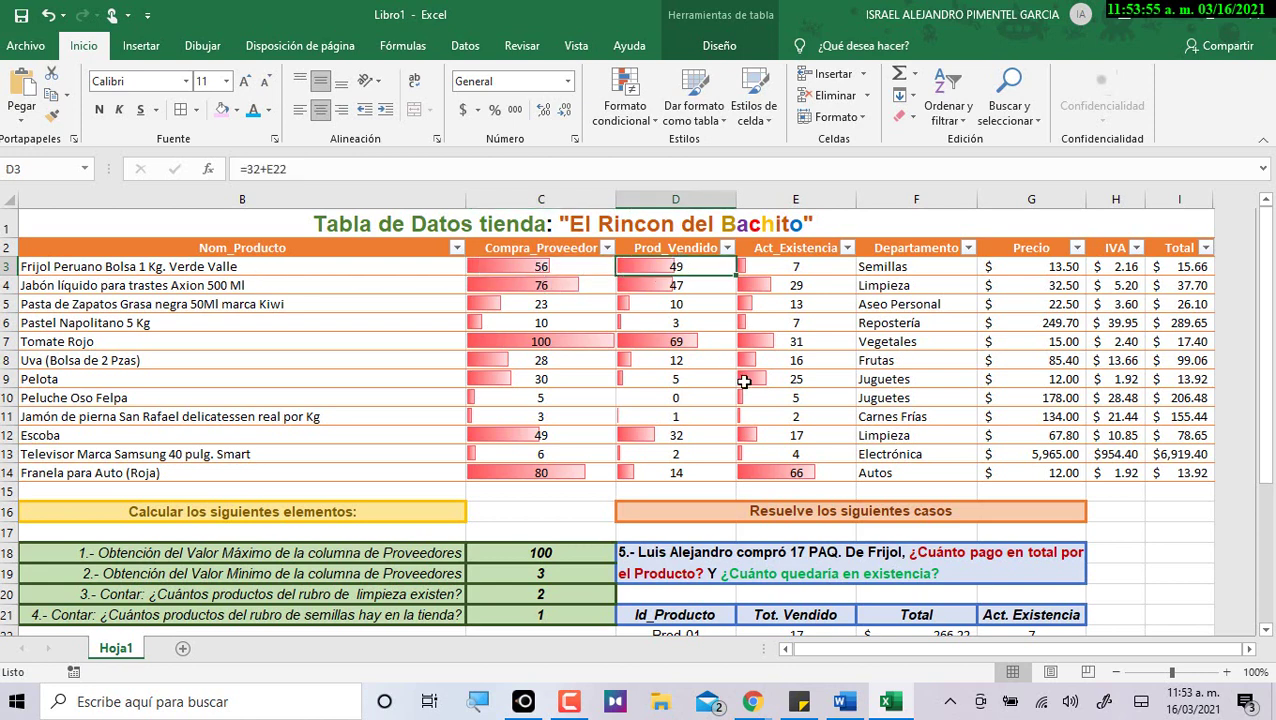
scroll(740, 380, "down", 1)
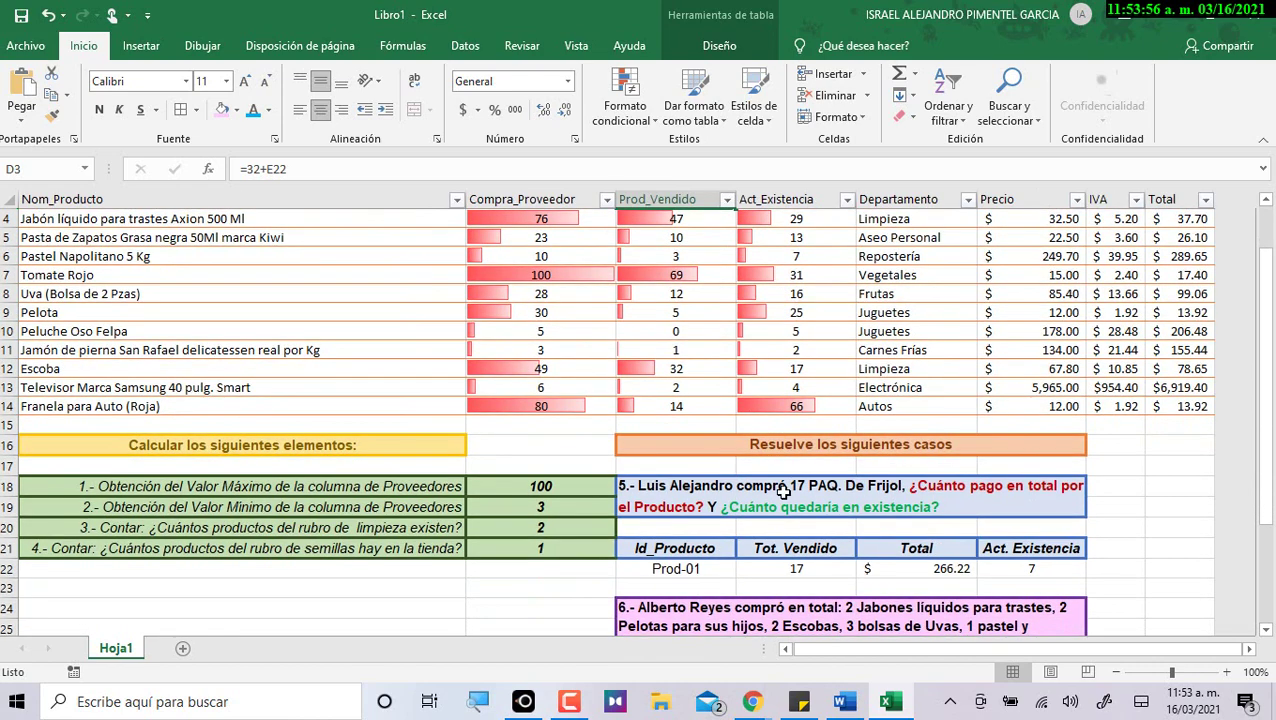
left_click(793, 570)
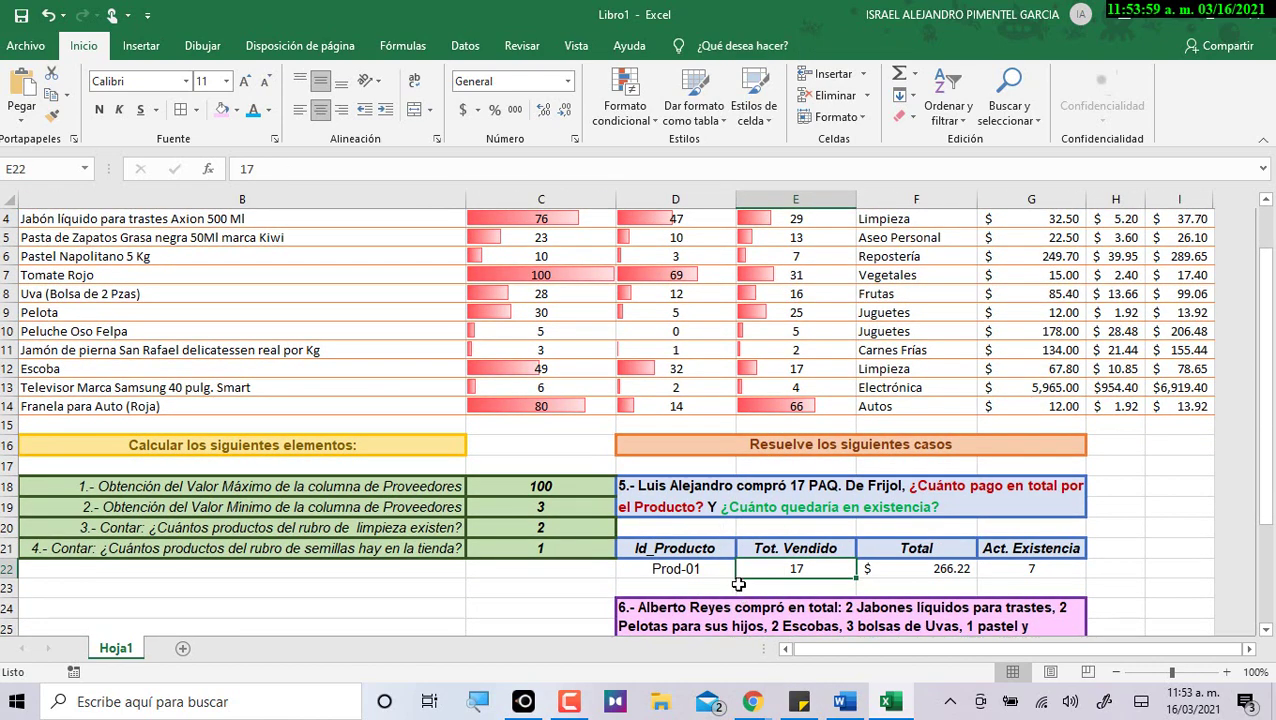
scroll(738, 584, "up", 1)
left_click(697, 266)
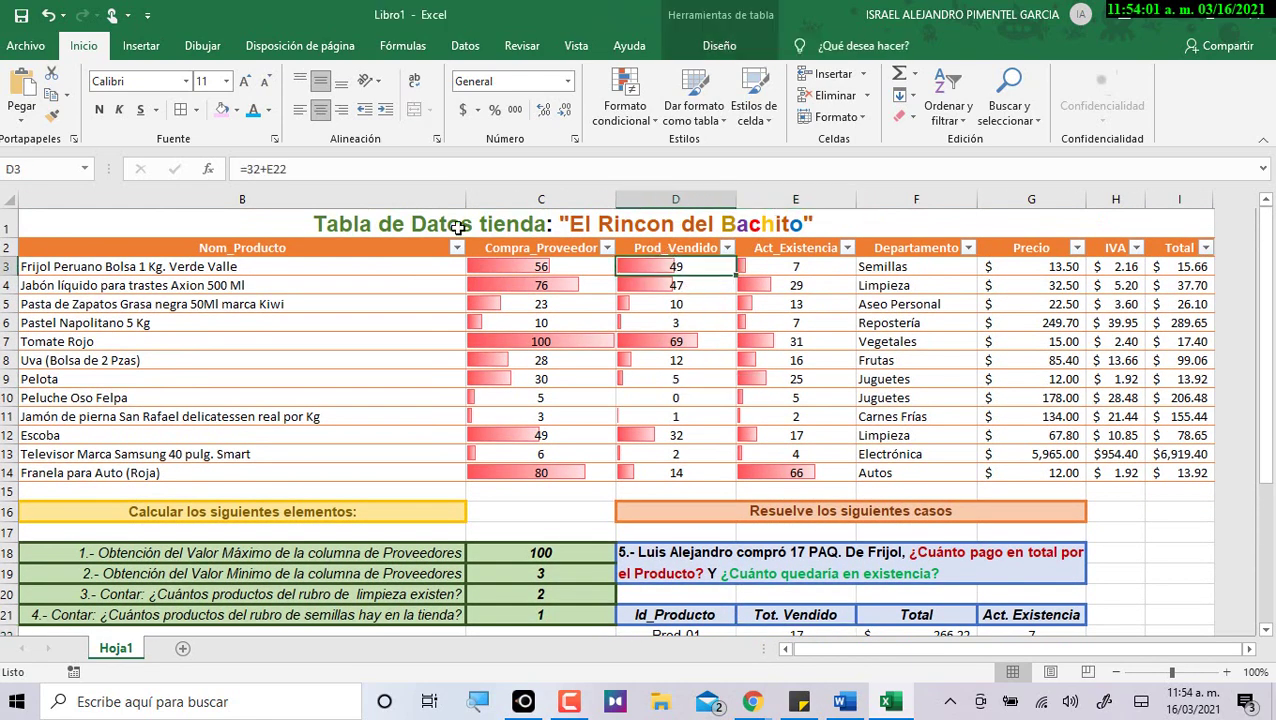
left_click(628, 289)
left_click(722, 302)
left_click(703, 267)
mouse_move(703, 267)
left_mouse_down()
mouse_move(692, 336)
mouse_move(694, 261)
left_mouse_up()
scroll(727, 381, "down", 1)
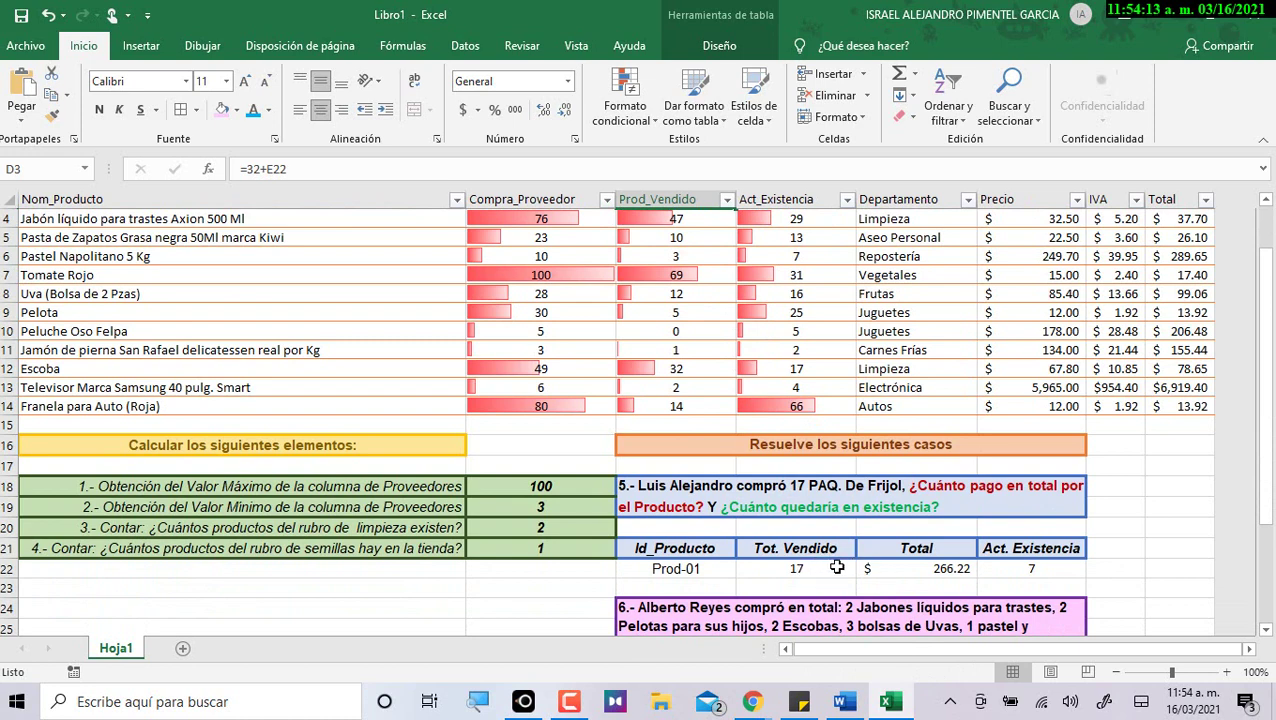
scroll(760, 450, "up", 1)
Strip the added +E references so Frijol, Jabón and Pastel show 32, 47 and 3 sold.
double_click(686, 265)
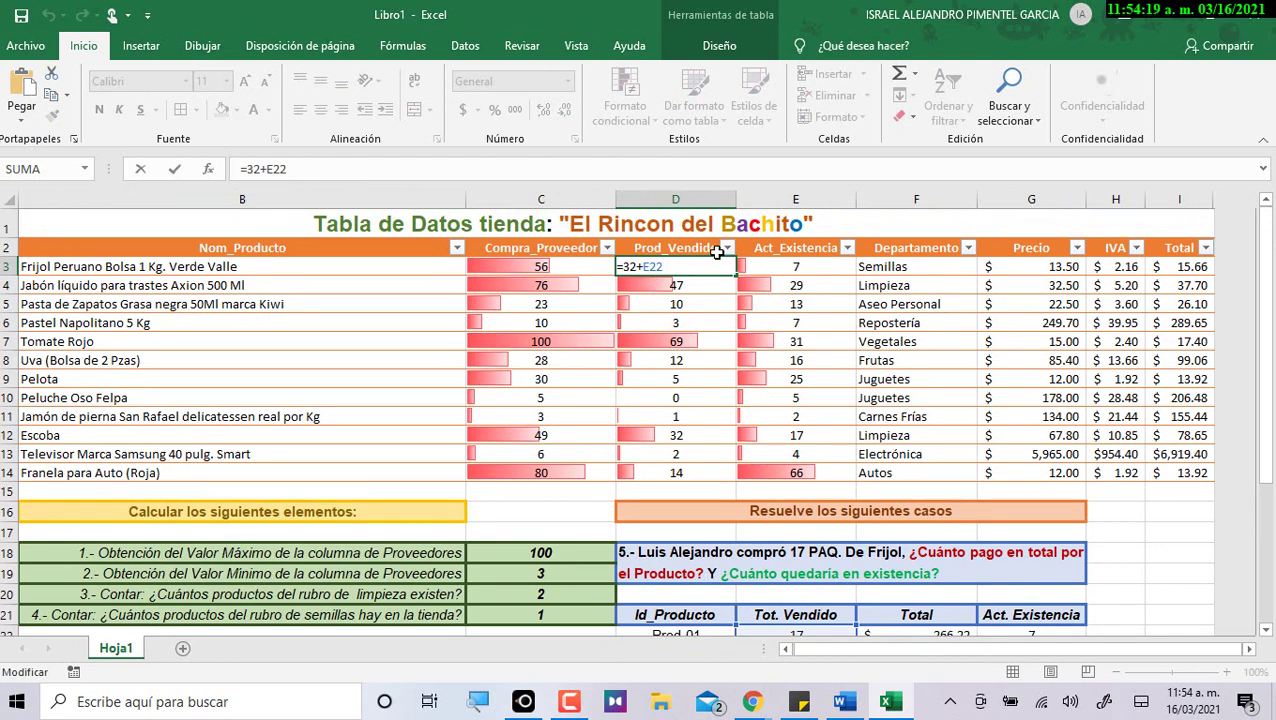
key("BackSpace")
key("BackSpace")
key("BackSpace")
key("BackSpace")
key("Return")
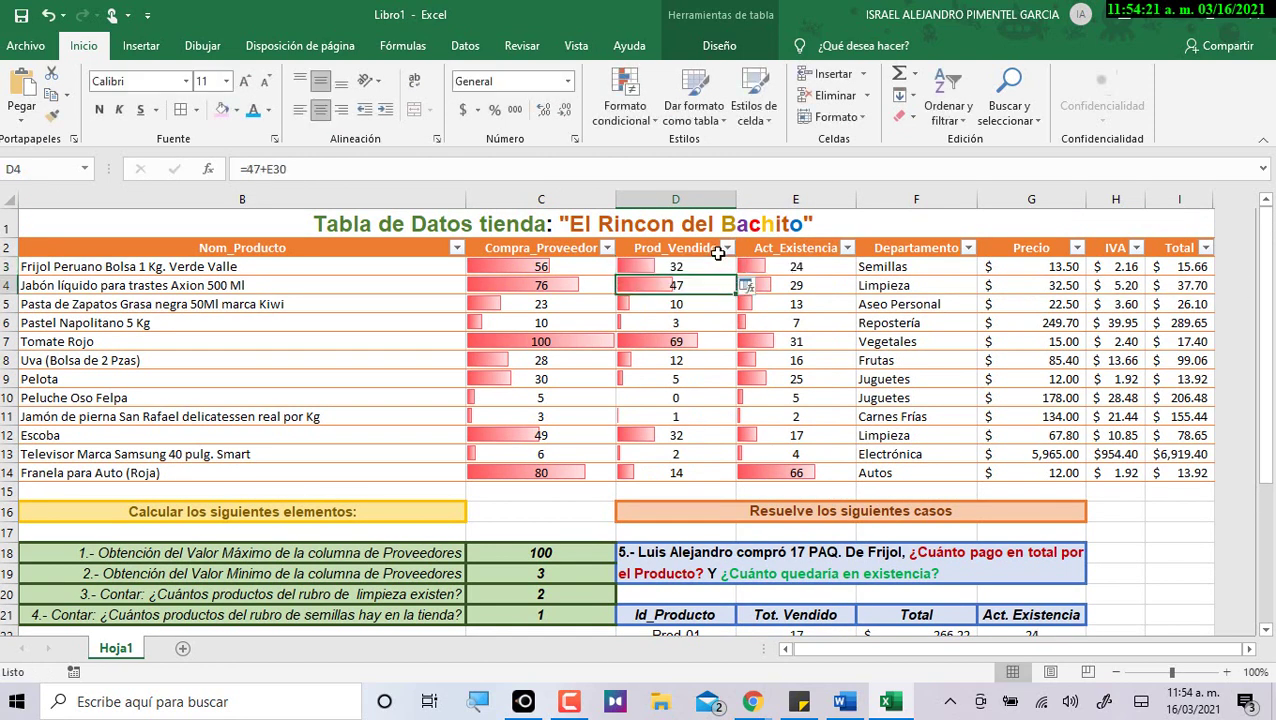
double_click(683, 285)
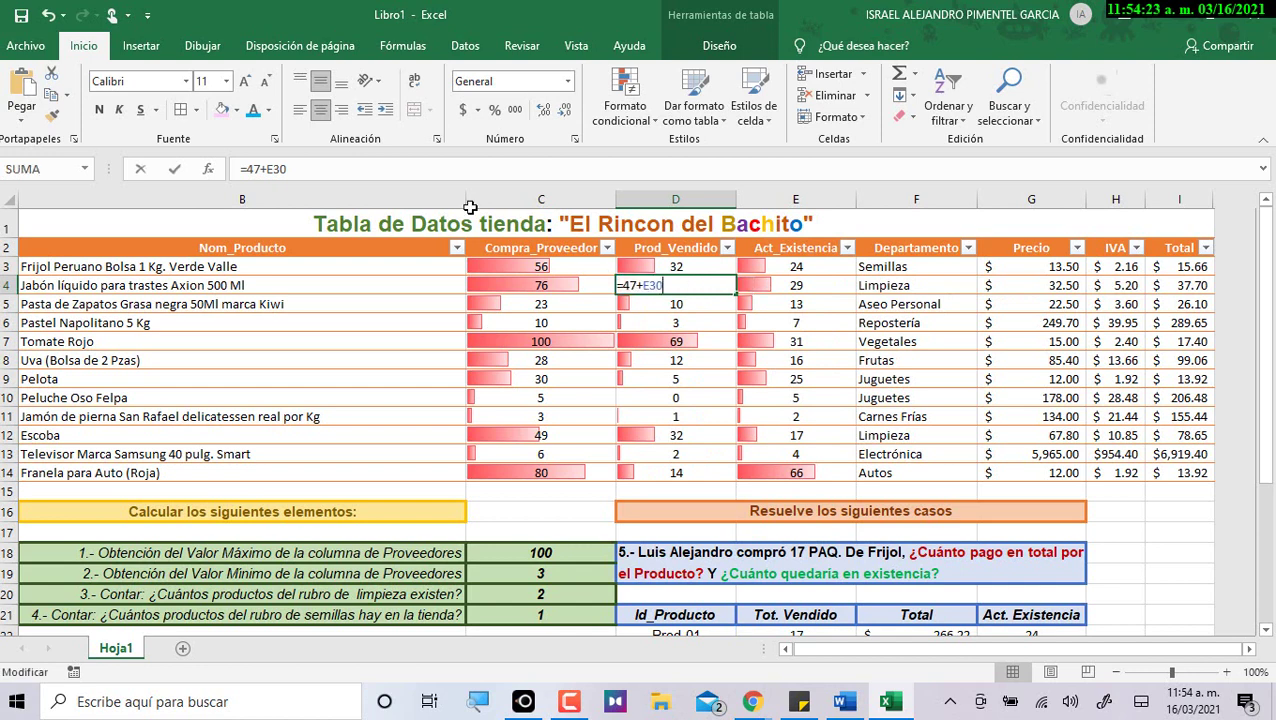
left_click(418, 168)
key("BackSpace")
key("BackSpace")
key("BackSpace")
key("BackSpace")
key("Return")
key("Down")
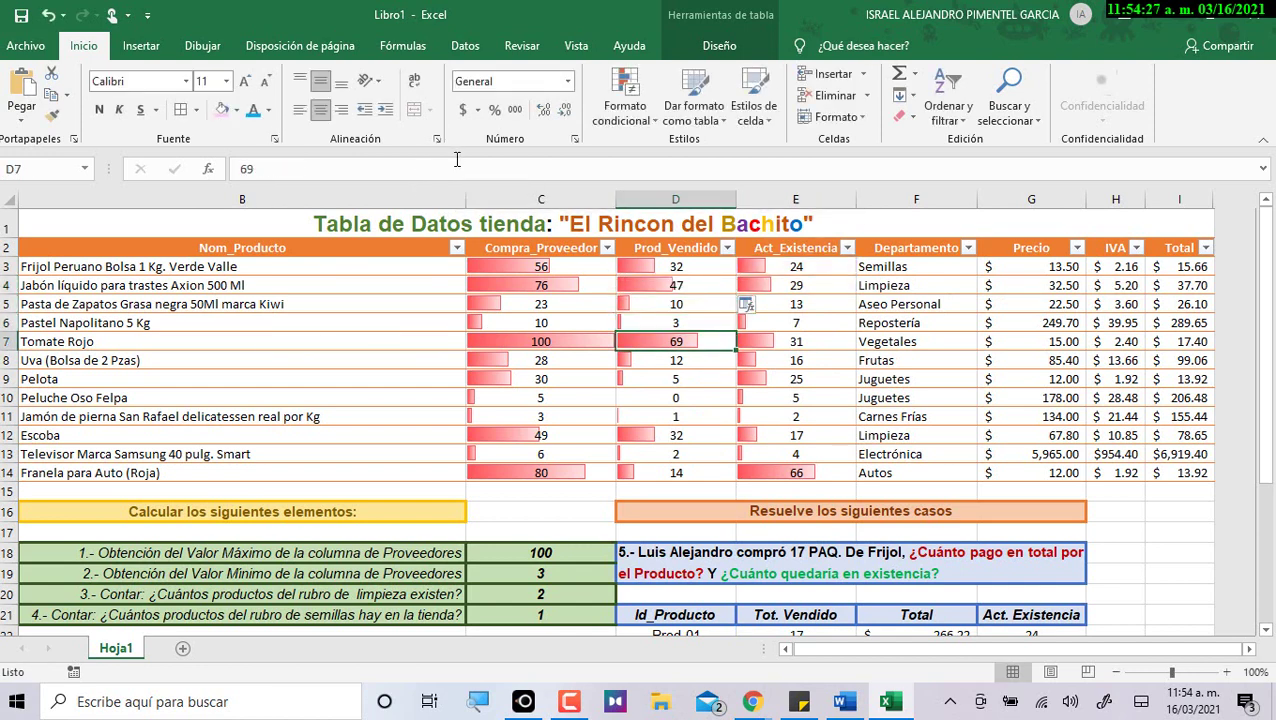
left_click(456, 159)
key("BackSpace")
key("BackSpace")
key("BackSpace")
key("BackSpace")
key("Return")
Strip the references from Uva, Pelota, Escoba and Televisor, leaving 12, 5, 32 and 2 sold.
key("Down")
key("Down")
key("Up")
left_click(456, 159)
key("BackSpace")
key("BackSpace")
key("BackSpace")
key("BackSpace")
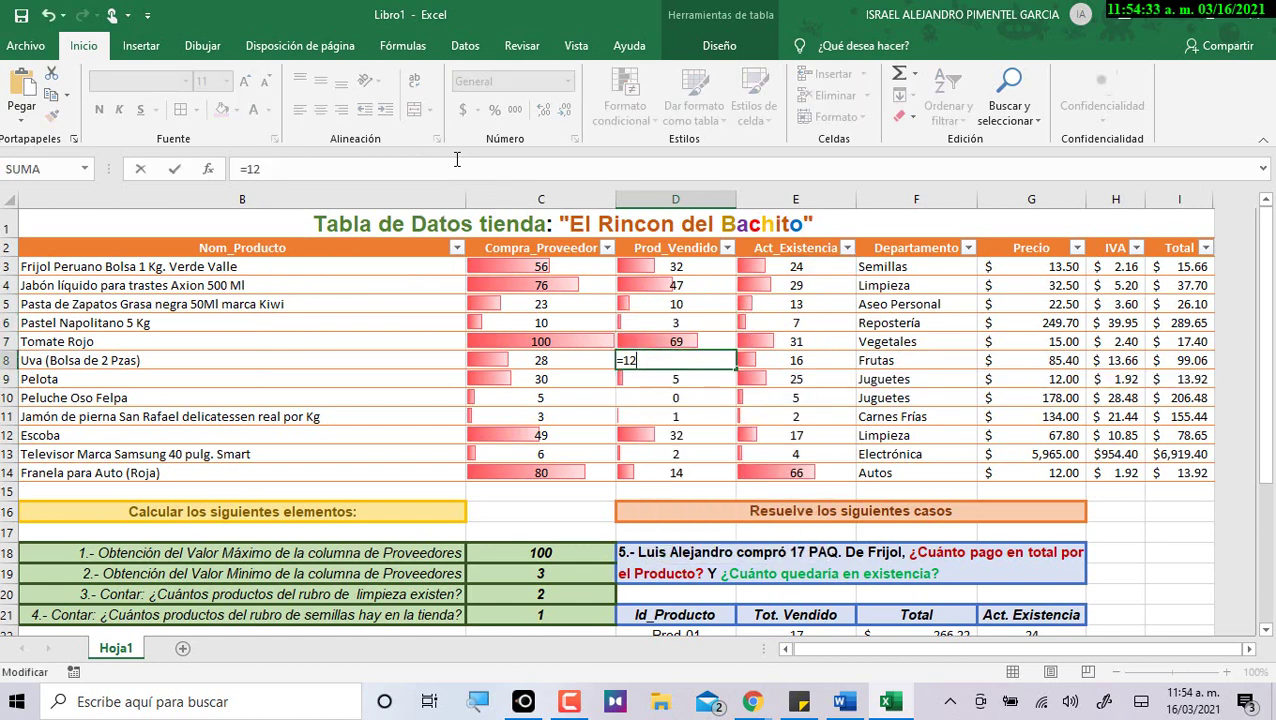
key("Return")
left_click(456, 159)
key("BackSpace")
key("BackSpace")
key("BackSpace")
key("BackSpace")
key("Return")
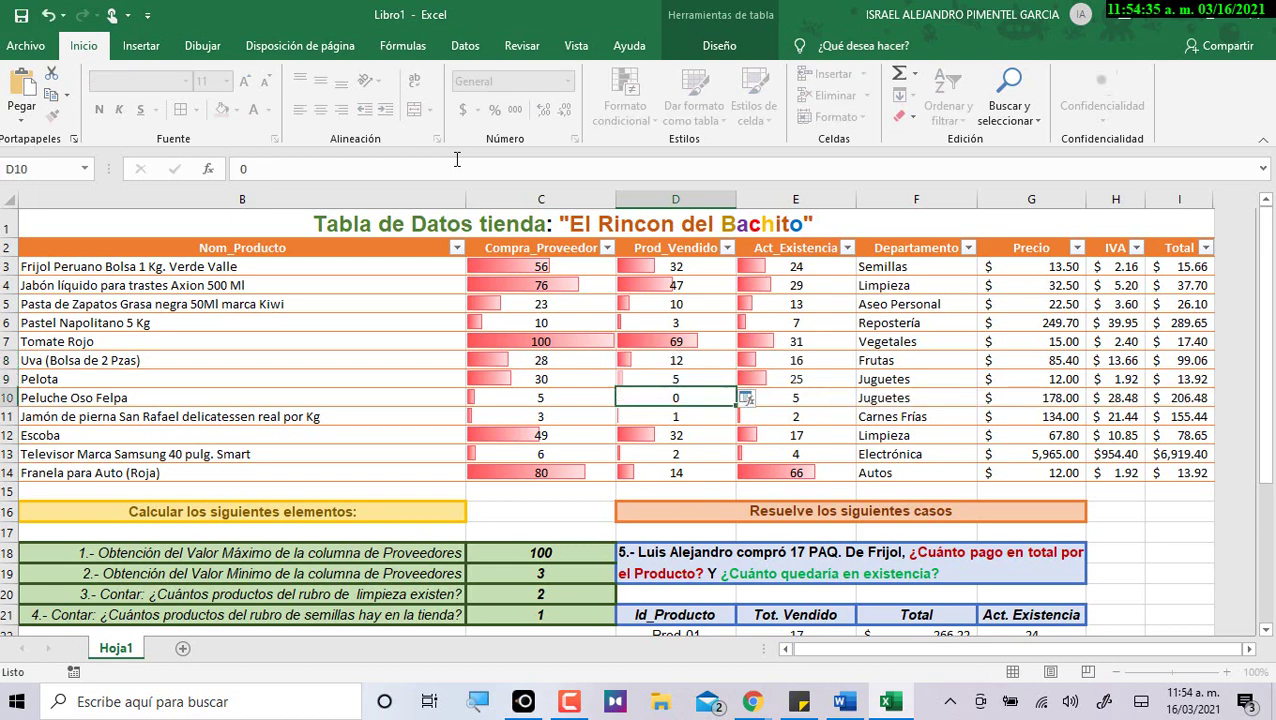
key("Down")
key("Down")
left_click(456, 159)
key("BackSpace")
key("BackSpace")
key("BackSpace")
key("BackSpace")
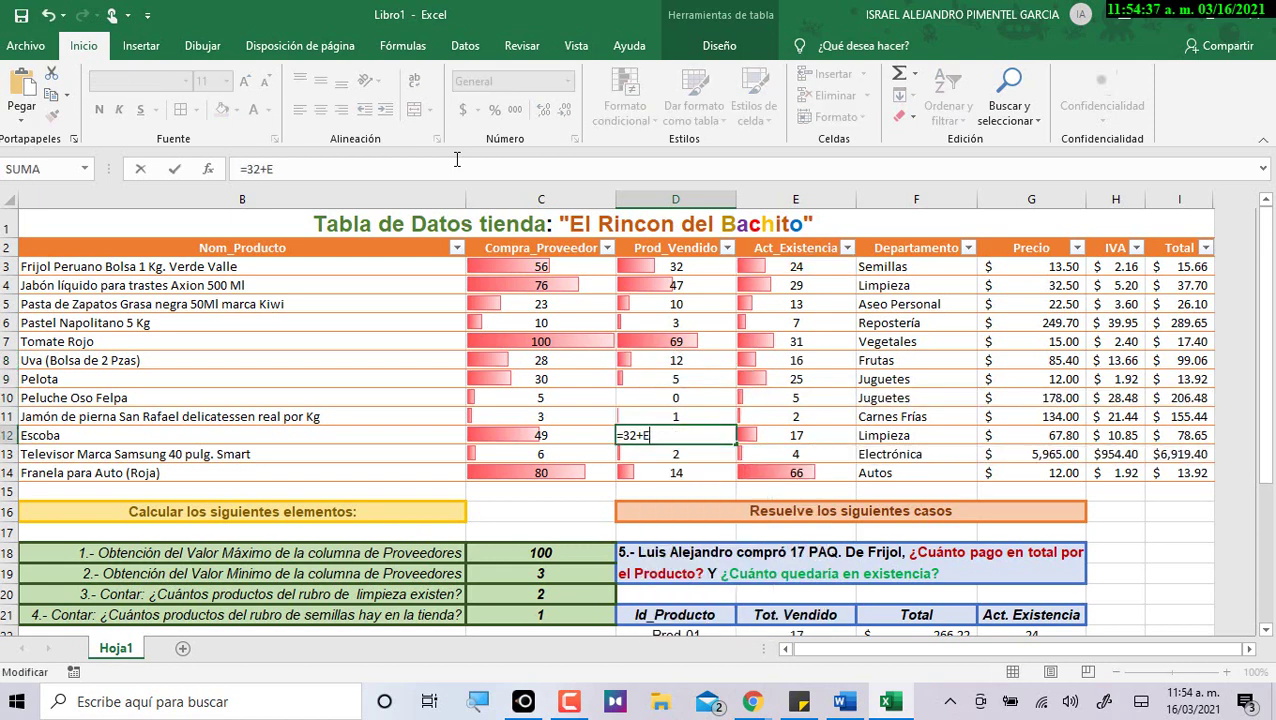
key("Return")
key("Down")
key("Up")
left_click(456, 159)
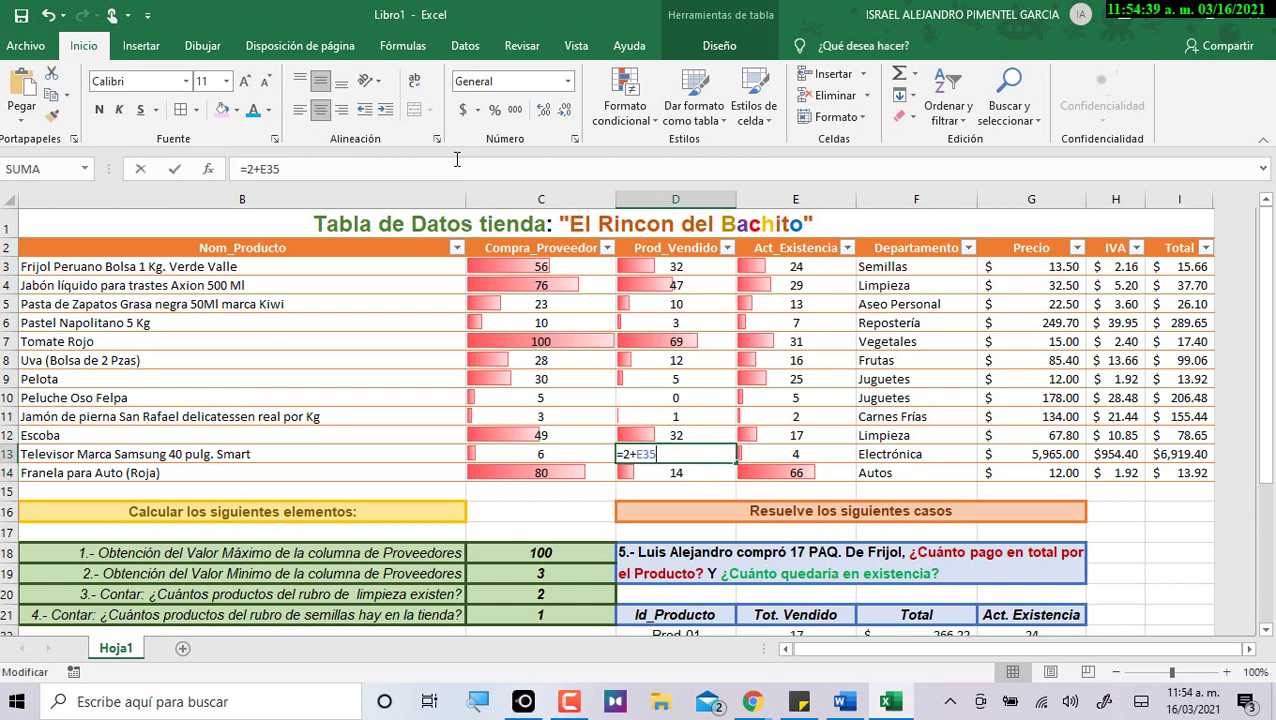
key("BackSpace")
key("BackSpace")
key("BackSpace")
key("BackSpace")
key("Return")
key("Up")
key("Up")
key("Up")
key("Up")
key("Up")
key("Up")
key("Up")
key("Up")
key("Up")
key("Up")
key("Up")
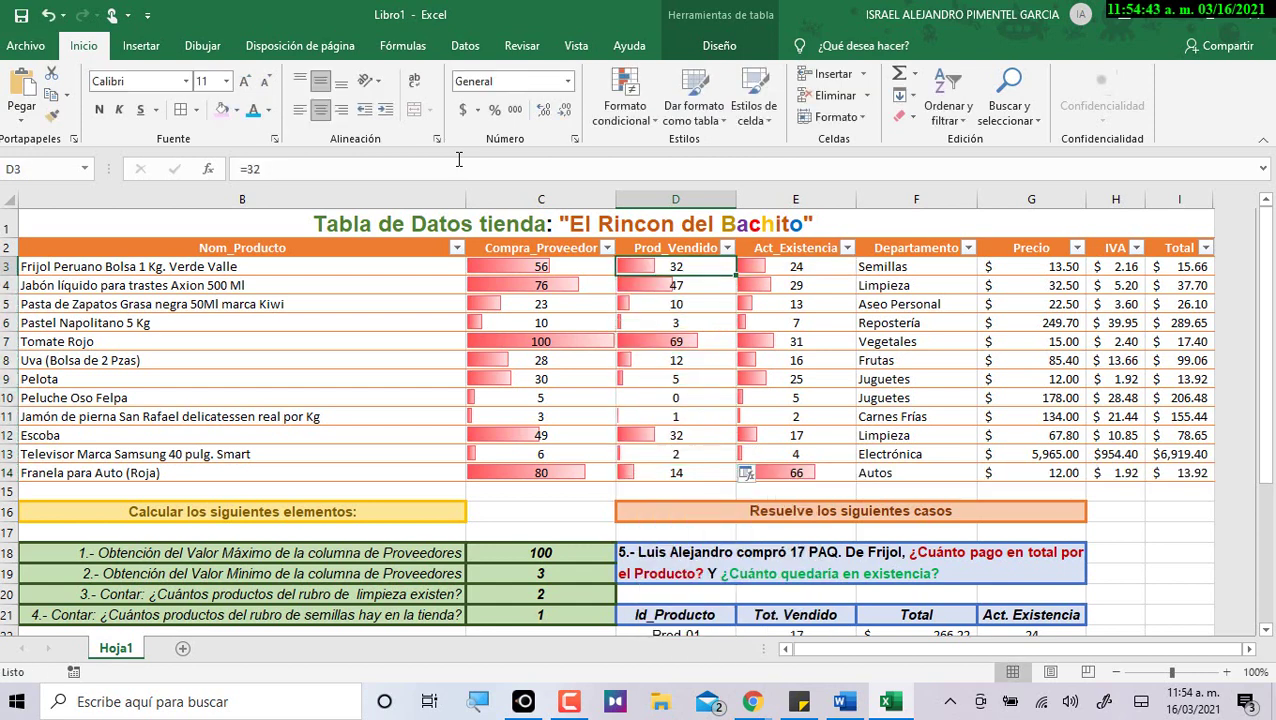
Set Frijol's Prod_Vendido to 32 plus case 5's E22, giving 49 sold.
scroll(720, 285, "down", 1)
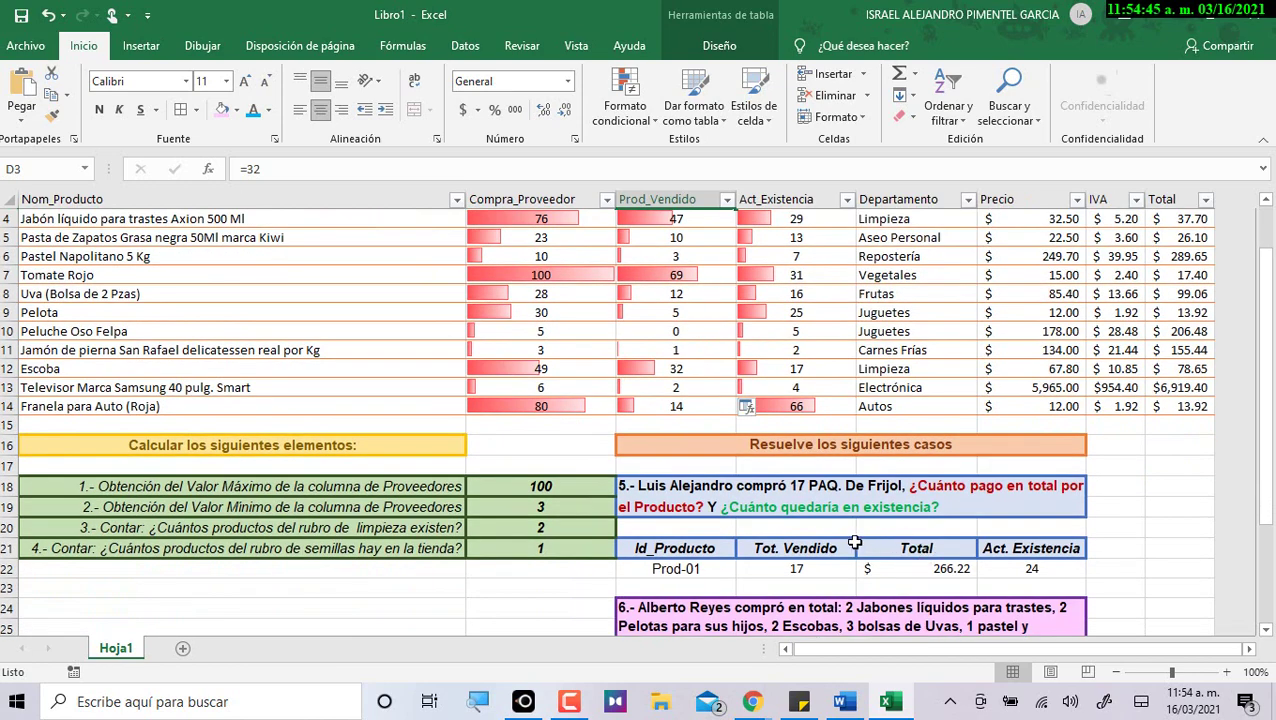
left_click(806, 562)
scroll(806, 490, "up", 1)
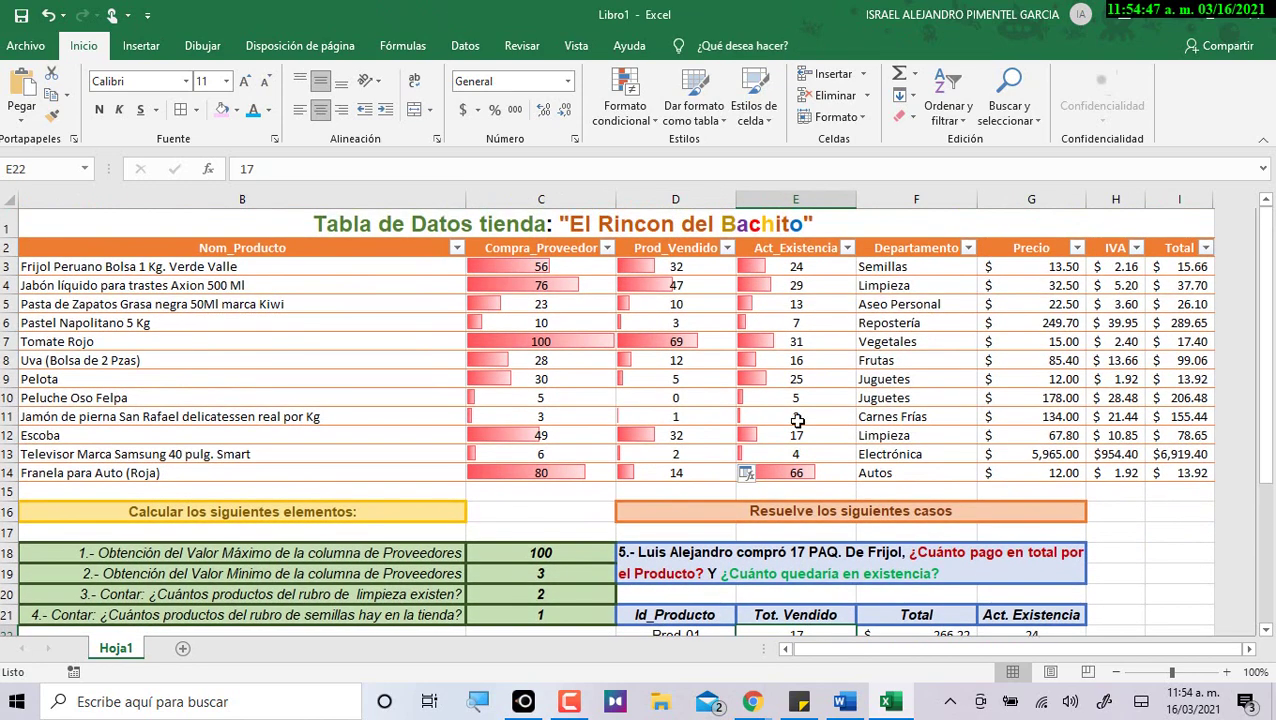
double_click(708, 270)
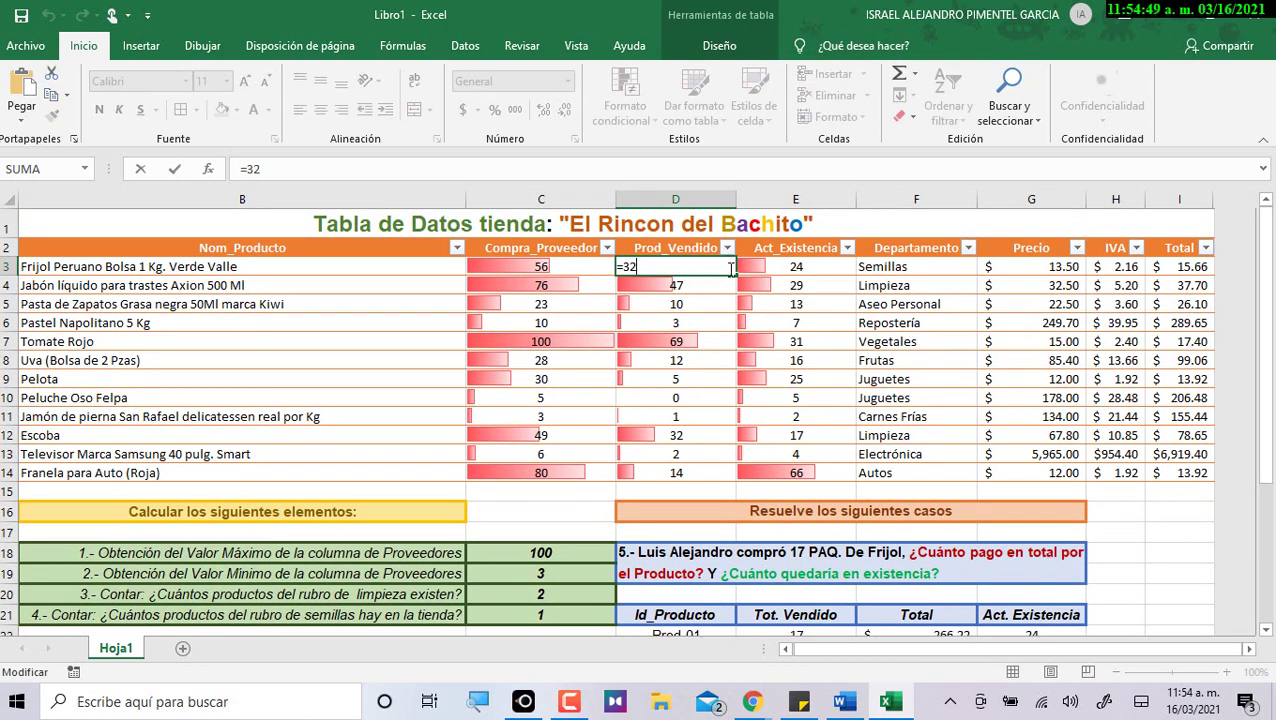
type("2")
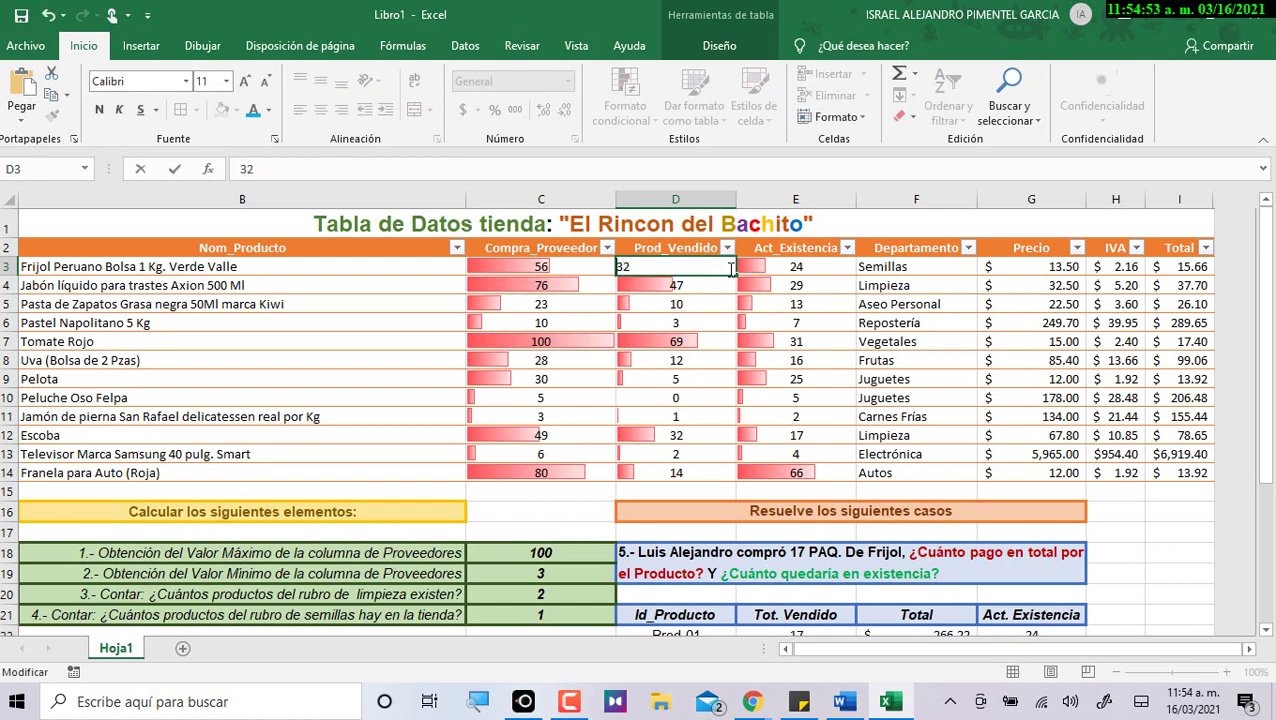
type("=32+")
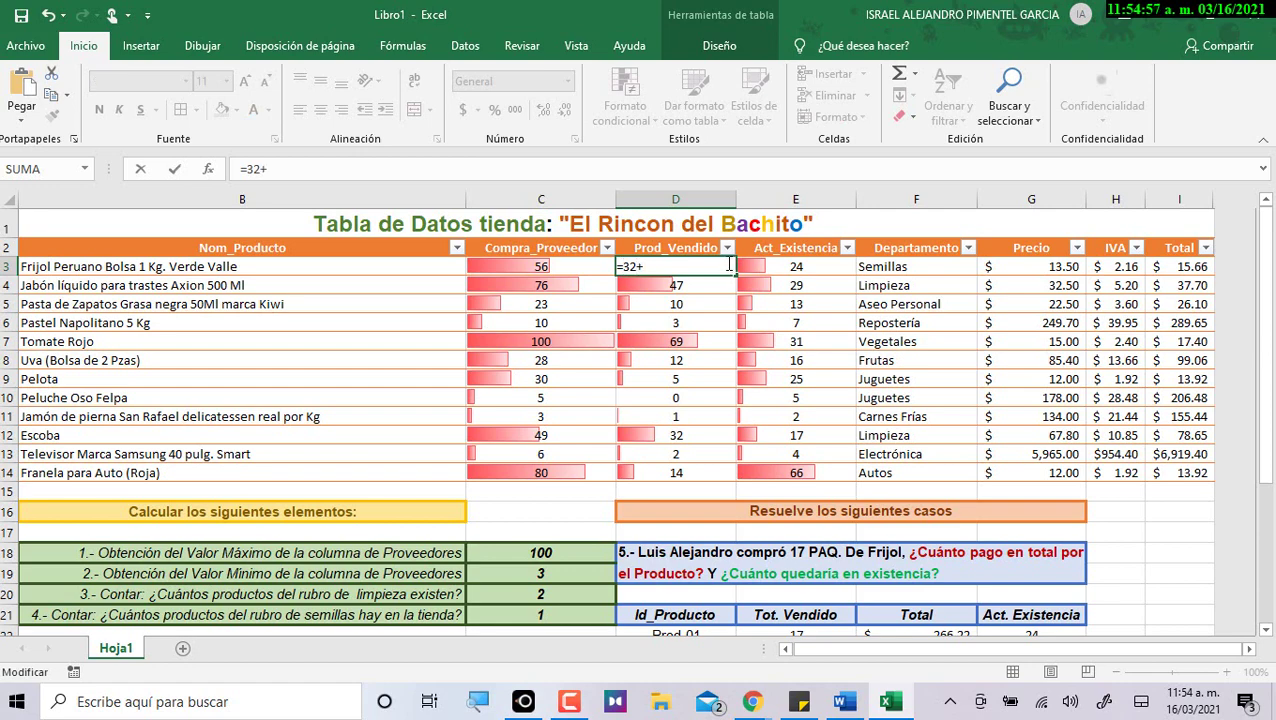
scroll(765, 515, "down", 1)
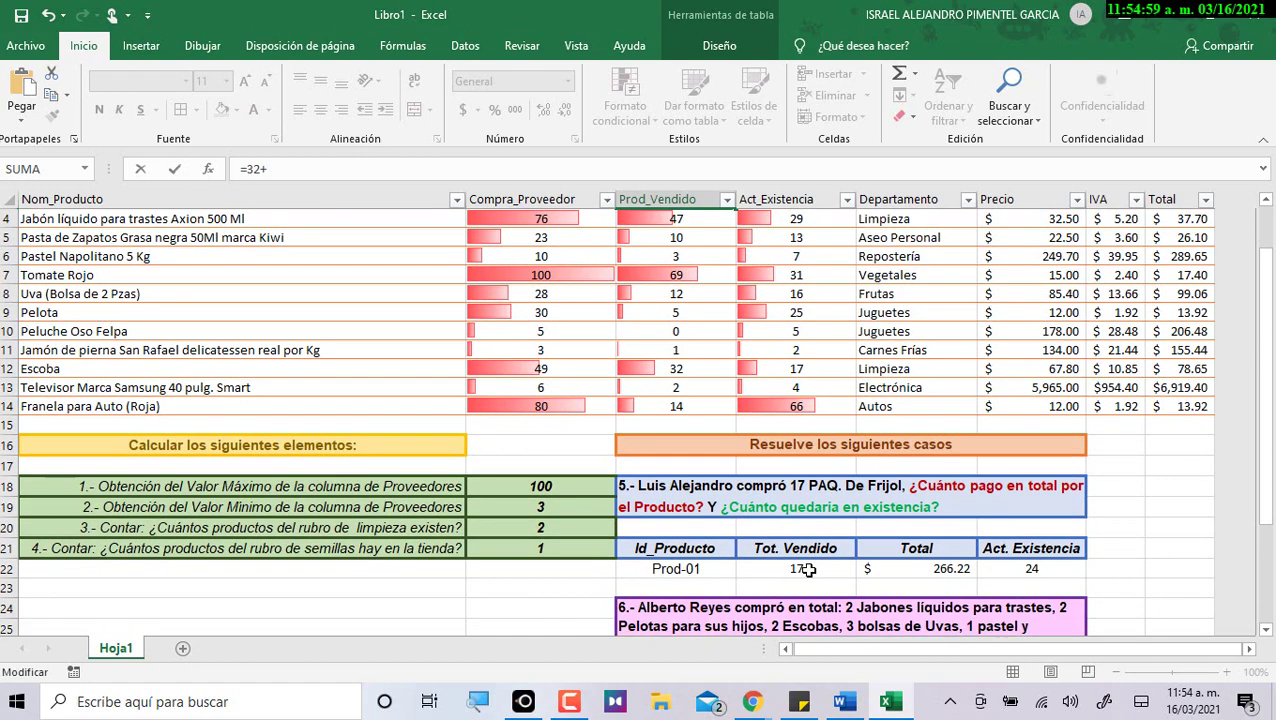
left_click(795, 566)
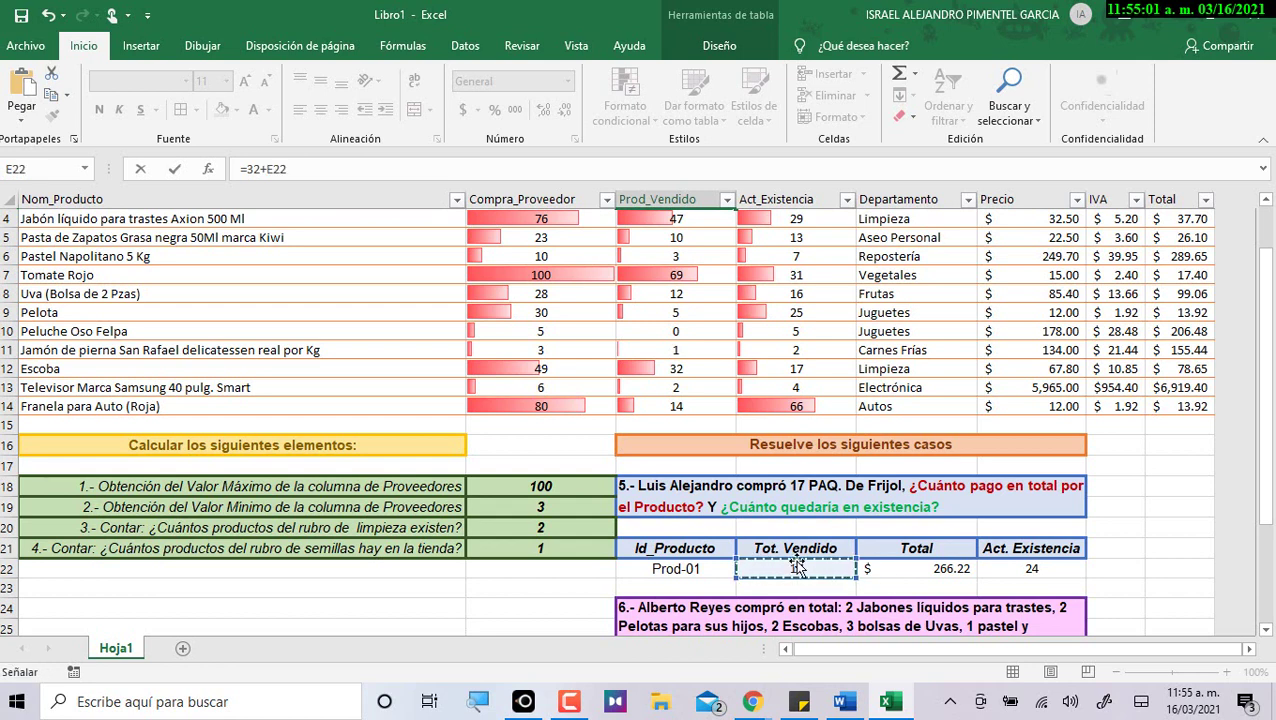
scroll(785, 432, "up", 1)
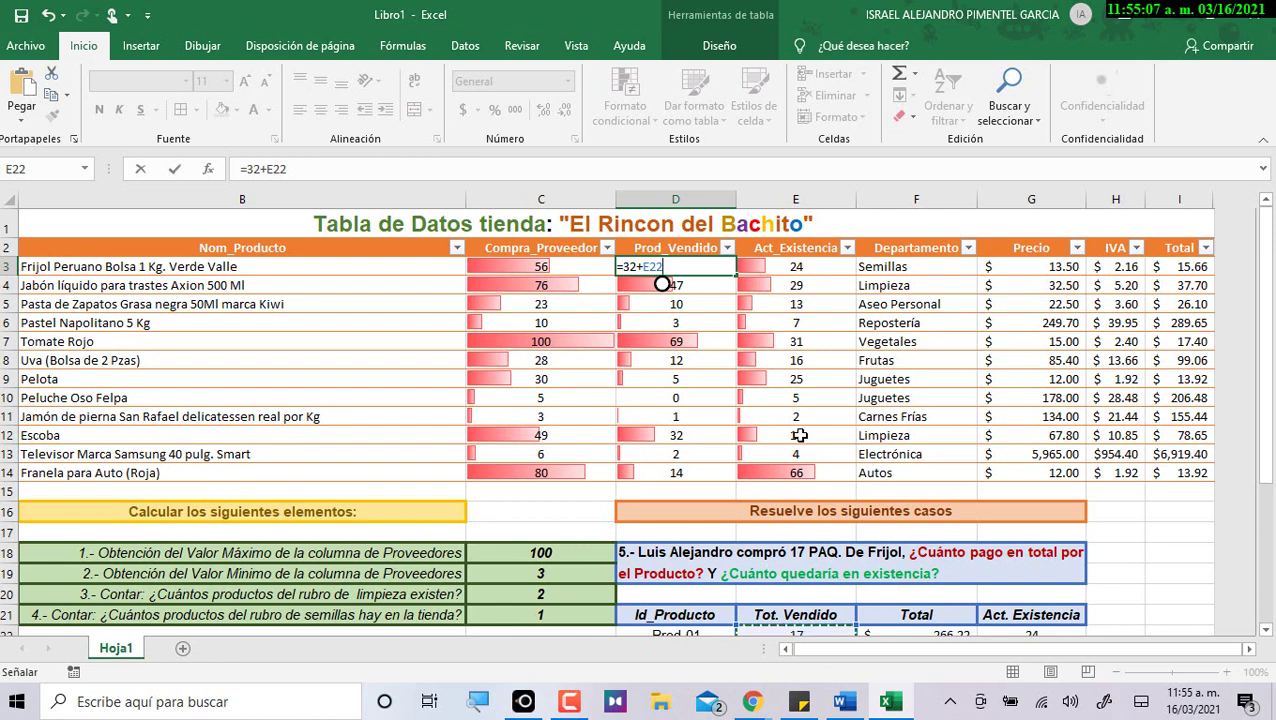
key("Return")
Verify Frijol's 49 sold and 7 in stock, plus case 5's sold and stock values.
left_click(676, 266)
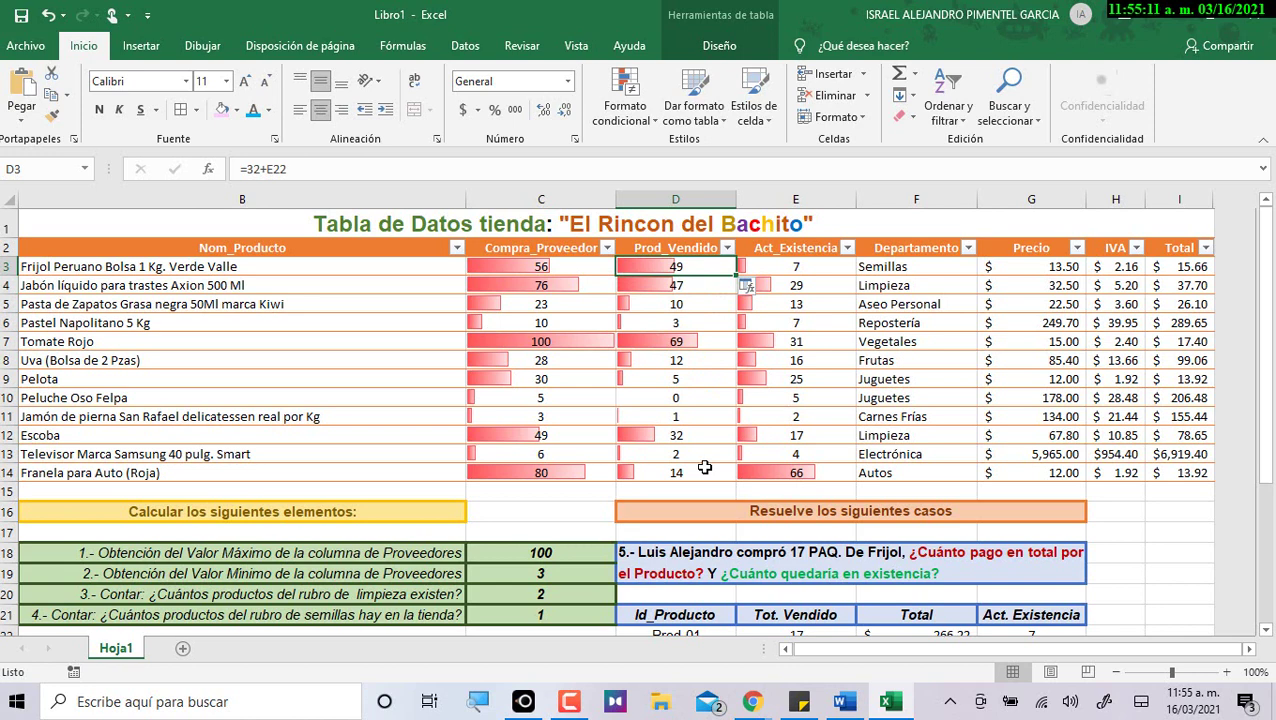
left_click(820, 260)
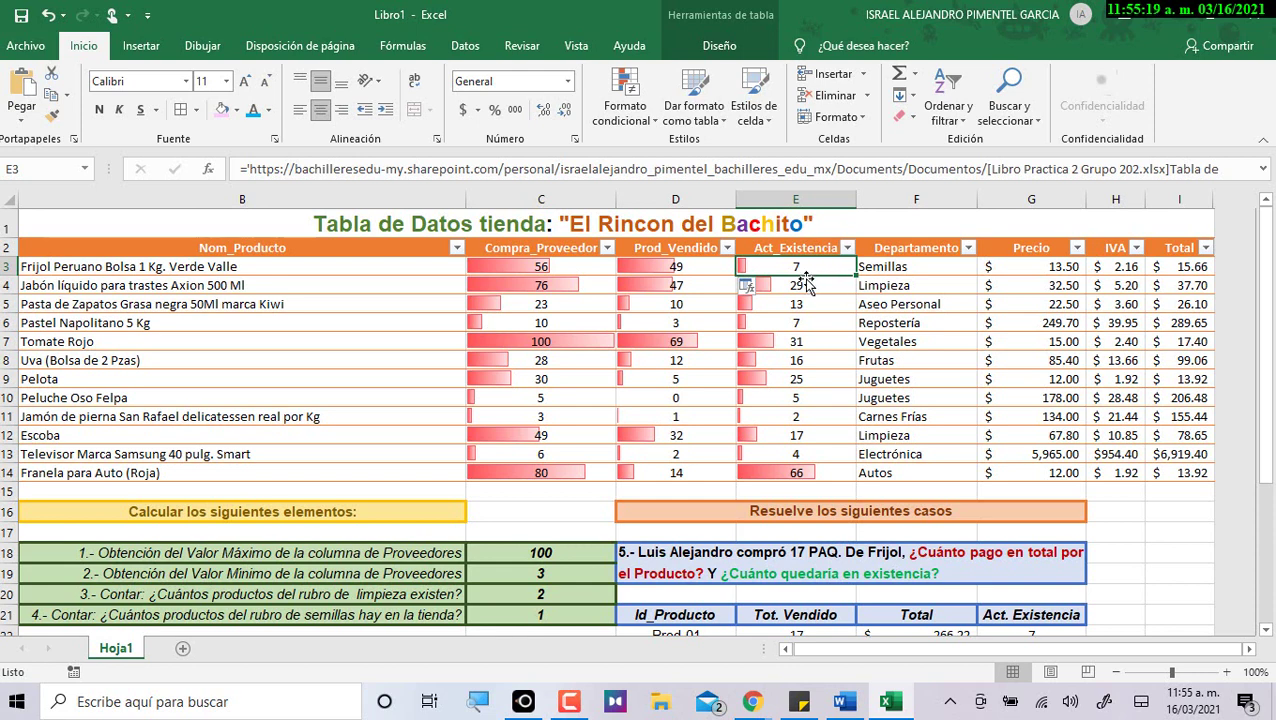
scroll(795, 510, "down", 2)
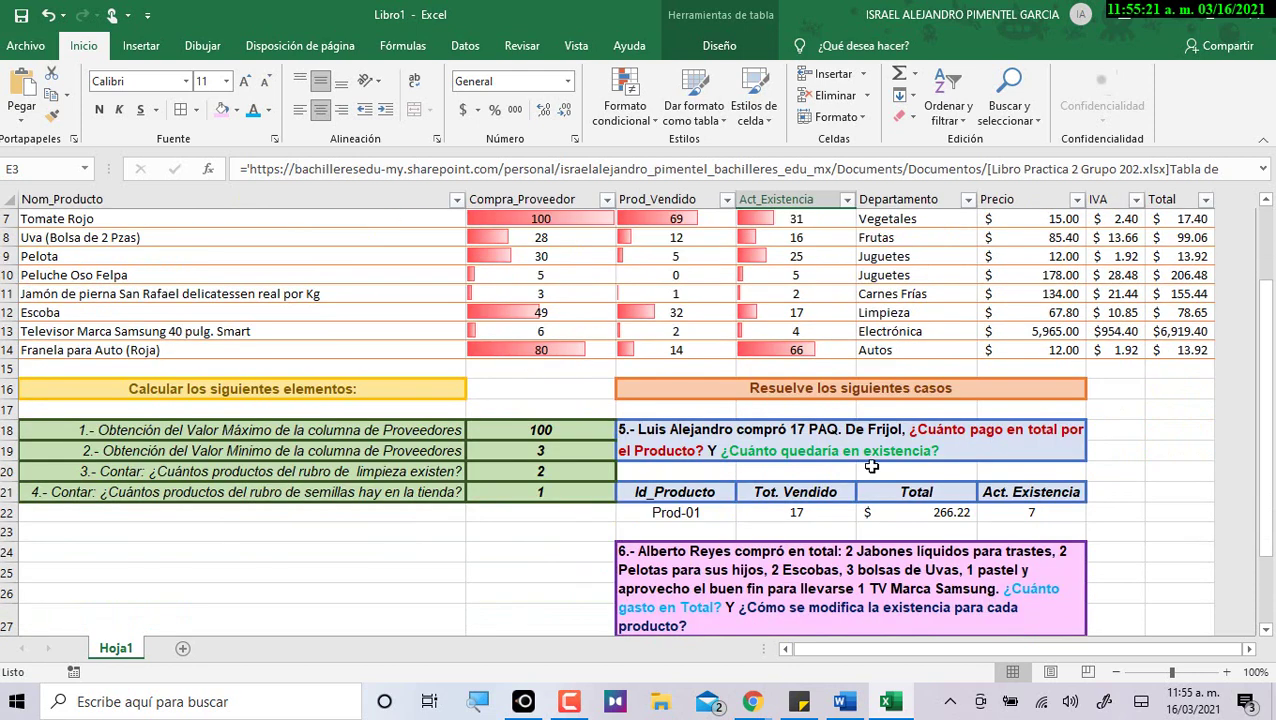
left_click(802, 512)
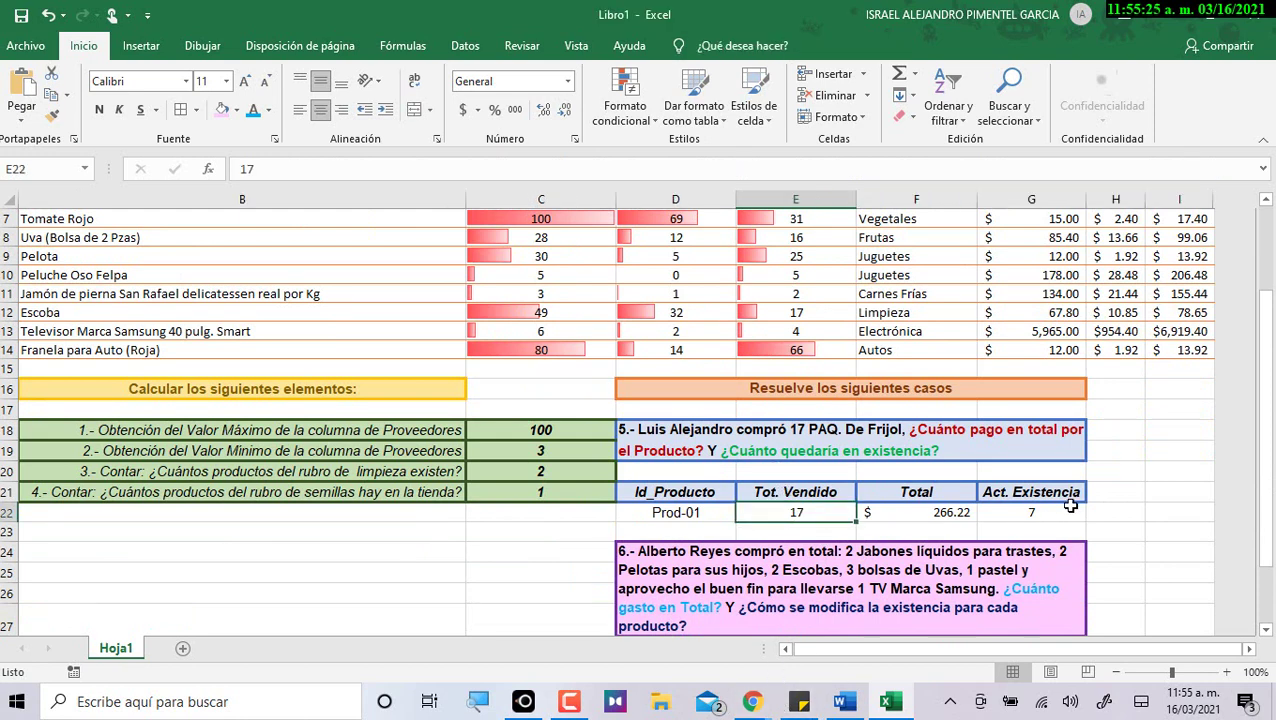
left_click(1005, 514)
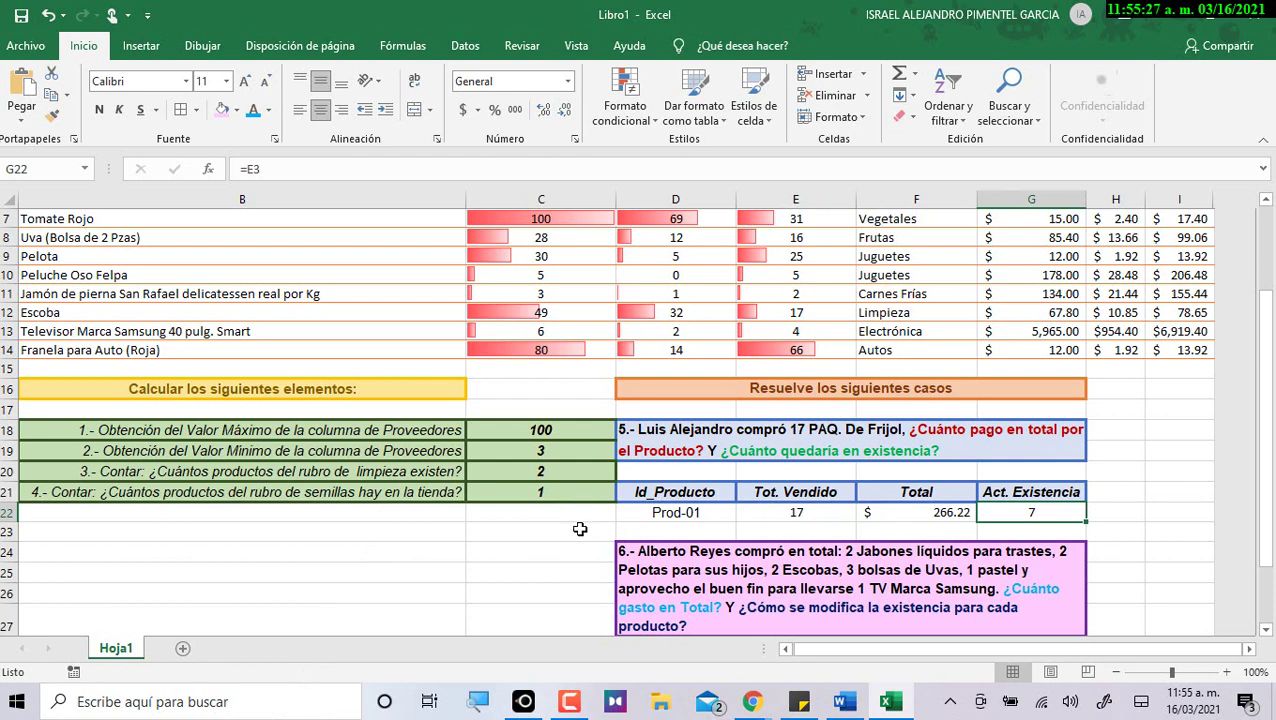
left_click_drag(698, 507, 995, 505)
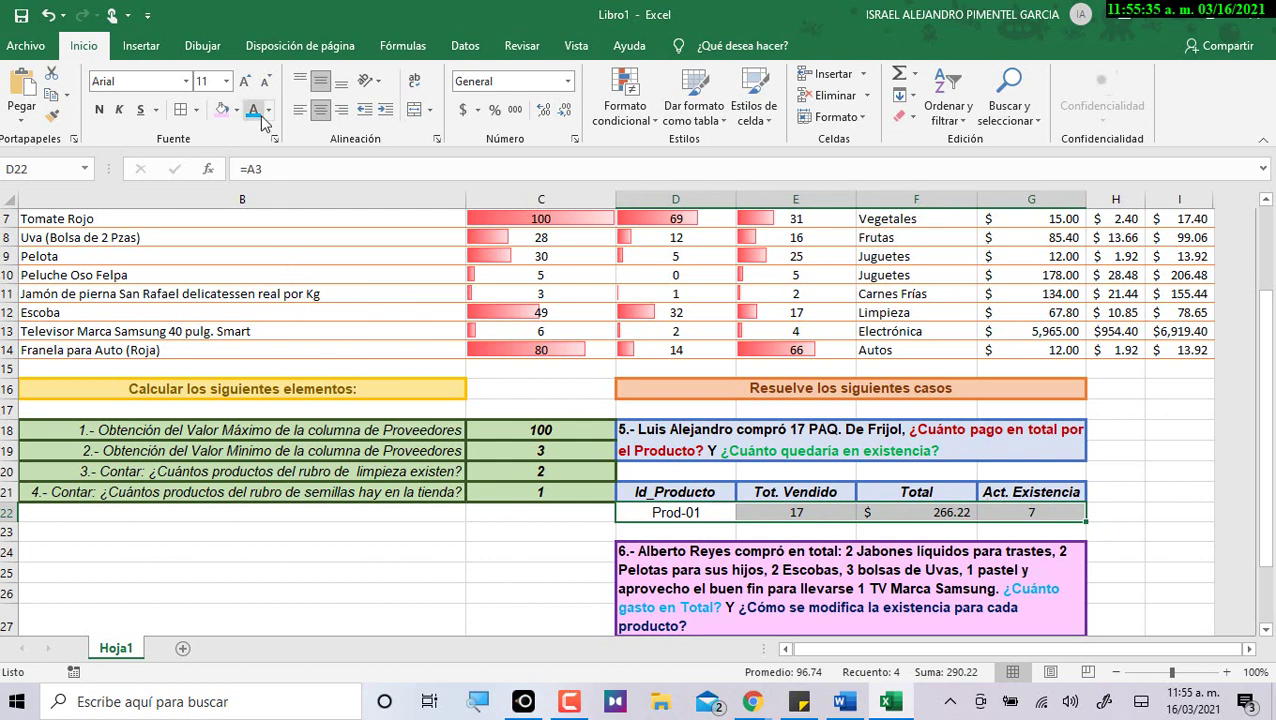
left_click(546, 529)
left_click_drag(648, 511, 1000, 508)
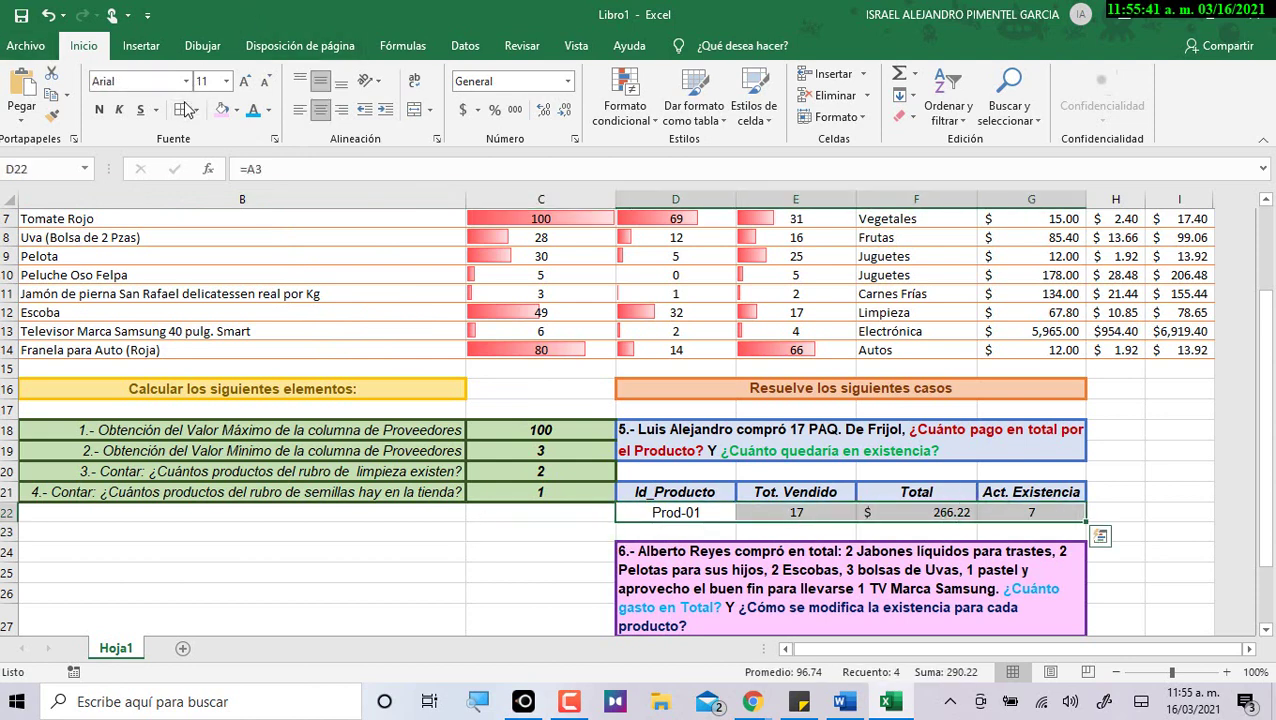
left_click_drag(455, 572, 455, 553)
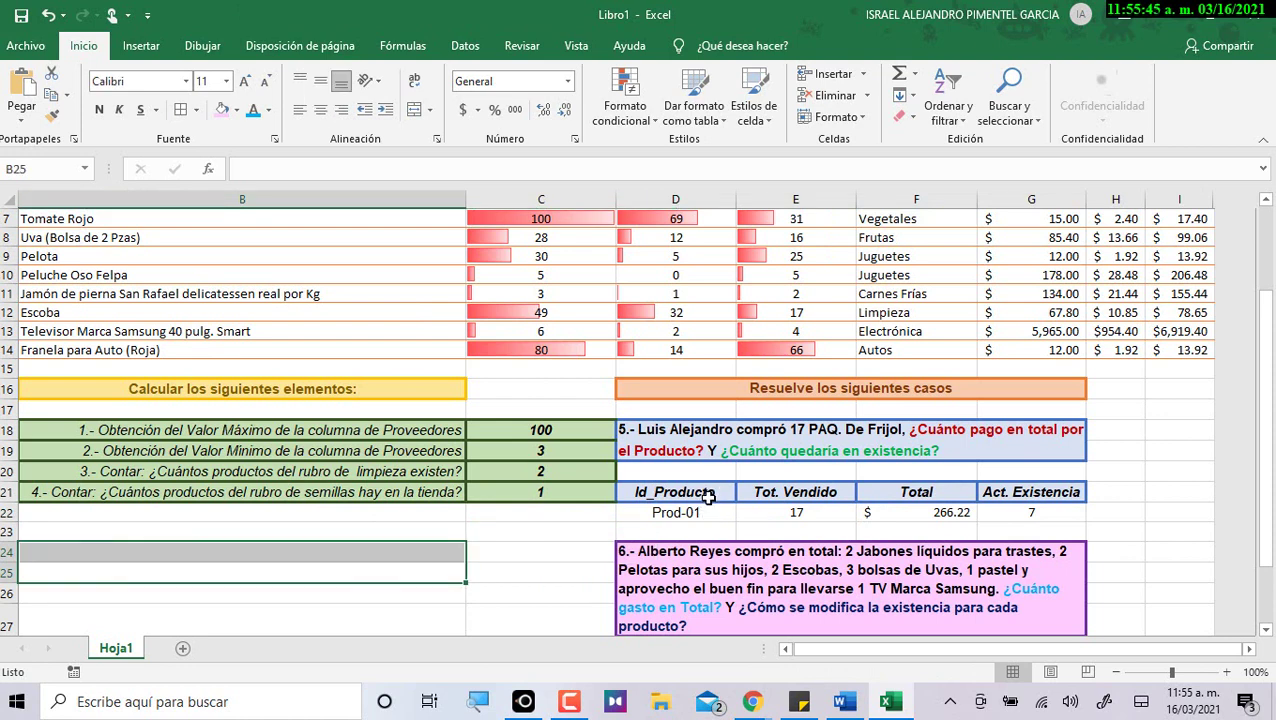
left_click_drag(690, 518, 1000, 515)
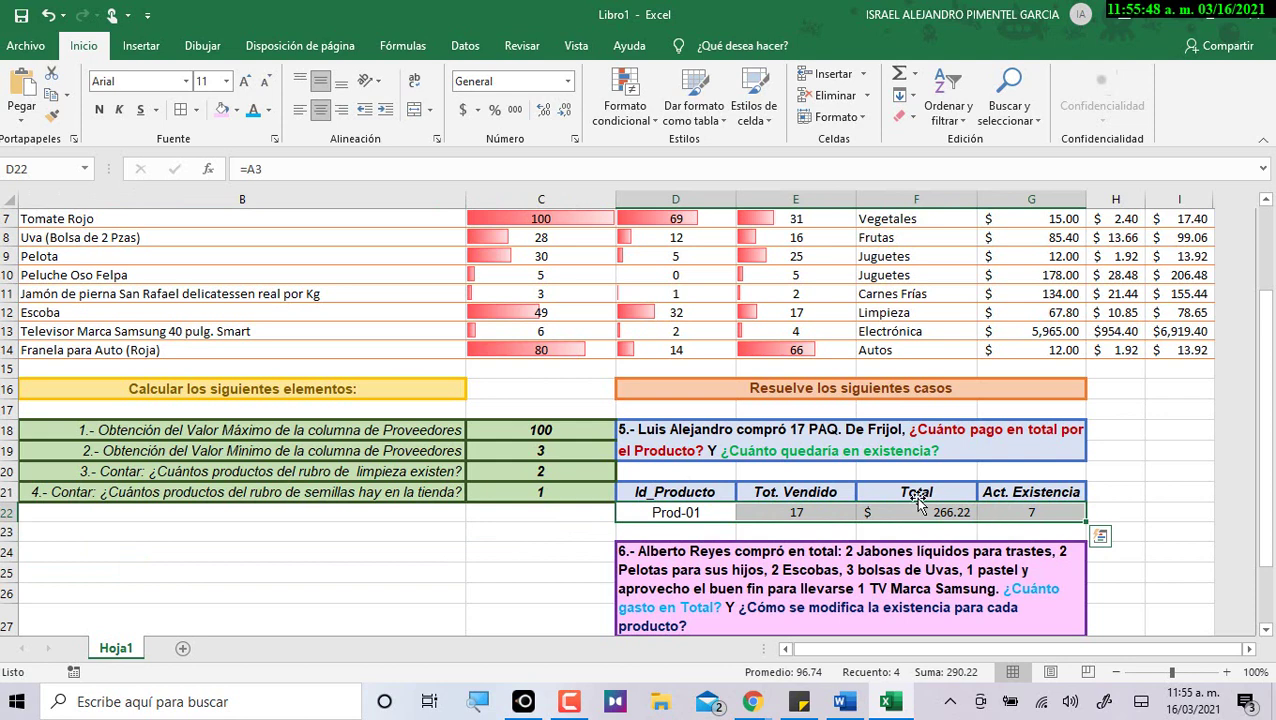
left_click(680, 486)
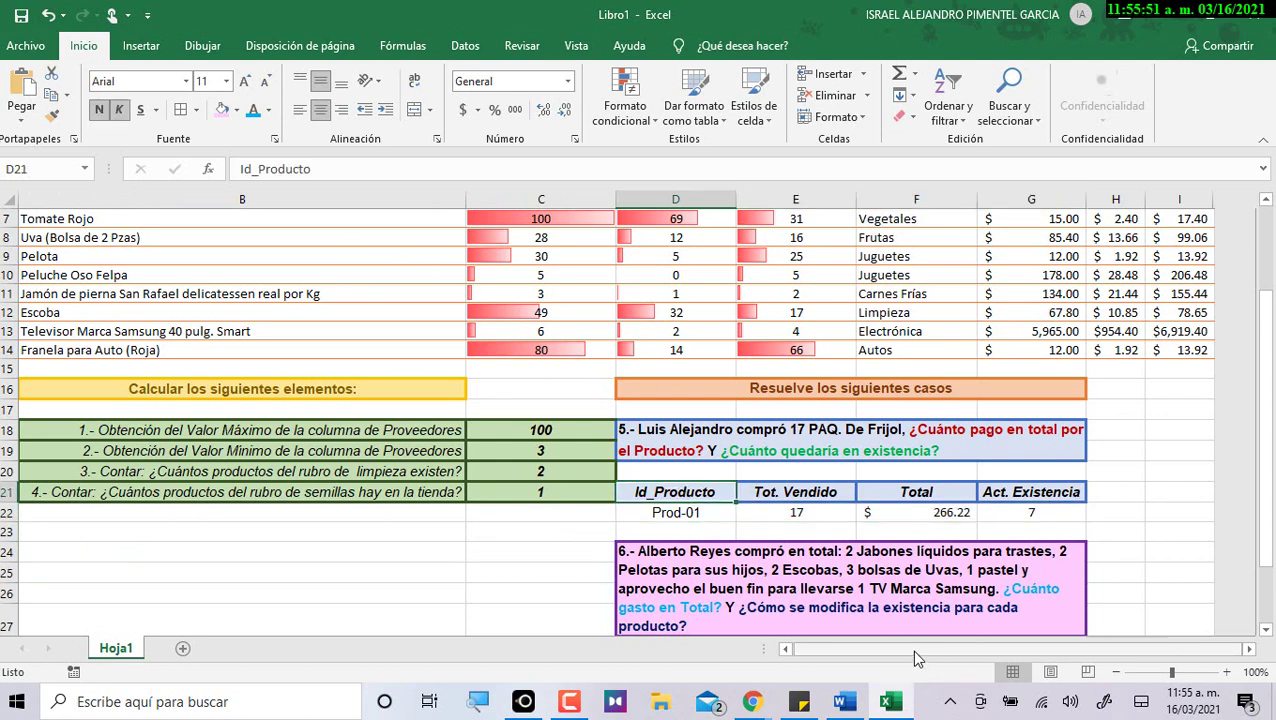
scroll(791, 491, "up", 2)
scroll(797, 500, "down", 2)
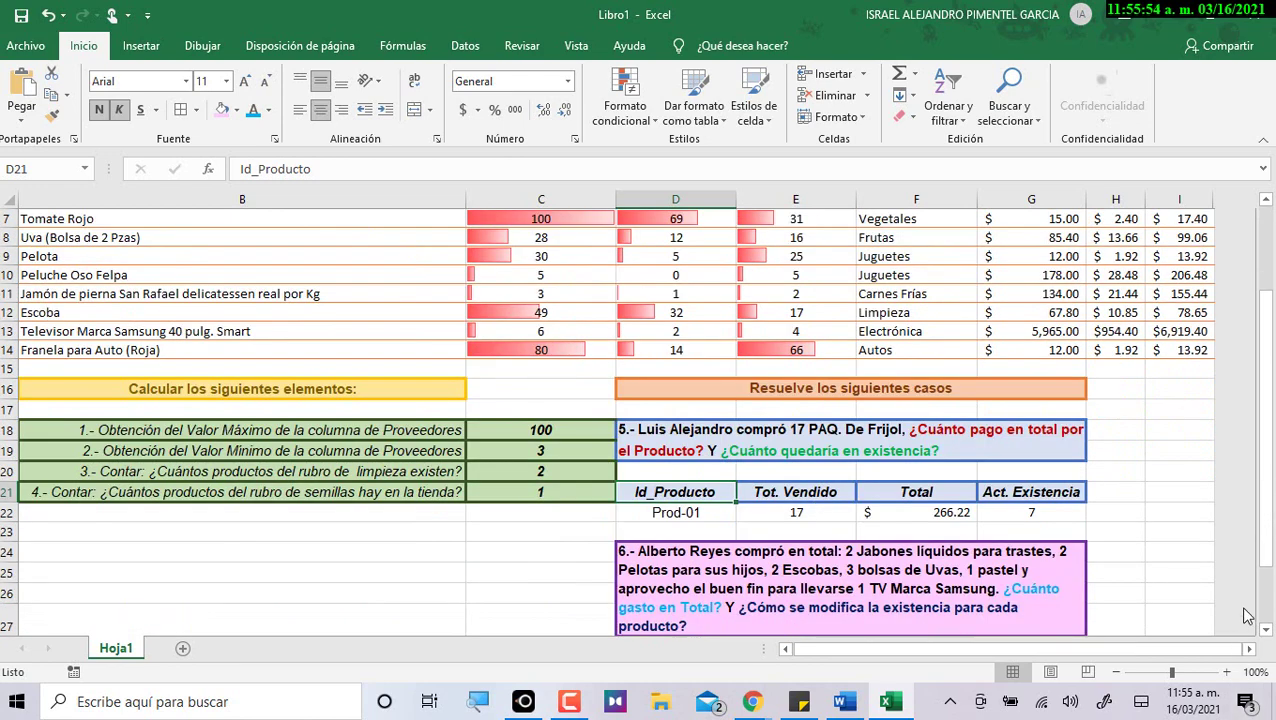
left_click(1045, 508)
scroll(1040, 510, "up", 2)
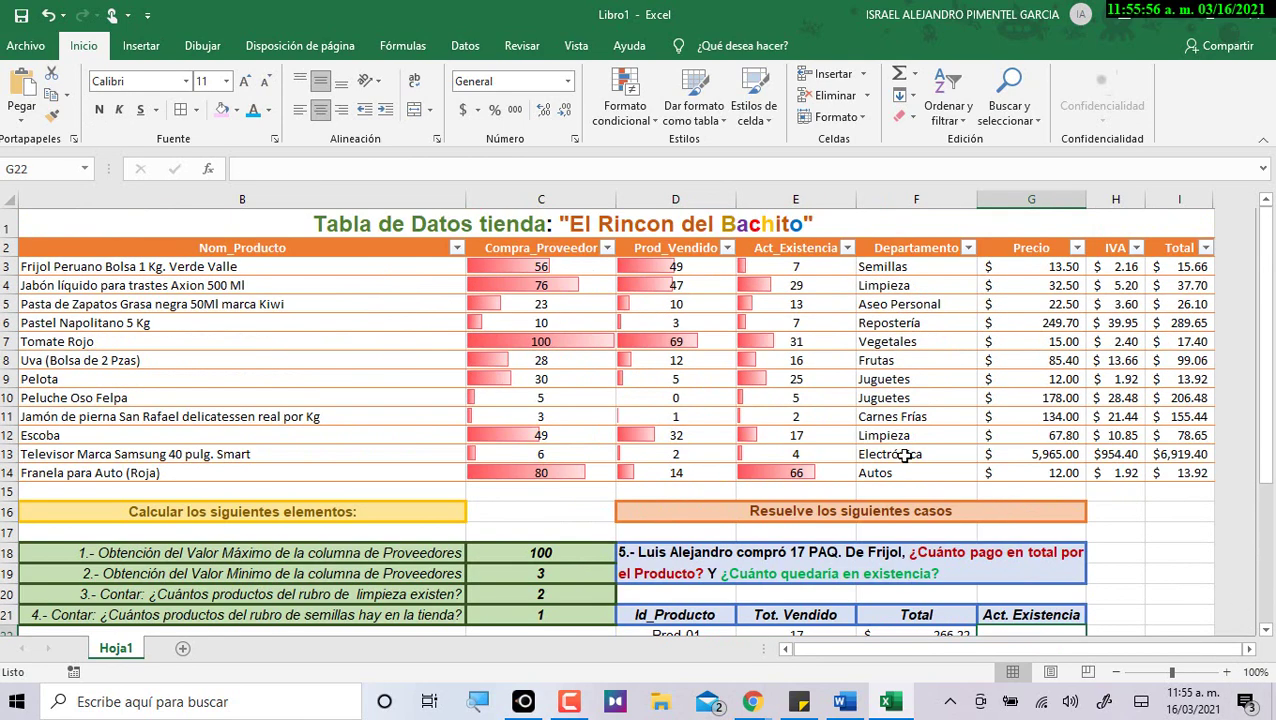
Reset Frijol's Prod_Vendido D3 to =32 and compare it with its purchase value in C3.
left_click(697, 261)
type("=32")
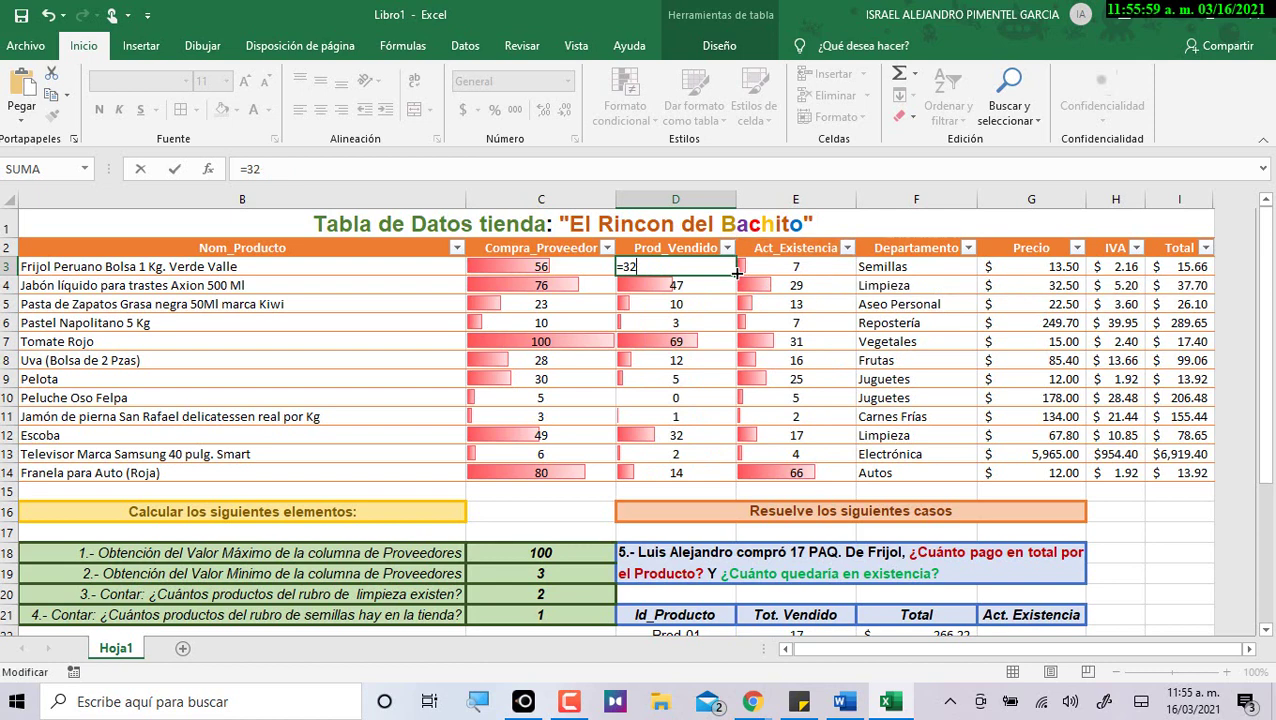
key("Return")
key("Up")
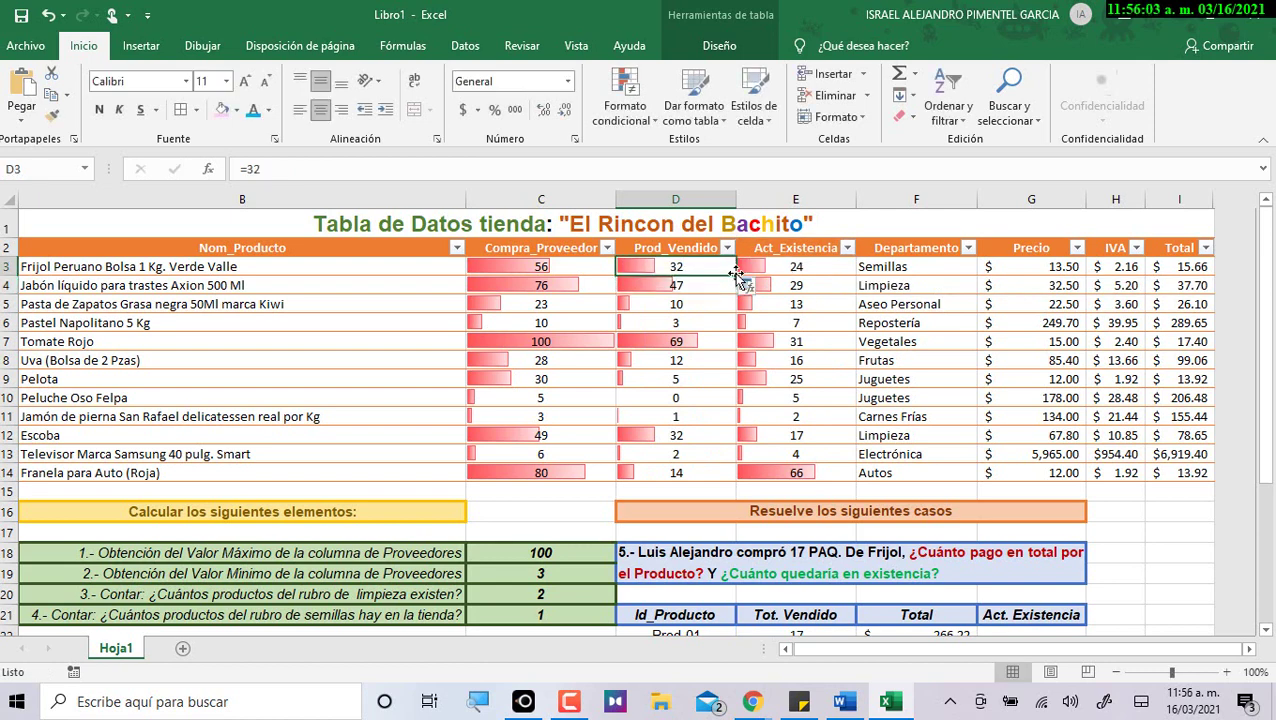
key("Left")
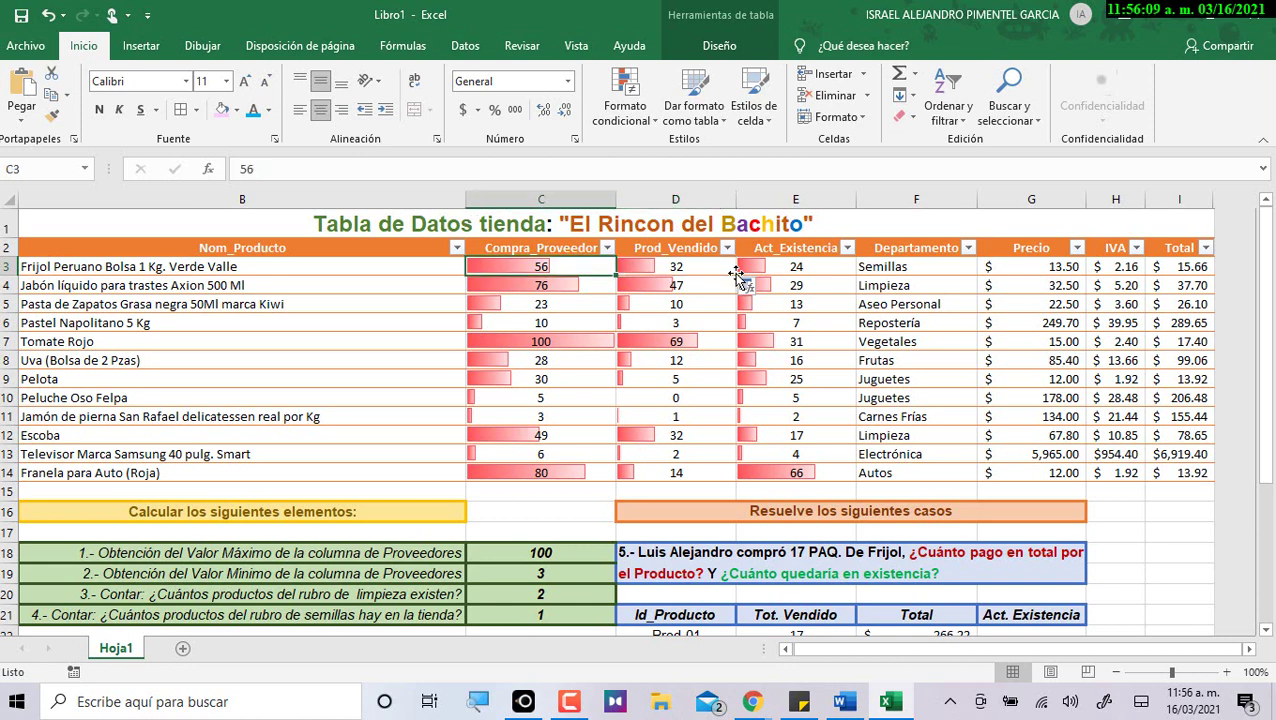
key("Right")
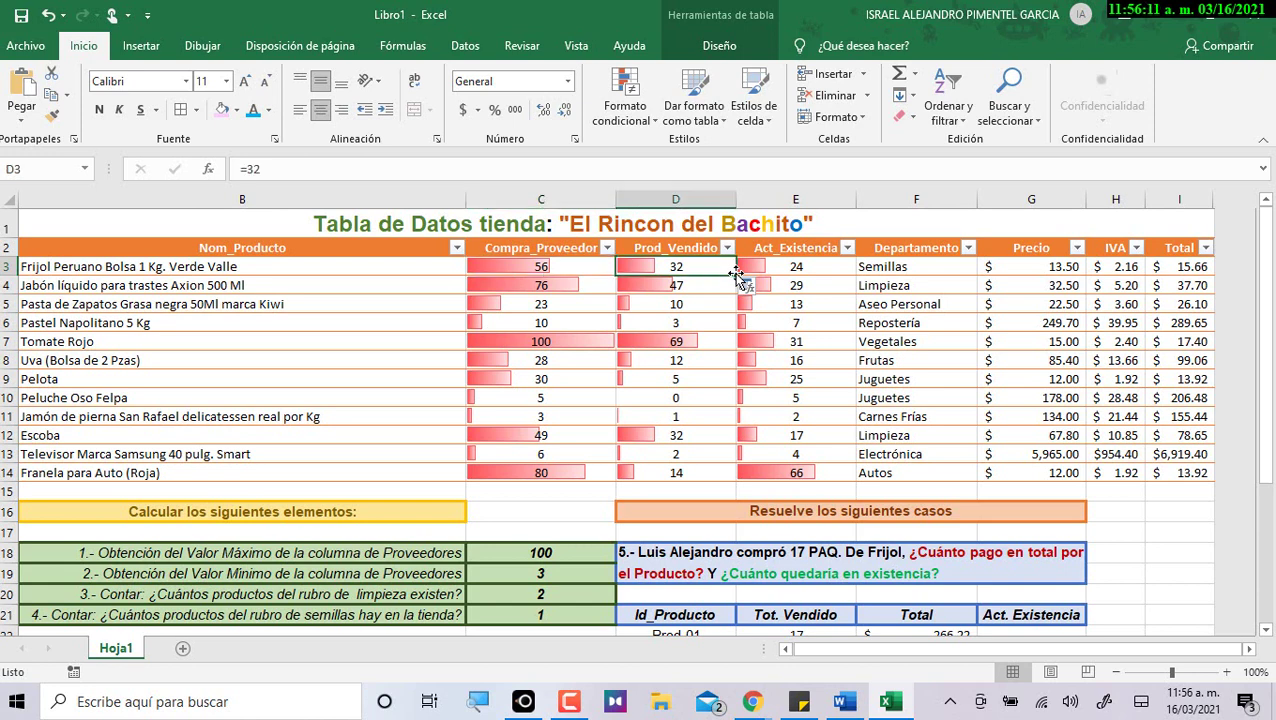
key("Left")
key("Right")
key("Left")
key("Right")
key("Right")
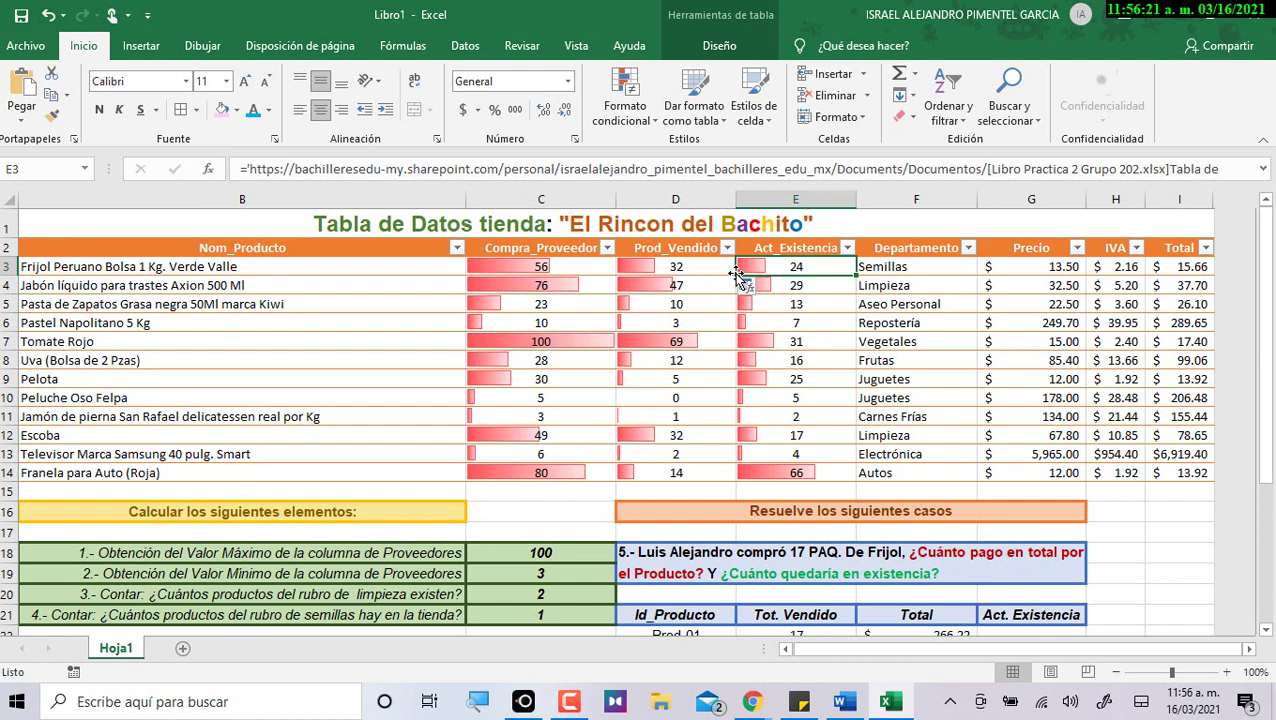
key("Left")
key("Left")
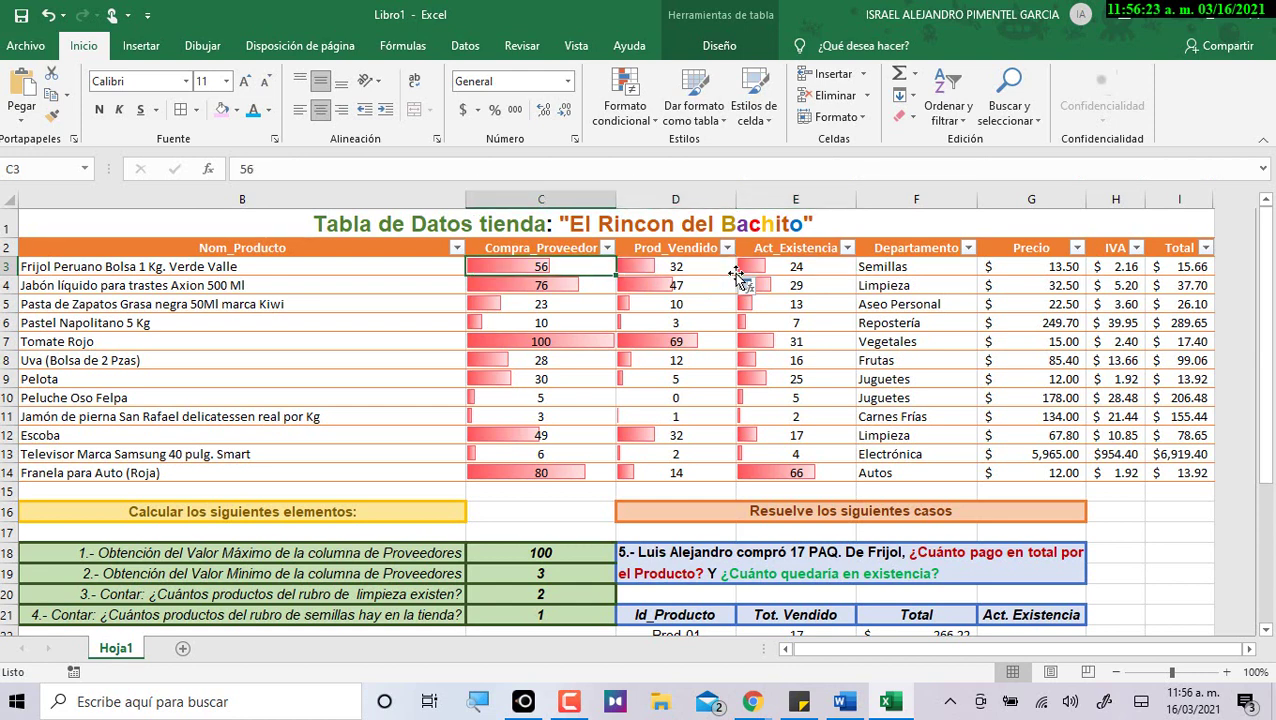
key("Right")
key("Right")
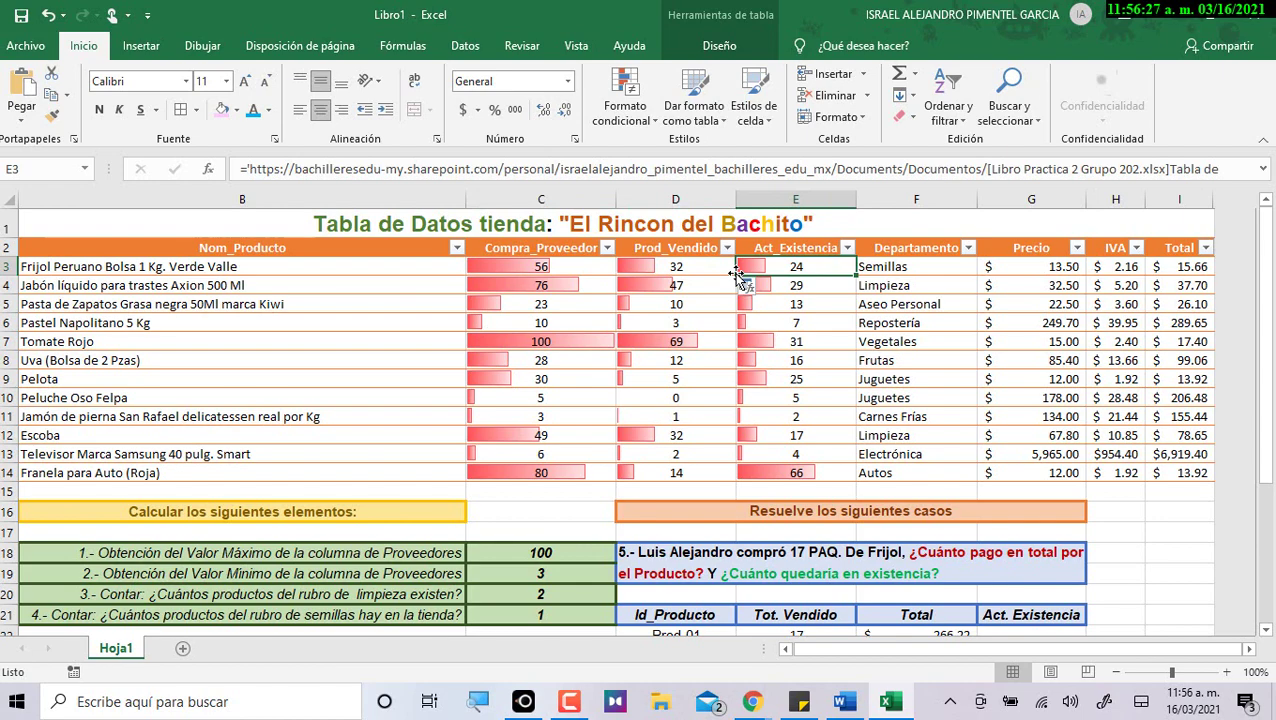
Change D3 to =32+E22 so Frijol shows 49 sold.
scroll(780, 440, "down", 2)
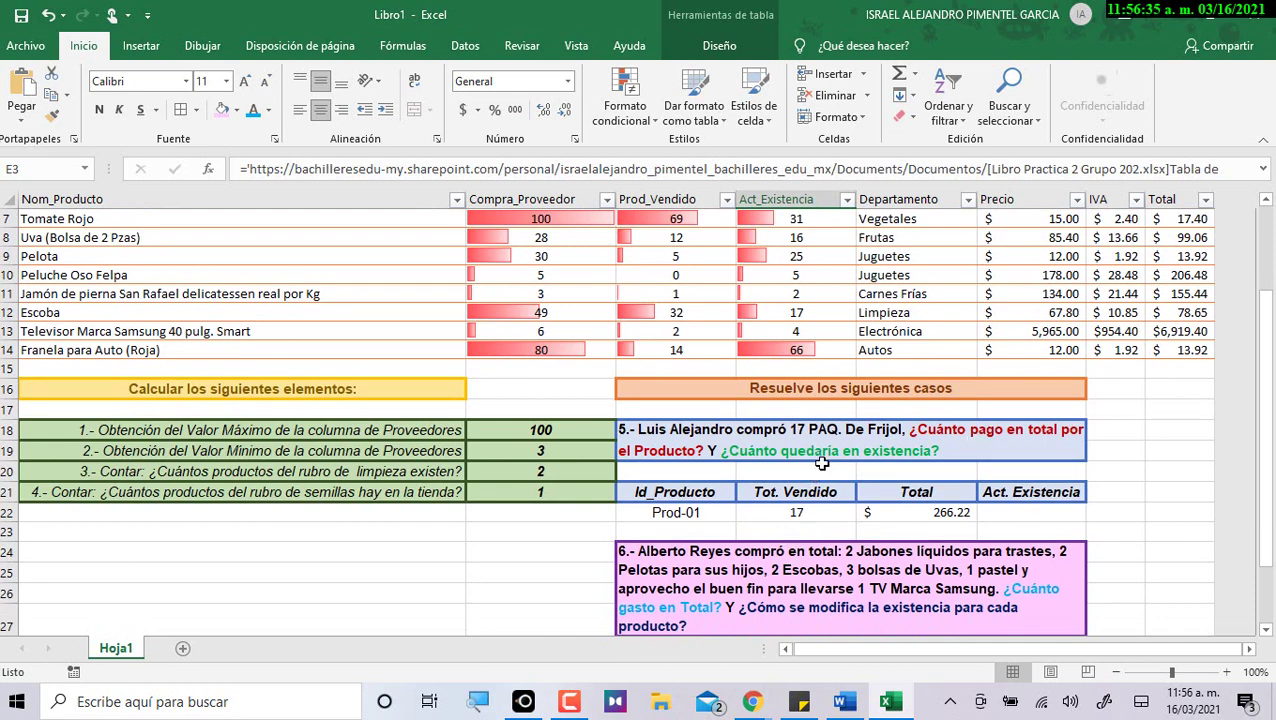
left_click(803, 513)
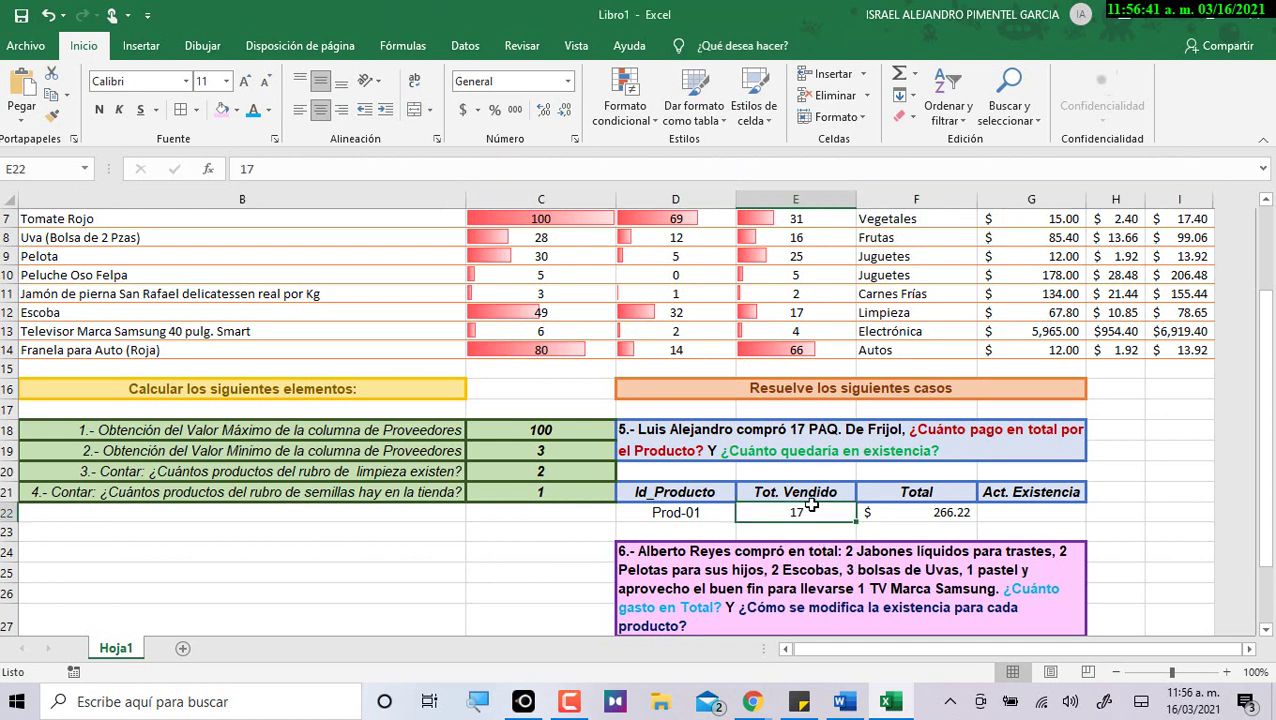
scroll(812, 512, "up", 2)
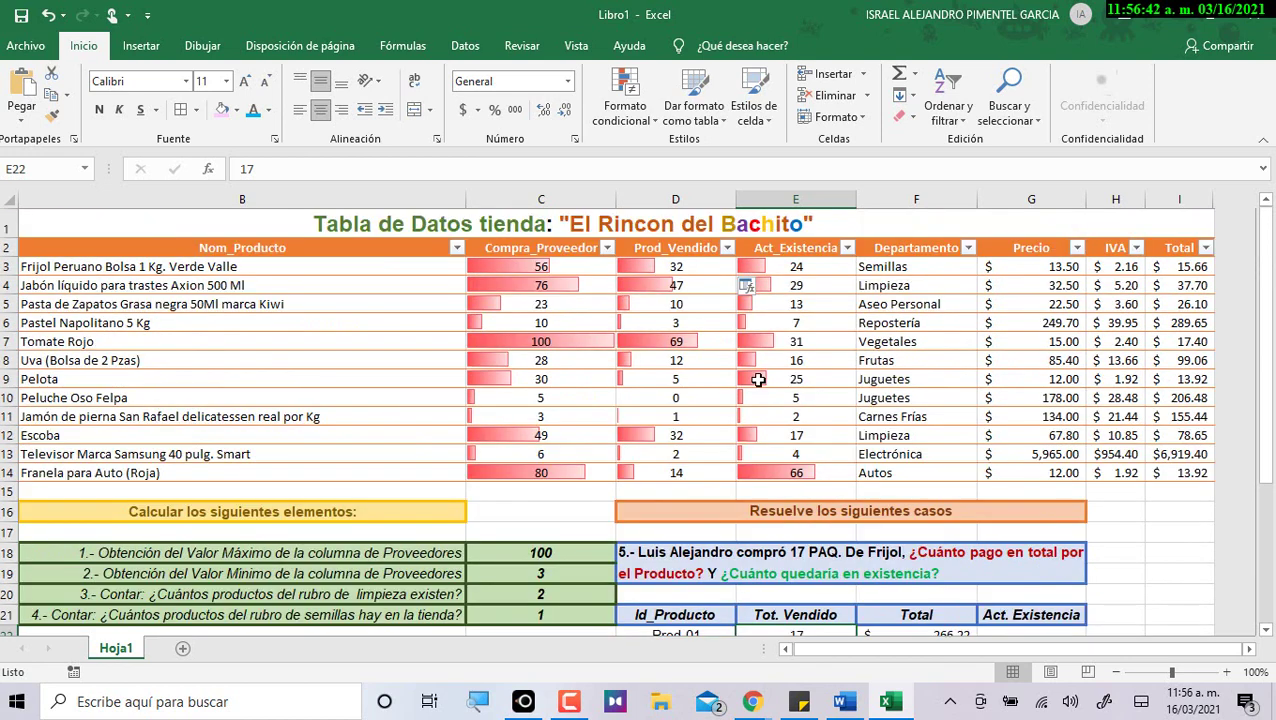
double_click(697, 267)
type("+")
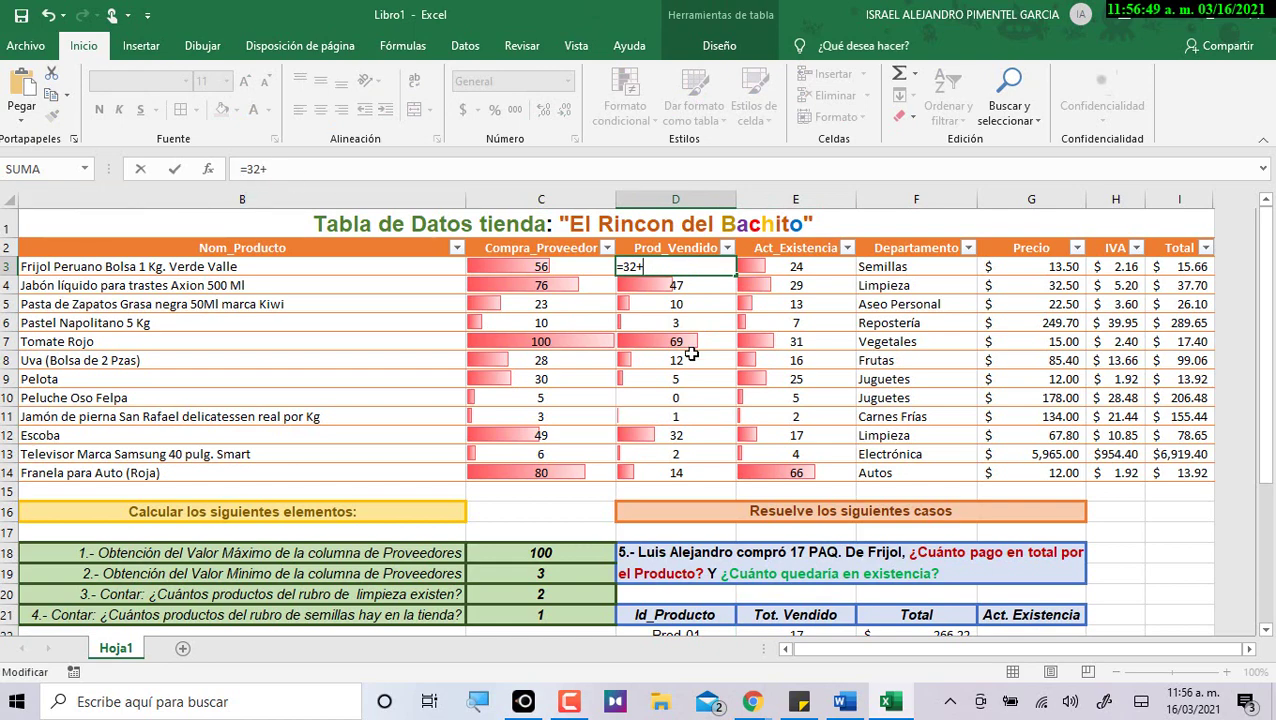
scroll(700, 364, "down", 1)
left_click(798, 570)
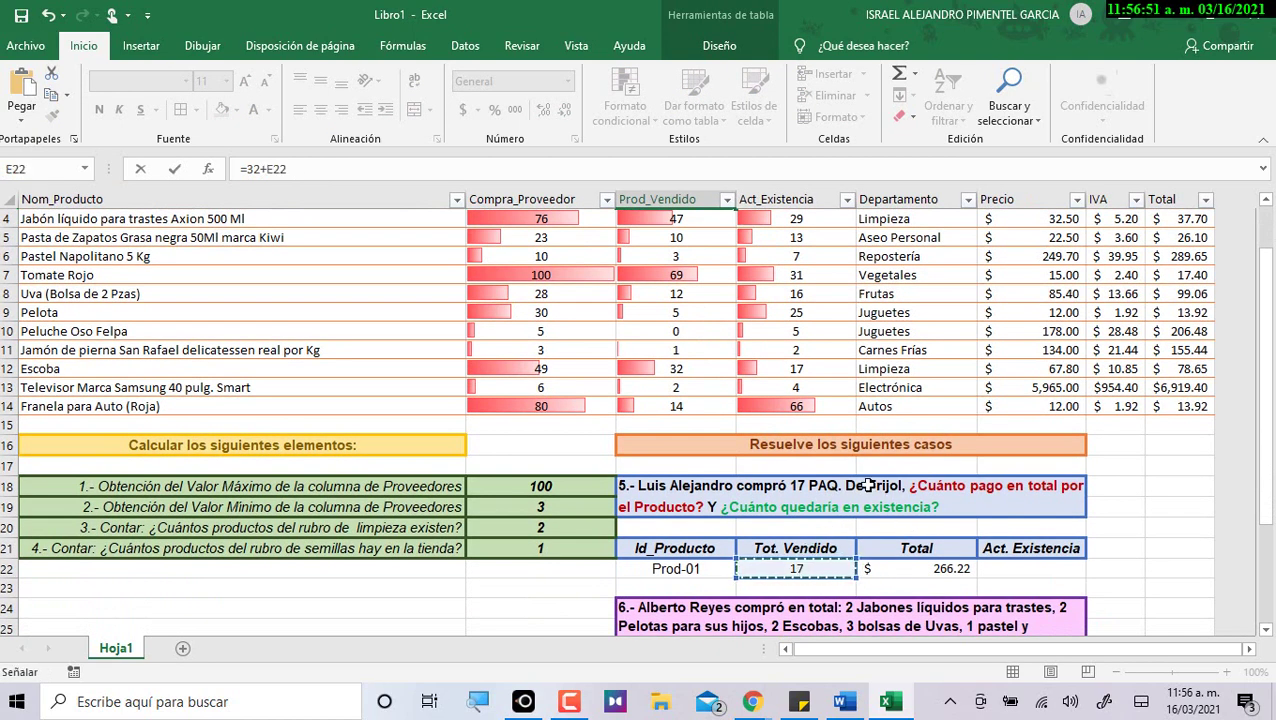
scroll(866, 482, "up", 1)
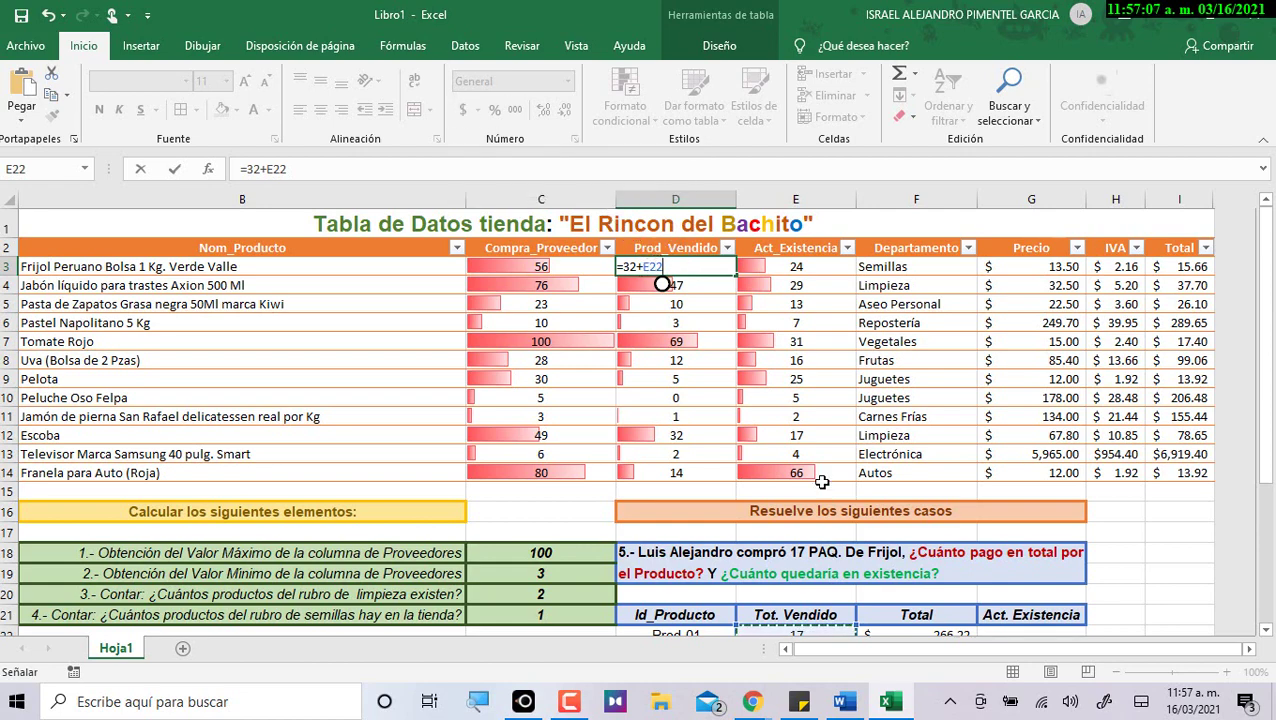
scroll(886, 570, "down", 1)
scroll(812, 580, "up", 1)
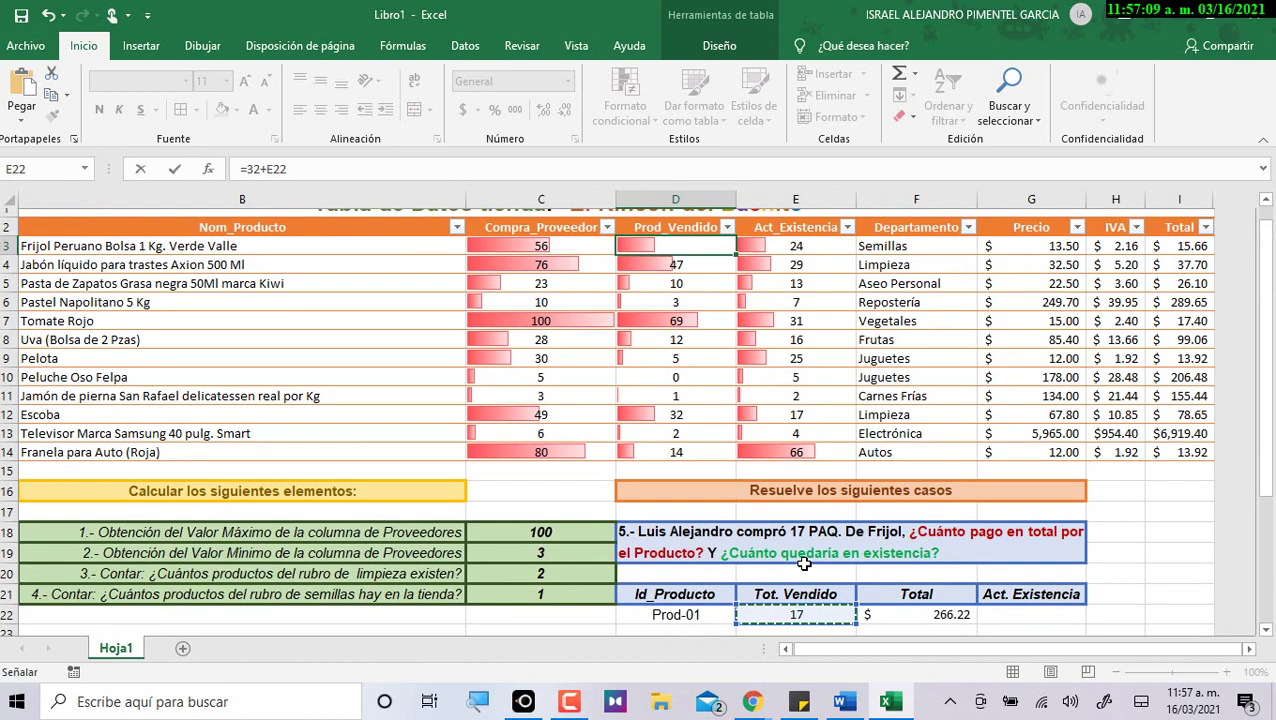
key("Return")
key("Up")
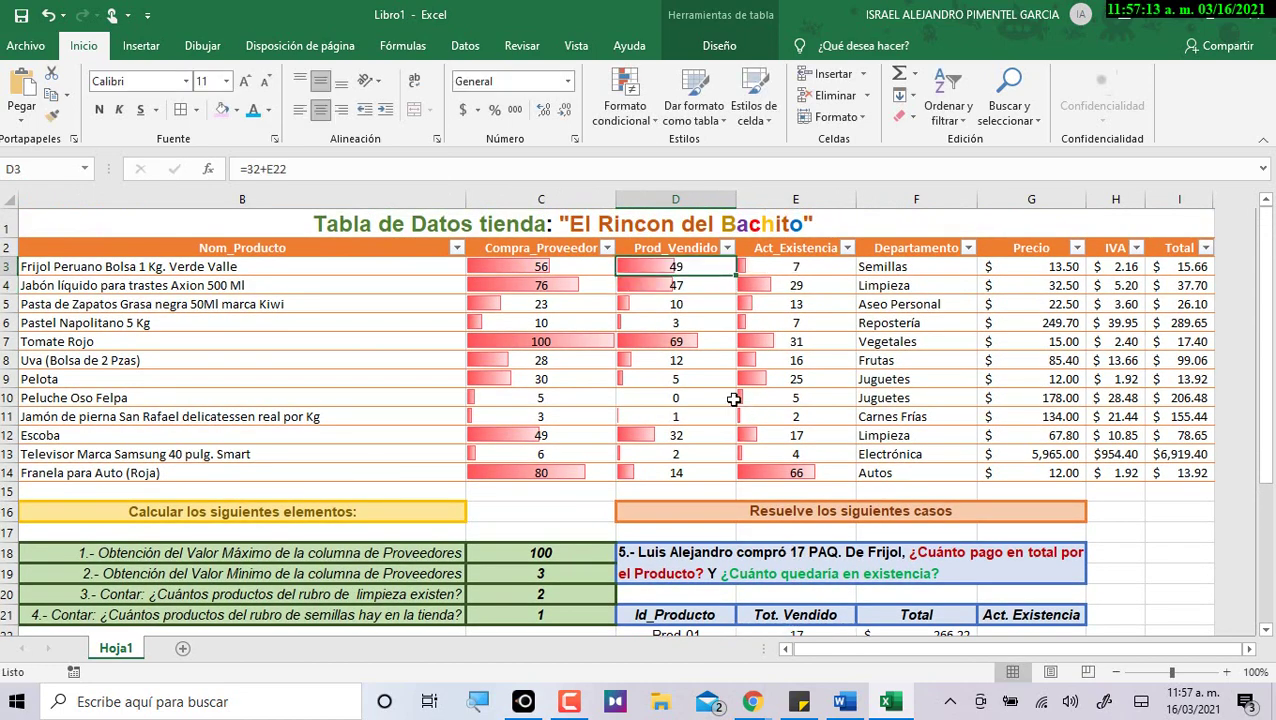
Review Frijol's purchase, sold and Act_Existencia cells in C3, D3 and E3.
left_click(557, 266)
left_click(690, 268)
left_click(832, 278)
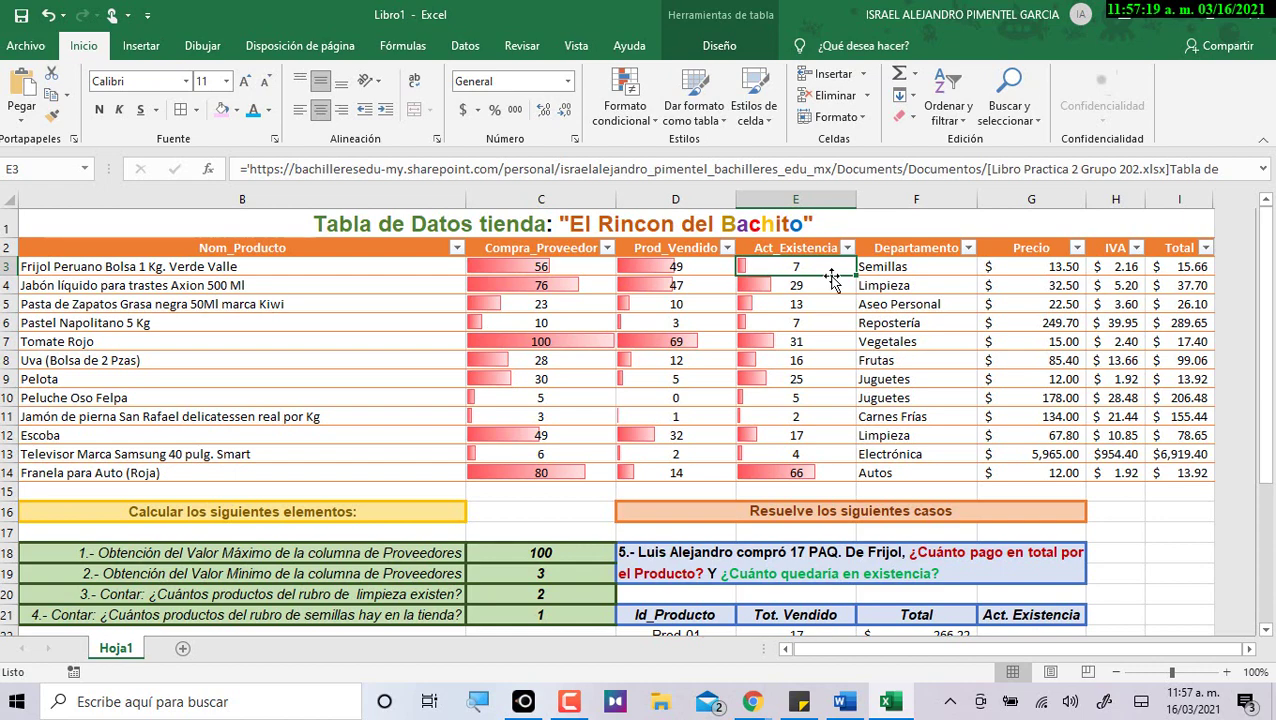
scroll(810, 265, "down", 1)
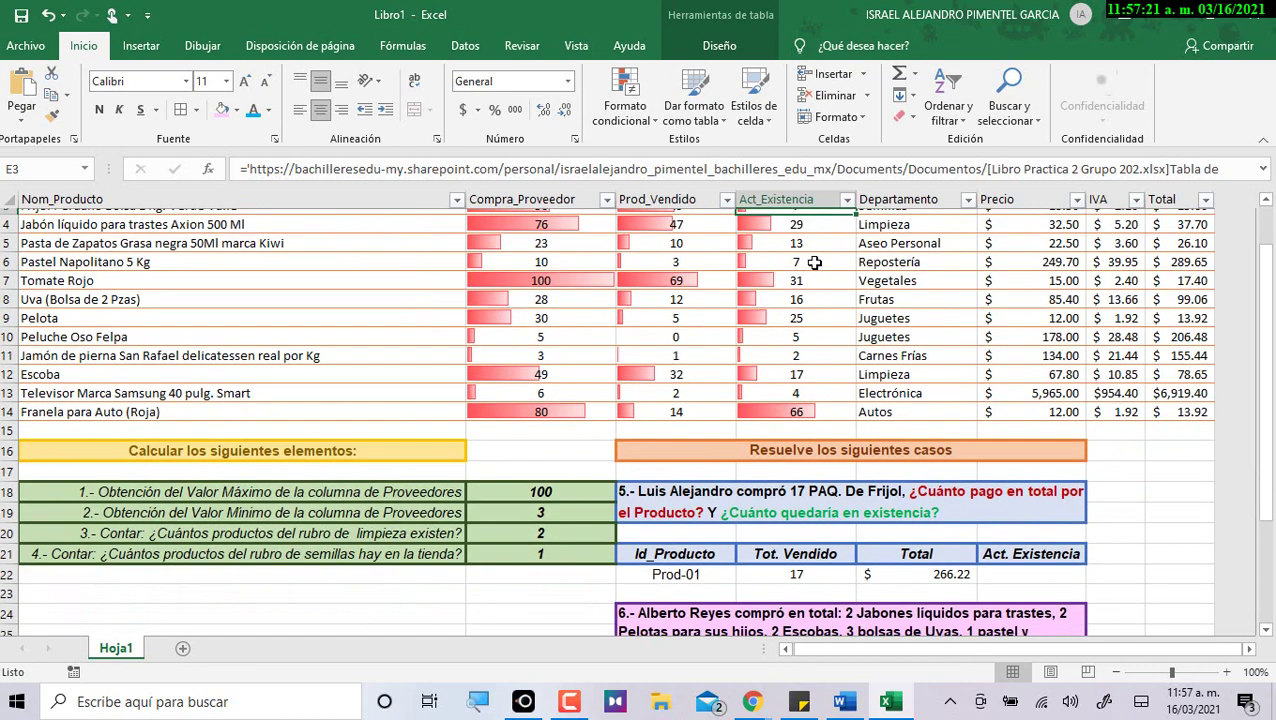
Enter =E3 in G22 so case 5's Act. Existencia shows 7.
left_click(1026, 567)
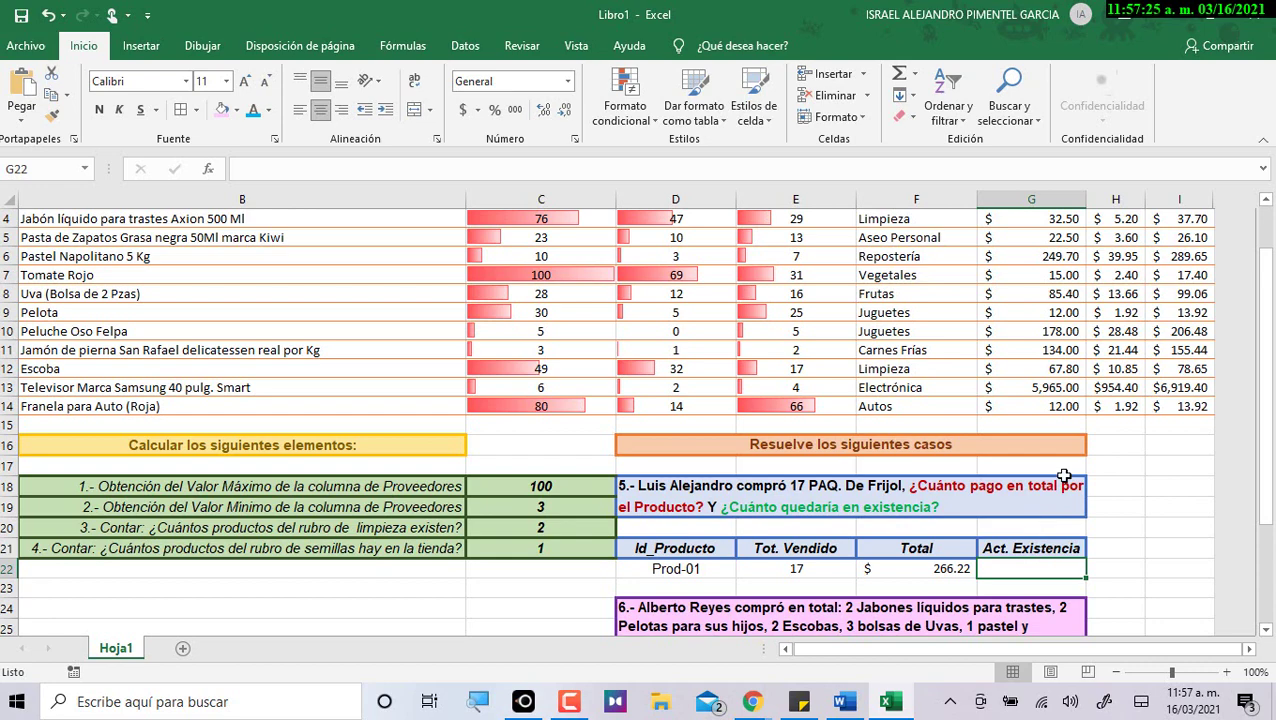
type("=")
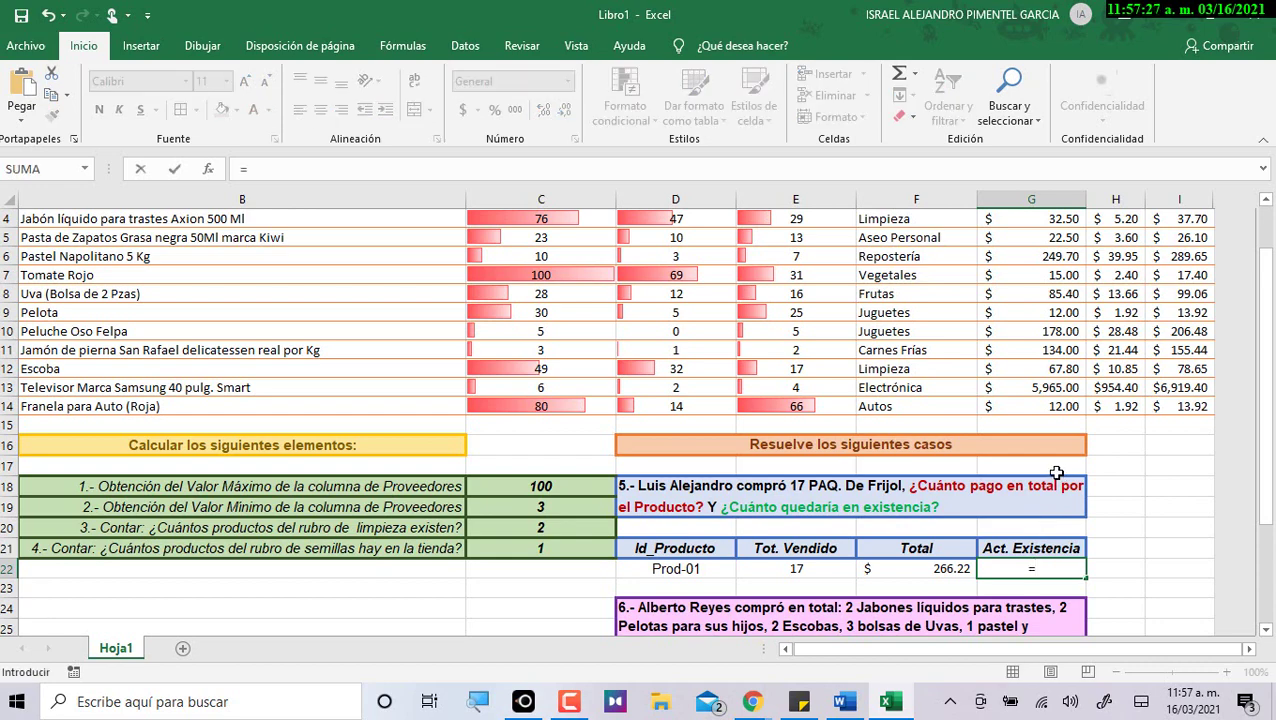
scroll(789, 270, "up", 1)
left_click(789, 272)
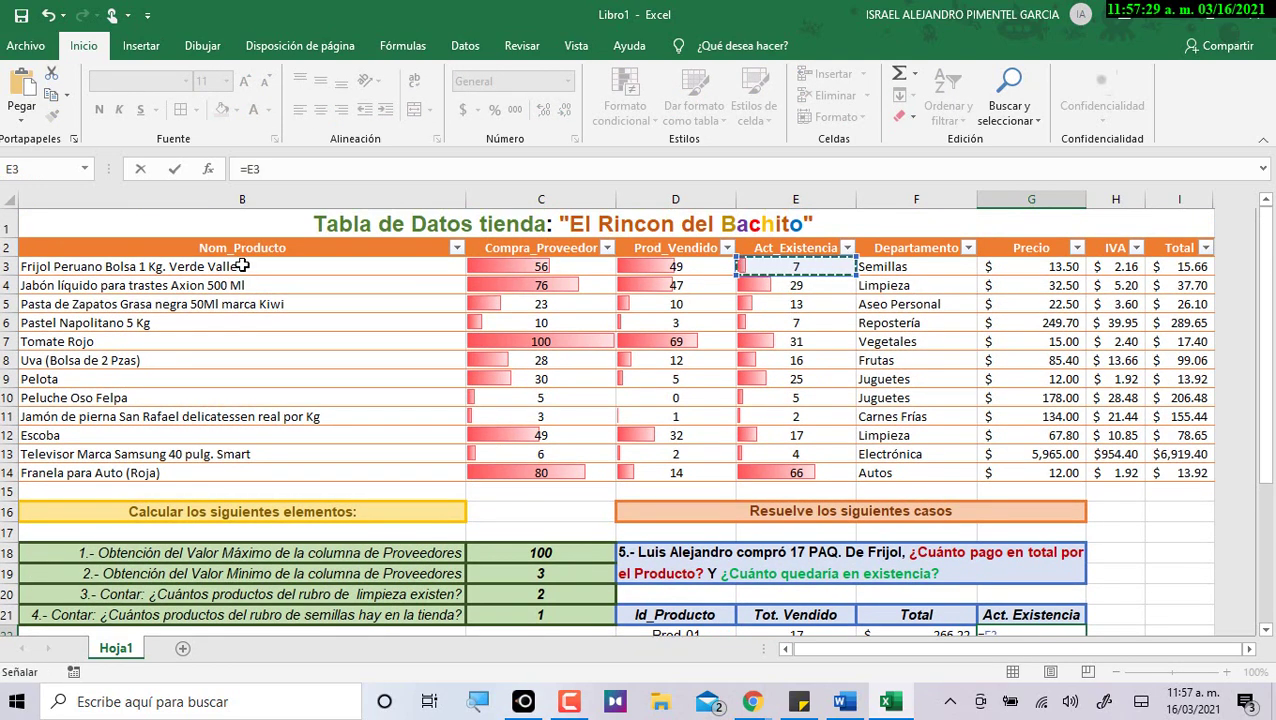
key("Return")
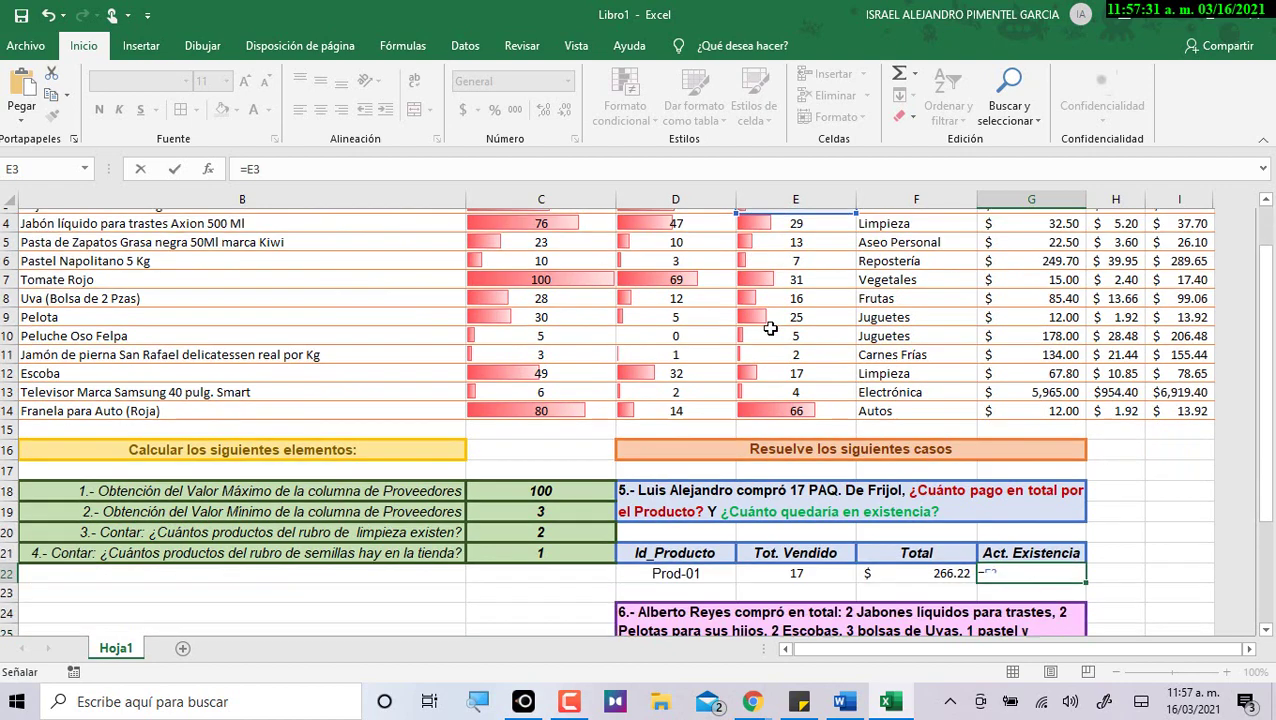
key("Up")
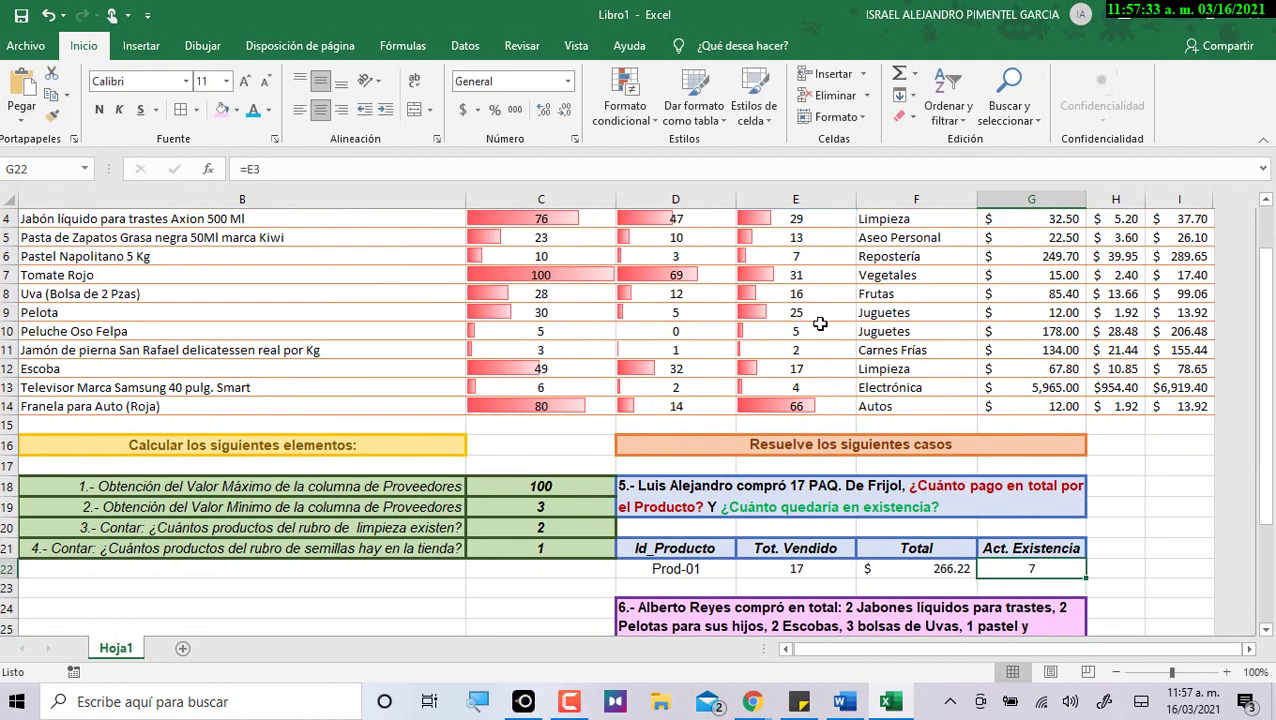
scroll(798, 320, "up", 1)
scroll(1110, 569, "down", 1)
left_click(702, 572)
left_click_drag(850, 566, 1003, 567)
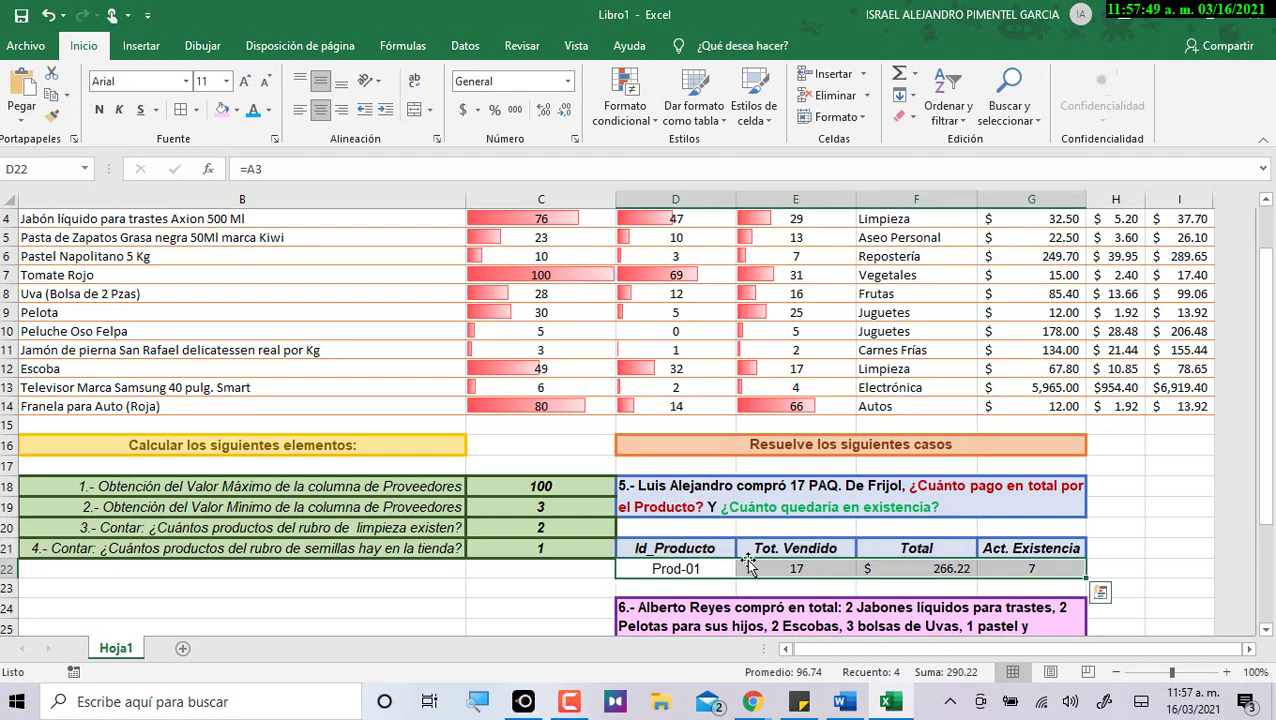
left_click(718, 566)
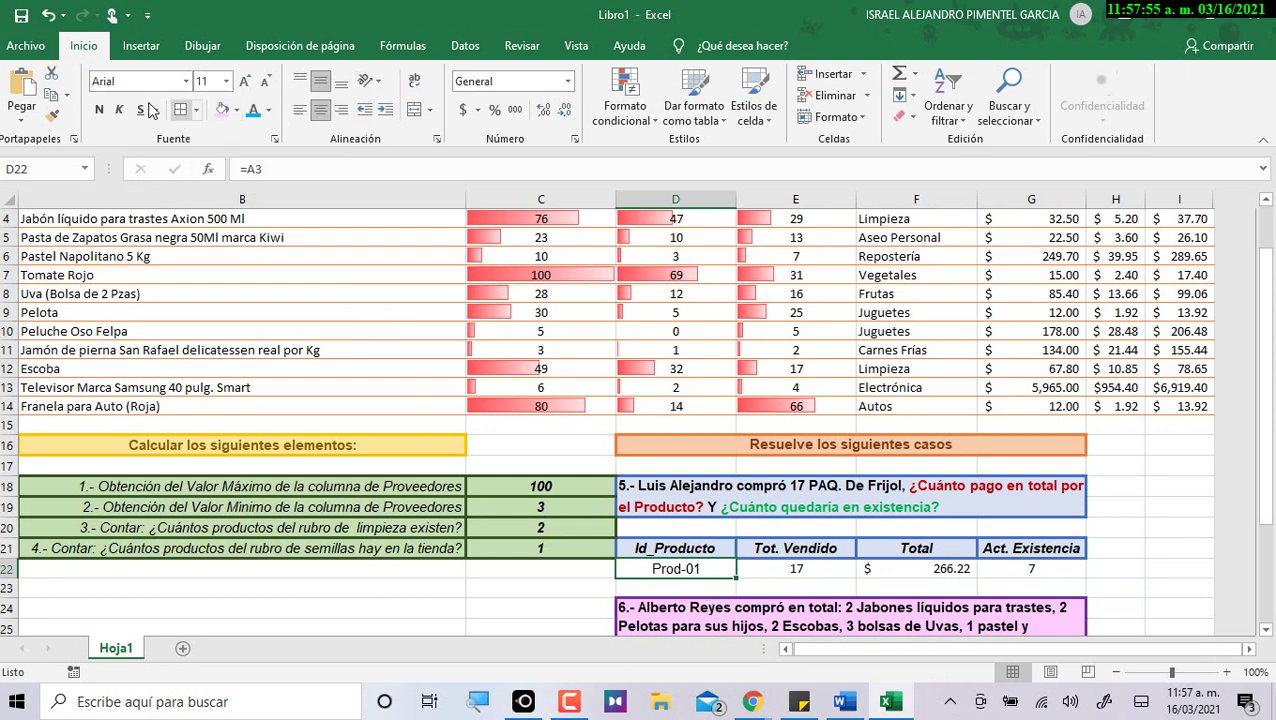
left_click(52, 116)
left_click_drag(797, 577, 1032, 568)
left_click(1162, 545)
scroll(1140, 548, "down", 2)
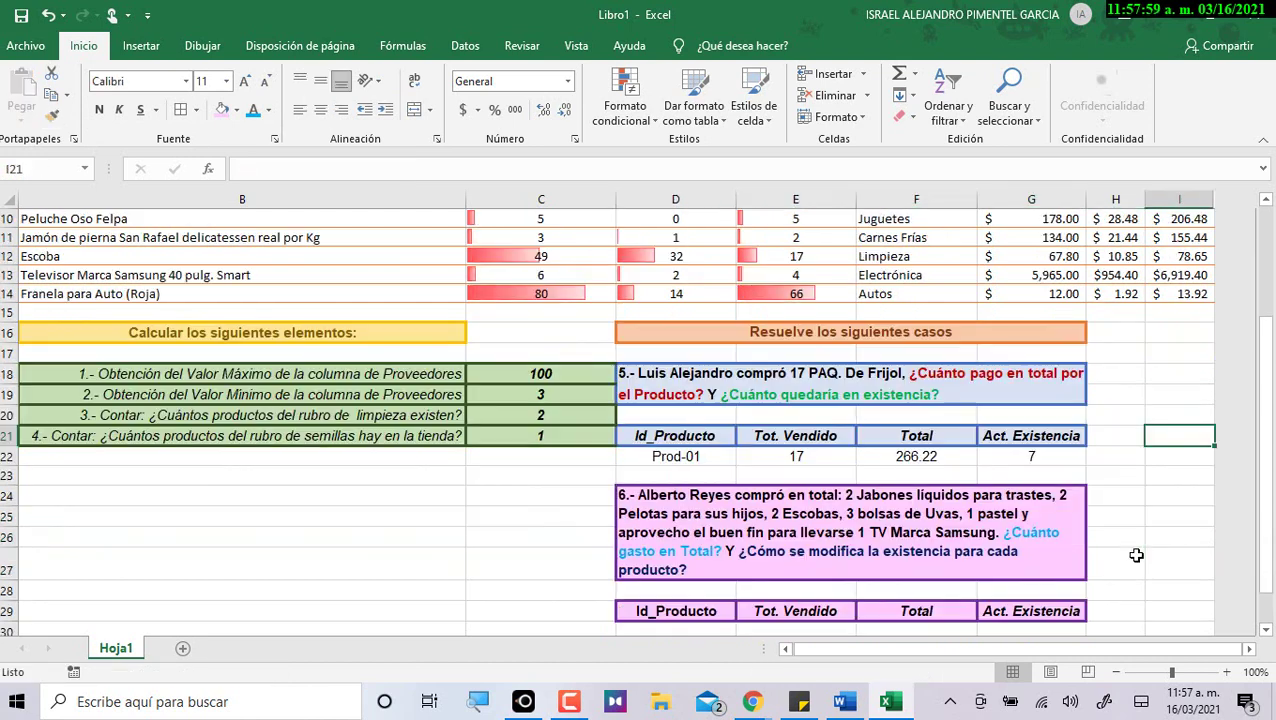
scroll(900, 490, "down", 2)
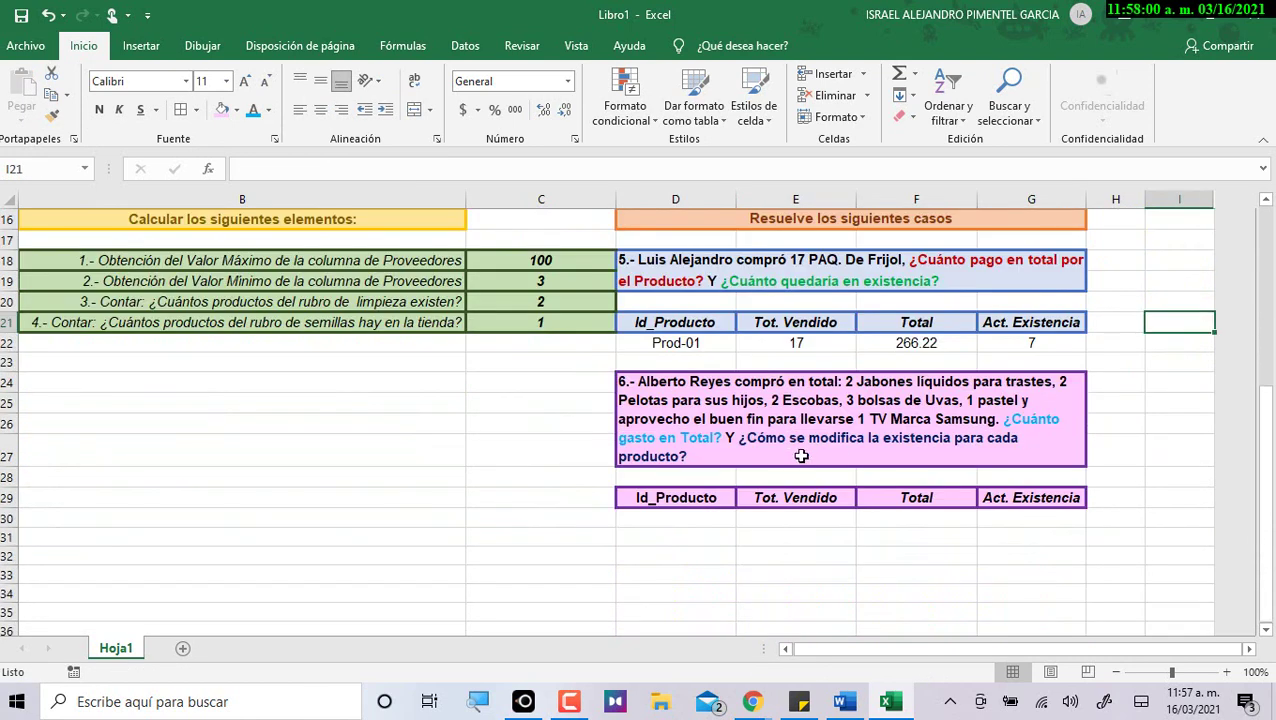
left_click(684, 401)
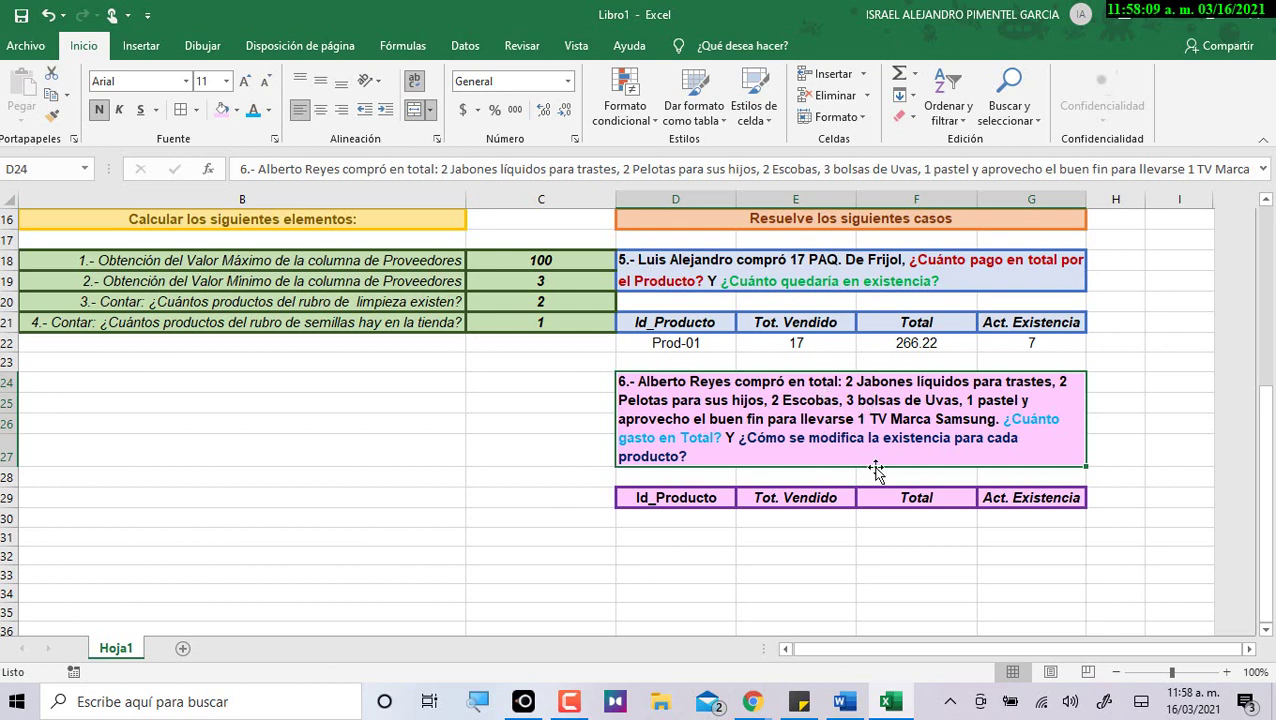
scroll(879, 470, "up", 1)
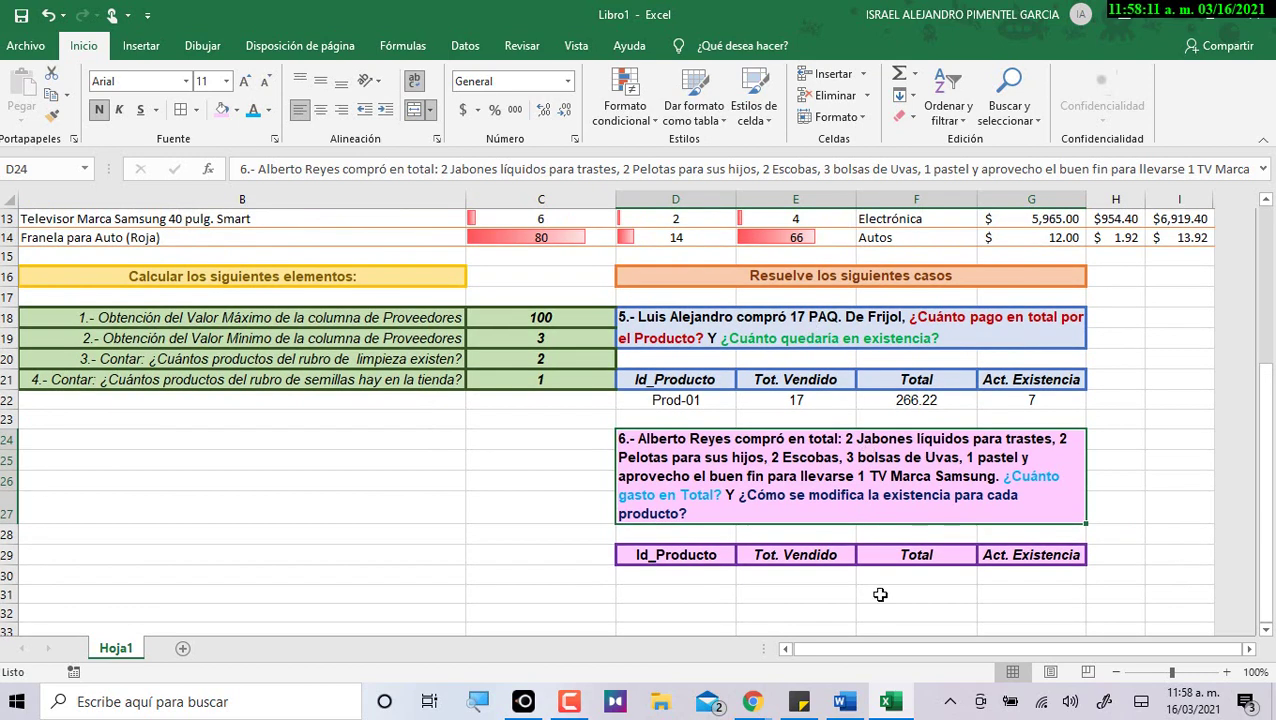
scroll(837, 500, "down", 1)
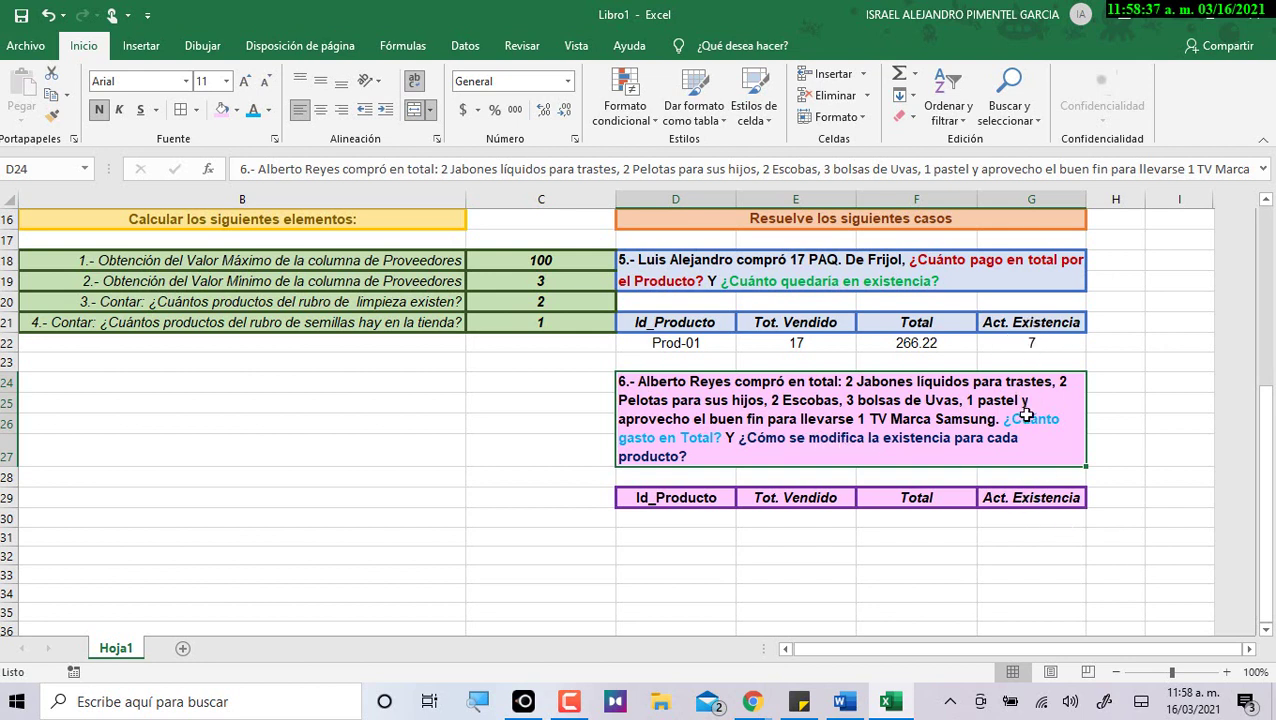
left_click(660, 516)
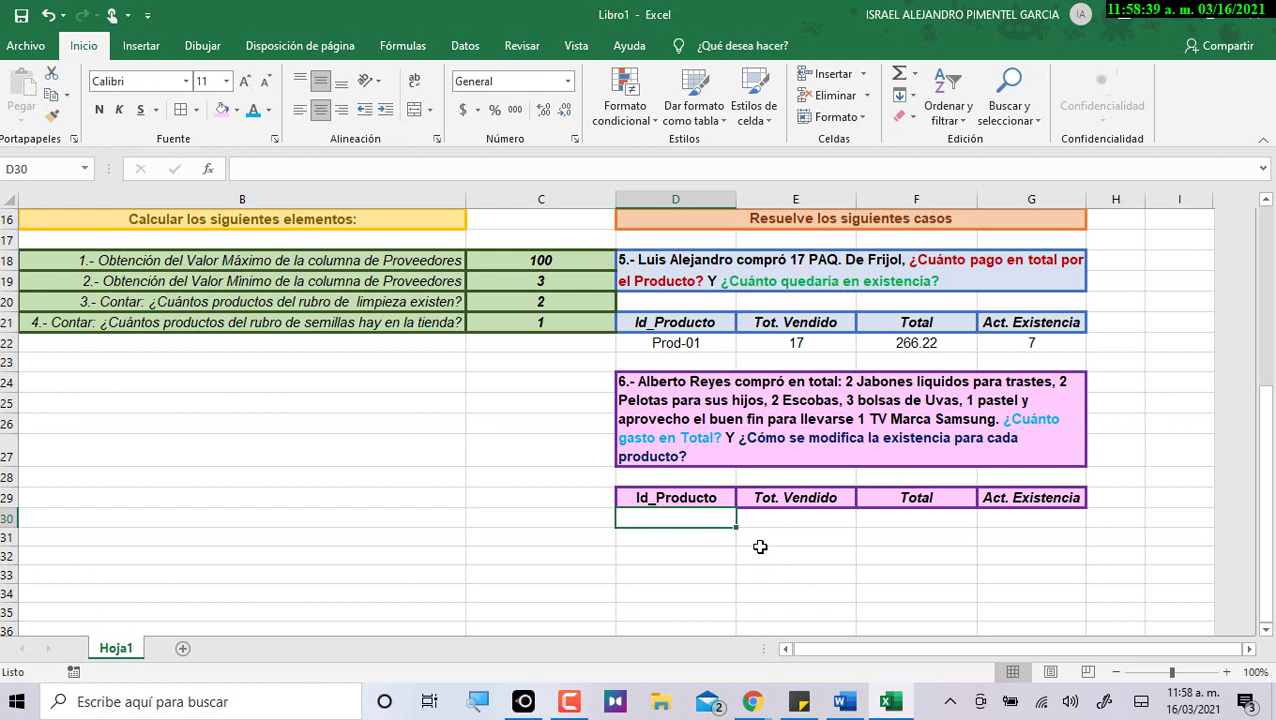
left_click(686, 343)
left_click(676, 514)
Link D30 and D31 to =A4 and =A9, showing Prod-02 and Prod-07.
type("=")
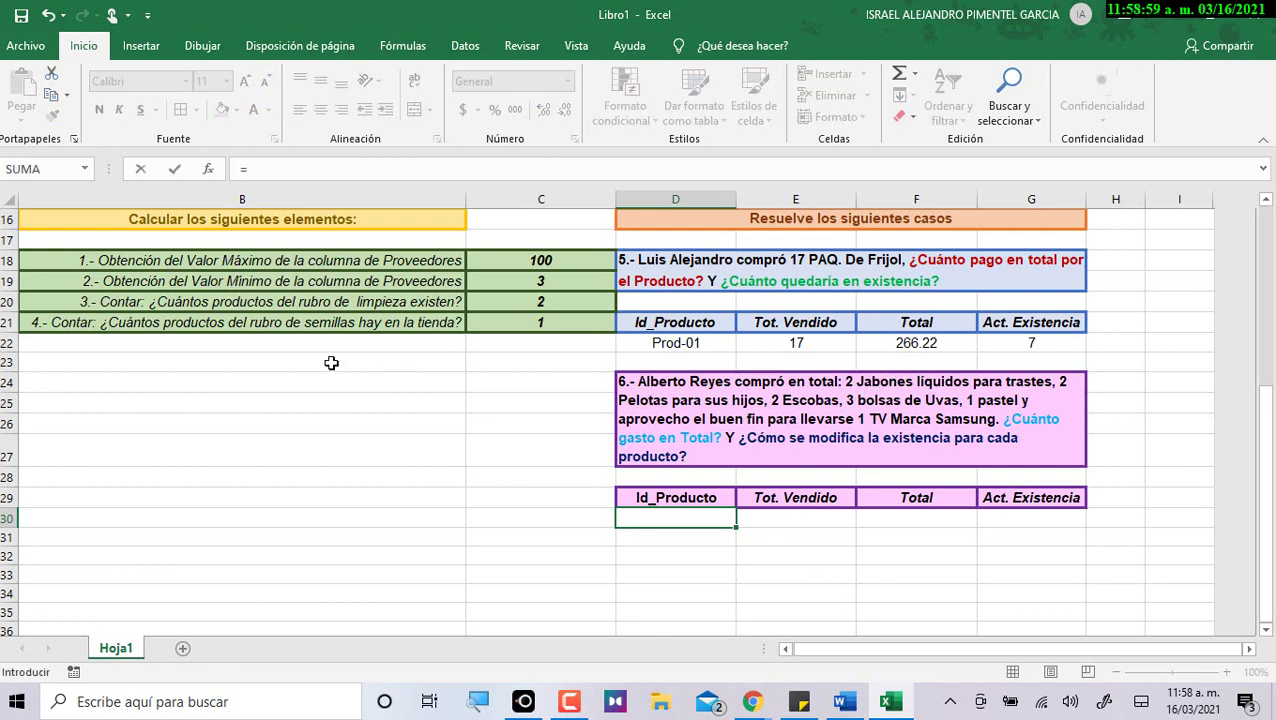
scroll(333, 362, "up", 5)
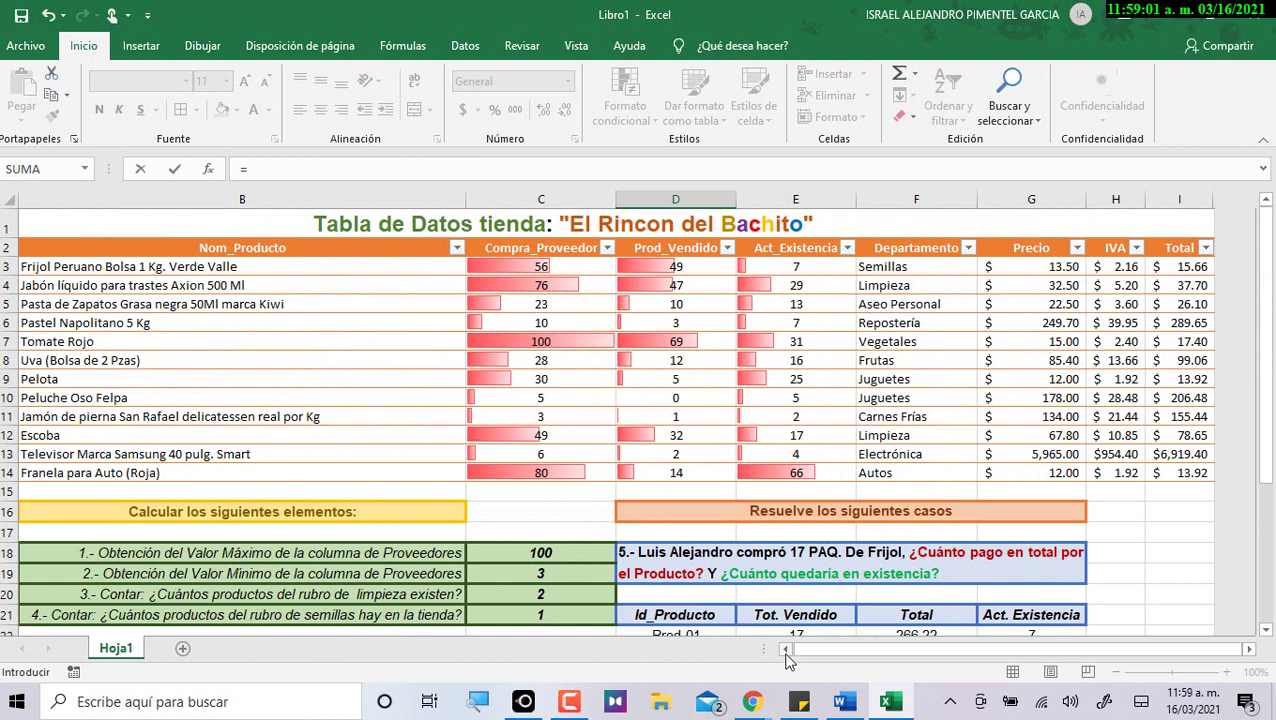
left_click(786, 648)
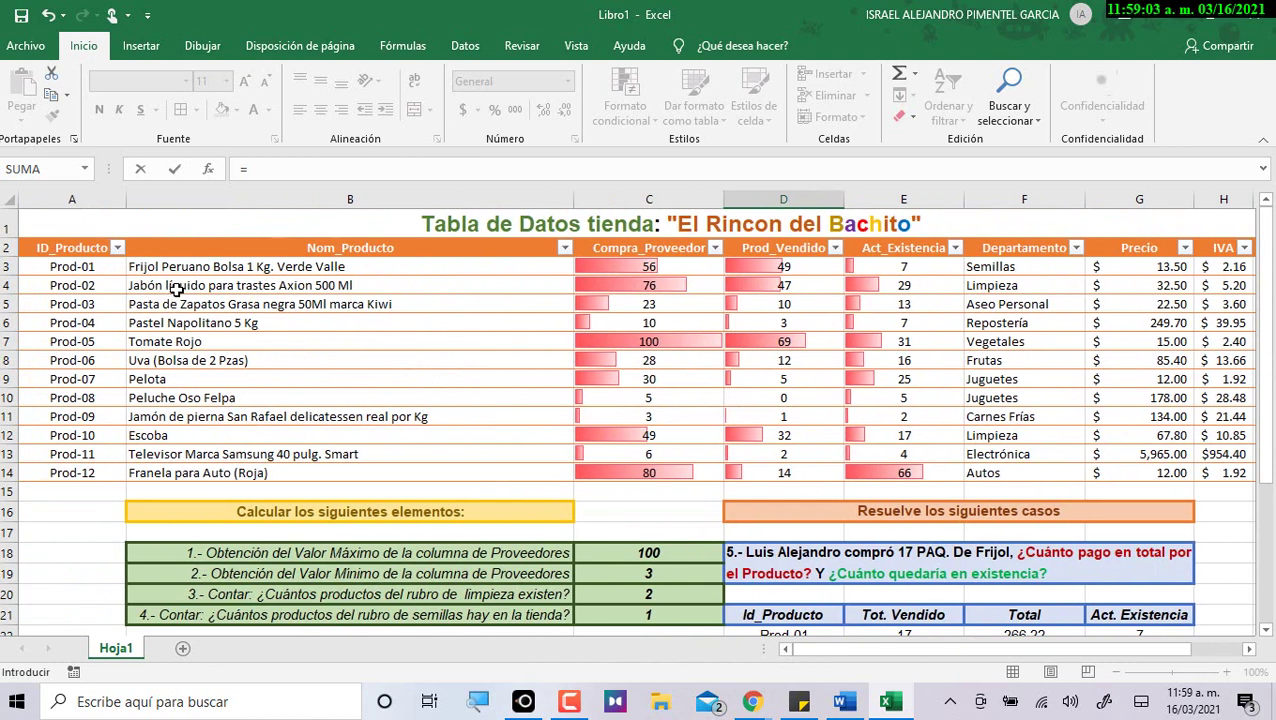
left_click(100, 289)
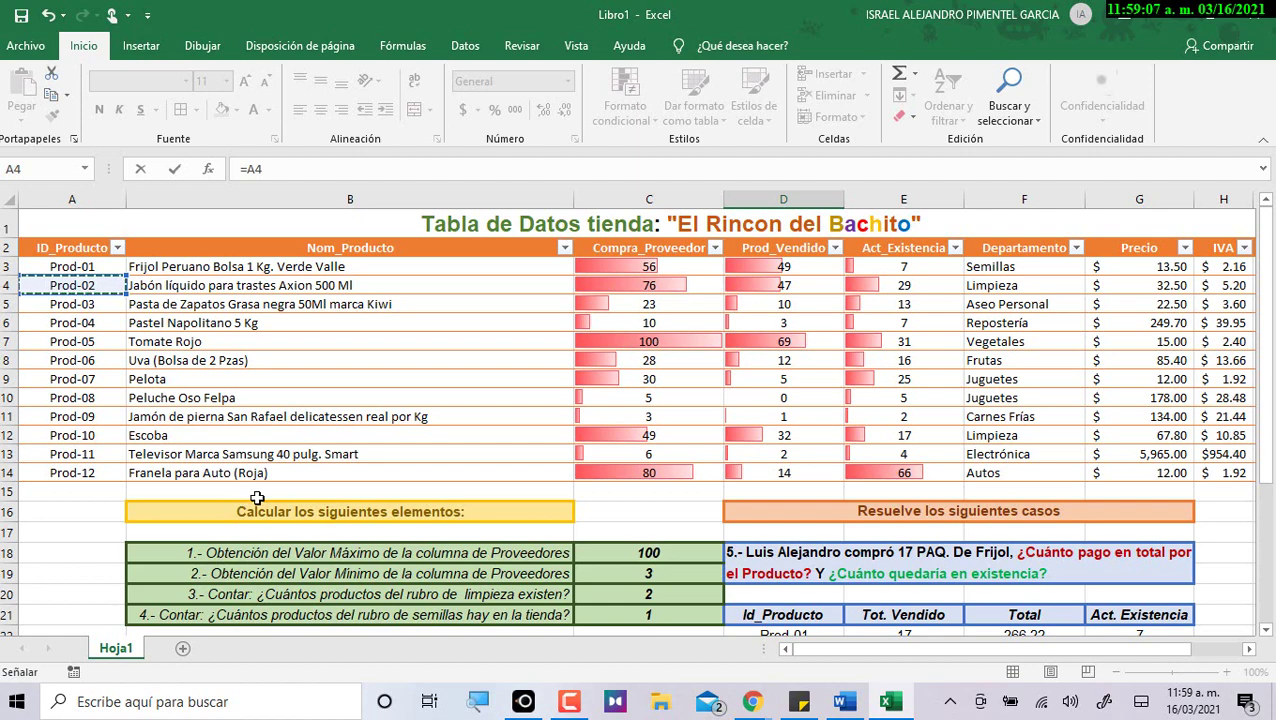
key("Return")
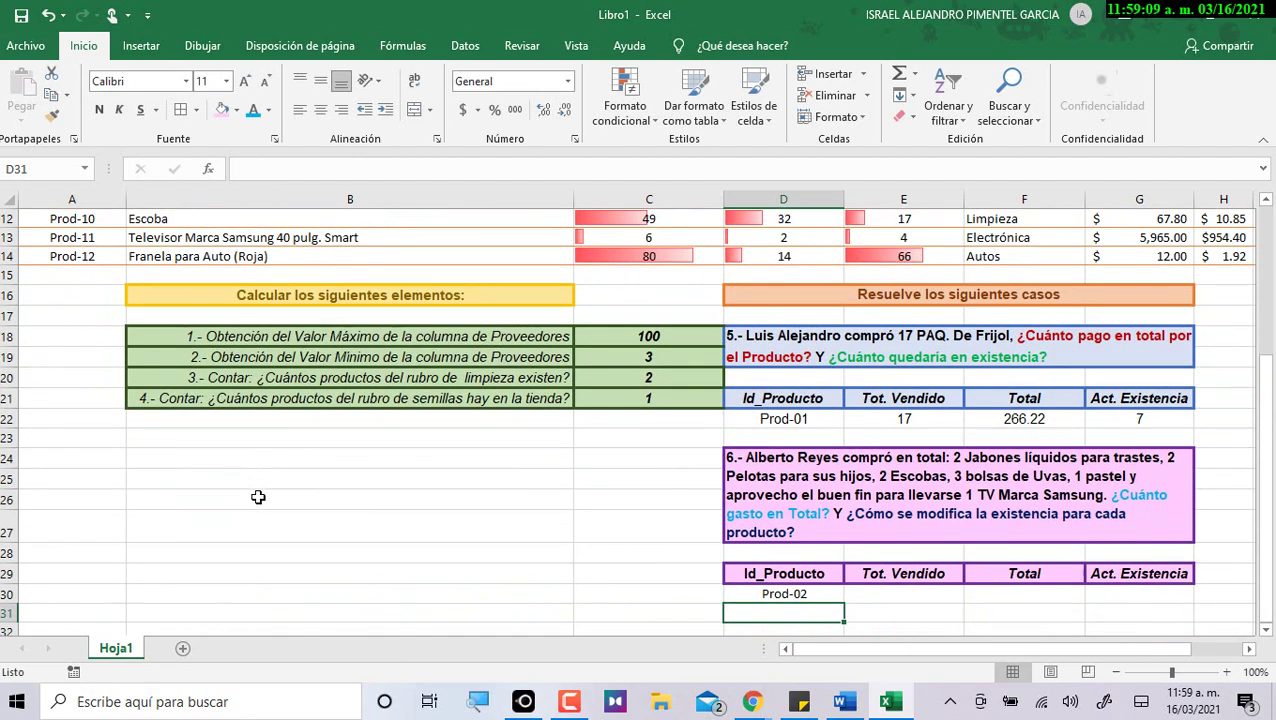
type("=")
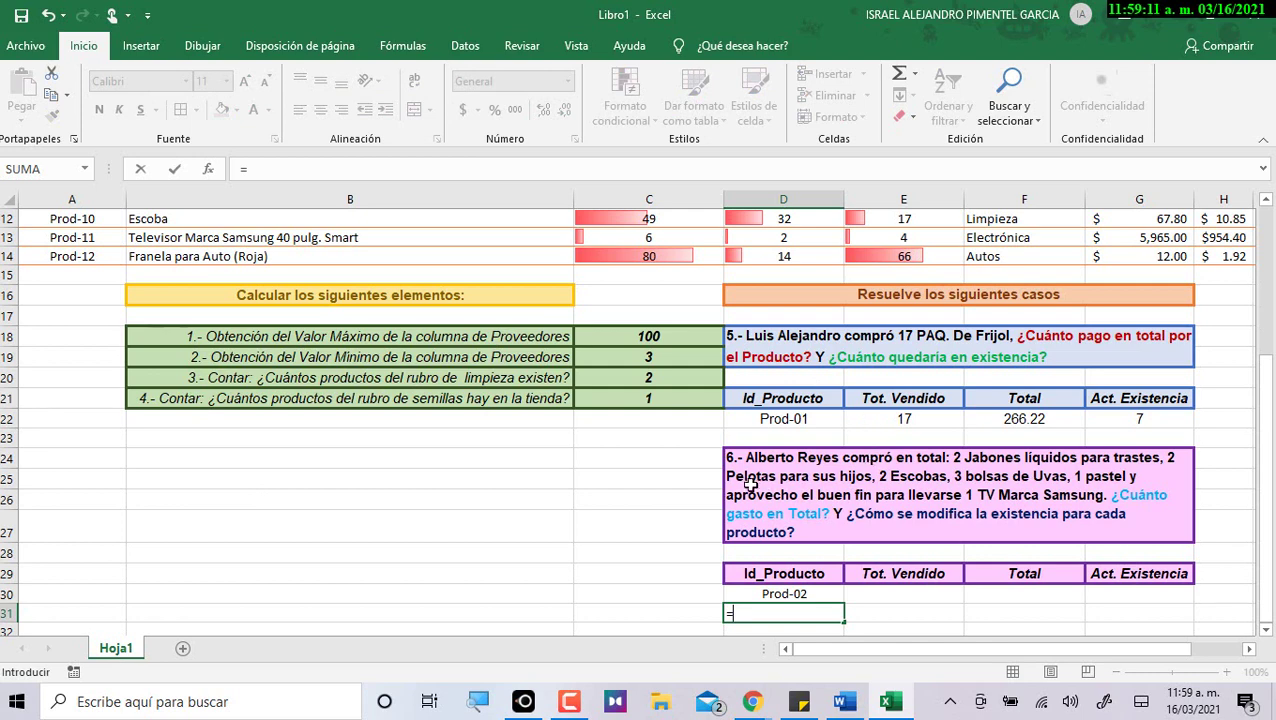
scroll(190, 295, "up", 3)
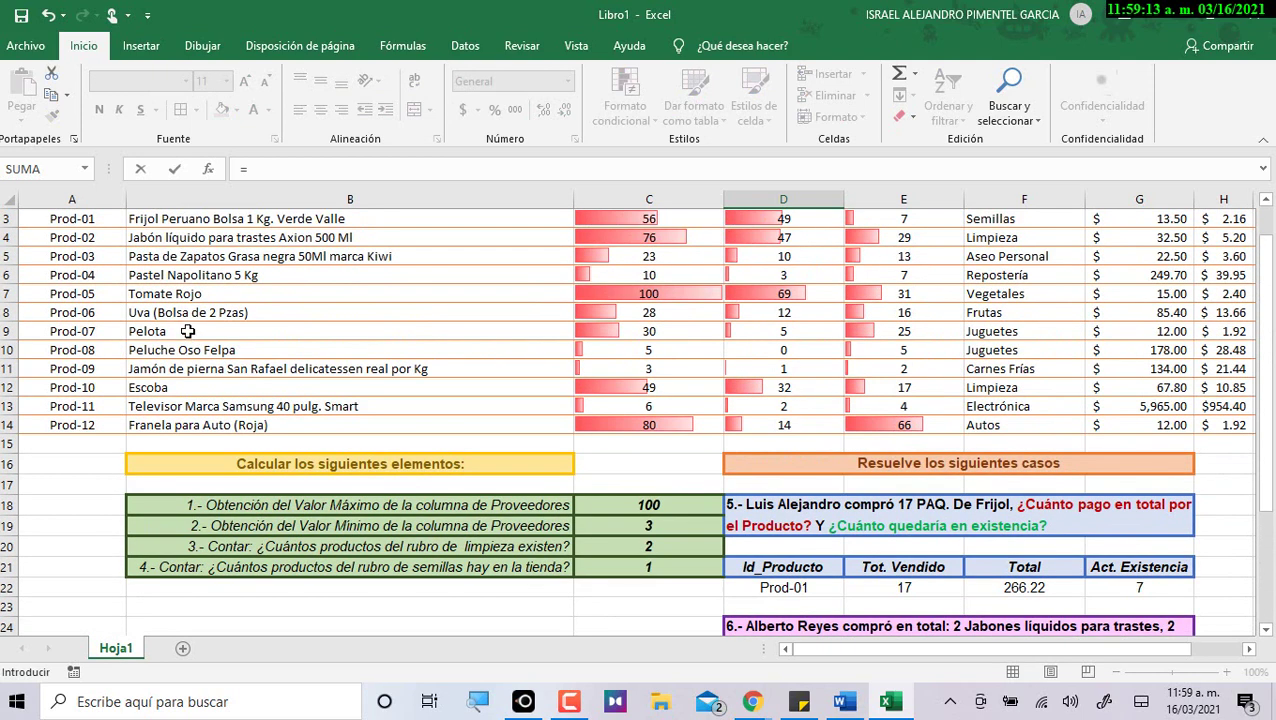
left_click(88, 332)
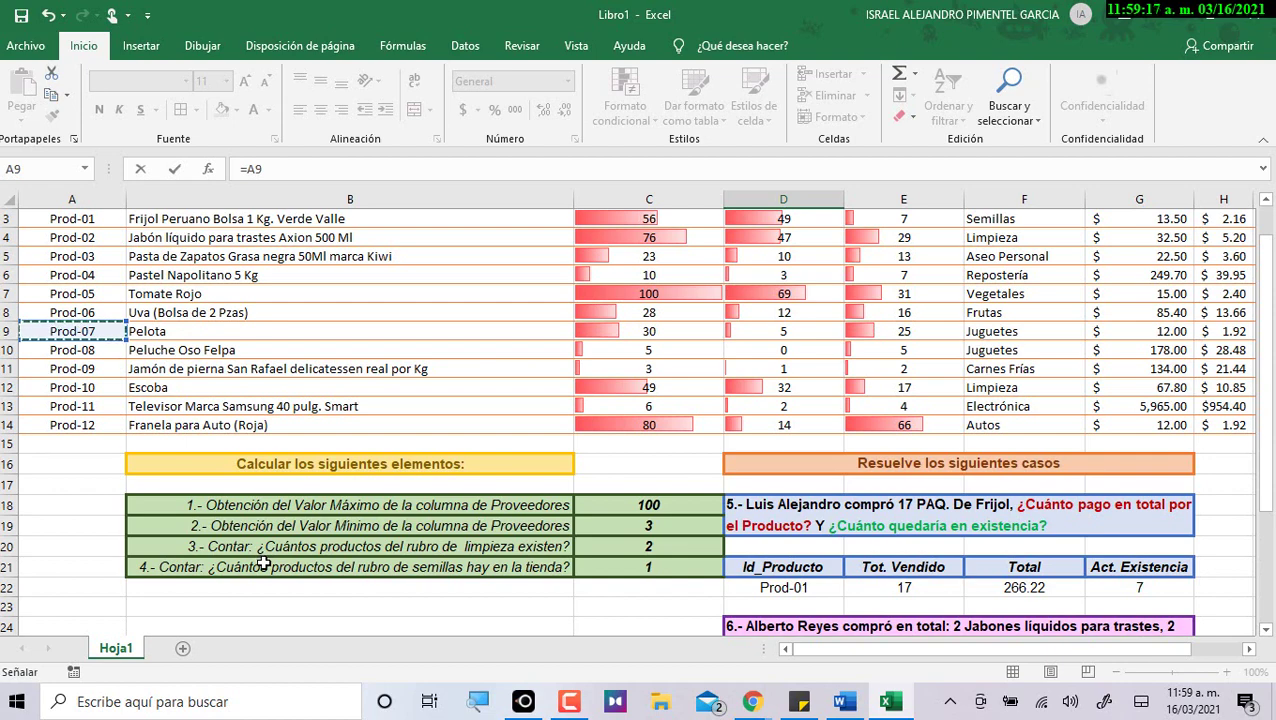
key("Return")
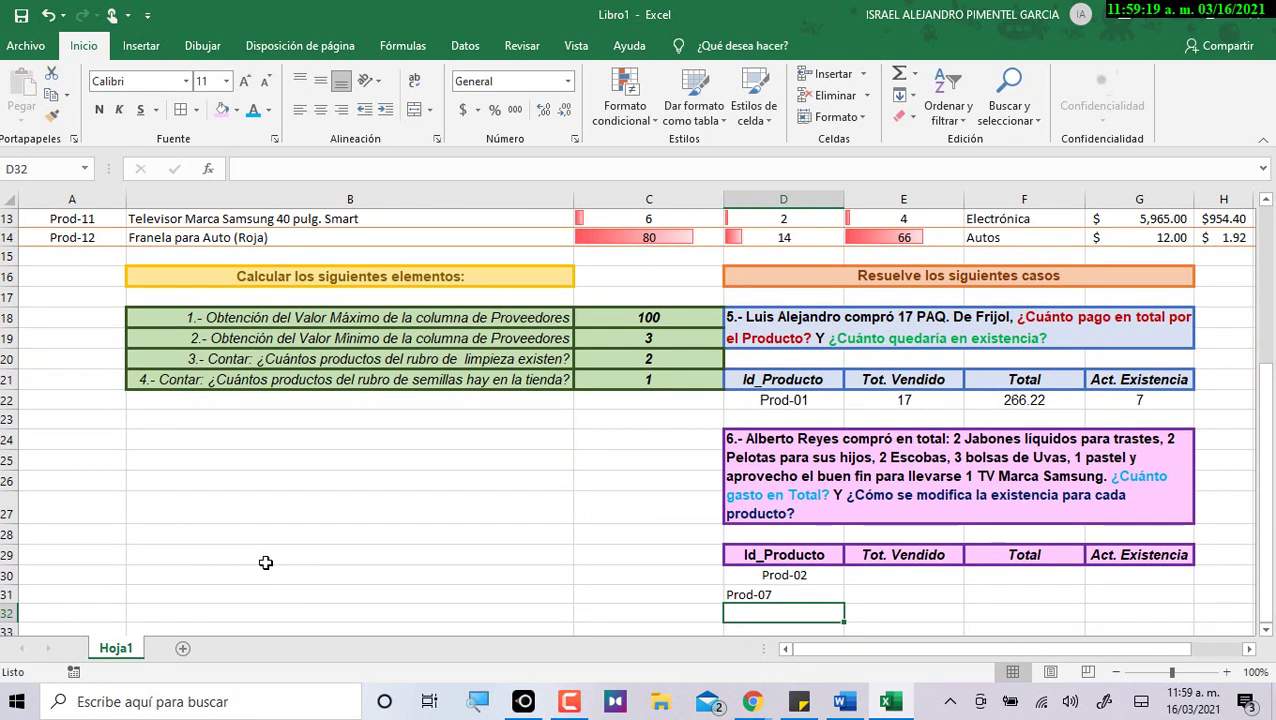
Link D32 and D33 to =A12 and =A8, showing Prod-10 and Prod-06.
type("=")
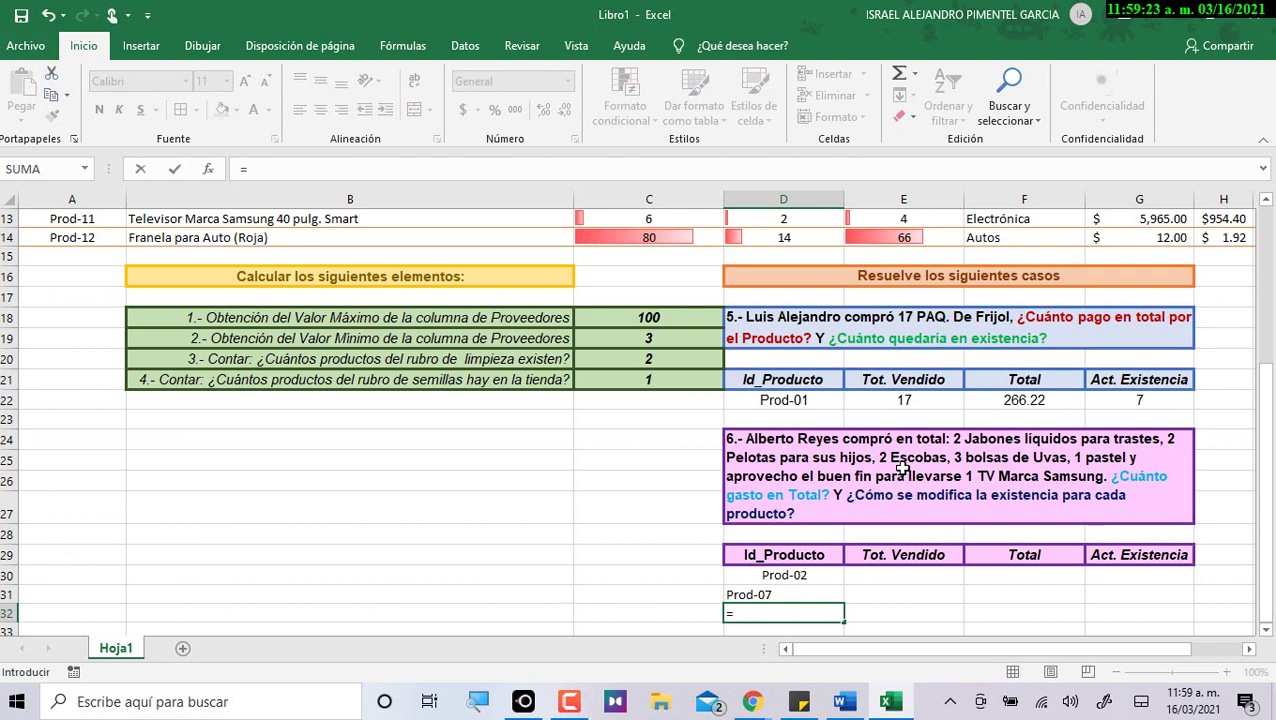
scroll(200, 424, "up", 2)
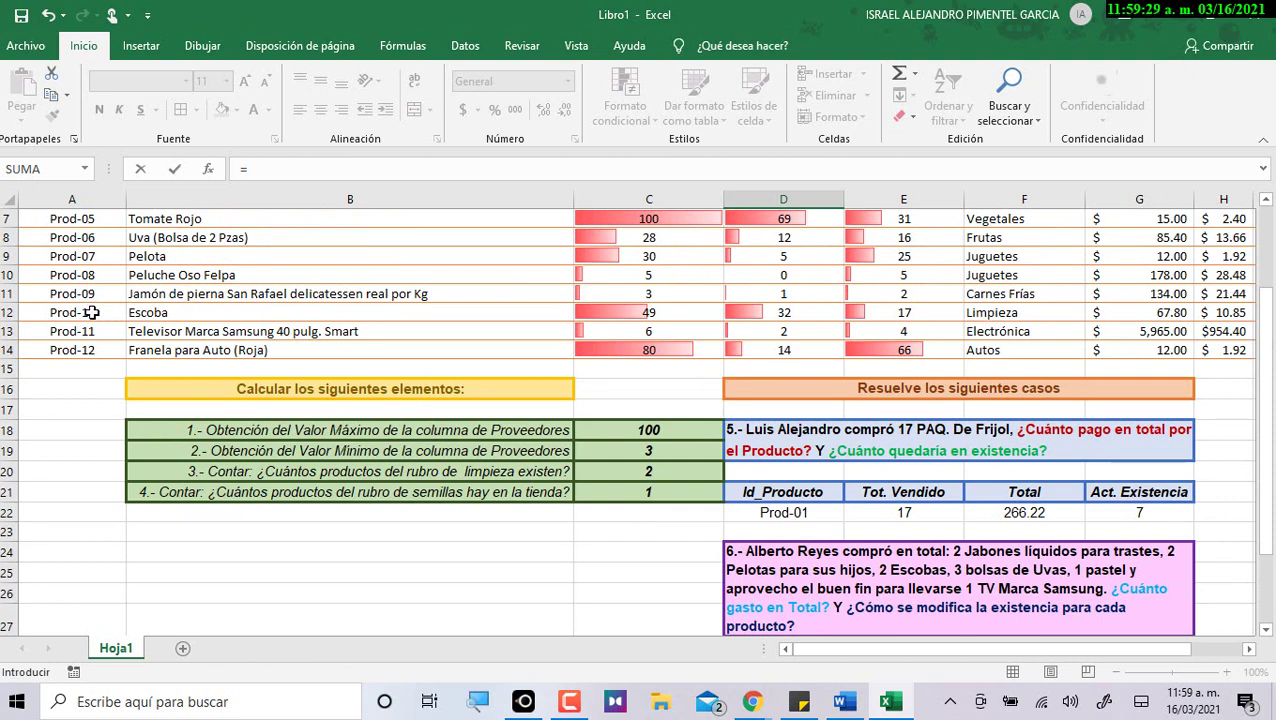
left_click(90, 312)
key("Return")
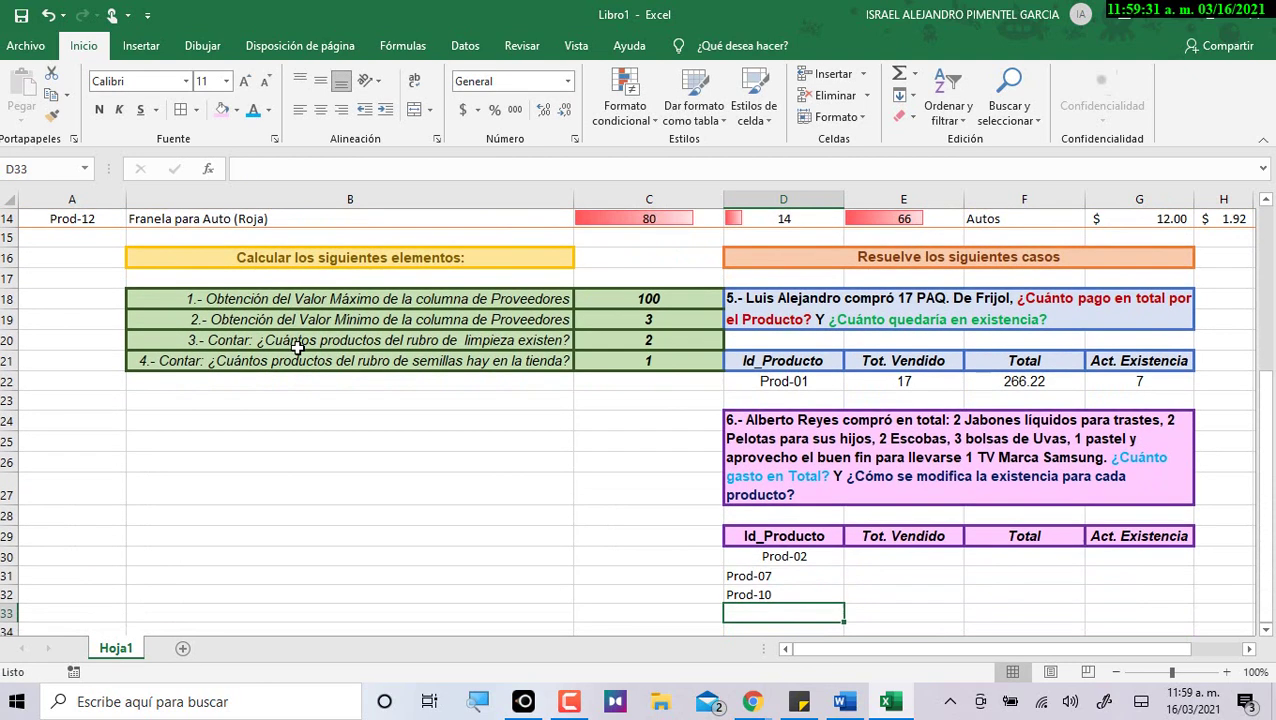
type("=")
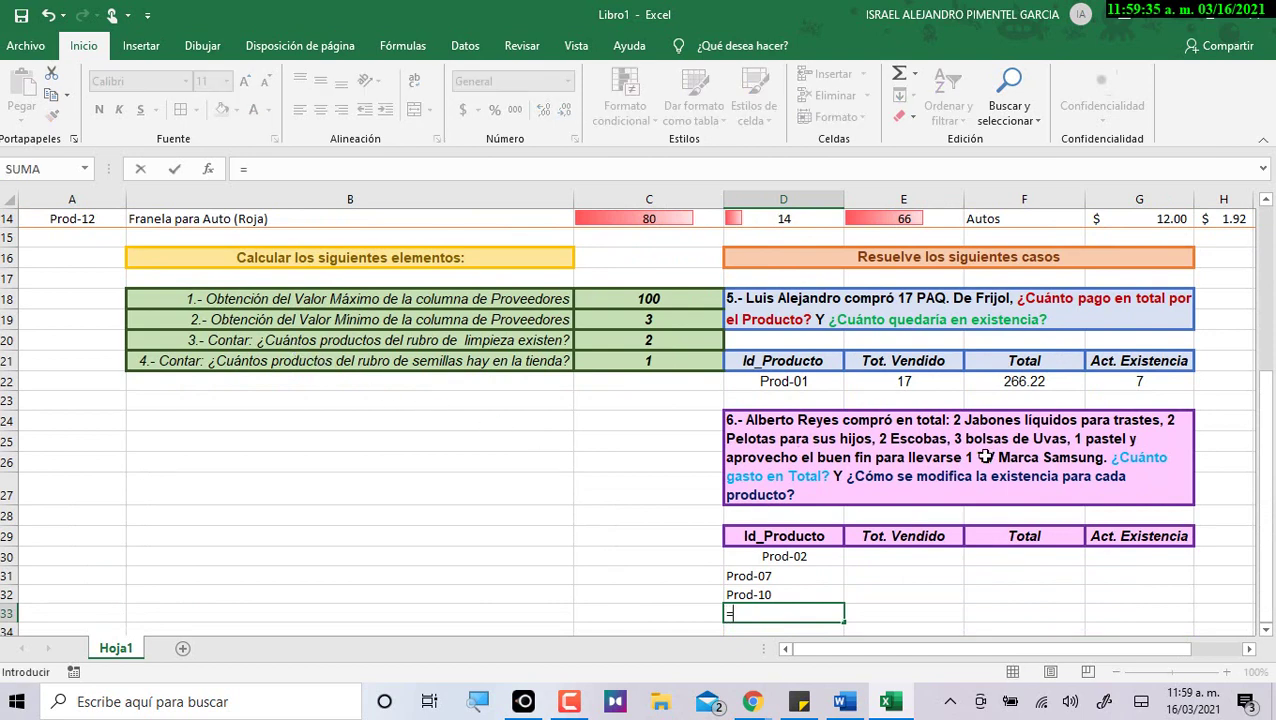
scroll(140, 360, "up", 2)
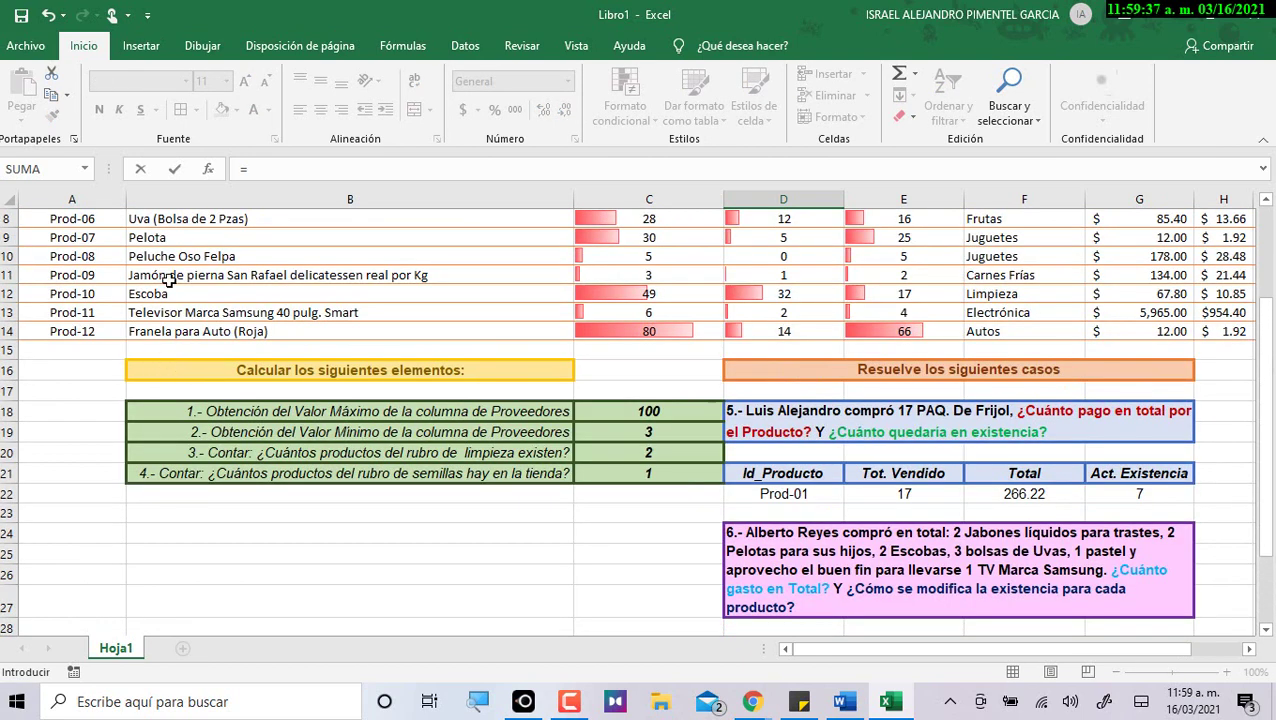
scroll(168, 298, "up", 1)
scroll(170, 298, "up", 1)
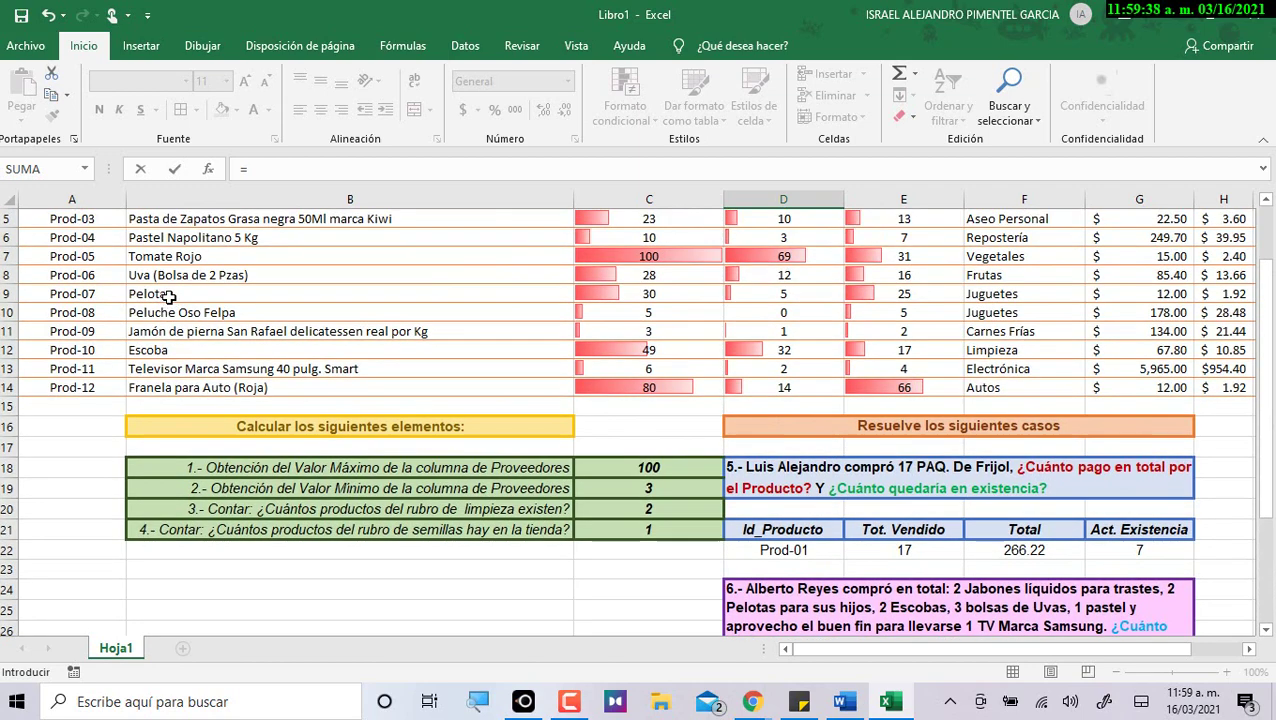
left_click(97, 277)
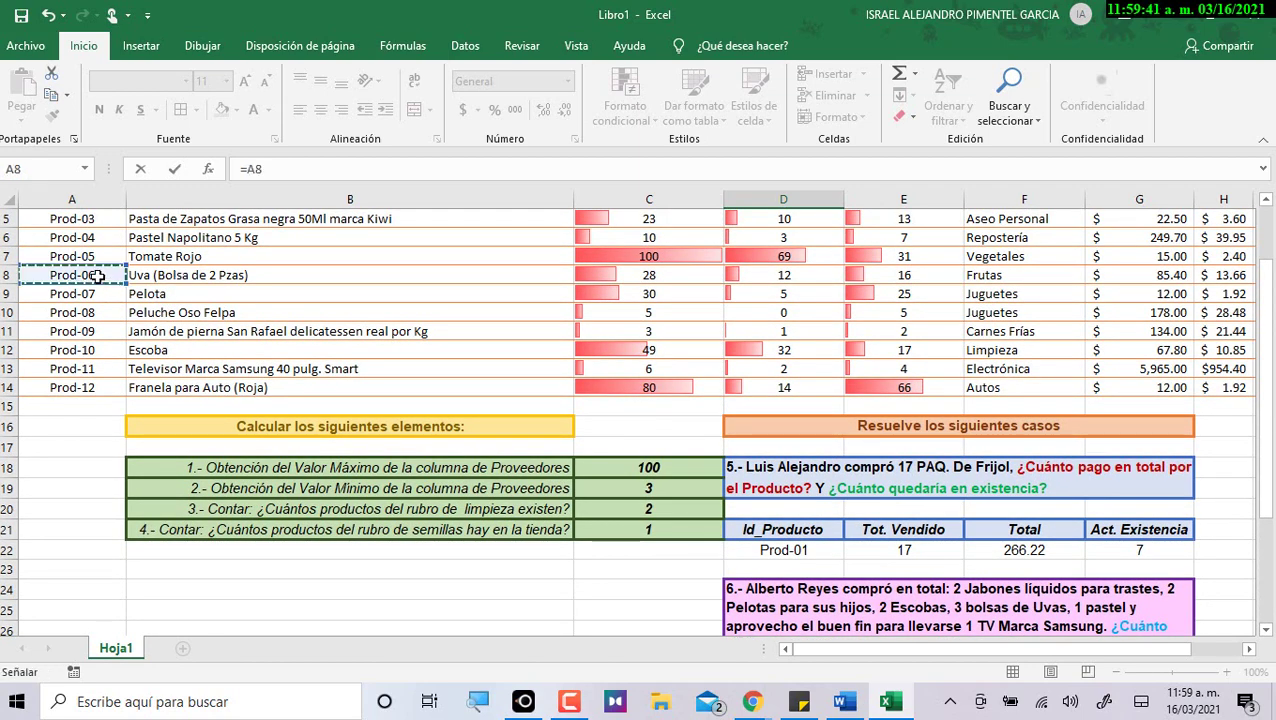
key("Return")
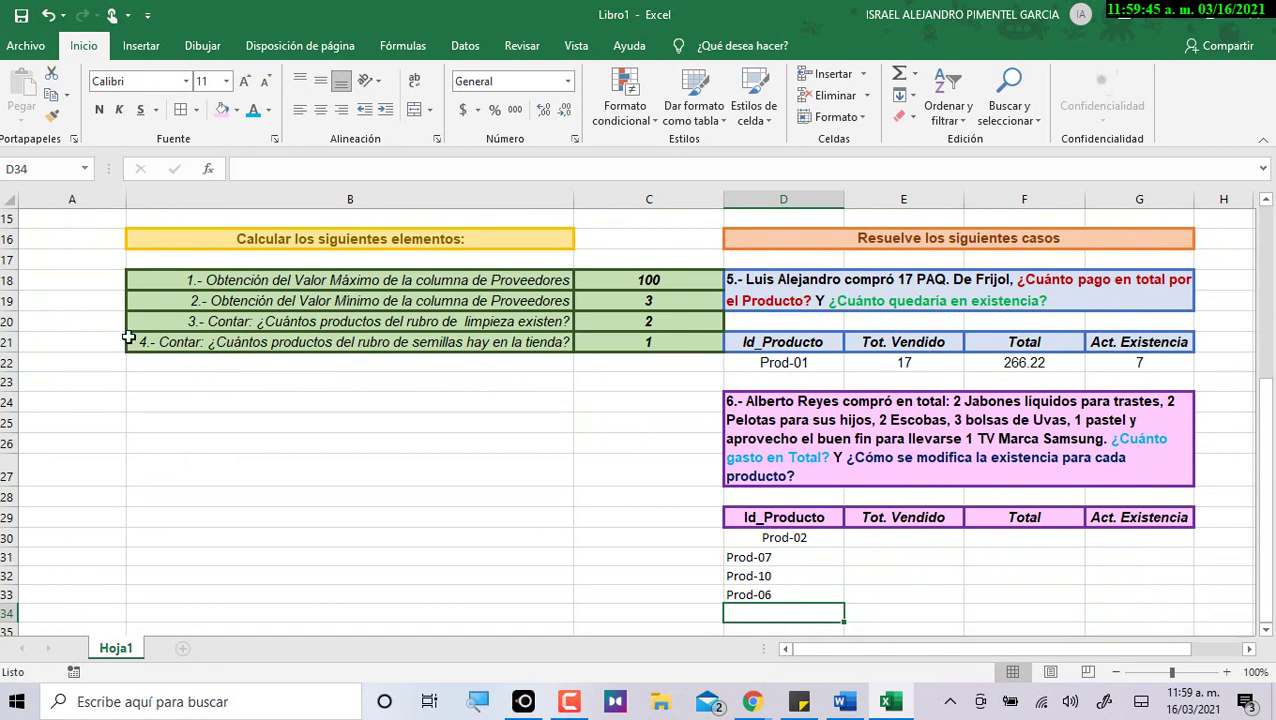
scroll(170, 312, "up", 3)
Review the listed IDs, then link the next case 6 ID cell to the Prod-04 Pastel ID.
left_click(168, 275)
left_click(130, 256)
left_click(116, 256)
scroll(515, 479, "down", 4)
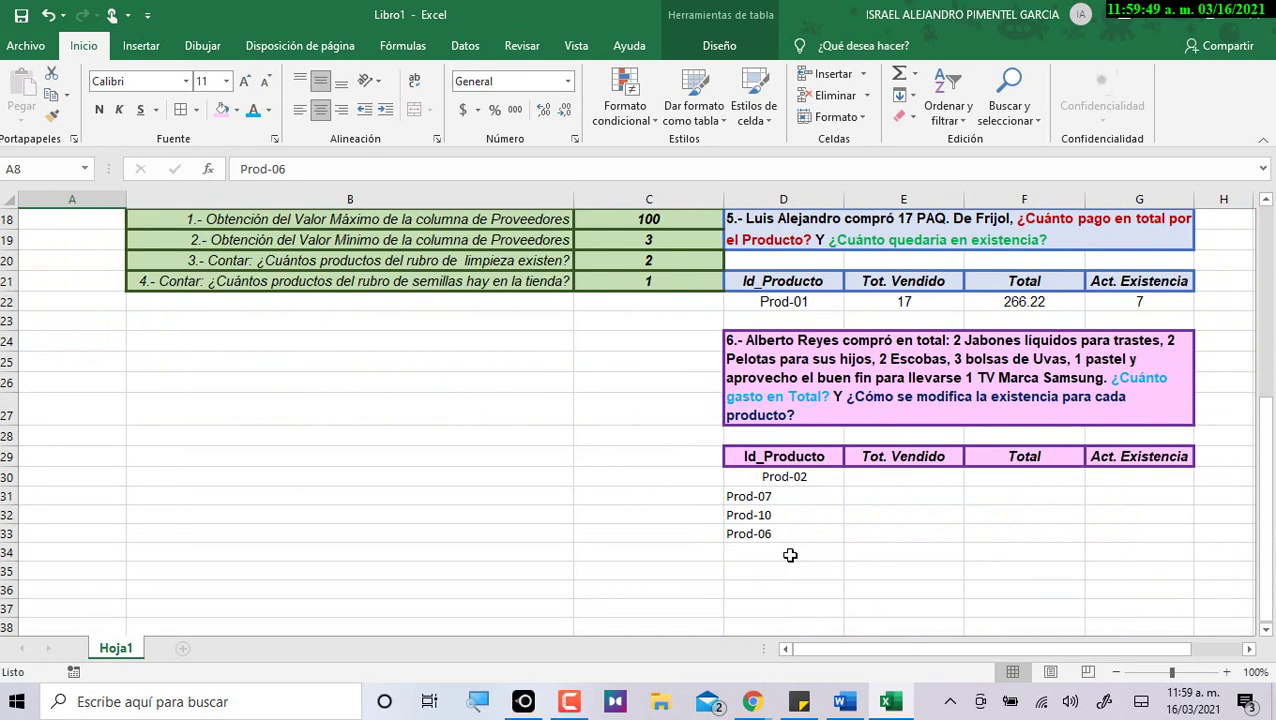
left_click(786, 552)
type("=")
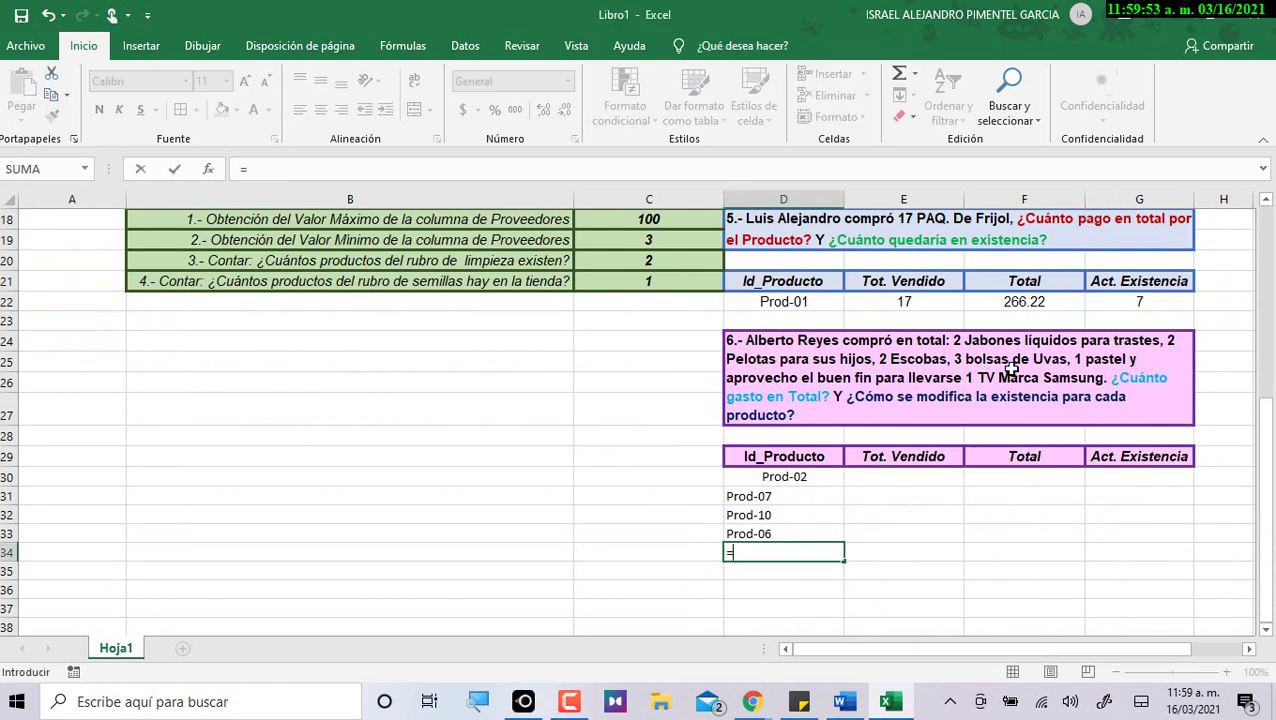
scroll(134, 354, "up", 4)
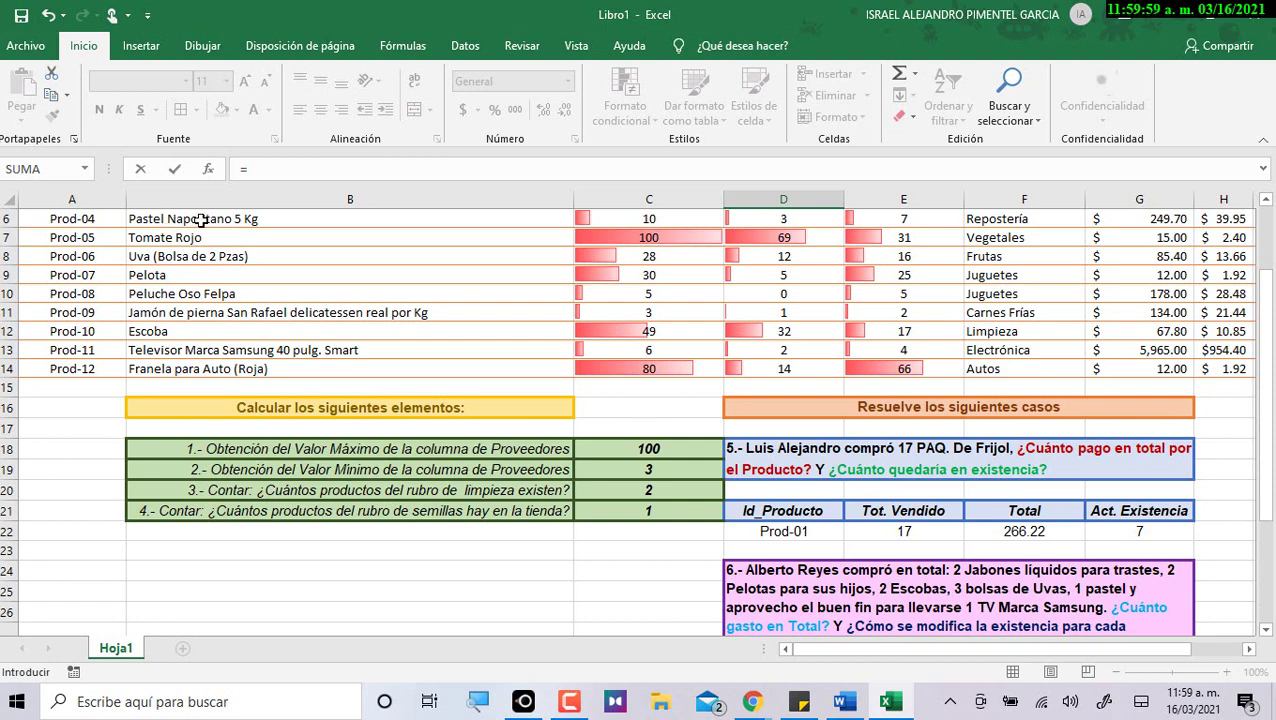
left_click(90, 218)
key("Return")
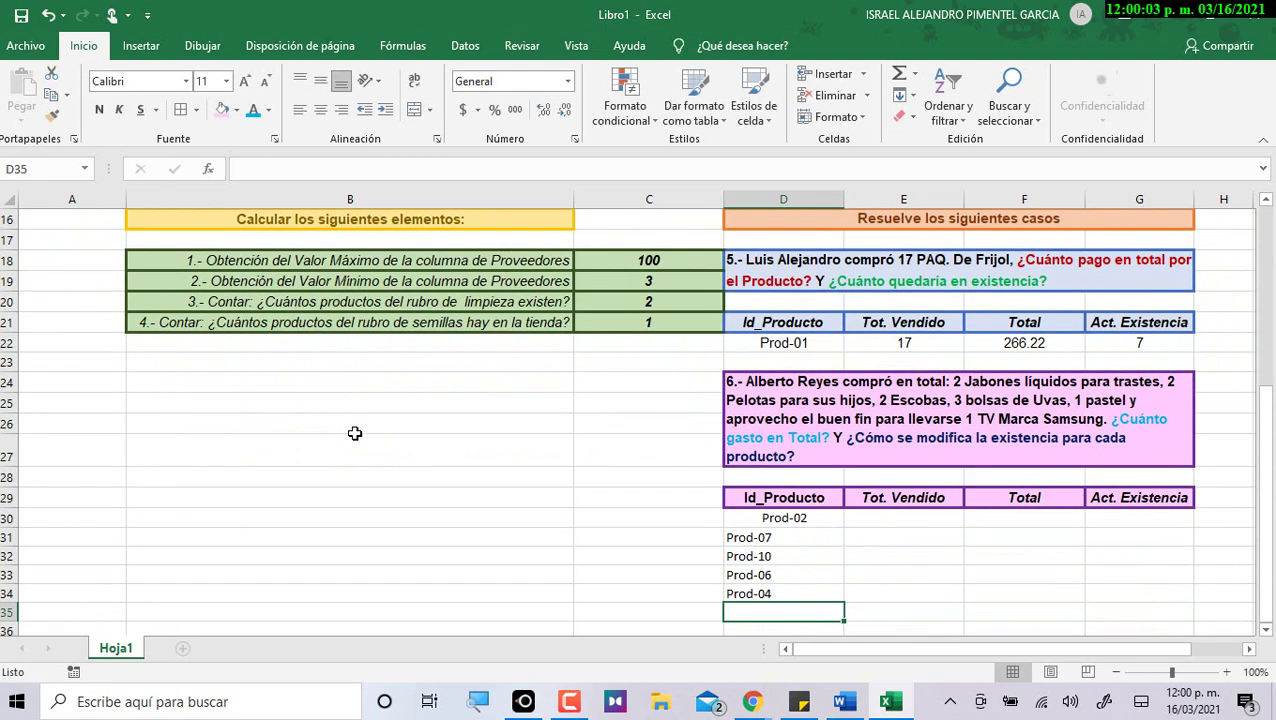
Link the following ID cell to the Prod-11 Televisor ID with a formula.
type("=")
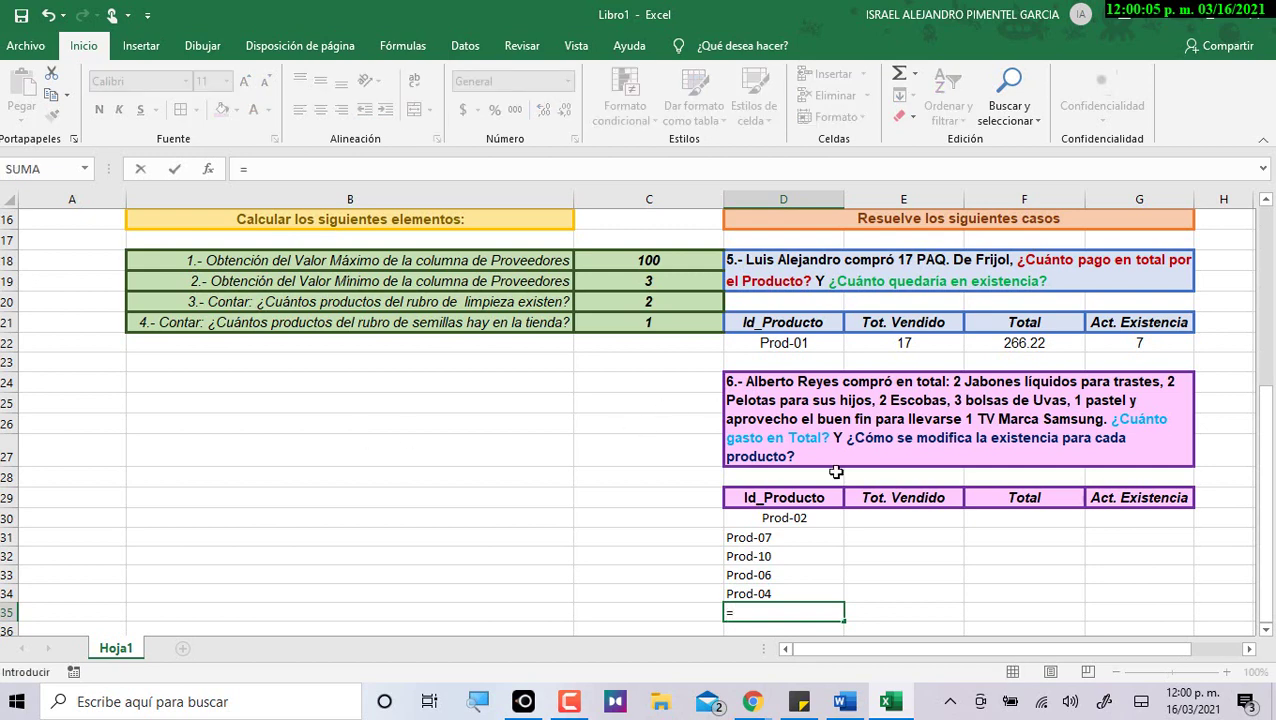
scroll(365, 385, "up", 1)
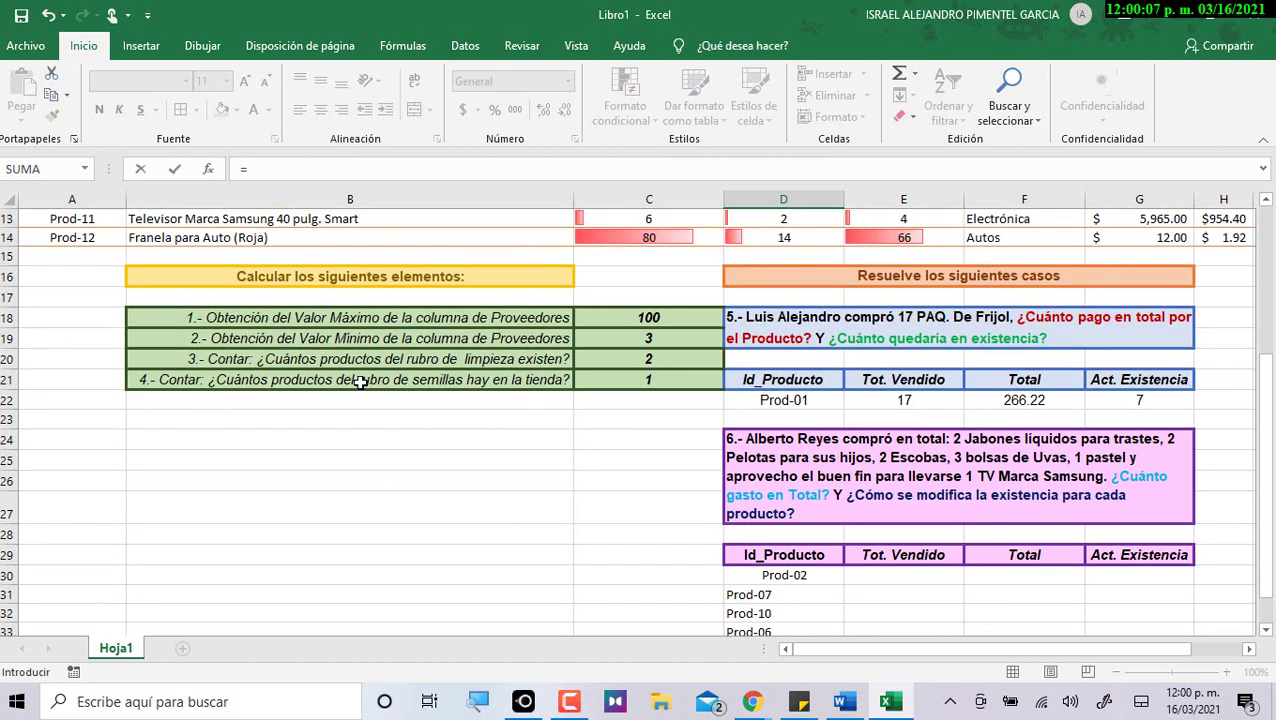
left_click(90, 216)
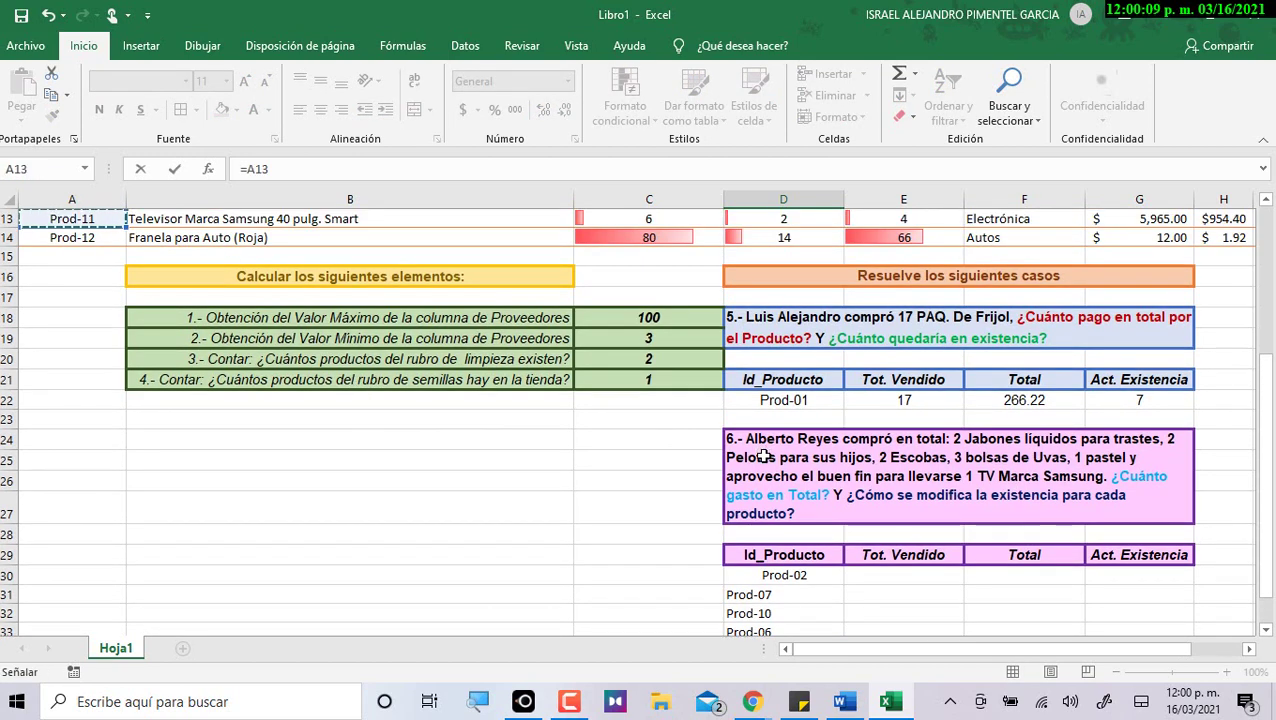
key("Return")
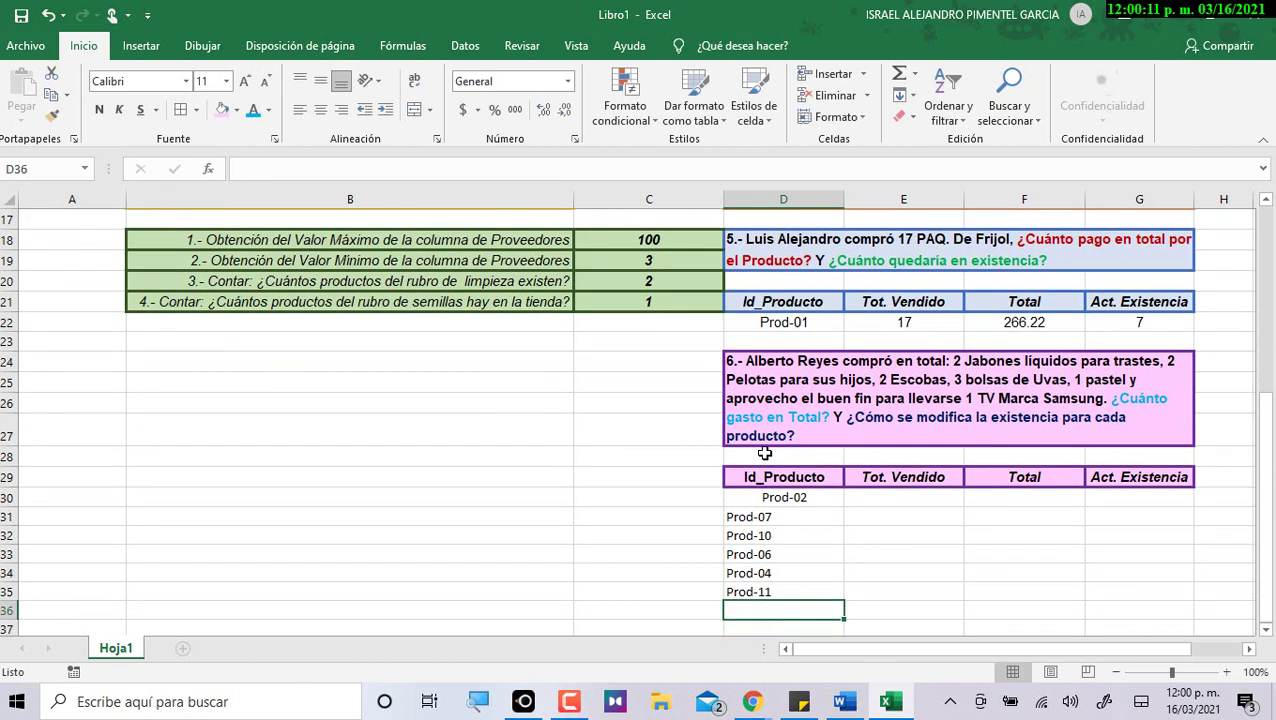
Center the six product IDs Prod-02 through Prod-11, then select Prod-02's Tot. Vendido cell.
left_click_drag(755, 498, 746, 591)
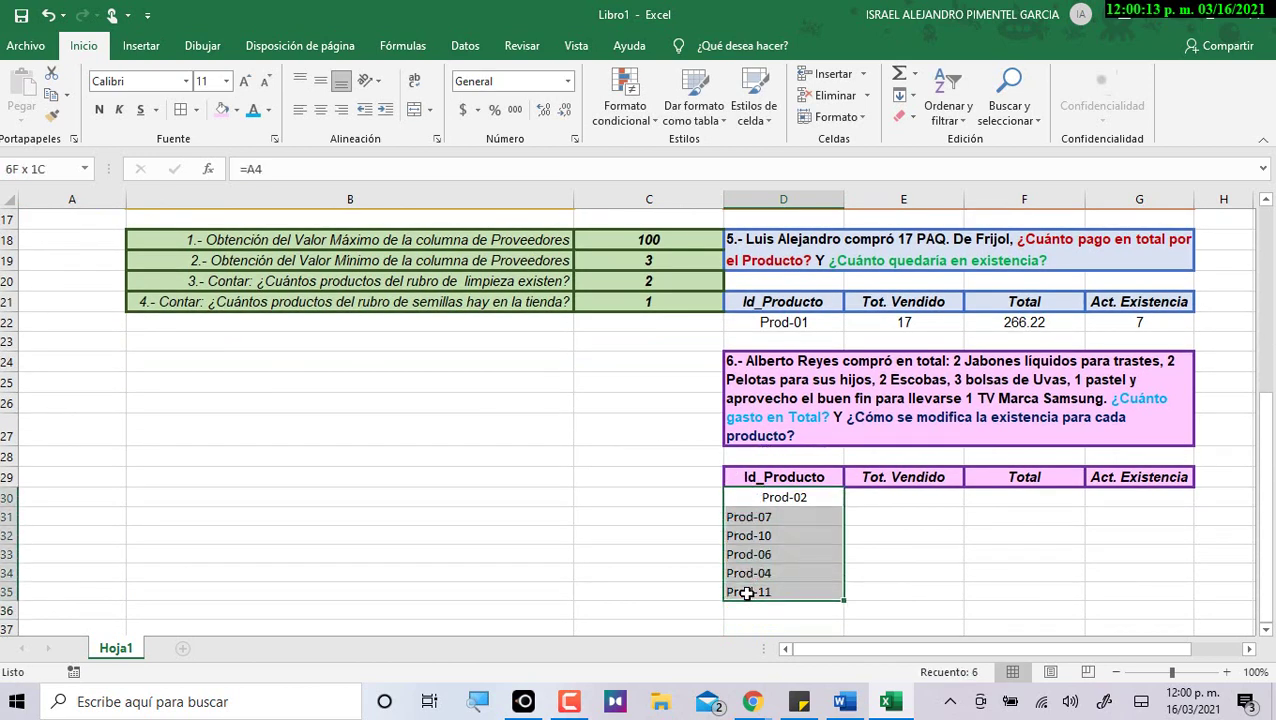
left_click(320, 110)
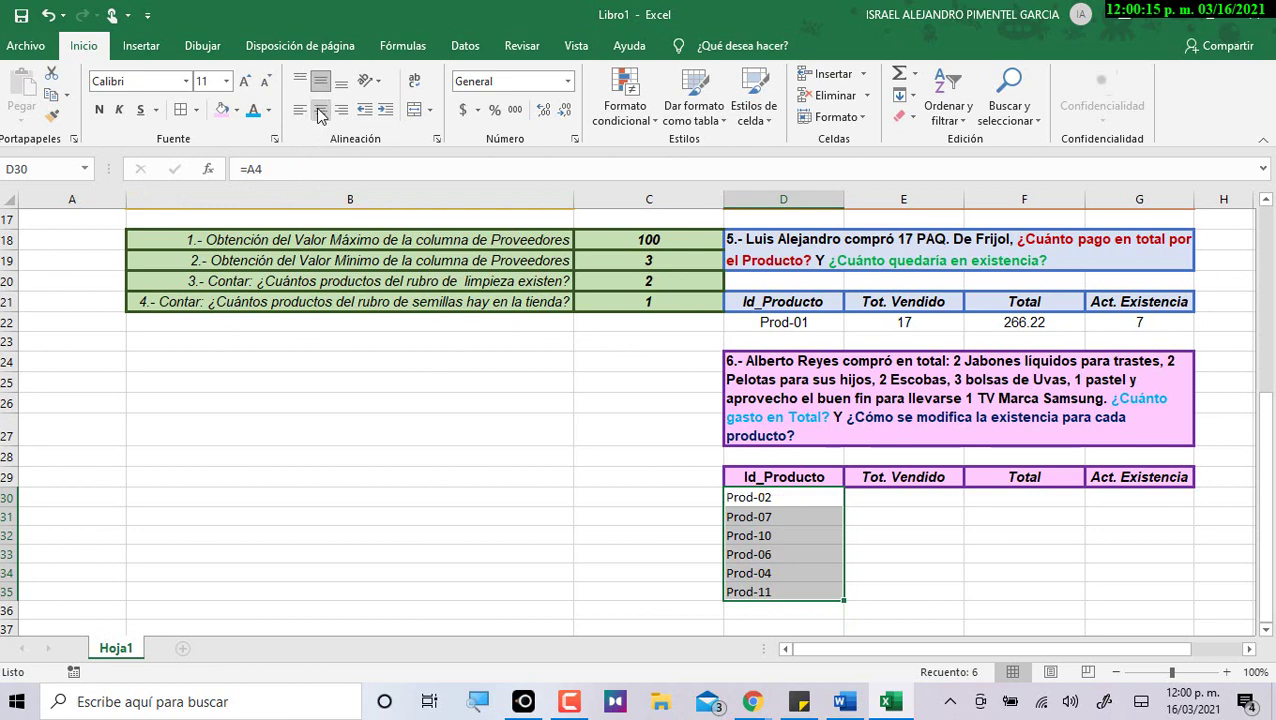
left_click(320, 110)
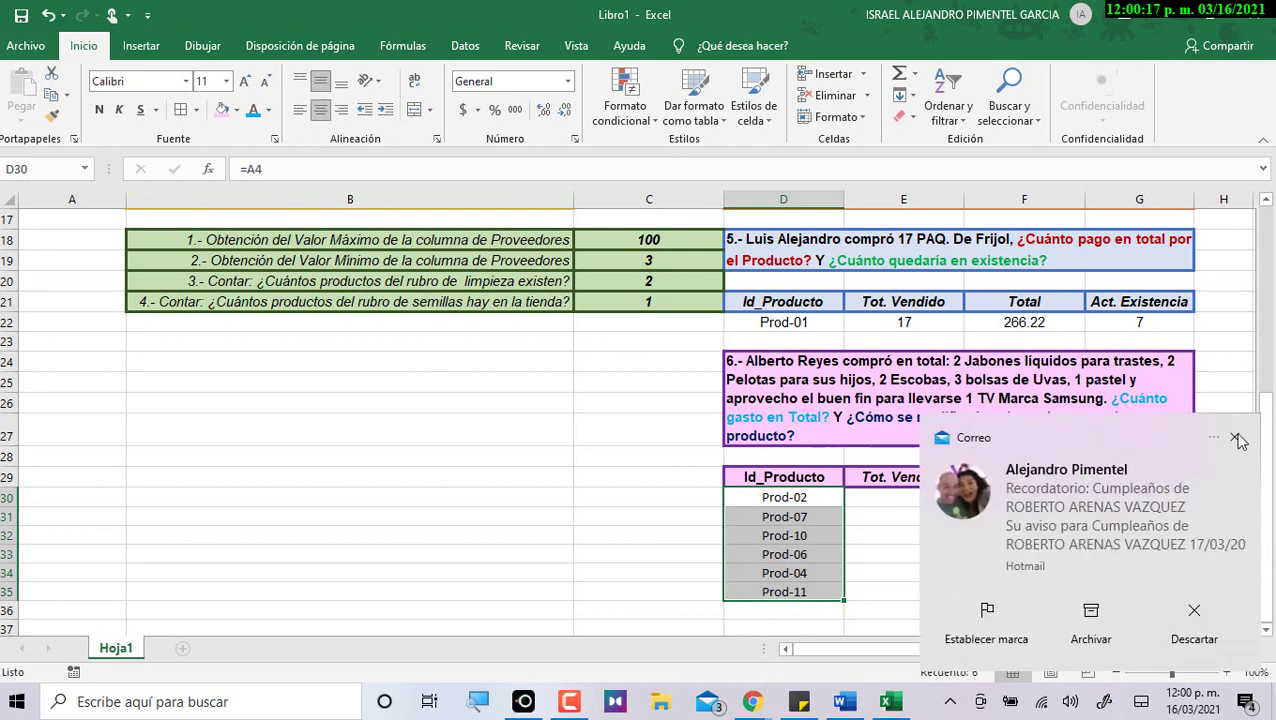
left_click(1259, 437)
left_click(1012, 536)
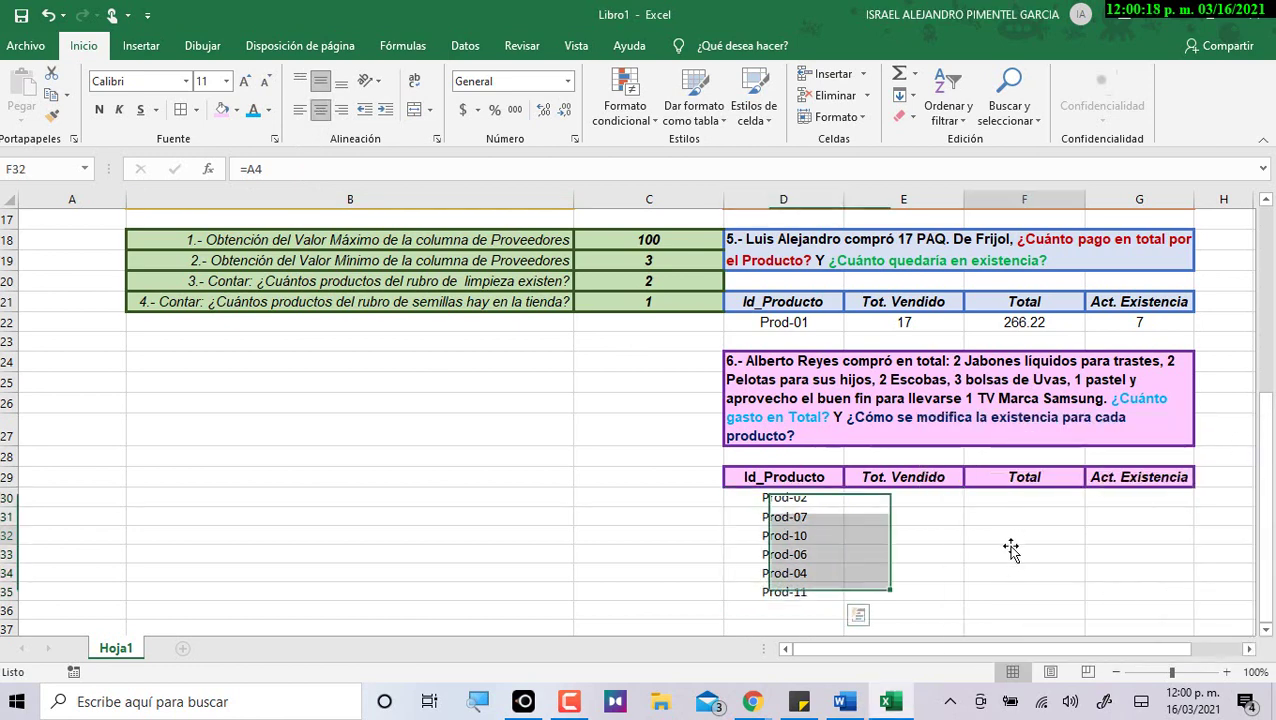
left_click(864, 511)
left_click(864, 497)
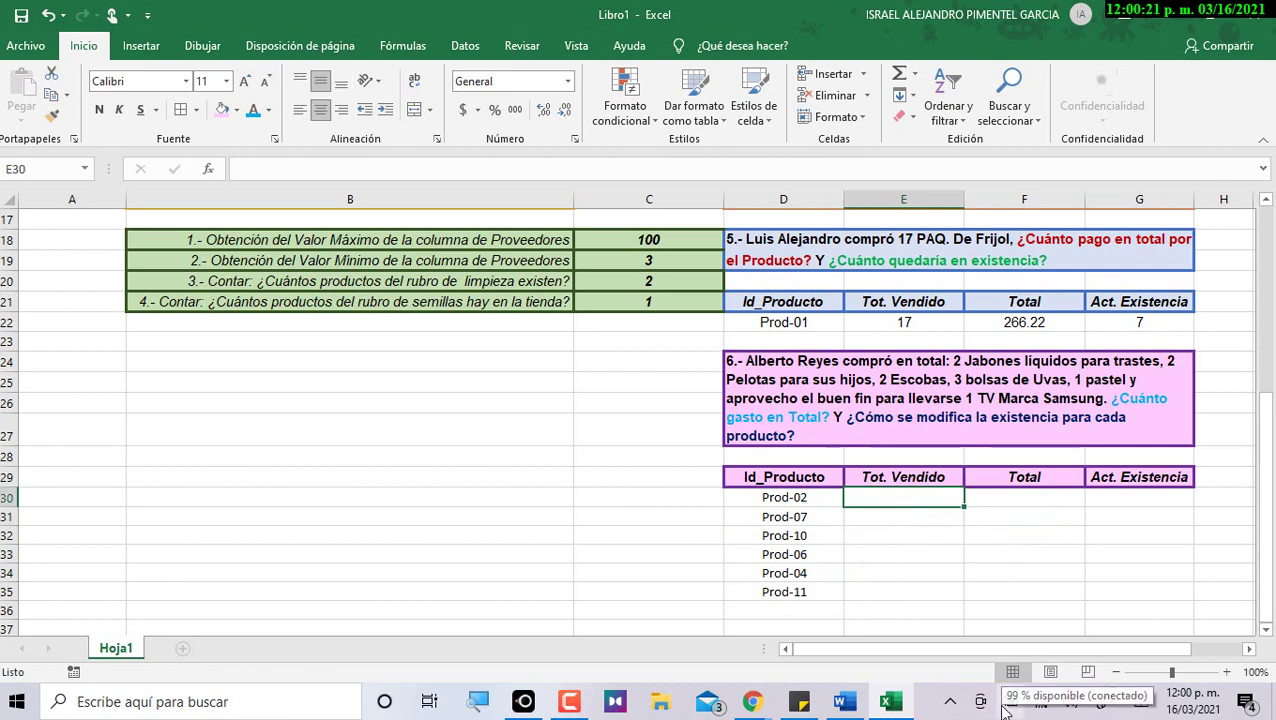
key("alt+Tab")
scroll(864, 591, "down", 1)
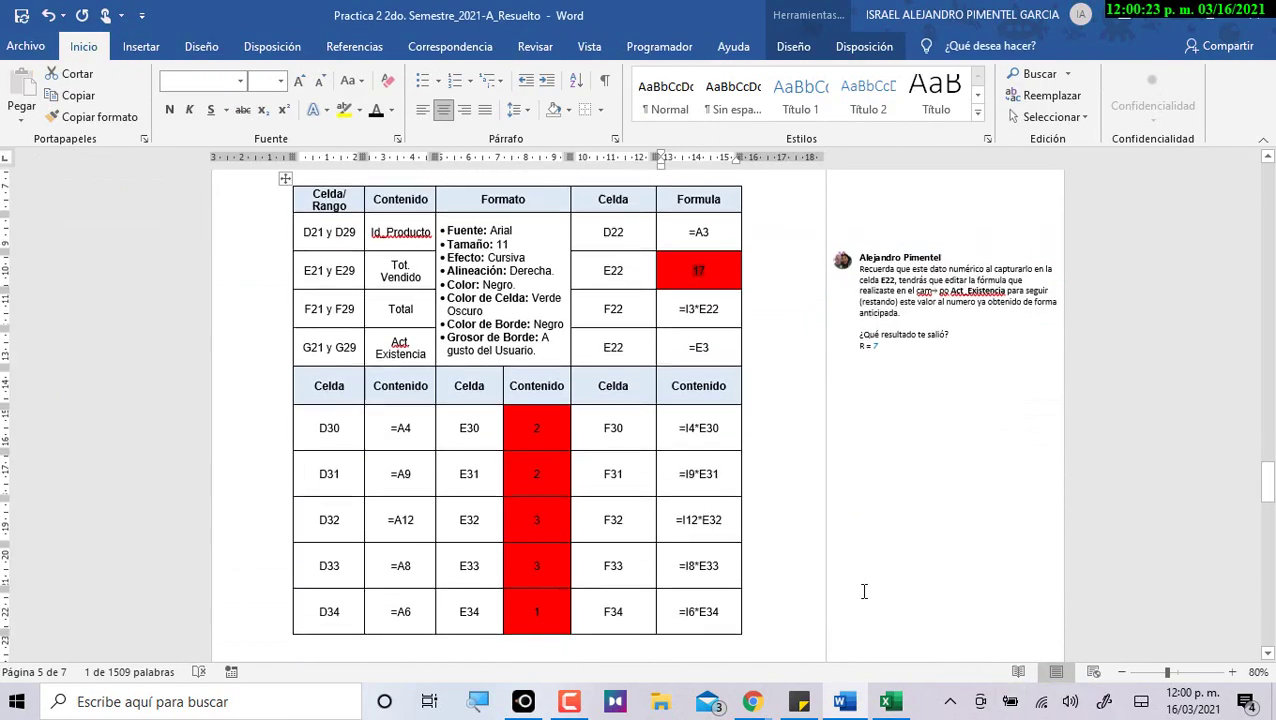
scroll(547, 473, "down", 1)
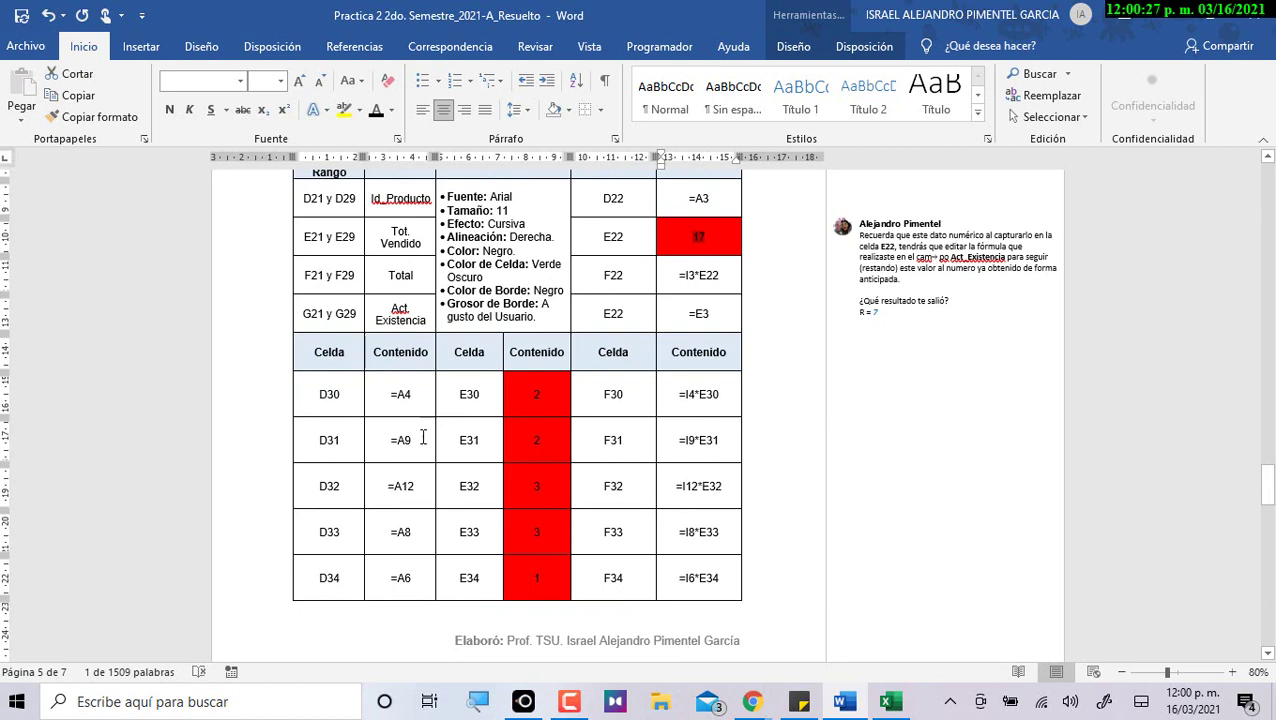
left_click_drag(386, 394, 418, 392)
left_click_drag(390, 440, 418, 438)
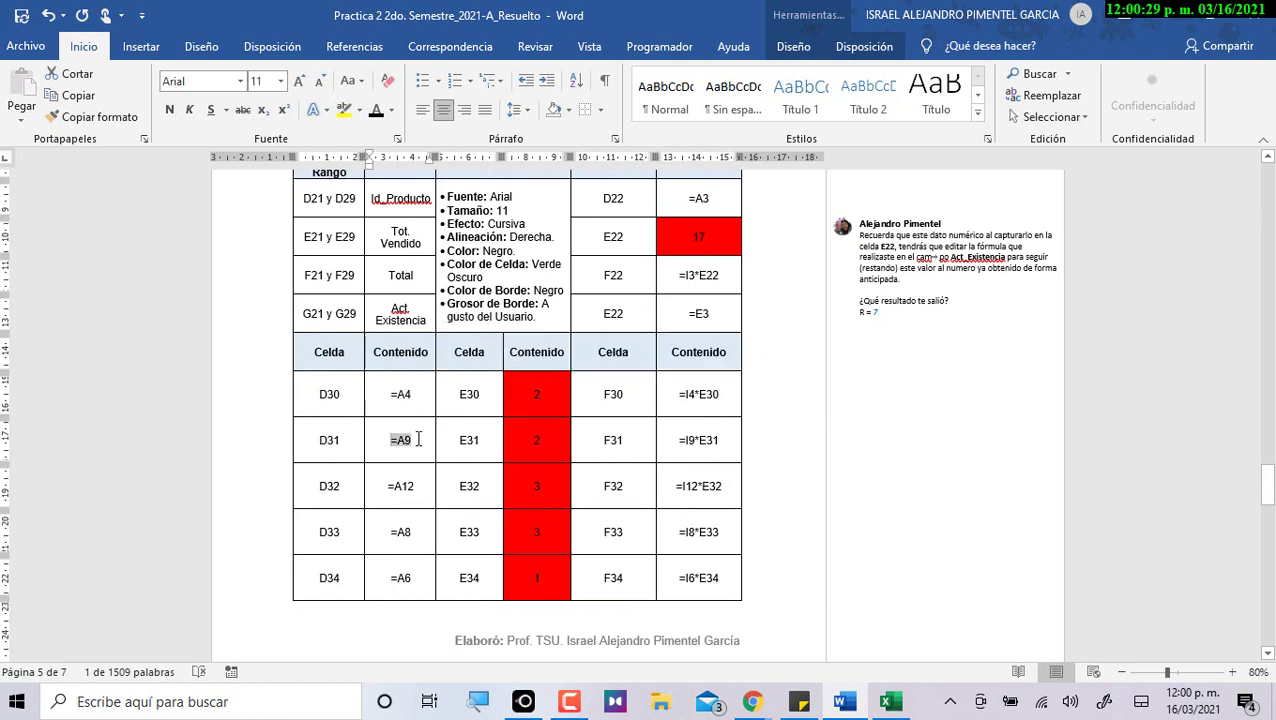
left_click_drag(385, 486, 415, 486)
left_click_drag(395, 532, 412, 530)
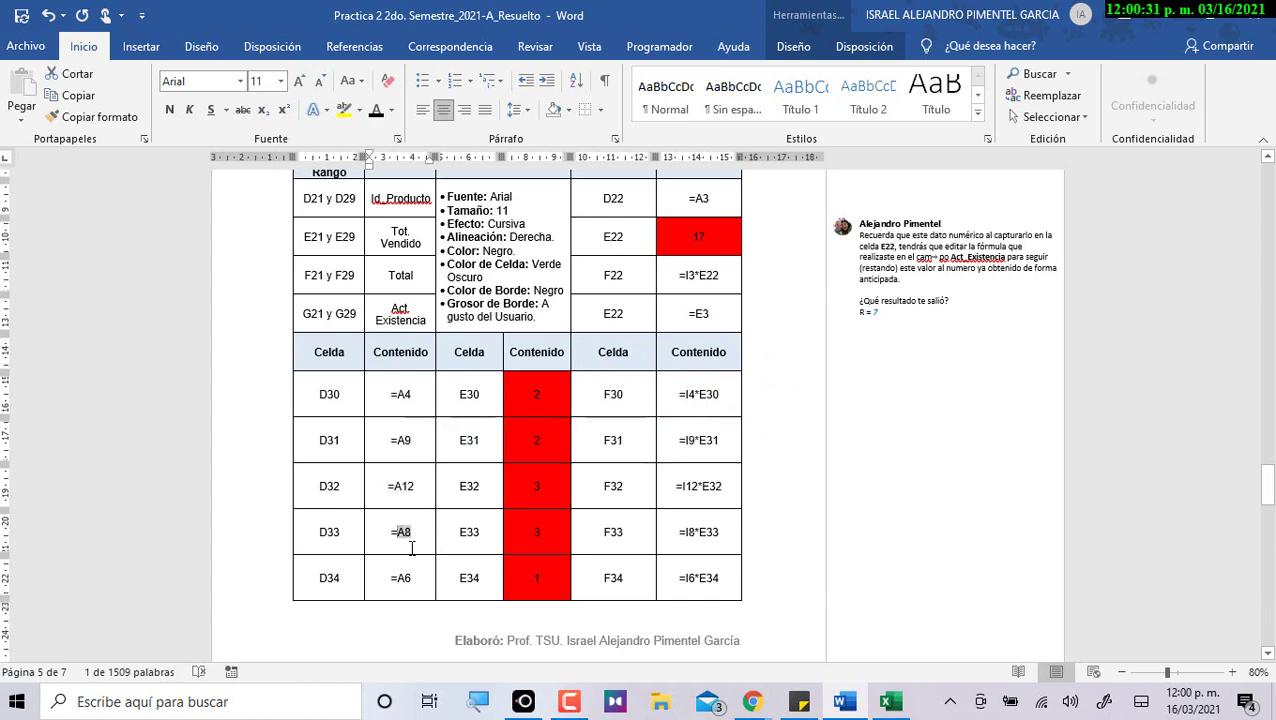
left_click_drag(395, 580, 412, 578)
key("alt+Tab")
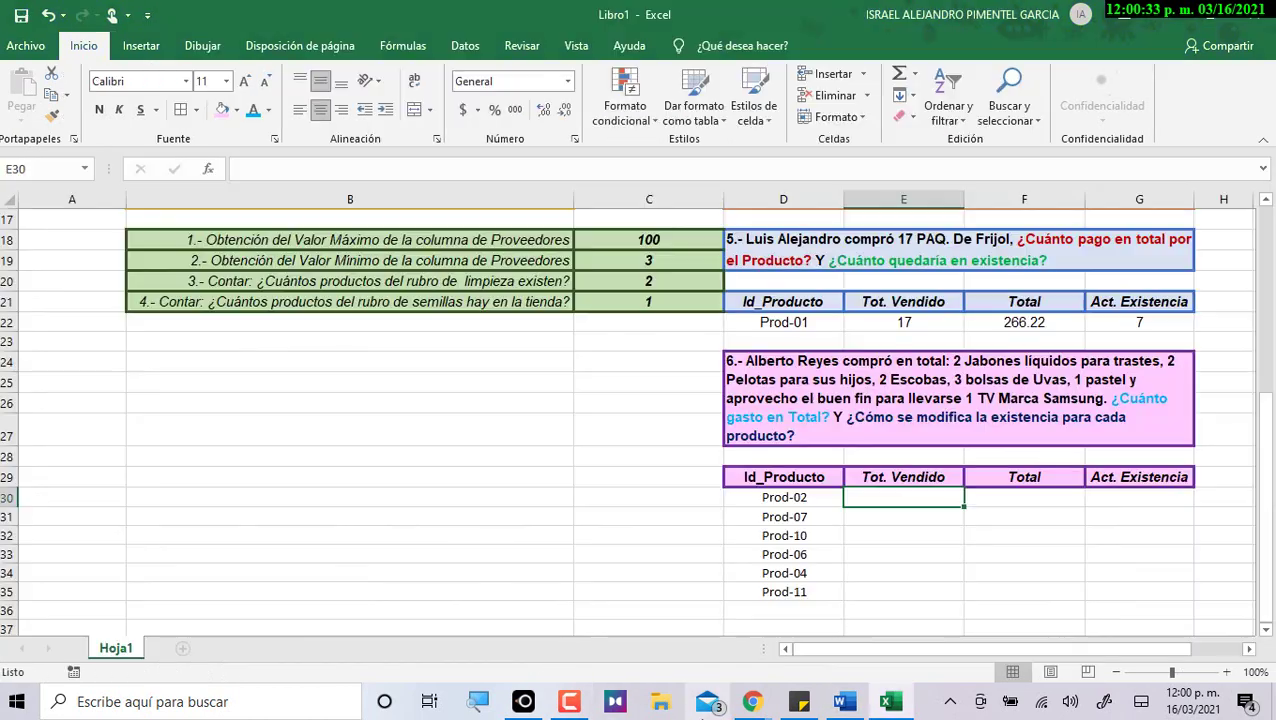
left_click_drag(775, 497, 778, 592)
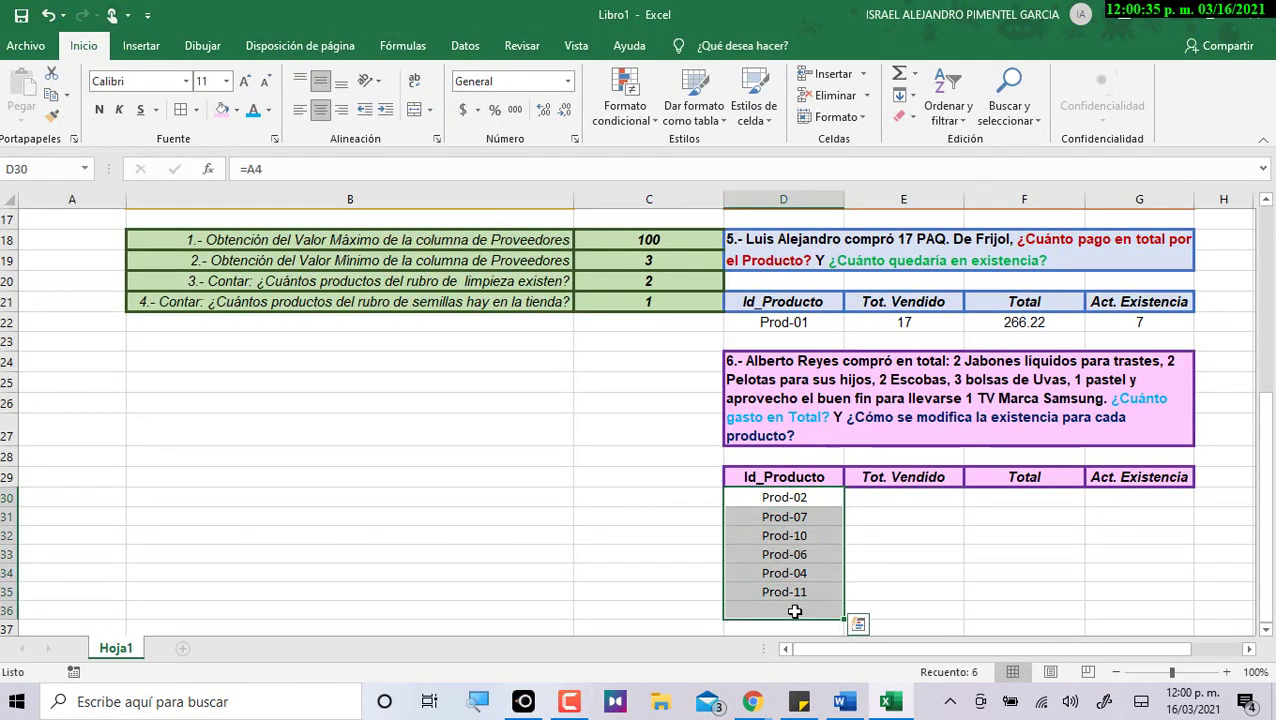
key("alt+Tab")
left_click(537, 397)
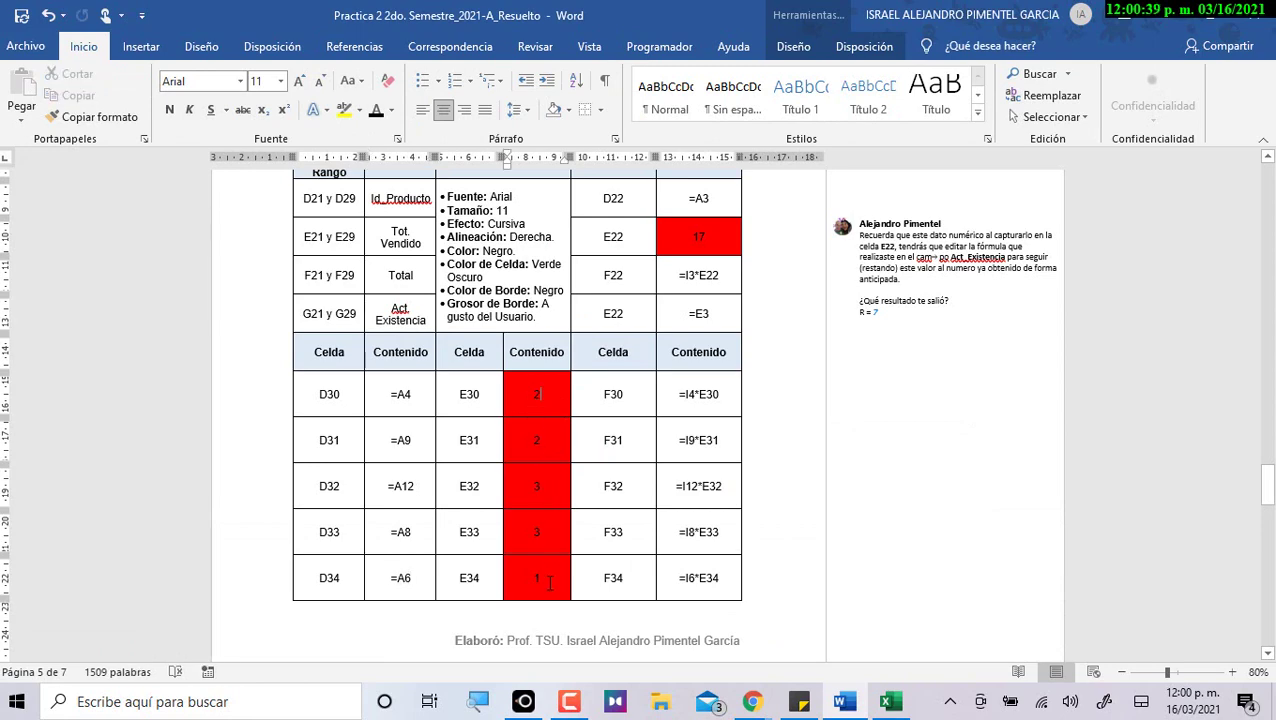
scroll(552, 584, "down", 5)
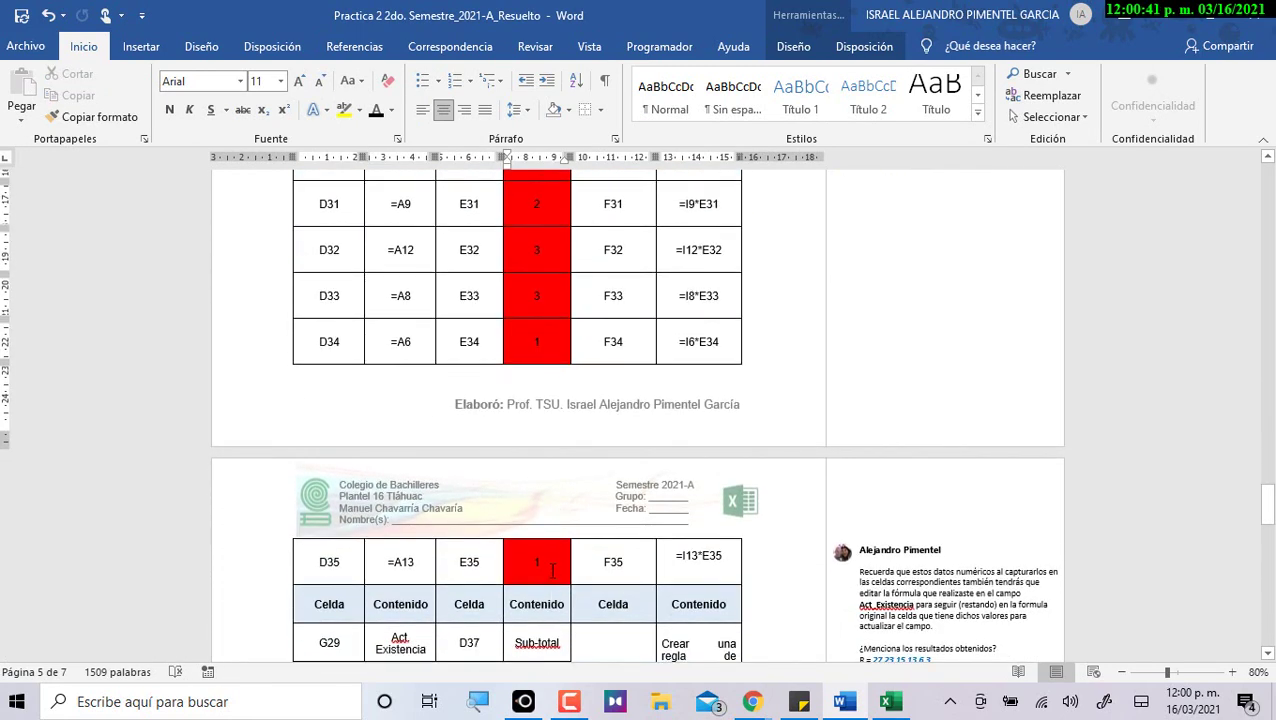
key("alt+Tab")
Enter sold quantities 2, 2, 2, 3, 1, 1 for Prod-02 through Prod-11 in E30:E35.
left_click(928, 375)
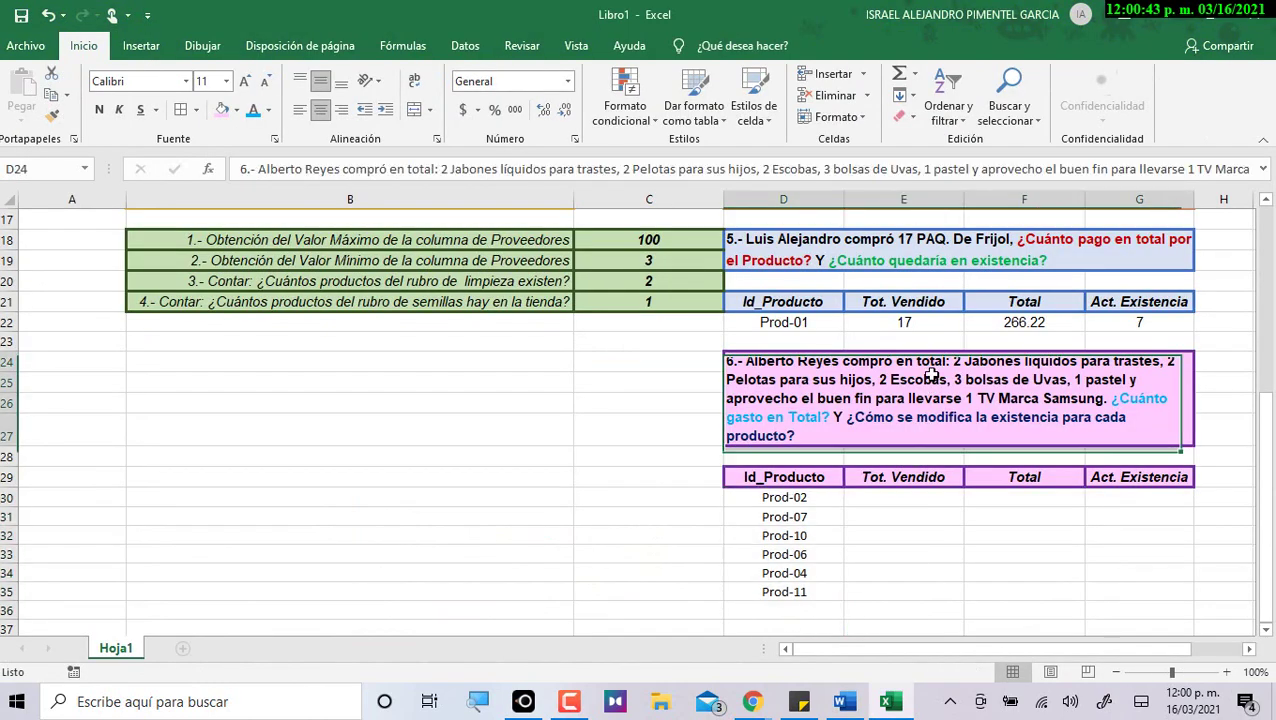
left_click(902, 497)
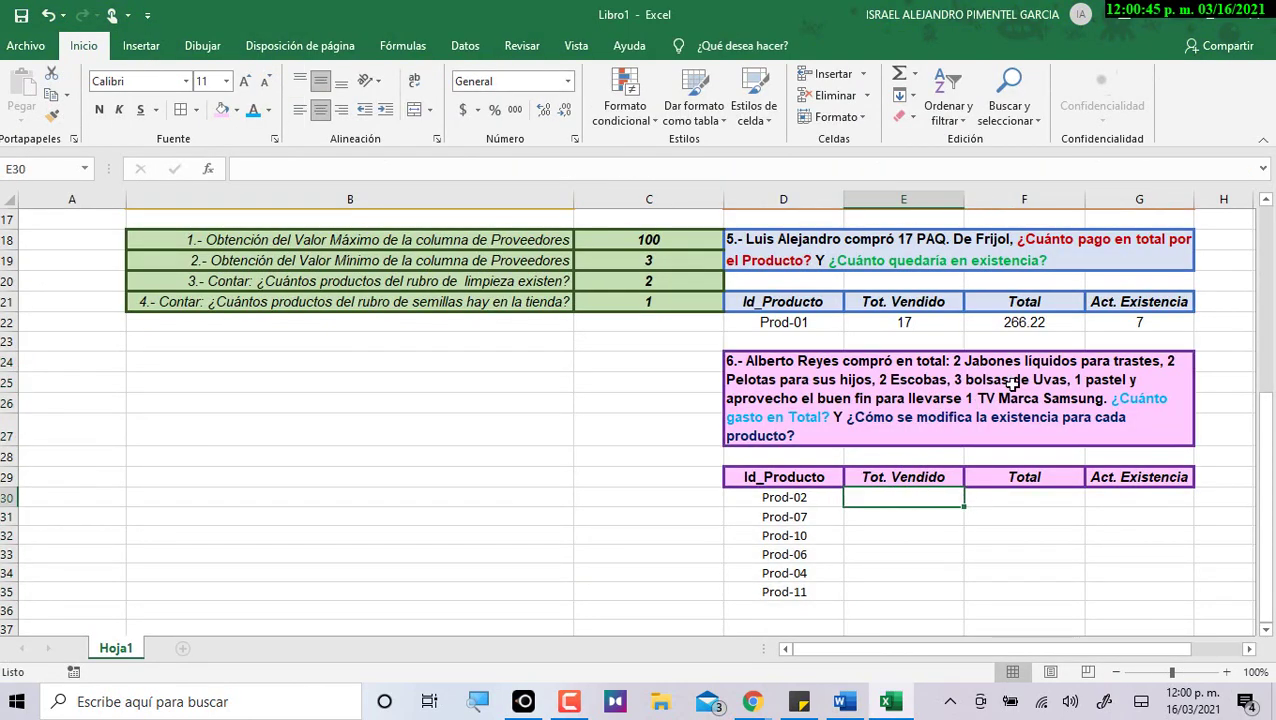
type("2")
key("Return")
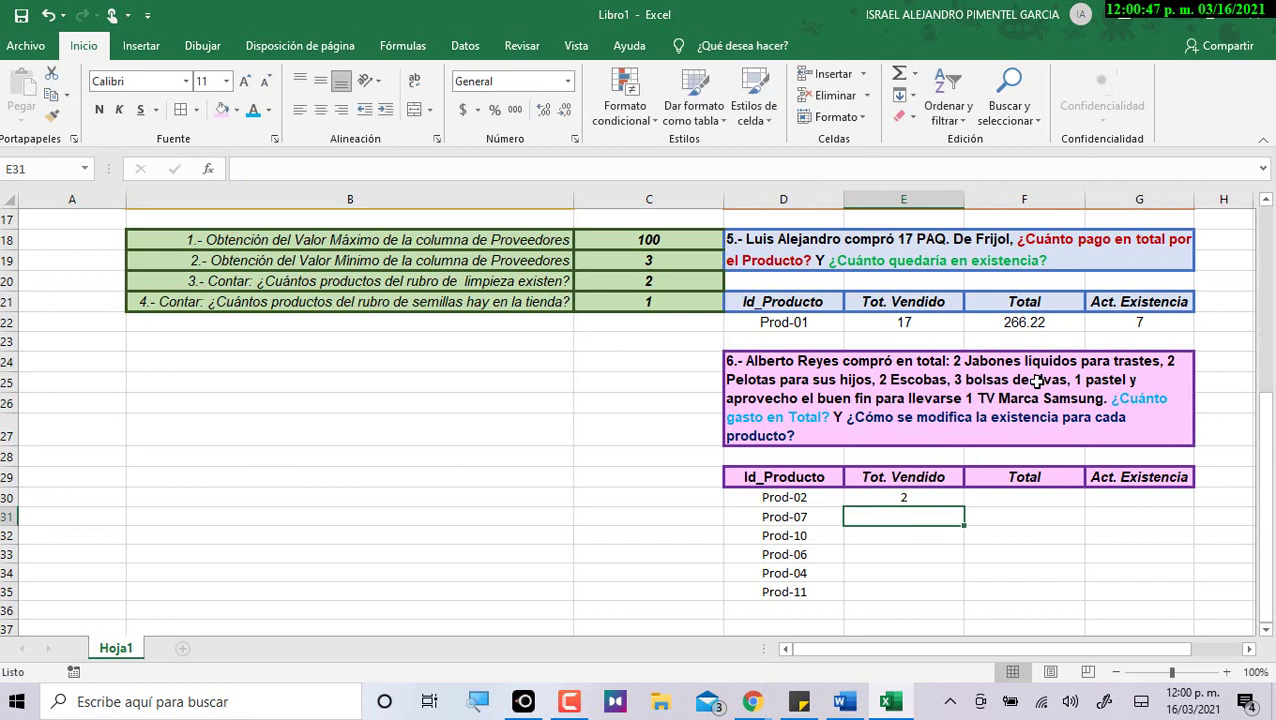
type("2")
key("Return")
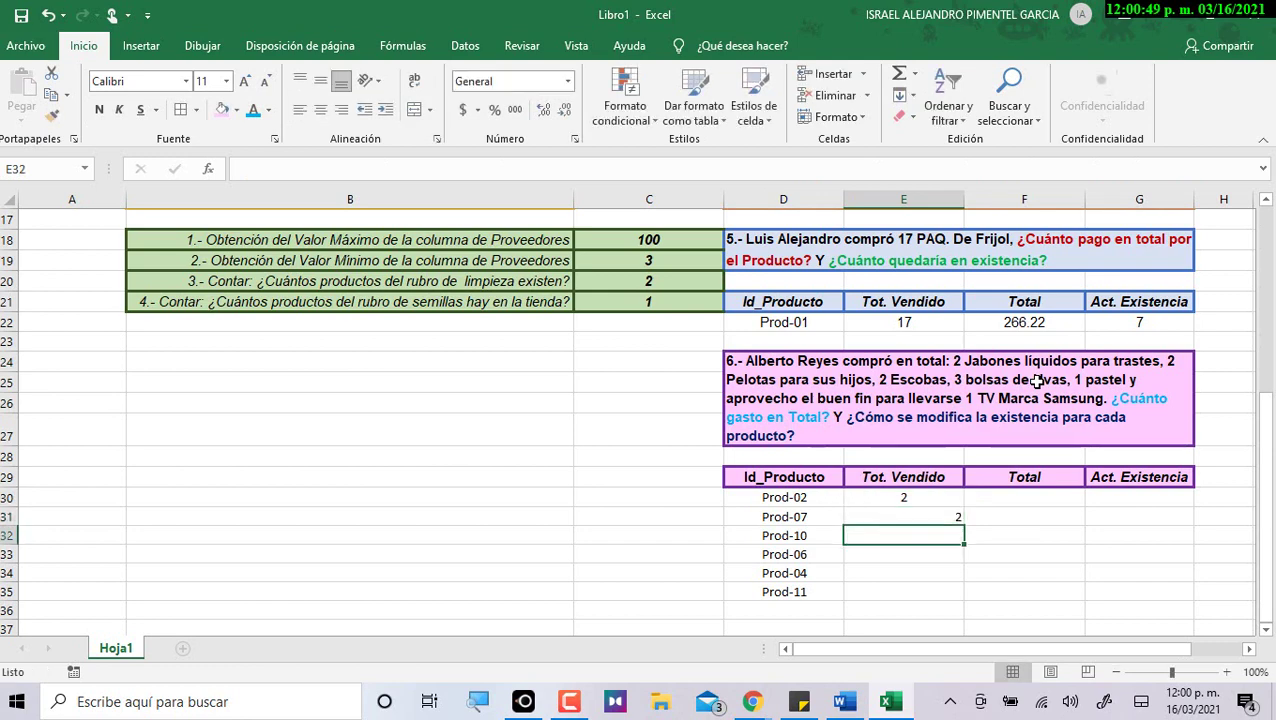
type("2")
key("Return")
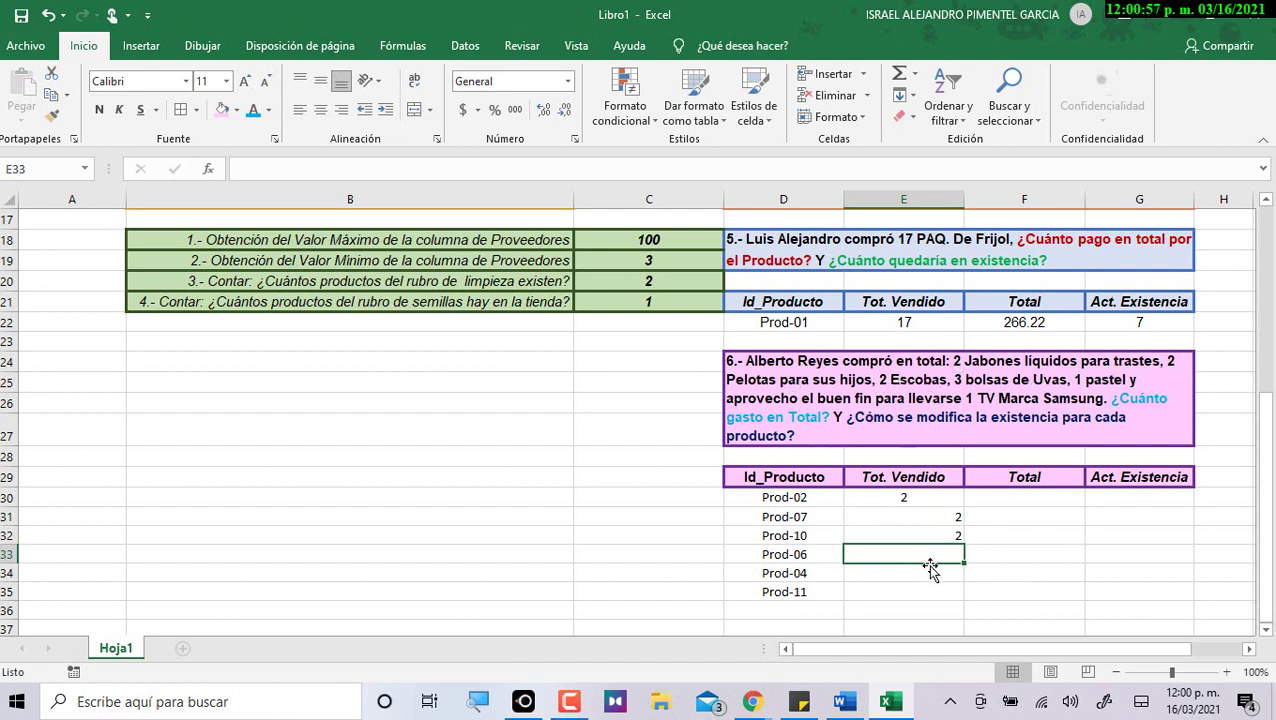
type("3")
key("Return")
type("1")
key("Return")
type("1")
key("Return")
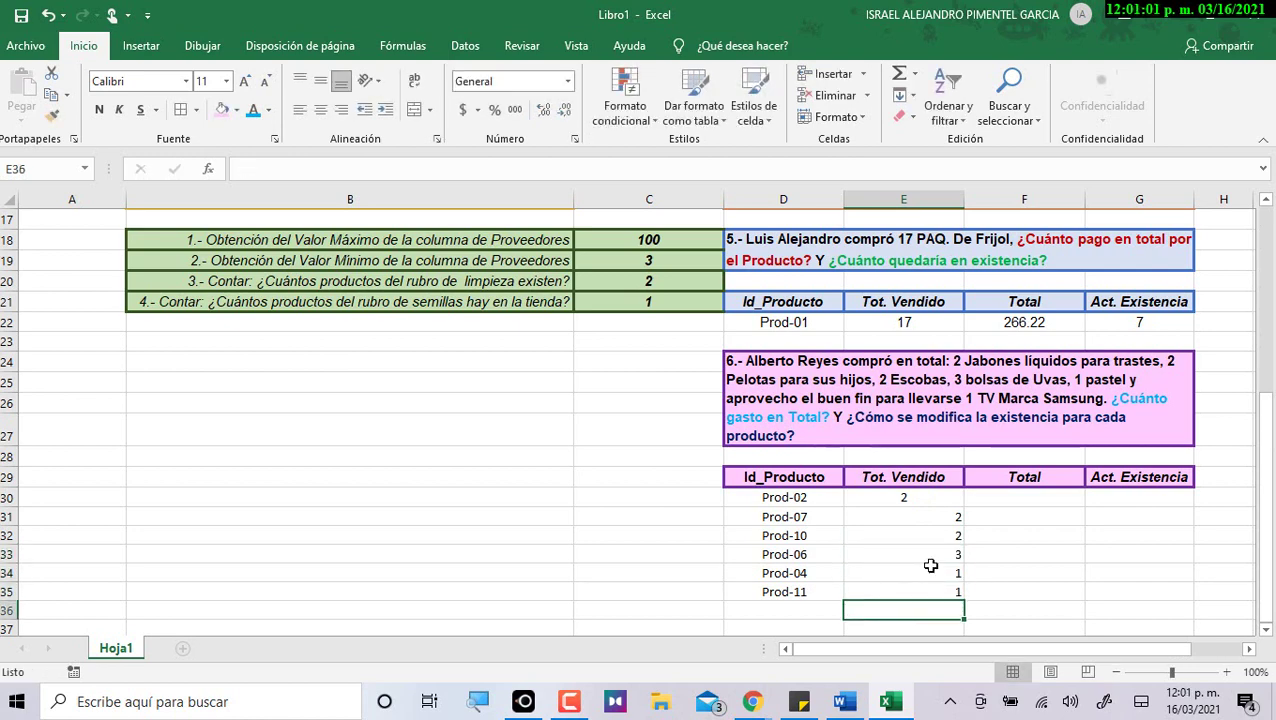
left_click_drag(918, 500, 929, 591)
Center the six sold quantities and select Prod-02's Total cell.
left_click(320, 109)
left_click(1045, 490)
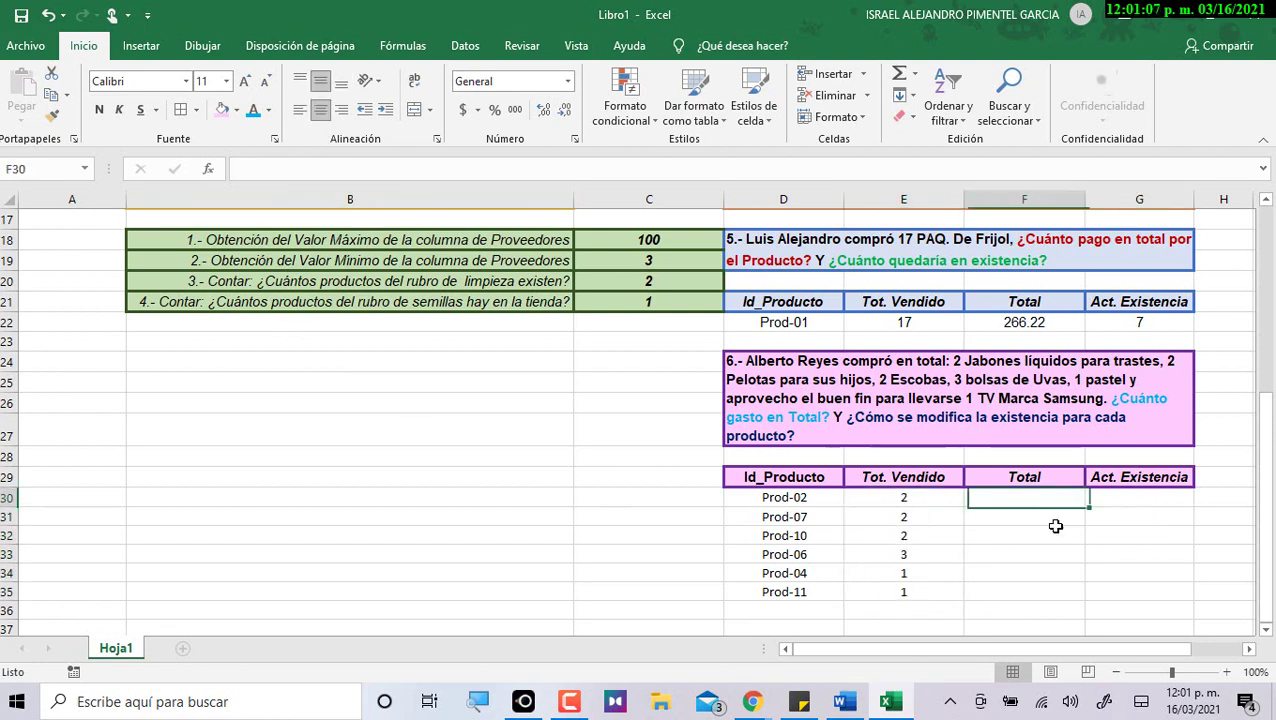
scroll(1058, 565, "up", 1)
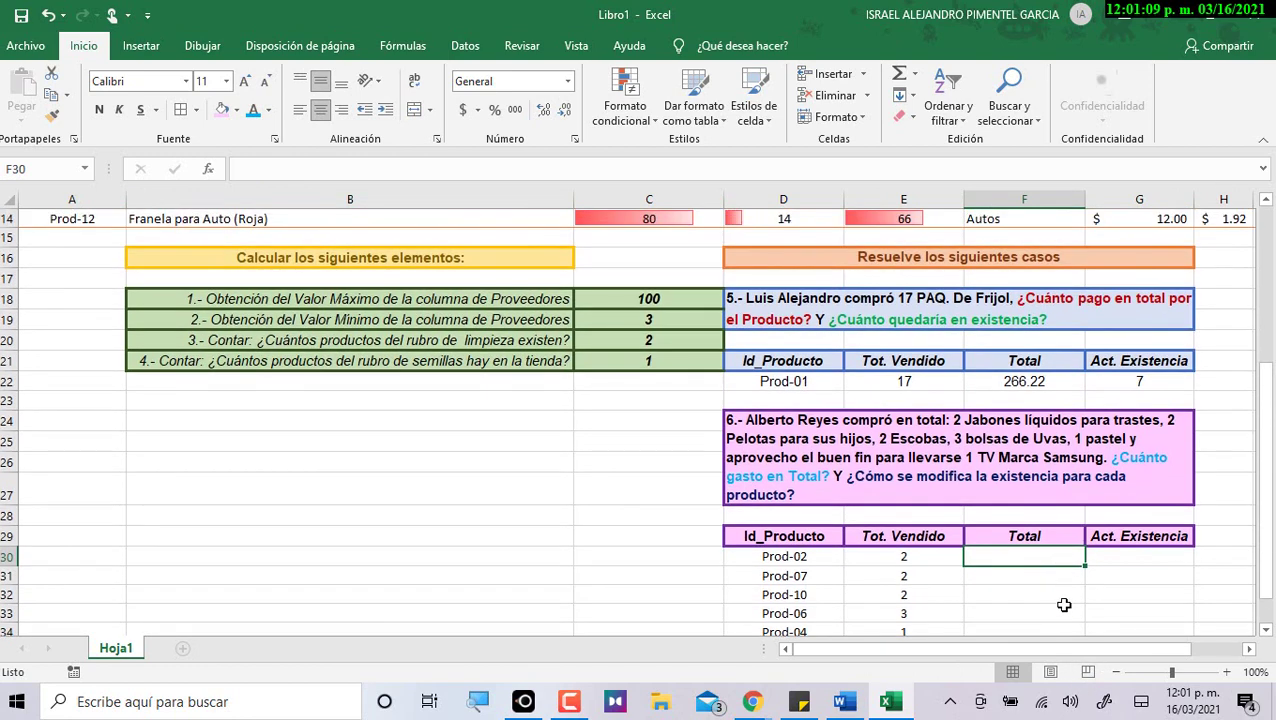
scroll(1062, 603, "down", 1)
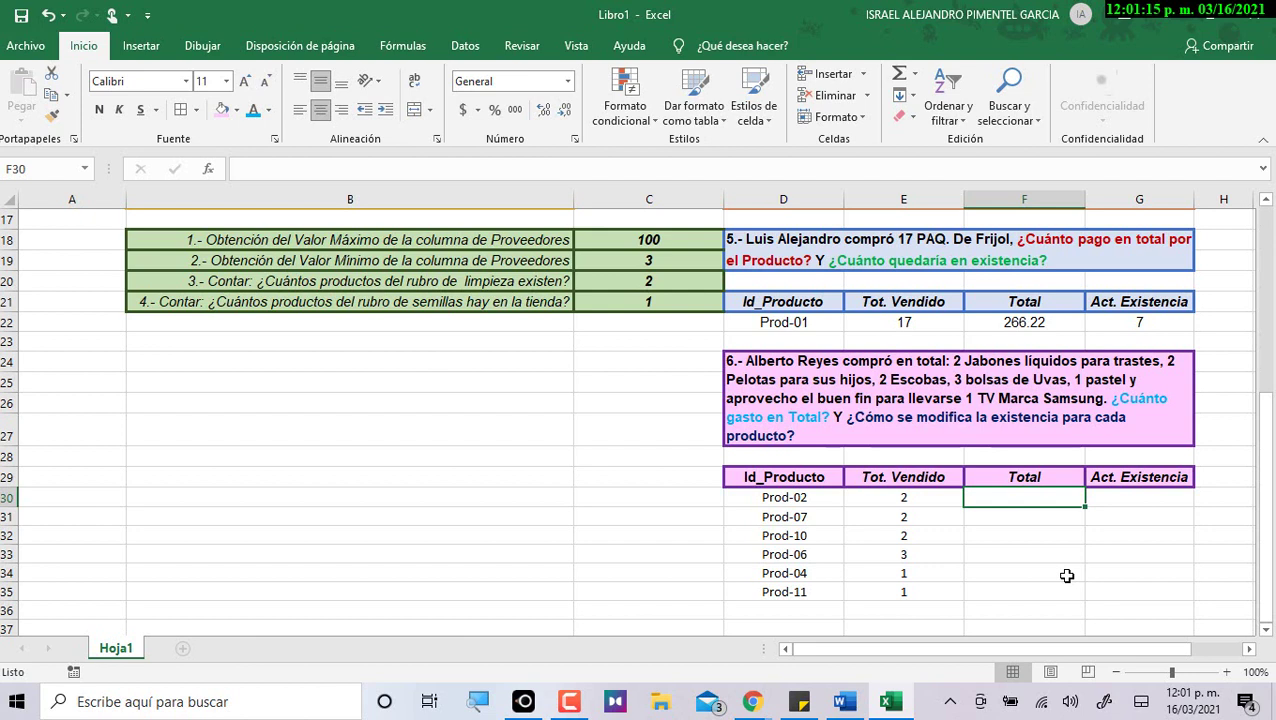
Enter =I4*E30 as Prod-02's Total, giving $75.40.
type("=")
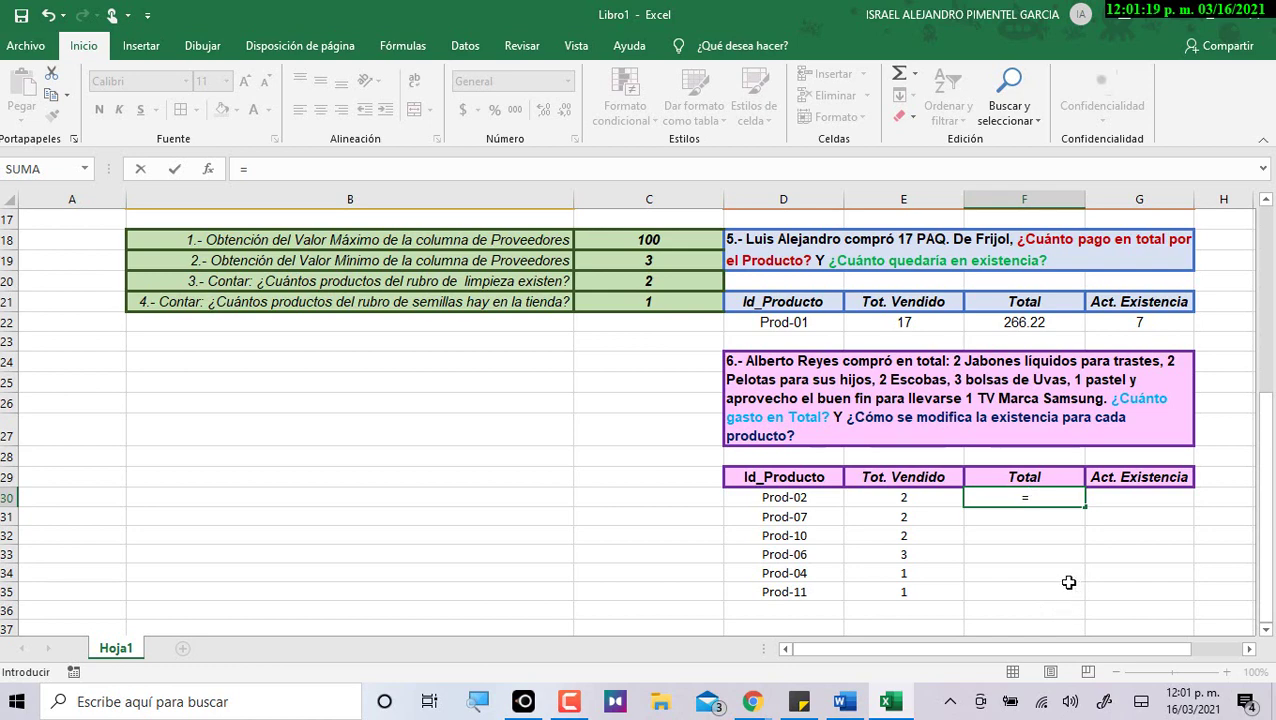
scroll(1070, 604, "up", 5)
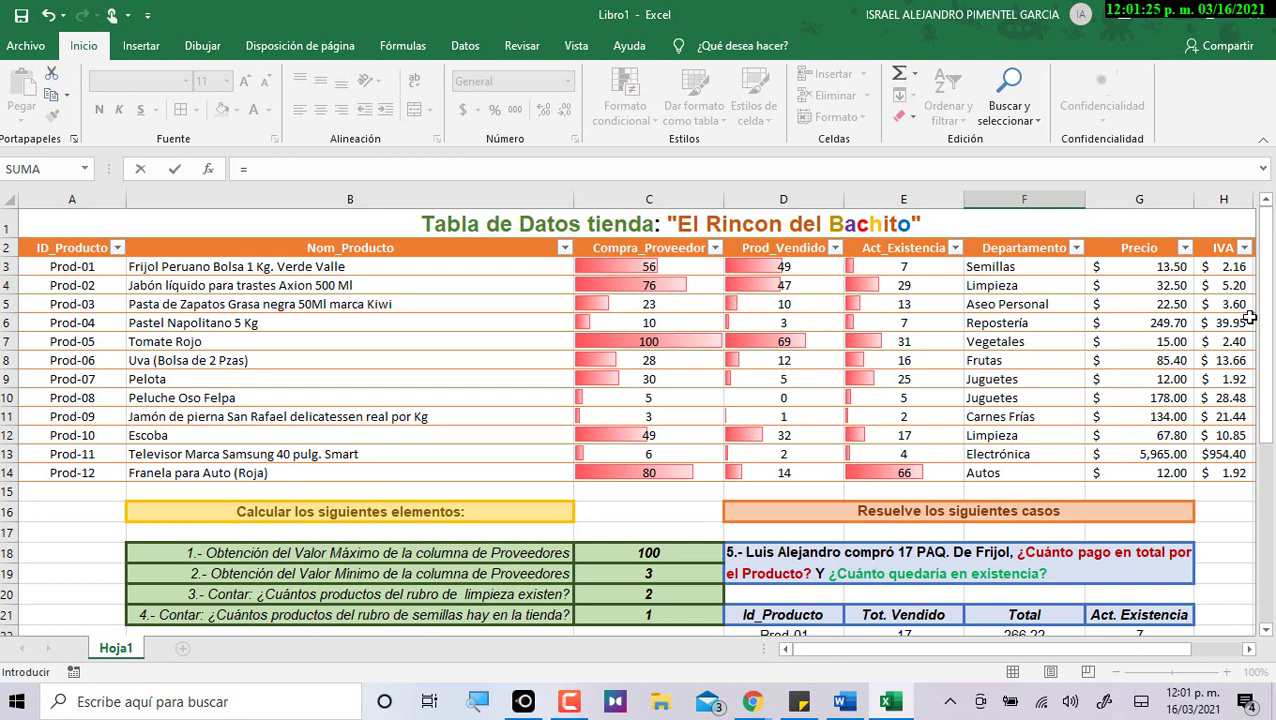
scroll(1236, 445, "right", 1)
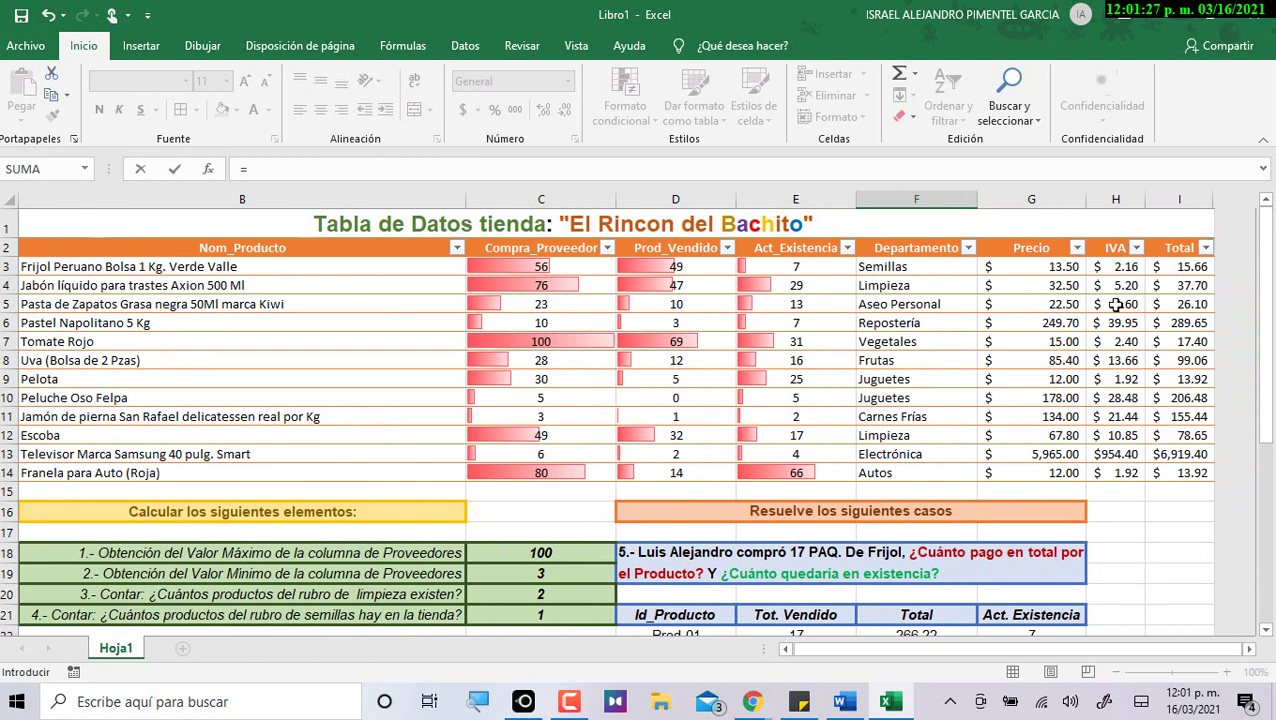
left_click(1184, 288)
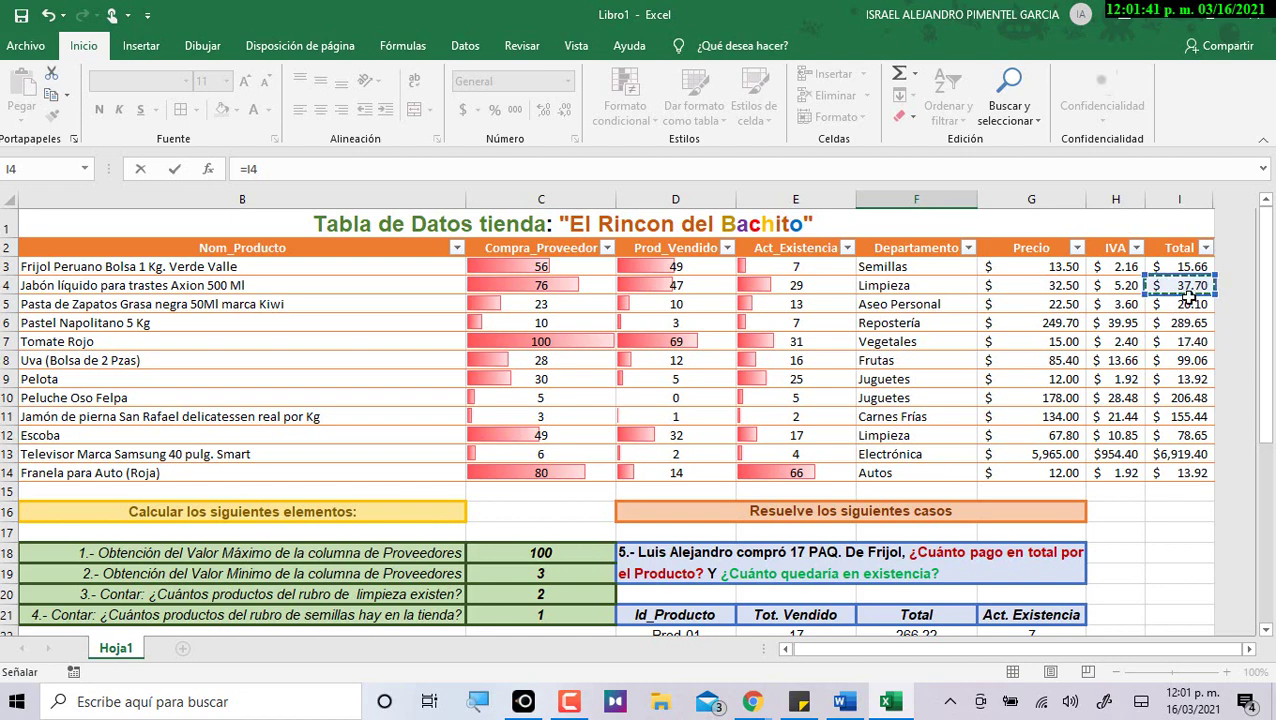
scroll(1170, 355, "down", 5)
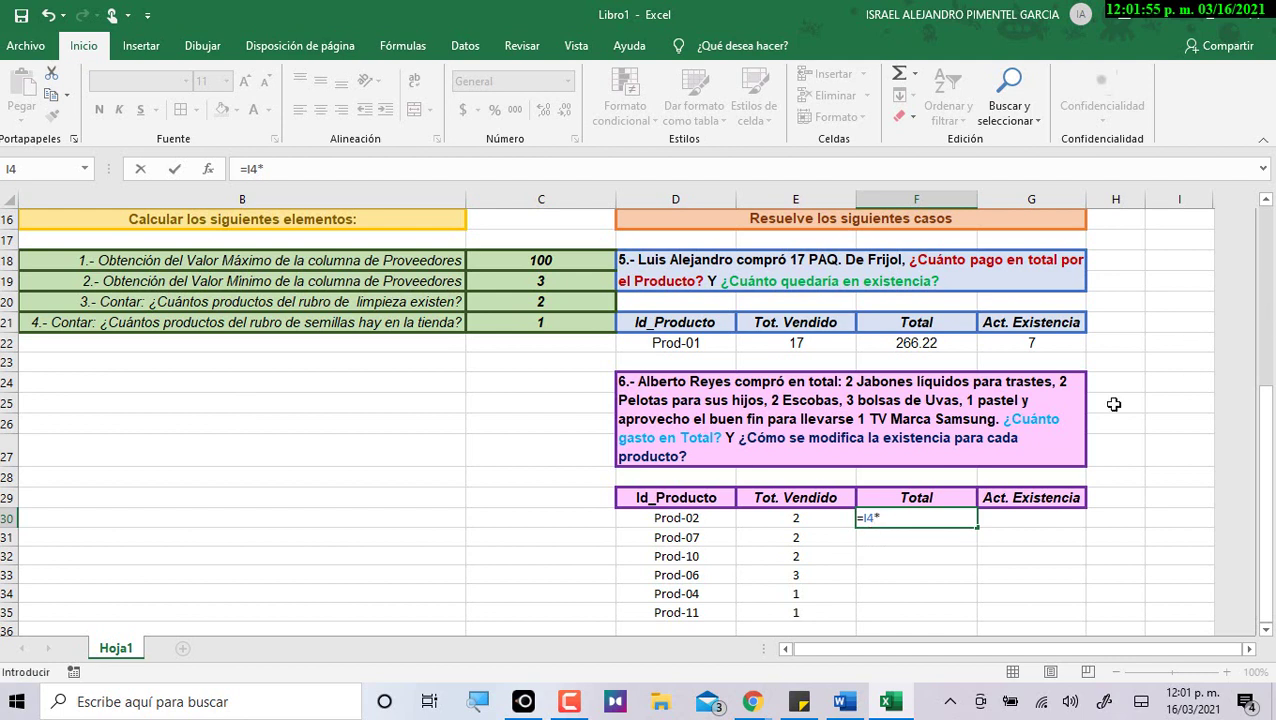
left_click(795, 518)
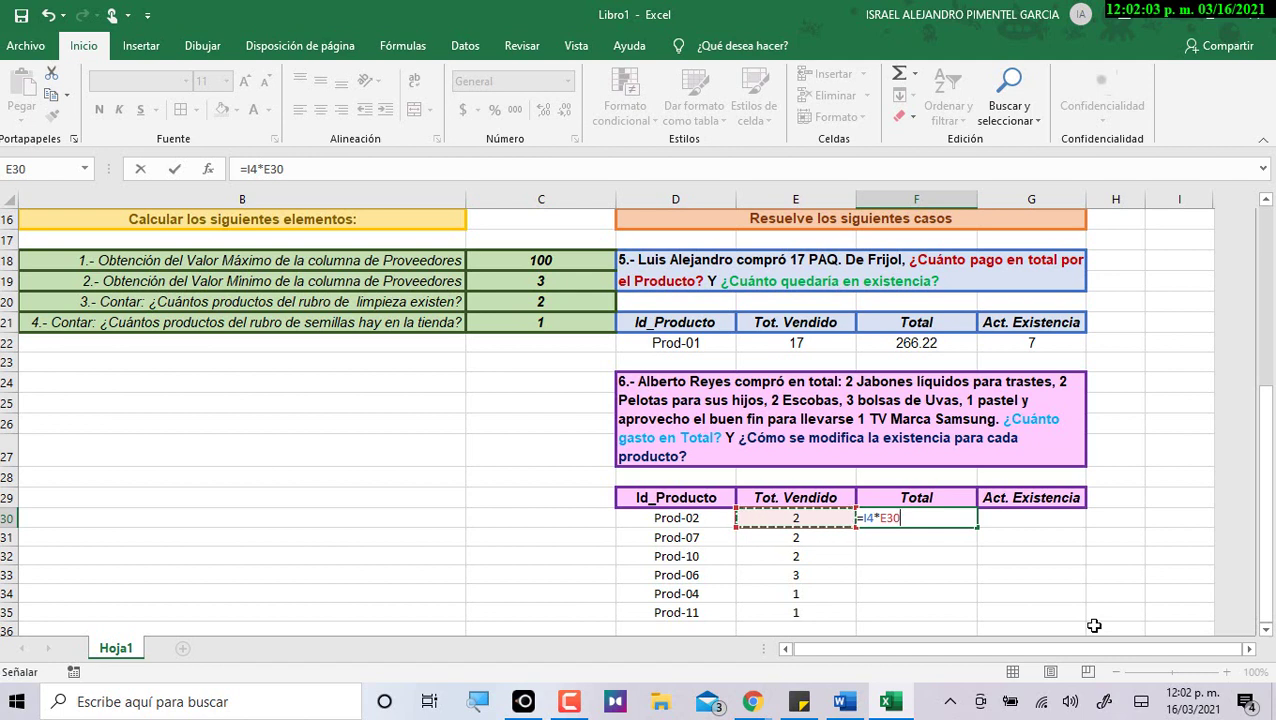
key("Return")
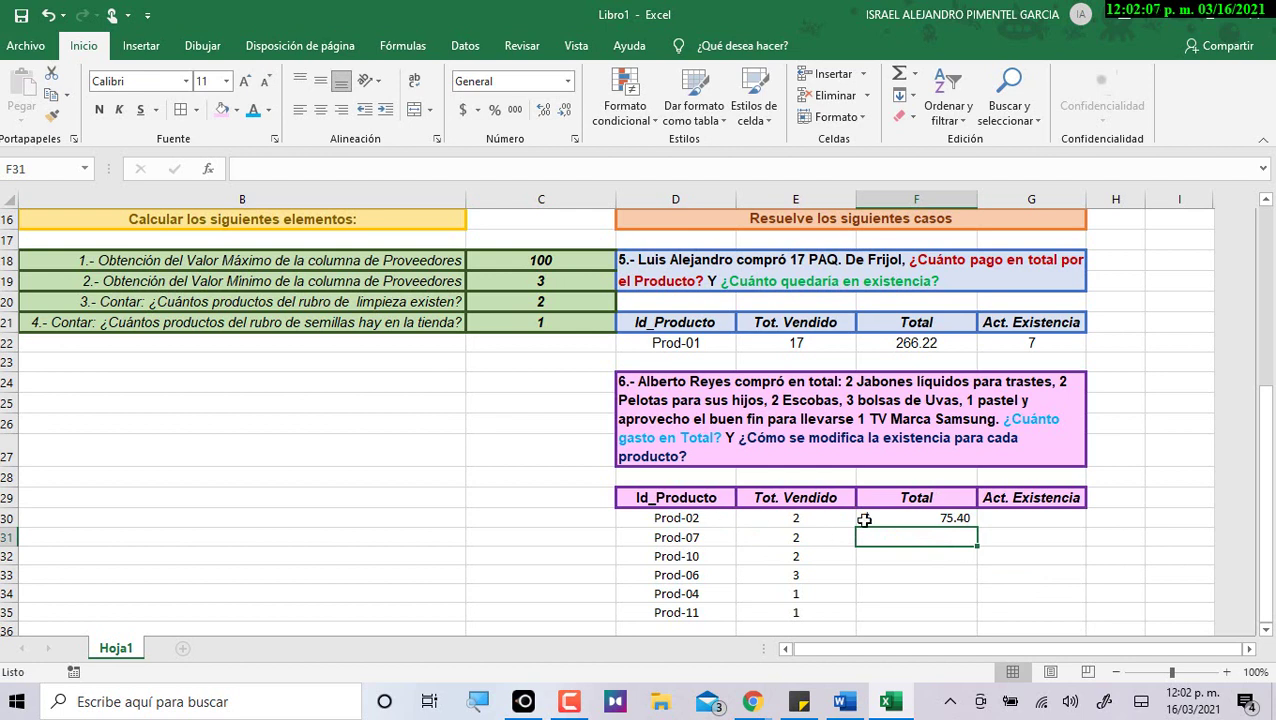
left_click(910, 517)
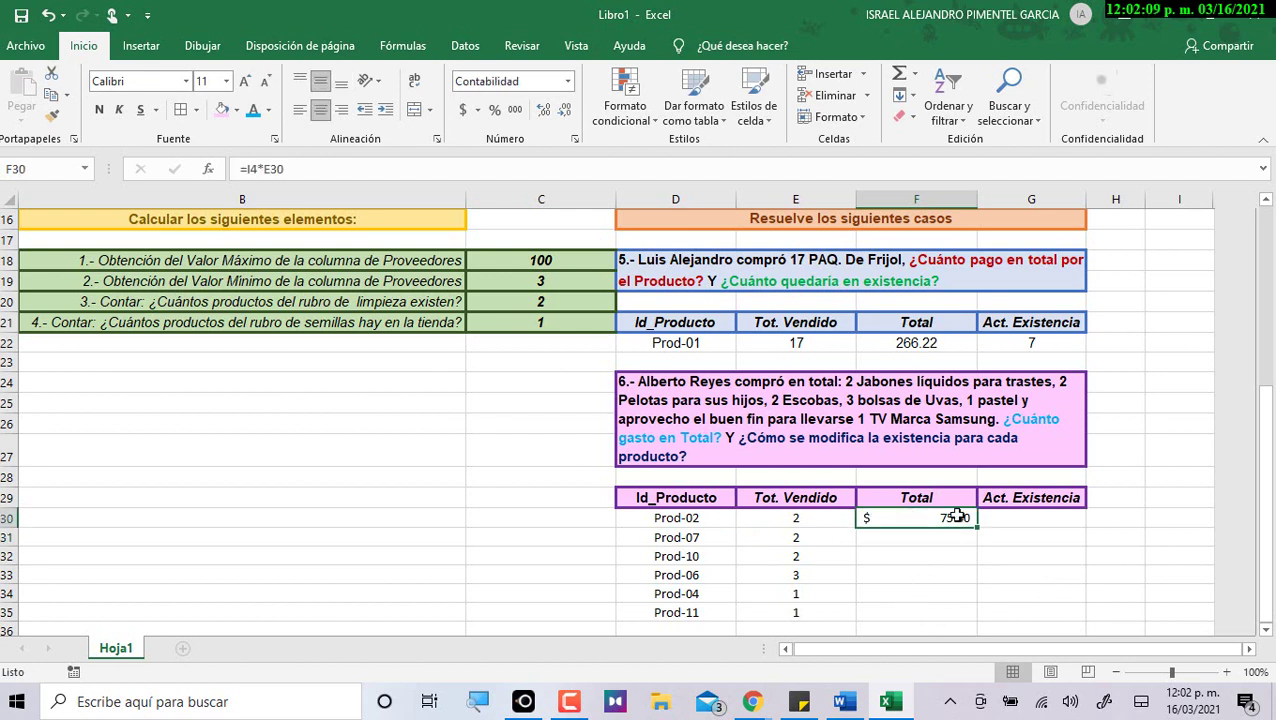
Check Prod-07's ID formula and sold quantity, then select its Total cell F31.
left_click(901, 537)
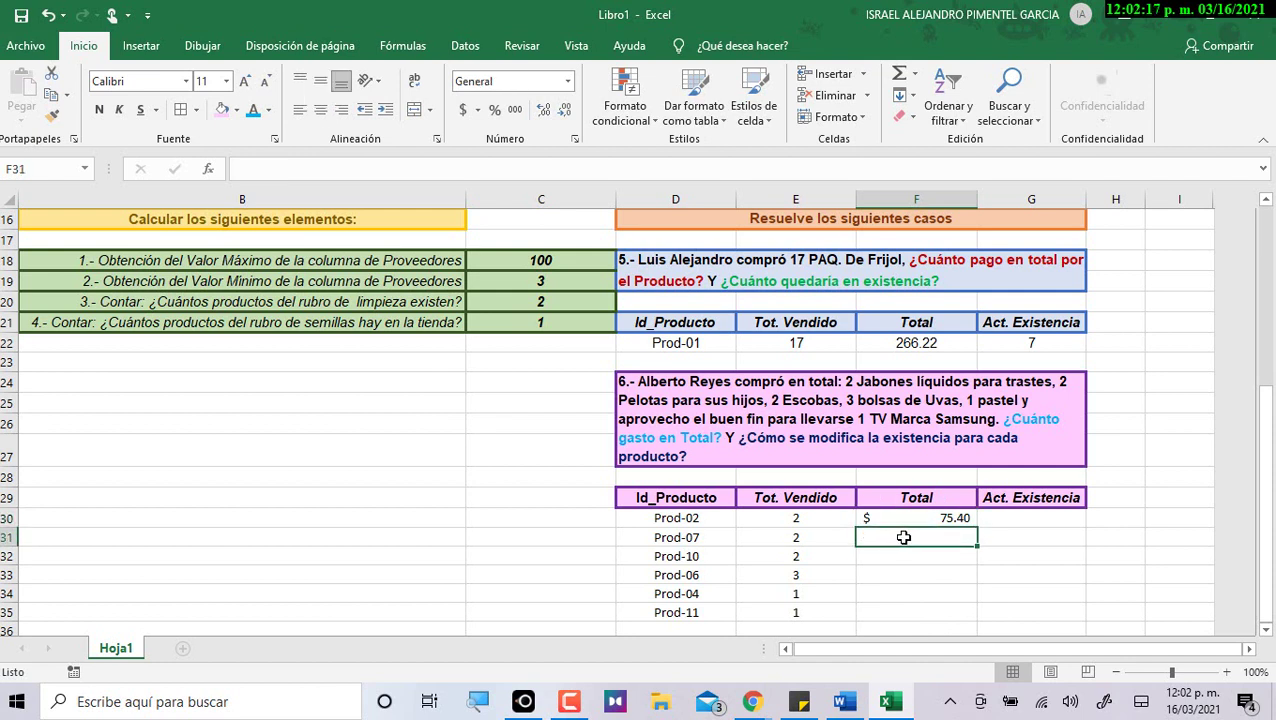
left_click(722, 542)
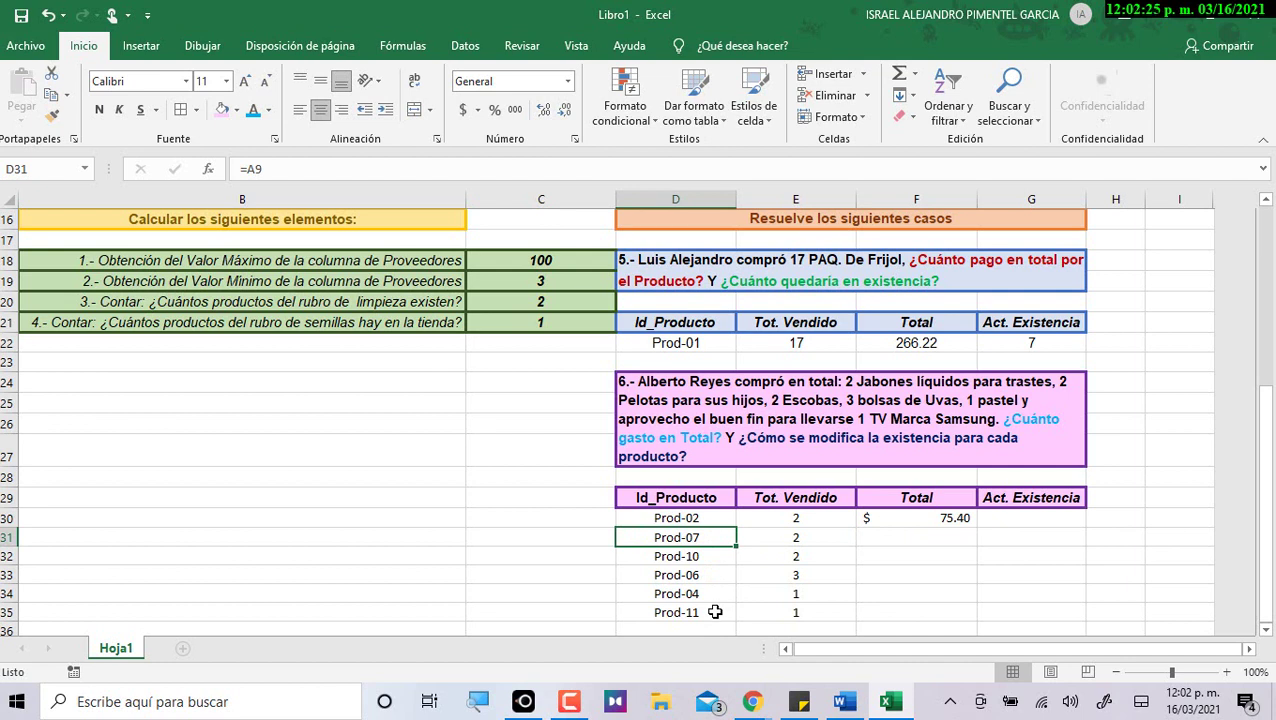
left_click(808, 540)
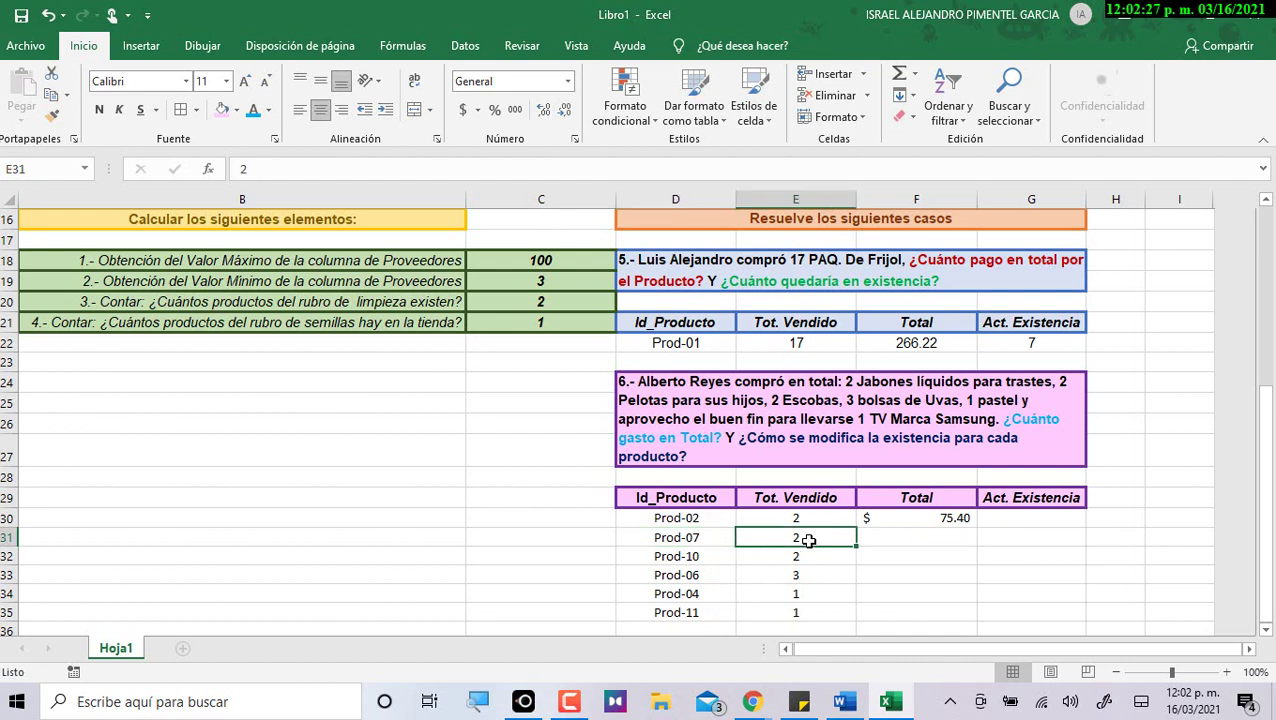
left_click(889, 537)
Enter =I9*E31 so Prod-07's Total shows $27.84, the Pelota total times 2.
type("=")
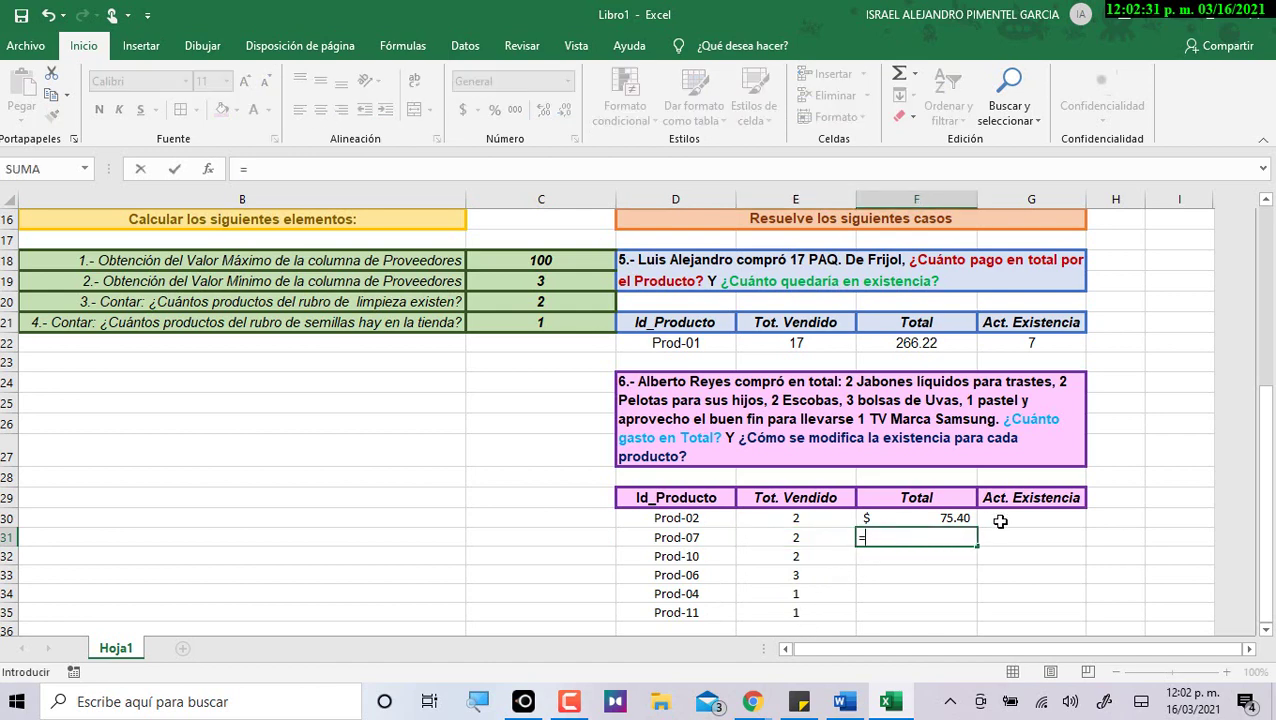
scroll(1010, 490, "up", 5)
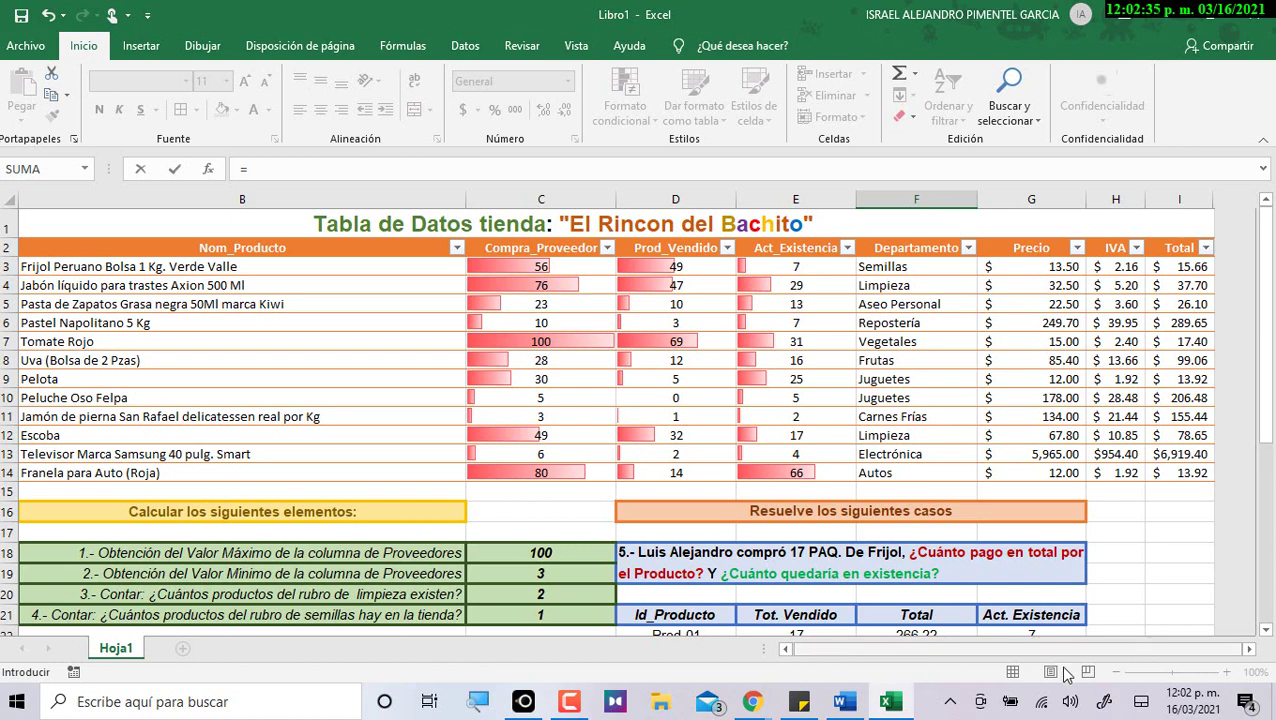
left_click(787, 650)
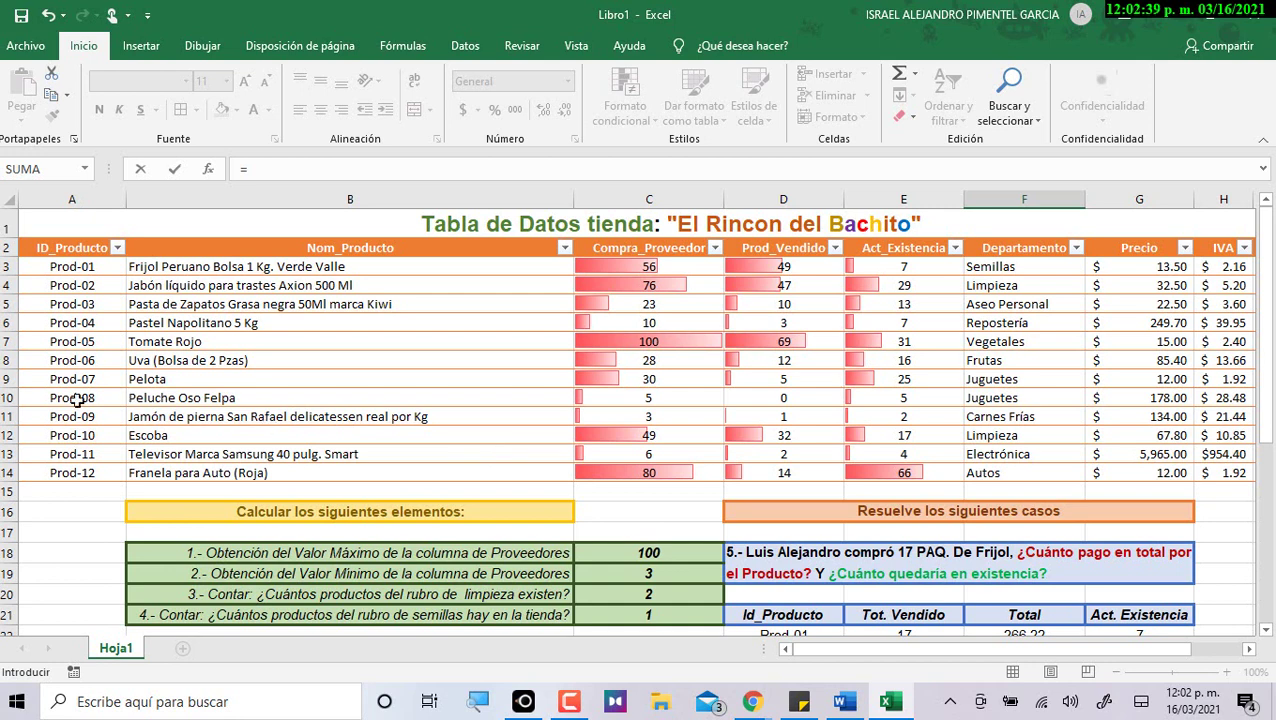
left_click(1248, 649)
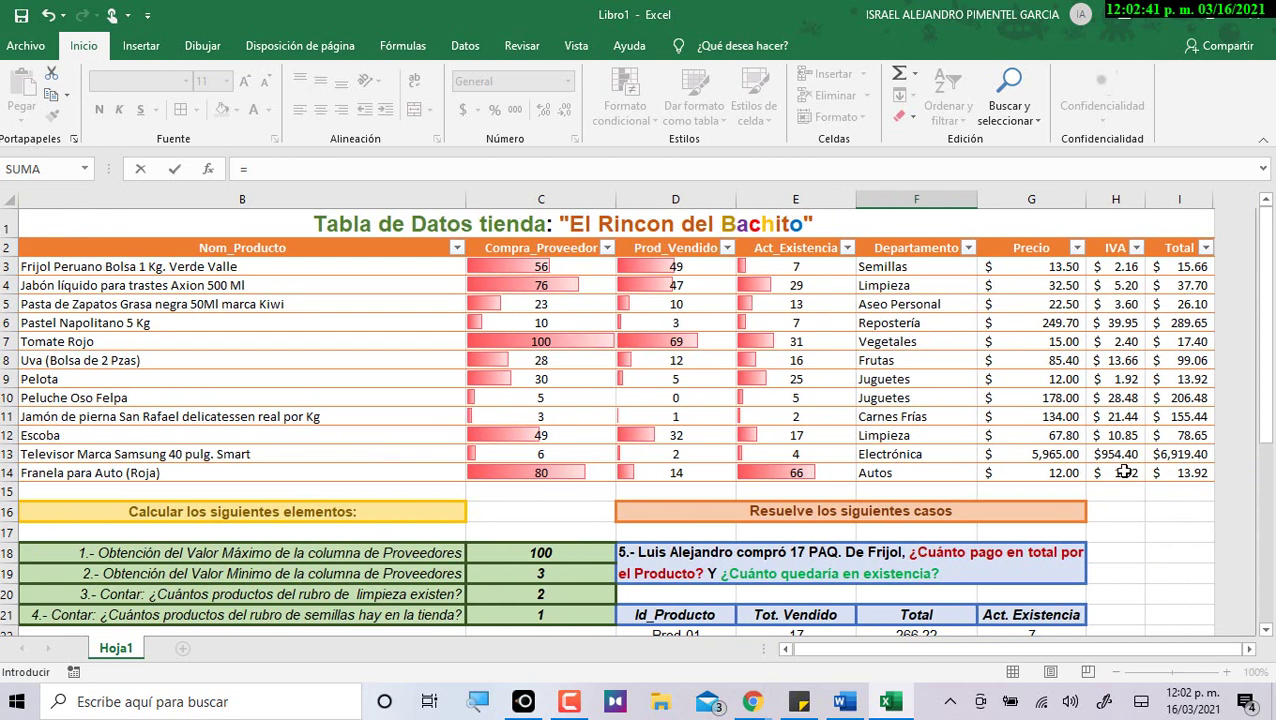
left_click(1195, 378)
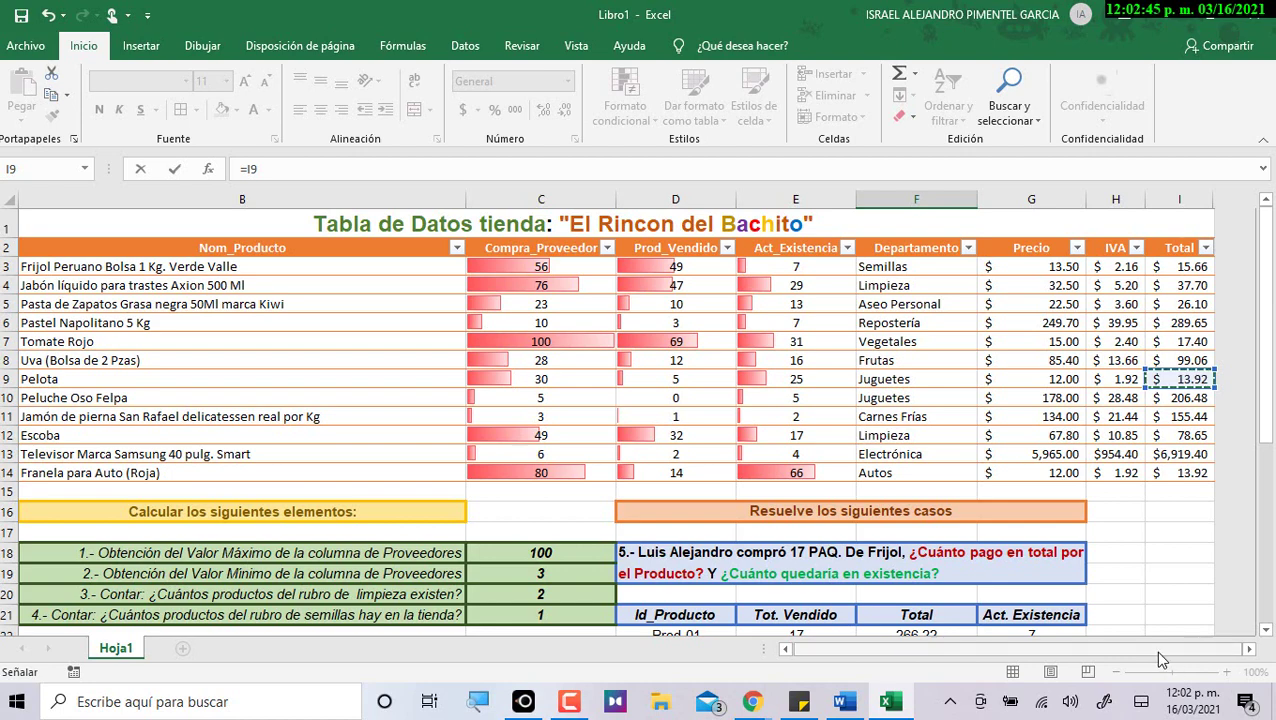
scroll(1110, 527, "down", 4)
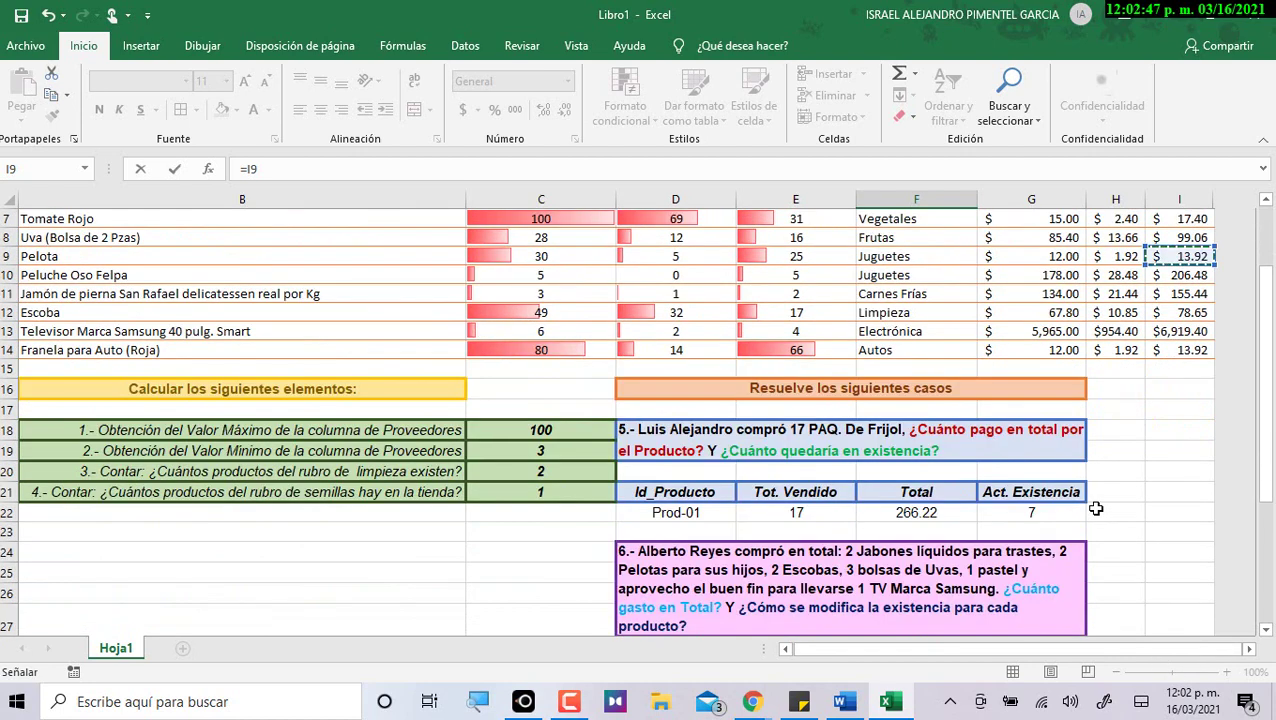
type("*")
left_click(796, 594)
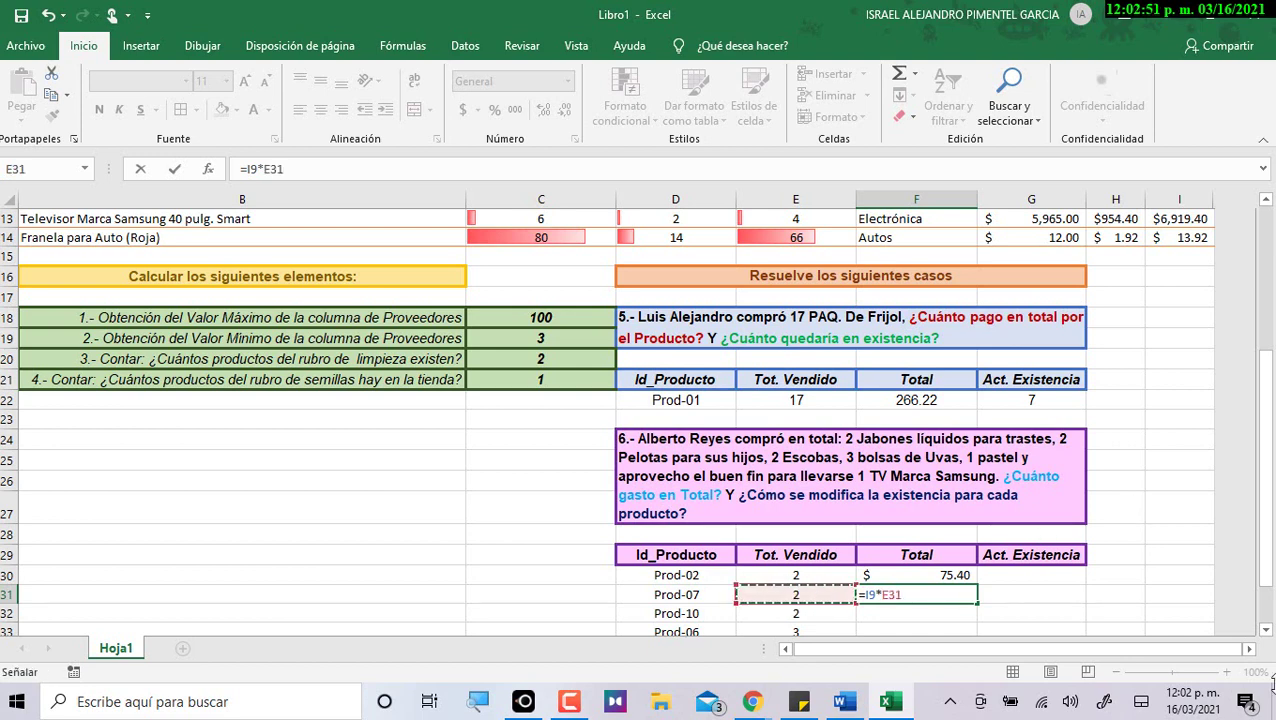
key("Return")
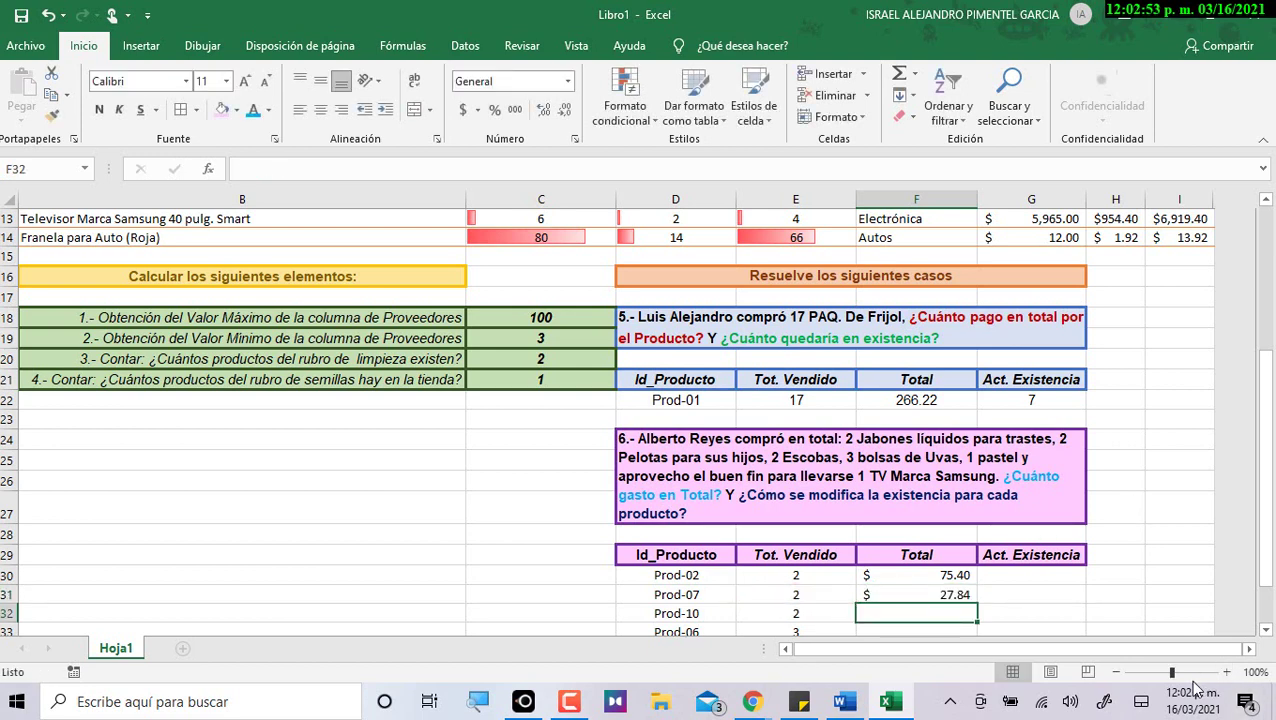
left_click(1117, 674)
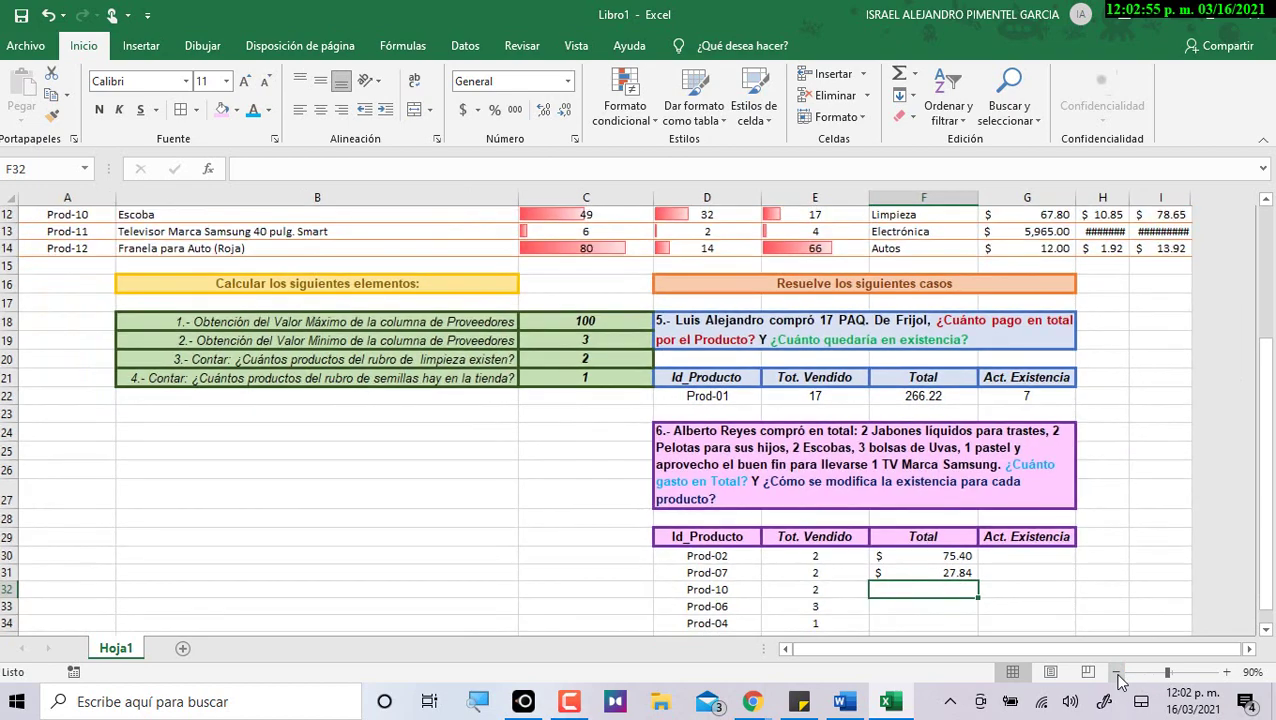
Adjust the zoom and autofit columns H and I to show IVA $954.40 and Total $6,919.40.
left_click(1117, 674)
left_click(1227, 675)
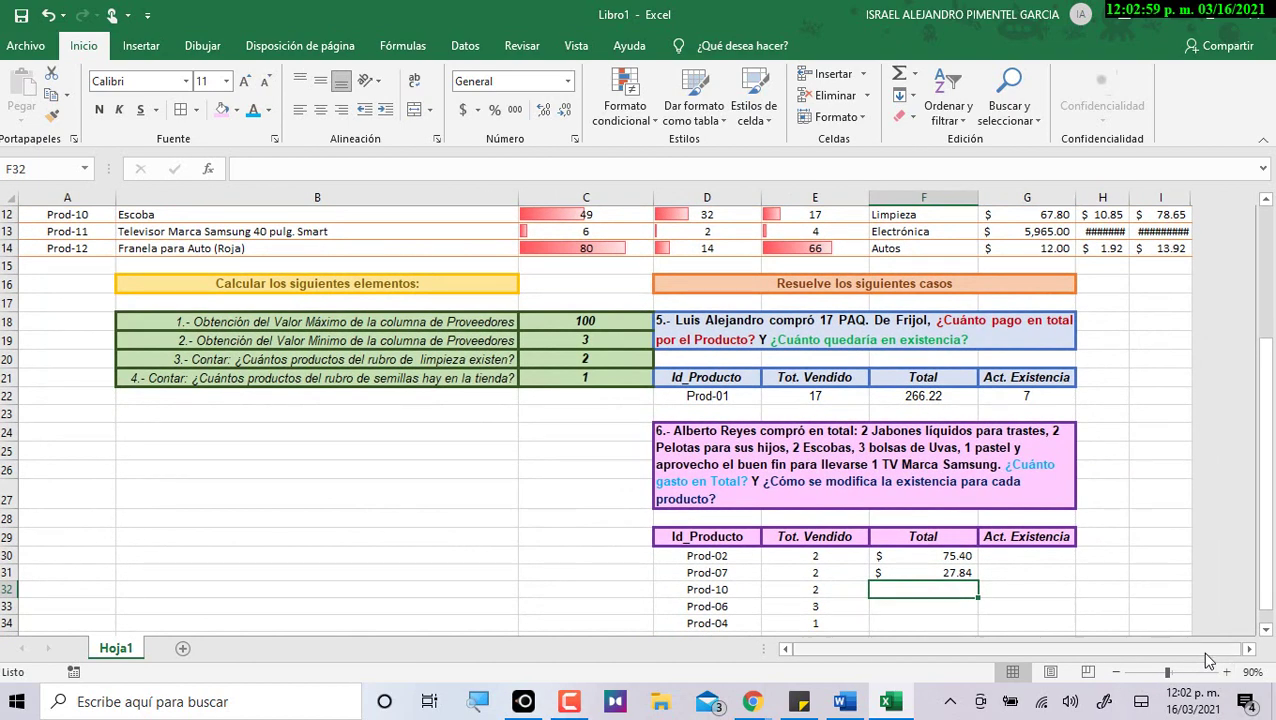
scroll(1208, 480, "up", 1)
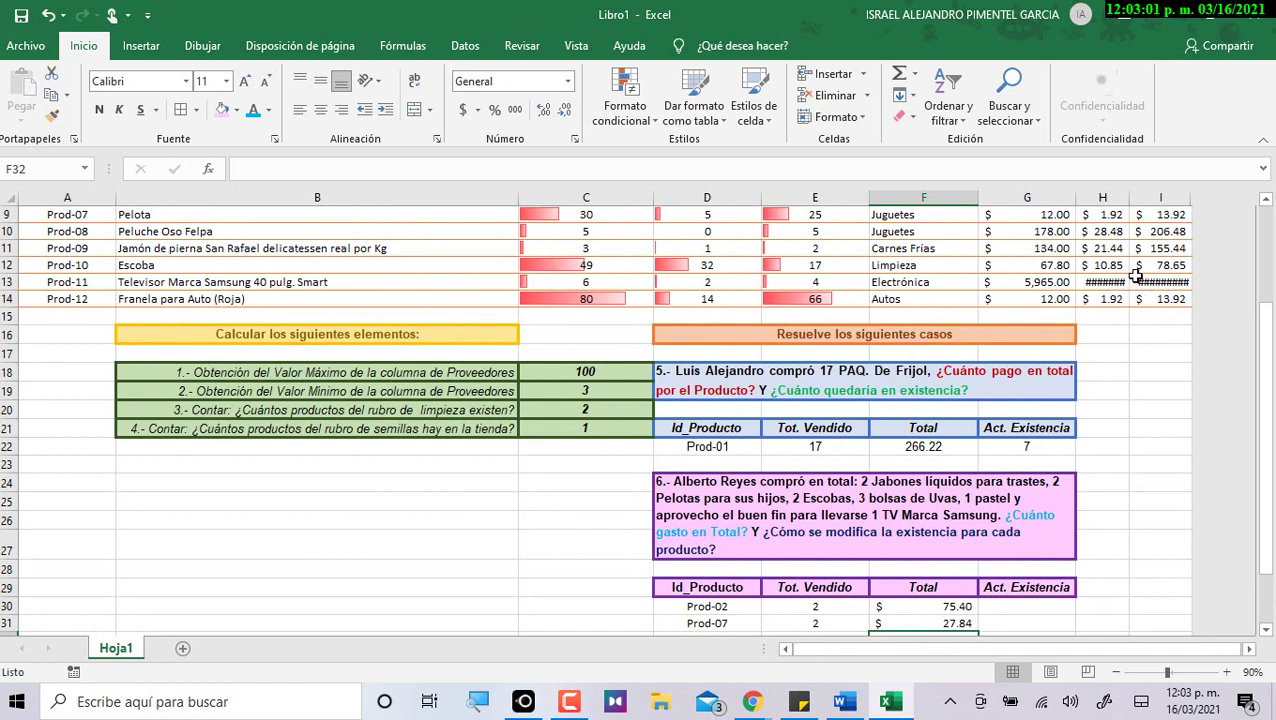
double_click(1129, 198)
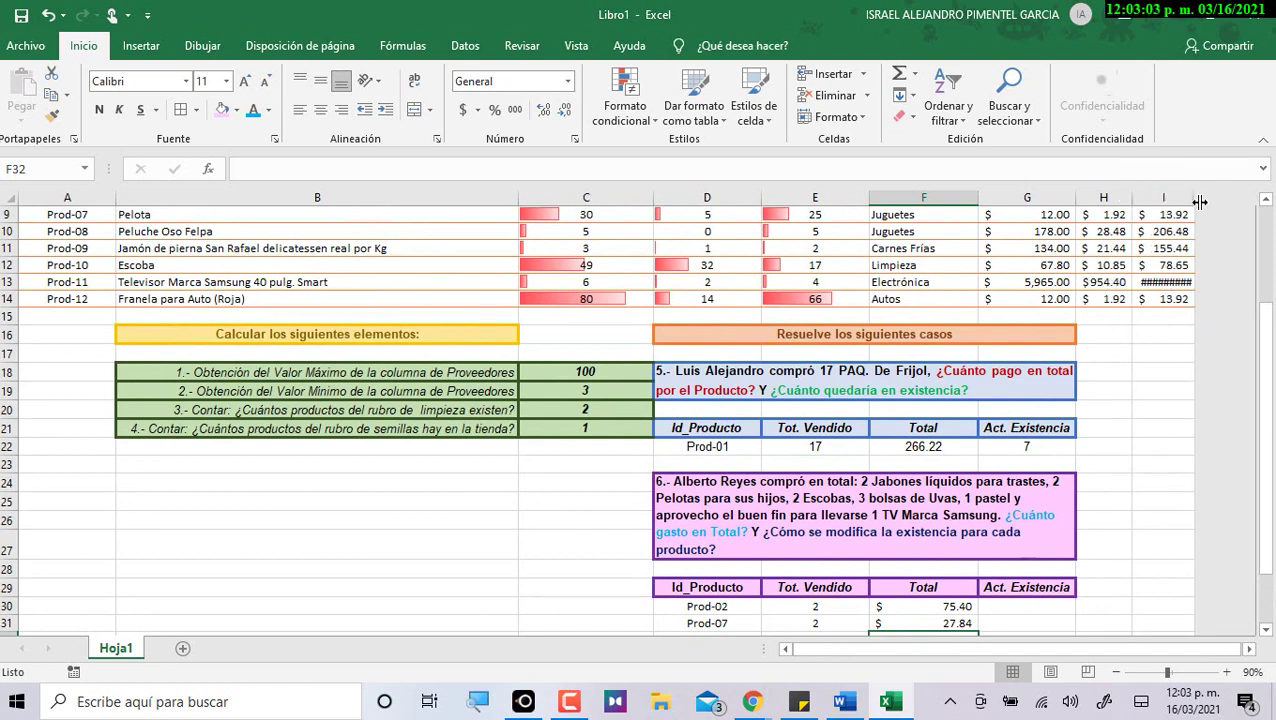
double_click(1190, 198)
scroll(1193, 525, "up", 3)
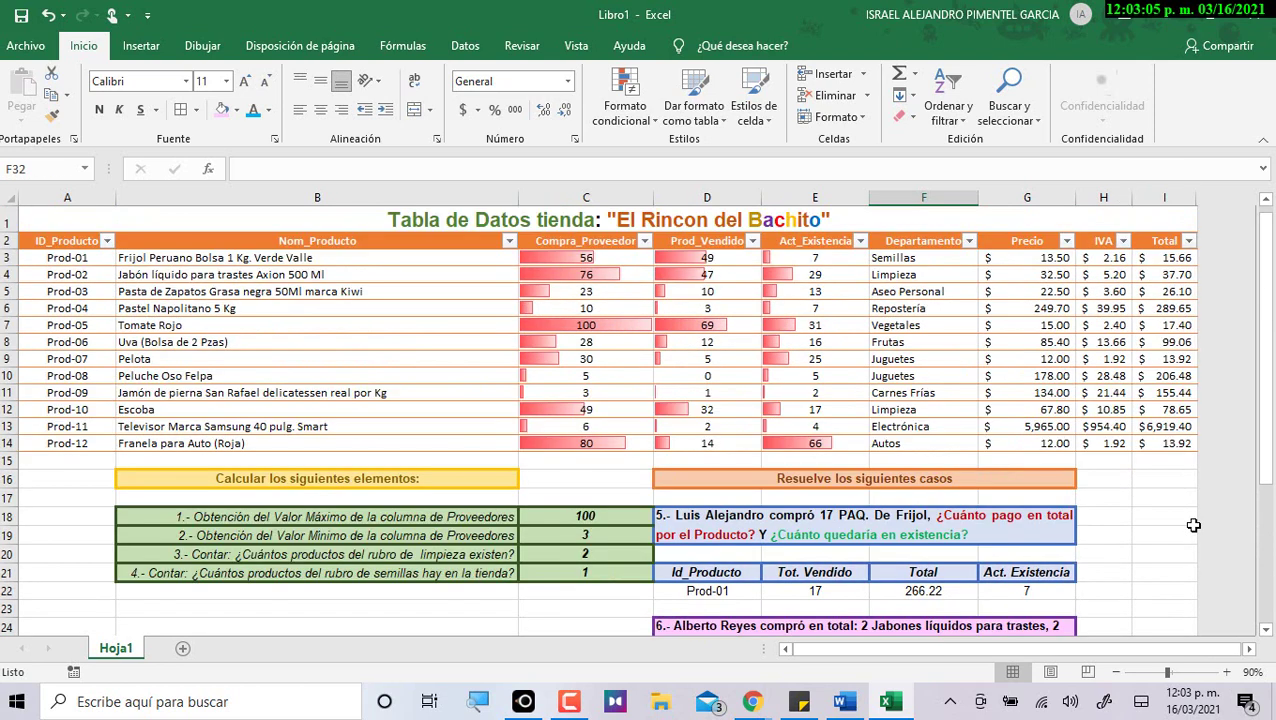
scroll(1193, 525, "down", 4)
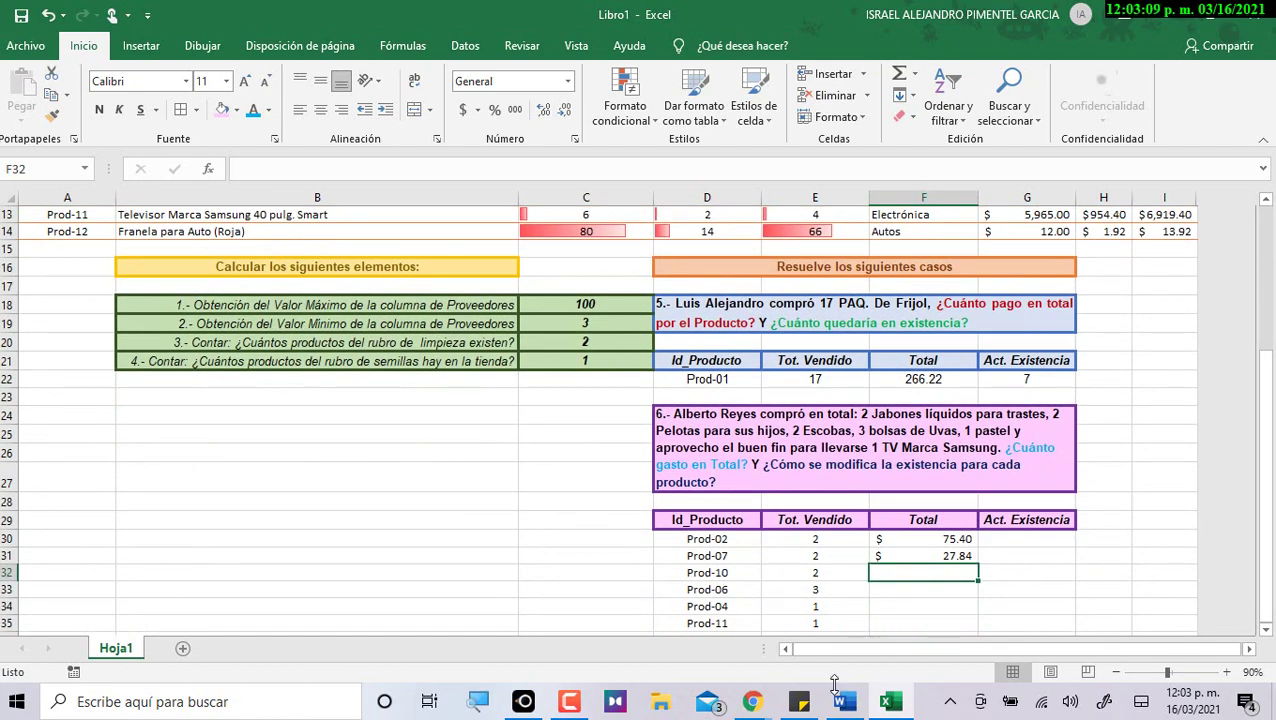
Enter =I12*E32 for Prod-10's Total, showing $157.30.
type("=")
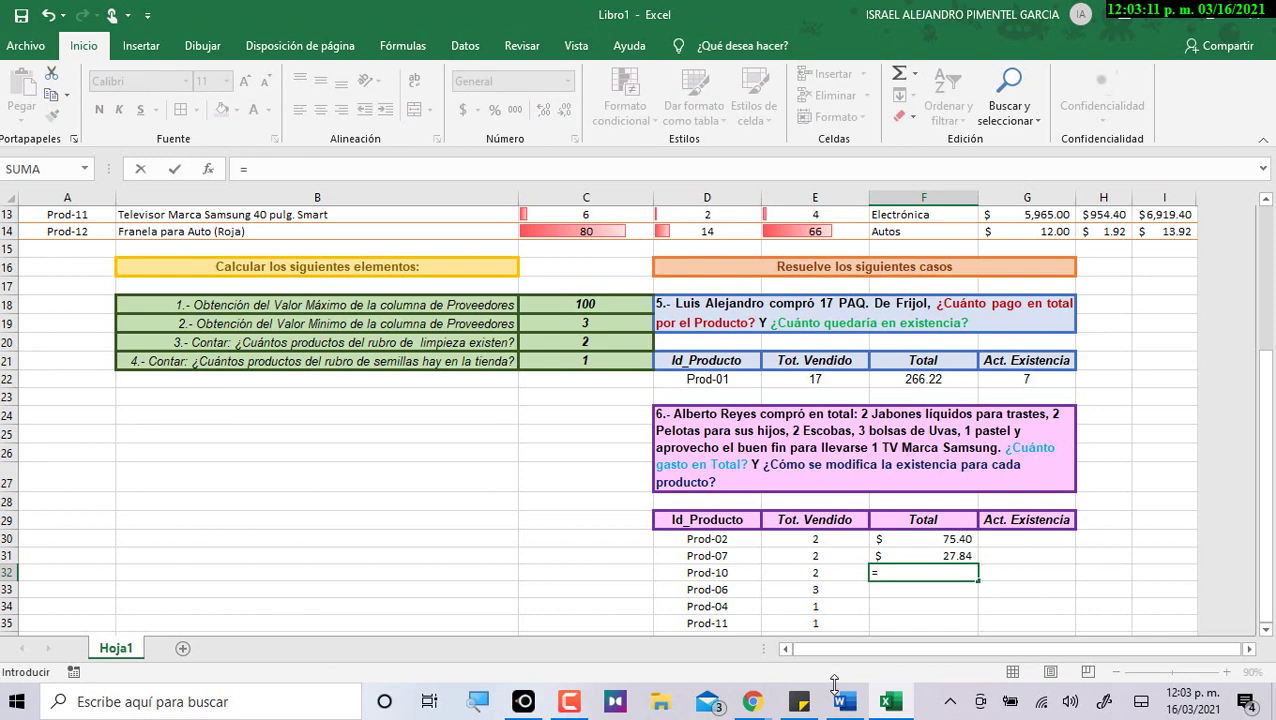
scroll(90, 300, "up", 2)
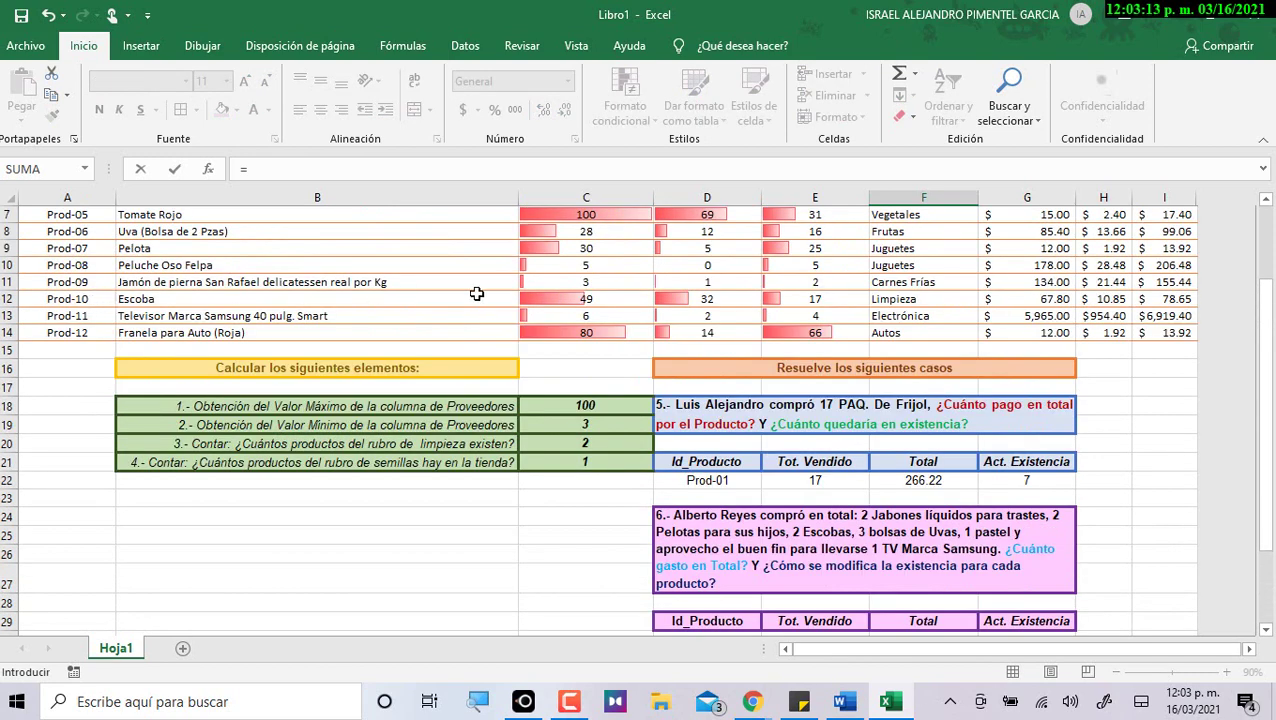
left_click(1188, 299)
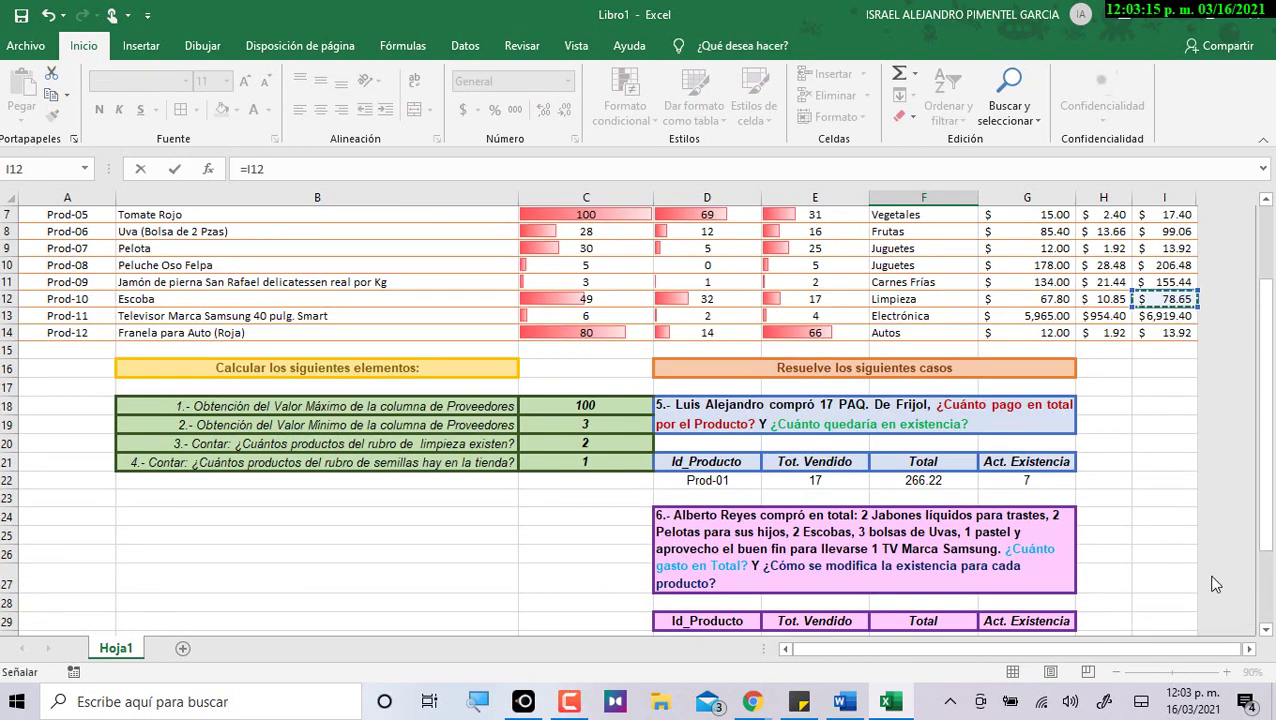
scroll(1192, 565, "down", 1)
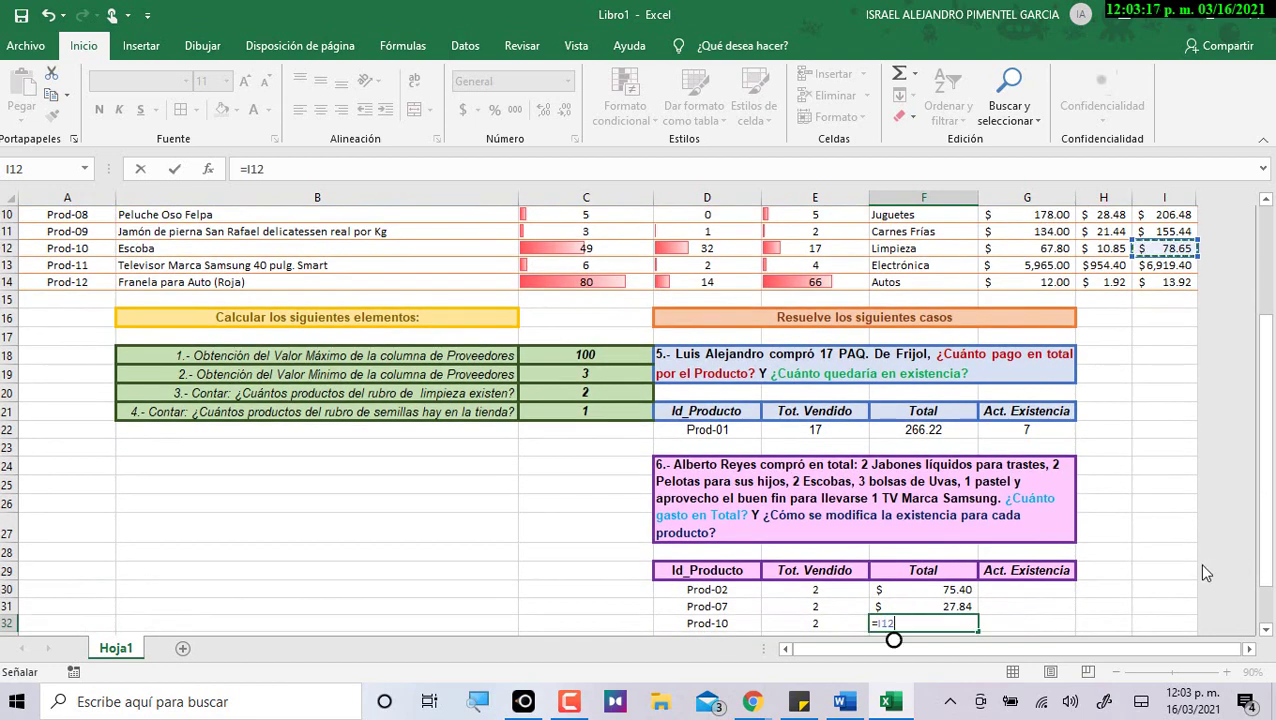
scroll(1201, 562, "down", 2)
type("*")
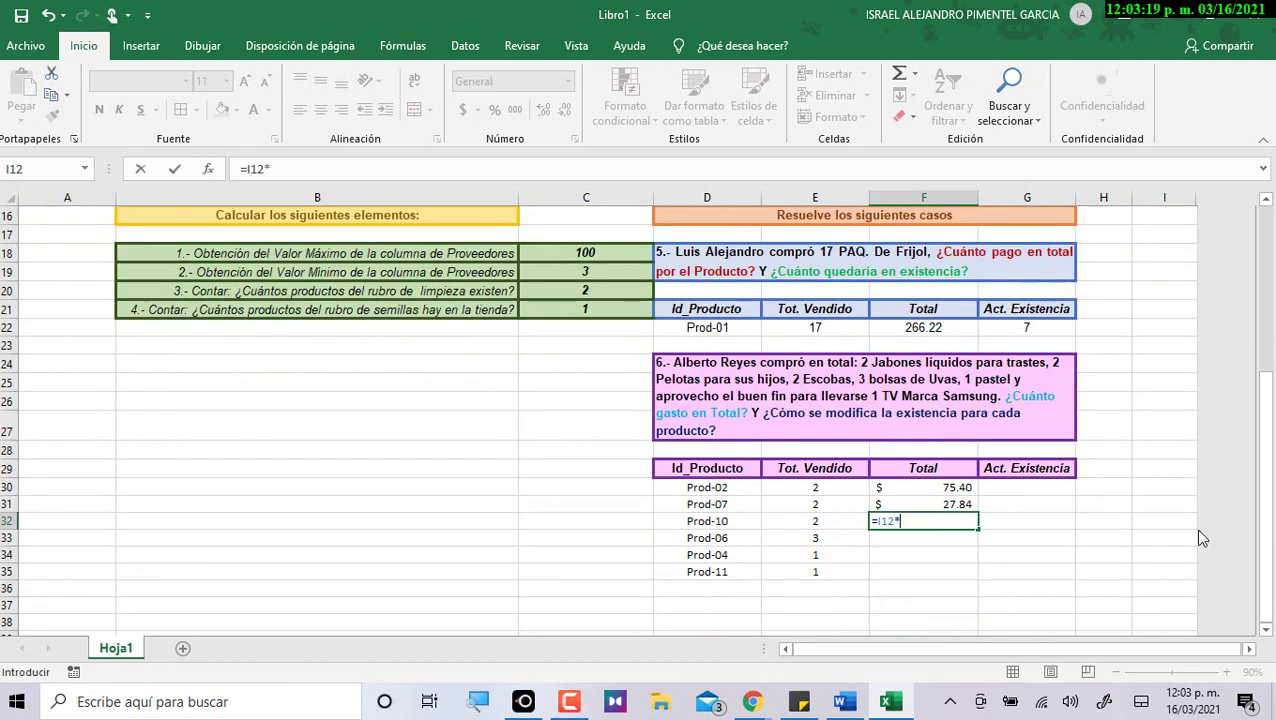
left_click(832, 521)
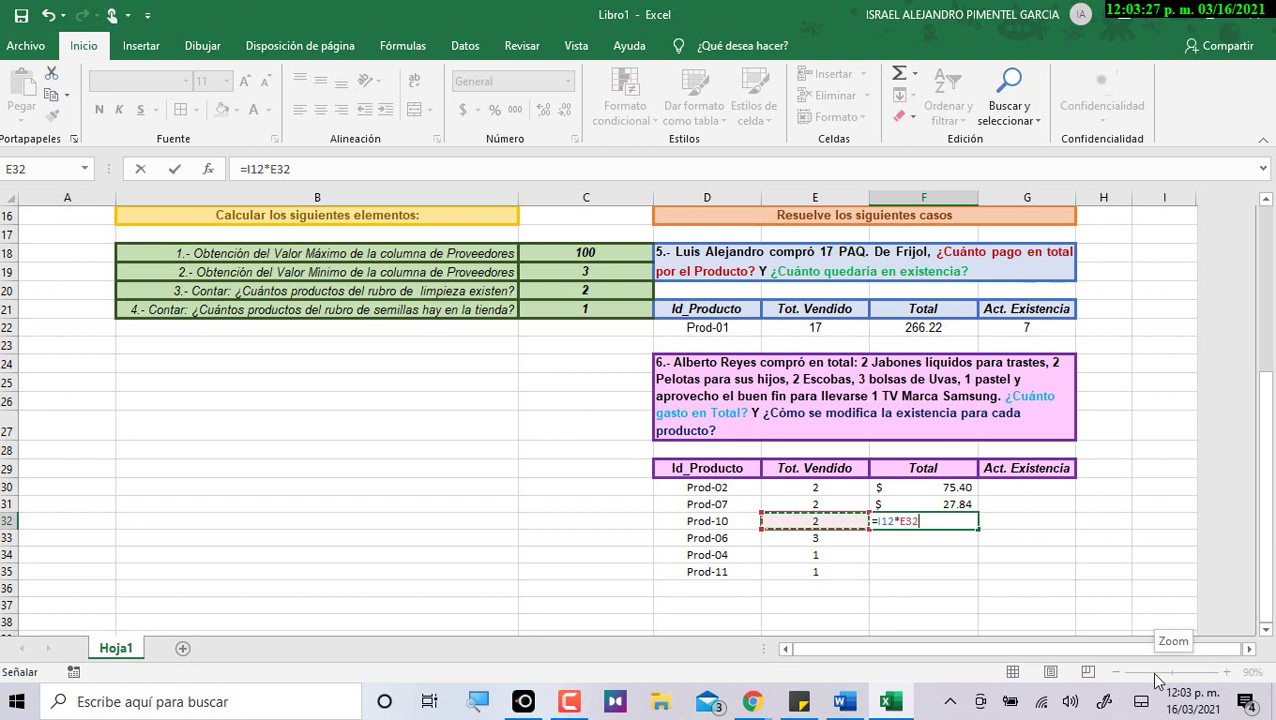
key("Return")
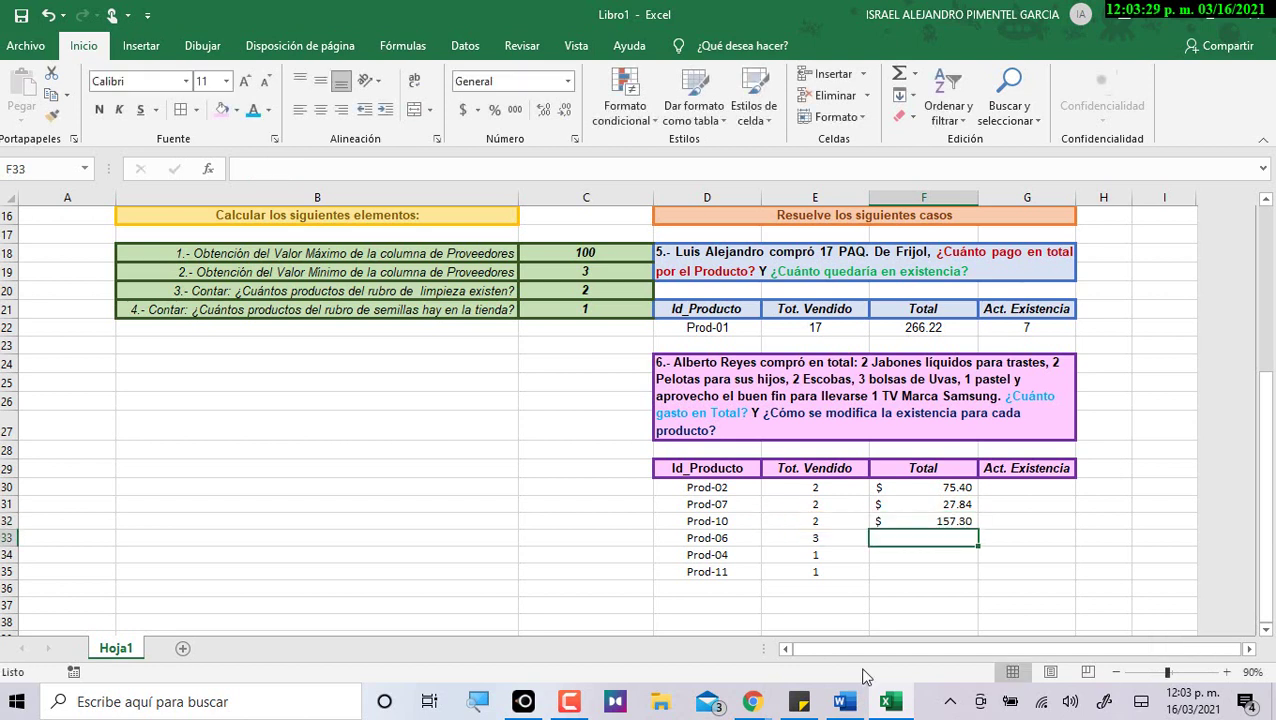
left_click(953, 521)
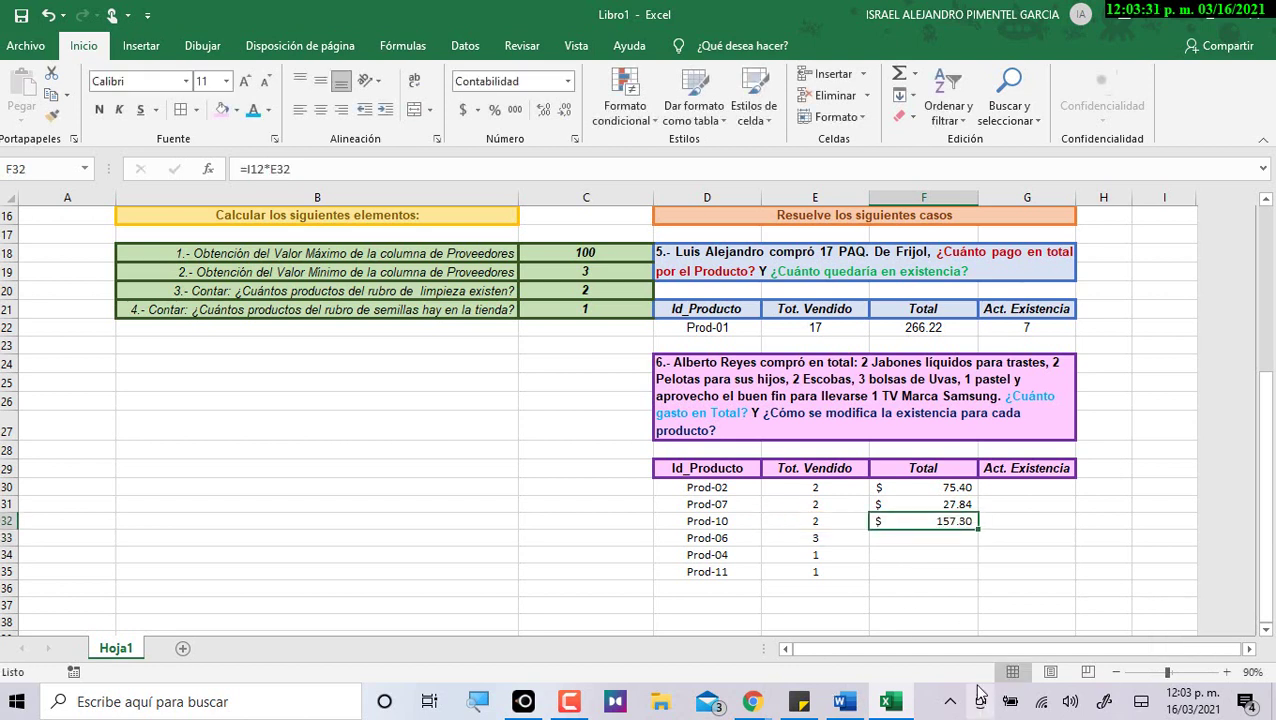
Enter =I8*E33 for Prod-06's Total, showing $297.19.
left_click(947, 537)
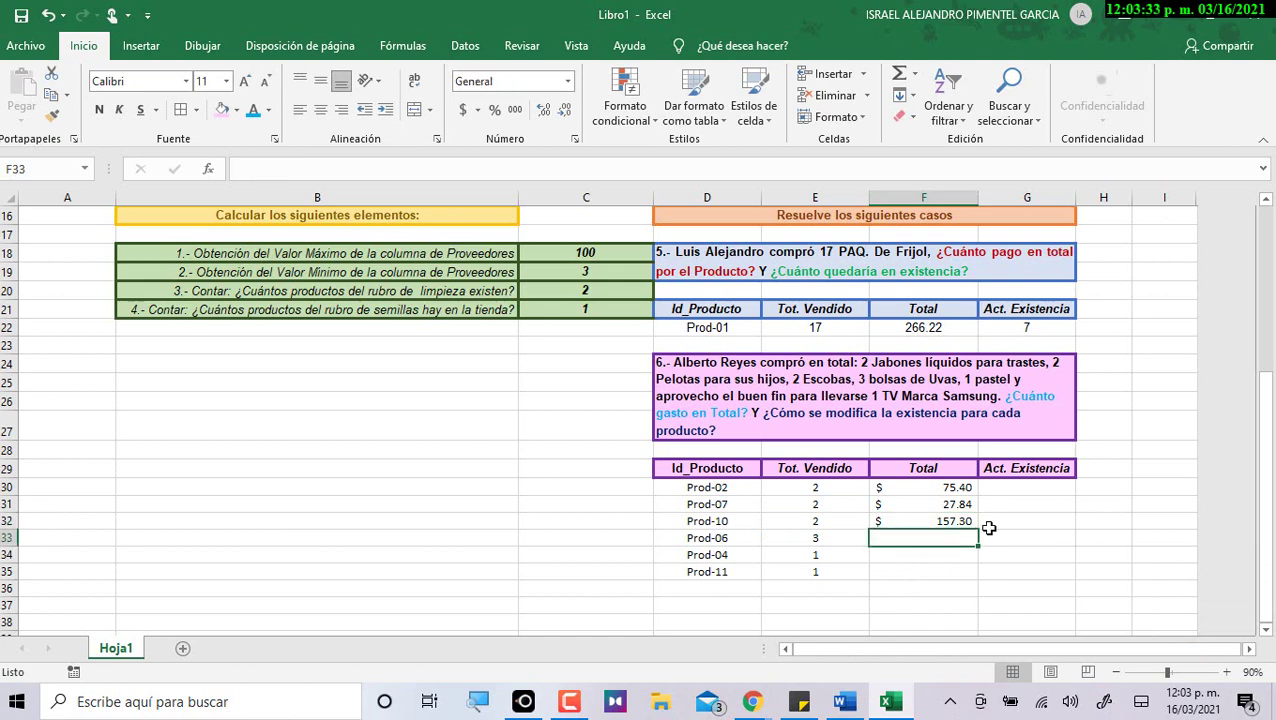
type("=")
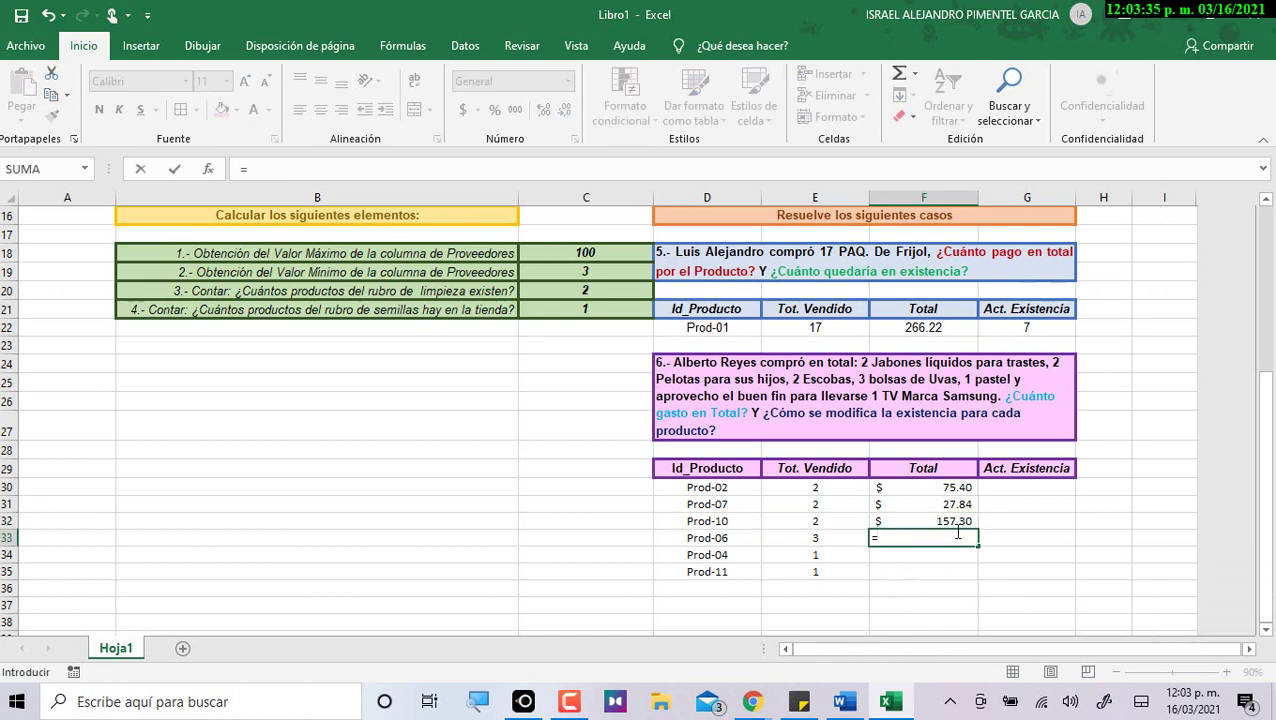
scroll(953, 533, "up", 1)
scroll(958, 531, "up", 2)
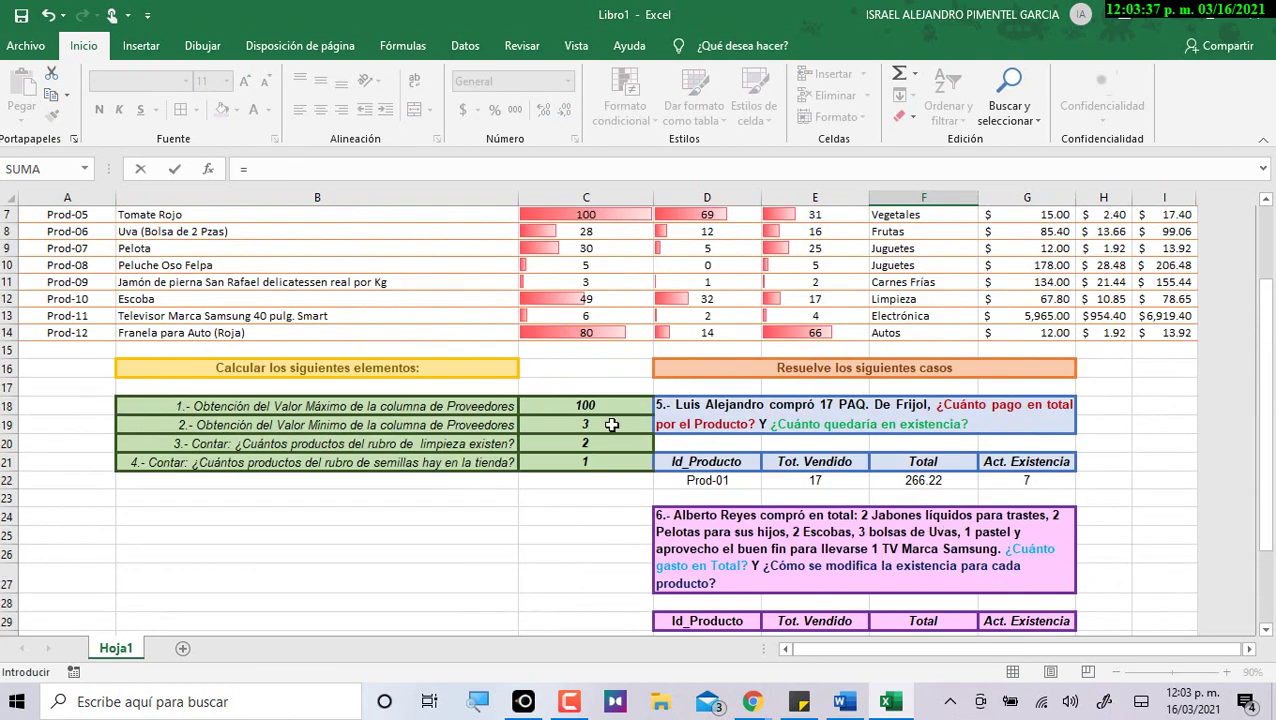
left_click(1193, 228)
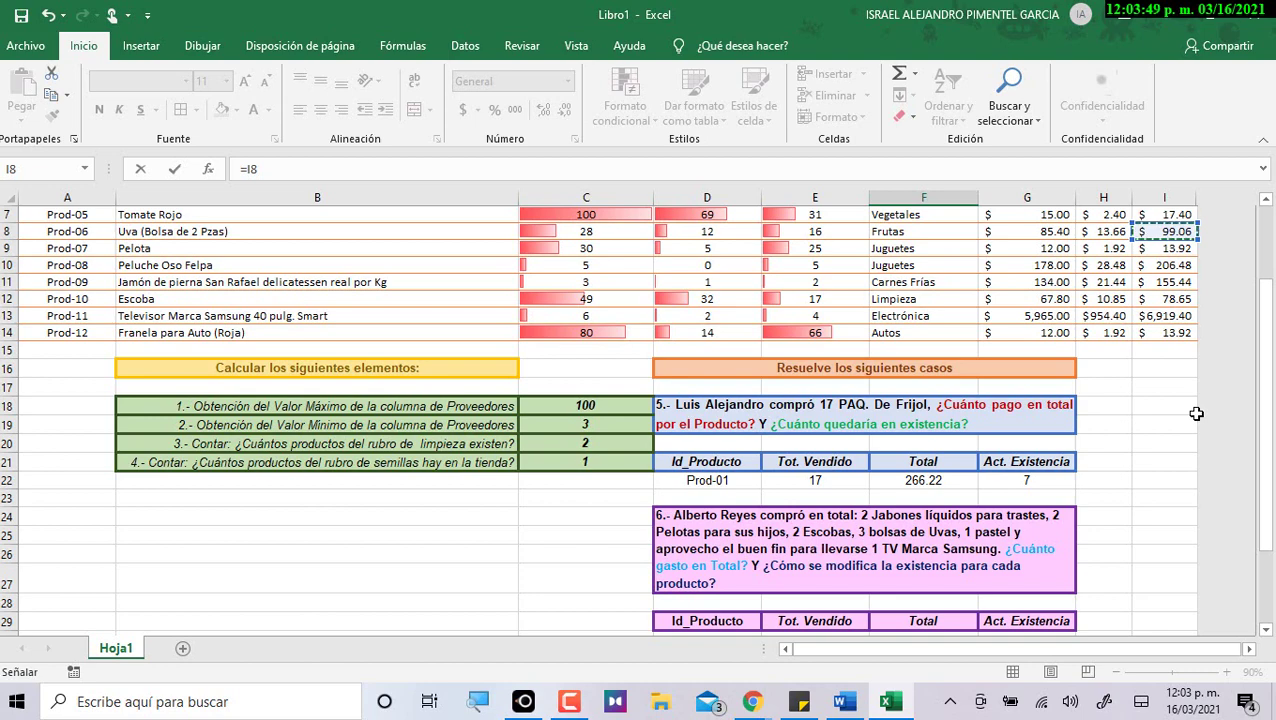
scroll(1168, 379, "down", 2)
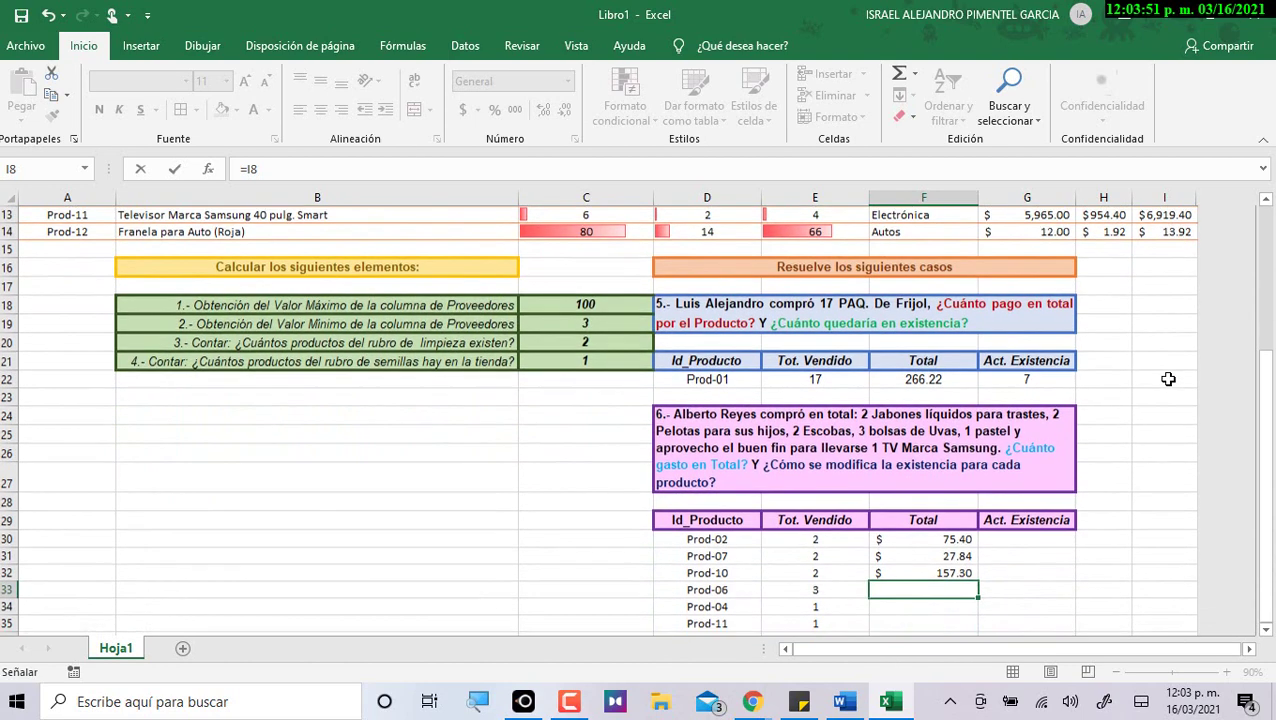
scroll(880, 595, "up", 2)
scroll(1172, 262, "up", 1)
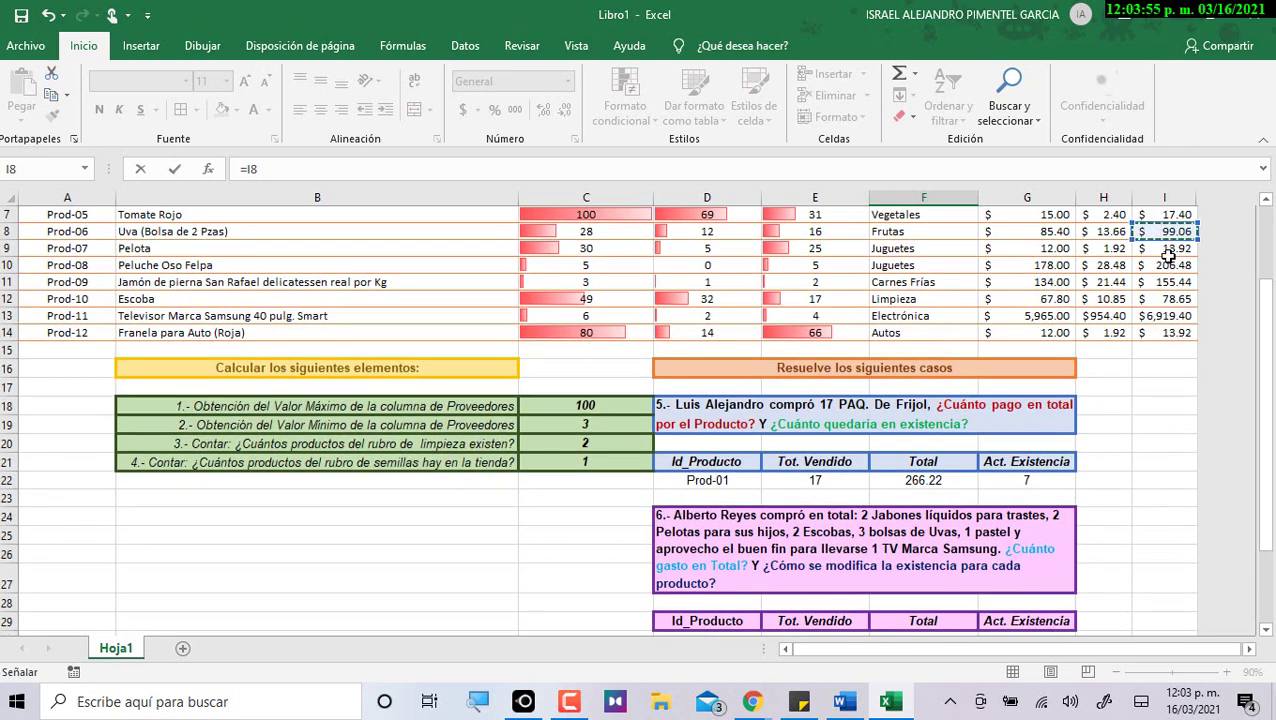
scroll(1160, 270, "down", 3)
type("*")
left_click(800, 537)
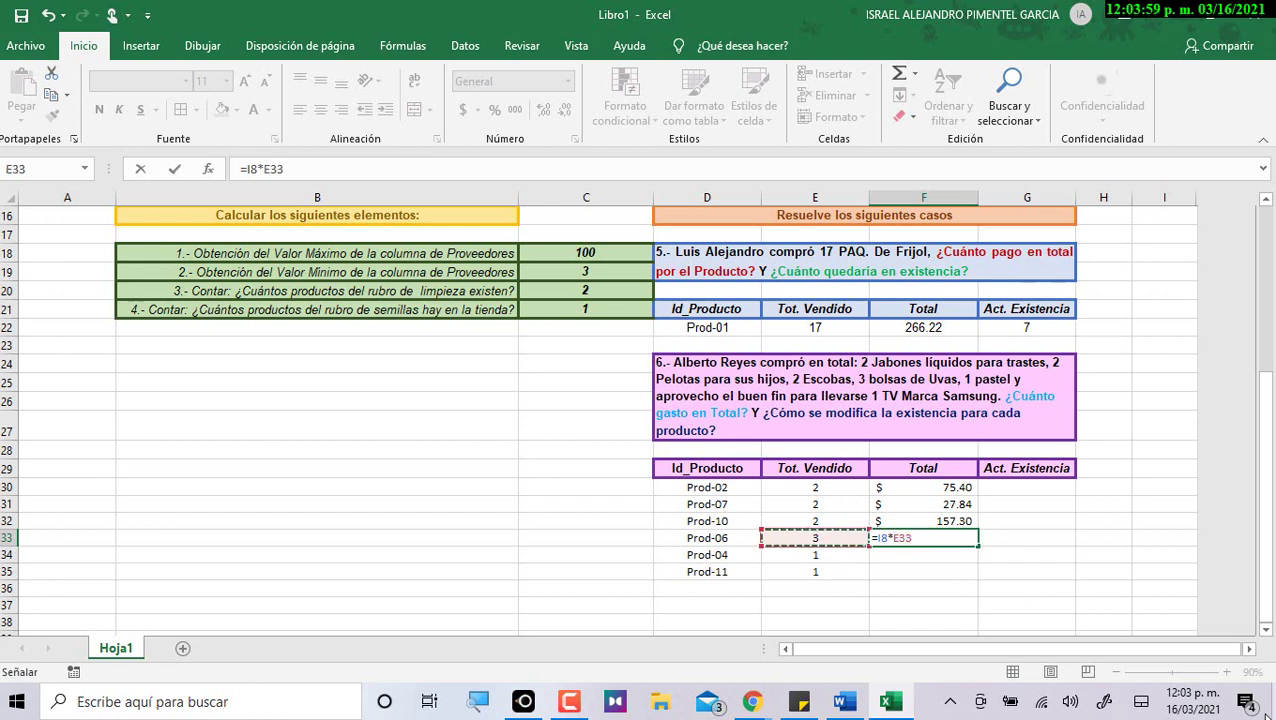
key("Return")
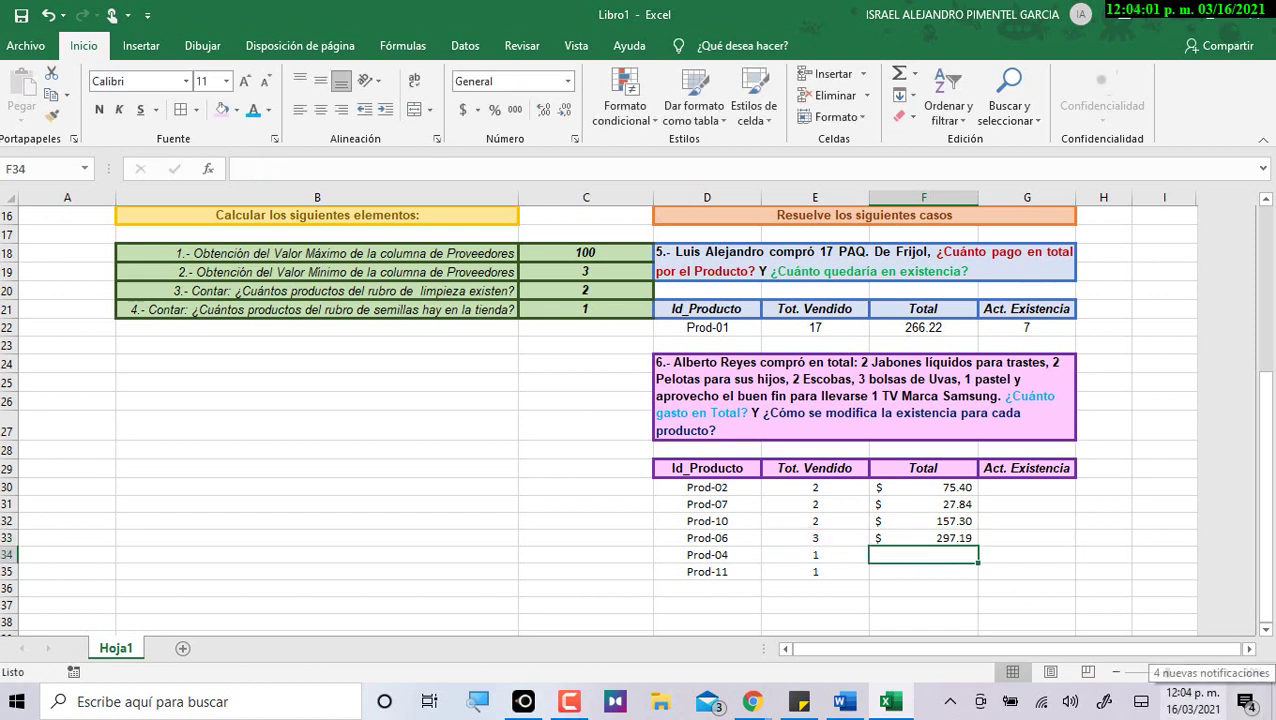
left_click(955, 538)
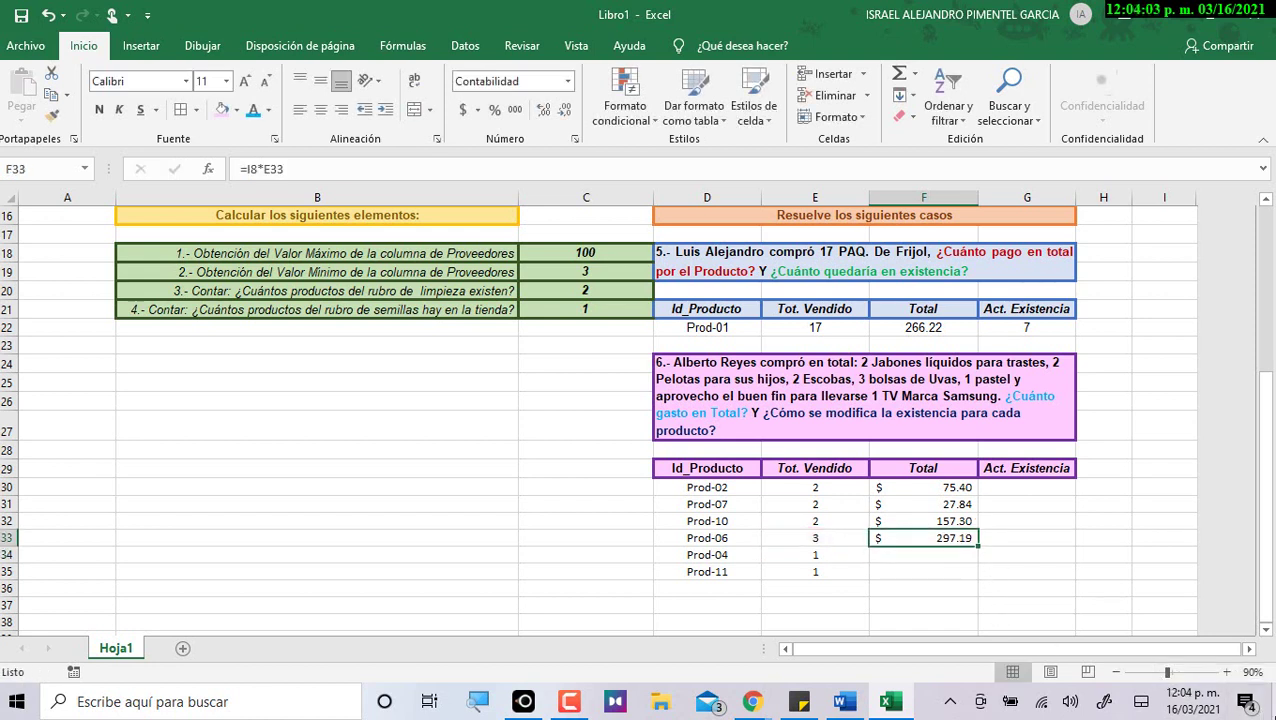
Enter =I6*E34 for Prod-04's Total, showing $289.65.
left_click(900, 556)
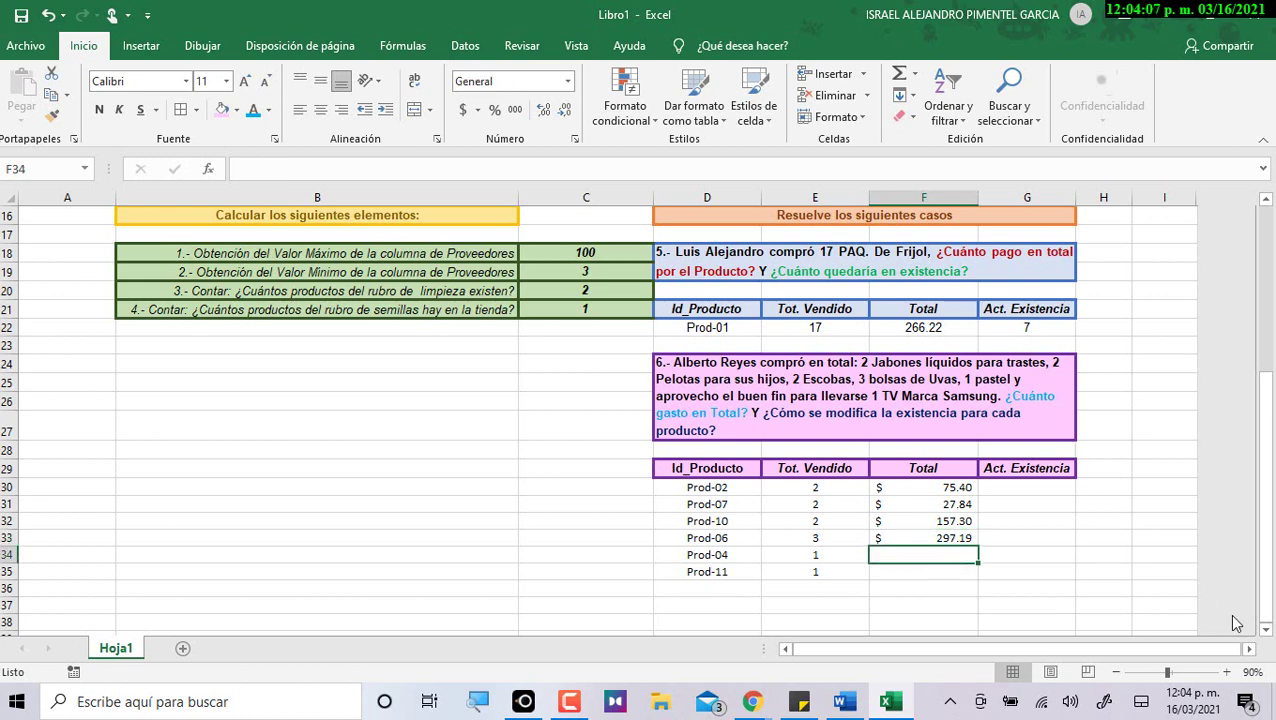
type("=")
scroll(395, 423, "up", 5)
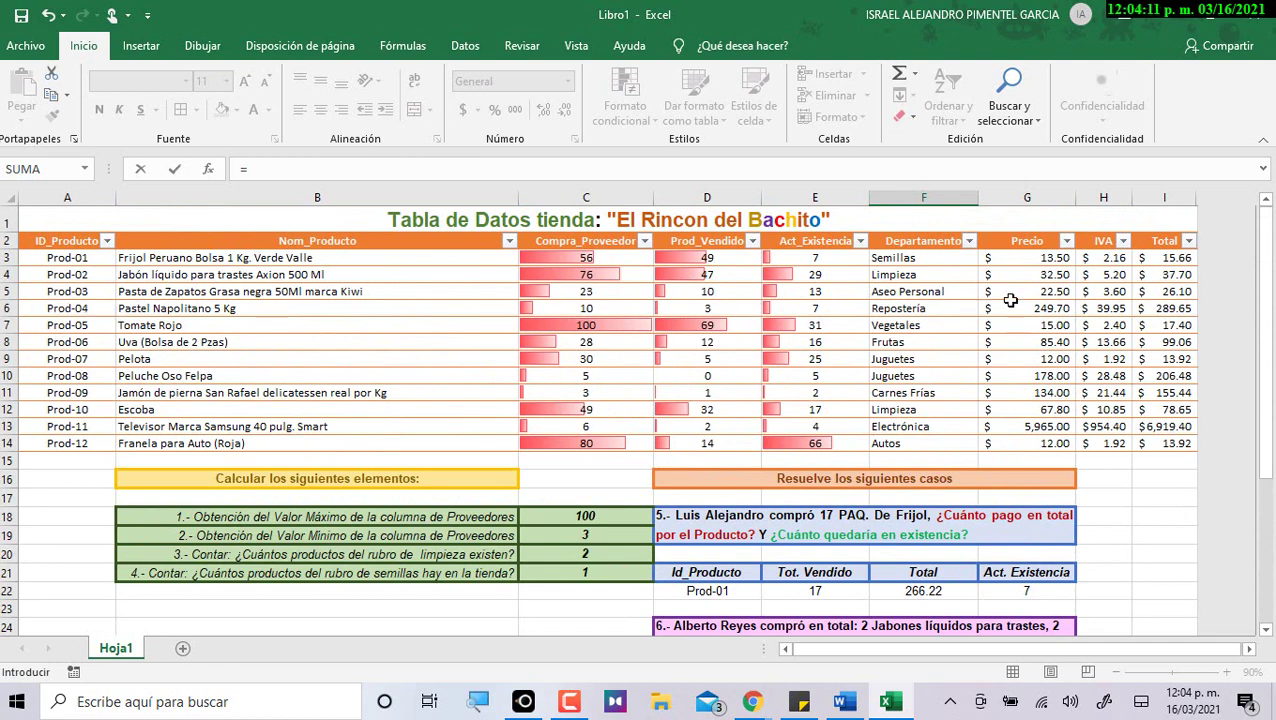
left_click(1160, 308)
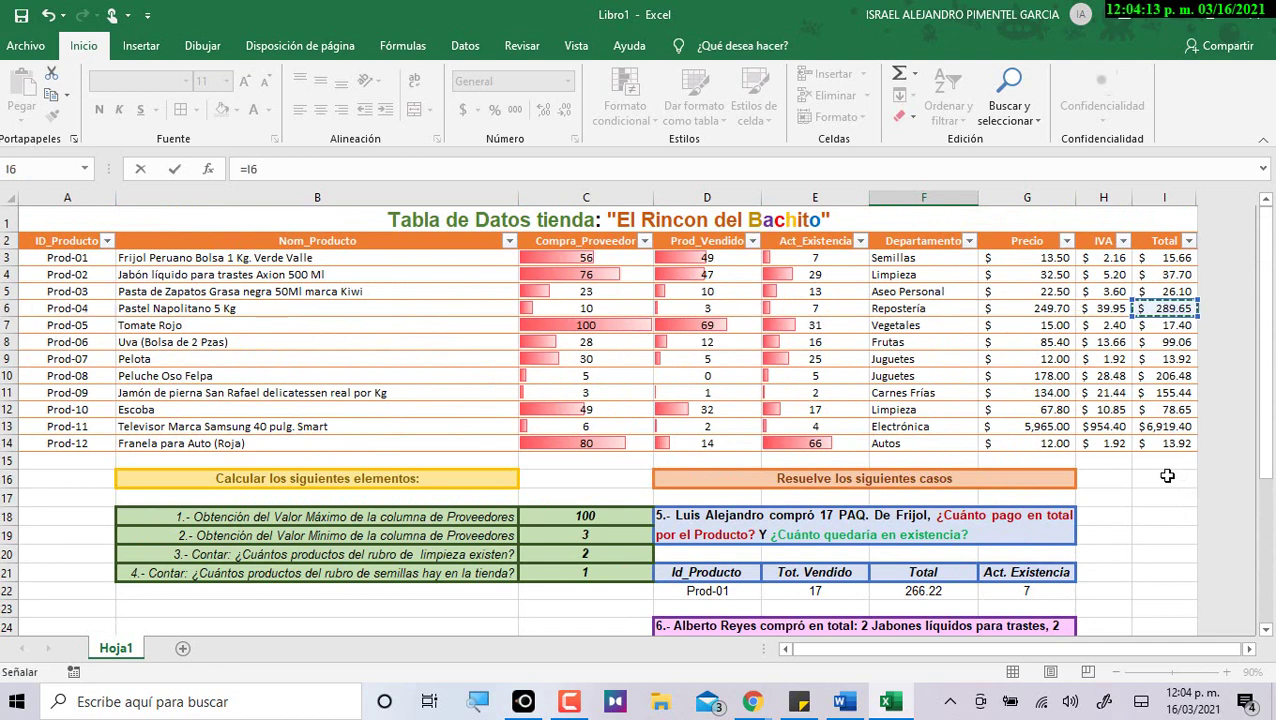
scroll(1163, 476, "down", 5)
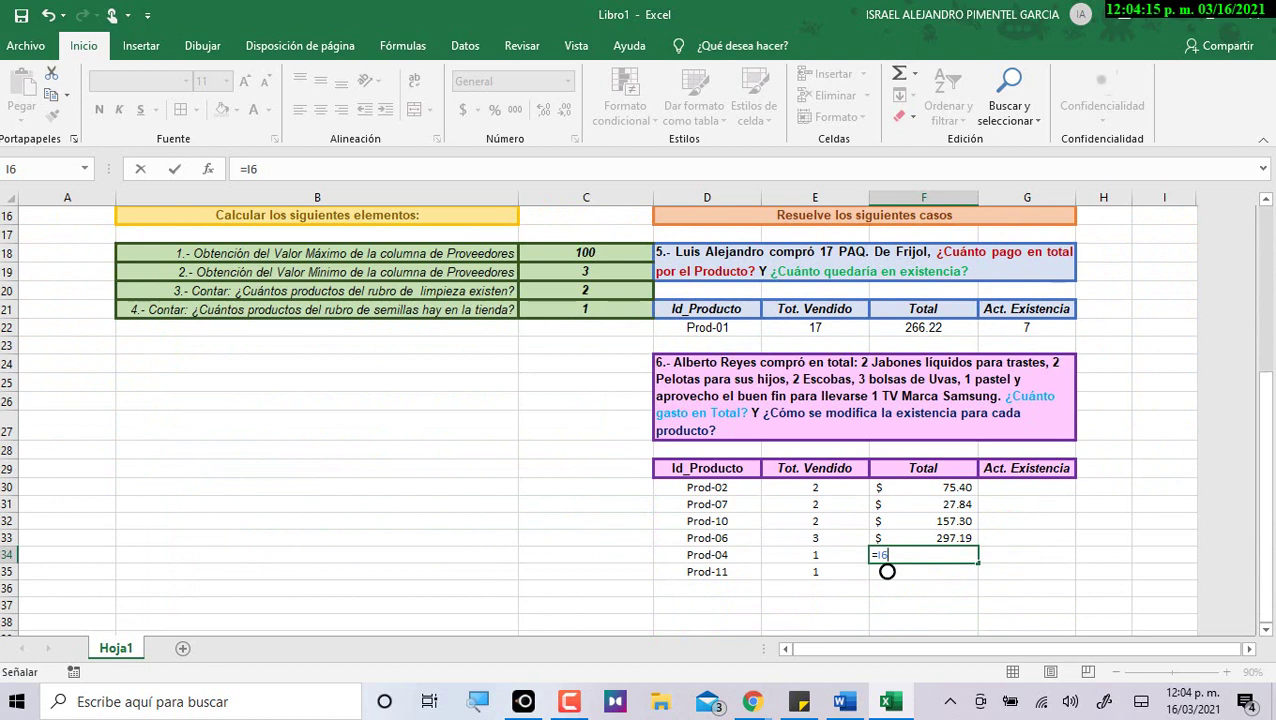
type("*")
left_click(838, 554)
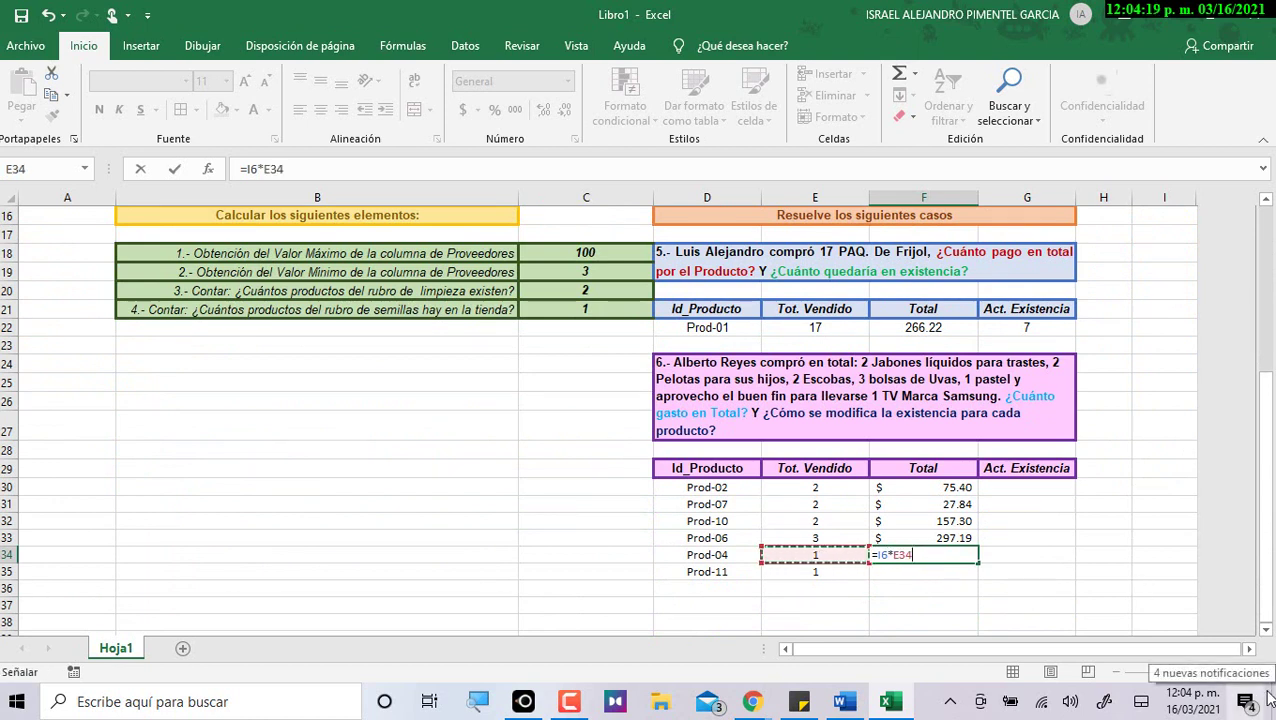
key("Return")
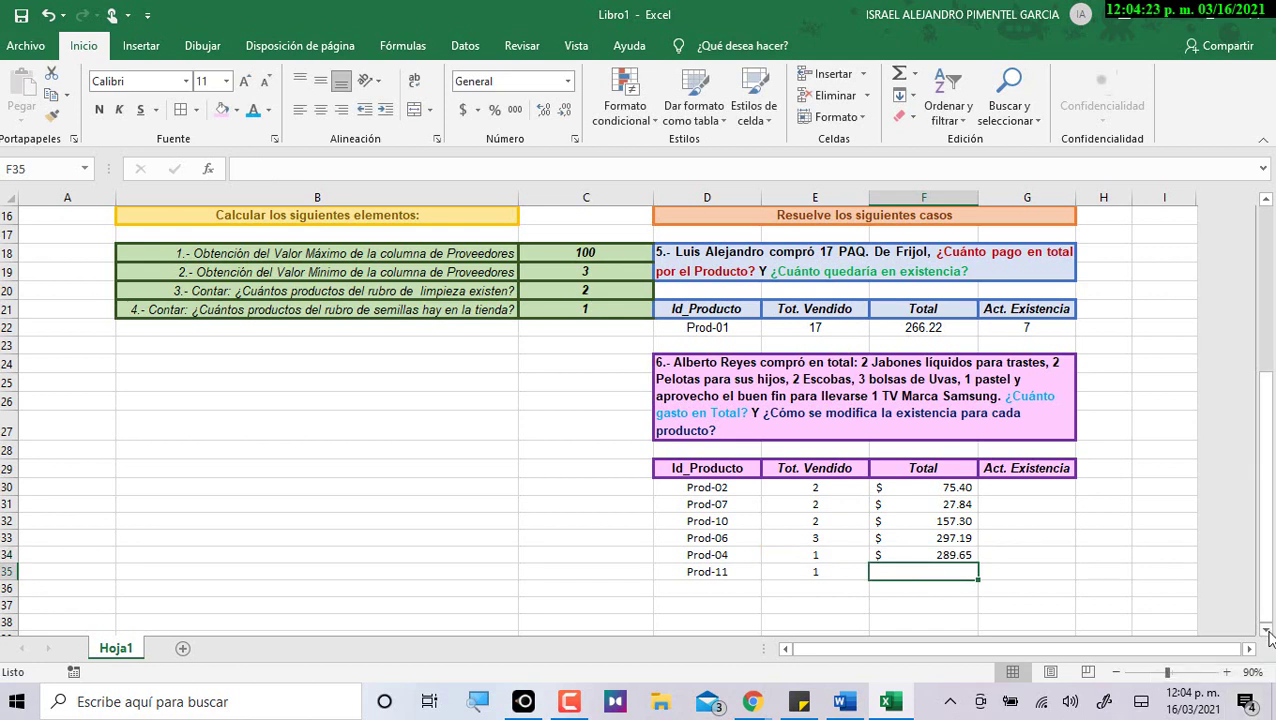
Try quantity 6 for Prod-04, check its total, then undo back to 1.
type("=")
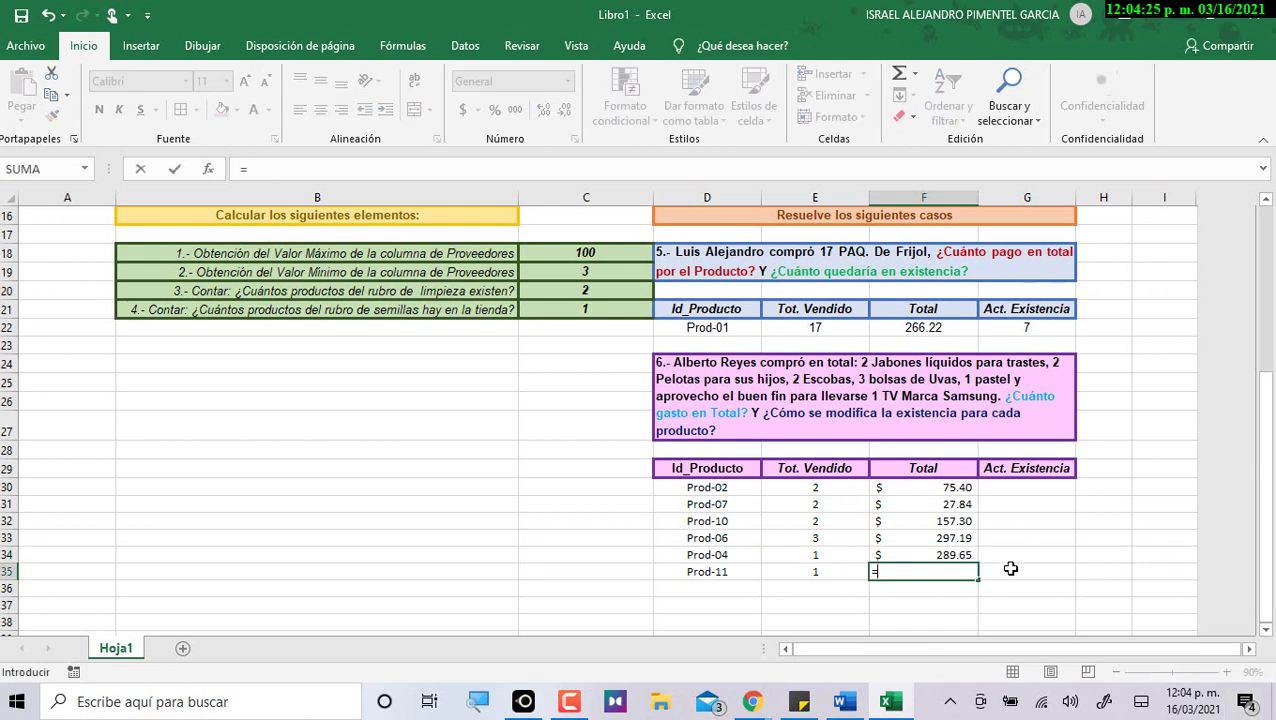
key("Escape")
left_click(846, 554)
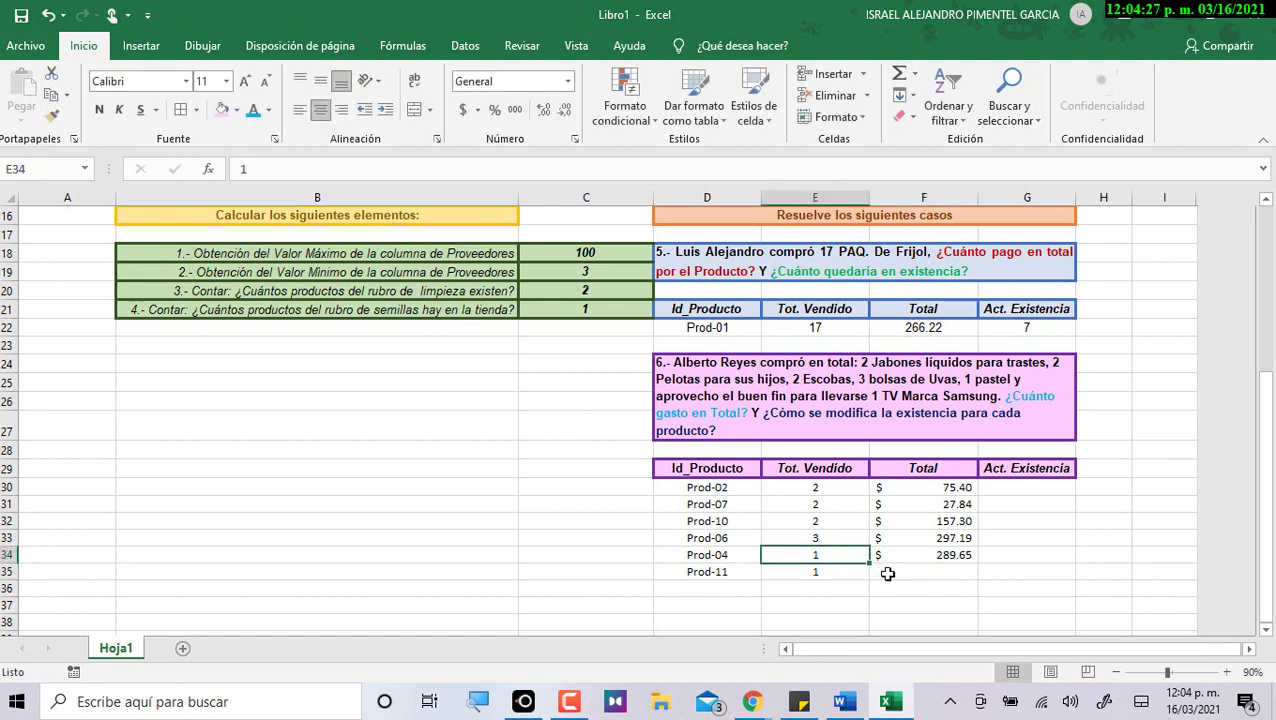
key("BackSpace")
type("6")
left_click(925, 570)
left_click(926, 555)
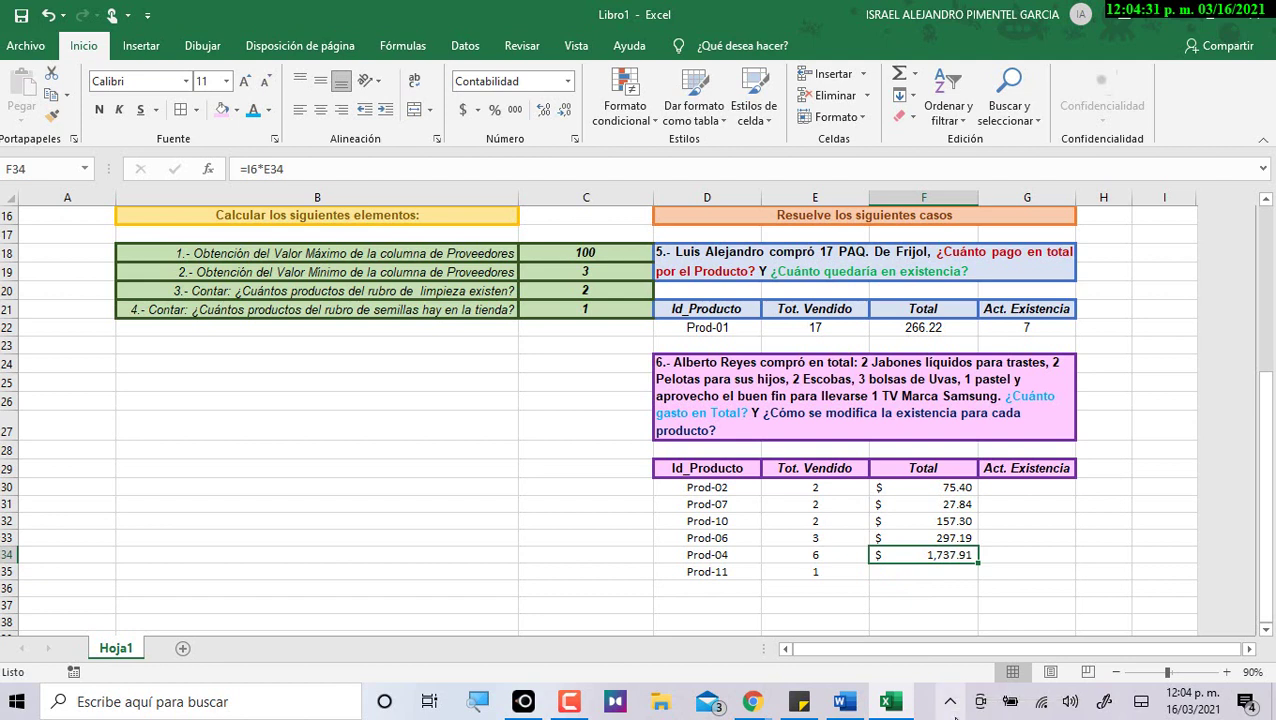
key("ctrl+z")
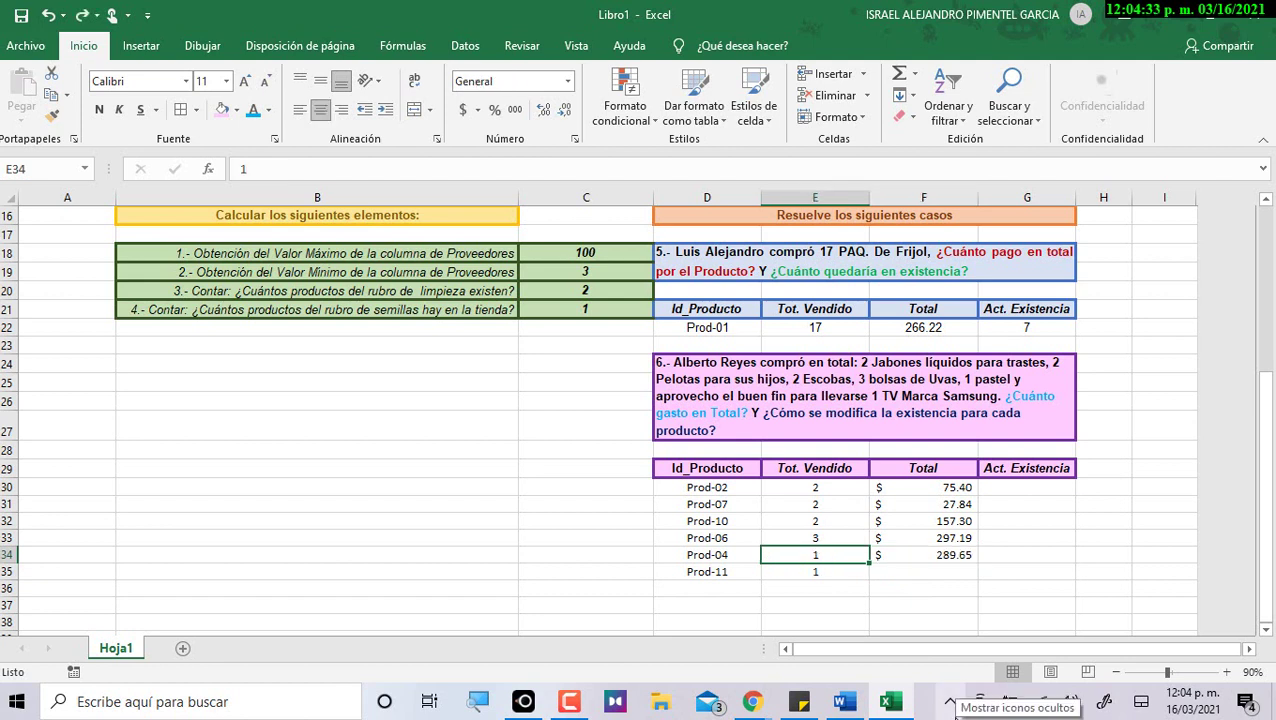
Enter =I13*E35 for Prod-11's Total, showing $6,919.40.
left_click(872, 572)
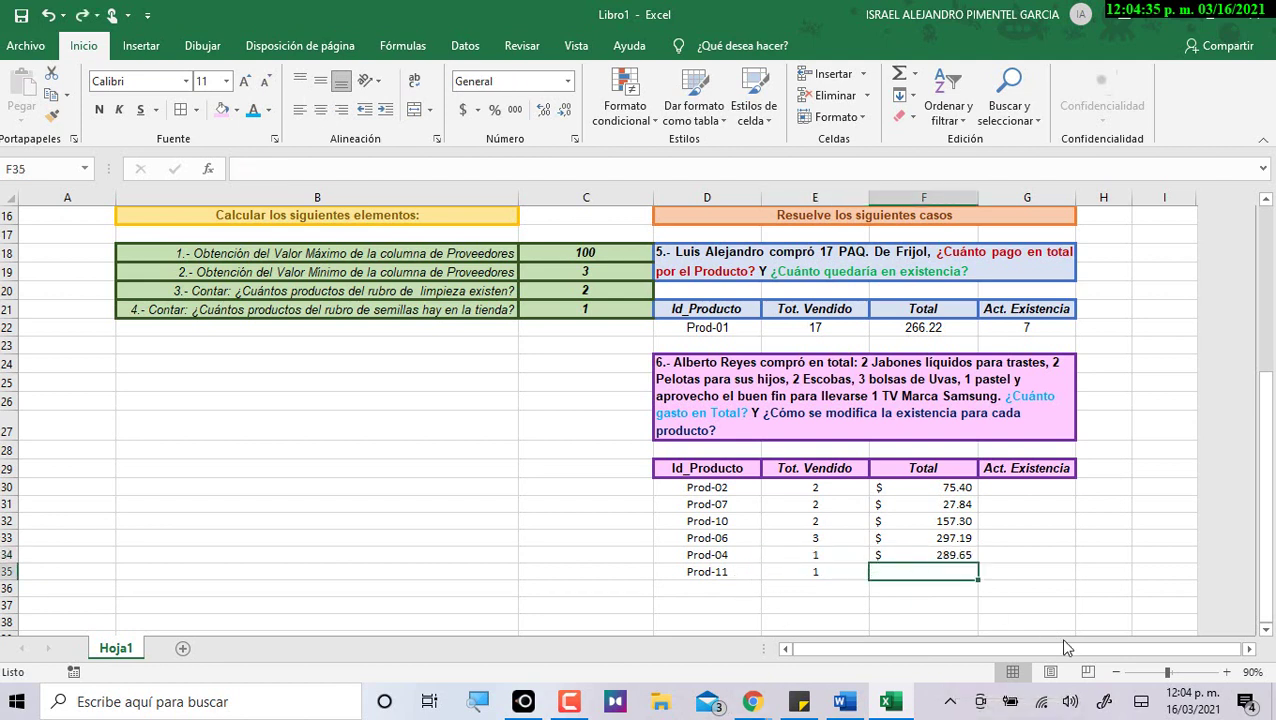
type("=")
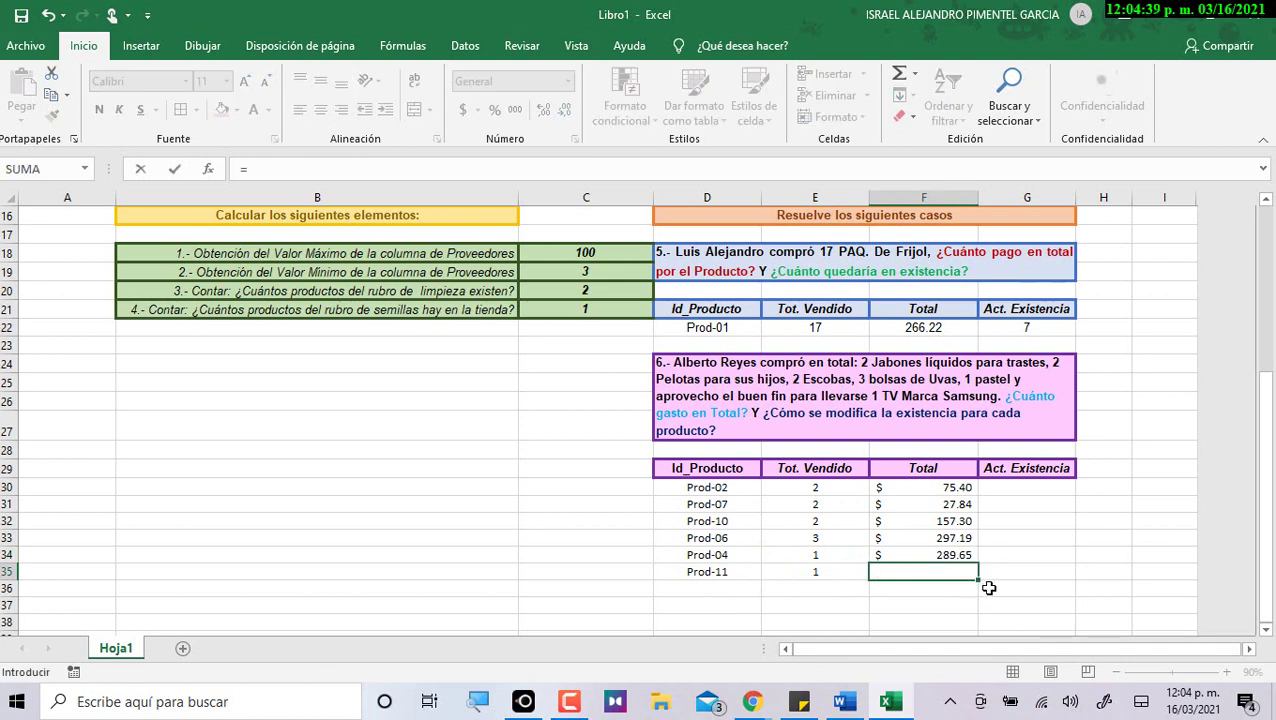
scroll(988, 588, "up", 3)
scroll(988, 588, "down", 3)
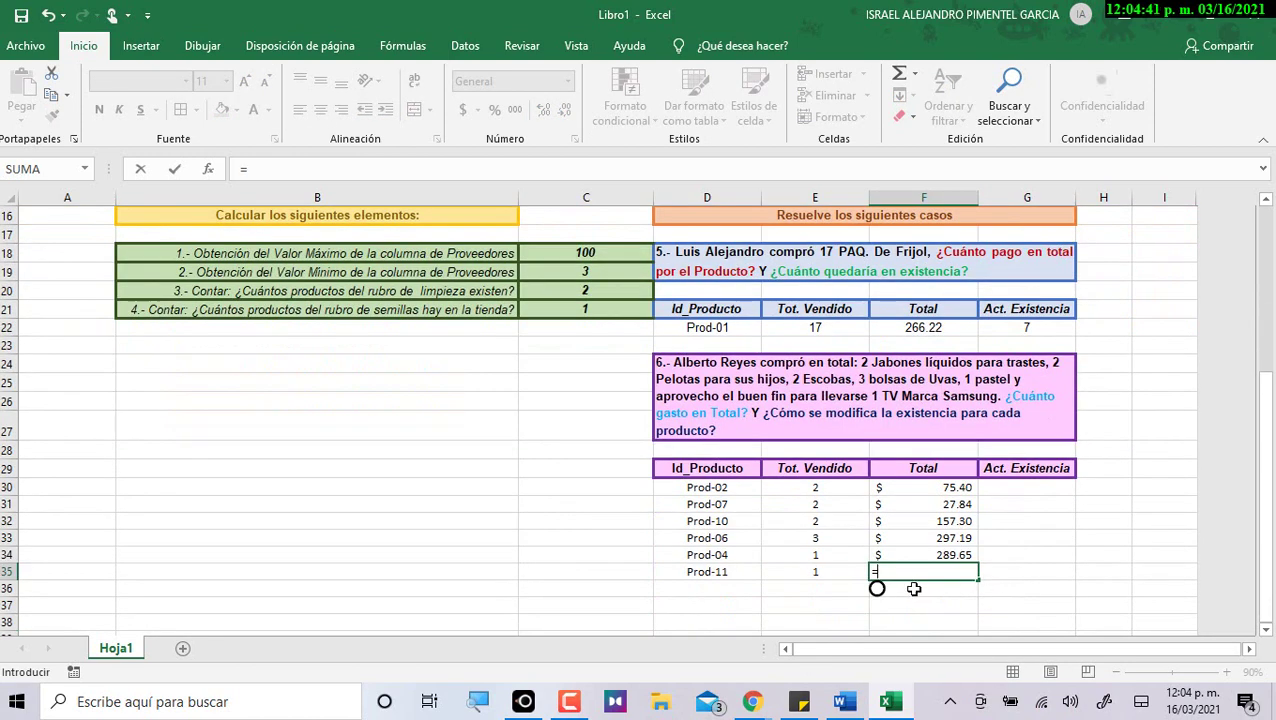
scroll(913, 588, "up", 2)
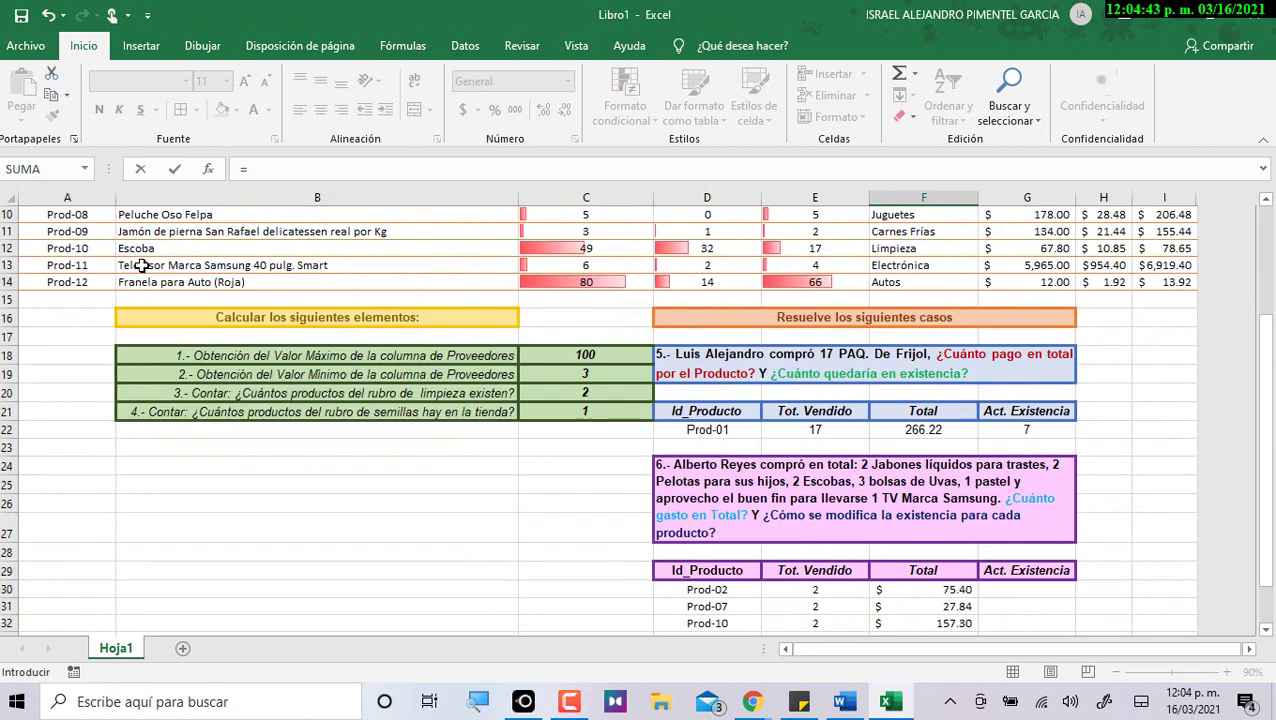
left_click(1165, 265)
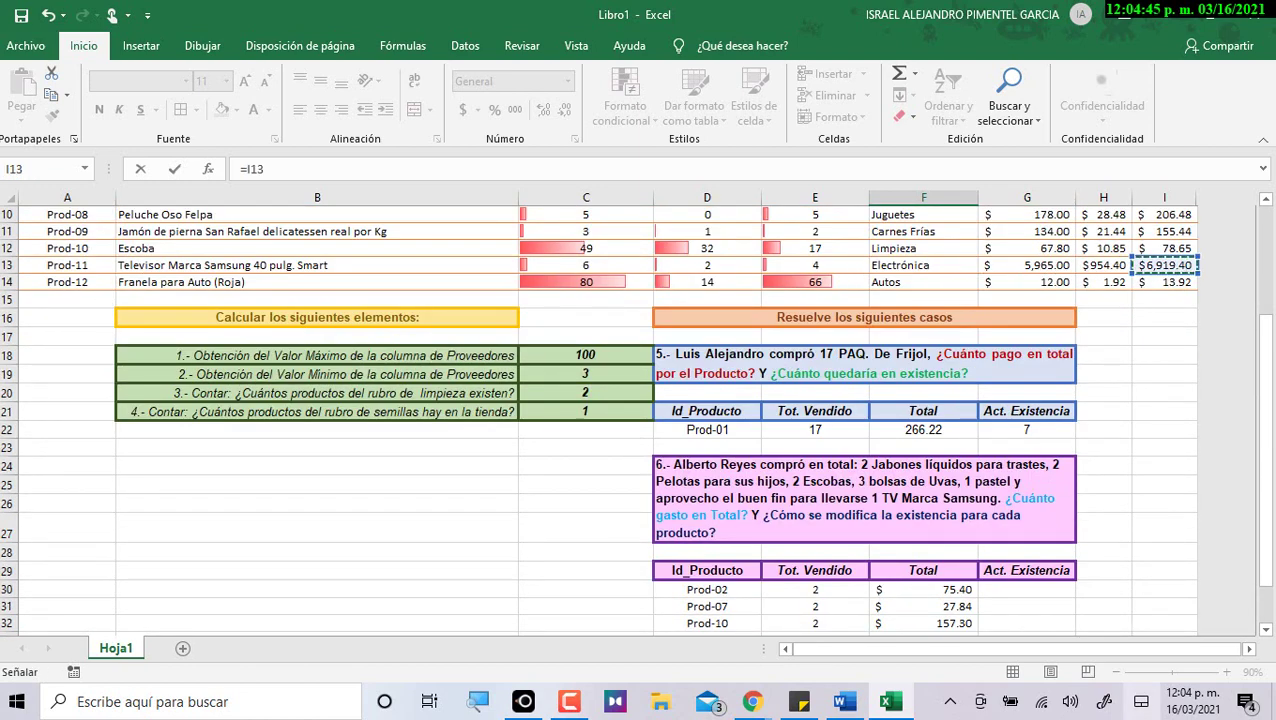
scroll(1052, 570, "down", 3)
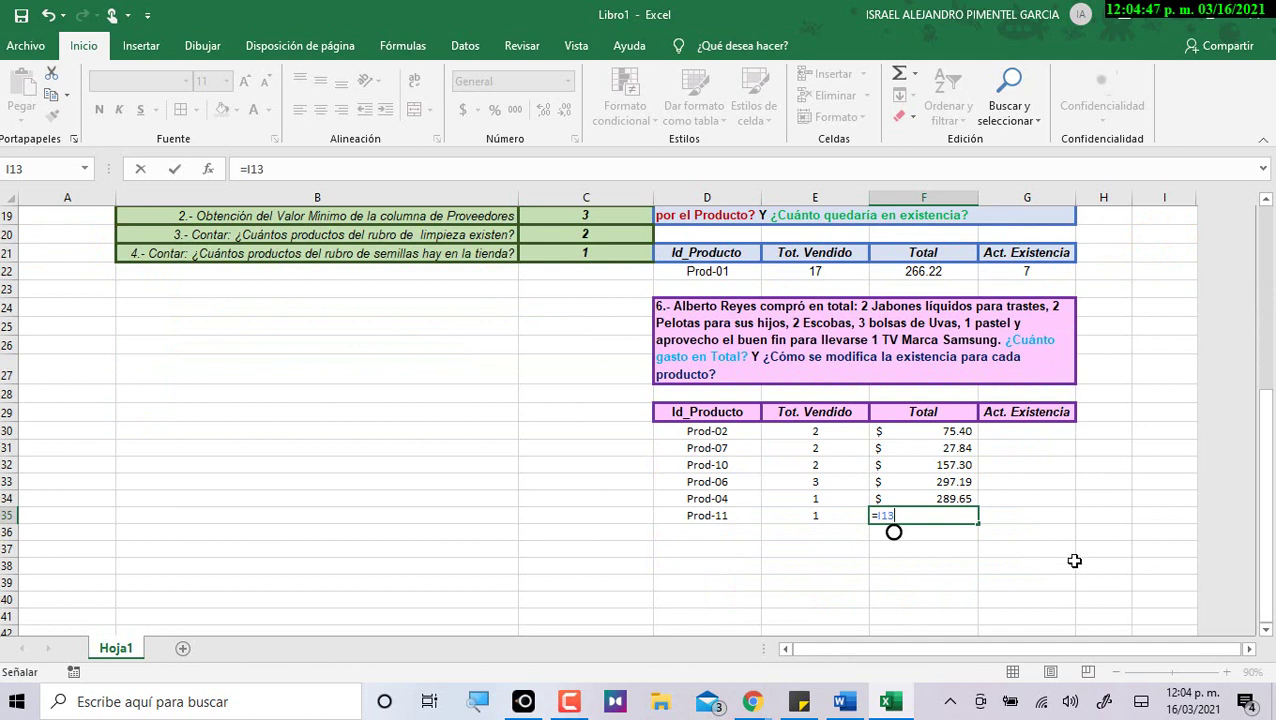
type("*")
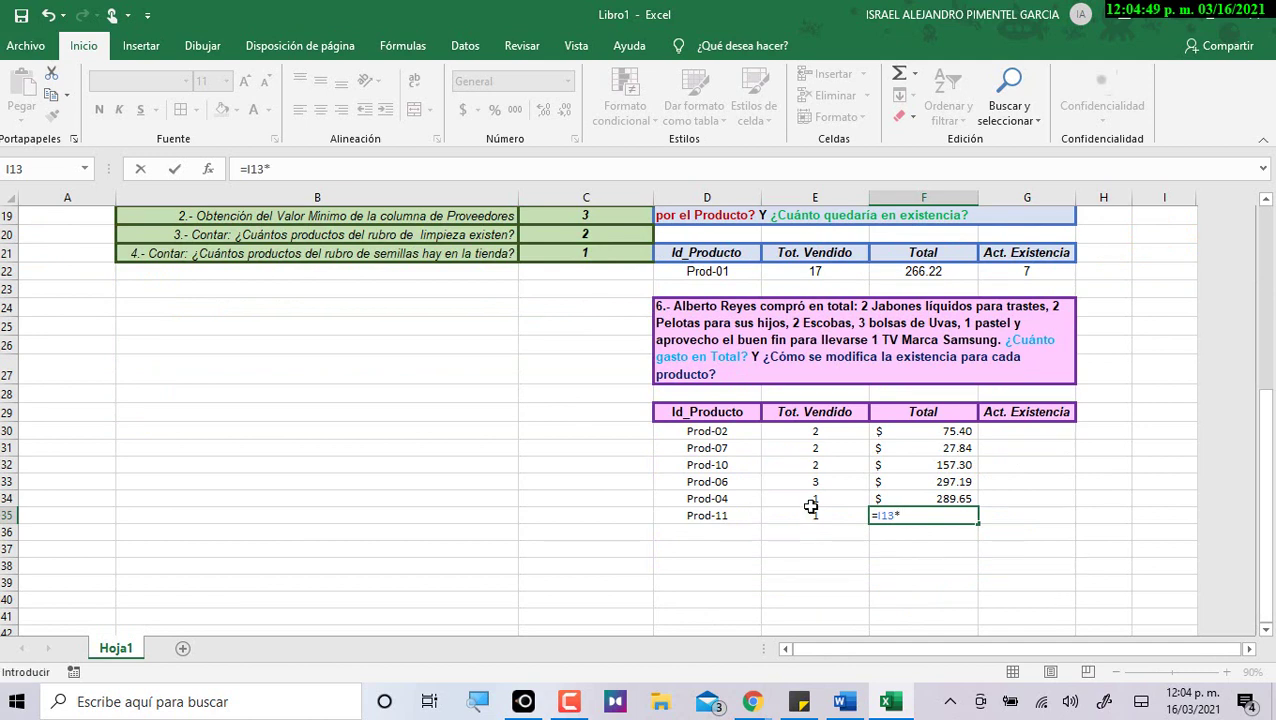
left_click(817, 517)
key("Return")
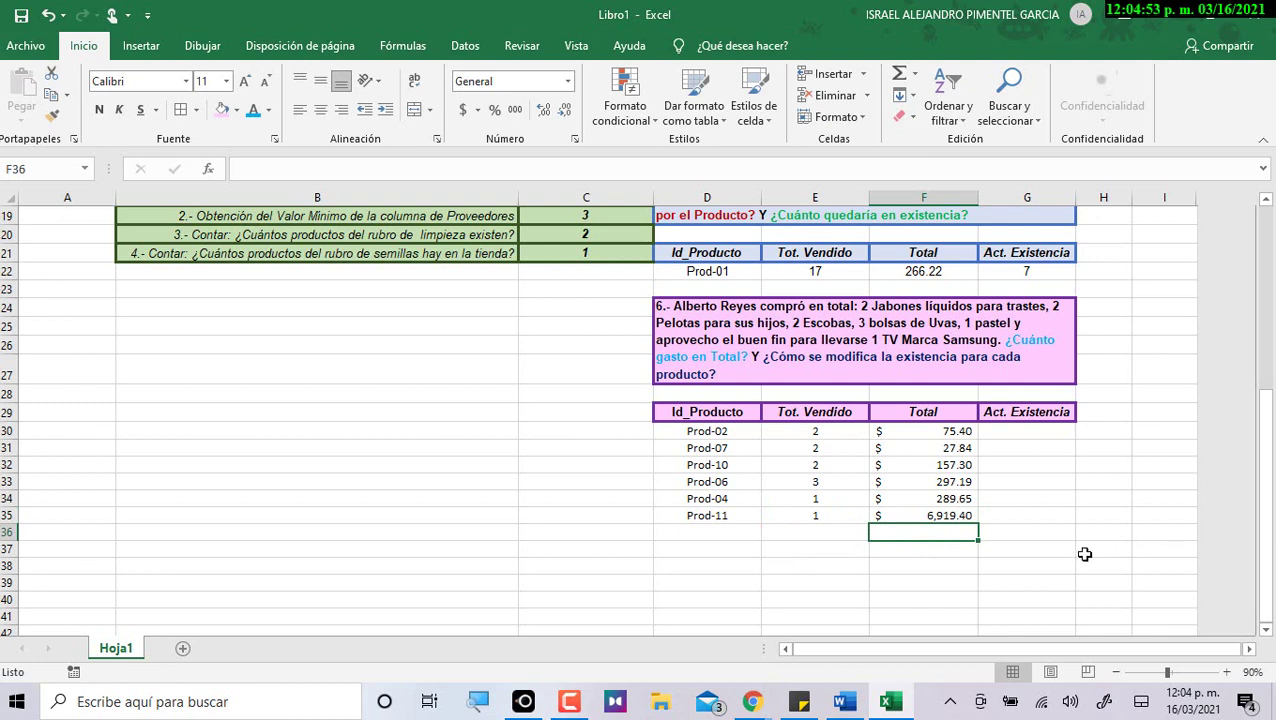
left_click_drag(968, 431, 983, 514)
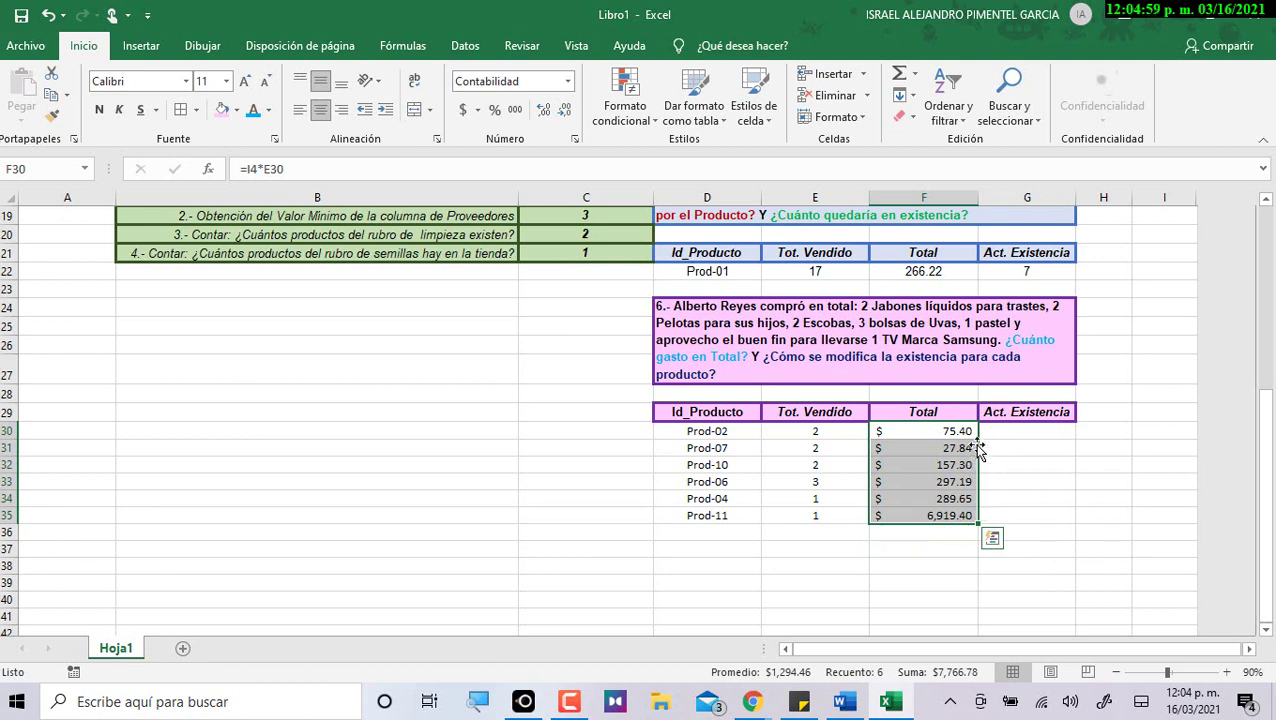
left_click(1008, 432)
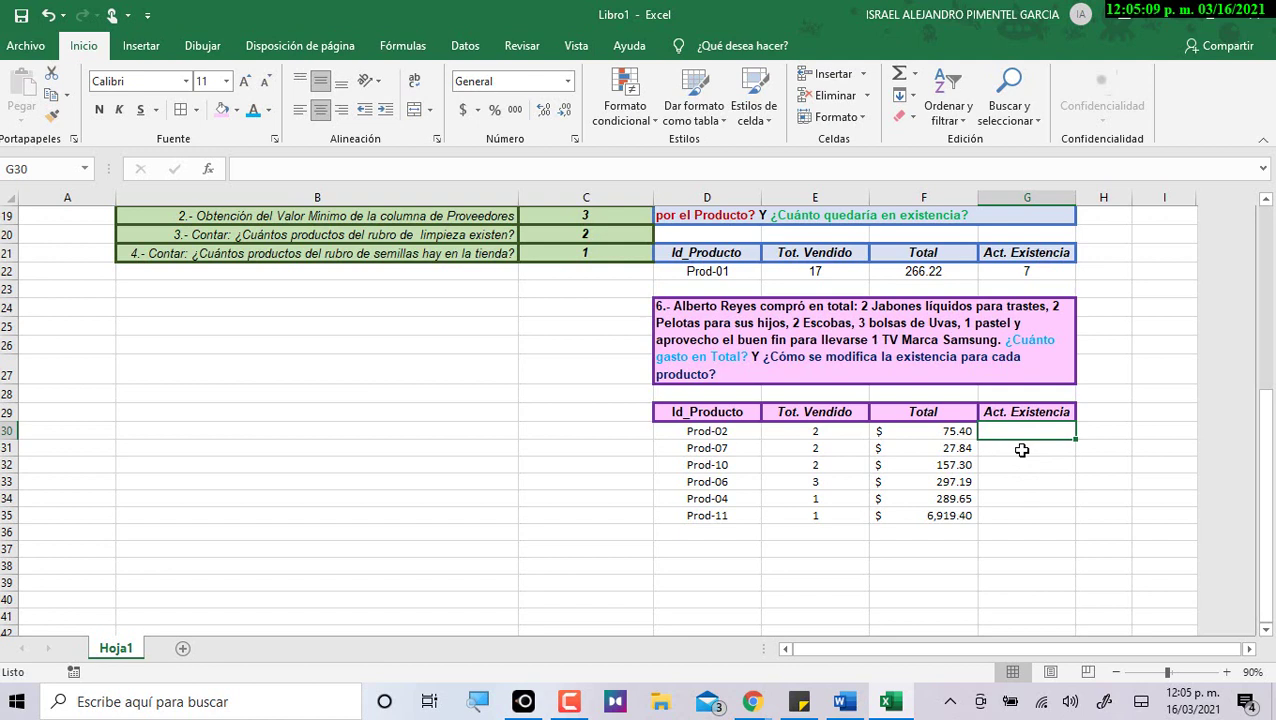
left_click_drag(827, 431, 836, 518)
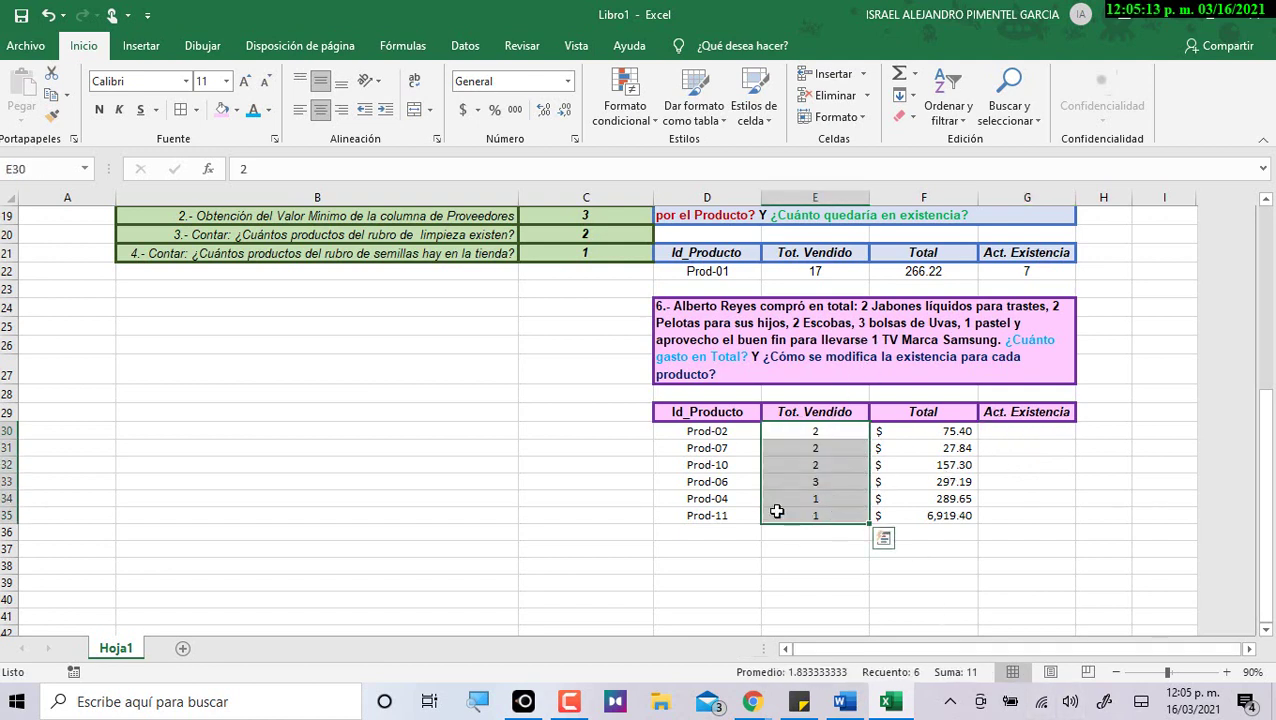
left_click(719, 432)
left_click(720, 449)
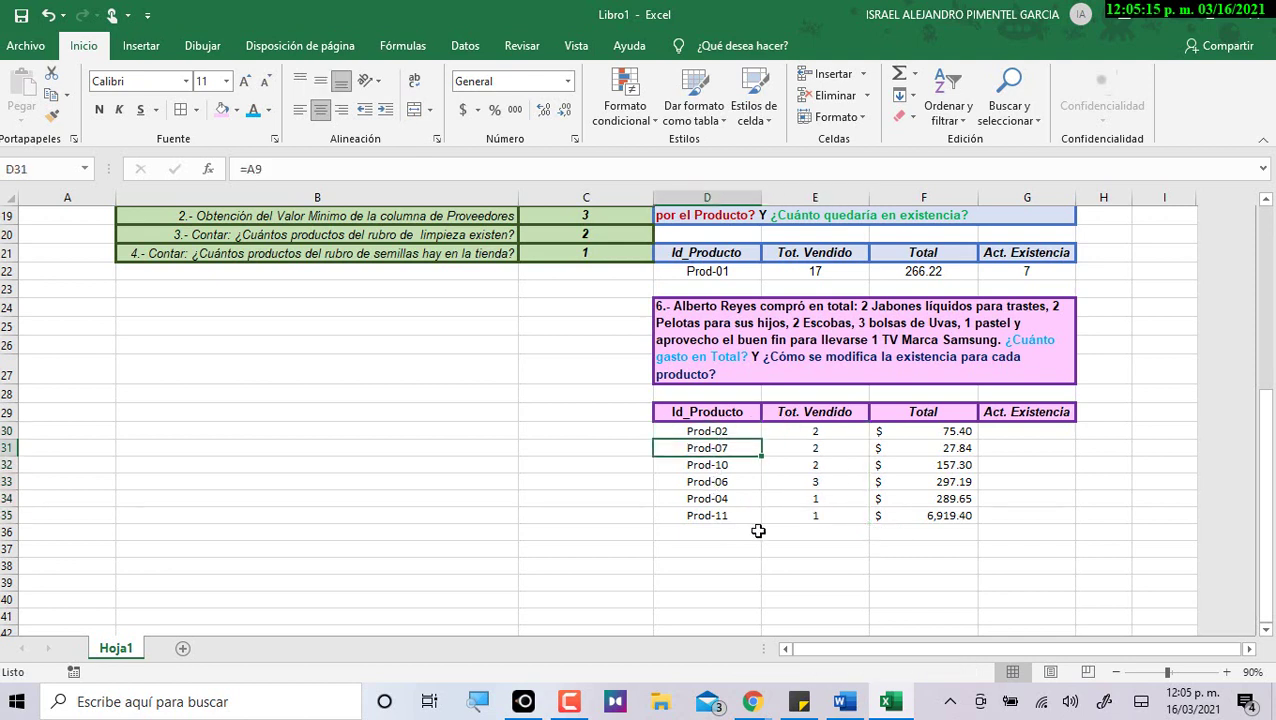
left_click(812, 433)
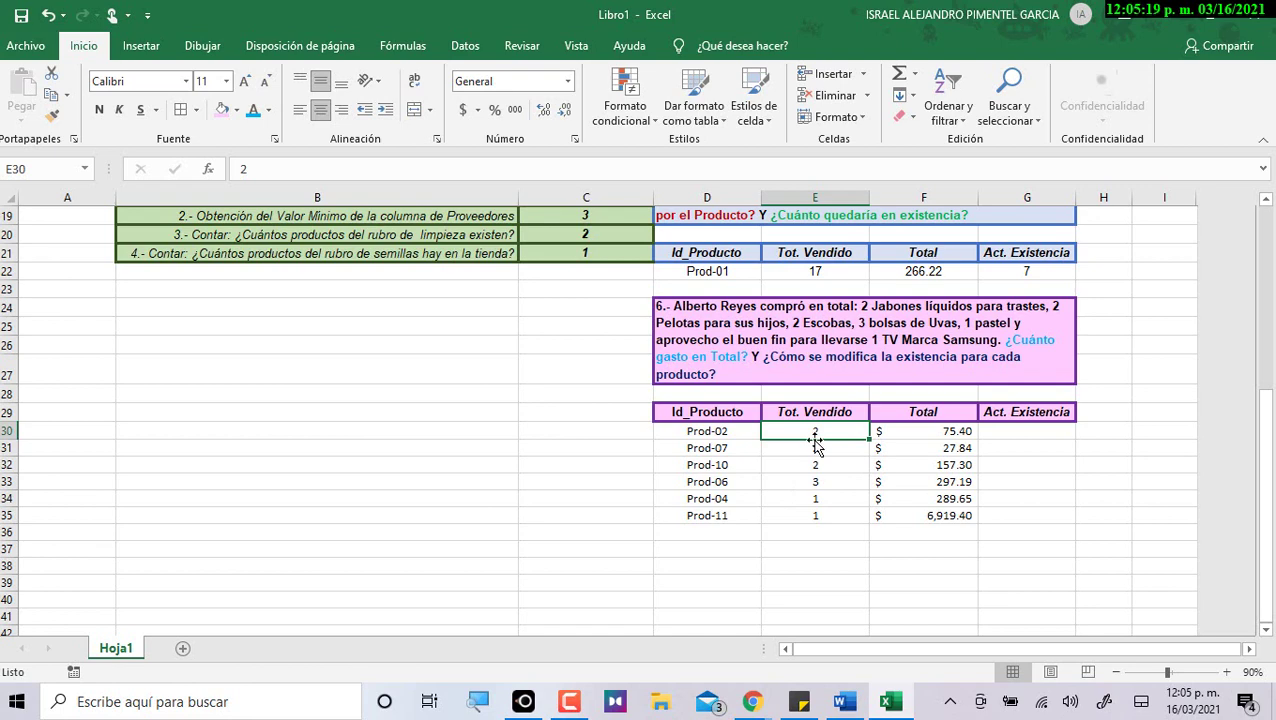
scroll(820, 449, "up", 6)
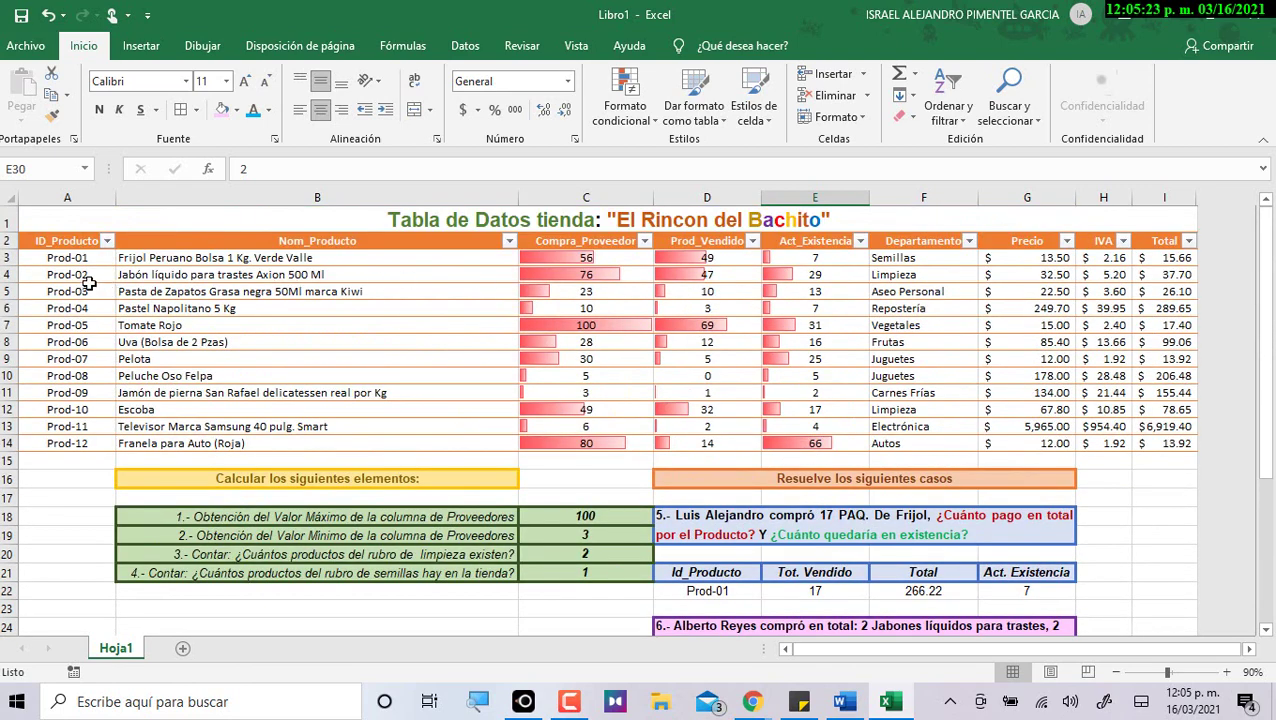
Add case 6's Prod-02 quantity (E30) to Prod-02's Prod_Vendido formula in D4.
left_click(88, 260)
left_click(92, 276)
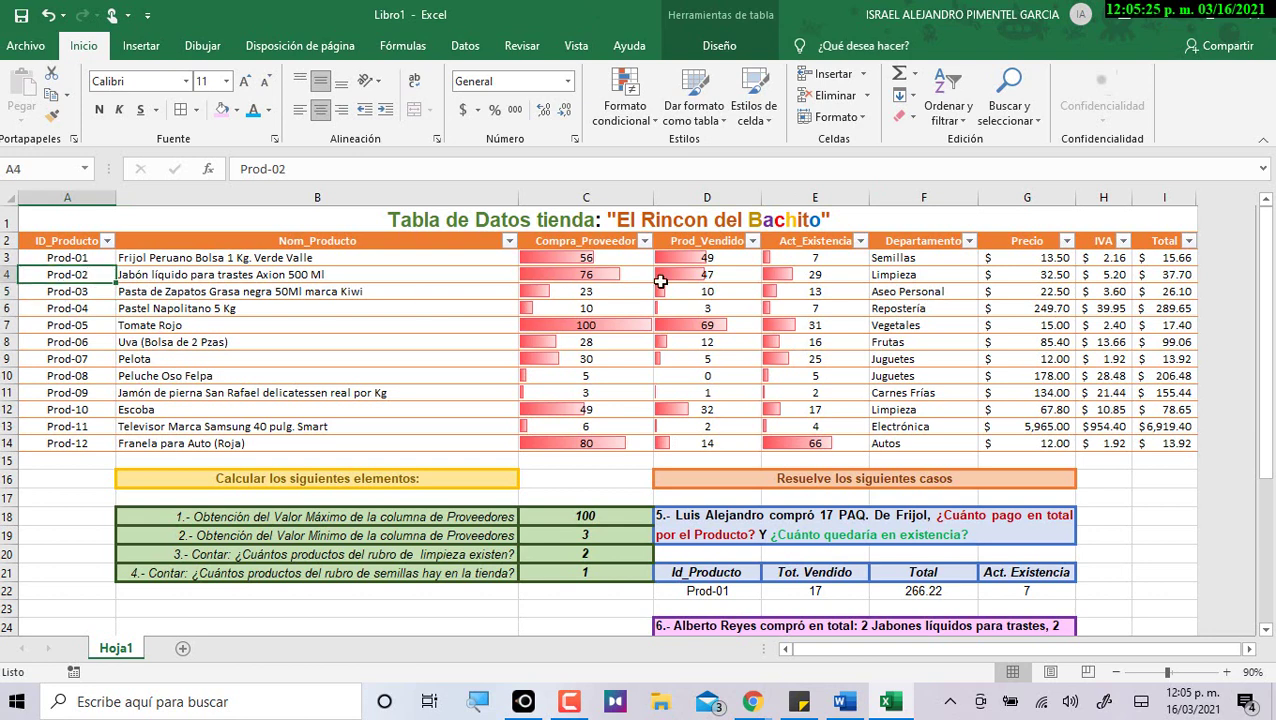
left_click(725, 275)
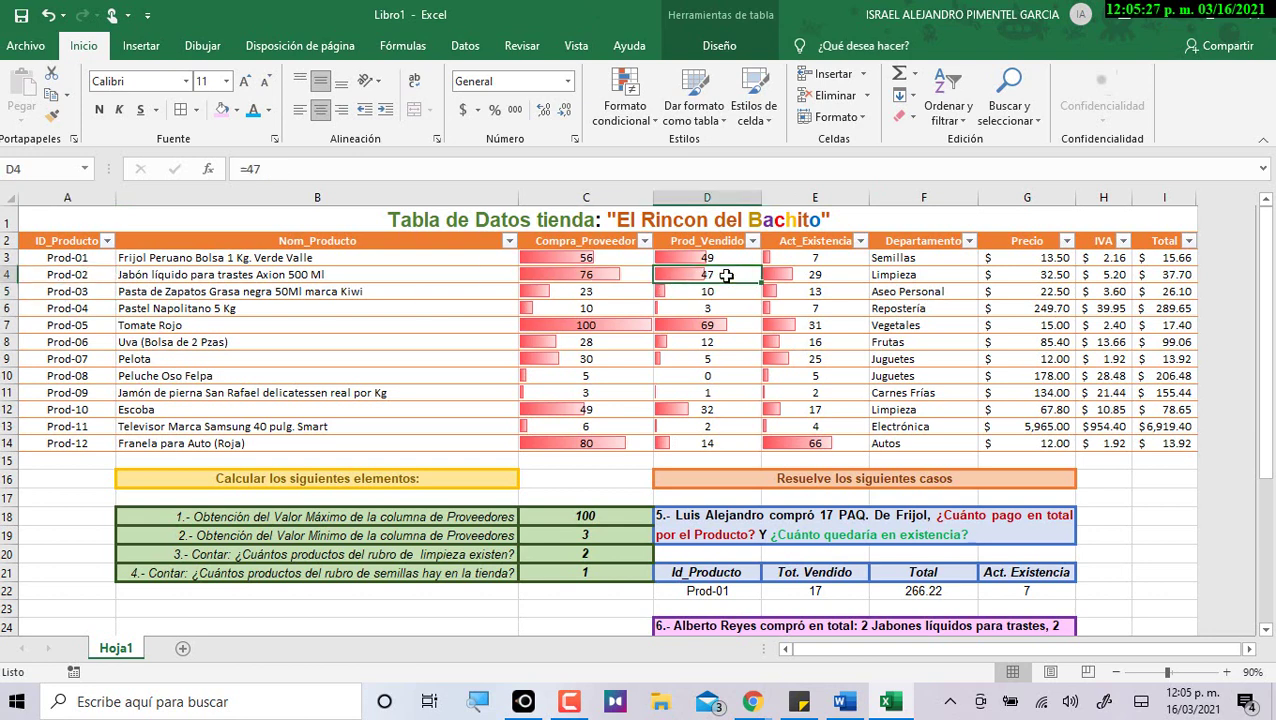
double_click(732, 276)
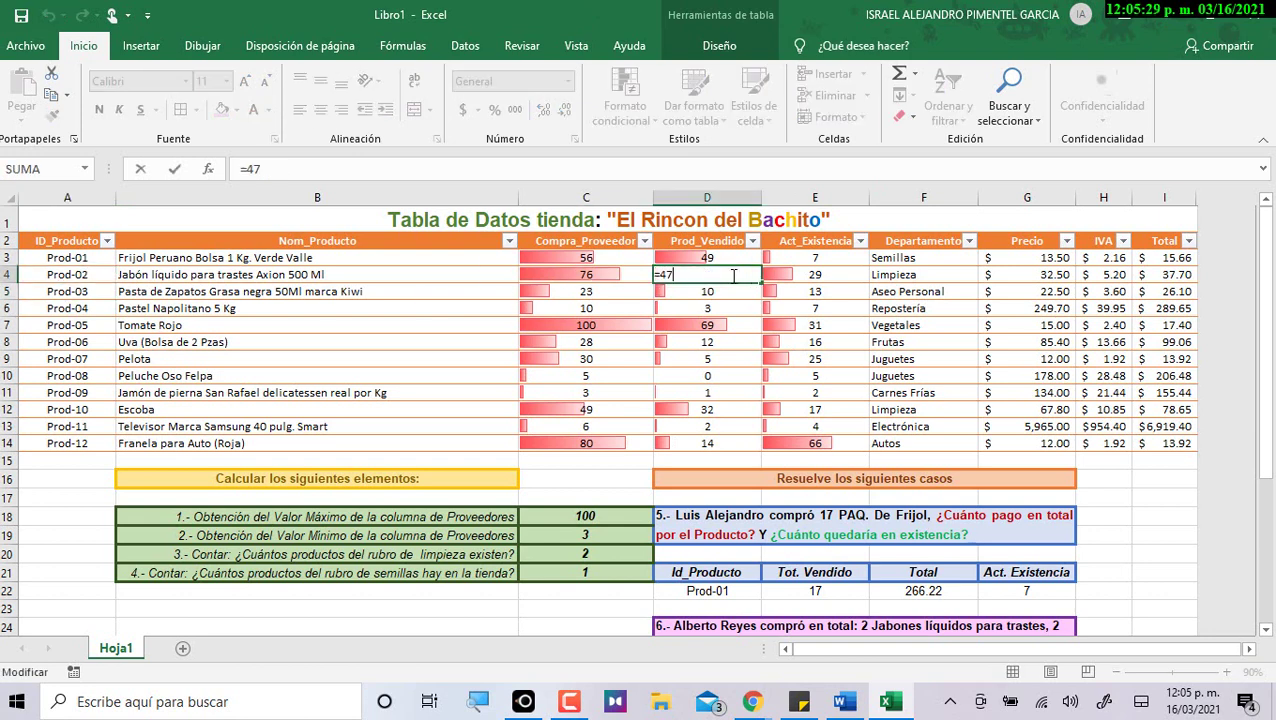
left_click(246, 170)
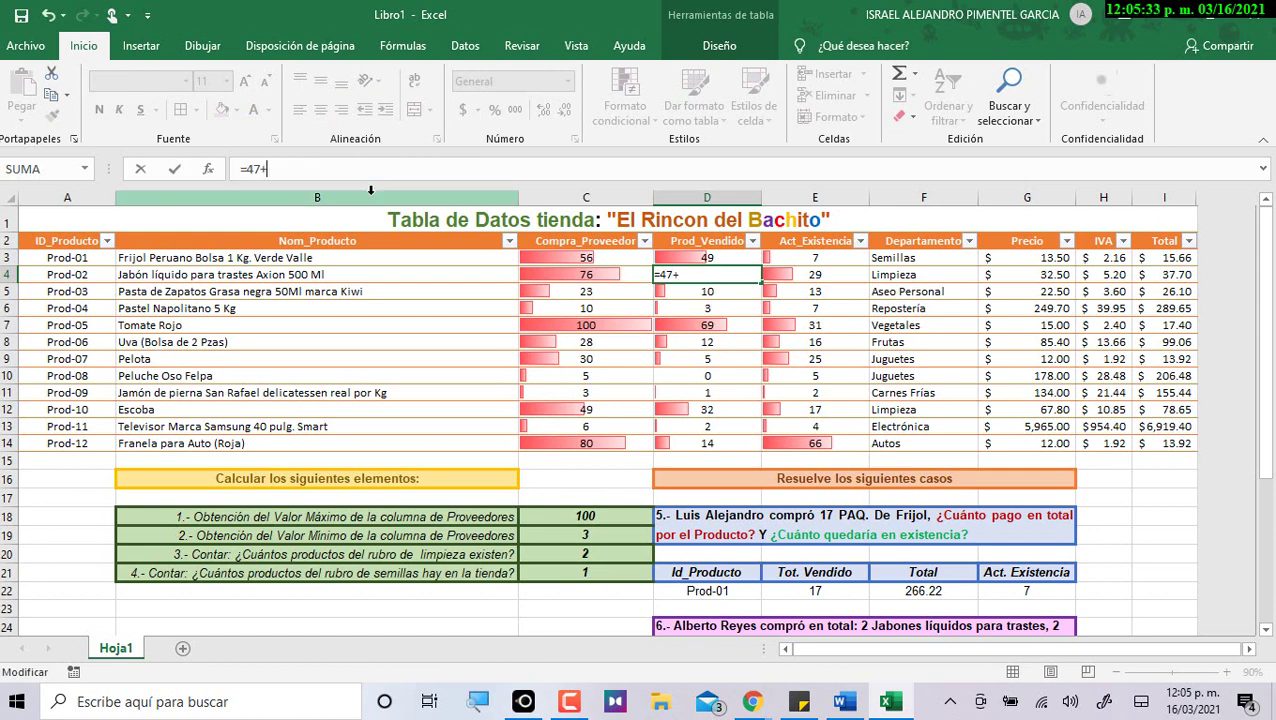
type("+")
scroll(815, 407, "down", 4)
left_click(832, 539)
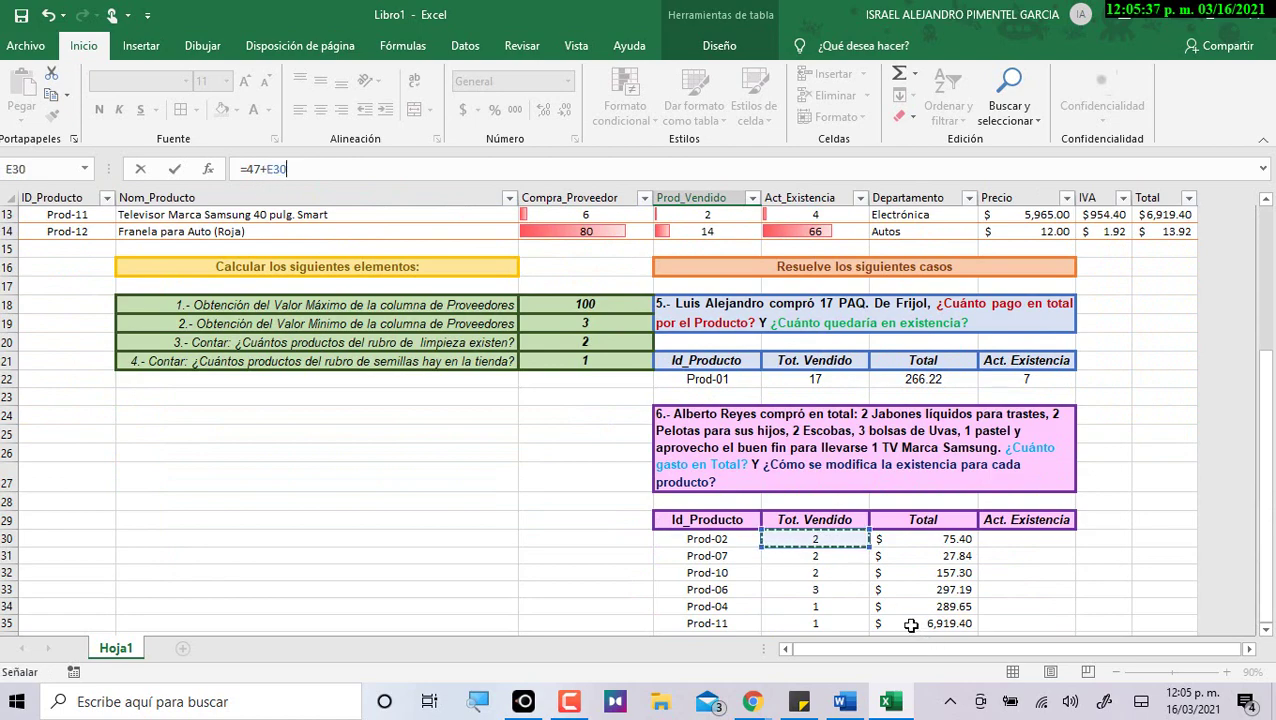
key("Return")
scroll(905, 620, "up", 1)
left_click(714, 273)
left_click(815, 271)
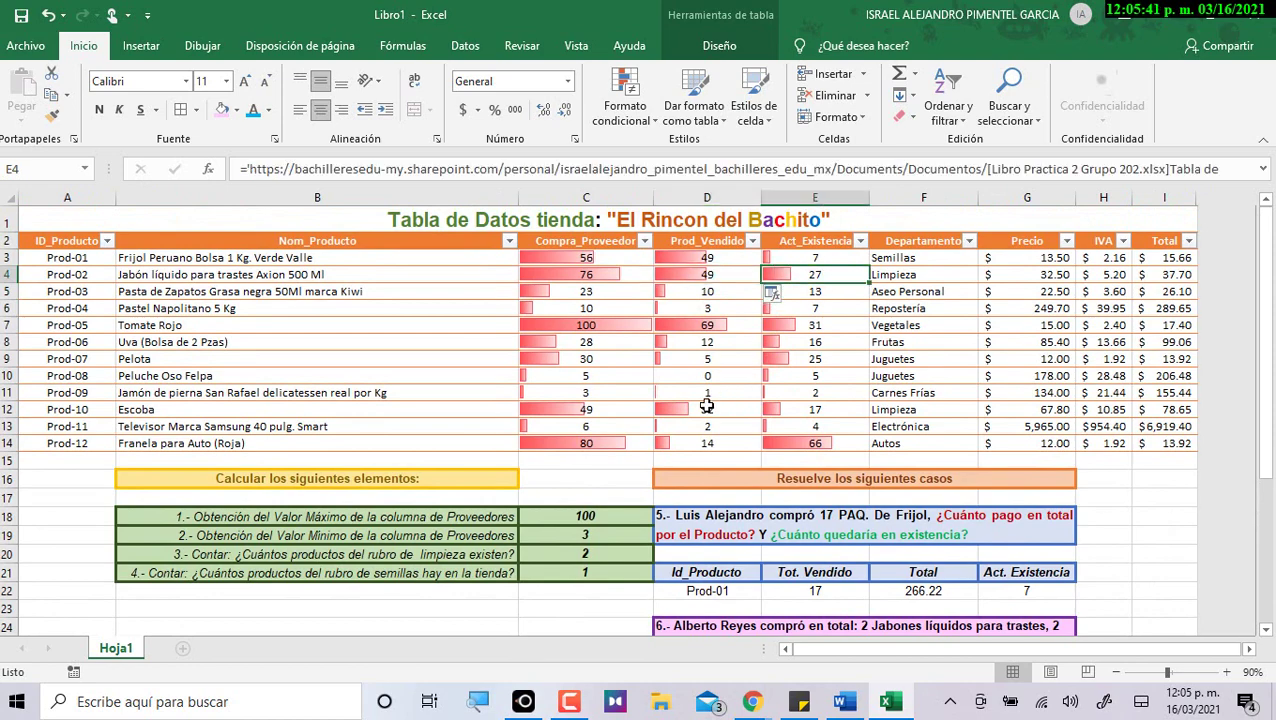
Change Pelota's Prod_Vendido in D9 to =5+E31, adding the 2 sold in case 6.
scroll(836, 429, "down", 4)
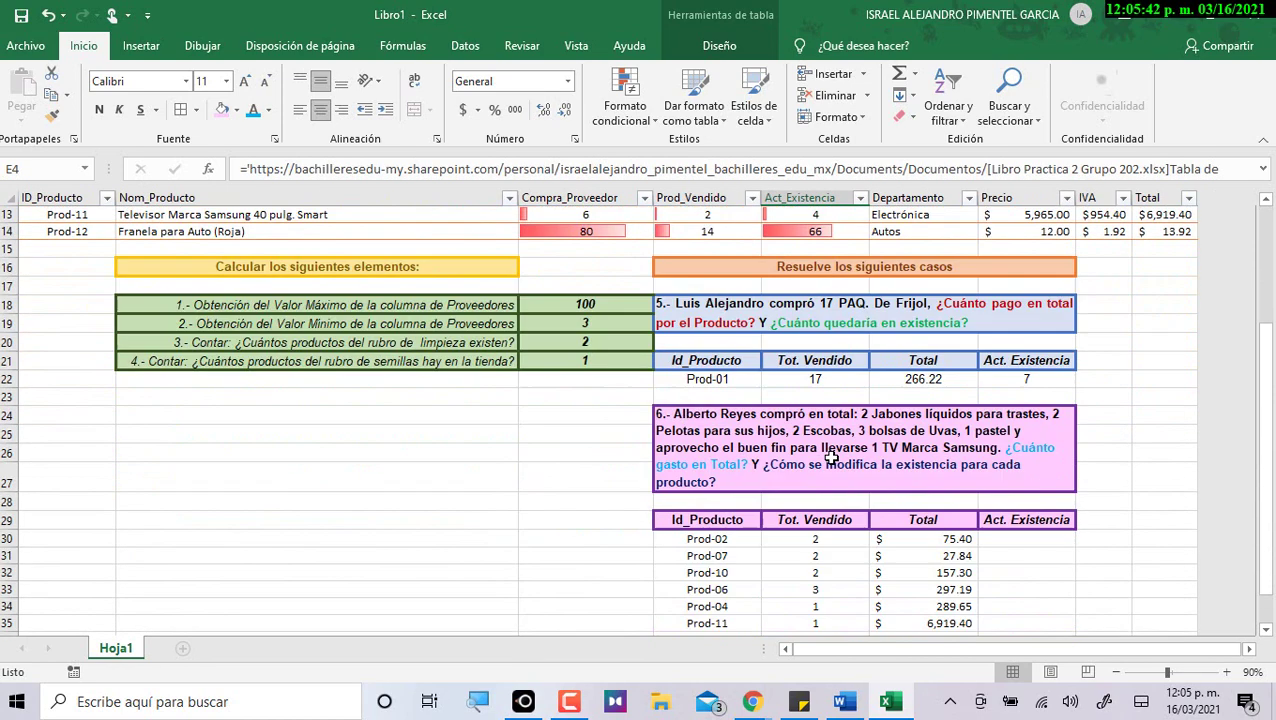
left_click(824, 558)
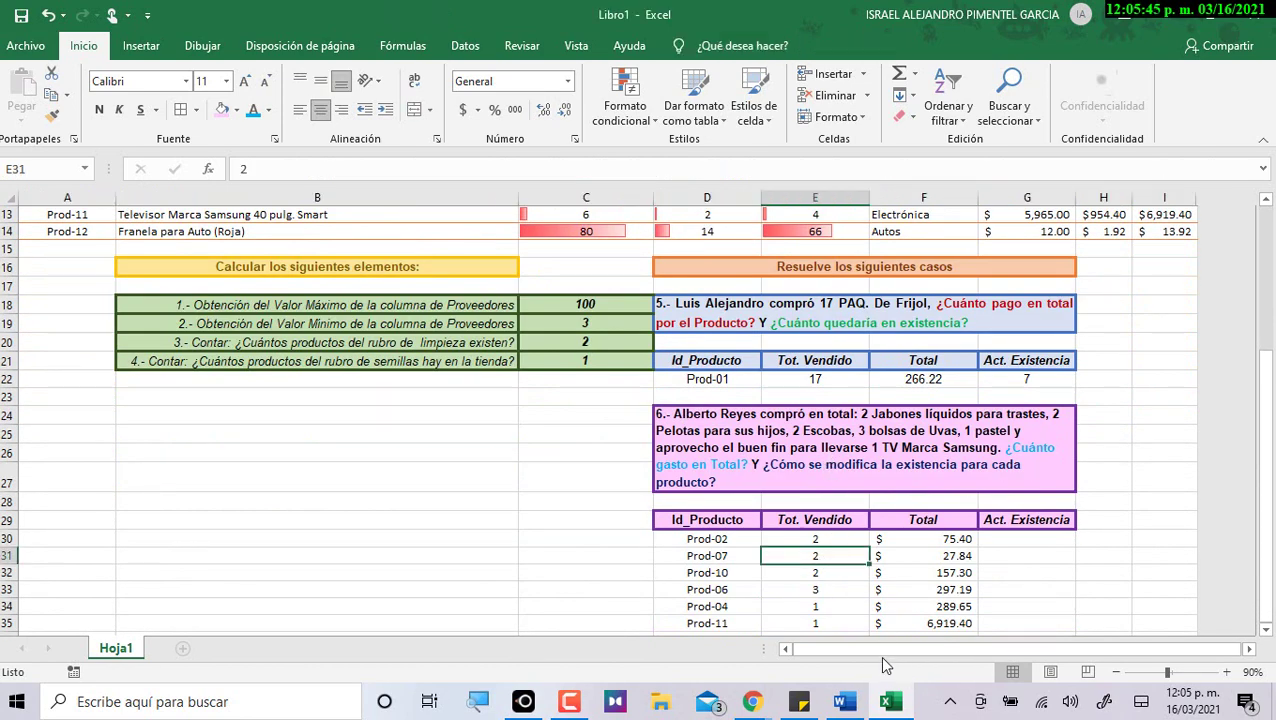
scroll(768, 512, "up", 3)
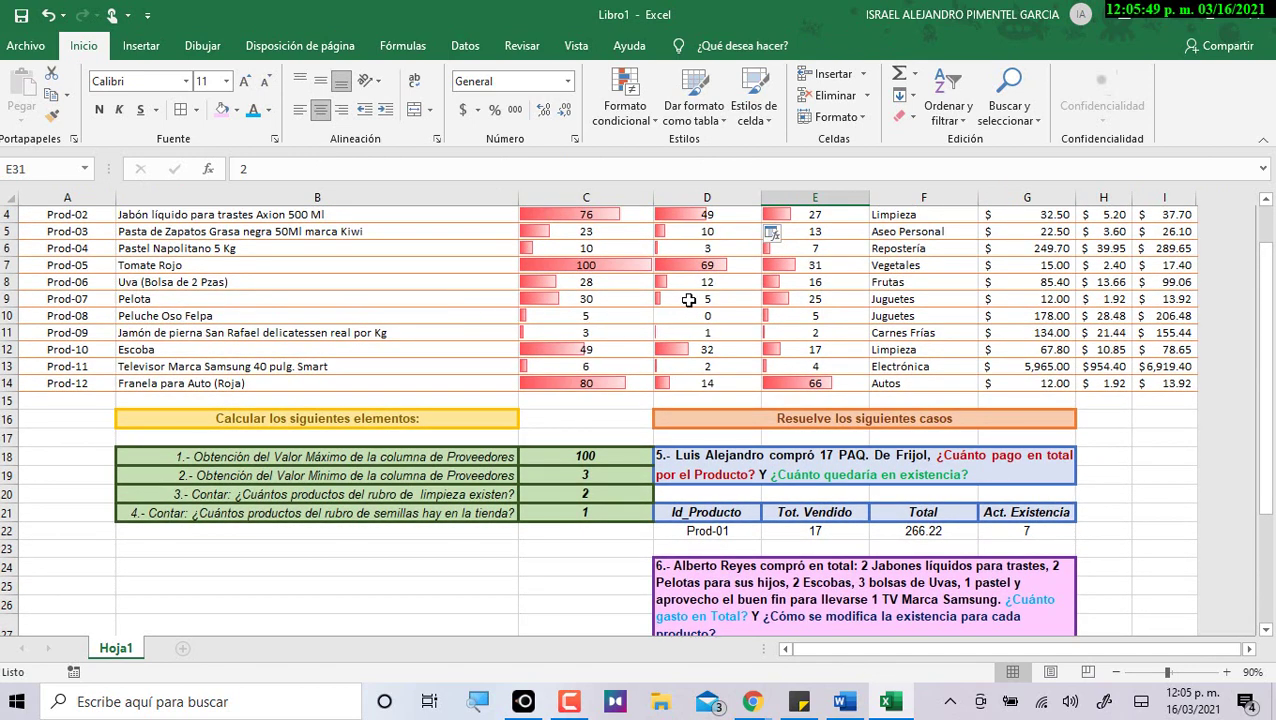
left_click(686, 299)
left_click(267, 170)
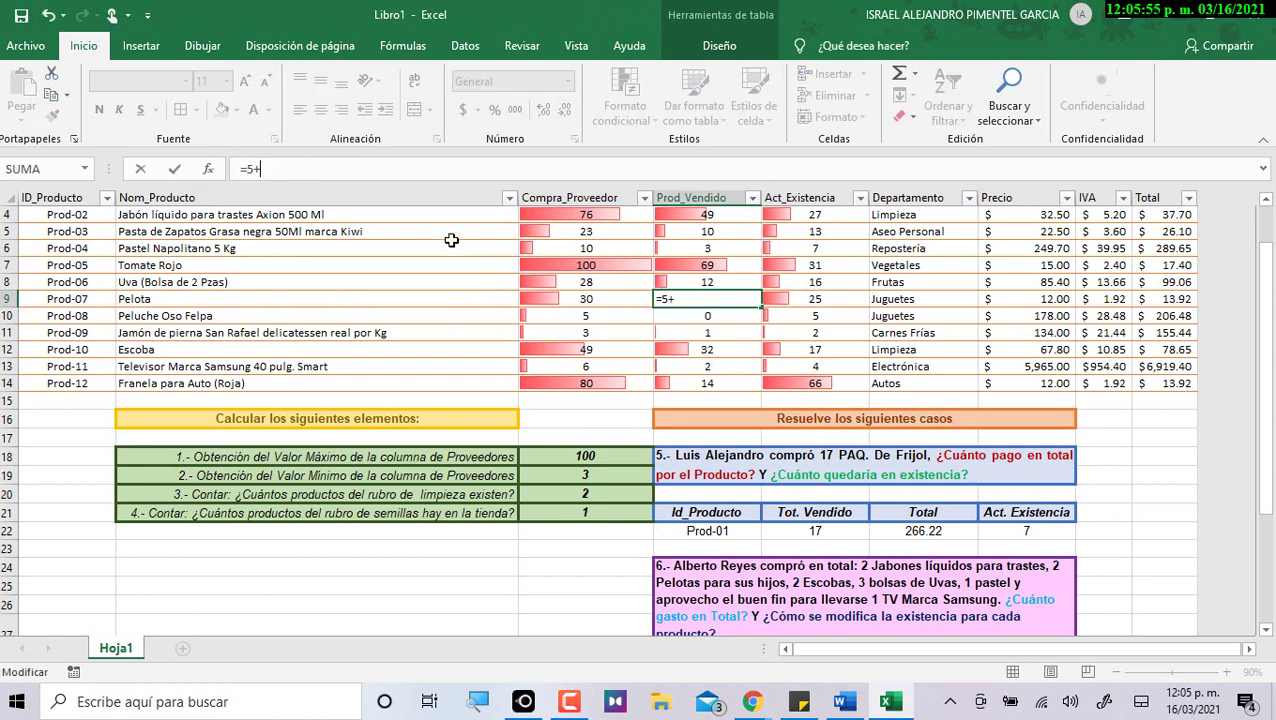
scroll(628, 338, "down", 2)
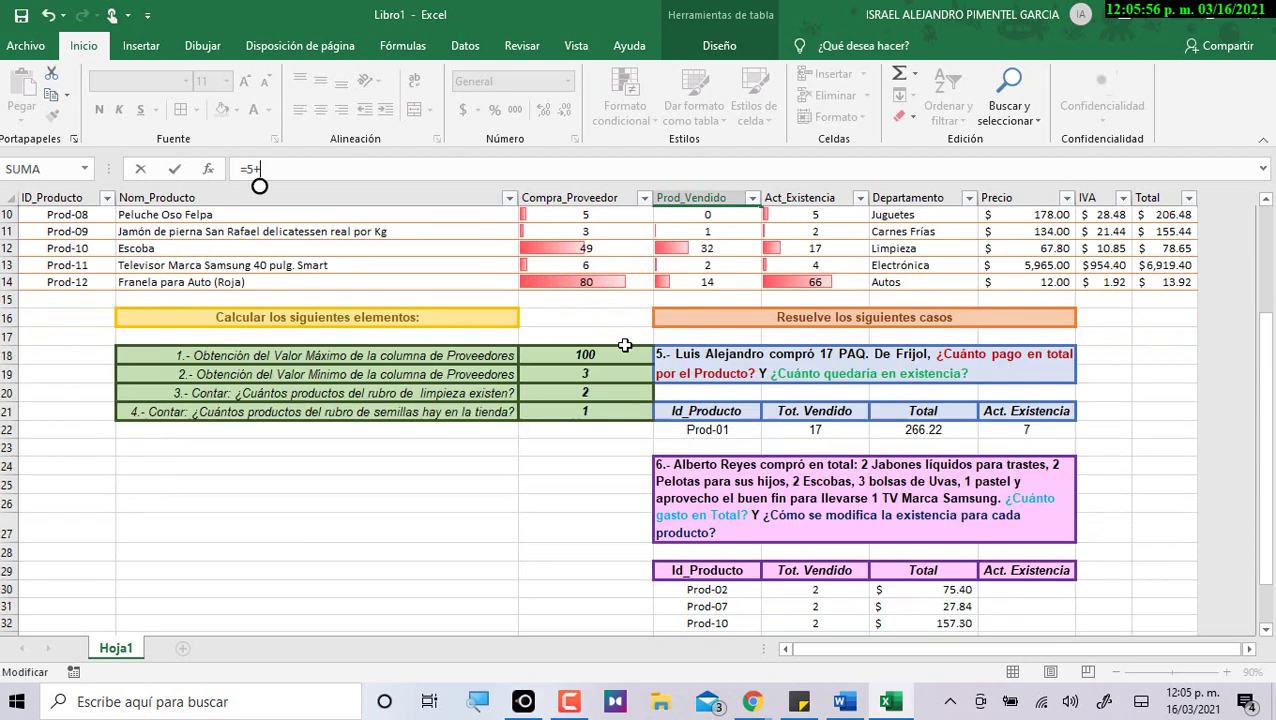
left_click(822, 609)
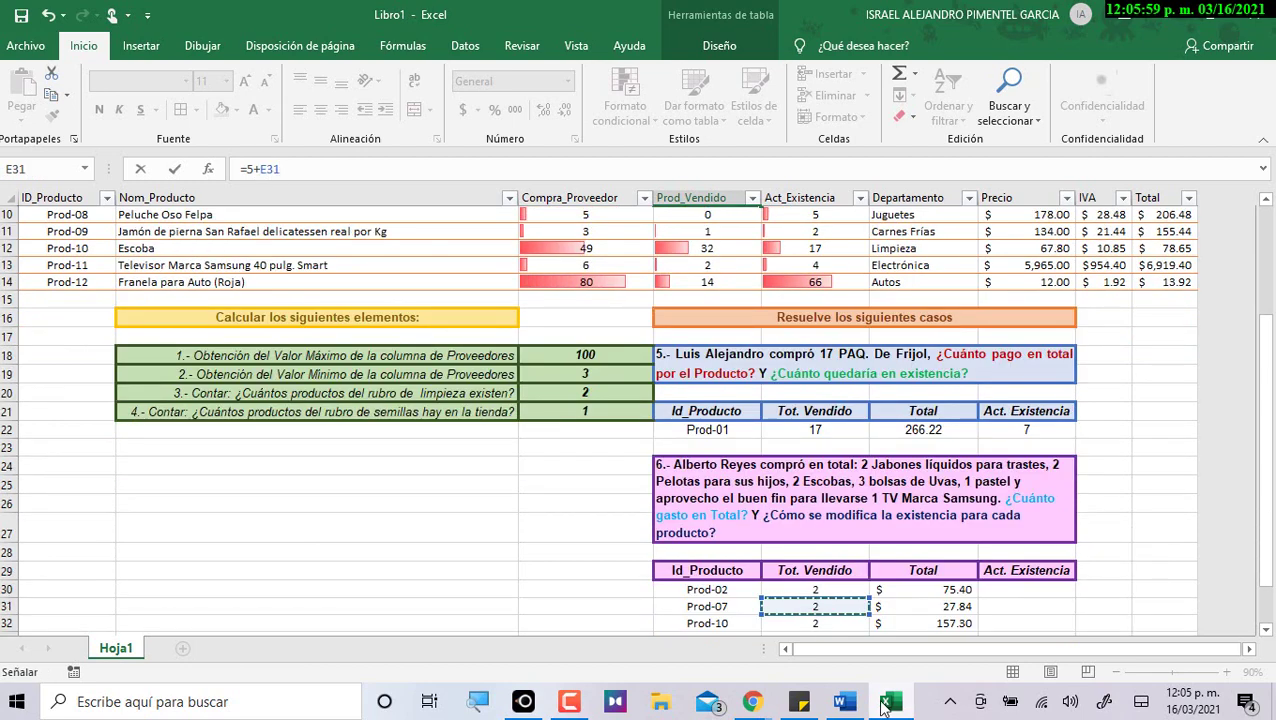
scroll(792, 460, "up", 3)
scroll(792, 460, "up", 1)
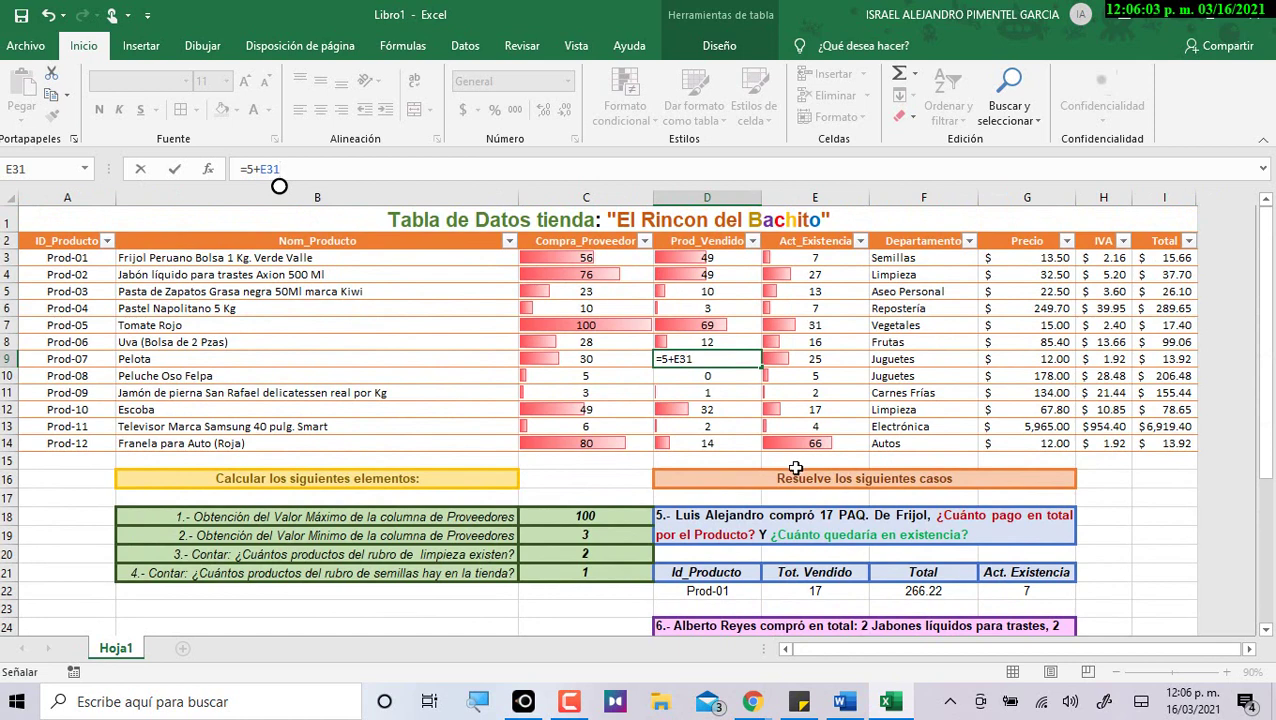
key("Return")
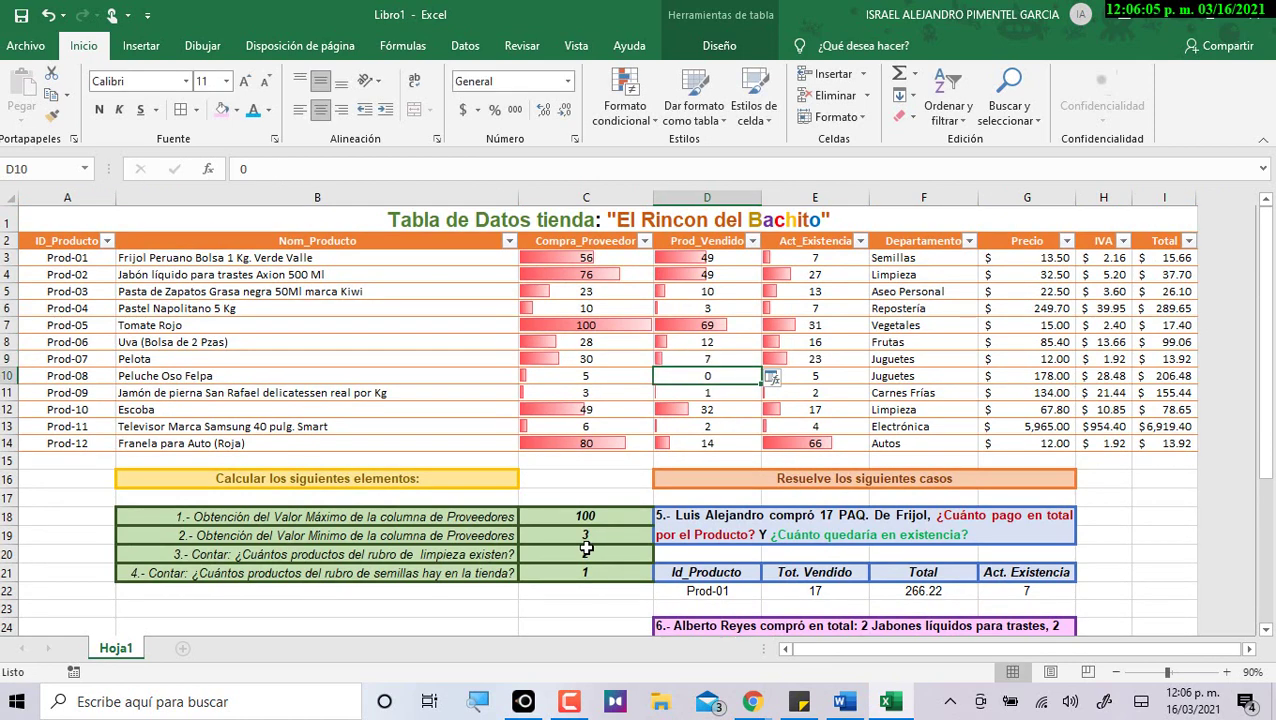
left_click(707, 361)
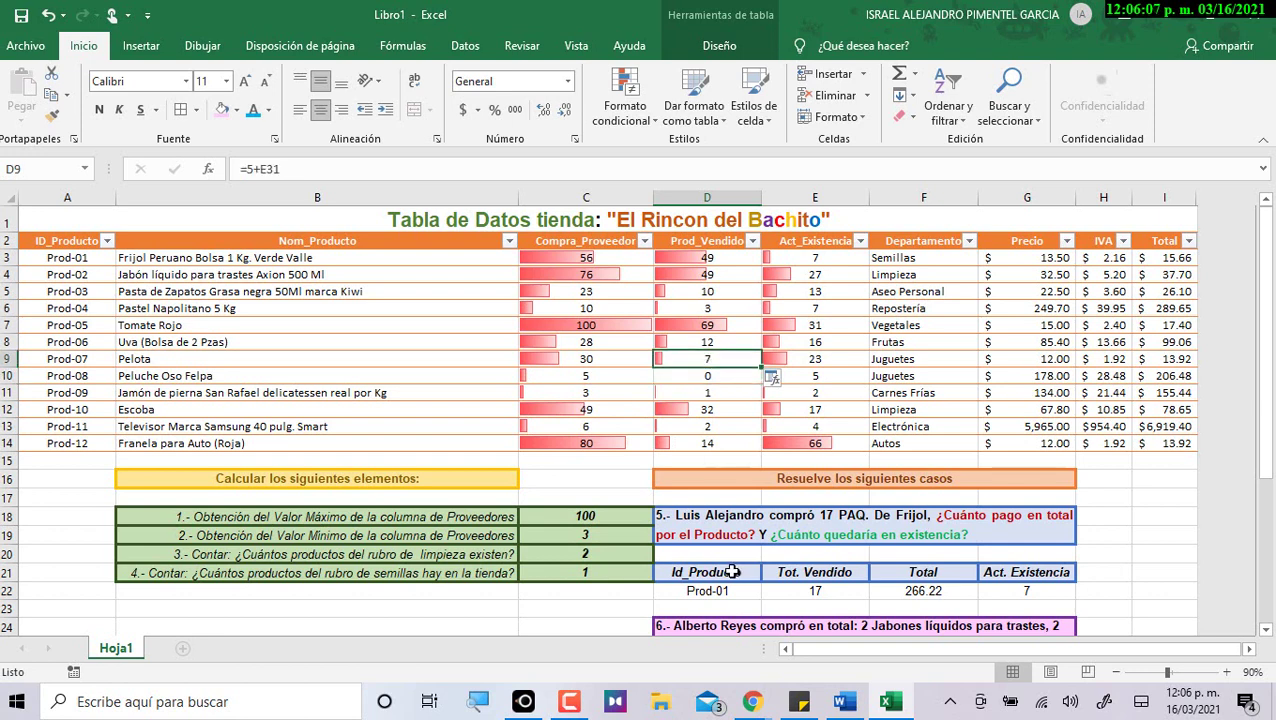
left_click(616, 361)
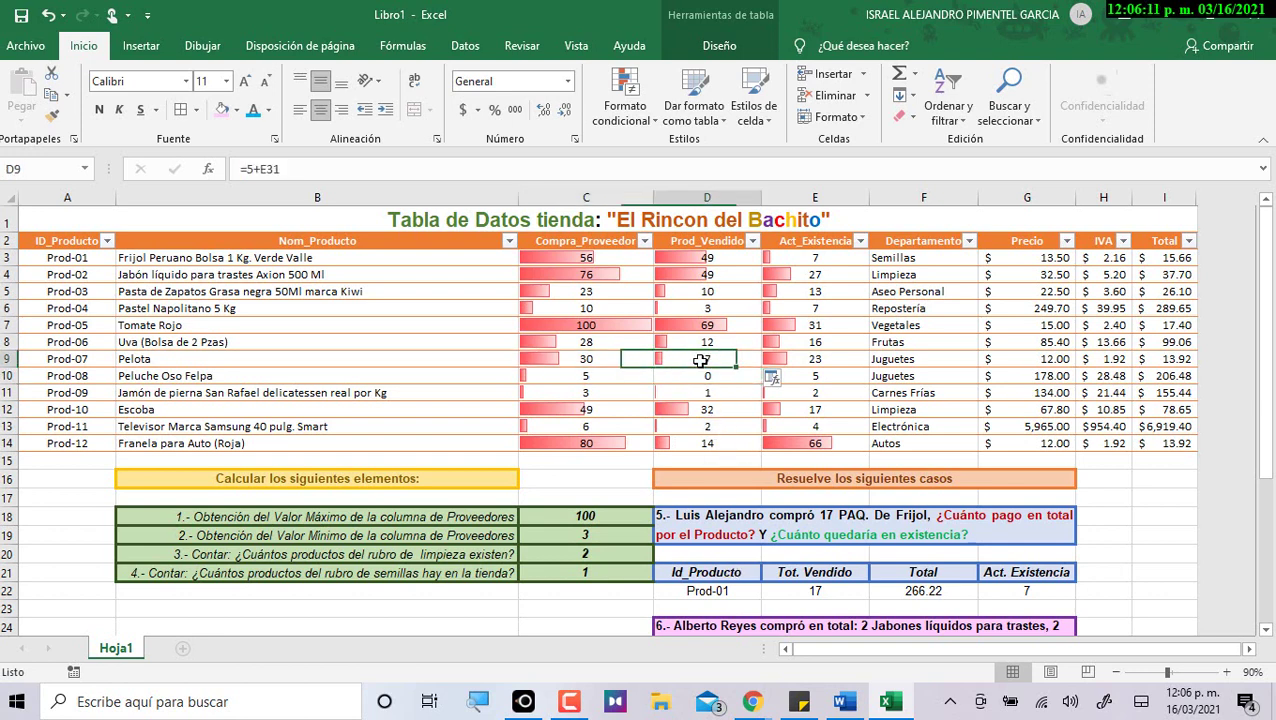
left_click(813, 358)
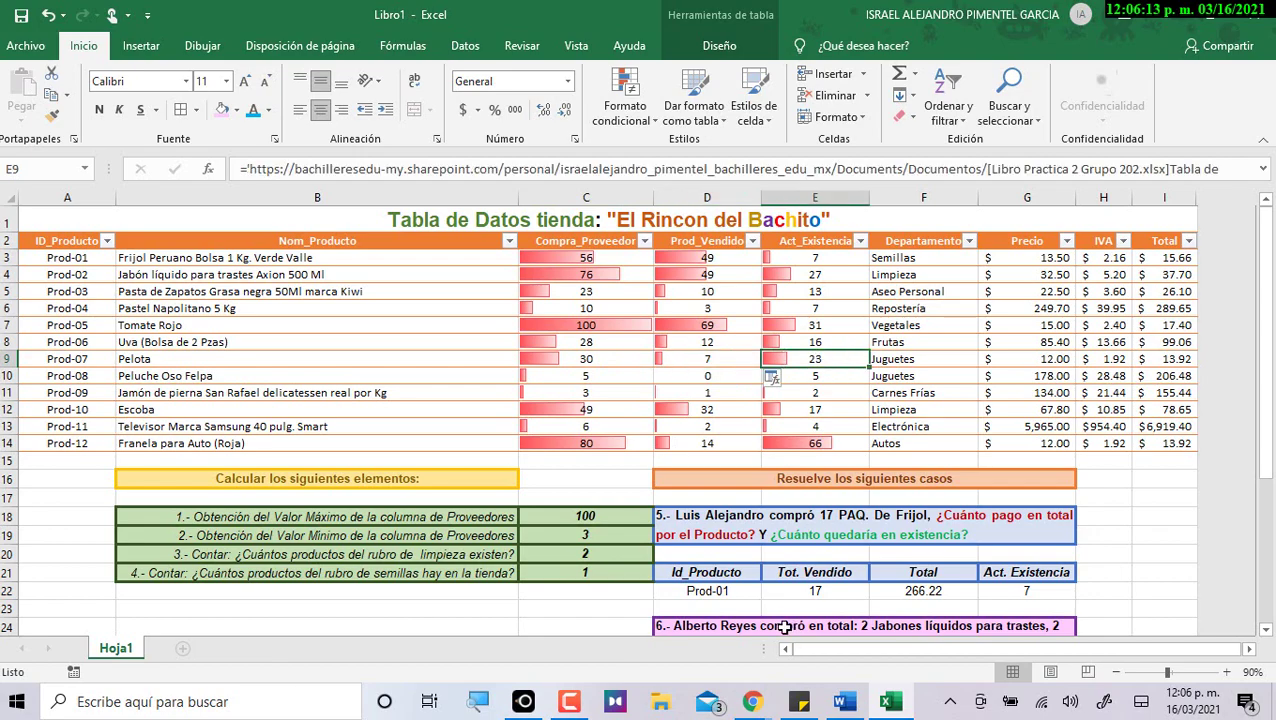
Add Escoba's 2 case 6 sales (E32) to D12, giving 34 sold and stock 15.
scroll(889, 385, "down", 5)
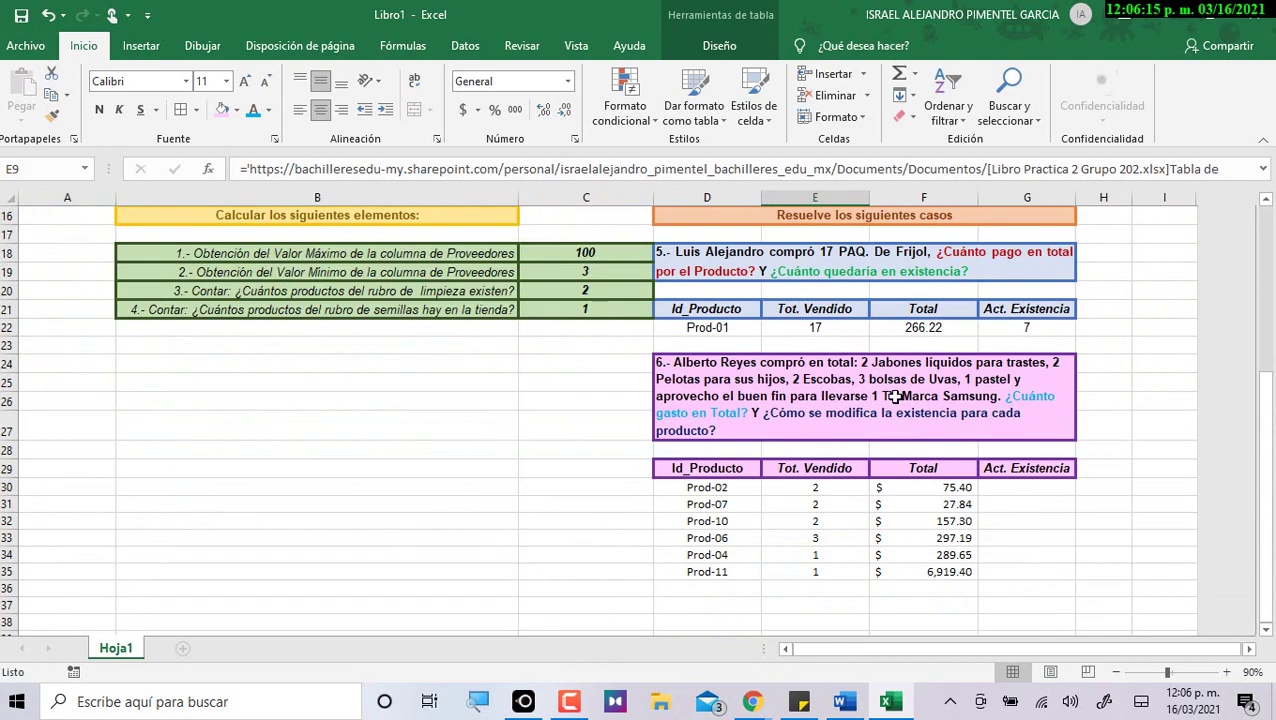
scroll(838, 491, "up", 5)
scroll(824, 520, "down", 4)
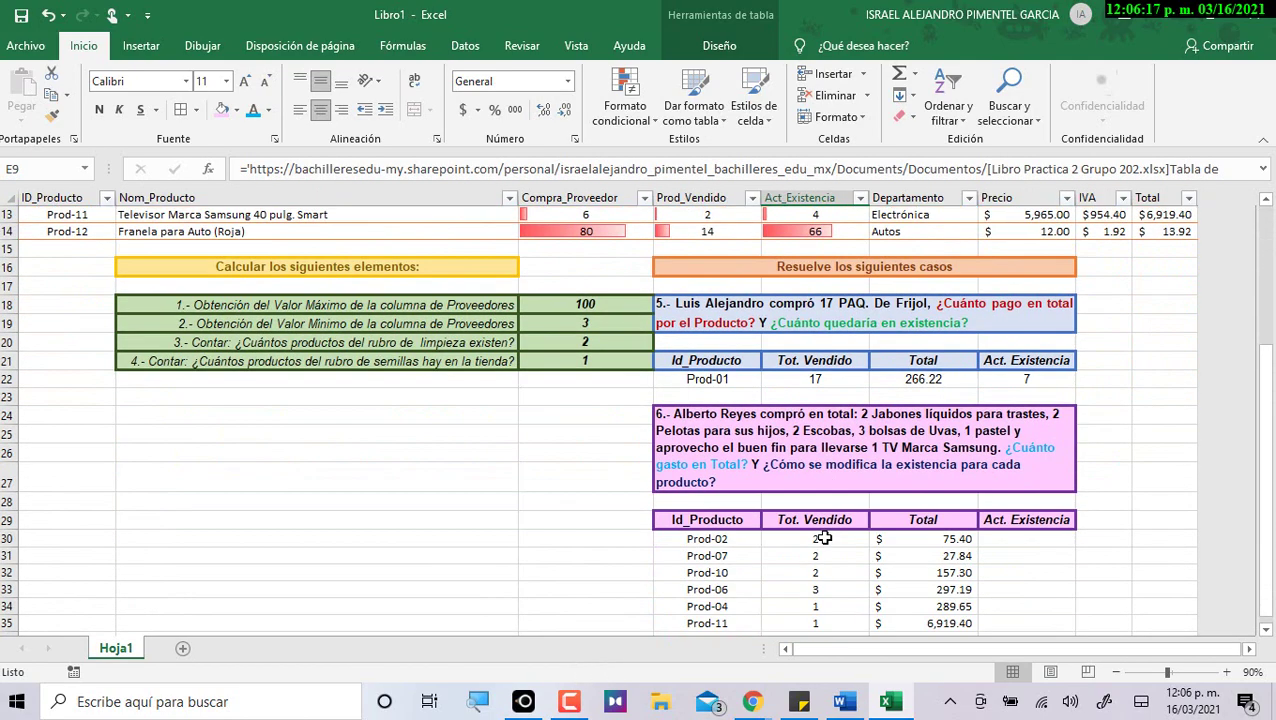
left_click(831, 576)
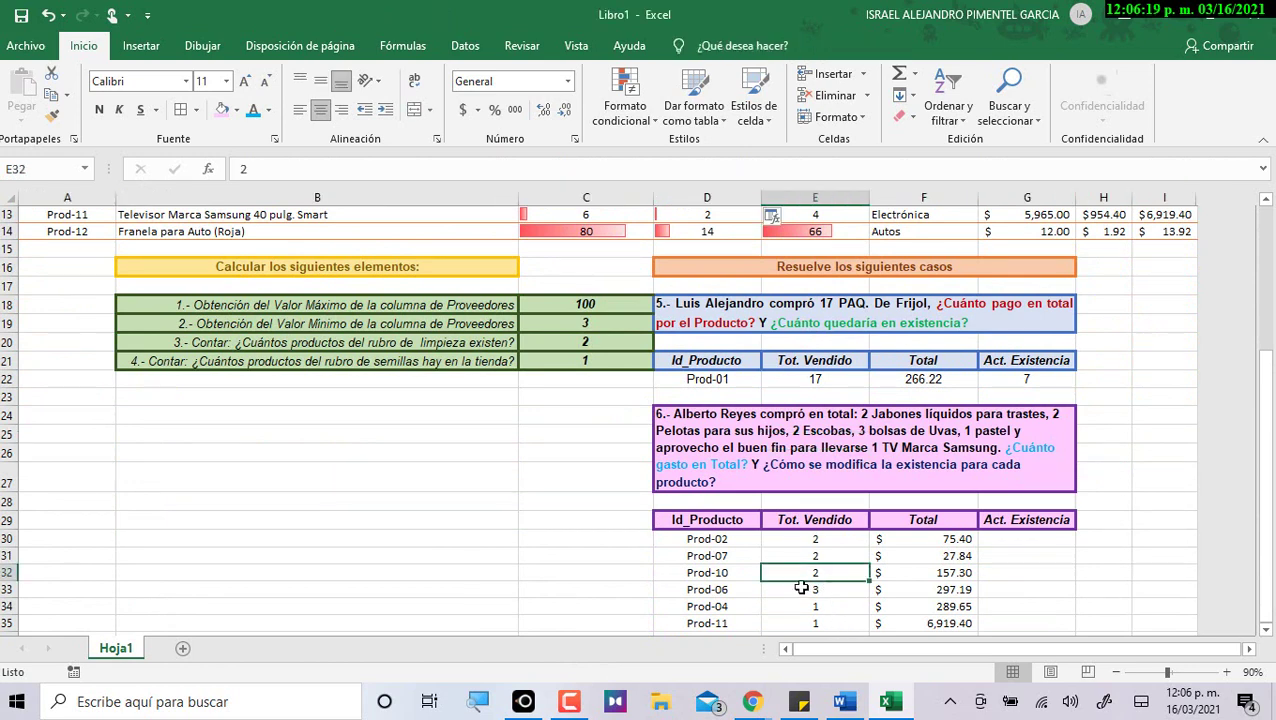
scroll(810, 600, "up", 4)
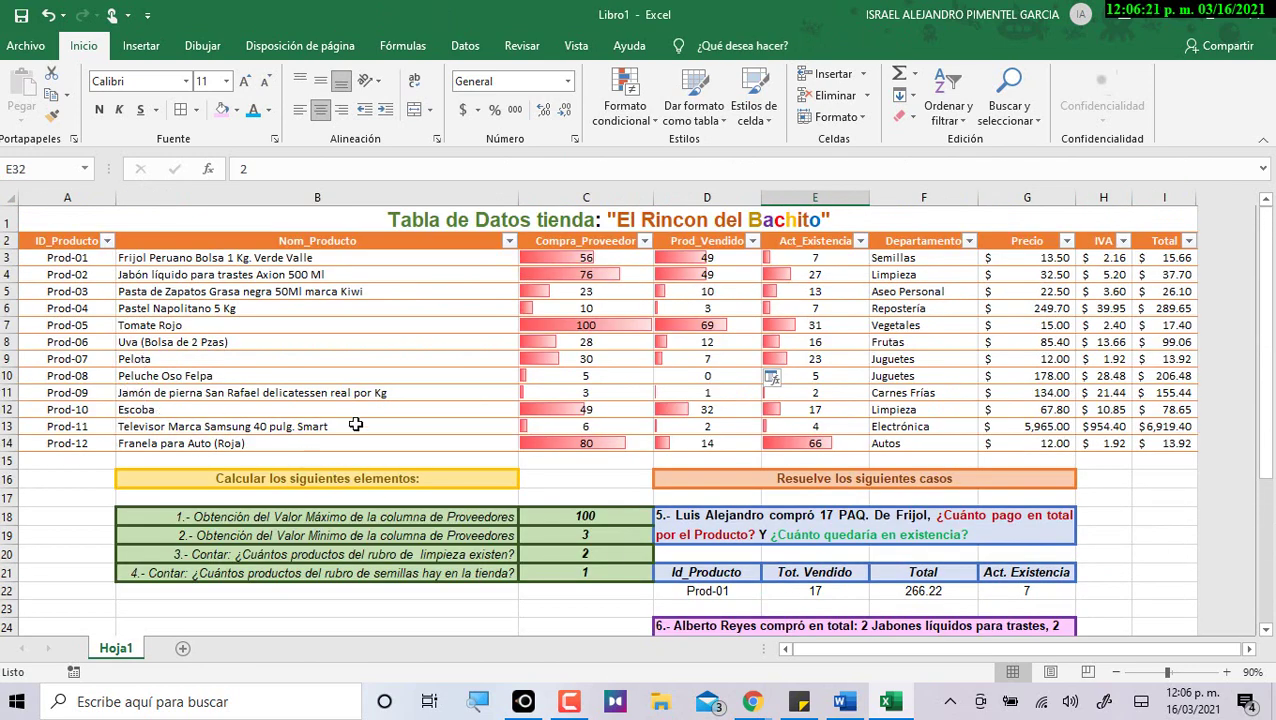
left_click(718, 410)
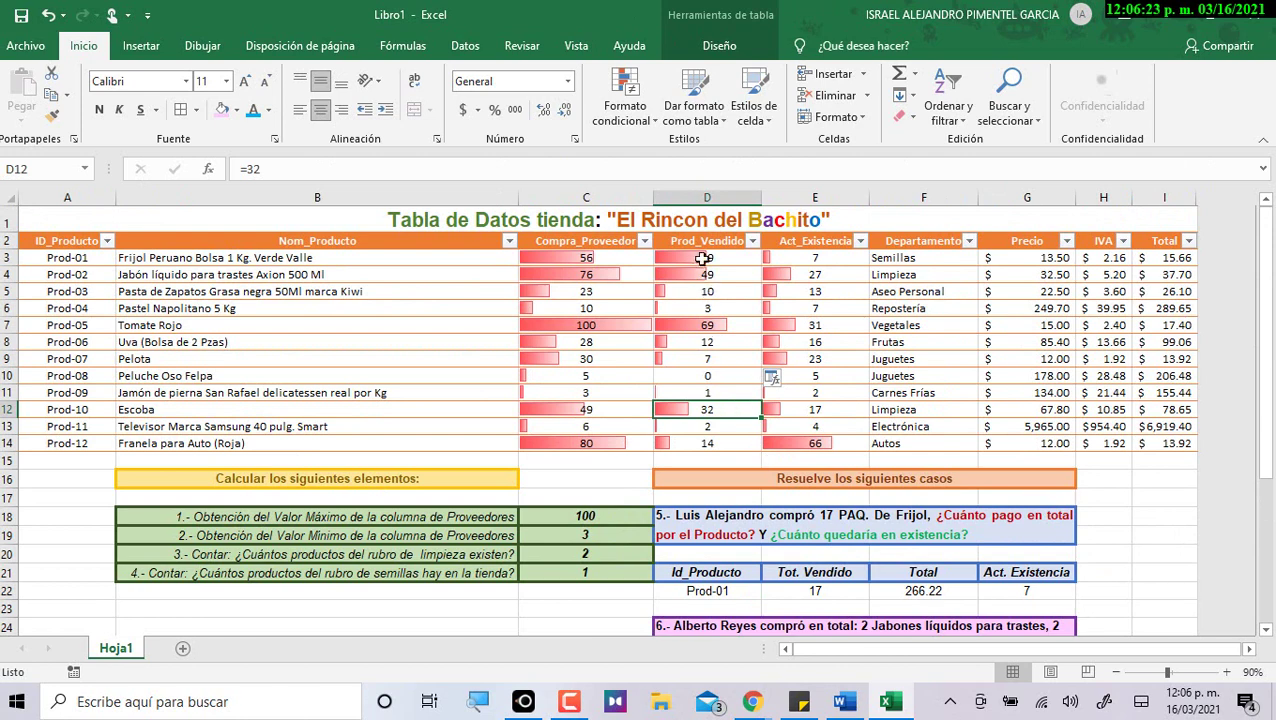
double_click(725, 410)
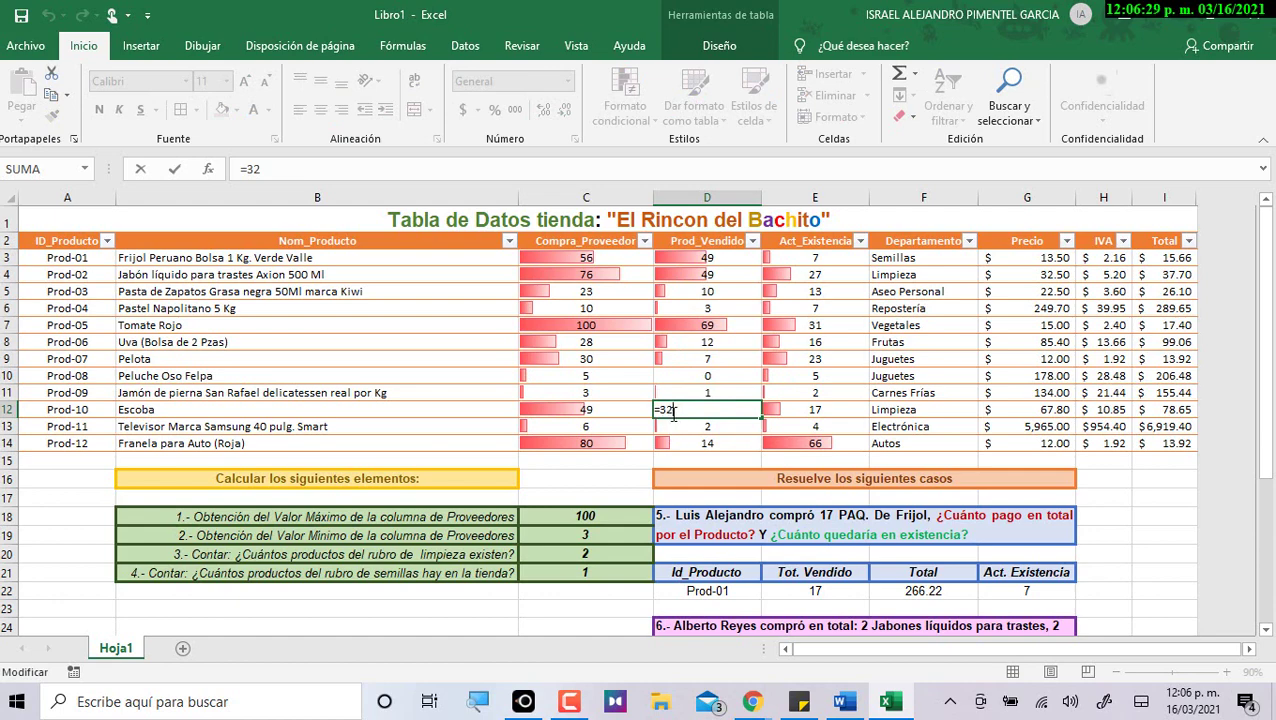
type("+")
scroll(744, 510, "down", 5)
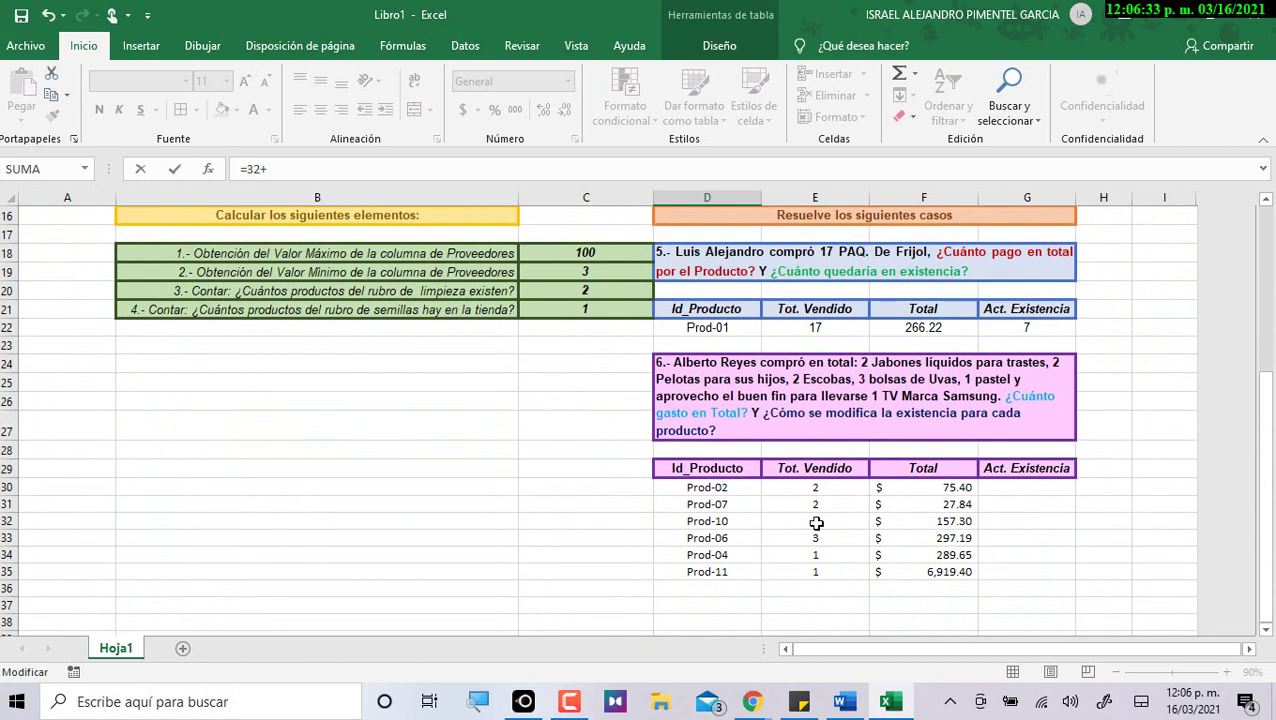
left_click(816, 523)
scroll(876, 578, "up", 4)
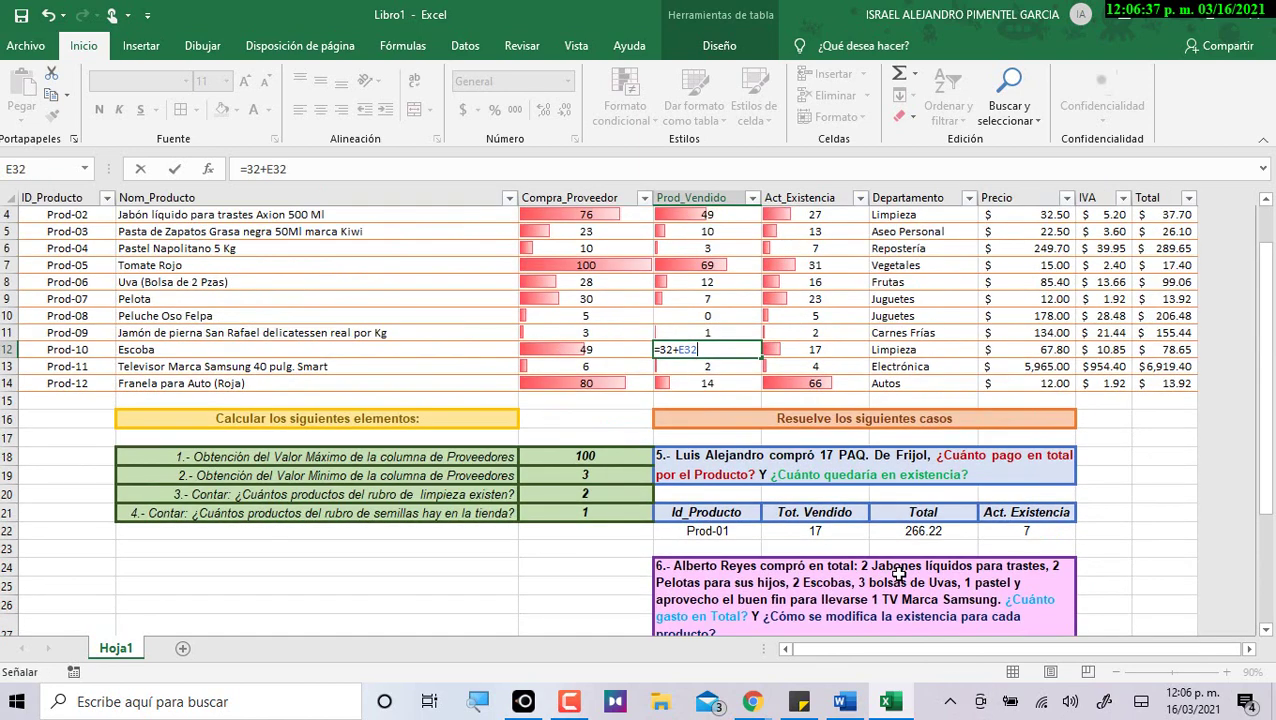
key("Return")
left_click(814, 354)
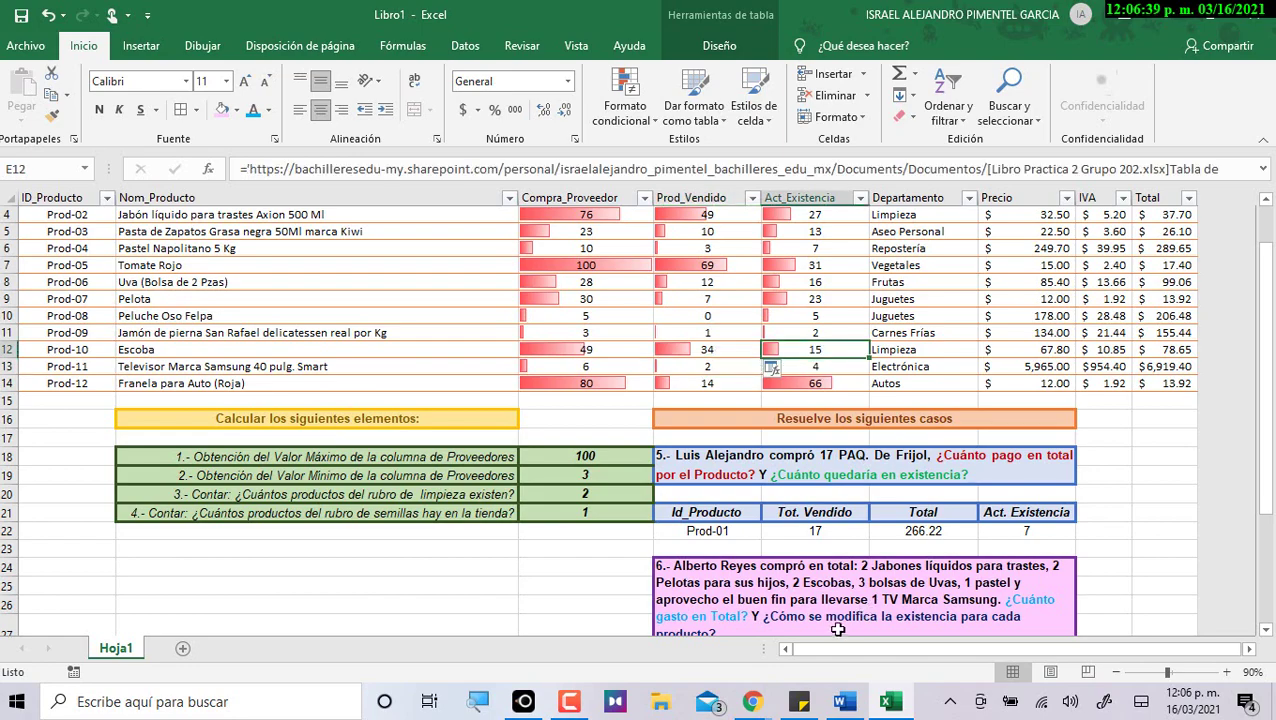
Make Uva's Prod_Vendido in D8 =12+E33, adding the 3 bags sold in case 6.
scroll(830, 580, "down", 5)
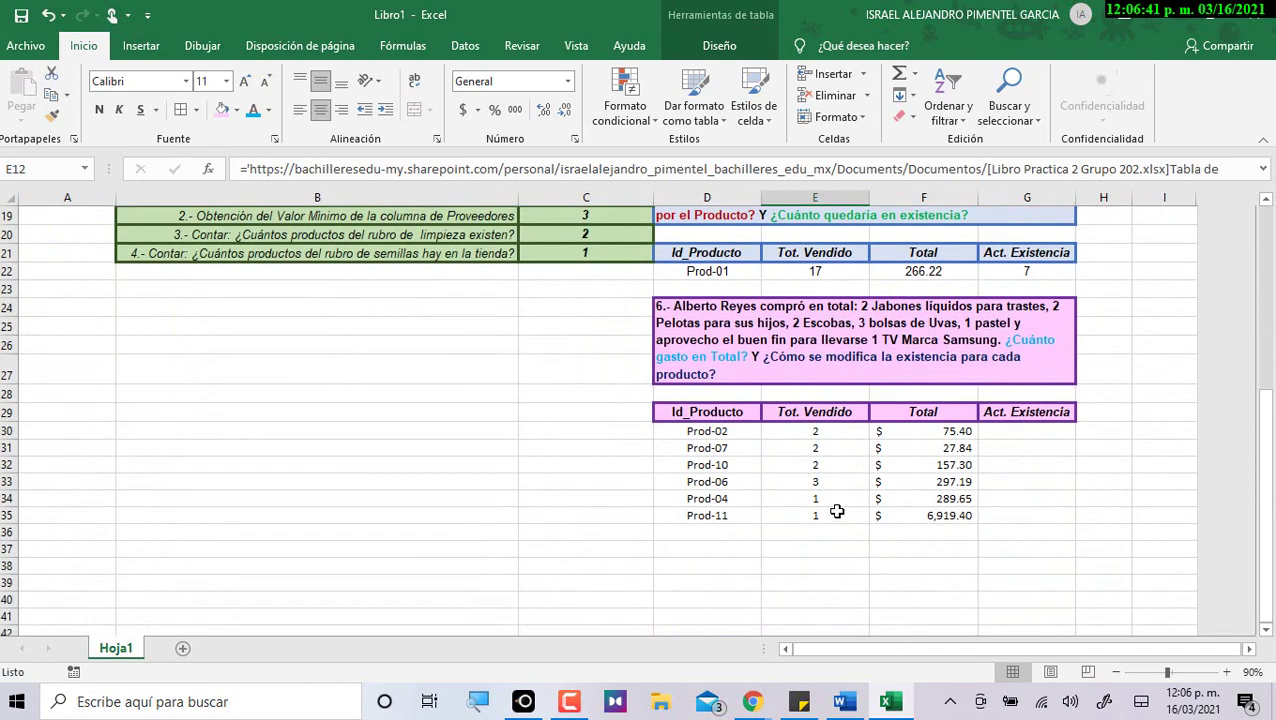
left_click(837, 484)
scroll(273, 333, "up", 5)
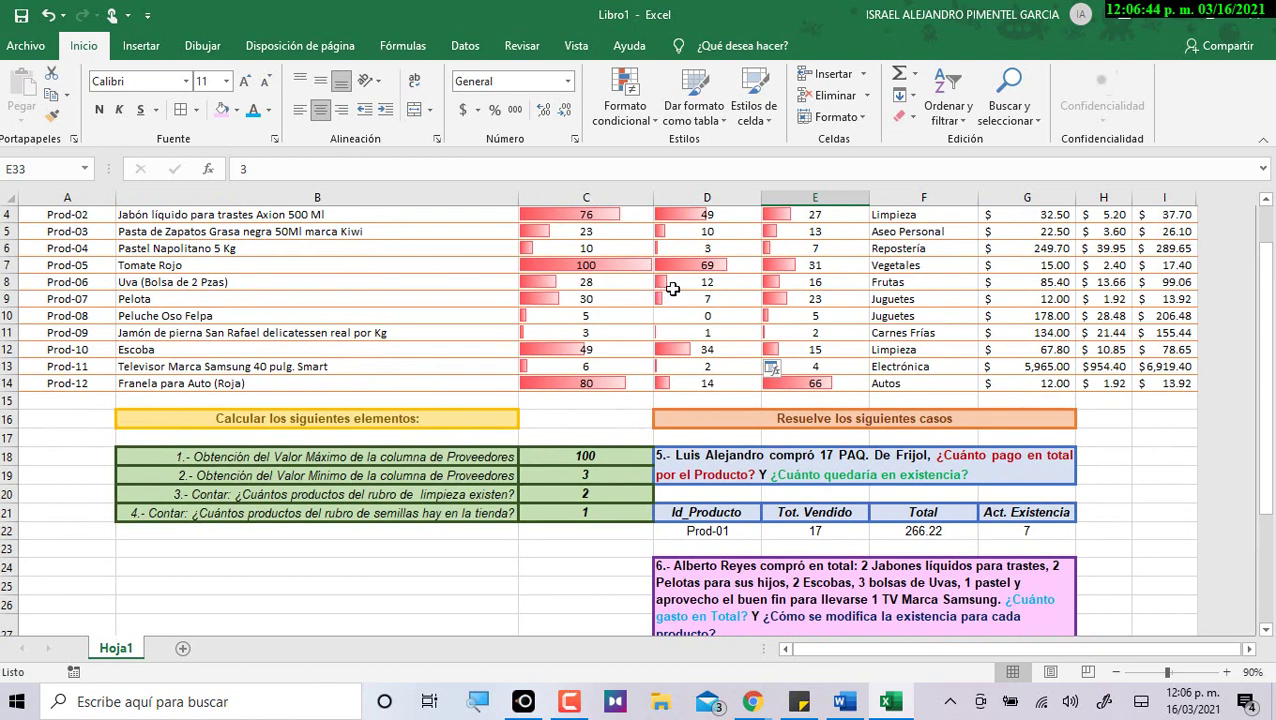
left_click(673, 289)
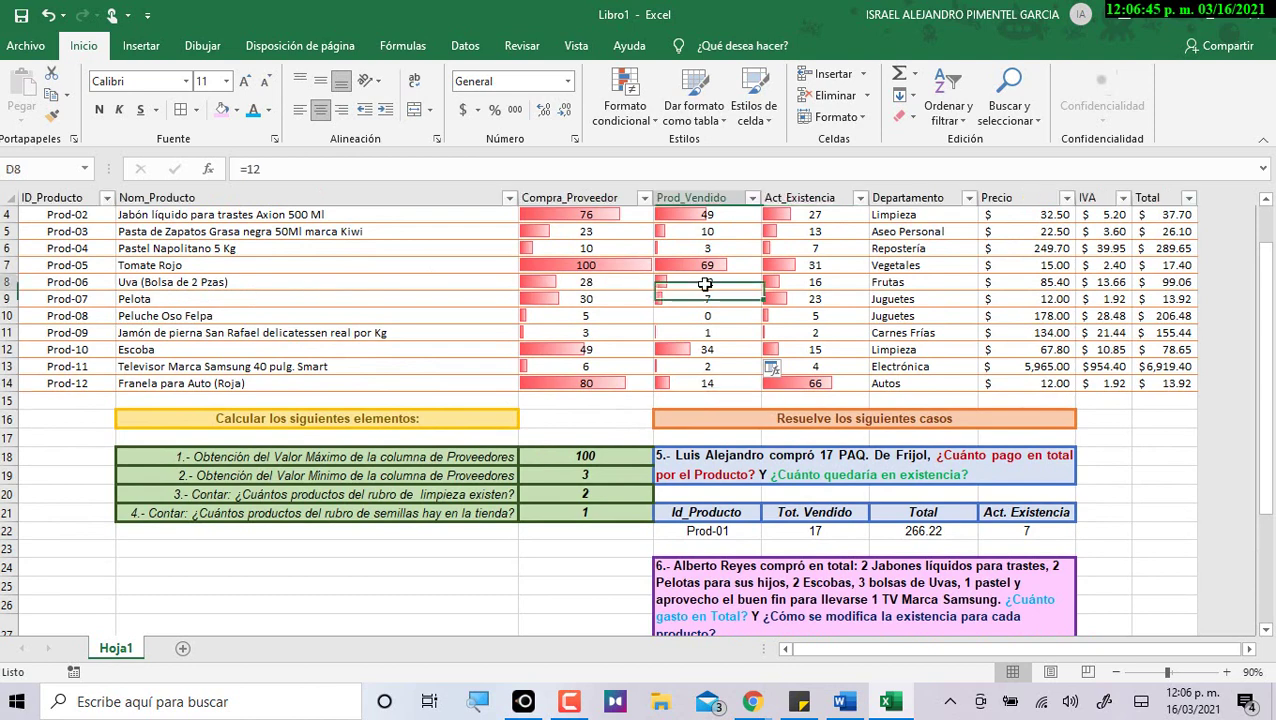
left_click(426, 172)
type("+")
scroll(865, 335, "down", 4)
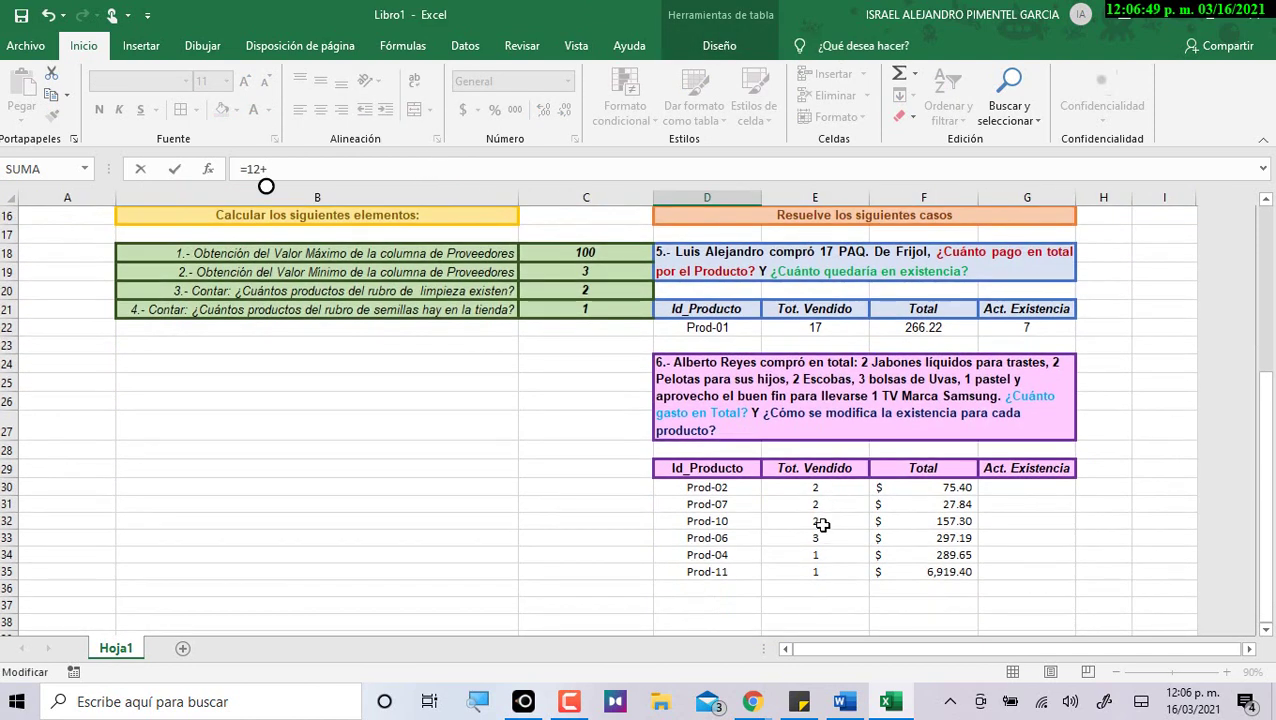
left_click(818, 537)
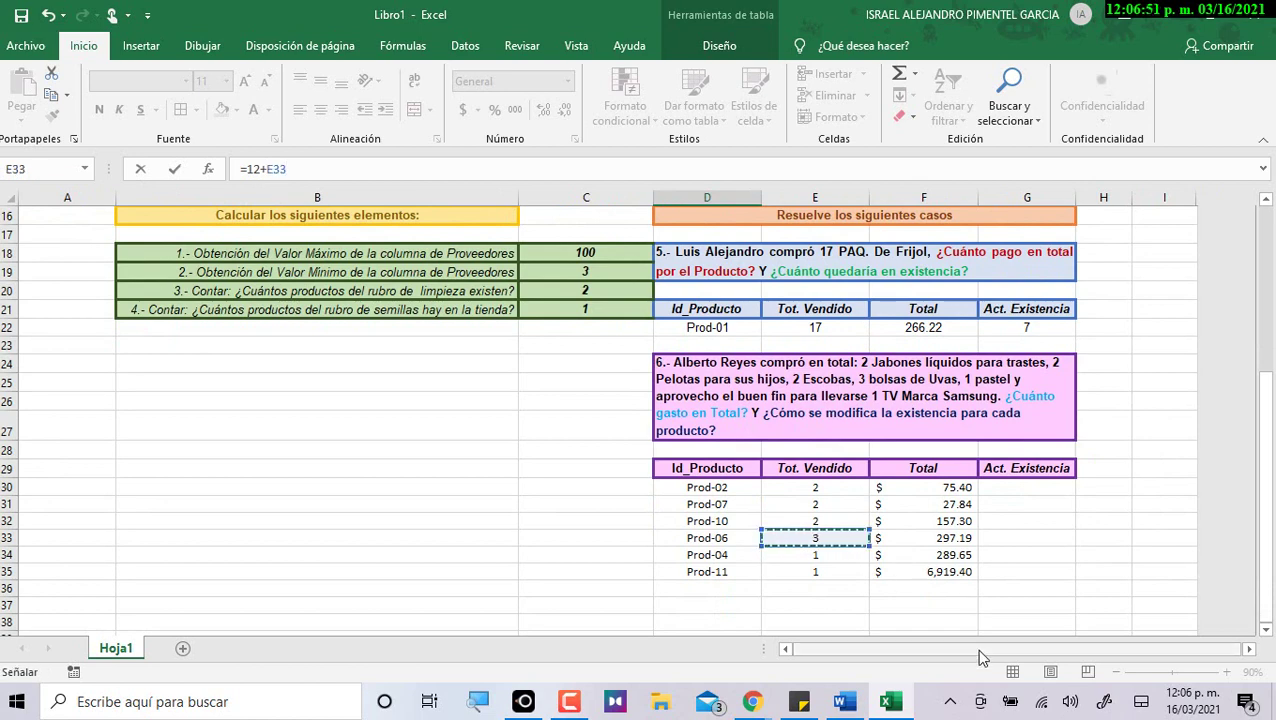
scroll(988, 580, "up", 5)
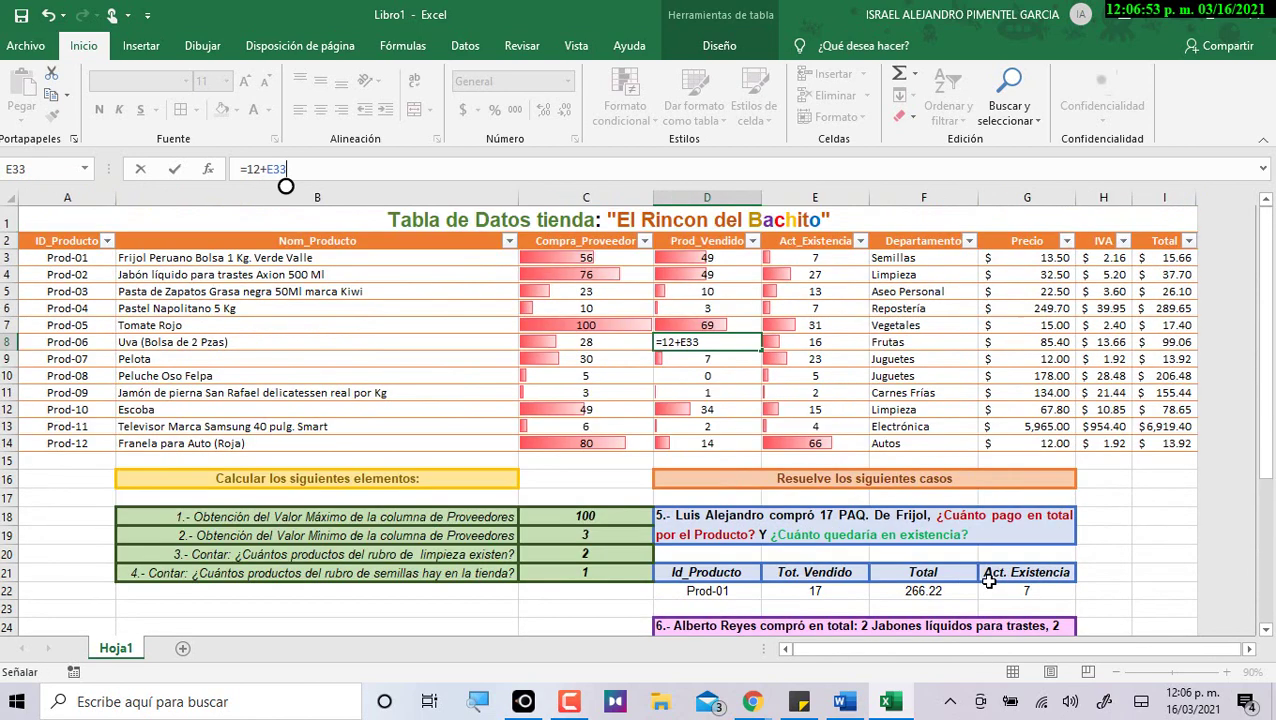
key("Return")
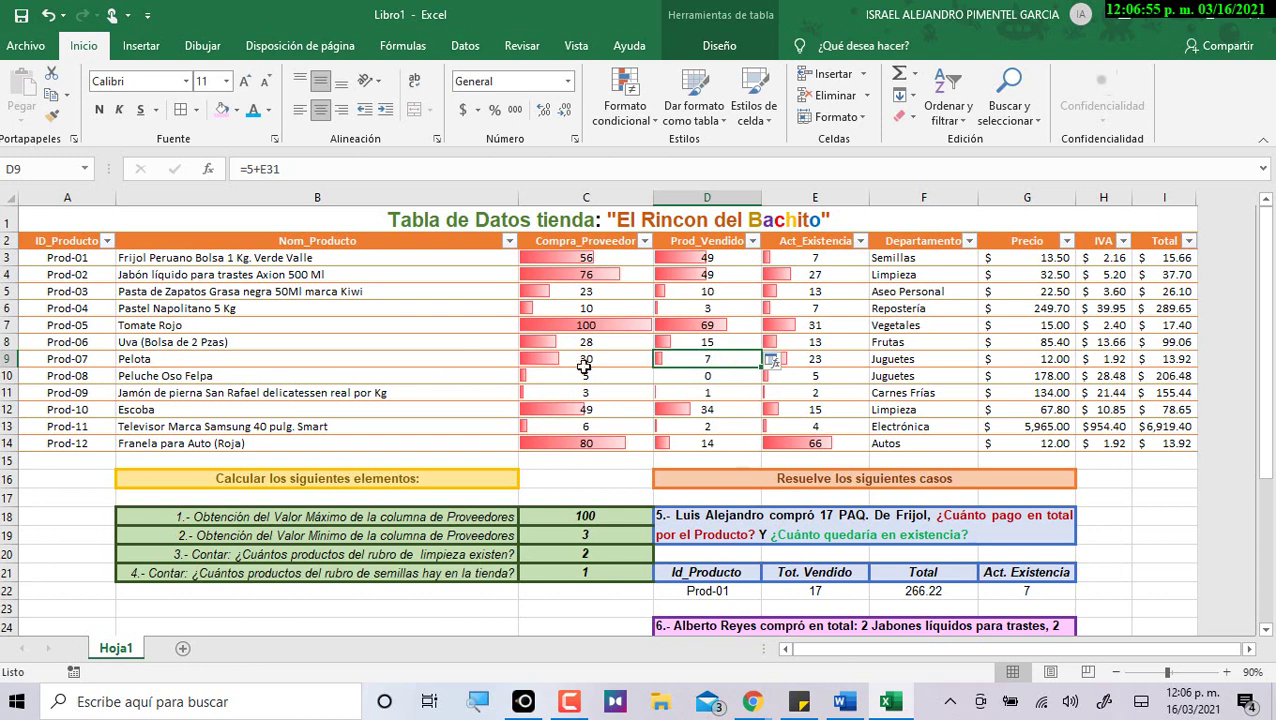
left_click(602, 339)
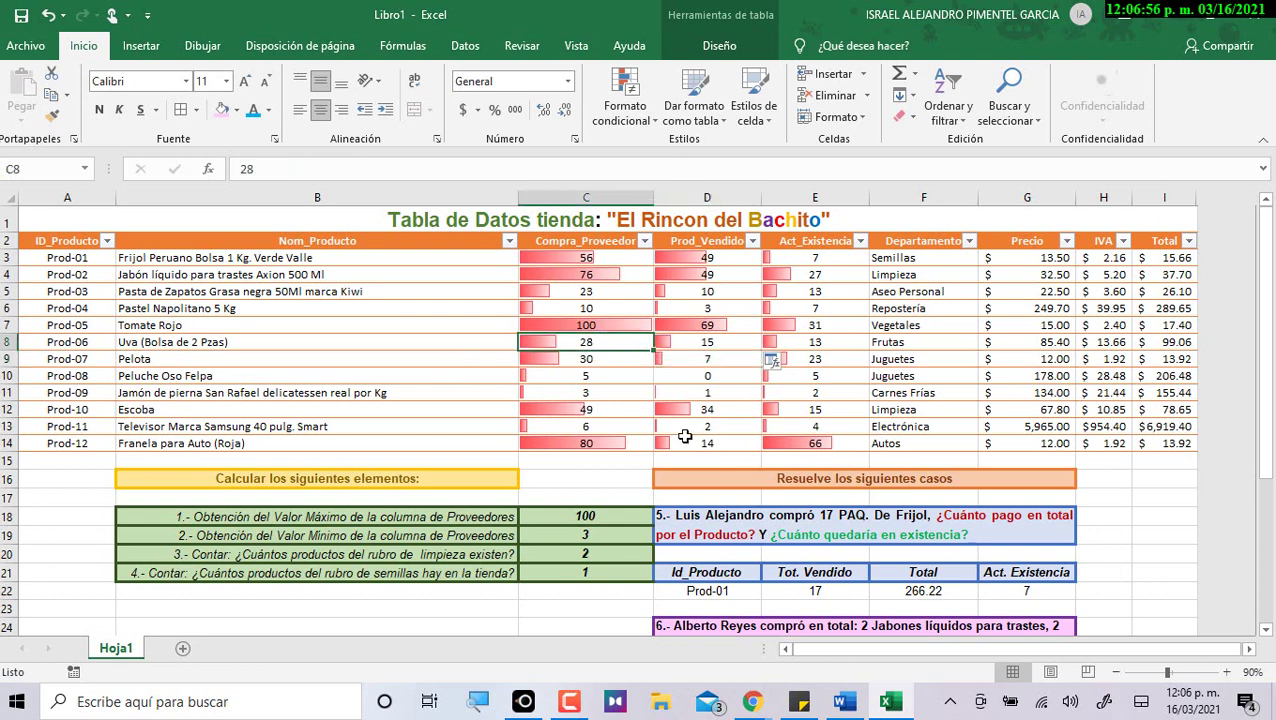
Change Prod-04's Prod_Vendido in D6 to =3+E34, showing 4 sold and stock 6.
left_click(712, 345)
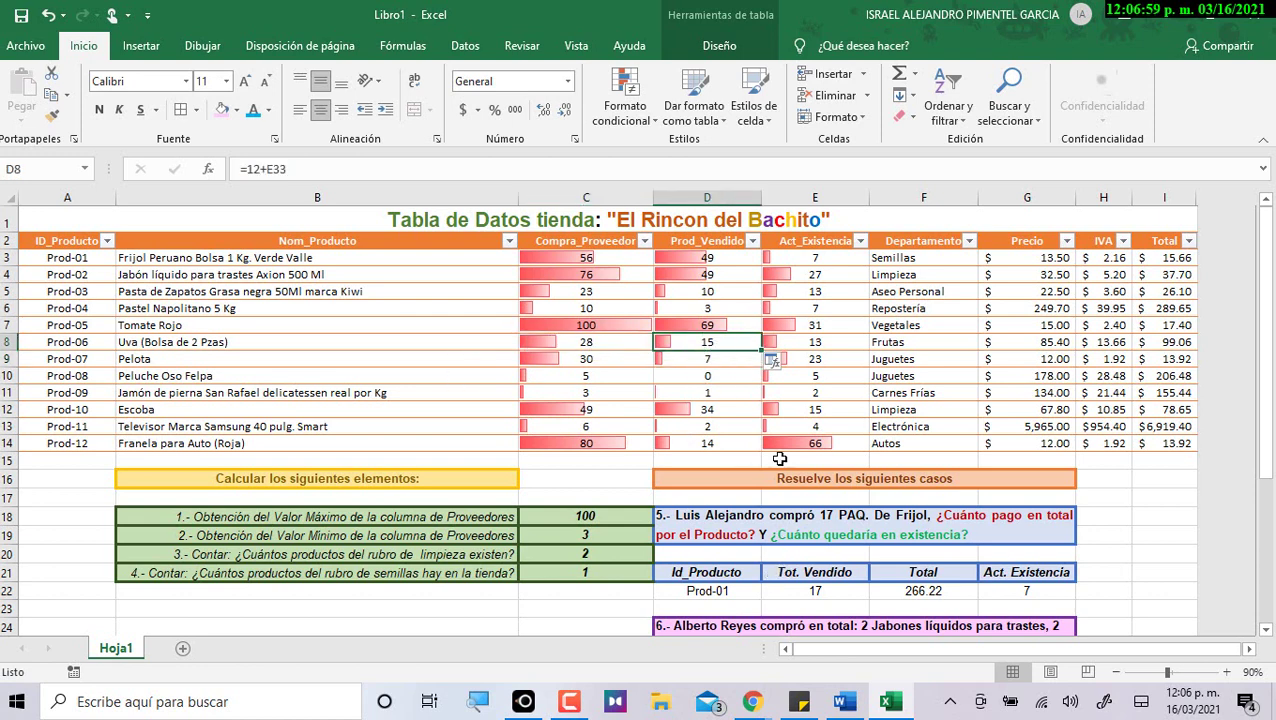
left_click(817, 344)
scroll(804, 539, "down", 6)
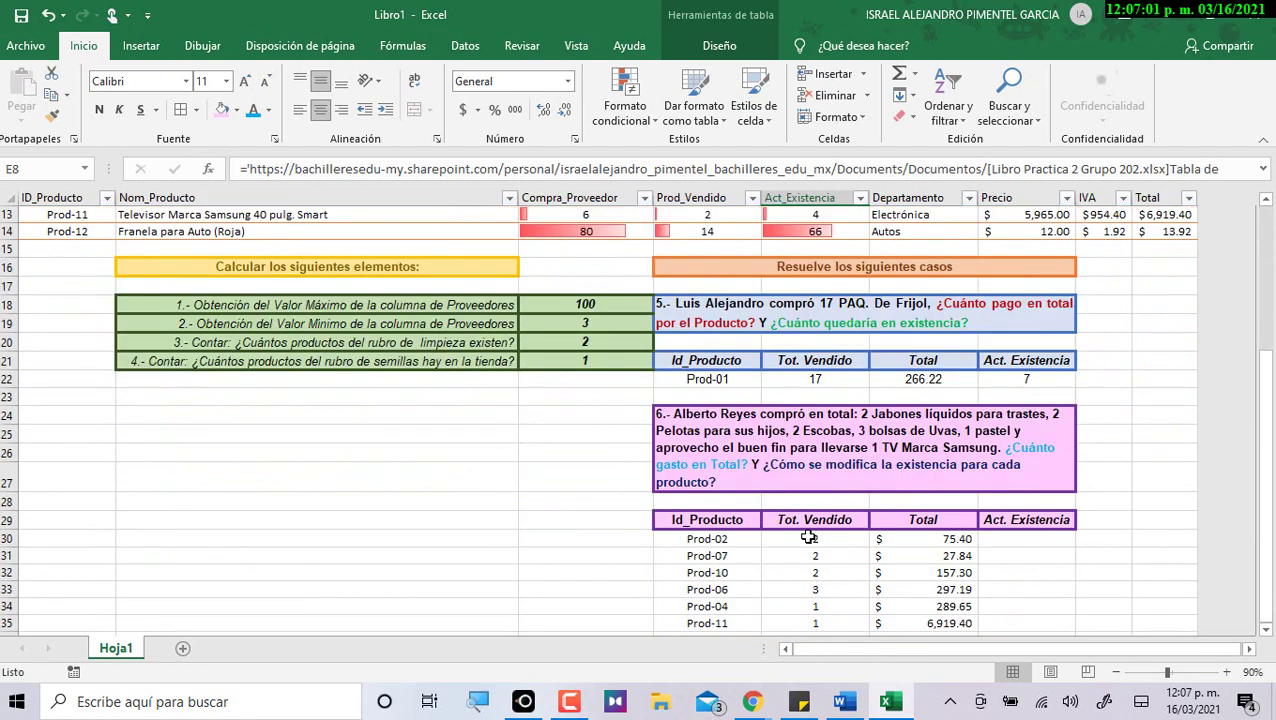
left_click(829, 500)
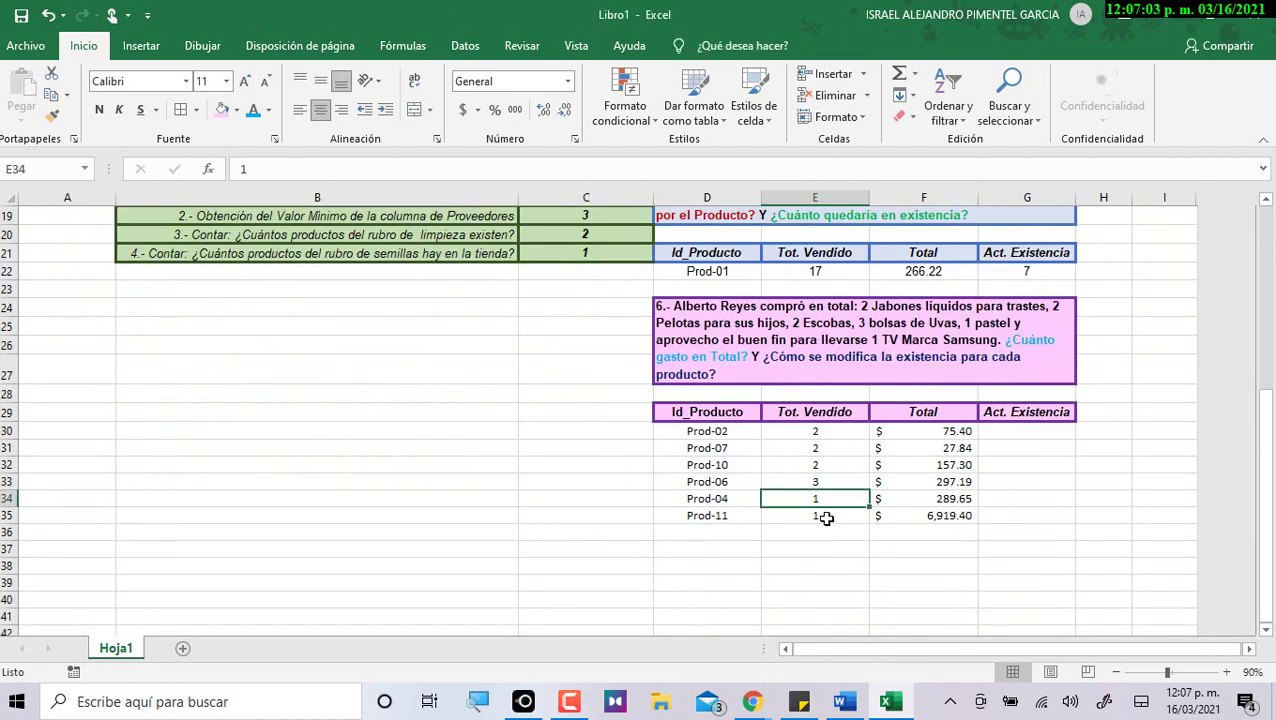
scroll(822, 522, "up", 4)
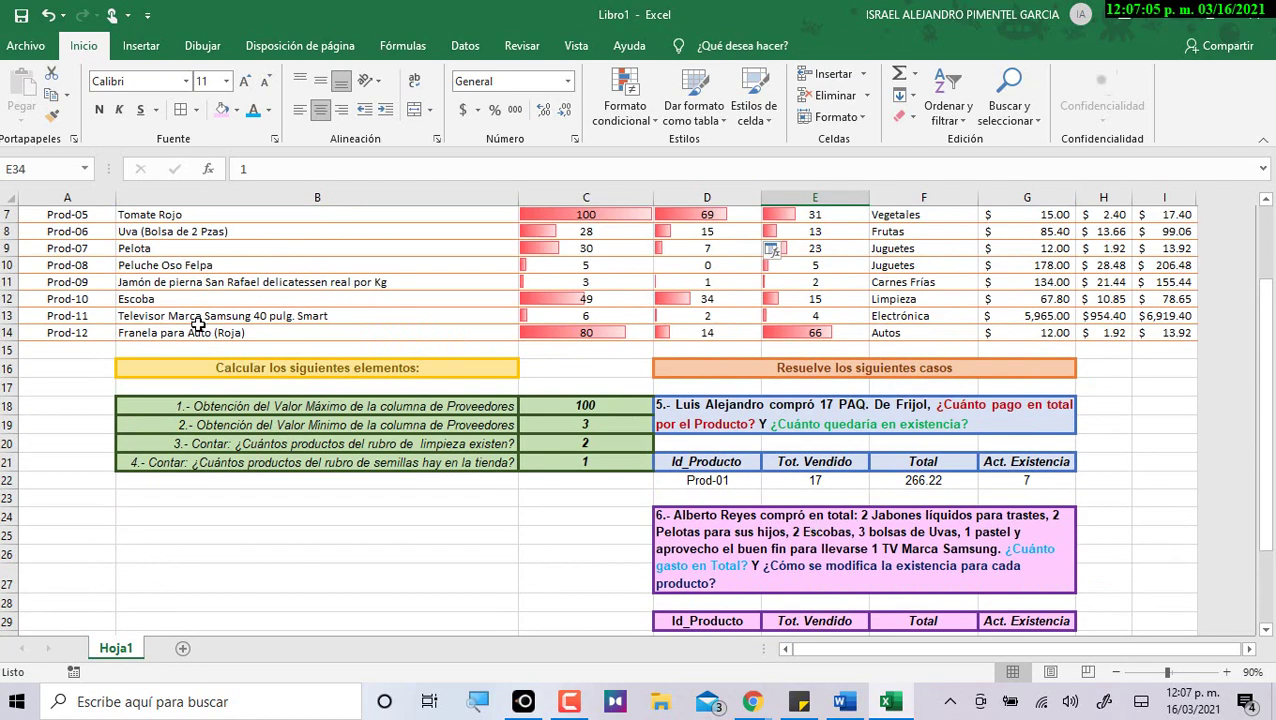
scroll(245, 308, "up", 1)
left_click(117, 251)
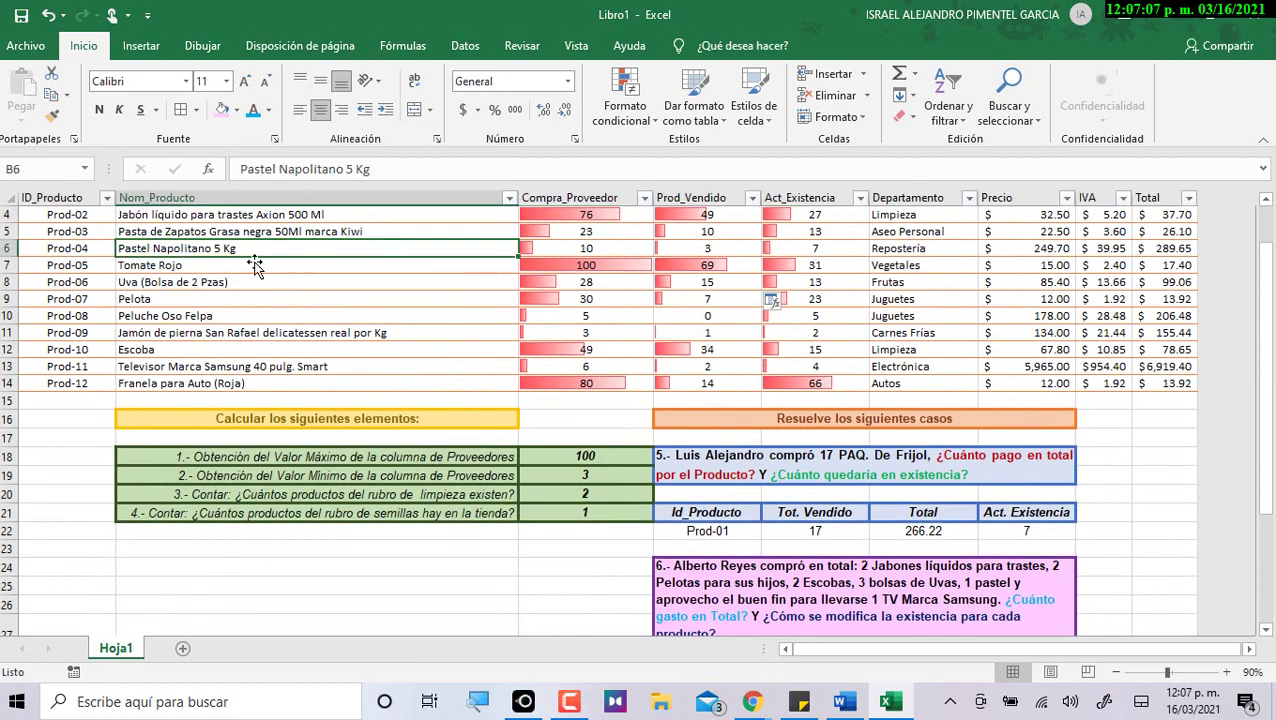
left_click(707, 248)
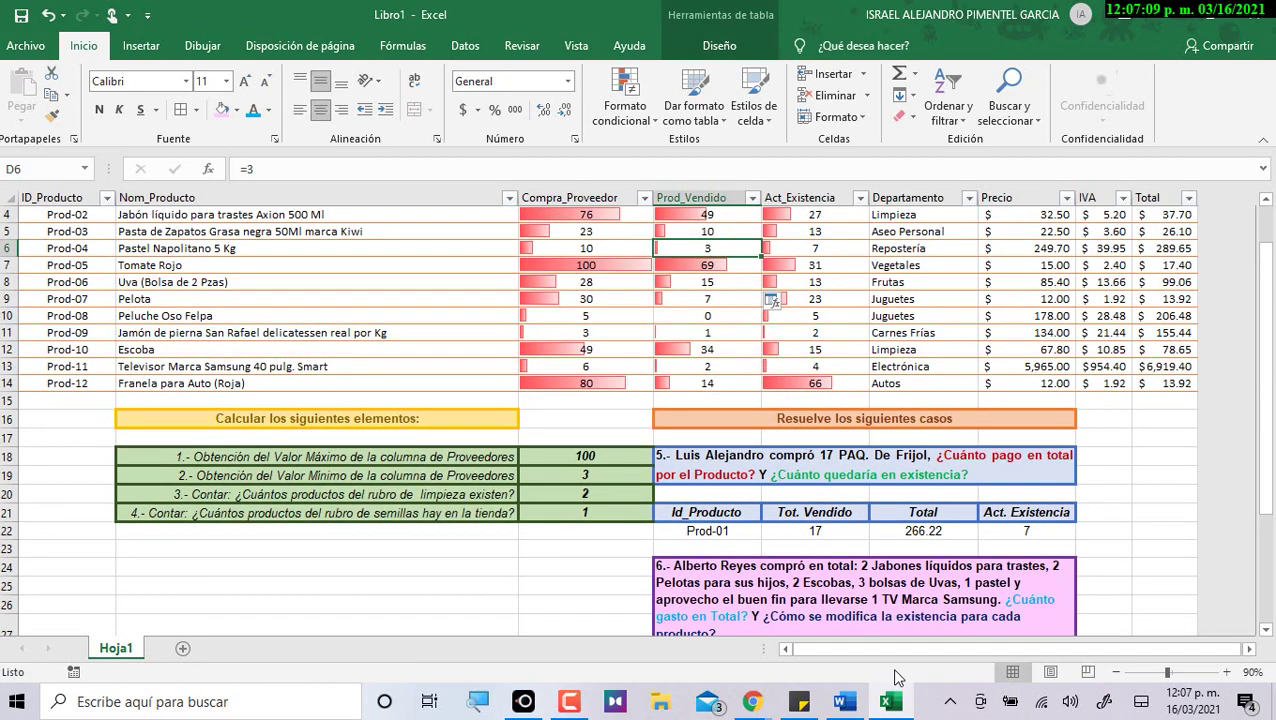
key("F2")
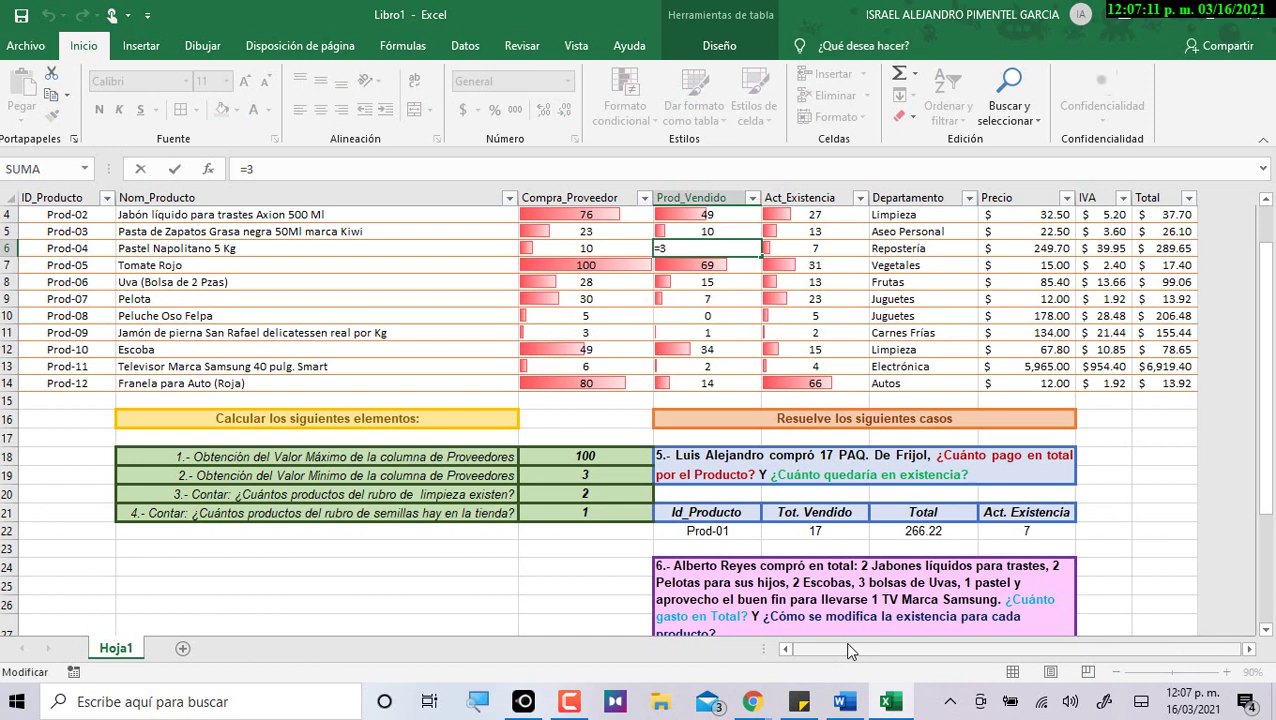
type("+")
scroll(800, 577, "down", 5)
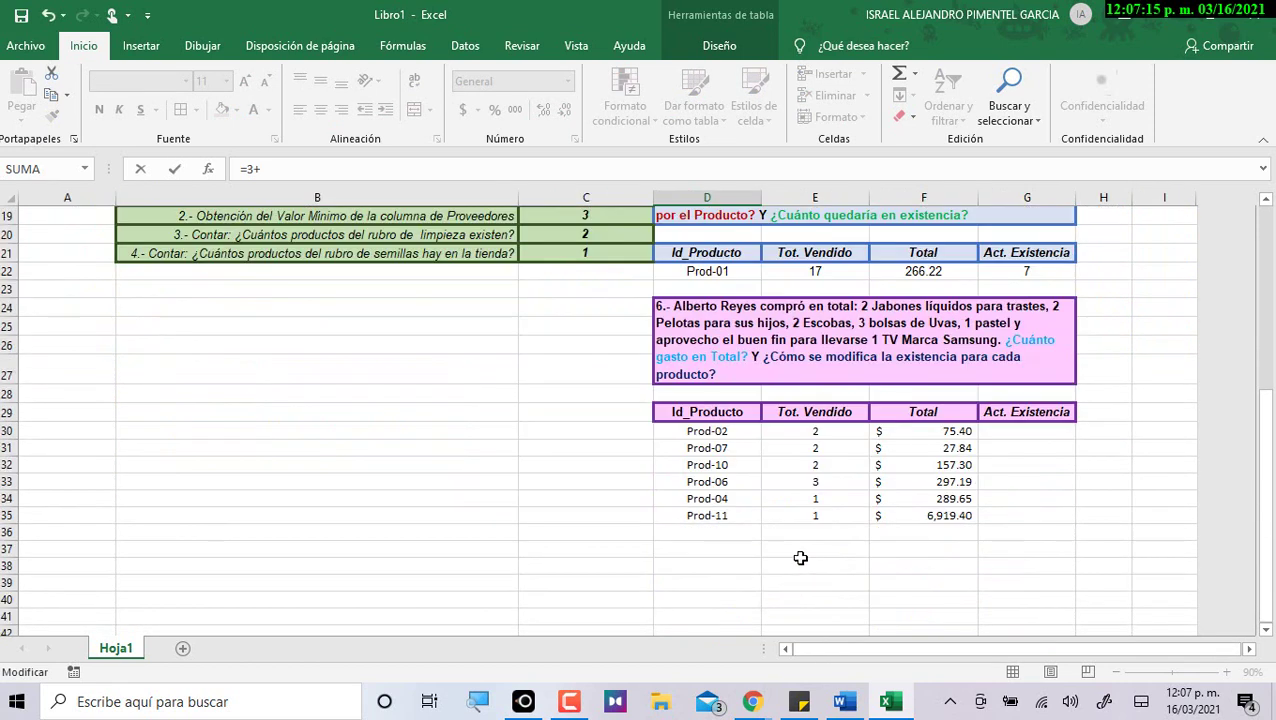
left_click(819, 501)
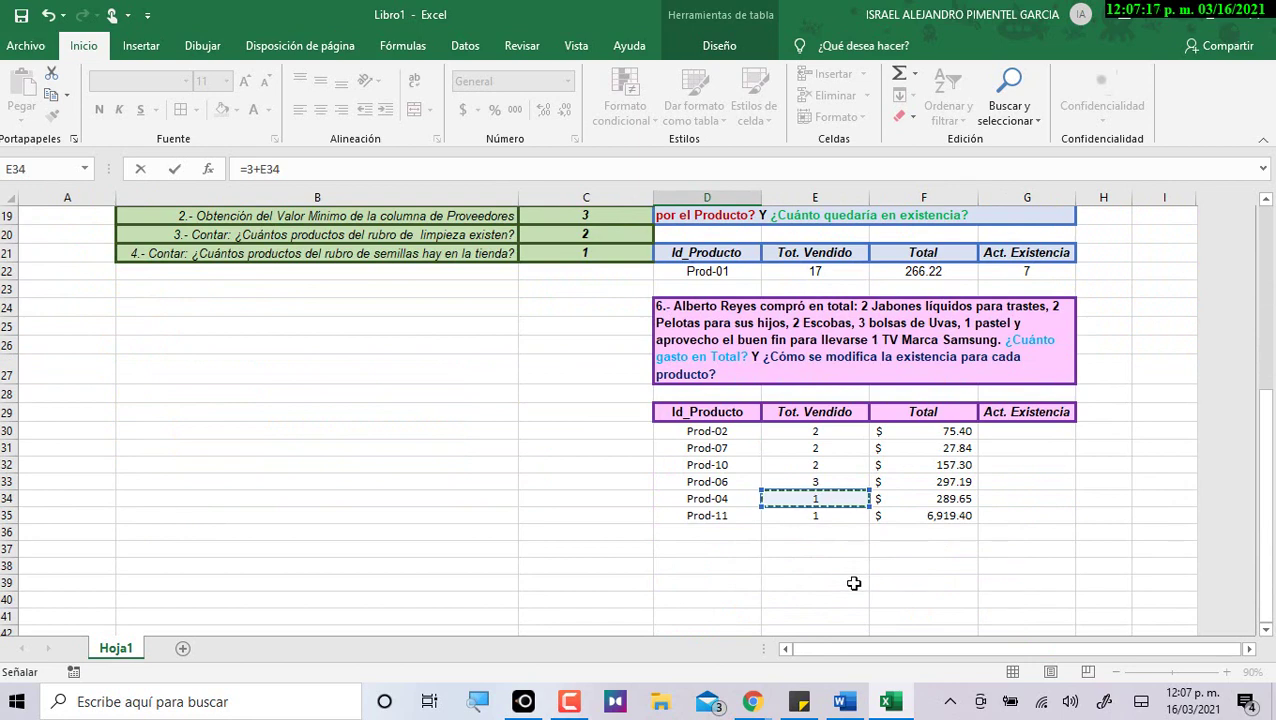
scroll(855, 582, "up", 6)
key("Return")
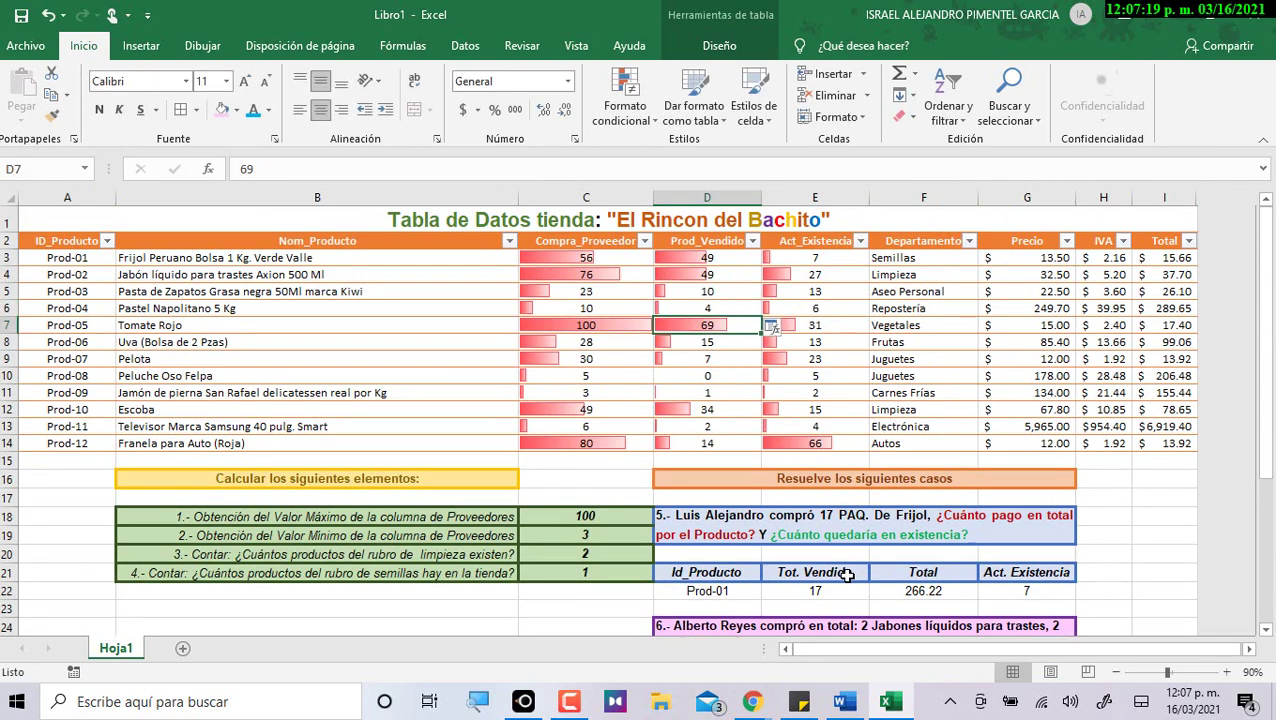
left_click(708, 306)
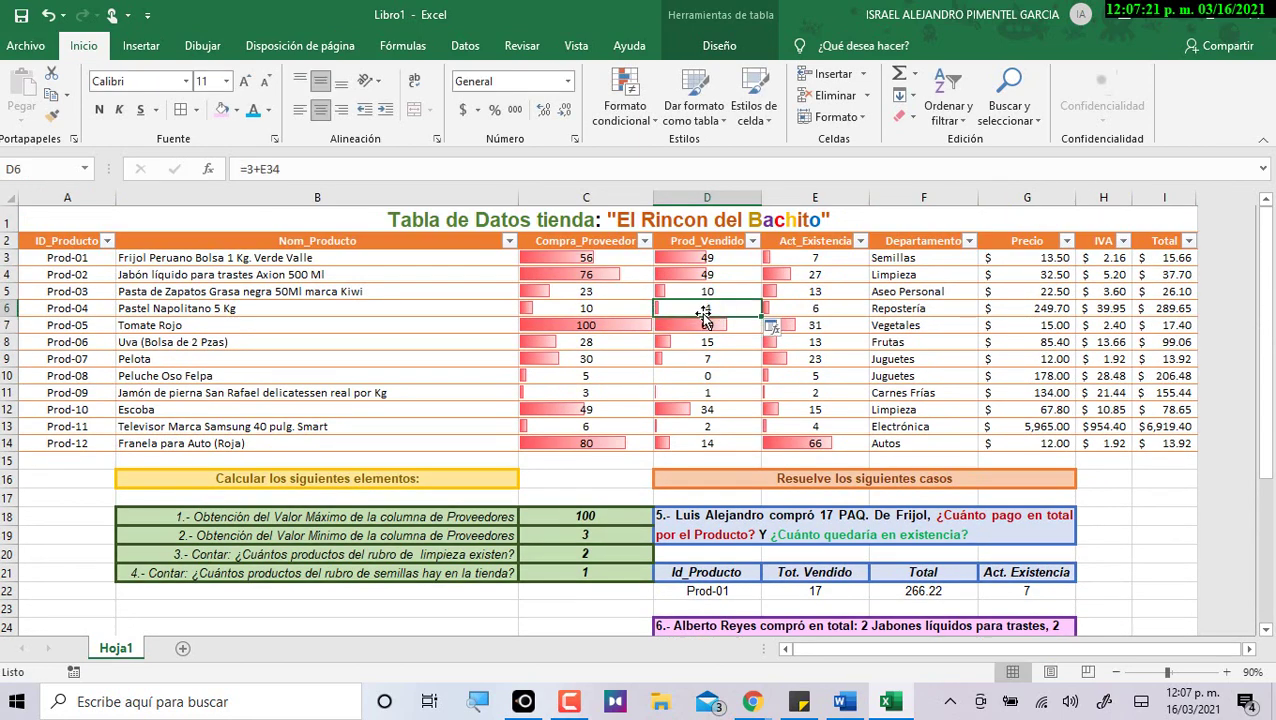
left_click(786, 311)
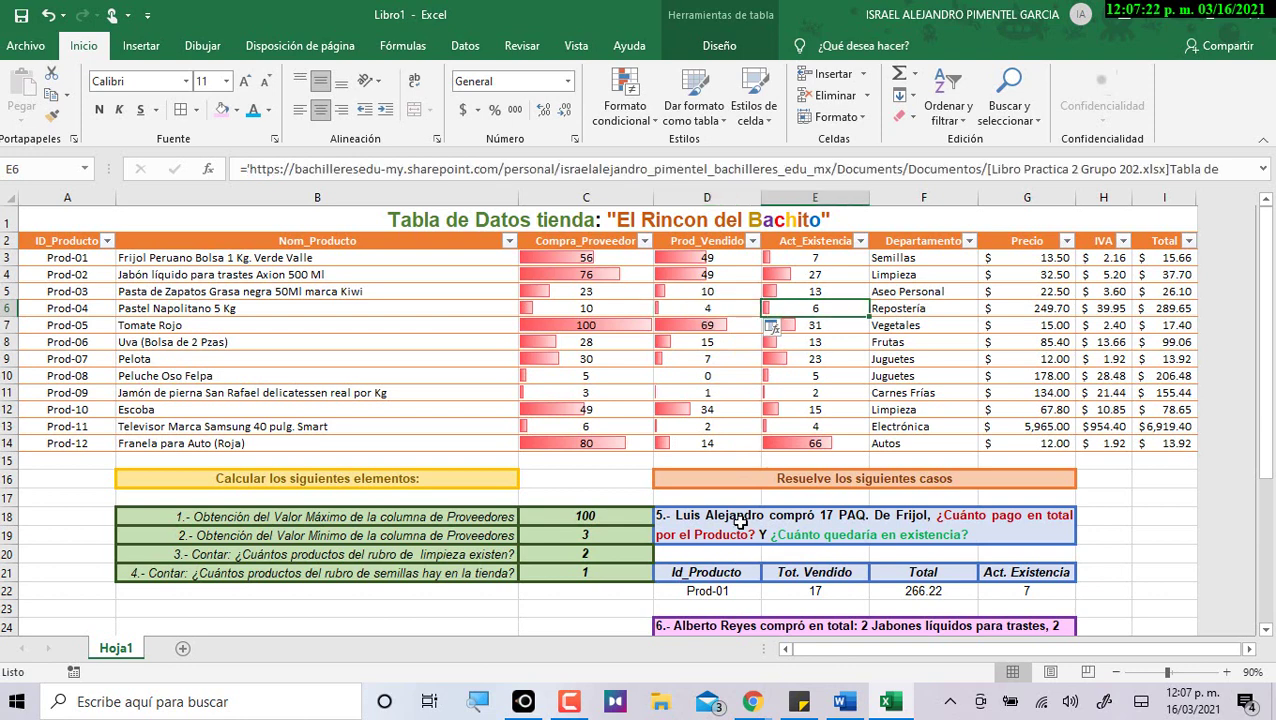
Set Prod-11's Prod_Vendido in D13 to =2+E35, showing 3 sold and stock 3.
left_click(710, 427)
type("=2")
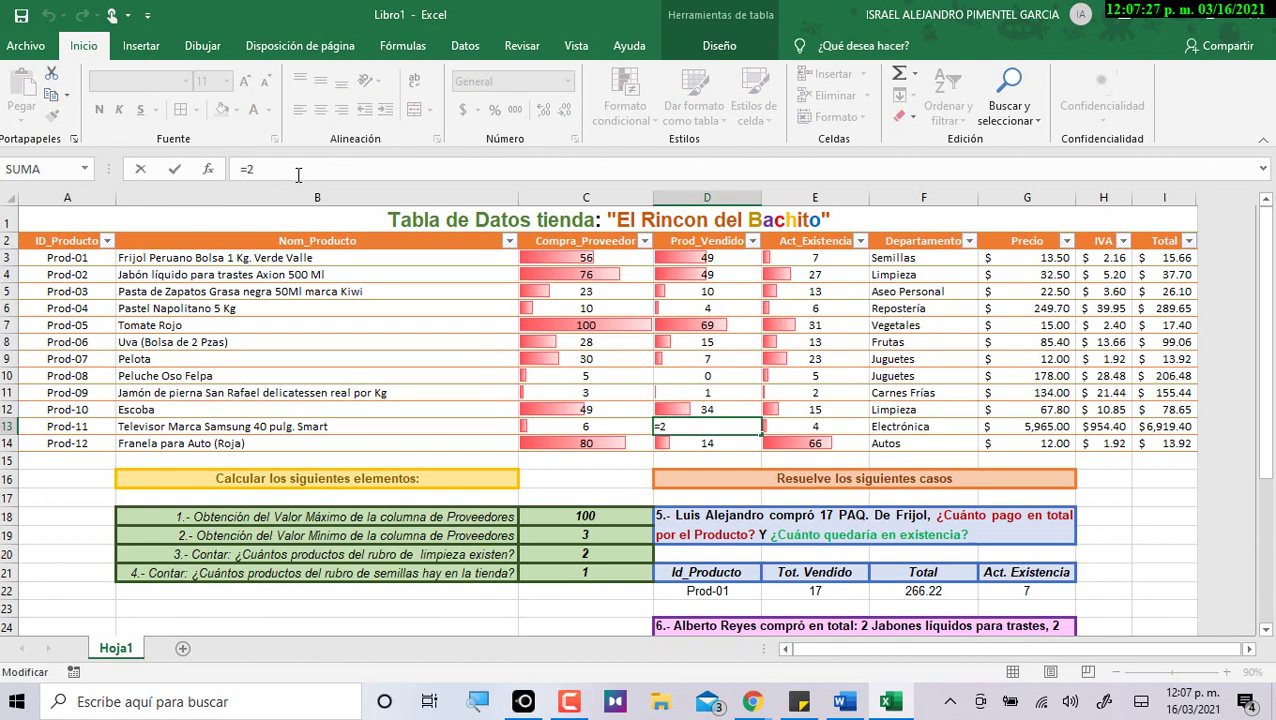
type("+")
scroll(988, 400, "down", 6)
left_click(815, 517)
scroll(878, 595, "up", 6)
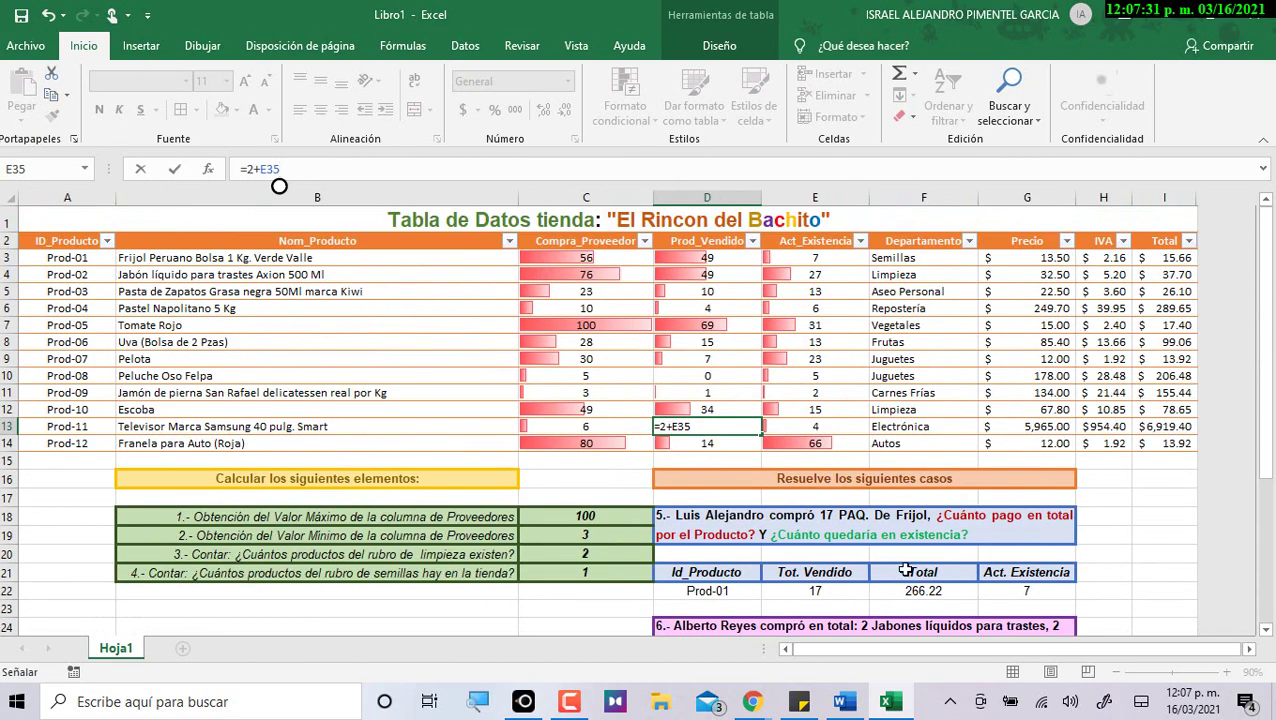
key("Return")
key("Up")
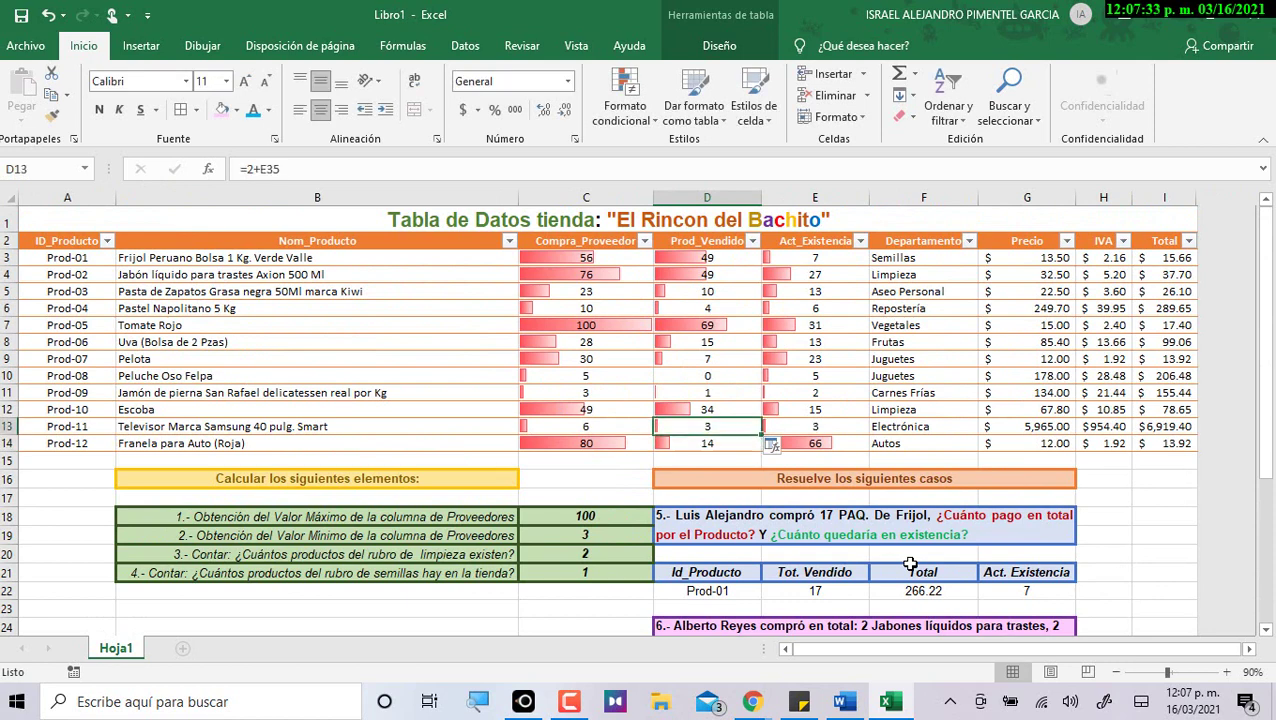
key("Left")
key("Right")
key("Right")
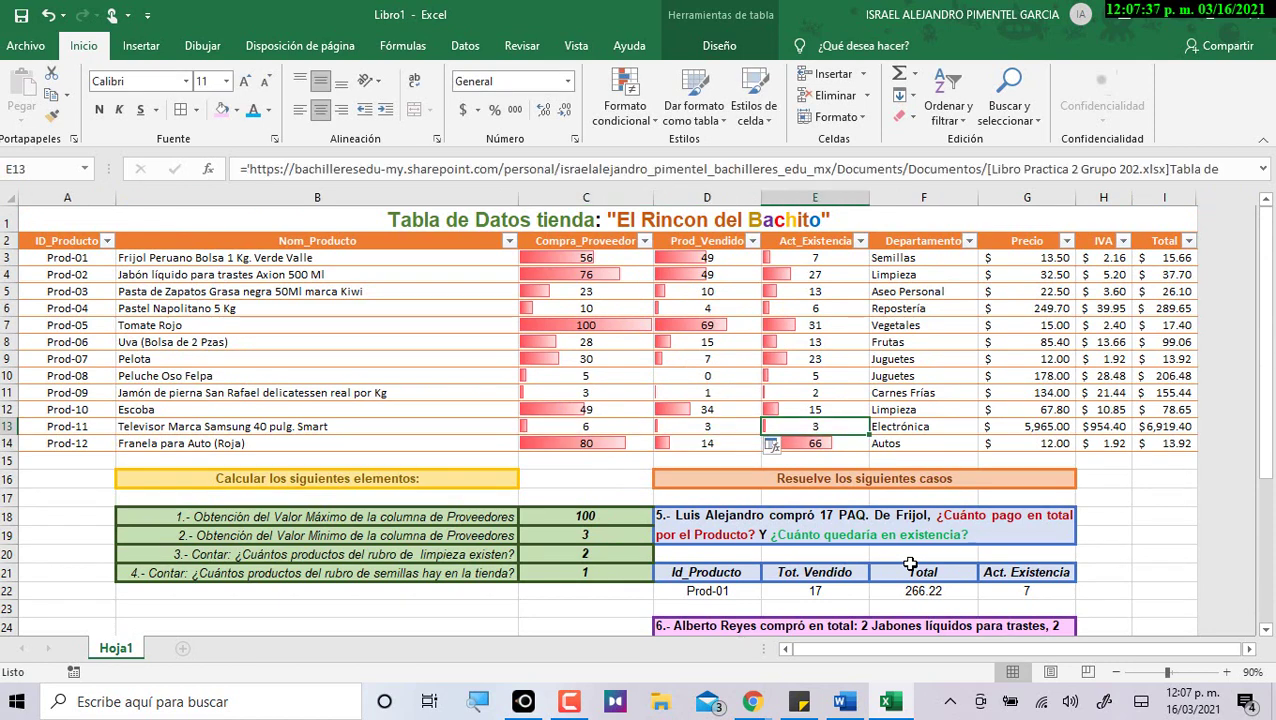
scroll(910, 565, "down", 2)
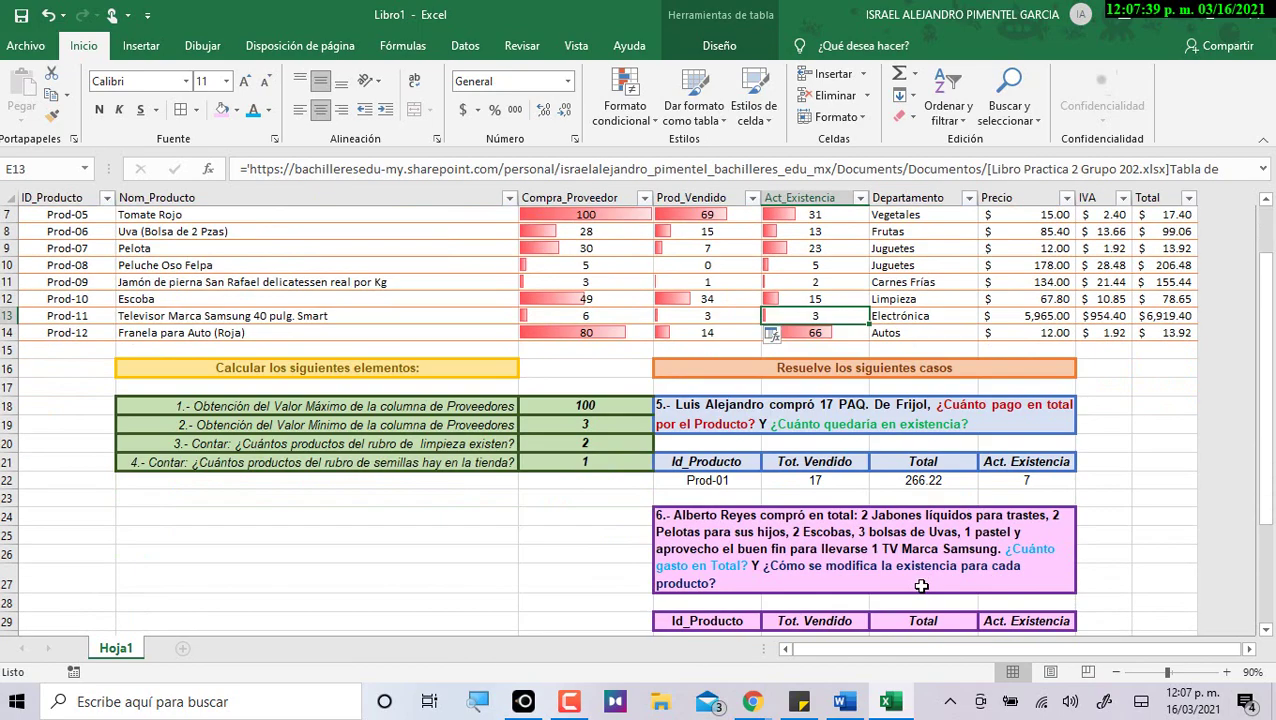
scroll(916, 587, "down", 3)
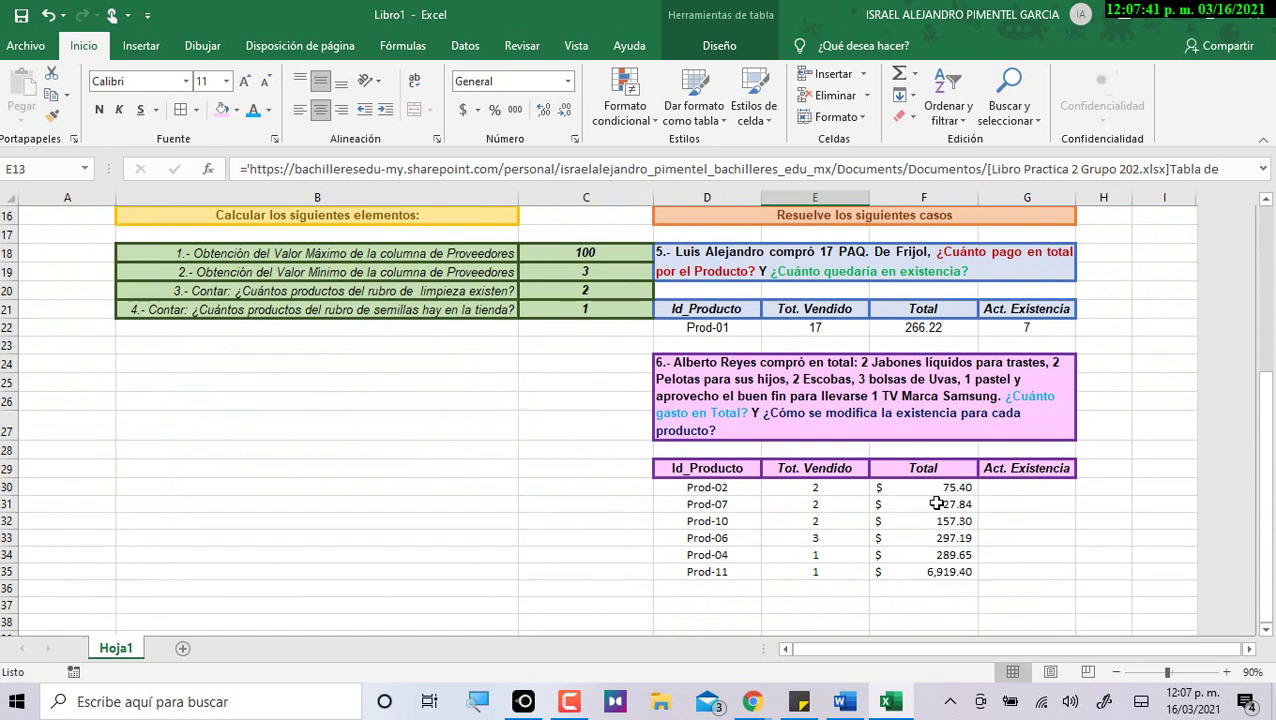
scroll(770, 232, "up", 5)
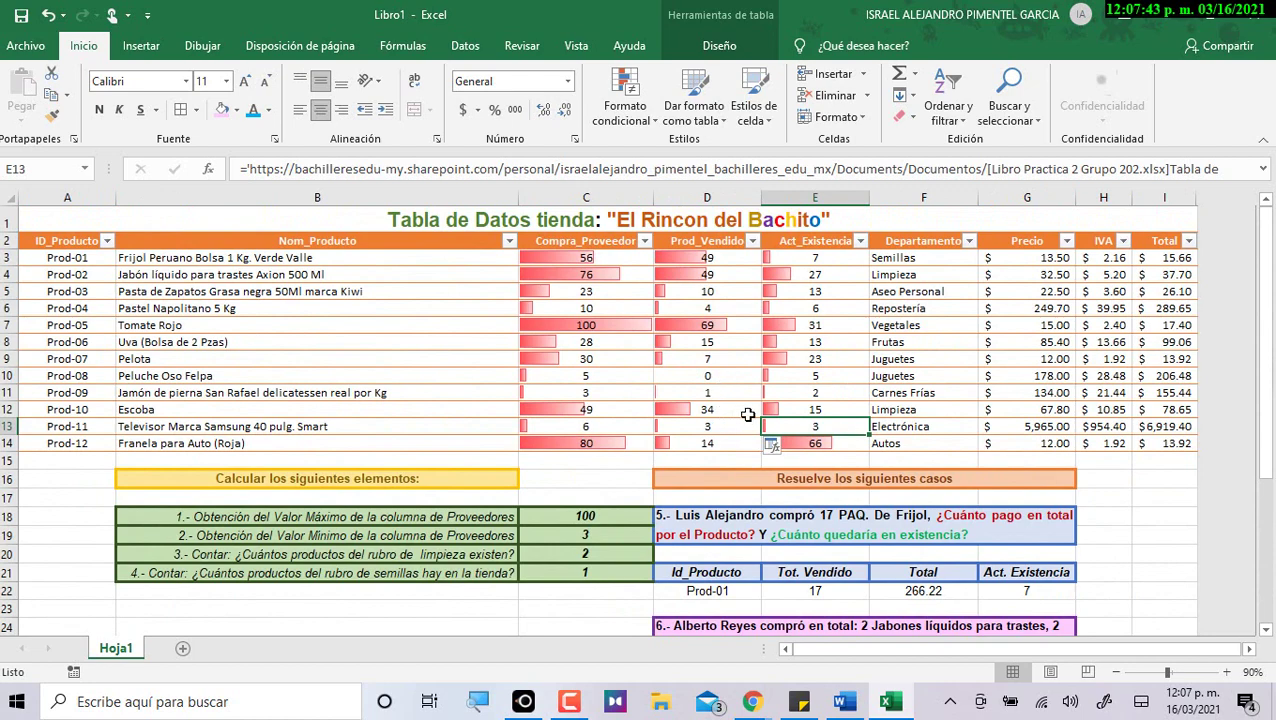
scroll(744, 414, "down", 5)
Select G30:G35 and begin Prod-02's Act. Existencia formula in G30 with '='.
left_click_drag(1006, 488, 1004, 572)
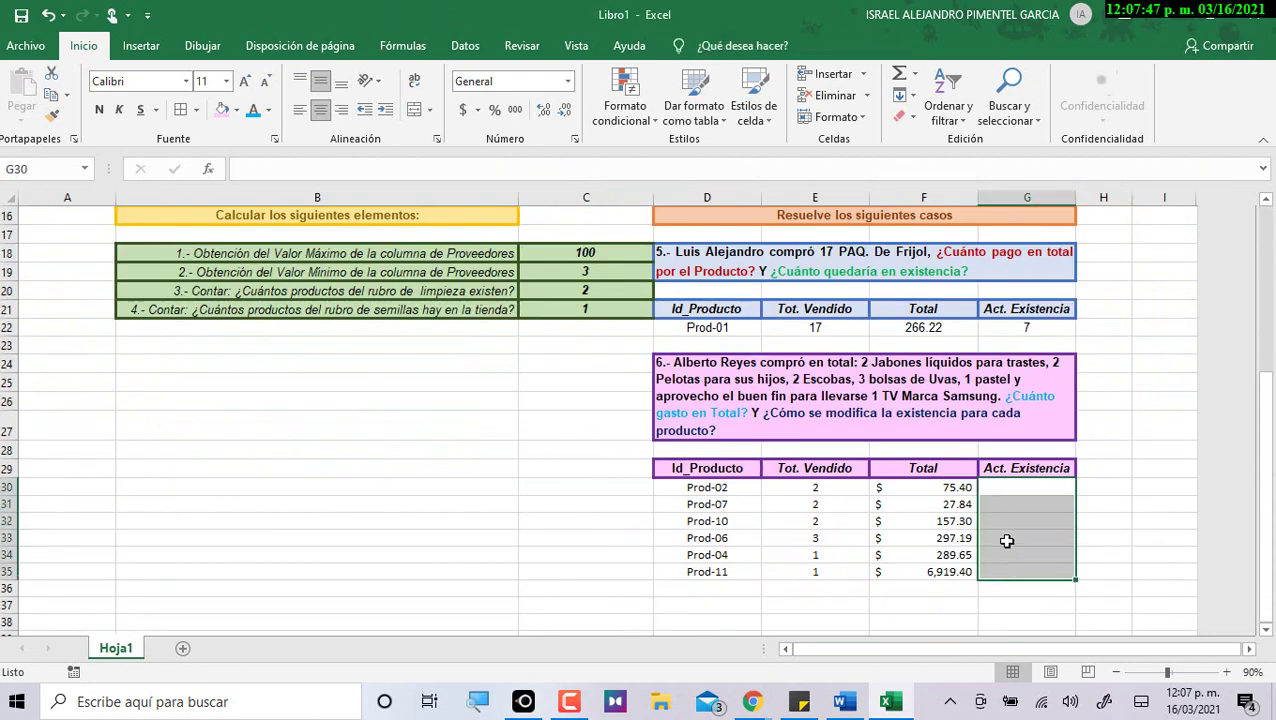
left_click(1036, 488)
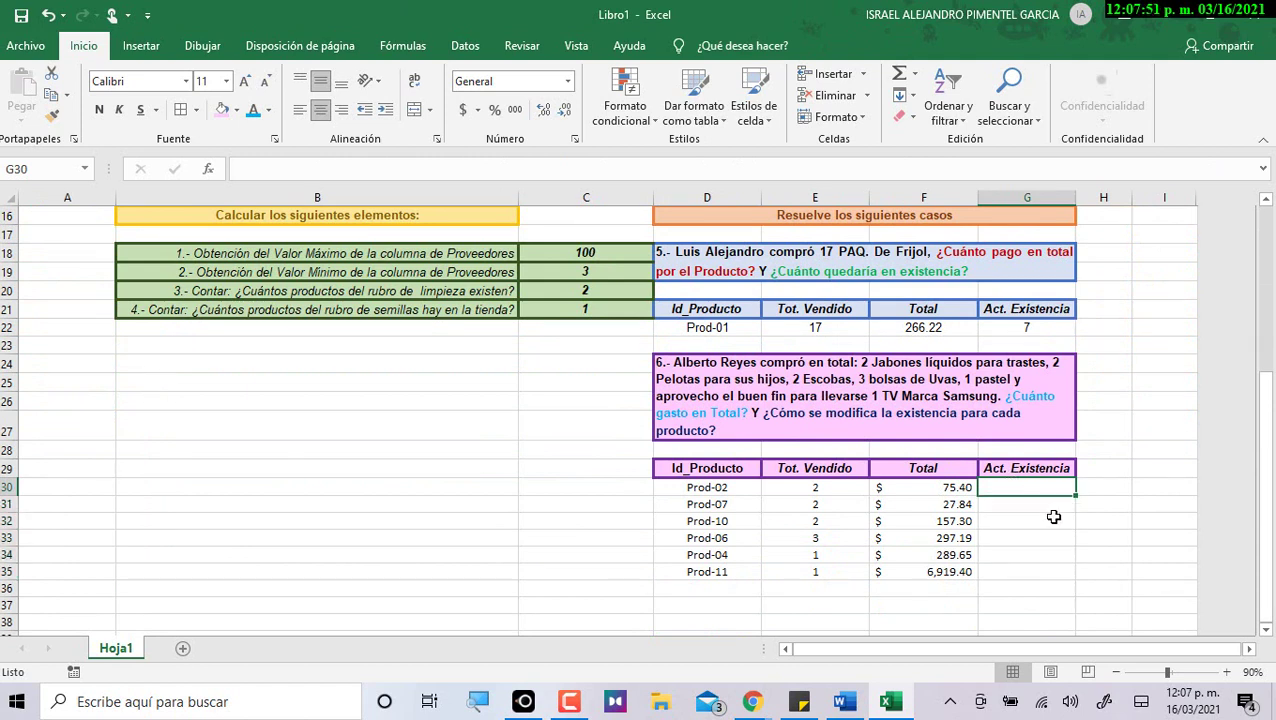
type("=")
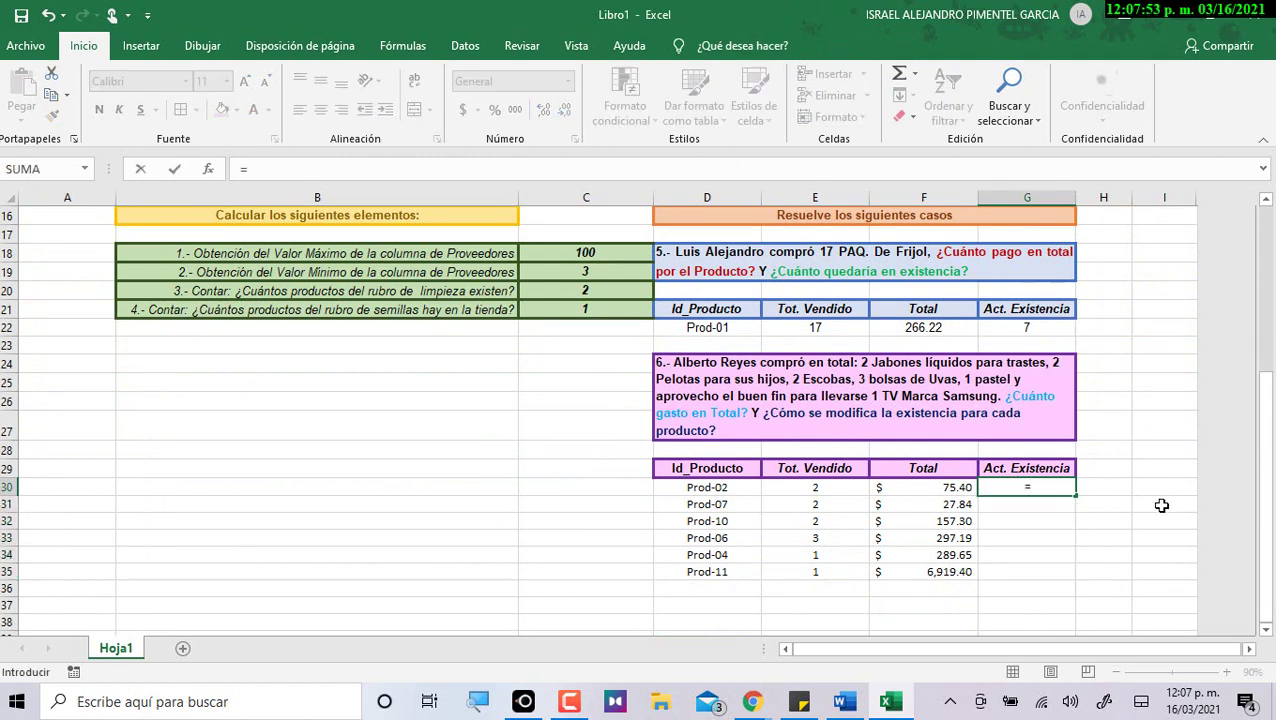
scroll(1089, 506, "up", 5)
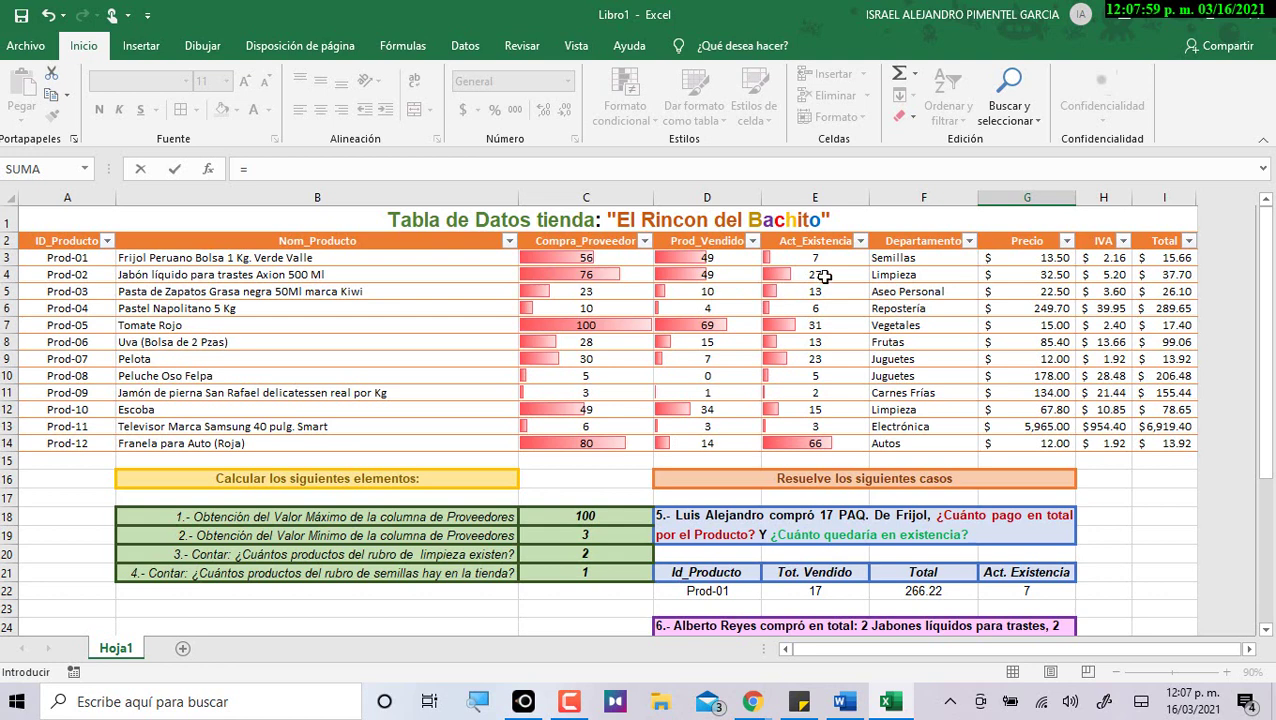
Link G30:G32 to stock cells E4, E9 and E12, showing 27, 23 and 15.
left_click(824, 277)
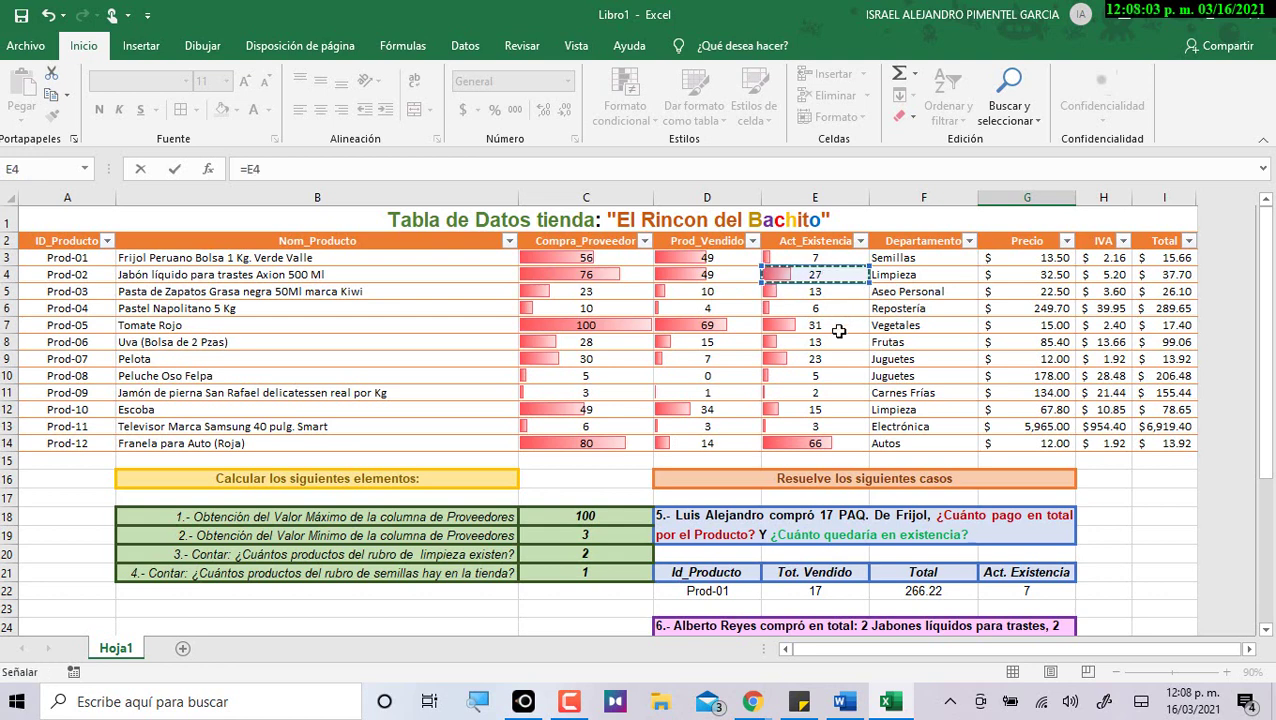
key("Return")
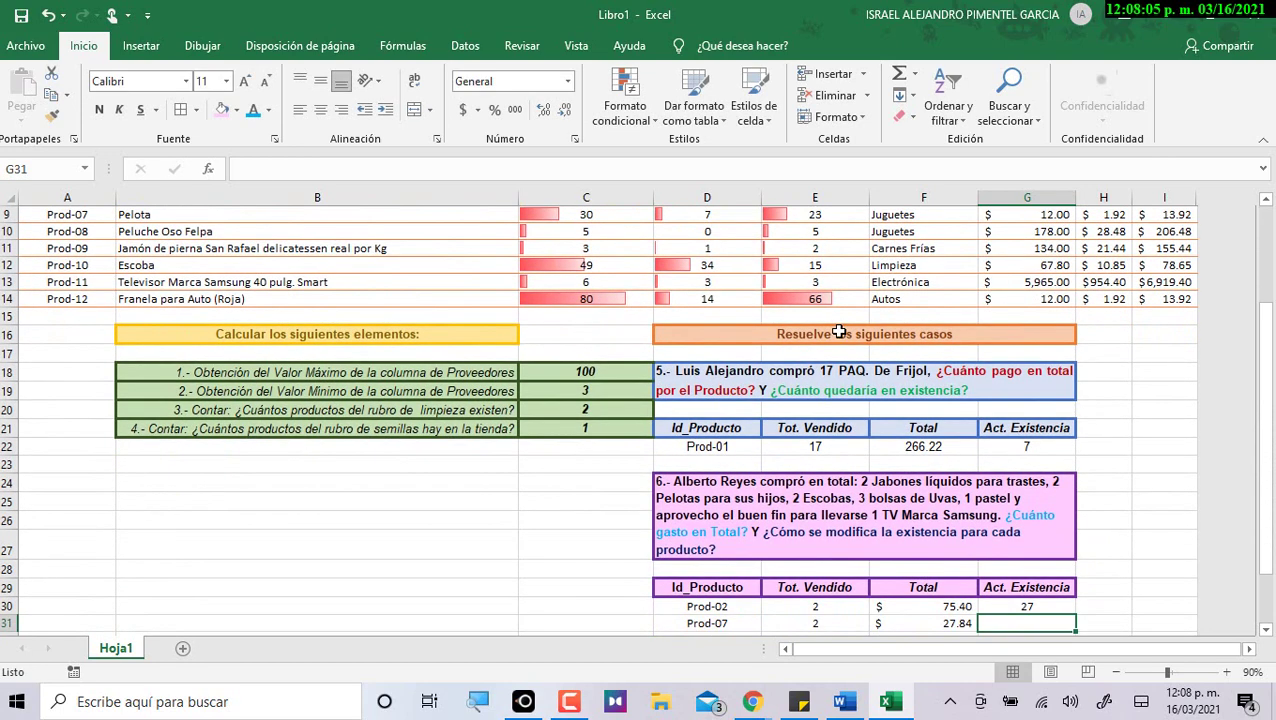
type("=")
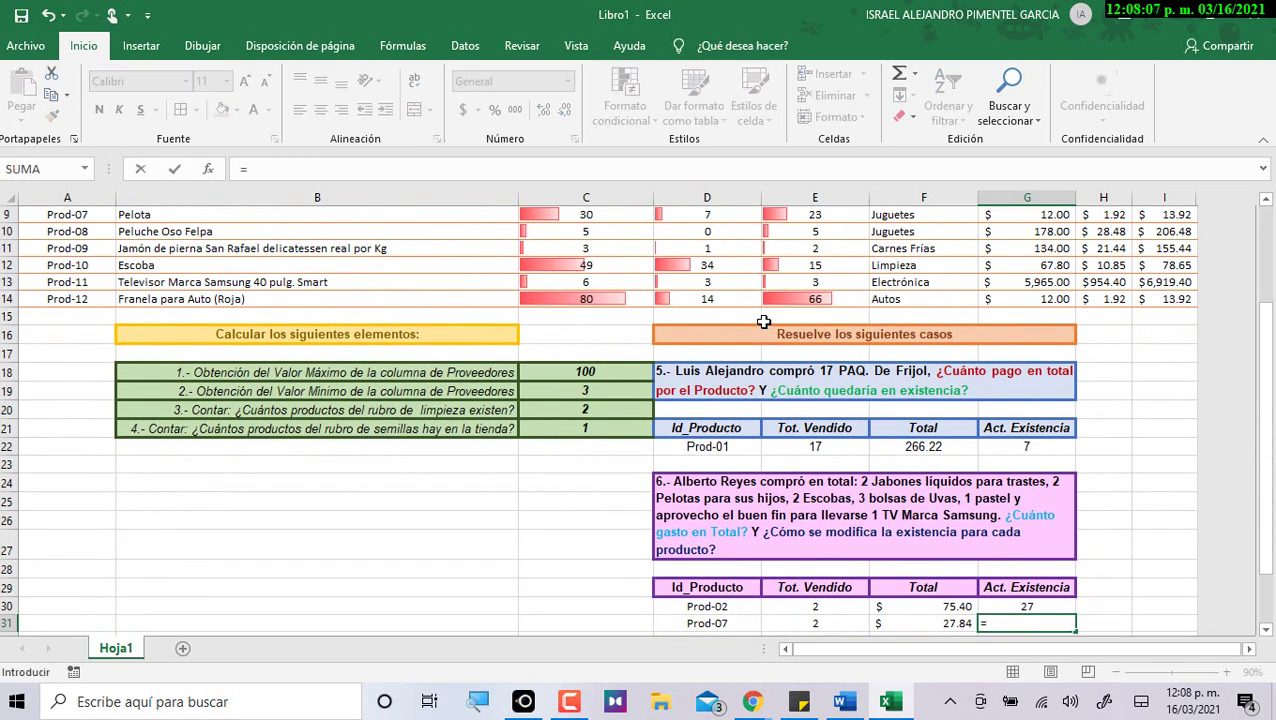
scroll(752, 325, "up", 2)
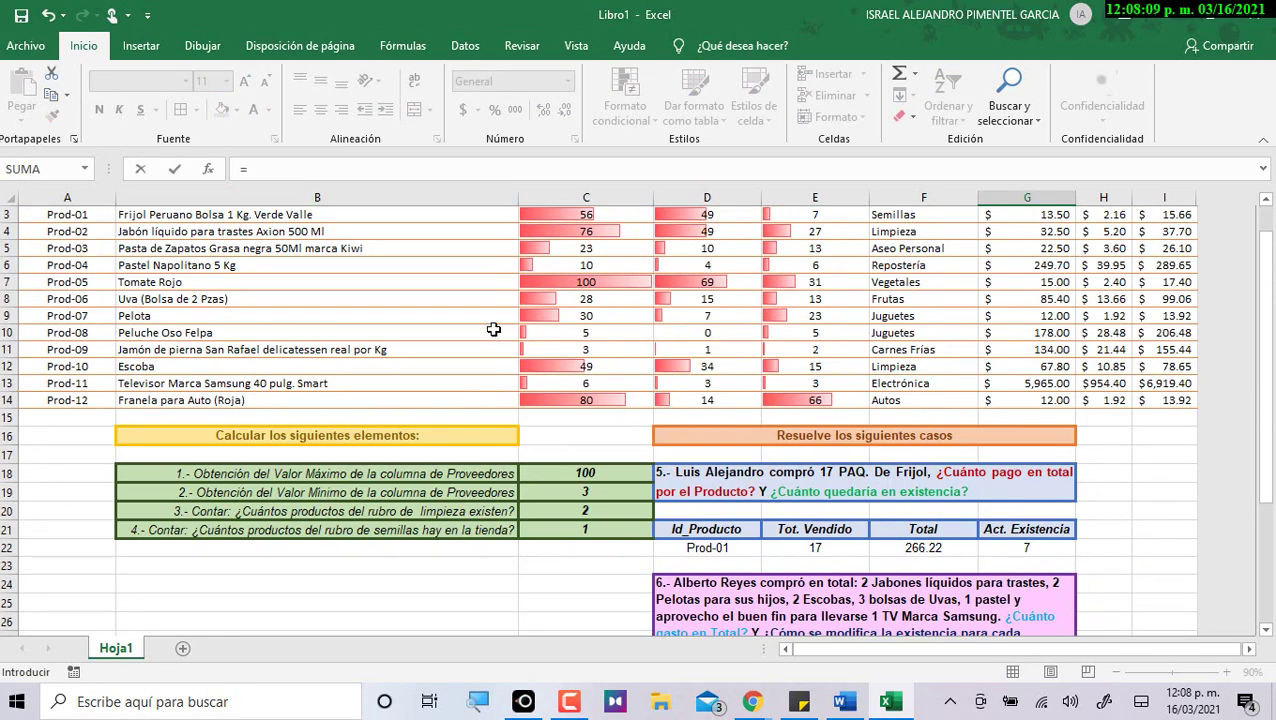
left_click(840, 318)
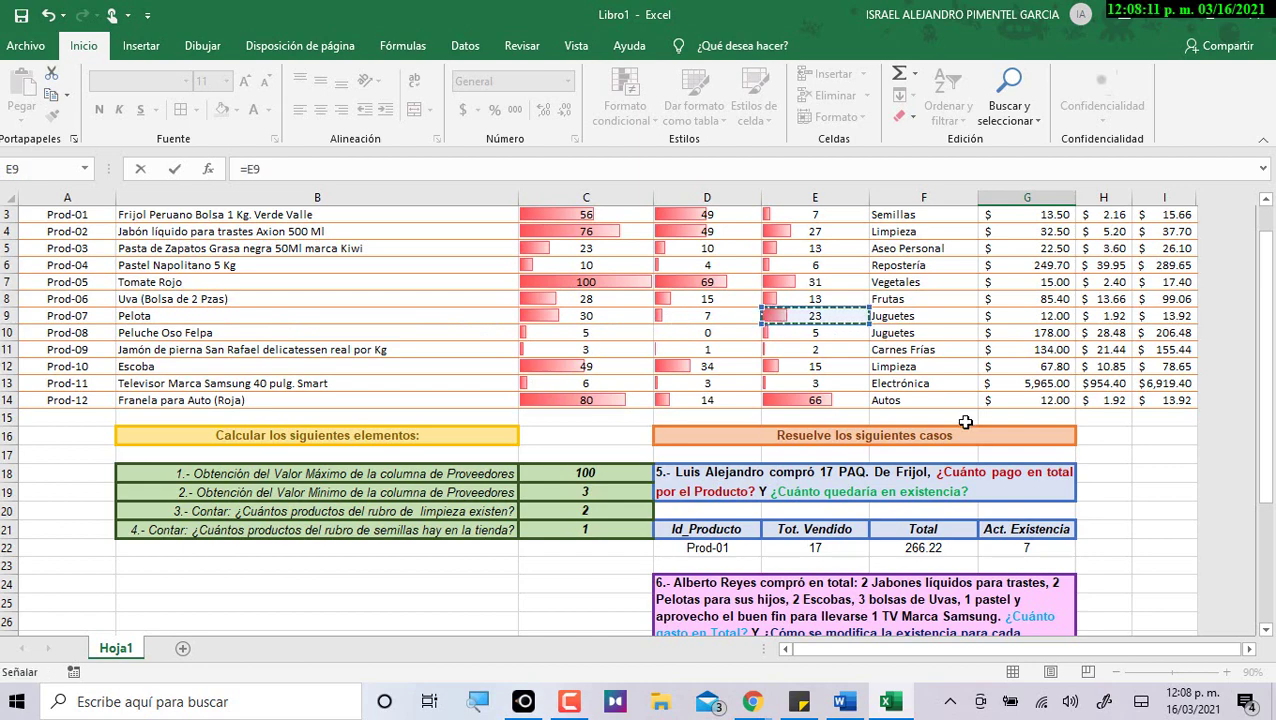
key("Return")
type("=")
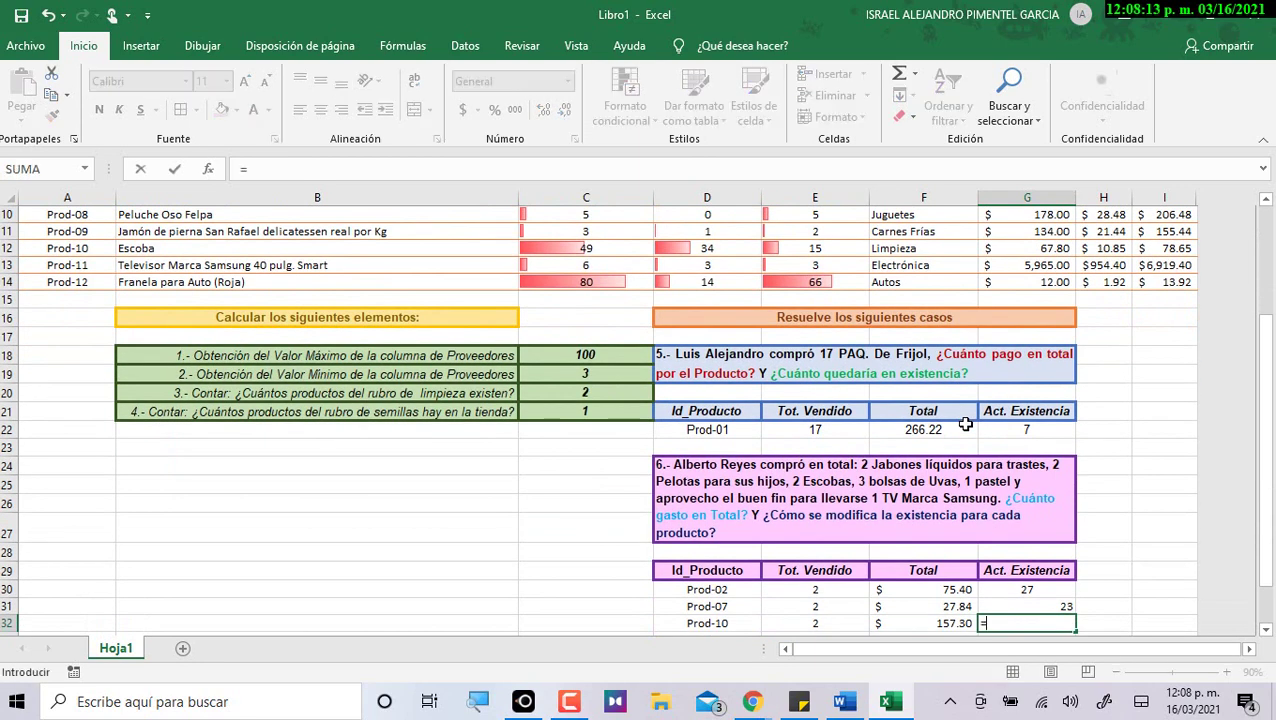
left_click(828, 248)
key("Return")
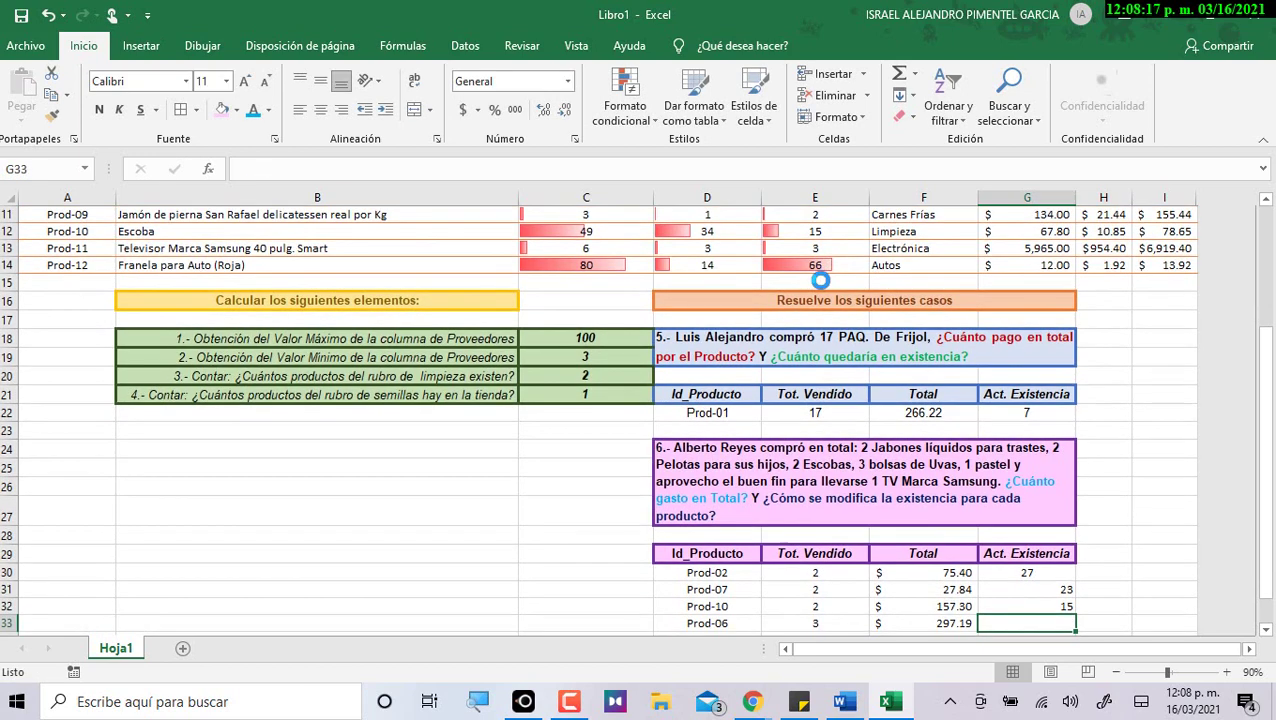
Link G33:G35 to stock cells E8, E6 and E13, showing 13, 6 and 3.
type("=")
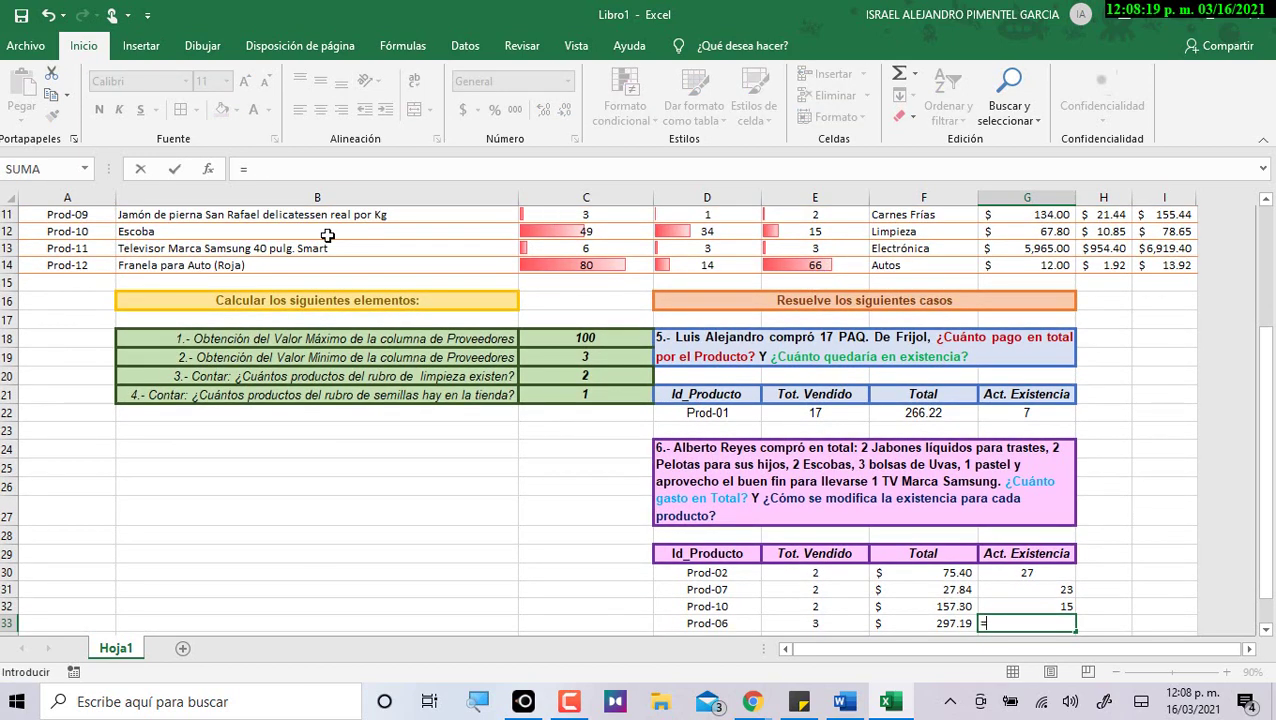
scroll(258, 245, "up", 1)
left_click(804, 219)
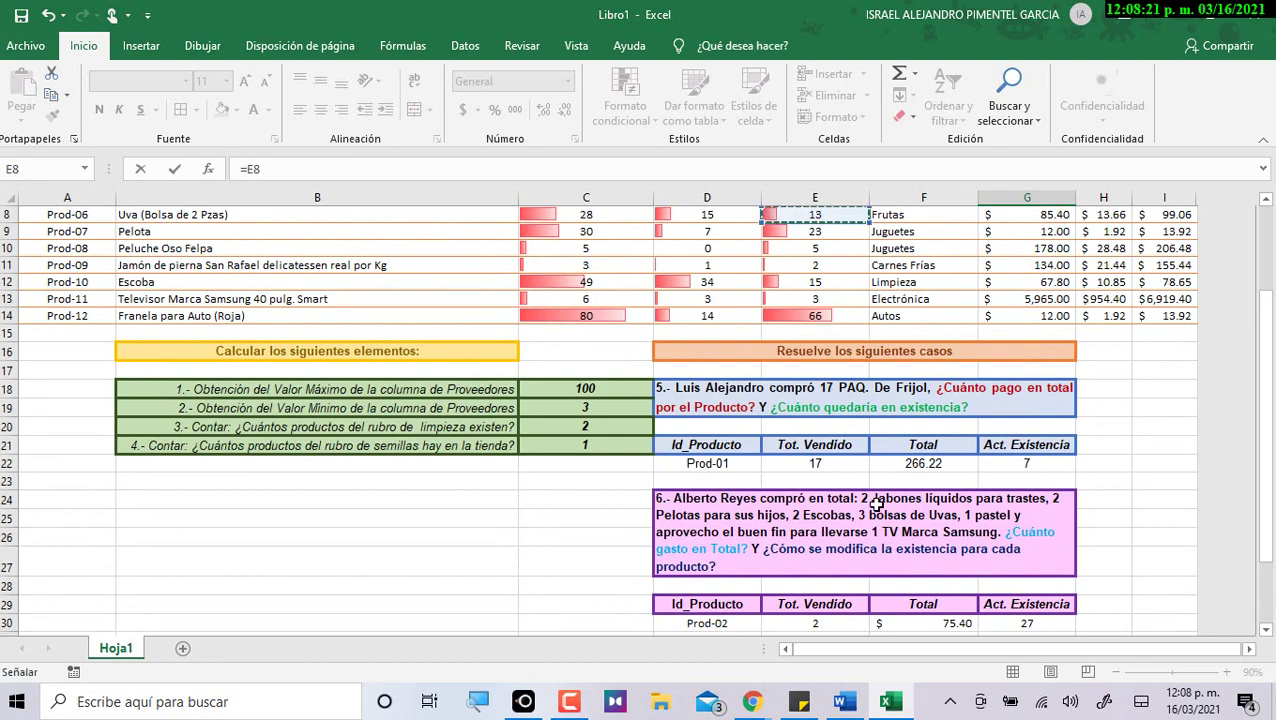
key("Return")
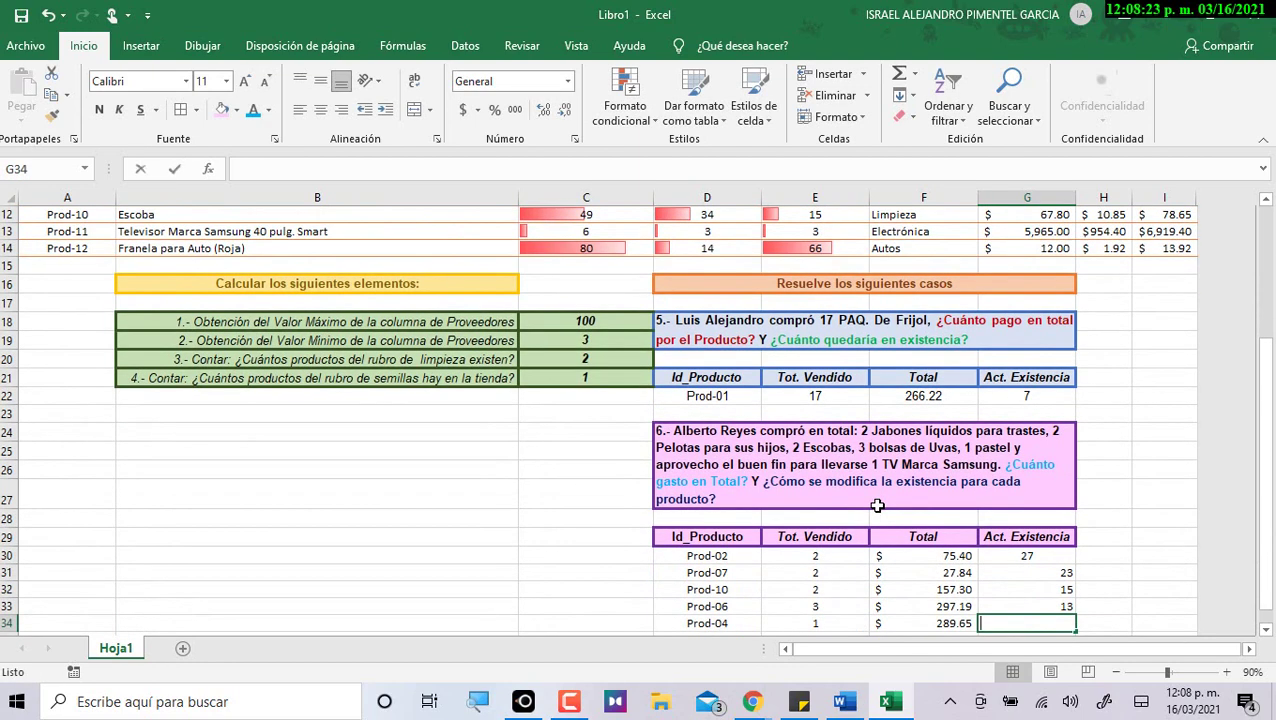
type("=")
scroll(792, 490, "up", 2)
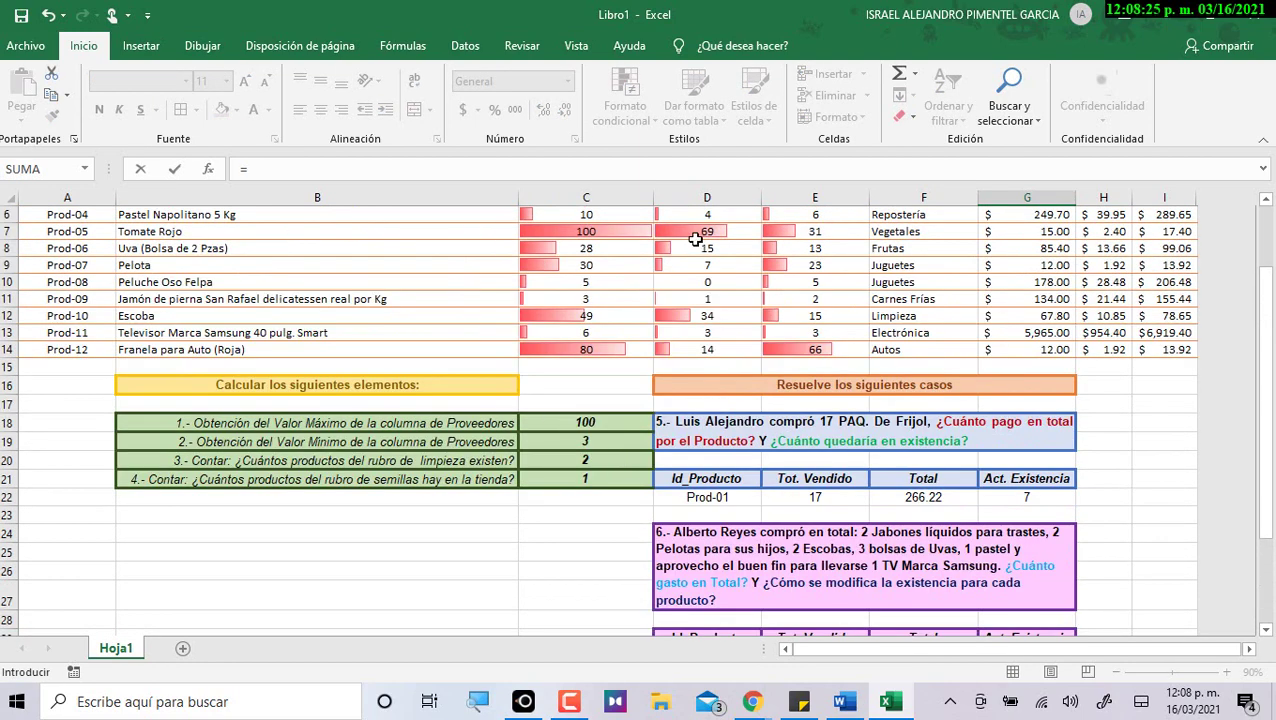
left_click(788, 216)
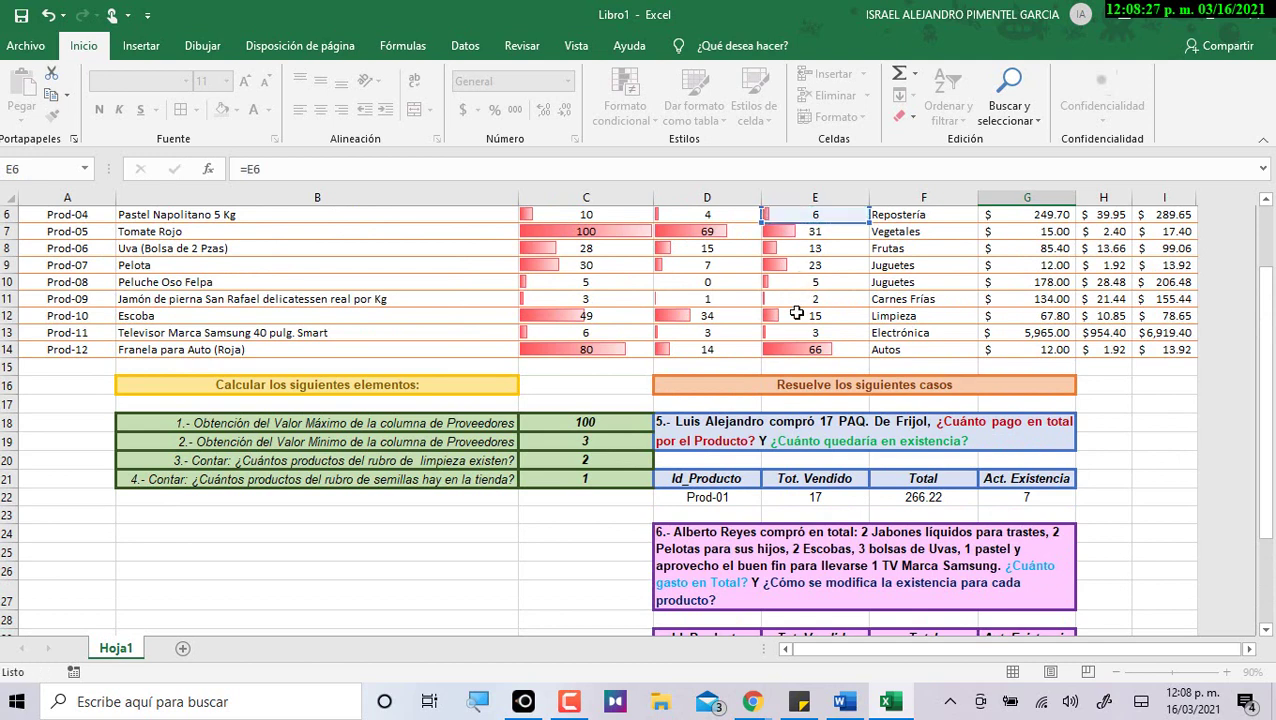
key("Return")
type("=")
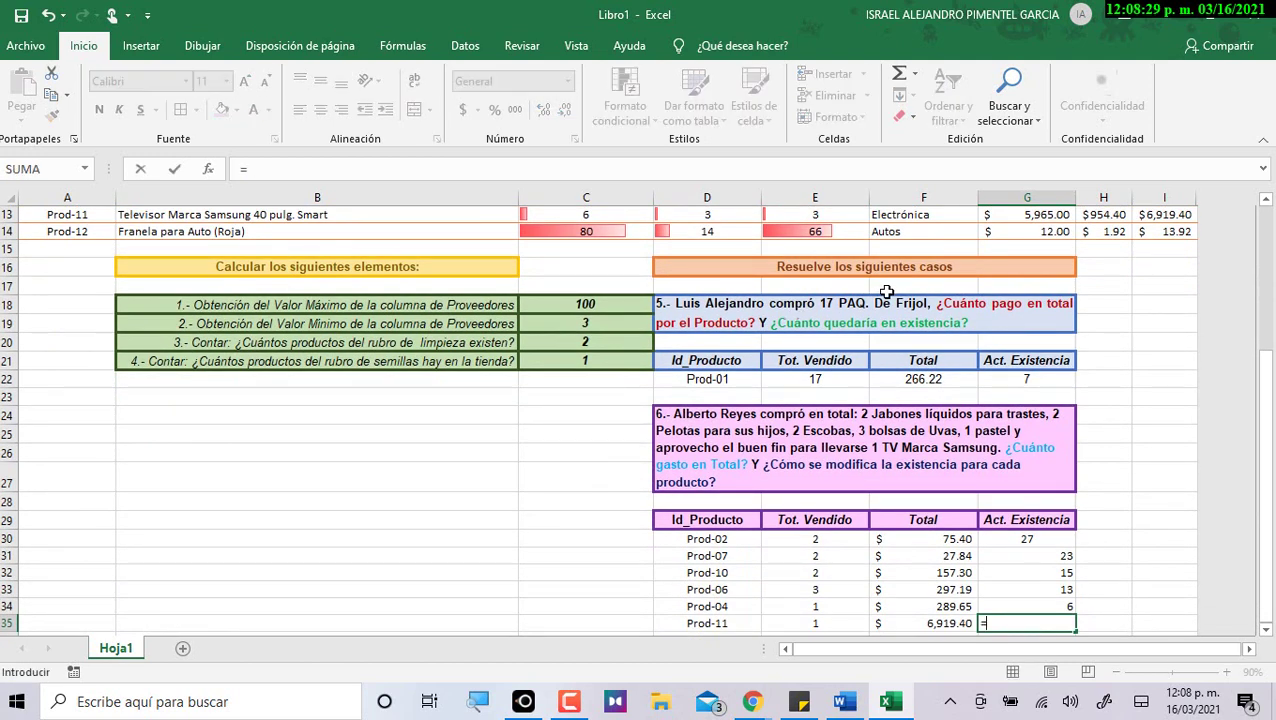
left_click(790, 214)
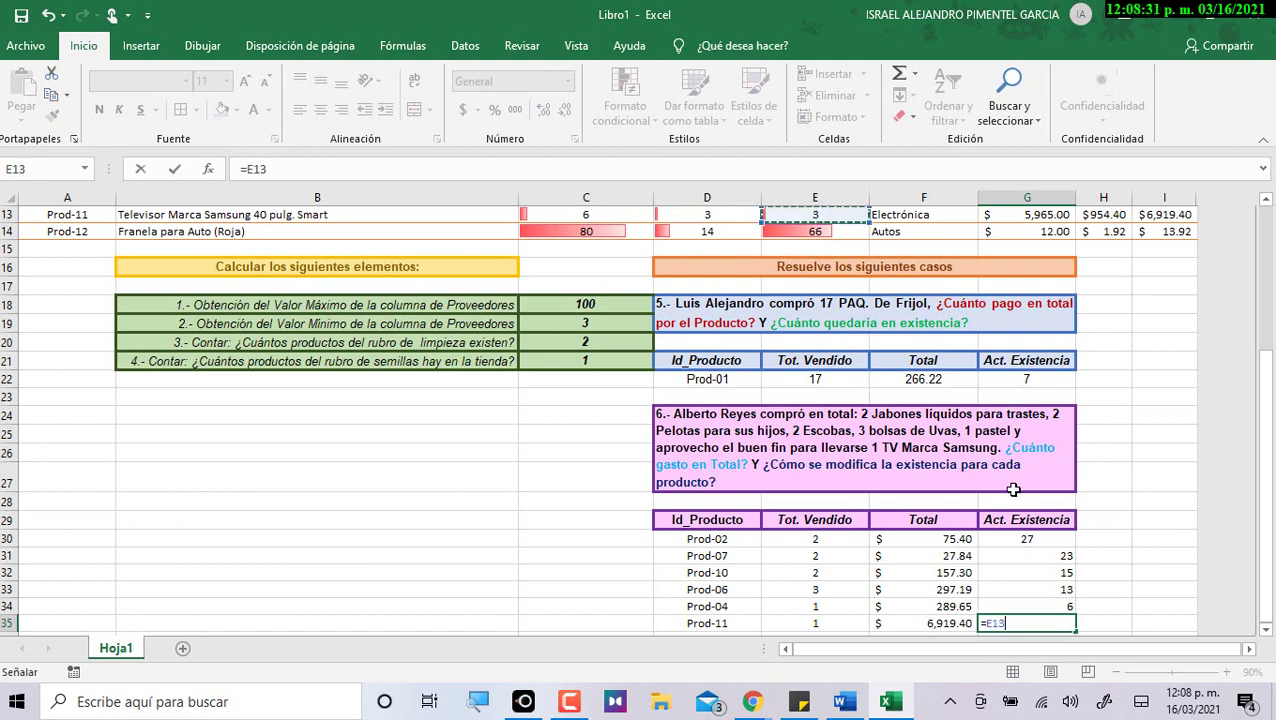
key("Return")
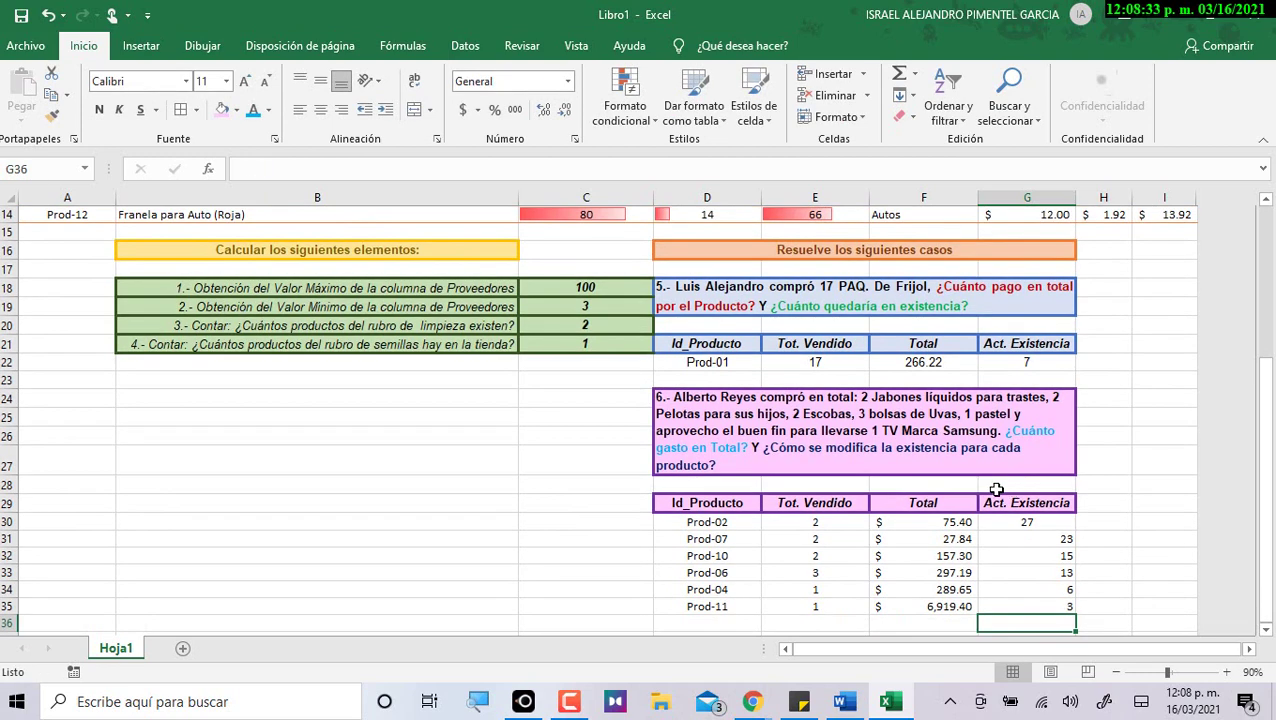
left_click_drag(1008, 522, 999, 605)
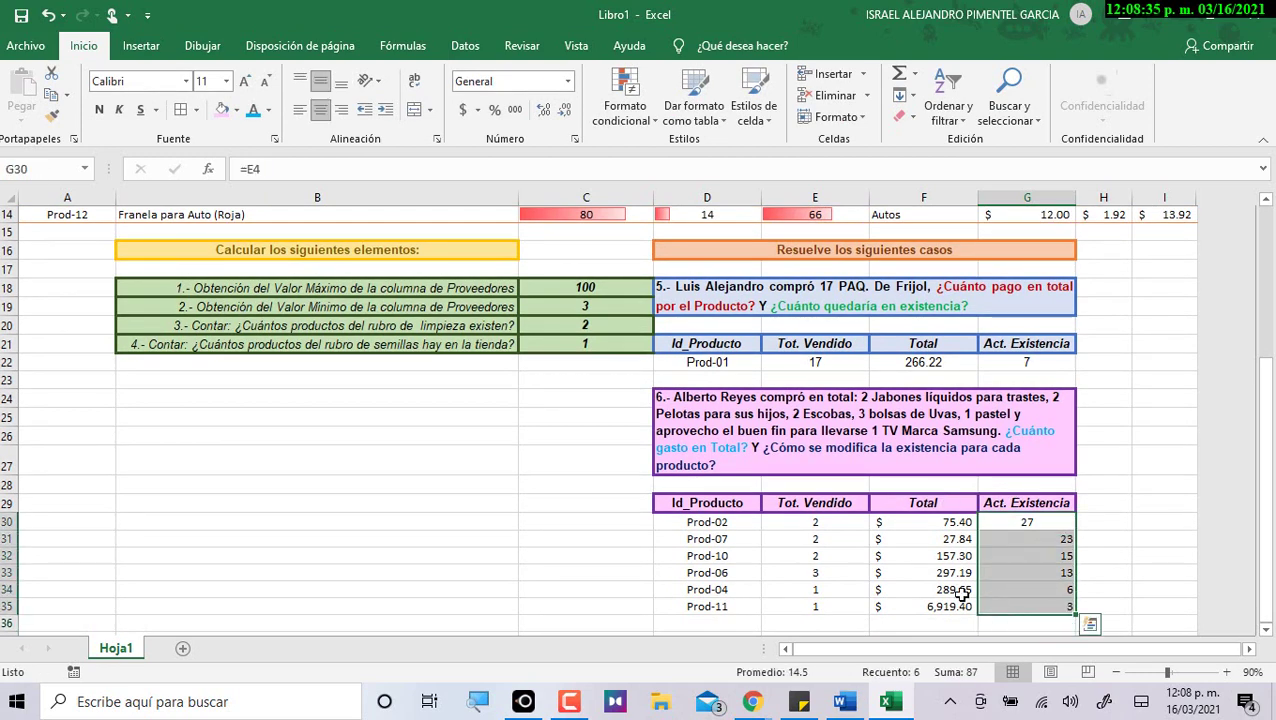
Center the Act. Existencia values and copy the Prod-01 row's formatting onto D30:G35.
left_click(326, 108)
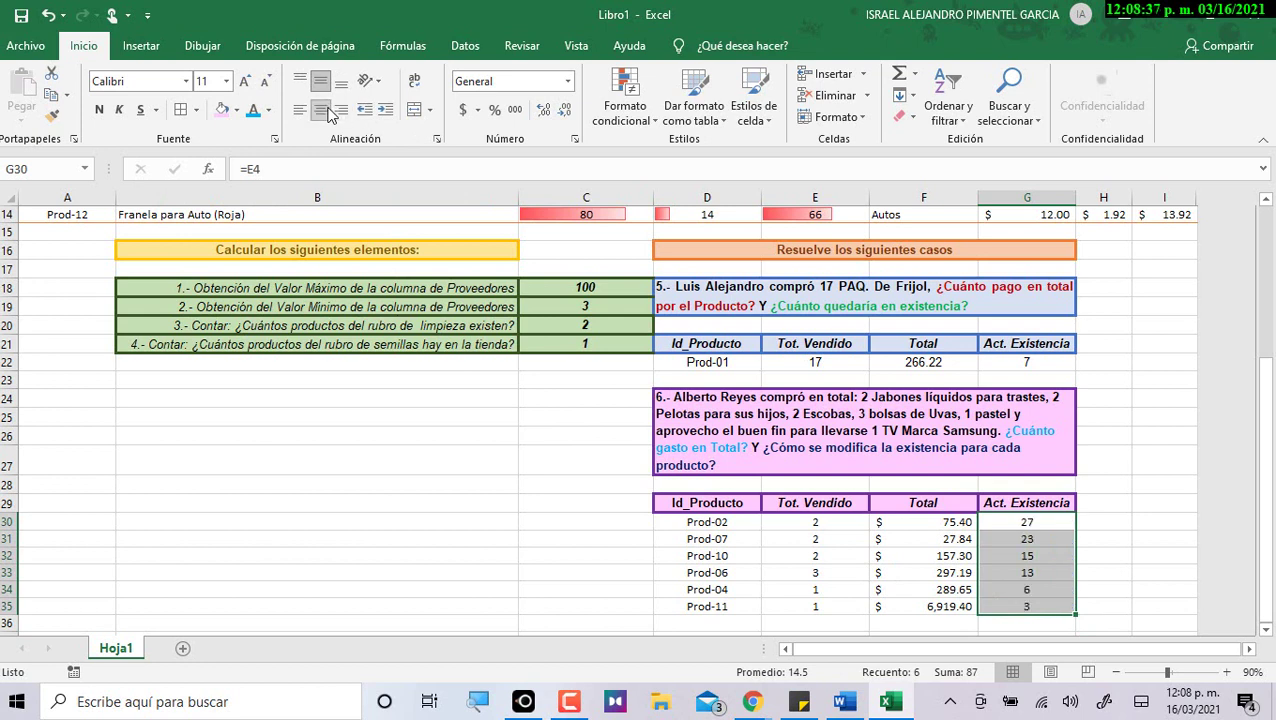
left_click(1038, 568)
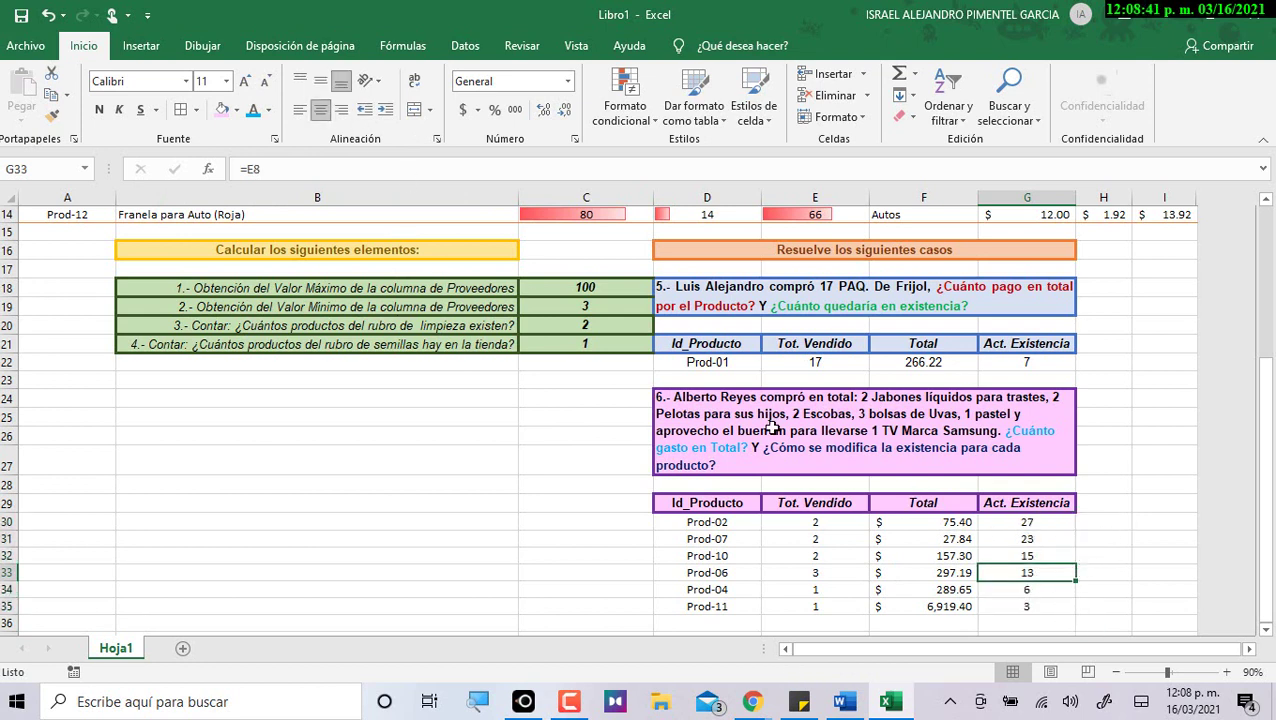
left_click(720, 372)
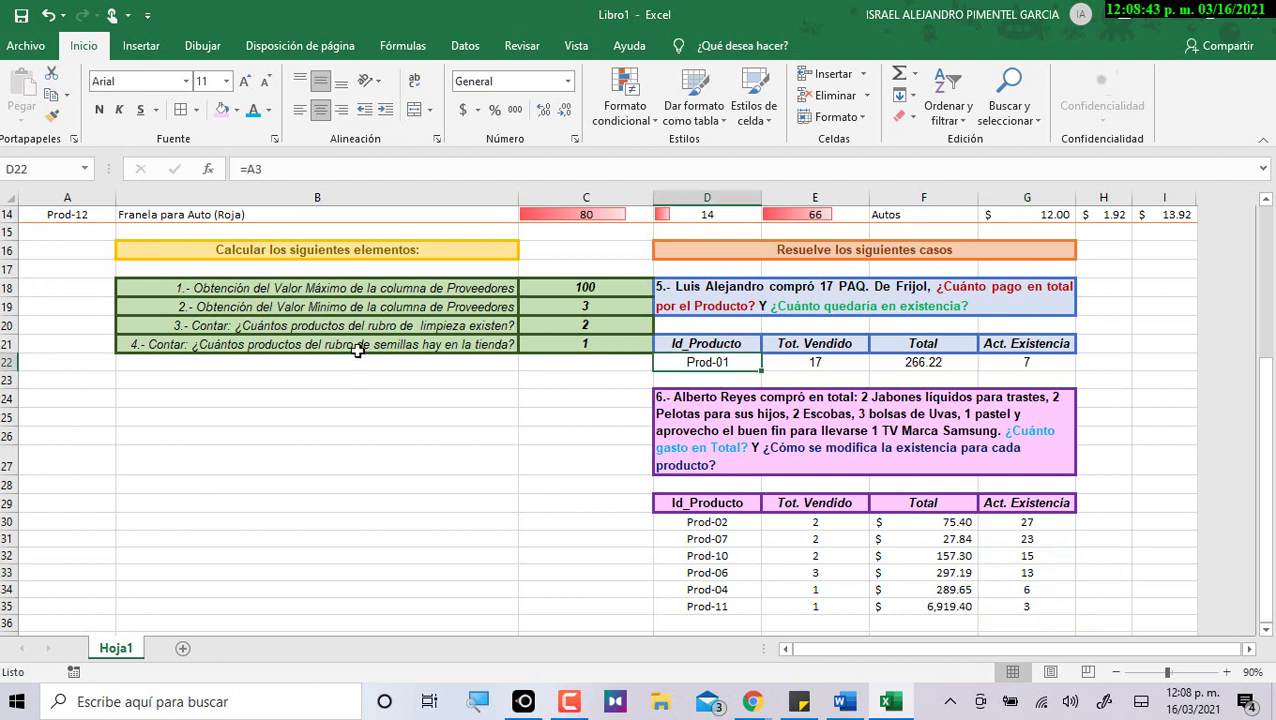
left_click(51, 116)
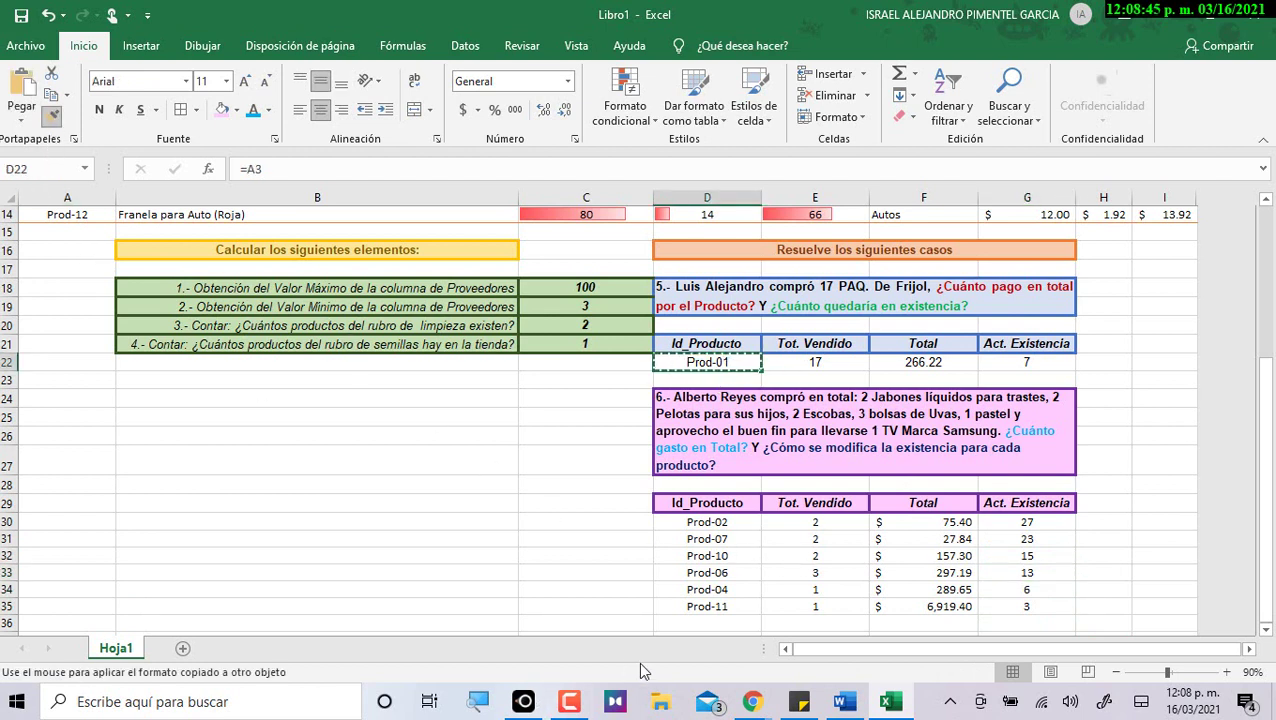
left_click_drag(686, 518, 1062, 610)
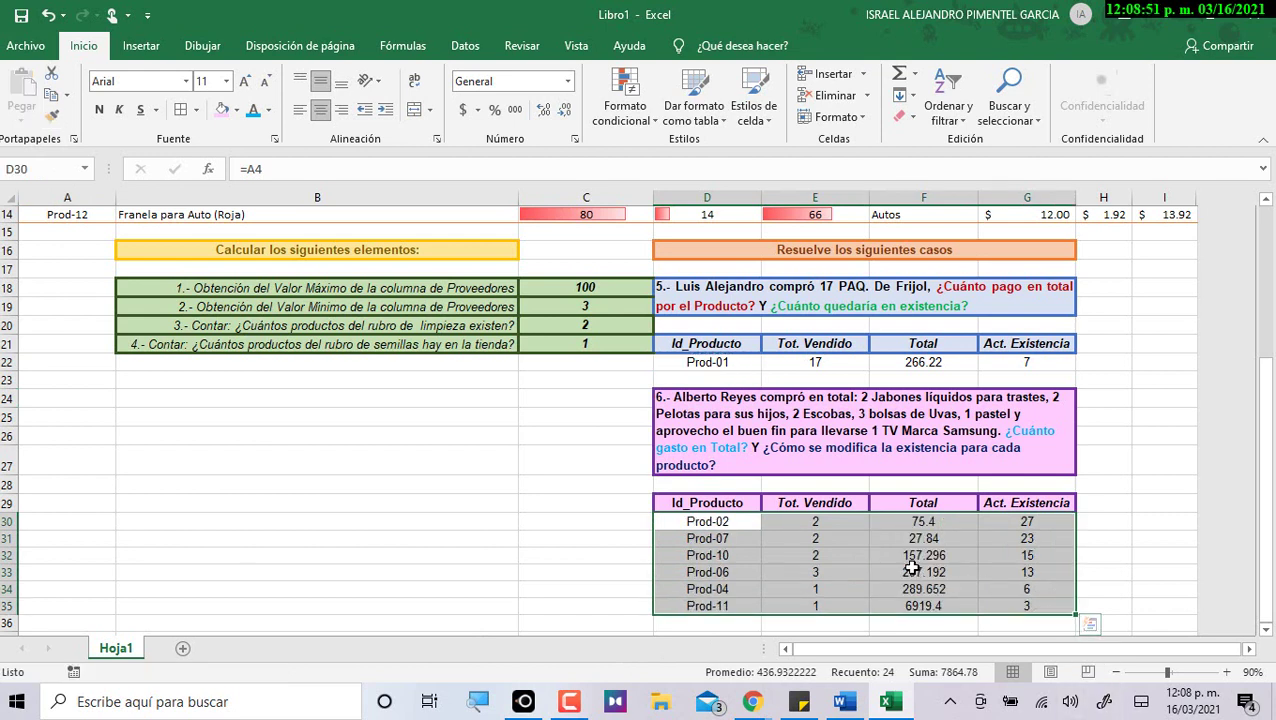
left_click(724, 344)
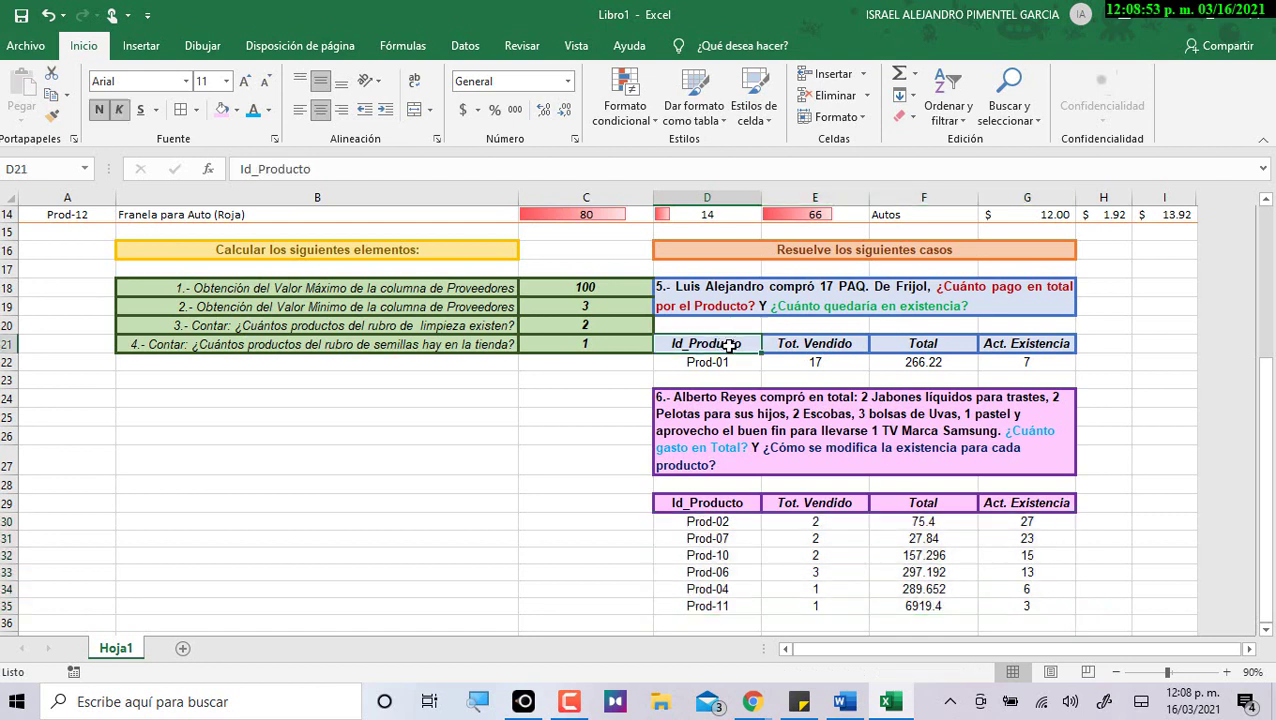
left_click(52, 117)
Paint the Id_Producto header formatting onto case 5's Prod-01 row D22:G22.
left_click_drag(742, 362, 1020, 363)
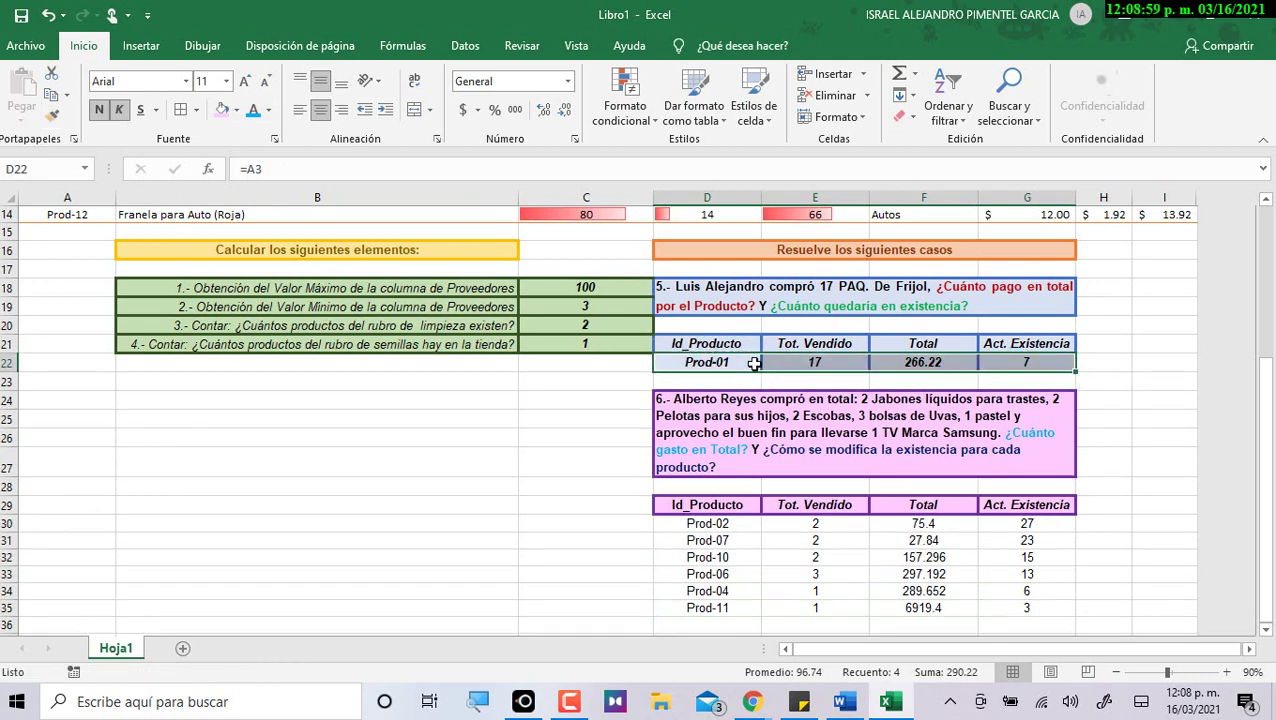
left_click(238, 110)
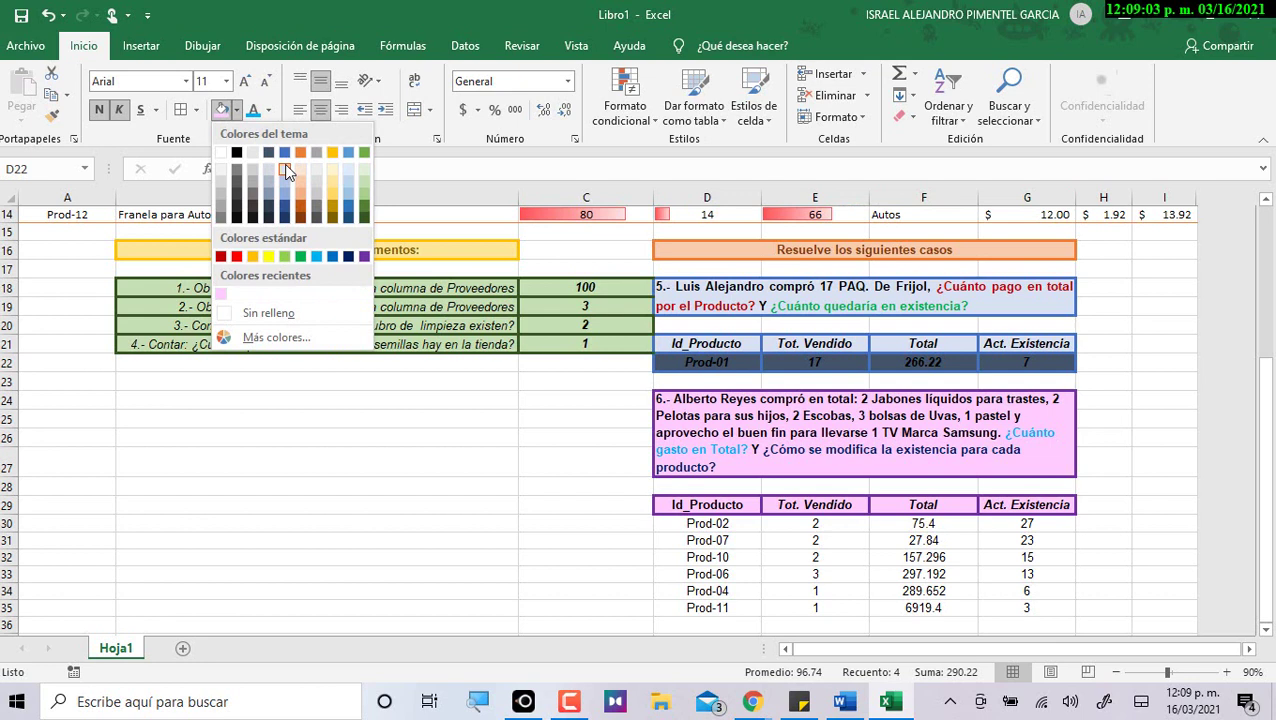
left_click(634, 410)
Give case 5's header row D21:G21 a dark blue fill and white text.
left_click(720, 343)
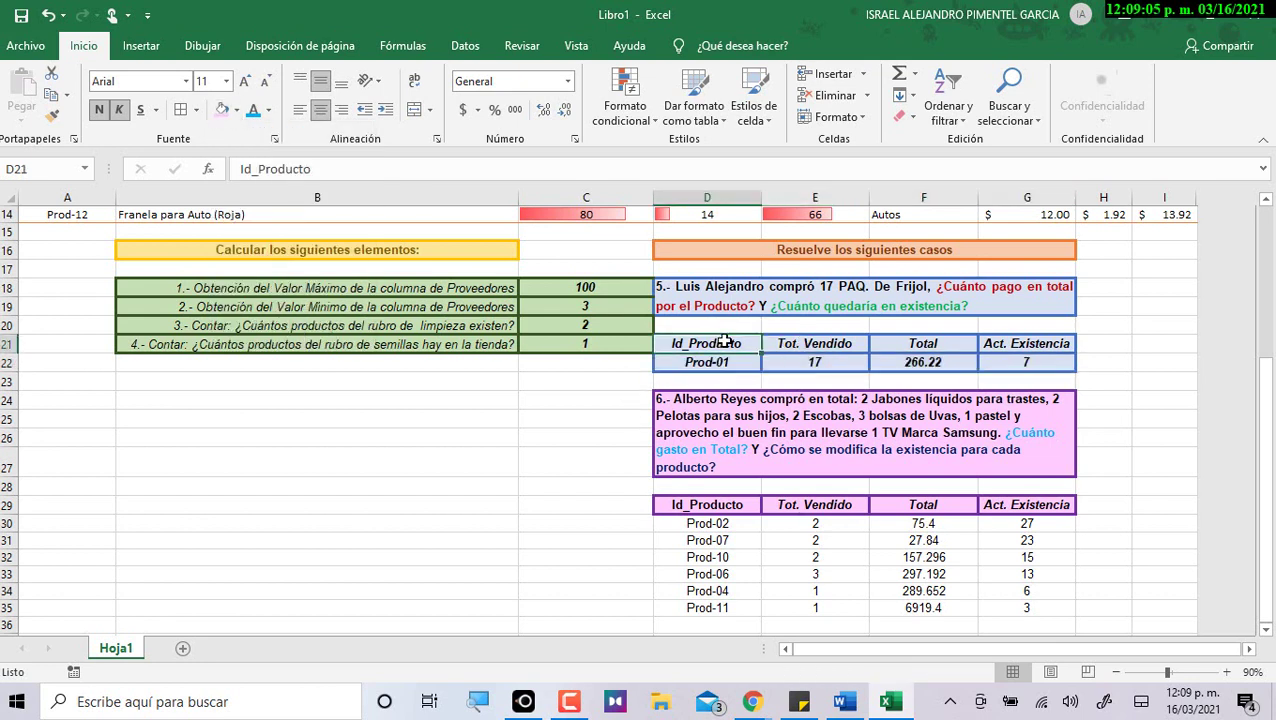
left_click_drag(841, 343, 1020, 343)
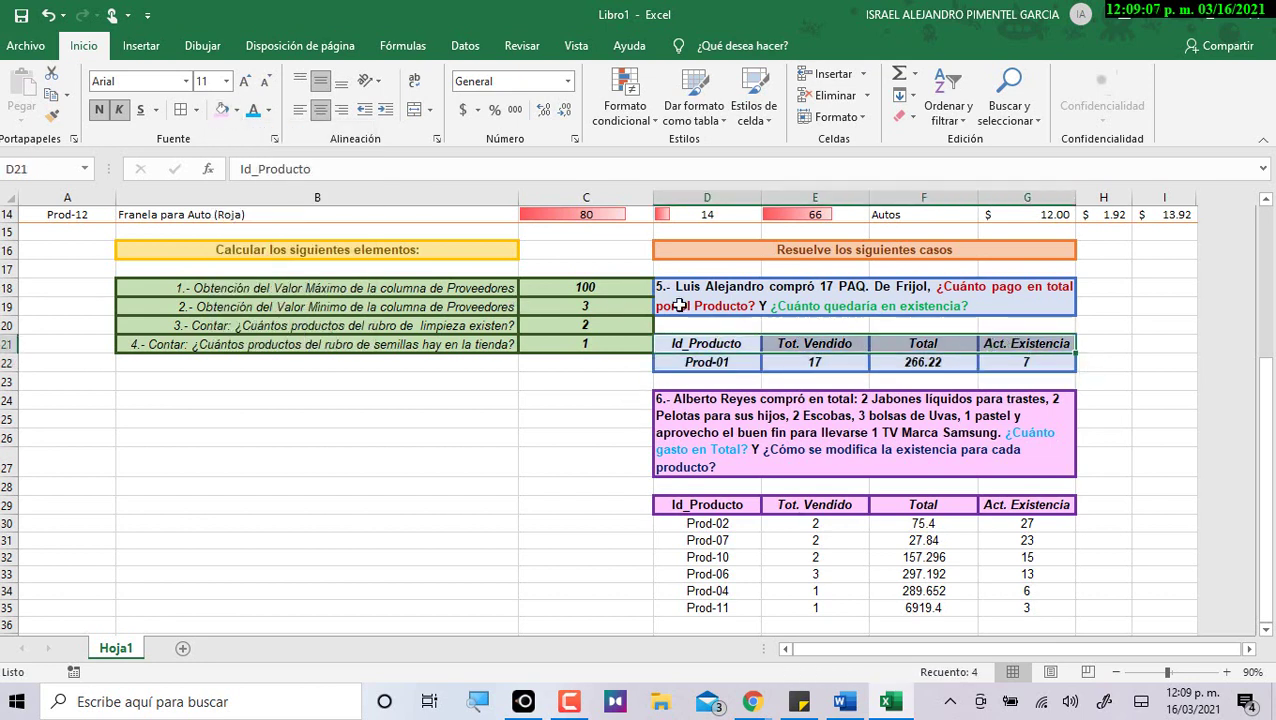
left_click(237, 111)
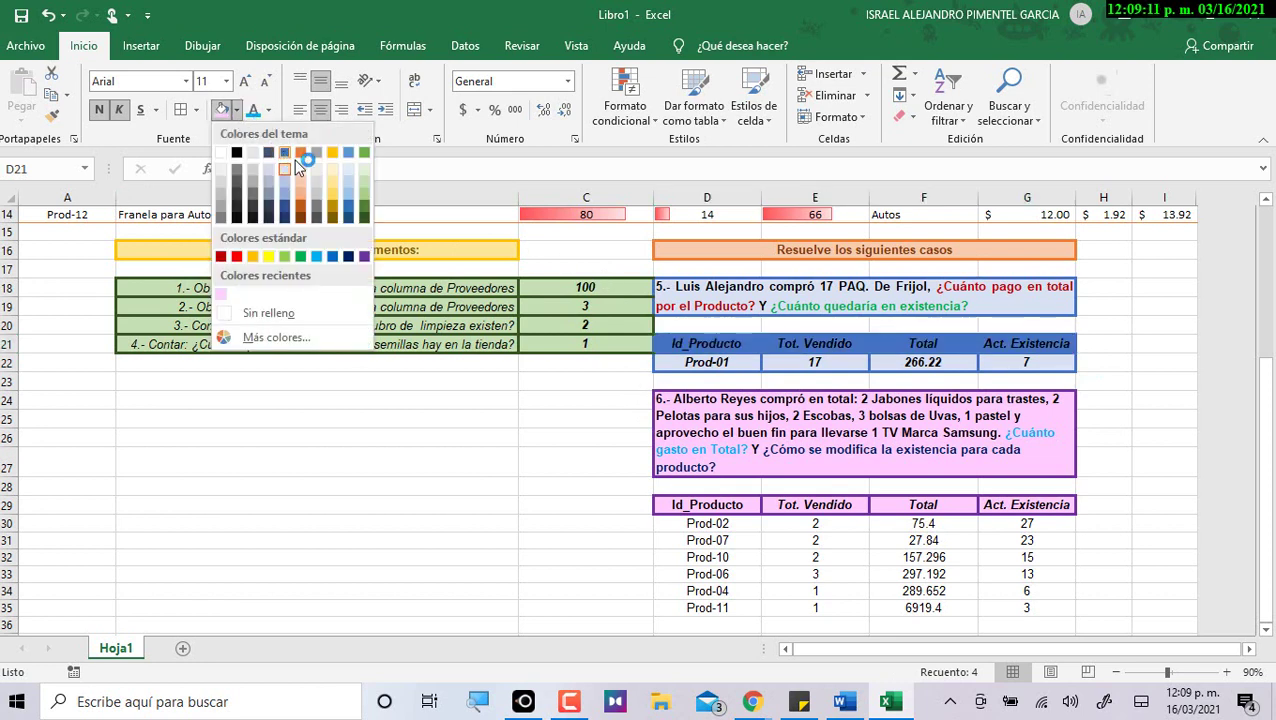
left_click(286, 208)
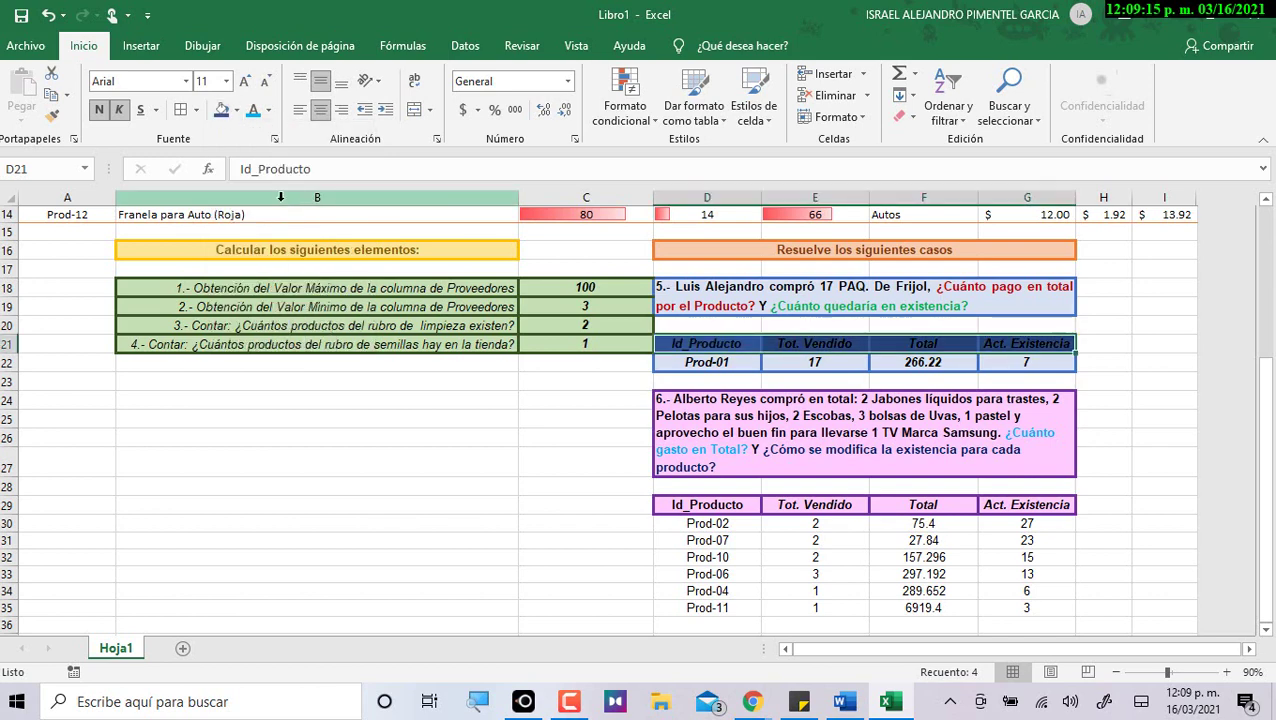
left_click(268, 110)
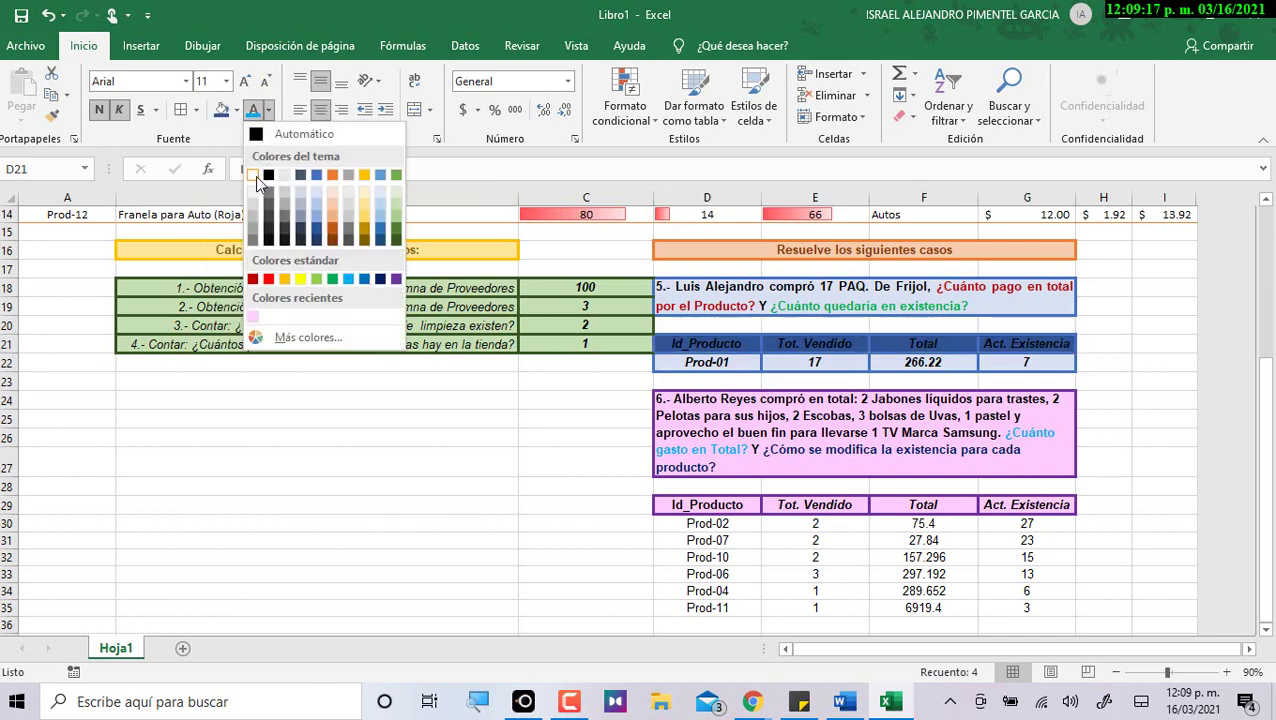
left_click(253, 175)
left_click(500, 503)
left_click_drag(706, 521, 1026, 557)
Copy the D29 header's formatting onto case 6 rows D30:G35.
left_click(720, 506)
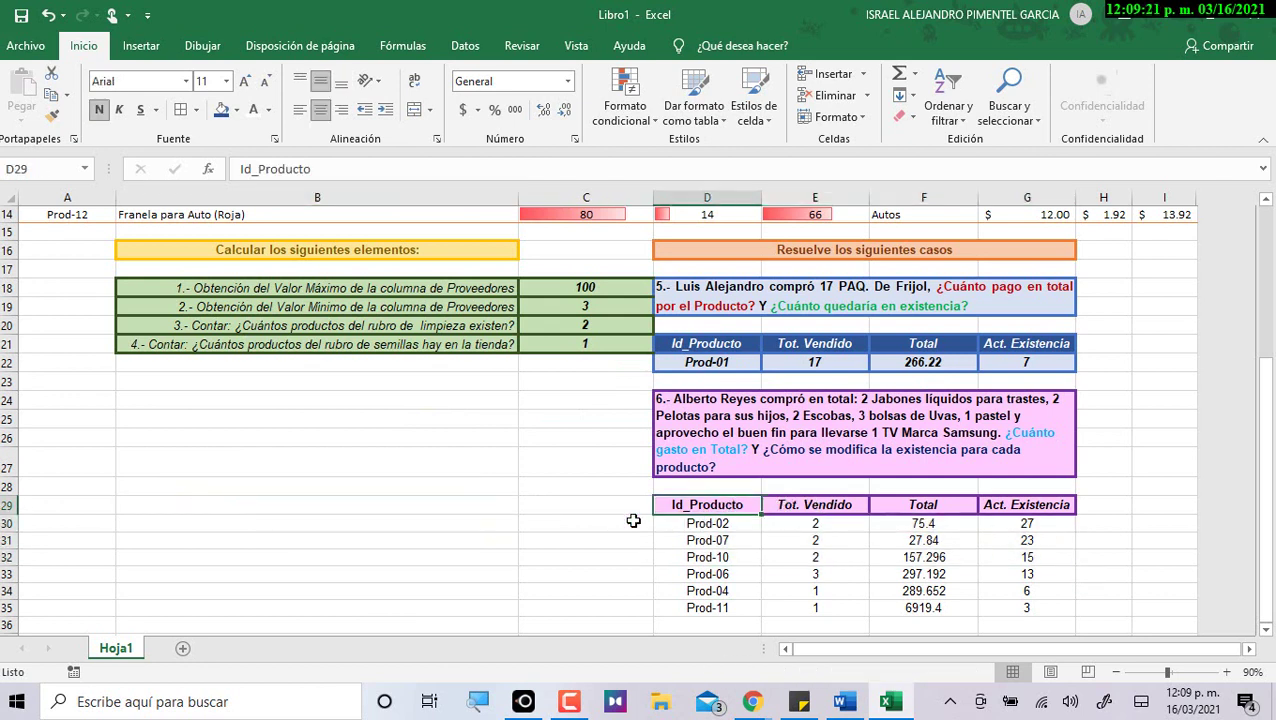
left_click(50, 116)
mouse_move(706, 523)
left_mouse_down()
mouse_move(968, 606)
mouse_move(1040, 610)
left_mouse_up()
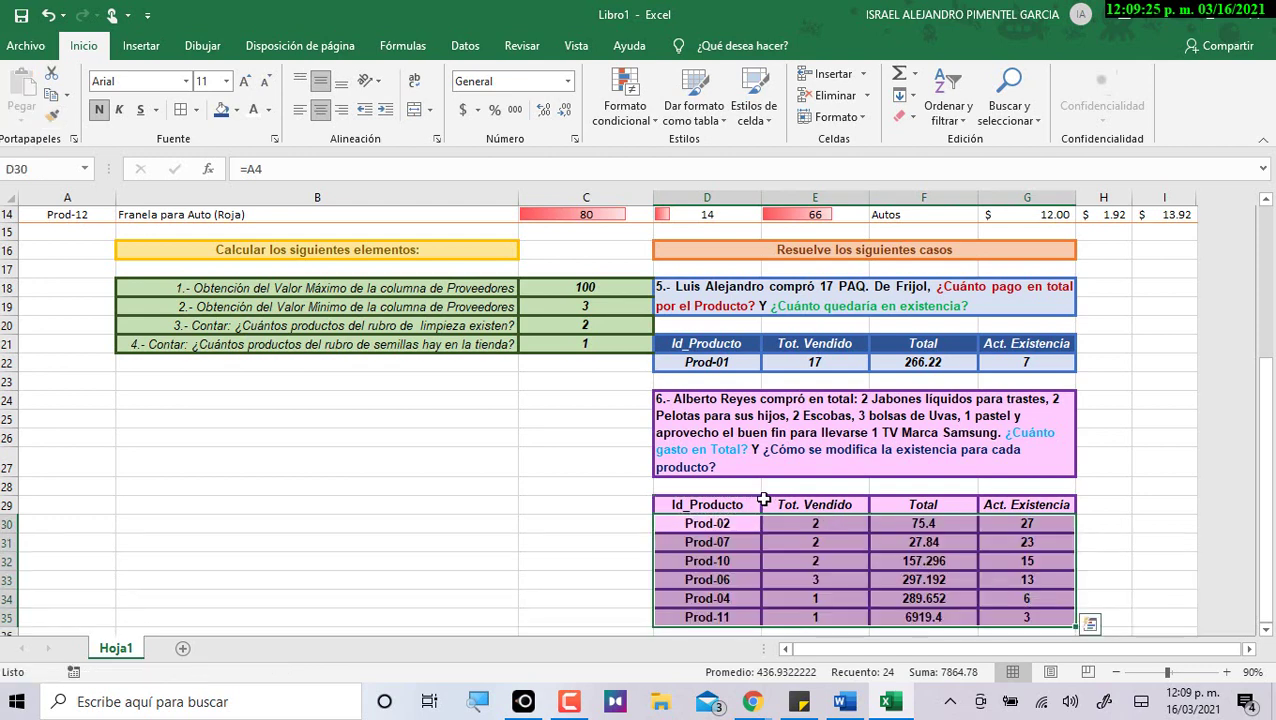
Fill case 6's header row with a custom magenta and recolour its text.
left_click_drag(742, 502, 980, 506)
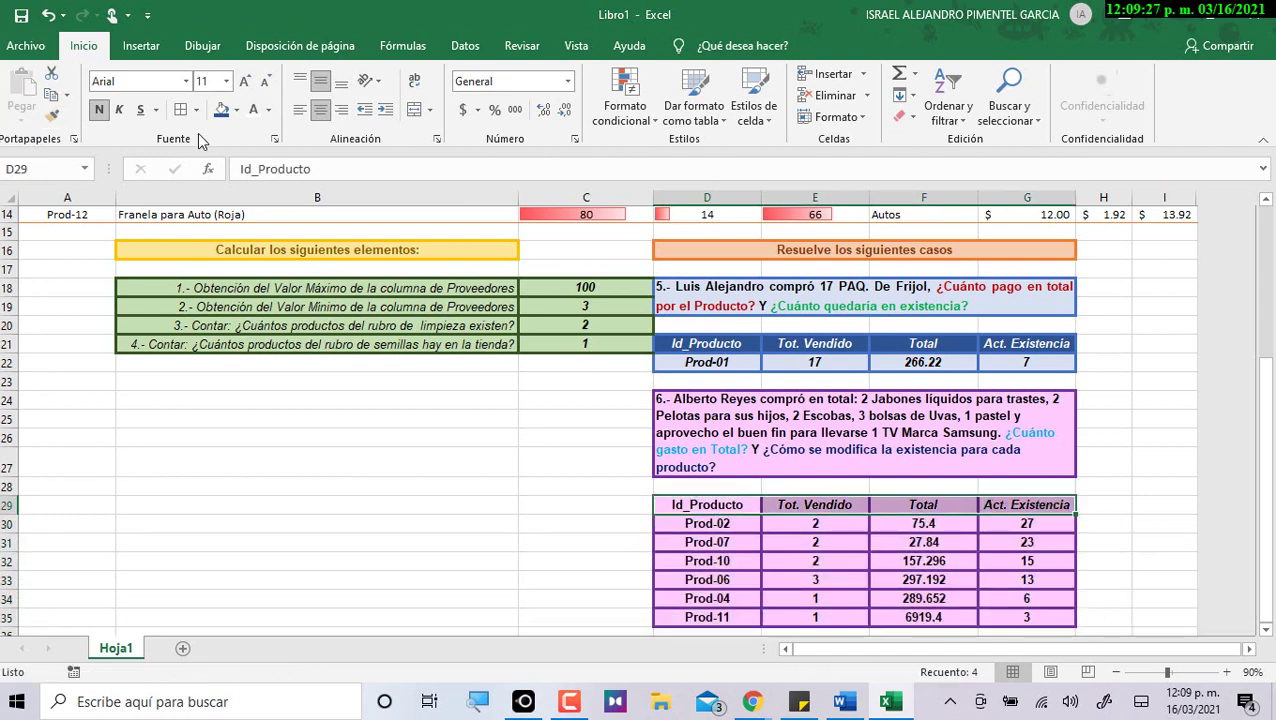
left_click(236, 110)
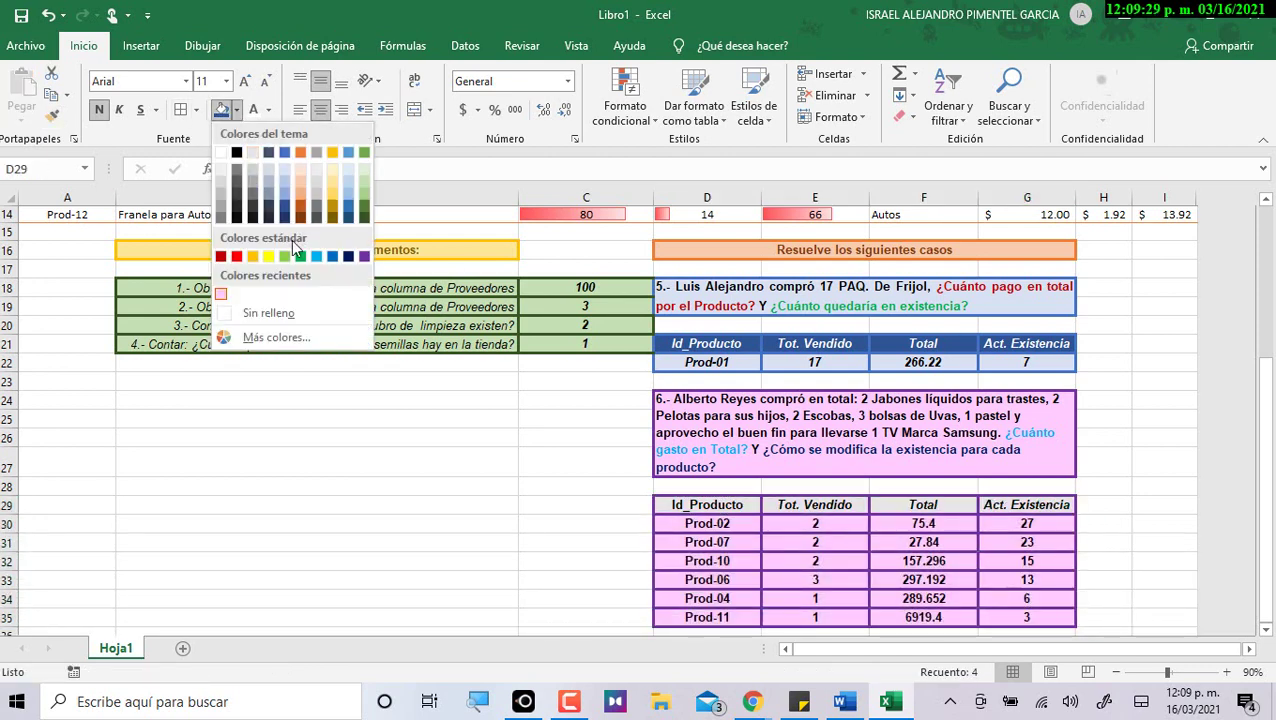
left_click(270, 338)
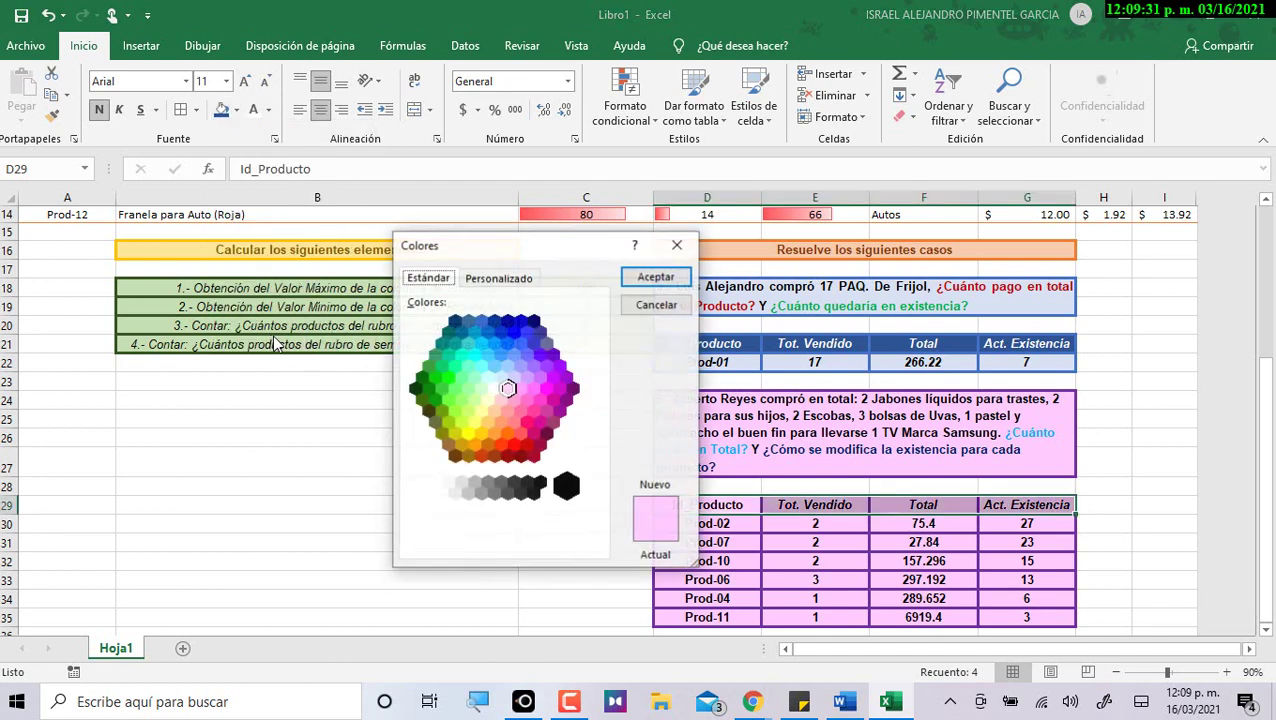
left_click(547, 399)
left_click(658, 278)
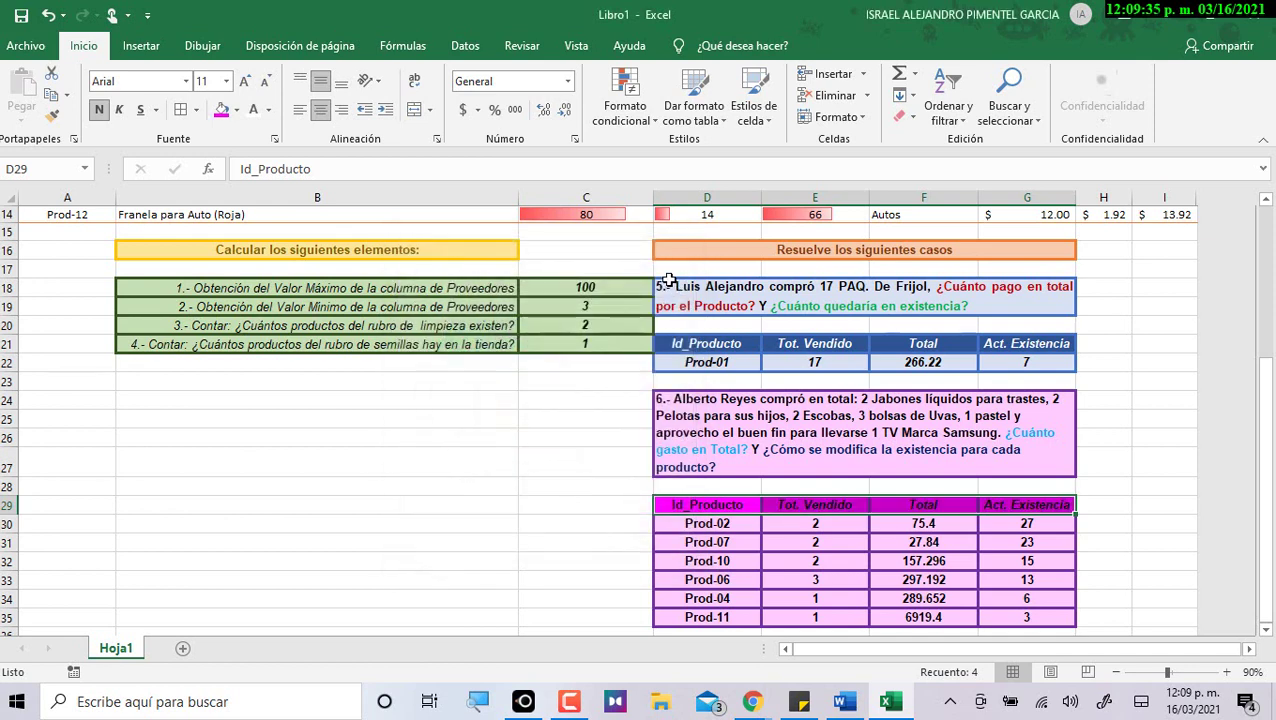
left_click(253, 110)
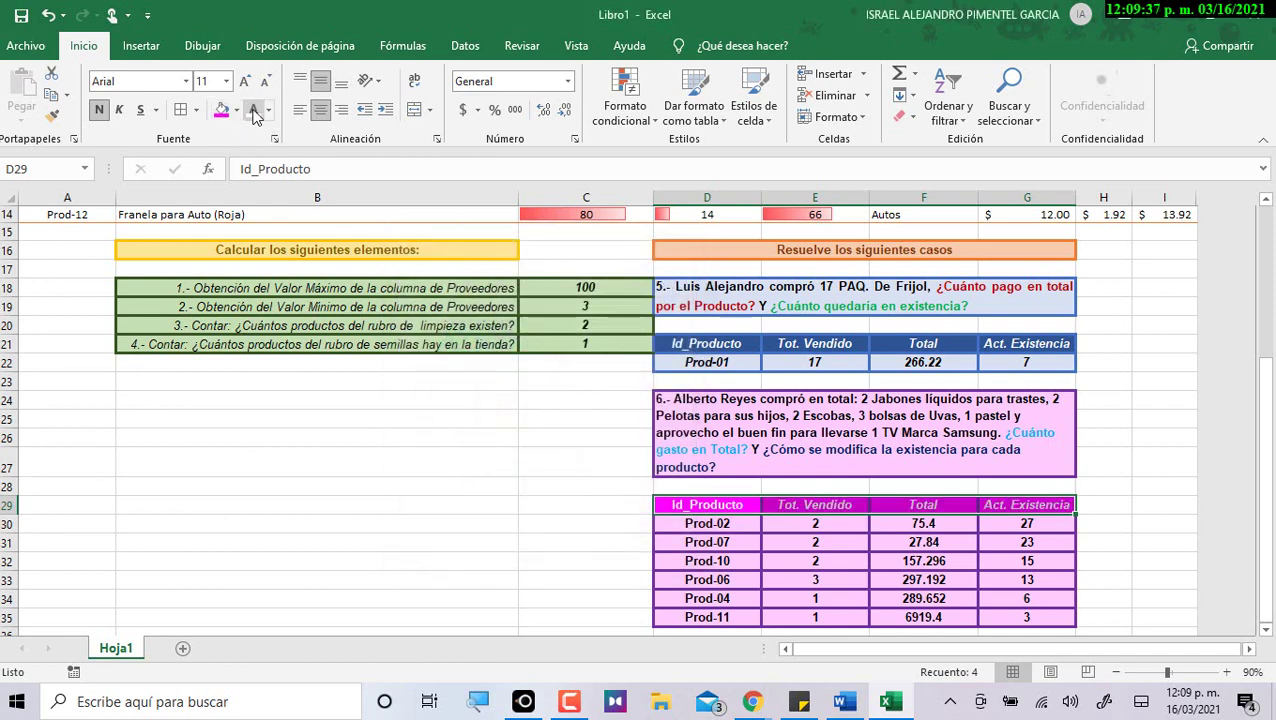
left_click(471, 484)
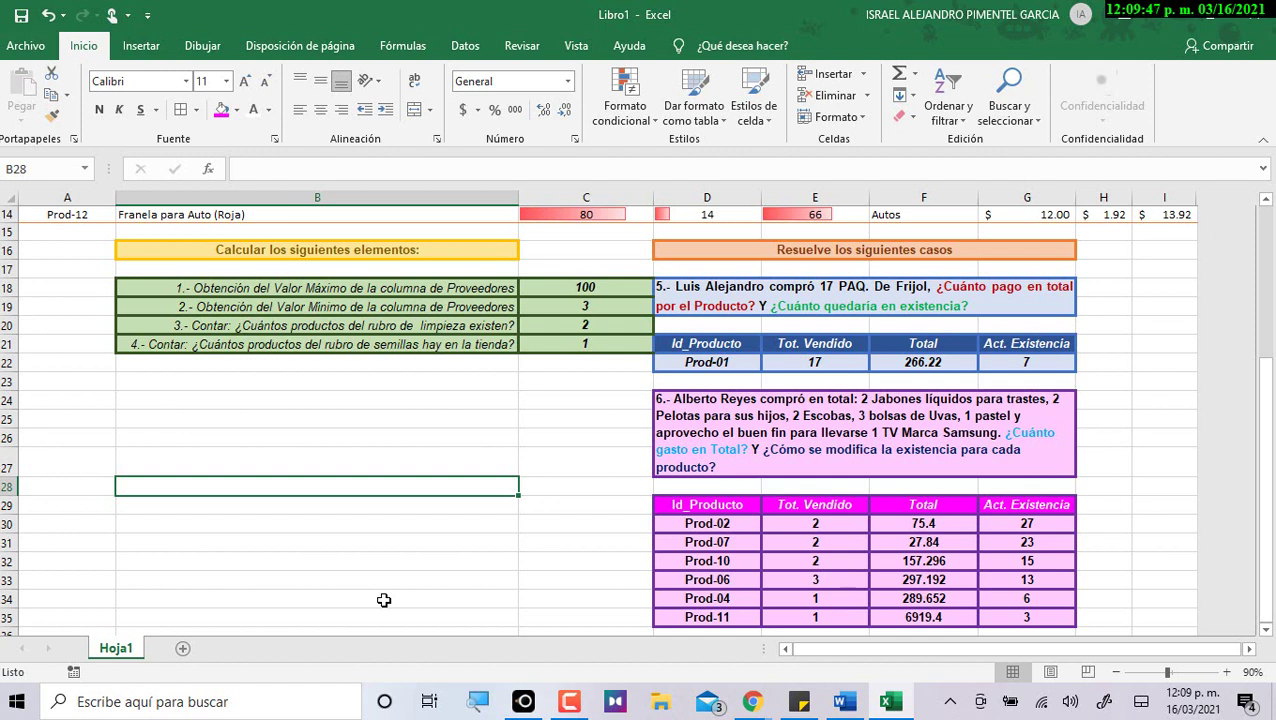
Apply dollar accounting format to case 6 Totals F30:F35 and case 5 Total F22.
left_click(920, 358)
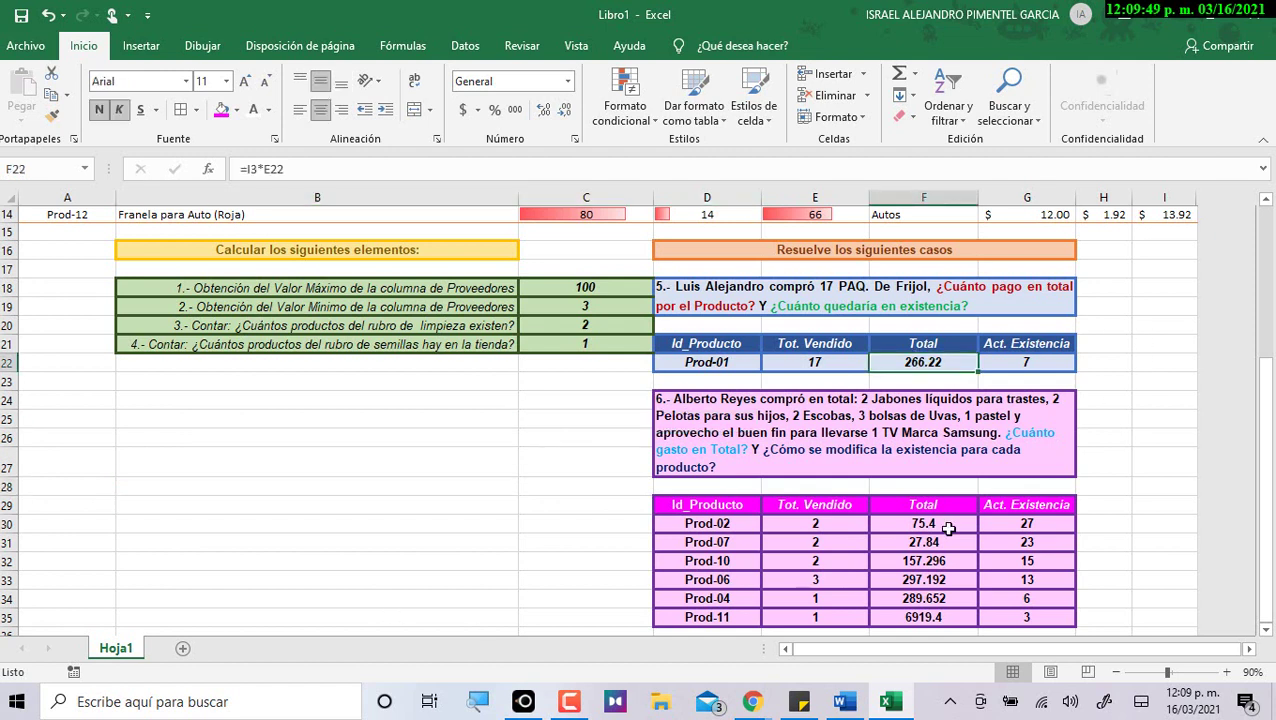
left_click_drag(944, 530, 938, 618)
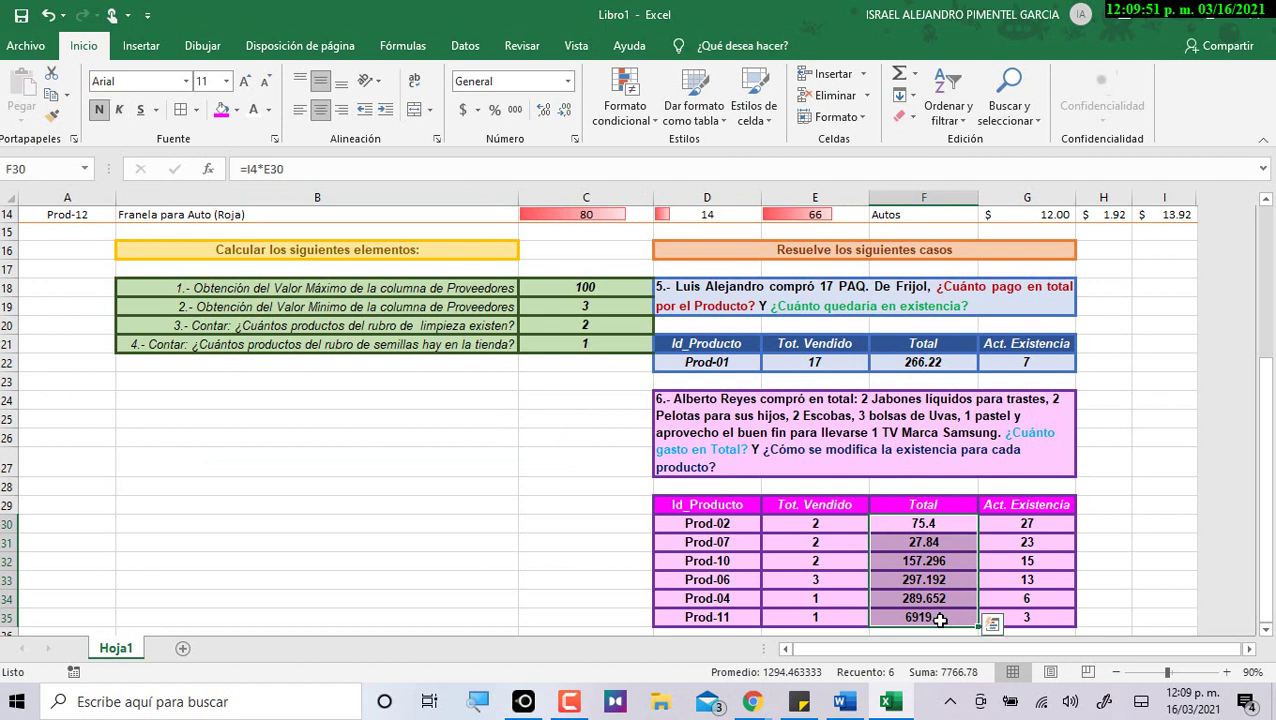
left_click(463, 113)
left_click(906, 360)
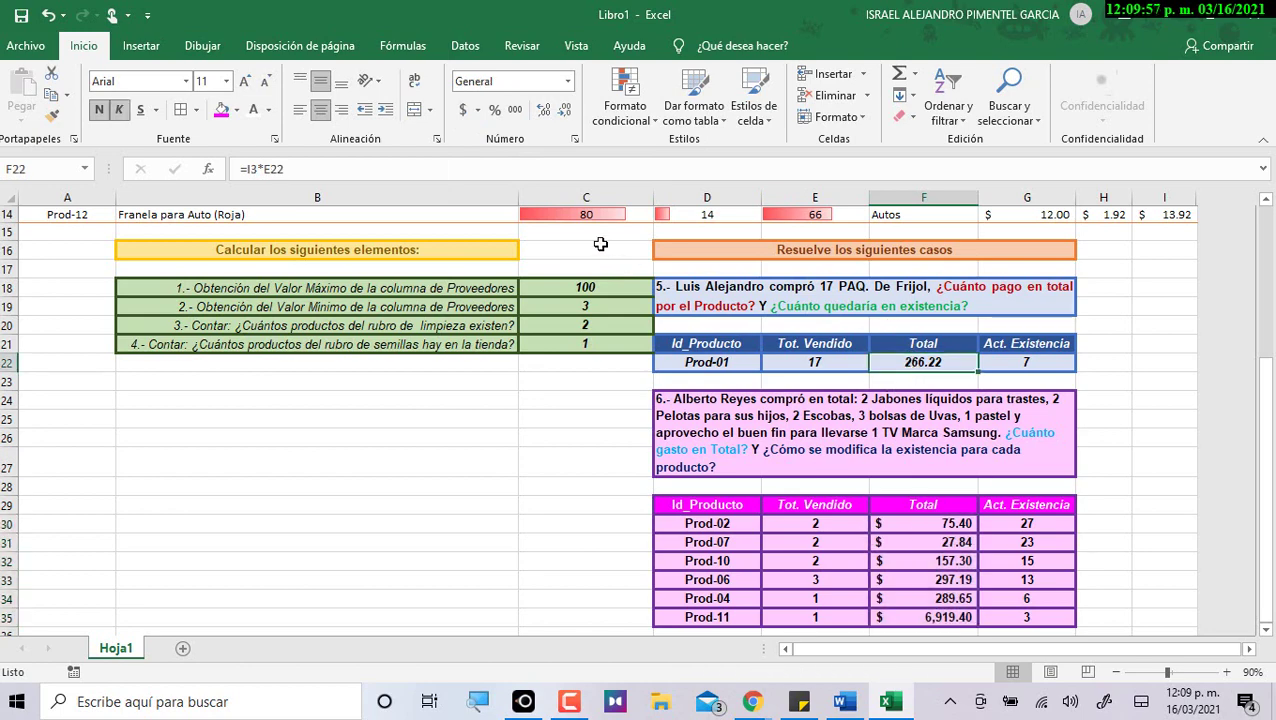
left_click(463, 110)
left_click(1106, 386)
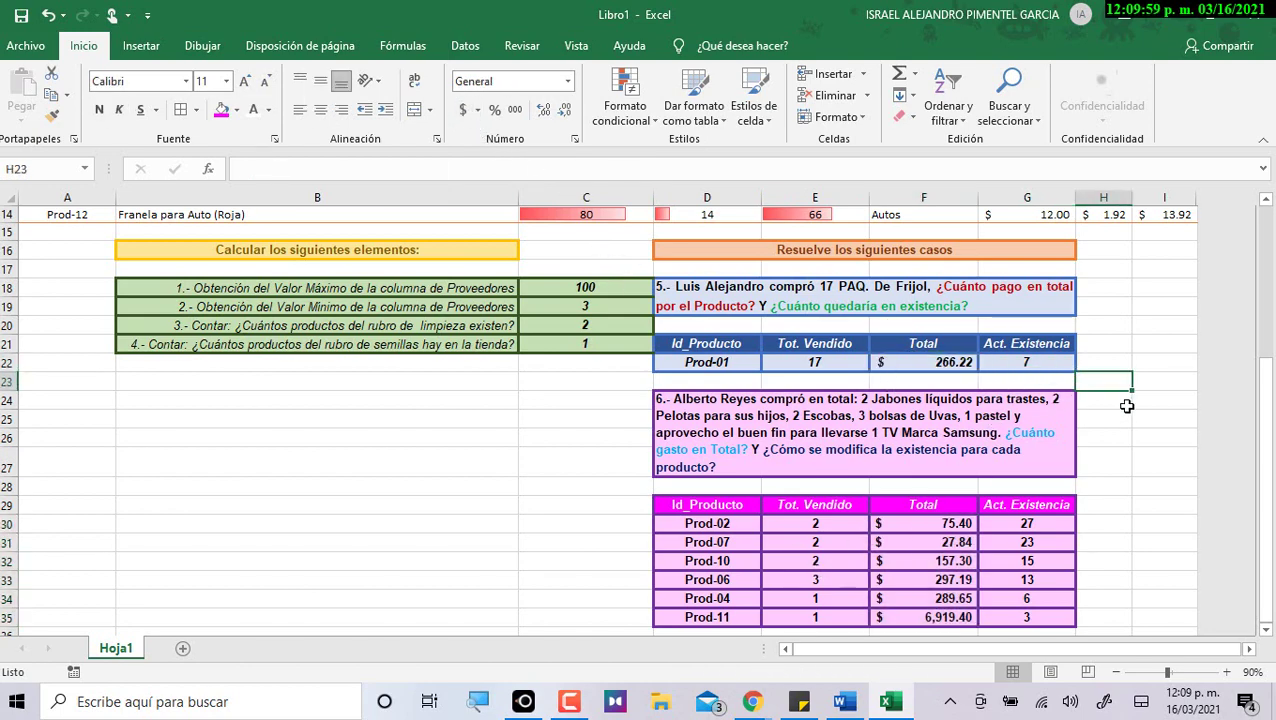
scroll(1120, 405, "up", 1)
scroll(1130, 416, "down", 2)
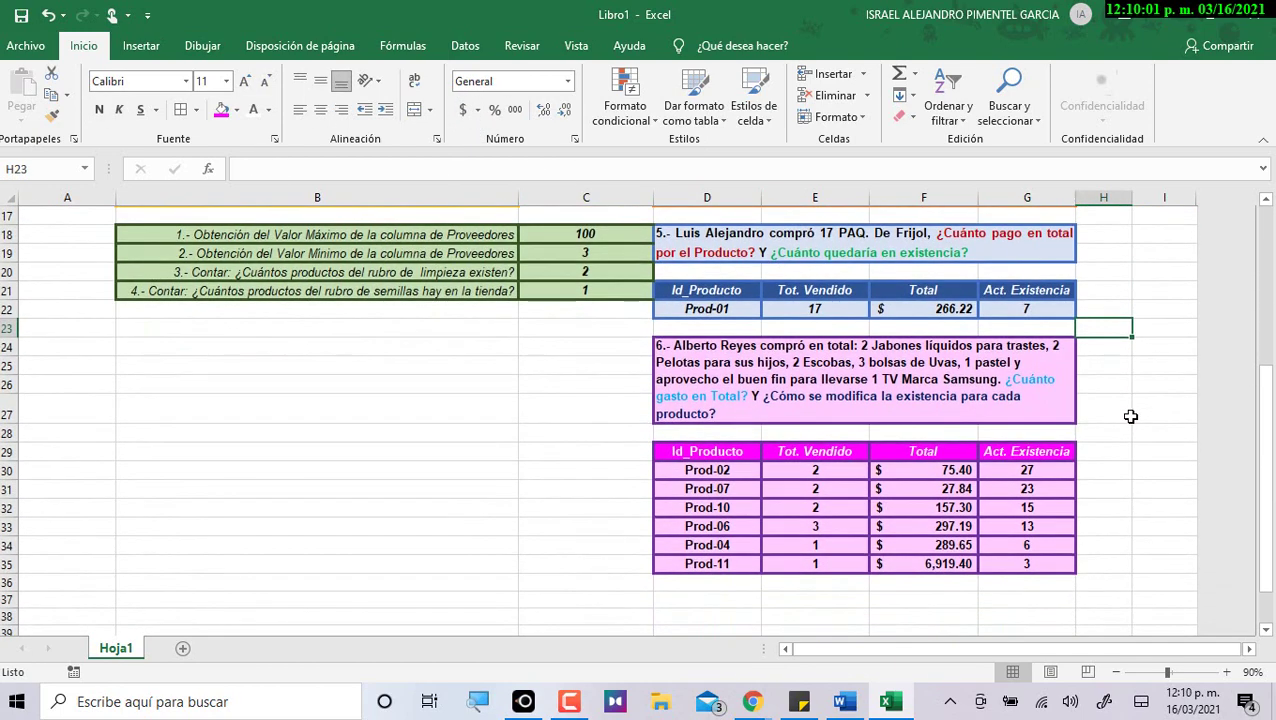
scroll(1130, 416, "up", 1)
scroll(1137, 413, "down", 1)
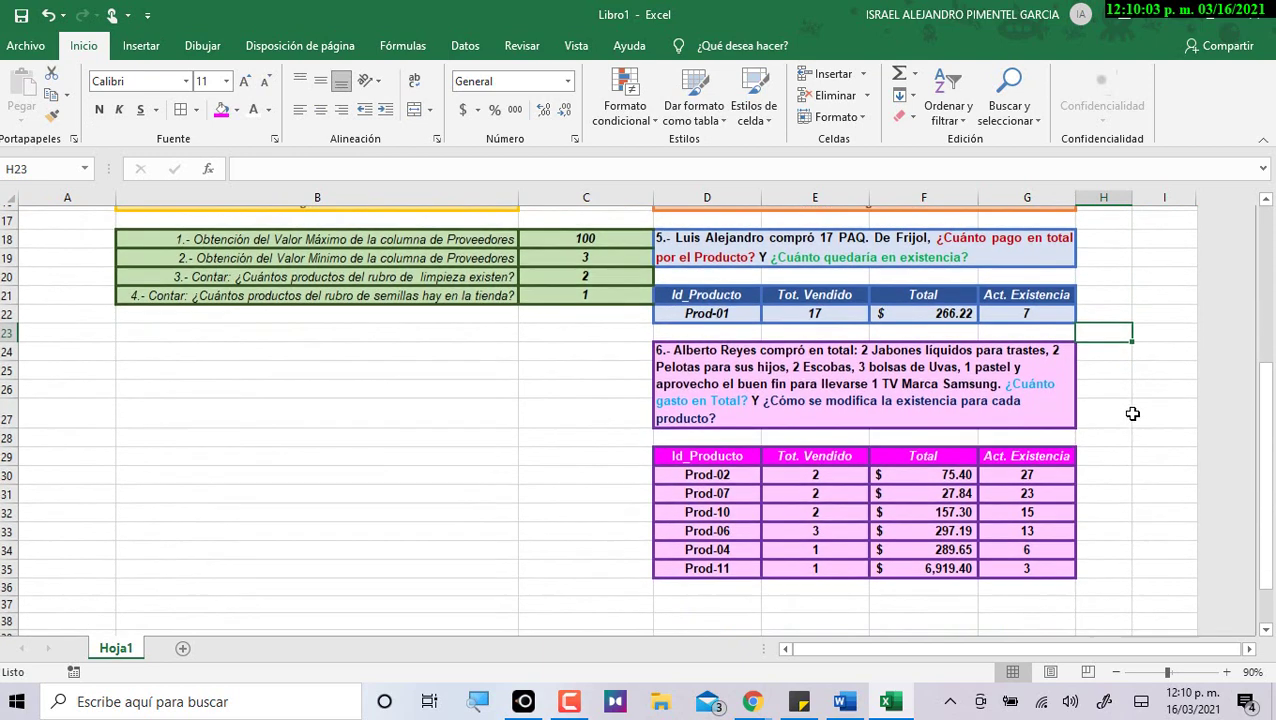
Make case 6's data rows D30:G35 italic.
left_click(737, 453)
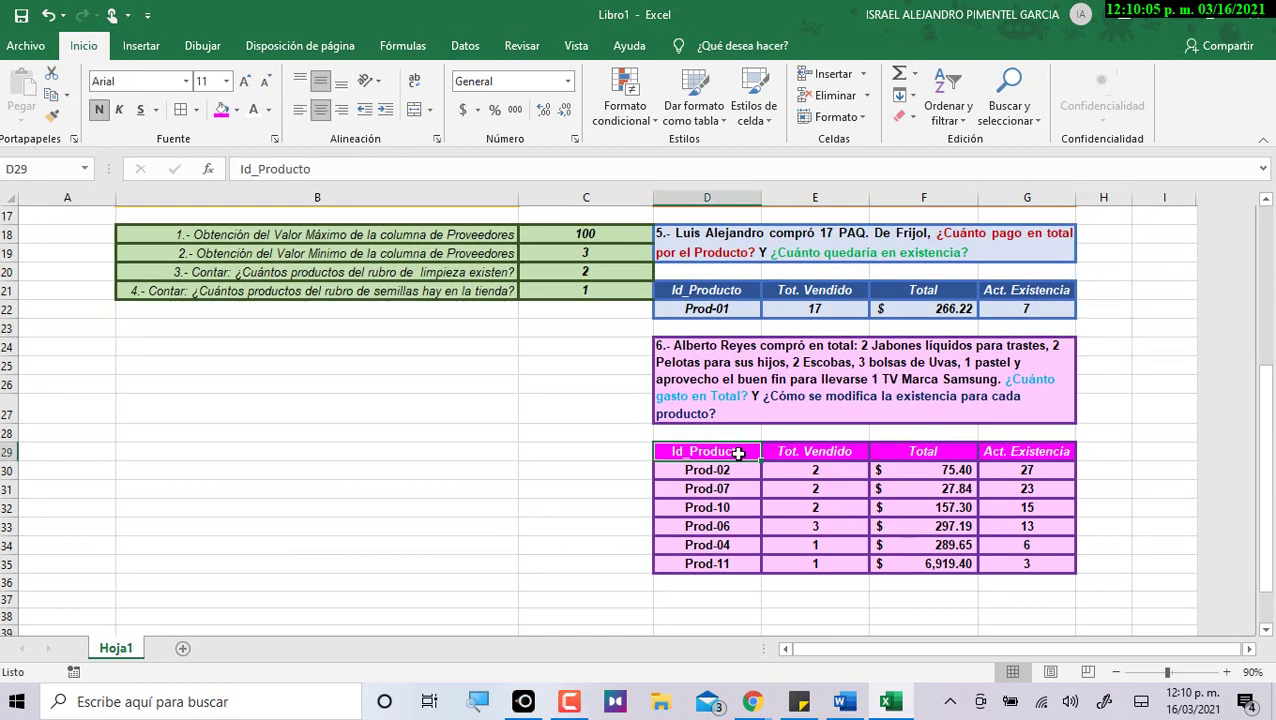
scroll(1130, 445, "up", 1)
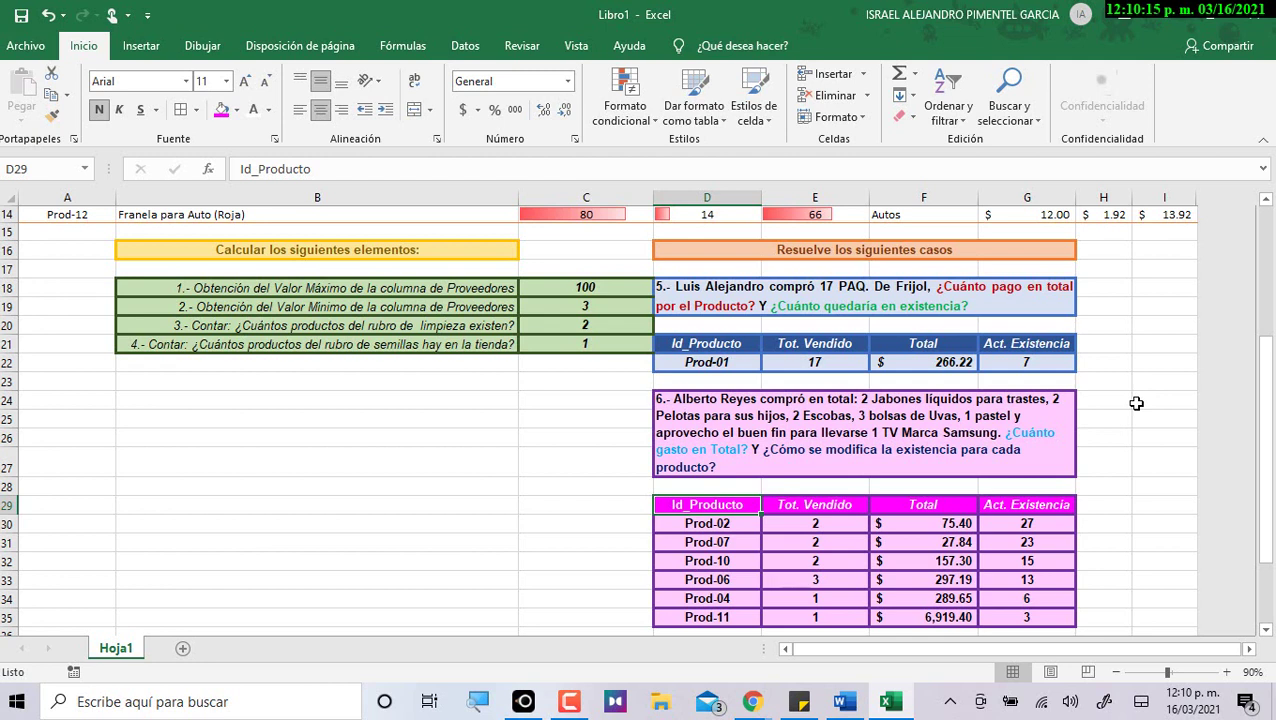
left_click_drag(720, 522, 1032, 618)
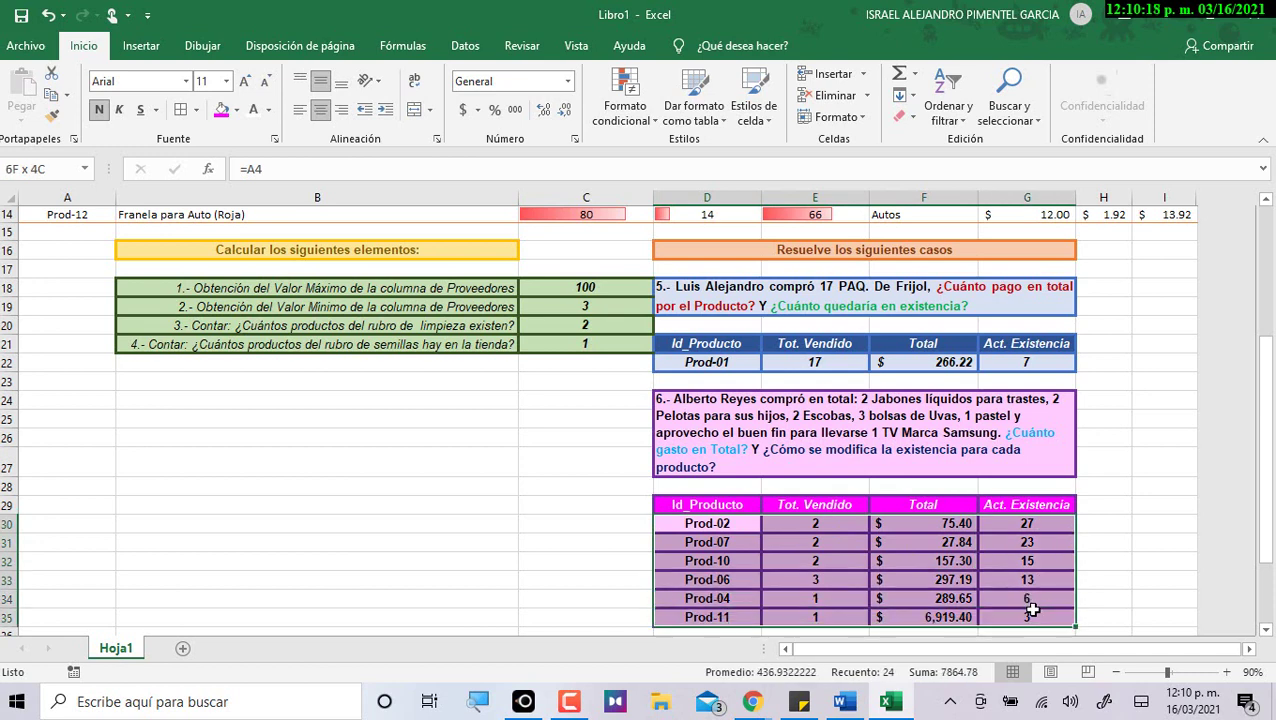
left_click(127, 110)
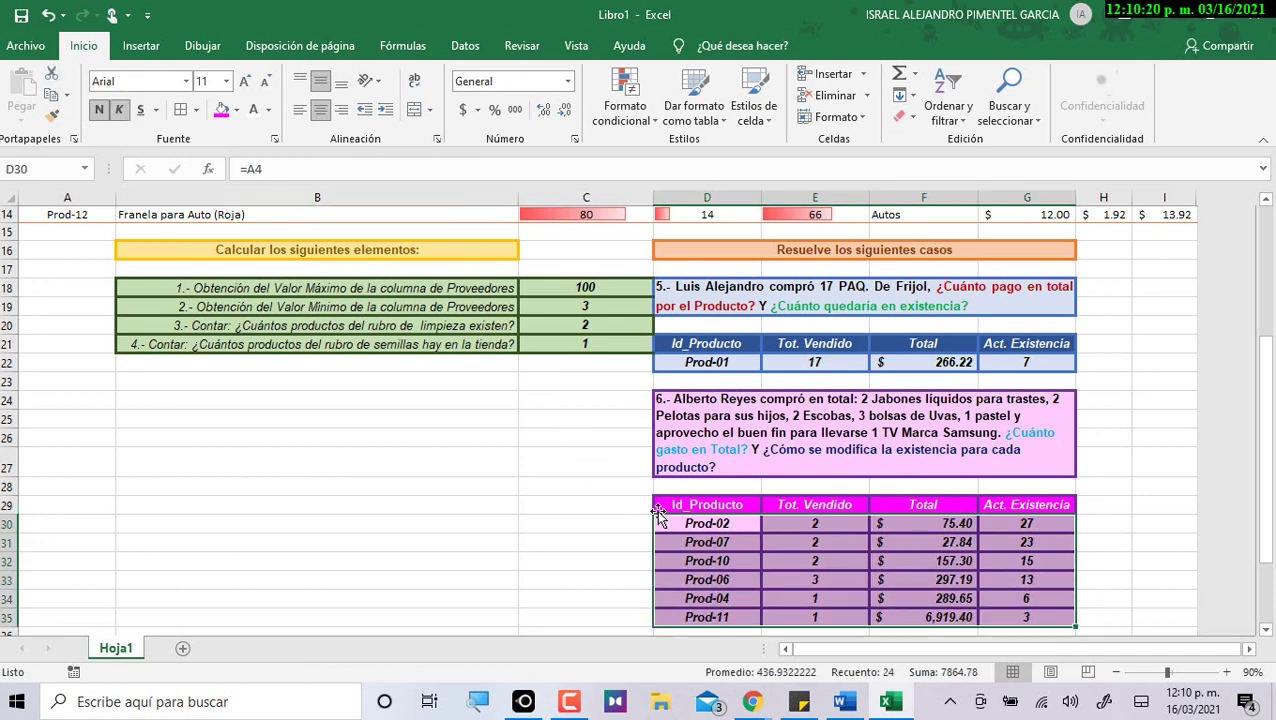
left_click(1104, 468)
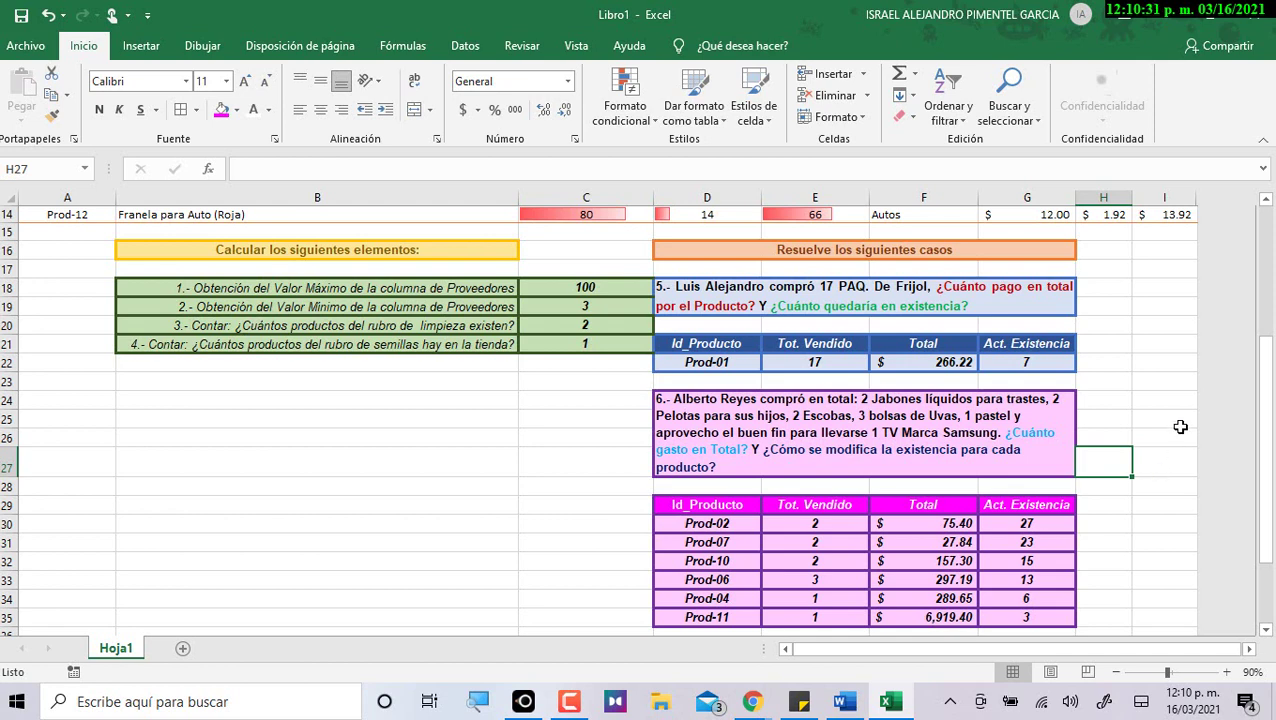
Switch to the Word guide at its case 6 formula table.
scroll(1170, 450, "up", 5)
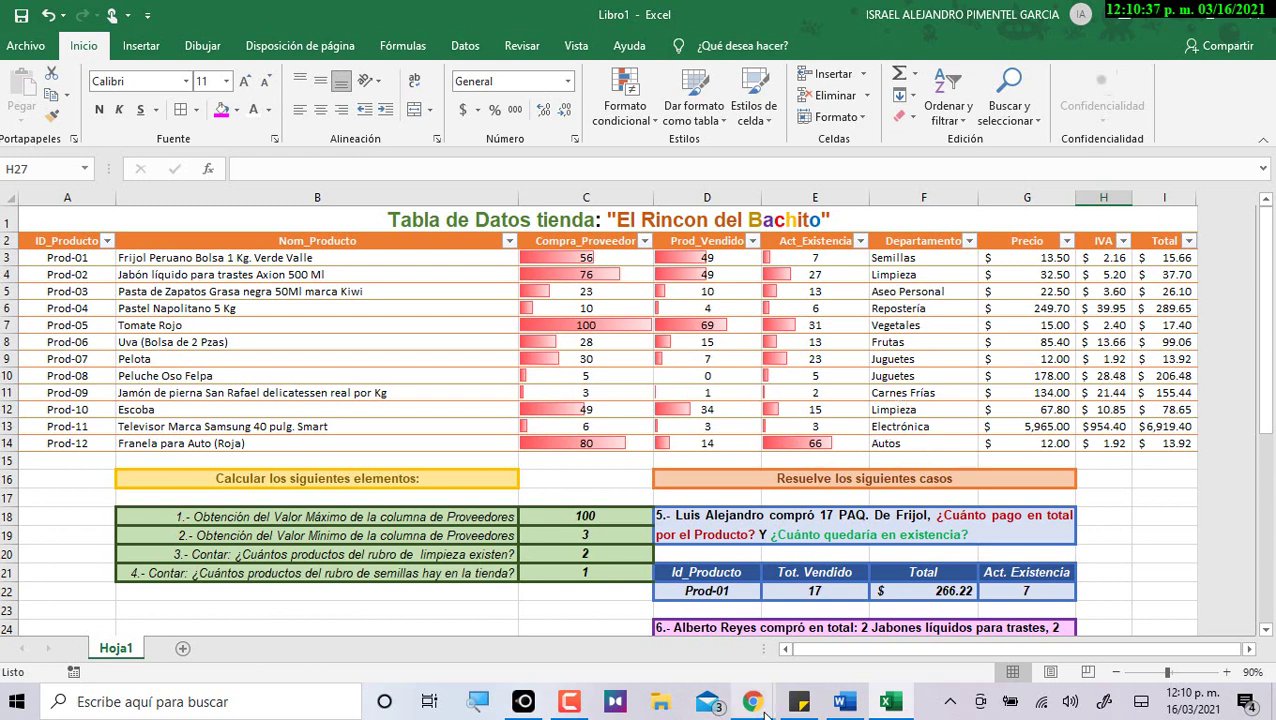
left_click(843, 702)
scroll(643, 438, "up", 4)
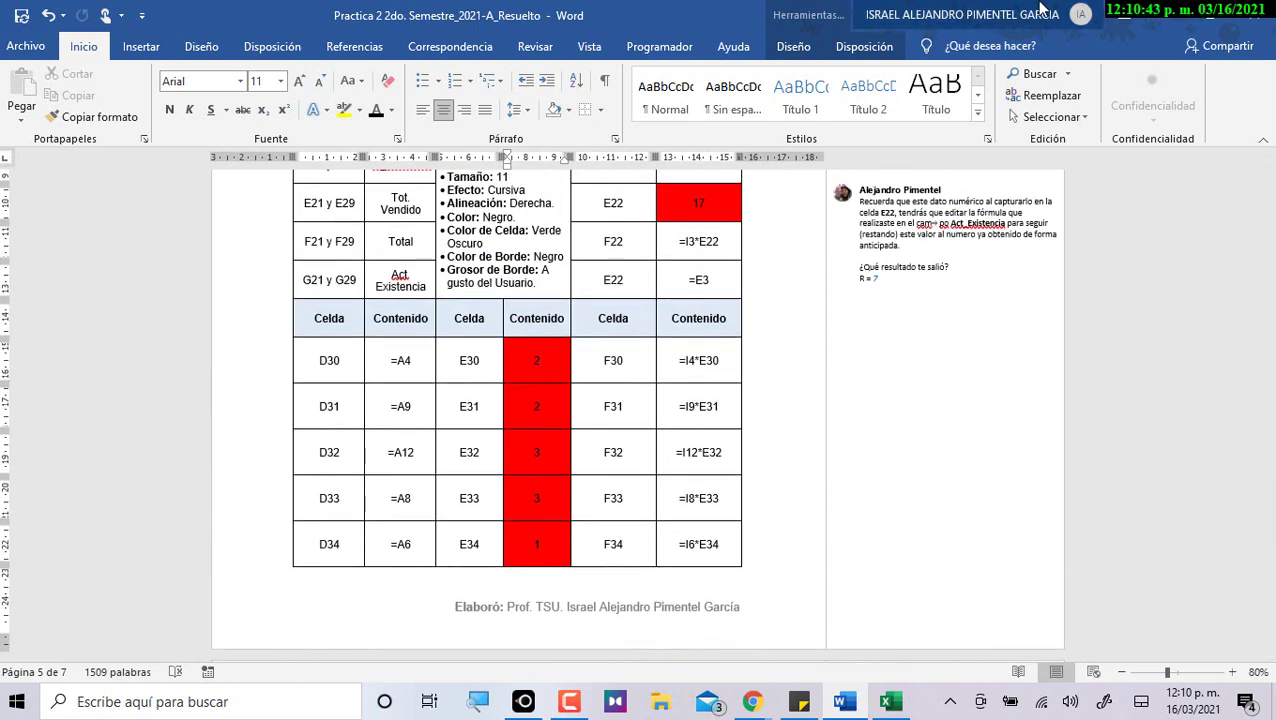
Glance at the Excel workbook, then open the Word comment about the E22 value.
key("alt+Tab")
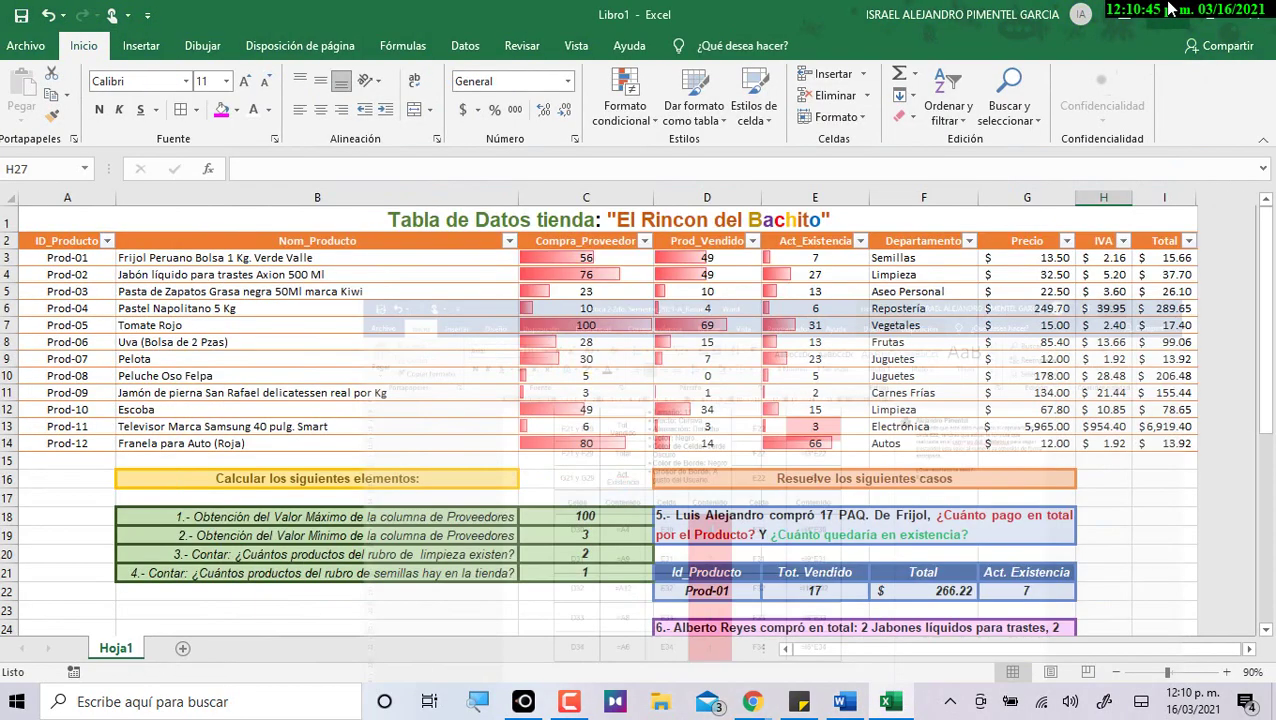
scroll(850, 480, "down", 5)
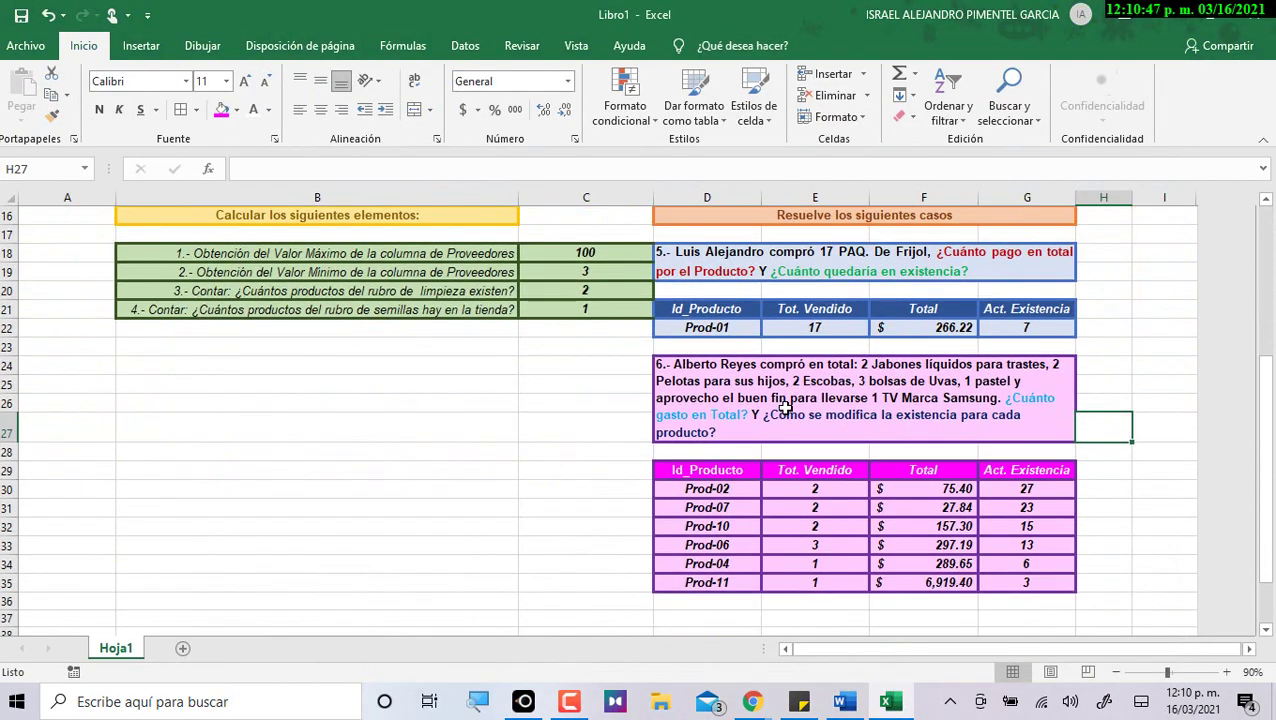
scroll(785, 407, "up", 4)
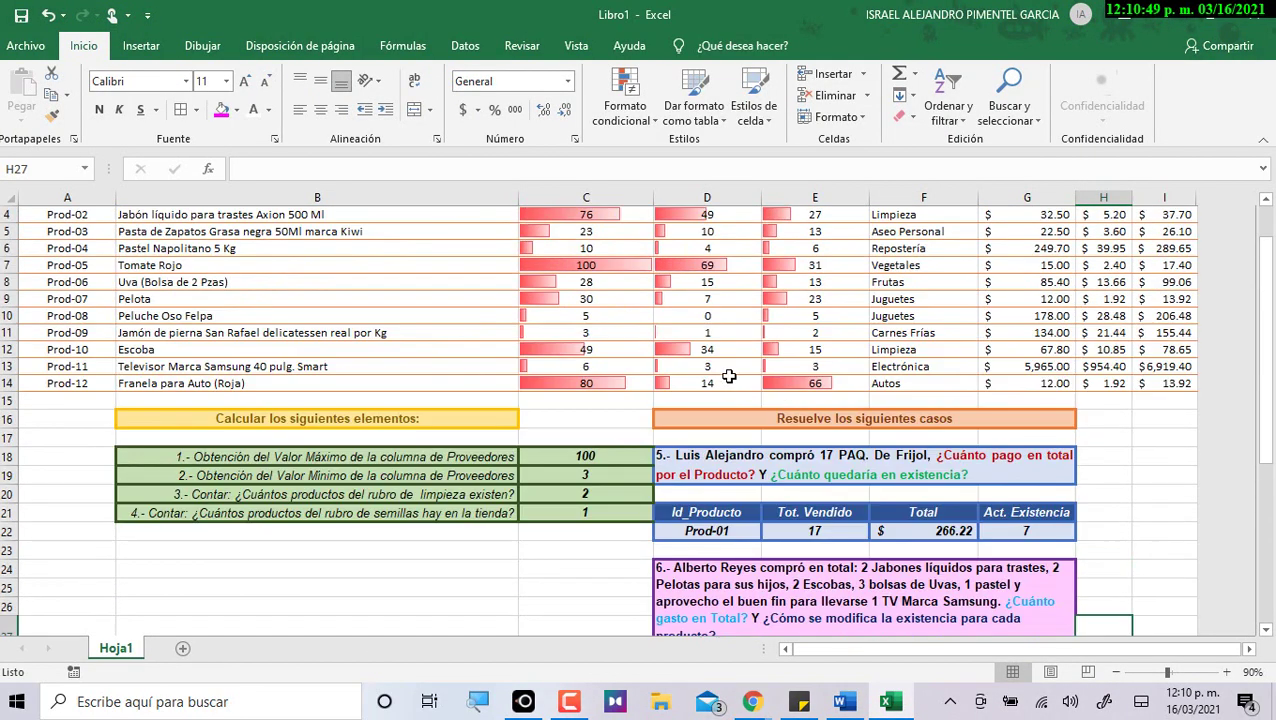
scroll(912, 614, "down", 1)
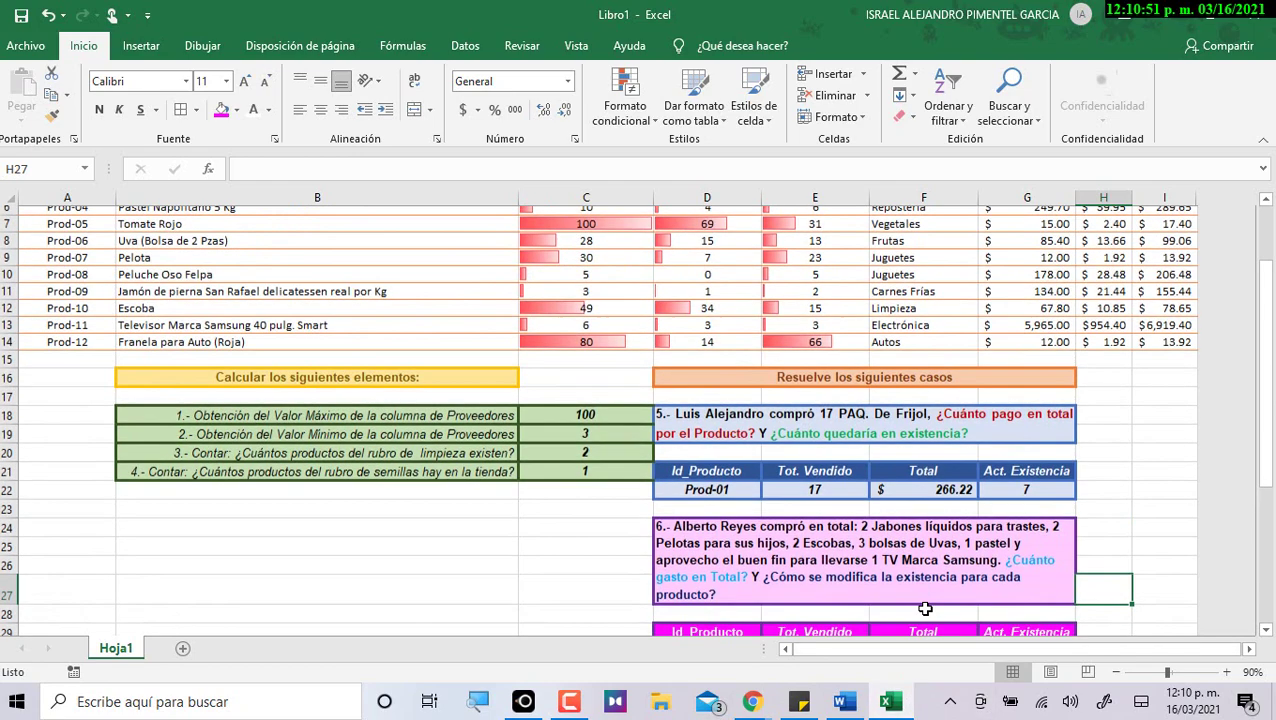
left_click(843, 703)
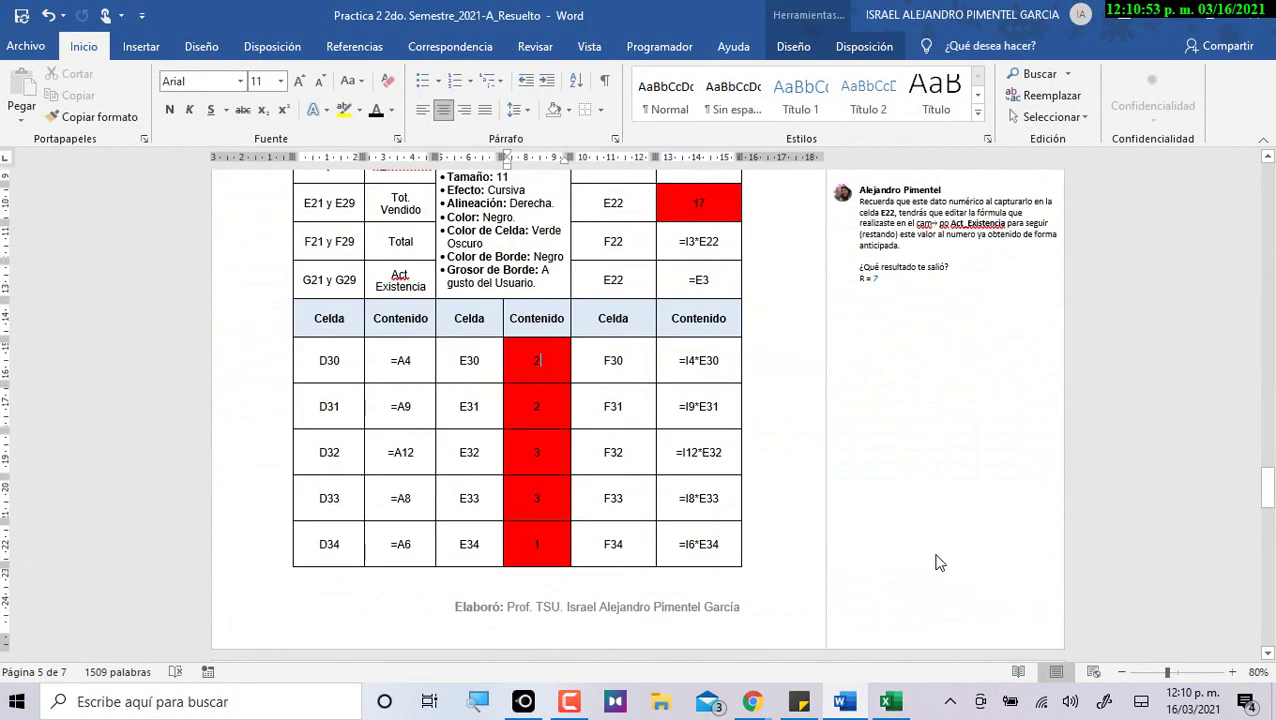
scroll(899, 358, "up", 1)
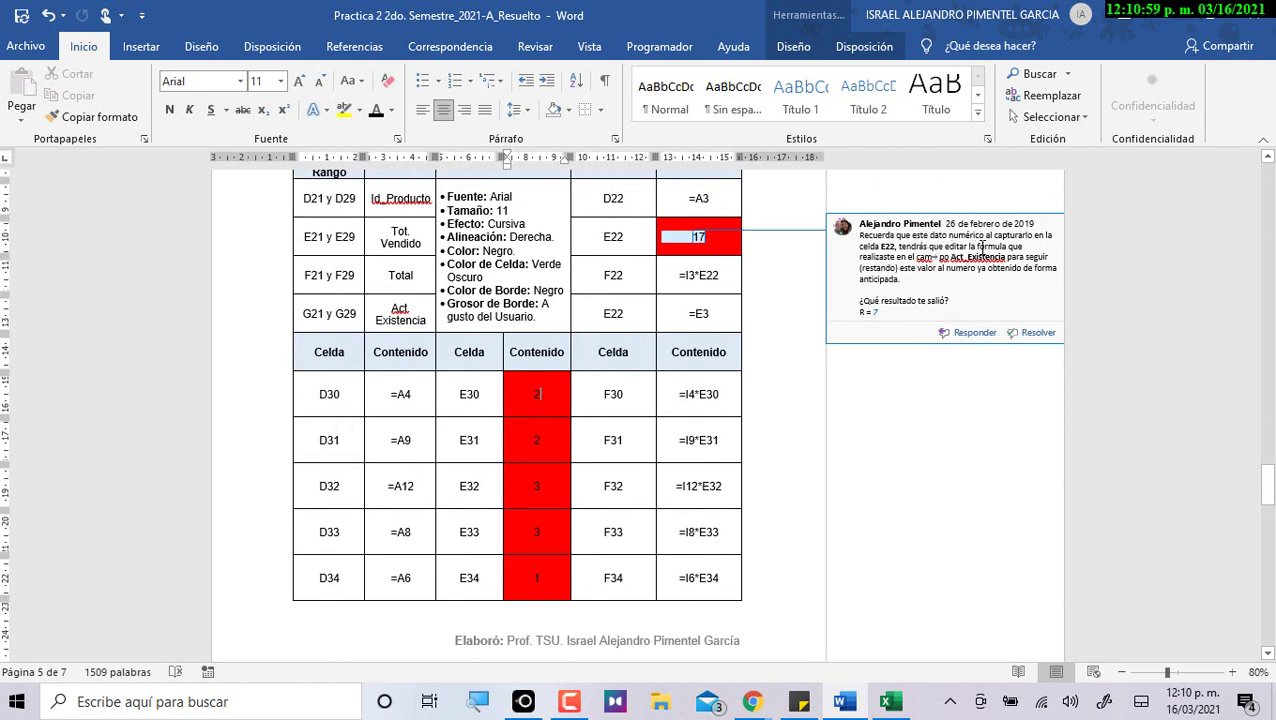
left_click(760, 270)
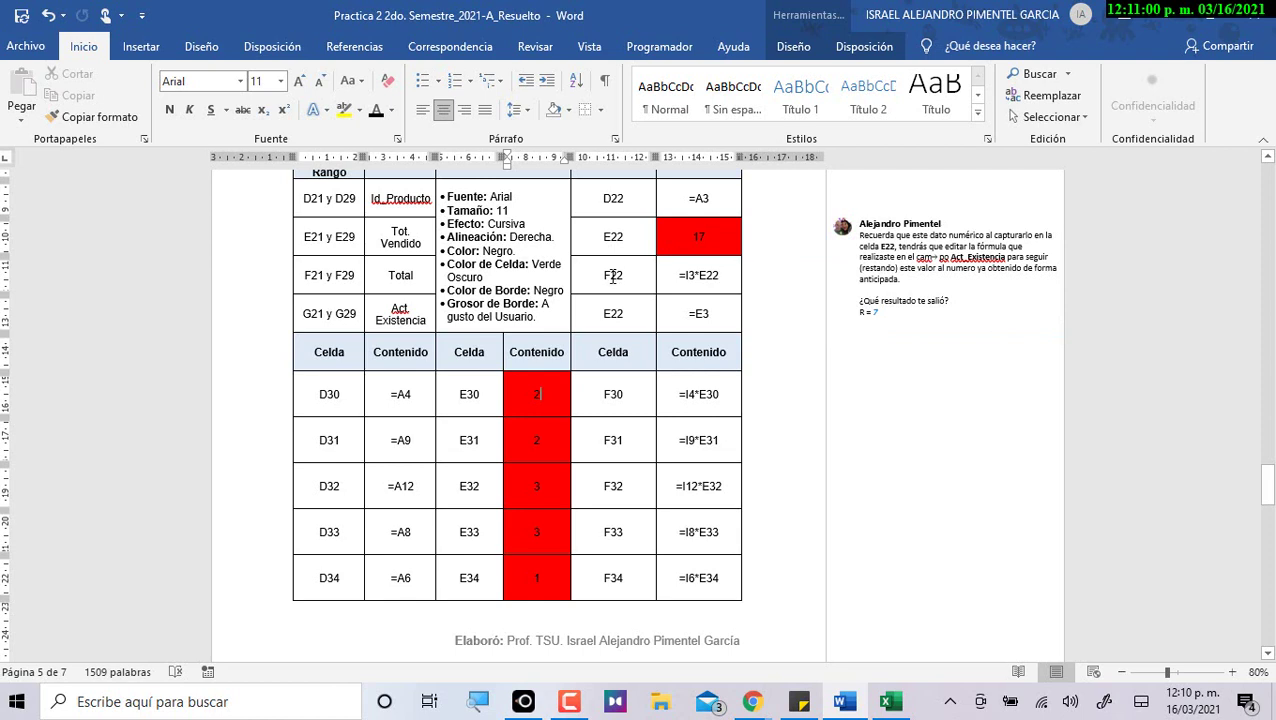
left_click(717, 245)
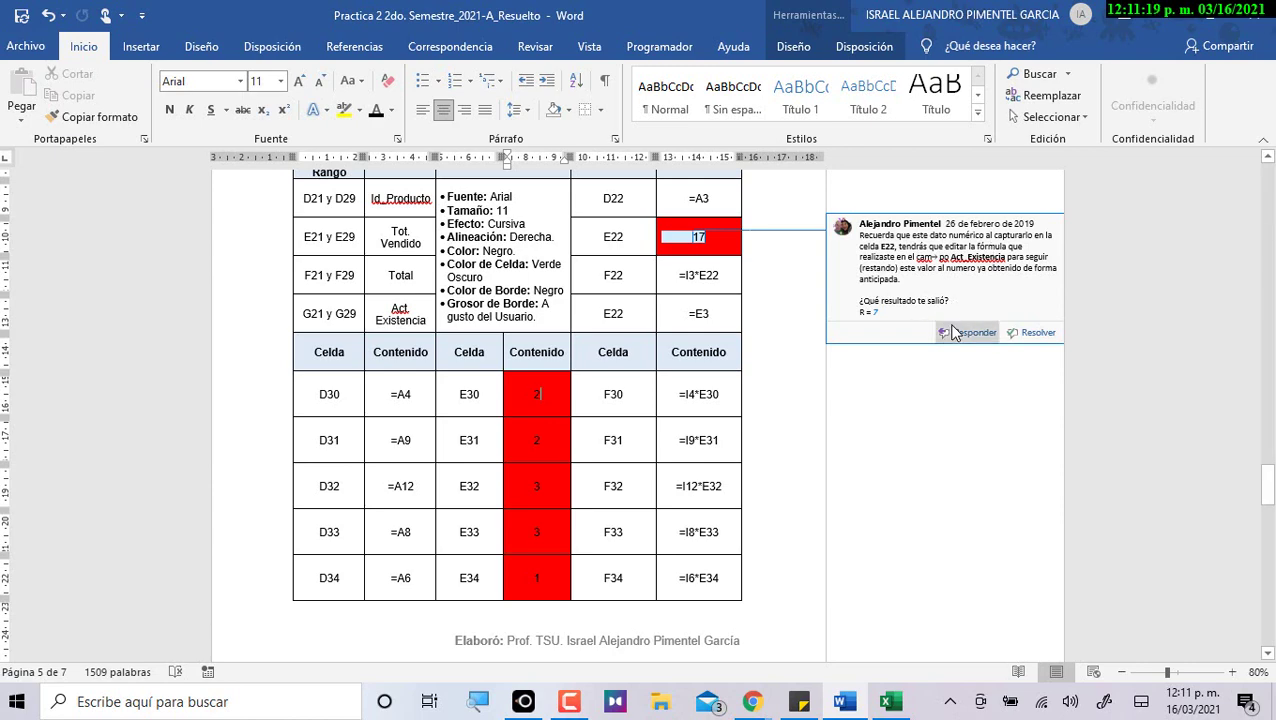
Answer the E22 comment with 7, copied from Excel's G22 result.
key("alt+Tab")
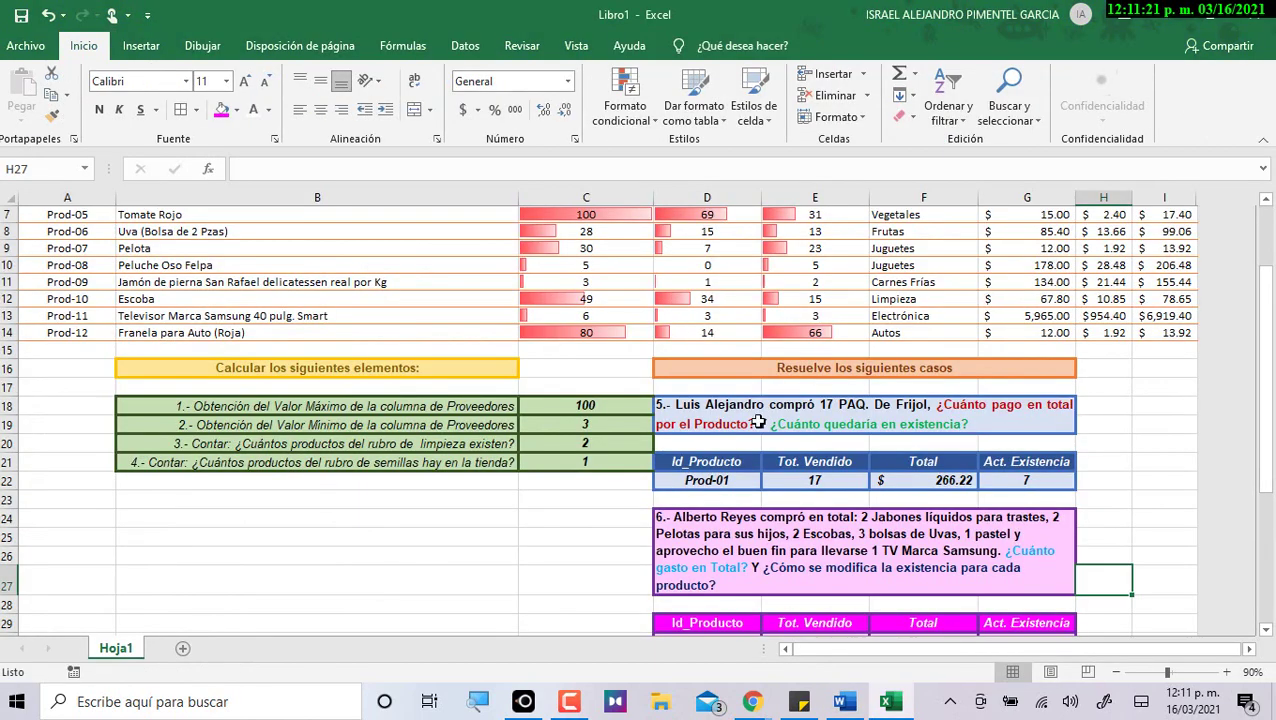
left_click(1041, 483)
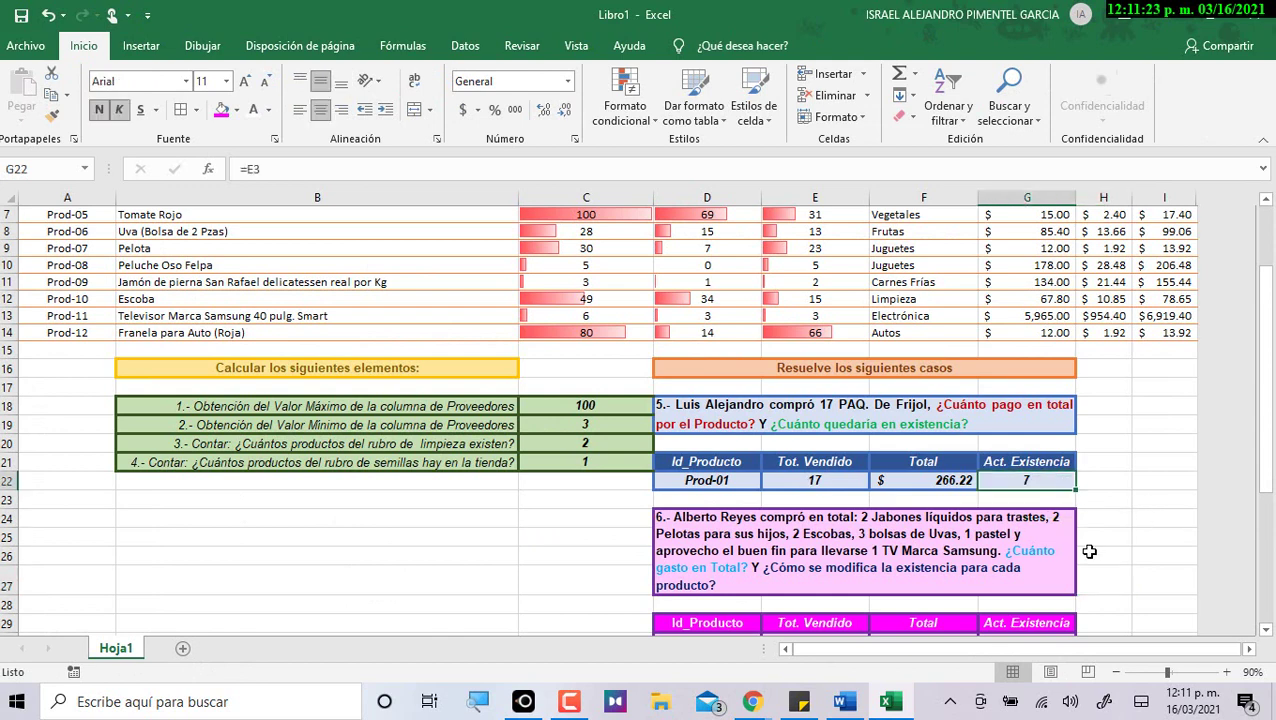
key("alt+Tab")
left_click(876, 308)
type("7")
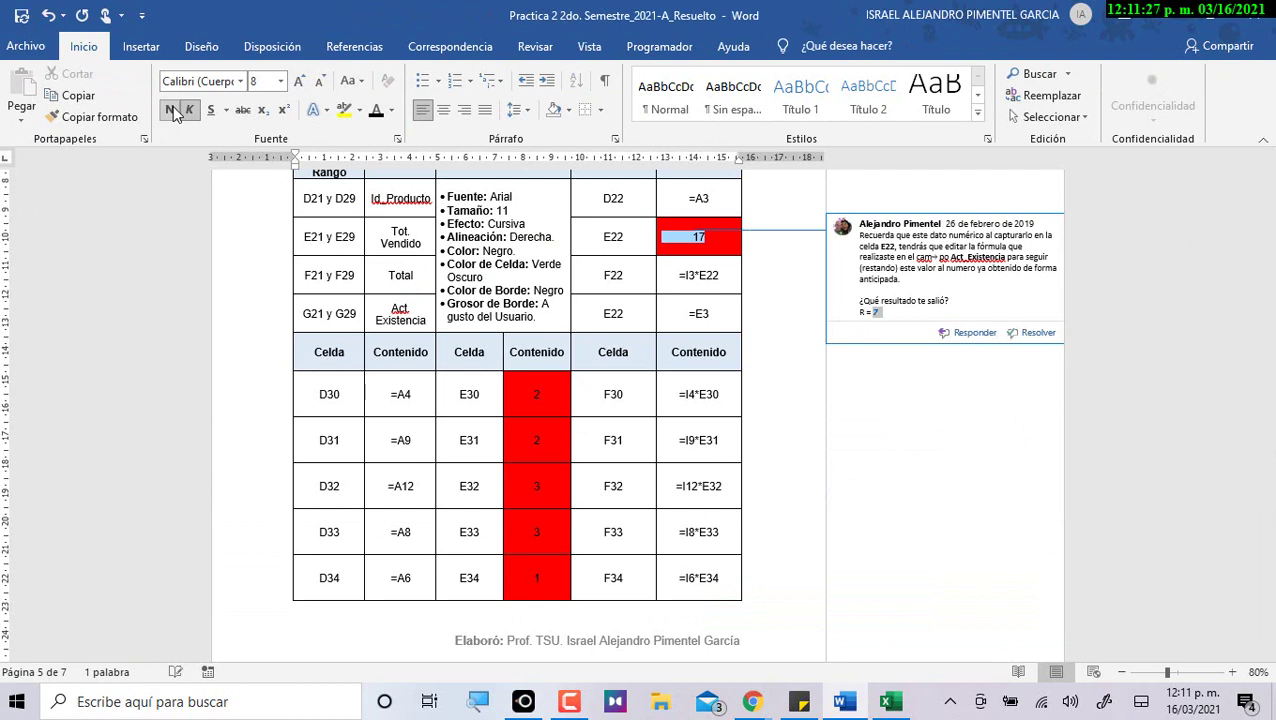
left_click(391, 110)
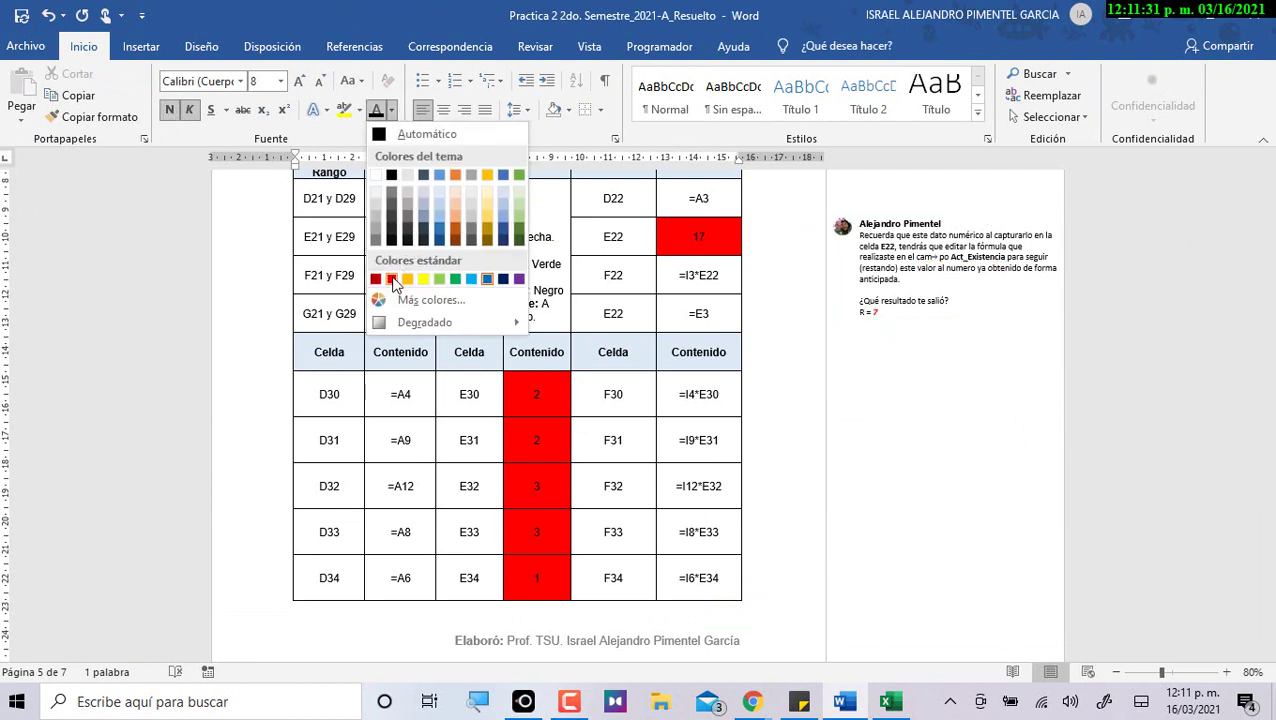
left_click(884, 355)
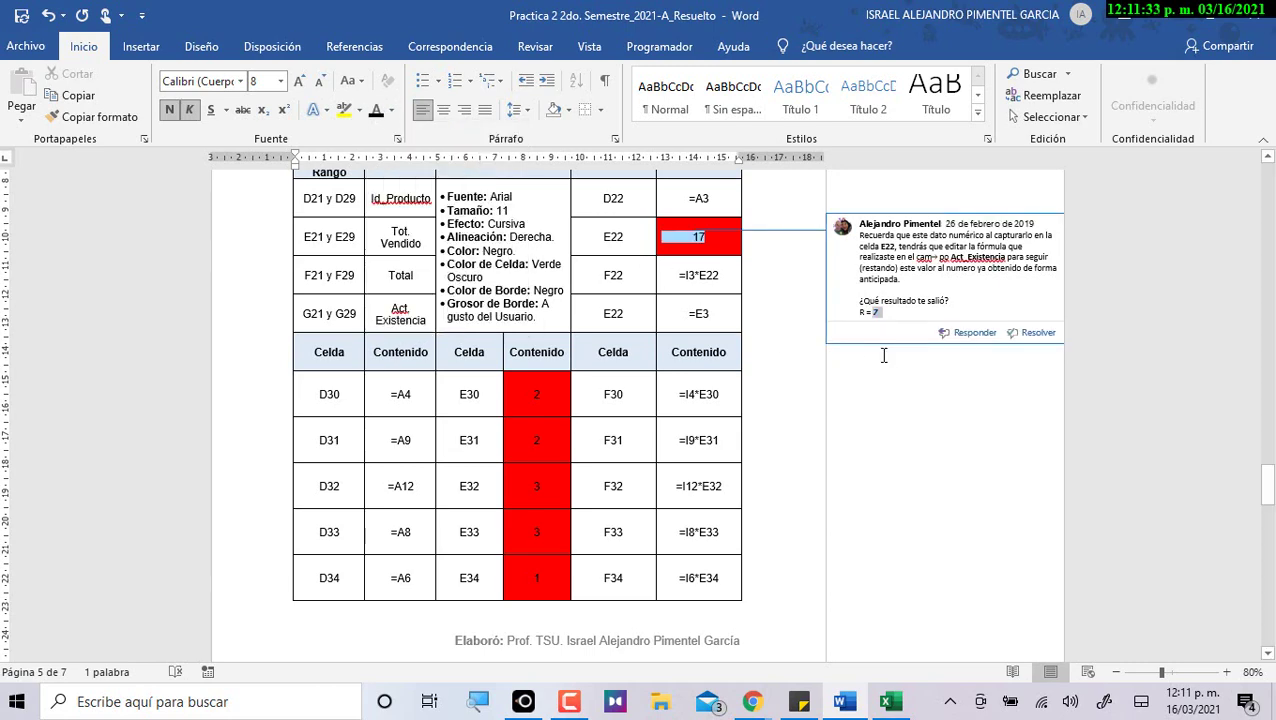
left_click(884, 301)
scroll(886, 372, "down", 8)
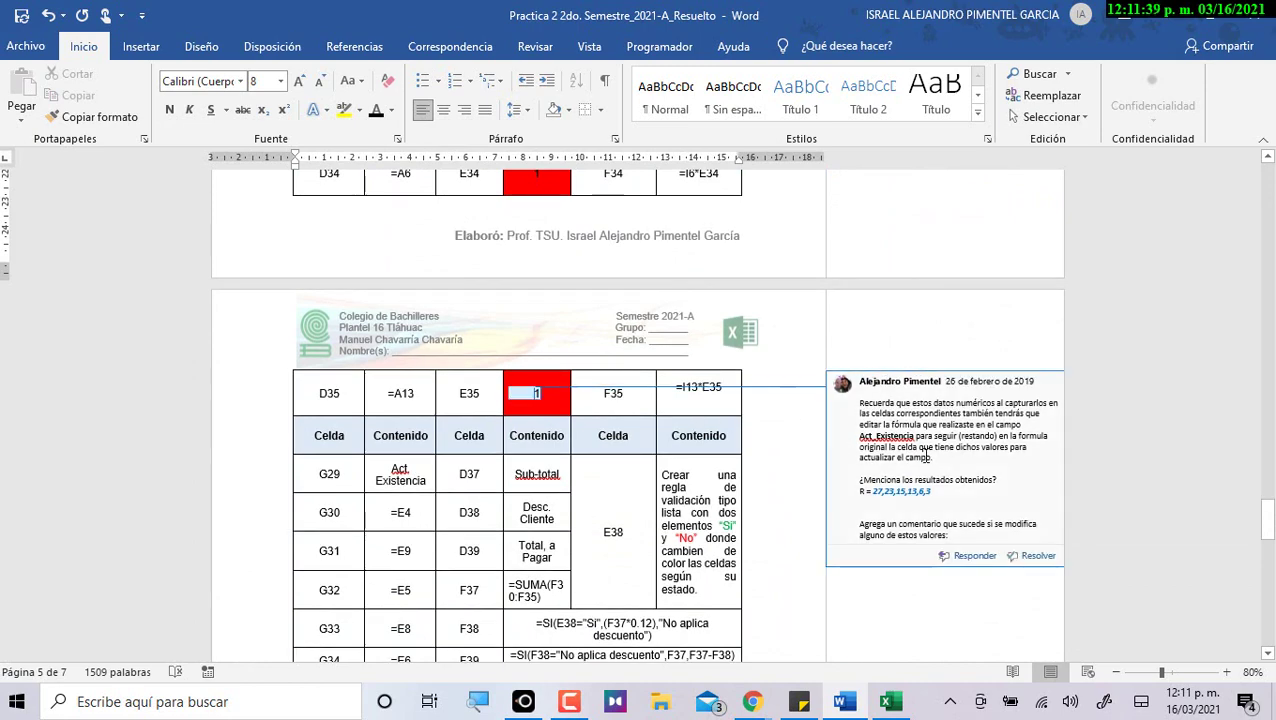
key("alt+Tab")
scroll(968, 374, "down", 6)
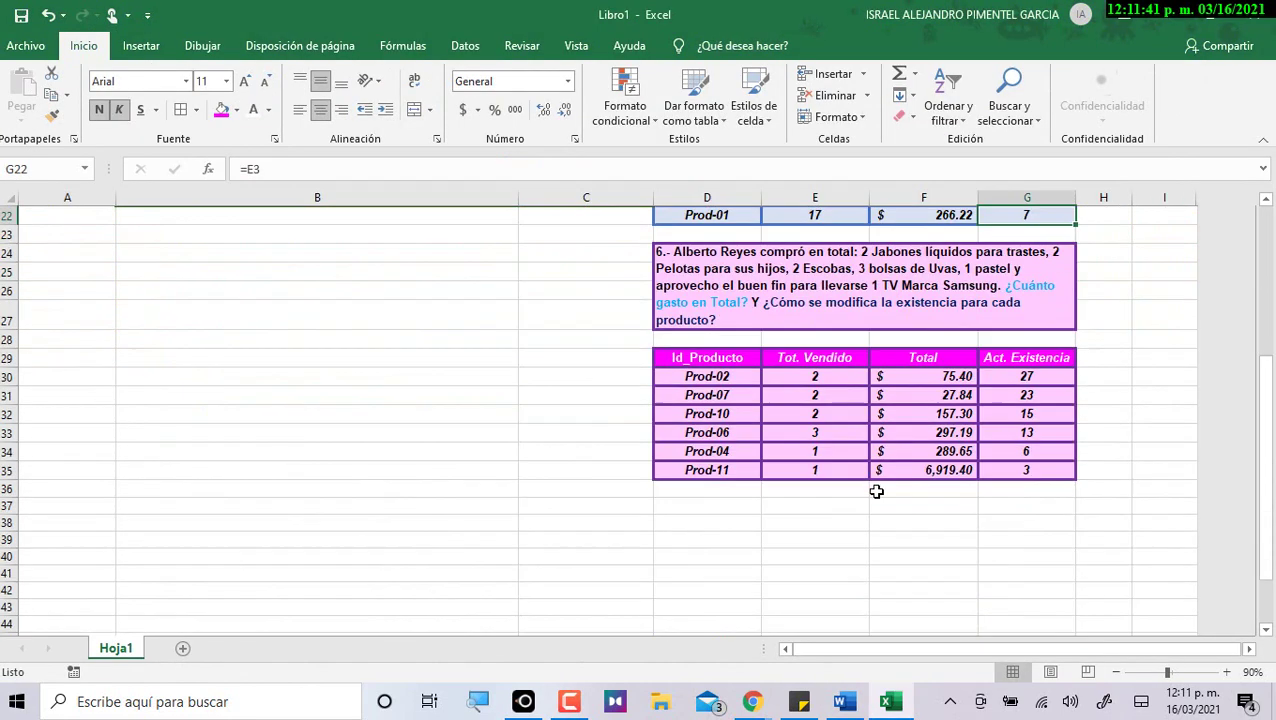
left_click_drag(1006, 326, 1009, 420)
key("alt+Tab")
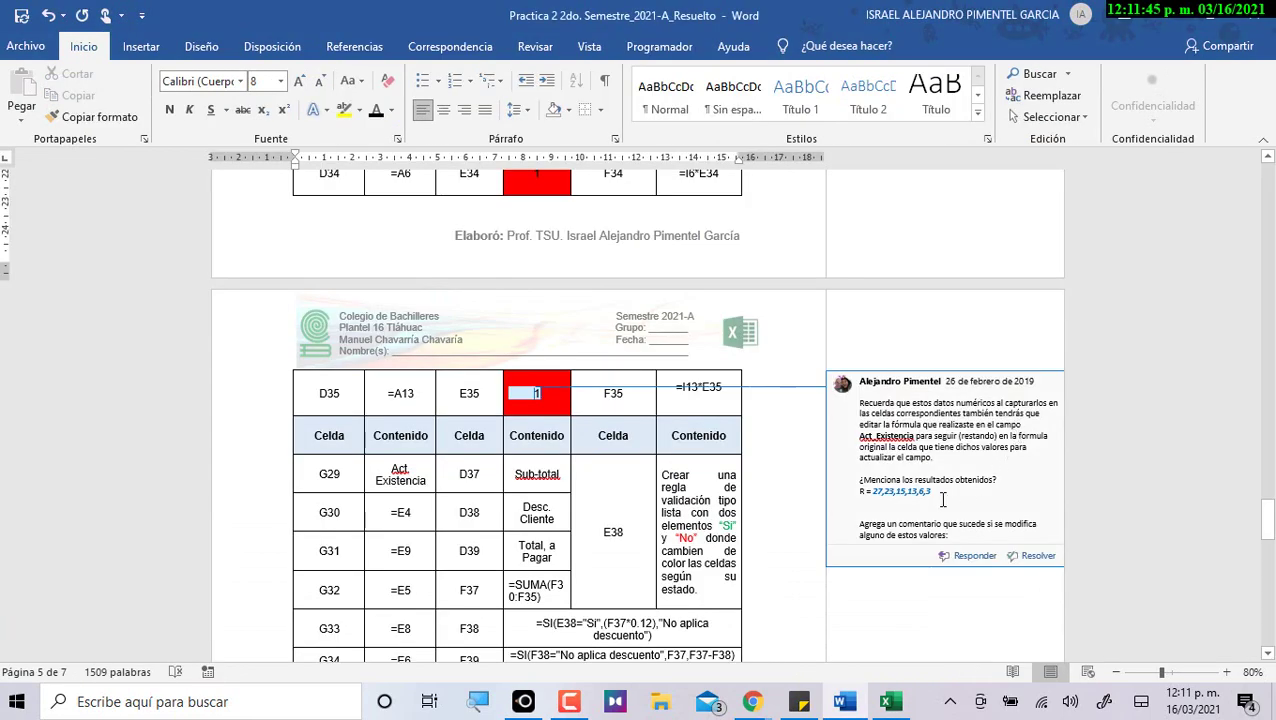
left_click_drag(875, 491, 936, 498)
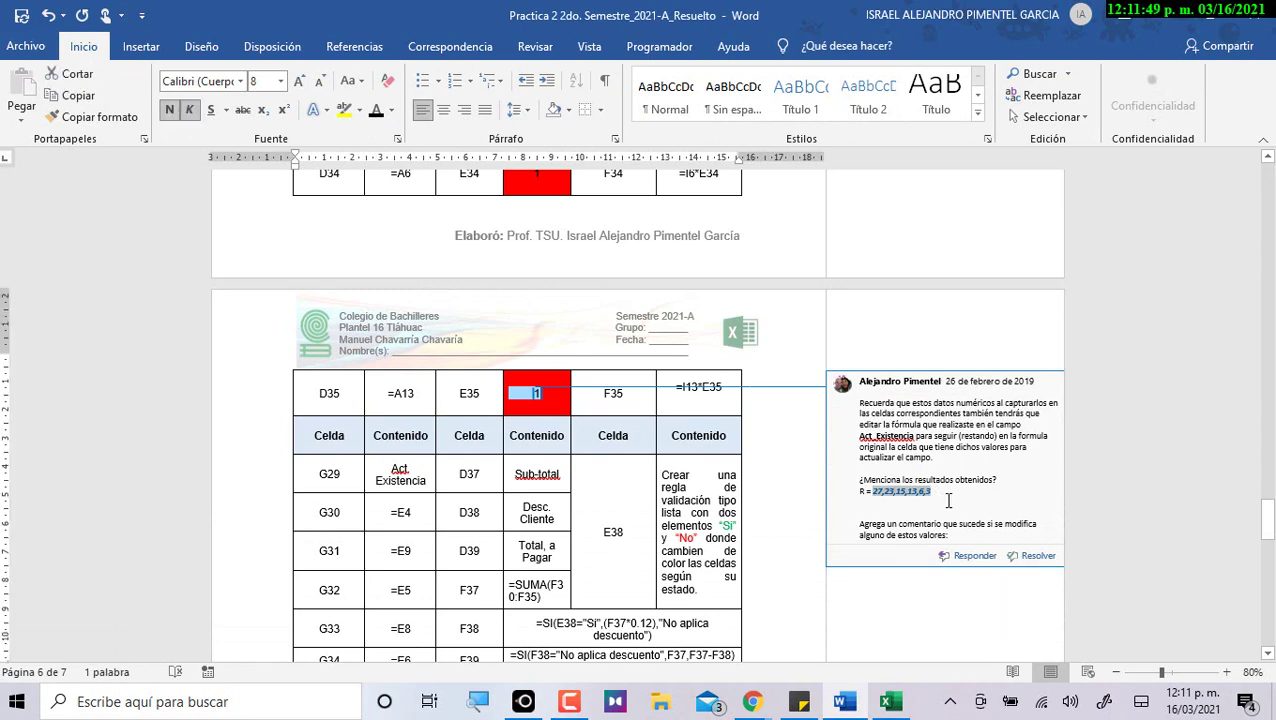
key("alt+Tab")
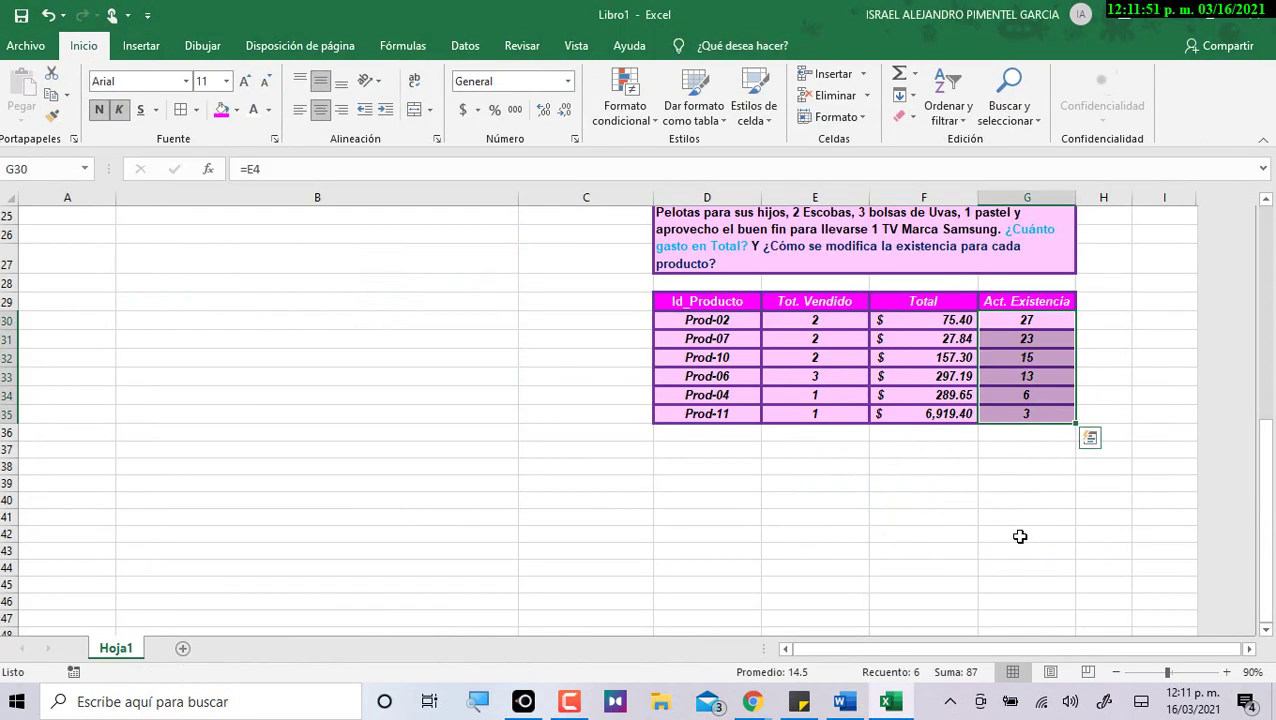
key("alt+Tab")
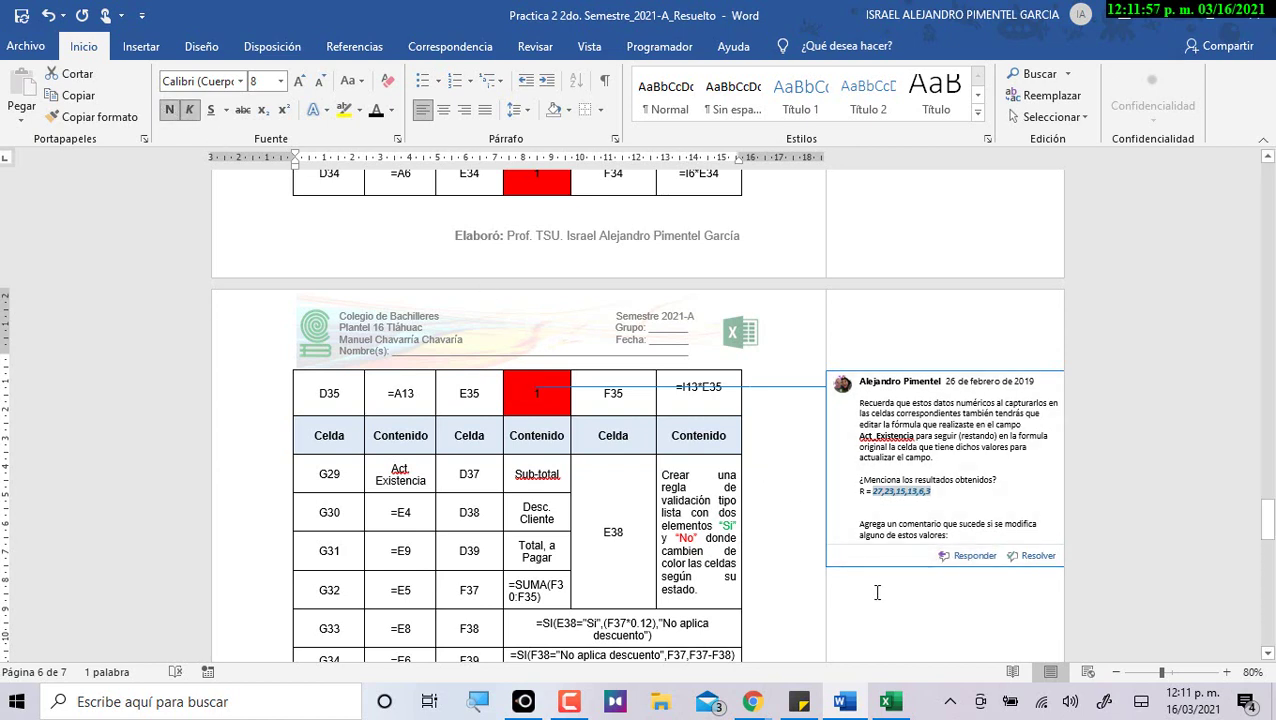
left_click(874, 530)
left_click_drag(860, 523, 949, 535)
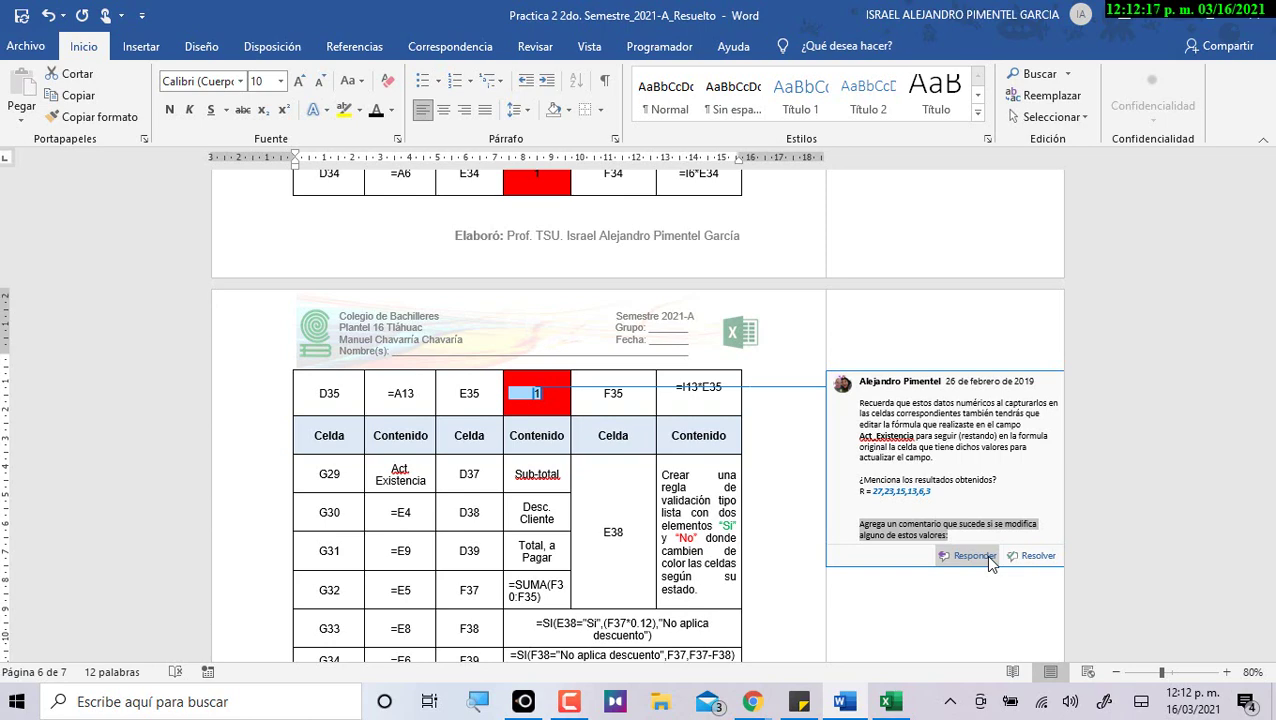
scroll(962, 460, "up", 5)
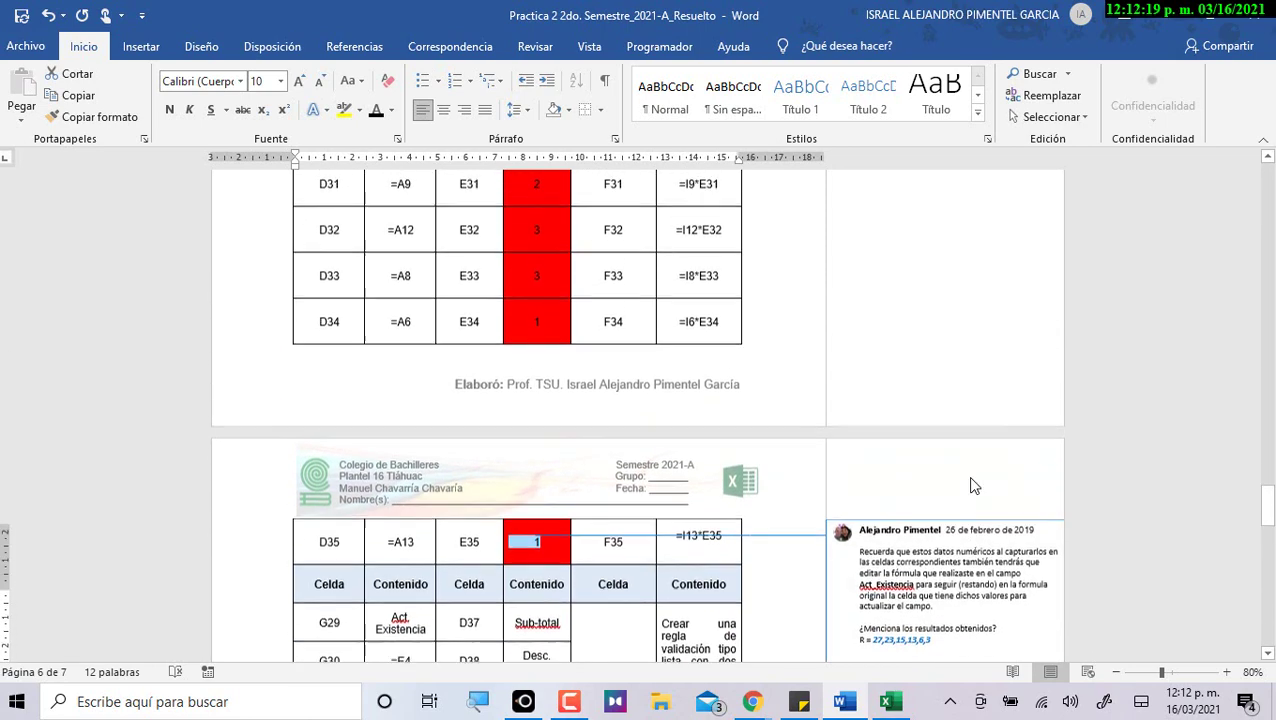
scroll(960, 443, "up", 4)
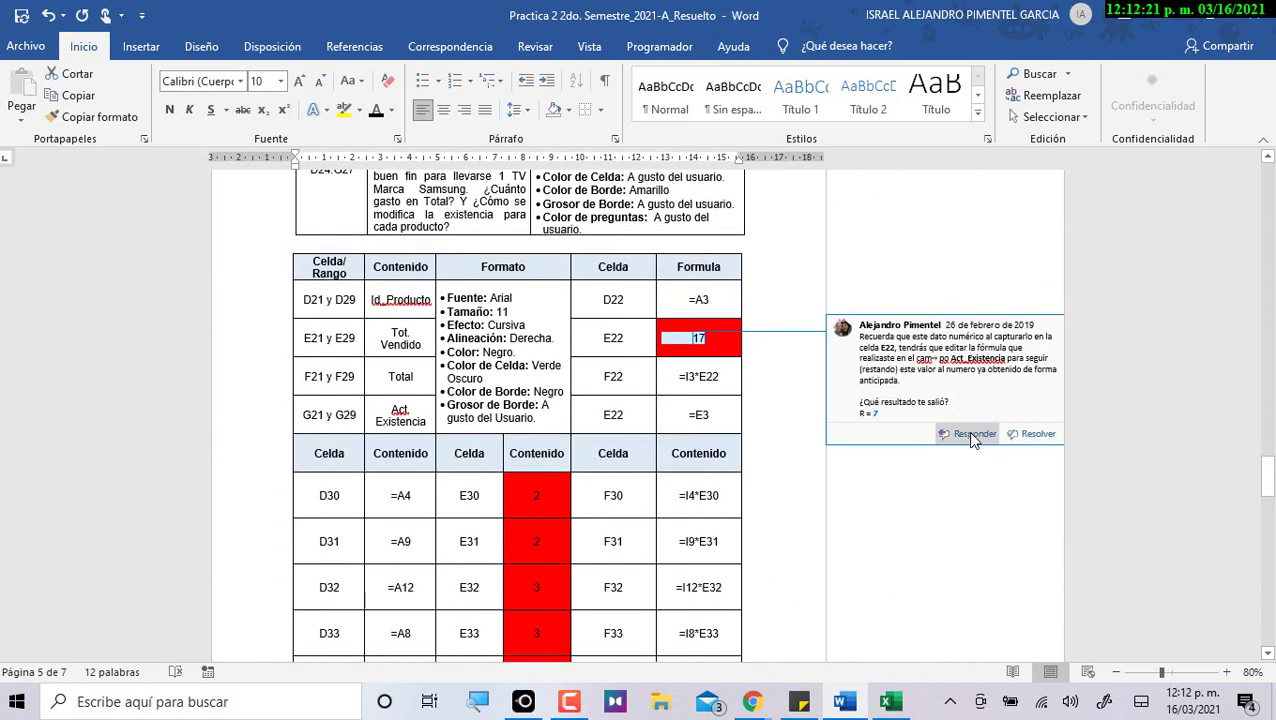
key("alt+Tab")
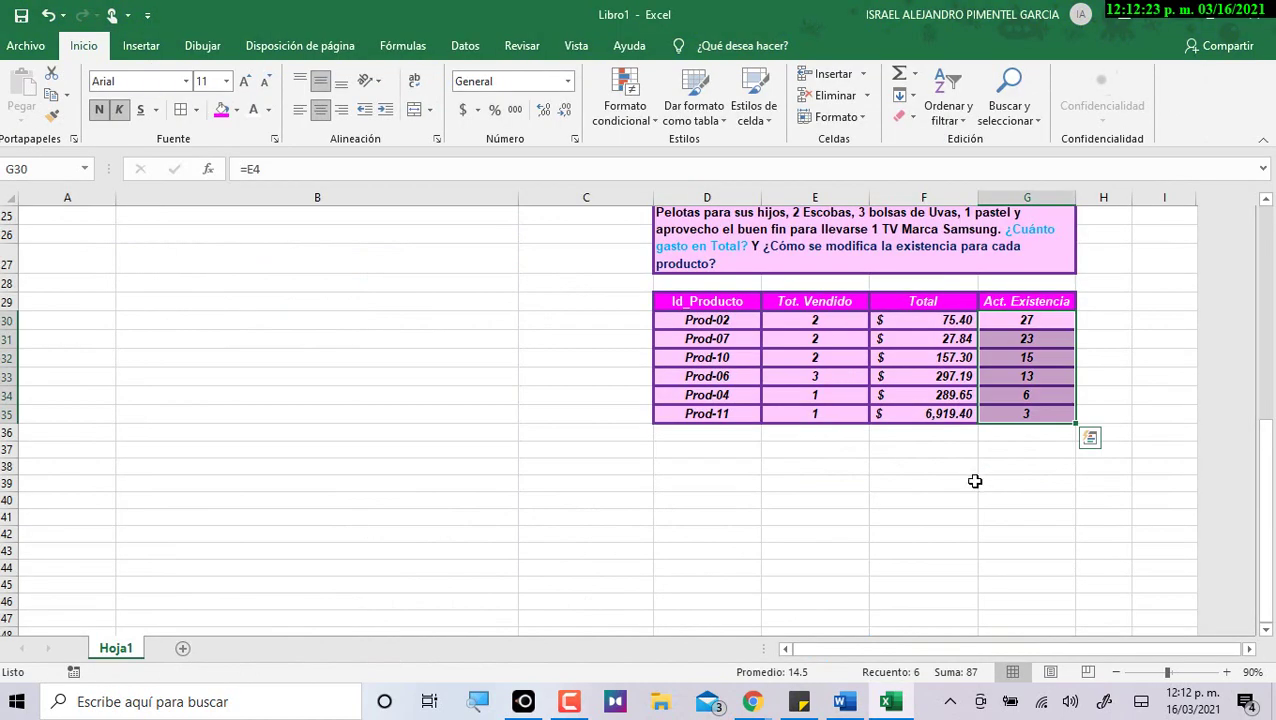
left_click(948, 480)
scroll(948, 480, "up", 4)
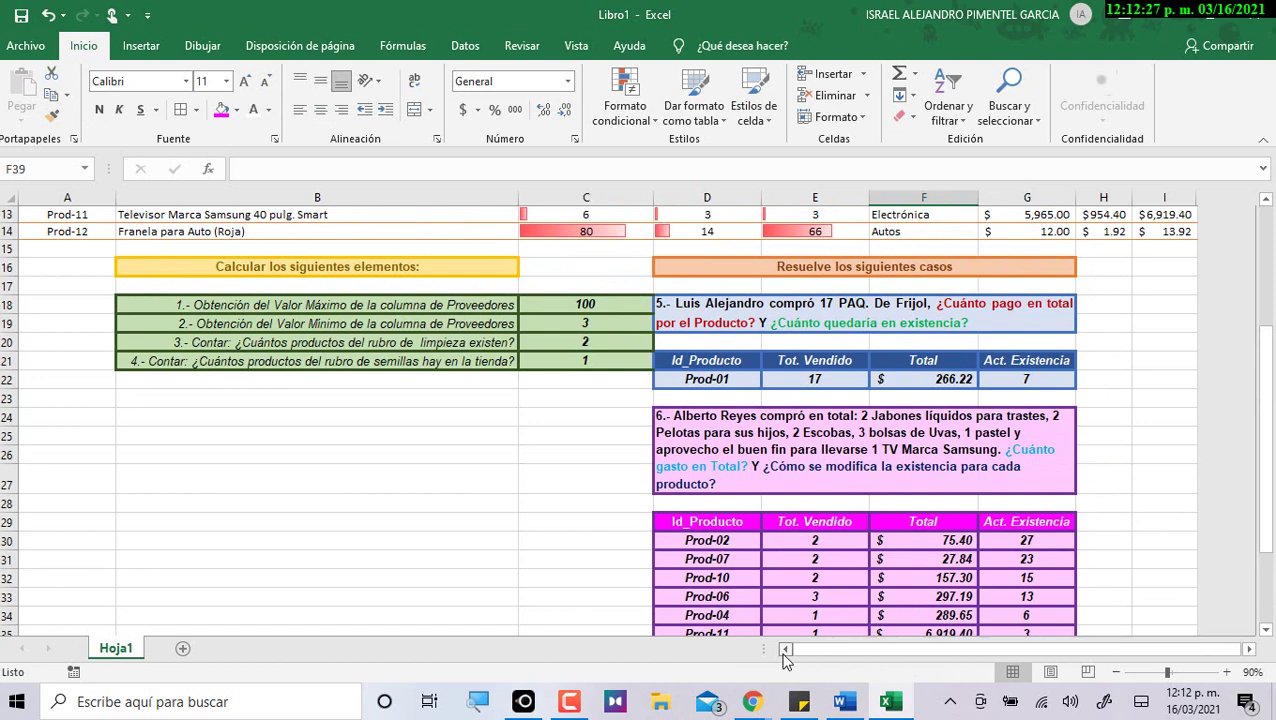
left_click(843, 701)
left_click(884, 405)
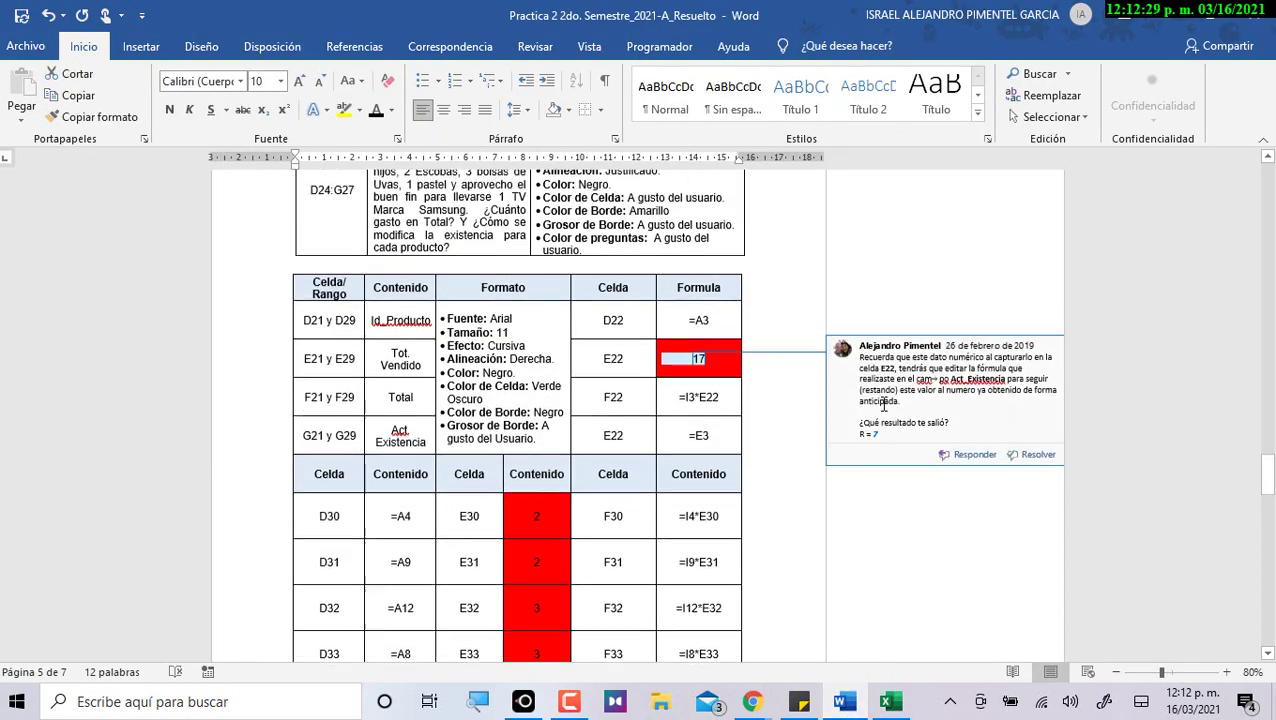
key("alt+Tab")
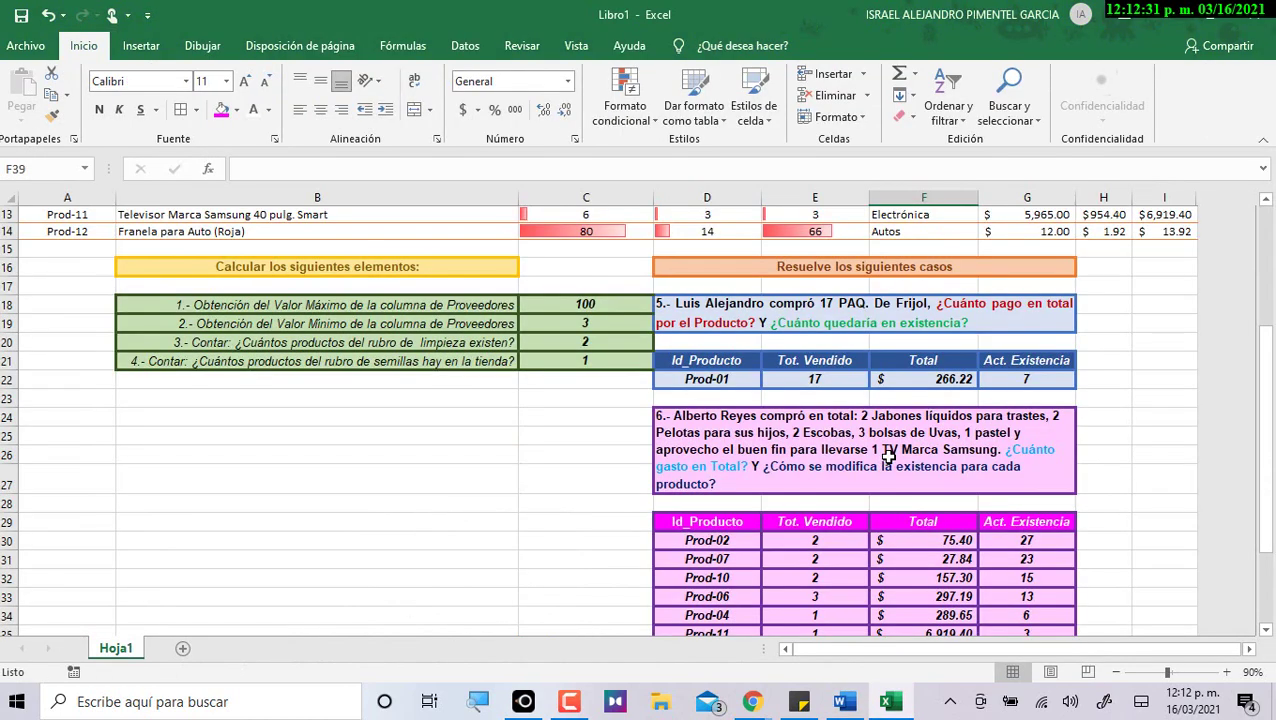
left_click(212, 416)
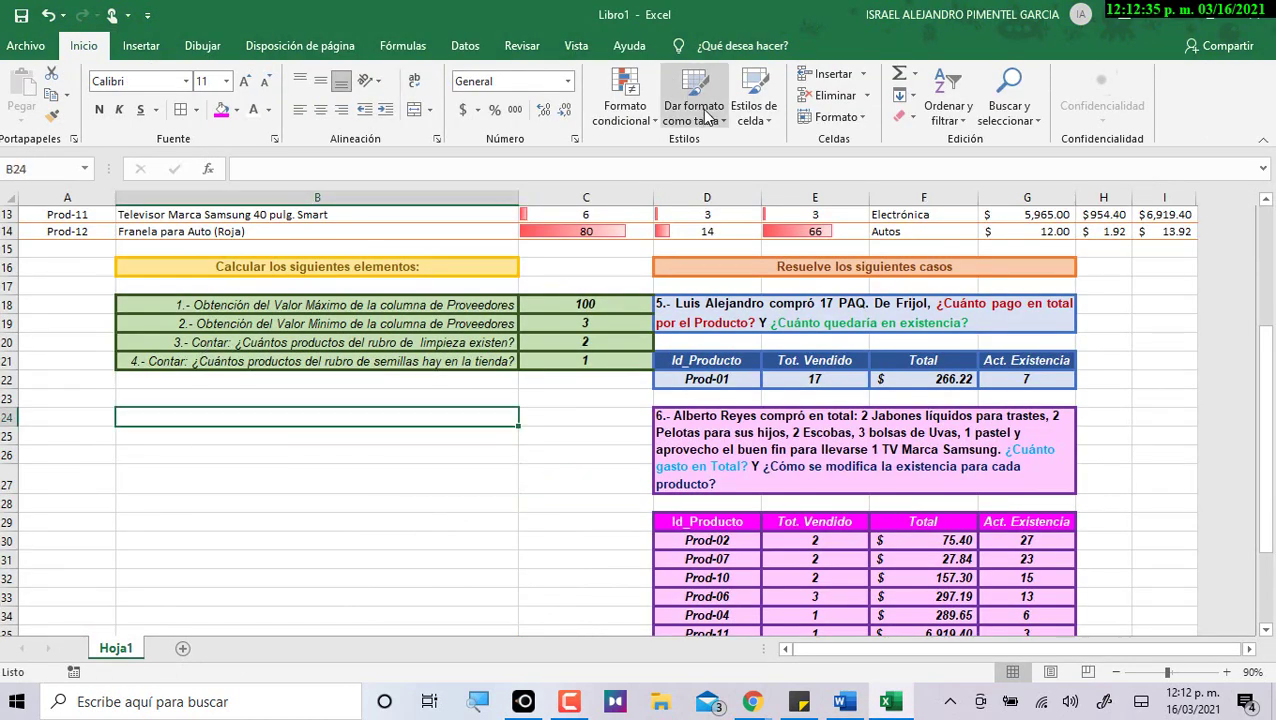
scroll(1031, 140, "down", 3)
left_click(1040, 379)
scroll(957, 396, "down", 4)
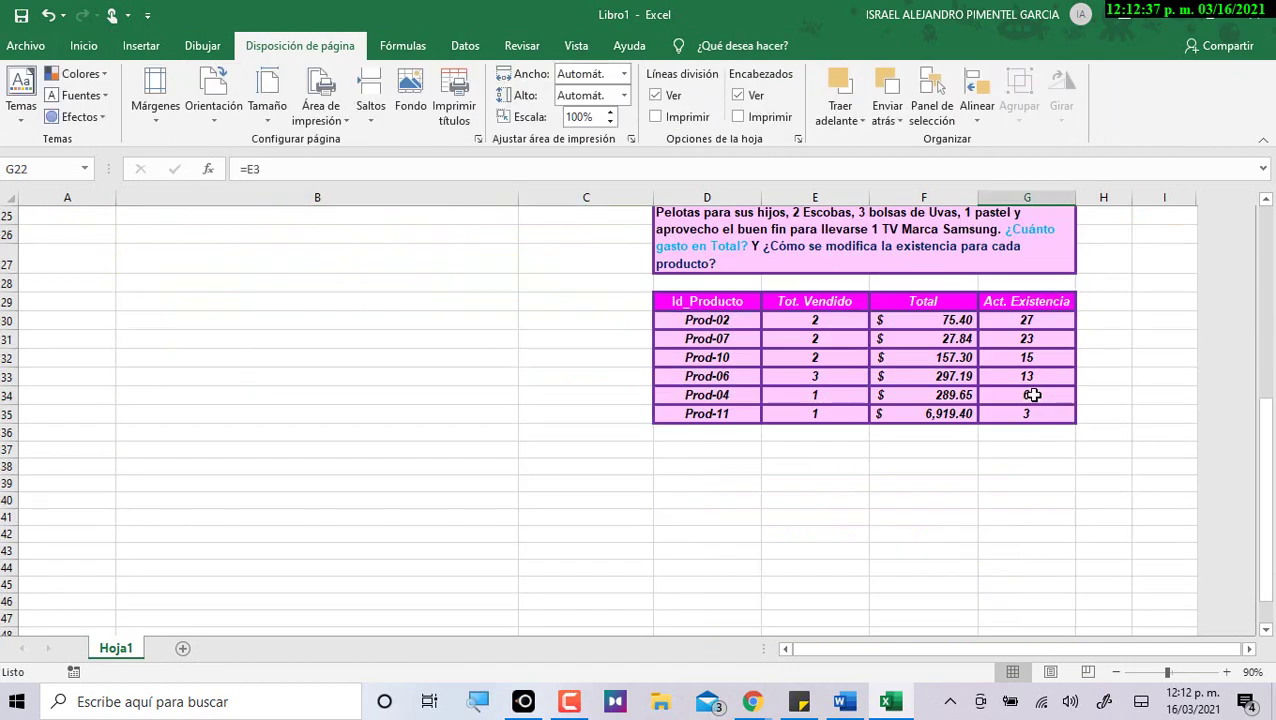
key("alt+Tab")
left_click(1010, 406)
scroll(928, 419, "down", 10)
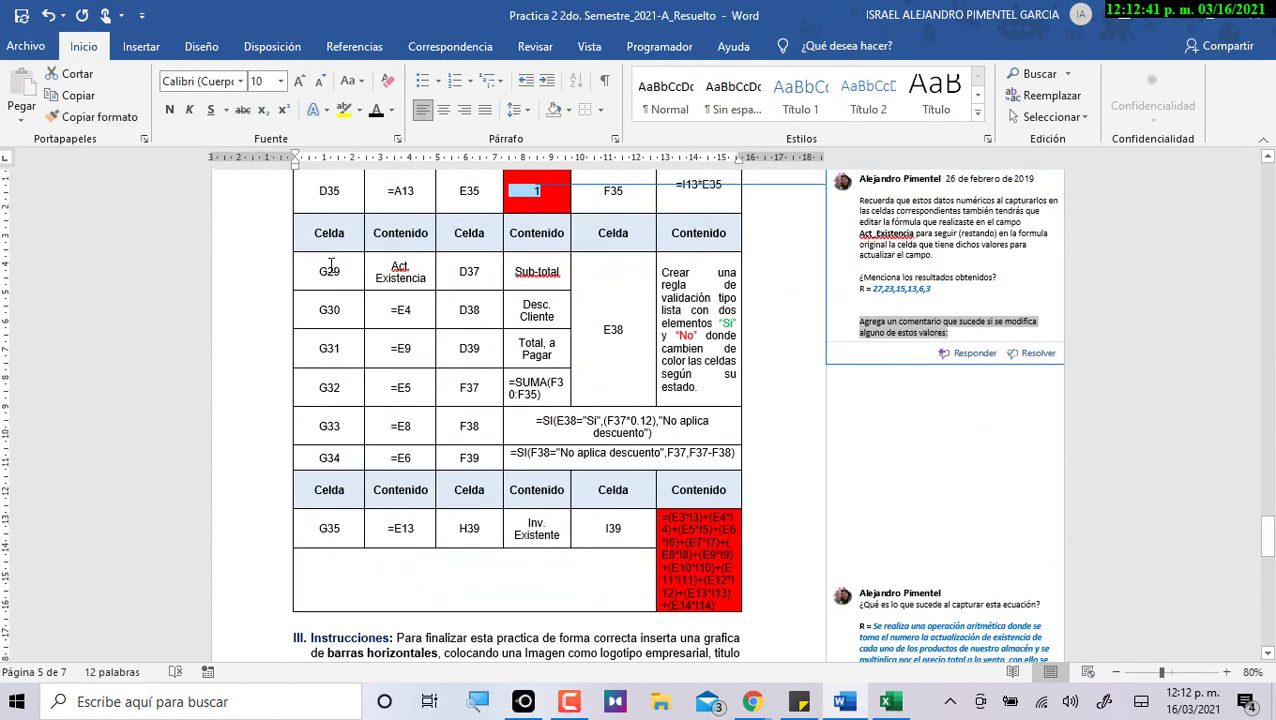
Copy the Sub-total label from the Word table into Excel cell D37.
left_click_drag(330, 272, 409, 452)
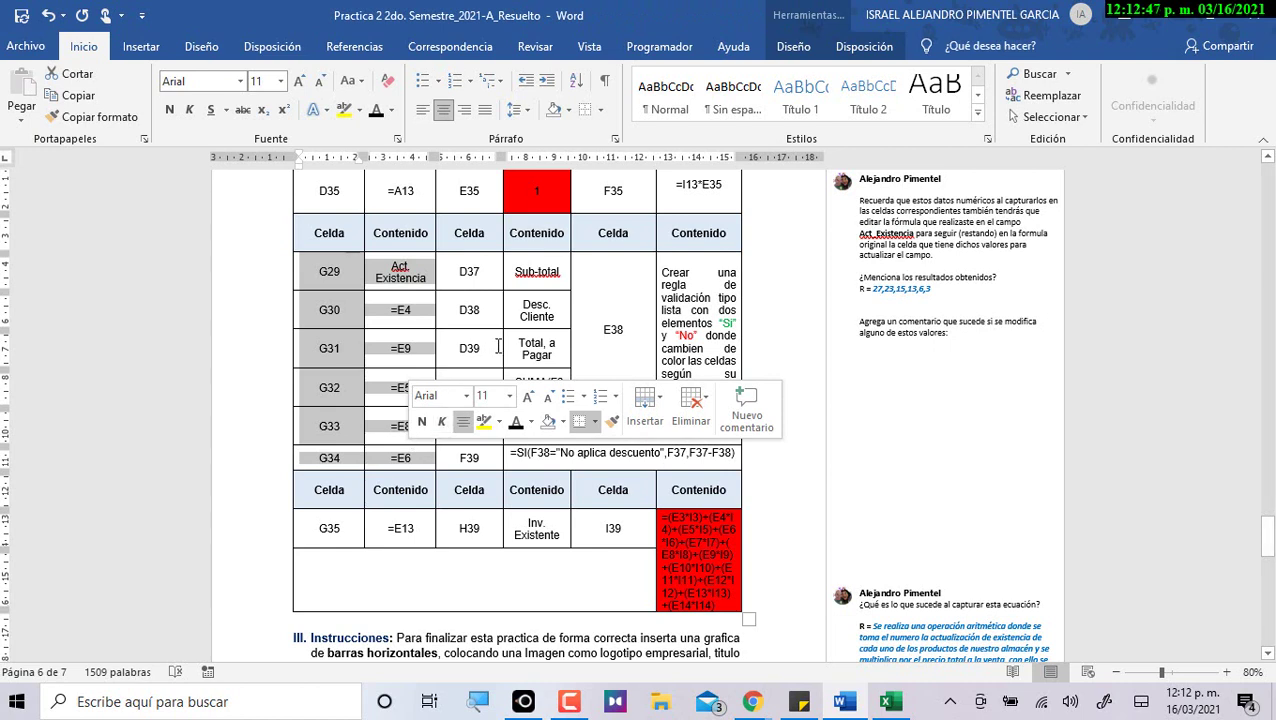
left_click(465, 270)
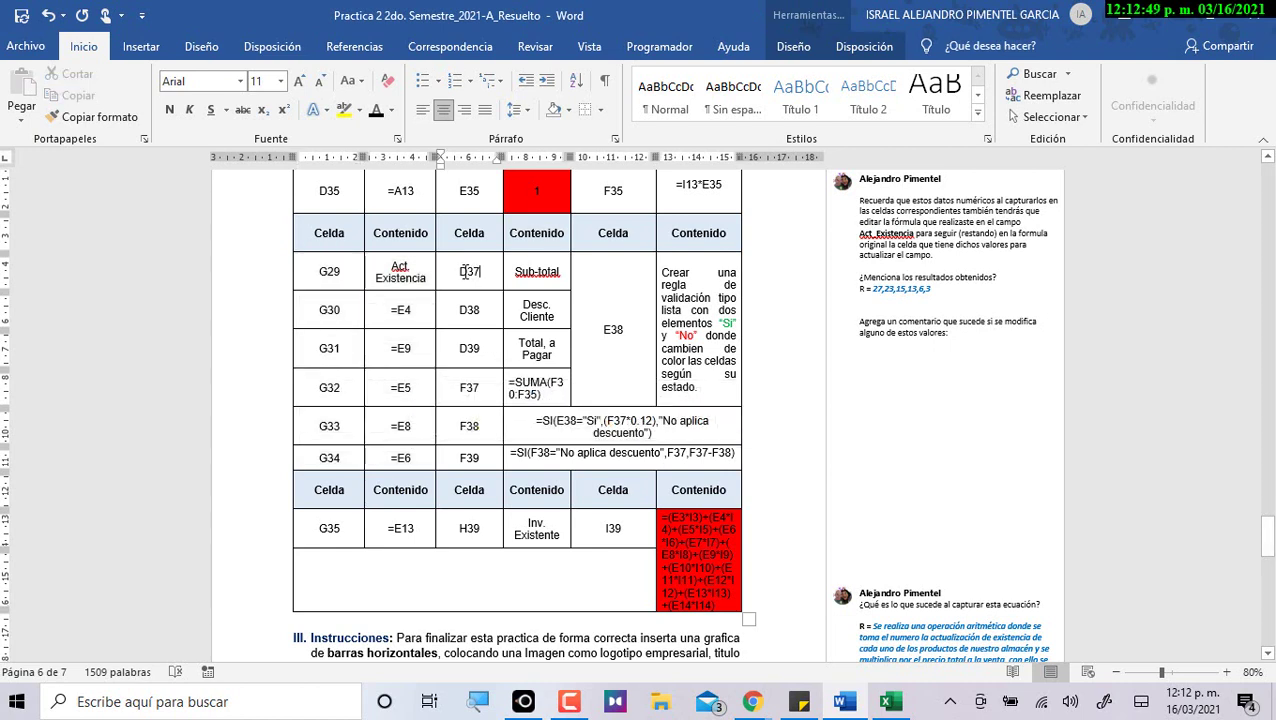
left_click_drag(515, 271, 562, 273)
key("ctrl+c")
key("alt+Tab")
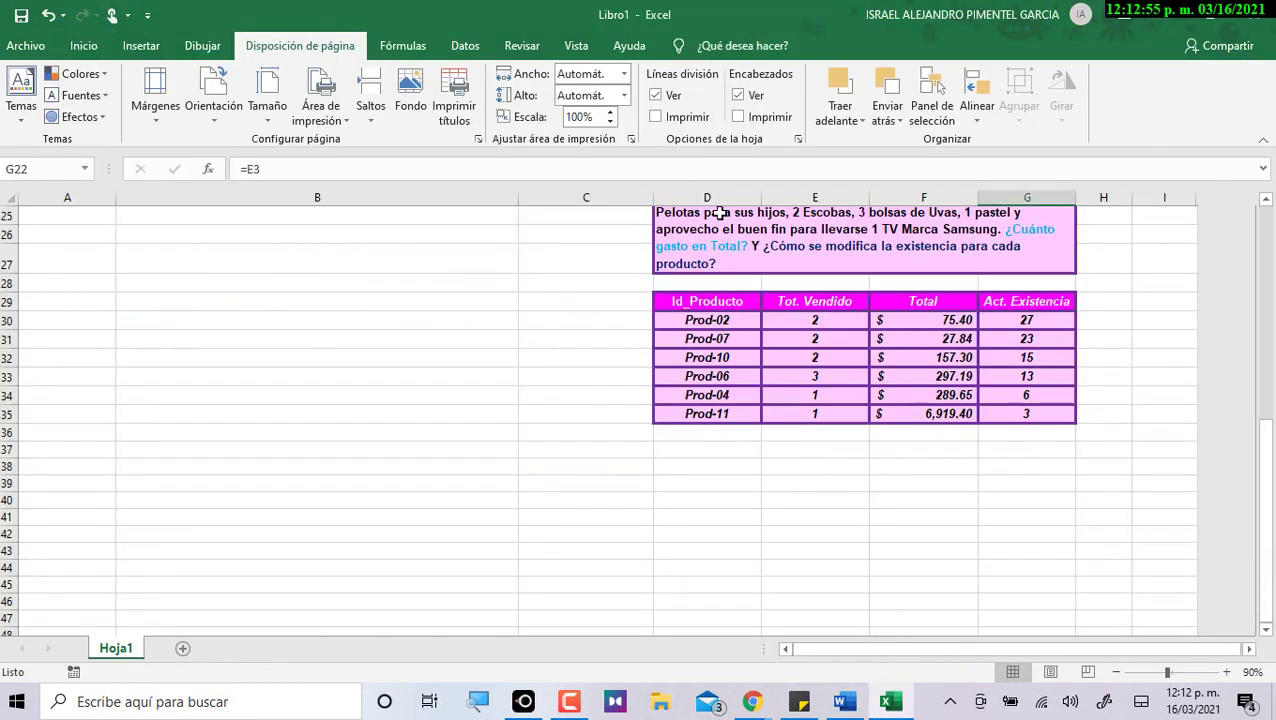
left_click(670, 445)
key("ctrl+v")
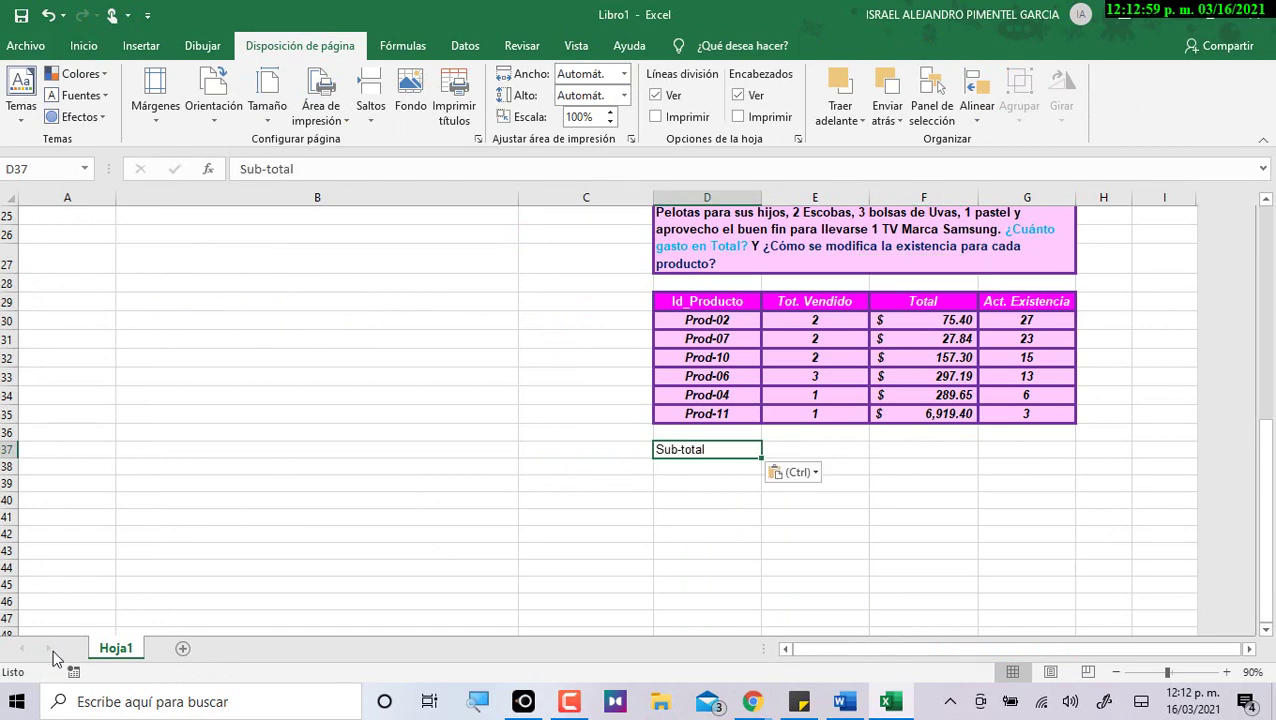
Paste Desc. Cliente into D38 and Total, a Pagar into D39.
key("alt+Tab")
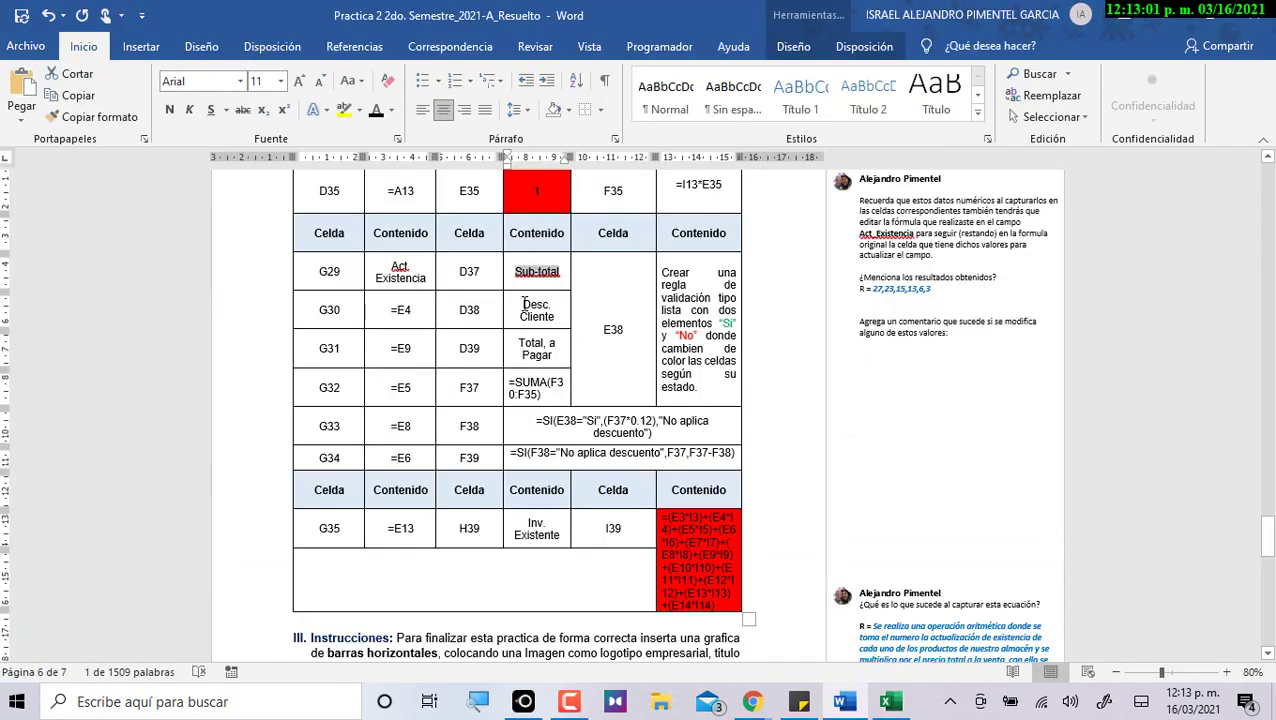
triple_click(523, 305)
key("Right")
left_click_drag(523, 305, 555, 318)
key("alt+Tab")
left_click(662, 467)
key("ctrl+v")
key("alt+Tab")
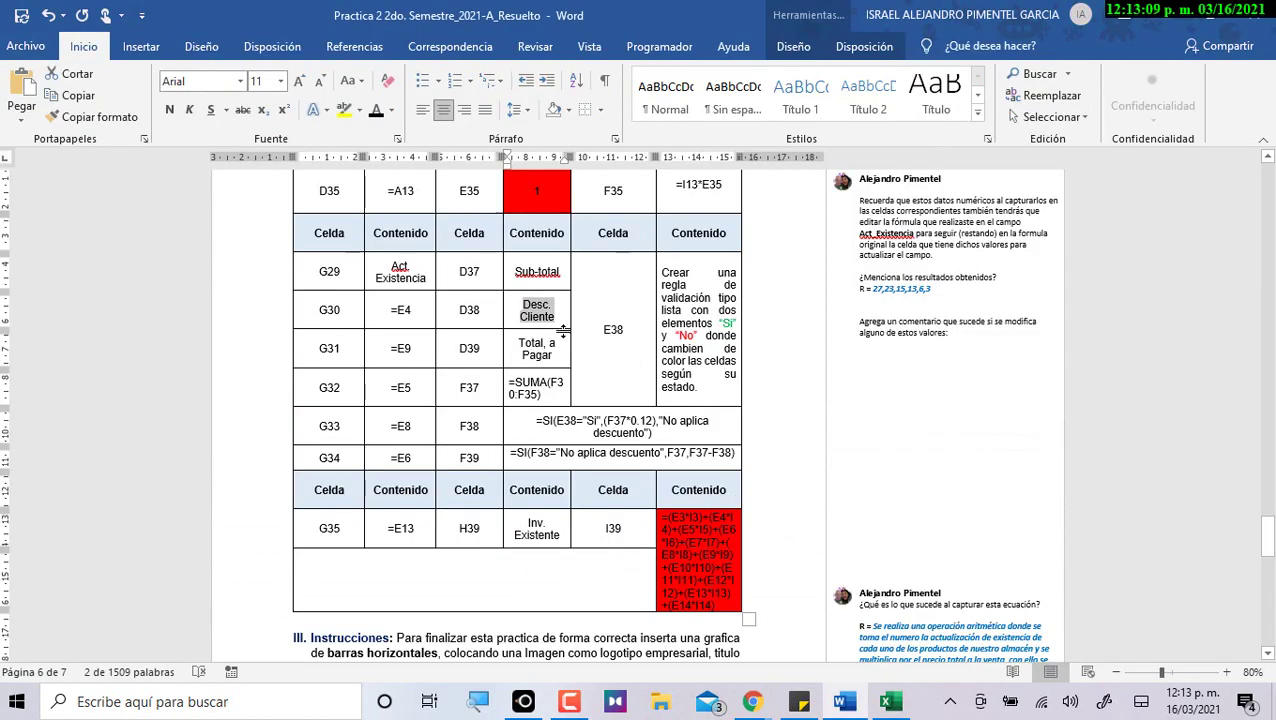
left_click_drag(513, 343, 560, 360)
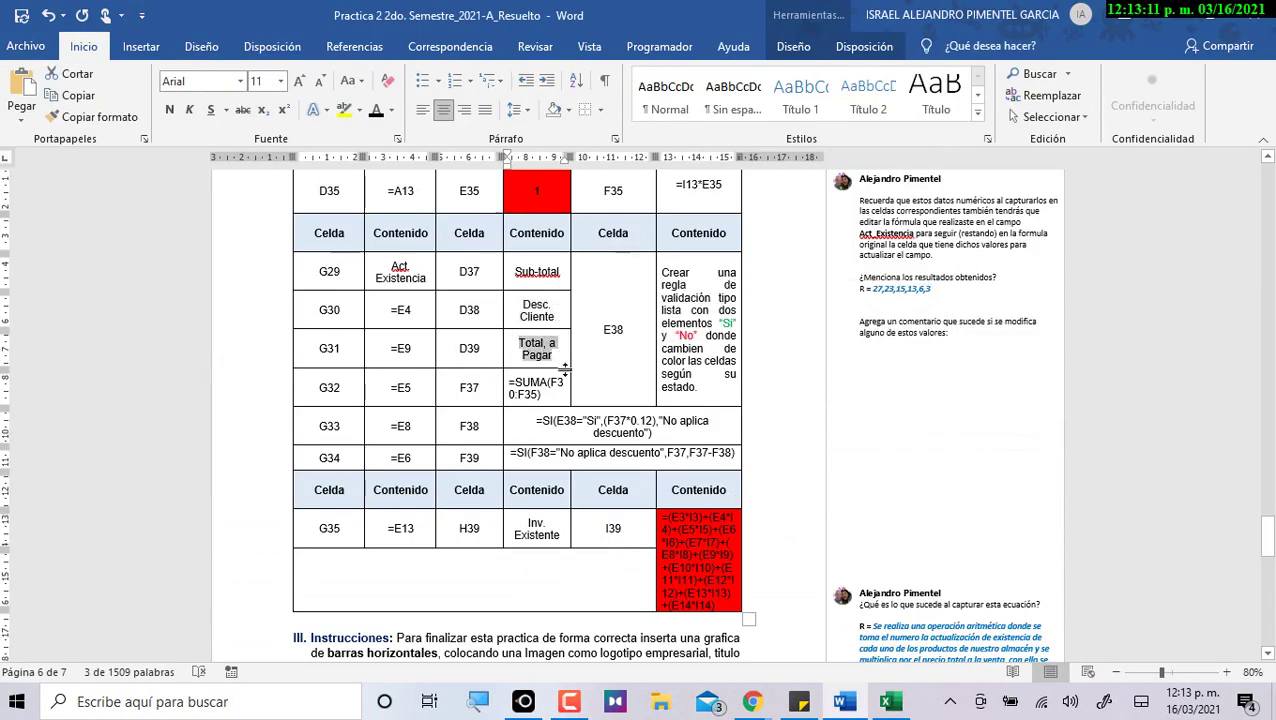
key("alt+Tab")
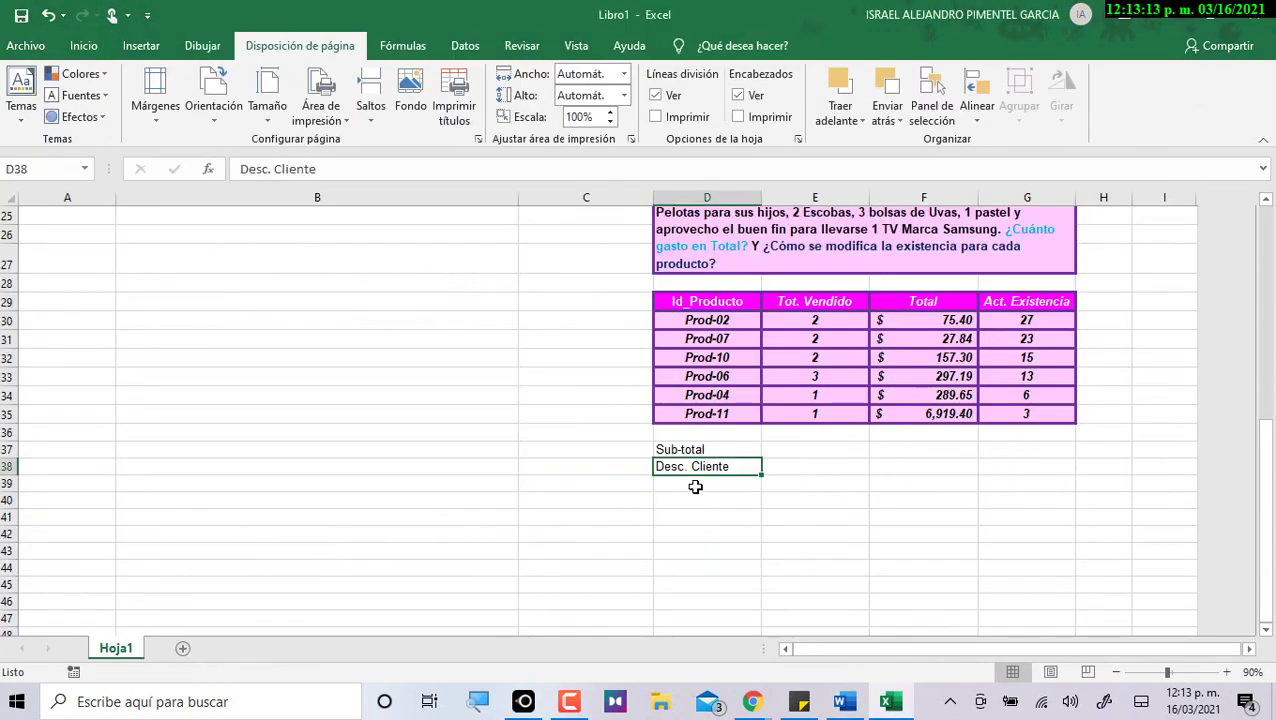
left_click(706, 488)
key("ctrl+v")
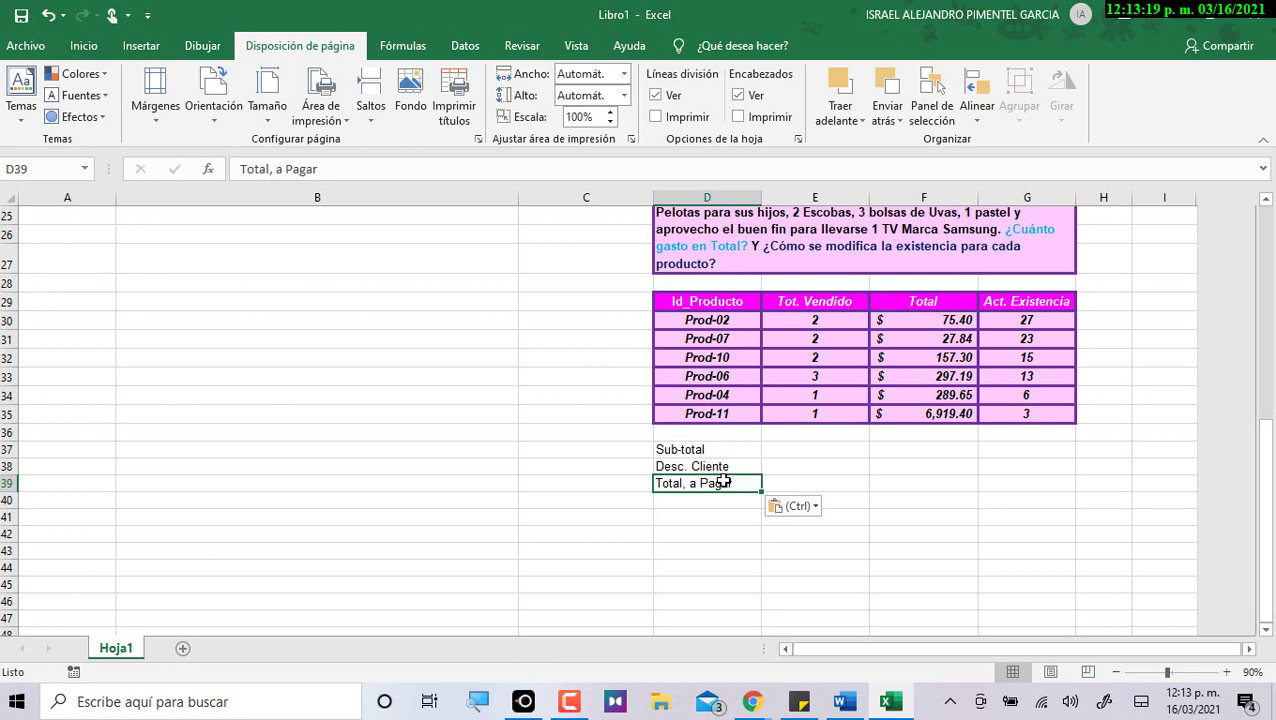
Copy the =SUMA(F30:F35) formula from Word and select Excel cell F37.
key("alt+Tab")
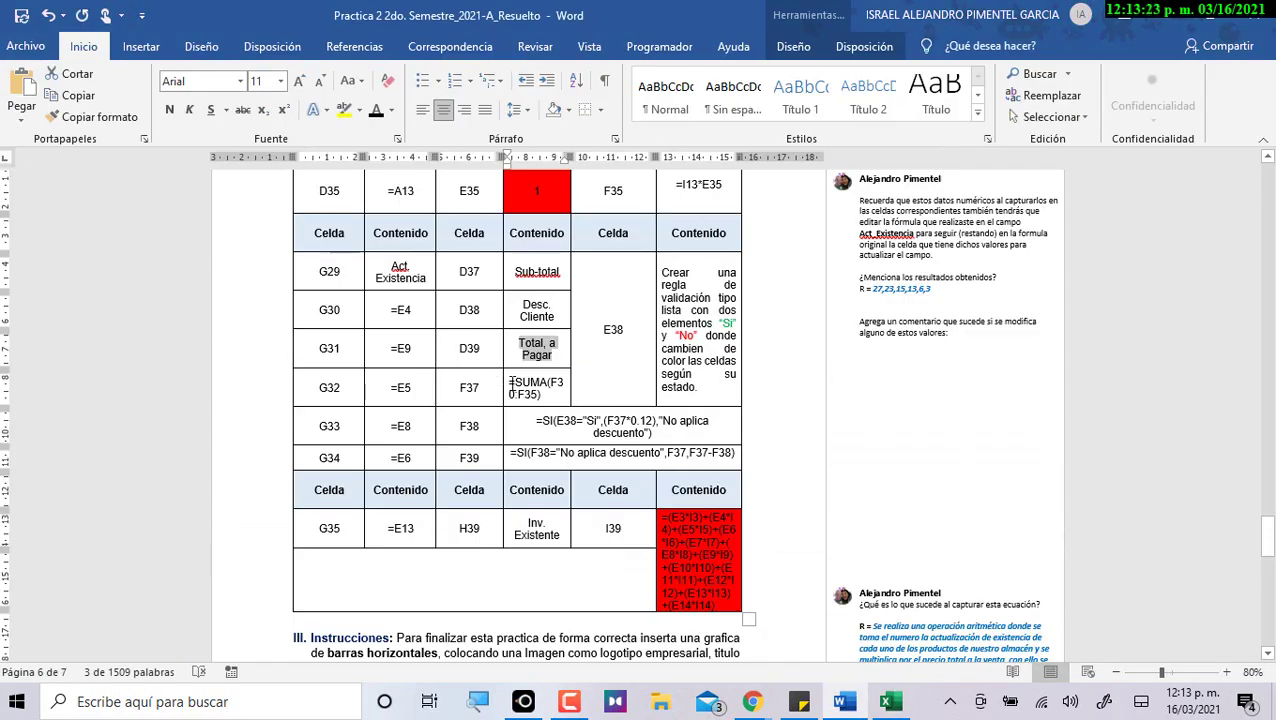
left_click_drag(509, 383, 545, 395)
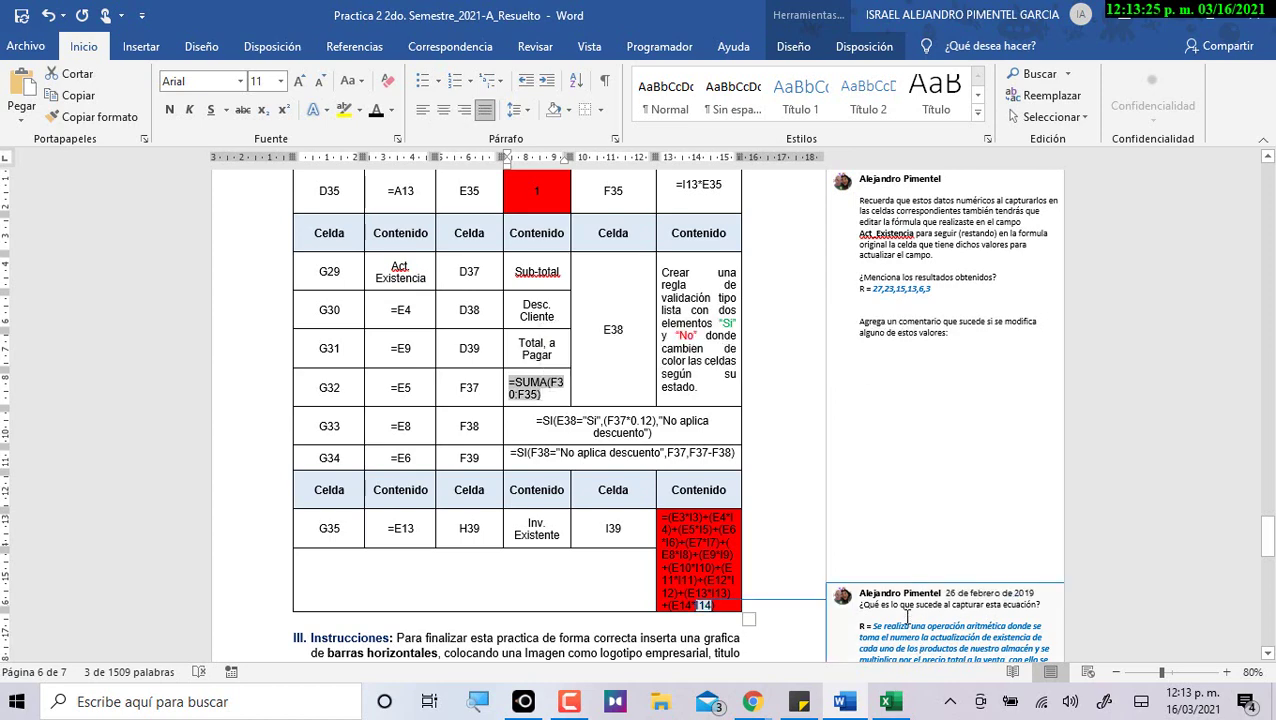
key("alt+Tab")
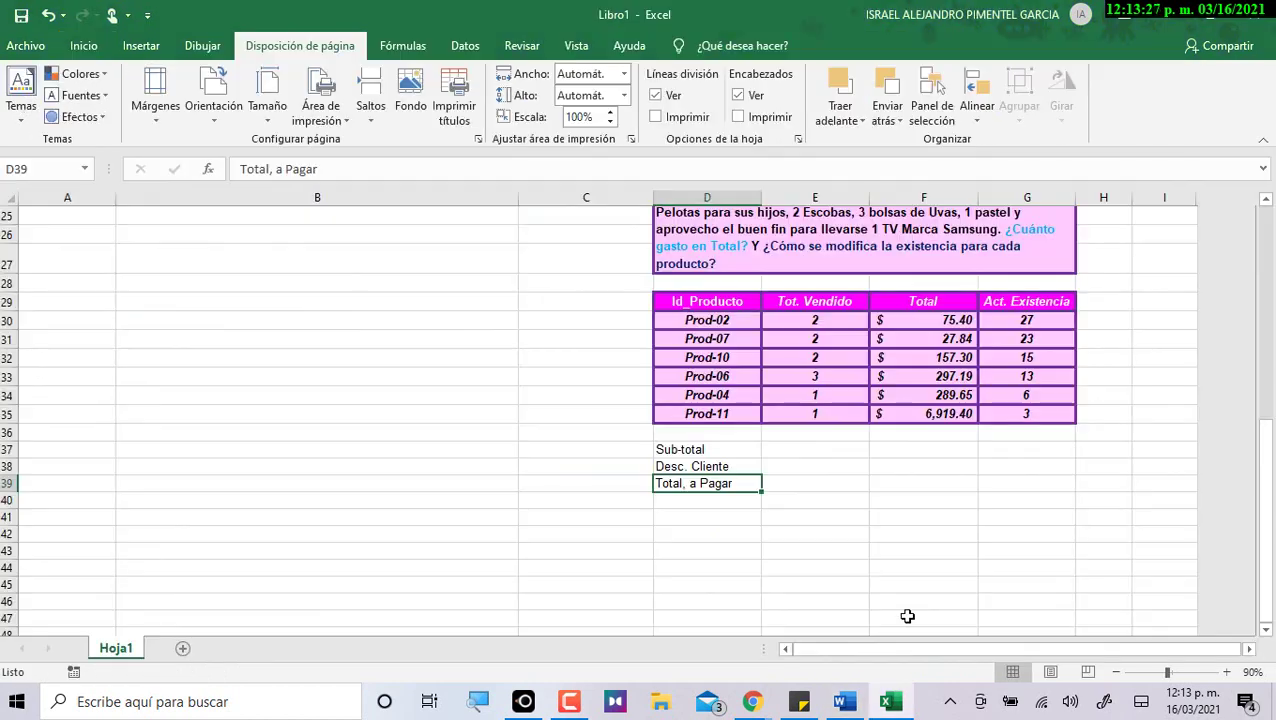
left_click(910, 450)
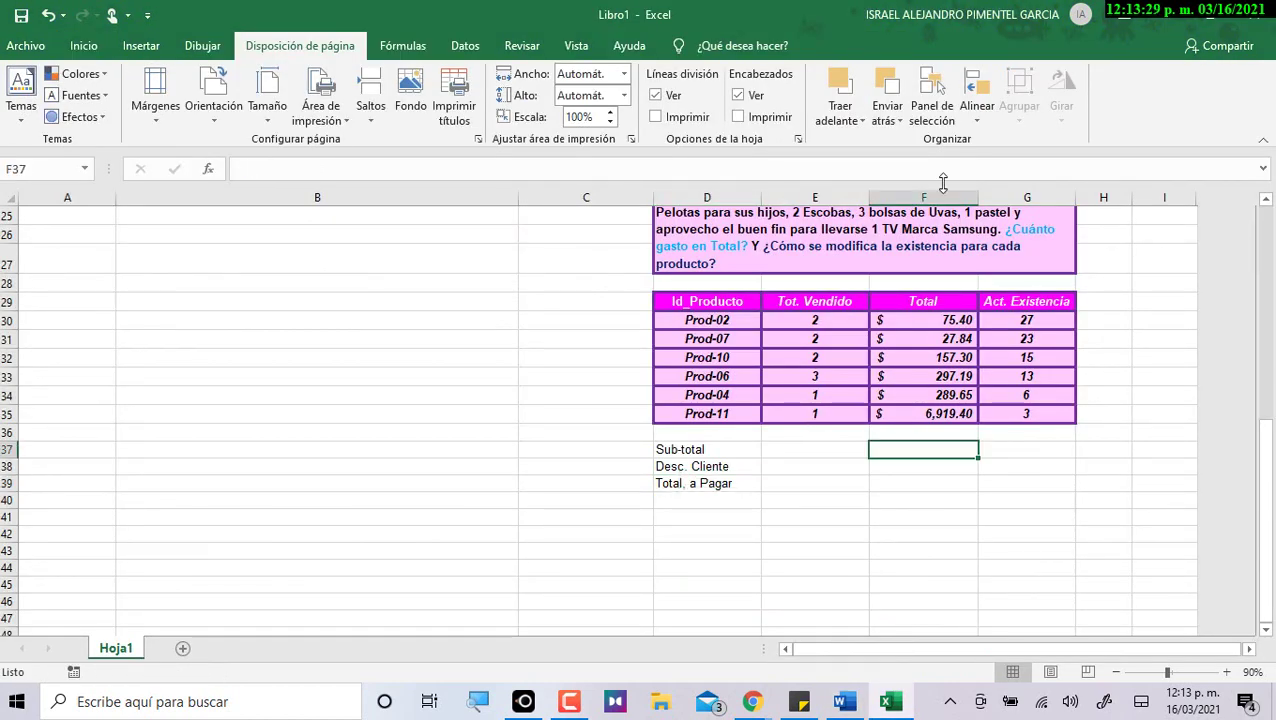
Paste =SUMA(F30:F35) into F37, check its range, and commit the $7,766.78 Sub-total.
key("ctrl+v")
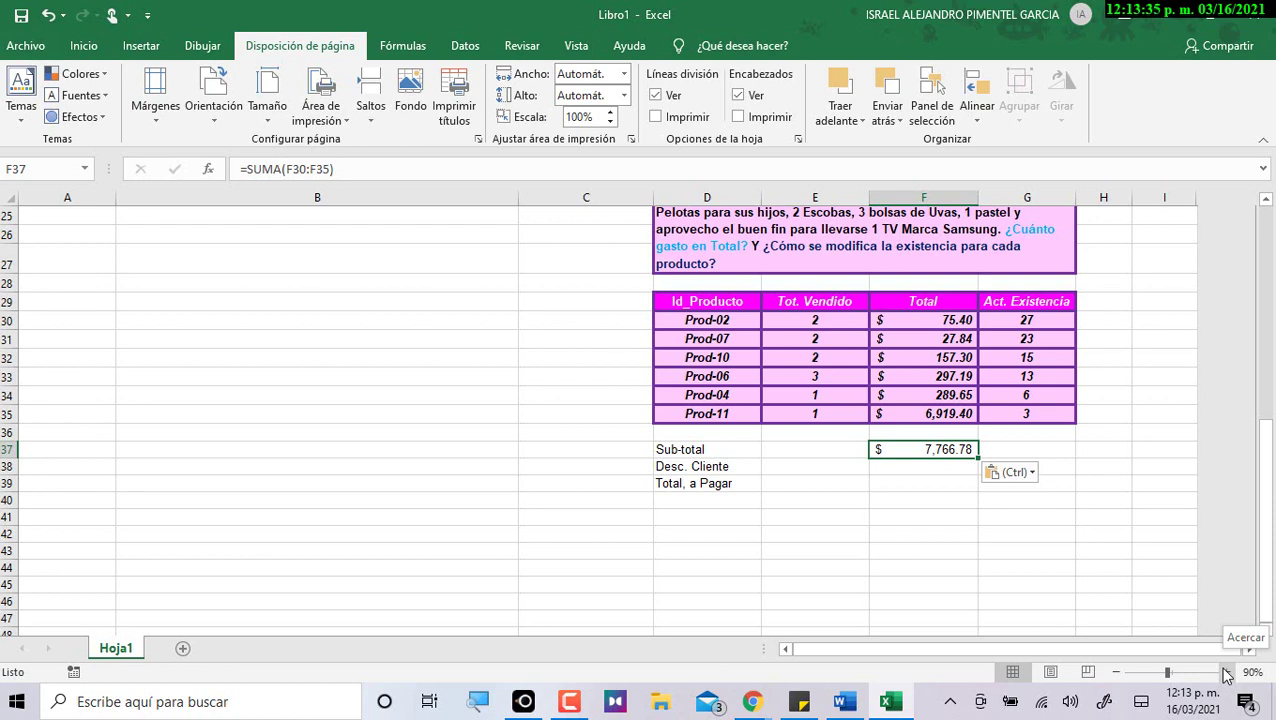
double_click(958, 449)
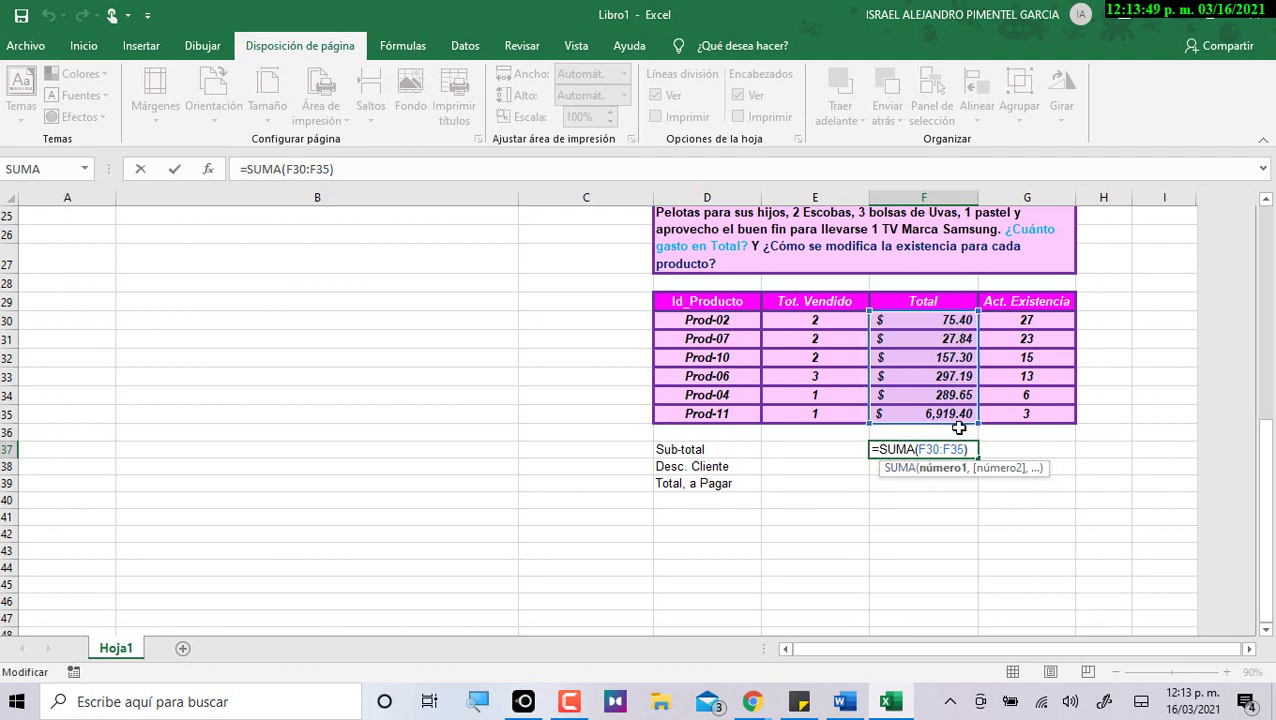
scroll(809, 322, "up", 1)
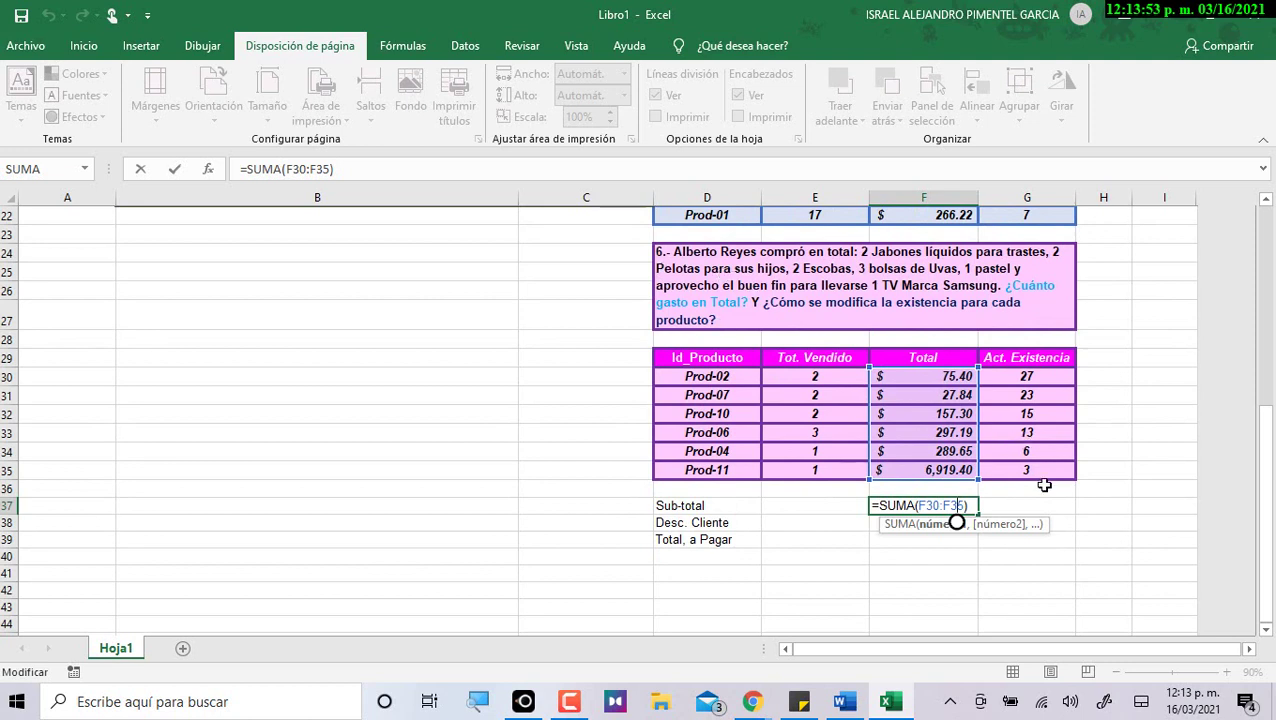
double_click(913, 505)
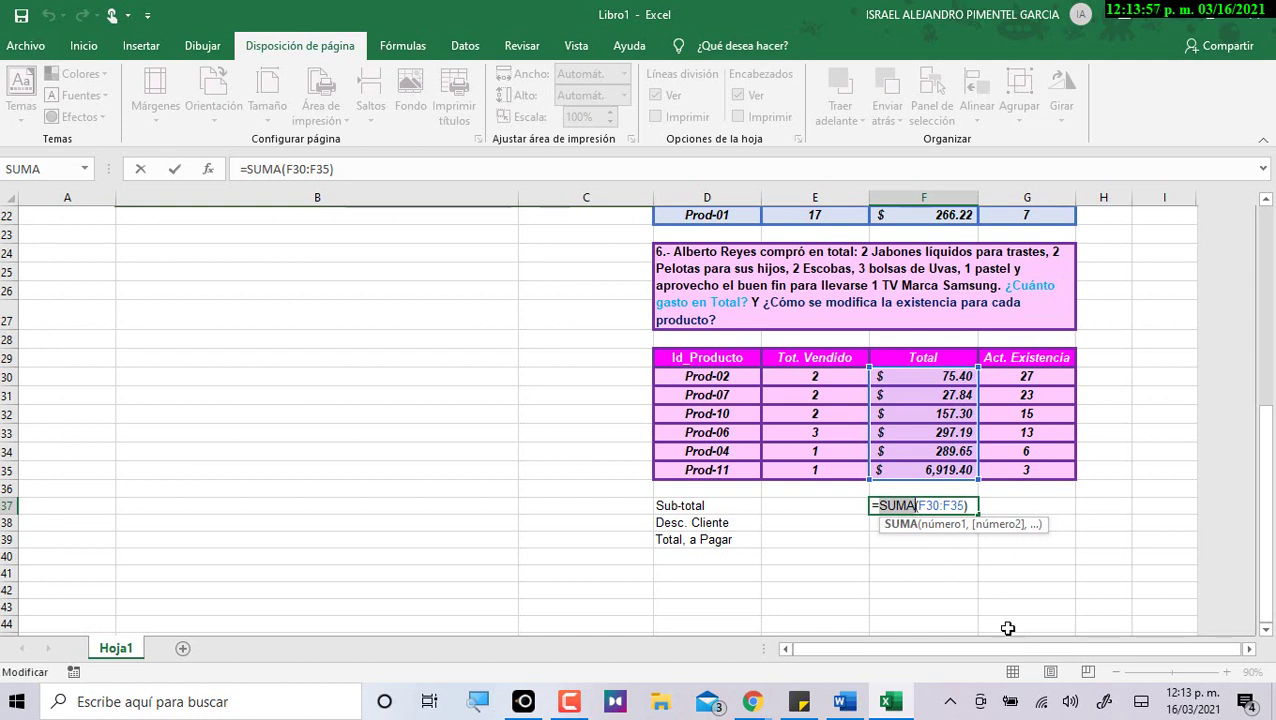
left_click_drag(919, 505, 968, 505)
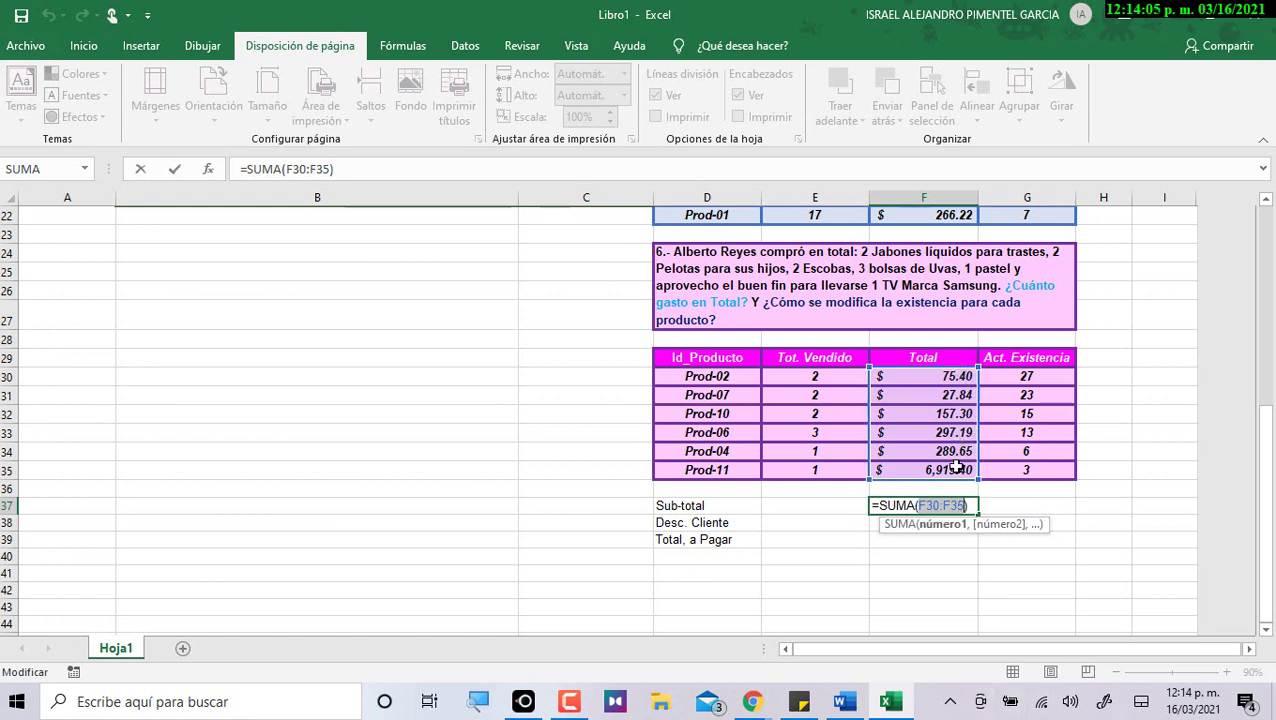
scroll(954, 466, "up", 2)
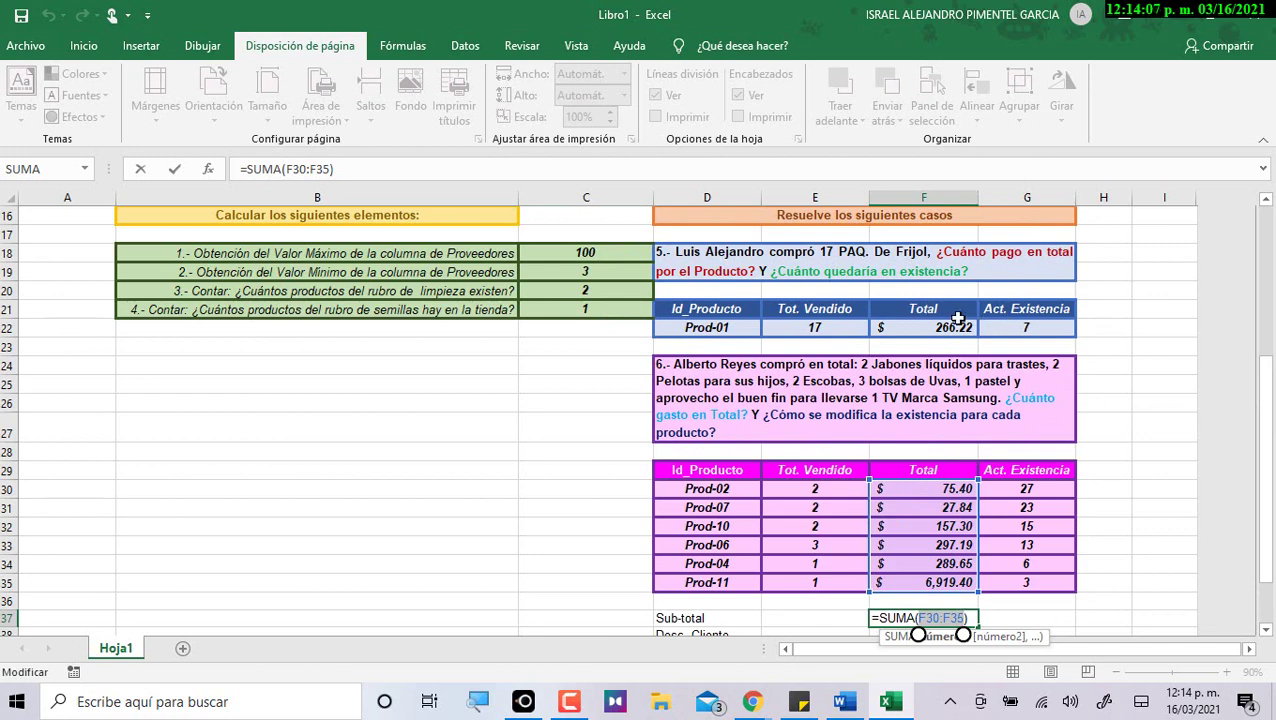
scroll(944, 342, "down", 3)
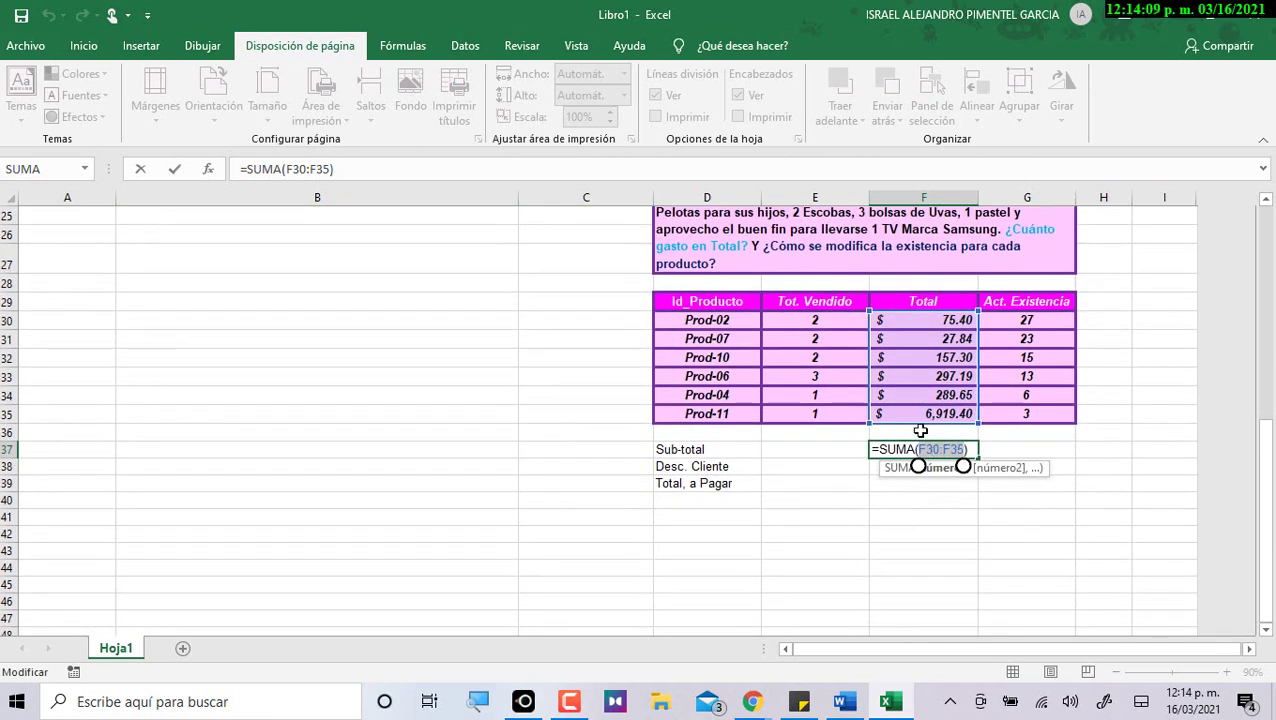
scroll(917, 457, "up", 1)
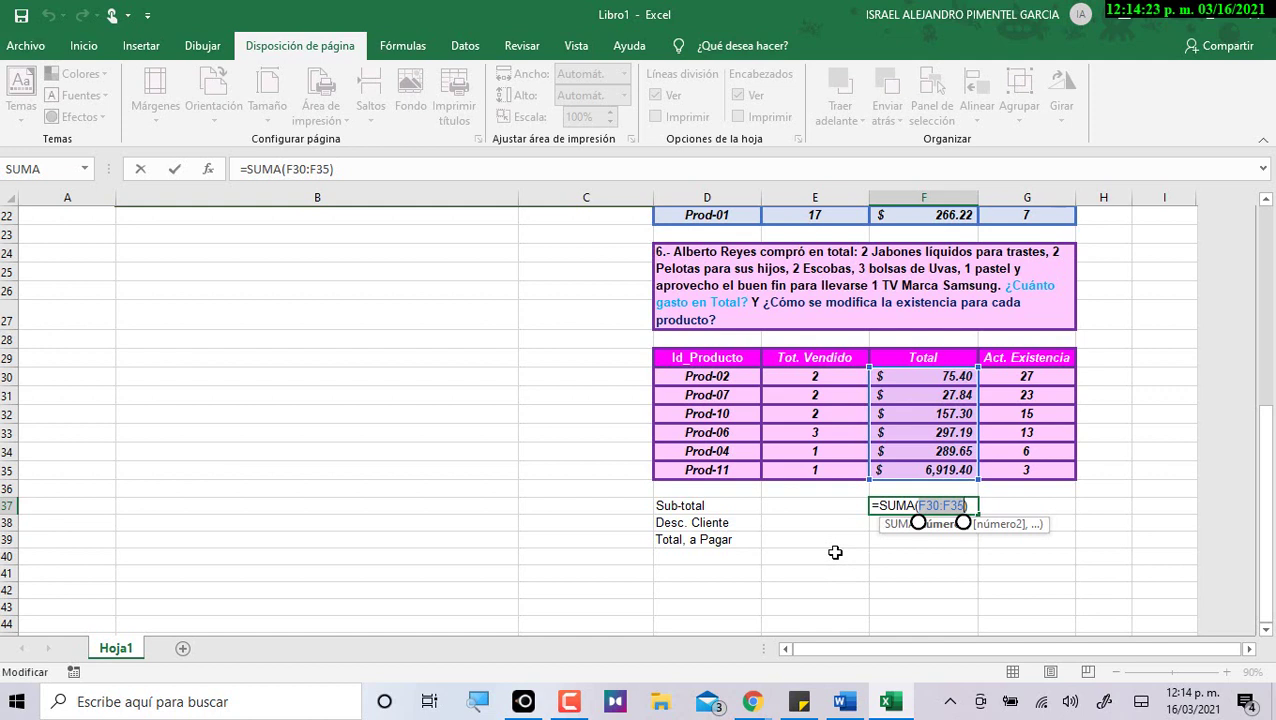
key("Return")
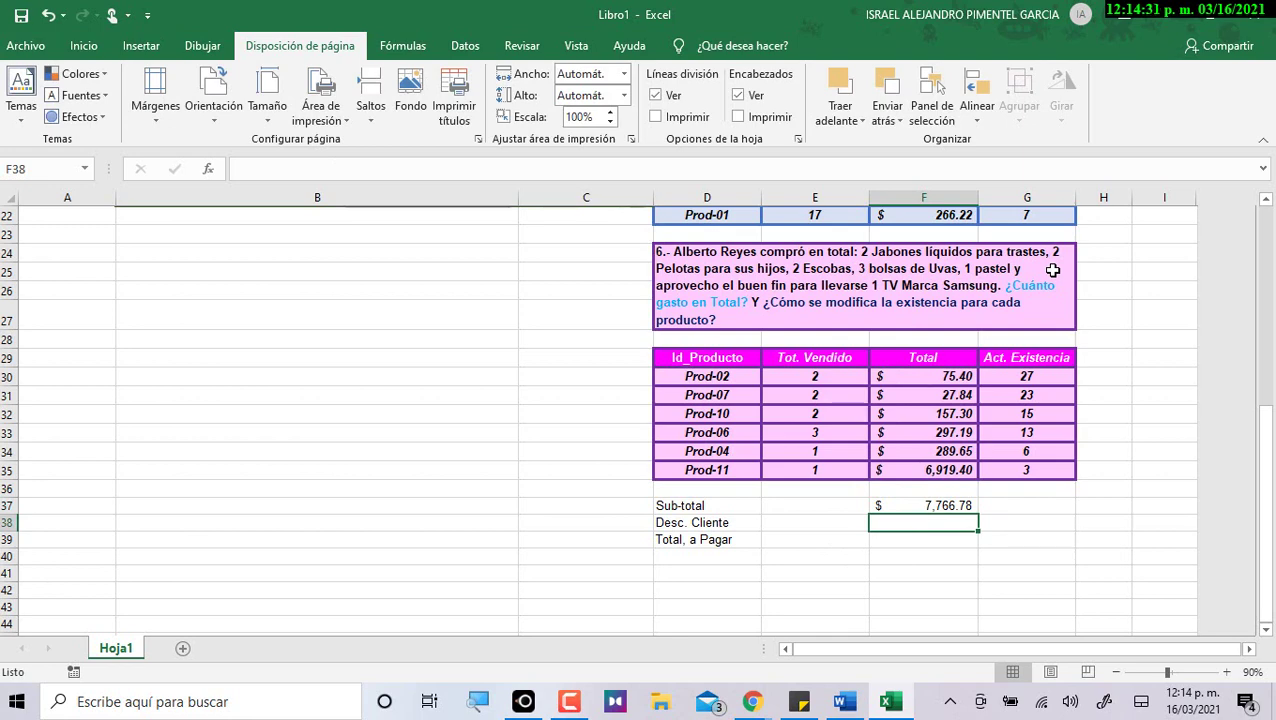
Paste the 12% SI discount formula into F38, prefix it with =, and widen column F.
key("alt+Tab")
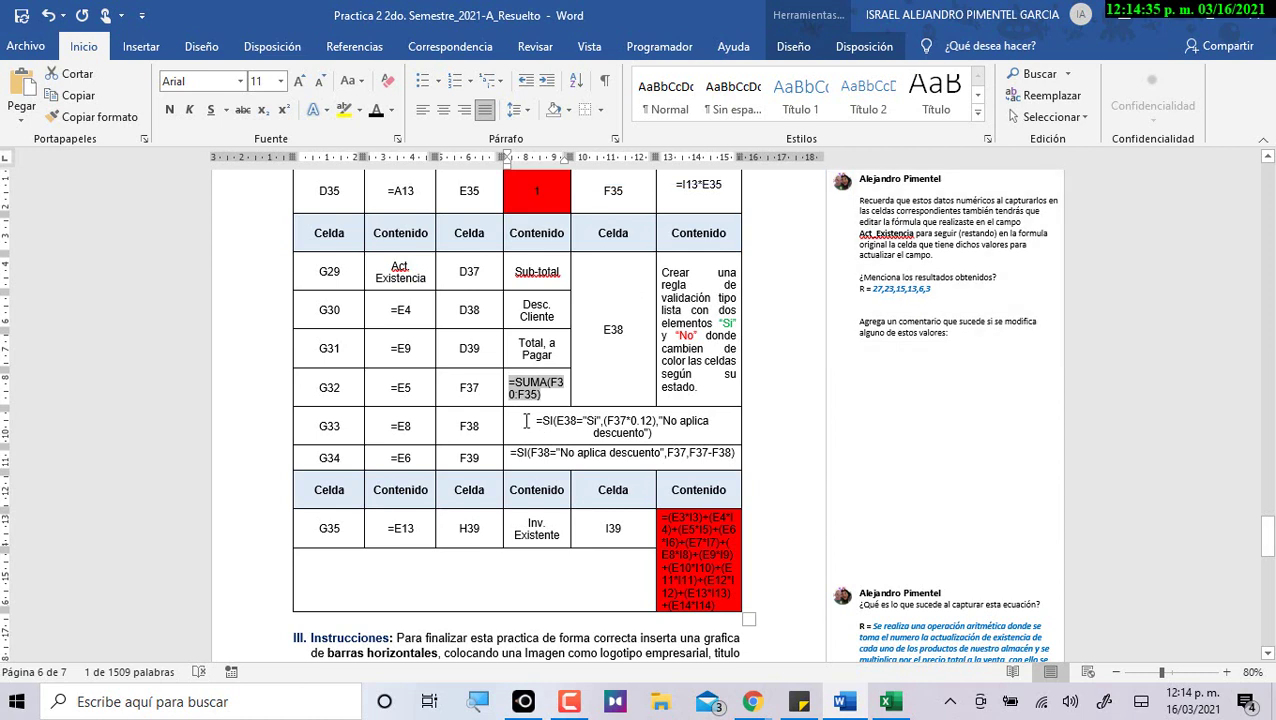
left_click_drag(547, 418, 665, 440)
key("ctrl+c")
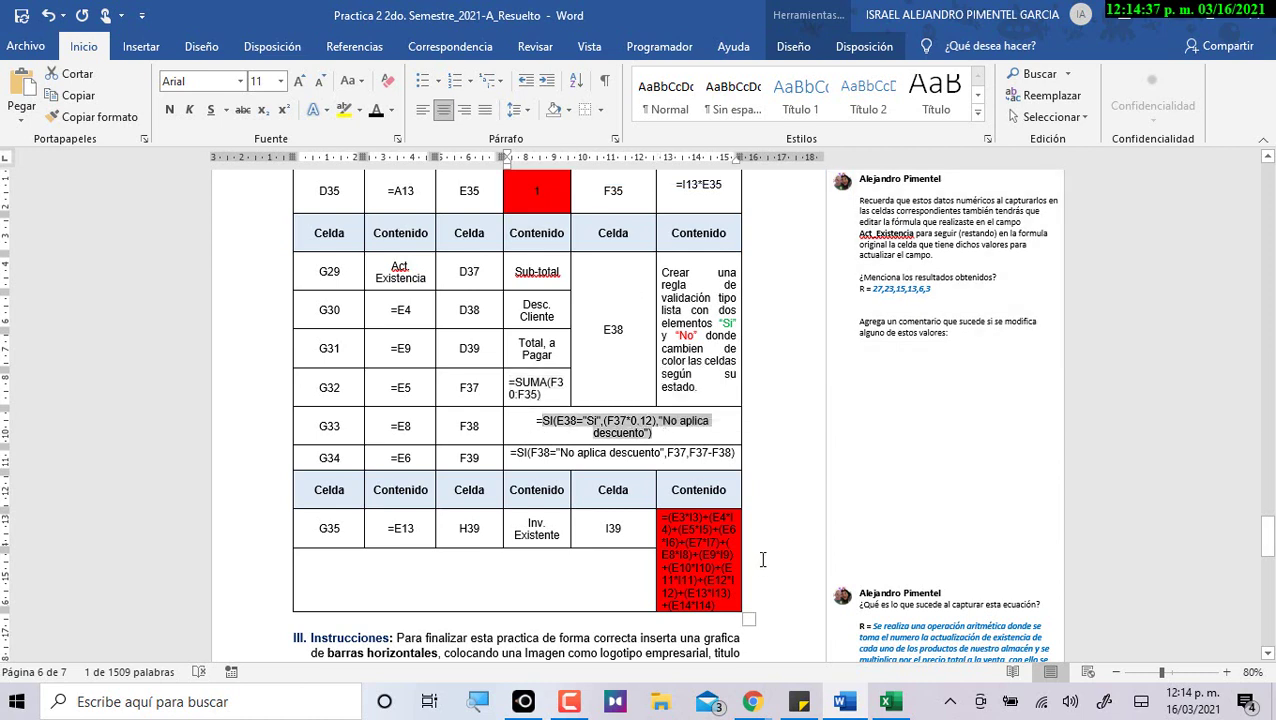
key("alt+Tab")
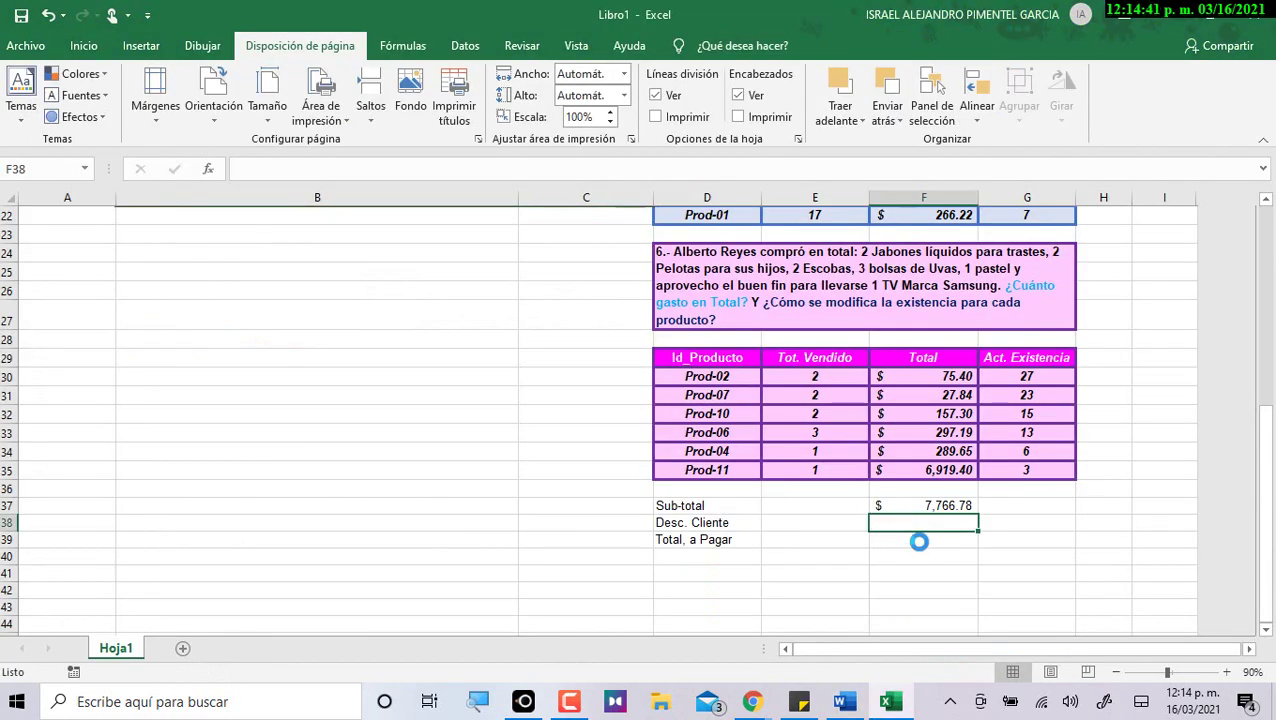
key("ctrl+v")
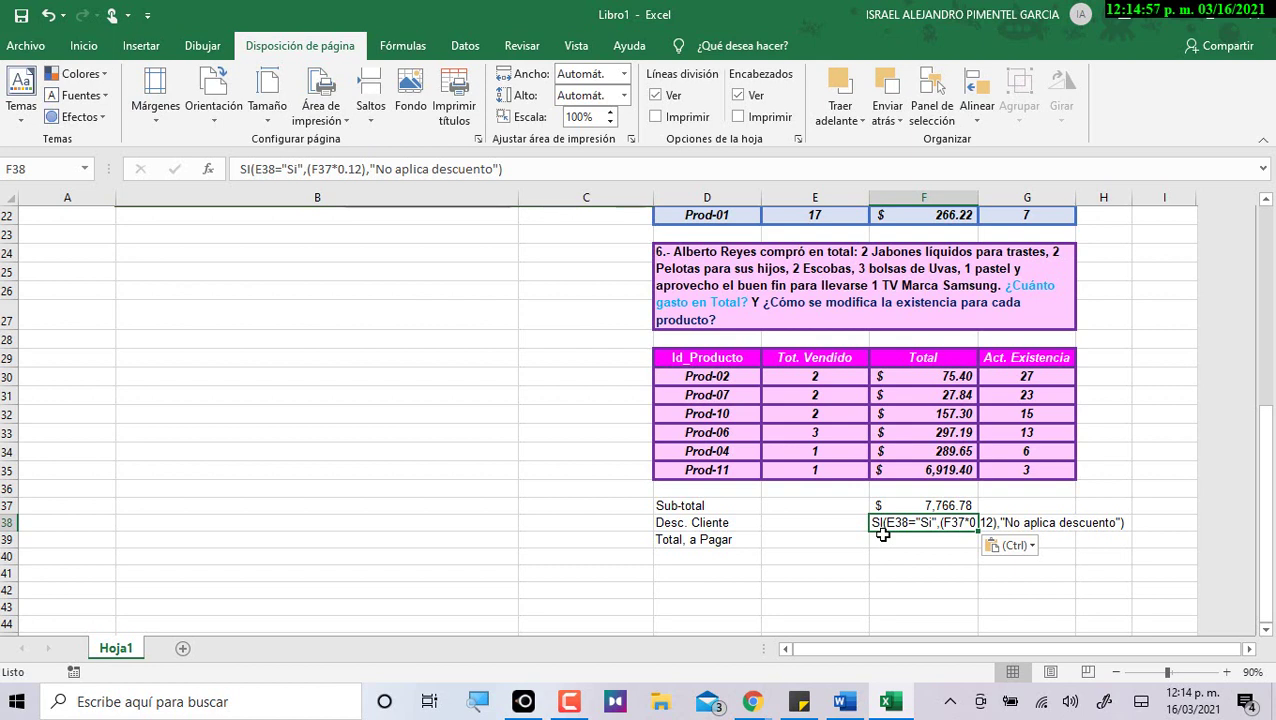
left_click(240, 169)
type("=")
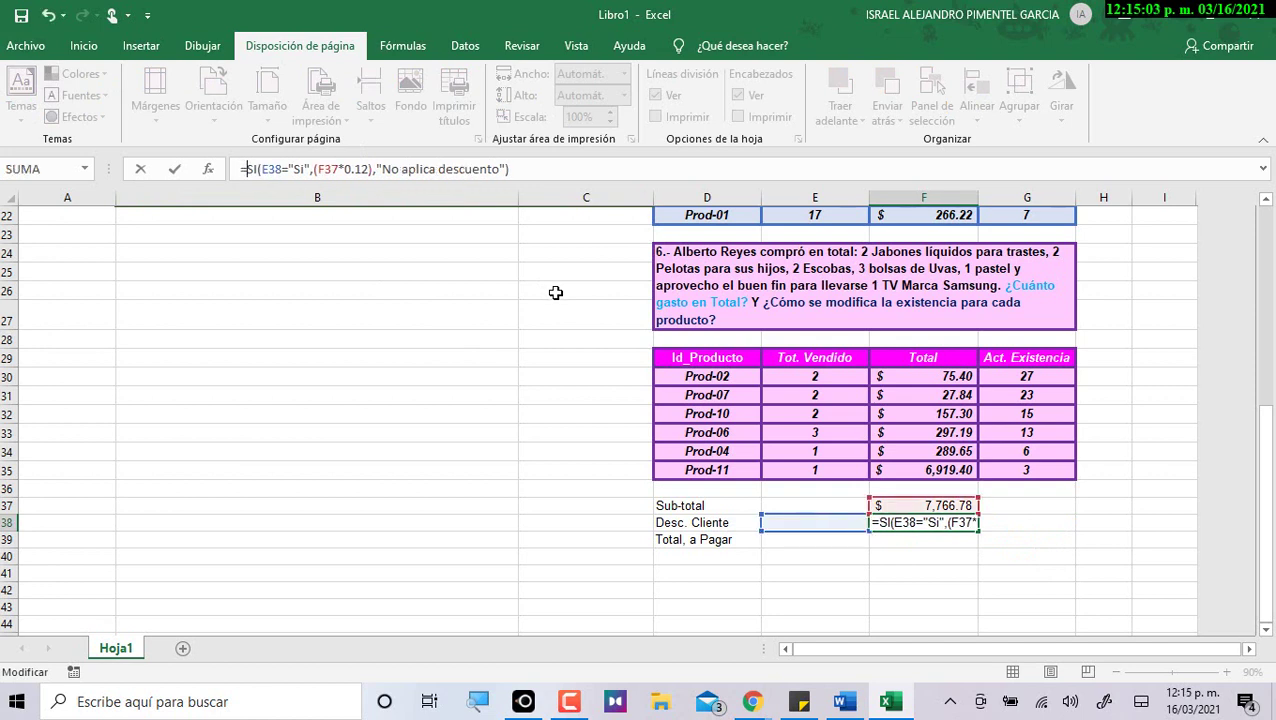
key("Return")
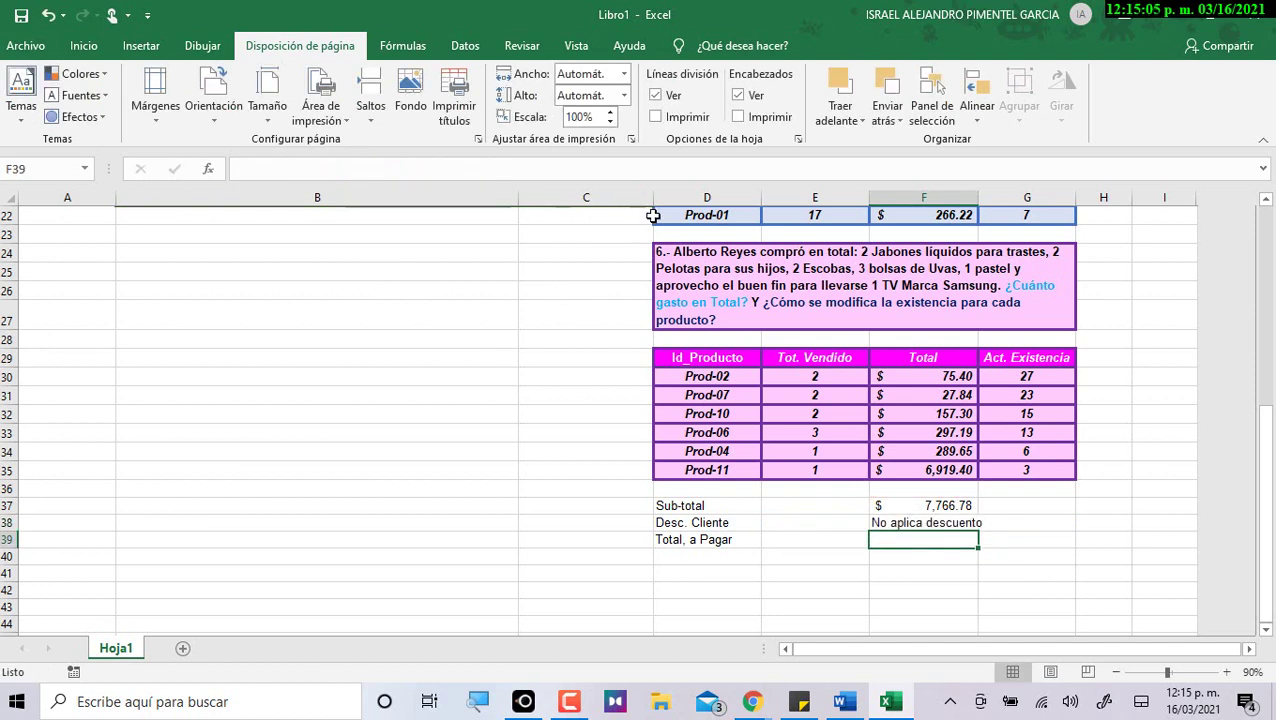
left_click_drag(975, 215, 984, 222)
key("alt+Tab")
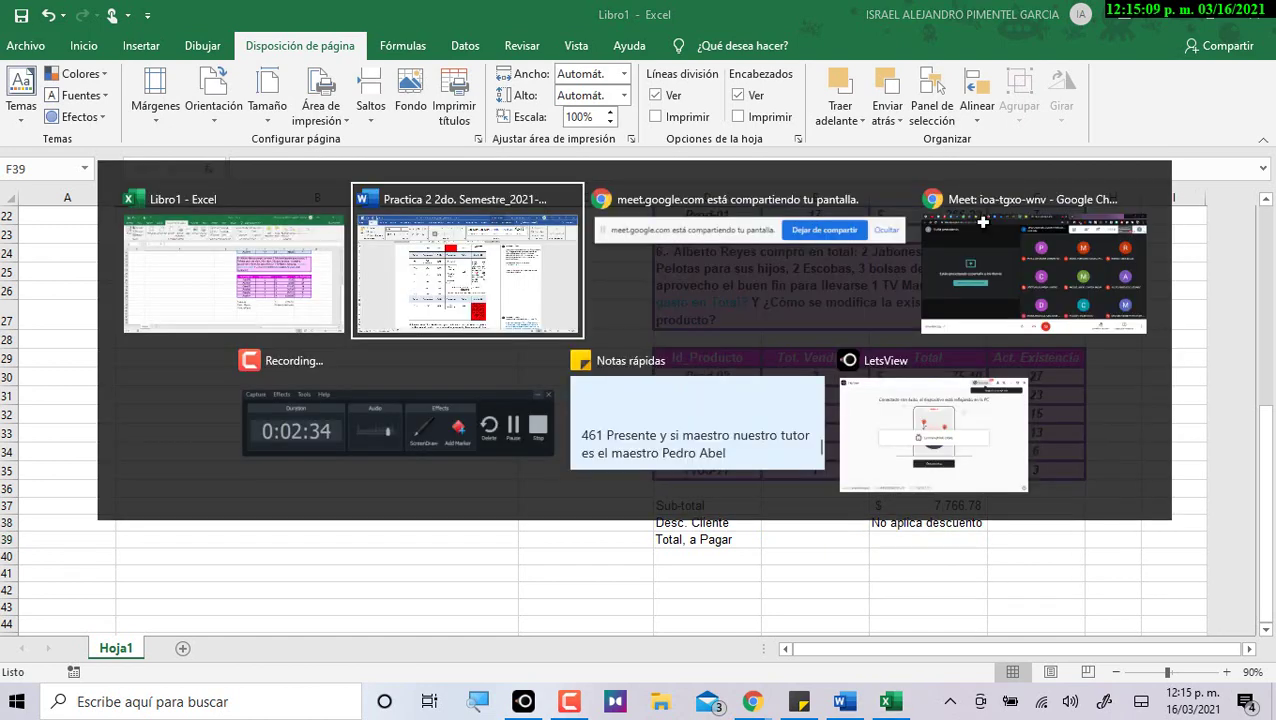
Open the CONTROL_DE_ASISTENCIA 201 SEMESTRE 2021-A workbook from Classroom's Pase de Lista Semanal post.
left_click(983, 222)
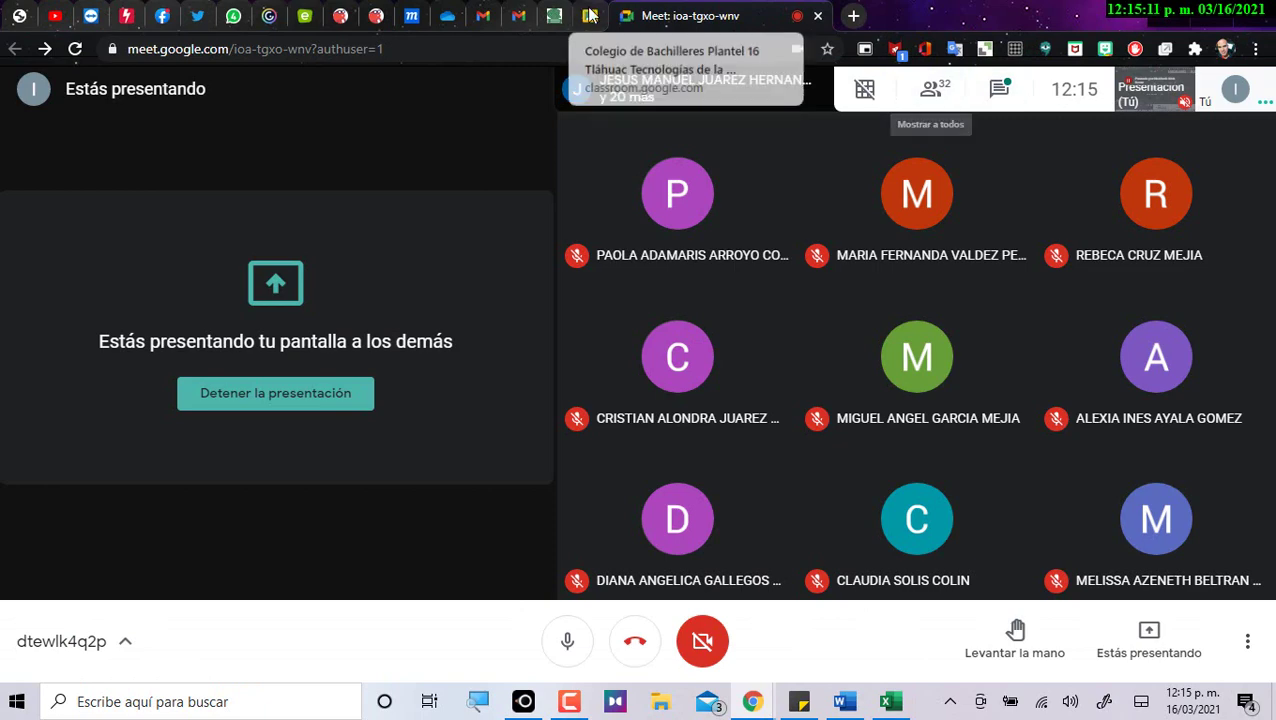
left_click(589, 15)
left_click(500, 289)
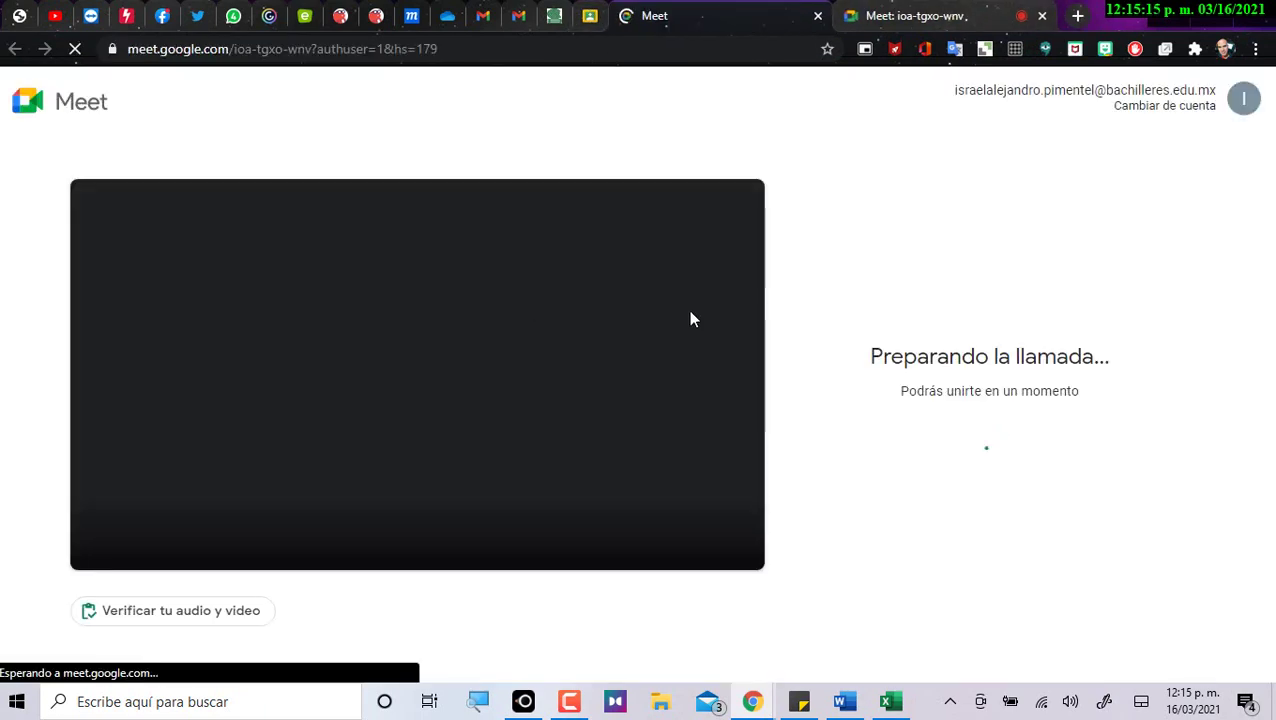
left_click(818, 16)
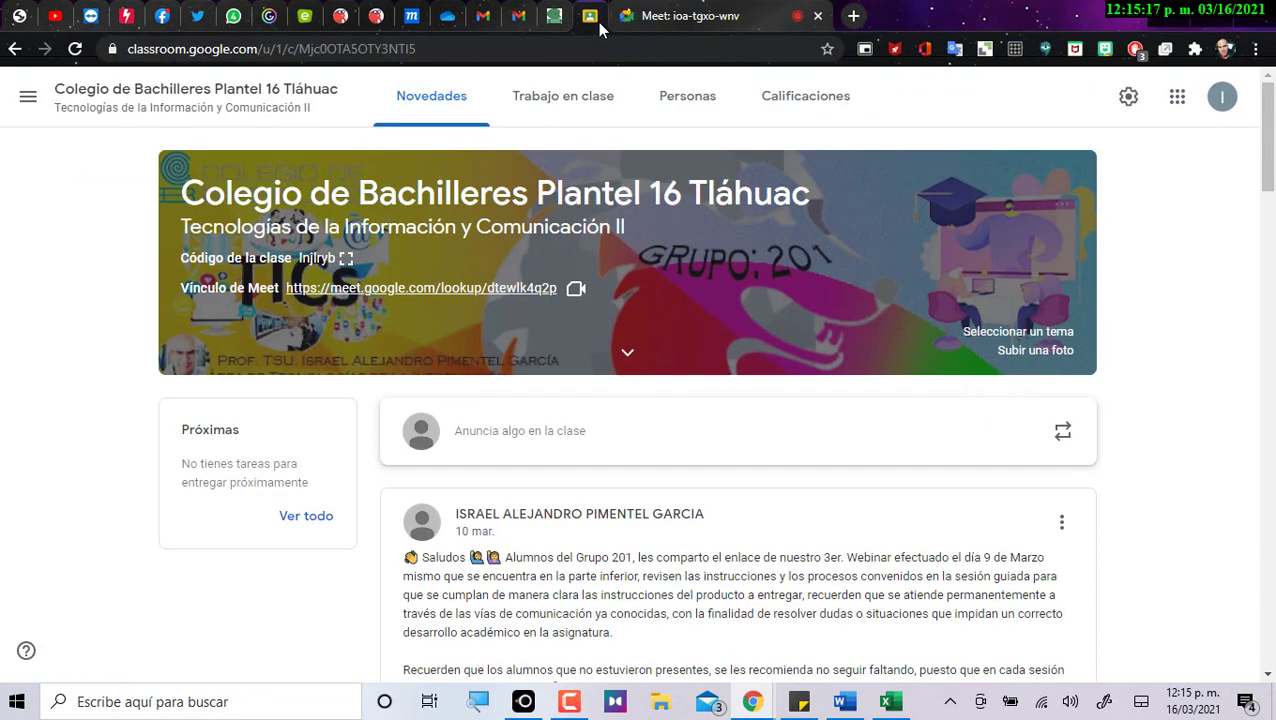
left_click(563, 95)
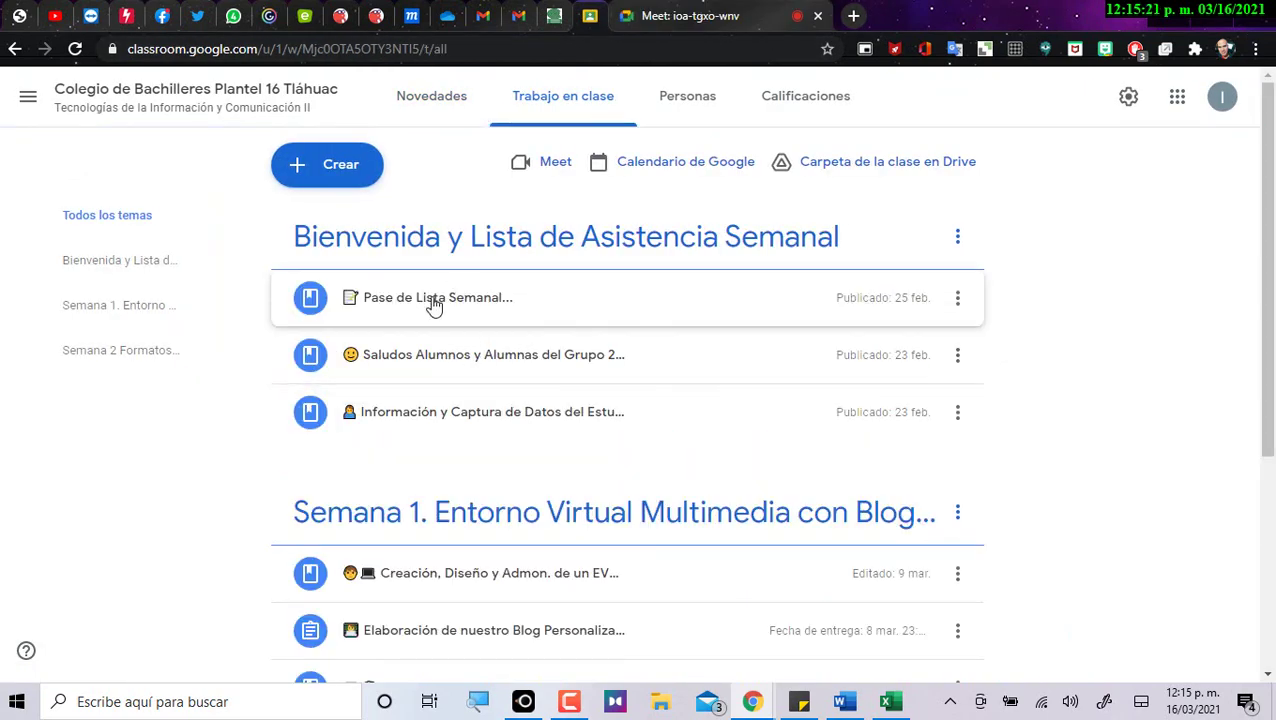
left_click(433, 295)
left_click(473, 490)
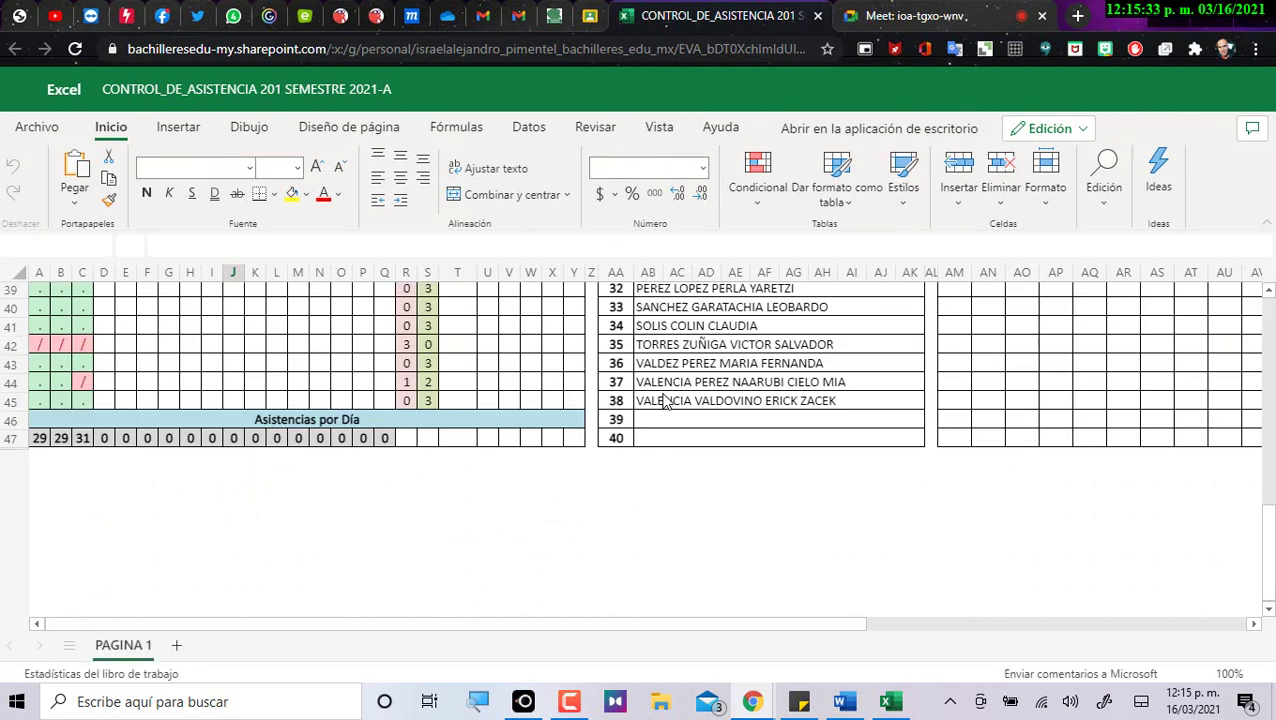
Mark attendance cell T43 with a thumbs-up, then return to the Word practice document.
left_click(468, 365)
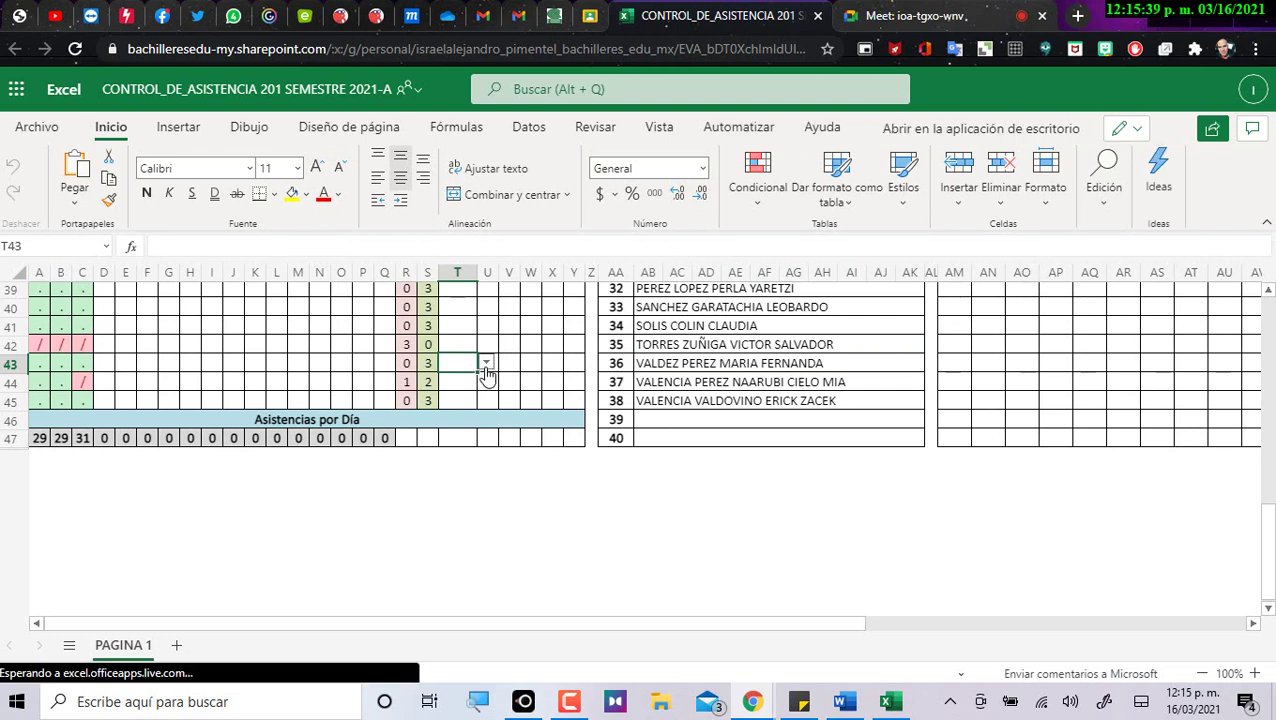
left_click(487, 365)
left_click(477, 396)
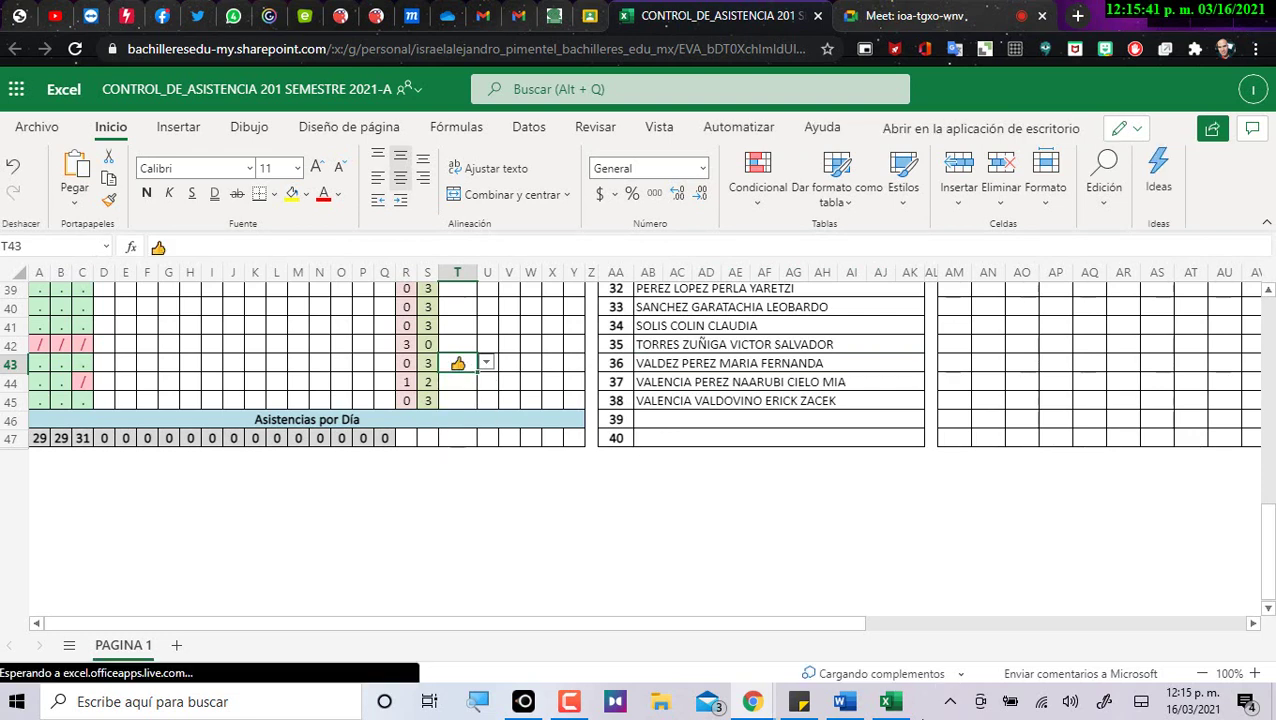
left_click(841, 702)
left_click(818, 476)
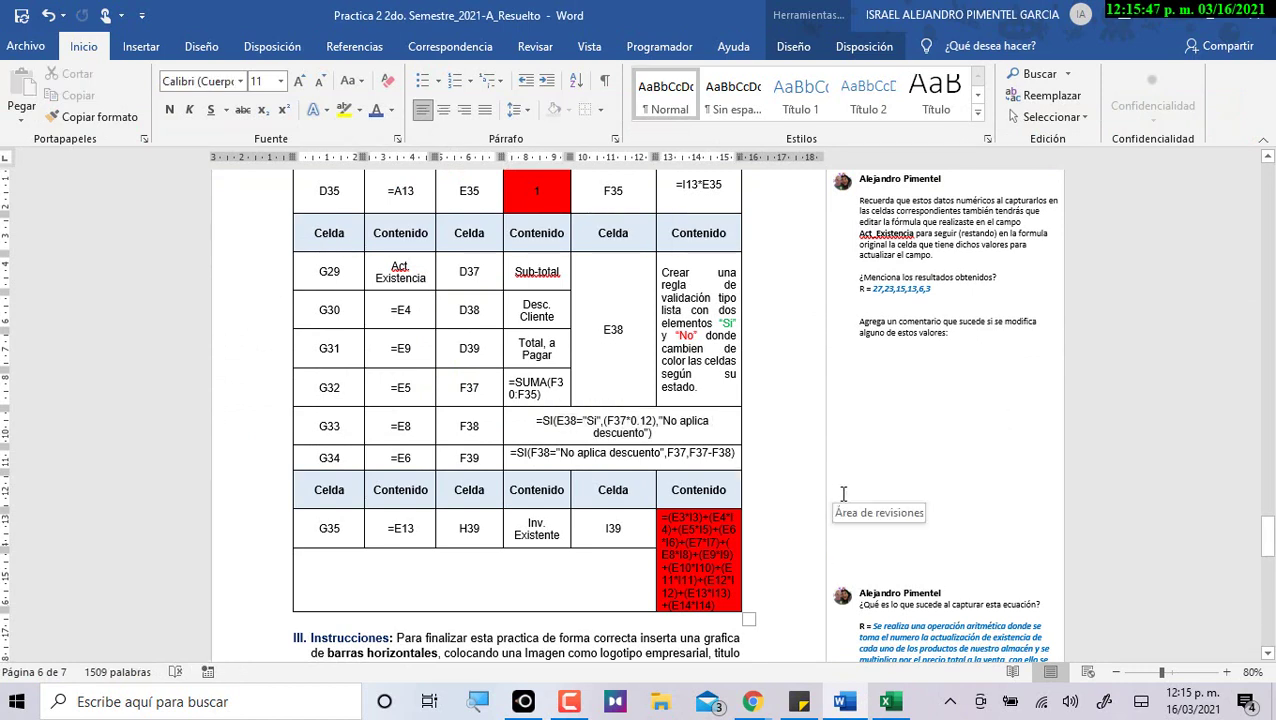
left_click(711, 543)
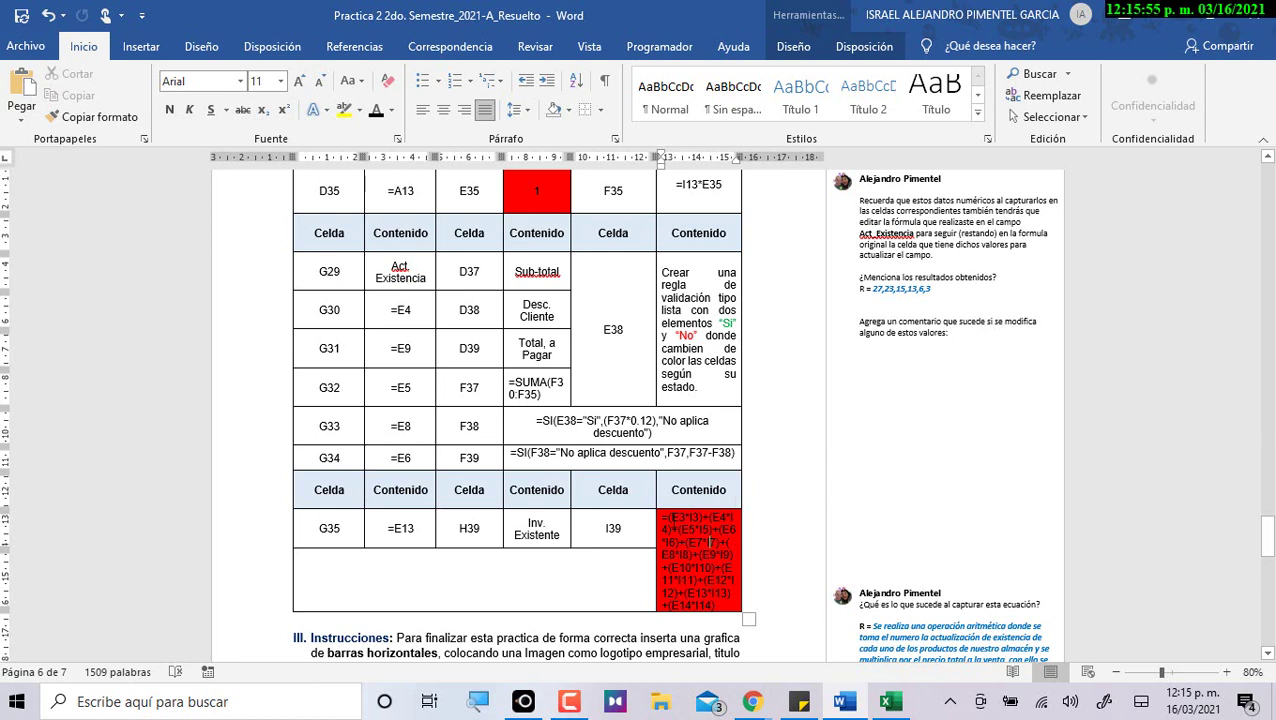
left_click_drag(664, 528, 725, 593)
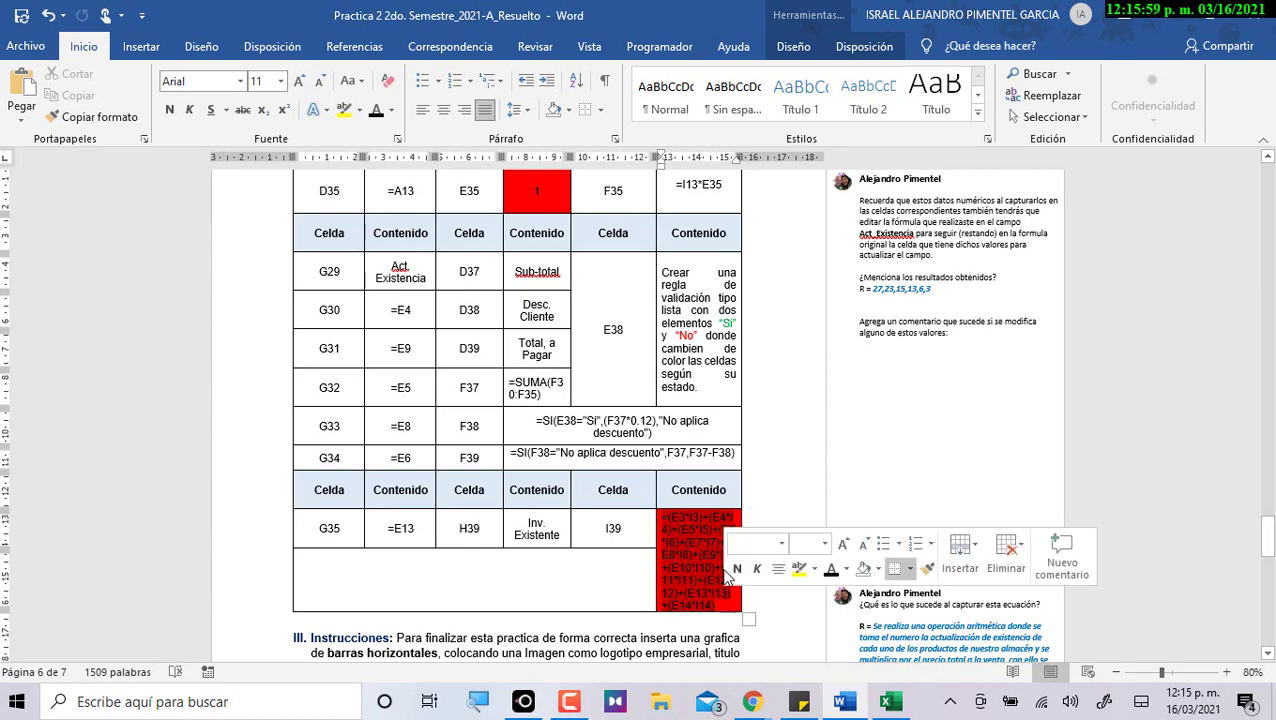
scroll(725, 600, "up", 10)
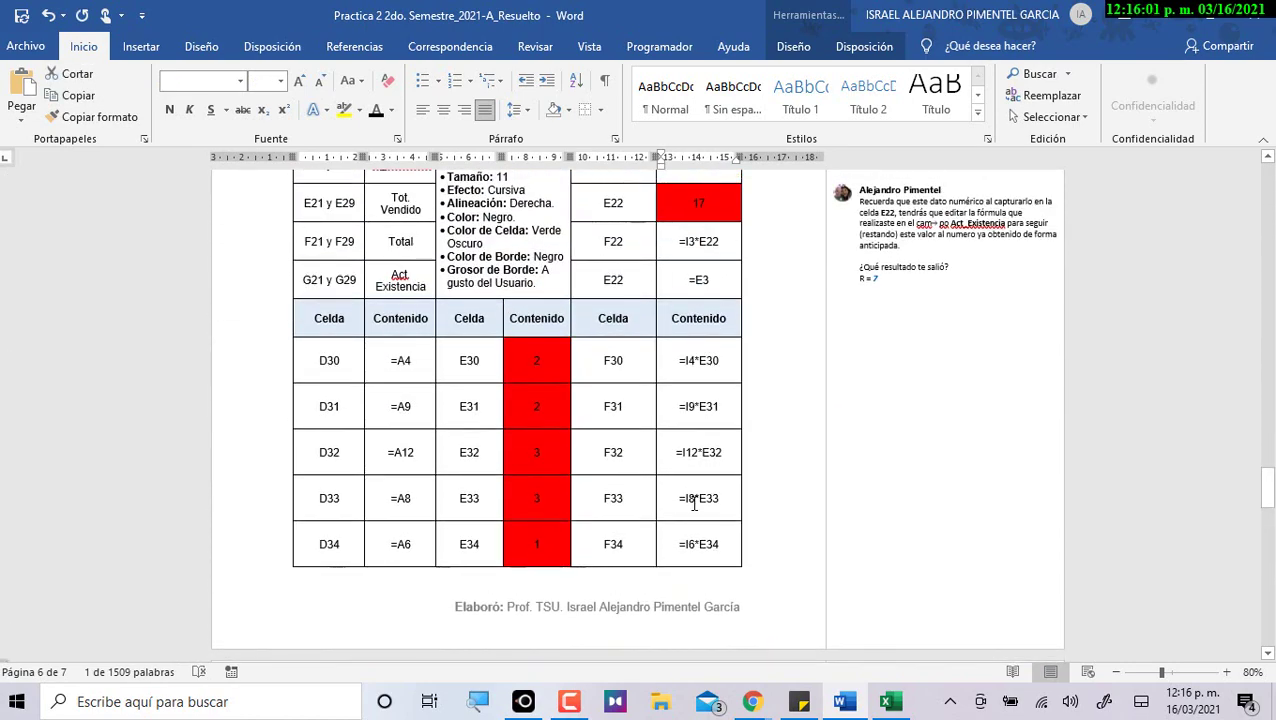
scroll(694, 505, "up", 10)
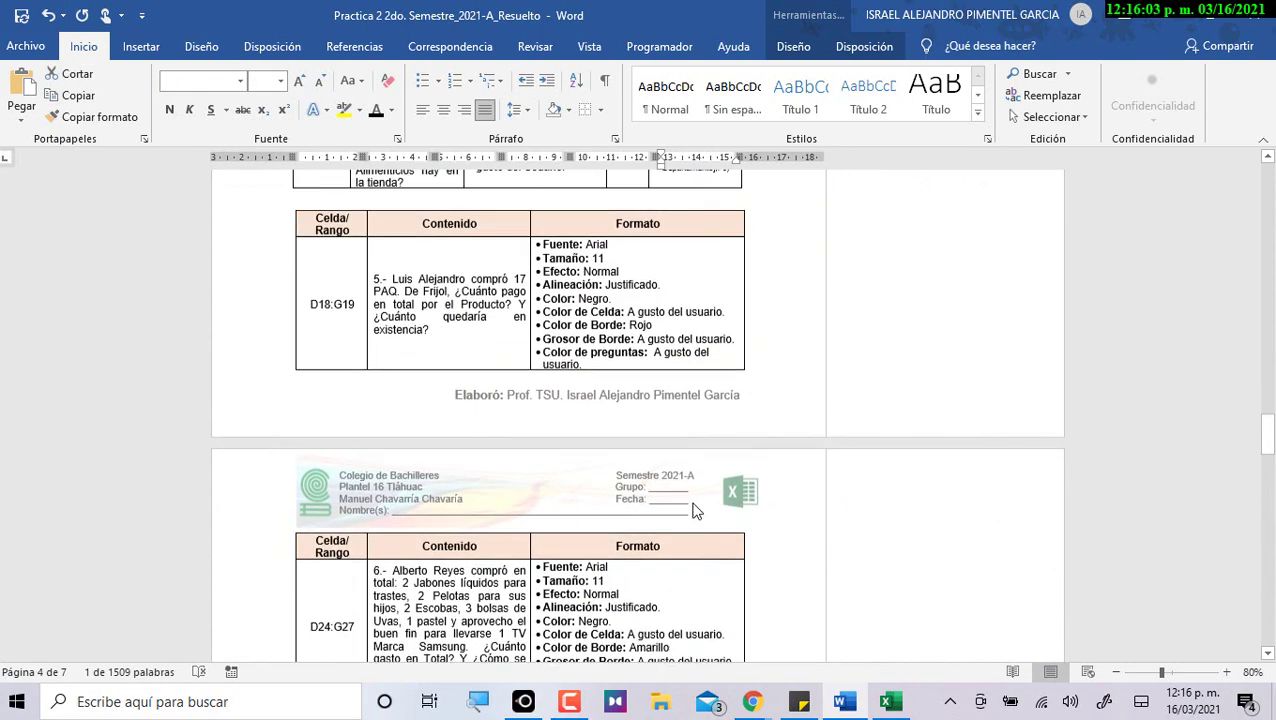
scroll(694, 504, "up", 2)
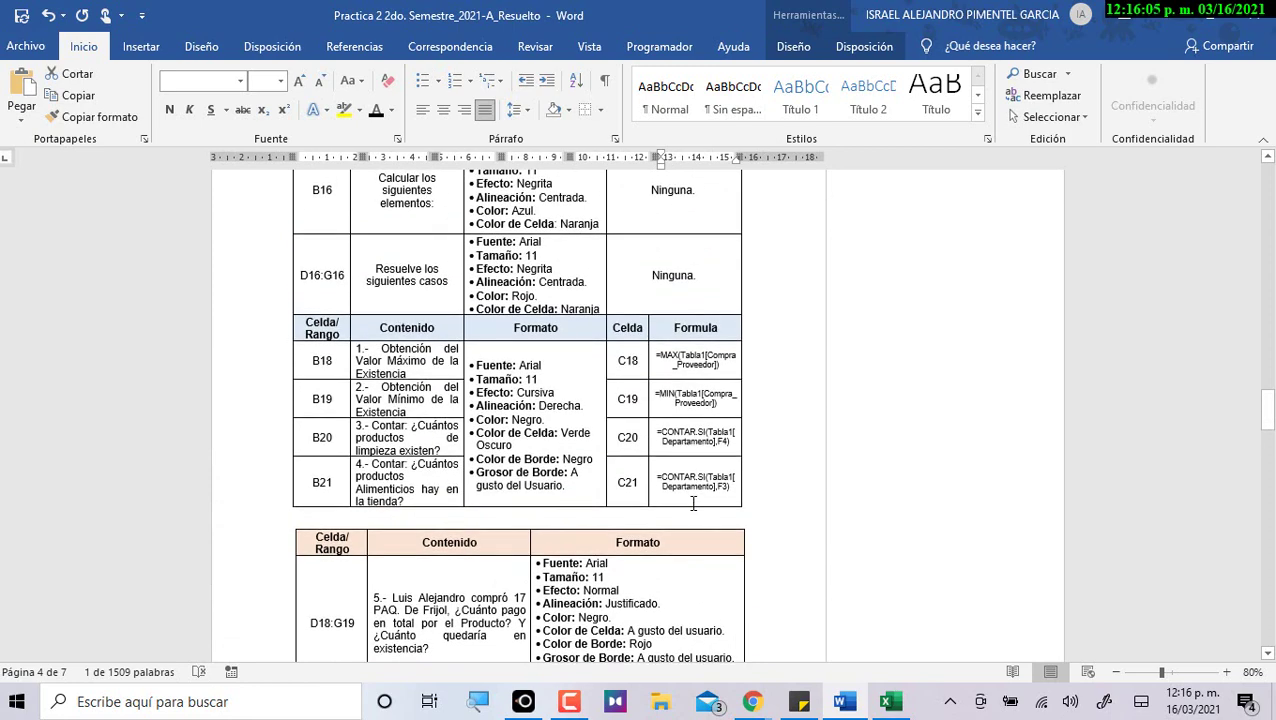
scroll(693, 504, "down", 1)
scroll(688, 512, "down", 3)
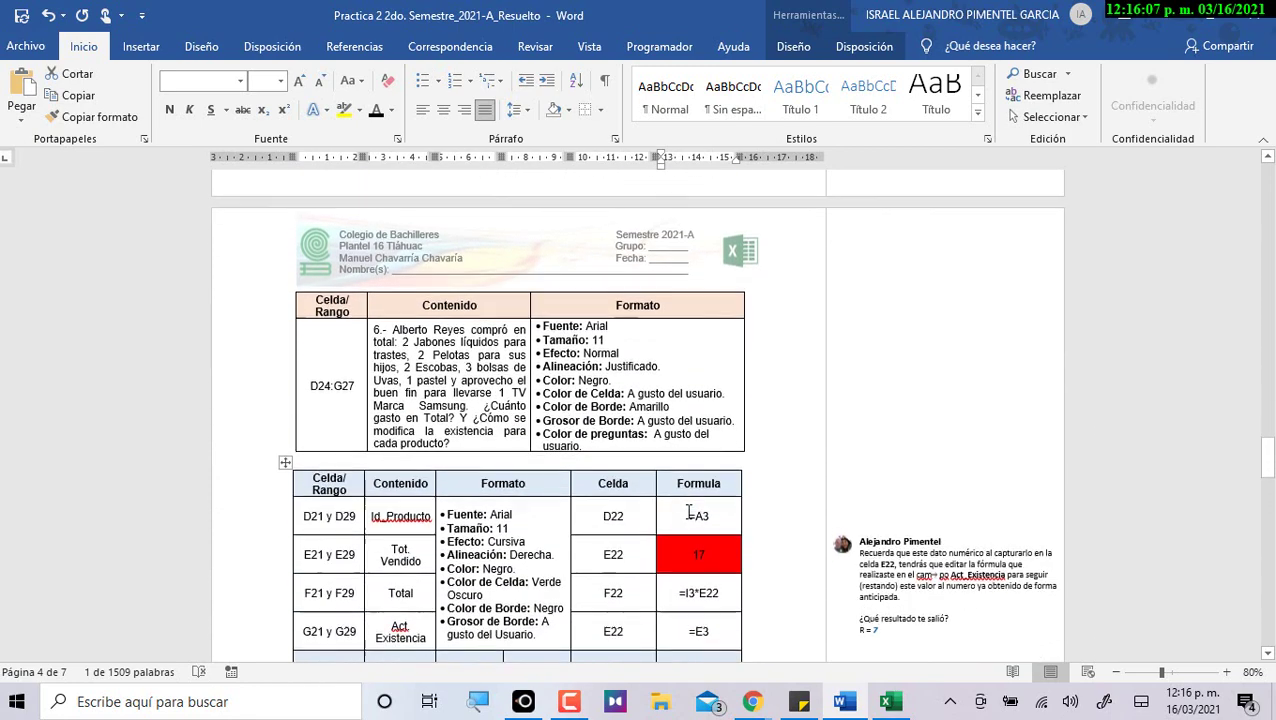
scroll(688, 512, "down", 1)
left_click(688, 512)
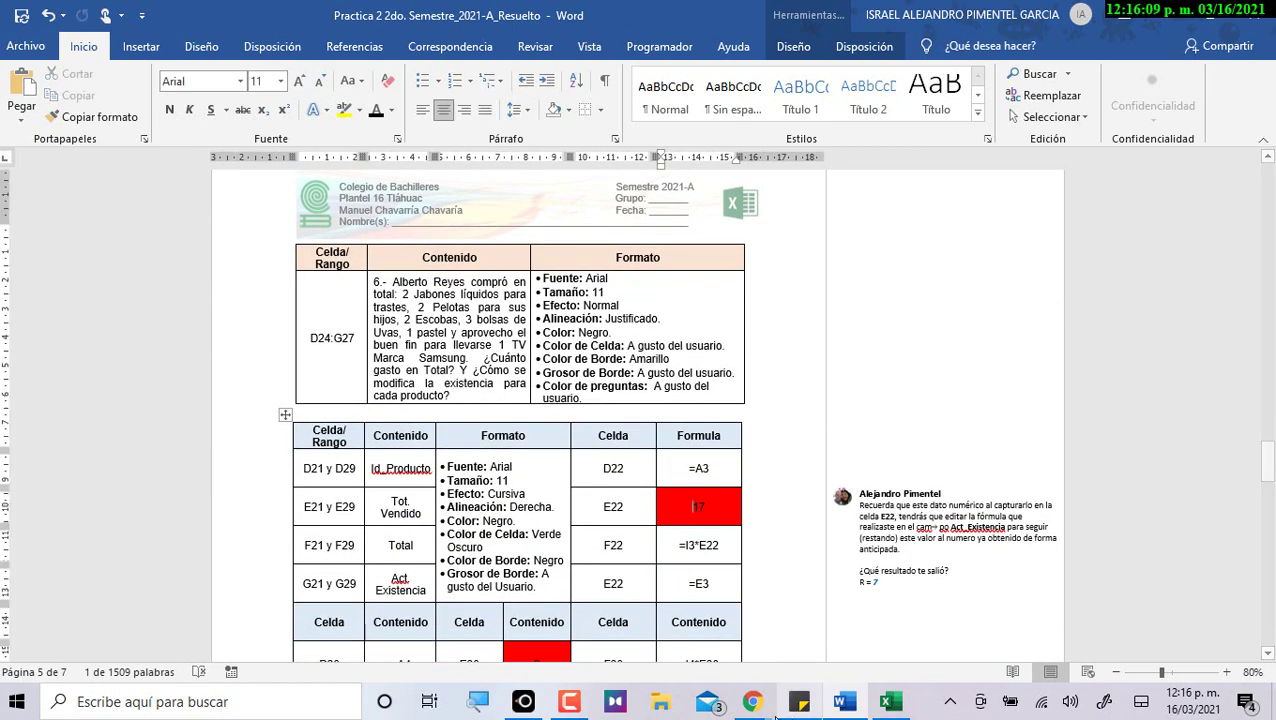
scroll(650, 565, "down", 5)
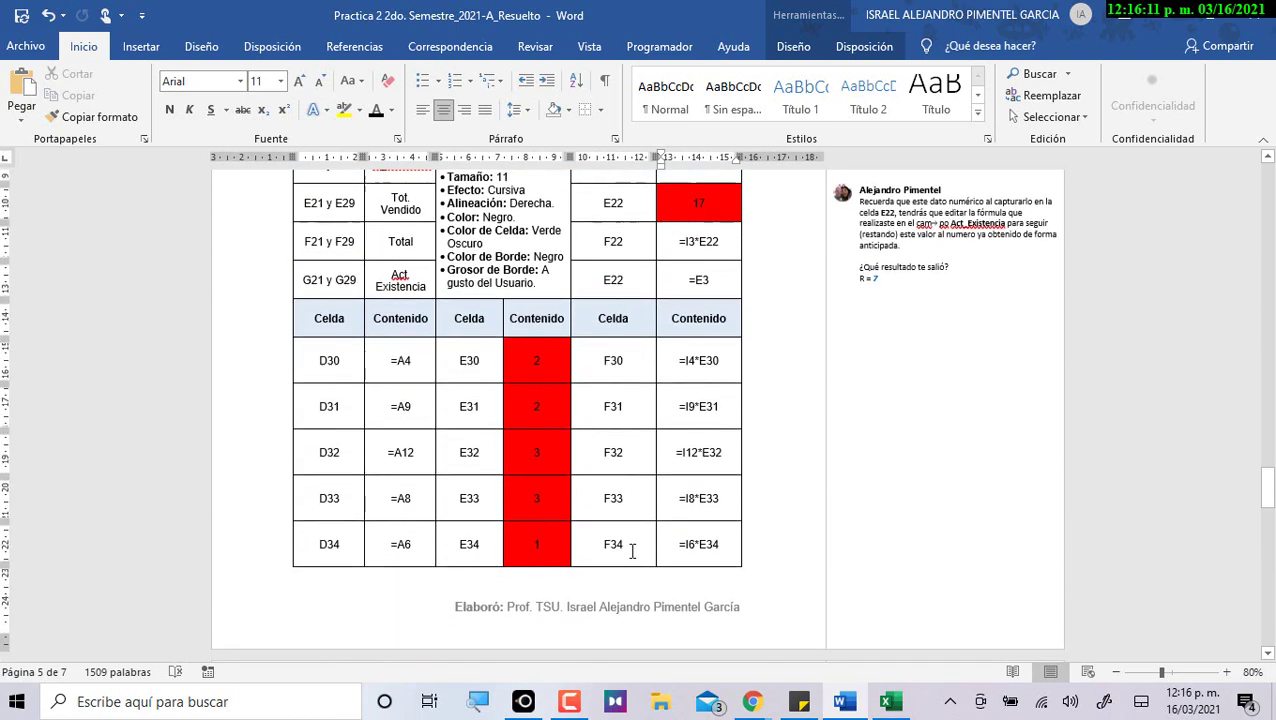
left_click(541, 406)
left_click(540, 456)
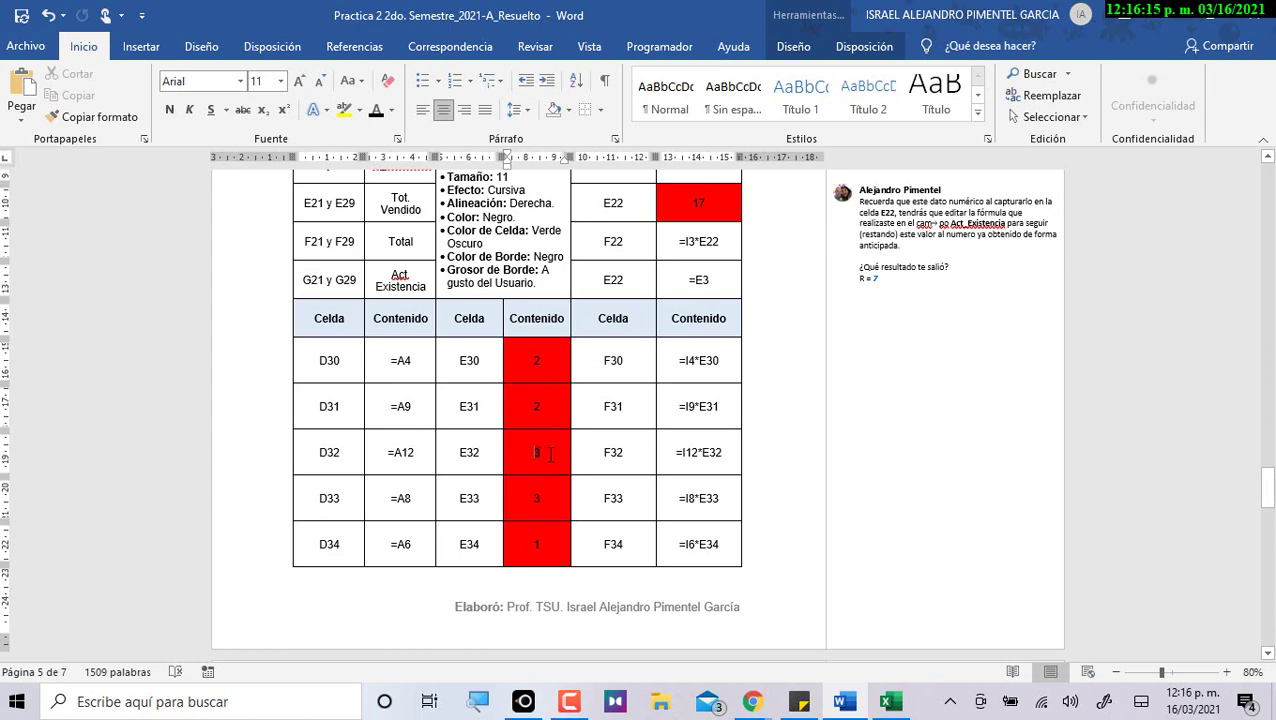
mouse_move(540, 447)
left_mouse_down()
mouse_move(600, 452)
mouse_move(545, 456)
left_mouse_up()
Leave the Word answer key and bring the desktop Excel case 6 workbook forward.
left_click(700, 703)
scroll(863, 587, "up", 5)
left_click(889, 701)
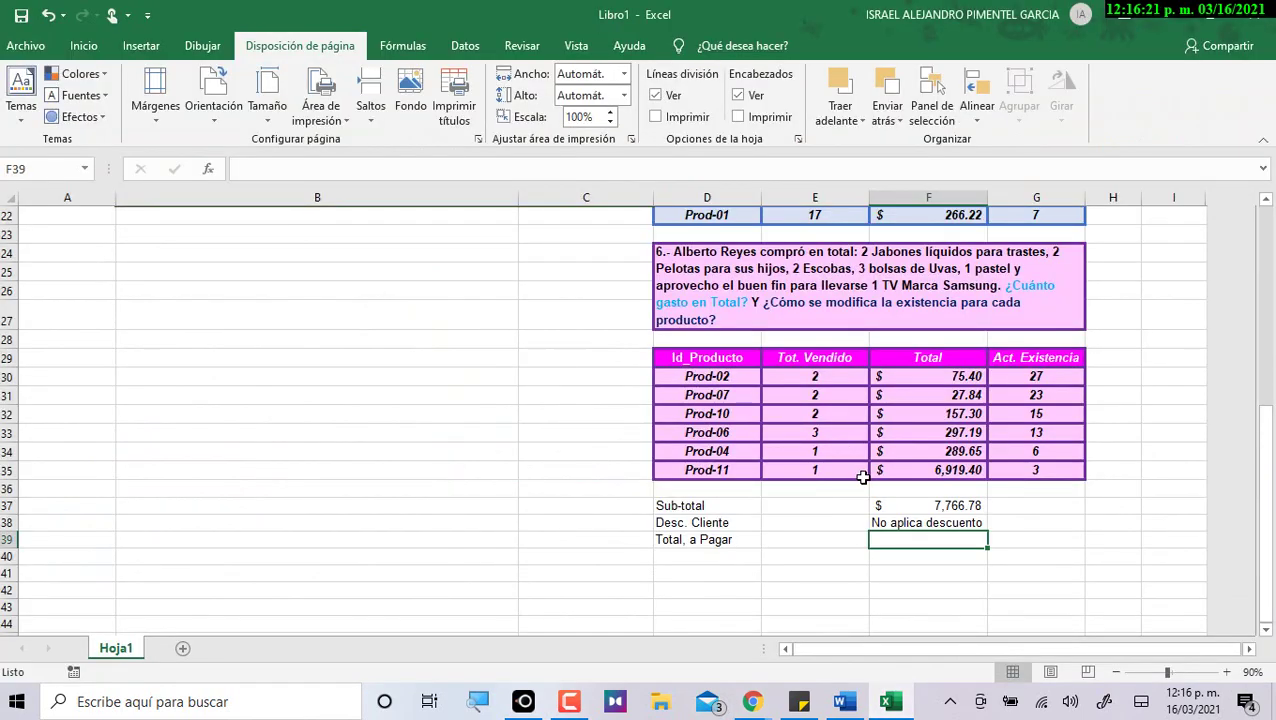
scroll(1066, 470, "up", 4)
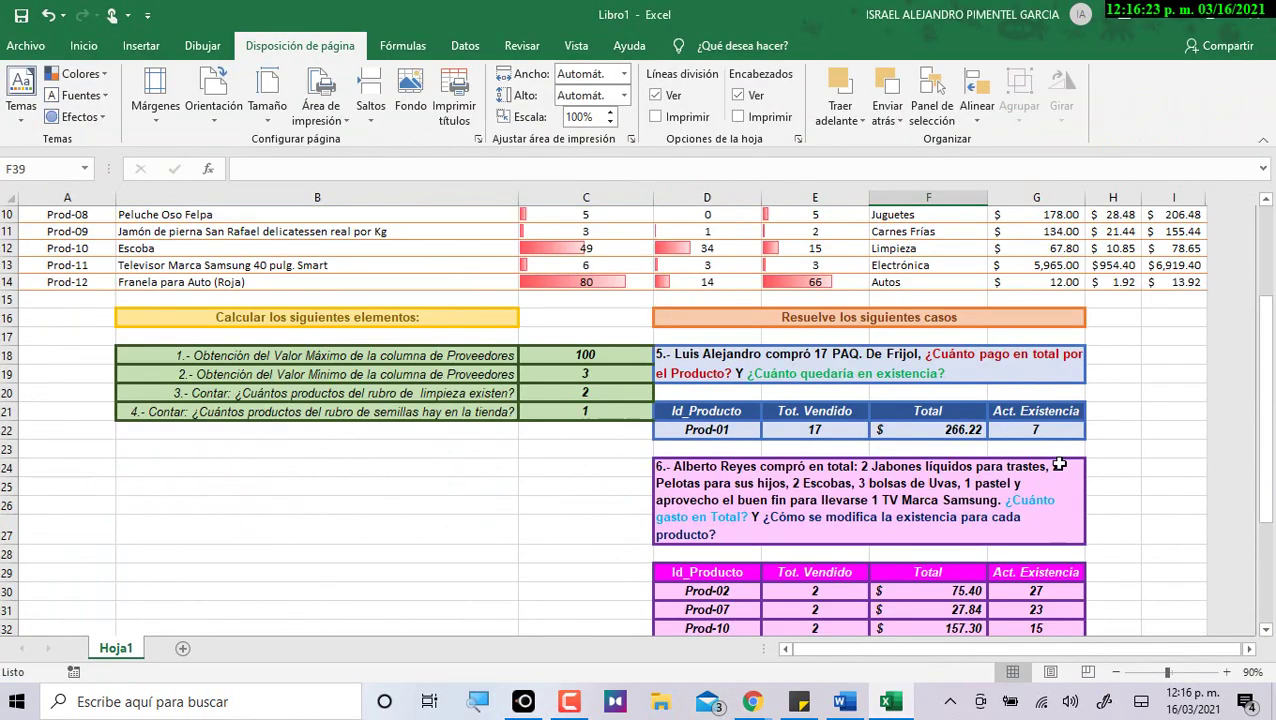
scroll(1062, 470, "up", 3)
scroll(1059, 466, "down", 3)
scroll(1059, 466, "down", 3)
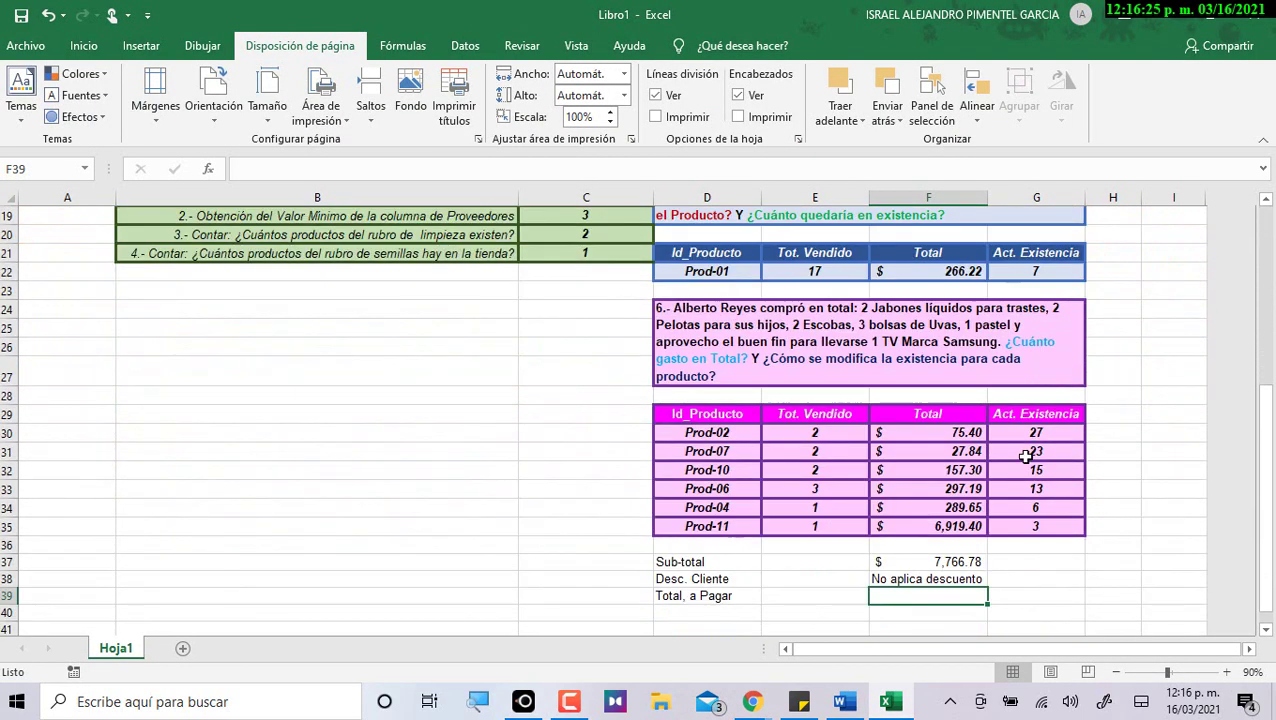
Review the case 6 statement and the Prod-02, Prod-07 and Prod-10 quantities and Total formulas.
left_click(820, 315)
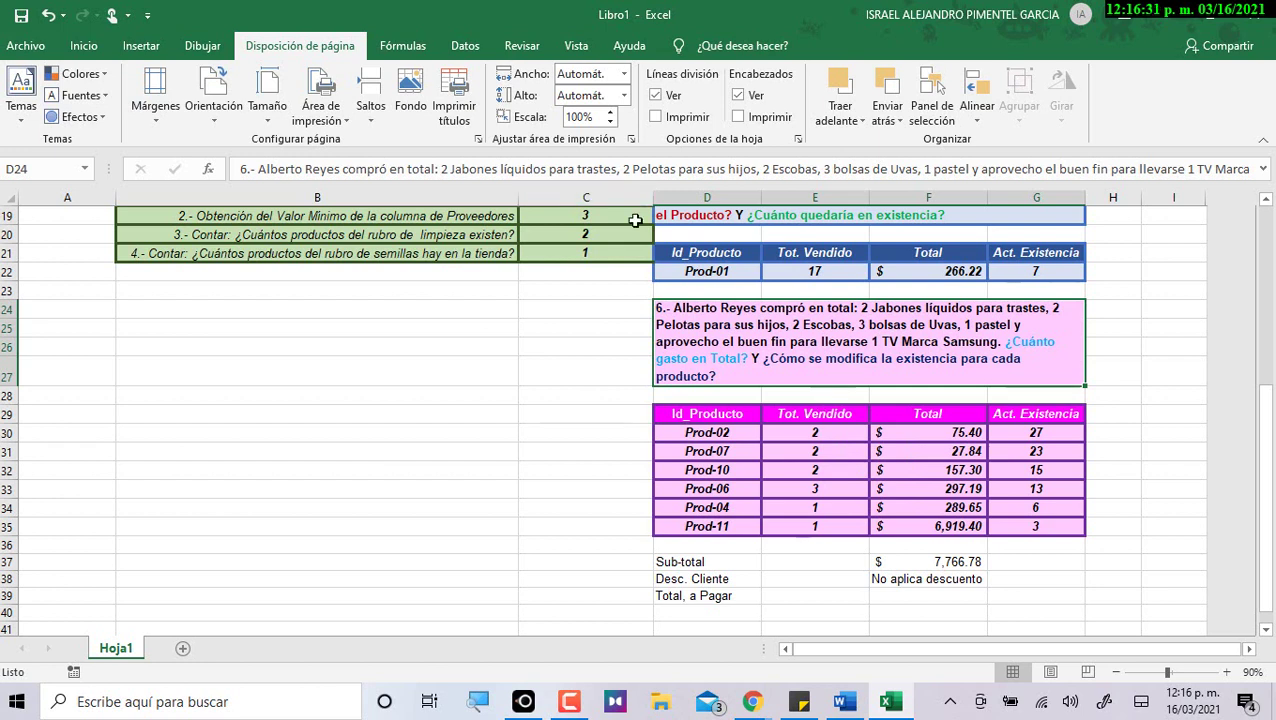
left_click(815, 436)
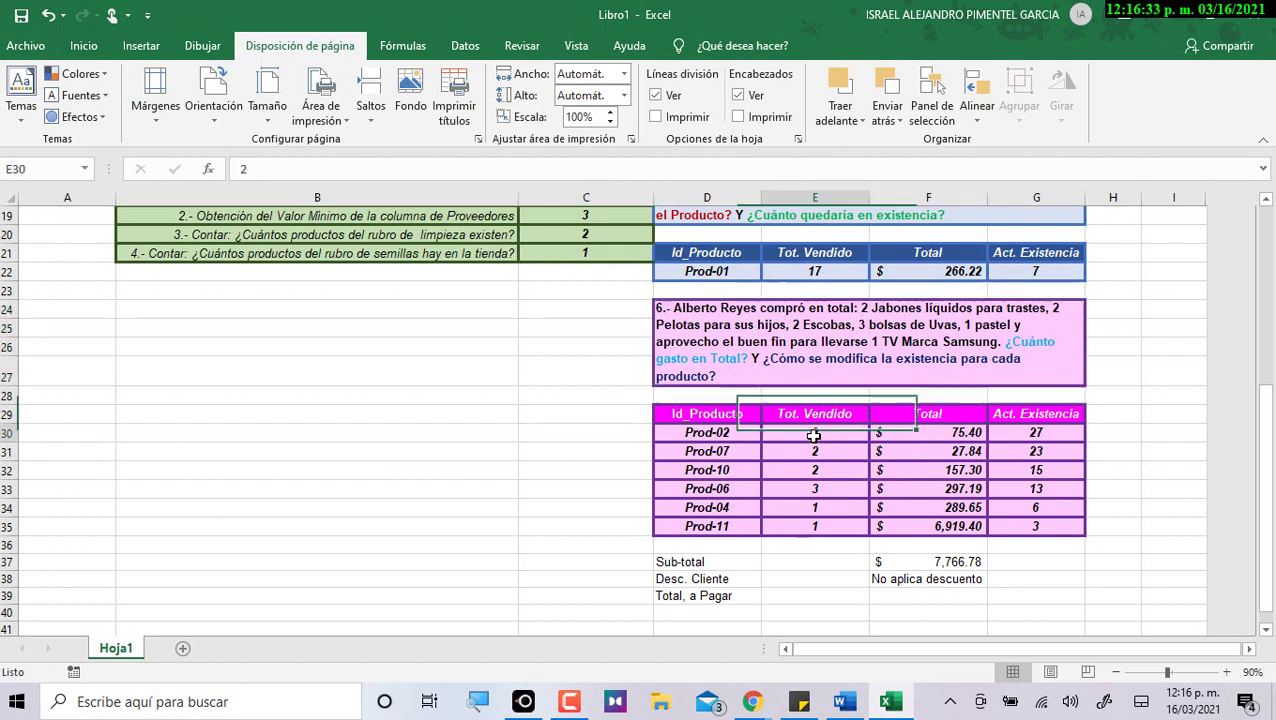
left_click(924, 433)
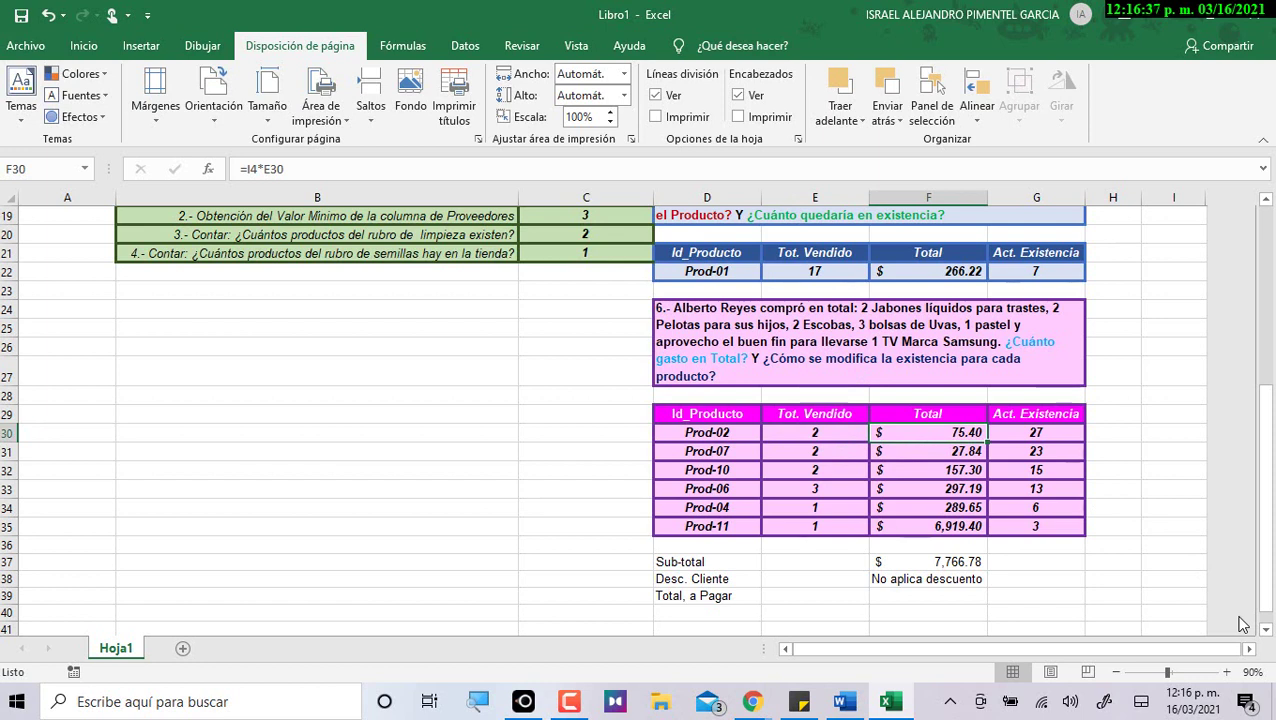
key("Left")
key("Down")
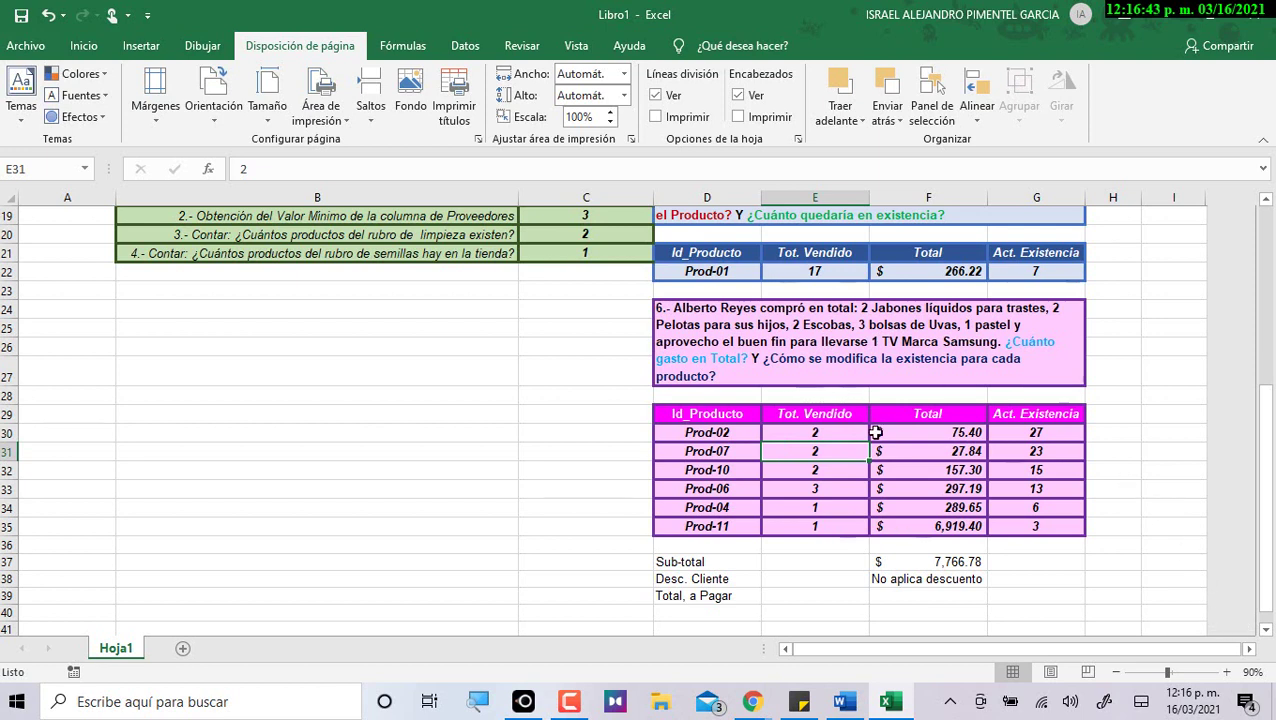
left_click(955, 452)
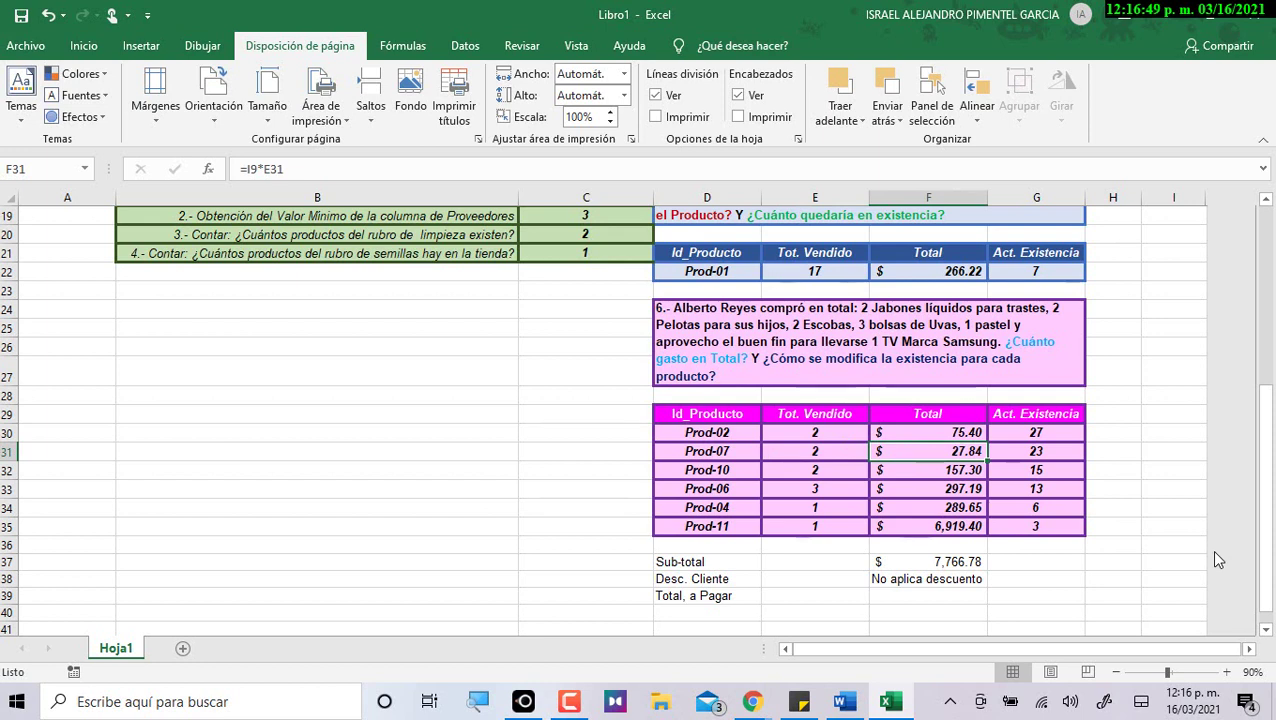
key("Left")
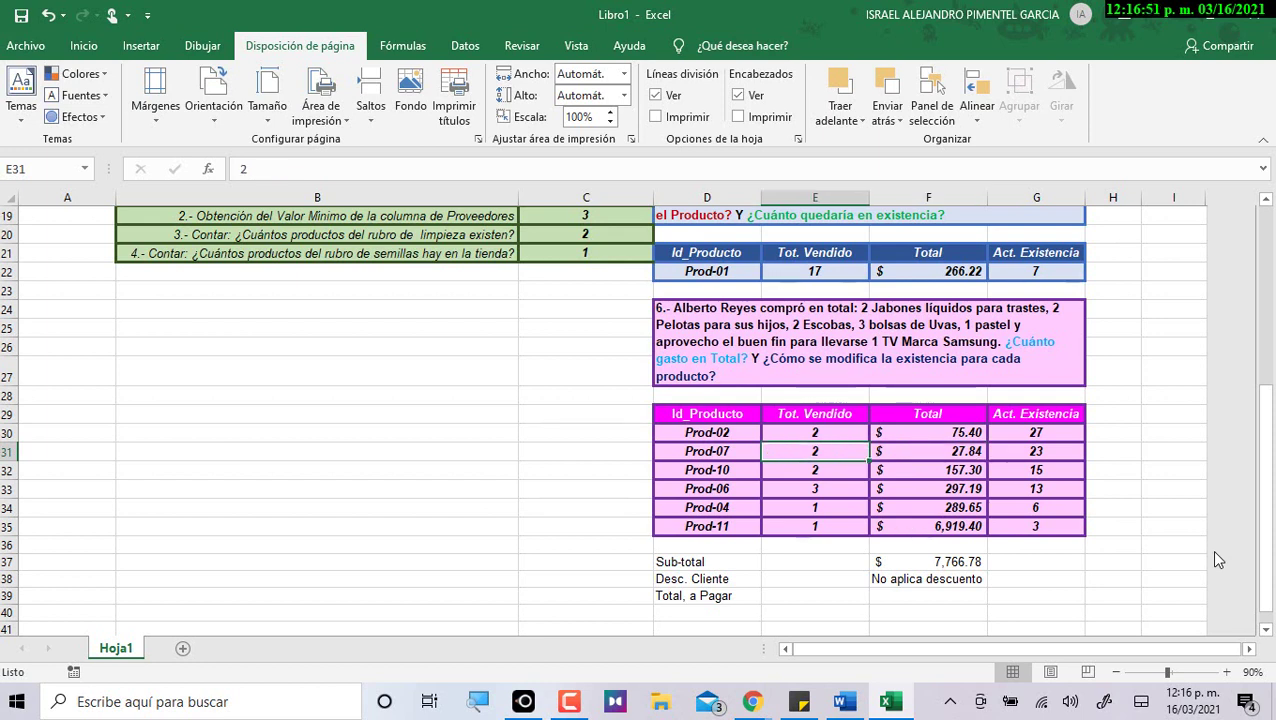
key("Down")
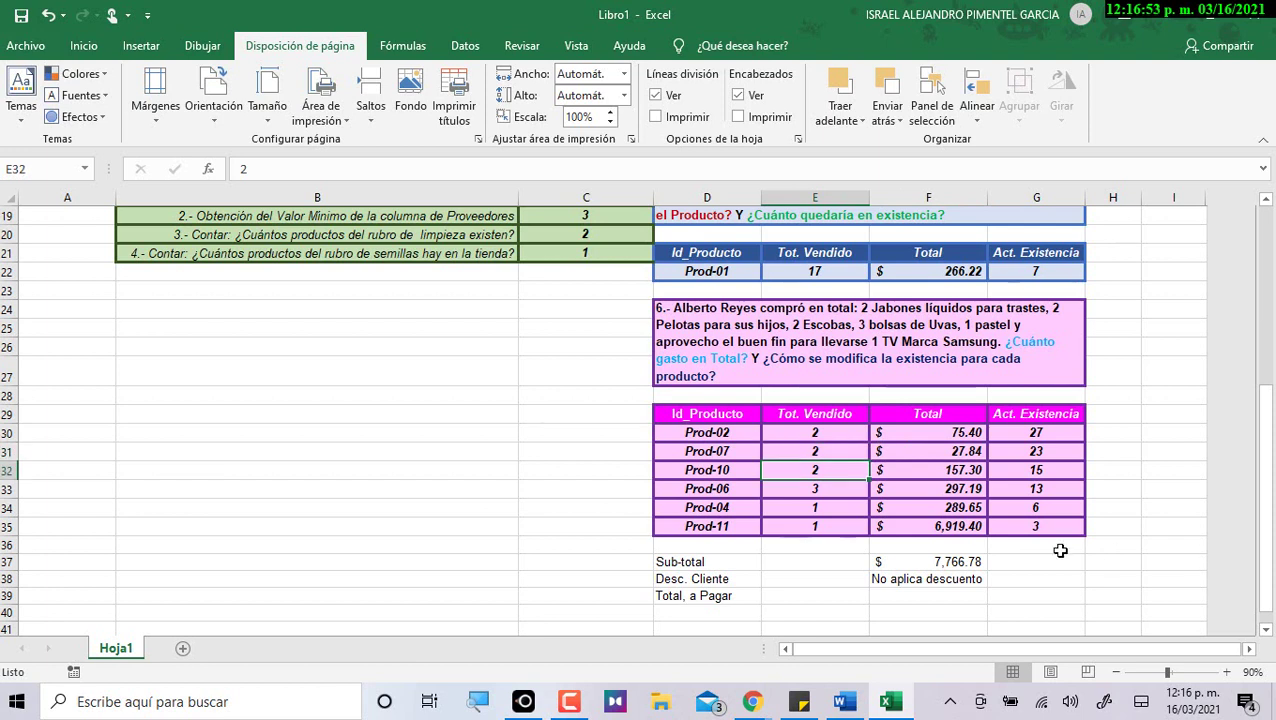
left_click(795, 326)
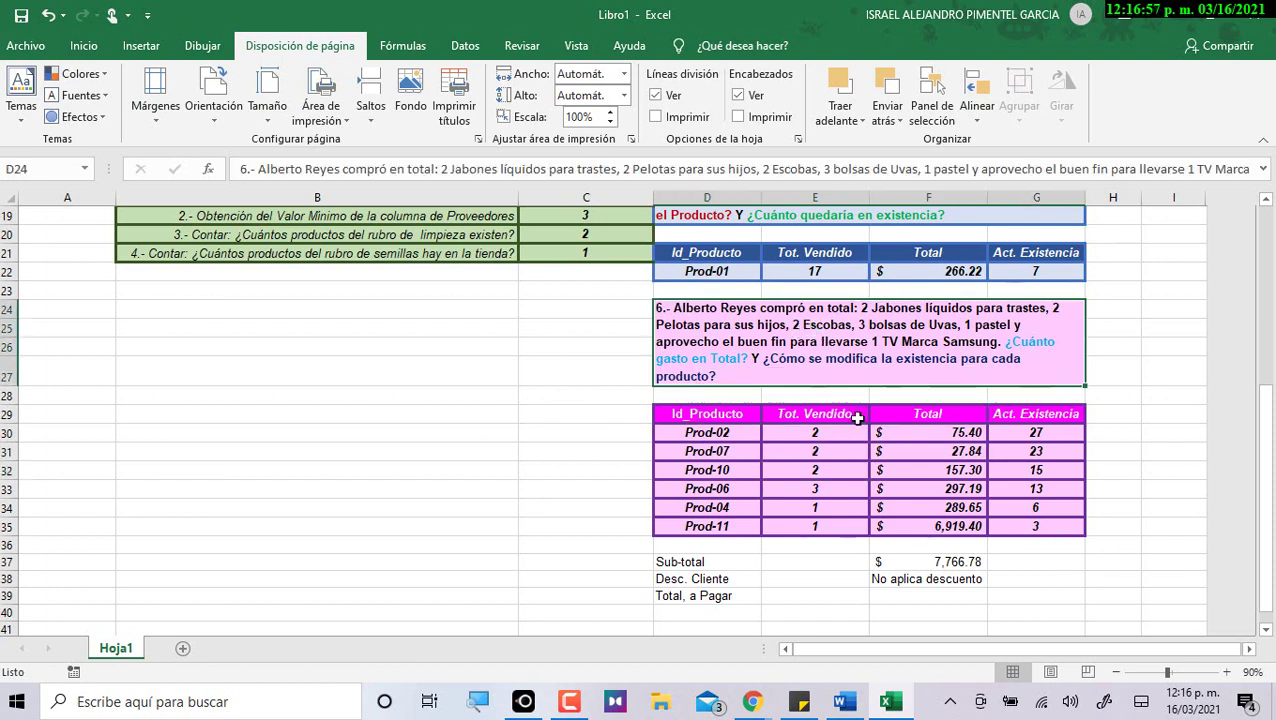
left_click(818, 469)
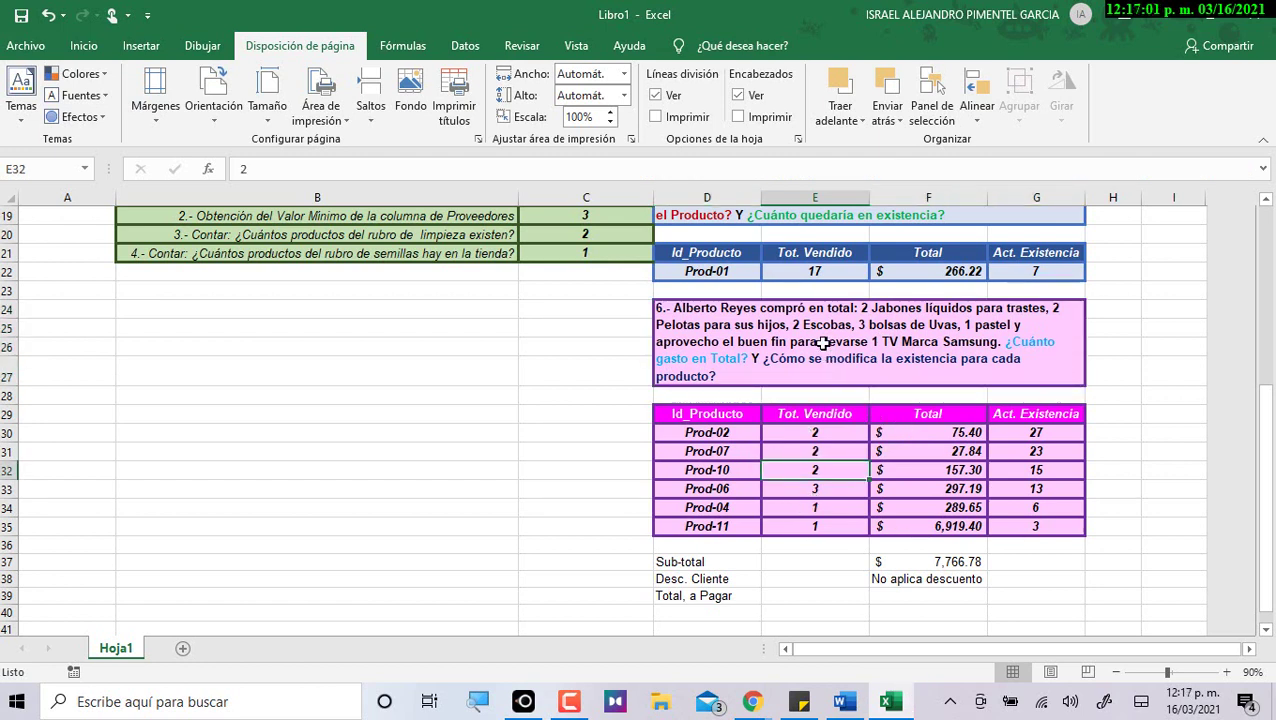
left_click(922, 470)
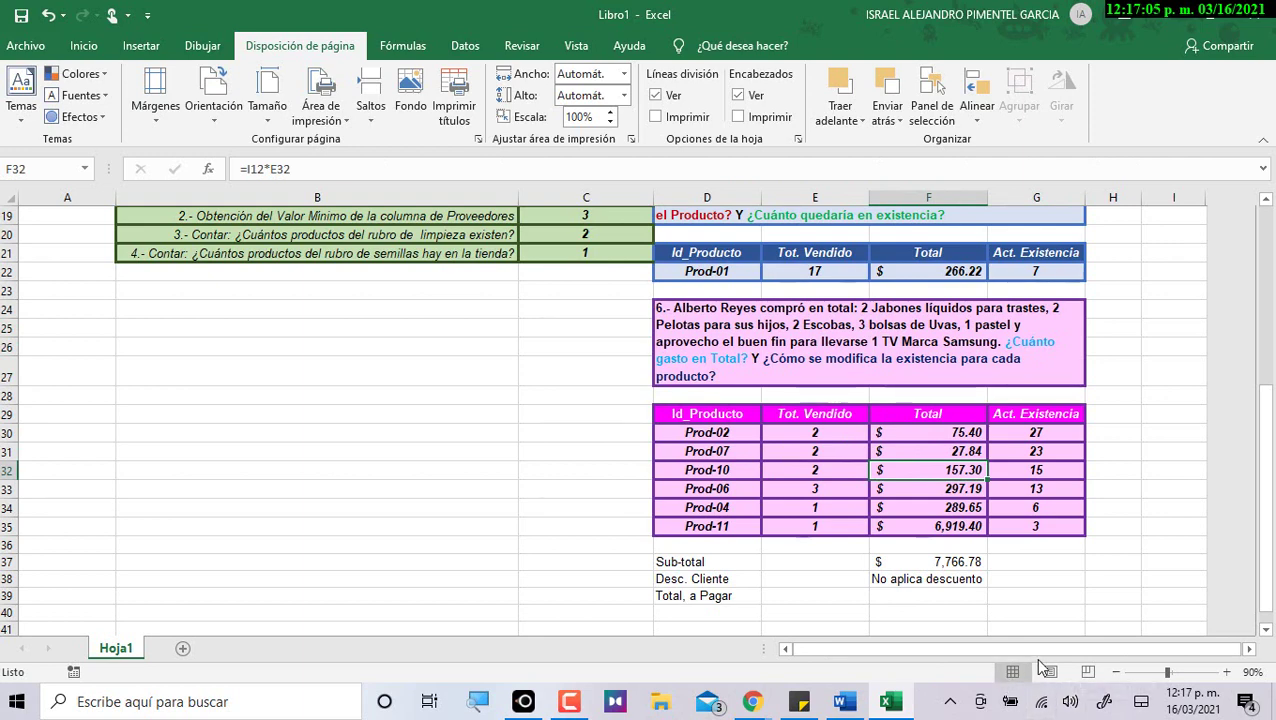
Check Prod-06, Prod-04 and Prod-11 quantities and formulas, and sum the Total column.
double_click(872, 328)
double_click(882, 344)
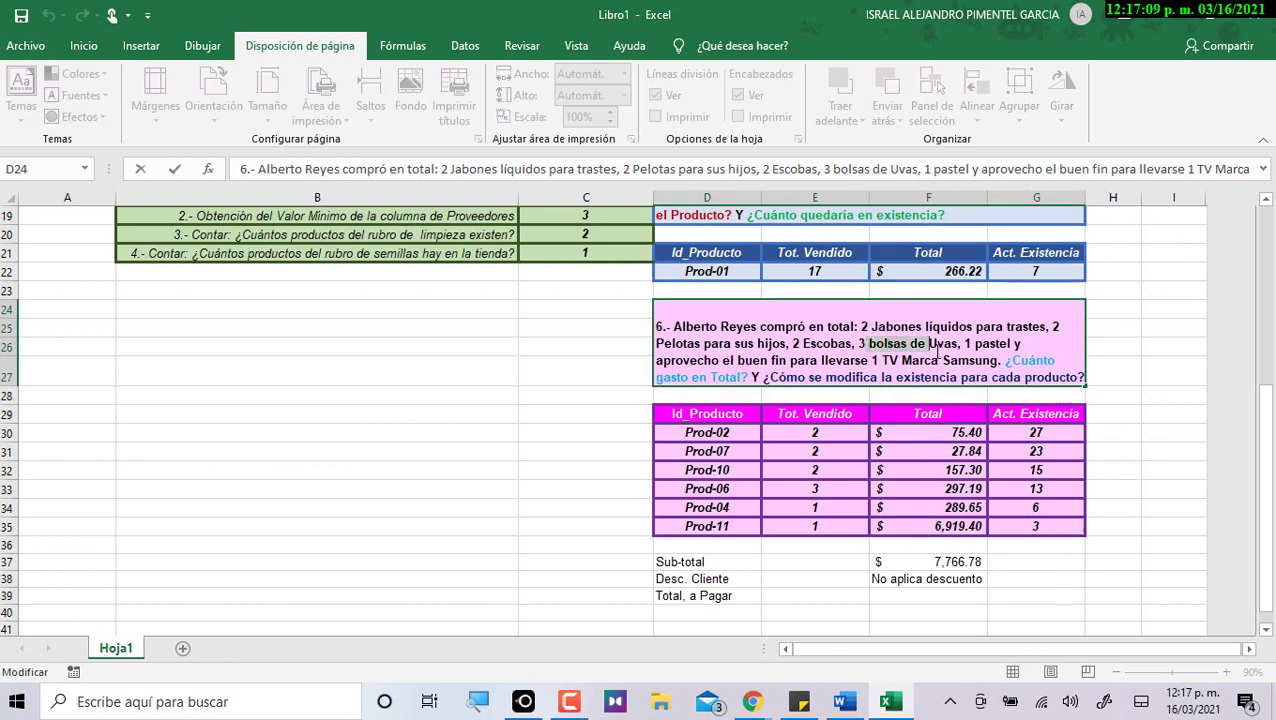
key("Return")
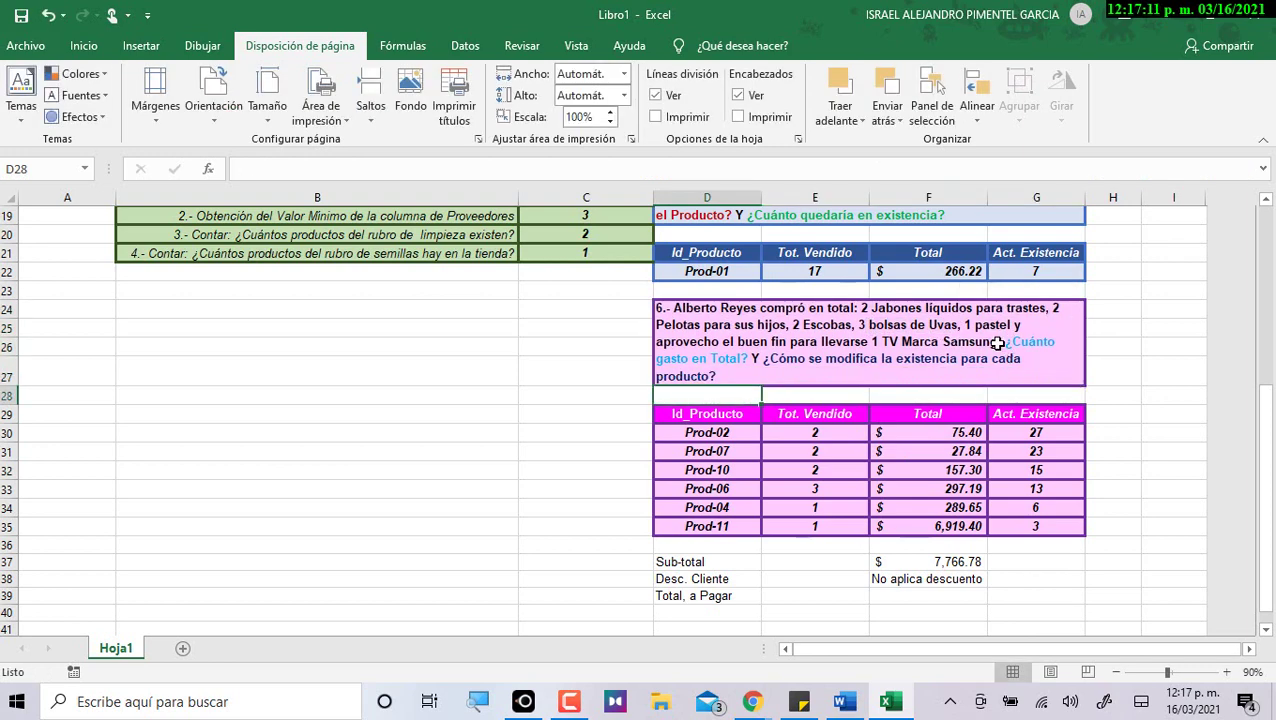
left_click(816, 488)
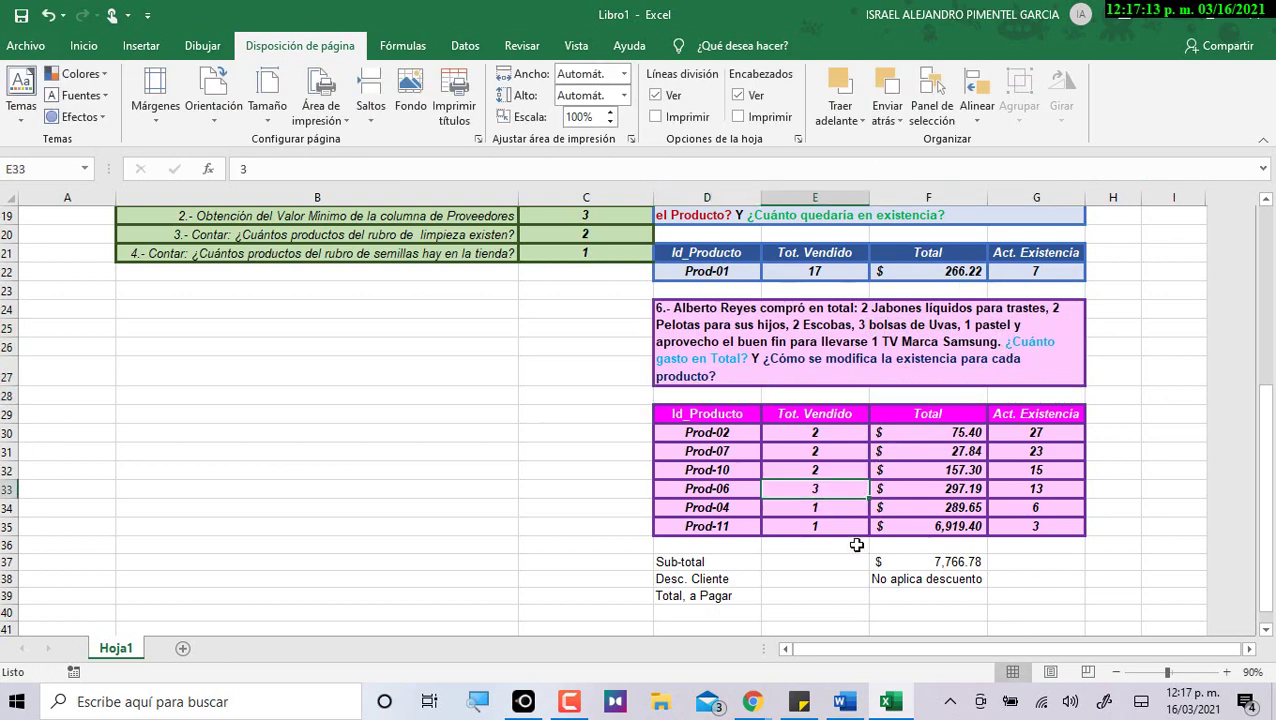
left_click(920, 490)
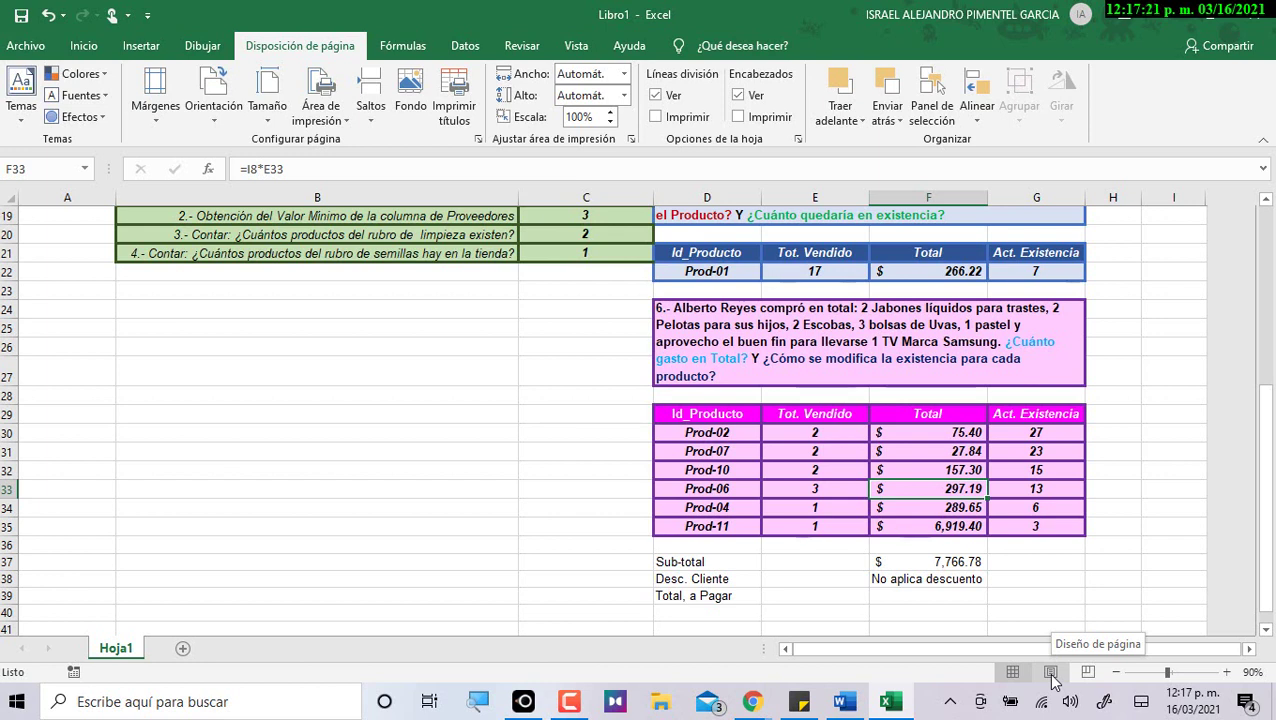
left_click(816, 511)
left_click(816, 522)
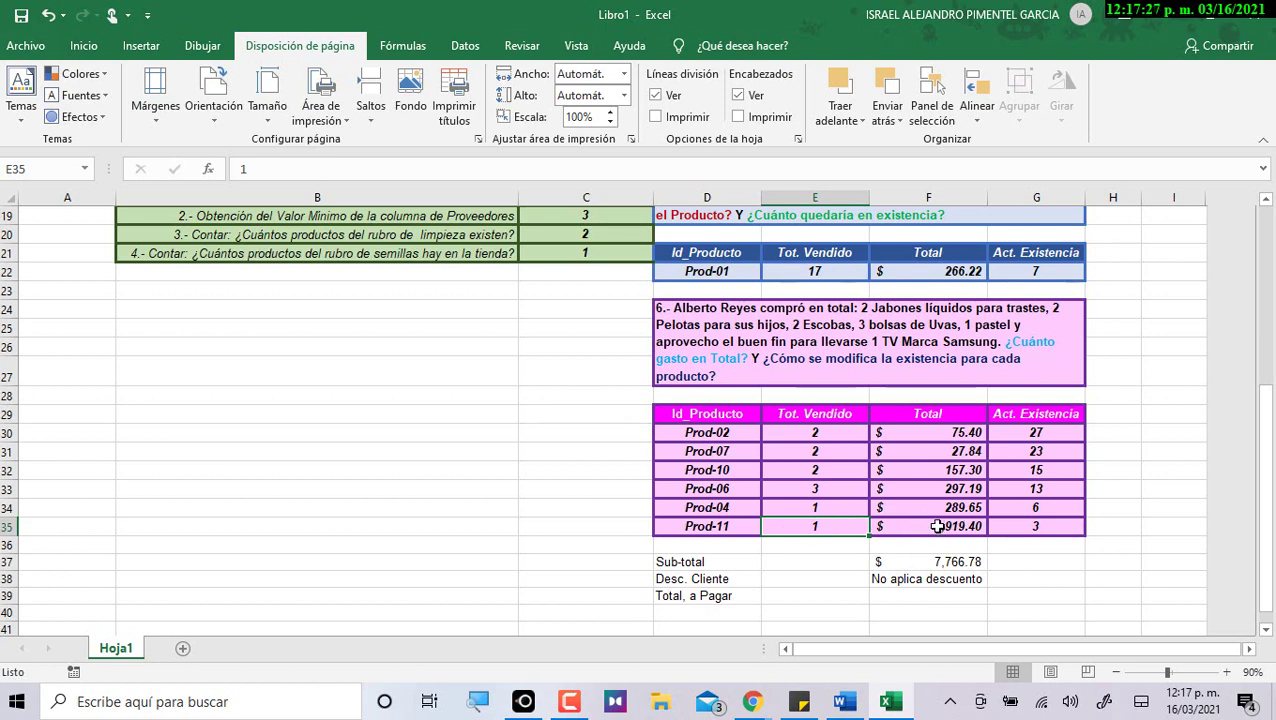
left_click(937, 527)
left_click_drag(936, 441, 942, 524)
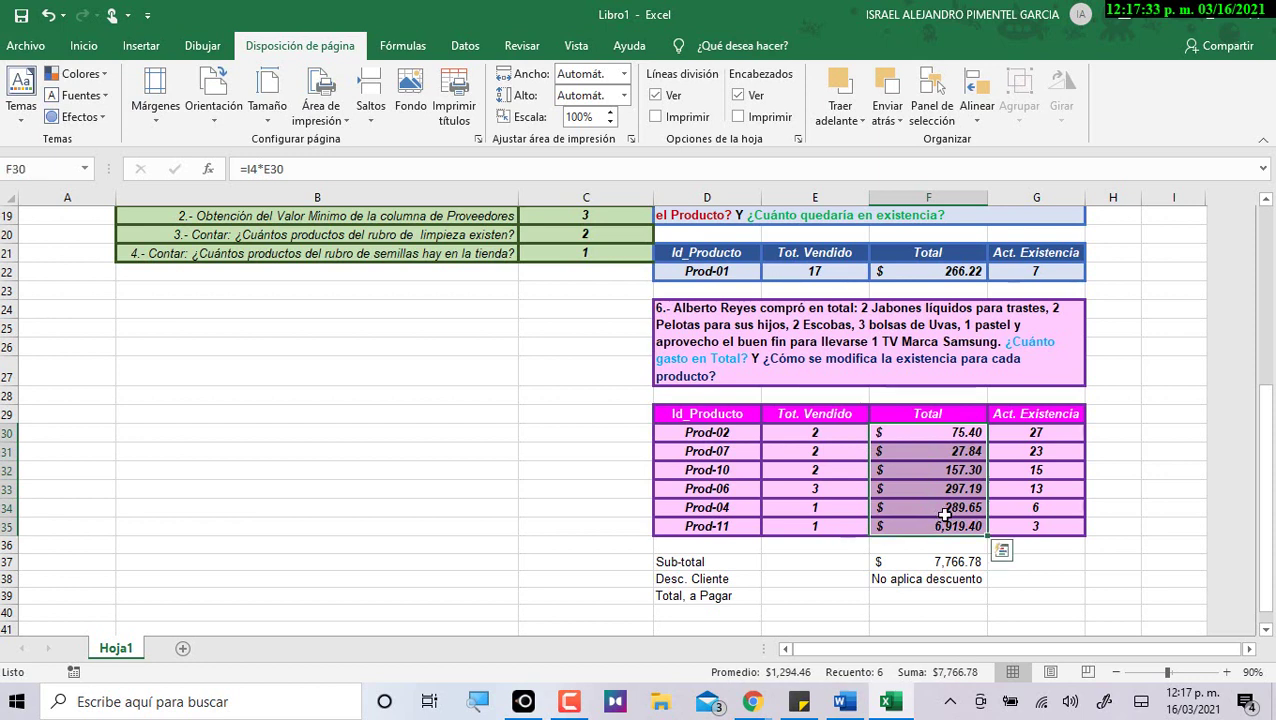
left_click(1062, 524)
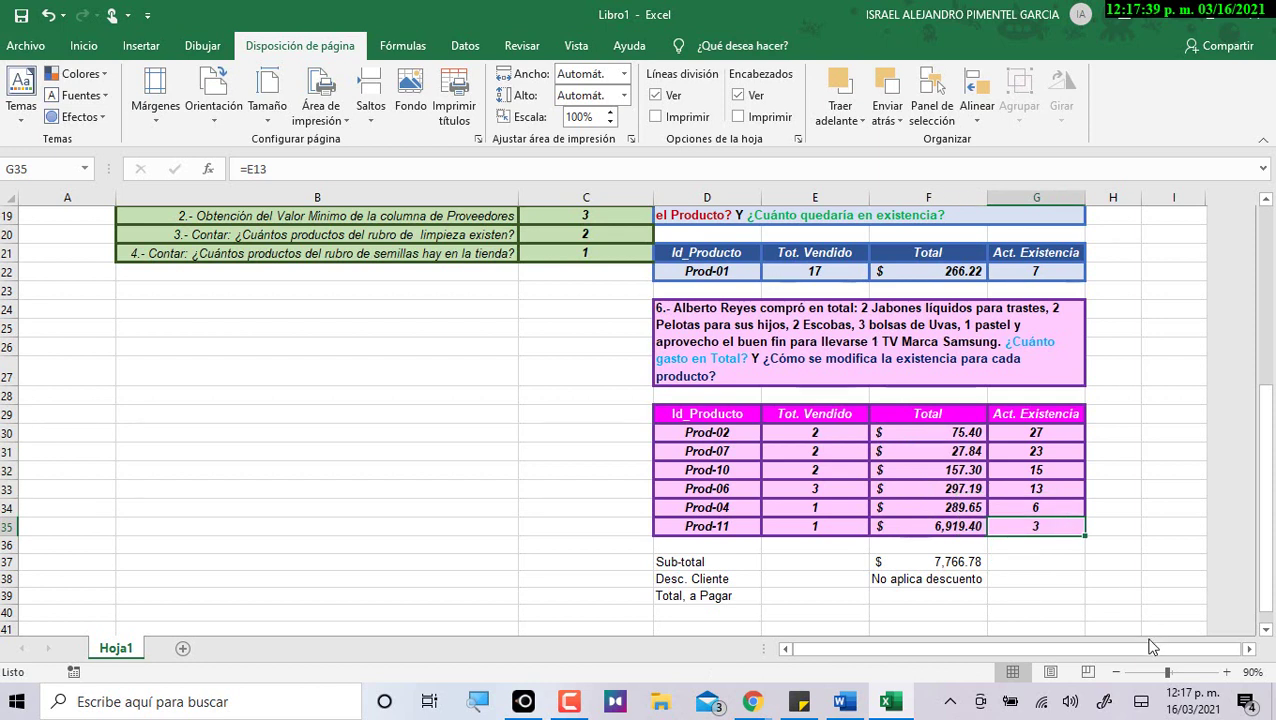
Test Prod-10's quantity in E32 as 3, then restore it to 2.
left_click(831, 476)
type("3")
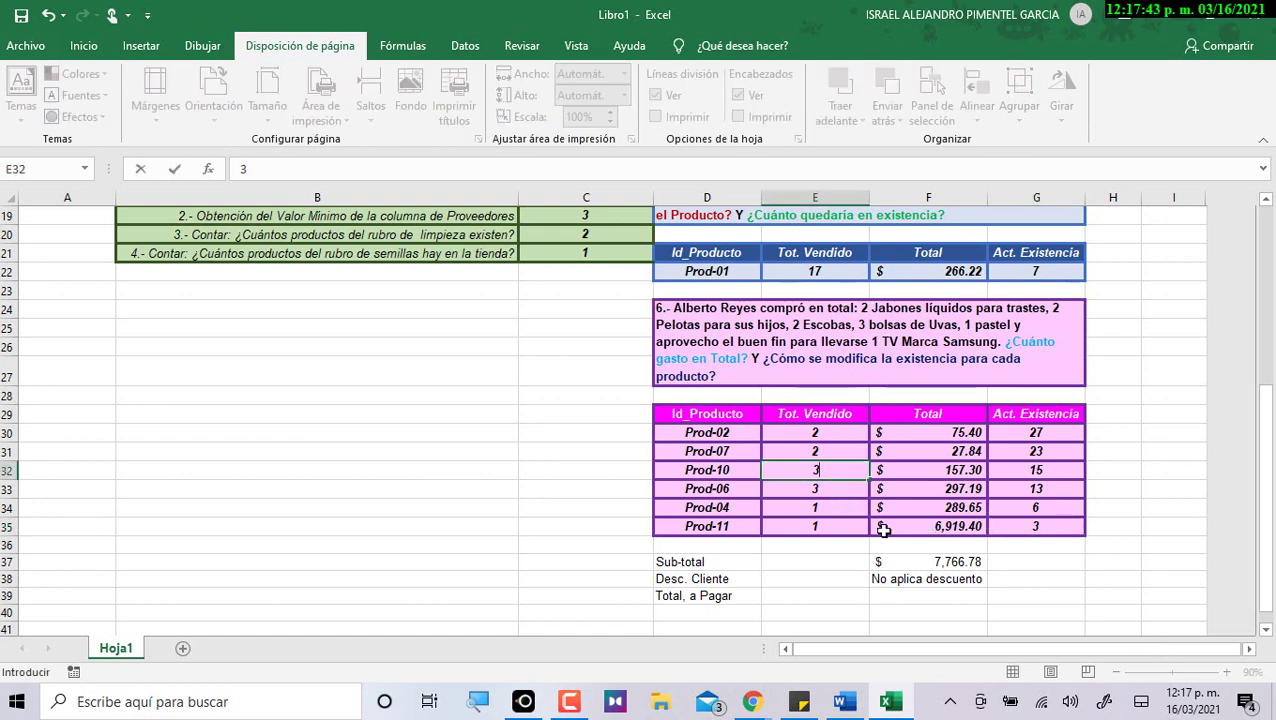
key("Return")
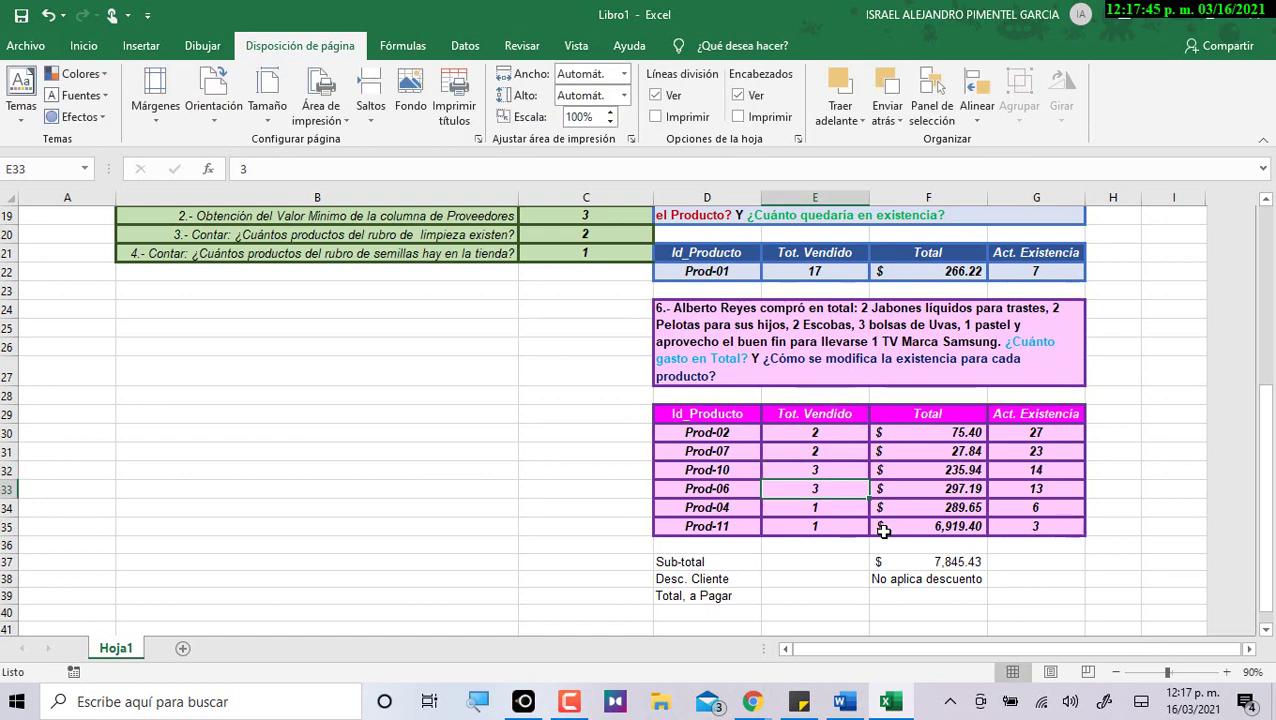
key("Up")
key("Right")
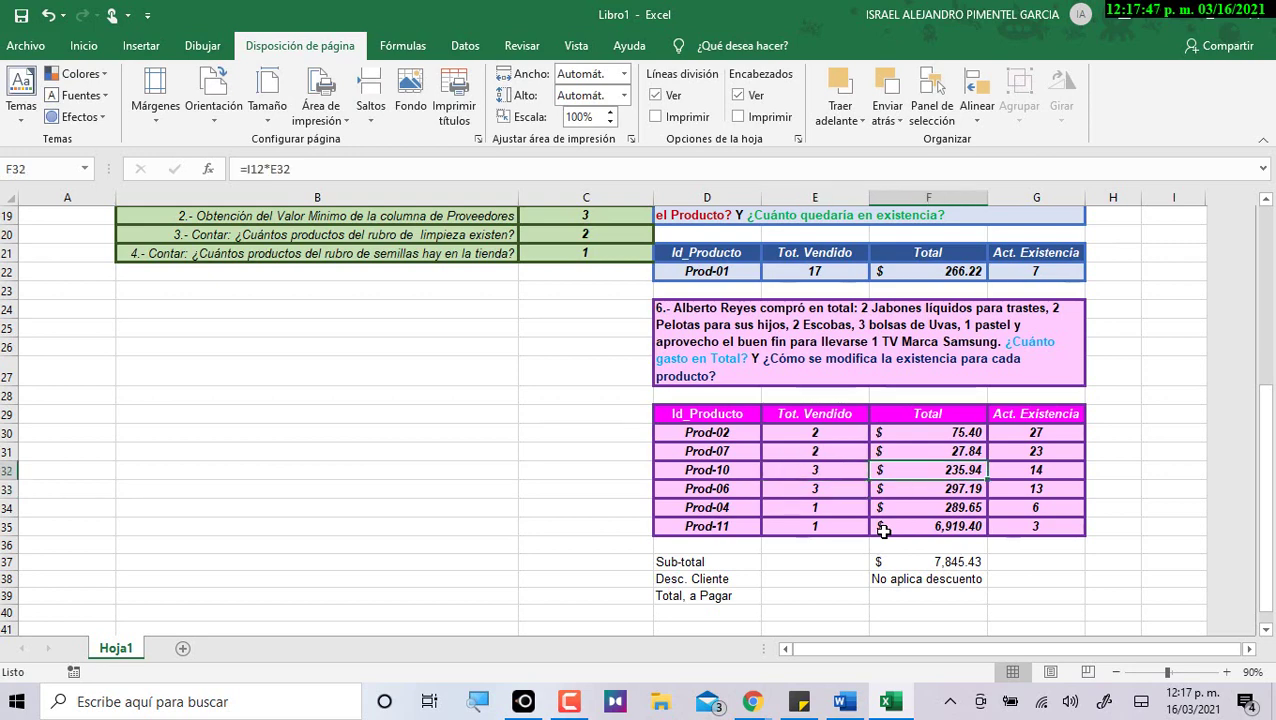
key("Left")
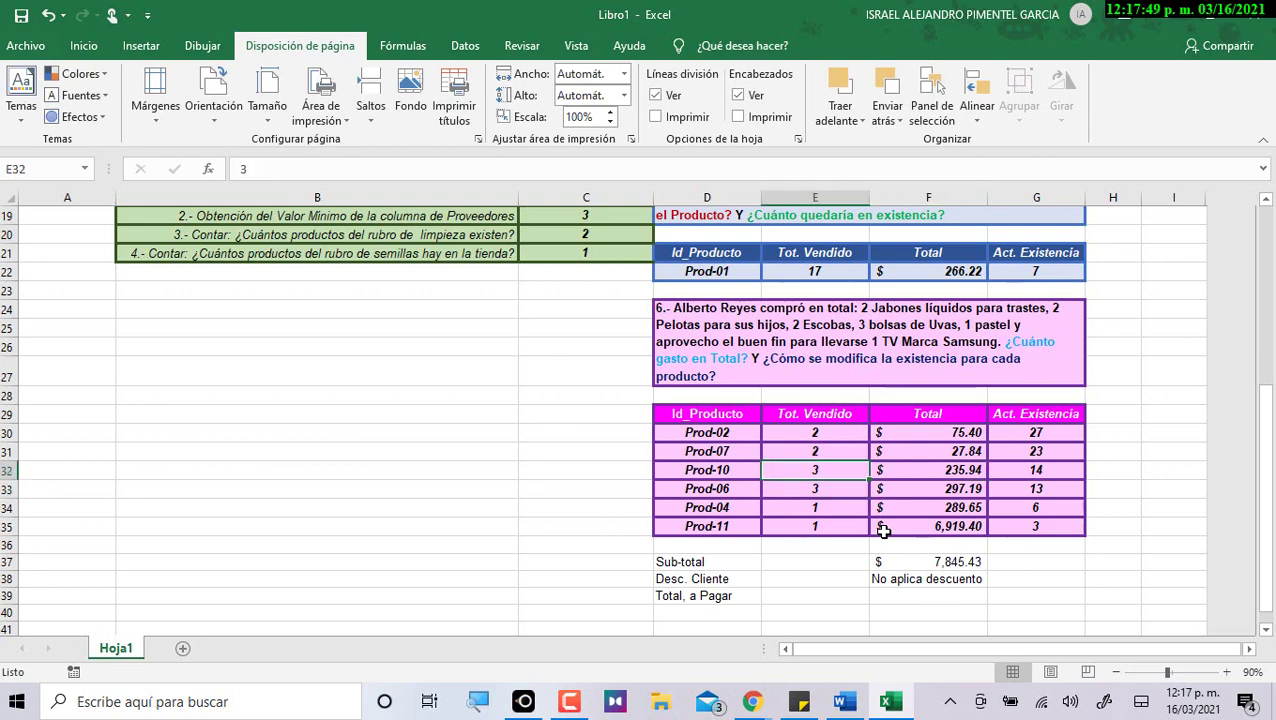
type("2")
key("Return")
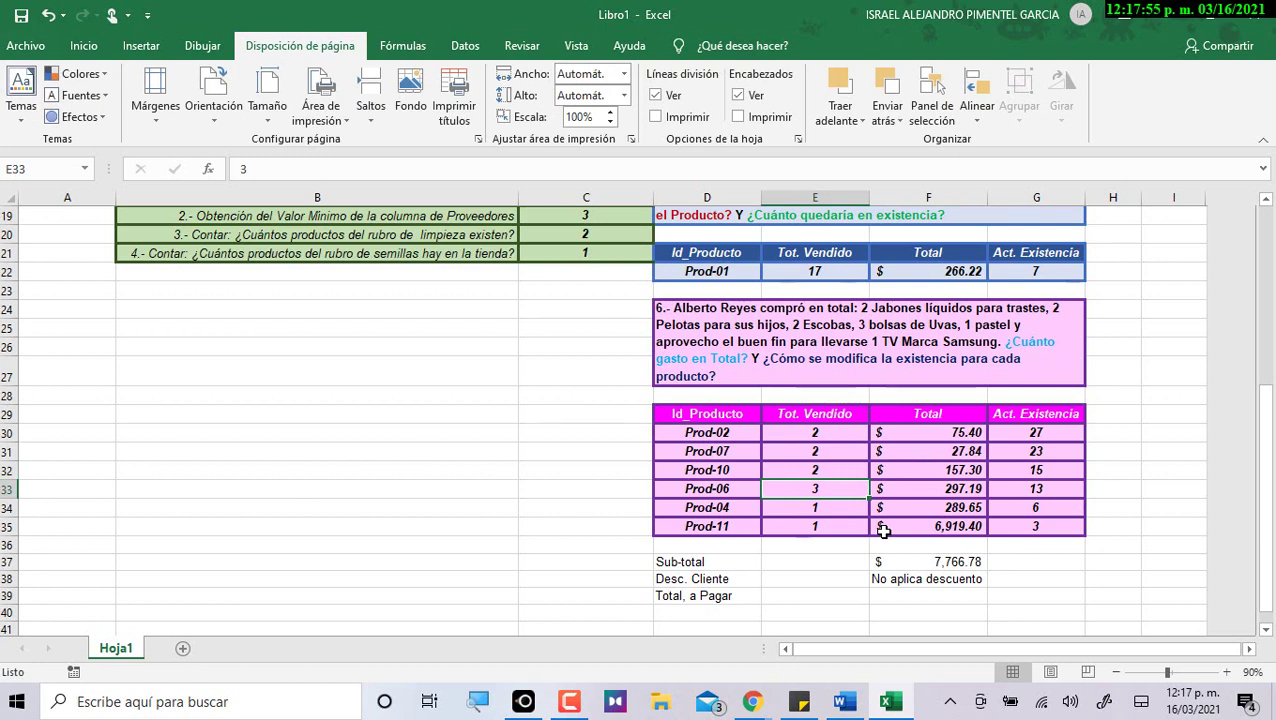
scroll(883, 530, "down", 2)
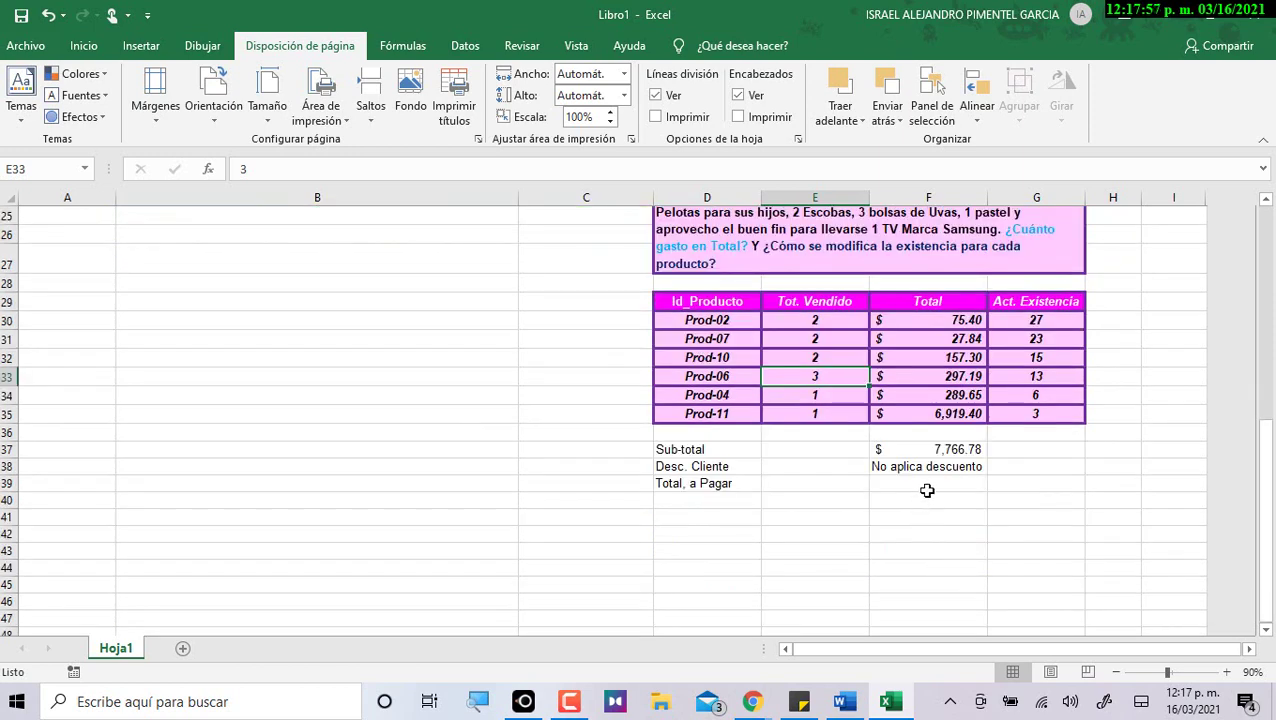
Recommit the =SI discount formula in F38 and zoom the sheet in to 120%.
left_click(922, 468)
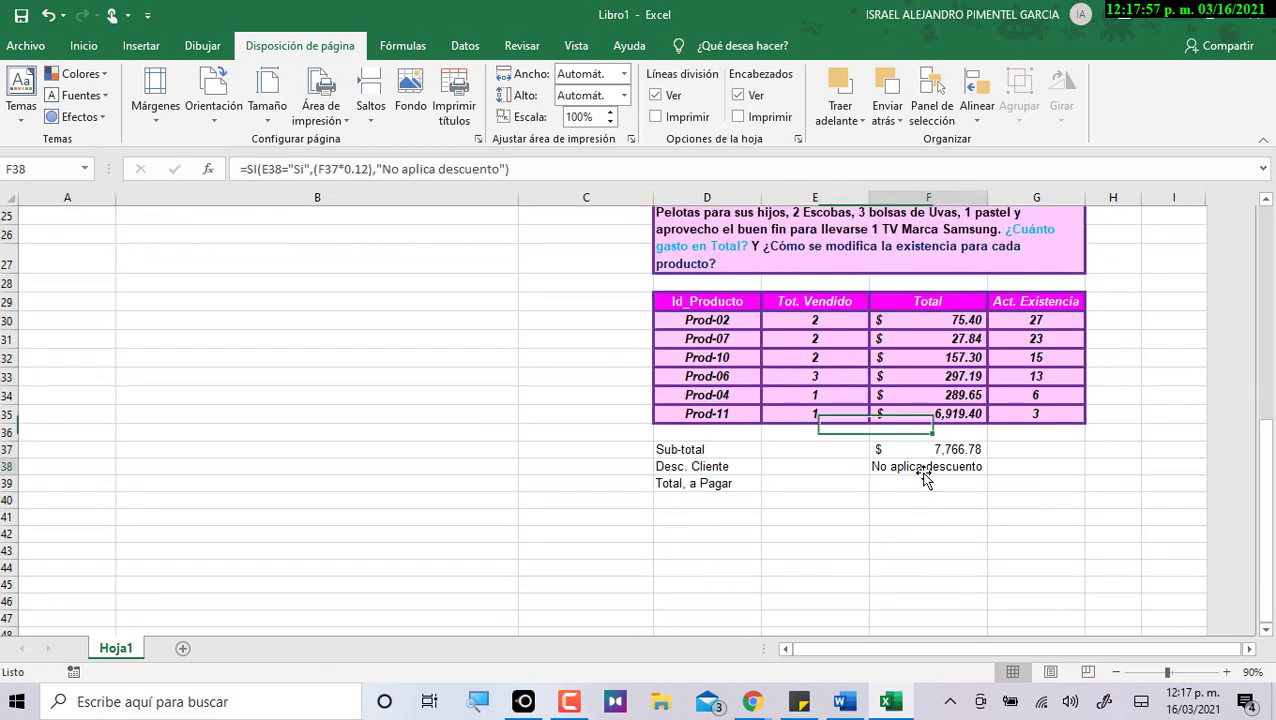
left_click(245, 168)
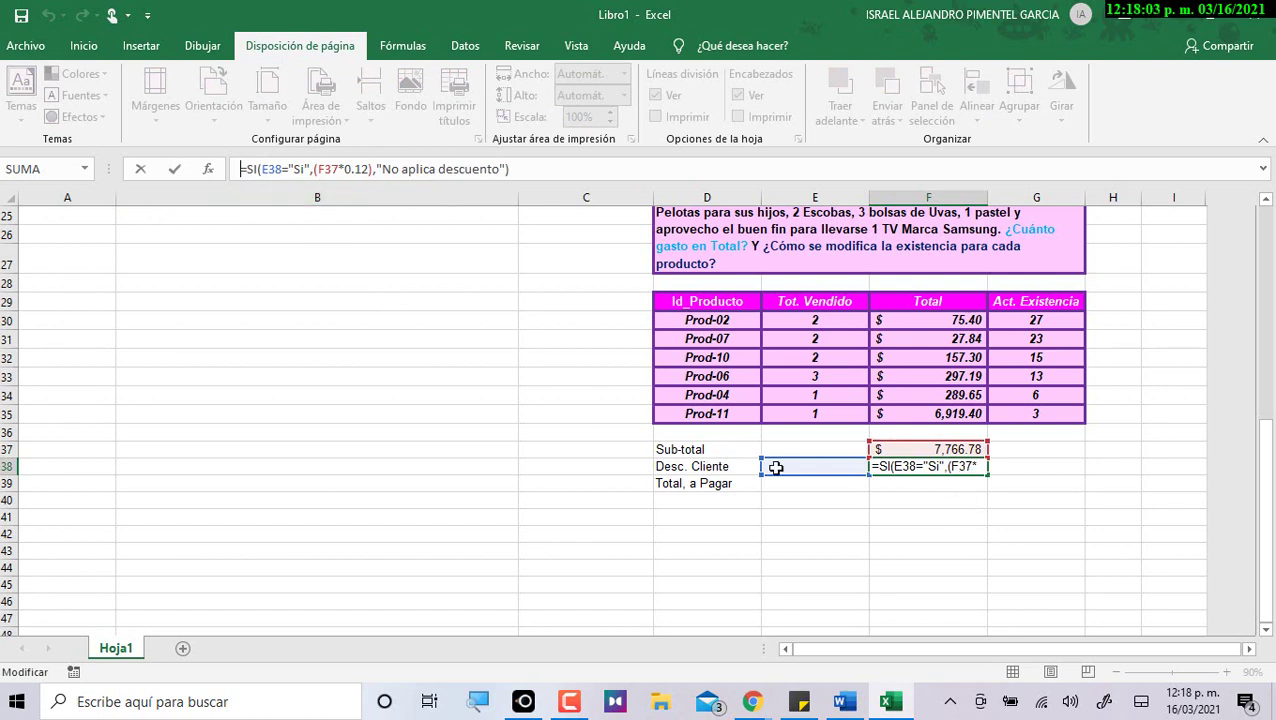
left_click(439, 168)
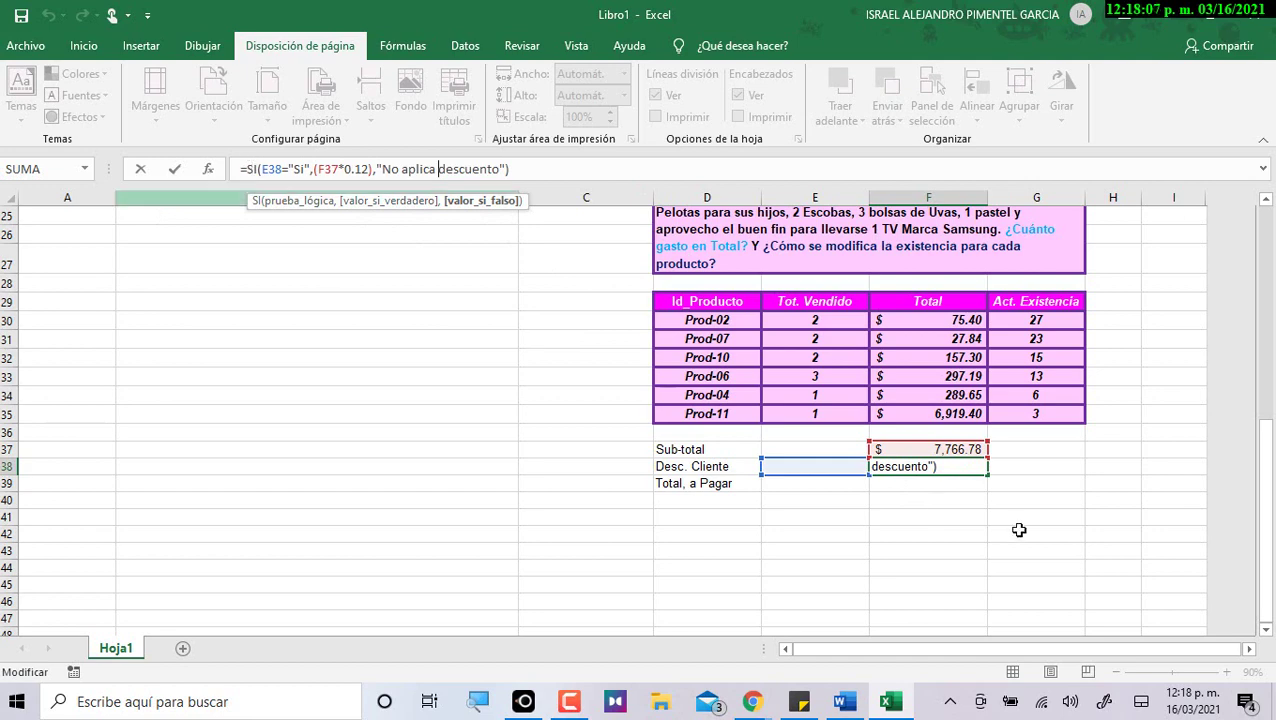
key("Return")
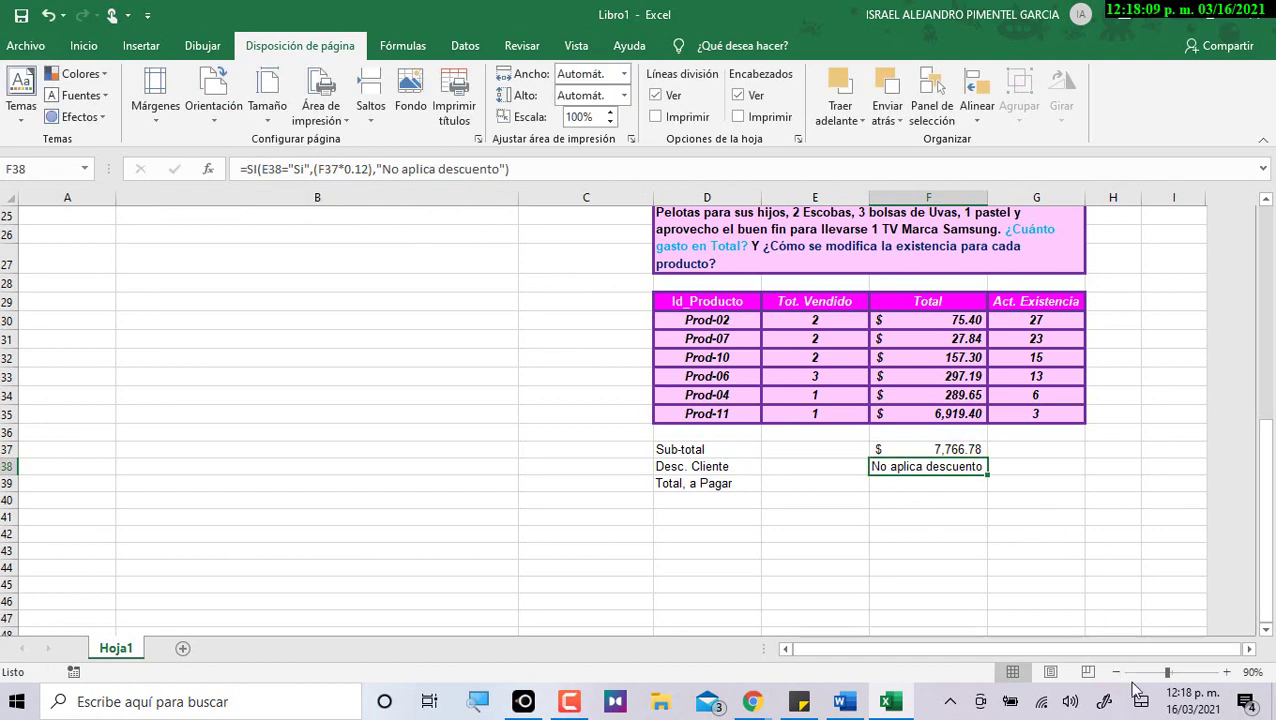
left_click(1226, 672)
left_click(1226, 672)
left_click(1226, 672)
left_click_drag(1080, 655, 1090, 656)
scroll(650, 550, "down", 1)
Open F38's =SI formula and highlight the SI function and the 'No aplica descuento' text.
double_click(583, 505)
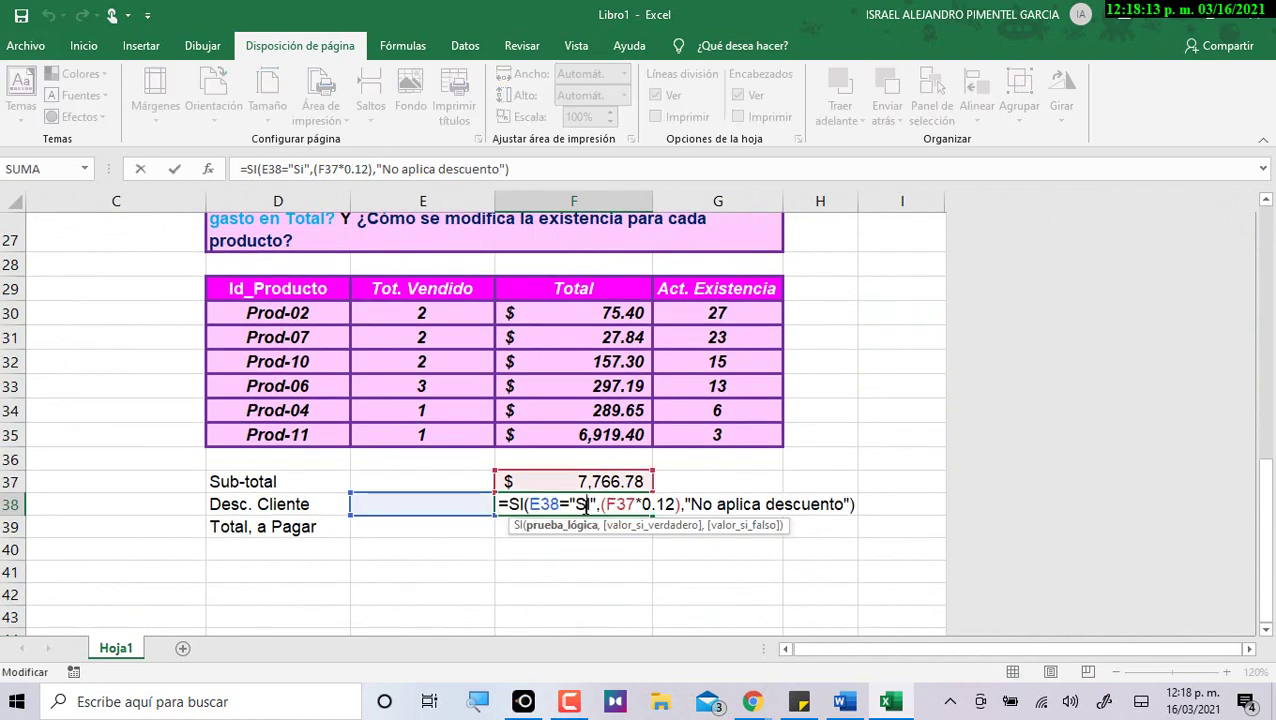
left_click(522, 505)
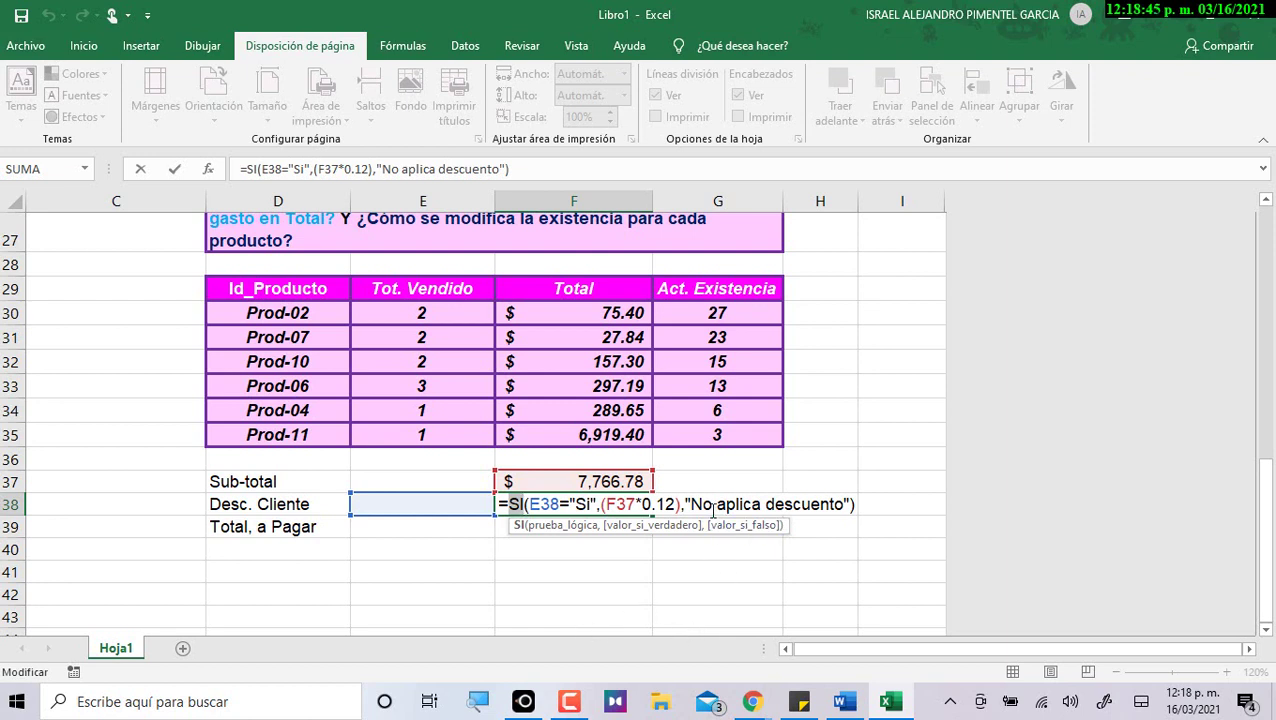
left_click_drag(693, 500, 841, 502)
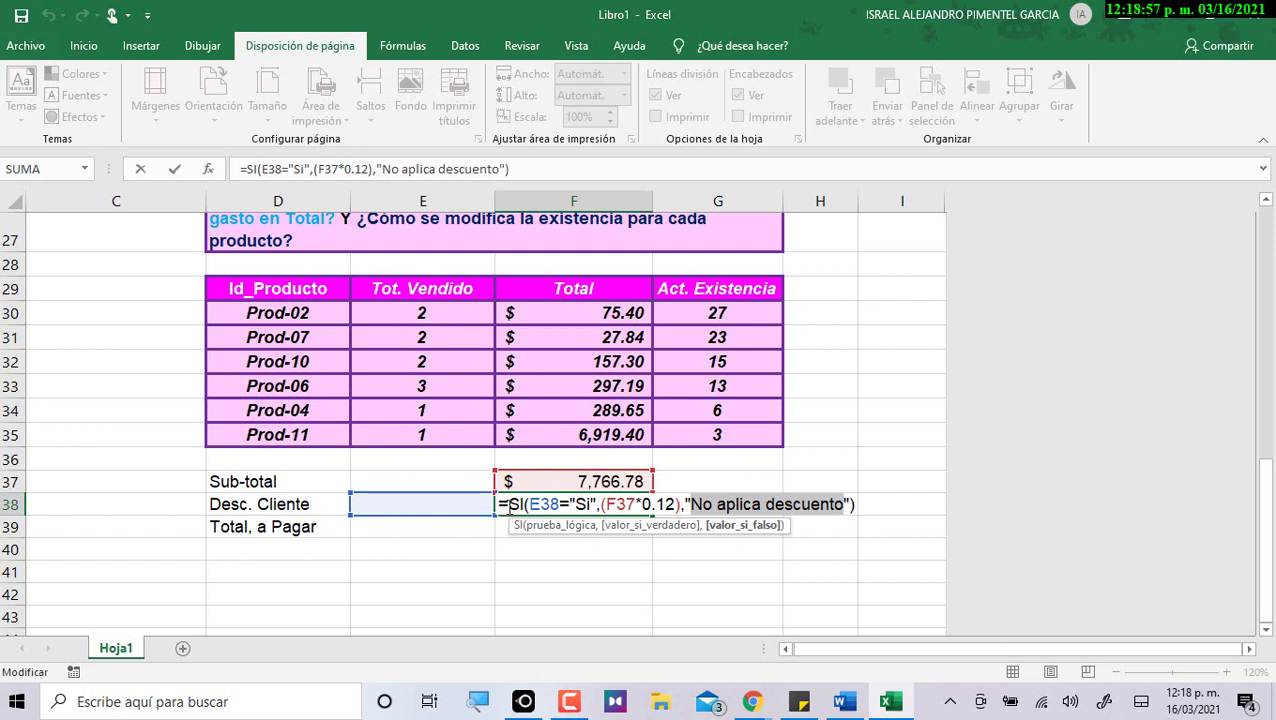
Highlight E38, "Si", 0.12 and "No aplica descuento" in the F38 formula, then confirm it unchanged.
left_click_drag(529, 504, 566, 504)
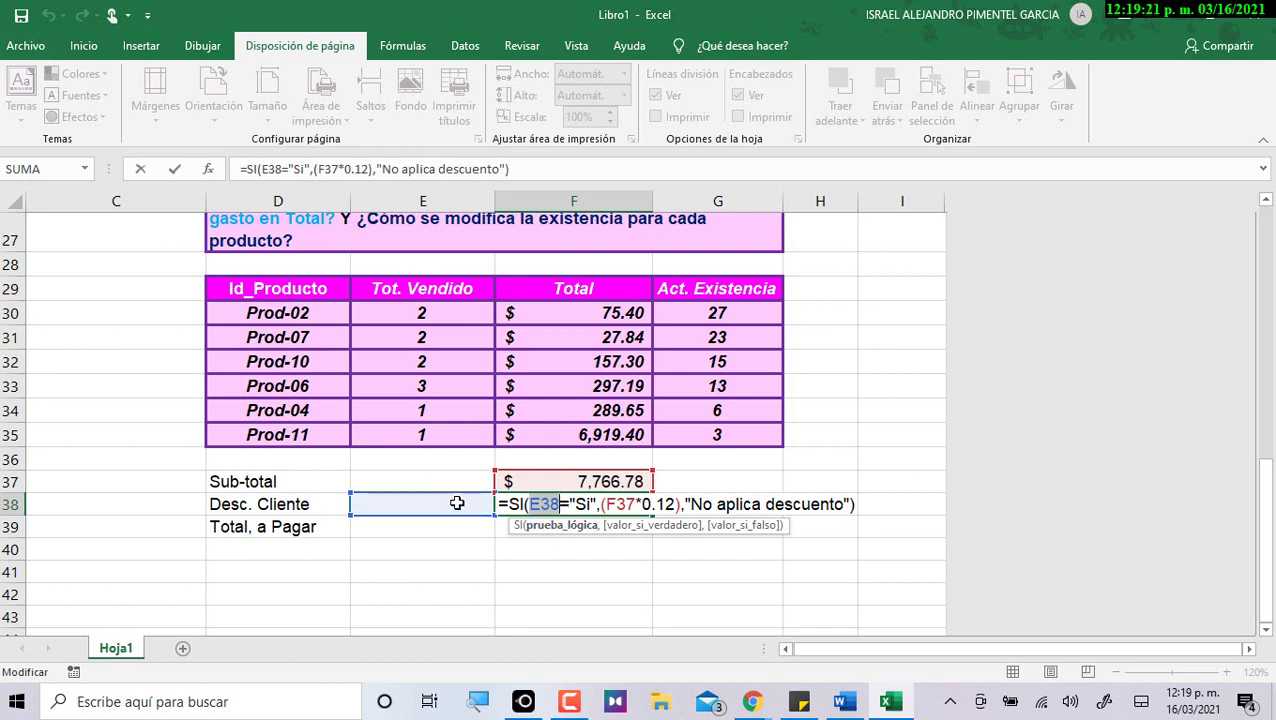
left_click_drag(577, 504, 590, 505)
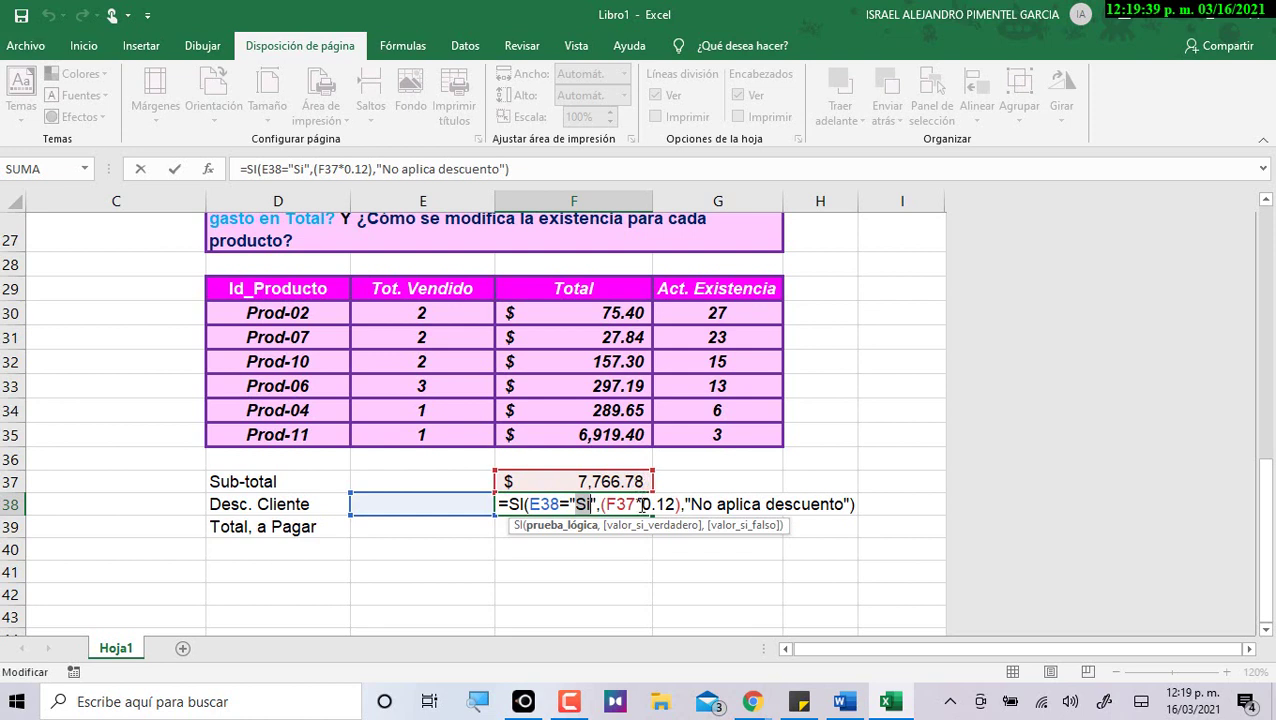
left_click_drag(640, 505, 678, 505)
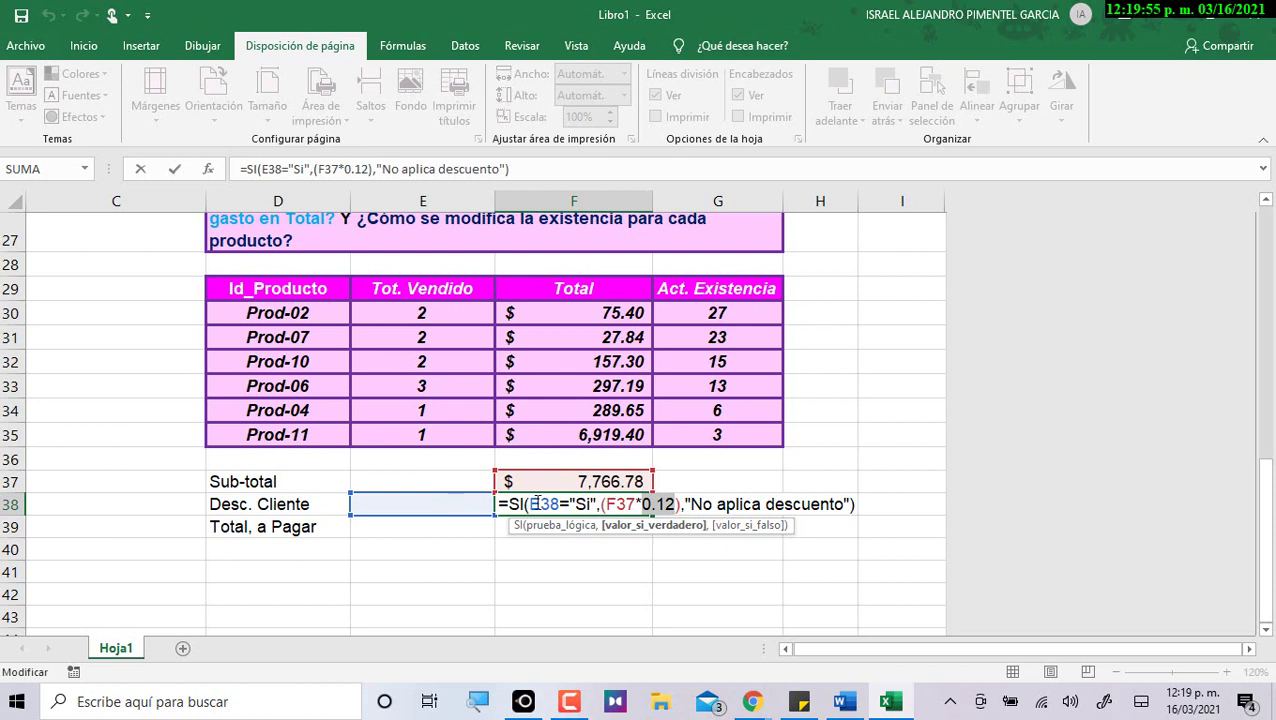
left_click_drag(575, 504, 593, 504)
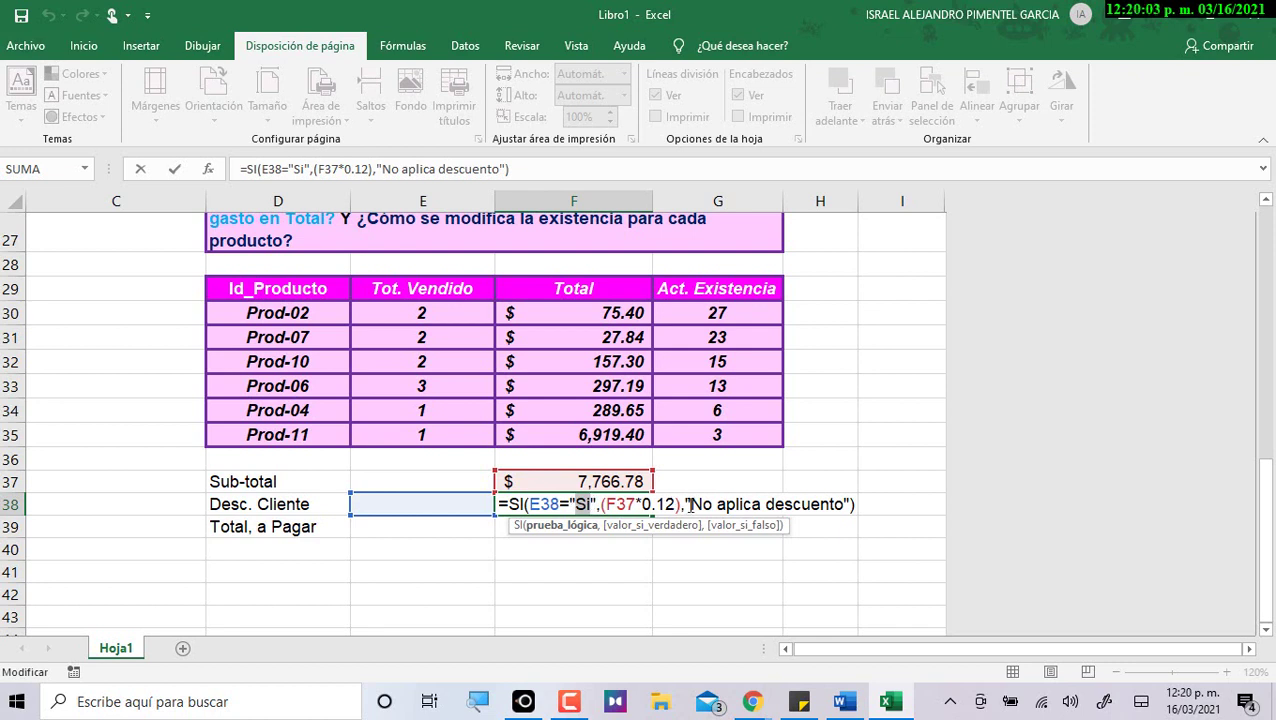
left_click_drag(693, 504, 843, 502)
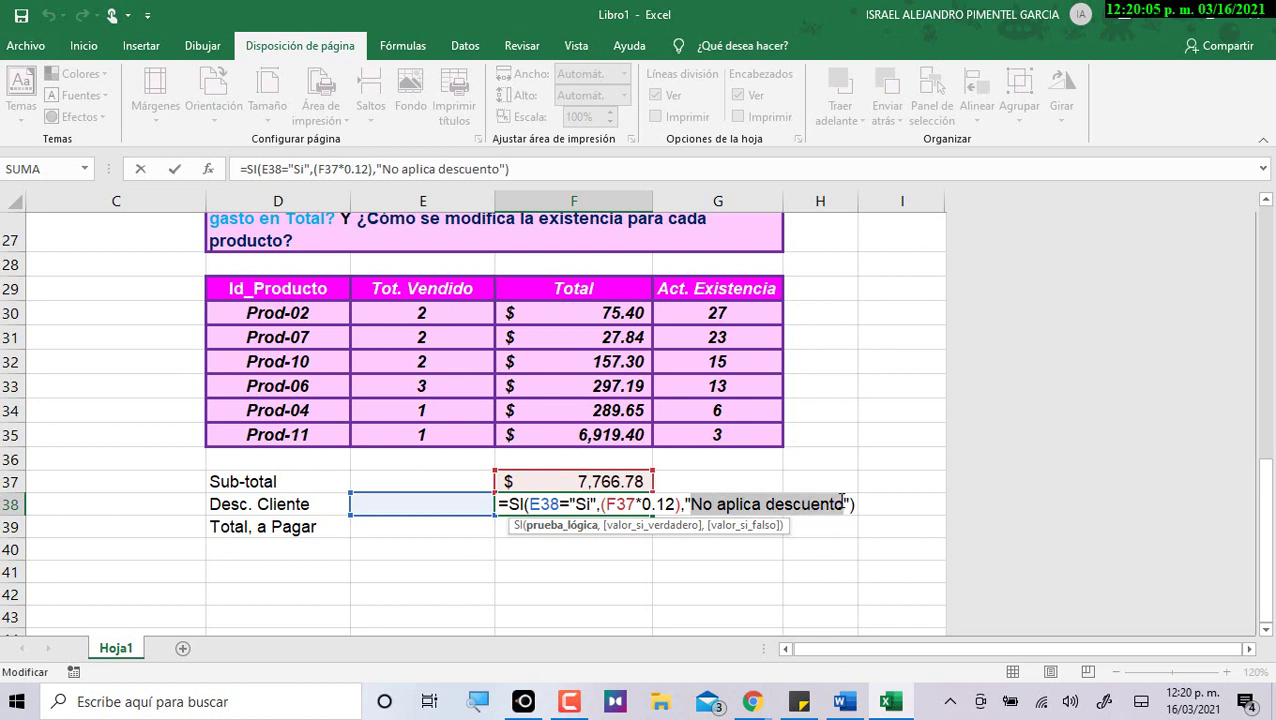
mouse_move(833, 716)
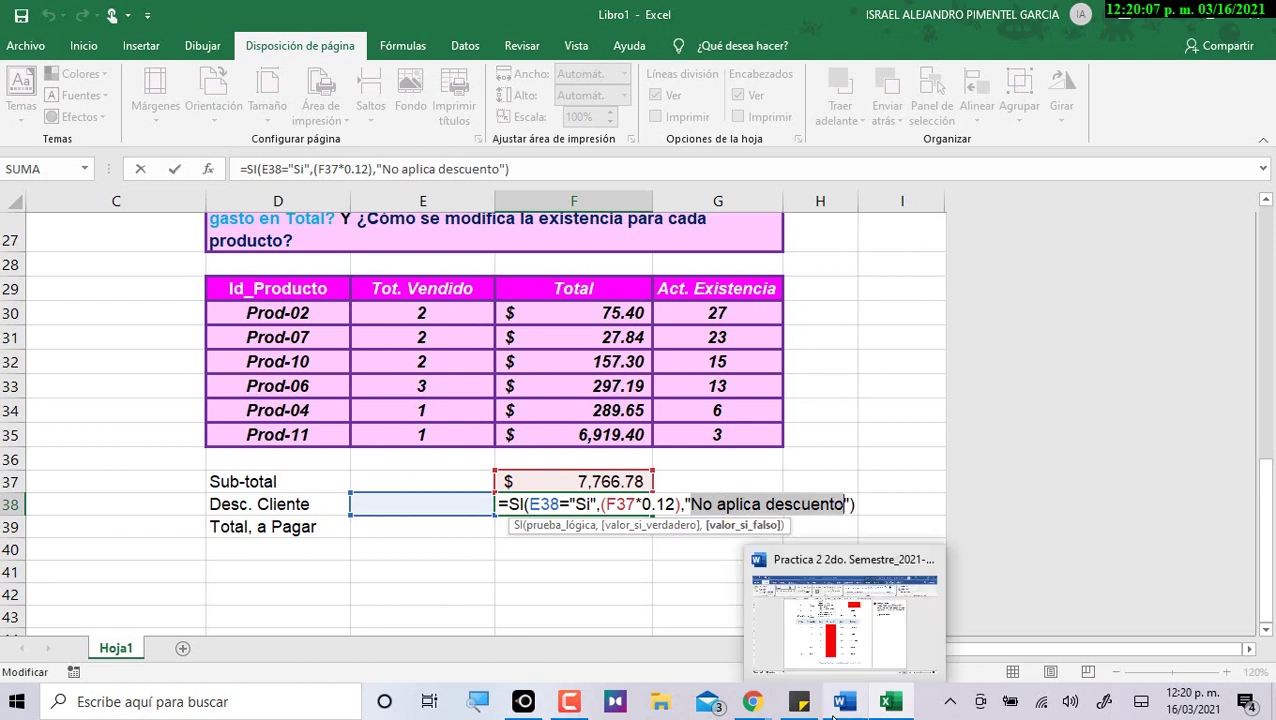
key("Return")
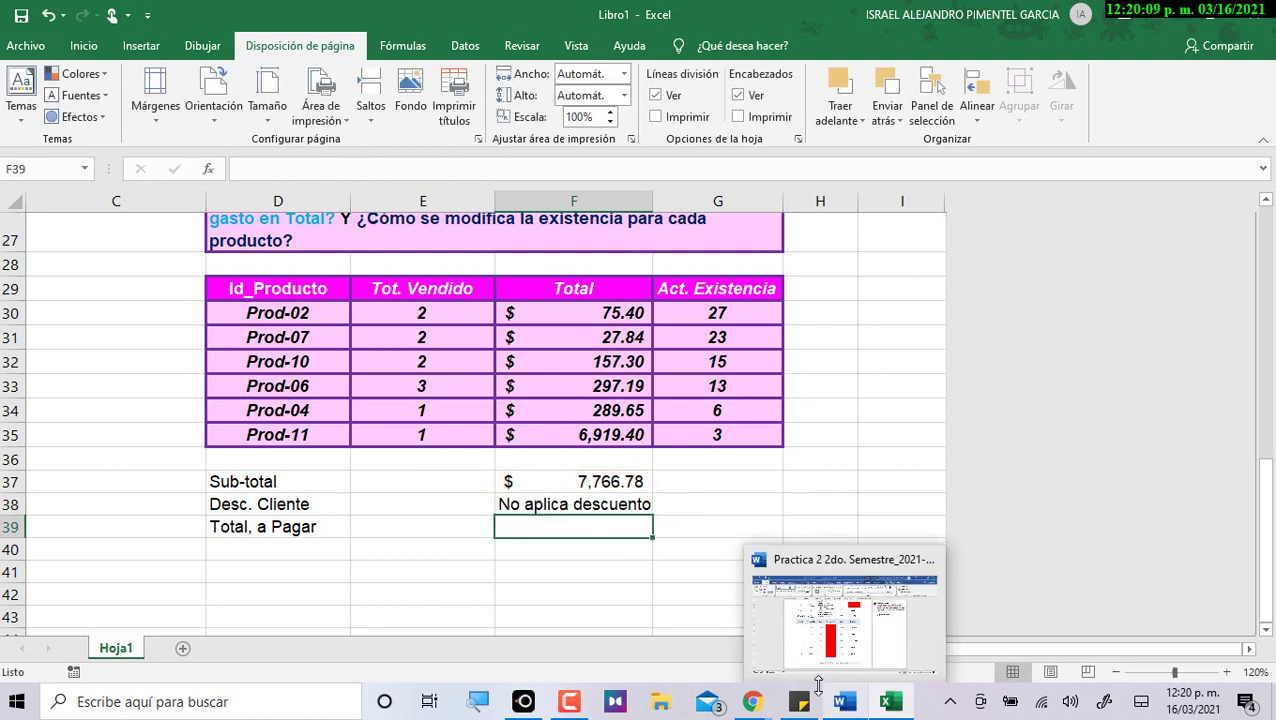
Give cell E38 a List data validation with source Si,No.
key("Up")
left_click(449, 510)
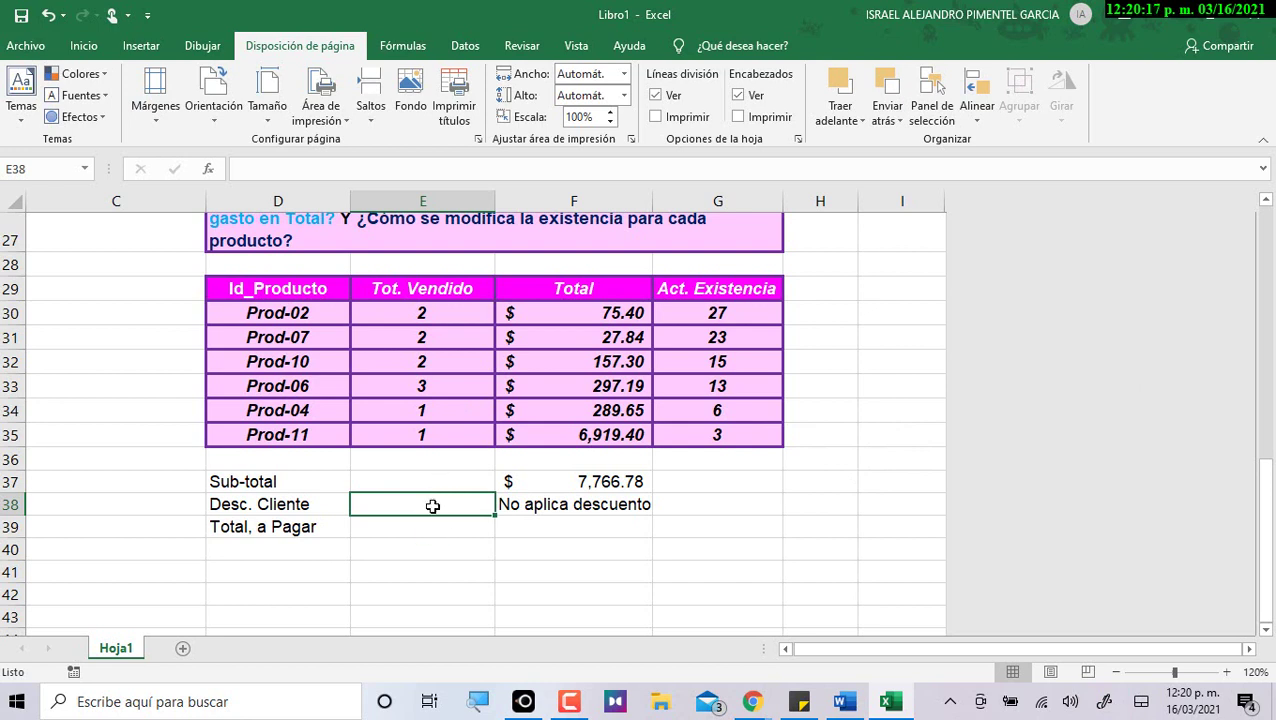
left_click(550, 506)
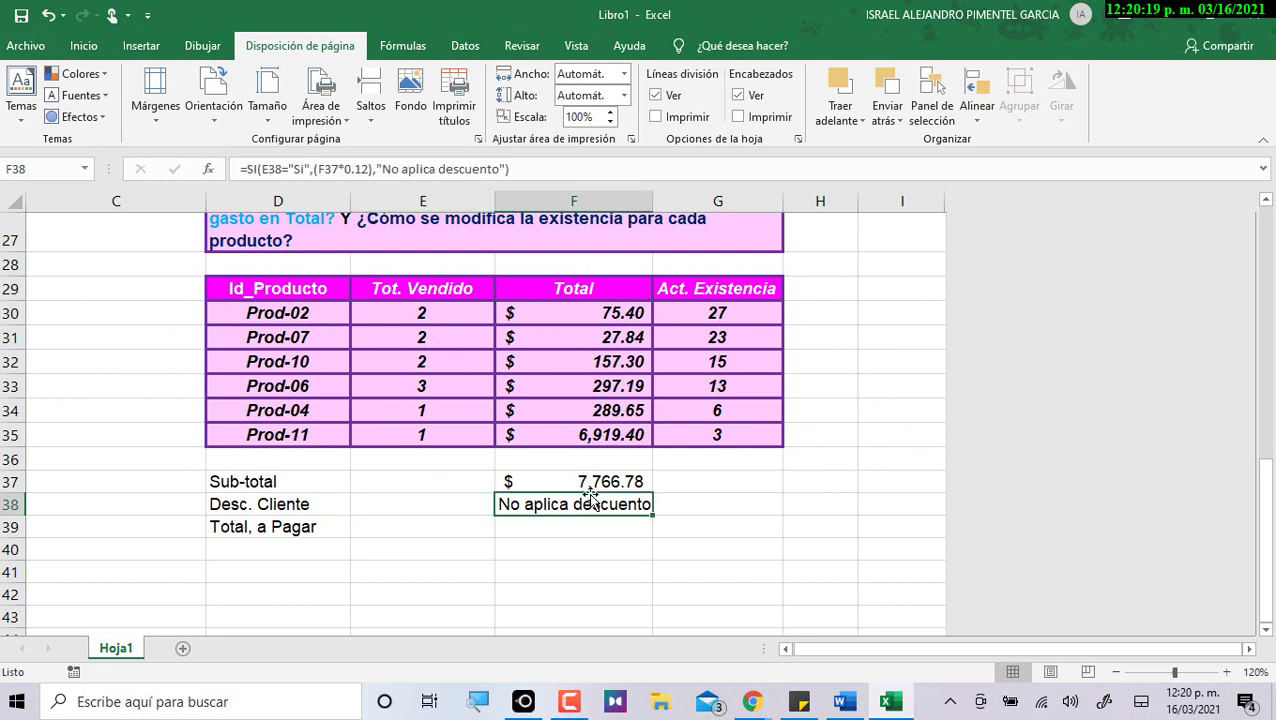
left_click(447, 498)
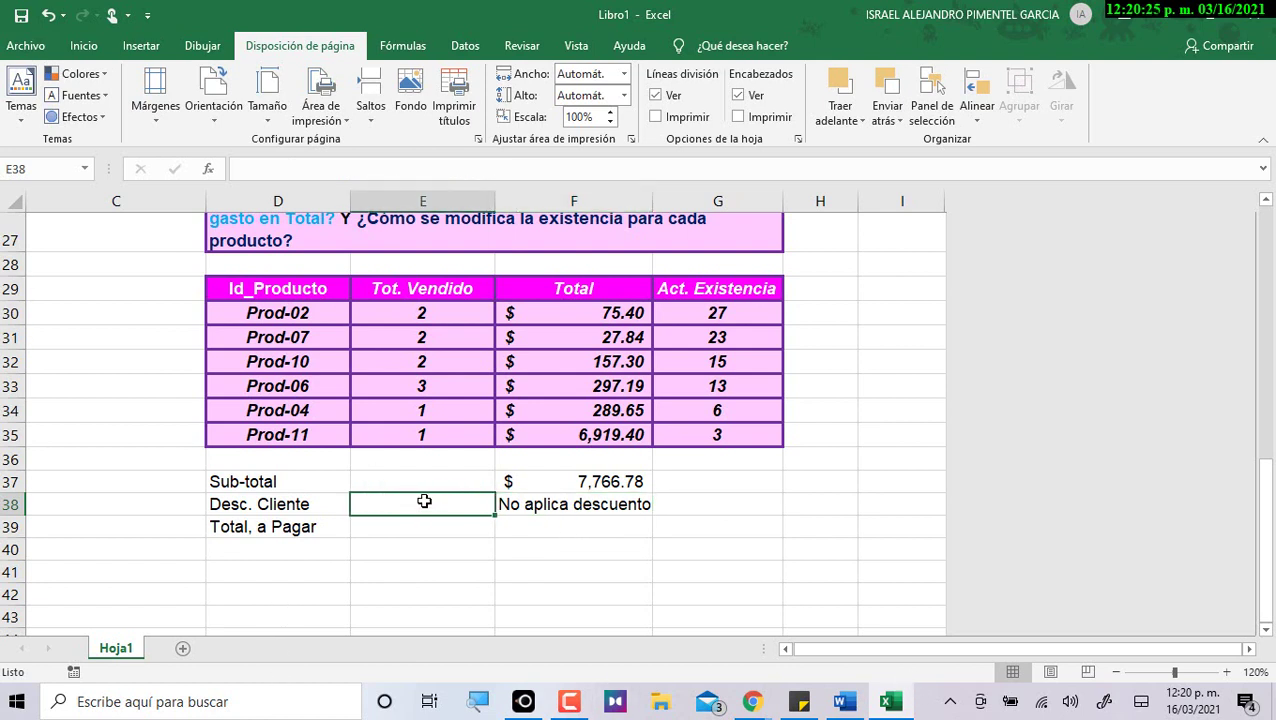
left_click(465, 45)
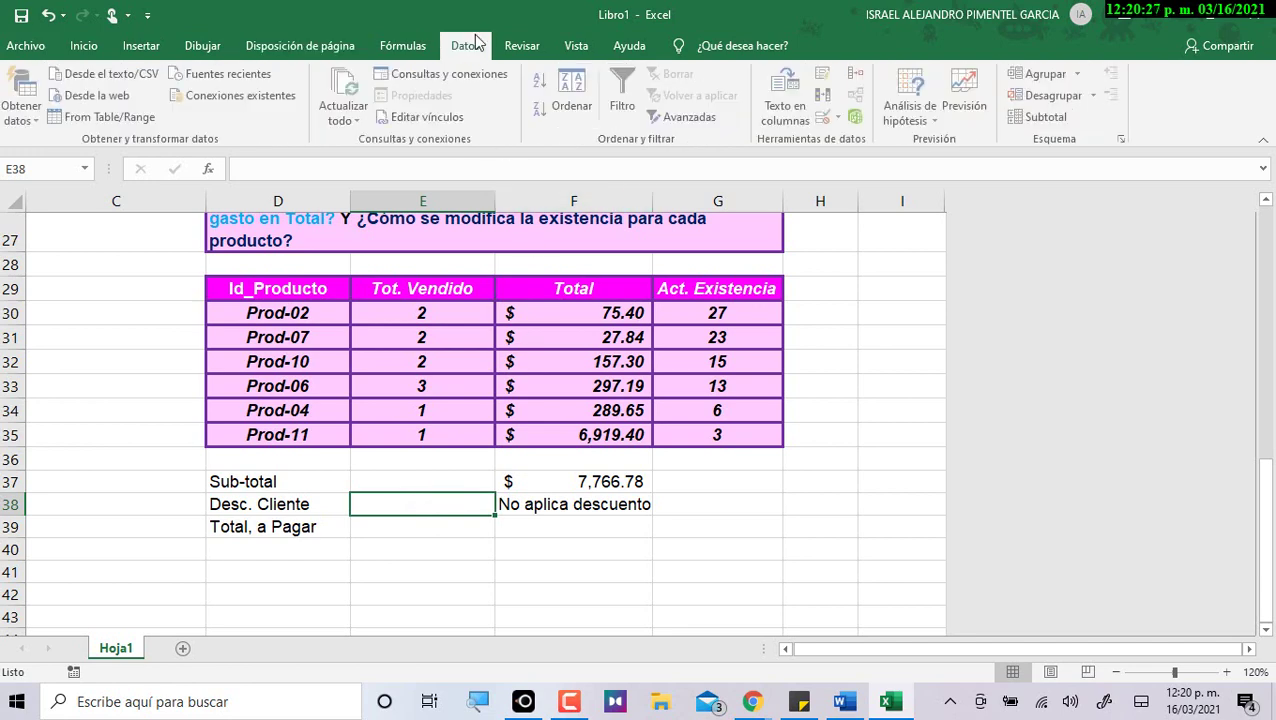
left_click(828, 120)
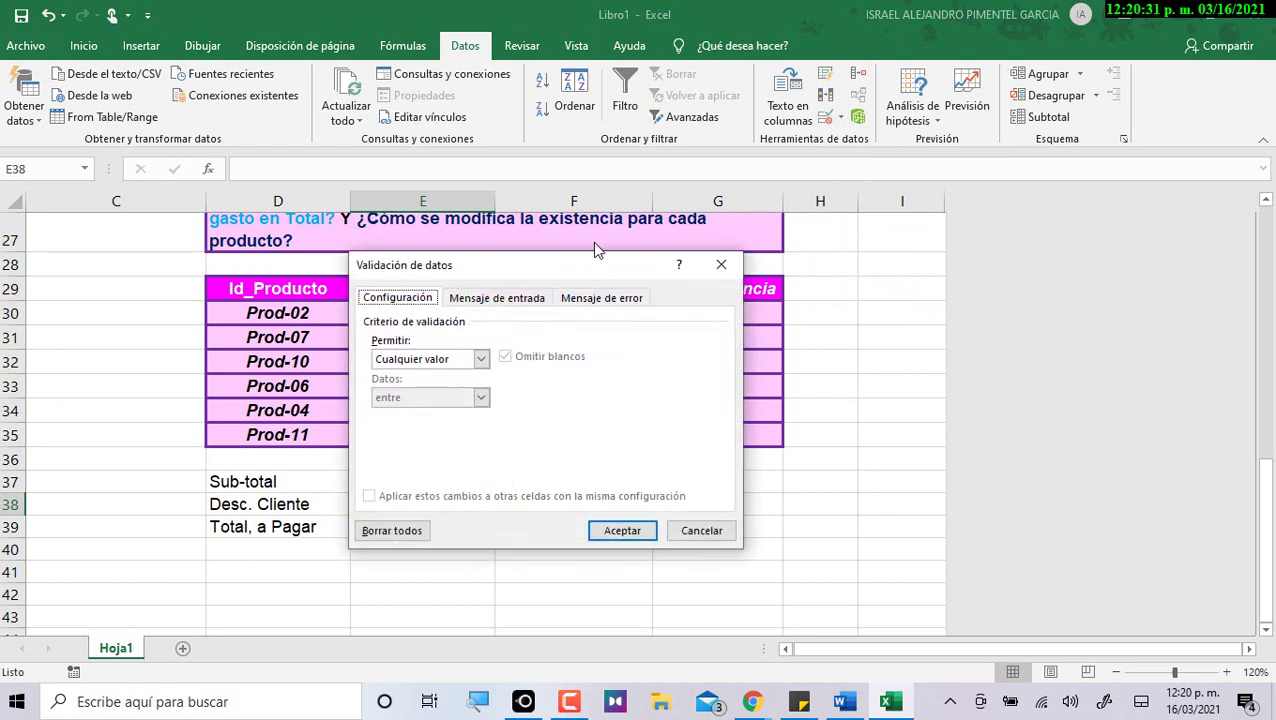
left_click_drag(555, 272, 926, 322)
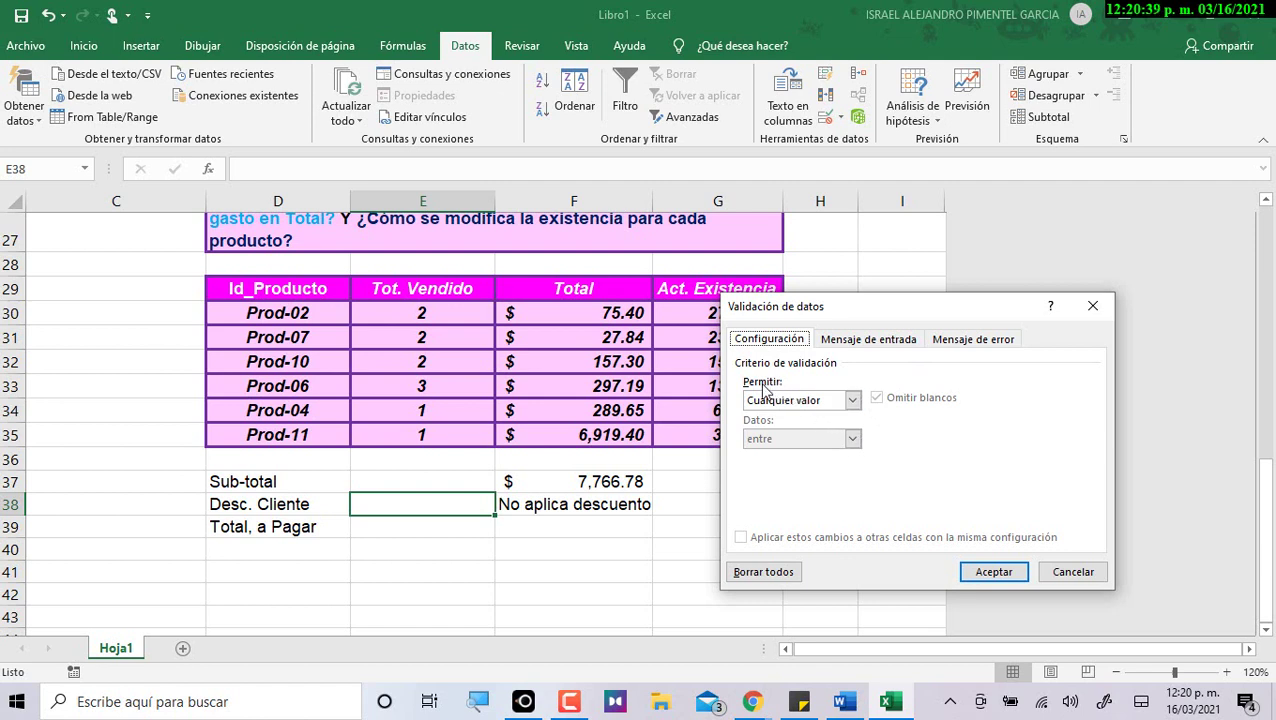
left_click(851, 401)
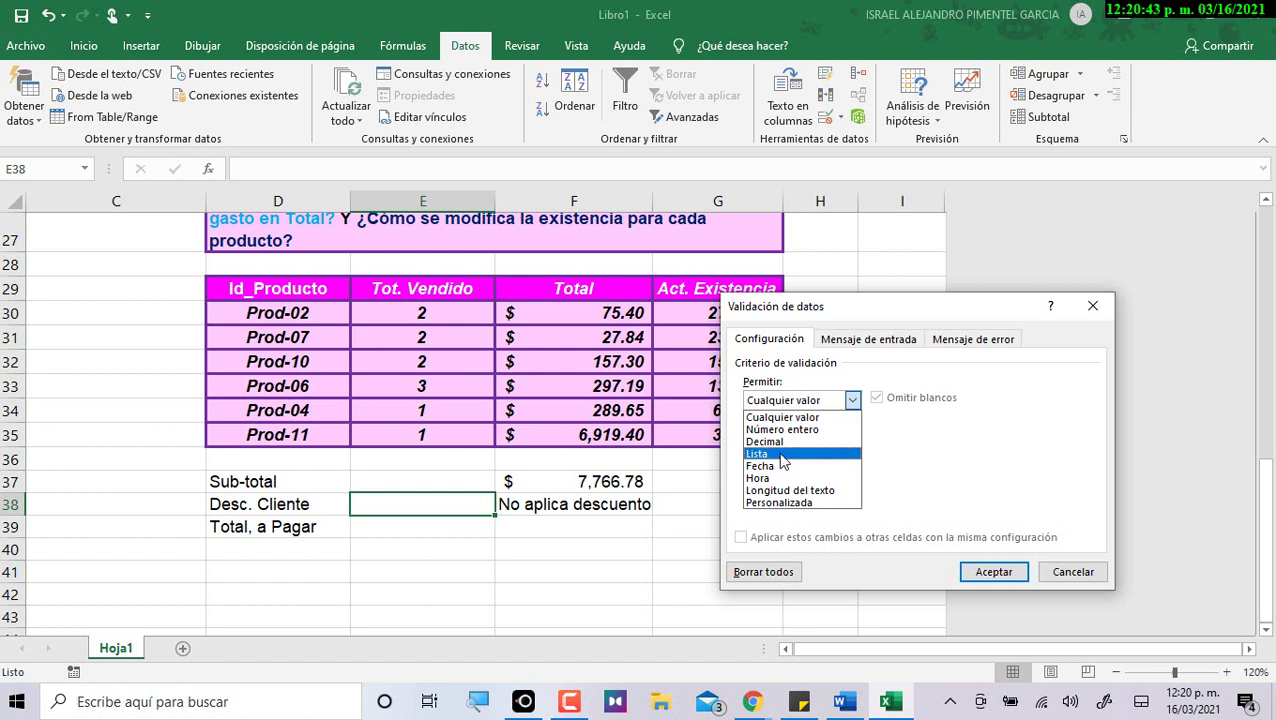
left_click(783, 459)
left_click(785, 477)
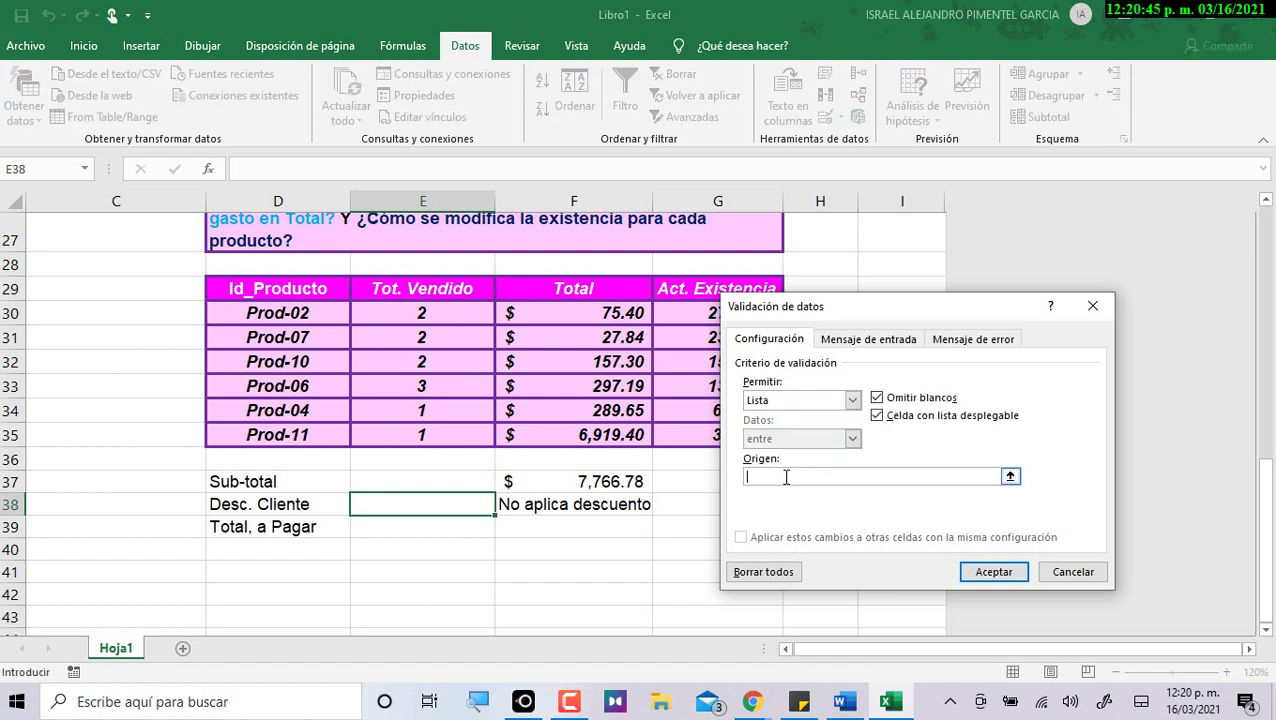
type("Si,No")
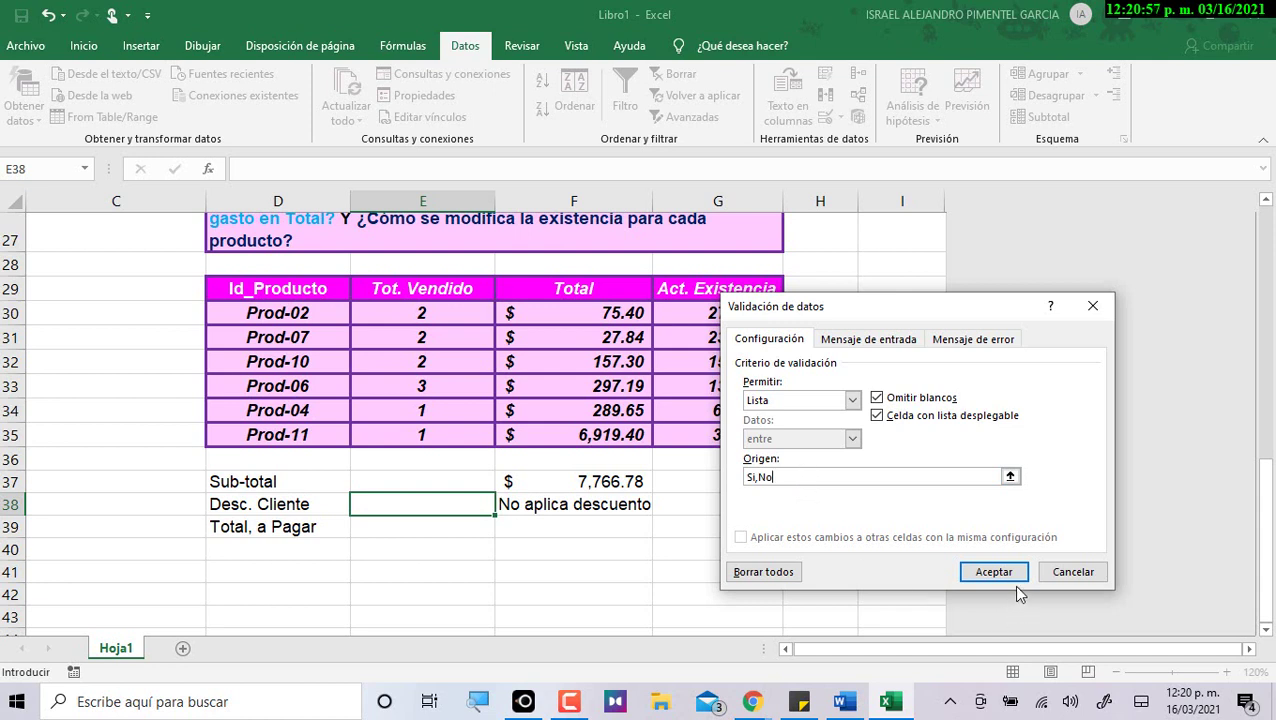
left_click(988, 574)
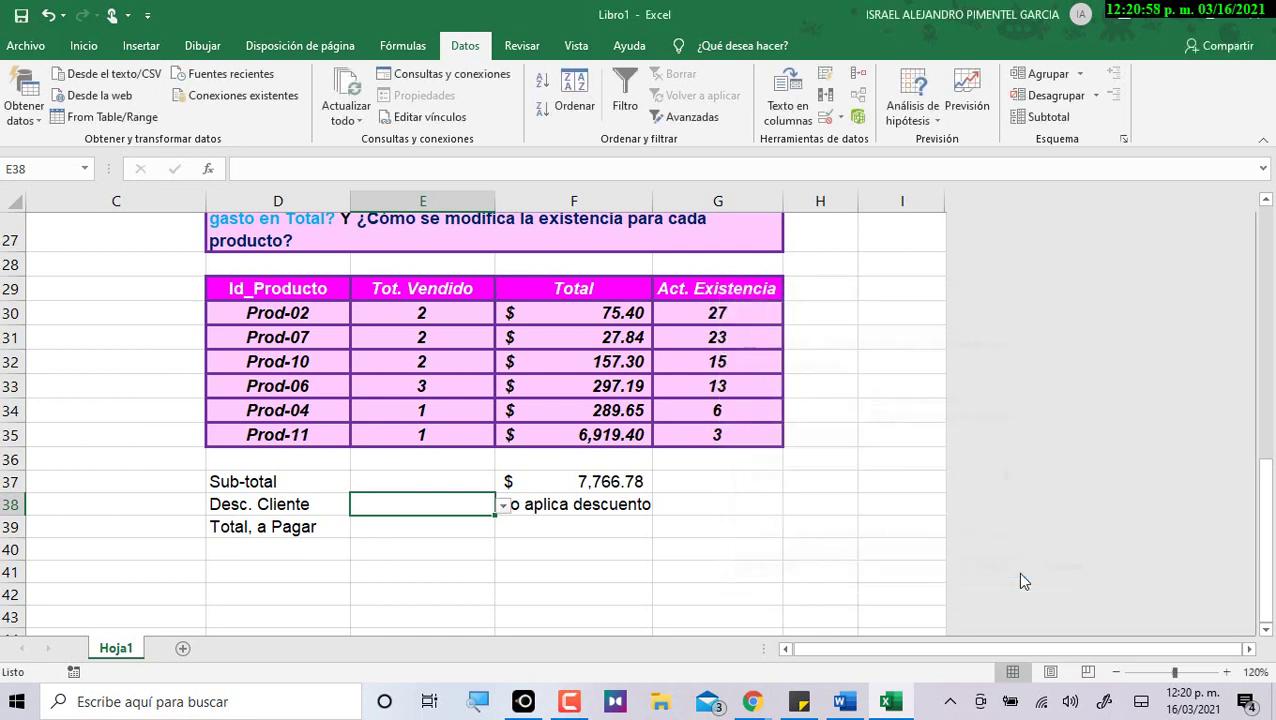
Test E38's dropdown, then change its validation list source from Si,No to Si;No.
left_click(503, 506)
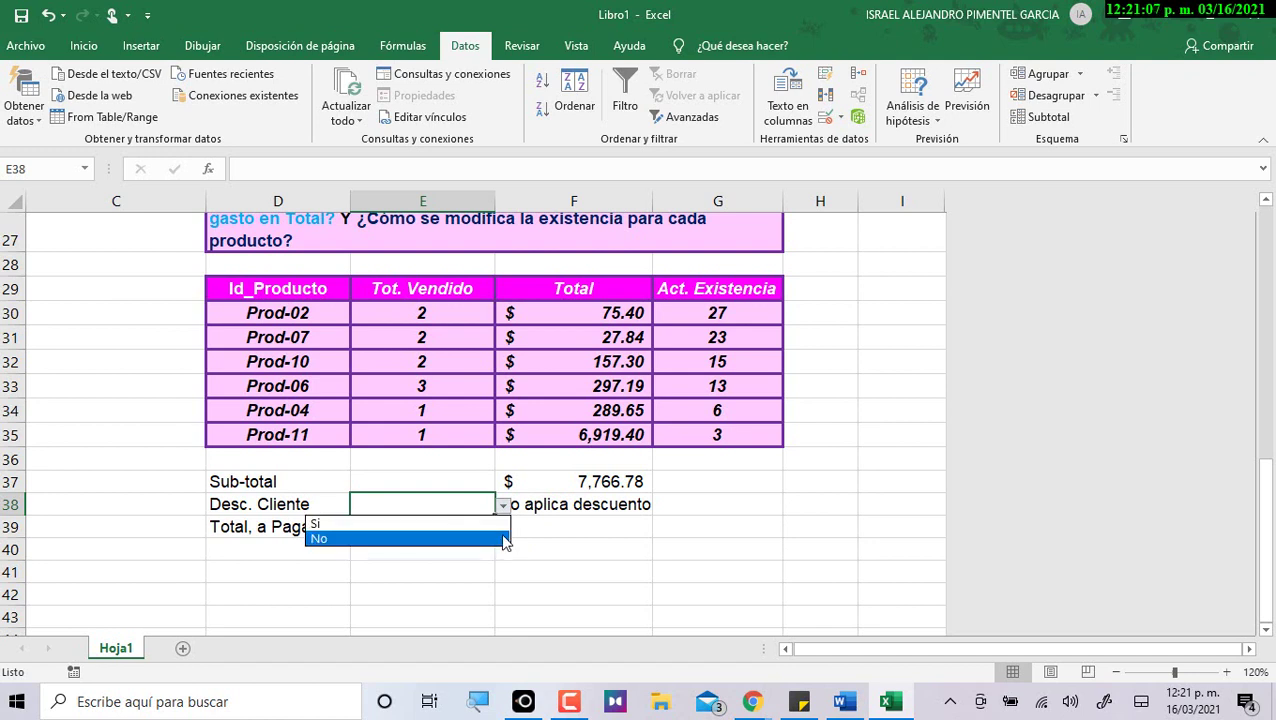
key("Escape")
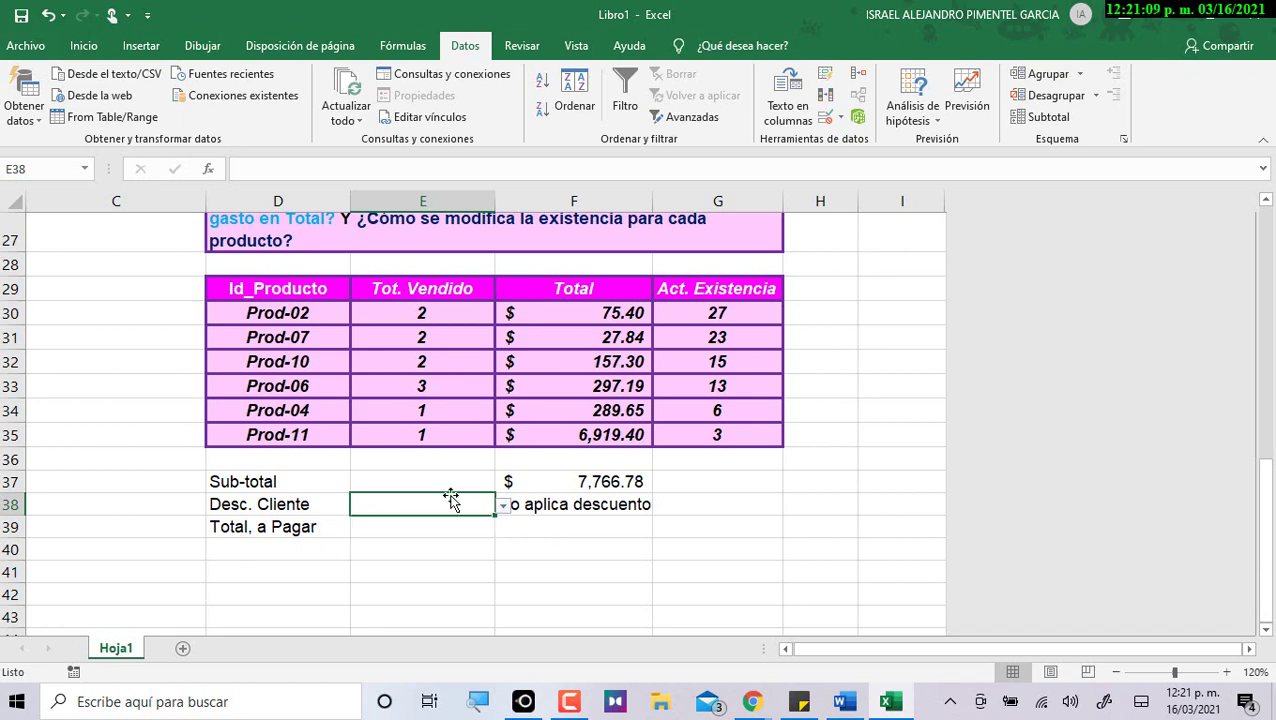
left_click(826, 117)
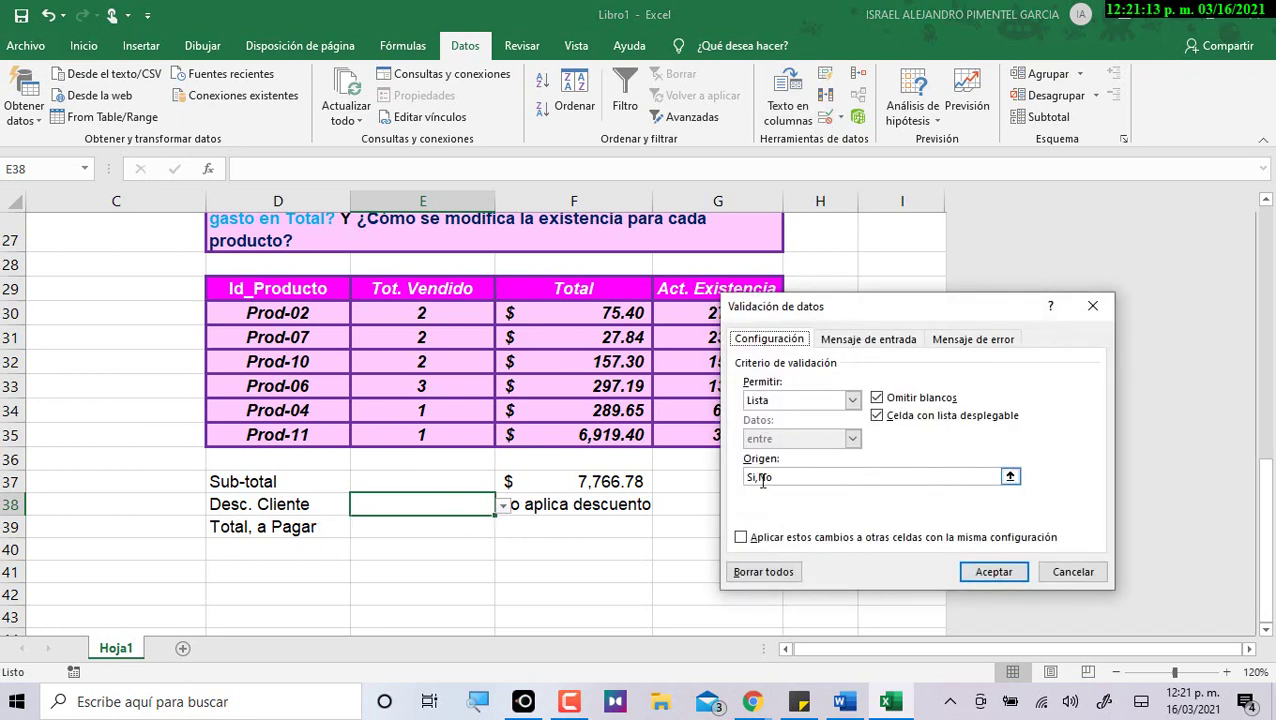
left_click(760, 478)
key("BackSpace")
type(";")
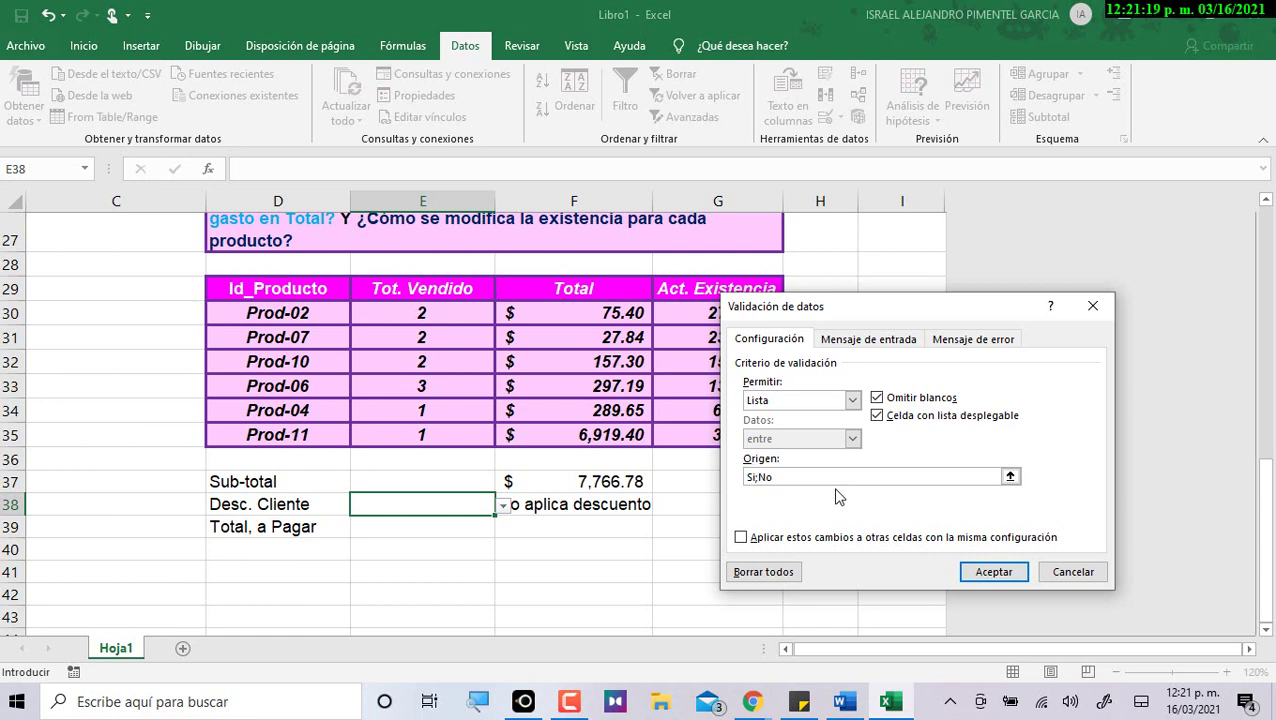
left_click(994, 571)
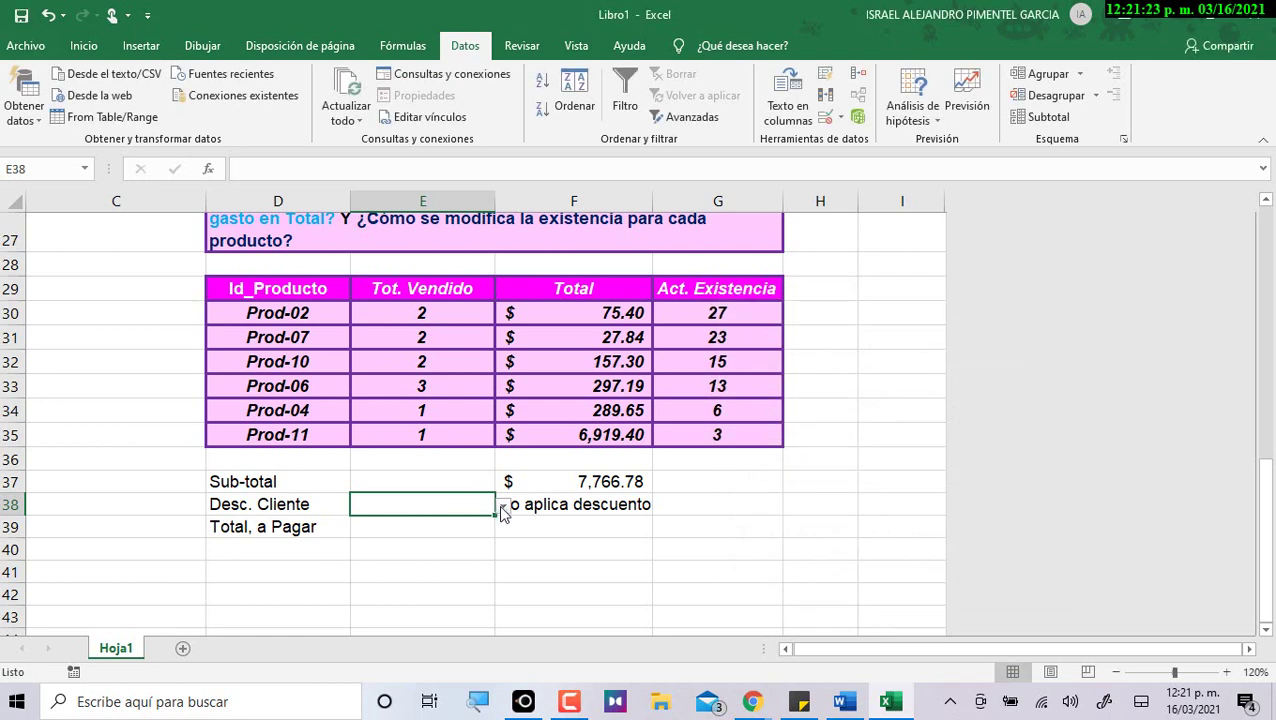
Open E38's dropdown again to verify Si and No appear as separate choices.
left_click(503, 507)
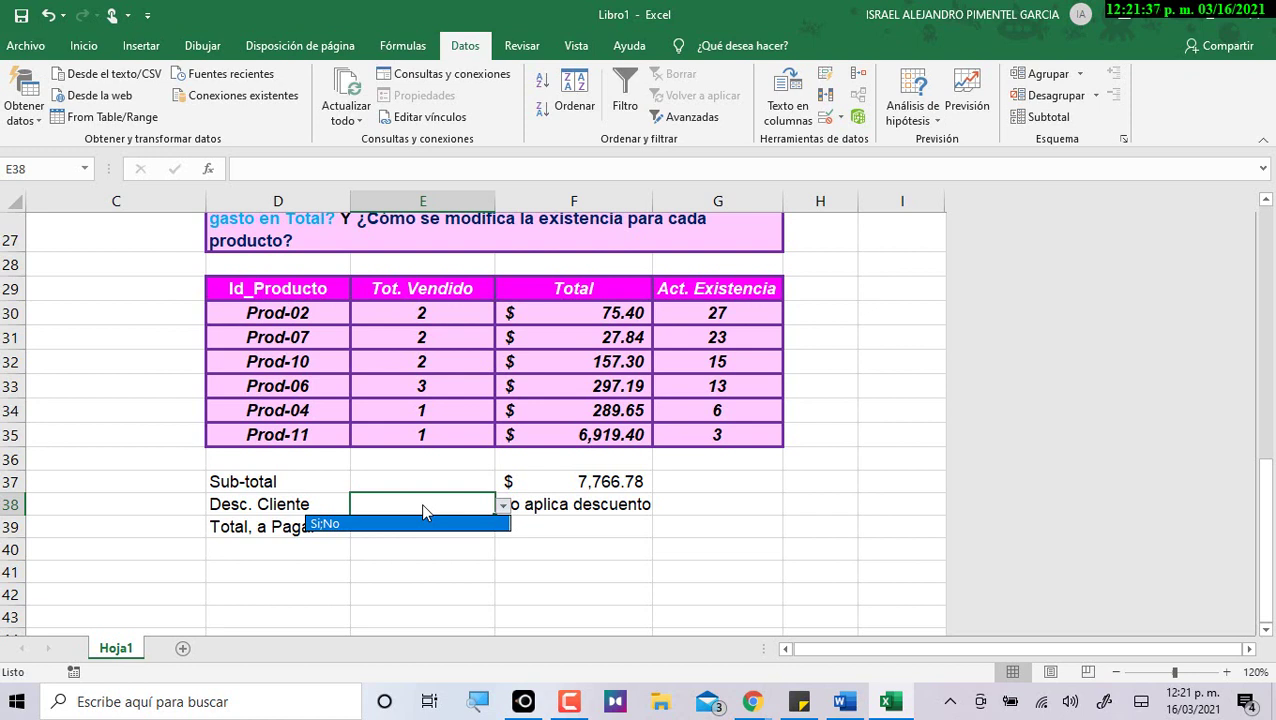
key("Escape")
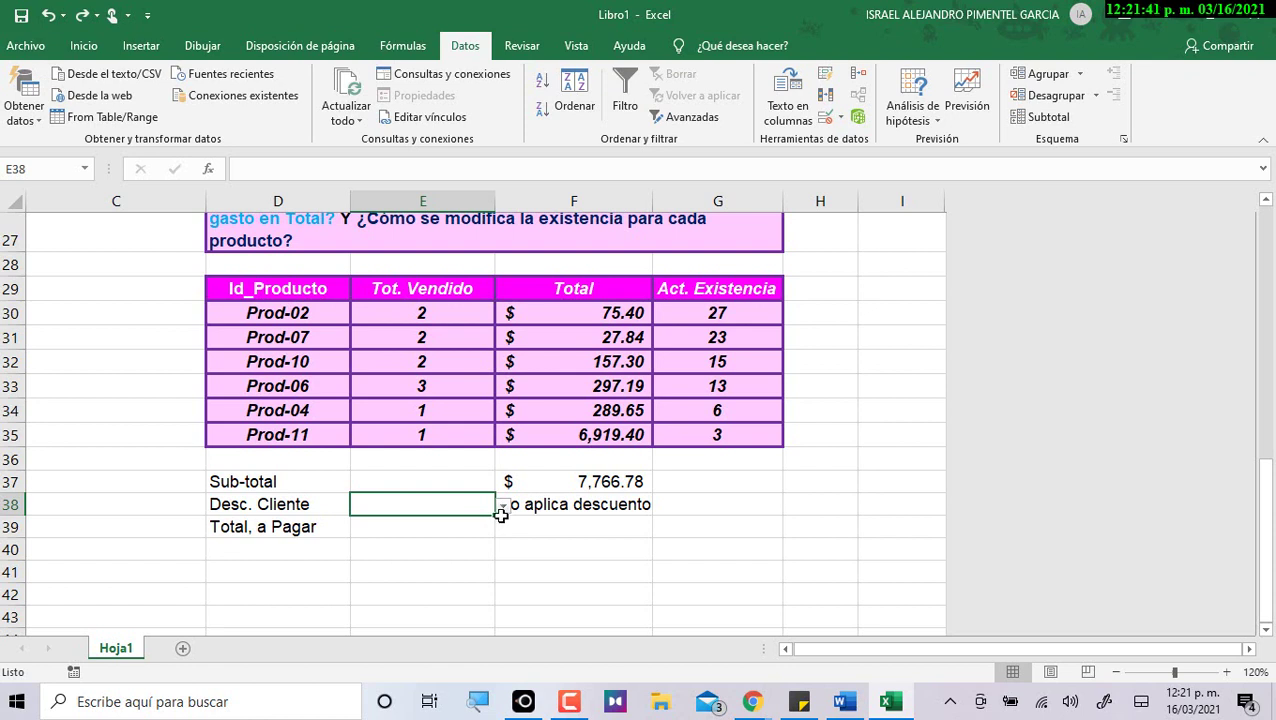
left_click(503, 506)
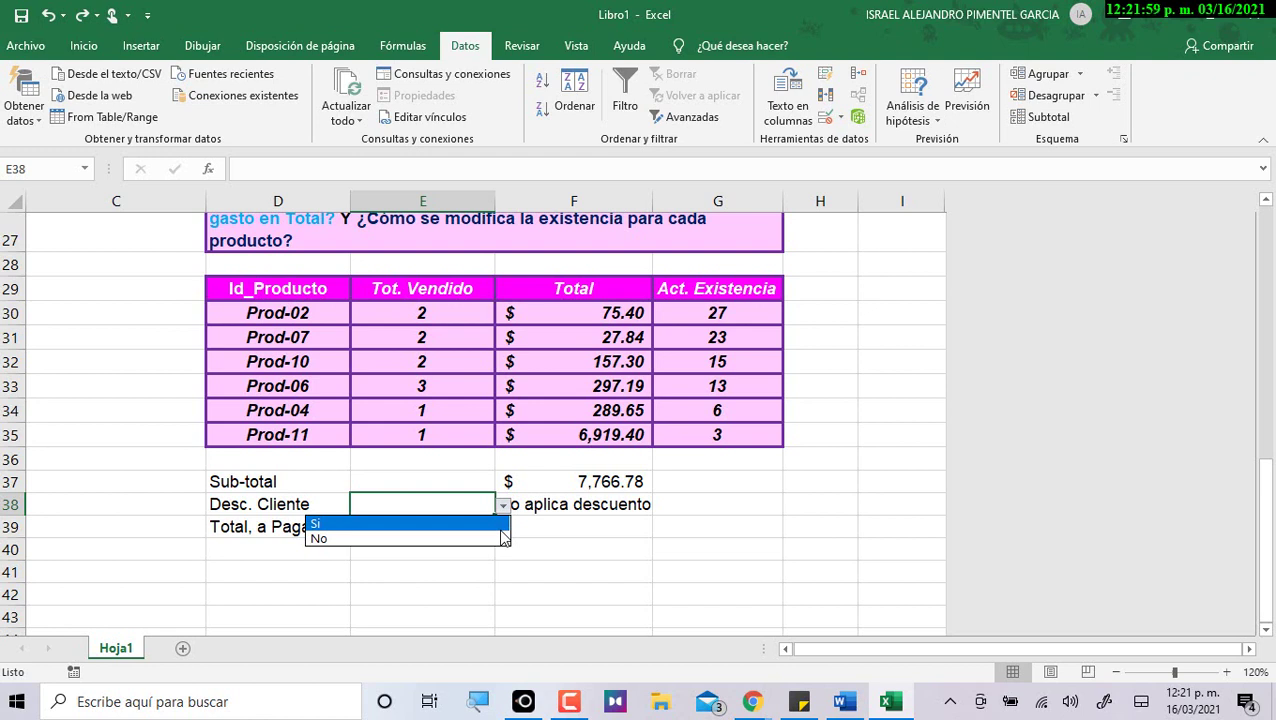
left_click(612, 510)
Pick Si in E38 and review F38's recalculated discount and the Sub-total formula.
left_click(598, 506)
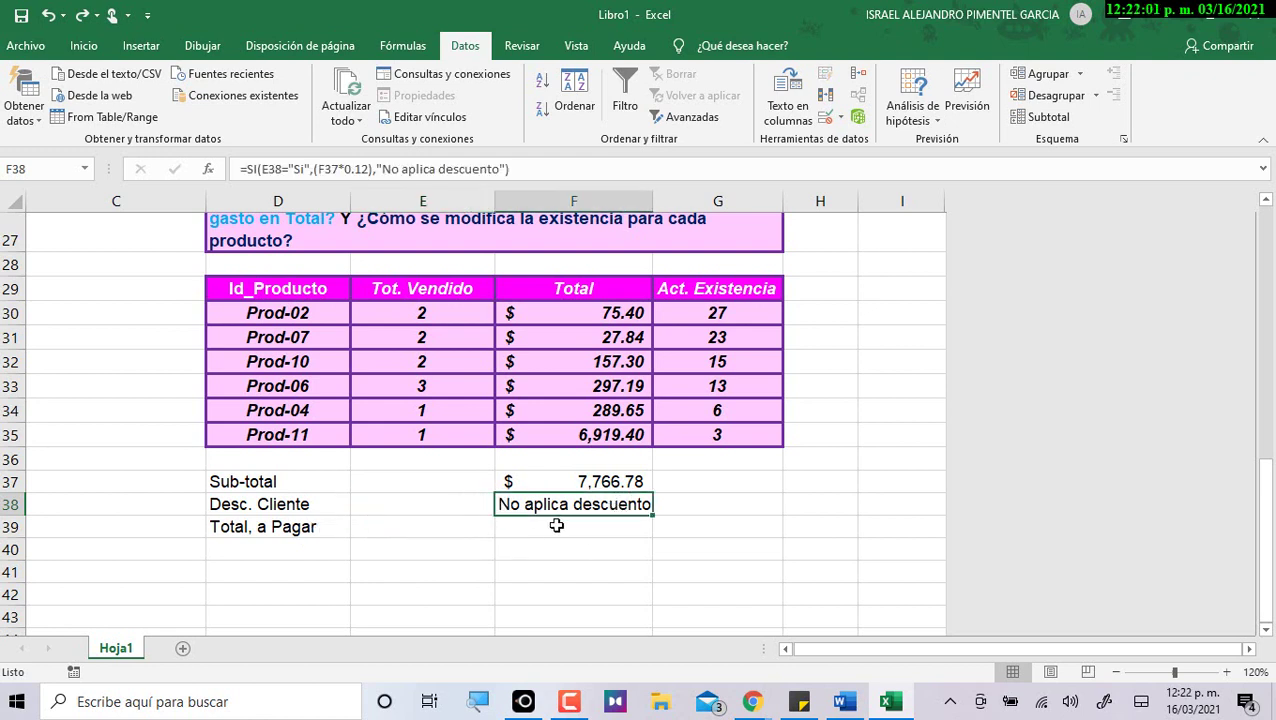
left_click(428, 503)
left_click(503, 506)
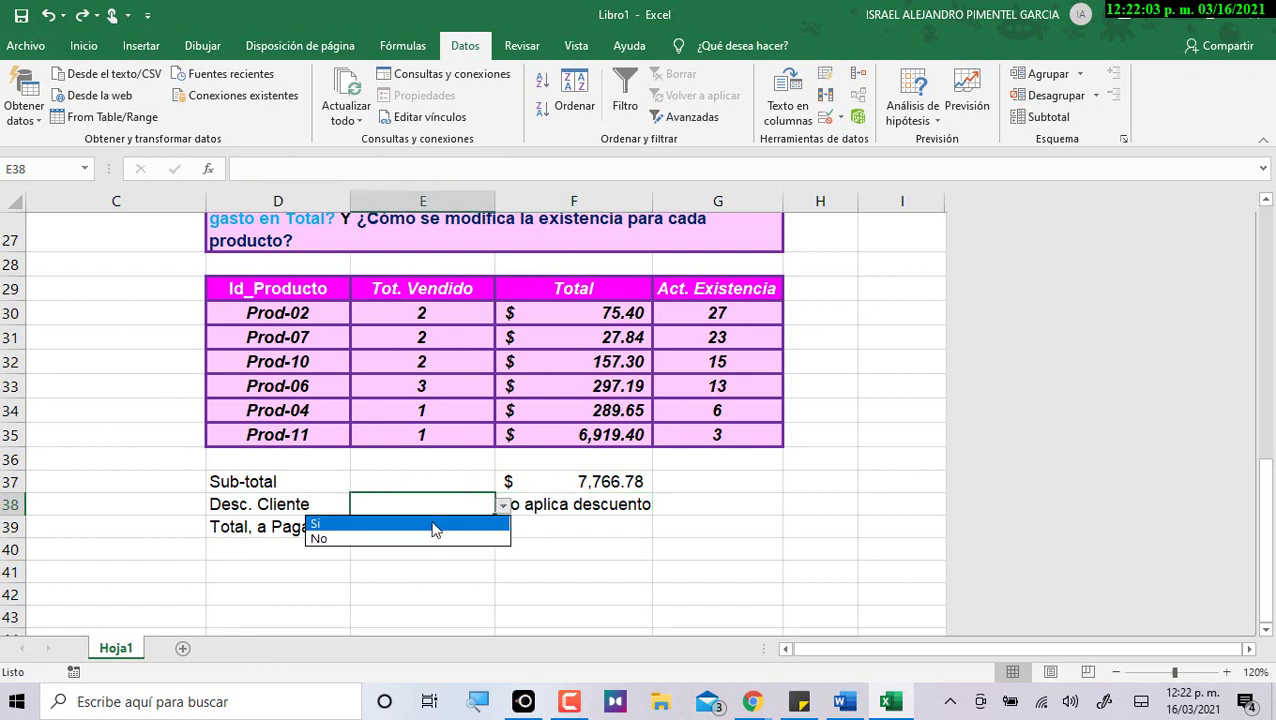
left_click(433, 518)
left_click(590, 506)
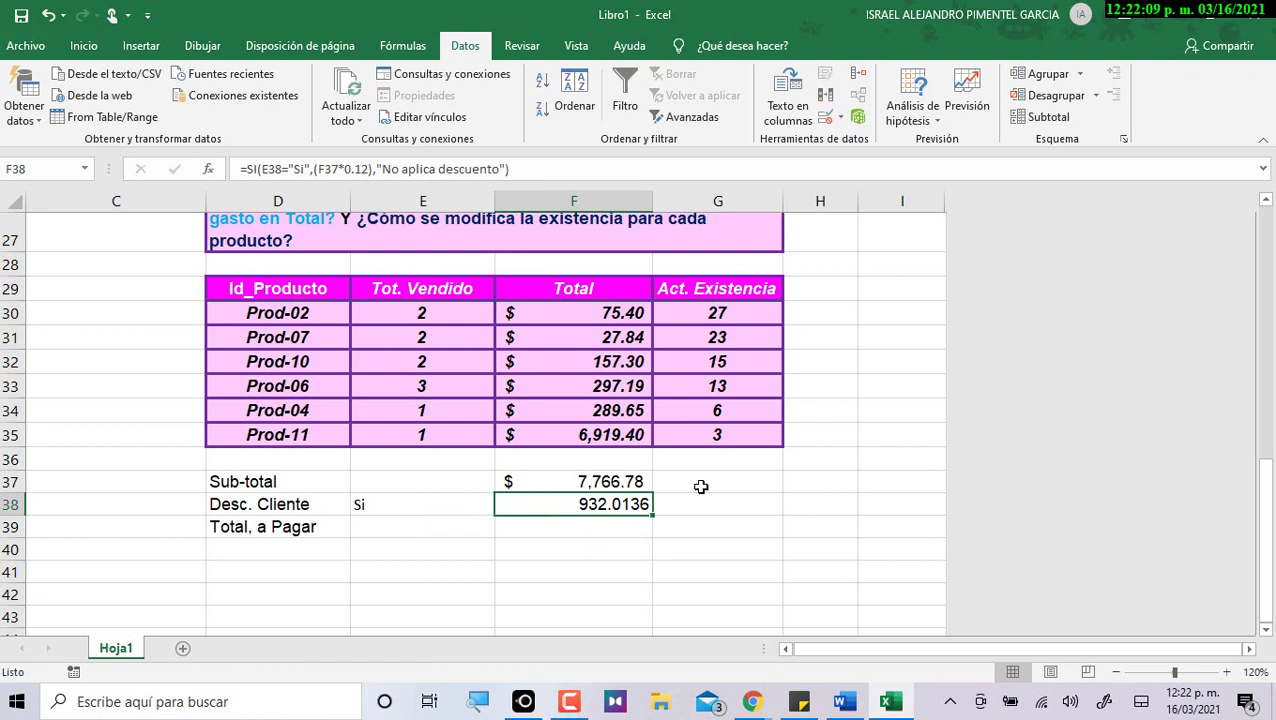
left_click(617, 482)
left_click(662, 500)
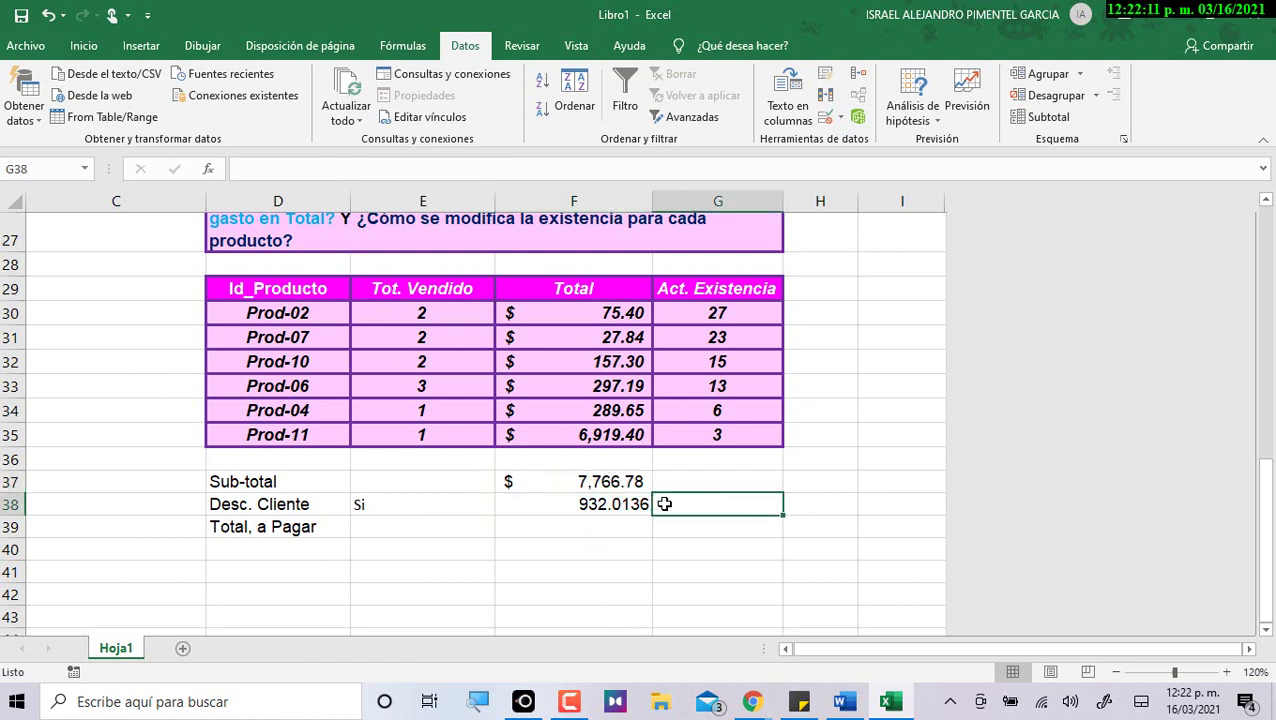
left_click(628, 502)
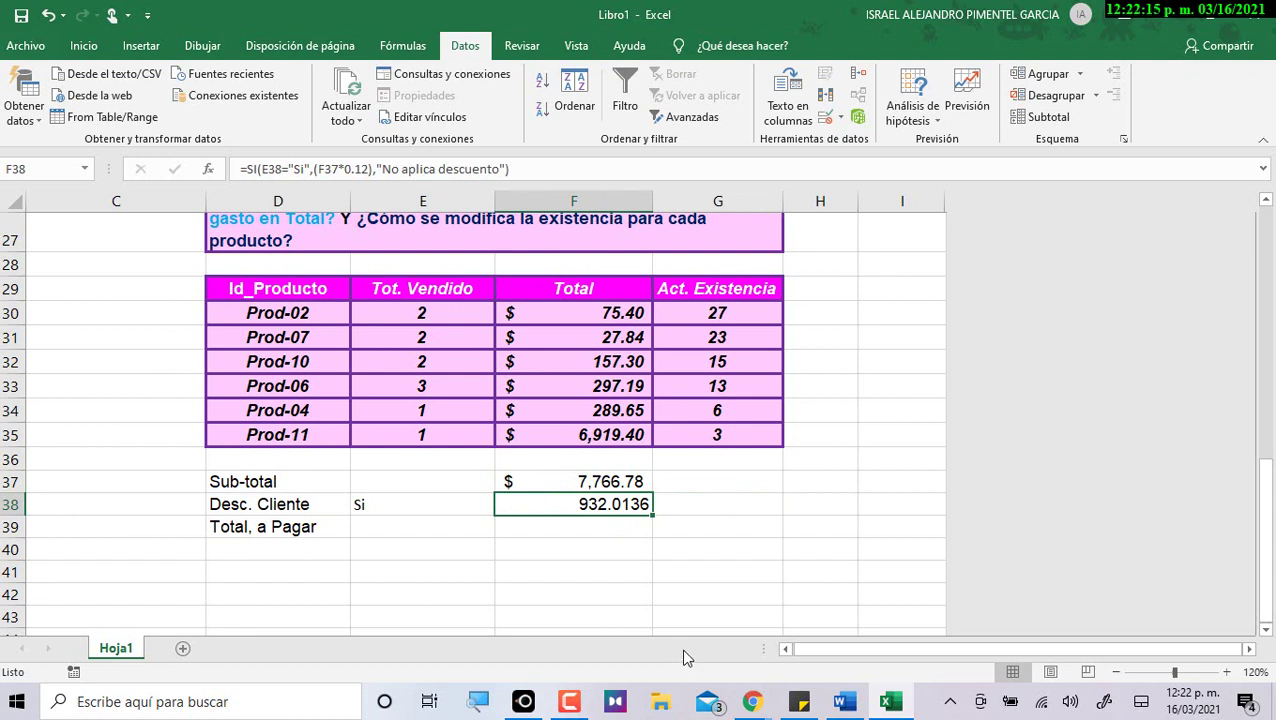
Enter a test formula =F37*.12 in G38 beside the discount.
left_click(692, 509)
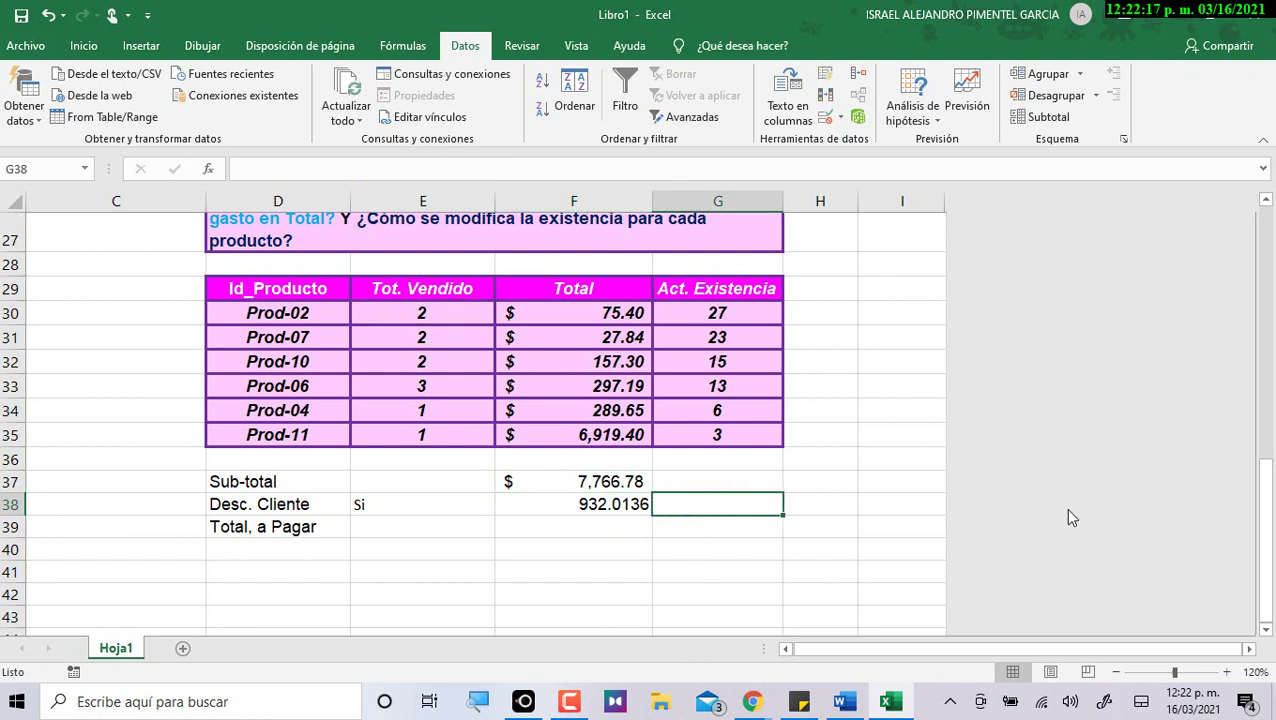
type("=")
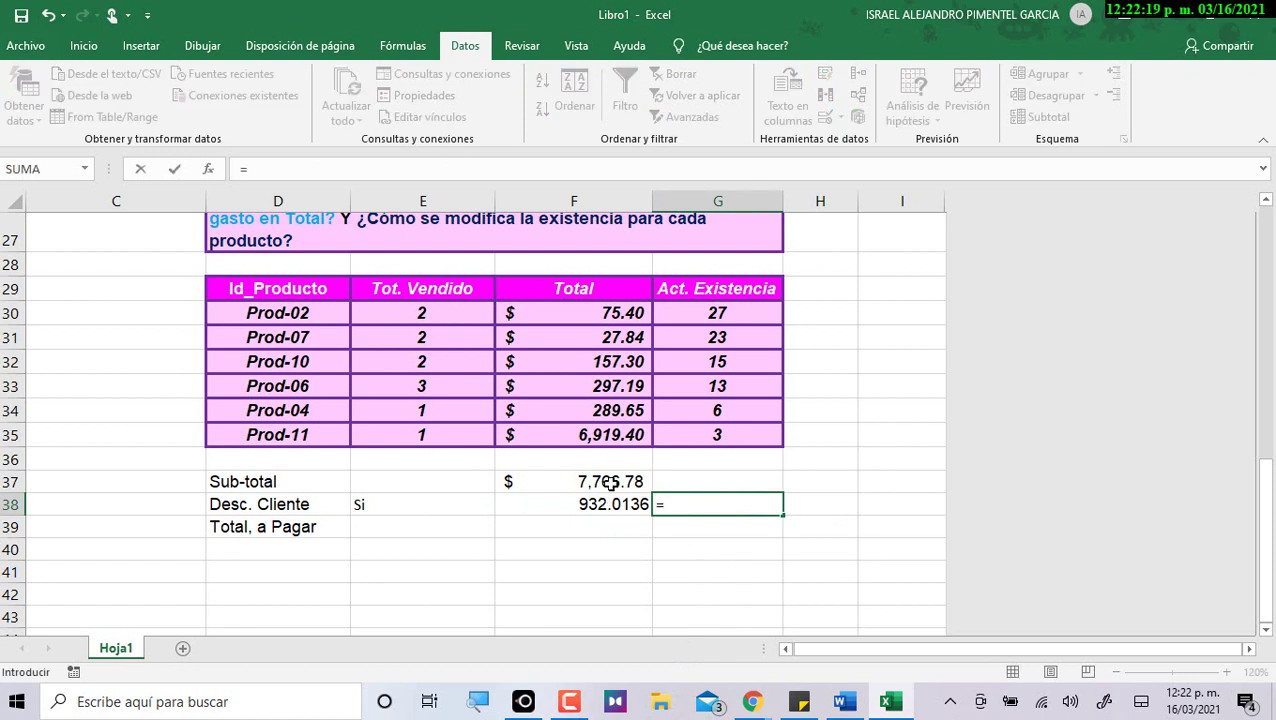
left_click(610, 482)
type("*")
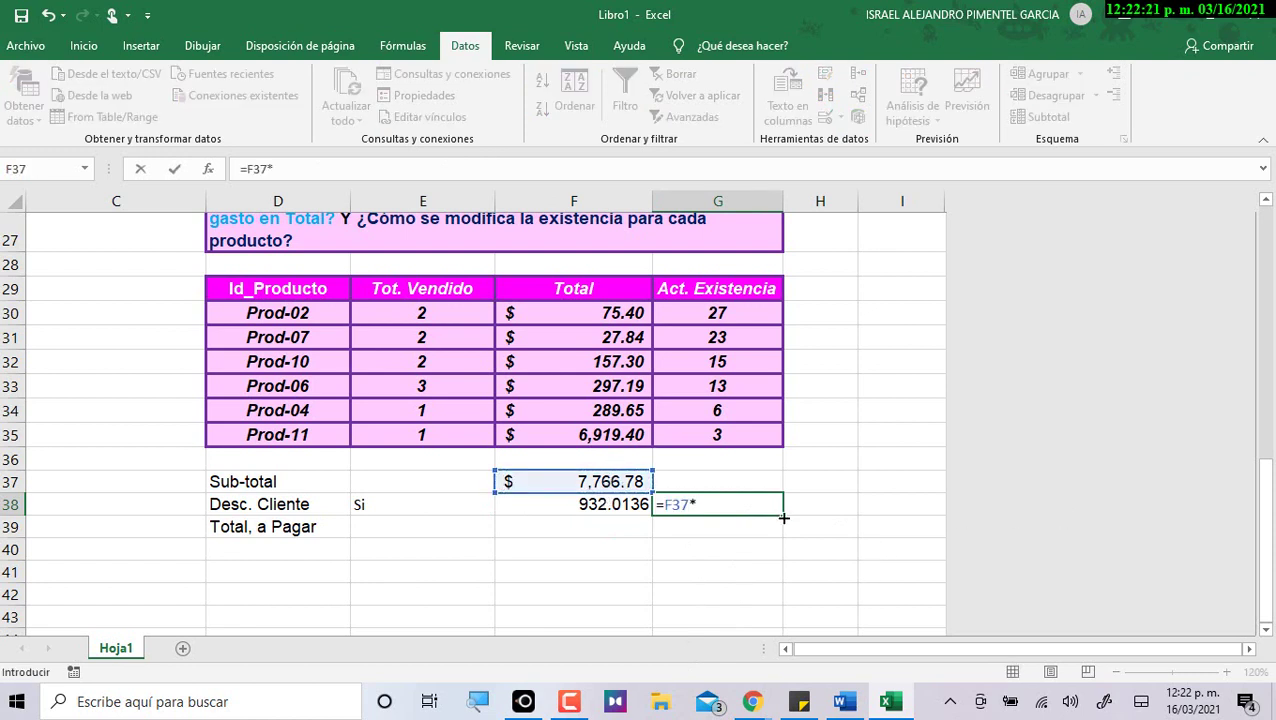
type(".12")
key("Return")
left_click(760, 500)
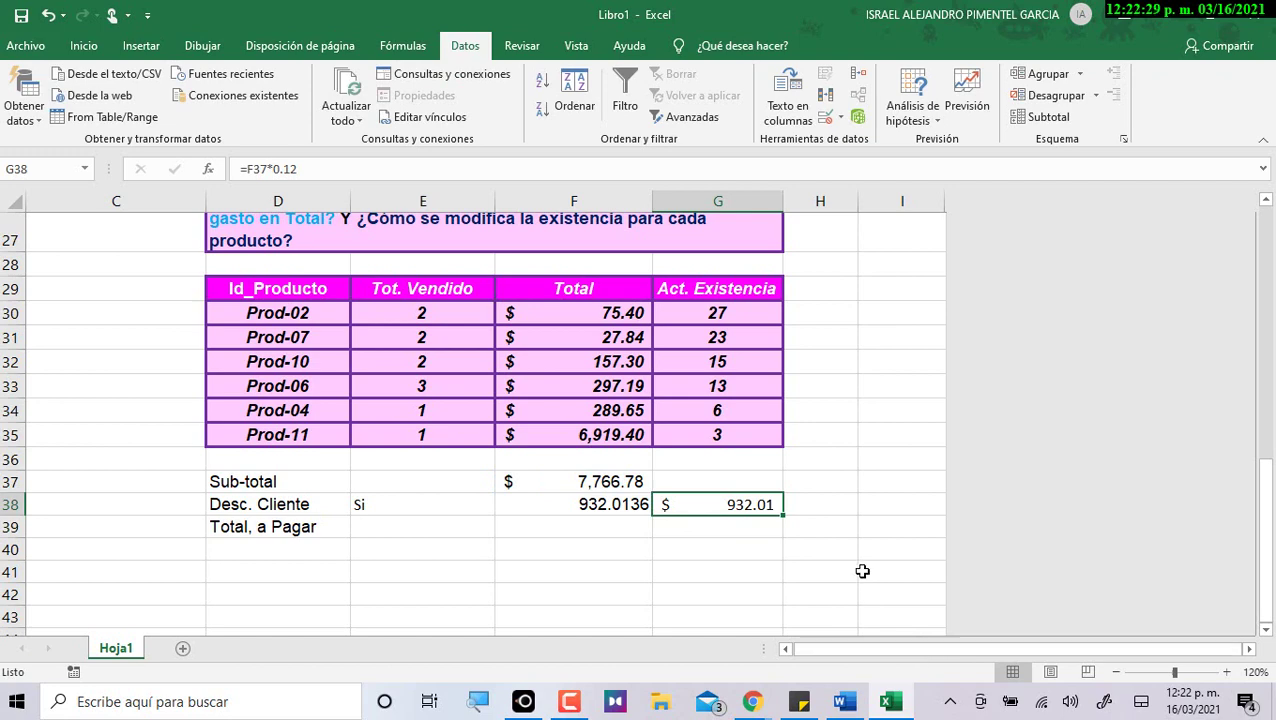
left_click(625, 508)
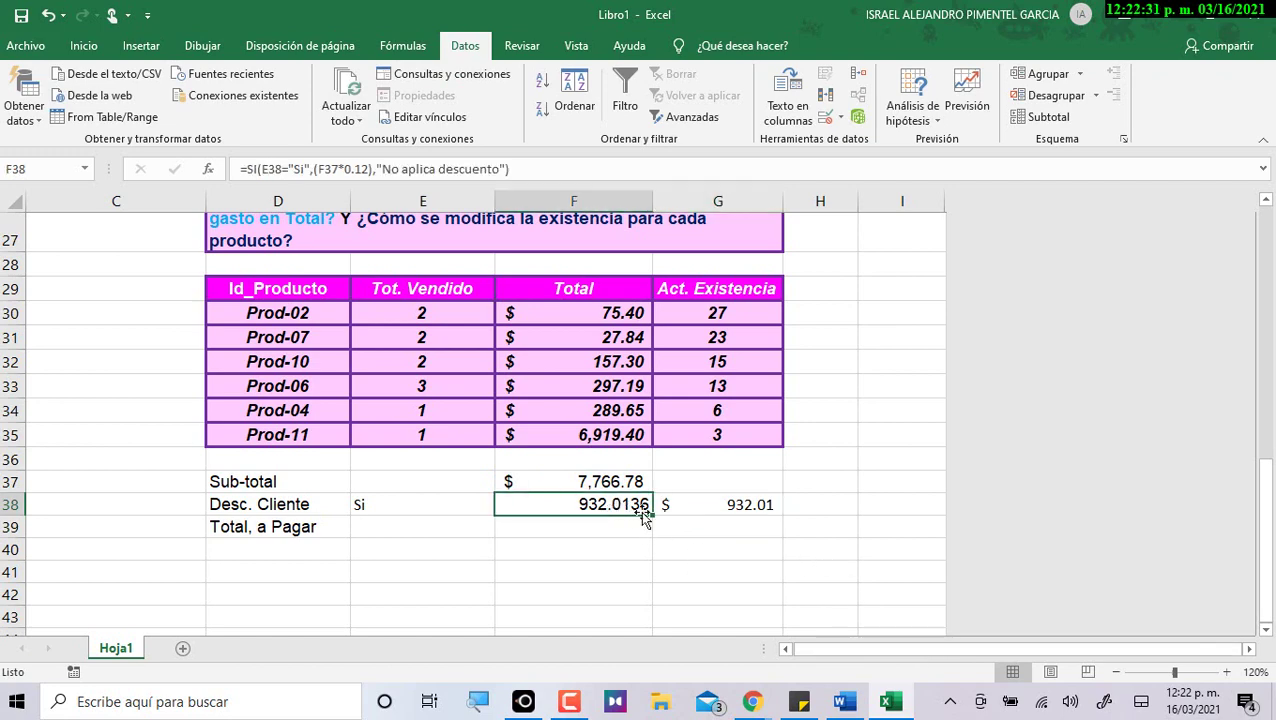
Apply Contabilidad (accounting) format to F38 and delete the G38 test calculation.
left_click(83, 45)
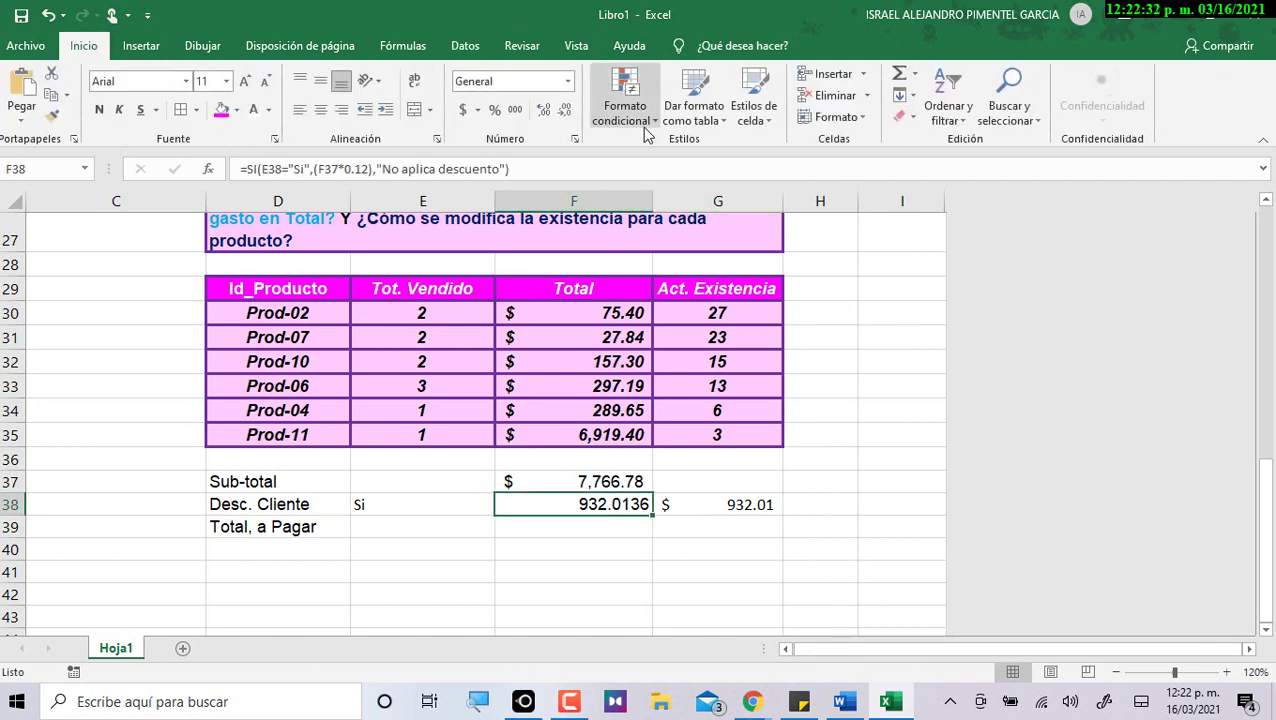
left_click(463, 109)
left_click(679, 511)
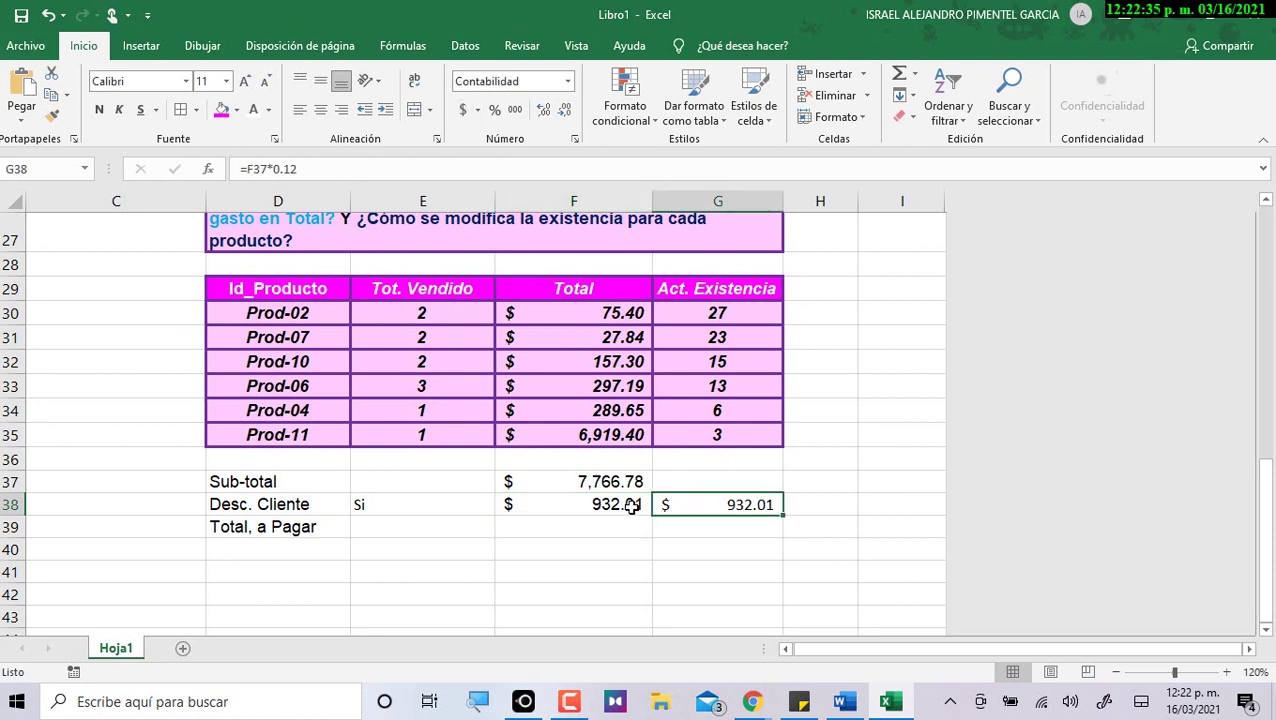
key("Delete")
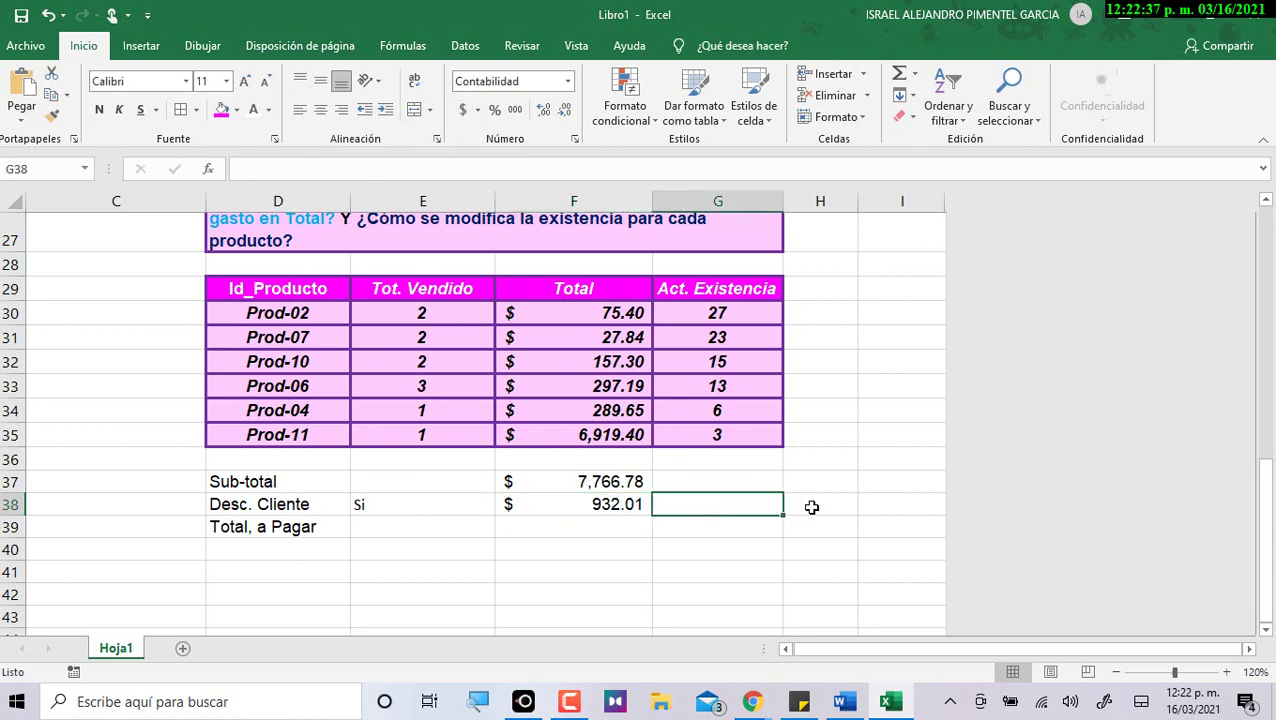
Choose No in E38's list and autofit column F to show 'No aplica descuento'.
left_click(400, 504)
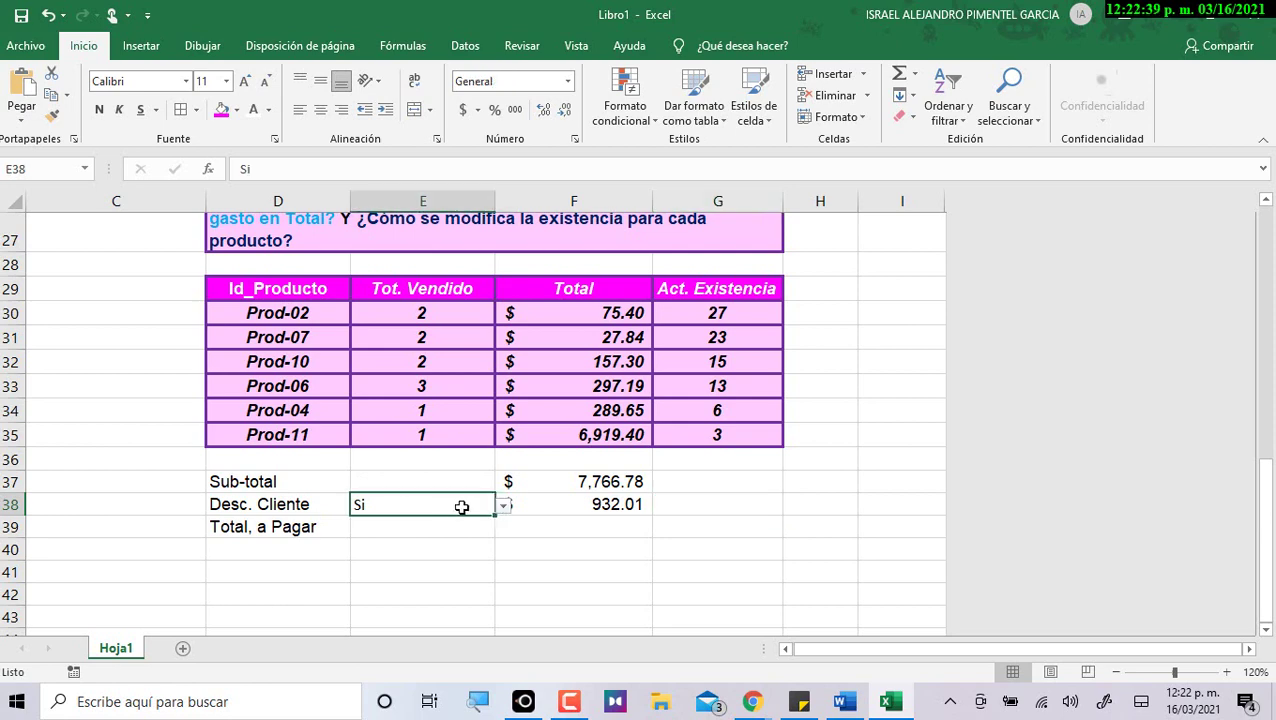
left_click(505, 510)
left_click(433, 540)
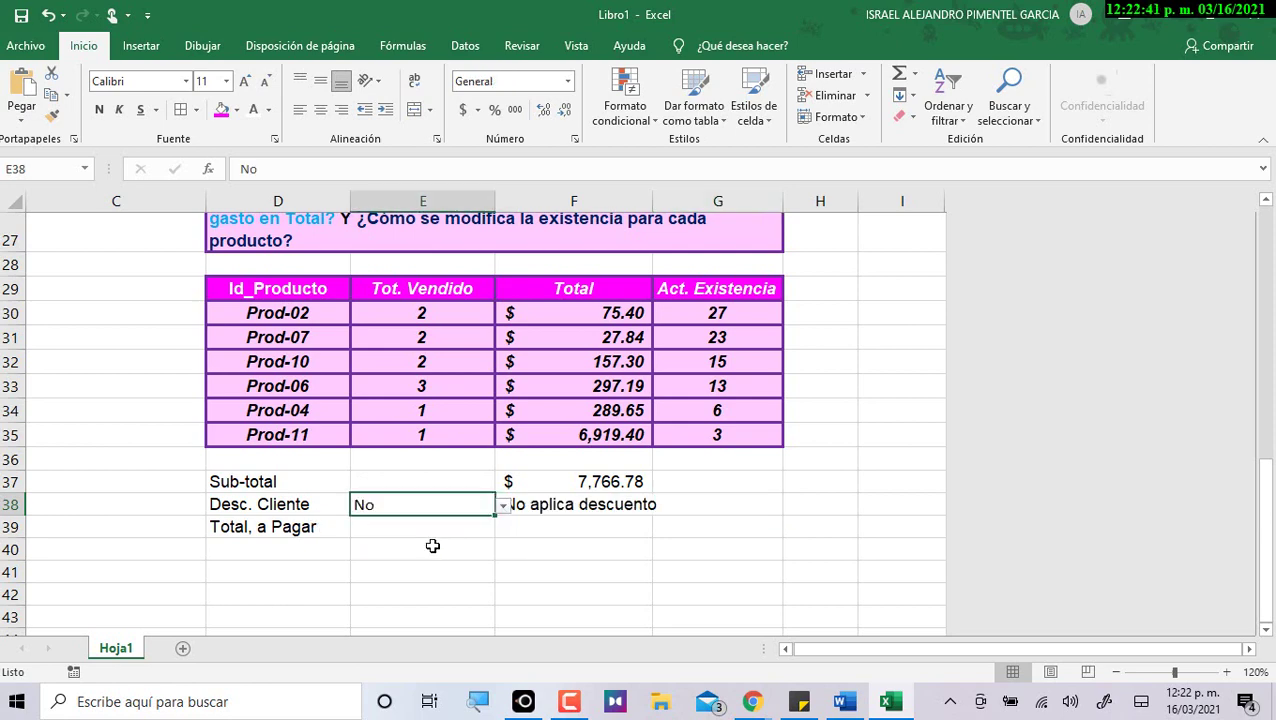
left_click(526, 557)
double_click(652, 201)
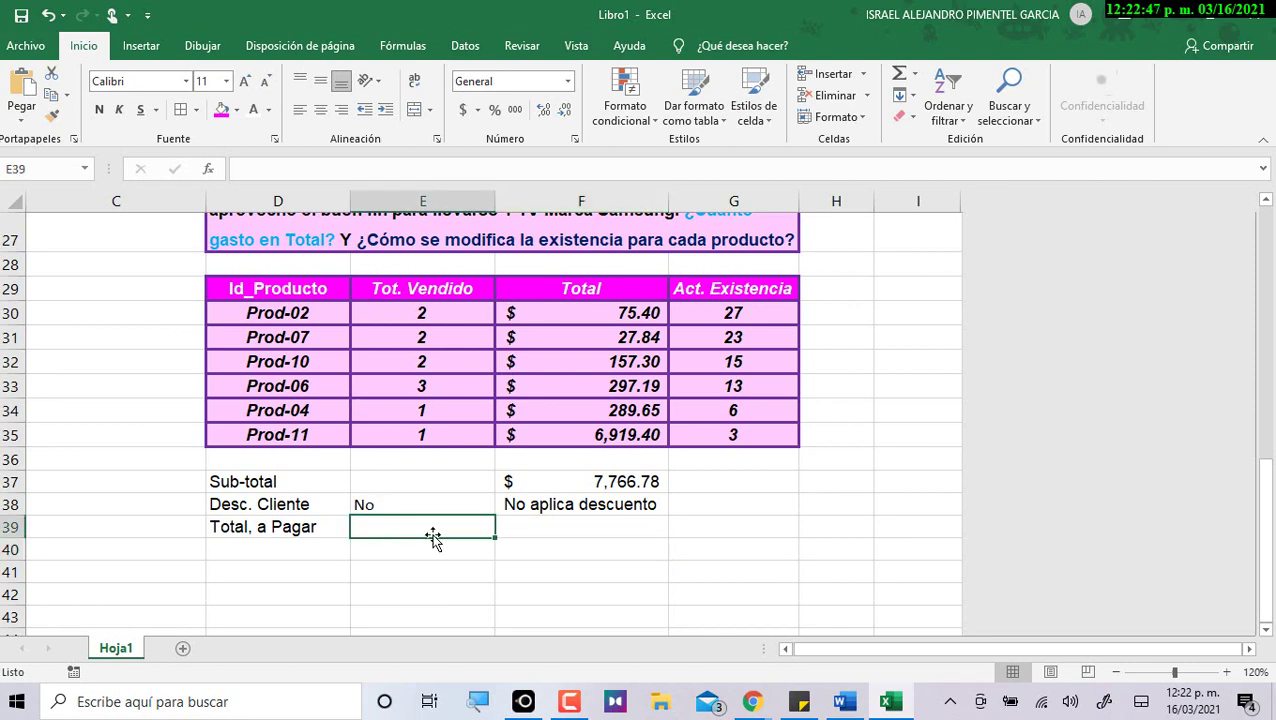
key("alt+Tab")
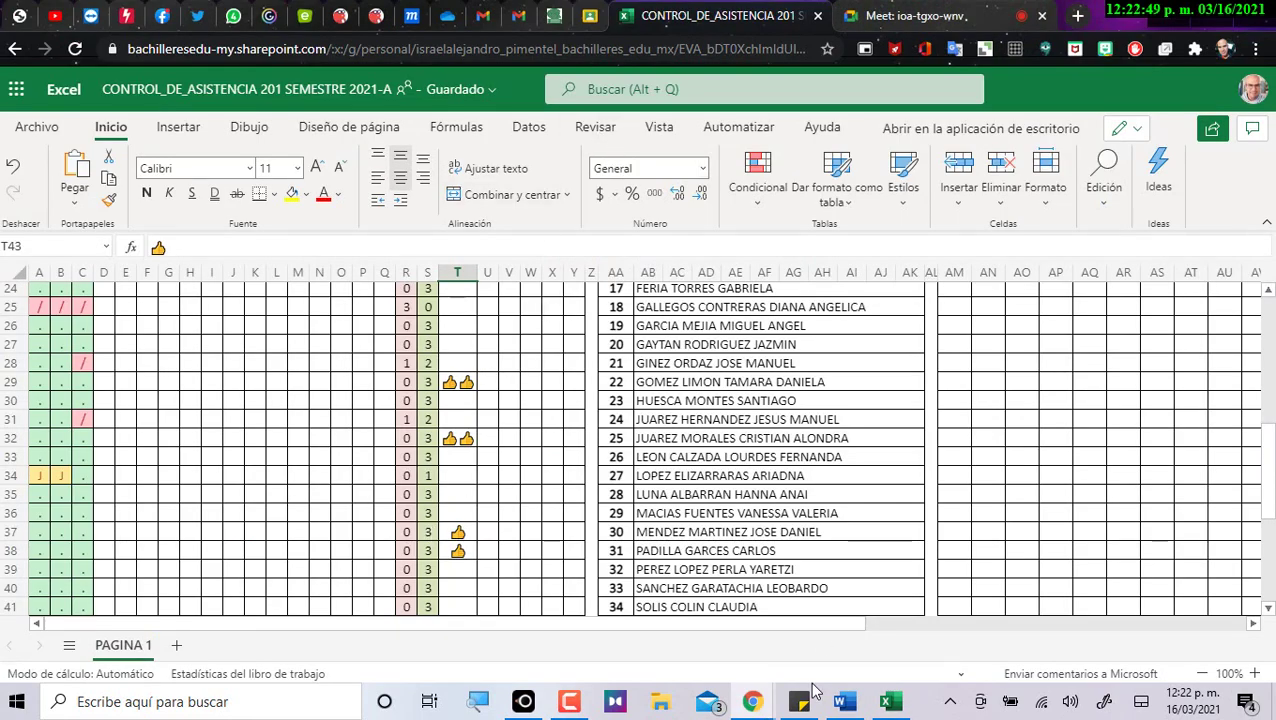
Copy the F39 total =SI formula from the Word instructions table.
left_click(845, 703)
scroll(687, 522, "down", 2)
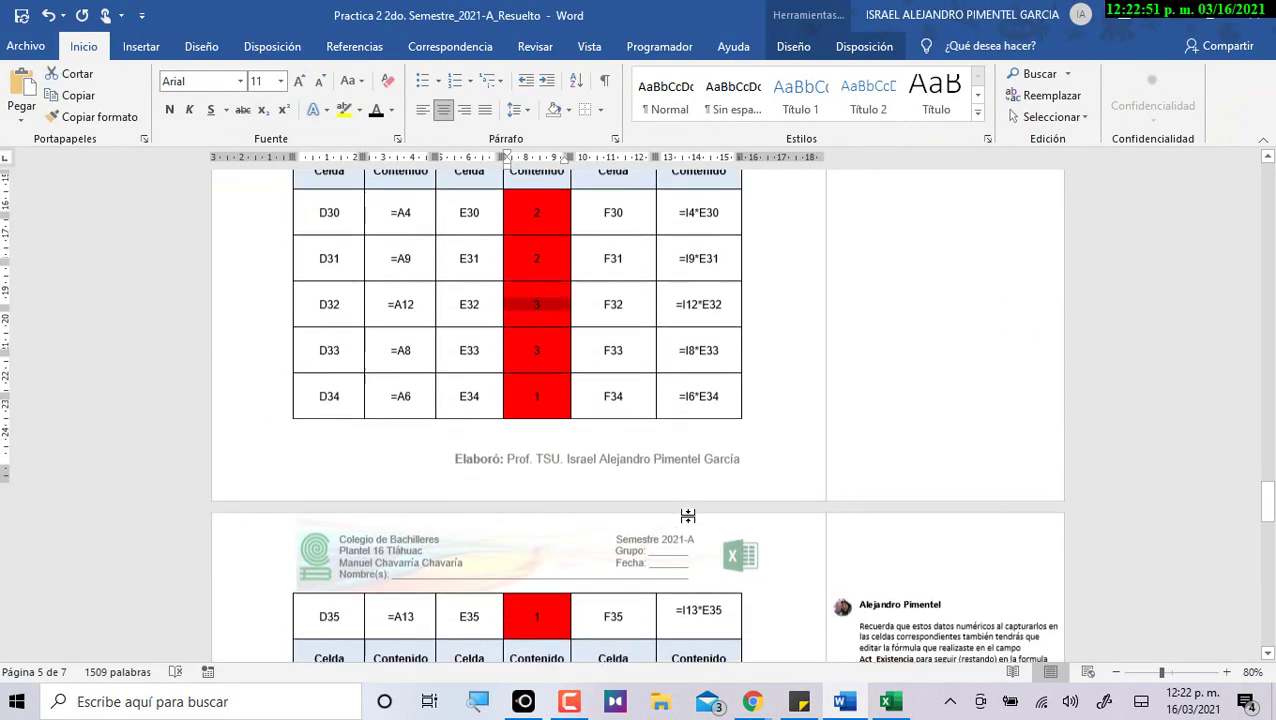
scroll(685, 514, "up", 2)
scroll(680, 525, "down", 9)
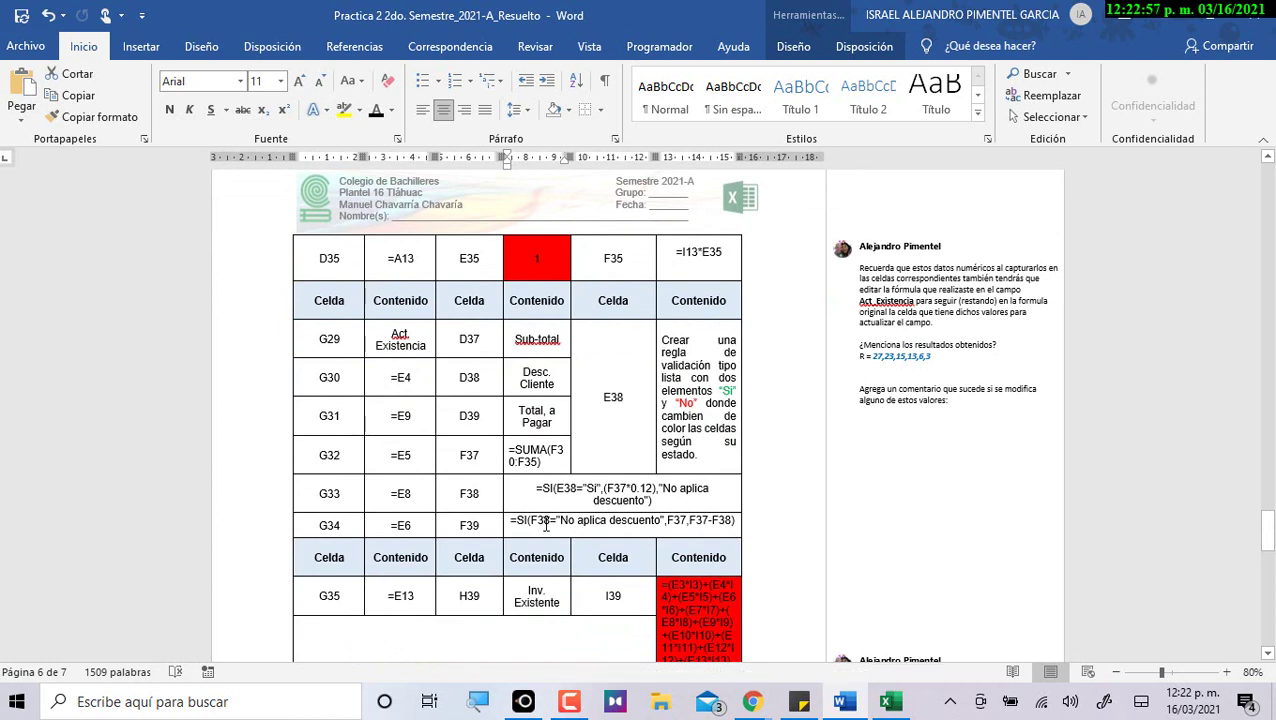
left_click_drag(508, 522, 740, 523)
key("ctrl+c")
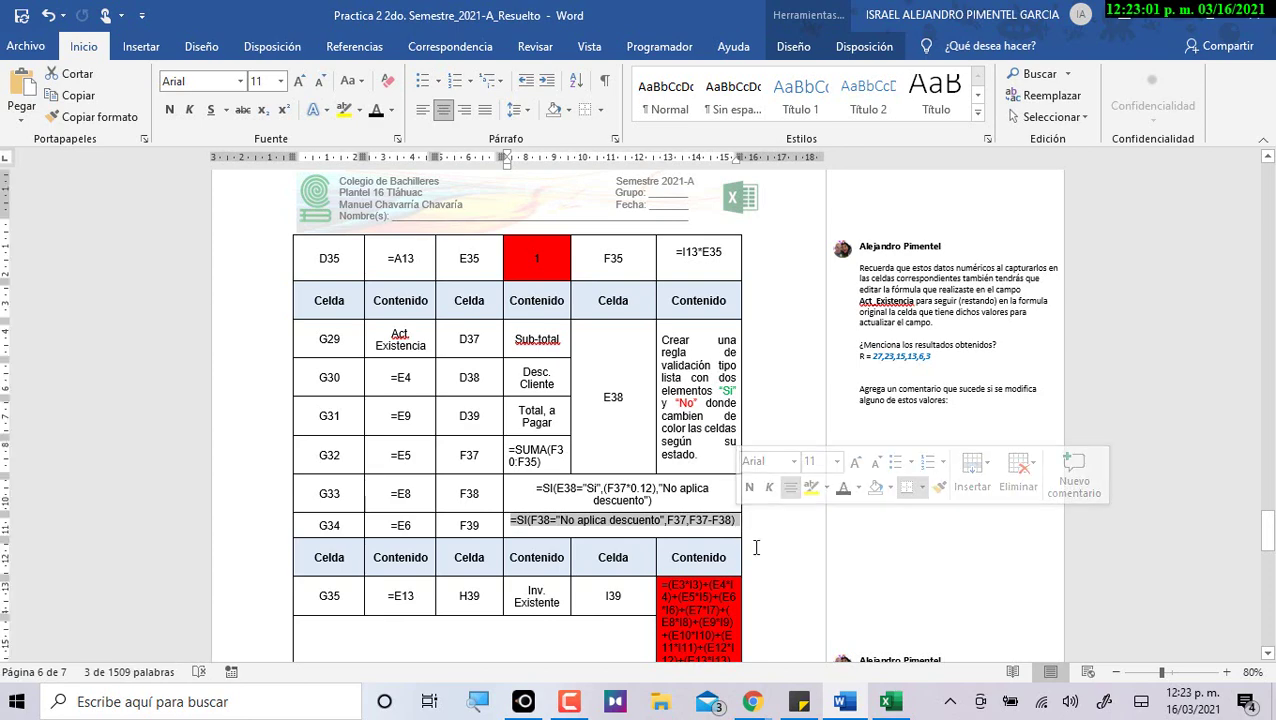
key("alt+Tab")
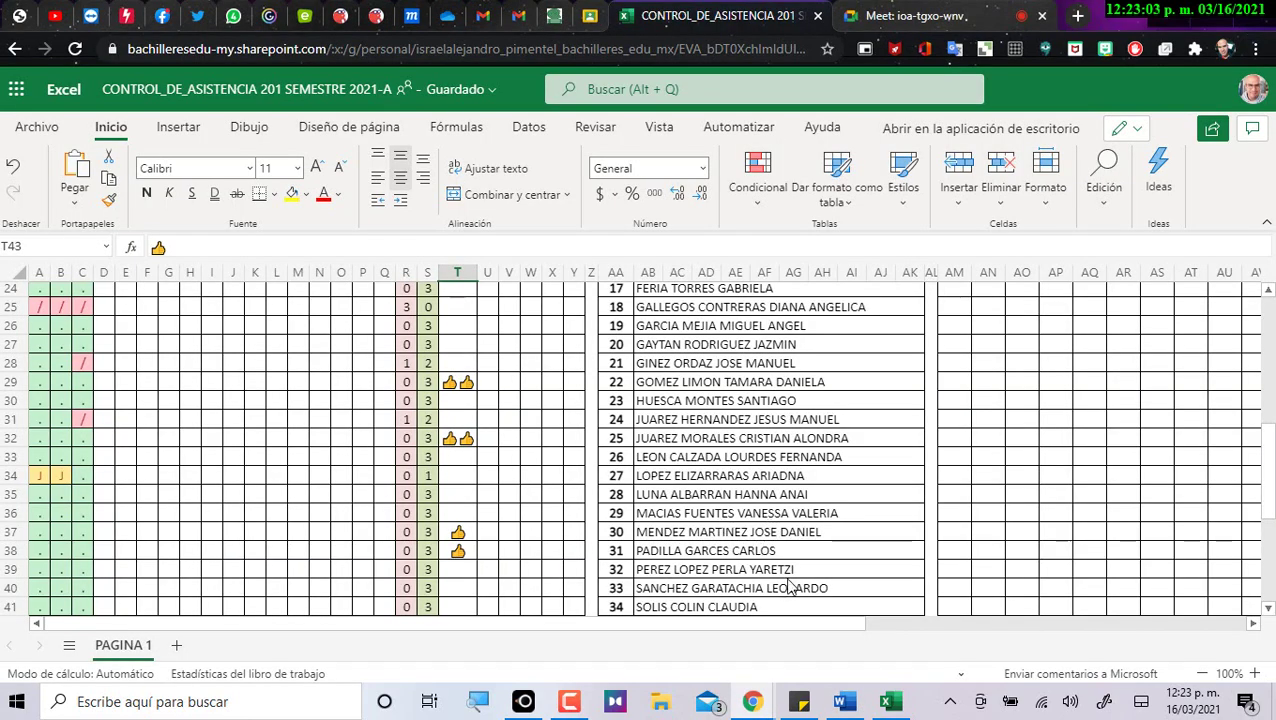
Paste the total-to-pay formula into F39 and format it as accounting currency.
left_click(889, 701)
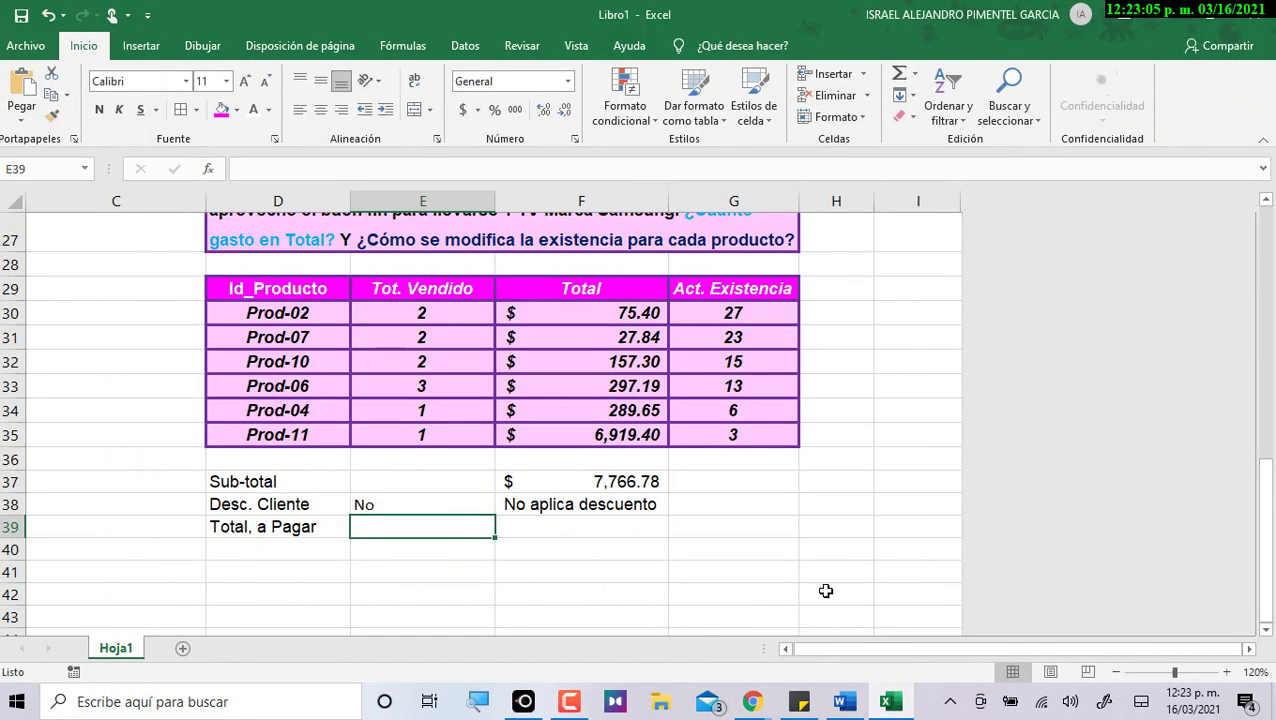
left_click(615, 528)
key("ctrl+v")
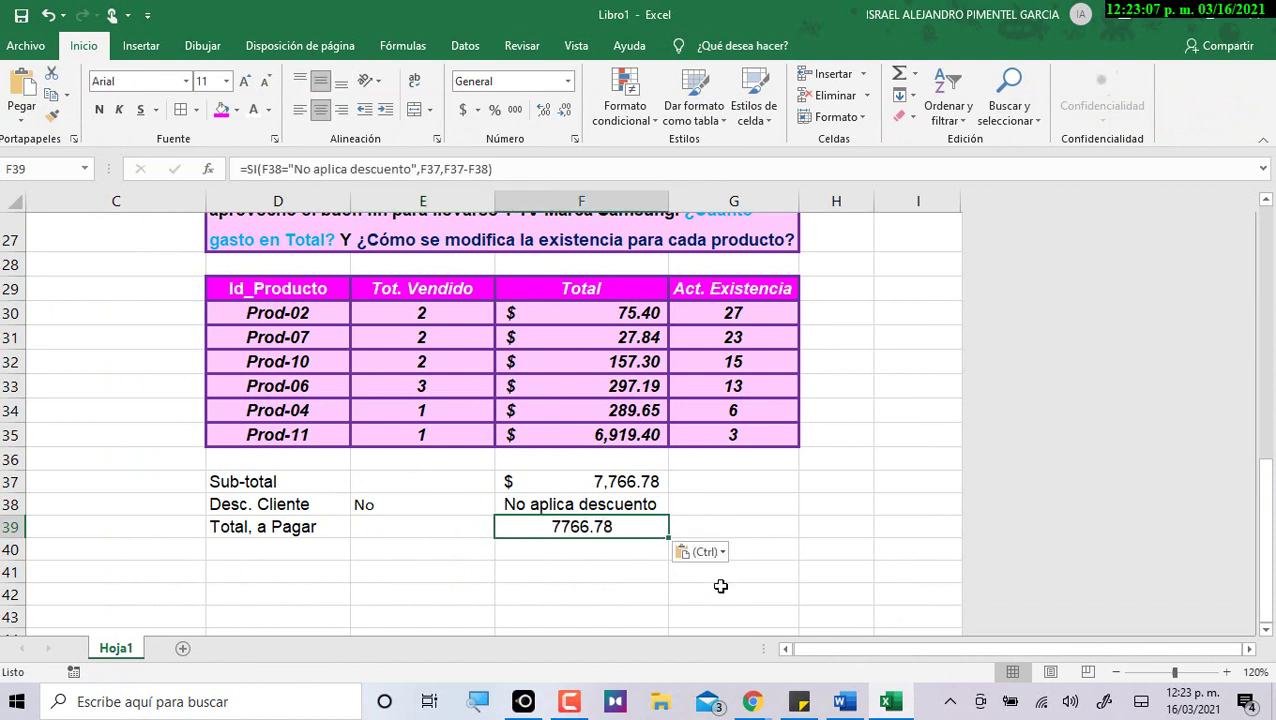
left_click(788, 509)
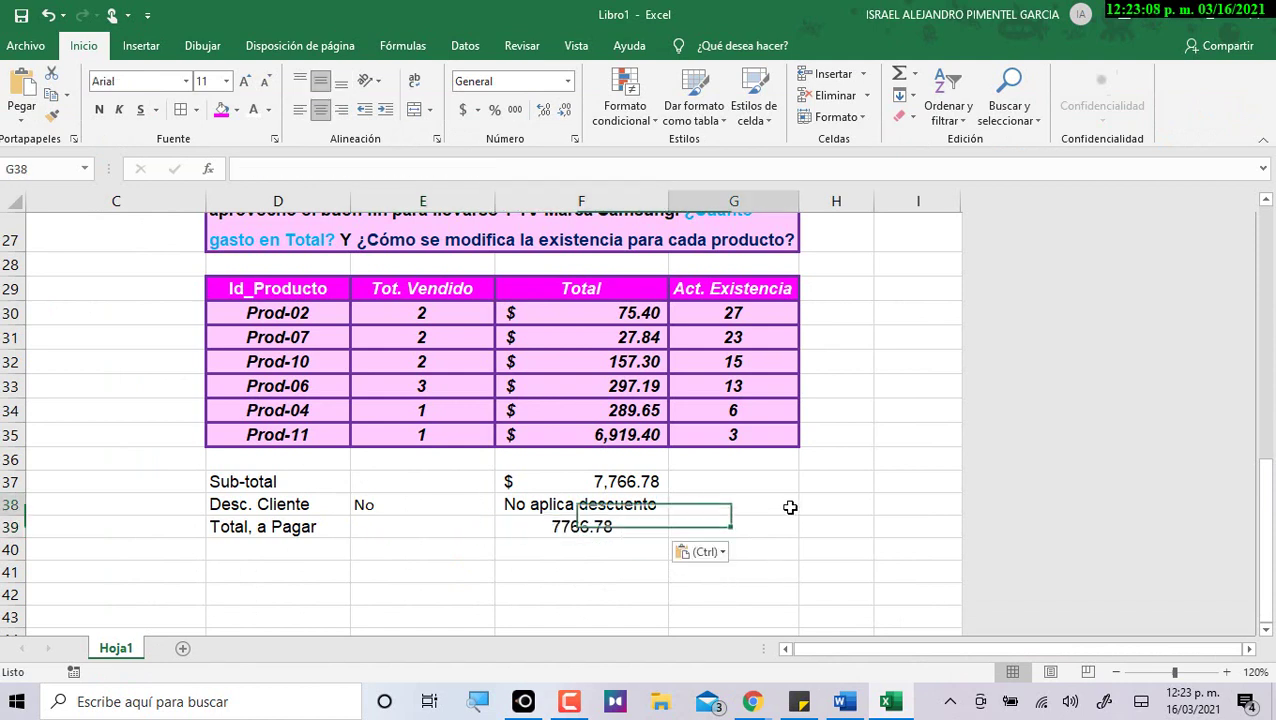
left_click(624, 522)
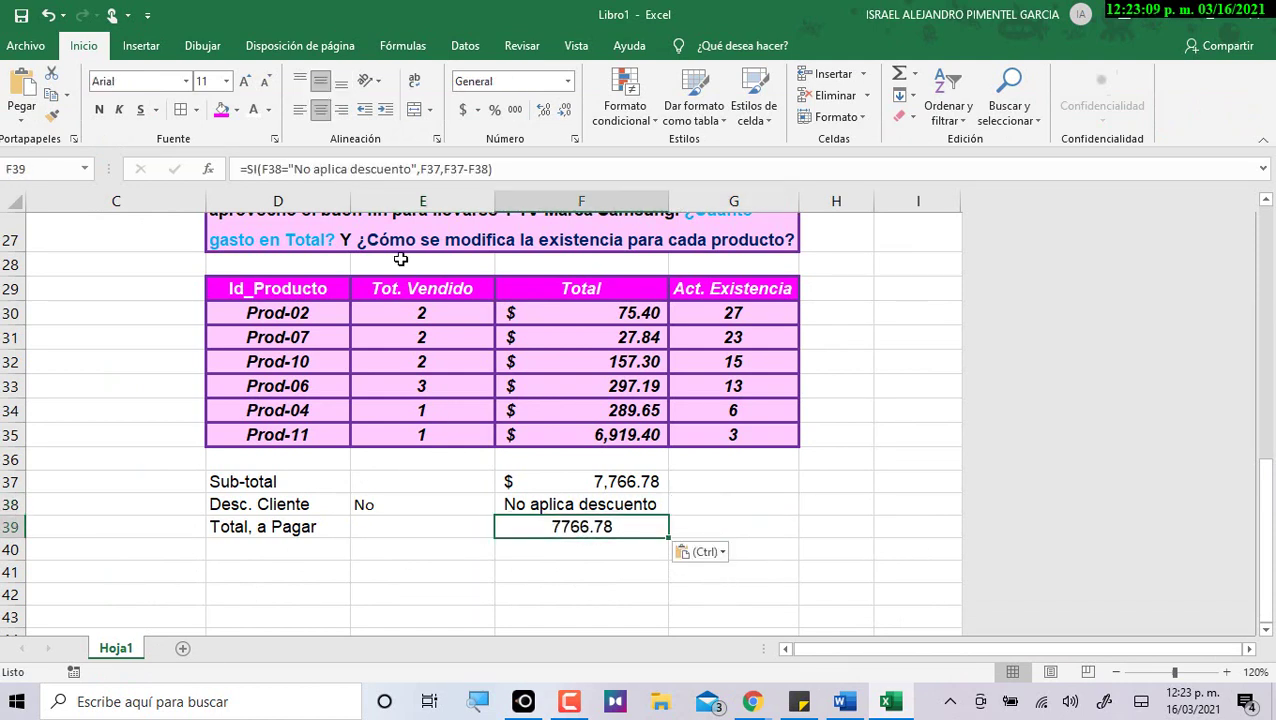
left_click(460, 113)
left_click(436, 530)
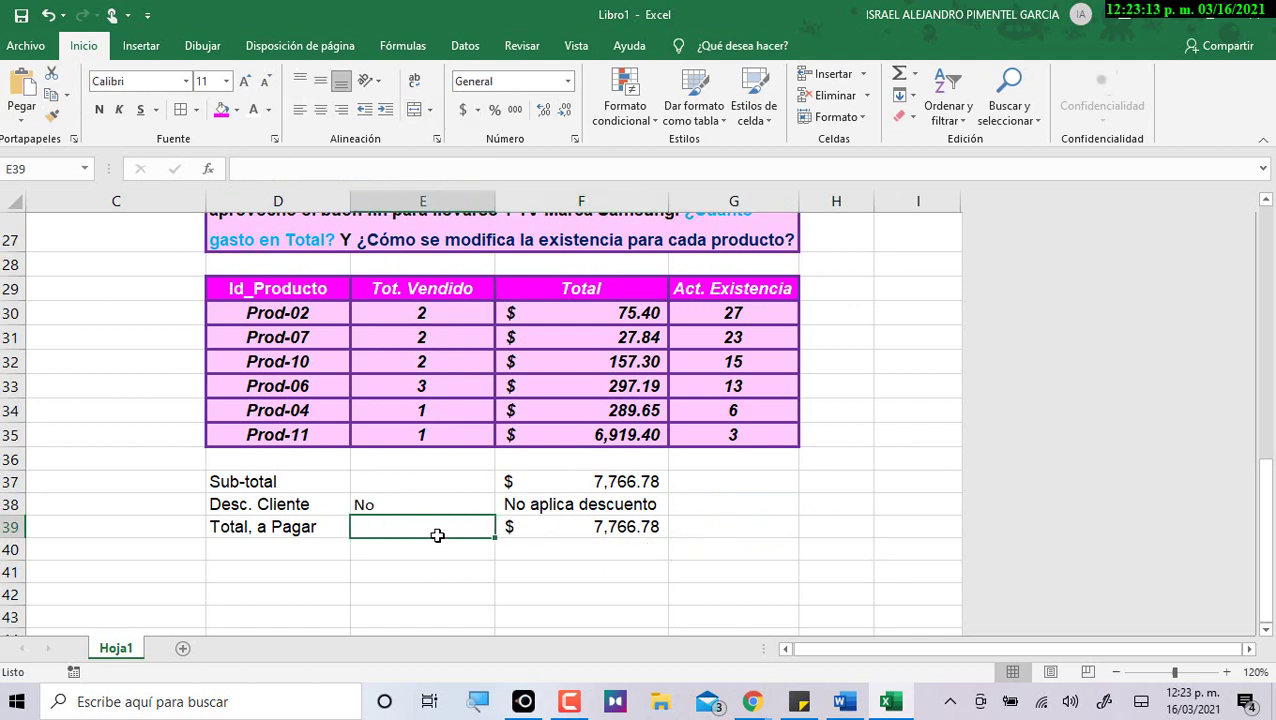
Review the Sub-total and Total, a Pagar formulas against the discount choice cell.
left_click(426, 498)
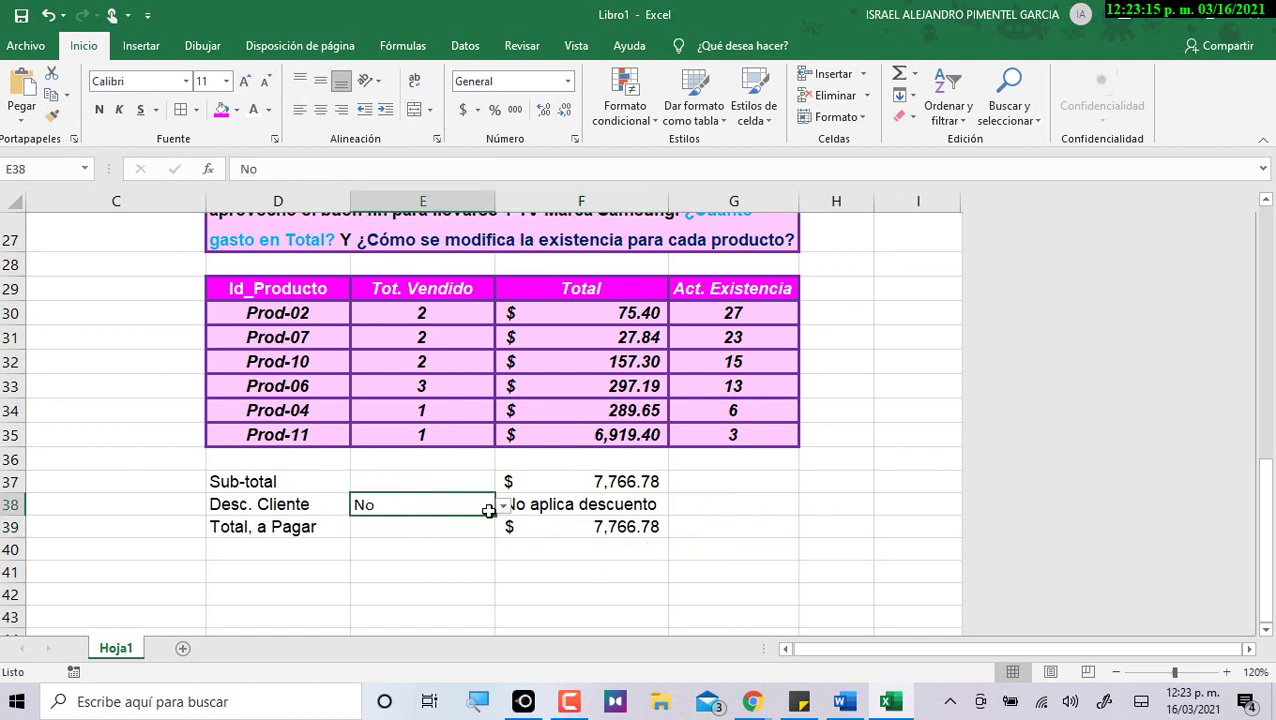
left_click(640, 484)
left_click(640, 527)
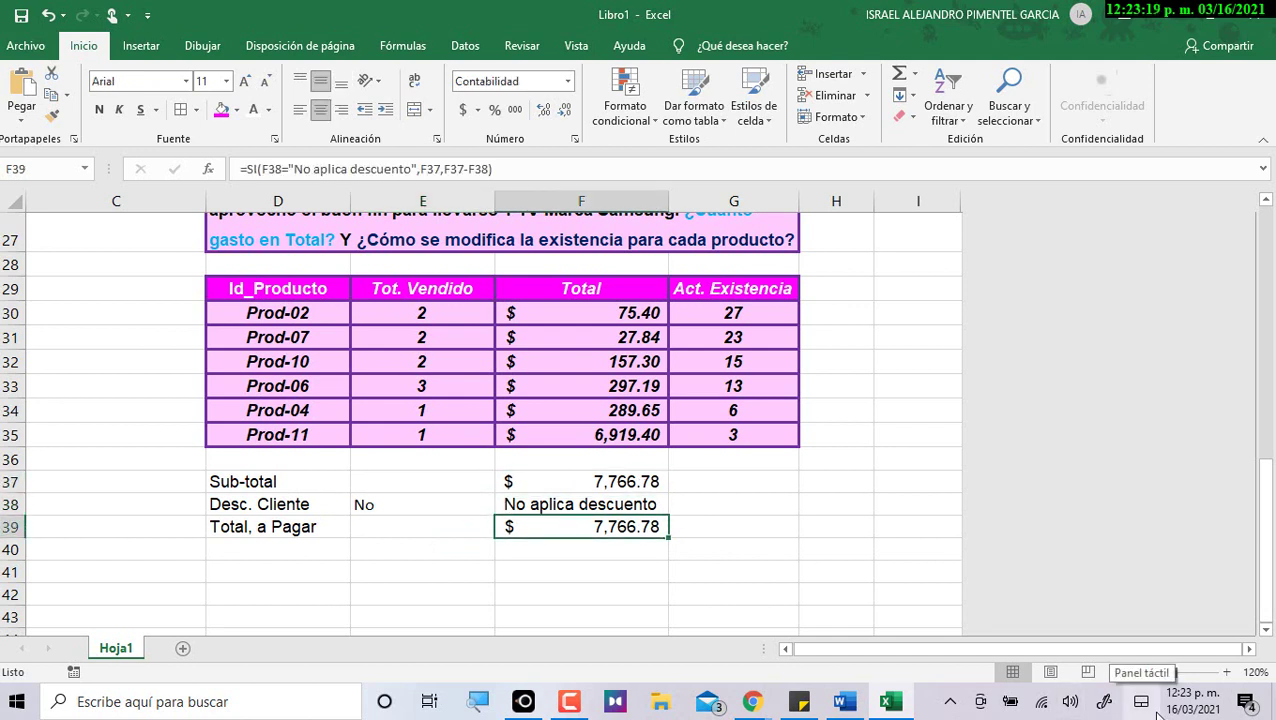
left_click(398, 503)
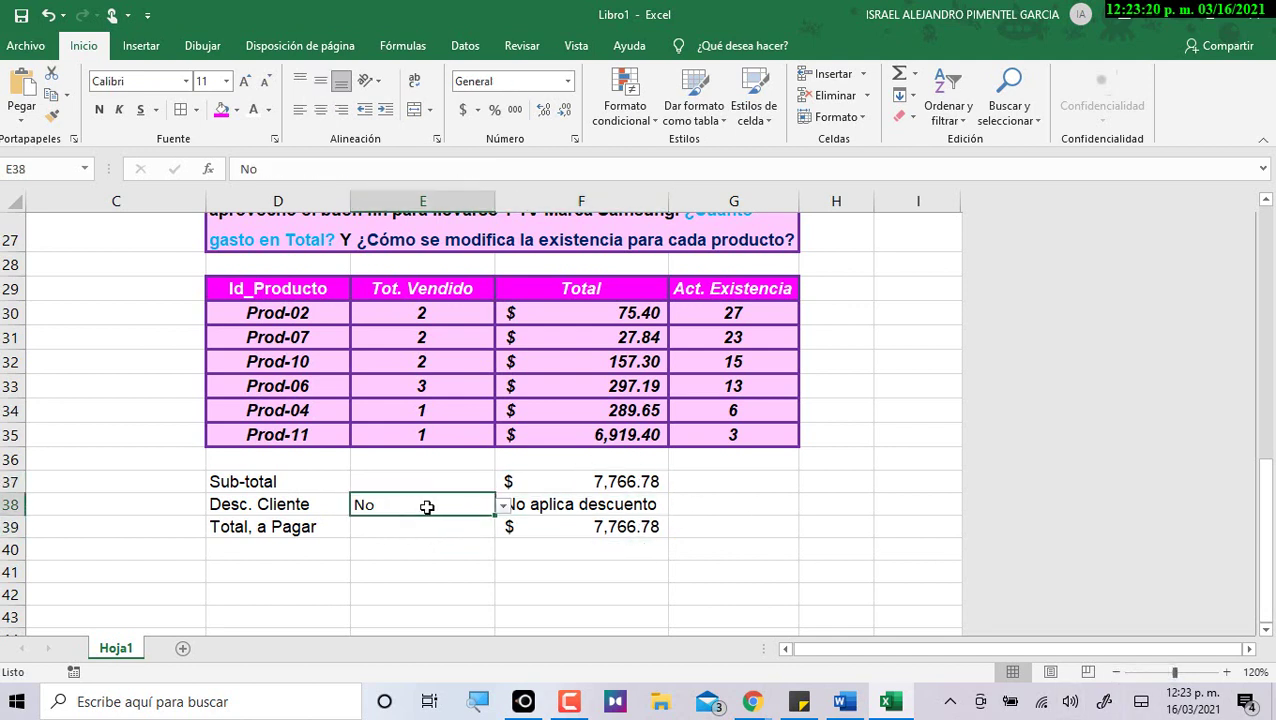
Choose Si in E38 so the total shows $6,834.77, then recheck the summary formulas.
left_click(505, 507)
left_click(456, 524)
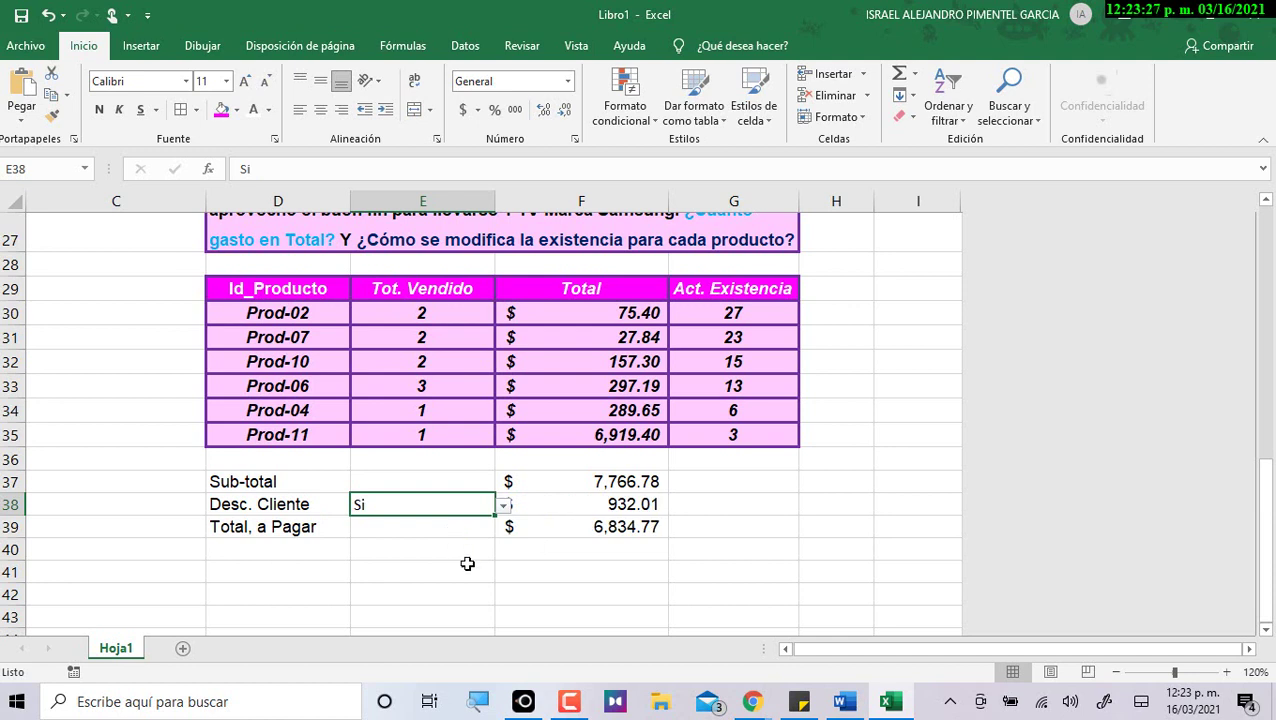
left_click(600, 500)
left_click(610, 481)
left_click(638, 502)
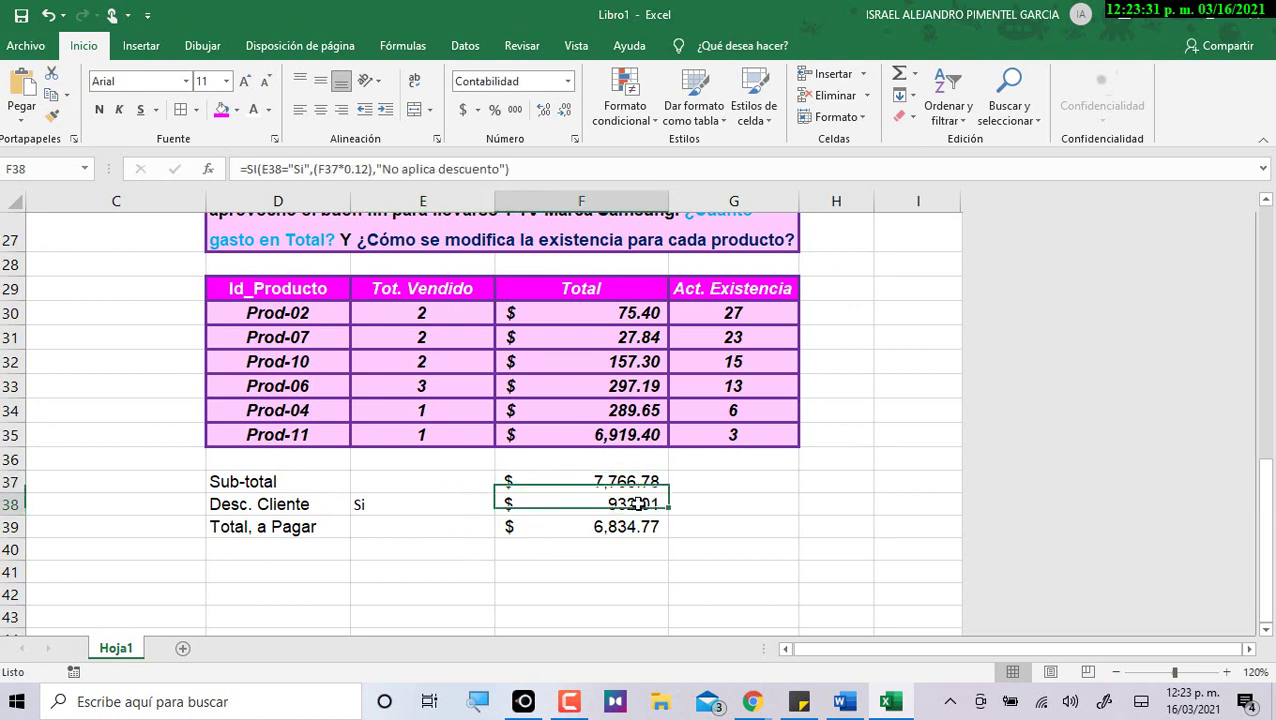
left_click(640, 526)
left_click(728, 521)
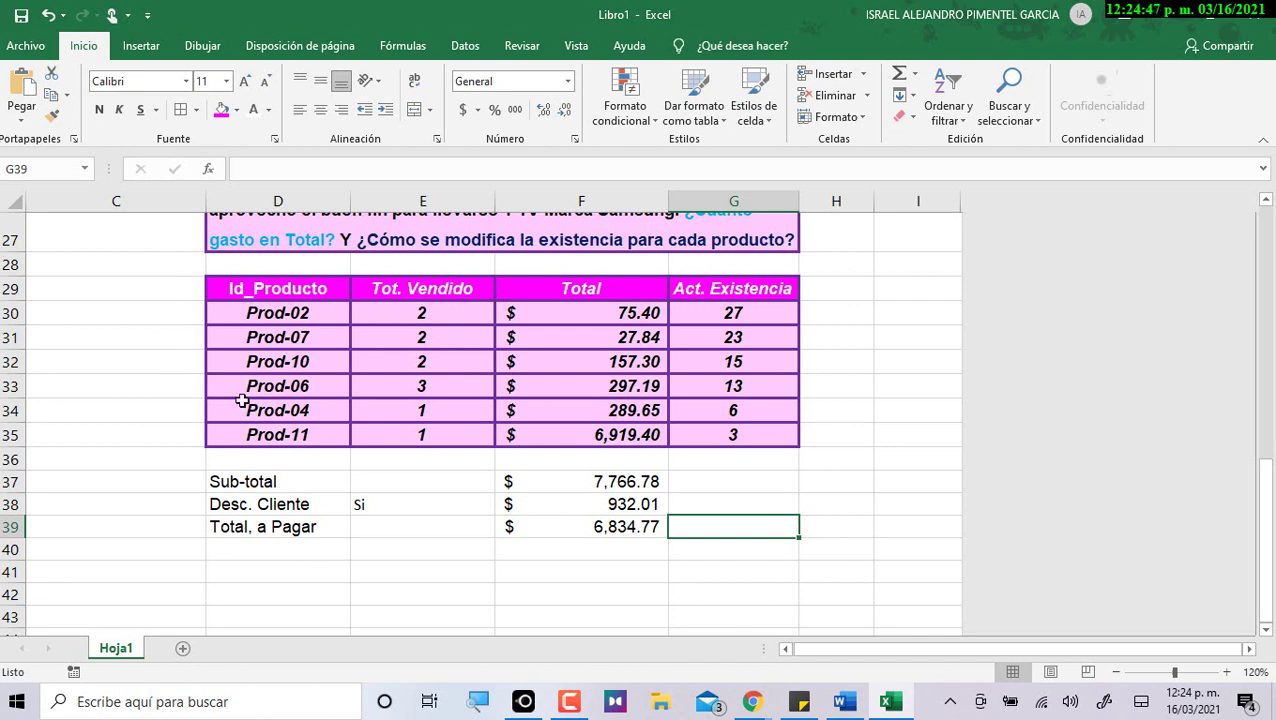
Set Desc. Cliente to No and check the undiscounted total in F39.
left_click(440, 508)
left_click(503, 507)
left_click(447, 538)
left_click(624, 529)
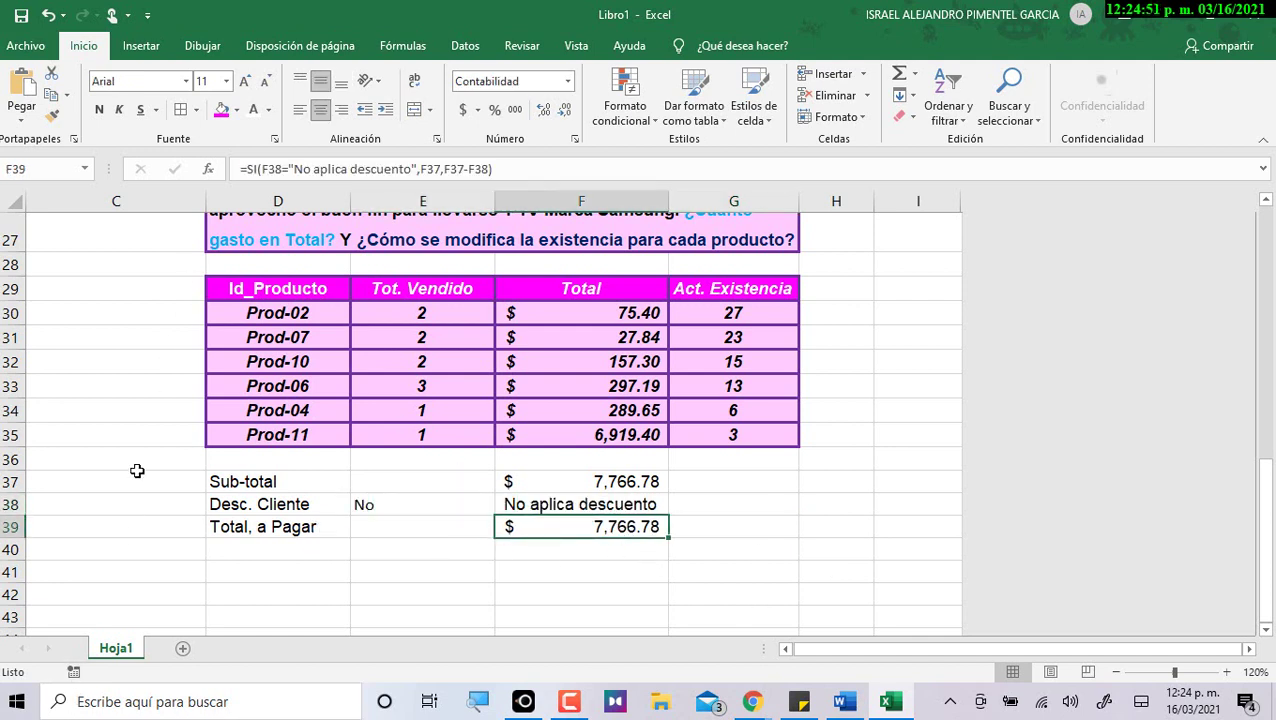
Switch Desc. Cliente back to Si, applying the $932.01 discount for a $6,834.77 total.
left_click(380, 505)
left_click(503, 507)
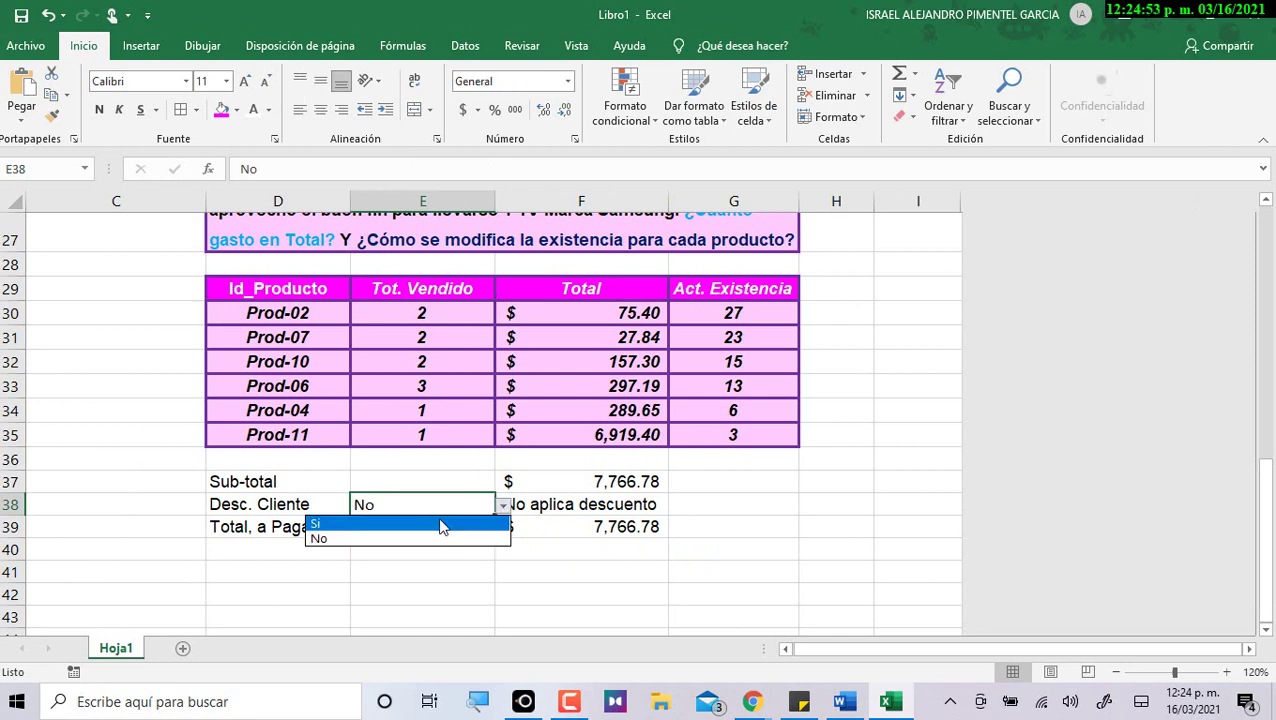
left_click(441, 523)
left_click_drag(590, 532, 940, 630)
left_click(473, 433)
scroll(447, 436, "up", 3)
scroll(447, 436, "up", 2)
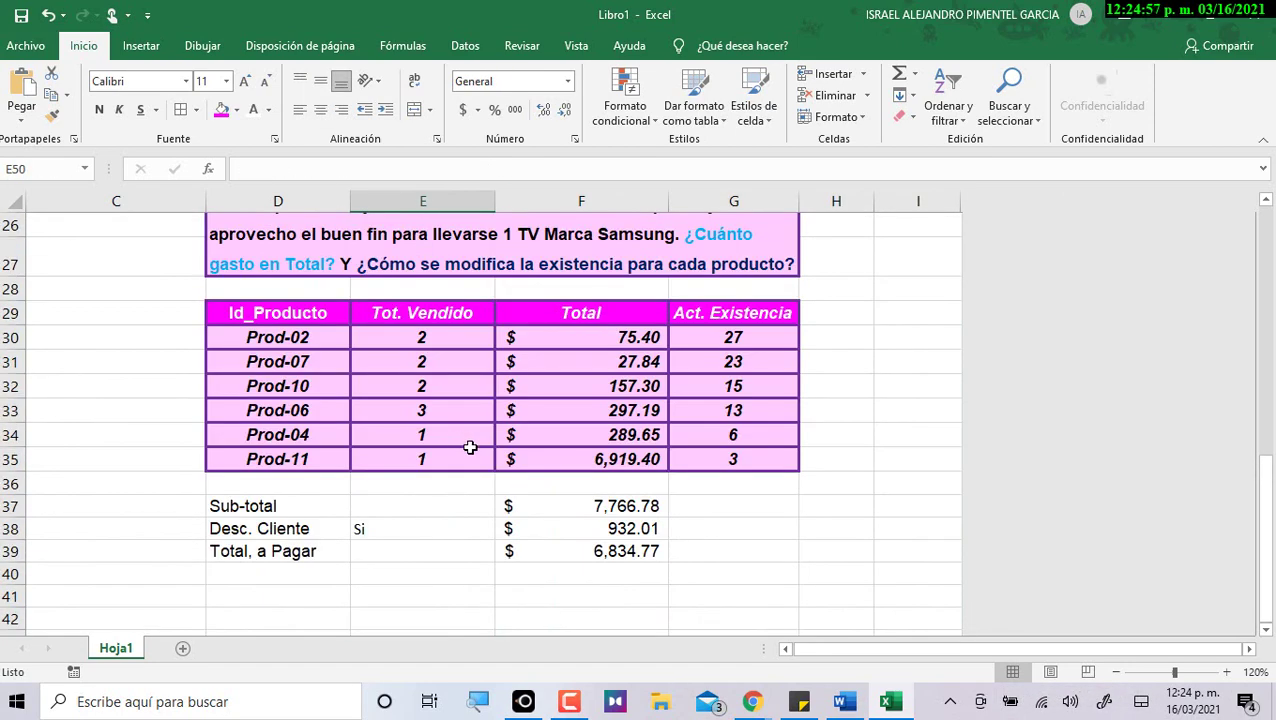
scroll(470, 447, "down", 1)
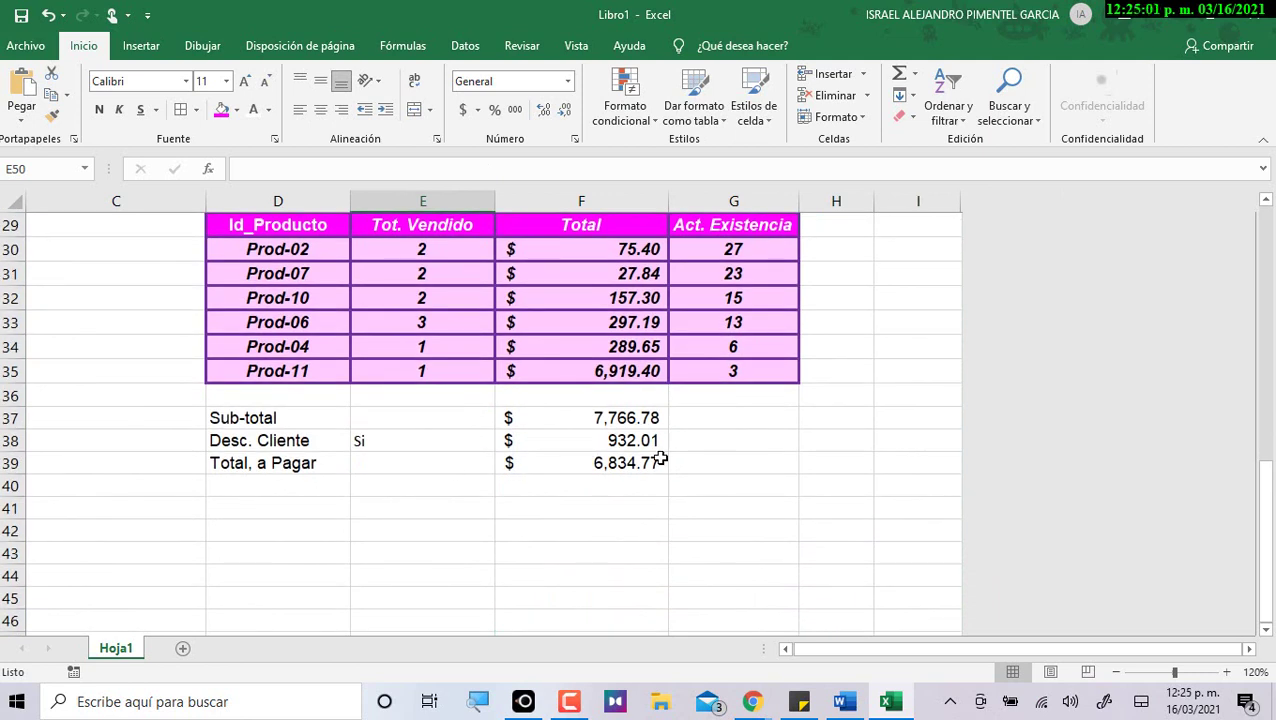
left_click(731, 425)
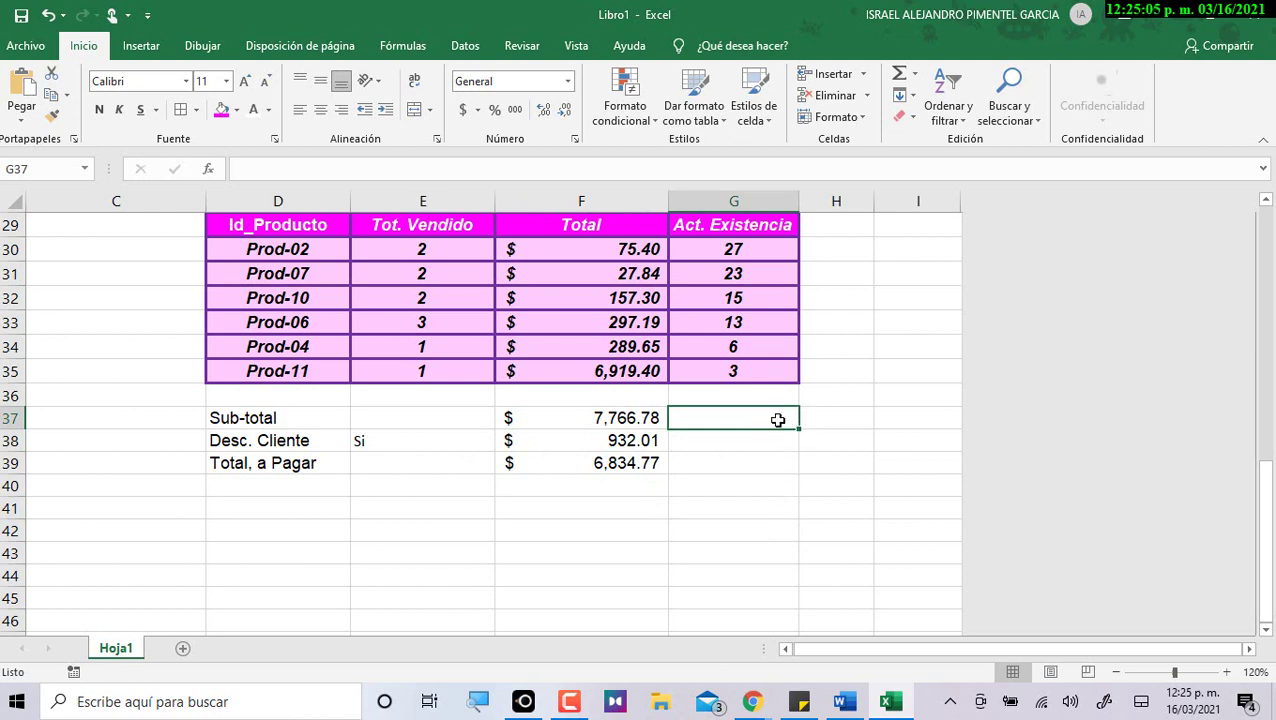
Enter 7000 as the amount paid in G37.
type("550")
key("BackSpace")
key("BackSpace")
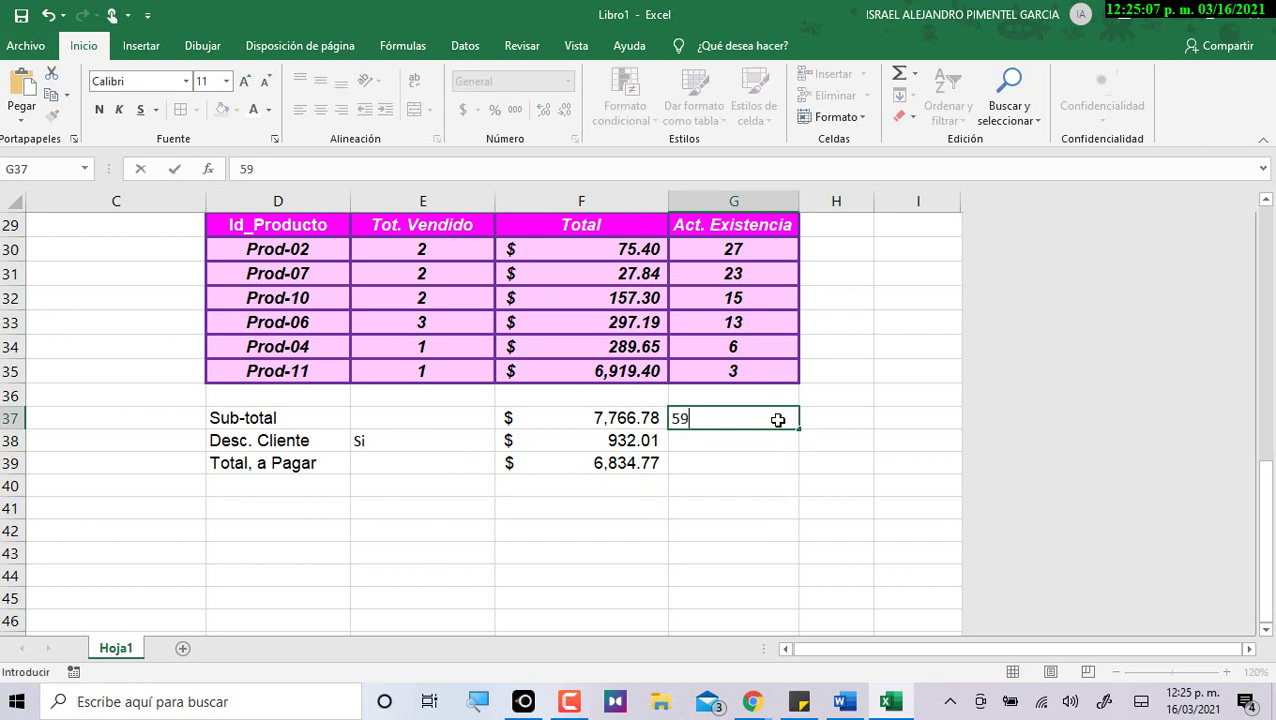
type("'000")
key("BackSpace")
key("BackSpace")
key("BackSpace")
key("BackSpace")
type("00")
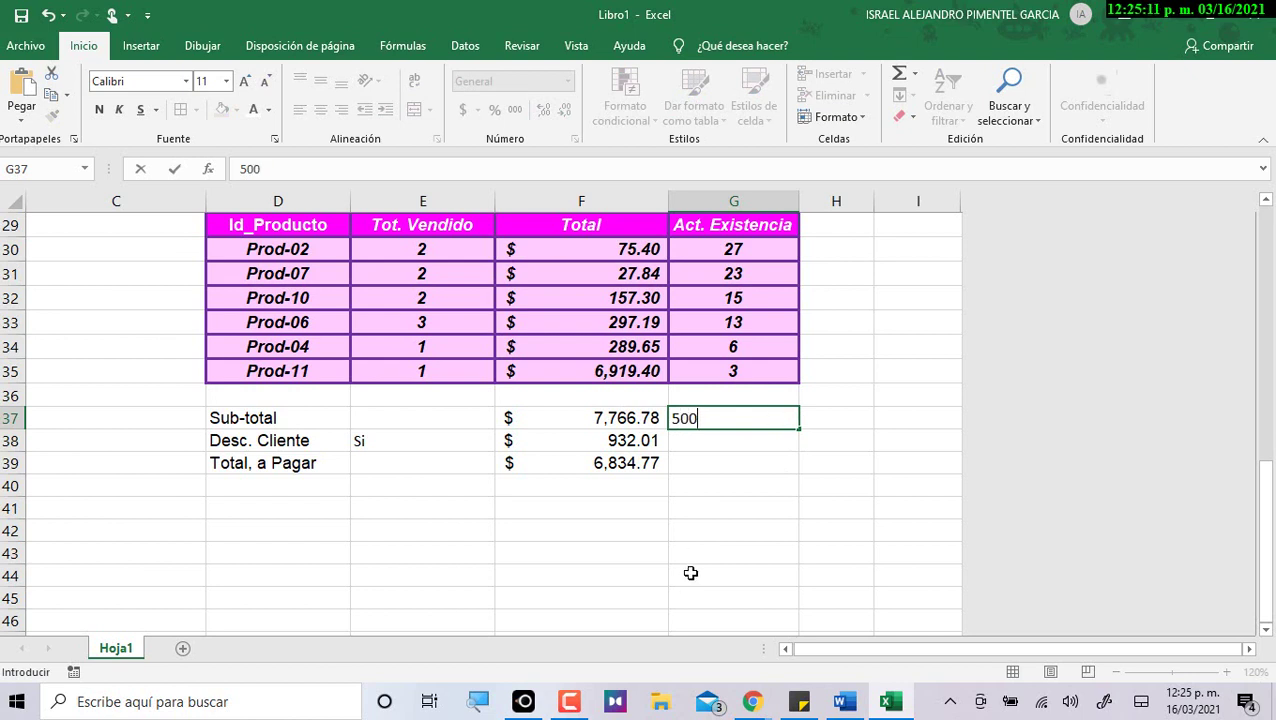
key("BackSpace")
key("BackSpace")
key("BackSpace")
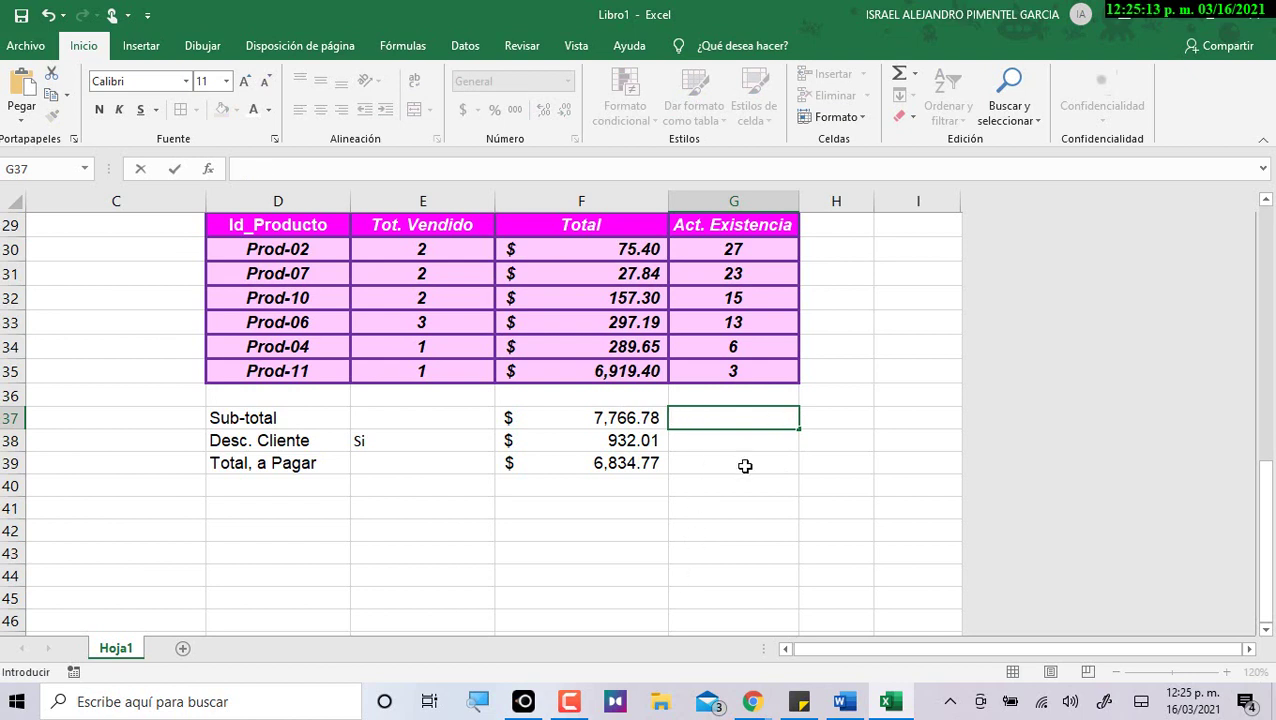
type("7000")
key("Return")
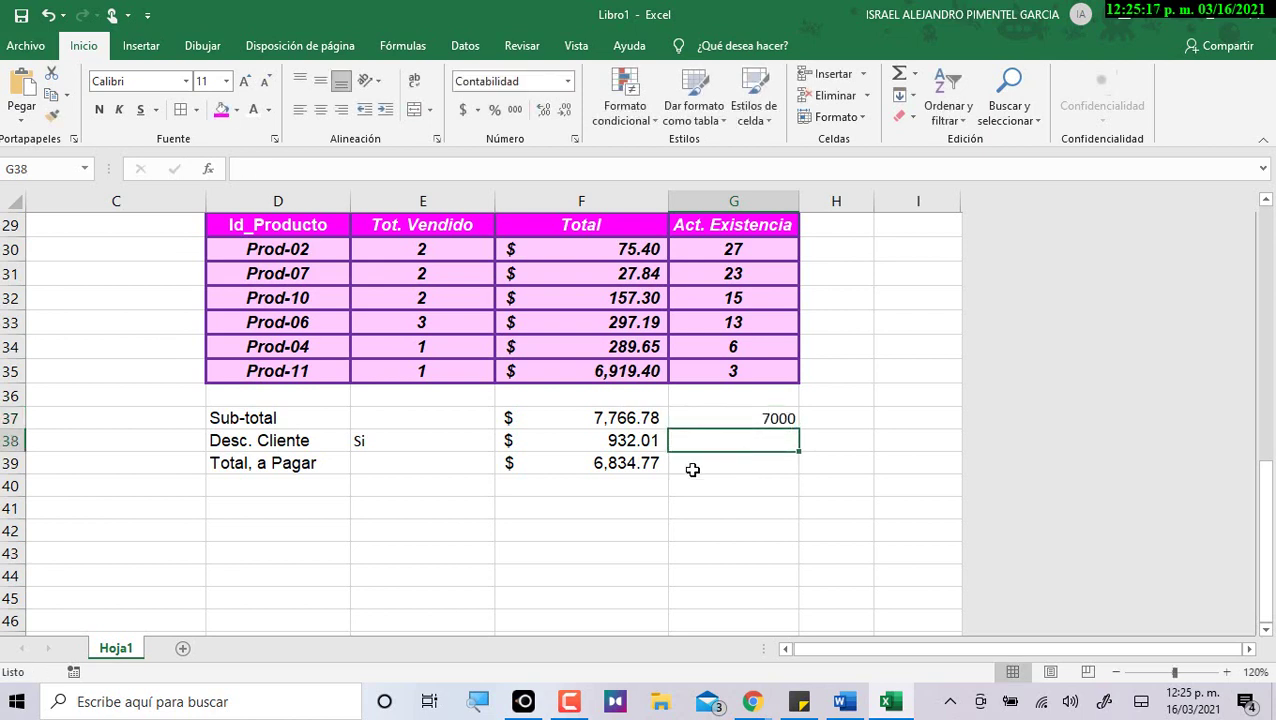
Add a vuelto row: label D40 and compute =F39-G37 in F40, giving -$165.23.
left_click(340, 490)
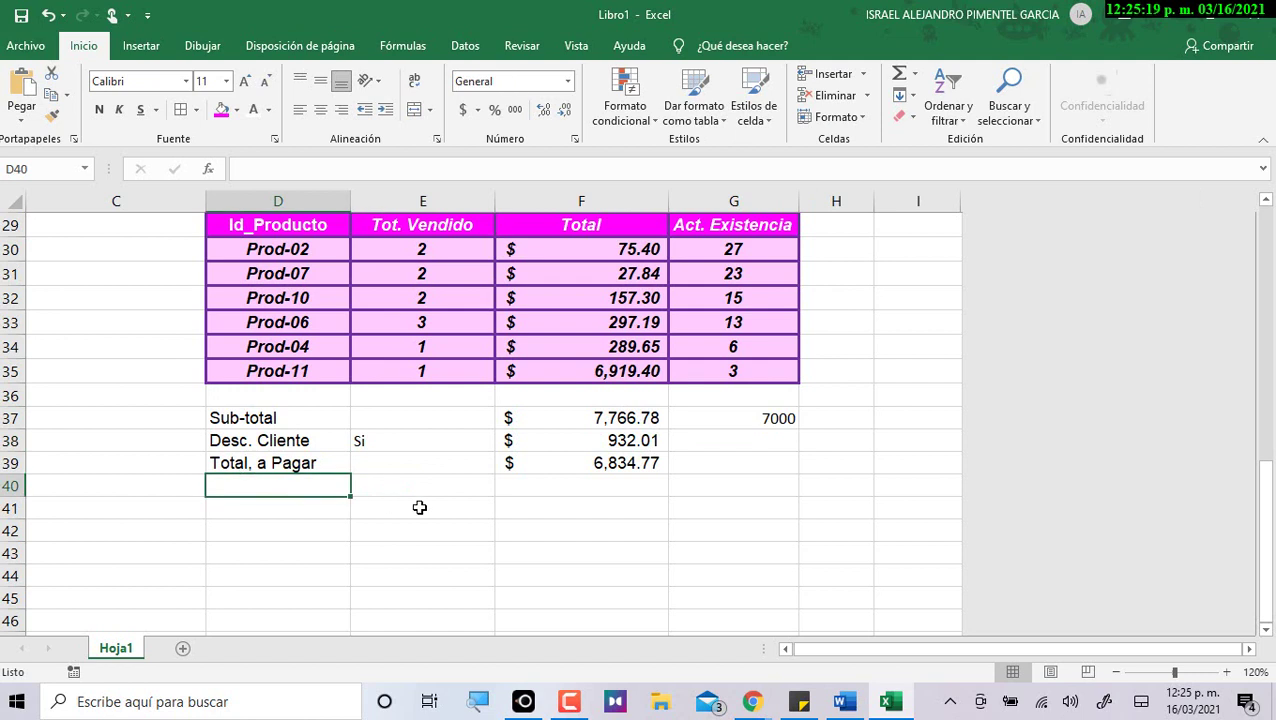
type("vuelto")
key("Return")
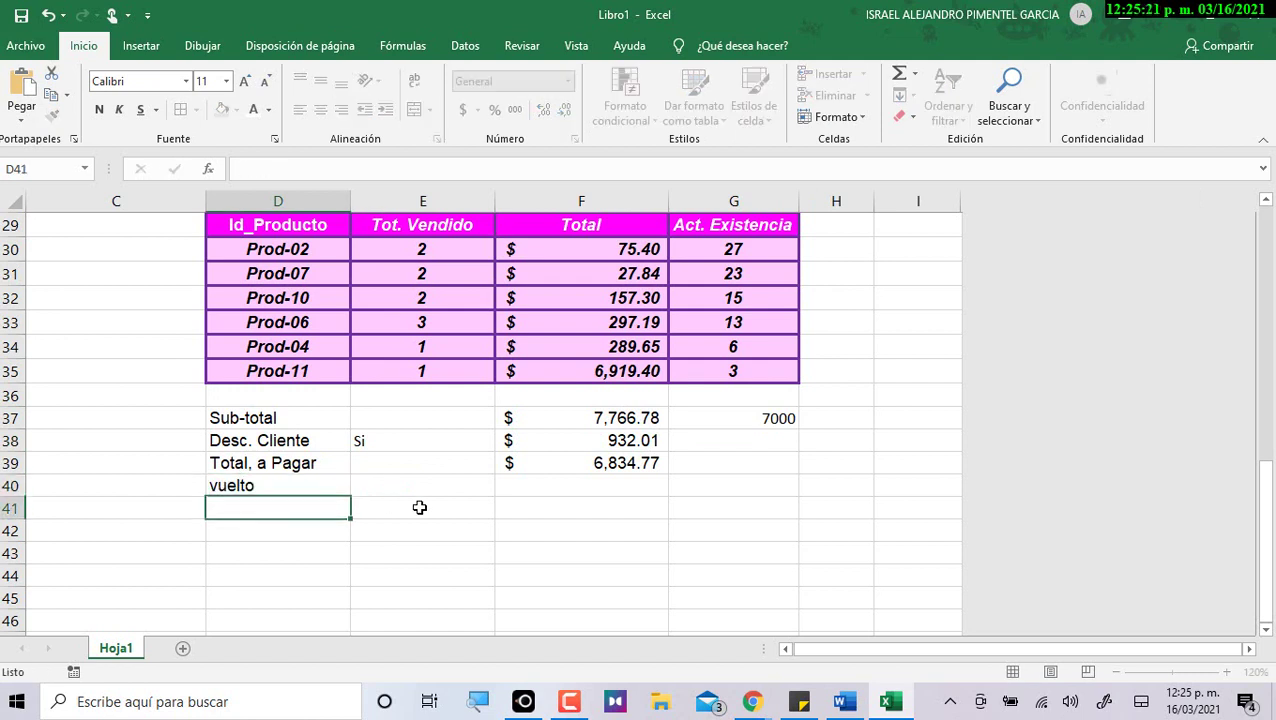
left_click(644, 491)
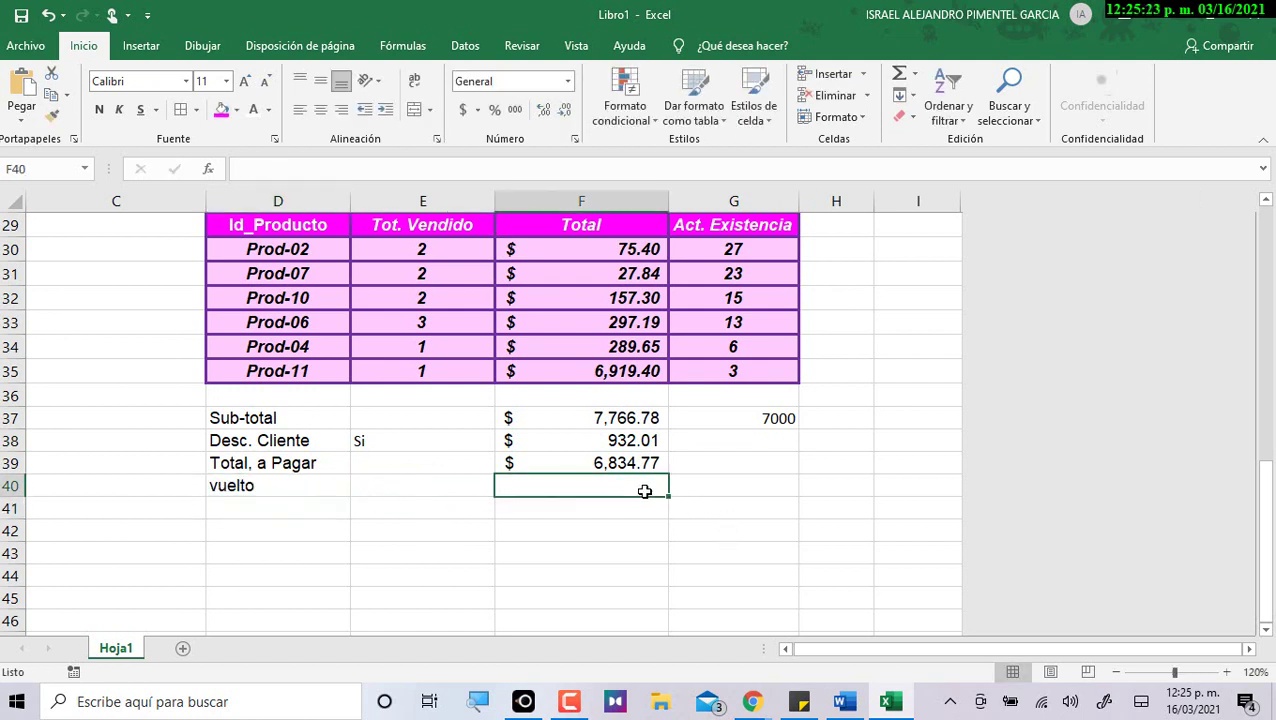
type("=")
left_click(612, 463)
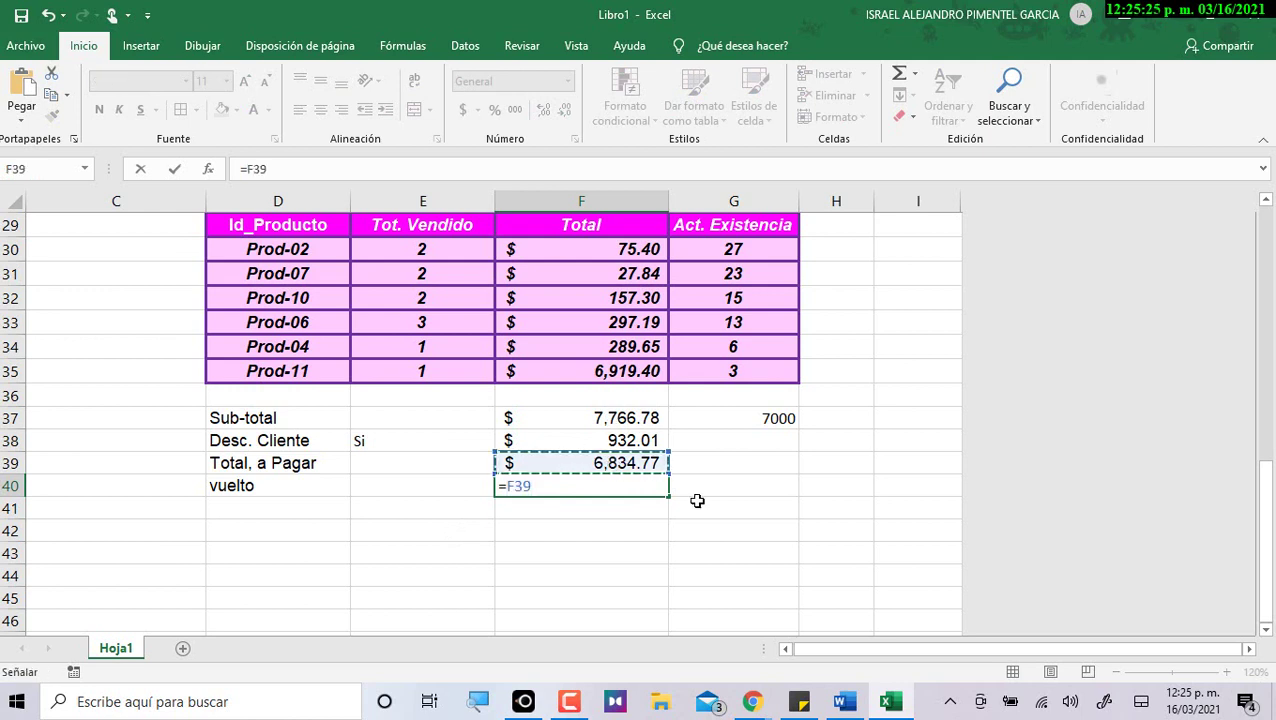
type("-")
left_click(750, 420)
key("Return")
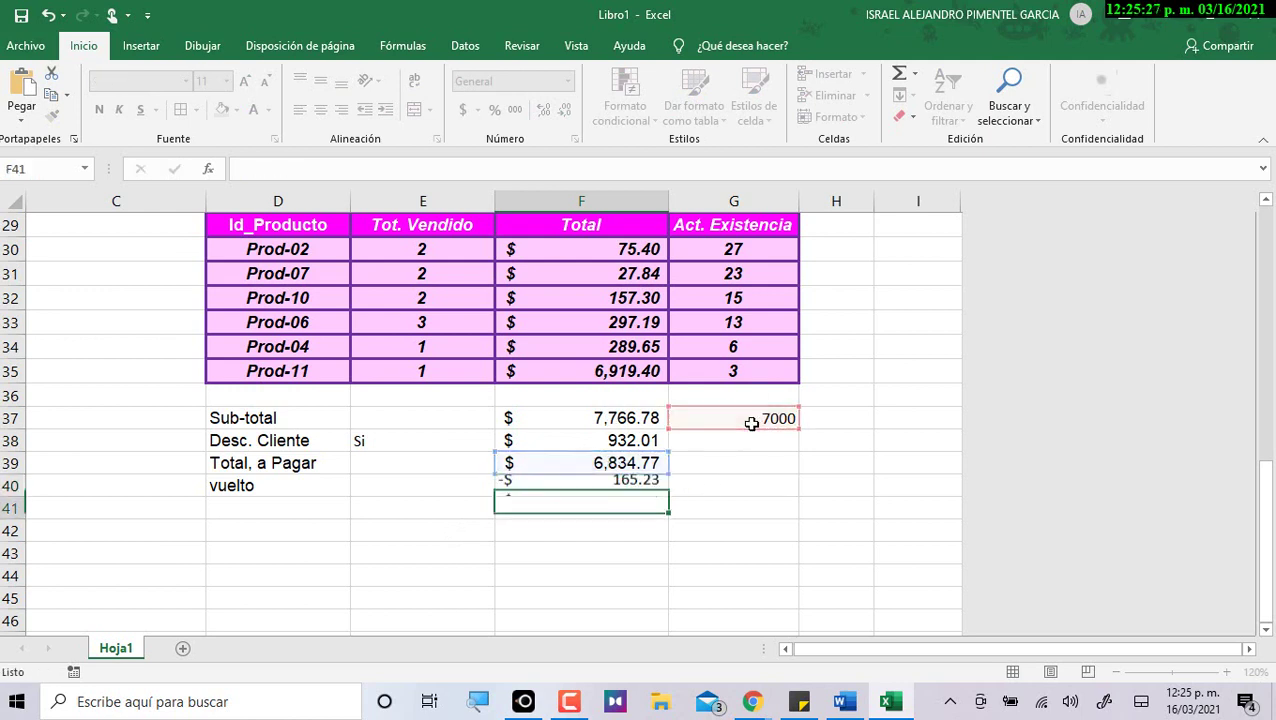
key("Up")
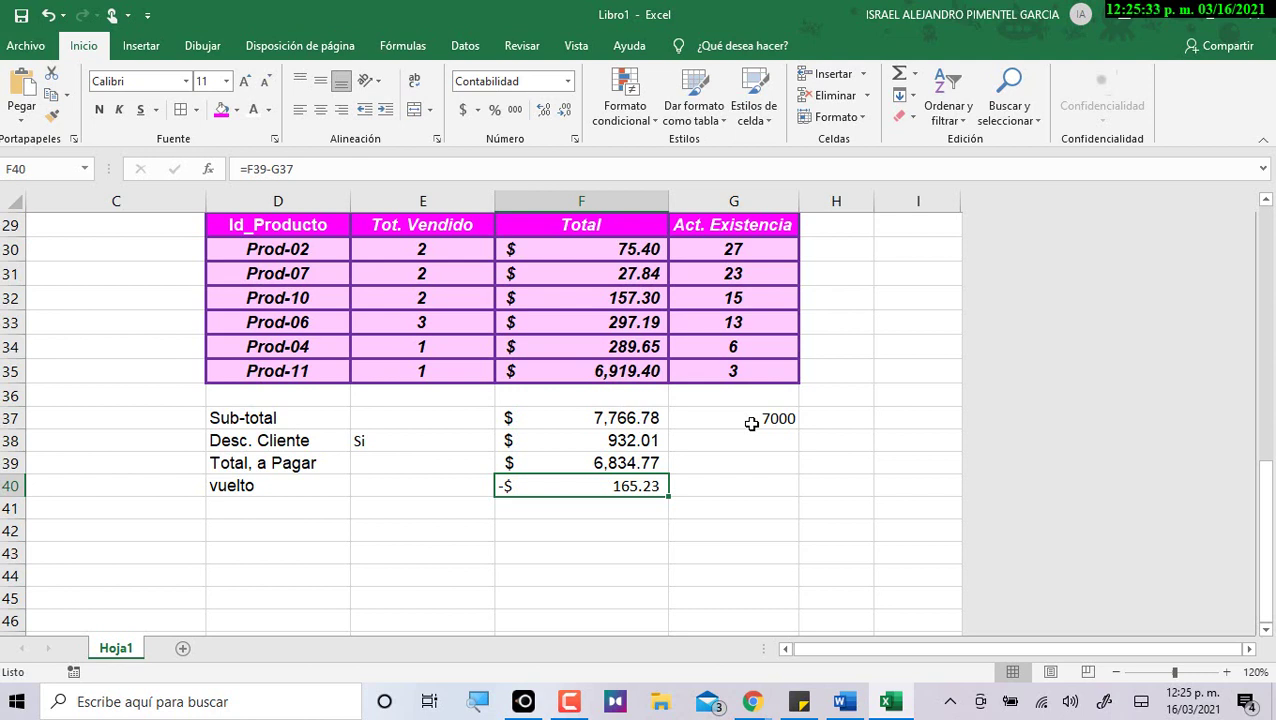
Delete the 7000 from G37 and clear the vuelto row in D40:F40.
left_click(741, 416)
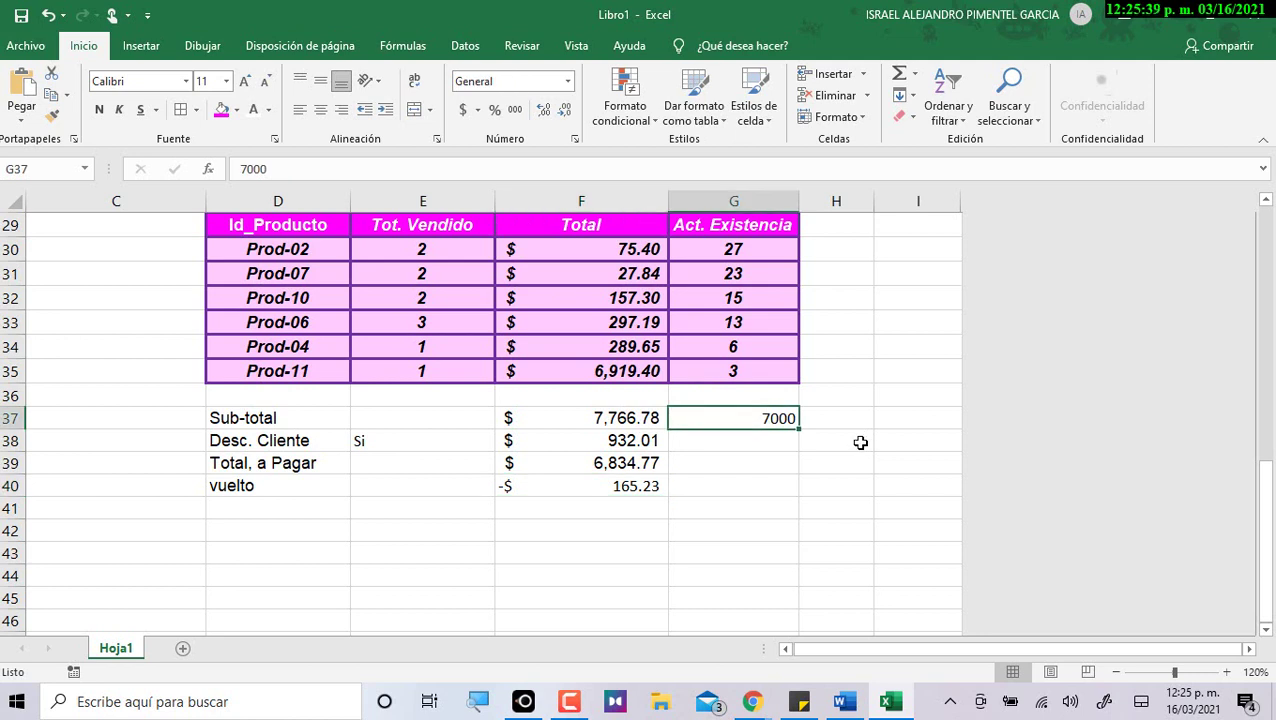
key("Delete")
left_click_drag(304, 486, 594, 476)
key("Delete")
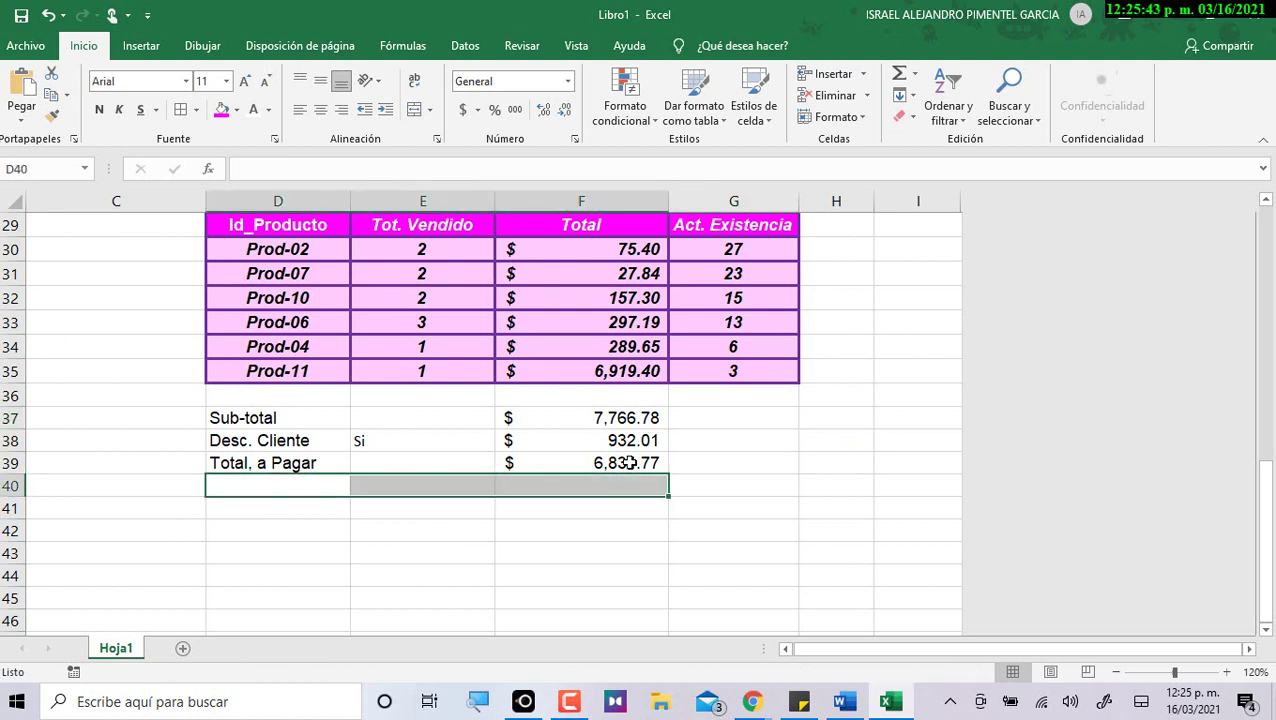
left_click(730, 441)
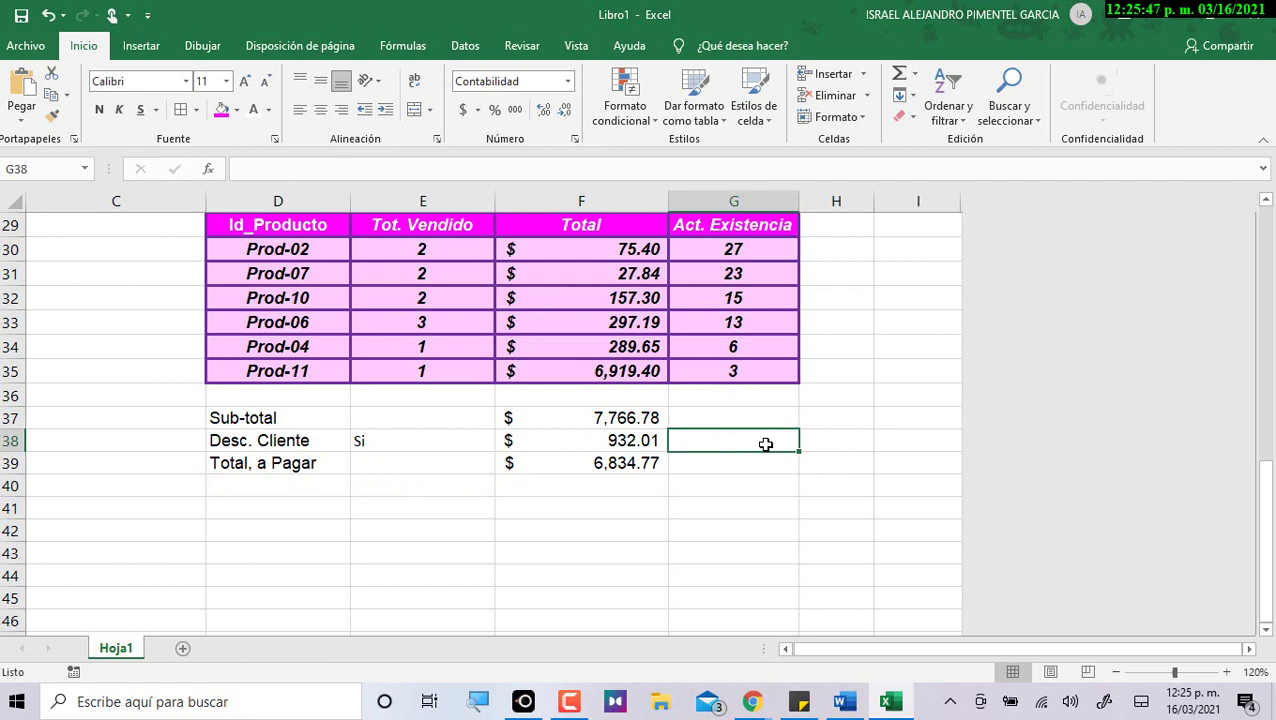
Look over the sheet and select the Id_Producto header as the formatting source.
scroll(760, 305, "up", 1)
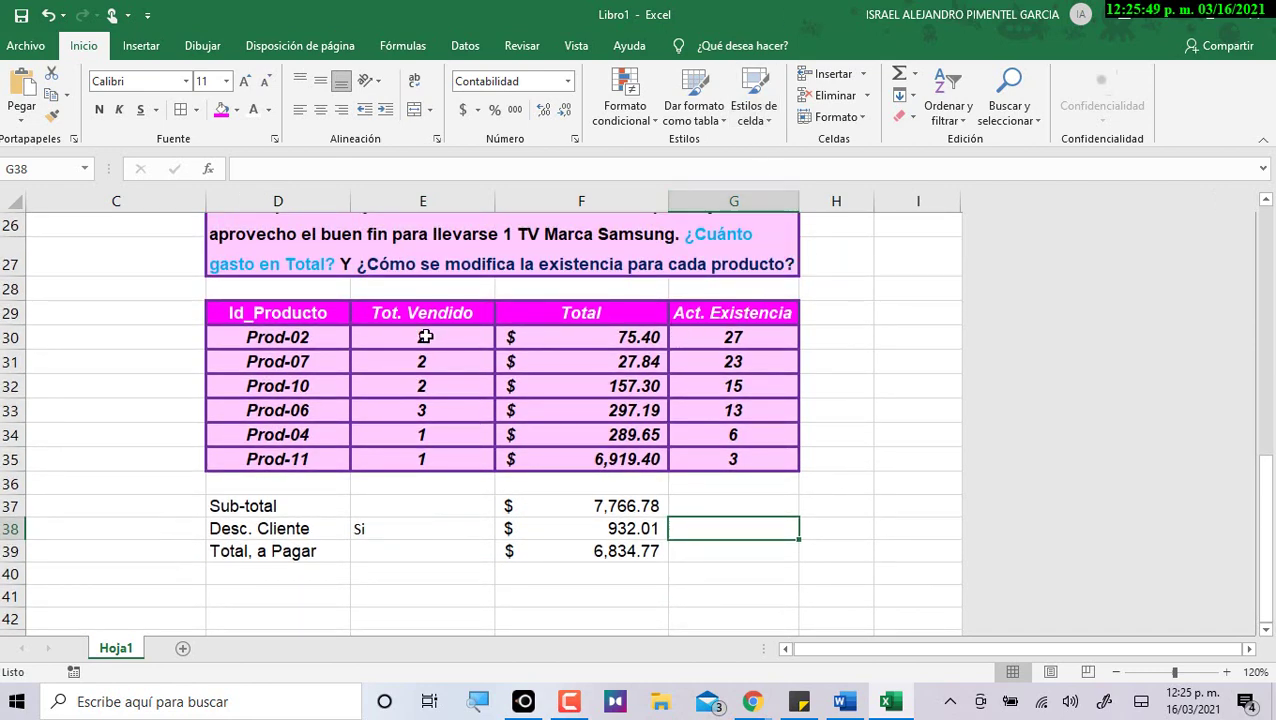
left_click(430, 529)
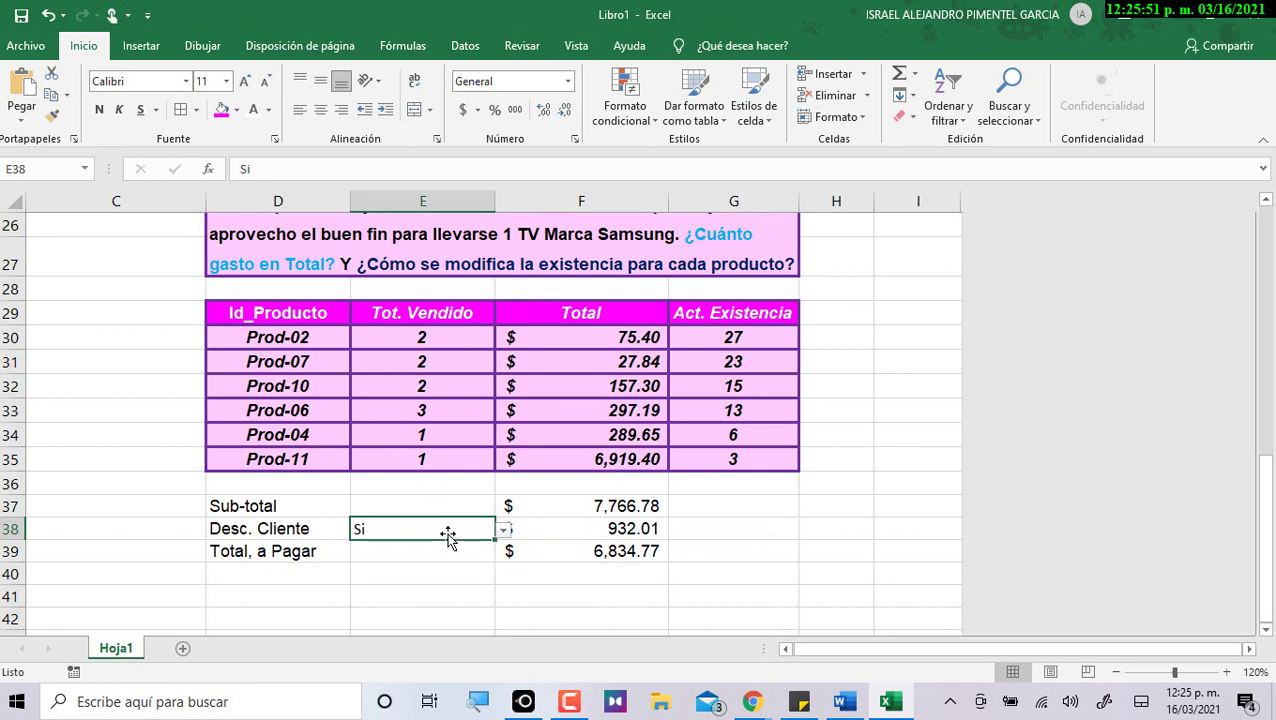
scroll(441, 490, "up", 4)
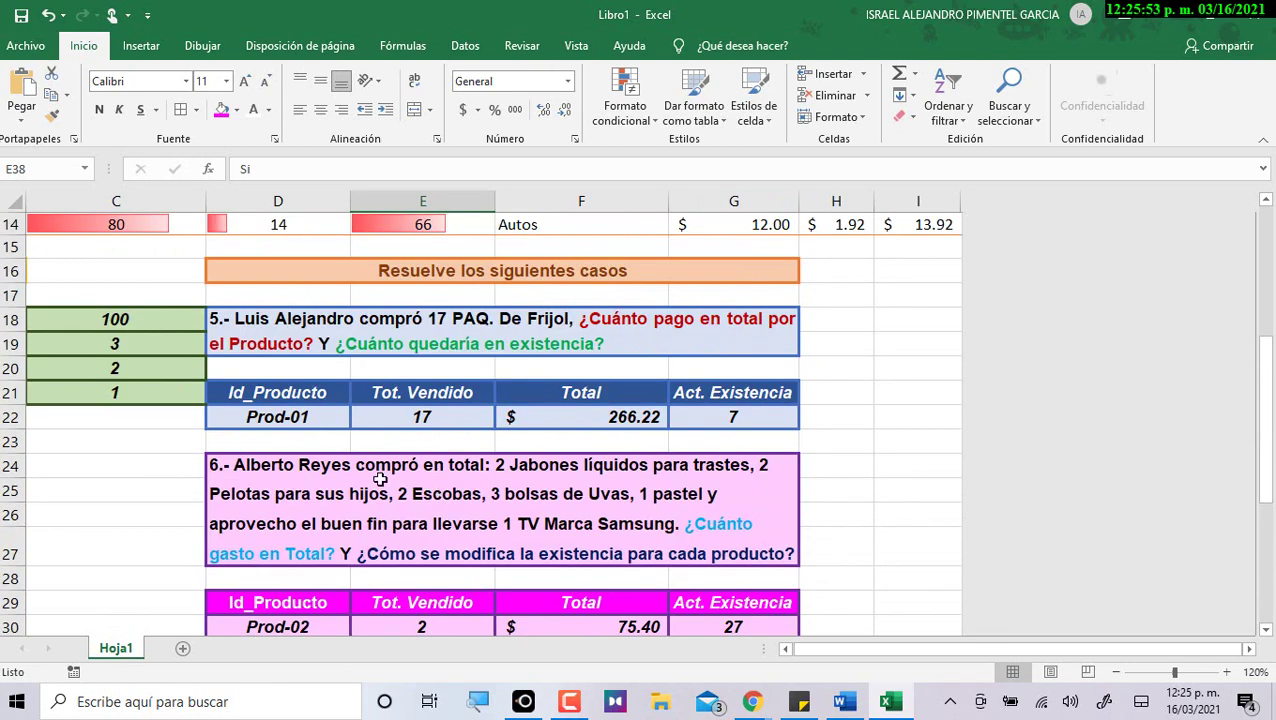
left_click(783, 648)
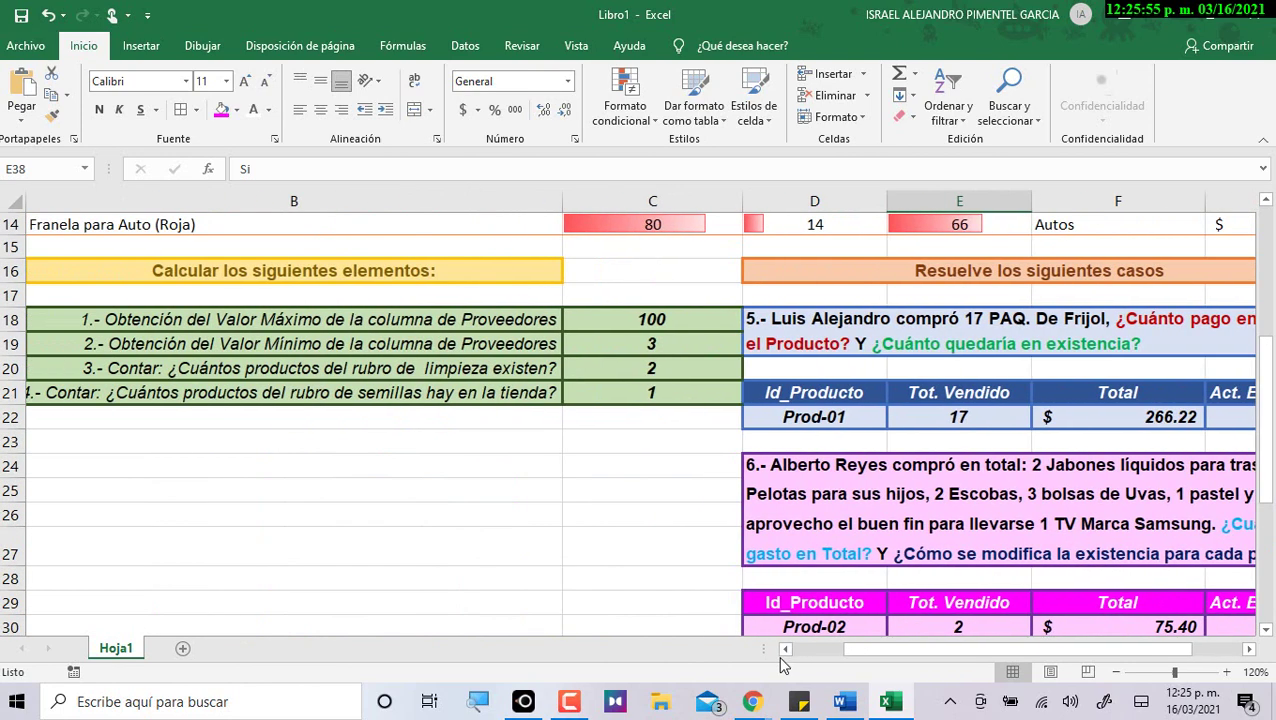
scroll(740, 480, "down", 2)
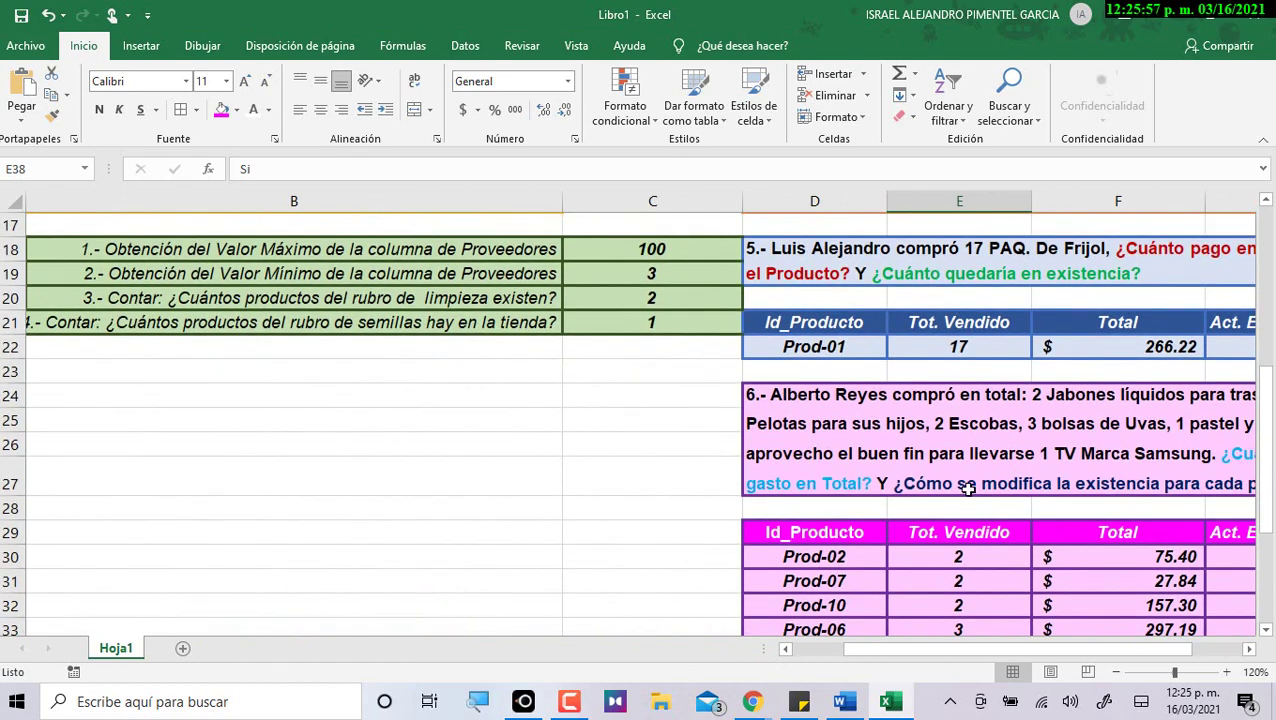
scroll(944, 620, "down", 1)
scroll(944, 620, "down", 1)
scroll(944, 620, "right", 1)
scroll(600, 450, "down", 1)
left_click(298, 314)
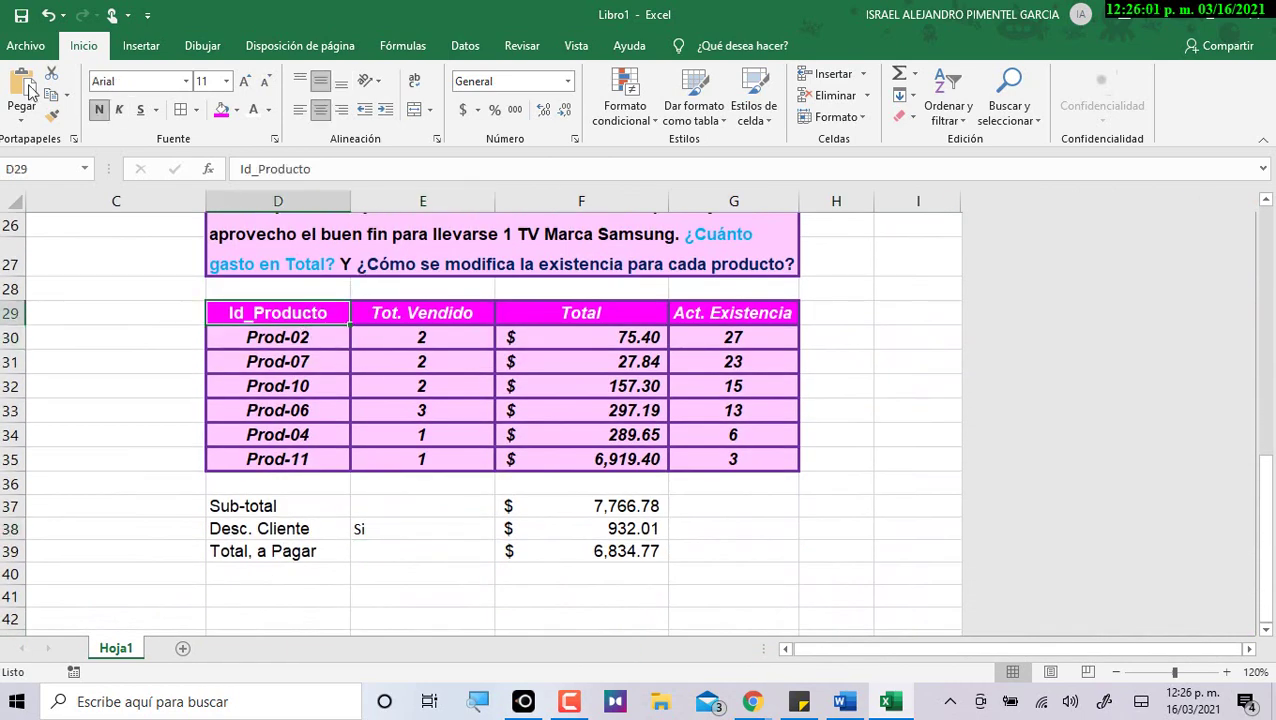
Copy the magenta header format onto the Sub-total, Desc. Cliente and Total, a Pagar labels.
left_click(54, 117)
left_click(333, 498)
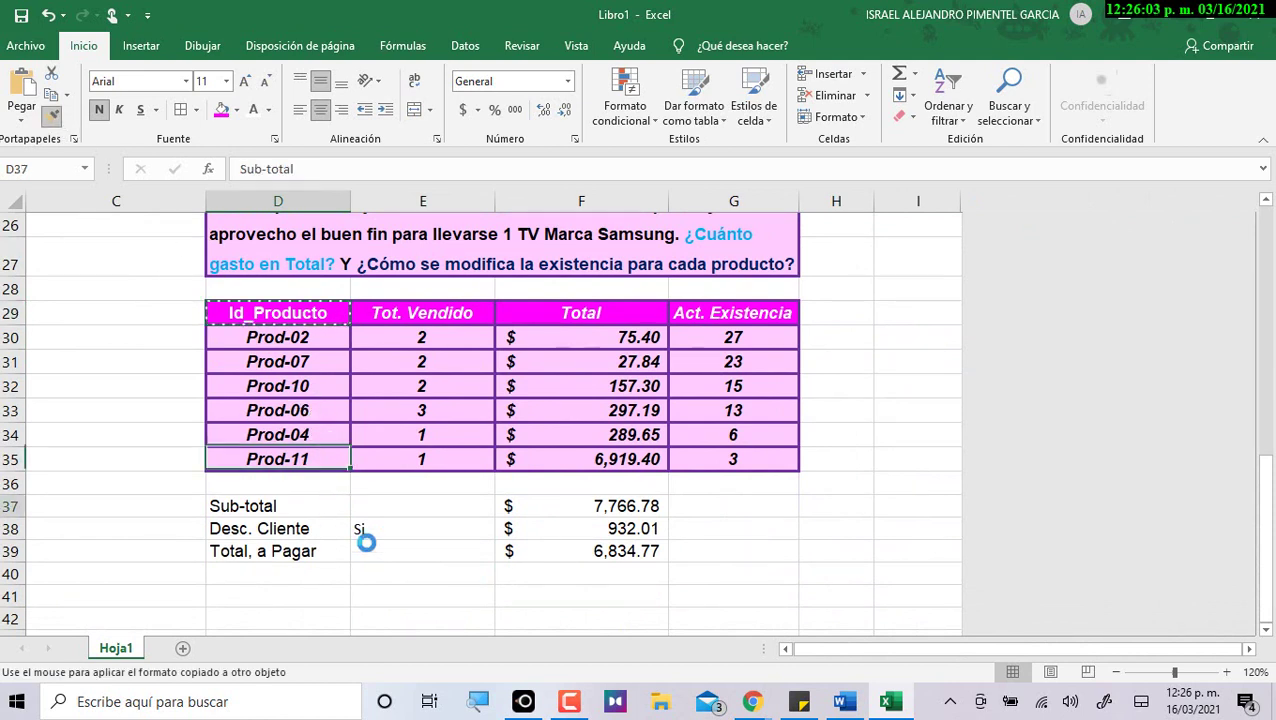
left_click(54, 117)
left_click(52, 116)
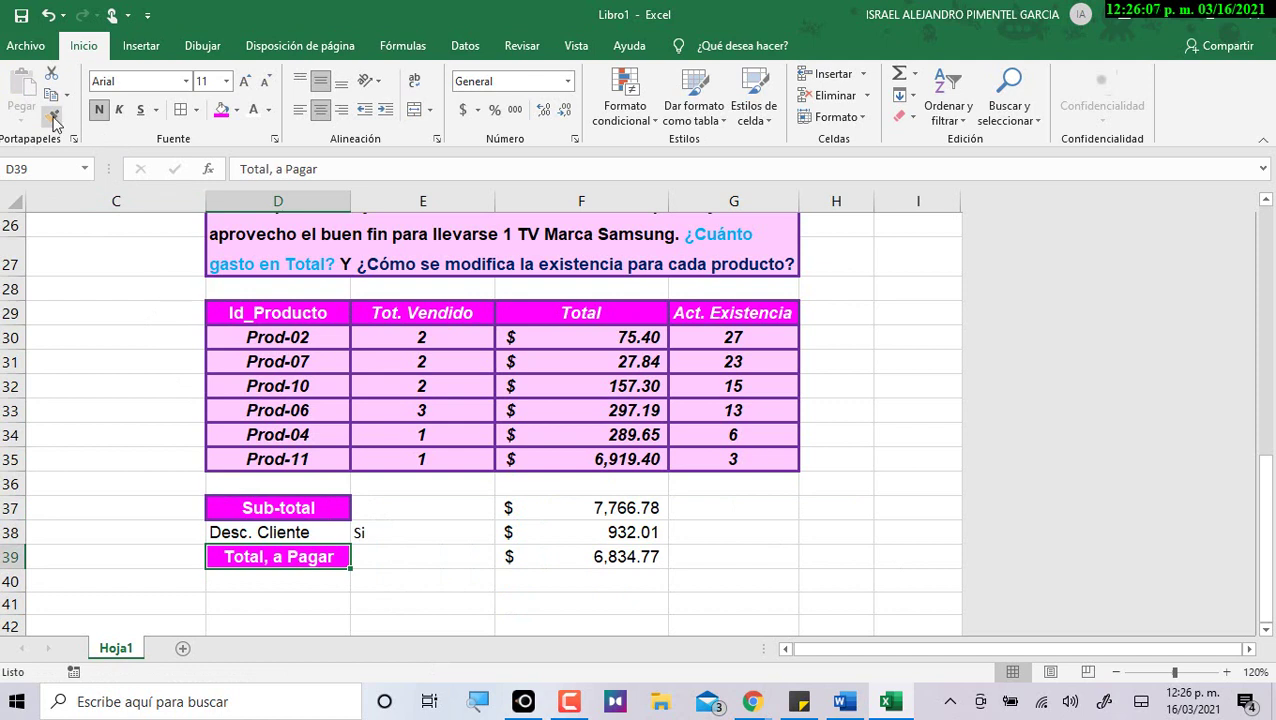
left_click(299, 531)
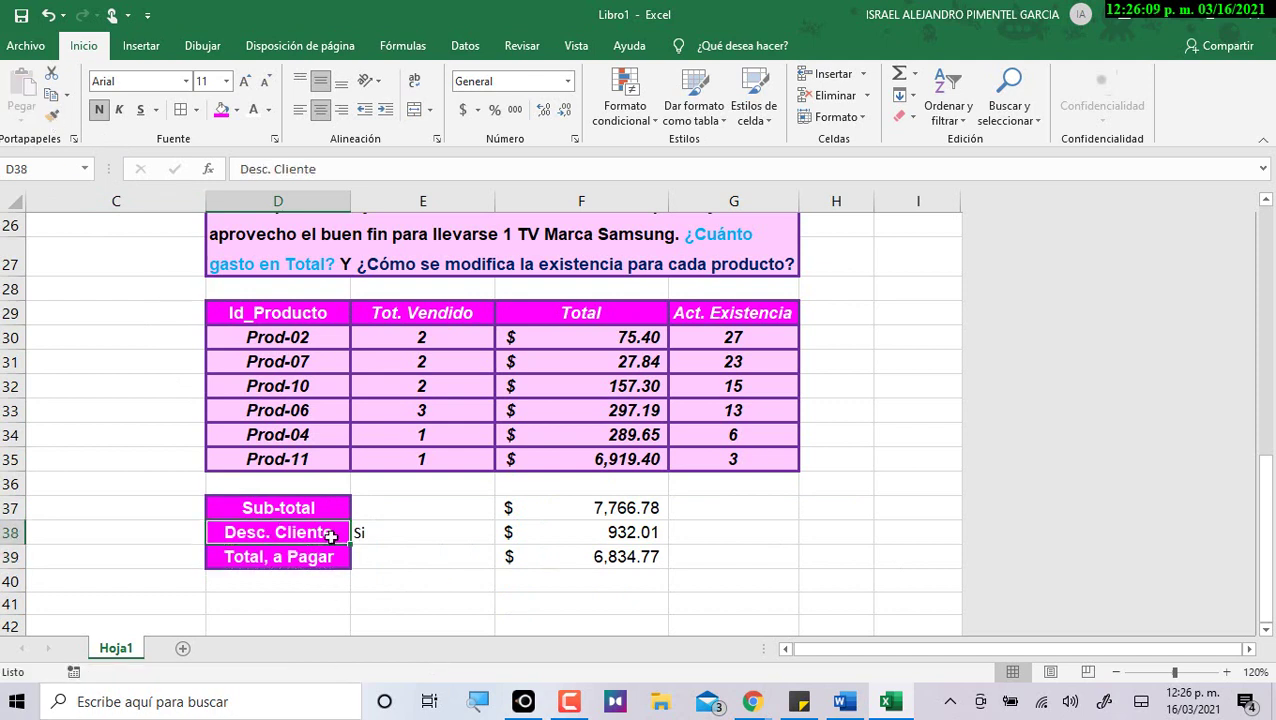
Merge and center the Sub-total and Total, a Pagar labels across two cells each.
left_click_drag(336, 498, 384, 500)
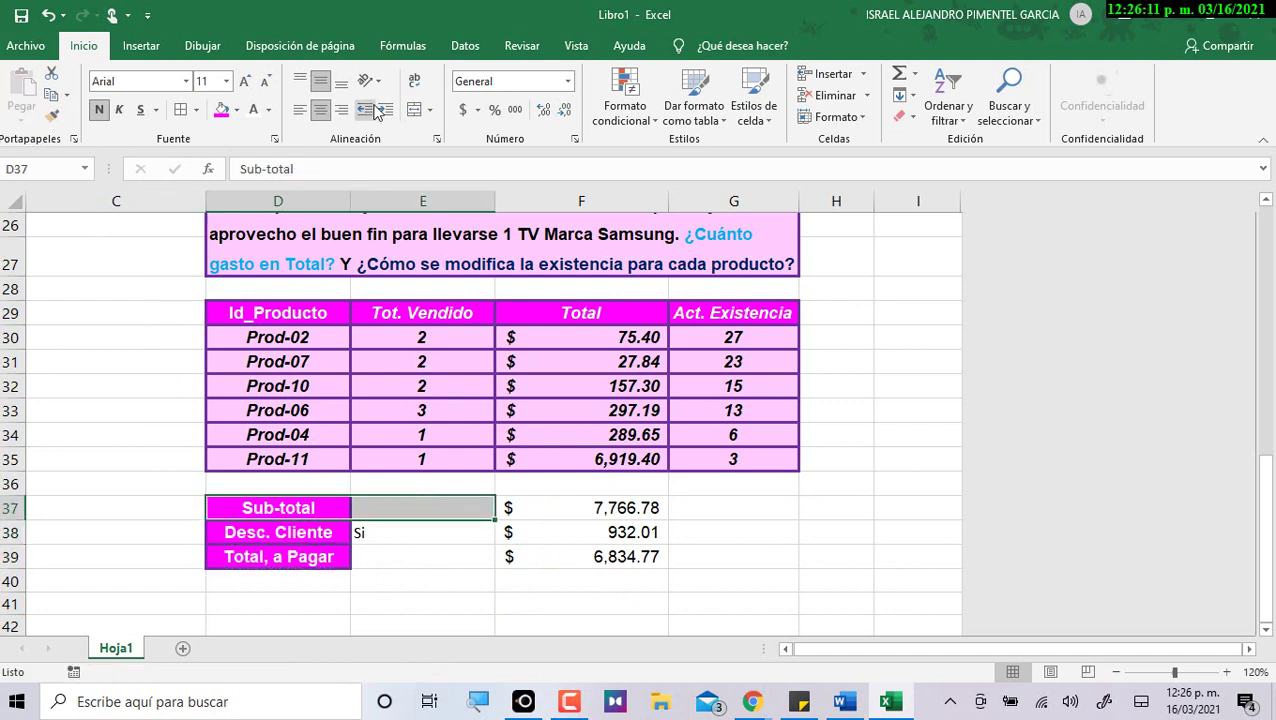
left_click(414, 109)
left_click_drag(335, 557, 365, 556)
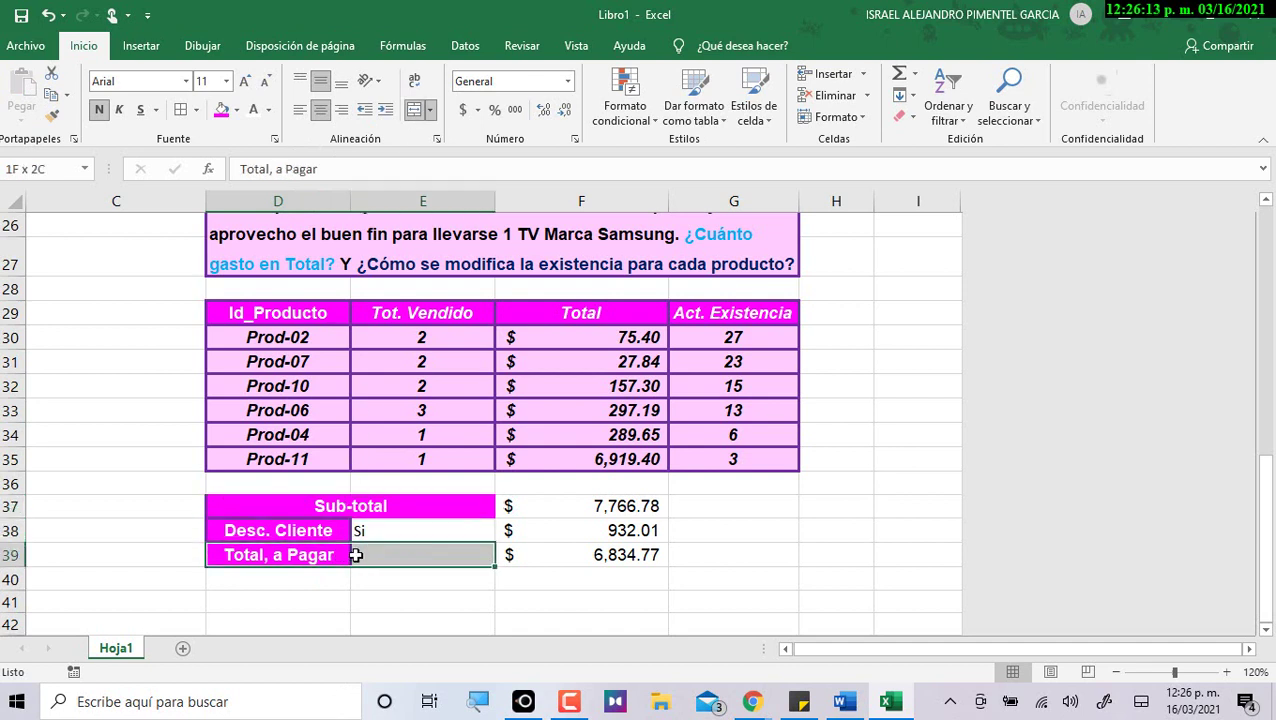
left_click(414, 109)
left_click(556, 595)
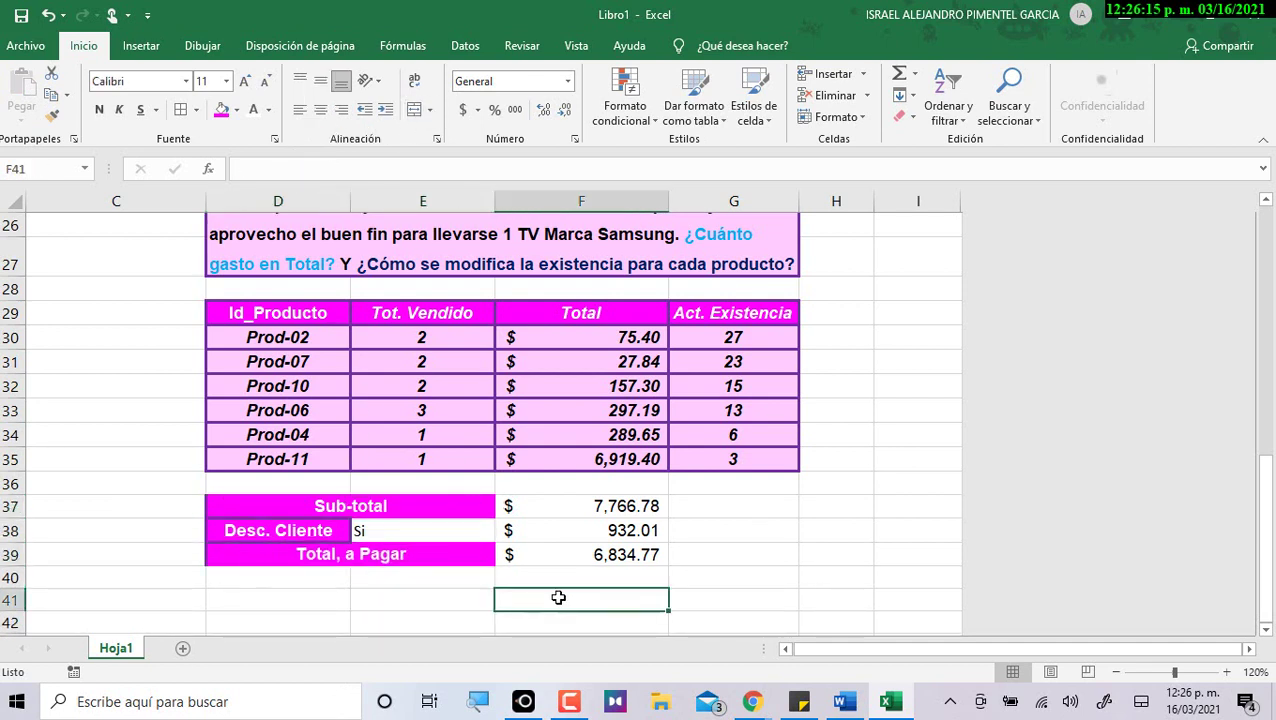
Give F37:F39 the product rows' italic pink style and accounting currency format.
left_click_drag(638, 500, 637, 548)
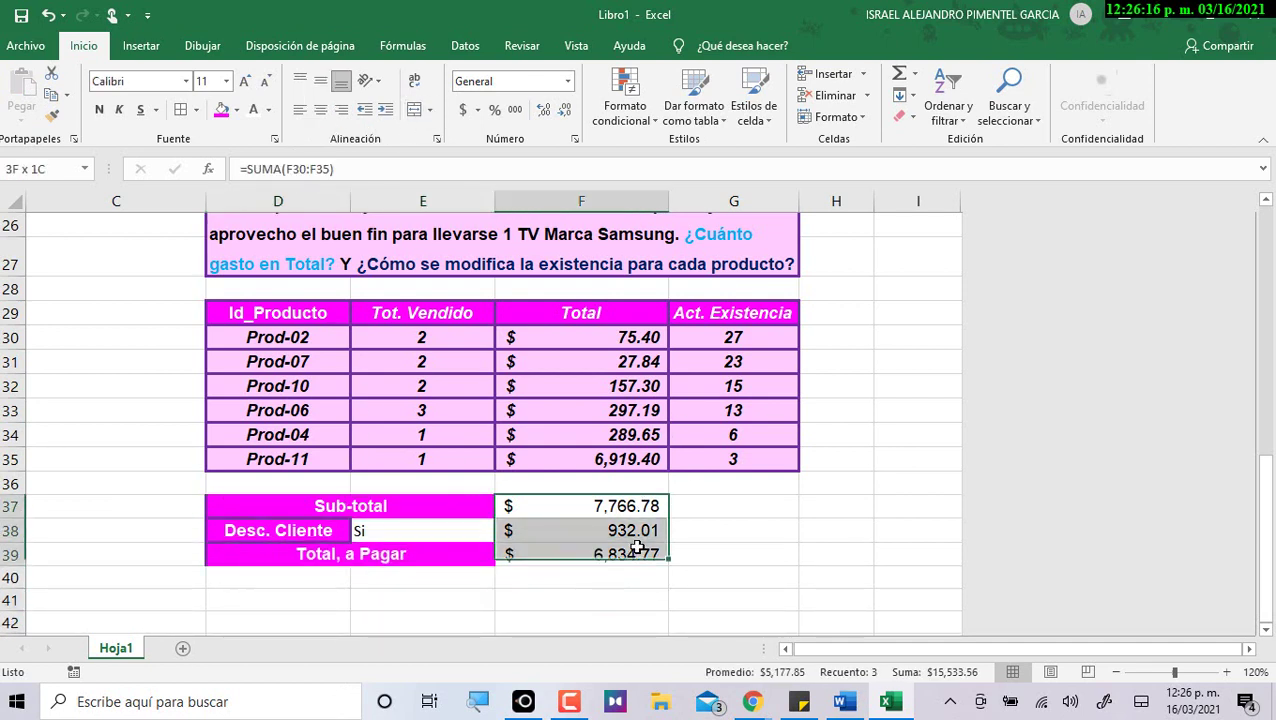
left_click(714, 362)
left_click(57, 119)
left_click_drag(640, 505, 643, 560)
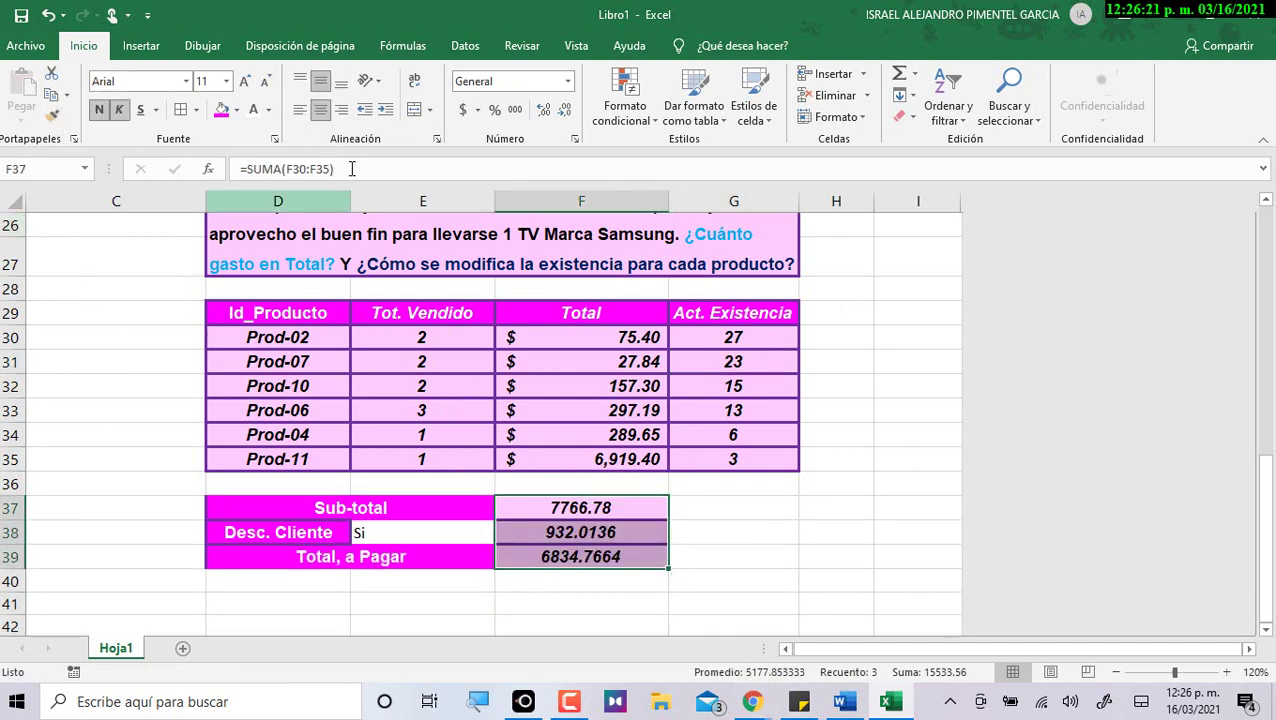
left_click(463, 110)
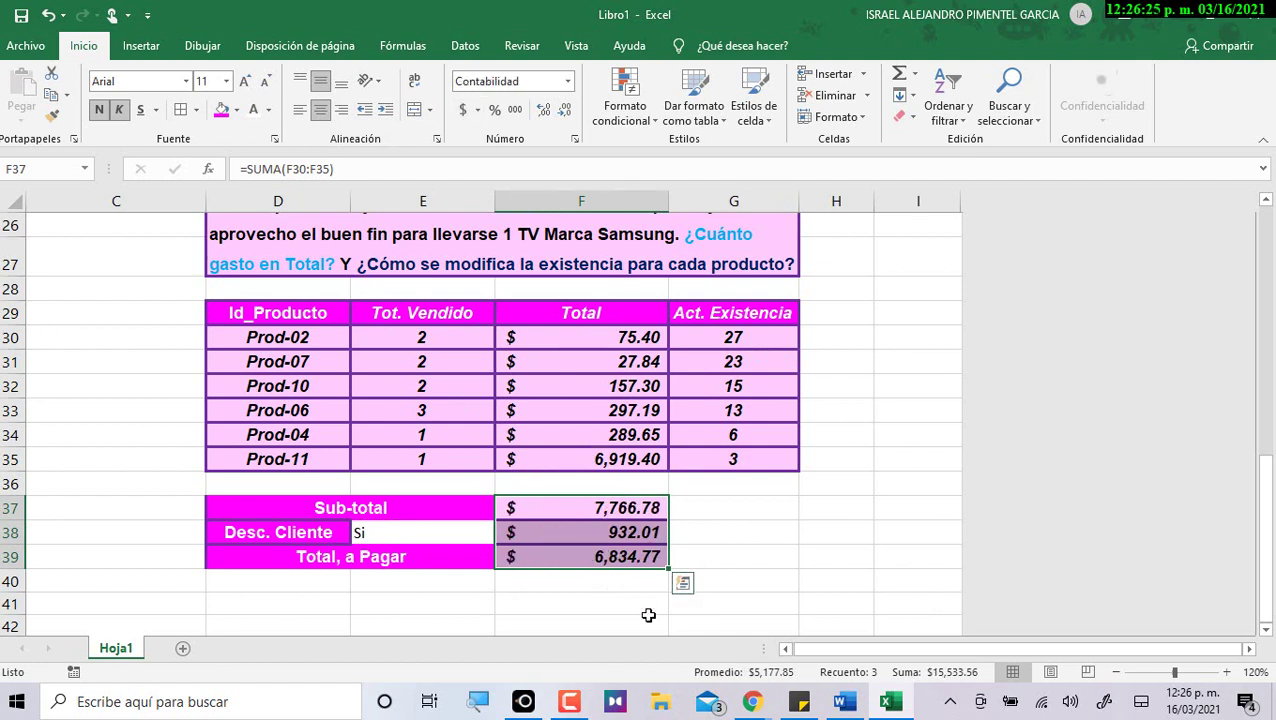
left_click(452, 531)
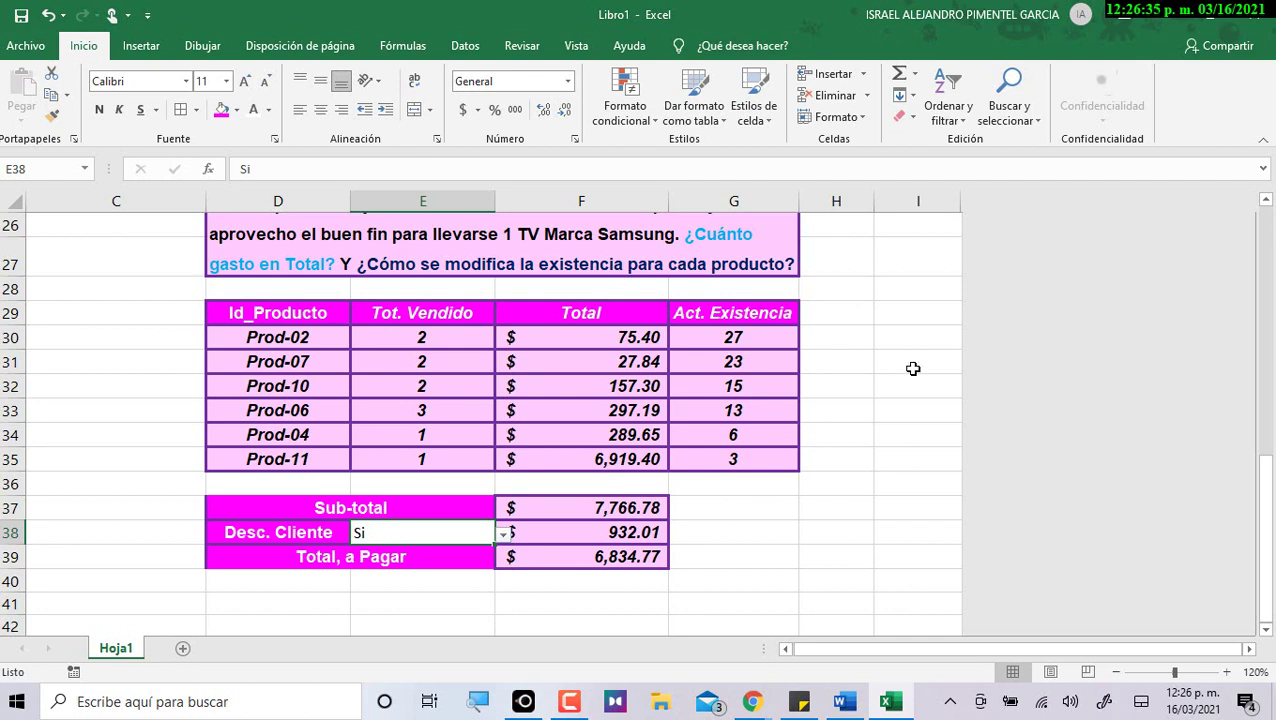
Add an Es igual a 'Si' rule to E38 with green fill and dark green text.
left_click(652, 116)
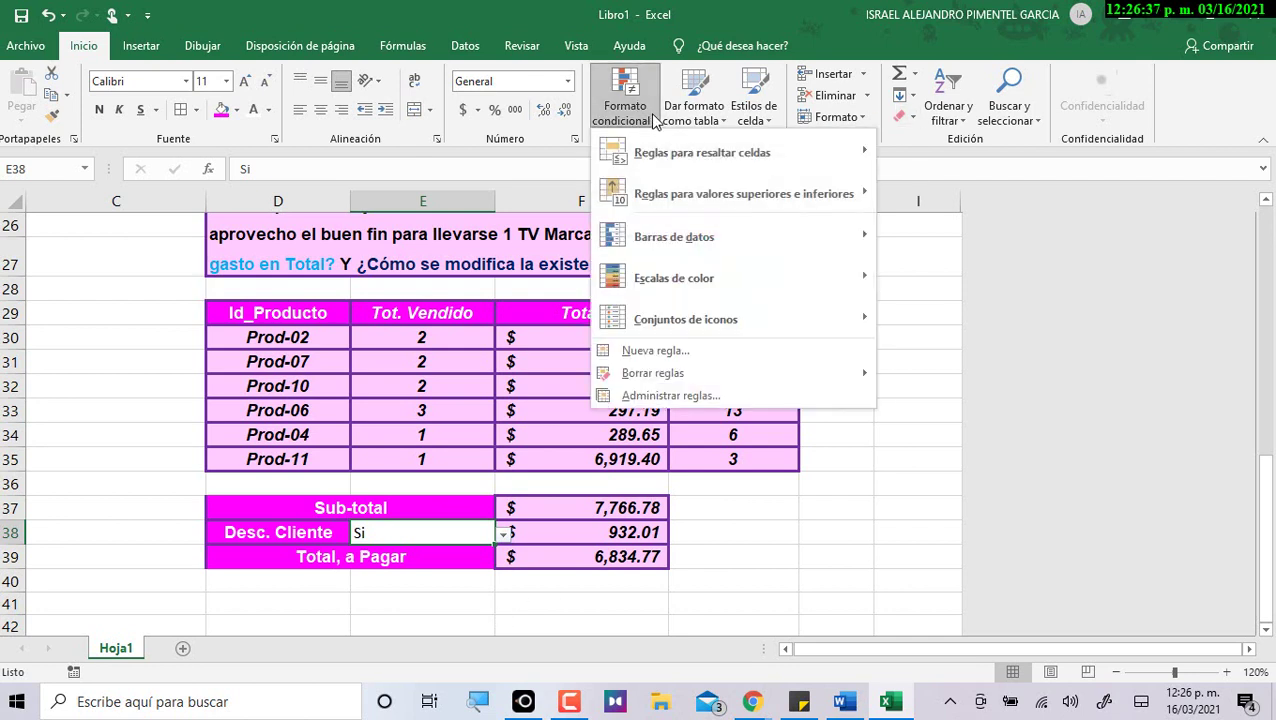
mouse_move(711, 160)
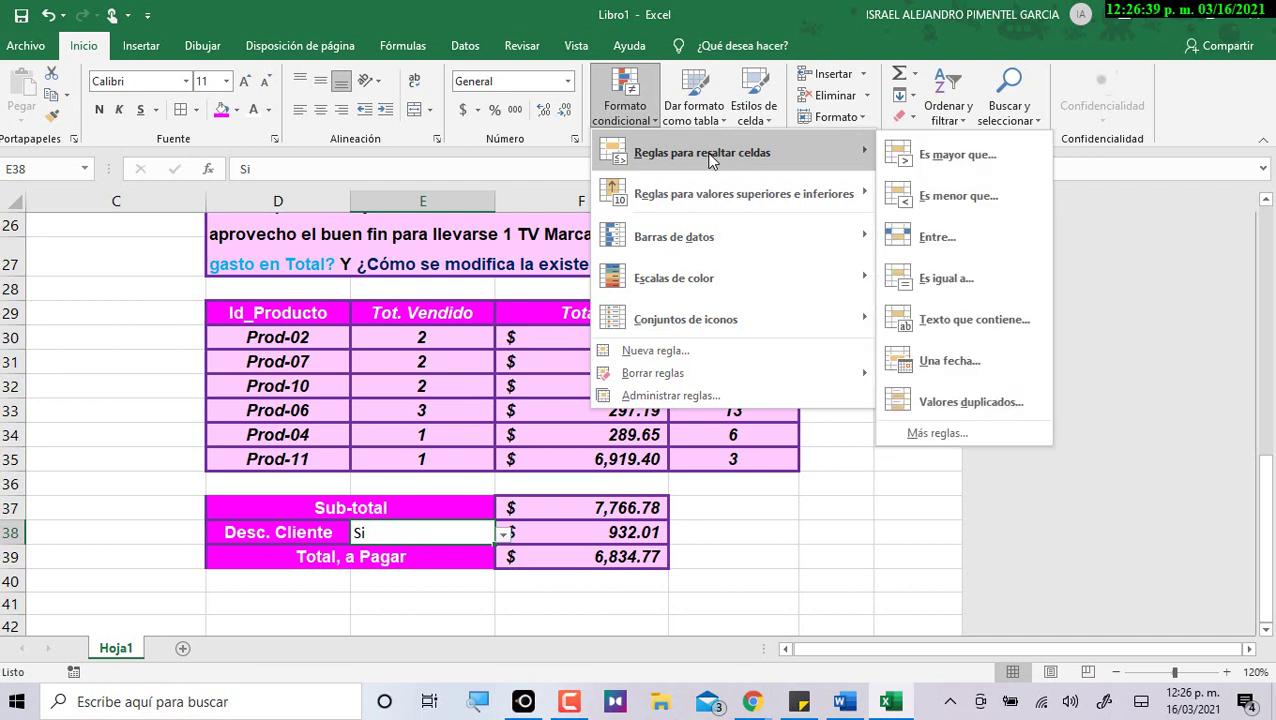
left_click(958, 286)
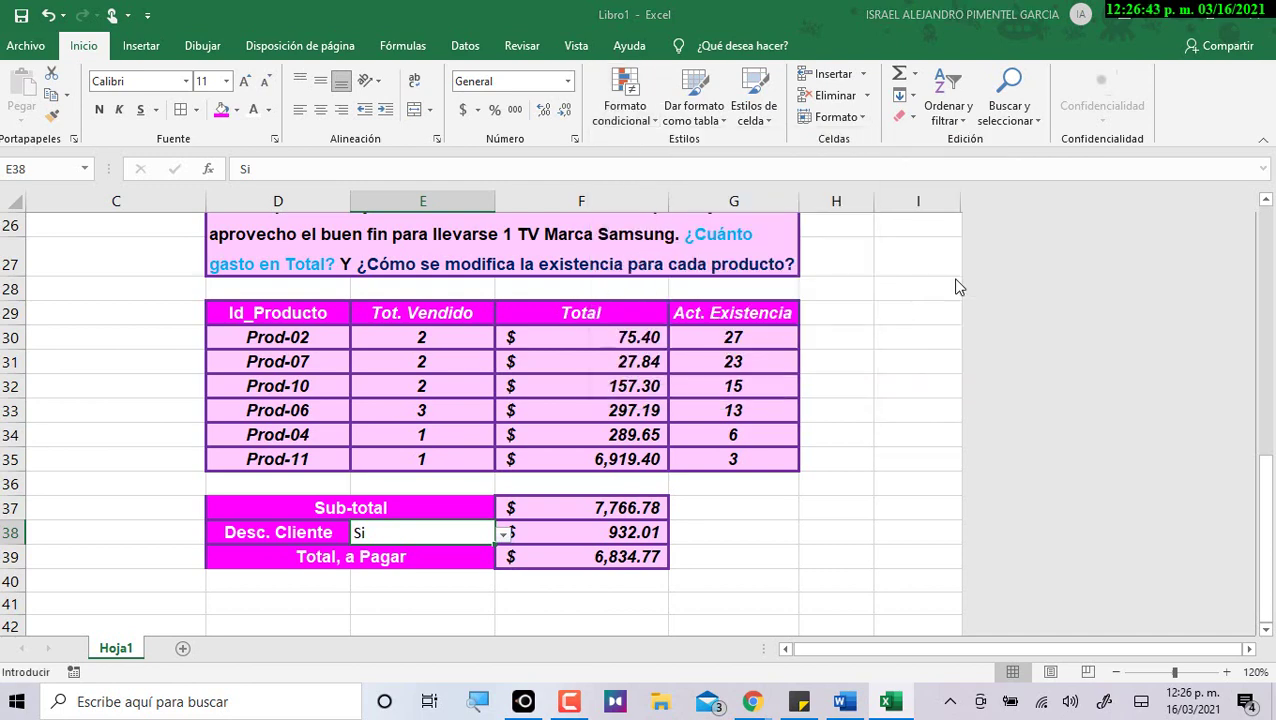
type("Si")
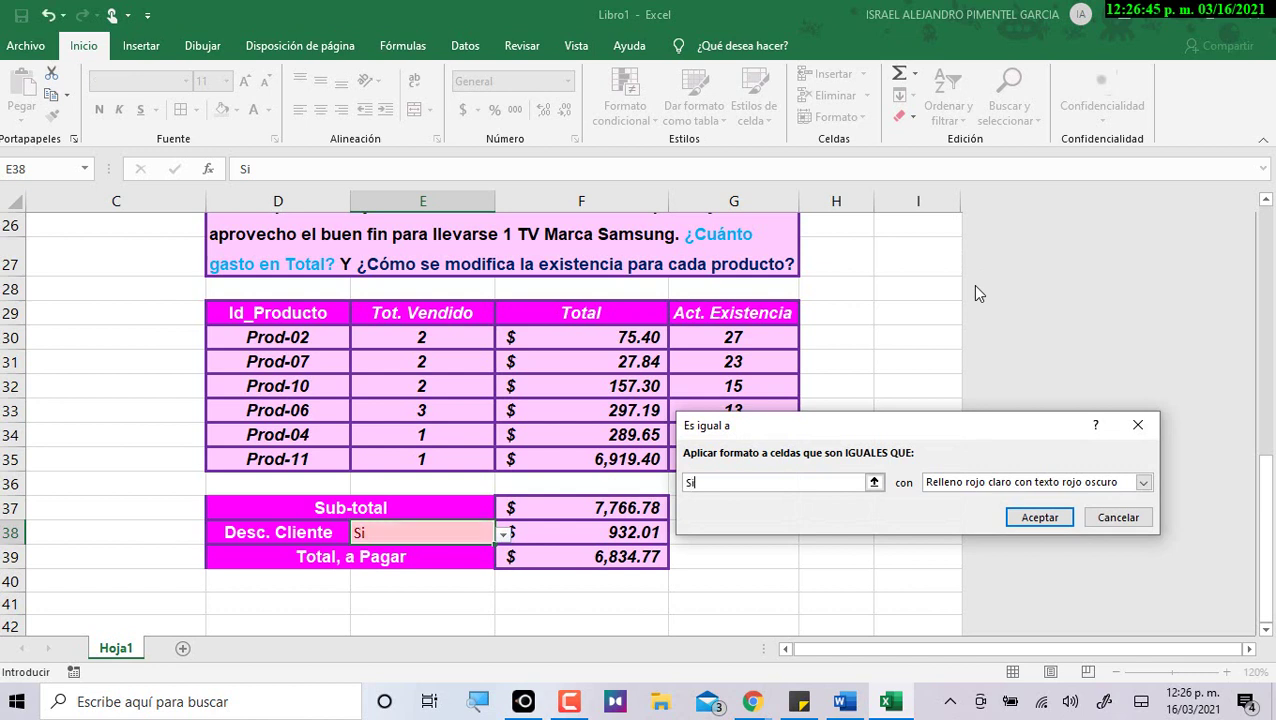
left_click(1141, 482)
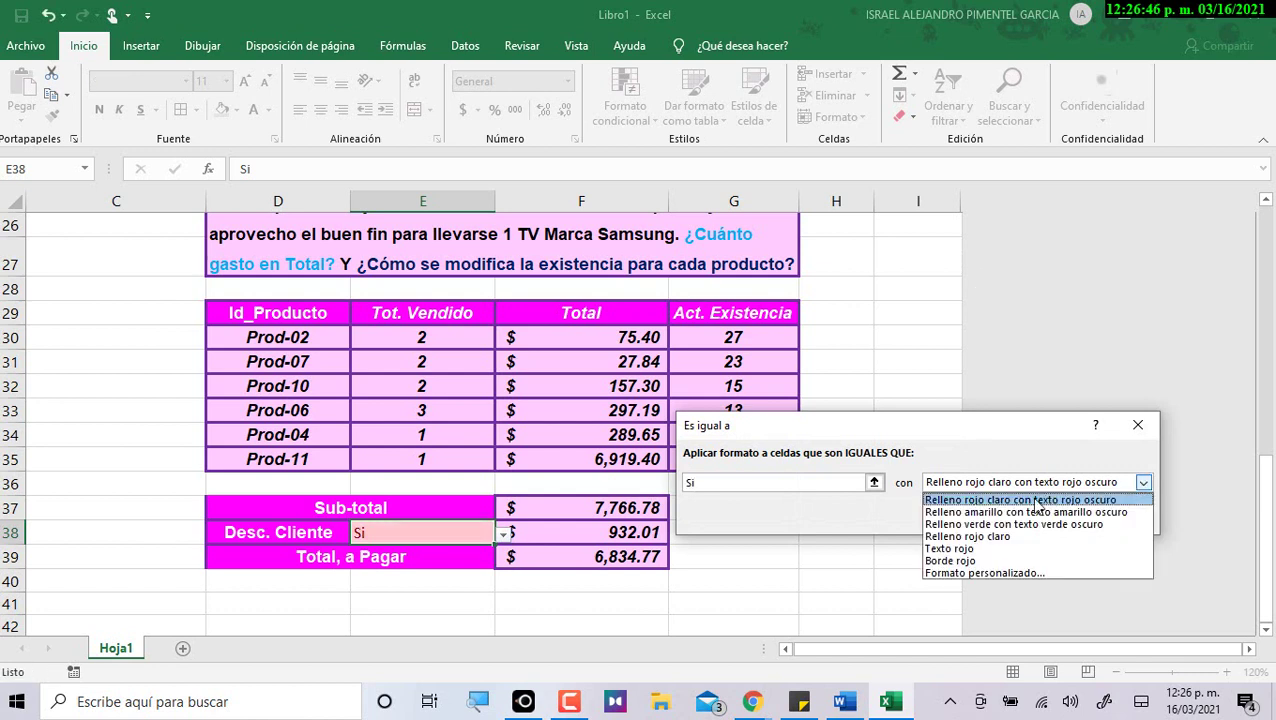
left_click(985, 524)
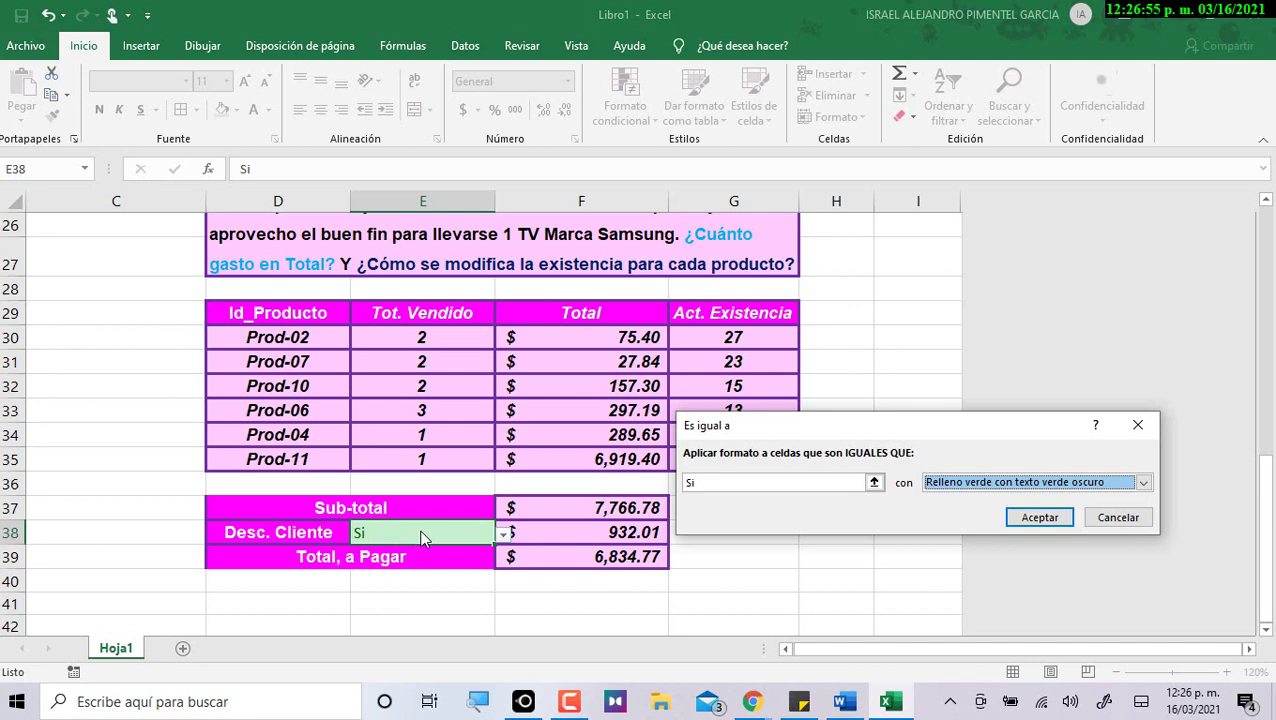
left_click(1050, 520)
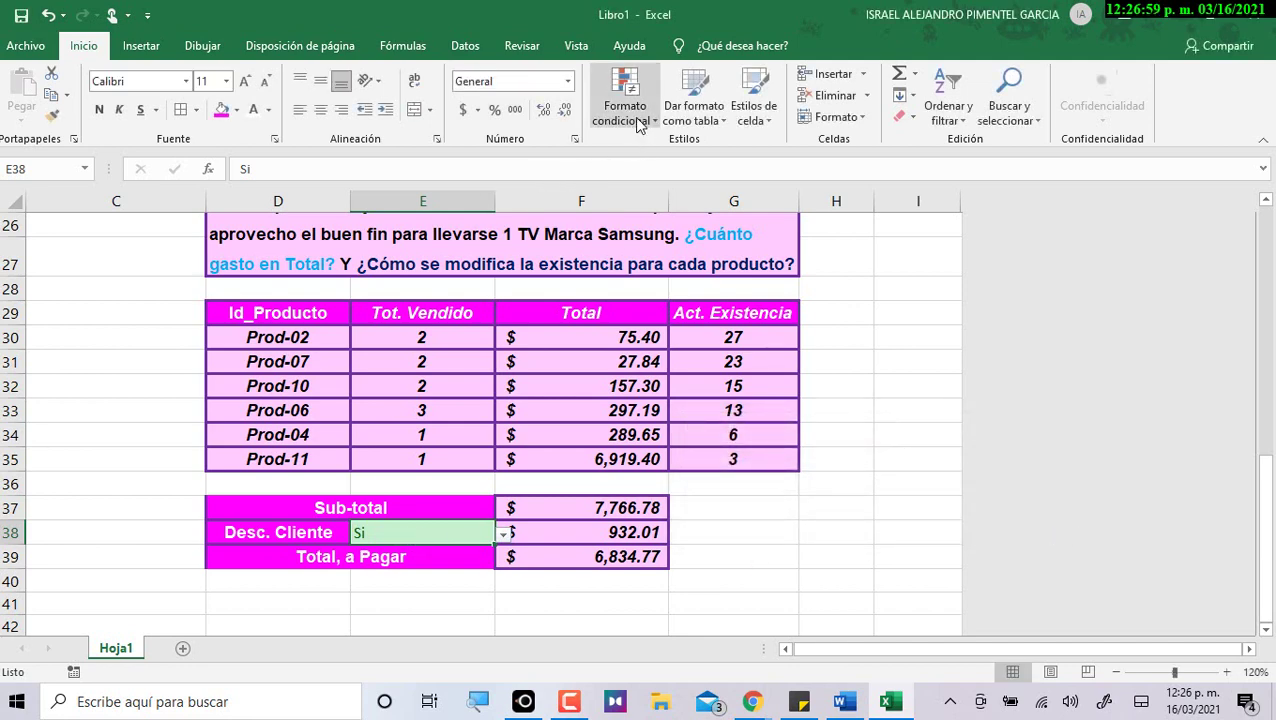
Add a Texto que contiene 'No' rule to E38 with light red fill.
left_click(638, 122)
mouse_move(645, 152)
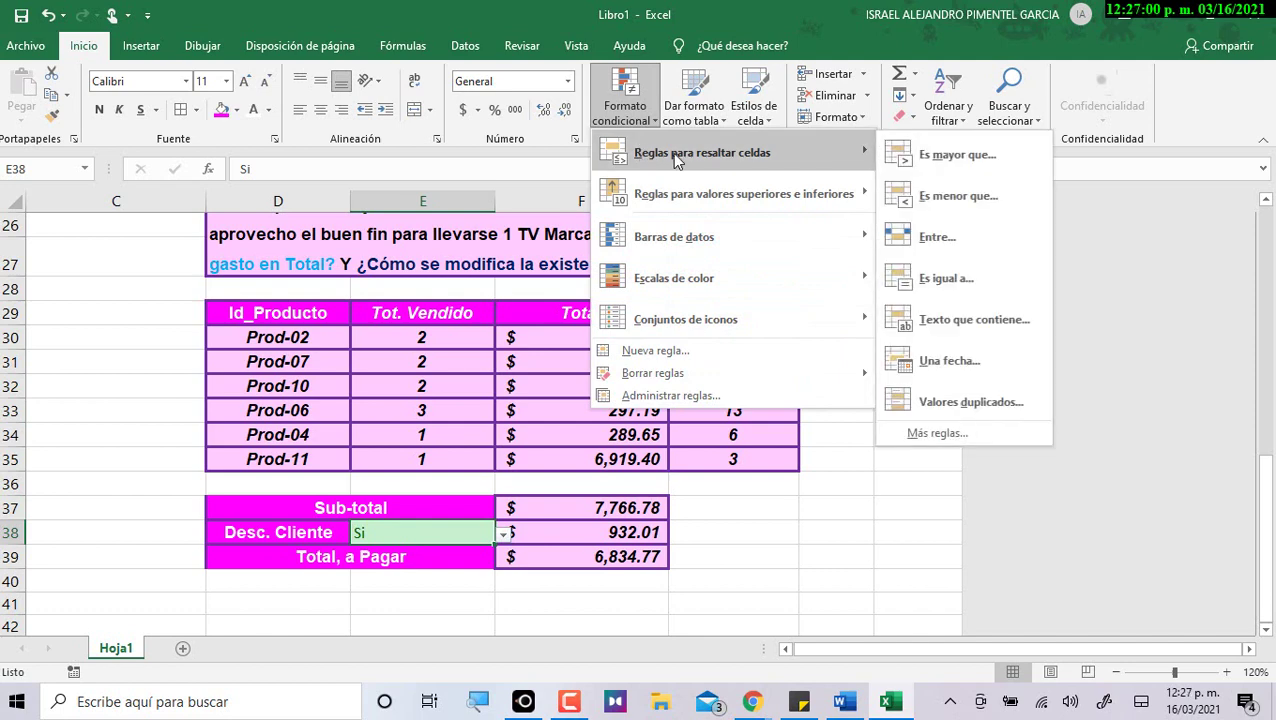
left_click(924, 318)
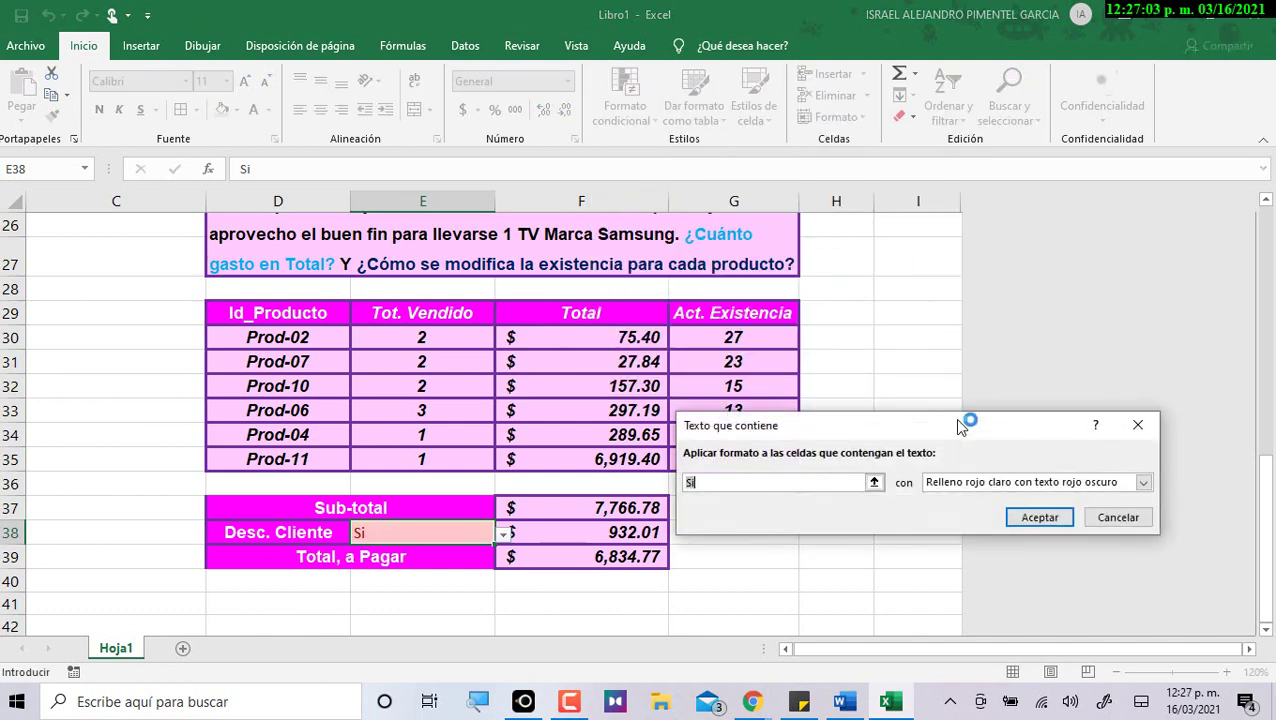
type("No")
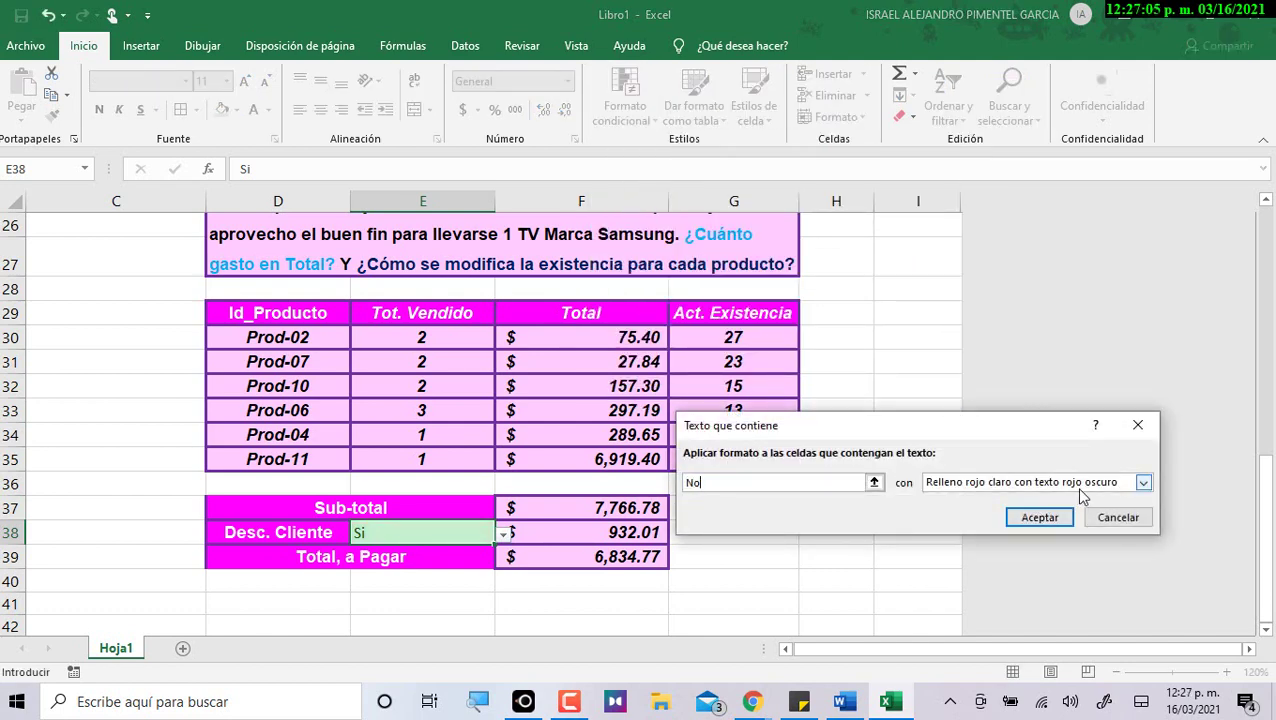
left_click(1141, 487)
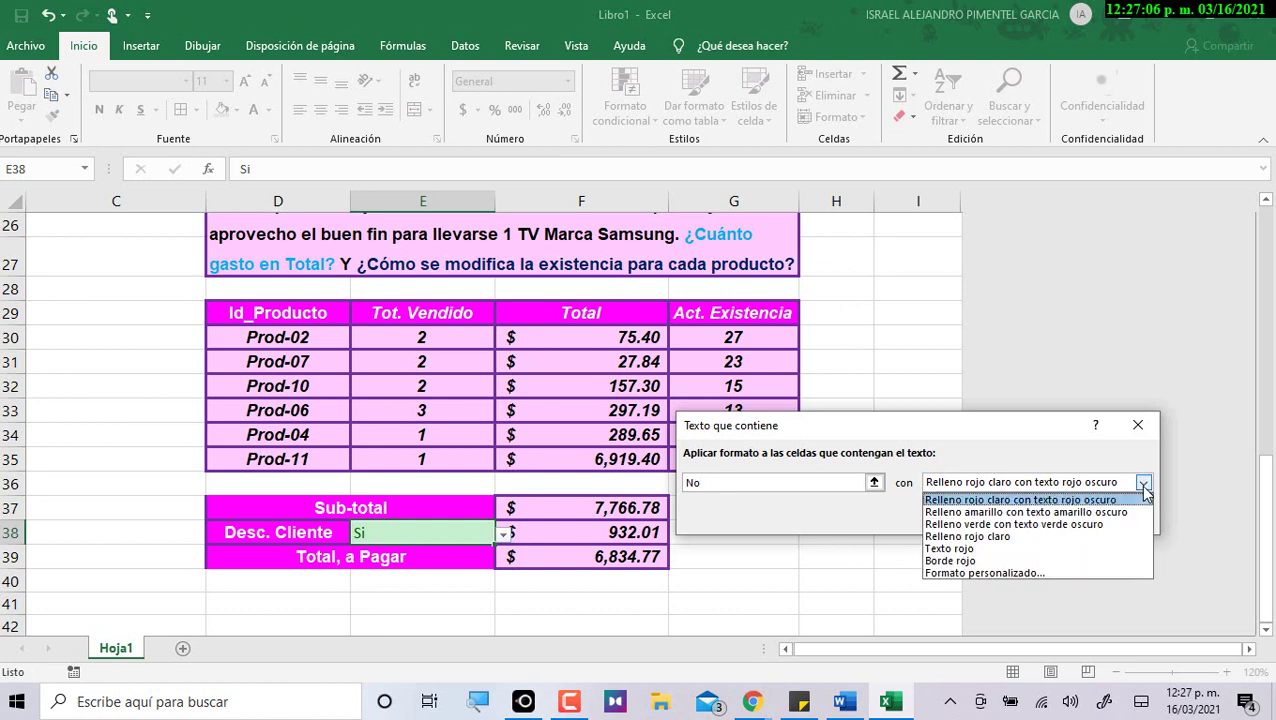
left_click(1028, 534)
left_click(1040, 518)
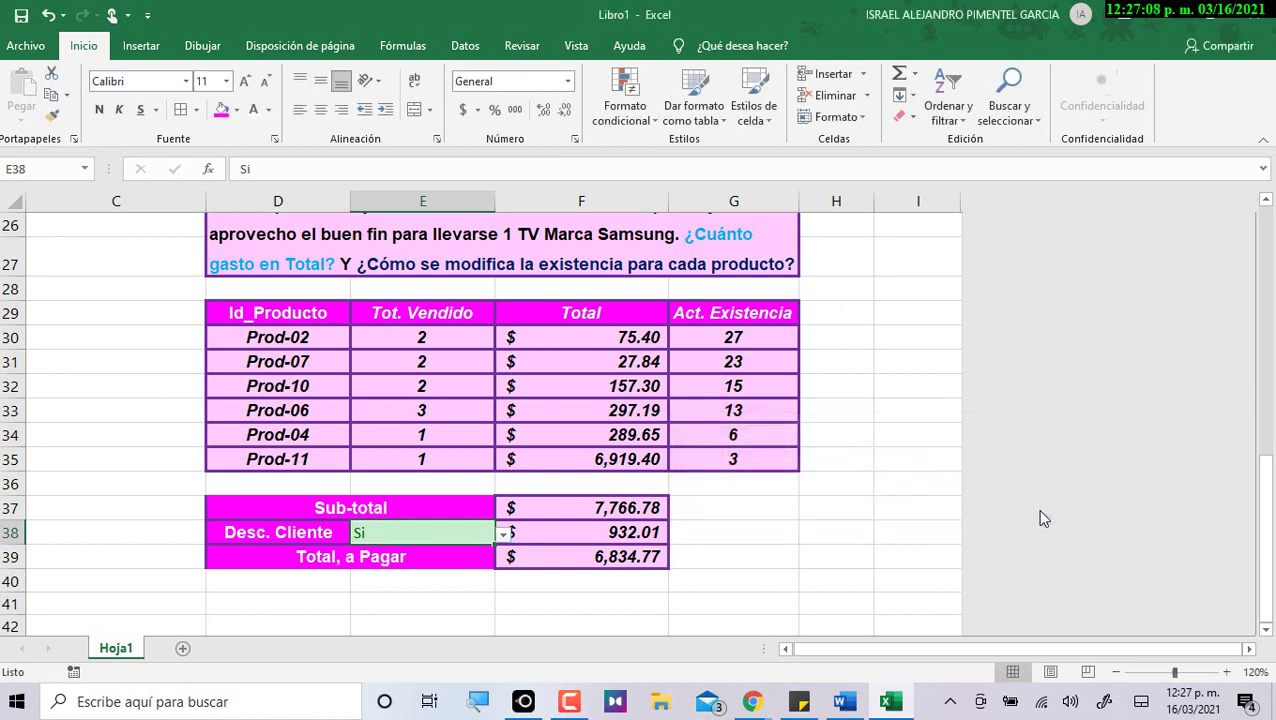
left_click(503, 534)
Set E38 to No and make its value bold and centred both ways.
left_click(455, 568)
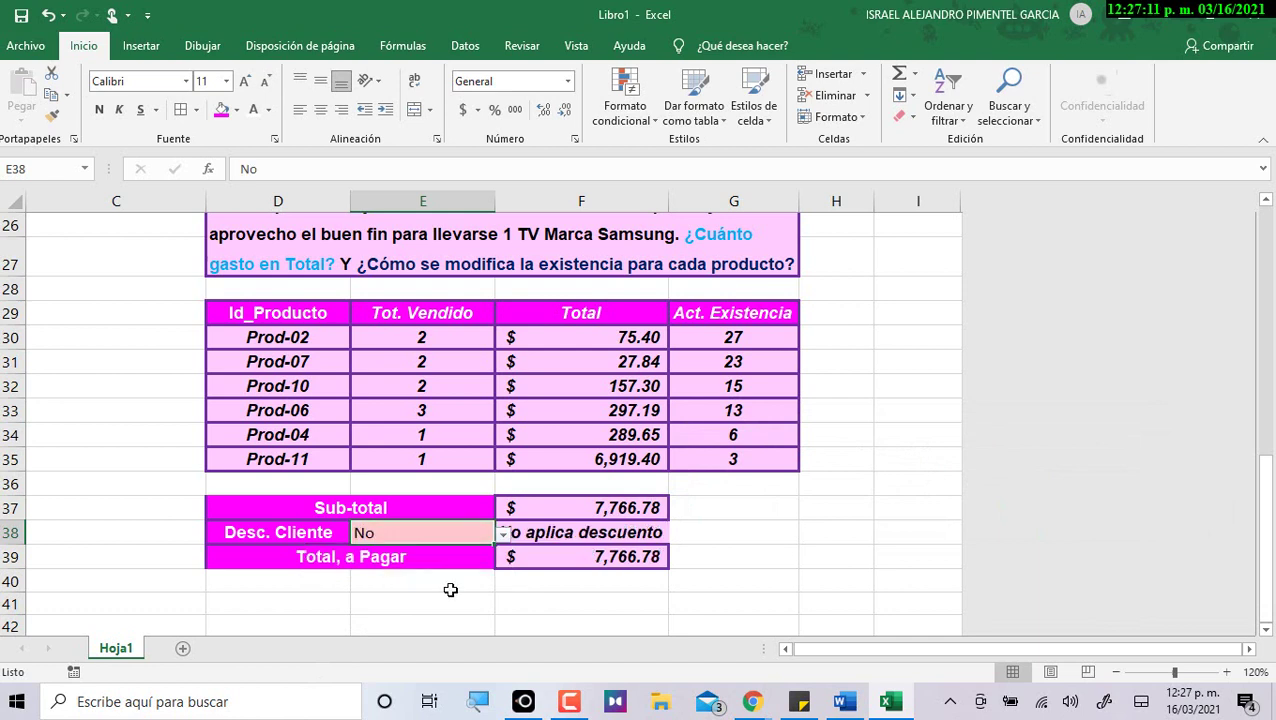
left_click(320, 80)
left_click(320, 108)
left_click(97, 109)
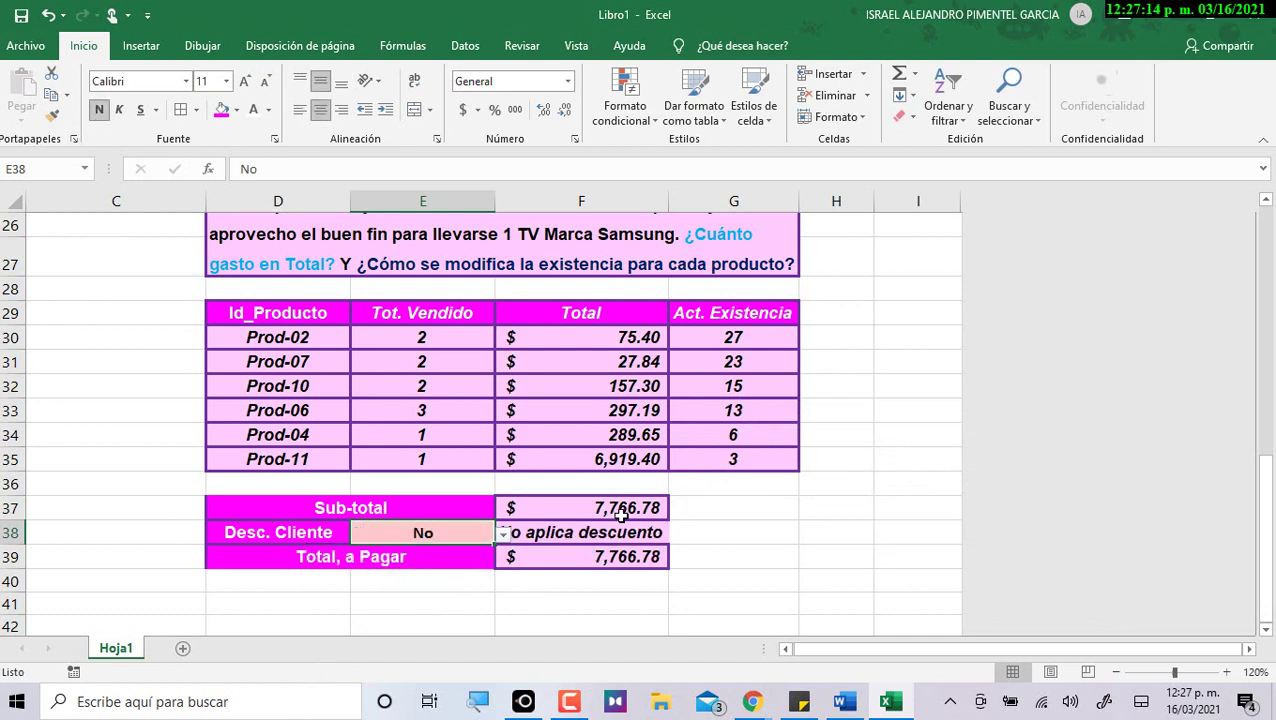
Check the F38 discount formula and switch E38 back to Si.
left_click(506, 536)
left_click(486, 533)
left_click(506, 533)
left_click(478, 533)
left_click(504, 533)
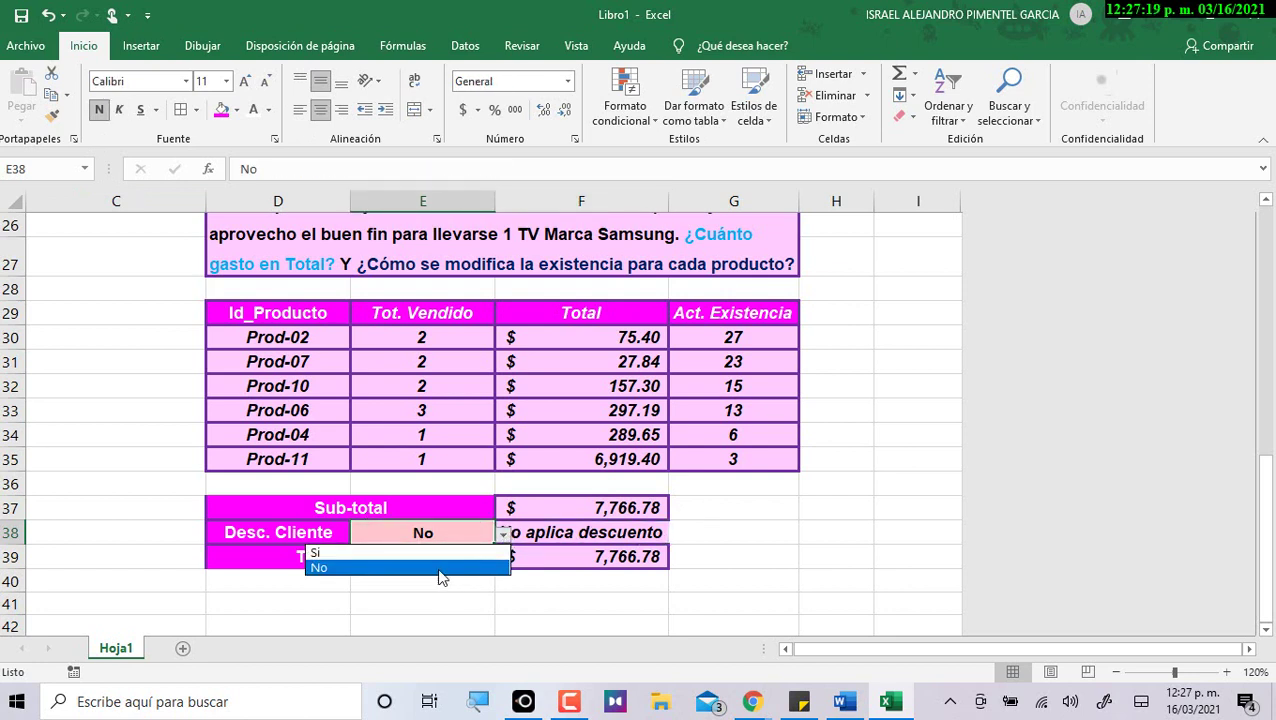
left_click(443, 553)
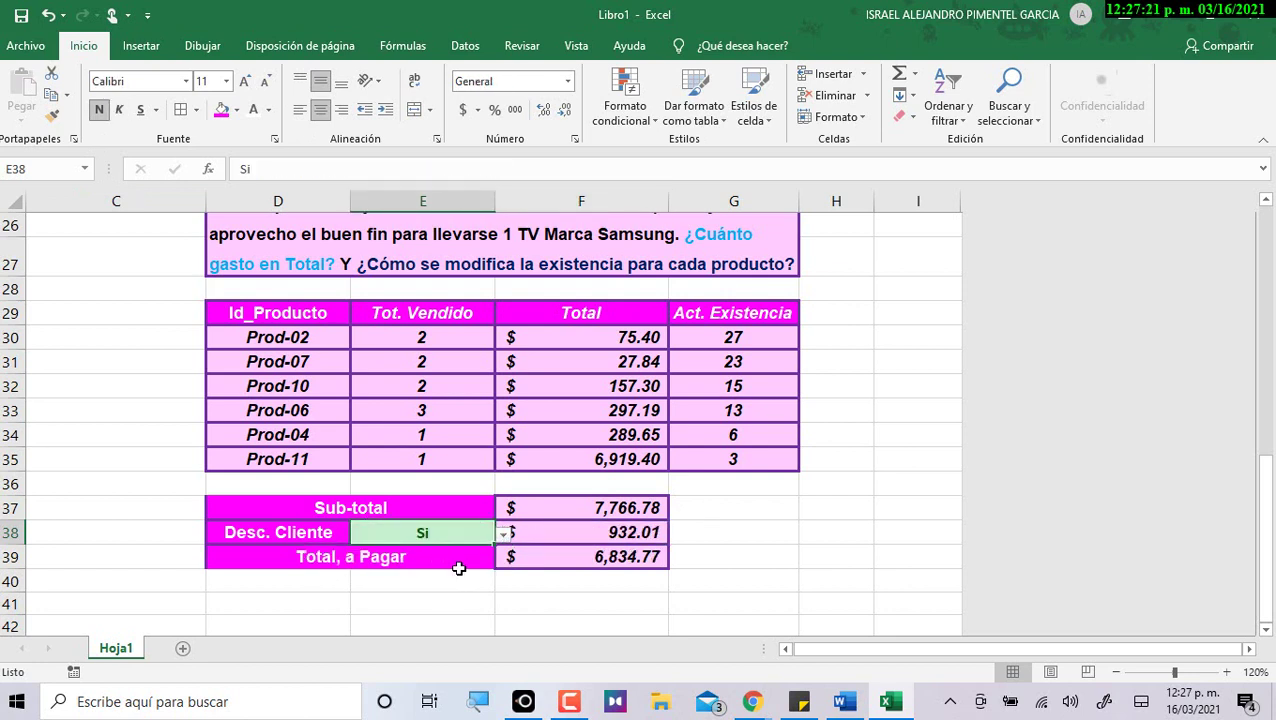
Add an Es igual a 'No' rule with light red fill and dark red text.
left_click(627, 117)
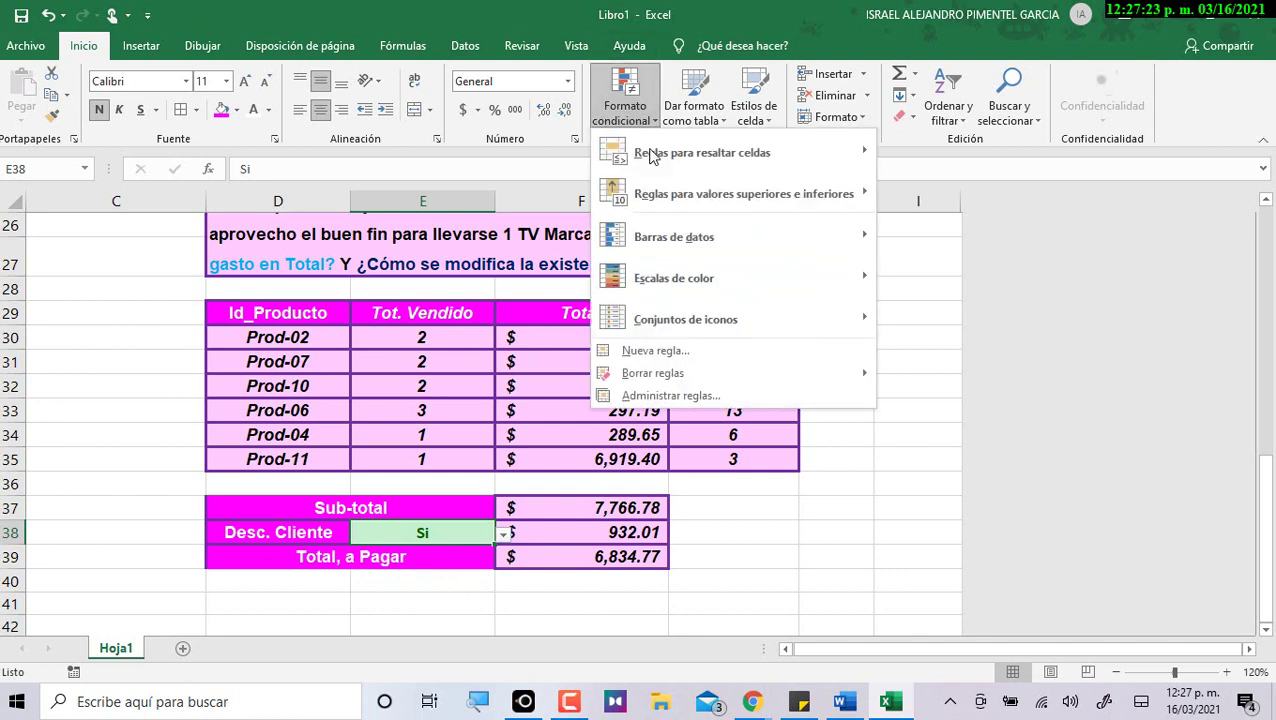
mouse_move(820, 152)
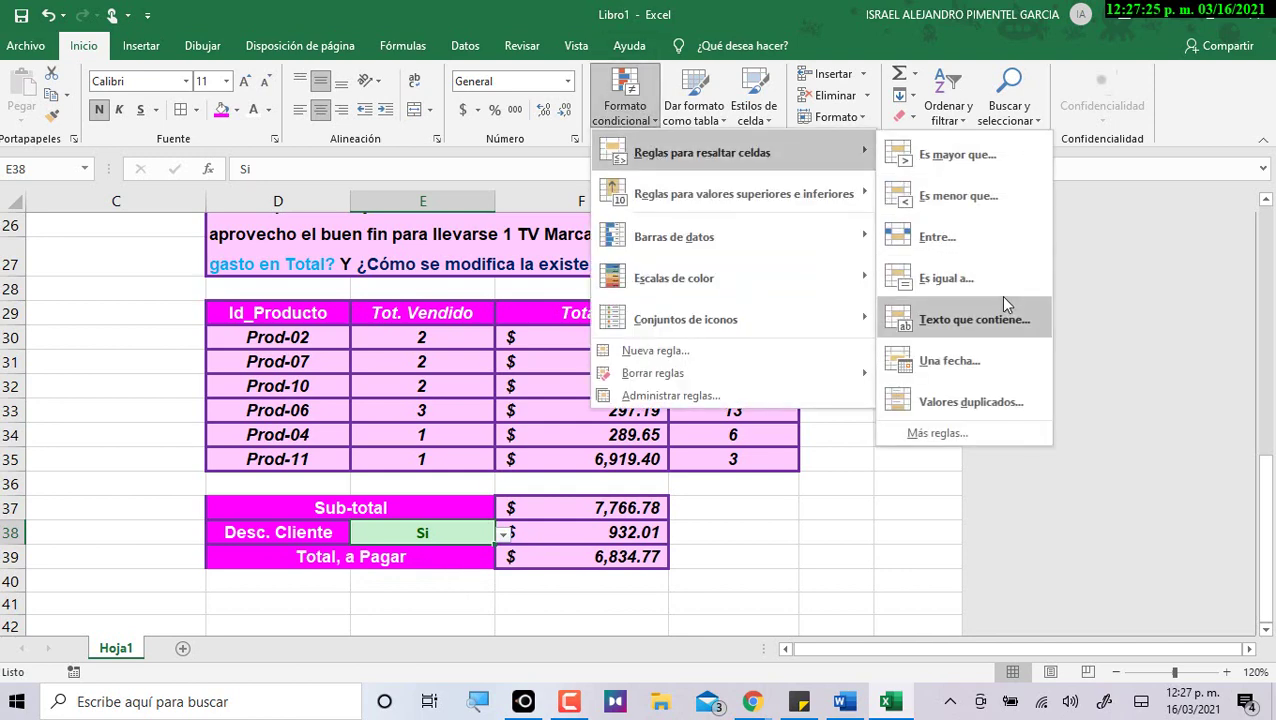
left_click(995, 276)
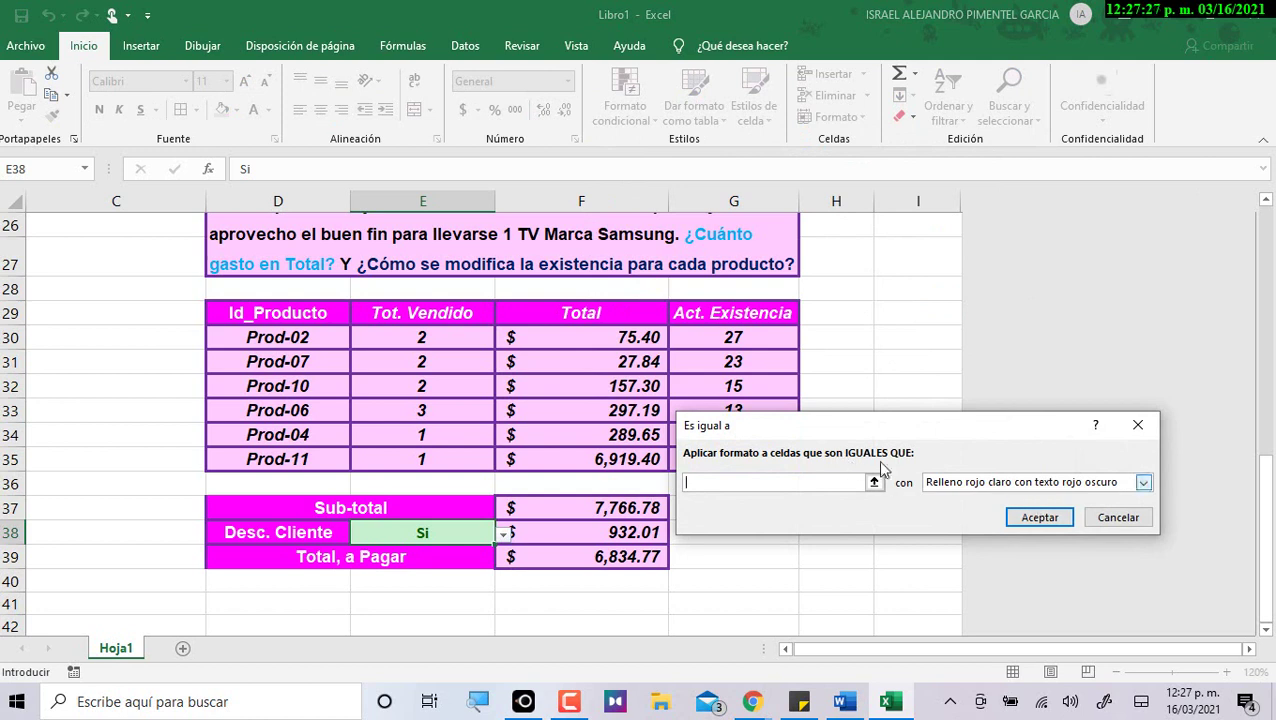
type("No")
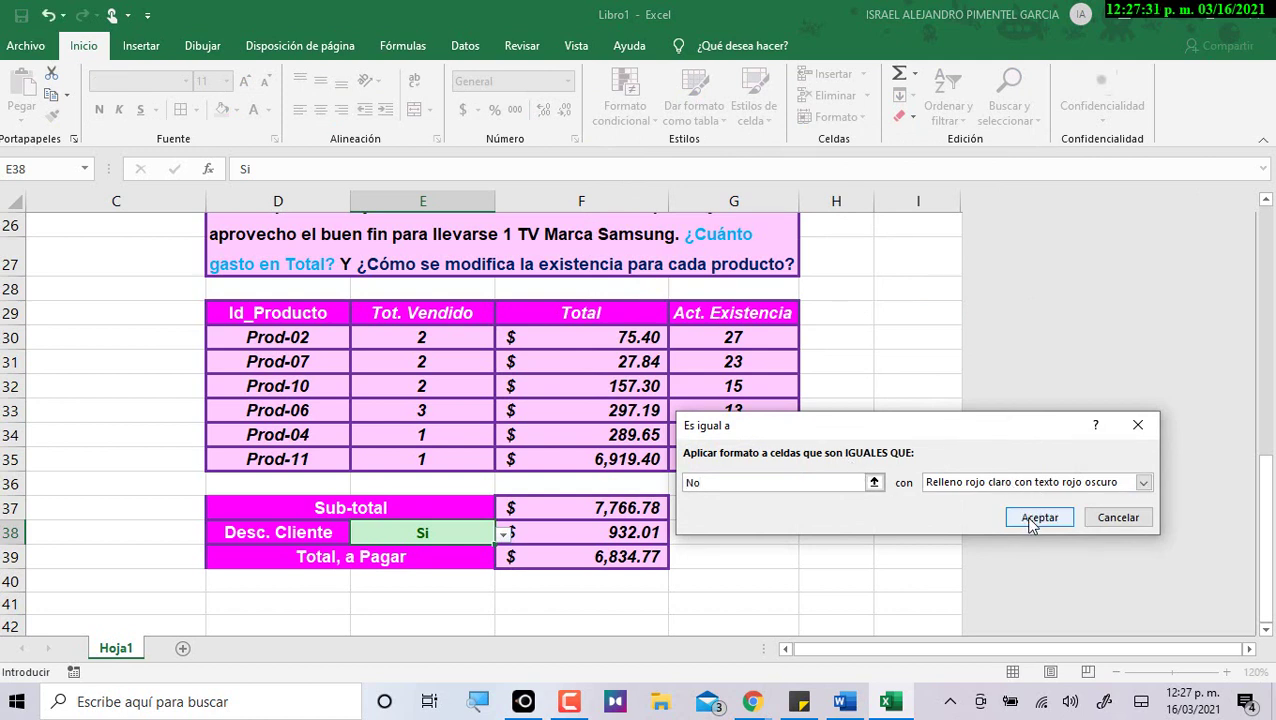
left_click(1036, 519)
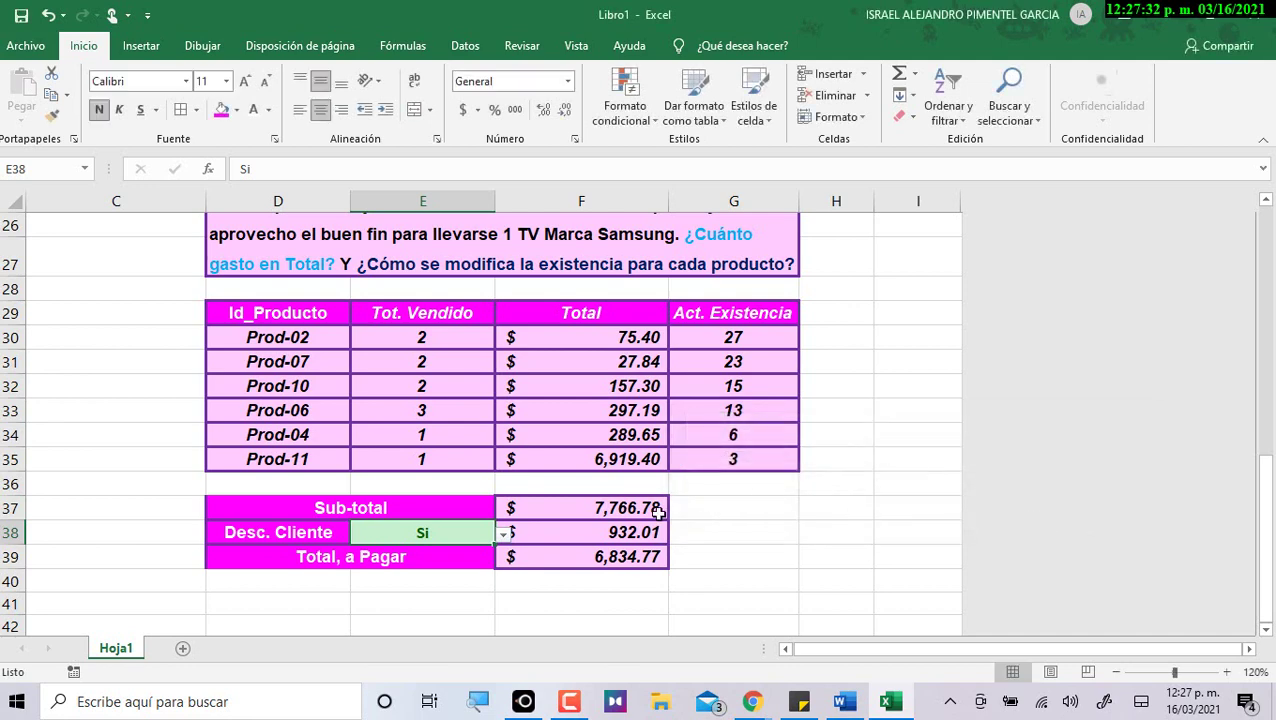
Set E38 to No and autofit column F to show No aplica descuento.
left_click(507, 540)
left_click(413, 566)
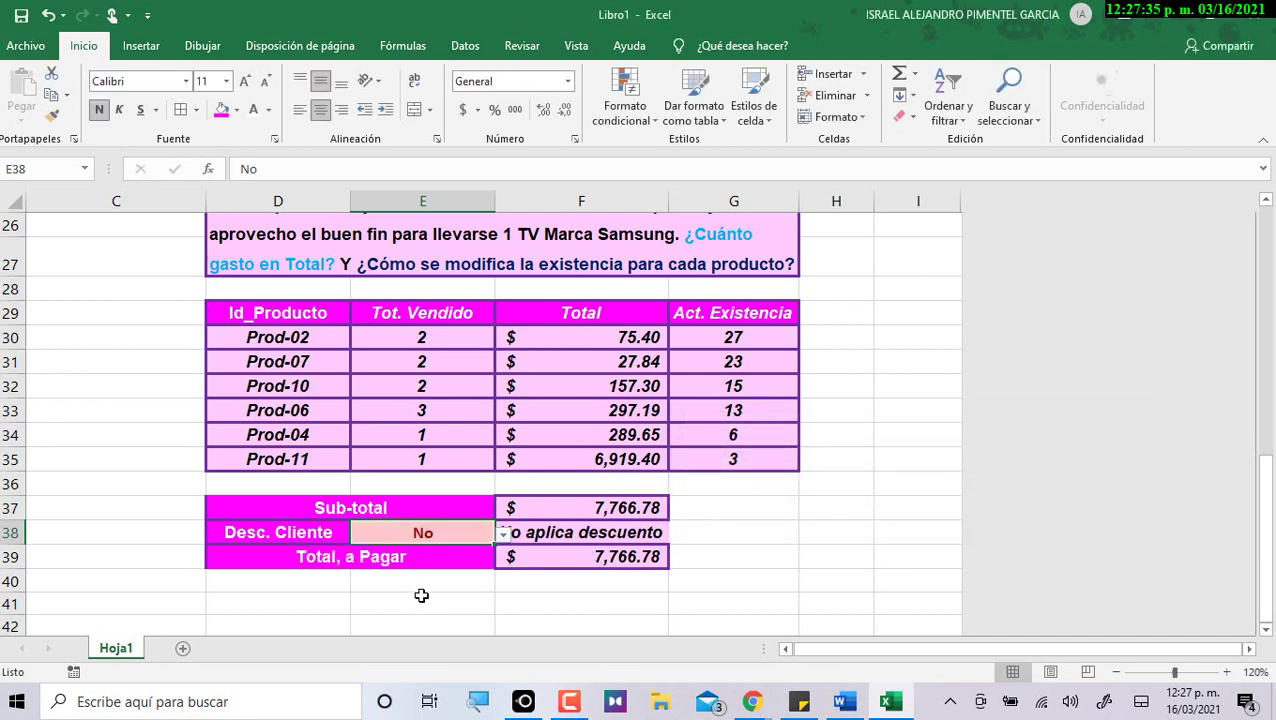
left_click(523, 626)
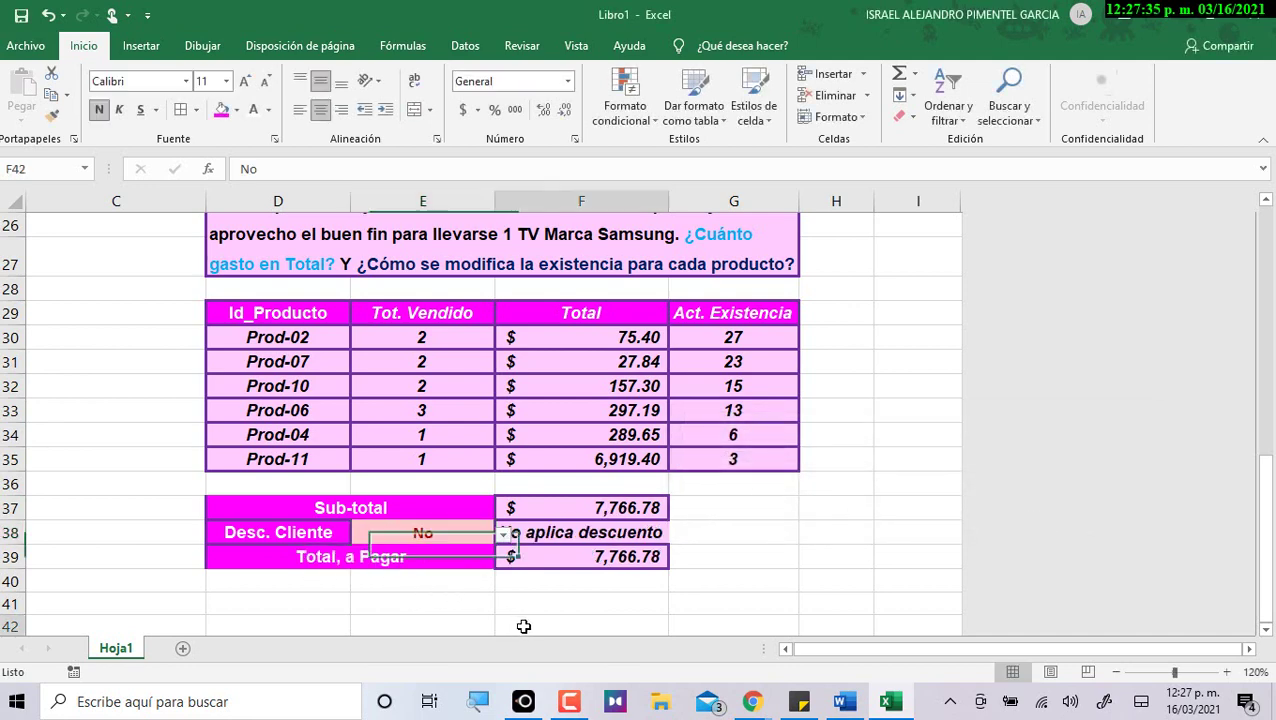
double_click(668, 198)
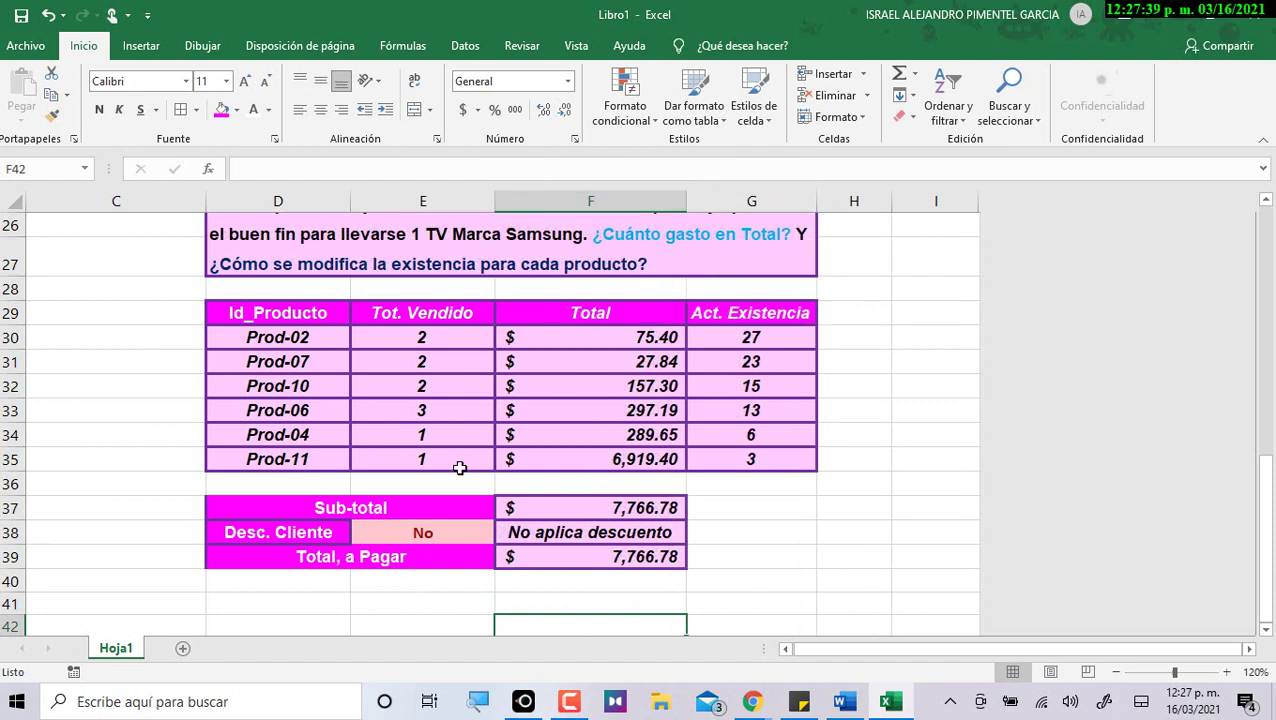
left_click(461, 535)
left_click(505, 538)
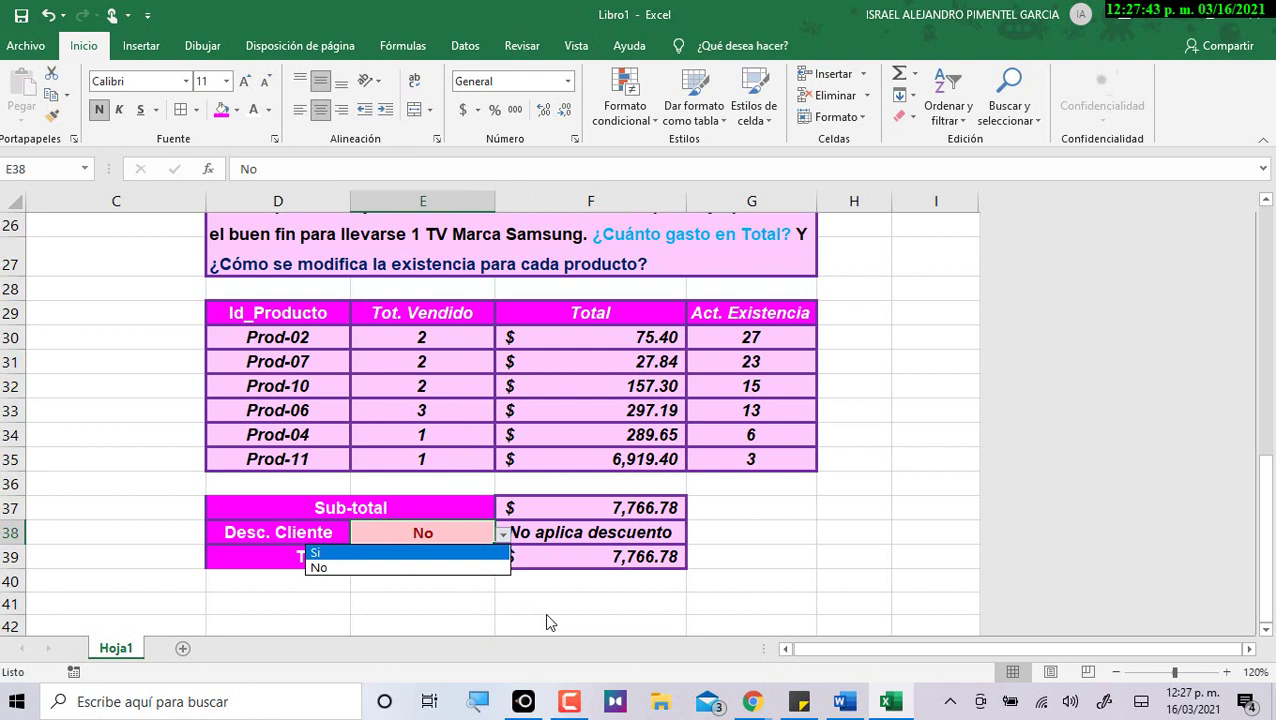
key("Escape")
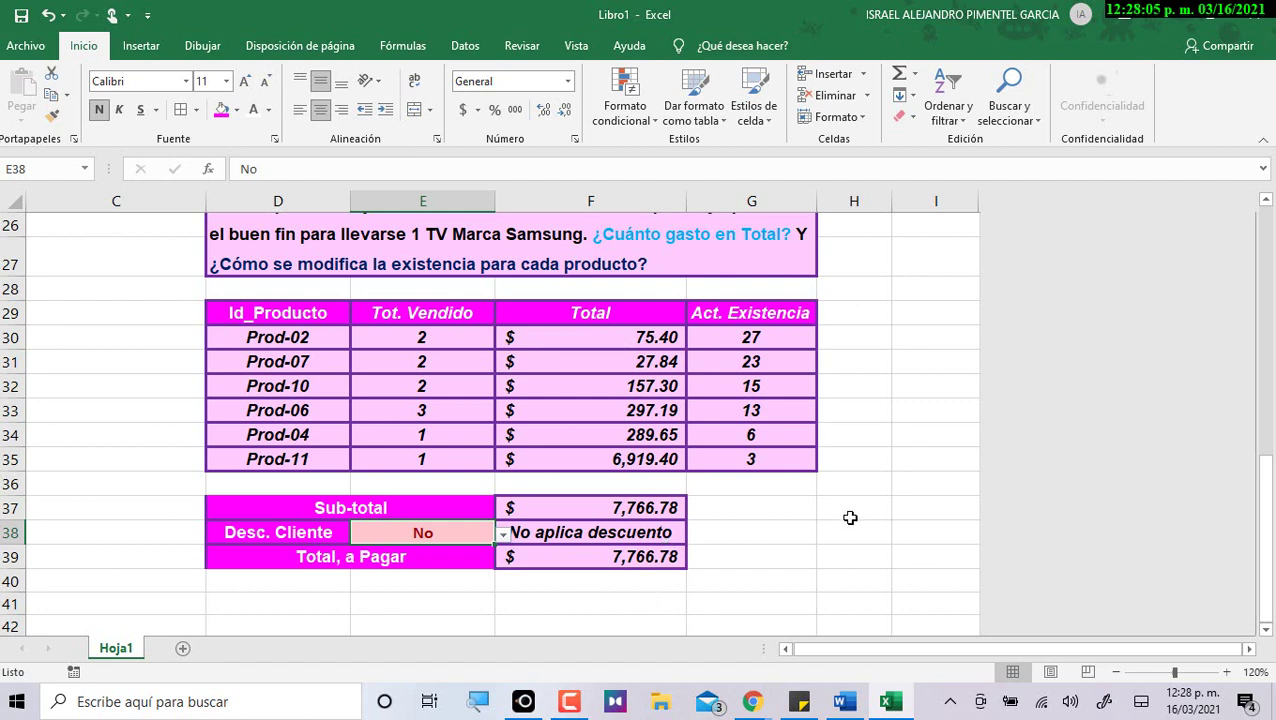
Select the empty cell G38 and switch over to the Word practice document.
left_click(768, 532)
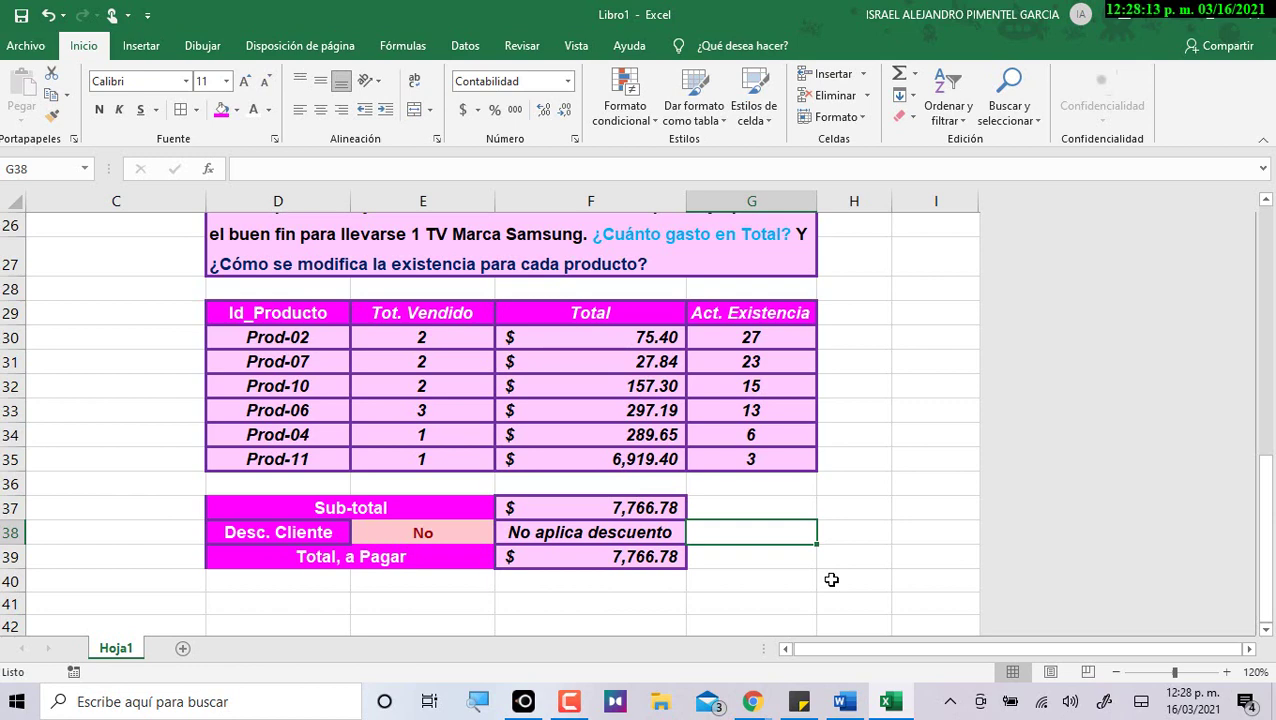
key("alt+Tab")
key("alt+Tab")
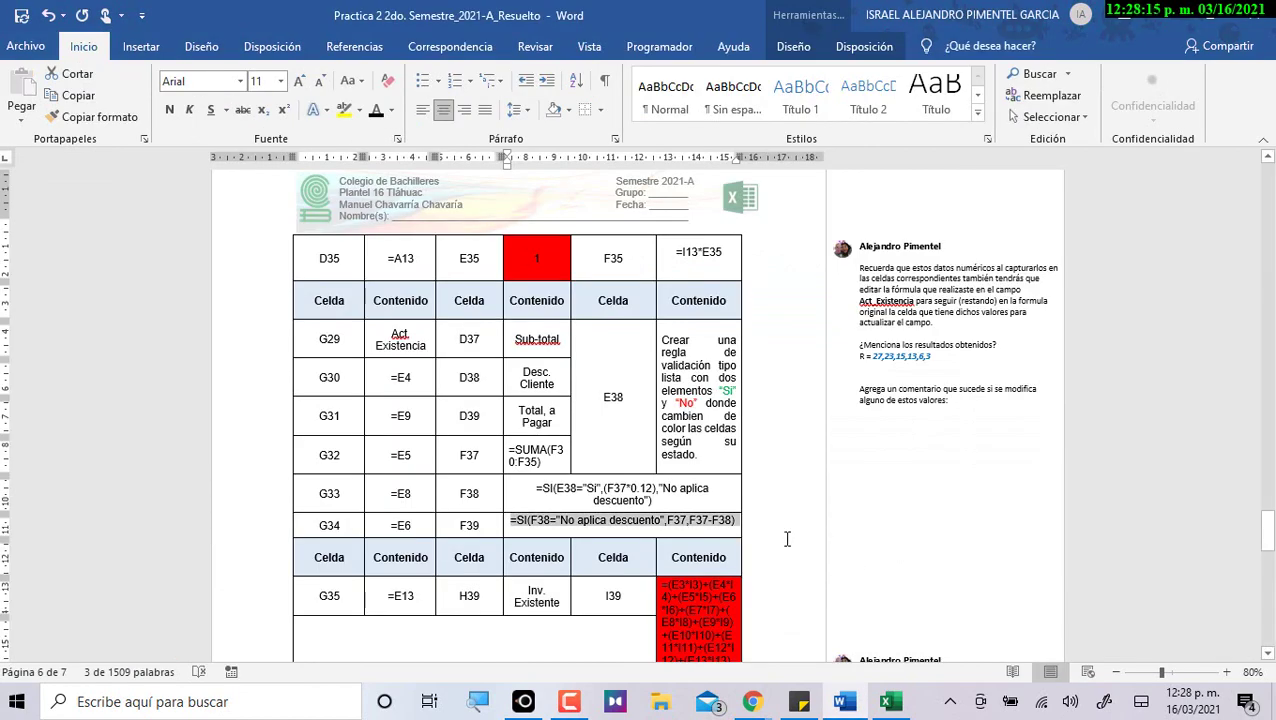
Correct the Word answer table's cell reference from F39 to H39.
scroll(637, 440, "down", 3)
left_click(547, 489)
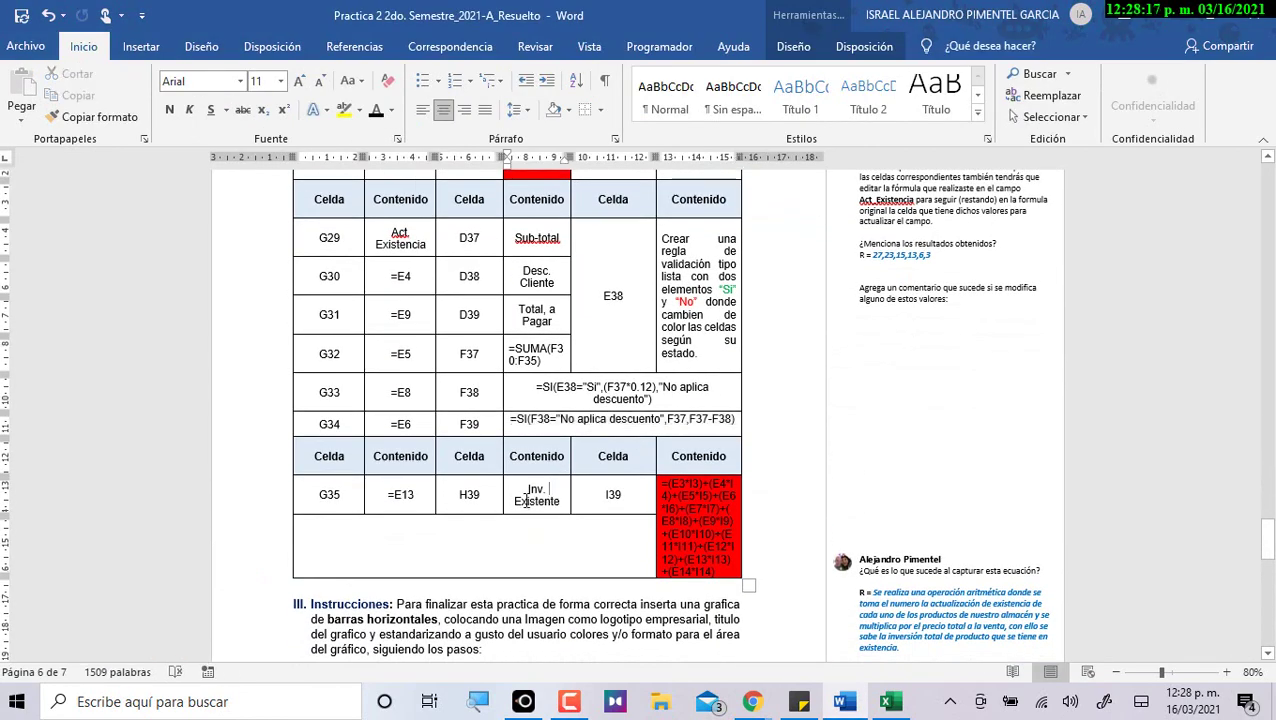
double_click(466, 495)
type("H39")
Copy the label 'Inv. Existente' from the Word table into Excel cell H39.
left_click_drag(528, 489, 560, 502)
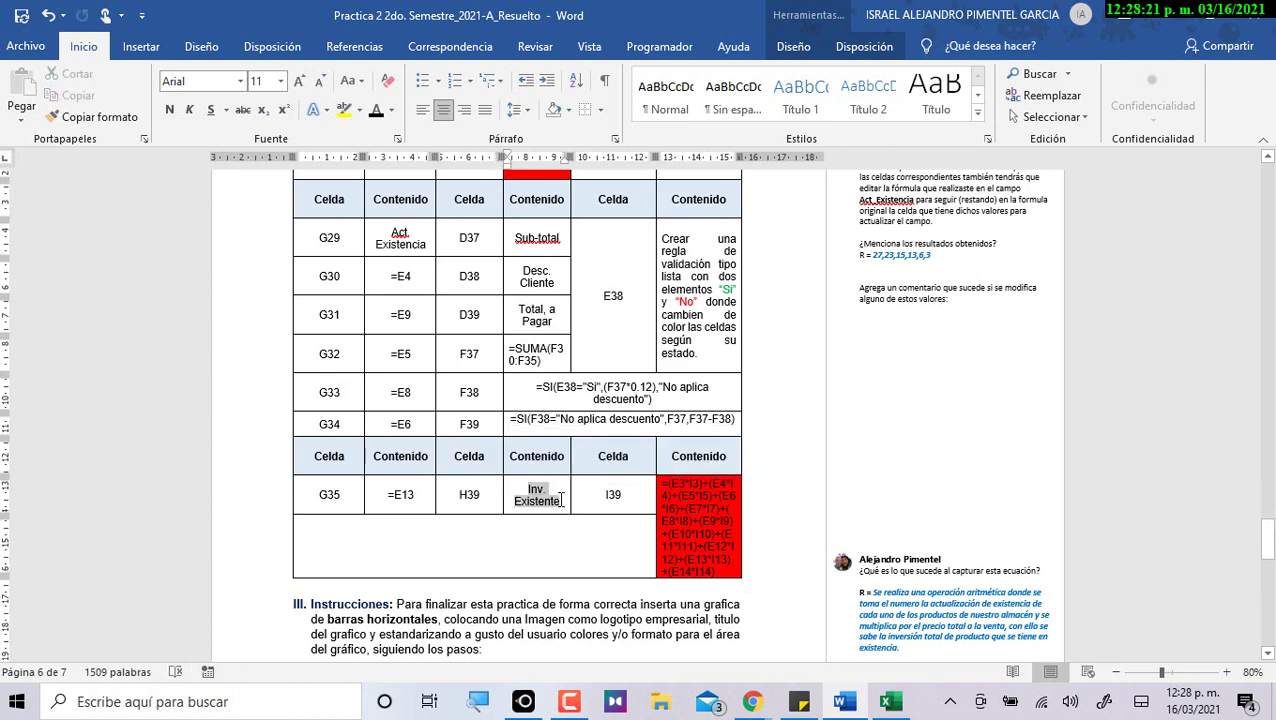
key("ctrl+c")
key("alt+Tab")
left_click(842, 553)
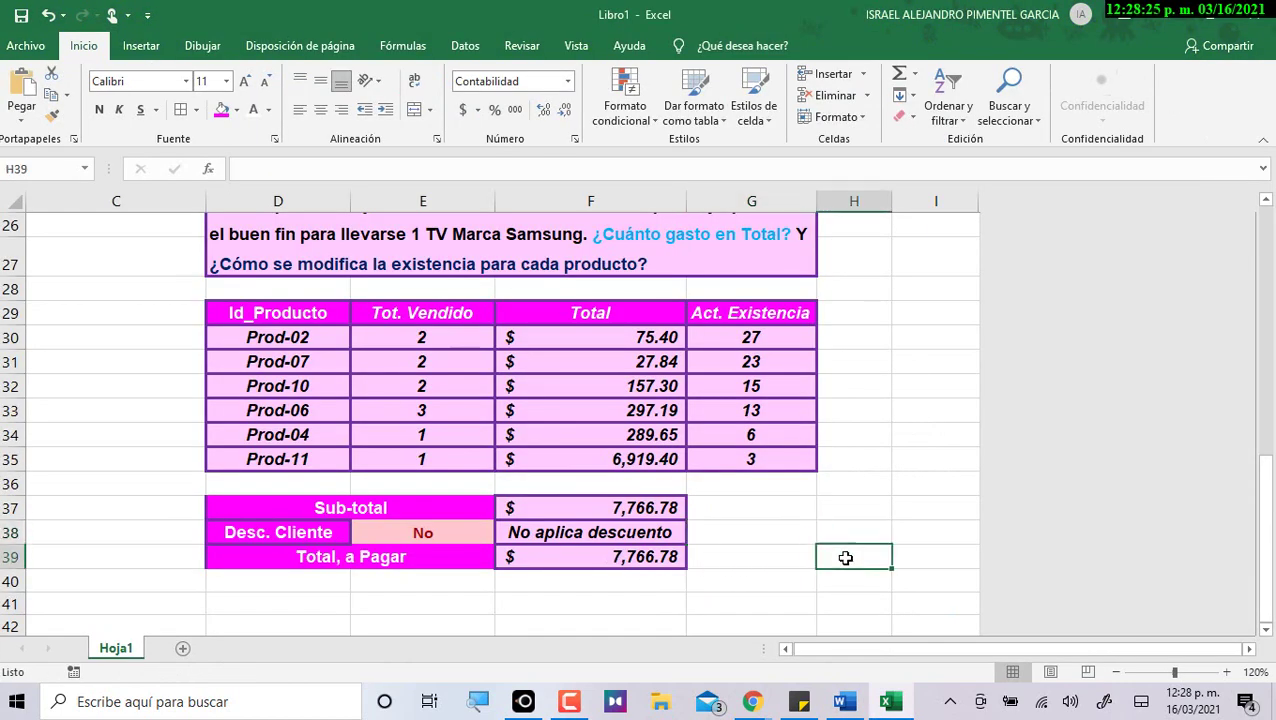
key("ctrl+v")
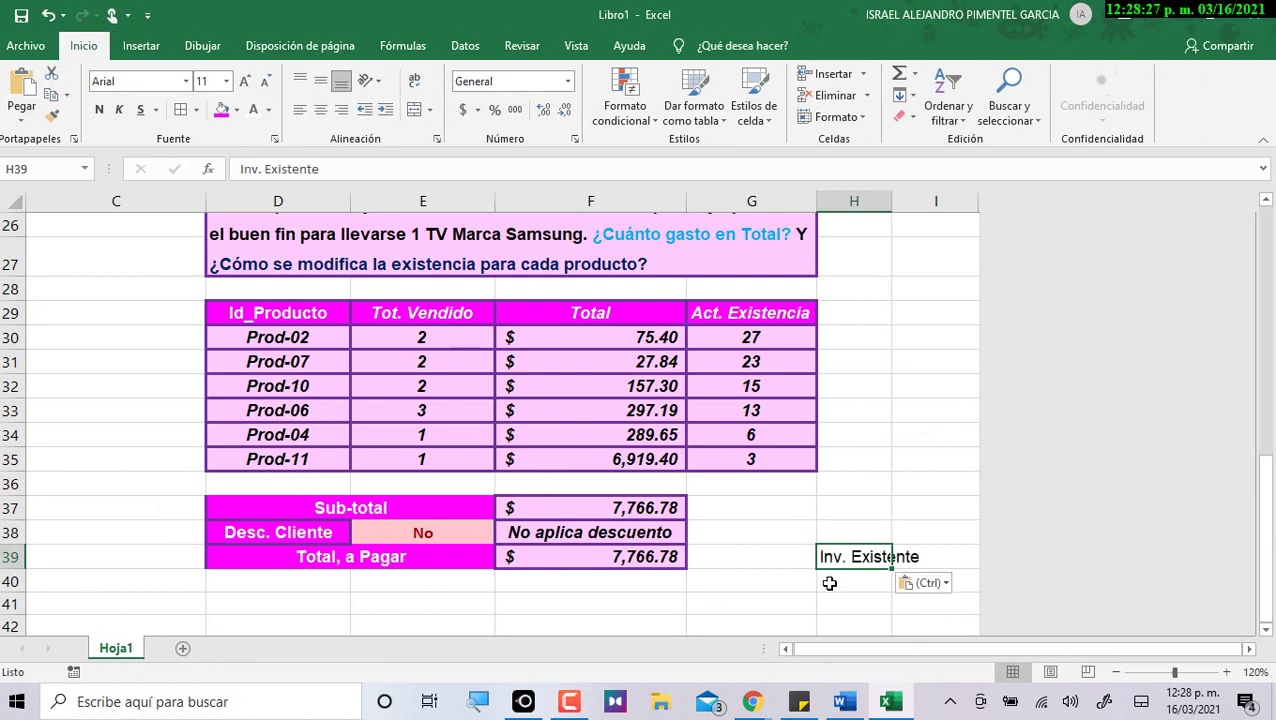
Copy the inventory formula from the Word document's red cell.
key("alt+Tab")
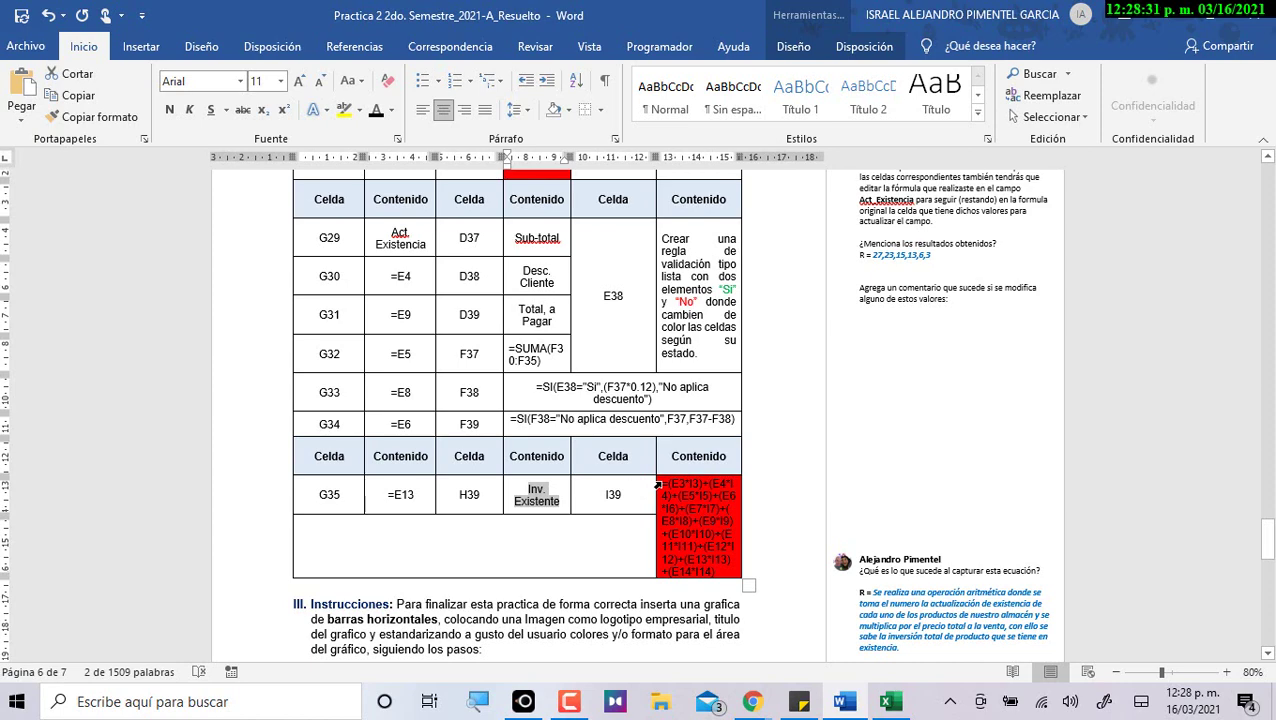
left_click_drag(659, 486, 720, 577)
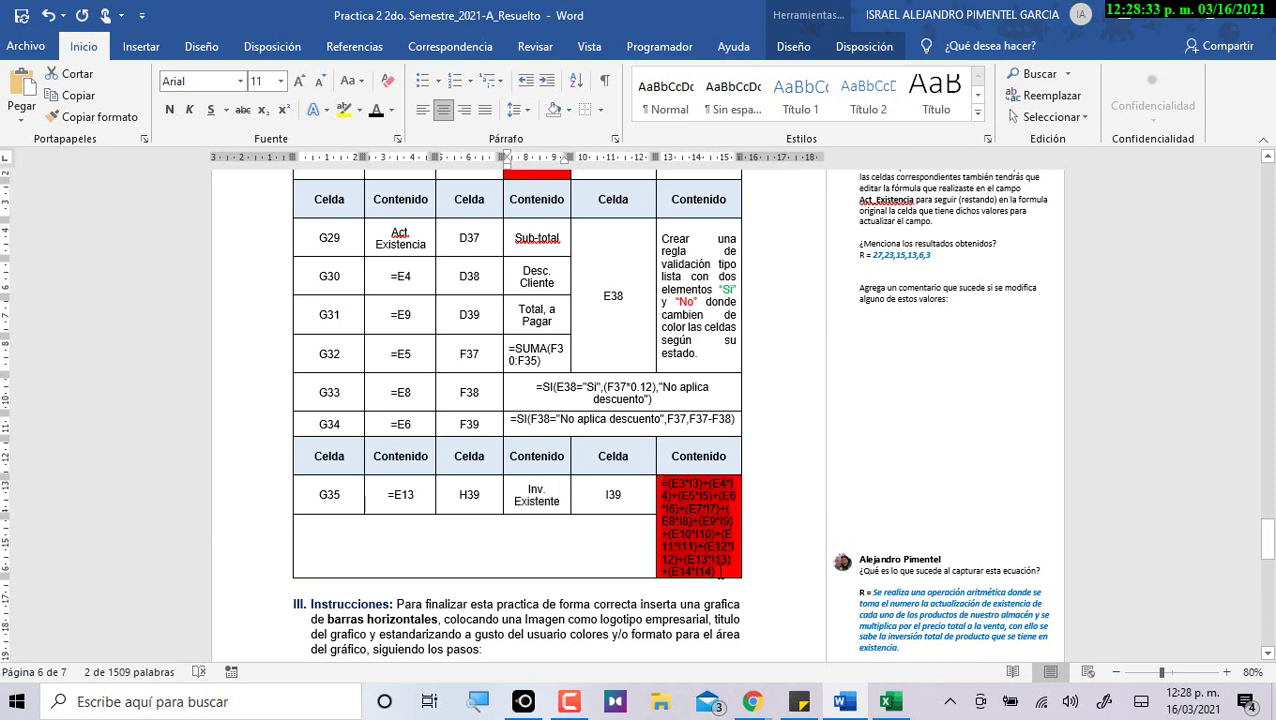
key("ctrl+c")
key("alt+Tab")
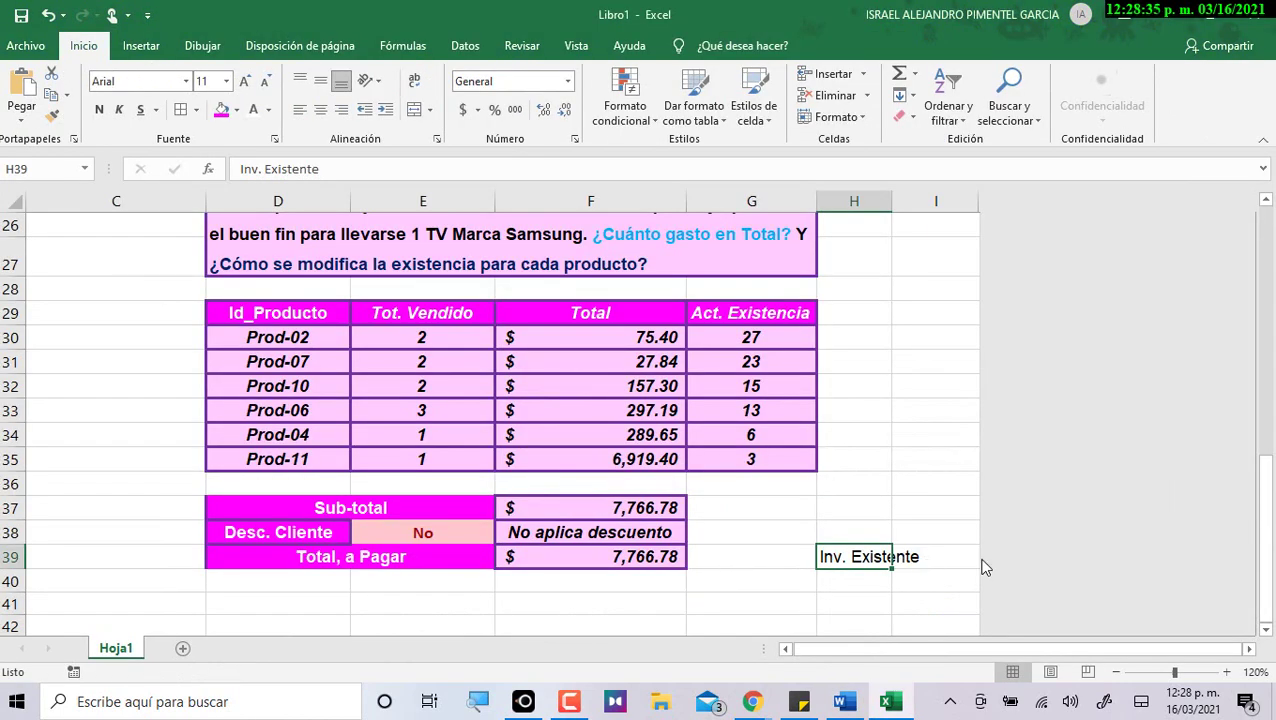
Paste the inventory formula into I39 and autofit column H.
double_click(958, 556)
key("ctrl+v")
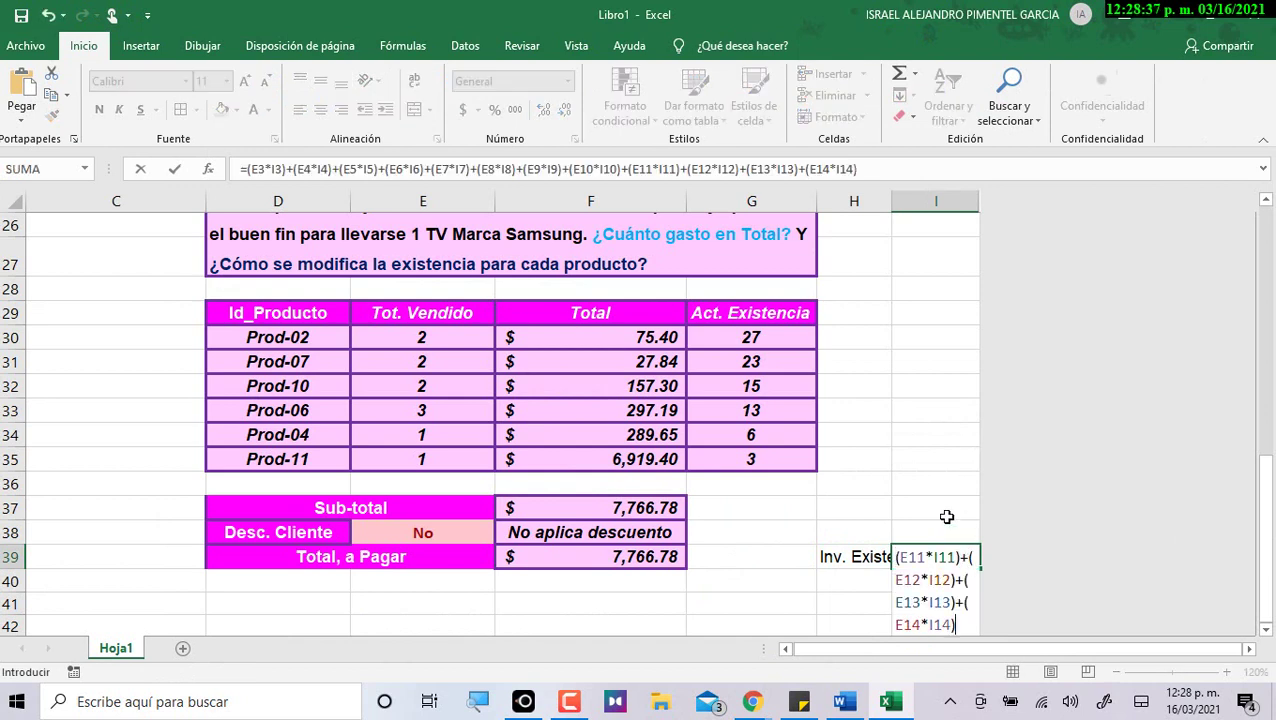
key("Return")
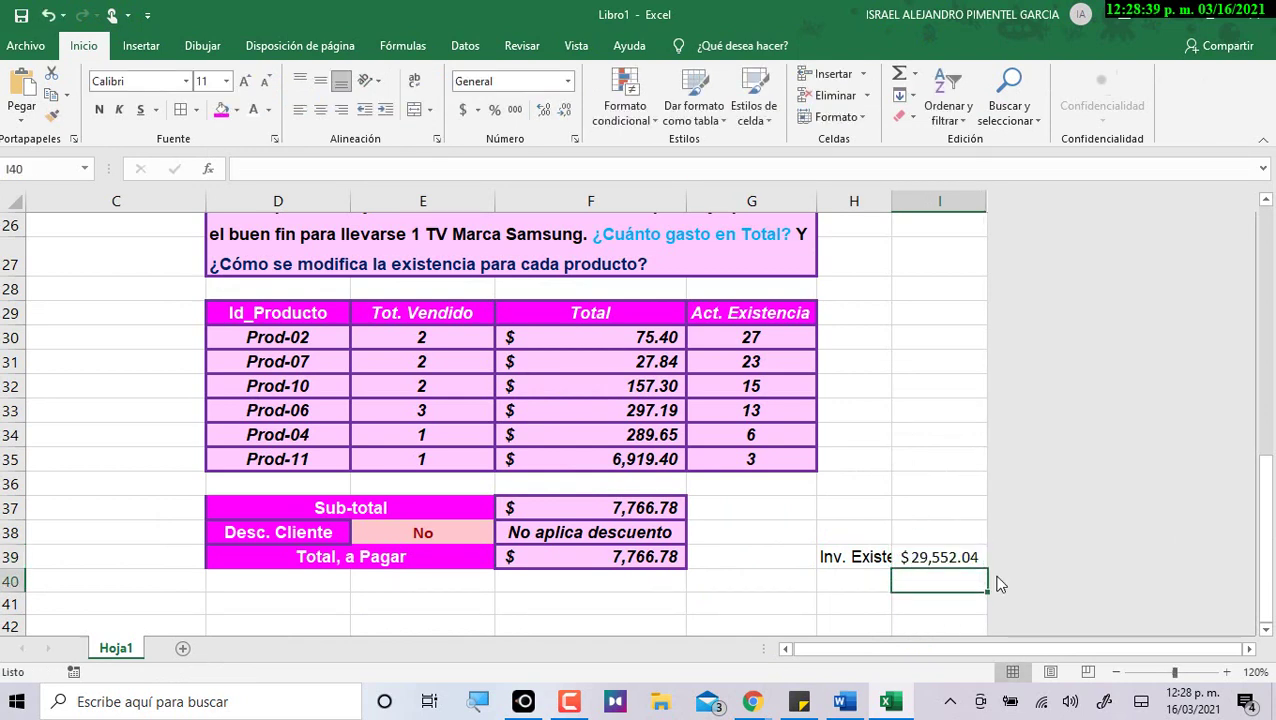
double_click(891, 196)
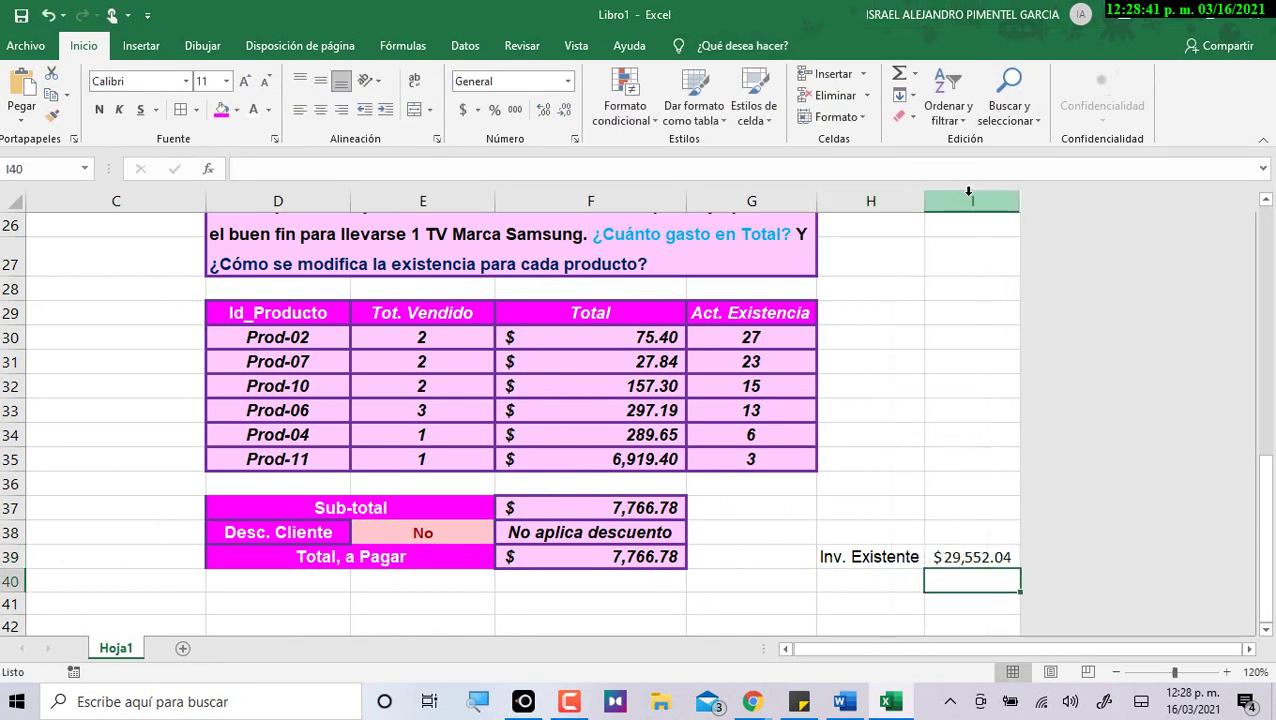
Copy the Total header's style onto H39 with Format Painter and refit column H.
left_click(872, 555)
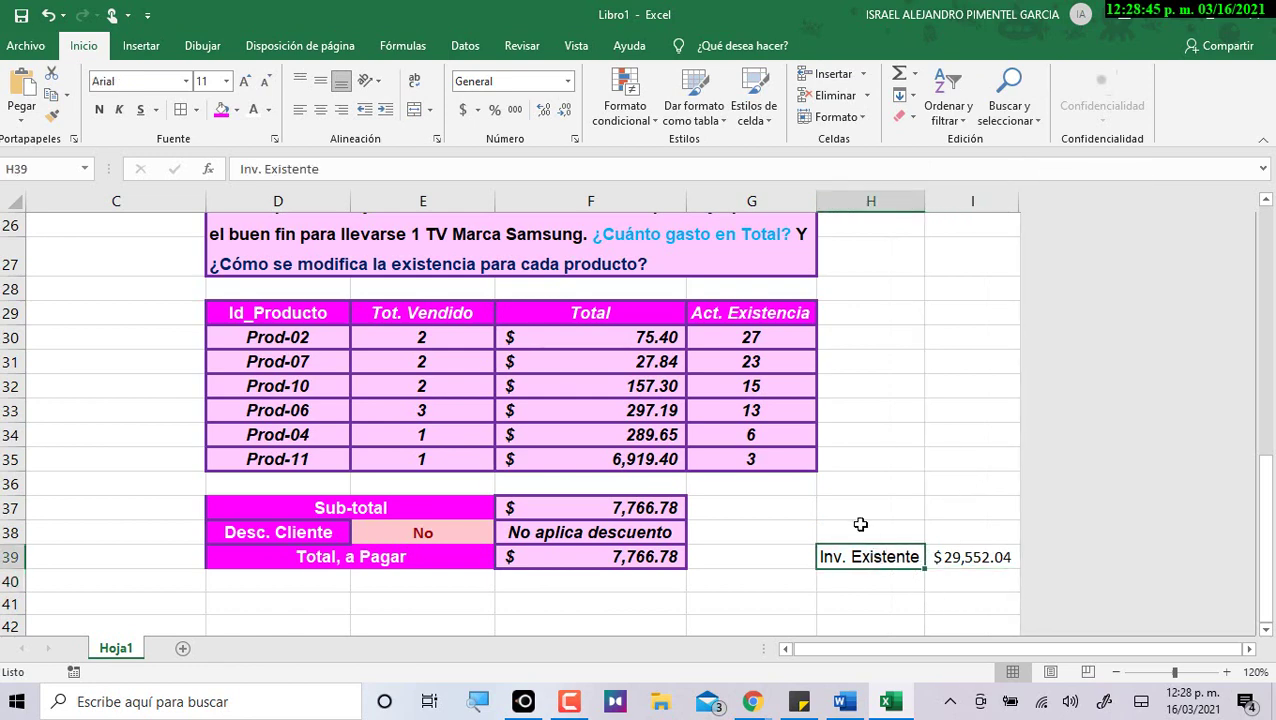
scroll(850, 520, "up", 2)
left_click(608, 249)
left_click(52, 114)
scroll(700, 390, "down", 5)
left_click(850, 322)
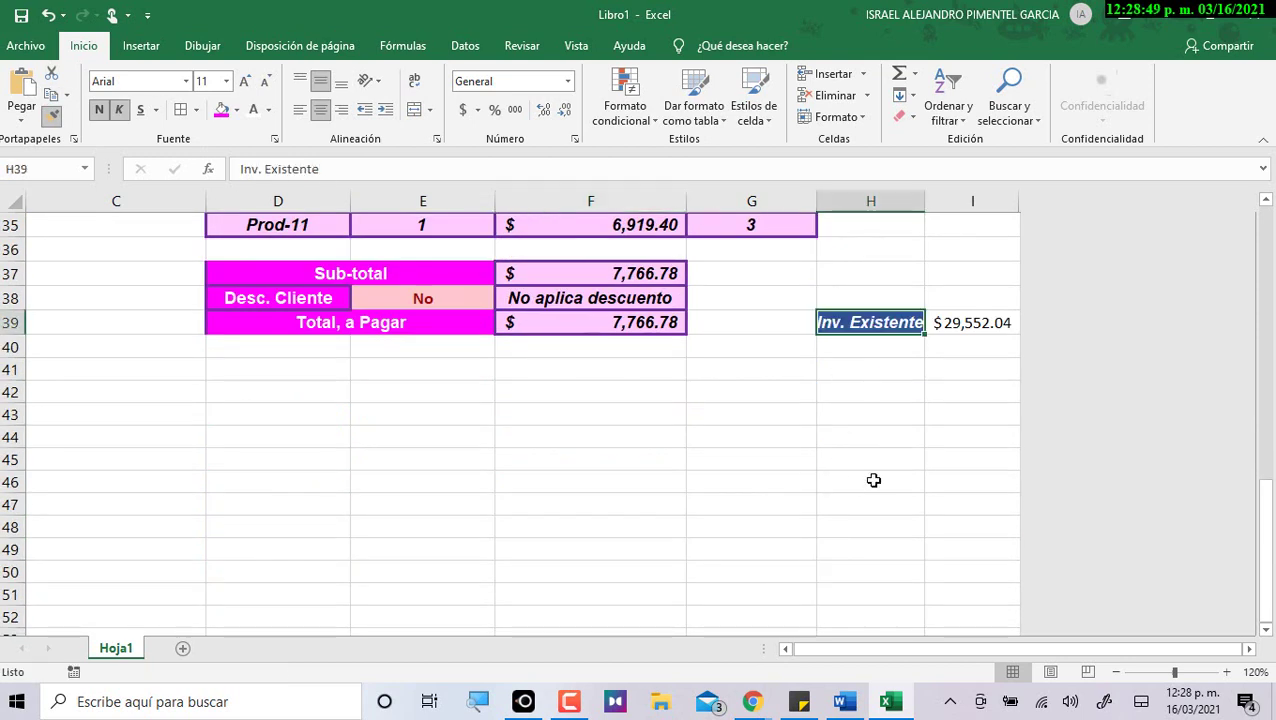
double_click(924, 201)
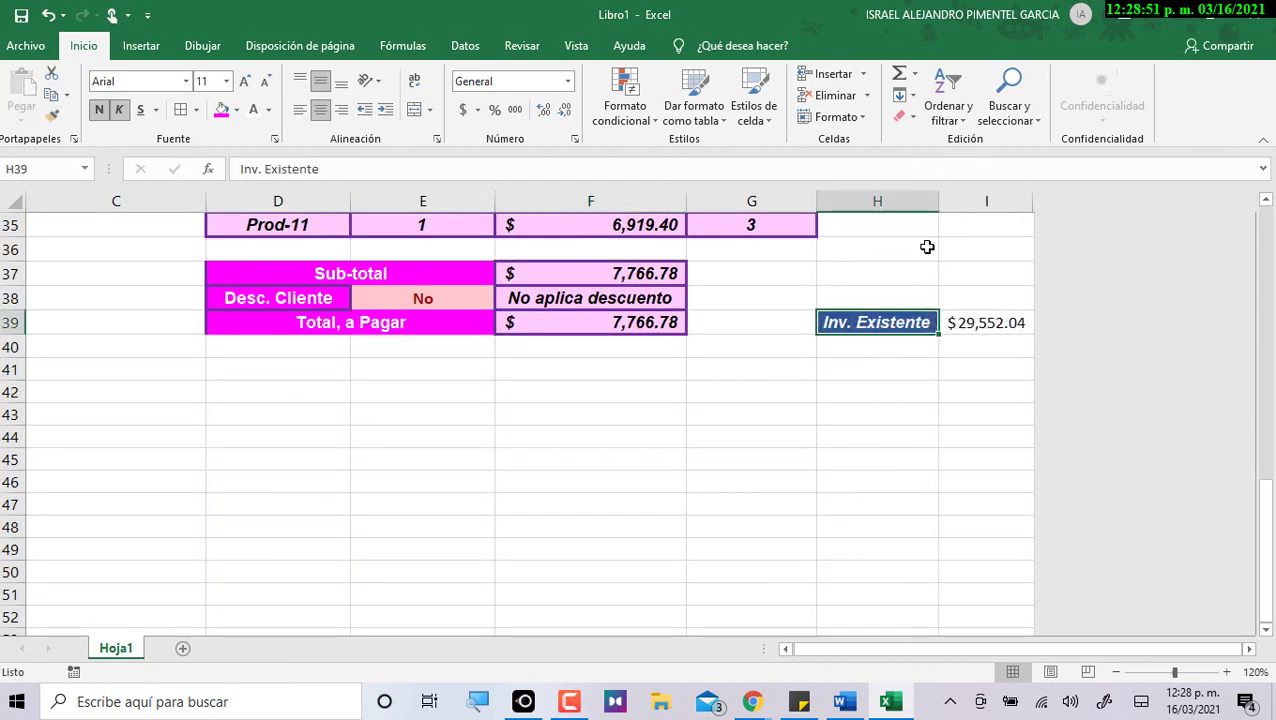
Copy the Act. Existencia cell's bold-italic style onto I39 and autofit column I.
scroll(769, 322, "up", 4)
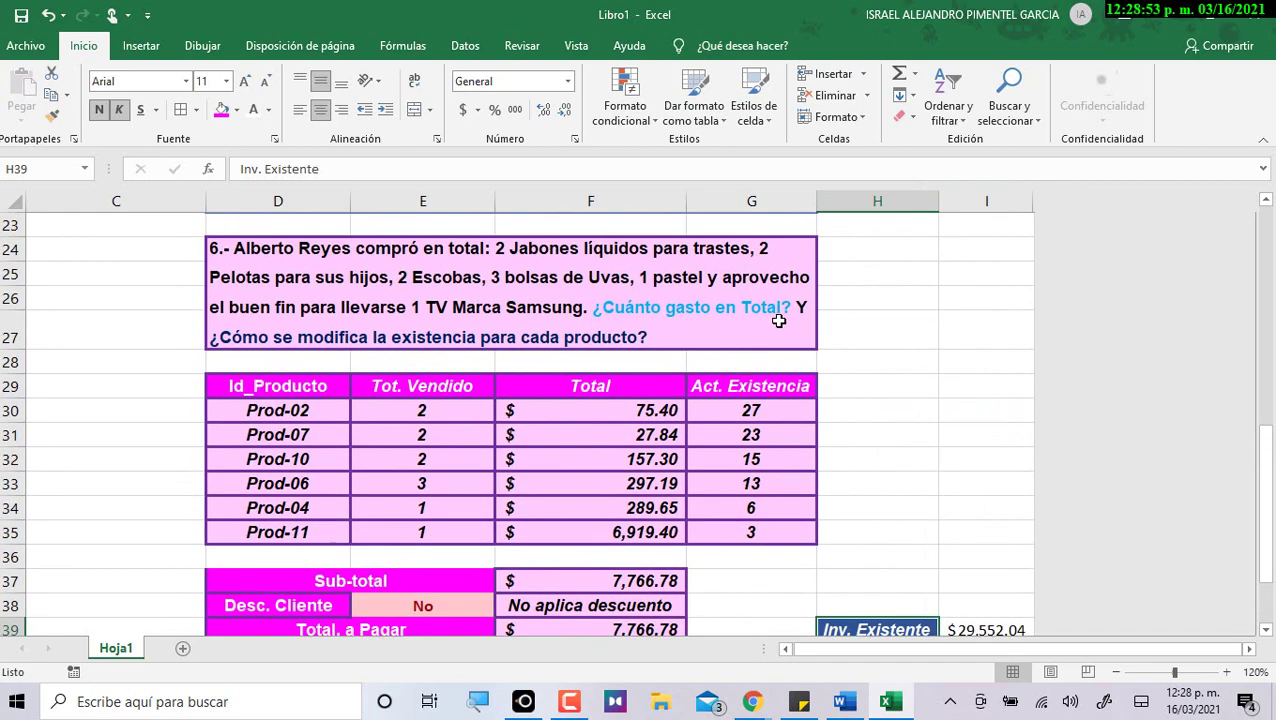
scroll(778, 320, "up", 2)
left_click(755, 346)
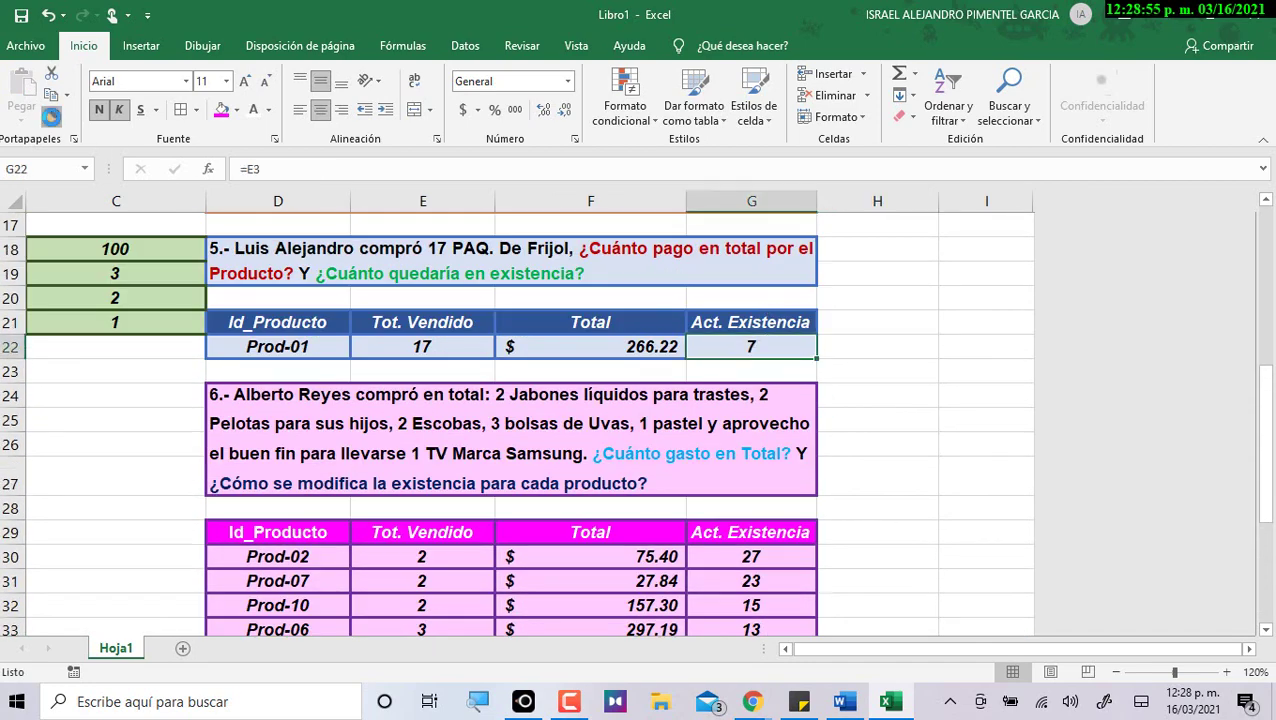
left_click(53, 120)
scroll(809, 404, "down", 7)
left_click(988, 248)
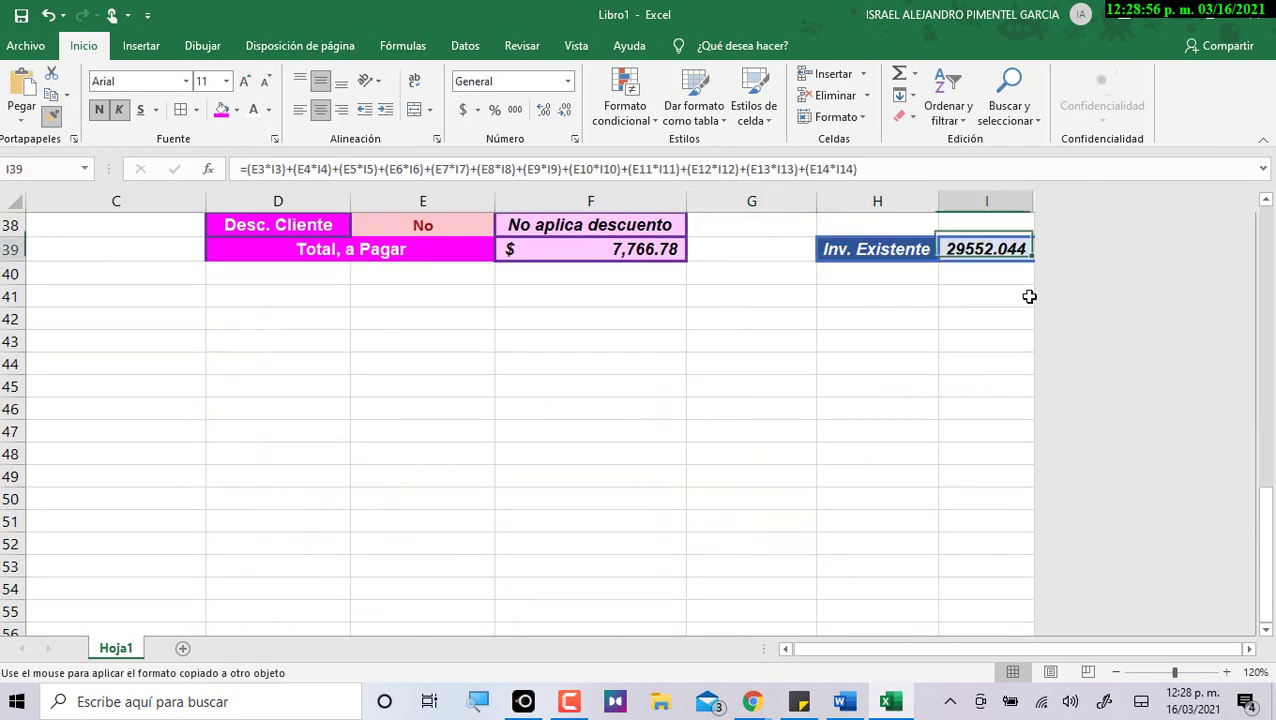
double_click(1032, 195)
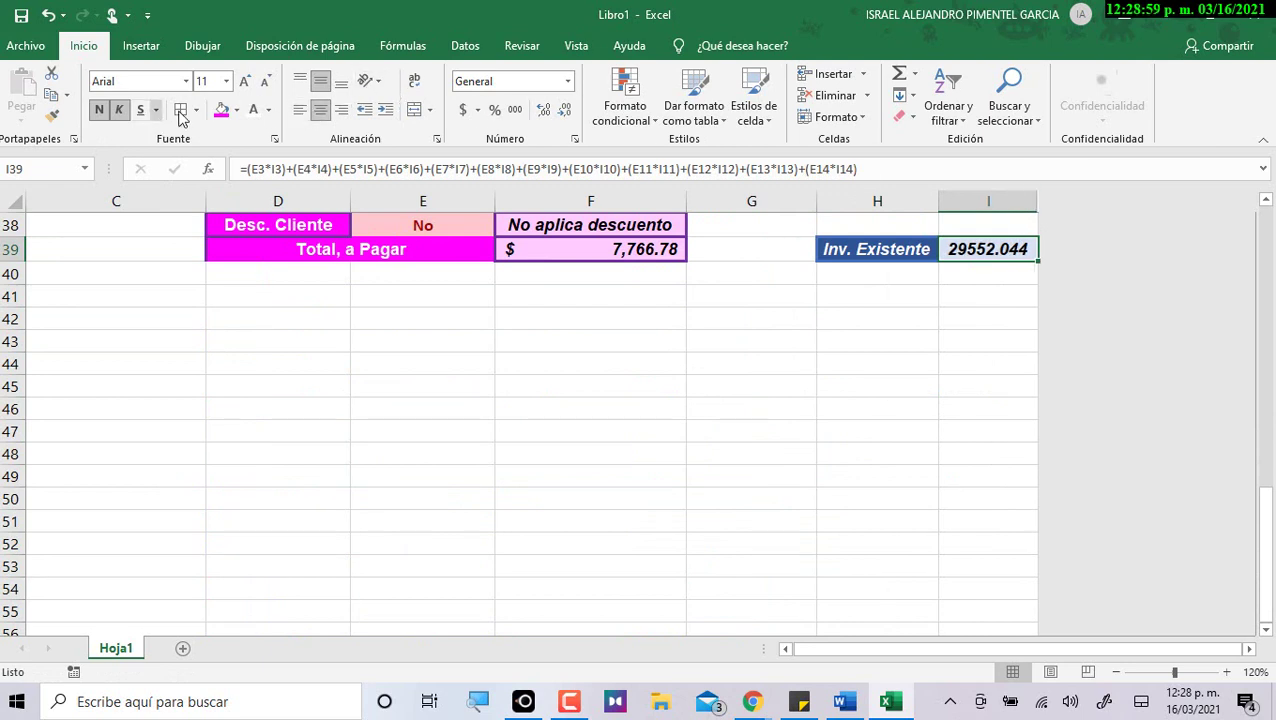
Show I39 in Accounting format as $ 29,552.04 and review H39 and I39.
left_click(462, 109)
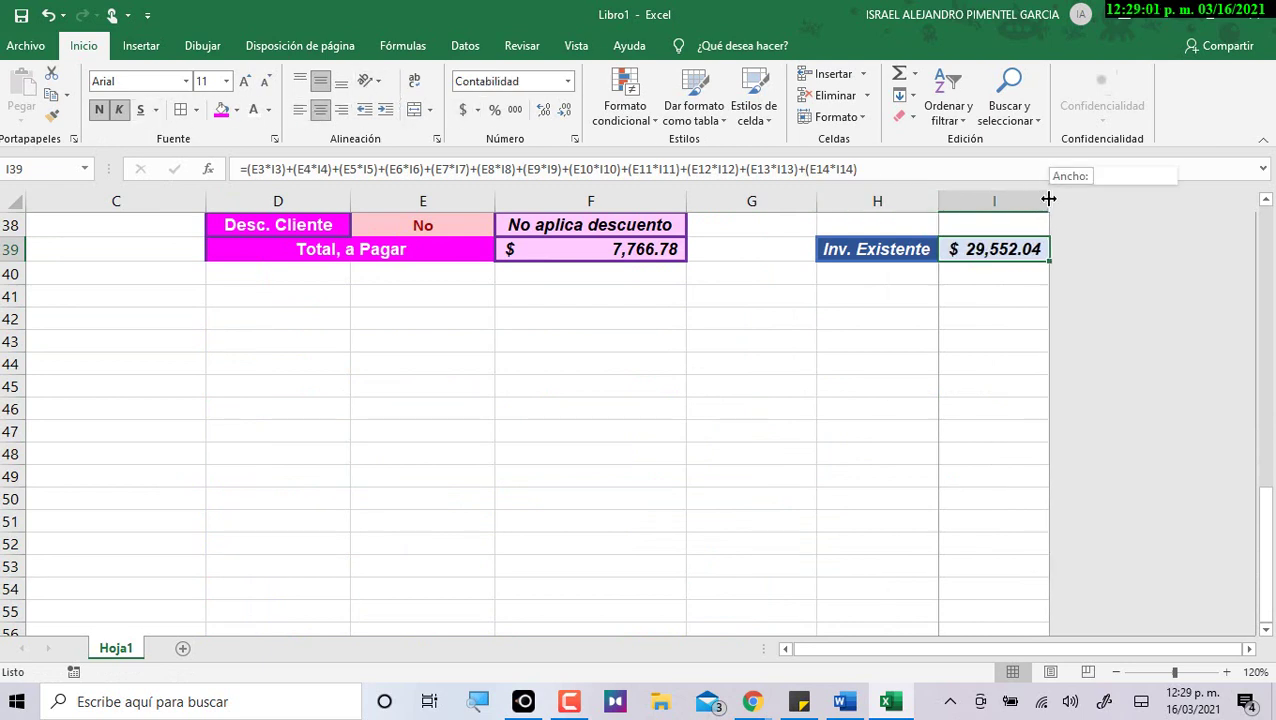
left_click(1034, 272)
scroll(1050, 352, "up", 2)
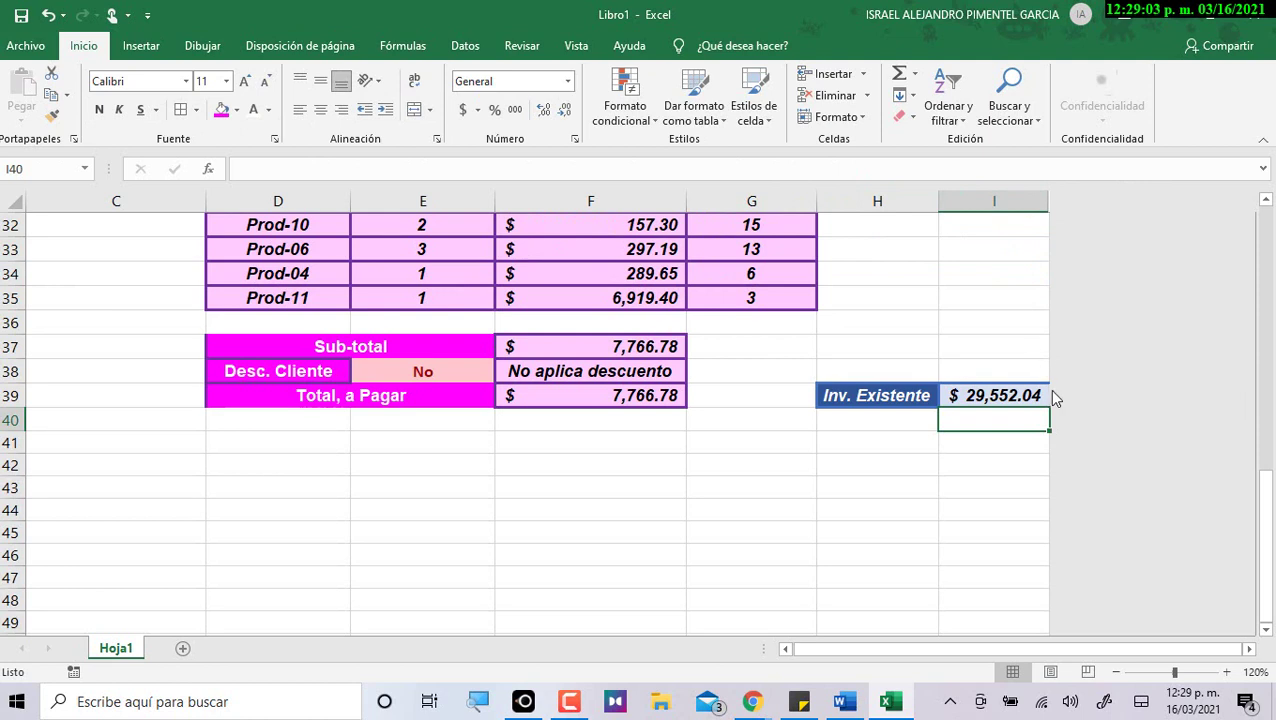
left_click(1046, 392)
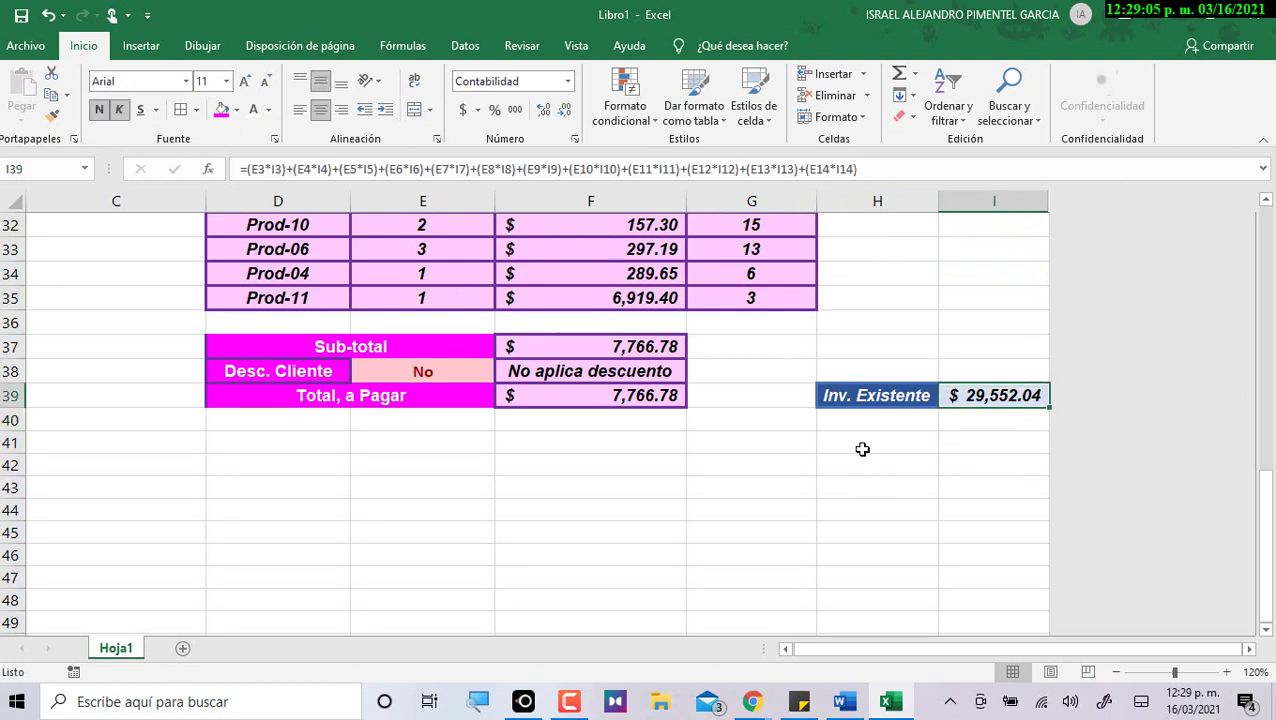
left_click(876, 400)
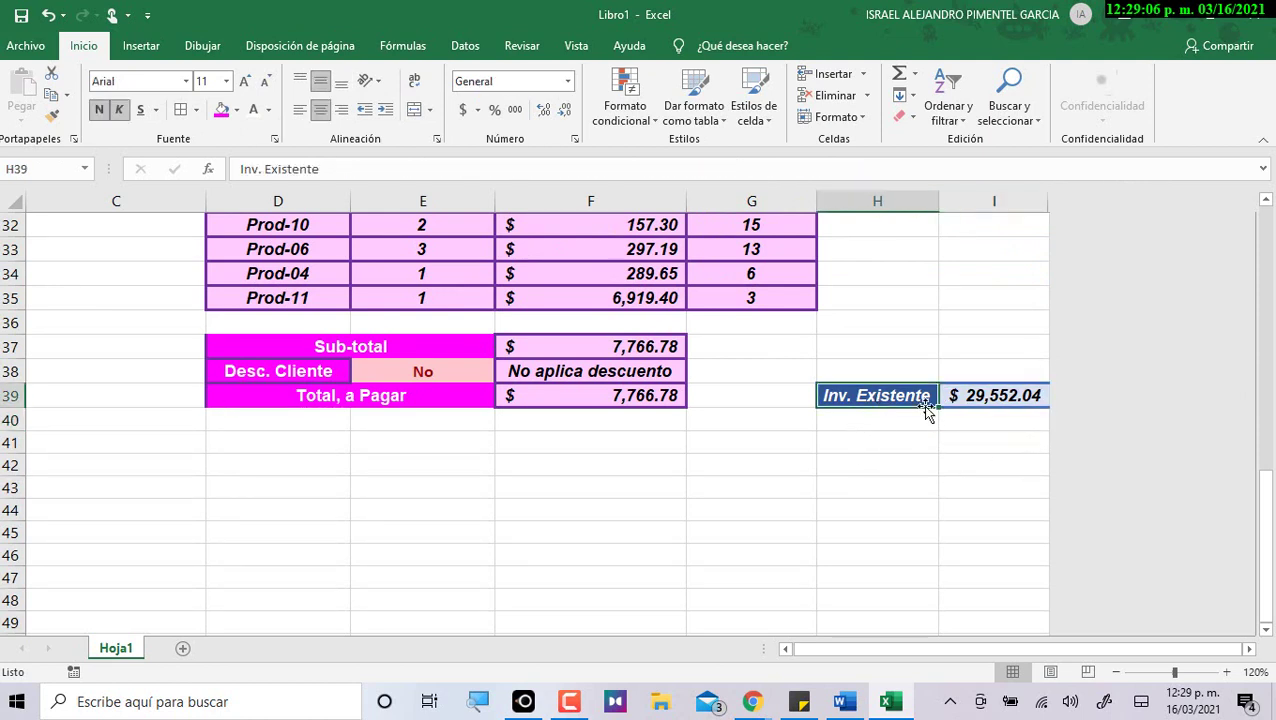
left_click(985, 399)
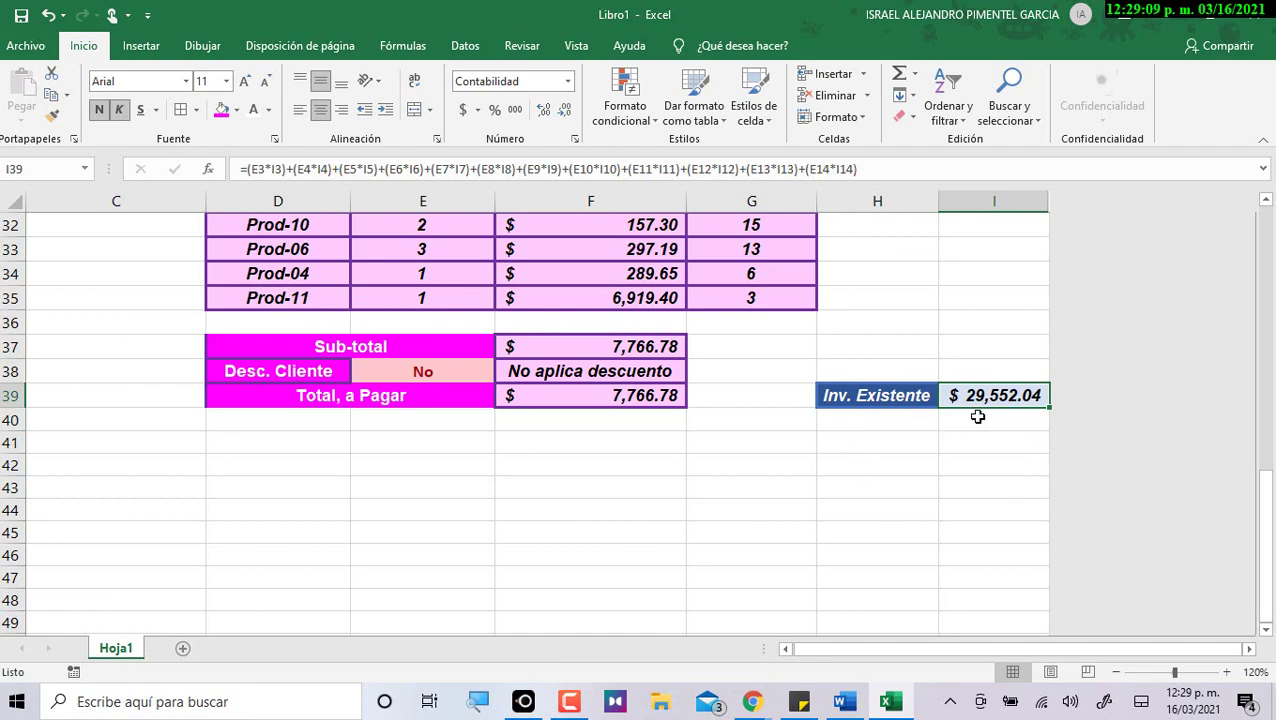
scroll(978, 414, "up", 10)
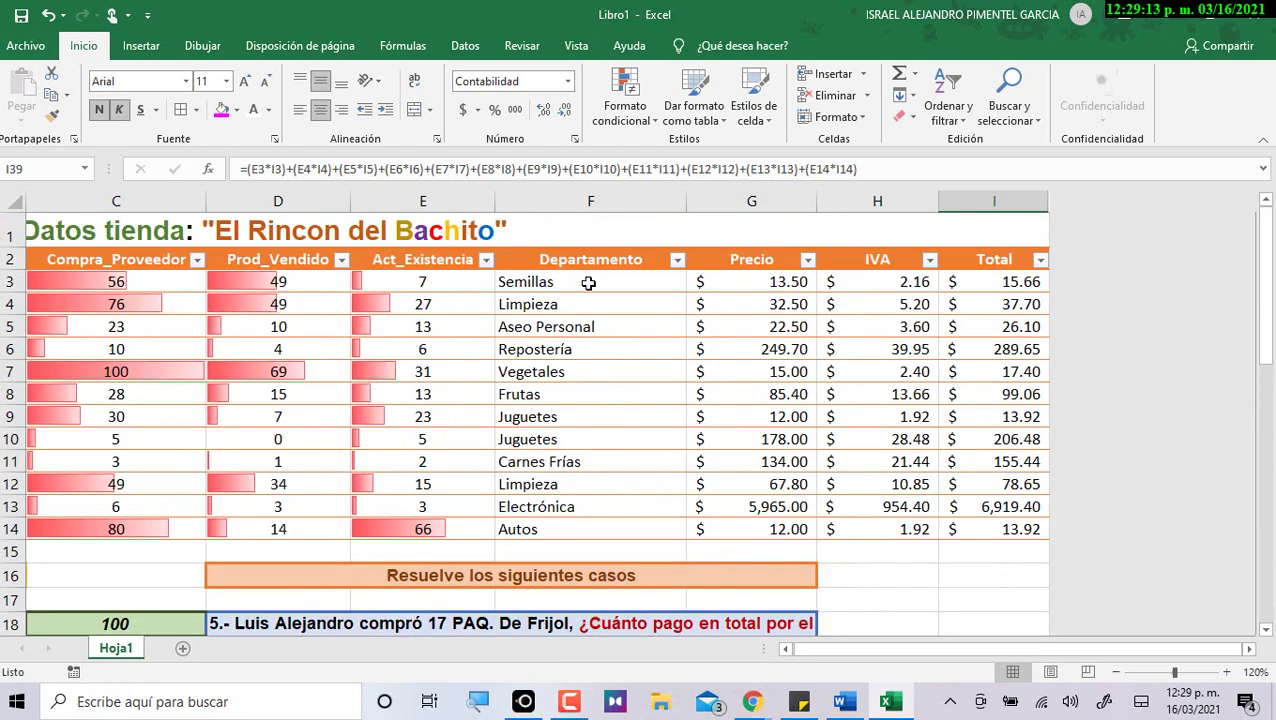
left_click(482, 285)
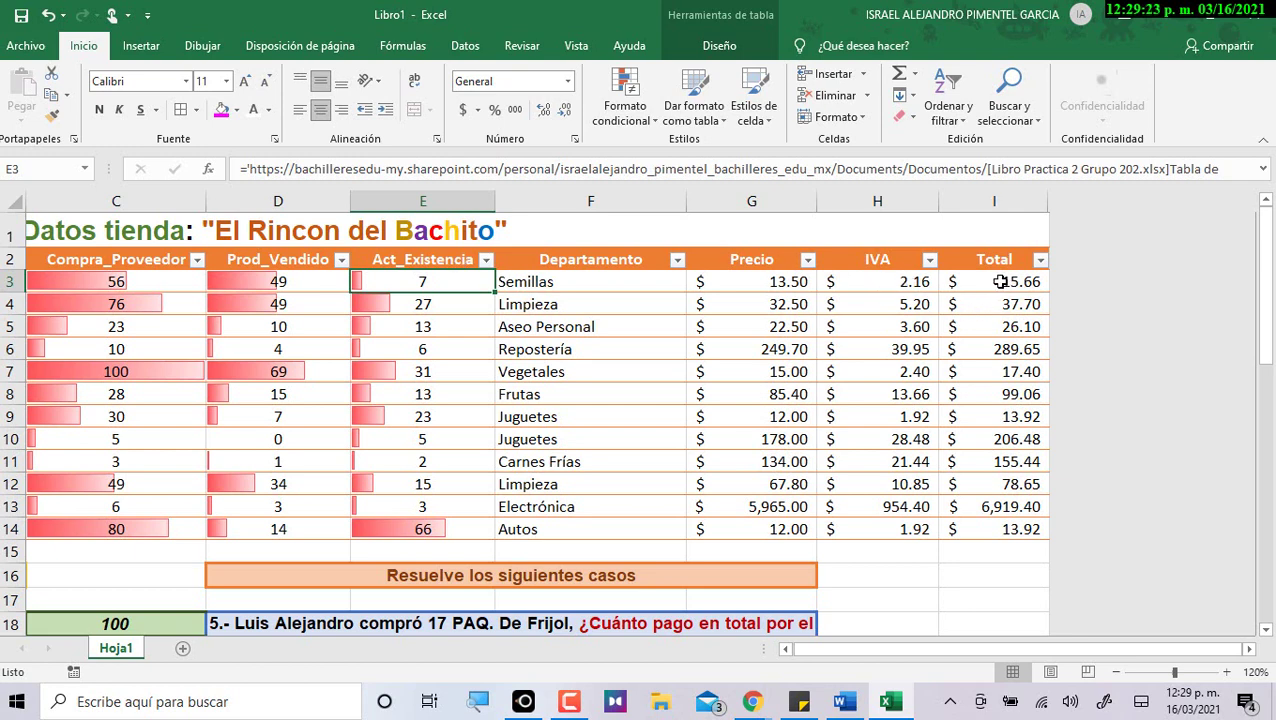
left_click_drag(422, 270, 995, 284)
left_click(465, 283)
left_click(1010, 281, "ctrl")
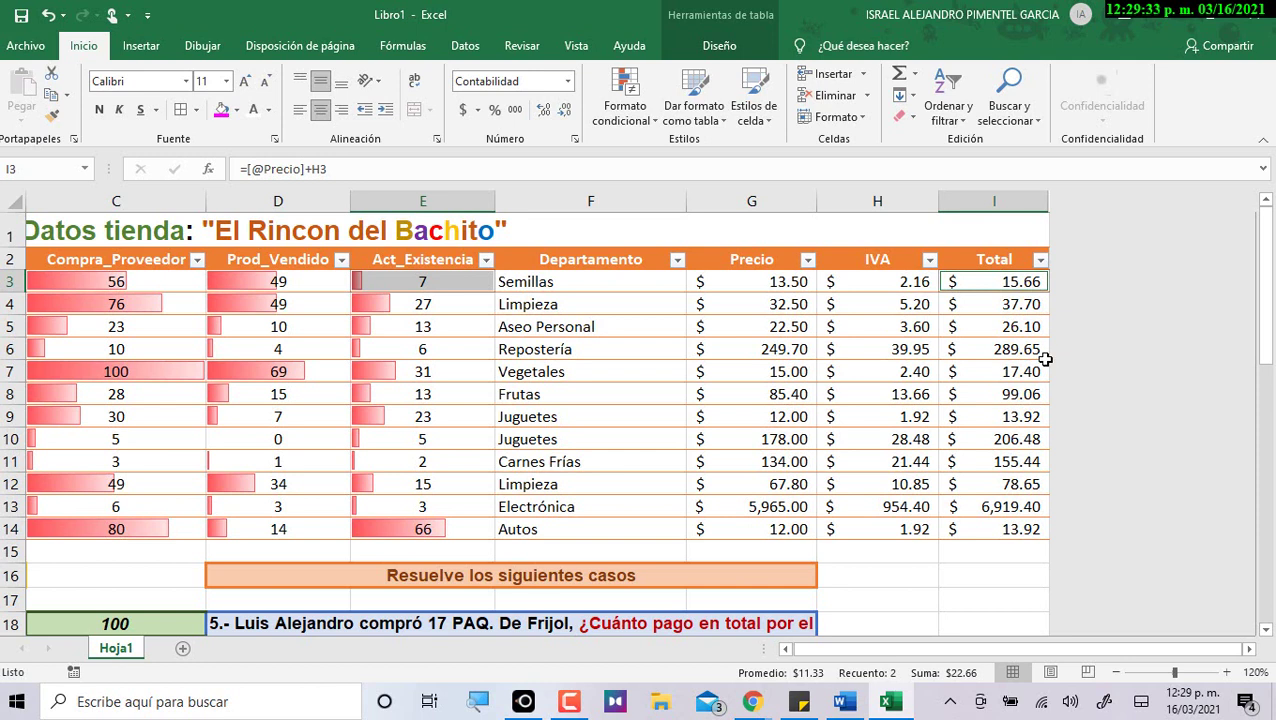
left_click(452, 308, "ctrl")
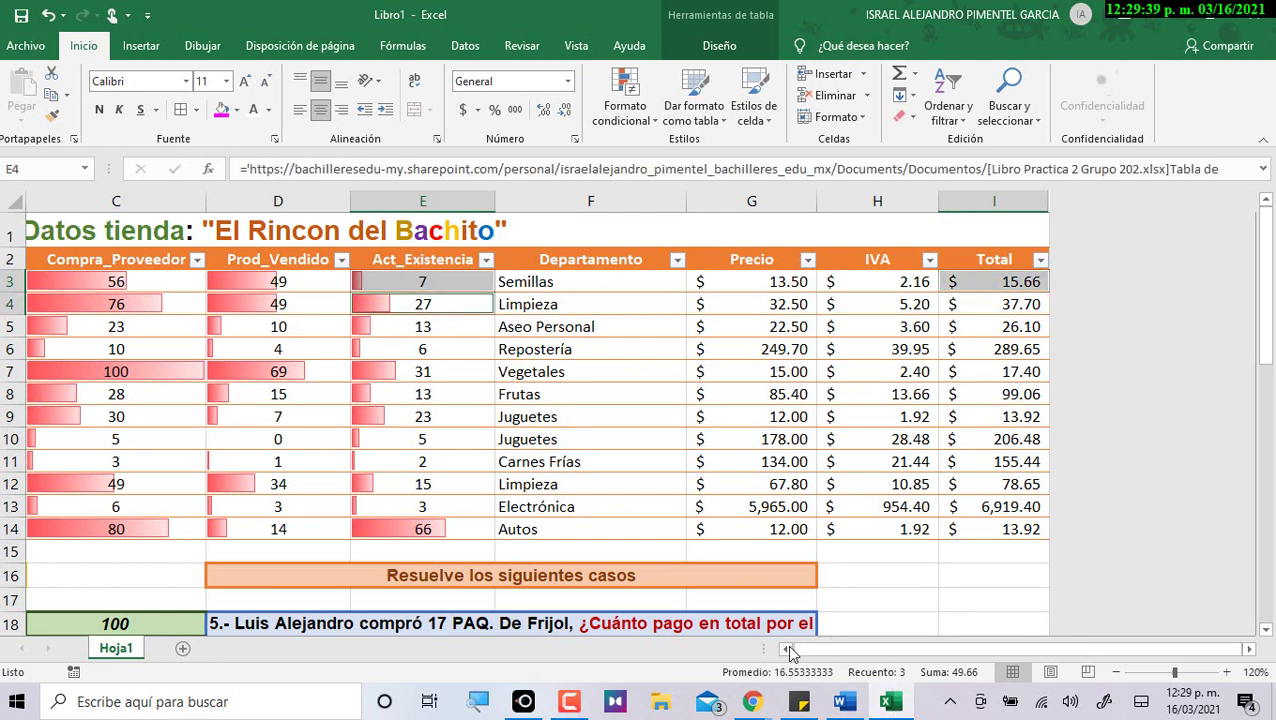
left_click(990, 305, "ctrl")
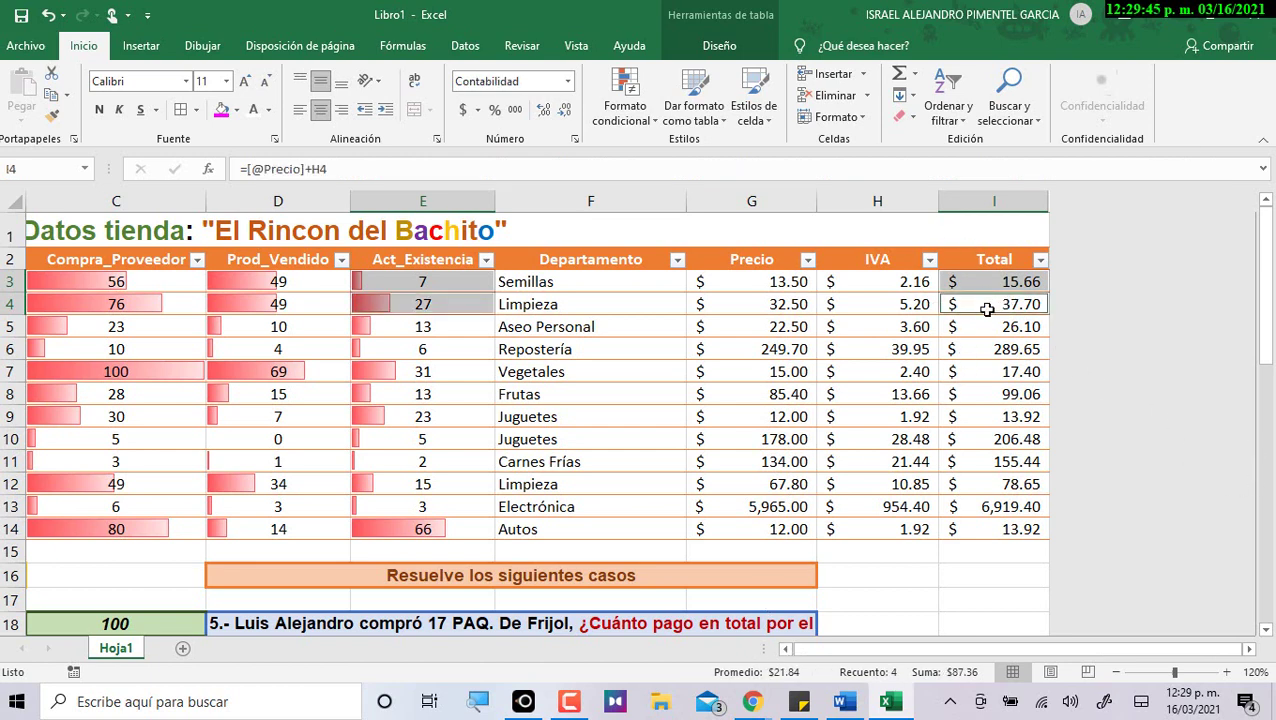
left_click(467, 330, "ctrl")
left_click(1001, 326, "ctrl")
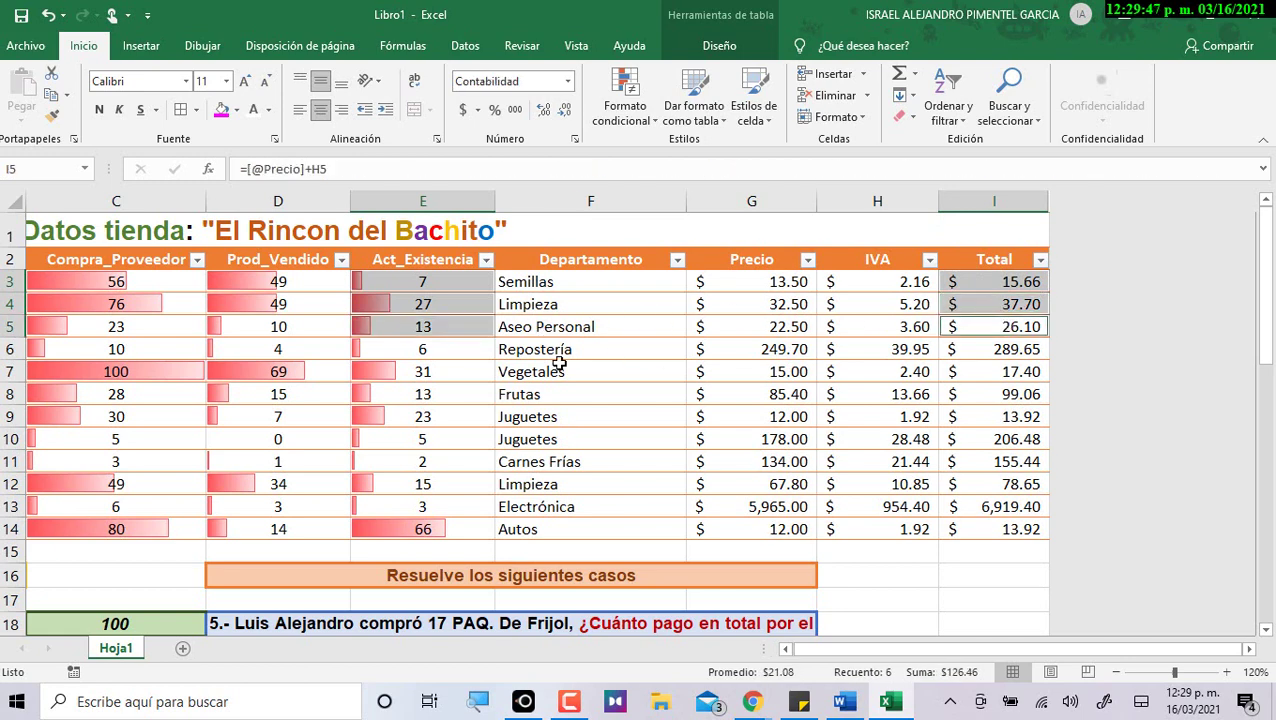
left_click(464, 352, "ctrl")
left_click(1019, 352, "ctrl")
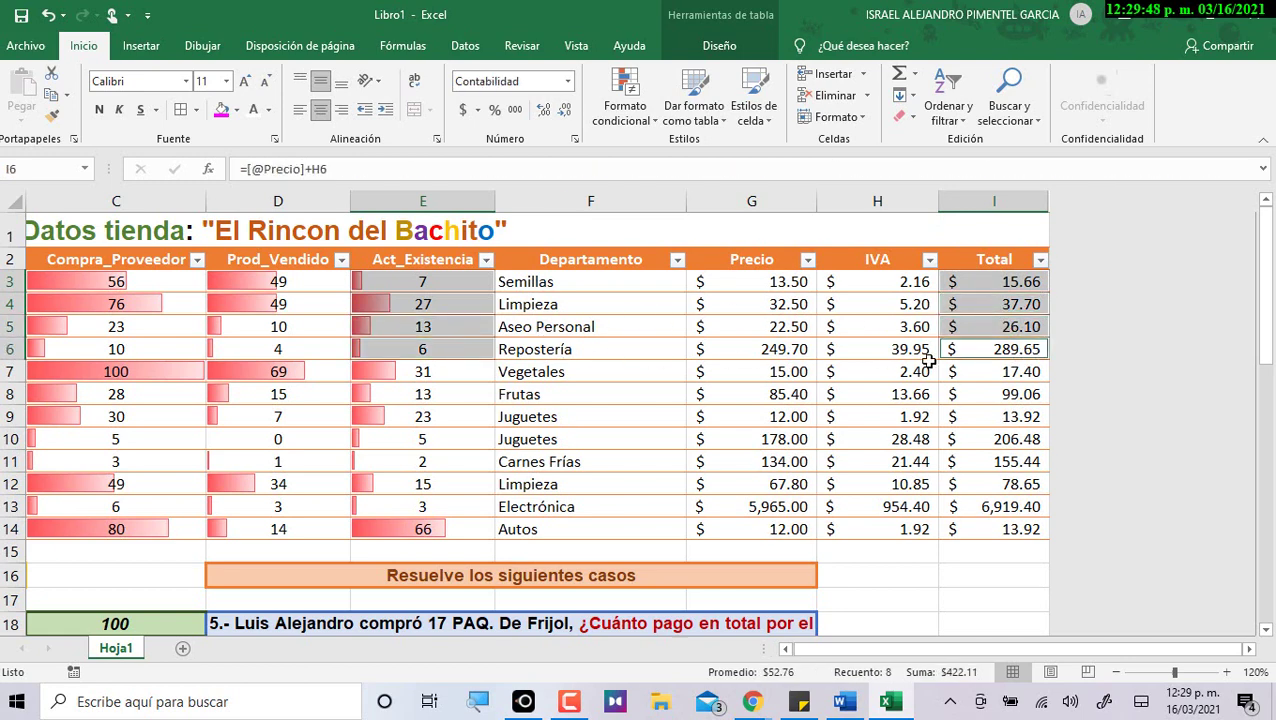
left_click(475, 373, "ctrl")
left_click(992, 377, "ctrl")
left_click_drag(451, 401, 430, 523)
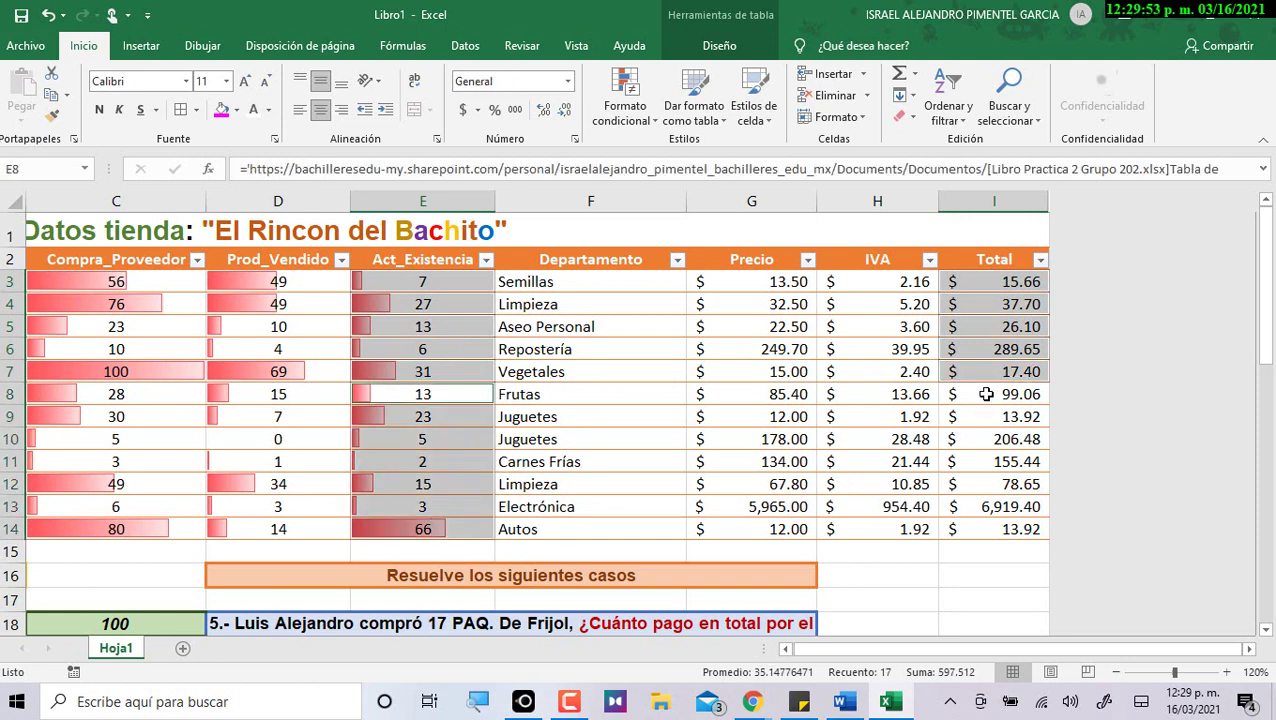
left_click_drag(986, 394, 1005, 527)
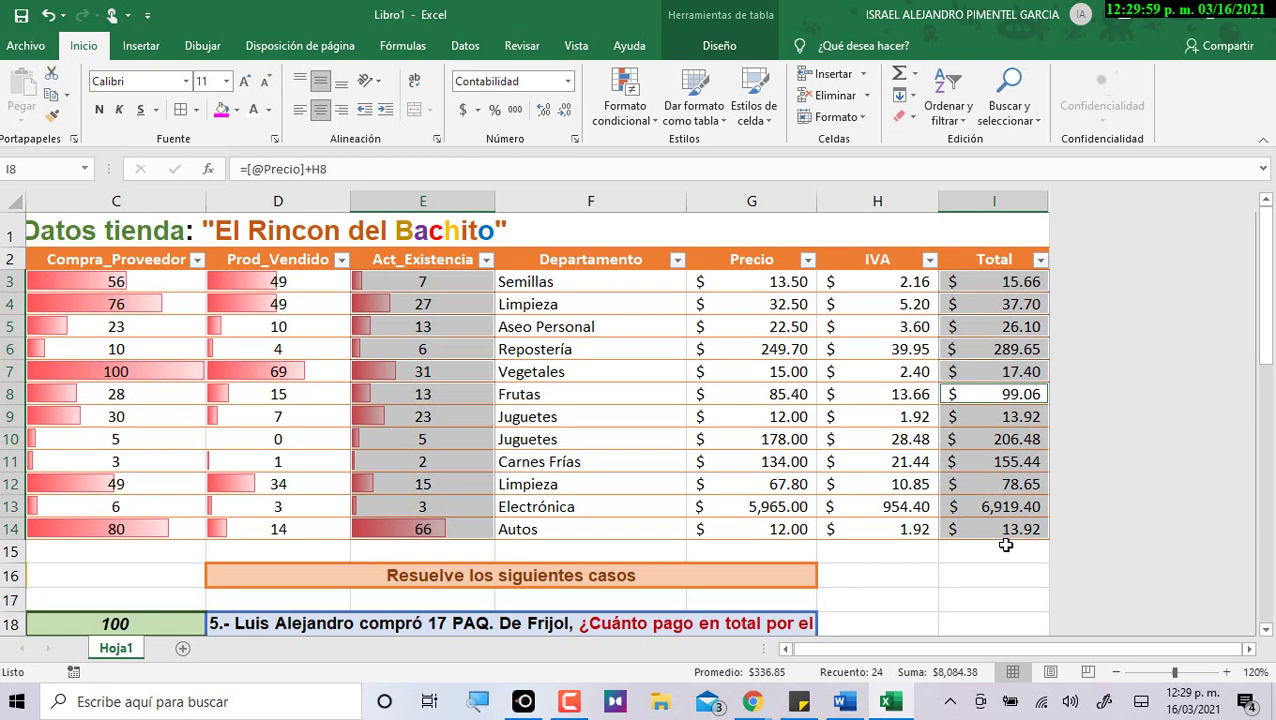
scroll(1005, 545, "down", 5)
left_click(996, 535)
scroll(996, 535, "down", 13)
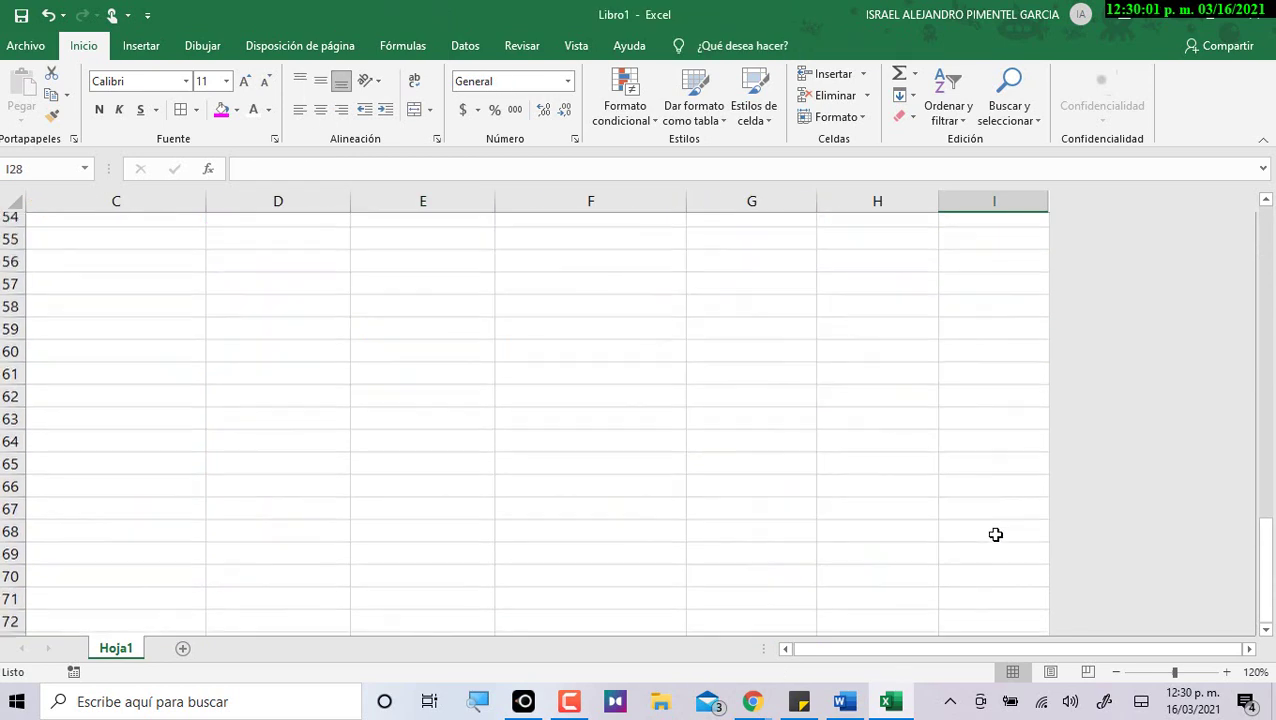
scroll(996, 535, "up", 7)
double_click(997, 347)
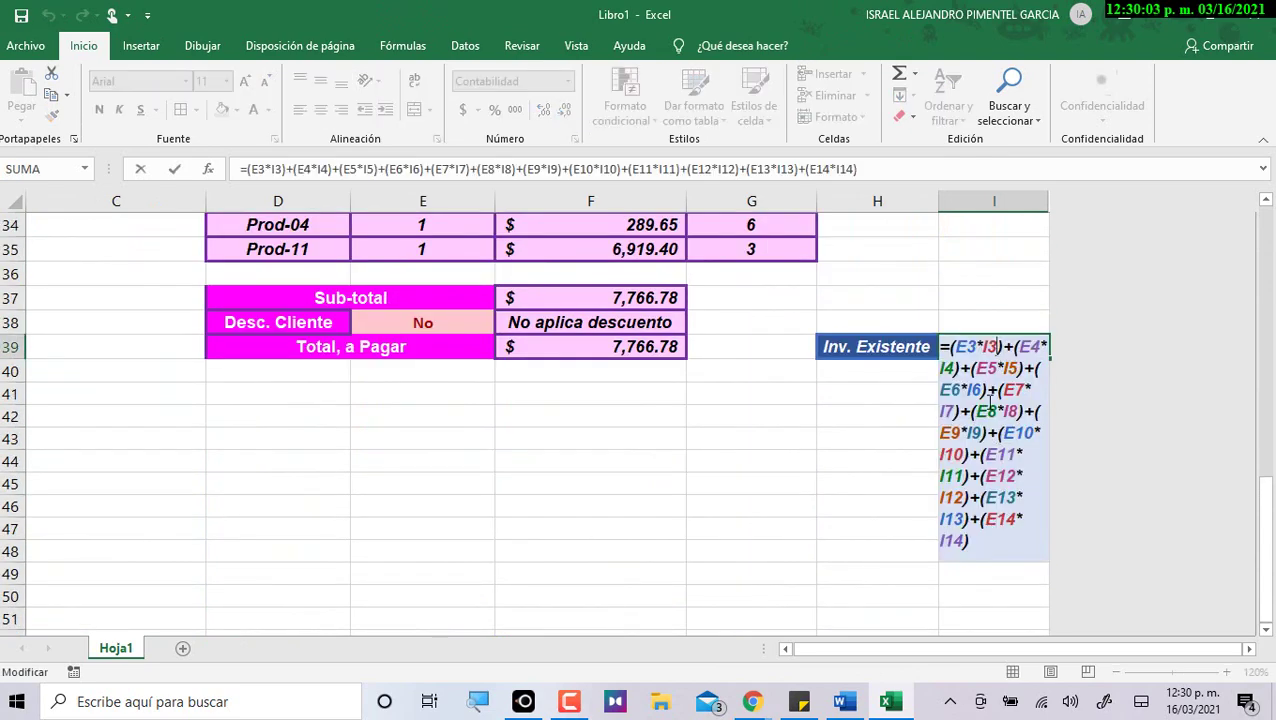
scroll(987, 447, "up", 11)
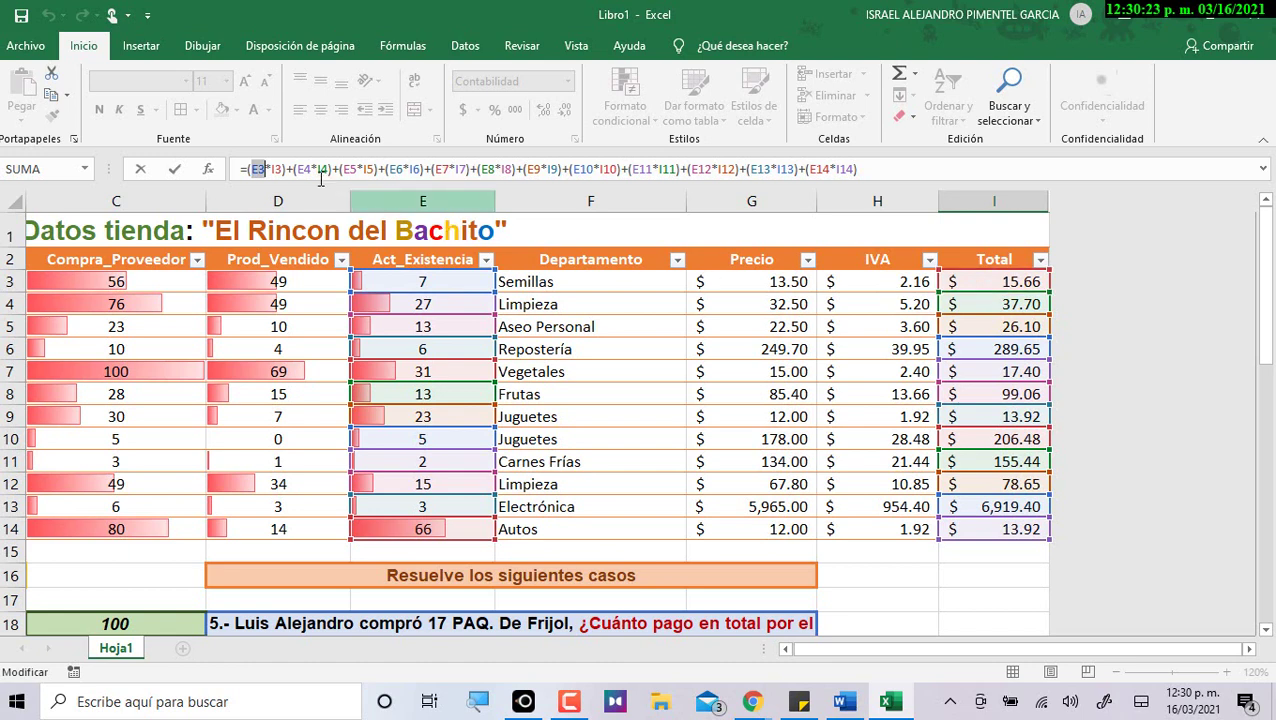
left_click(288, 169)
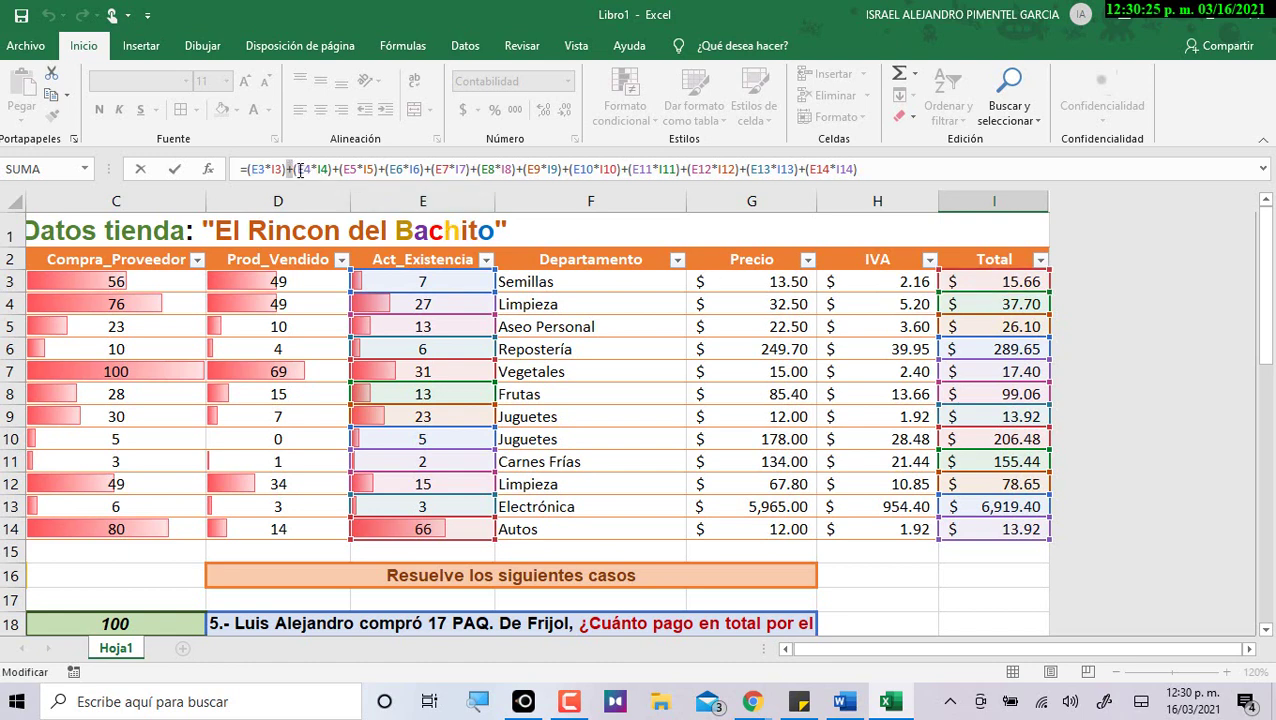
double_click(305, 169)
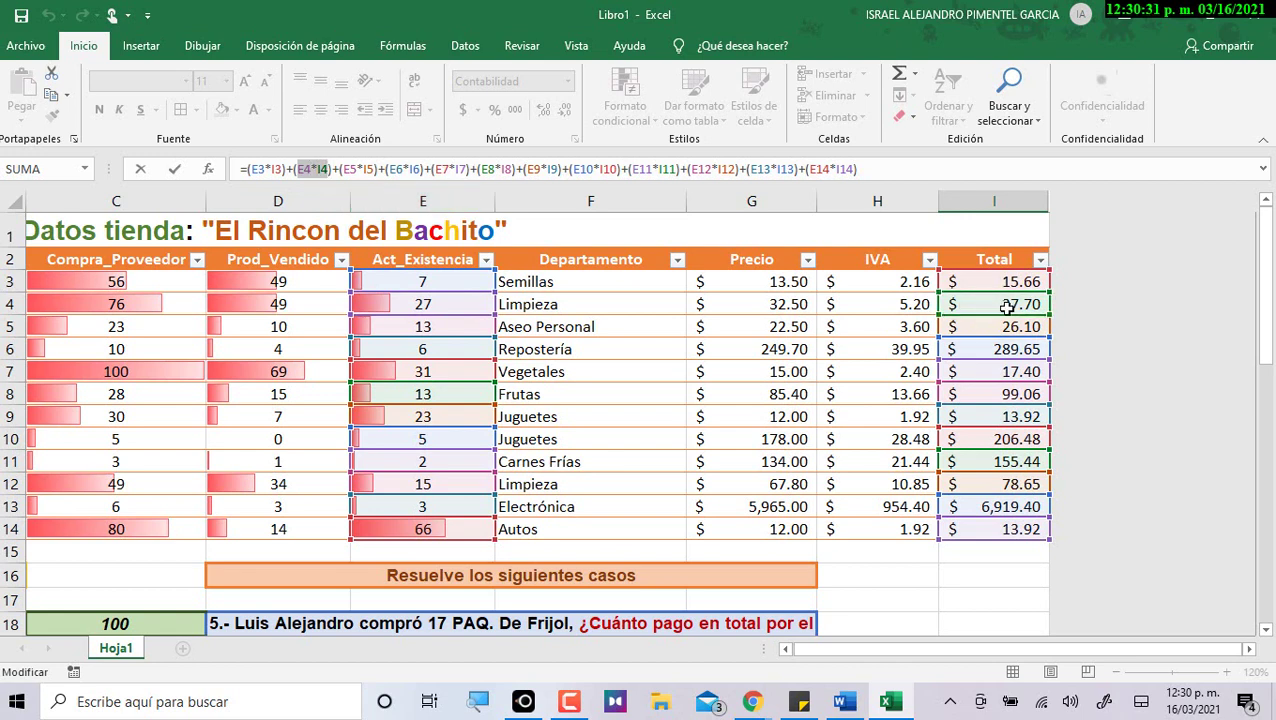
left_click(786, 649)
left_click(786, 649)
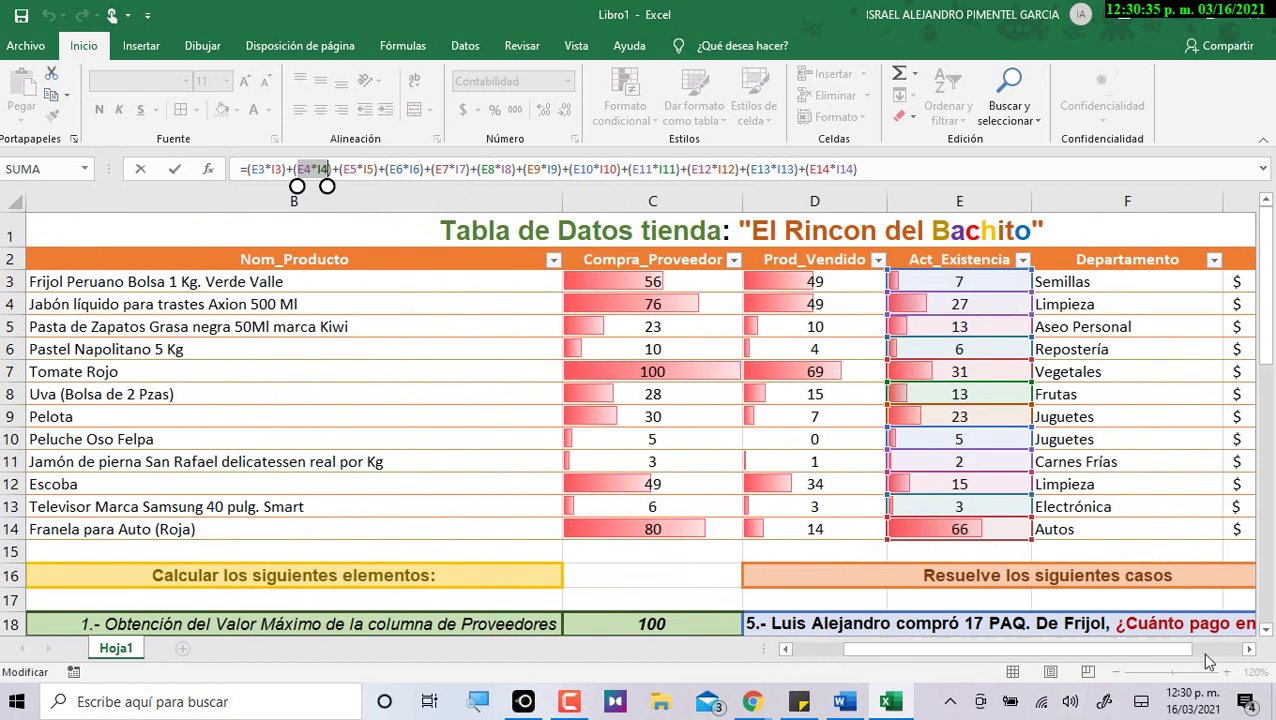
left_click(1245, 649)
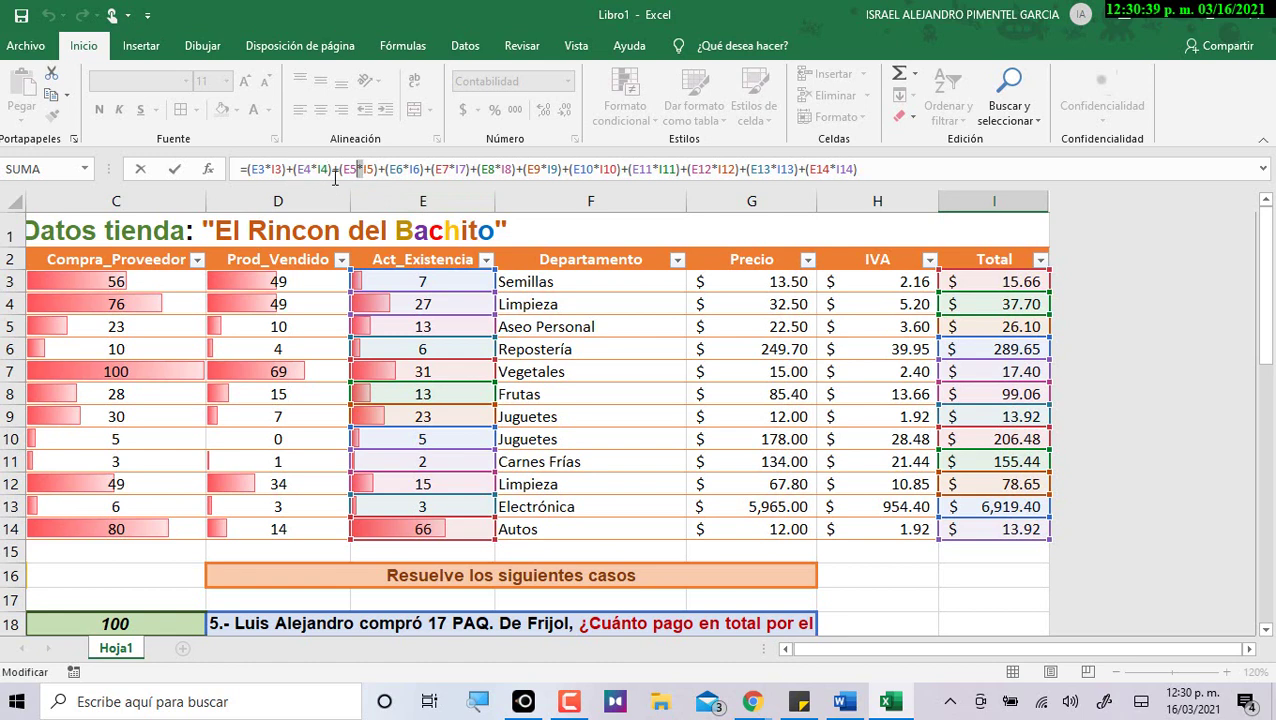
left_click_drag(333, 170, 865, 176)
scroll(930, 233, "down", 4)
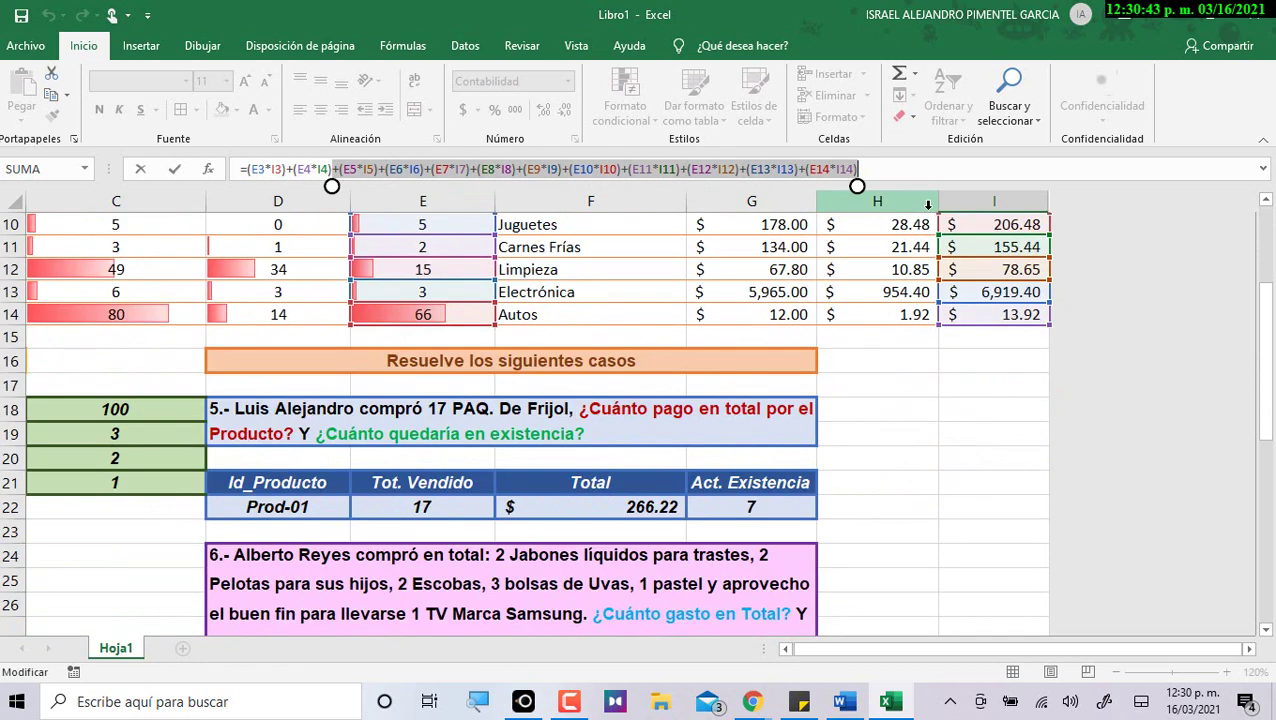
key("Escape")
scroll(1014, 299, "down", 2)
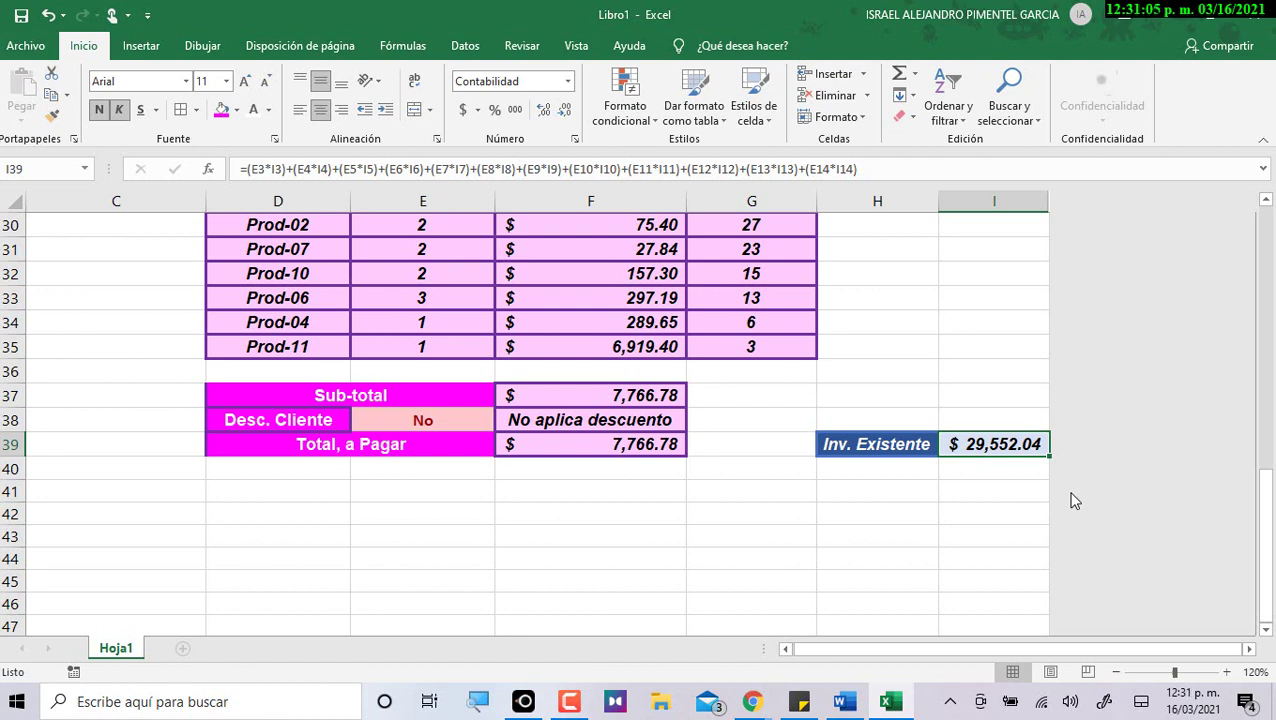
scroll(889, 227, "up", 1)
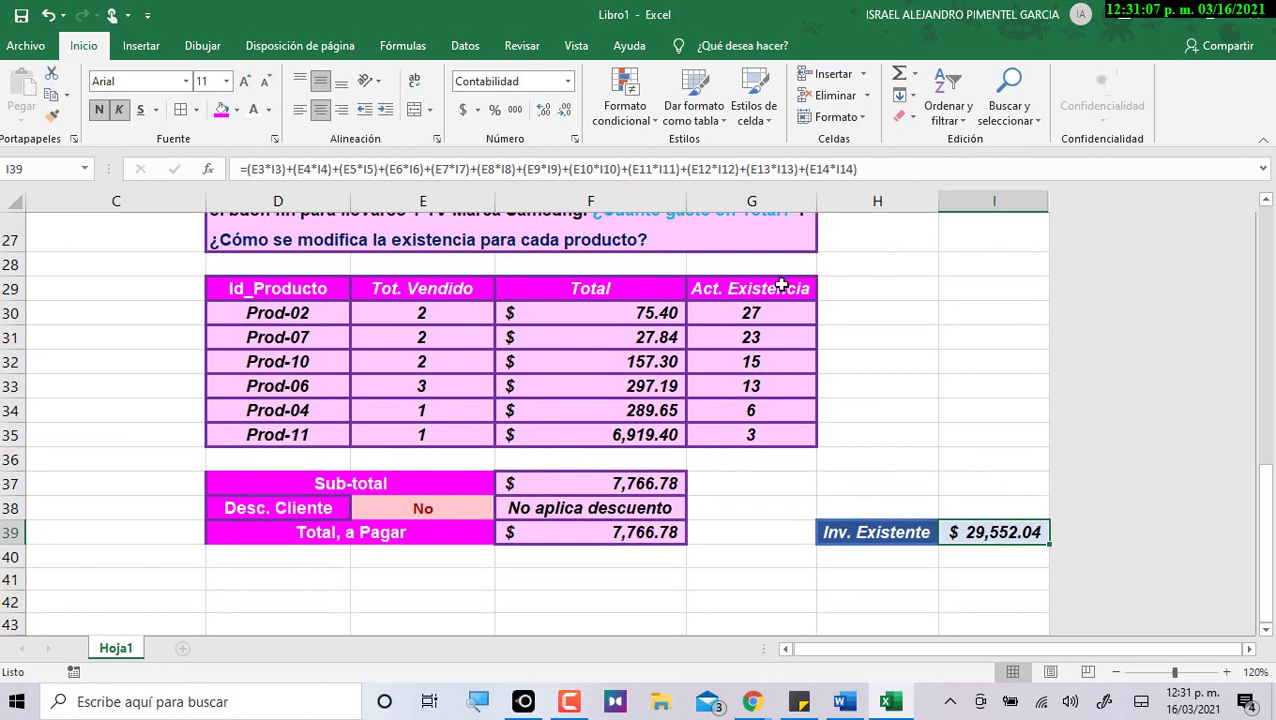
left_click_drag(427, 311, 726, 433)
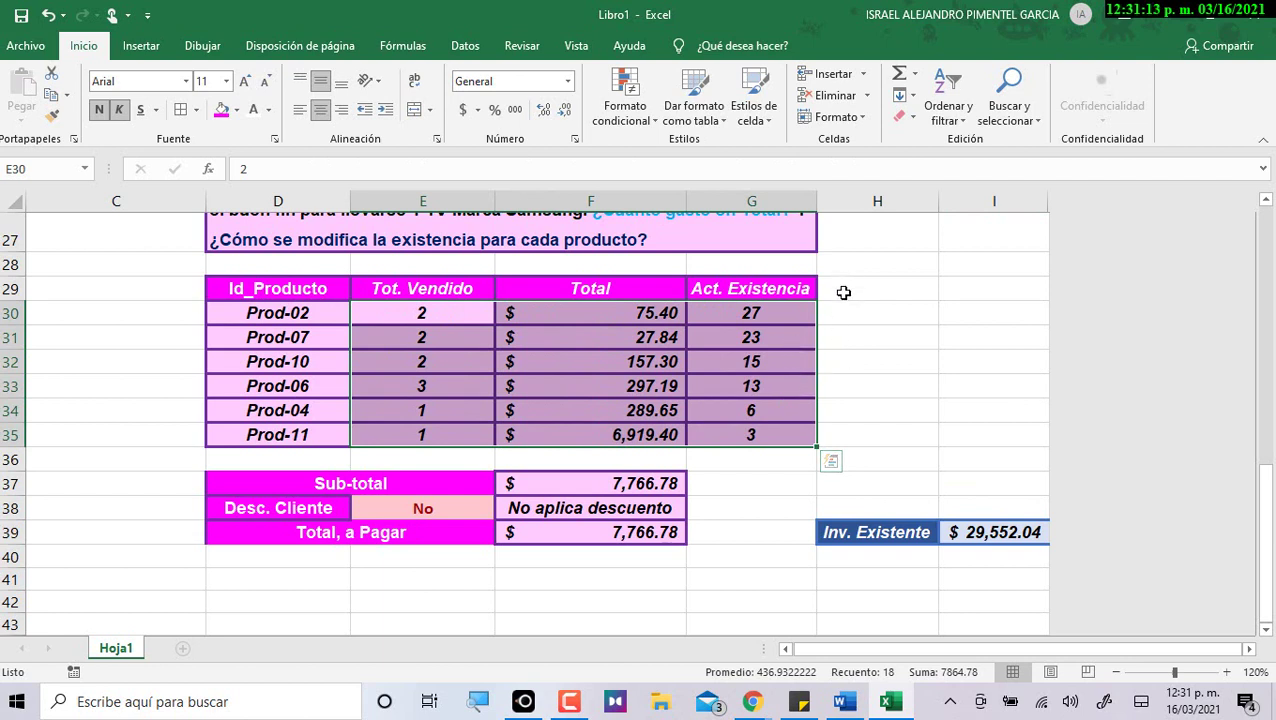
left_click(912, 532)
left_click_drag(967, 650, 950, 650)
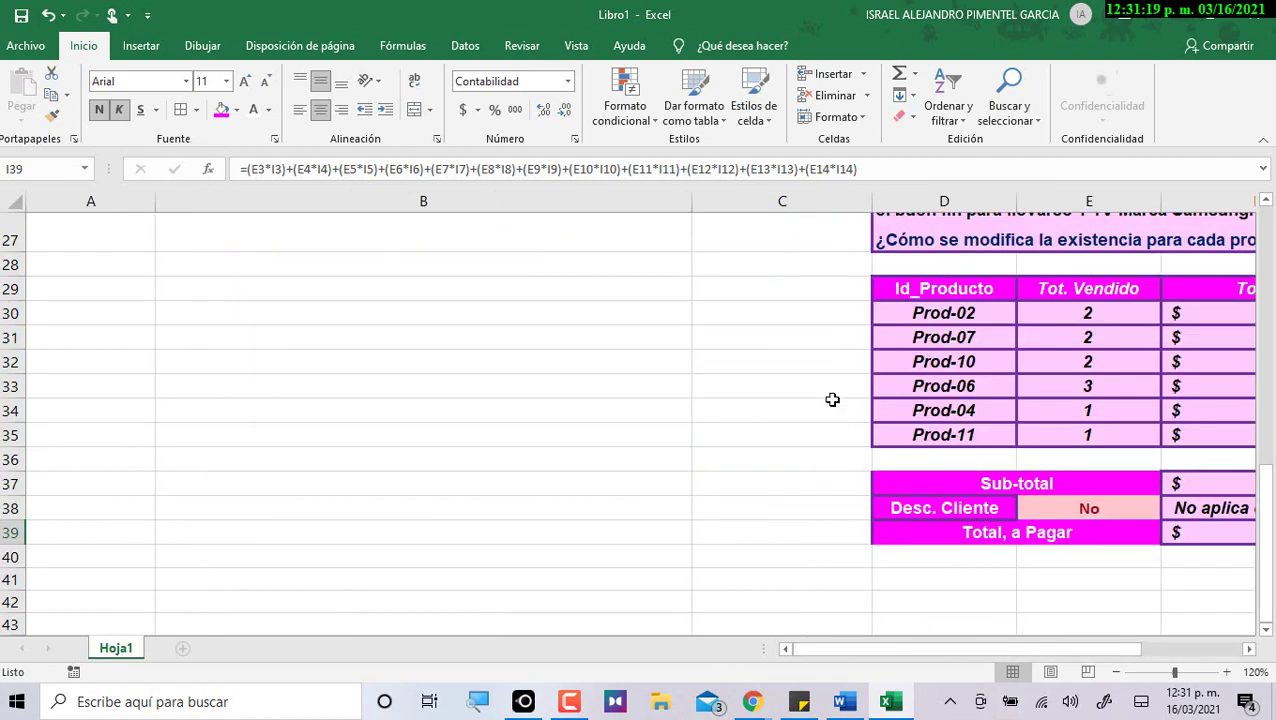
scroll(797, 400, "down", 4)
scroll(797, 401, "up", 2, "ctrl")
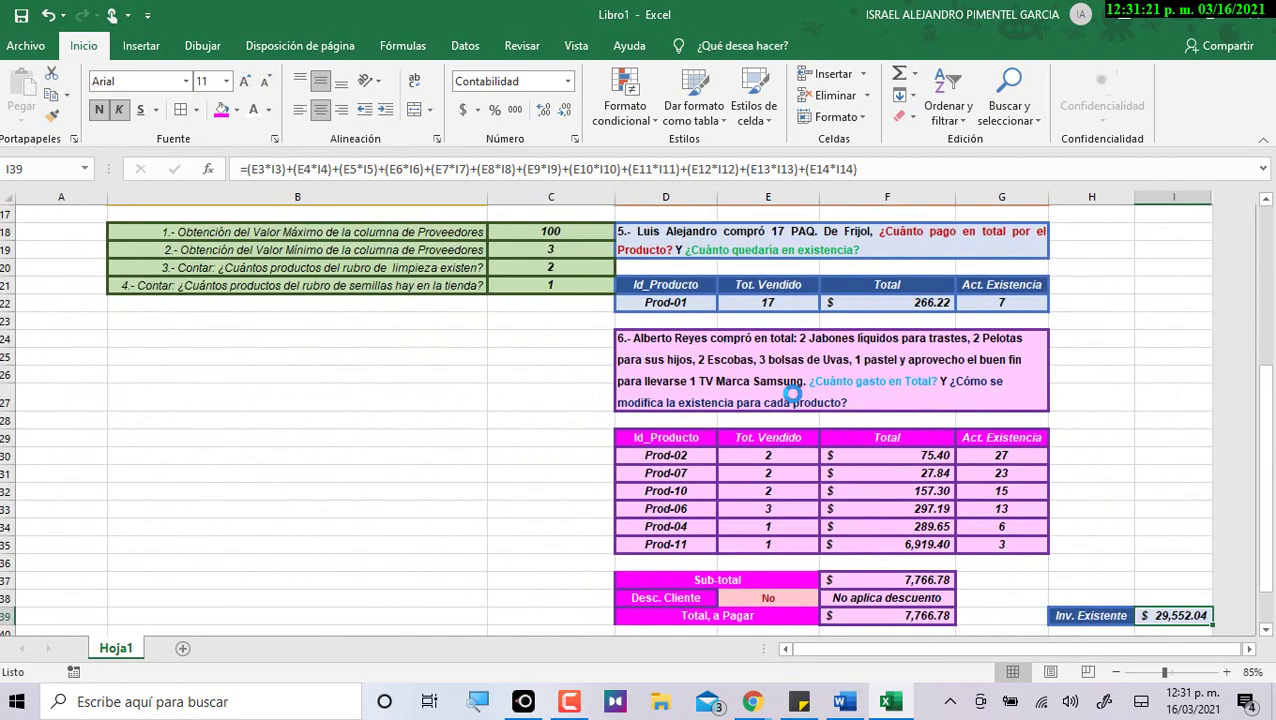
scroll(877, 362, "up", 1)
scroll(877, 362, "up", 5)
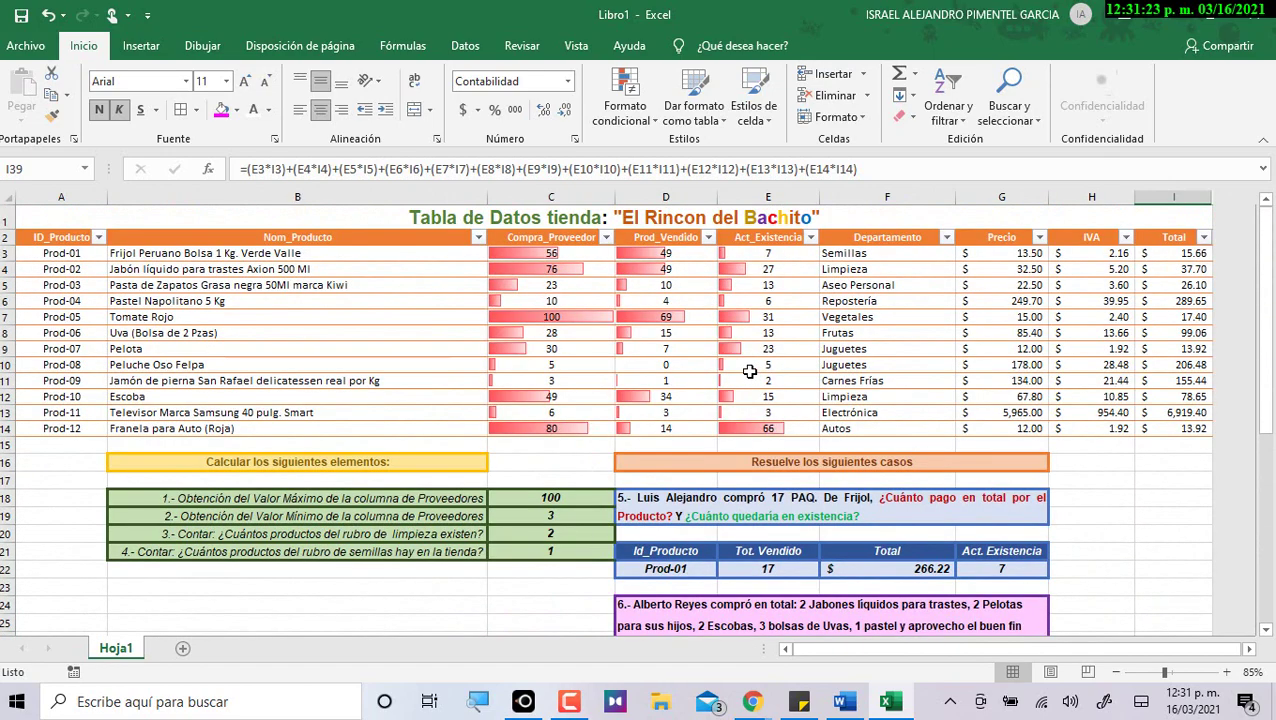
scroll(743, 366, "down", 2)
scroll(743, 366, "down", 3)
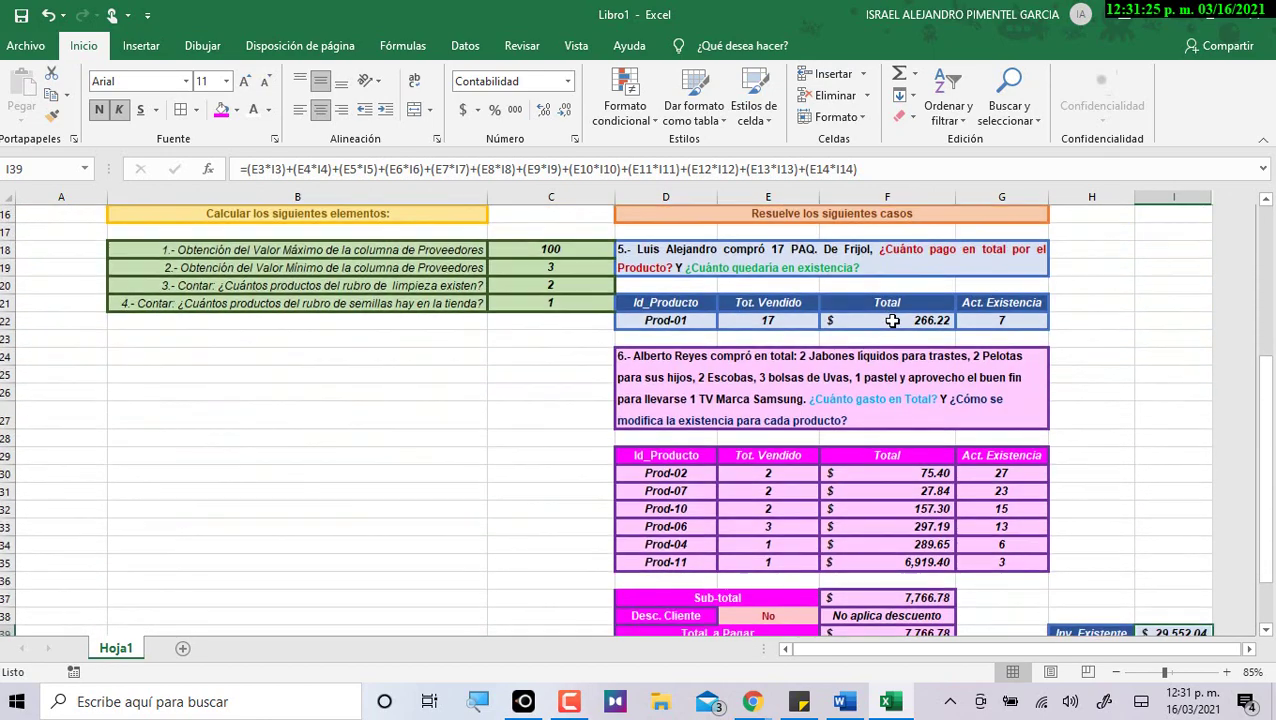
scroll(848, 342, "down", 1)
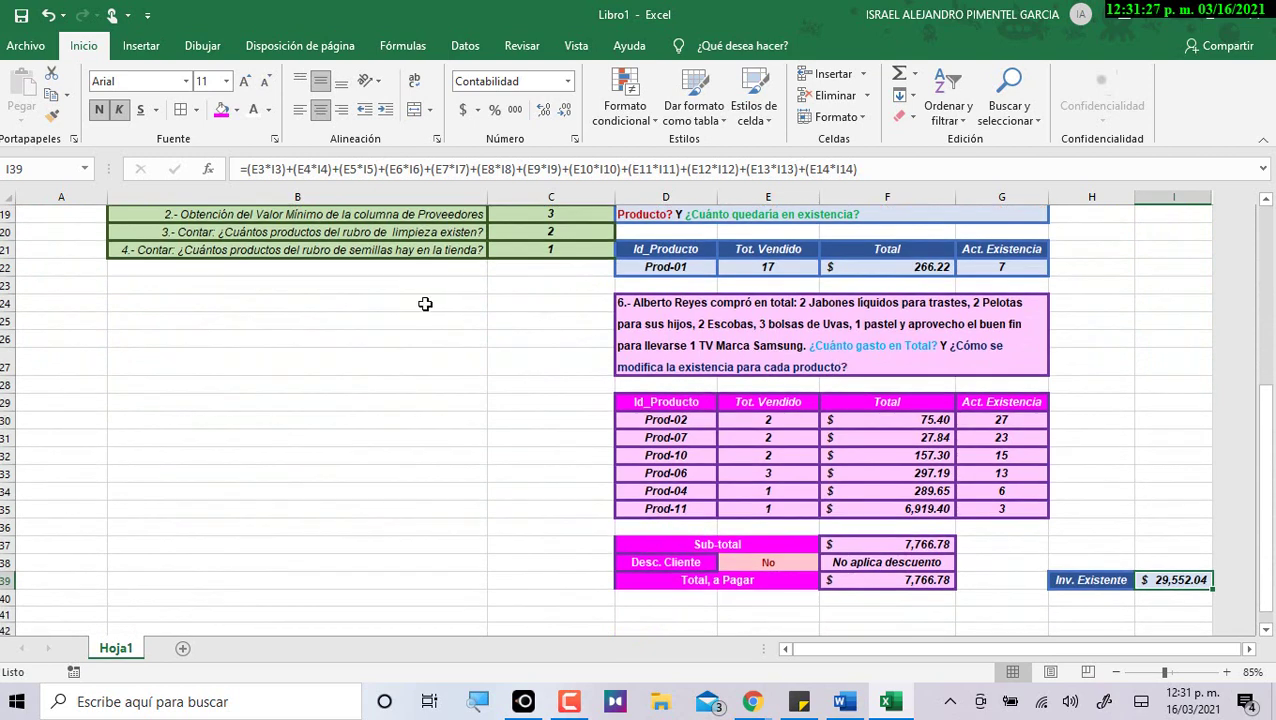
left_click(50, 285)
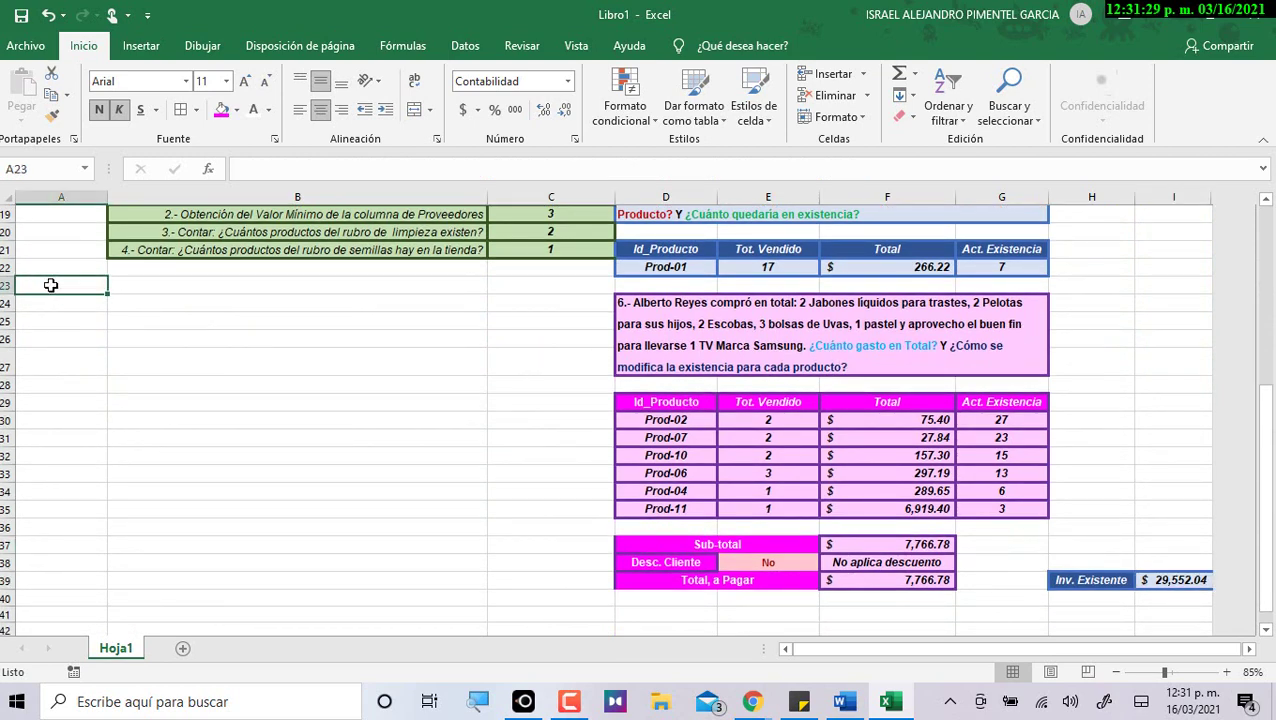
Merge the range A23:C39 into one block filled light peach.
mouse_move(51, 285)
left_mouse_down()
mouse_move(429, 463)
mouse_move(530, 586)
left_mouse_up()
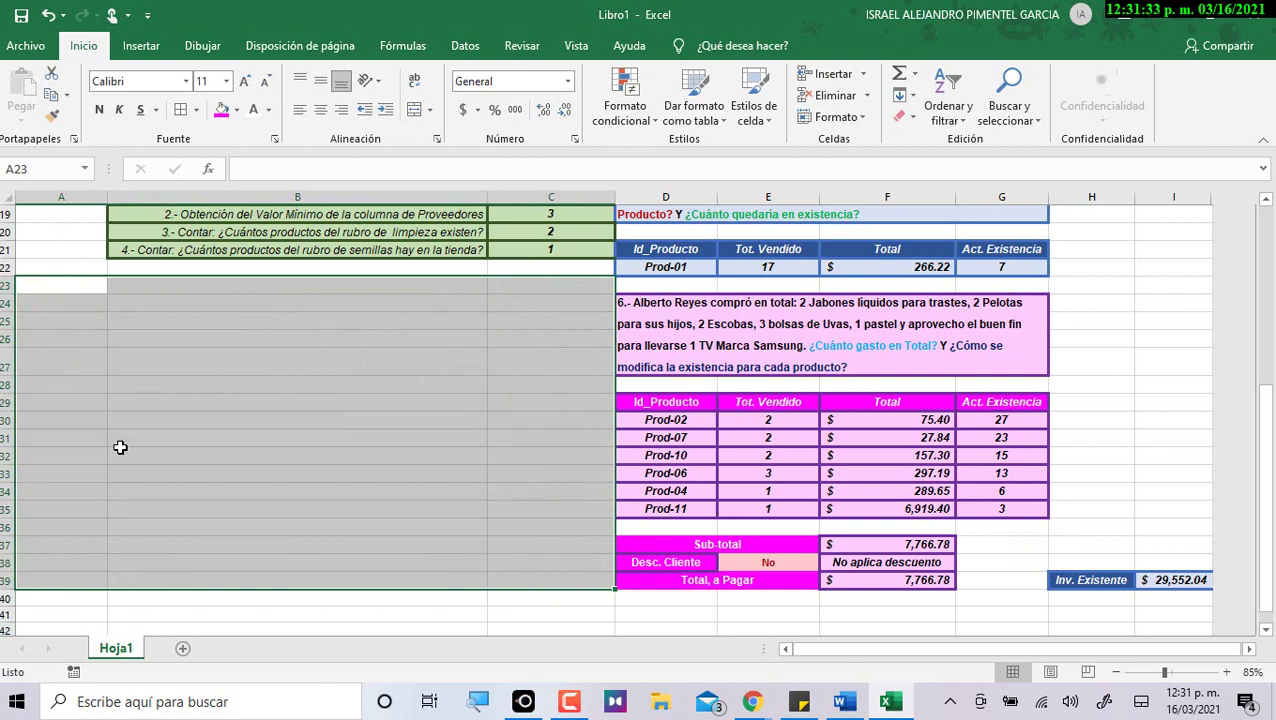
left_click(414, 109)
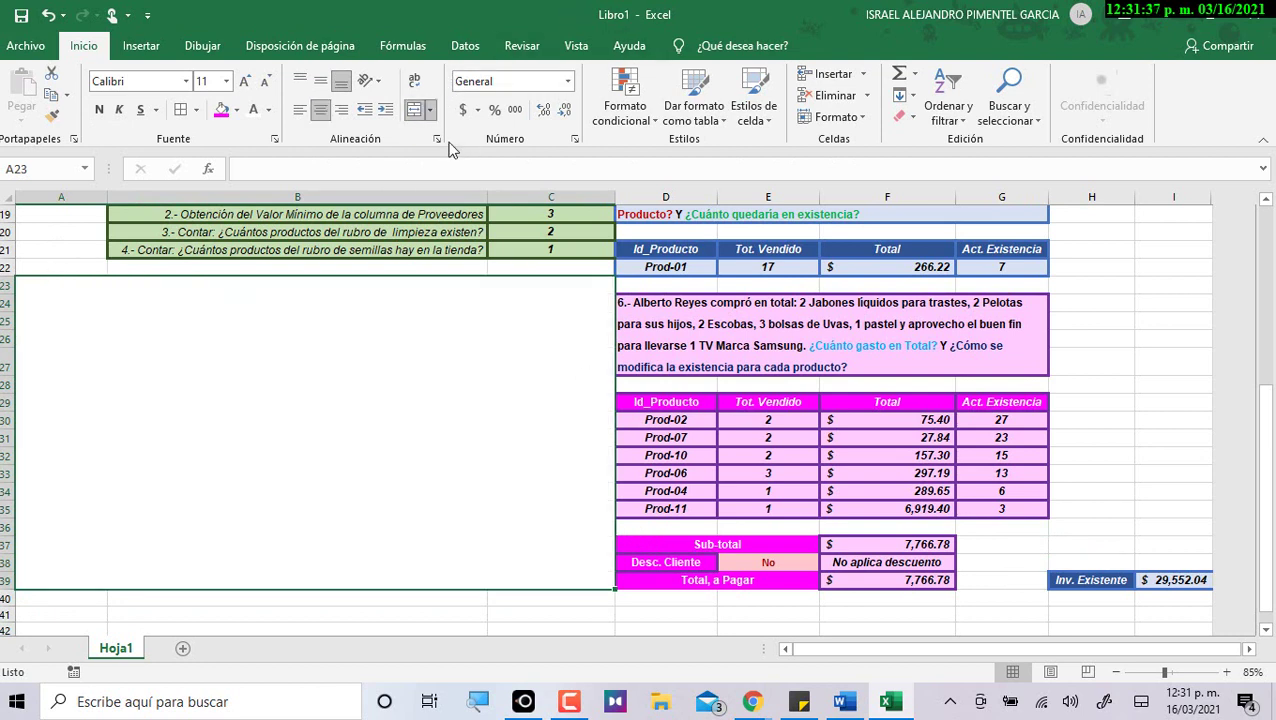
left_click(221, 109)
left_click(237, 110)
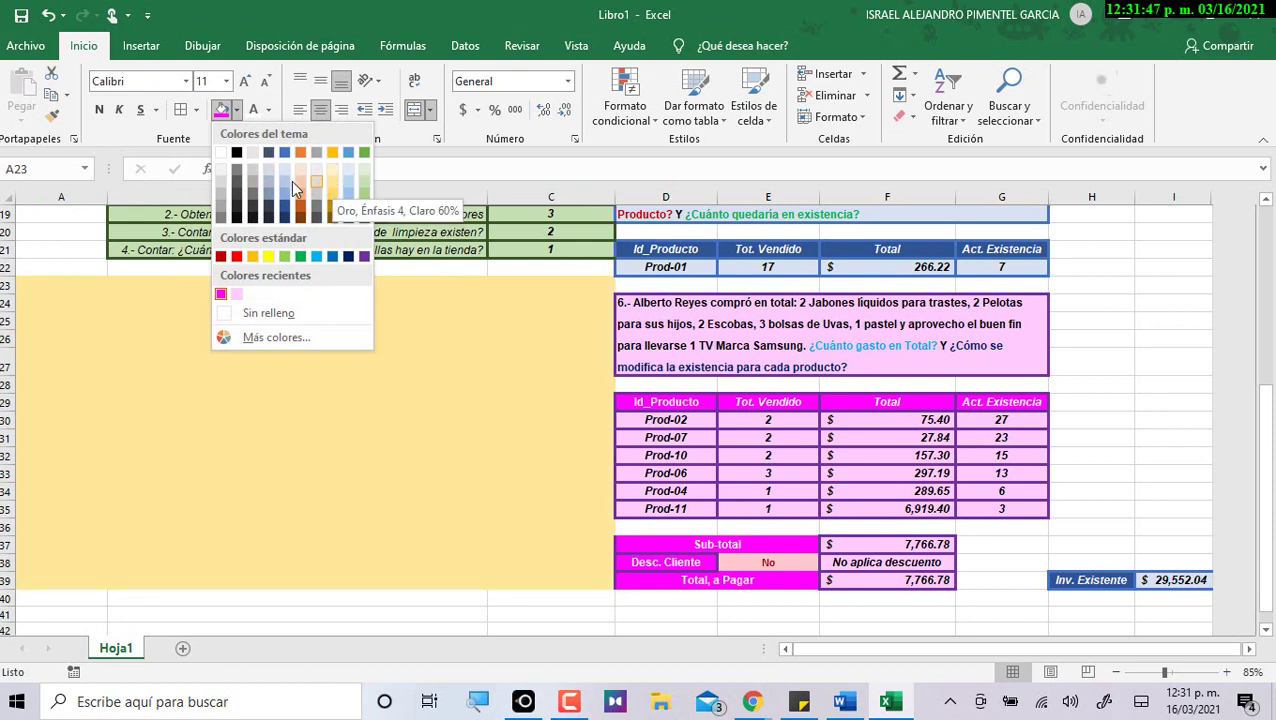
left_click(299, 180)
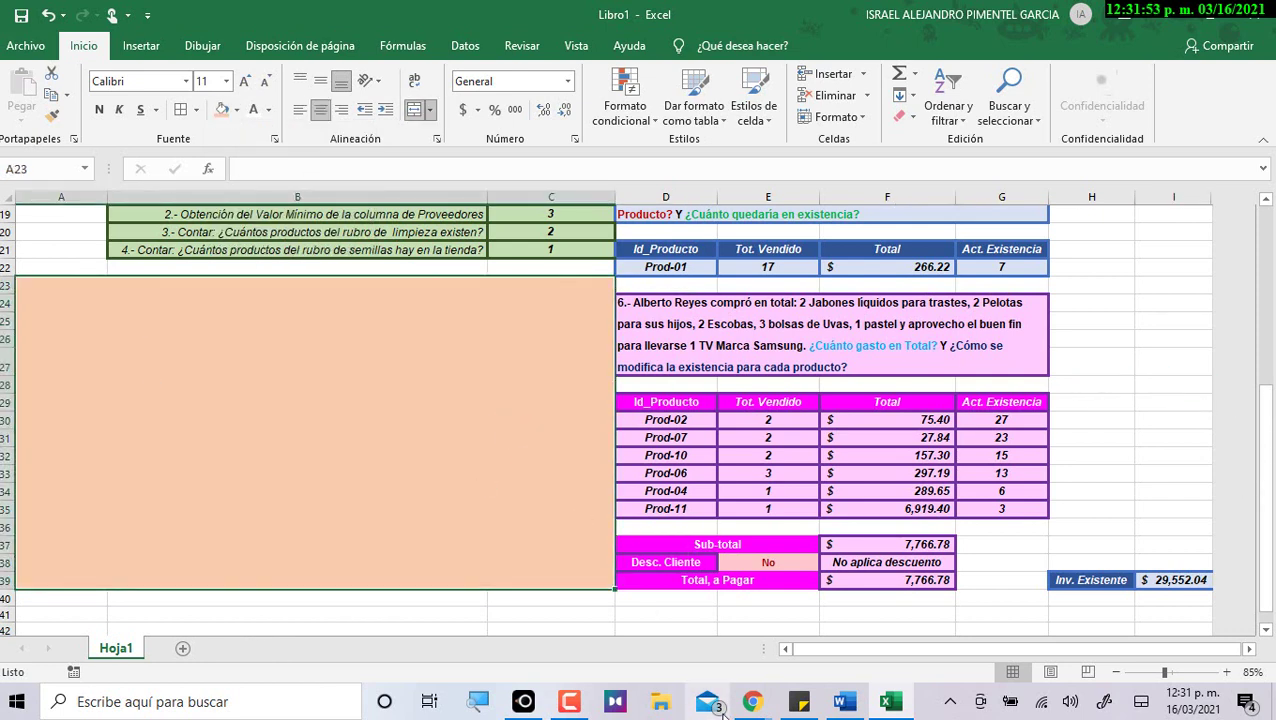
key("alt+Tab")
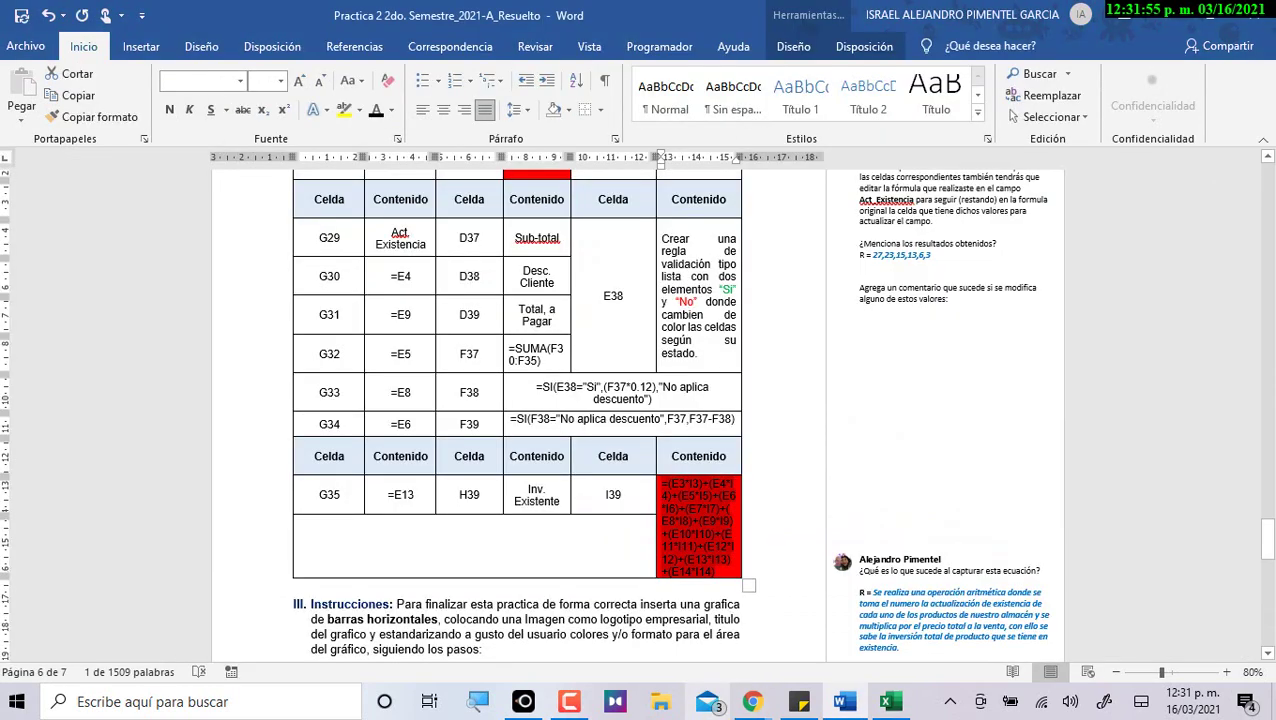
Read section III's instruction to select B3:B14 and E3:E14 in Word.
scroll(557, 640, "down", 5)
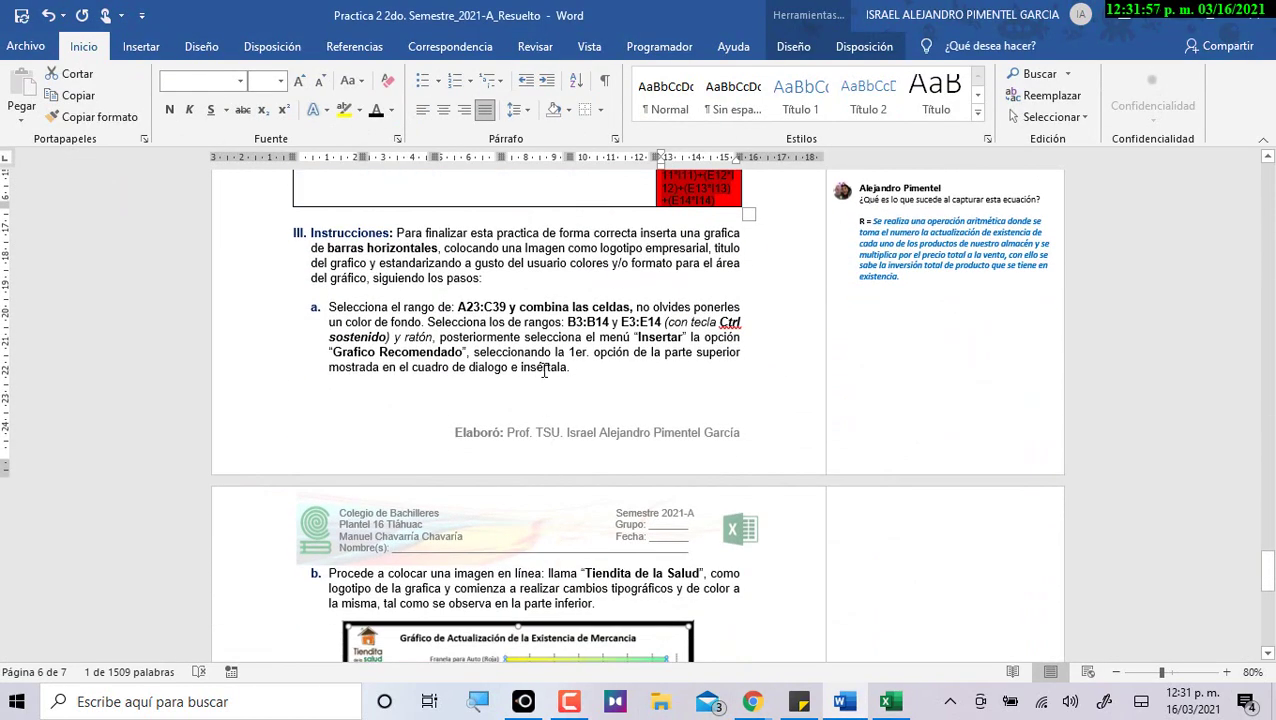
left_click_drag(567, 322, 661, 323)
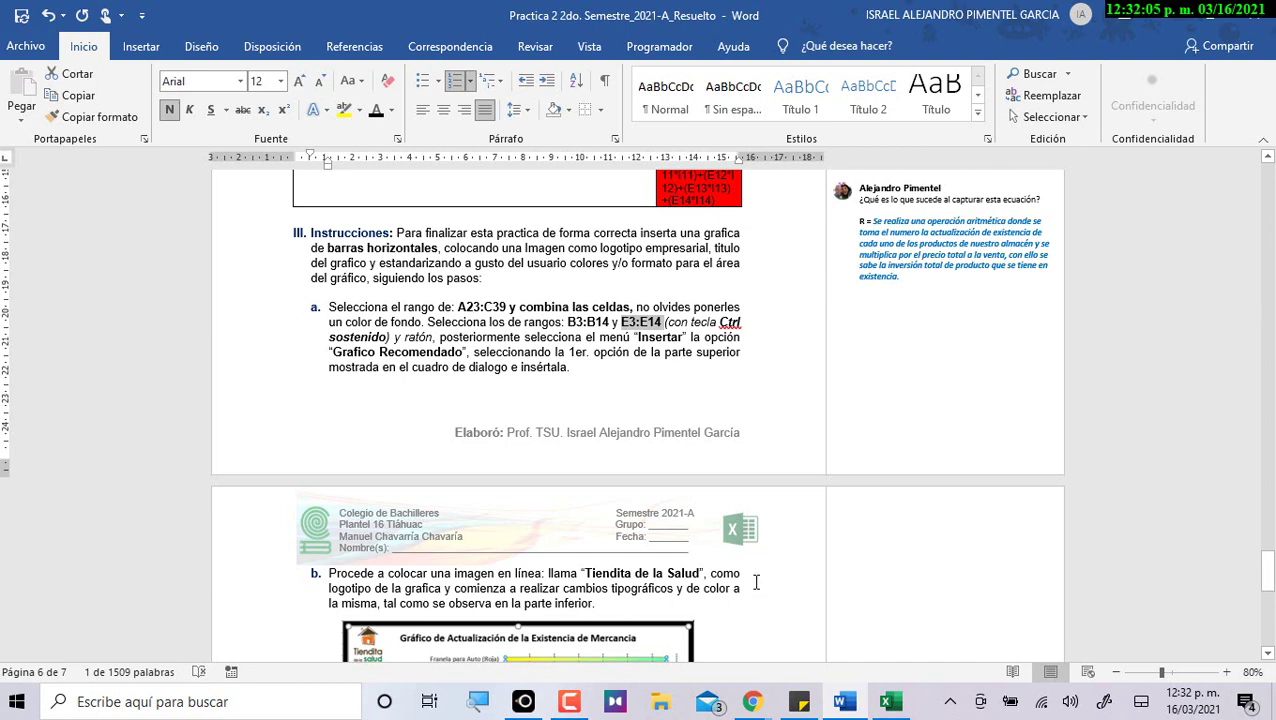
key("alt+Tab")
scroll(230, 414, "up", 6)
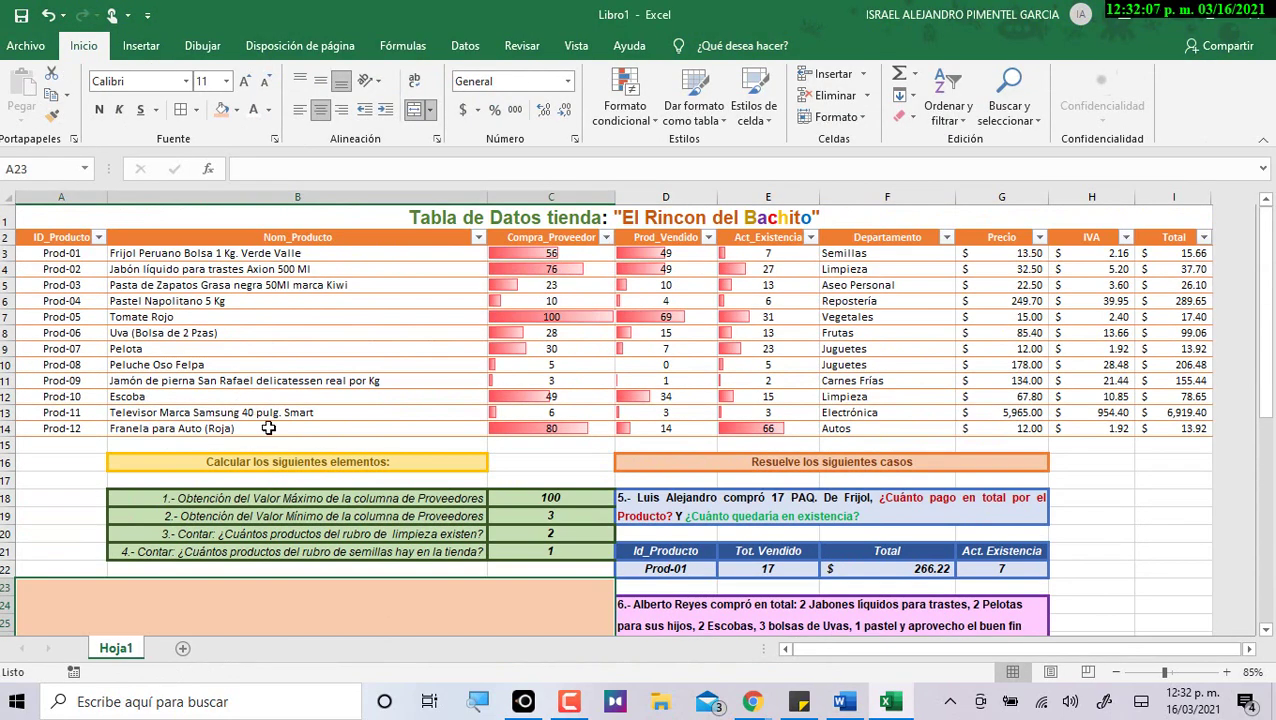
Select the product names B3:B14 together with the Departamento cells F3:F14.
left_click_drag(278, 253, 265, 430)
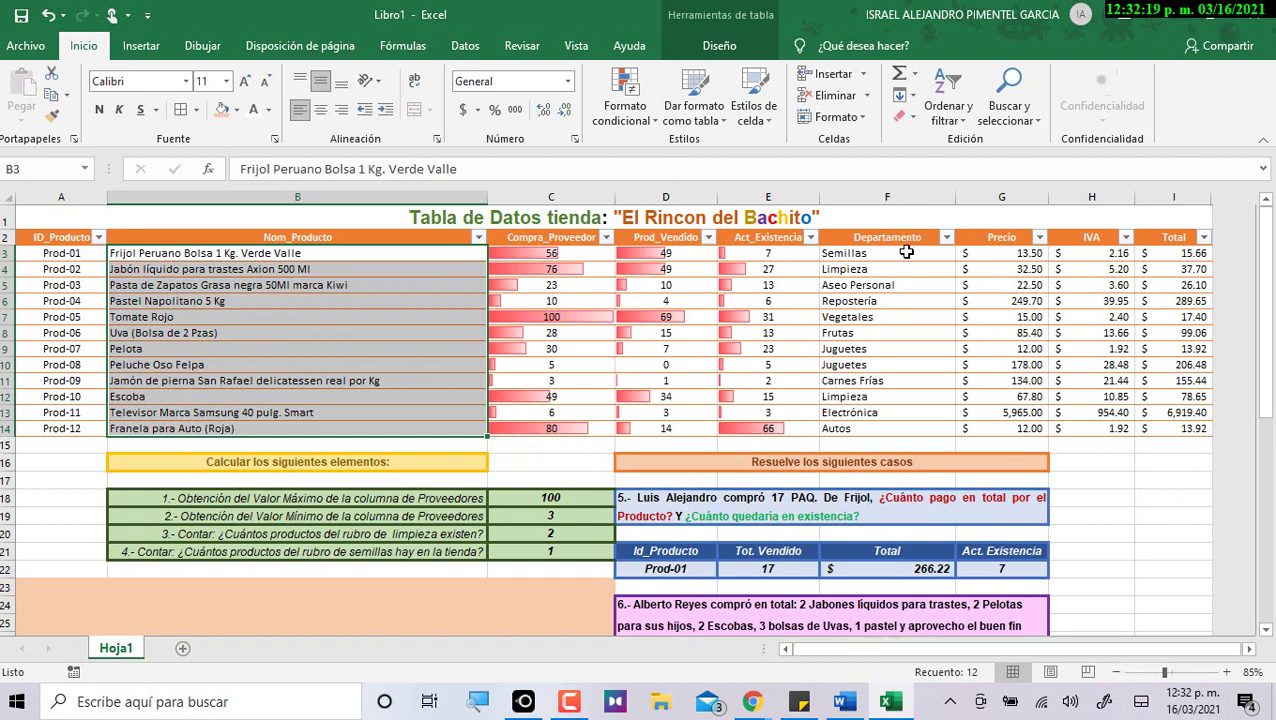
left_click(906, 252, "ctrl")
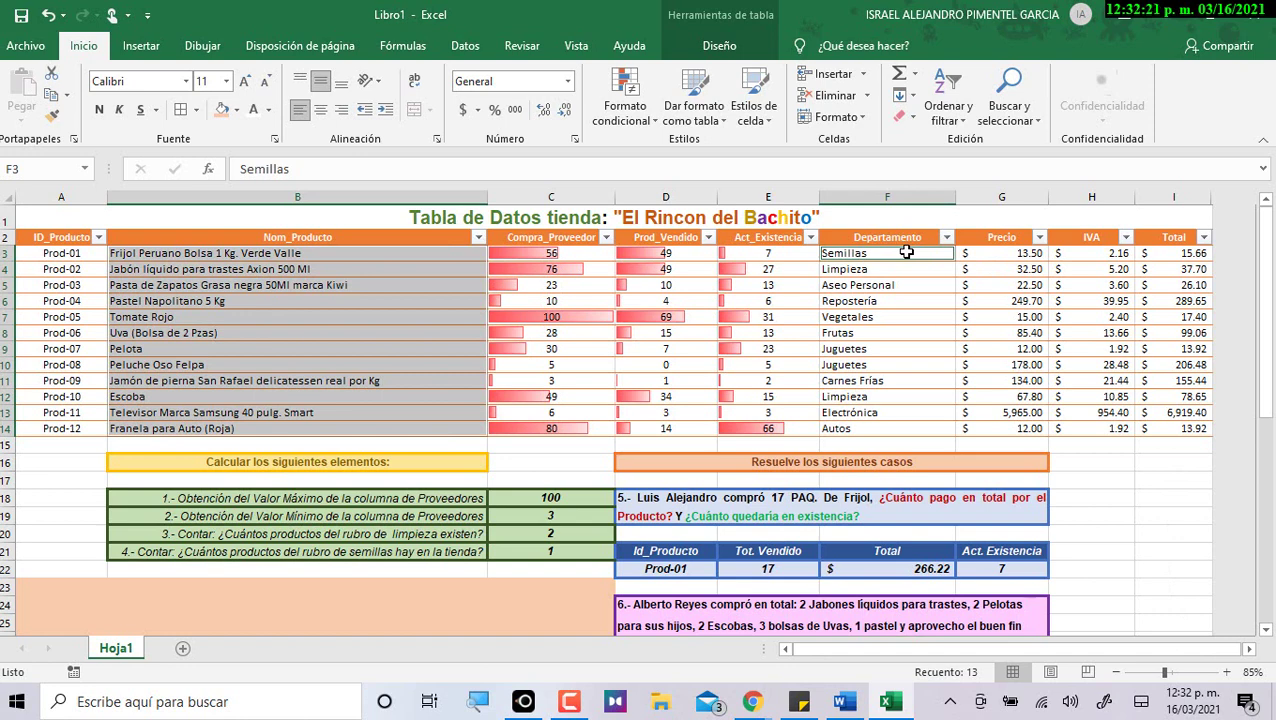
left_click_drag(906, 252, 877, 441)
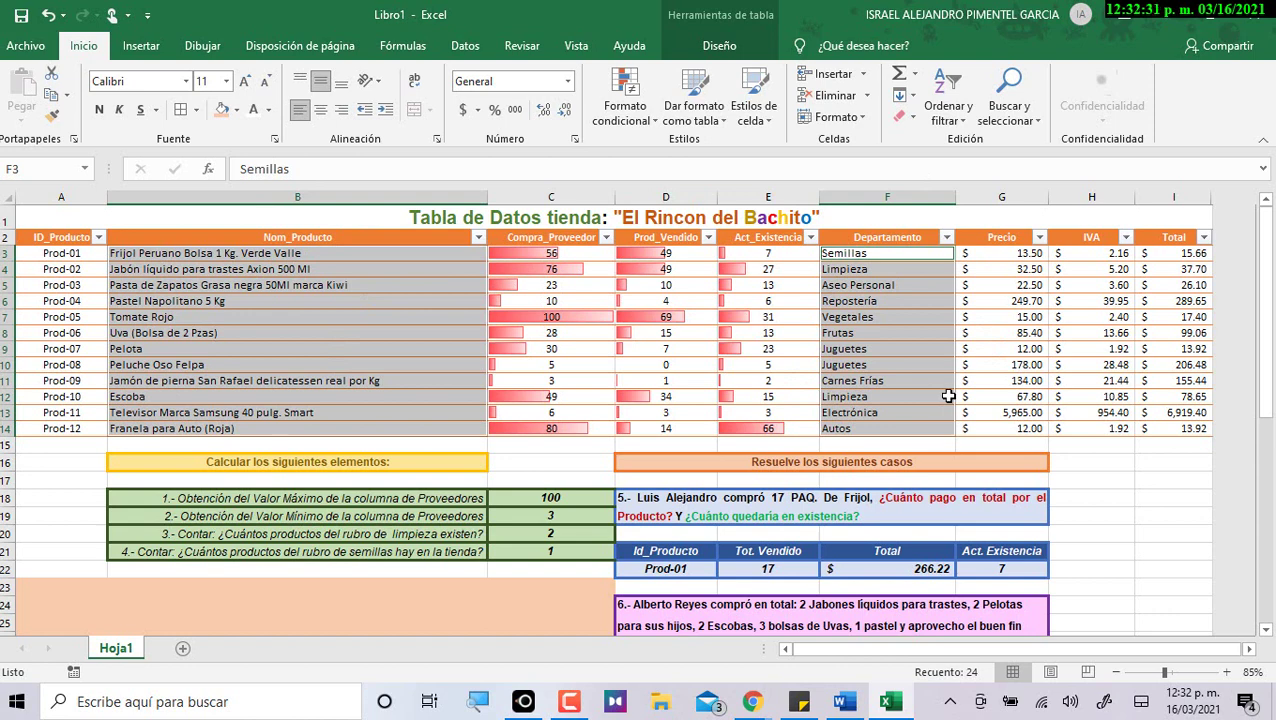
left_click(1113, 320)
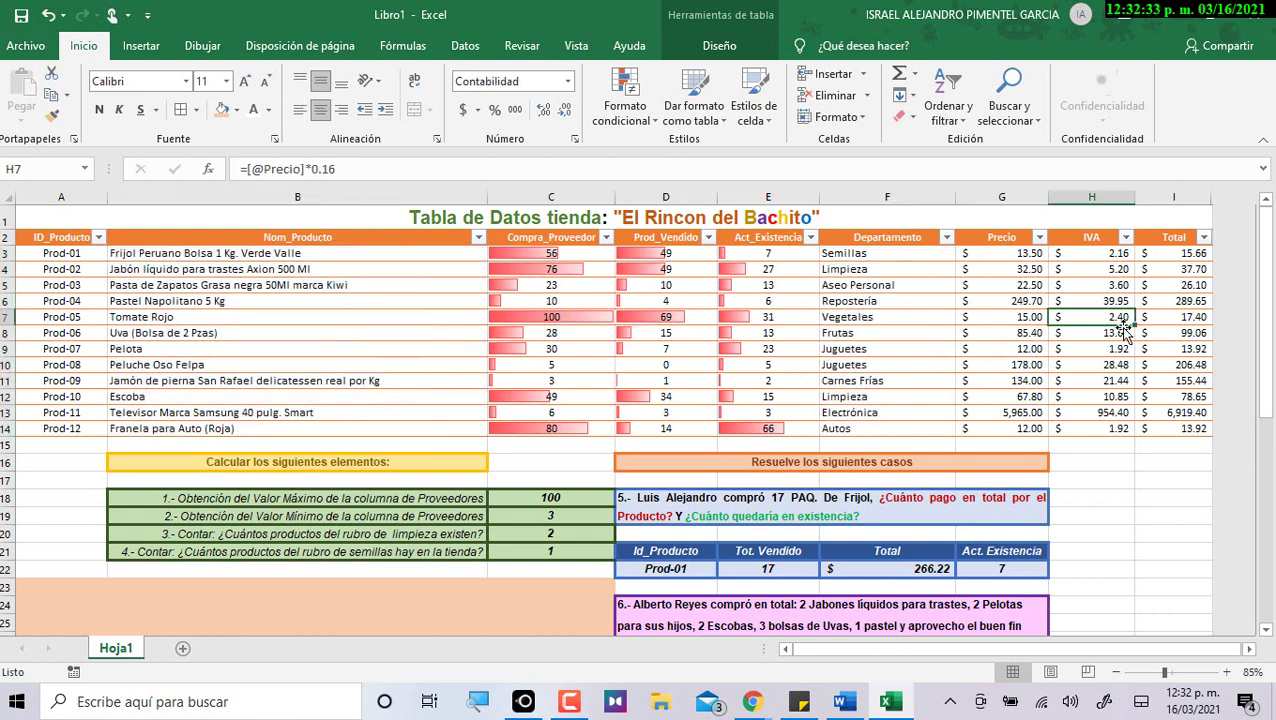
left_click_drag(247, 252, 246, 428)
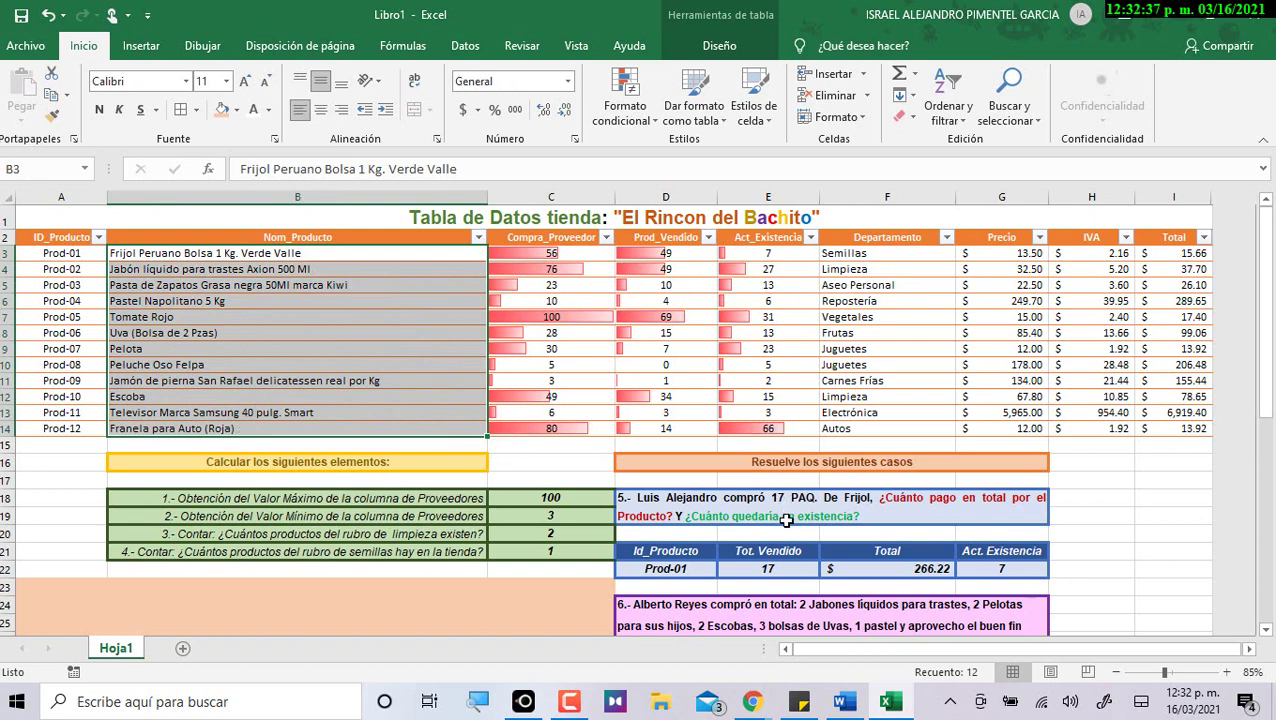
left_click_drag(868, 255, 868, 428)
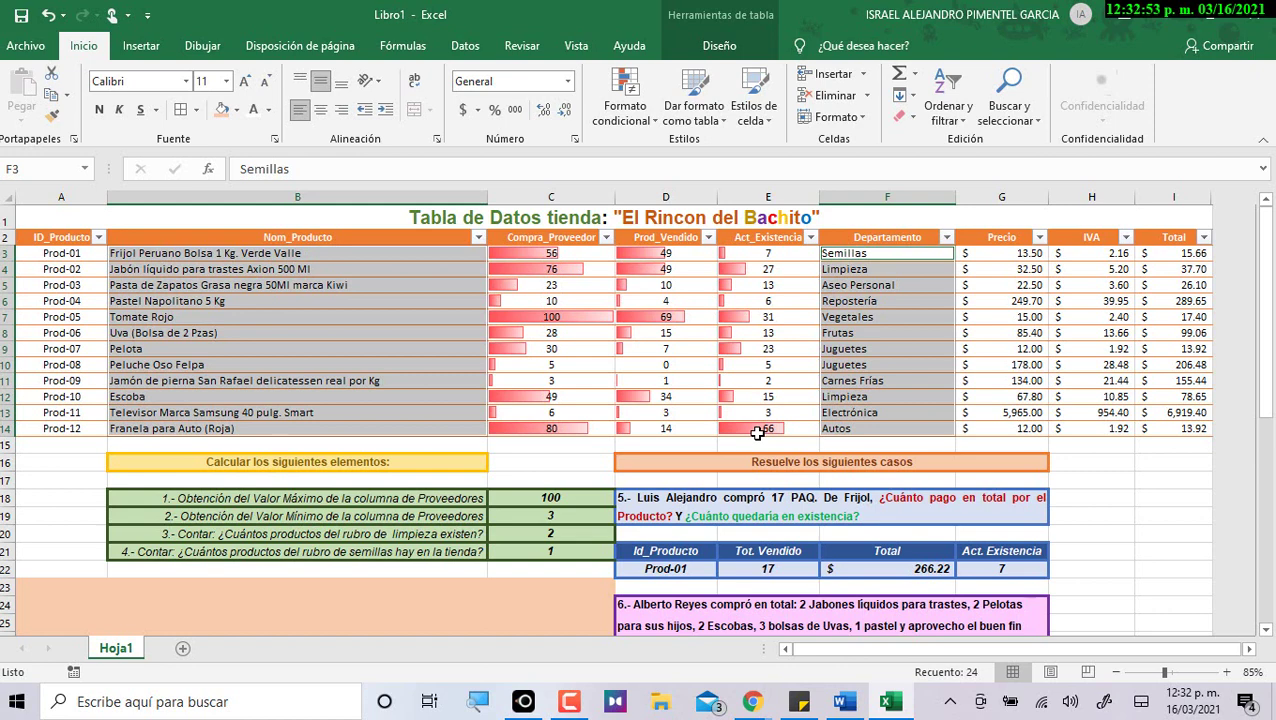
Reselect B3:B14 with the stock values E3:E14, as the instructions specify.
key("alt+Tab")
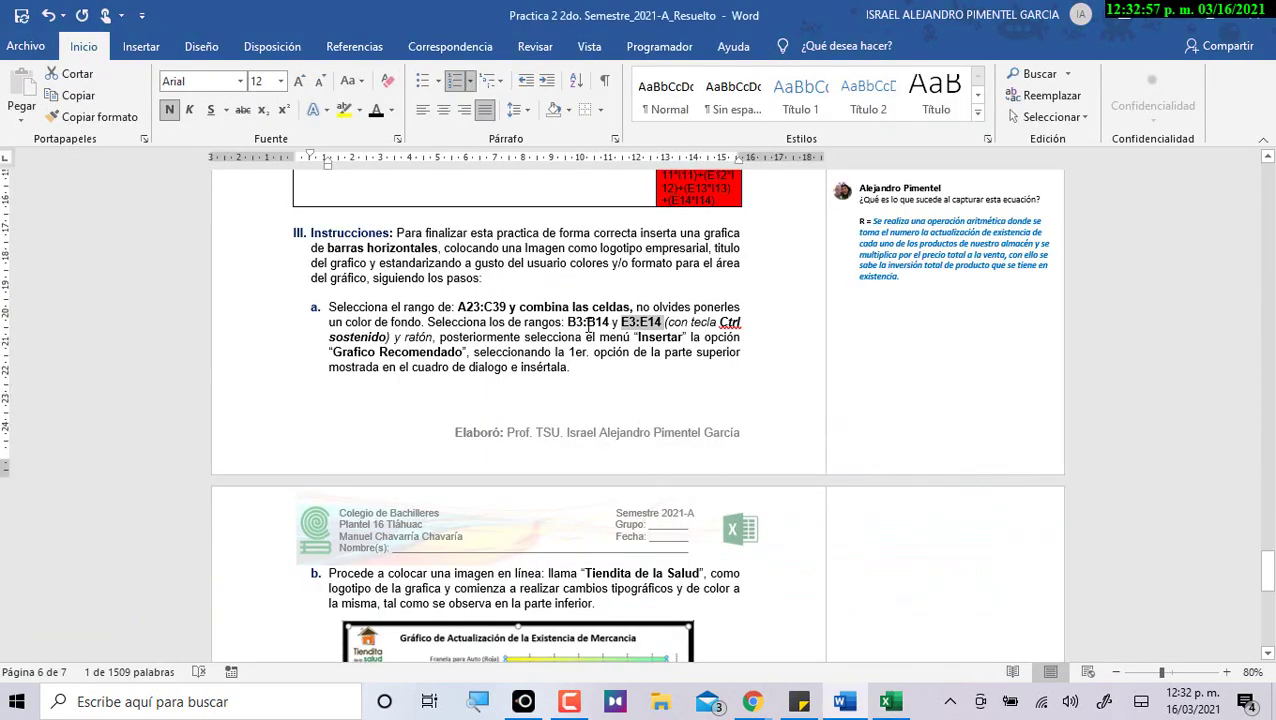
key("alt+Tab")
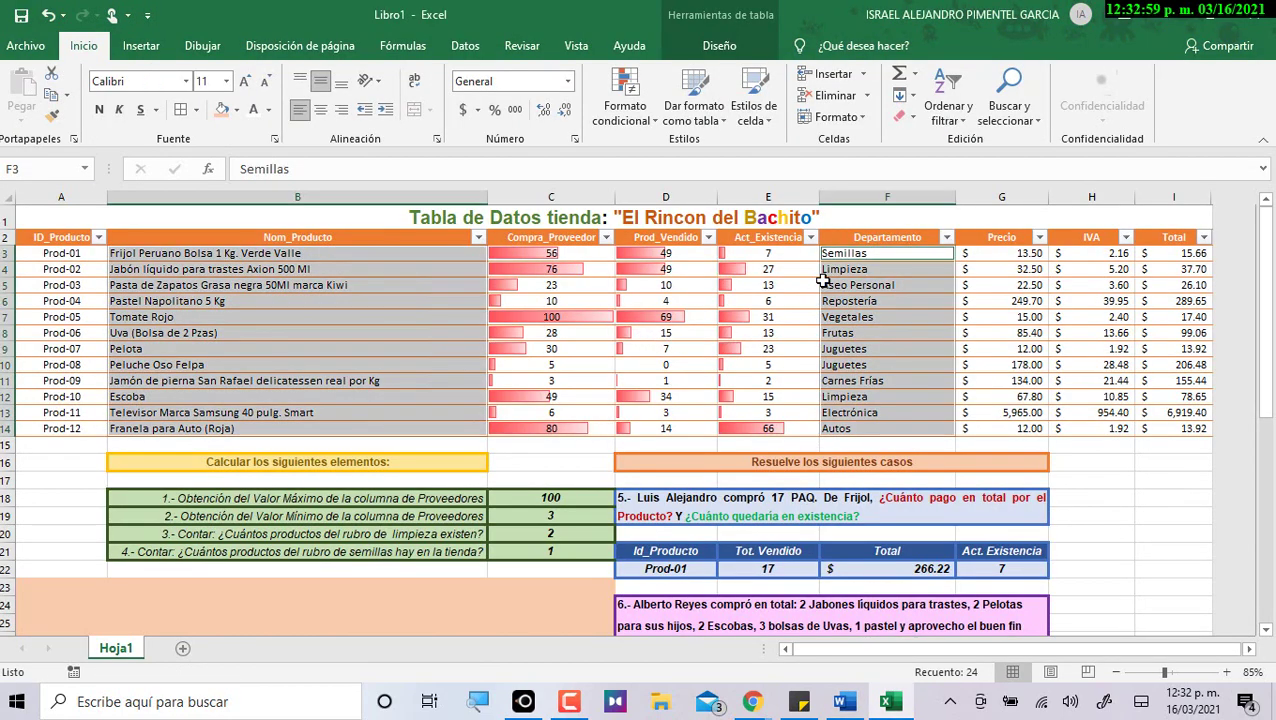
left_click(781, 253)
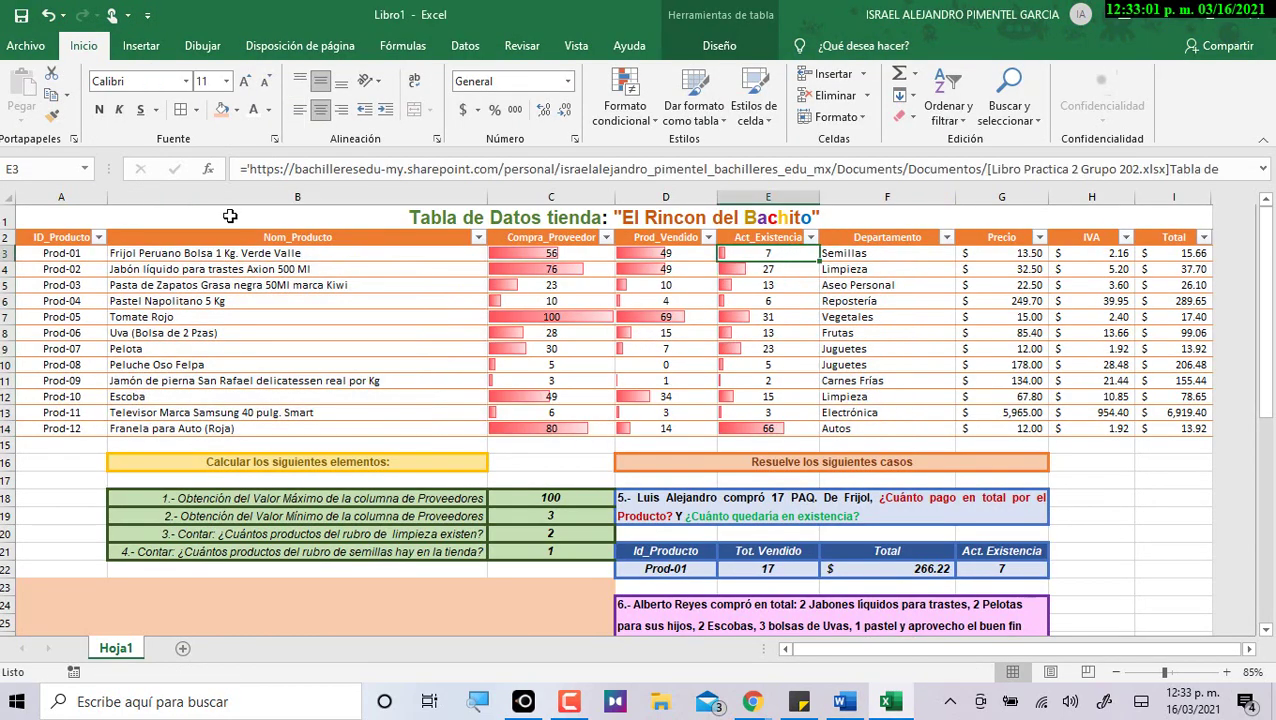
left_click_drag(290, 252, 305, 428)
key("alt+Tab")
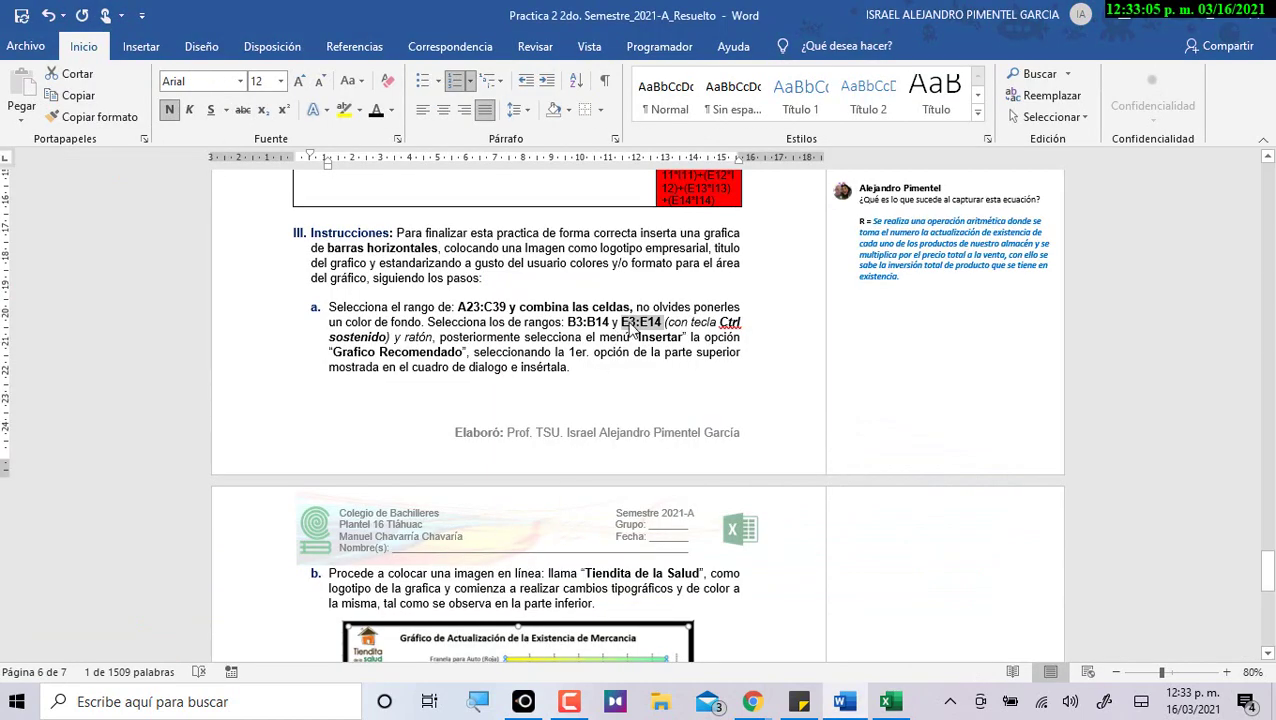
key("alt+Tab")
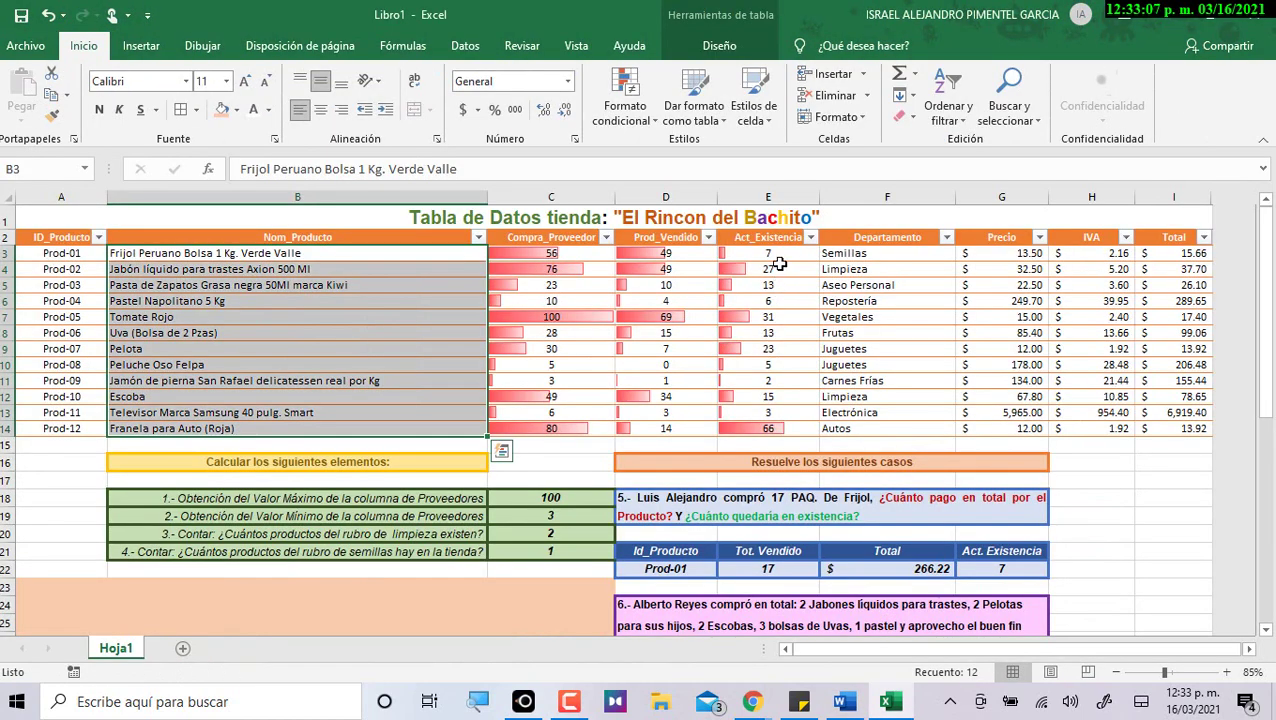
left_click_drag(776, 255, 768, 428)
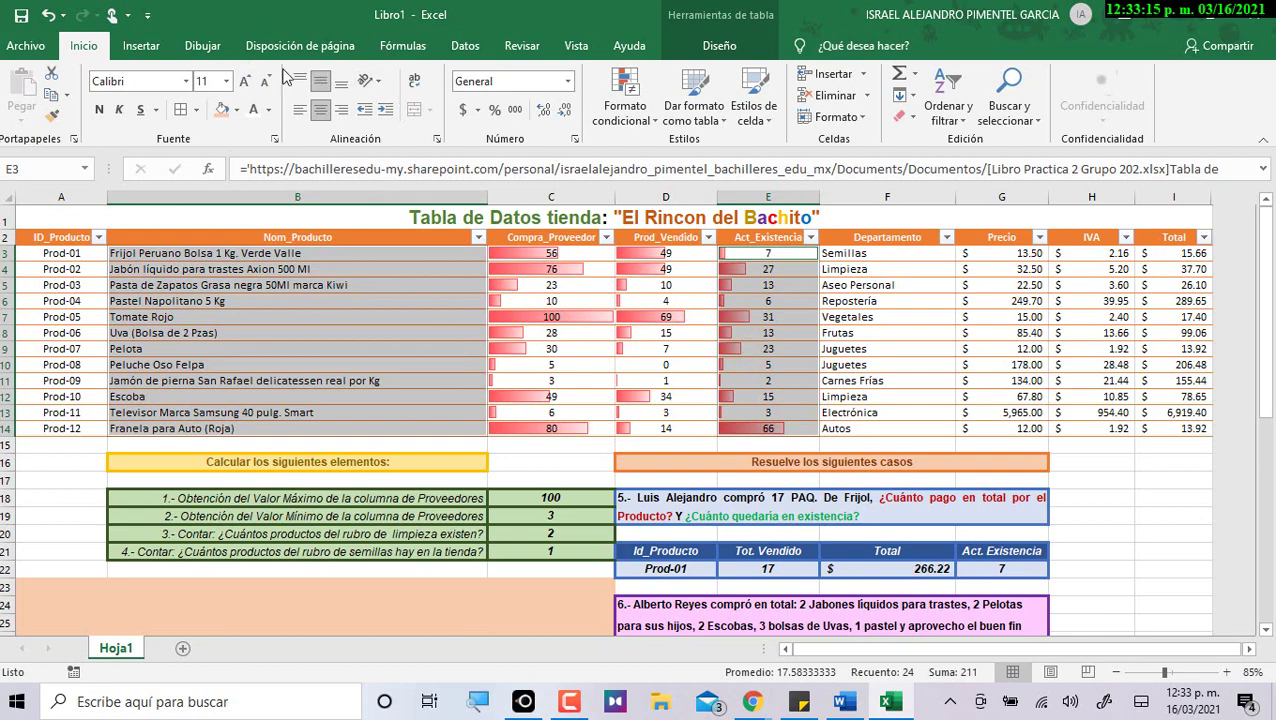
left_click(141, 46)
Insert the recommended clustered bar chart (Barras agrupadas) of stock per product.
left_click(397, 92)
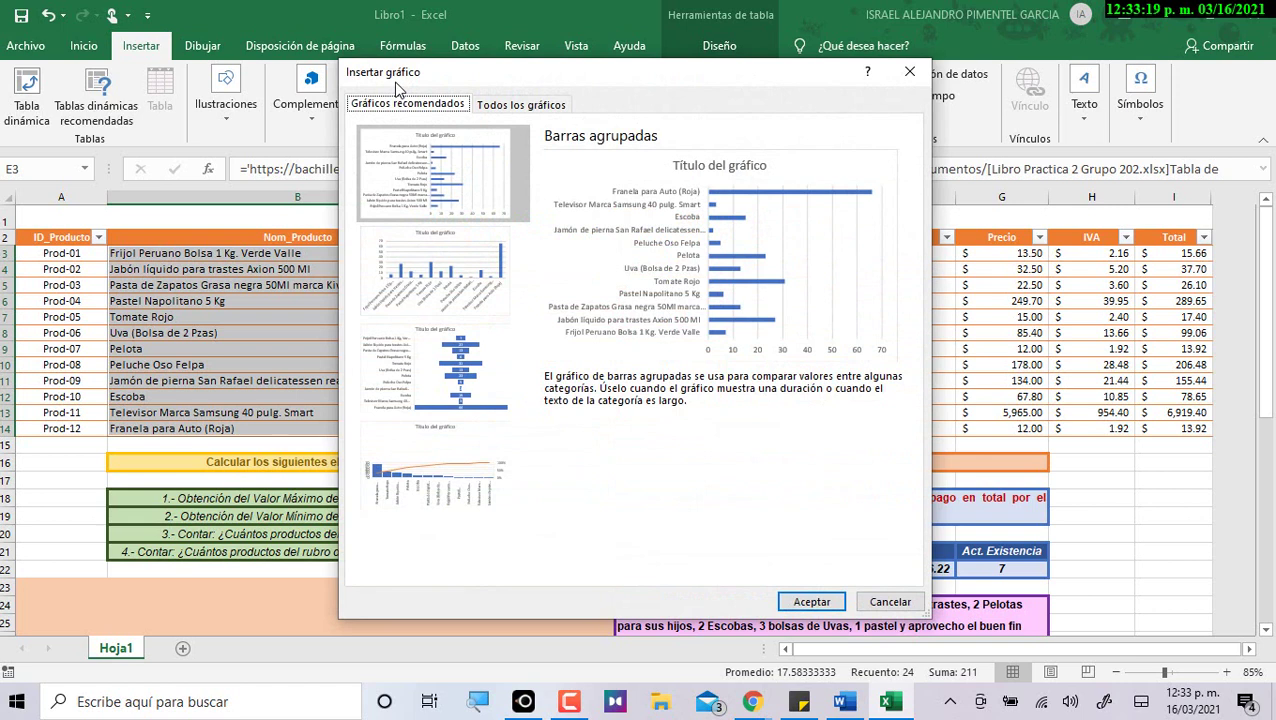
left_click(462, 165)
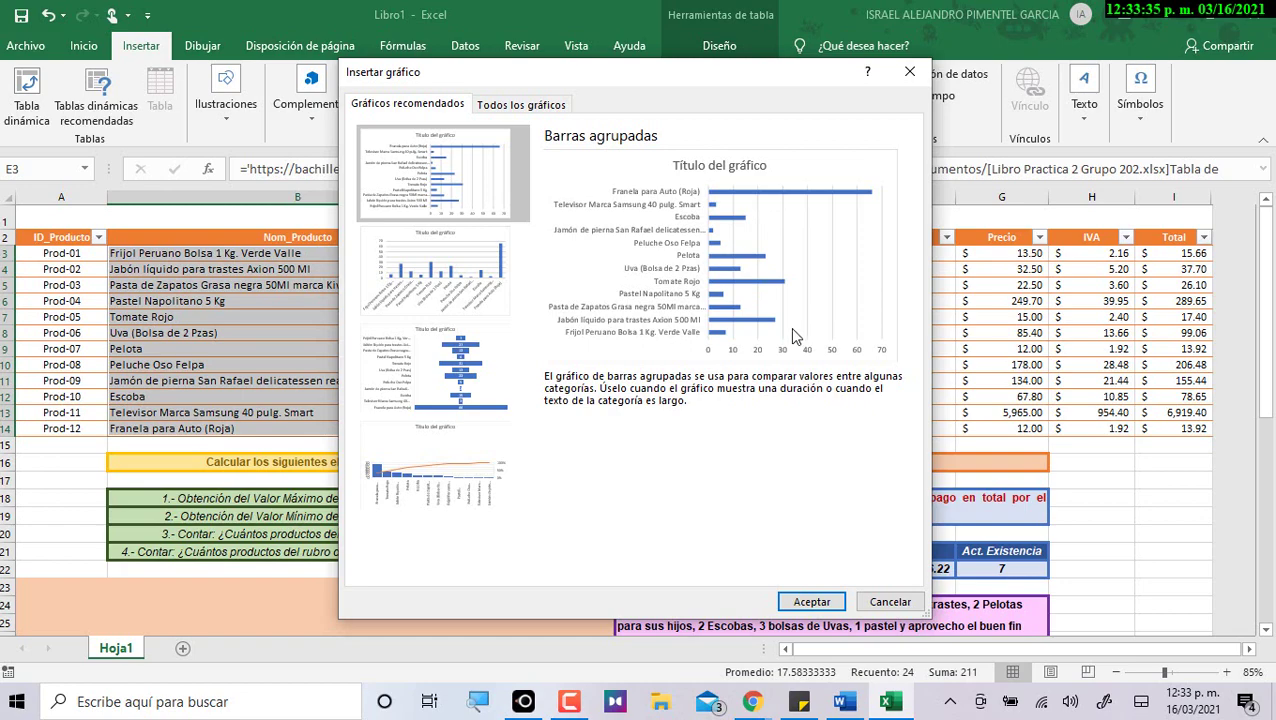
left_click(800, 605)
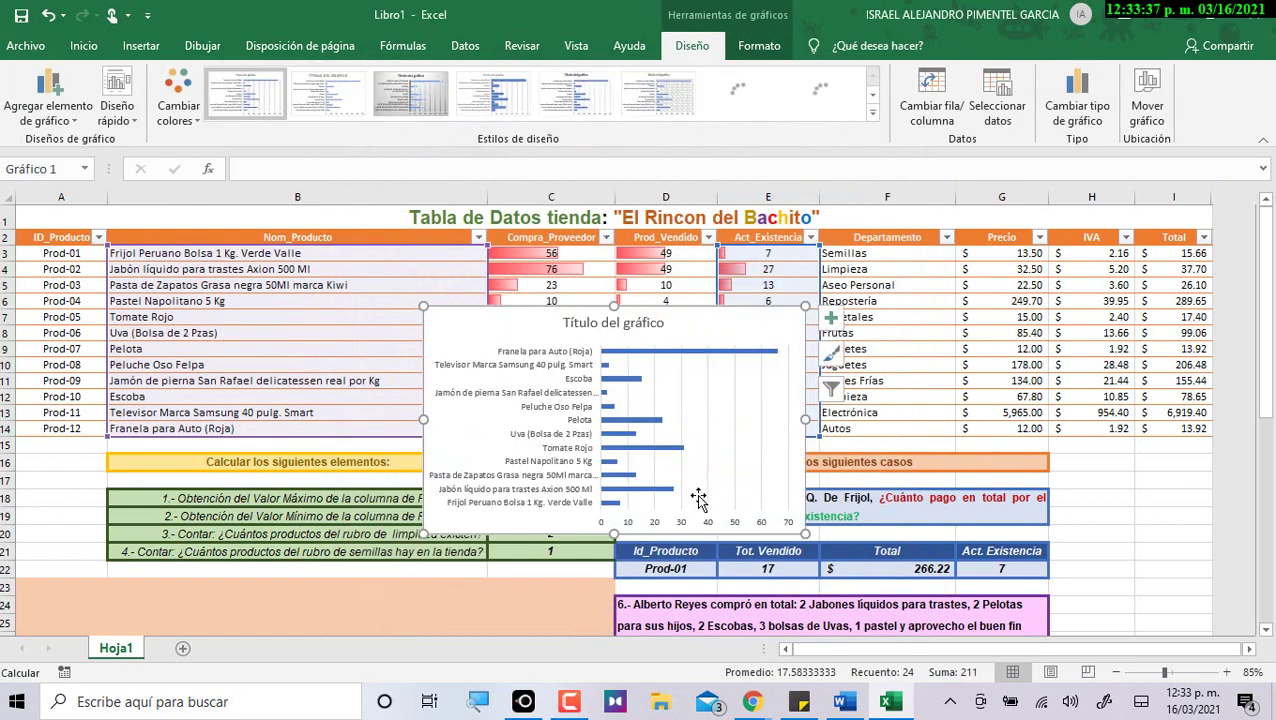
Move the chart into the A23:C39 block and stretch it wider and taller.
scroll(698, 500, "down", 3)
left_click_drag(477, 265, 84, 531)
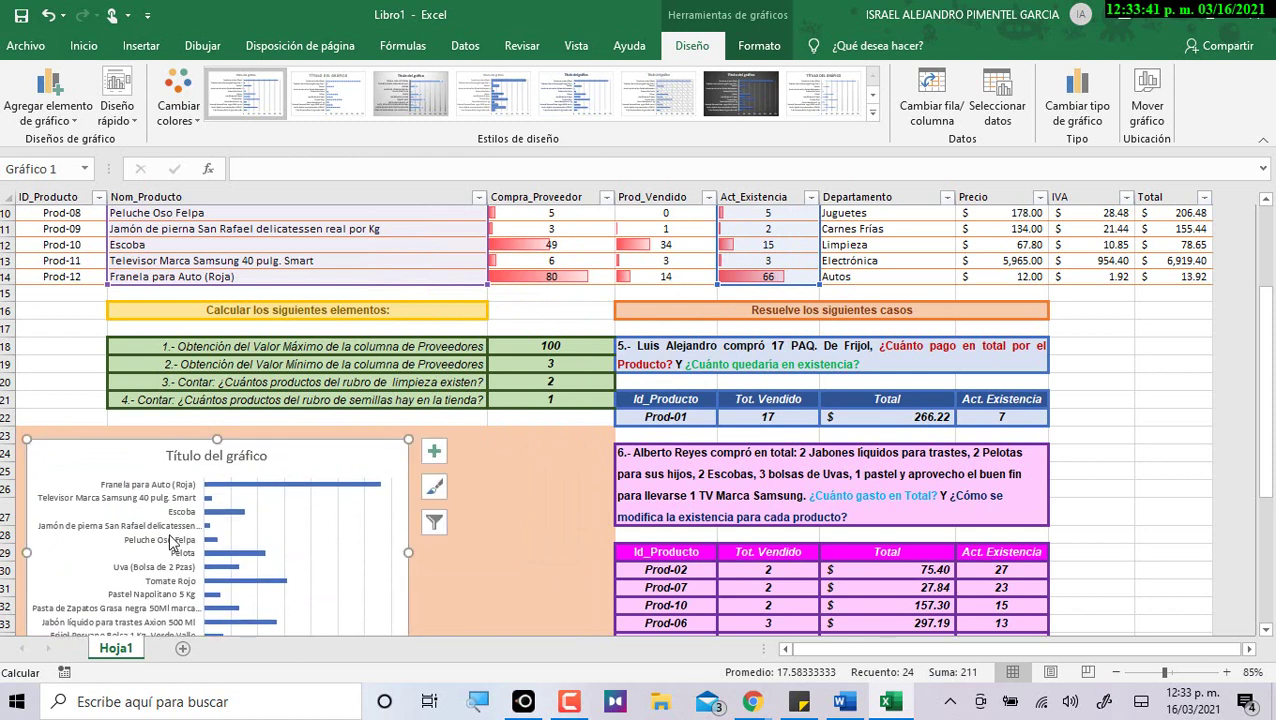
scroll(172, 541, "down", 4)
left_click_drag(406, 351, 598, 351)
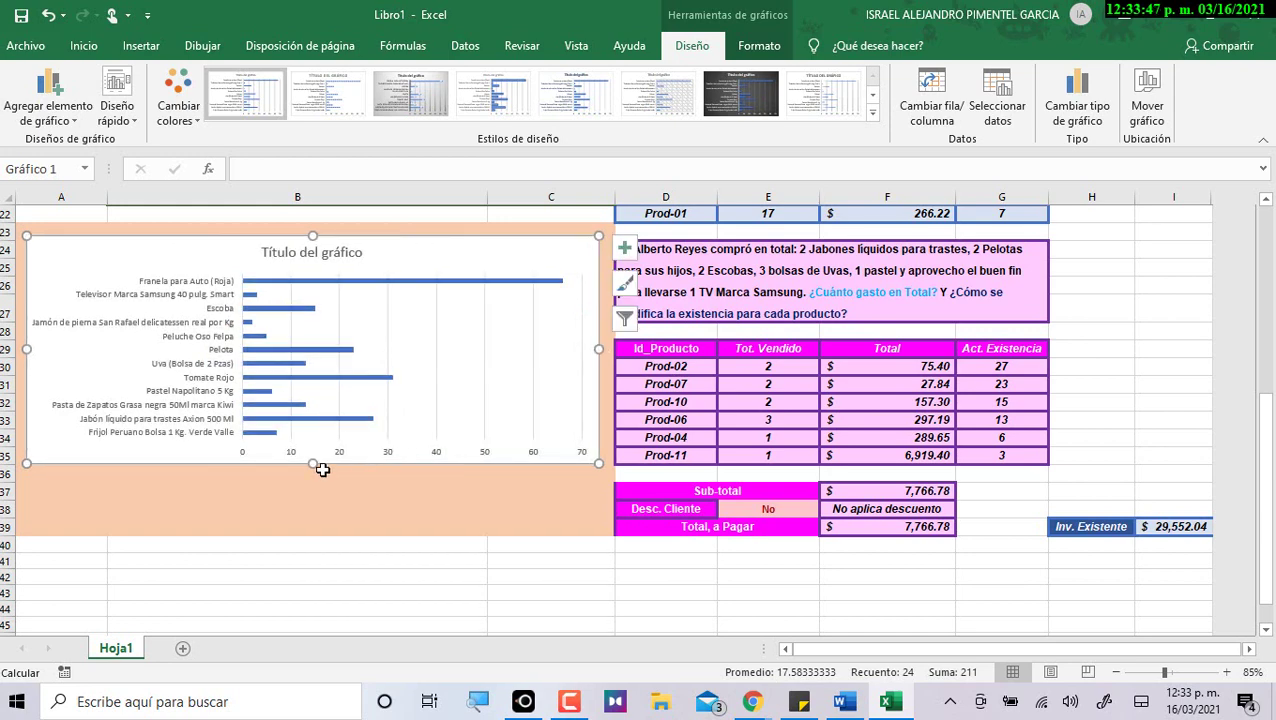
left_click_drag(312, 467, 298, 522)
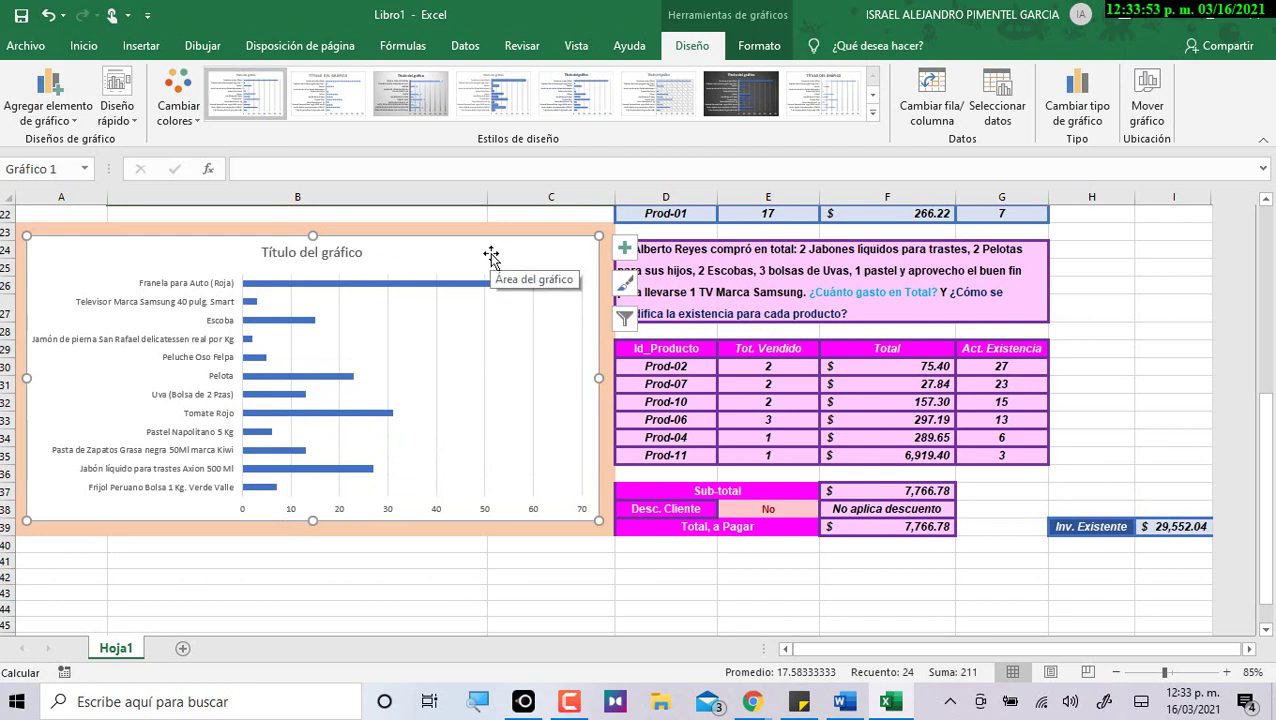
left_click(167, 291)
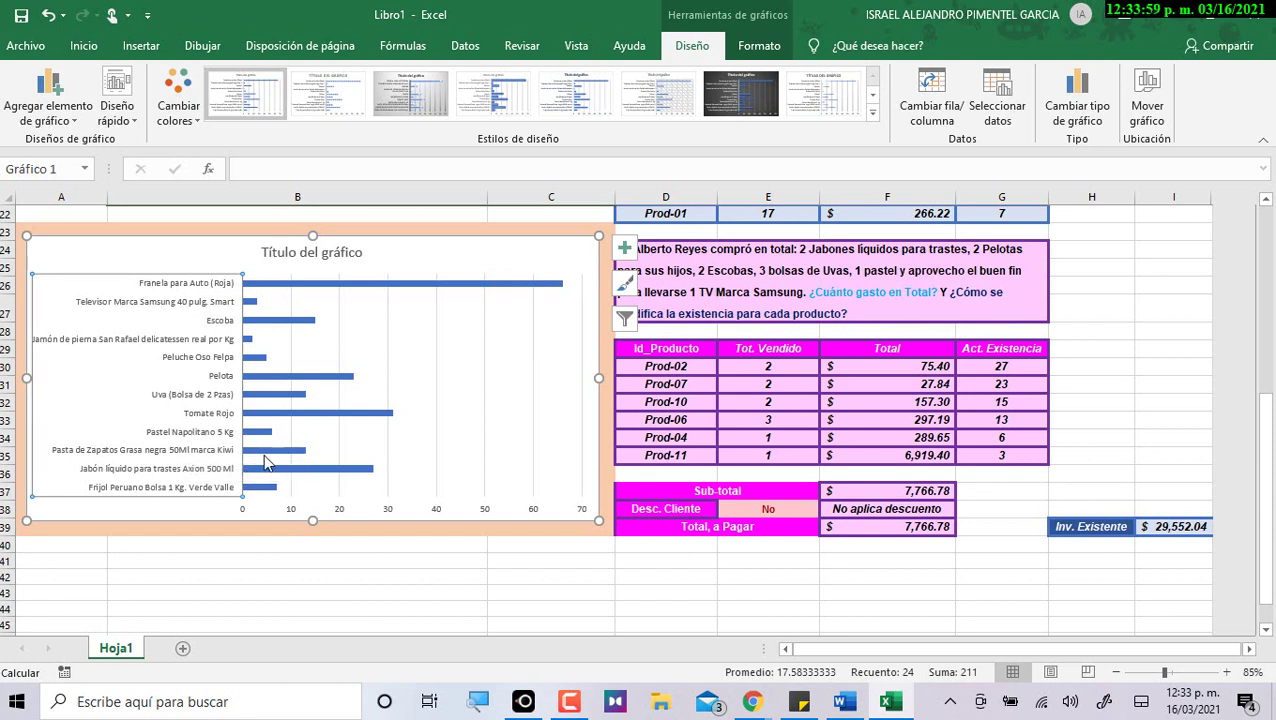
left_click(342, 513)
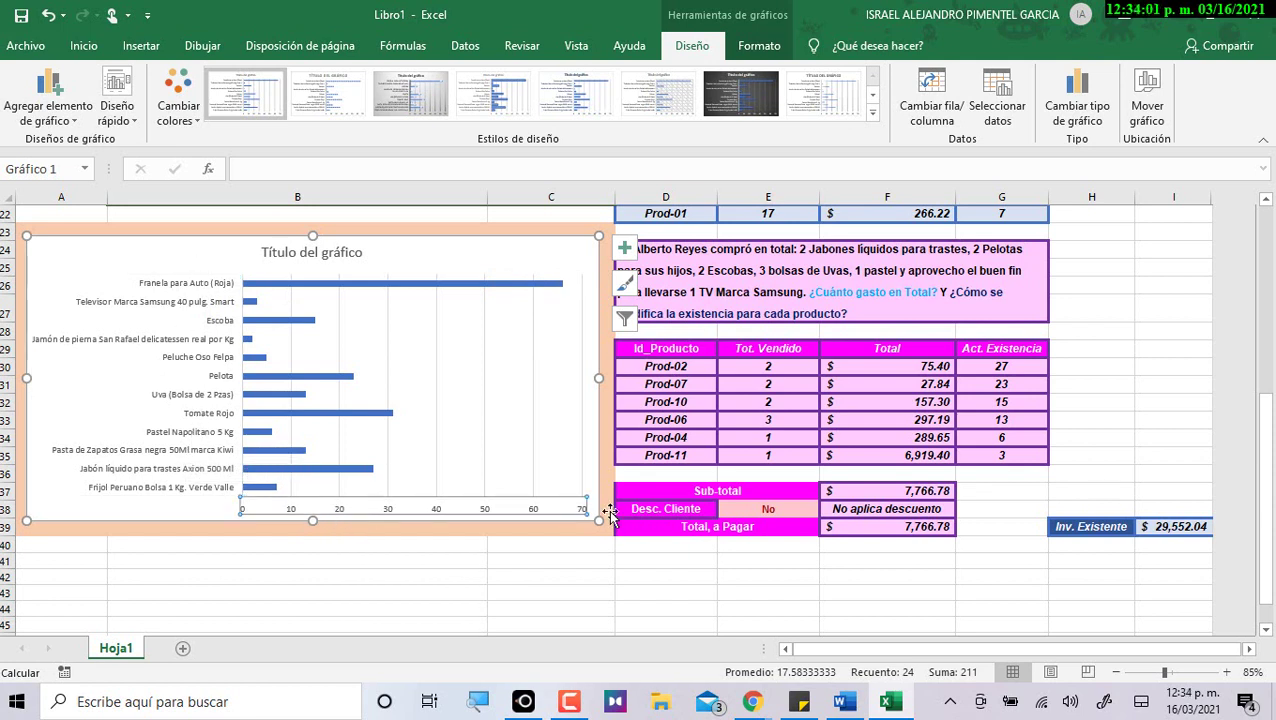
scroll(595, 492, "up", 7)
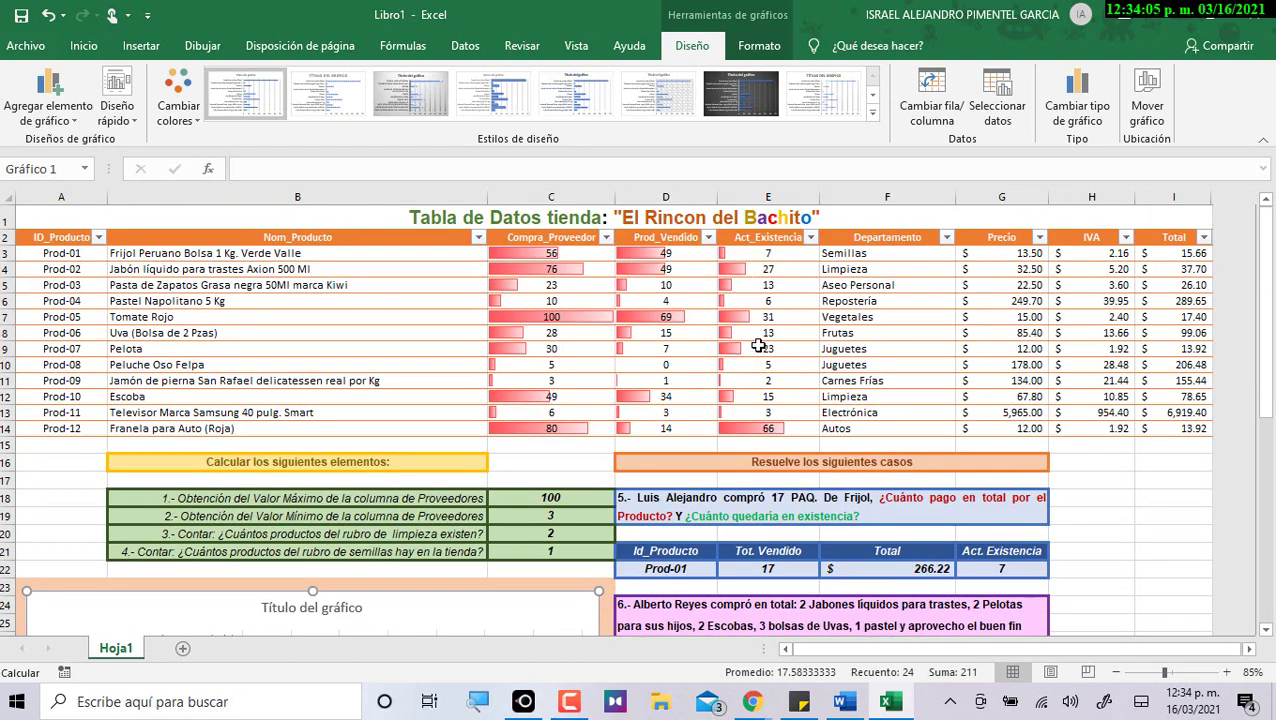
scroll(760, 346, "down", 6)
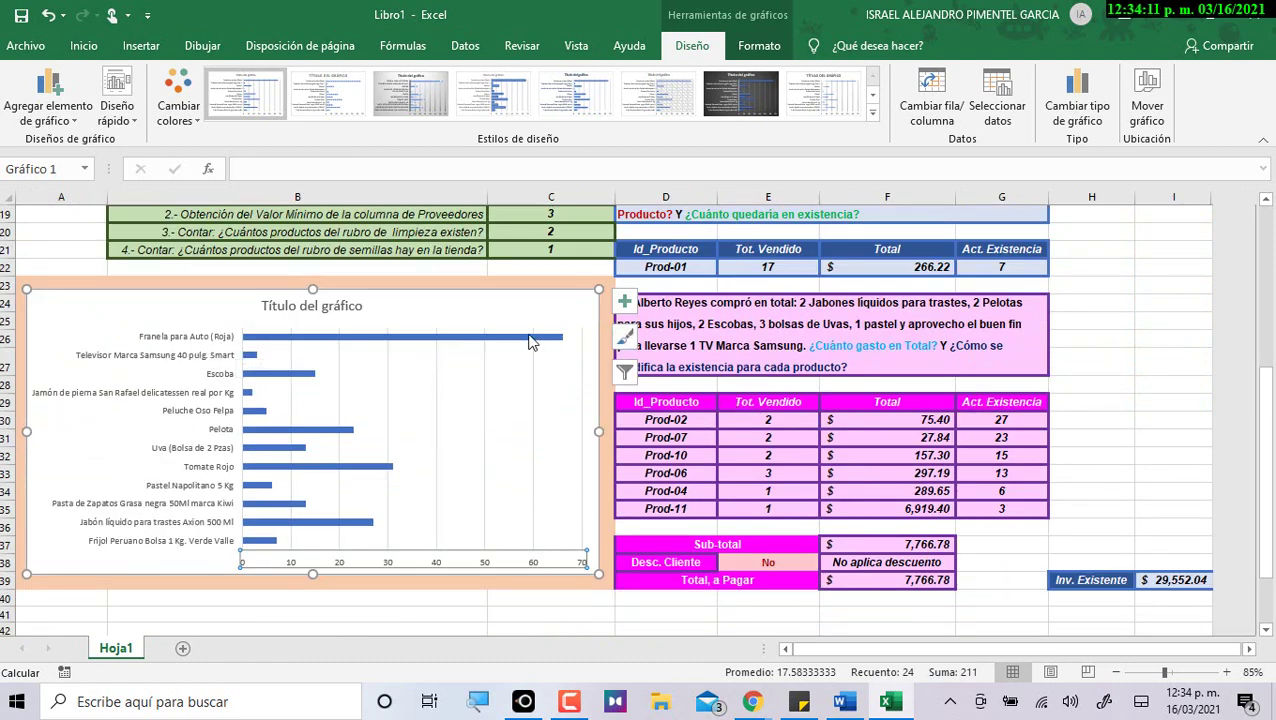
mouse_move(516, 342)
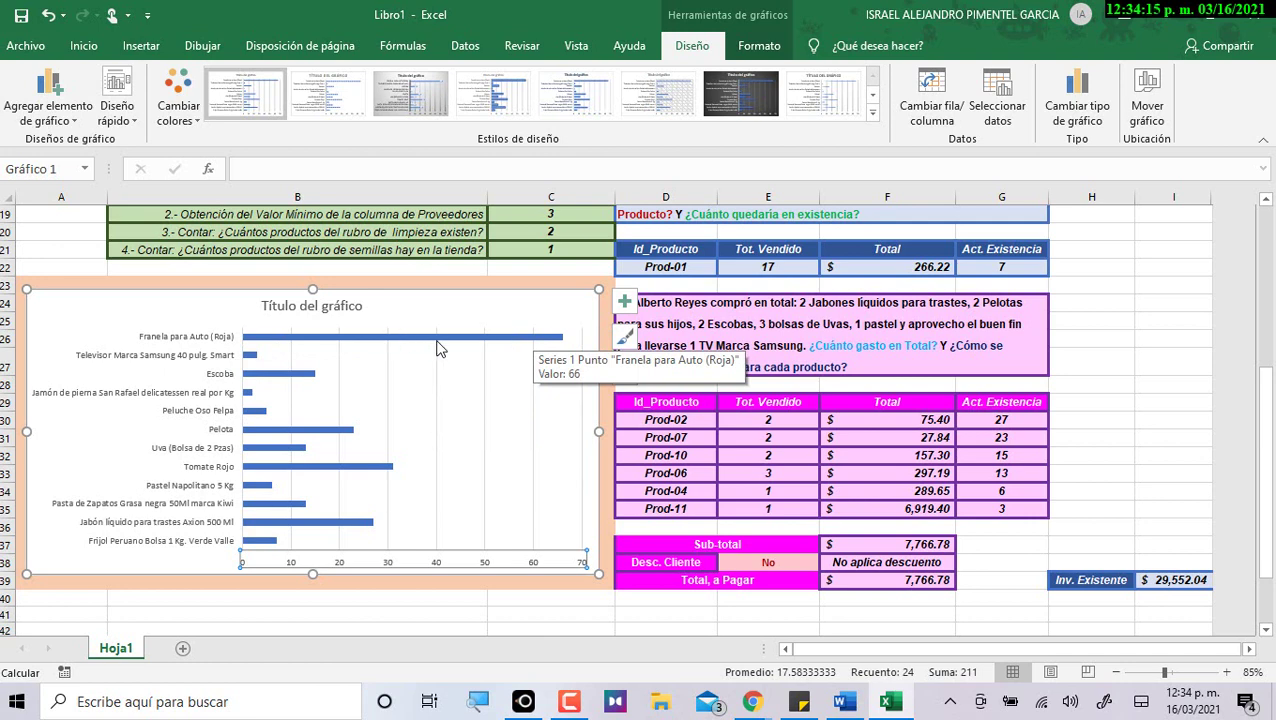
left_click(437, 347)
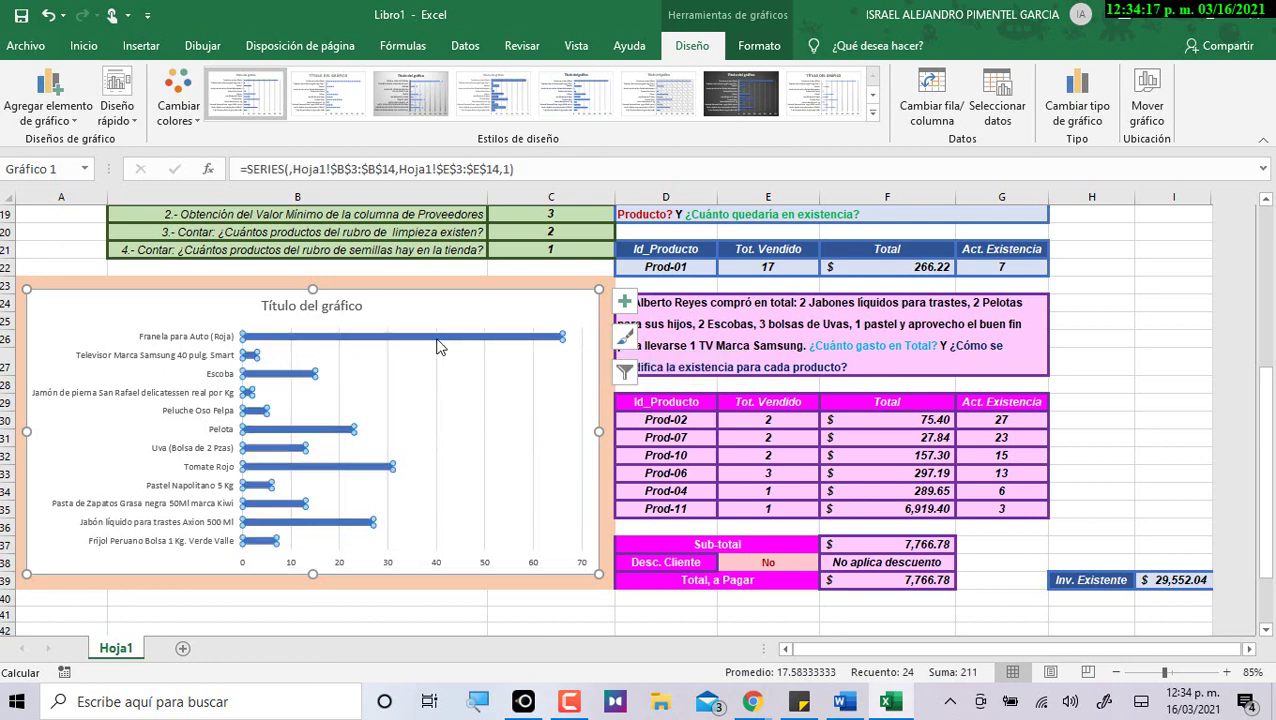
scroll(557, 345, "up", 5)
left_click(768, 372)
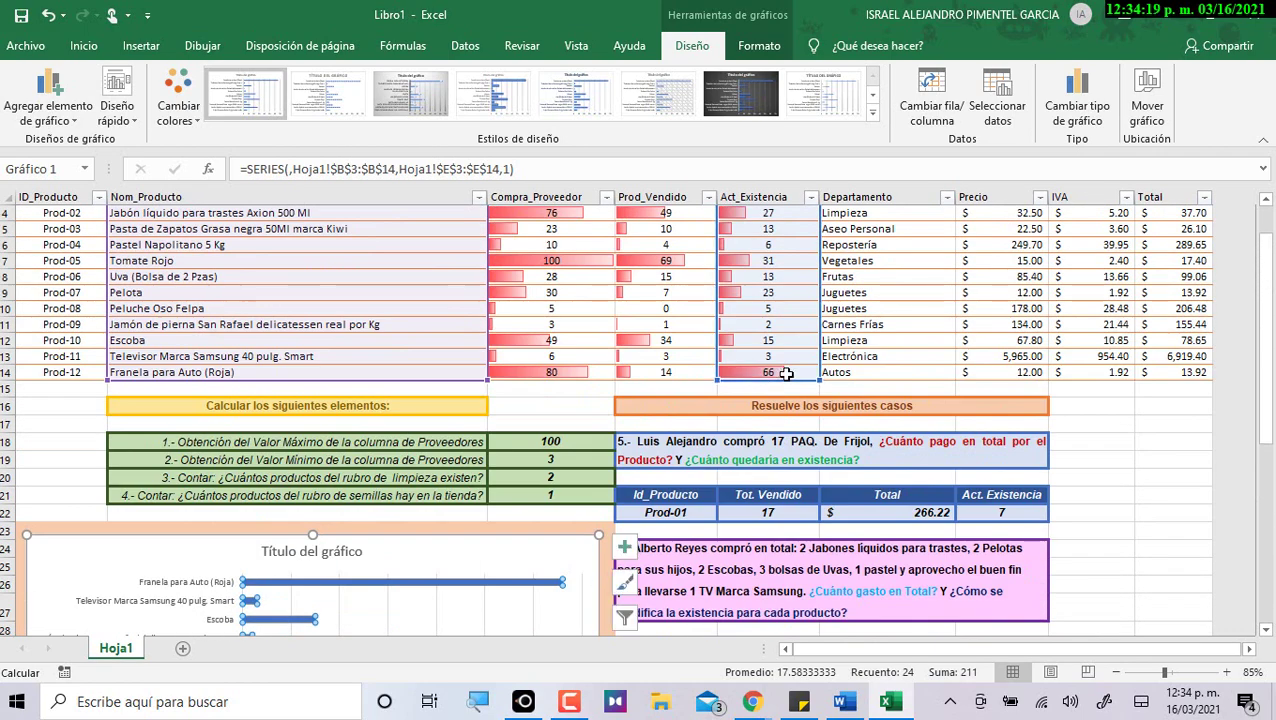
scroll(822, 412, "up", 1)
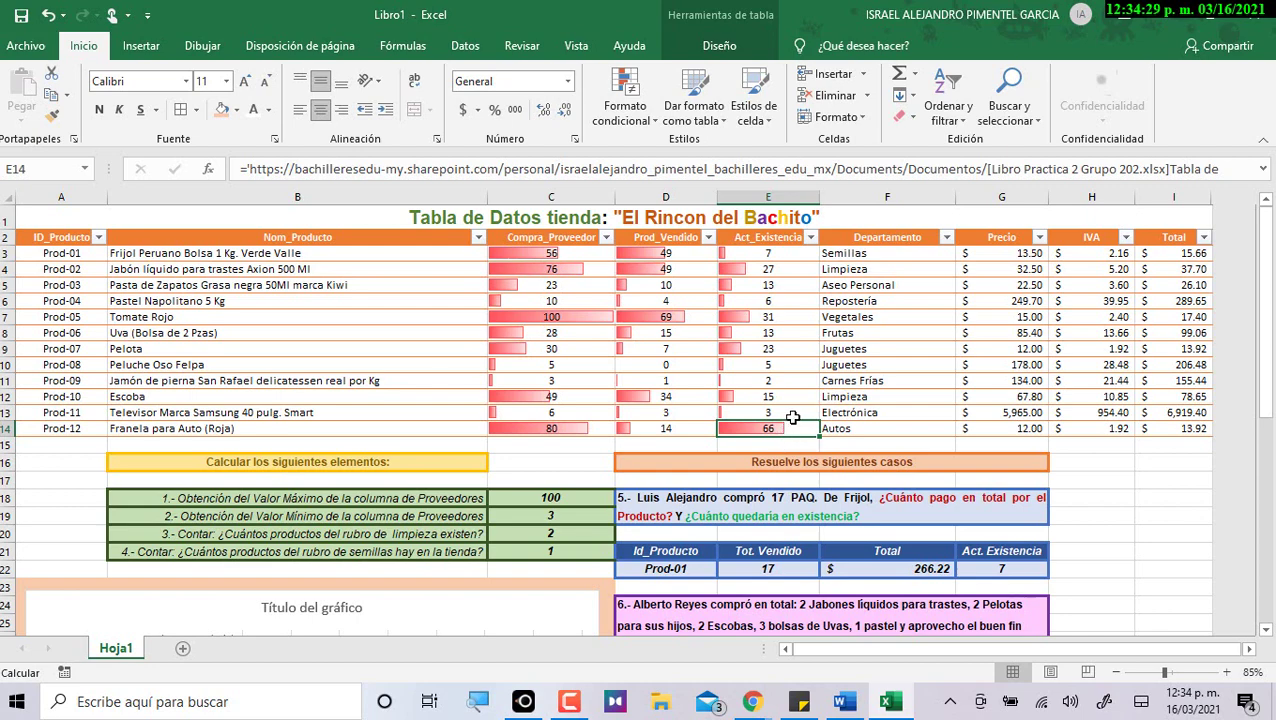
scroll(782, 424, "down", 5)
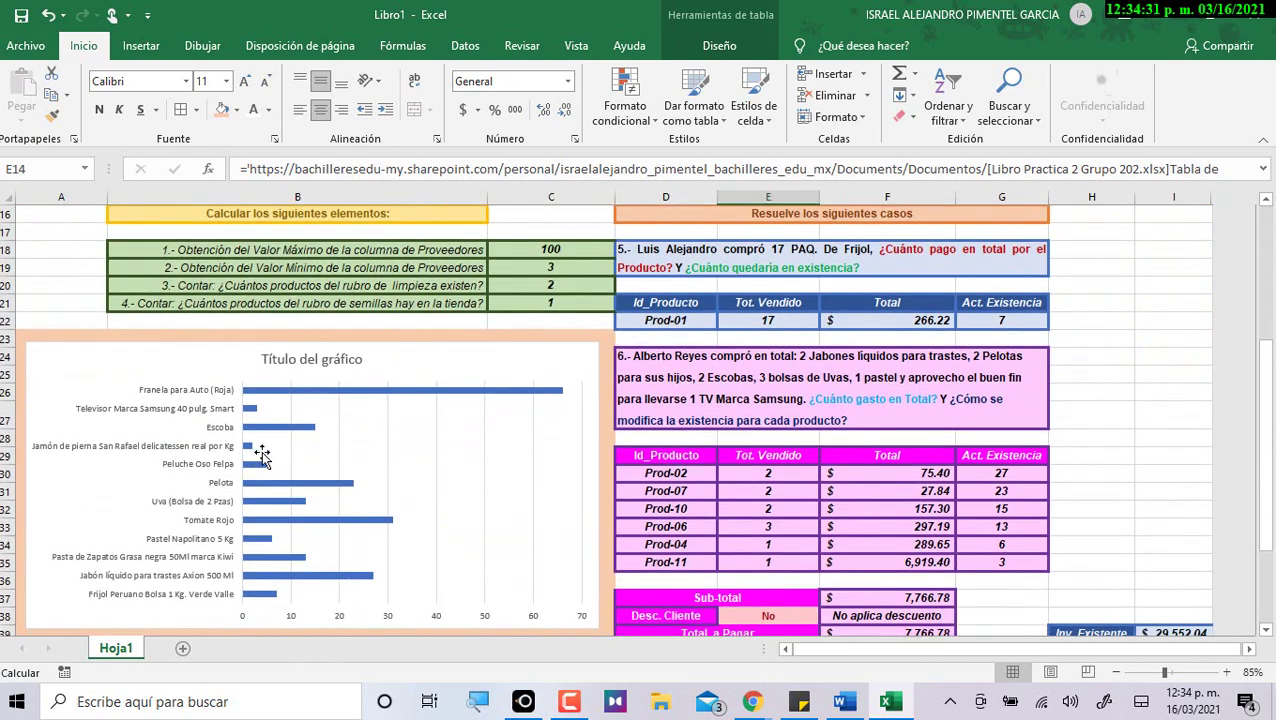
left_click(249, 452)
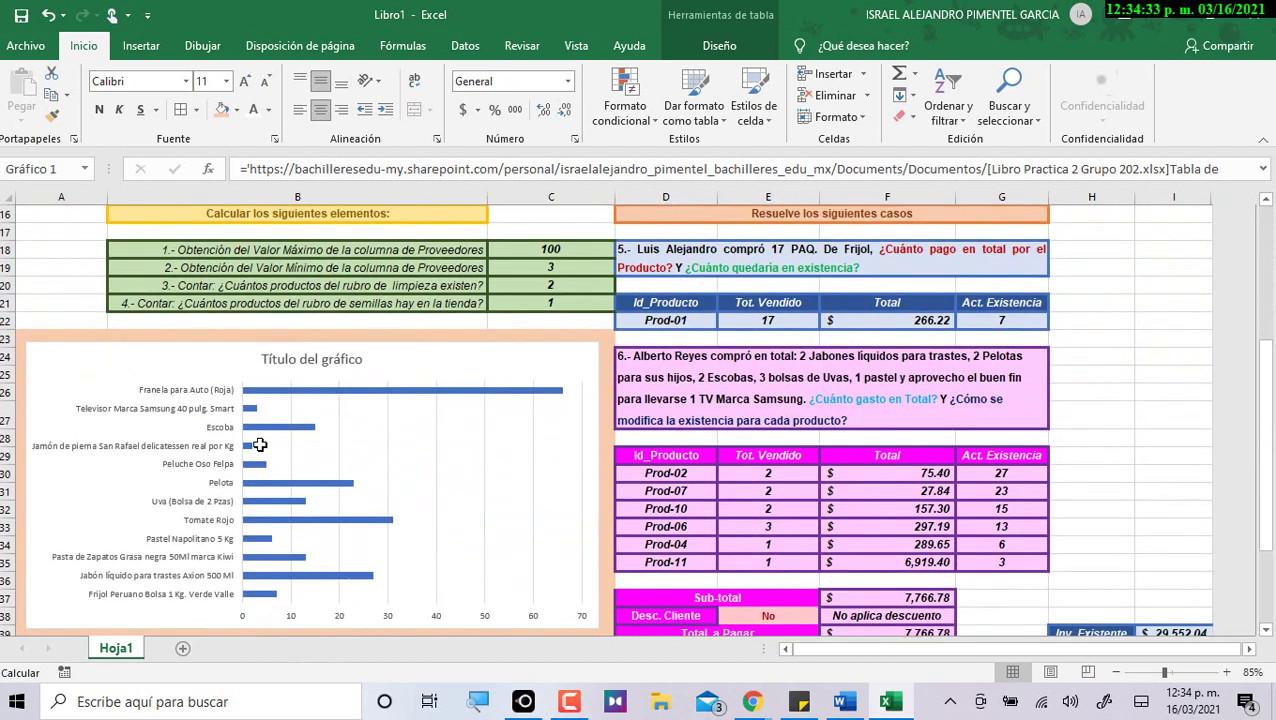
scroll(664, 445, "up", 5)
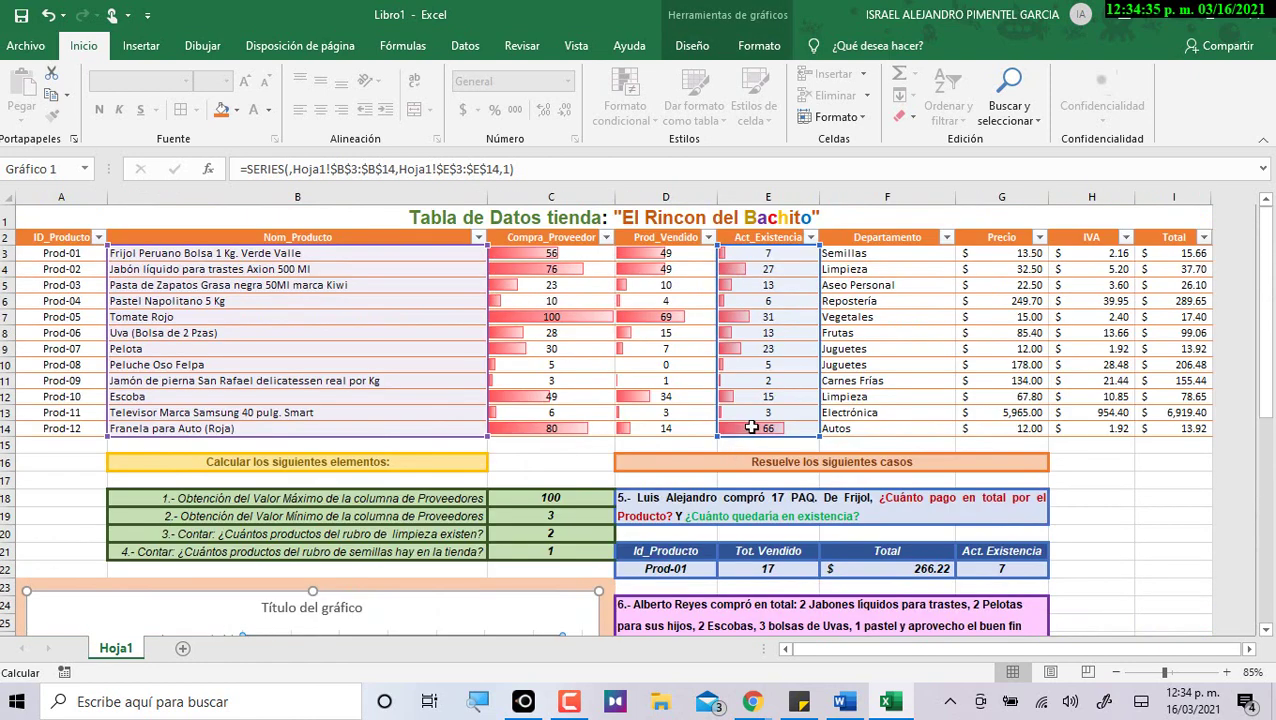
left_click(398, 383)
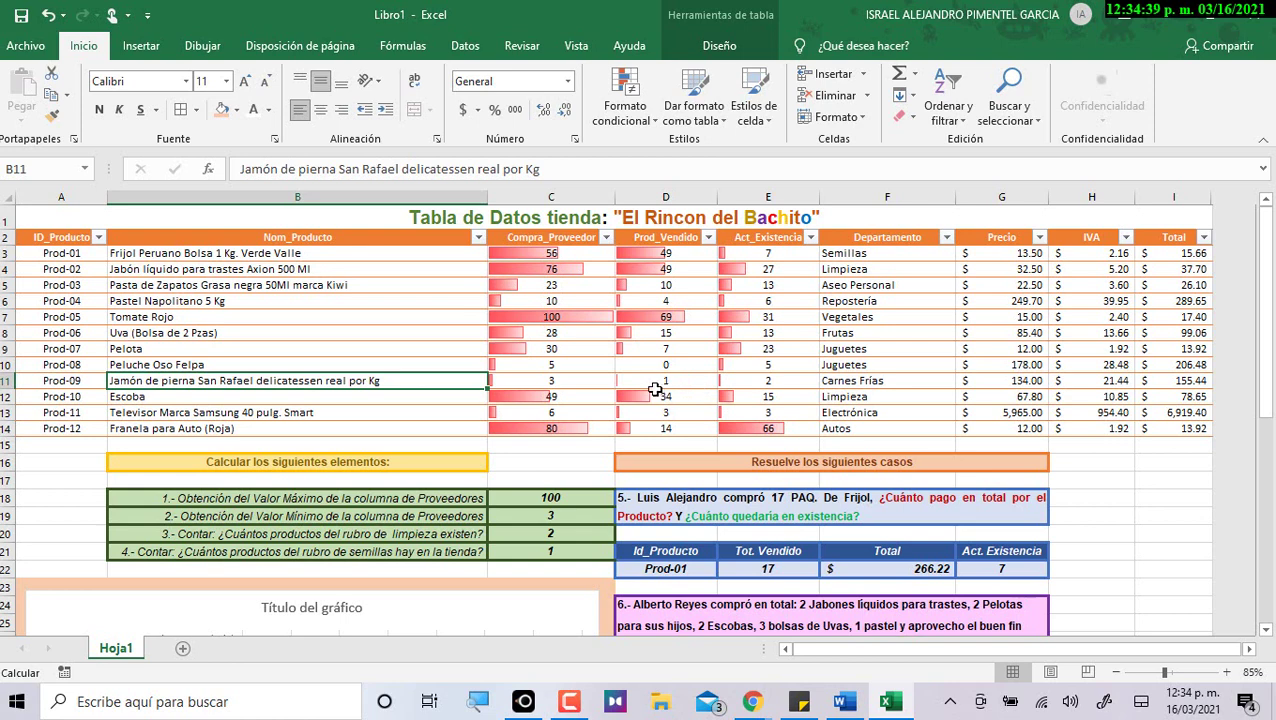
left_click(585, 384)
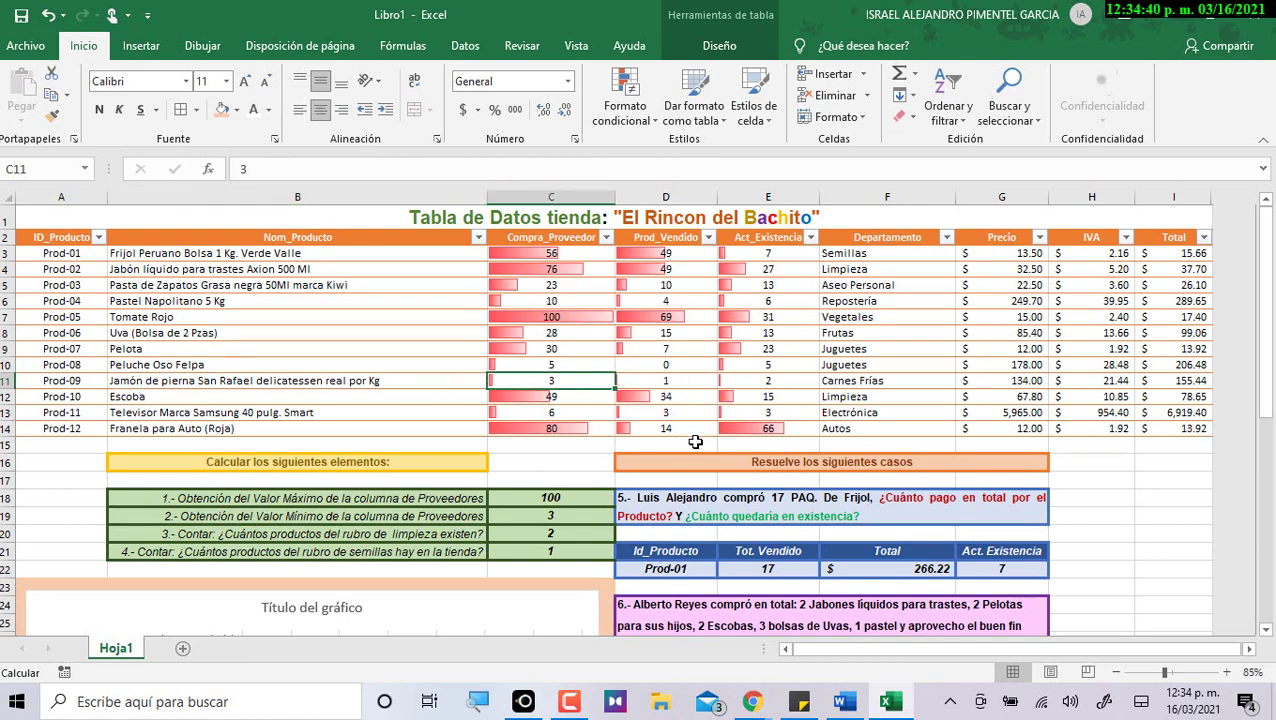
left_click(678, 381)
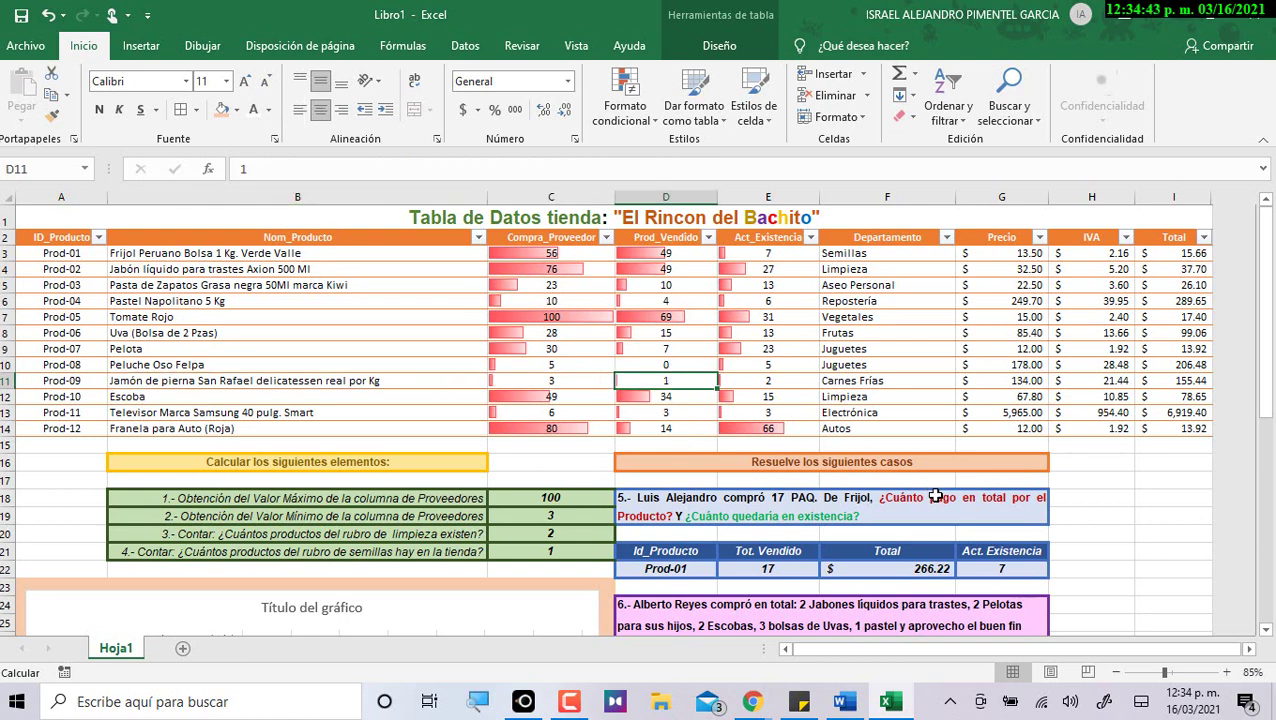
left_click(792, 386)
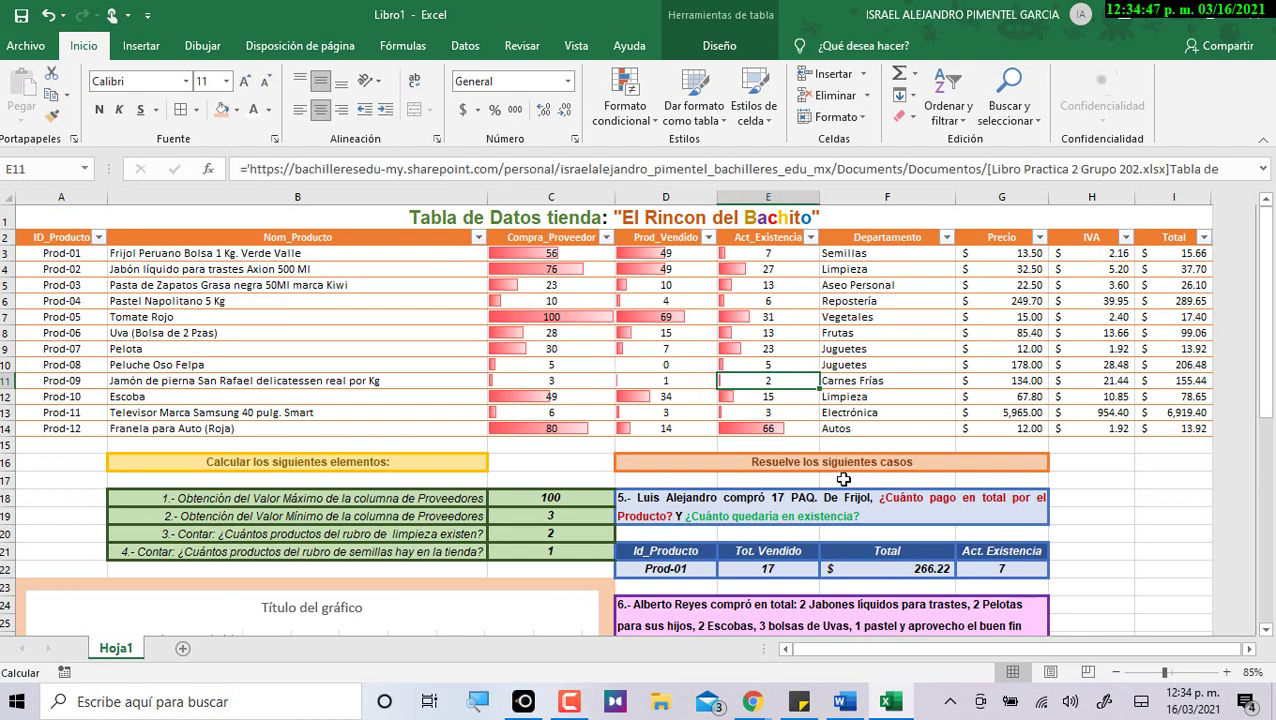
scroll(640, 580, "down", 5)
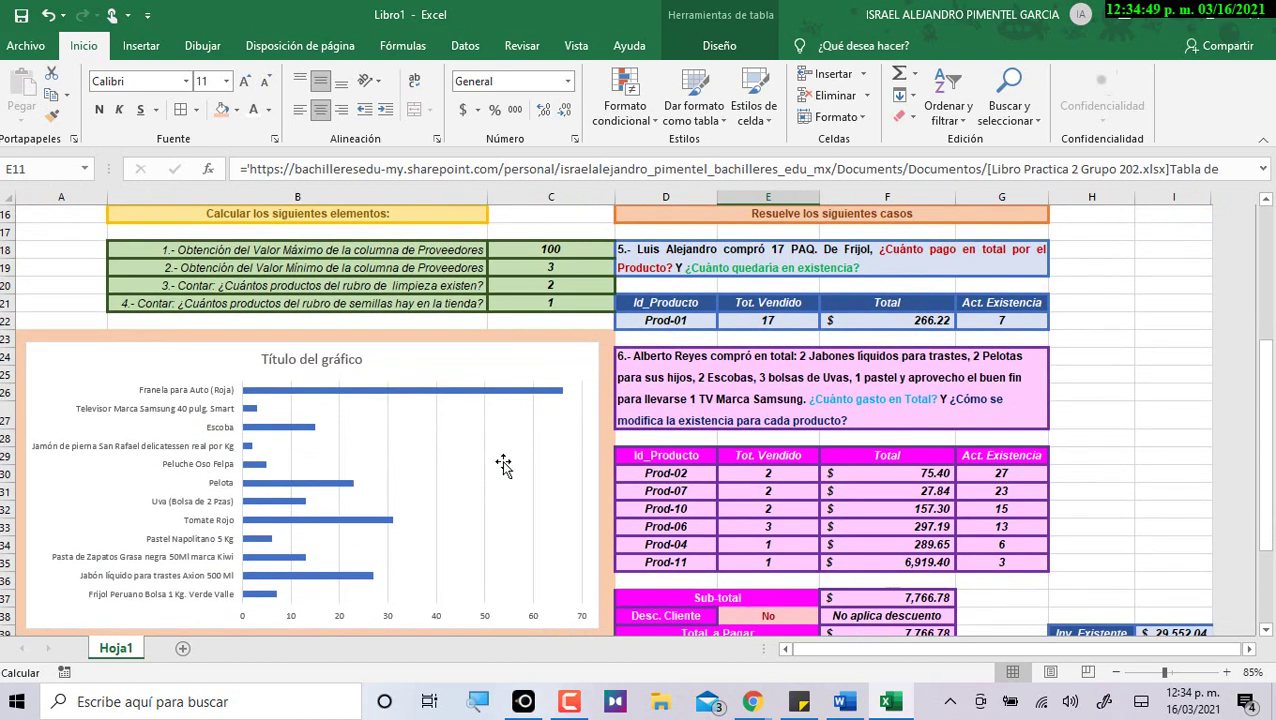
scroll(521, 467, "up", 5)
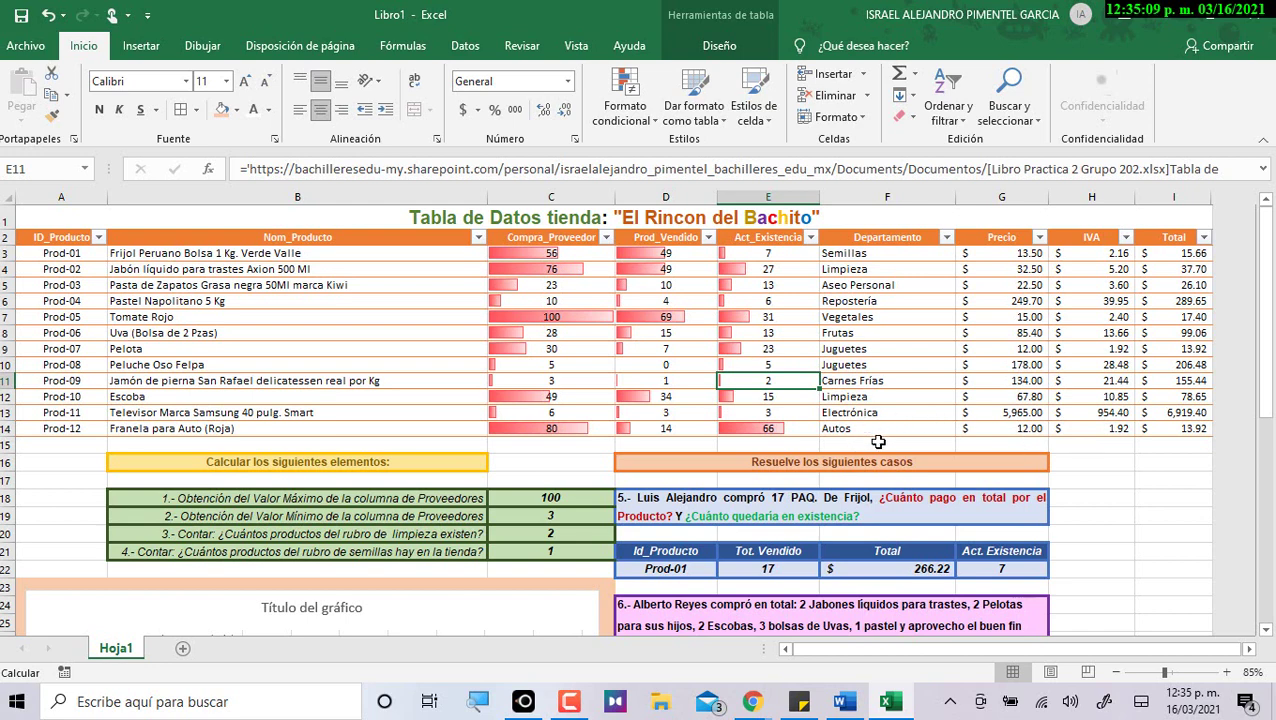
left_click(582, 380)
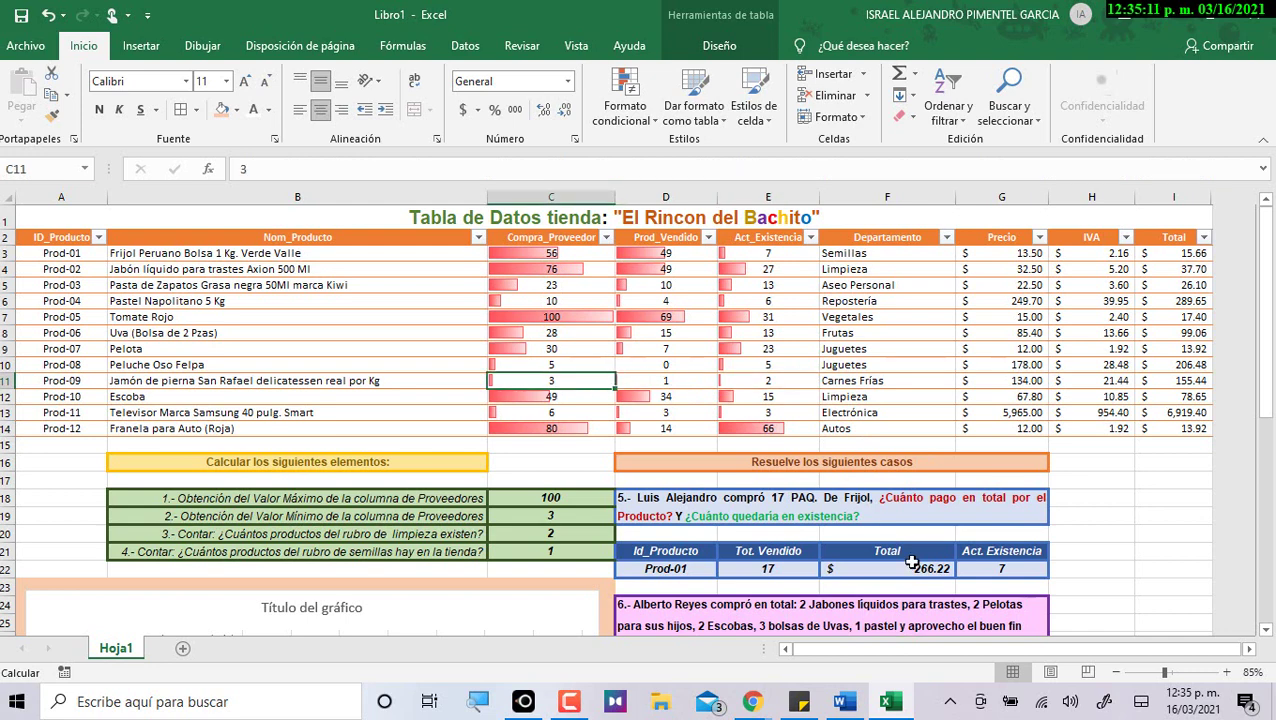
left_click(785, 380)
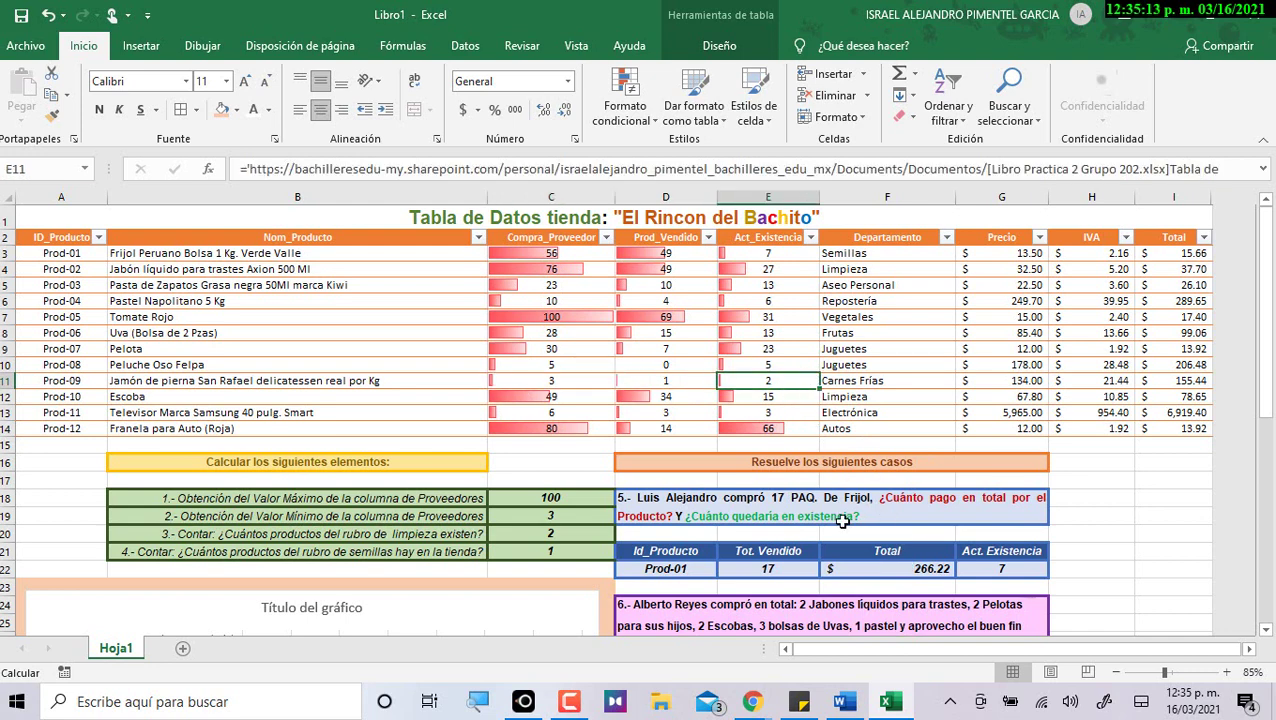
scroll(600, 523, "down", 4)
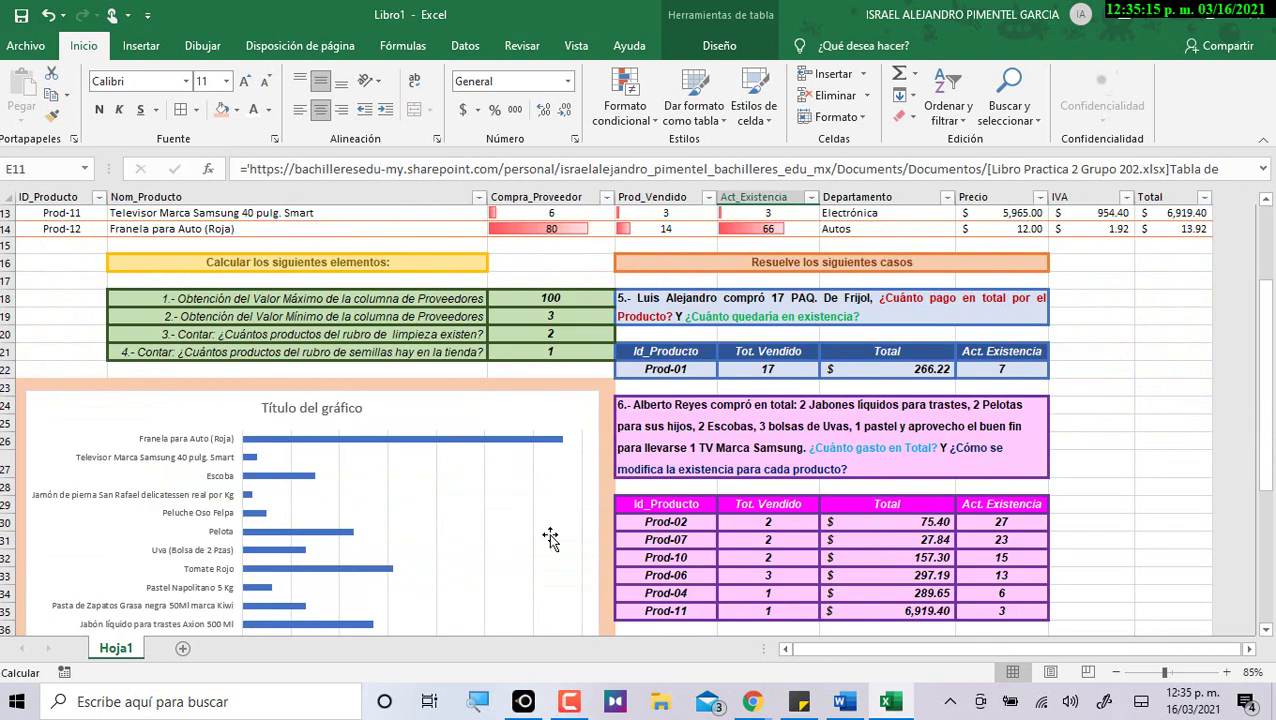
scroll(240, 550, "down", 2)
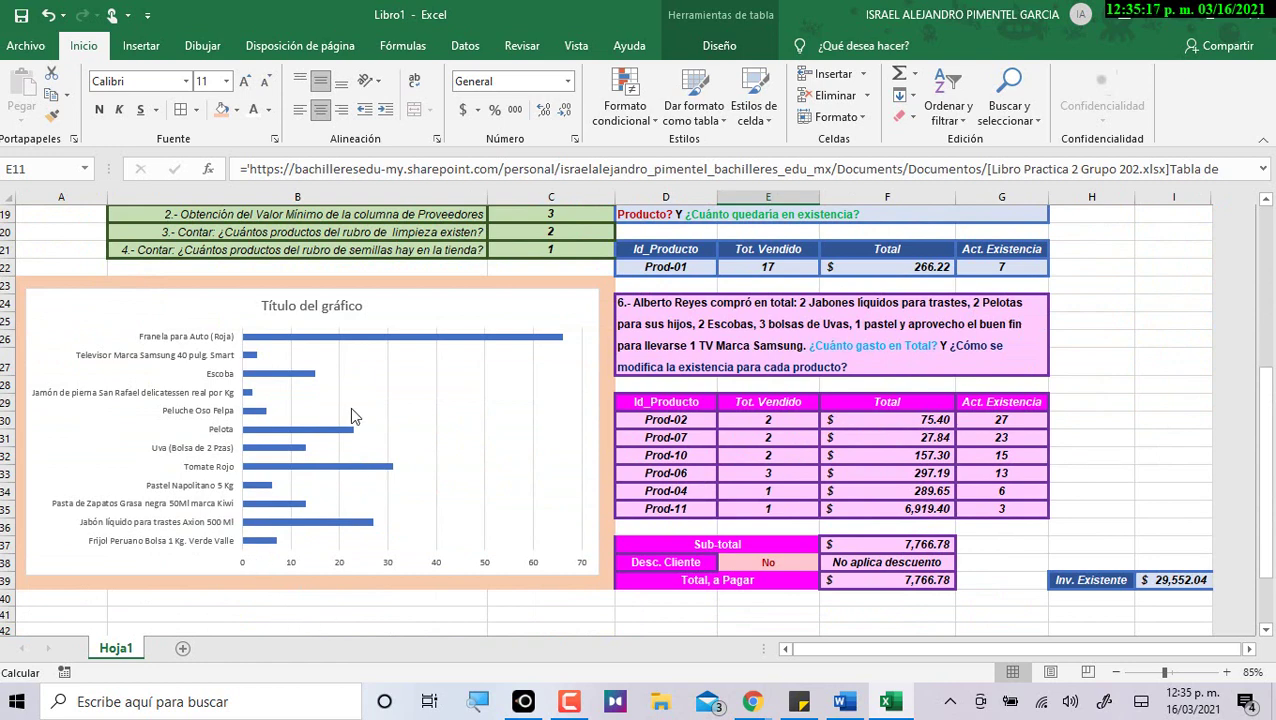
Retitle the chart 'Gráfico de Actualización de la existencia de Mercancia'.
double_click(326, 305)
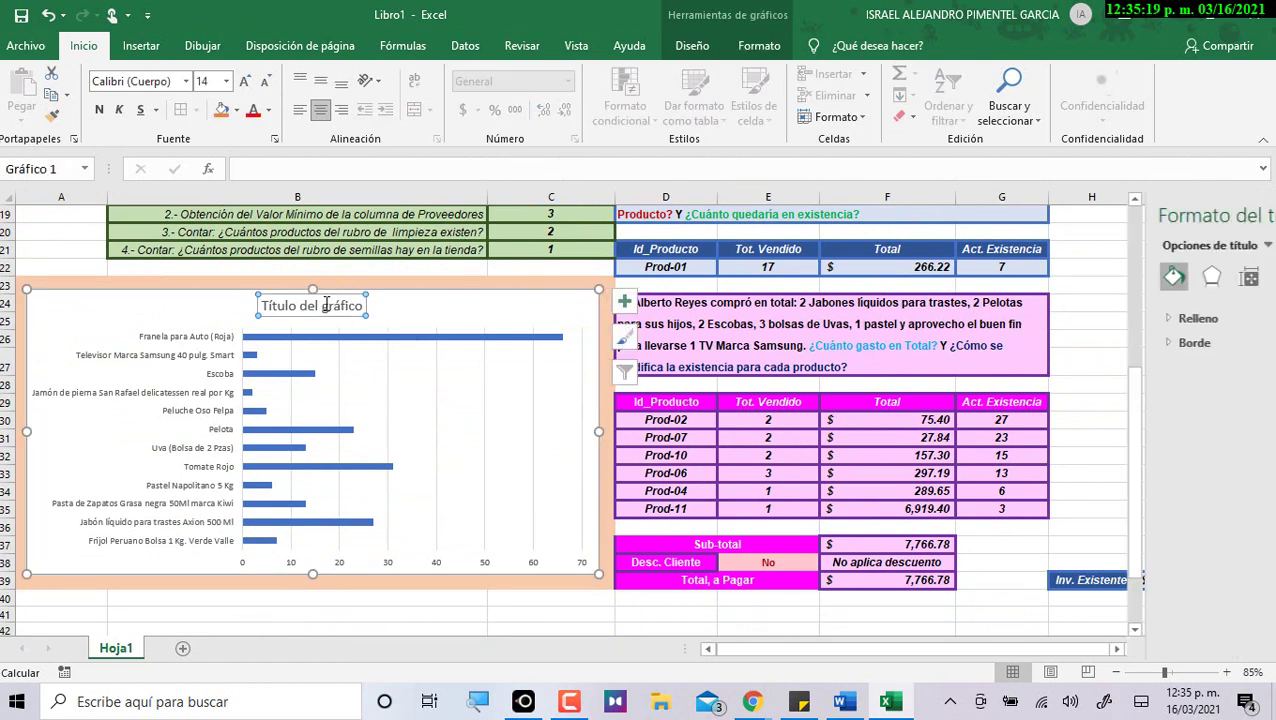
key("alt+Tab")
scroll(578, 535, "down", 4)
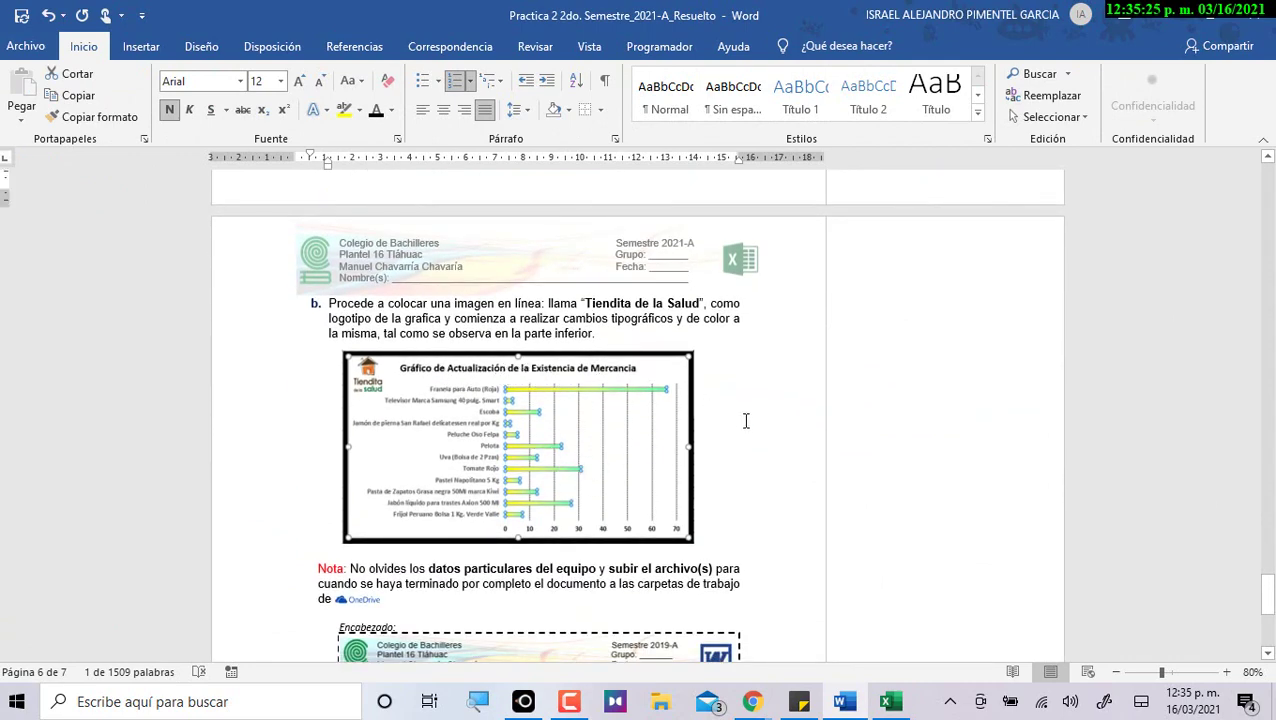
key("alt+Tab")
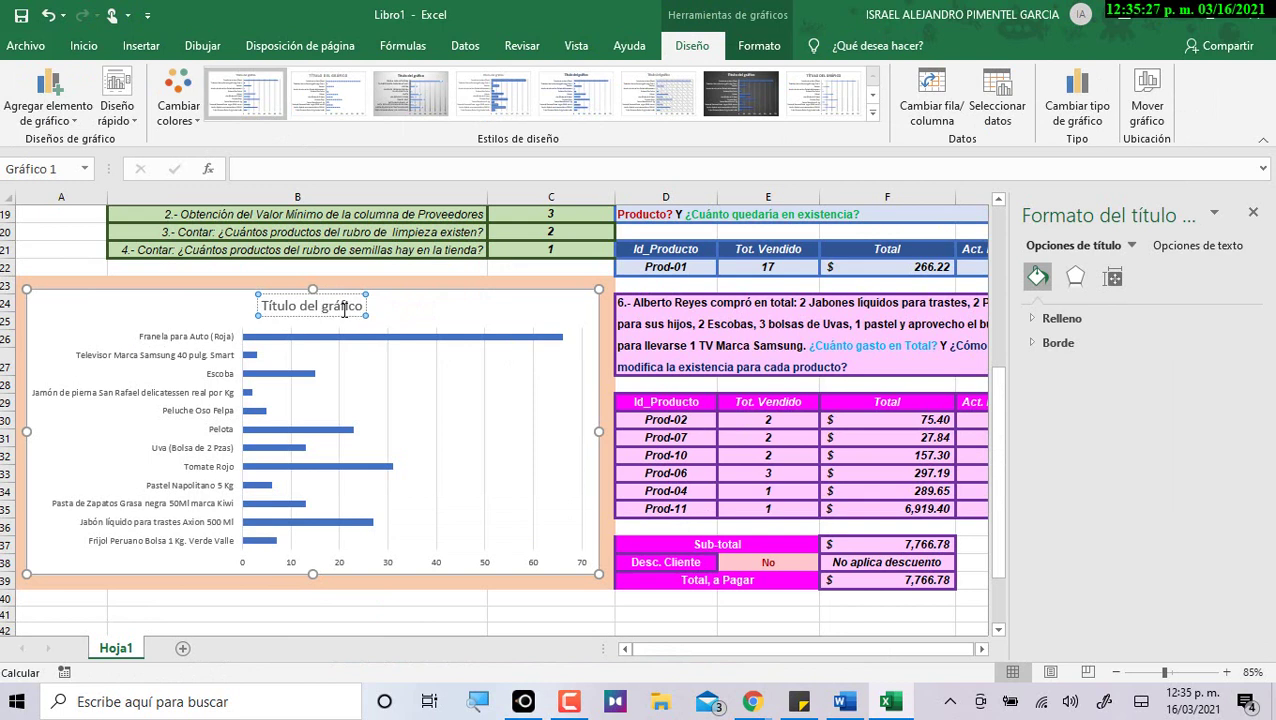
key("ctrl+a")
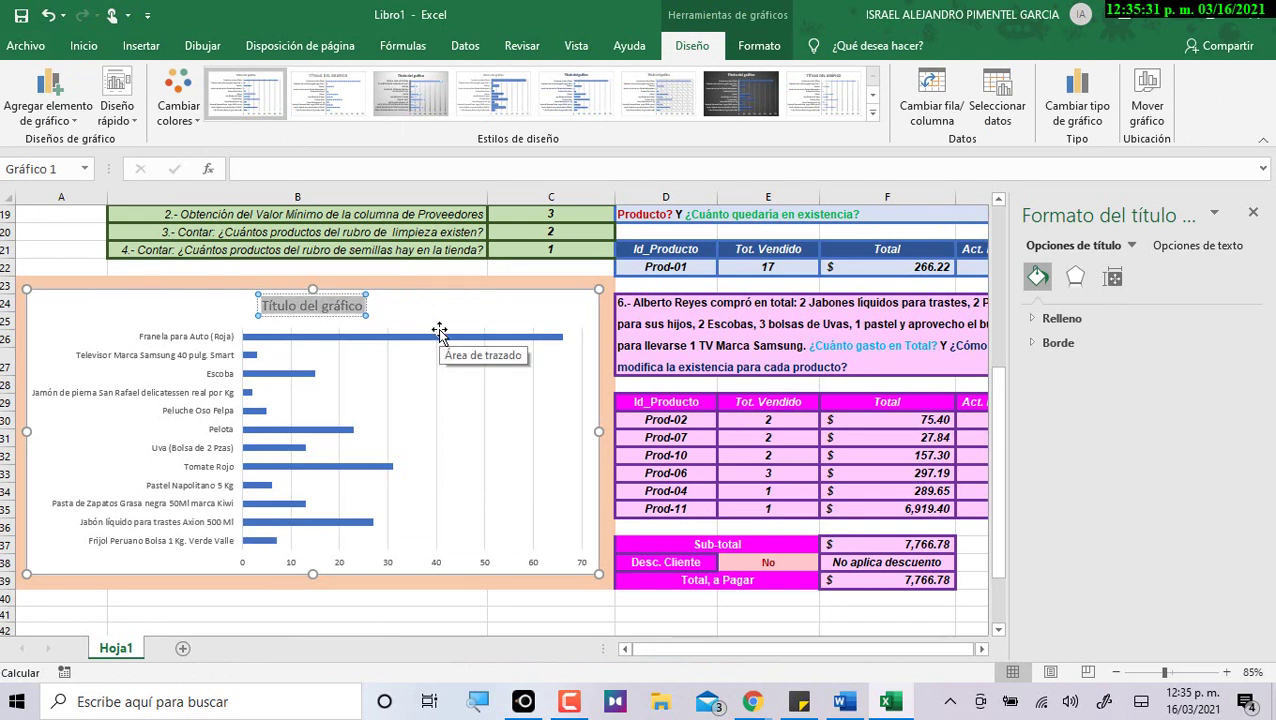
type("Gráfico de")
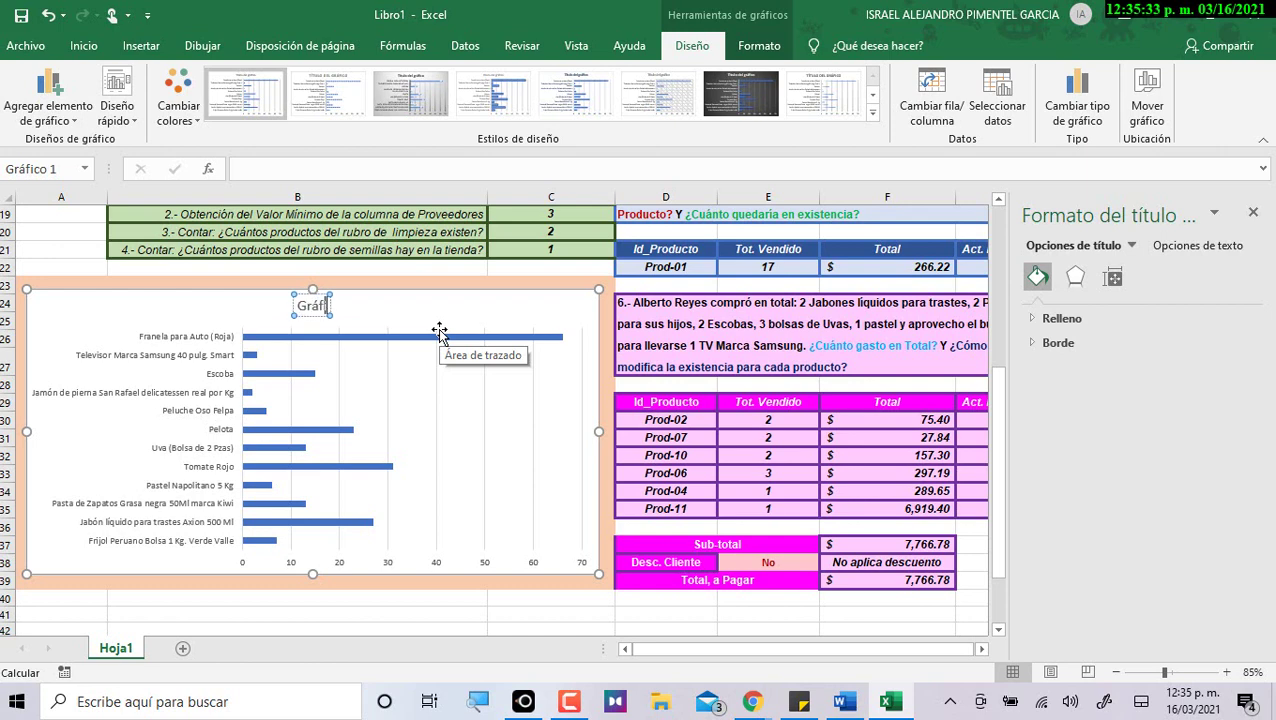
key("alt+Tab")
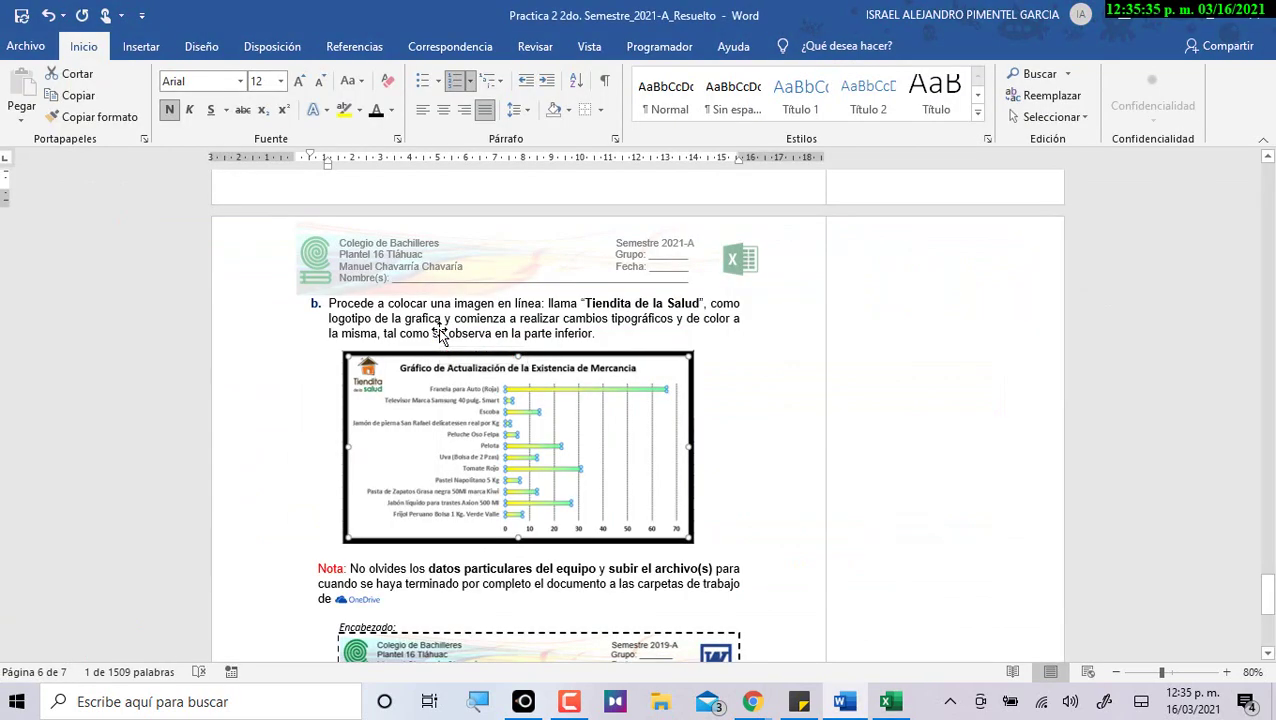
key("alt+Tab")
type("Actualización")
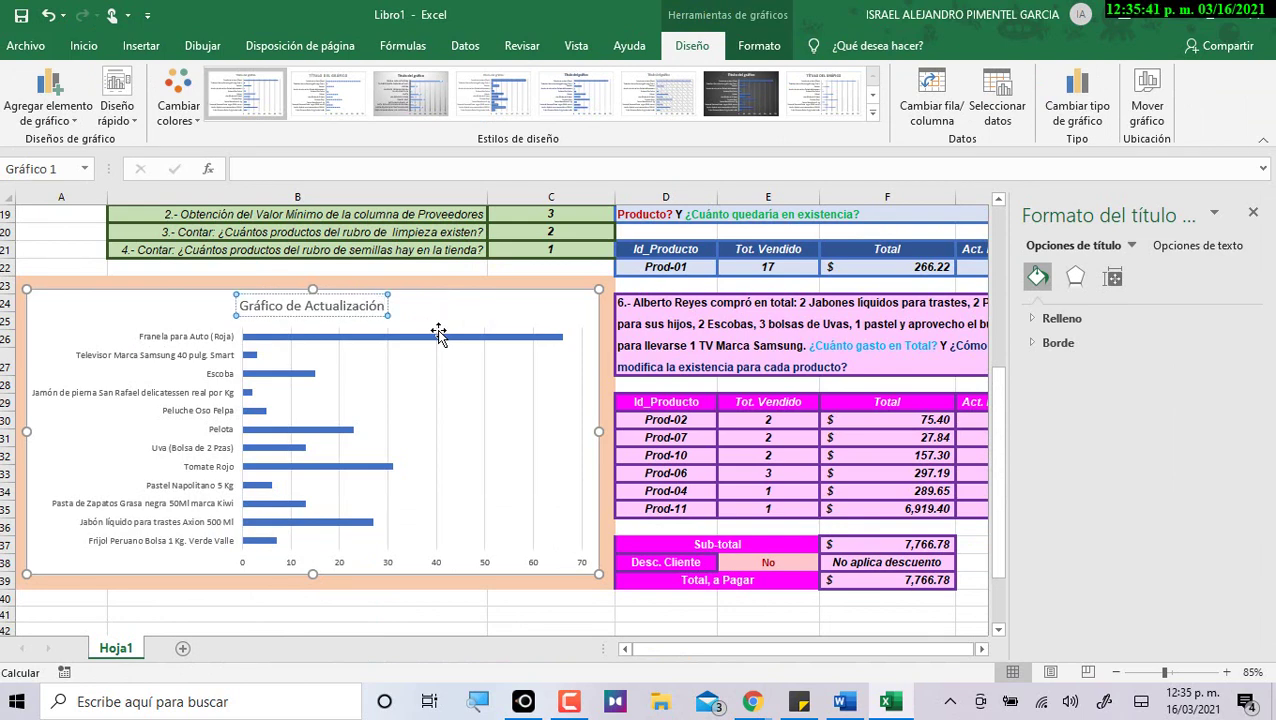
key("alt+Tab")
key("alt+Tab")
type("de la e")
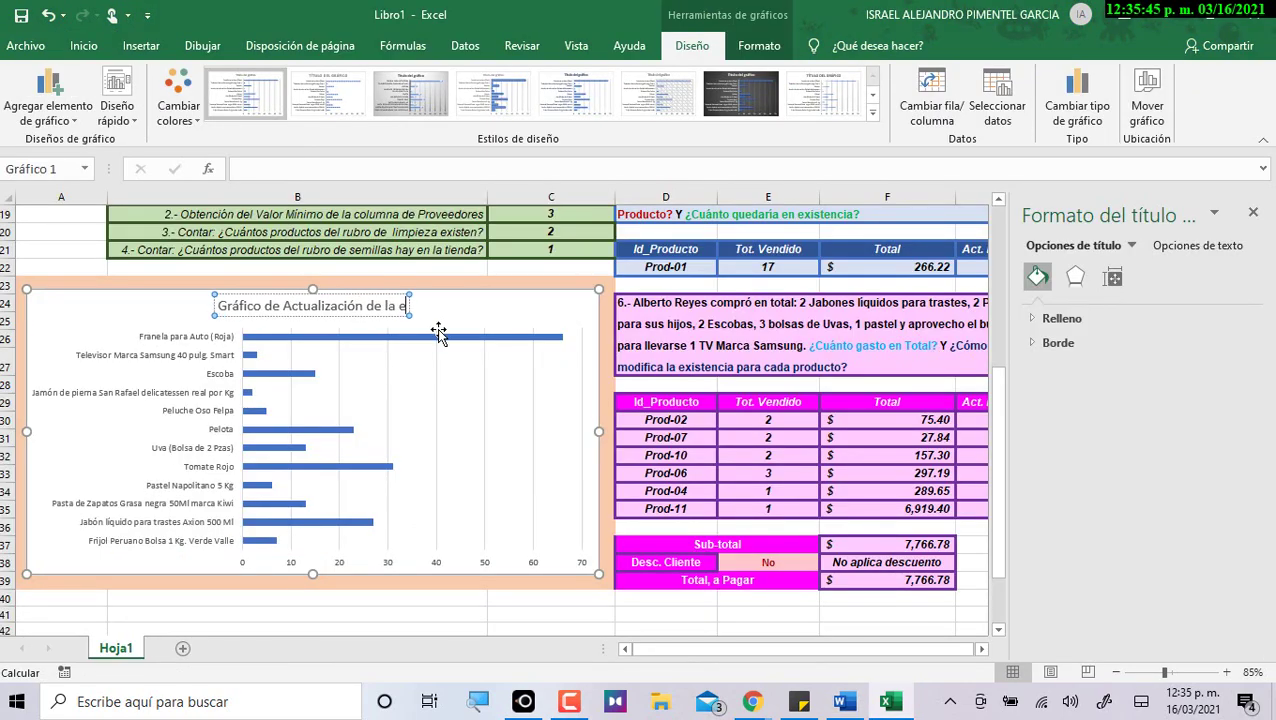
type("xistencia de M")
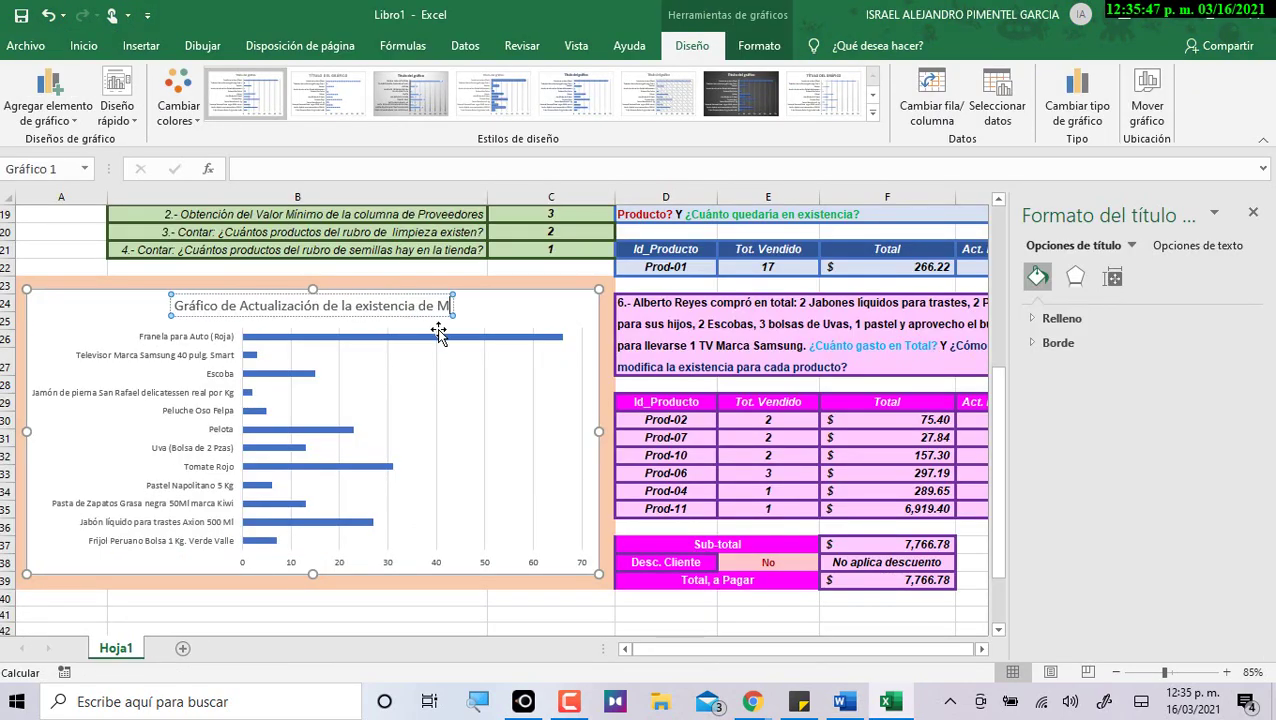
type("ercancia")
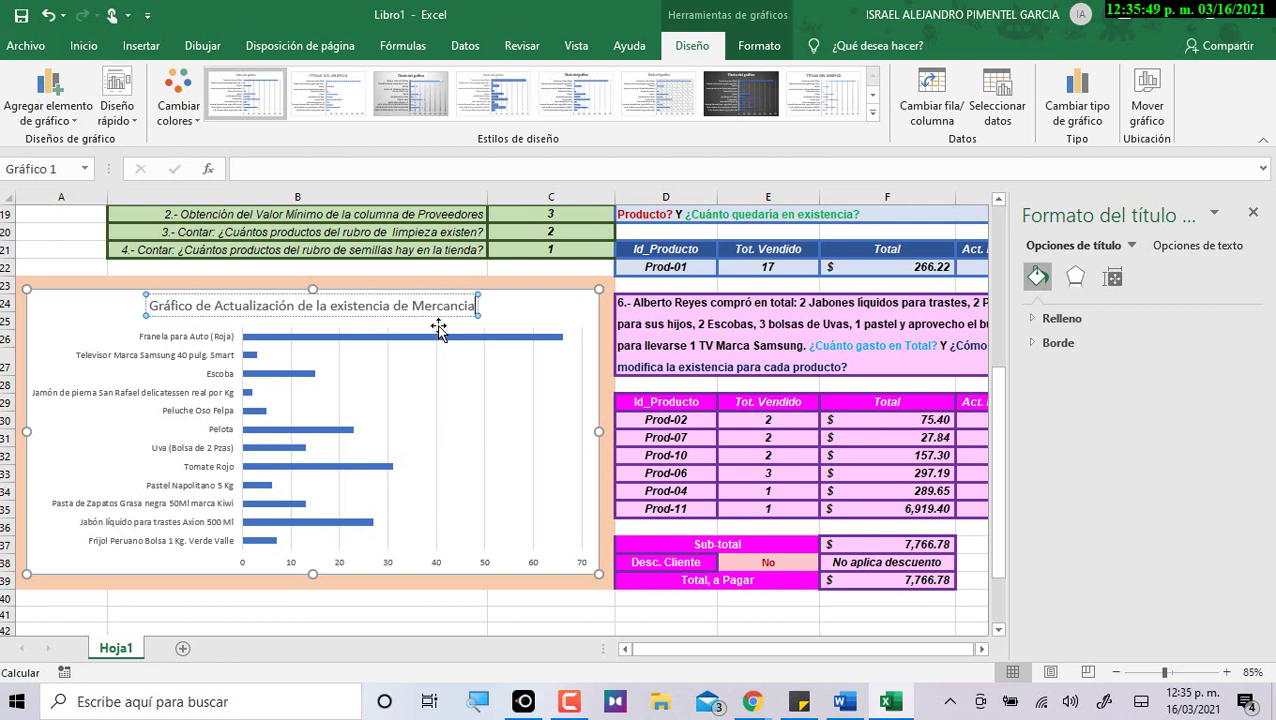
Make the chart title bold at 18 points.
key("ctrl+a")
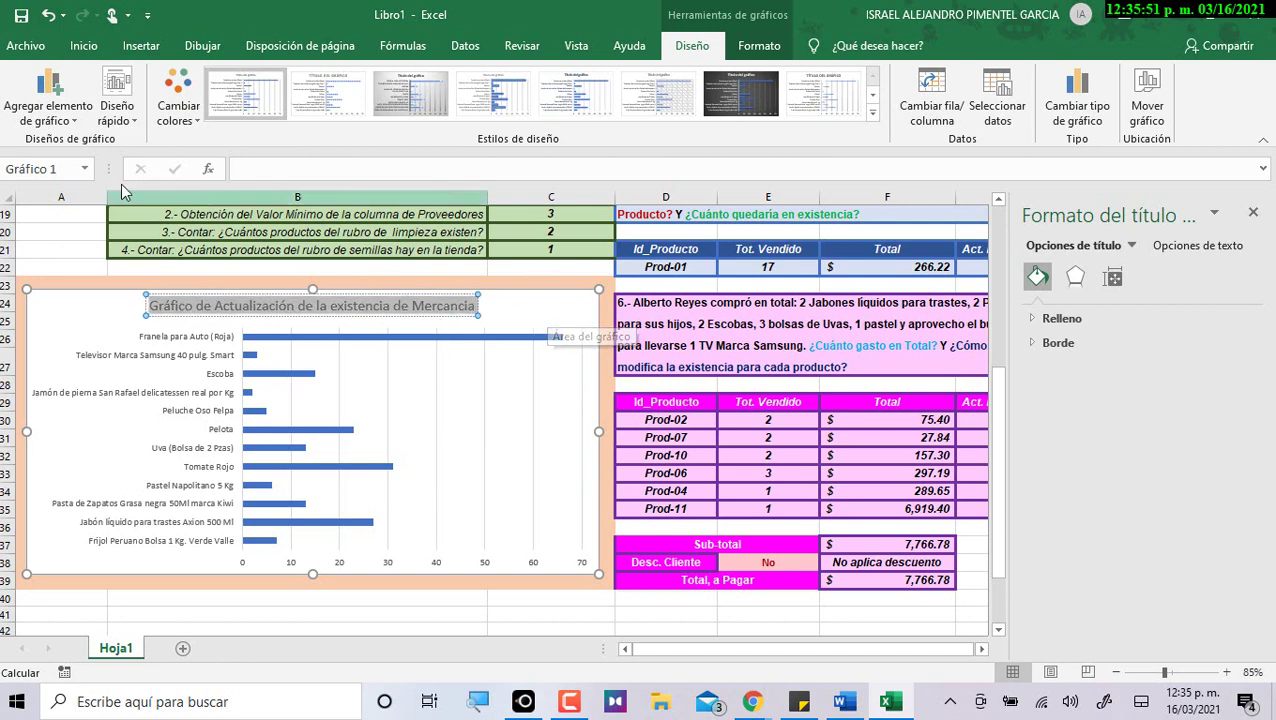
left_click(84, 45)
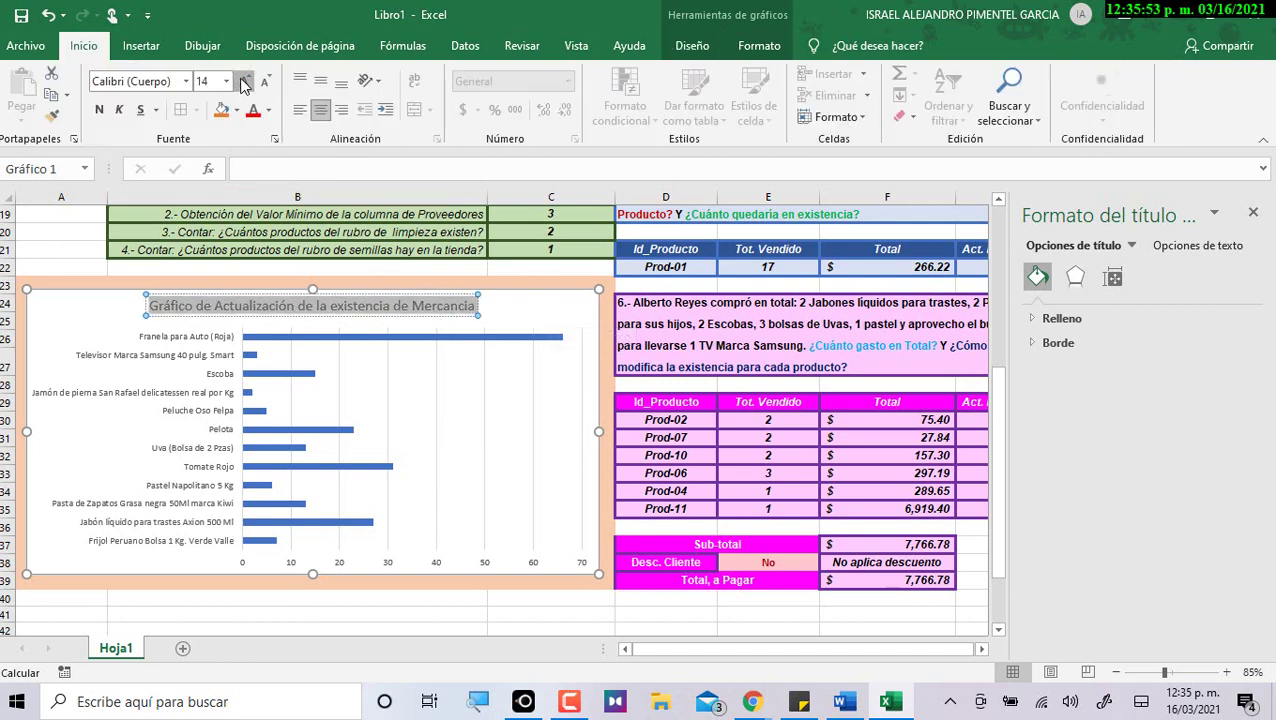
left_click(244, 81)
left_click(244, 81)
left_click(98, 109)
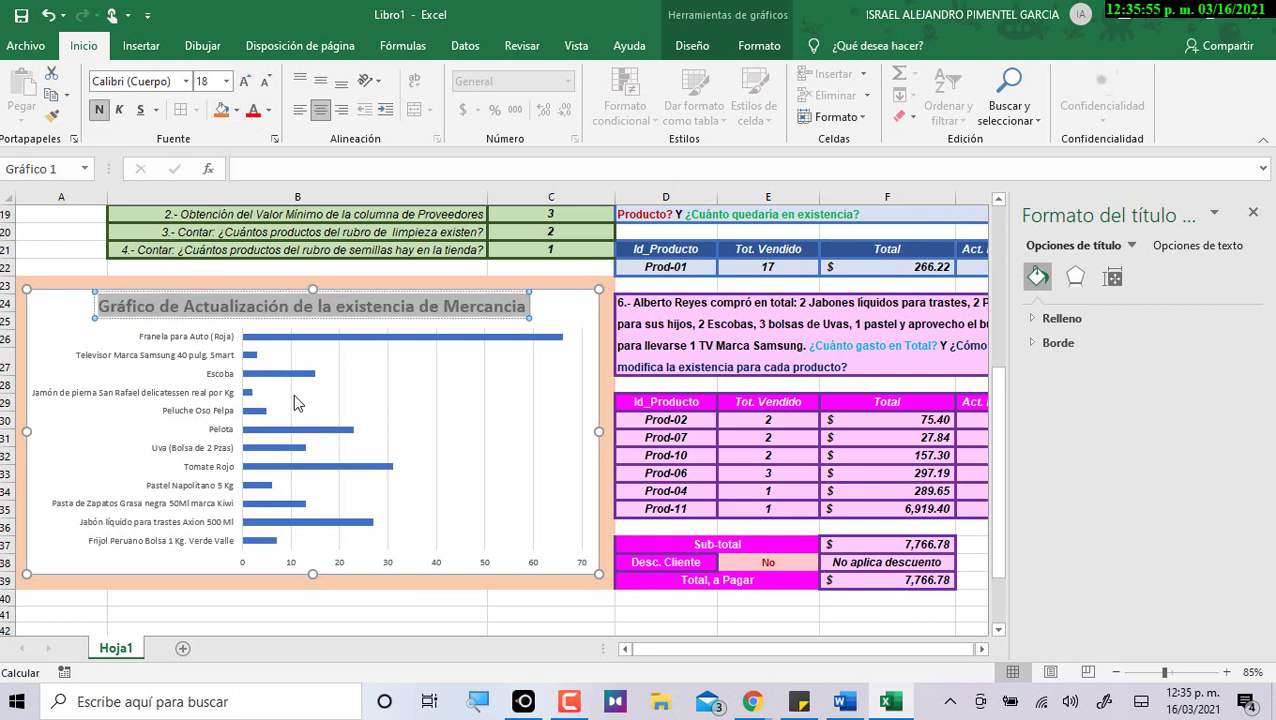
left_click(363, 407)
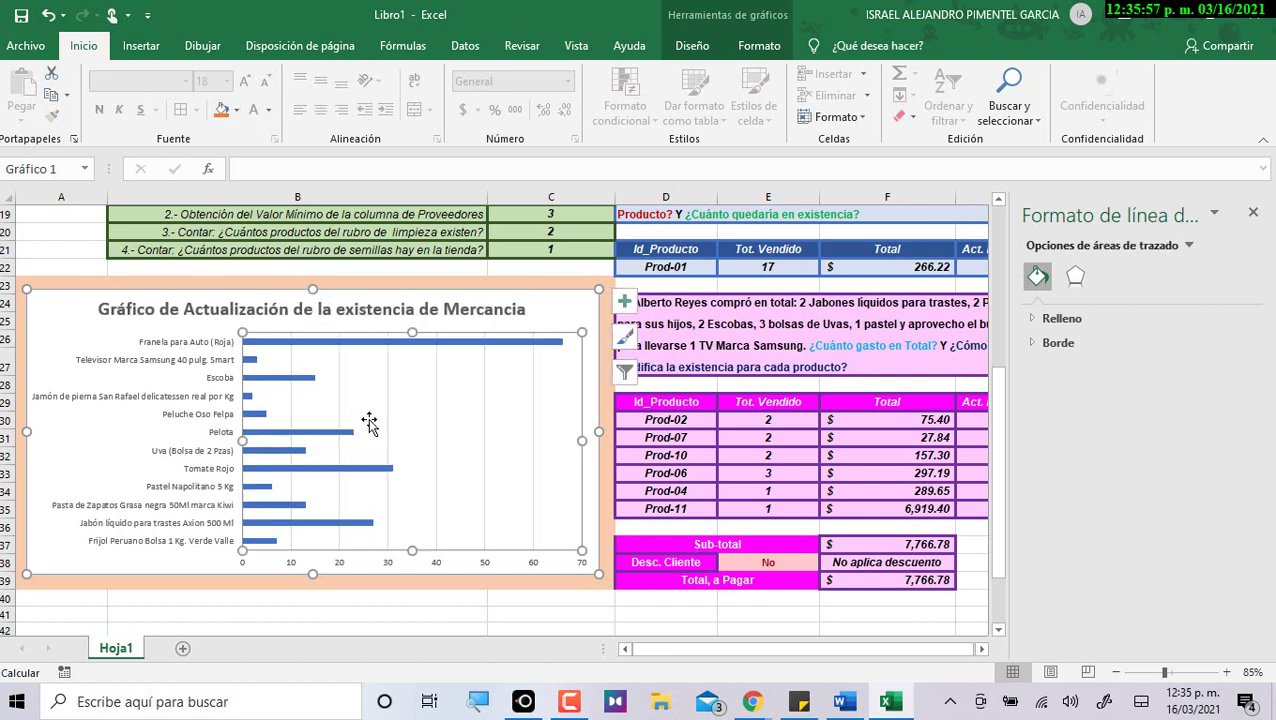
Give the bar series a gradient fill and remove its 100% and 83% stops.
left_click(334, 344)
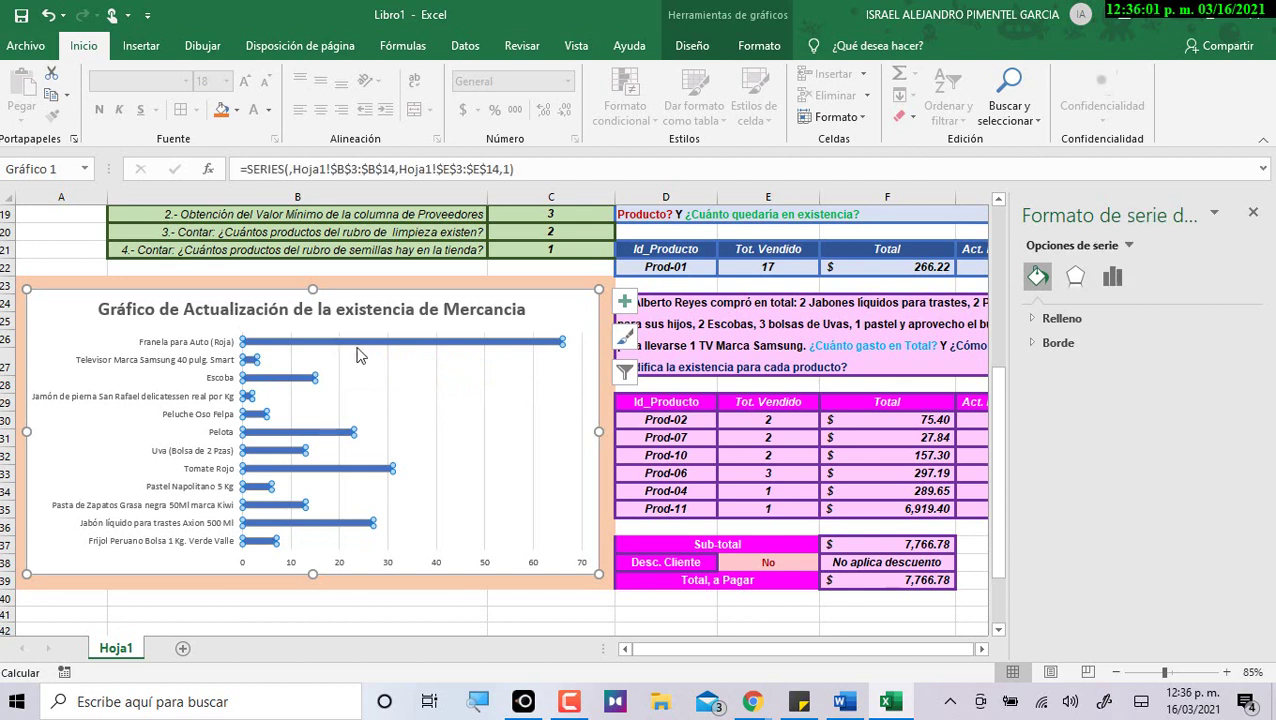
mouse_move(361, 346)
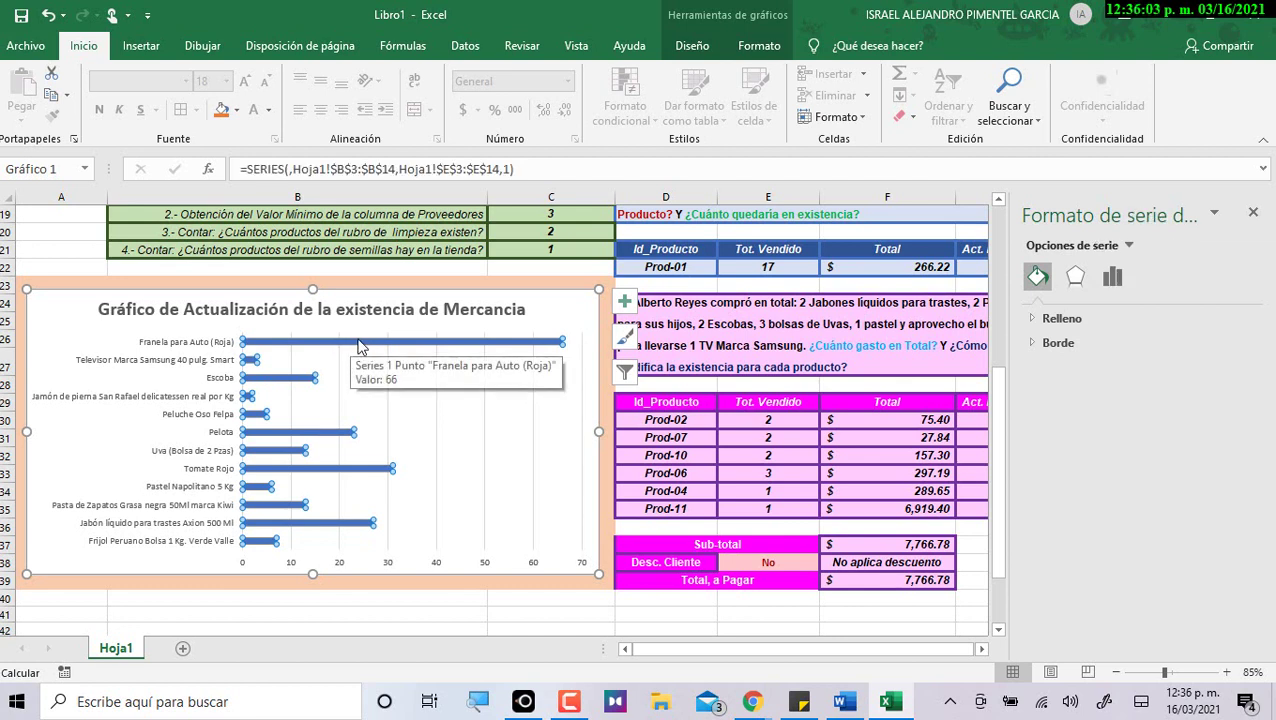
left_click(1037, 320)
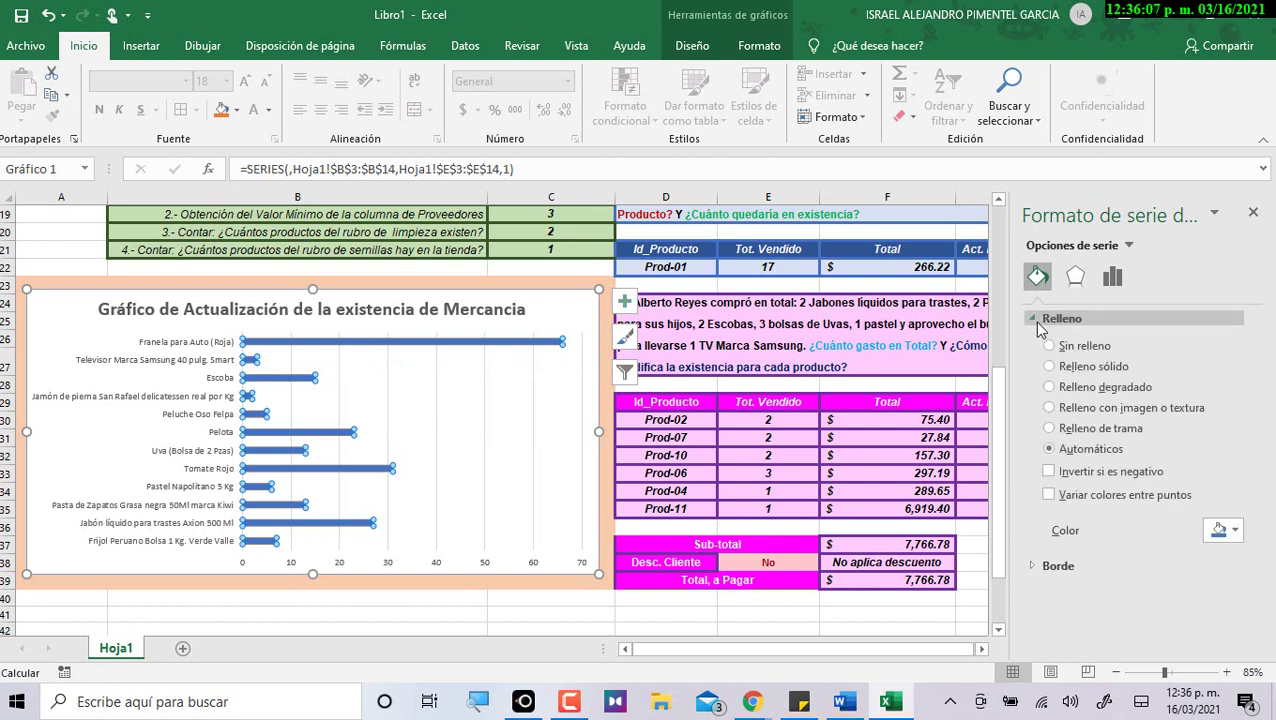
left_click(1095, 390)
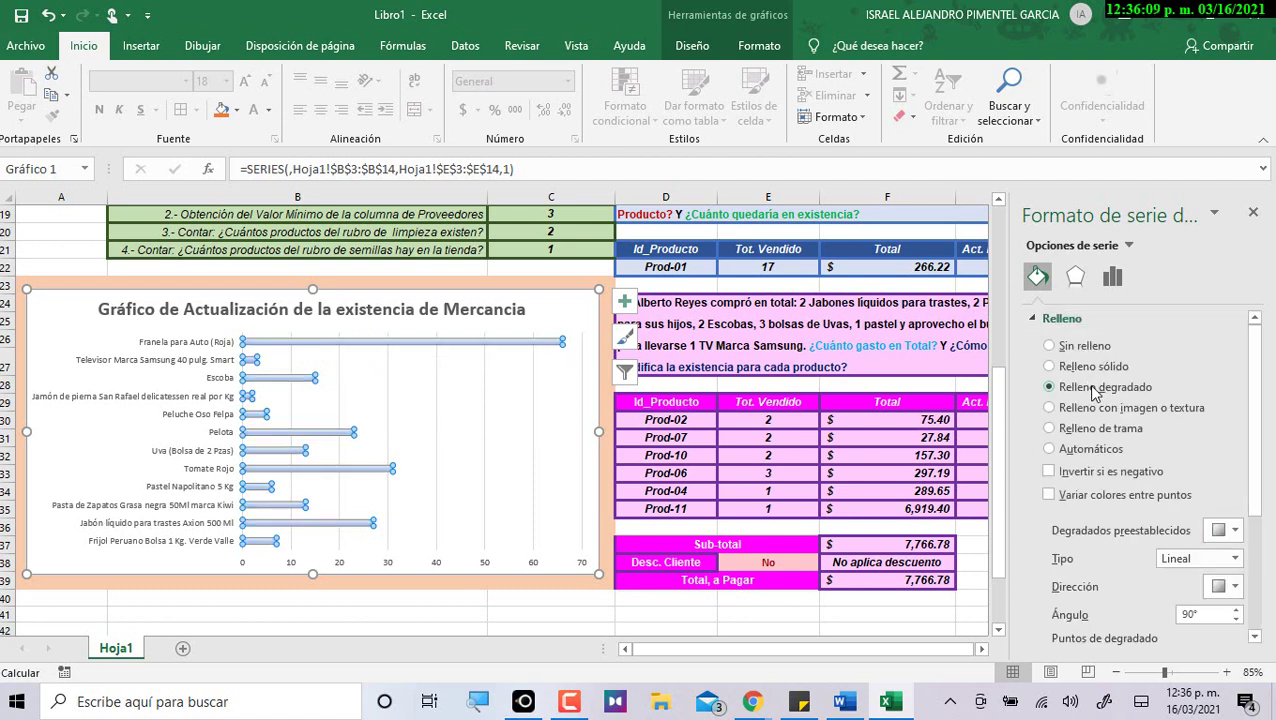
scroll(1165, 480, "down", 3)
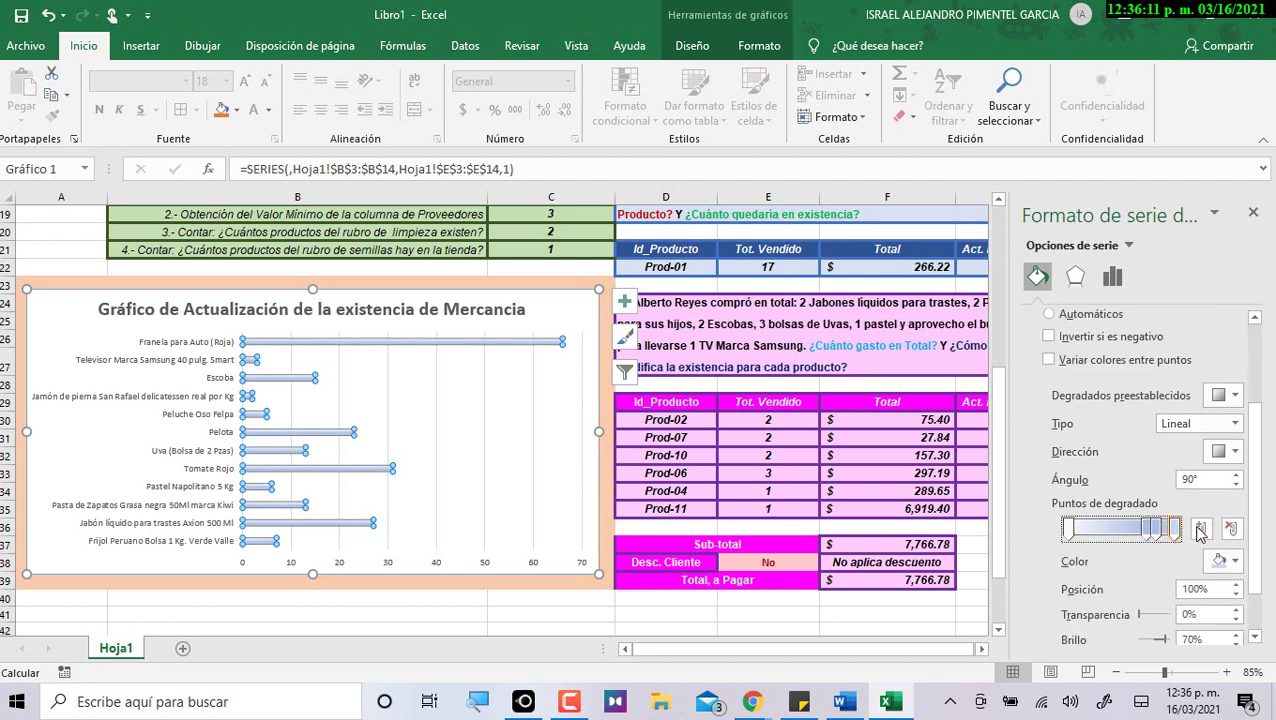
left_click(1231, 531)
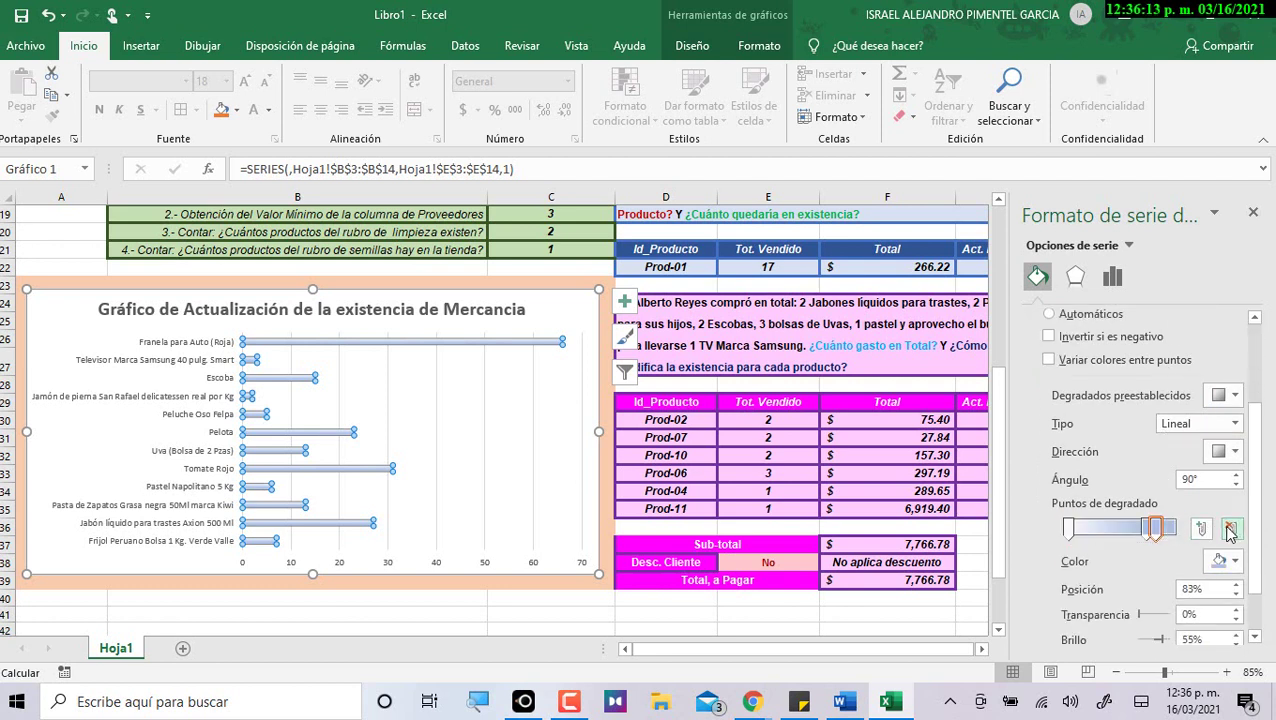
left_click(1231, 531)
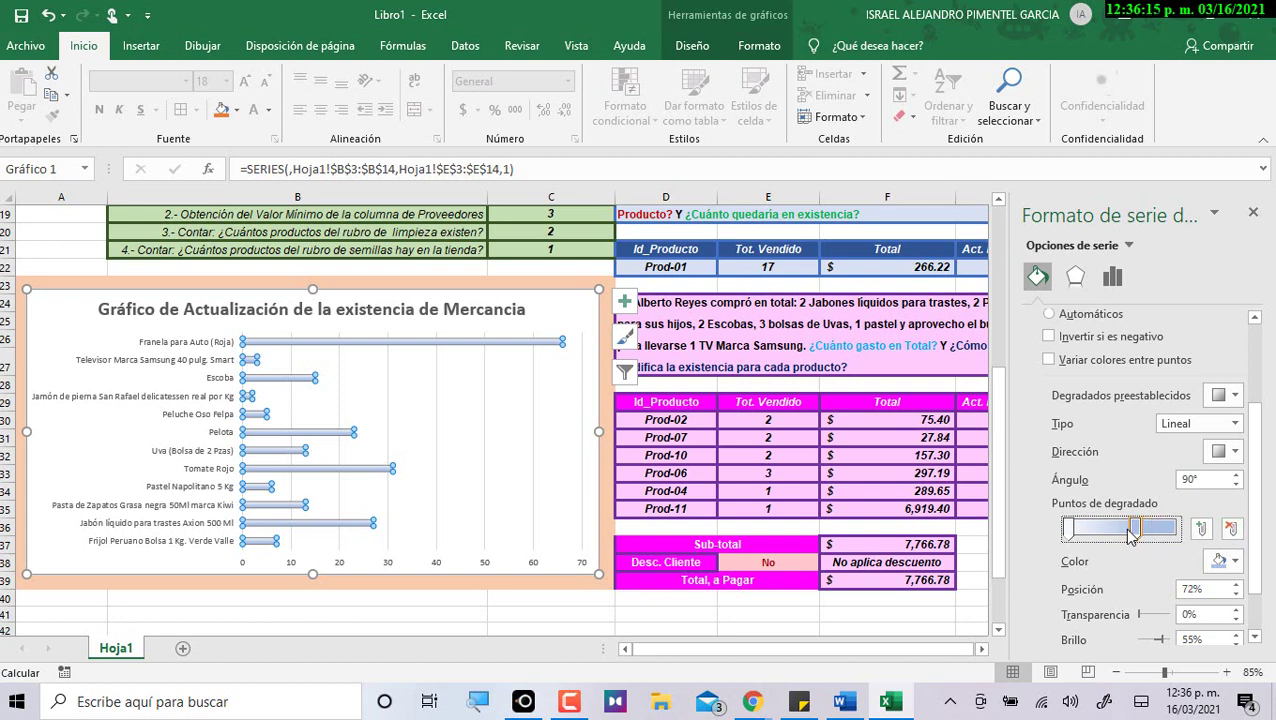
Set the gradient stops to yellow at 20% and purple at 81%.
left_click(1072, 528)
left_click_drag(1080, 530, 1098, 530)
left_click(1232, 562)
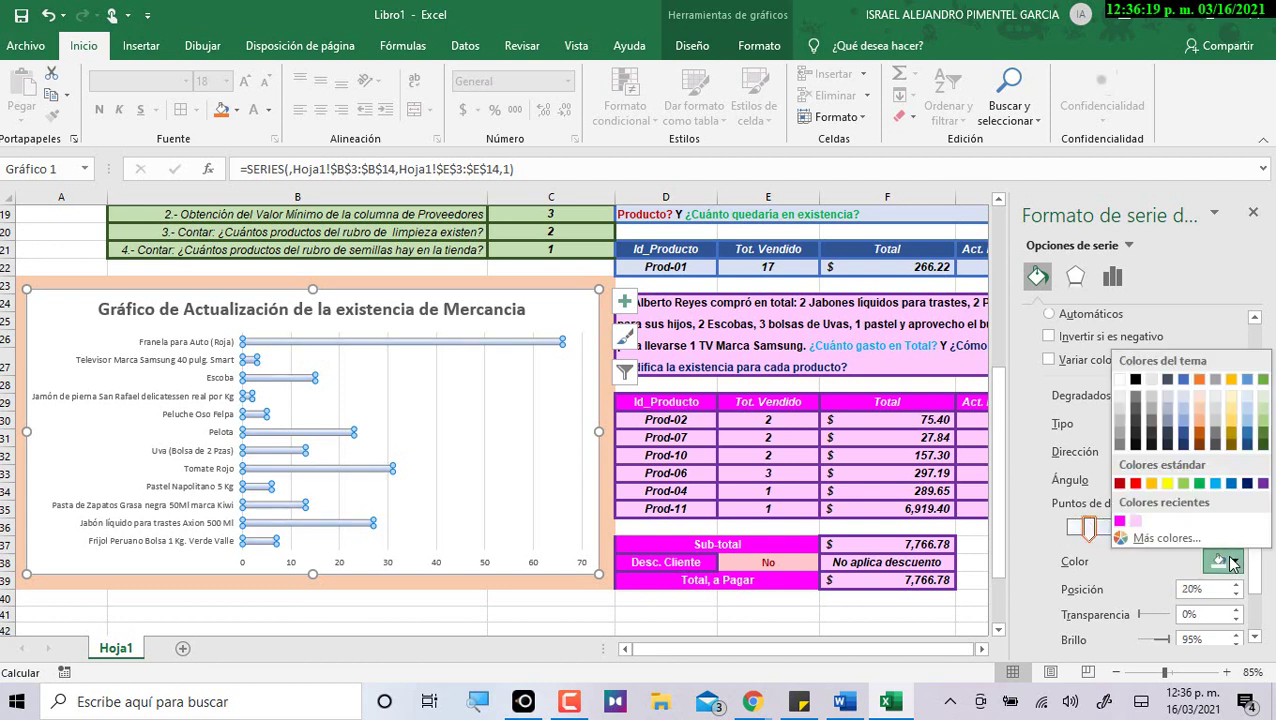
left_click(1167, 484)
left_click(1150, 526)
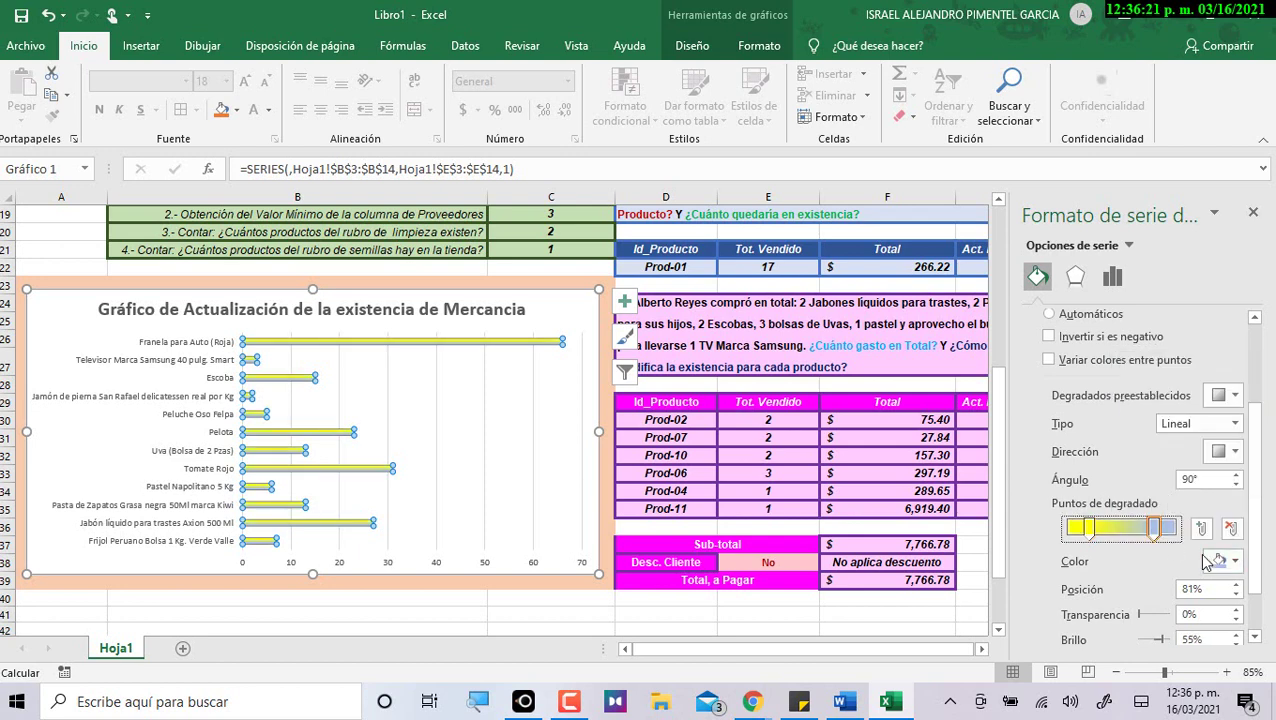
left_click(1232, 562)
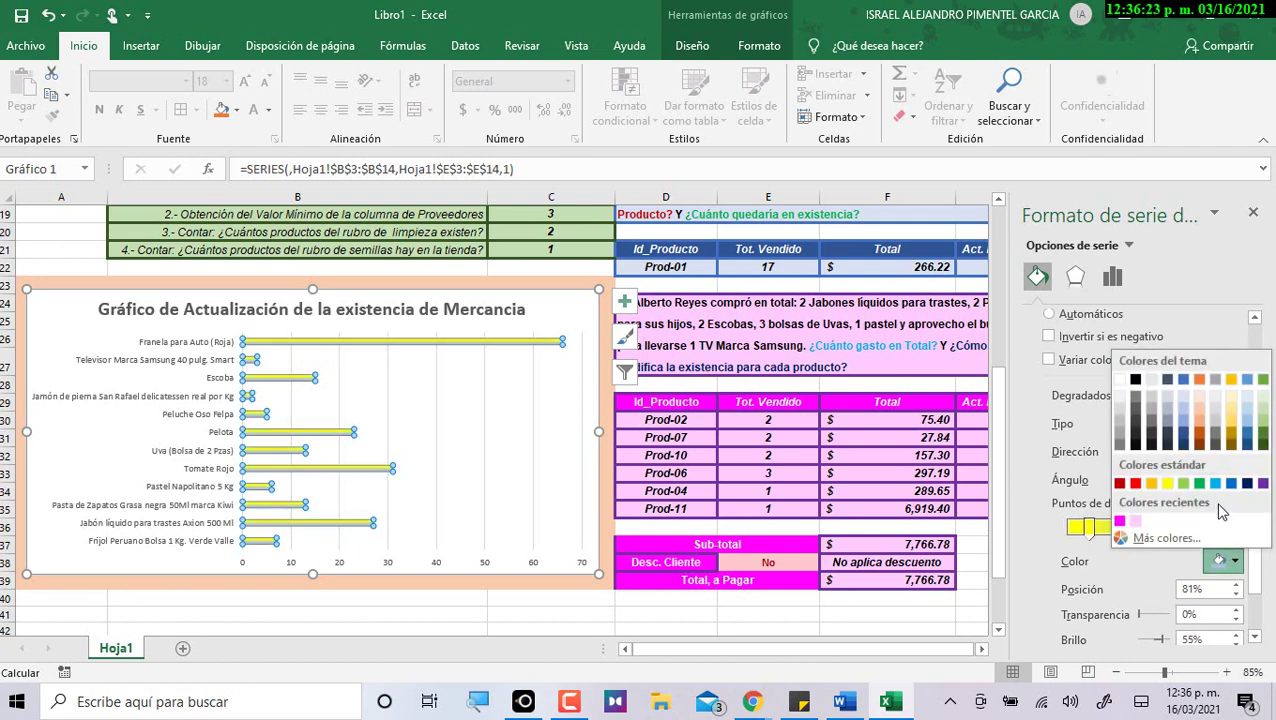
left_click(1262, 483)
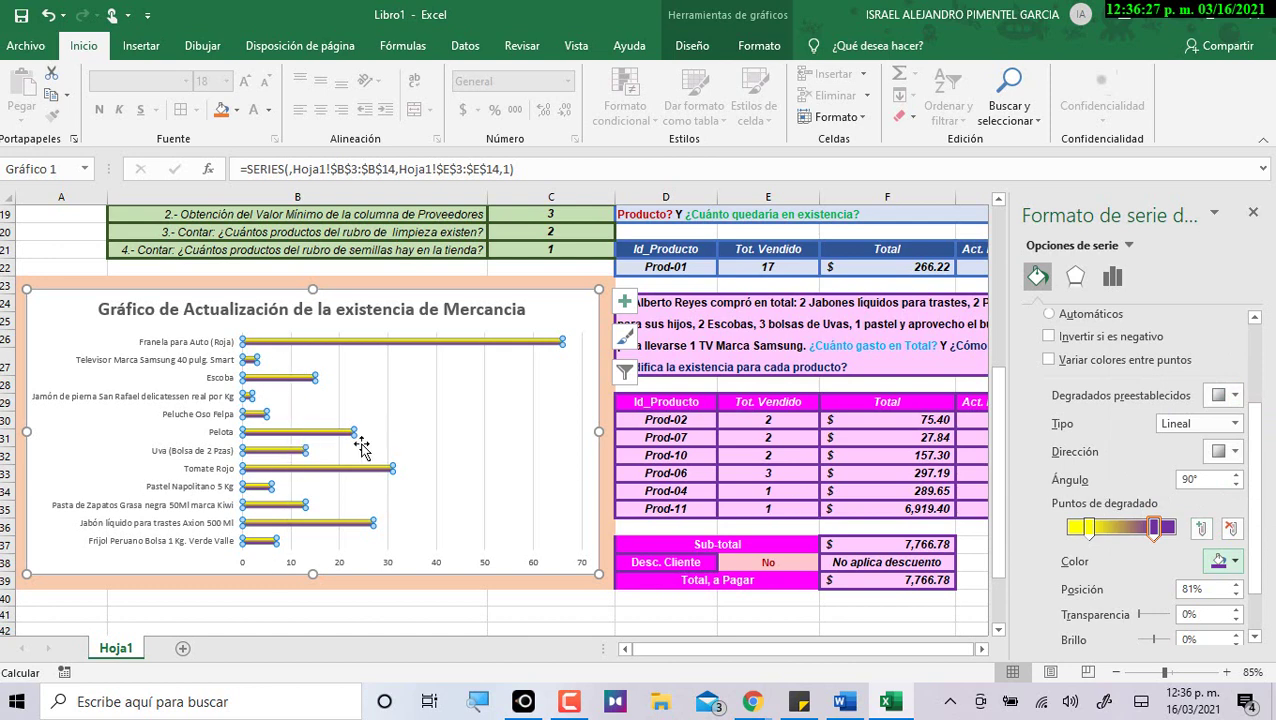
Try the Rectangular and Ruta gradient types, then settle on Radial.
mouse_move(362, 476)
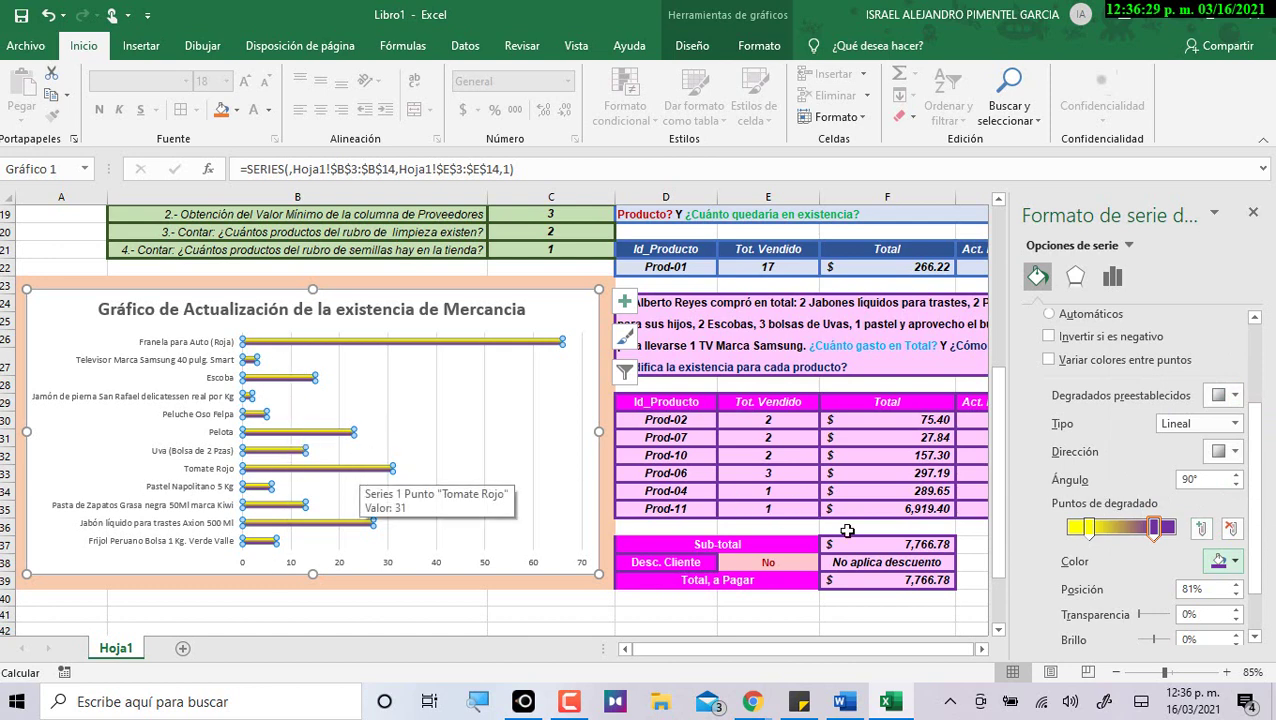
left_click(1235, 423)
key("Escape")
key("Down")
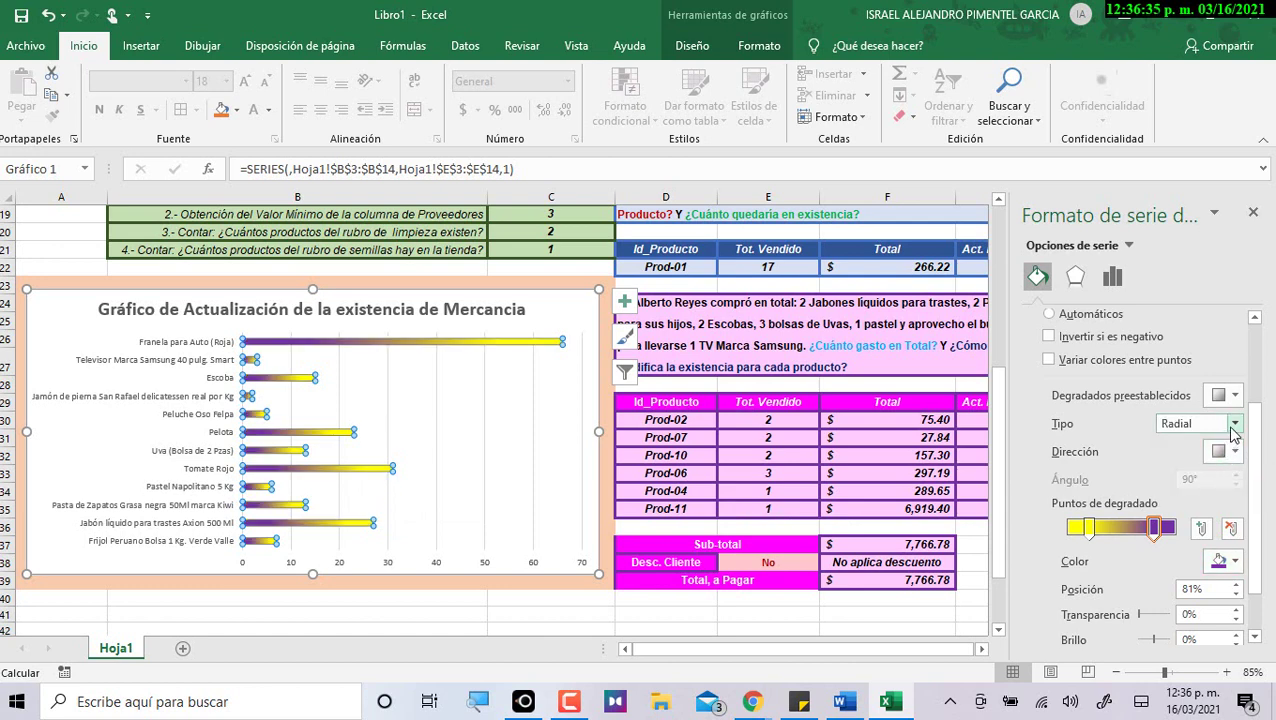
left_click(1235, 423)
left_click(1210, 480)
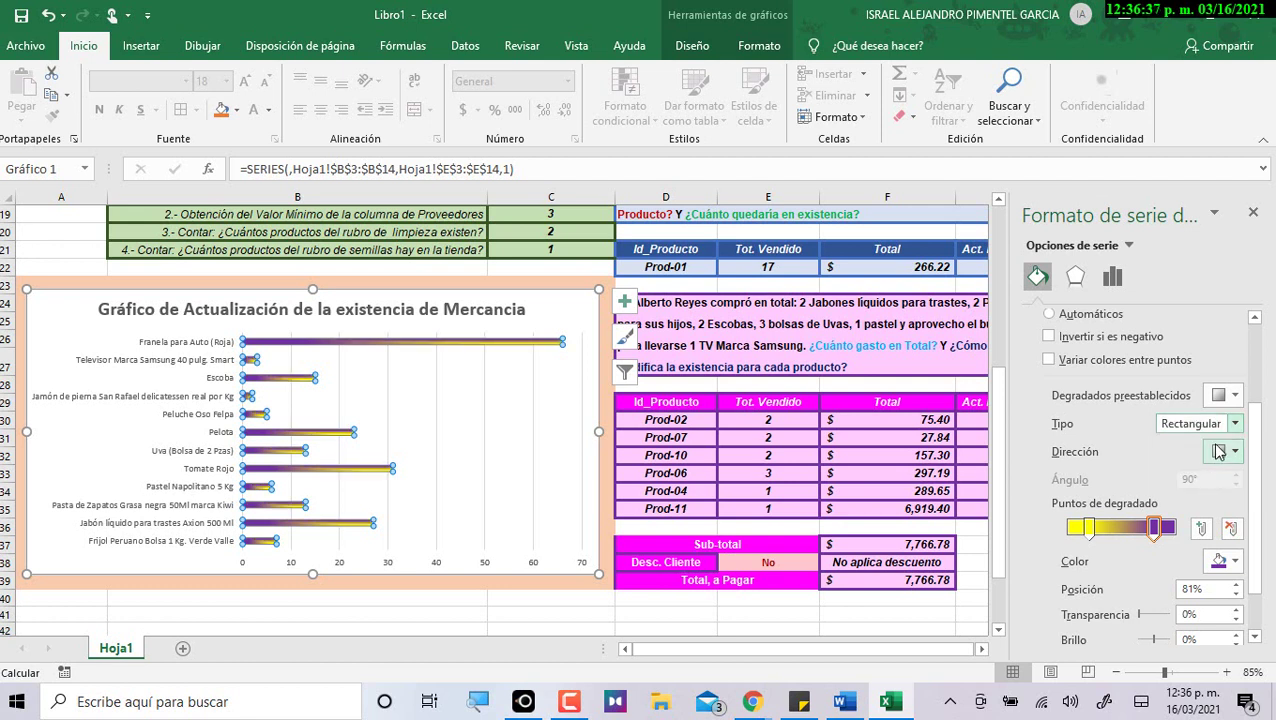
left_click(1235, 423)
left_click(1208, 497)
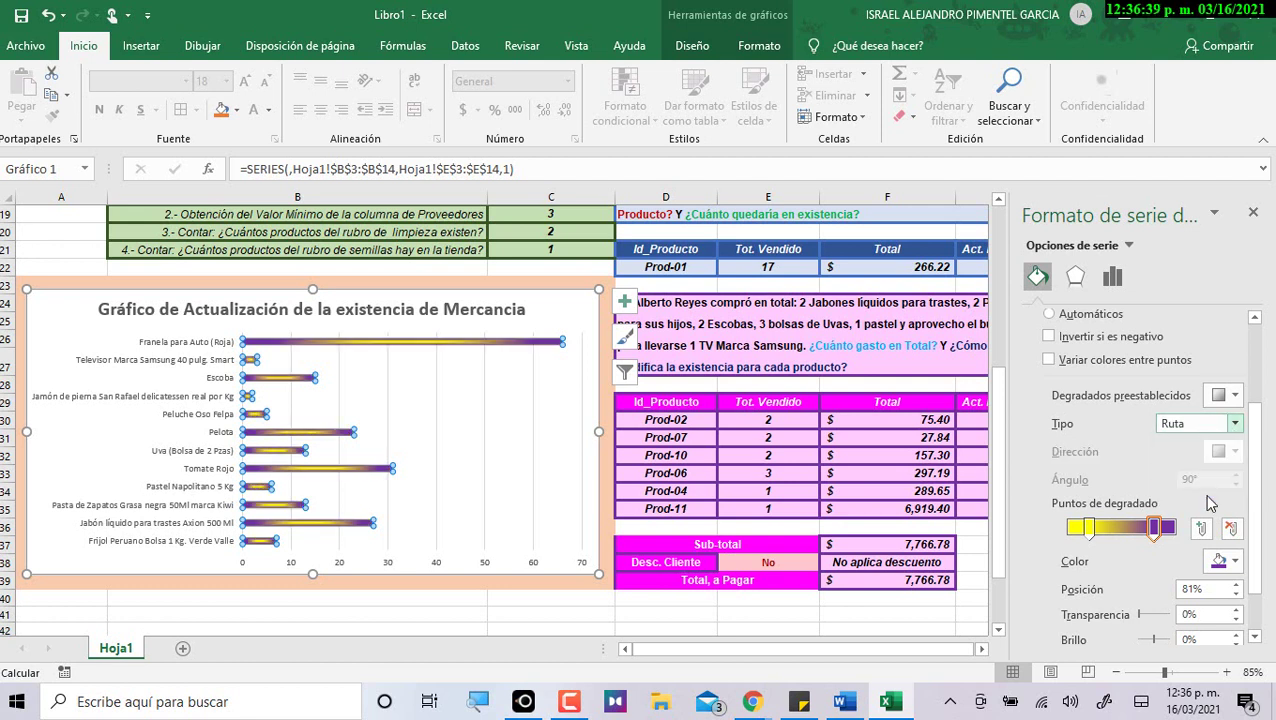
left_click(1235, 423)
left_click(1197, 461)
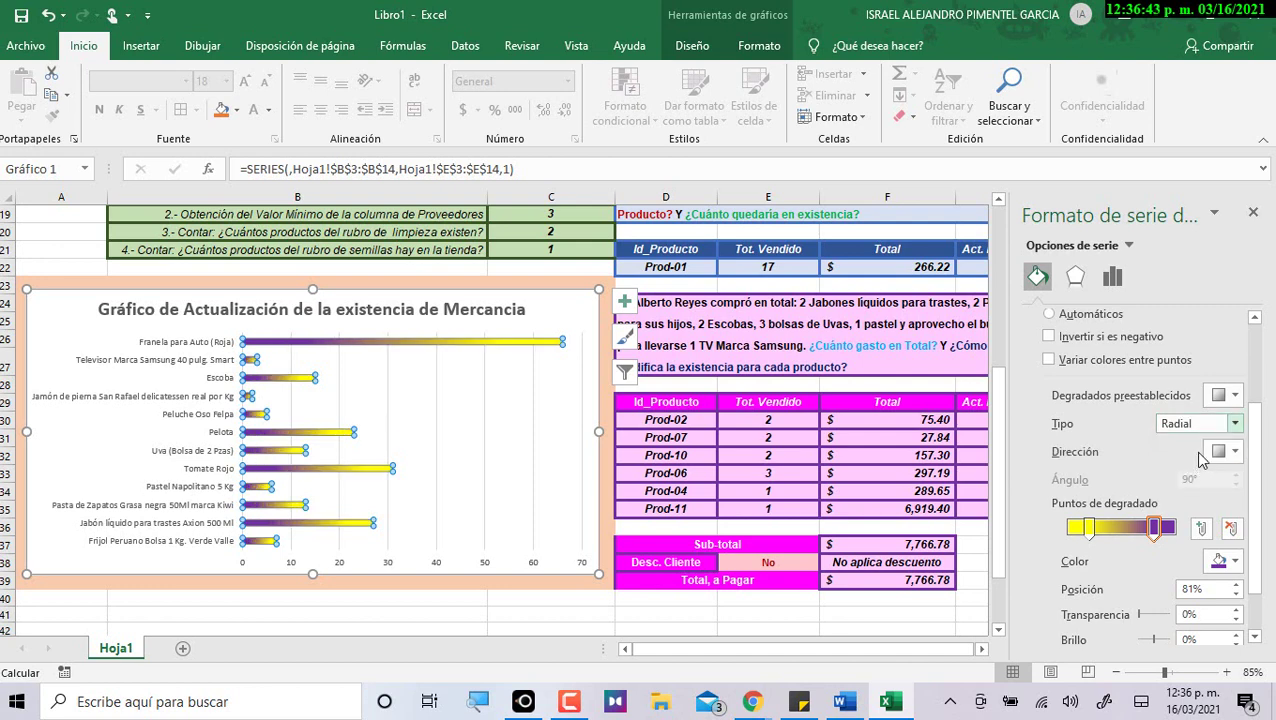
scroll(1188, 538, "down", 1)
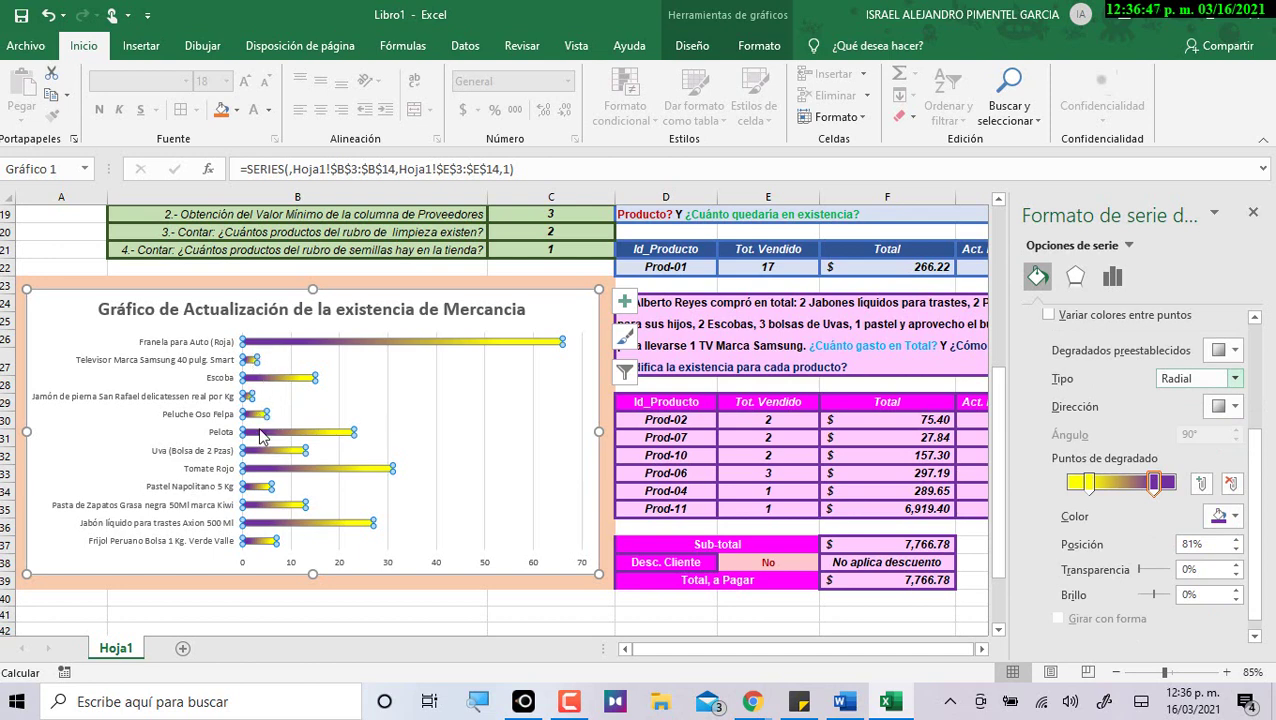
Bold the product-name axis labels, and bold the value-axis numbers at size 10.
left_click(195, 350)
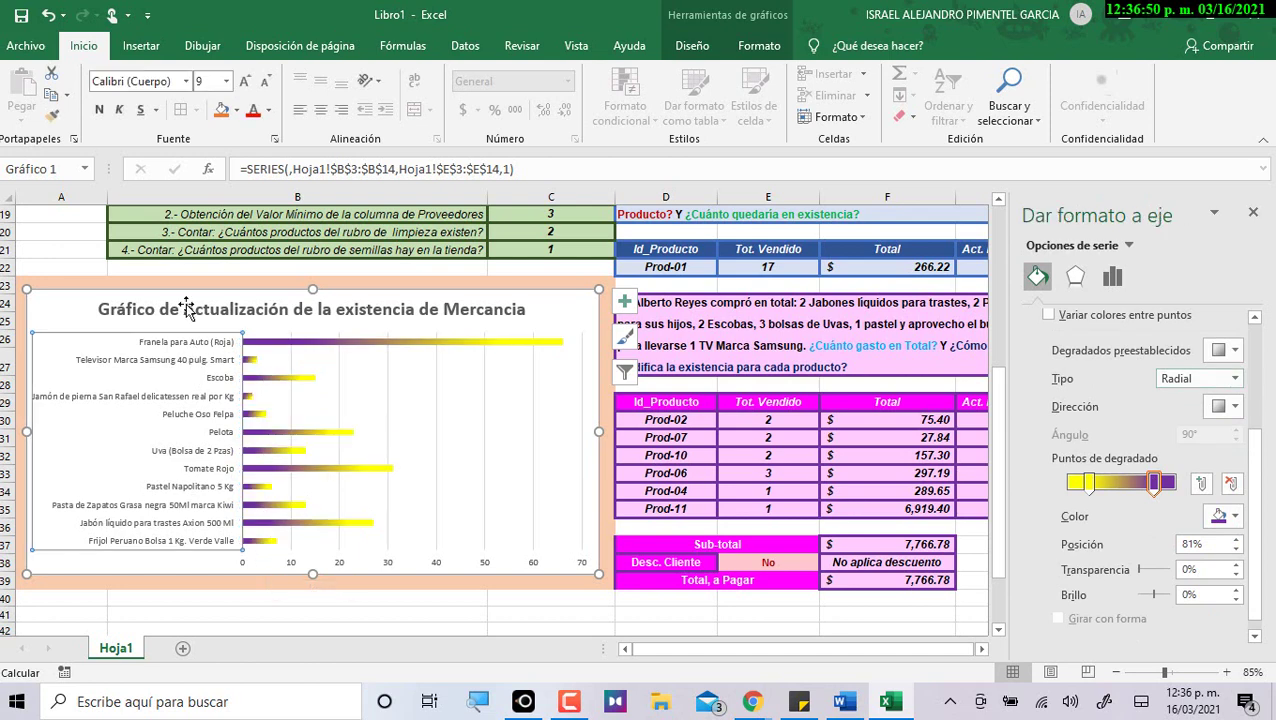
left_click(98, 112)
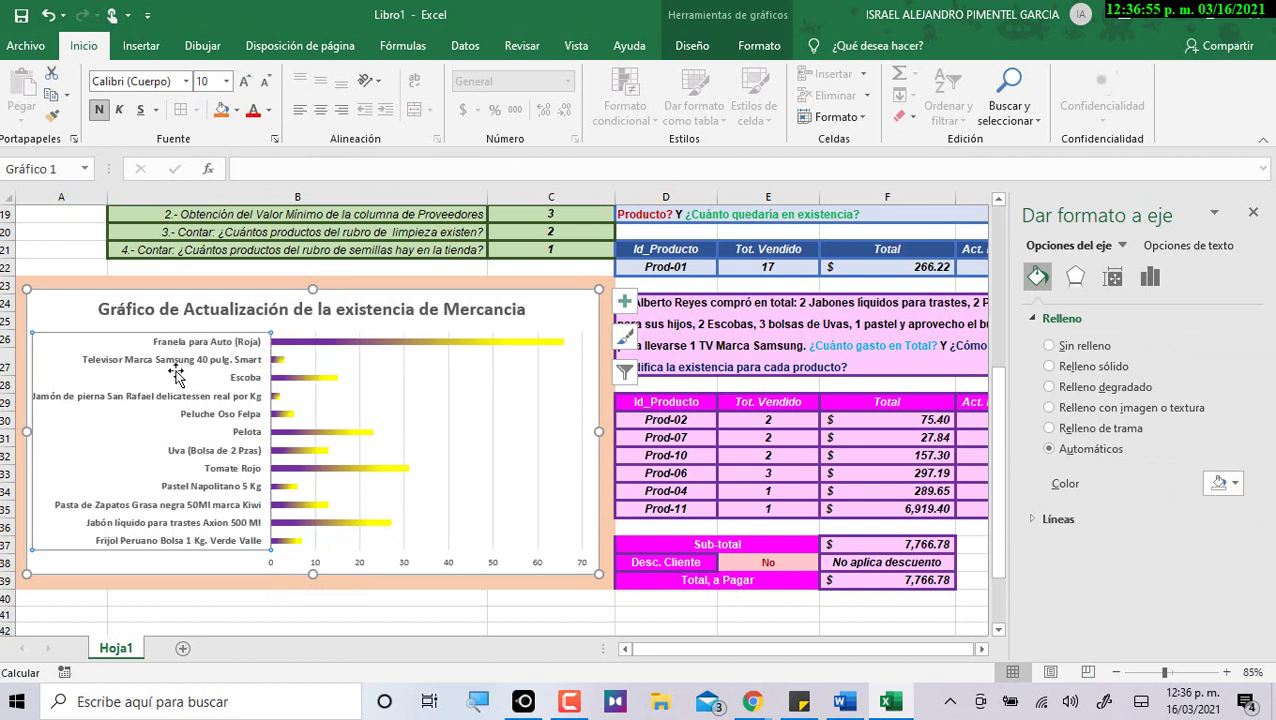
left_click(318, 566)
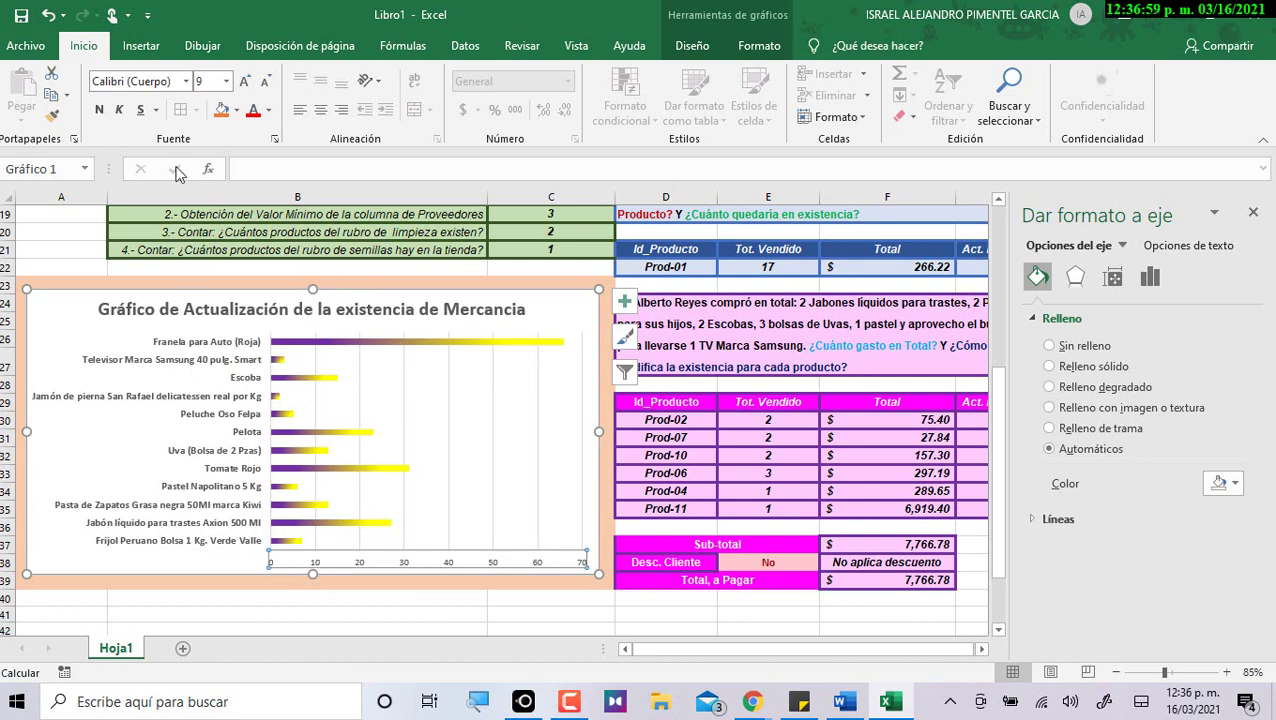
left_click(99, 109)
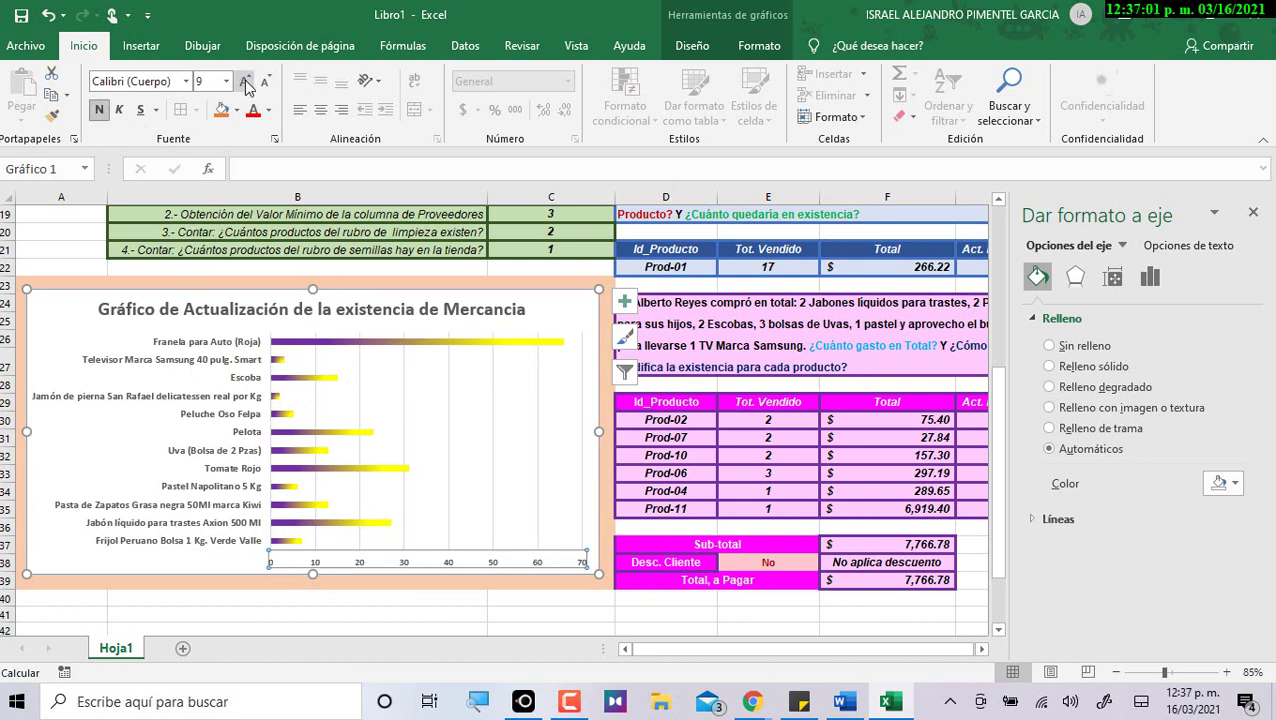
left_click(245, 82)
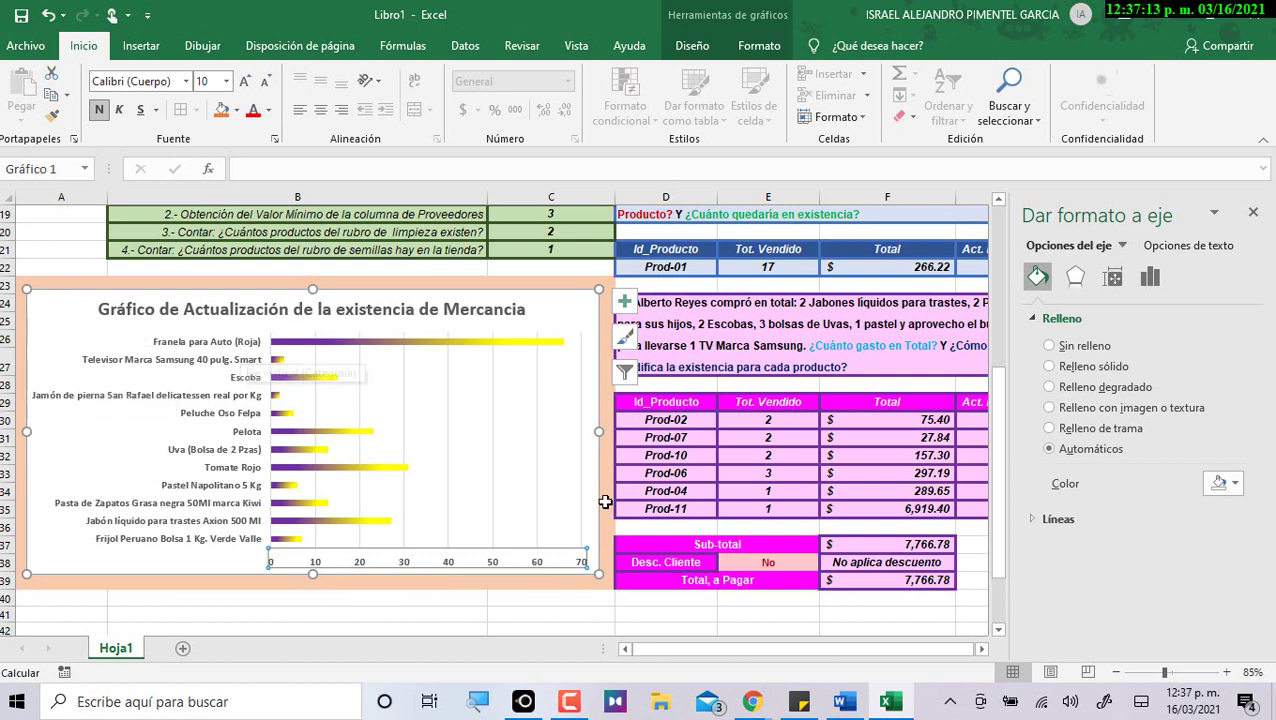
left_click(148, 47)
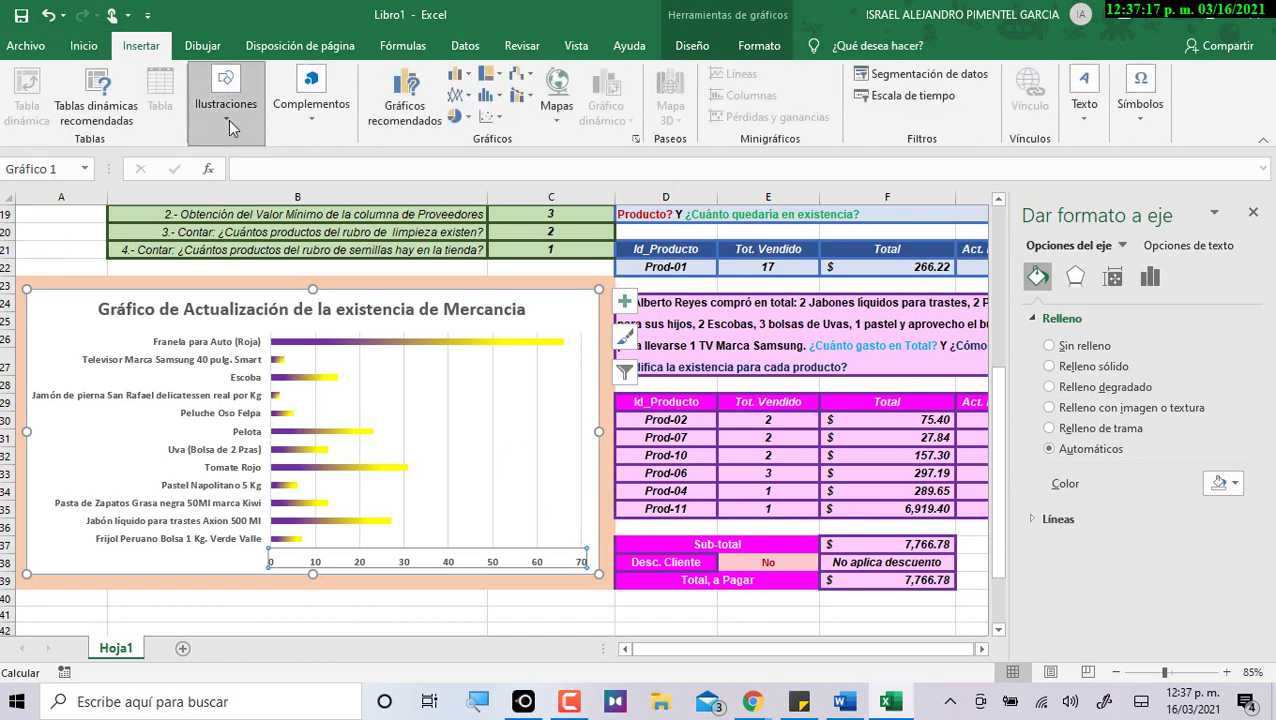
Search Online Pictures for 'de una tienda' store logos, fixing the misspelled search.
left_click(229, 125)
left_click(265, 208)
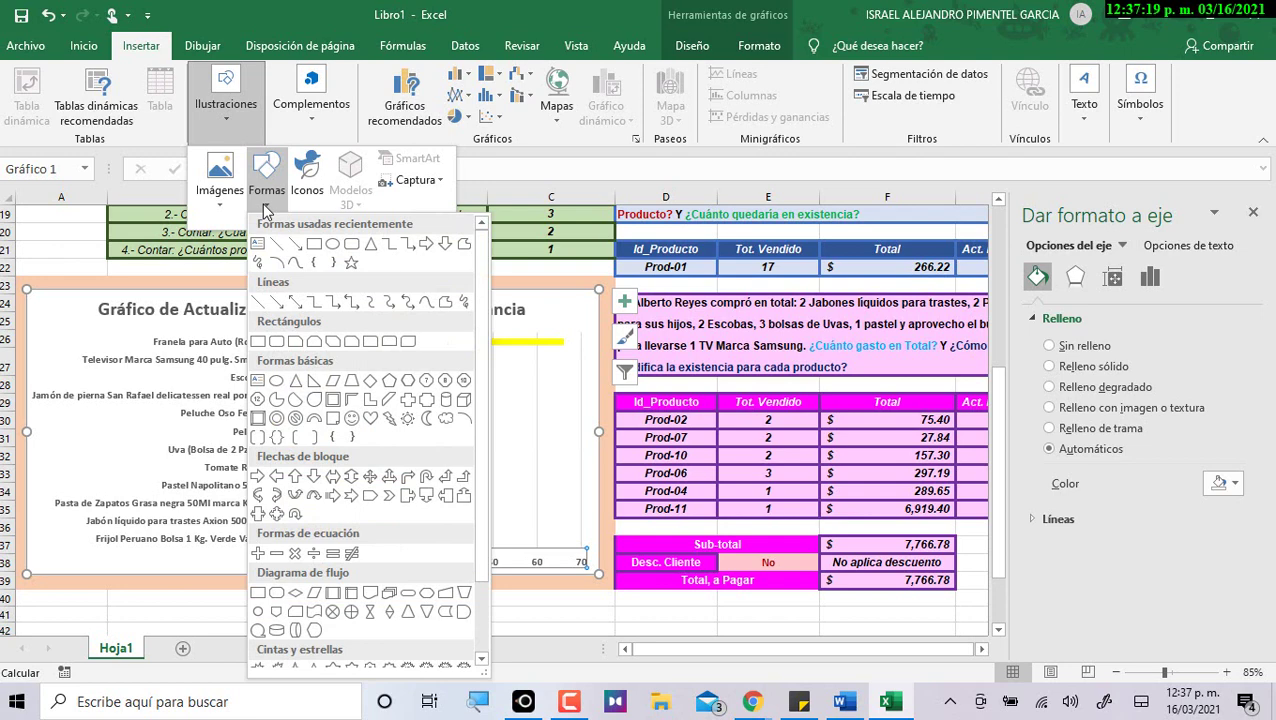
left_click(222, 208)
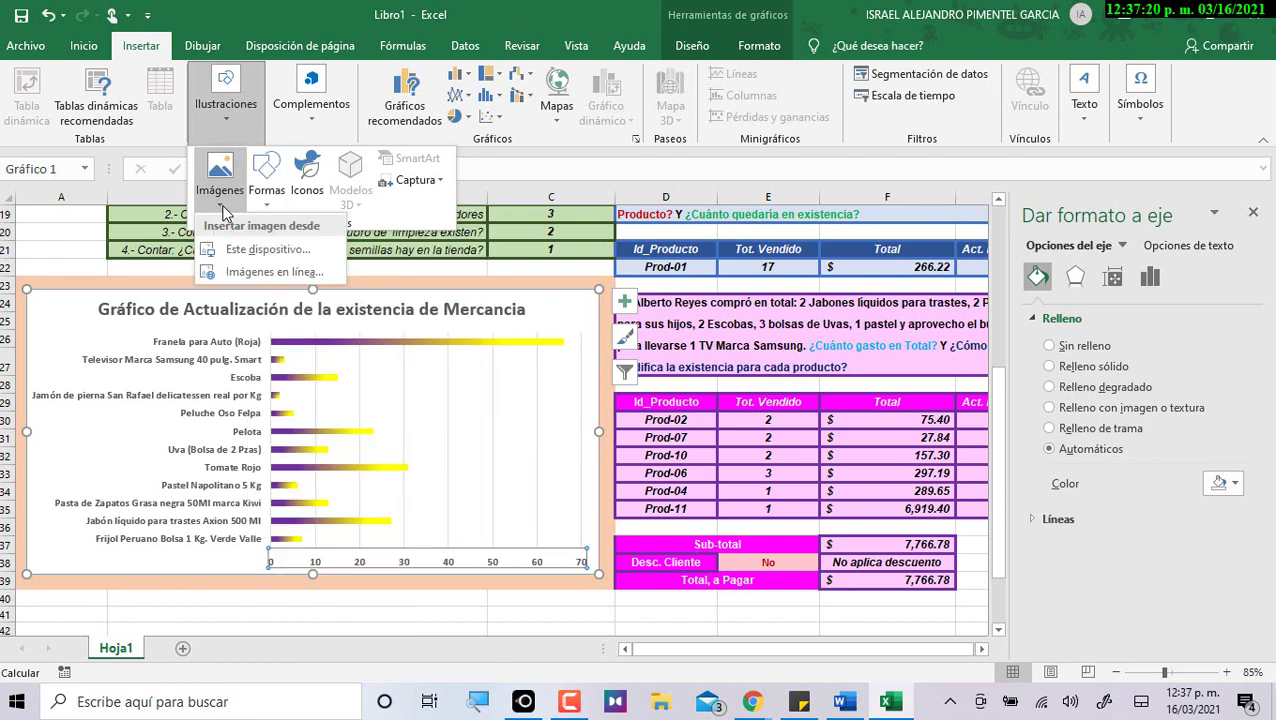
left_click(255, 272)
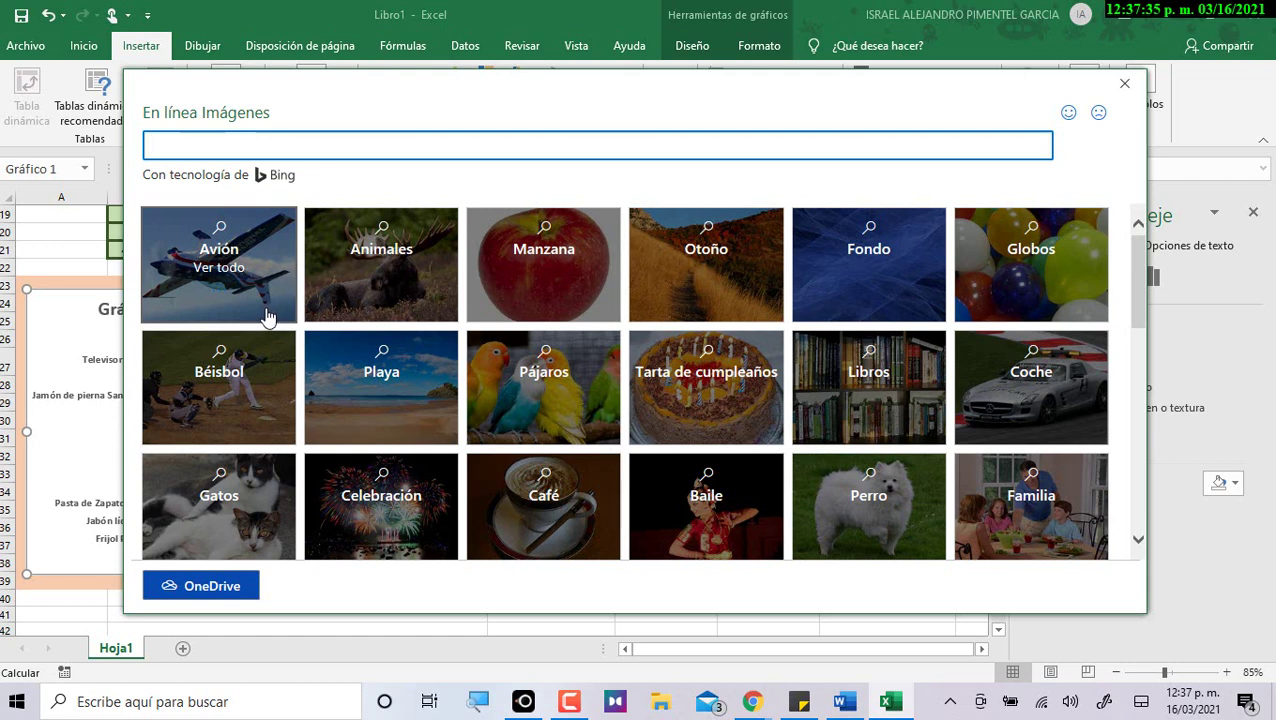
type("de una tuienda")
key("Return")
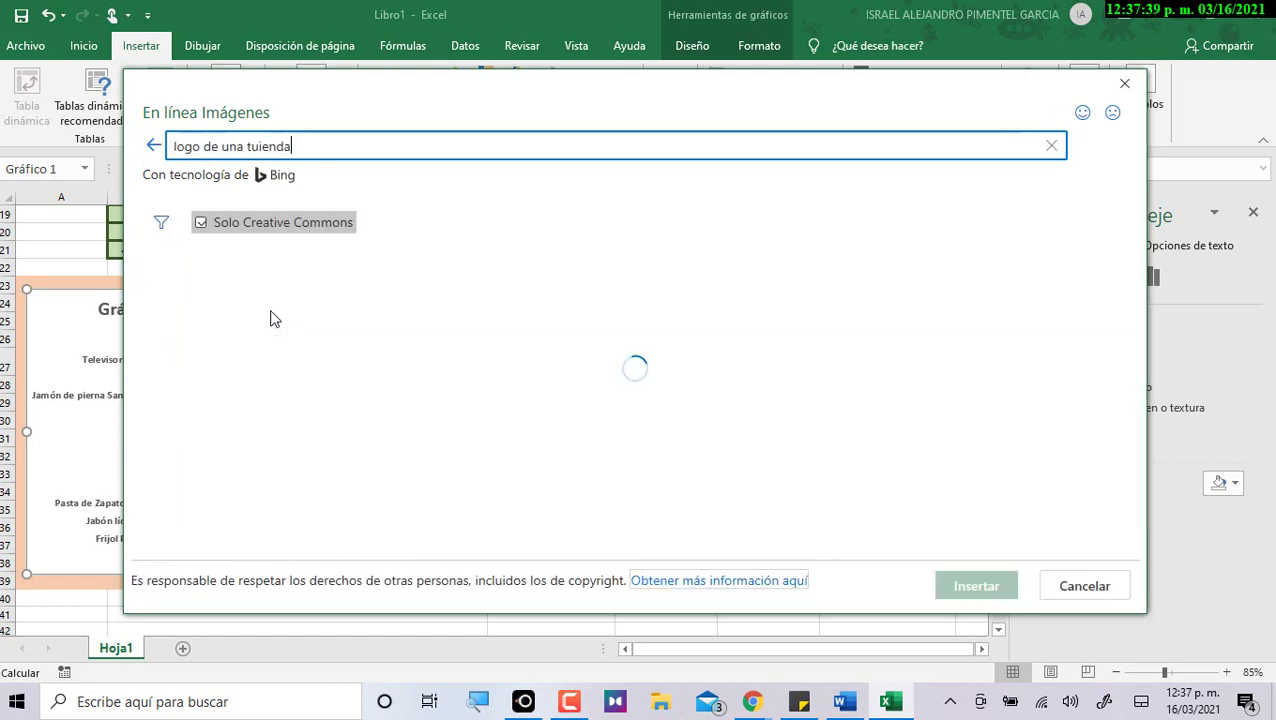
left_click(250, 146)
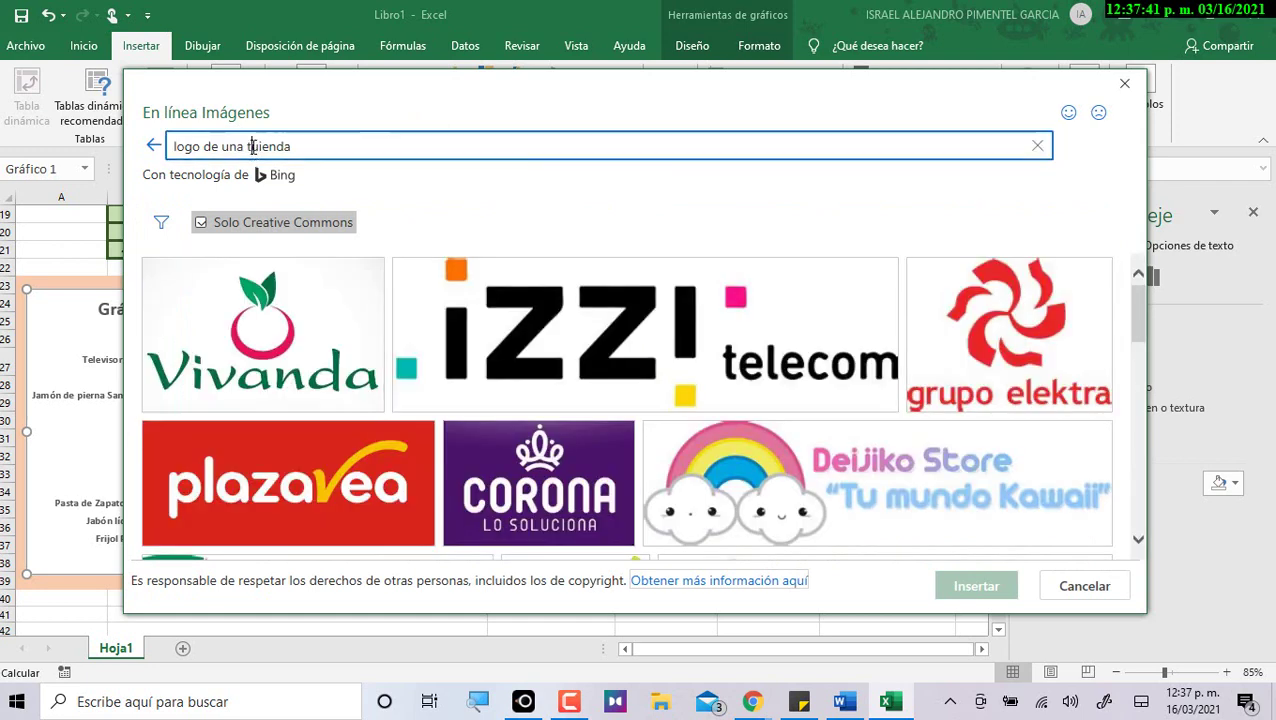
key("Delete")
key("Return")
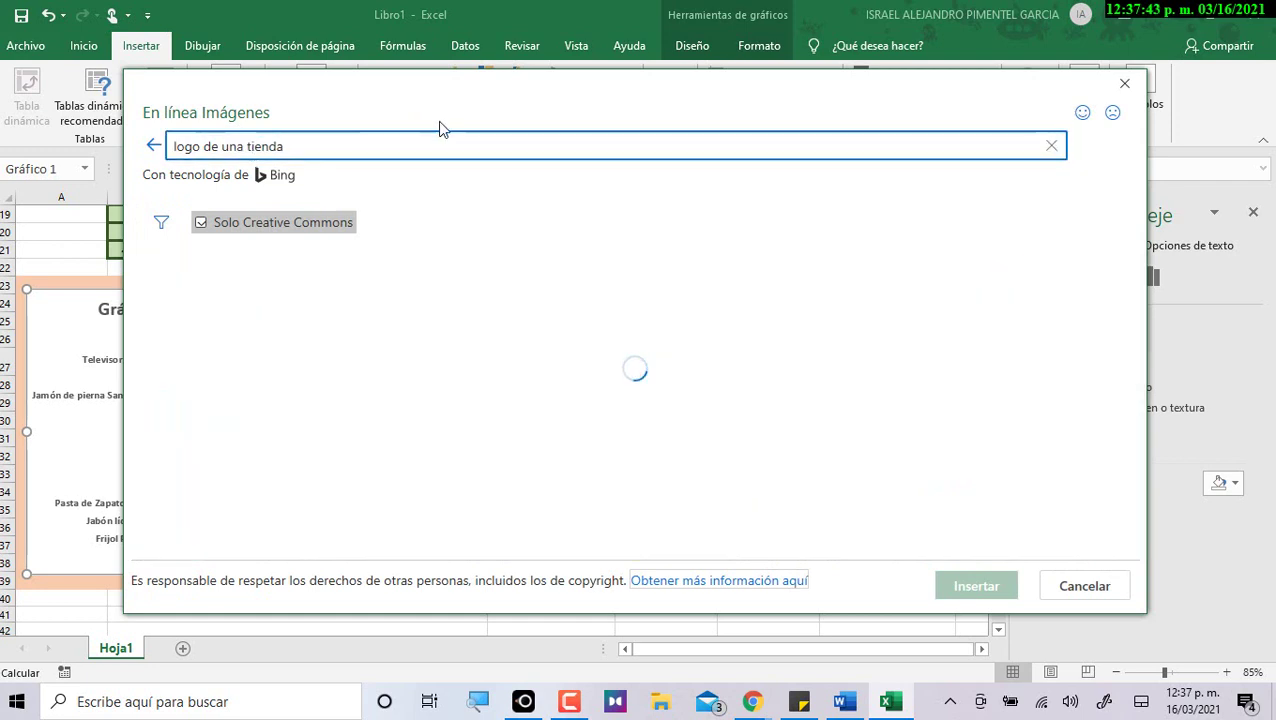
Insert the 'online shop' shopping-cart image from the results over the chart.
scroll(294, 438, "down", 2)
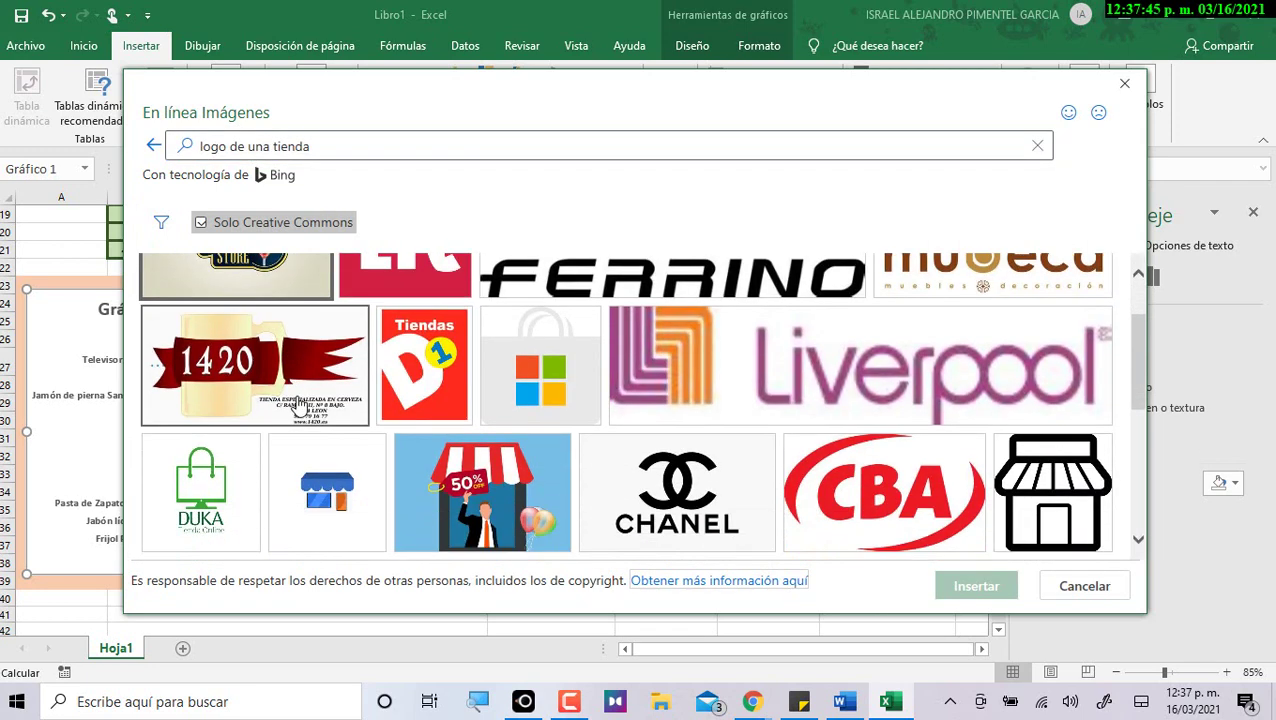
scroll(297, 404, "down", 2)
scroll(278, 418, "down", 1)
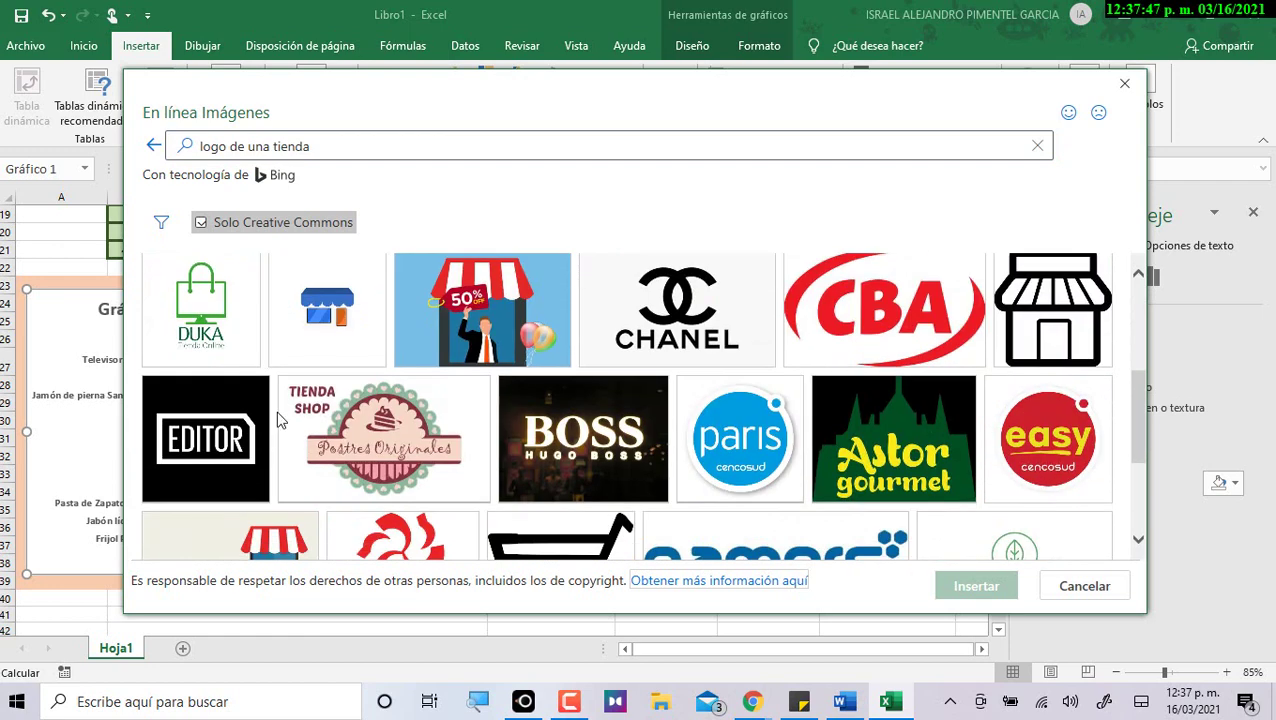
scroll(285, 436, "down", 3)
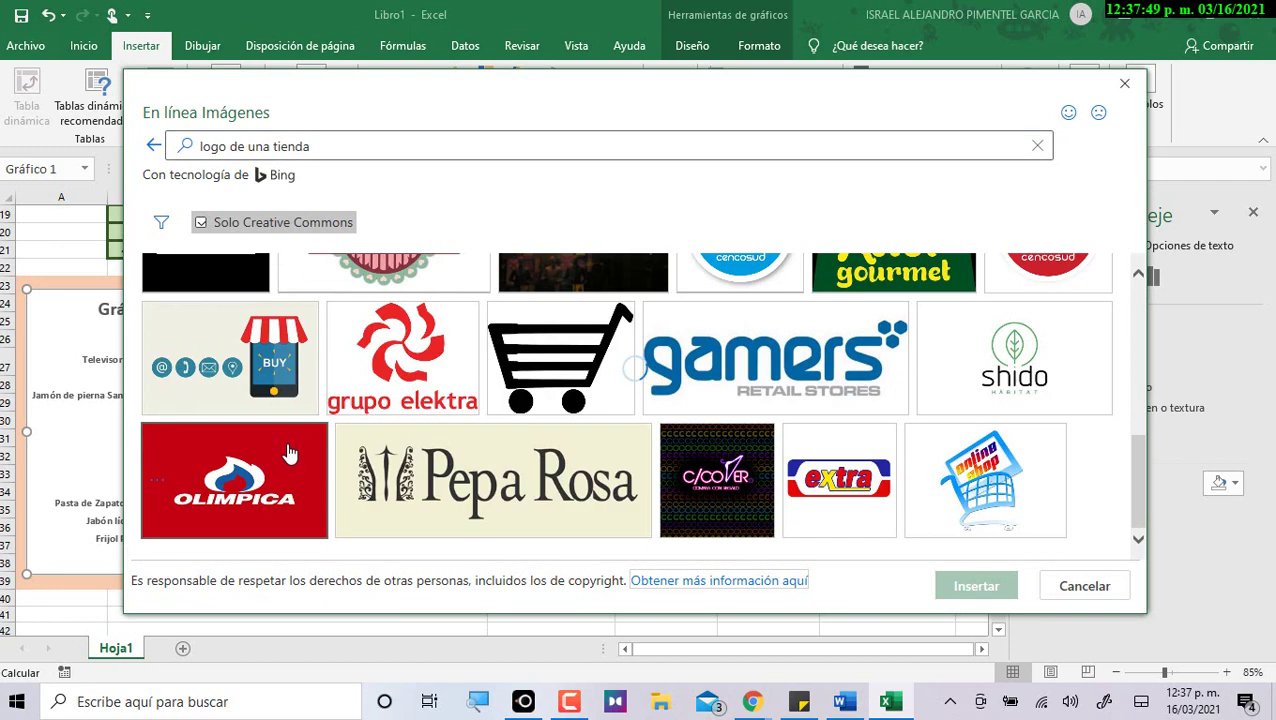
scroll(288, 453, "down", 4)
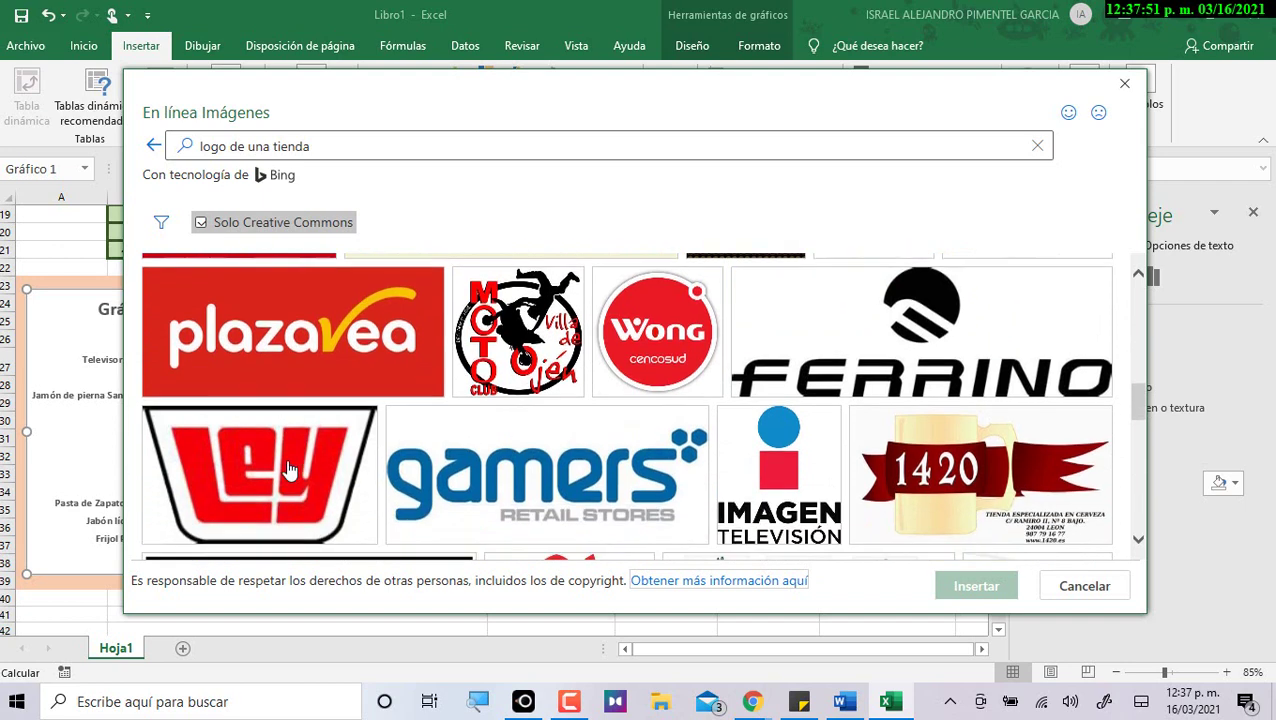
scroll(288, 469, "down", 6)
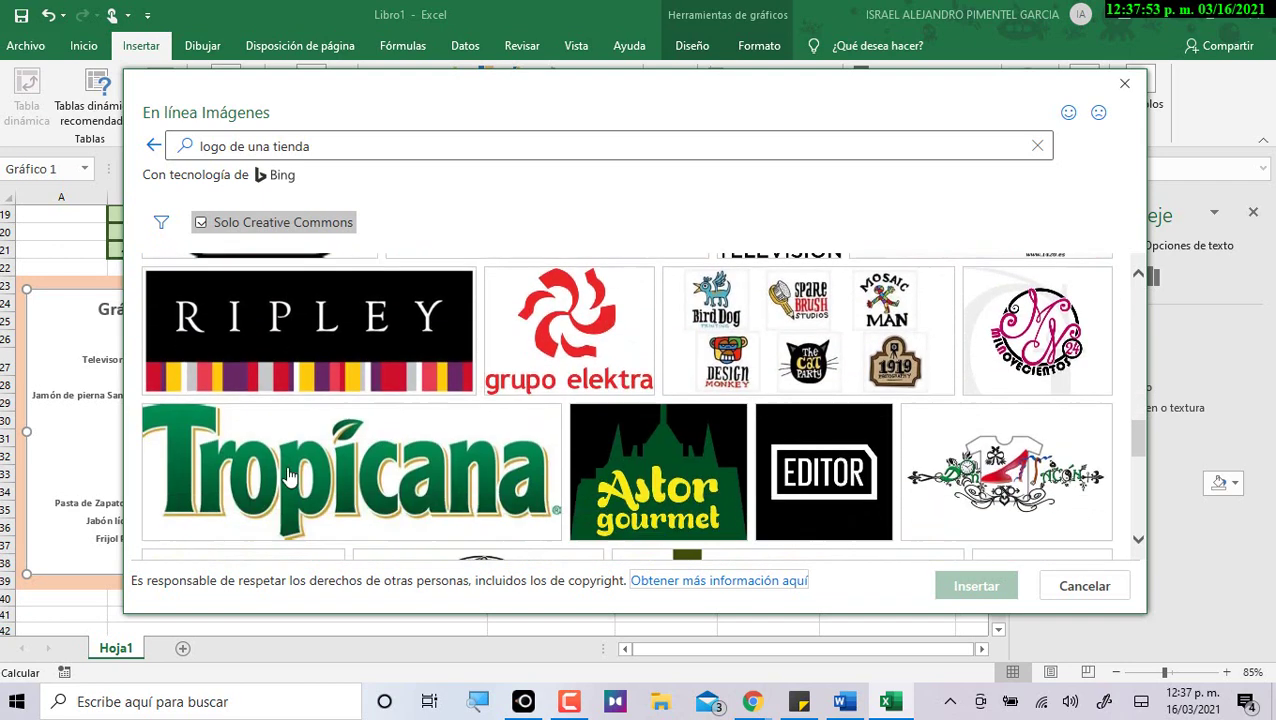
scroll(288, 479, "down", 3)
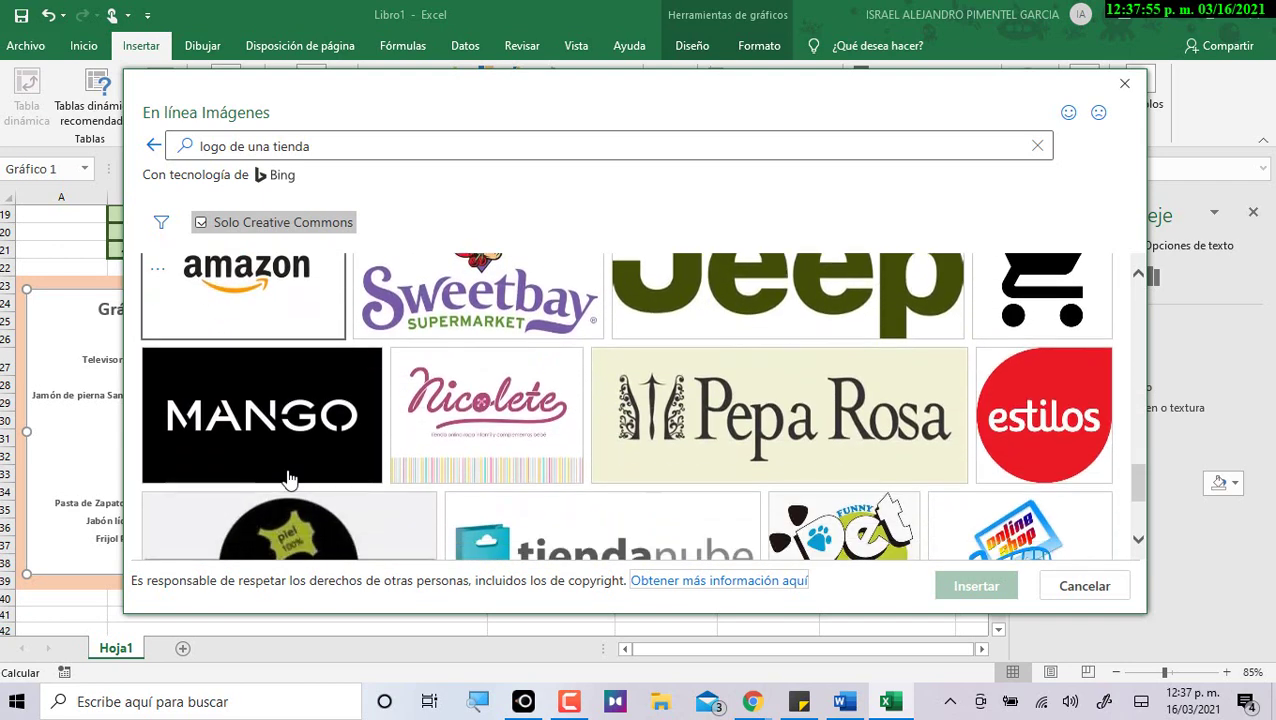
scroll(286, 478, "down", 3)
scroll(370, 465, "up", 1)
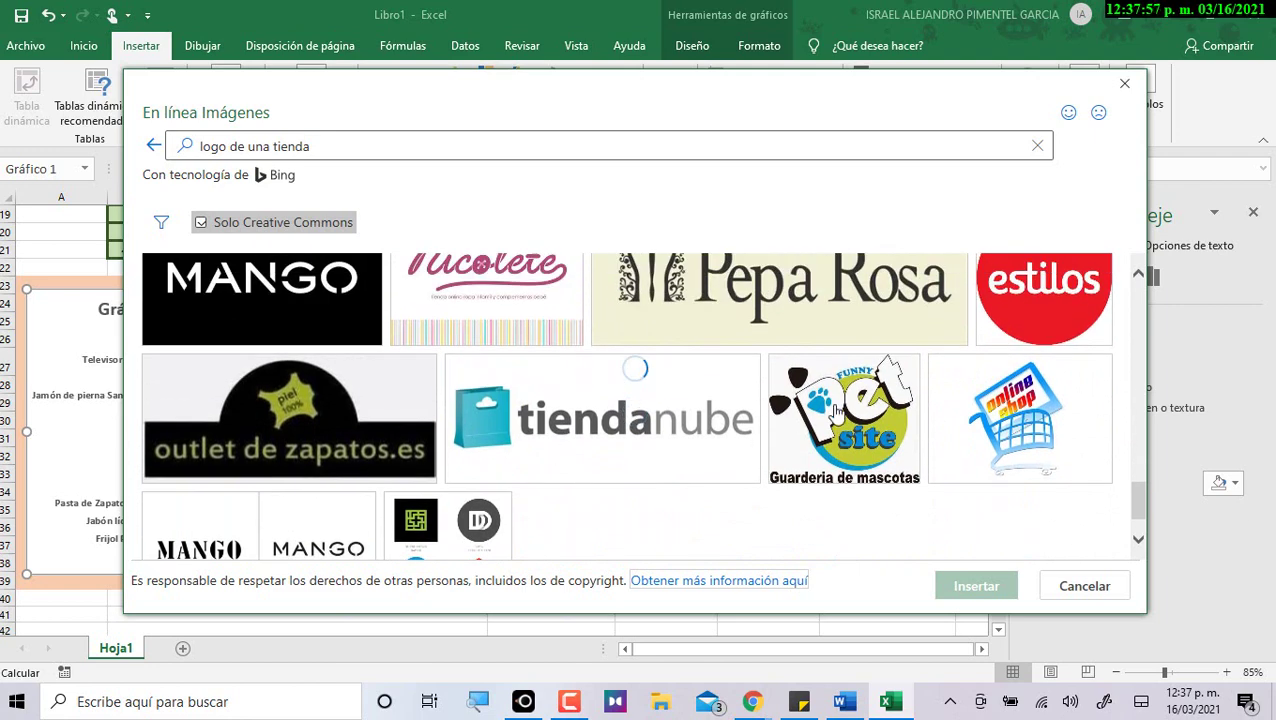
scroll(1080, 425, "up", 6)
scroll(1010, 255, "down", 8)
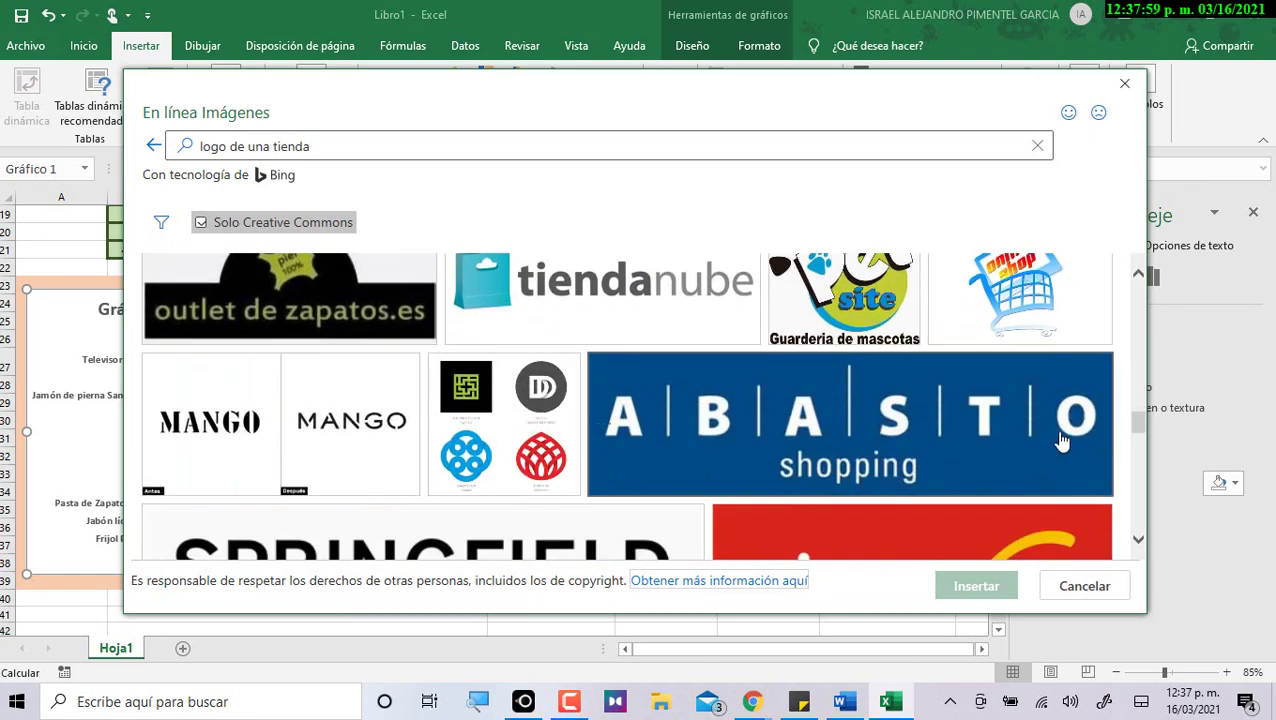
left_click(1010, 255)
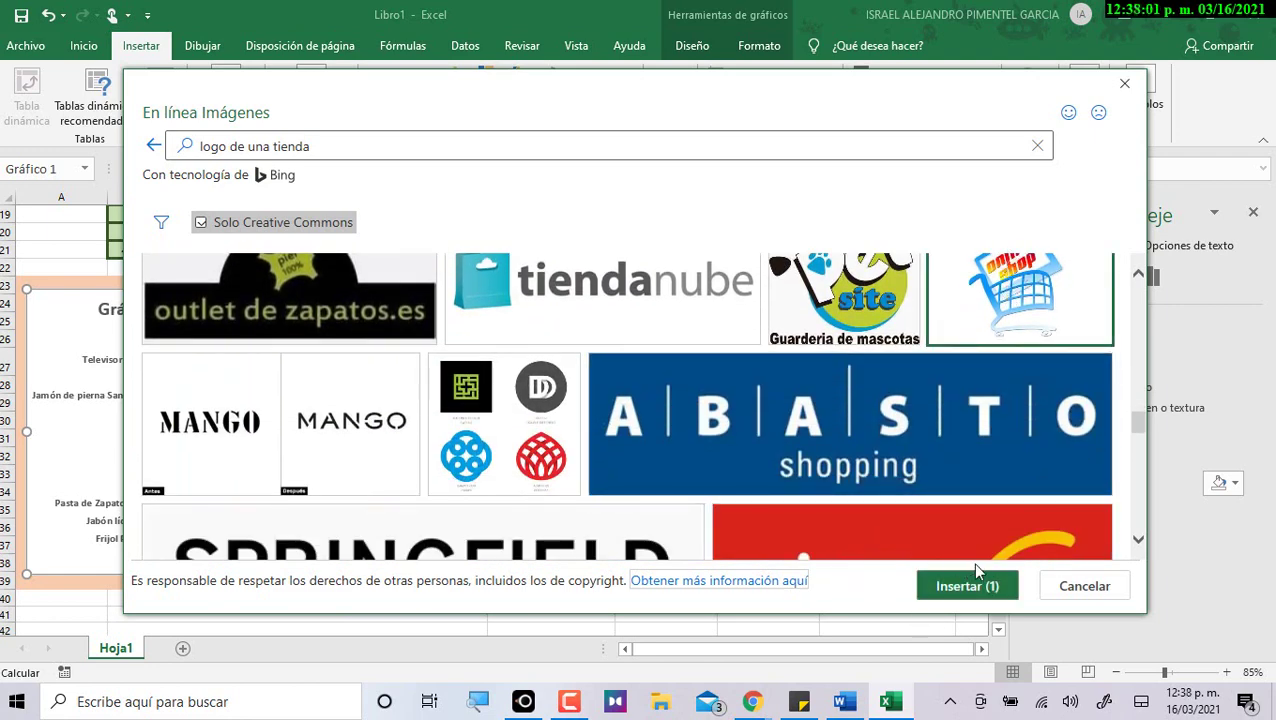
left_click(983, 586)
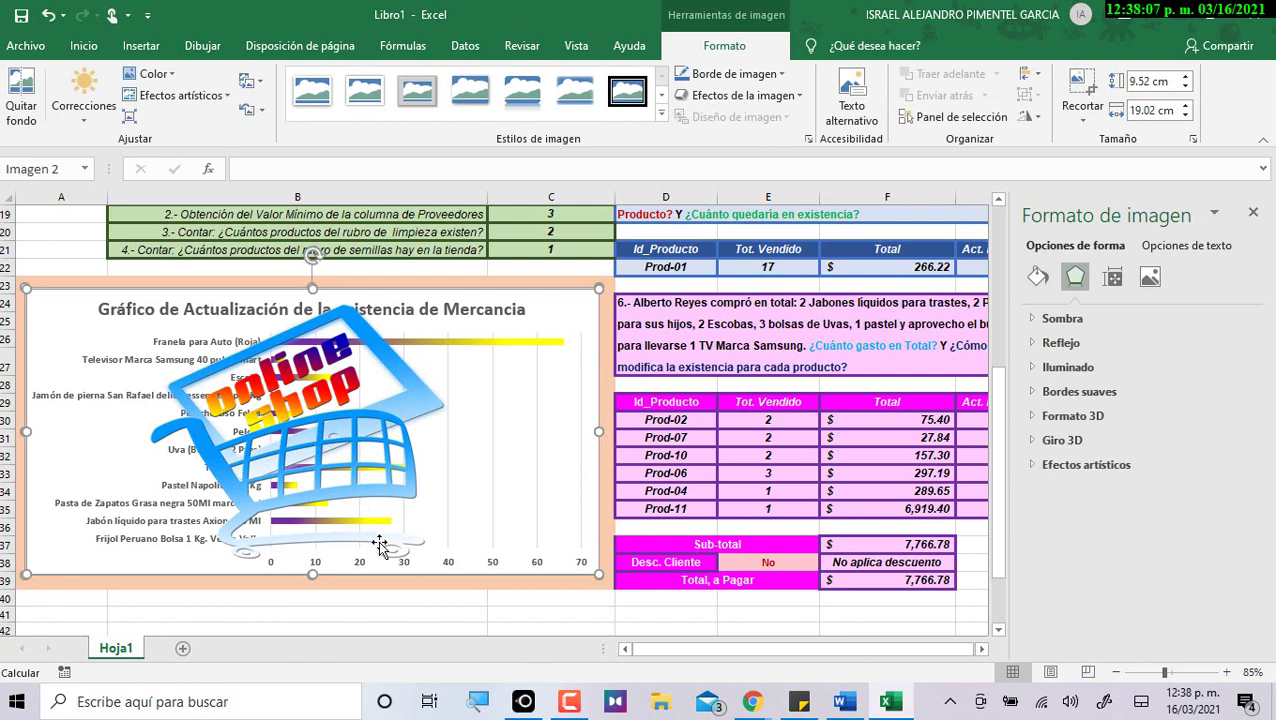
Delete the inserted shopping-cart picture and deselect the chart.
left_click(497, 610)
left_click(325, 440)
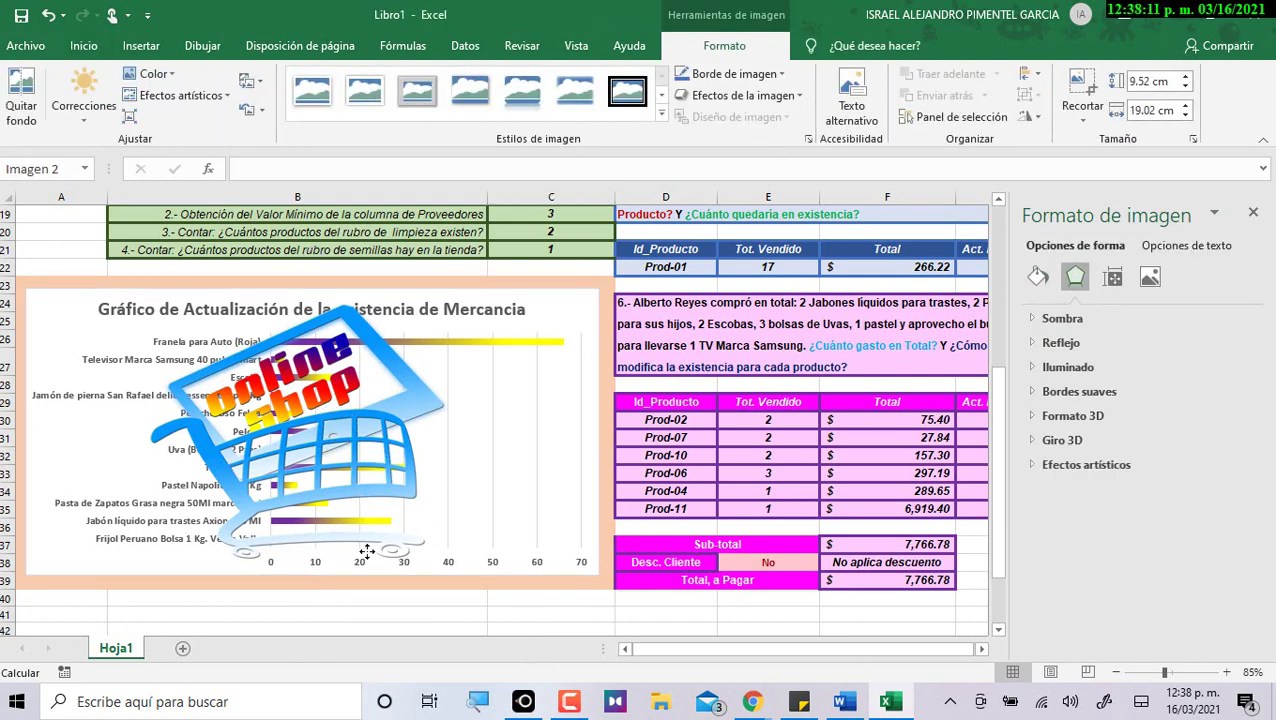
key("Delete")
left_click(395, 562)
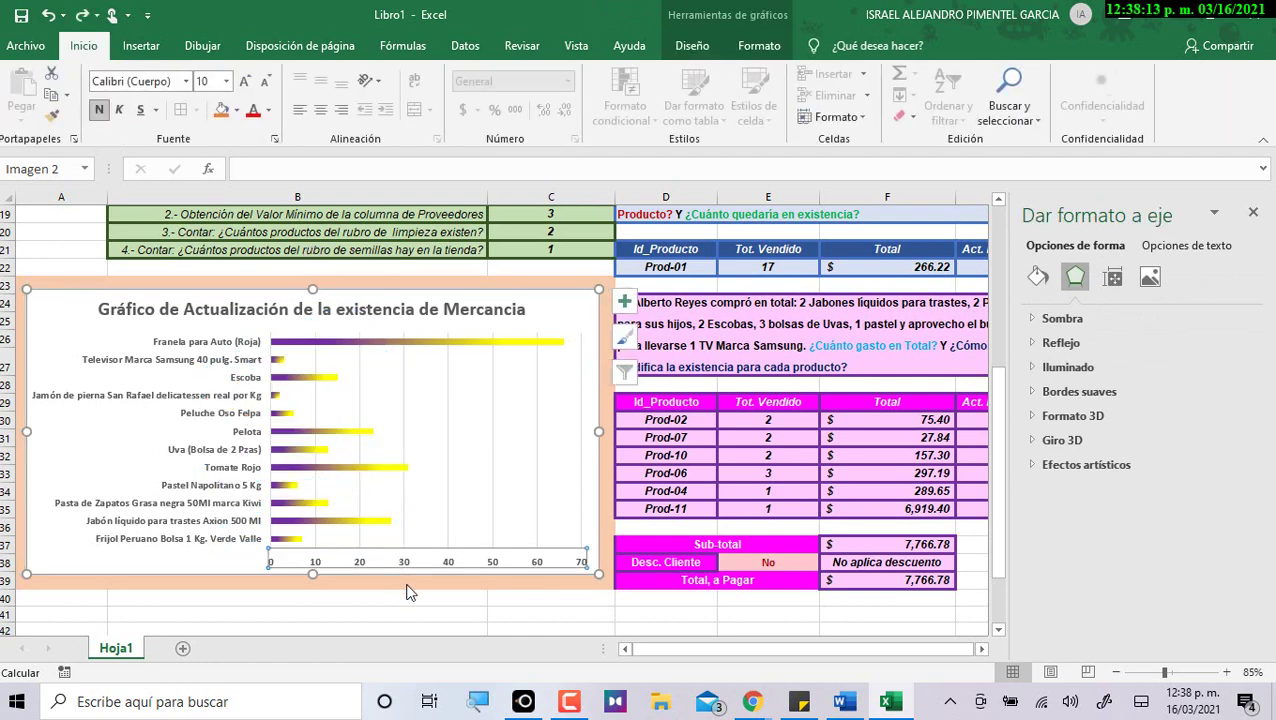
scroll(407, 590, "down", 3)
left_click(364, 523)
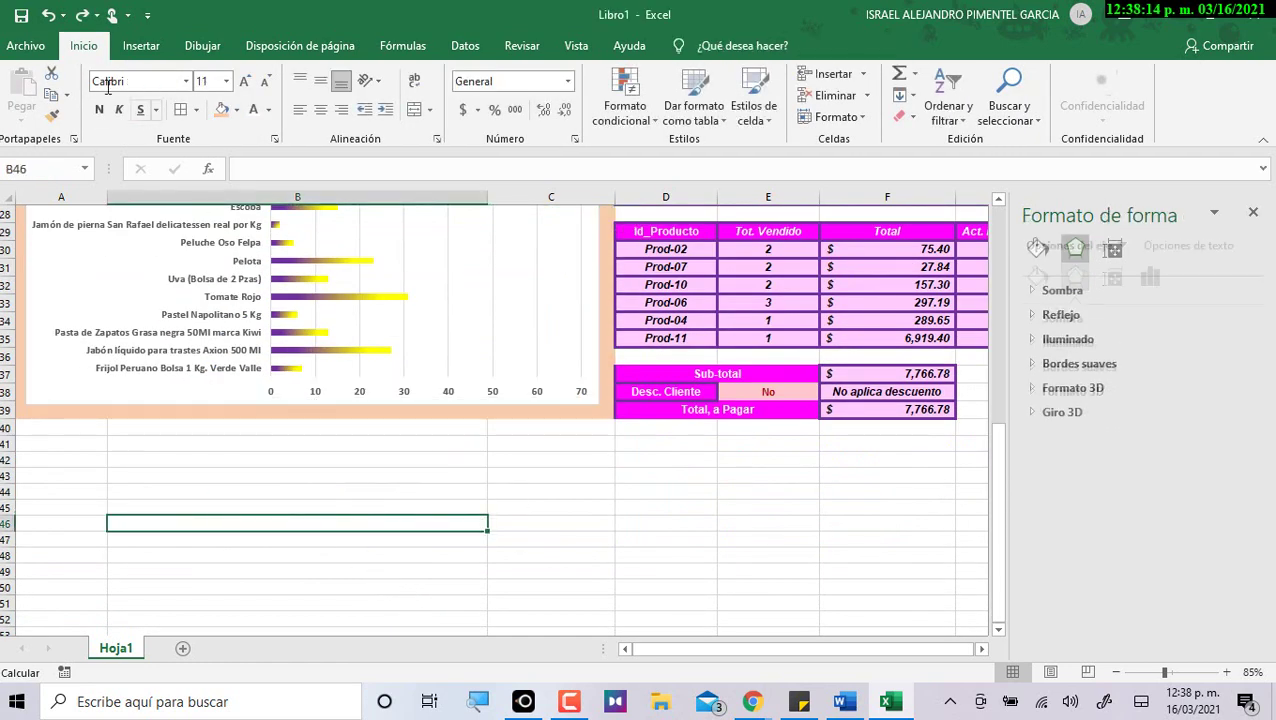
Insert the Tia and OXXO logos found by an online 'logo de tiendita' search.
left_click(141, 45)
left_click(209, 115)
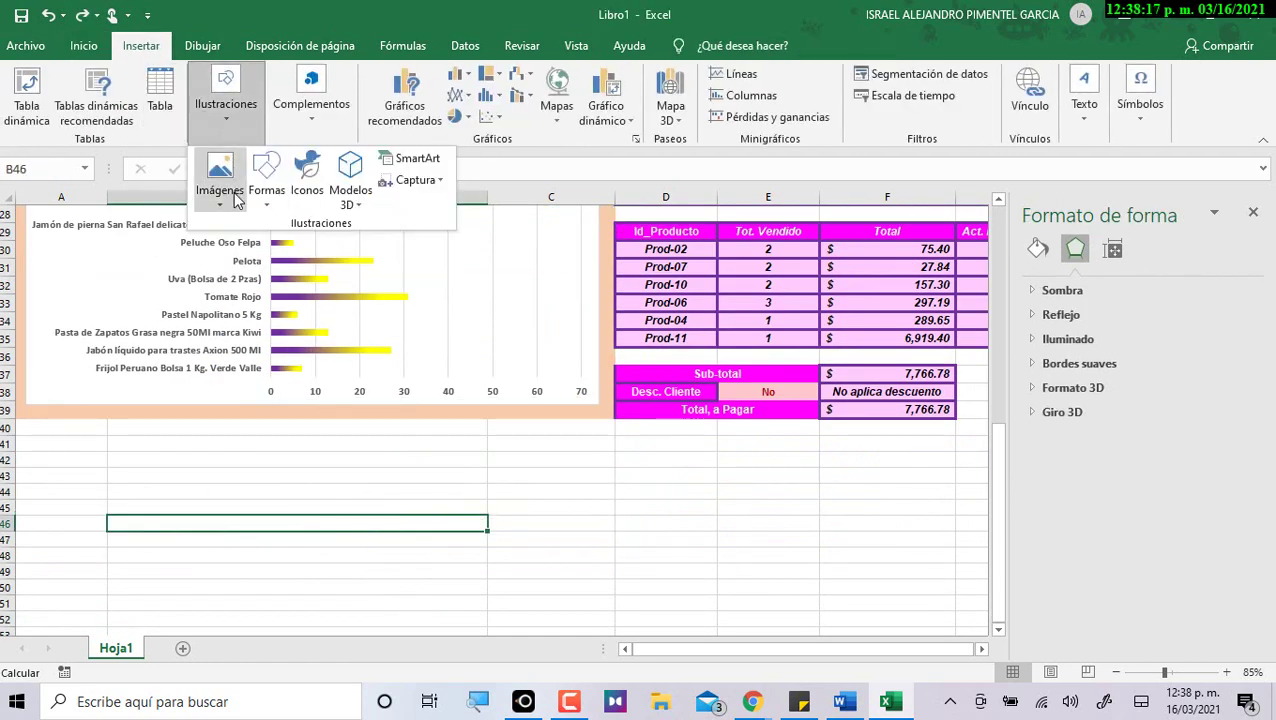
left_click(220, 185)
left_click(262, 272)
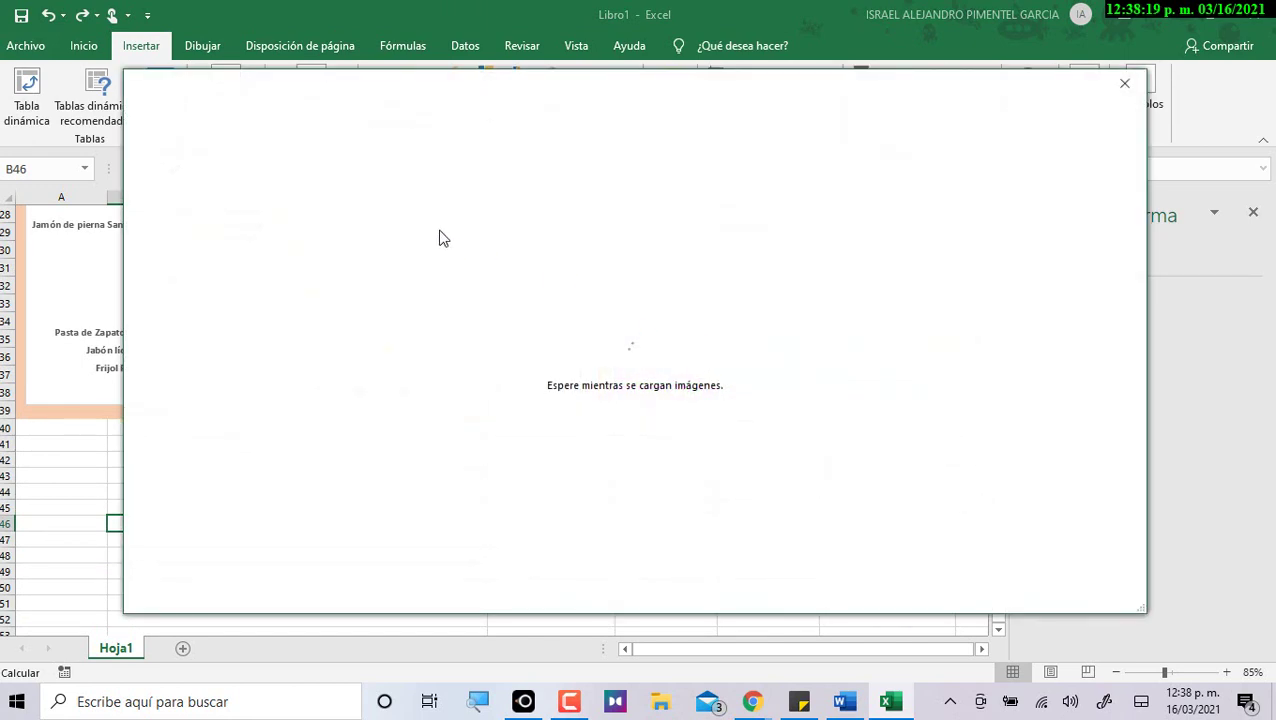
type("logo de")
key("BackSpace")
key("BackSpace")
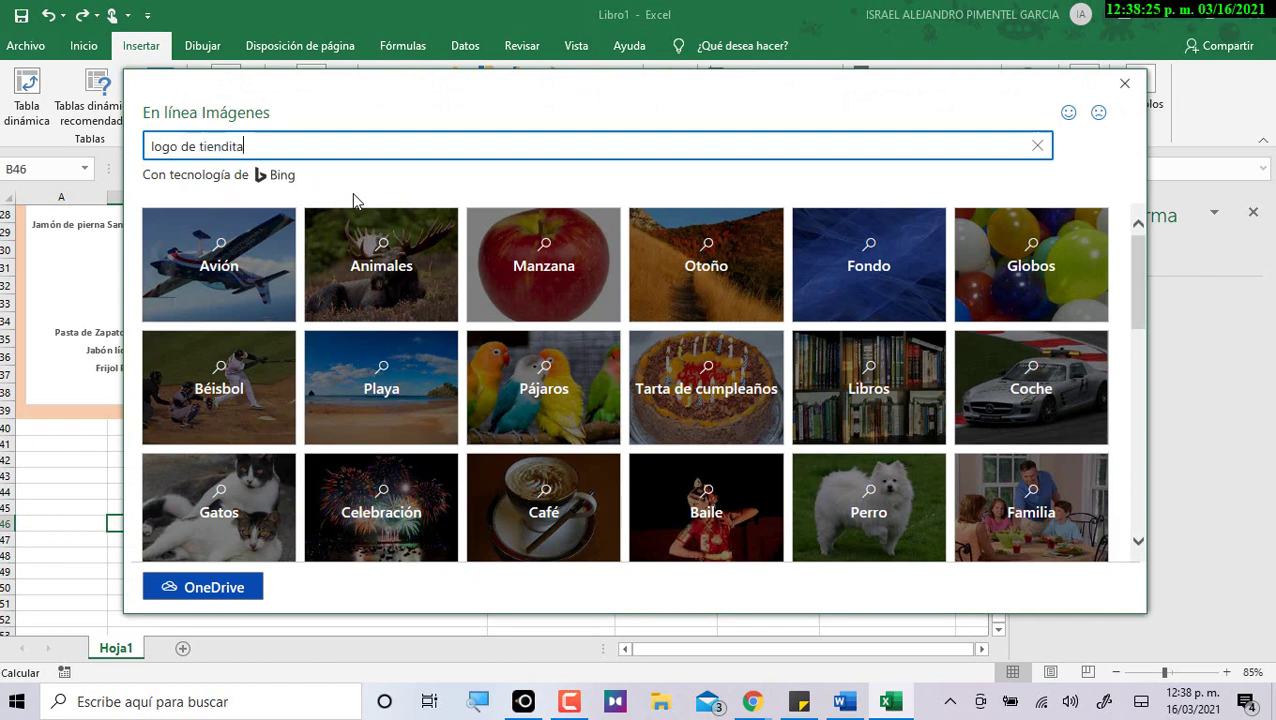
key("Return")
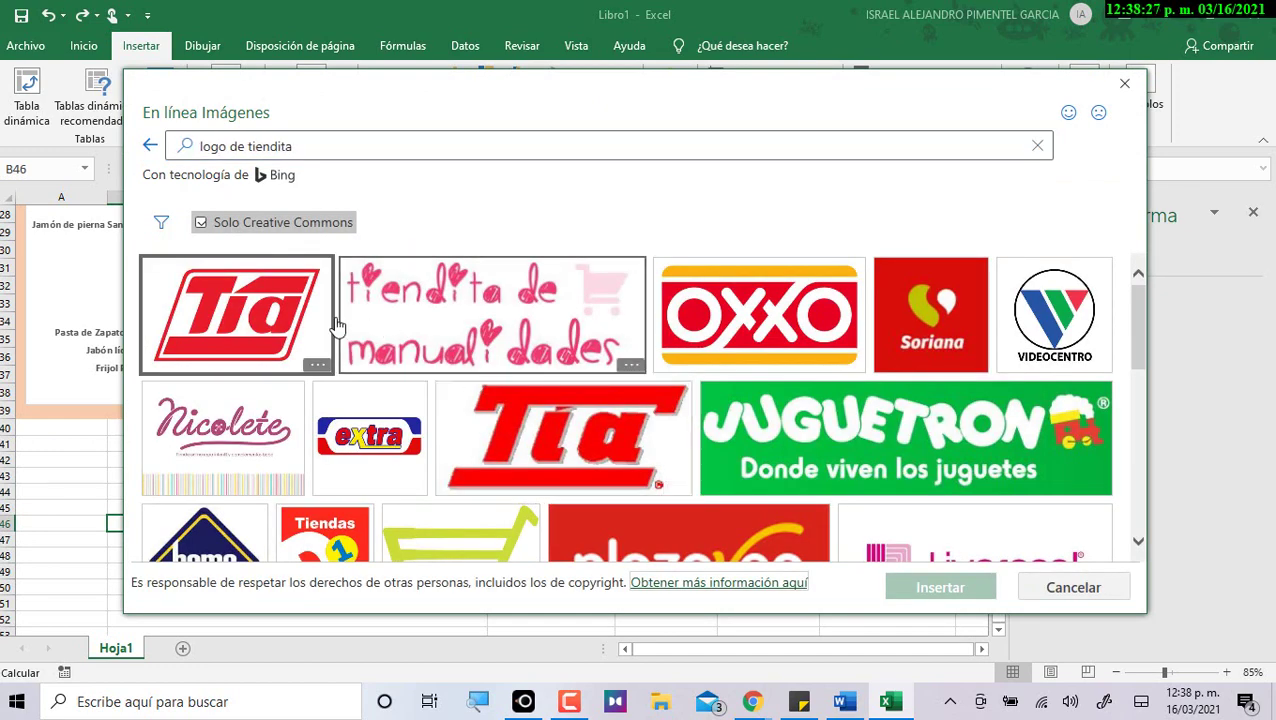
left_click(305, 325)
left_click(818, 348)
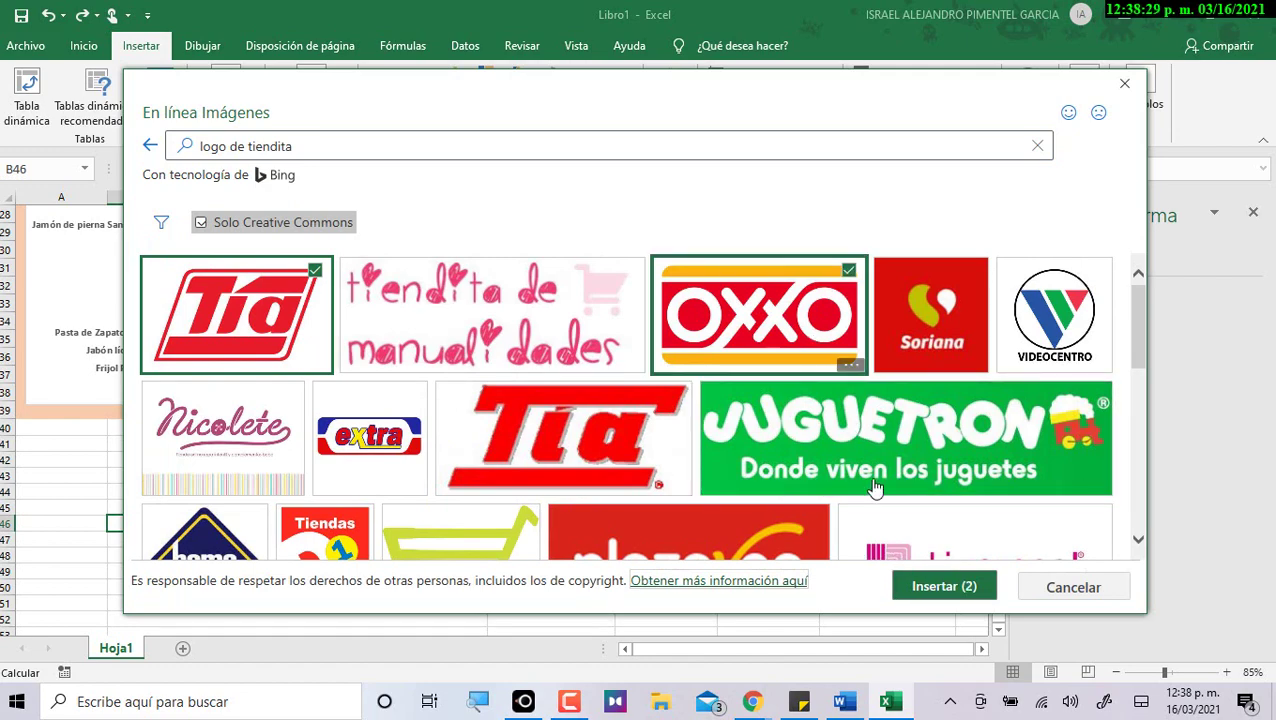
left_click(908, 586)
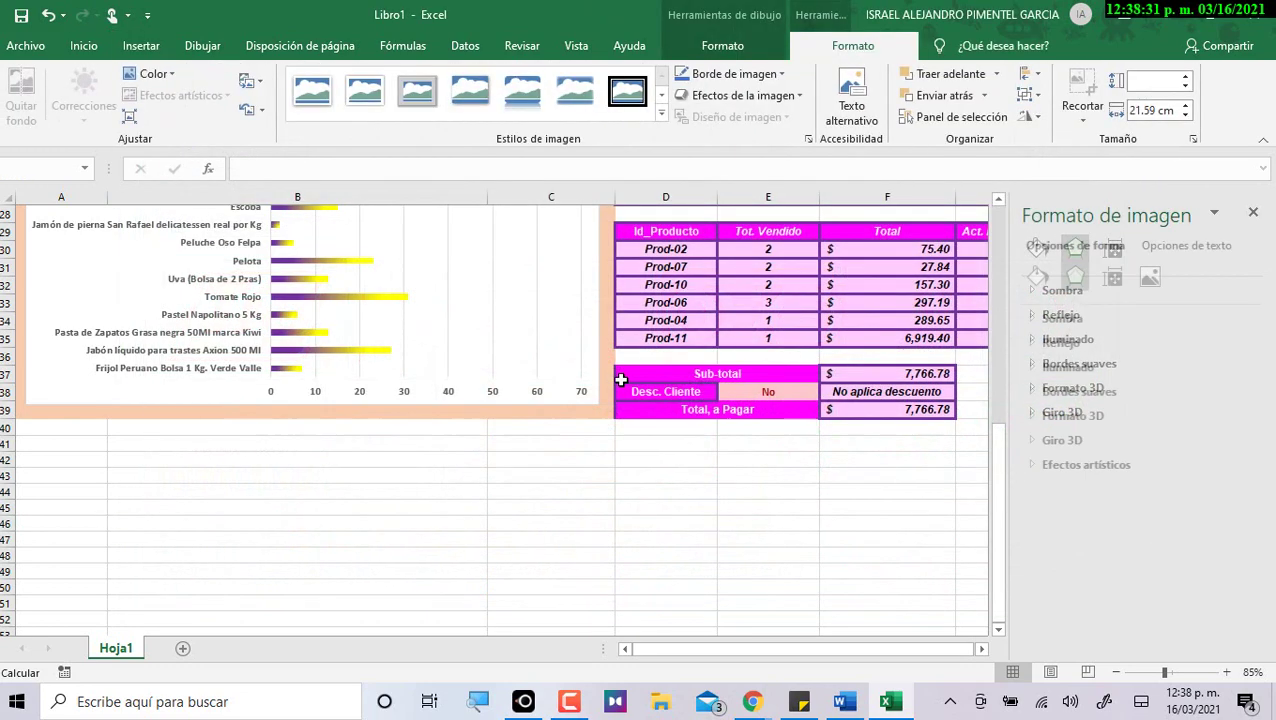
Remove both image credit captions and the OXXO logo.
scroll(612, 527, "down", 9)
left_click(582, 489)
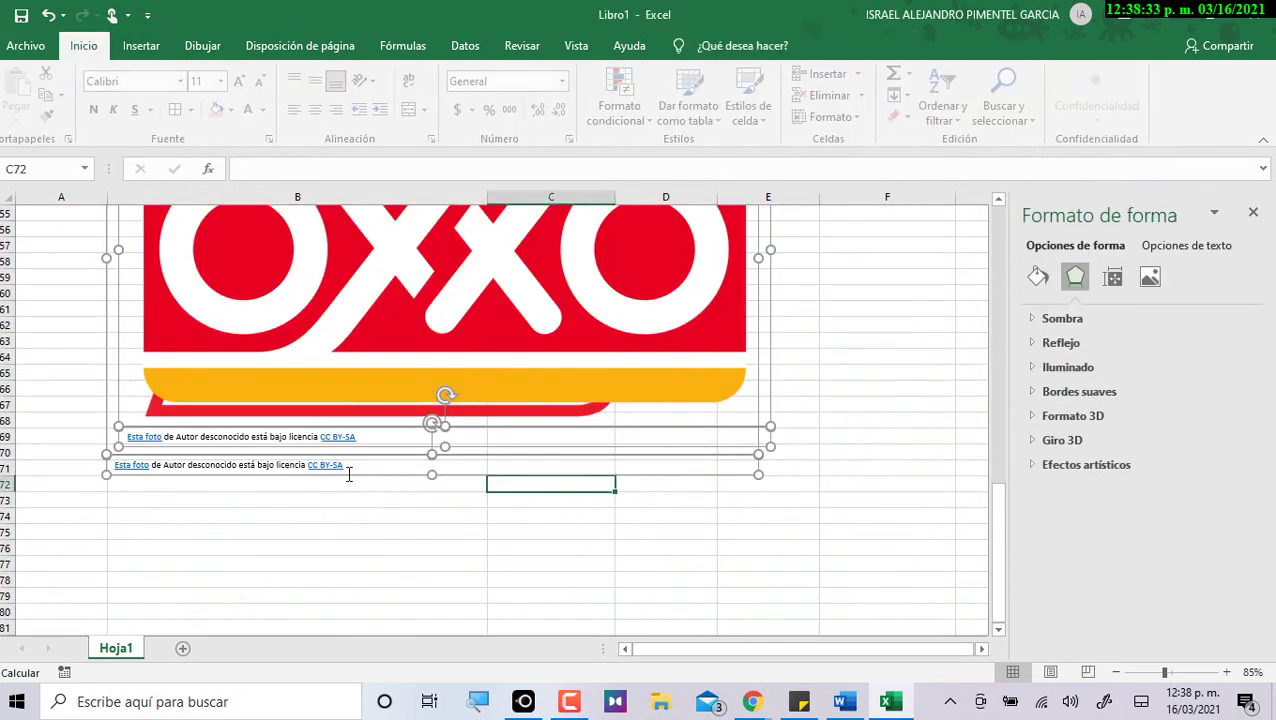
left_click(223, 437)
left_click_drag(255, 450, 334, 548)
key("ctrl+z")
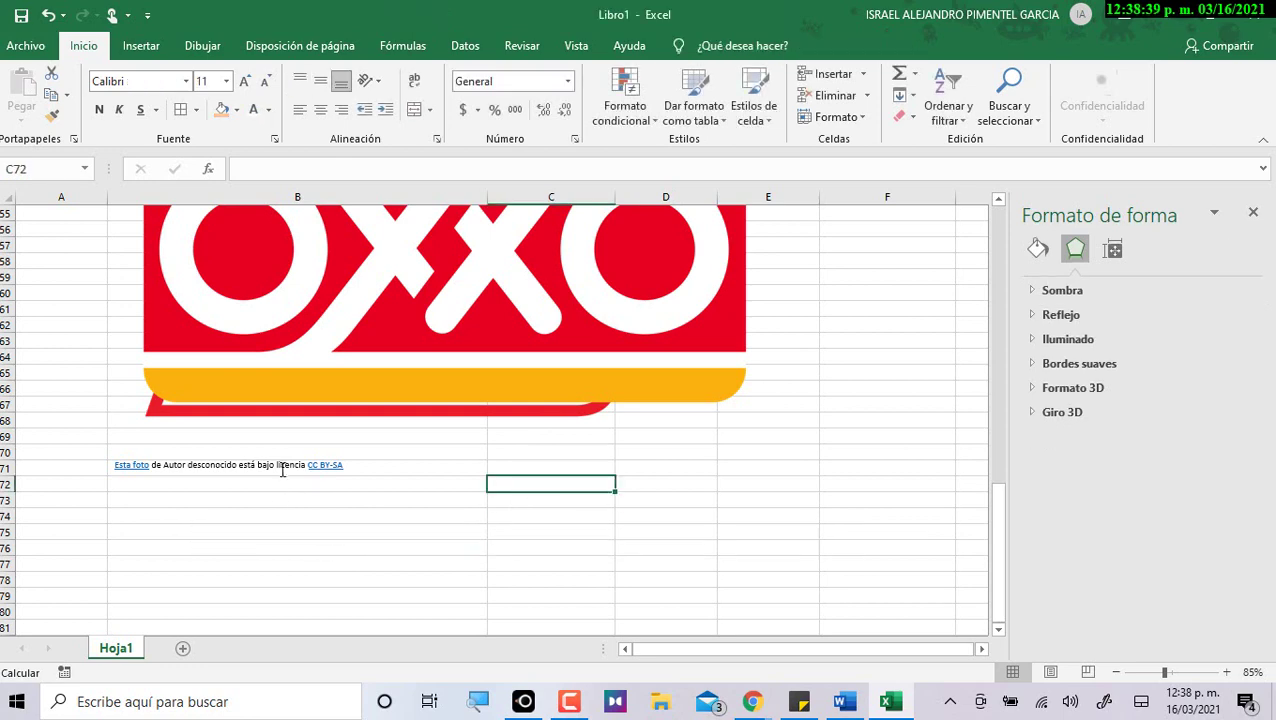
left_click(279, 466)
key("ctrl+z")
left_click(342, 413)
key("Delete")
Shrink the Tia logo and place it at the chart's top-left beside the title.
left_click(380, 386)
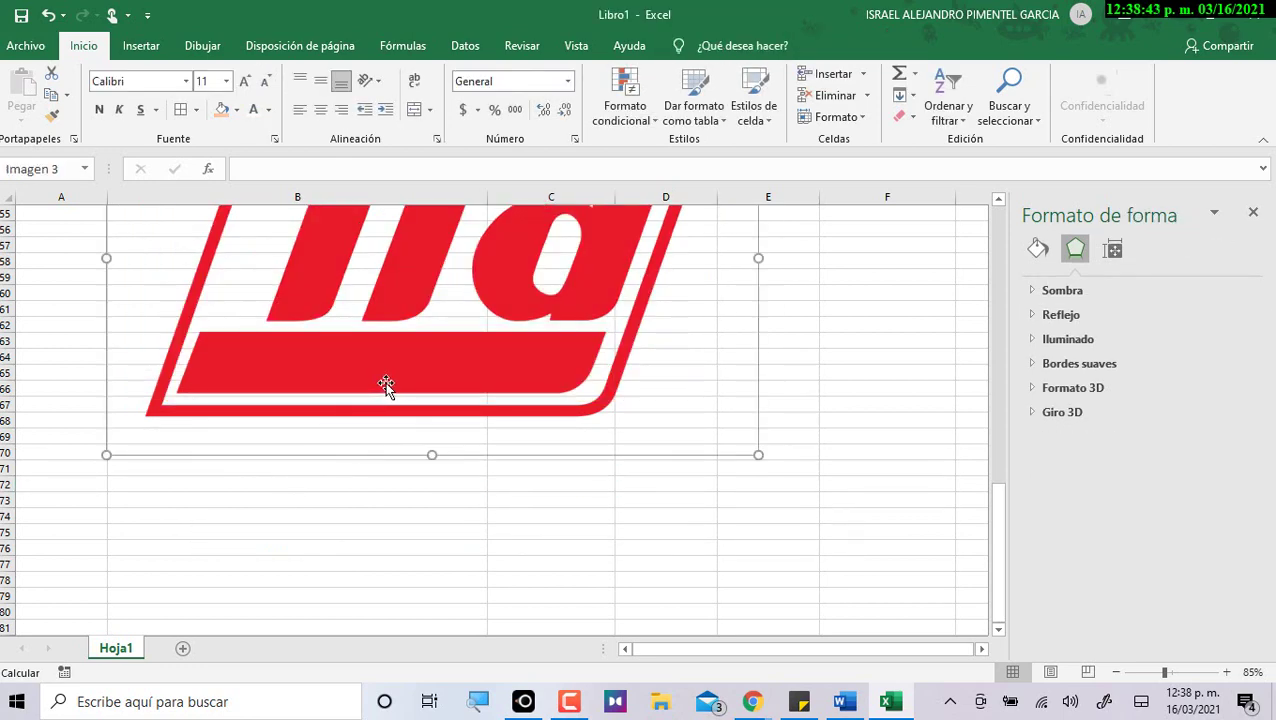
scroll(658, 512, "up", 2)
scroll(718, 498, "down", 1)
left_click_drag(758, 500, 419, 484)
scroll(461, 413, "up", 5)
left_click_drag(416, 530, 242, 433)
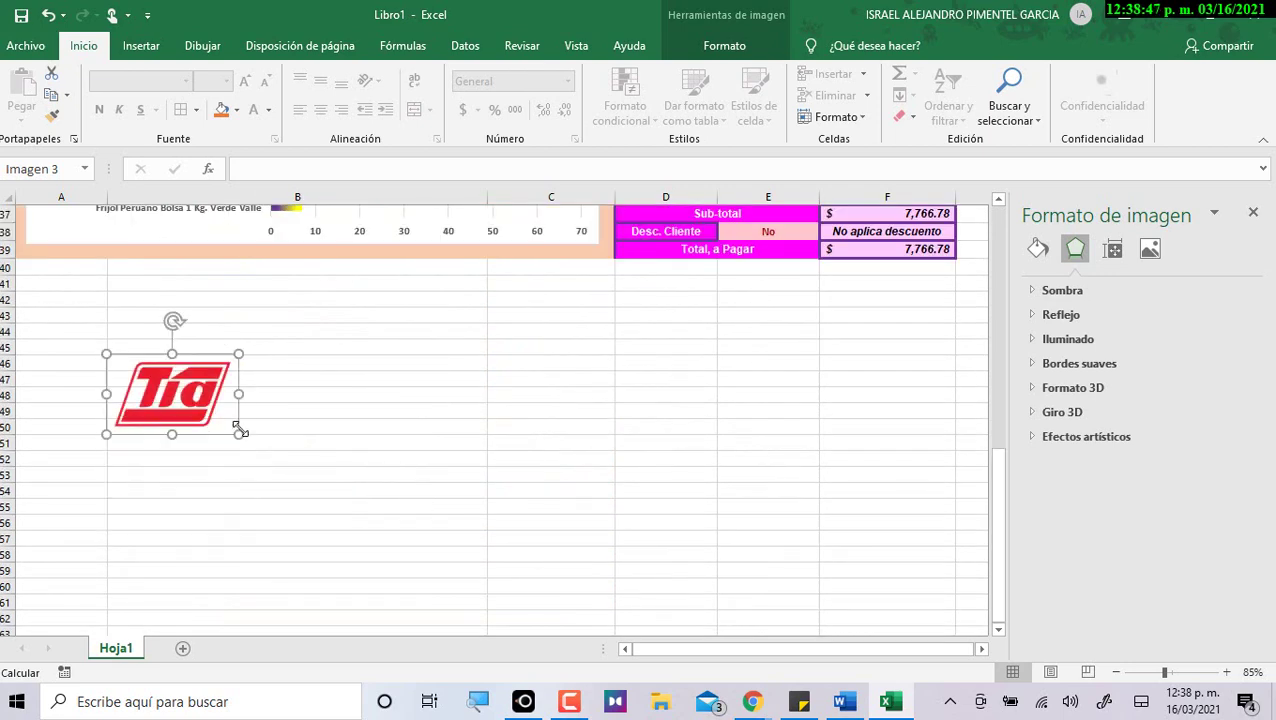
scroll(185, 517, "up", 5)
left_click_drag(175, 577, 73, 356)
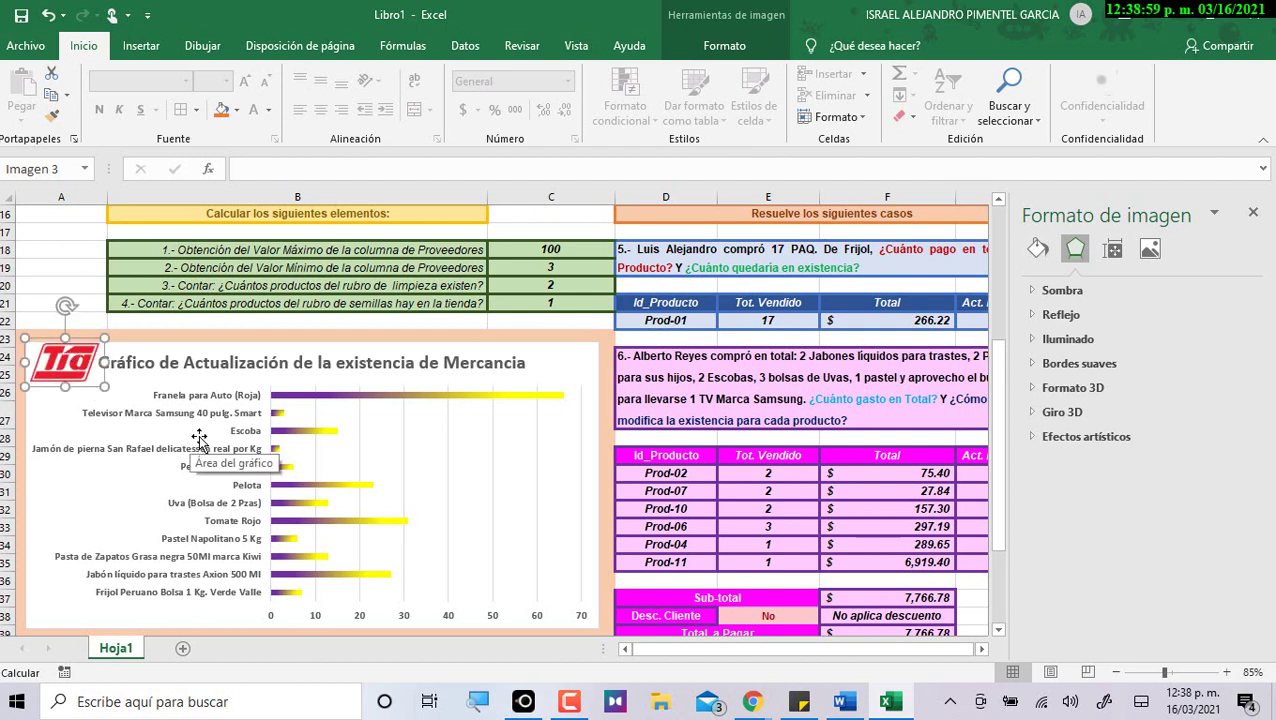
Set the chart area fill to No fill so the peach background shows through.
left_click(550, 331)
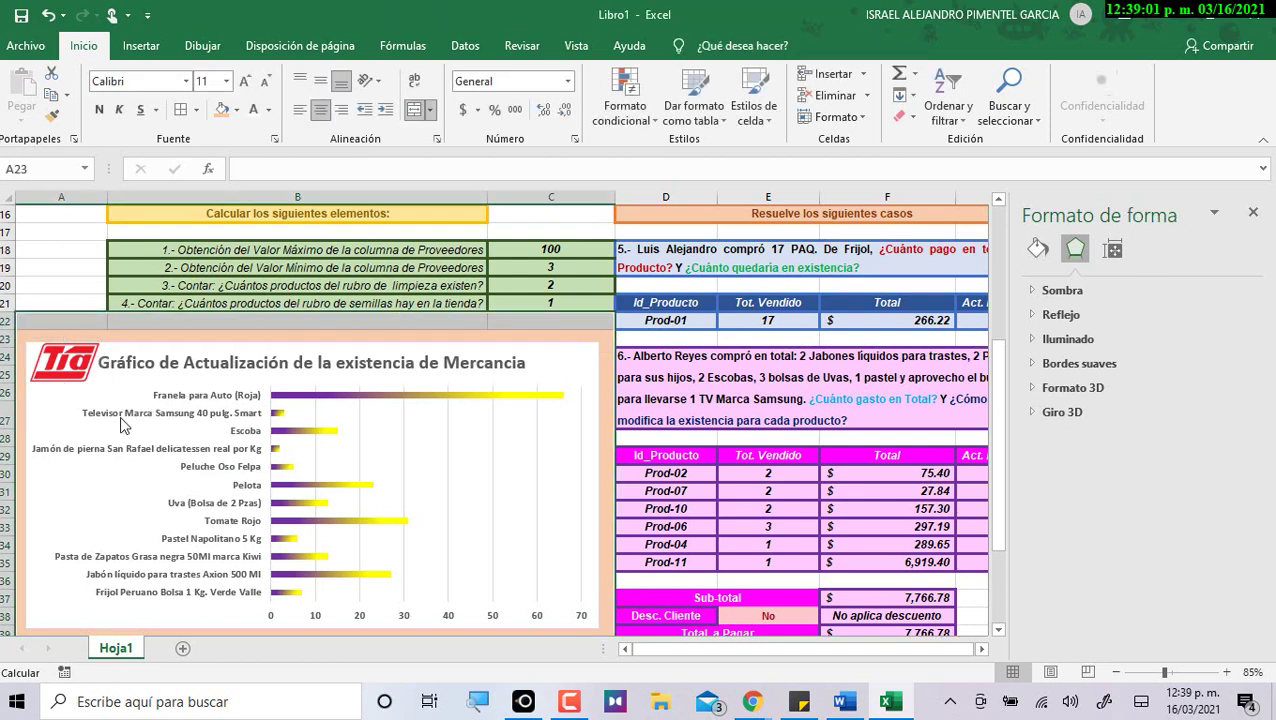
left_click(63, 433)
scroll(150, 475, "down", 1)
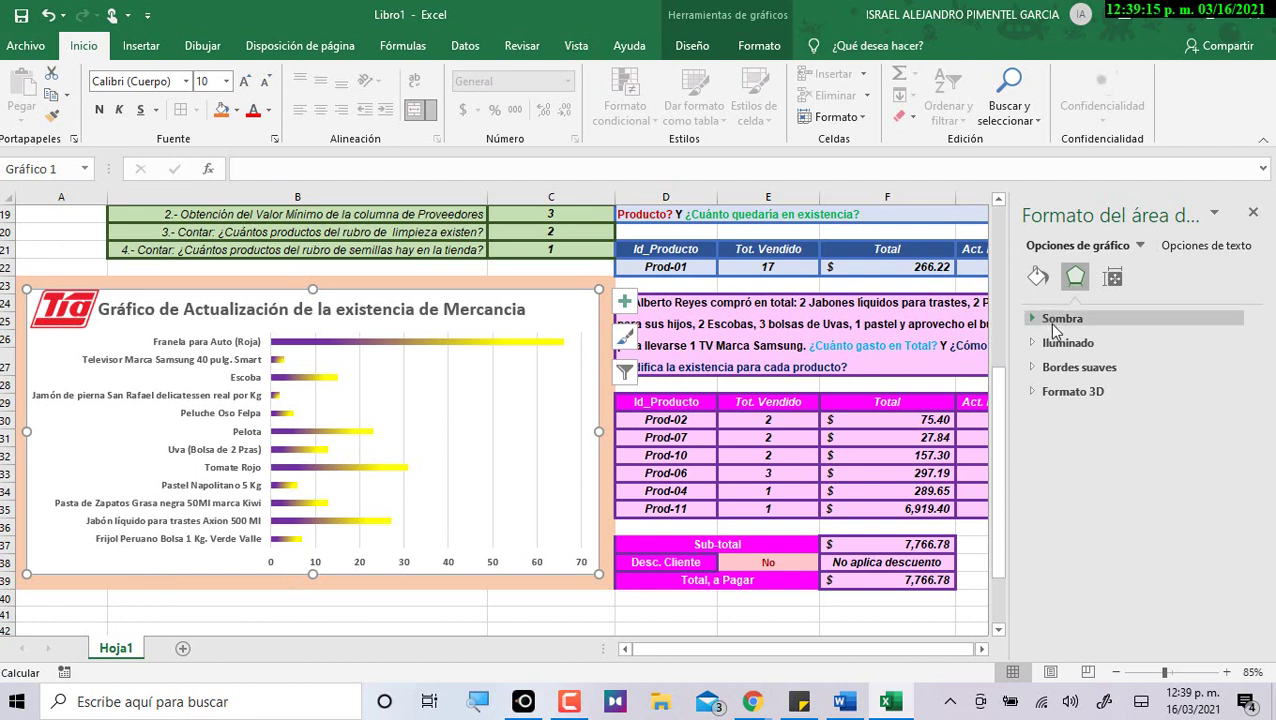
left_click(1037, 284)
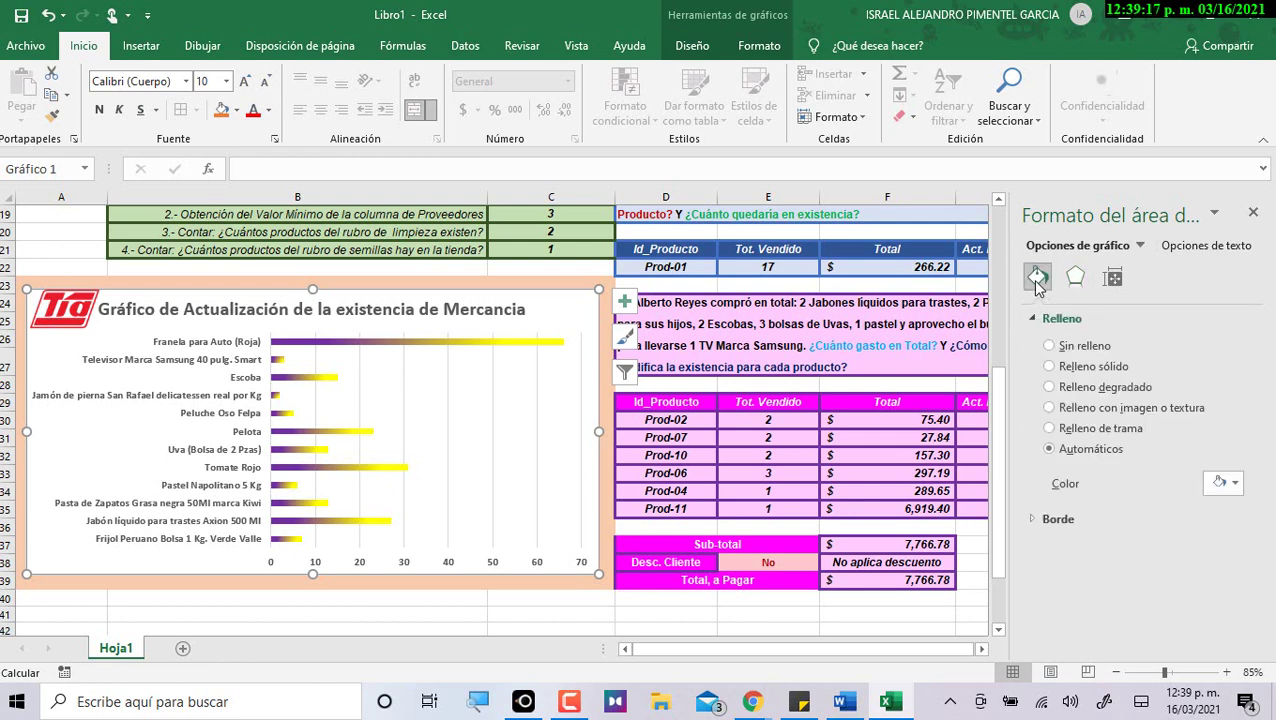
left_click(1049, 346)
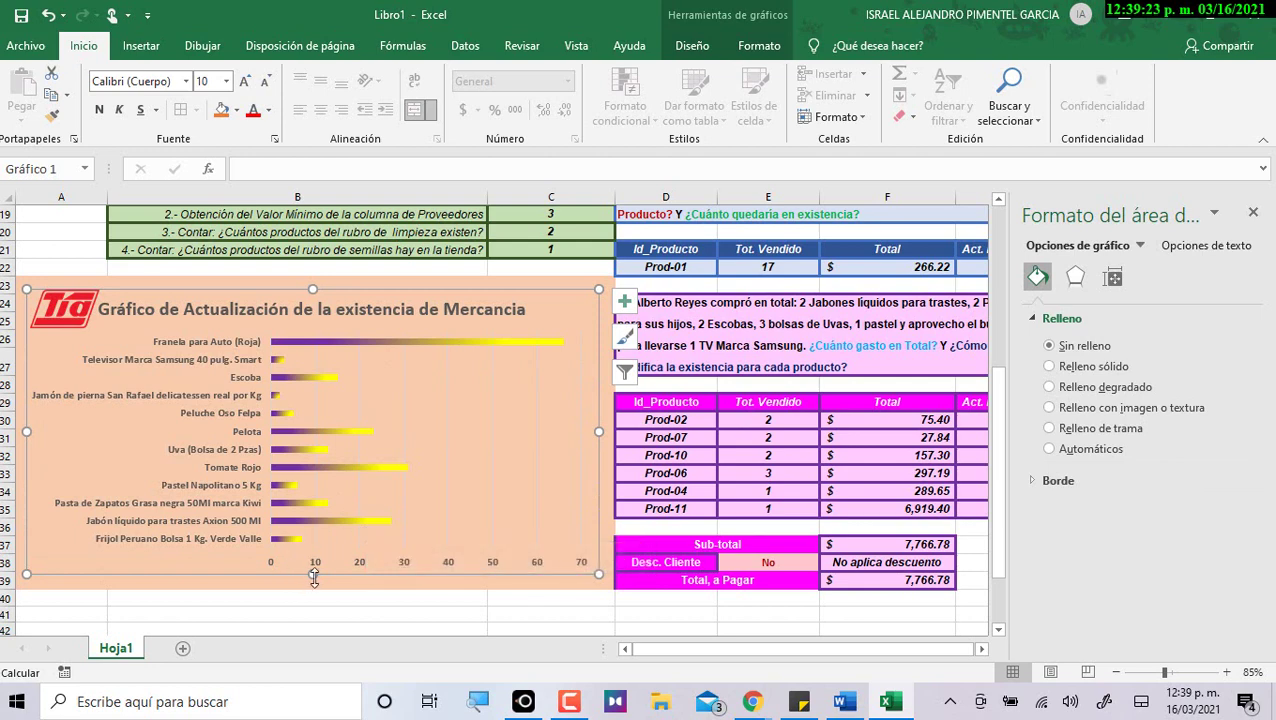
Enlarge the chart slightly by pulling its top, bottom, left and right edges outward.
left_click_drag(313, 578, 313, 582)
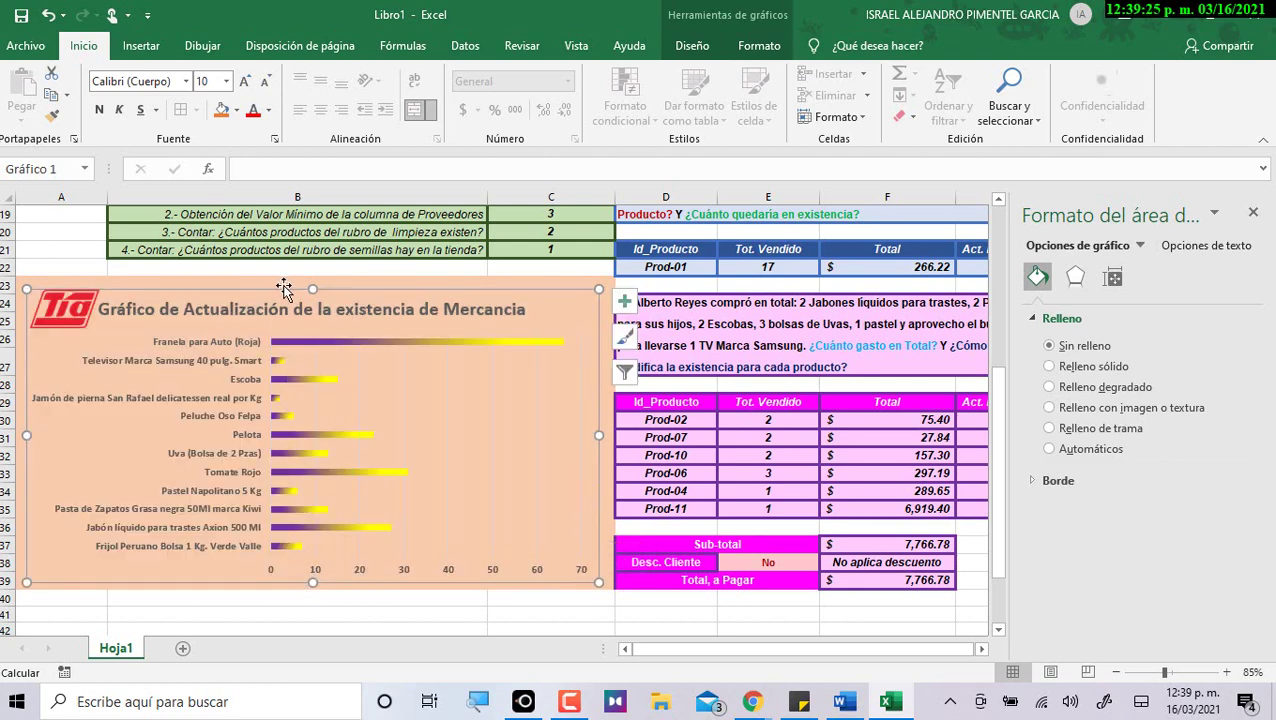
left_click_drag(313, 277, 313, 278)
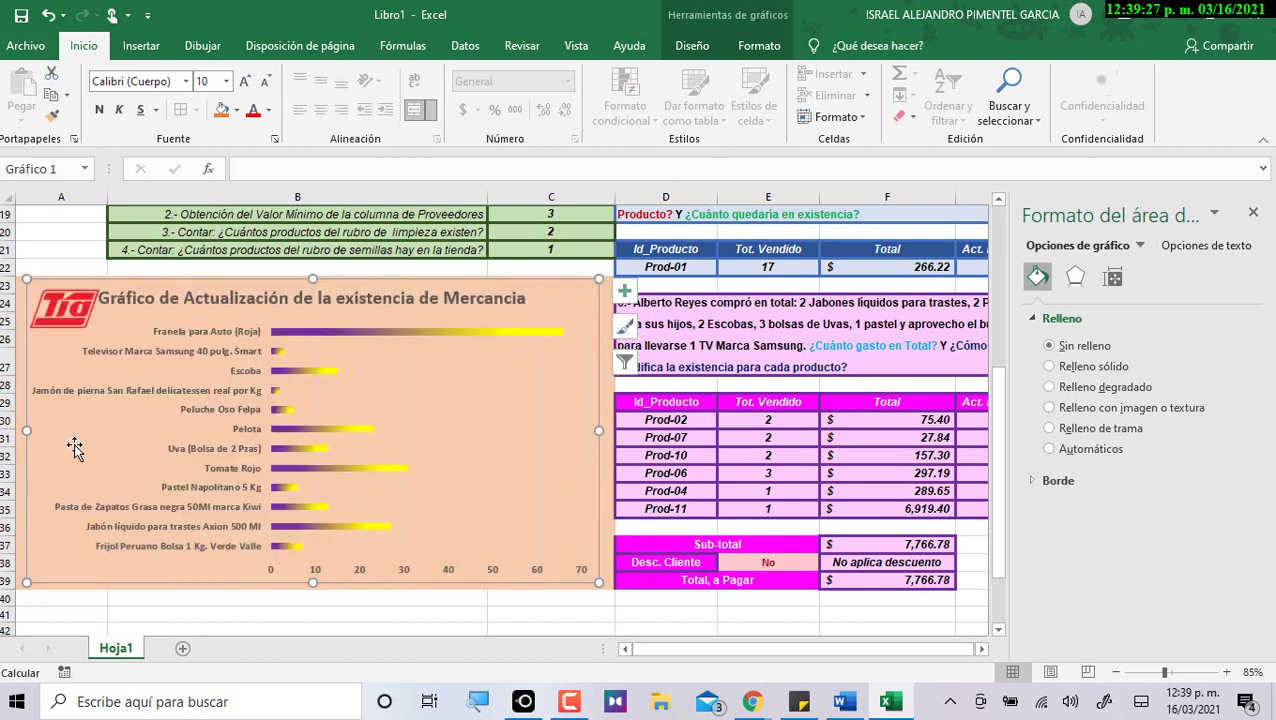
mouse_move(26, 435)
left_mouse_down()
mouse_move(14, 421)
mouse_move(20, 430)
left_mouse_up()
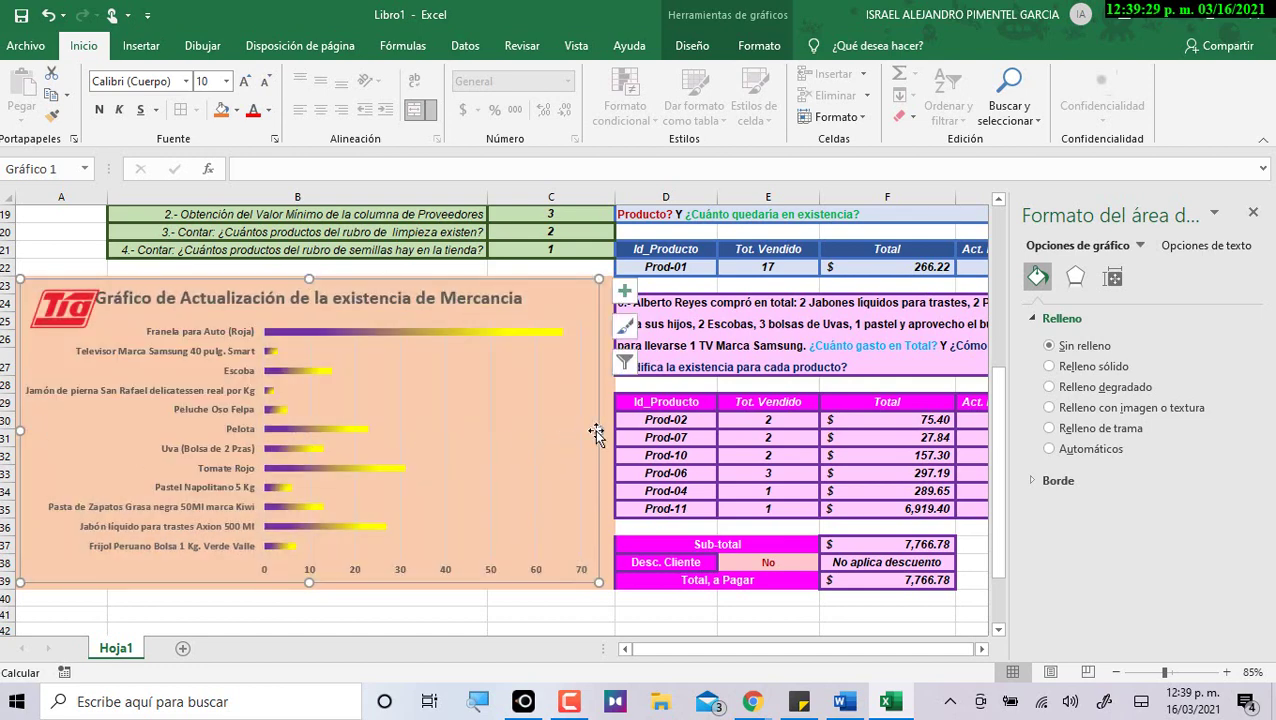
left_click_drag(598, 430, 610, 432)
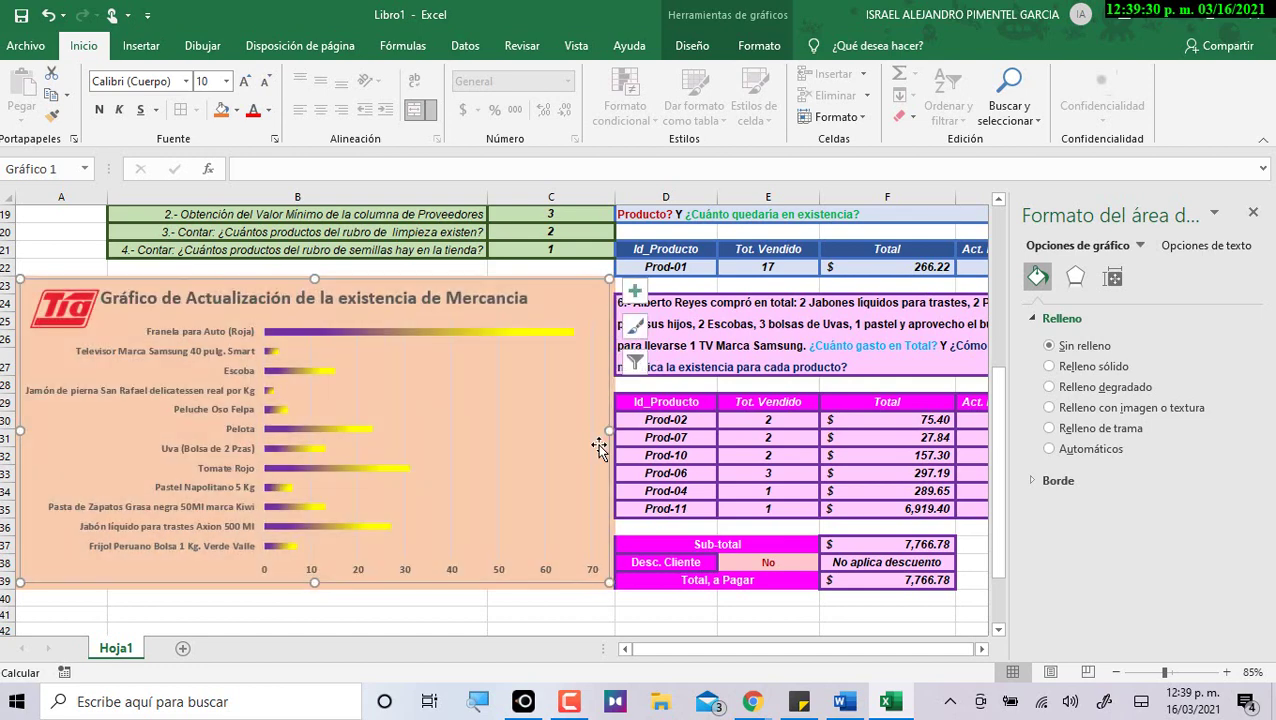
left_click(53, 322)
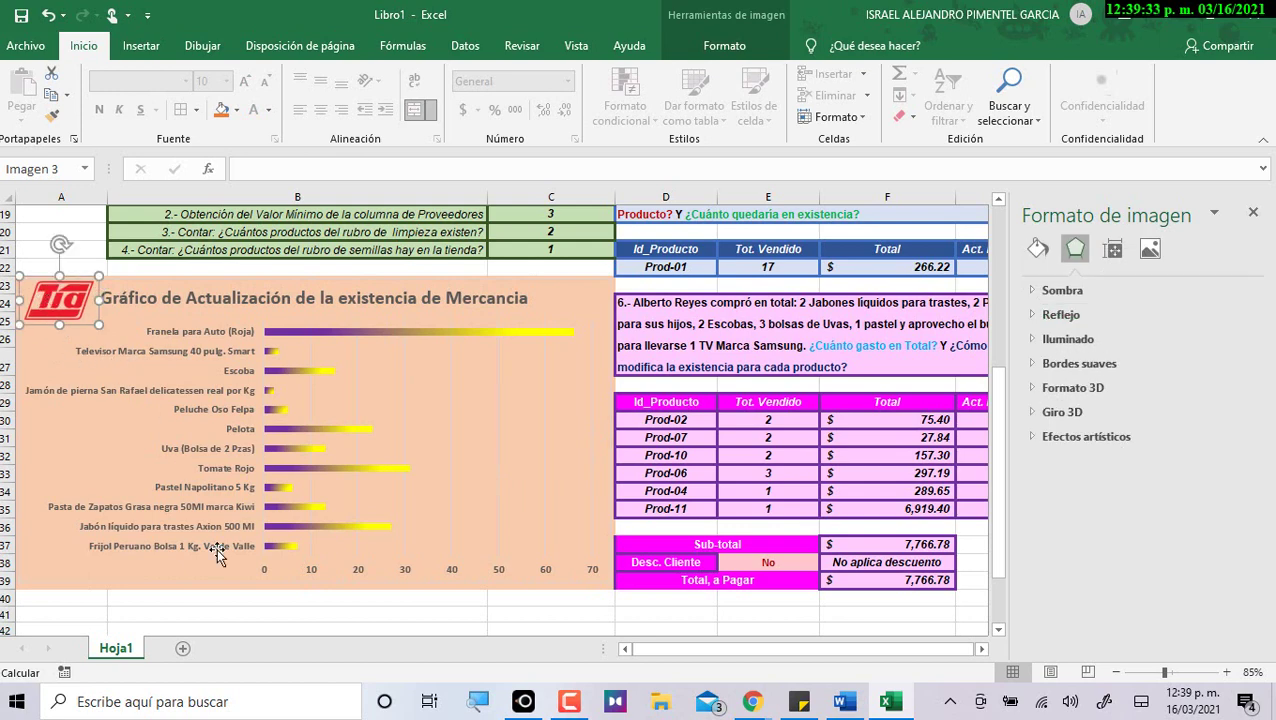
left_click(356, 628)
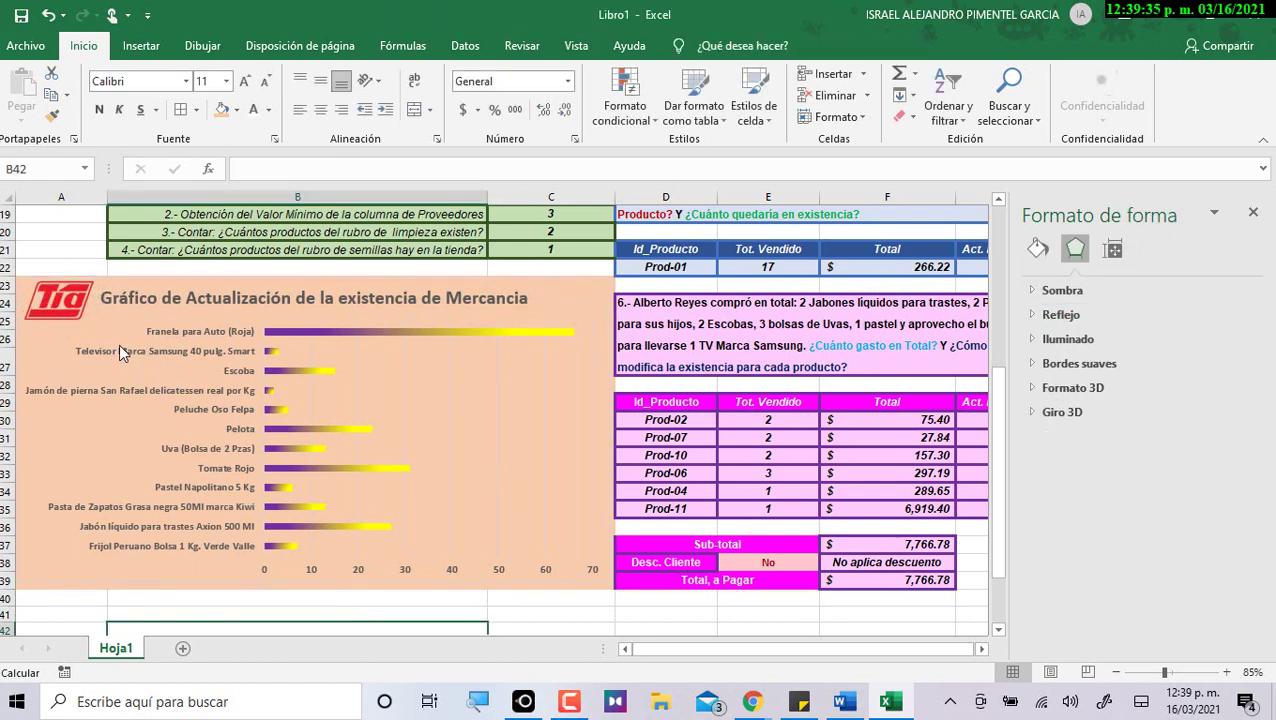
left_click(306, 576)
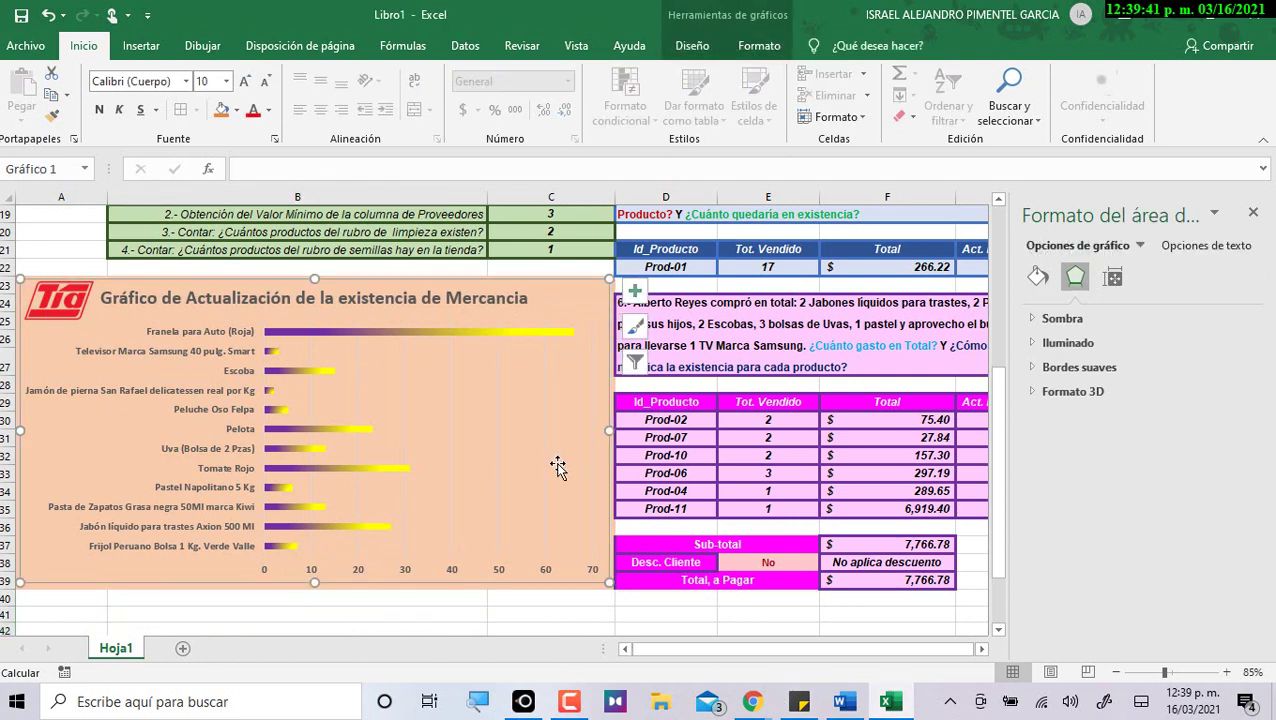
left_click(756, 50)
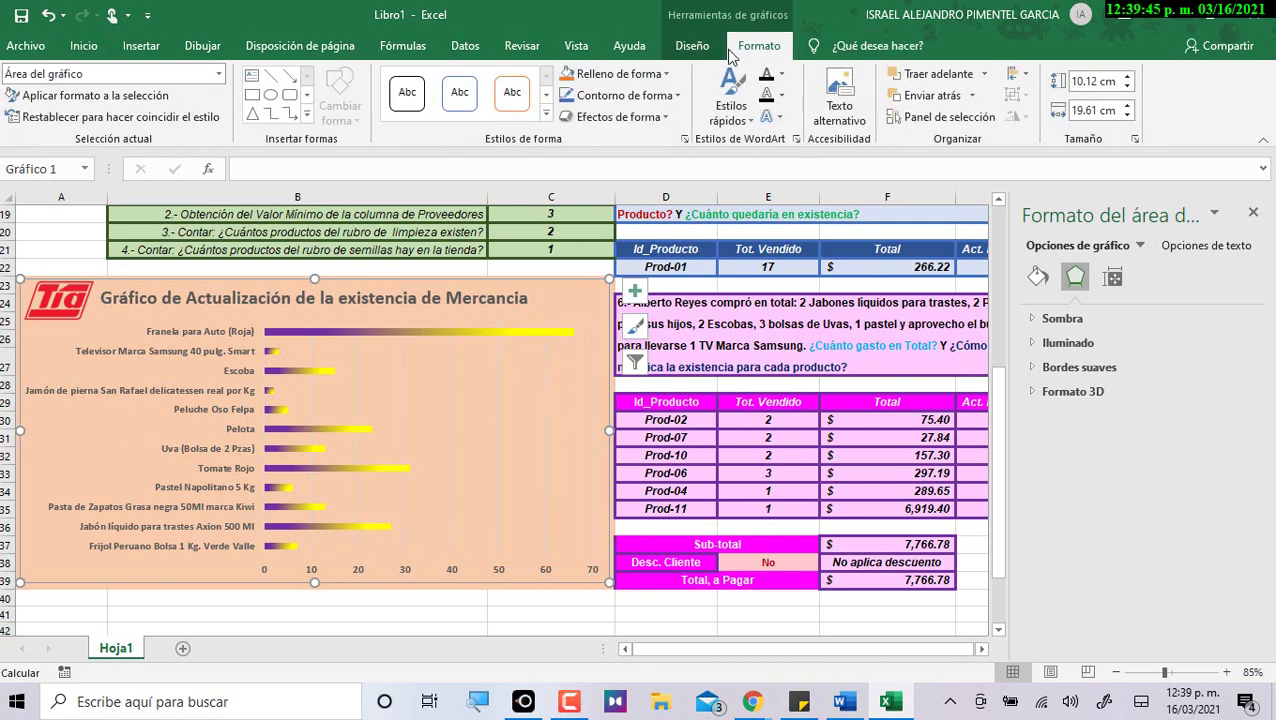
Give the chart a black 4½ pt outline and a grey glow.
left_click(671, 98)
left_click(582, 160)
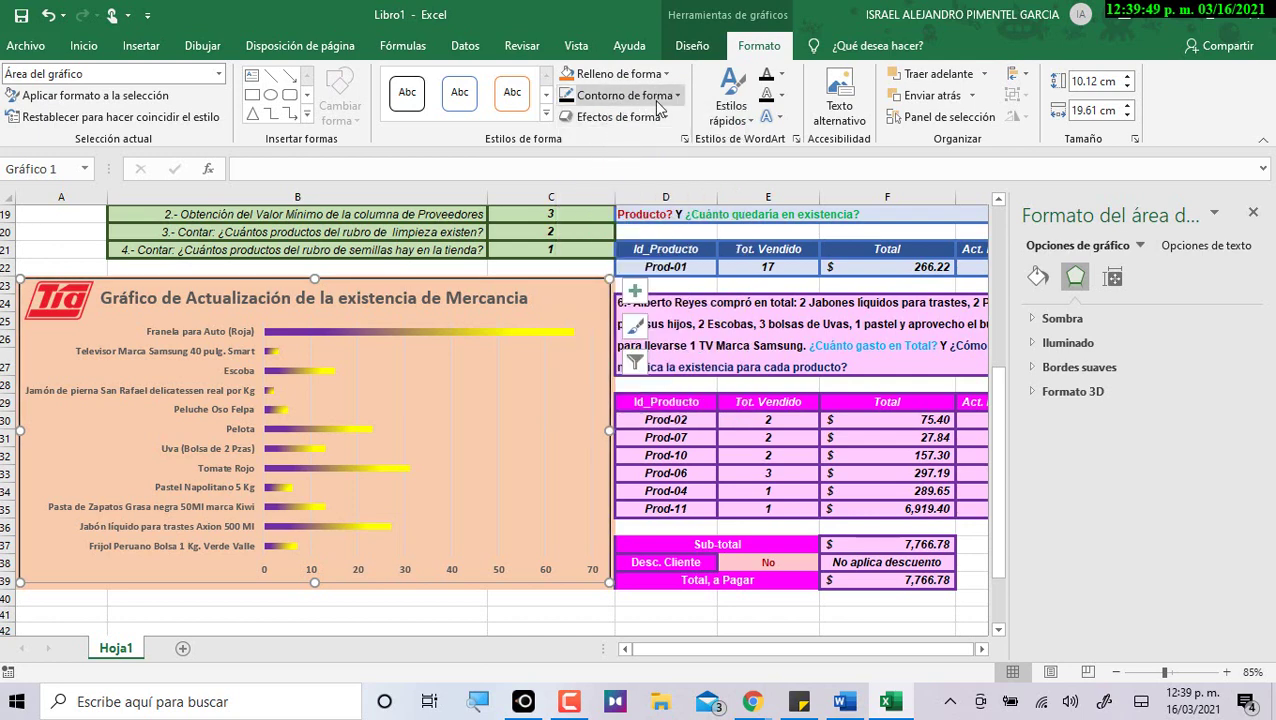
left_click(671, 98)
mouse_move(645, 372)
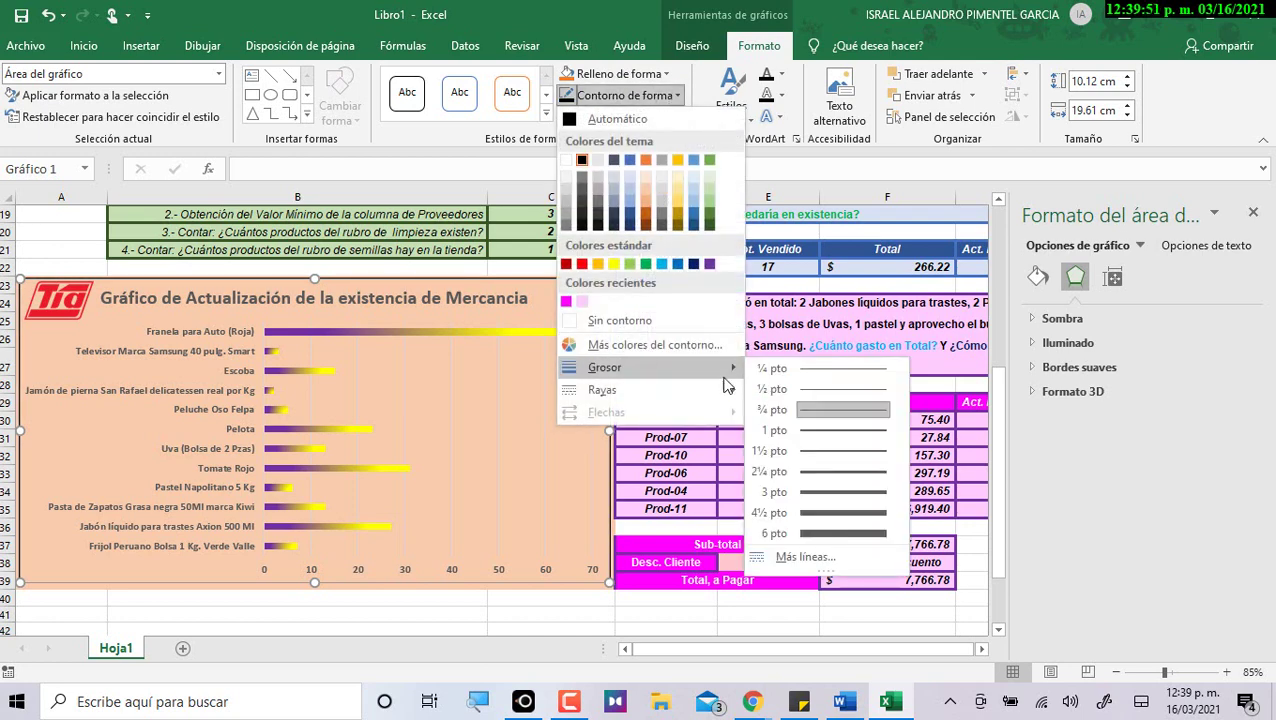
left_click(807, 516)
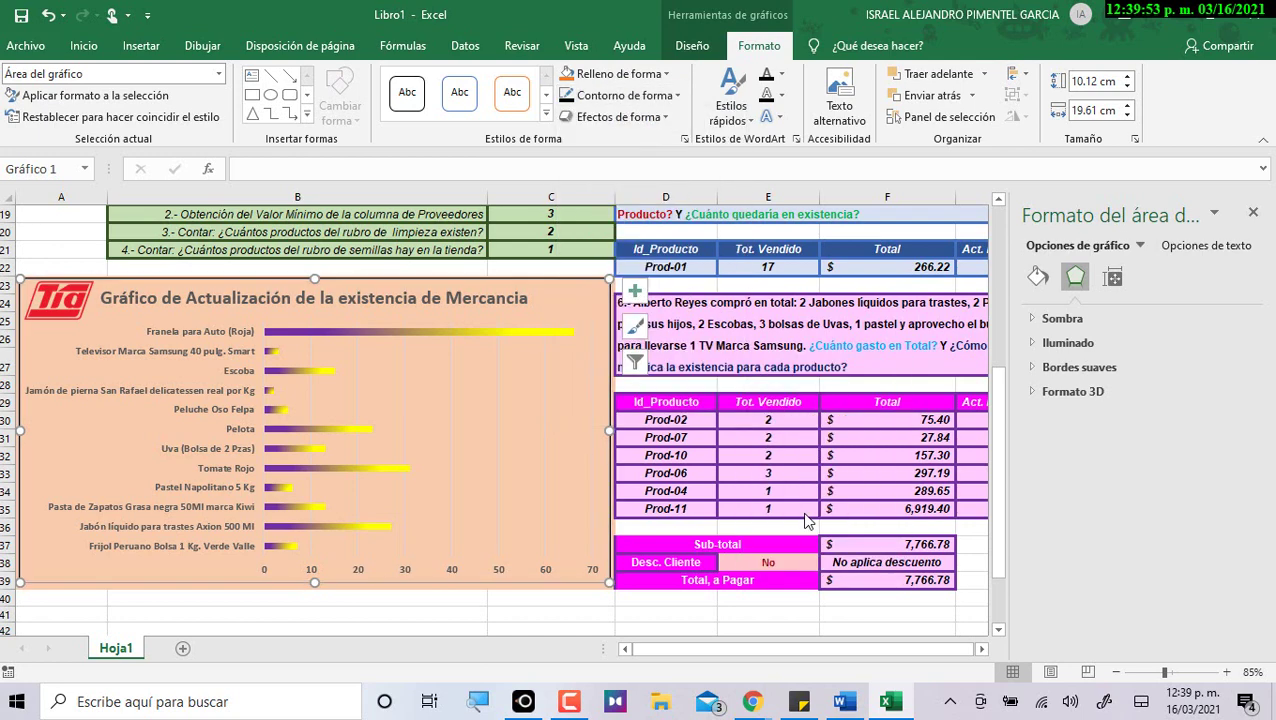
left_click(603, 120)
mouse_move(663, 289)
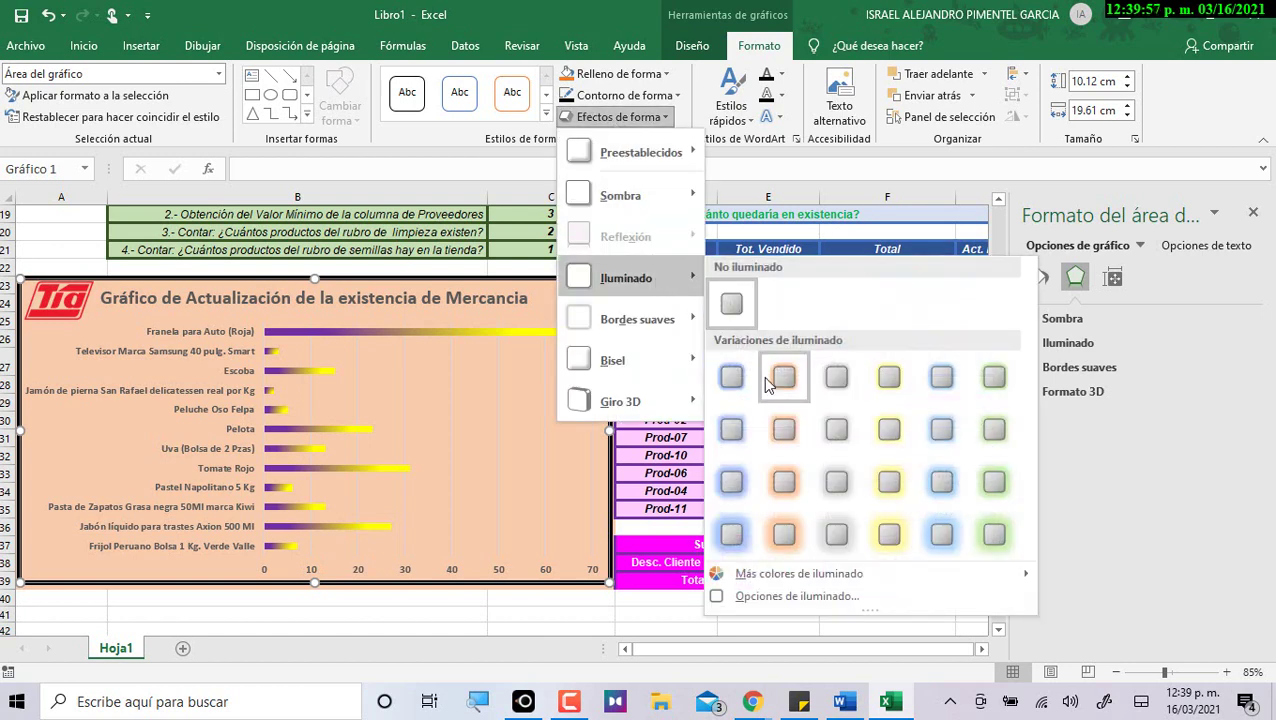
left_click(830, 486)
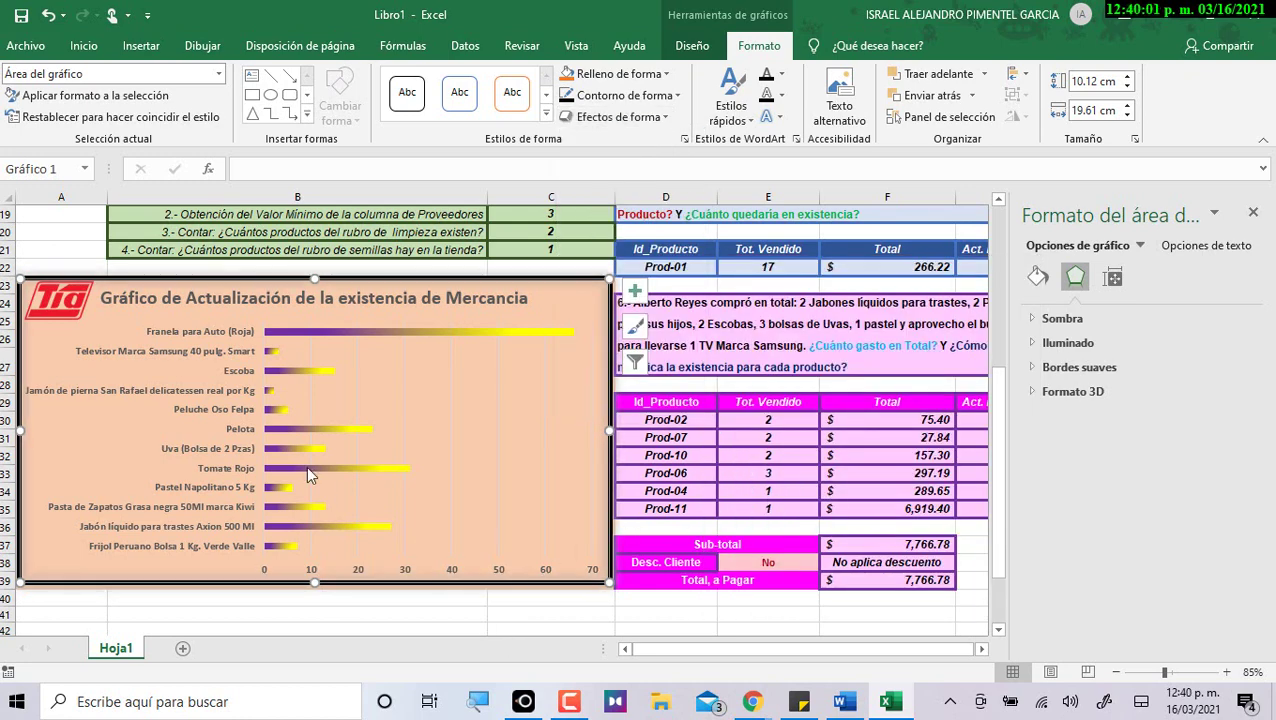
Enlarge the Tia logo slightly and close the formatting side pane.
left_click(67, 300)
left_click_drag(93, 319, 99, 330)
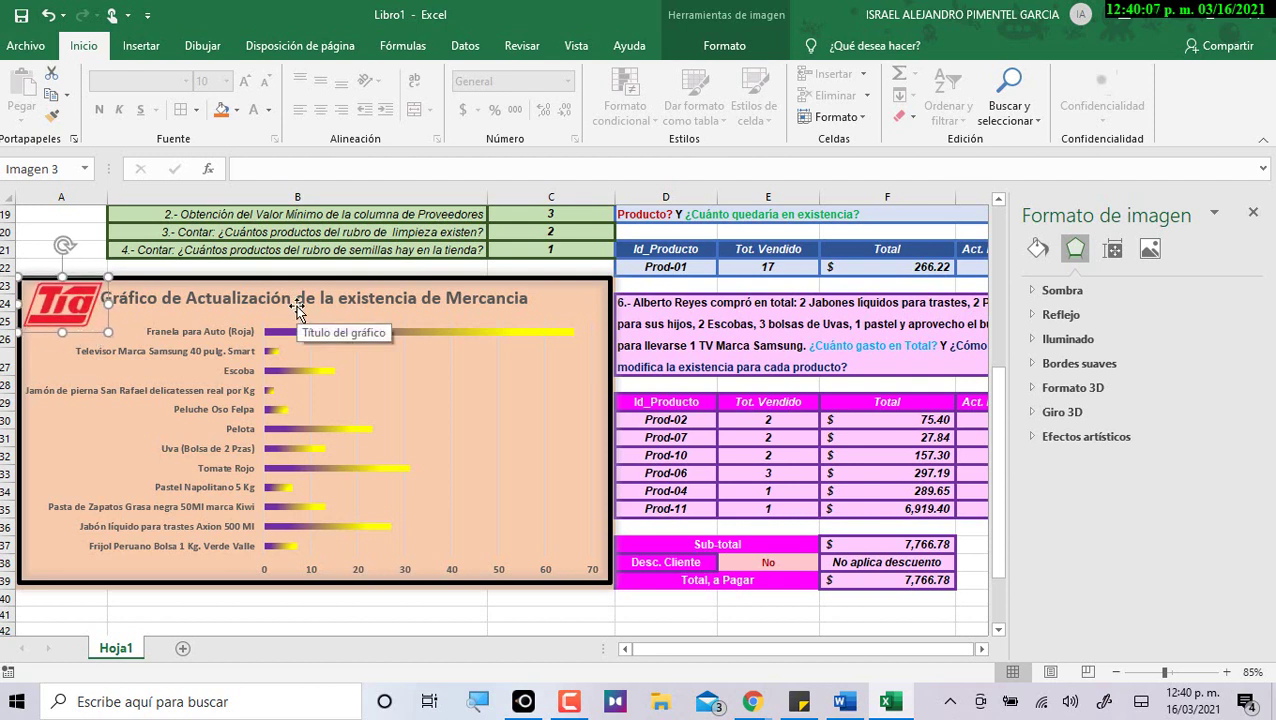
key("Escape")
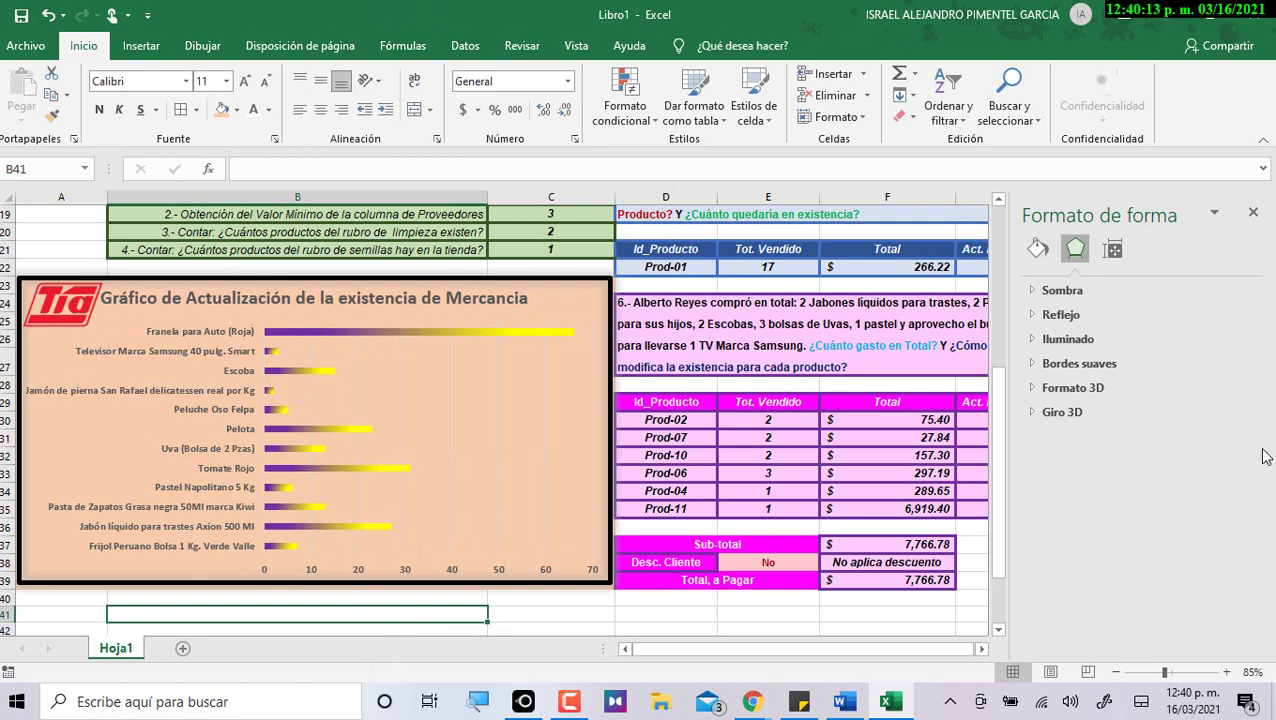
left_click(1254, 213)
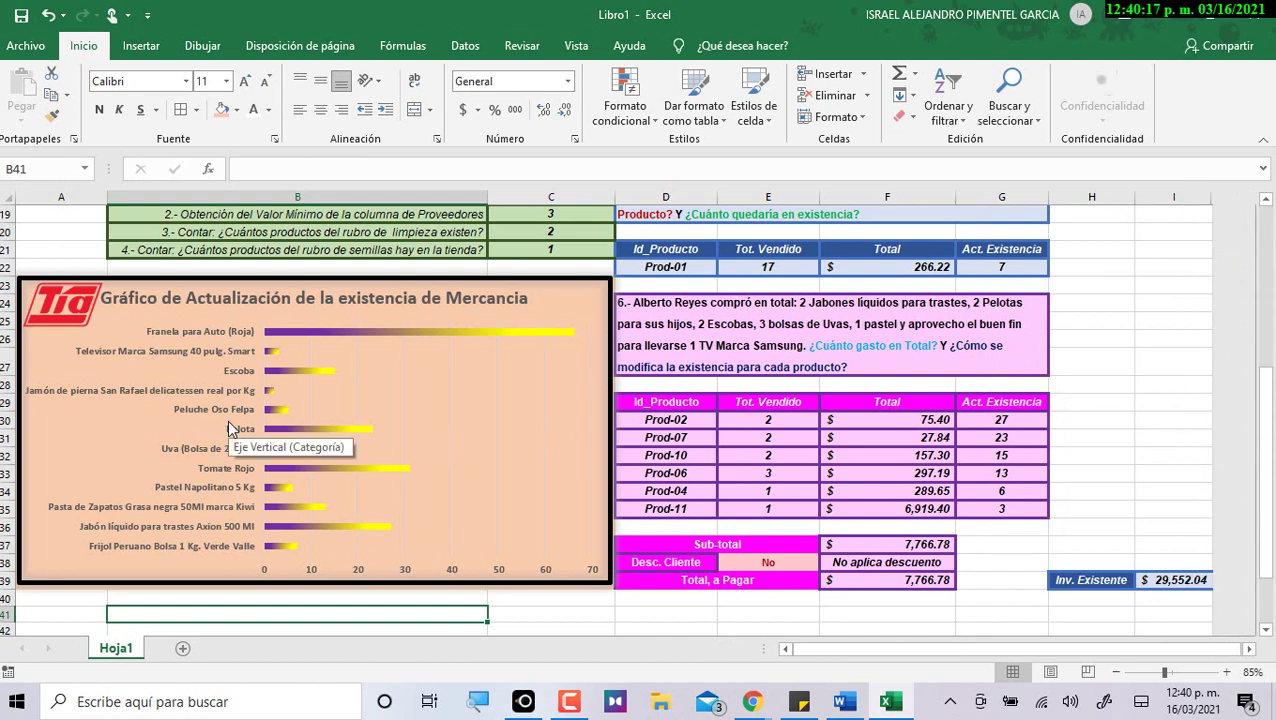
left_click(252, 302)
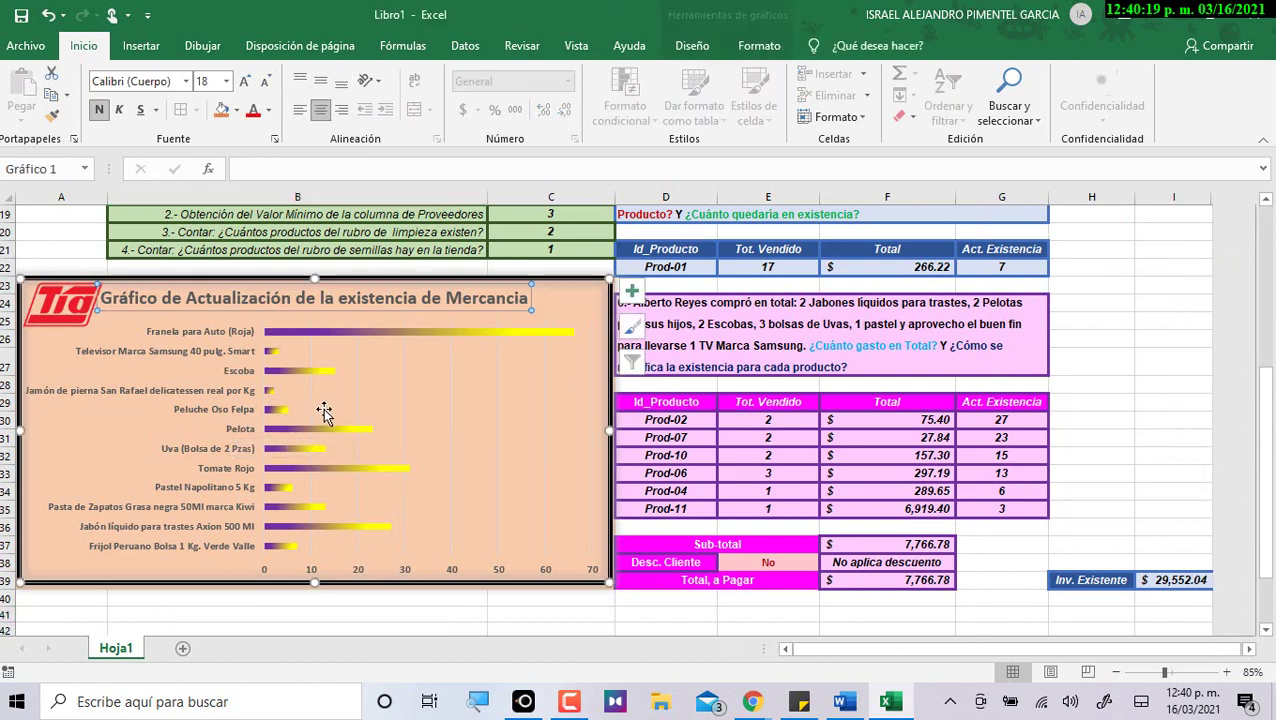
key("Escape")
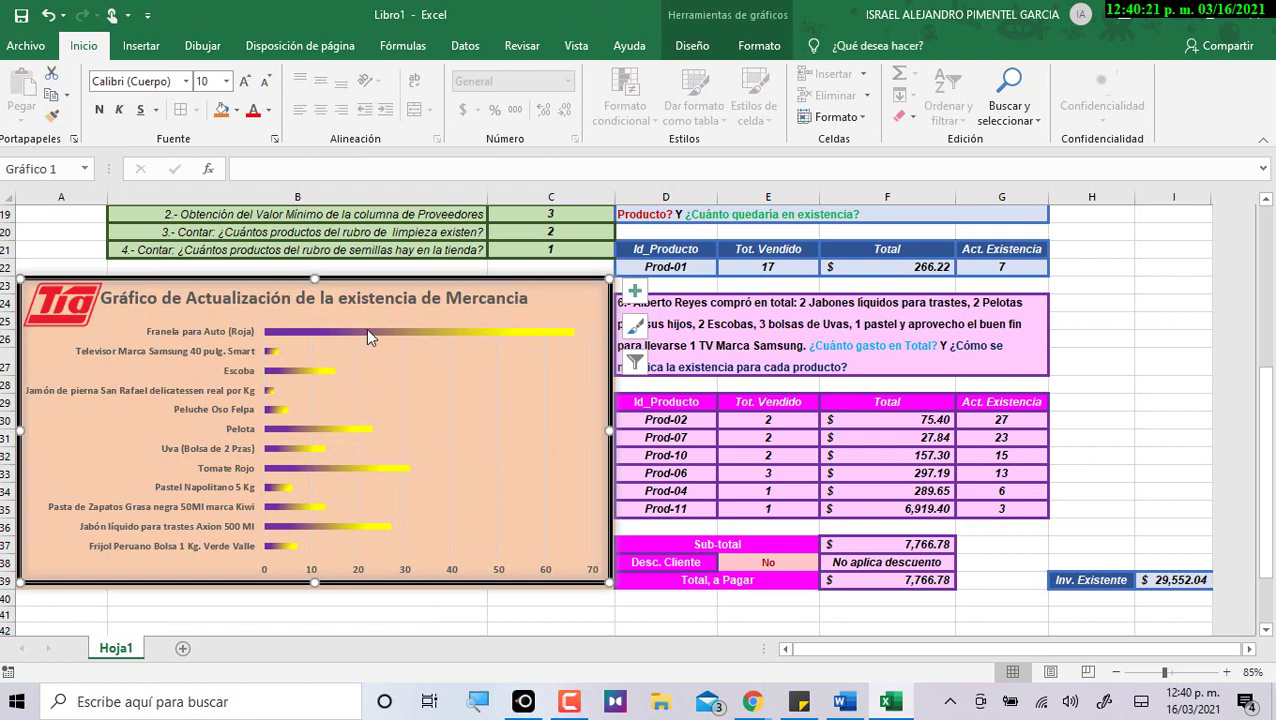
left_click(366, 331)
left_click(466, 615)
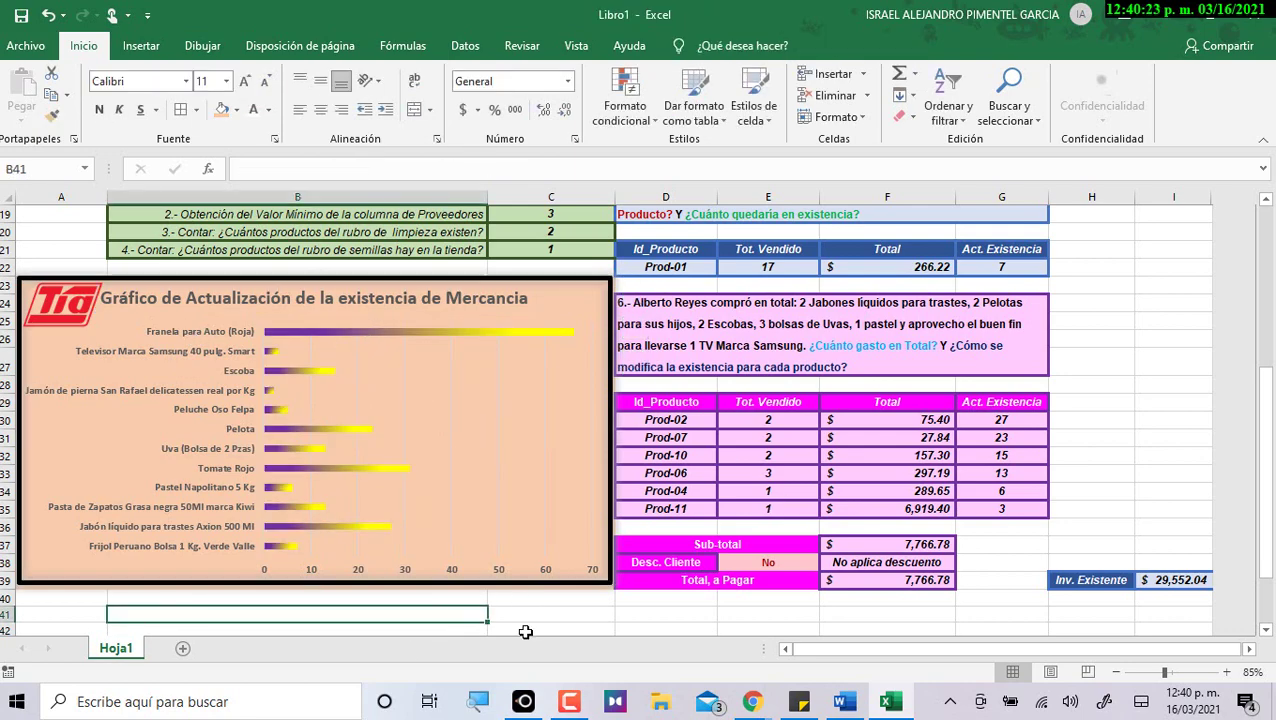
scroll(490, 617, "up", 6)
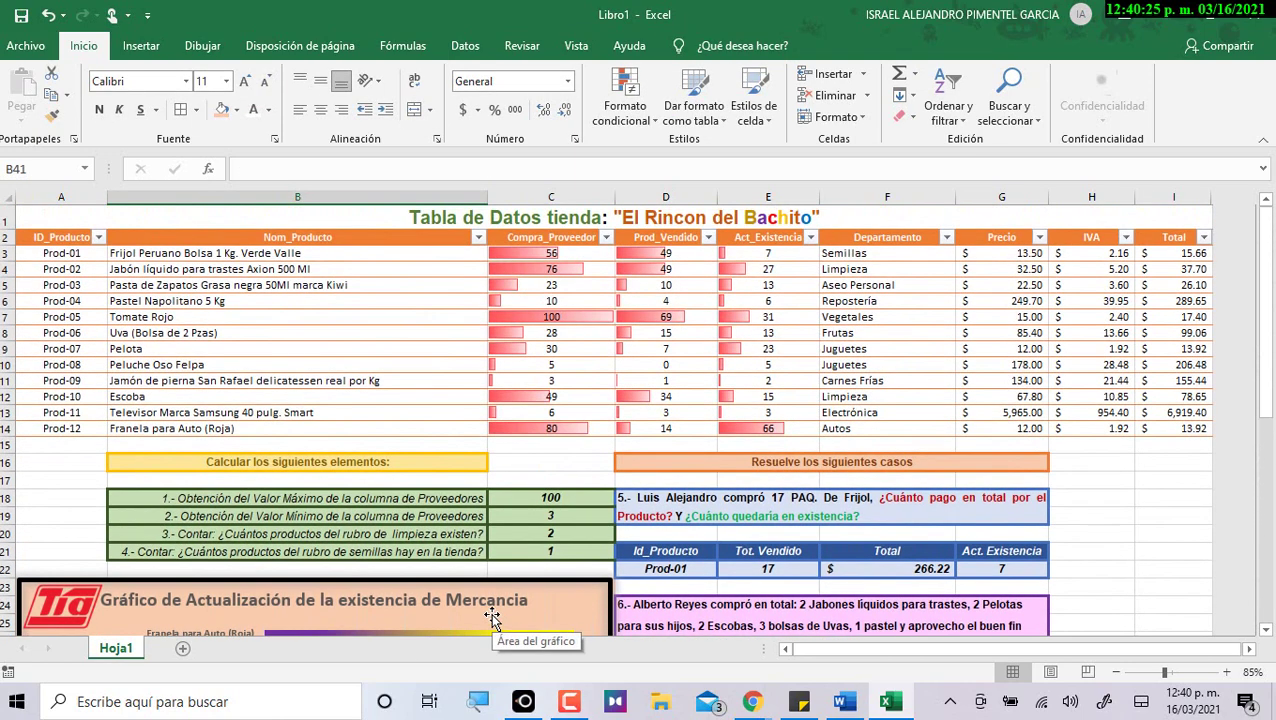
scroll(493, 617, "down", 4)
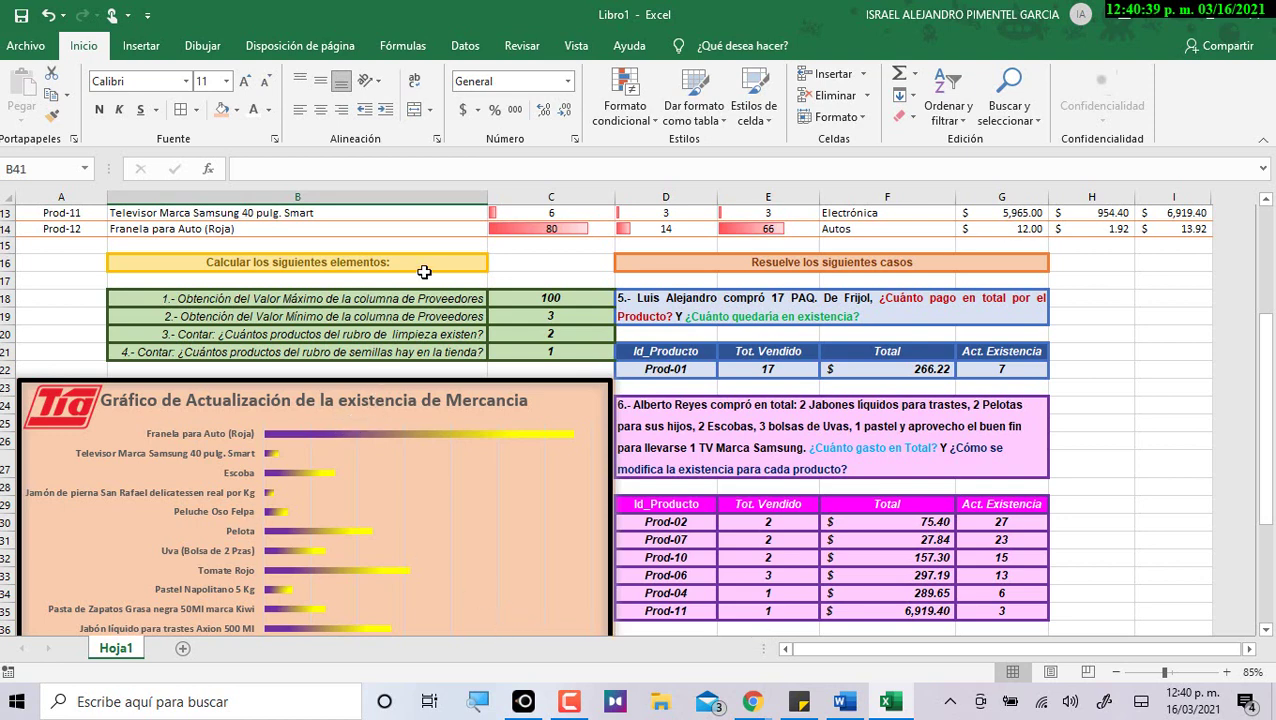
left_click(512, 286)
scroll(515, 295, "down", 2)
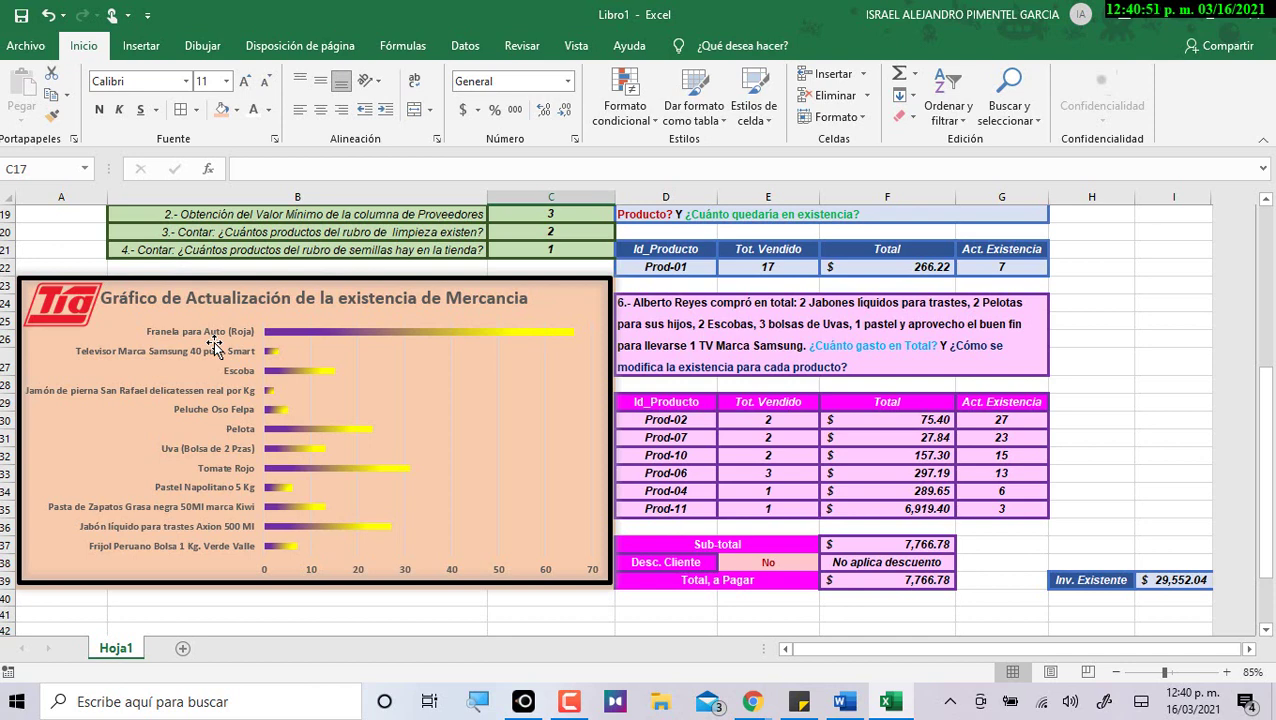
left_click(786, 549)
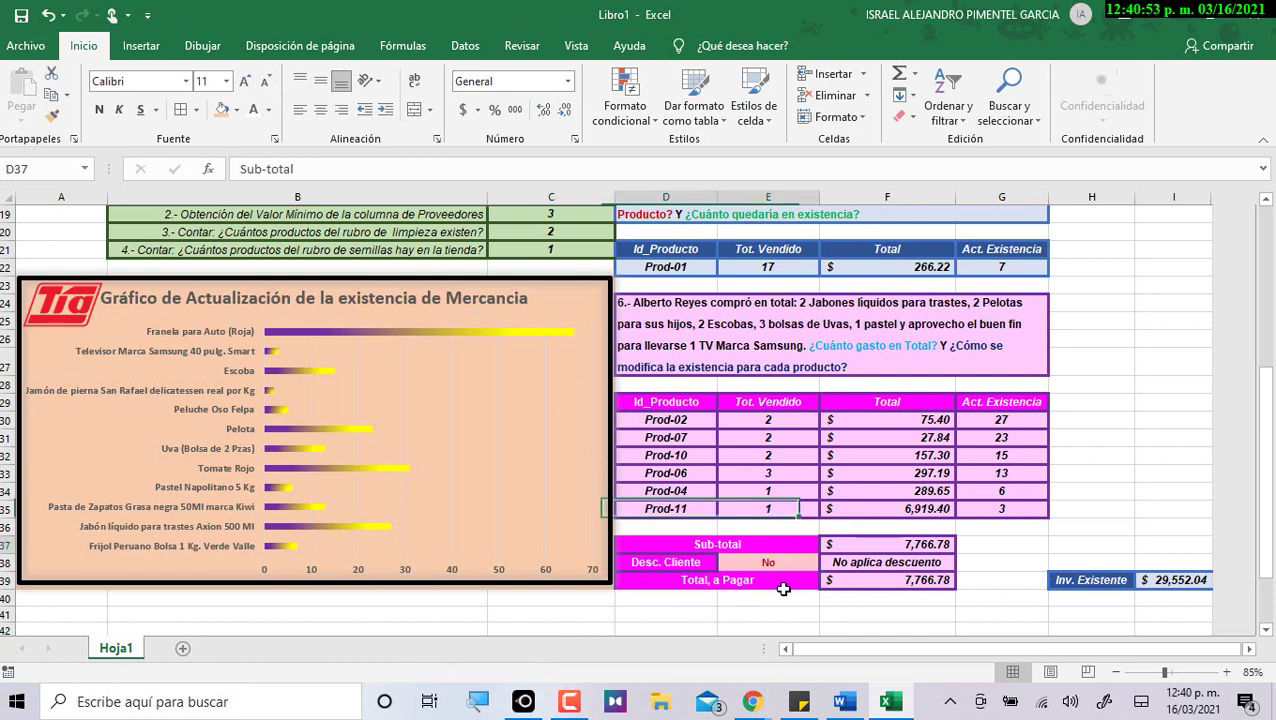
left_click(787, 630)
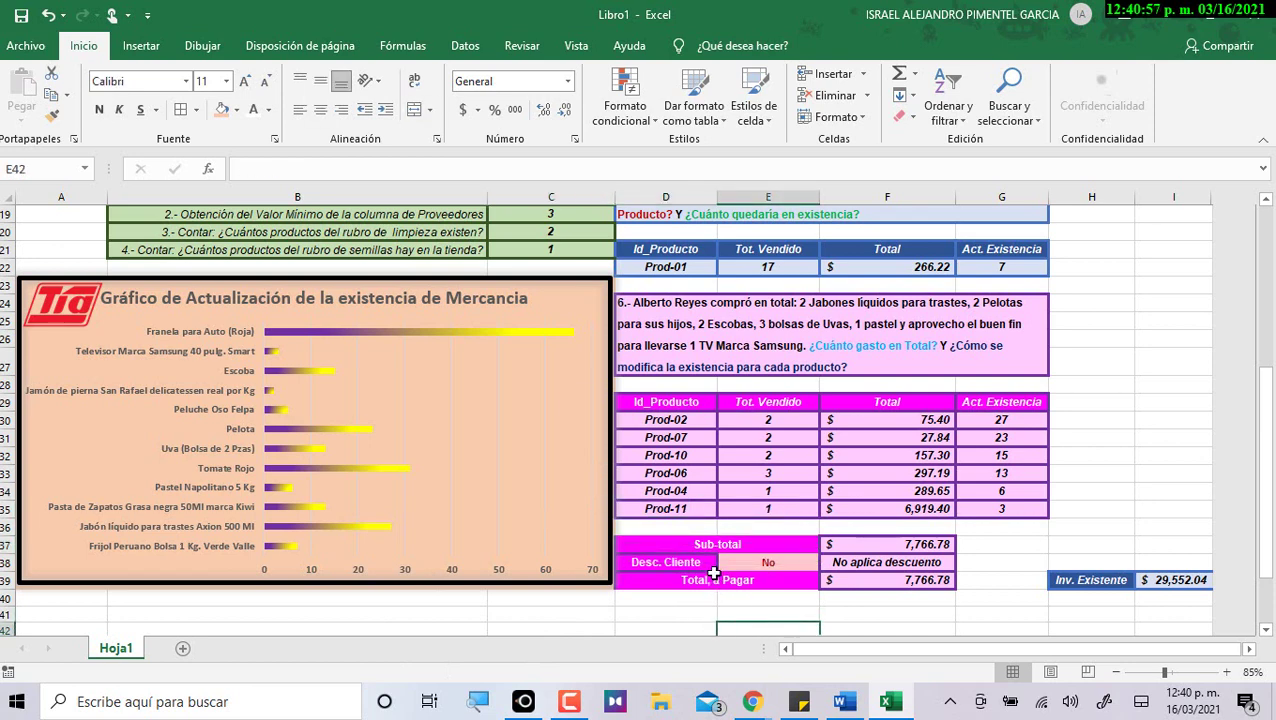
left_click(994, 527)
scroll(240, 438, "up", 6)
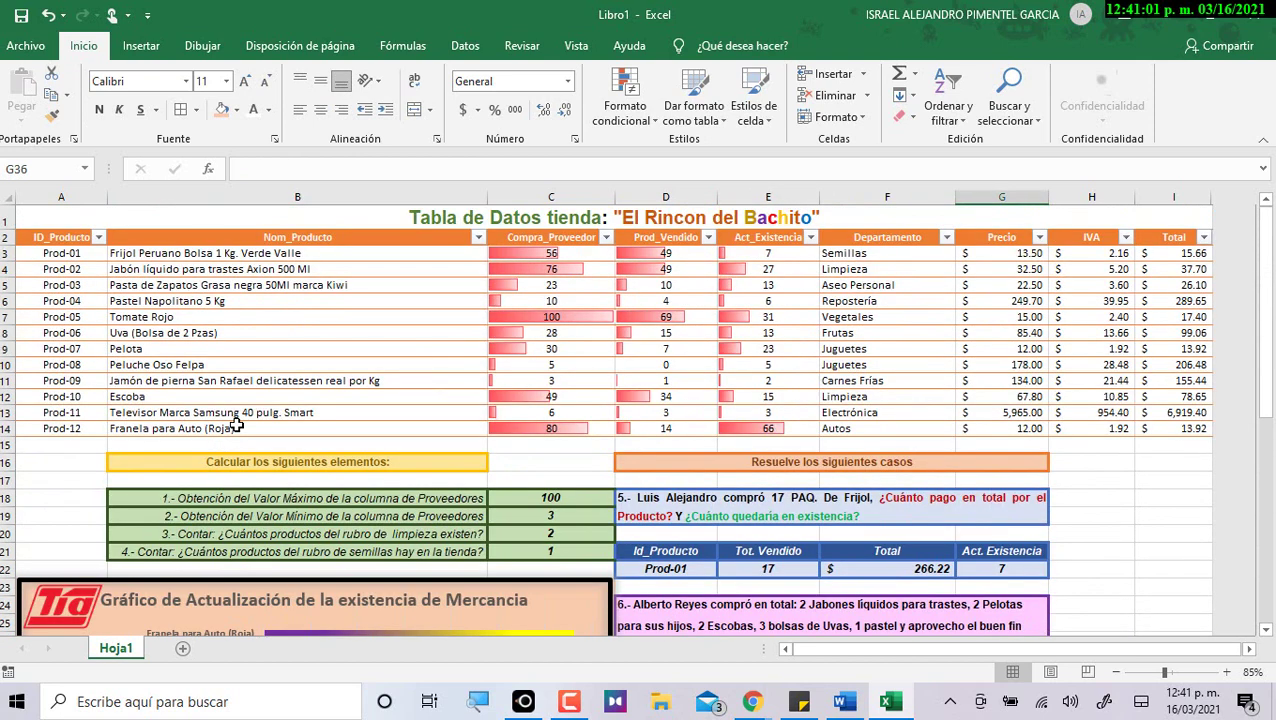
left_click(258, 212)
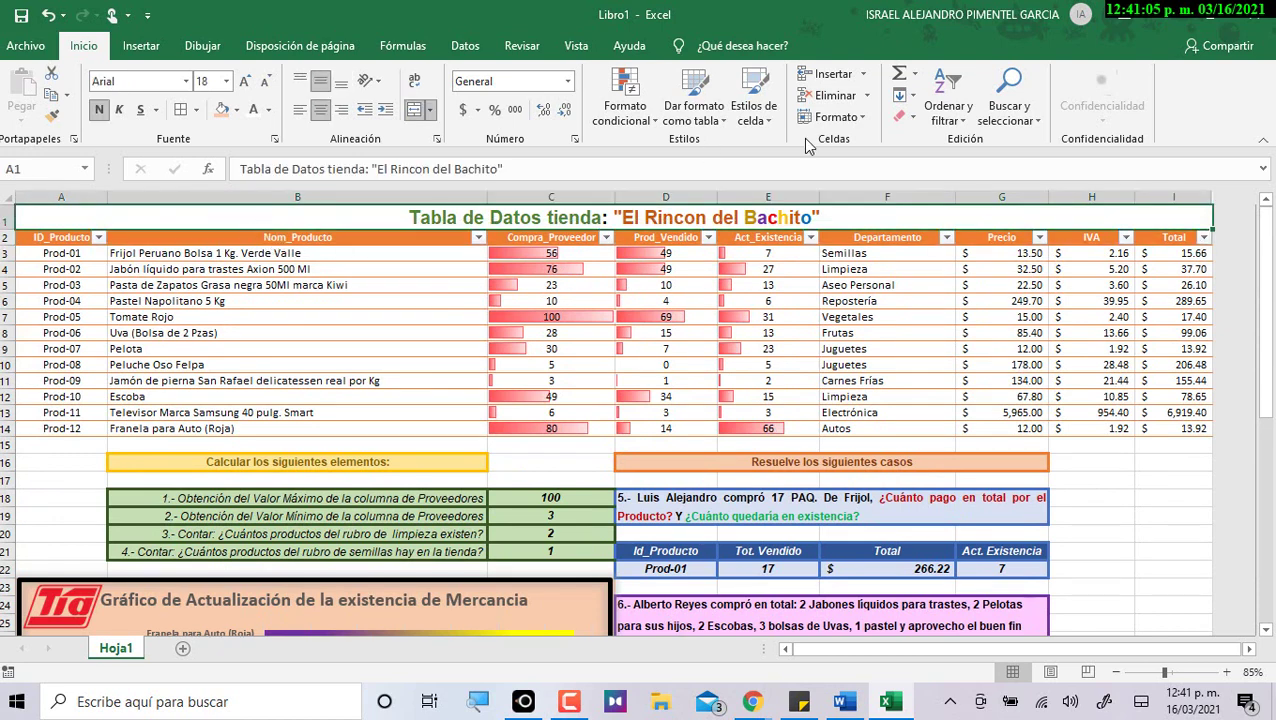
Set the print area to A1:I39, covering the store table, case results and chart.
key("shift+Down")
key("shift+Down")
key("shift+Down")
key("shift+Down")
key("shift+Down")
key("shift+Down")
key("shift+Down")
key("shift+Down")
key("shift+Down")
key("shift+Down")
key("shift+Down")
key("shift+Down")
key("shift+Down")
key("shift+Down")
key("shift+Down")
key("shift+Down")
key("shift+Down")
key("shift+Down")
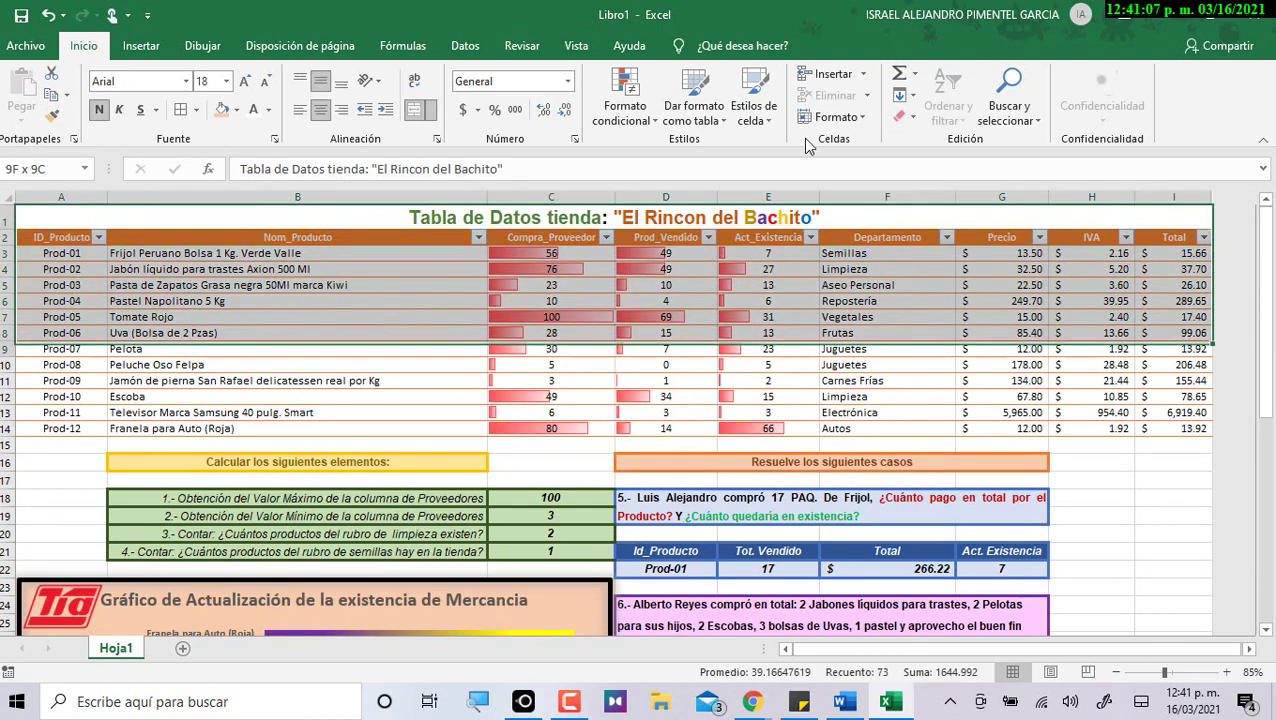
key("shift+Down")
key("shift+Down")
key("shift+Down")
key("shift+Down")
key("shift+Down")
key("shift+Down")
key("shift+Down")
key("shift+Down")
key("shift+Down")
key("shift+Down")
key("shift+Down")
key("shift+Down")
key("shift+Down")
key("shift+Down")
key("shift+Down")
key("shift+Down")
key("shift+Down")
key("shift+Down")
key("shift+Down")
key("shift+Down")
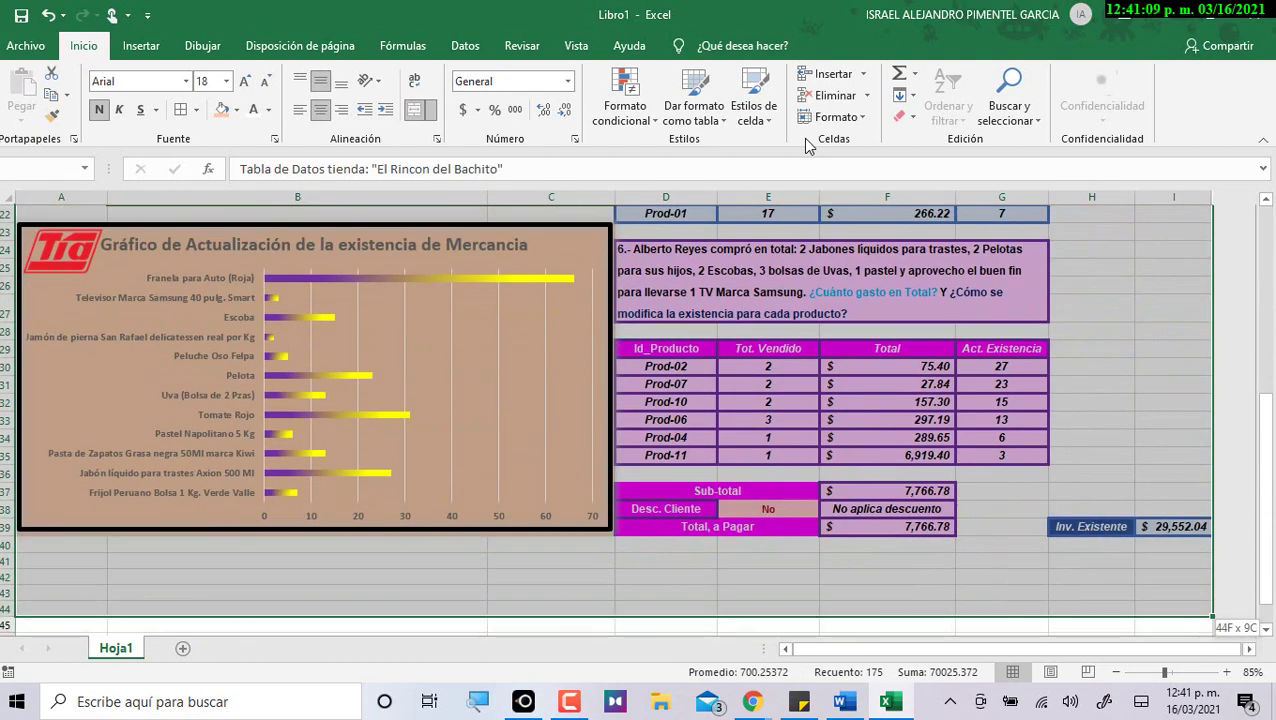
key("shift+Down")
key("shift+Down")
key("shift+Down")
key("shift+Down")
key("shift+Down")
key("shift+Up")
key("shift+Up")
key("shift+Up")
key("shift+Up")
key("shift+Up")
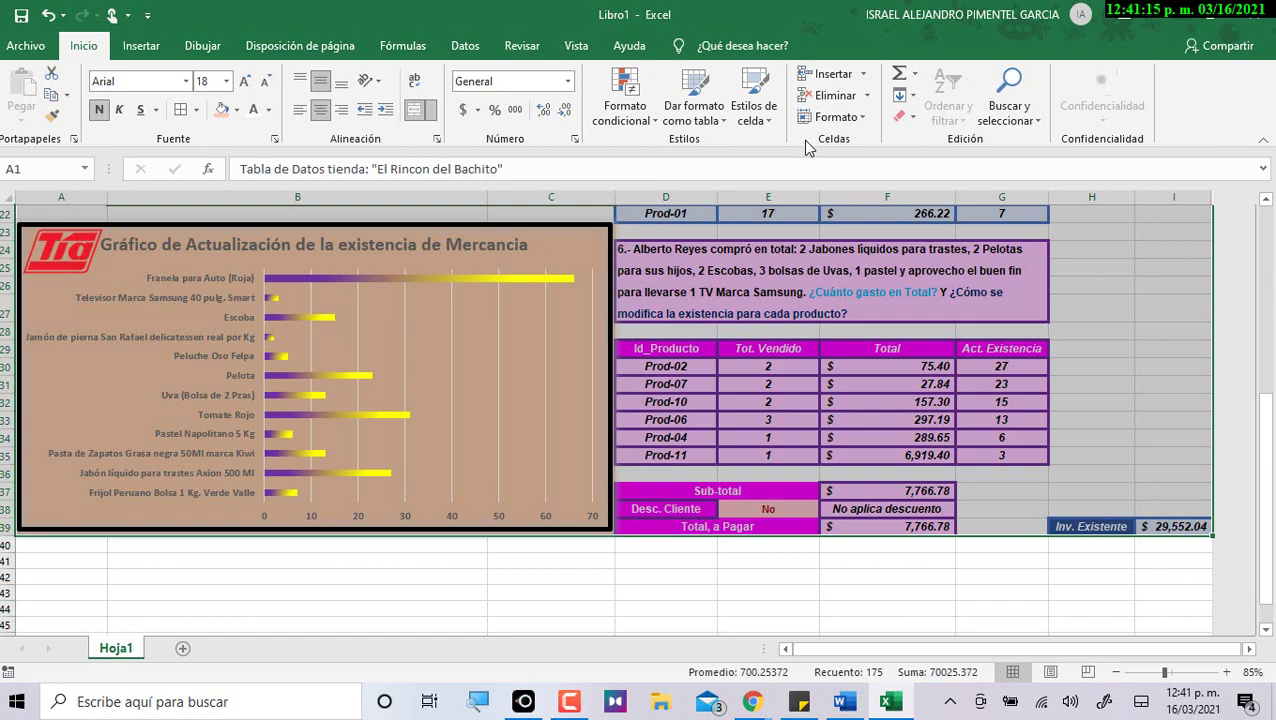
left_click(266, 48)
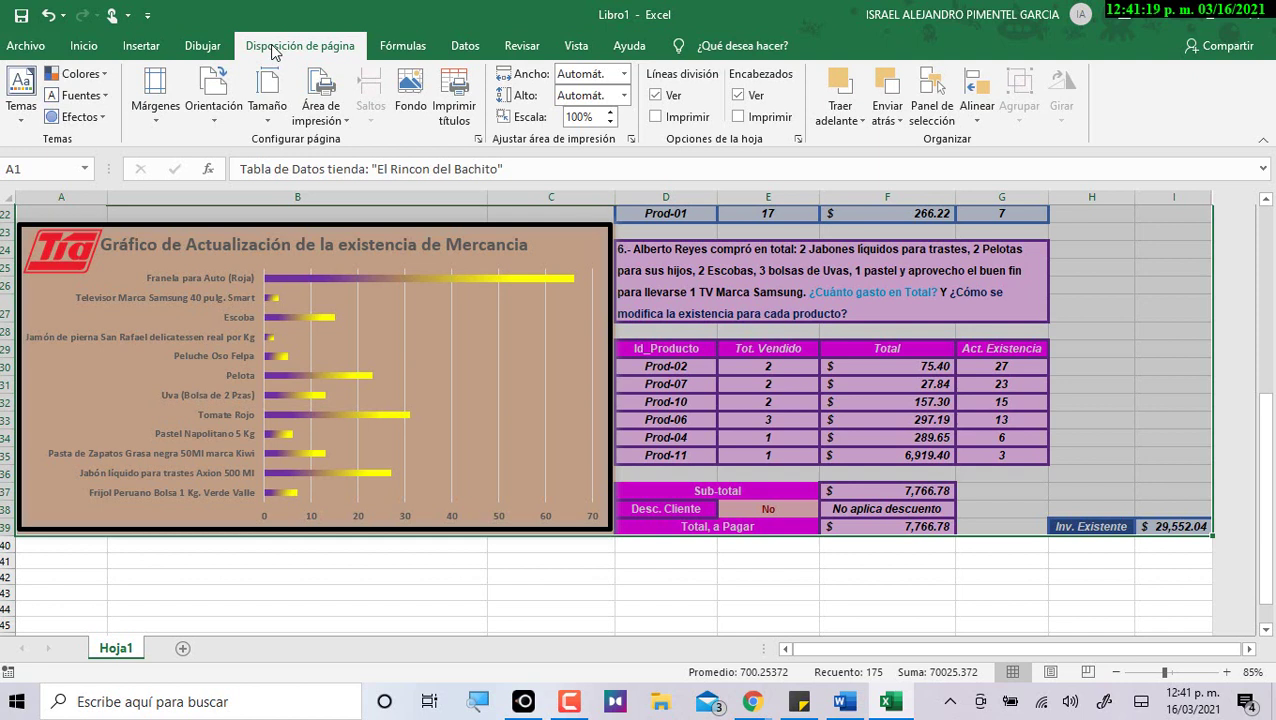
left_click(331, 121)
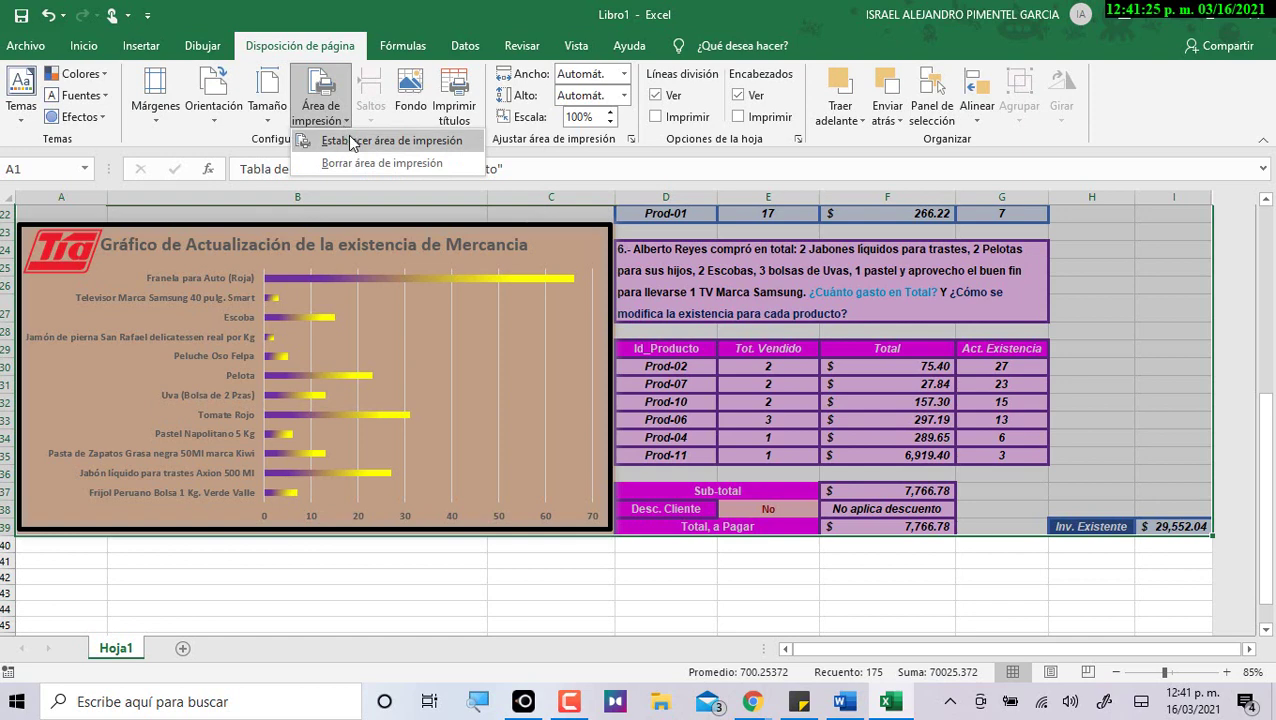
left_click(352, 141)
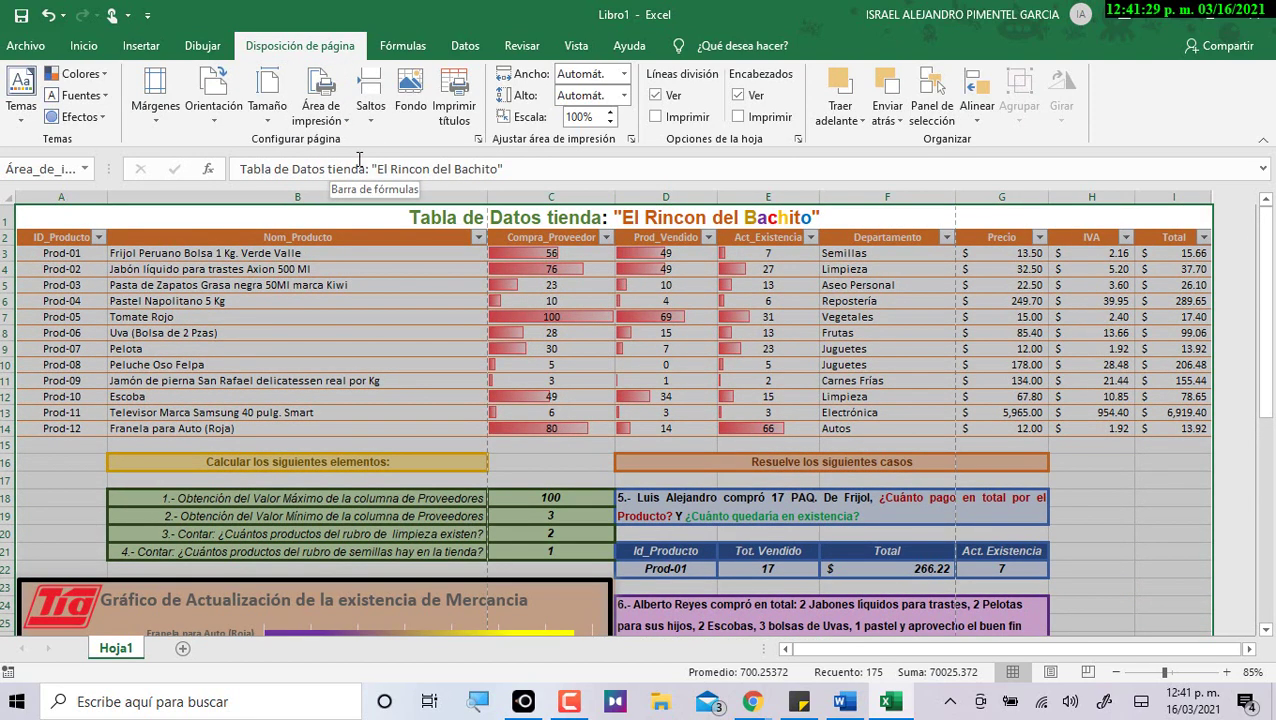
In Page Setup, choose landscape, fit to 1 by 1 pages, and Oficio paper.
left_click(479, 142)
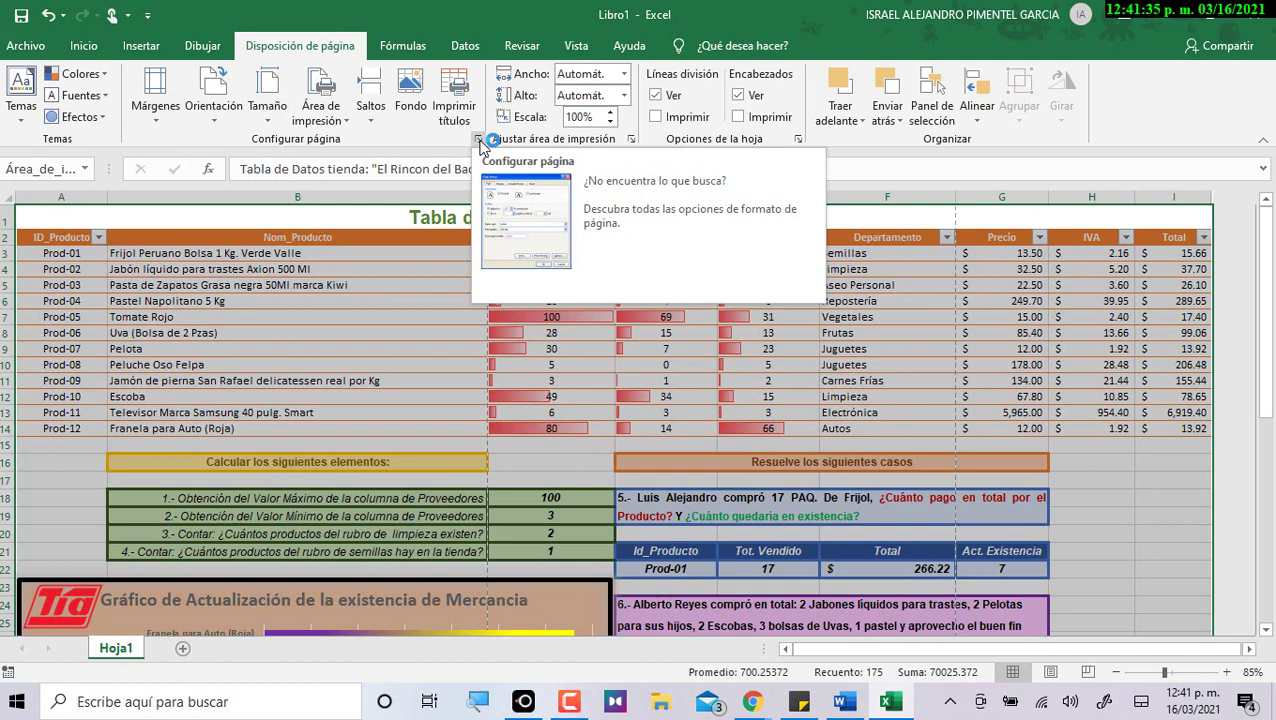
left_click_drag(800, 236, 470, 183)
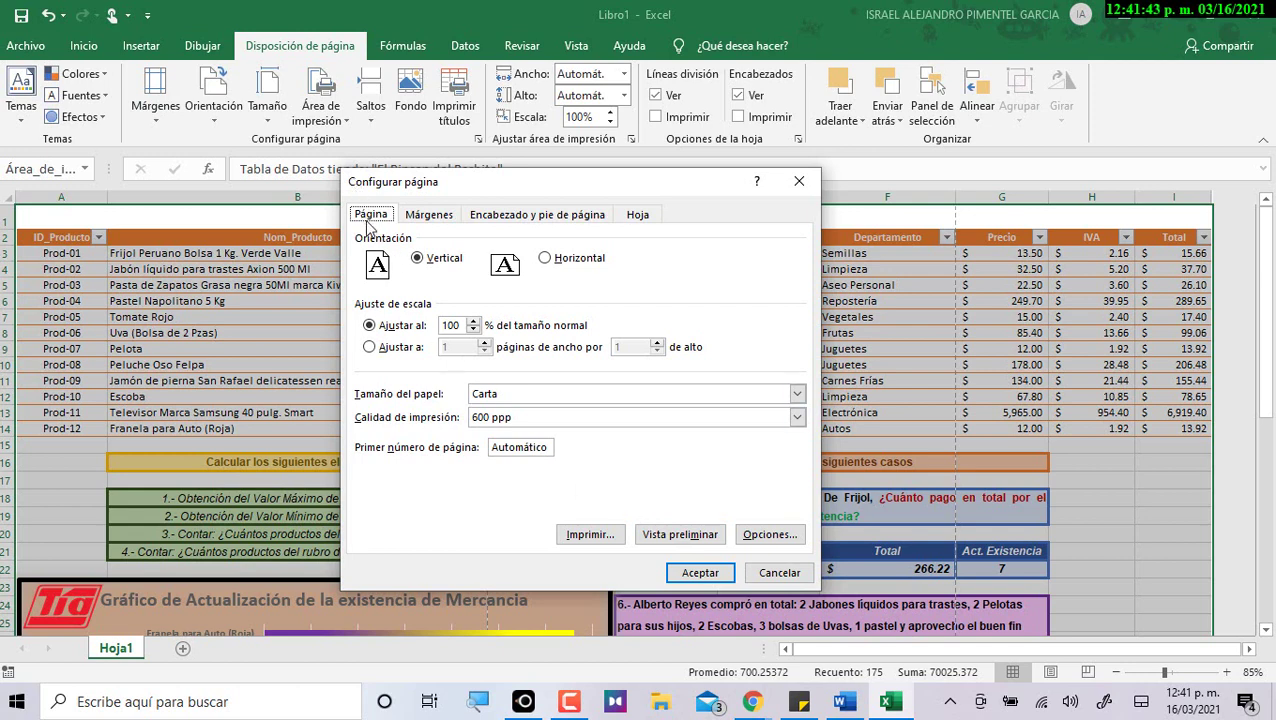
left_click(552, 262)
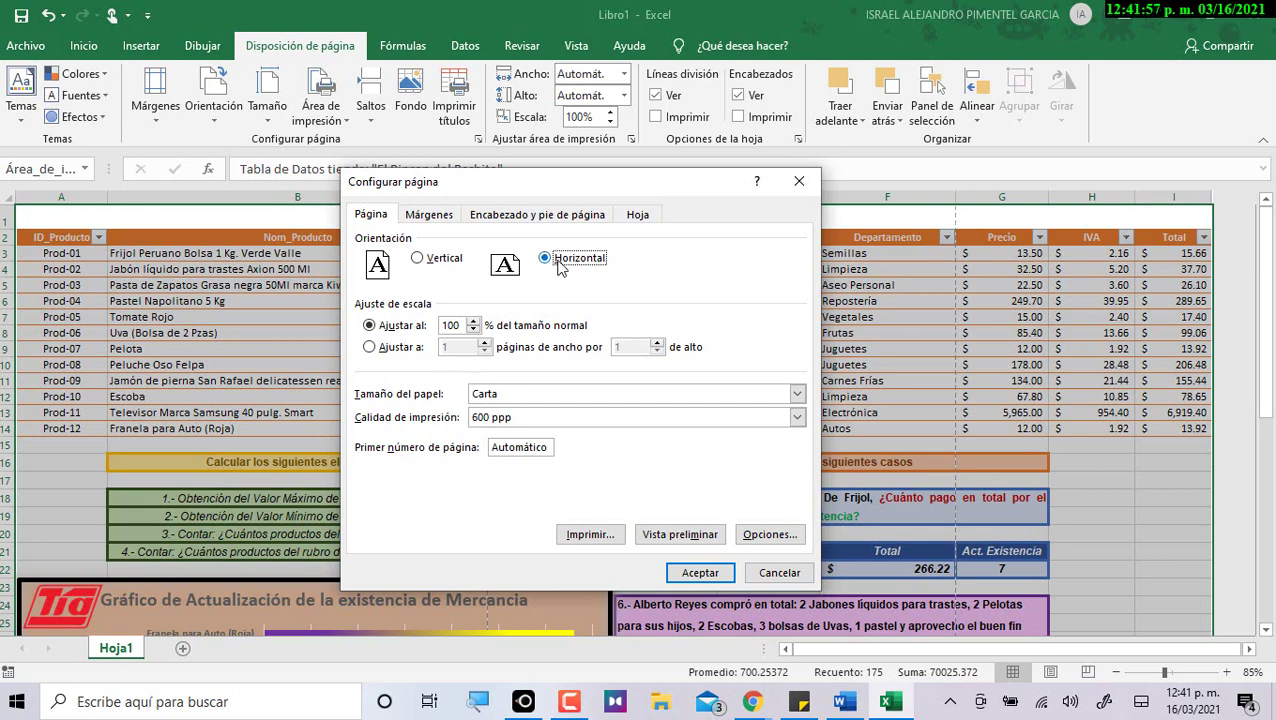
left_click(408, 348)
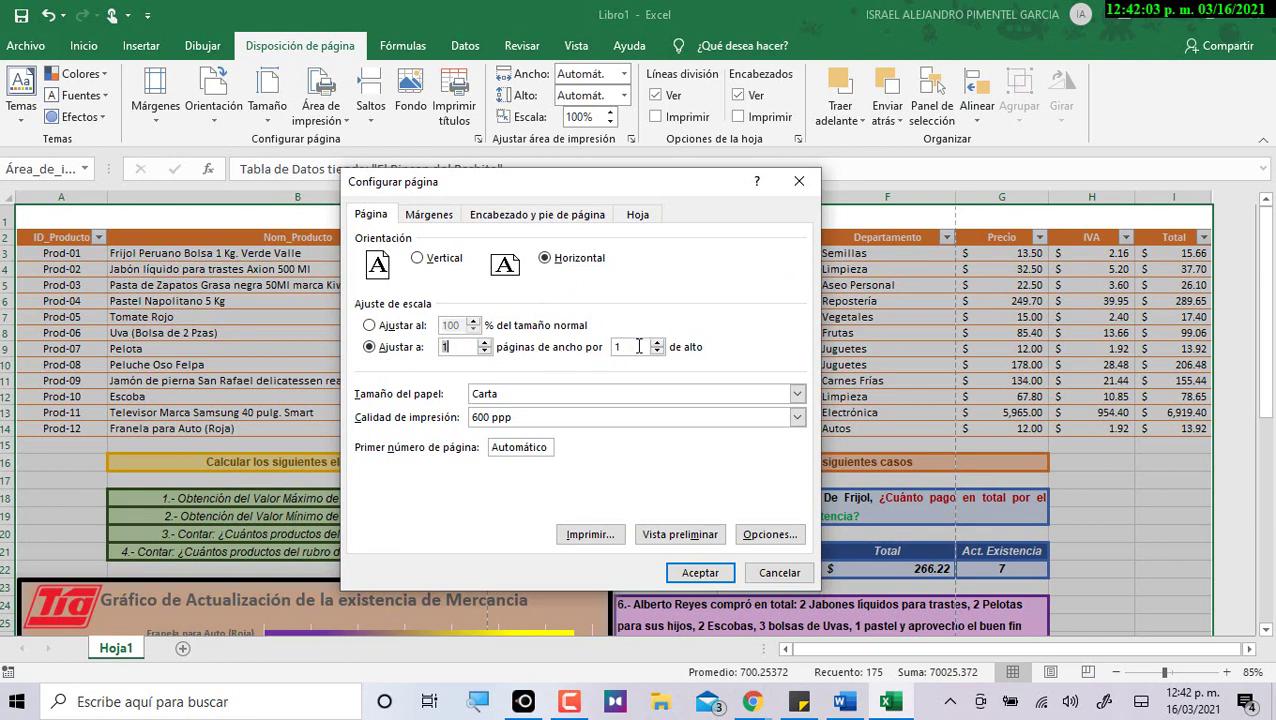
left_click(632, 345)
left_click(517, 394)
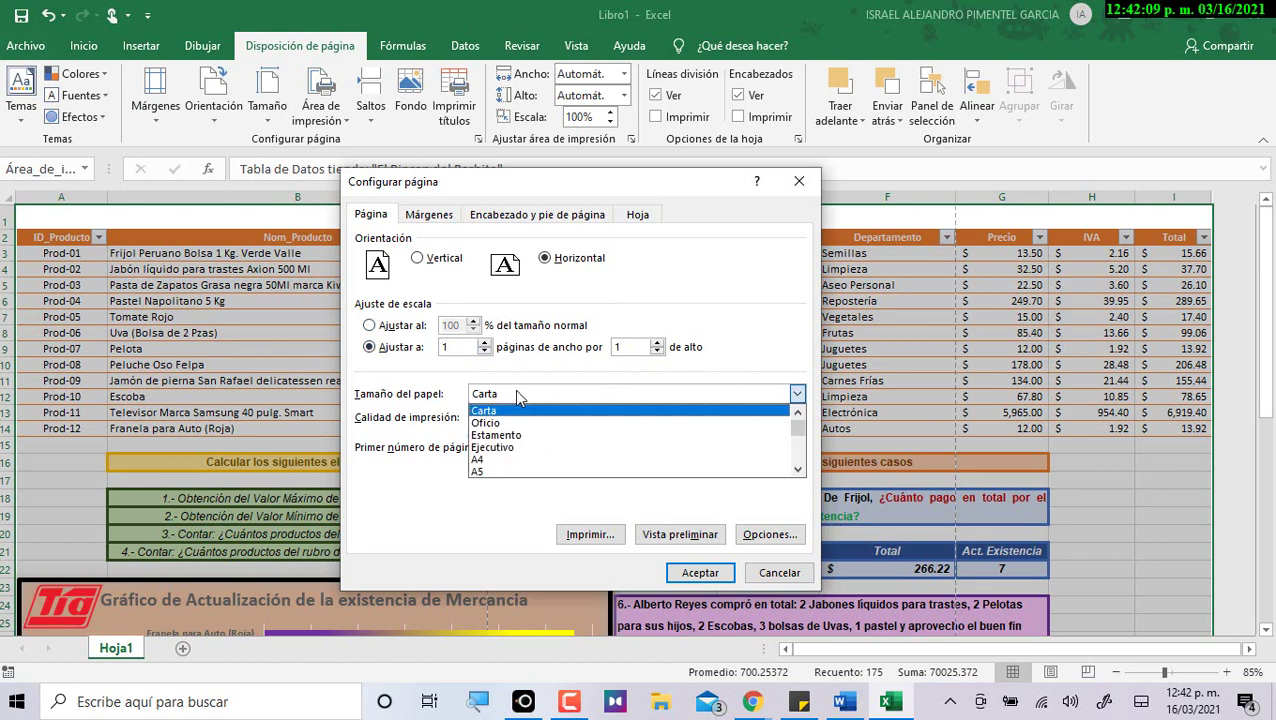
left_click(503, 423)
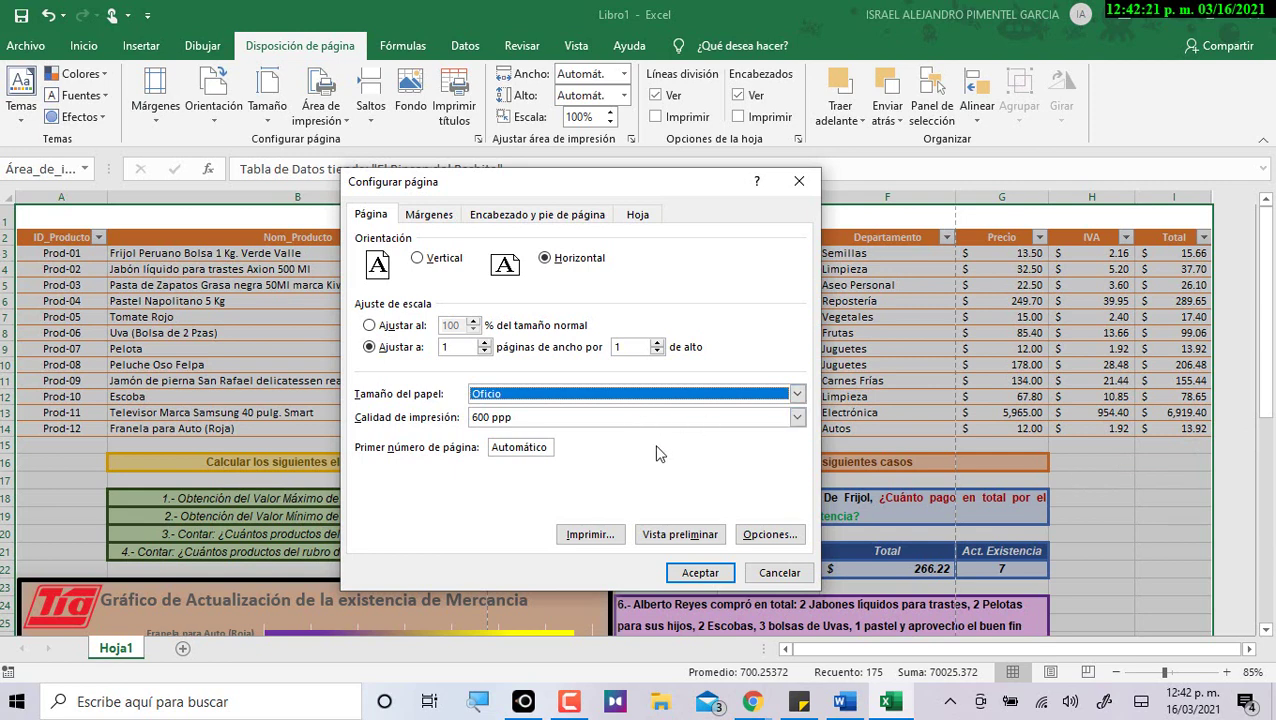
Recheck landscape orientation, the 1-page-tall fit and Oficio paper size.
left_click(563, 262)
left_click(461, 347)
double_click(622, 346)
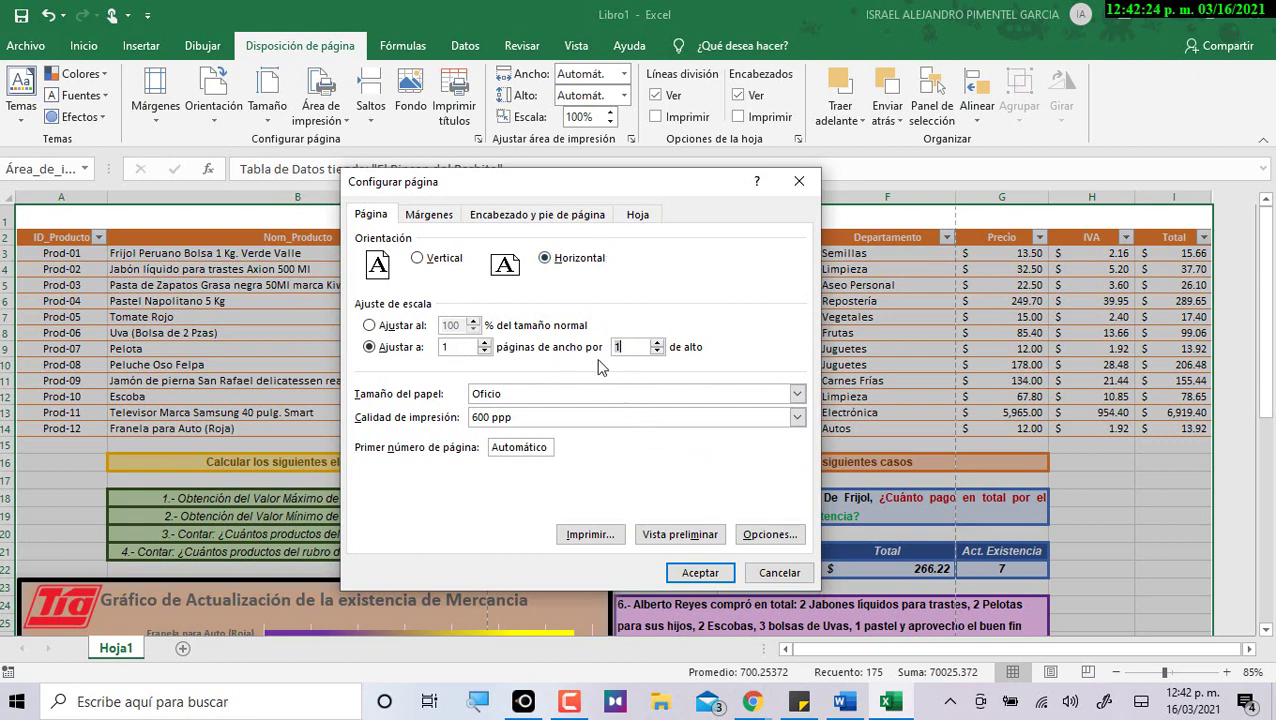
left_click(527, 395)
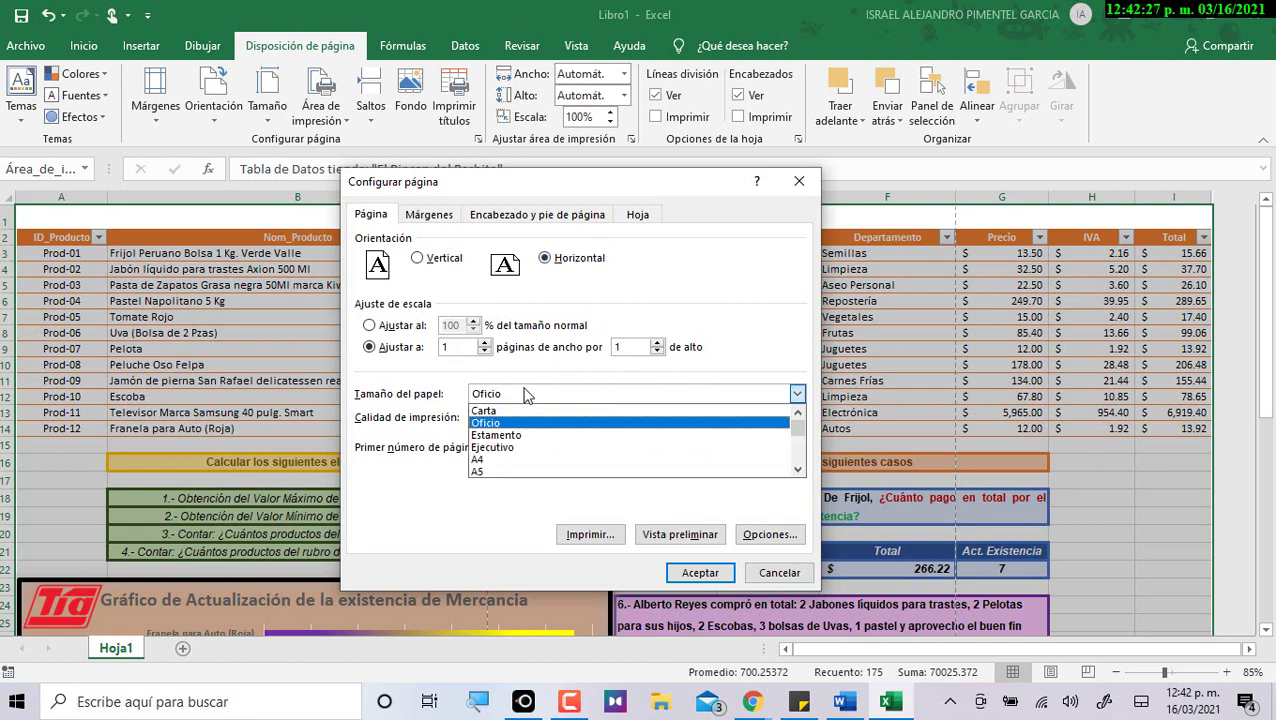
left_click(522, 418)
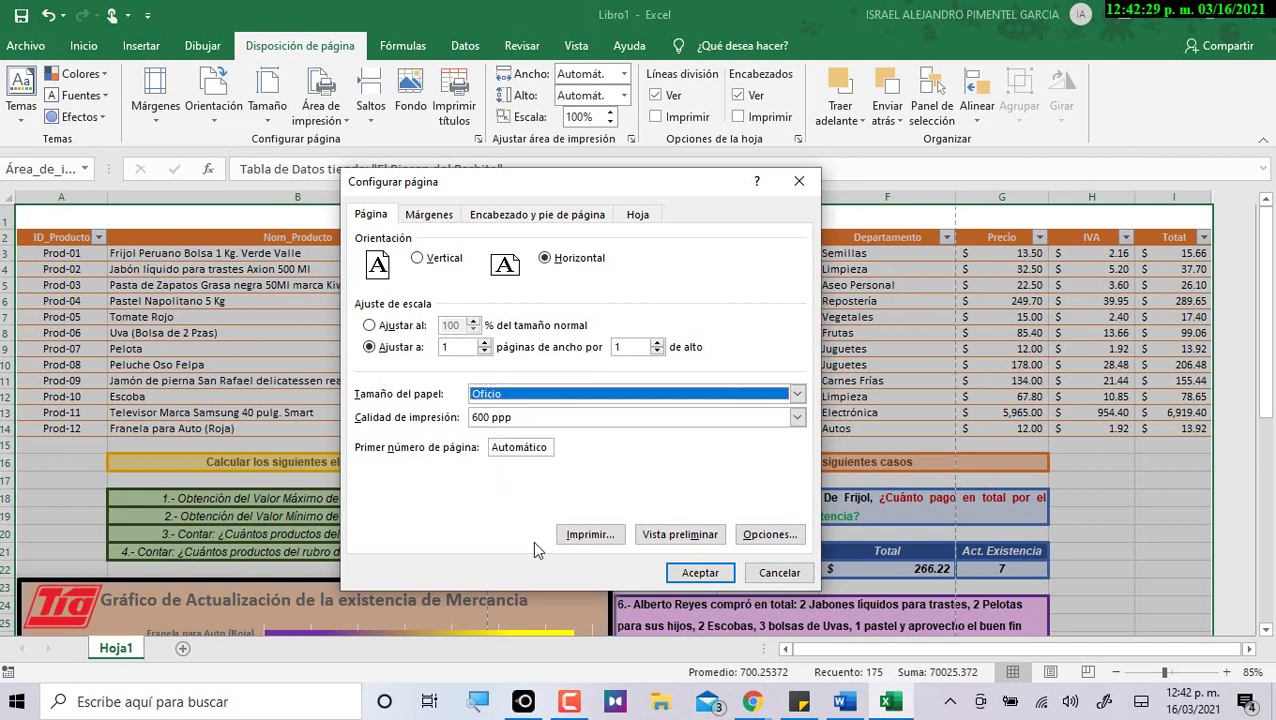
left_click(427, 216)
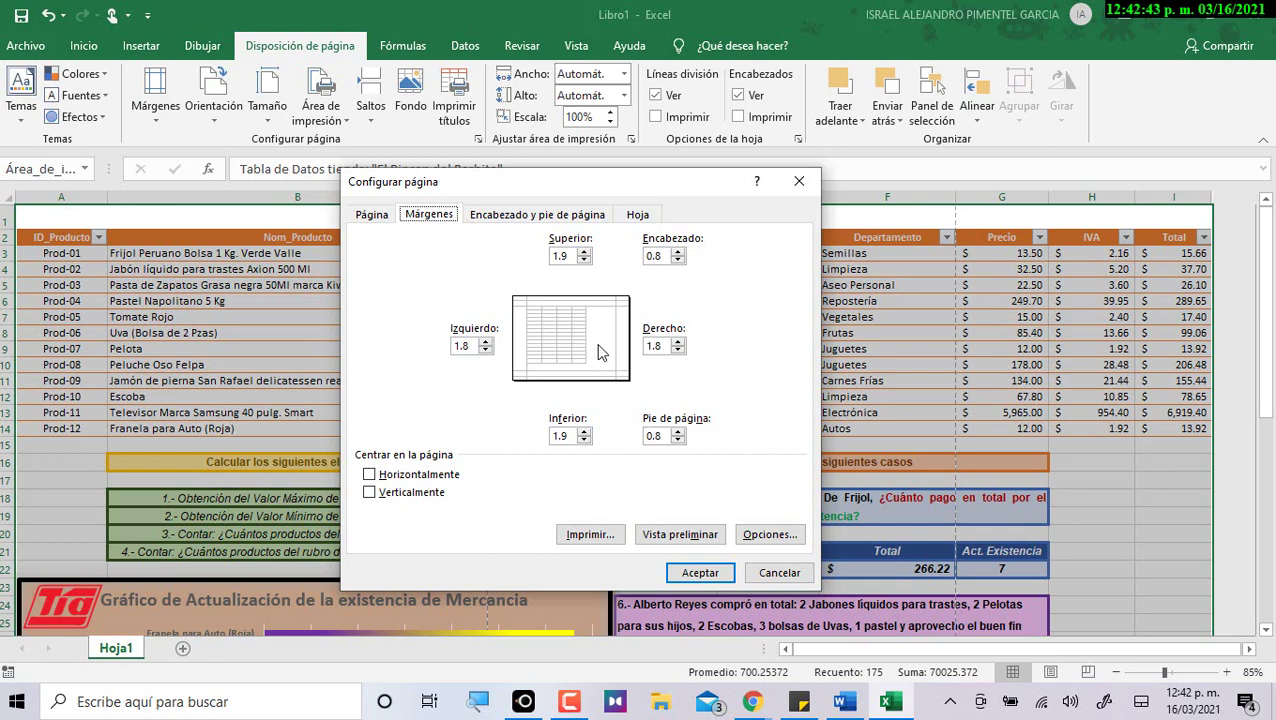
Centre the printout on the page horizontally and vertically.
left_click(408, 480)
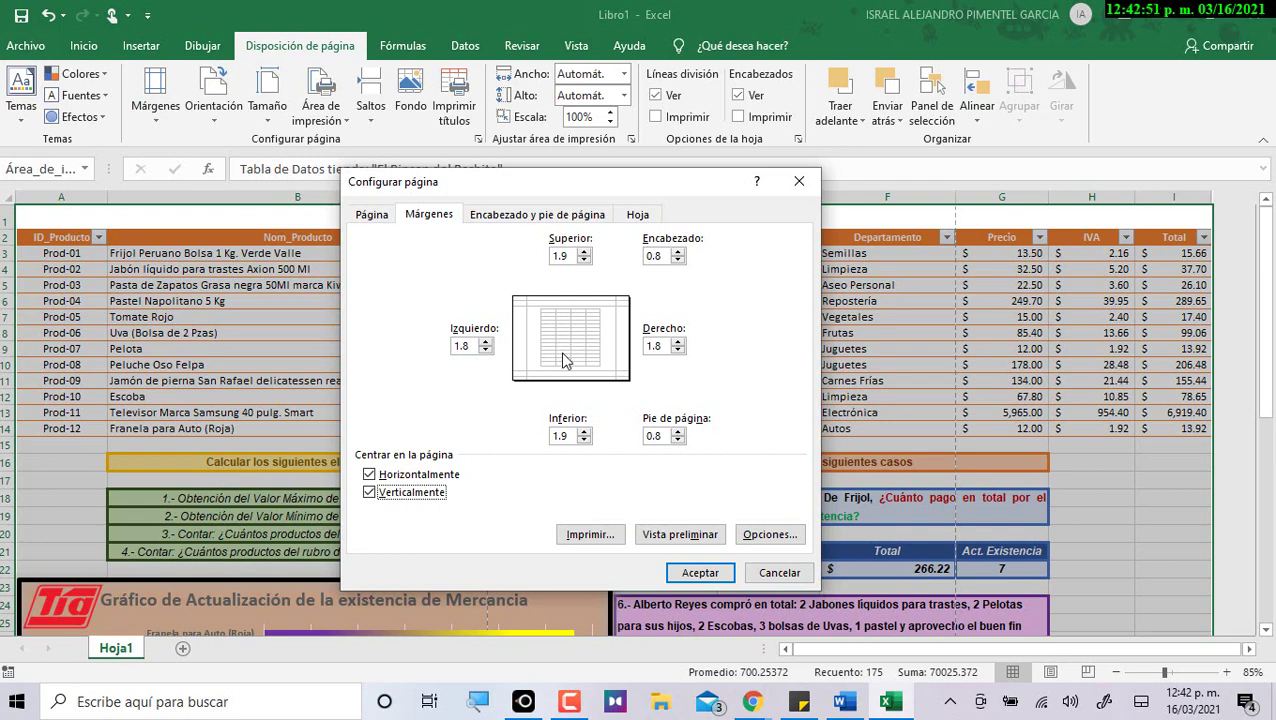
left_click(537, 216)
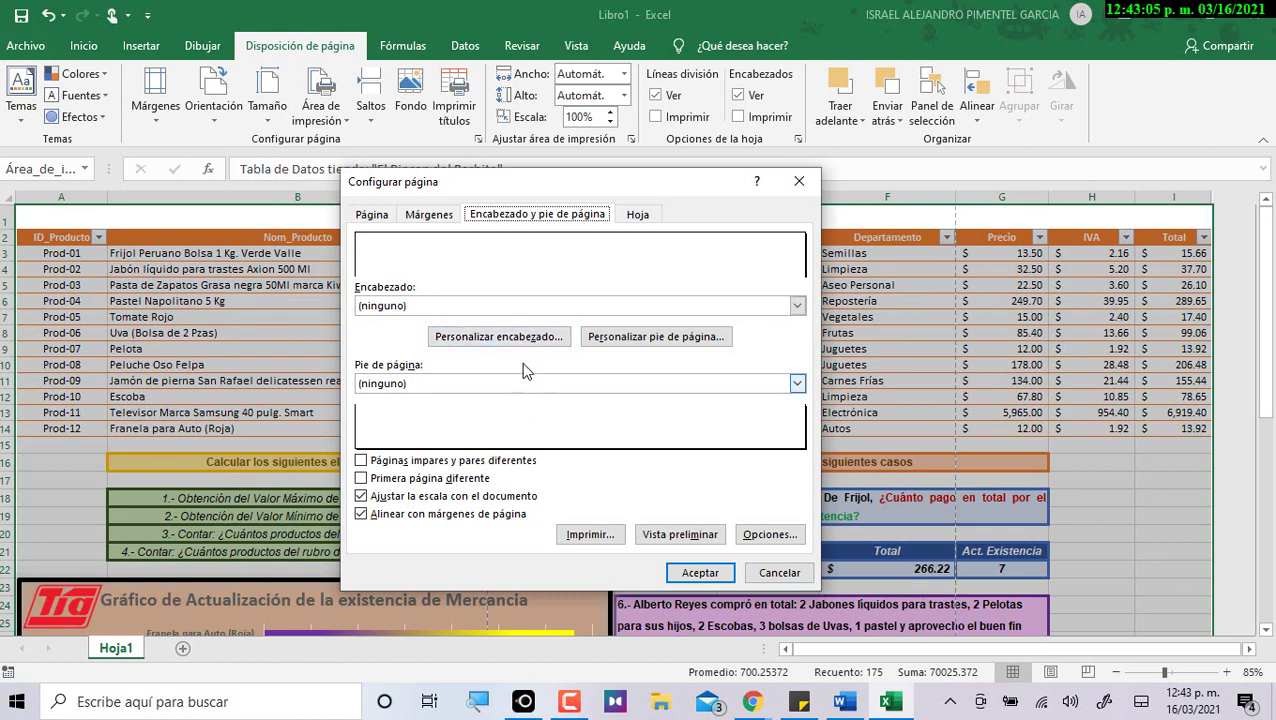
Insert the Colegio de Bachilleres logo from an online 'bachilleres' search into the custom header.
left_click(543, 338)
left_click_drag(690, 298, 393, 248)
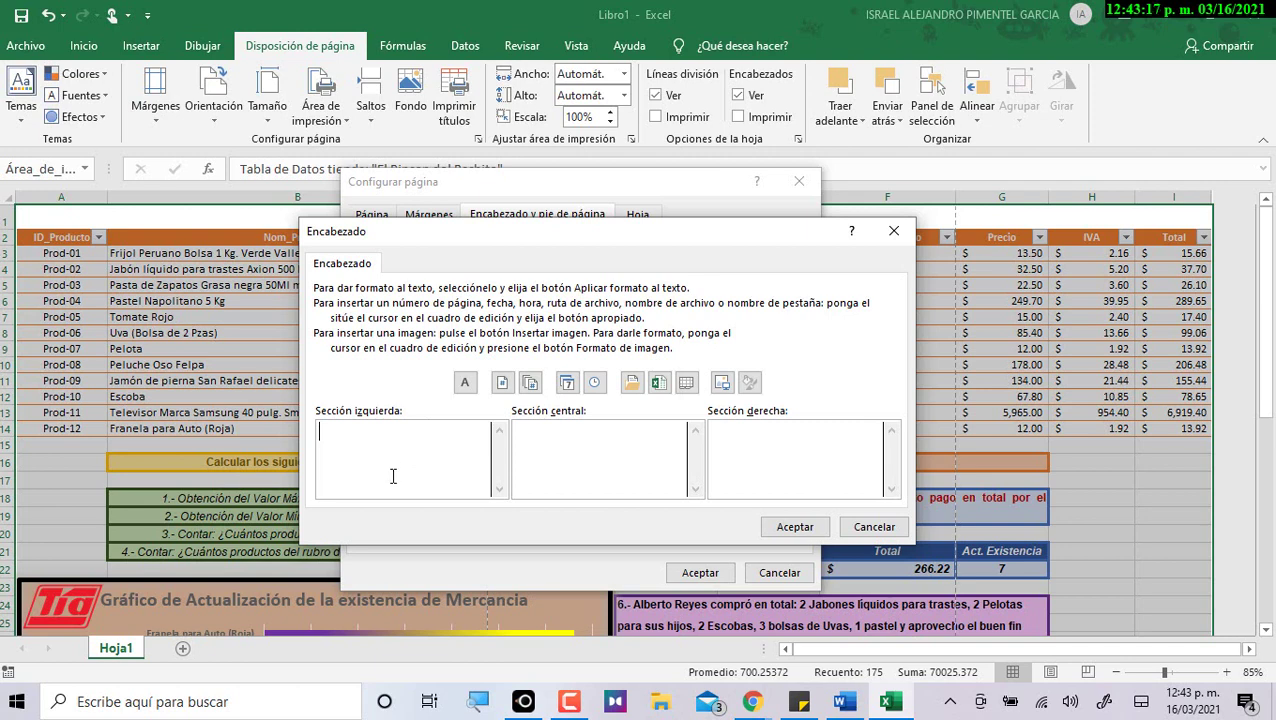
left_click(723, 385)
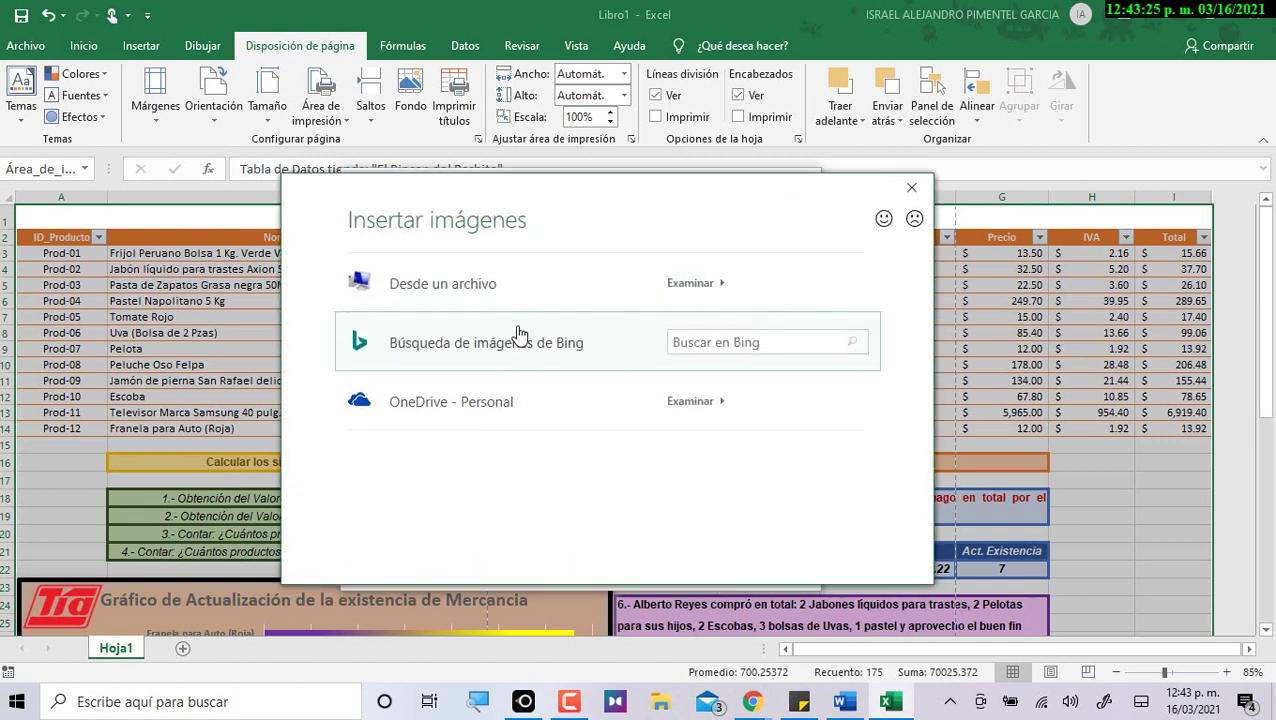
left_click(722, 345)
type("bachilleres")
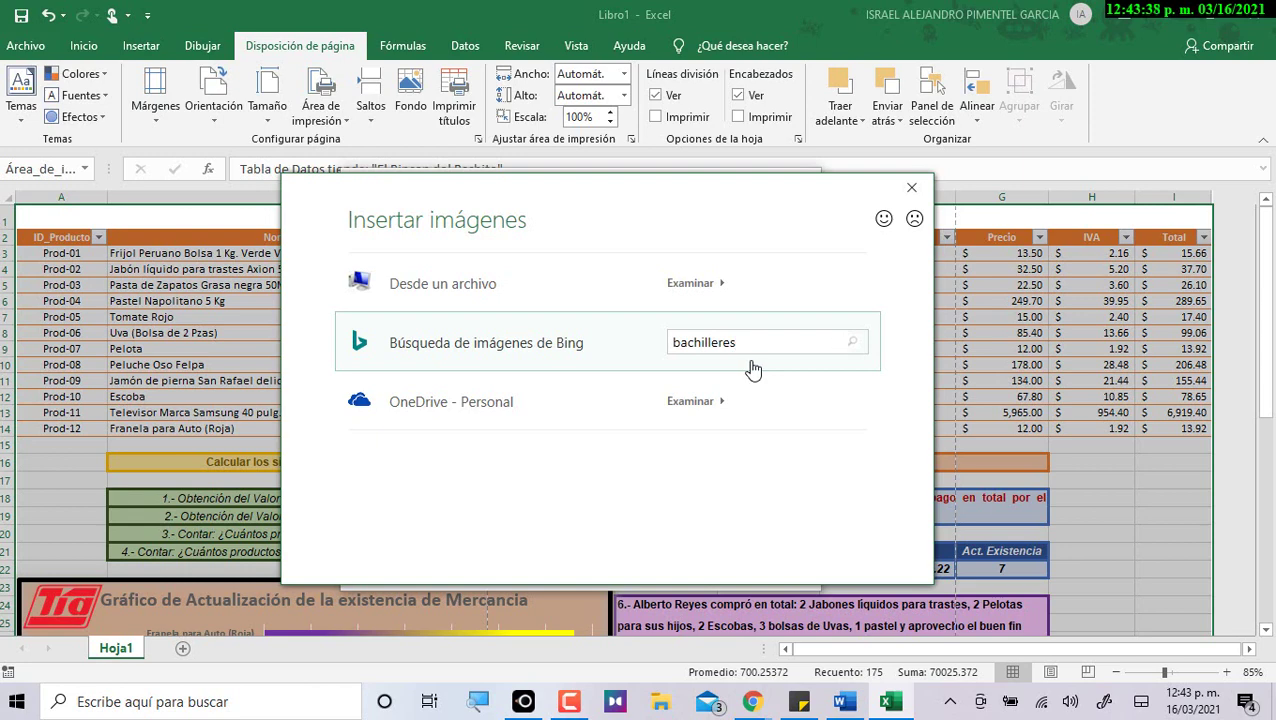
key("Return")
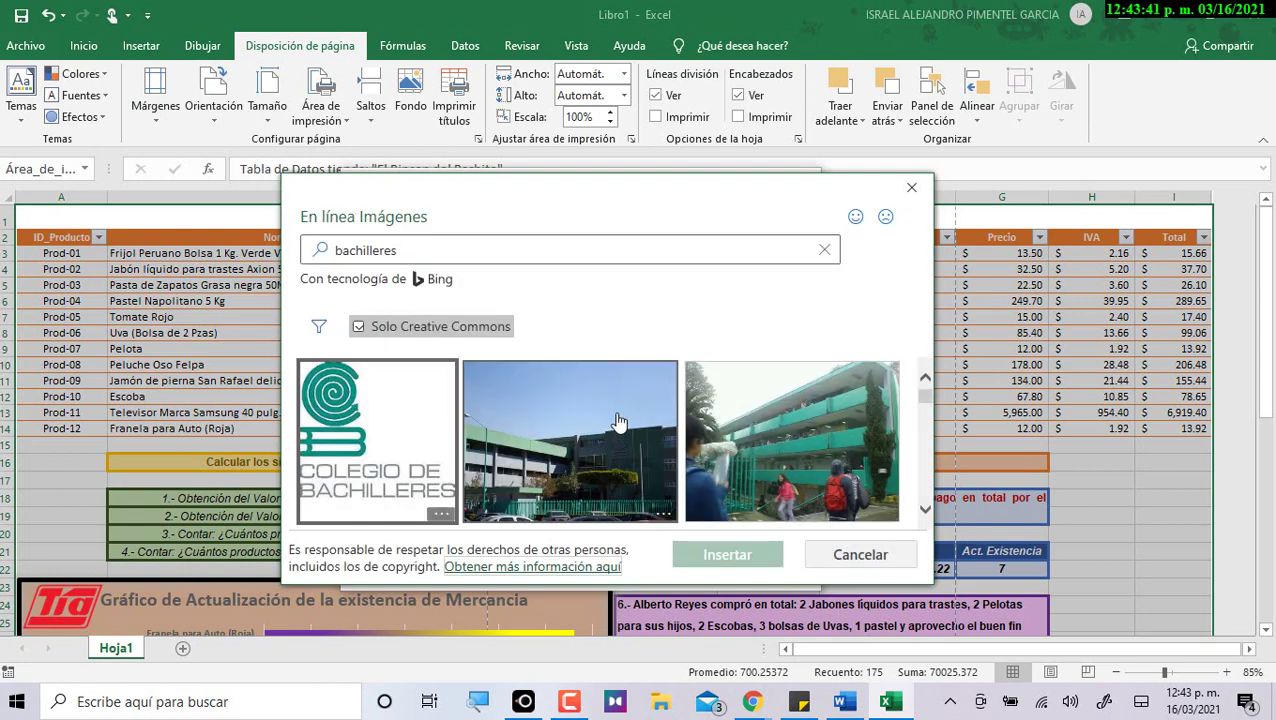
left_click(401, 425)
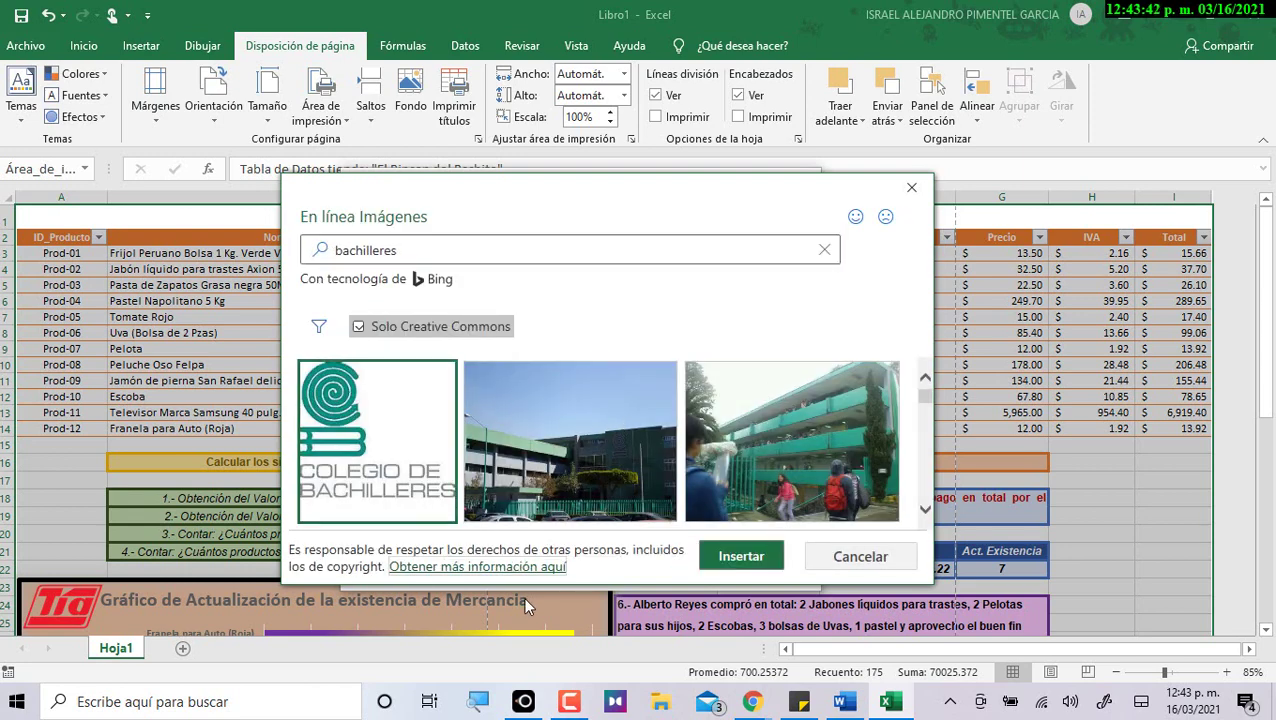
left_click(735, 556)
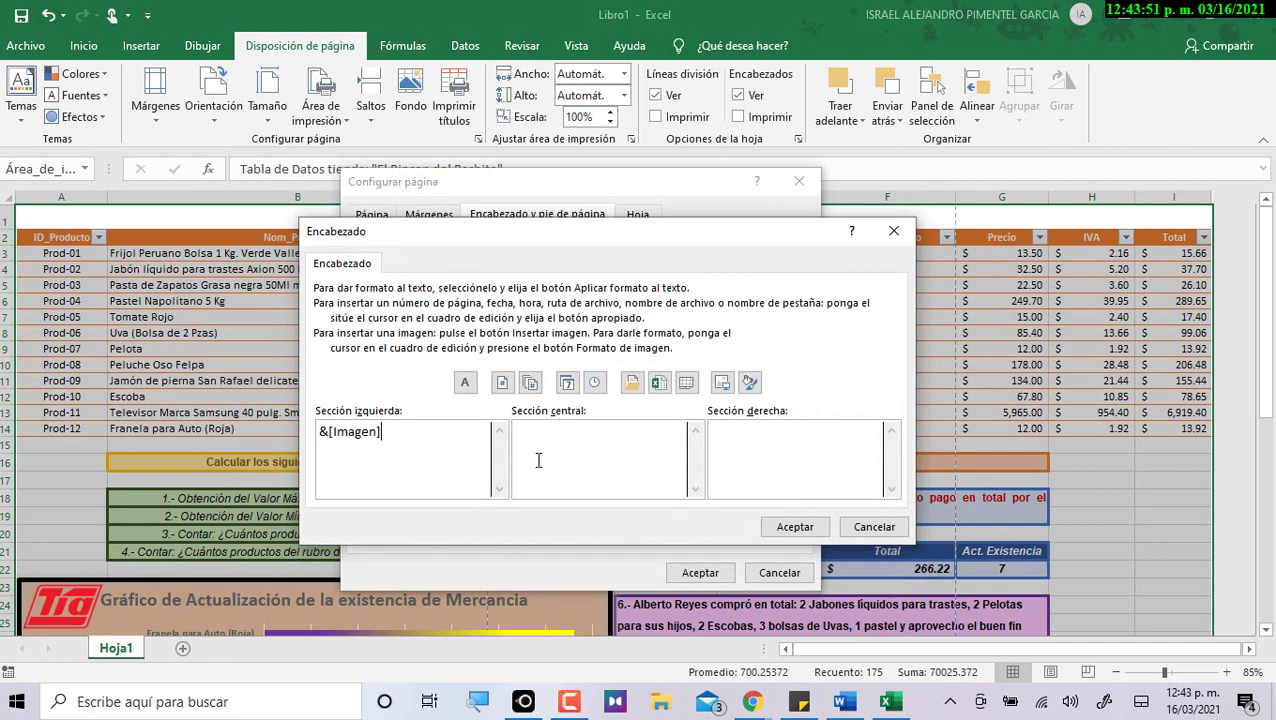
Enter 'Colegio de Bachilleres' and 'Plantel 16 Tláhuac' as the first two centred header lines.
left_click_drag(390, 441, 278, 432)
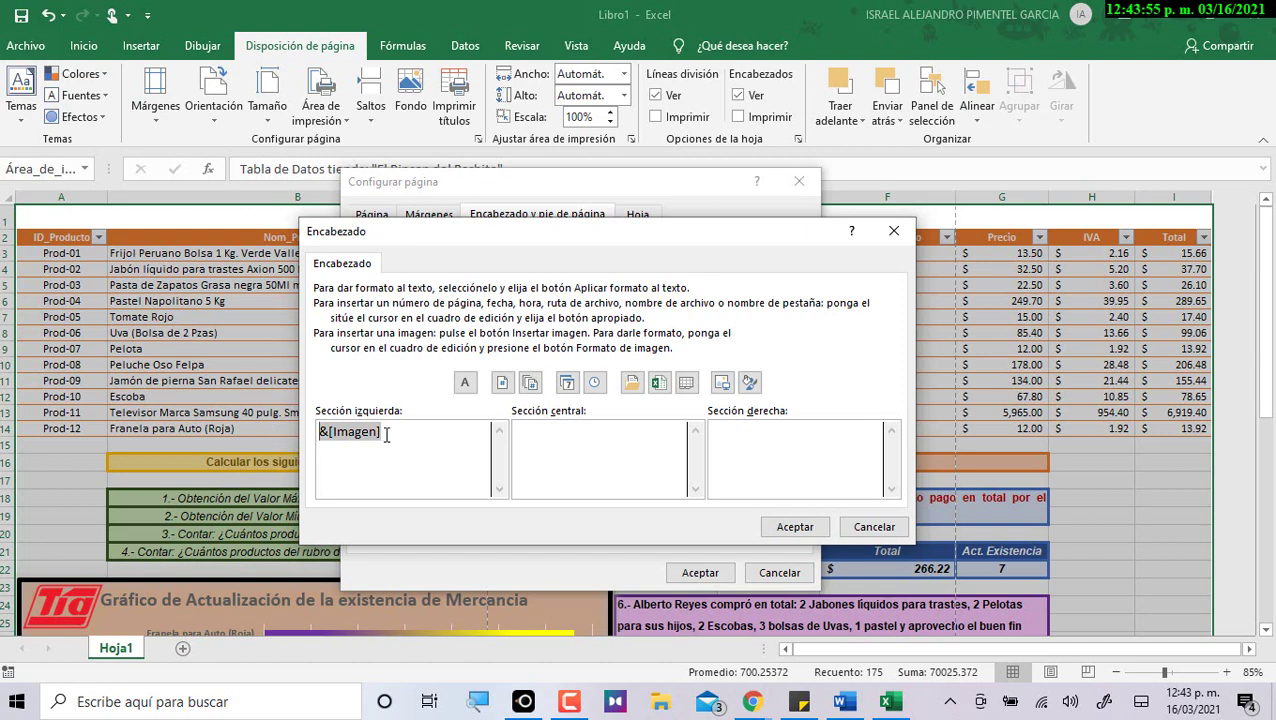
left_click(421, 448)
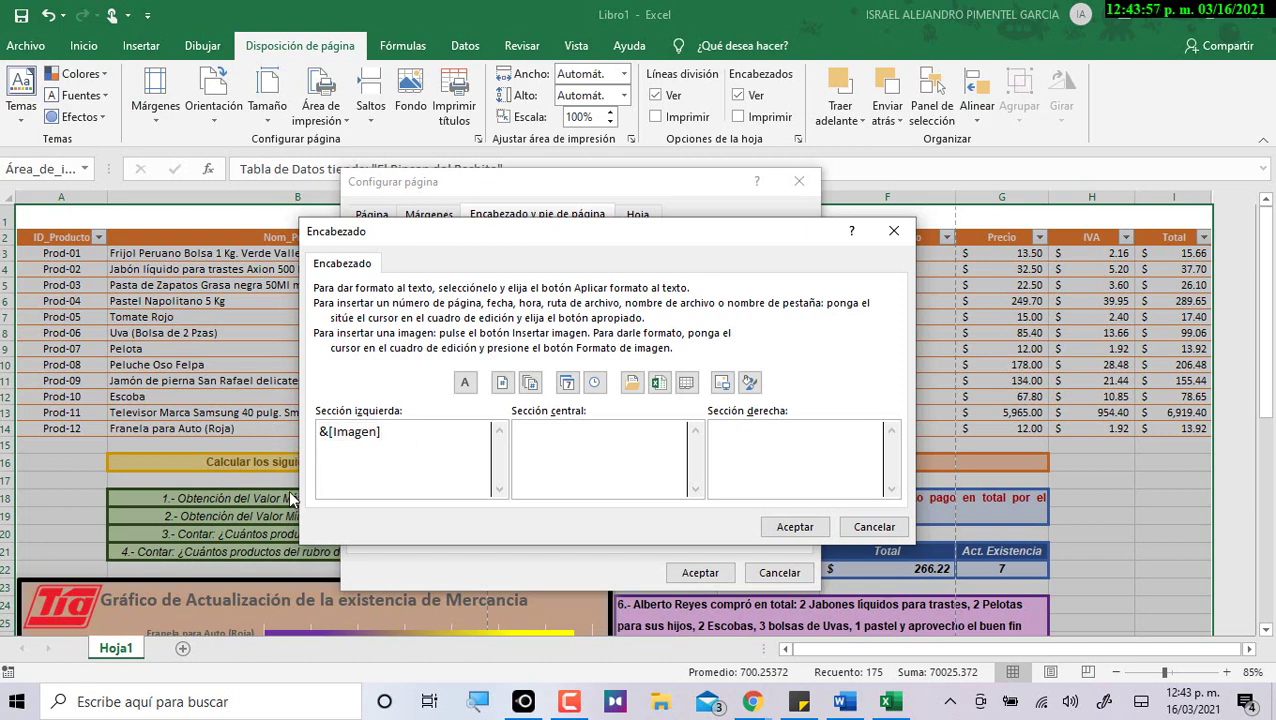
left_click(628, 443)
type("Xolegio d")
key("BackSpace")
key("BackSpace")
key("BackSpace")
key("BackSpace")
key("BackSpace")
key("BackSpace")
key("BackSpace")
key("BackSpace")
key("BackSpace")
type("Colegio de Bachilleres")
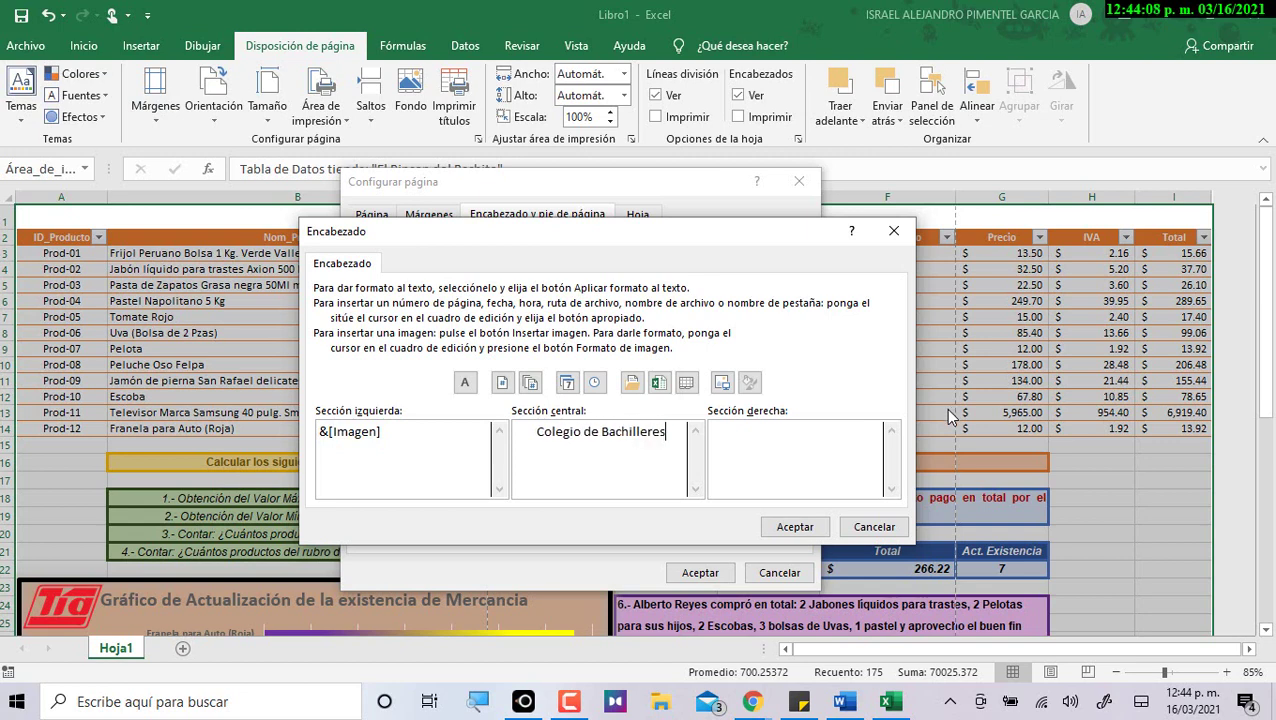
key("Return")
type("Plantel 16 Tl")
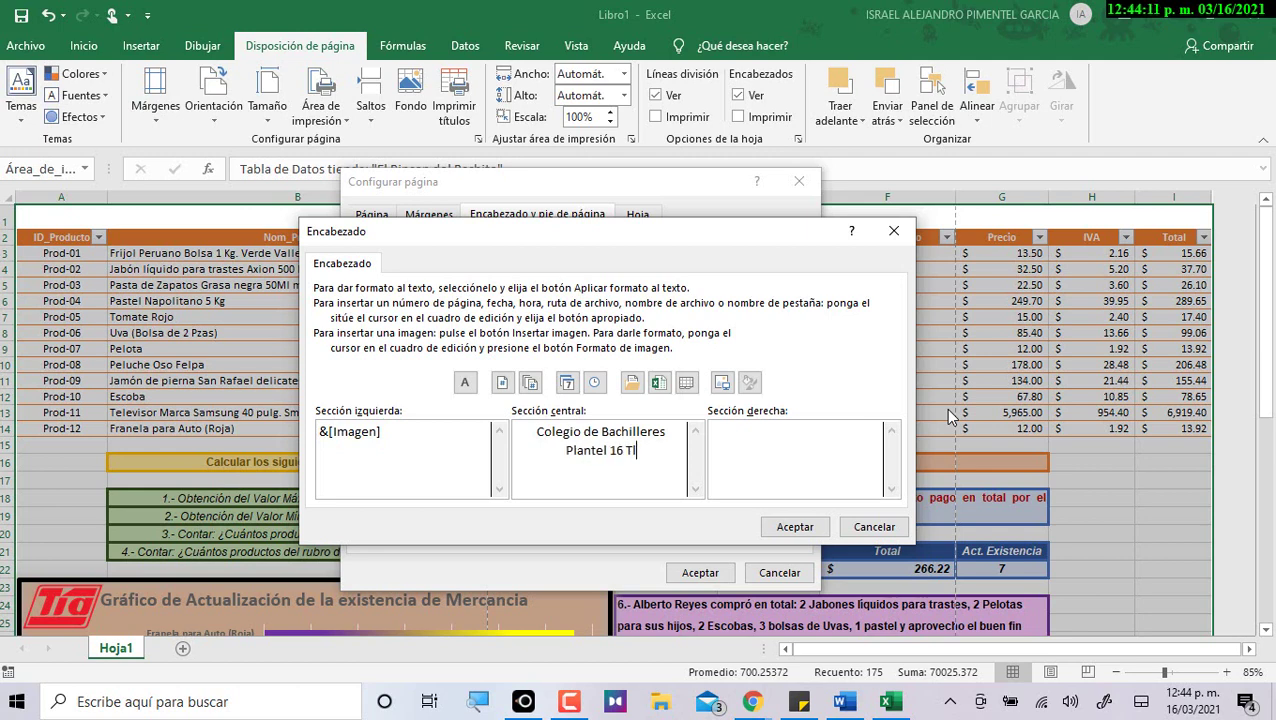
type("áhuac")
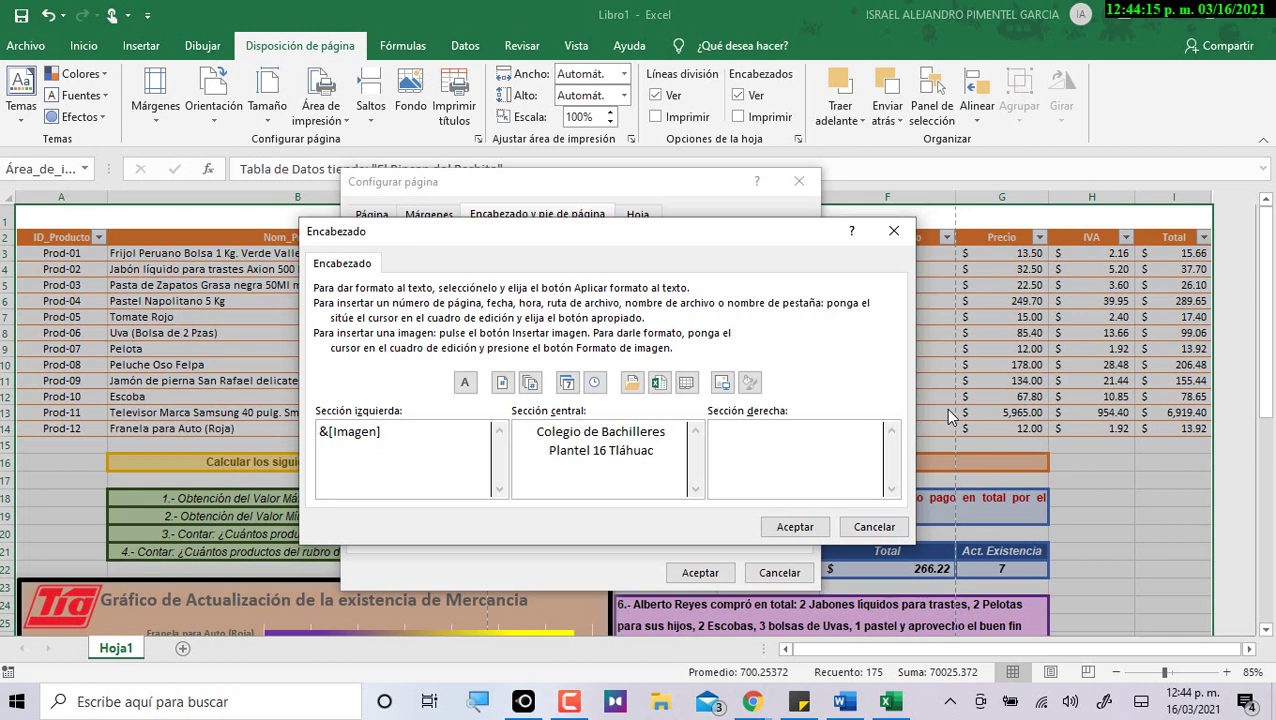
Add the student's name as a third centred line, and 'Fecha:' with the current date at right.
key("Return")
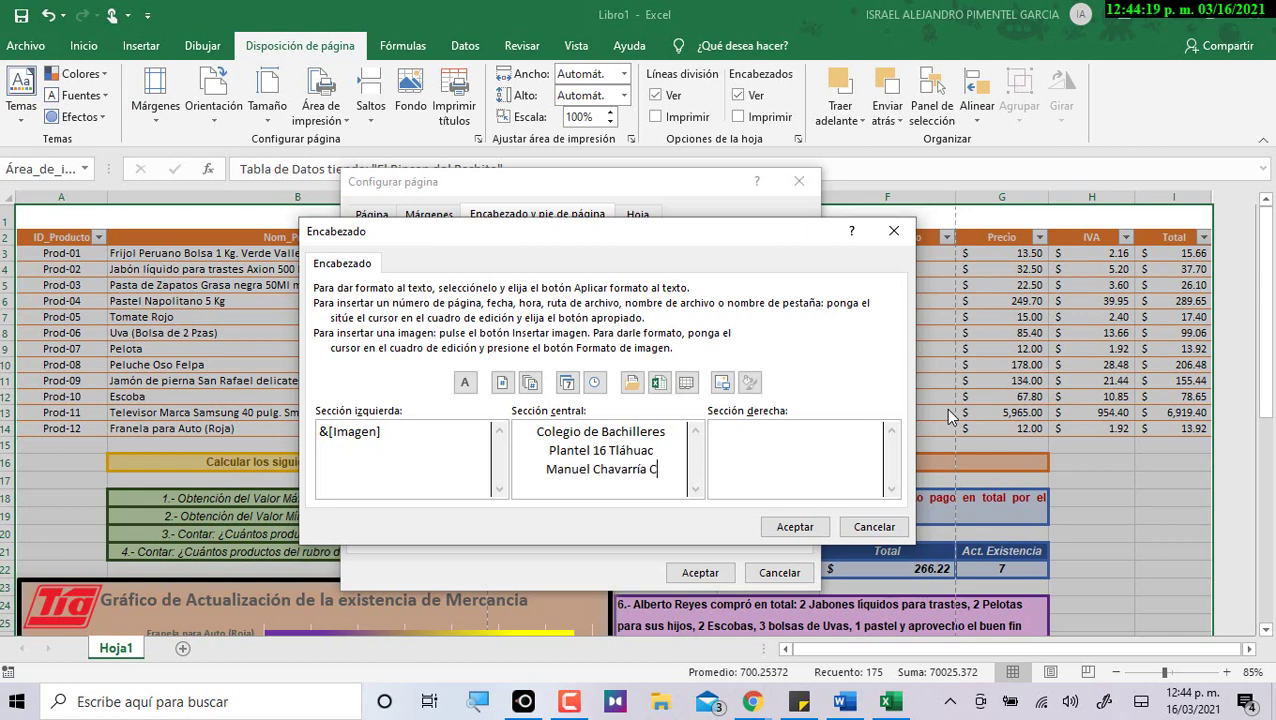
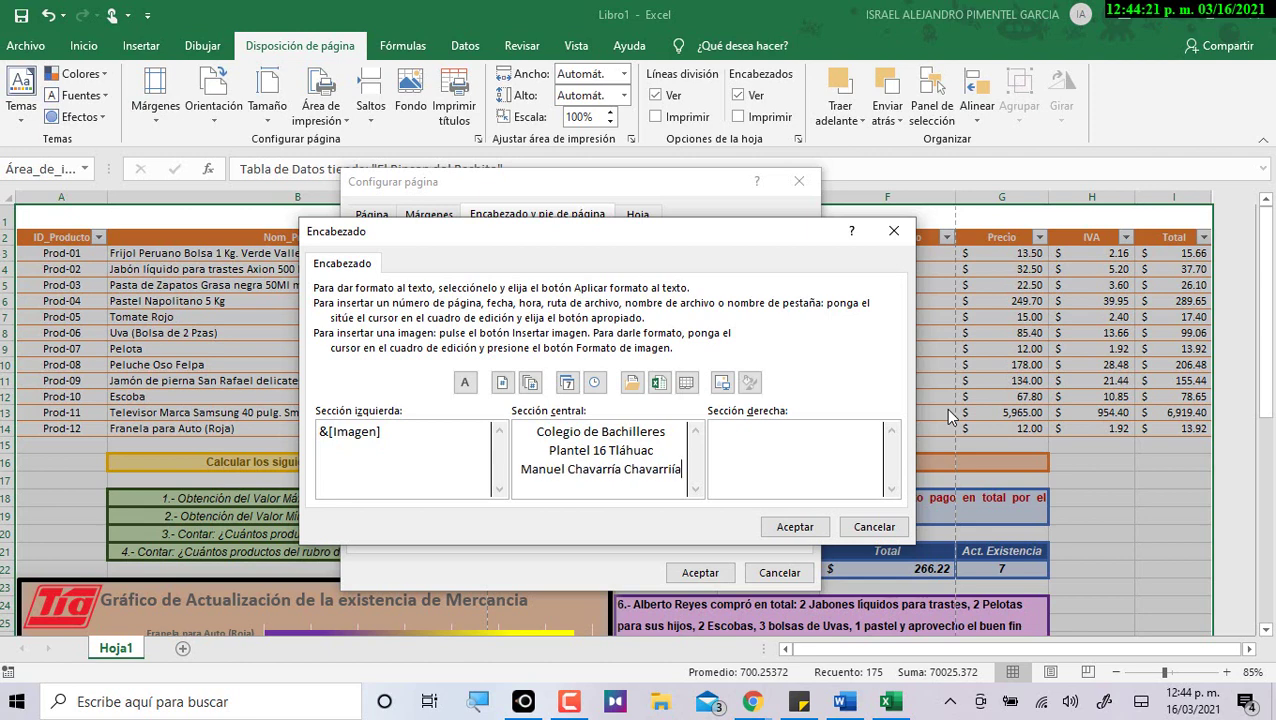
key("Left")
key("Left")
key("BackSpace")
key("BackSpace")
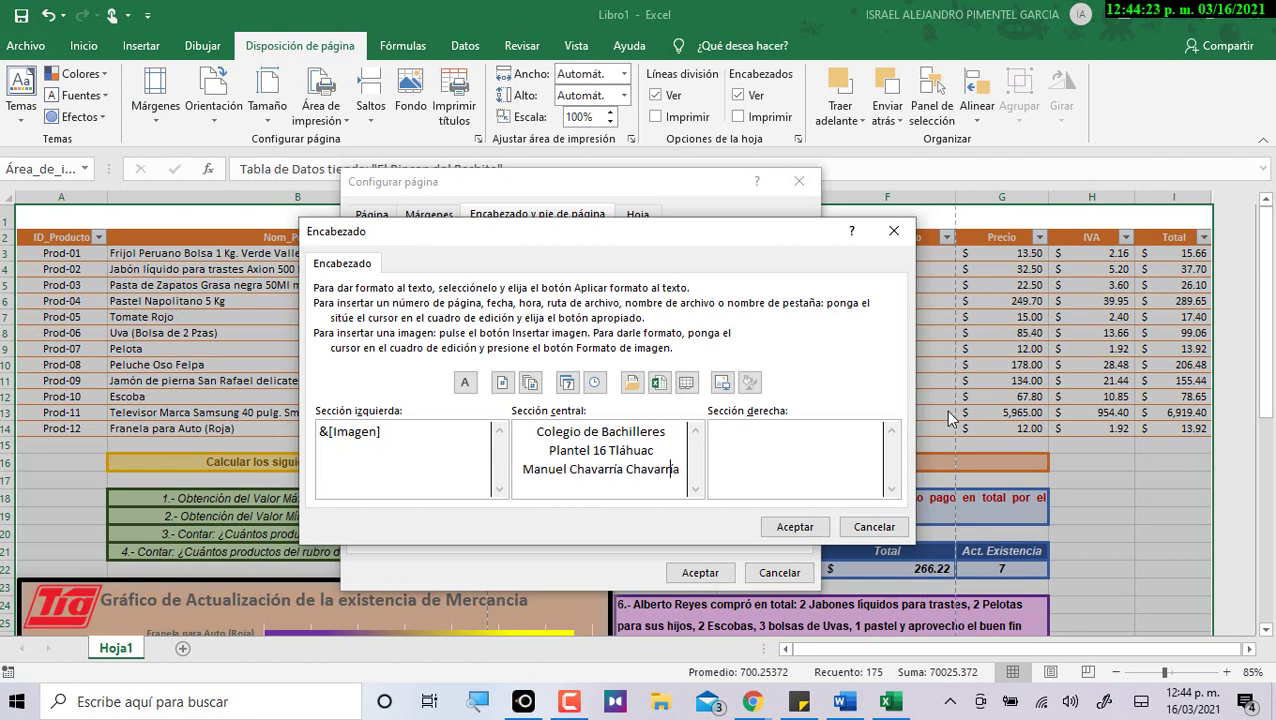
type("í")
type("Fec")
type("ha:")
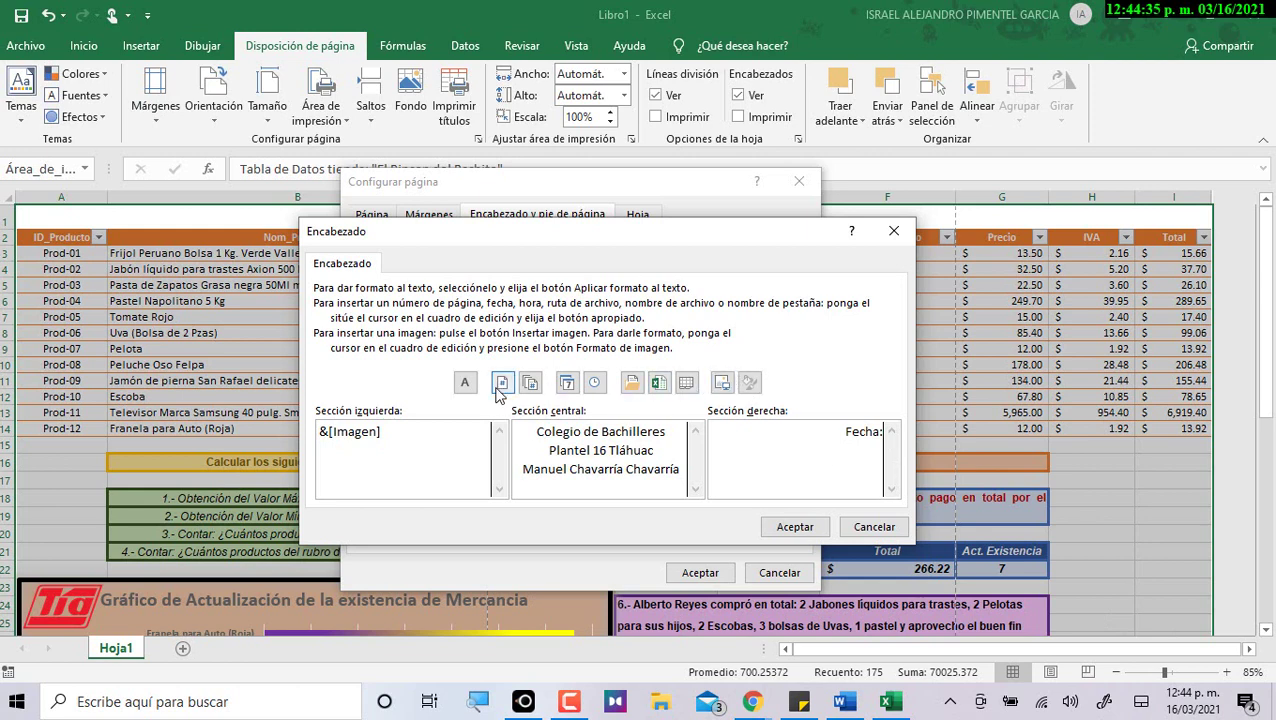
left_click(567, 383)
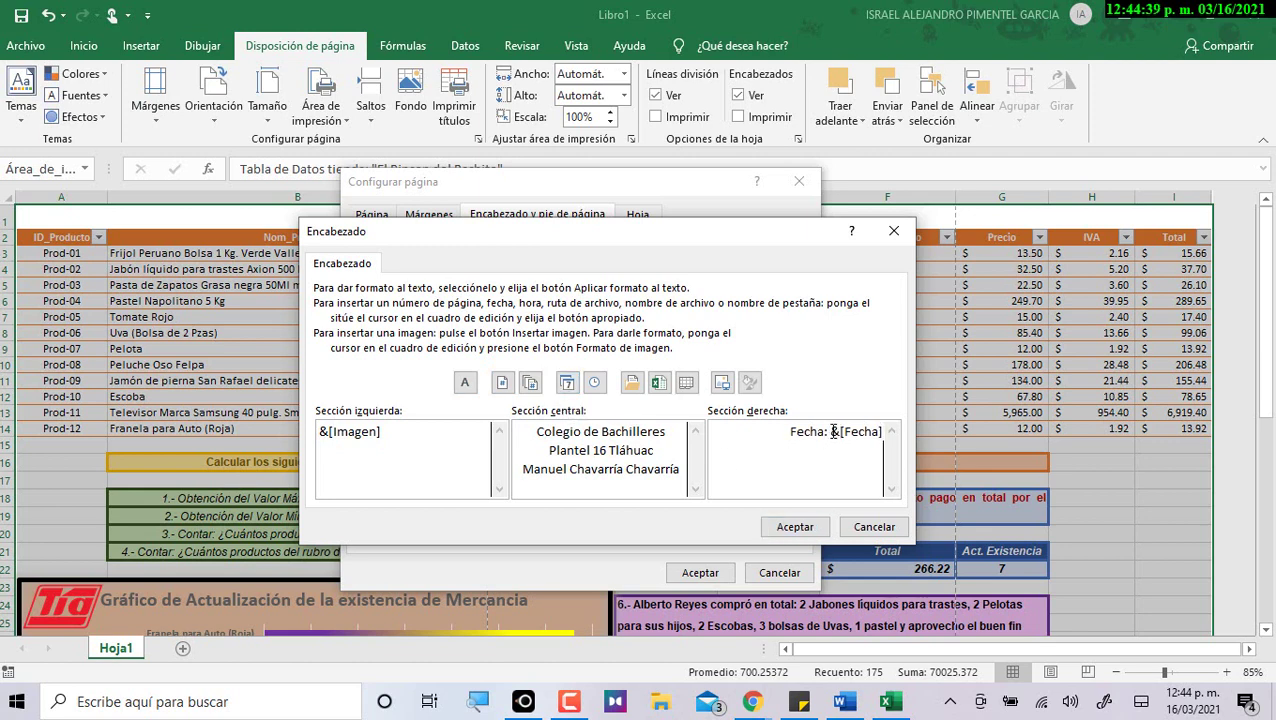
left_click_drag(830, 432, 901, 433)
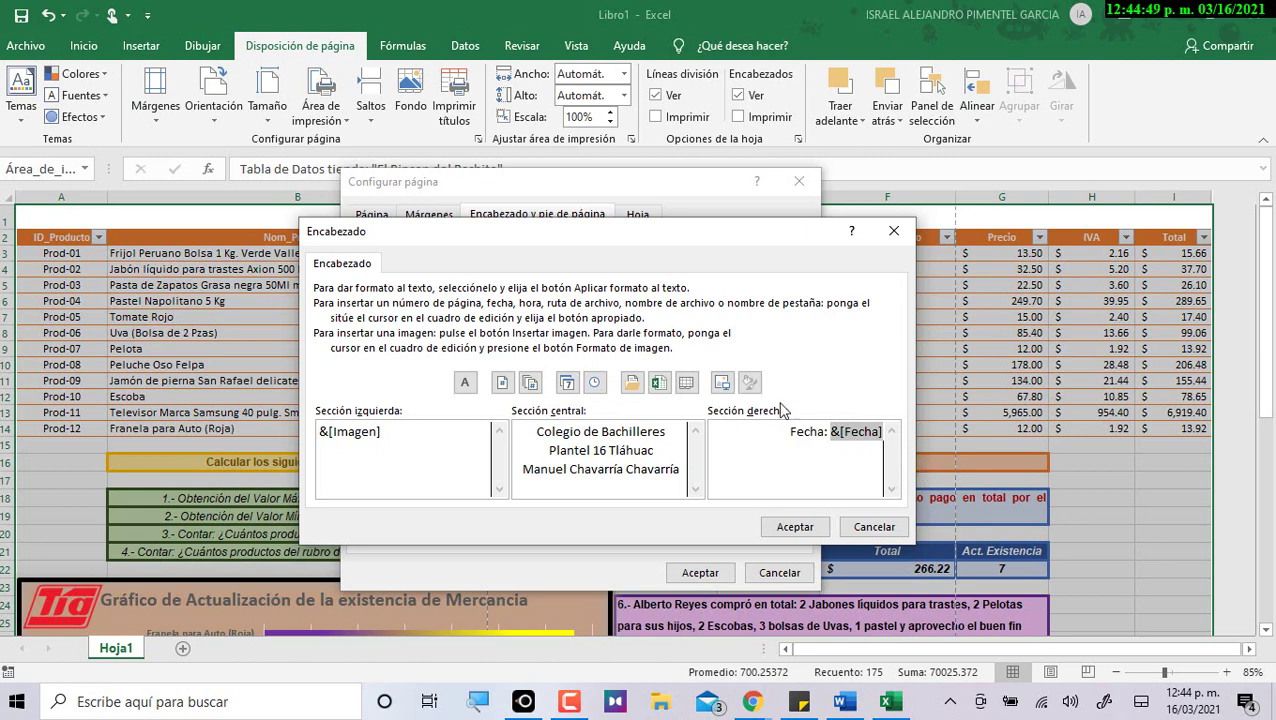
left_click(768, 527)
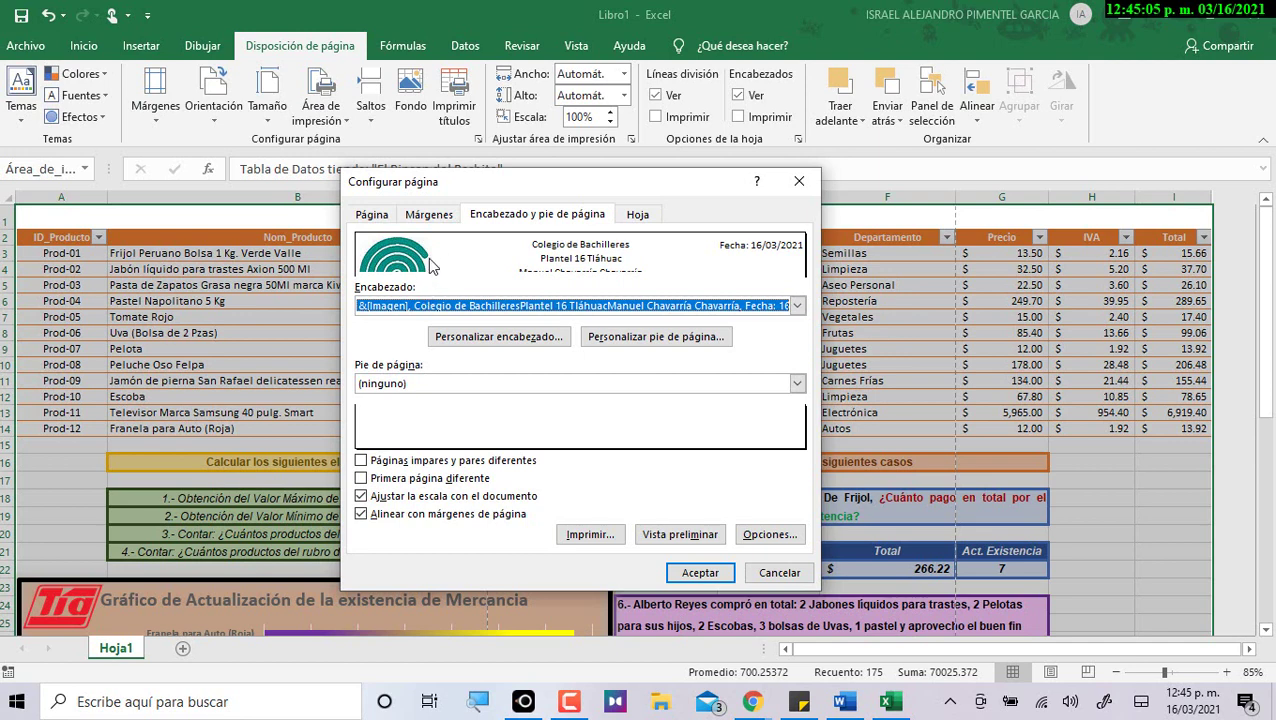
Reopen the custom header and scale the logo image to 20 % (about 1.46 by 1.42 cm).
left_click(468, 337)
left_click(497, 343)
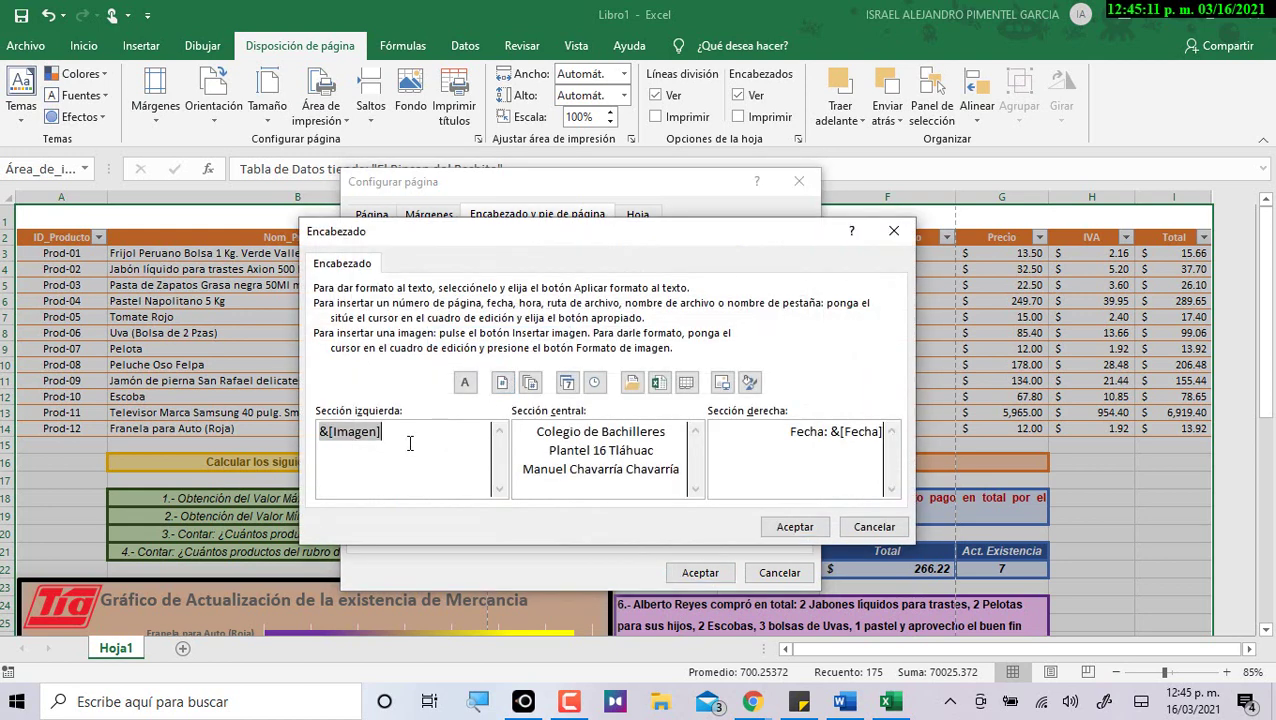
left_click(424, 440)
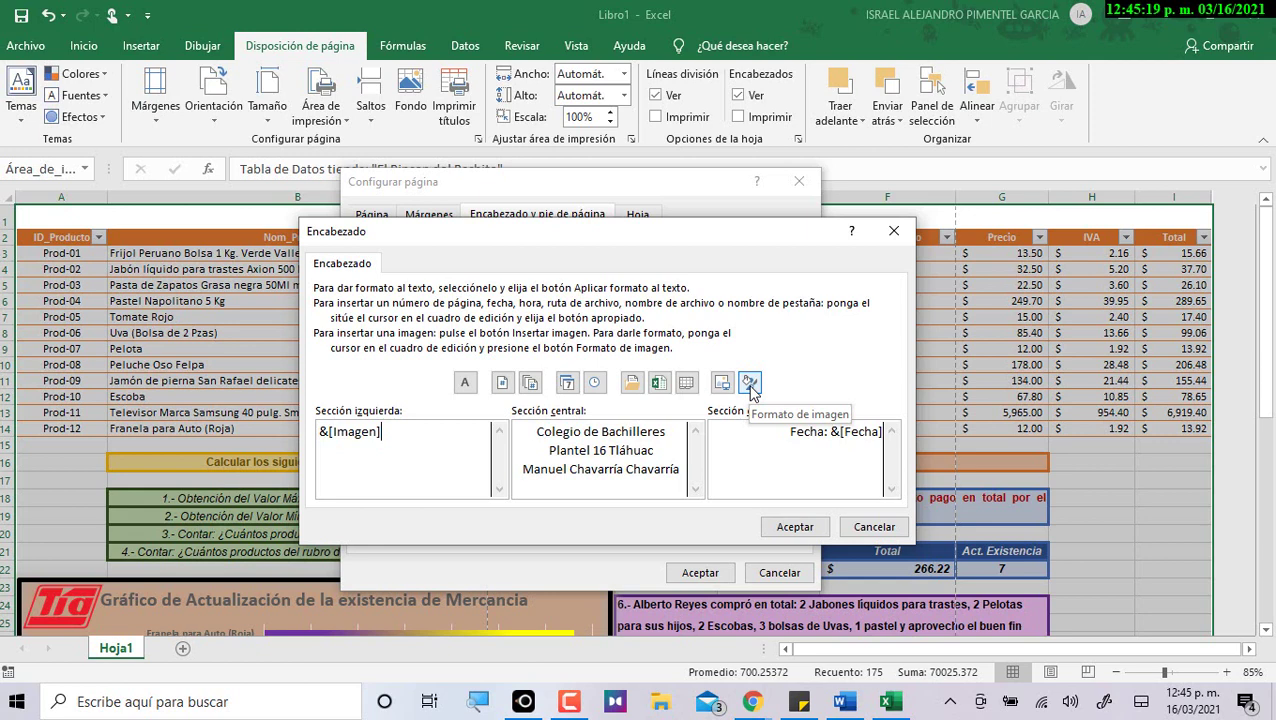
left_click(751, 385)
left_click_drag(635, 213, 621, 60)
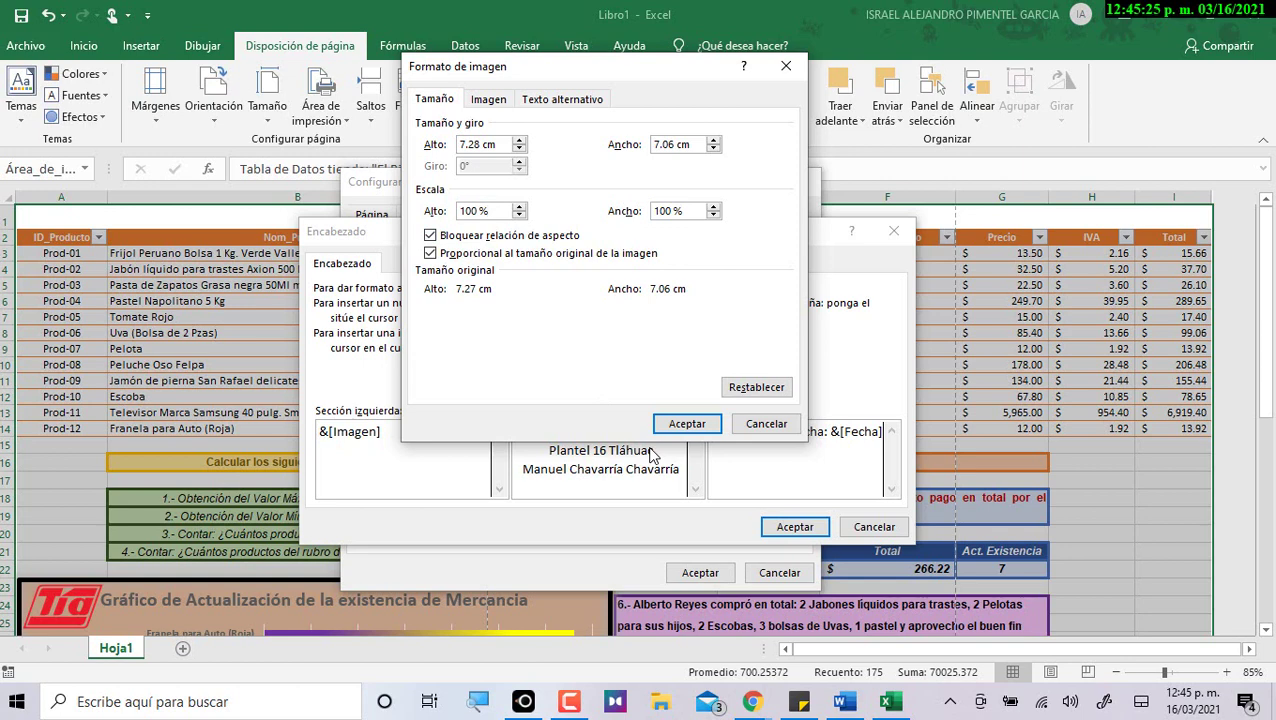
key("BackSpace")
key("BackSpace")
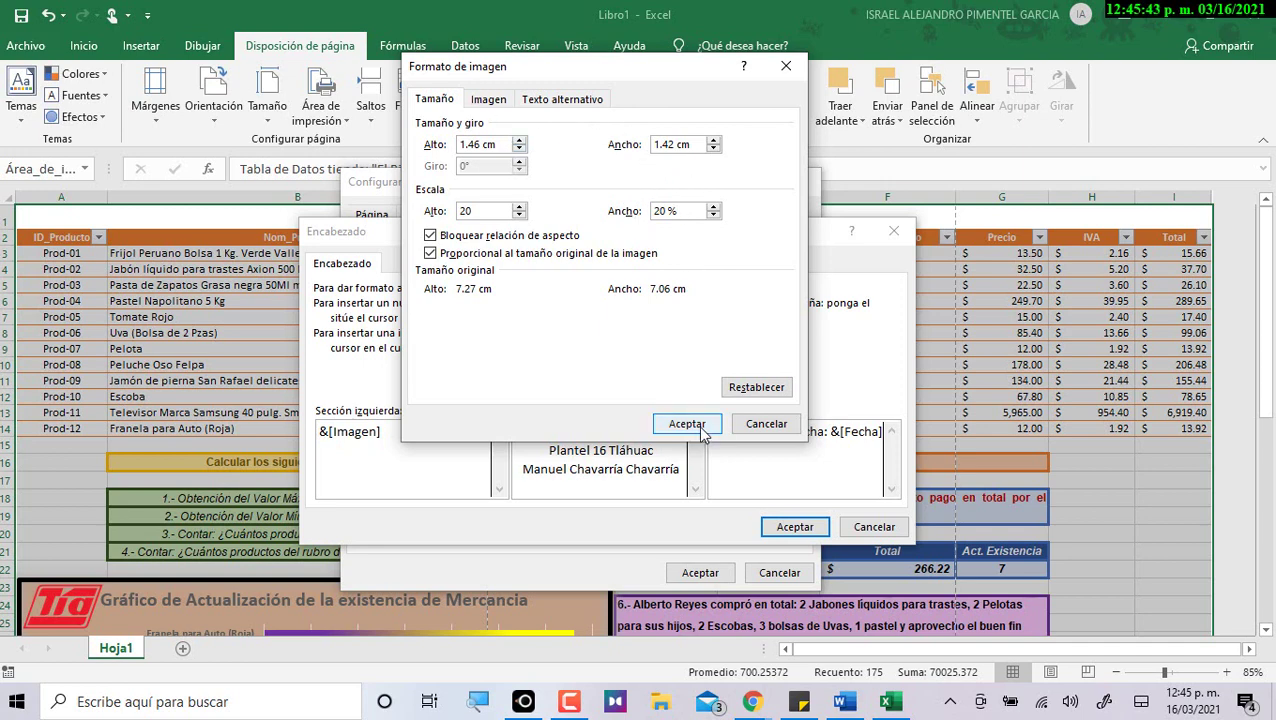
left_click(687, 424)
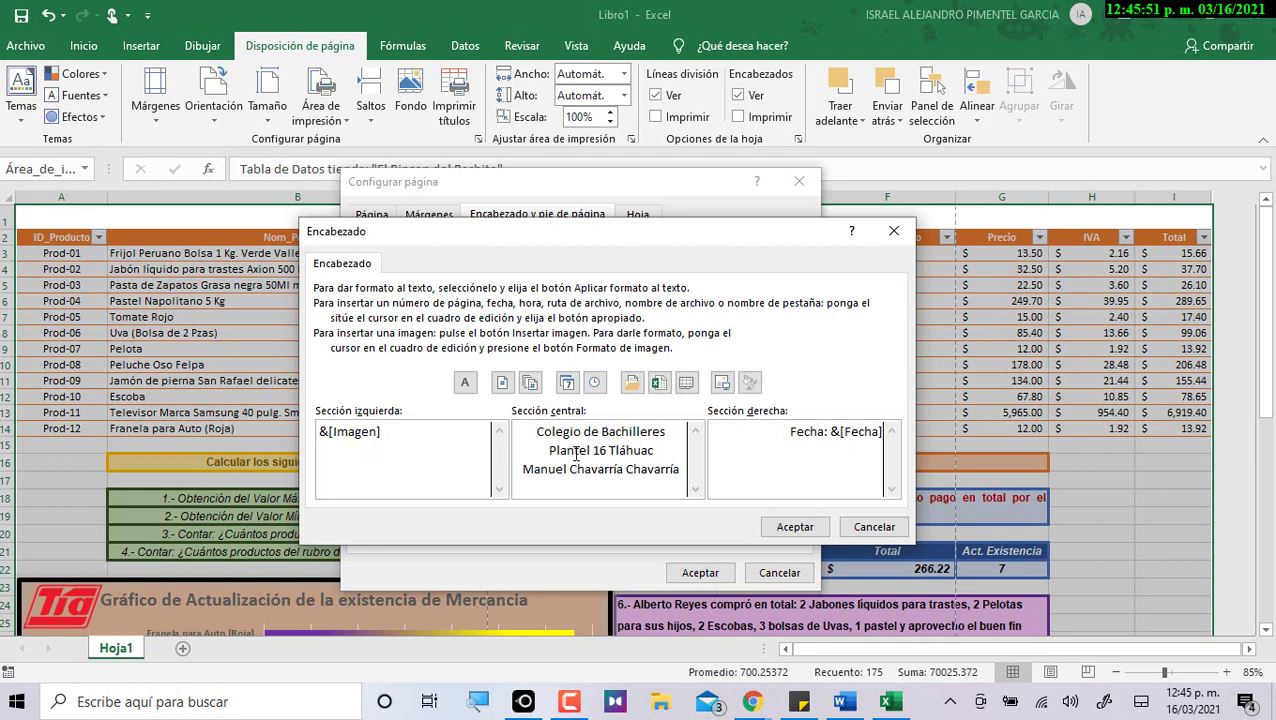
left_click_drag(538, 431, 676, 475)
Format the centred school, campus and name lines as bold 14-point Arial in green.
left_click_drag(533, 430, 676, 472)
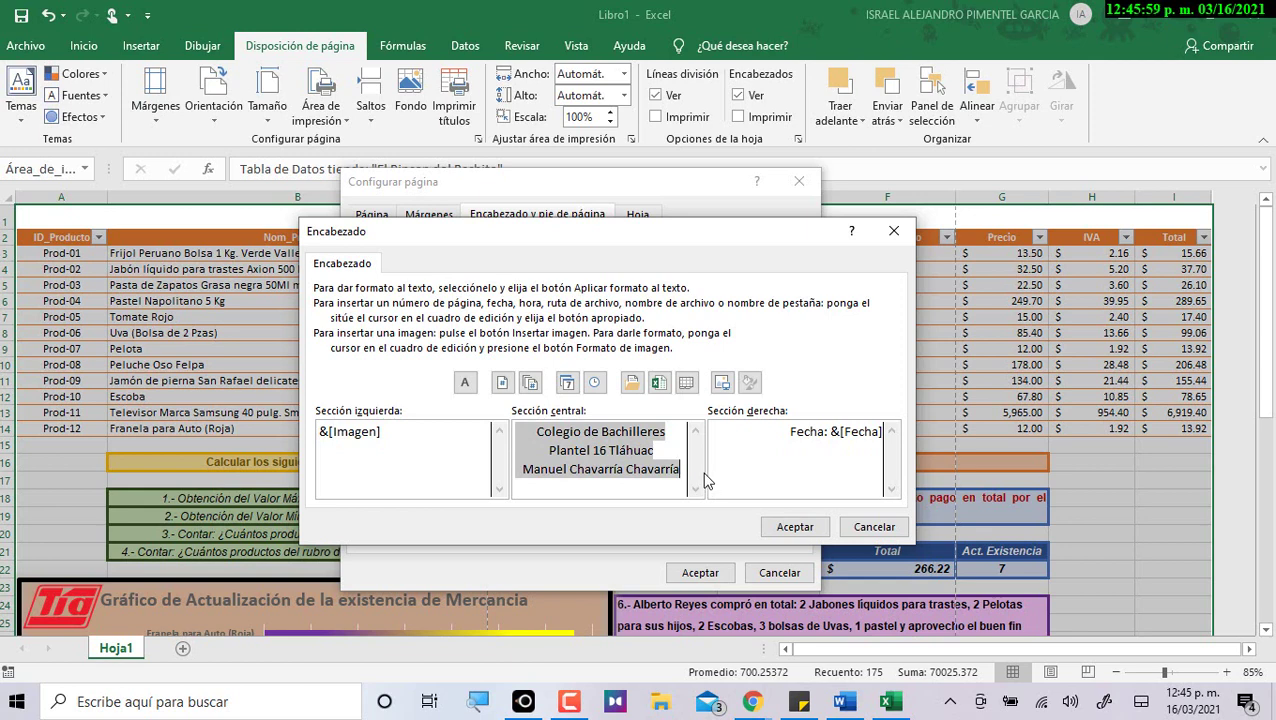
left_click(471, 390)
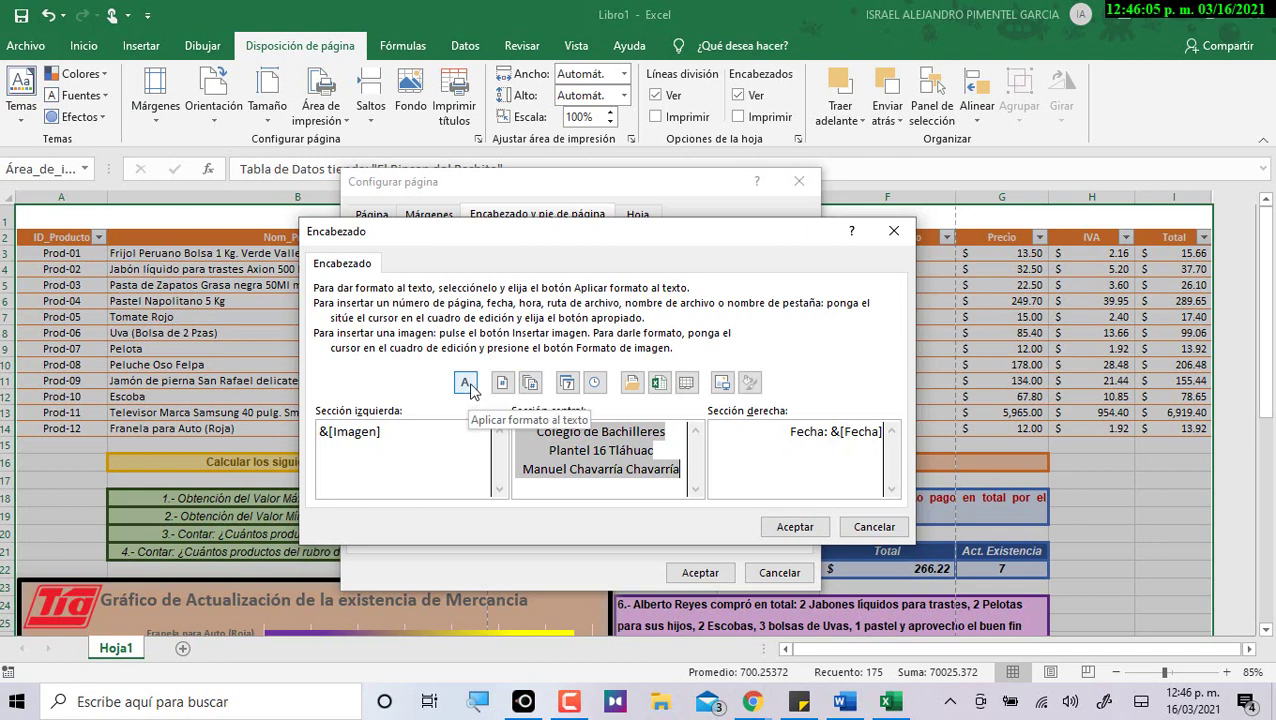
left_click(471, 390)
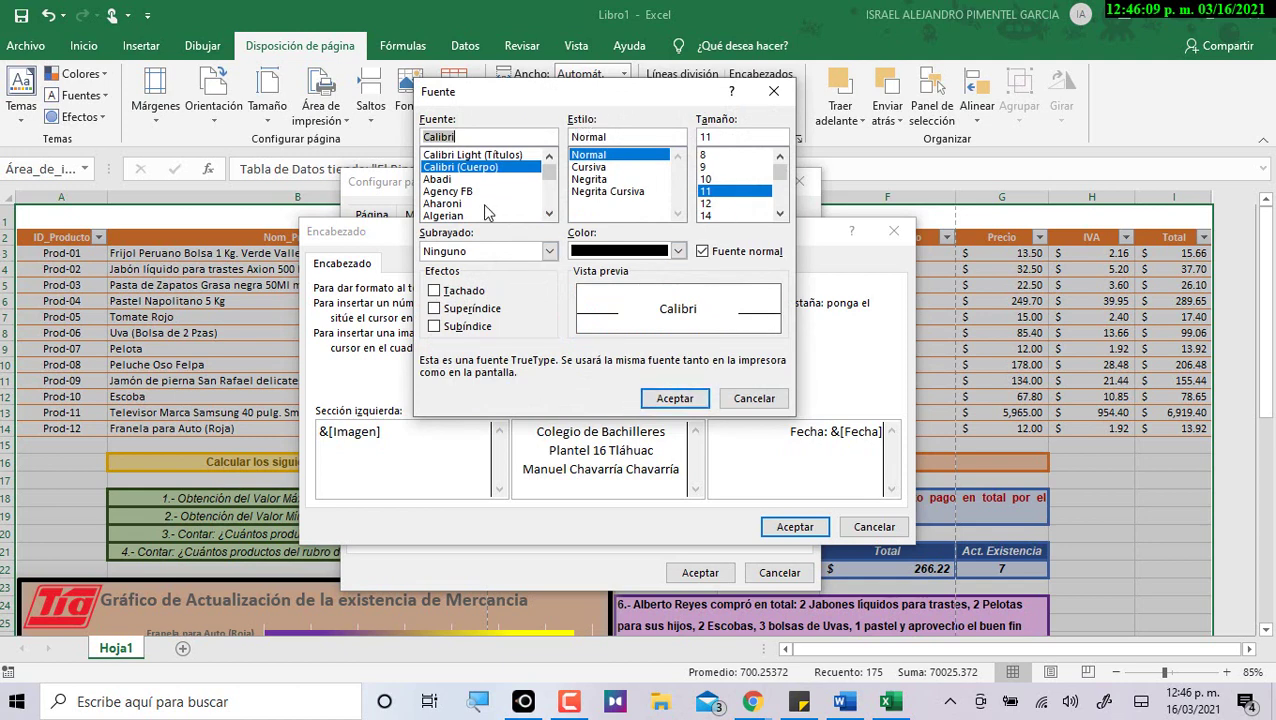
scroll(465, 194, "down", 1)
left_click(455, 192)
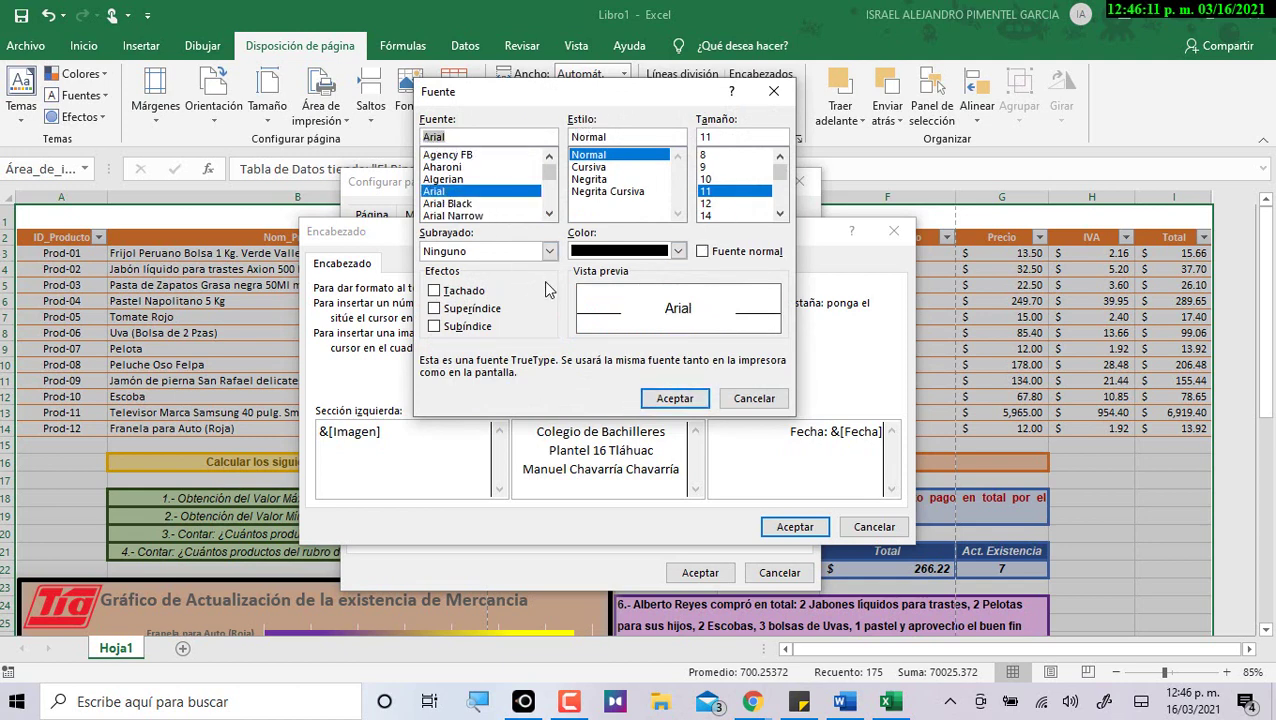
left_click(589, 179)
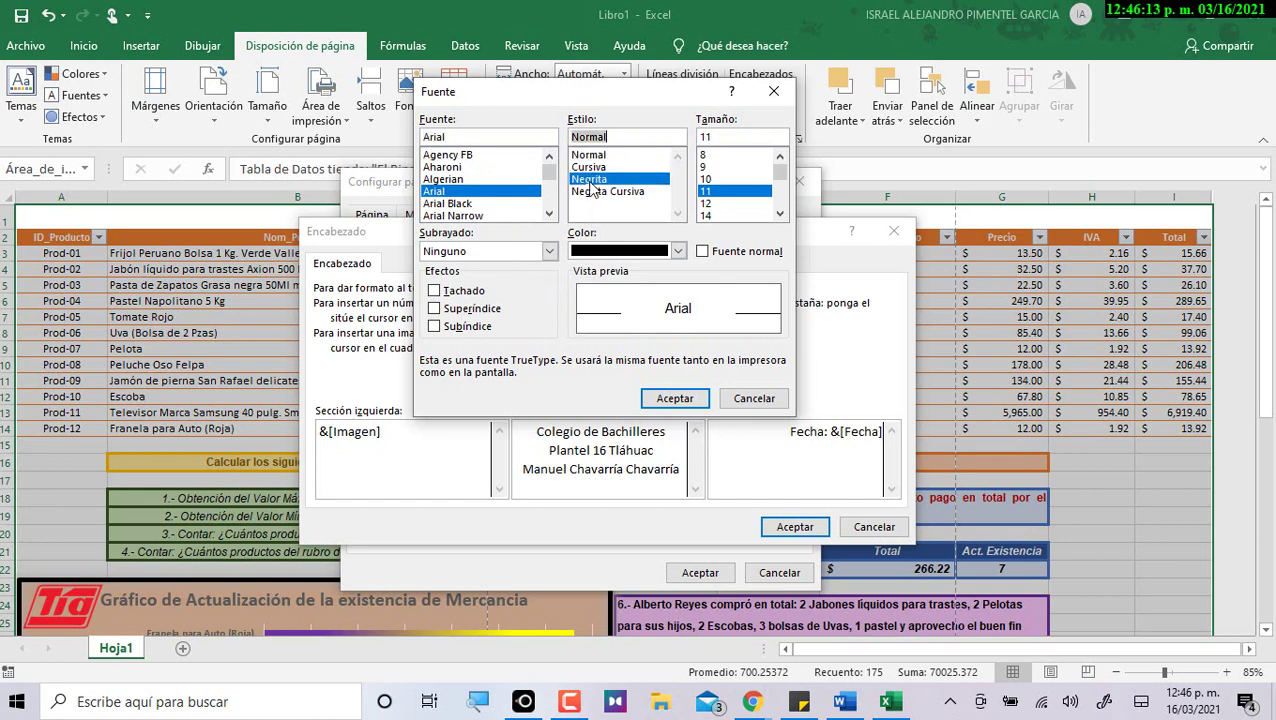
left_click(706, 215)
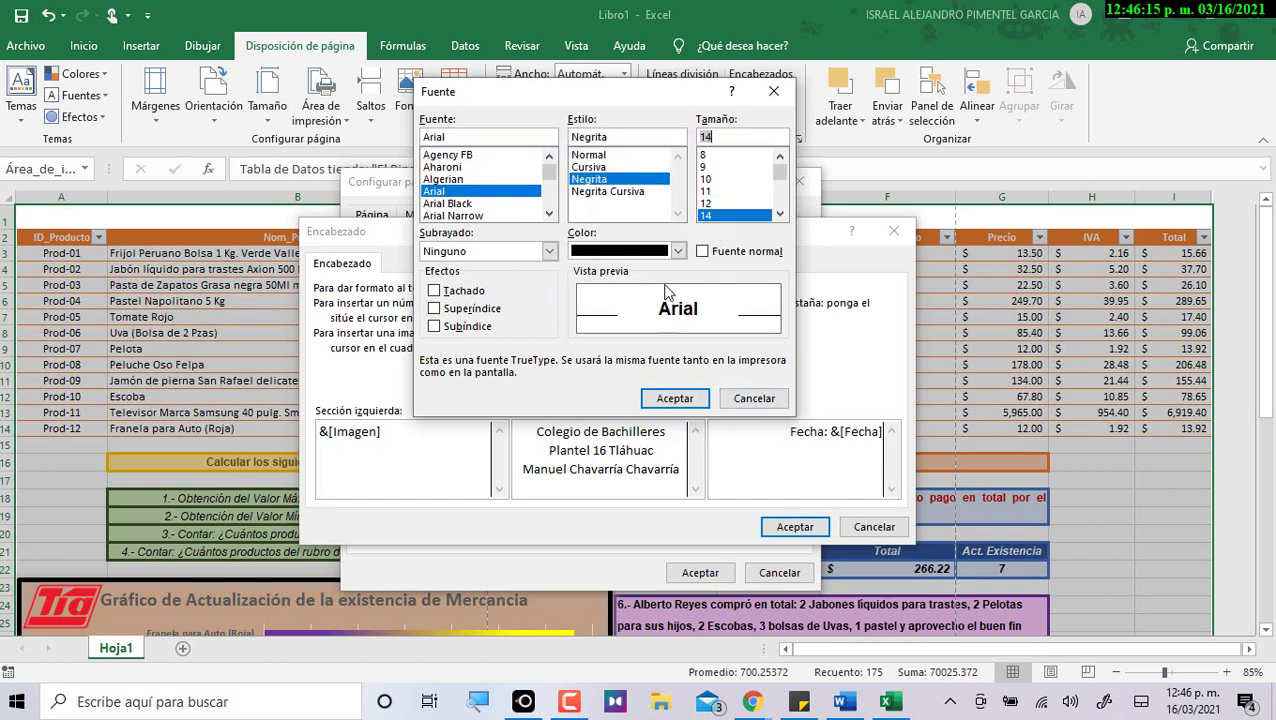
left_click(678, 251)
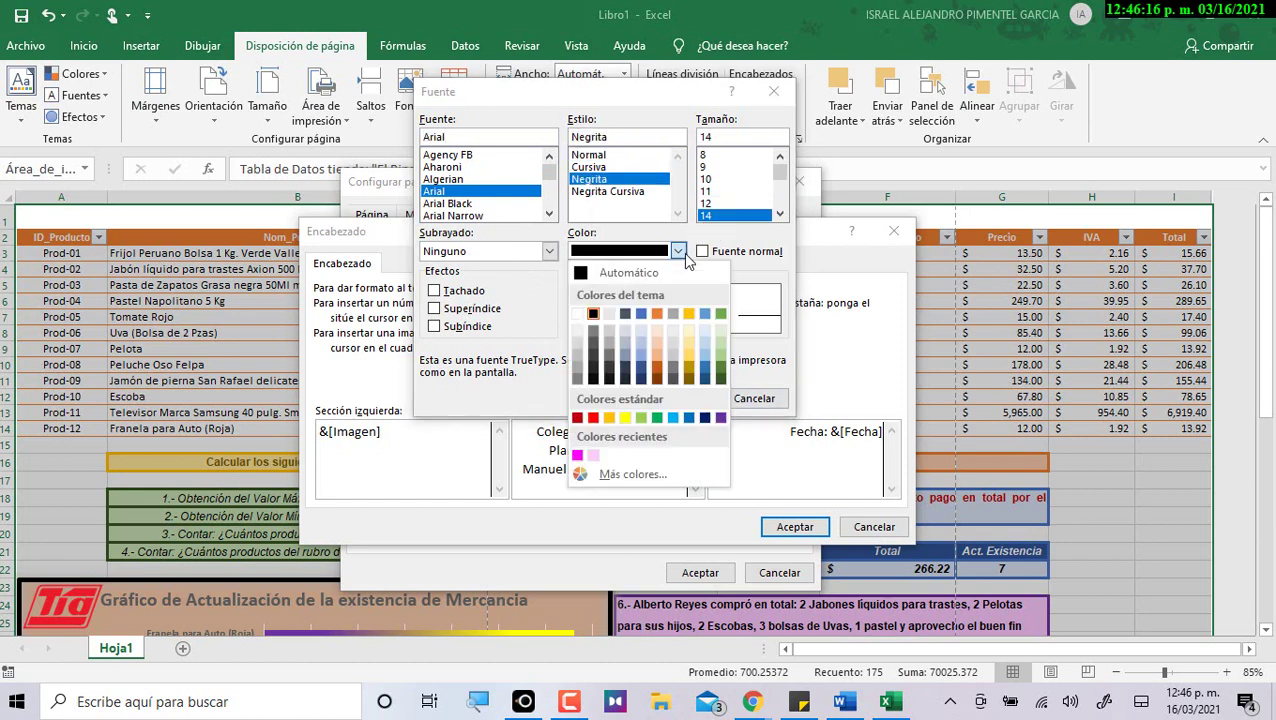
left_click(657, 417)
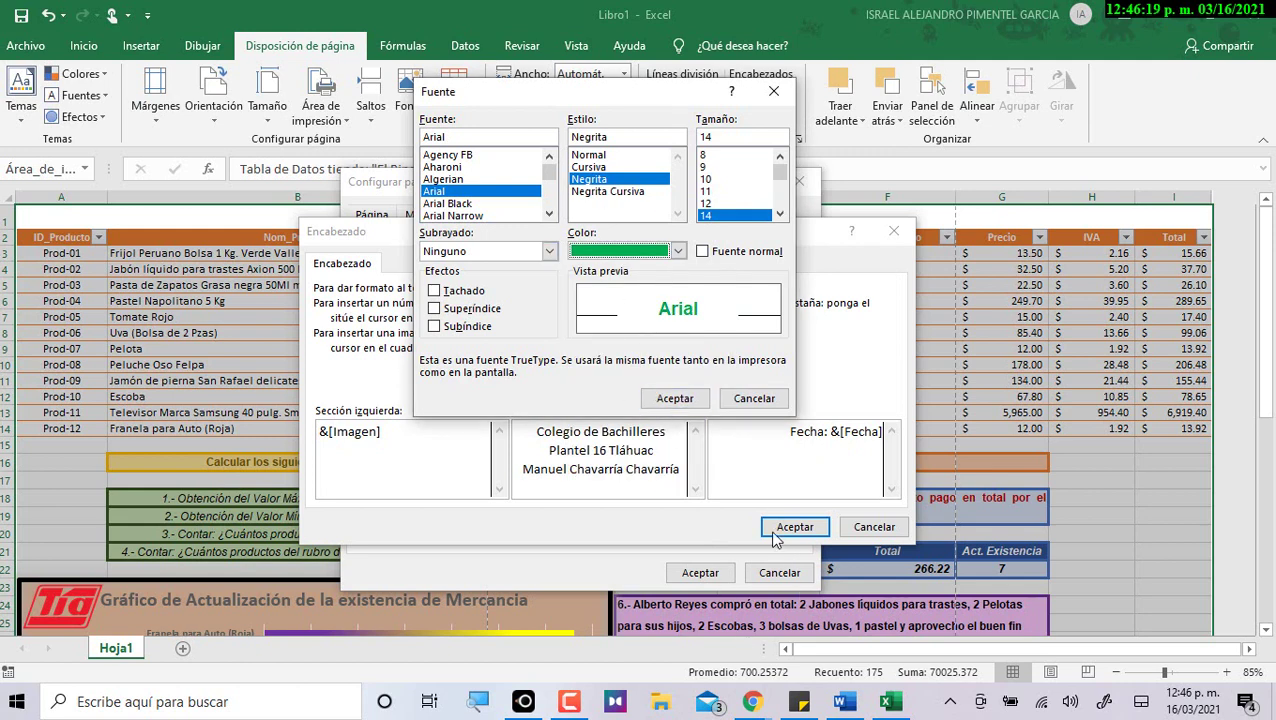
left_click(673, 398)
left_click(628, 452)
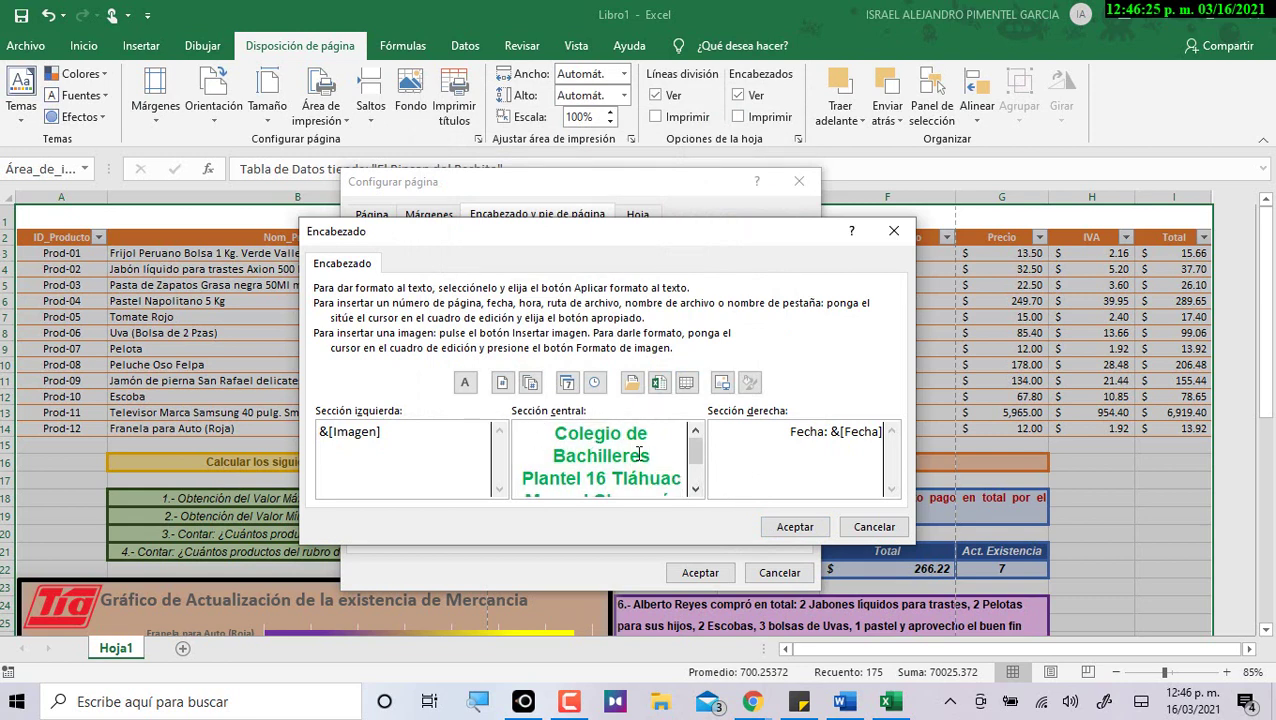
Make the right-side Fecha date bold 14-point Arial in dark red and confirm the header.
left_click_drag(820, 428, 971, 428)
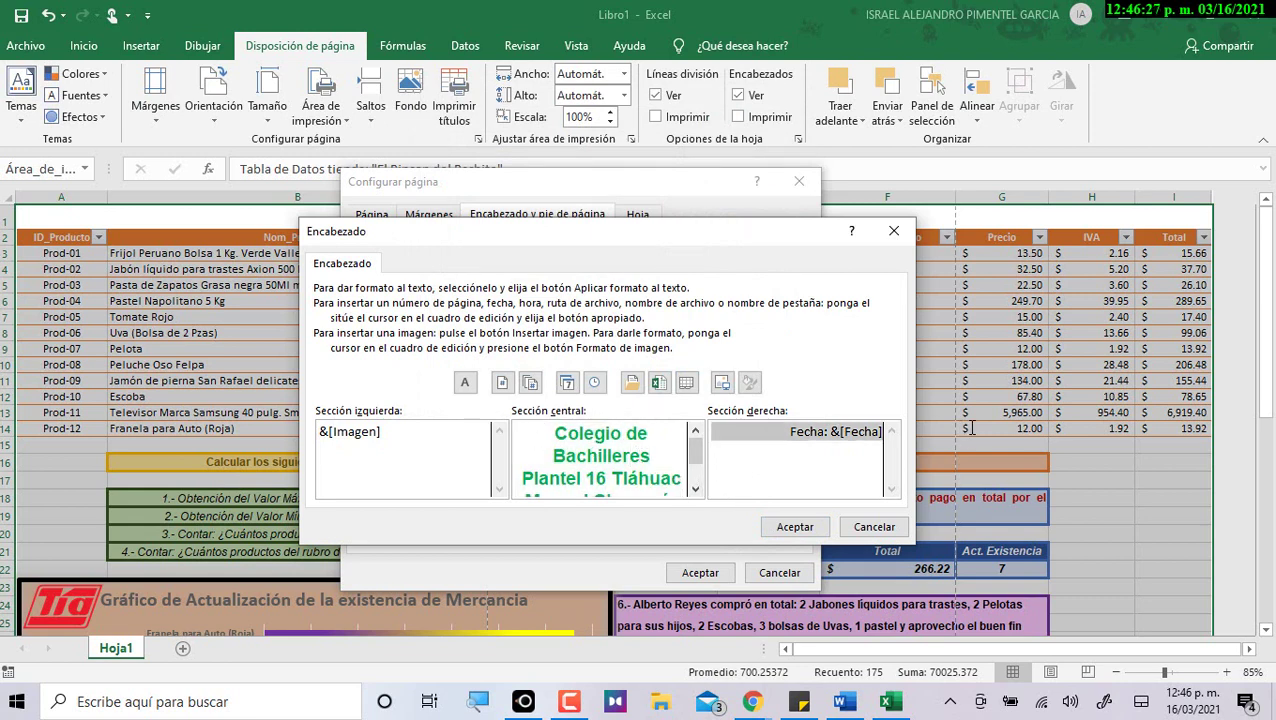
left_click(466, 385)
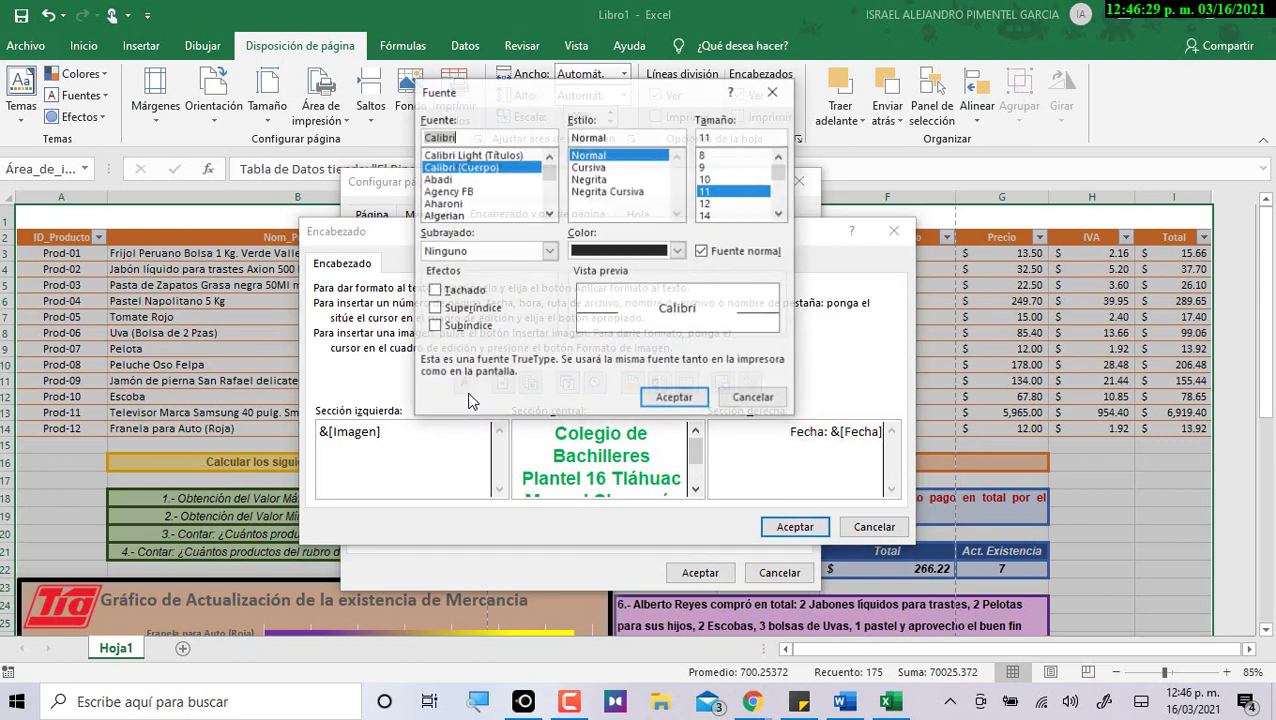
scroll(462, 210, "down", 2)
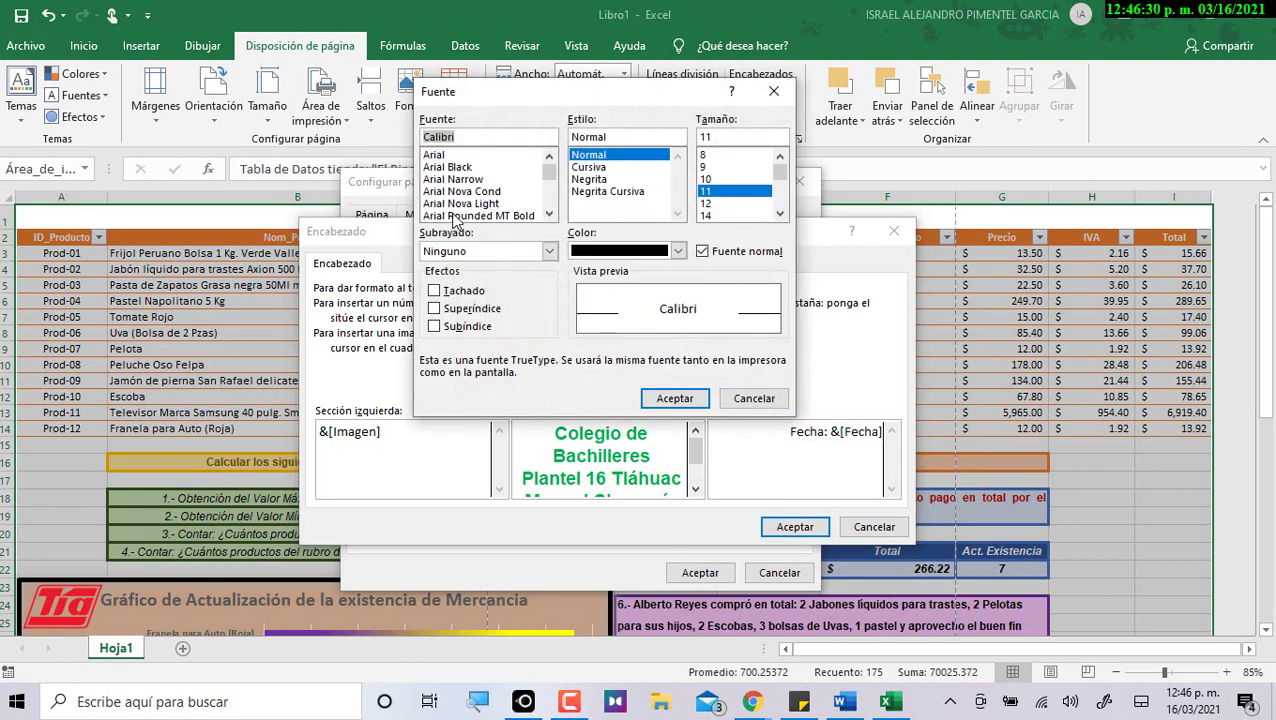
left_click(450, 157)
left_click(592, 179)
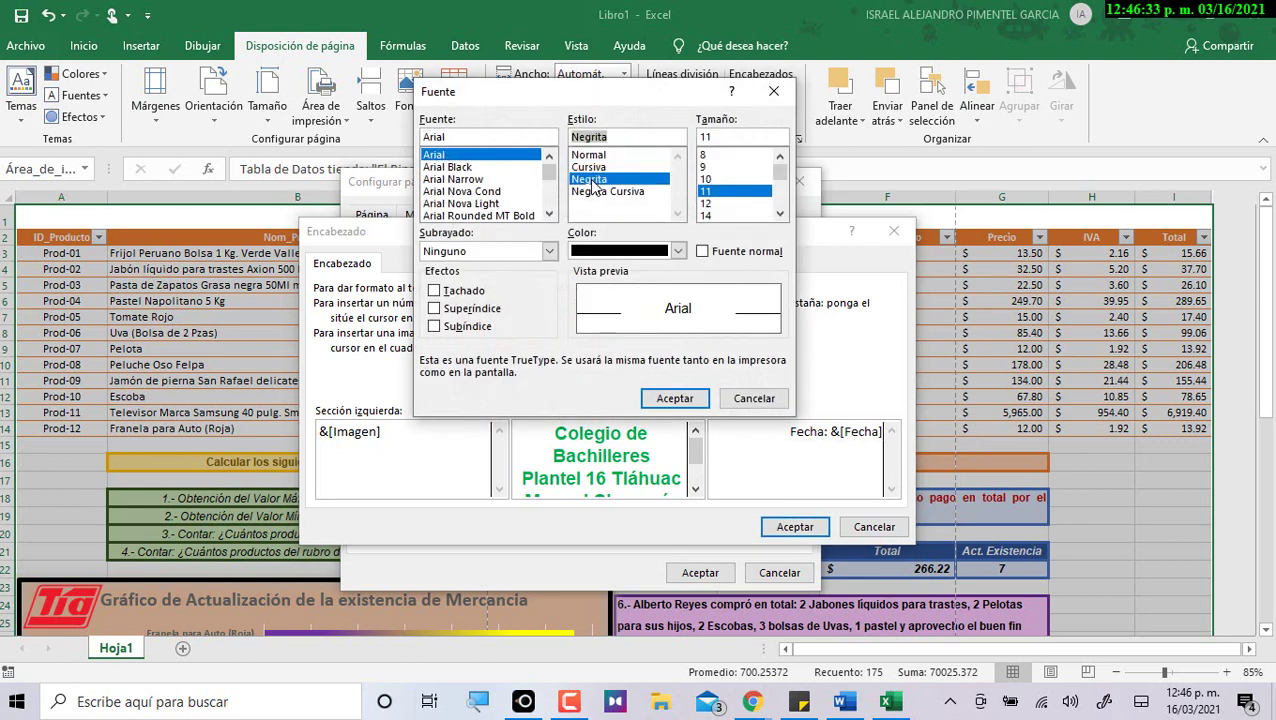
left_click(710, 215)
left_click(678, 251)
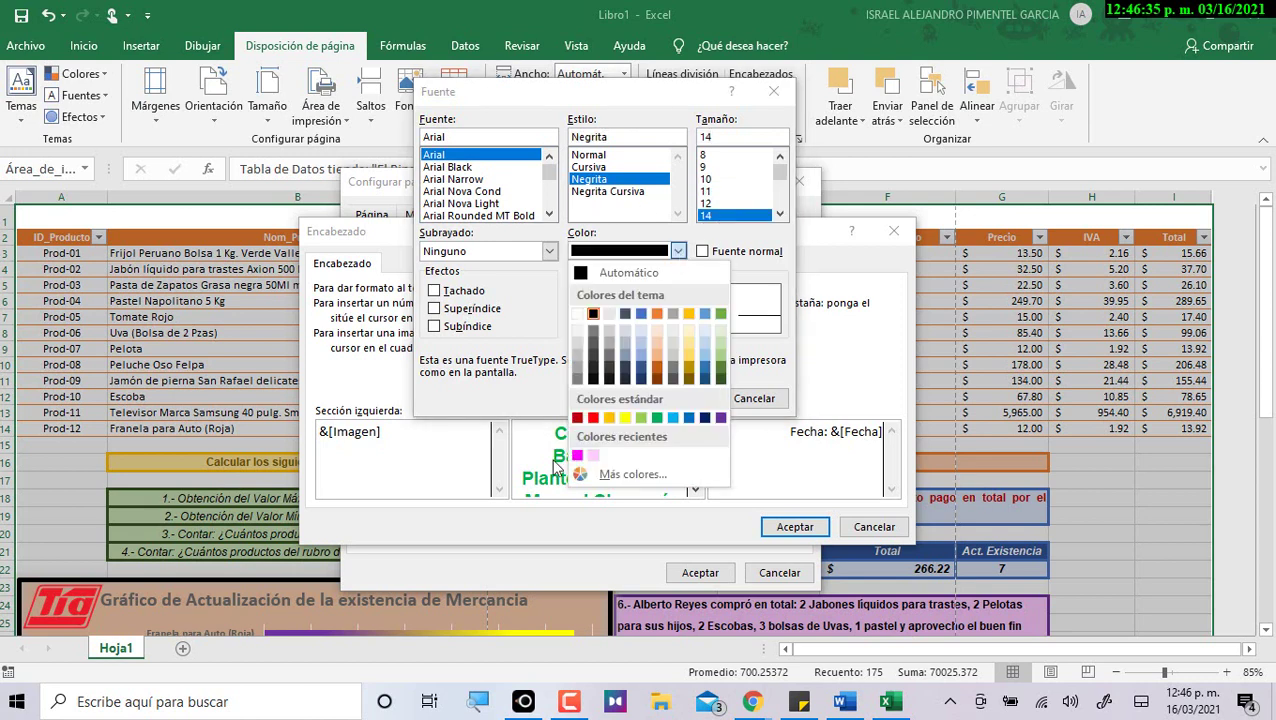
left_click(577, 418)
left_click(682, 399)
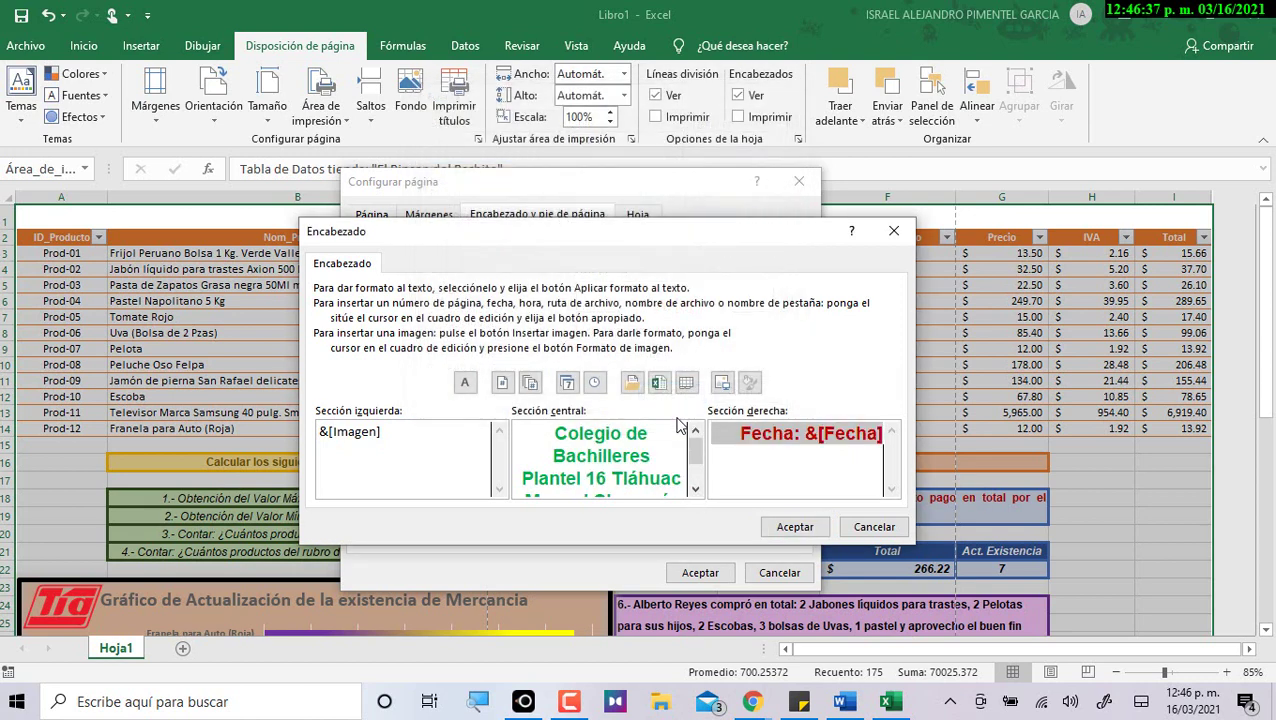
left_click(780, 527)
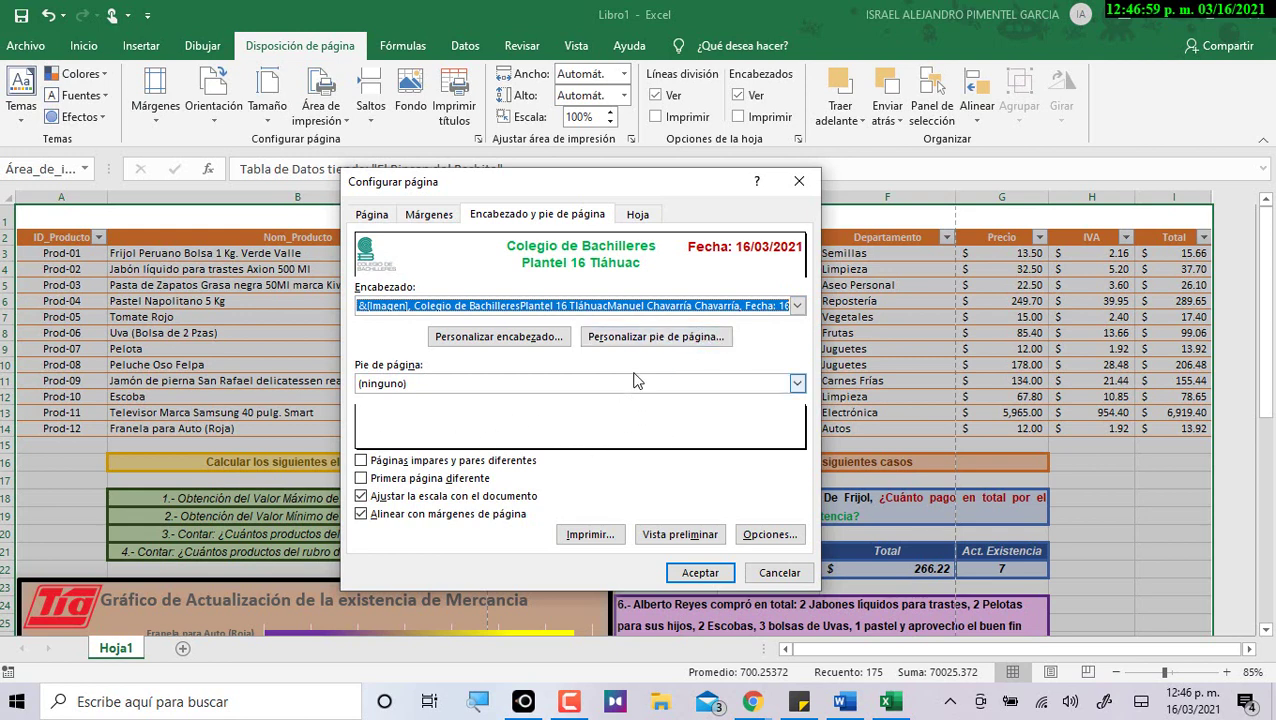
Fill the footer: 'Nombre:' with the student's name at left, 'Grupo: 201' centred, 'Página:' with page number at right.
left_click(634, 338)
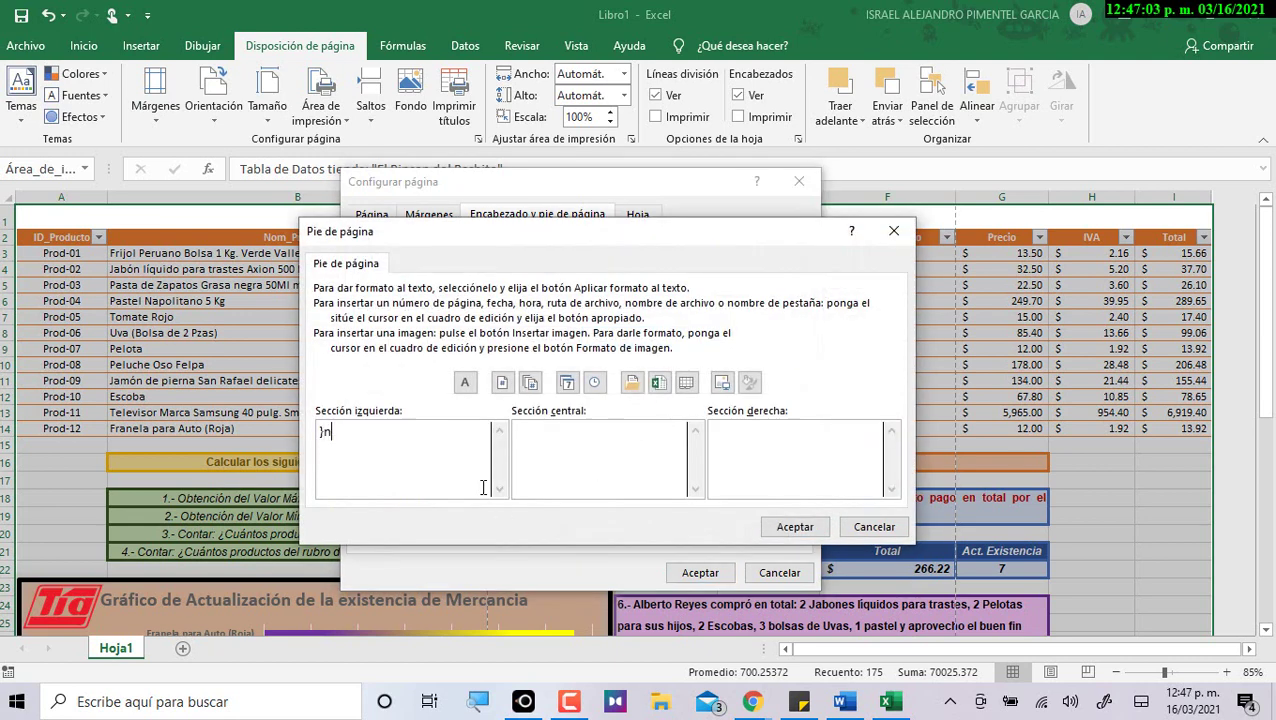
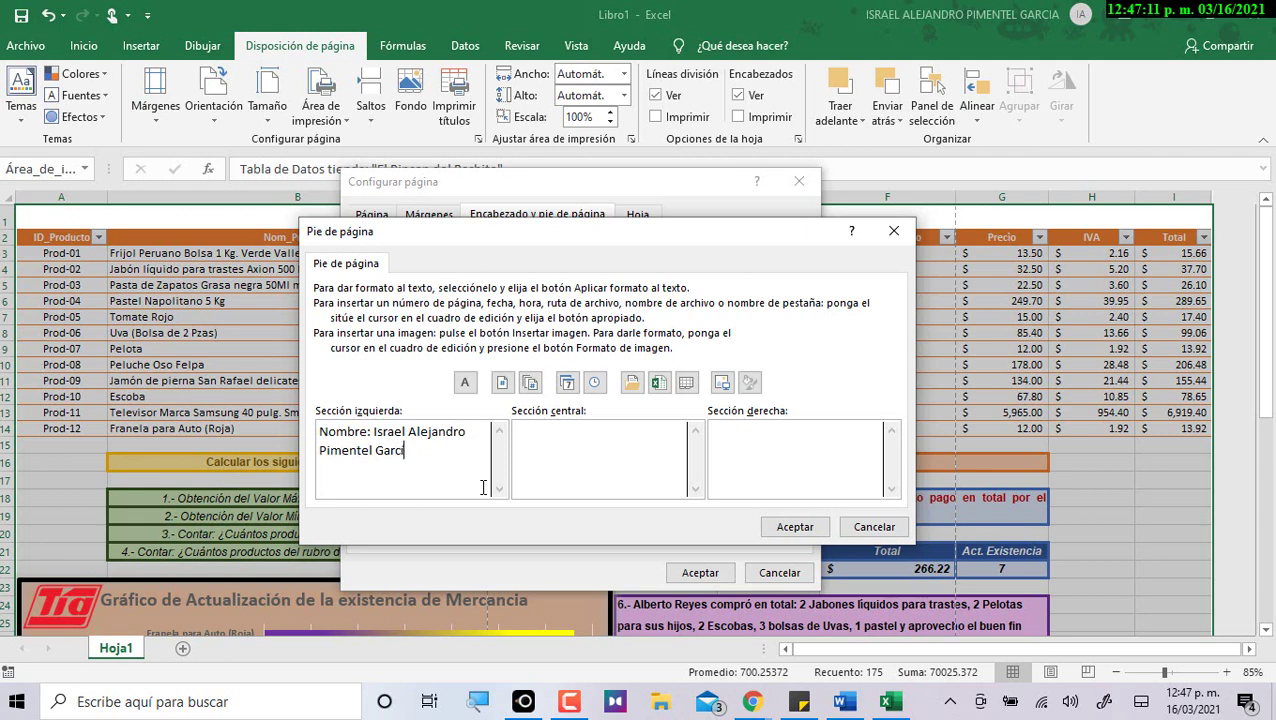
left_click(609, 472)
type("Grupo: 201")
left_click(738, 447)
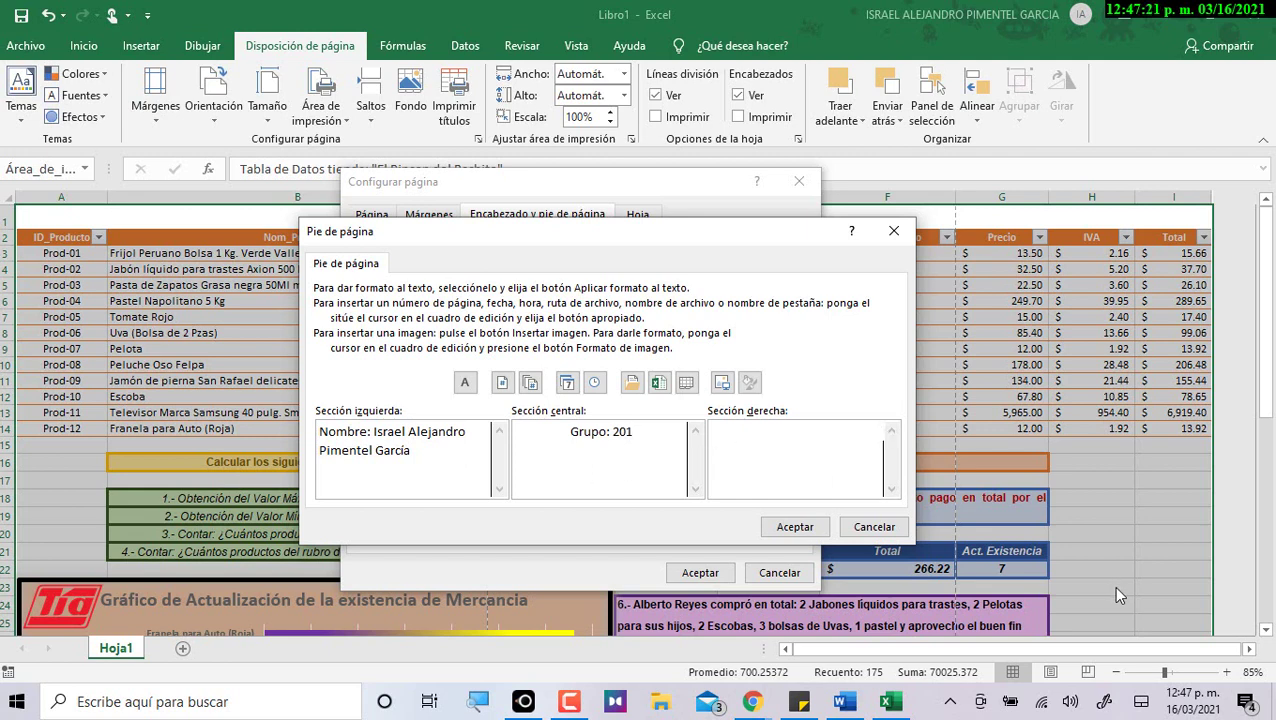
type("Página: &[Página")
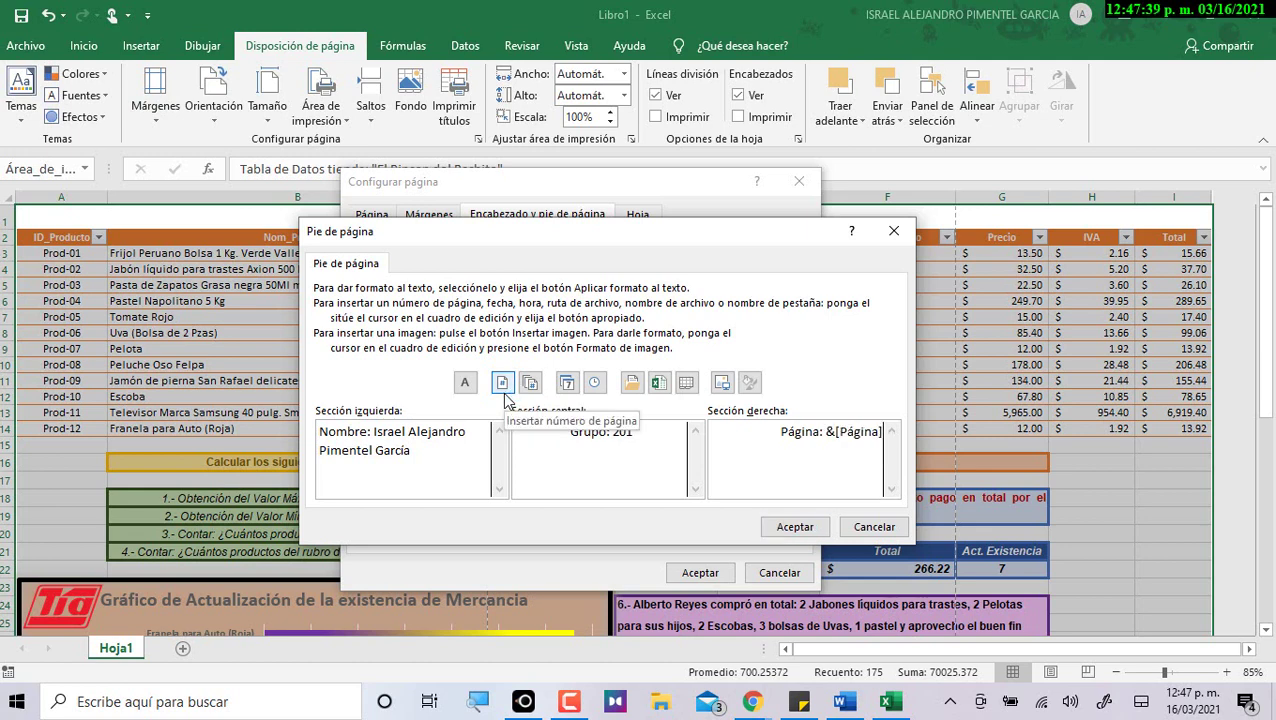
left_click_drag(824, 432, 900, 440)
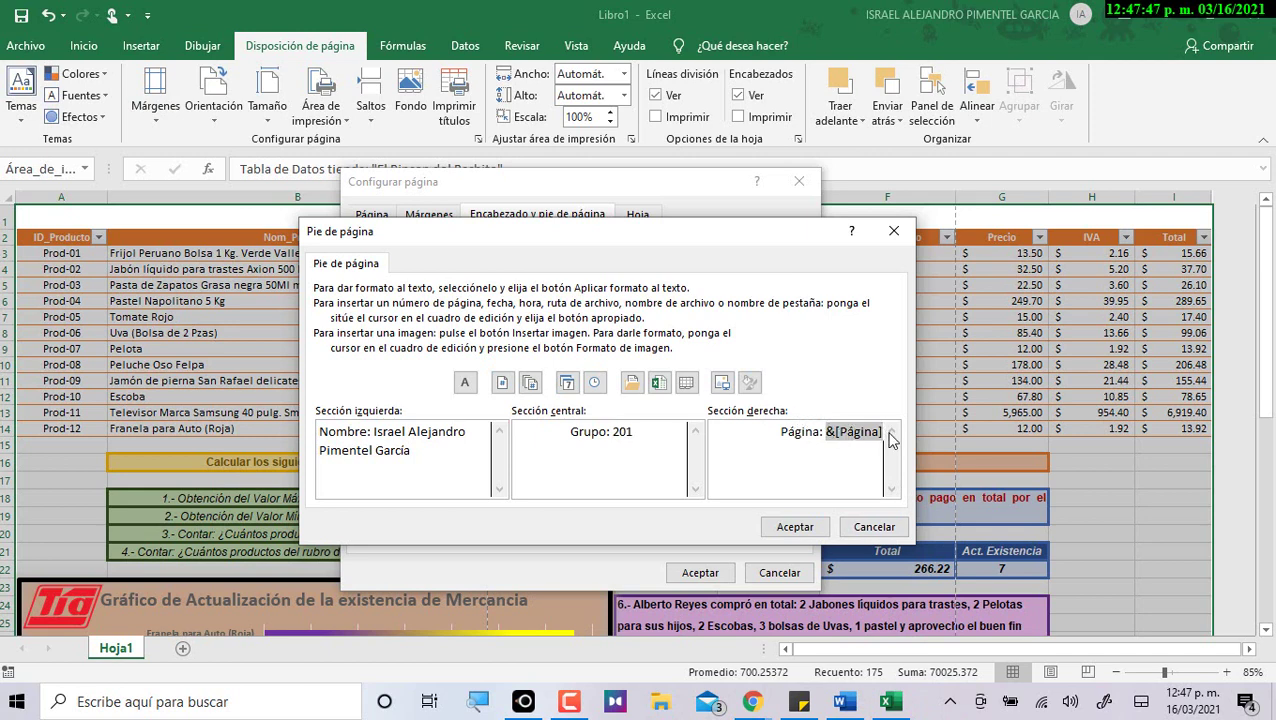
left_click_drag(461, 457, 300, 376)
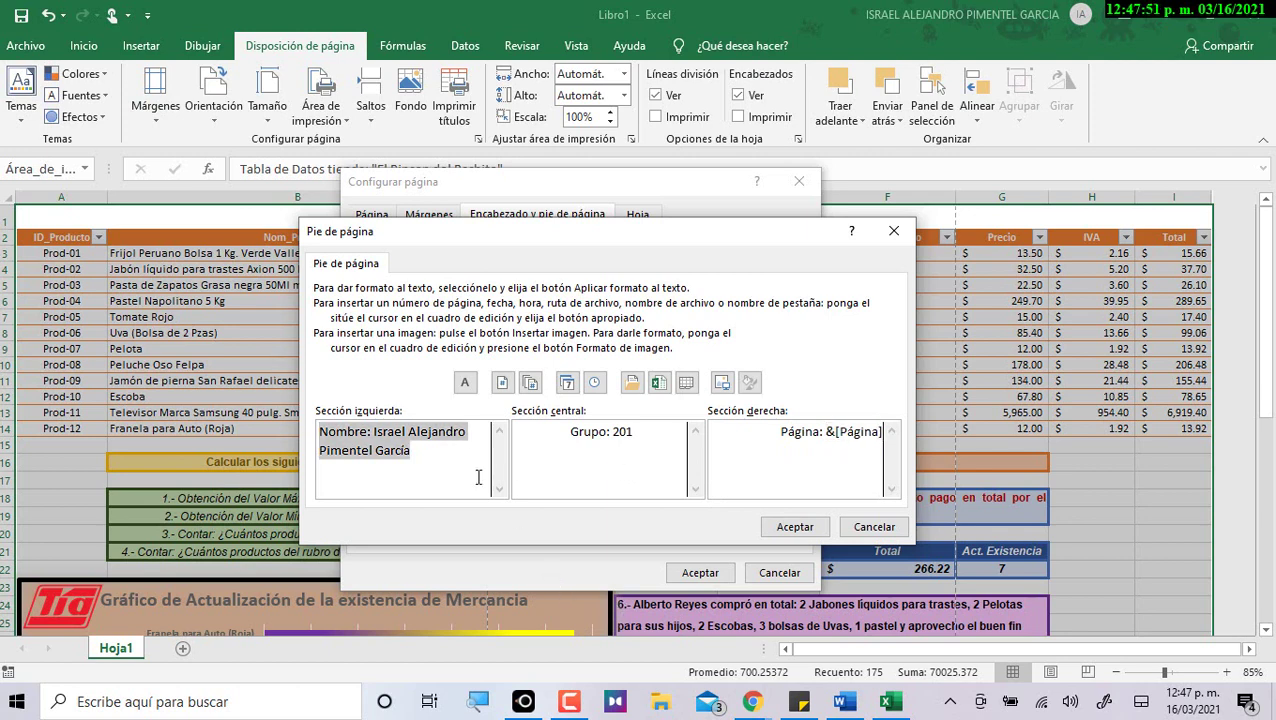
Format the footer name as bold 14-point Arial in dark blue.
left_click(464, 382)
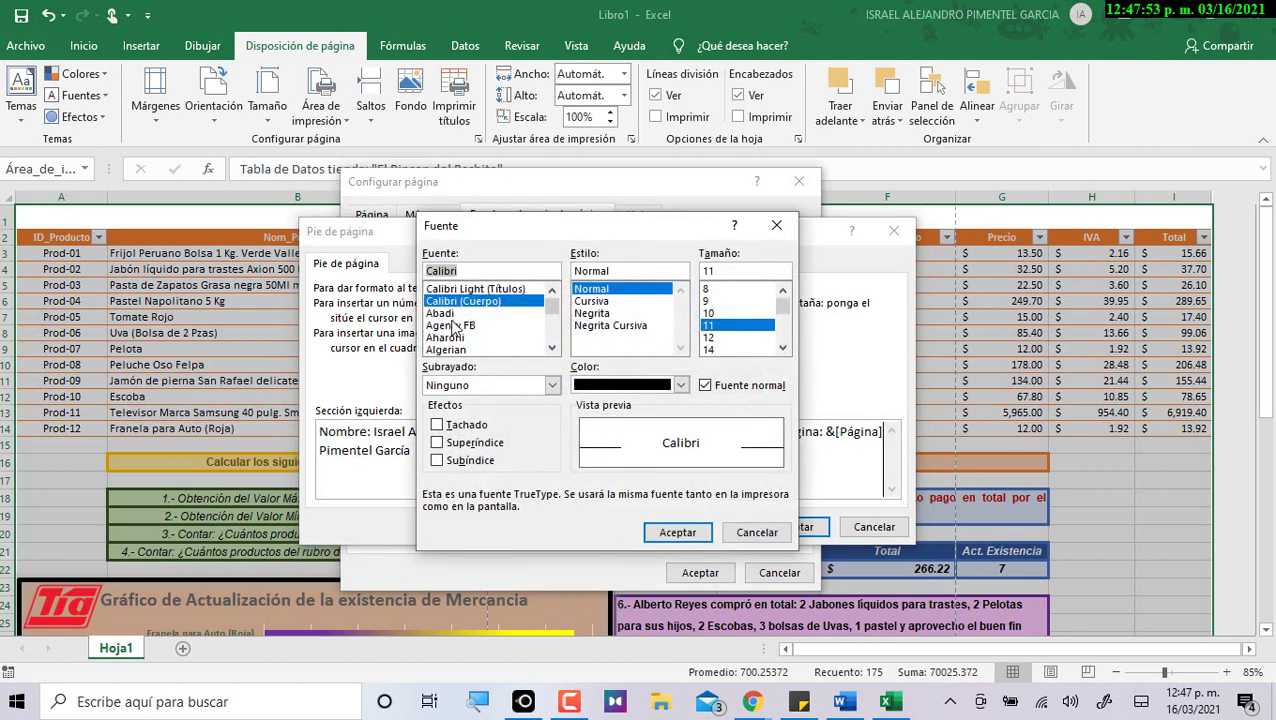
scroll(455, 332, "down", 3)
scroll(452, 337, "up", 2)
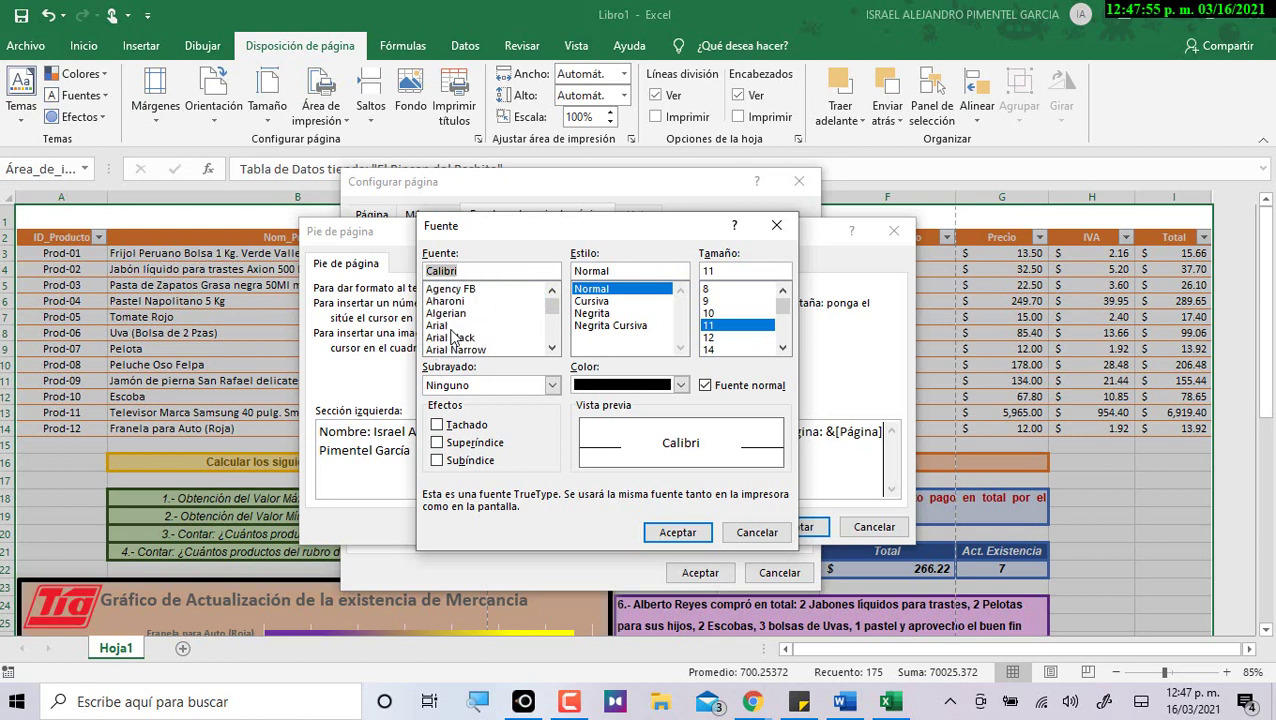
left_click(445, 325)
left_click(600, 313)
left_click(710, 349)
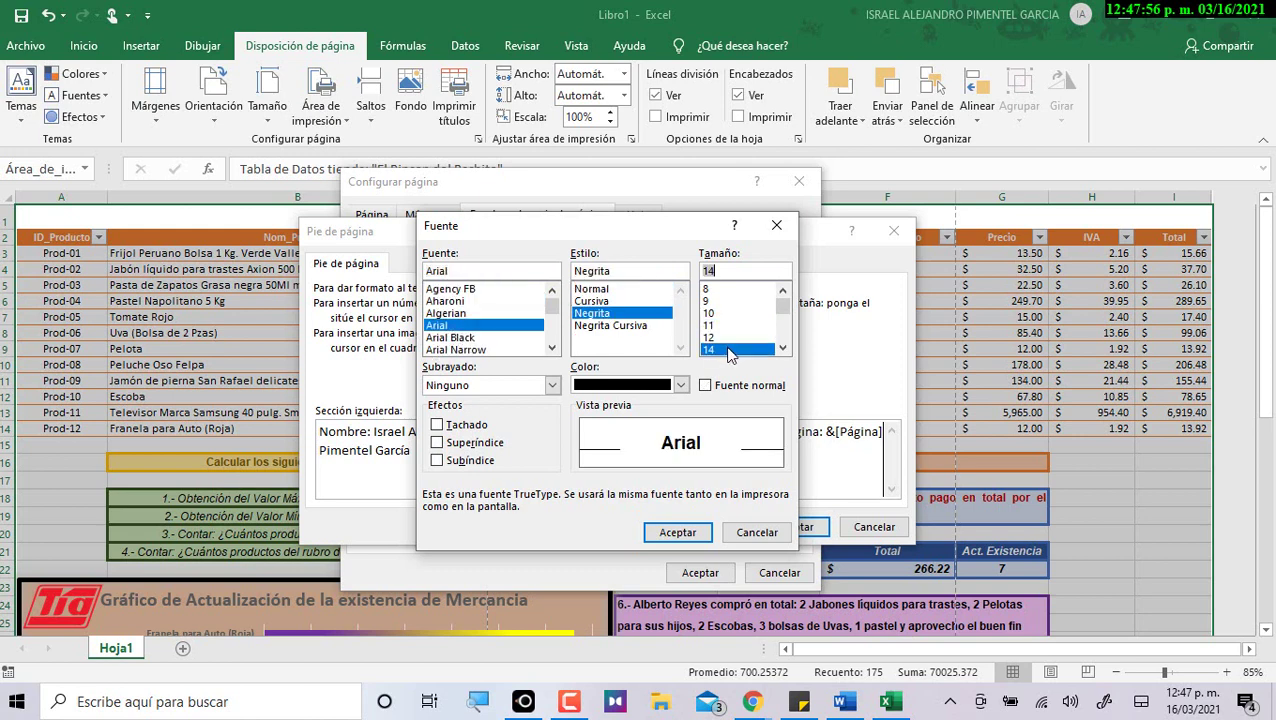
left_click(683, 386)
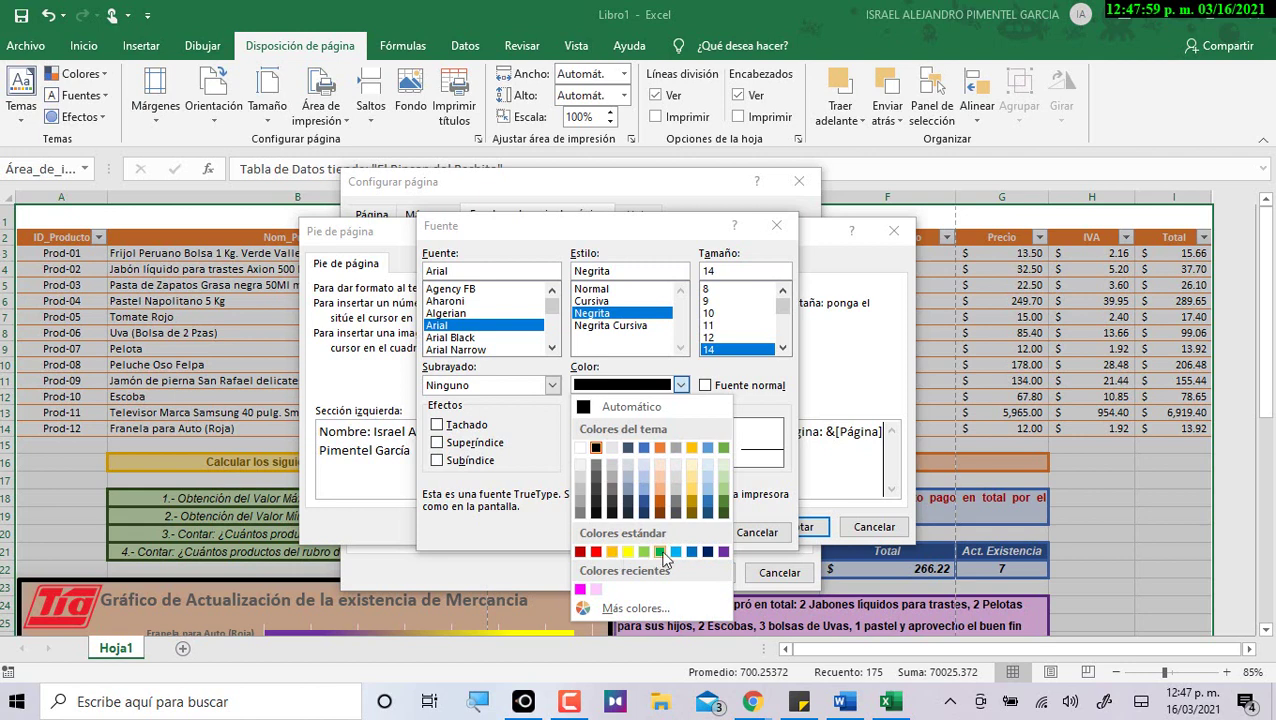
left_click(708, 552)
left_click(672, 531)
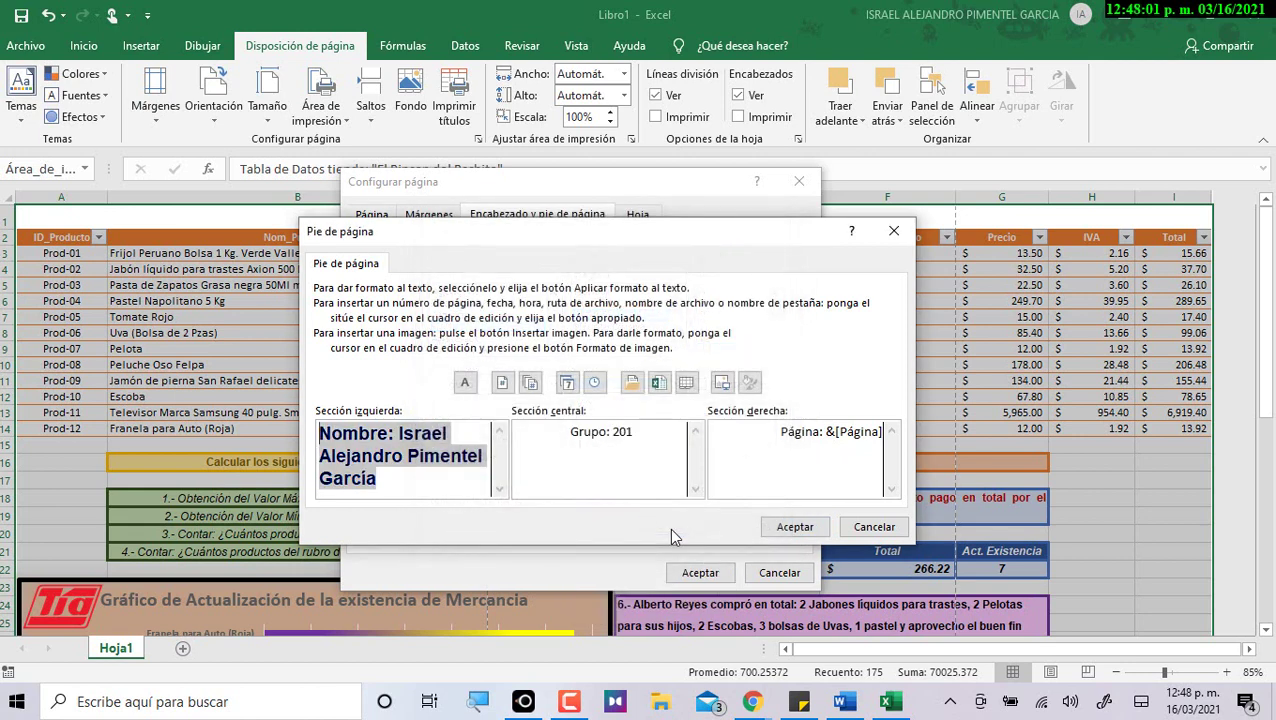
Format 'Grupo: 201' as bold 14-point Arial in dark brown.
left_click_drag(565, 434, 680, 446)
left_click(464, 386)
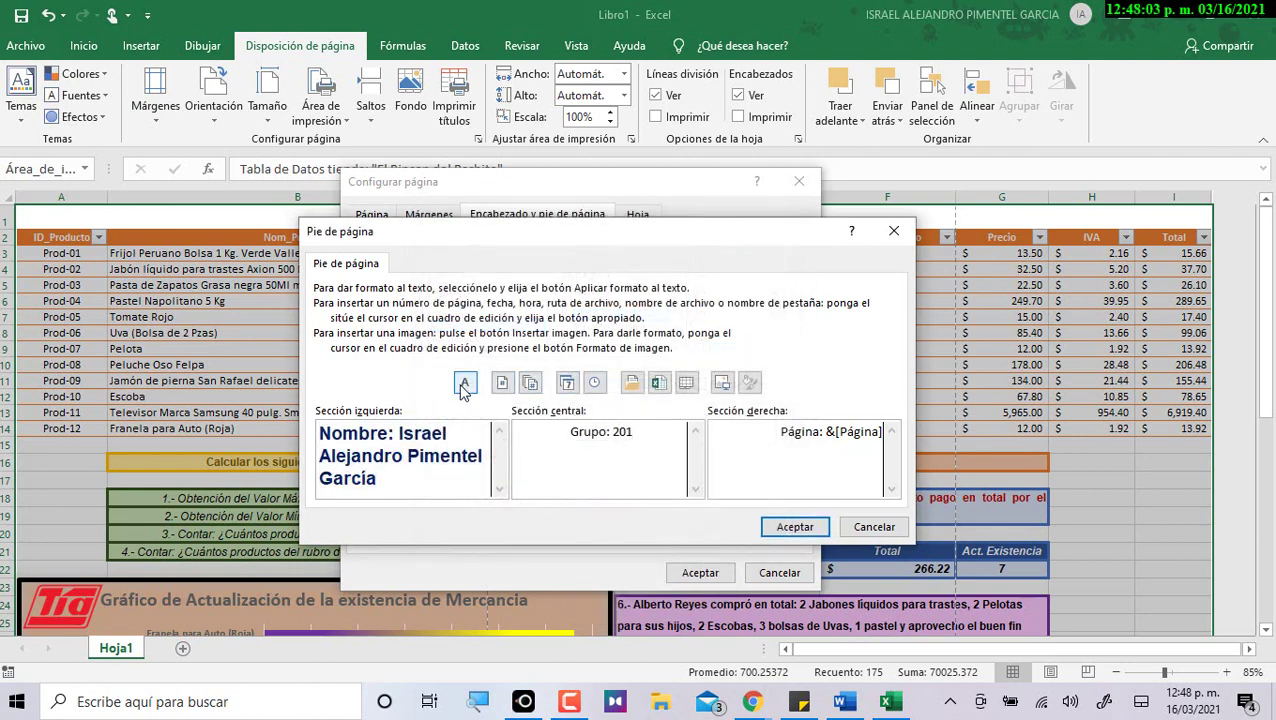
scroll(450, 322, "up", 5)
left_click(448, 325)
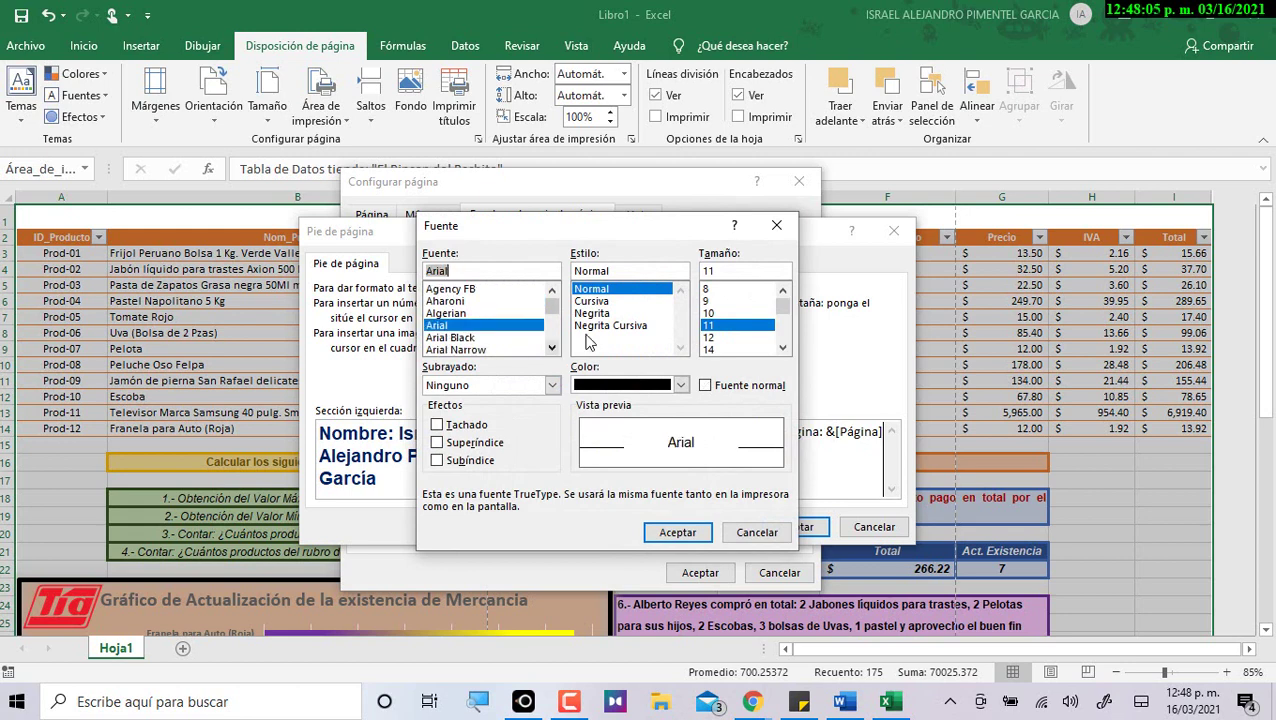
left_click(598, 314)
left_click(722, 349)
left_click(680, 385)
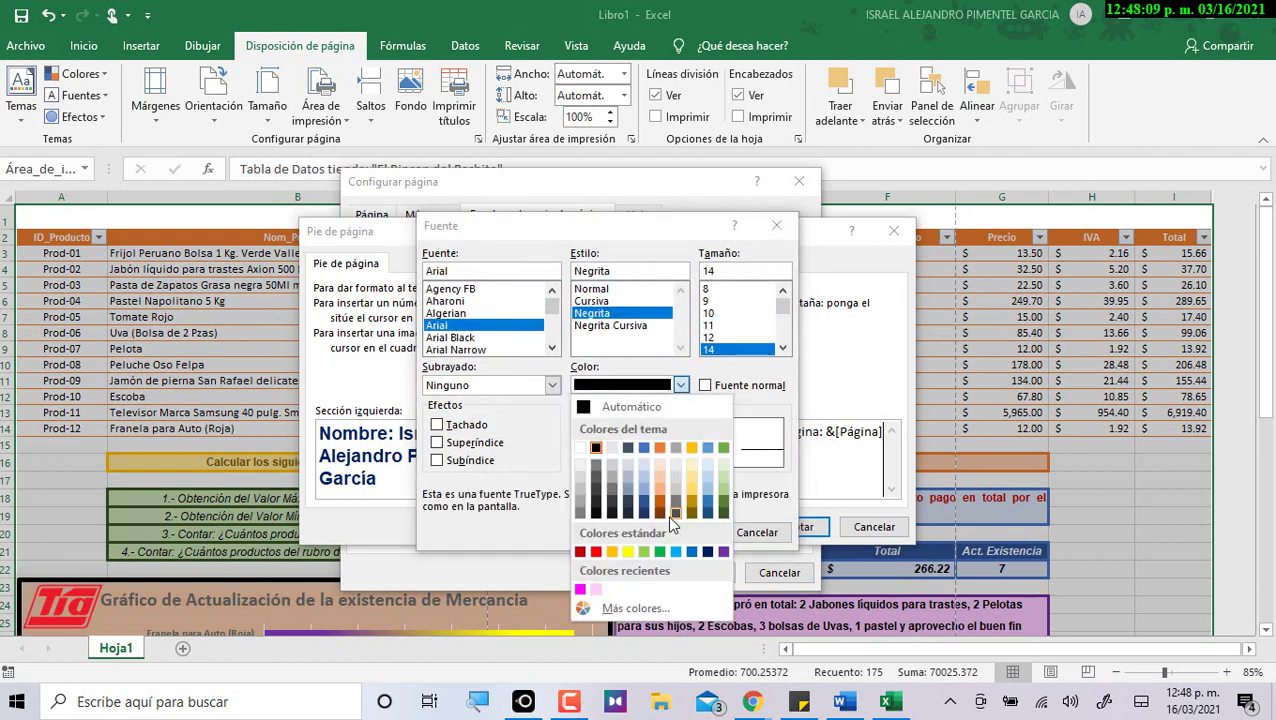
left_click(675, 513)
left_click(675, 531)
Make the 'Página:' page number bold 14-point Arial, then preview the printed page.
left_click_drag(776, 432, 951, 446)
left_click(464, 382)
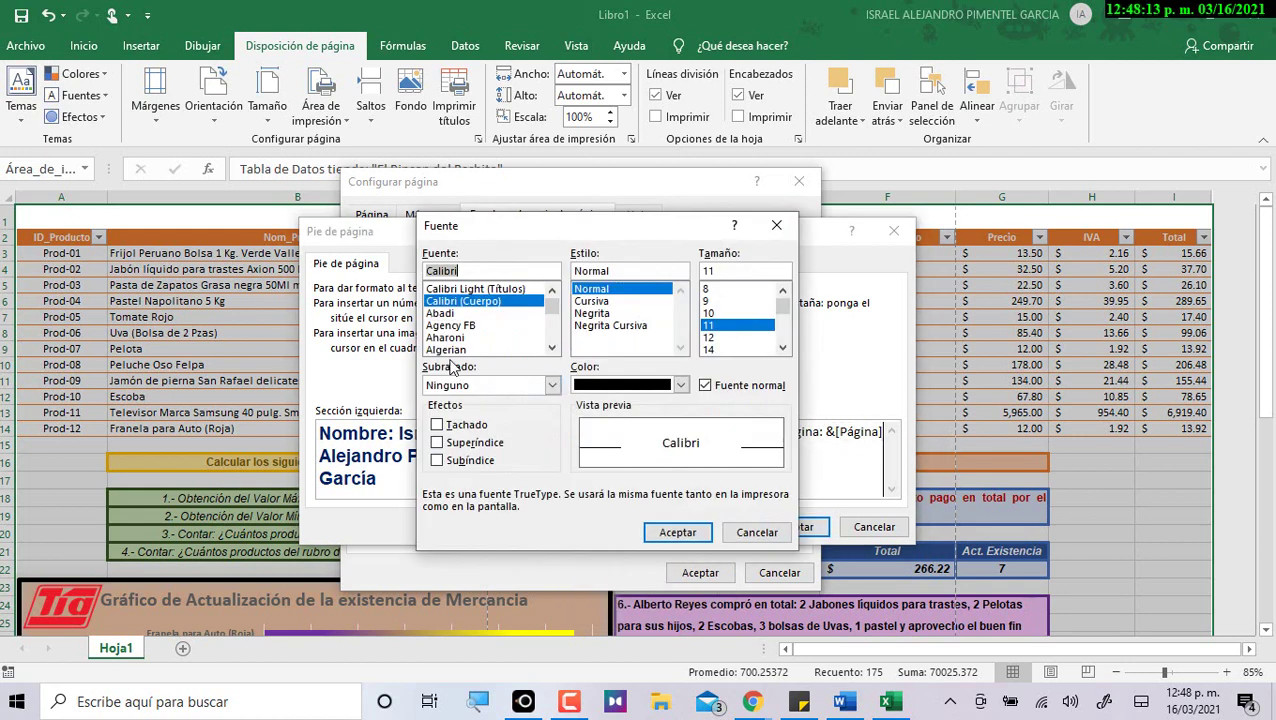
scroll(450, 328, "down", 3)
scroll(450, 328, "up", 1)
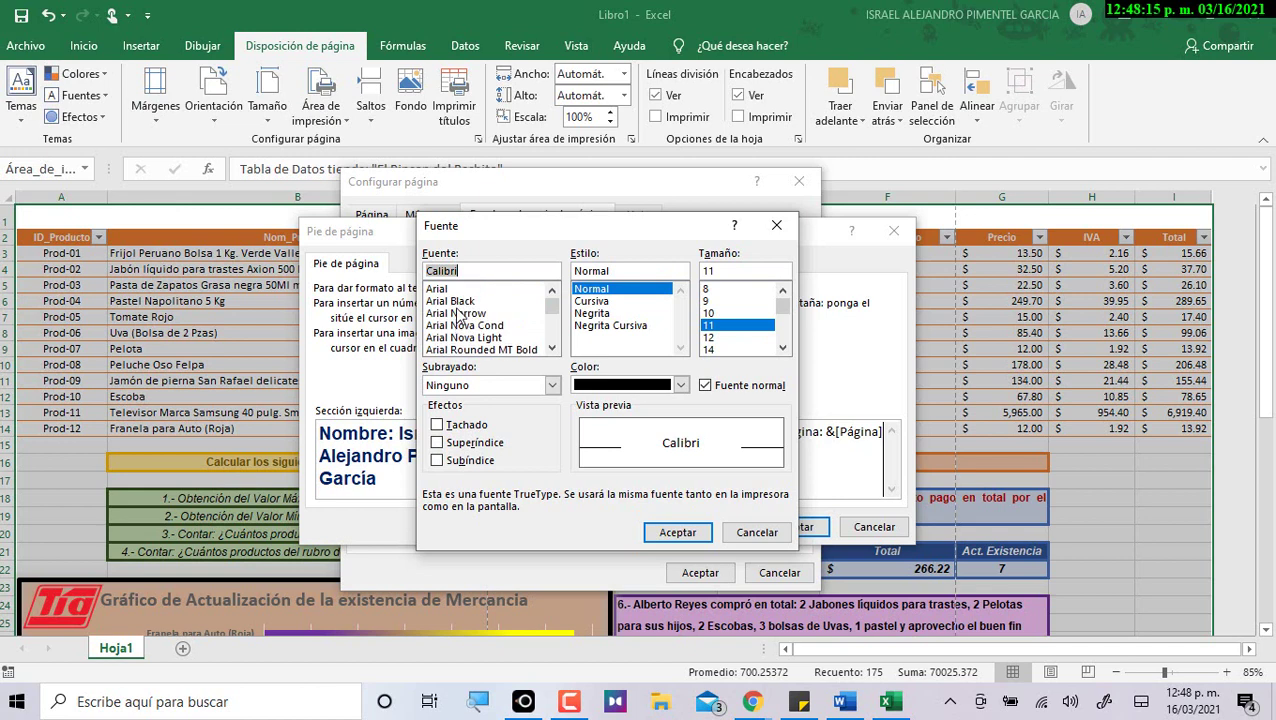
left_click(460, 289)
left_click(597, 313)
left_click(724, 349)
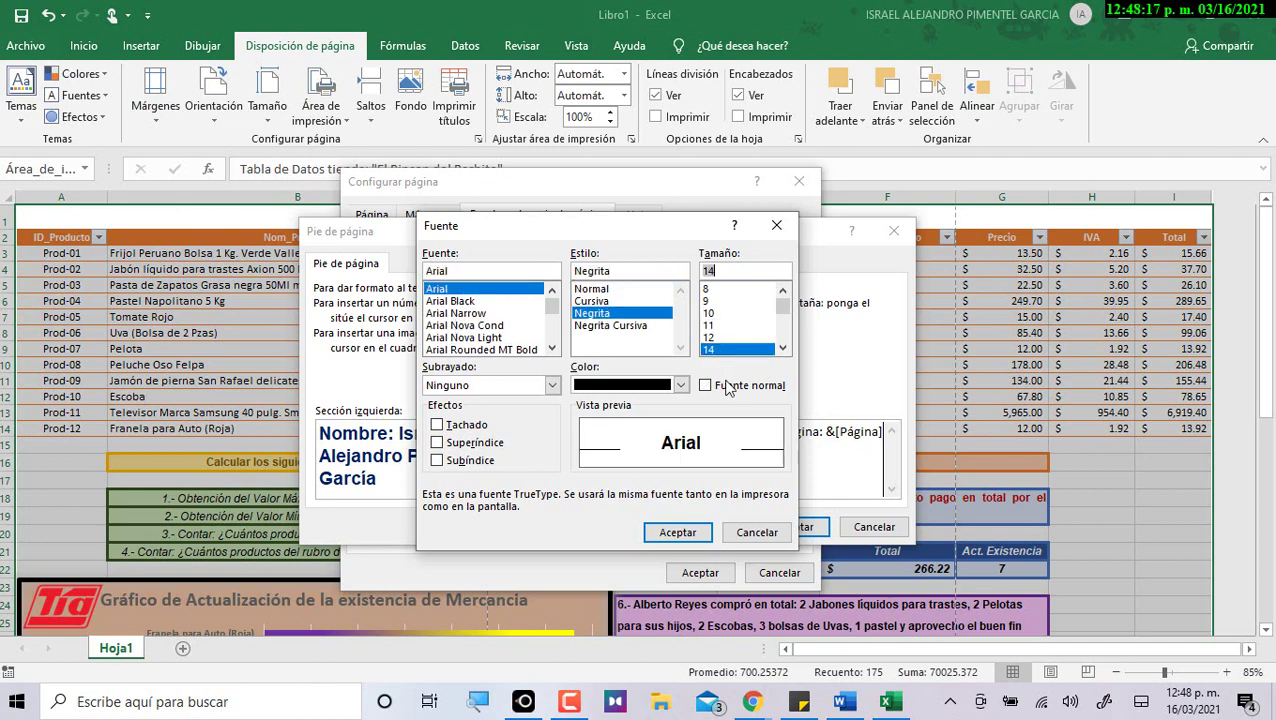
left_click(677, 532)
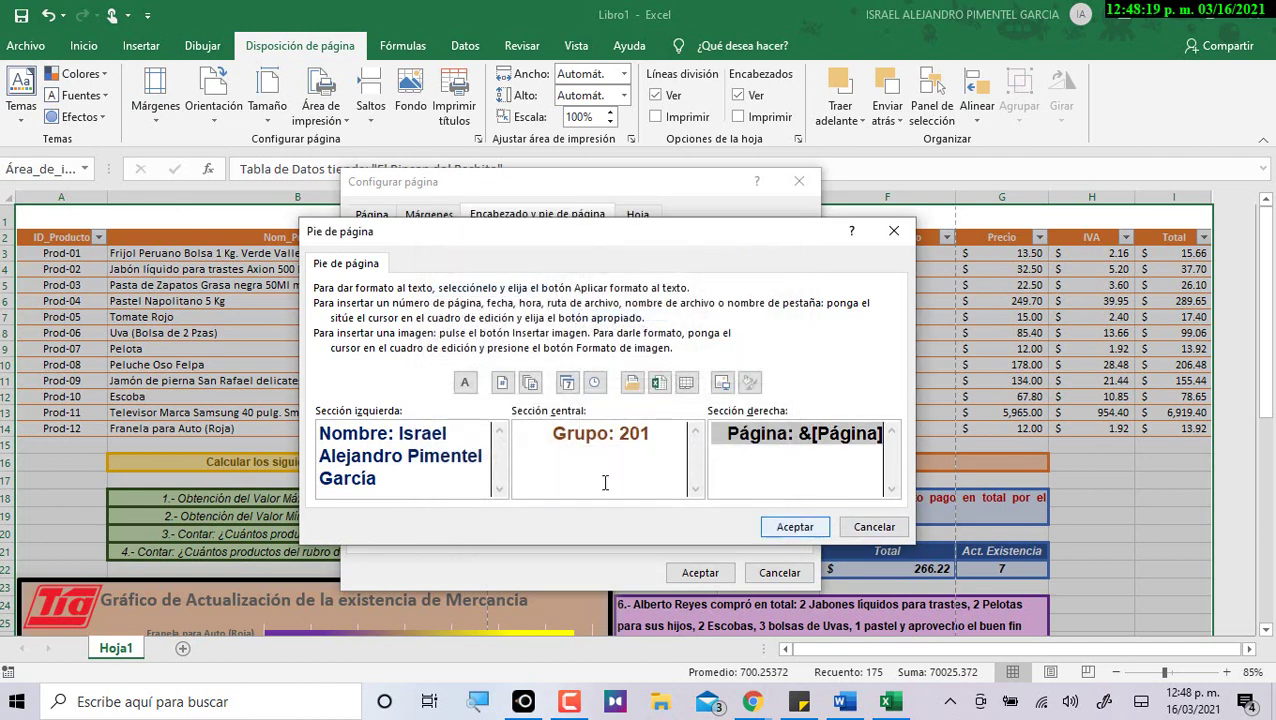
left_click(795, 526)
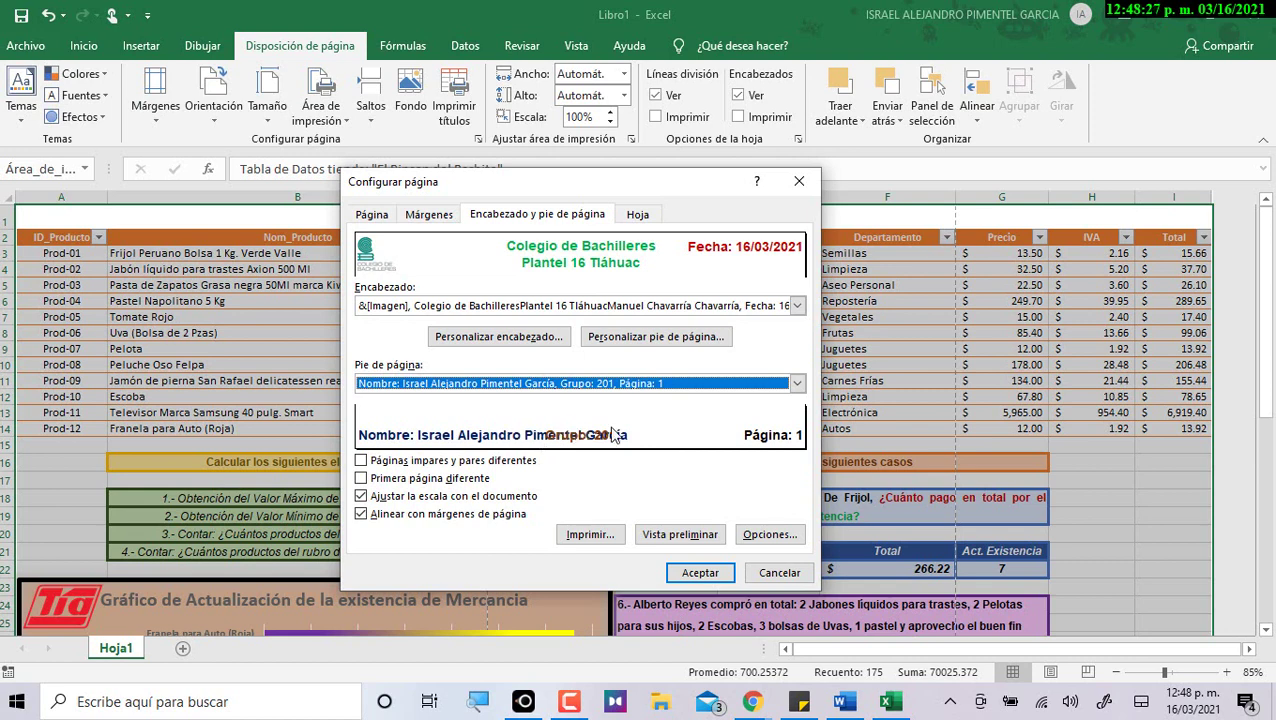
left_click(697, 538)
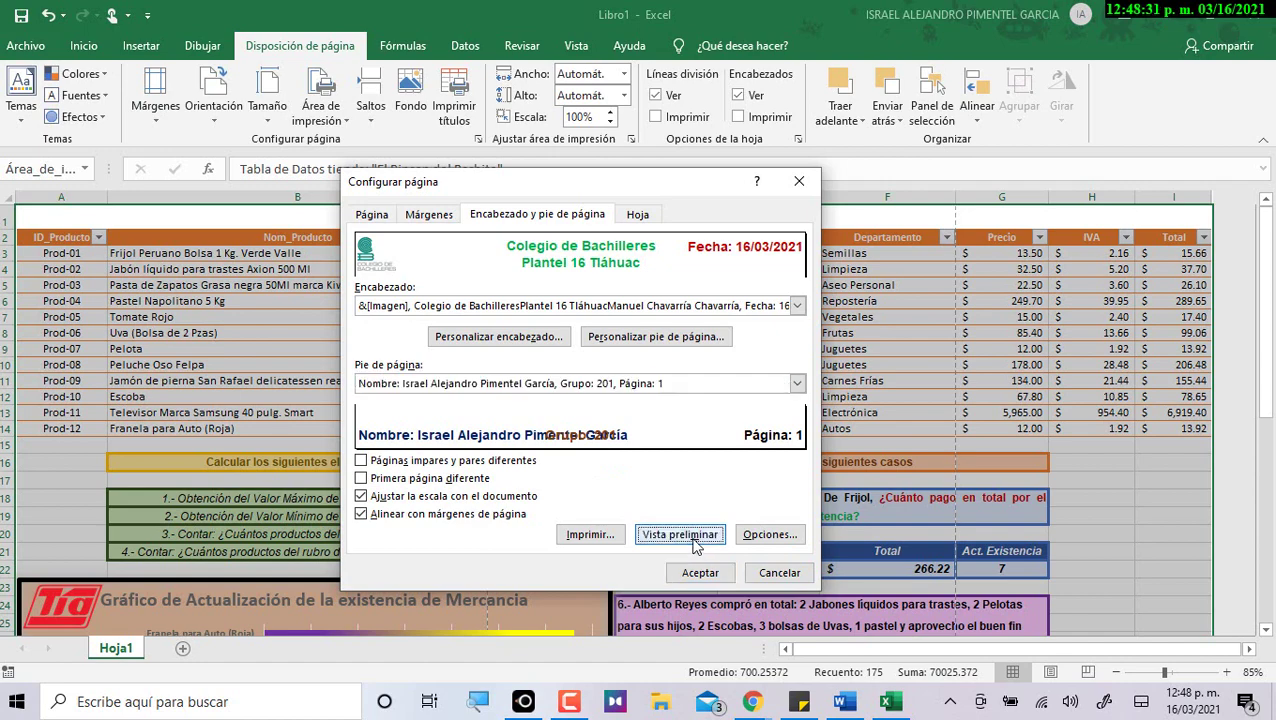
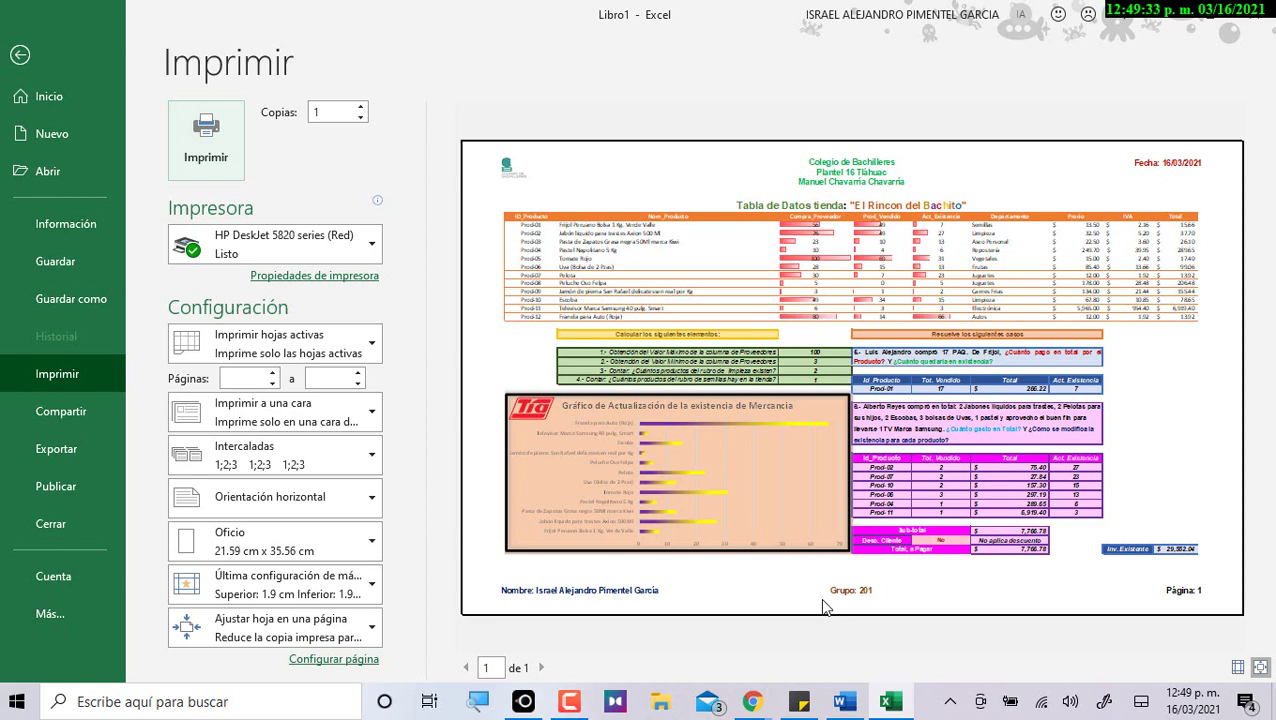
Close the print preview, select cell G7, and switch to the Word practice guide.
left_click(22, 57)
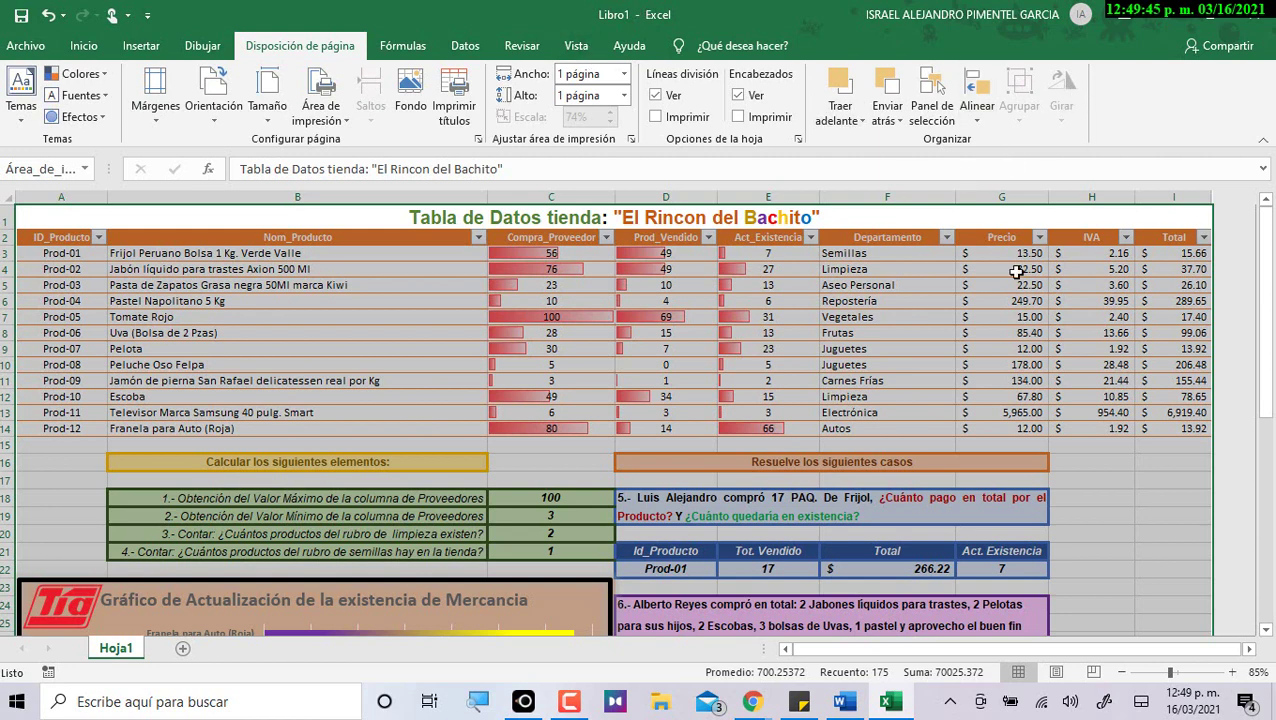
left_click(1015, 318)
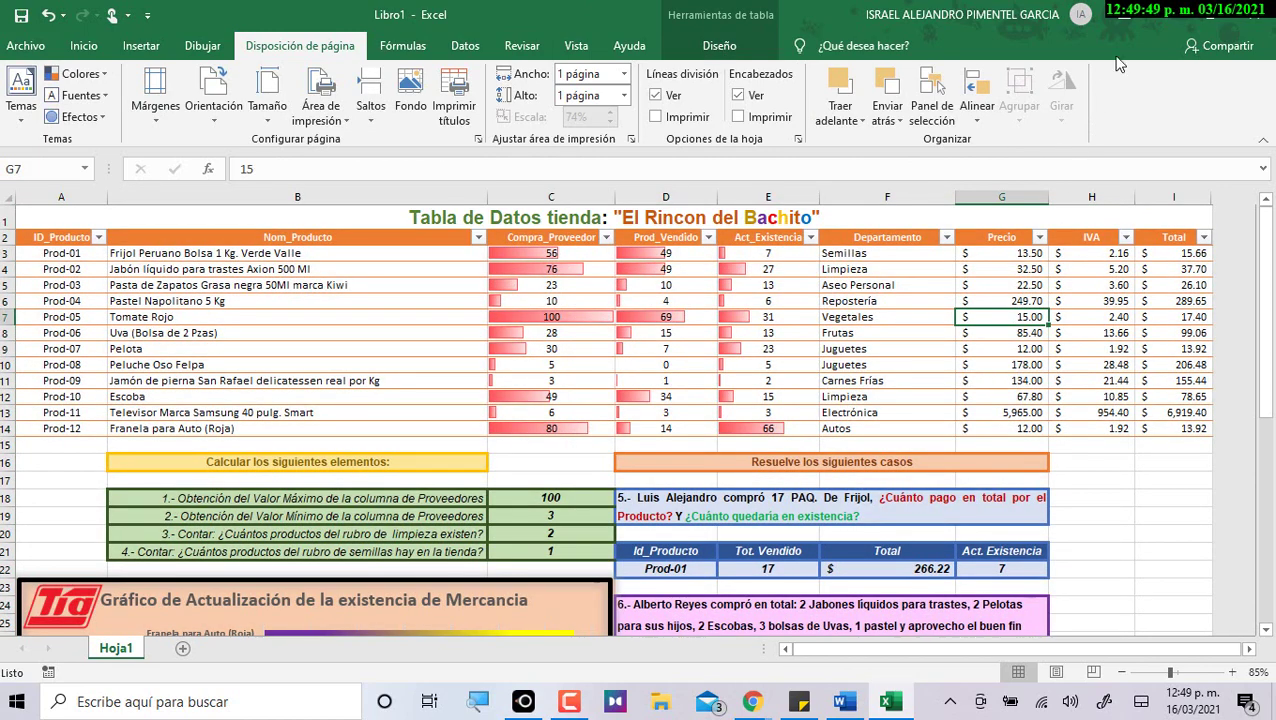
key("alt+Tab")
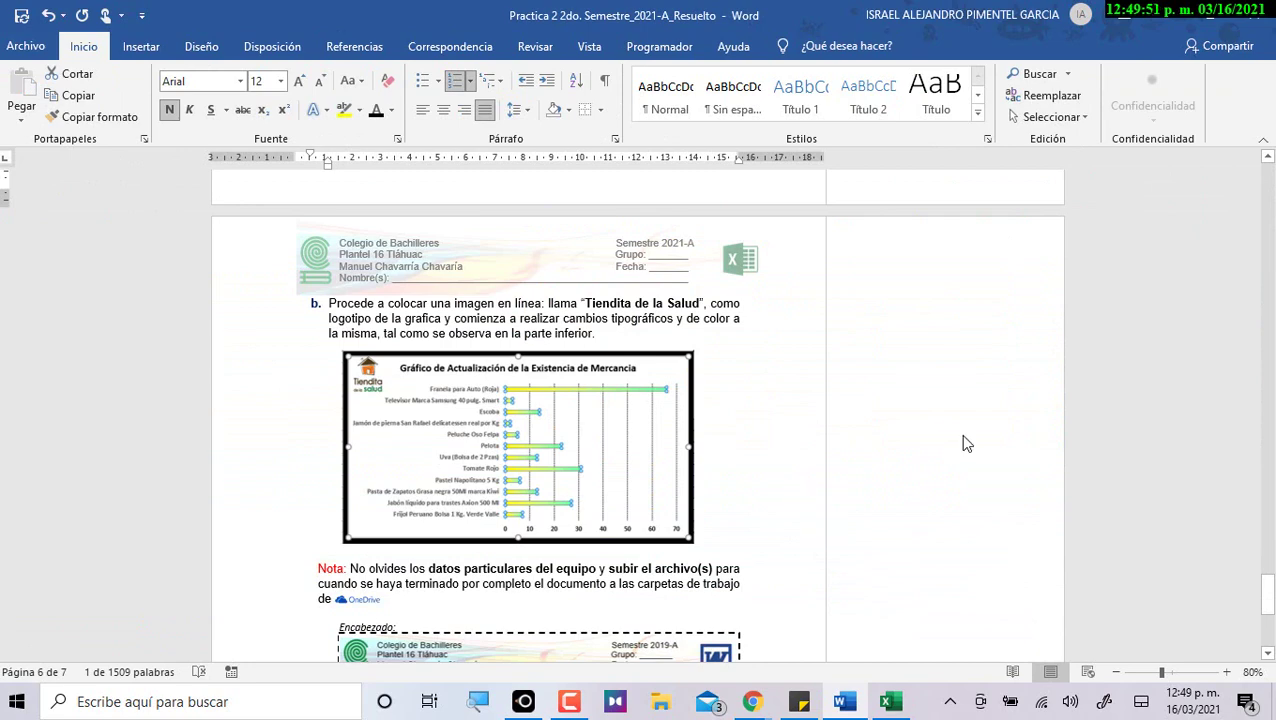
Select the comment's answer explanation, the red-cell formula, and the listed results 27,23,15,13,6,3.
scroll(963, 455, "down", 5)
scroll(958, 454, "up", 15)
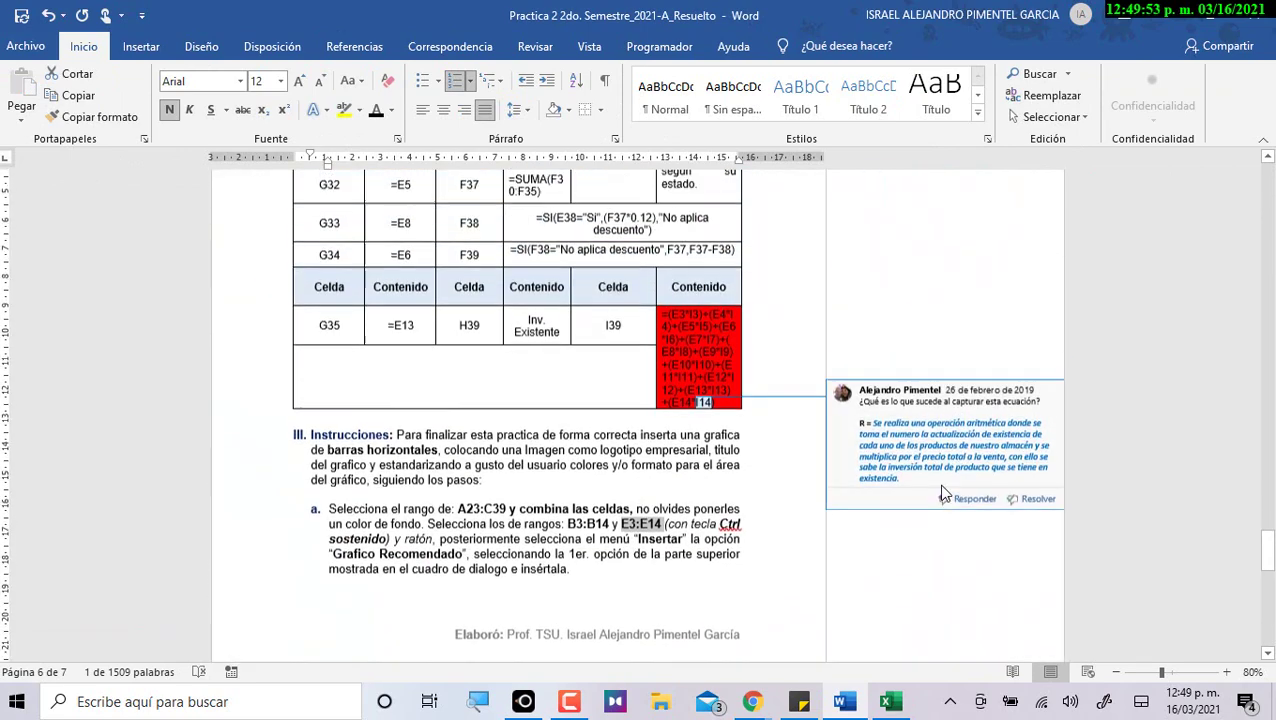
left_click(924, 540)
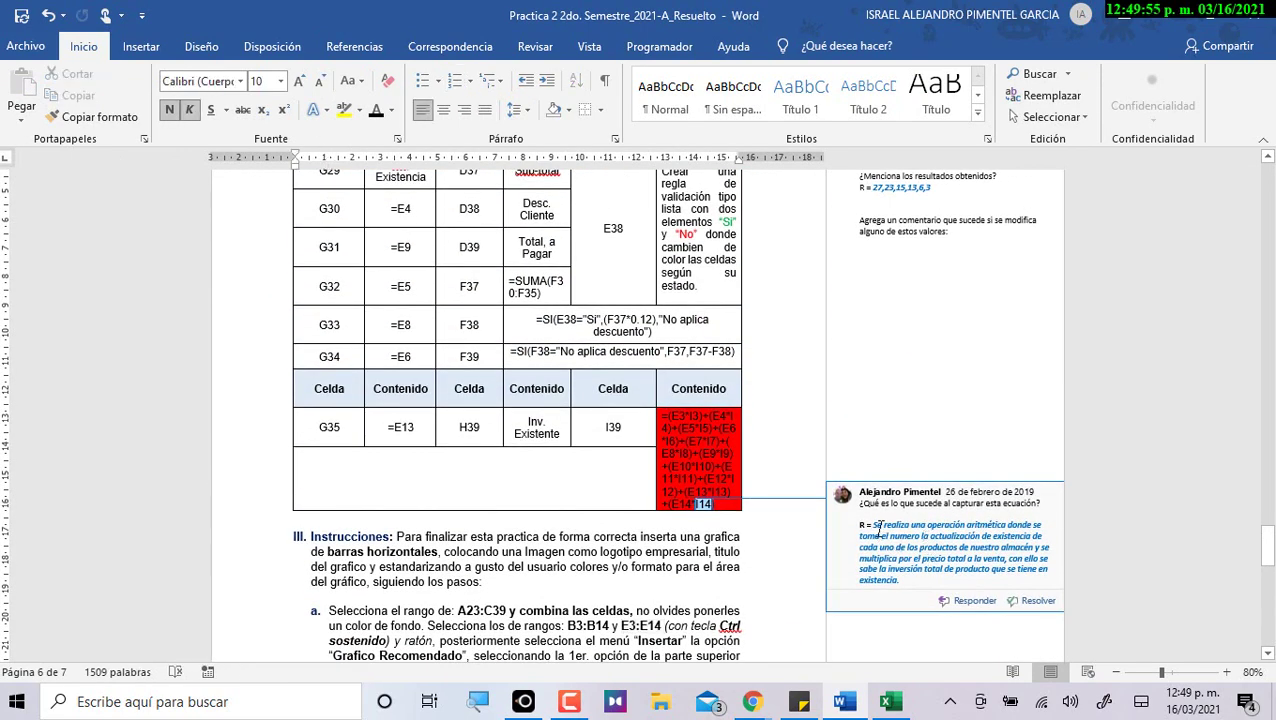
left_click_drag(874, 524, 902, 575)
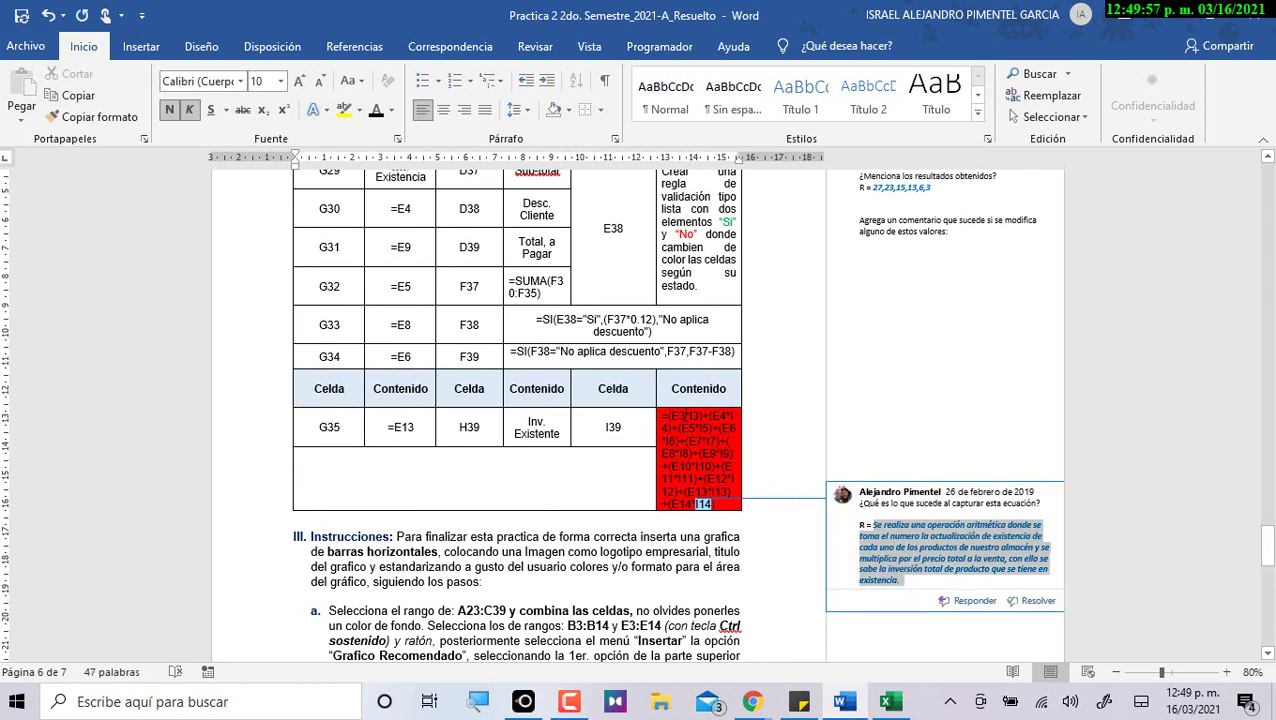
left_click(671, 416)
left_click_drag(671, 416, 714, 505)
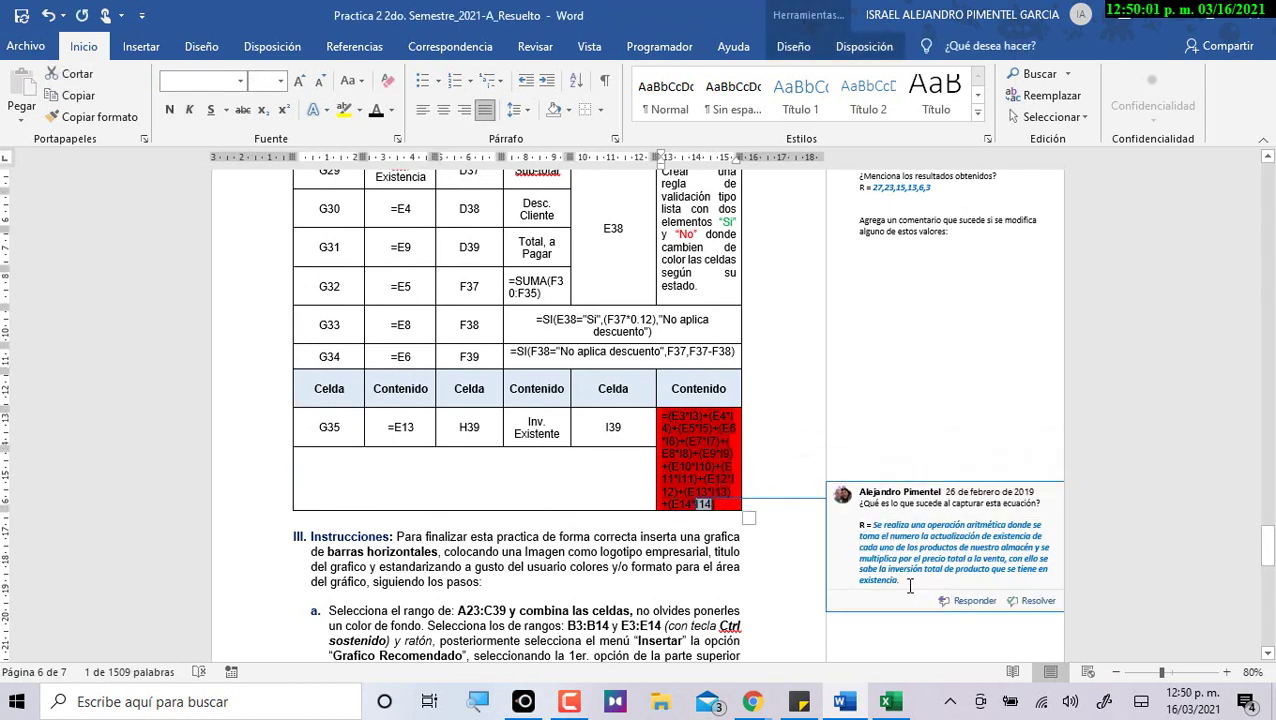
triple_click(878, 527)
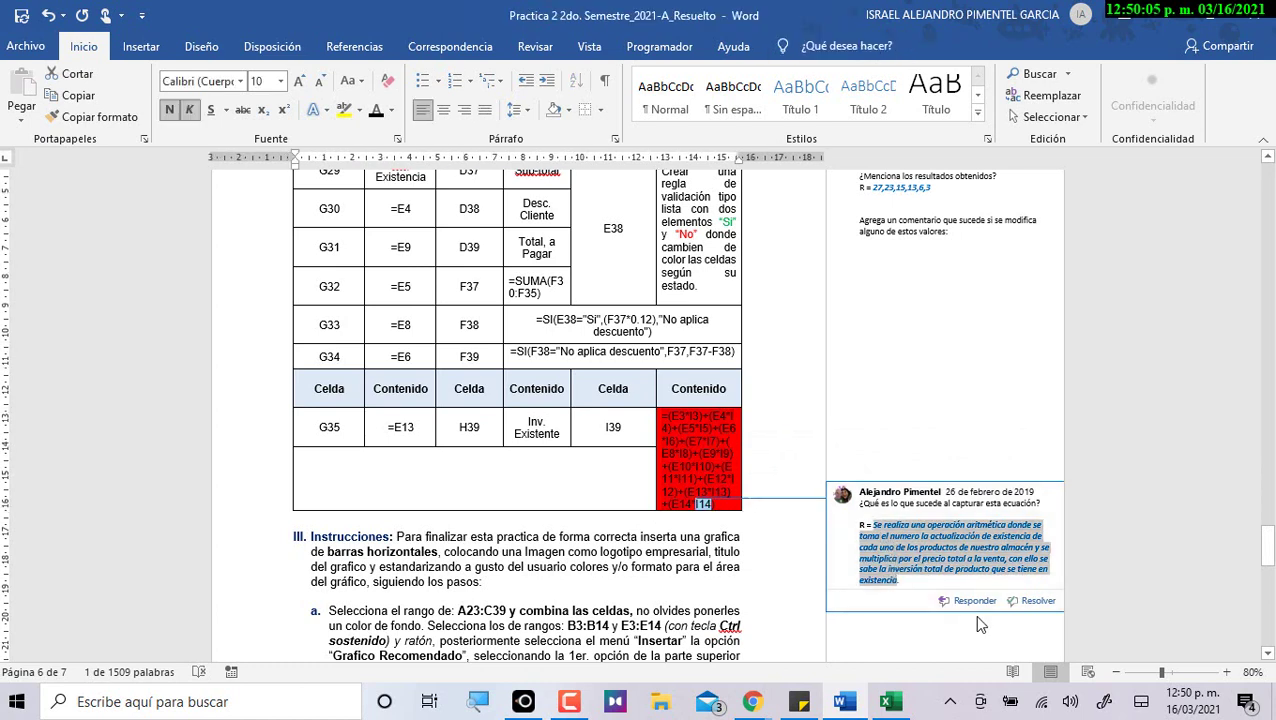
left_click(902, 456)
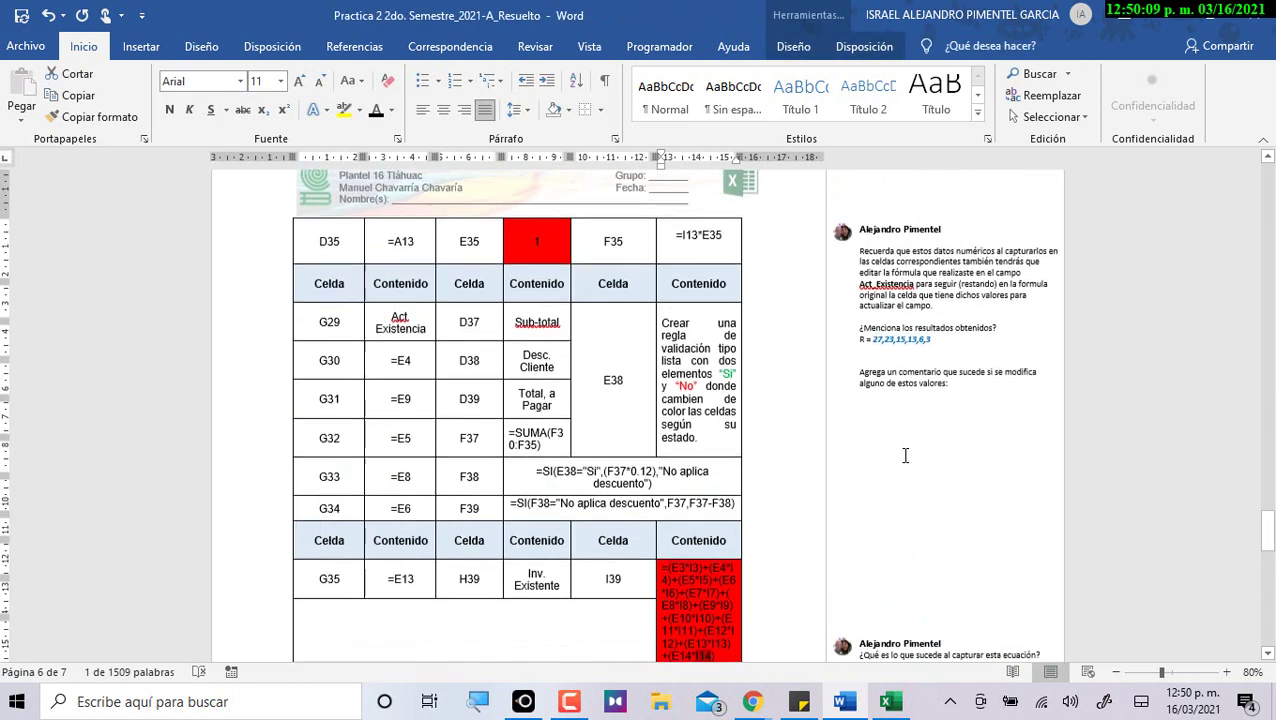
left_click_drag(932, 356, 871, 357)
Scroll up to review the Total a Pagar formula, then minimize the Word guide.
scroll(901, 483, "up", 15)
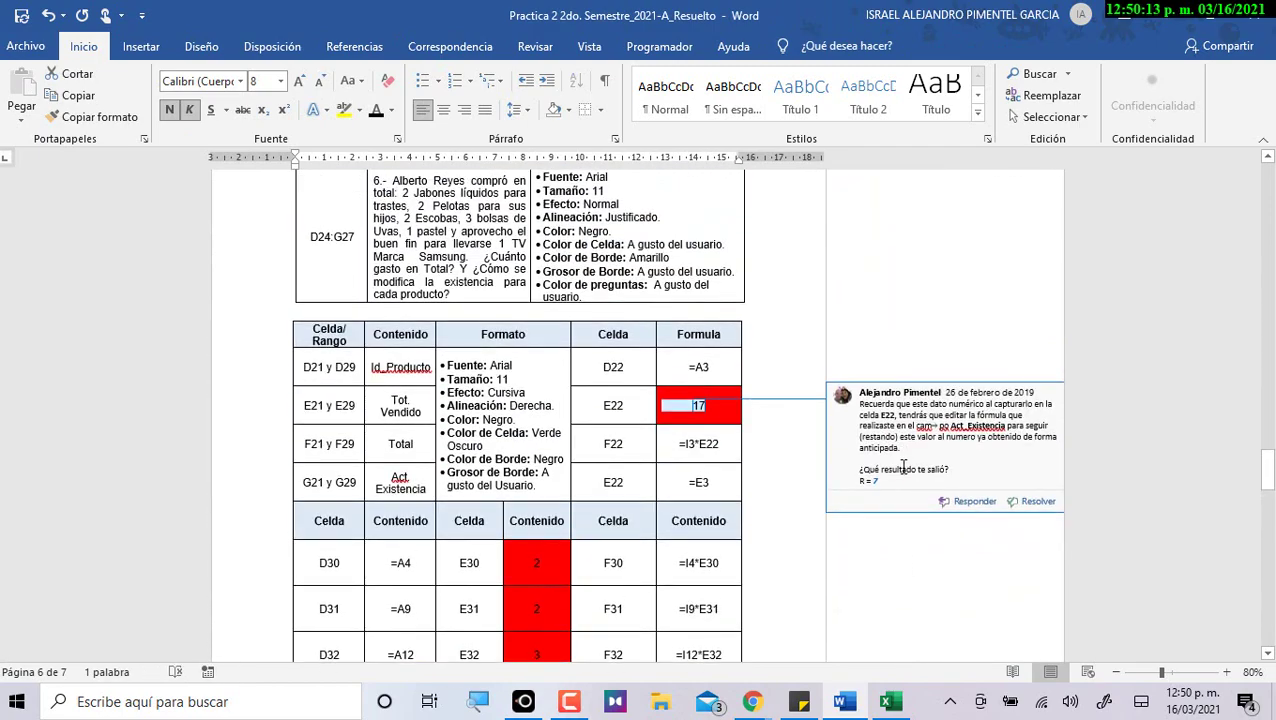
scroll(851, 581, "up", 10)
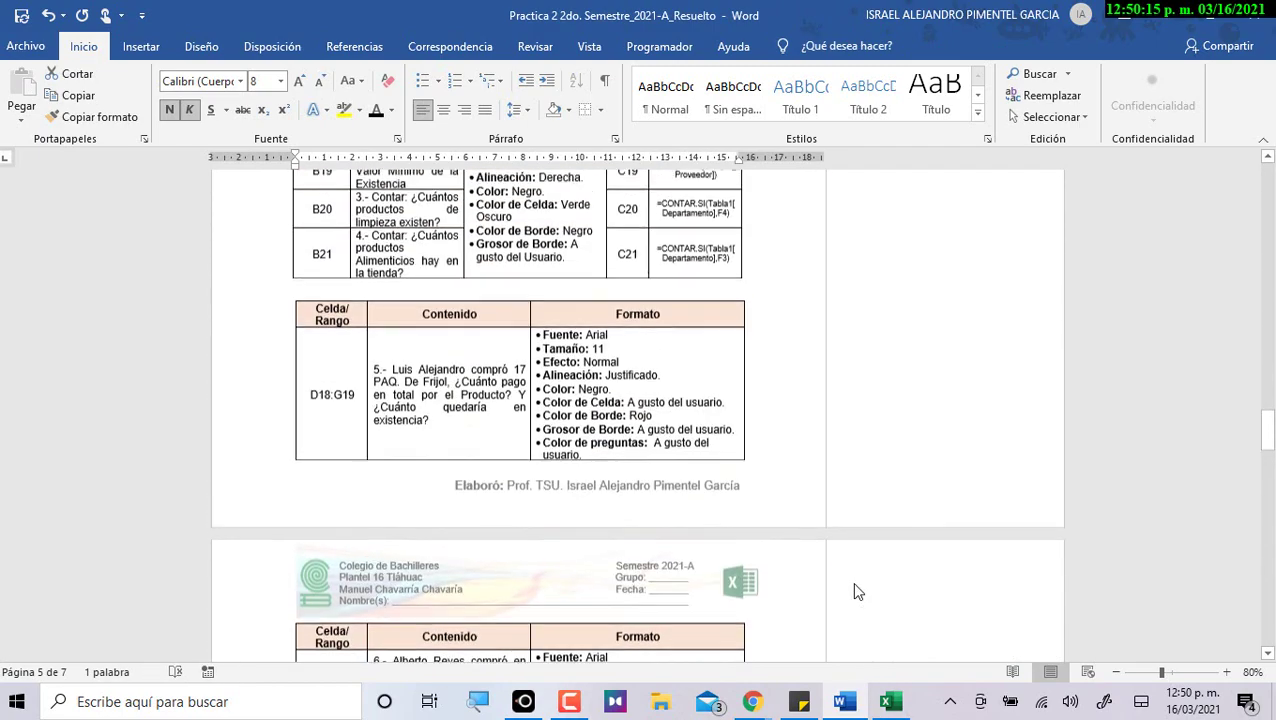
scroll(849, 588, "up", 15)
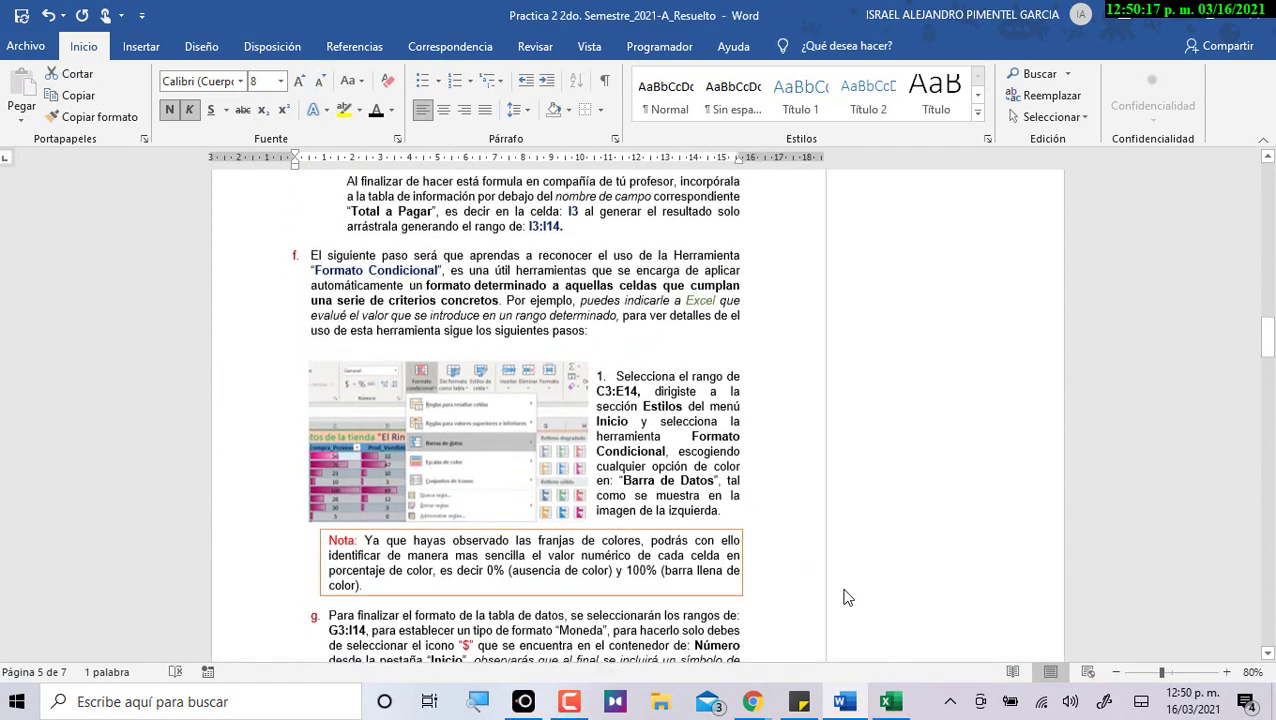
scroll(843, 598, "up", 3)
left_click(686, 367)
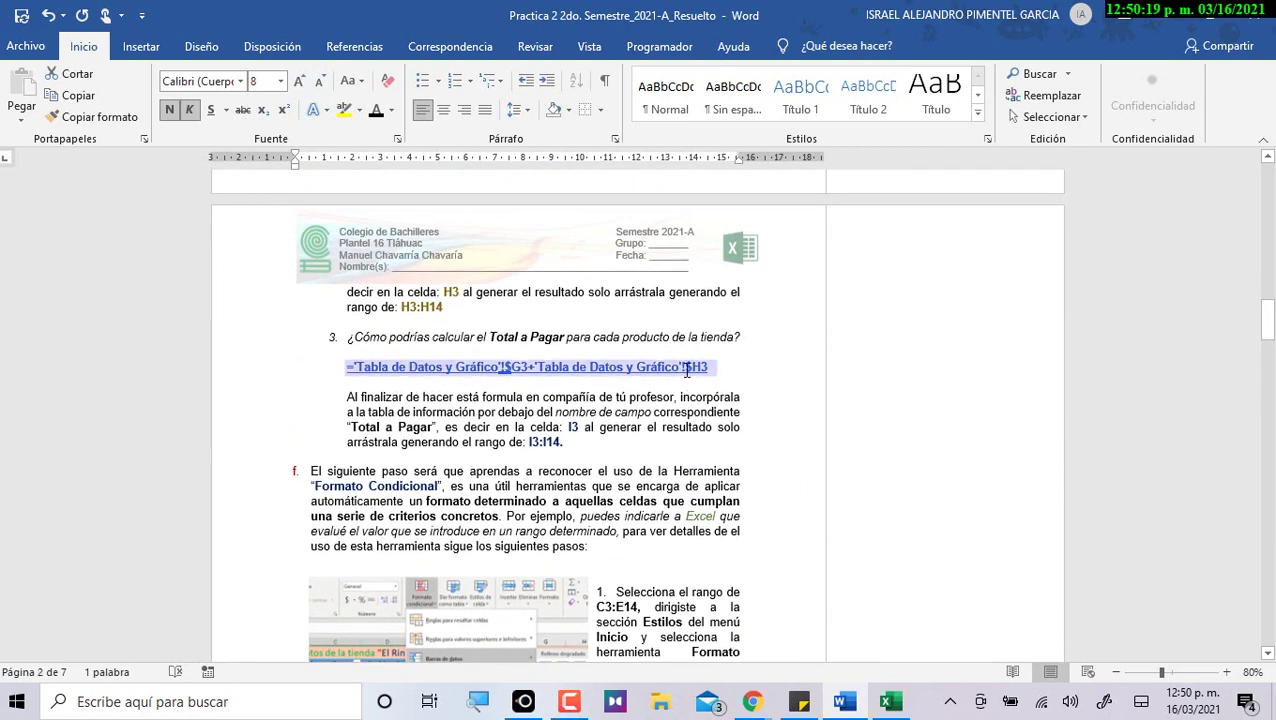
scroll(787, 548, "up", 9)
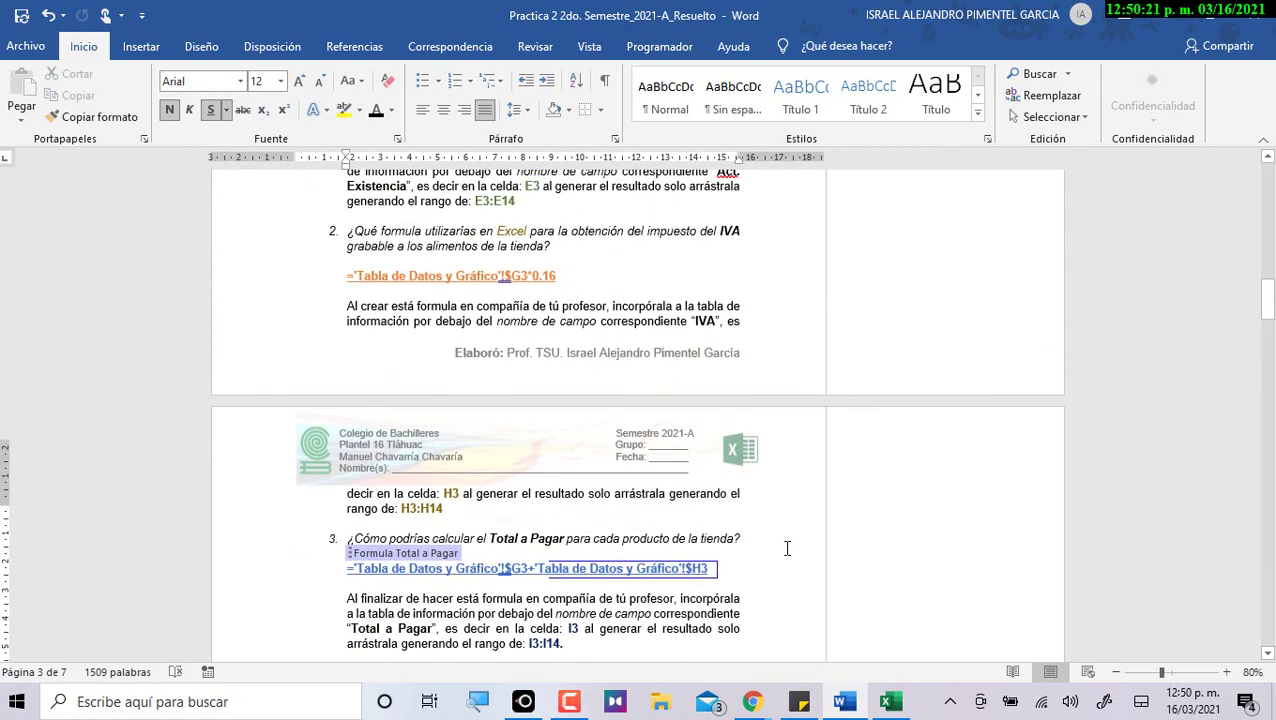
scroll(530, 512, "up", 2)
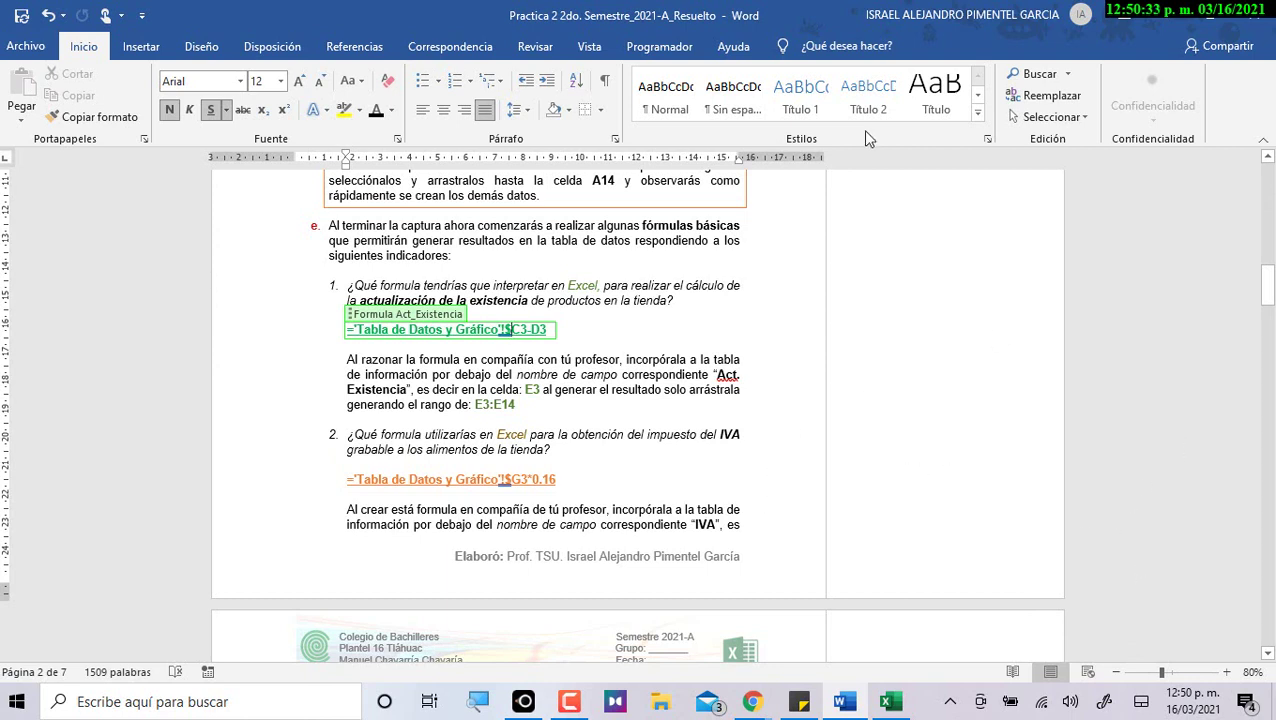
left_click(1181, 16)
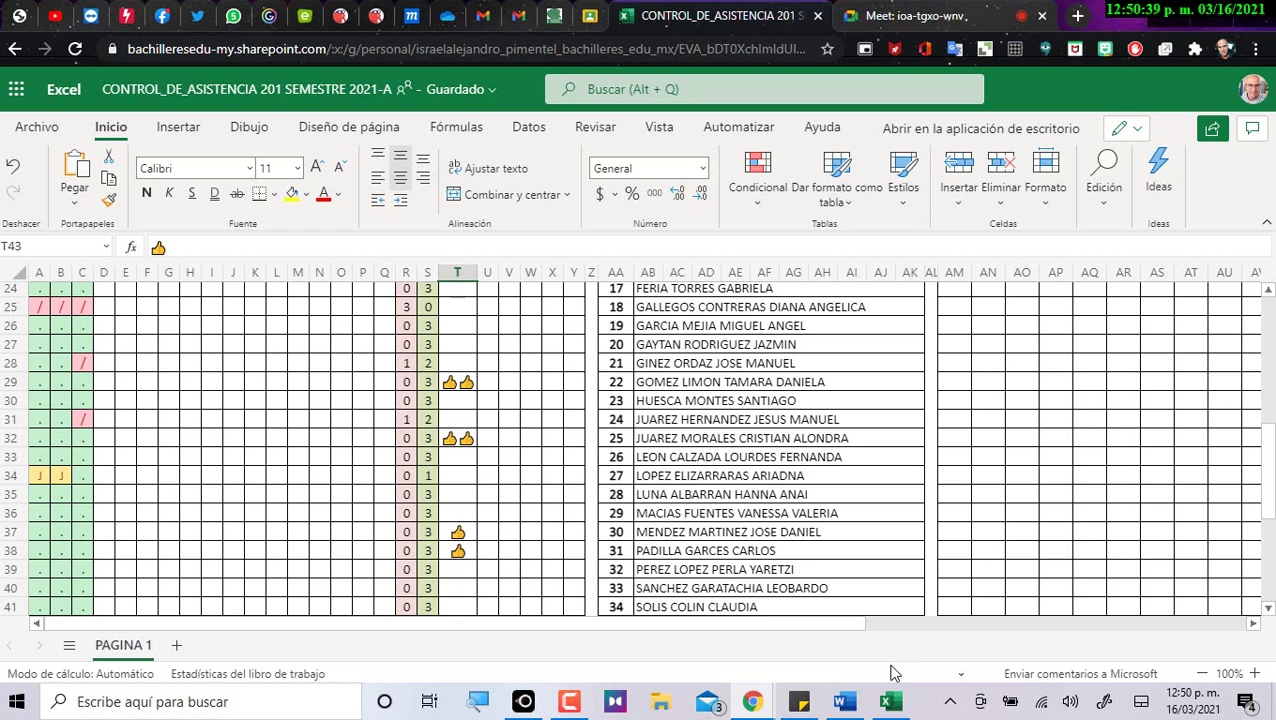
Switch Chrome from the attendance workbook to the Google Meet call tab.
left_click(900, 18)
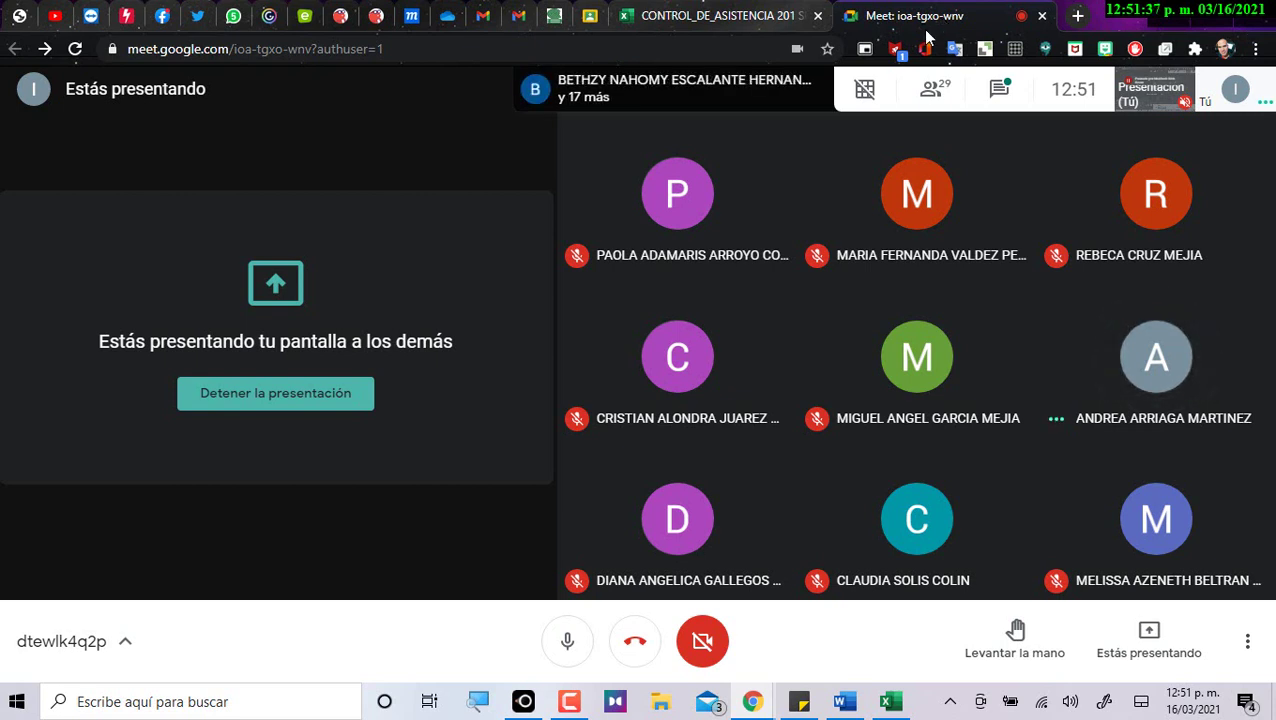
Check today's date in the taskbar calendar and close the calendar panel.
left_click(1180, 702)
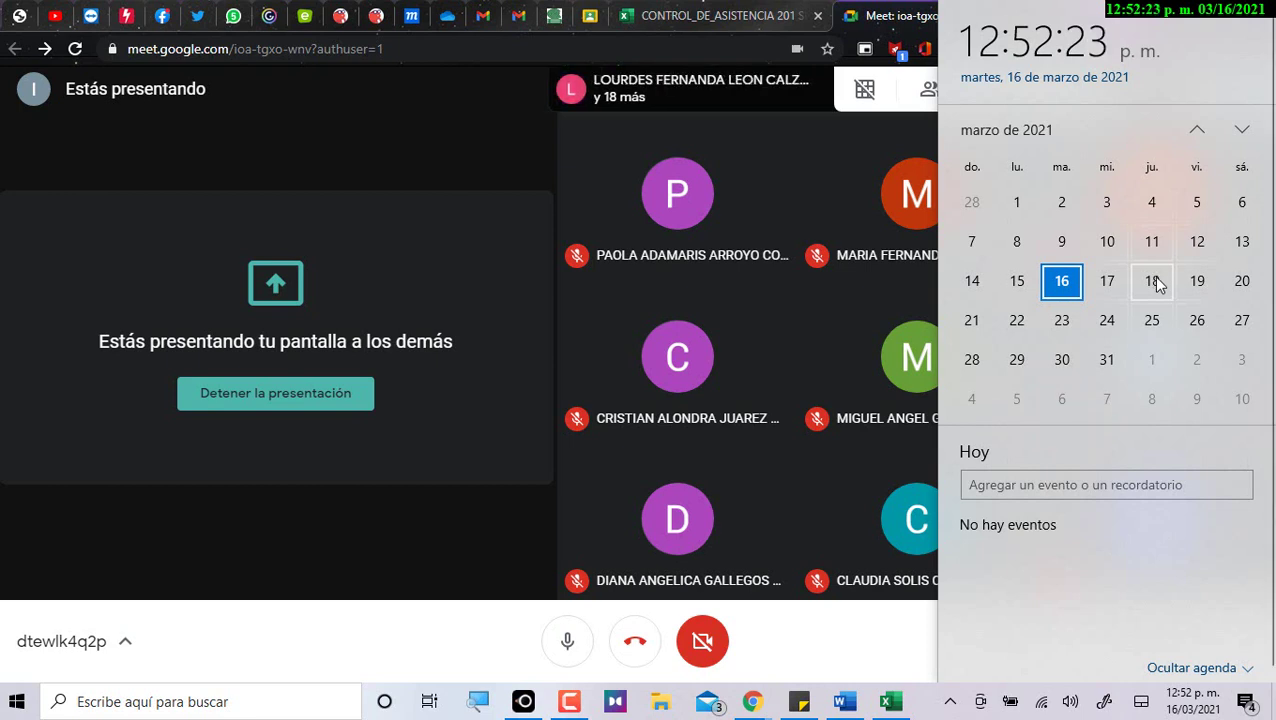
left_click(483, 166)
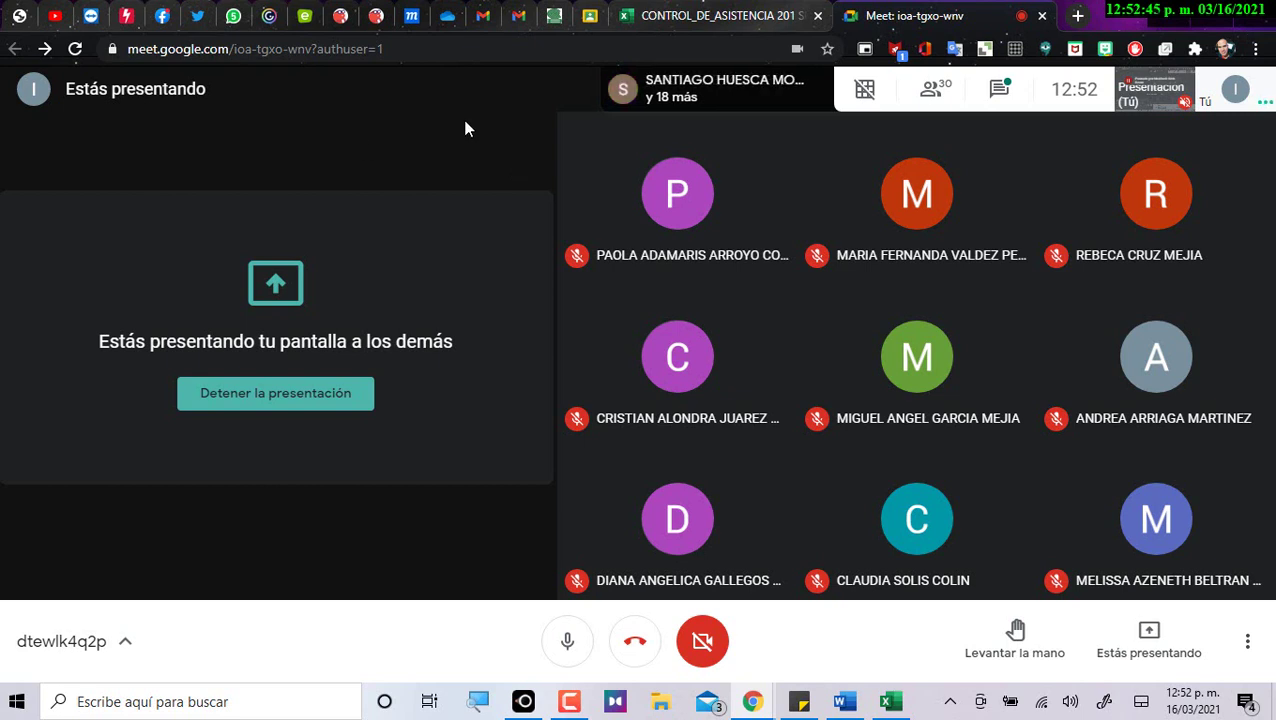
left_click(891, 703)
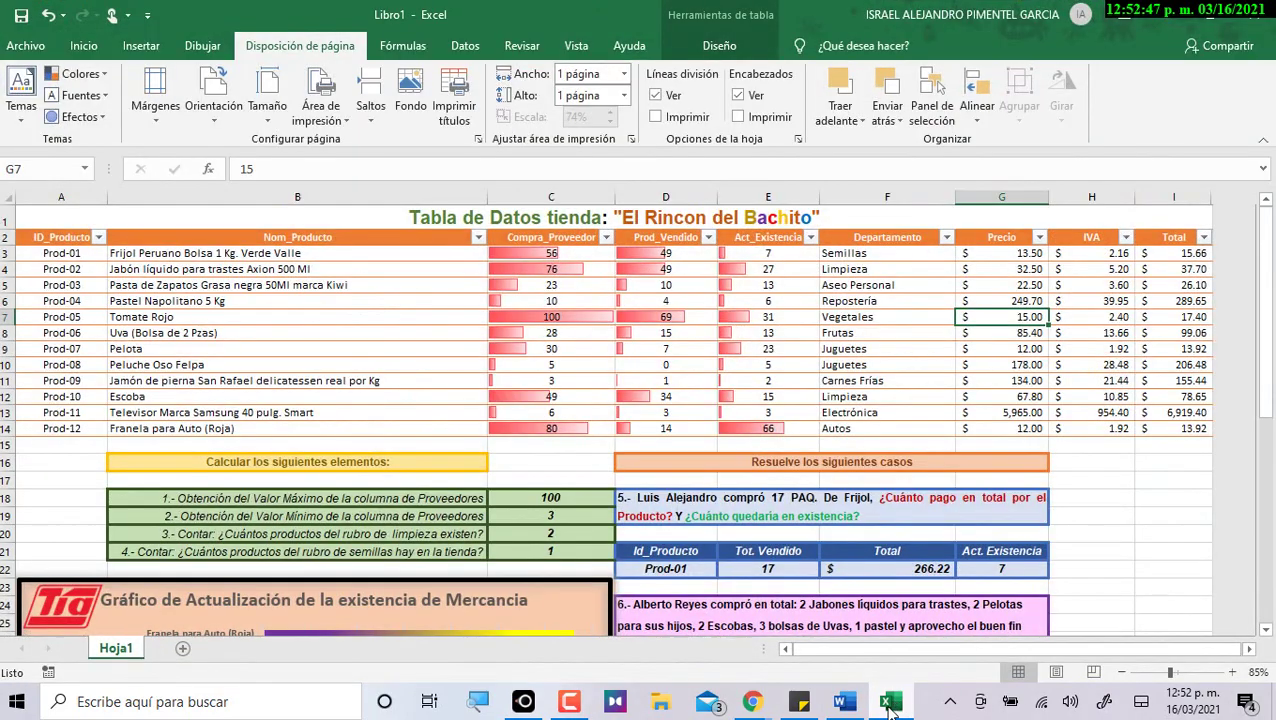
scroll(834, 512, "down", 3)
scroll(834, 512, "down", 1)
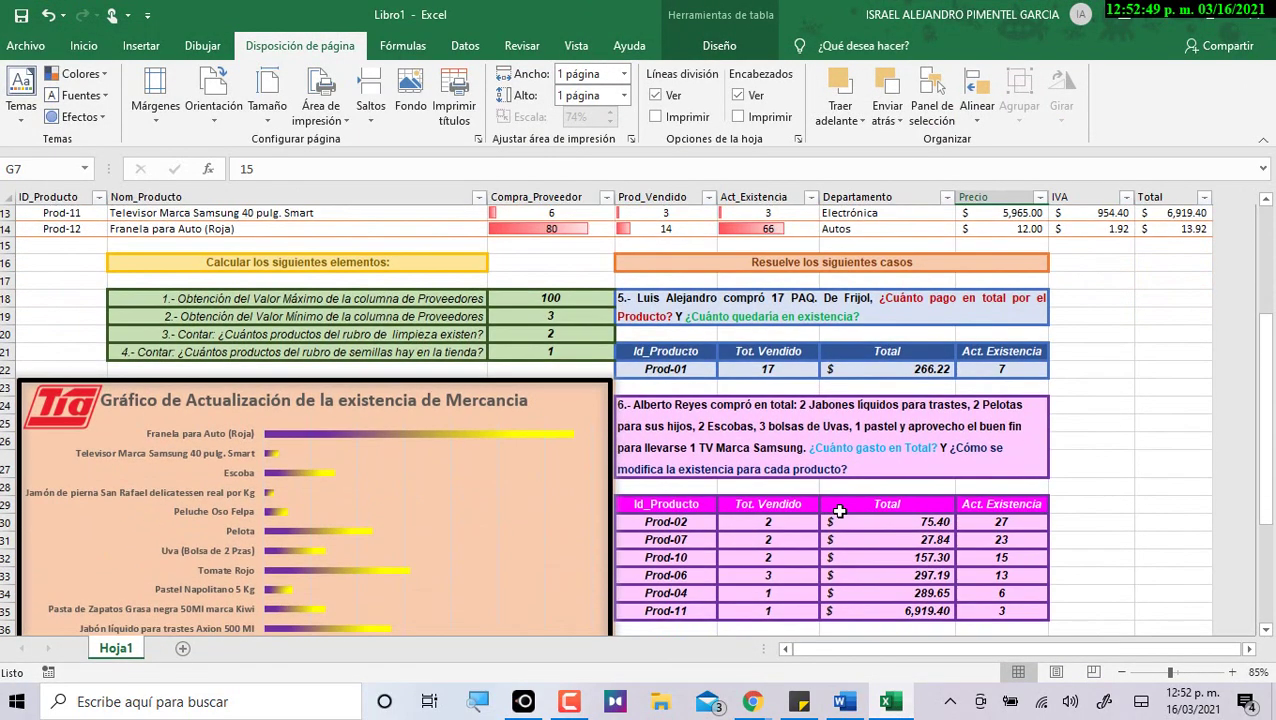
scroll(844, 513, "down", 1)
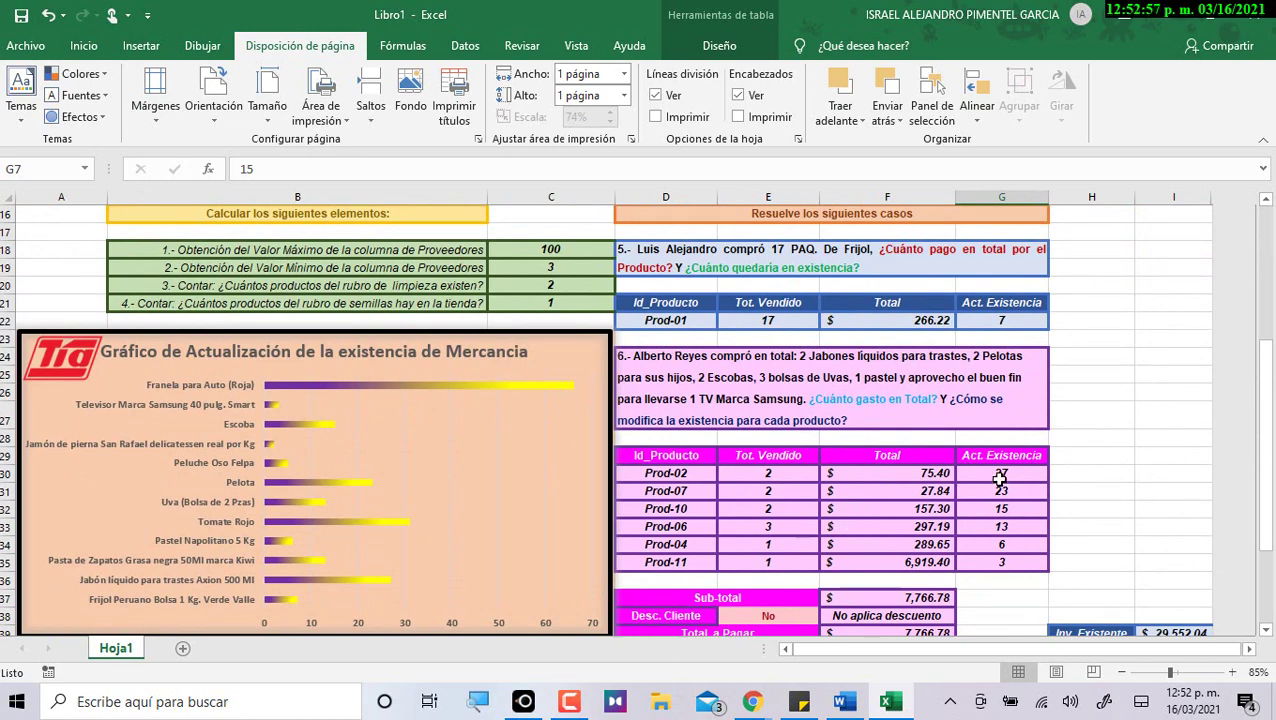
left_click(1000, 479)
left_click(1000, 490)
left_click(983, 524)
left_click(933, 527)
scroll(904, 560, "down", 1)
left_click(902, 562)
left_click(785, 564)
left_click(827, 562)
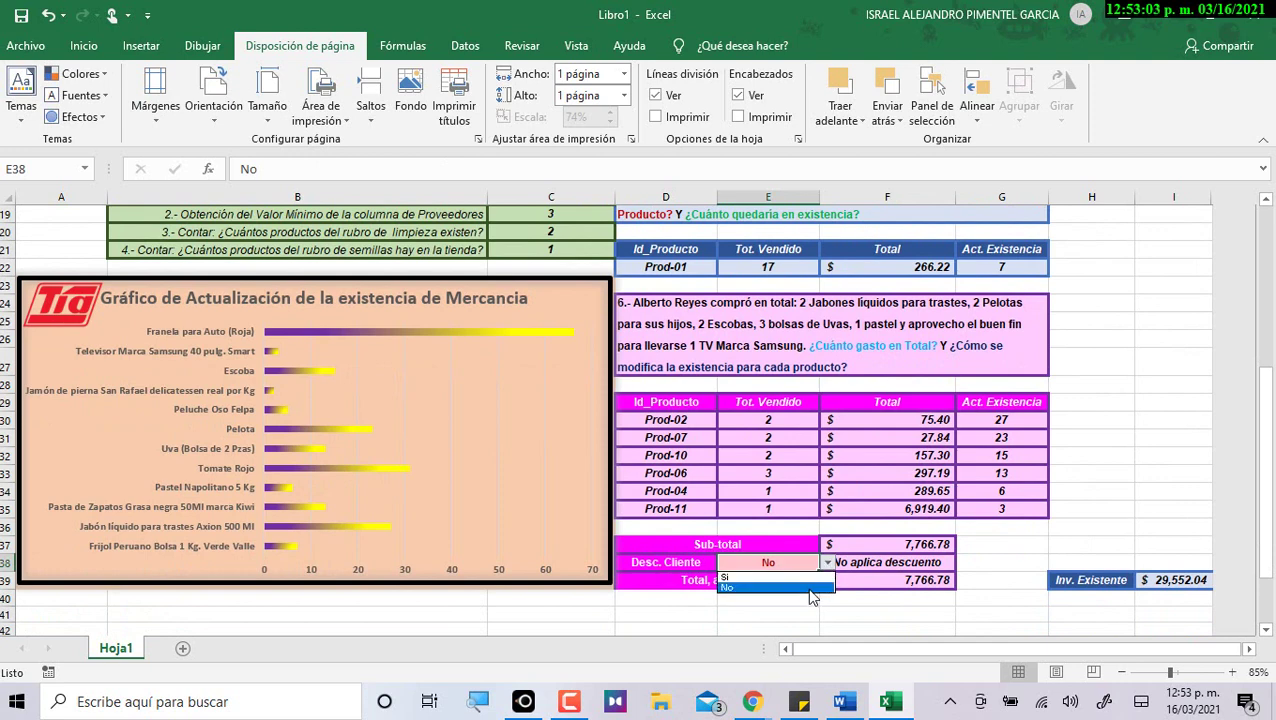
left_click(768, 580)
left_click(930, 579)
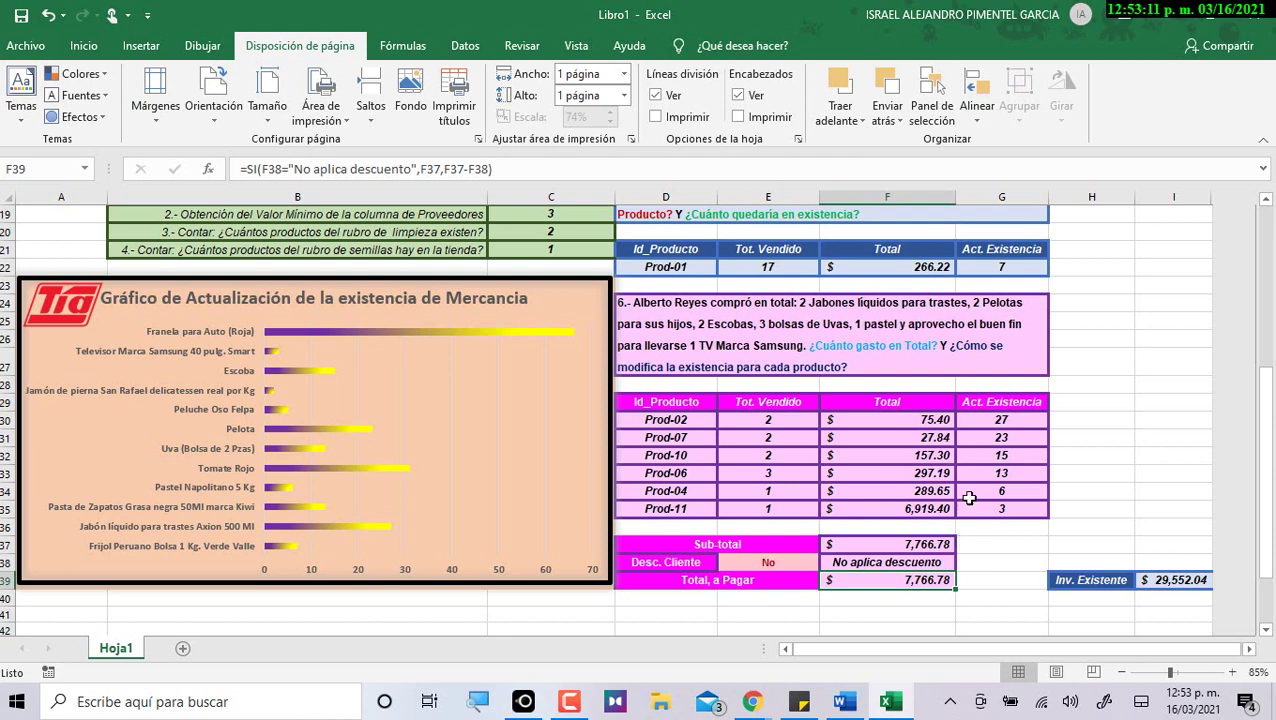
Within G30:G35, enter stock values 23, 15 and 13 into G31, G32 and G33.
left_click_drag(1005, 419, 1010, 510)
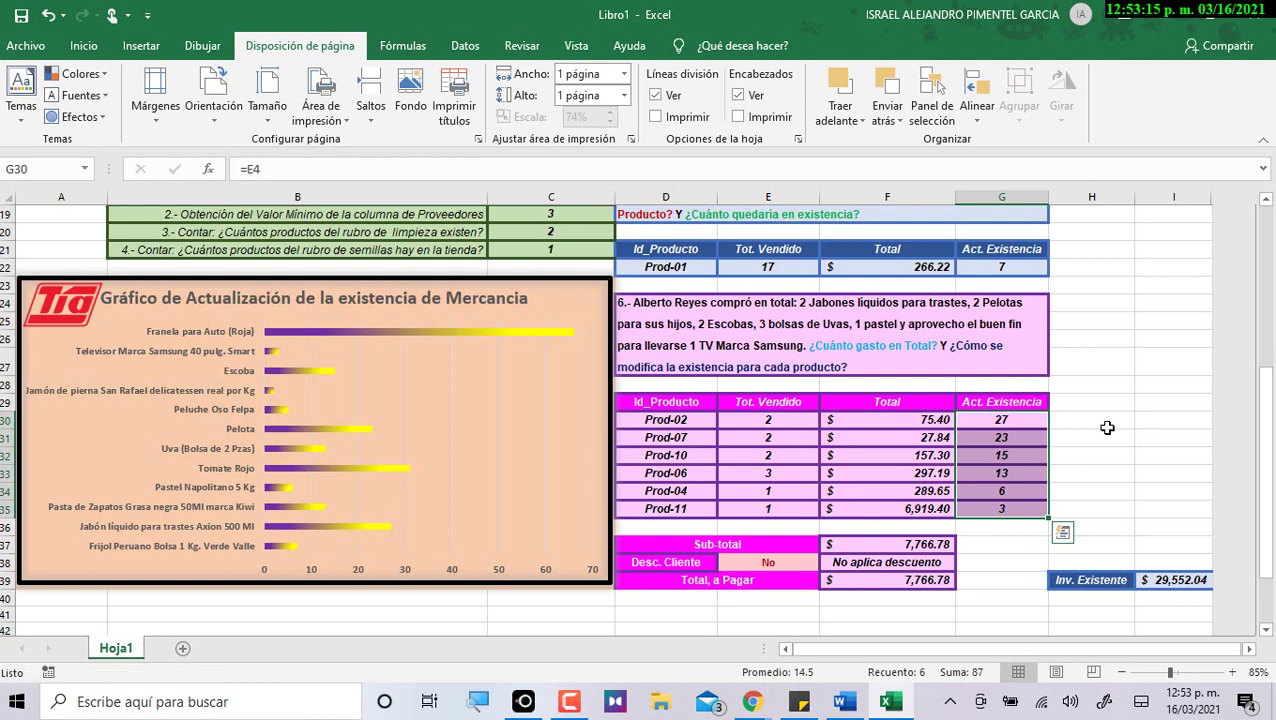
key("Down")
type("23")
key("Return")
type("15")
key("Return")
type("13")
key("Return")
key("Up")
key("Up")
key("Up")
key("Up")
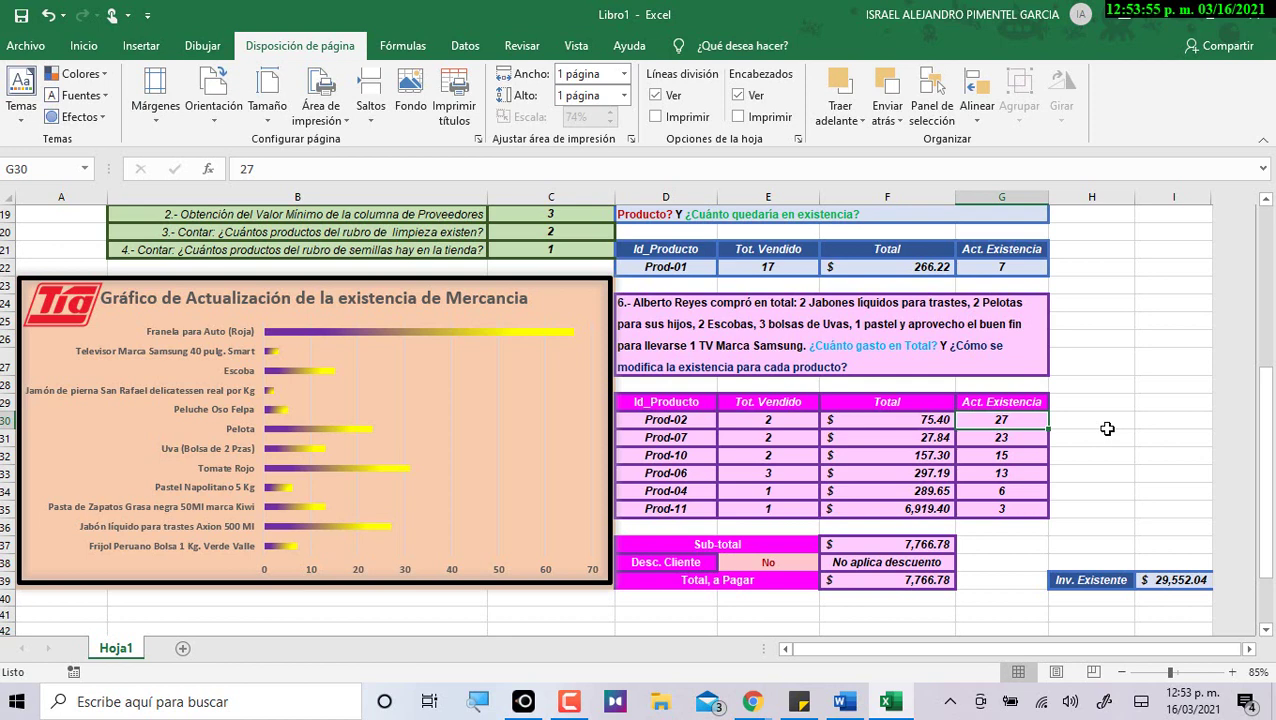
Inspect the stock, Sub-total, Total, Precio and IVA formulas in the store data table.
left_click(999, 491)
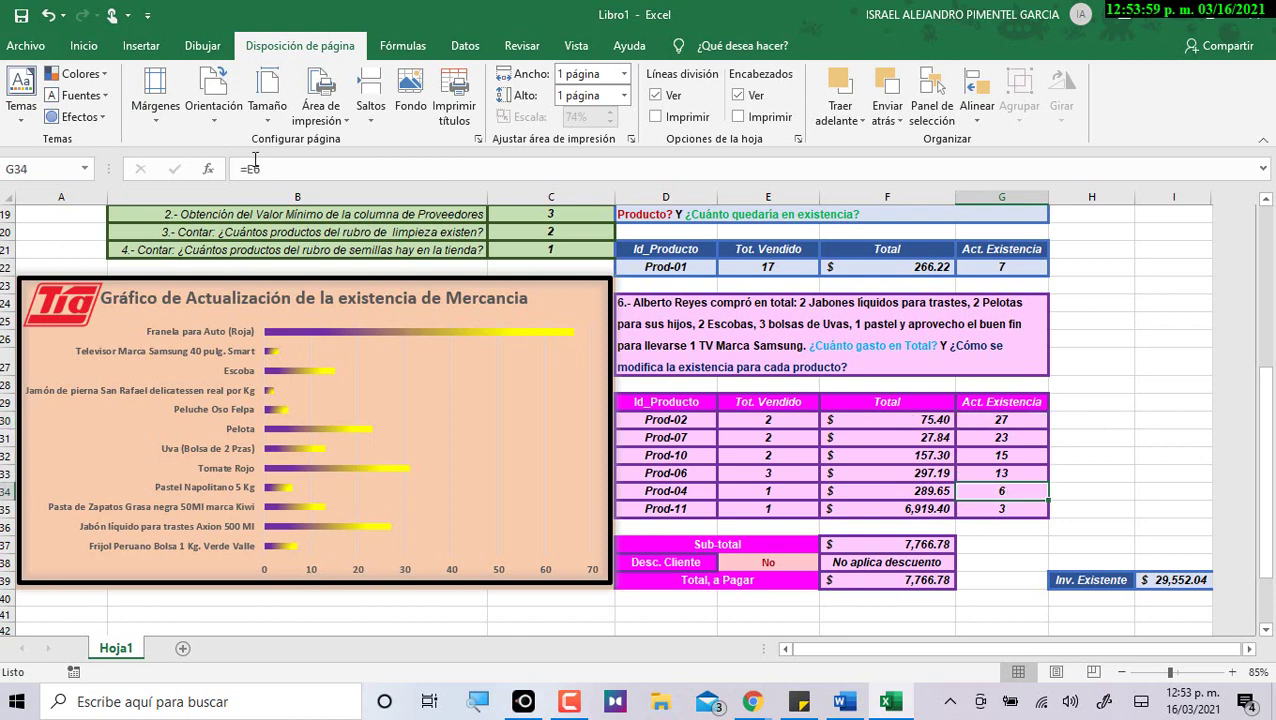
left_click(886, 546)
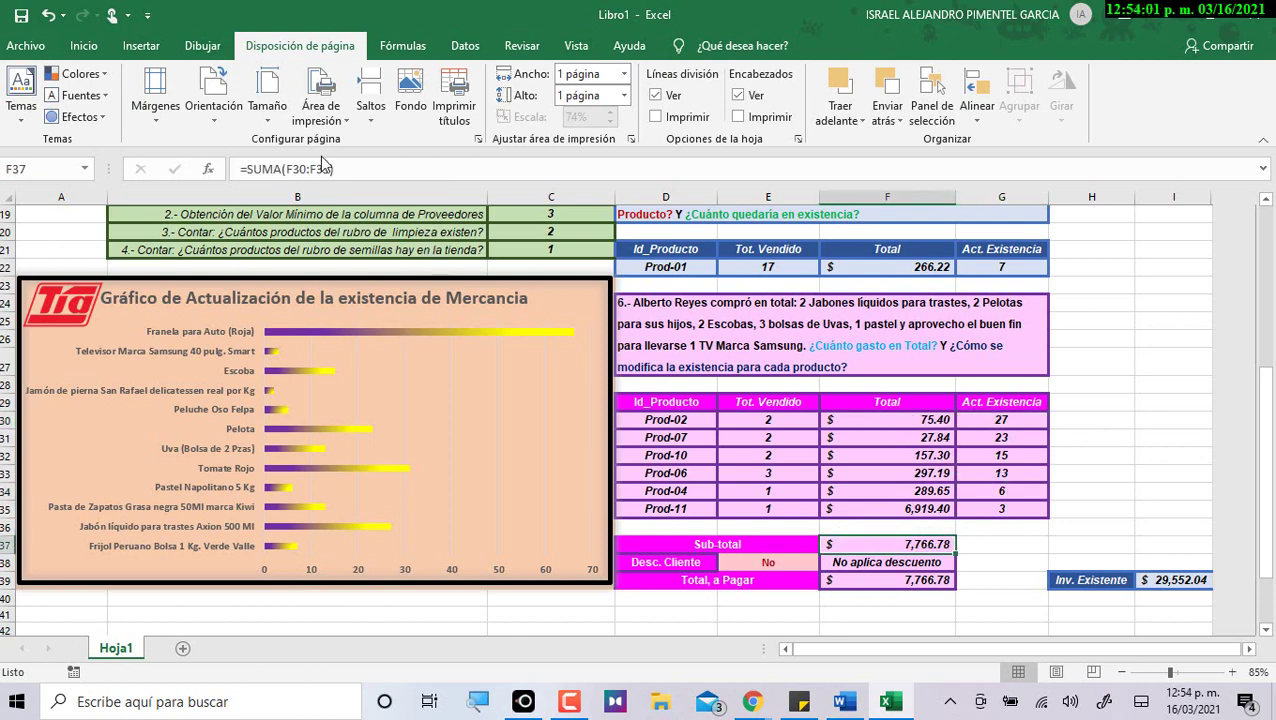
left_click(903, 270)
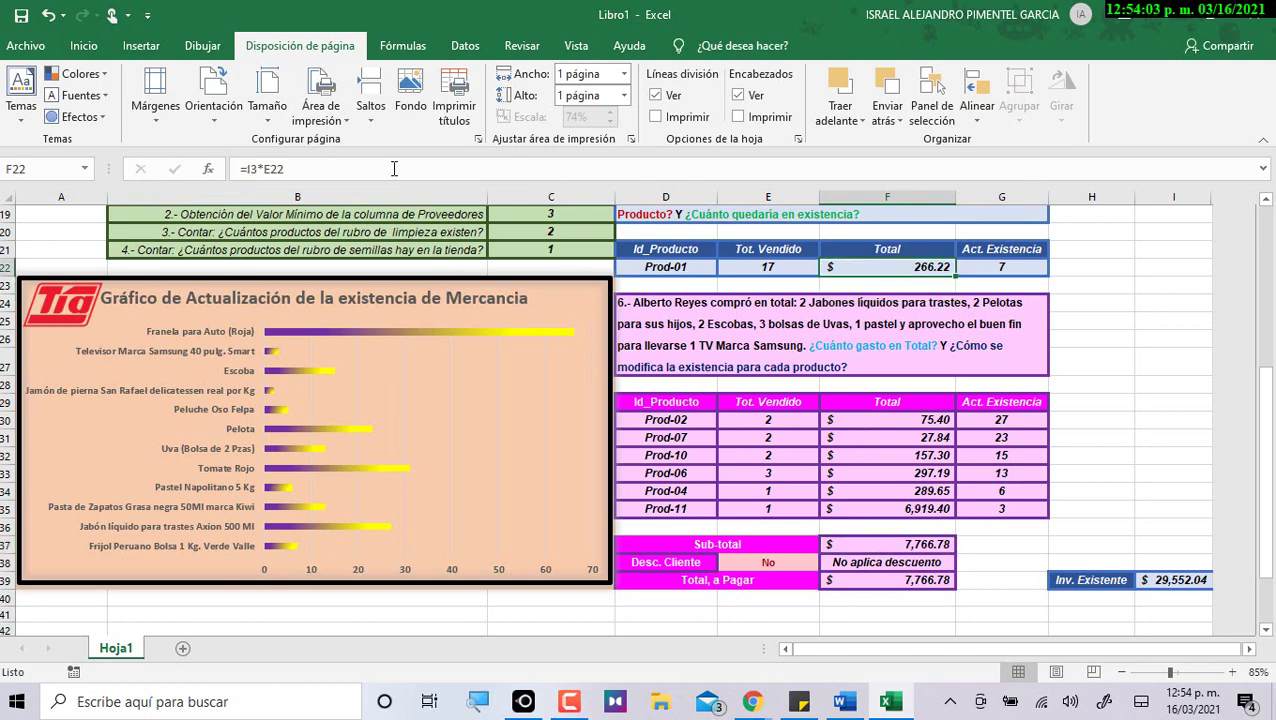
scroll(931, 330, "up", 6)
left_click(1028, 316)
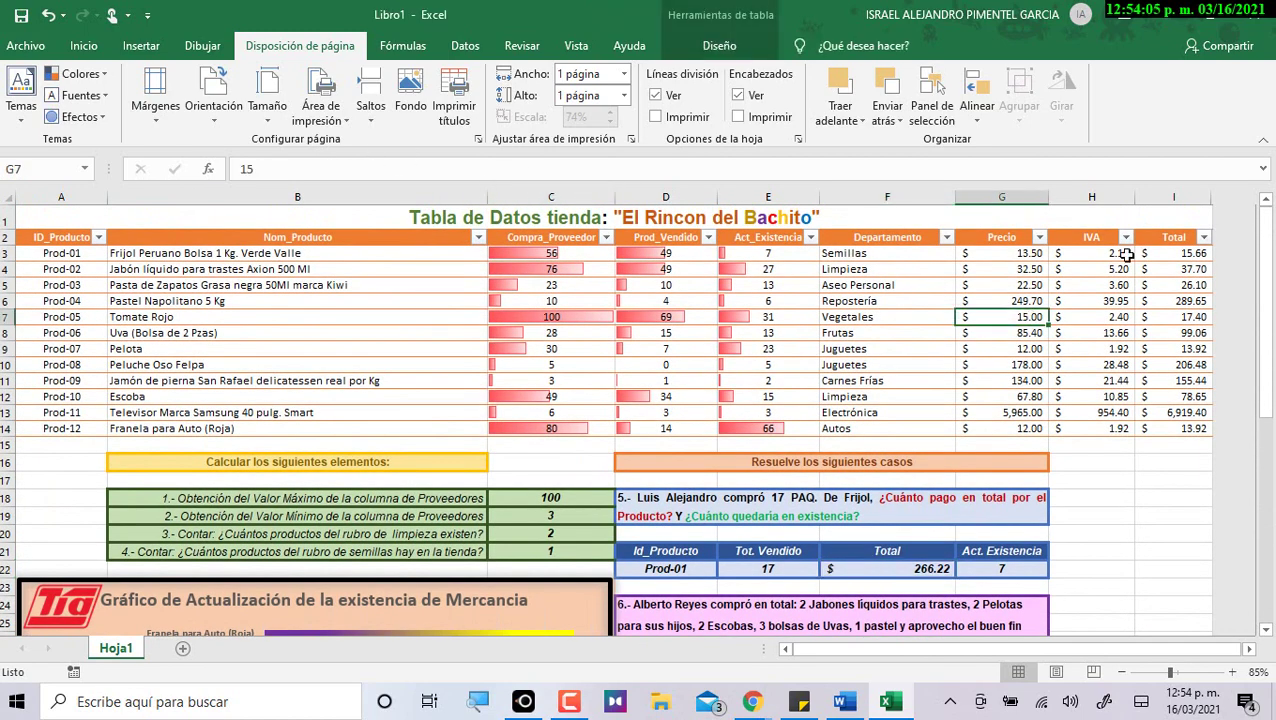
left_click_drag(995, 252, 1000, 378)
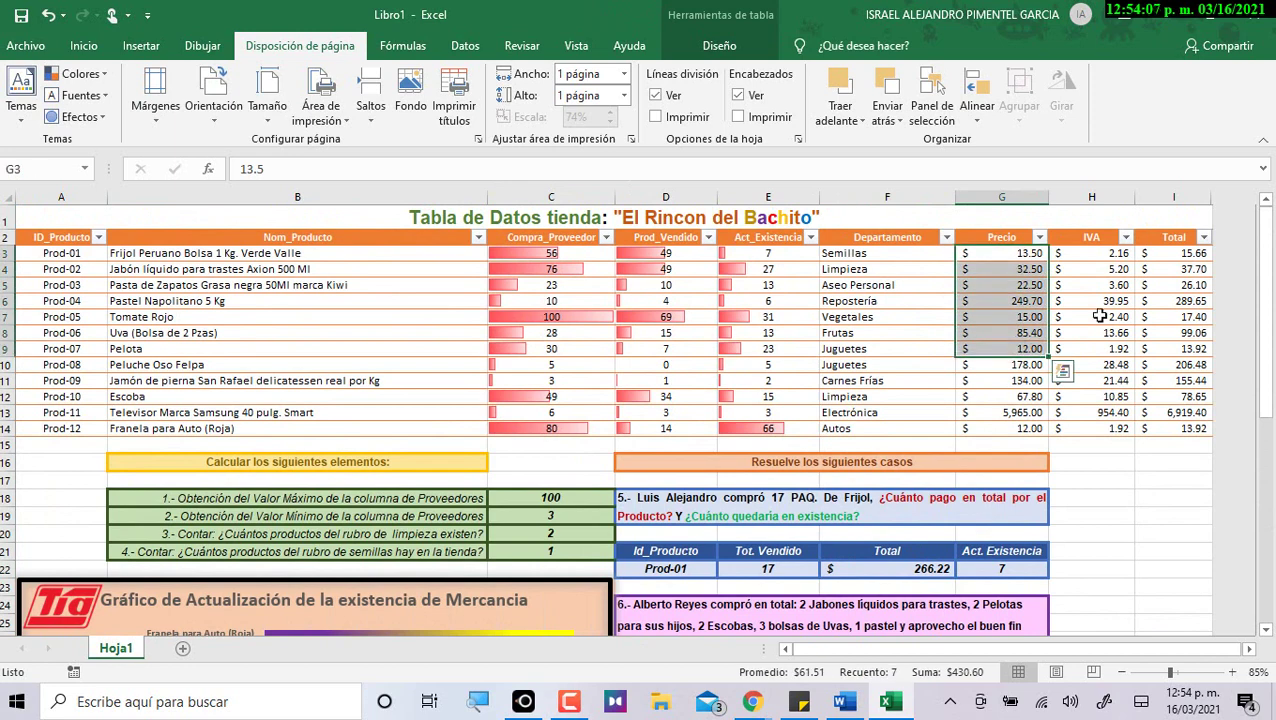
left_click(1100, 303)
left_click(1172, 270)
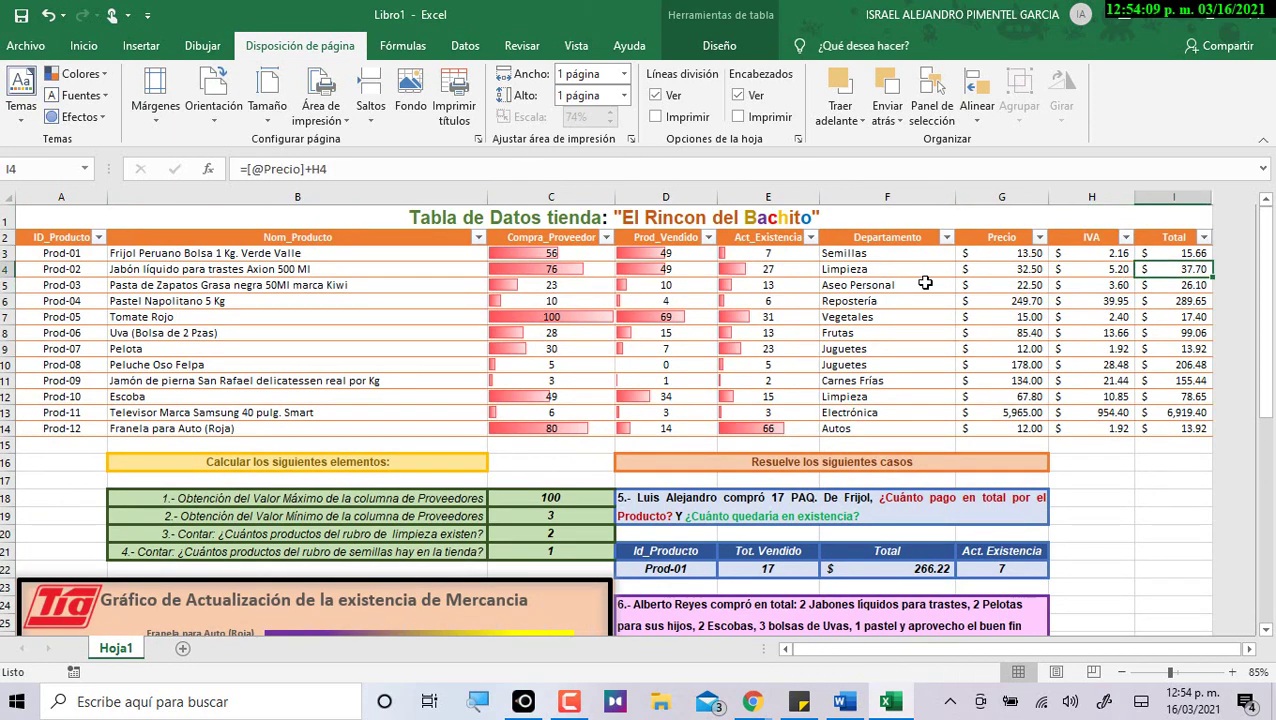
left_click(779, 274)
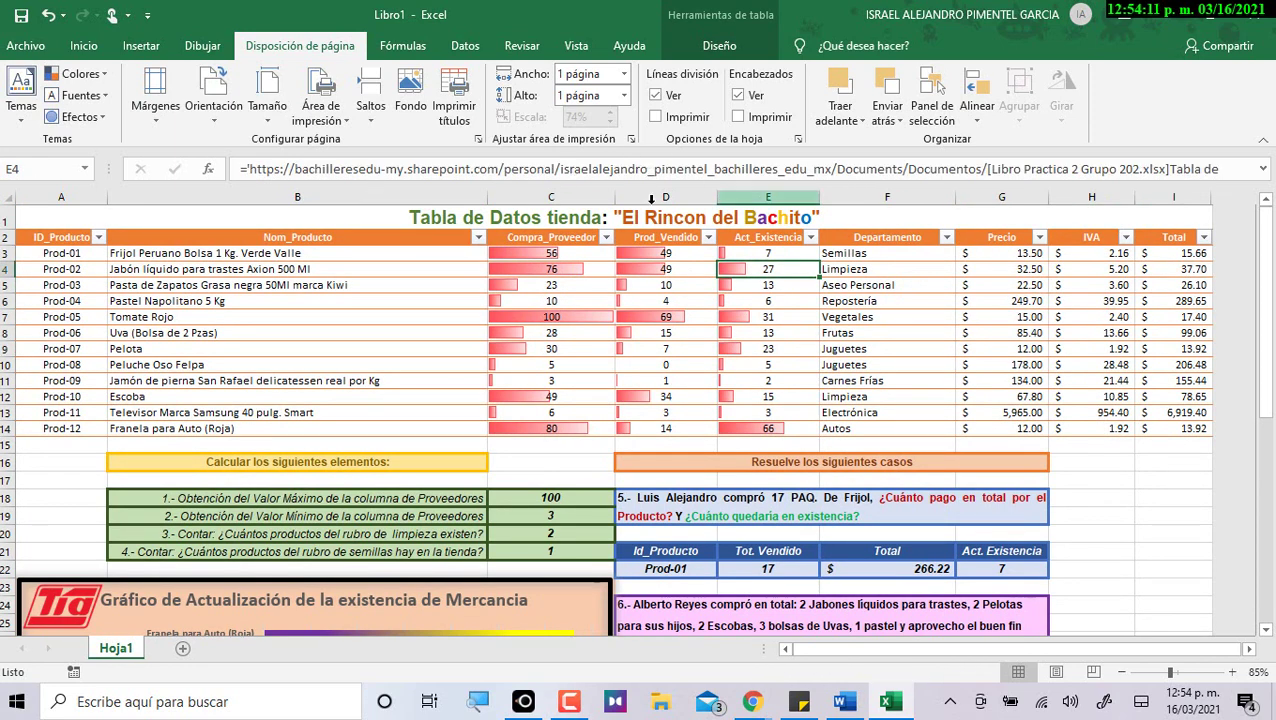
Review the updated stock values for Prod-02 and Prod-10, then select all six updated stocks.
scroll(719, 407, "down", 3)
scroll(719, 407, "down", 1)
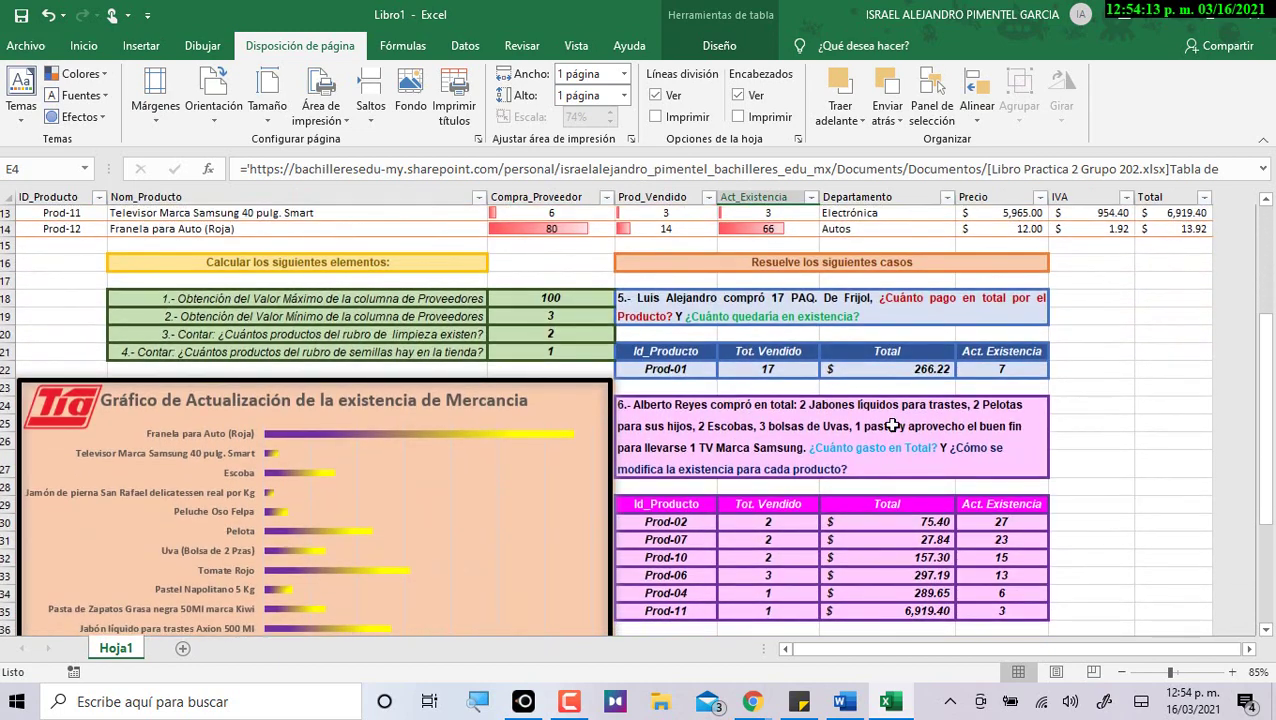
left_click(1020, 521)
left_click(272, 165)
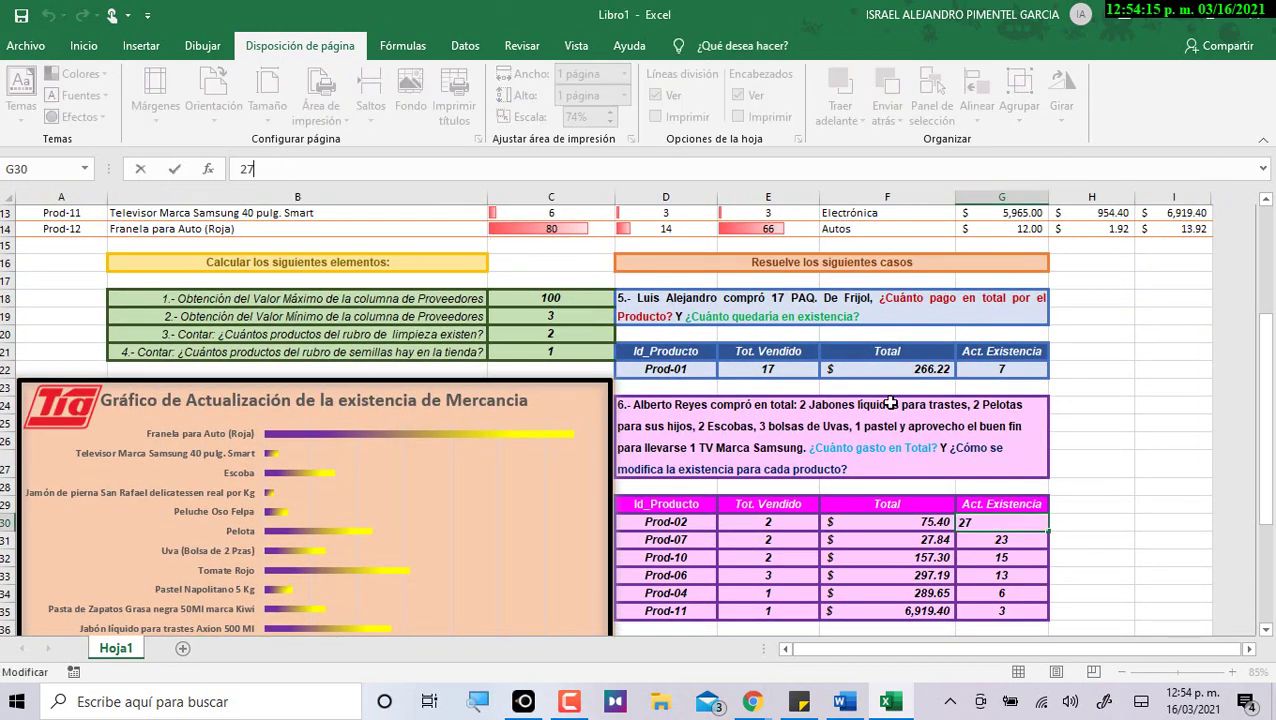
left_click(1010, 539)
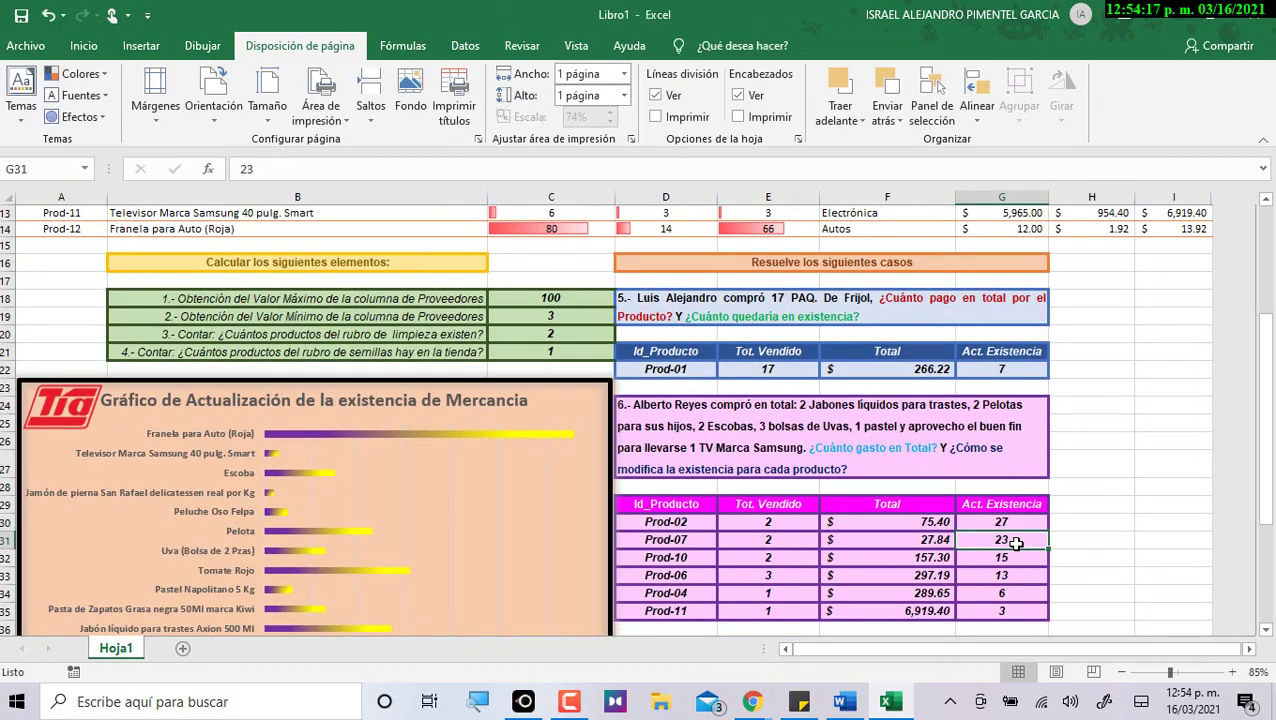
left_click(1015, 560)
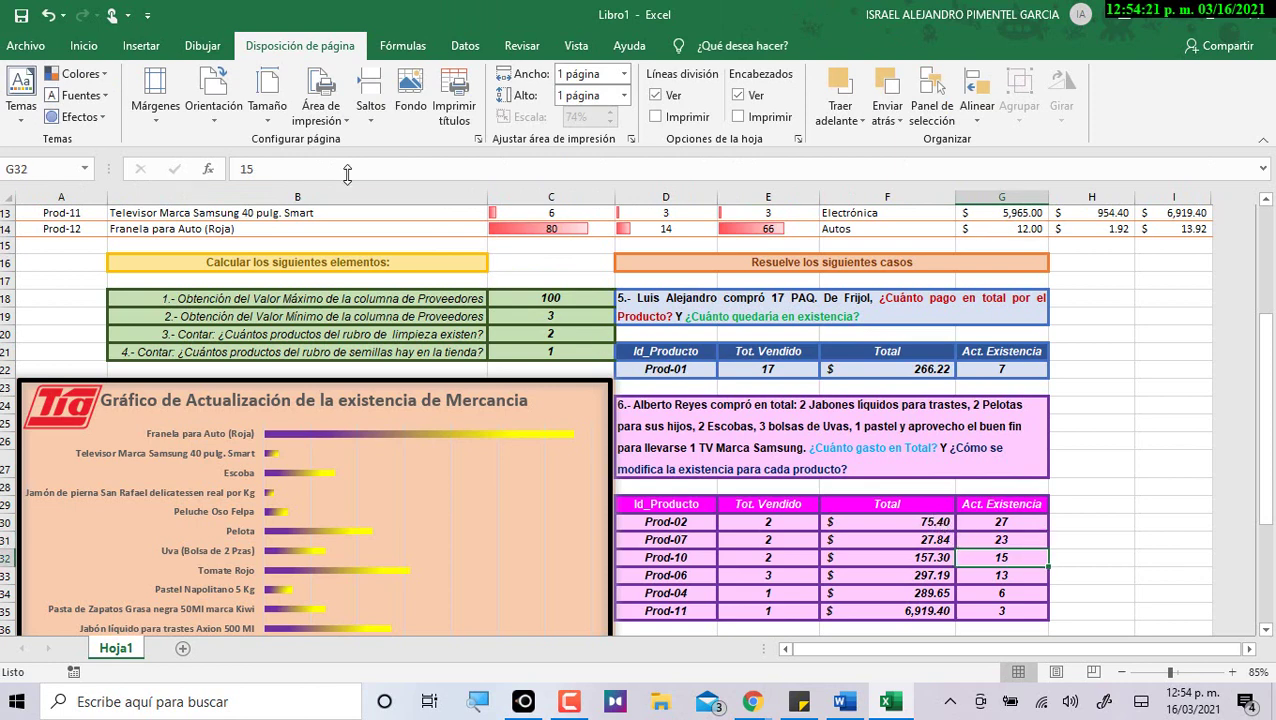
key("Up")
key("Up")
key("ctrl+shift+Down")
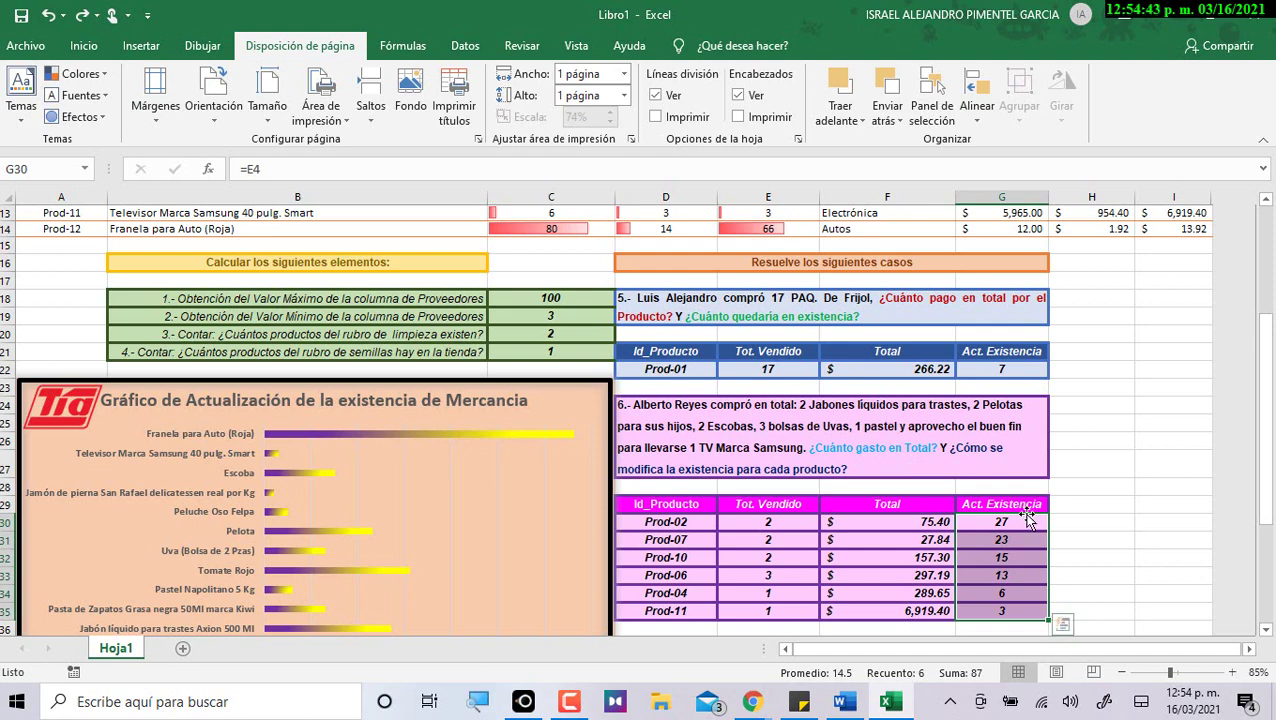
Check the Meet call, minimise the store workbook, and bring up the attendance workbook tab.
scroll(1049, 516, "down", 4)
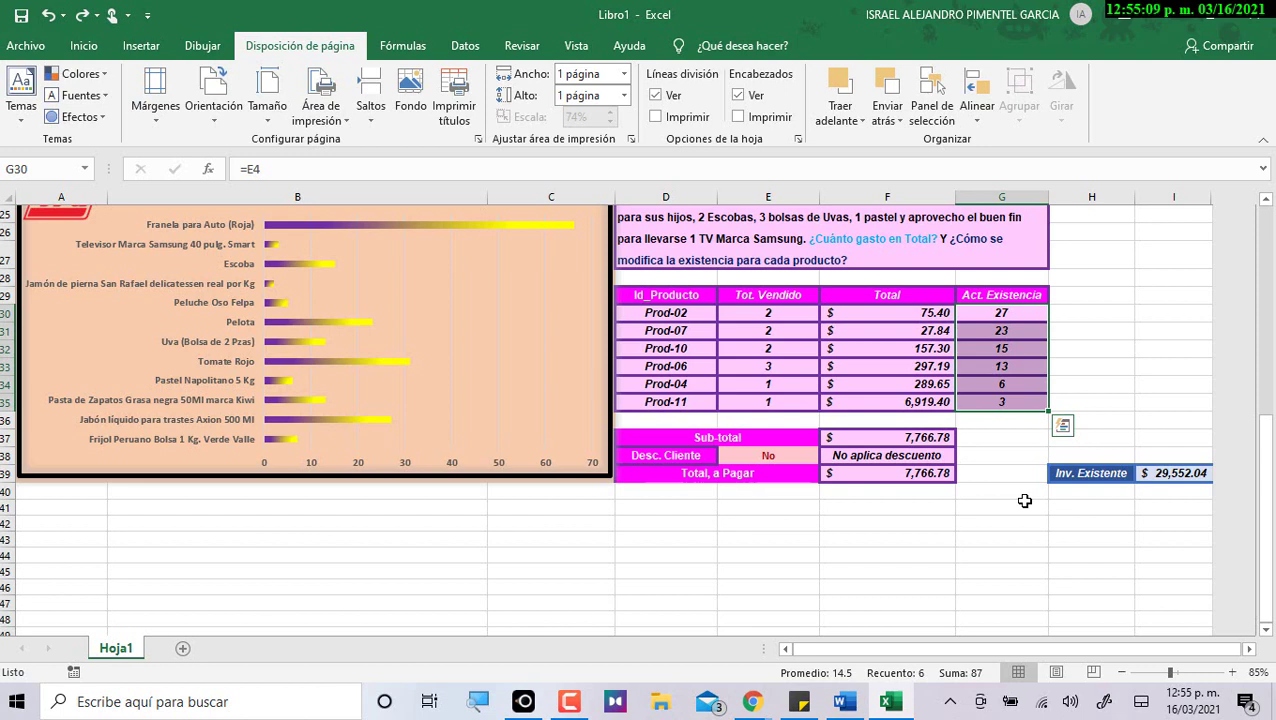
scroll(810, 520, "up", 2)
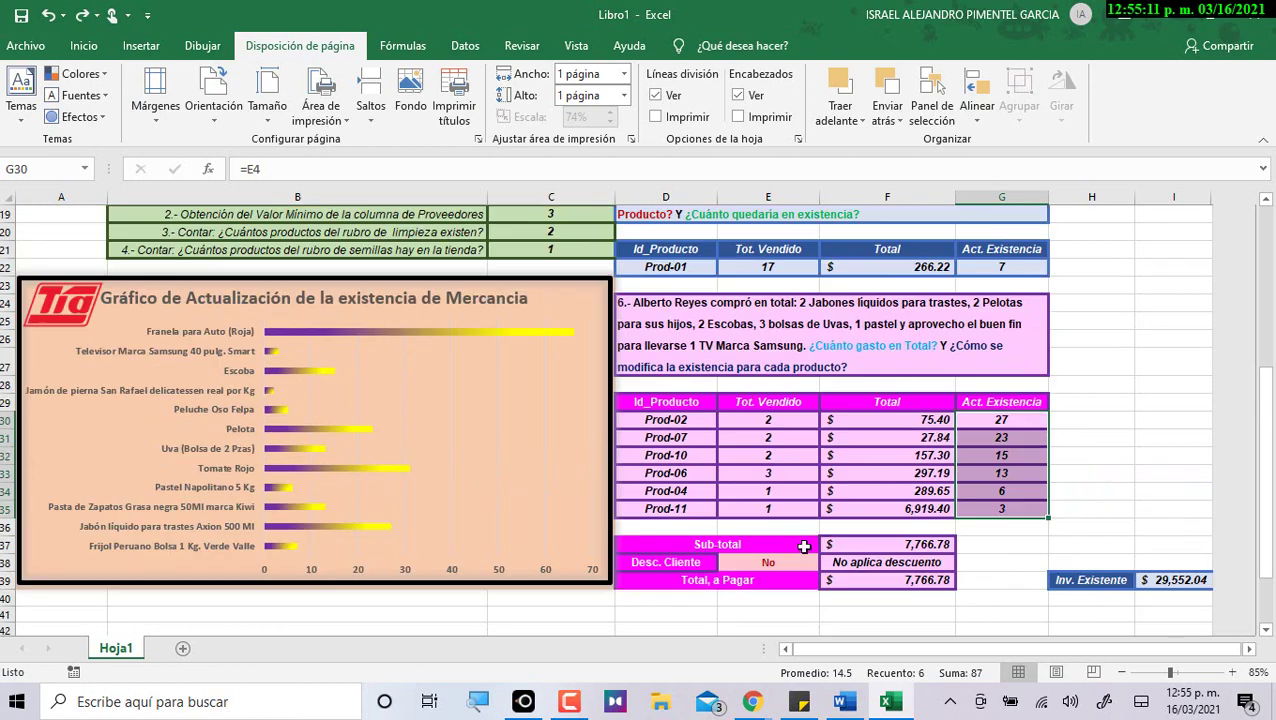
mouse_move(770, 678)
left_click(738, 620)
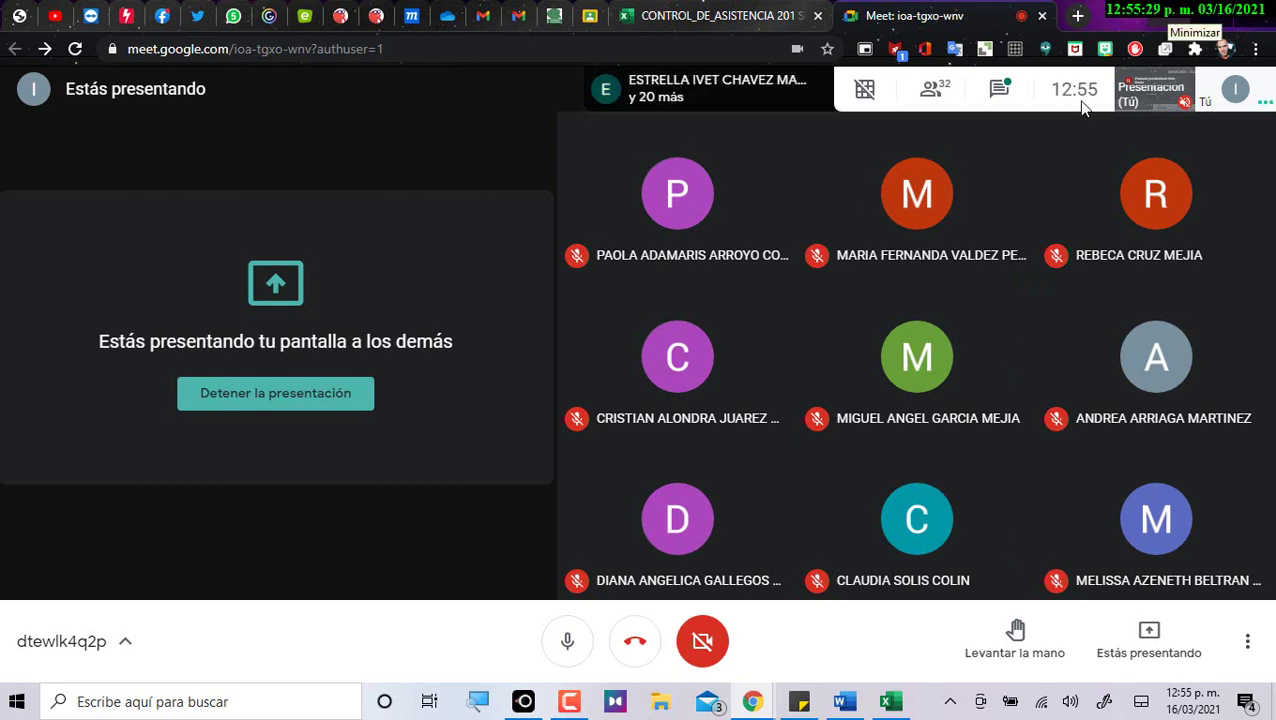
left_click(885, 702)
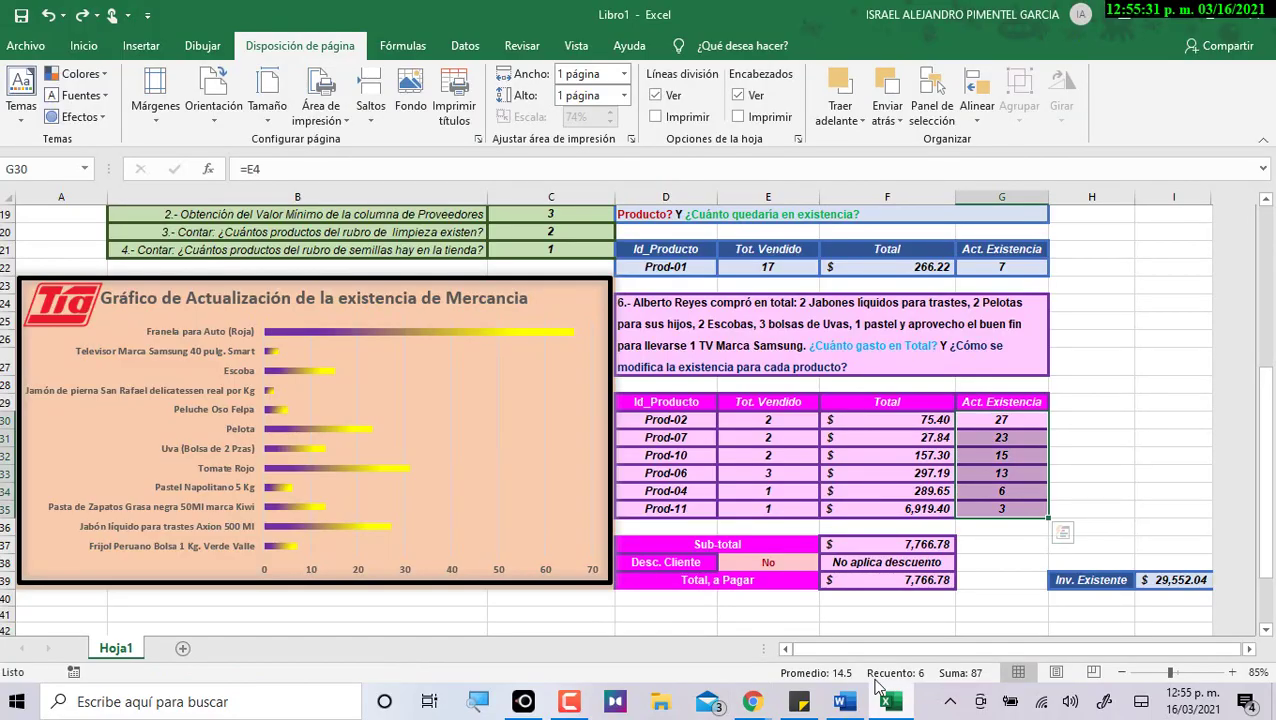
left_click(1162, 20)
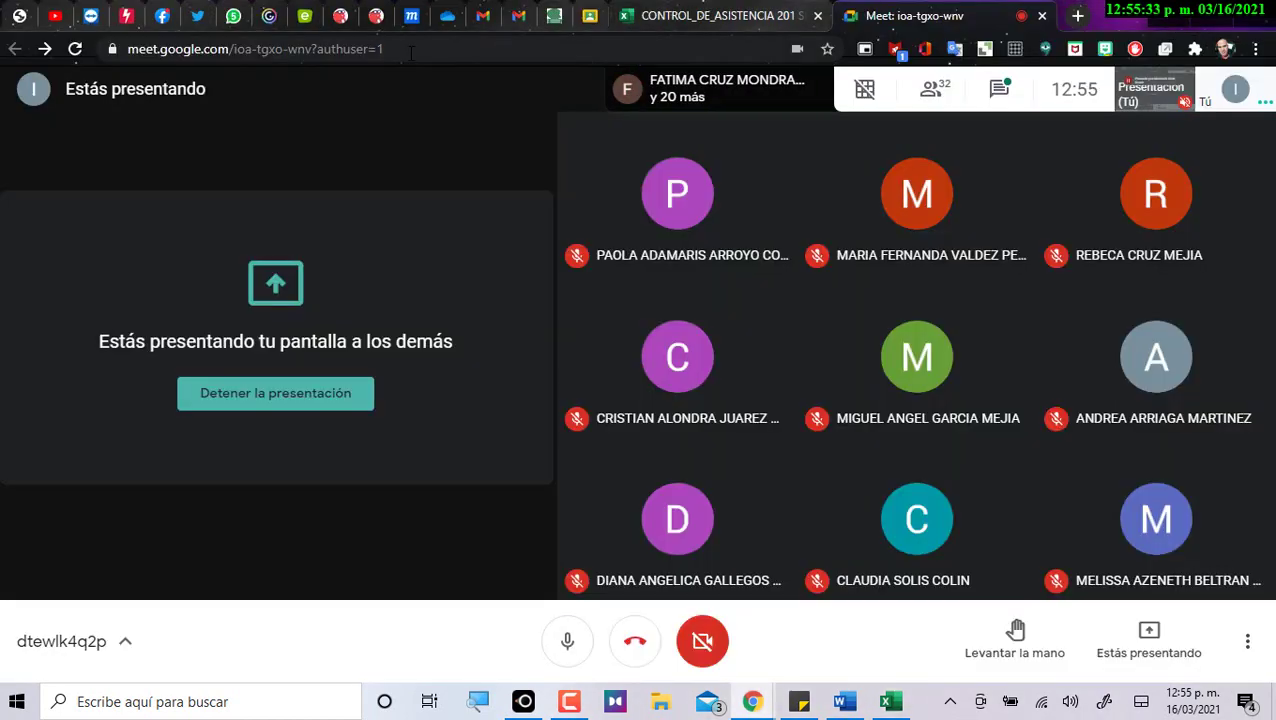
left_click(665, 16)
Mark students 1–3 present with a dot in D8, D9 and D10.
scroll(340, 515, "up", 7)
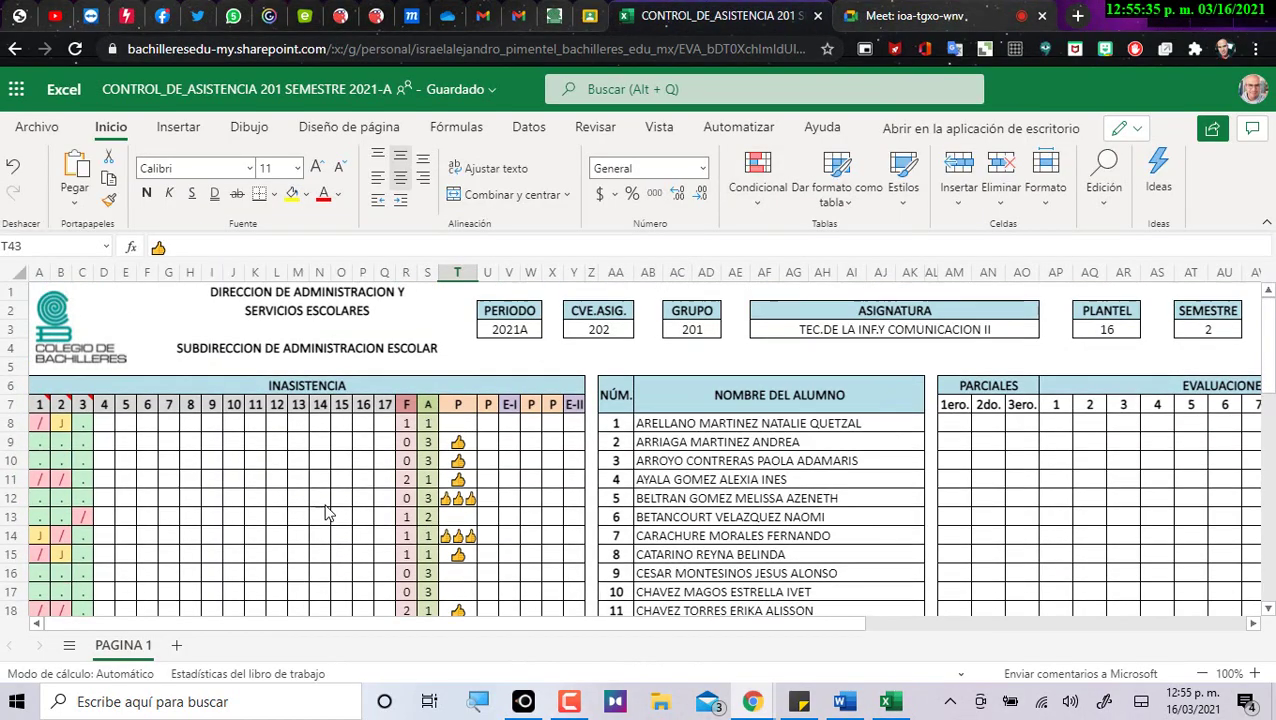
left_click(106, 424)
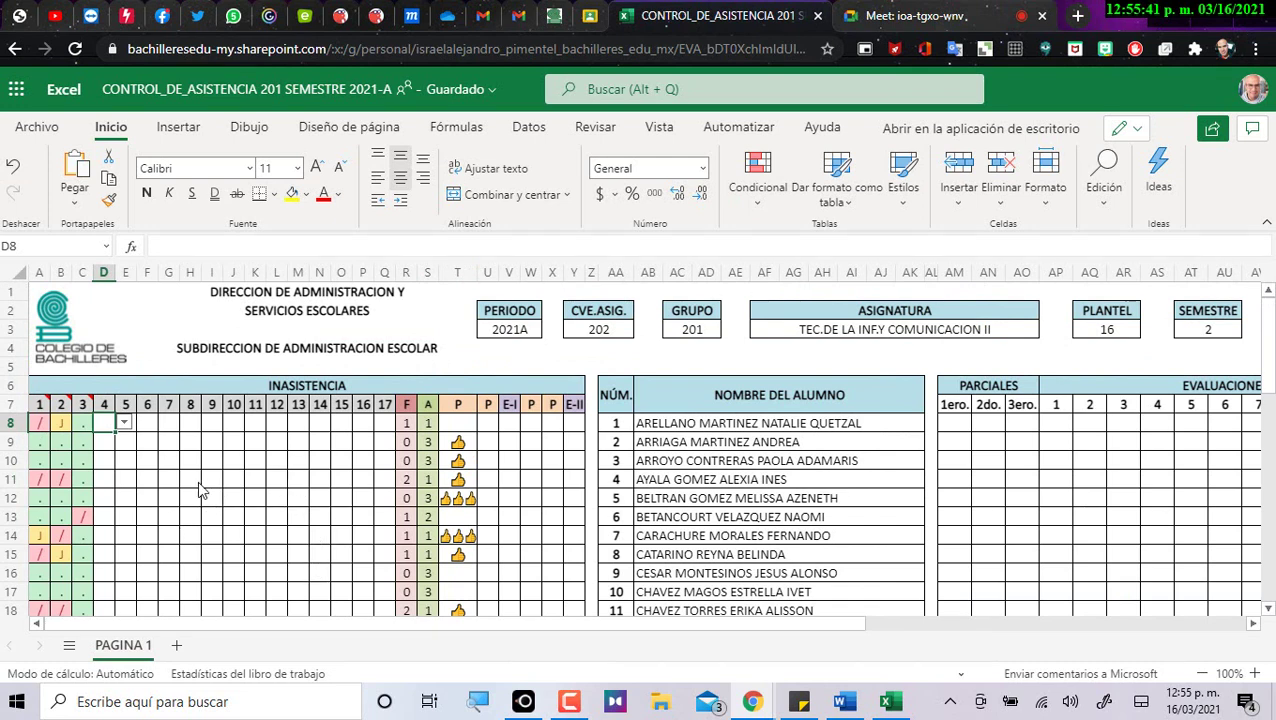
left_click(123, 422)
left_click(106, 444)
left_click(106, 443)
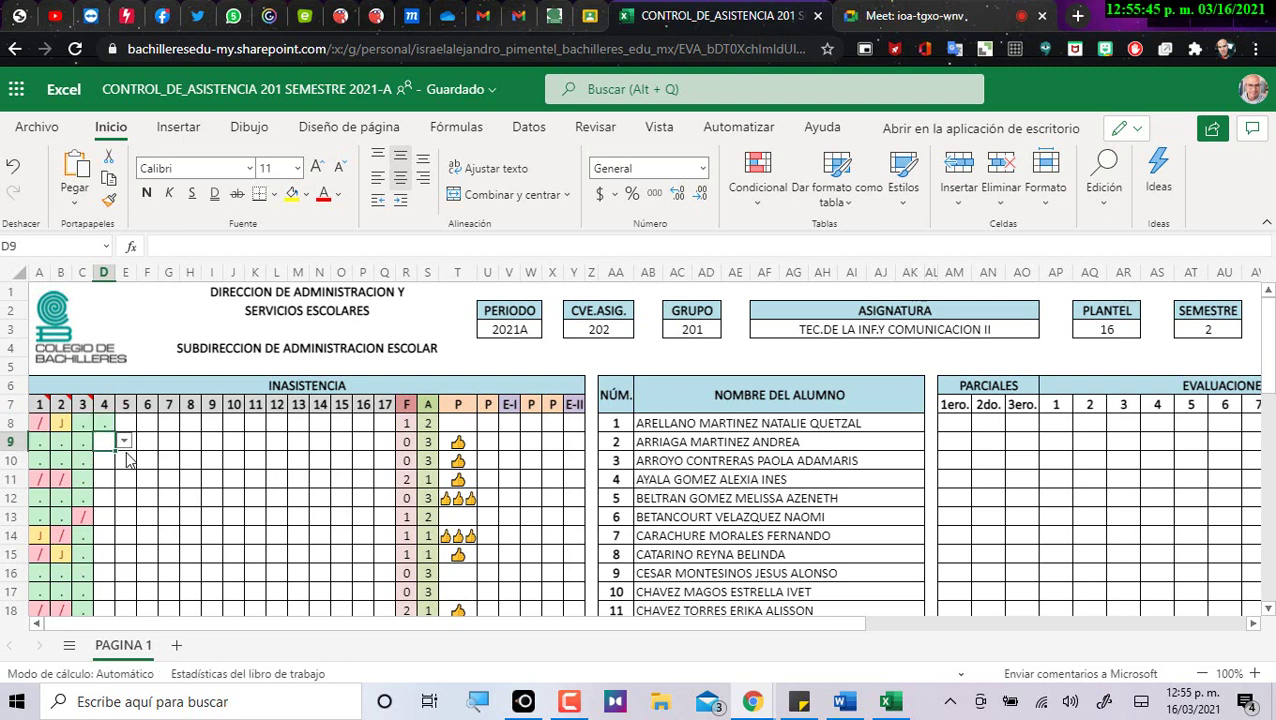
left_click(123, 441)
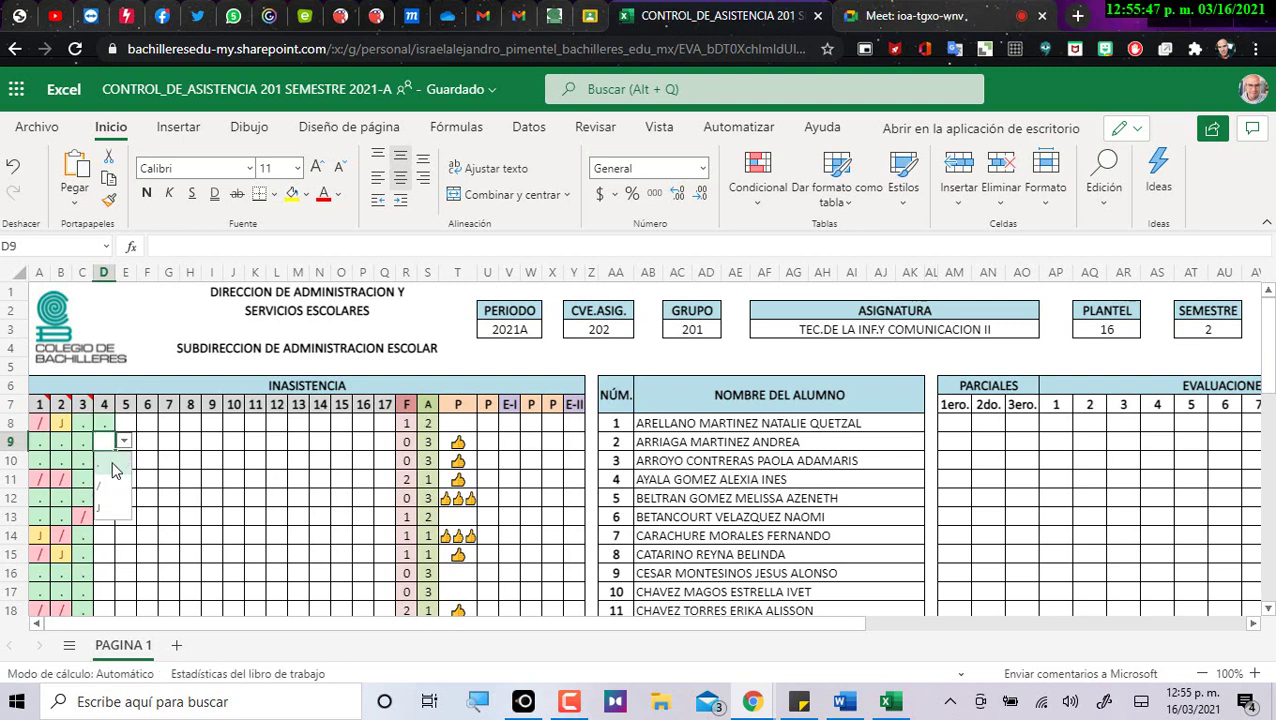
left_click(113, 469)
left_click(114, 462)
left_click(123, 460)
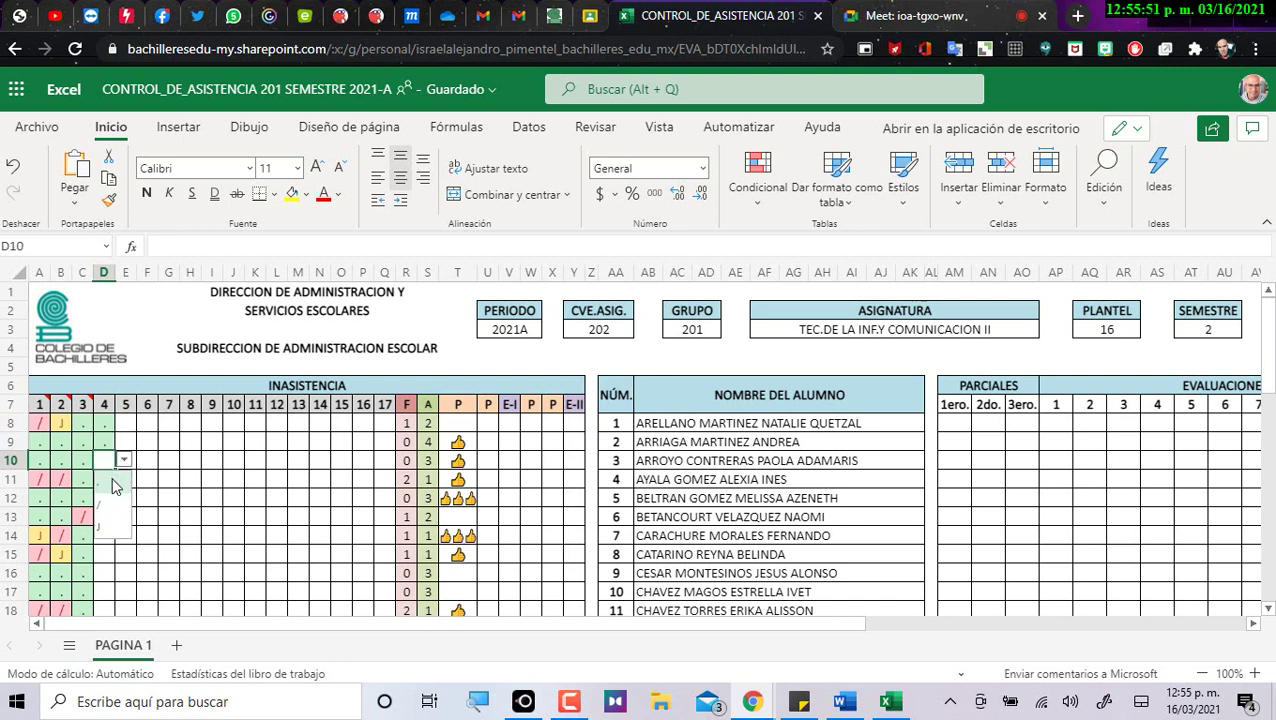
left_click(114, 484)
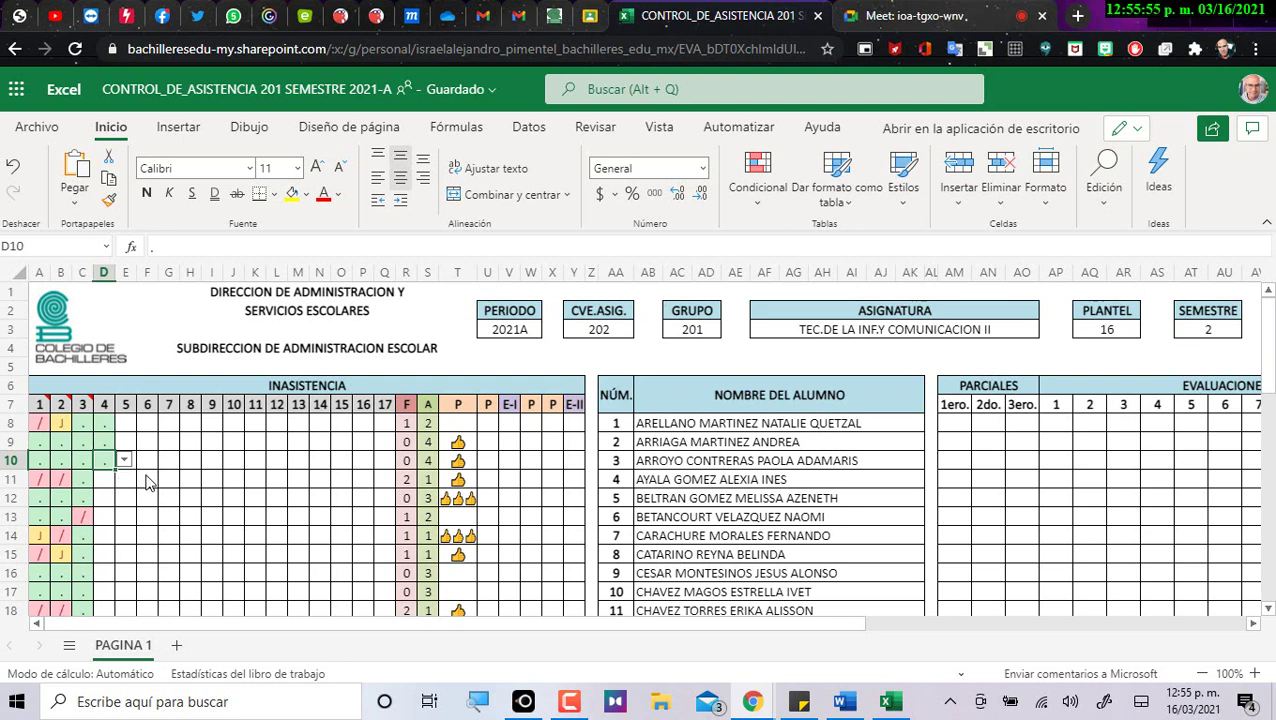
Mark students 4 and 5 present with a dot in D11 and D12.
left_click(110, 482)
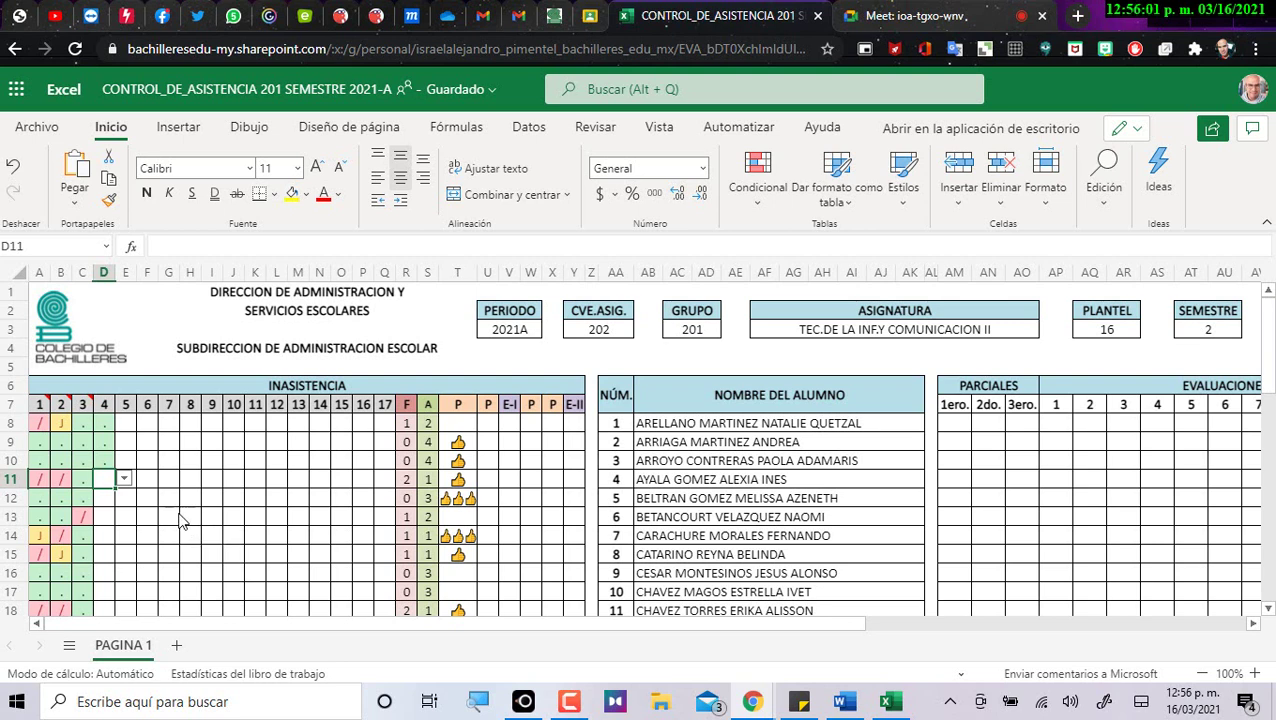
left_click(124, 479)
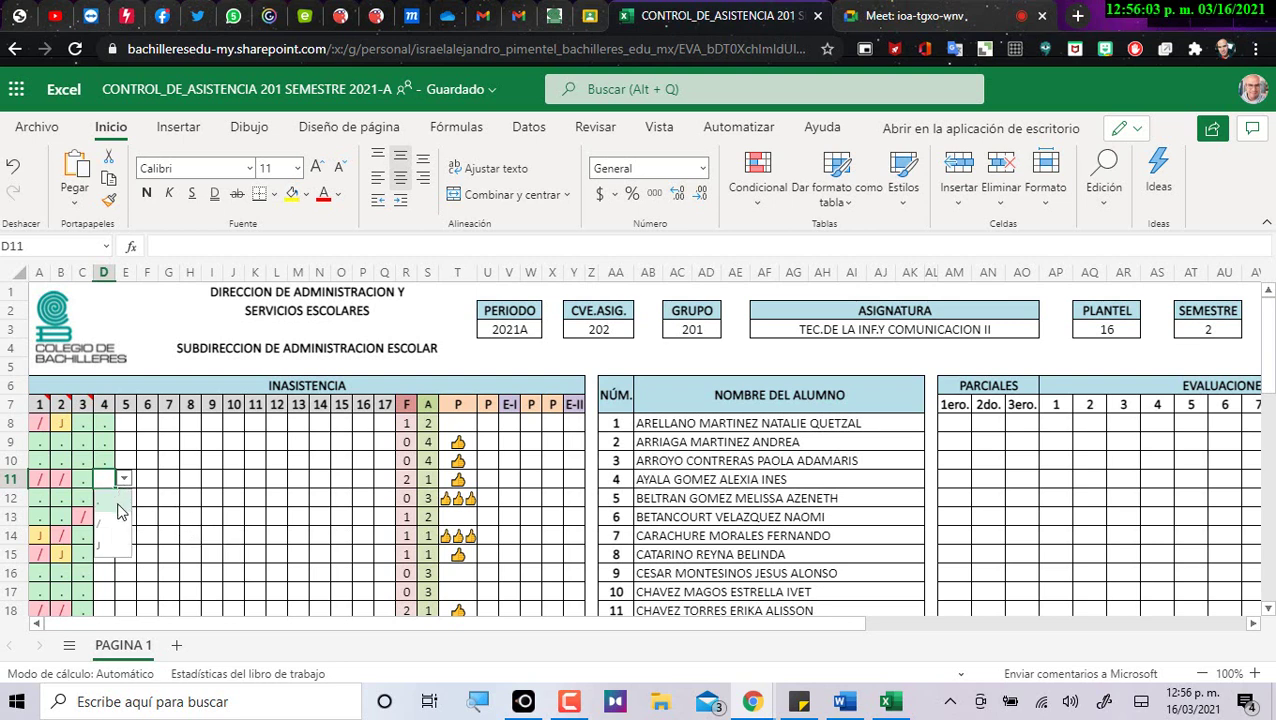
left_click(117, 504)
left_click(118, 500)
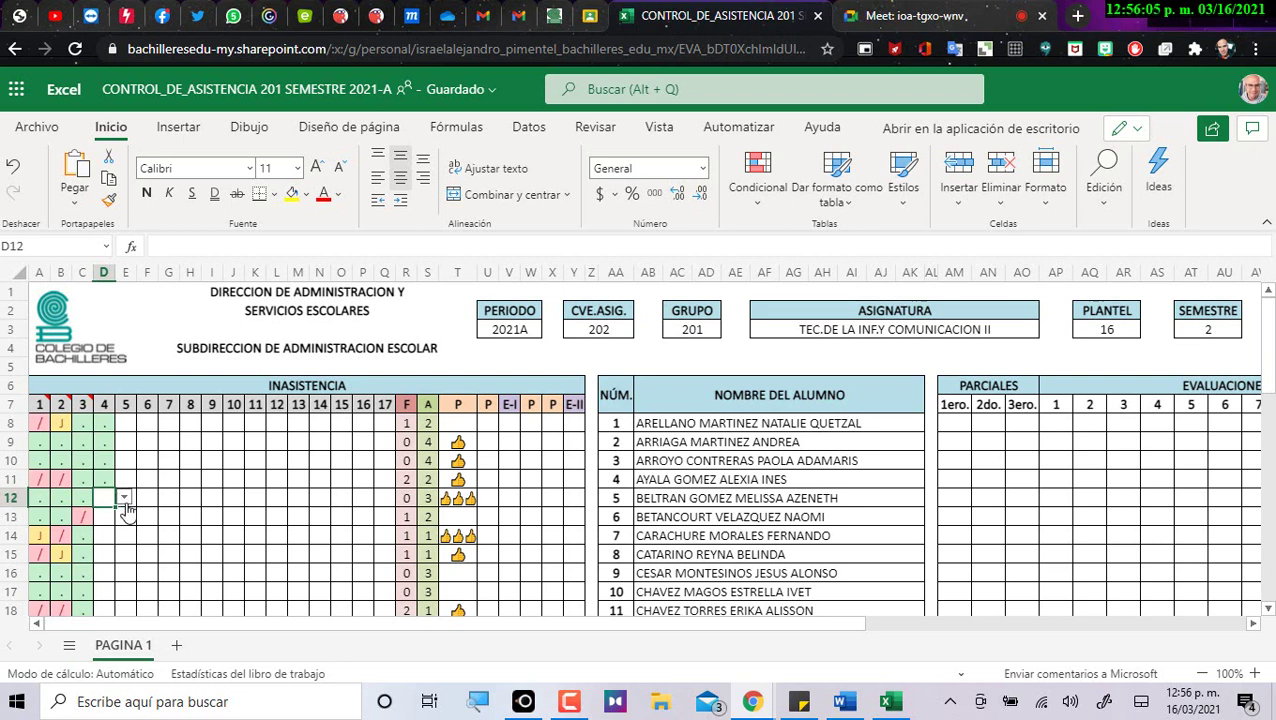
left_click(124, 499)
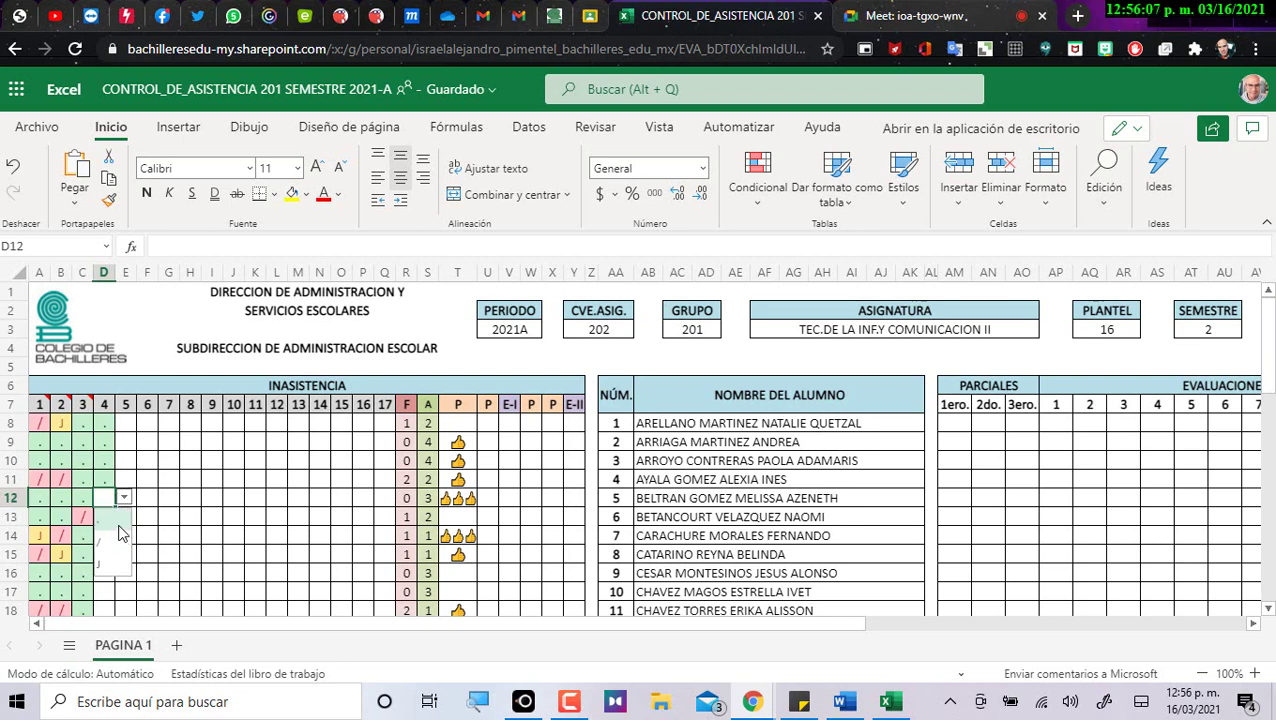
left_click(118, 527)
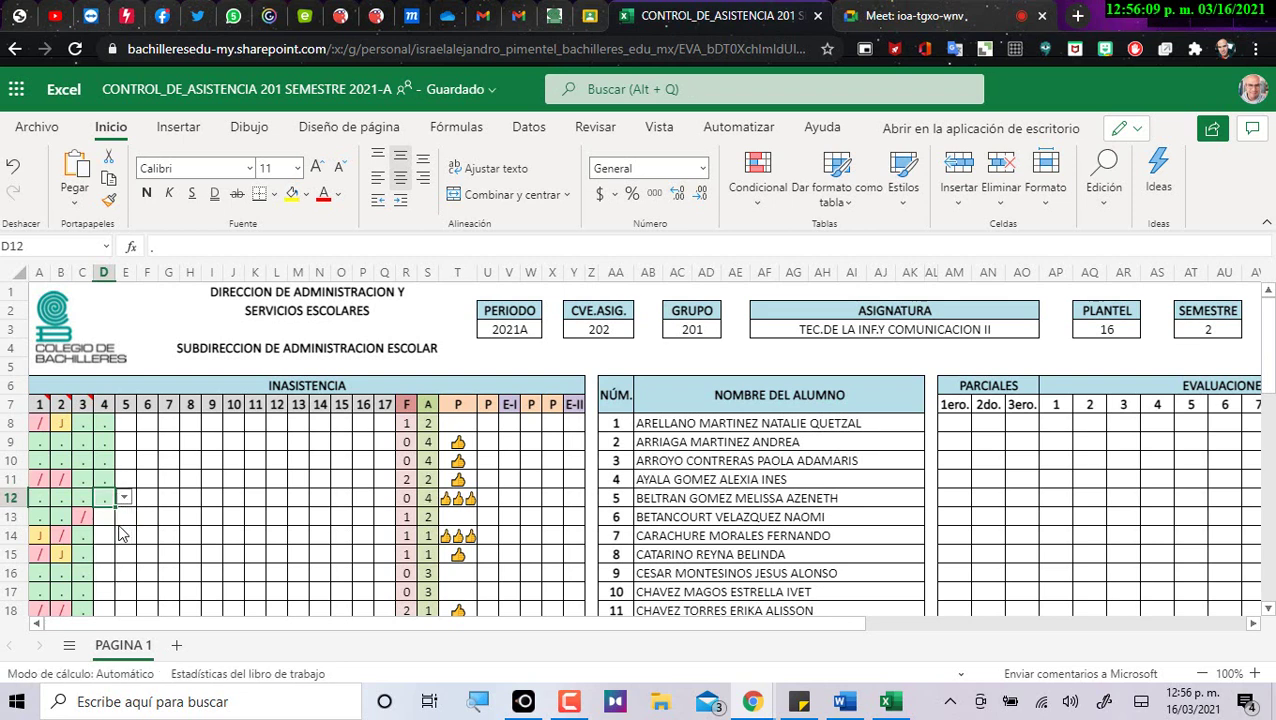
Mark students 6 and 7 absent with a slash in D13 and D14.
key("Down")
left_click(124, 518)
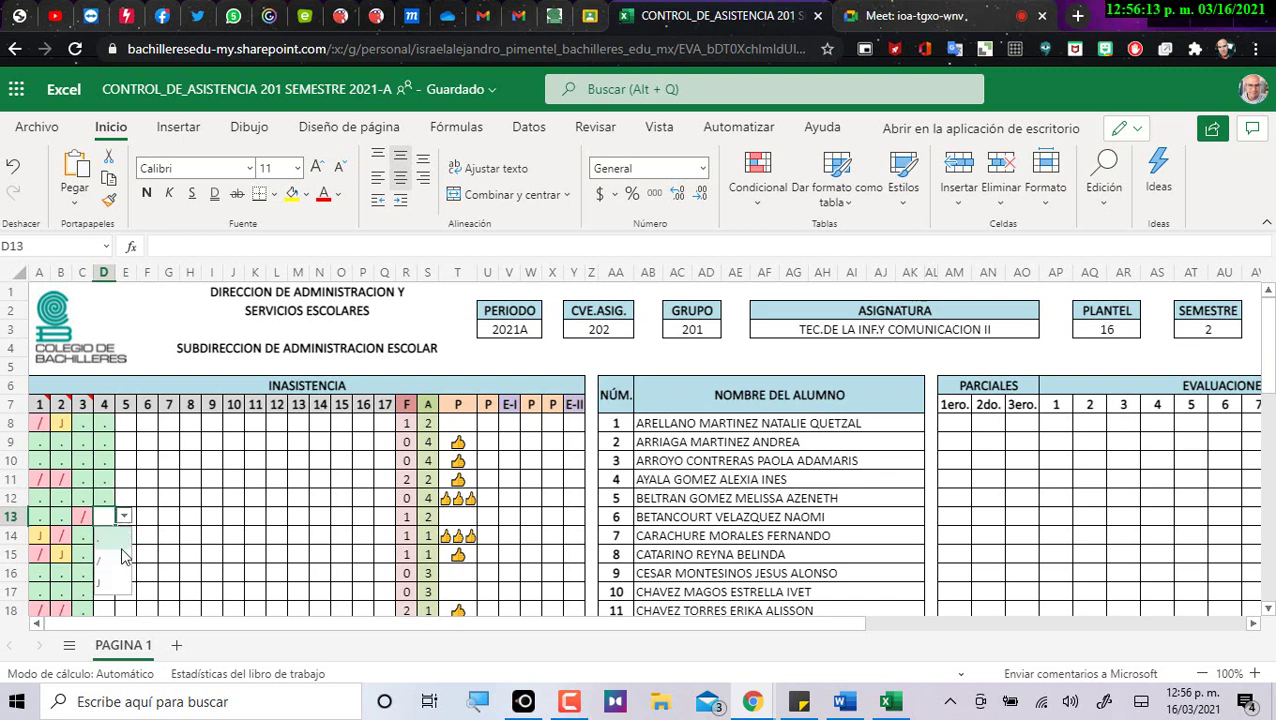
left_click(112, 562)
key("Down")
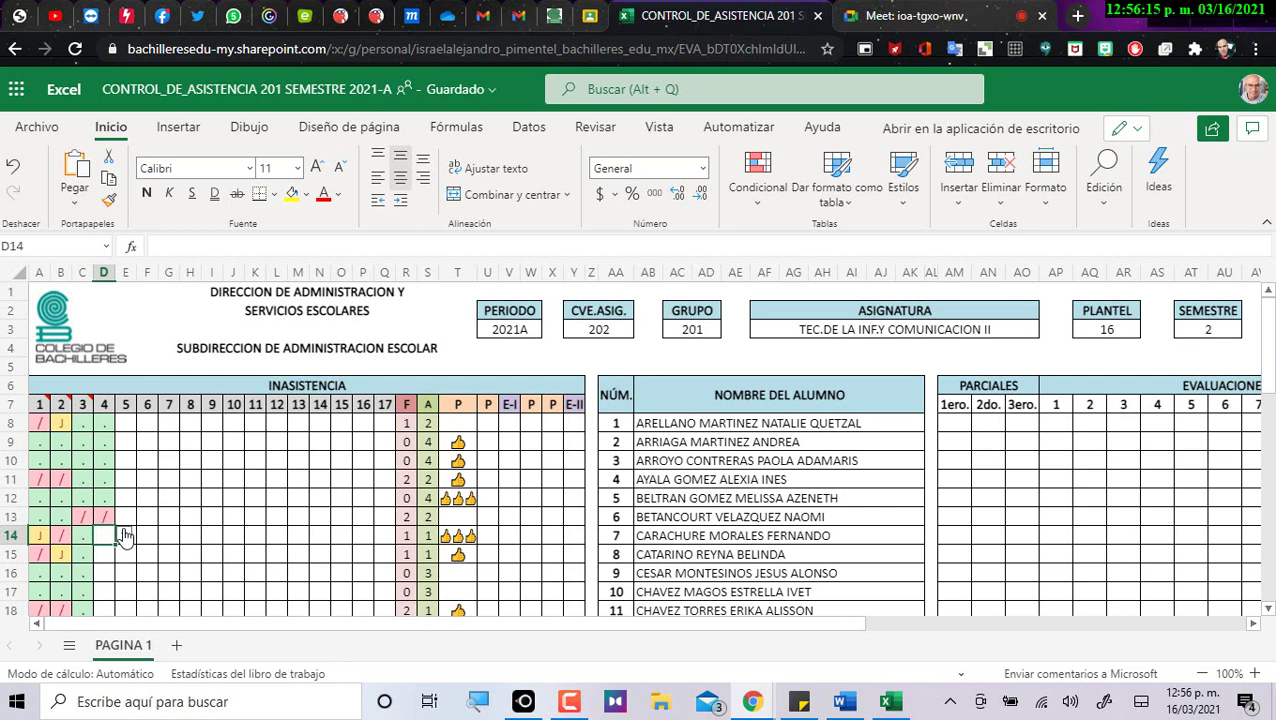
left_click(124, 535)
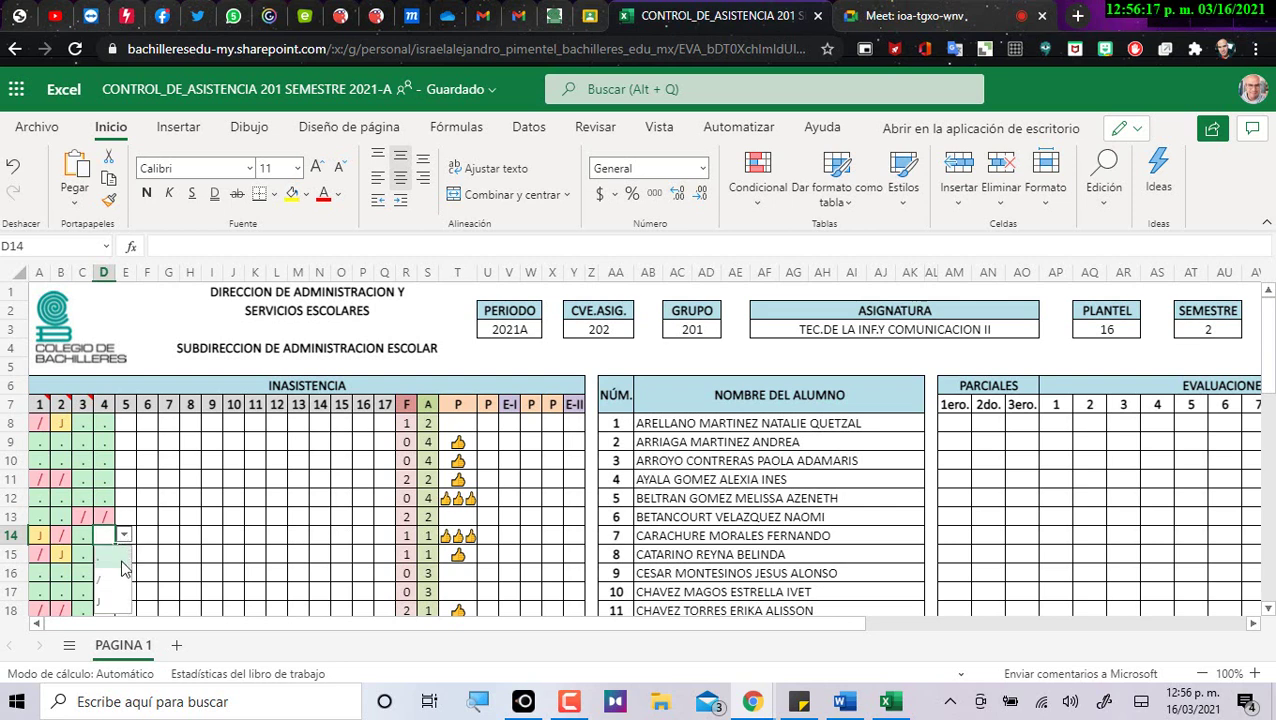
left_click(112, 581)
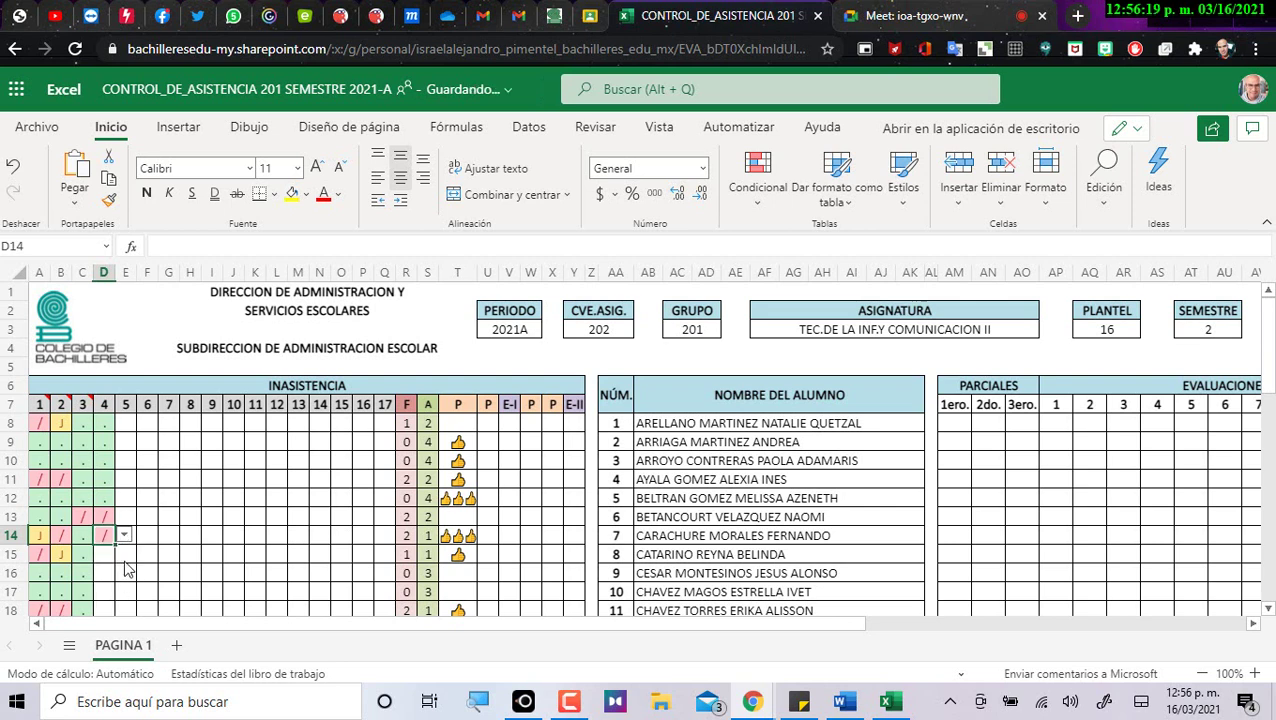
scroll(130, 562, "down", 2)
Mark D15 absent with a slash and D16, D17, D18 present with dots.
left_click(110, 460)
left_click(124, 462)
left_click(112, 504)
left_click(116, 479)
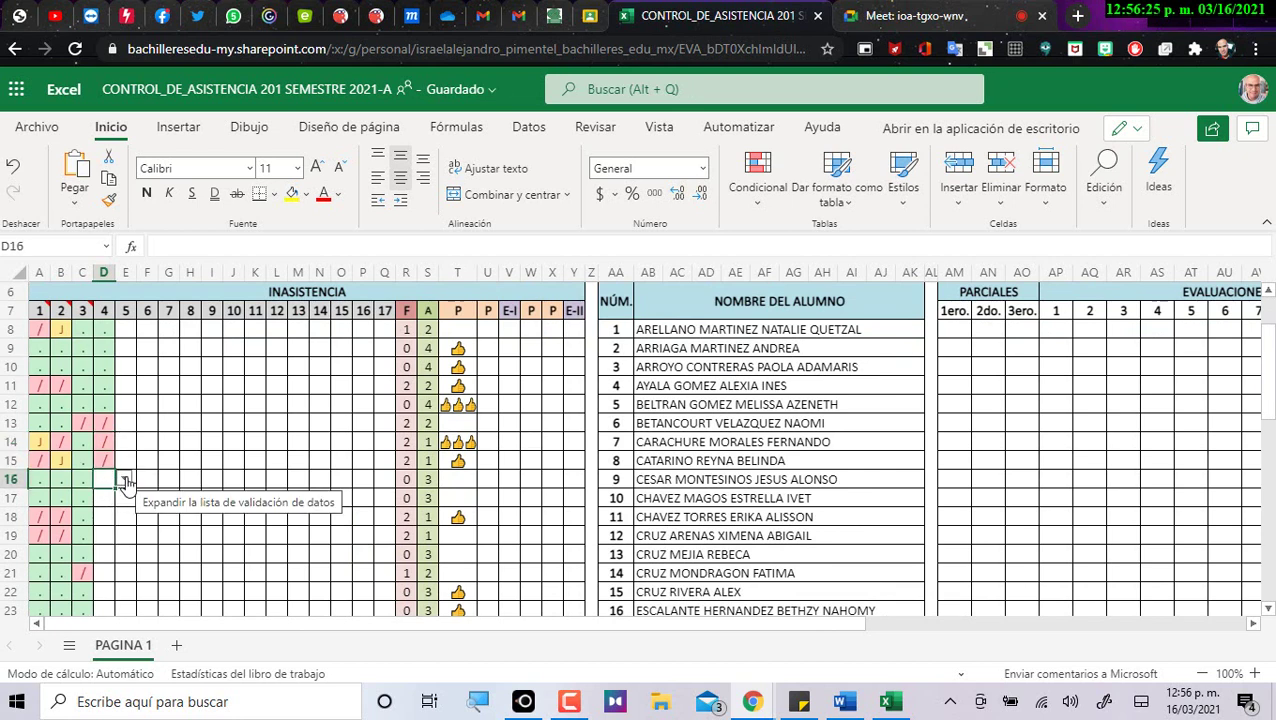
left_click(124, 481)
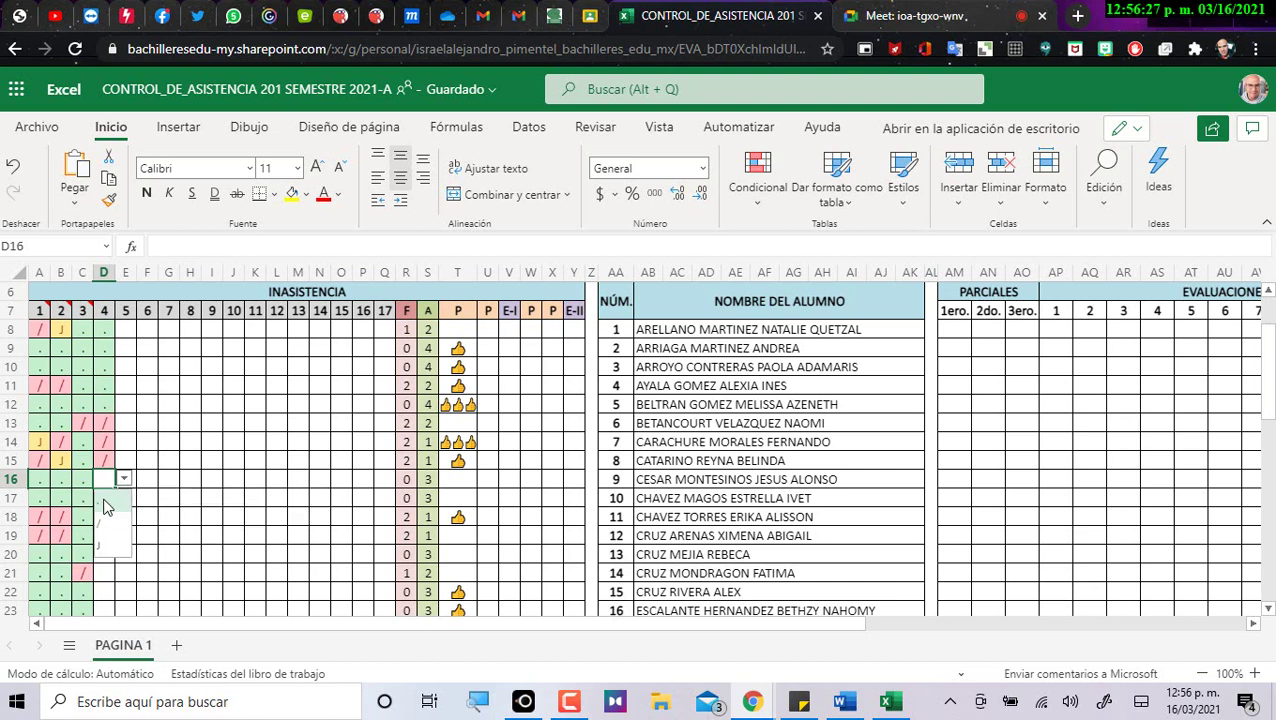
left_click(104, 504)
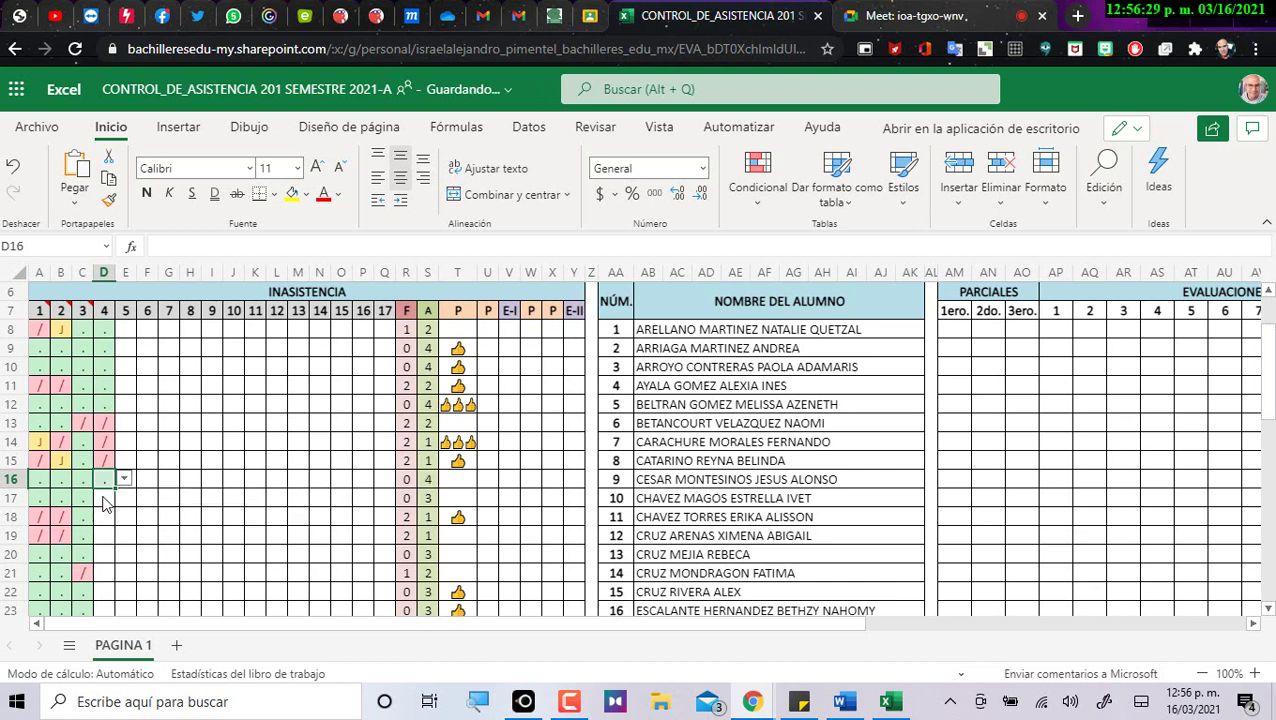
left_click(112, 499)
left_click(123, 499)
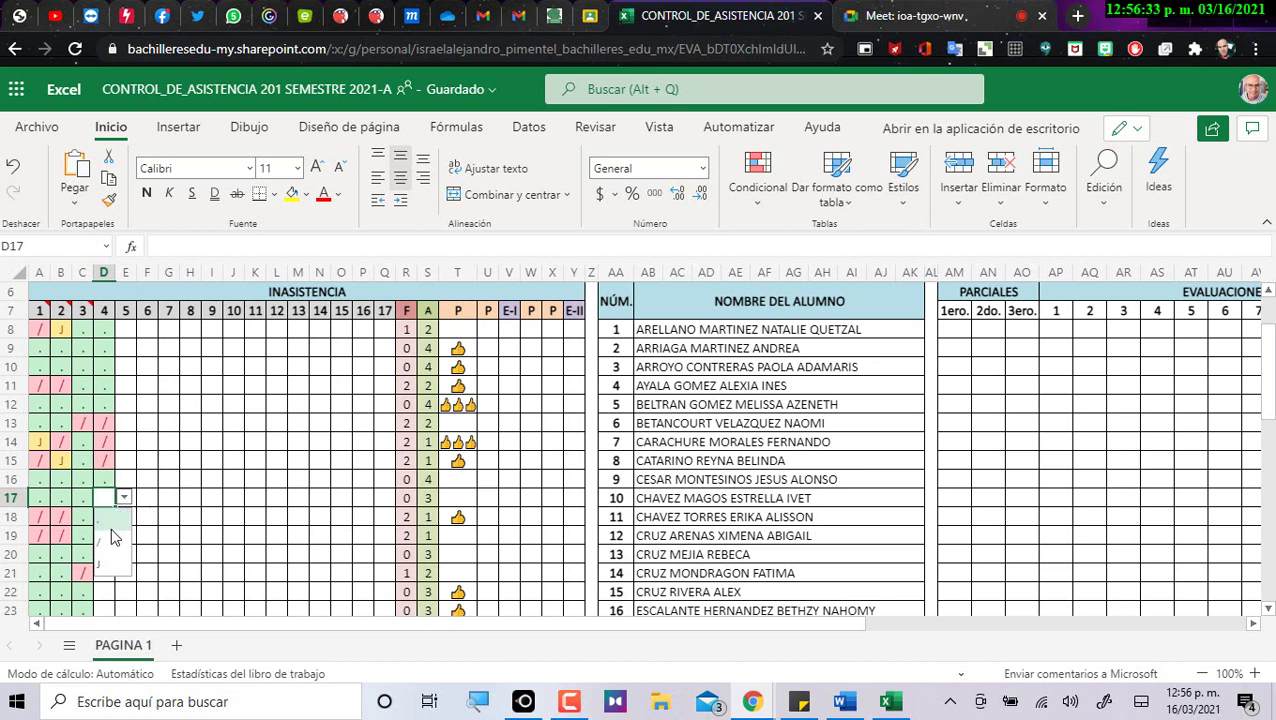
left_click(111, 517)
left_click(111, 517)
left_click(123, 517)
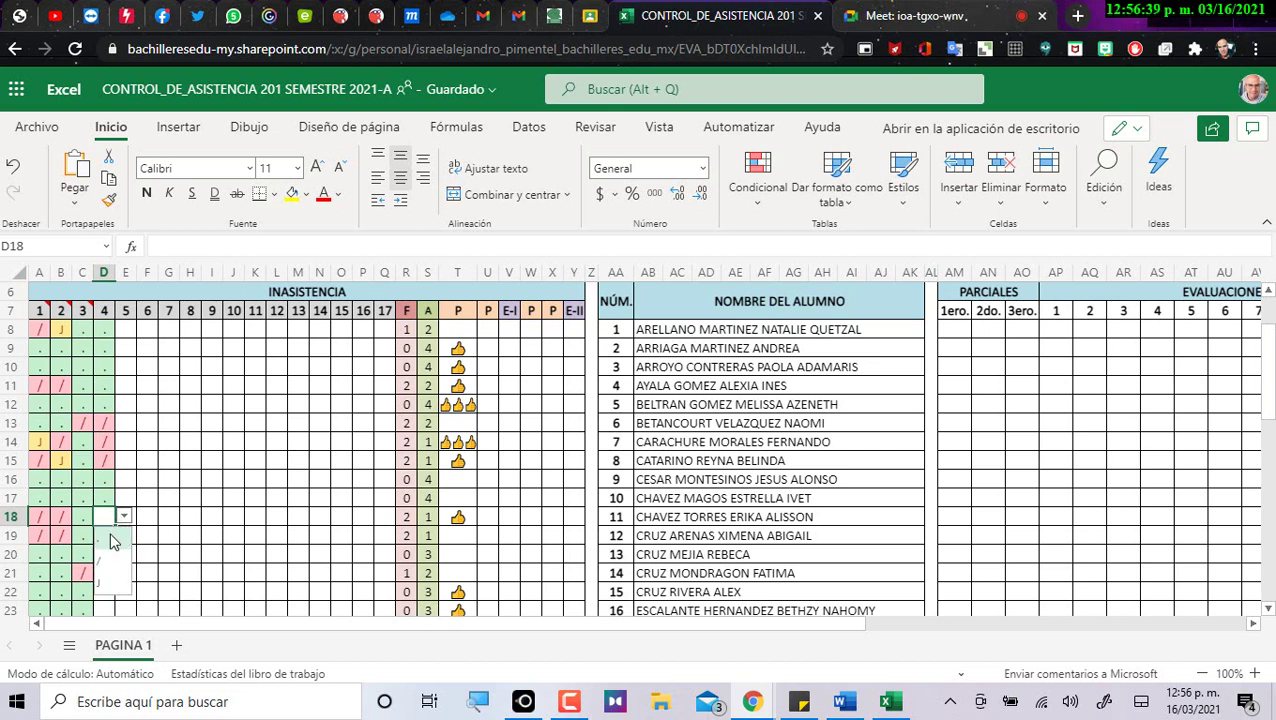
left_click(111, 541)
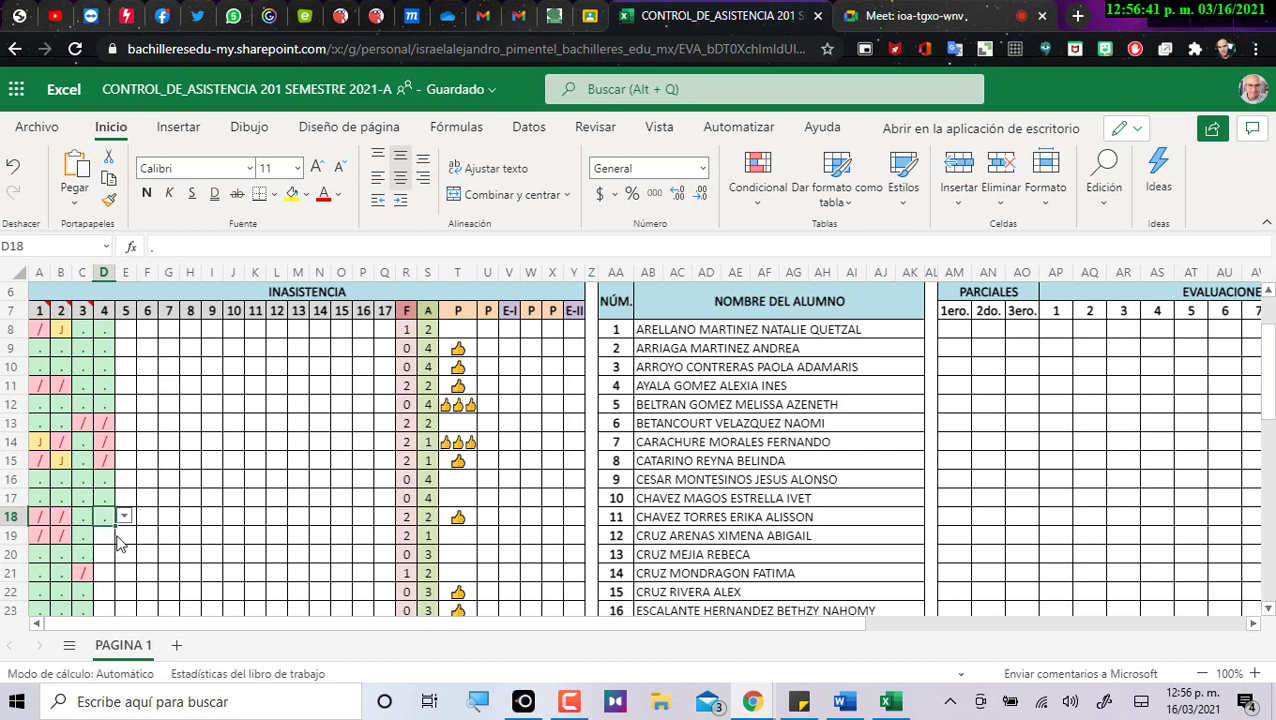
Mark D19 and D22 absent with slashes, and D20 and D21 present with dots.
scroll(113, 497, "down", 3)
left_click(106, 352)
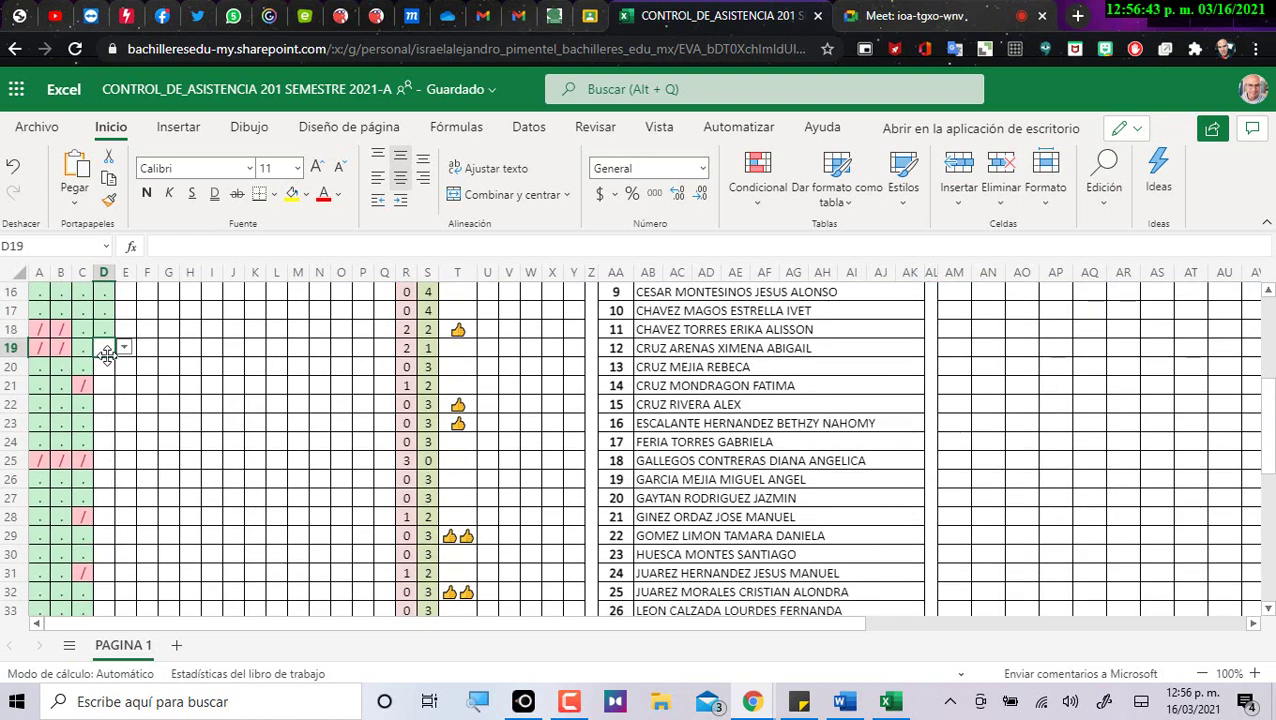
left_click(123, 347)
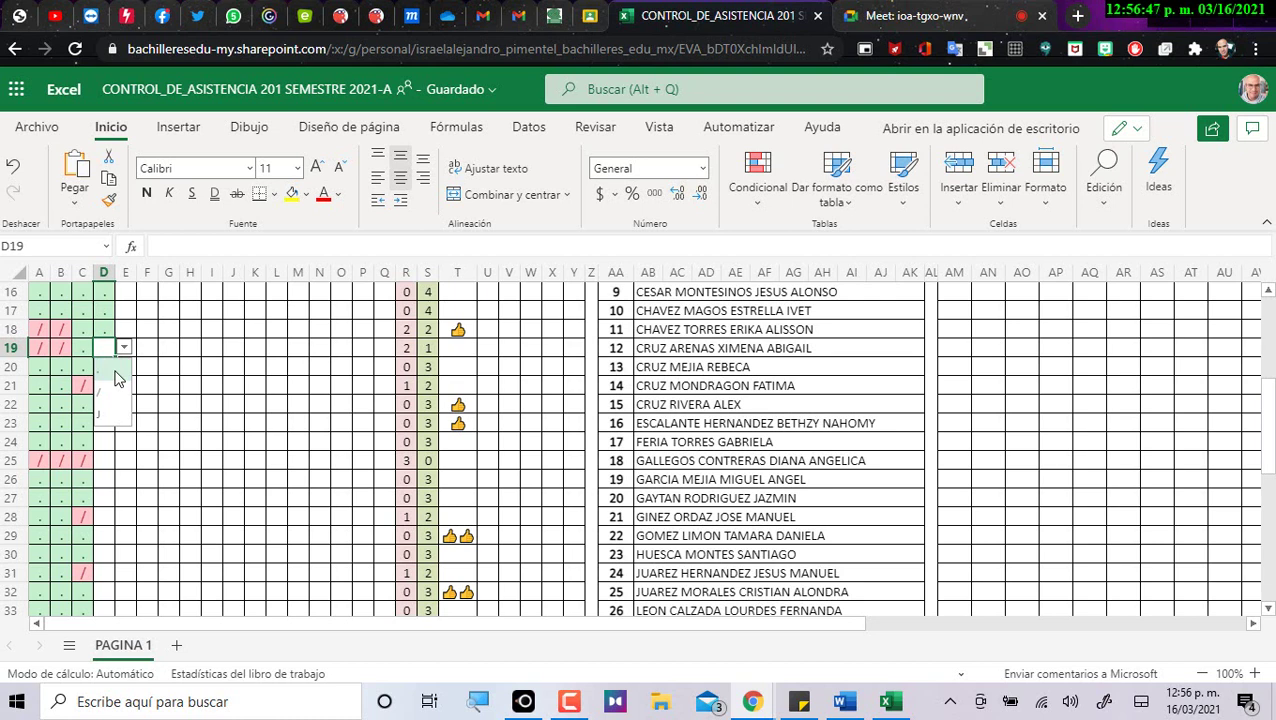
left_click(110, 392)
left_click(112, 366)
left_click(124, 366)
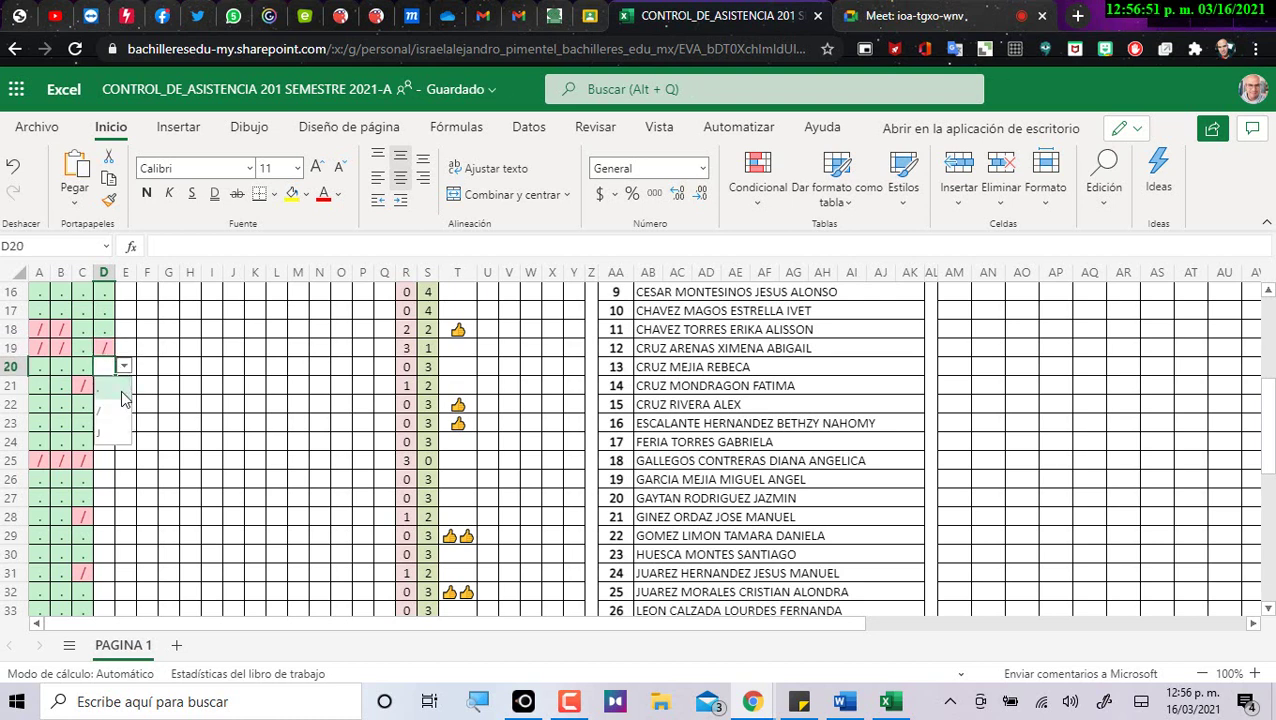
left_click(121, 392)
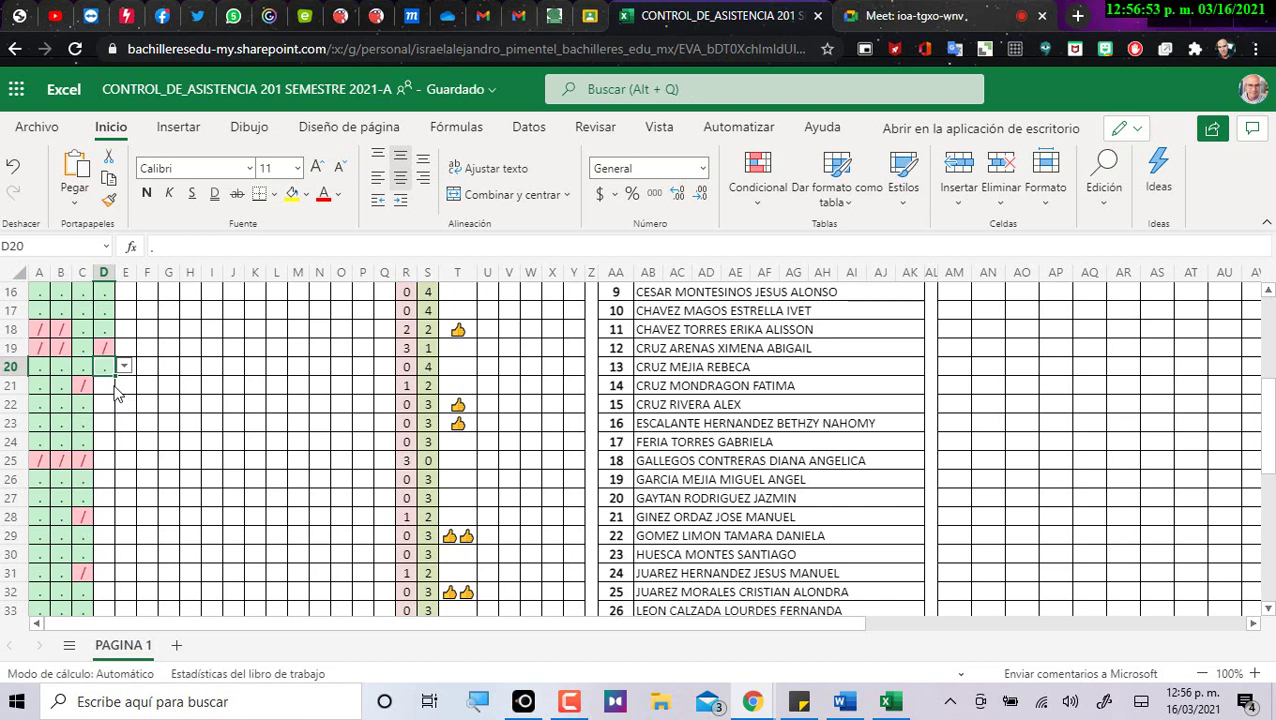
left_click(112, 388)
left_click(124, 385)
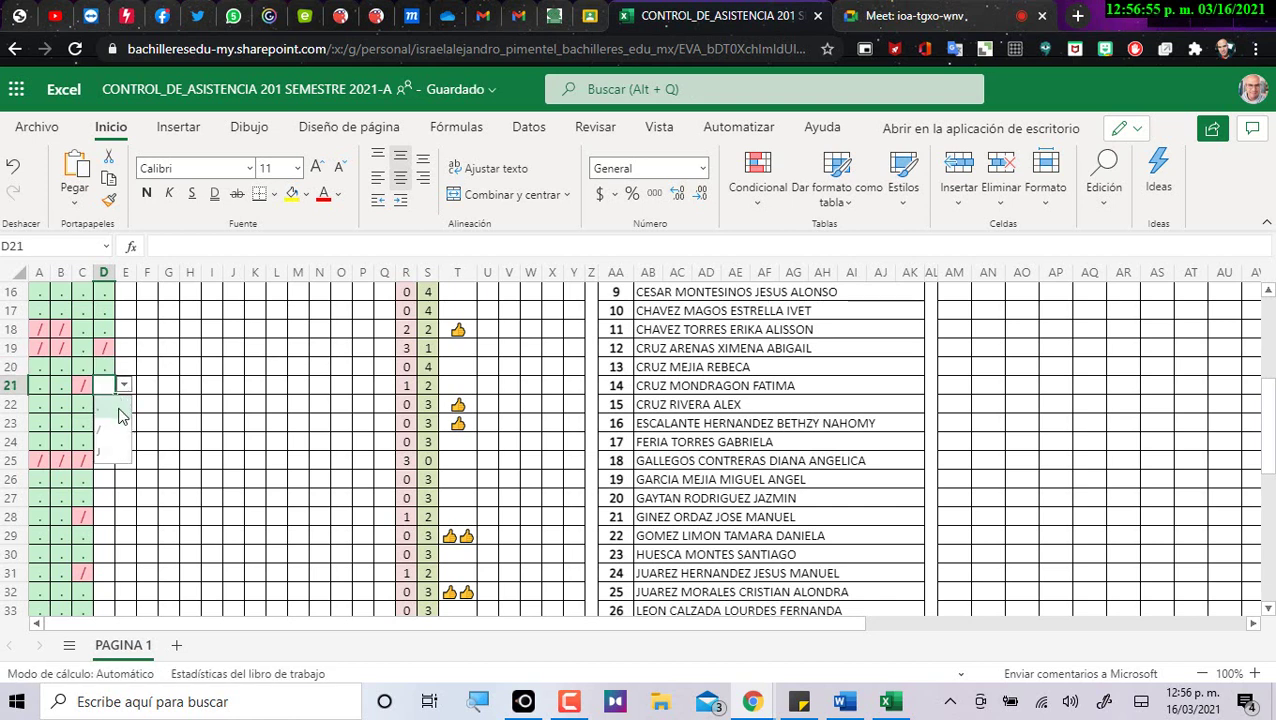
left_click(119, 410)
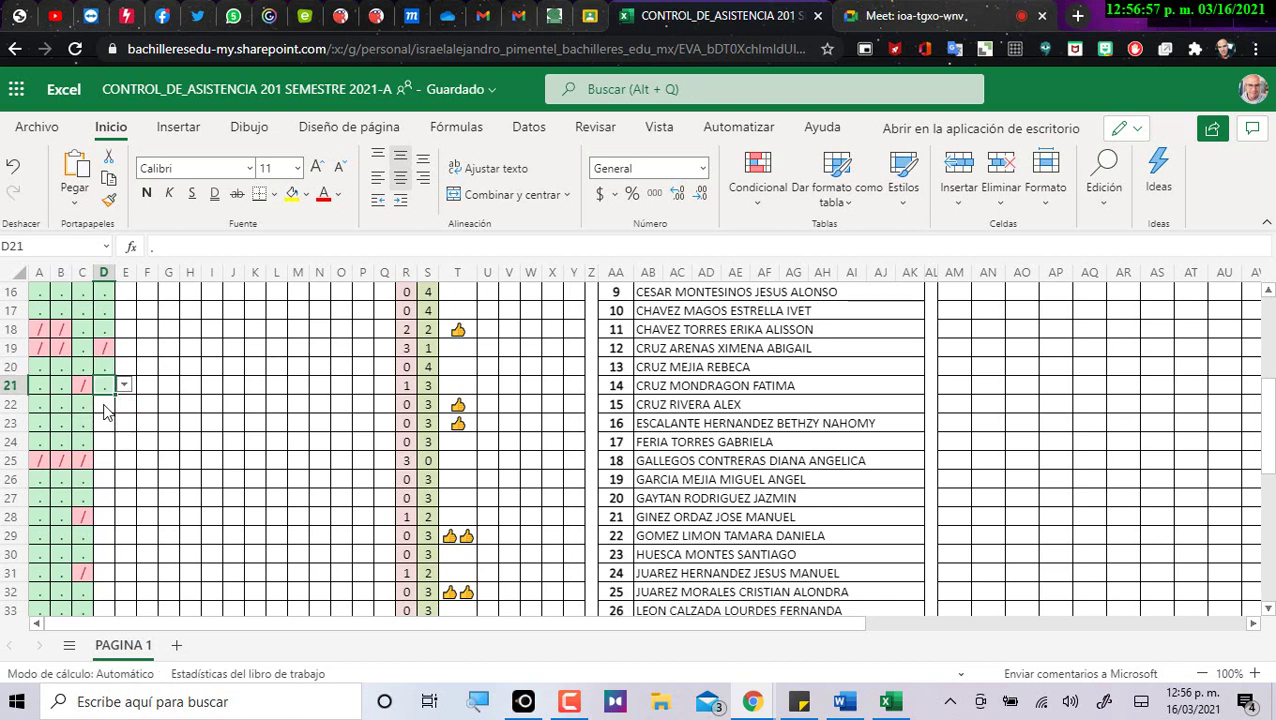
left_click(112, 405)
left_click(123, 405)
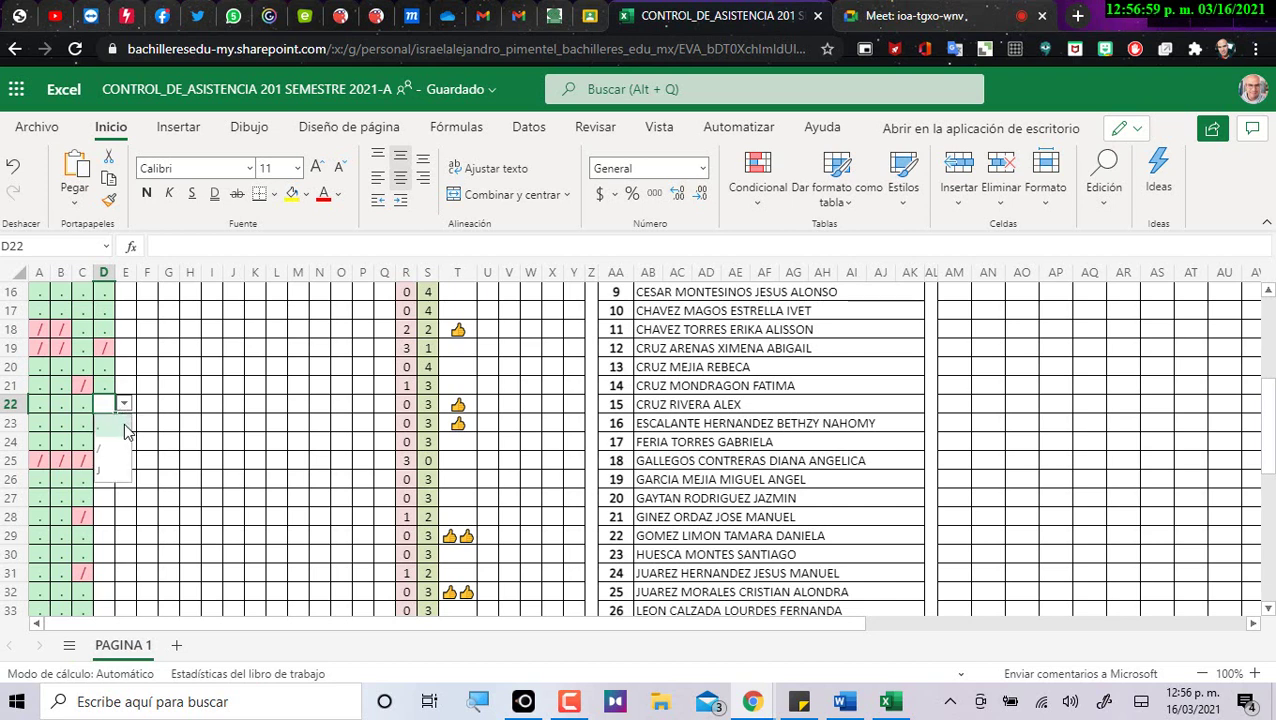
left_click(110, 445)
Mark D23 and D24 present with dots and D25 absent with a slash.
left_click(112, 427)
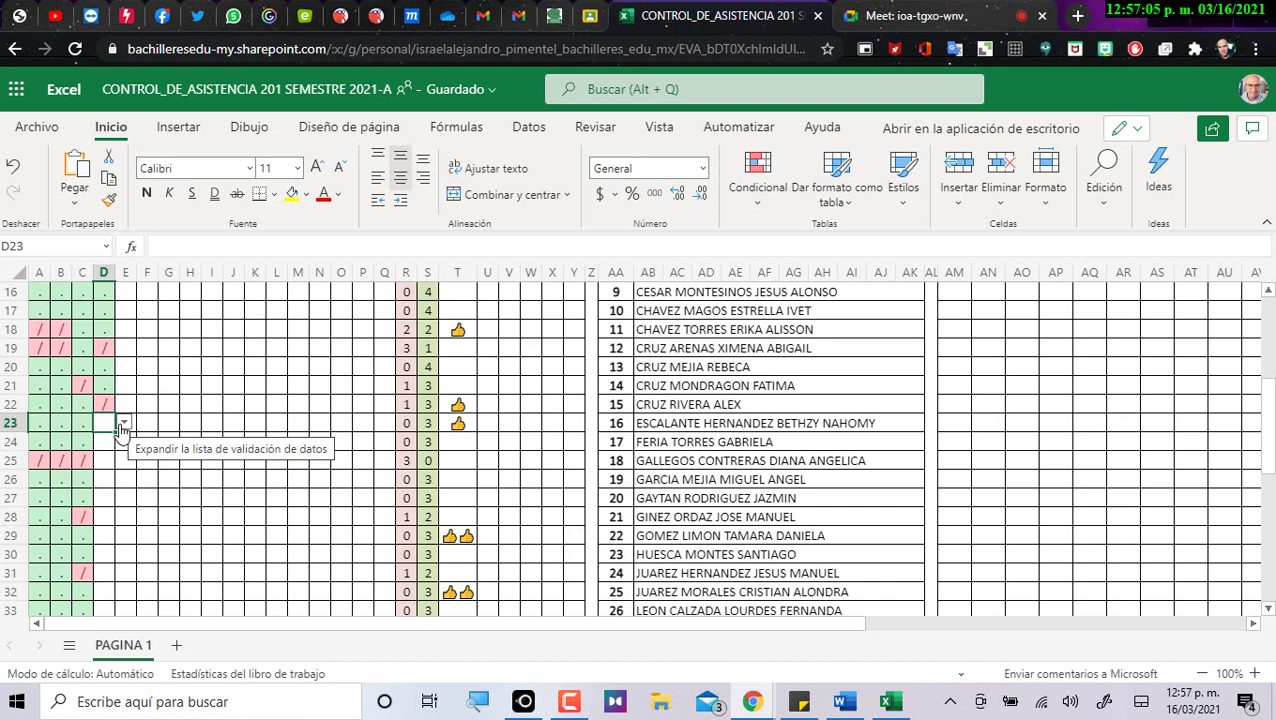
left_click(122, 424)
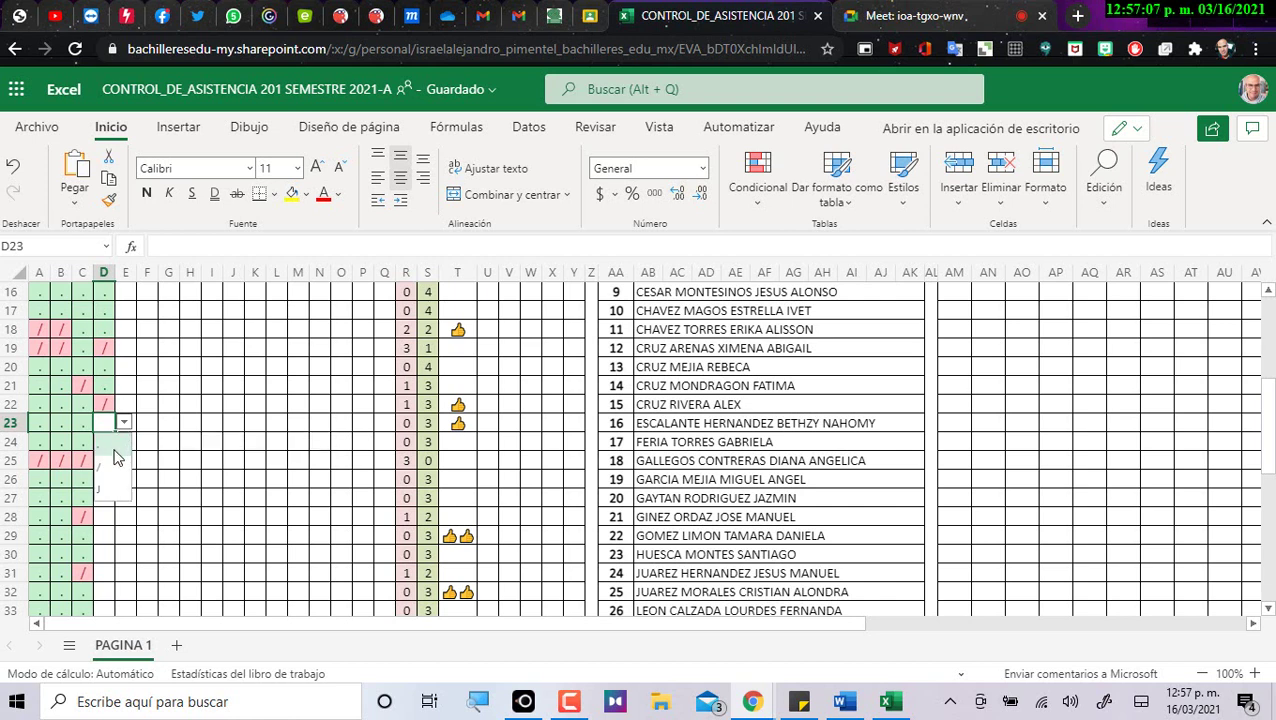
left_click(114, 454)
key("Return")
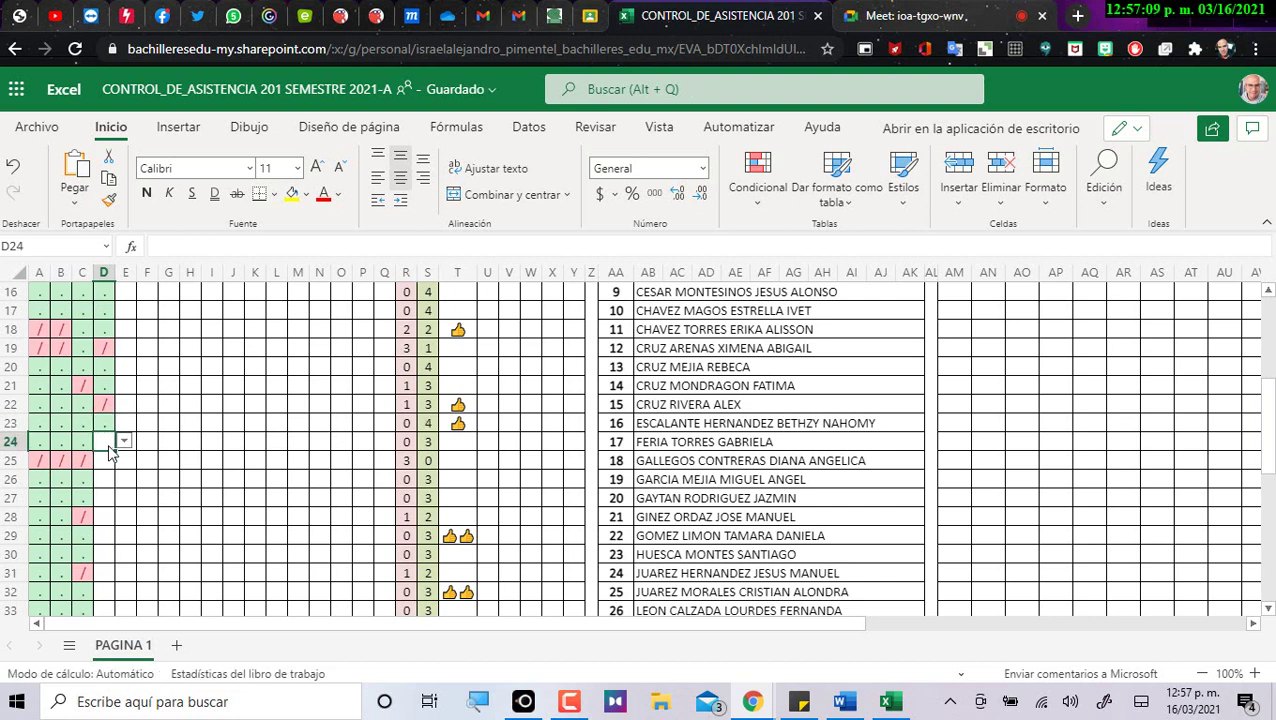
left_click(124, 442)
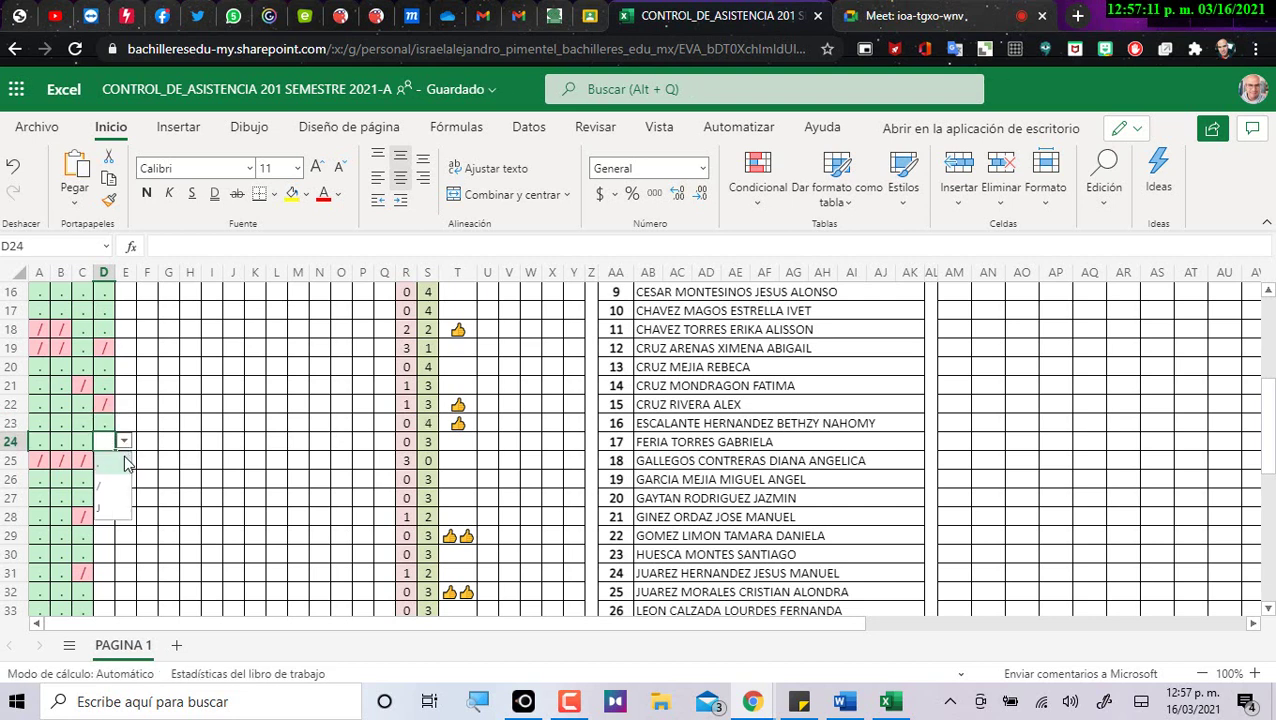
left_click(122, 467)
key("Return")
left_click(122, 463)
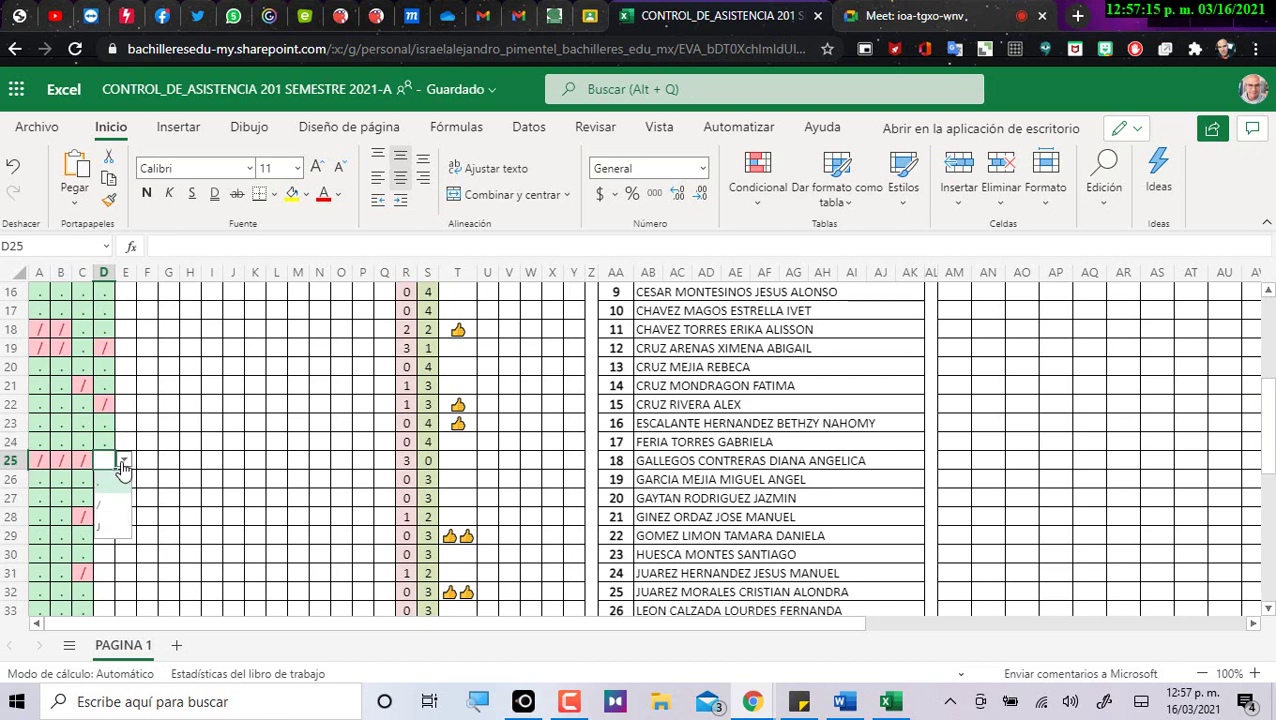
left_click(122, 505)
key("Return")
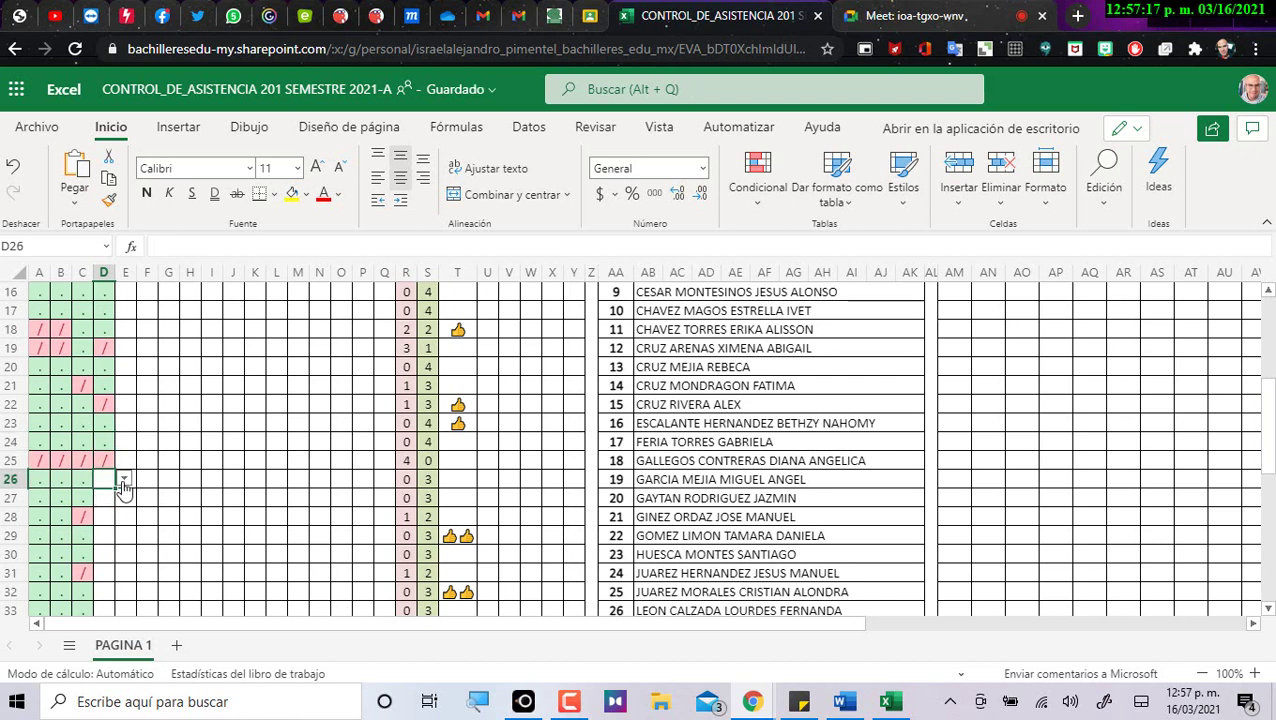
Correct D25 from a slash to a dot, then move on to D26.
left_click(108, 460)
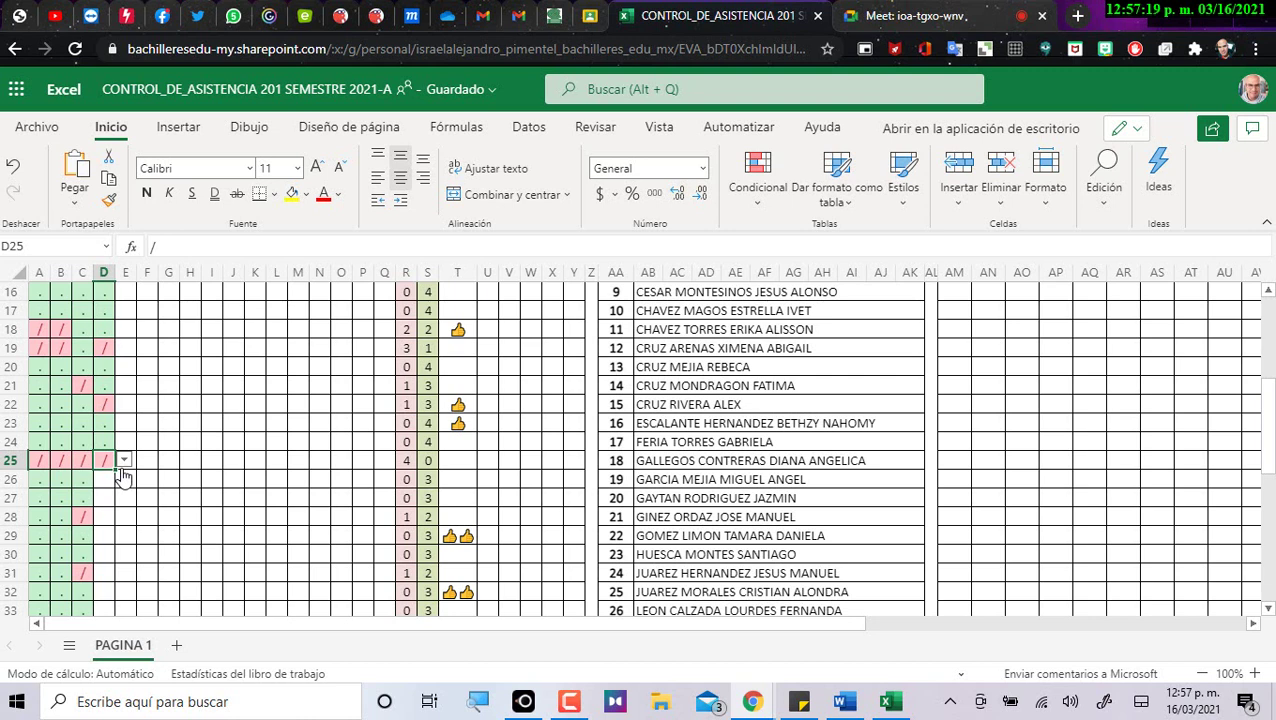
left_click(124, 460)
left_click(108, 476)
left_click(104, 482)
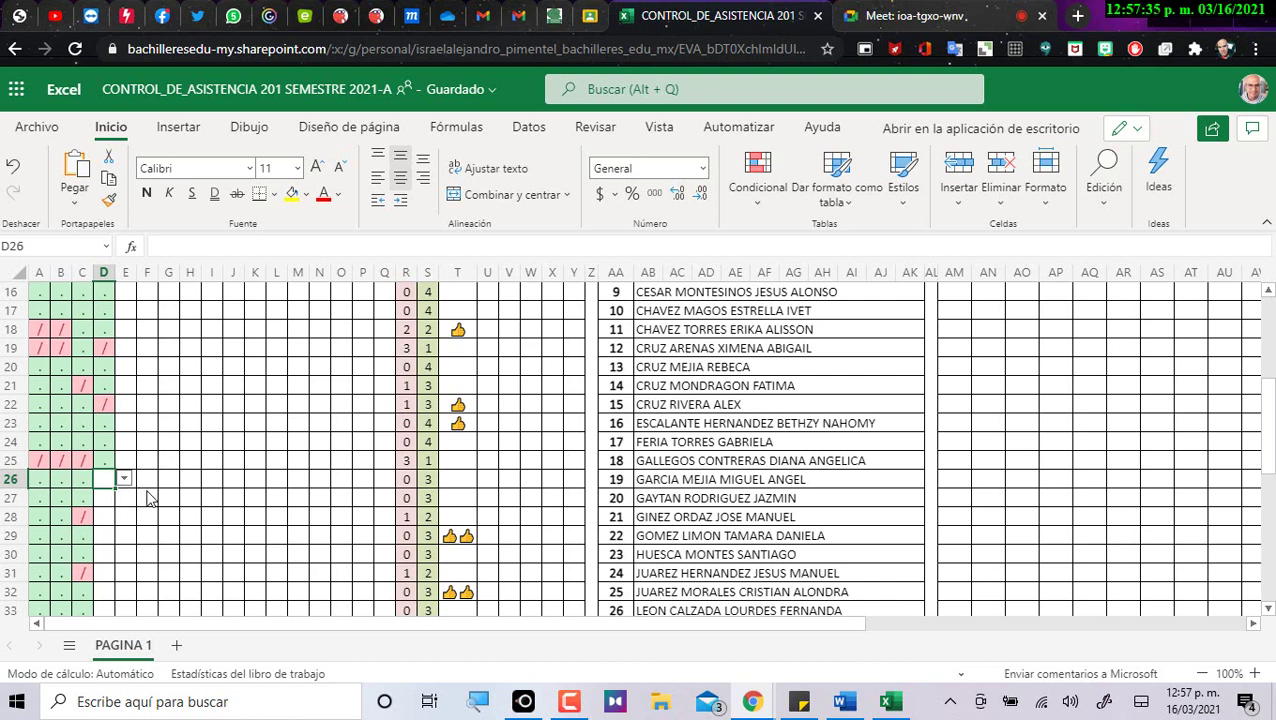
scroll(147, 498, "down", 2)
Mark D26, D27 and D28 present with dots and D29 absent with a slash.
left_click(123, 385)
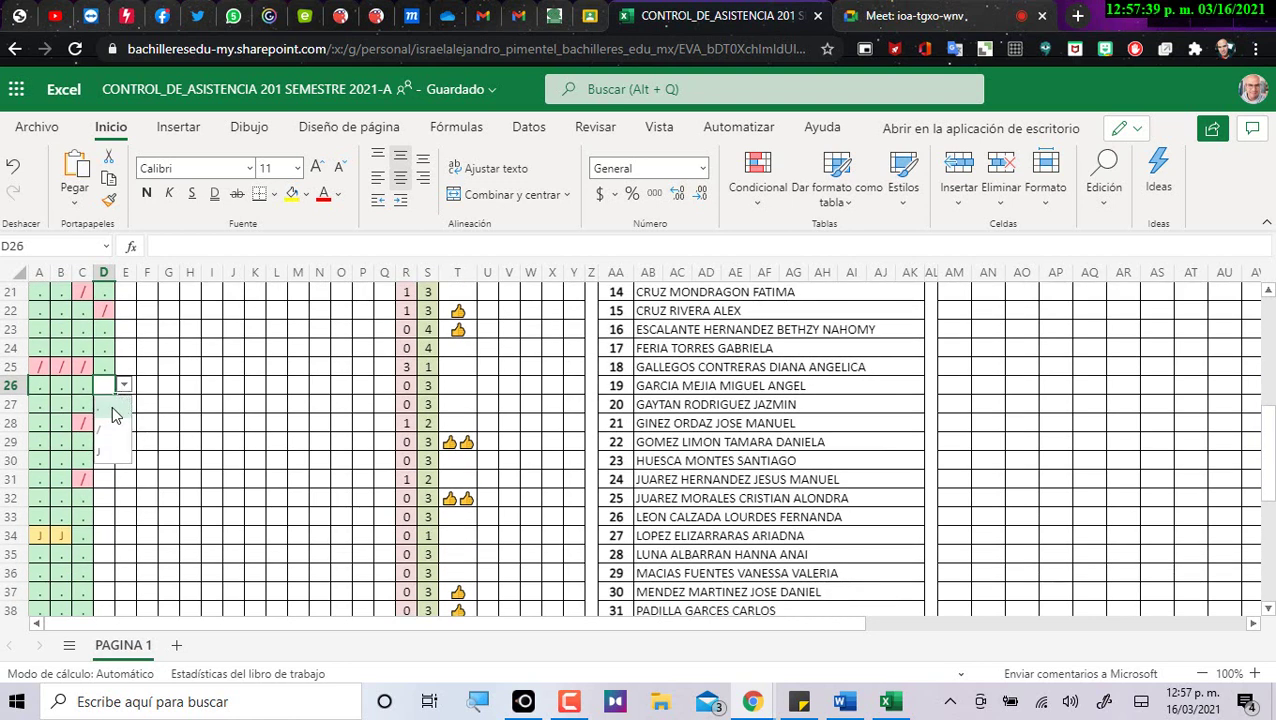
left_click(113, 413)
key("Return")
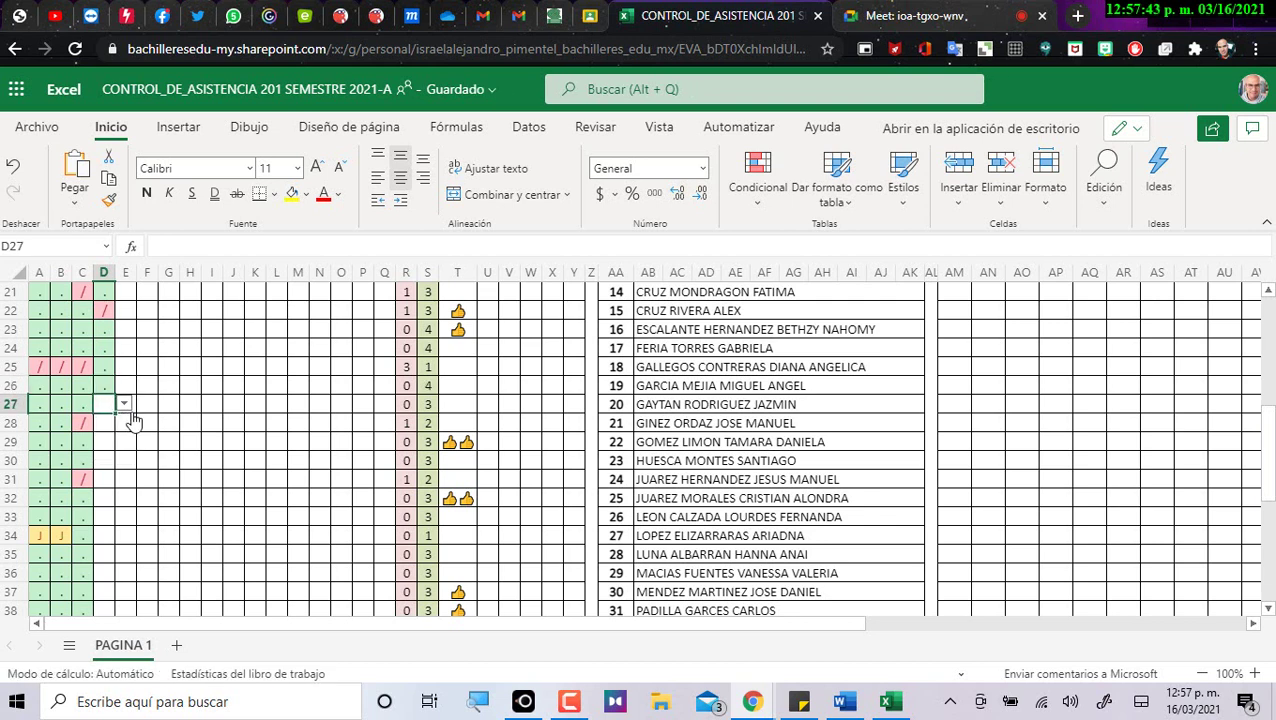
left_click(124, 404)
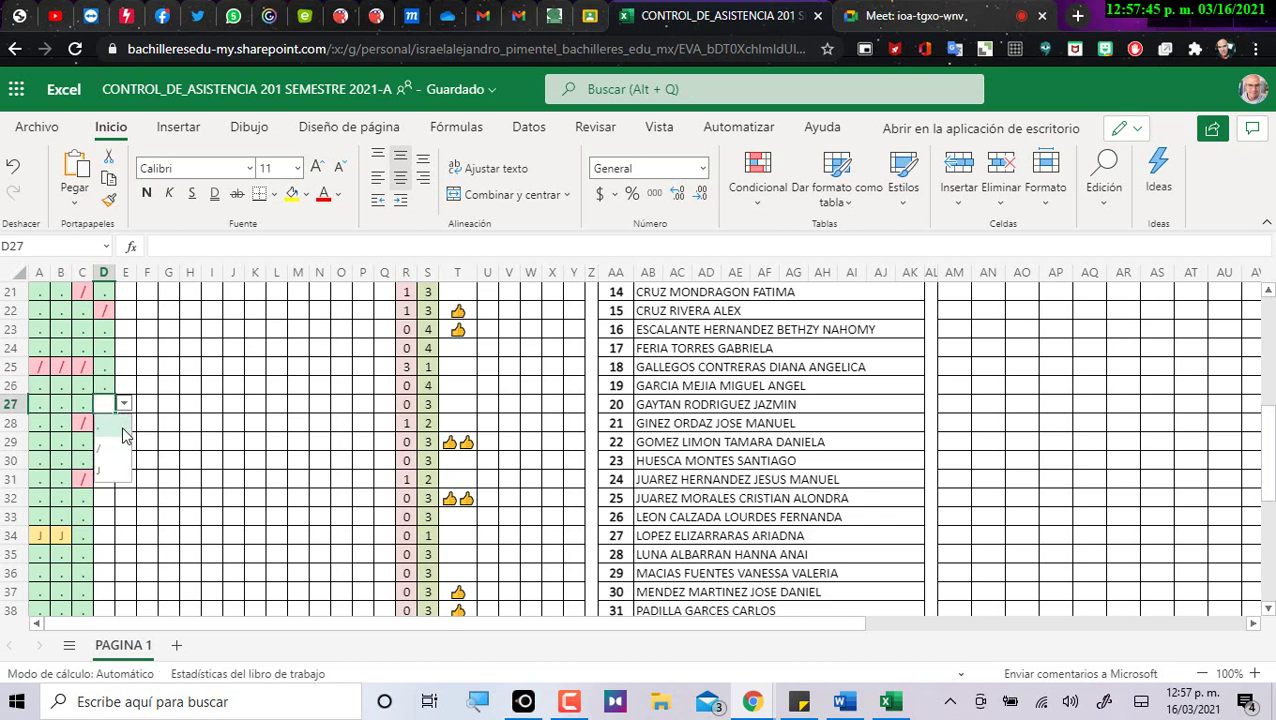
left_click(123, 432)
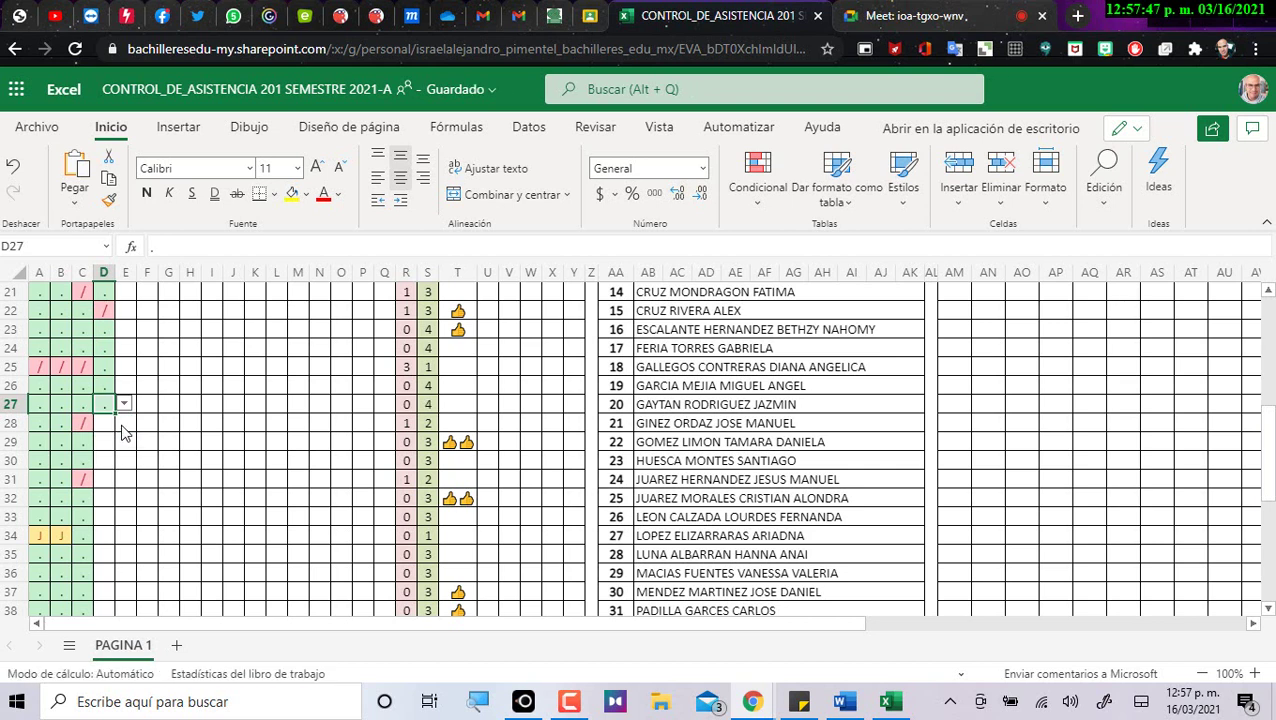
key("Return")
left_click(124, 423)
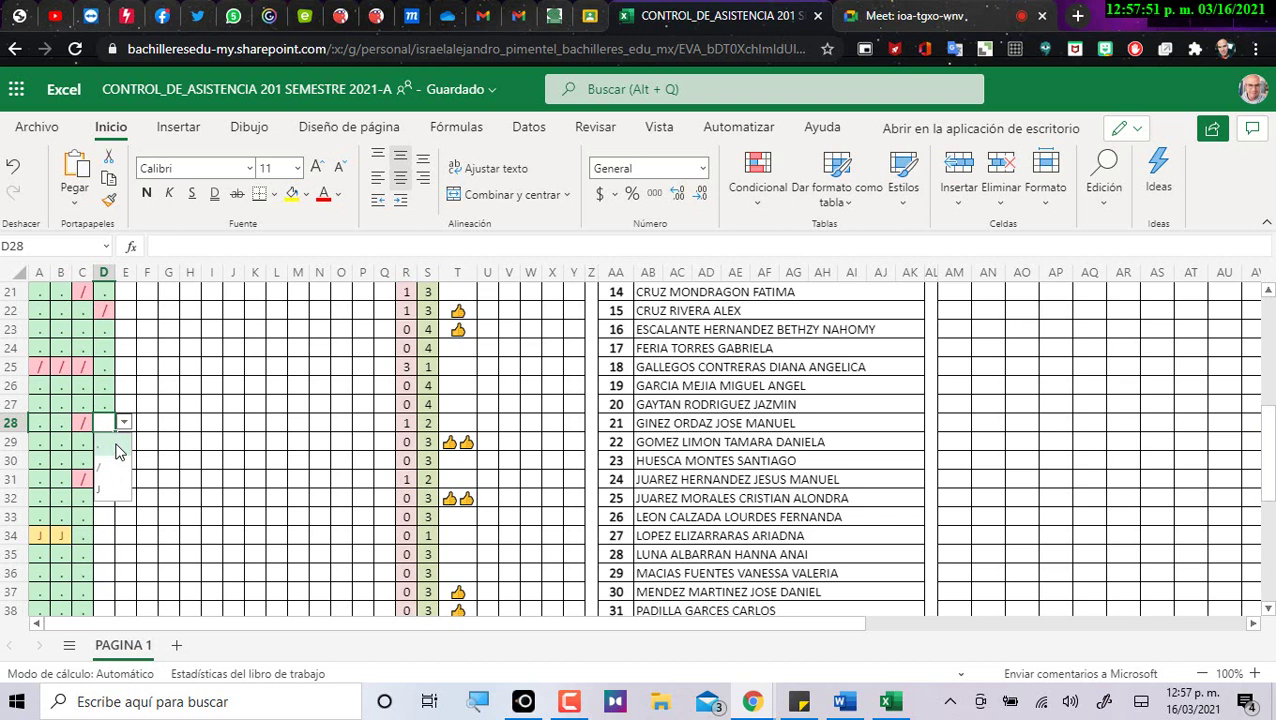
left_click(116, 451)
key("Return")
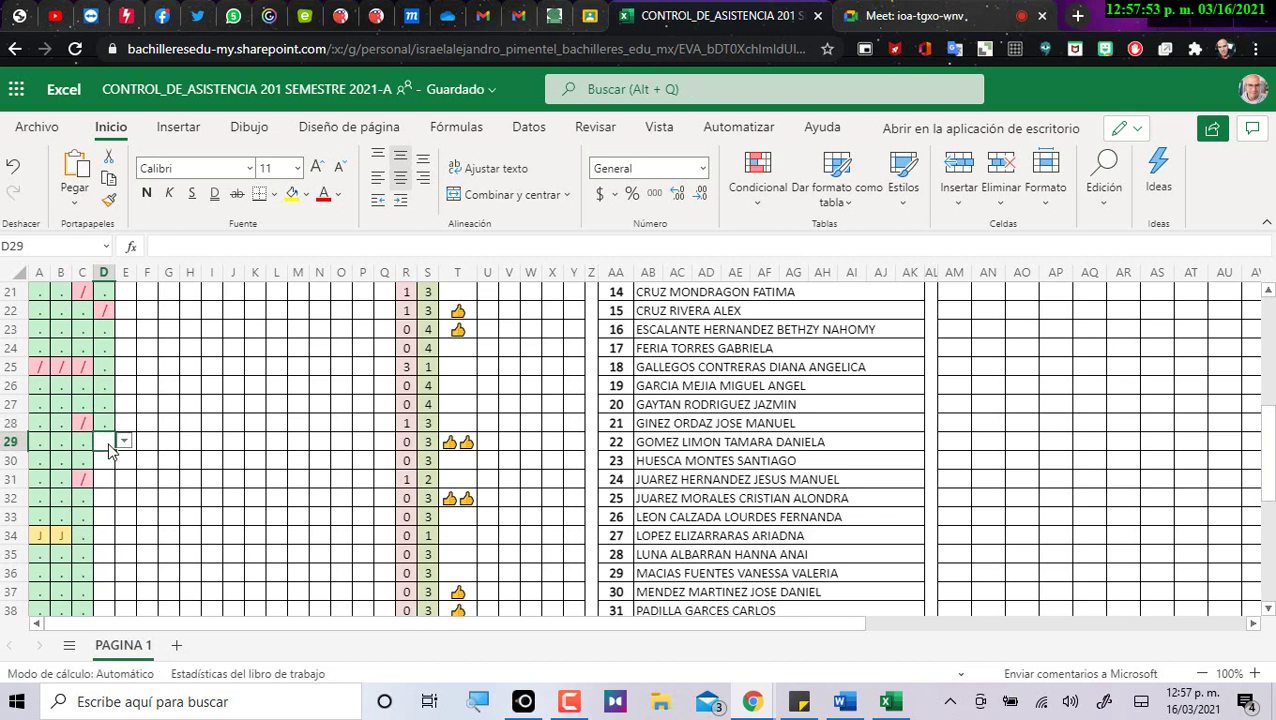
left_click(124, 441)
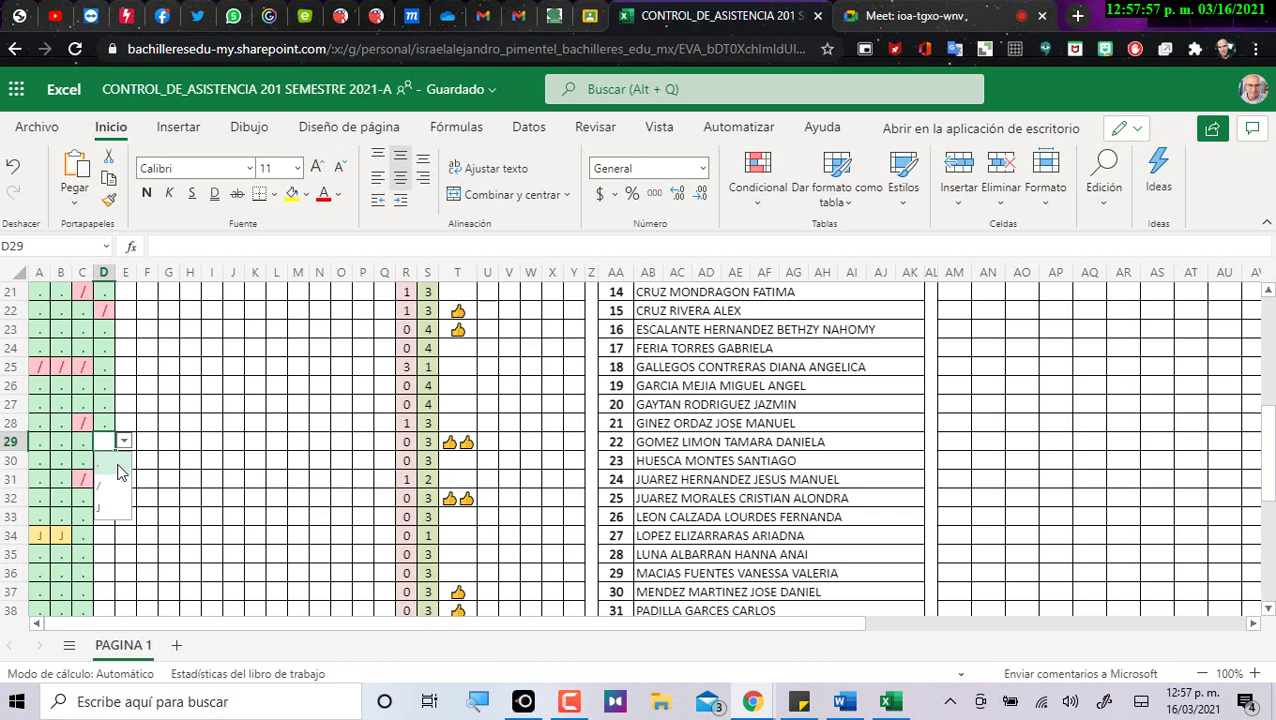
left_click(117, 485)
Mark D30, D31 and D32 present with dots.
key("Return")
left_click(124, 460)
left_click(113, 488)
key("Return")
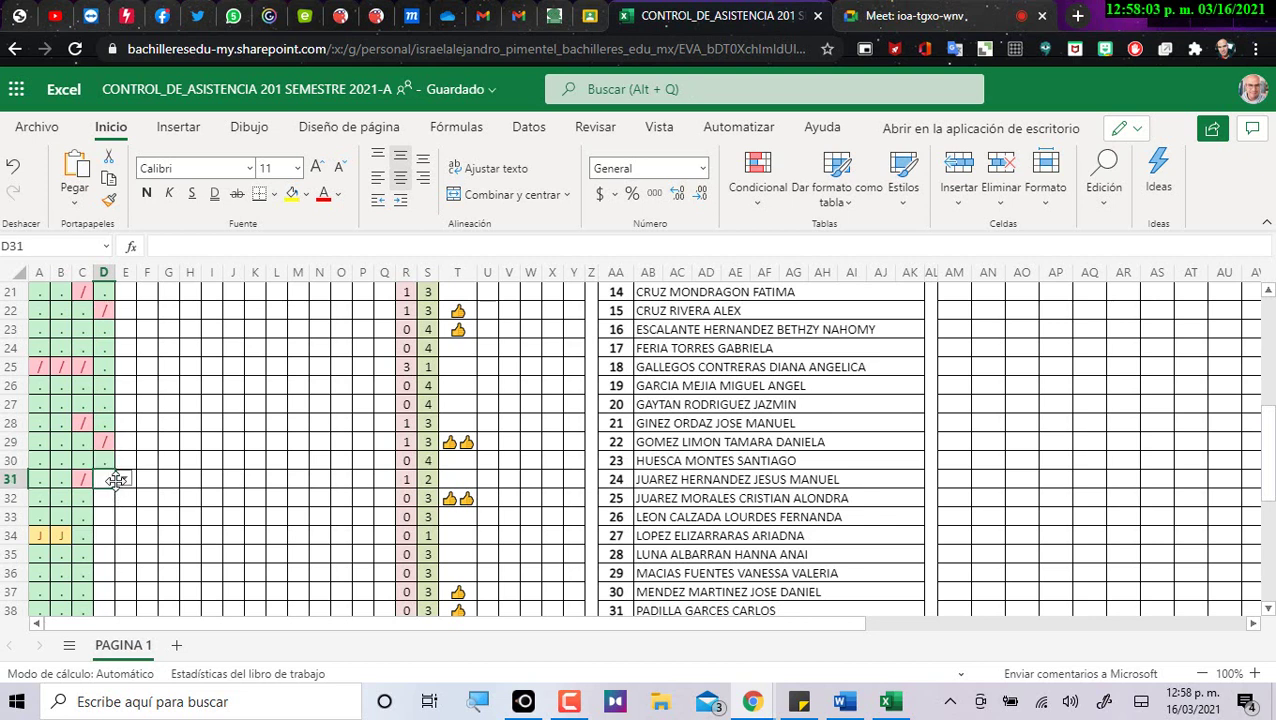
left_click(124, 480)
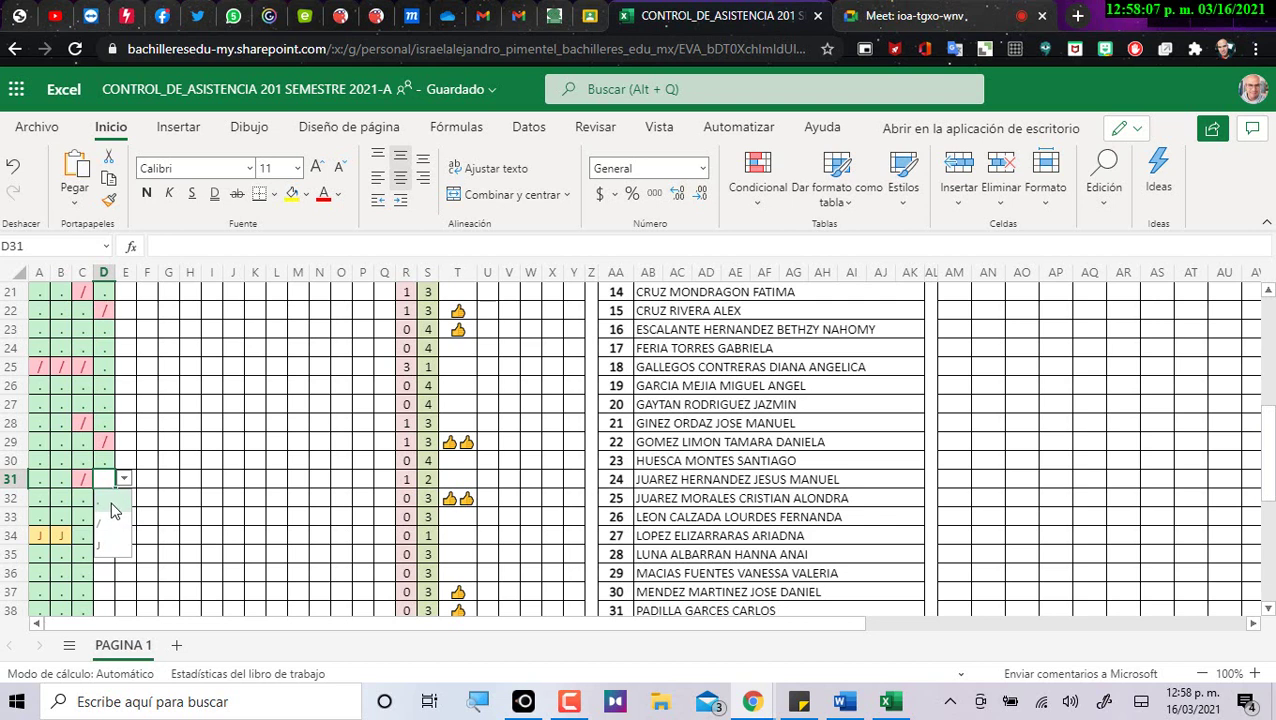
left_click(116, 504)
key("Return")
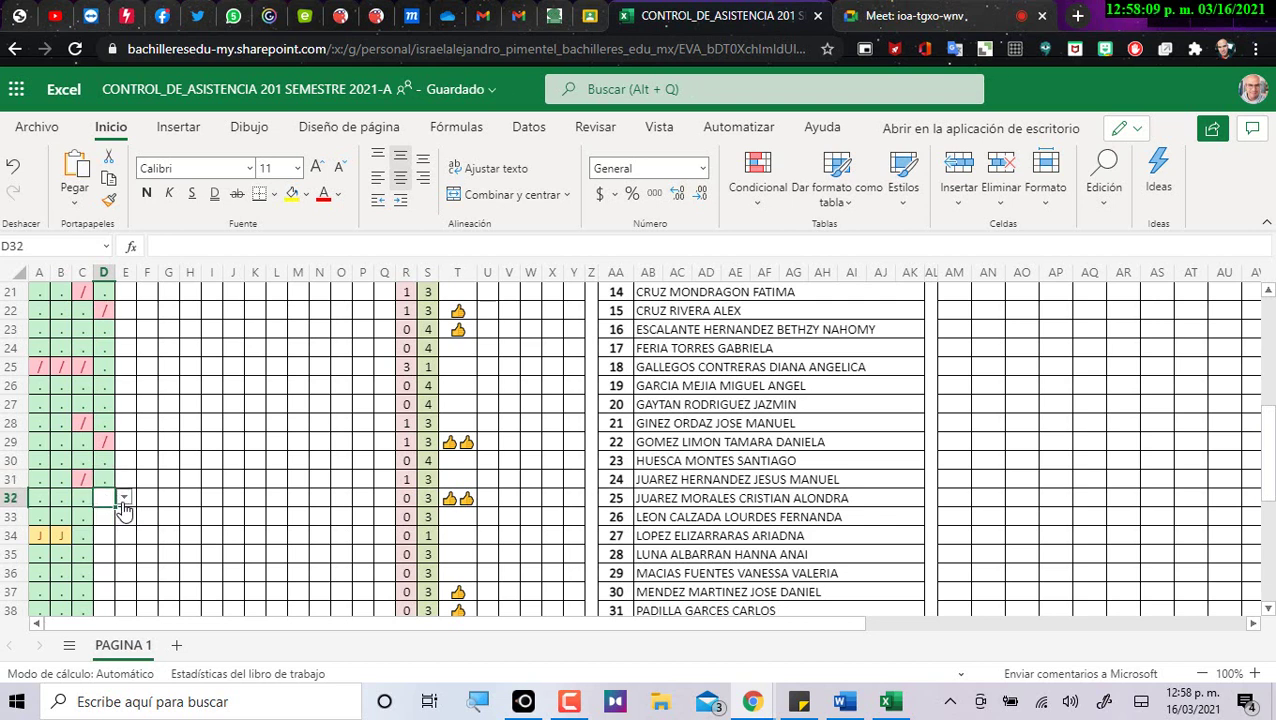
left_click(124, 498)
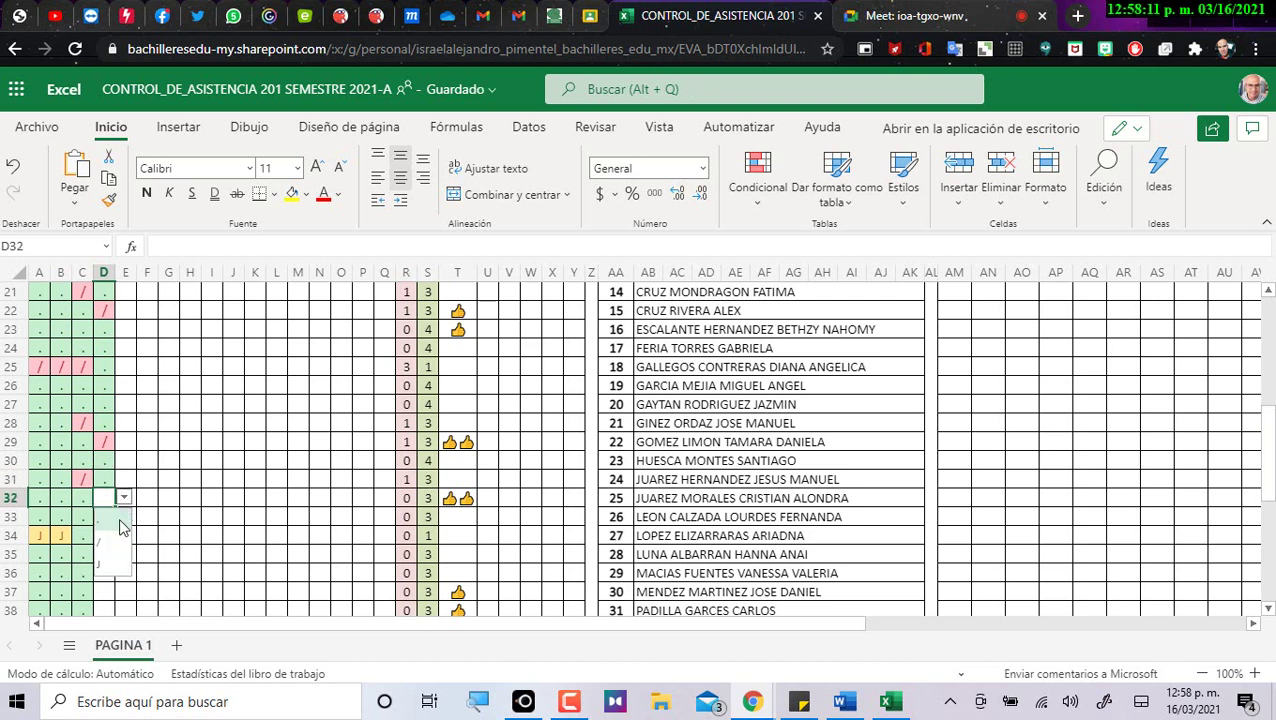
left_click(119, 524)
key("Return")
Mark D33 present with a dot, correcting the slash first chosen.
scroll(117, 513, "down", 3)
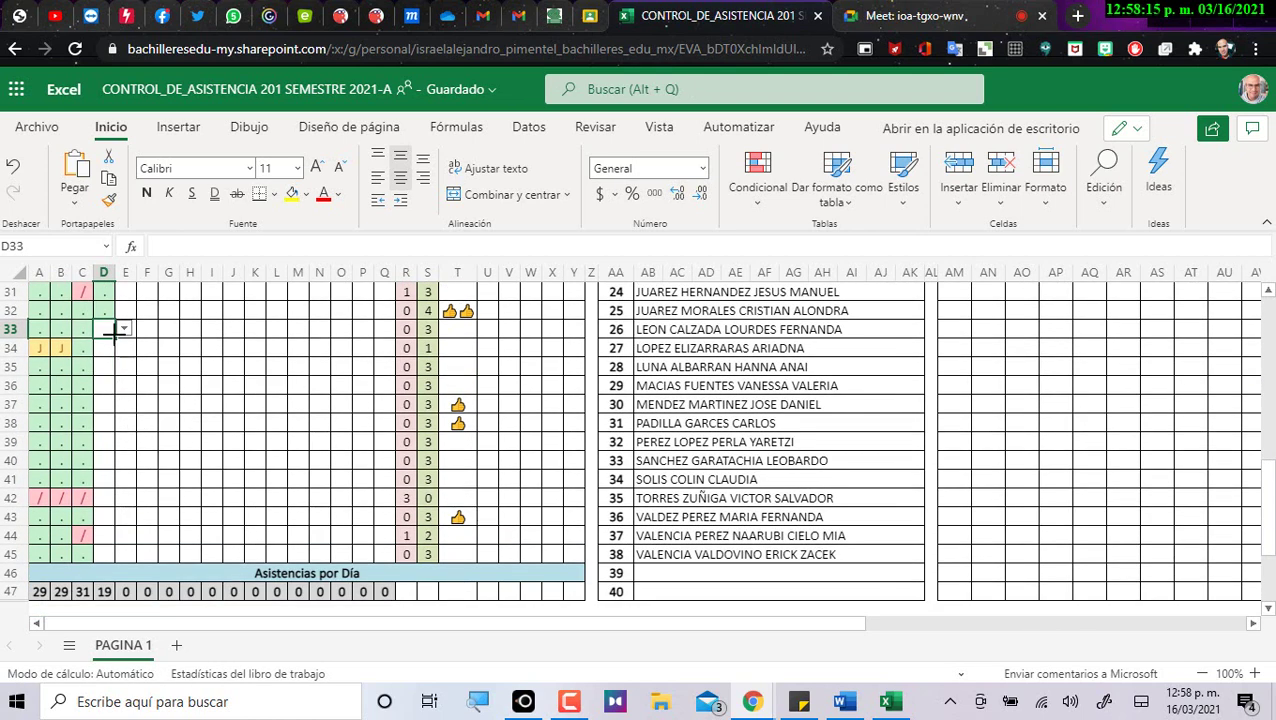
left_click(123, 332)
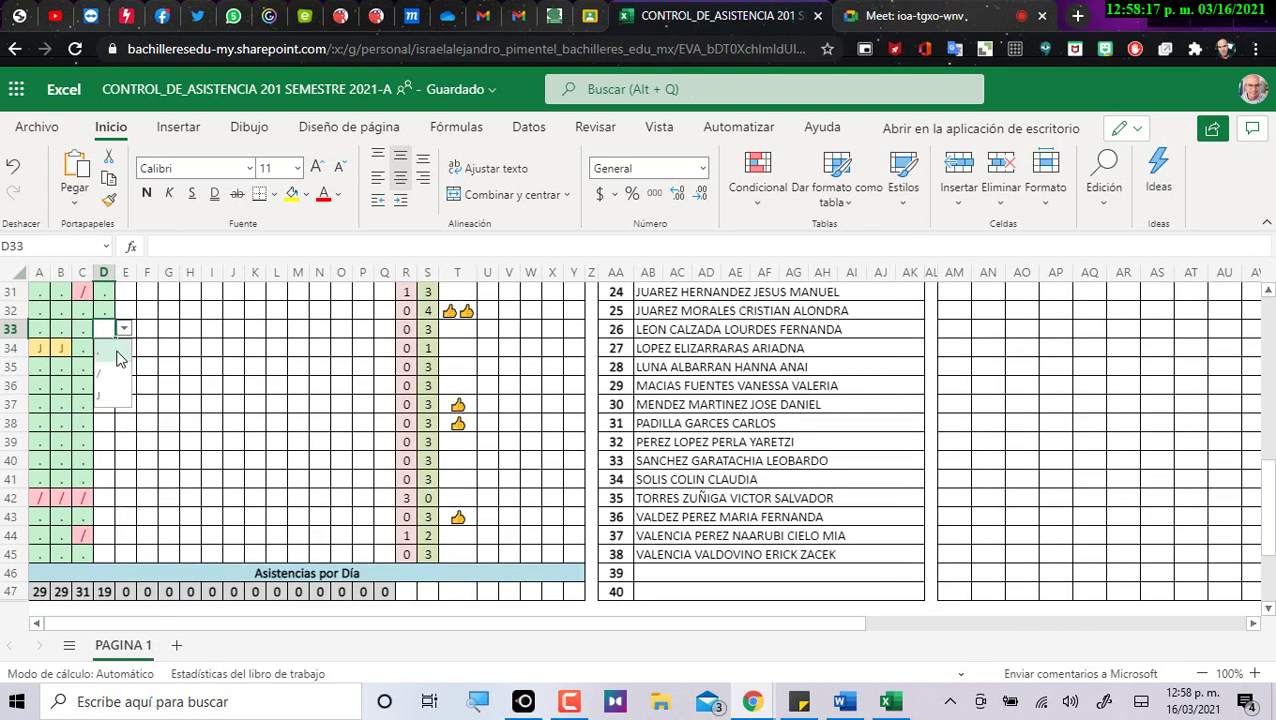
left_click(112, 374)
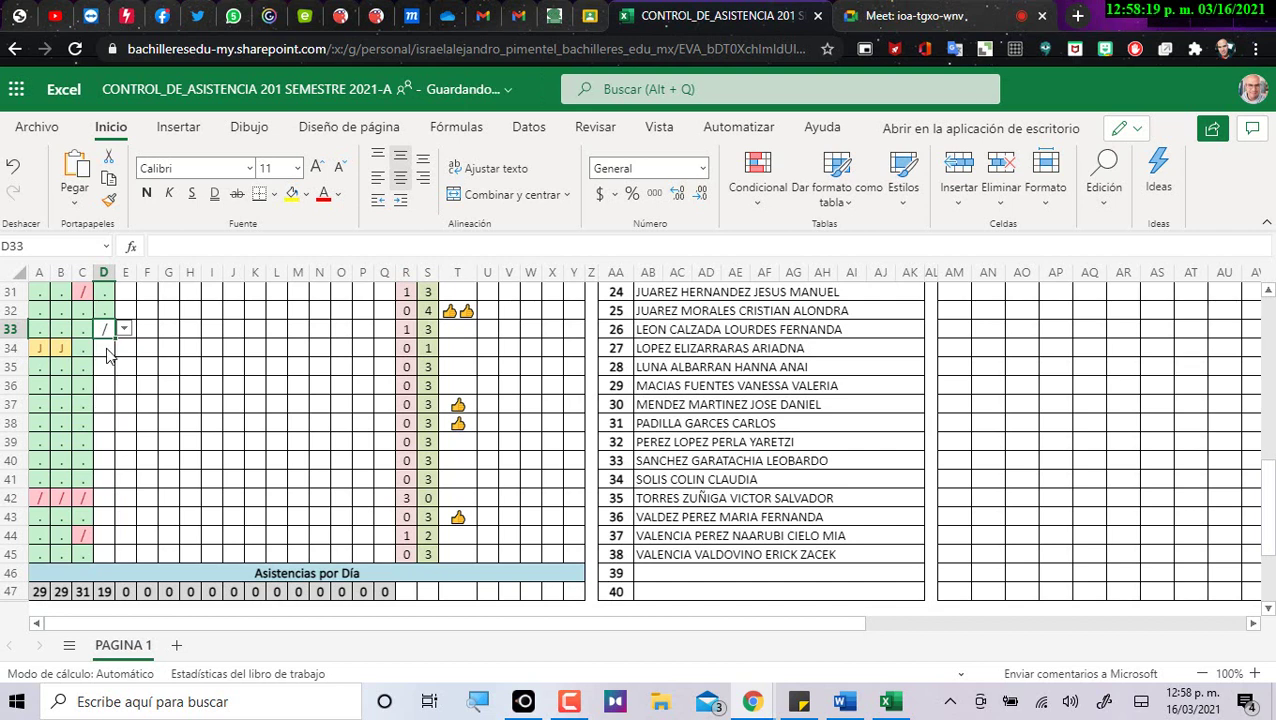
left_click(110, 347)
left_click(123, 346)
left_click(106, 330)
left_click(123, 328)
left_click(108, 347)
left_click(108, 355)
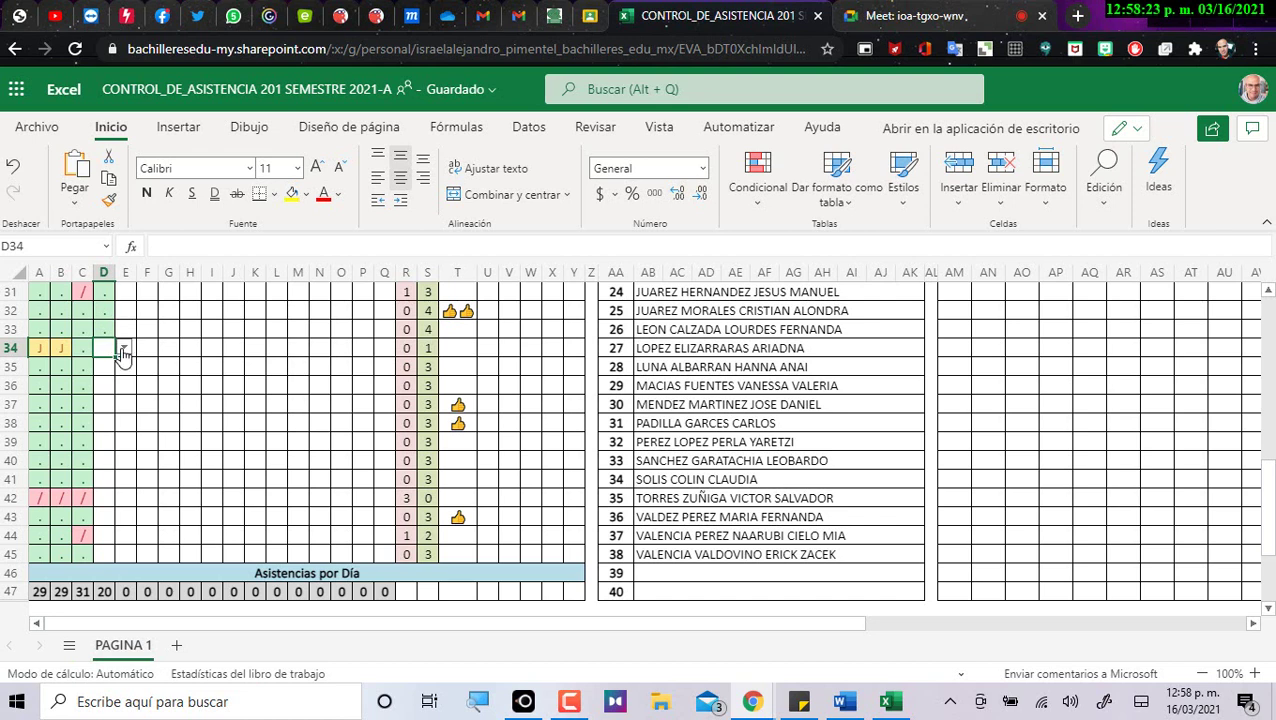
Mark D34 present with a dot and D35 absent with a slash.
left_click(123, 350)
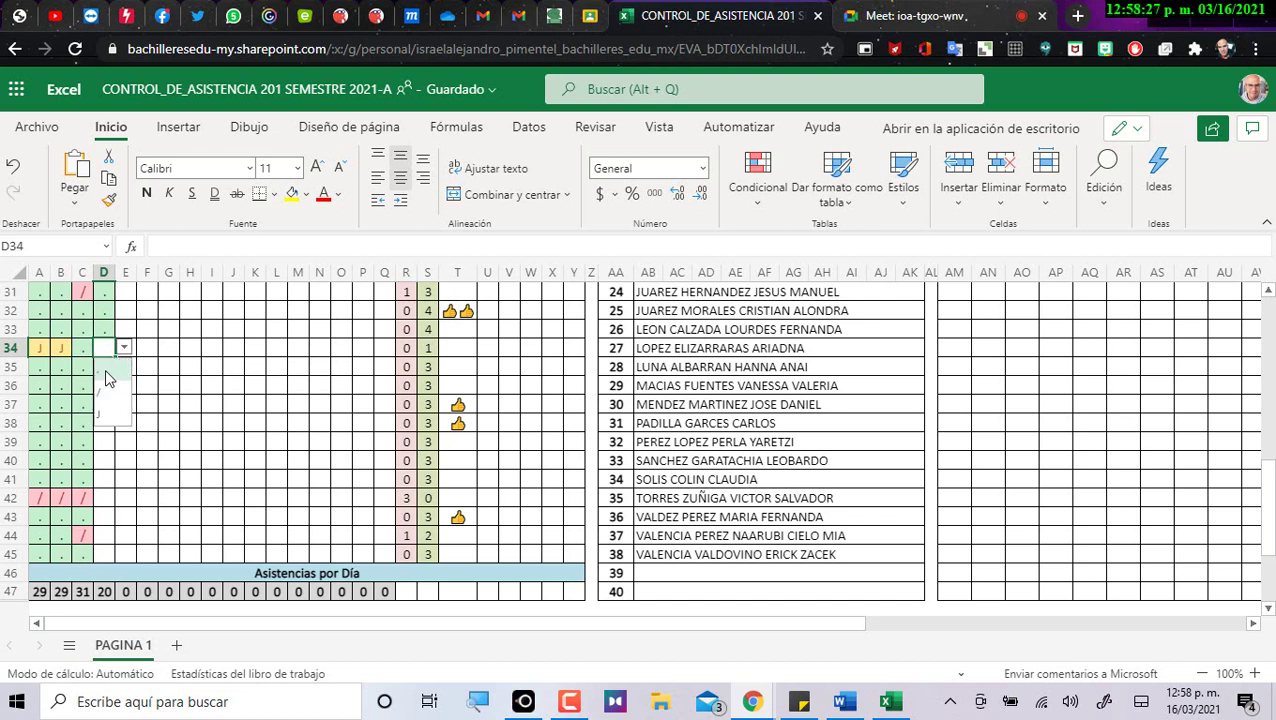
left_click(110, 378)
left_click(108, 367)
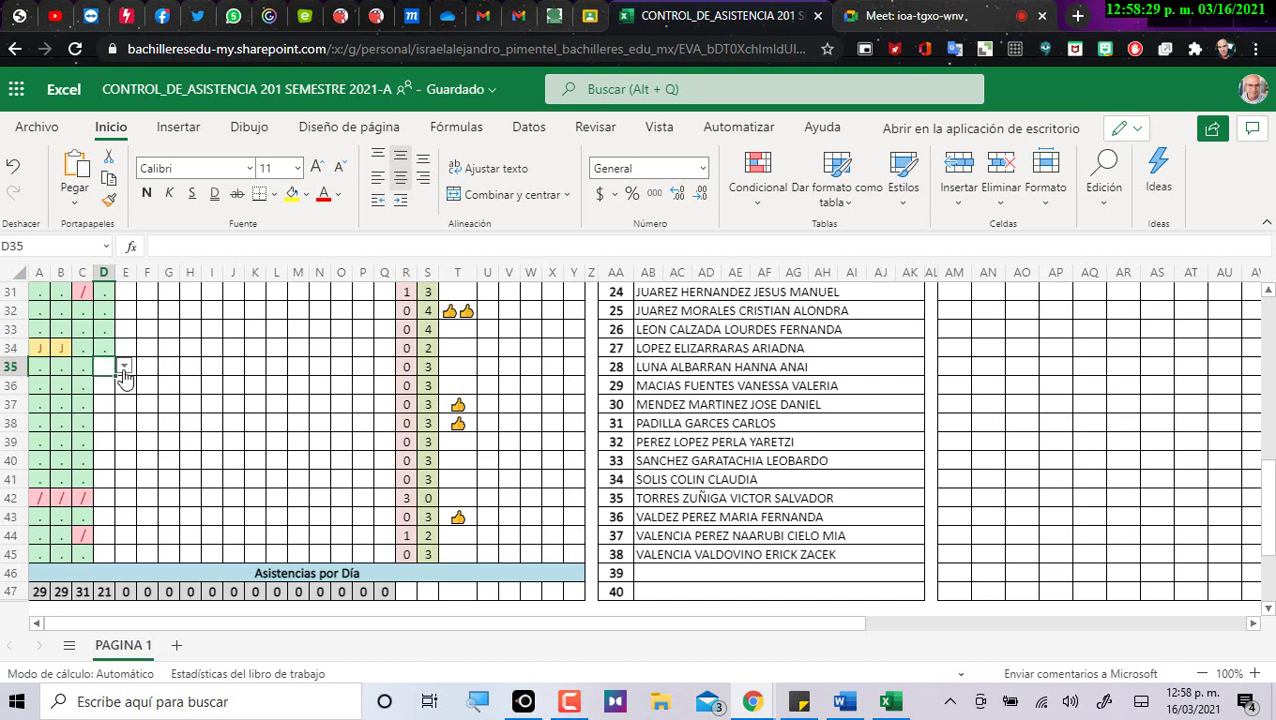
left_click(124, 368)
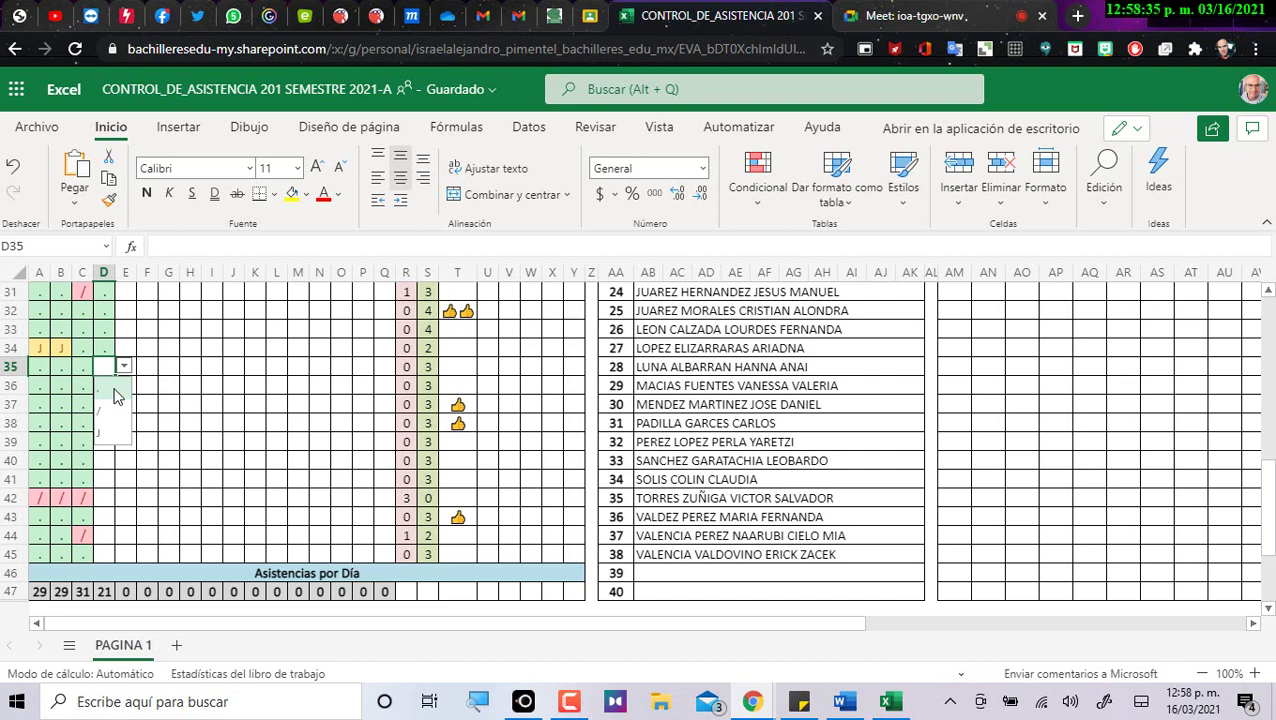
left_click(114, 412)
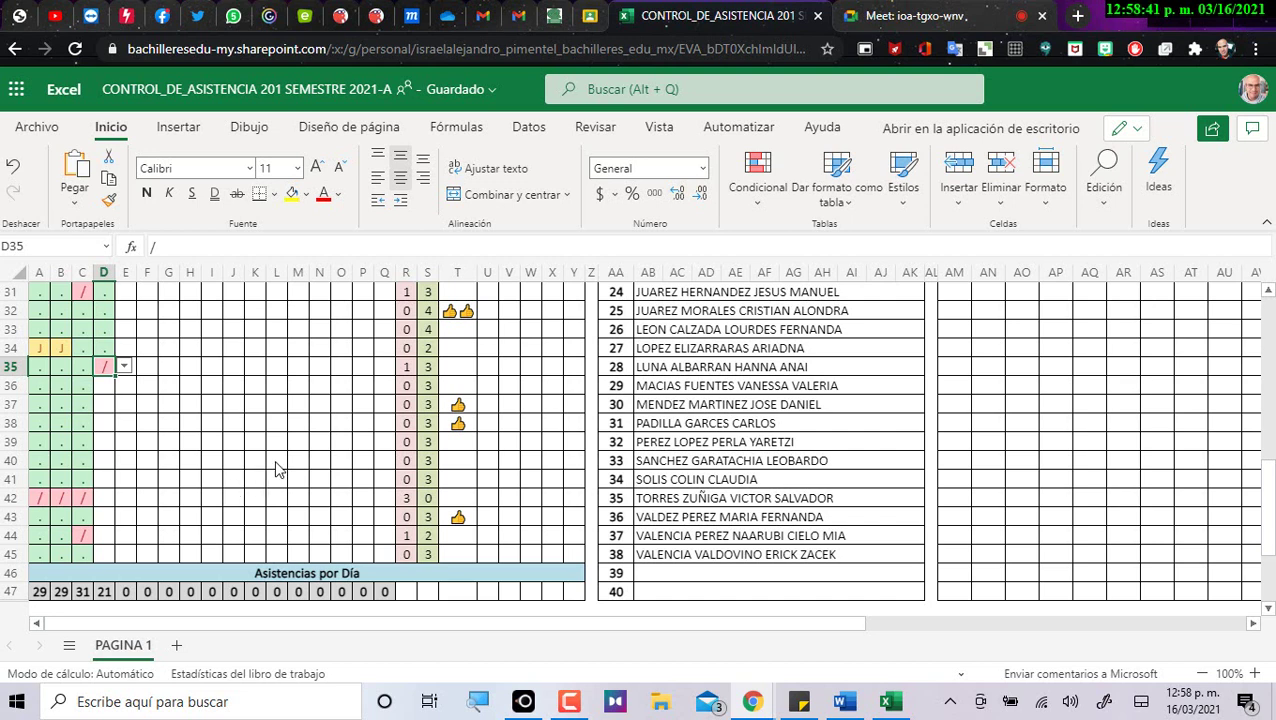
Correct D29 from a slash to a present dot.
scroll(273, 438, "up", 2)
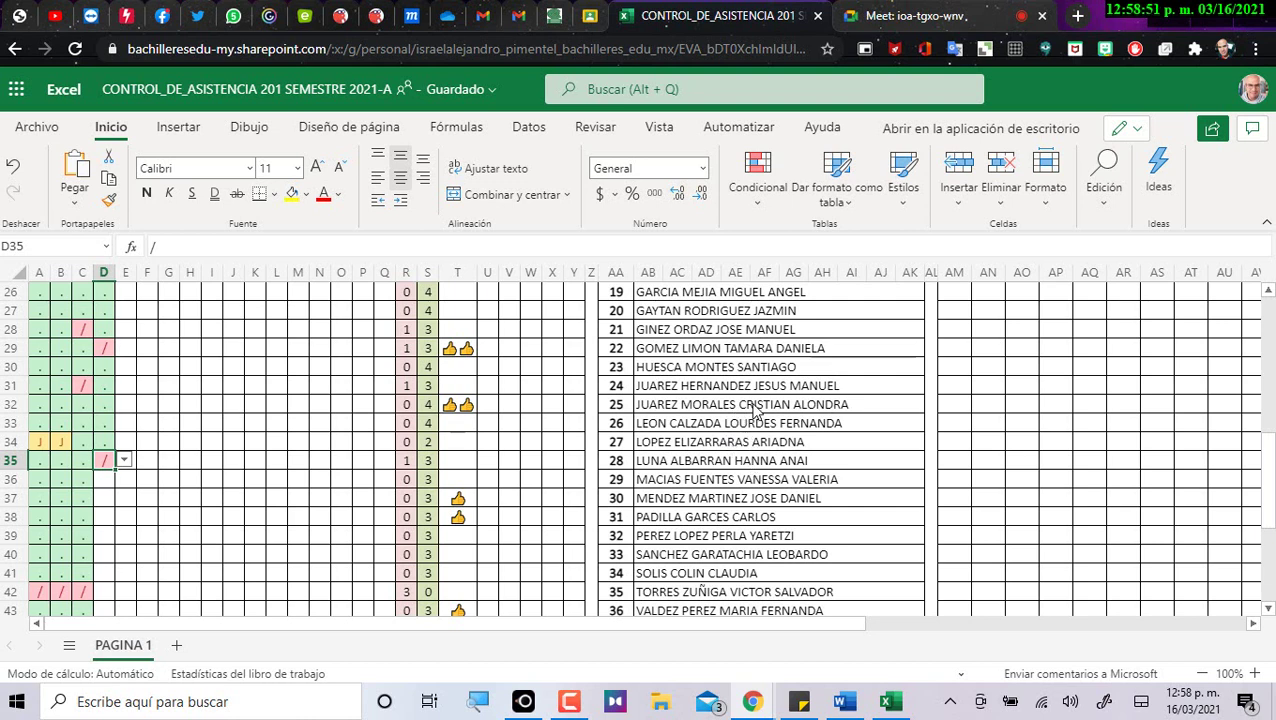
left_click(106, 350)
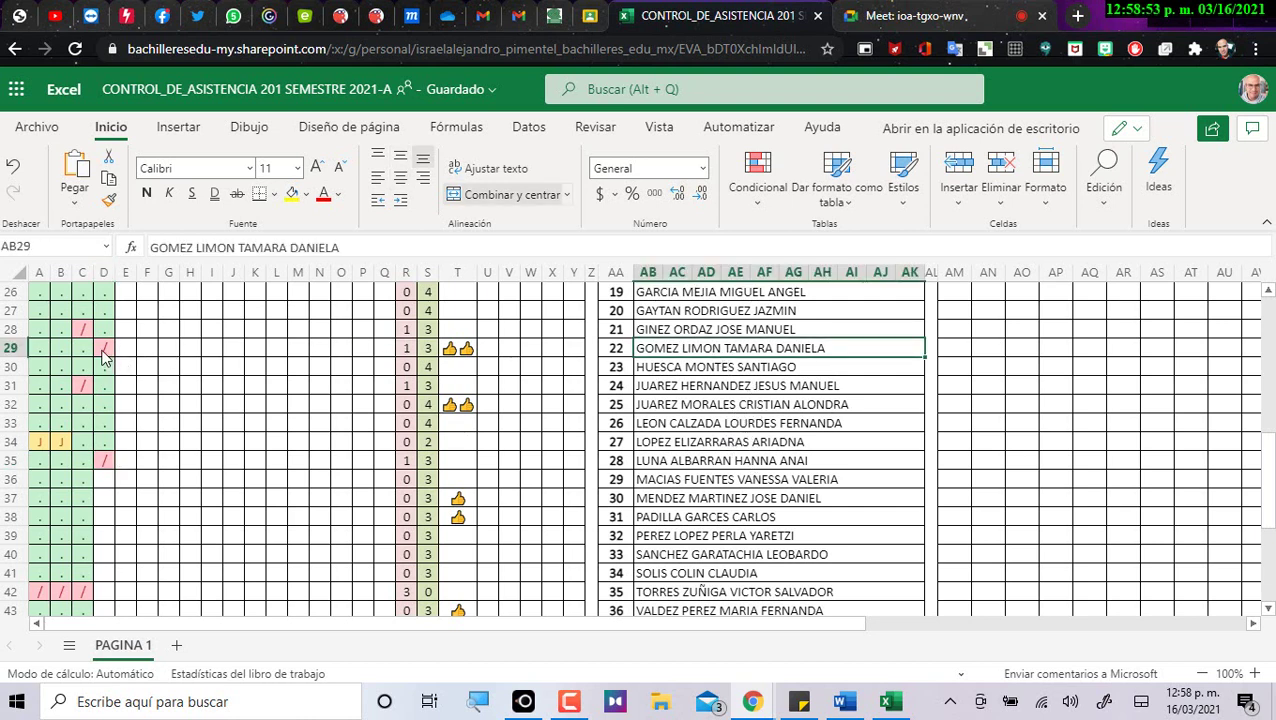
left_click(123, 347)
left_click(118, 378)
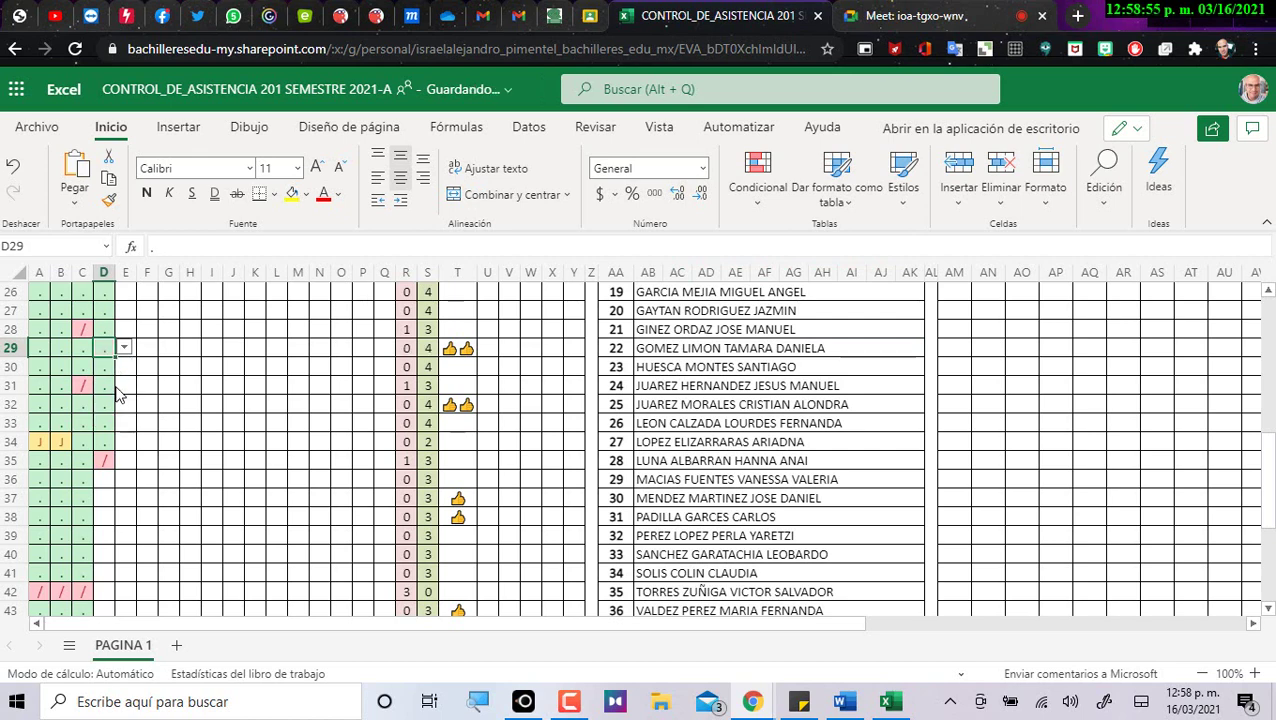
scroll(171, 416, "down", 4)
scroll(137, 379, "up", 2)
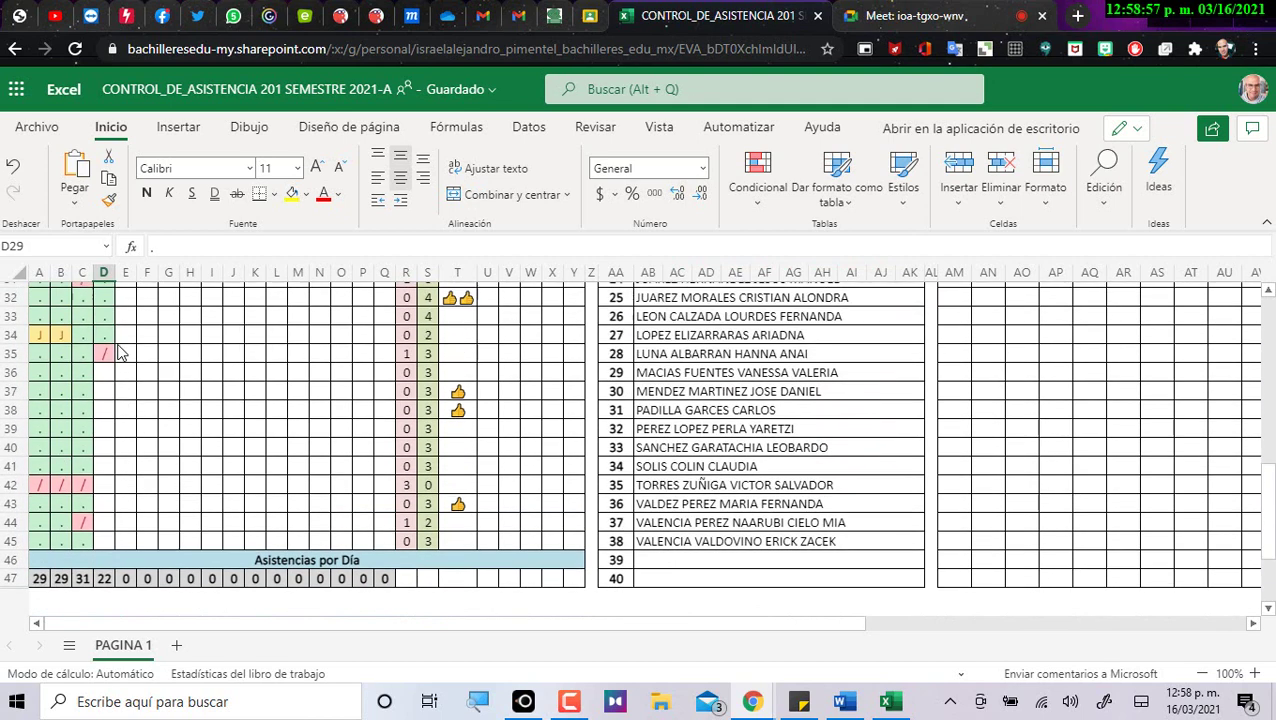
Mark D36 with a dot, D37 with a slash and D38 with a dot.
left_click(110, 388)
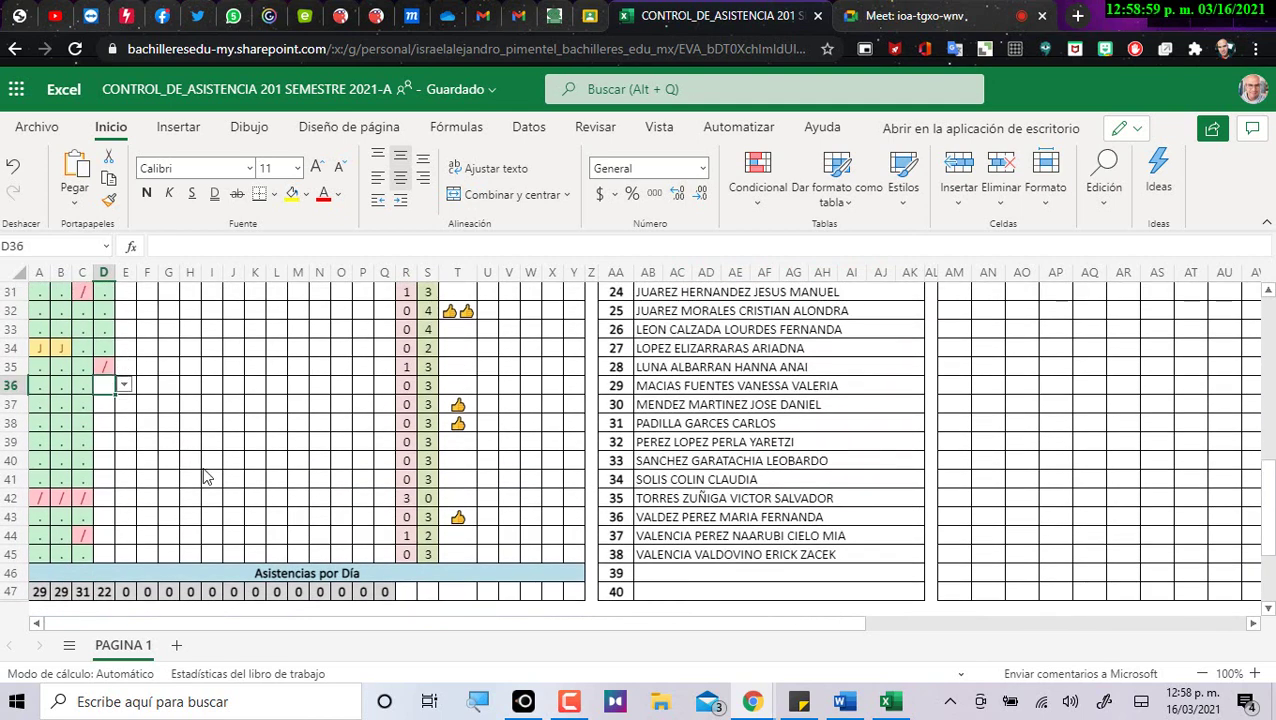
left_click(123, 385)
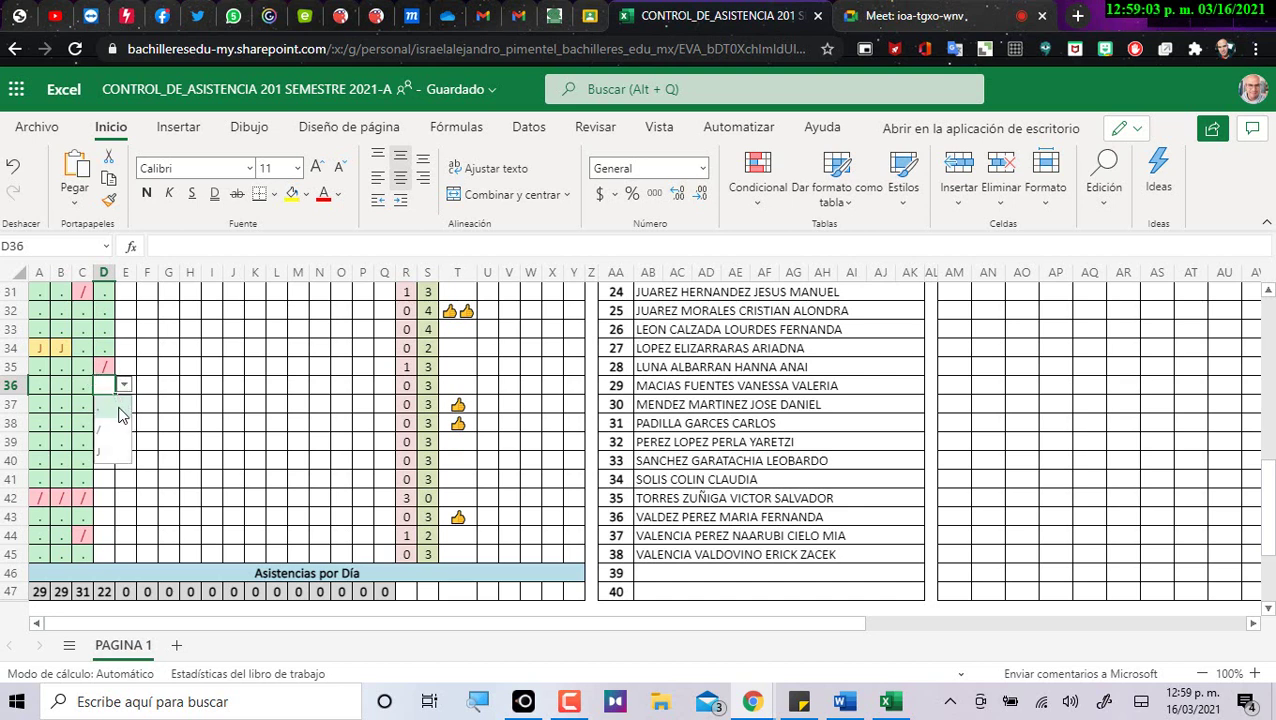
left_click(118, 411)
key("Return")
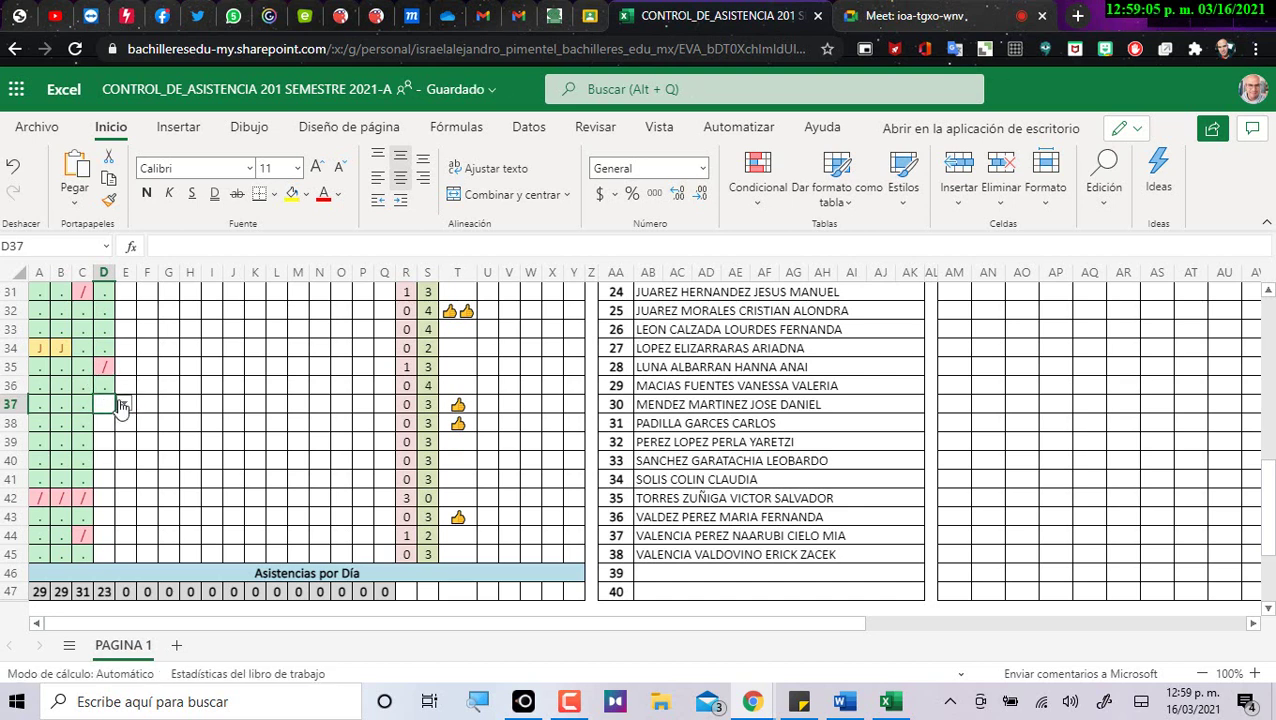
left_click(121, 404)
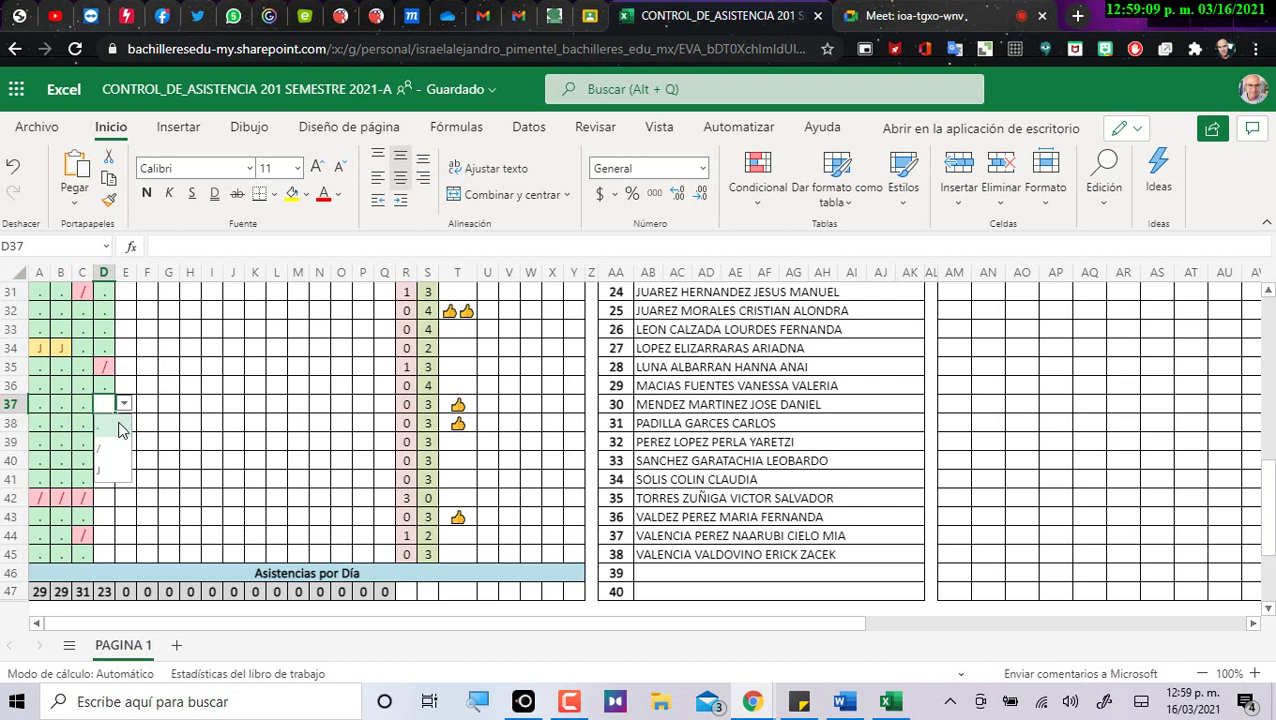
left_click(118, 453)
key("Return")
left_click(123, 422)
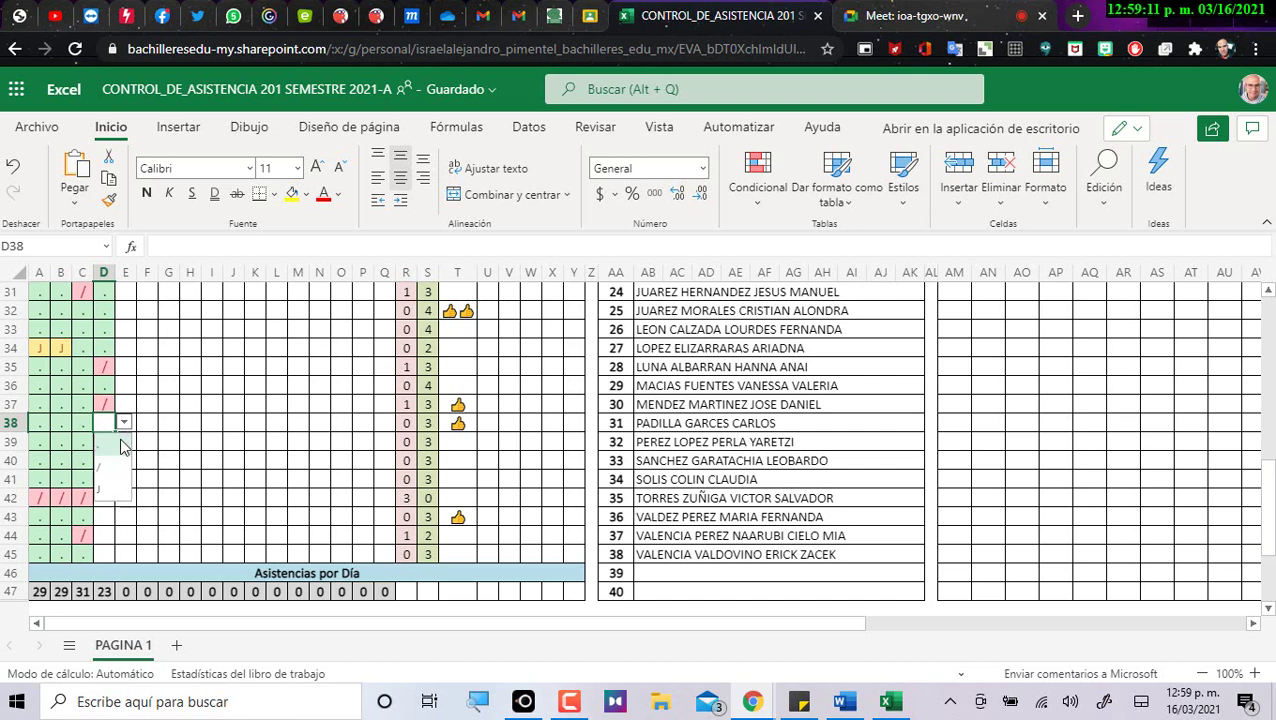
left_click(121, 443)
key("Return")
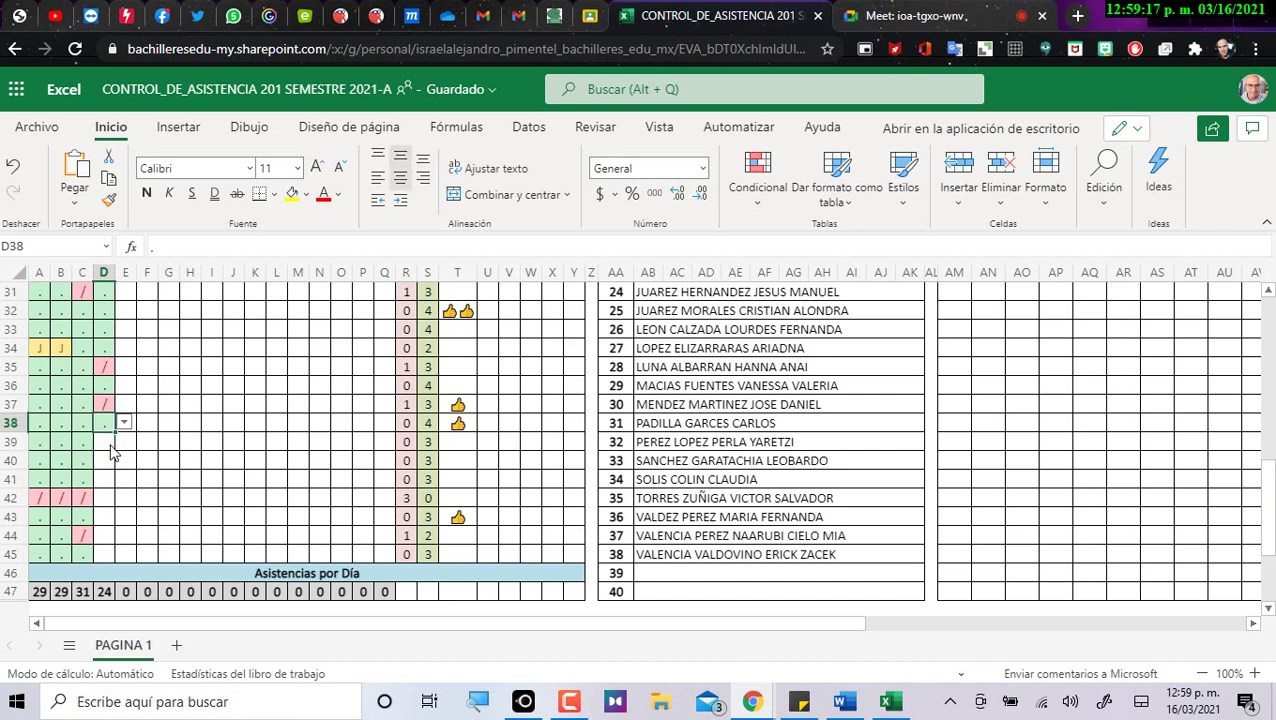
Copy D38's present dot into D39.
key("Up")
key("ctrl+c")
key("Down")
key("ctrl+v")
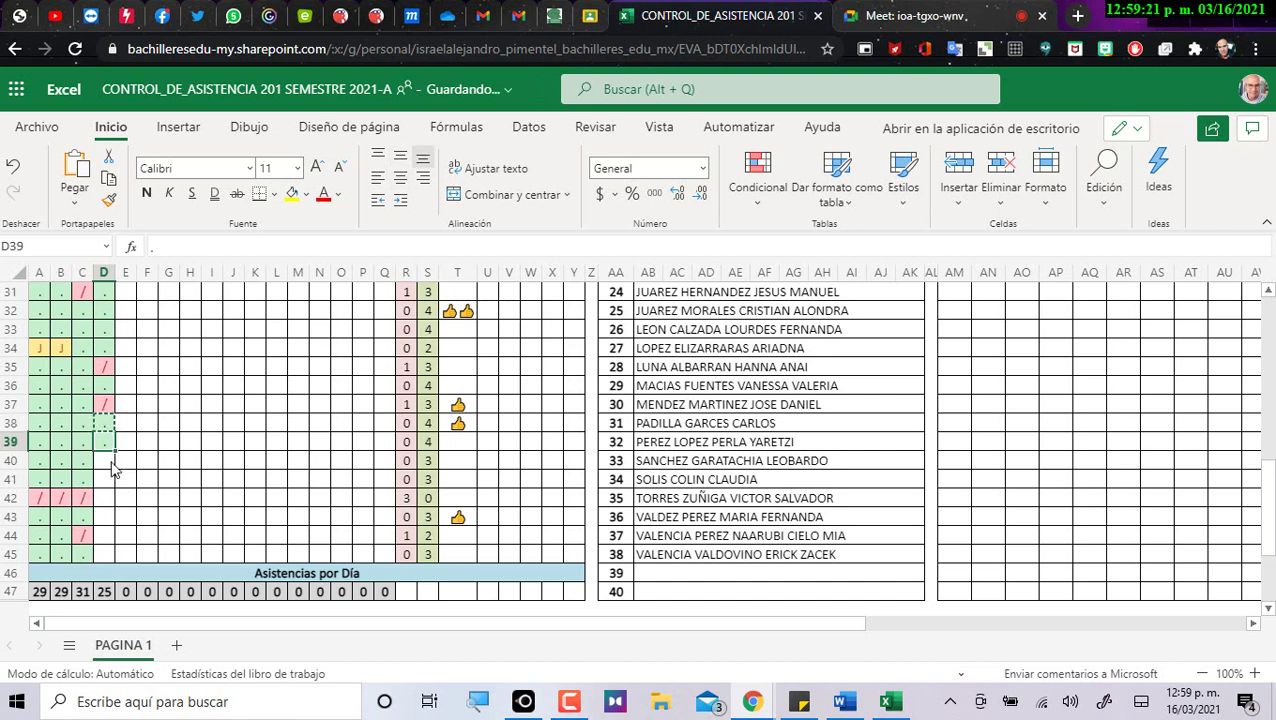
key("Down")
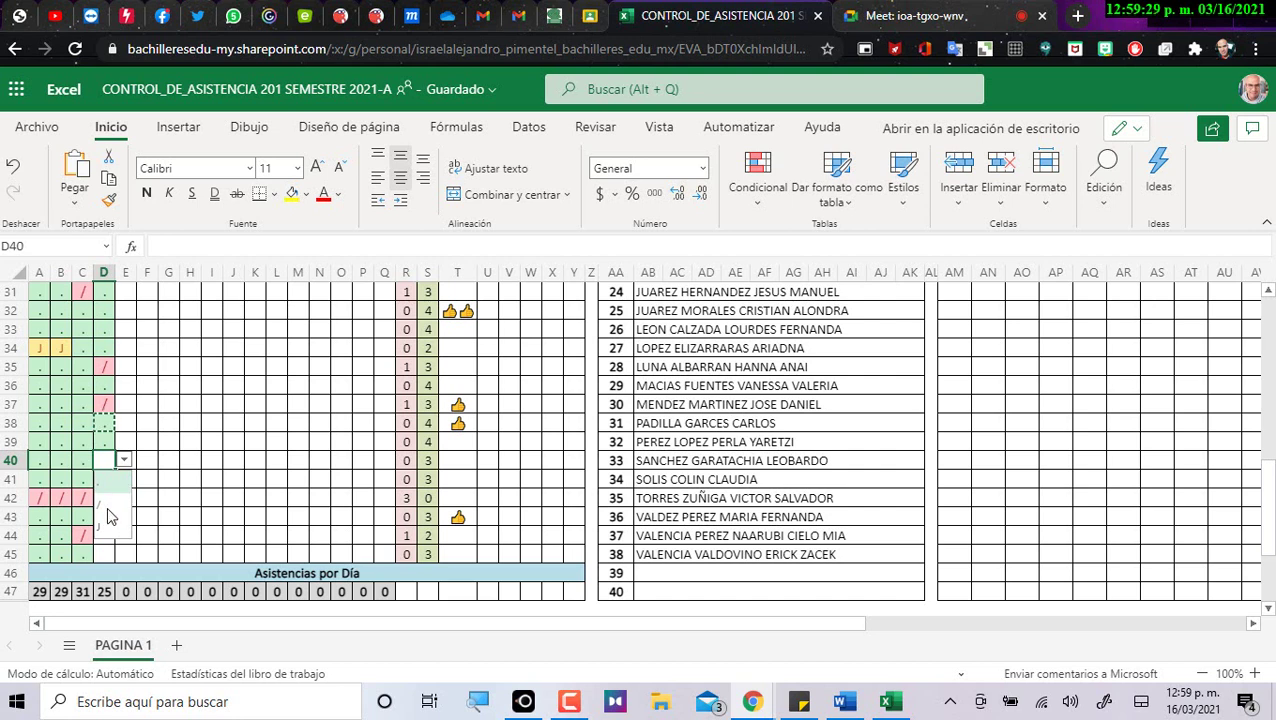
Mark D40 and D42 absent with slashes, D41 and D43 present with dots.
left_click(110, 516)
left_click(108, 482)
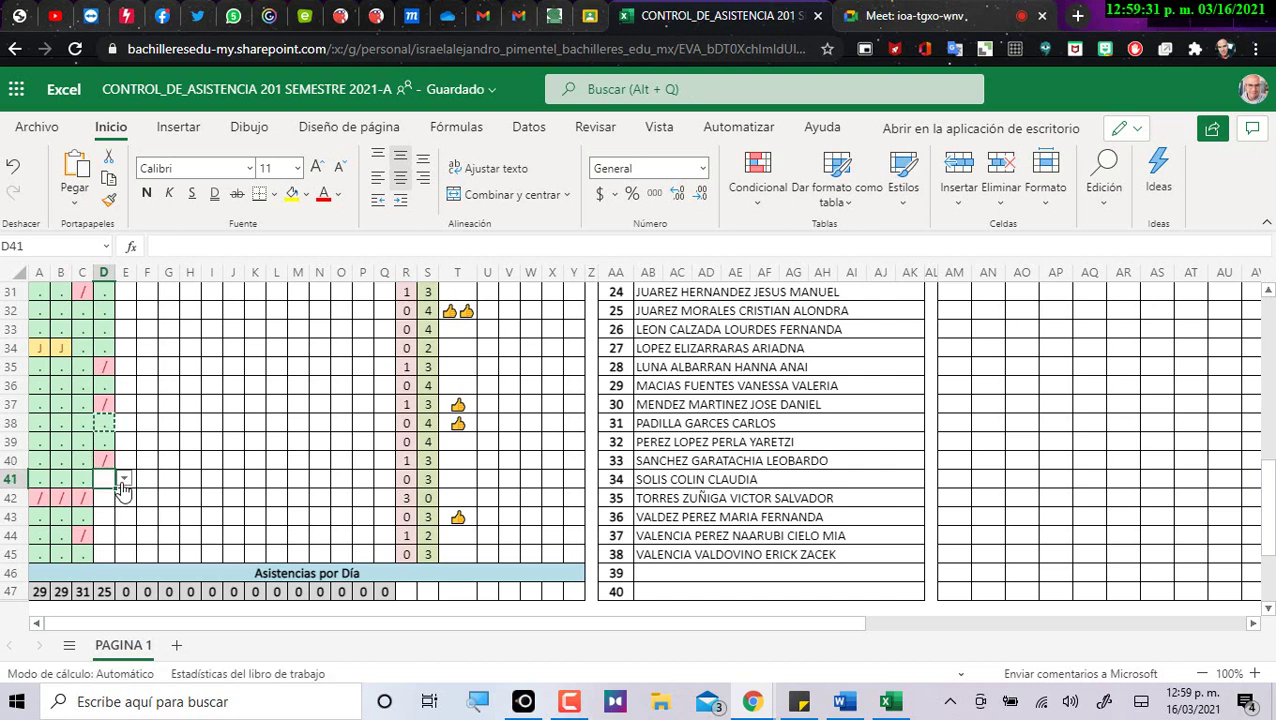
left_click(123, 480)
left_click(110, 505)
left_click(110, 505)
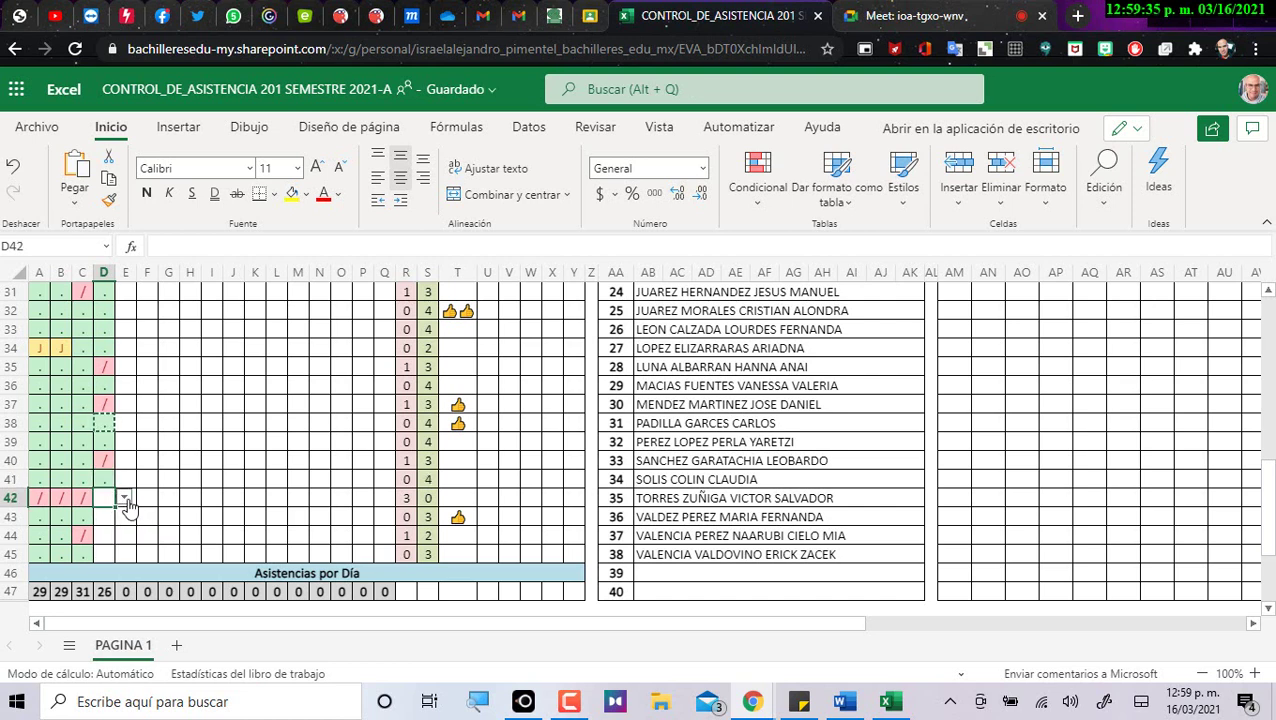
left_click(124, 498)
left_click(111, 543)
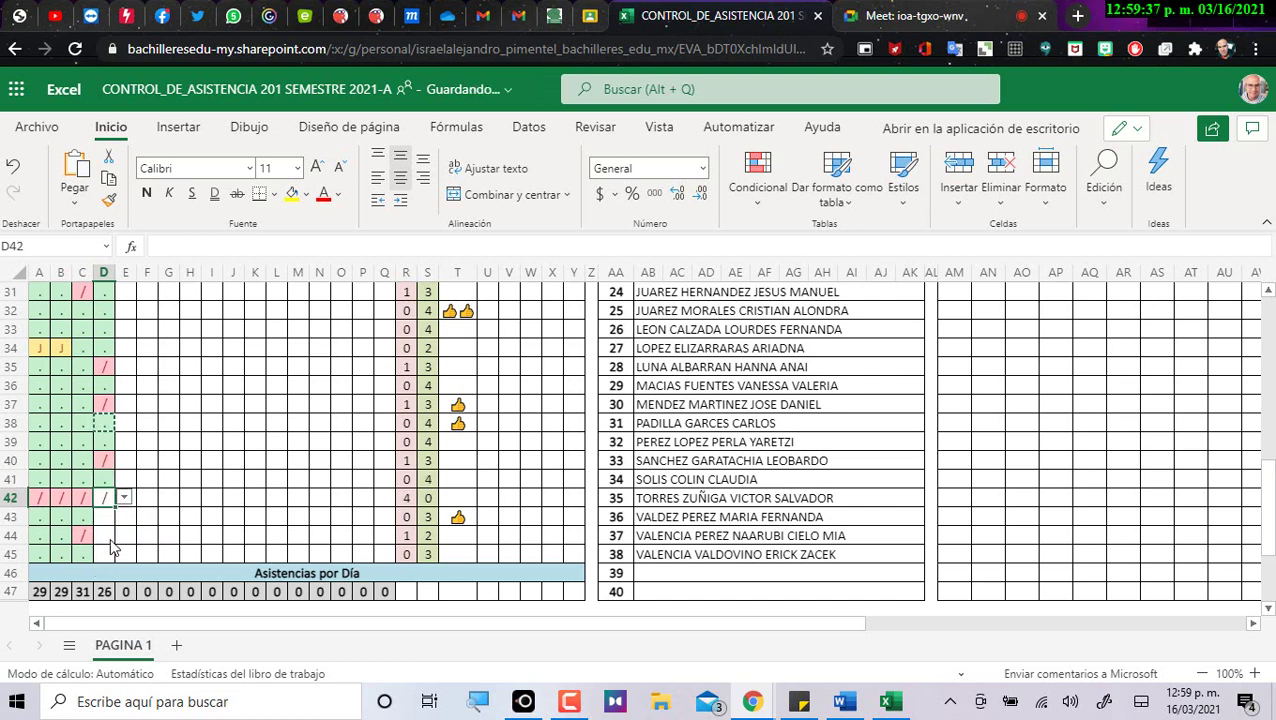
left_click(124, 516)
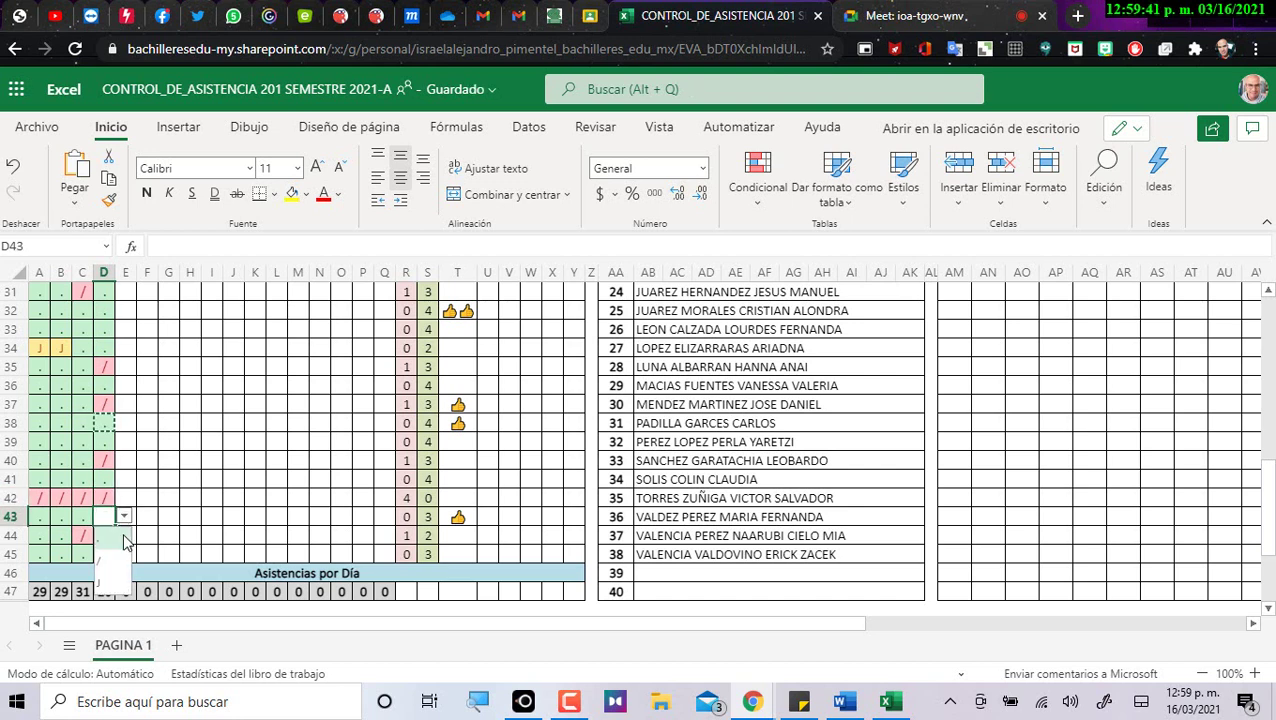
left_click(114, 557)
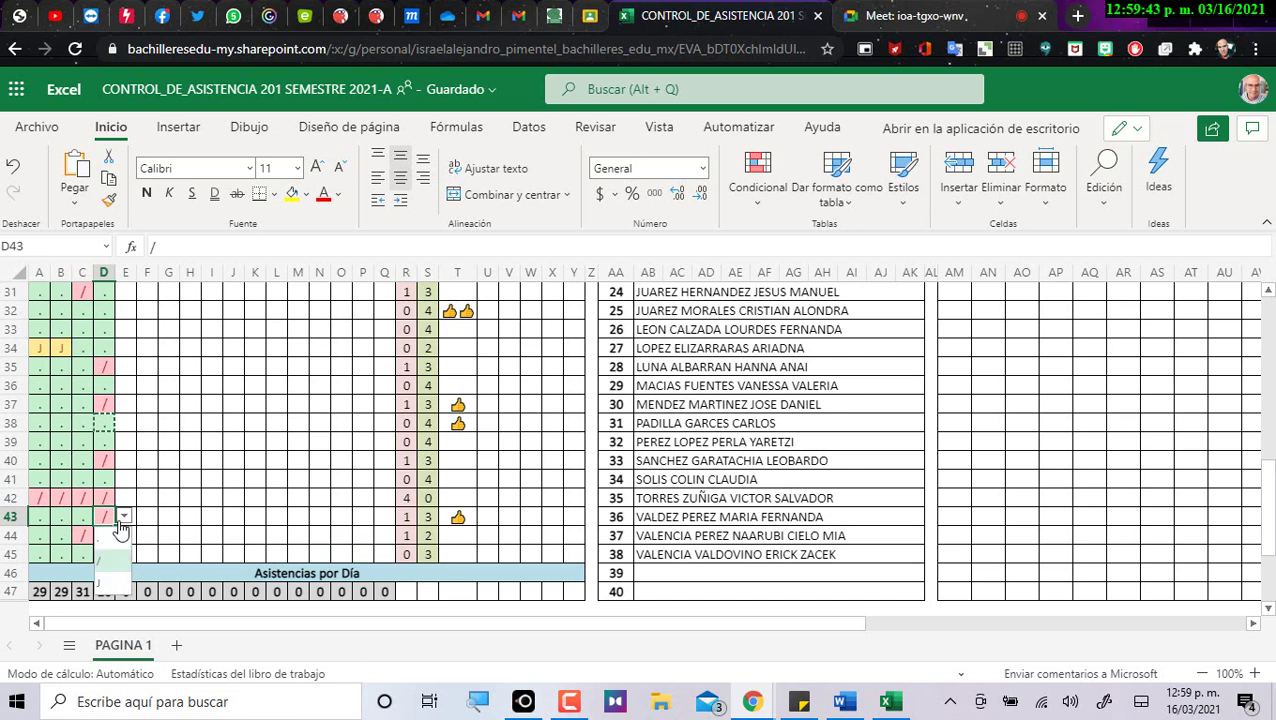
left_click(112, 541)
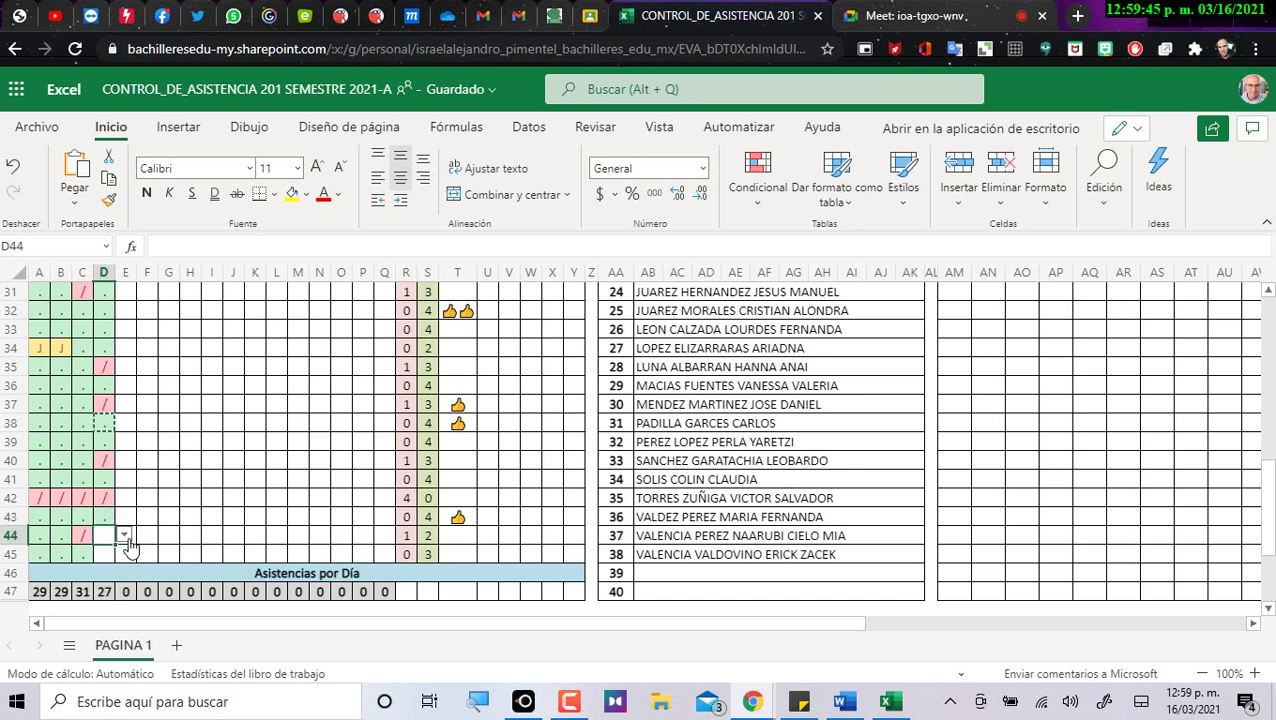
Mark the students in D44 and D45 present with dots.
left_click(127, 537)
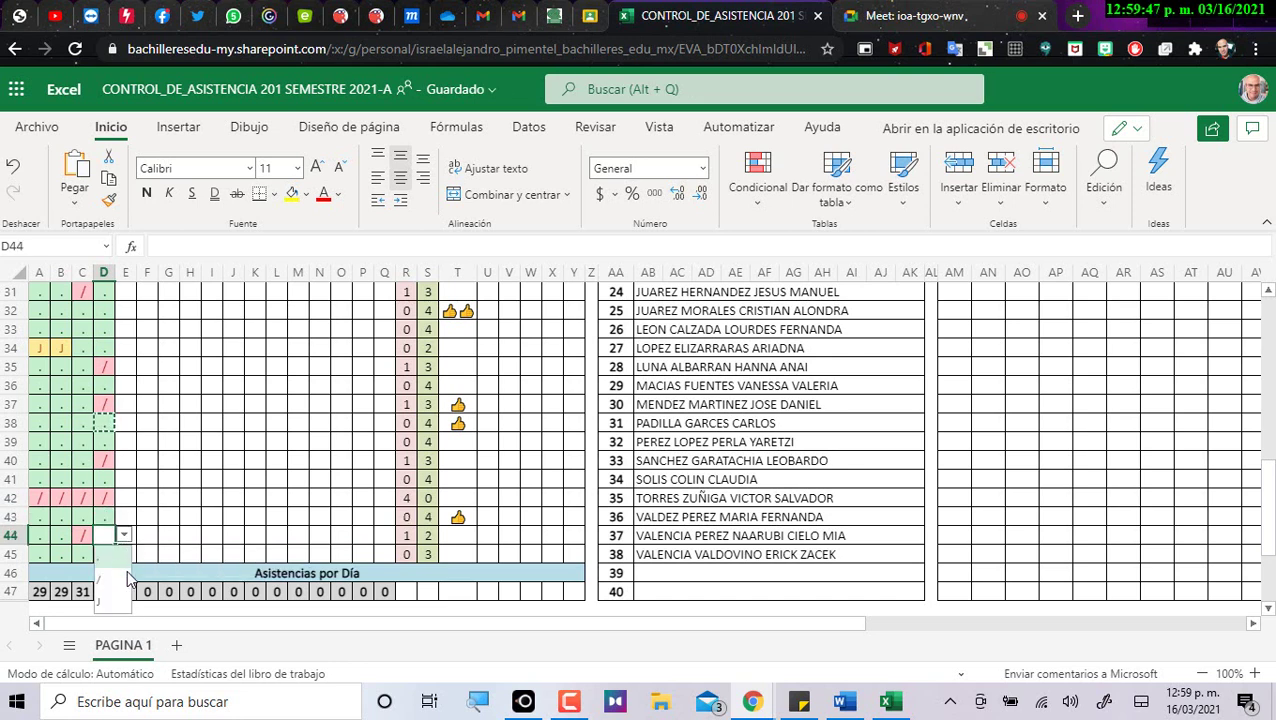
left_click(120, 563)
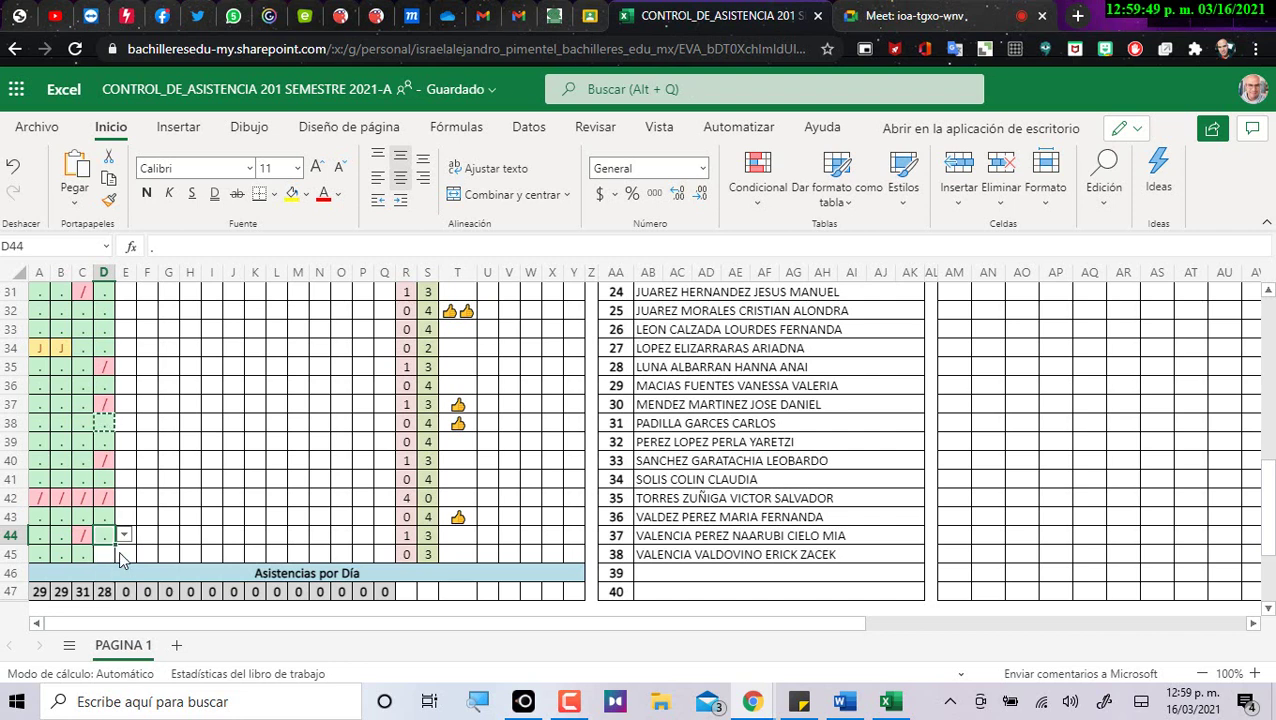
left_click(108, 540)
left_click(106, 553)
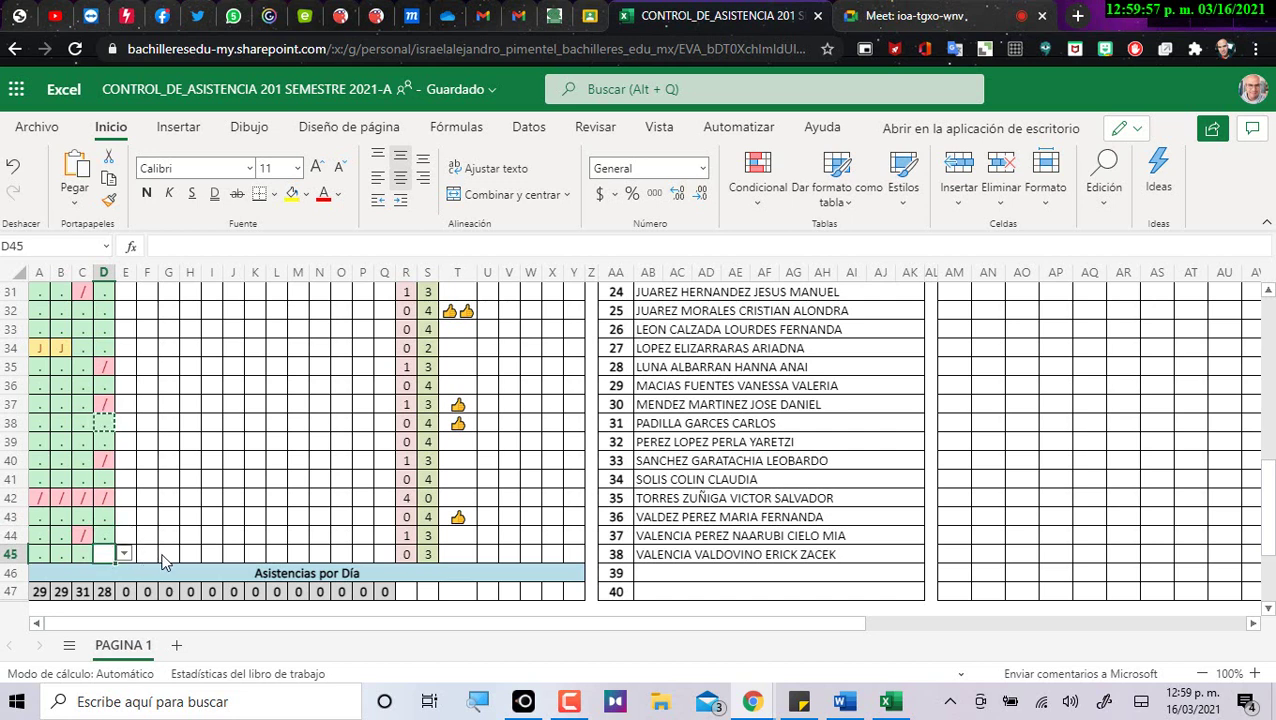
left_click(124, 554)
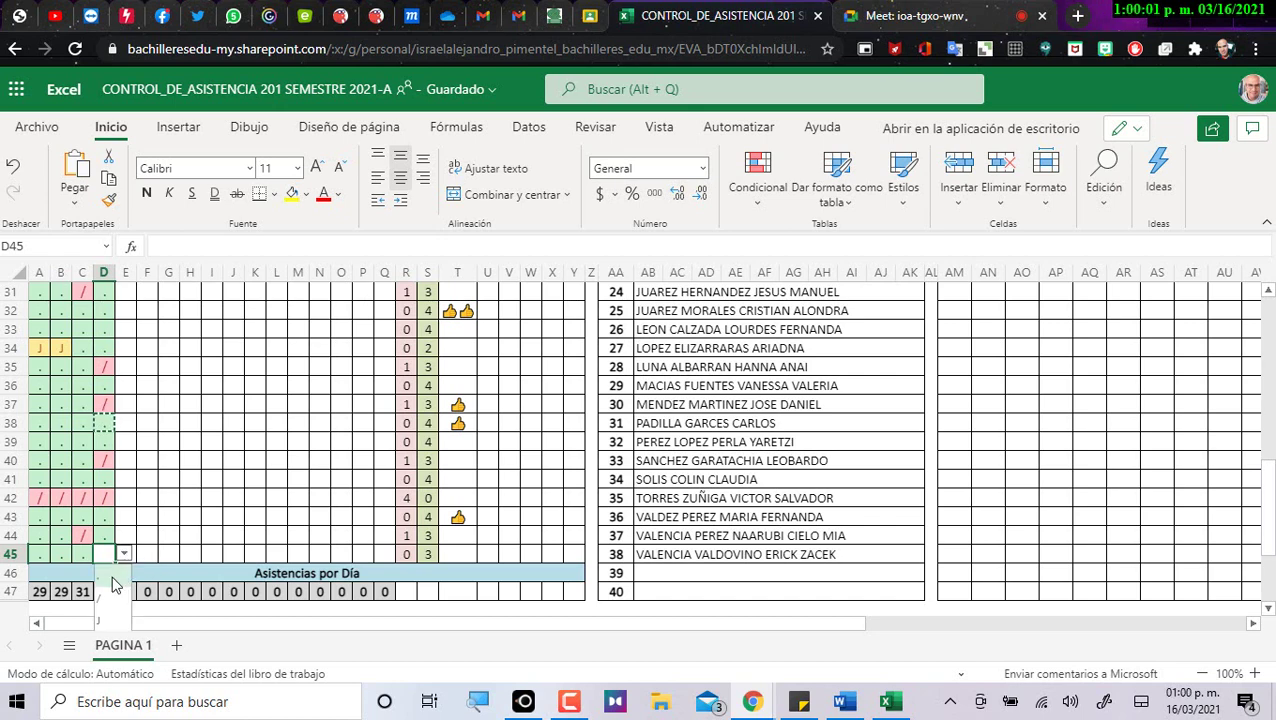
left_click(100, 575)
left_click(152, 480)
scroll(160, 487, "up", 1)
scroll(160, 487, "up", 10)
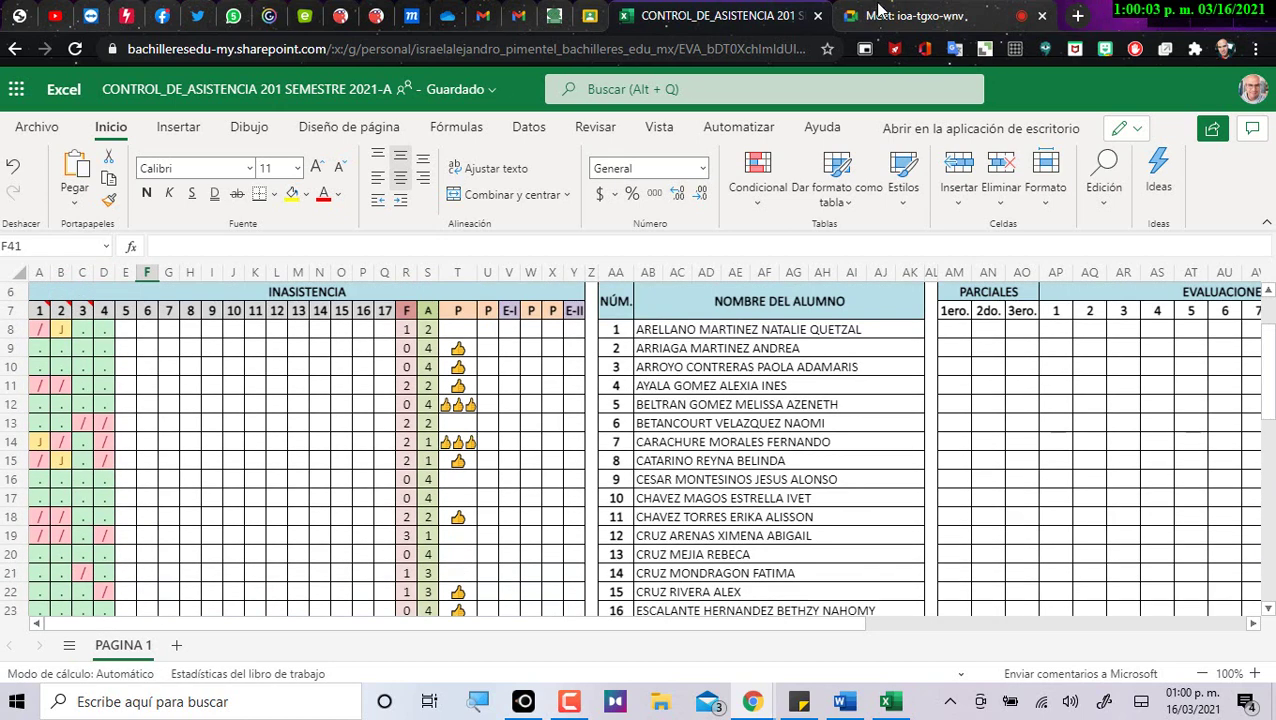
left_click(905, 15)
Read the students' messages in the Meet chat, highlighting one student's name.
left_click(996, 91)
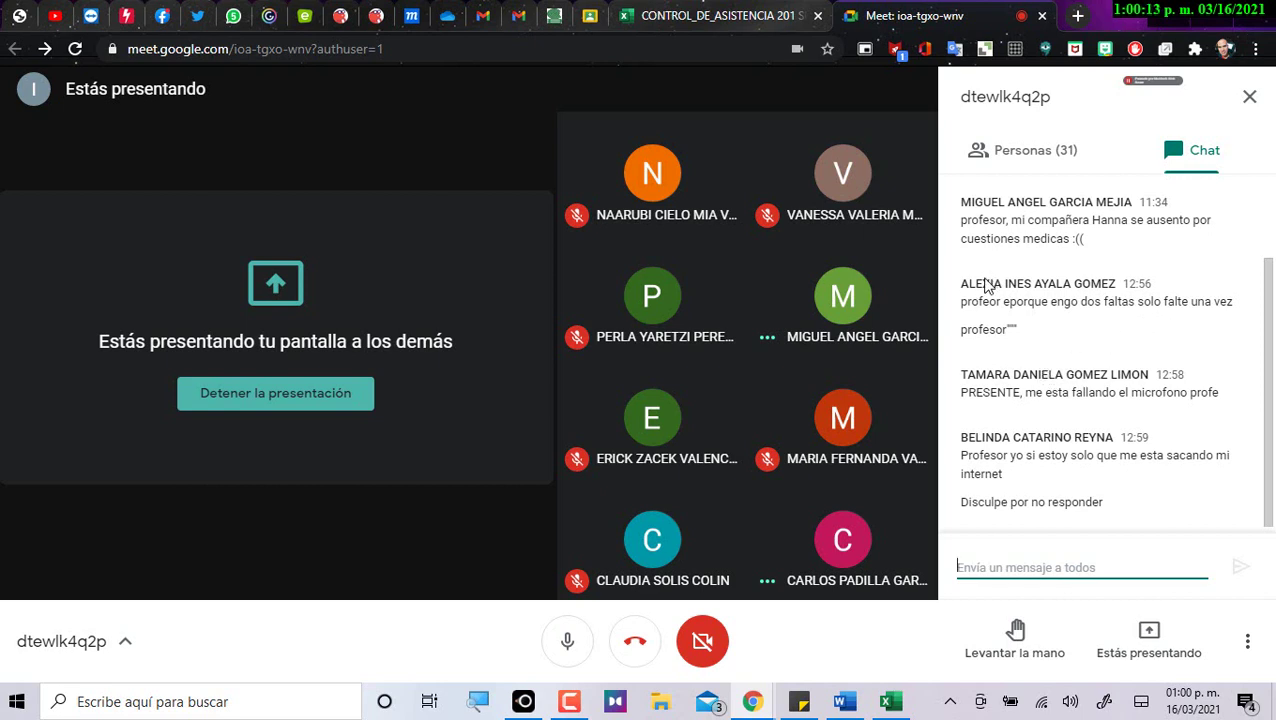
left_click_drag(962, 287, 1032, 287)
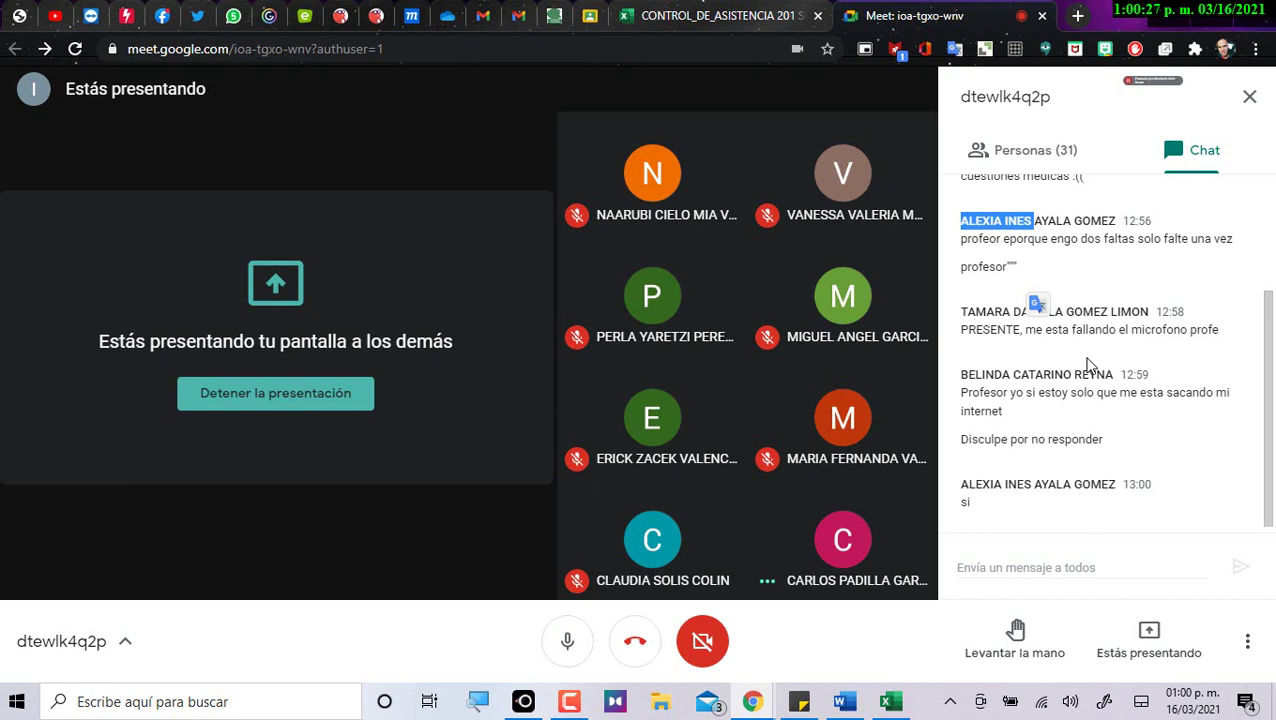
left_click(1070, 390)
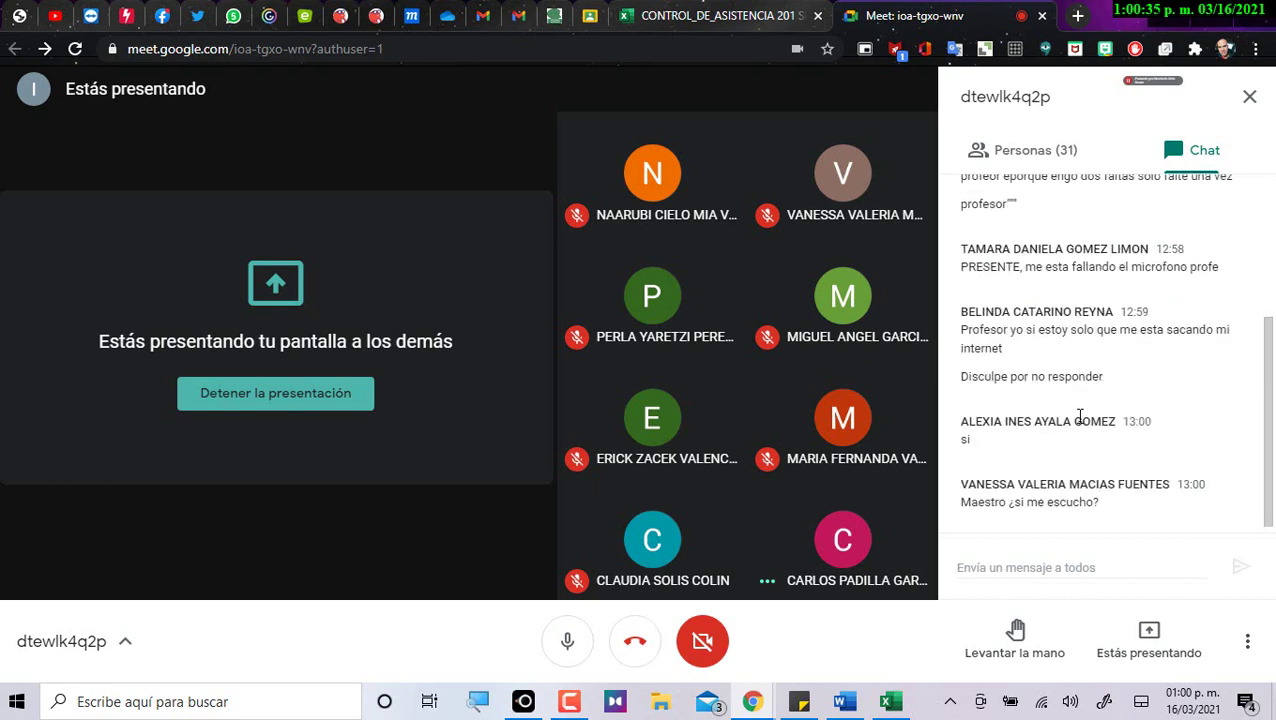
left_click(712, 15)
Change D15 from a slash to a present dot, then check the Meet call.
left_click(638, 462)
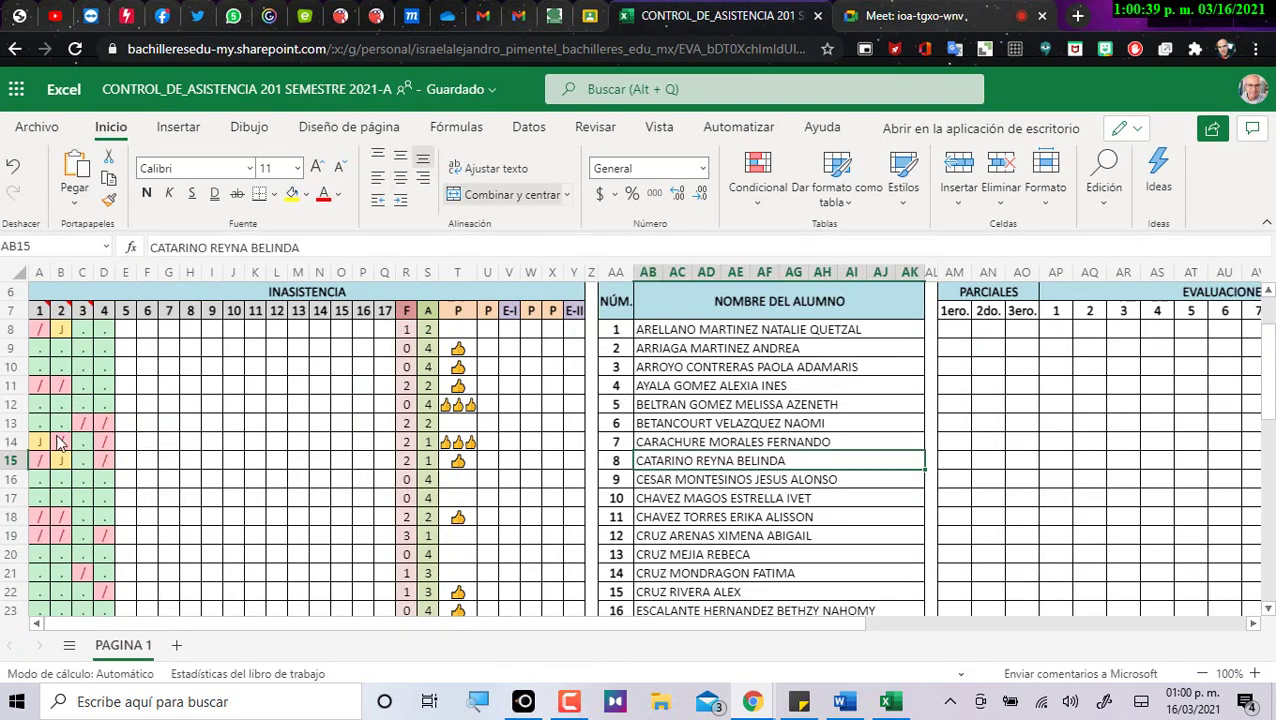
left_click(112, 461)
left_click(122, 461)
left_click(112, 490)
left_click(893, 12)
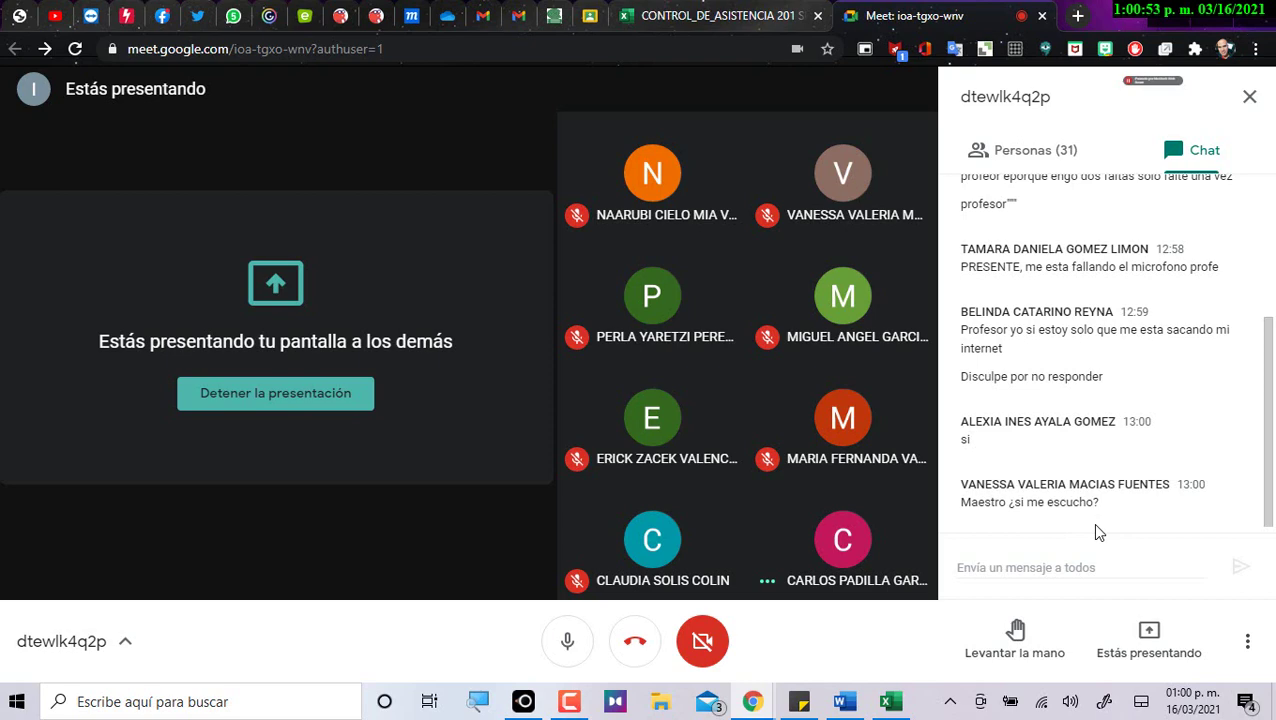
left_click(725, 16)
Locate the next student's row and select cell D36.
scroll(356, 503, "down", 3)
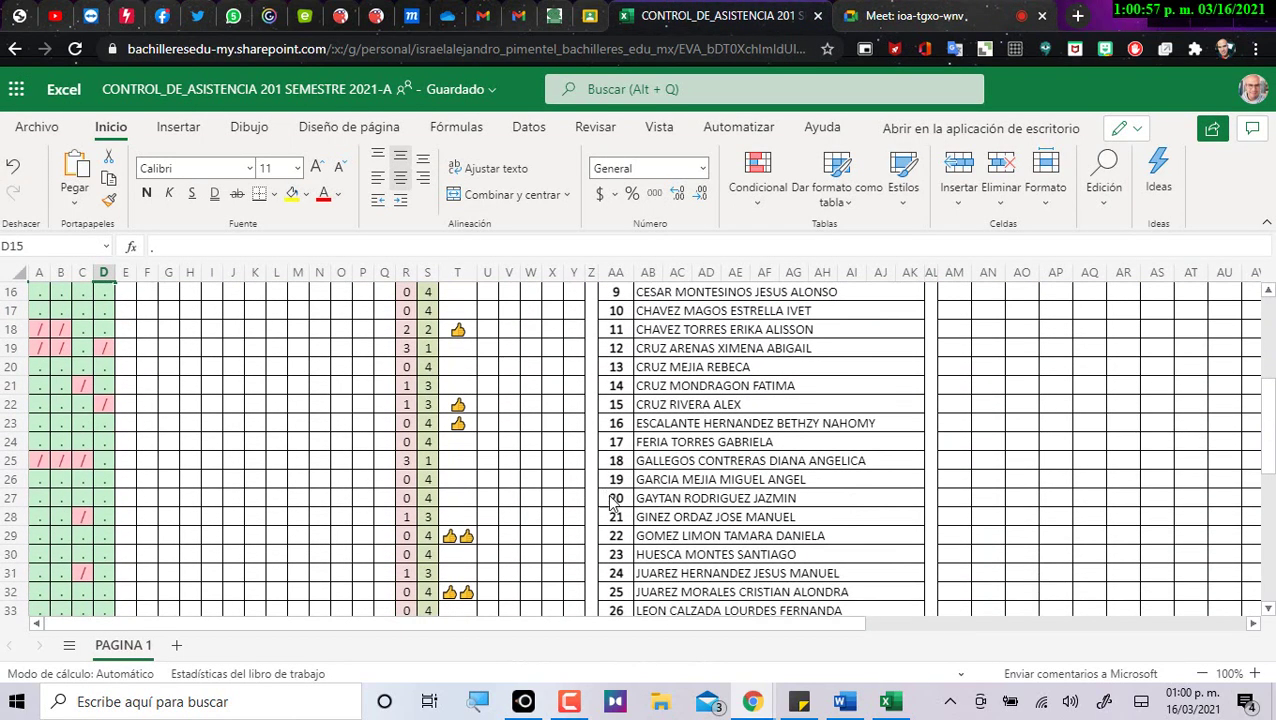
scroll(610, 500, "down", 2)
left_click(648, 484)
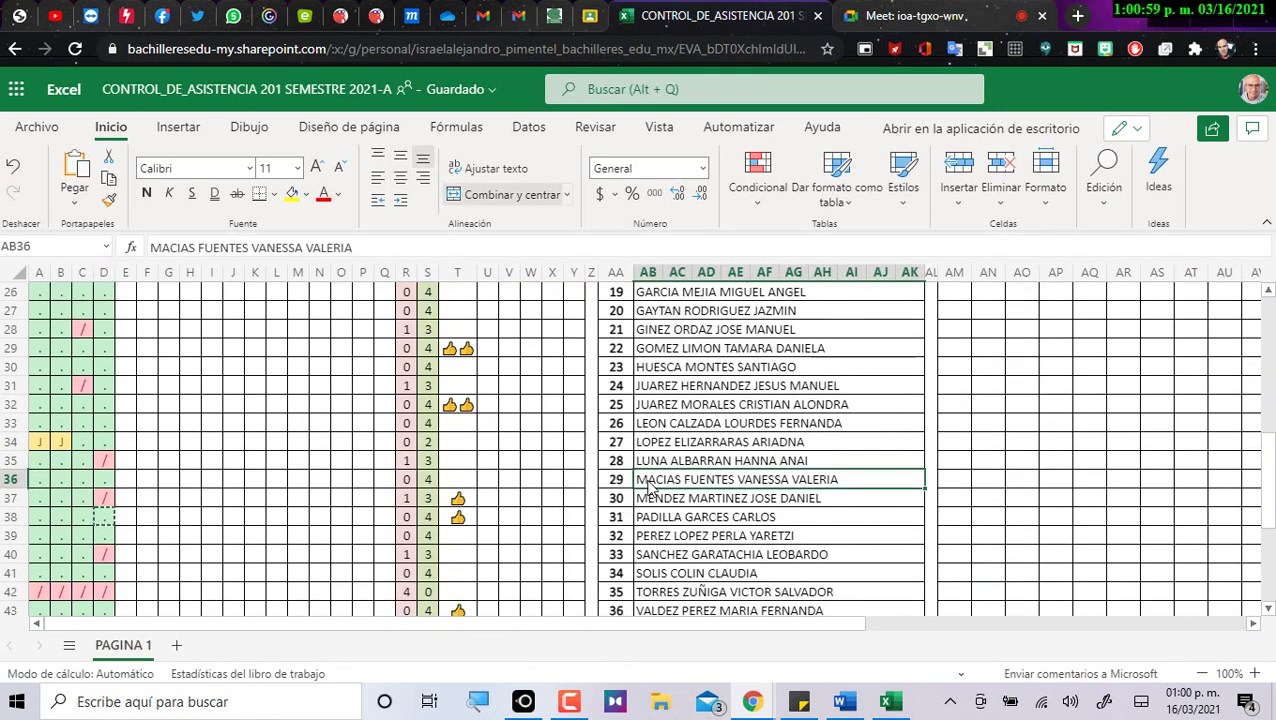
left_click(108, 479)
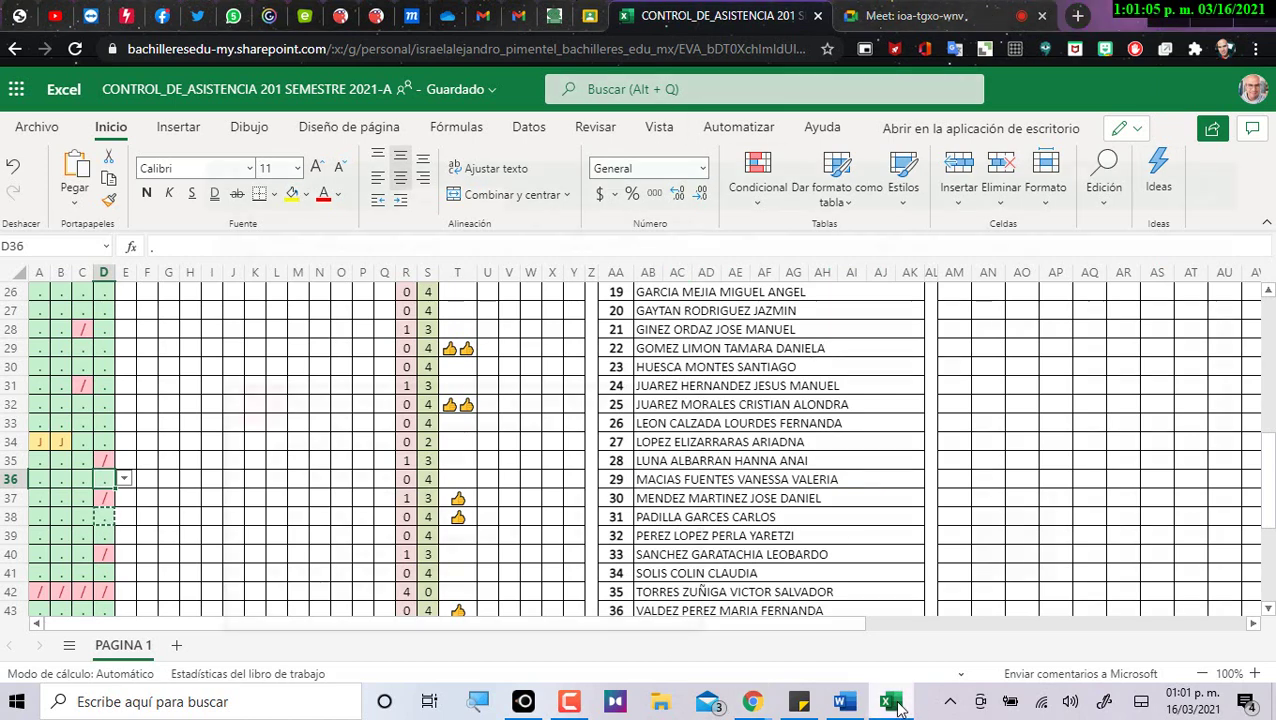
left_click(893, 703)
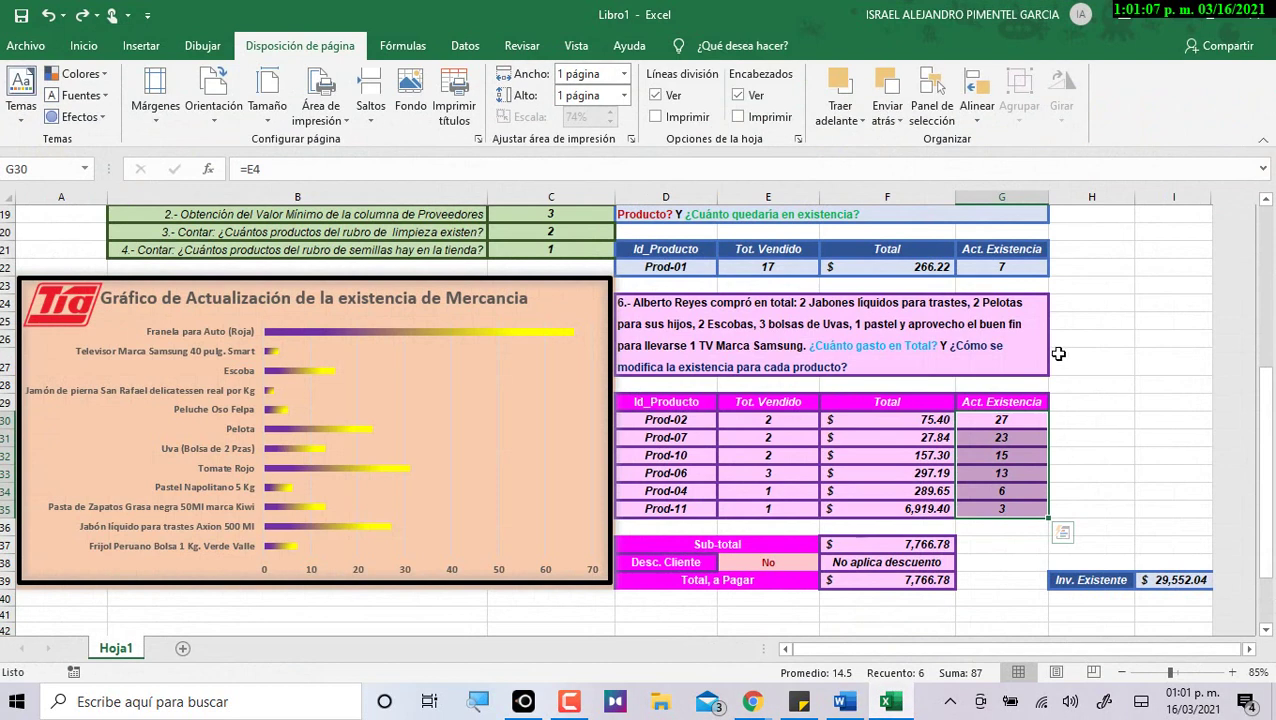
Look over Libro1 and the Word practice document, then switch back with Alt+Tab.
scroll(1060, 350, "up", 1)
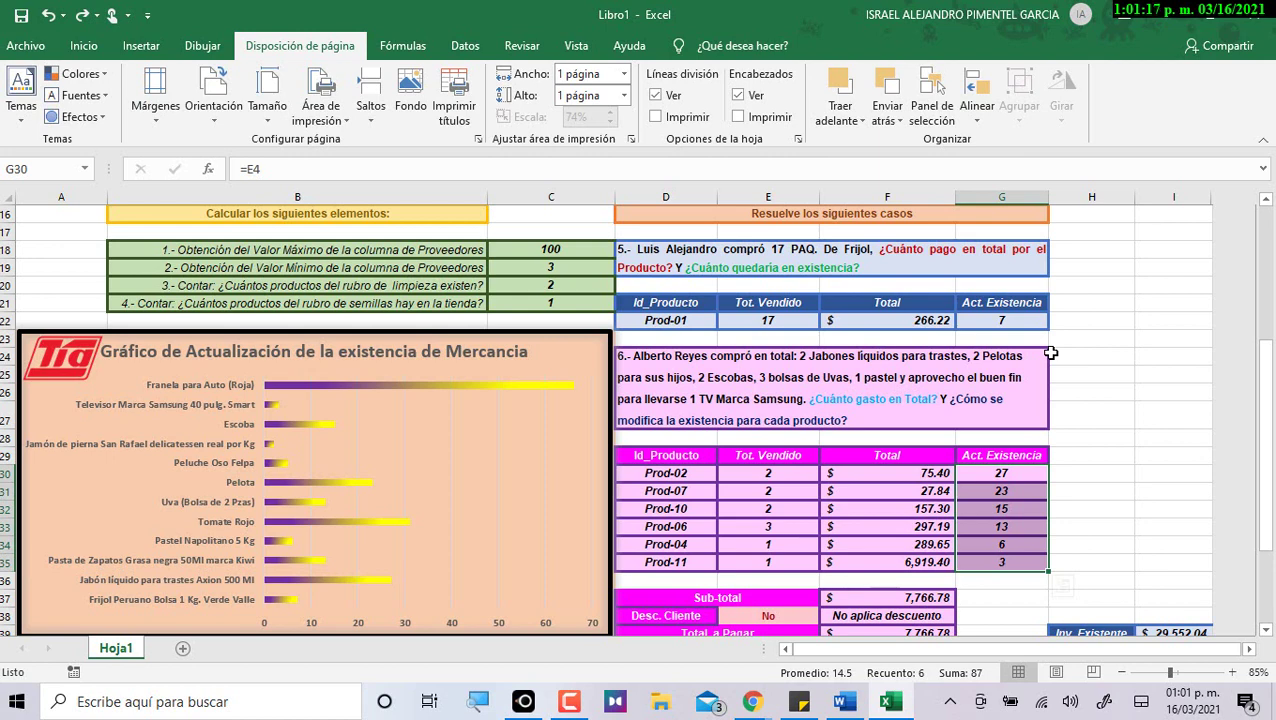
left_click(847, 707)
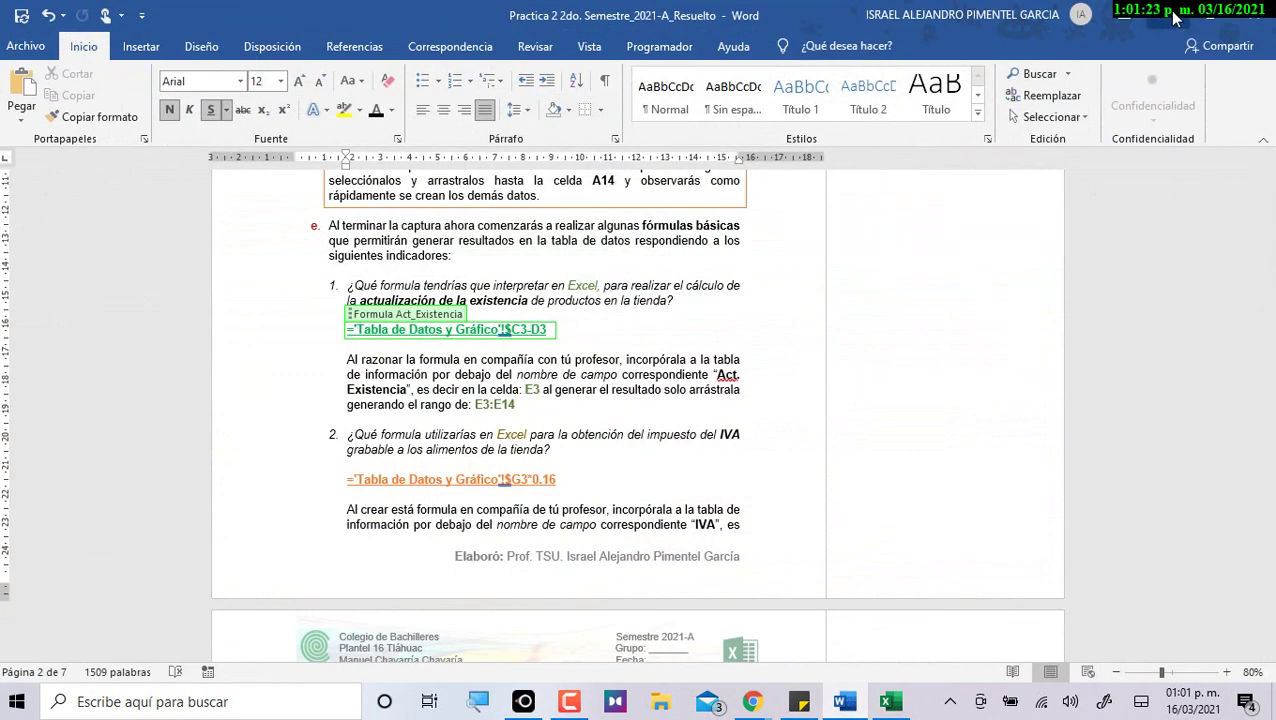
key("alt+Tab")
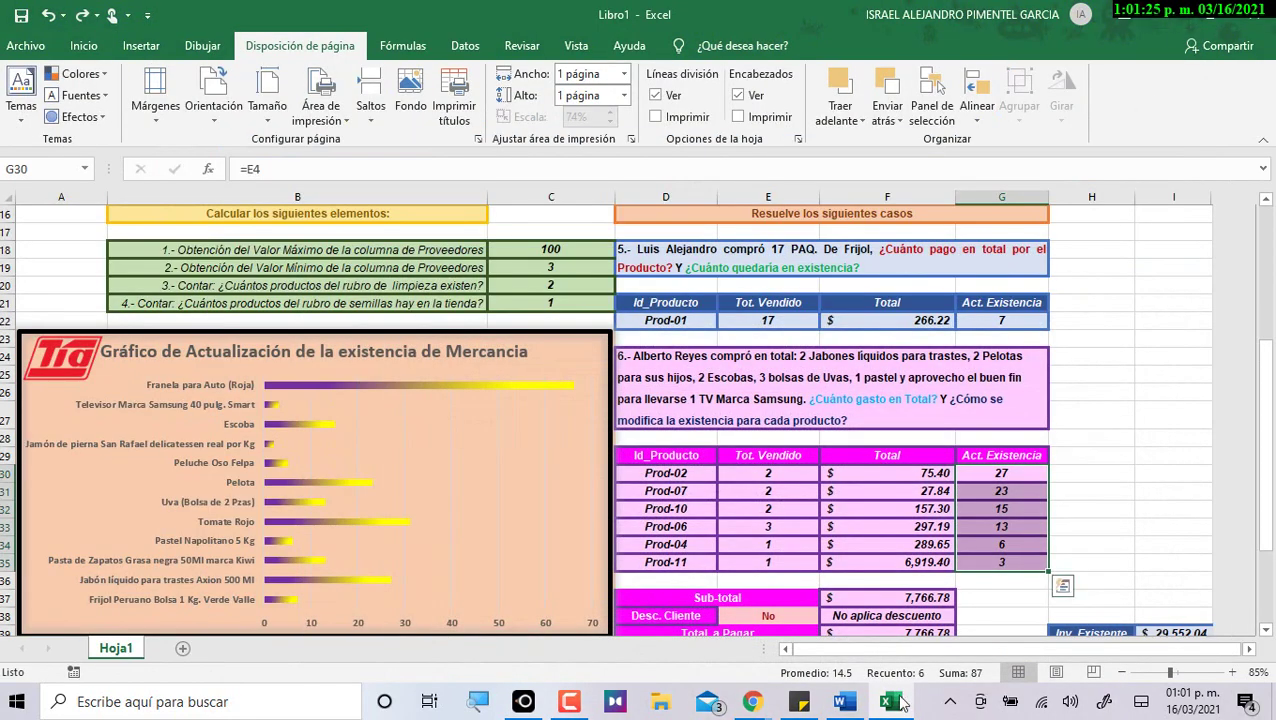
Close the Meet chat panel and end the meeting for everyone.
mouse_move(760, 700)
left_click(660, 600)
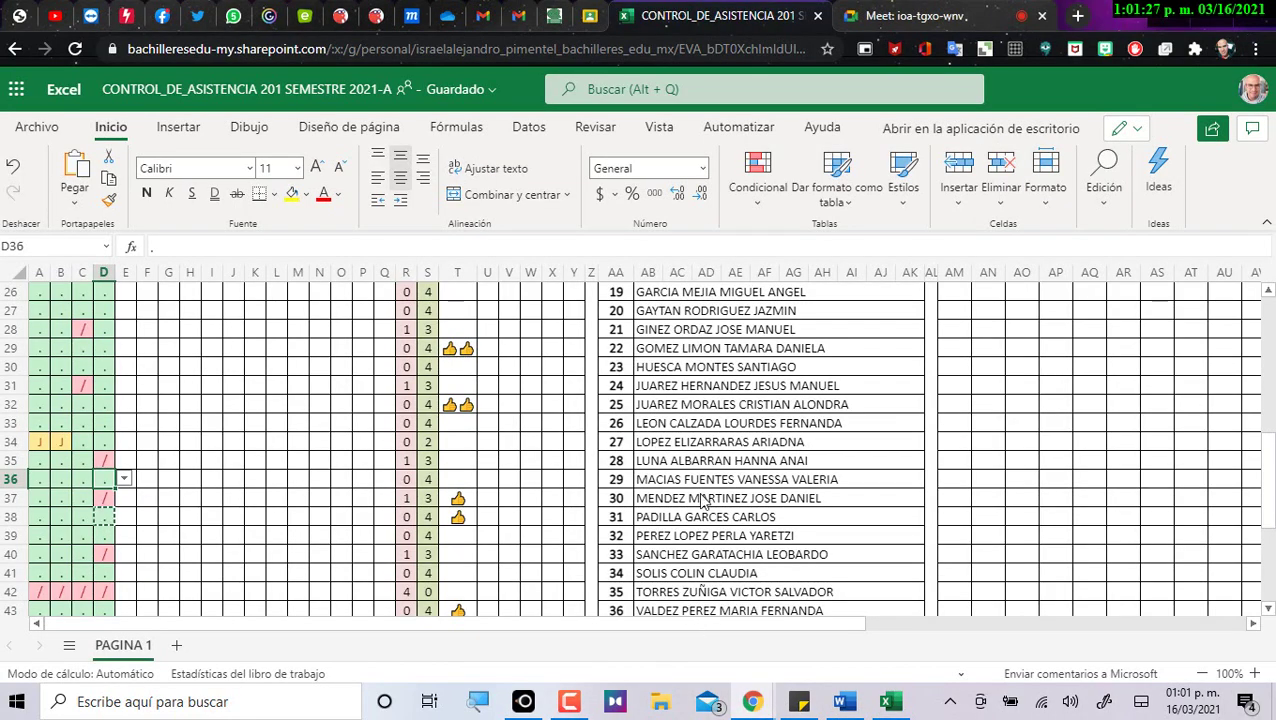
left_click(910, 16)
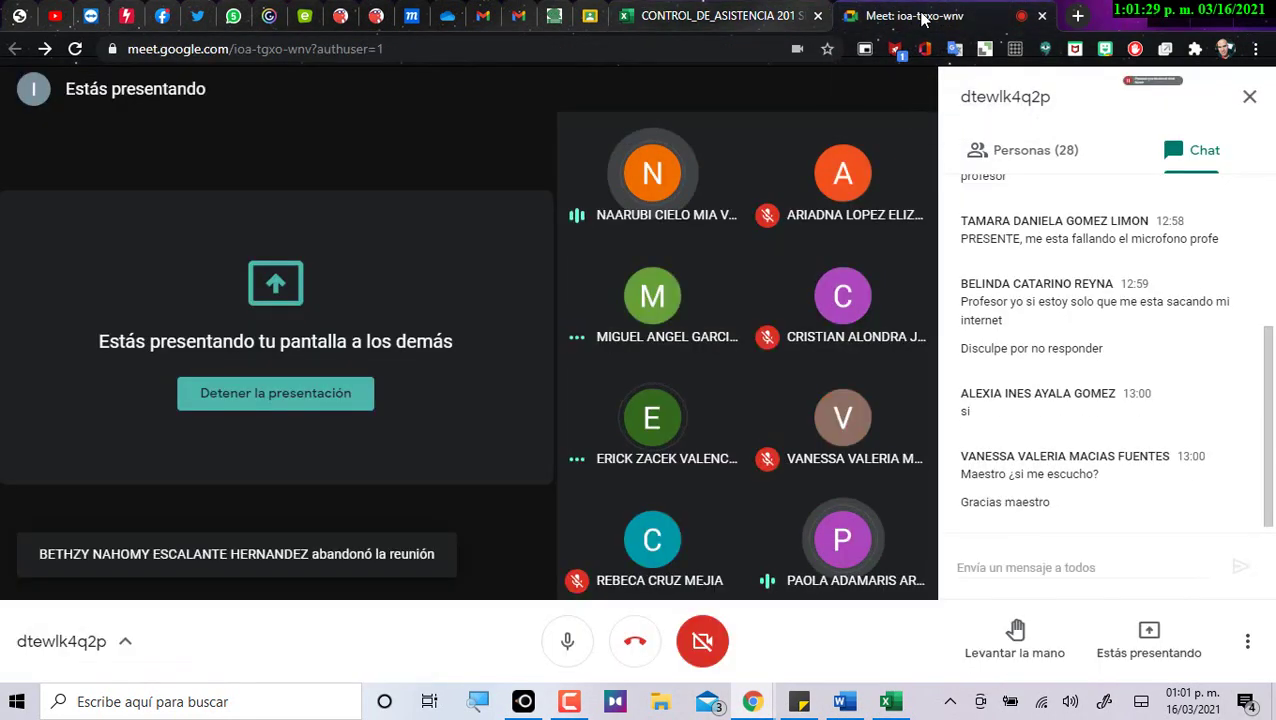
left_click(1249, 99)
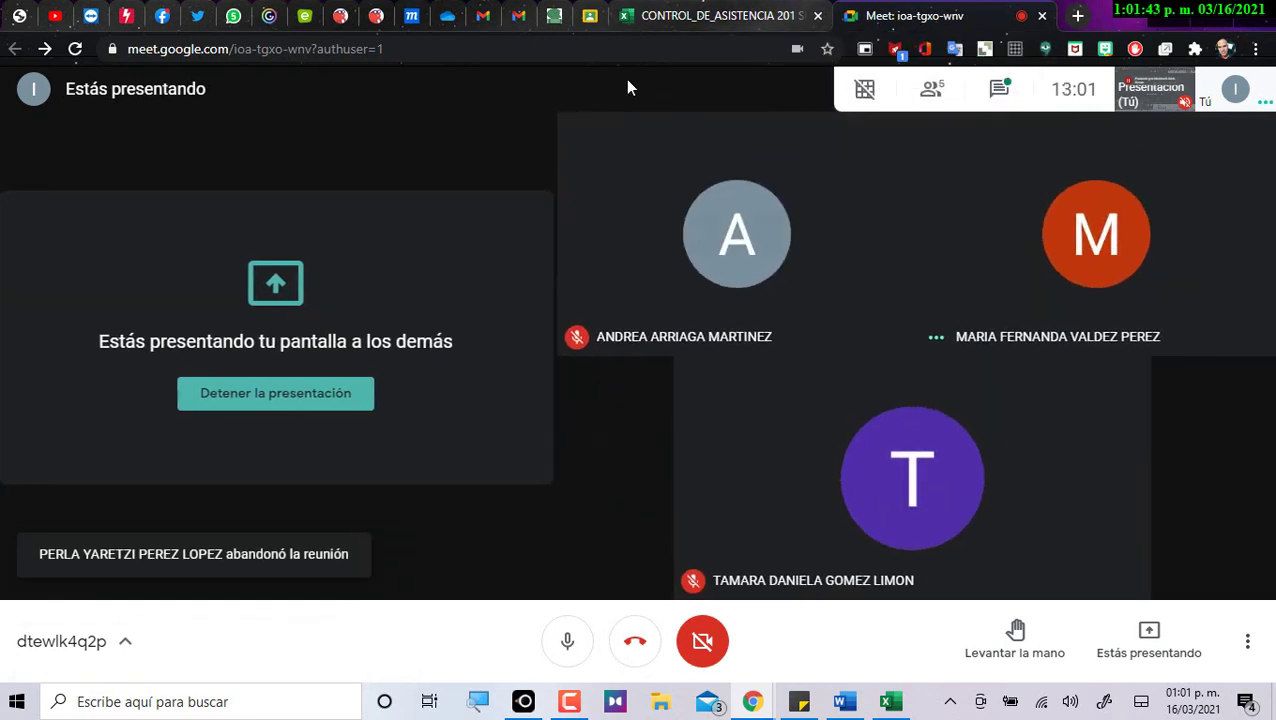
left_click(635, 646)
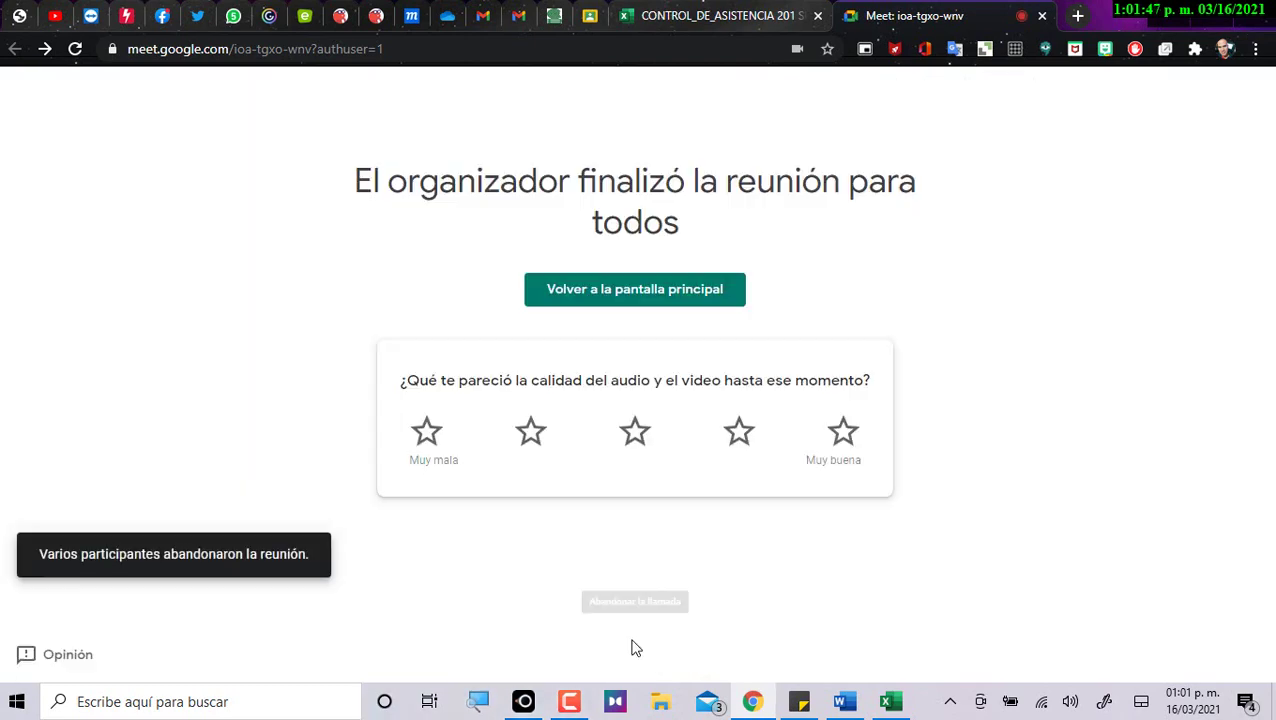
Close the Meet and attendance workbook tabs, then close desktop Libro1 without saving.
left_click(1041, 16)
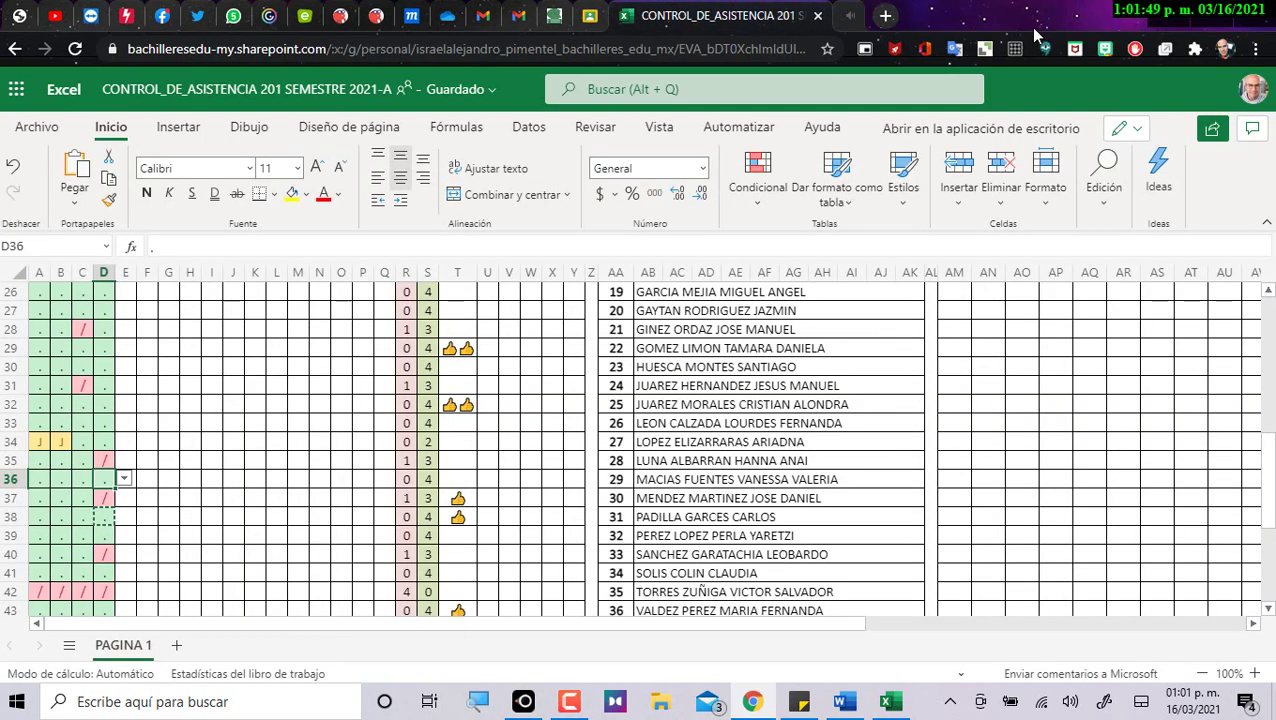
left_click(817, 16)
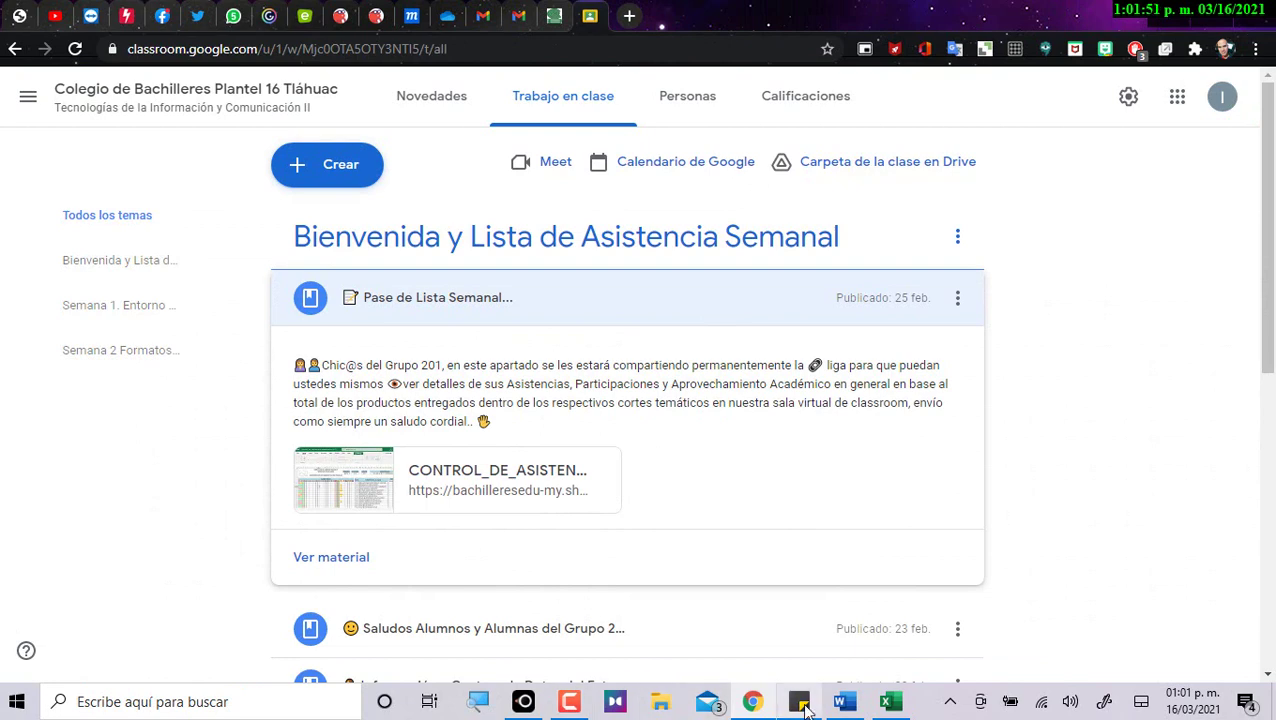
left_click(889, 701)
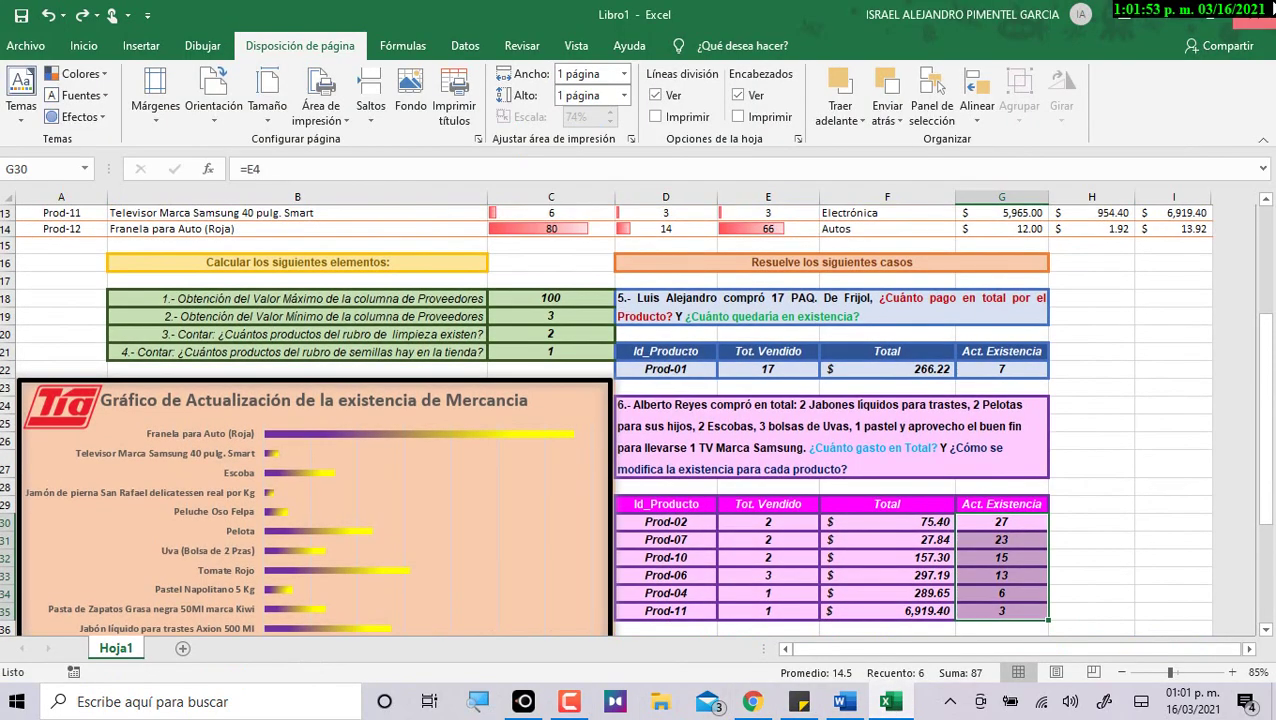
key("alt+F4")
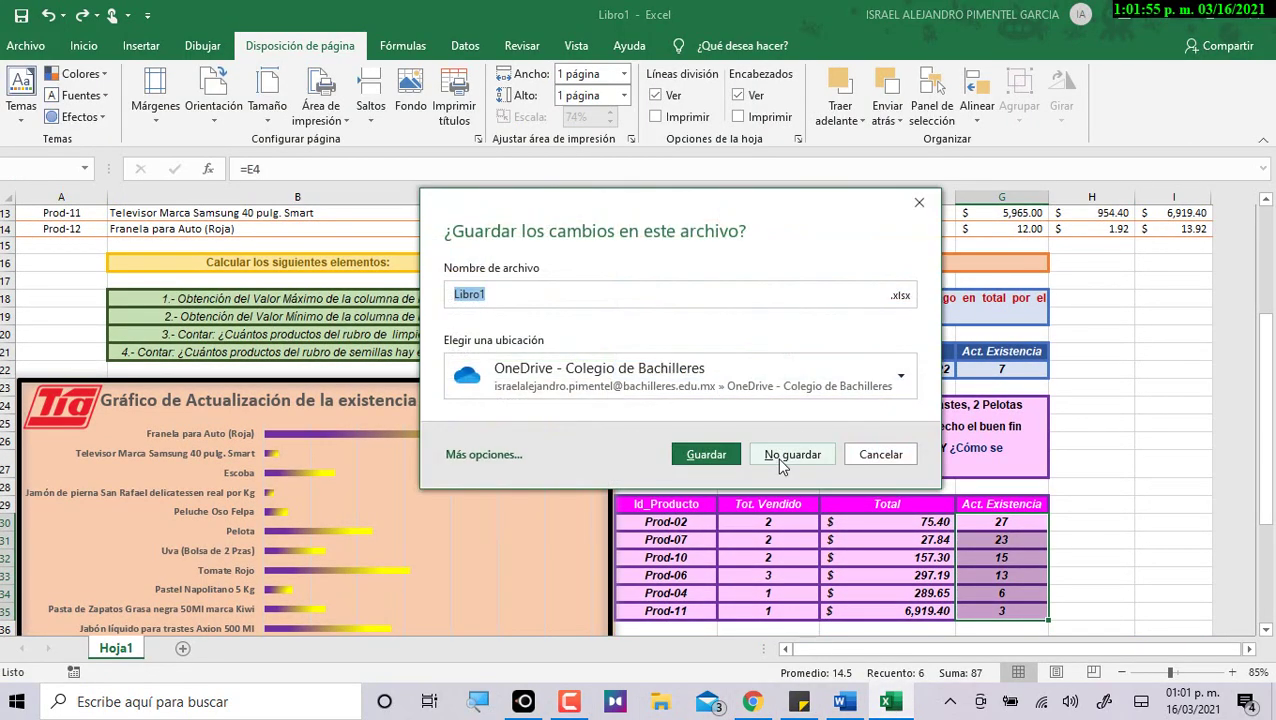
left_click(779, 460)
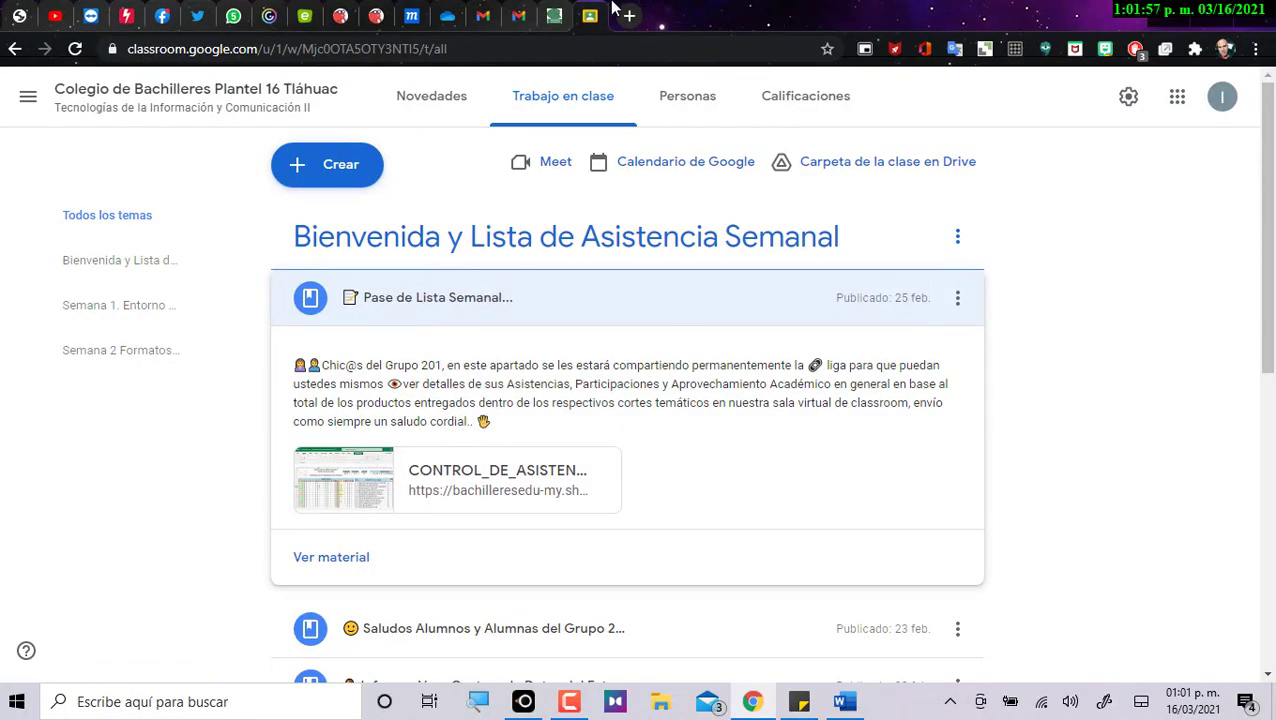